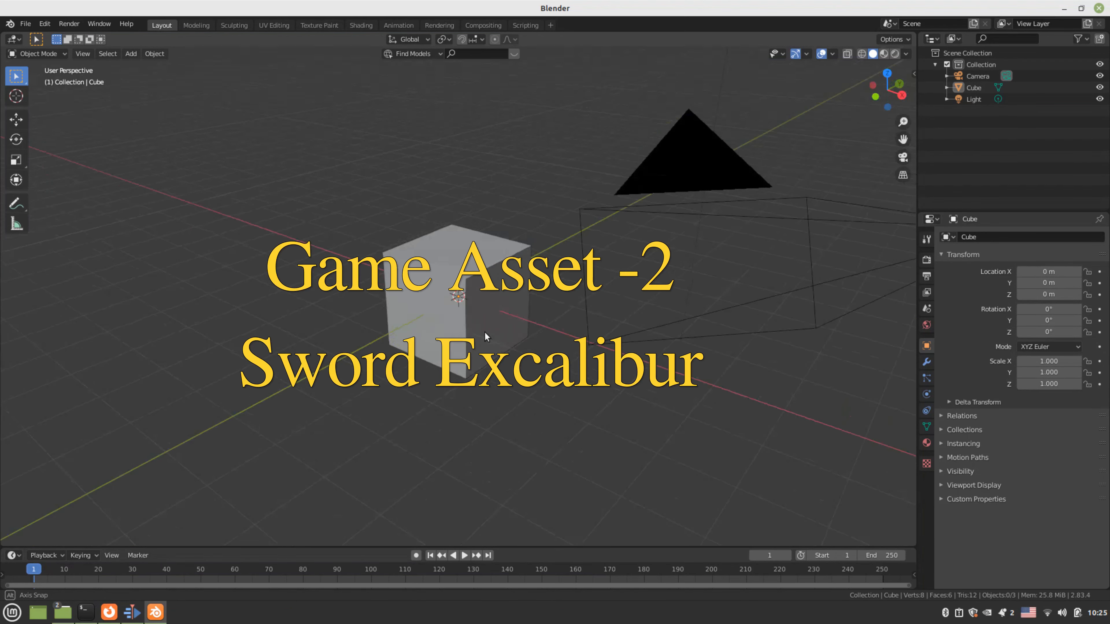
Toggle the cube in and out of Edit Mode, orbit to a front view, and open the Shift+A Add menu
key("Tab")
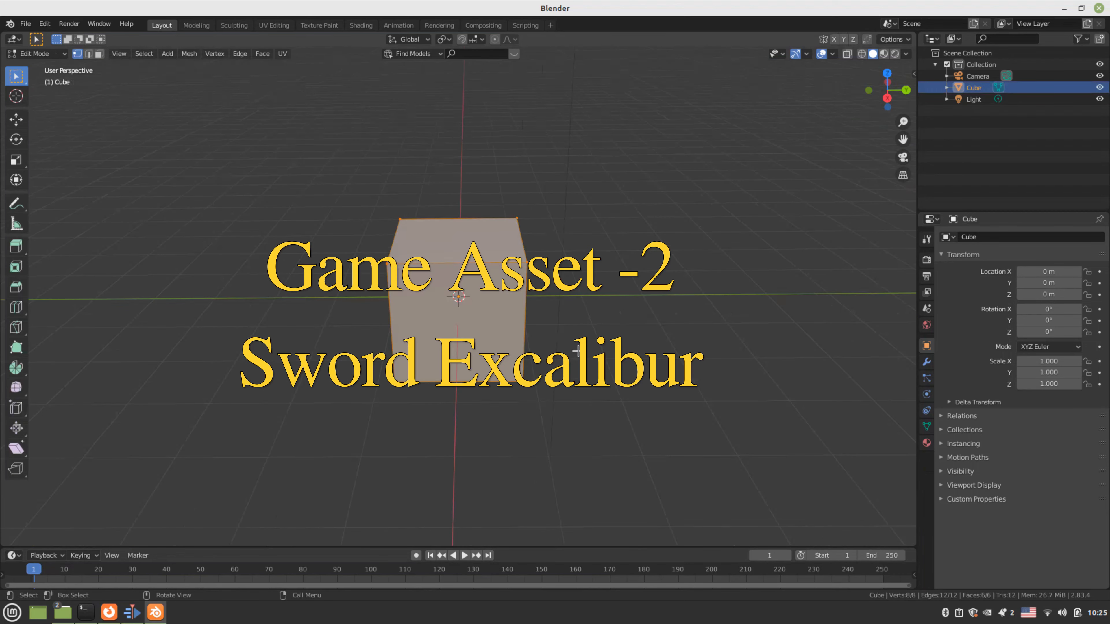
middle_click_drag(604, 353, 552, 349)
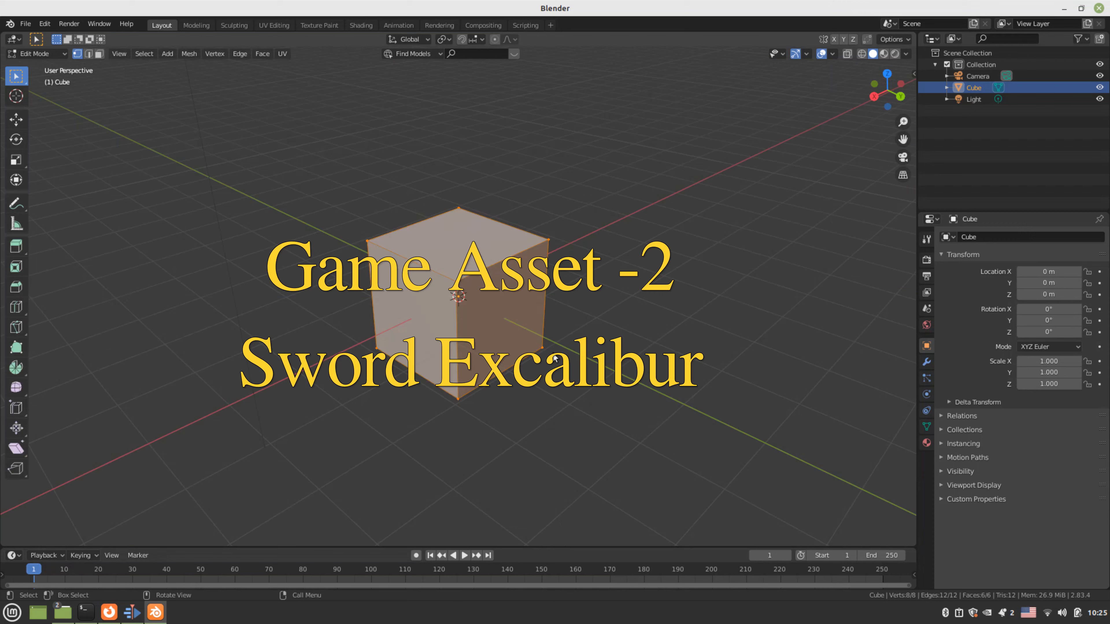
key("Tab")
middle_click_drag(594, 354, 625, 305)
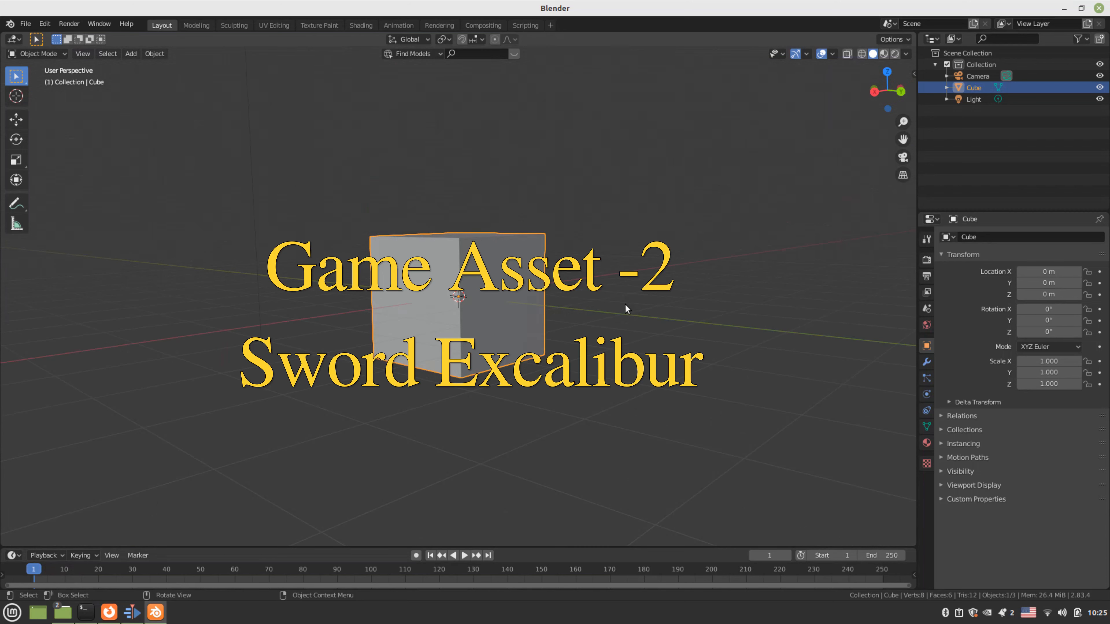
middle_click_drag(625, 305, 563, 345)
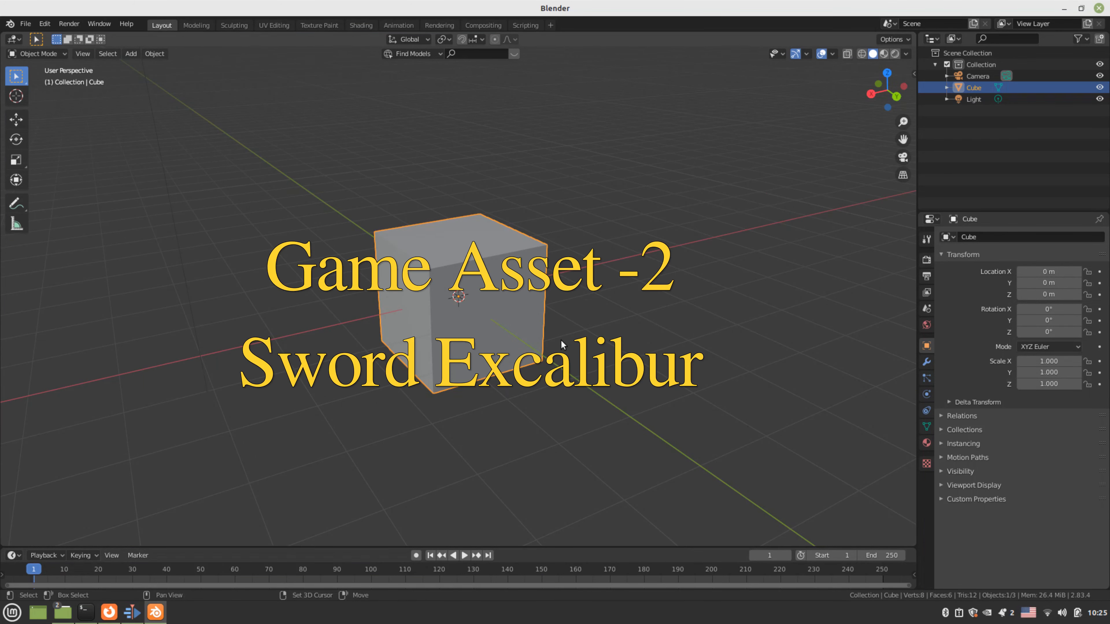
key("shift+a")
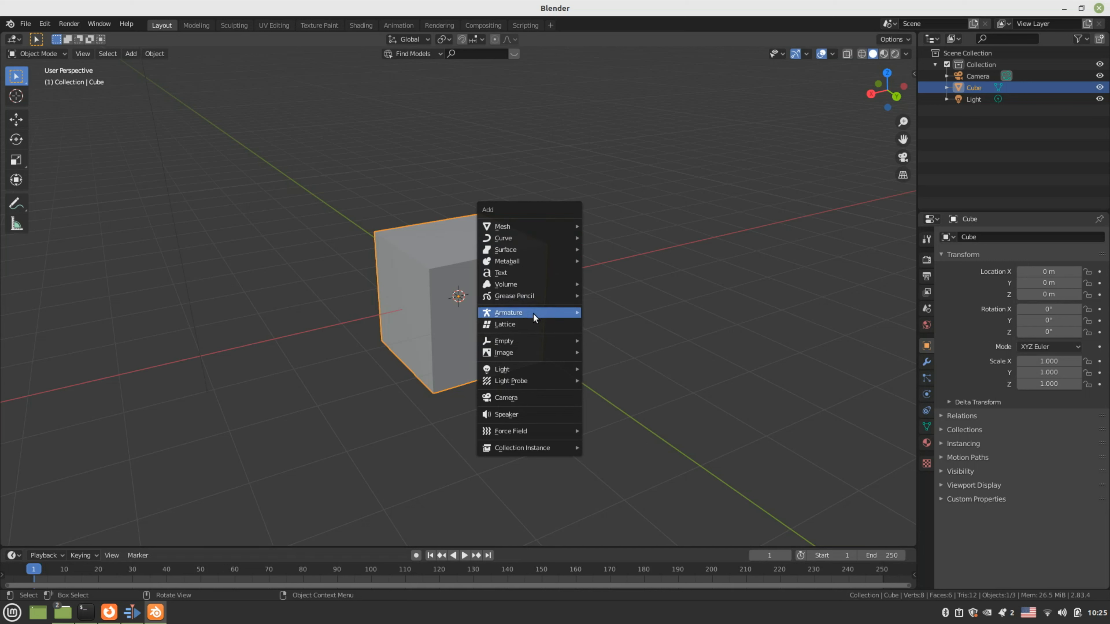
Add an Image Empty and start loading a picture from its Object Data settings
mouse_move(532, 340)
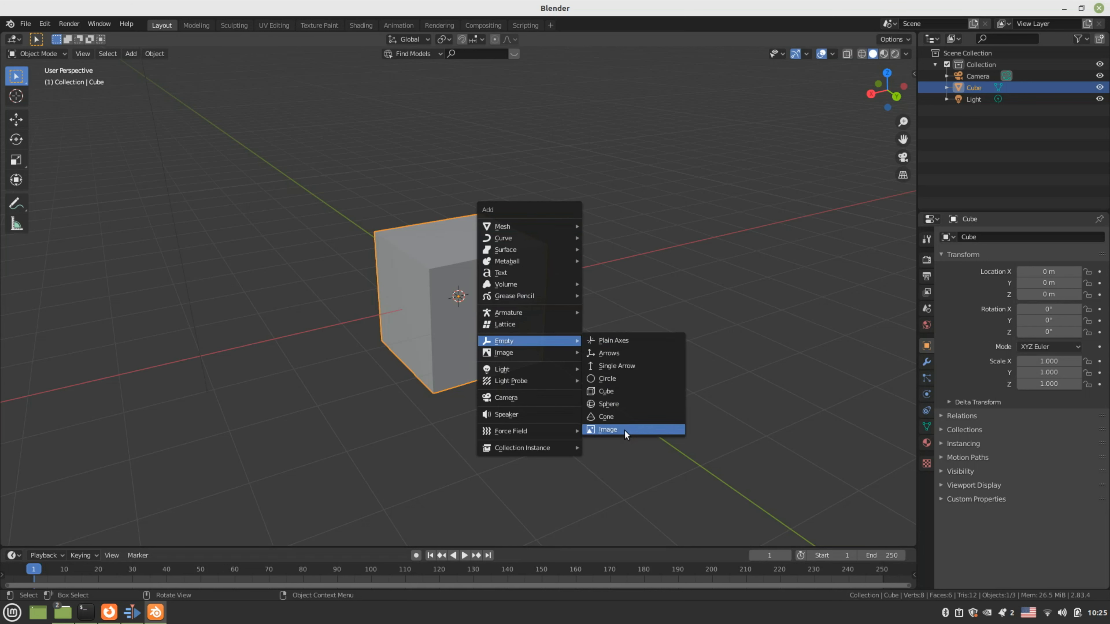
left_click(624, 430)
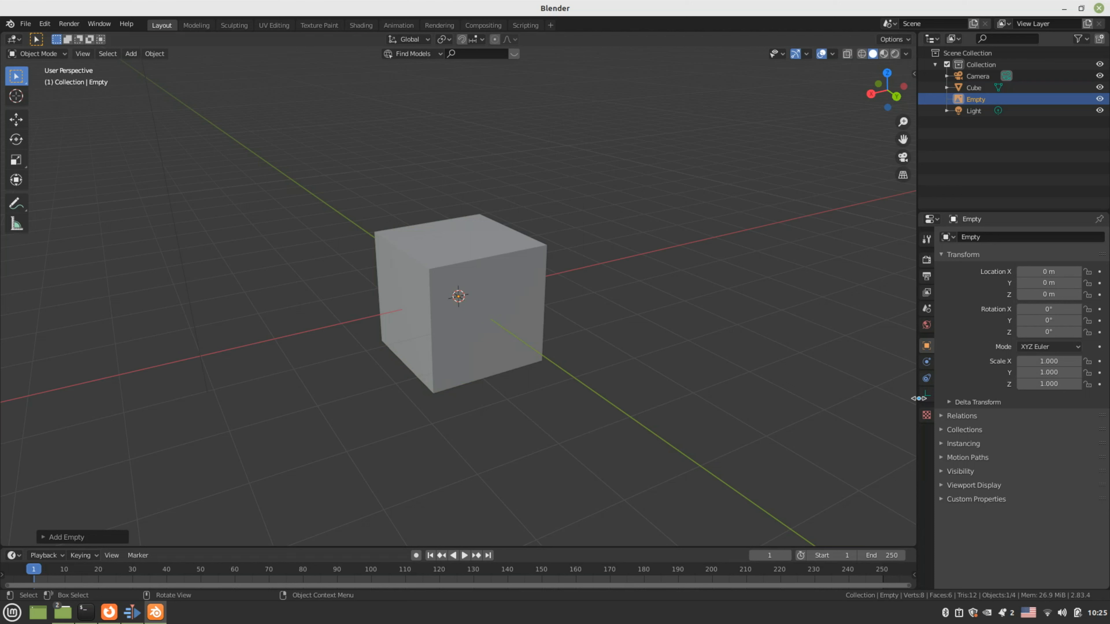
left_click(927, 394)
left_click(1011, 426)
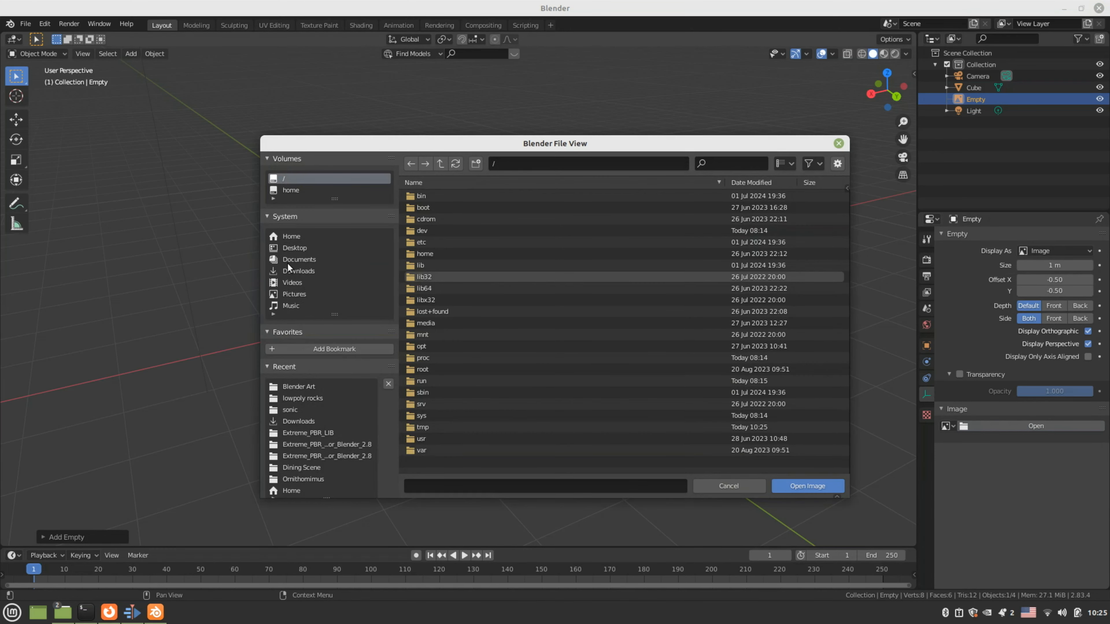
Load excaliber.jpg from Documents/Game Asset Docs/medieval sword into the Empty
left_click(287, 262)
left_click(473, 209)
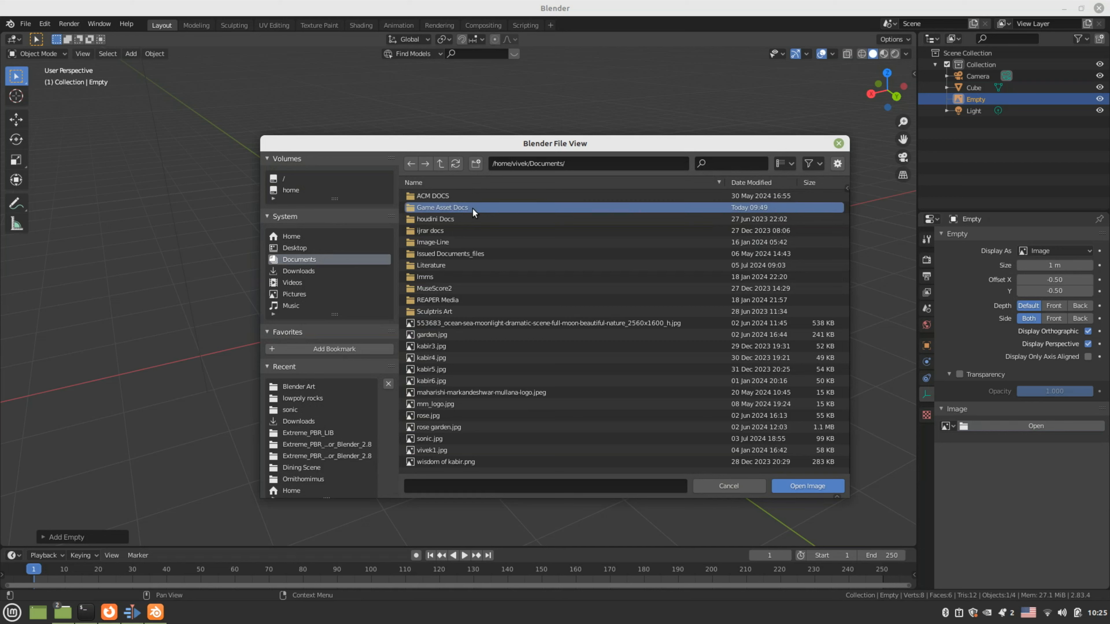
double_click(442, 209)
double_click(442, 198)
left_click(443, 198)
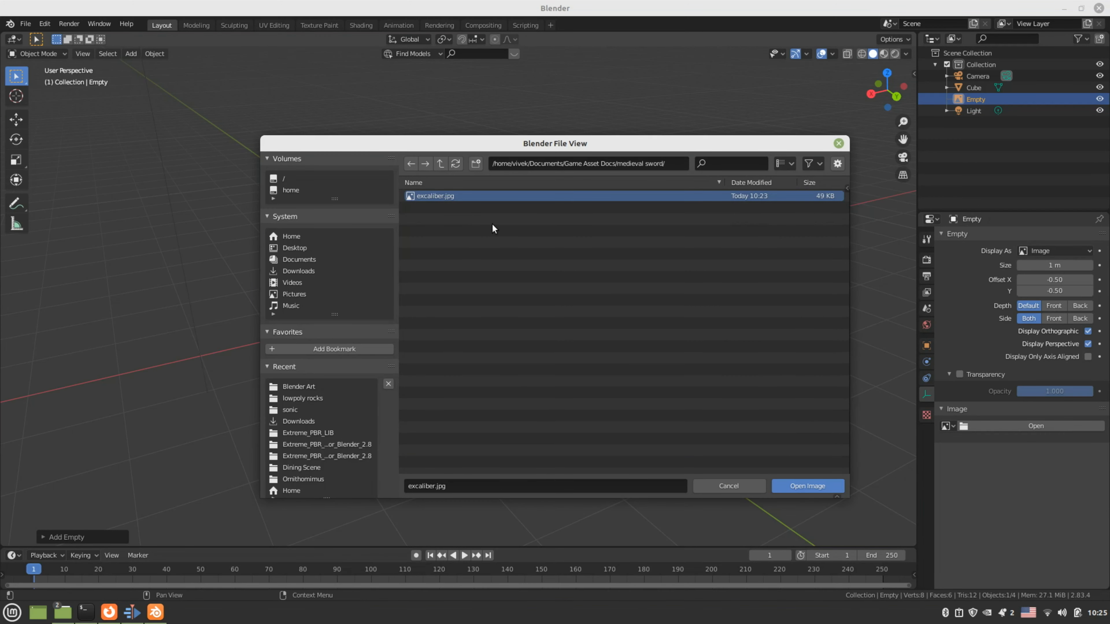
left_click(784, 488)
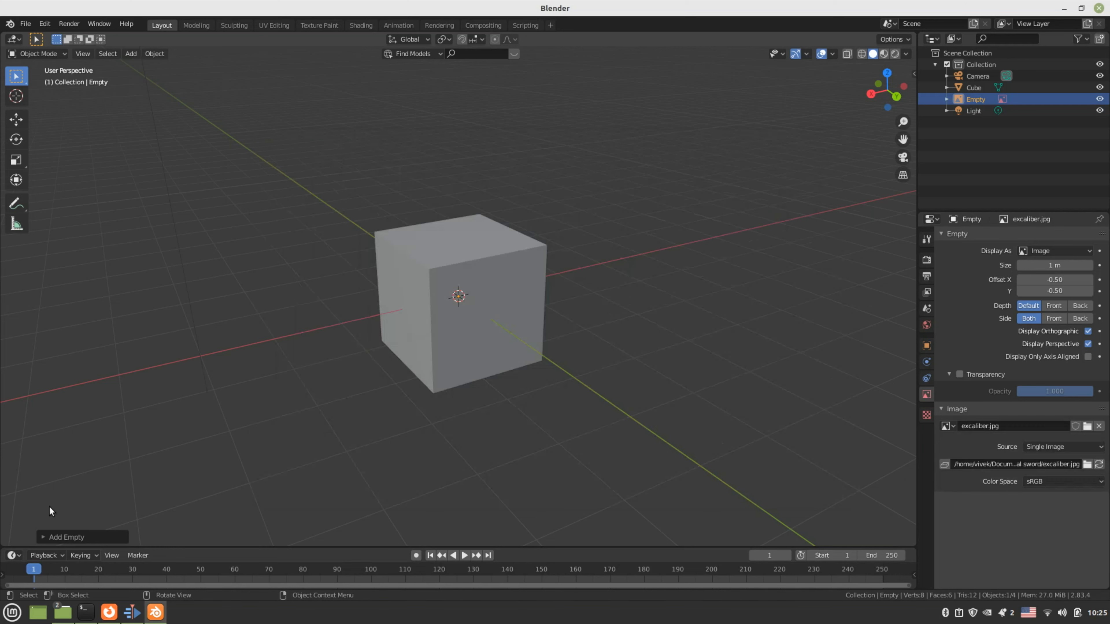
Deselect the image Empty and hide the default Cube with its Outliner eye icon
left_click(66, 537)
left_click(474, 443)
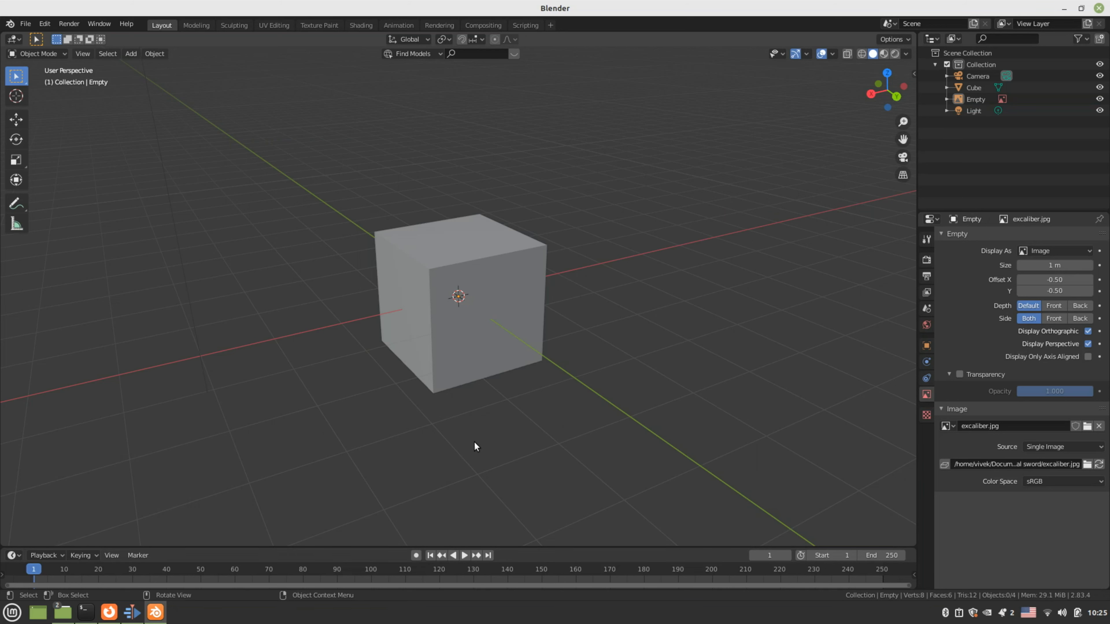
key("KP_3")
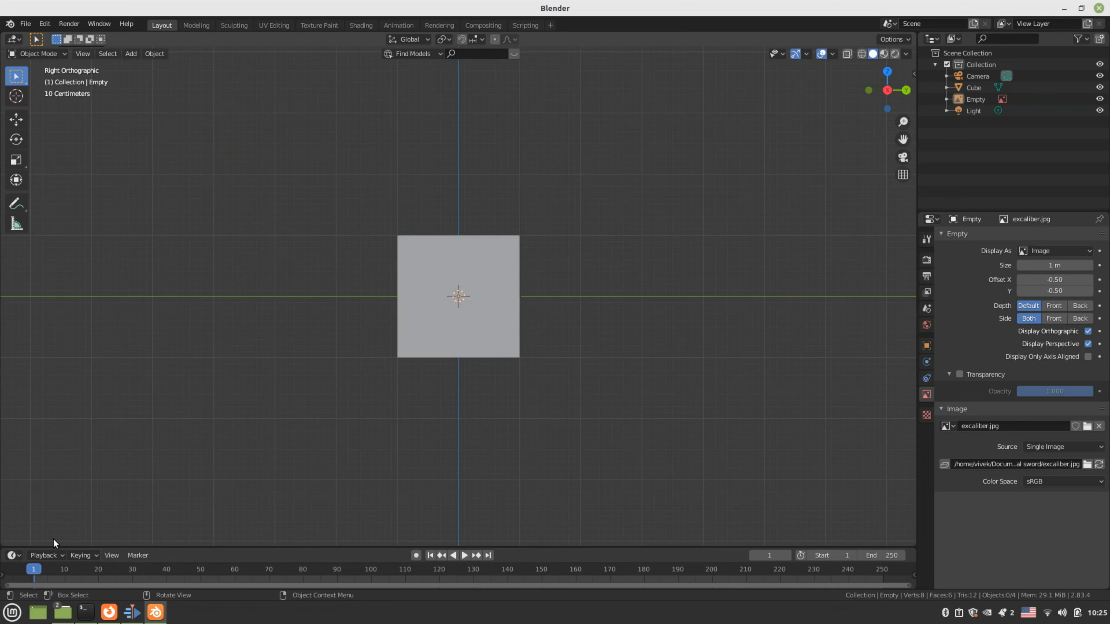
middle_click_drag(101, 480, 90, 493)
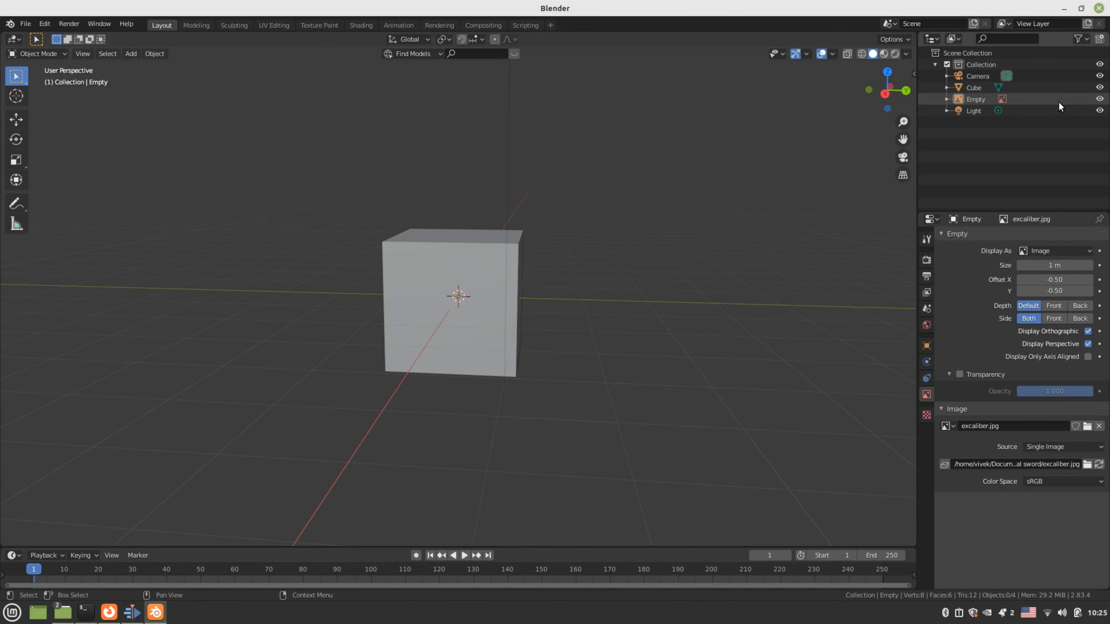
left_click(1100, 87)
Select the reference image Empty and view it from the top (Numpad 7)
middle_click_drag(590, 350, 528, 353)
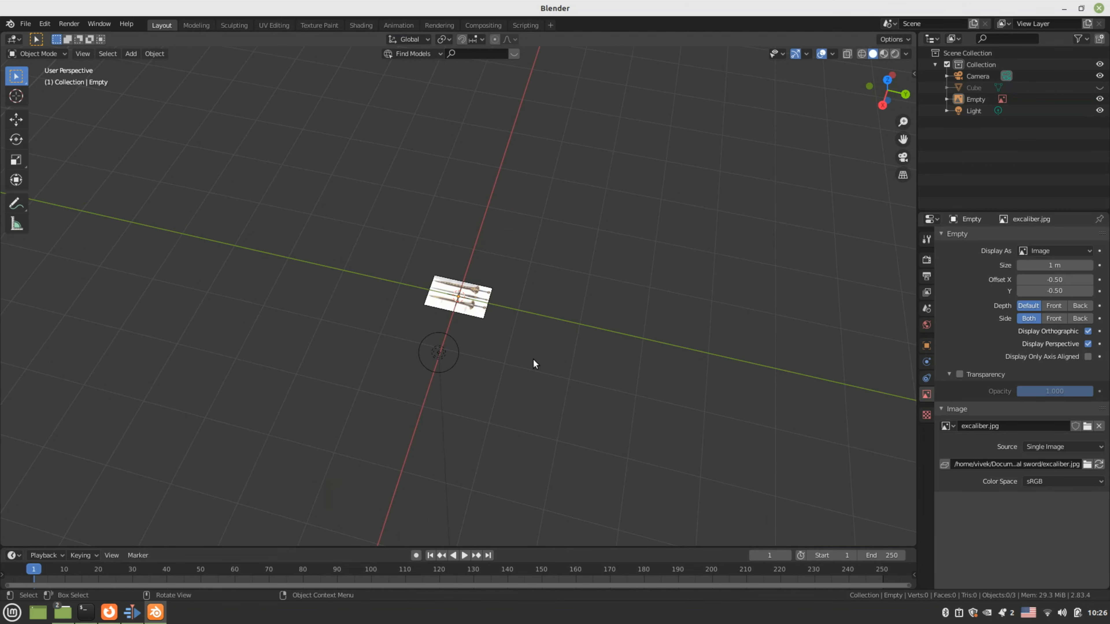
key("KP_3")
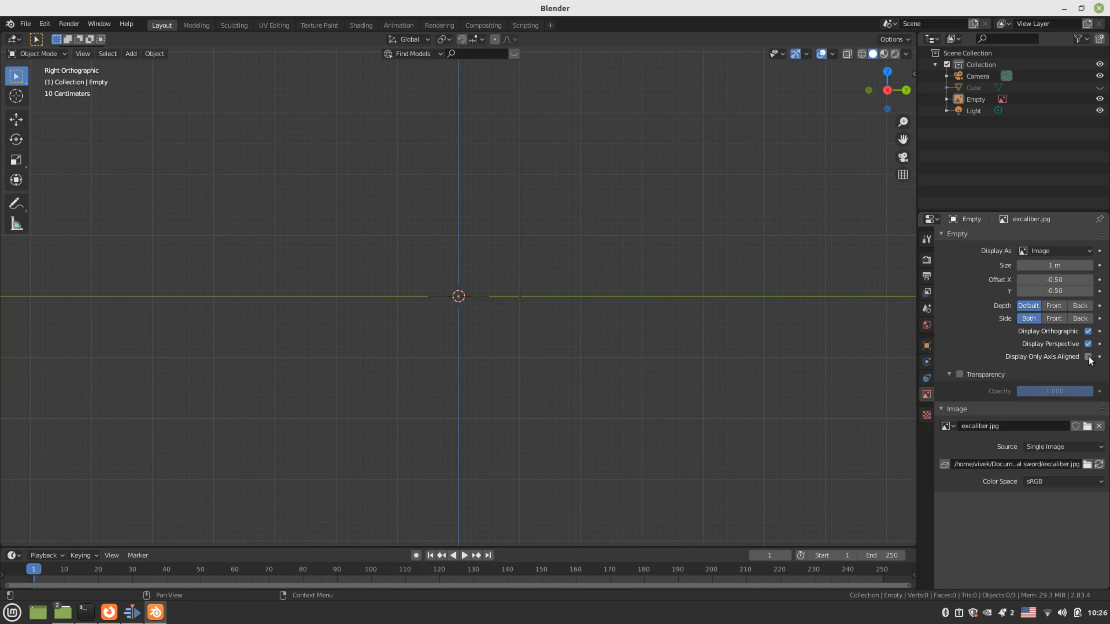
left_click(469, 301)
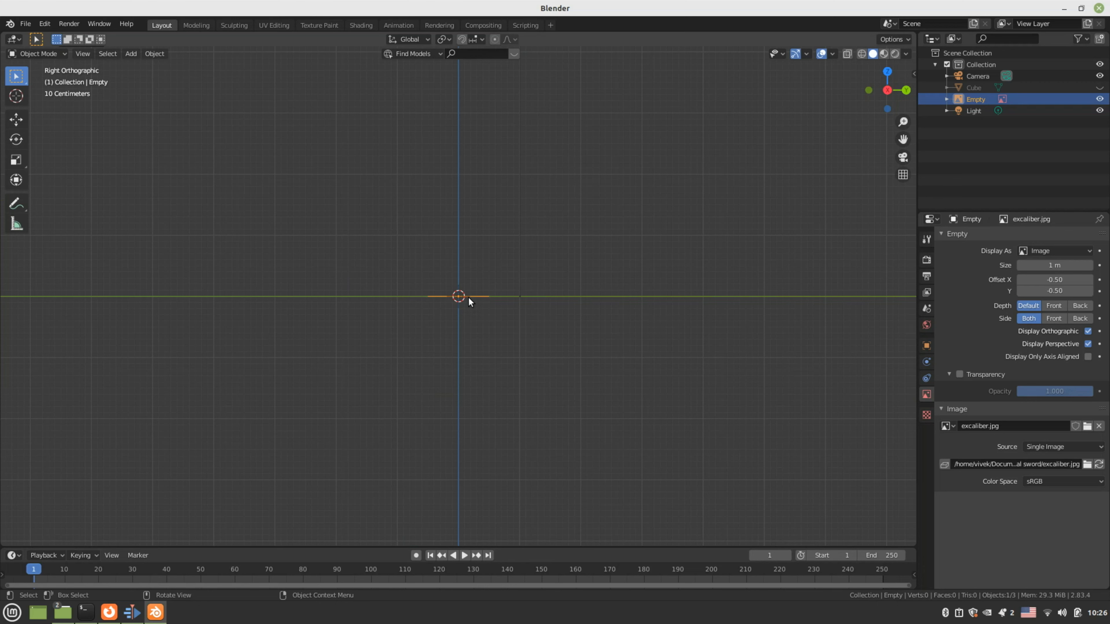
middle_click_drag(468, 298, 468, 372)
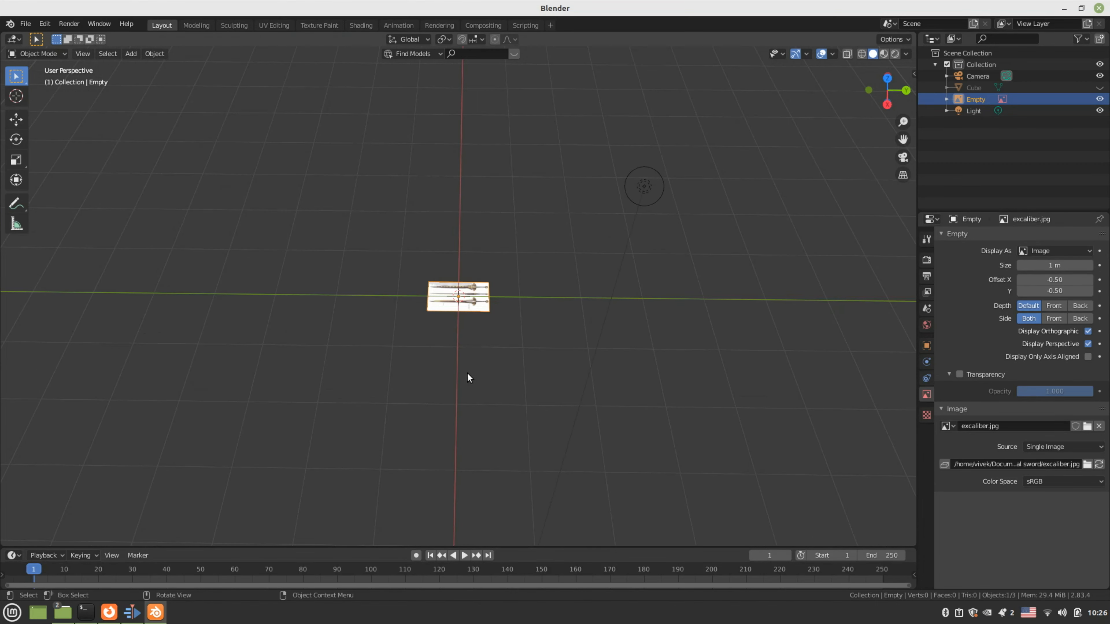
key("KP_7")
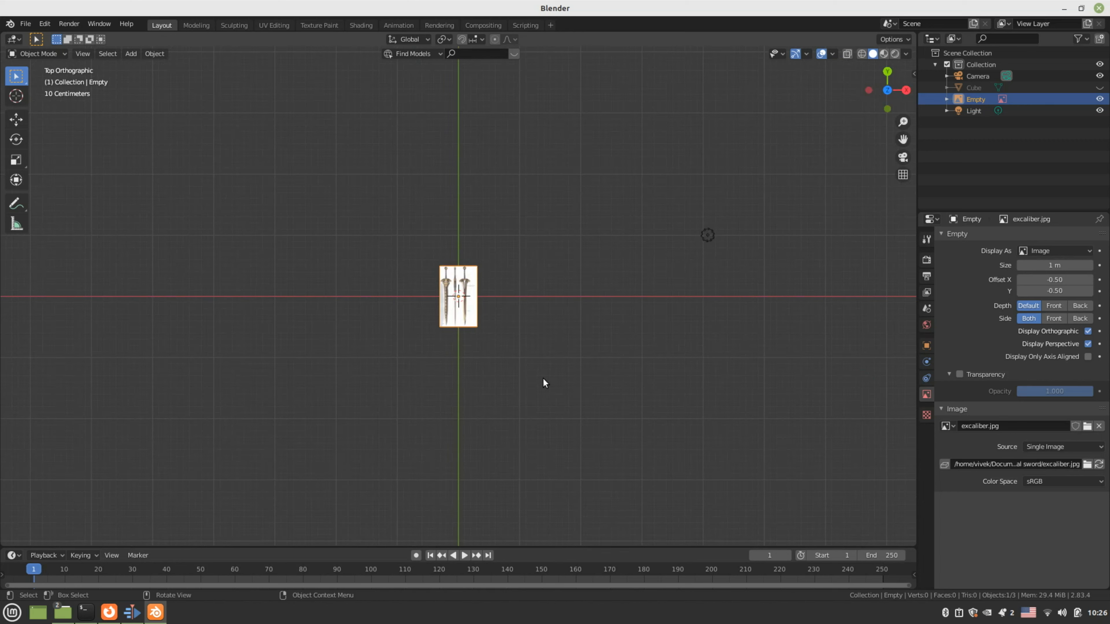
Scale the reference Empty to 2.753 and rotate it -89.7° about Z
key("s")
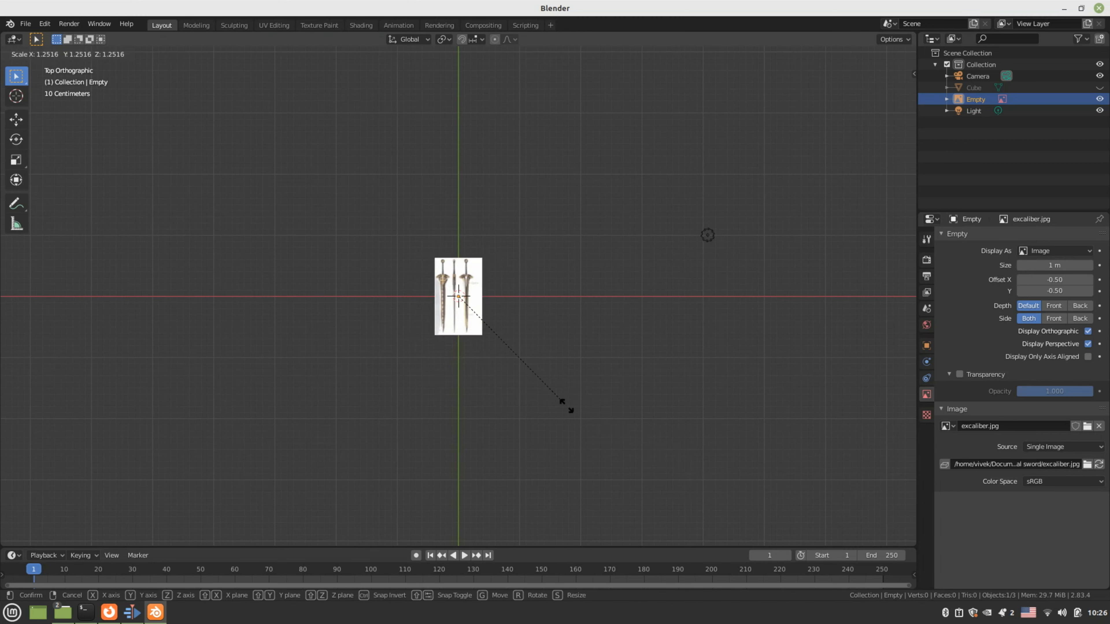
left_click(570, 378)
key("s")
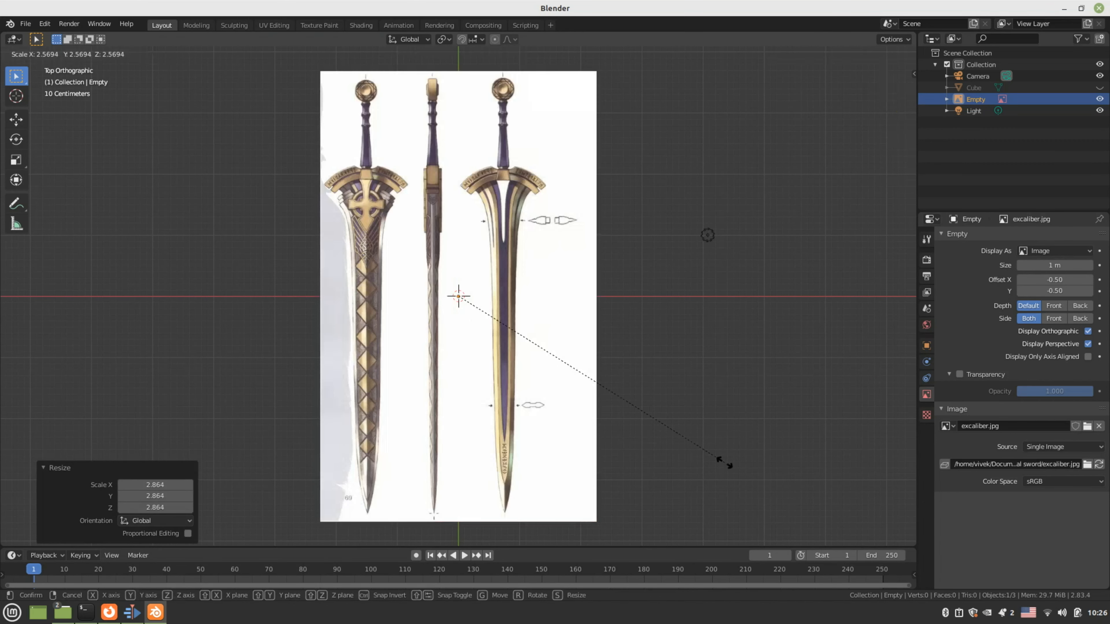
left_click(743, 464)
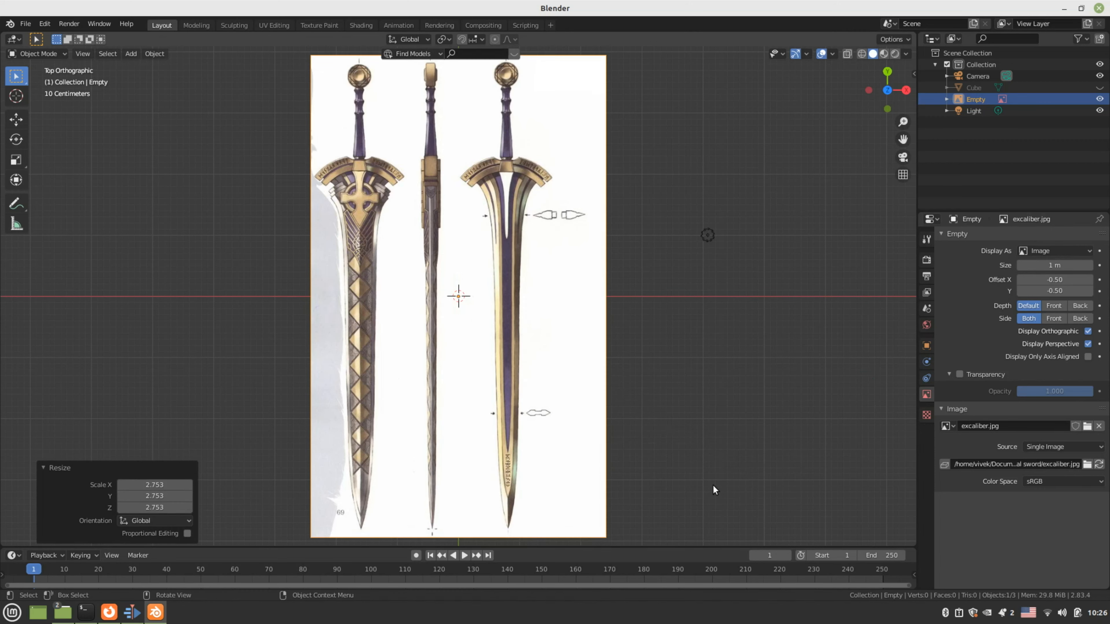
key("r")
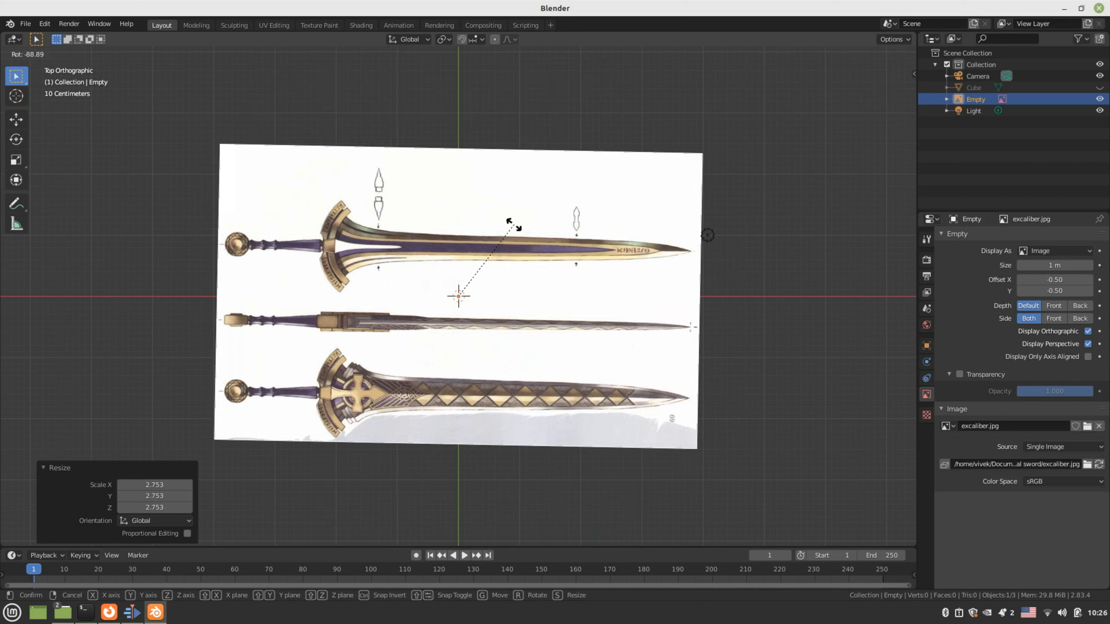
left_click(512, 224)
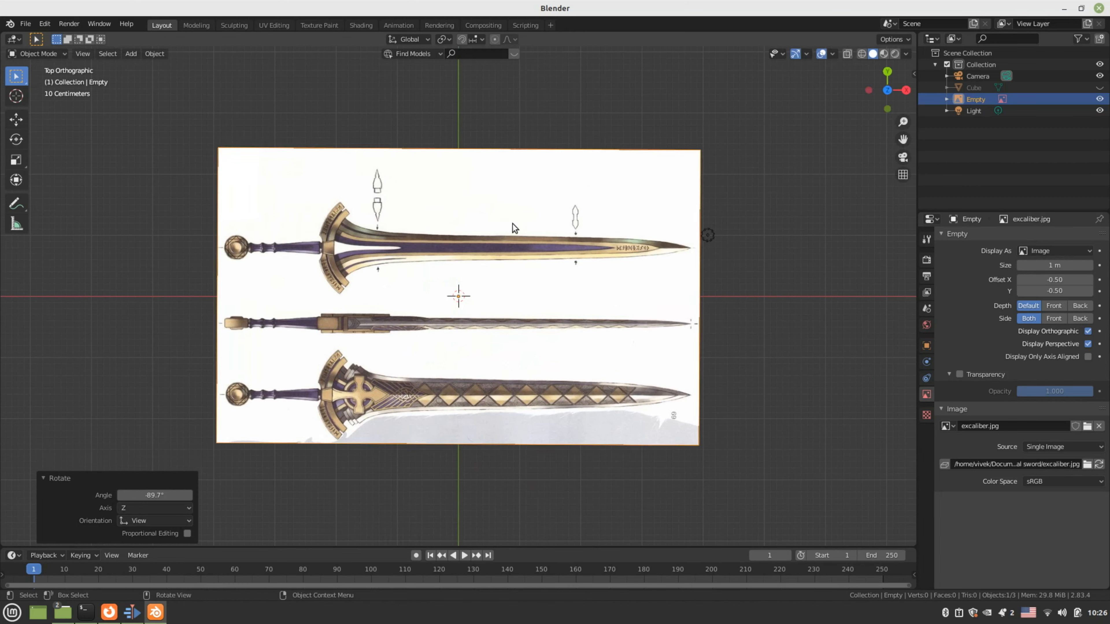
key("KP_3")
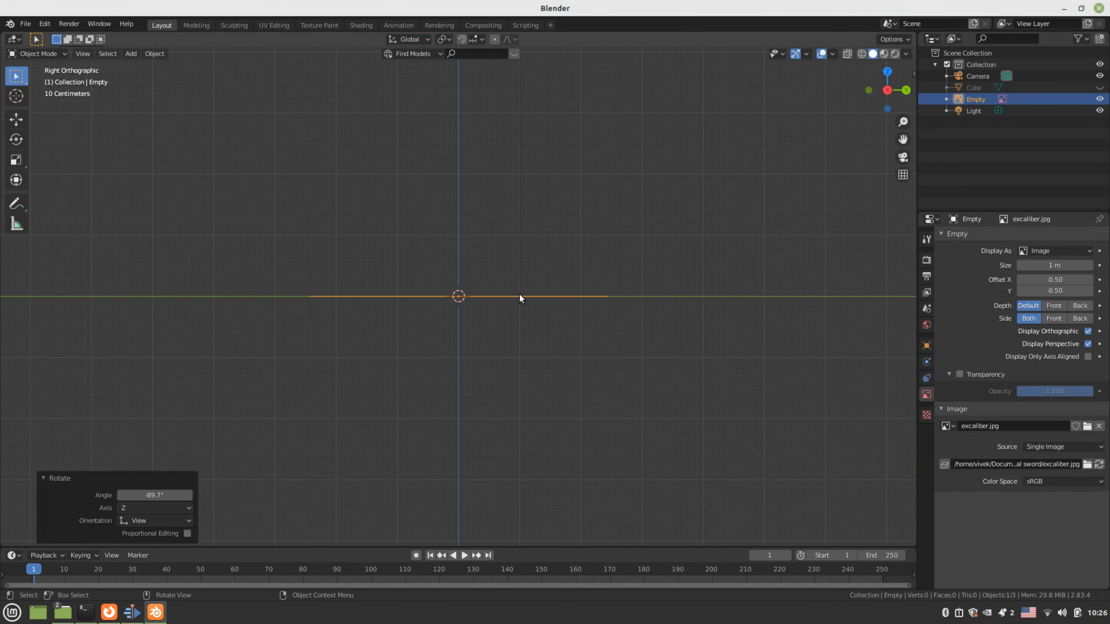
Rotate the reference image a quarter-turn about Y so it stands upright
middle_click_drag(519, 294, 515, 324)
key("KP_3")
middle_click_drag(509, 326, 503, 347)
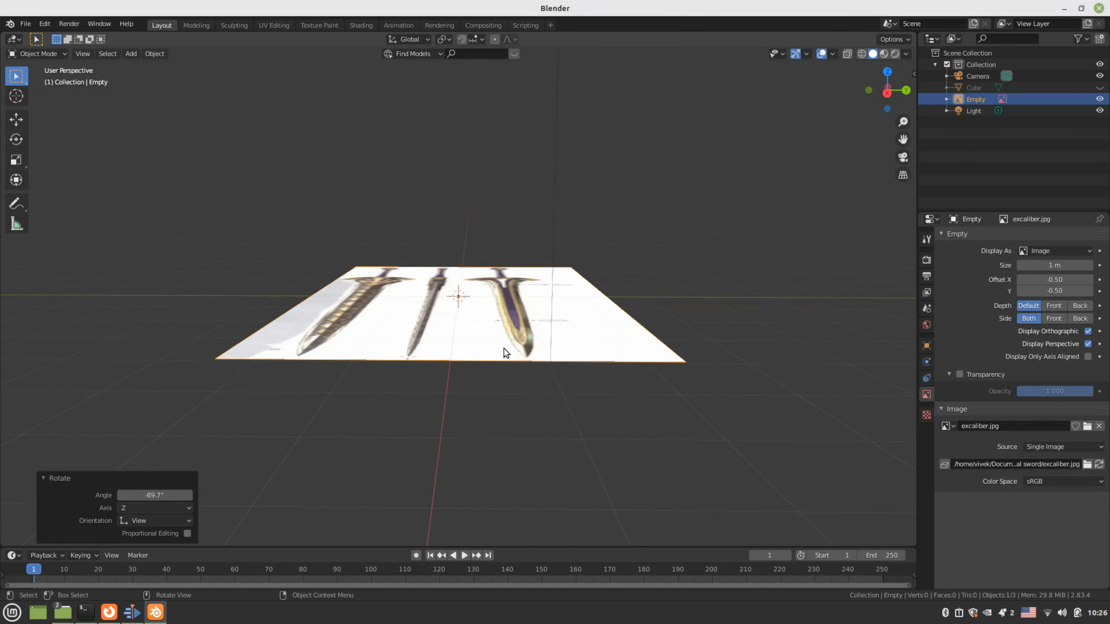
key("KP_3")
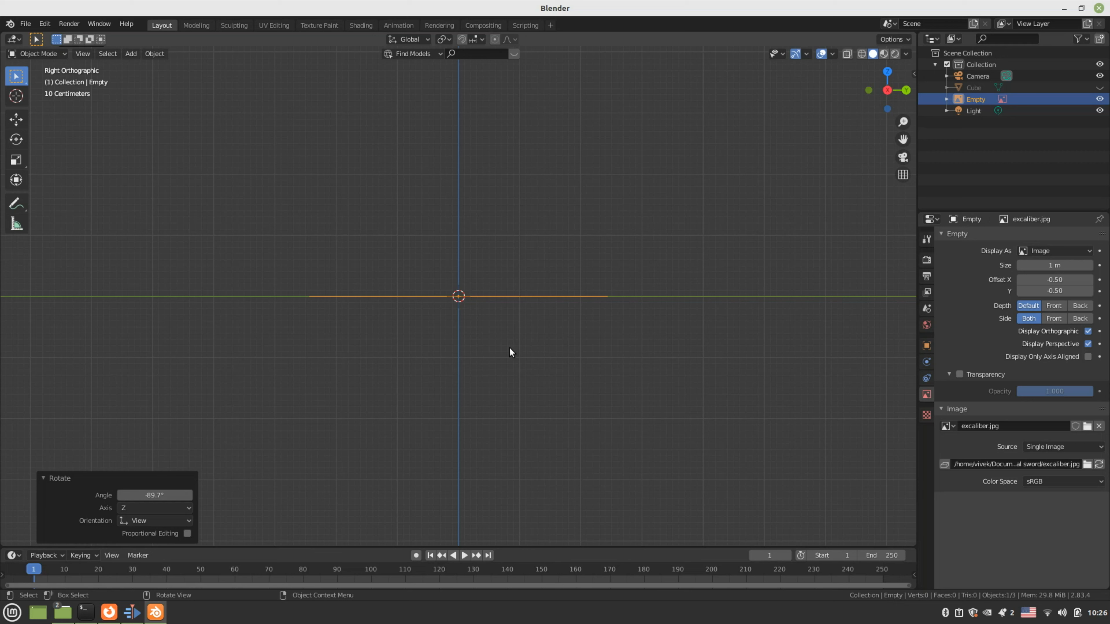
key("r")
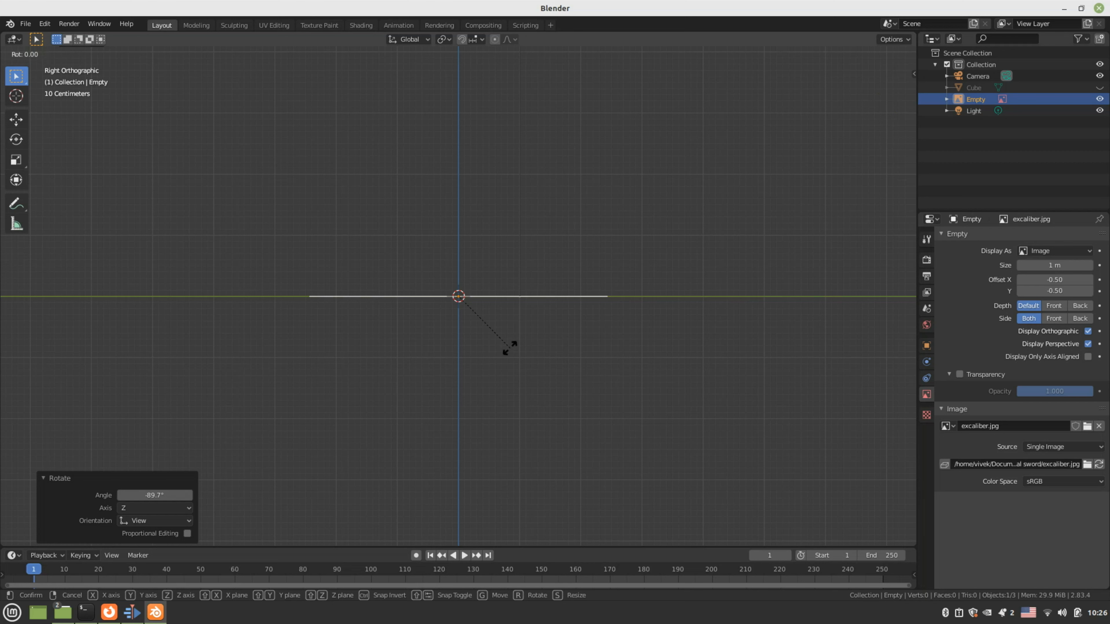
key("y")
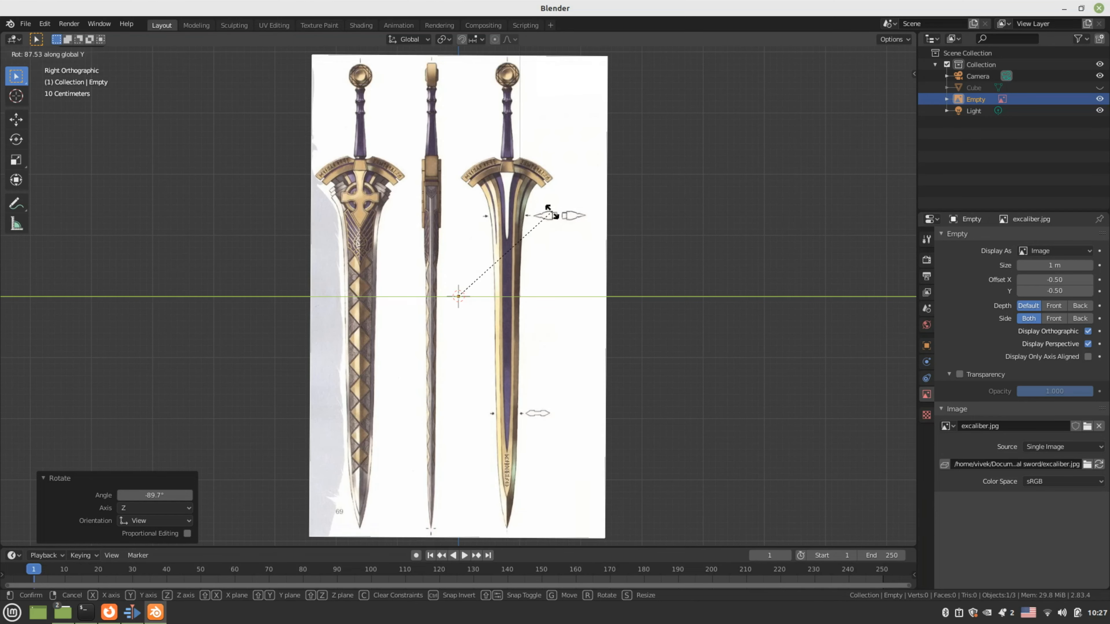
left_click(580, 179)
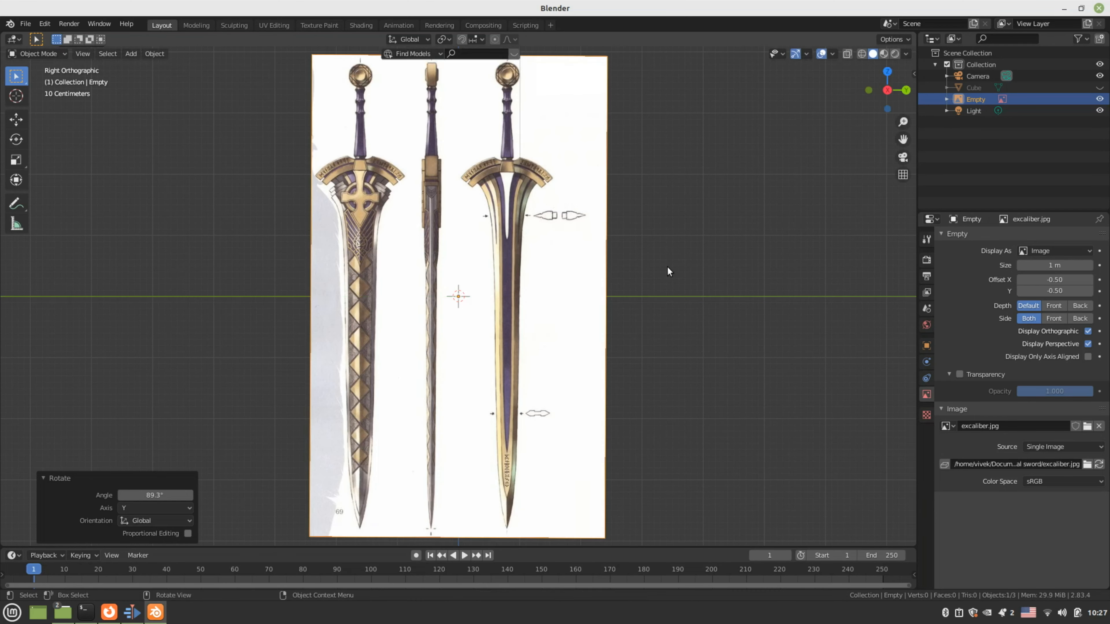
In front view, straighten the image with a small rotation to 89.3° about Y, then deselect it
key("KP_1")
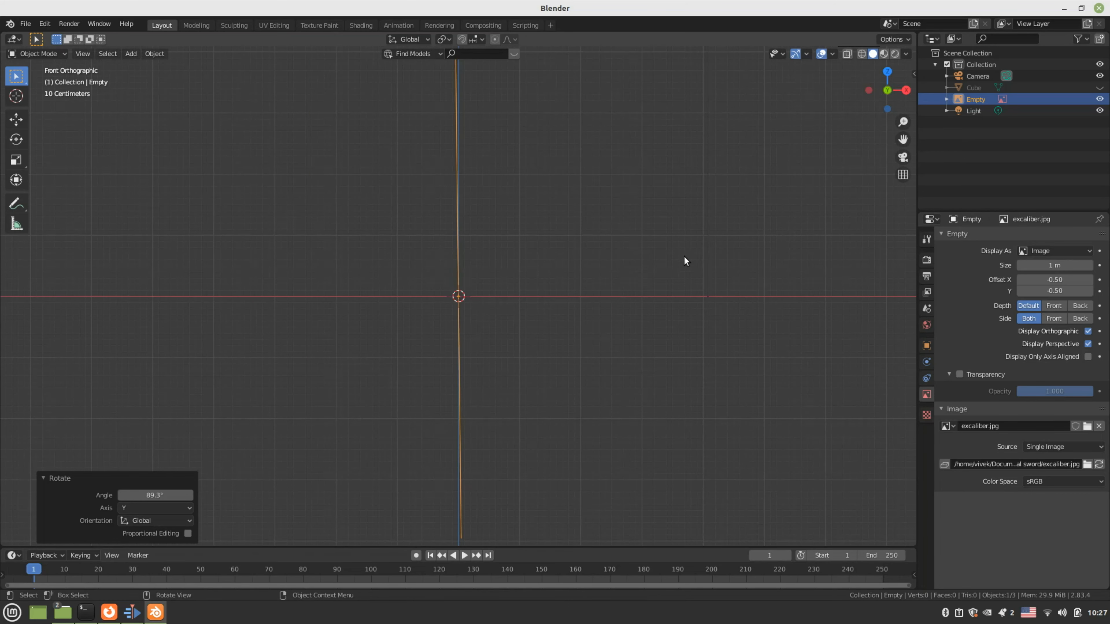
key("r")
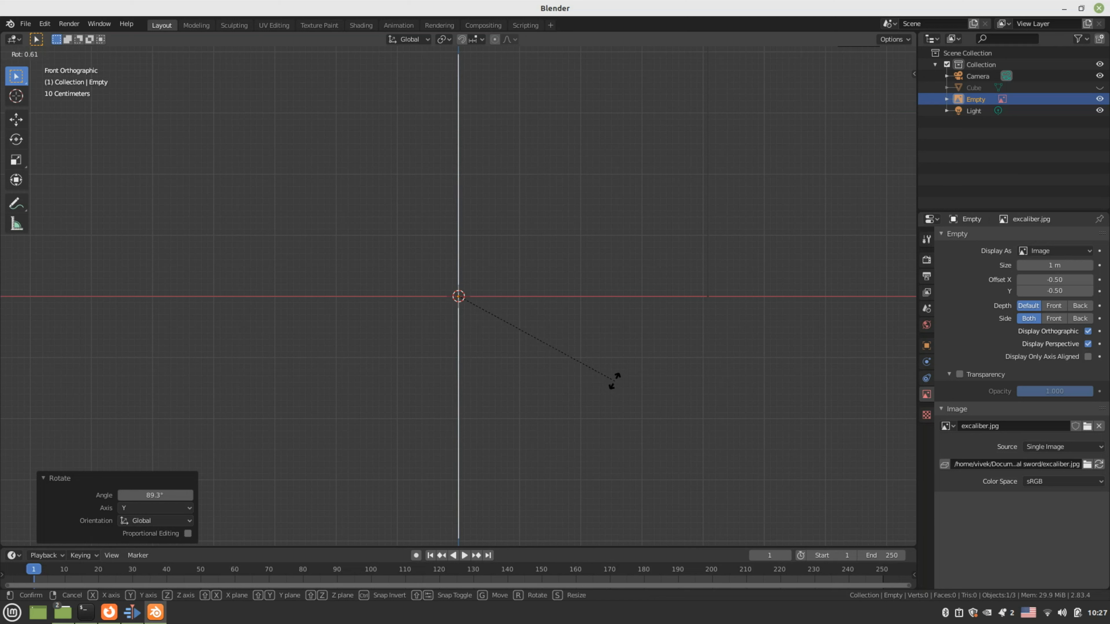
left_click(615, 380)
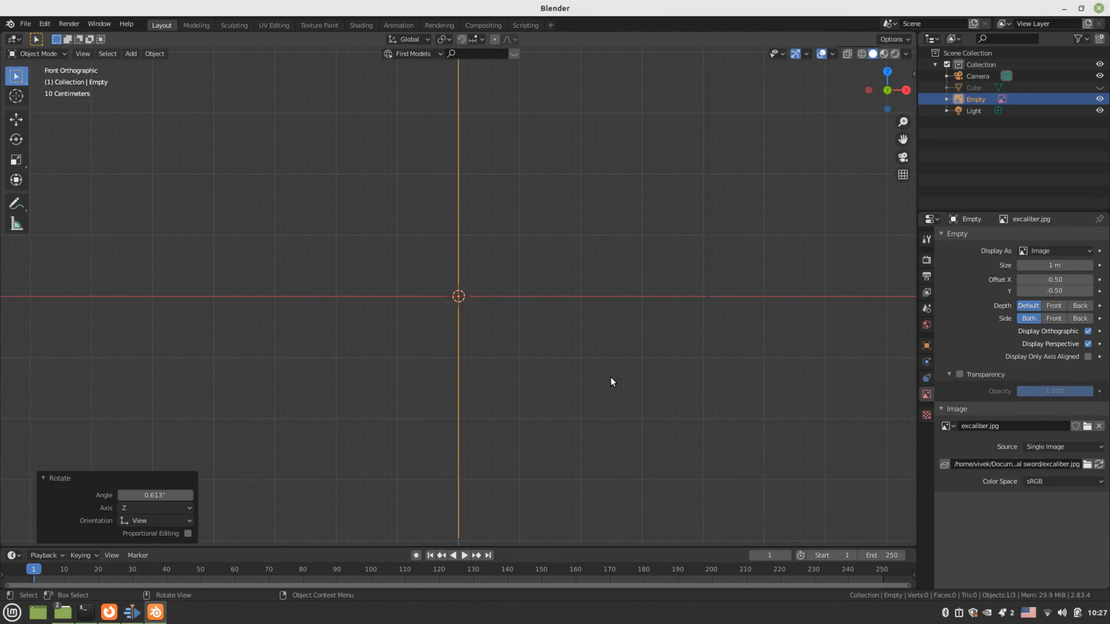
key("KP_3")
left_click(615, 373)
Zoom and pan along the upright reference image to locate the sword pommels
scroll(629, 389, "up", 1)
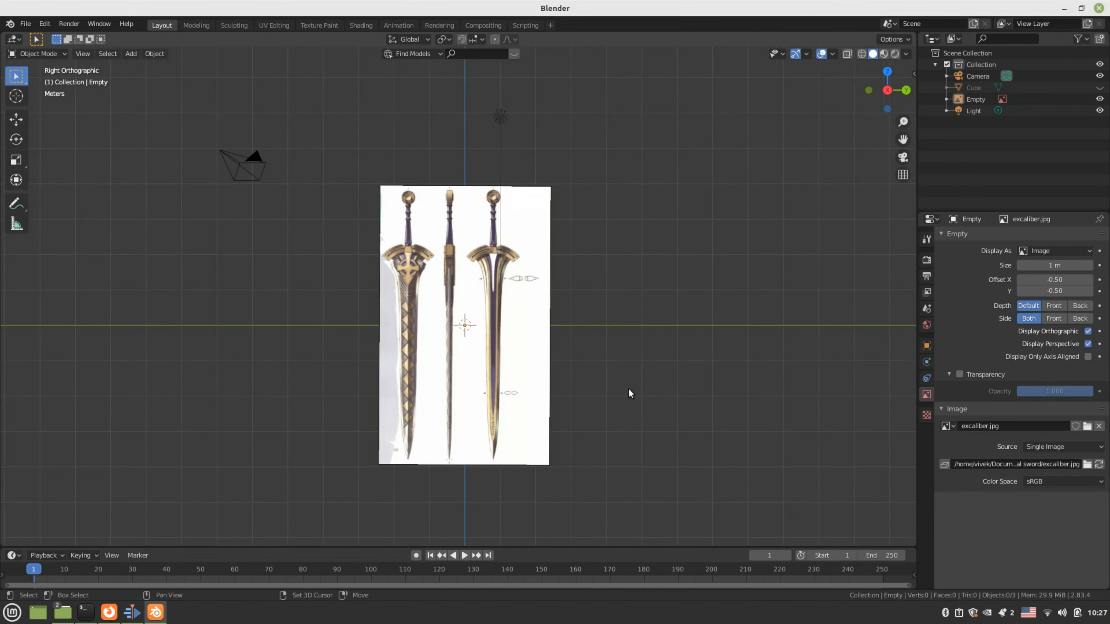
scroll(625, 384, "up", 1)
scroll(439, 311, "up", 6)
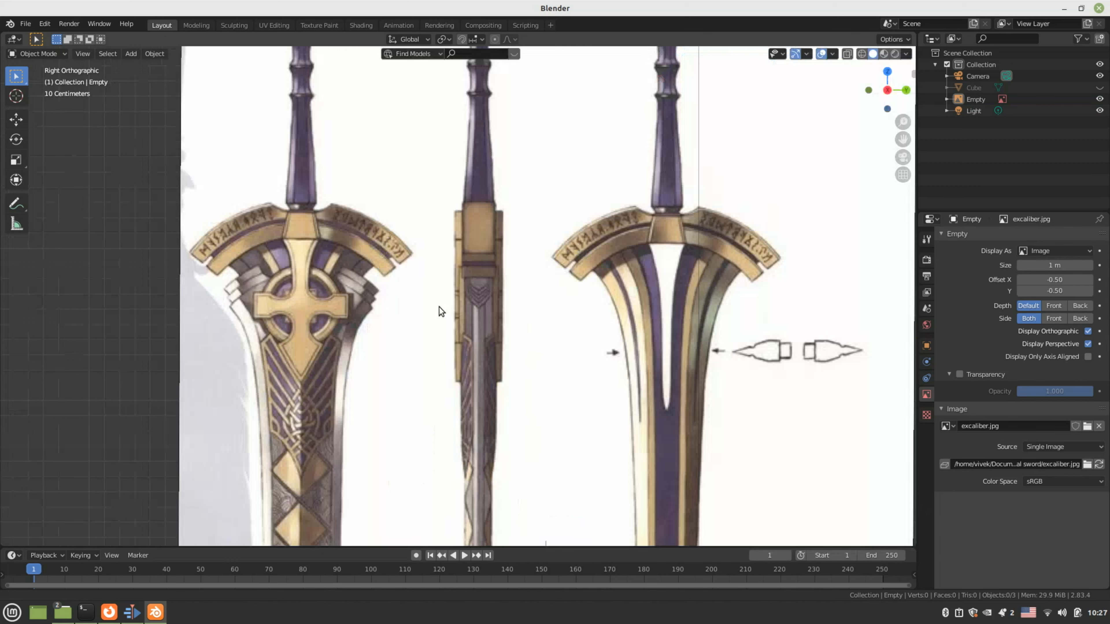
scroll(506, 341, "up", 3)
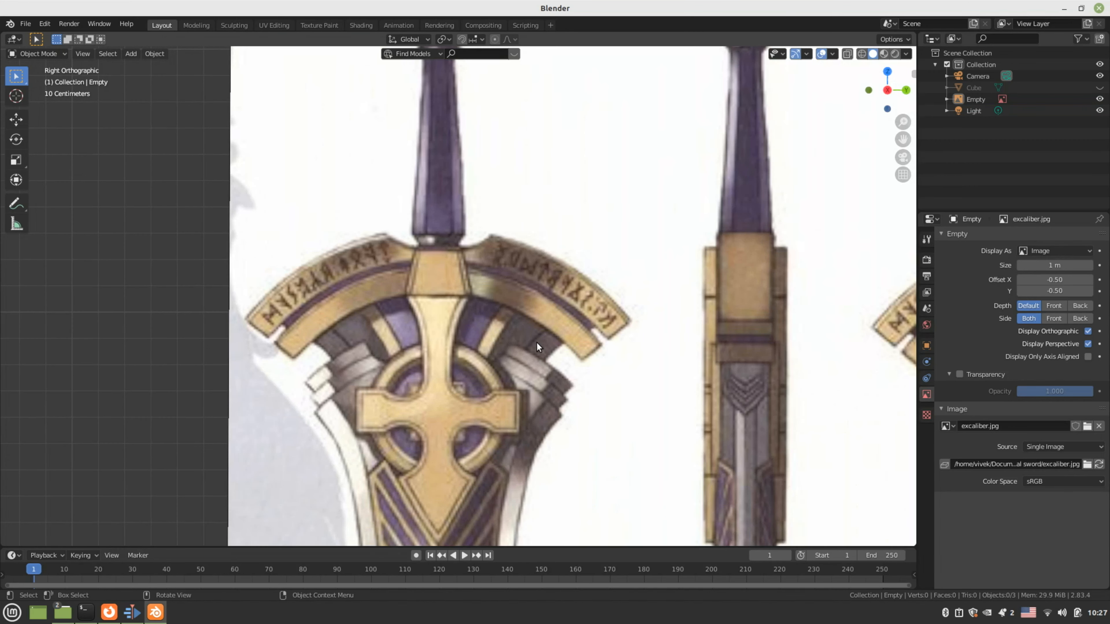
scroll(537, 343, "down", 4)
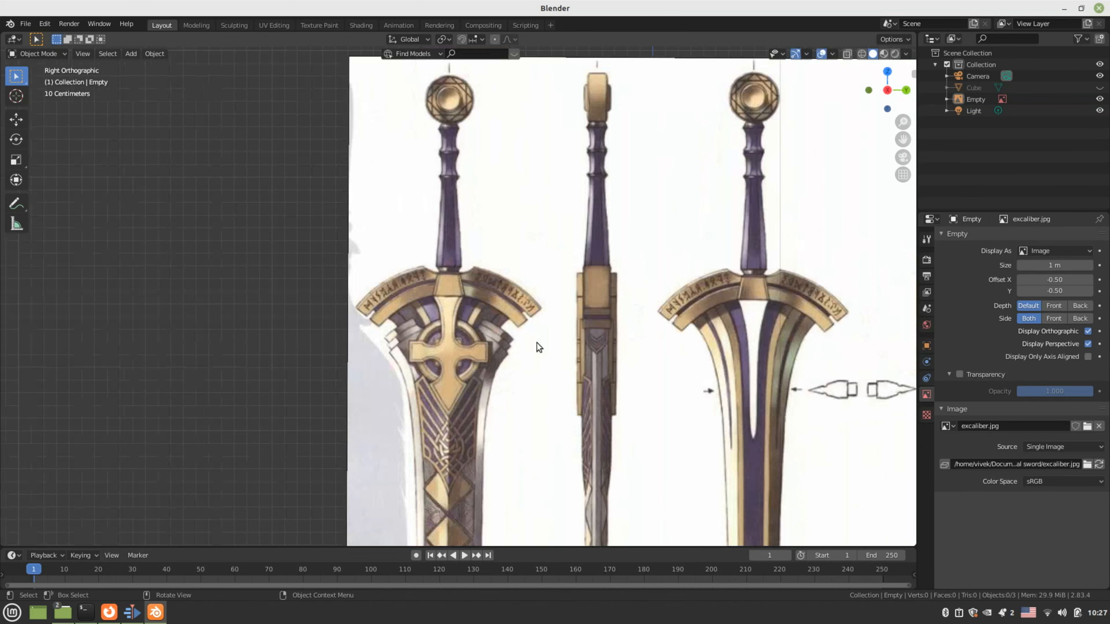
scroll(537, 343, "down", 2)
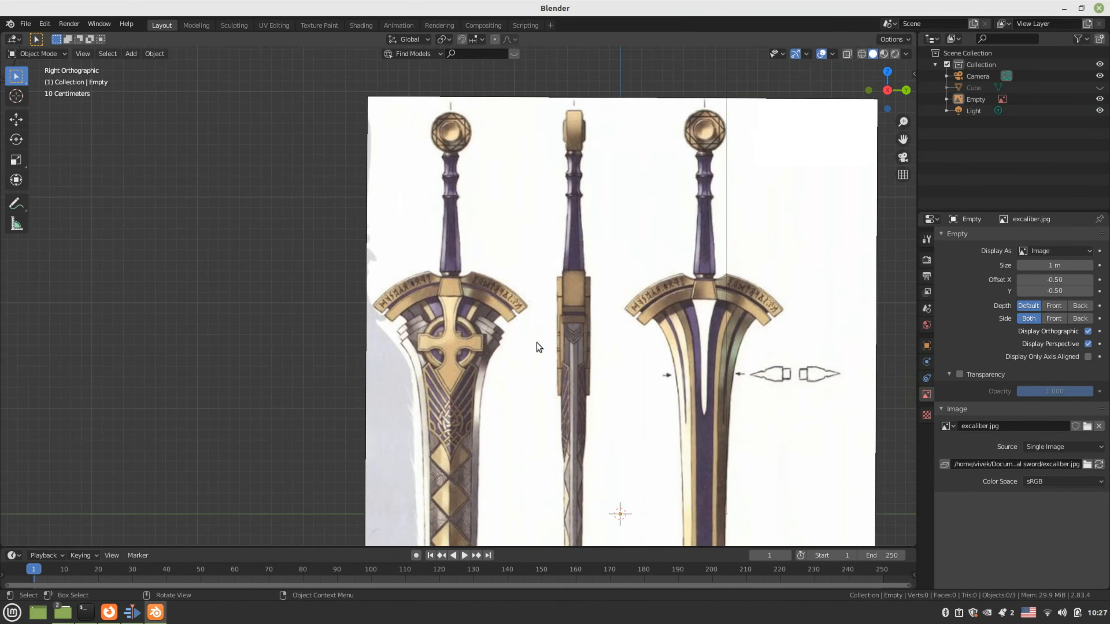
scroll(536, 342, "up", 3)
middle_click_drag(537, 343, 501, 351, "shift")
scroll(538, 238, "down", 4)
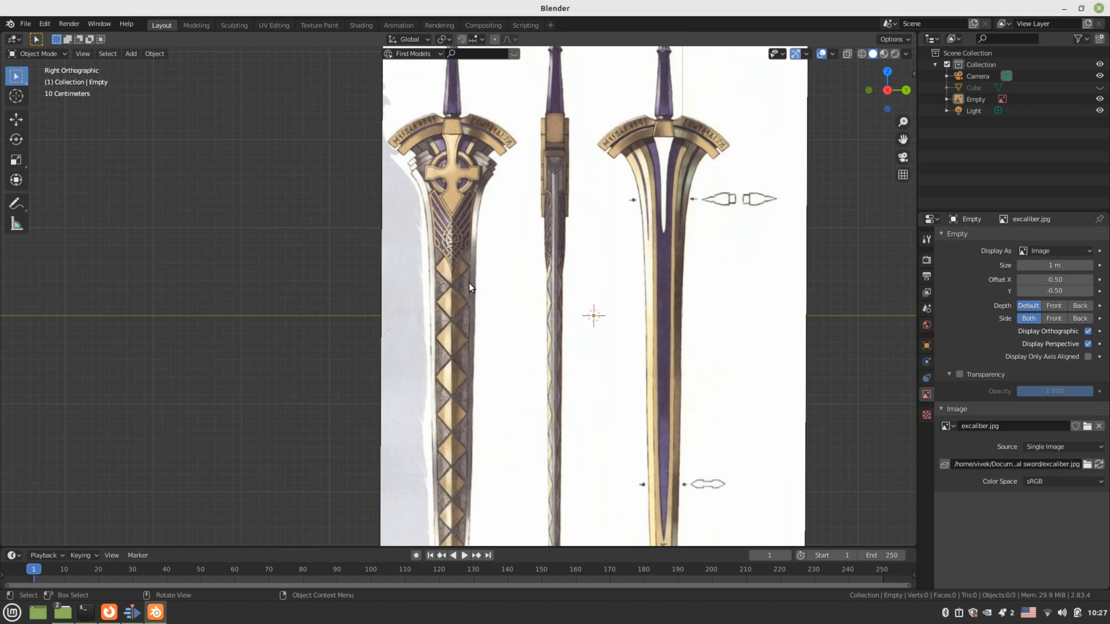
scroll(470, 283, "up", 2)
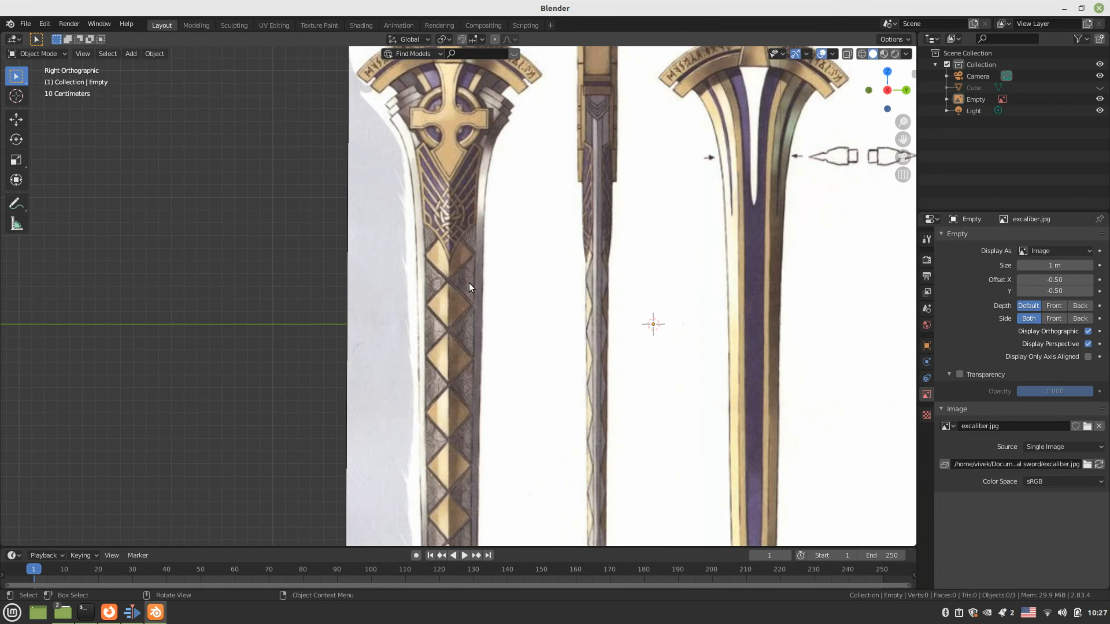
scroll(469, 283, "down", 2)
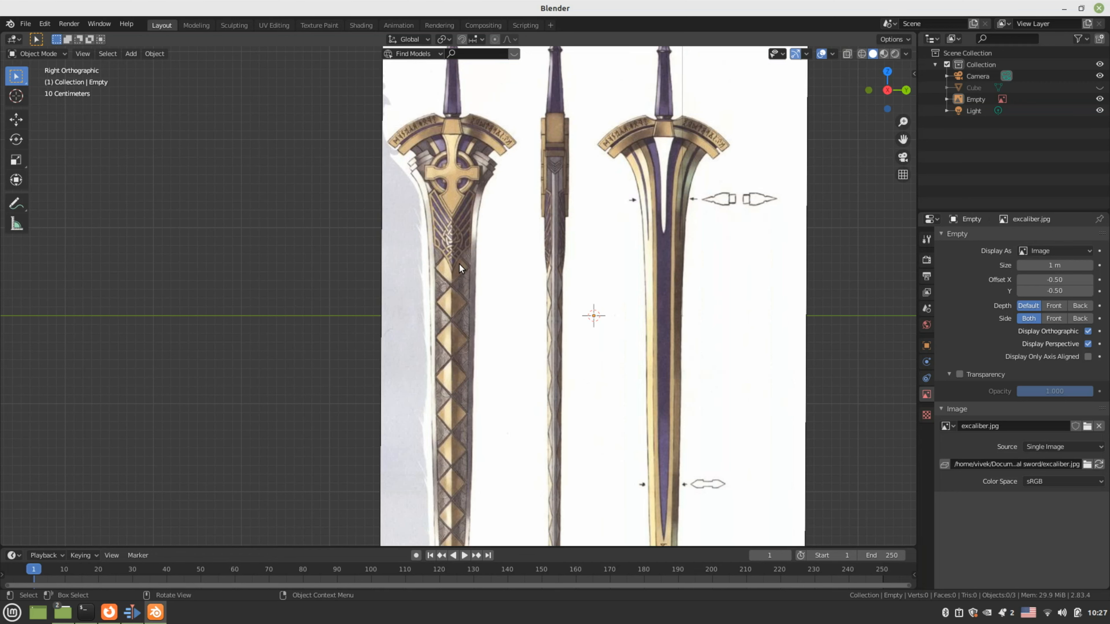
middle_click_drag(491, 243, 485, 338, "shift")
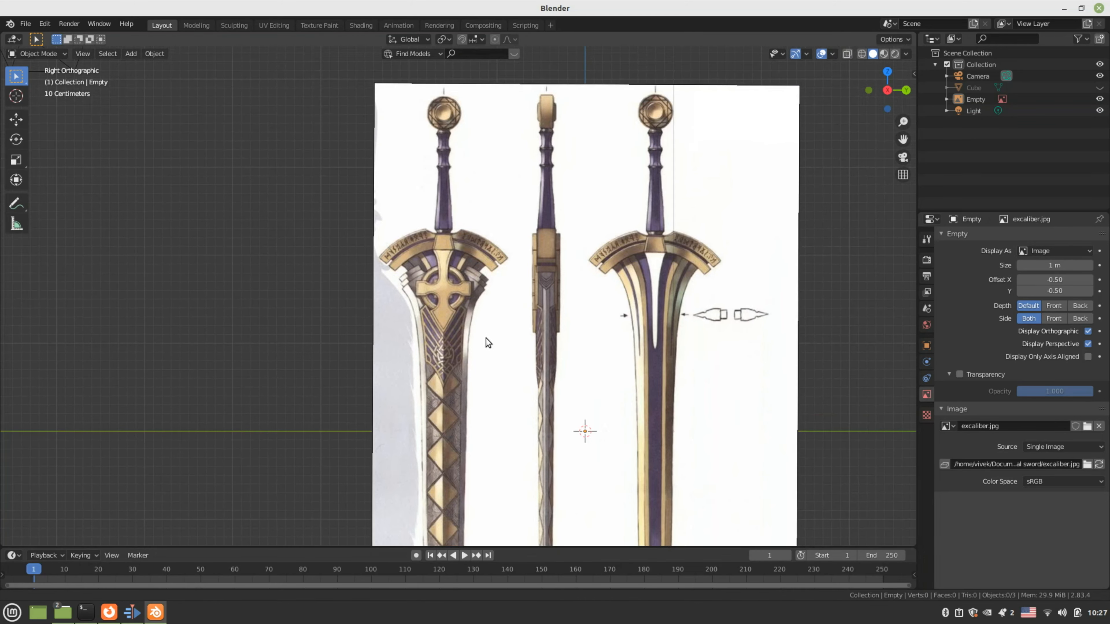
scroll(481, 289, "up", 3)
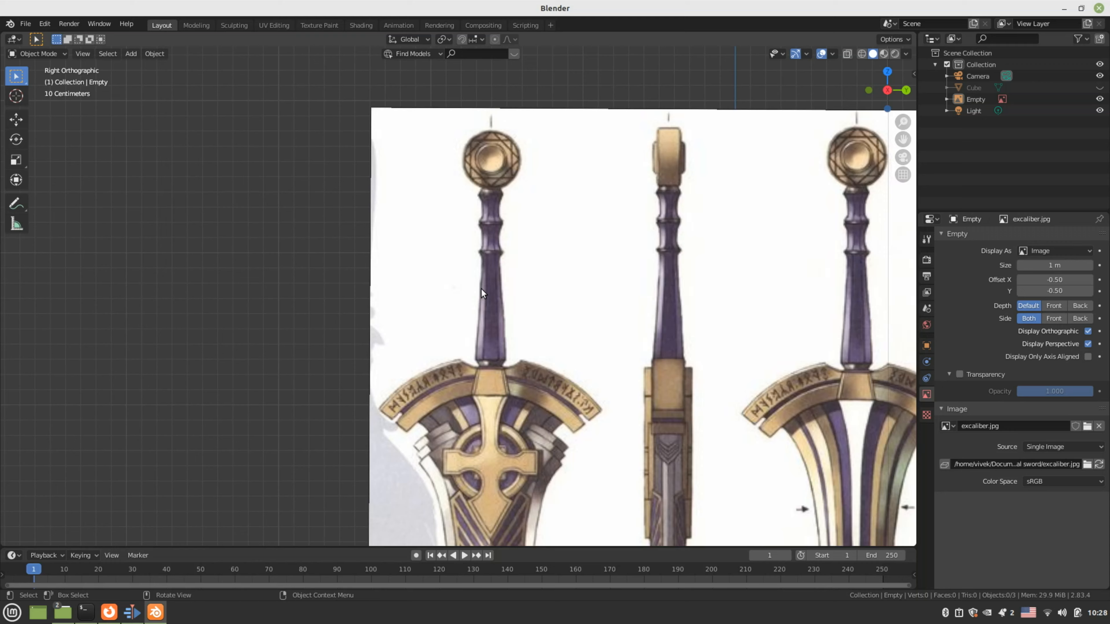
scroll(481, 289, "down", 1)
middle_click_drag(481, 289, 492, 125, "shift")
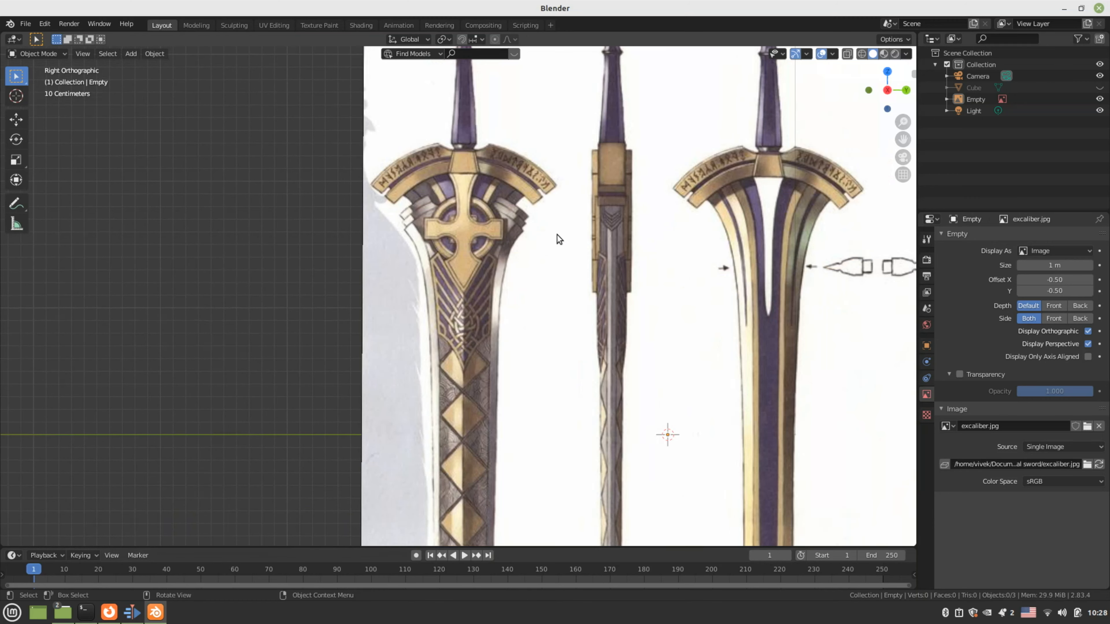
scroll(556, 234, "down", 2)
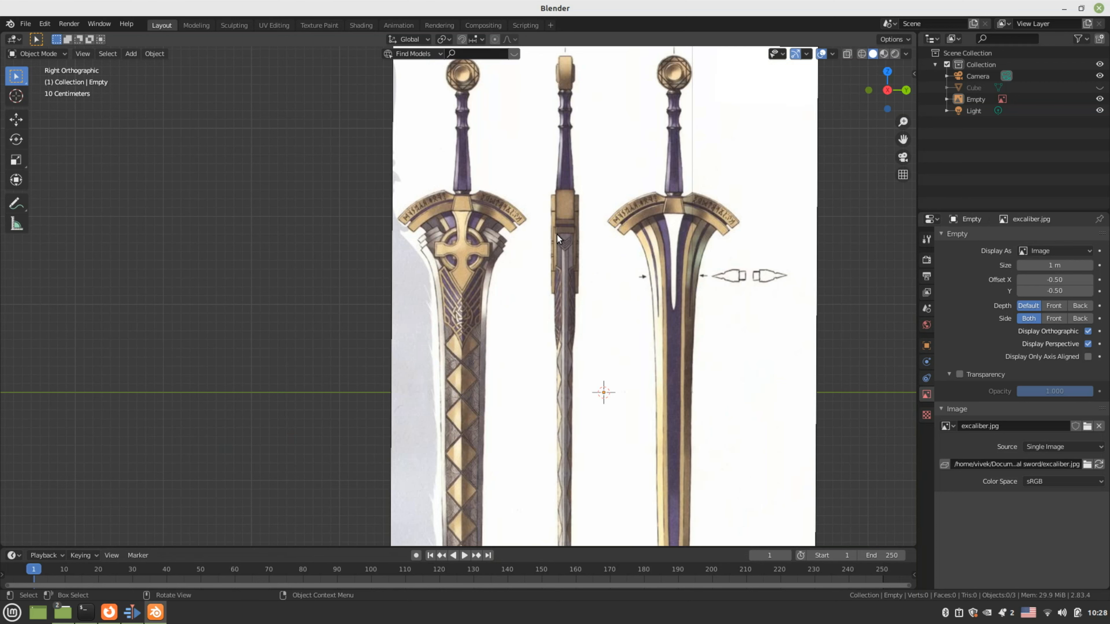
Zoom in on the left sword's pommel and select the reference image Empty
middle_click_drag(498, 221, 485, 374, "shift")
scroll(455, 292, "up", 4)
middle_click_drag(469, 245, 497, 356, "shift")
scroll(484, 286, "up", 4)
middle_click_drag(485, 286, 462, 302, "shift")
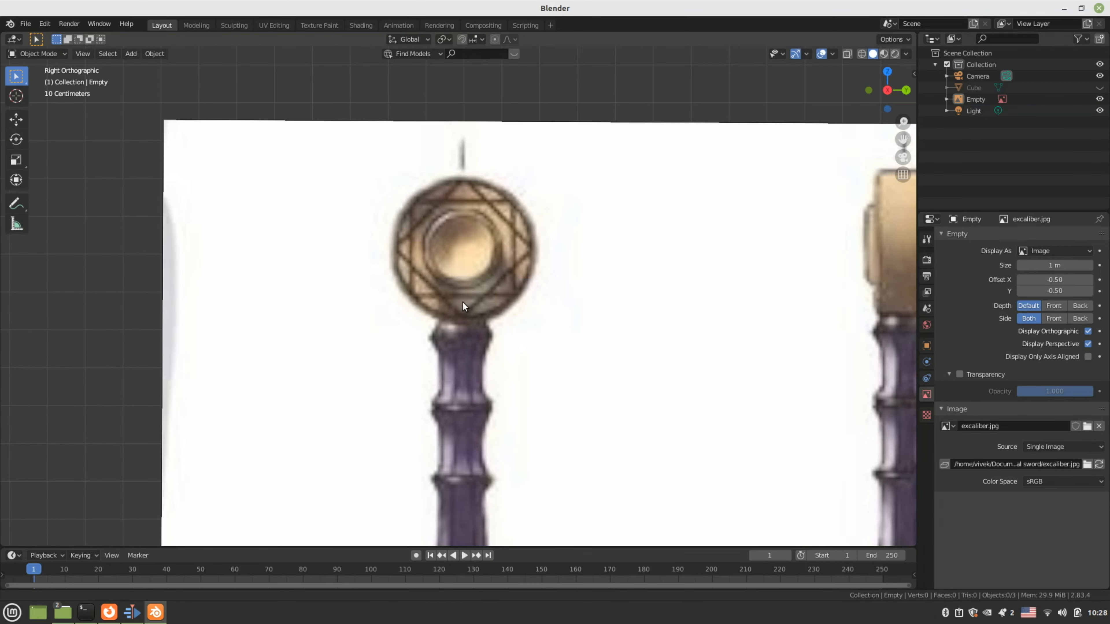
scroll(471, 301, "down", 9)
middle_click_drag(483, 343, 490, 318, "shift")
scroll(488, 306, "up", 1)
scroll(488, 306, "up", 5)
middle_click_drag(489, 253, 464, 322, "shift")
scroll(453, 279, "up", 4)
middle_click_drag(450, 275, 442, 274, "shift")
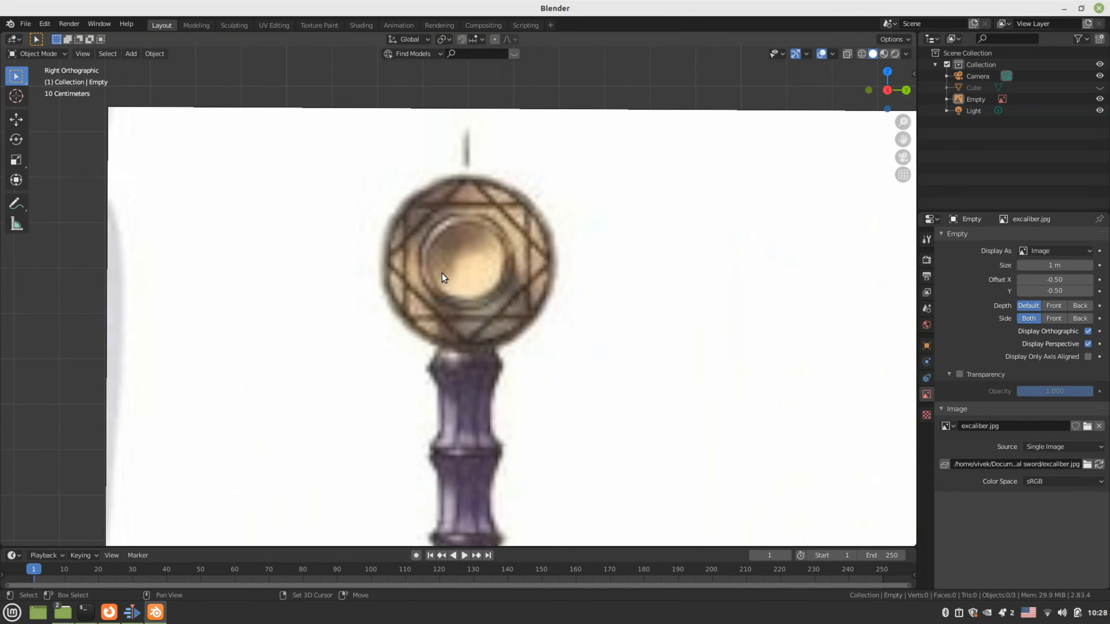
scroll(442, 275, "up", 1)
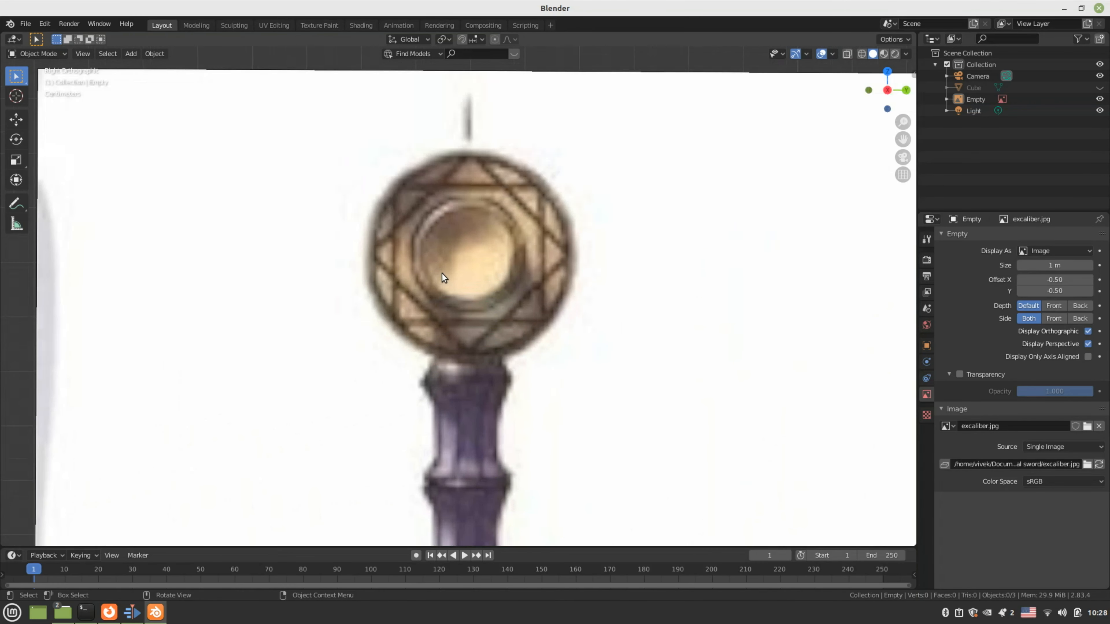
left_click(472, 266)
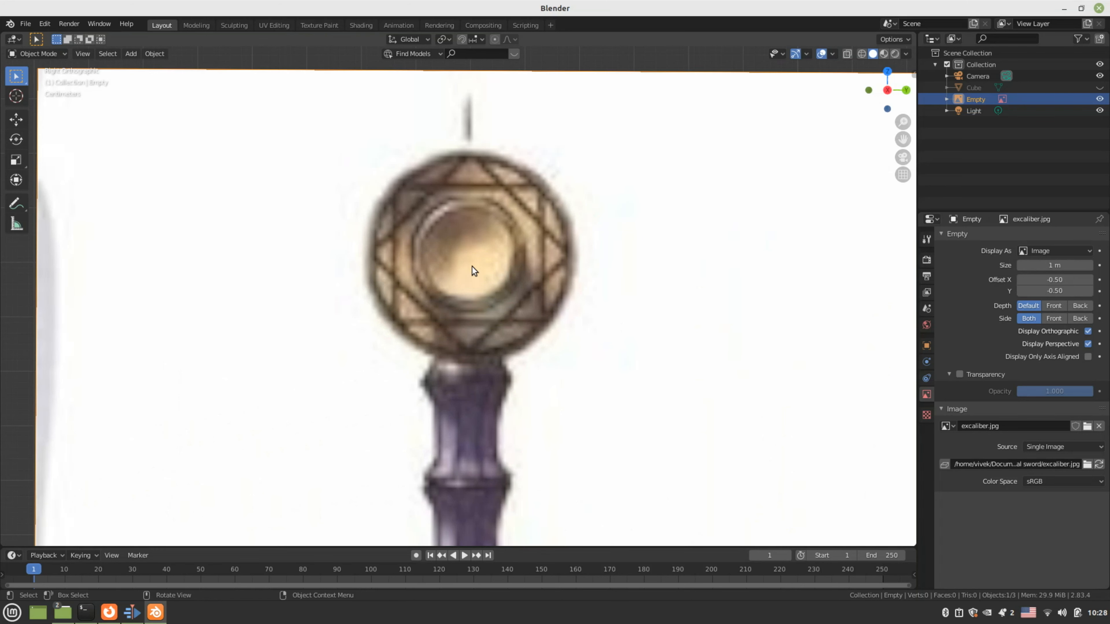
Snap the 3D cursor to the reference image and add a view-aligned circle mesh there
key("shift+s")
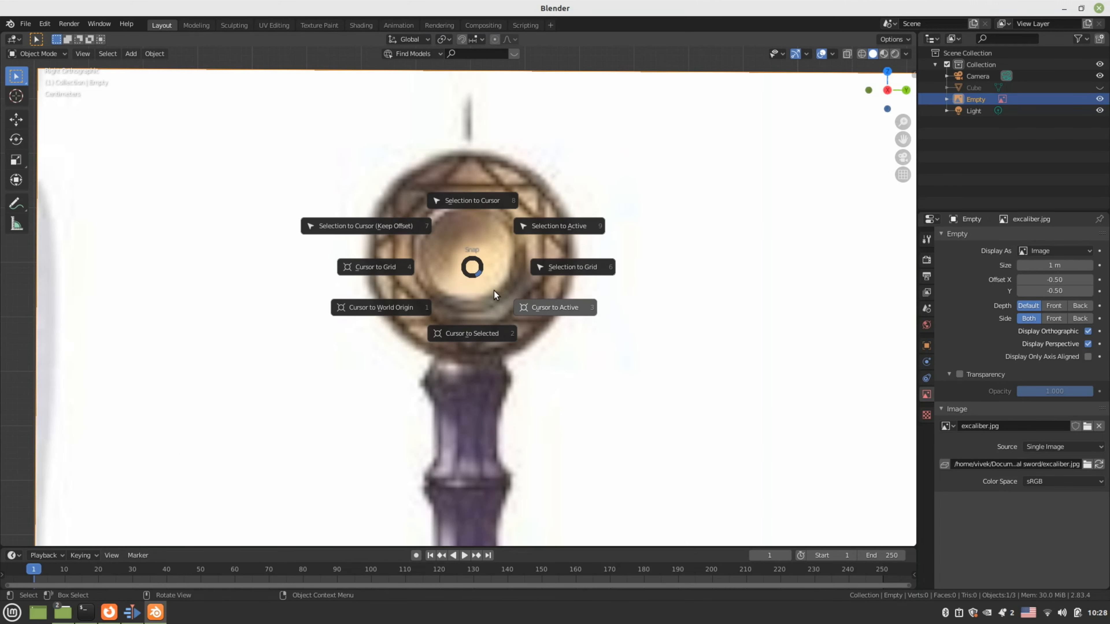
left_click(475, 337)
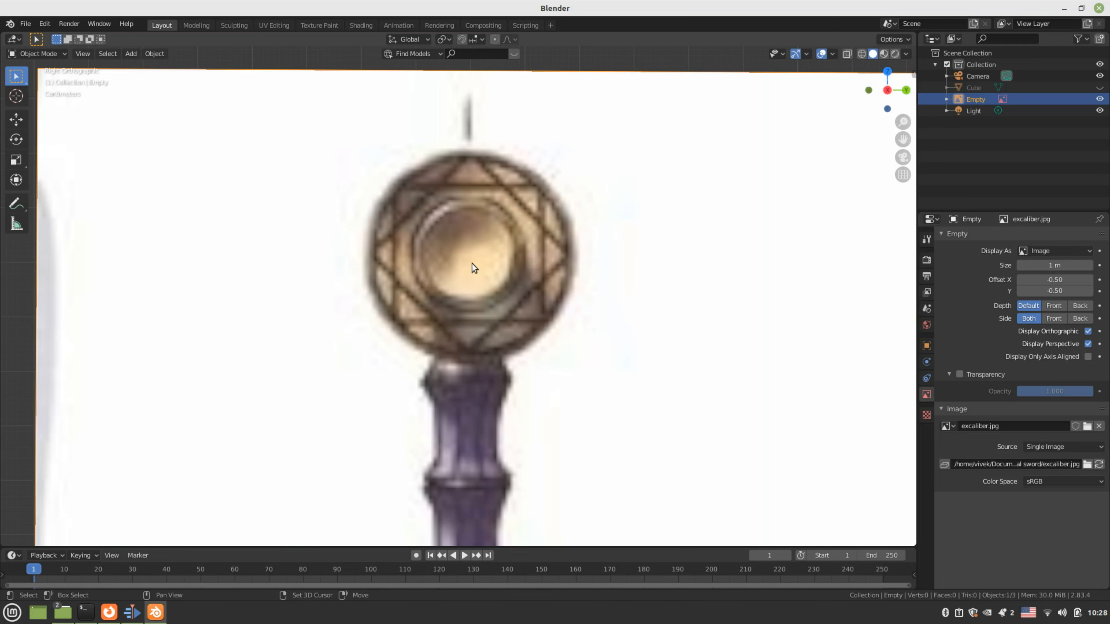
key("shift+a")
mouse_move(450, 151)
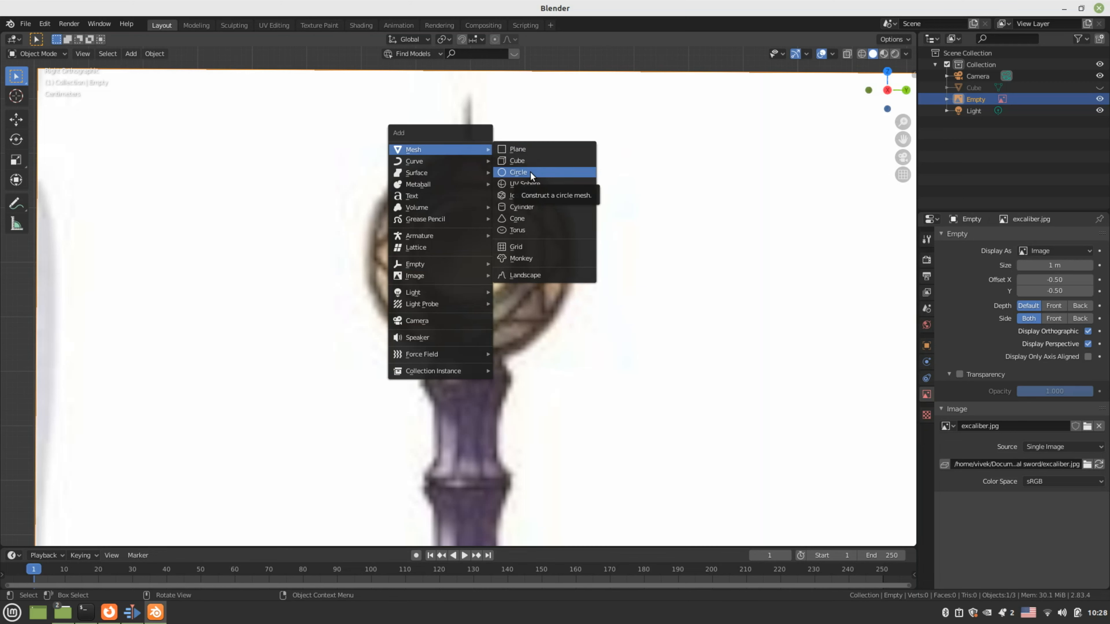
left_click(529, 171)
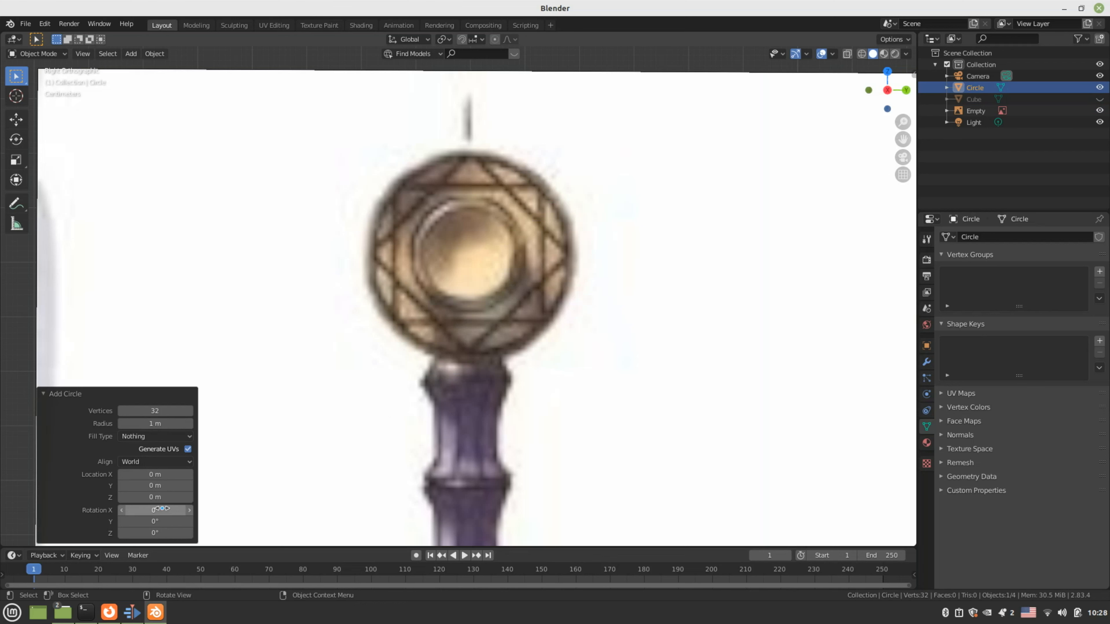
left_click(156, 462)
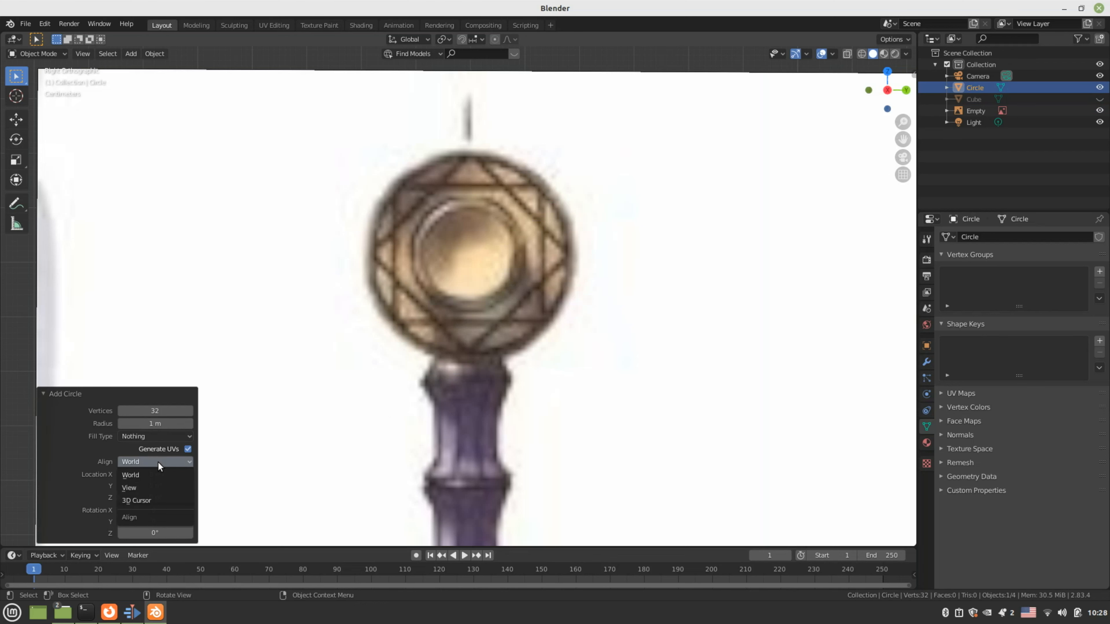
left_click(152, 485)
scroll(490, 366, "down", 5)
scroll(489, 367, "down", 2)
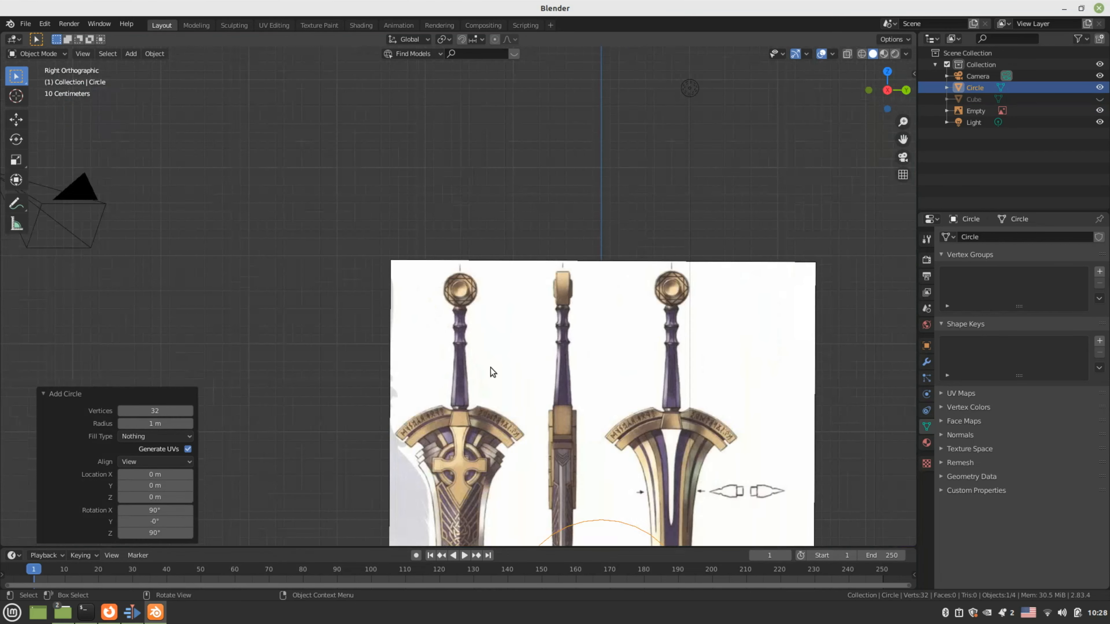
scroll(490, 367, "down", 2)
scroll(535, 401, "up", 1)
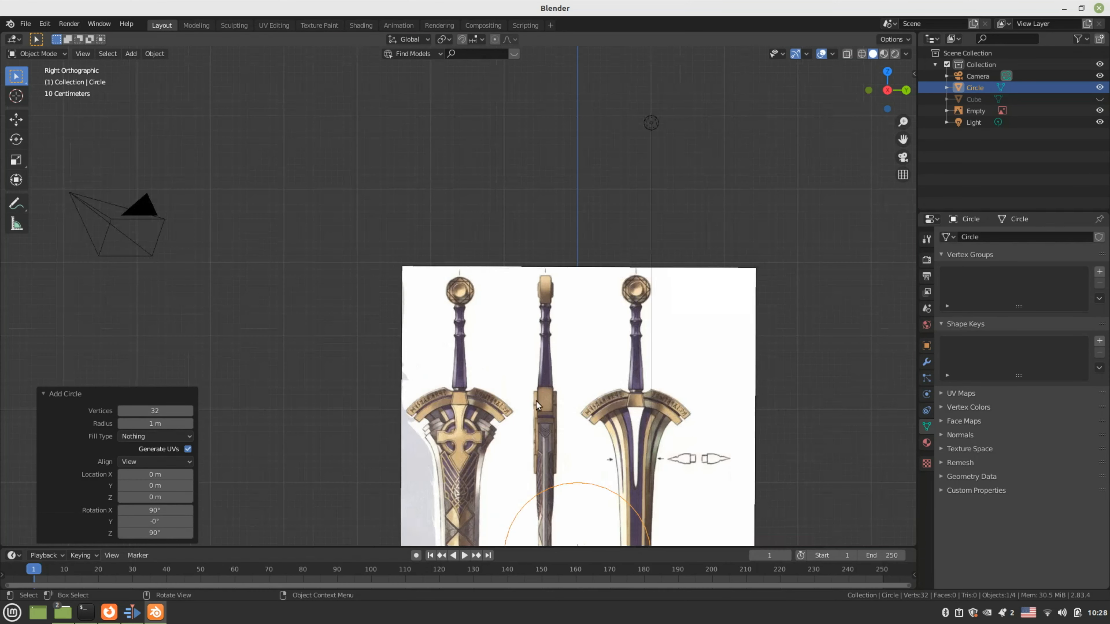
Move the circle onto the left pommel and scale it to 0.199, then 0.984, to match its outline
key("g")
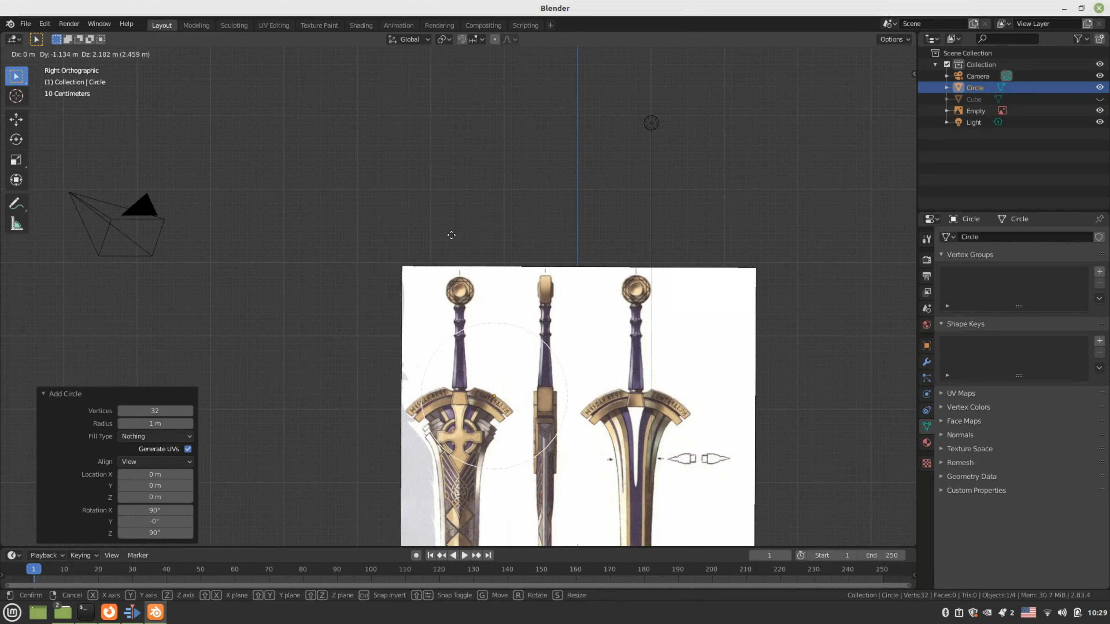
left_click(419, 139)
scroll(755, 434, "up", 8)
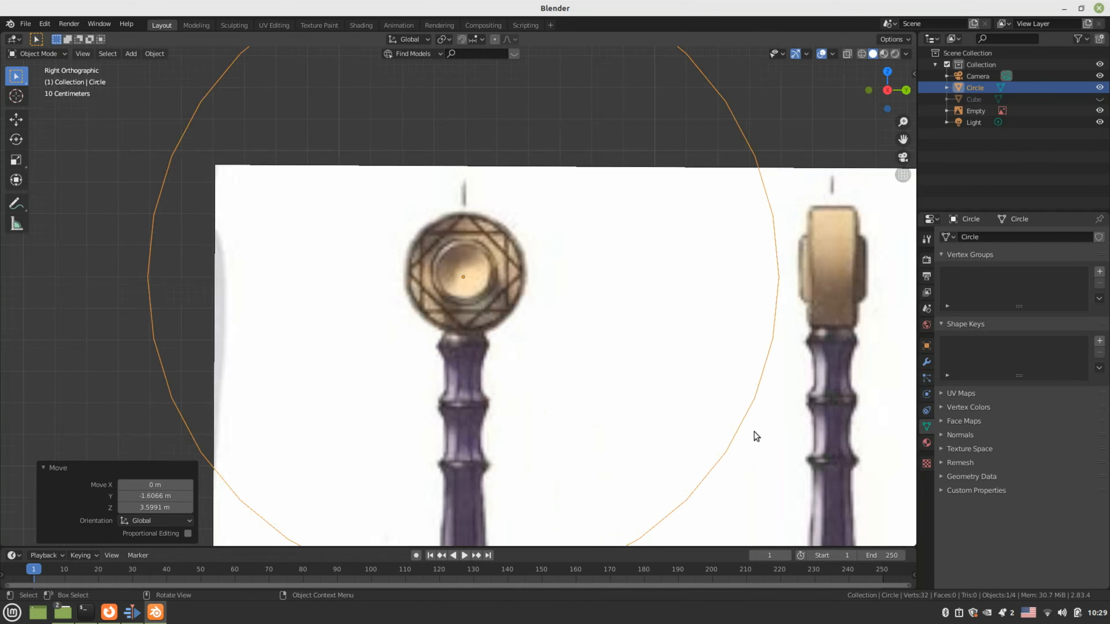
scroll(753, 431, "down", 2)
key("s")
left_click(515, 335)
scroll(515, 335, "up", 2)
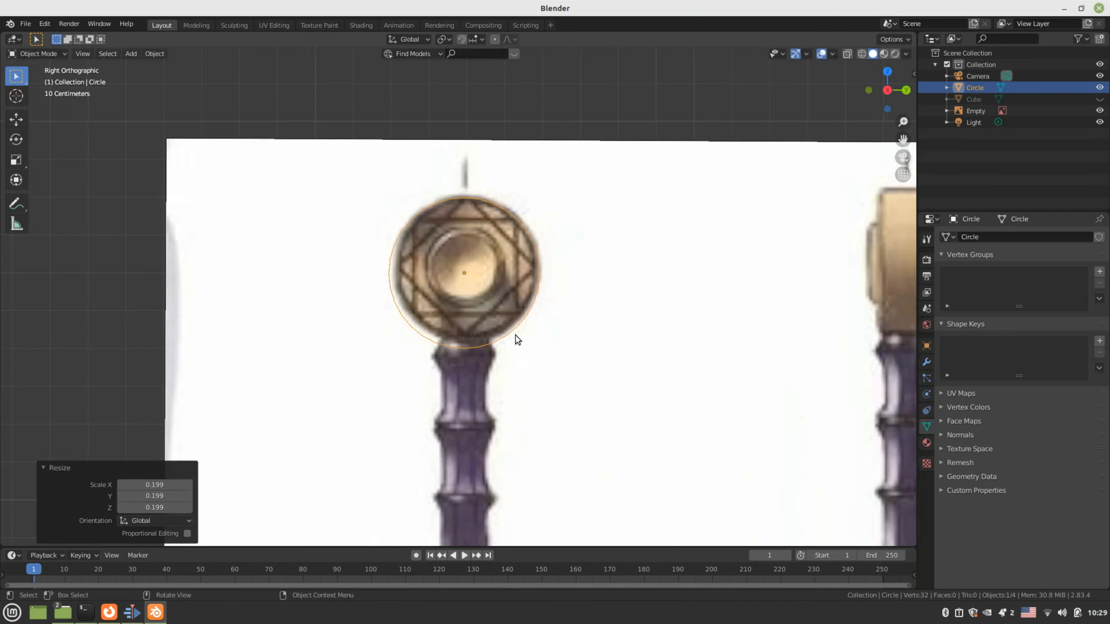
scroll(515, 335, "up", 2)
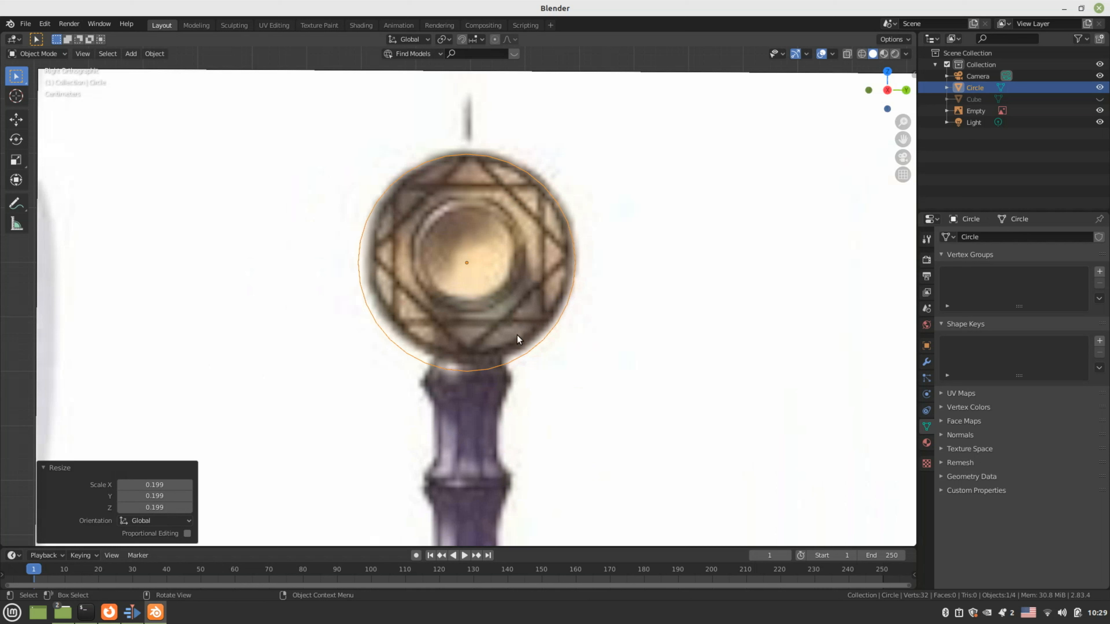
key("g")
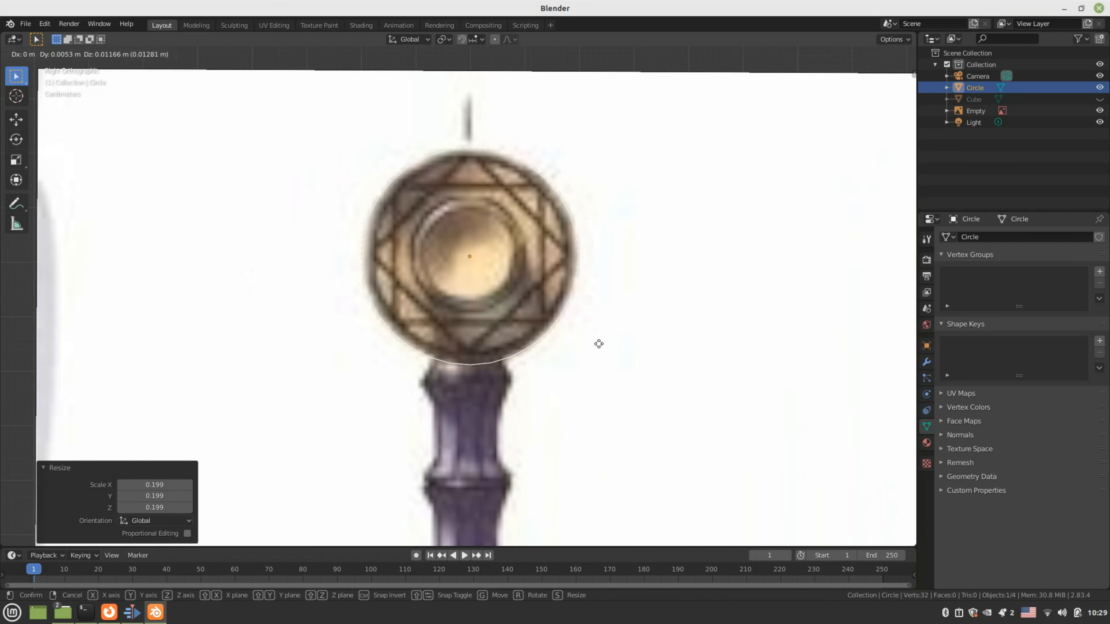
left_click(599, 343)
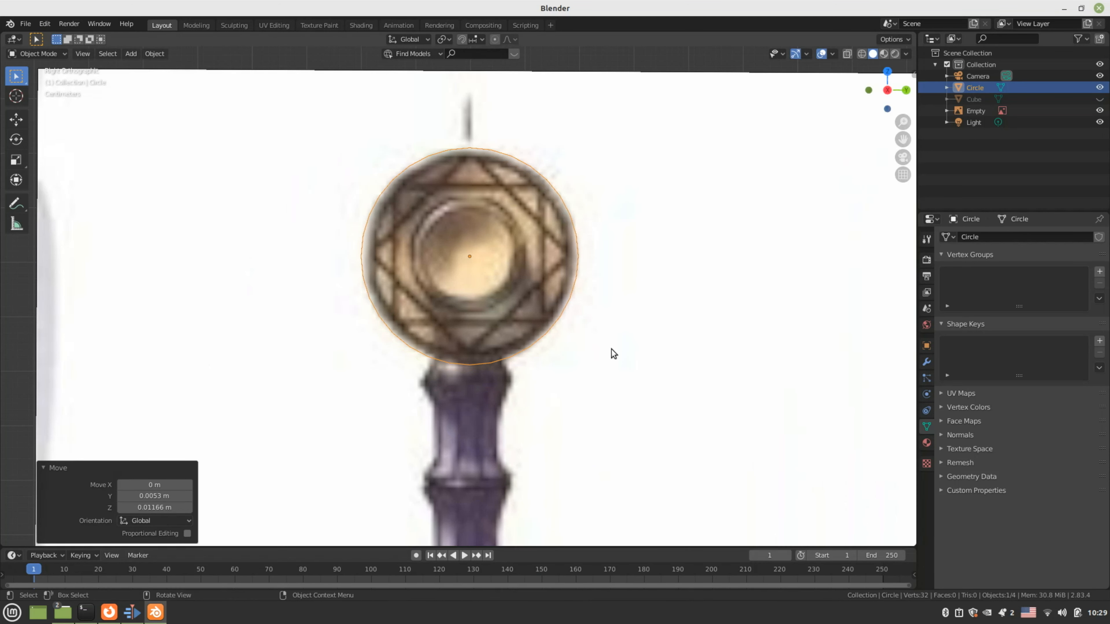
key("s")
left_click(608, 348)
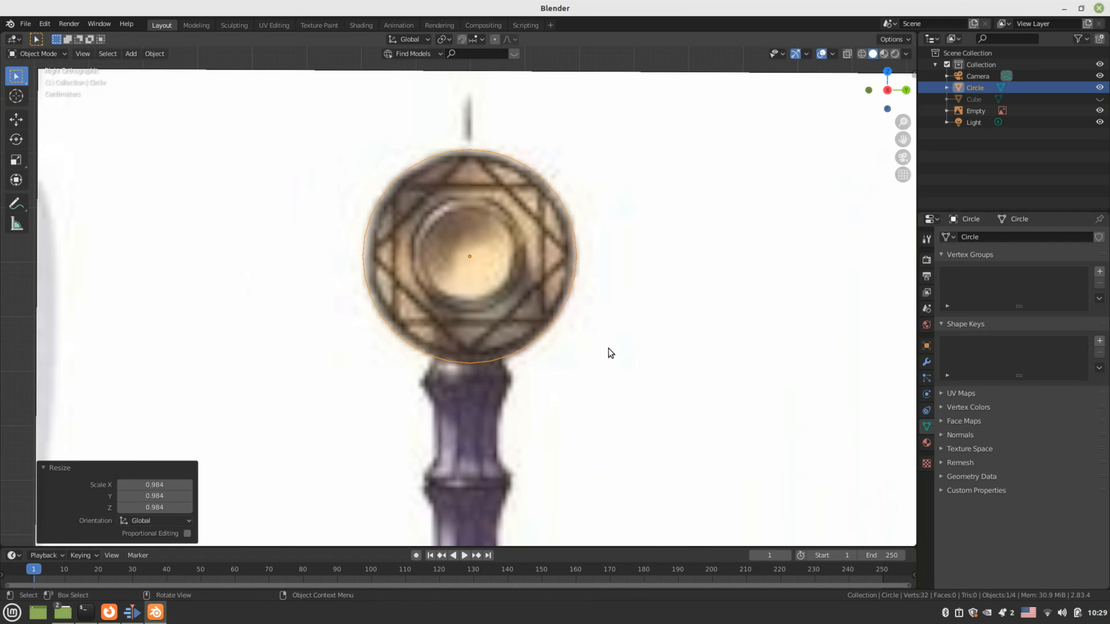
key("Tab")
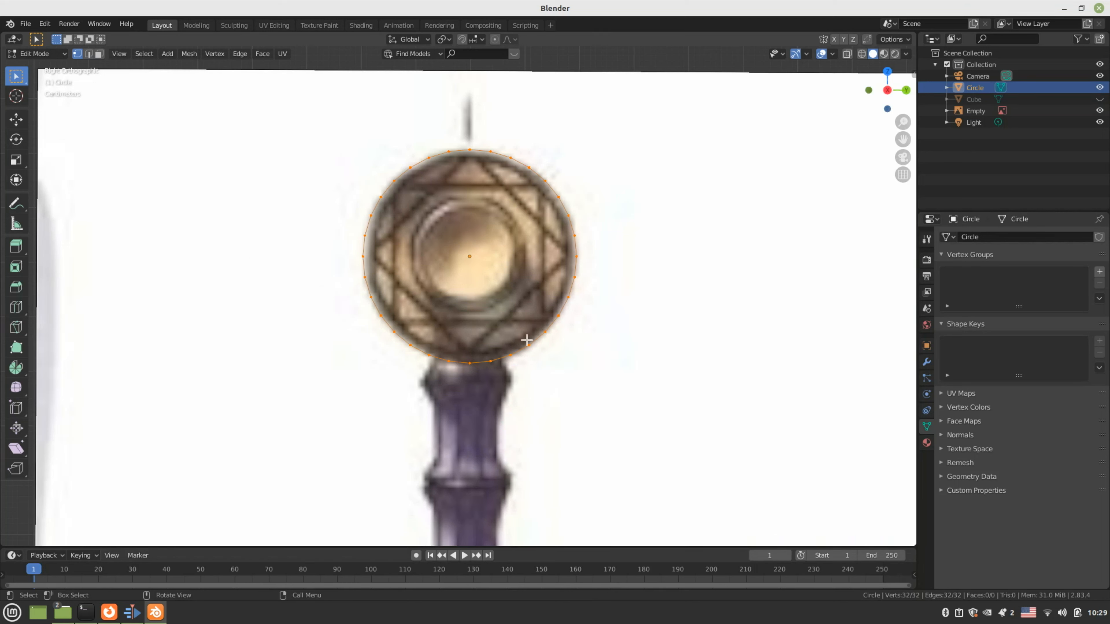
Orbit the view and make the reference image Empty active in the Outliner
scroll(546, 367, "down", 7)
middle_click_drag(547, 366, 677, 407)
left_click(975, 111)
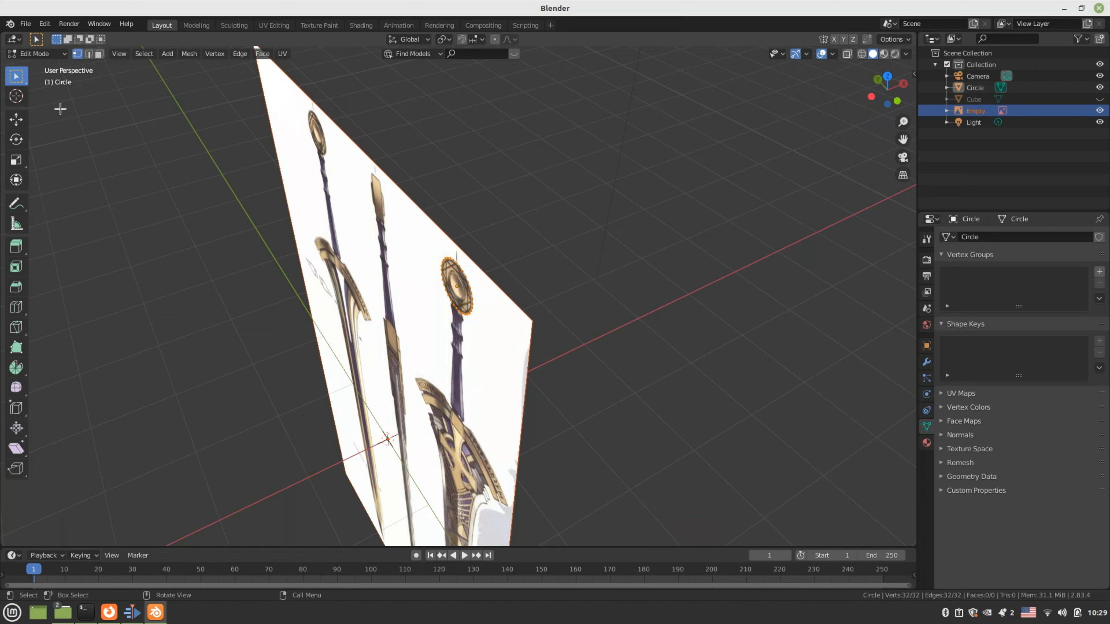
left_click(57, 55)
Switch back to Object Mode and orbit around the reference image
left_click(56, 66)
left_click(362, 207)
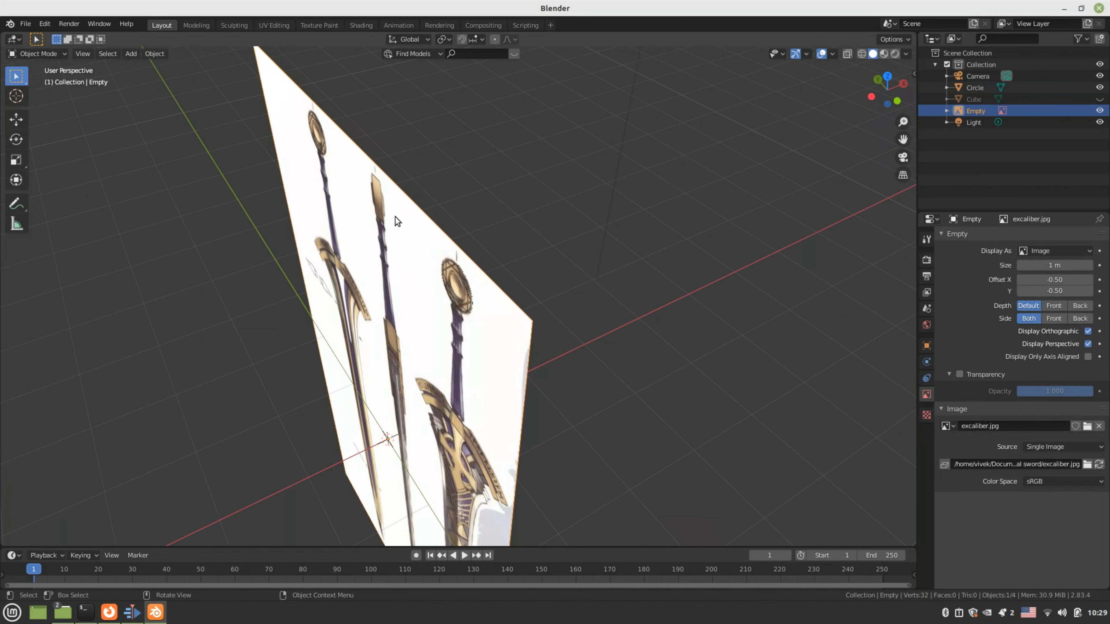
middle_click_drag(394, 216, 525, 354)
scroll(524, 315, "down", 6)
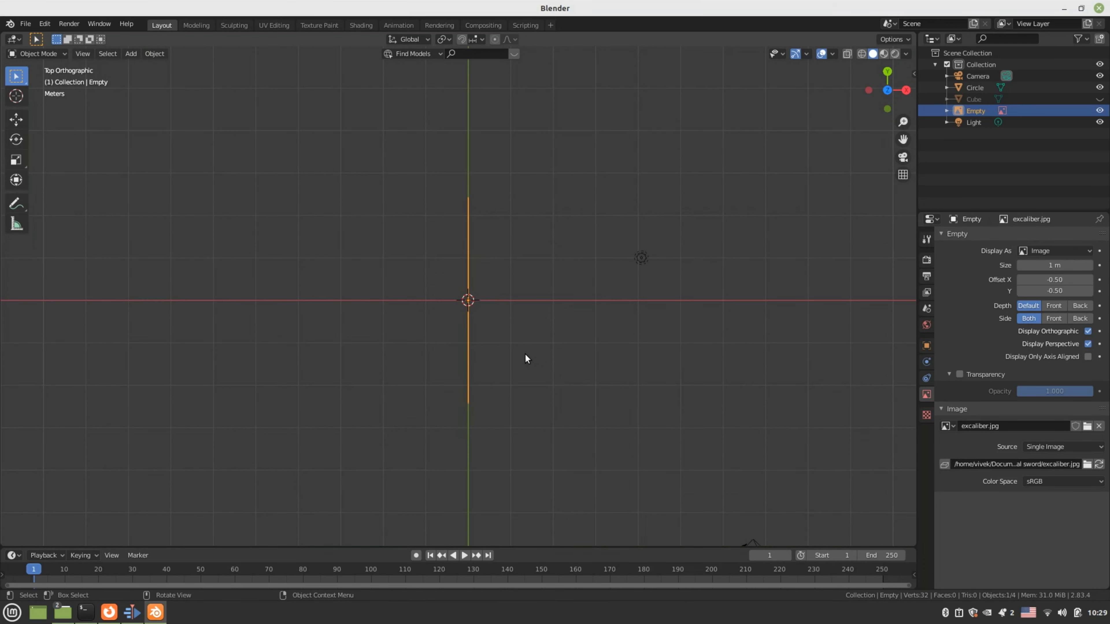
Duplicate the reference Empty, rotate the copy 89.7° about Z, and check front and right views
key("shift+d")
key("r")
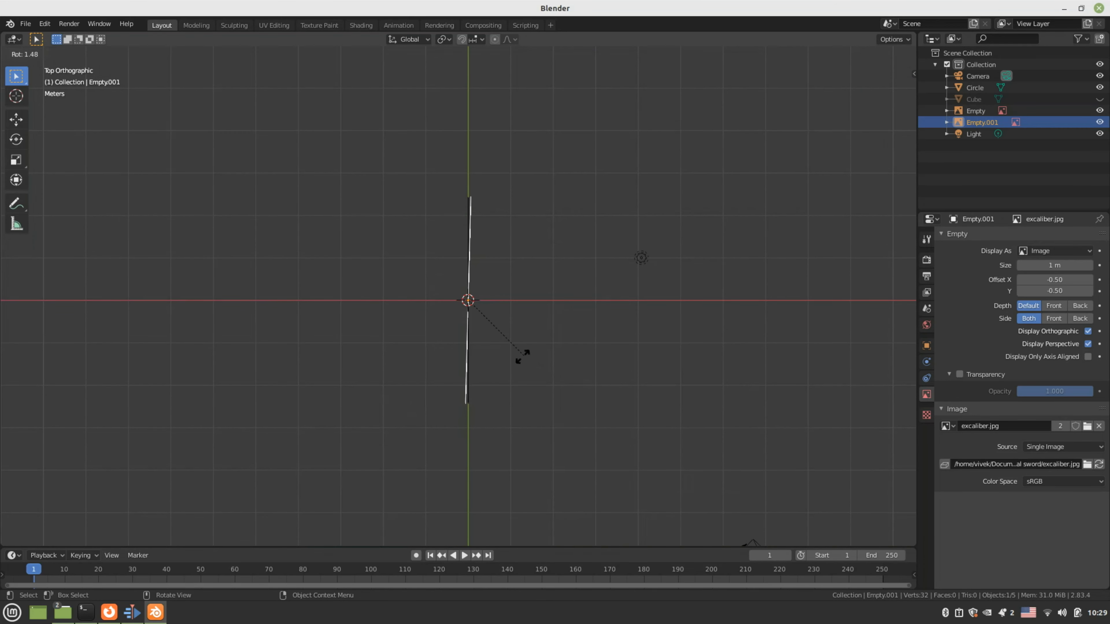
left_click(410, 363)
scroll(409, 361, "up", 2)
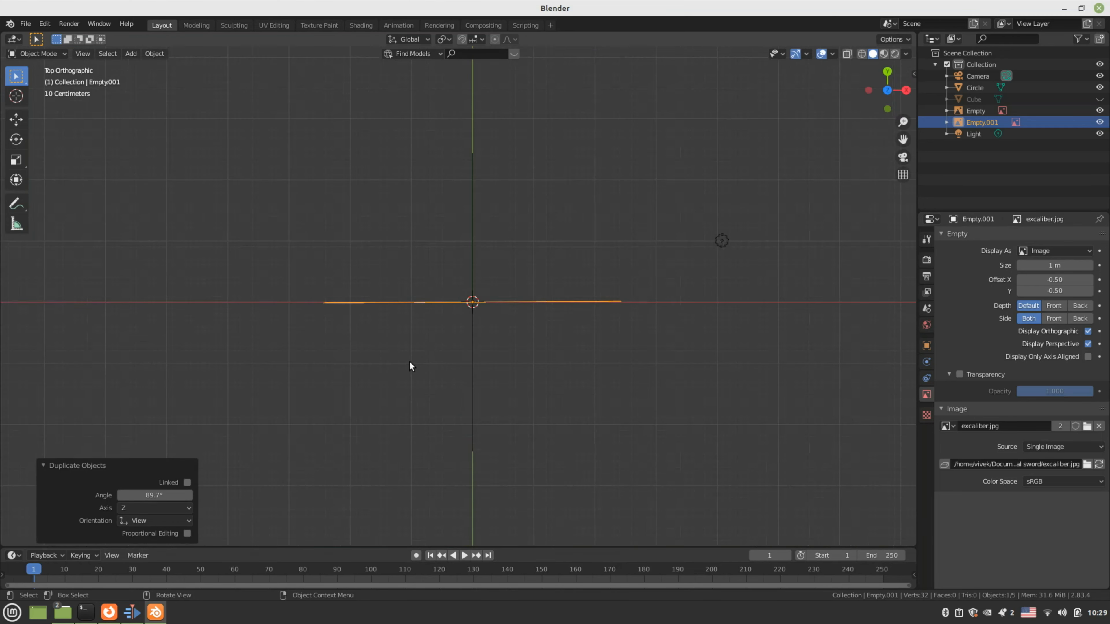
middle_click_drag(410, 361, 414, 287)
key("KP_1")
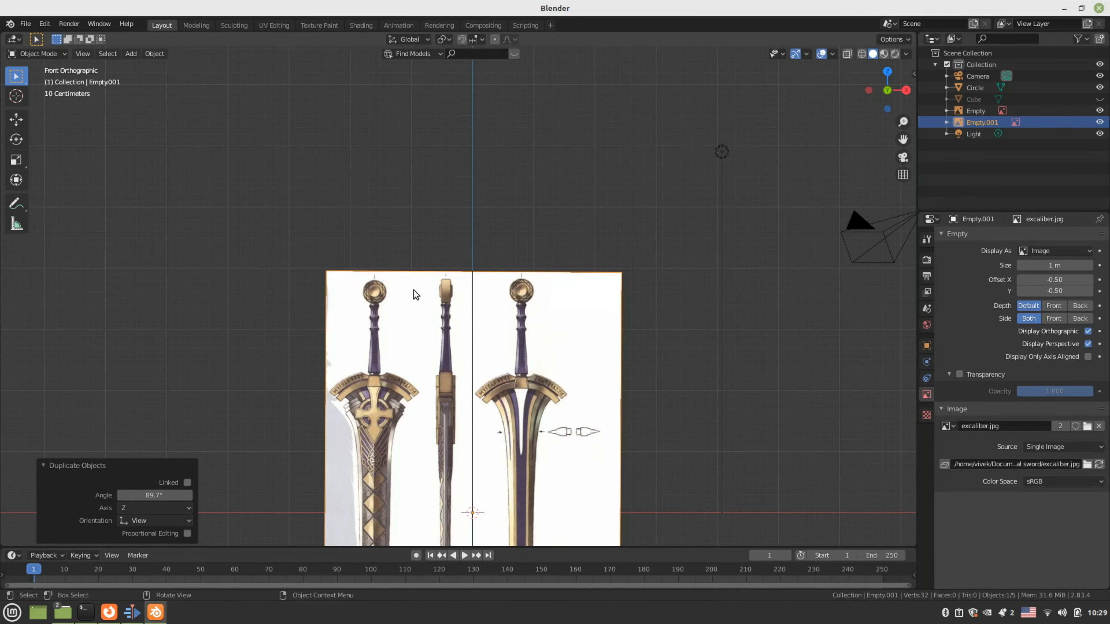
key("KP_3")
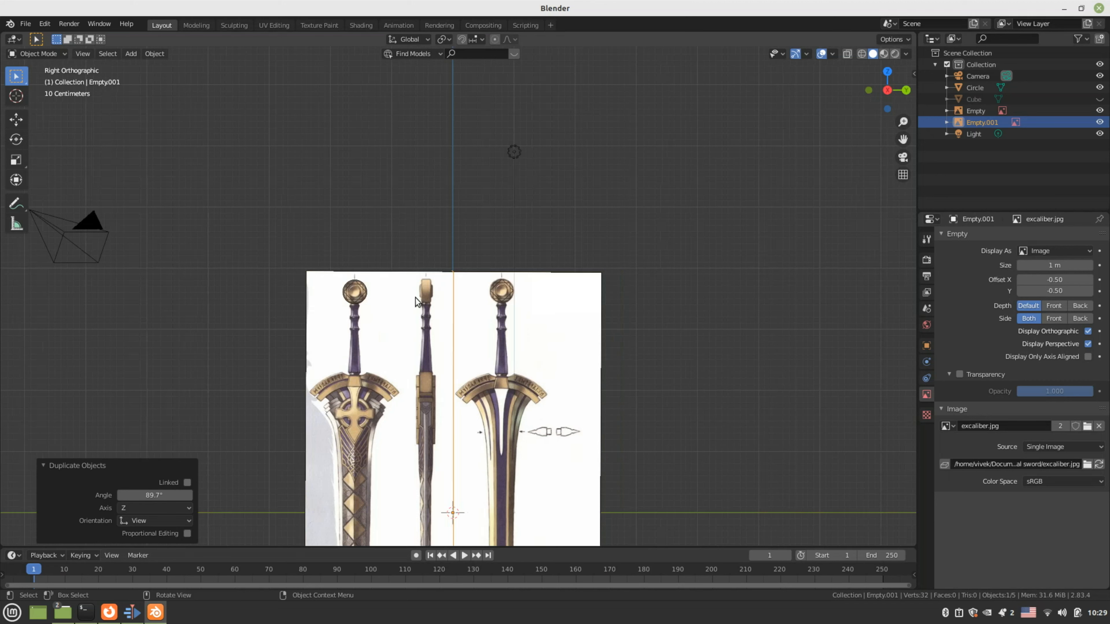
scroll(371, 342, "up", 6)
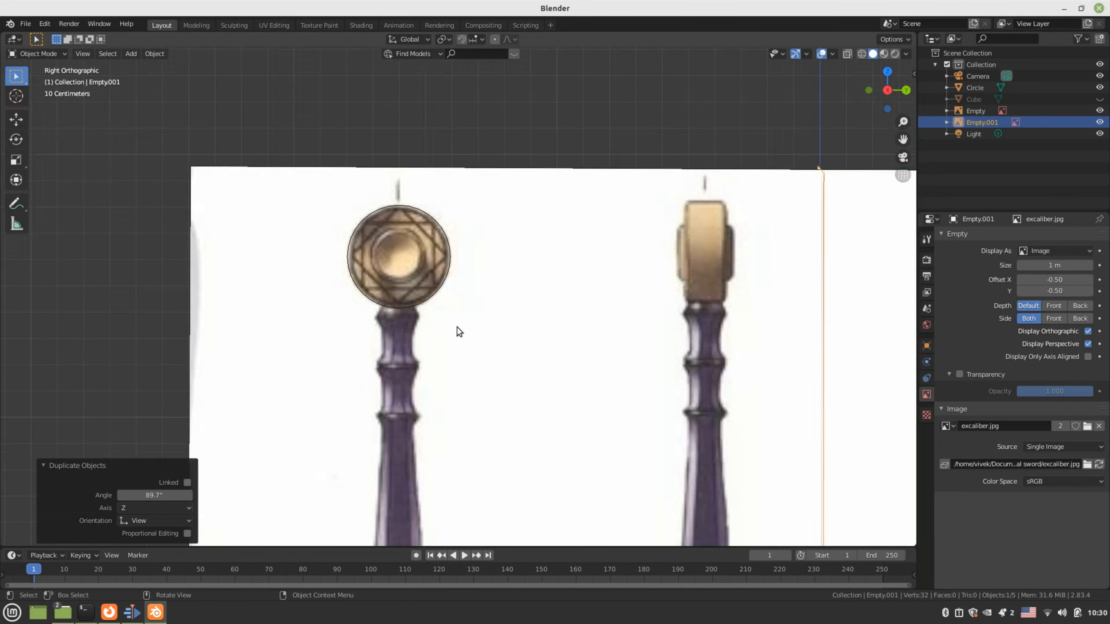
scroll(456, 331, "up", 2)
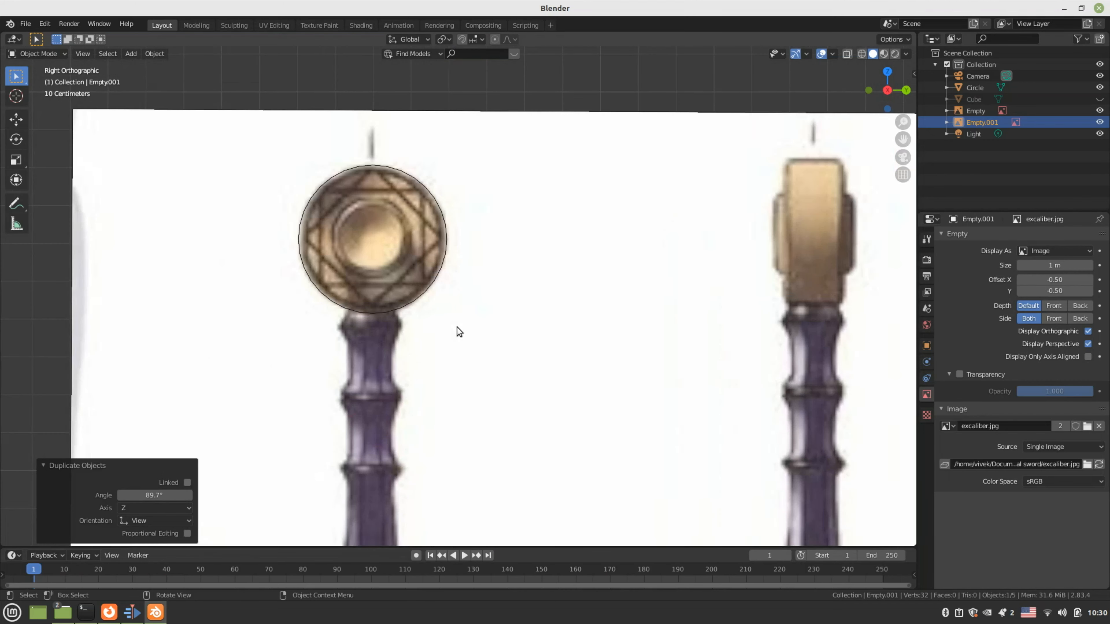
In front view, move the circle's vertices -0.49673 m along X in Edit Mode
left_click(441, 275)
key("Tab")
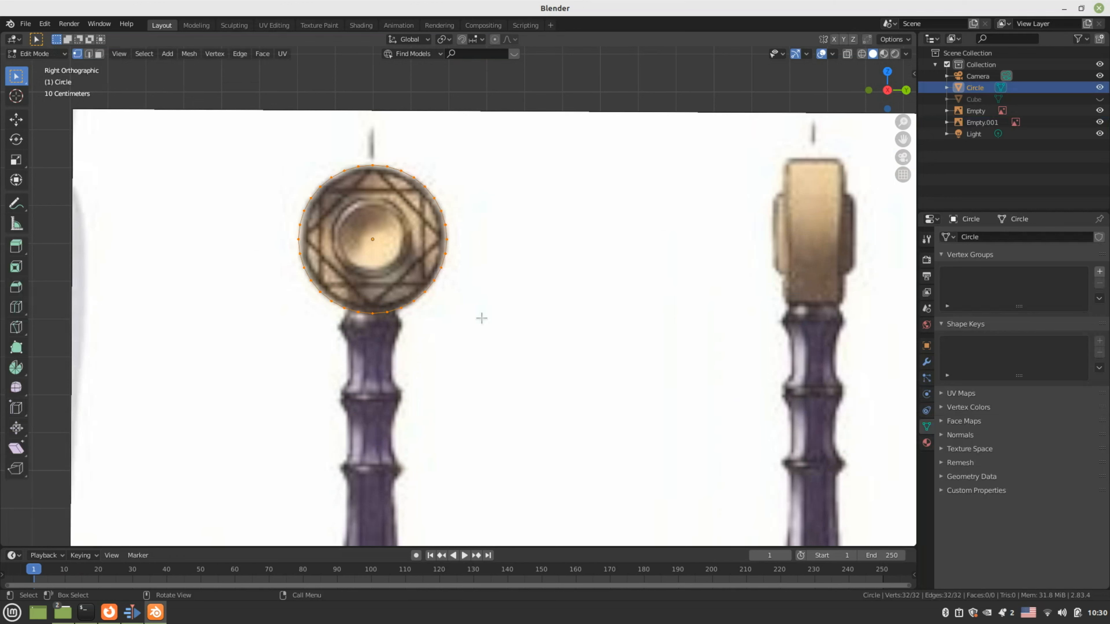
scroll(482, 317, "down", 6)
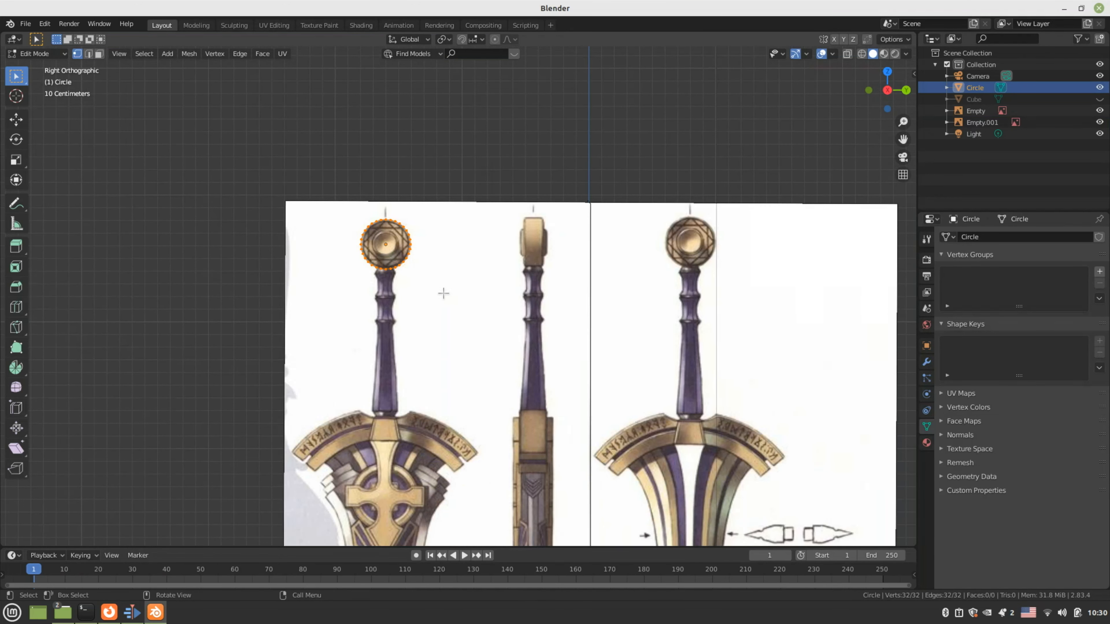
key("KP_1")
scroll(471, 277, "up", 2)
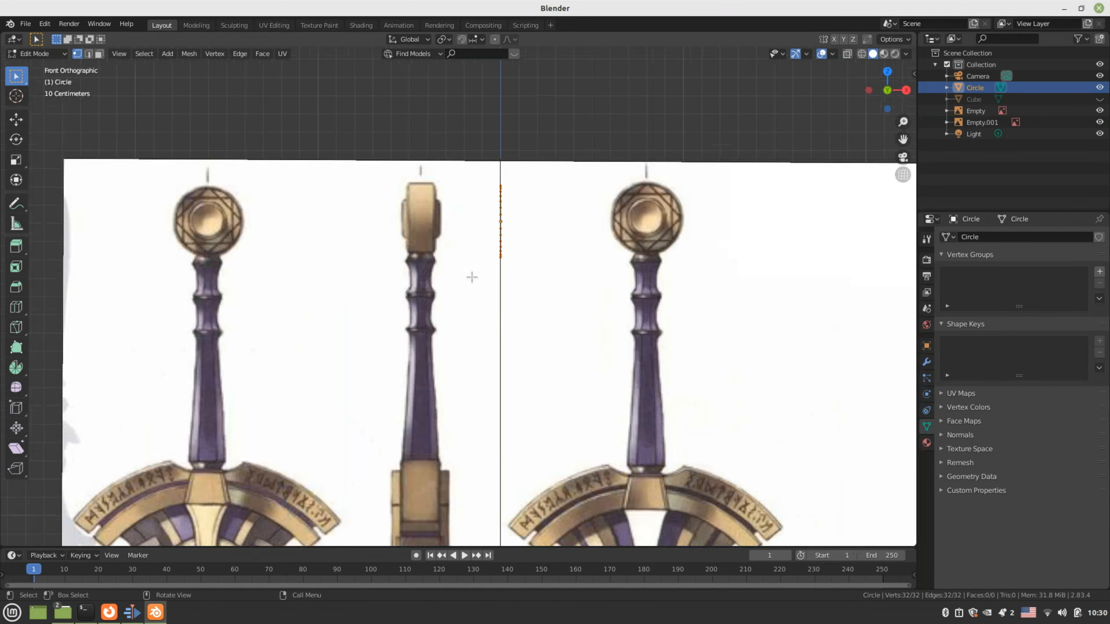
scroll(472, 276, "up", 3)
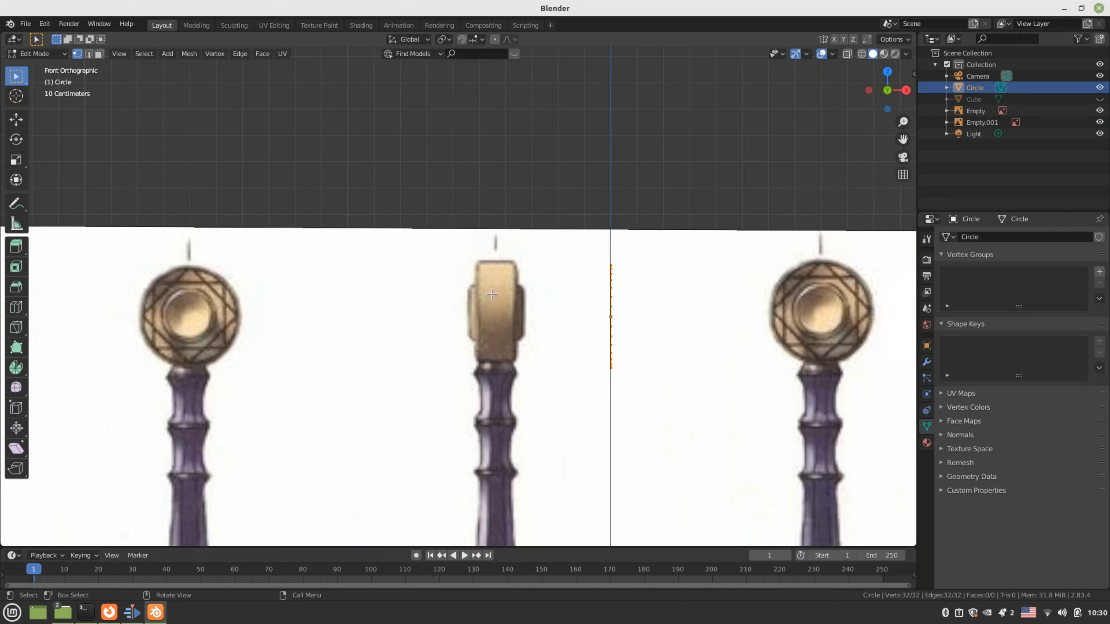
key("g")
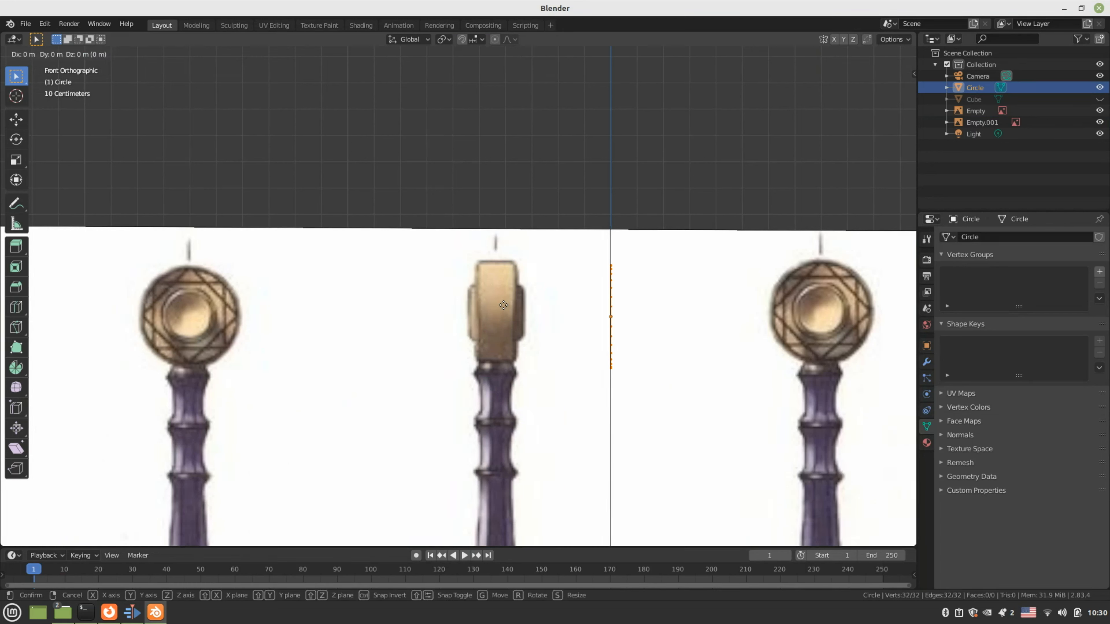
key("x")
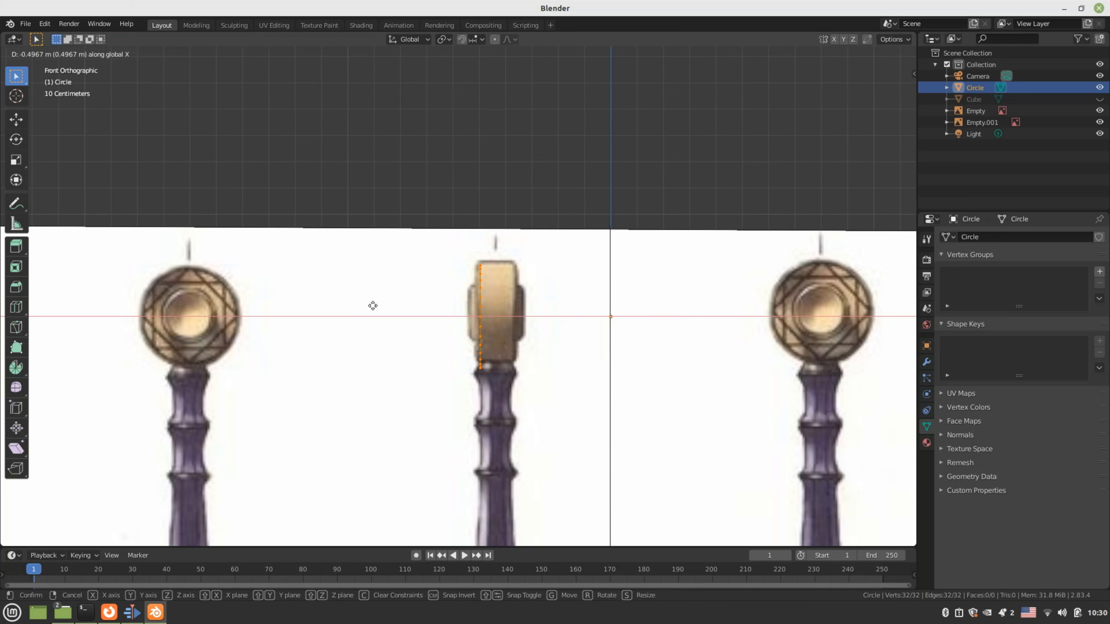
left_click(372, 306)
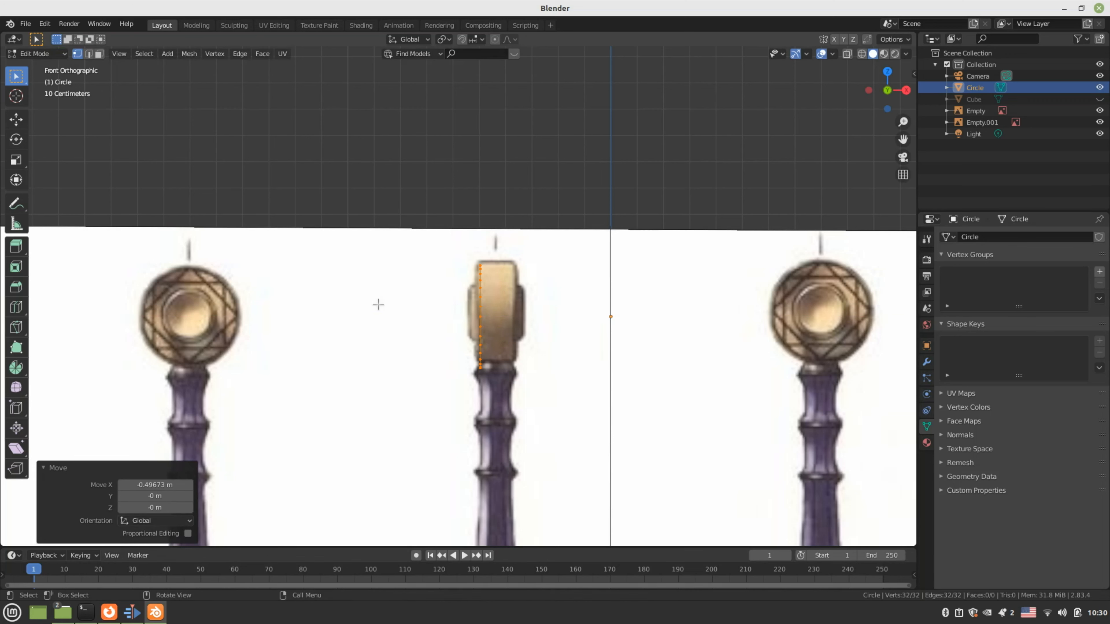
Check the ring's placement against the pommel from the right side view
key("KP_3")
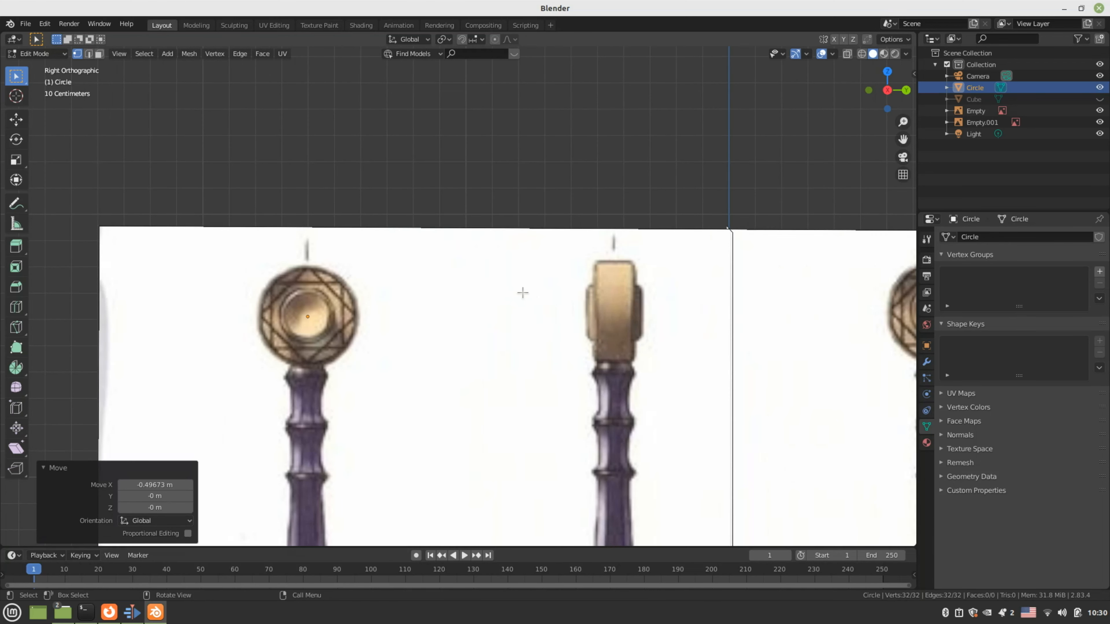
scroll(523, 292, "down", 3)
scroll(523, 292, "up", 2)
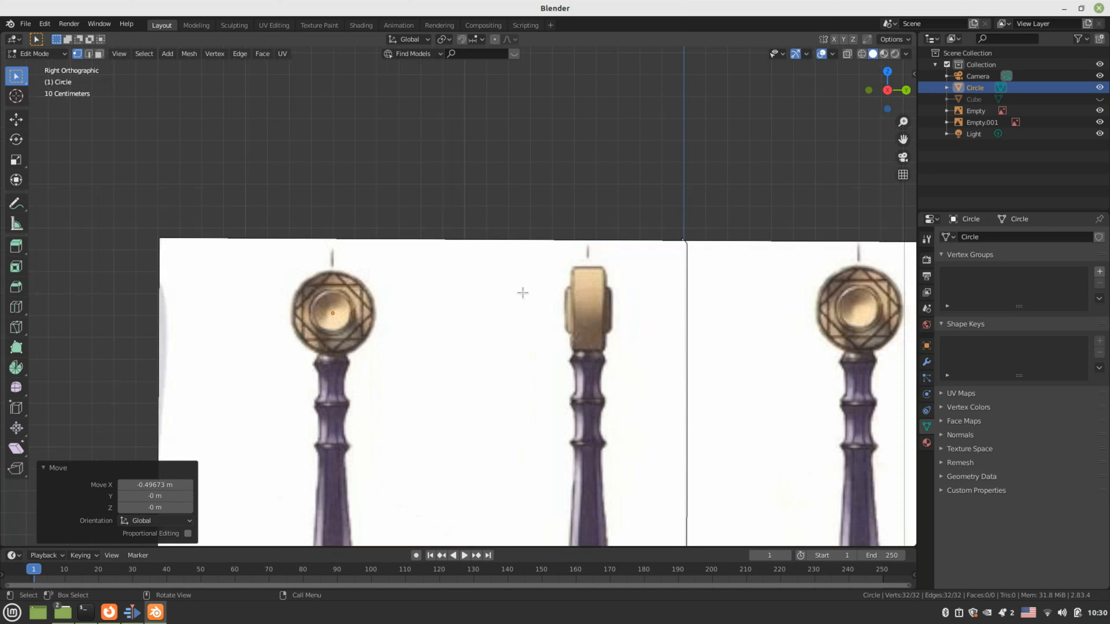
scroll(522, 293, "up", 1)
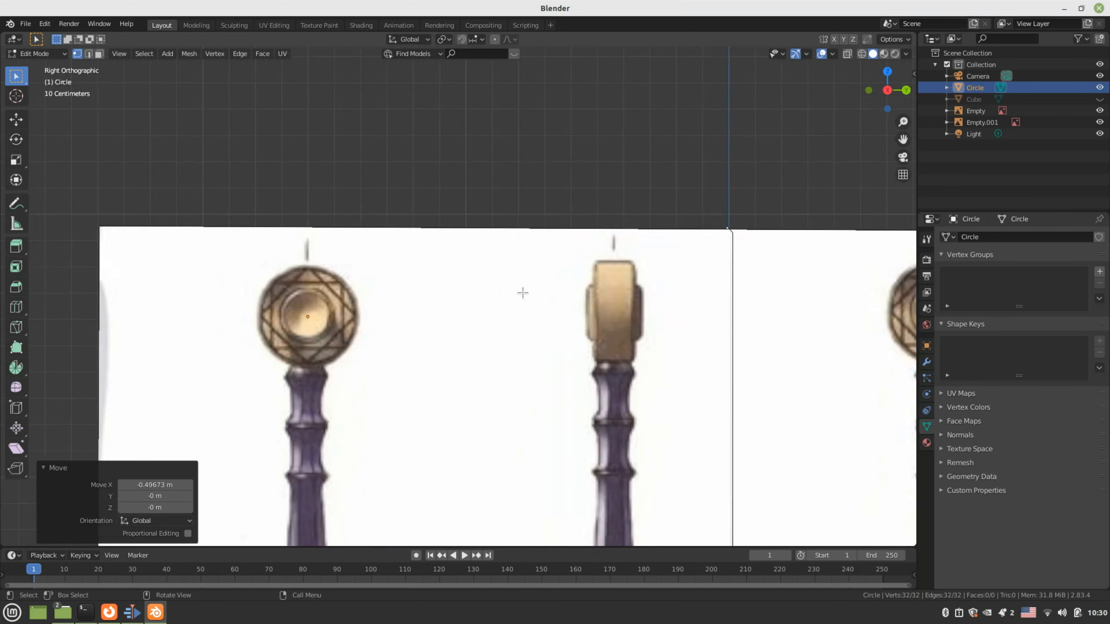
scroll(522, 293, "down", 3)
scroll(379, 305, "up", 5)
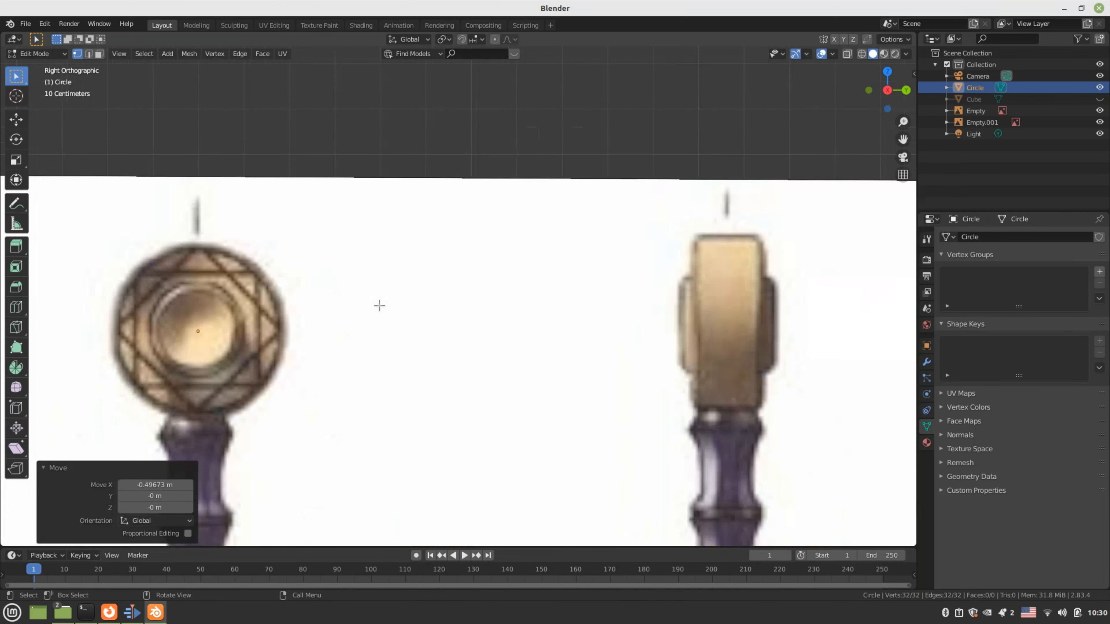
scroll(379, 305, "down", 2)
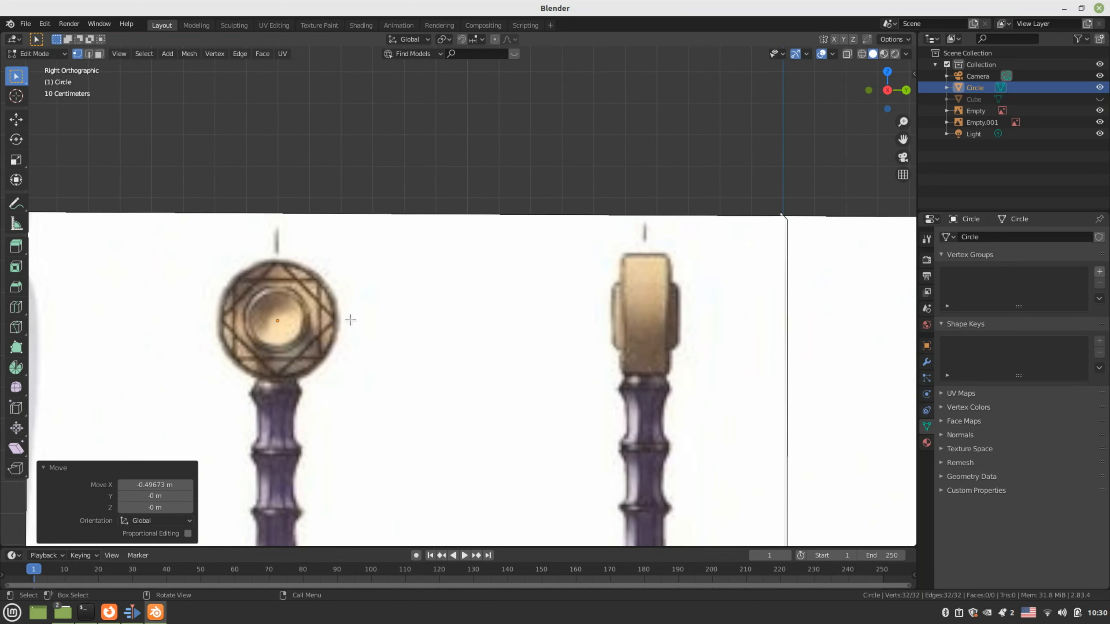
middle_click_drag(347, 317, 376, 361)
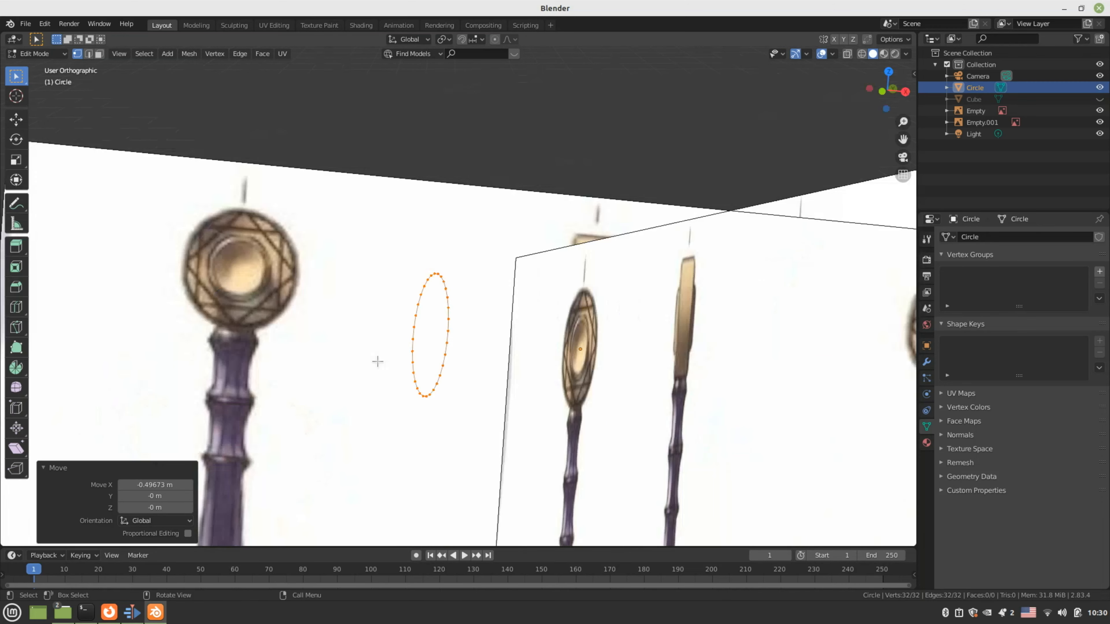
scroll(377, 361, "down", 4)
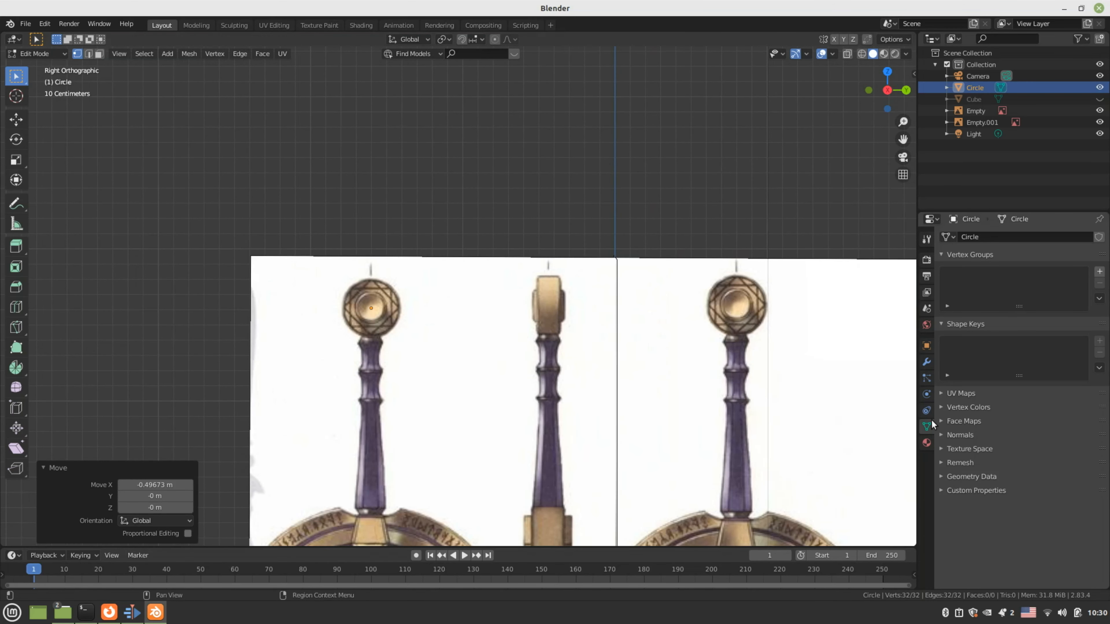
Deselect the circle's vertices and switch the circle back to Object Mode
left_click(976, 121)
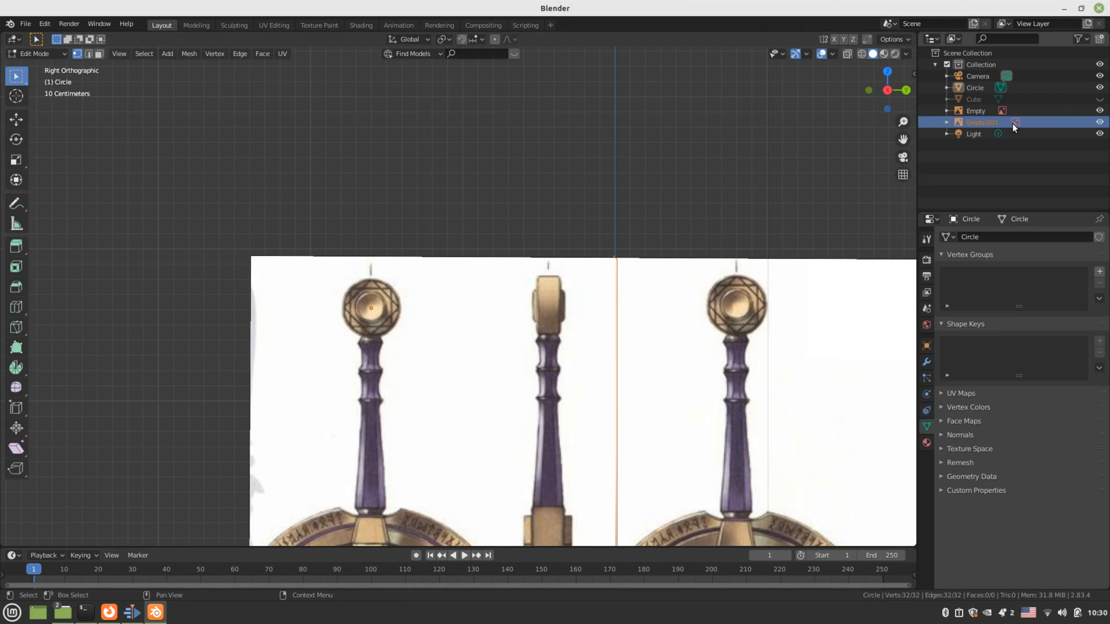
left_click(216, 105)
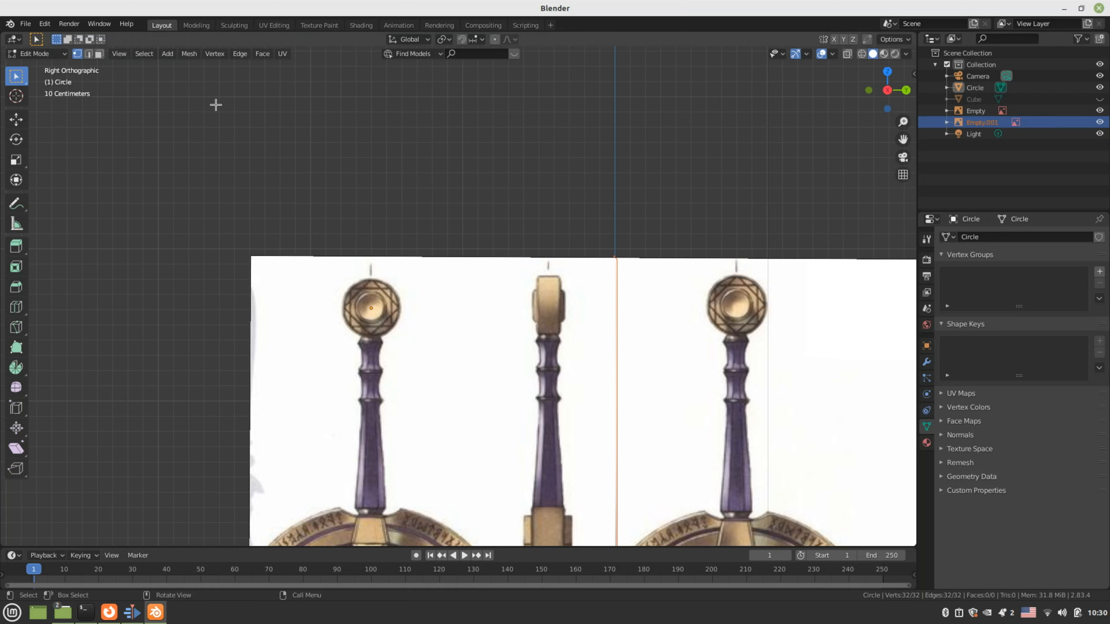
left_click(52, 54)
left_click(35, 70)
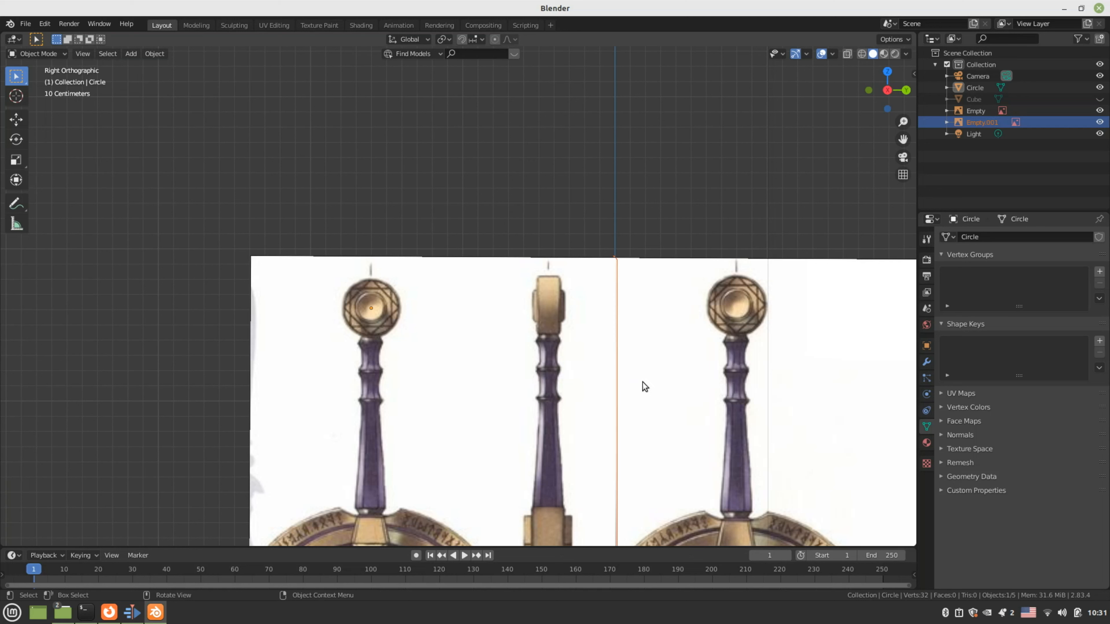
Set the sword reference image's Depth to Back and Side to Front, then reselect the circle
left_click(914, 334)
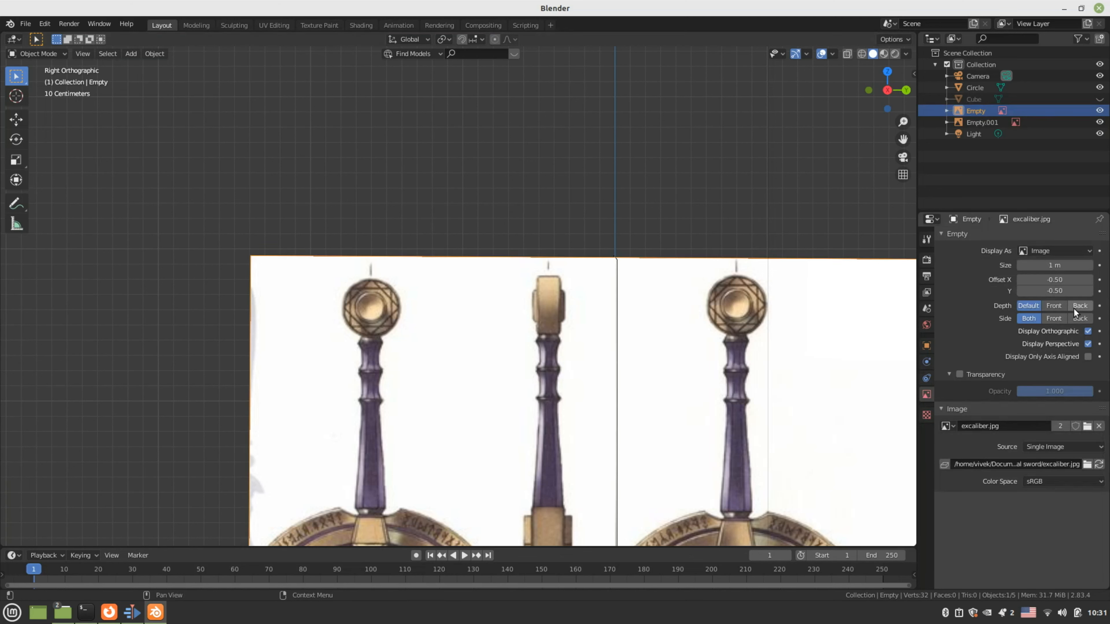
left_click(1053, 306)
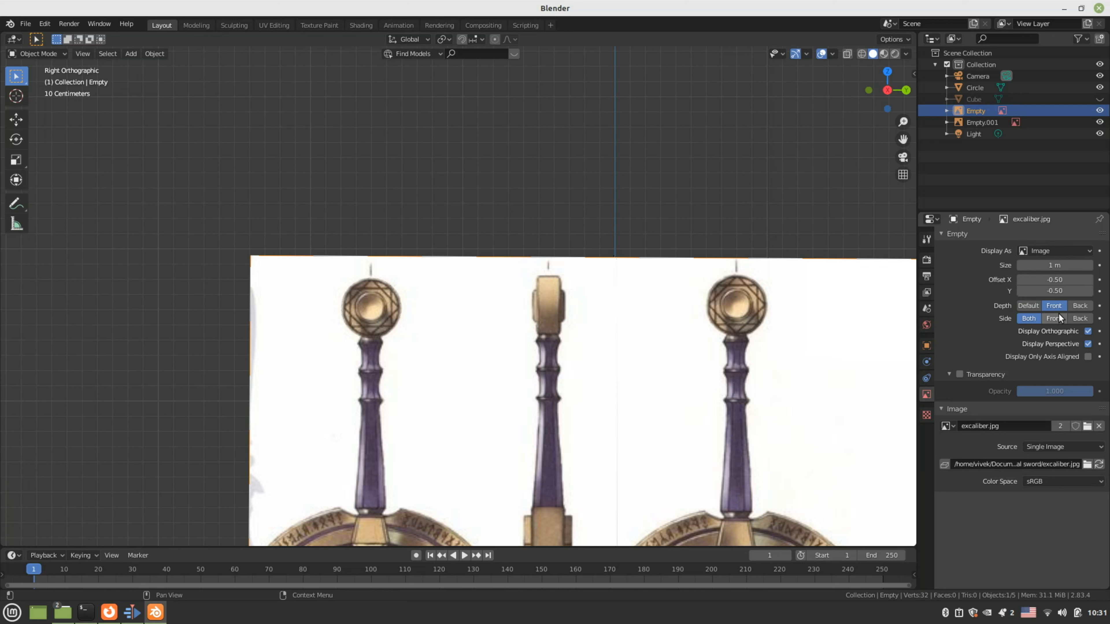
left_click(1059, 318)
left_click(1079, 305)
left_click(1079, 318)
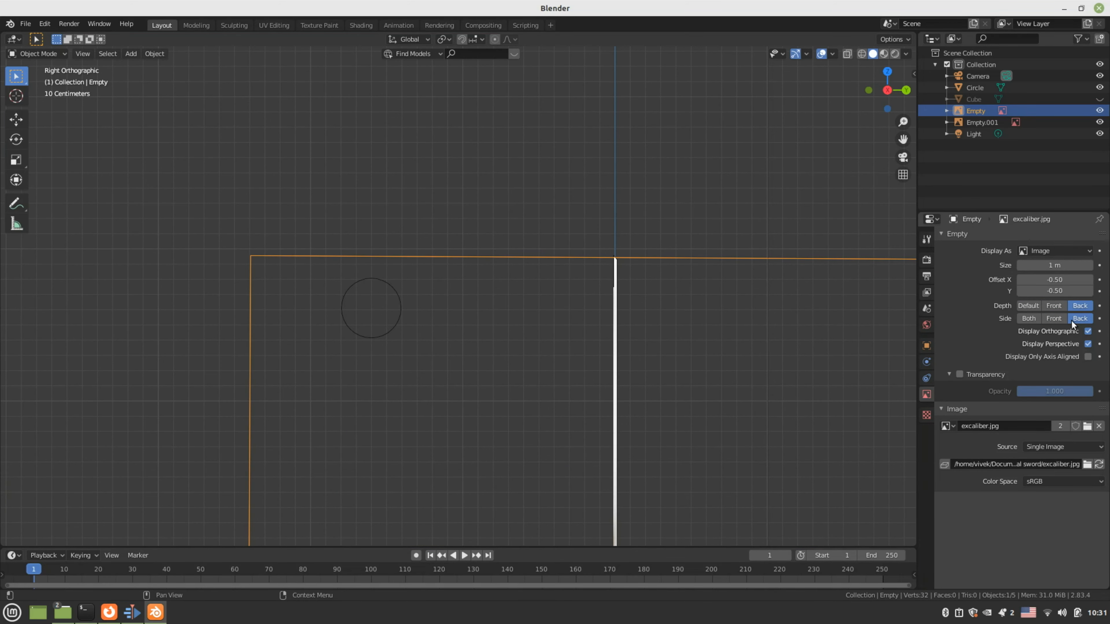
left_click(1054, 318)
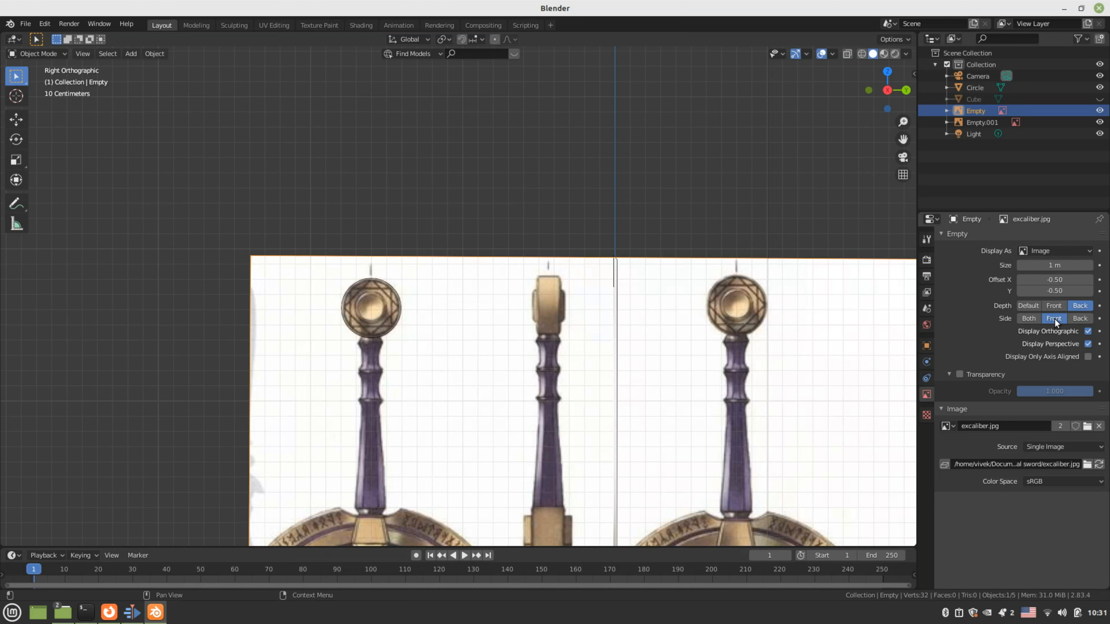
left_click(396, 291)
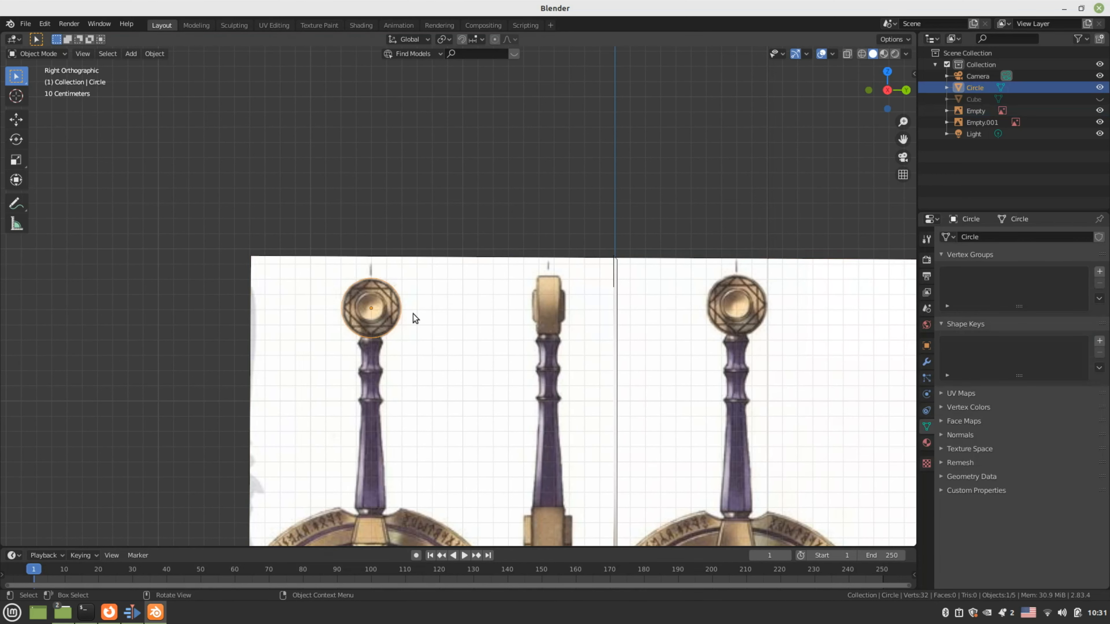
Zoom onto the middle sword's pommel in front orthographic view and Tab the circle into Edit Mode
scroll(425, 348, "down", 5)
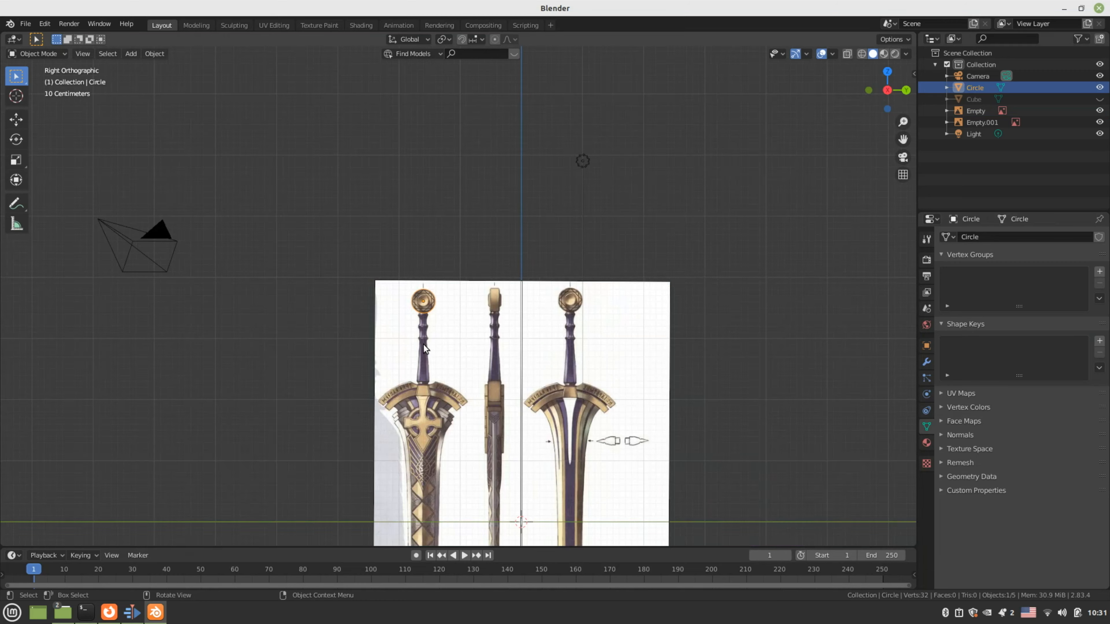
scroll(422, 345, "up", 7)
key("KP_1")
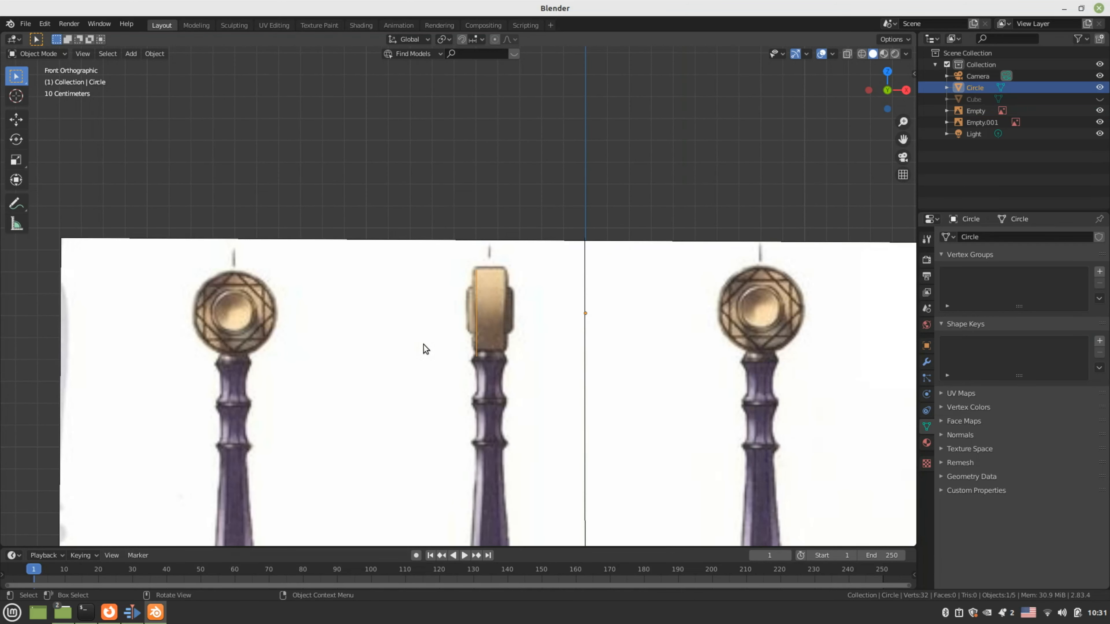
scroll(422, 344, "up", 1)
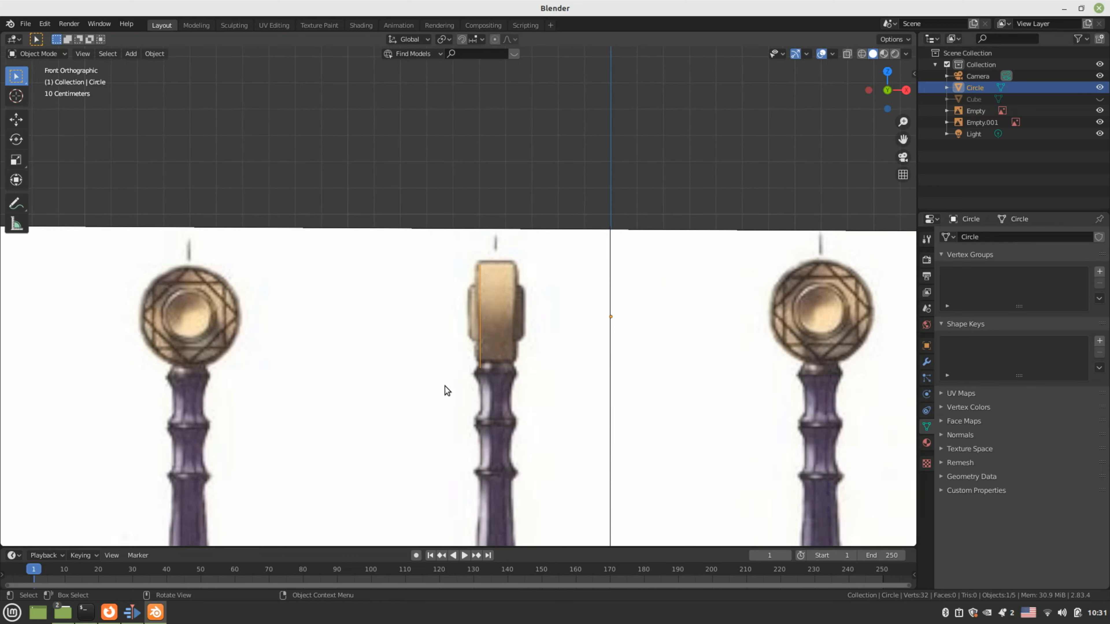
key("KP_3")
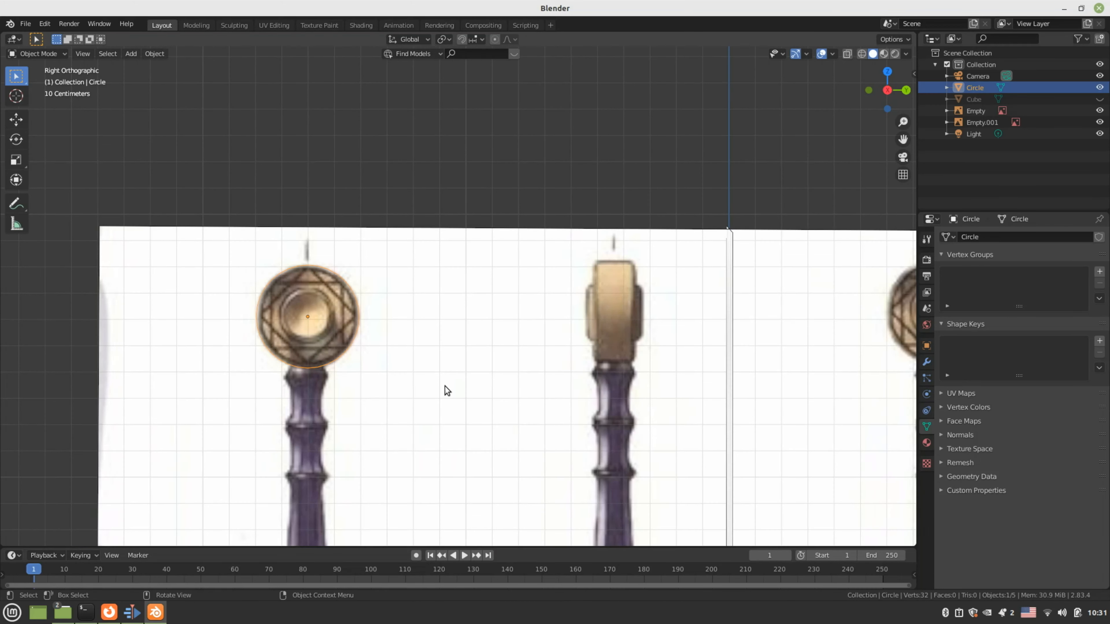
key("KP_1")
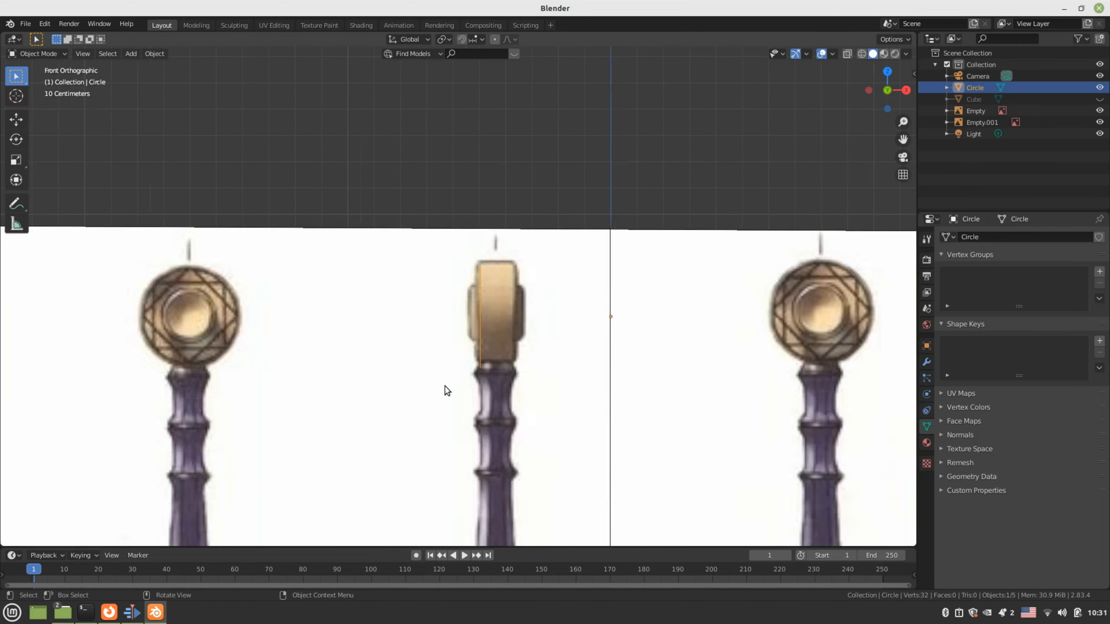
scroll(445, 386, "up", 2)
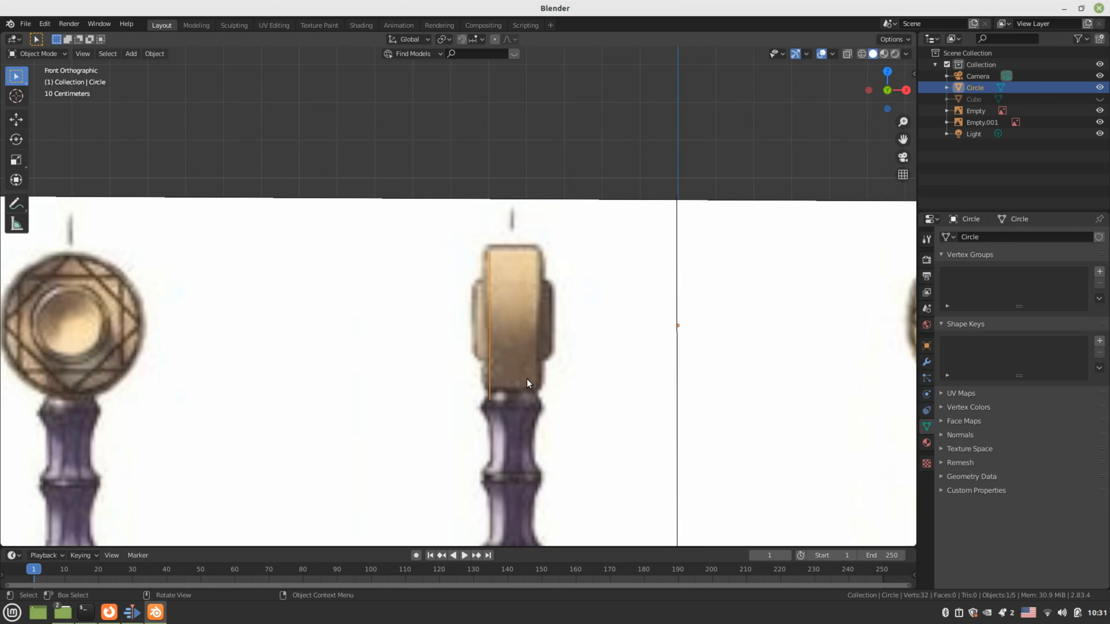
key("Tab")
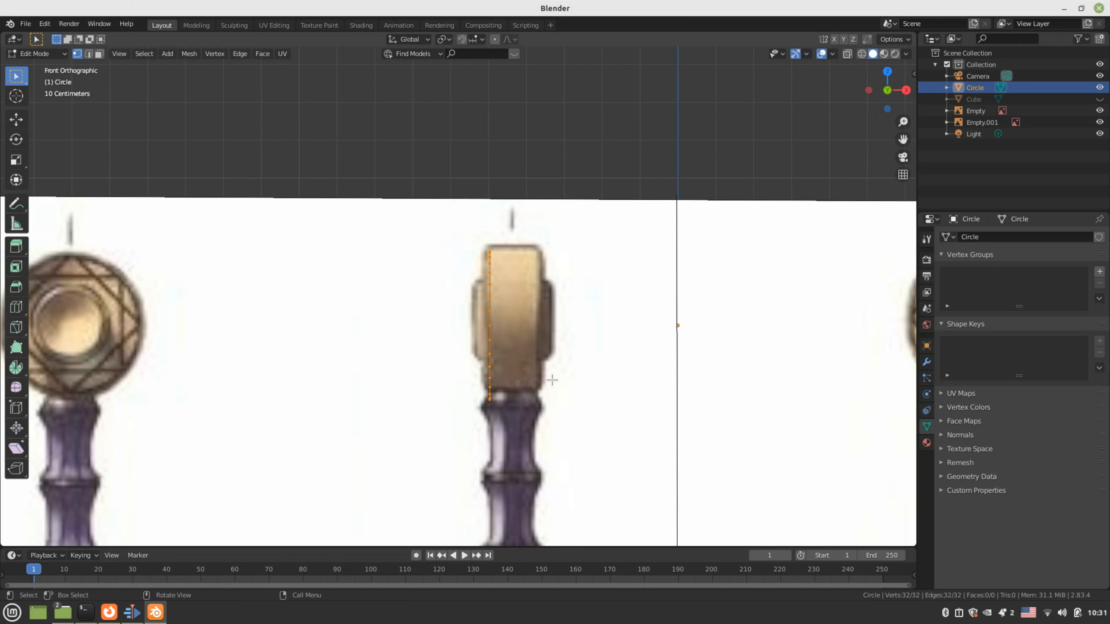
Extrude the circle 0.13127 m along X into the pommel band, check the views, then bring up Save
key("e")
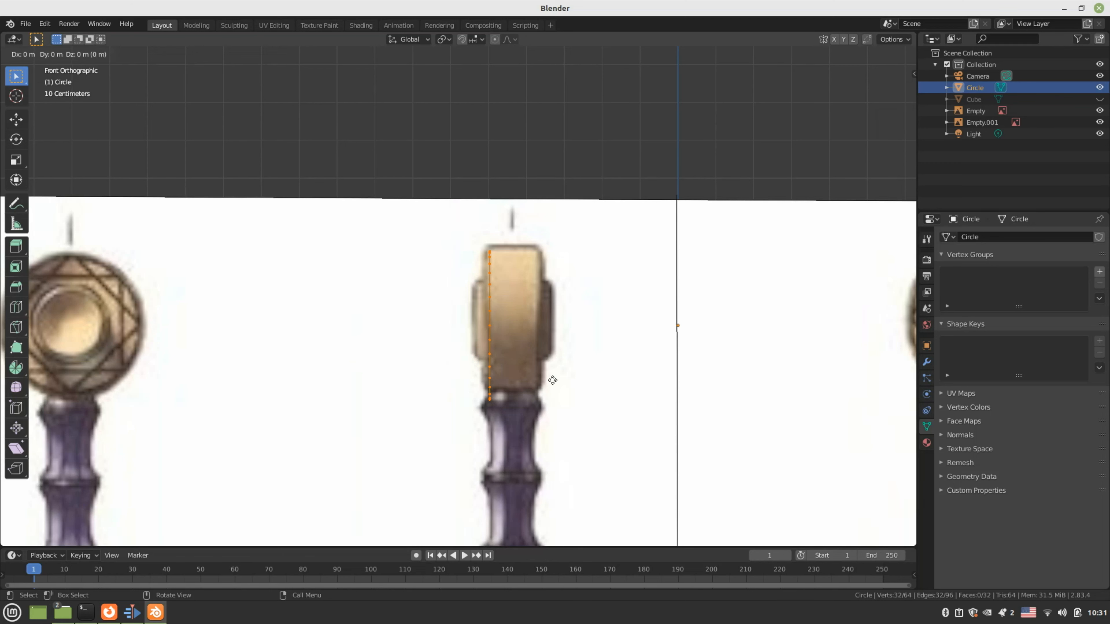
key("x")
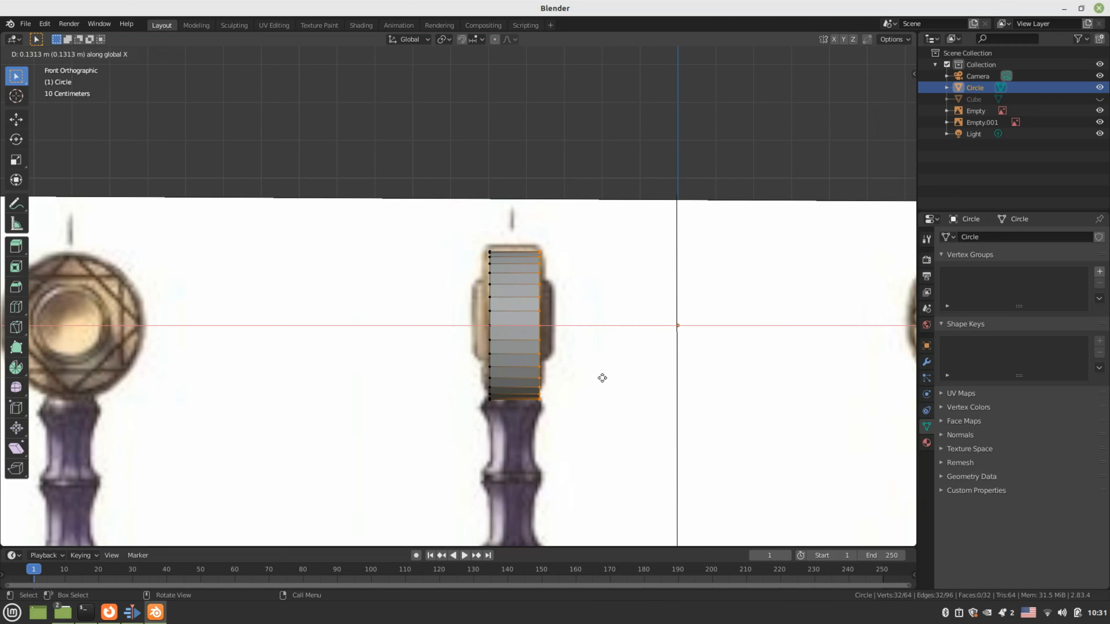
left_click(602, 377)
middle_click_drag(602, 377, 486, 352)
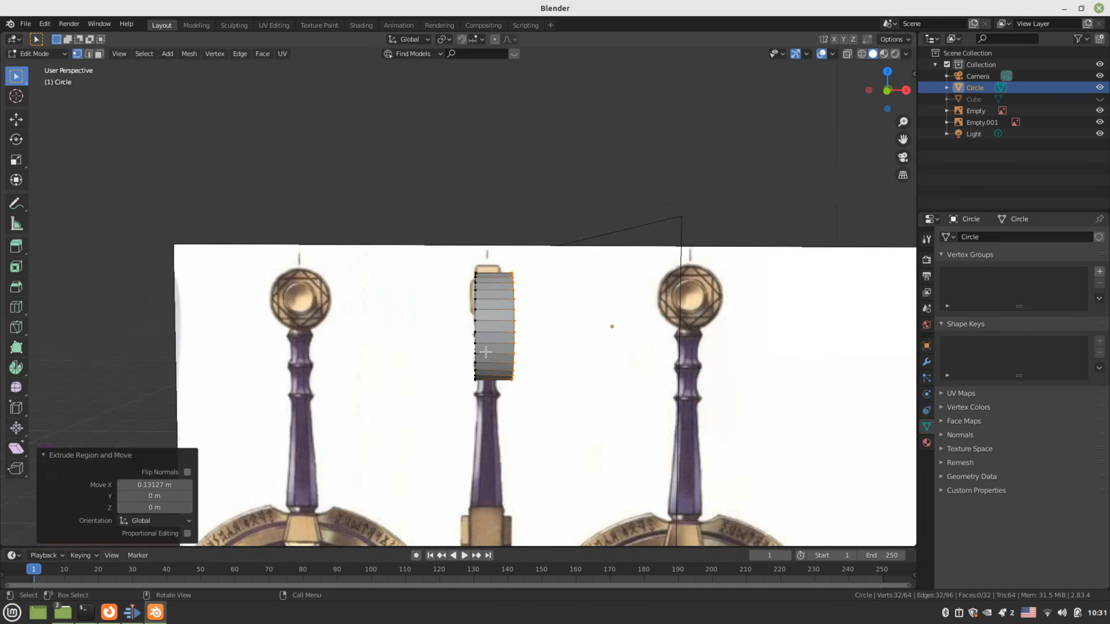
key("KP_1")
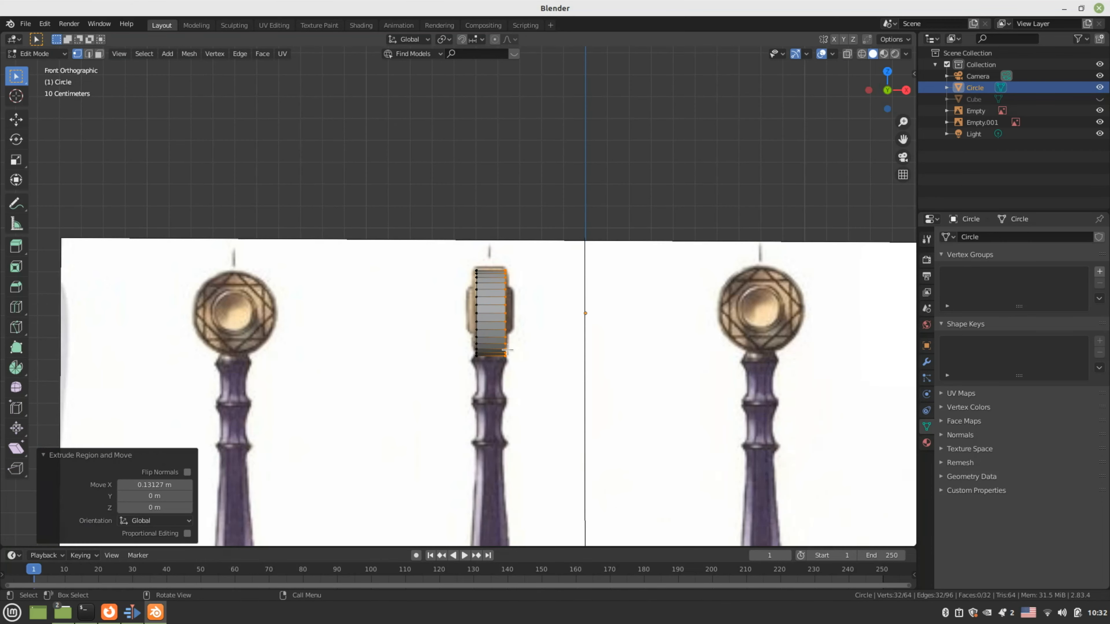
key("KP_3")
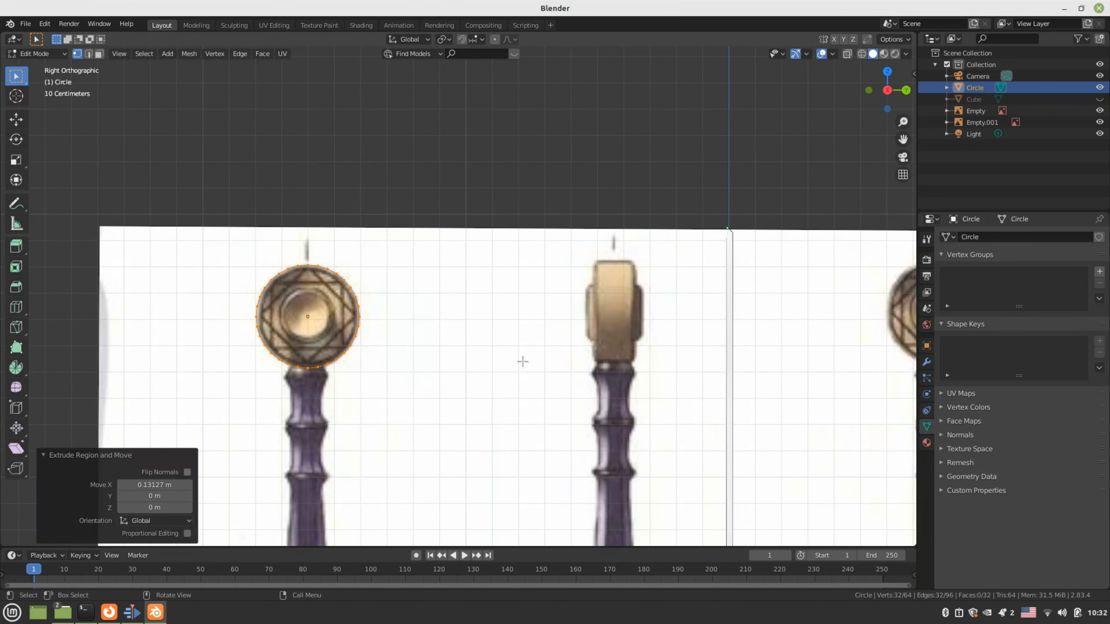
scroll(522, 361, "up", 2)
key("KP_4")
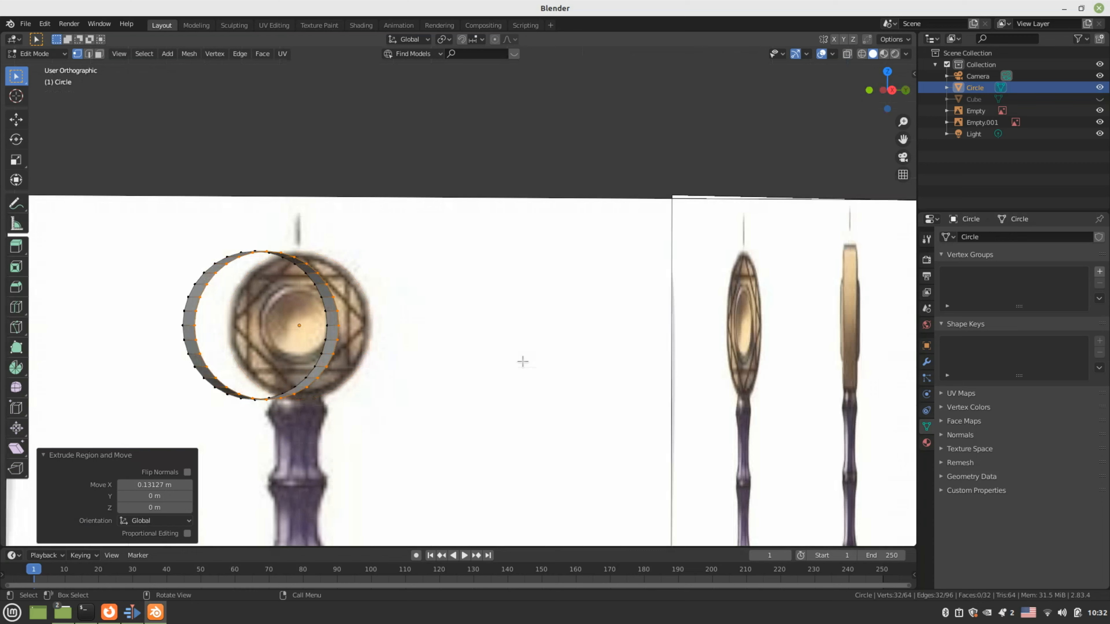
key("KP_1")
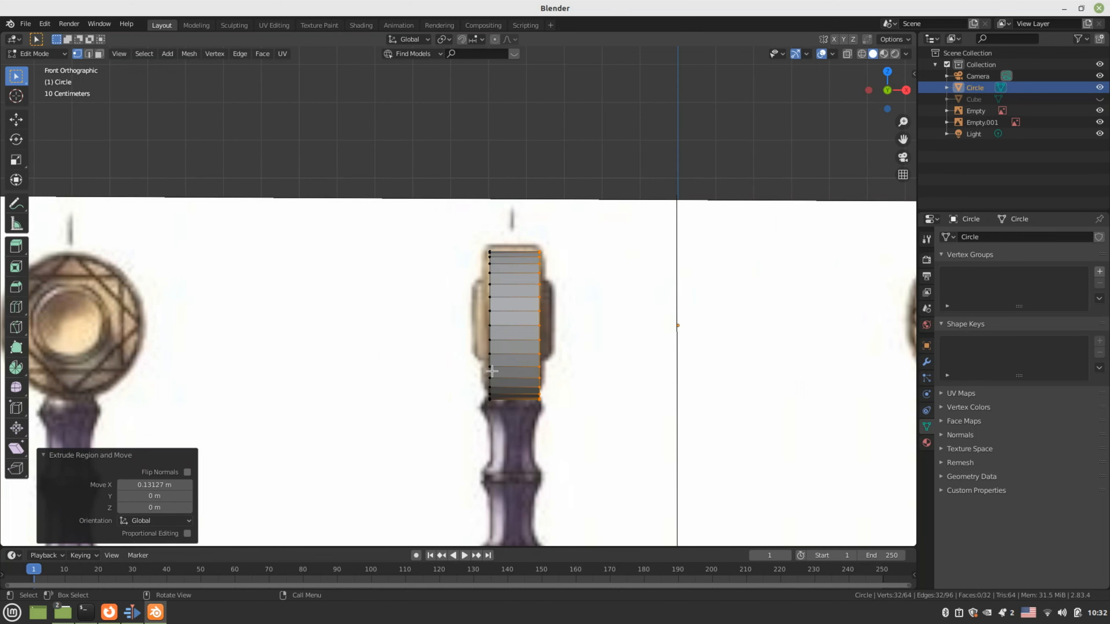
key("ctrl+s")
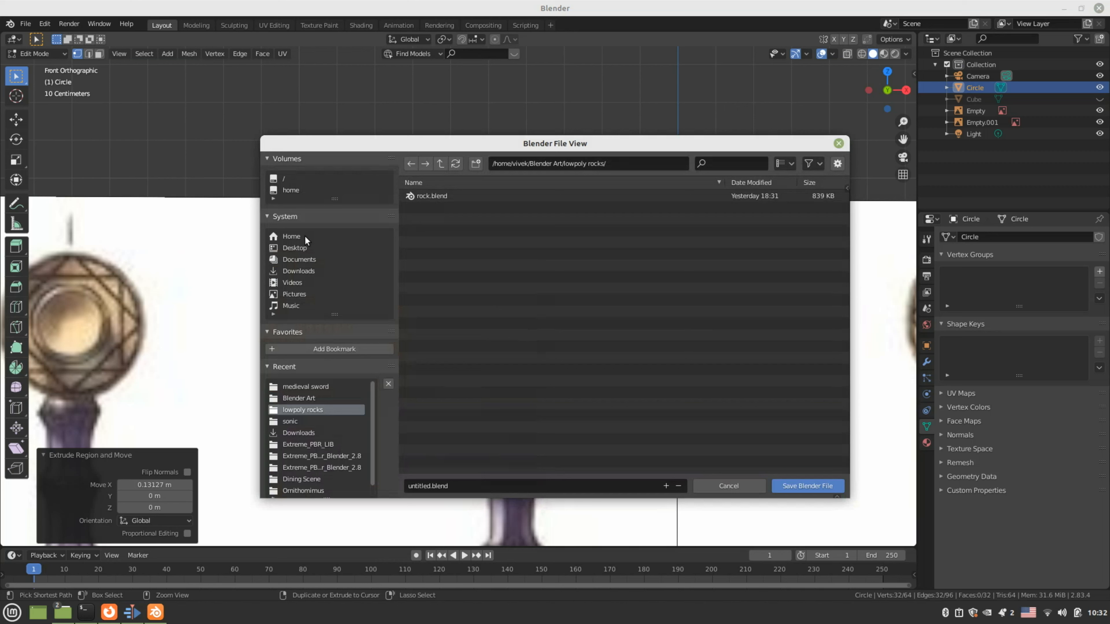
Save the project as excaliber.blend in Documents/Game Asset Docs/medieval sword
left_click(306, 259)
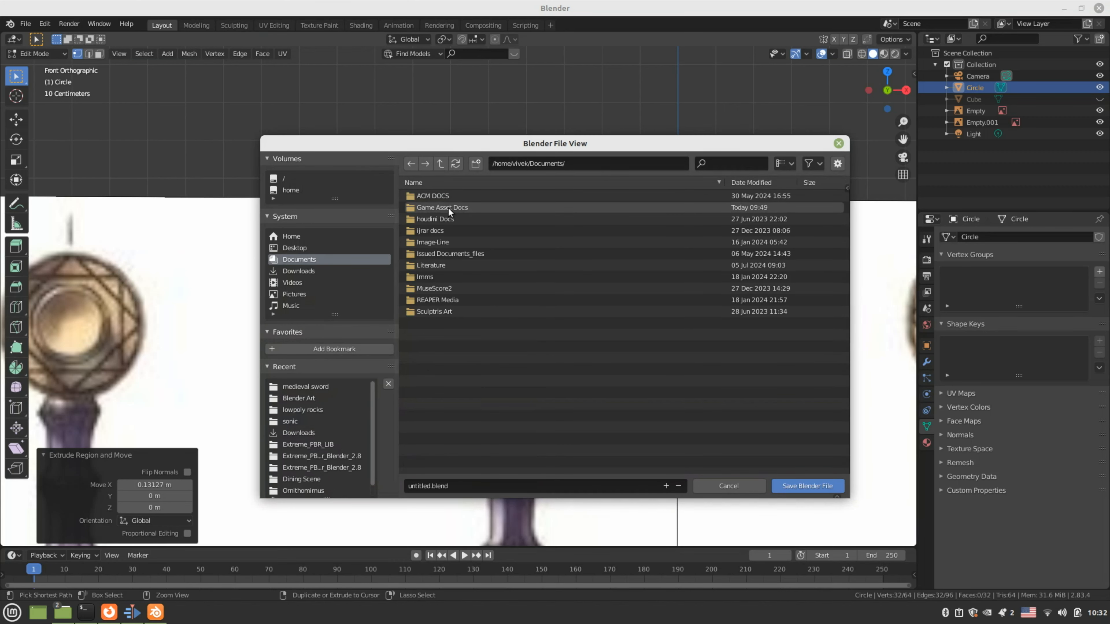
double_click(448, 208)
double_click(435, 195)
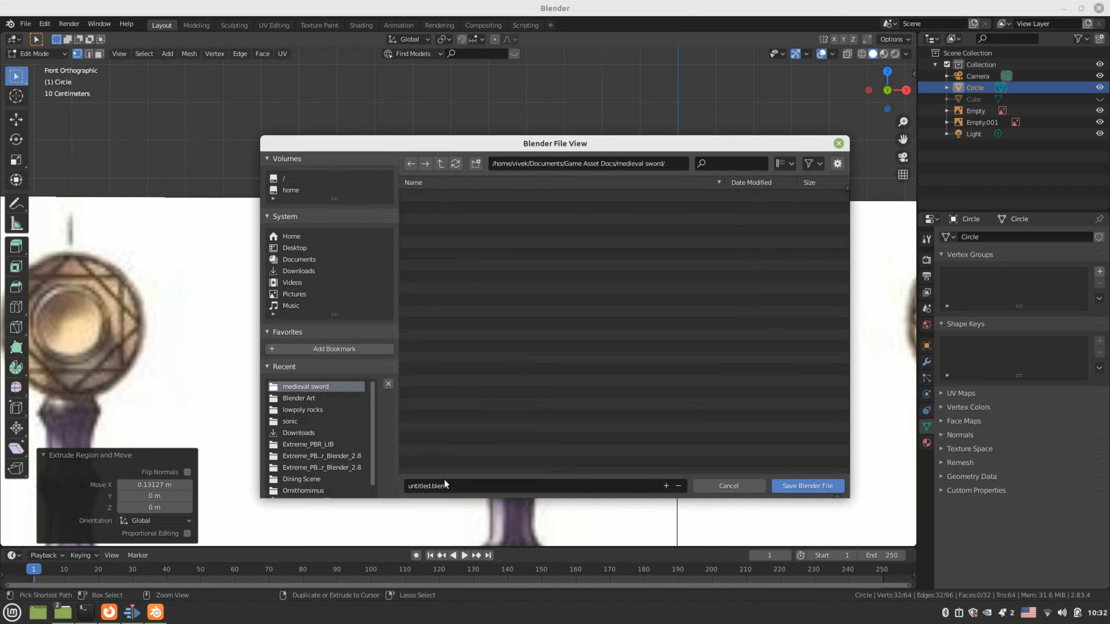
left_click(430, 483)
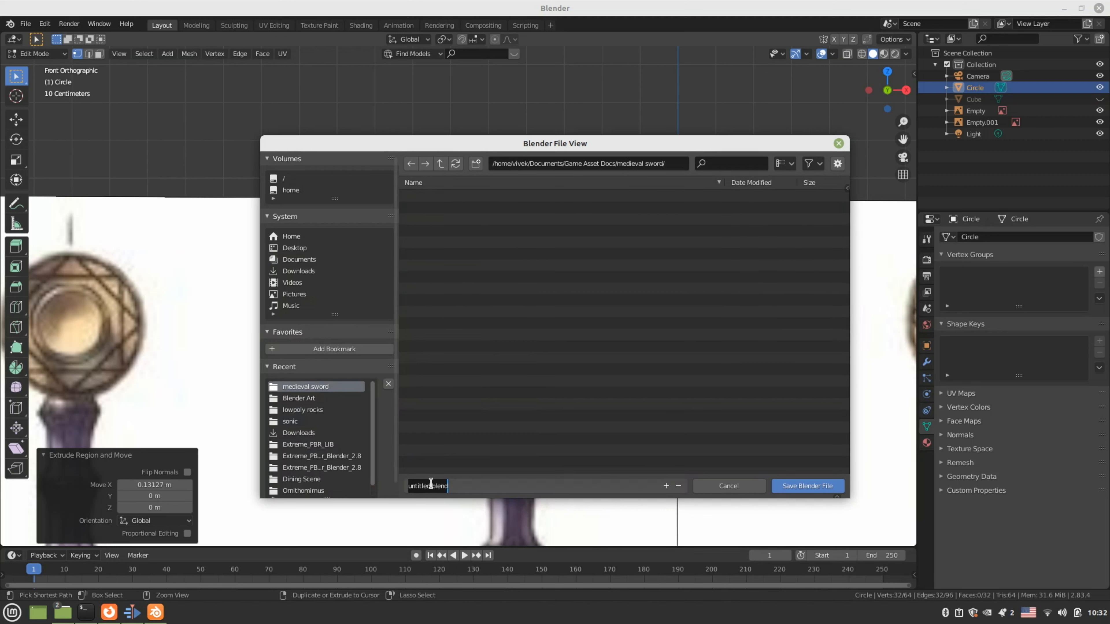
type("e")
type("xcal")
type("ib")
type("u")
left_click(790, 486)
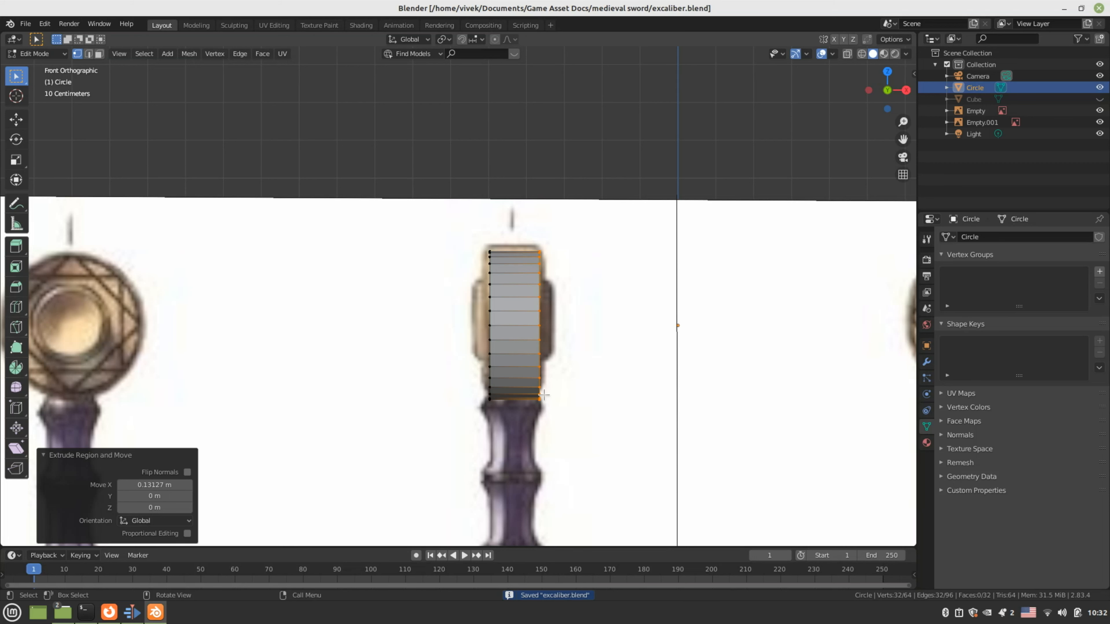
In edge select mode, pick a rim edge and select its full edge loop, checking front and right views
middle_click_drag(458, 367, 545, 360)
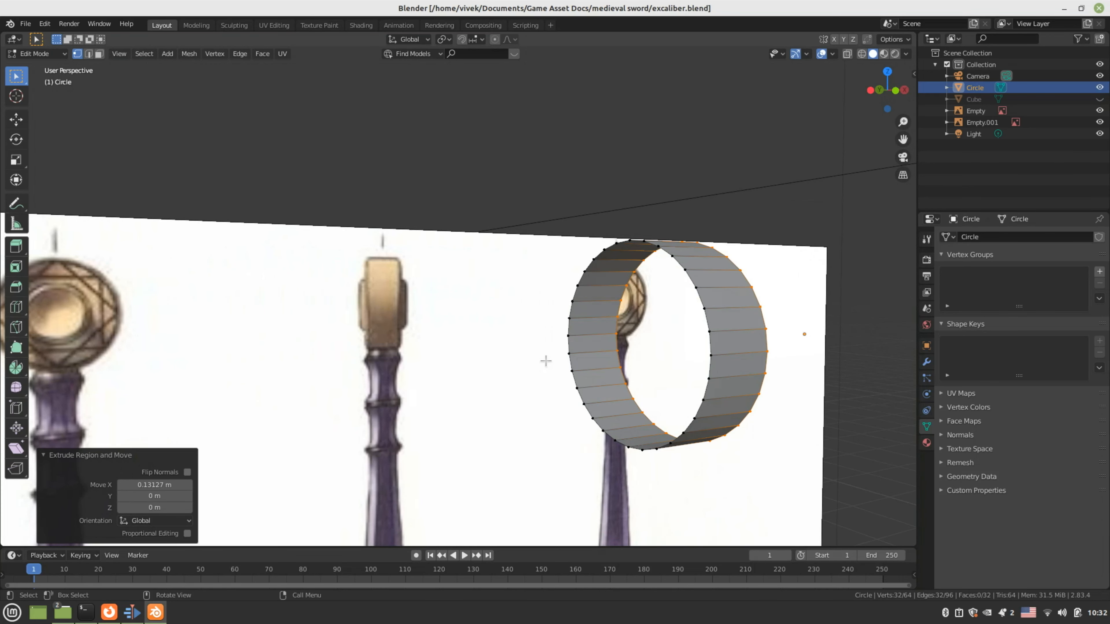
key("2")
left_click(545, 360)
left_click(677, 306)
middle_click_drag(645, 359, 355, 101)
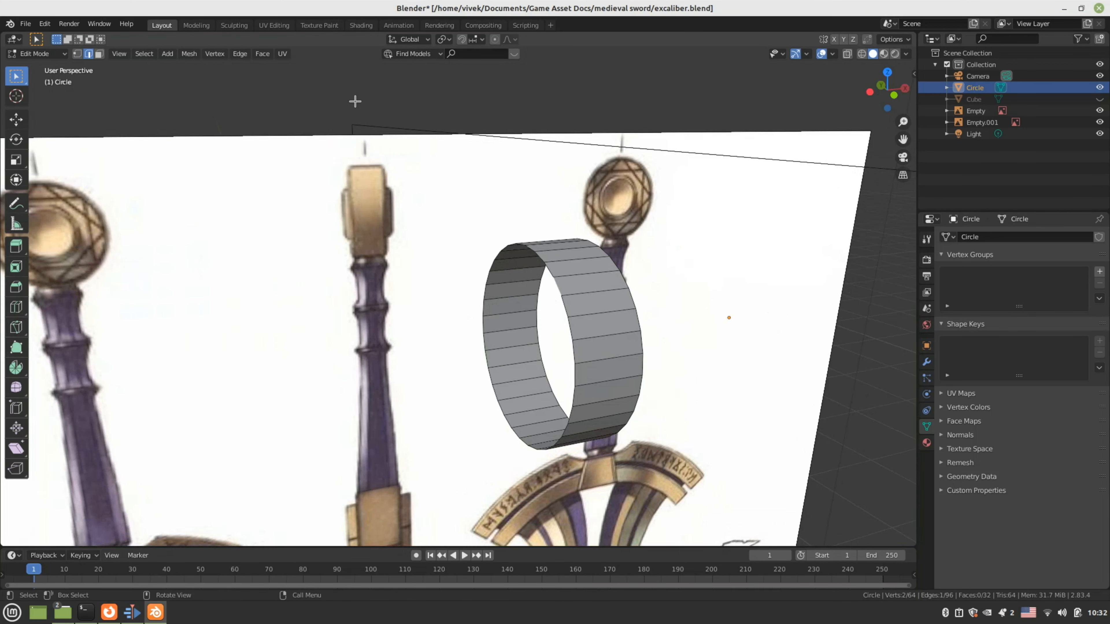
left_click(144, 53)
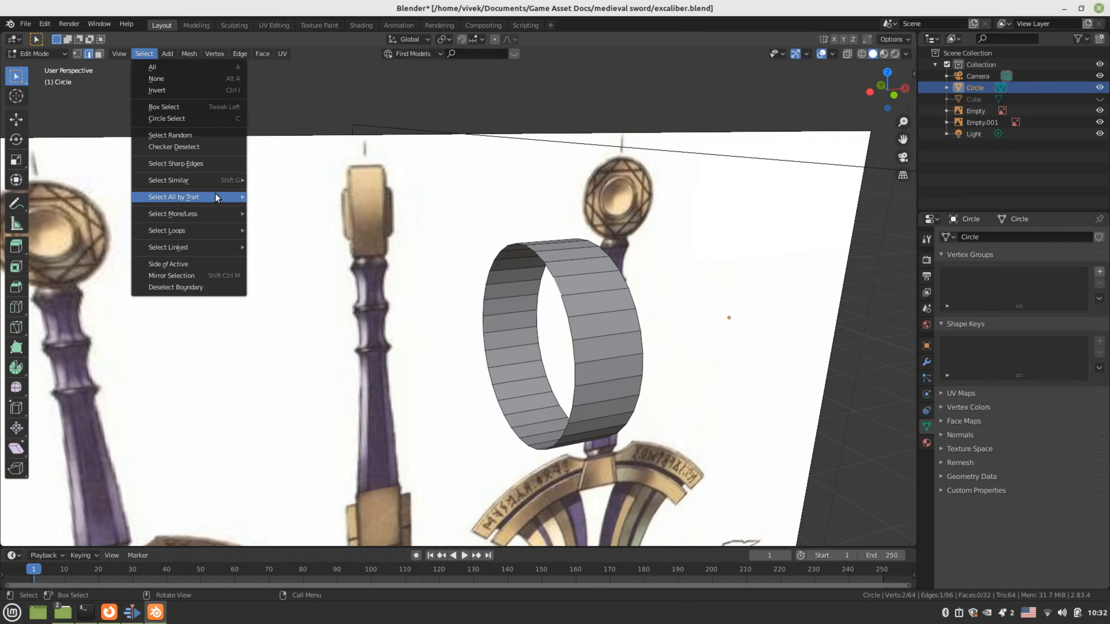
mouse_move(236, 231)
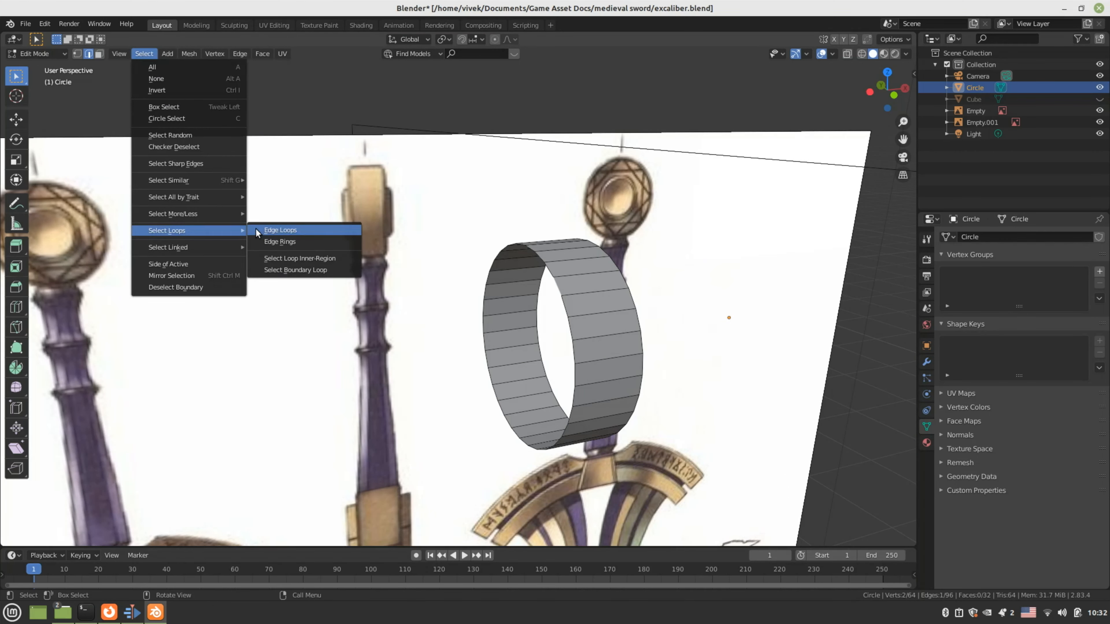
left_click(255, 229)
key("KP_1")
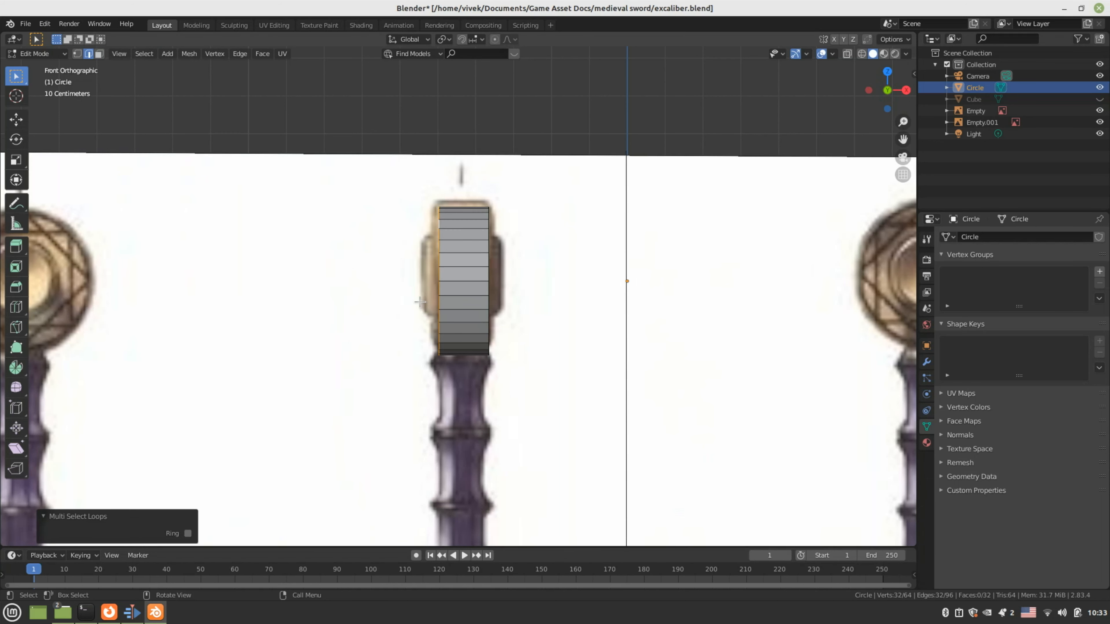
key("KP_3")
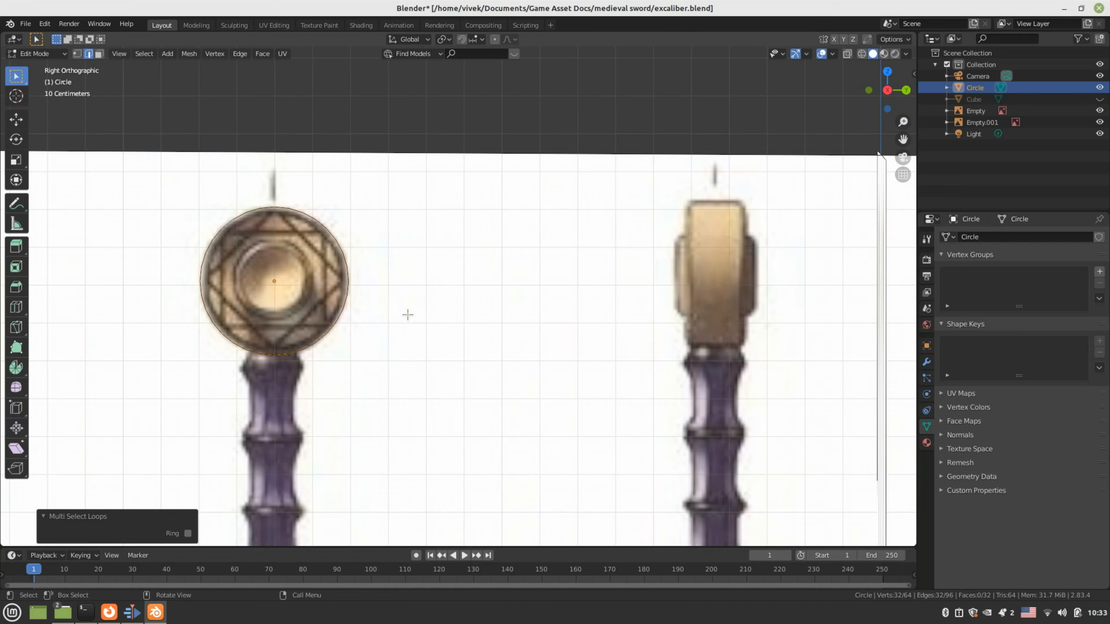
Extrude the rim loop and scale it inward to 0.562, checking front and right views
middle_click_drag(407, 315, 370, 323)
key("e")
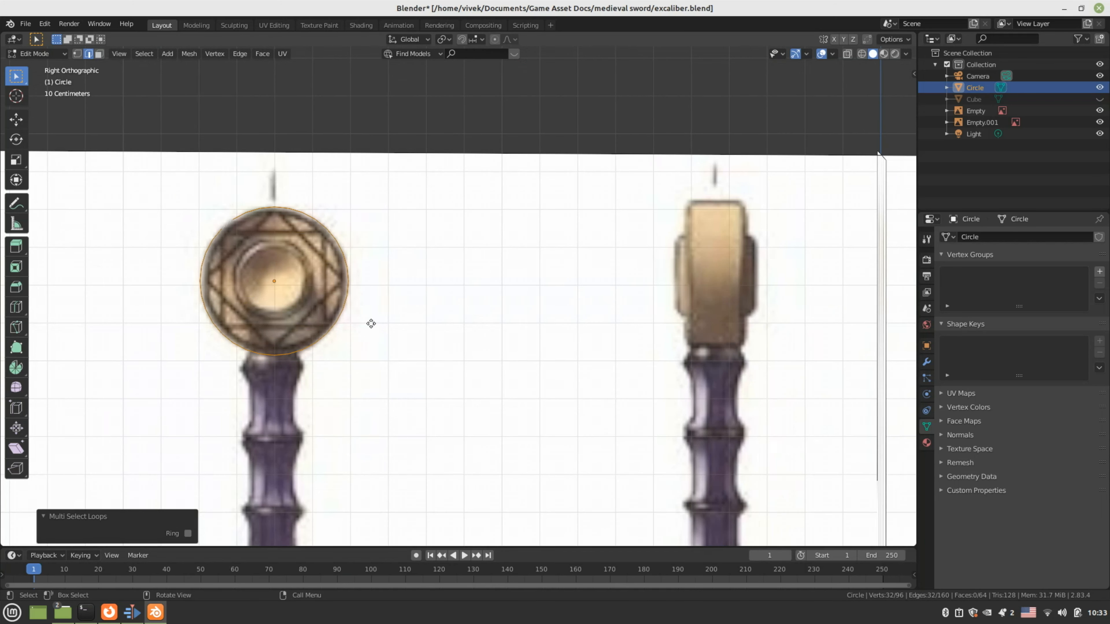
key("s")
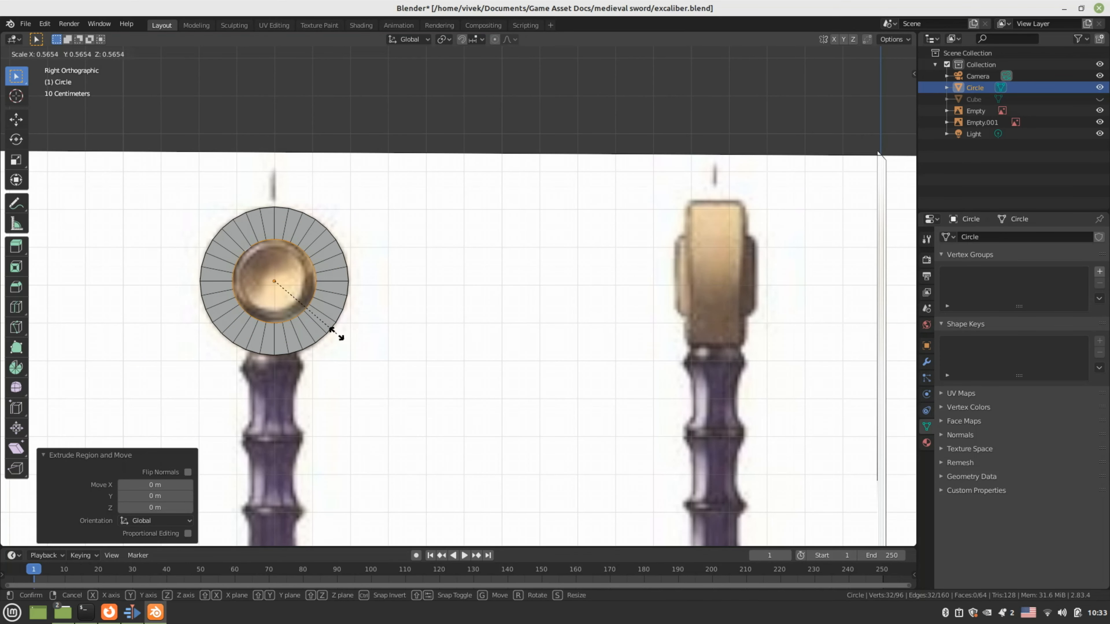
left_click(336, 333)
middle_click_drag(337, 332, 582, 342)
key("KP_1")
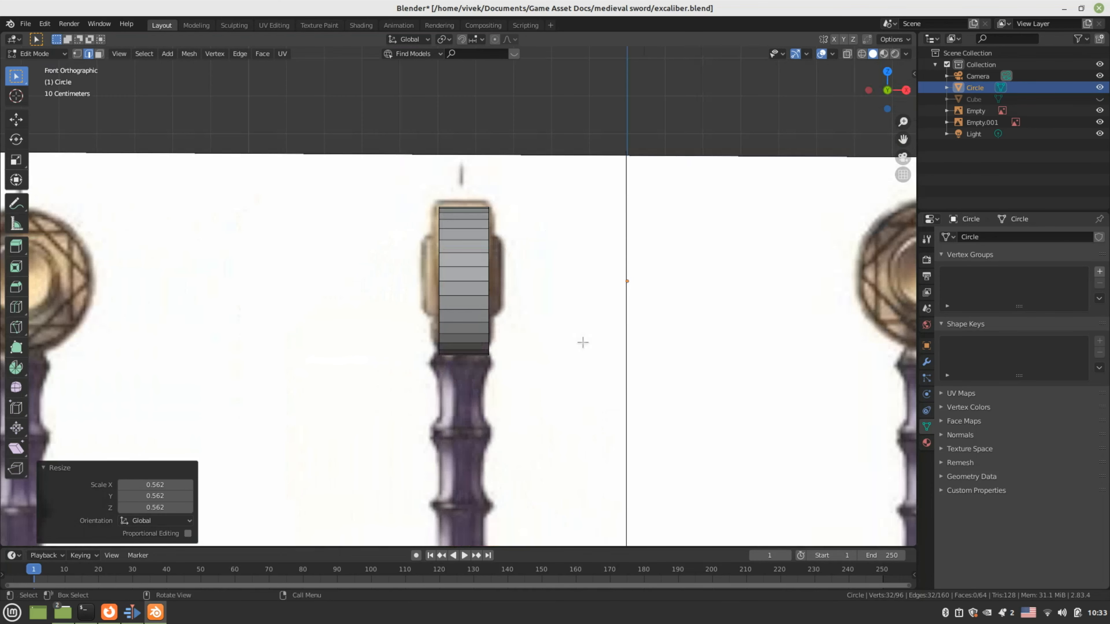
key("KP_3")
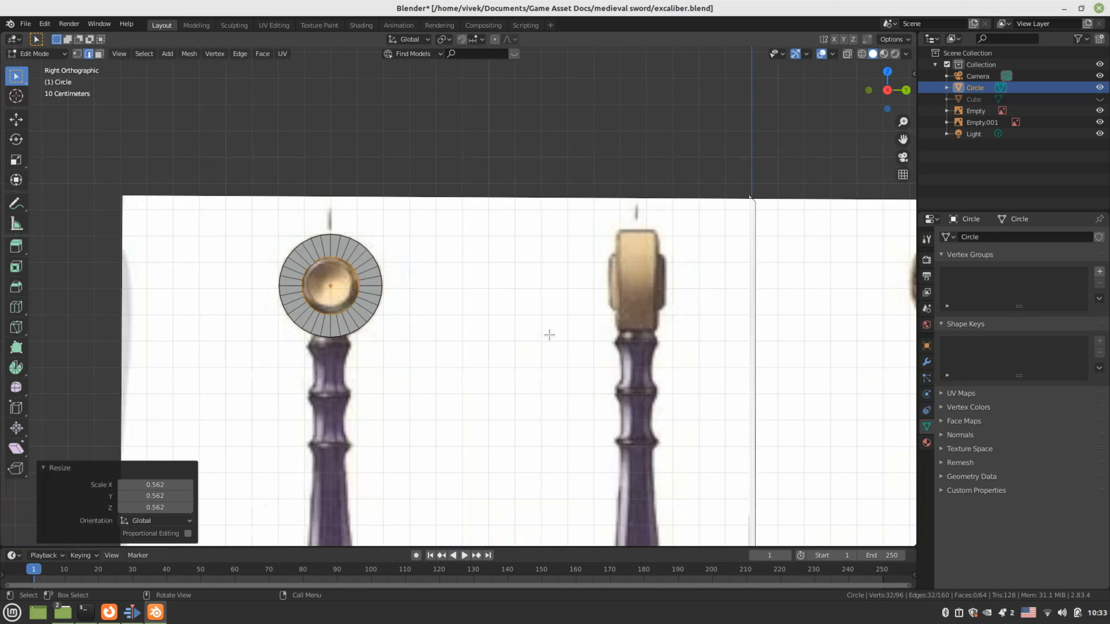
scroll(549, 335, "up", 4)
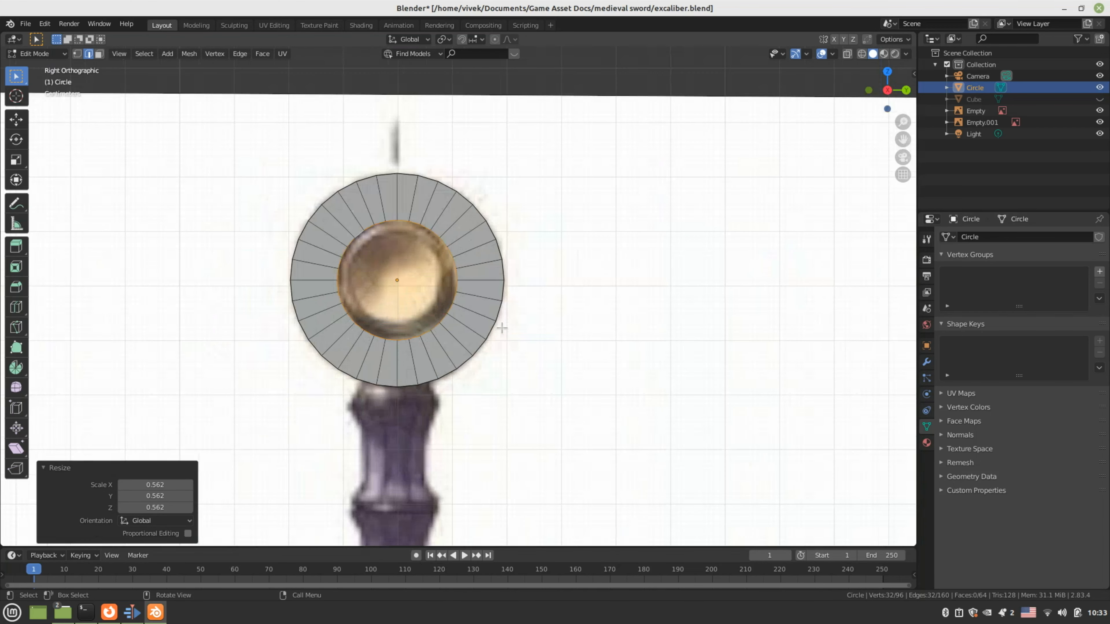
scroll(501, 327, "up", 1)
middle_click_drag(532, 334, 589, 367, "shift")
Extrude the inner loop in place again and scale it to 0.906
key("e")
right_click(620, 412)
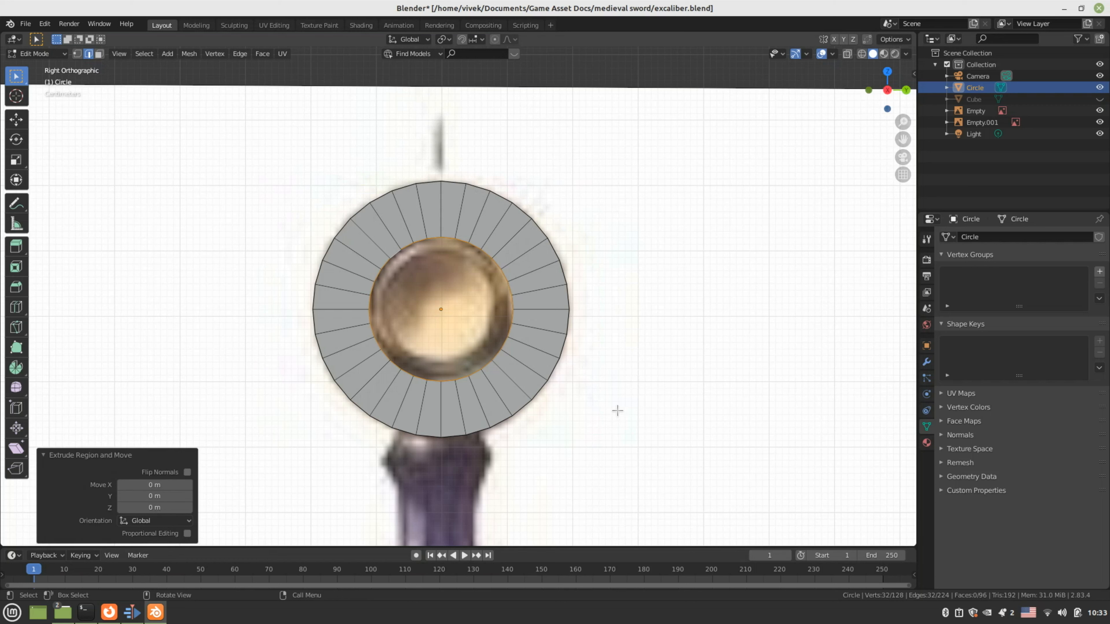
key("s")
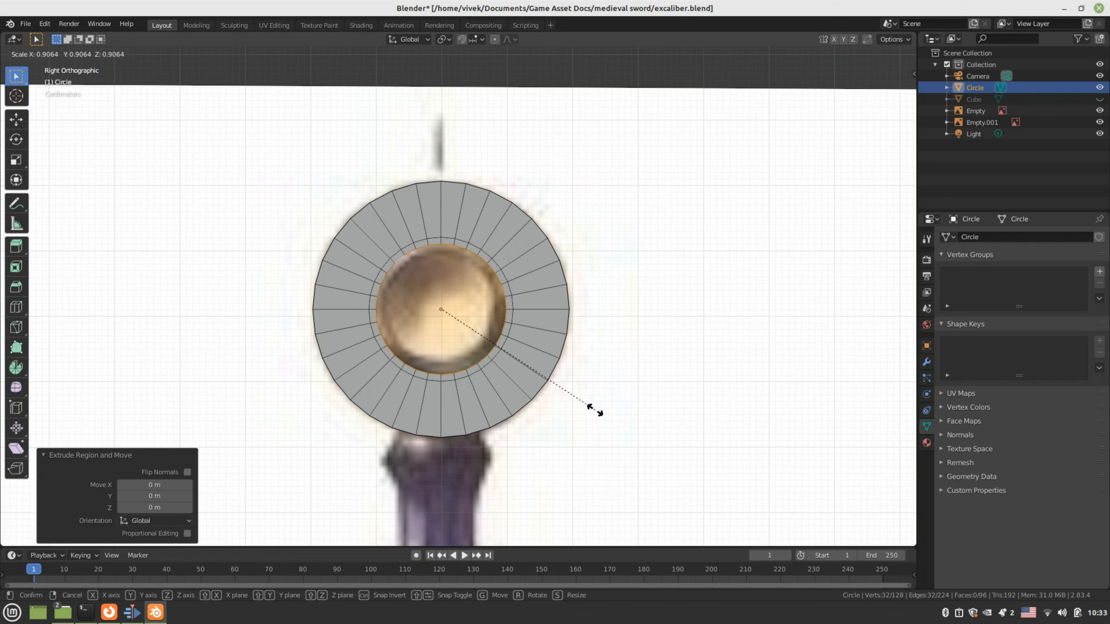
left_click(595, 410)
key("KP_1")
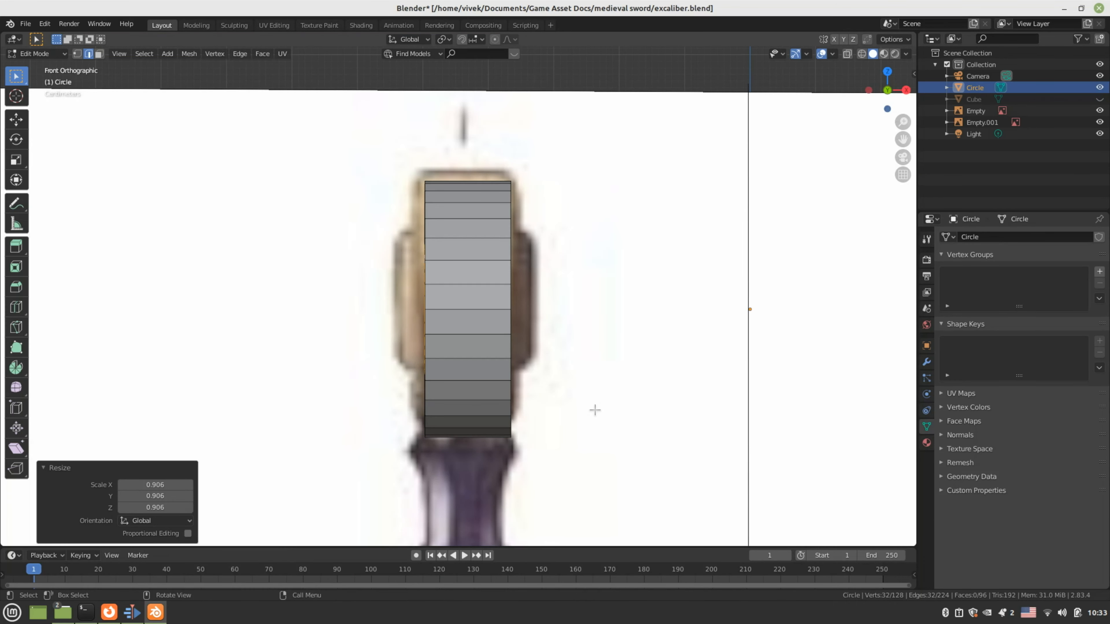
Move the inner loop -0.0415 m along X to recess it
key("g")
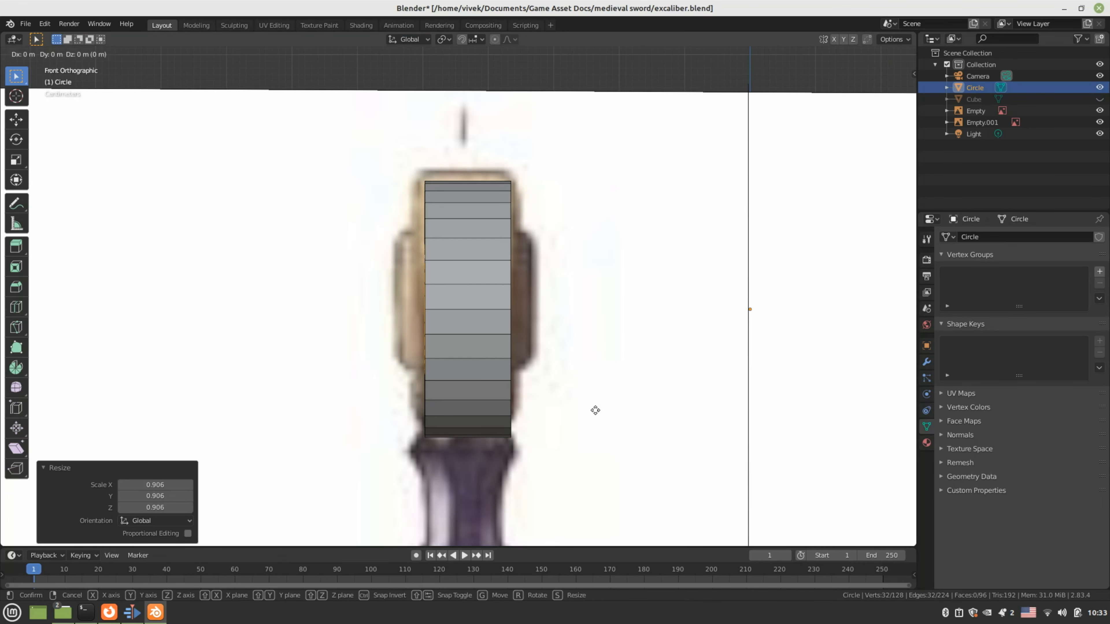
key("x")
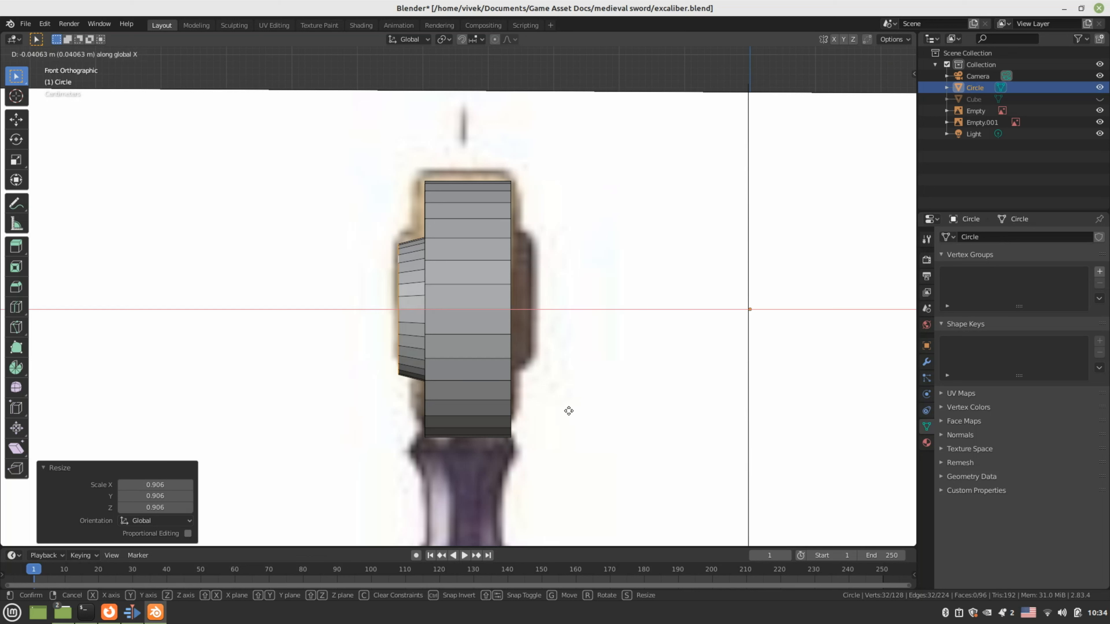
left_click(558, 412)
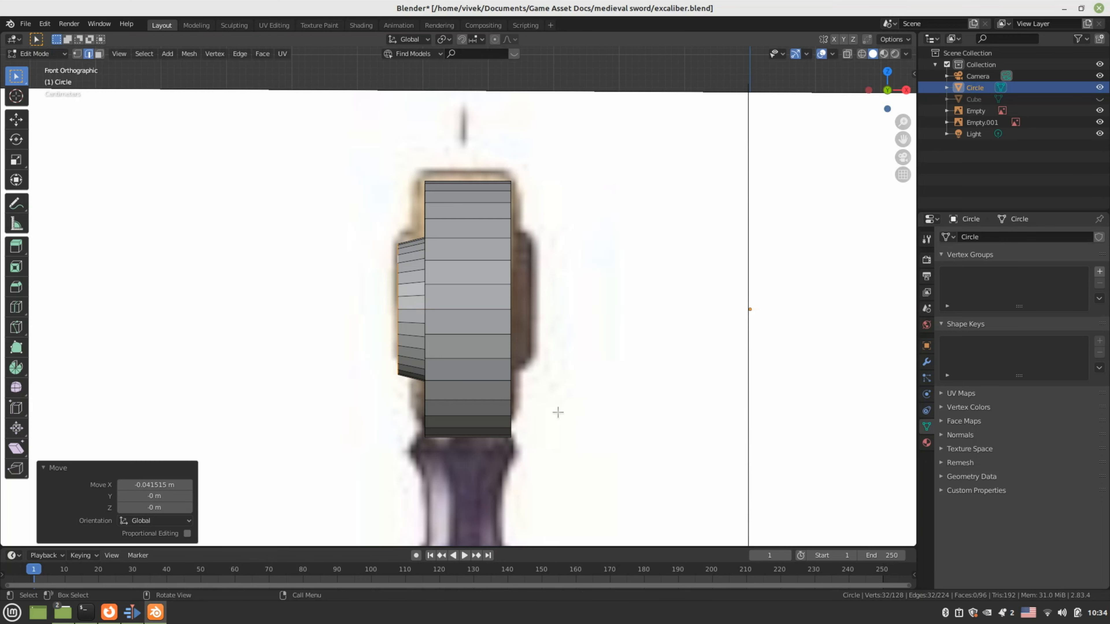
middle_click_drag(548, 408, 614, 408)
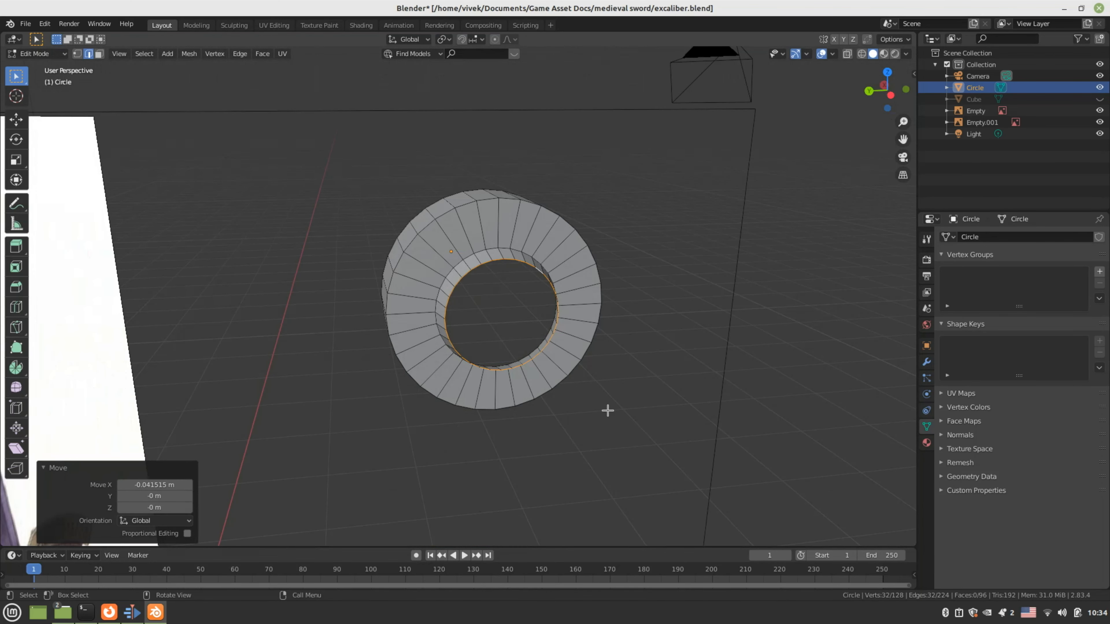
key("KP_1")
key("KP_3")
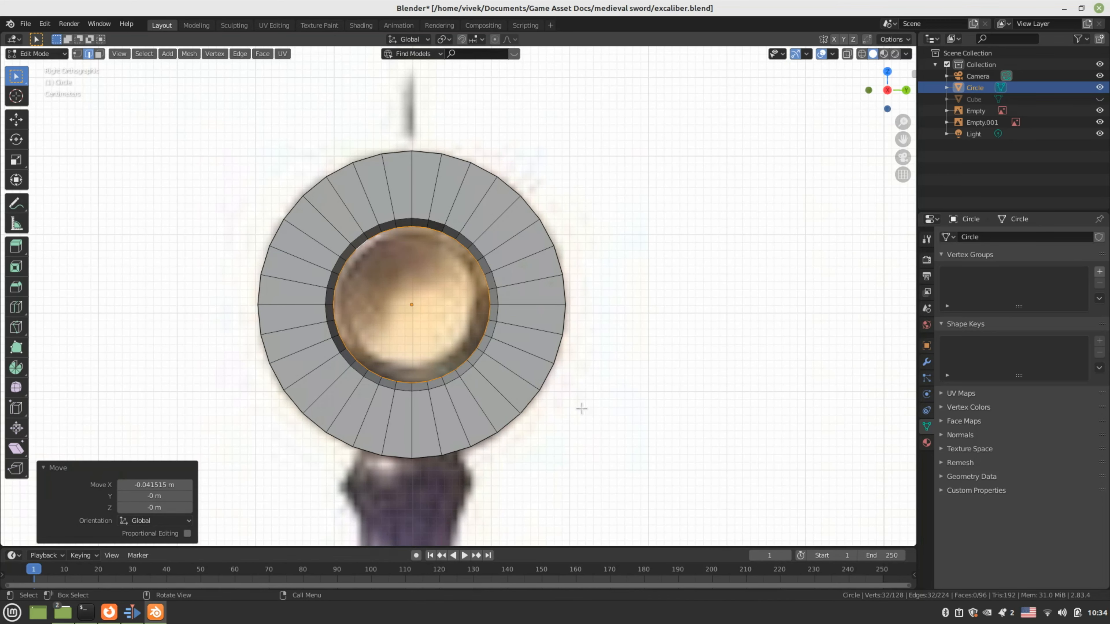
Extrude the inner loop in place, scale it to 0.066, and merge its vertices At Center
key("e")
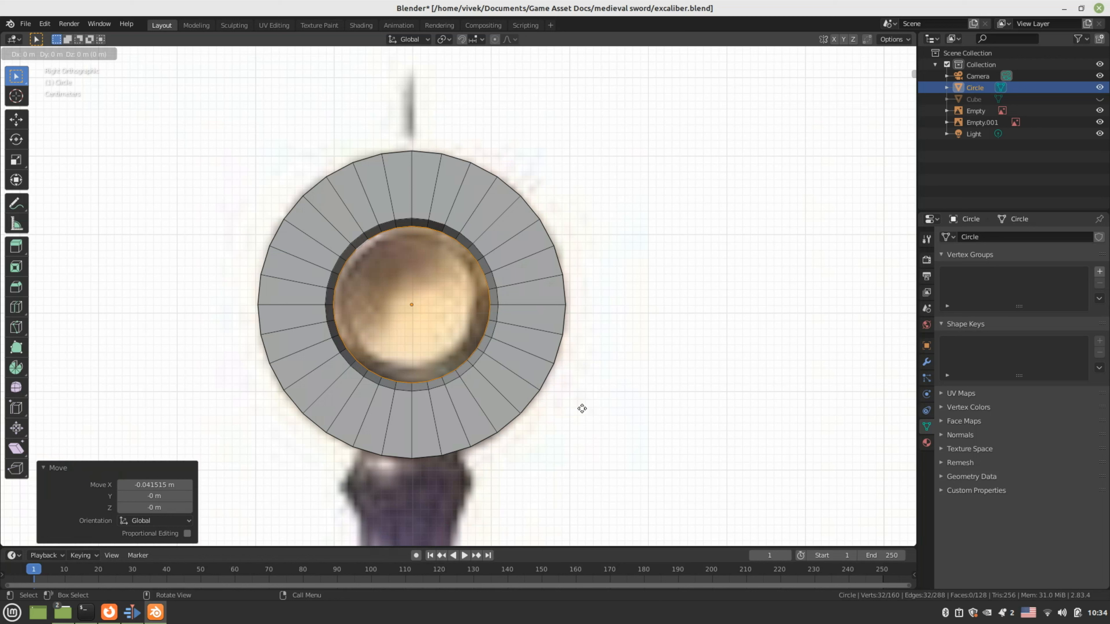
right_click(581, 408)
key("s")
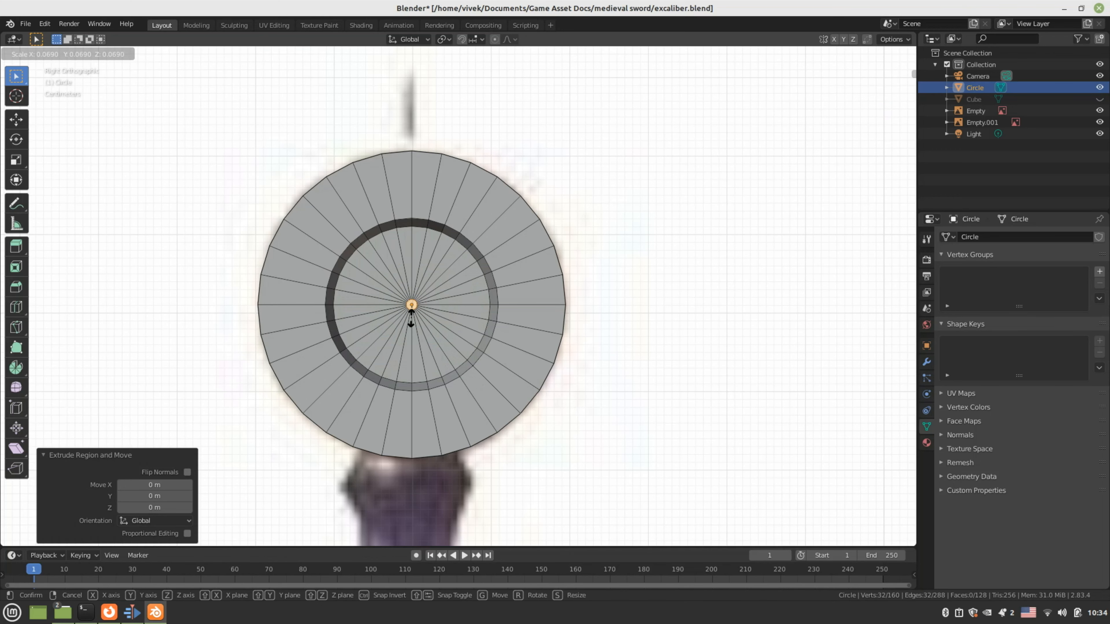
left_click(411, 312)
scroll(416, 316, "up", 5)
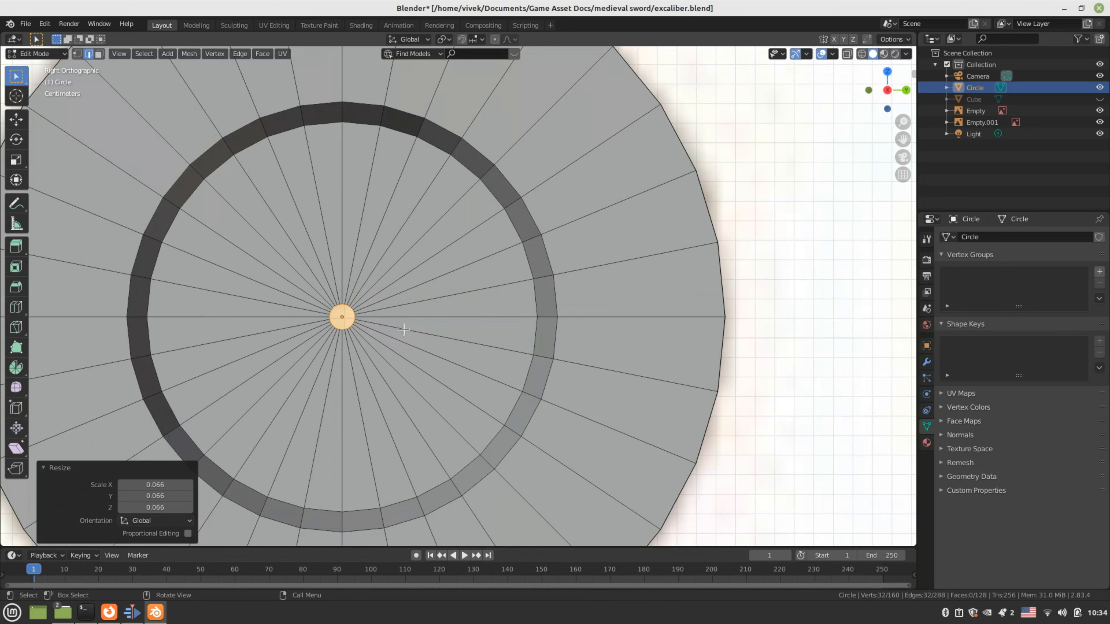
scroll(368, 327, "down", 1)
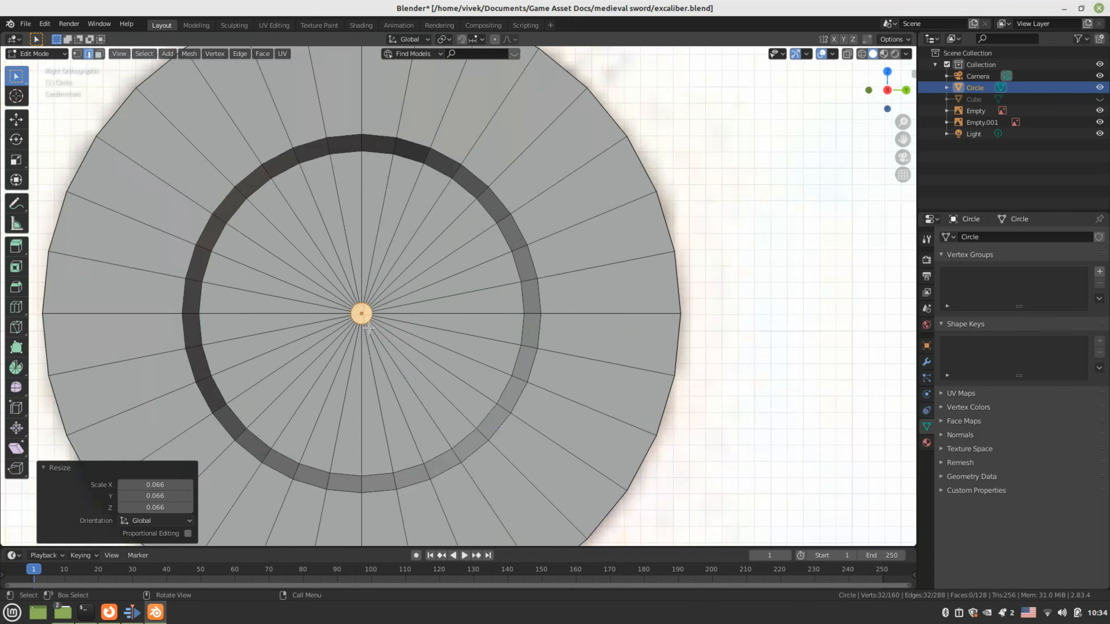
scroll(368, 326, "down", 2)
scroll(368, 326, "up", 1)
key("1")
key("m")
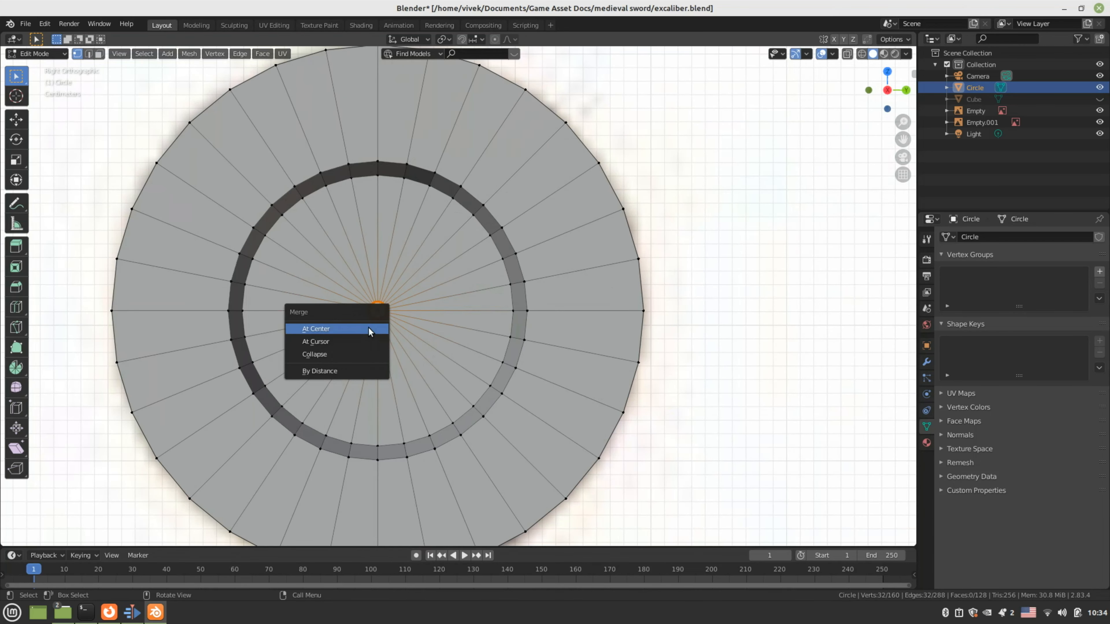
left_click(368, 328)
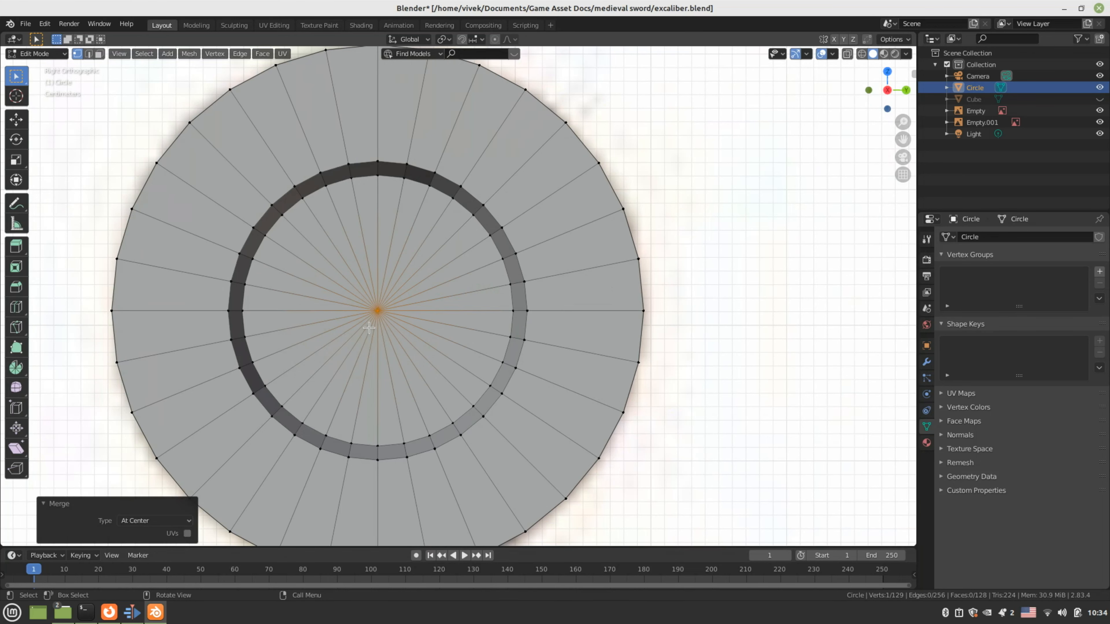
Tab out to Object Mode and back into Edit Mode with edge select active
key("Tab")
middle_click_drag(369, 327, 599, 354)
scroll(406, 318, "down", 3)
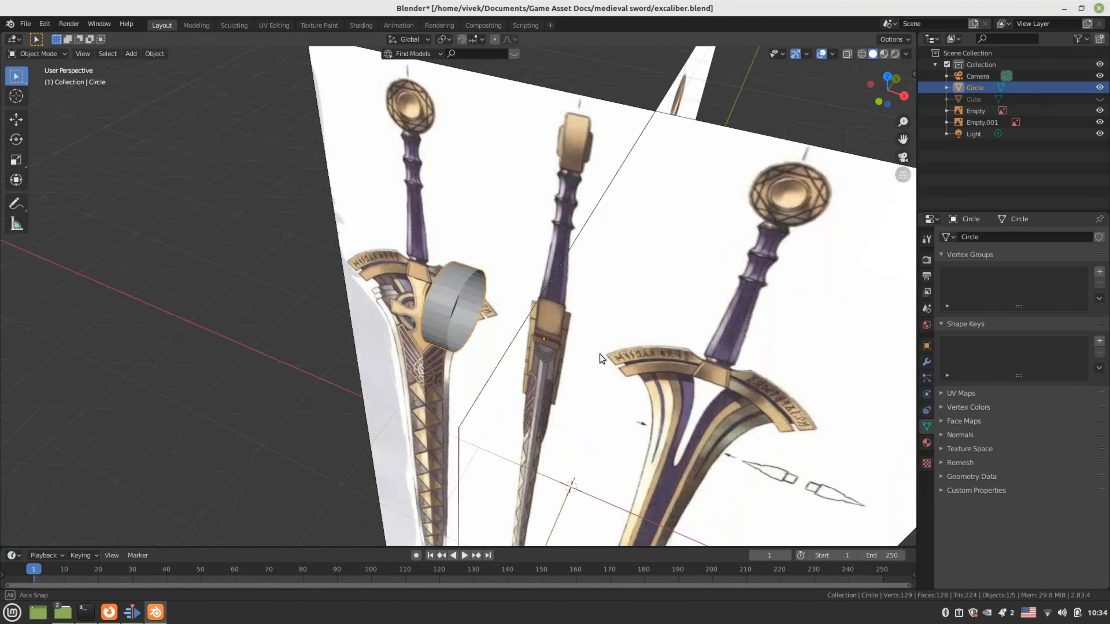
scroll(599, 354, "up", 3)
key("Tab")
scroll(542, 301, "up", 3)
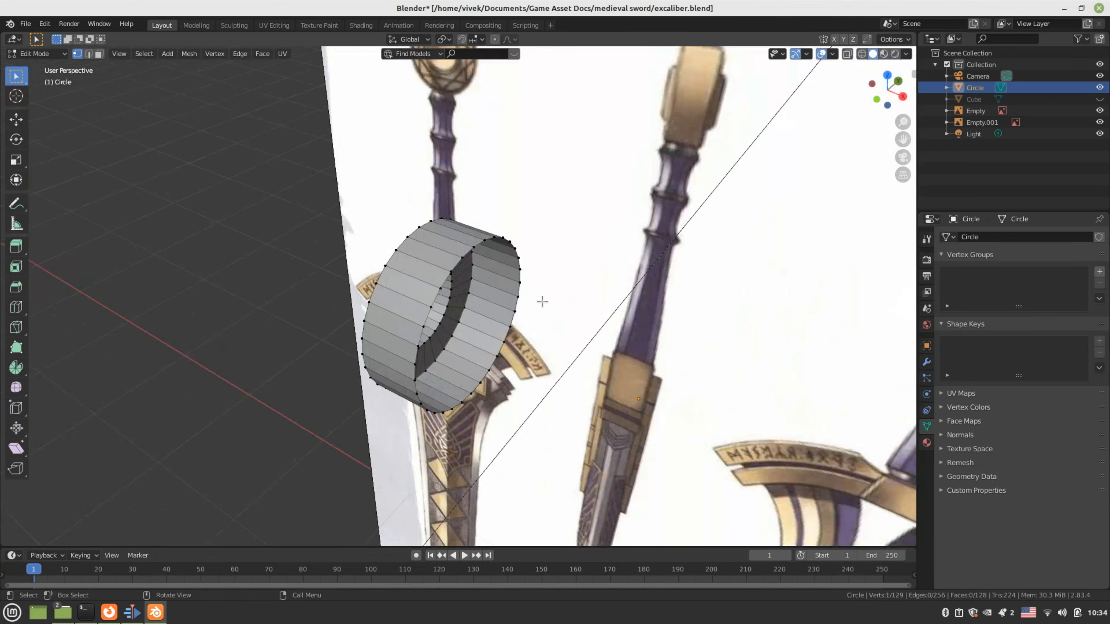
key("2")
scroll(503, 287, "up", 2)
scroll(503, 287, "up", 1)
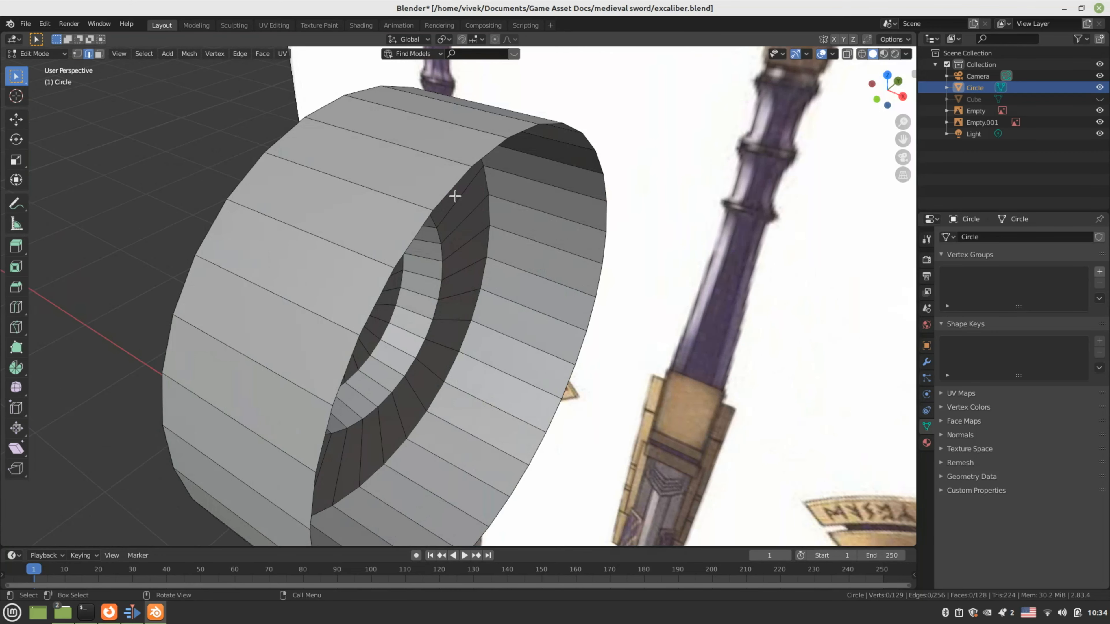
Select the pommel disc's outer rim edge loop and check it in front and right orthographic views
left_click(452, 192)
left_click(144, 54)
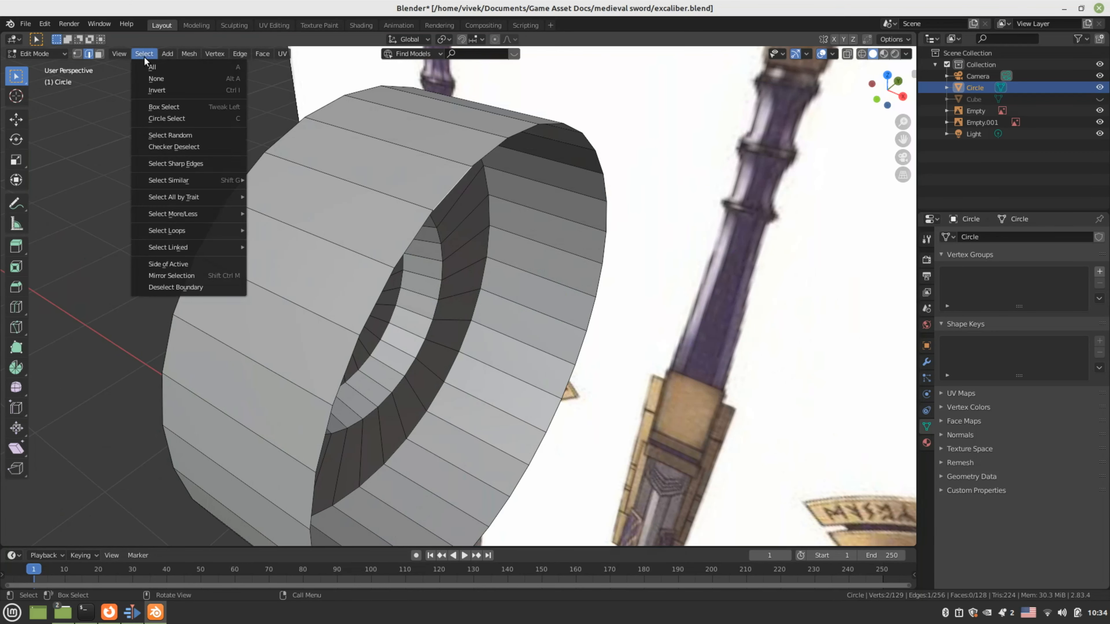
mouse_move(213, 227)
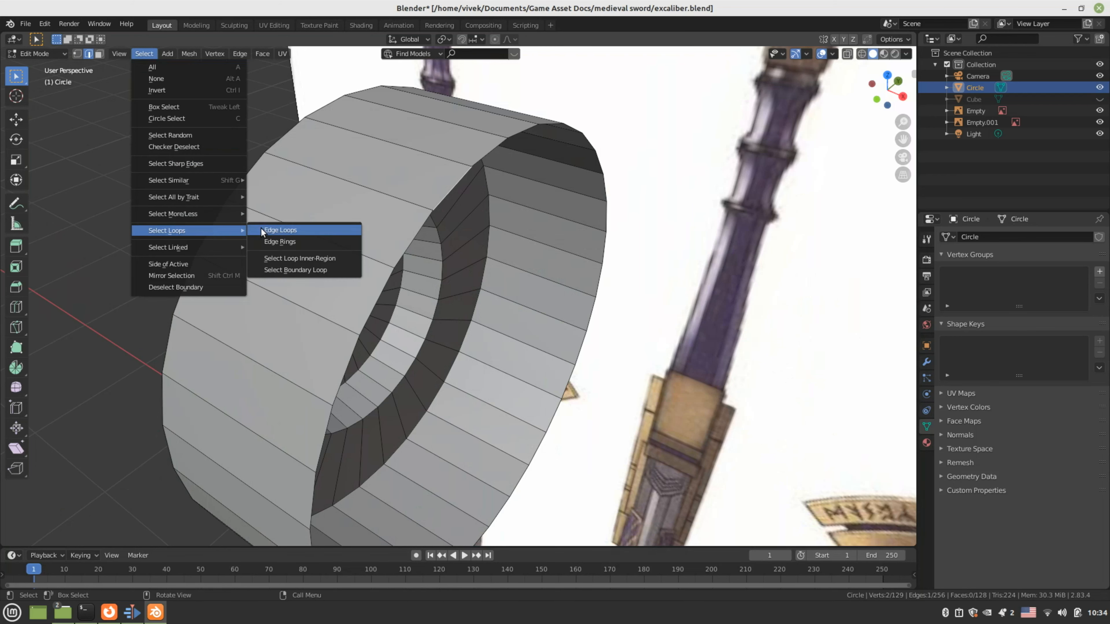
left_click(264, 231)
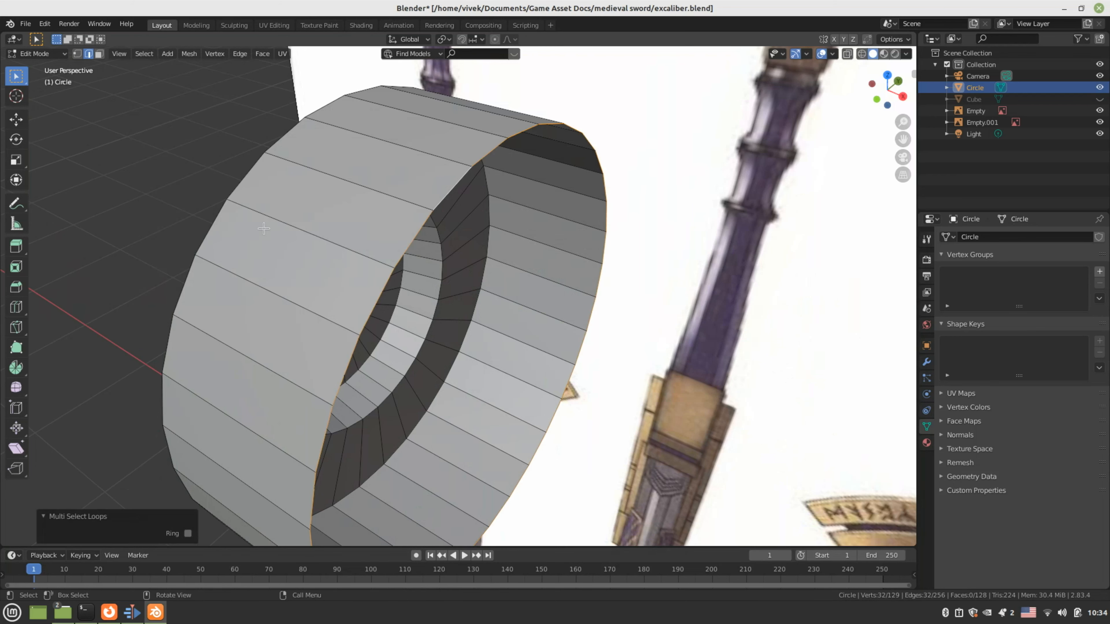
key("KP_1")
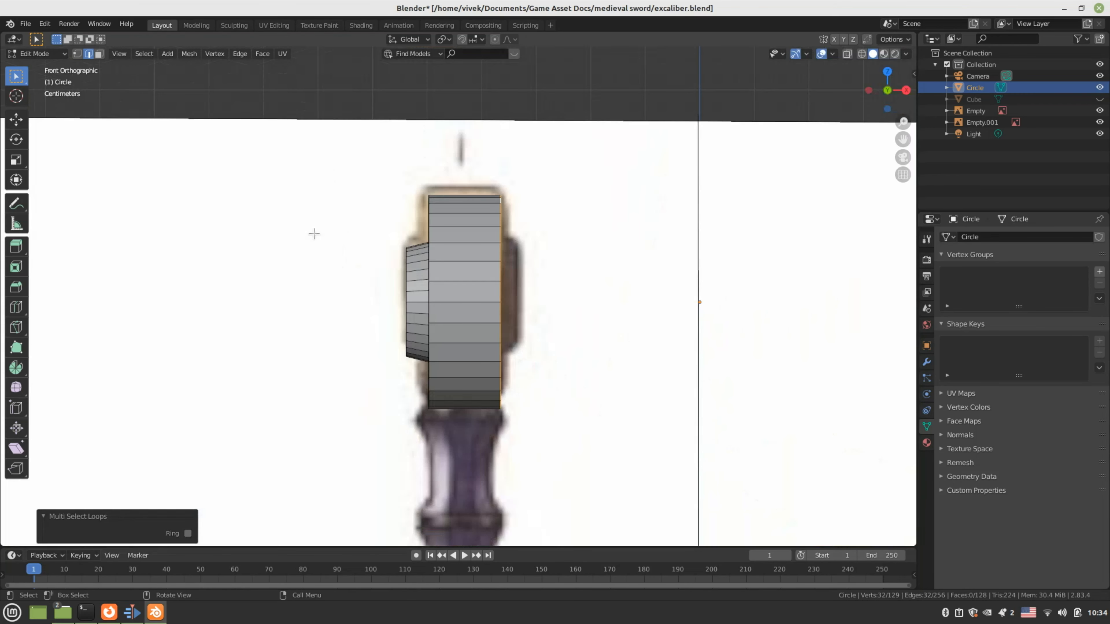
key("KP_3")
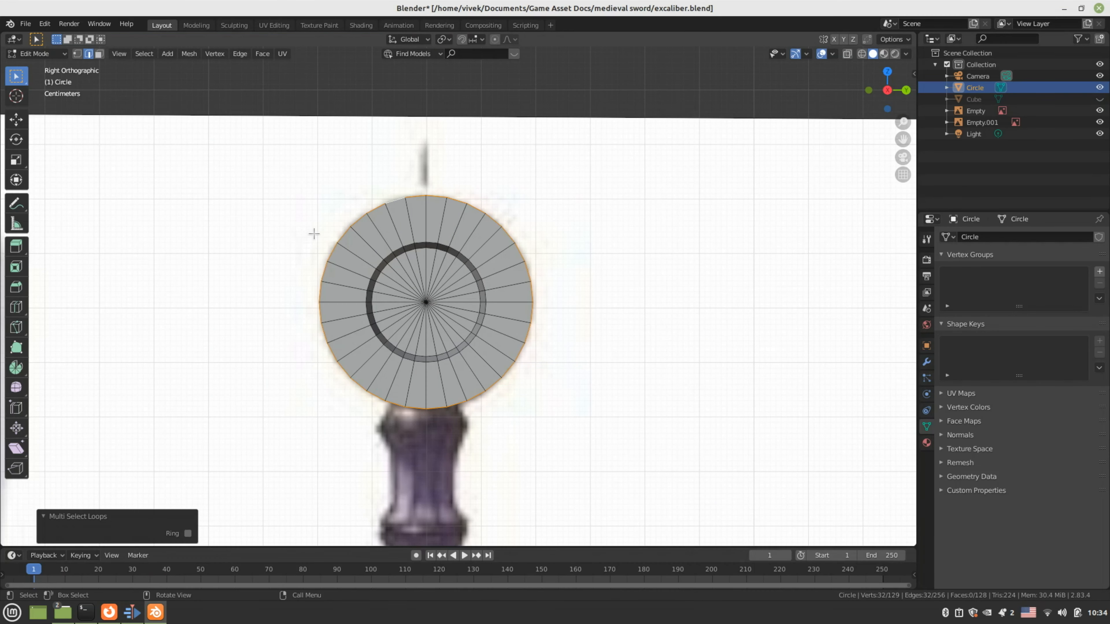
scroll(313, 234, "down", 2)
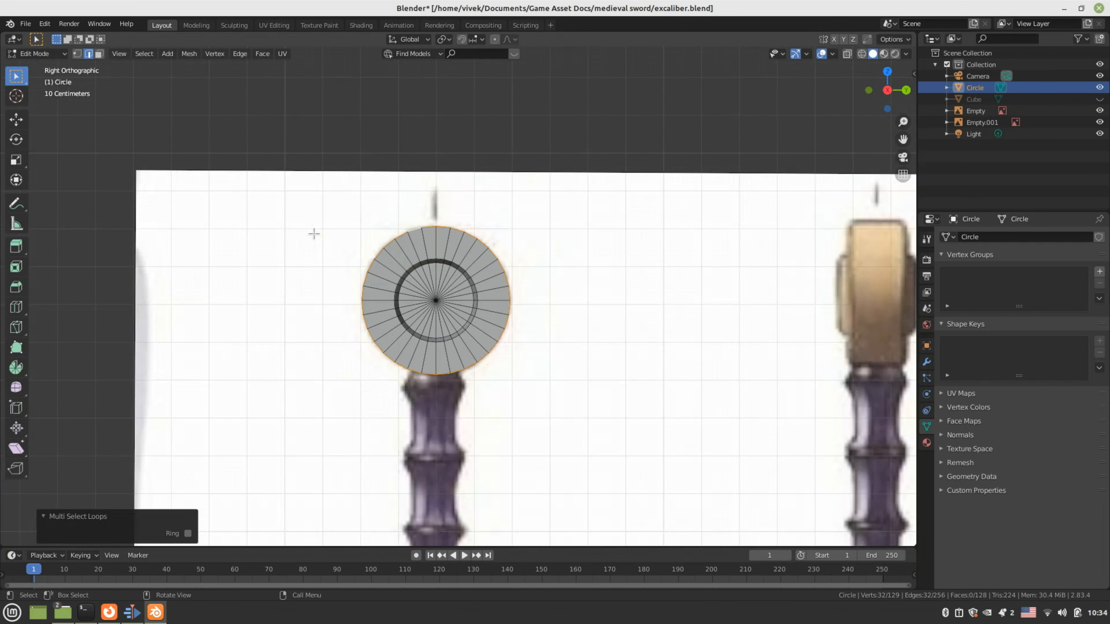
middle_click_drag(313, 233, 317, 260)
key("KP_1")
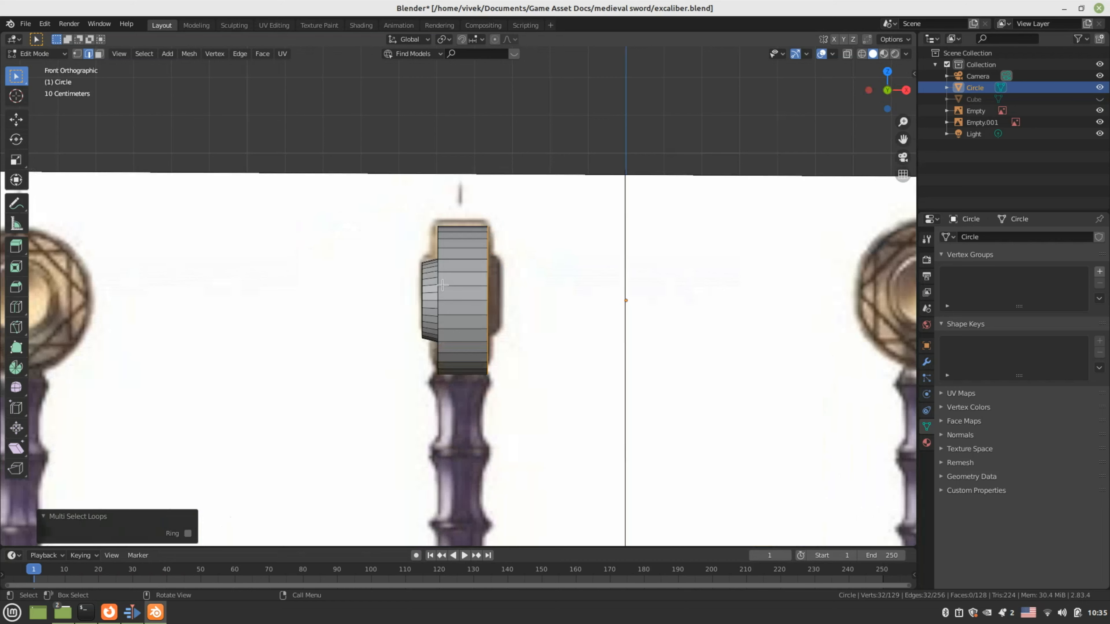
key("KP_3")
scroll(464, 308, "up", 2)
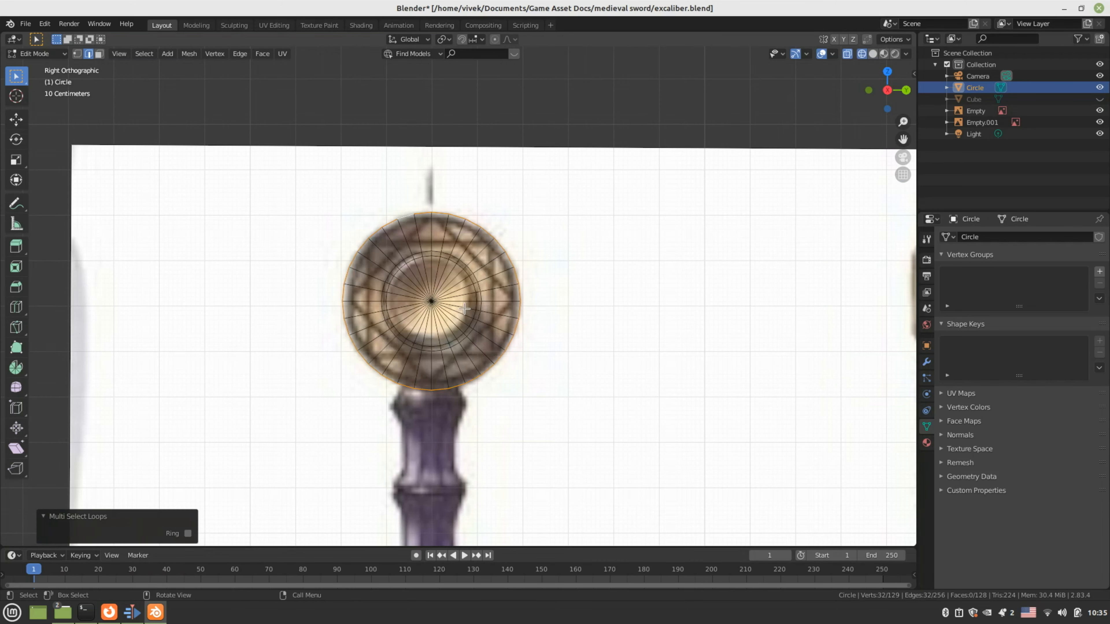
scroll(607, 350, "up", 2)
Extrude the rim loop in place, scale it to 0.569, and switch the viewport to Solid shading
key("e")
right_click(607, 350)
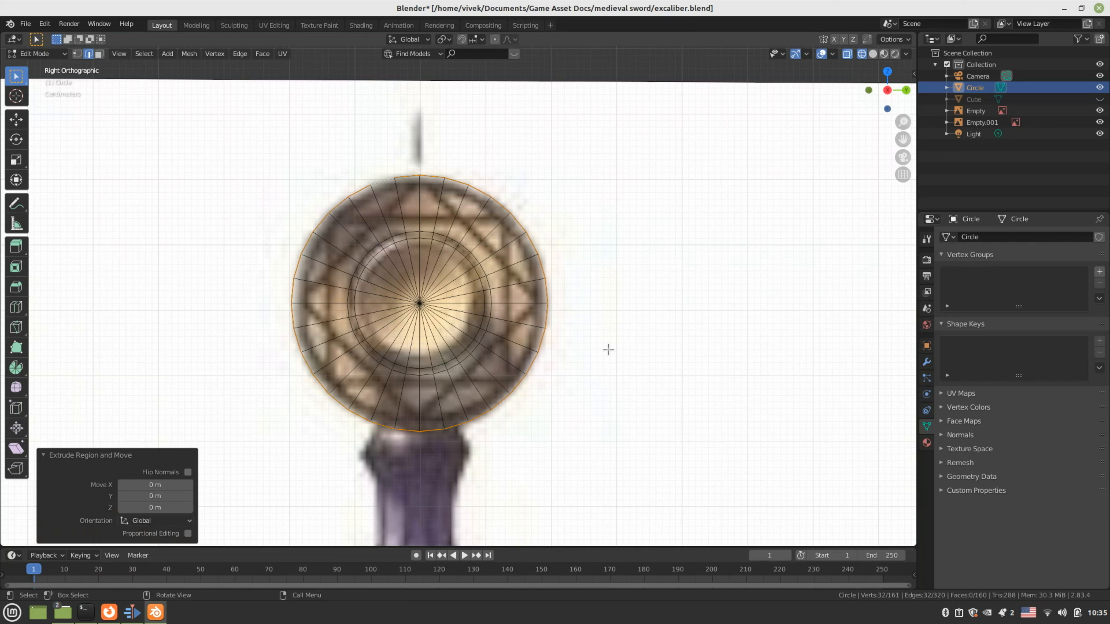
key("s")
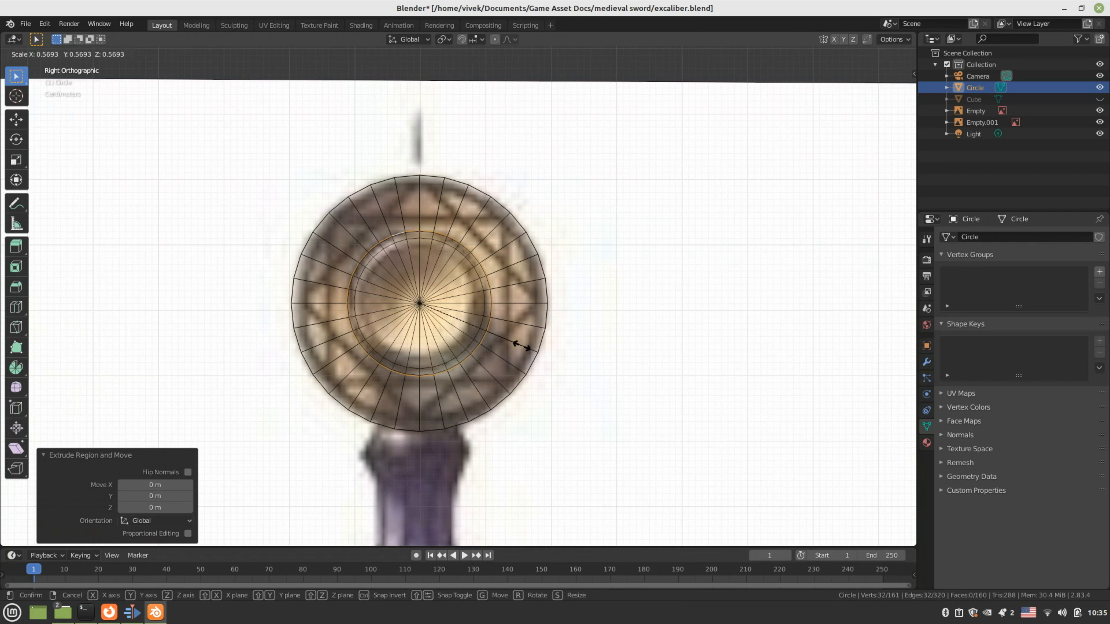
left_click(522, 347)
key("z")
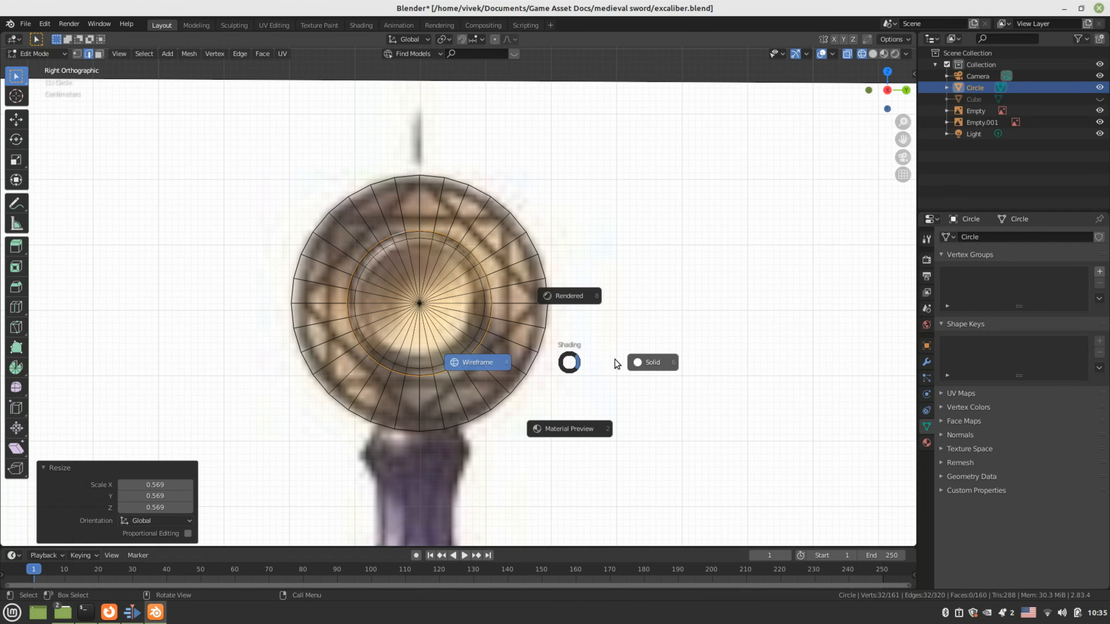
left_click(615, 362)
scroll(517, 334, "down", 2)
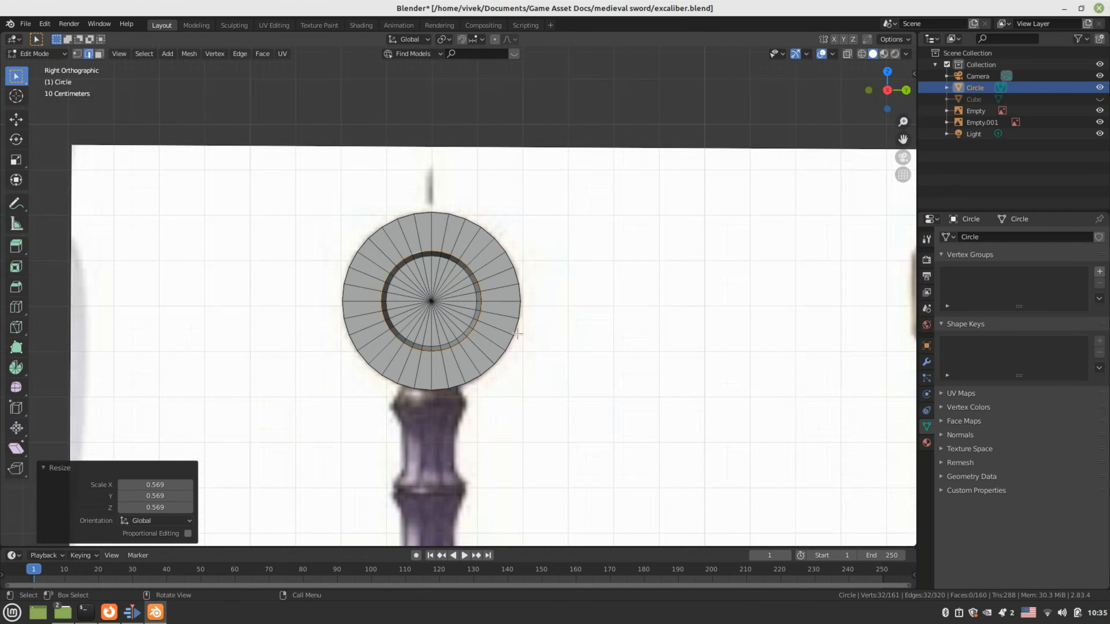
middle_click_drag(517, 333, 524, 358)
Extrude the inner ring again, scale it to 0.888, and push it outward along X
key("e")
right_click(553, 363)
key("s")
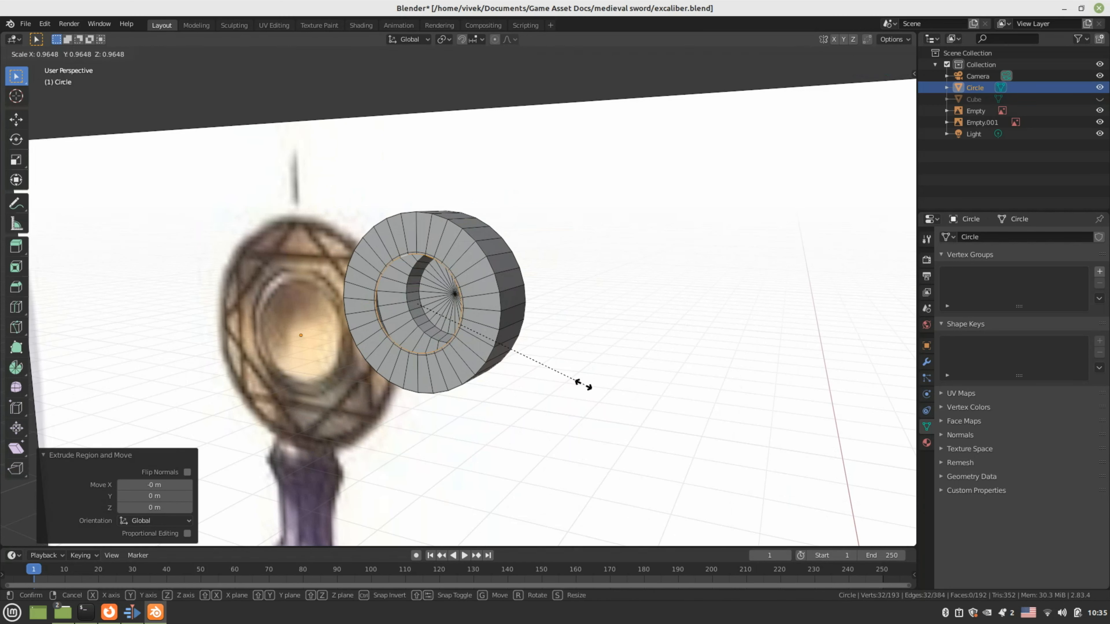
left_click(568, 384)
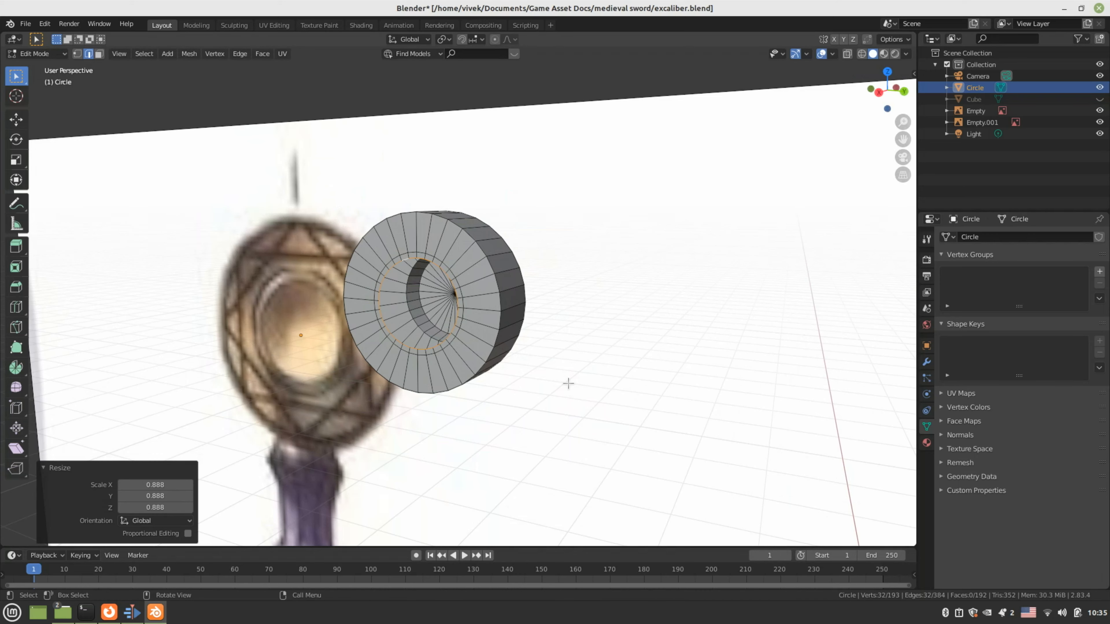
key("KP_1")
key("g")
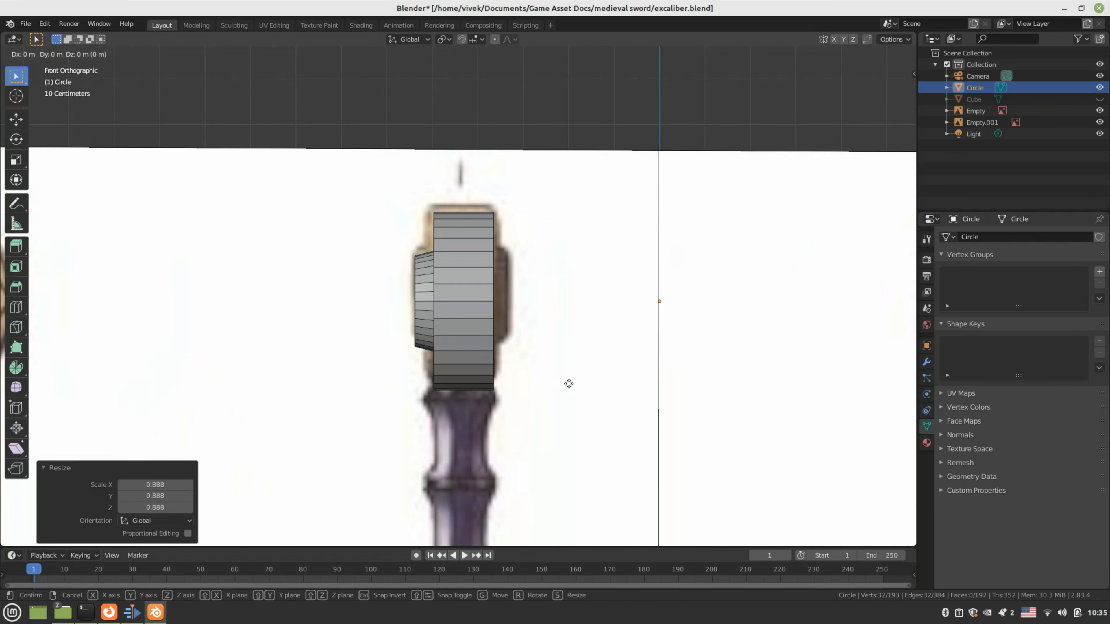
key("x")
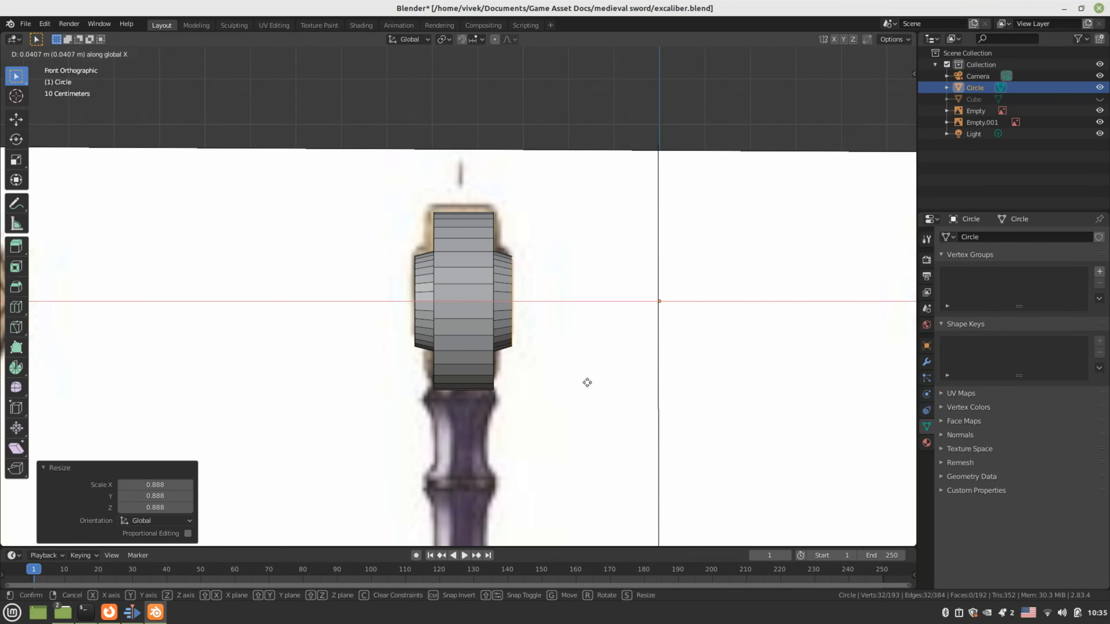
left_click(587, 382)
middle_click_drag(587, 382, 566, 404)
Extrude the inner loop, scale it to 0.131, and merge it At Center into one point
key("e")
right_click(566, 403)
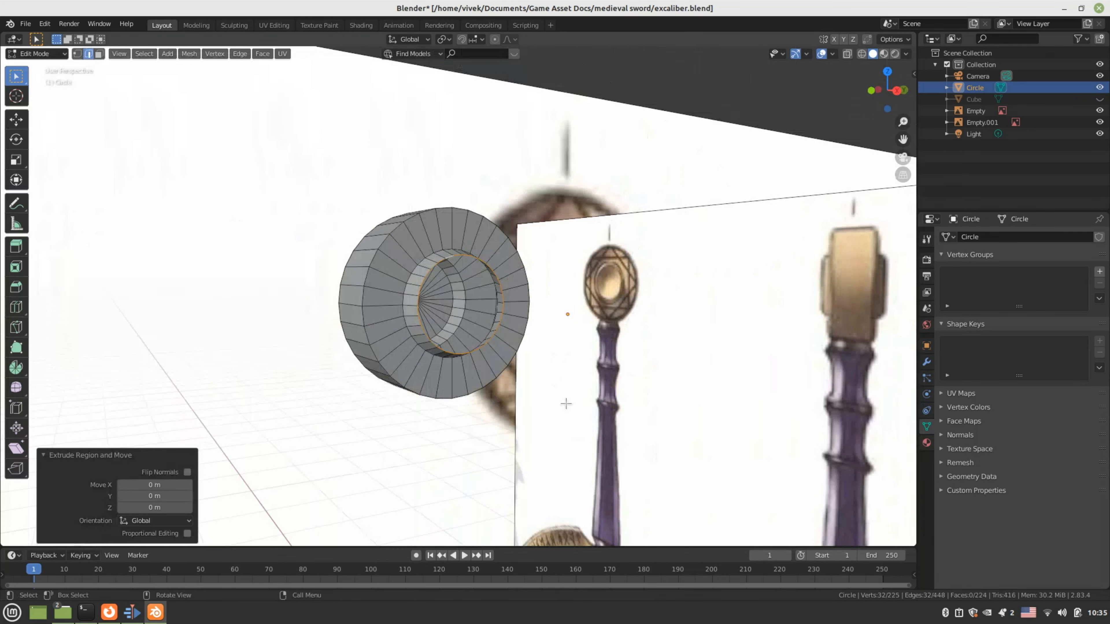
key("s")
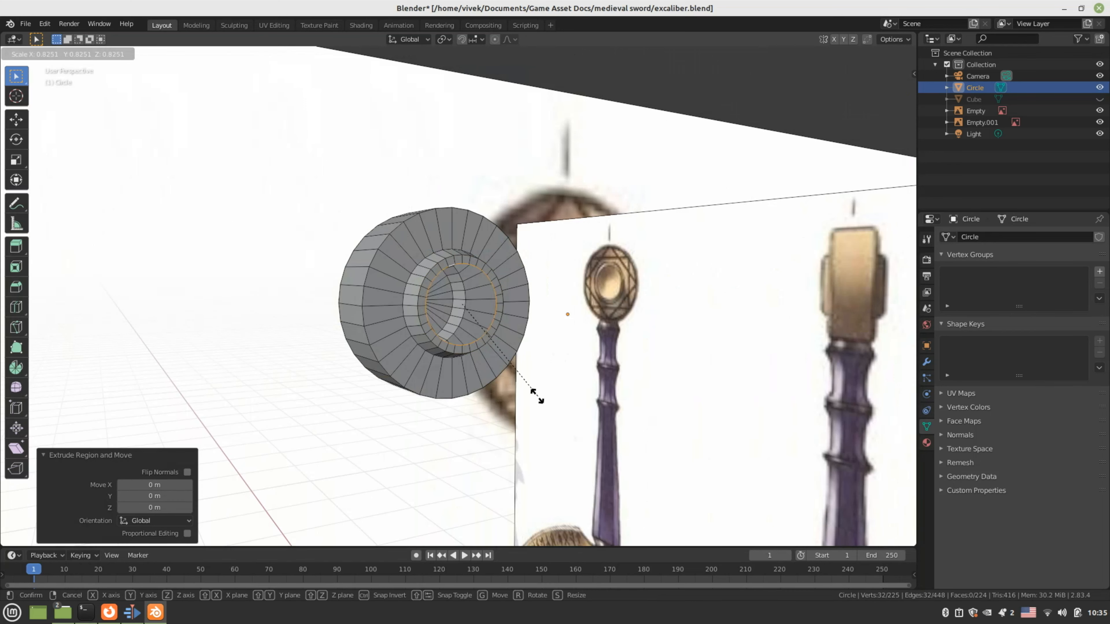
left_click(483, 355)
middle_click_drag(483, 355, 472, 339)
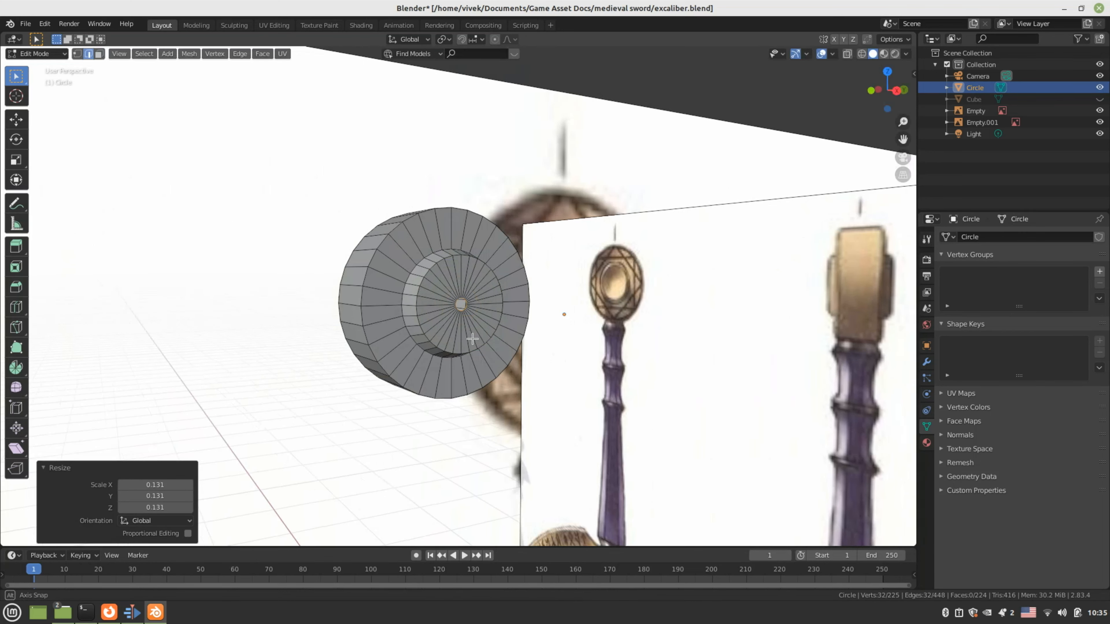
scroll(472, 338, "up", 5)
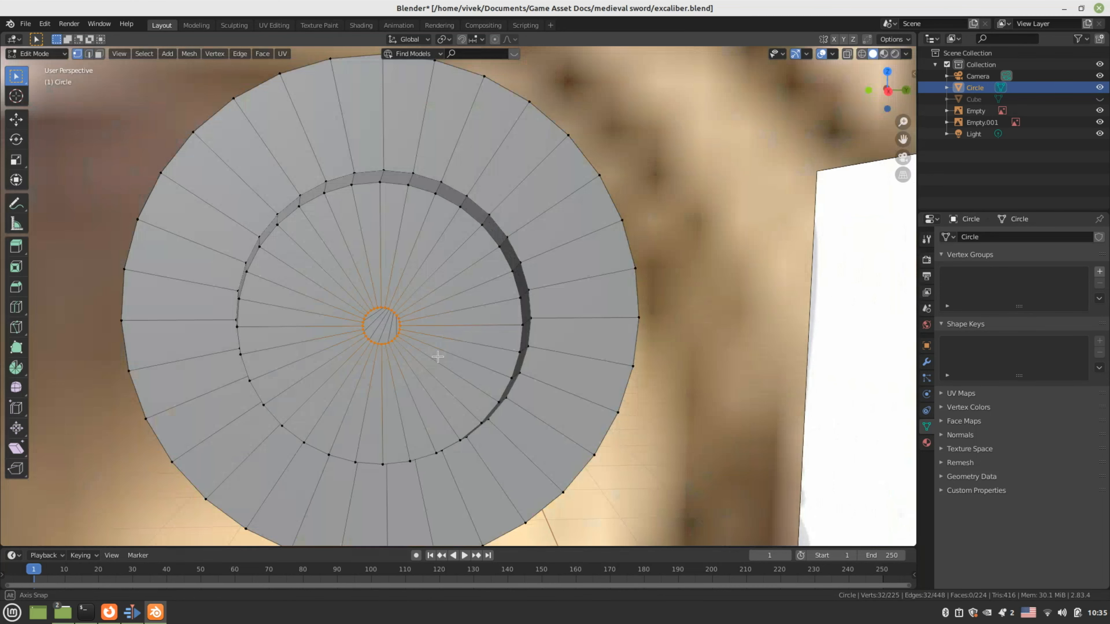
middle_click_drag(437, 356, 420, 355)
key("m")
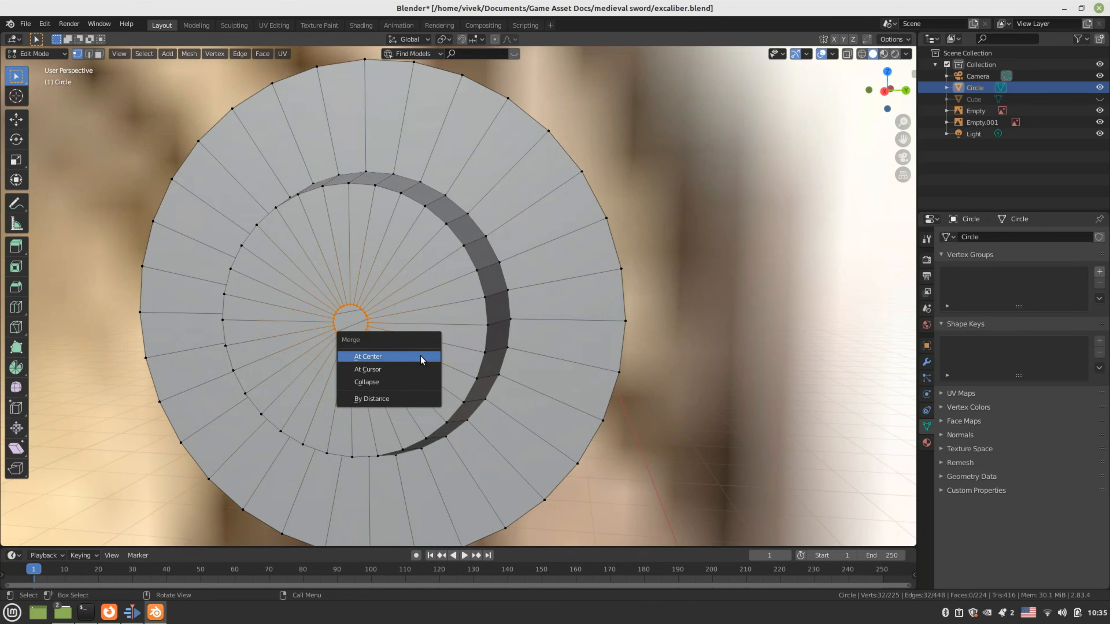
left_click(420, 355)
scroll(420, 356, "down", 5)
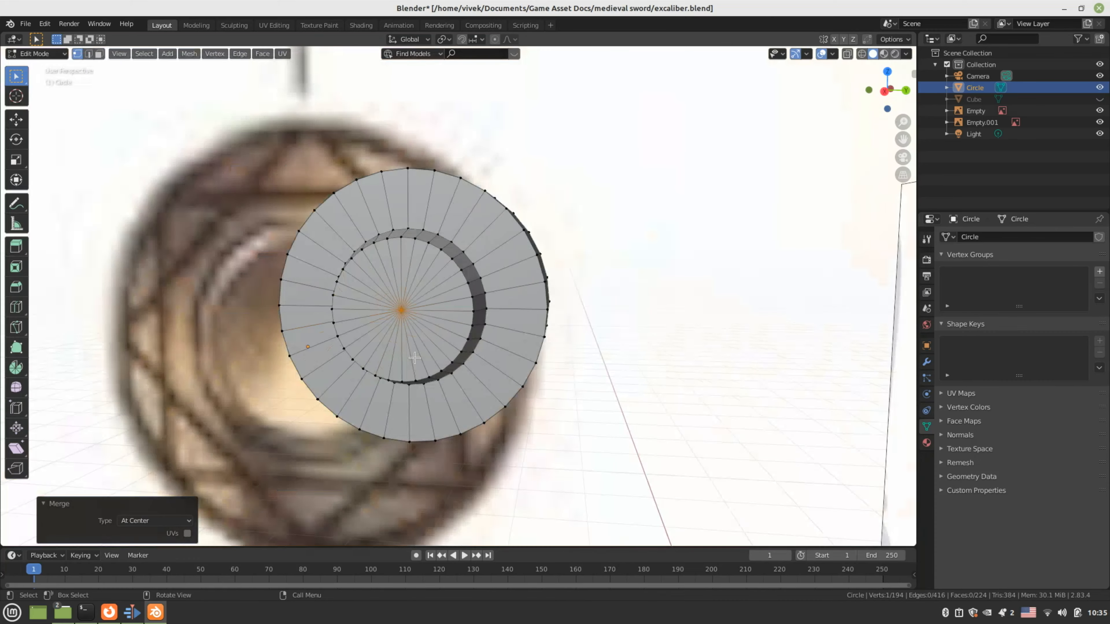
Return to Object Mode and save excaliber.blend
key("Tab")
middle_click_drag(421, 356, 543, 359)
key("ctrl+s")
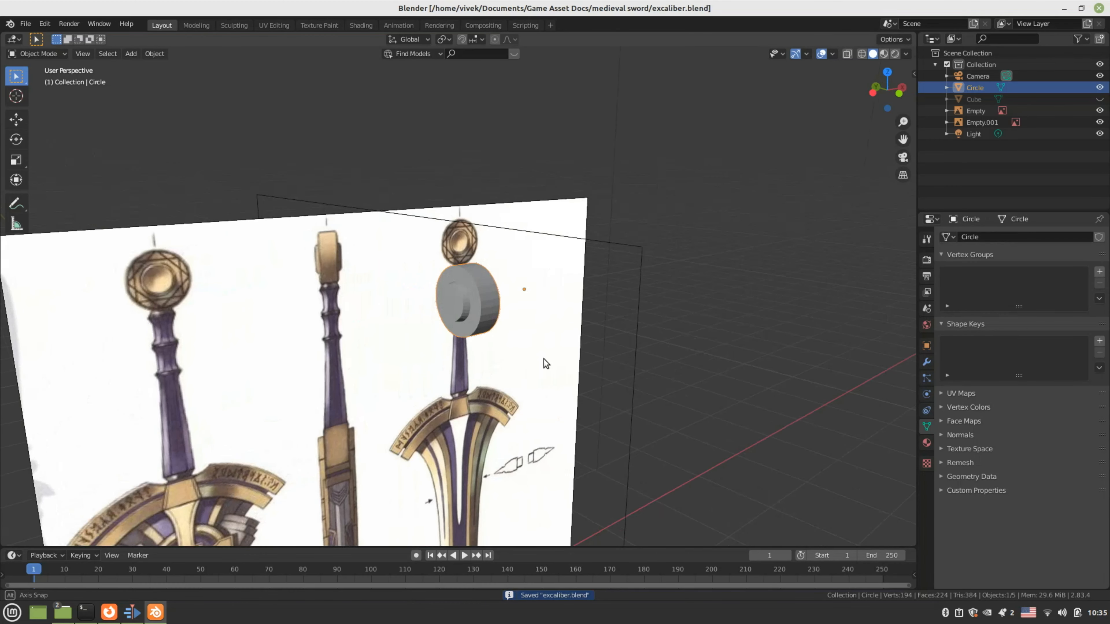
Check the front and side reference views, zooming and panning around the pommel
key("KP_1")
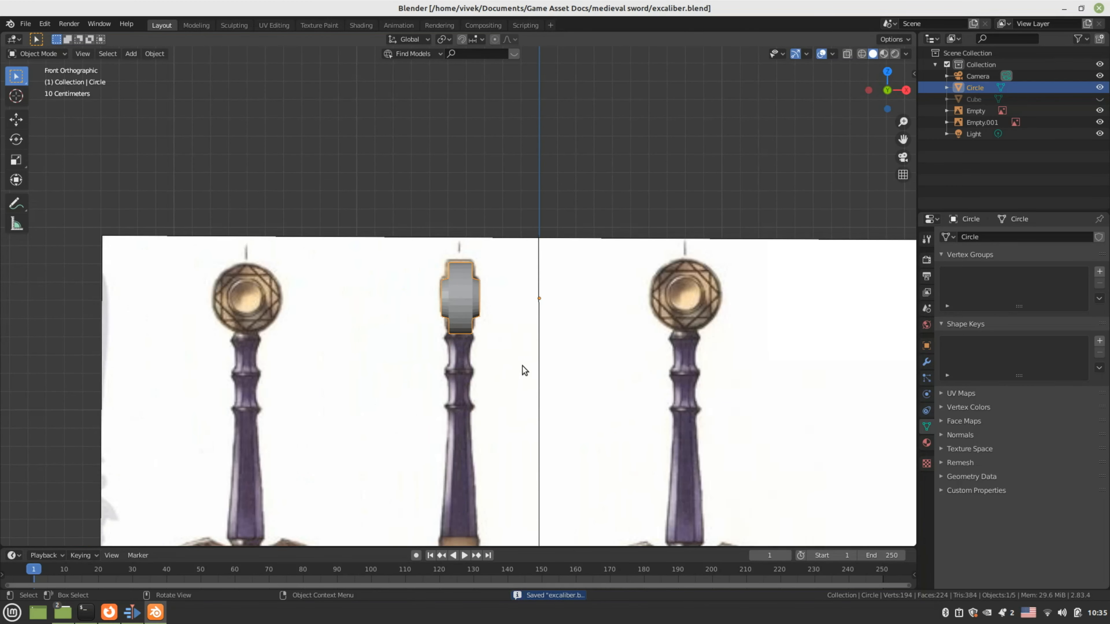
key("KP_3")
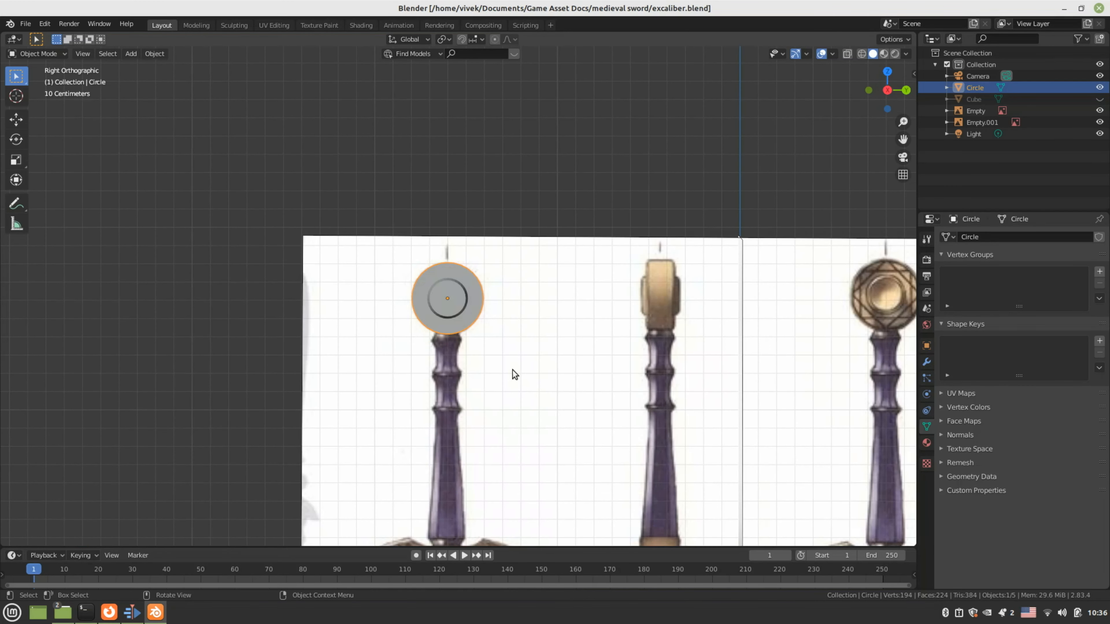
scroll(513, 369, "down", 3)
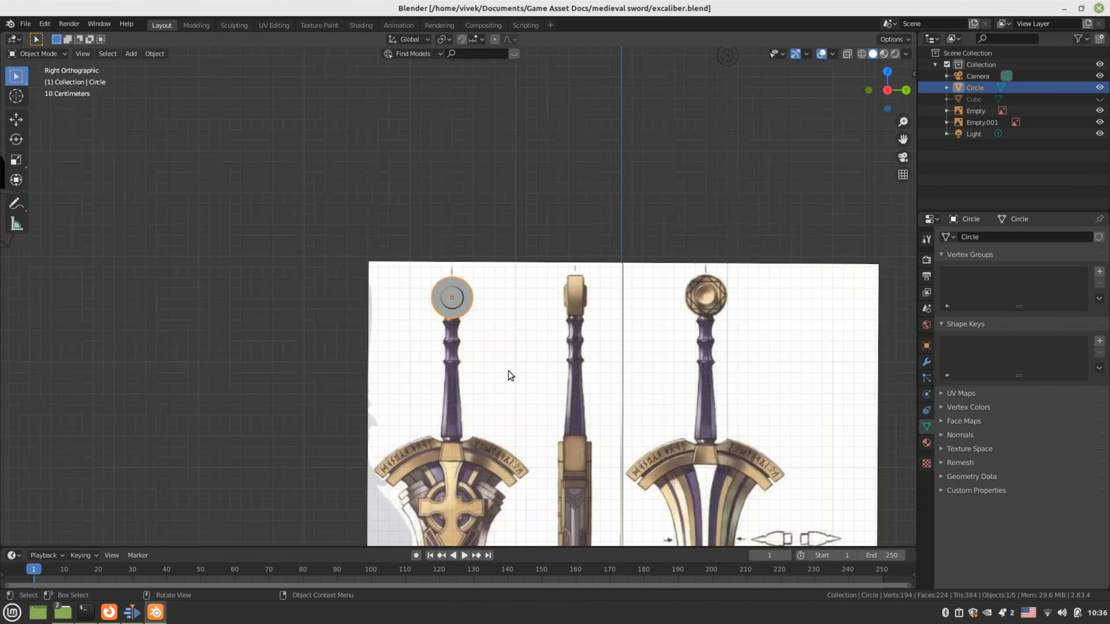
scroll(508, 371, "up", 4)
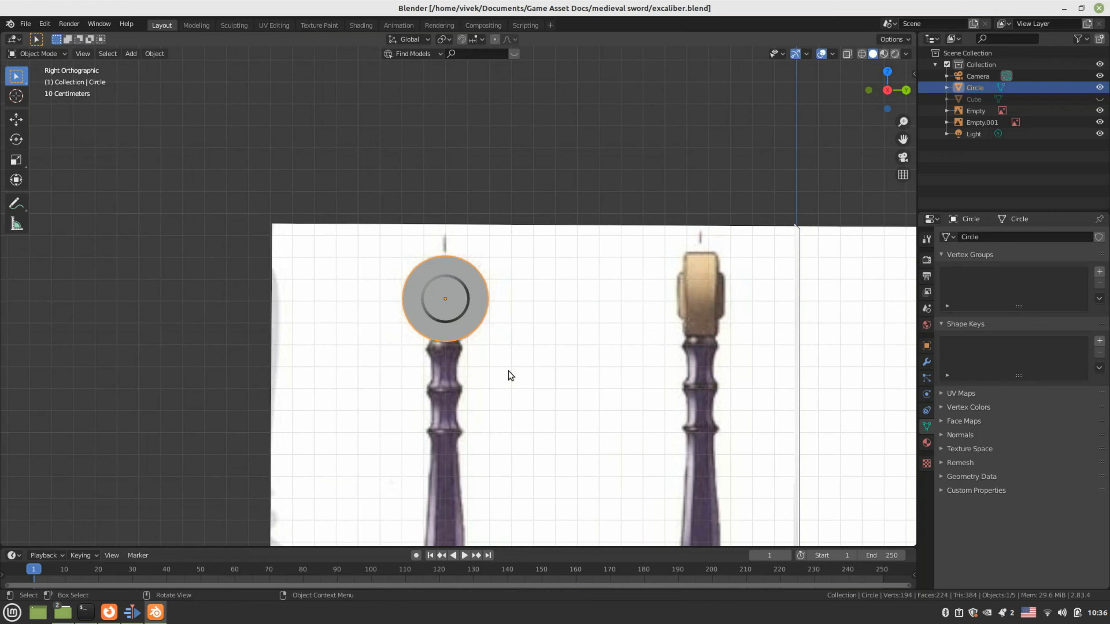
scroll(507, 370, "down", 3)
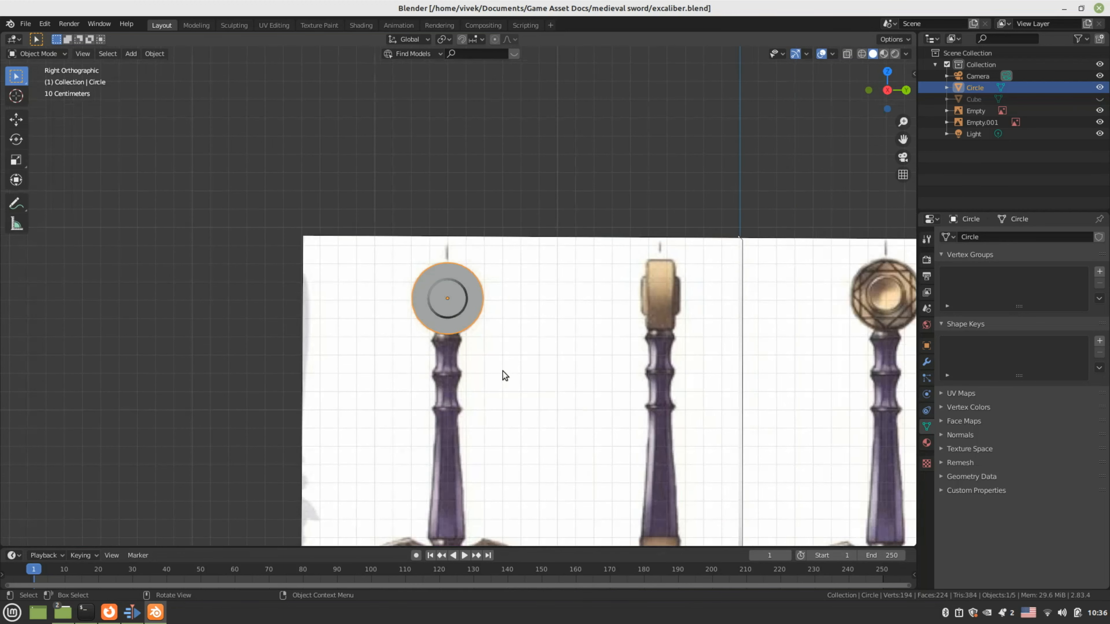
middle_click_drag(472, 340, 451, 301, "shift")
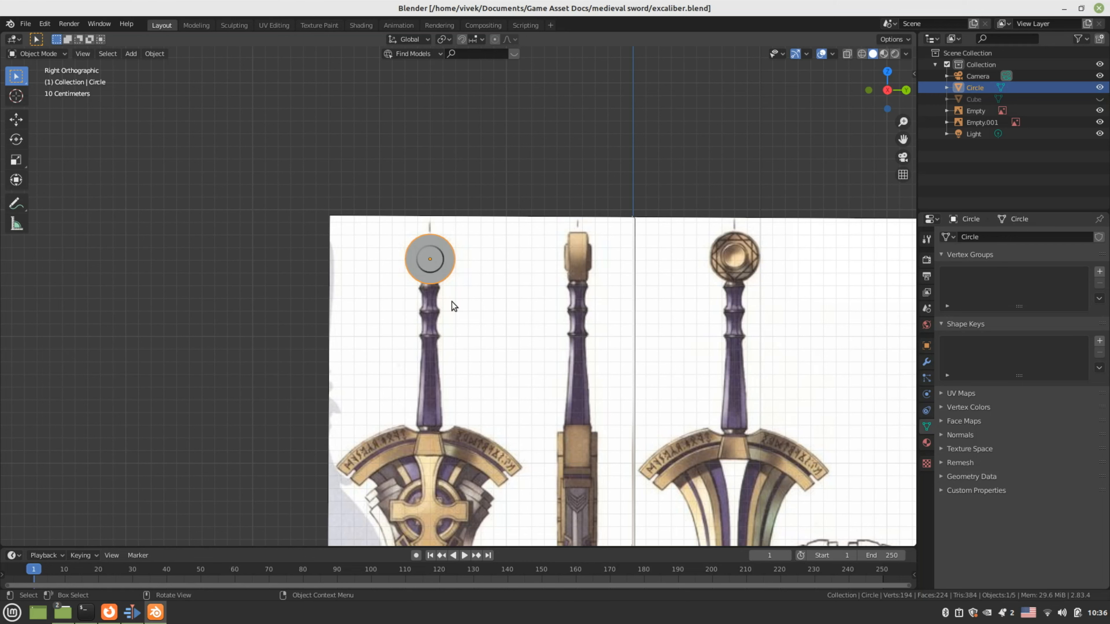
scroll(452, 301, "up", 5)
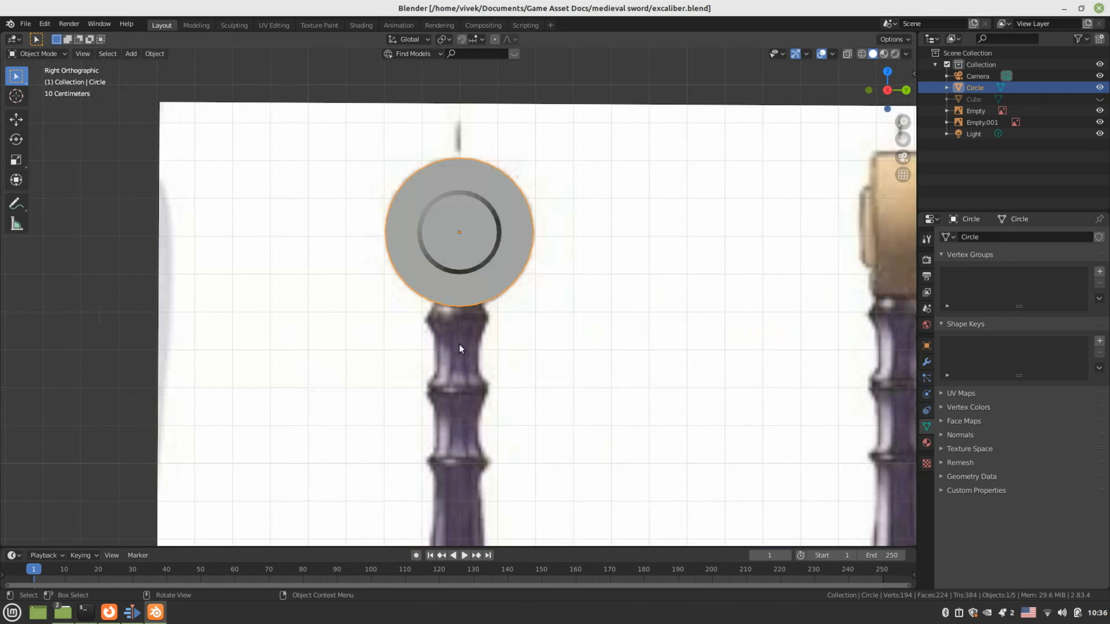
scroll(459, 344, "up", 2)
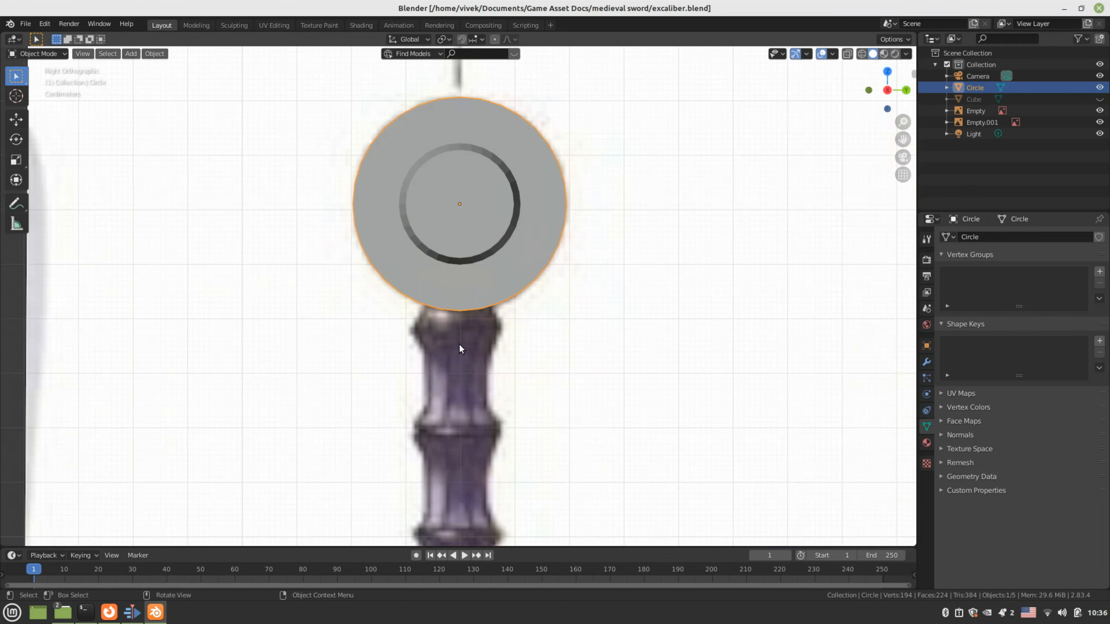
Switch the viewport to wireframe shading and zoom to see the reference images
key("z")
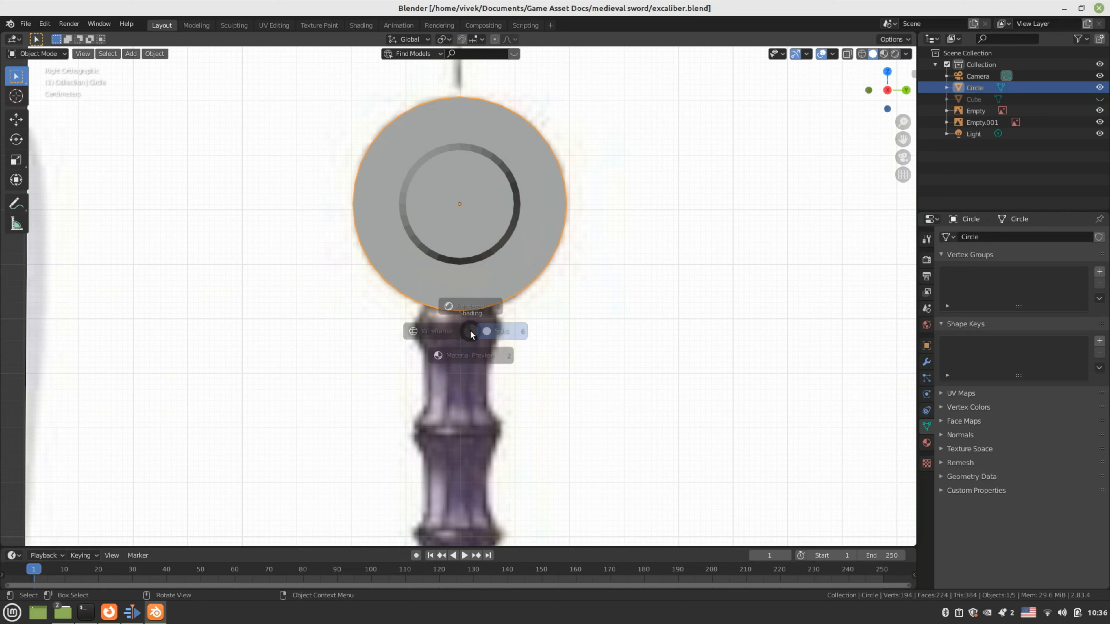
left_click(386, 330)
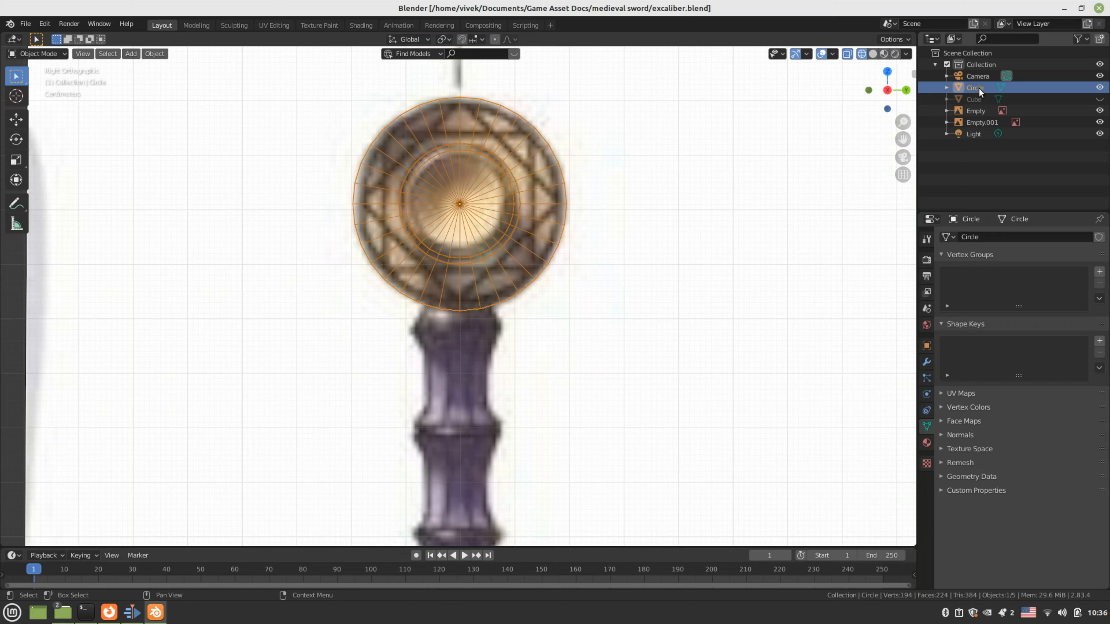
scroll(530, 317, "down", 8)
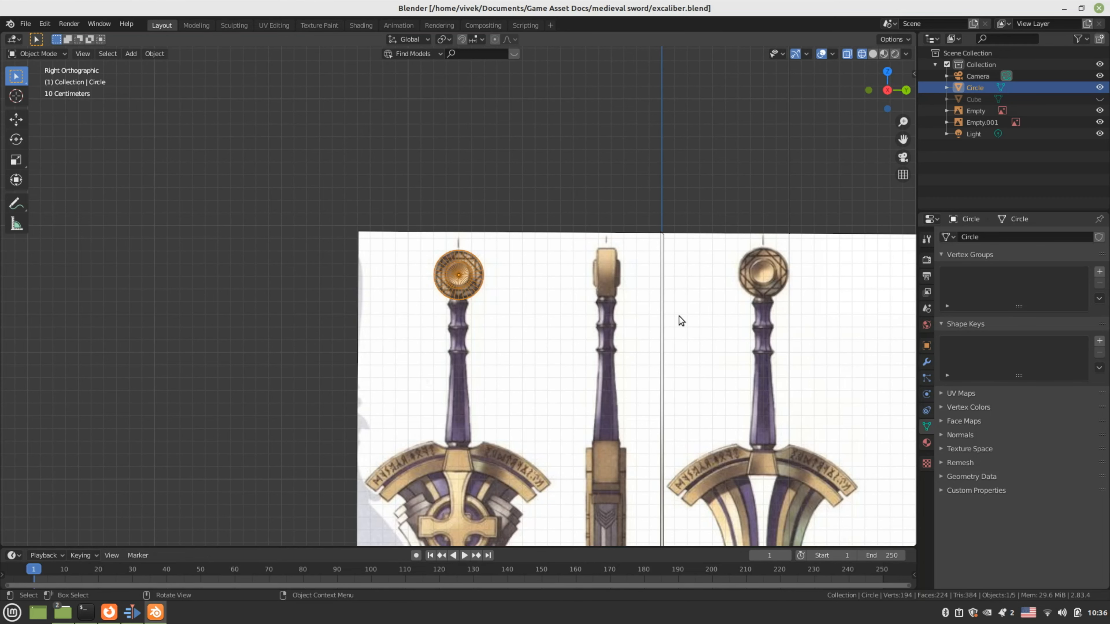
scroll(679, 320, "up", 4)
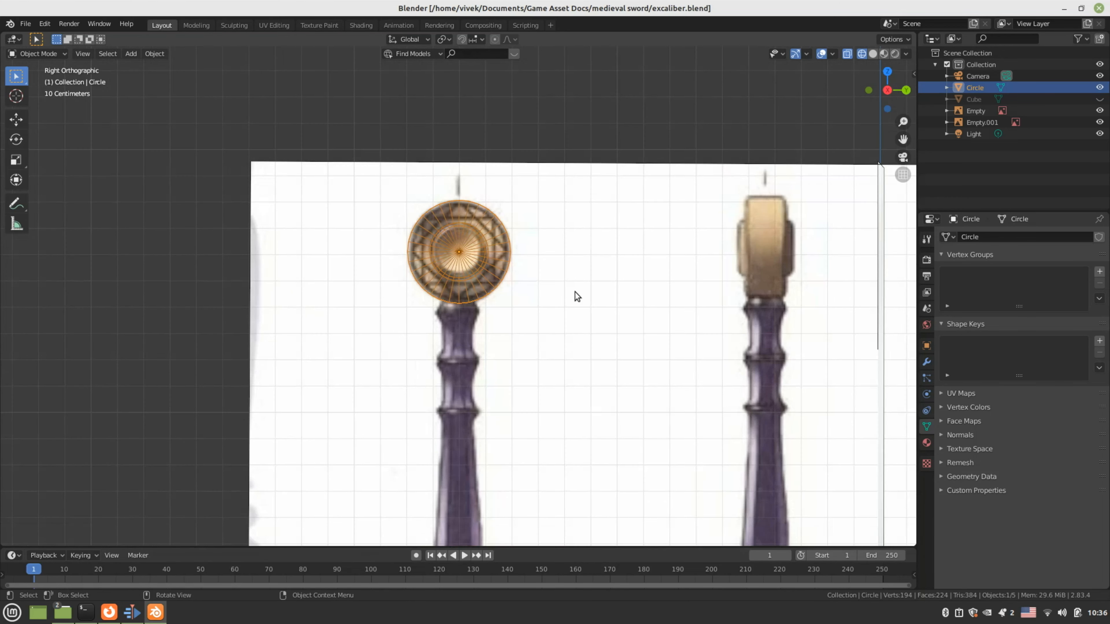
Rename the Circle object to 'base' in the Outliner and turn its visibility off
double_click(976, 89)
type("base")
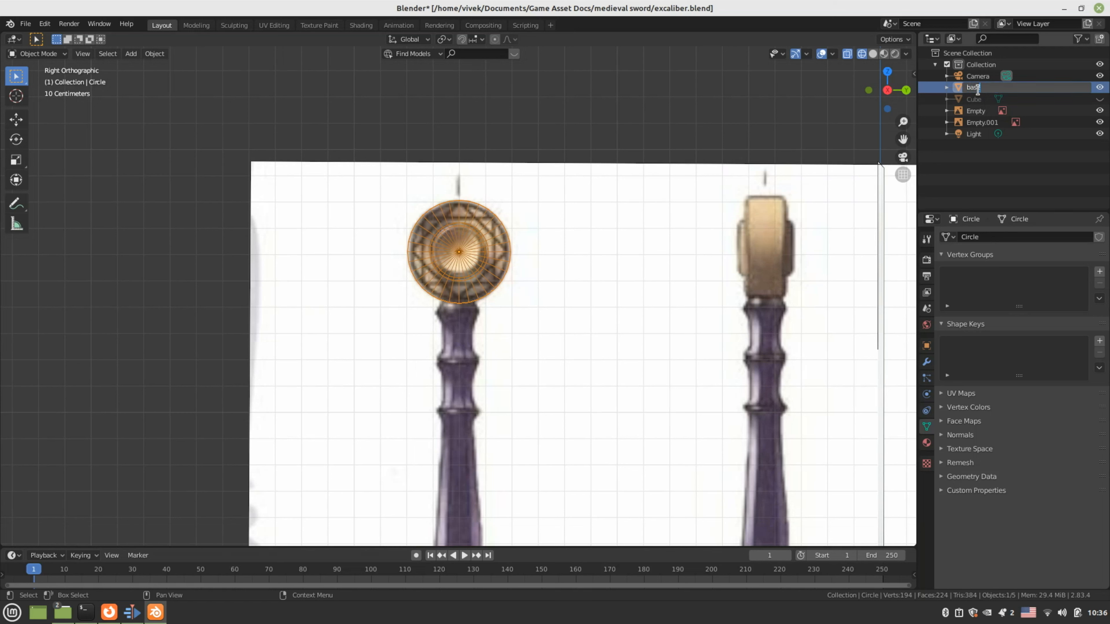
key("Return")
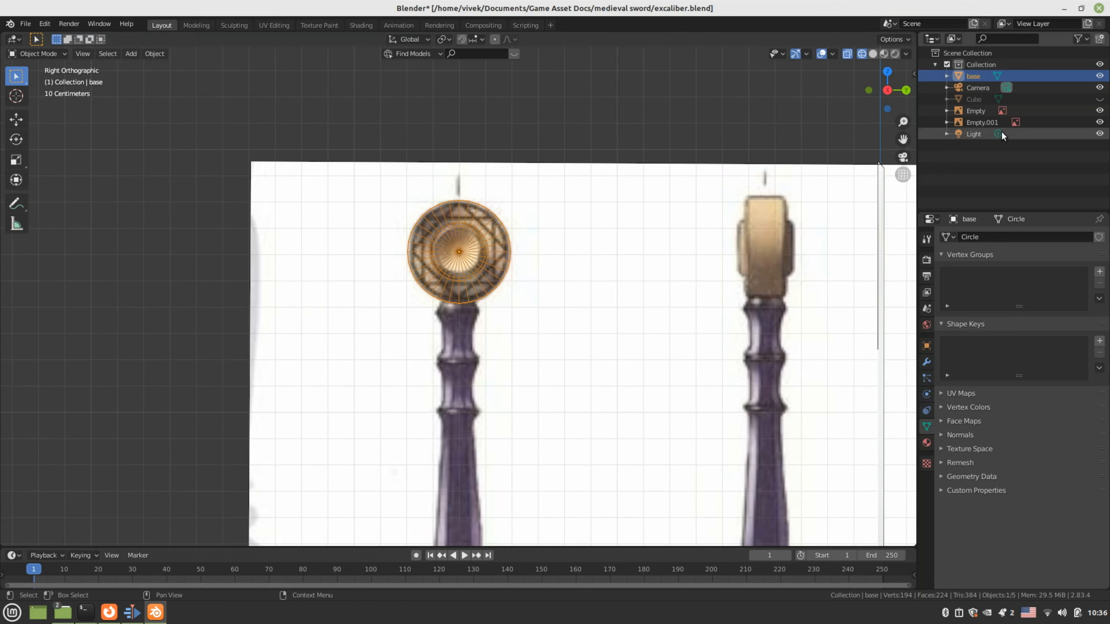
left_click(1100, 76)
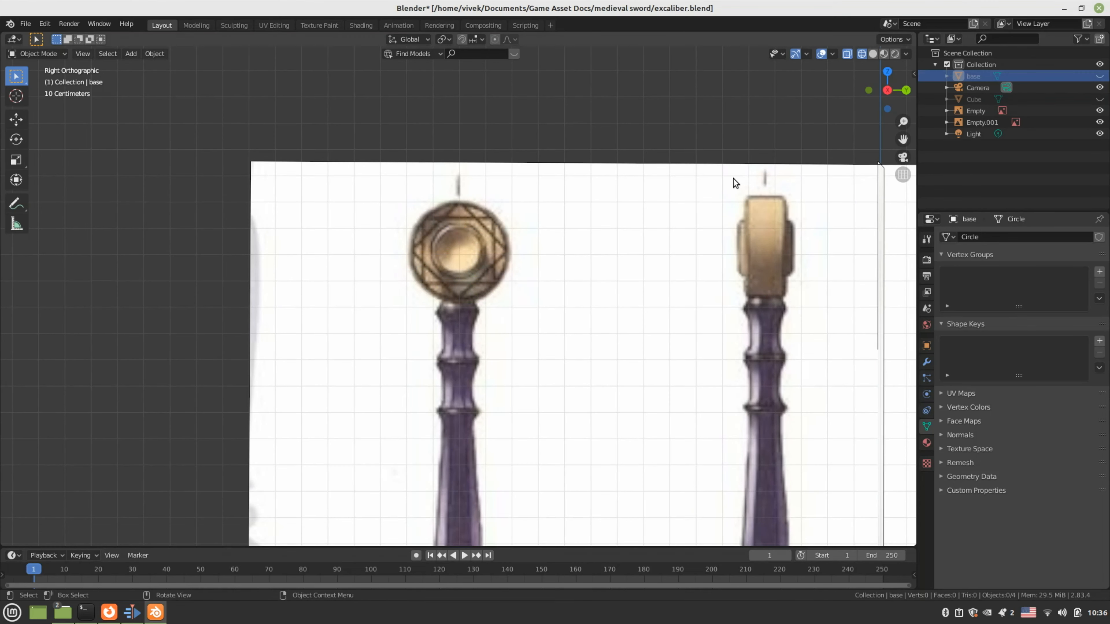
scroll(527, 285, "up", 3)
scroll(501, 304, "up", 1)
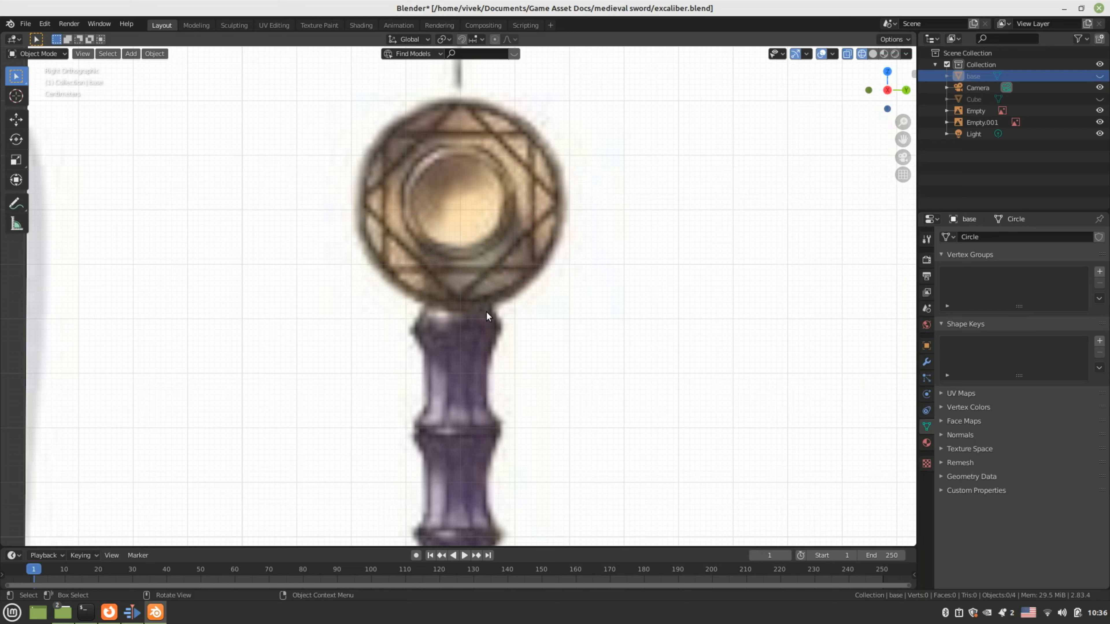
key("shift+a")
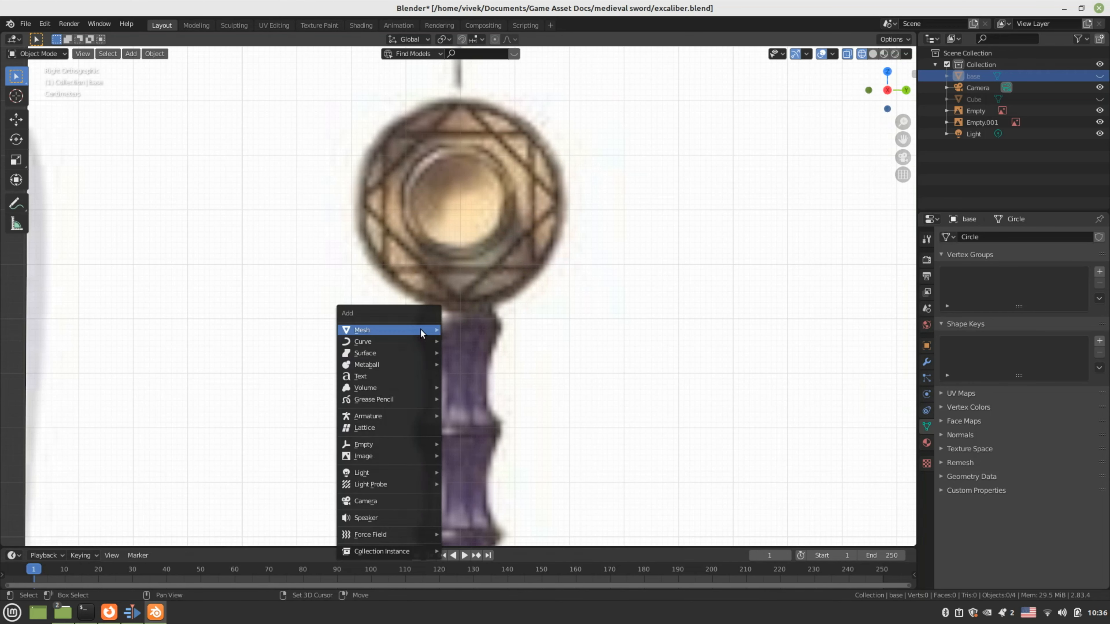
Add a new mesh circle and move it to the top of the grip
mouse_move(420, 329)
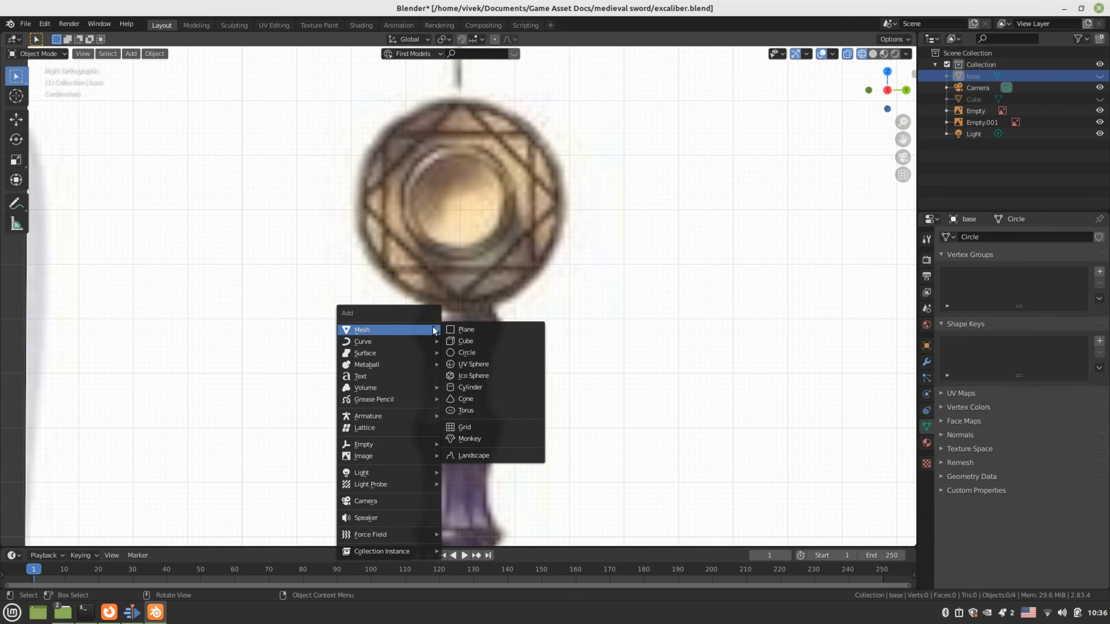
left_click(472, 353)
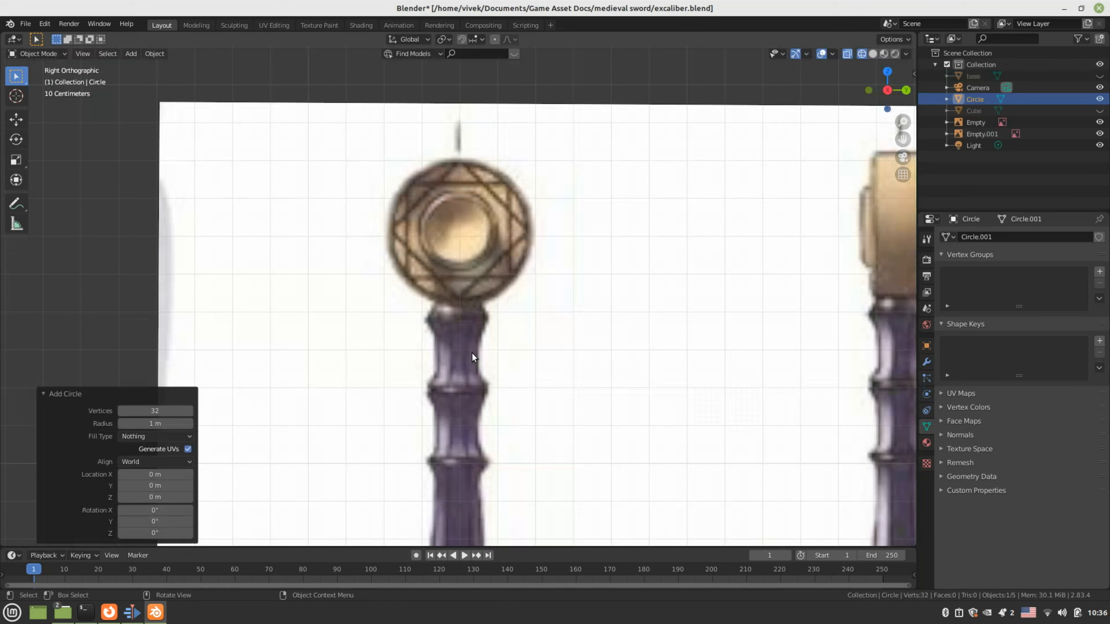
scroll(472, 353, "down", 8)
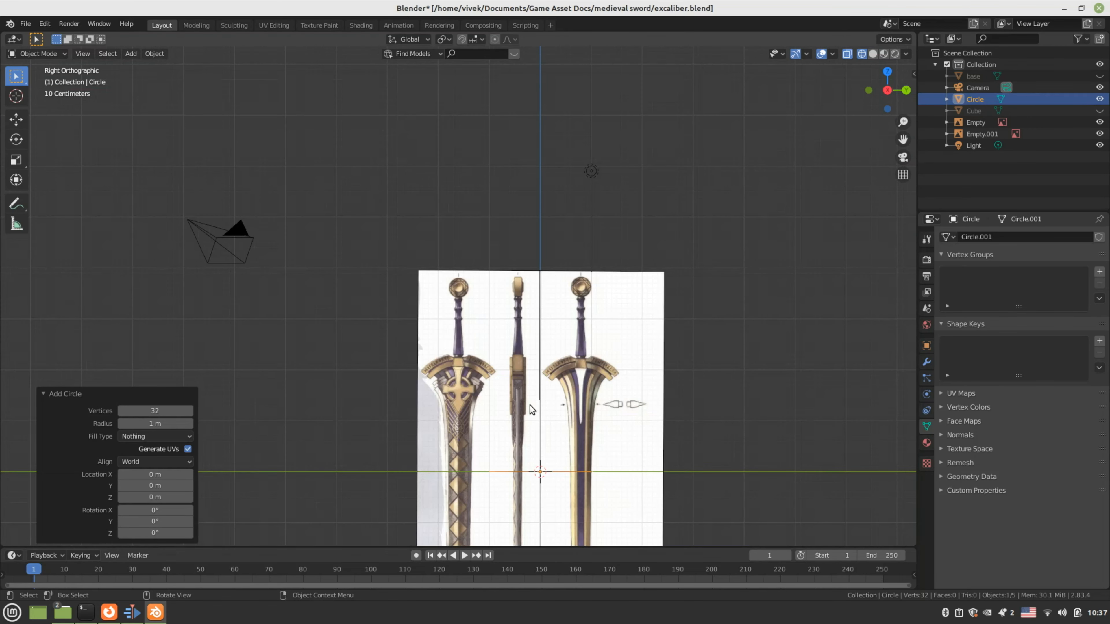
key("g")
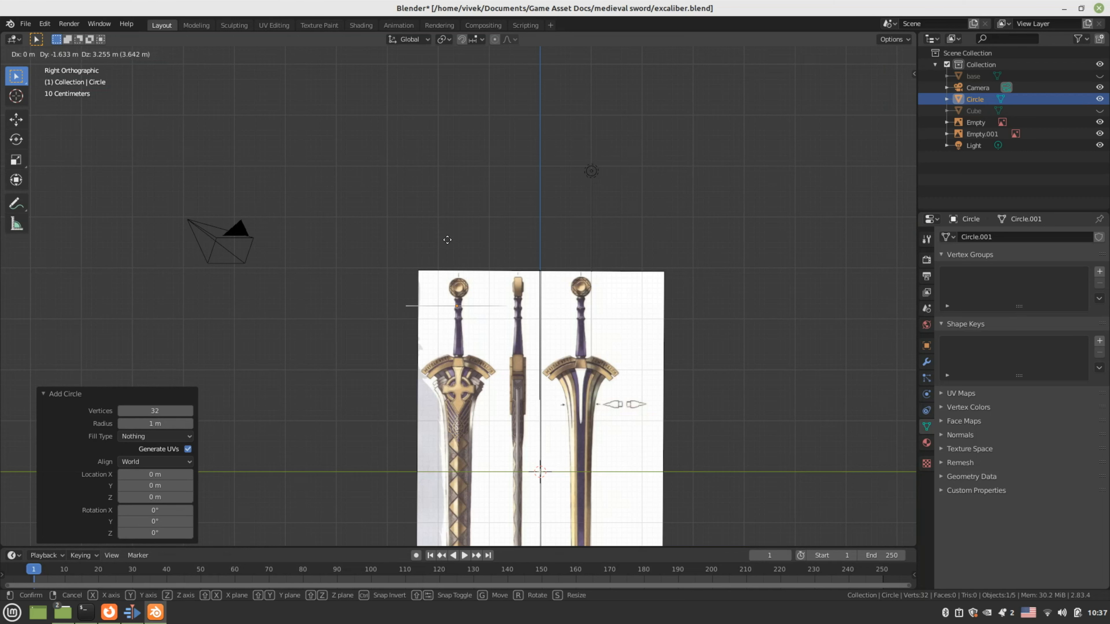
left_click(448, 236)
scroll(485, 330, "up", 6)
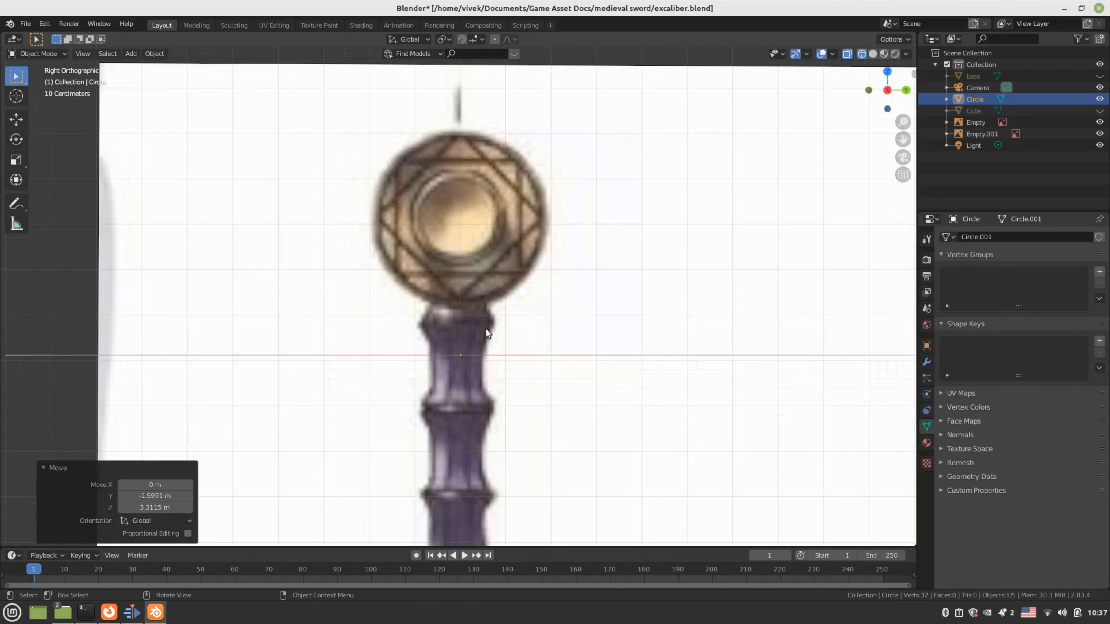
key("g")
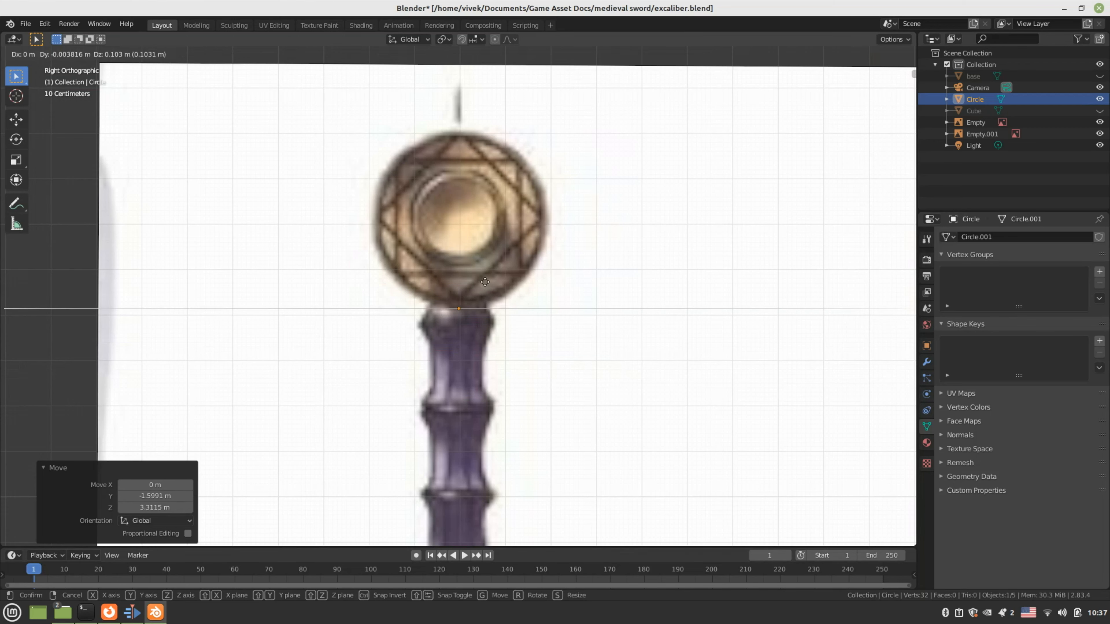
left_click(484, 282)
Scale the circle to 0.430, nudge it under the pommel, and enter Edit Mode
key("s")
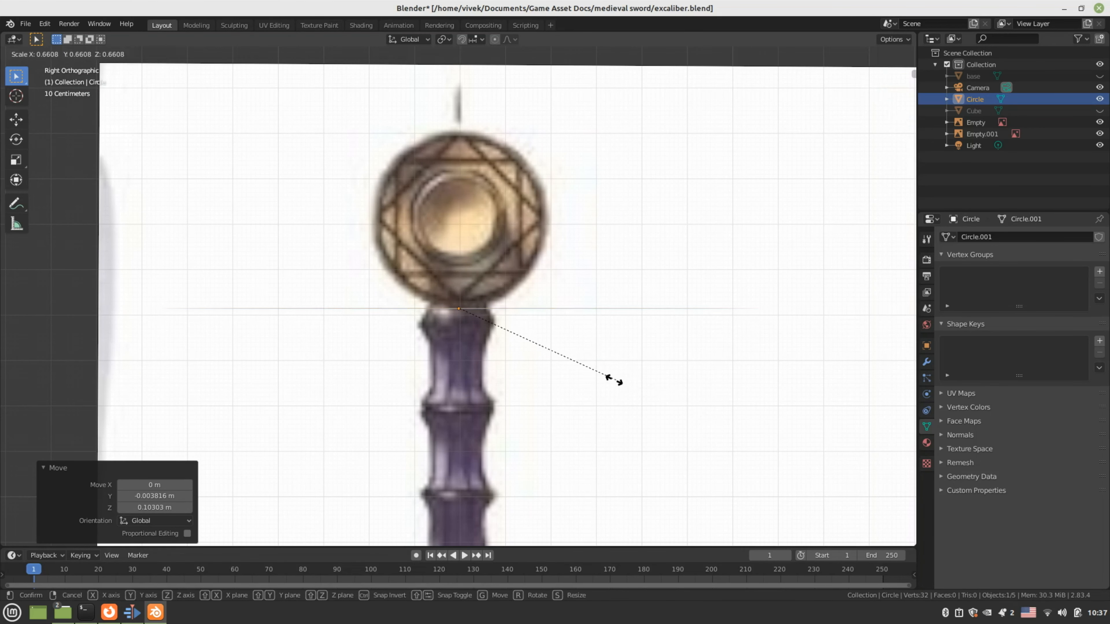
left_click(471, 342)
scroll(472, 343, "up", 5)
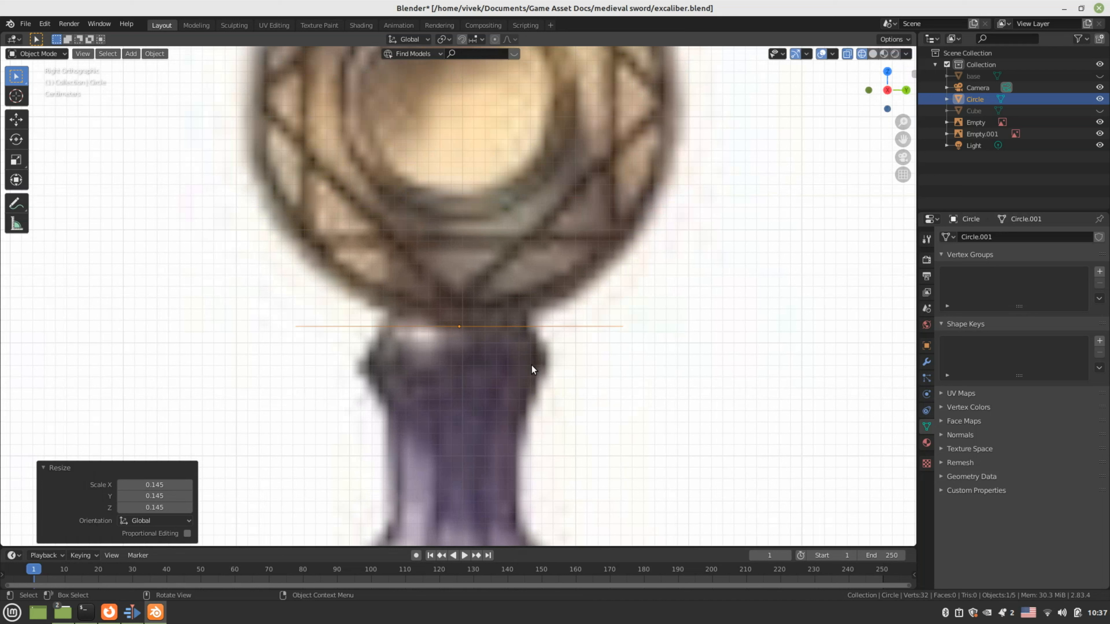
key("s")
left_click(483, 356)
key("g")
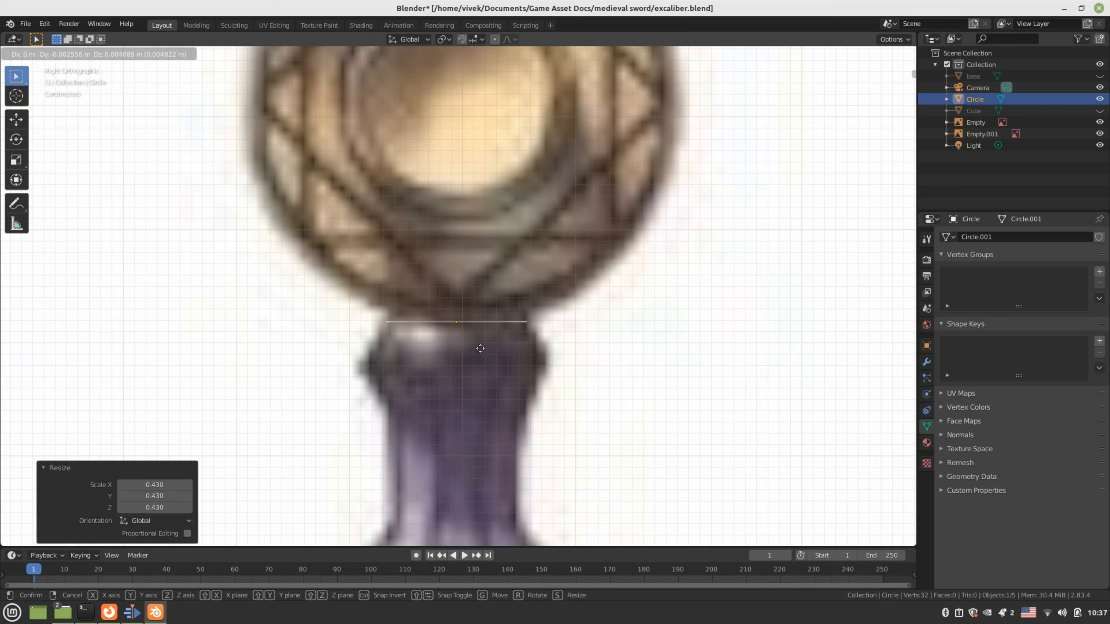
left_click(480, 348)
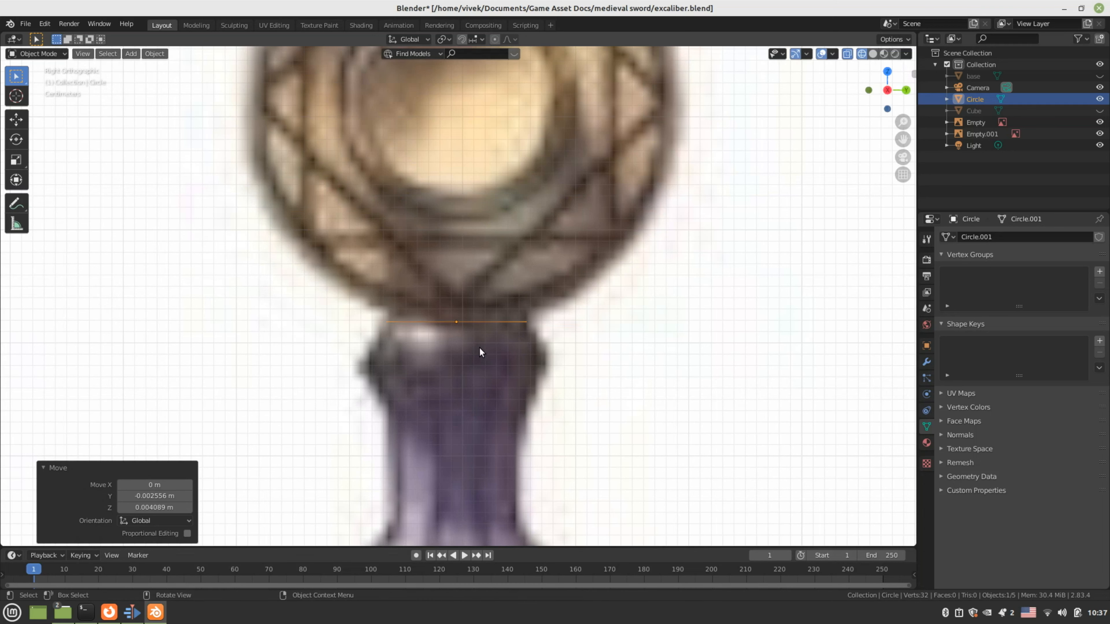
key("Tab")
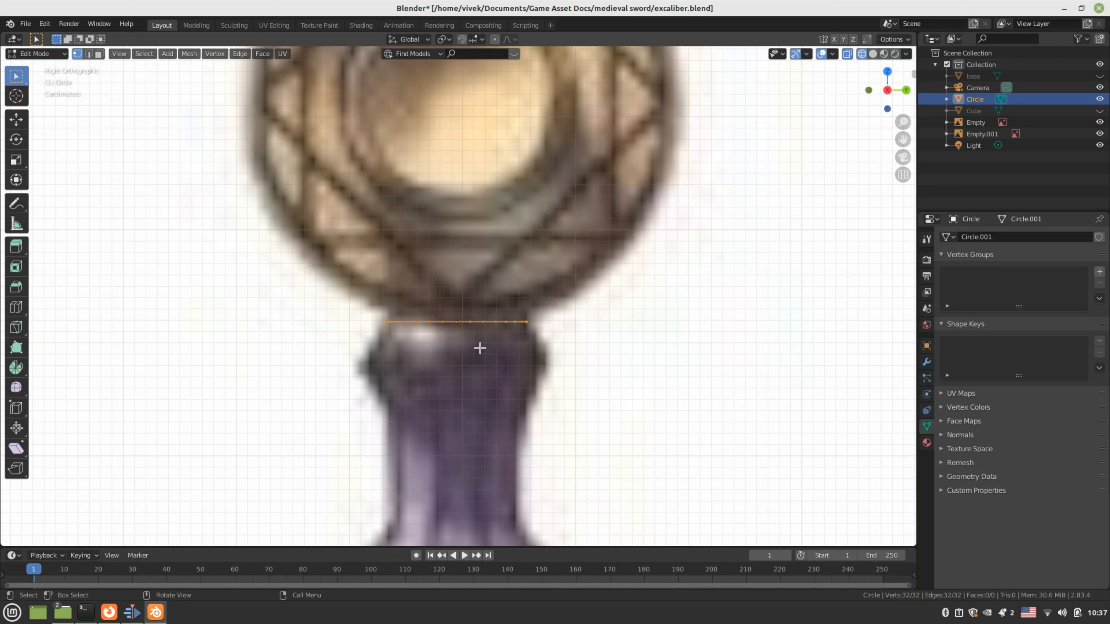
Extrude the circle's edges 0.0327 m down and scale the new loop to 1.333
key("2")
key("e")
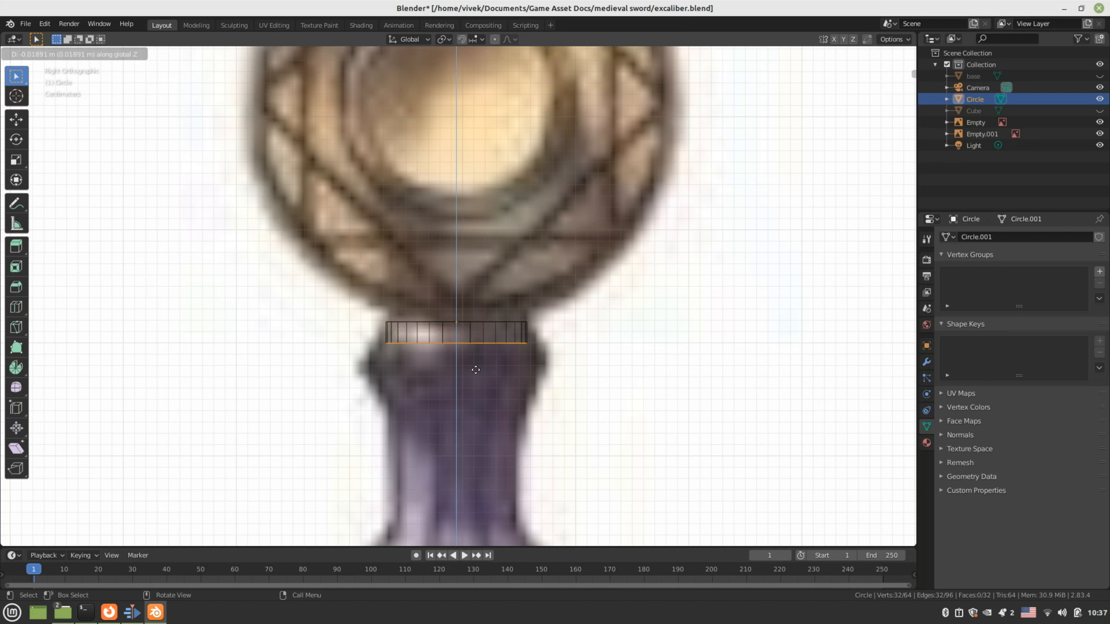
left_click(473, 385)
key("s")
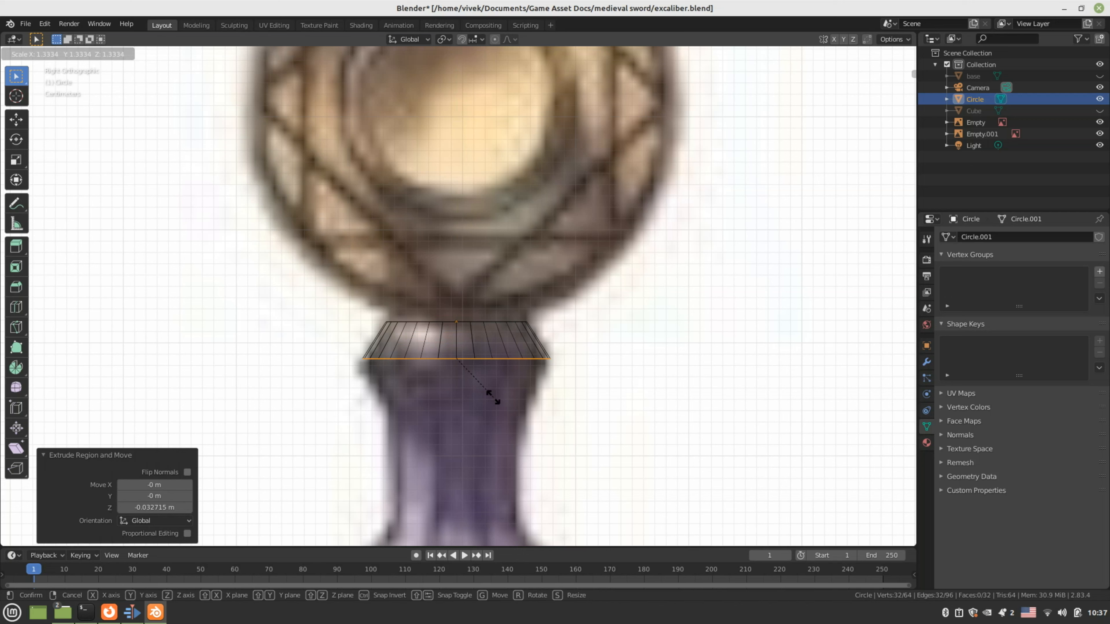
left_click(493, 396)
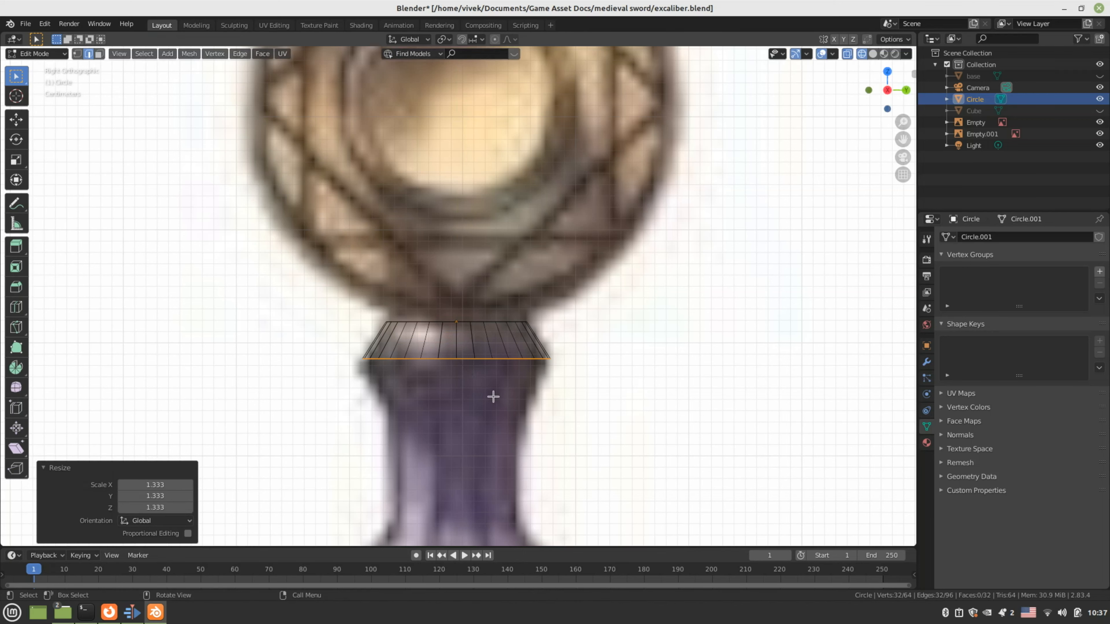
scroll(503, 396, "down", 8)
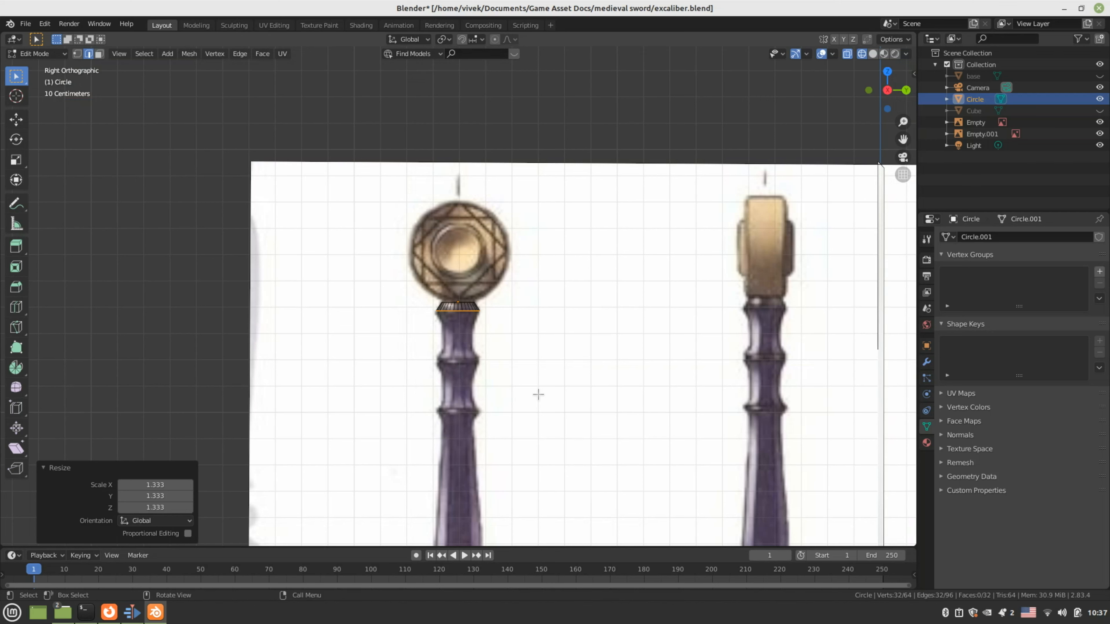
In front view, shift the whole collar -0.43882 m along X to align with the grip
key("KP_1")
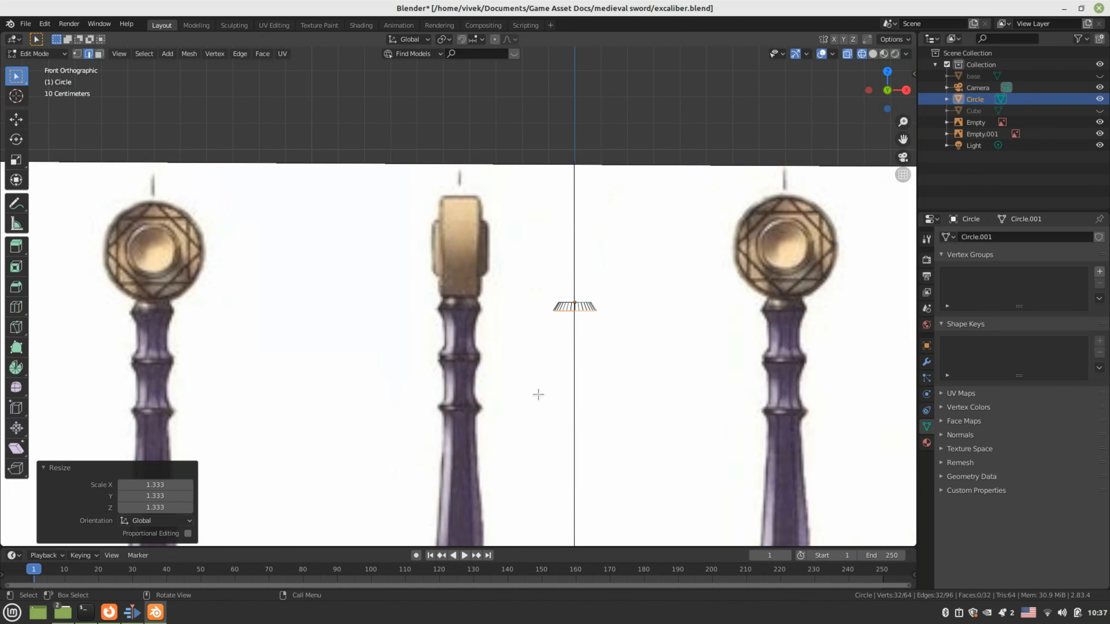
scroll(596, 375, "up", 2)
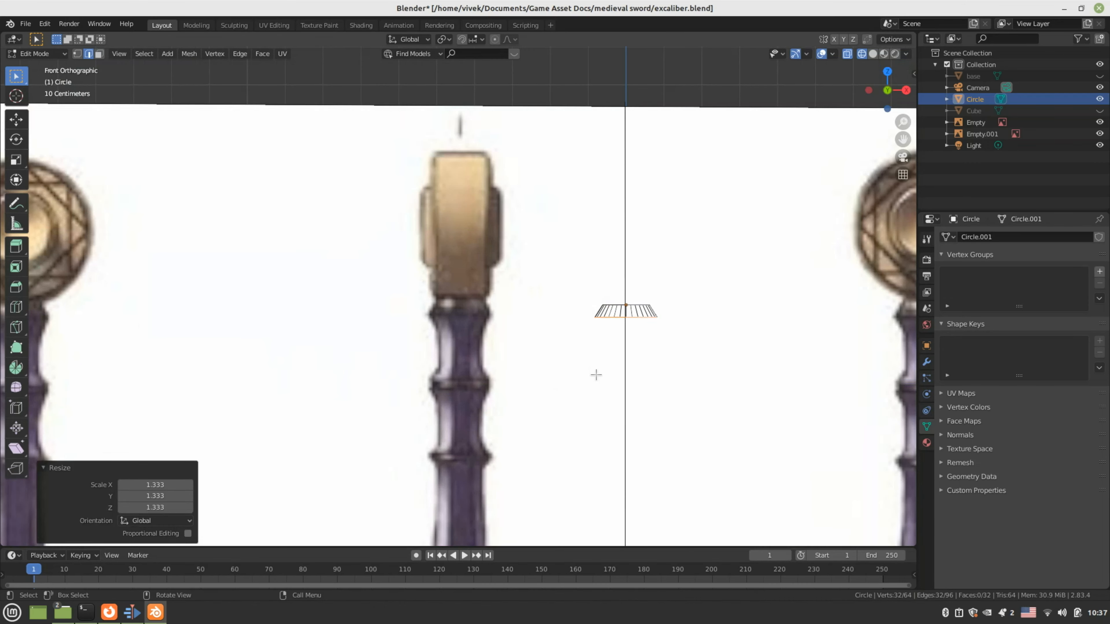
key("a")
scroll(619, 323, "up", 2)
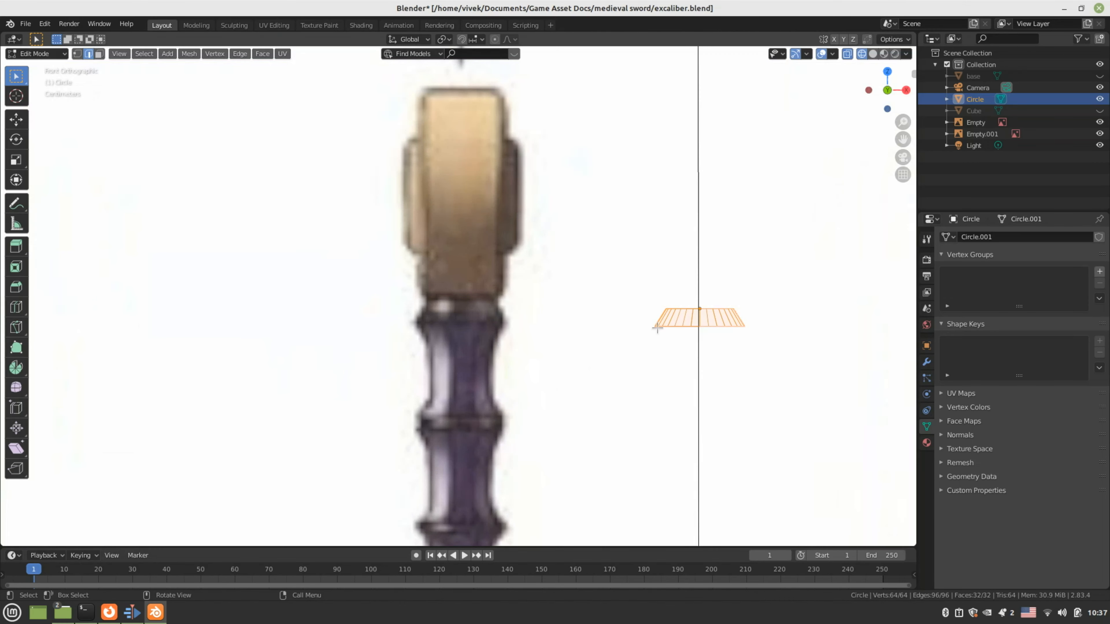
key("g")
key("x")
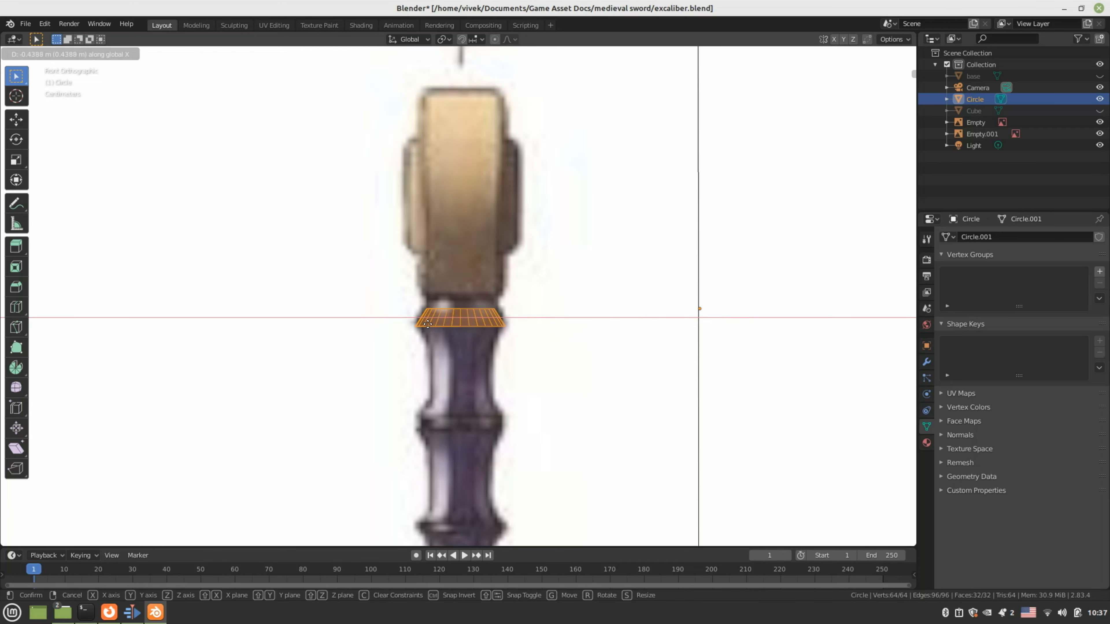
left_click(428, 324)
In the right side view, select the collar's bottom edge loop
key("KP_3")
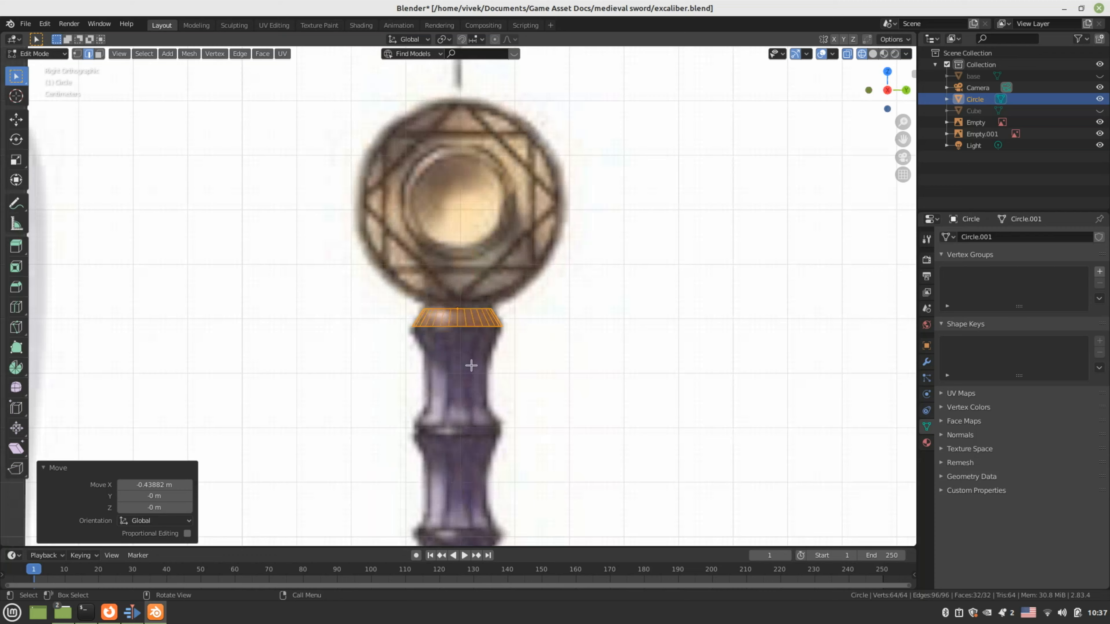
scroll(472, 366, "down", 4)
scroll(471, 364, "up", 11)
middle_click_drag(496, 408, 527, 317, "shift")
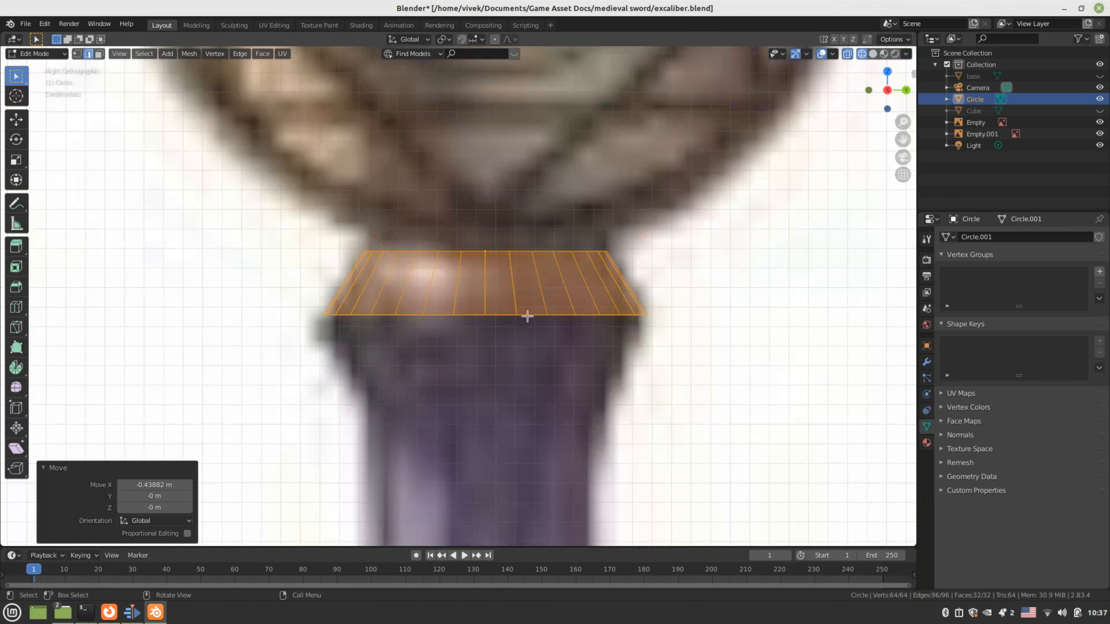
left_click(507, 315)
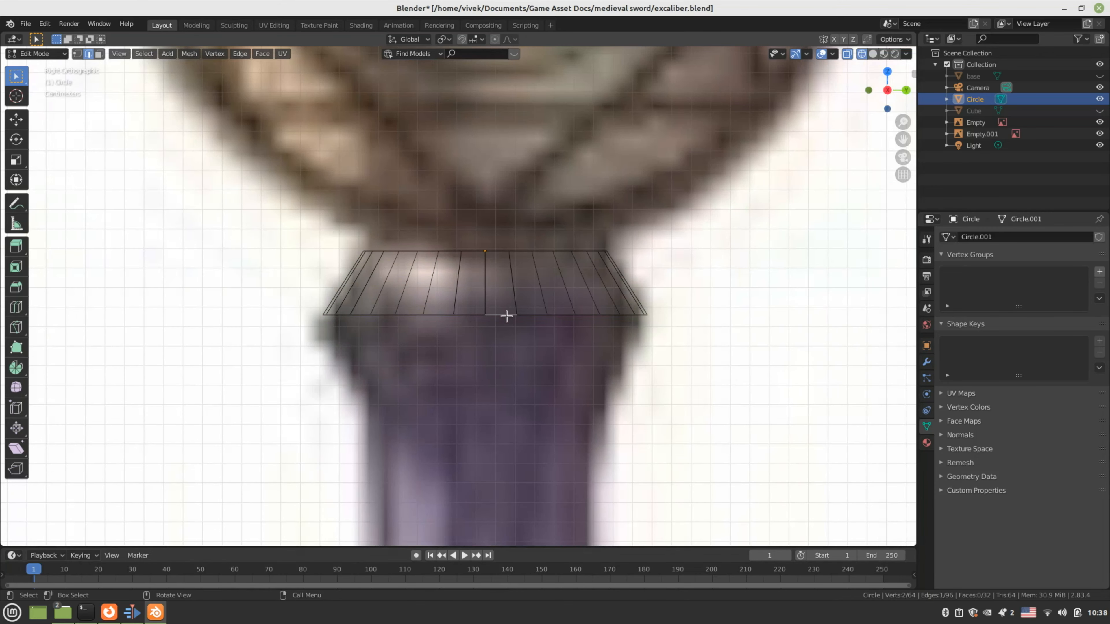
left_click(139, 55)
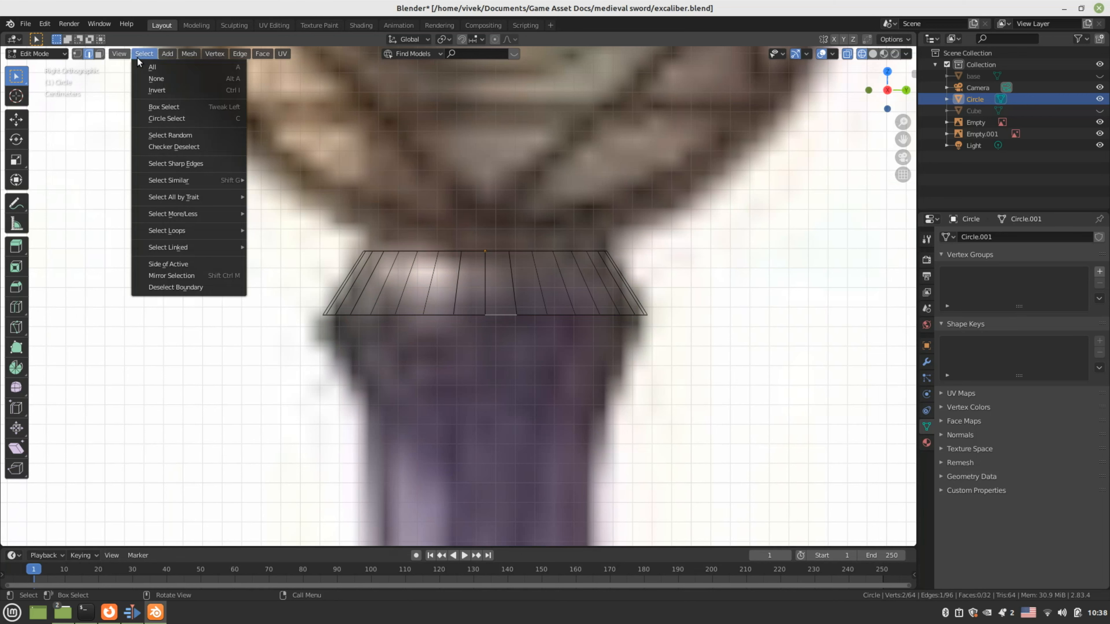
mouse_move(188, 224)
left_click(280, 230)
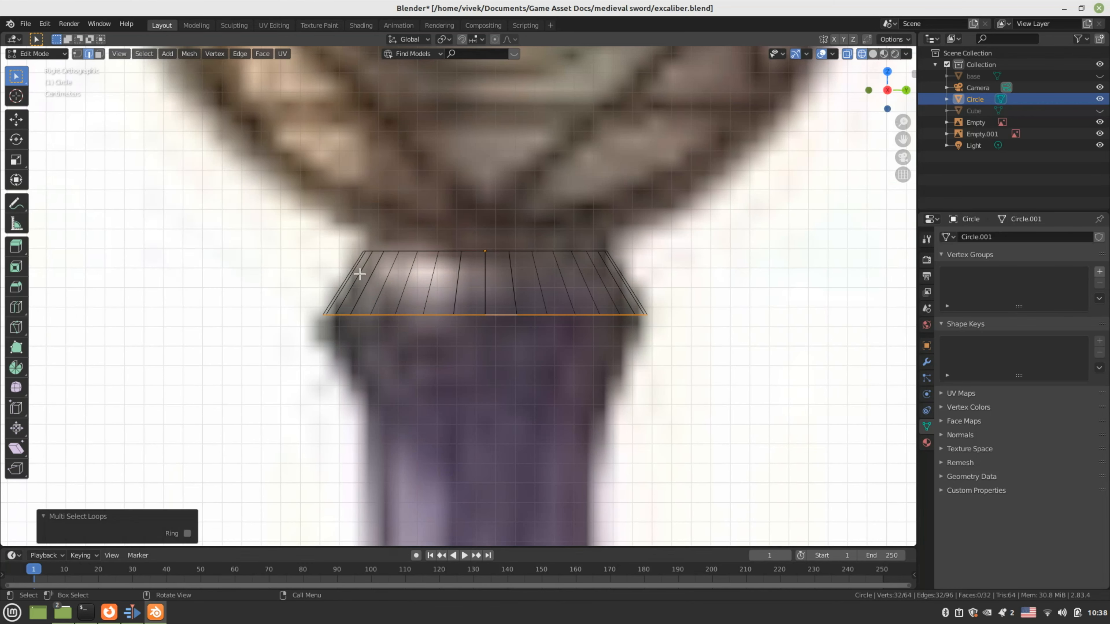
scroll(538, 355, "down", 5)
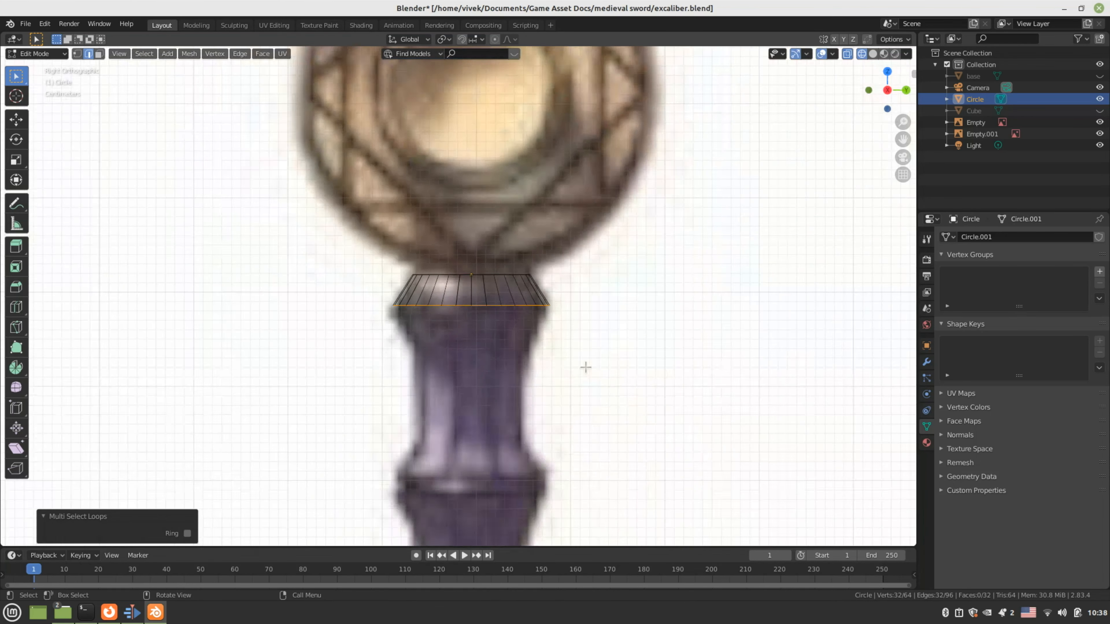
Extrude the bottom loop down along Z and shrink it to 0.730
key("e")
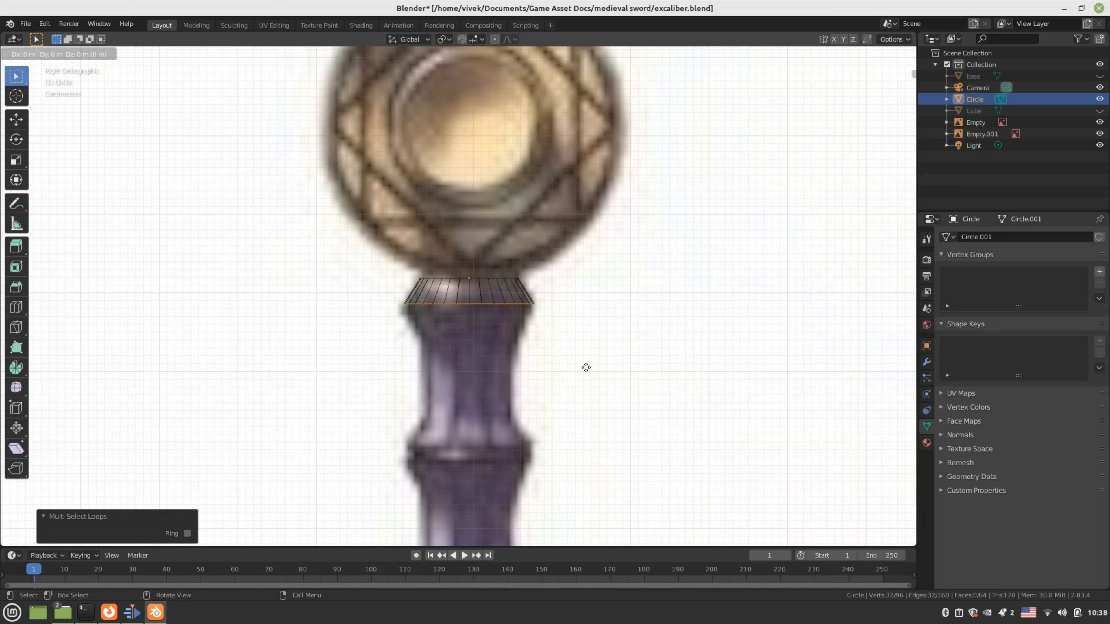
key("z")
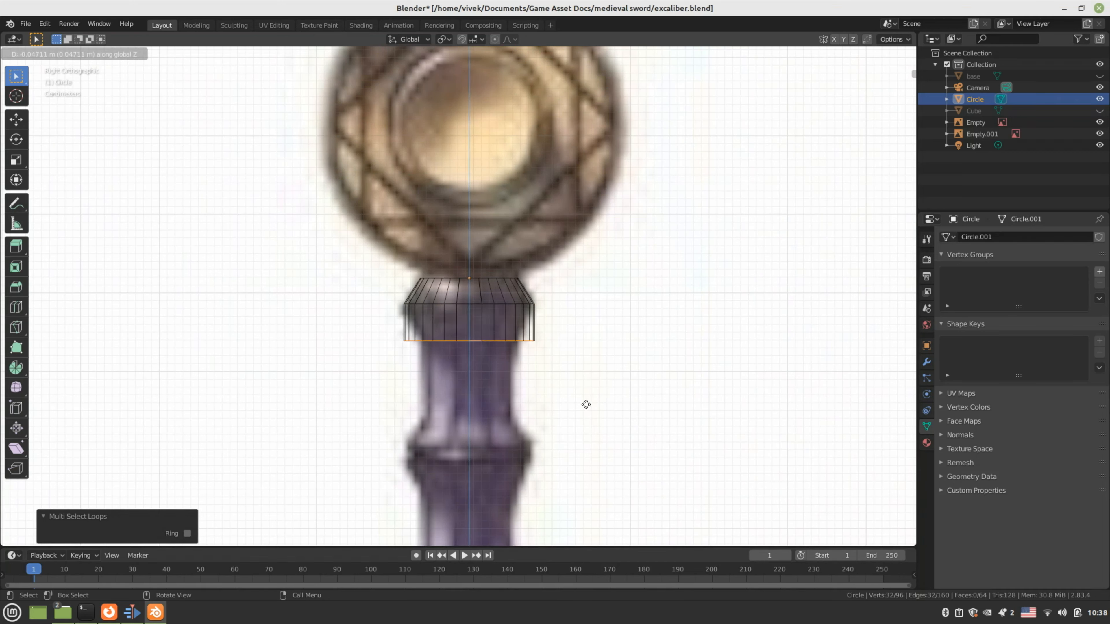
left_click(586, 404)
key("s")
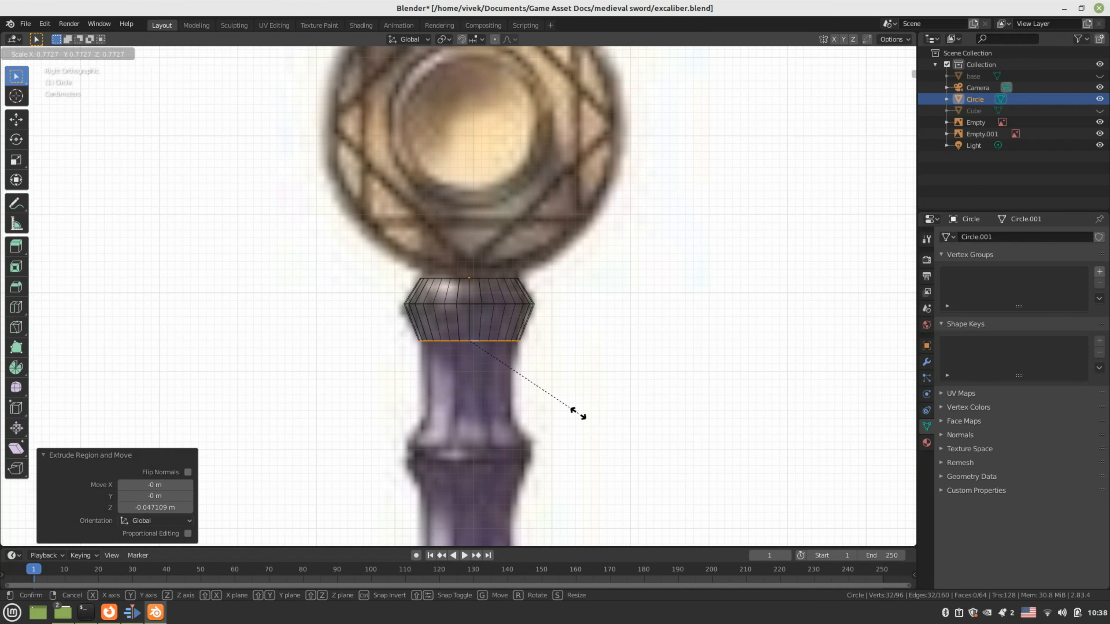
left_click(567, 411)
middle_click_drag(567, 411, 591, 270, "shift")
Undo a stray extrusion, then extrude the neck further down and narrow it to 0.876
key("e")
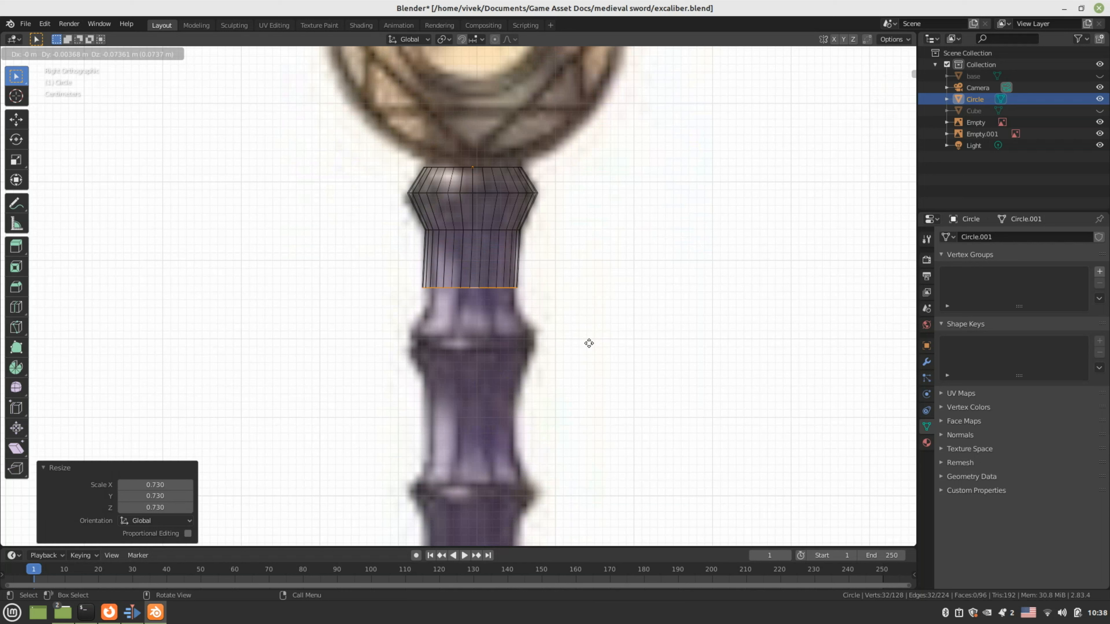
right_click(588, 343)
key("ctrl+z")
key("e")
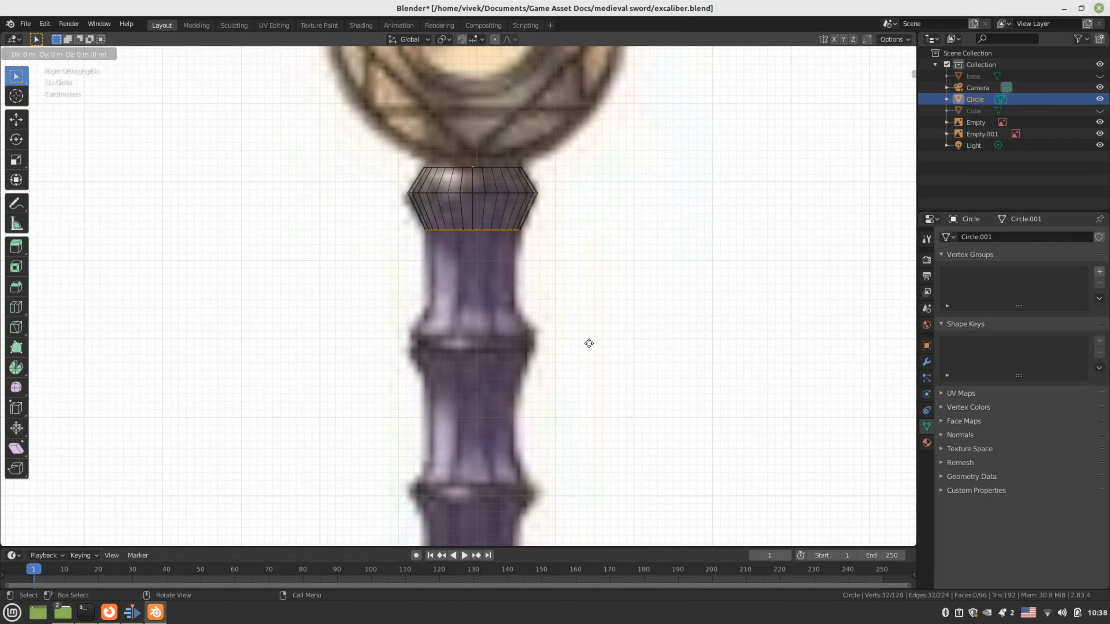
key("z")
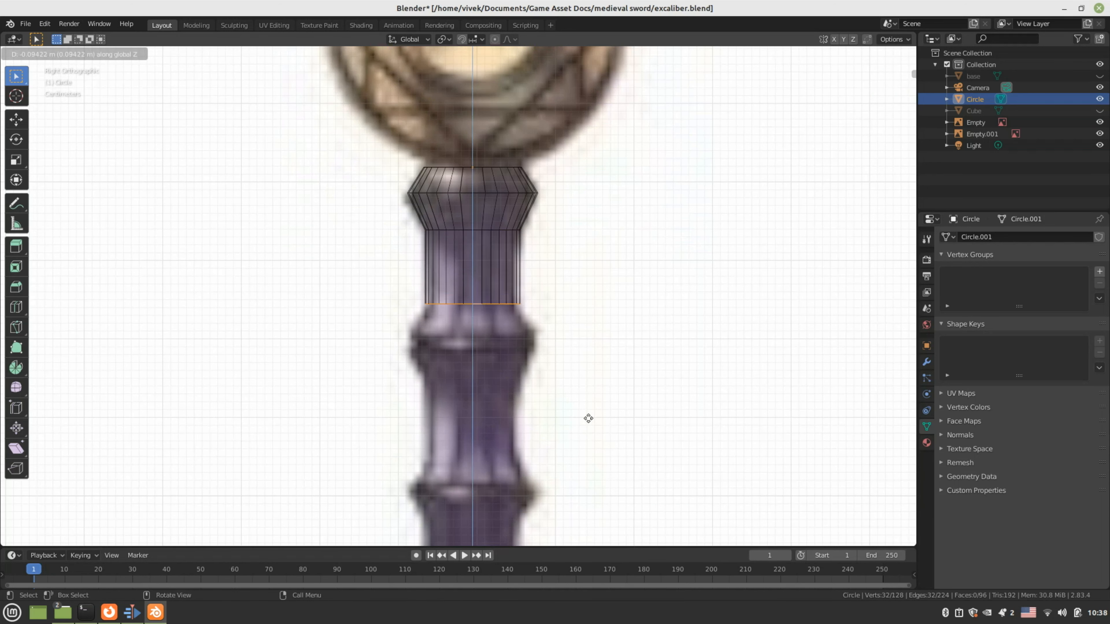
left_click(588, 425)
key("s")
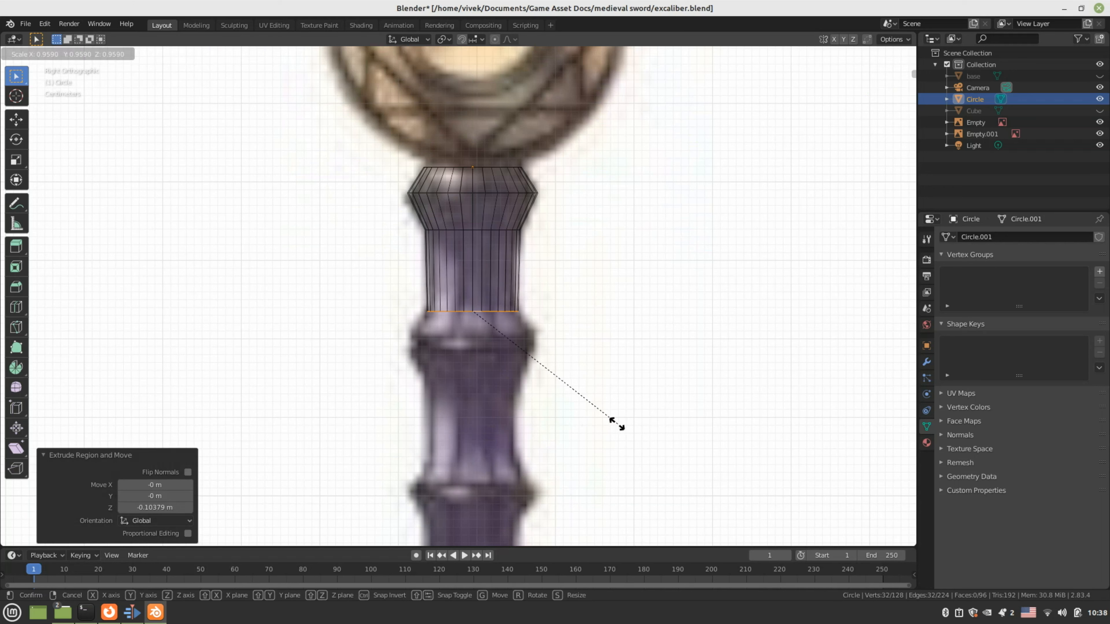
left_click(595, 423)
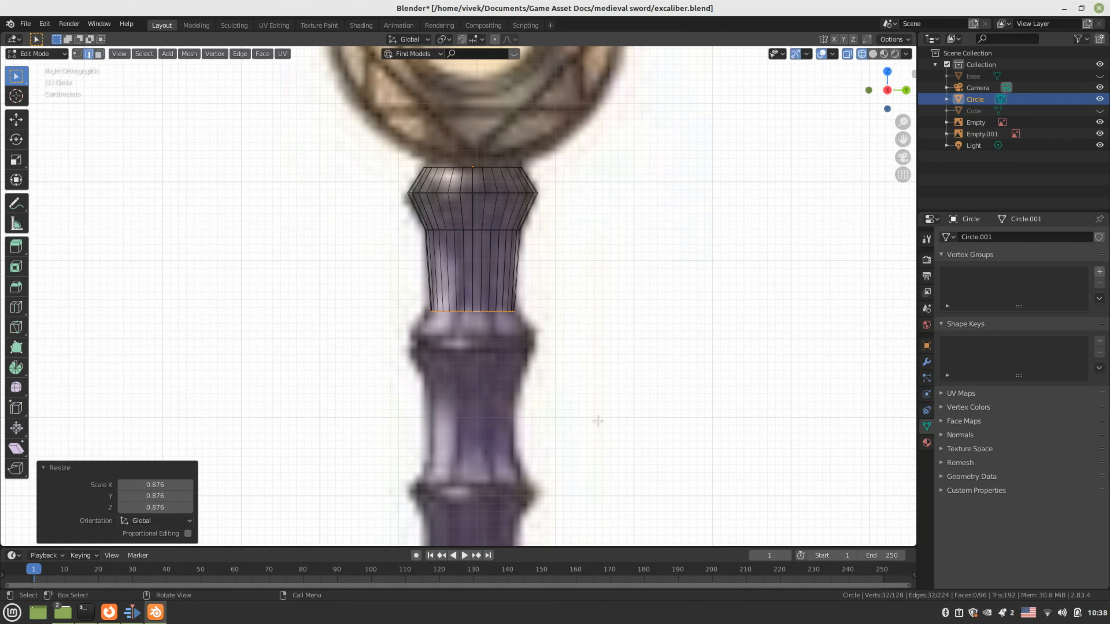
Extrude another short loop downward along Z from the bottom
key("e")
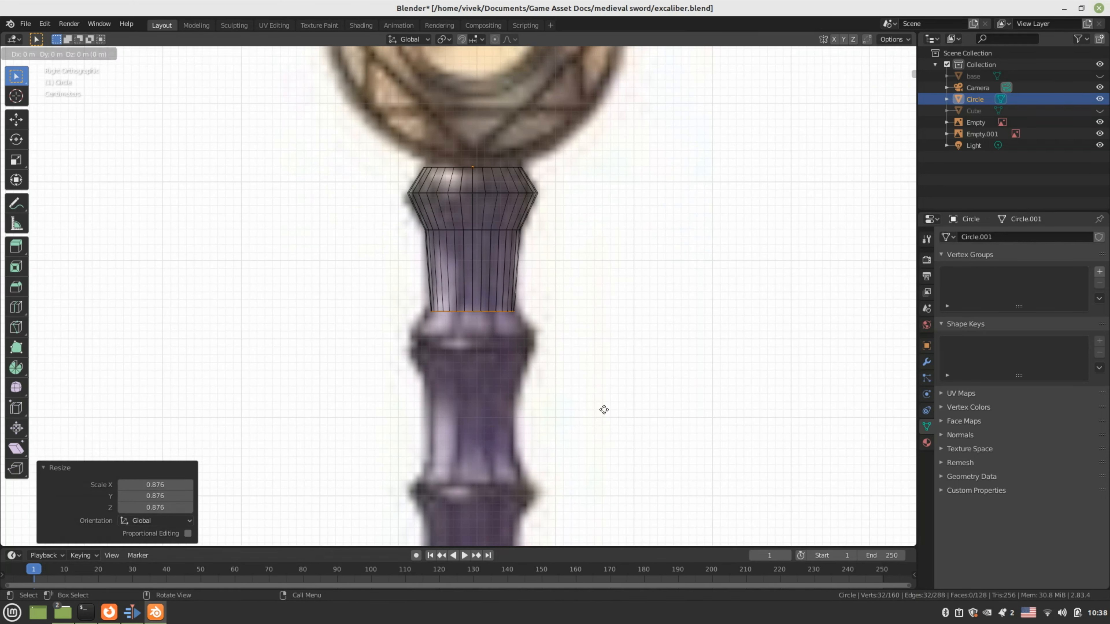
key("z")
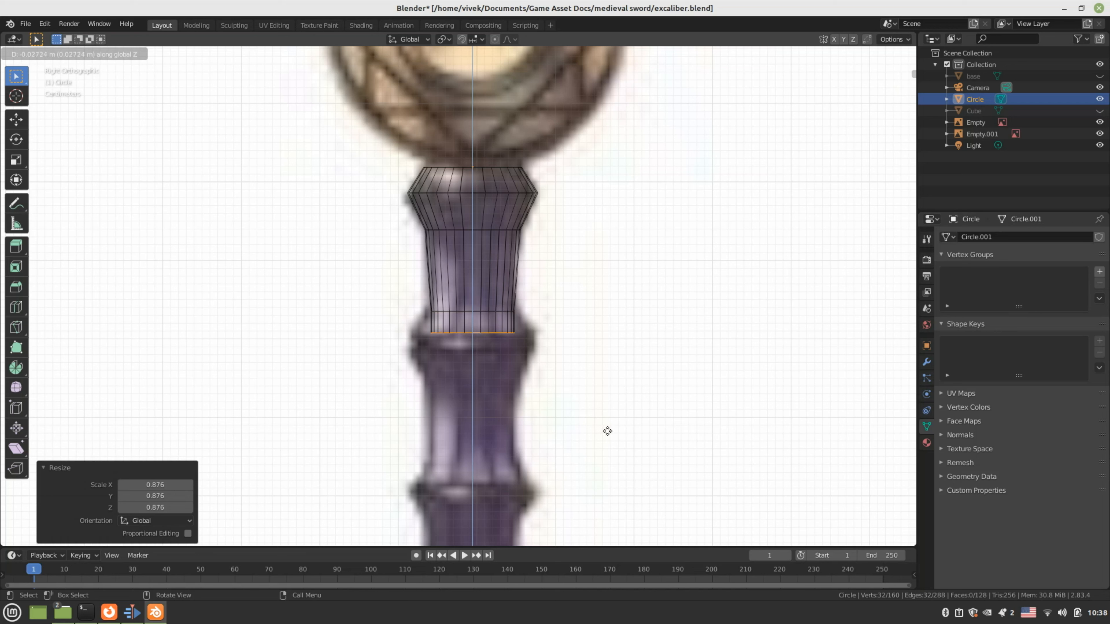
left_click(607, 431)
key("s")
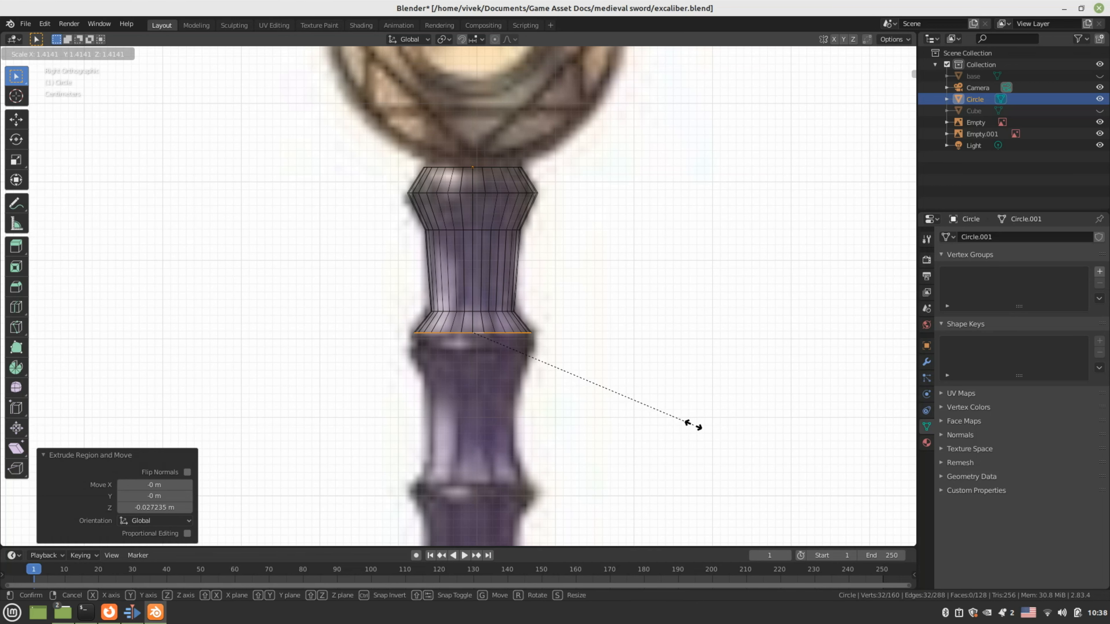
Flare the loop to 1.414 and extrude a thin rim down along Z
left_click(693, 424)
scroll(693, 424, "up", 3)
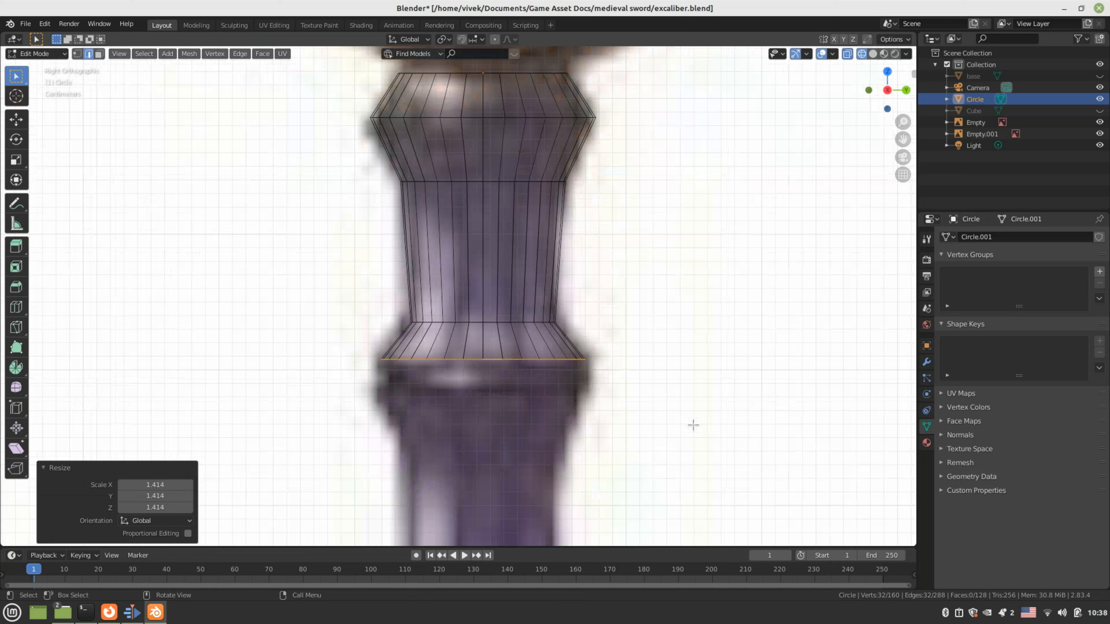
key("e")
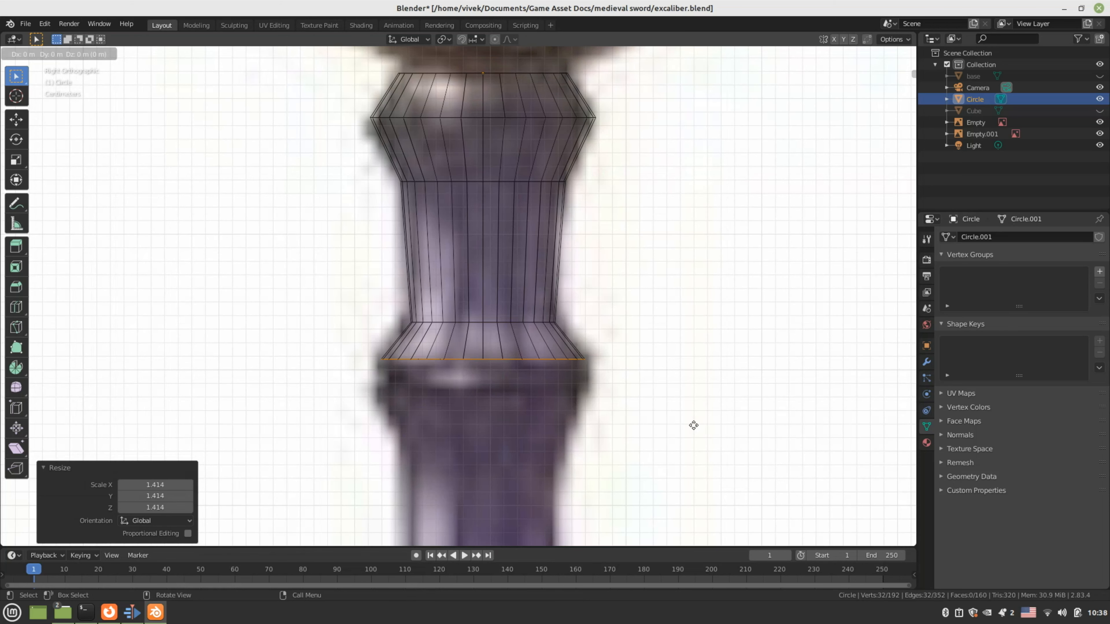
key("z")
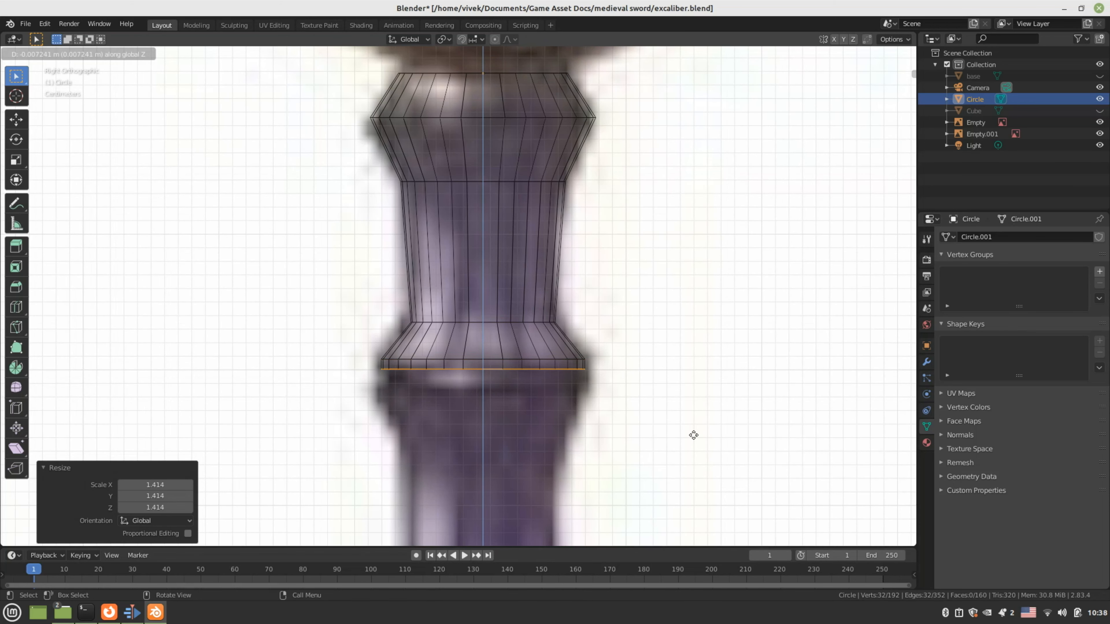
left_click(693, 435)
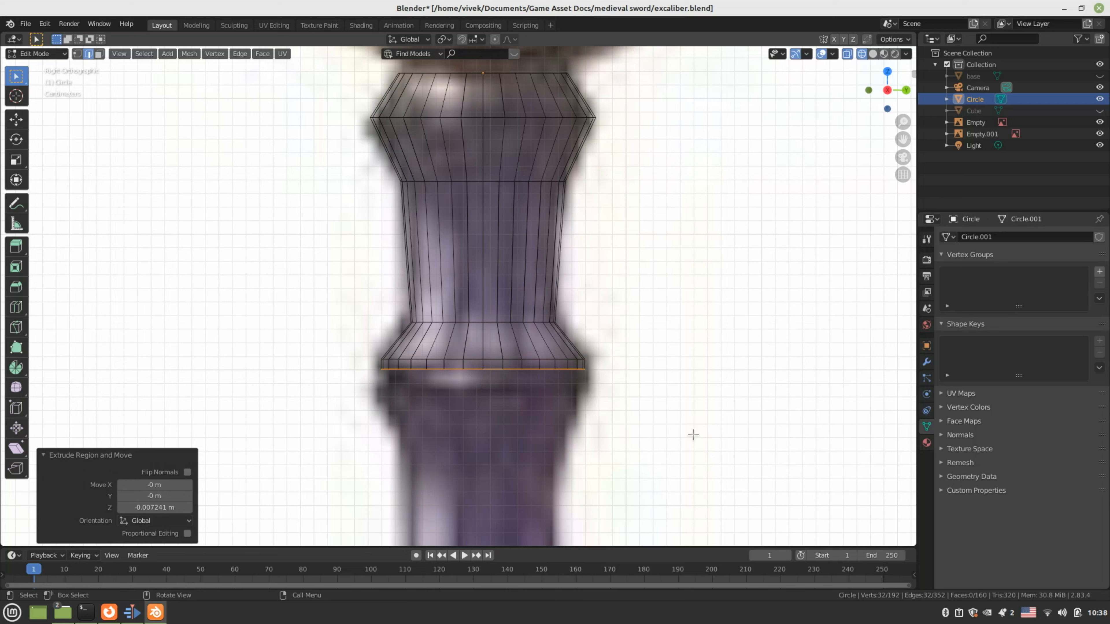
Inset a loop scaled to 0.846 and extrude it a short way down
key("e")
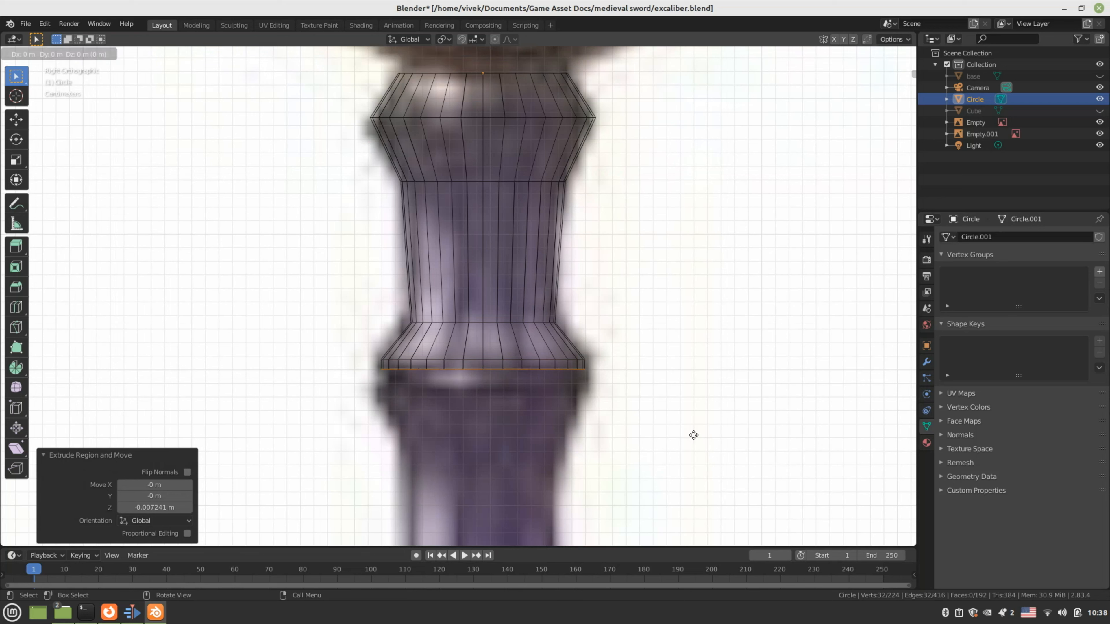
right_click(693, 435)
key("s")
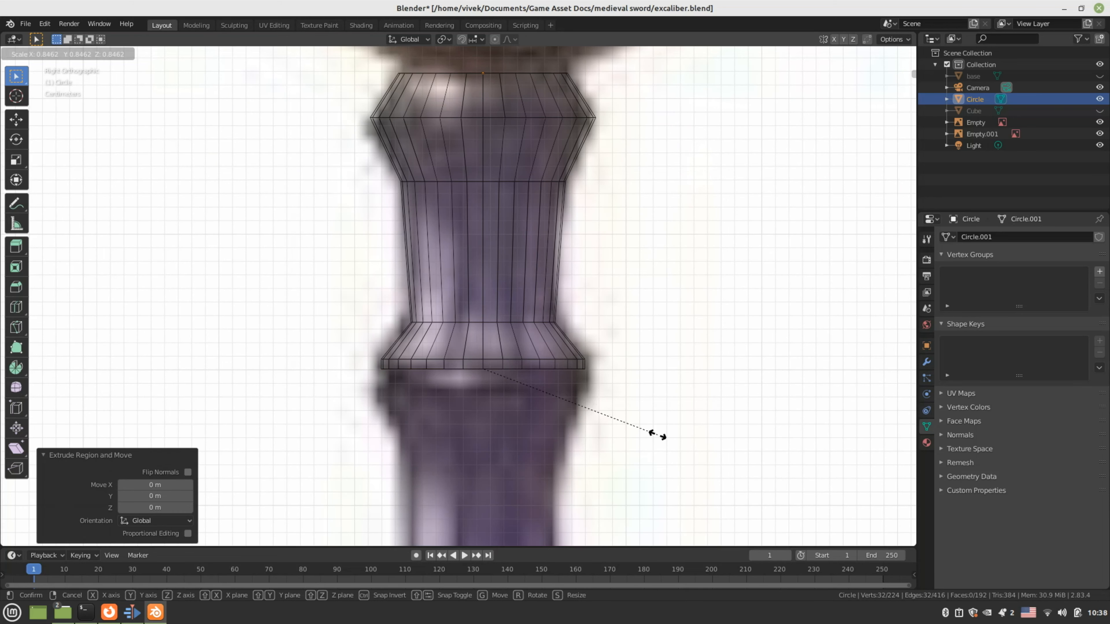
left_click(658, 435)
key("e")
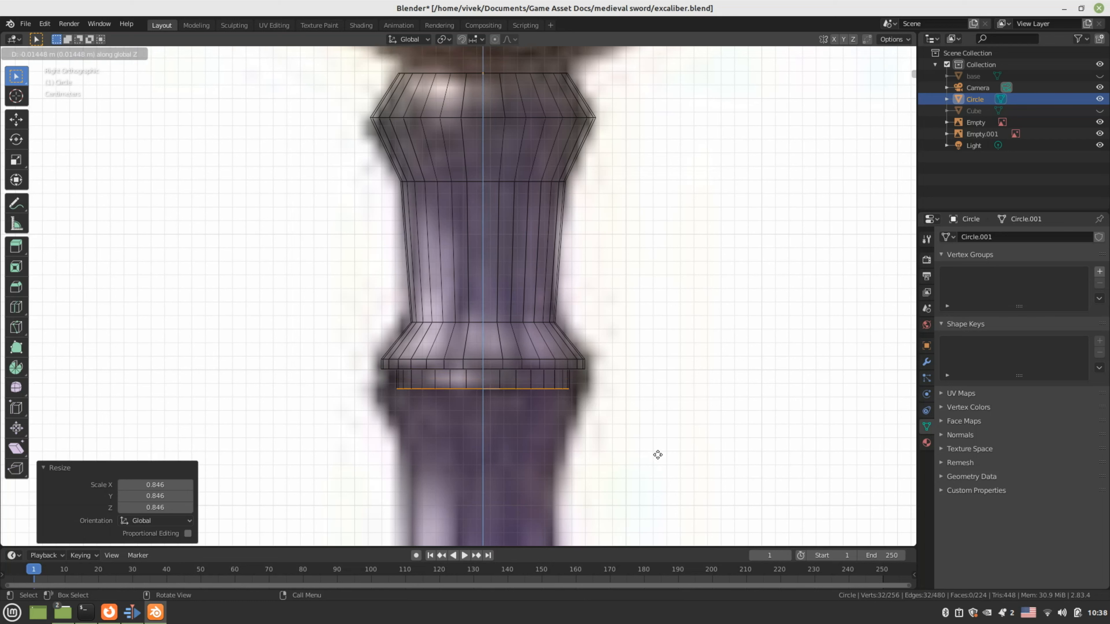
left_click(658, 455)
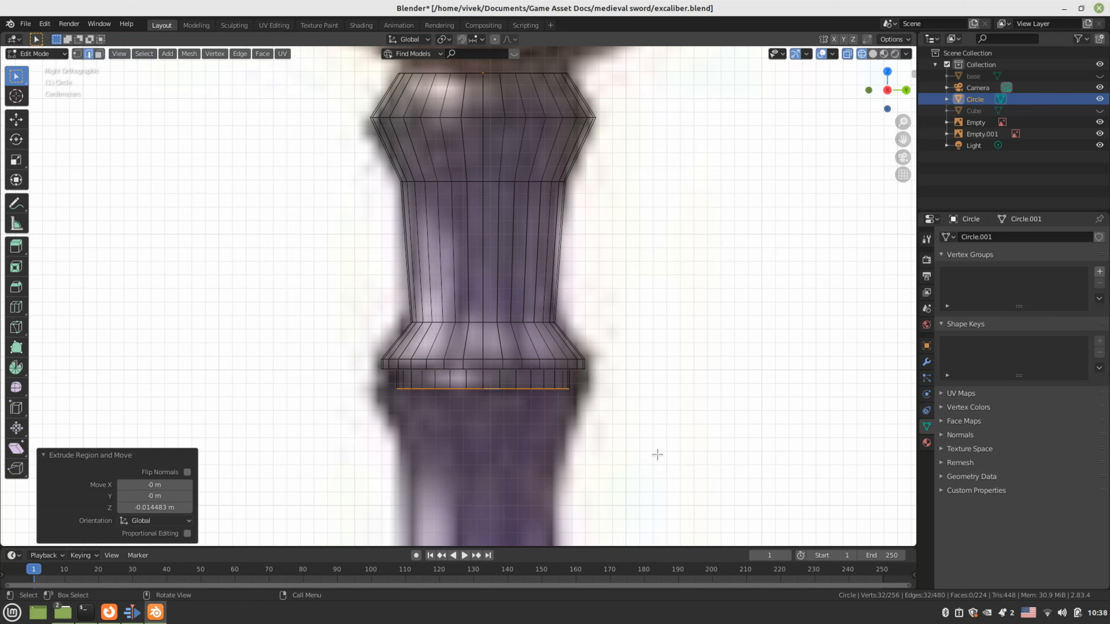
Add a loop in place and flare it out to 1.222 for the wider band
key("e")
right_click(658, 455)
key("s")
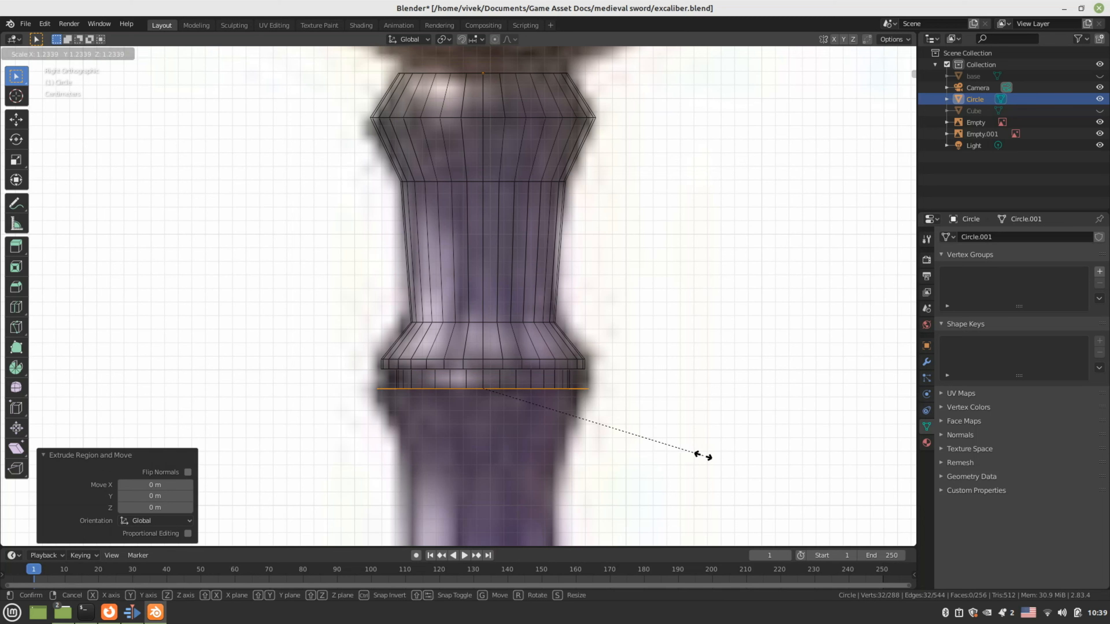
left_click(700, 456)
key("e")
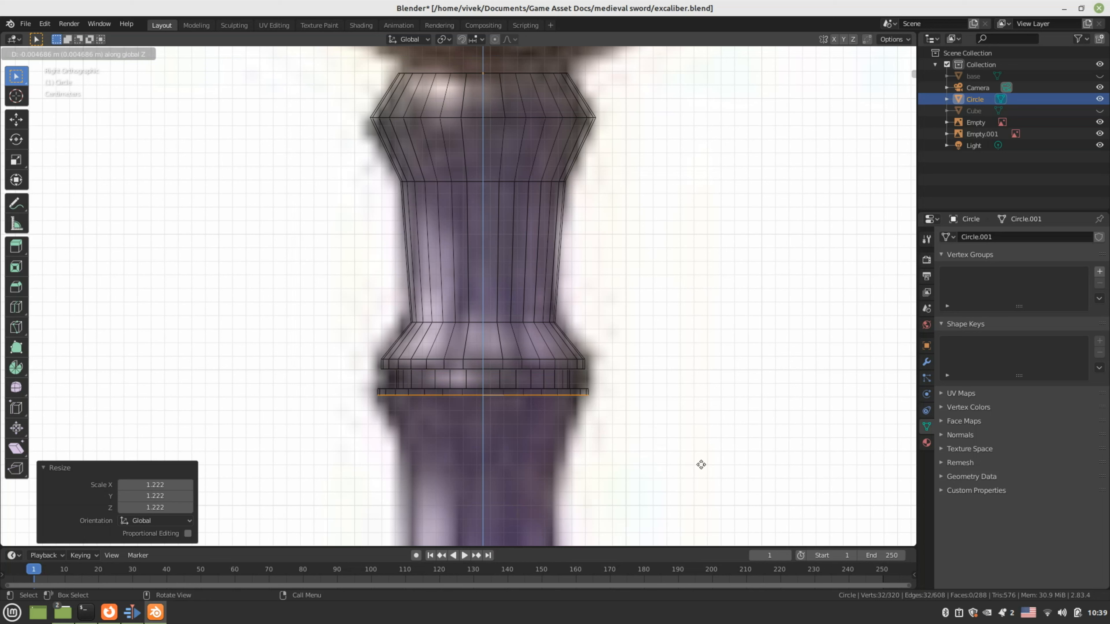
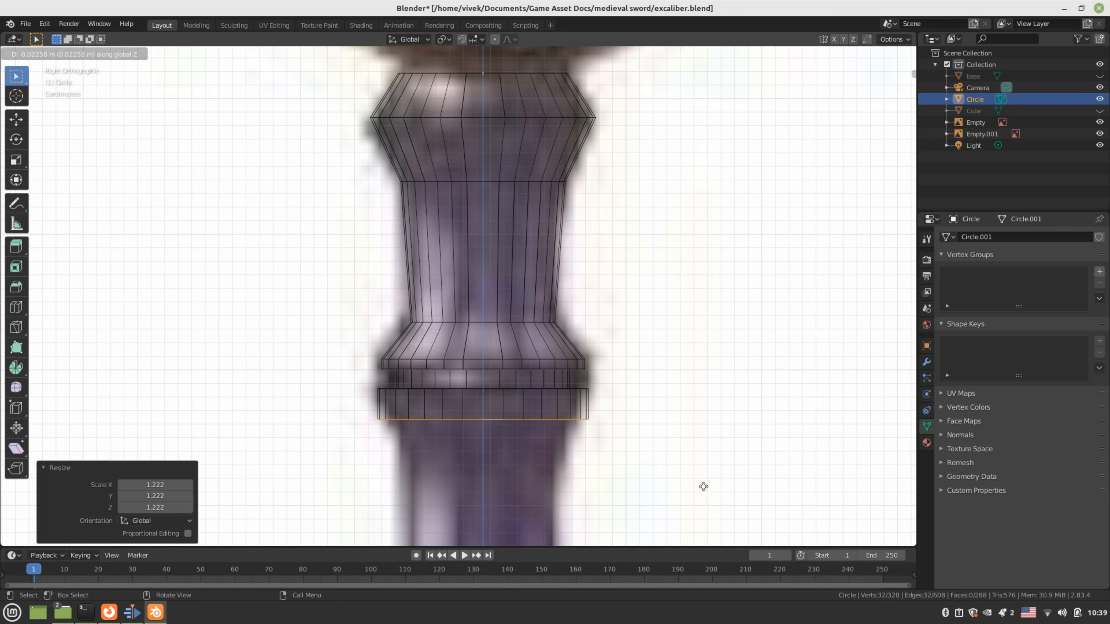
Add a ring shrunk to 0.885 and extrude it about 0.016 m down
left_click(705, 471)
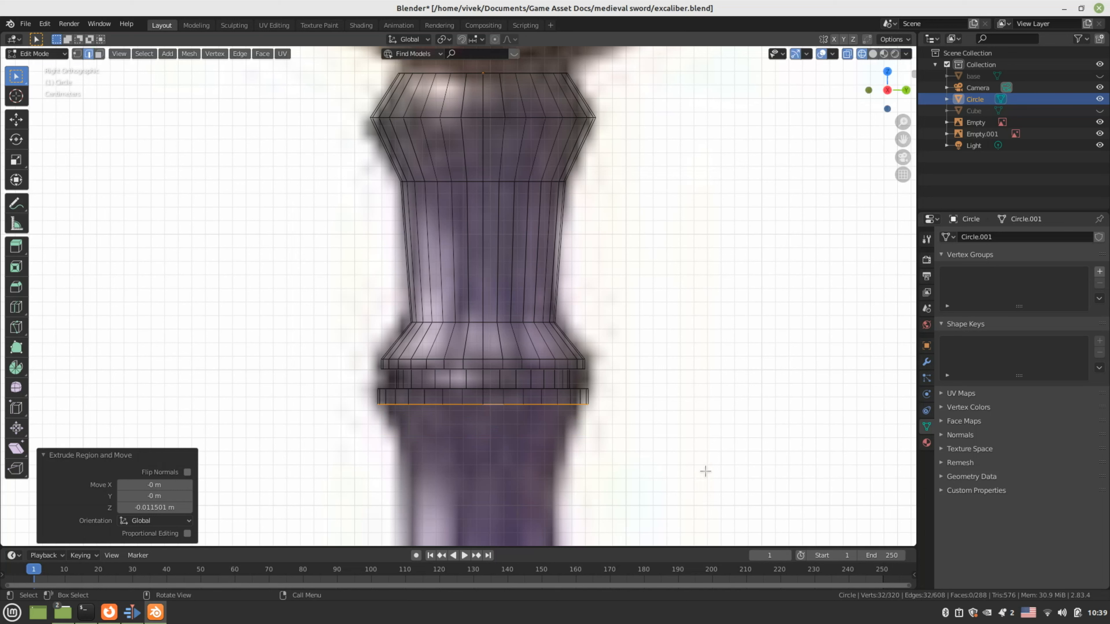
key("e")
right_click(705, 471)
key("s")
left_click(677, 472)
key("e")
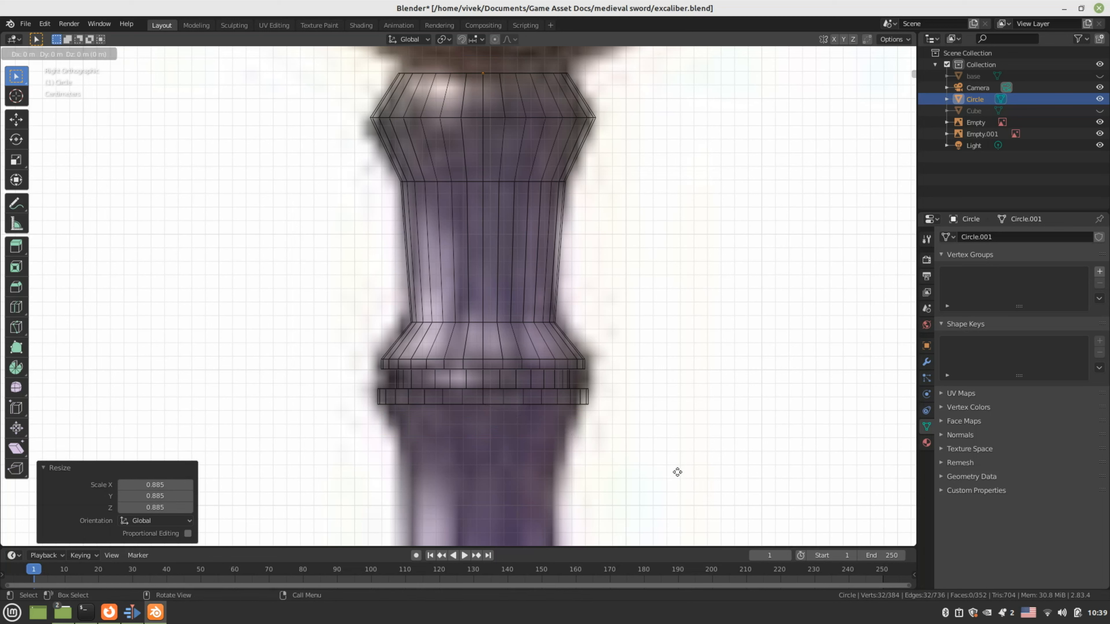
key("z")
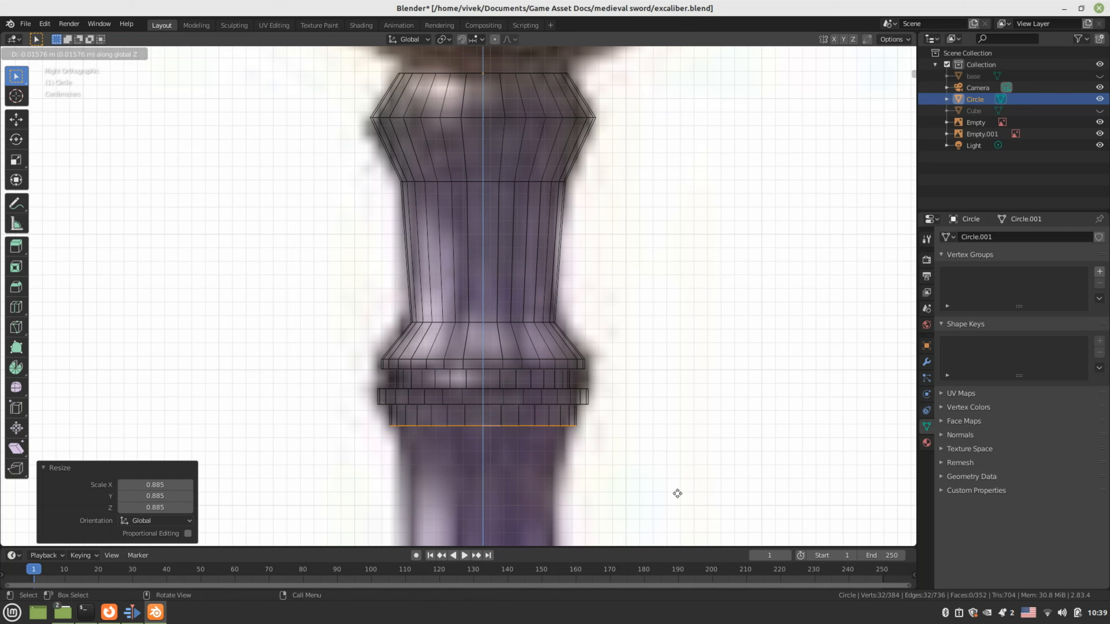
left_click(677, 494)
scroll(677, 493, "down", 4)
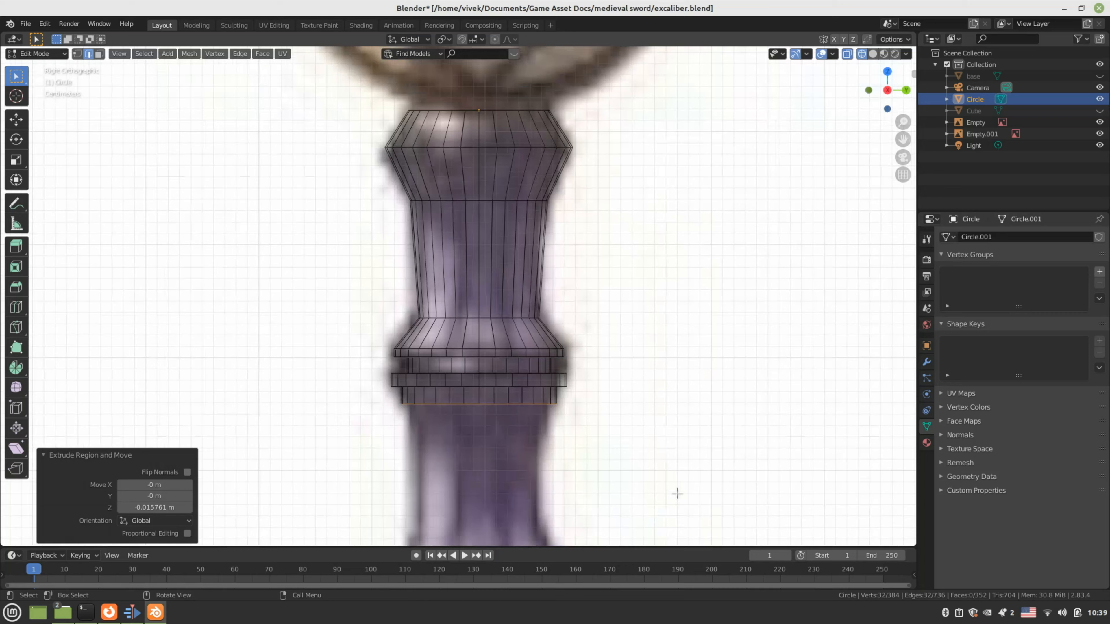
scroll(677, 493, "up", 3)
Add a ring shrunk to 0.942 and drop the next ring about 0.019 m lower
key("e")
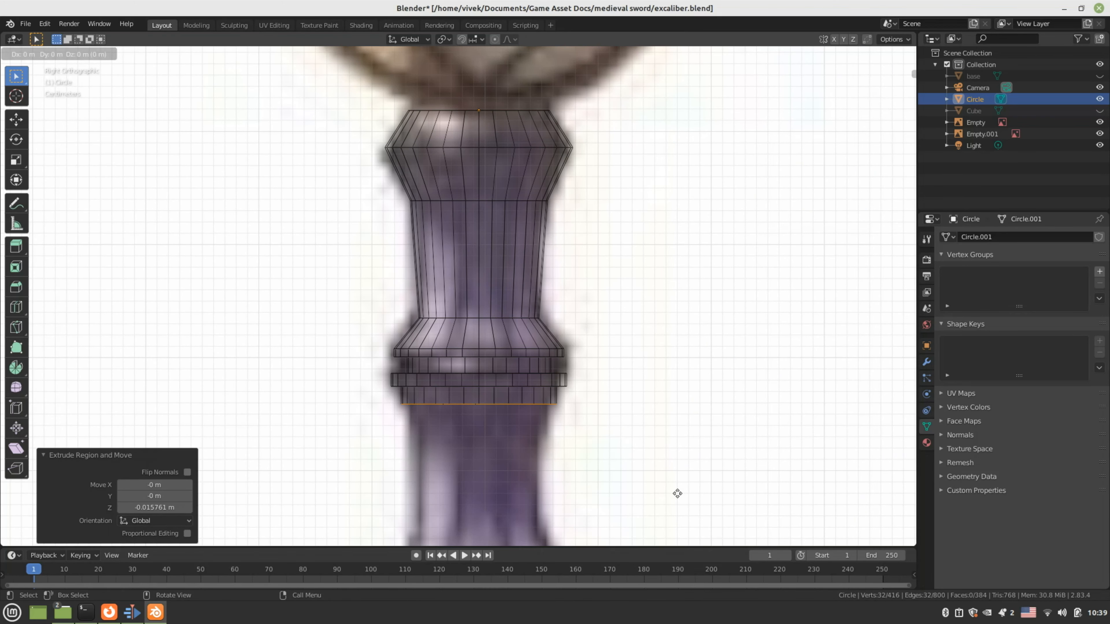
right_click(677, 493)
key("s")
left_click(657, 488)
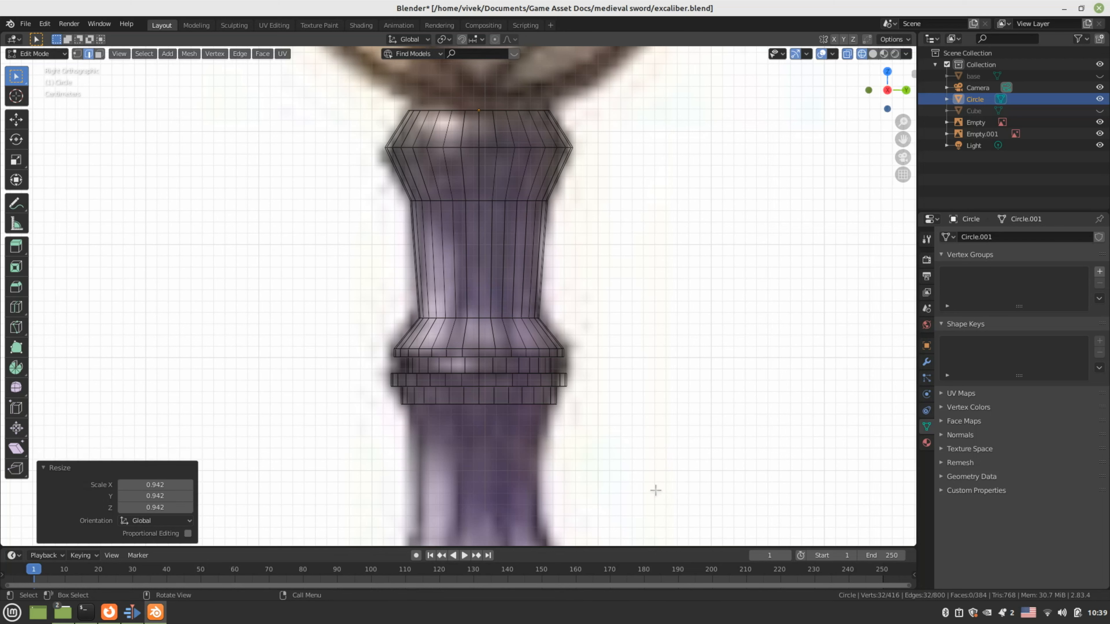
key("e")
right_click(638, 486)
key("z")
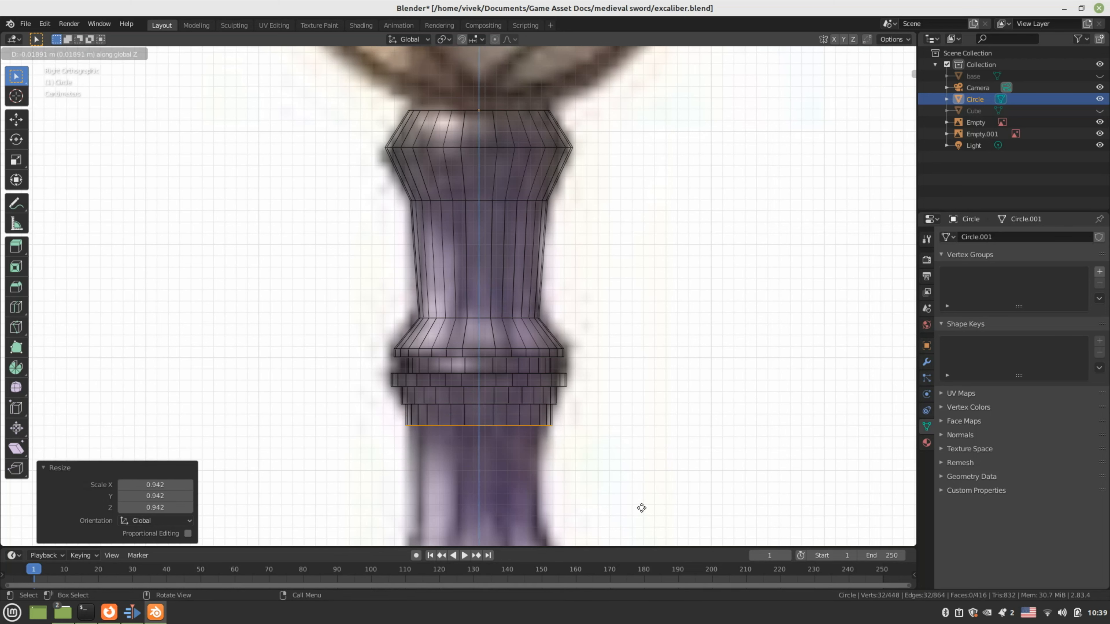
left_click(641, 508)
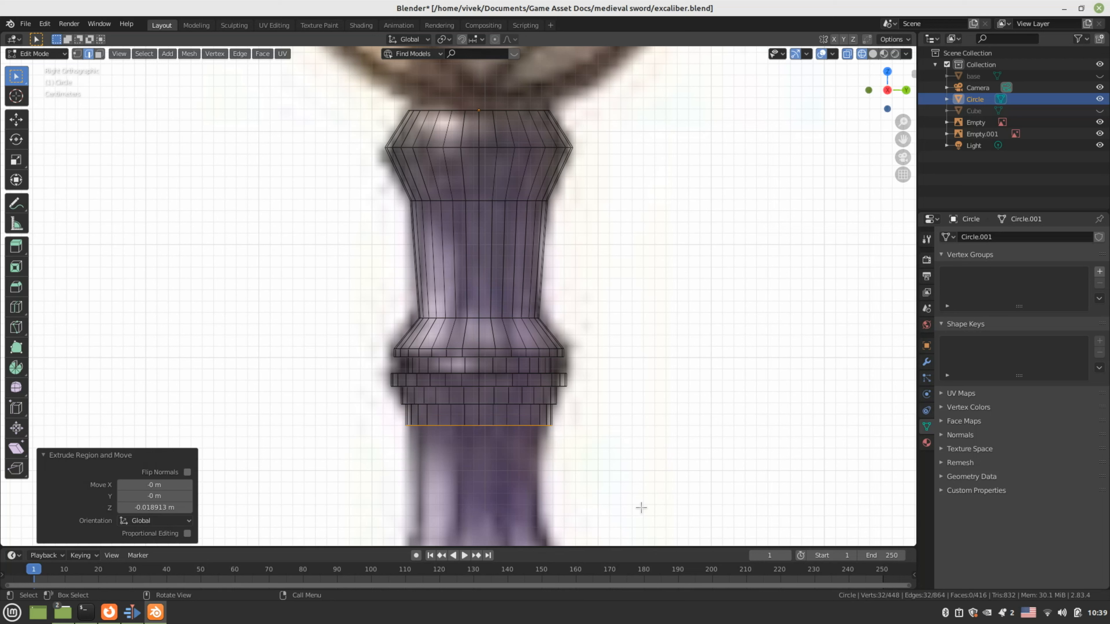
Extrude a ring shrunk to 0.856, then drop the next ring about 0.031 m
key("e")
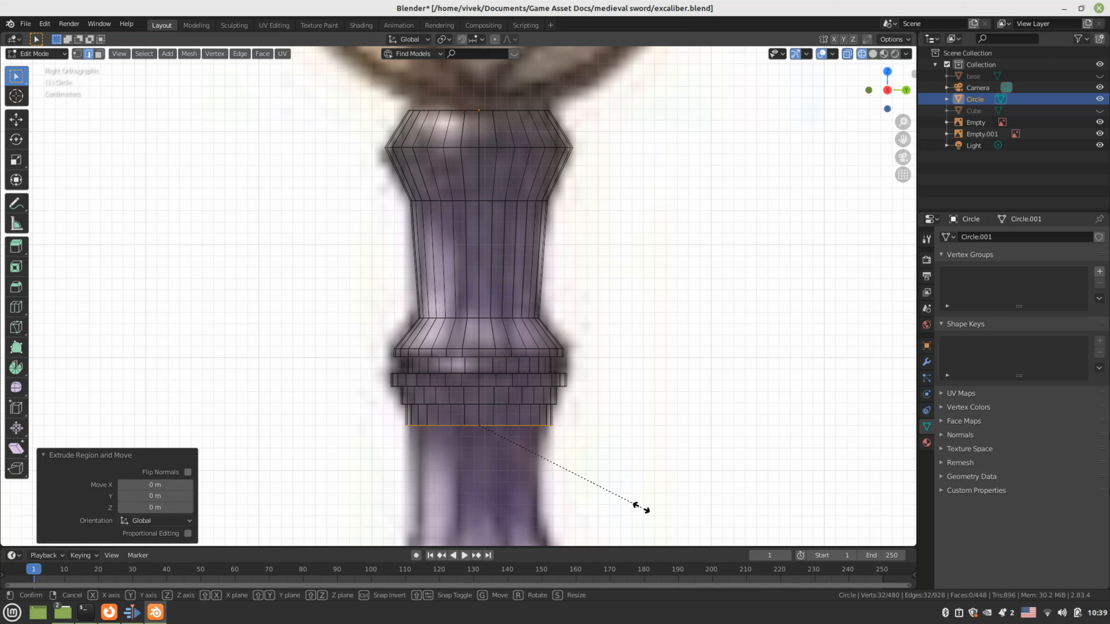
left_click(612, 507)
key("e")
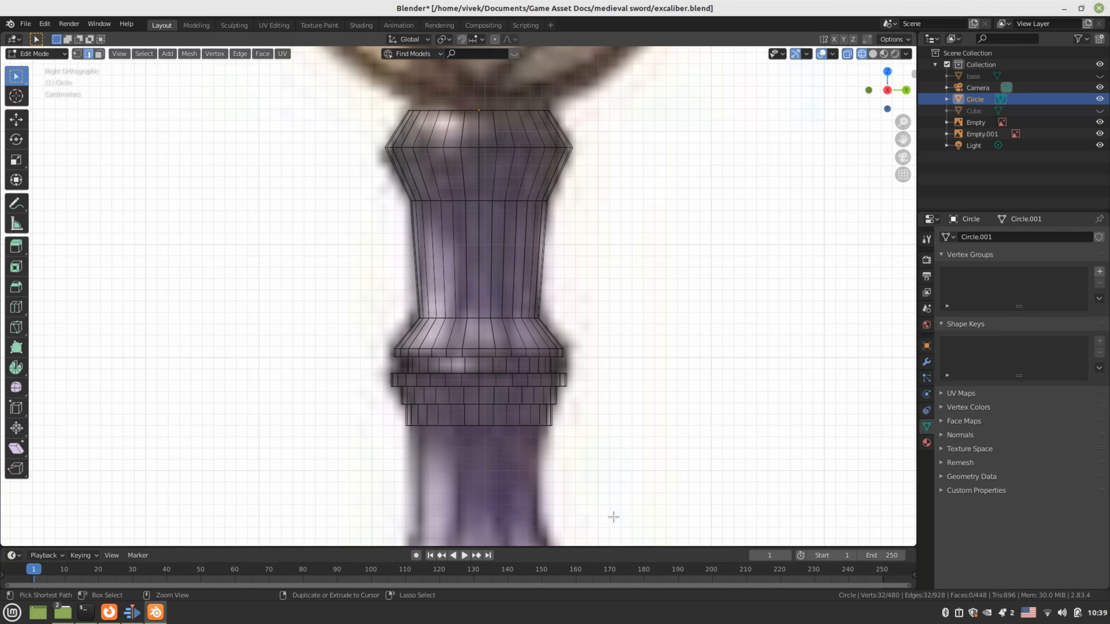
key("z")
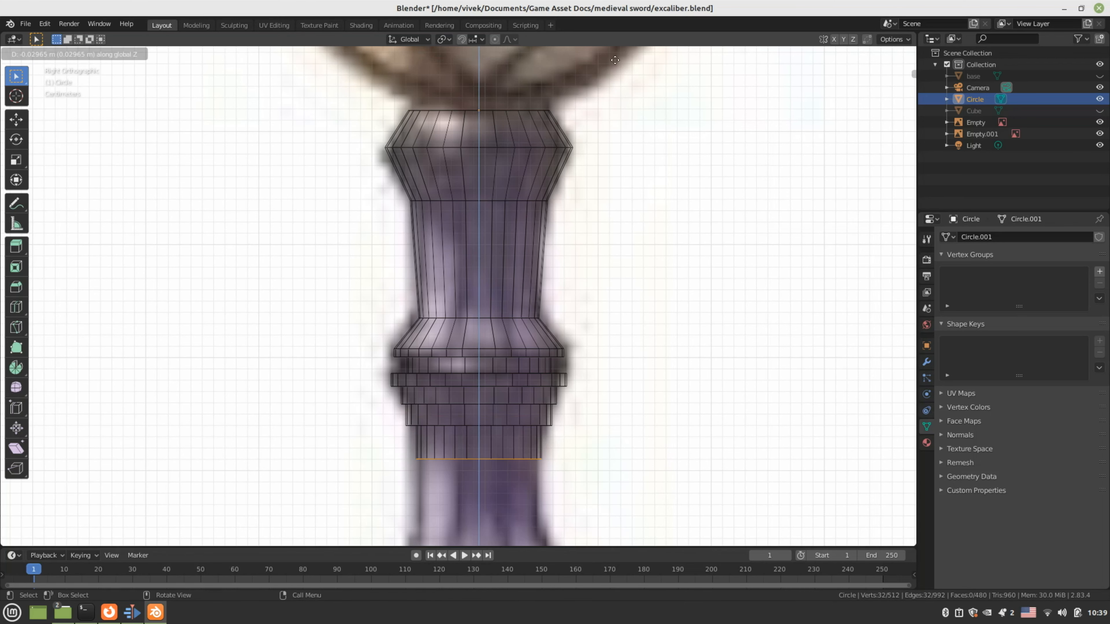
left_click(615, 62)
Bring the grip into view and extend it about 0.069 m downward along Z
middle_click_drag(615, 61, 574, 249, "shift")
scroll(574, 249, "down", 4)
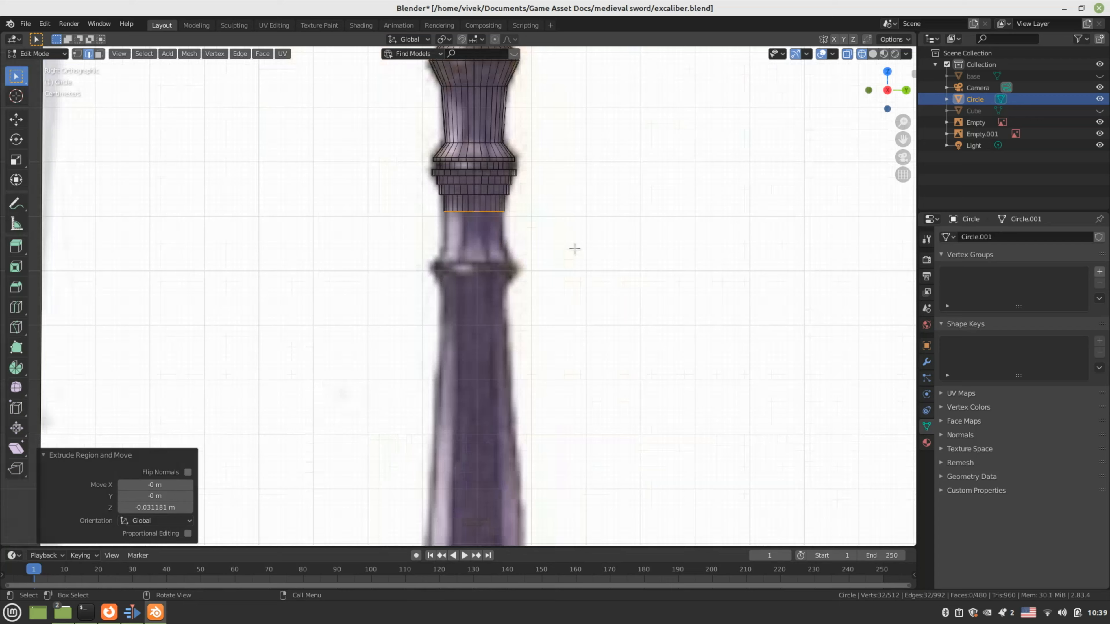
scroll(575, 251, "down", 3)
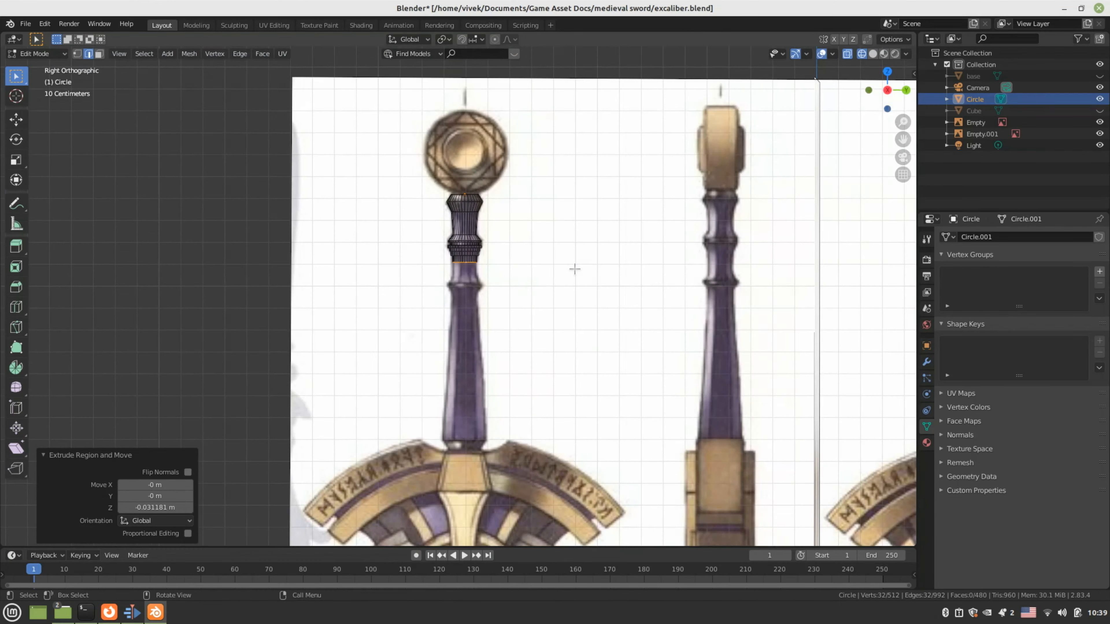
scroll(574, 267, "up", 5)
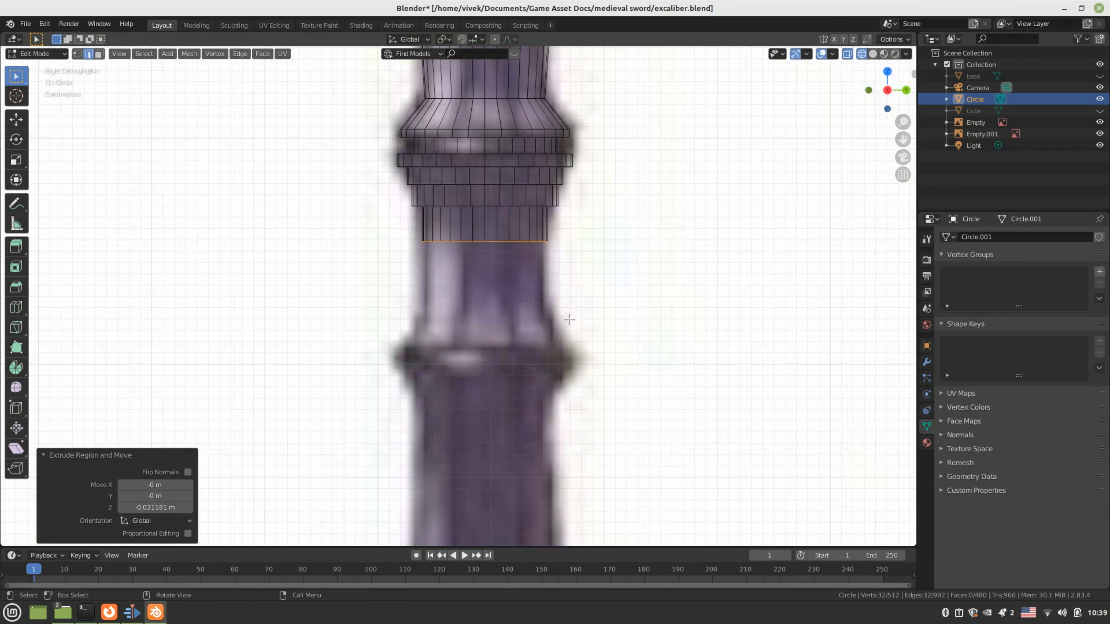
key("e")
key("z")
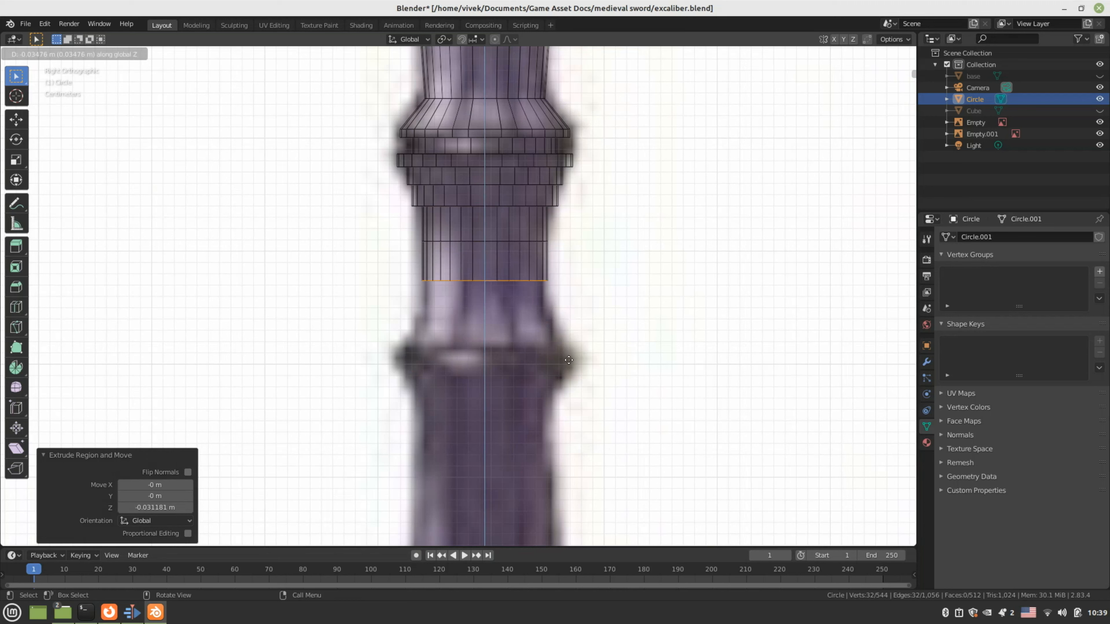
left_click(569, 398)
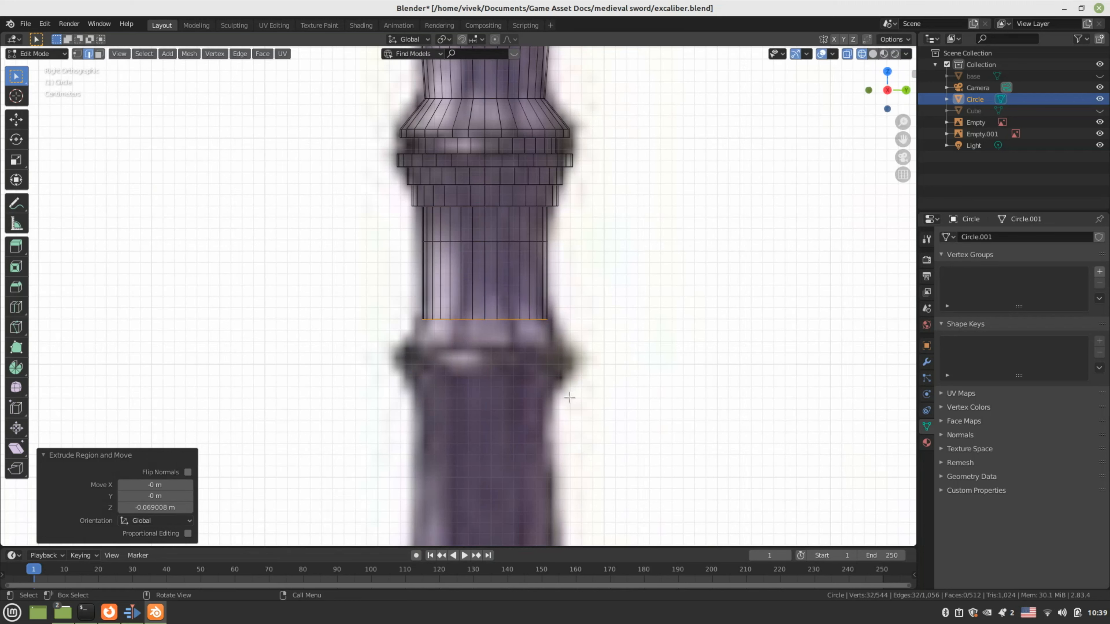
Add a ring widened to 1.181 and extrude the band about 0.025 m lower
key("e")
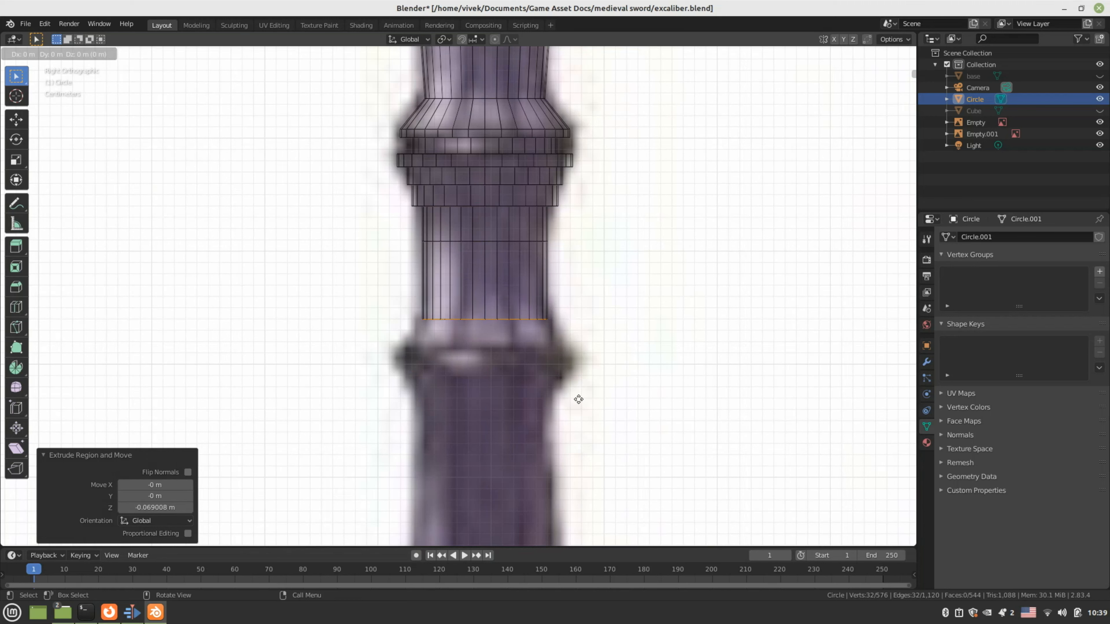
key("z")
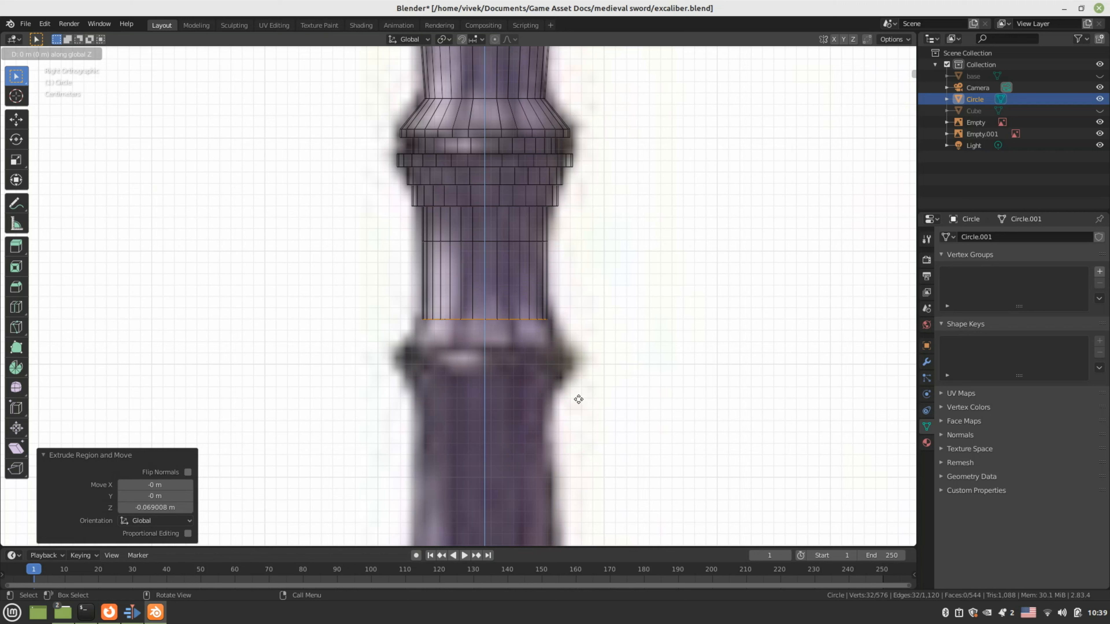
left_click(578, 399)
key("s")
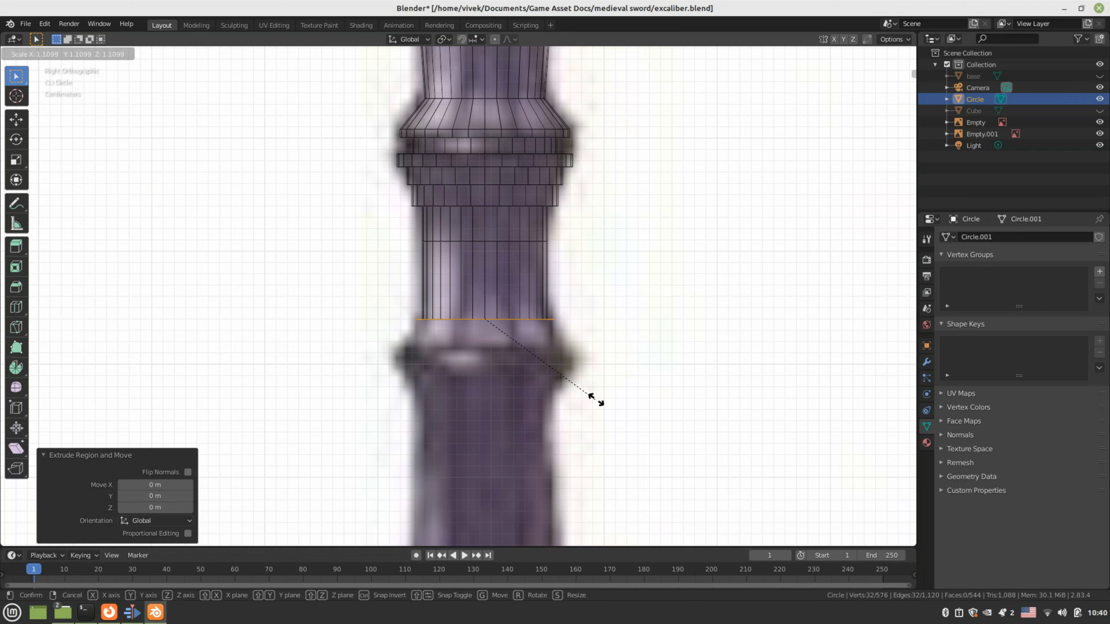
left_click(605, 399)
key("e")
key("z")
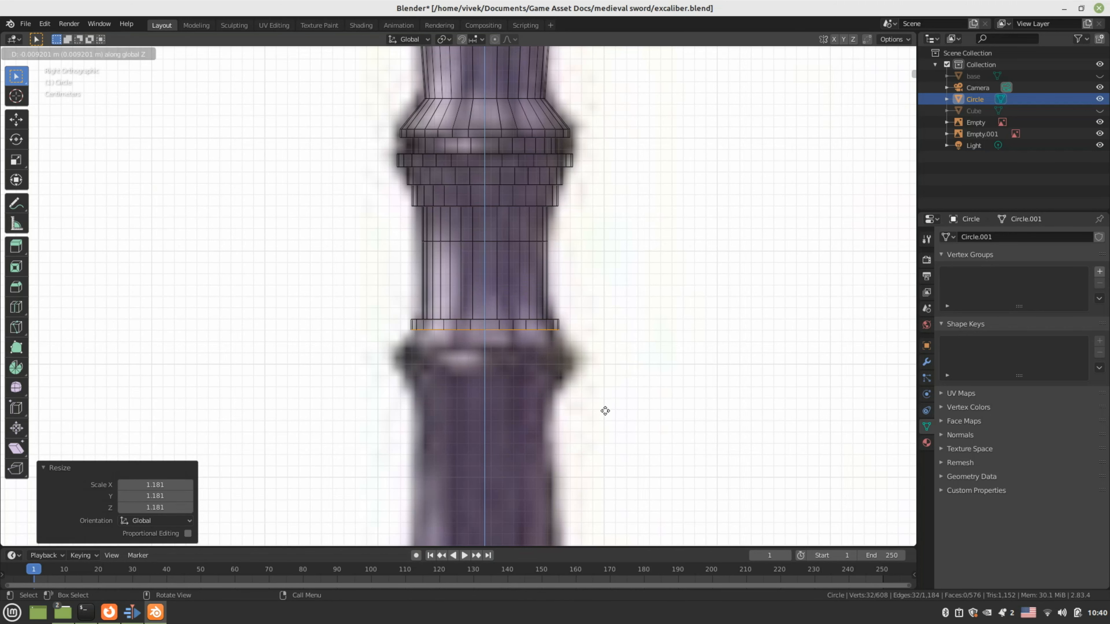
left_click(605, 427)
Widen a new ring to 1.250 and drop its lower edge 0.017 m
scroll(586, 362, "down", 5)
scroll(584, 362, "up", 8)
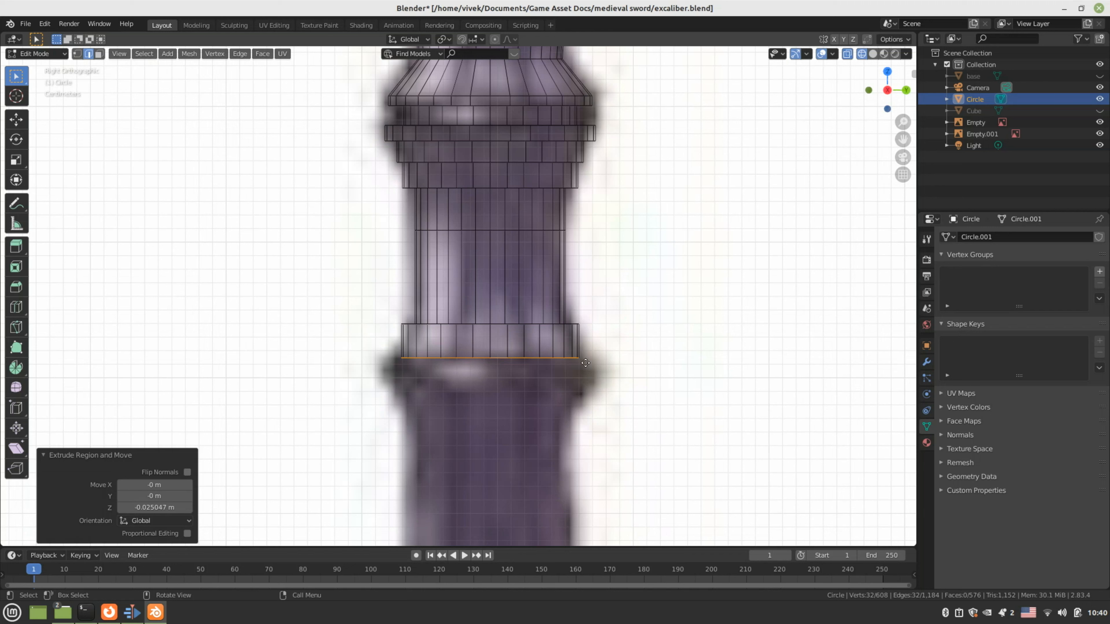
key("e")
right_click(585, 363)
key("s")
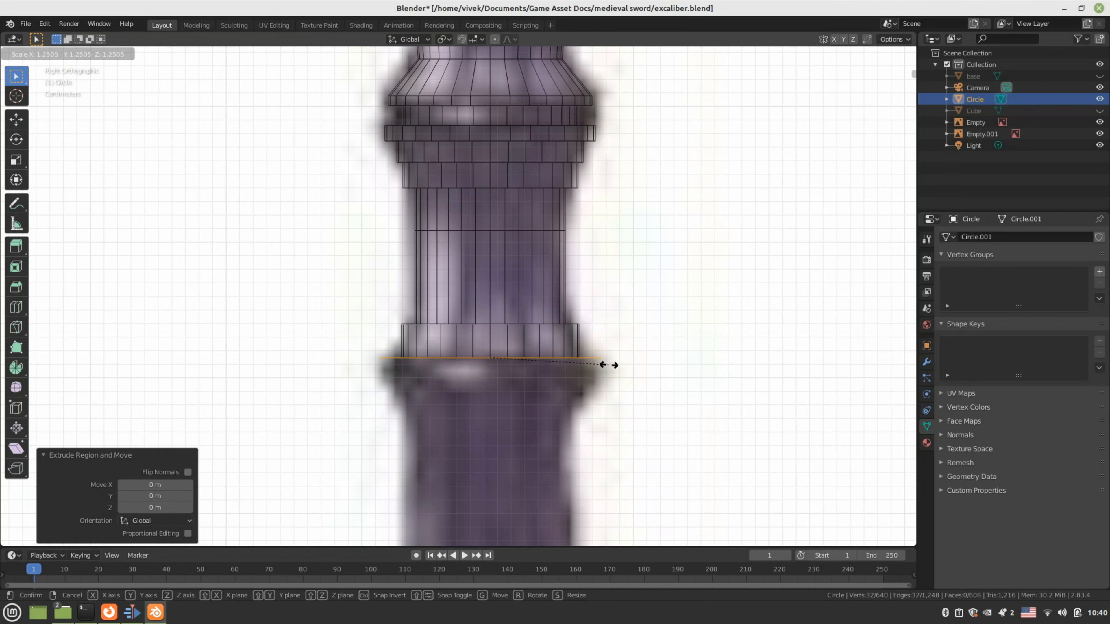
left_click(609, 365)
key("e")
key("z")
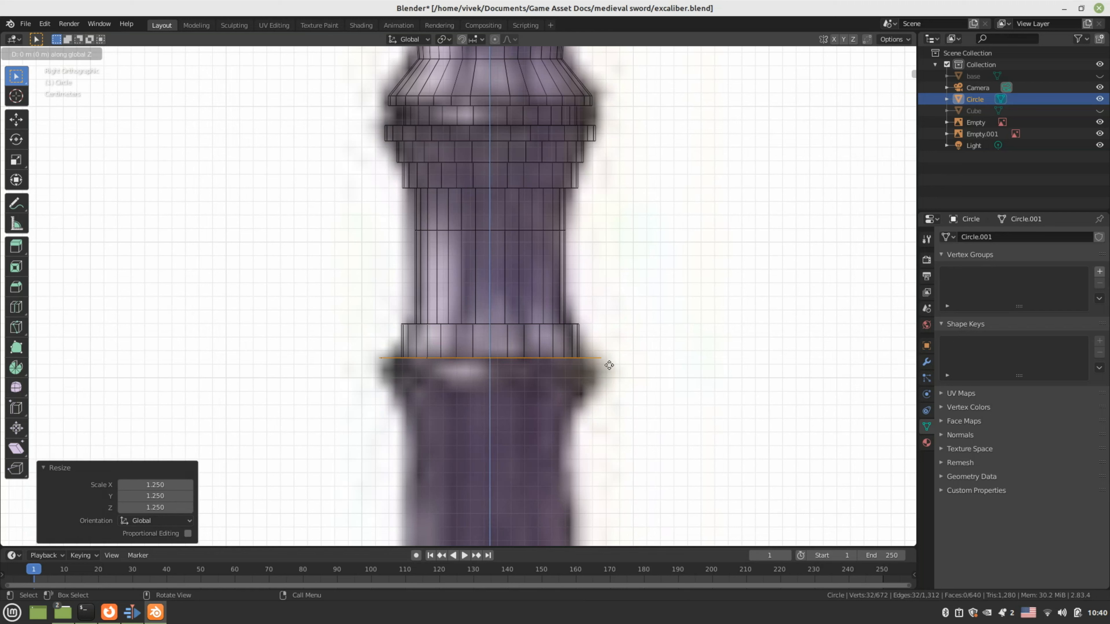
left_click(606, 389)
Shrink a new ring to 0.718 and extrude it about 0.012 m lower
key("e")
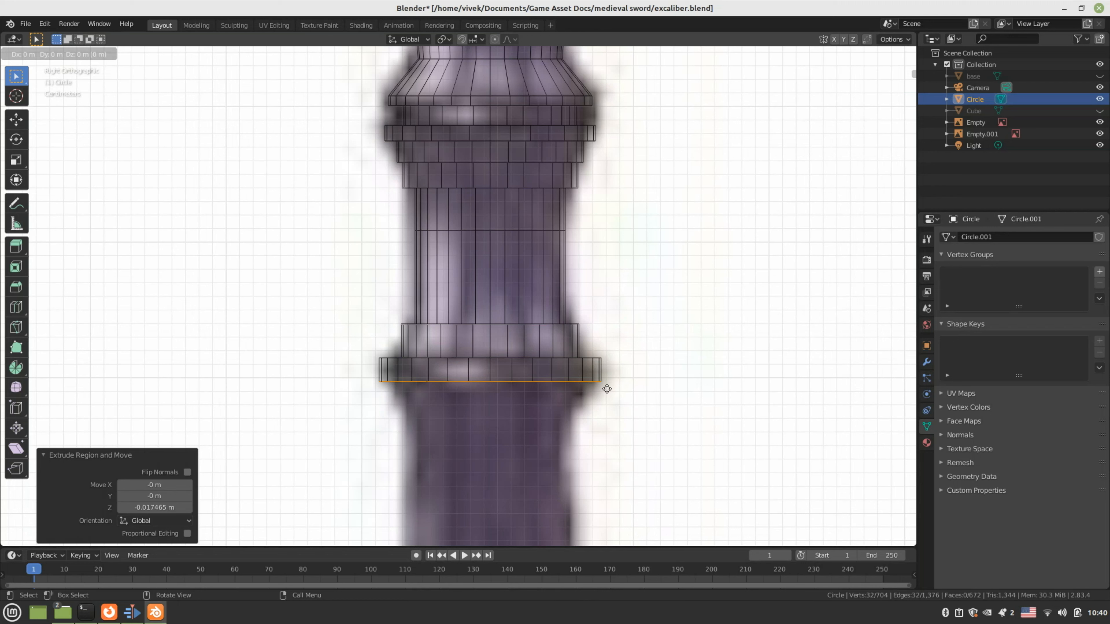
key("s")
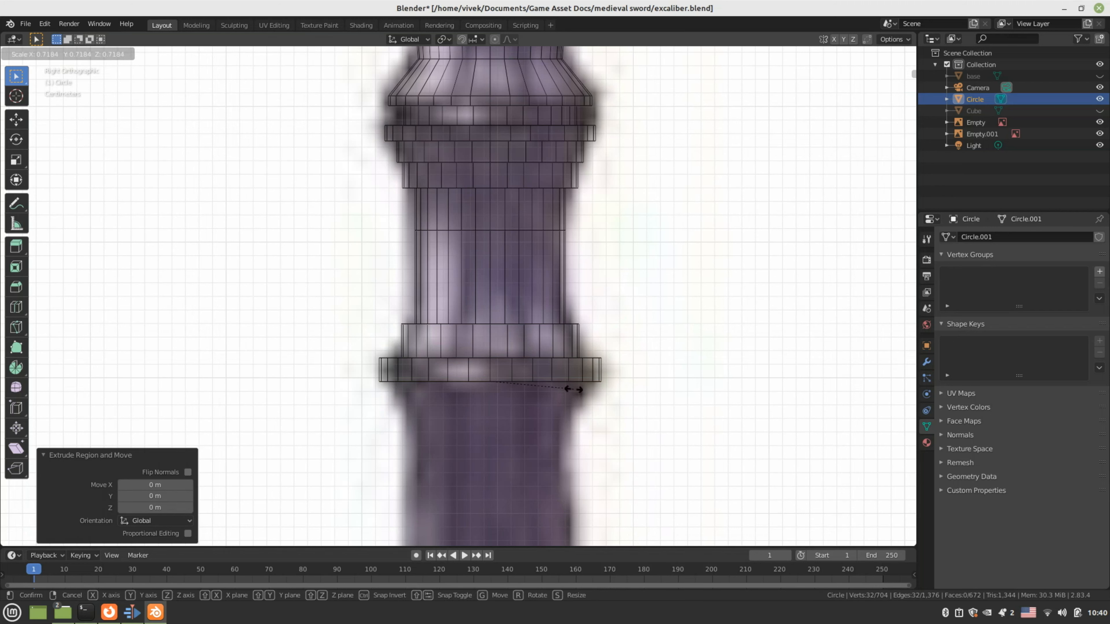
left_click(573, 389)
key("e")
key("z")
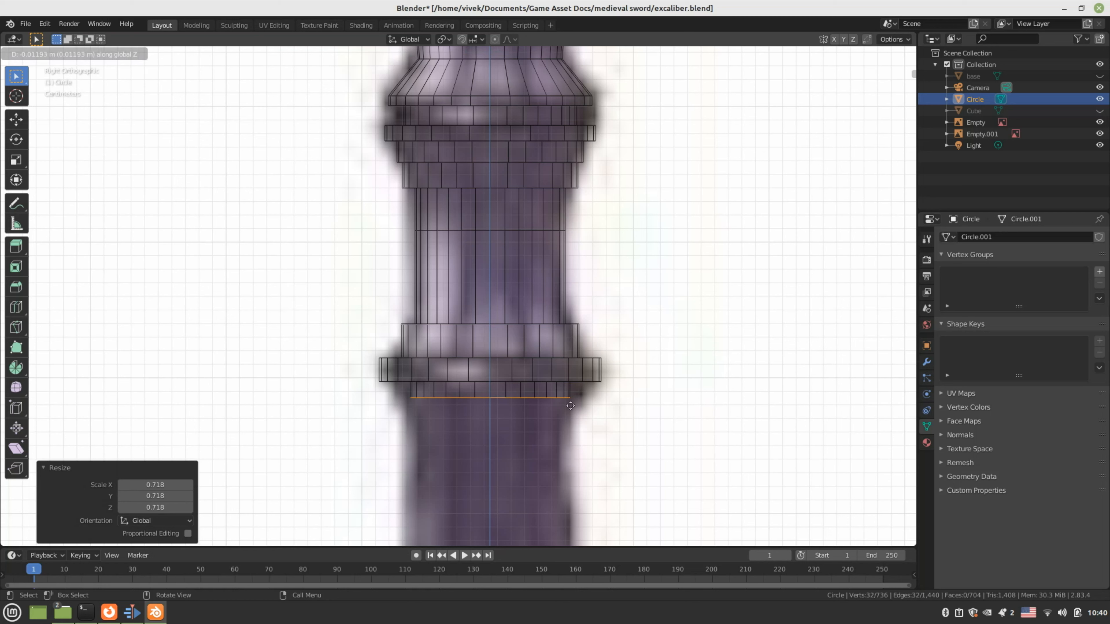
left_click(570, 406)
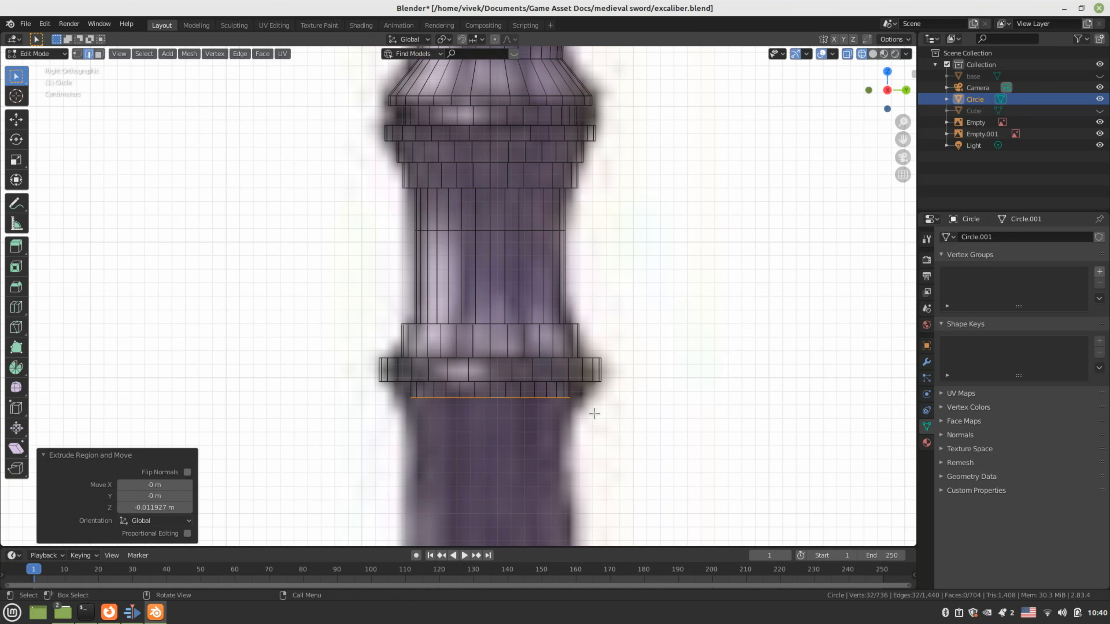
Lengthen the grip about 0.064 m downward and taper its bottom ring to 0.801
key("e")
key("z")
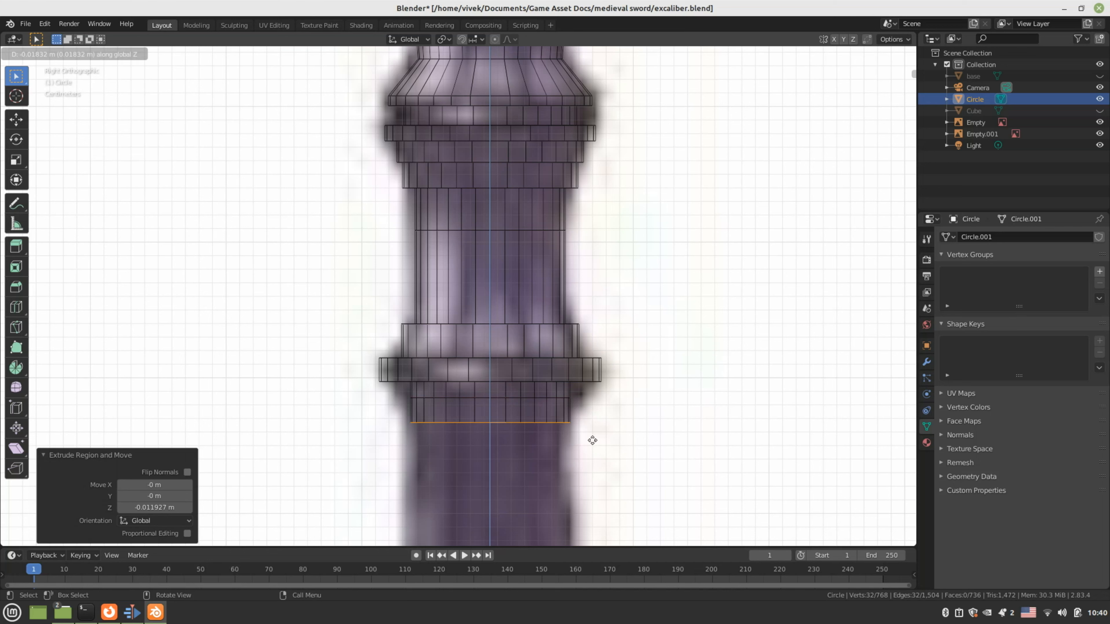
left_click(595, 501)
key("s")
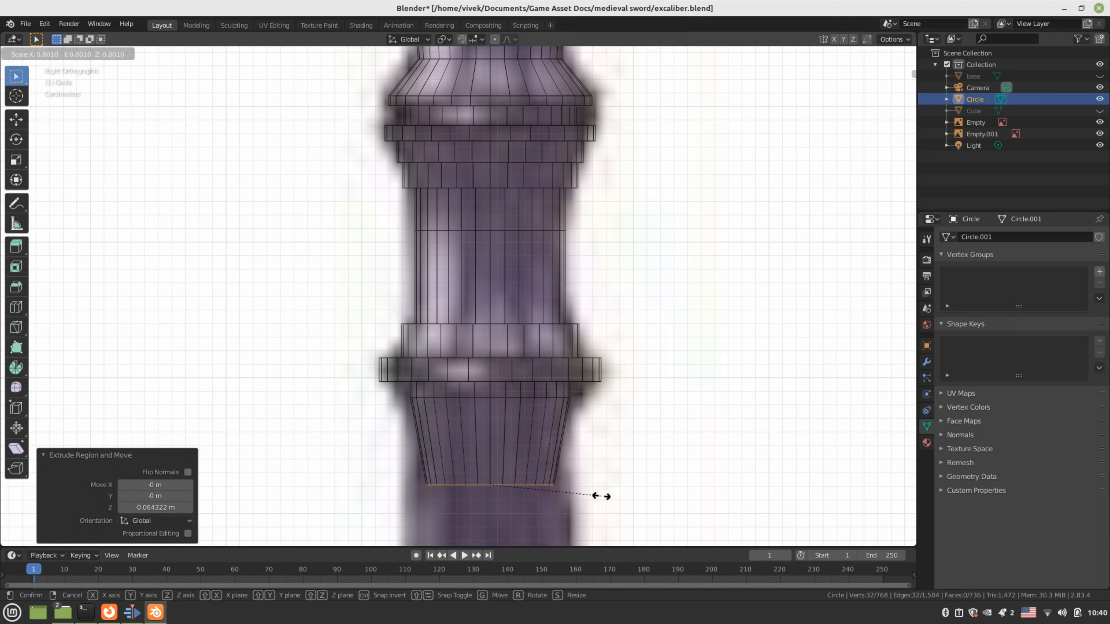
left_click(601, 496)
scroll(595, 427, "down", 4)
scroll(586, 372, "up", 1)
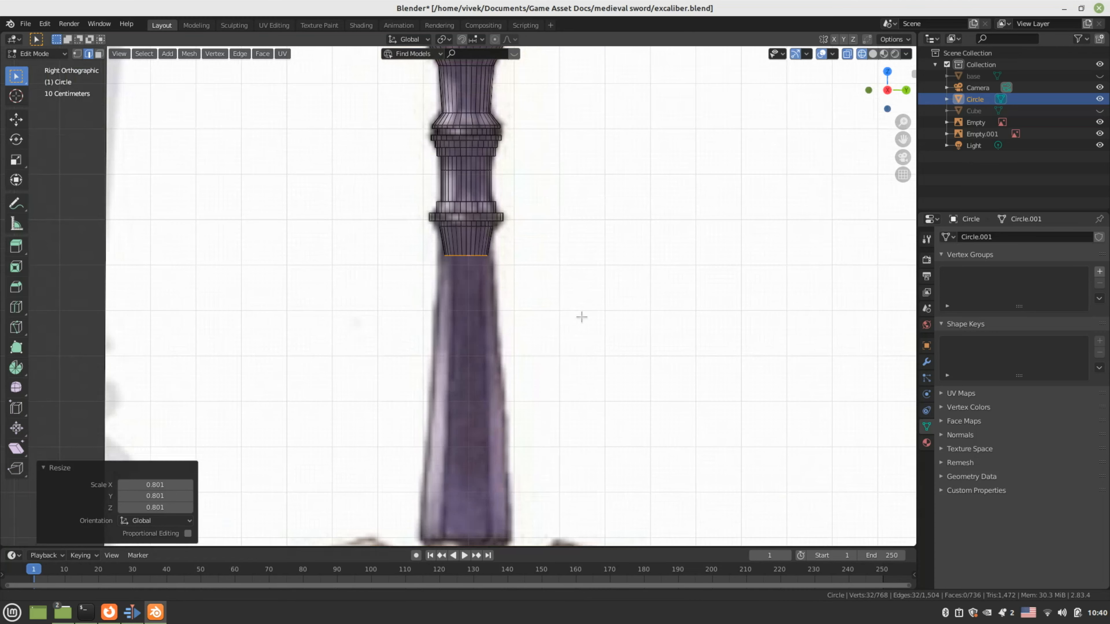
Scale the bottom ring to 1.108, extrude it about 0.619 m down, and widen it to 1.905
middle_click_drag(581, 317, 580, 391, "shift")
scroll(577, 382, "up", 3)
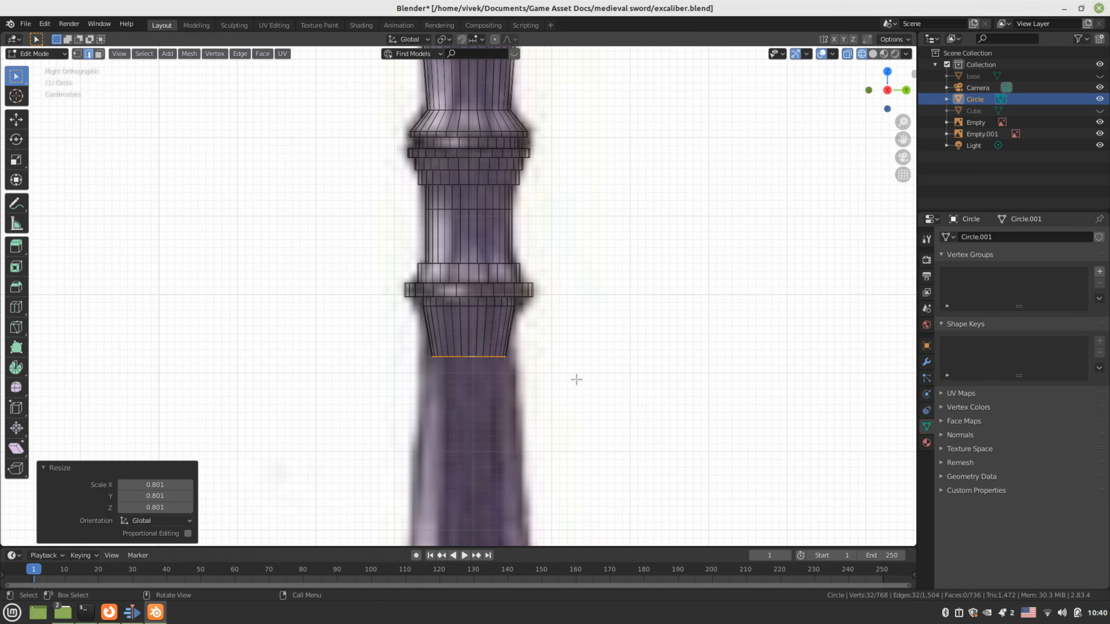
key("s")
left_click(589, 379)
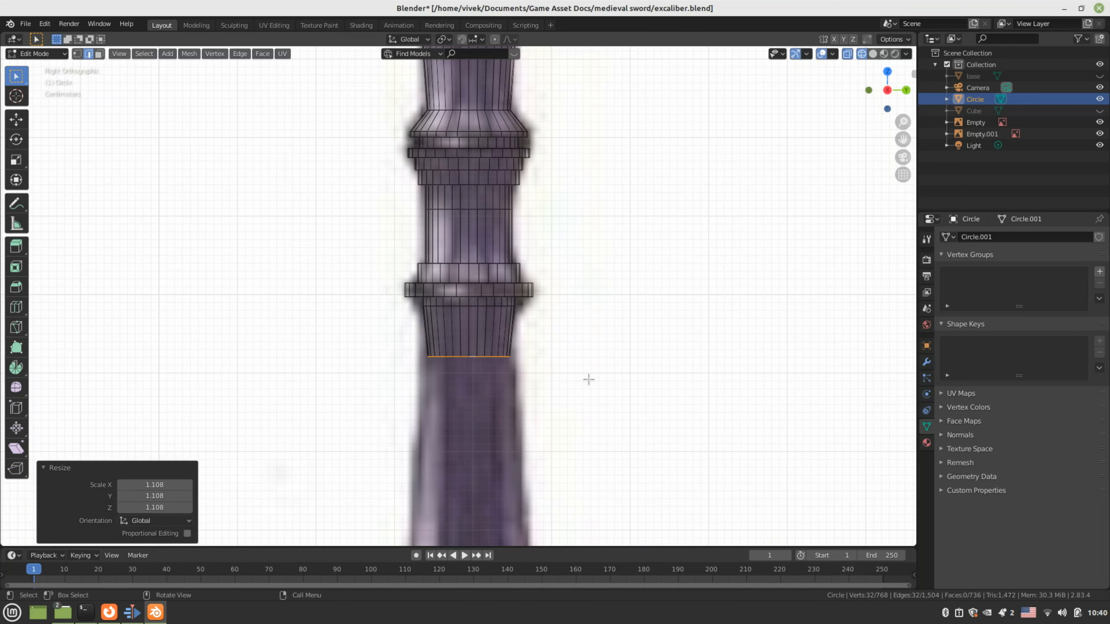
scroll(588, 380, "down", 5)
key("e")
key("z")
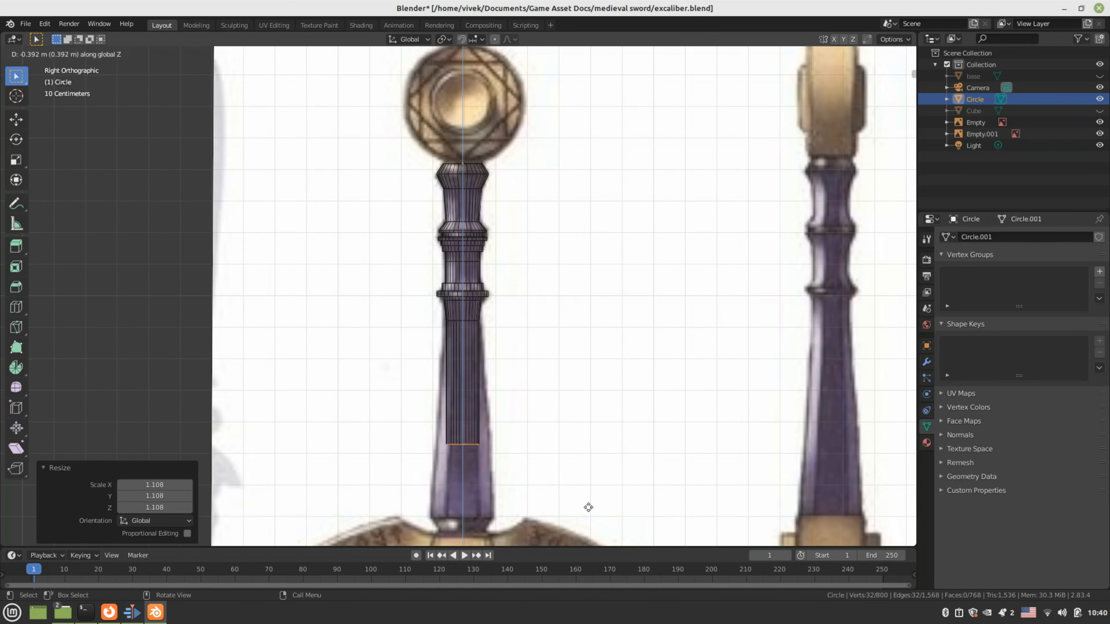
left_click(586, 84)
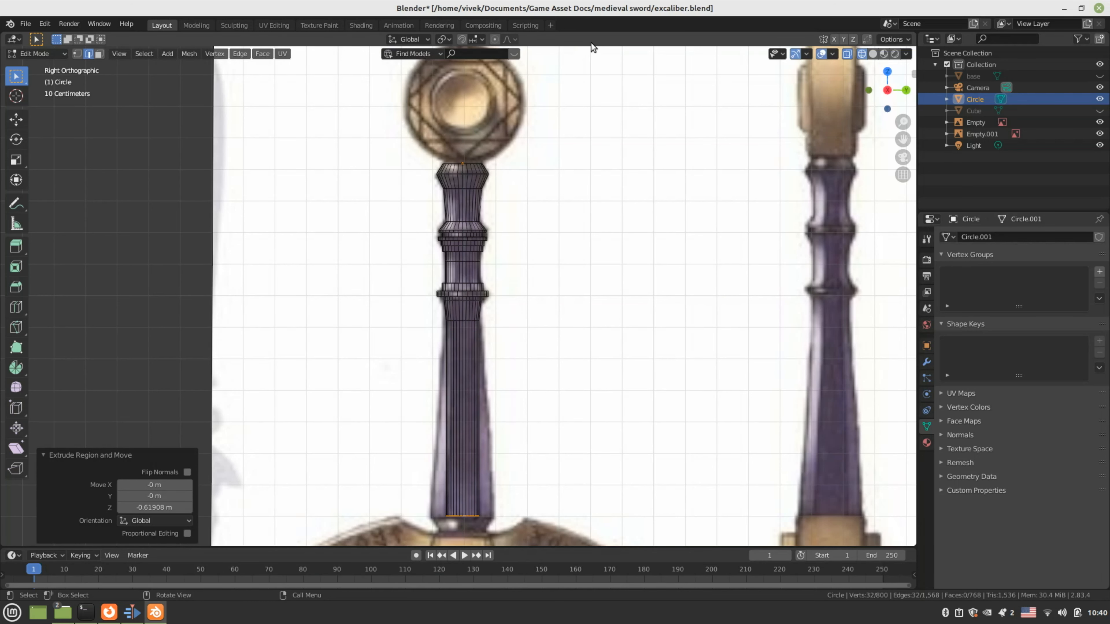
key("s")
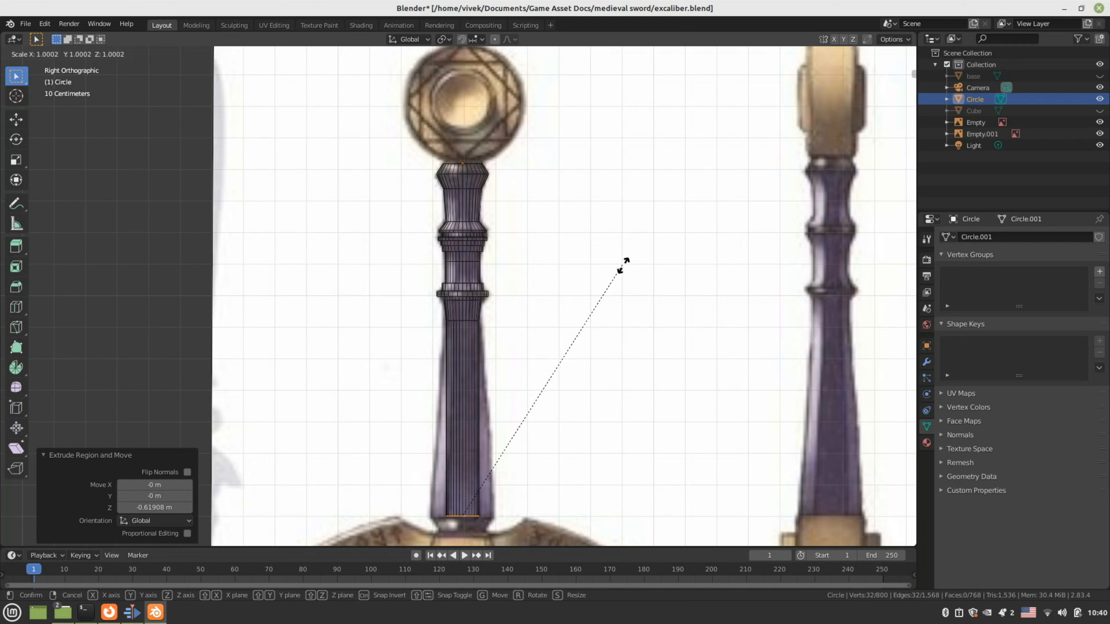
left_click(117, 443)
Extrude a short 0.063 m end section above the crossguard and taper it to 0.638
middle_click_drag(493, 444, 444, 176, "shift")
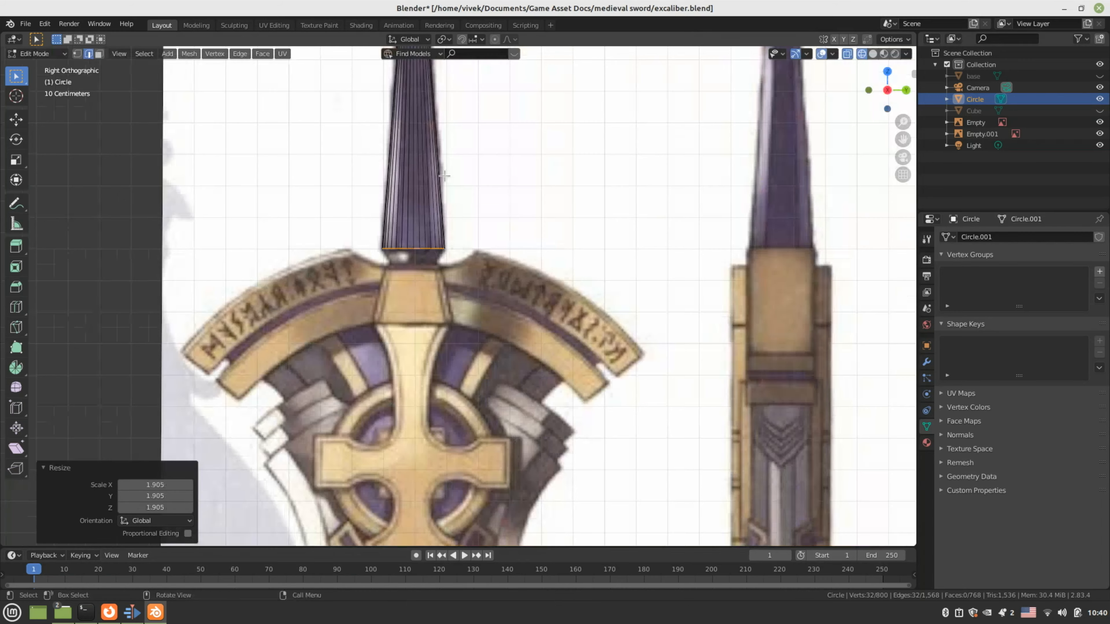
scroll(441, 207, "up", 4)
middle_click_drag(439, 214, 549, 295, "shift")
key("e")
key("z")
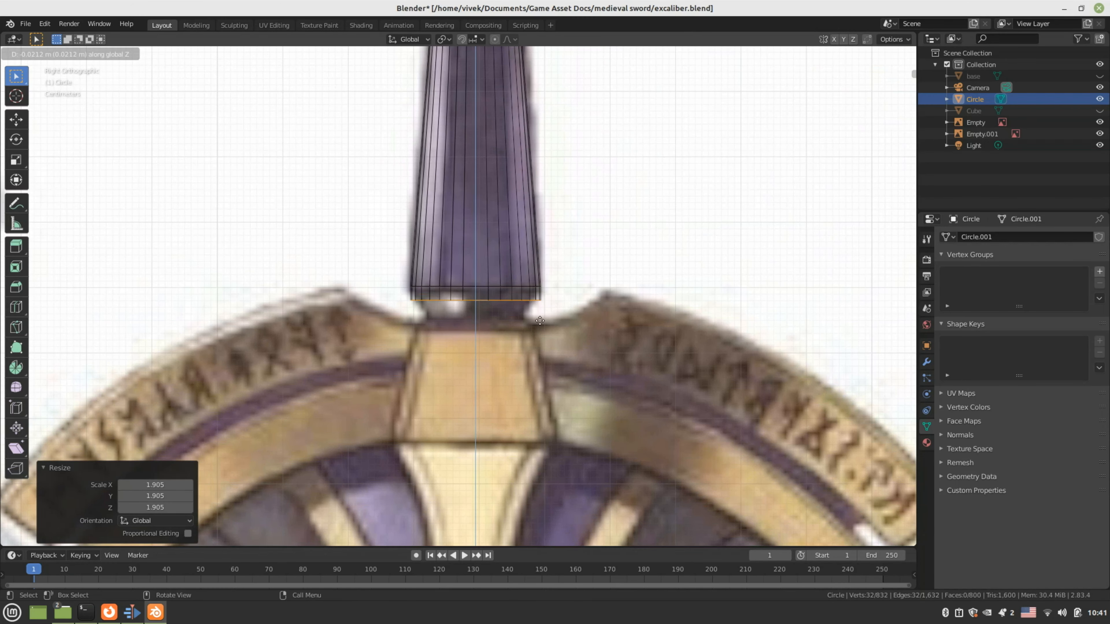
left_click(534, 346)
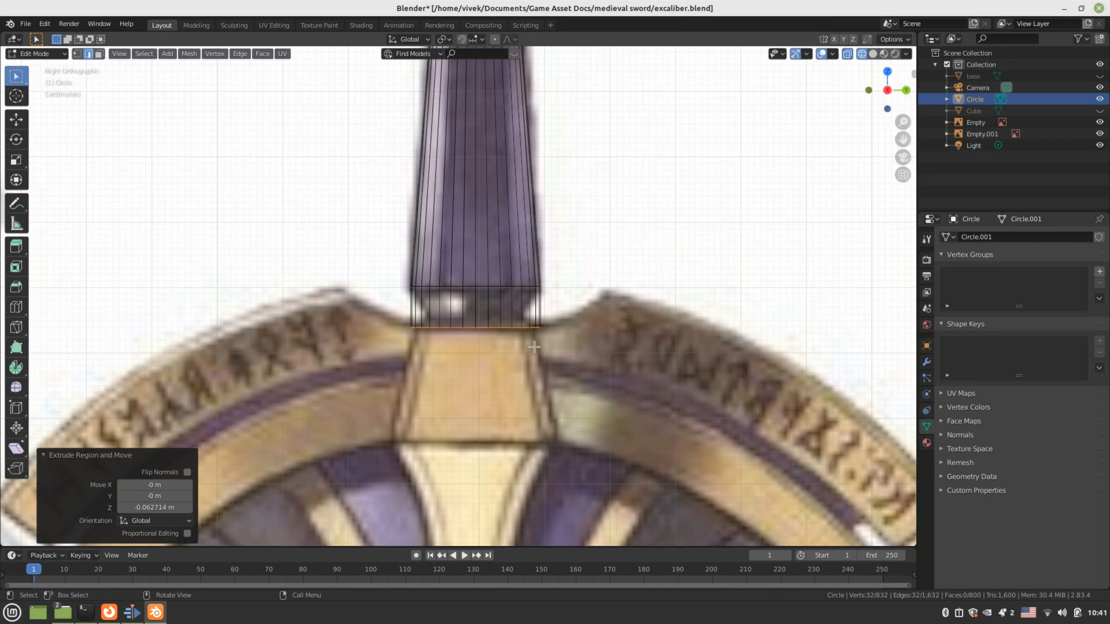
scroll(534, 346, "down", 3)
key("s")
left_click(543, 323)
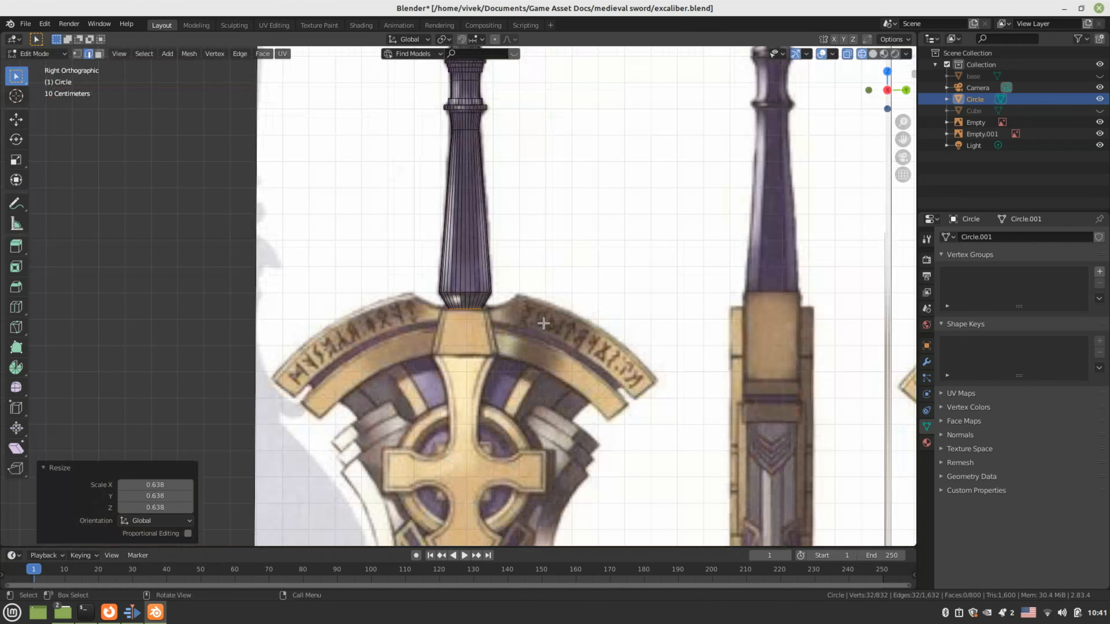
Switch the viewport to Solid shading and inspect the grip
key("z")
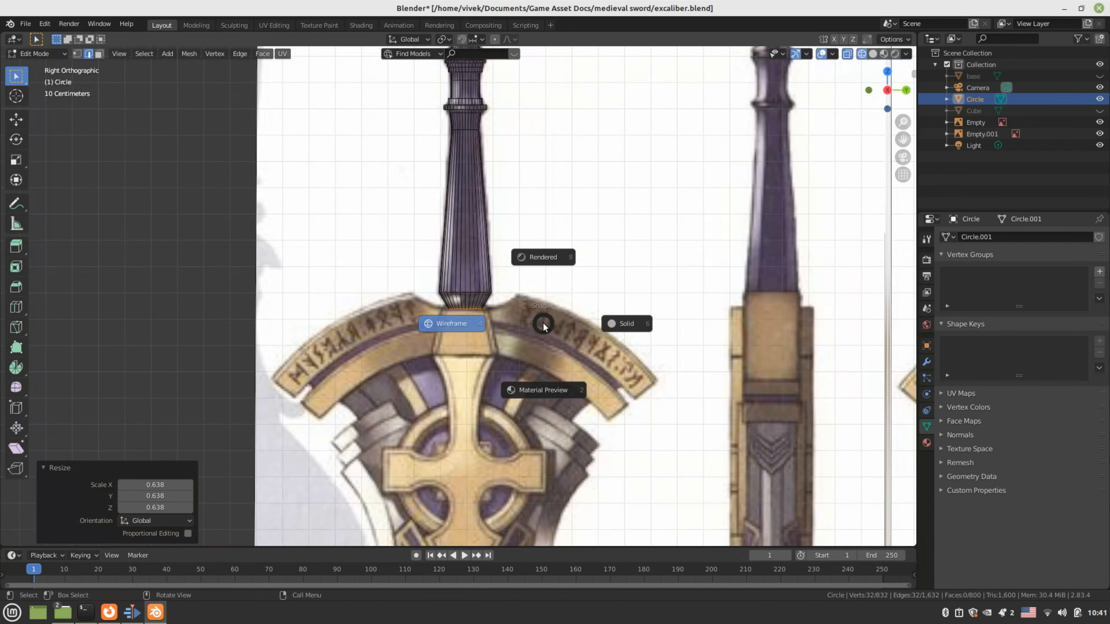
left_click(628, 325)
scroll(611, 321, "down", 3)
mouse_move(450, 271)
middle_mouse_down()
mouse_move(231, 358)
mouse_move(419, 312)
middle_mouse_up()
Return to Object Mode, switch to Right view, and save excaliber.blend
key("Tab")
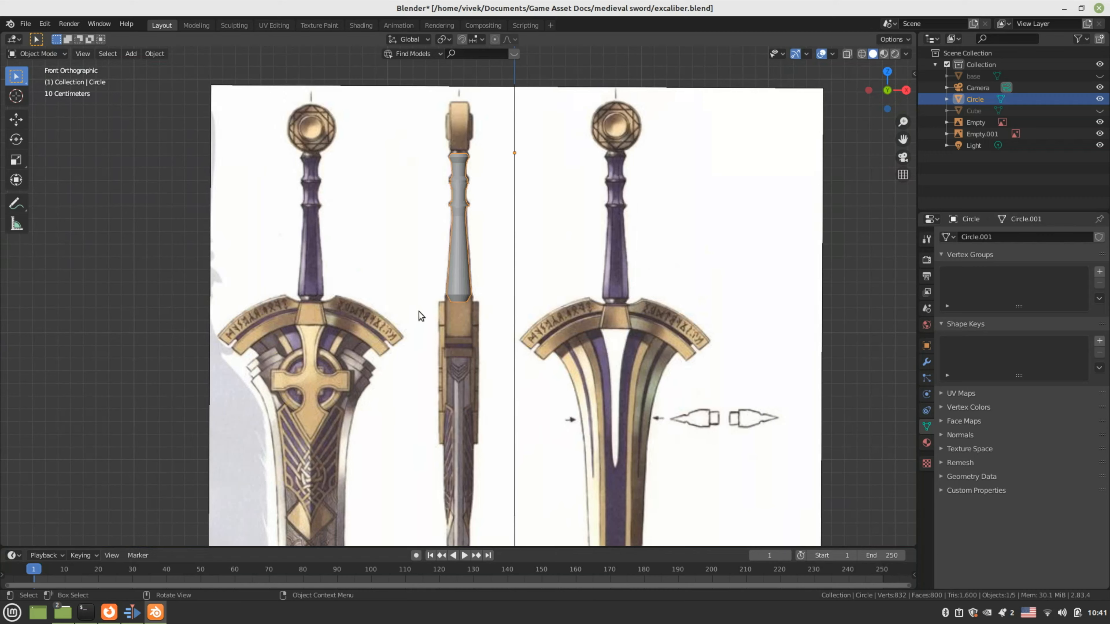
scroll(421, 309, "up", 2)
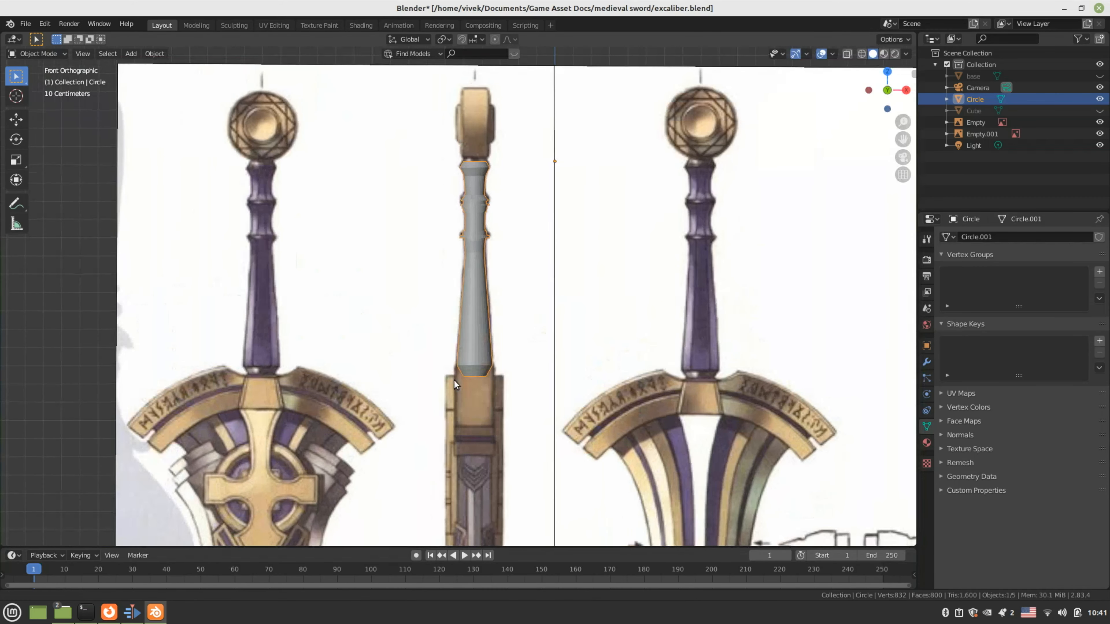
scroll(453, 380, "up", 1)
key("KP_3")
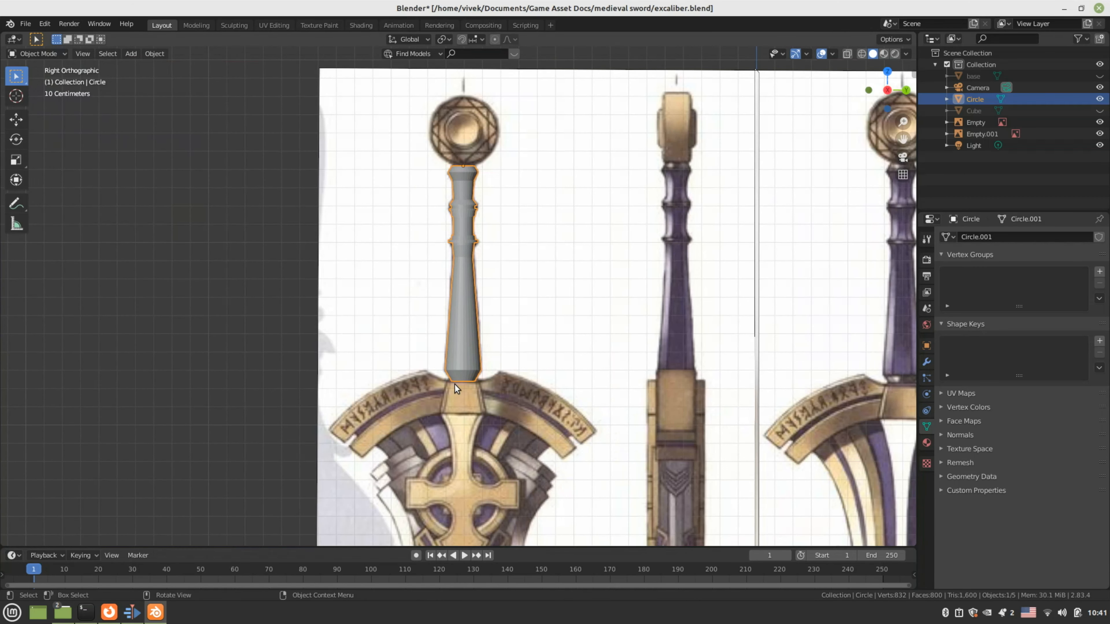
key("ctrl+s")
scroll(450, 288, "up", 2)
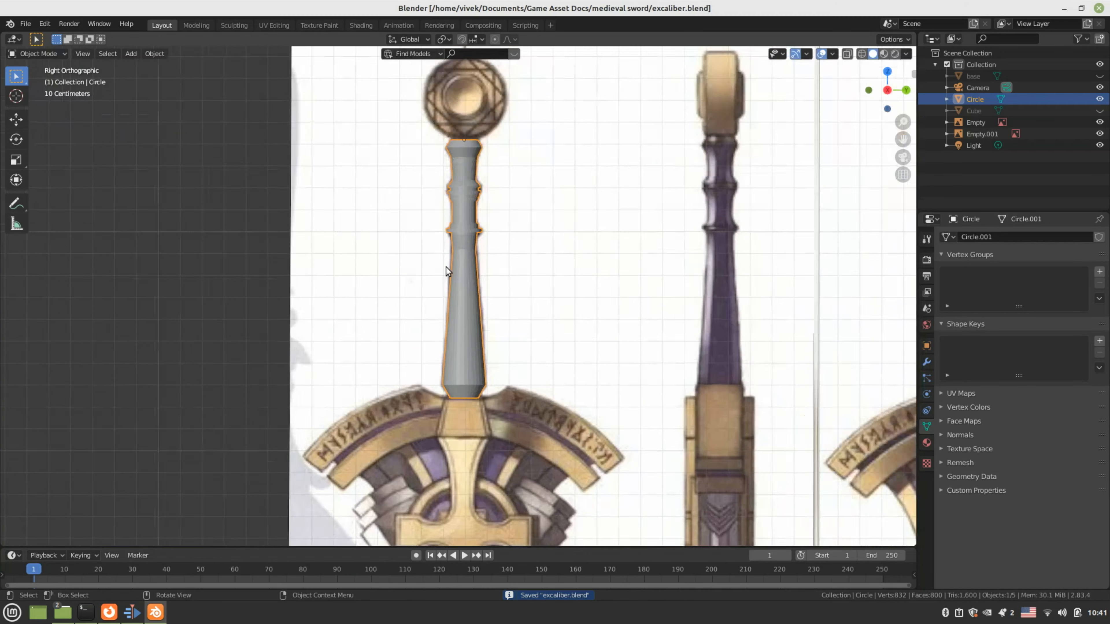
middle_click_drag(493, 229, 559, 334, "shift")
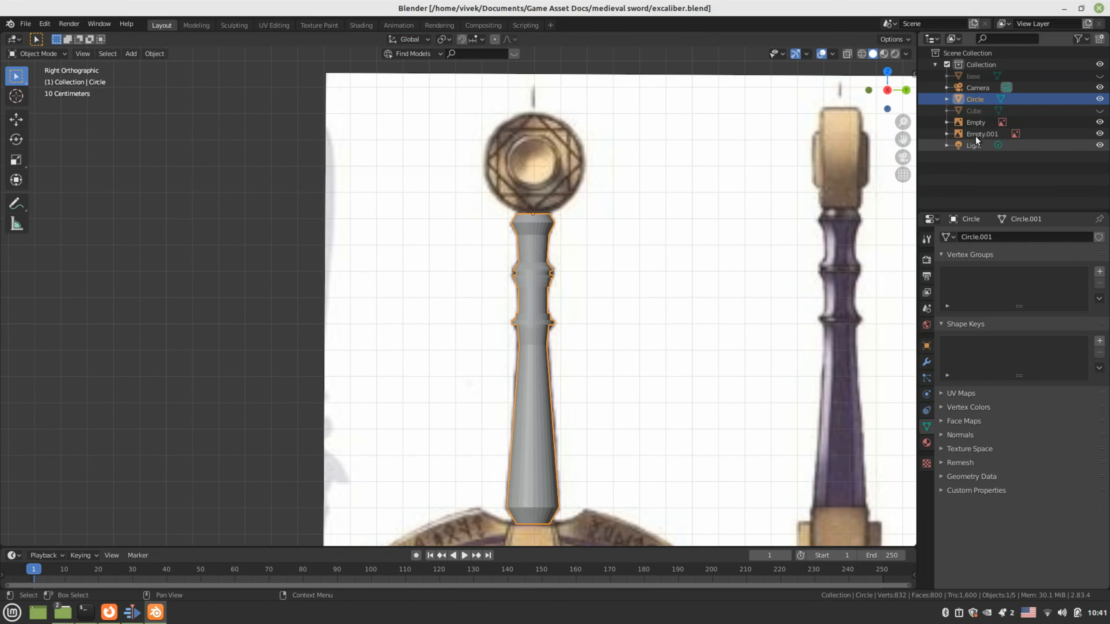
Rename the Circle object to 'handle', unhide the Cube base object, and save
double_click(983, 99)
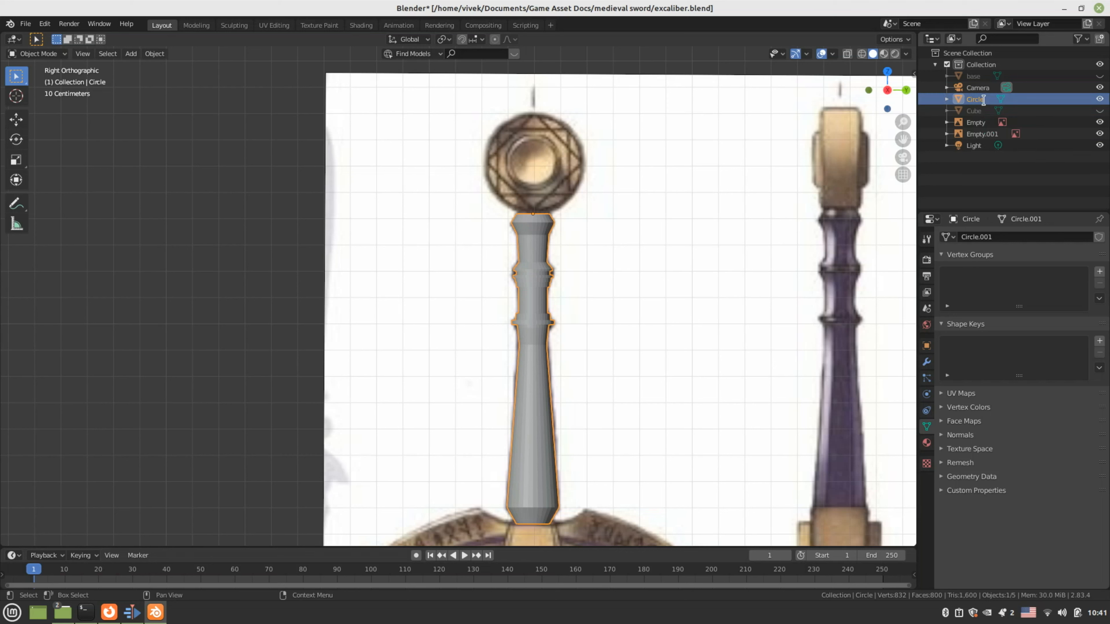
type("han")
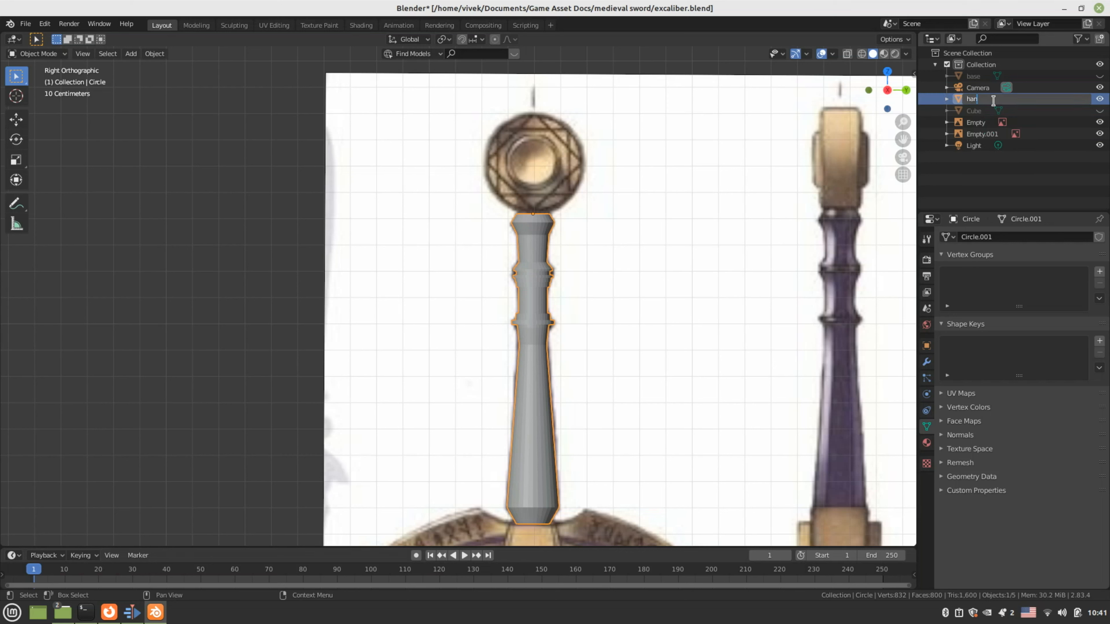
type("dle")
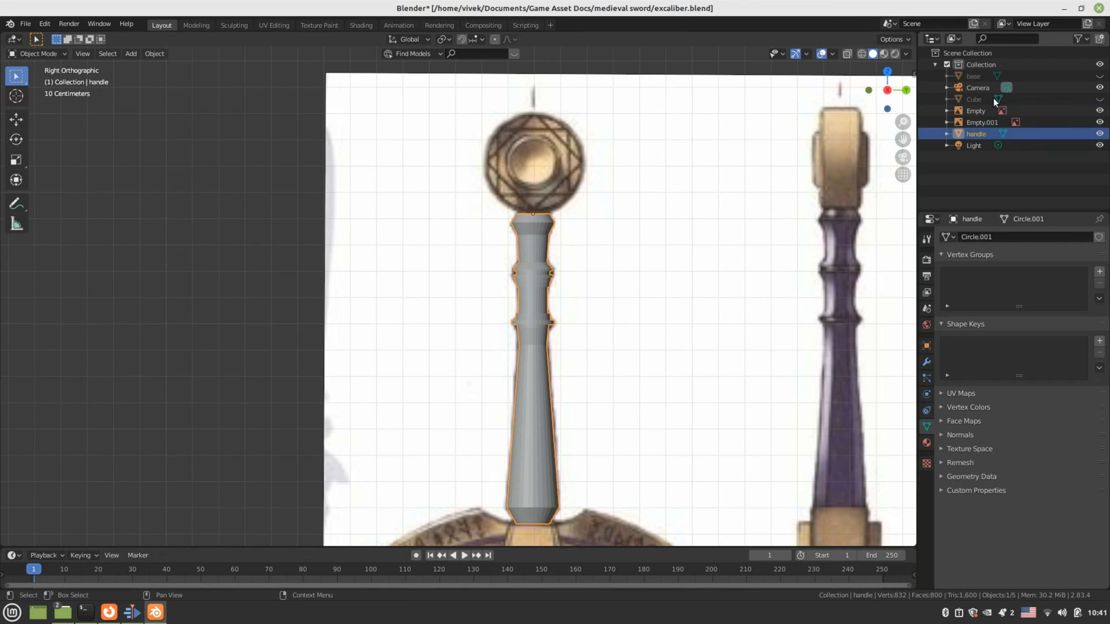
left_click(969, 99)
key("alt+h")
key("h")
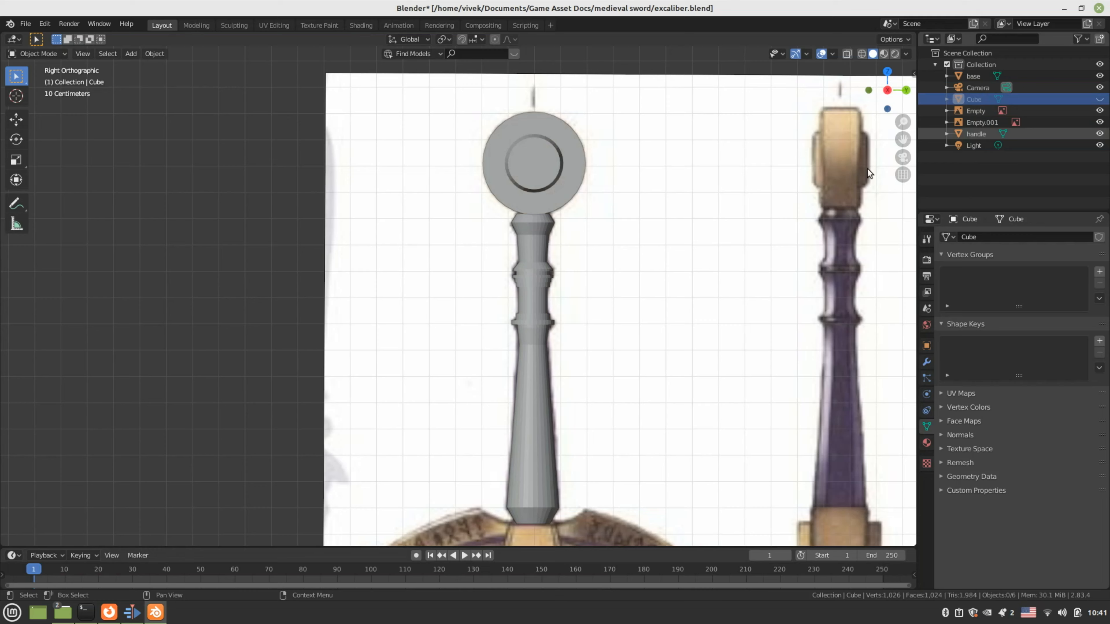
scroll(609, 255, "down", 2)
middle_click_drag(610, 255, 534, 298)
key("ctrl+s")
Switch to Front view and save excaliber.blend again
key("KP_1")
scroll(521, 315, "up", 3)
key("ctrl+s")
scroll(507, 327, "down", 4)
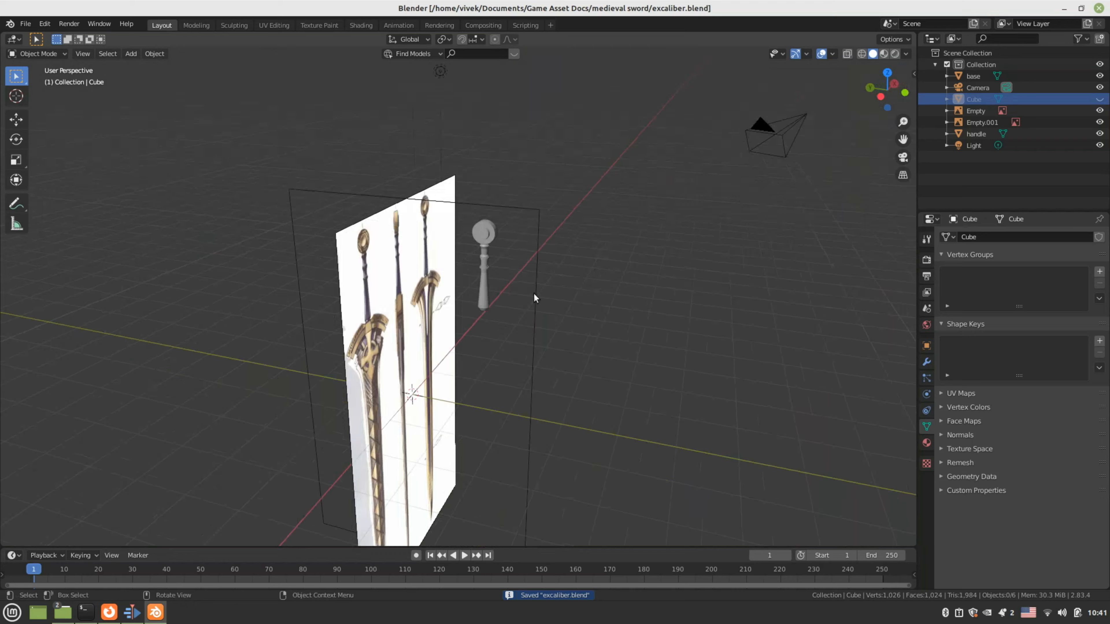
Zoom in on the reference crossguard, select the handle object, and enter Edit Mode
scroll(533, 293, "up", 3)
scroll(533, 293, "down", 2)
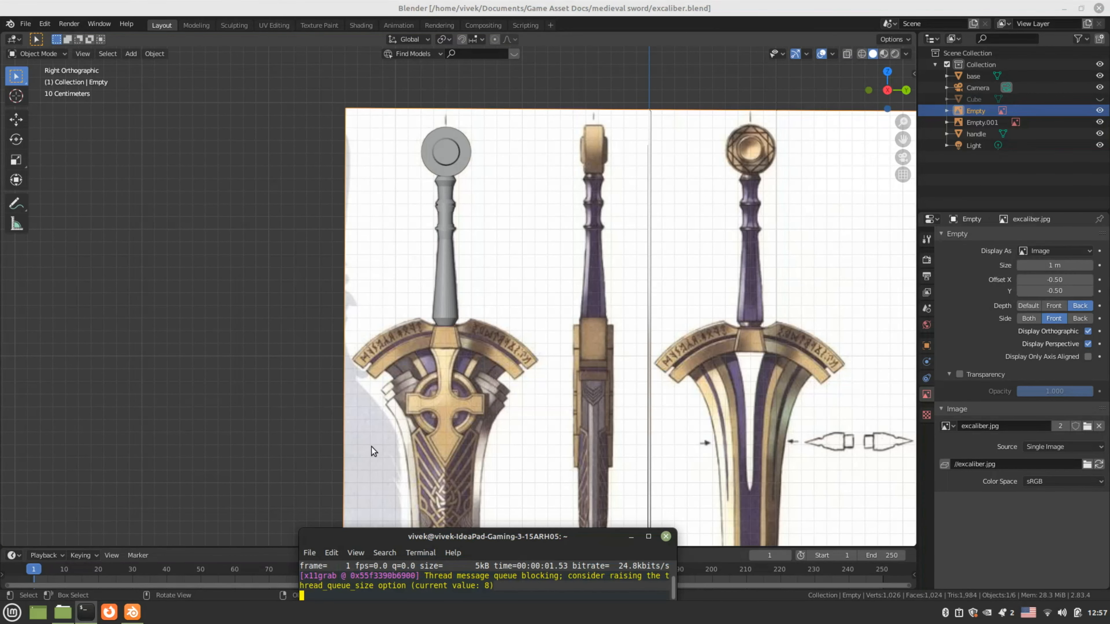
middle_click_drag(366, 437, 343, 421)
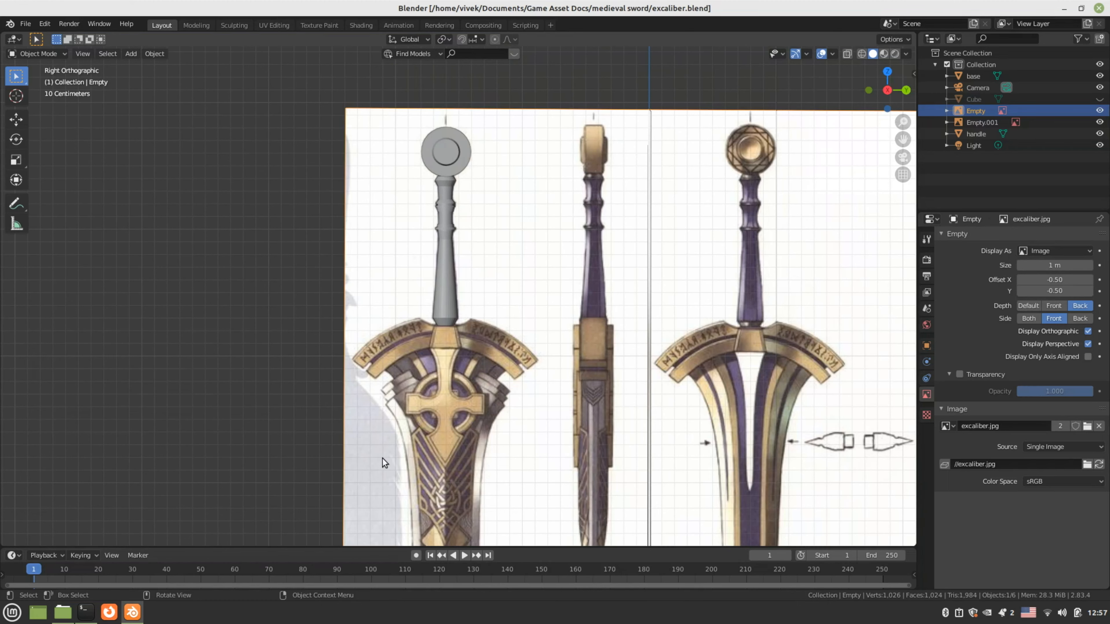
scroll(428, 433, "up", 1)
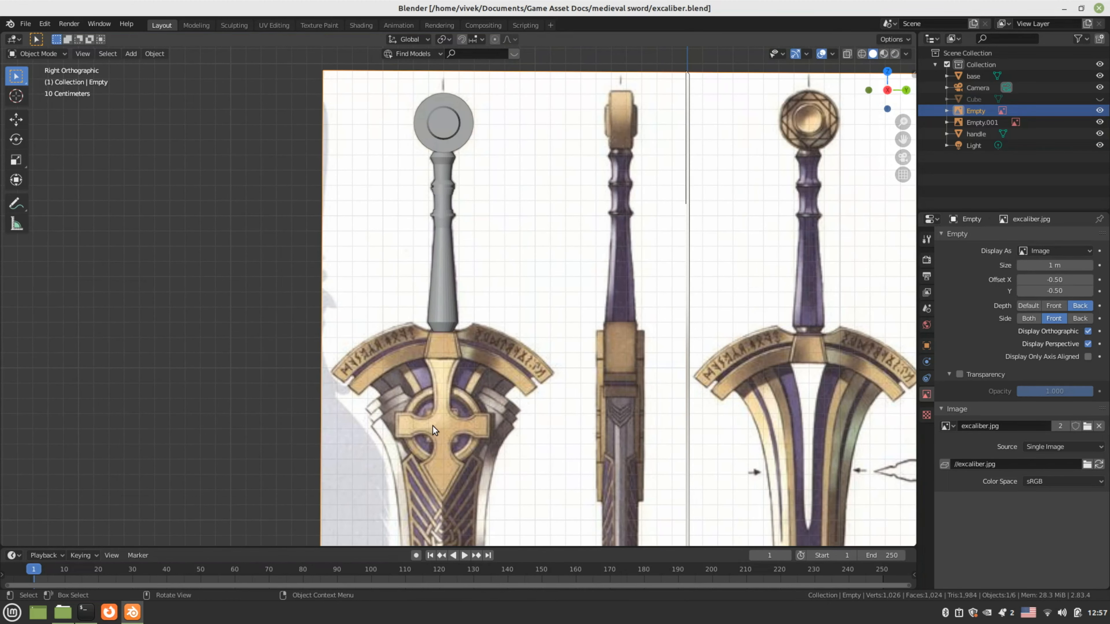
scroll(432, 429, "up", 2)
scroll(433, 428, "down", 5)
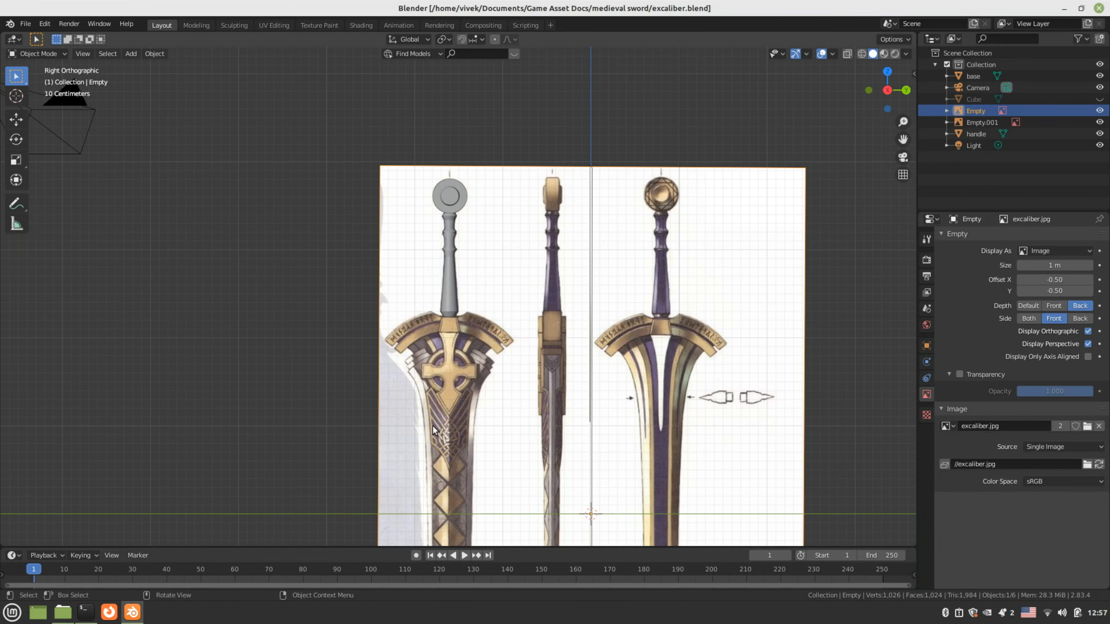
scroll(433, 415, "up", 4)
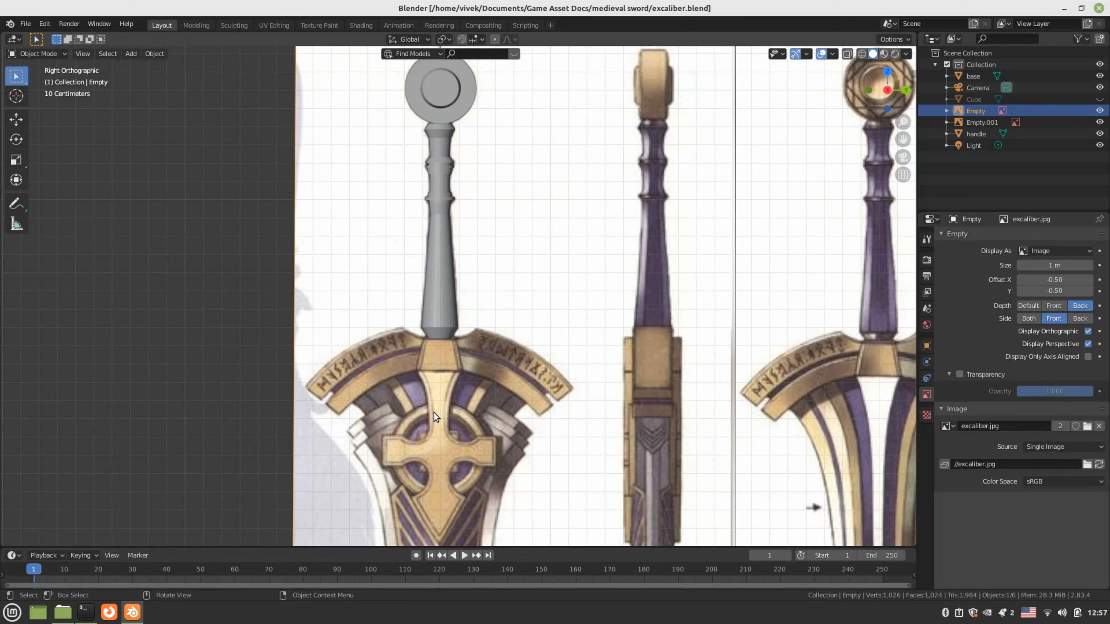
scroll(411, 338, "up", 6)
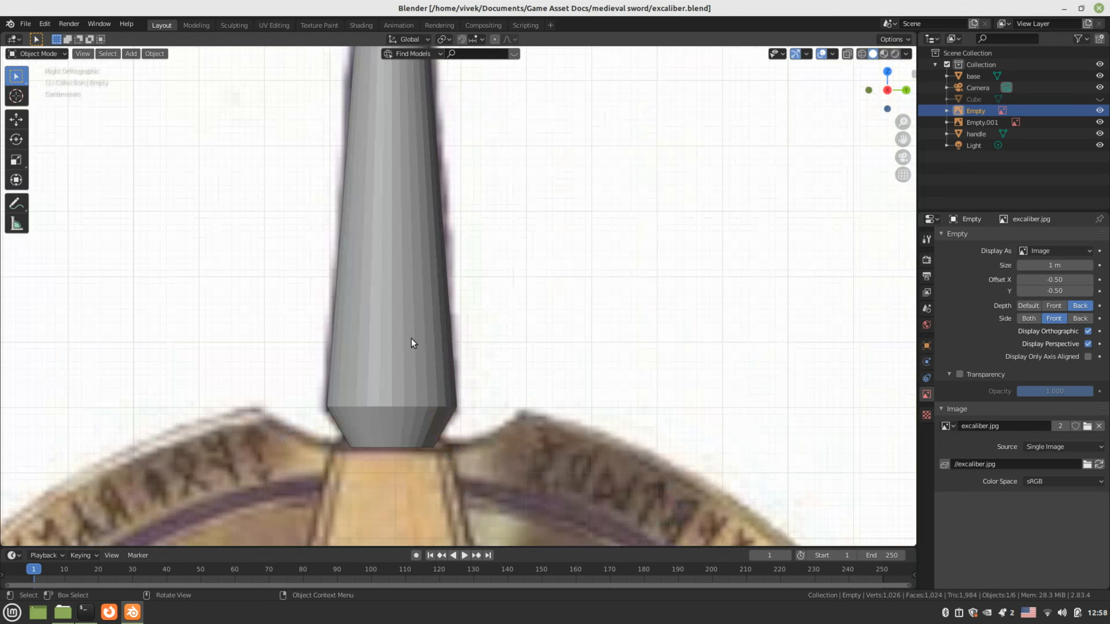
left_click(411, 338)
key("Tab")
scroll(451, 442, "down", 2)
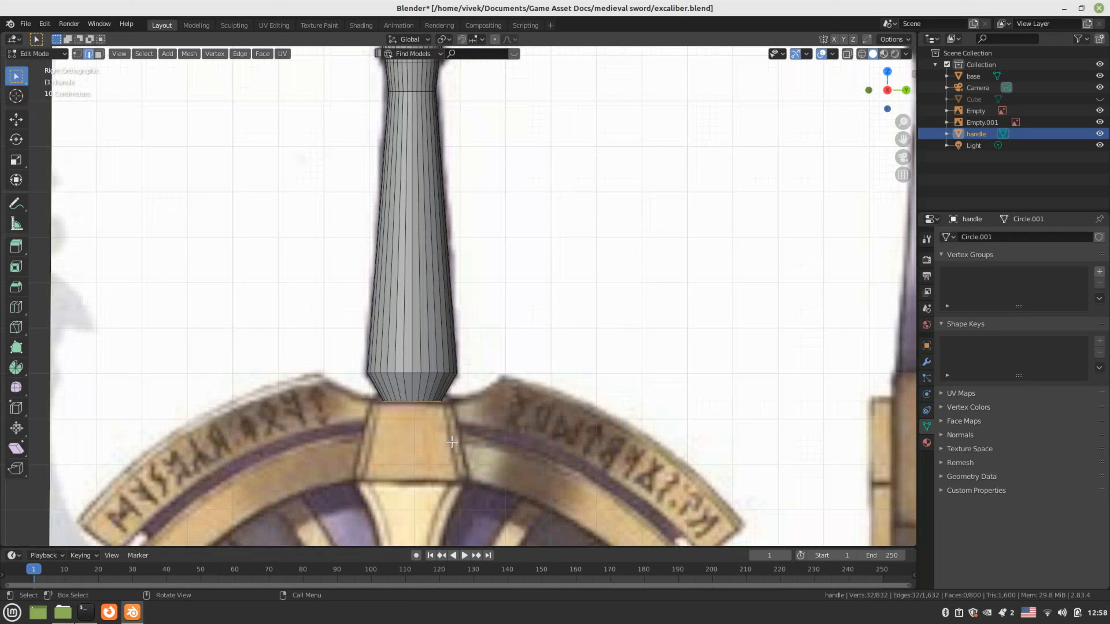
Extrude the handle's bottom ring straight down along Z, about 0.237 m, into the cross emblem
key("e")
key("z")
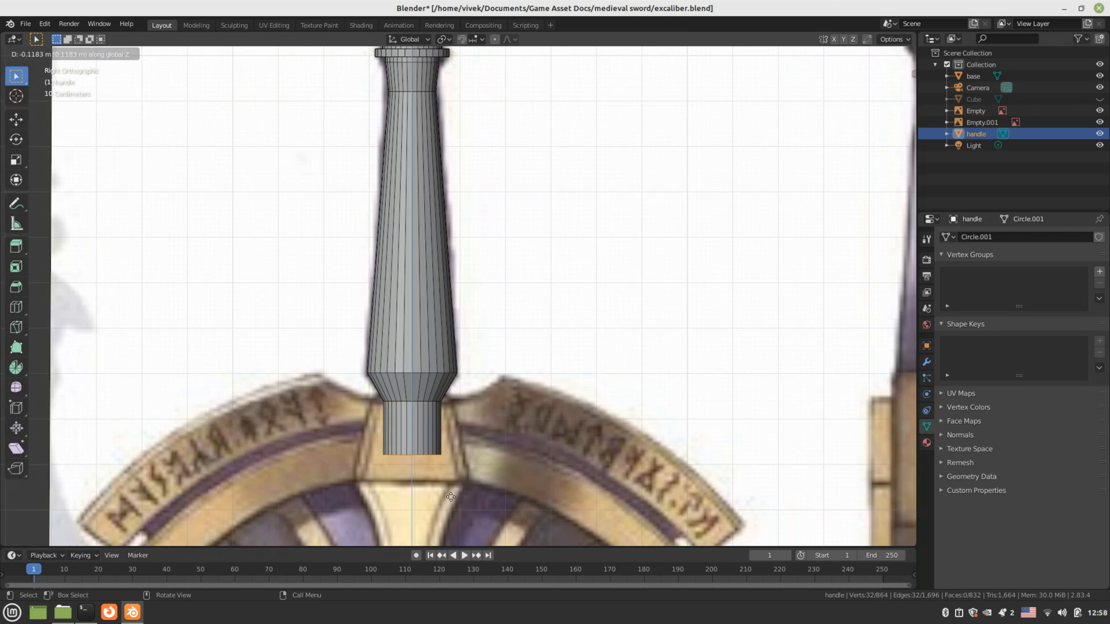
left_click(448, 524)
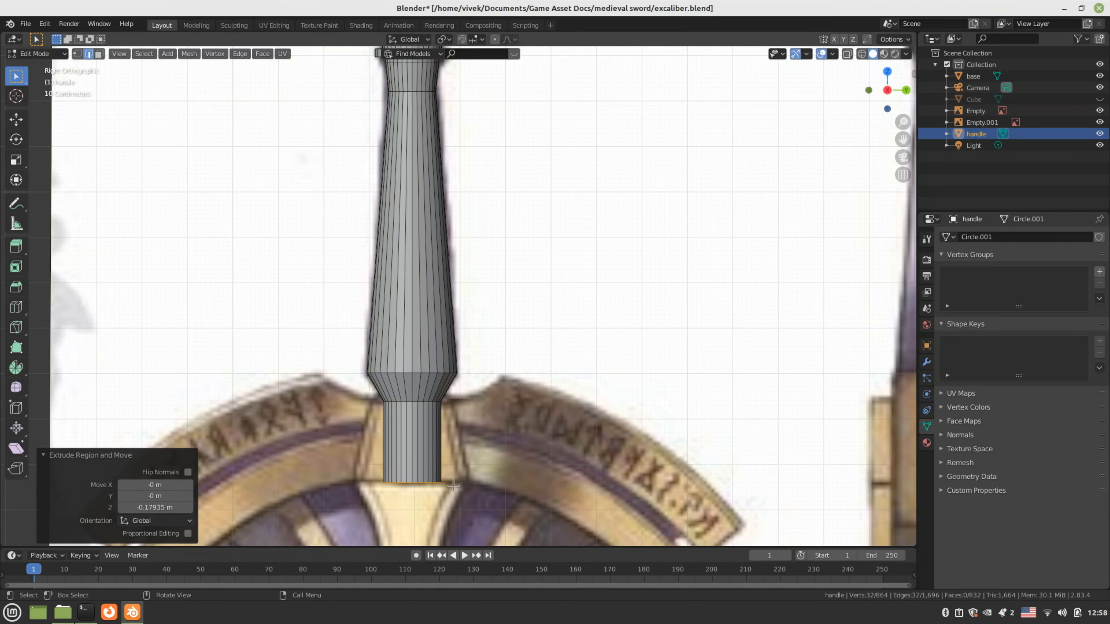
scroll(453, 486, "down", 4)
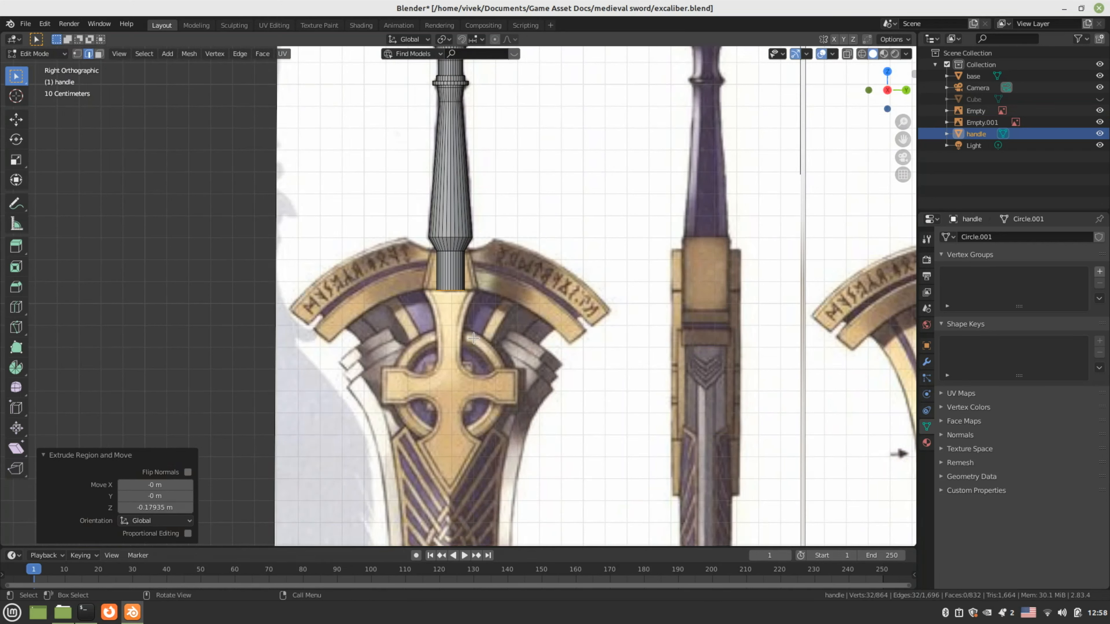
key("e")
key("z")
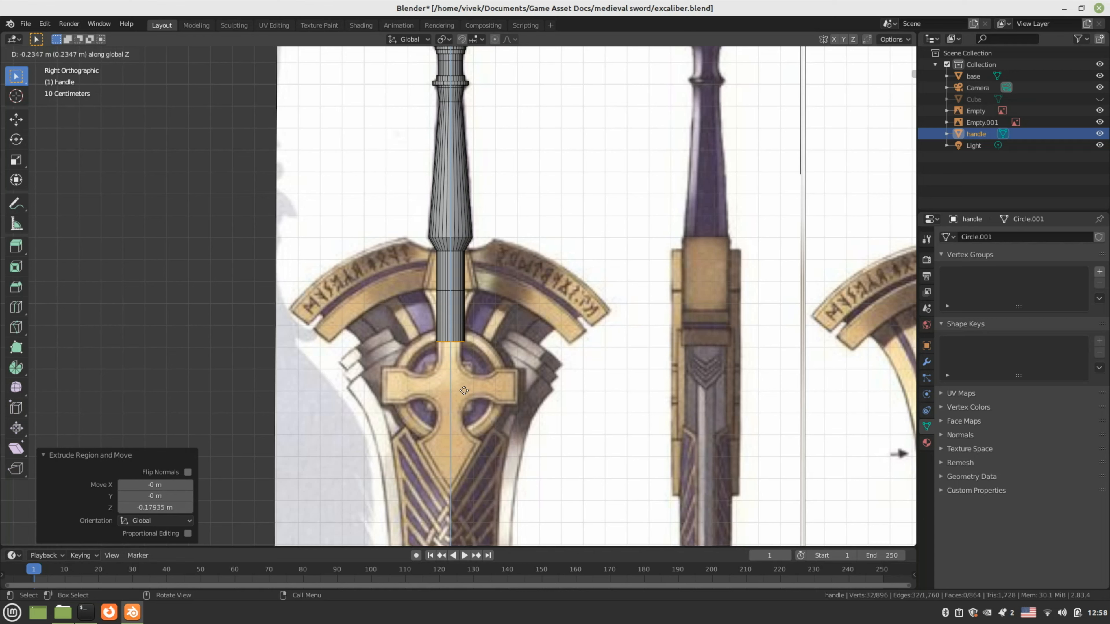
left_click(464, 390)
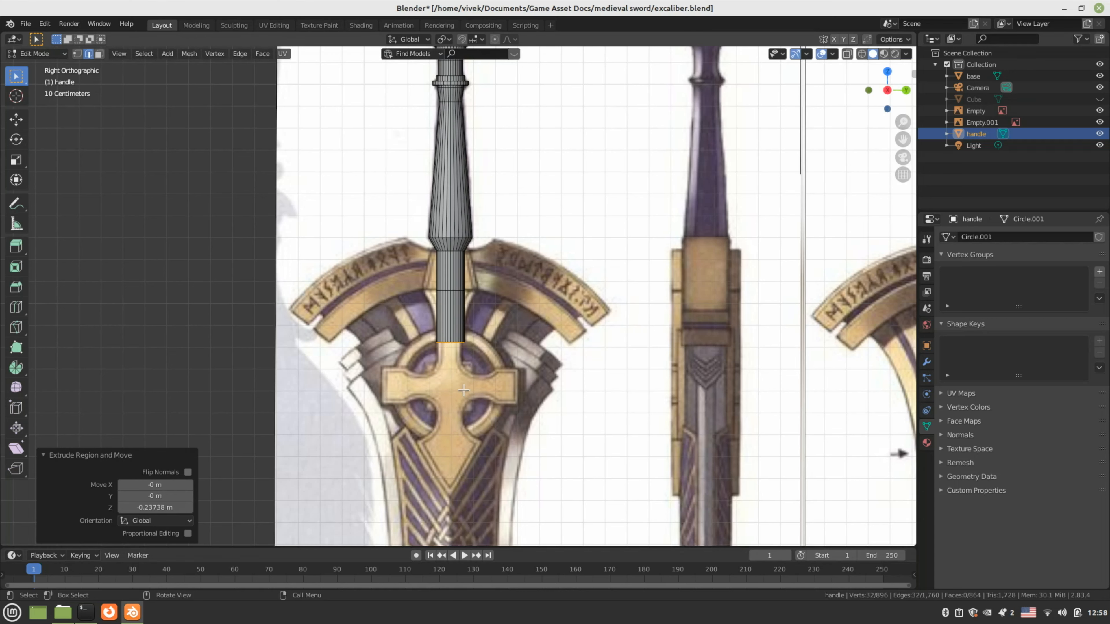
scroll(504, 362, "down", 3)
scroll(504, 362, "up", 3)
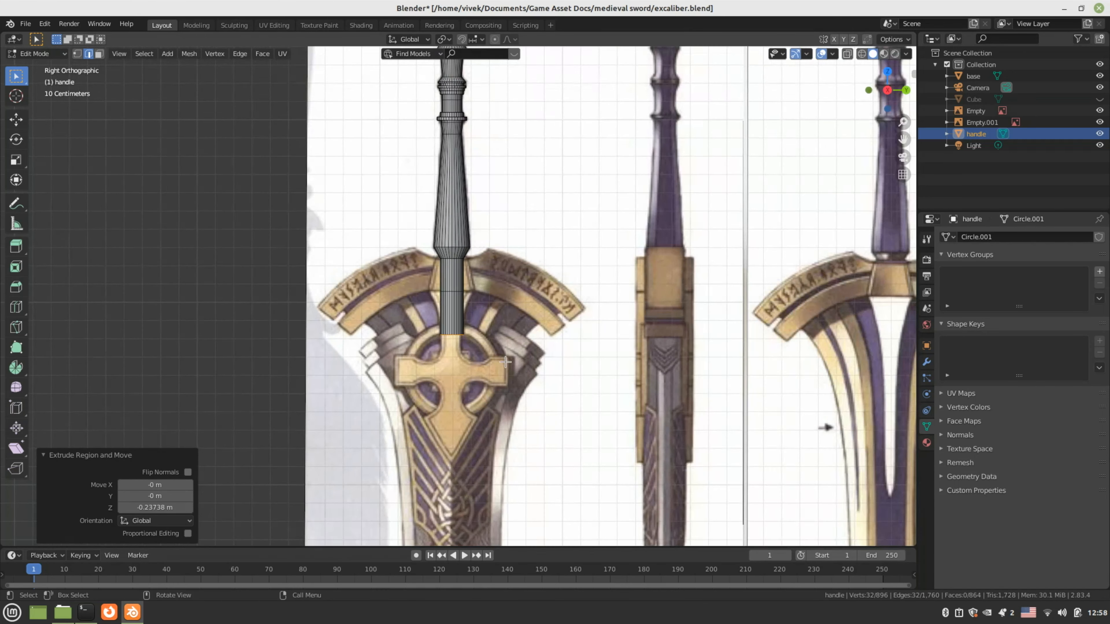
scroll(505, 361, "down", 3)
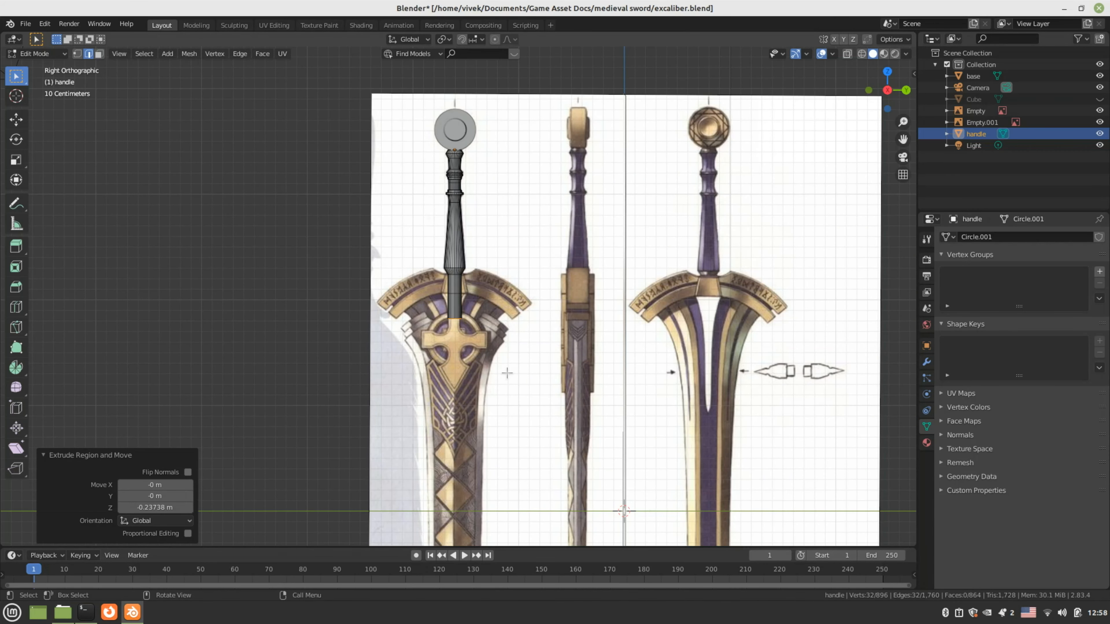
Pan and zoom along the blade reference, then return the handle to Object Mode
middle_click_drag(507, 372, 521, 196, "shift")
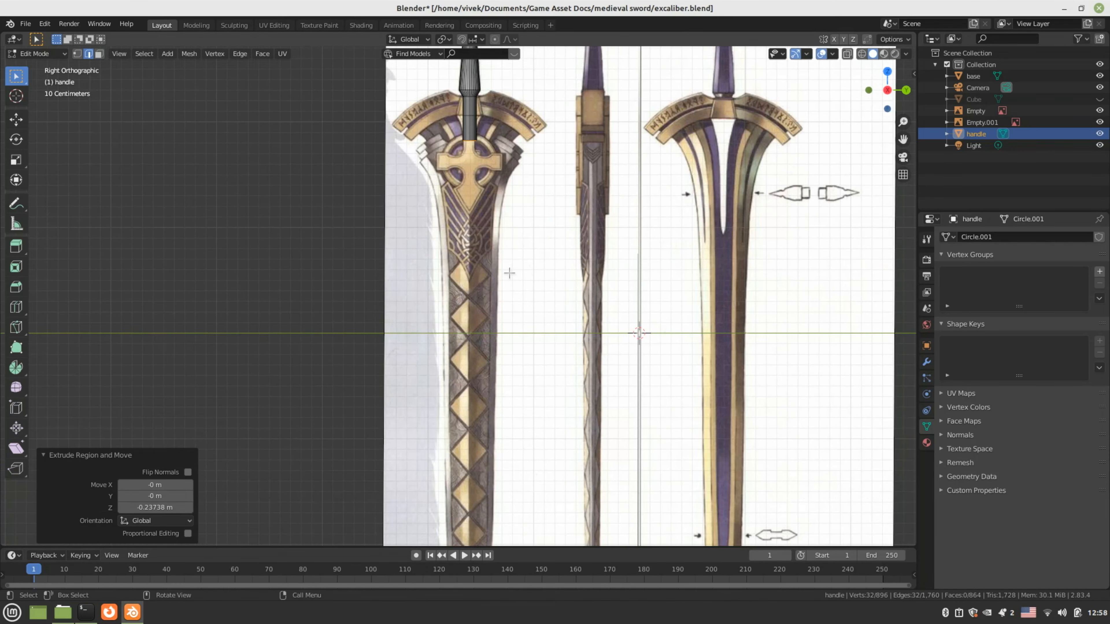
scroll(509, 285, "down", 4)
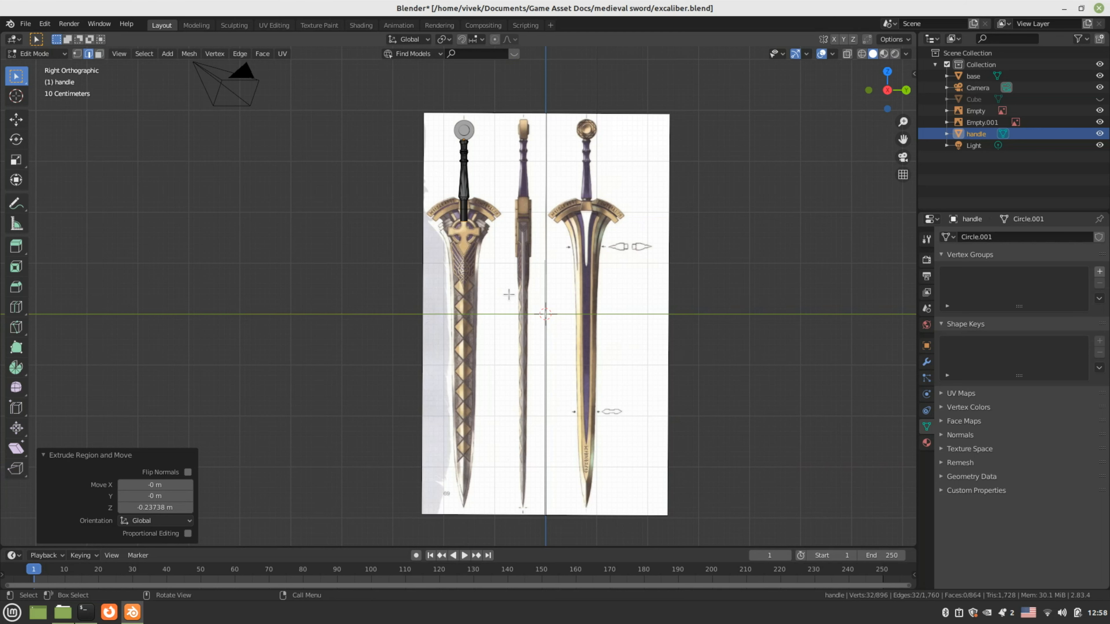
scroll(509, 294, "up", 3)
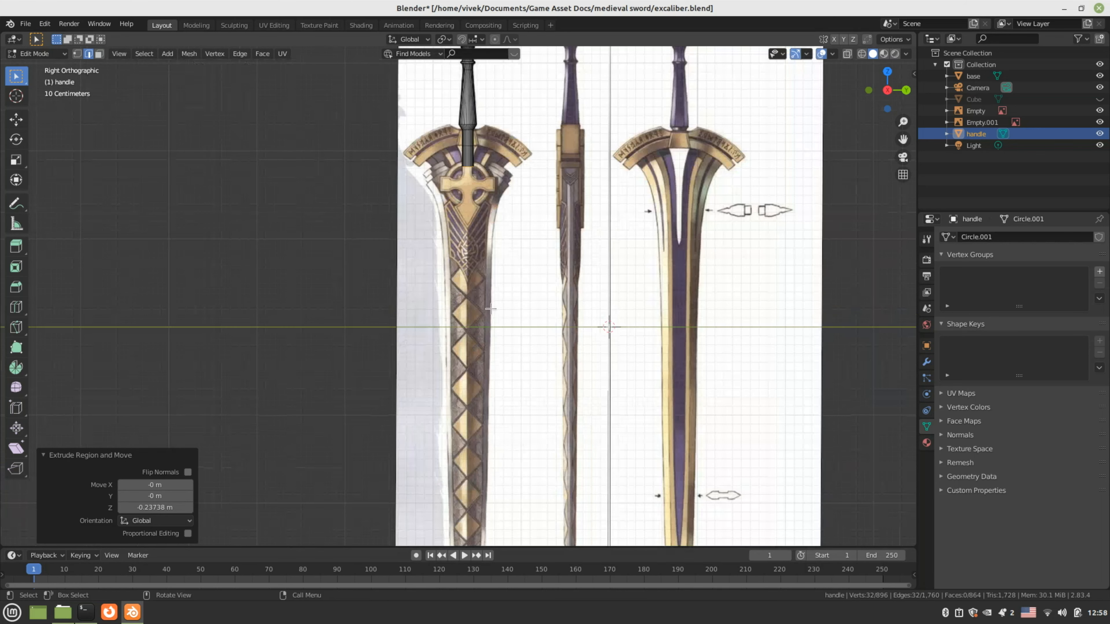
scroll(490, 309, "up", 2)
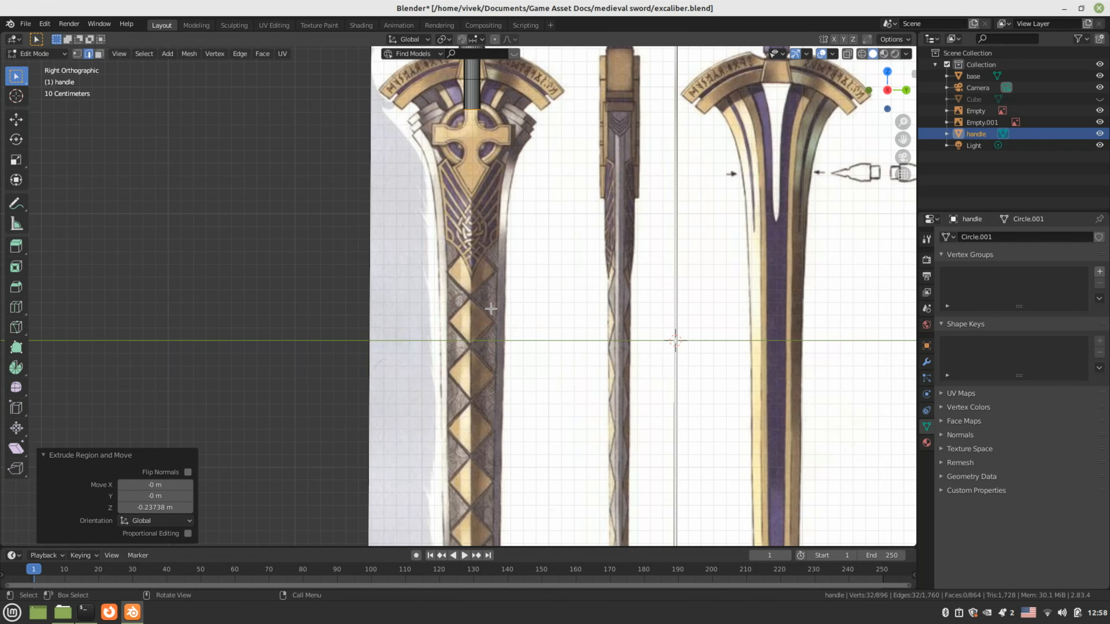
scroll(490, 308, "up", 4)
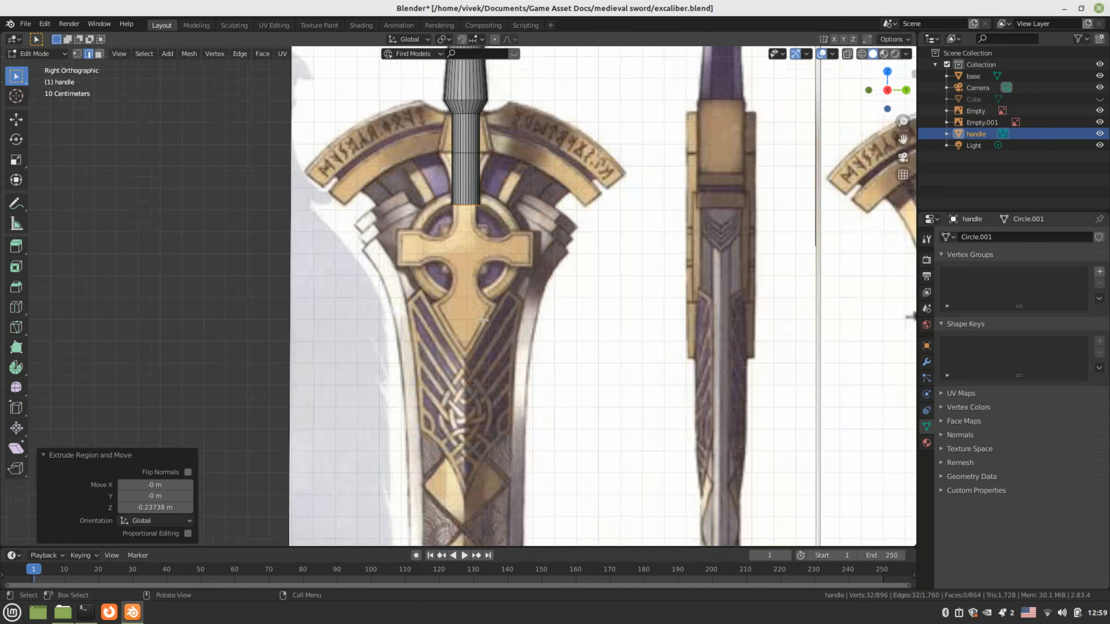
scroll(485, 306, "up", 3)
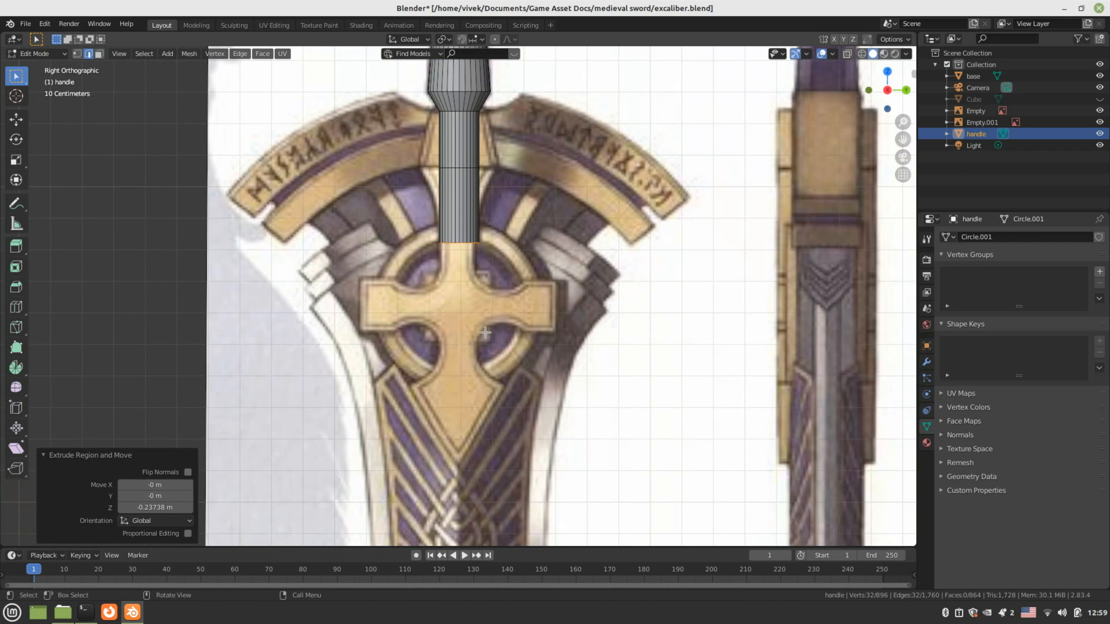
key("Tab")
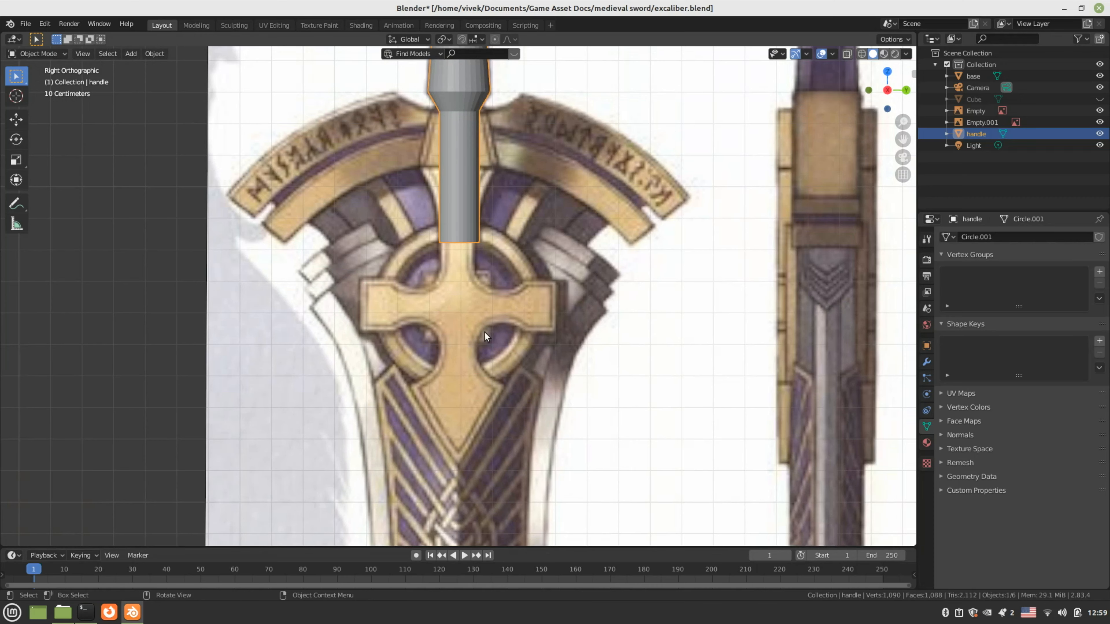
Add a plane mesh and move it to the top of the cross emblem
scroll(485, 332, "down", 2)
scroll(468, 325, "down", 1)
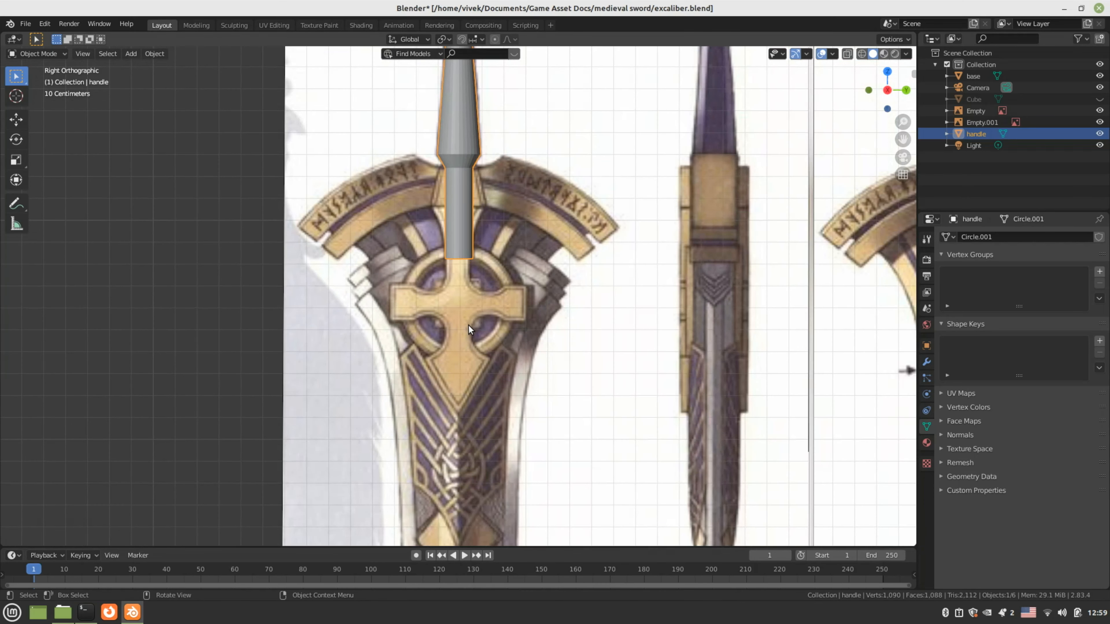
key("shift+a")
mouse_move(468, 325)
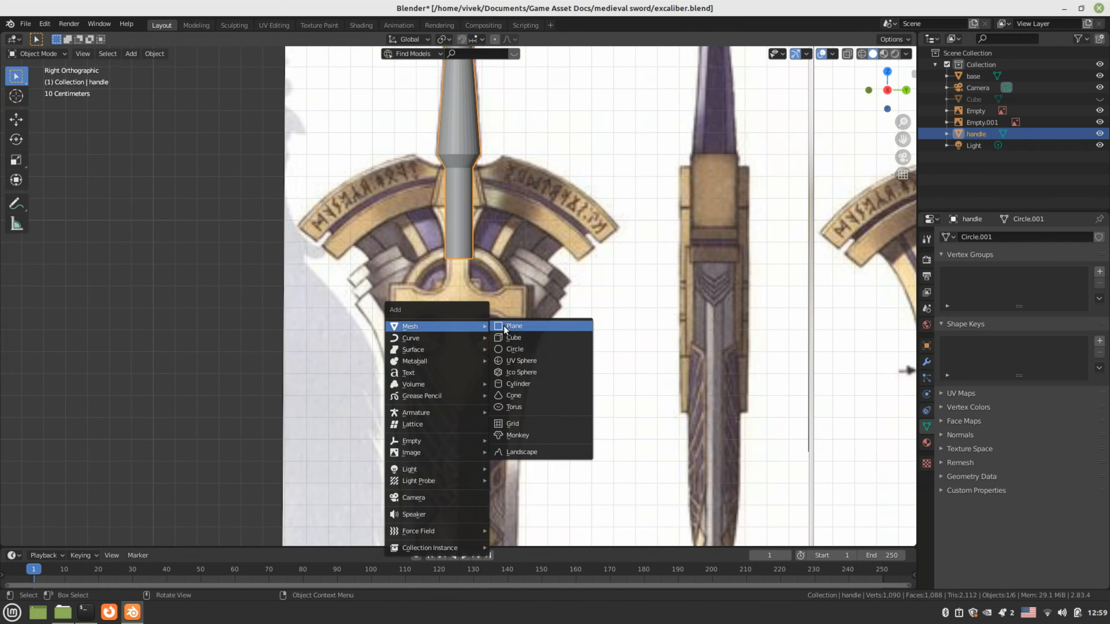
left_click(504, 326)
scroll(505, 325, "down", 2)
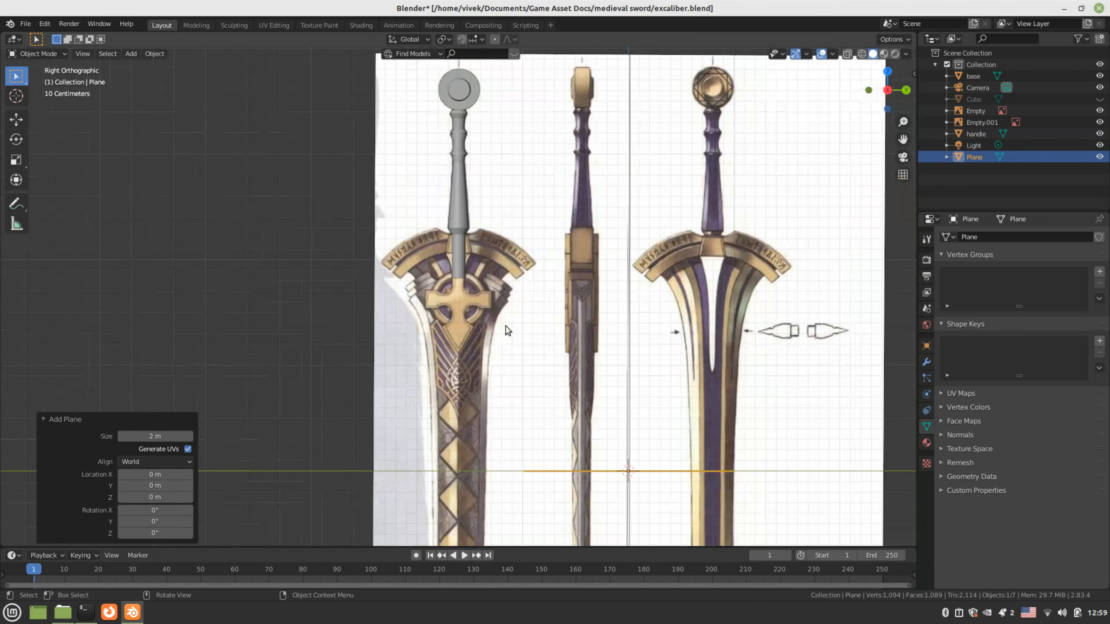
key("g")
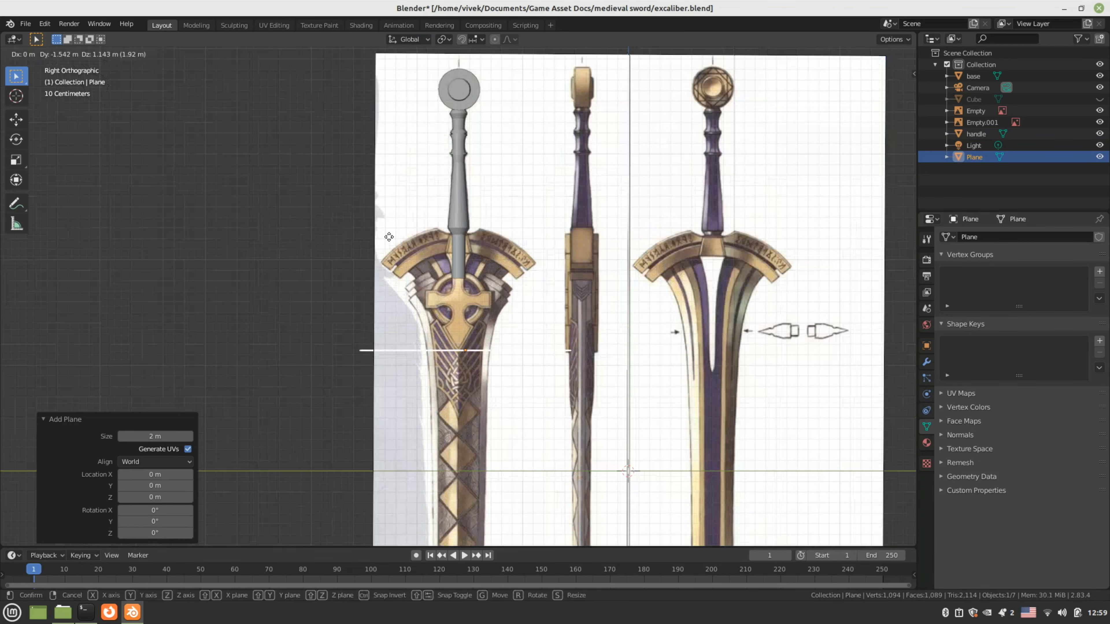
left_click(381, 172)
scroll(457, 299, "up", 5)
In vertex mode, merge the plane's four vertices at center into one vertex
key("Tab")
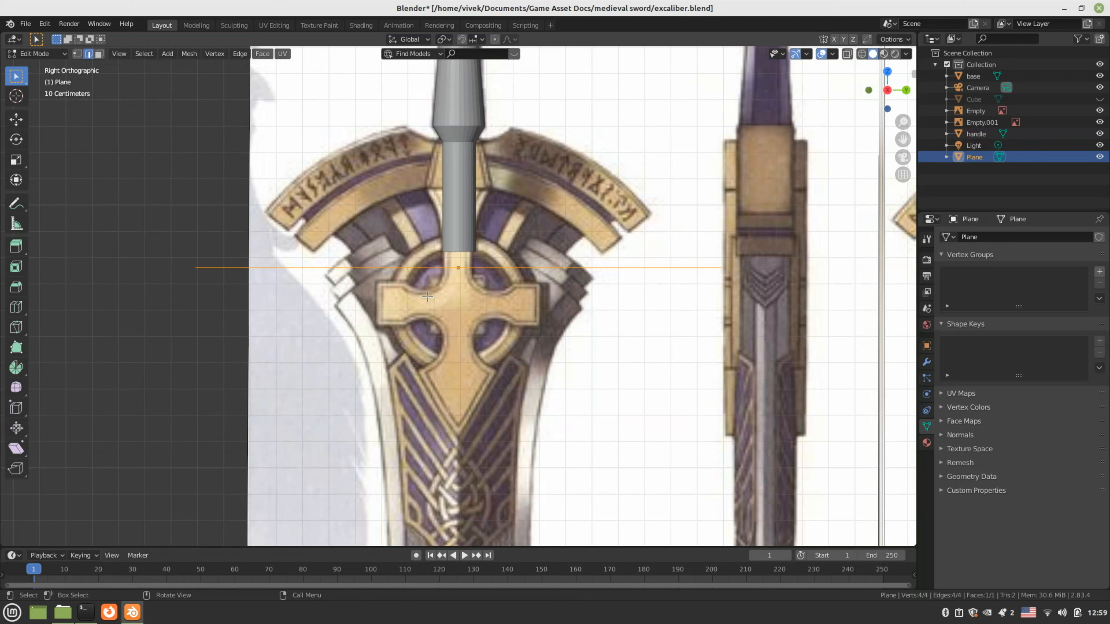
key("1")
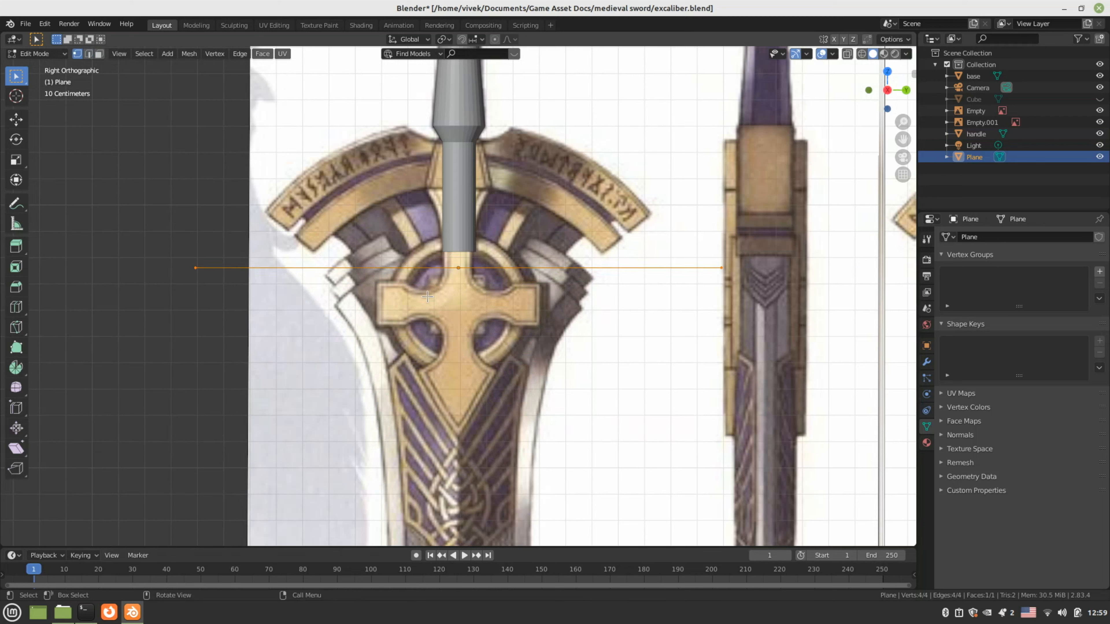
key("m")
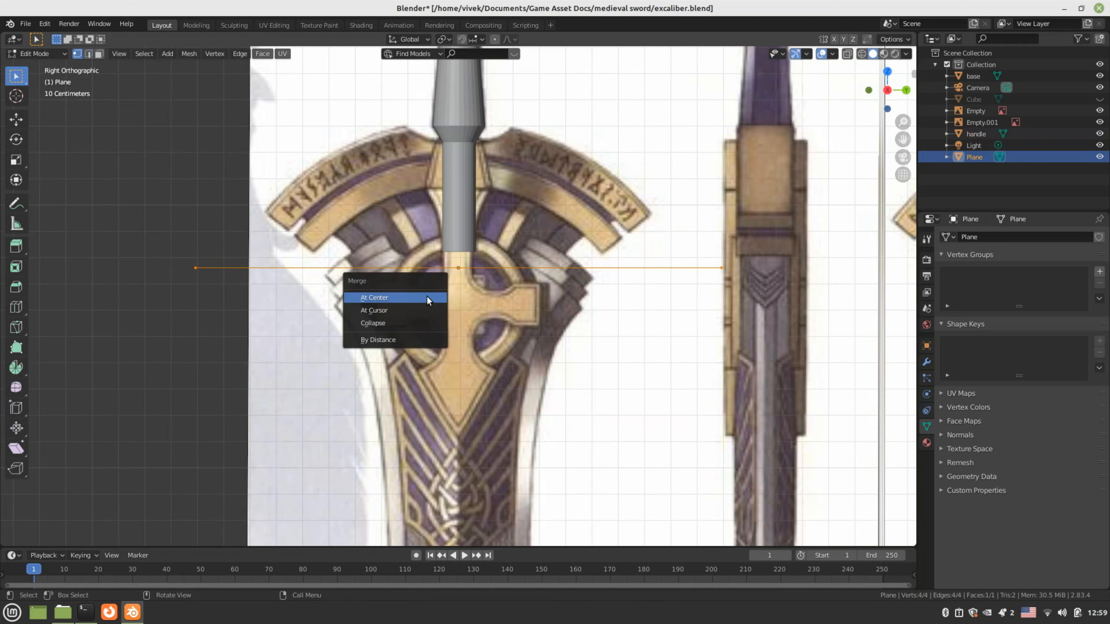
left_click(427, 296)
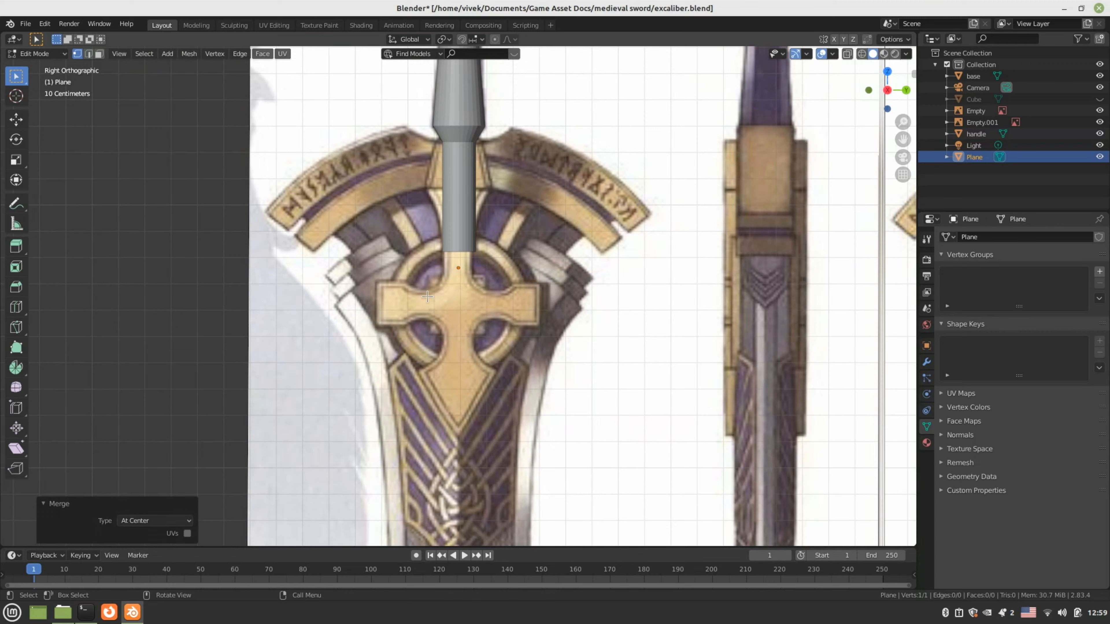
scroll(458, 235, "up", 5)
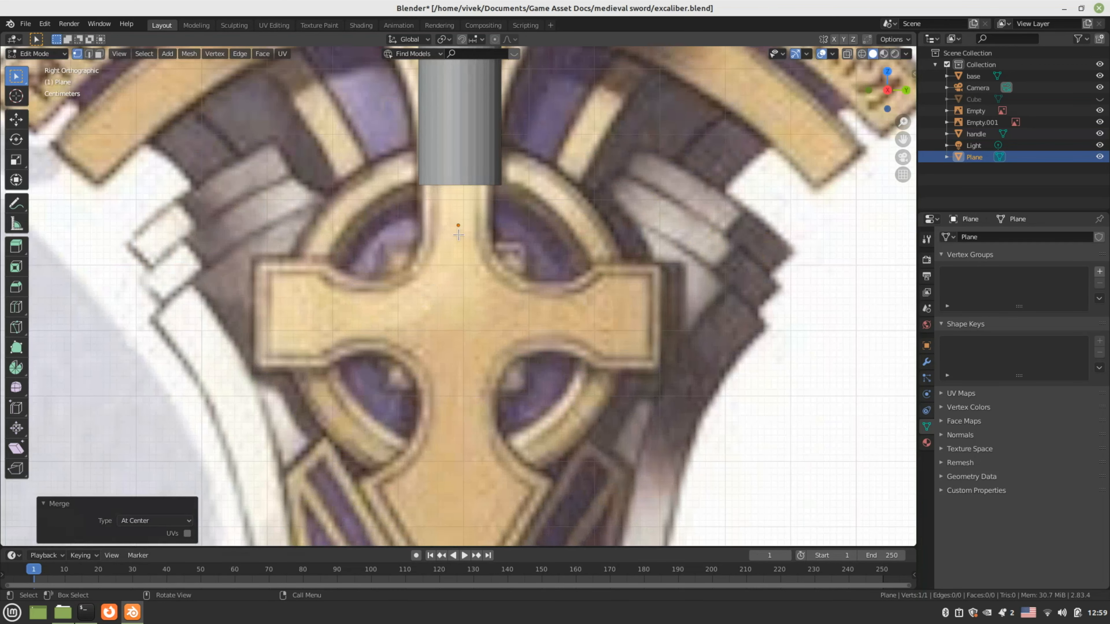
Move the merged vertex down onto the cross emblem
left_click(458, 225)
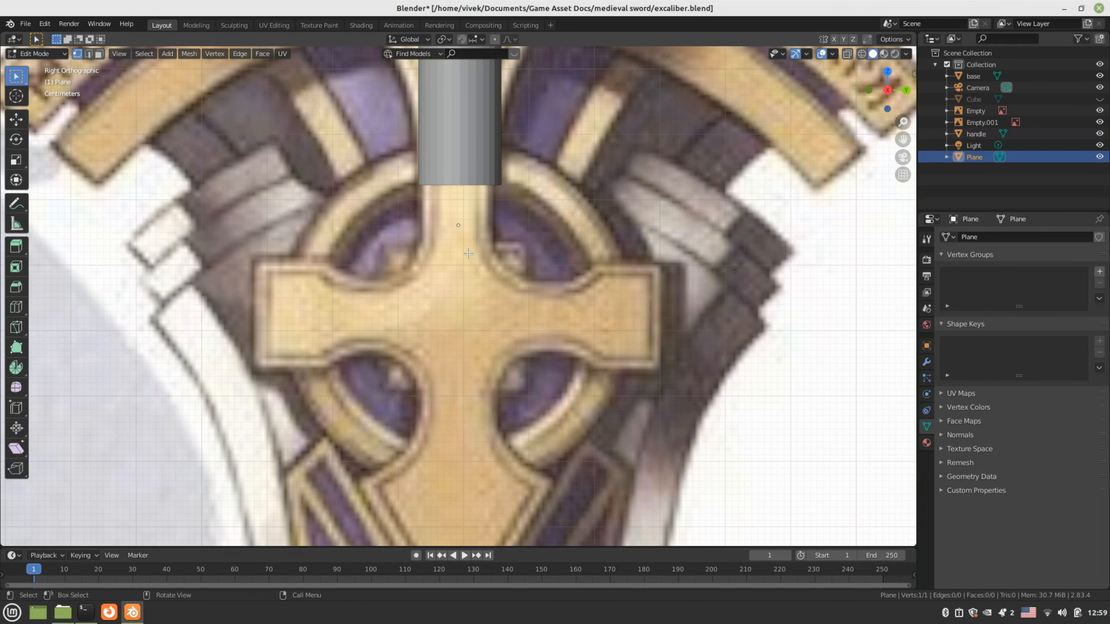
middle_click_drag(473, 266, 461, 311, "shift")
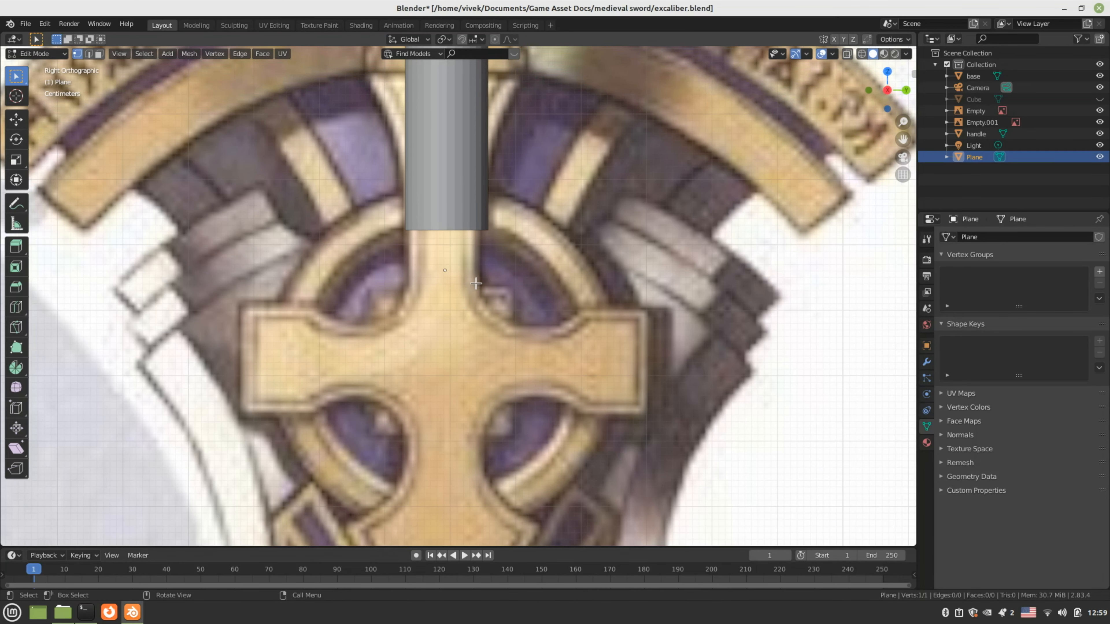
key("g")
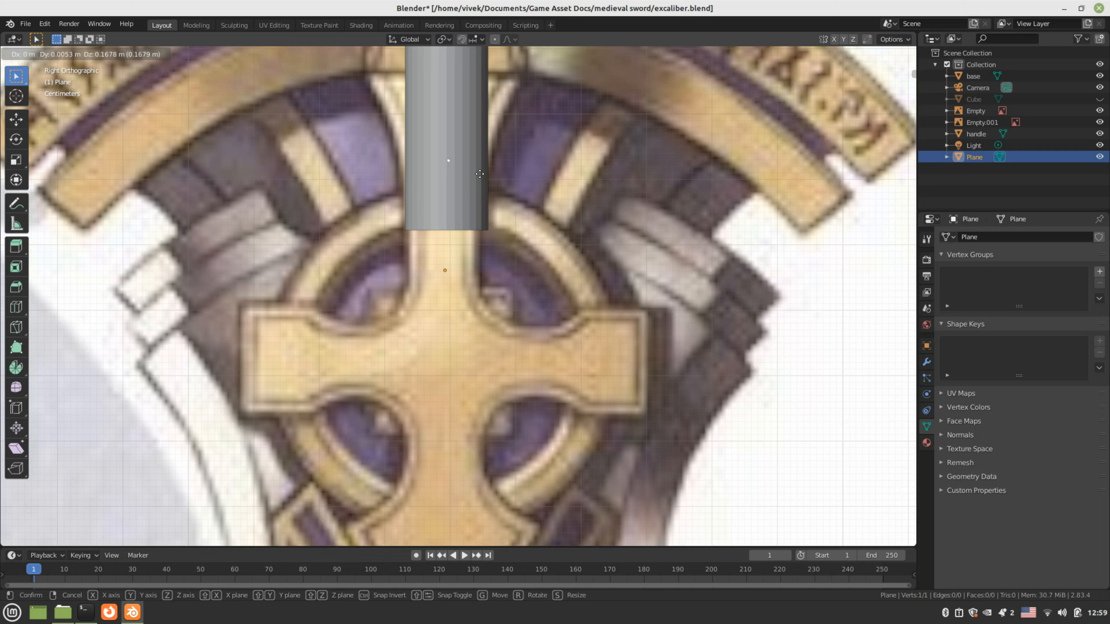
left_click(479, 174)
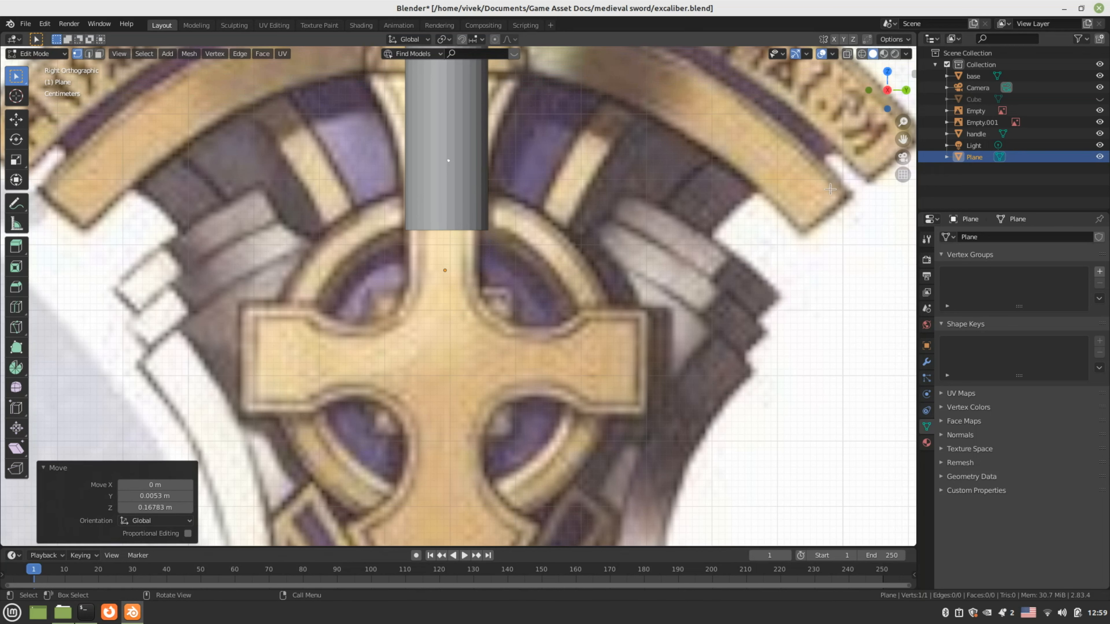
Hide the handle object and reposition the vertex at the top of the cross stem
left_click(1079, 133)
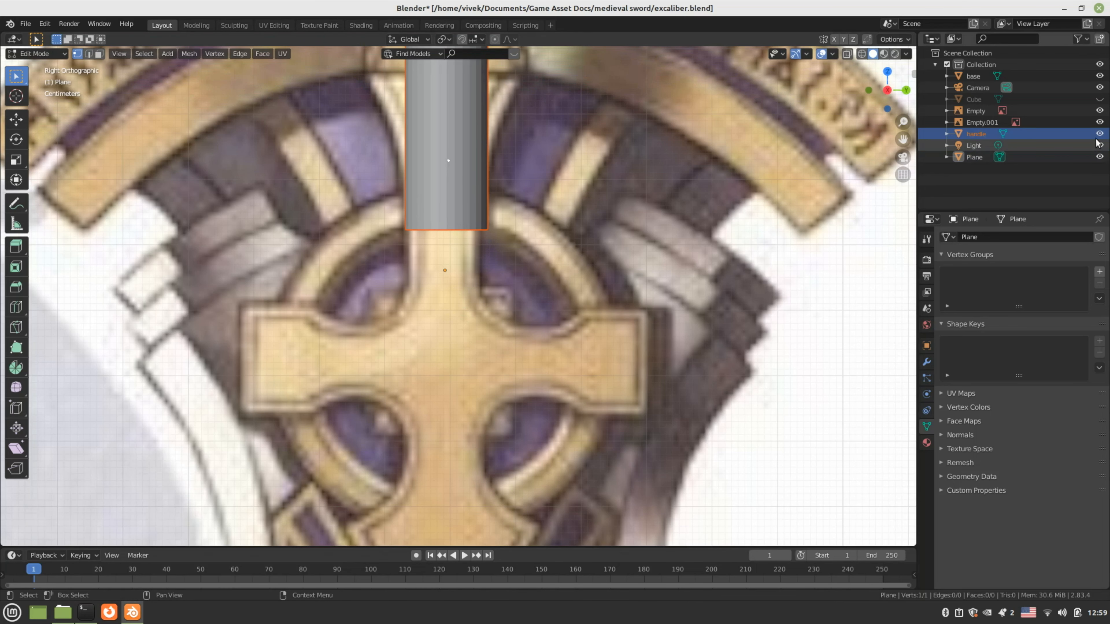
left_click(1098, 134)
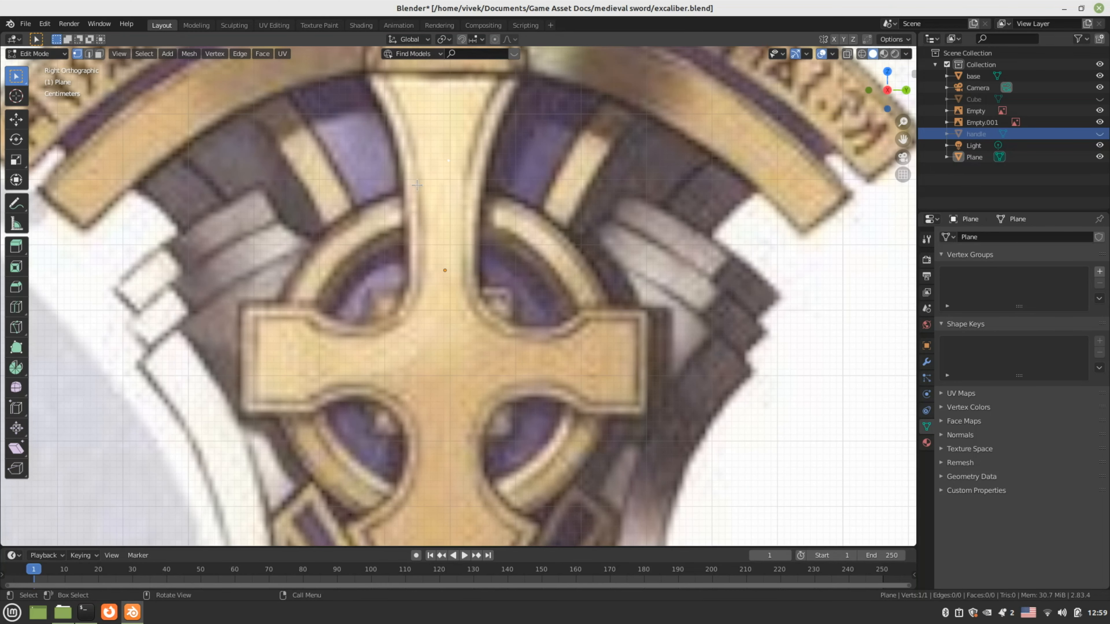
middle_click_drag(439, 227, 443, 337, "shift")
scroll(442, 327, "up", 3)
scroll(441, 312, "down", 1)
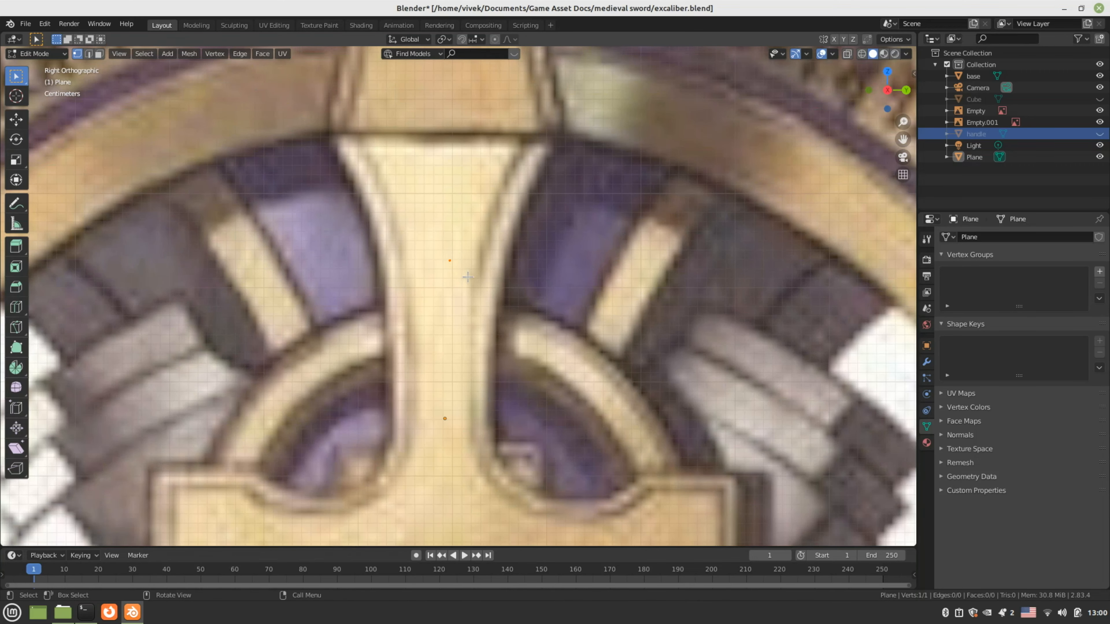
scroll(466, 275, "down", 3)
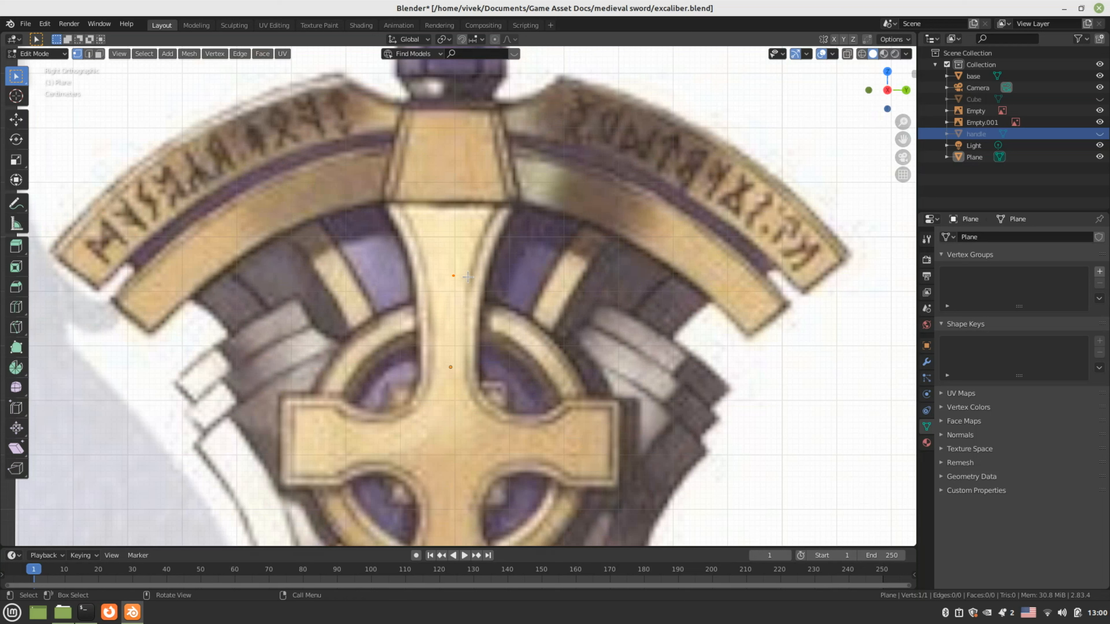
key("g")
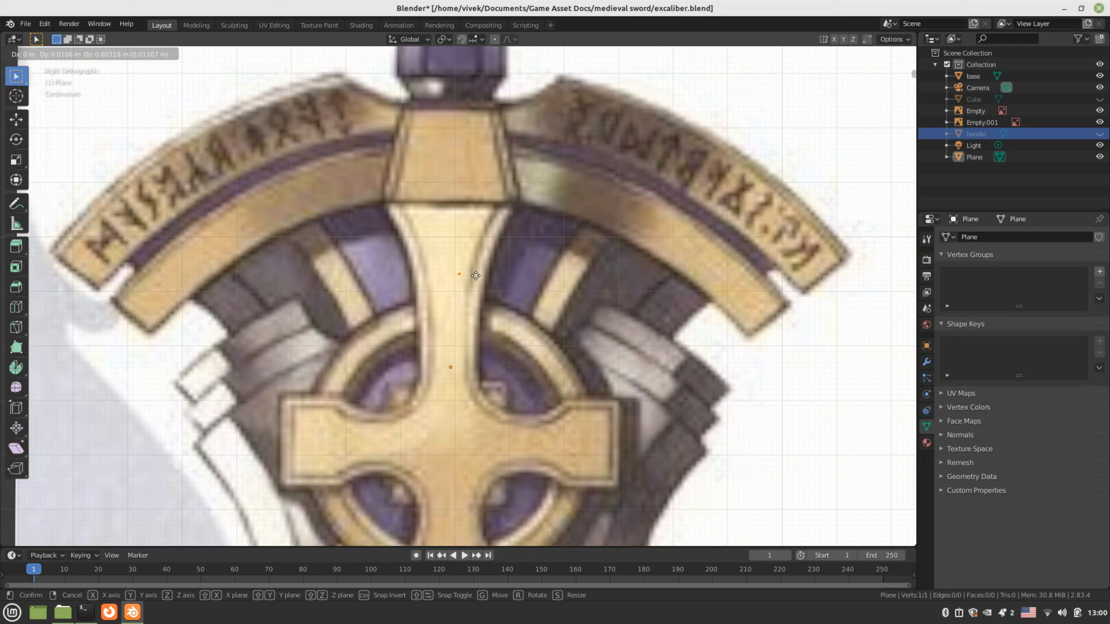
left_click(475, 275)
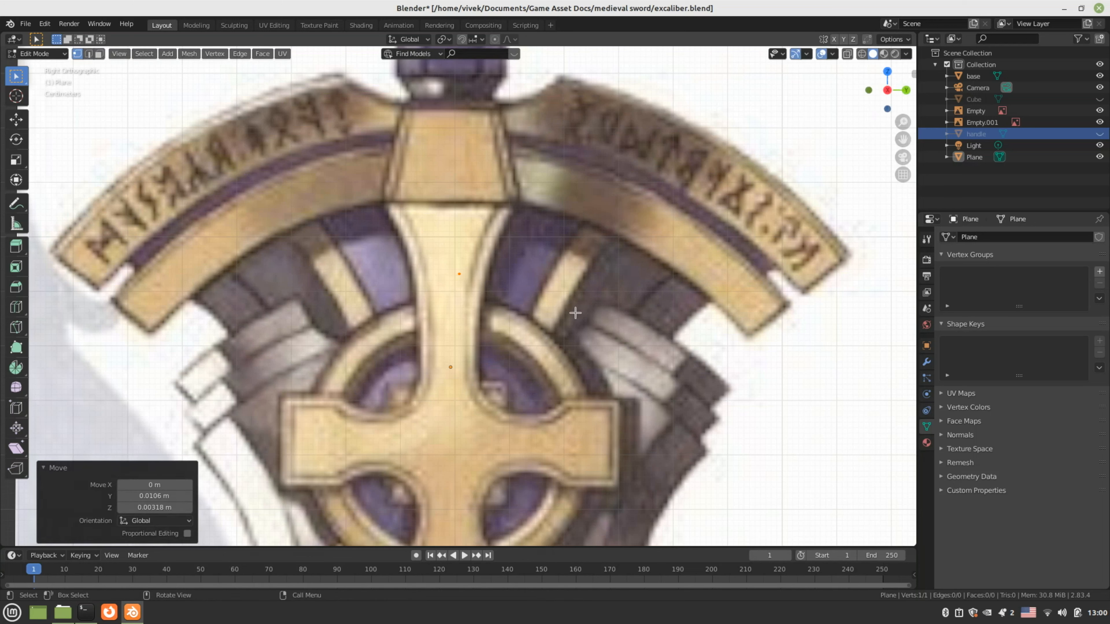
Add a Mirror modifier to the Plane from Modifier Properties
left_click(927, 362)
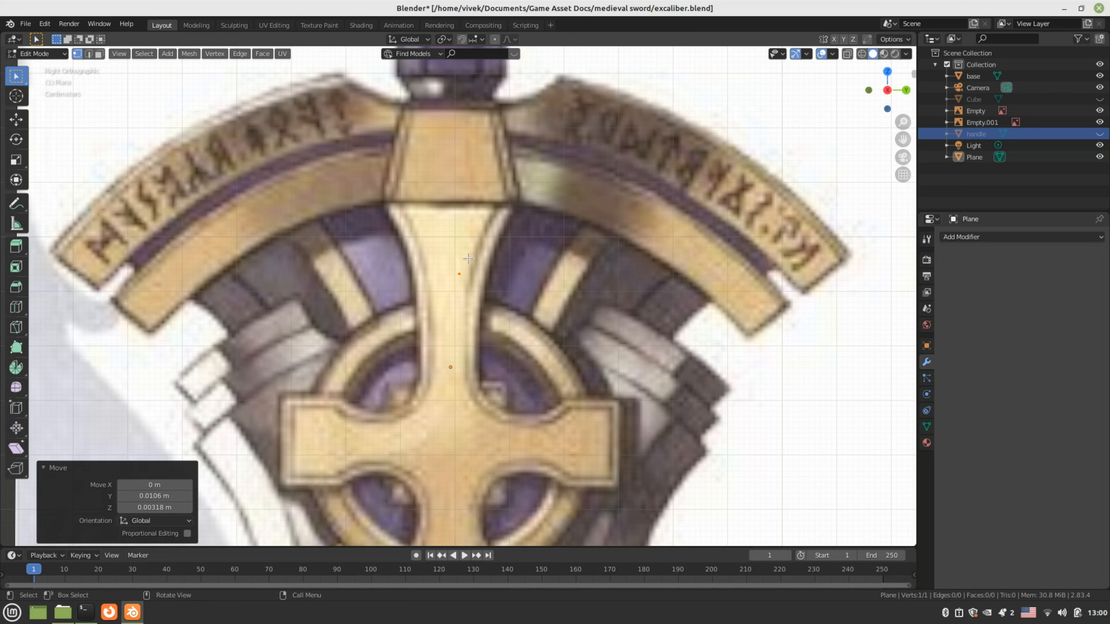
key("ctrl+z")
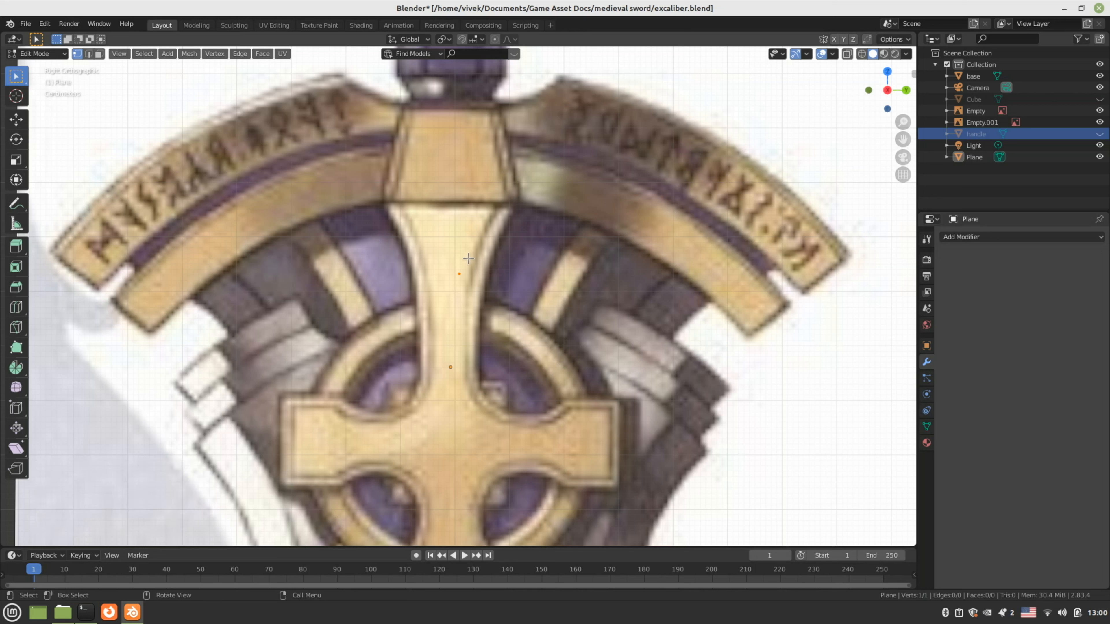
left_click(976, 238)
left_click(897, 353)
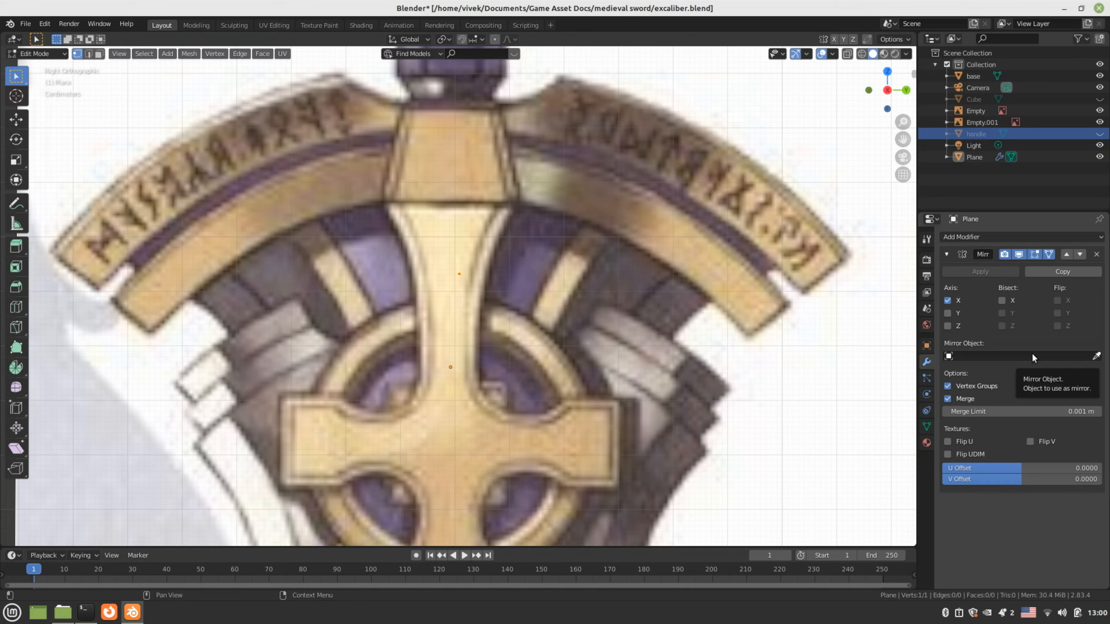
Extrude the vertex sideways across the guard and show the mirror in edit mode
scroll(496, 308, "down", 7)
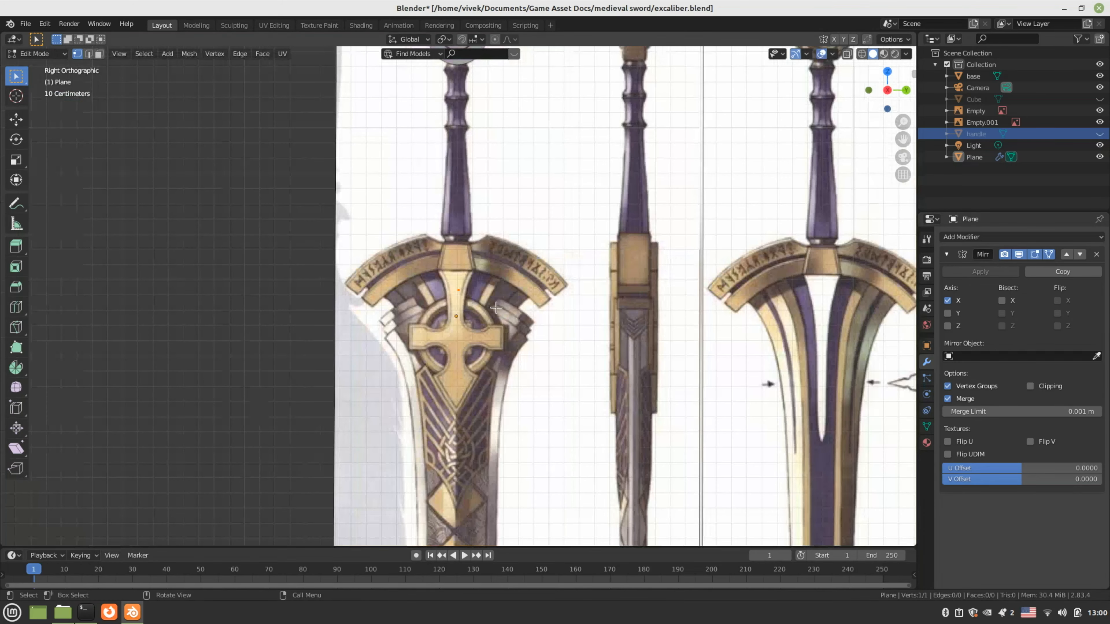
scroll(496, 308, "down", 2)
scroll(495, 308, "up", 9)
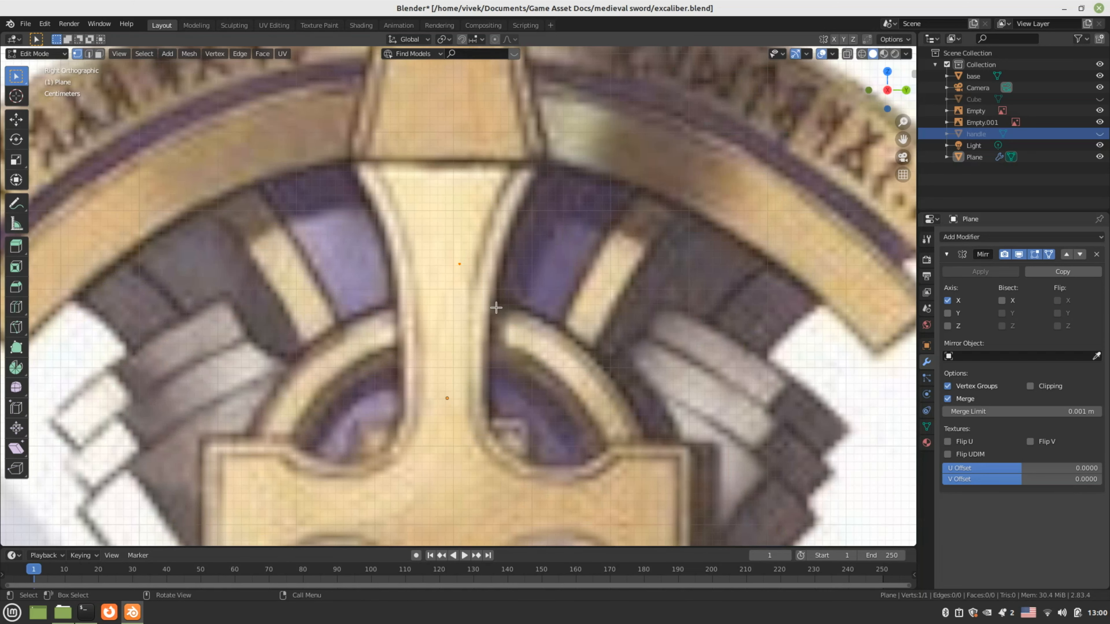
key("e")
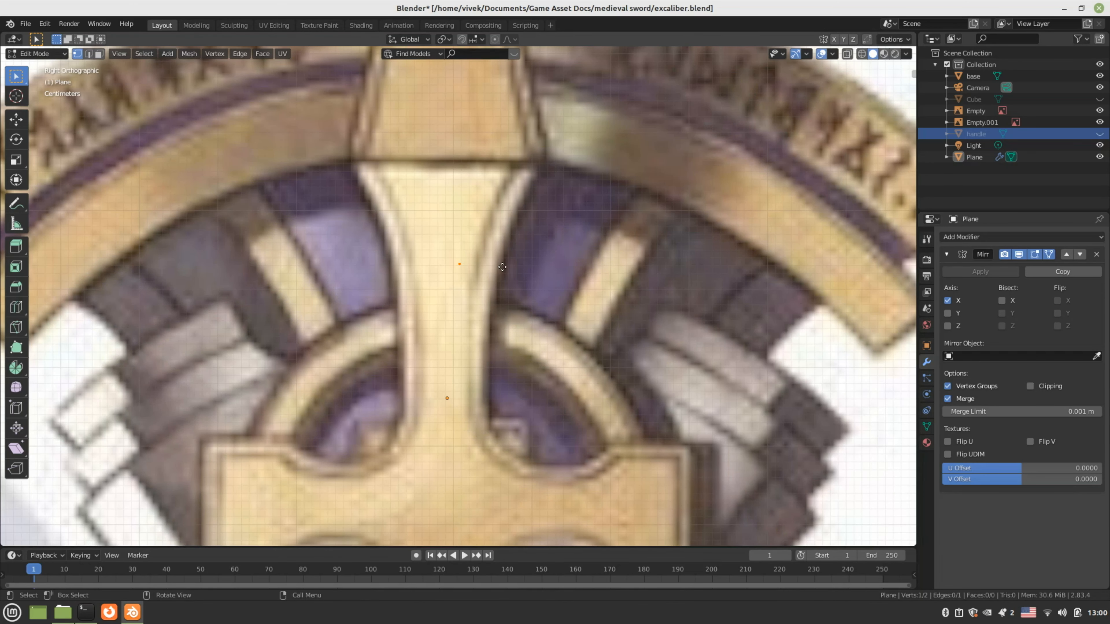
left_click(550, 268)
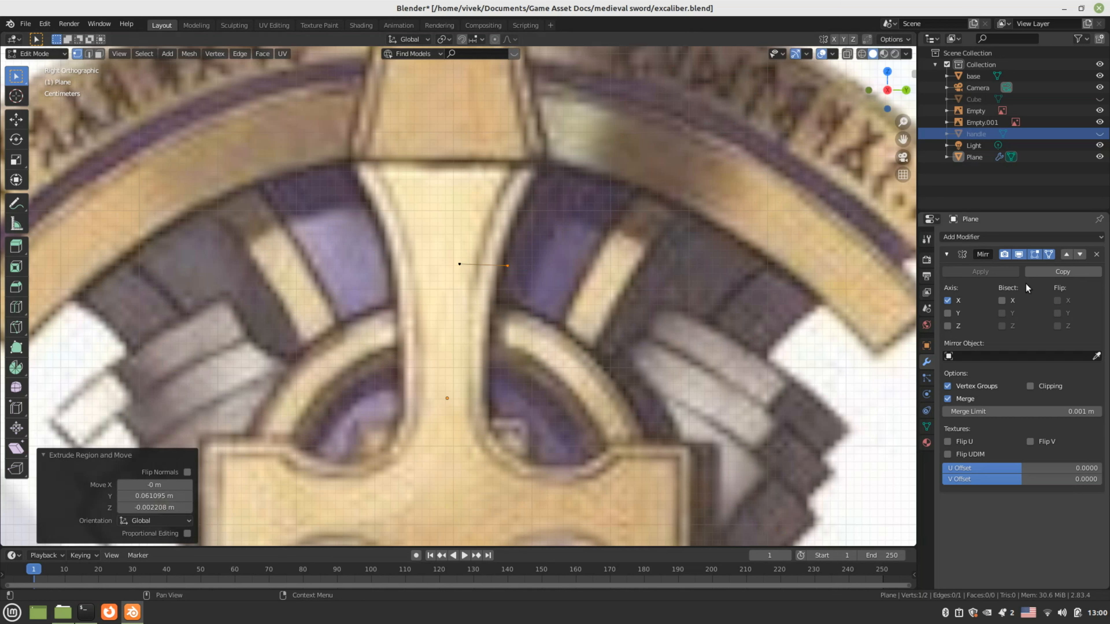
left_click(1048, 254)
Switch the Mirror modifier's axis from X to Y
key("Tab")
left_click_drag(330, 187, 603, 318)
scroll(587, 322, "down", 4)
scroll(583, 324, "down", 2)
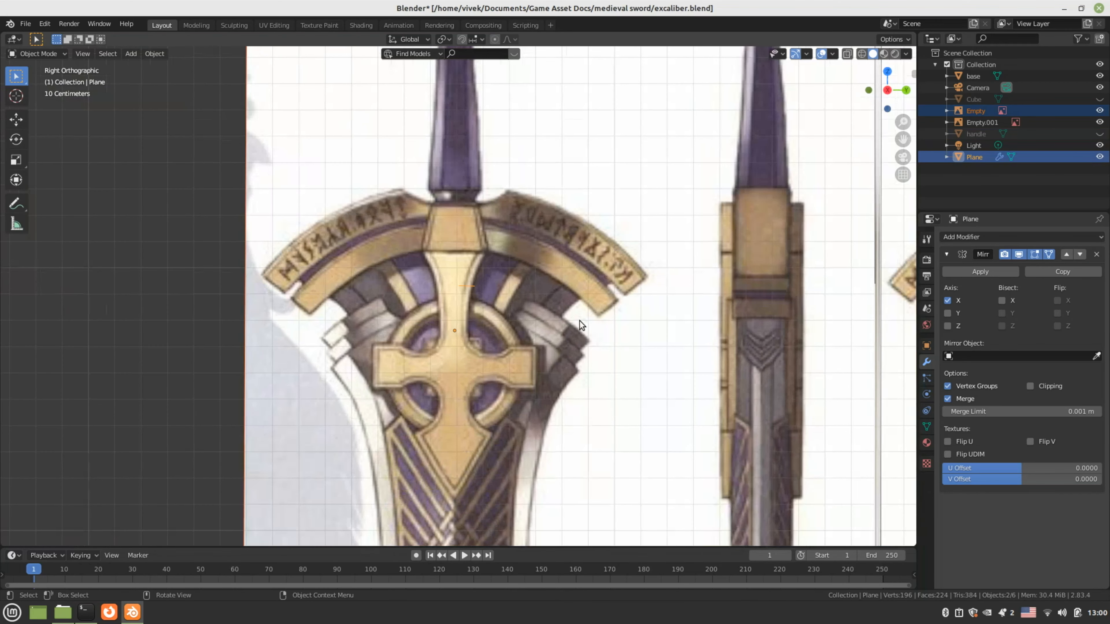
scroll(580, 320, "down", 5)
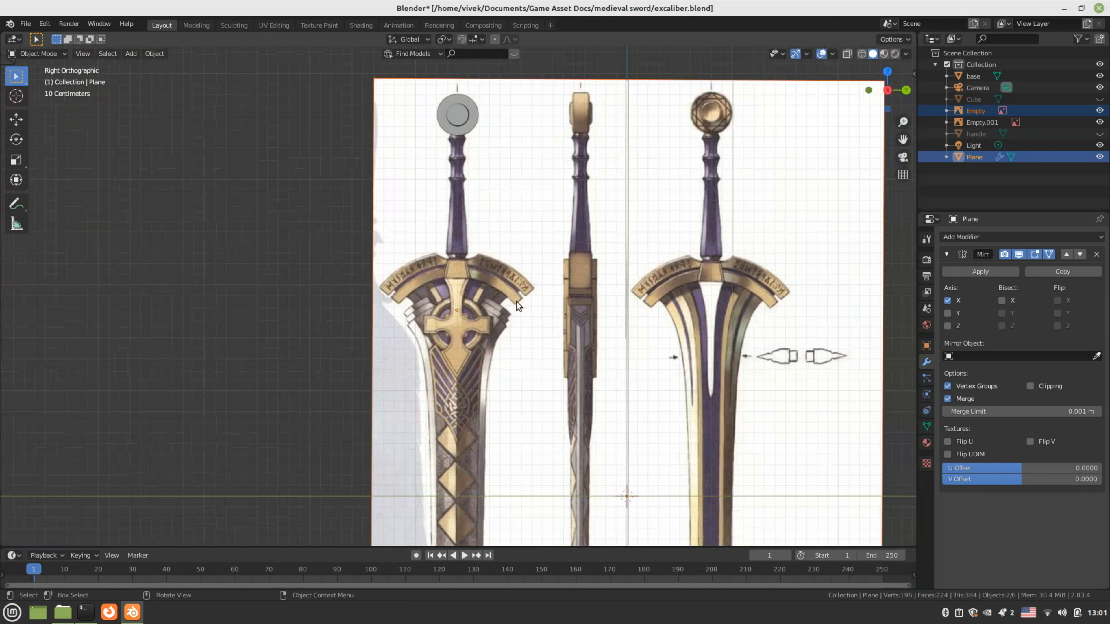
key("Tab")
scroll(509, 300, "up", 10)
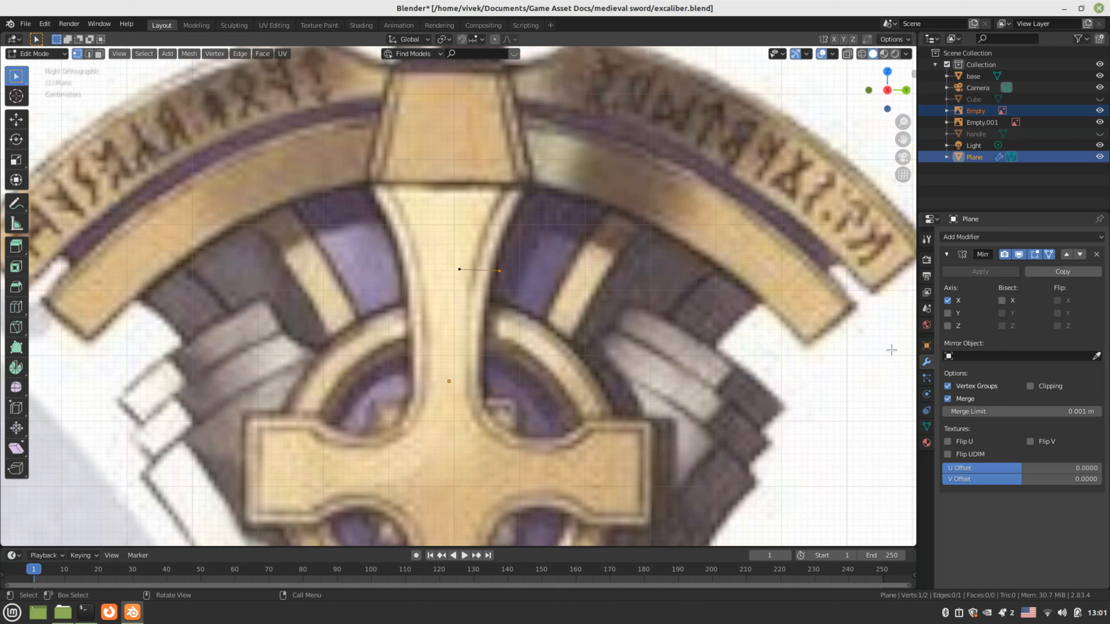
left_click(947, 300)
left_click(947, 313)
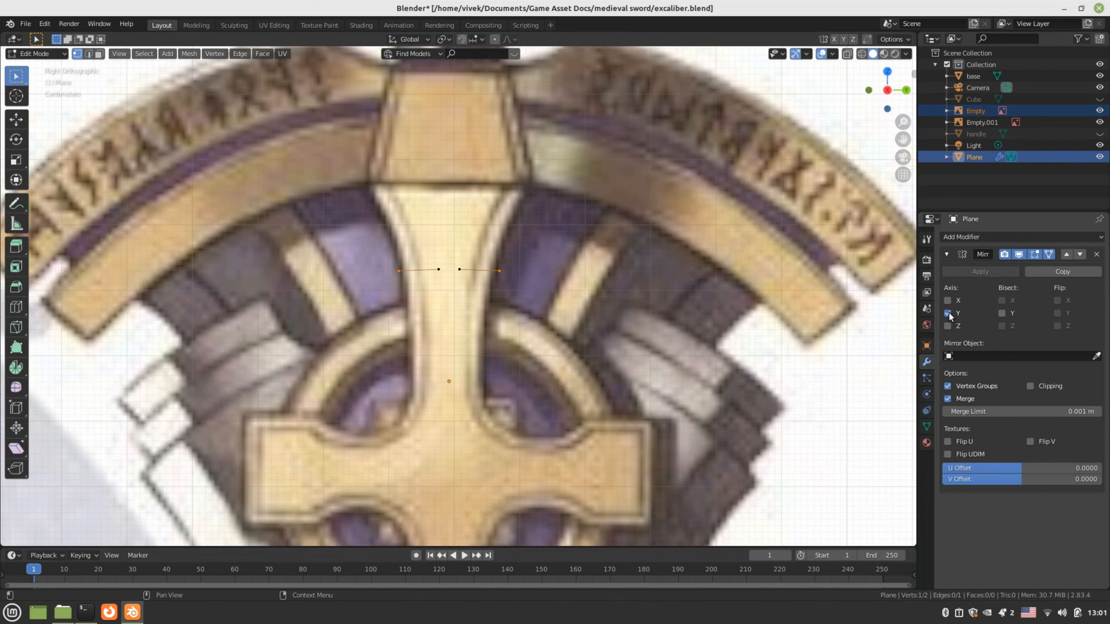
Turn on Mirror Clipping and snap the inner vertex to the centre line
scroll(460, 257, "up", 2)
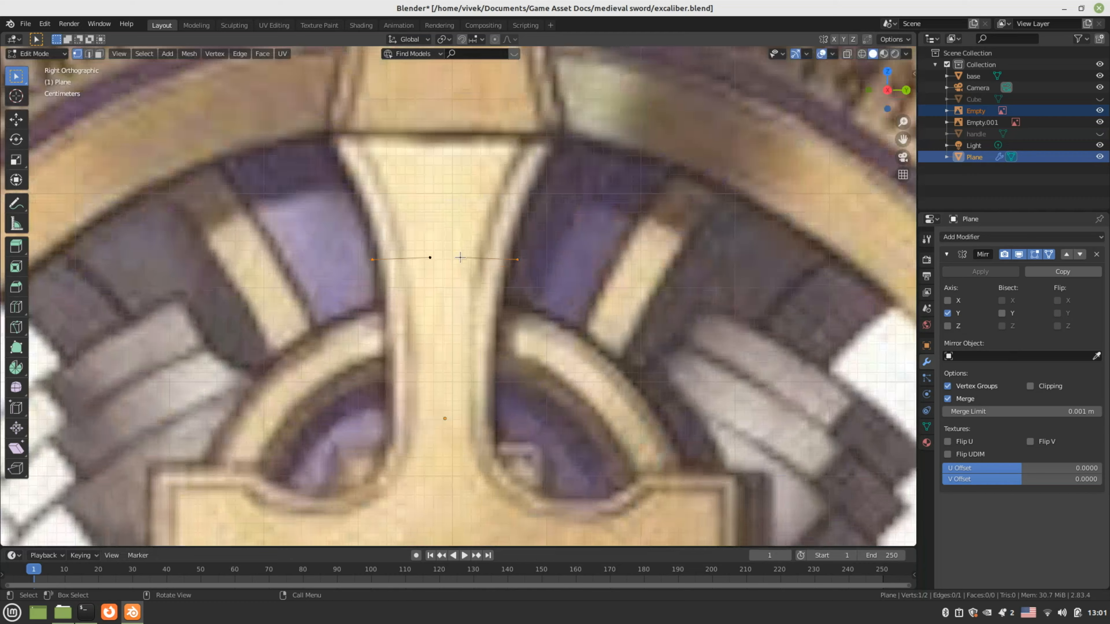
scroll(460, 257, "down", 3)
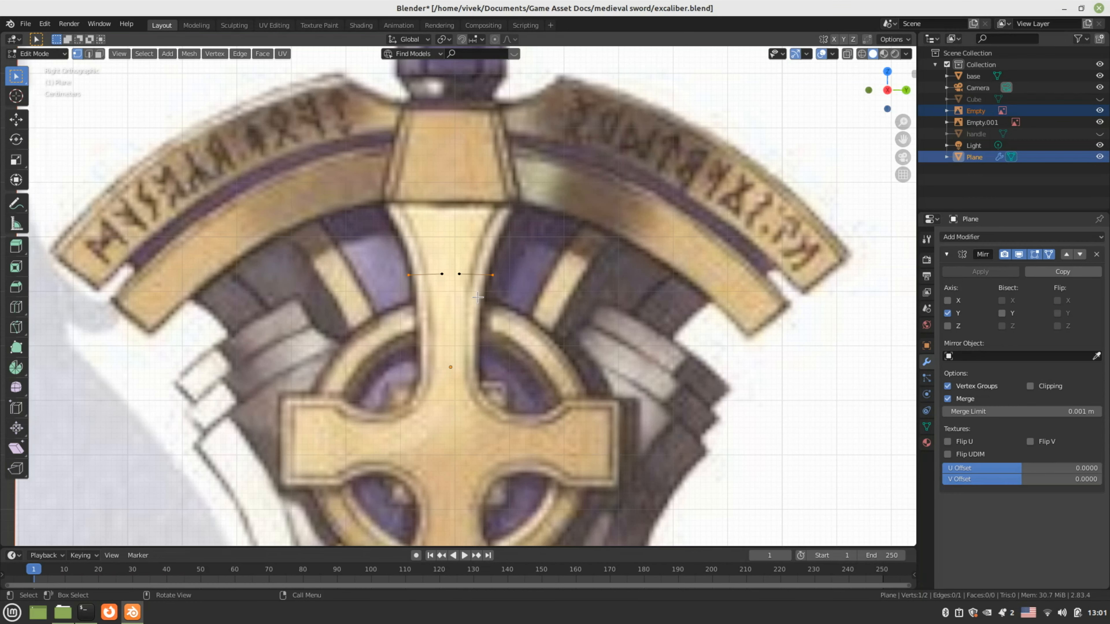
left_click(460, 274)
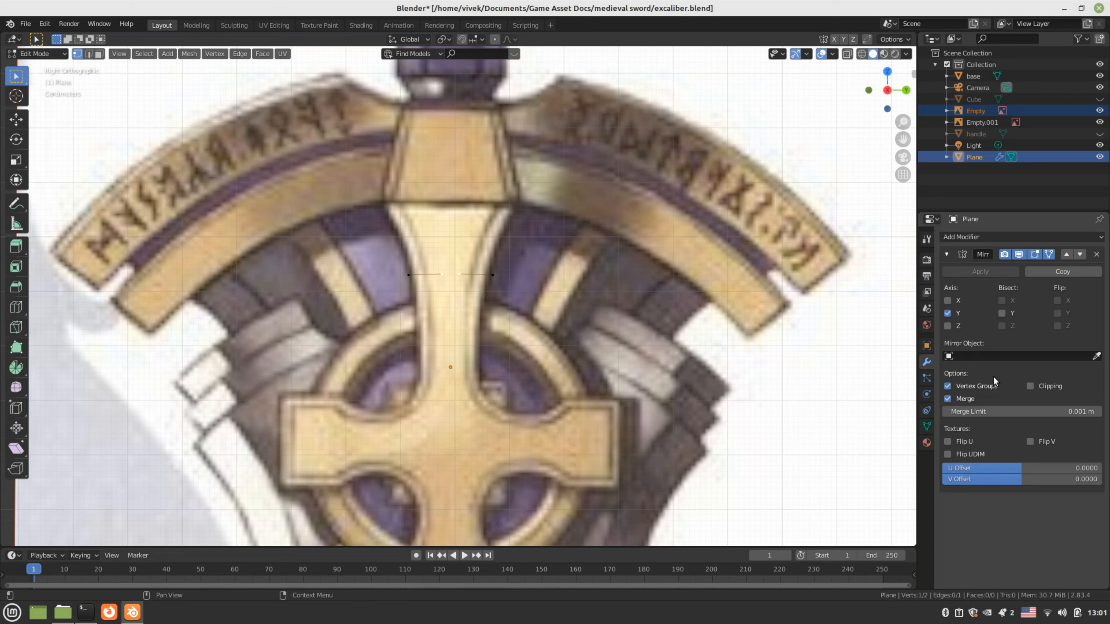
left_click(1030, 386)
scroll(590, 285, "up", 3)
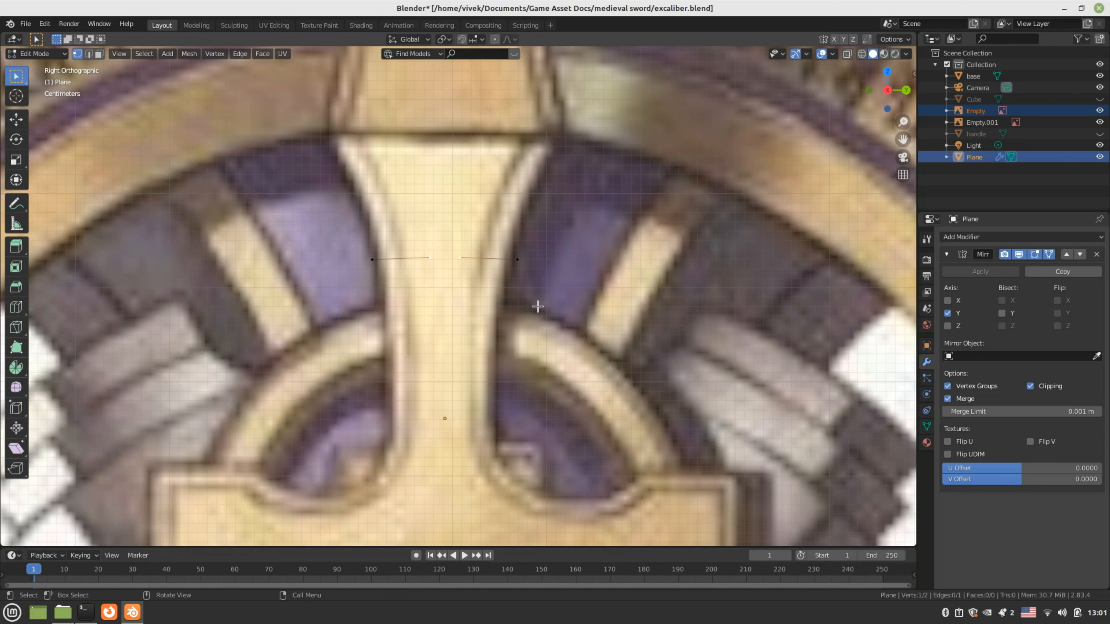
key("g")
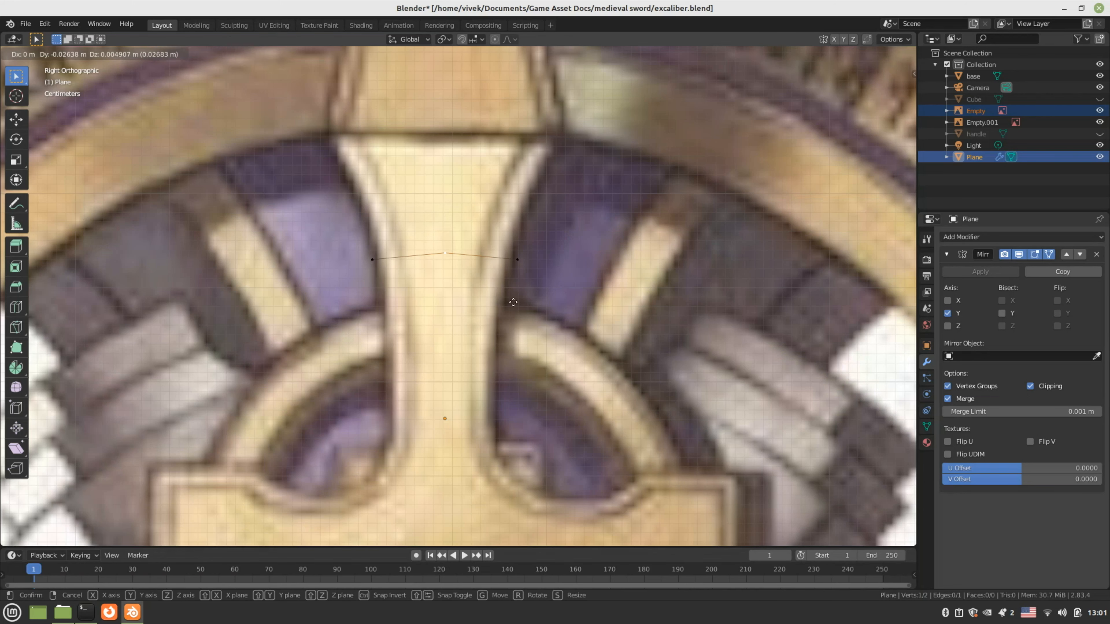
left_click(512, 301)
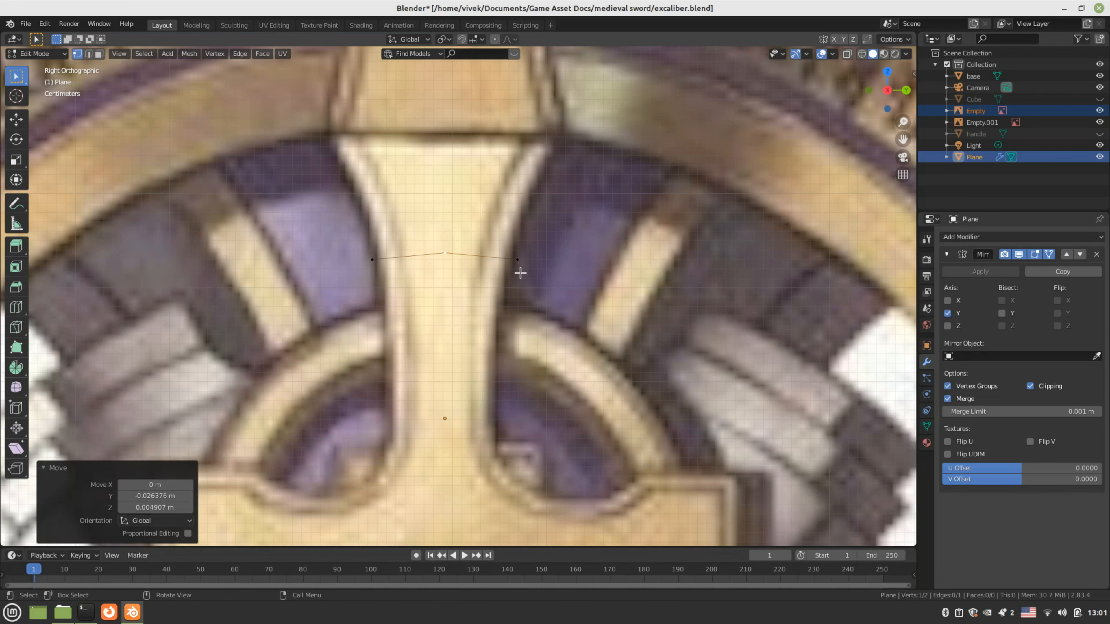
scroll(507, 258, "down", 2)
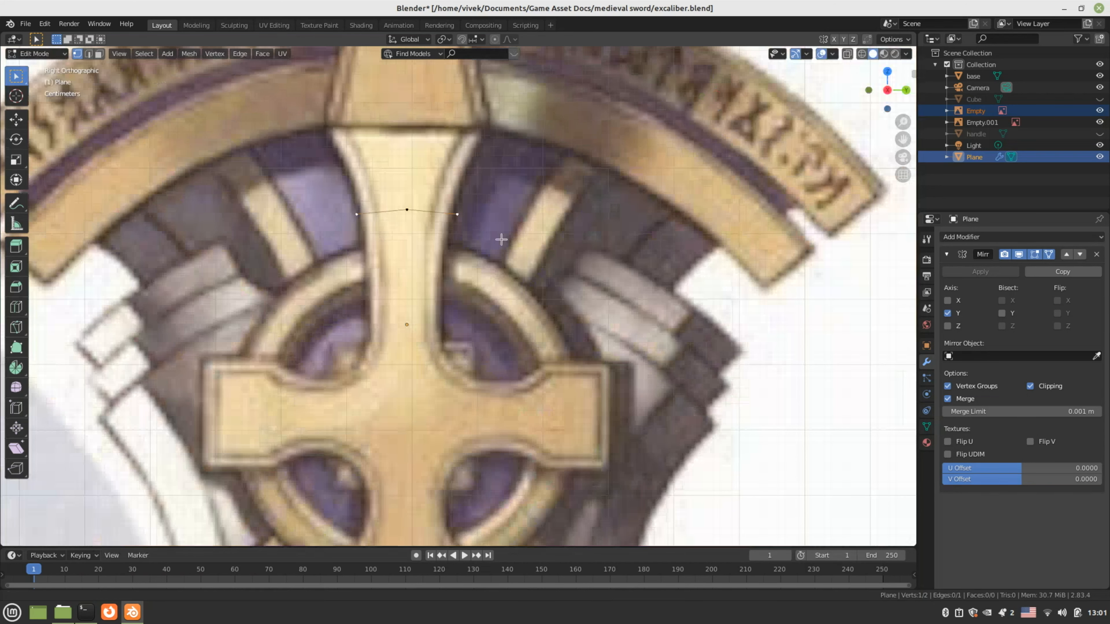
Extrude a chain of five vertices along the band's arc to its tip
middle_click_drag(501, 240, 498, 234, "shift")
key("e")
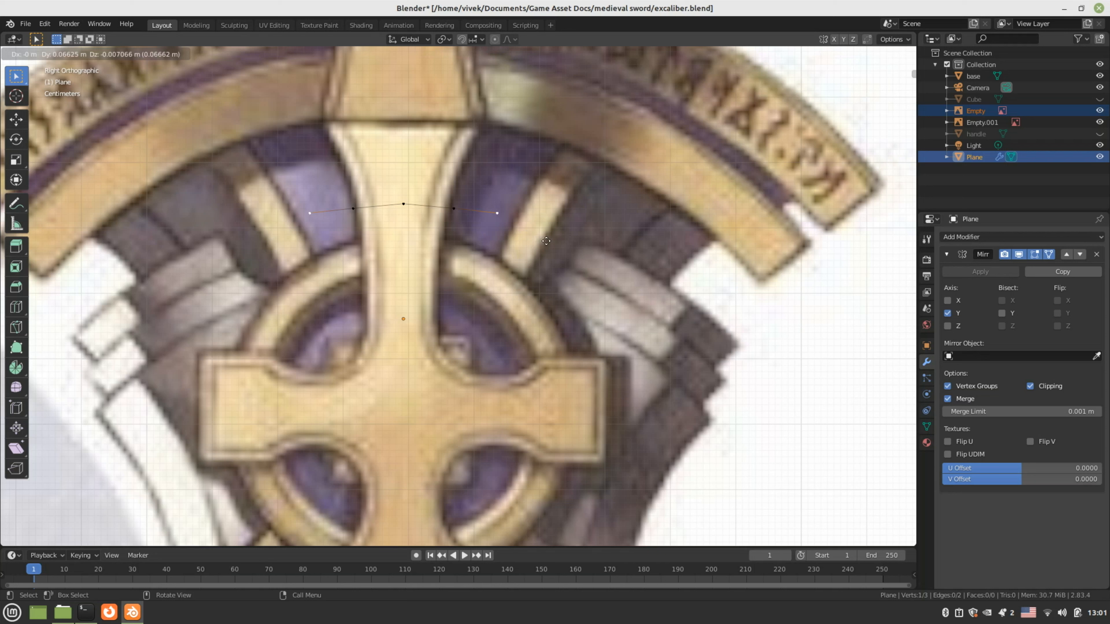
left_click(555, 244)
key("e")
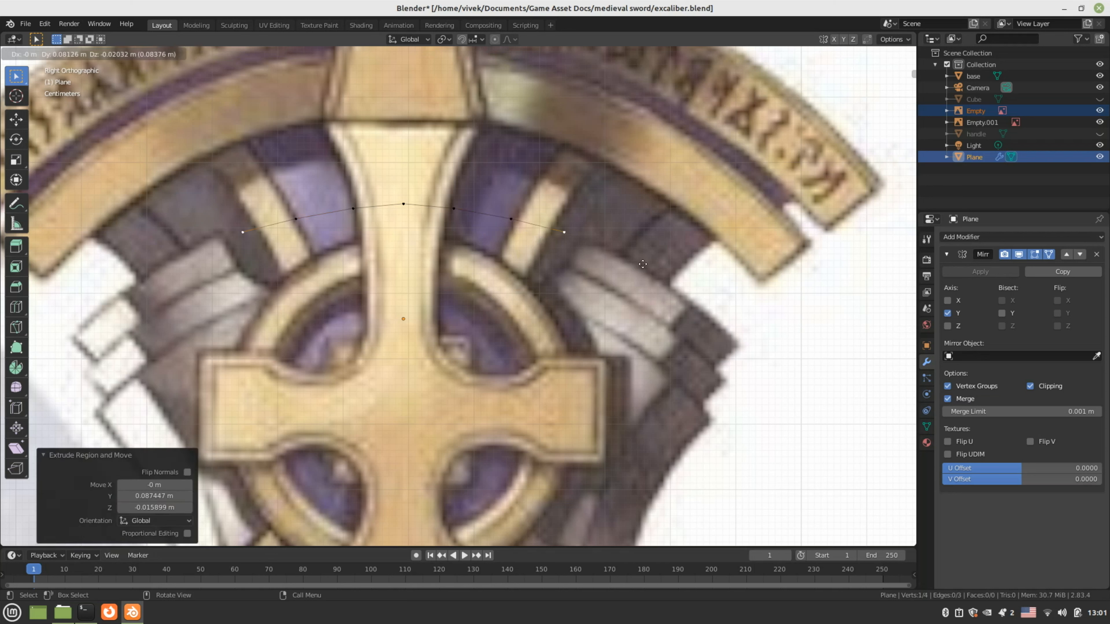
left_click(646, 270)
key("e")
left_click(673, 290)
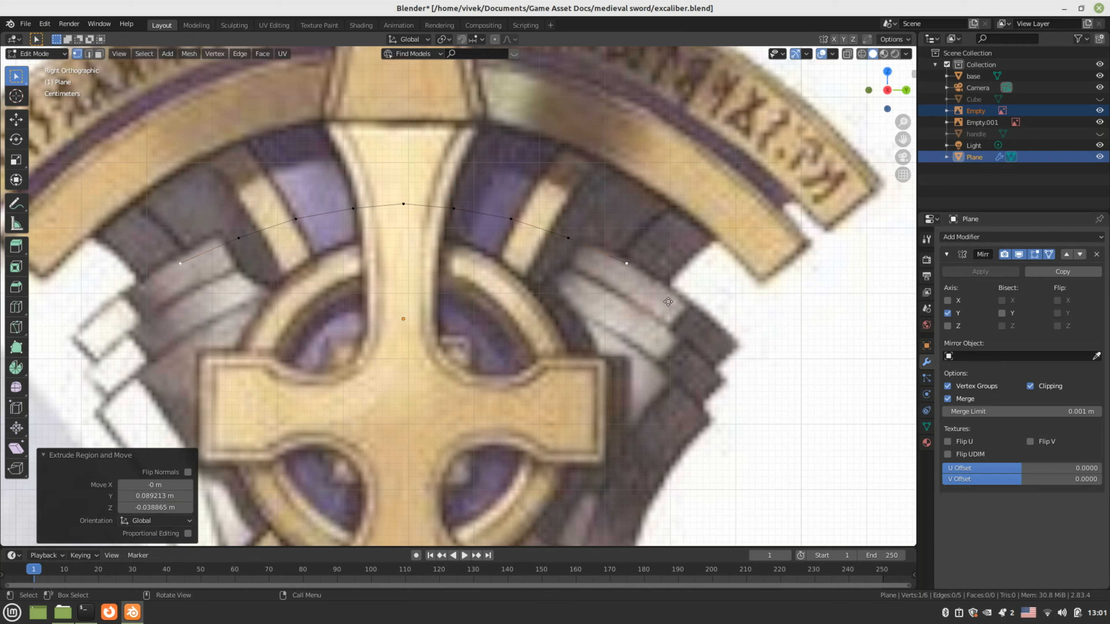
key("e")
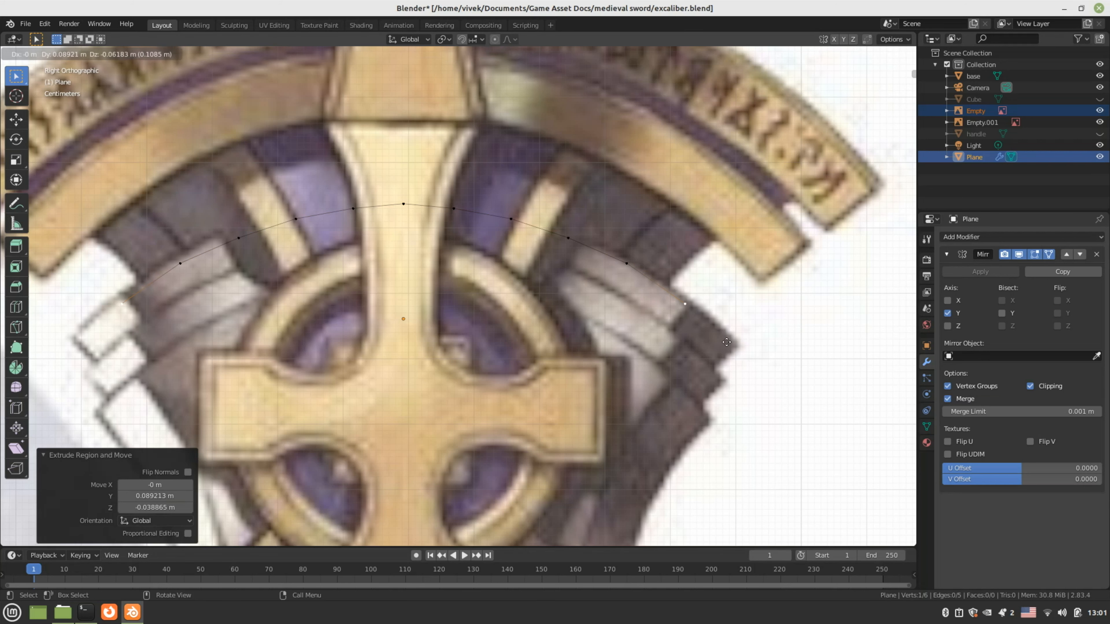
left_click(727, 342)
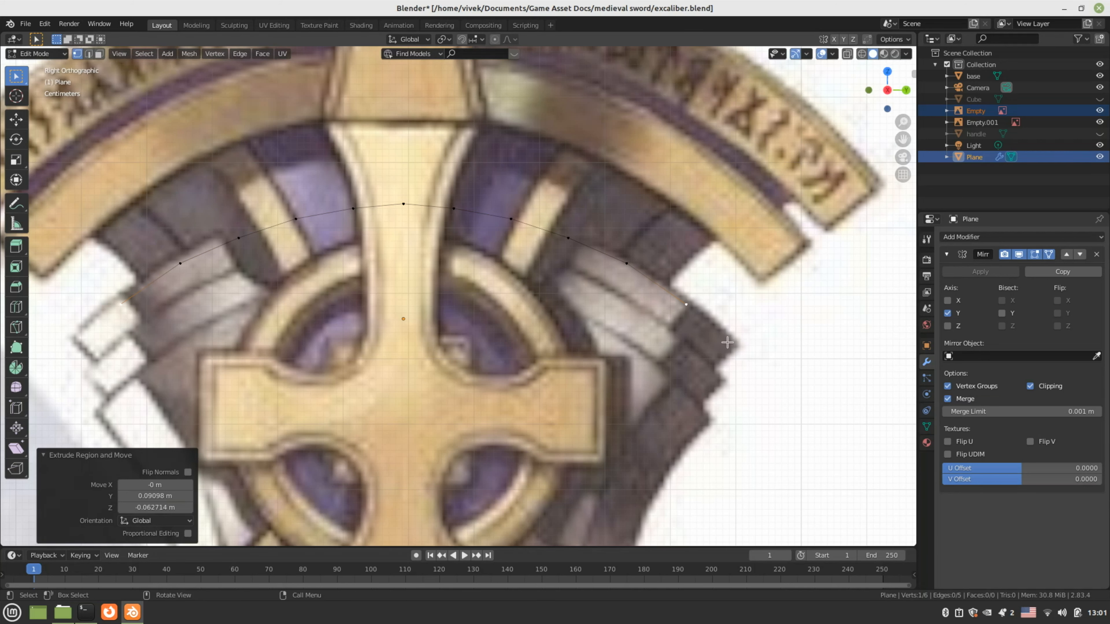
middle_click_drag(721, 360, 691, 321, "shift")
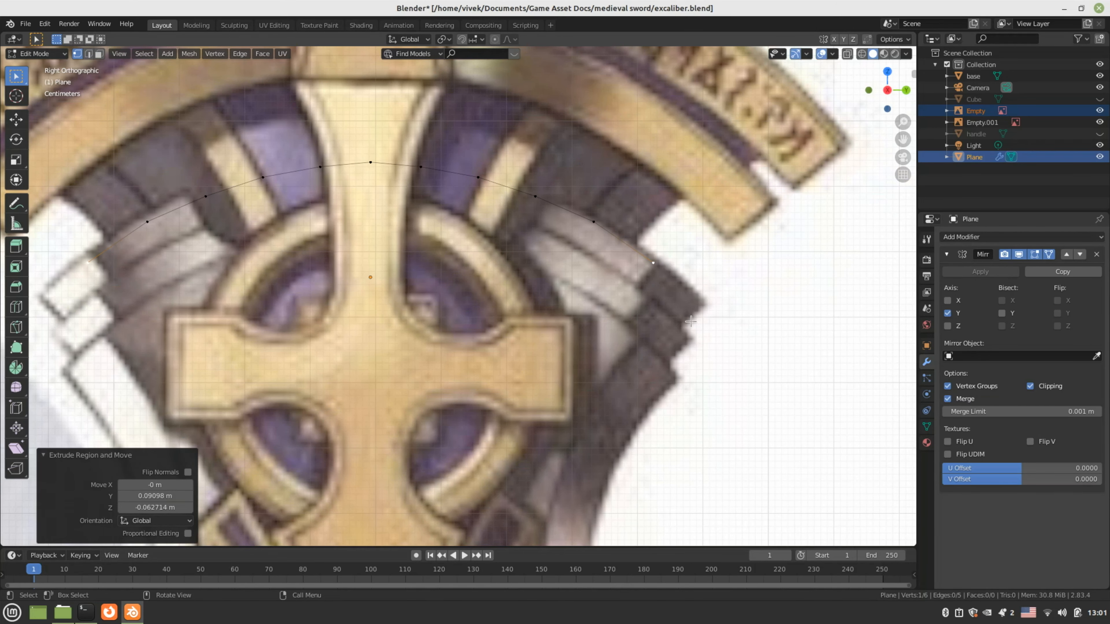
key("e")
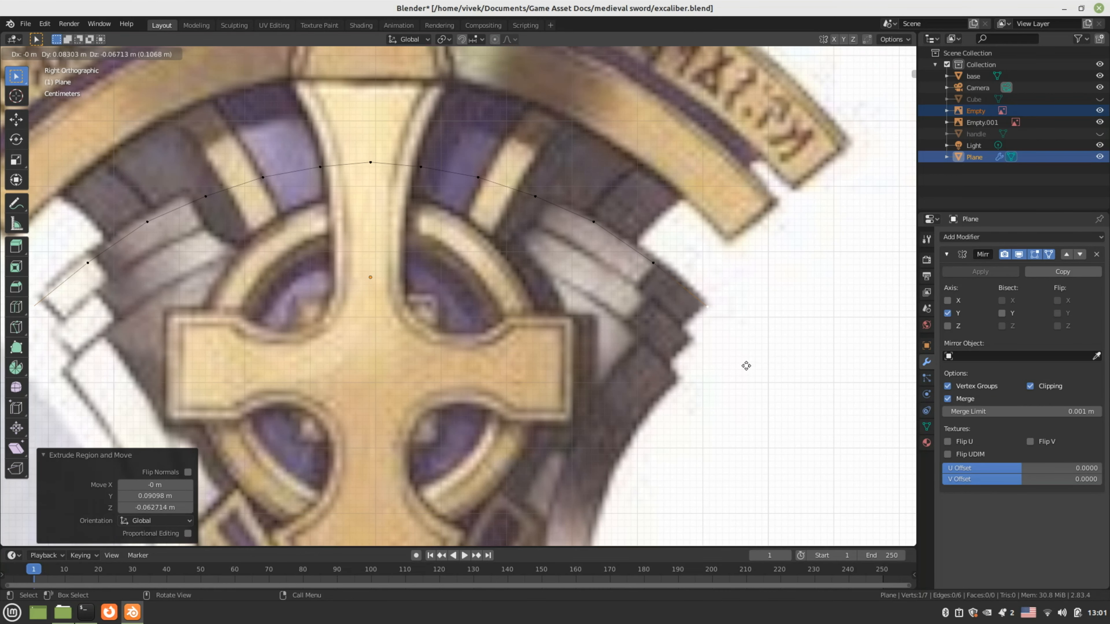
left_click(746, 367)
Select the six arc vertices from the top centre outward and switch to top view
scroll(384, 186, "down", 1)
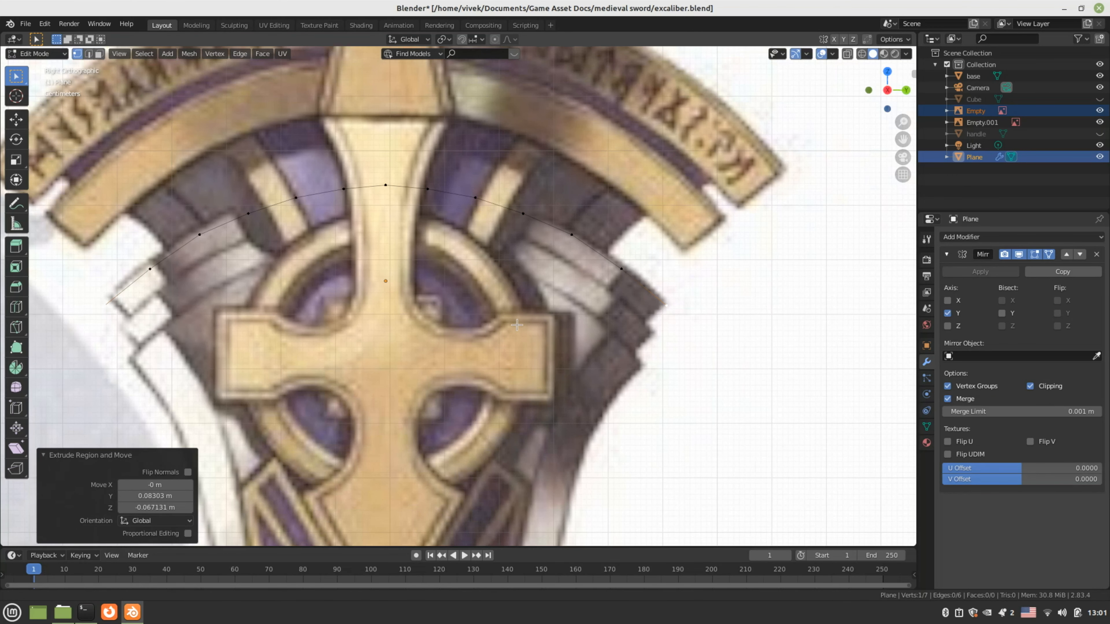
left_click(387, 189)
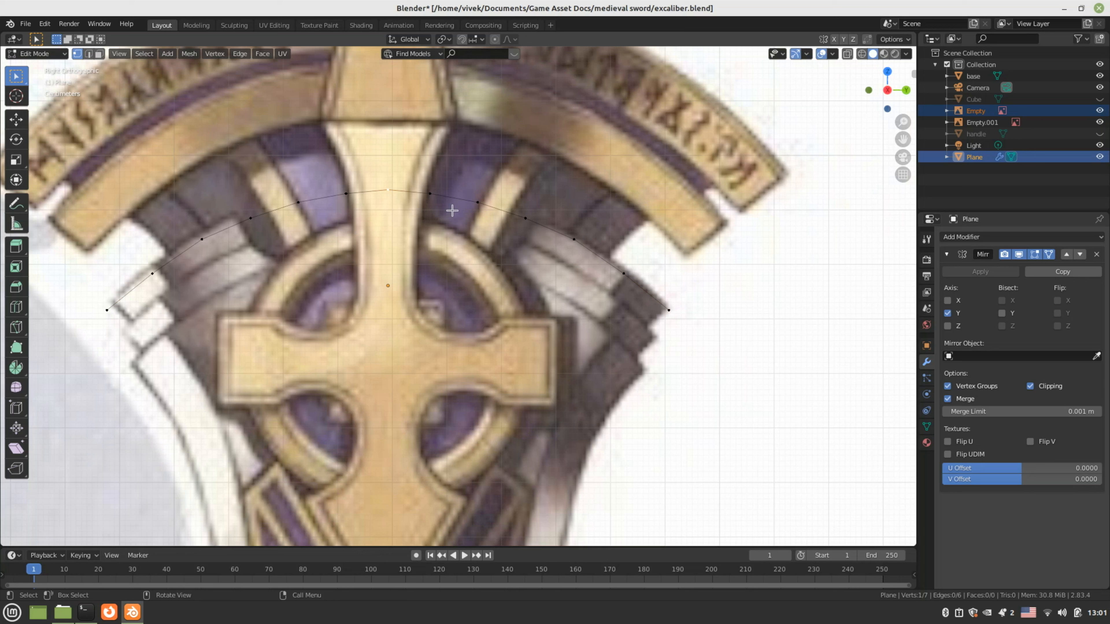
left_click(430, 193, "shift")
left_click(477, 202, "shift")
left_click(525, 217, "shift")
left_click(574, 239, "shift")
left_click(623, 273, "shift")
key("KP_7")
Shift the selected arch vertices 0.060161 m along X
scroll(618, 326, "down", 7)
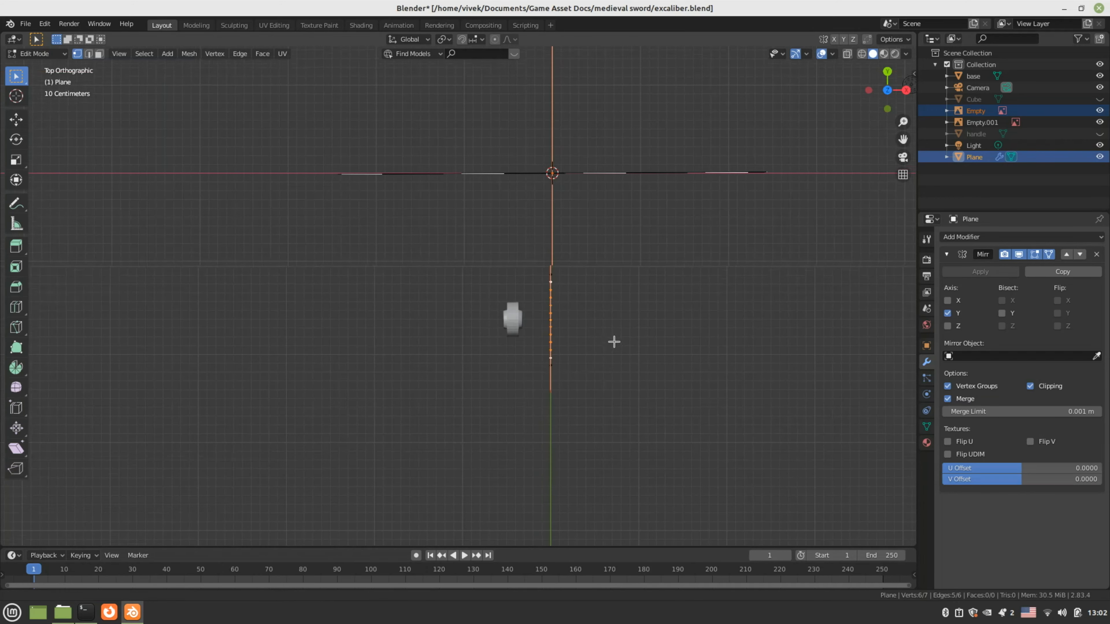
scroll(568, 350, "up", 4)
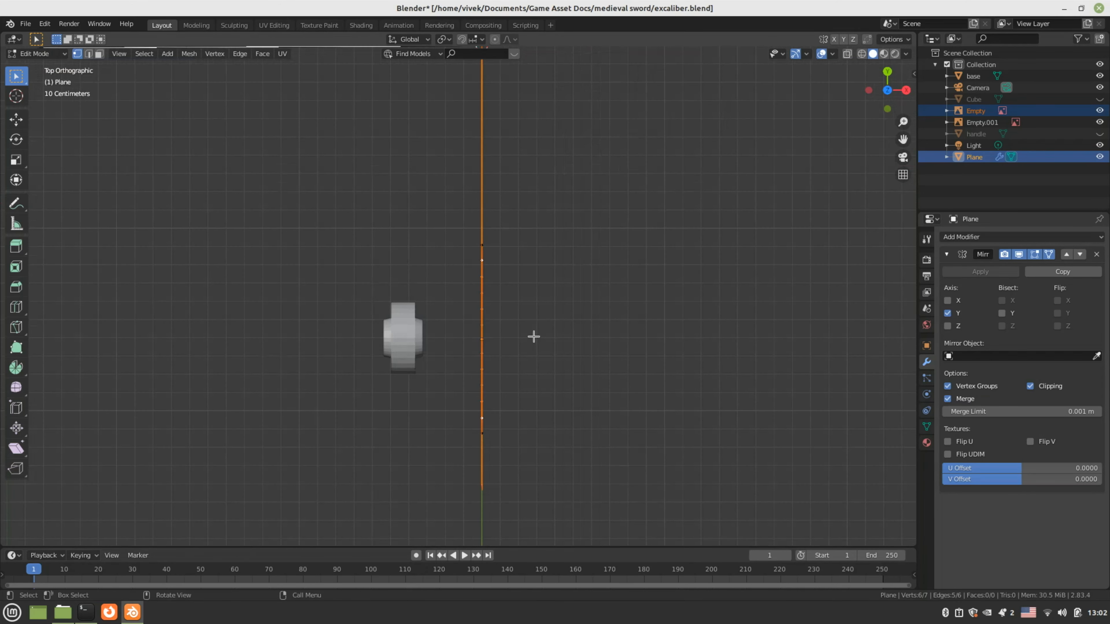
middle_click_drag(534, 336, 454, 315)
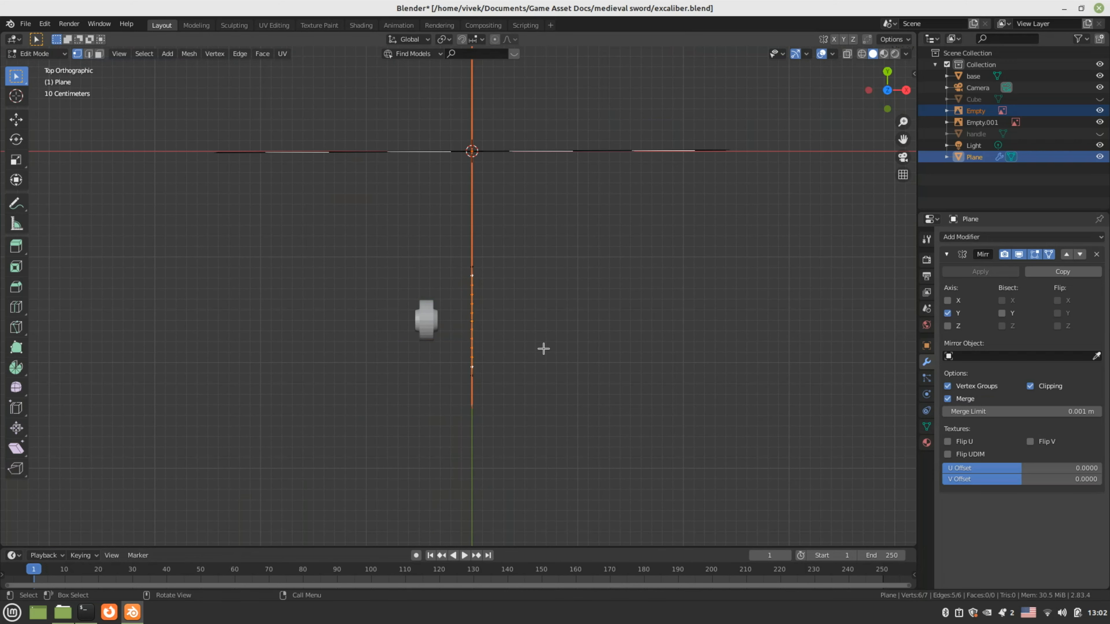
key("g")
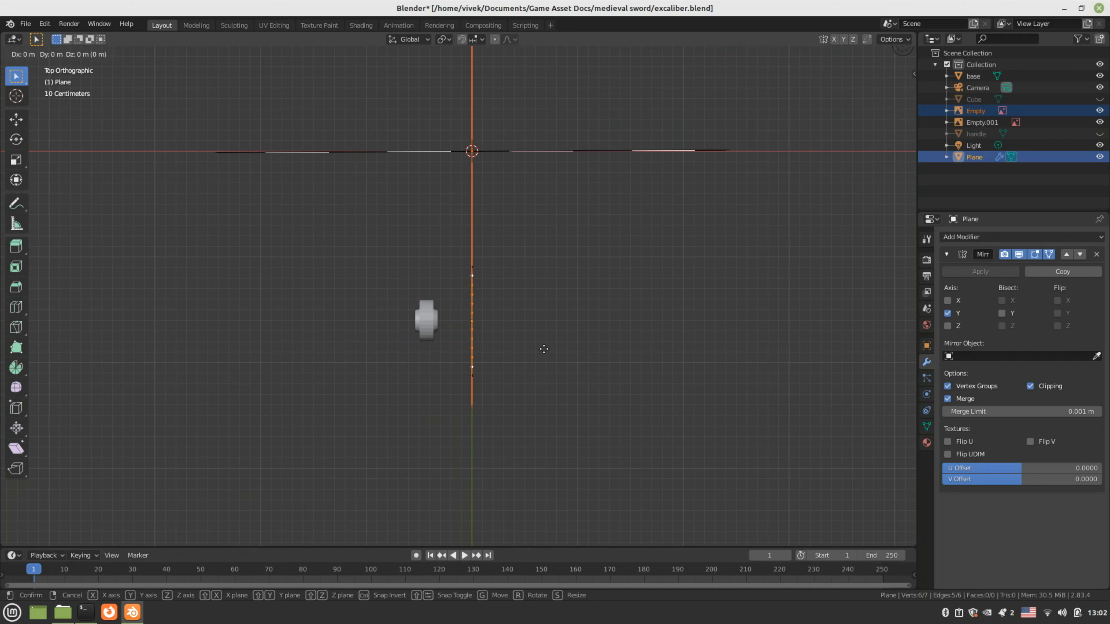
key("x")
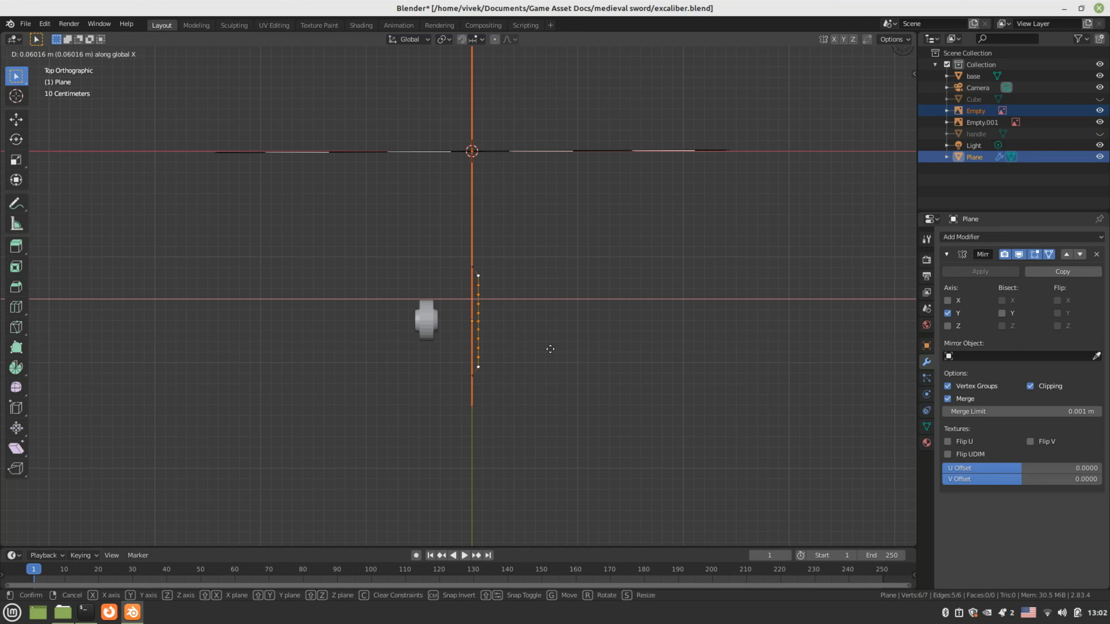
left_click(550, 349)
Select only the profile's middle vertex and return to top view
scroll(533, 337, "up", 5)
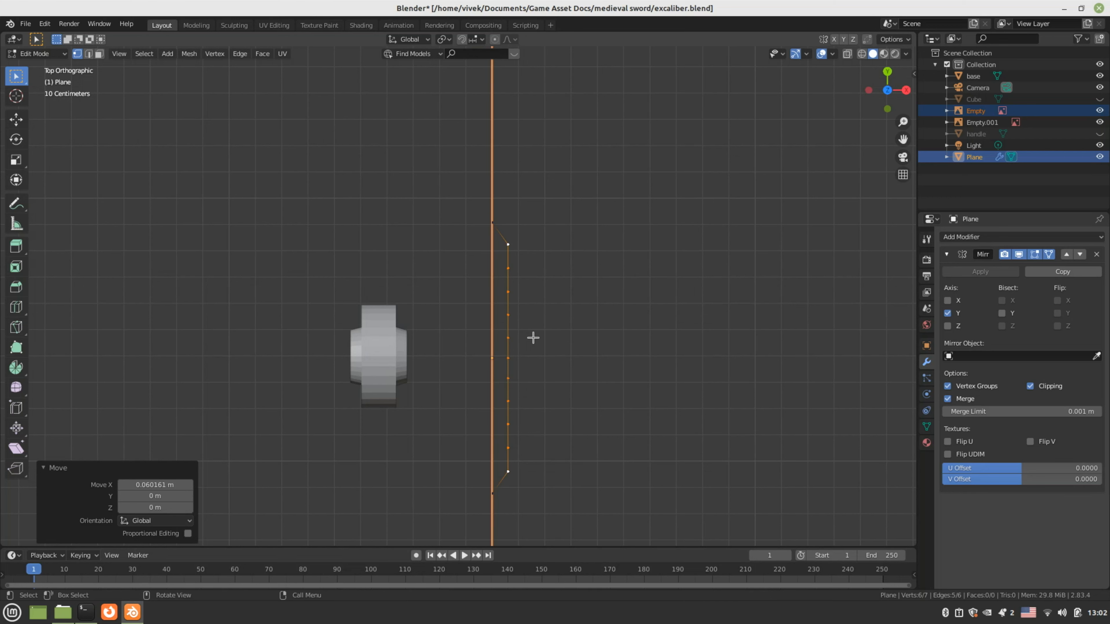
middle_click_drag(535, 352, 435, 268)
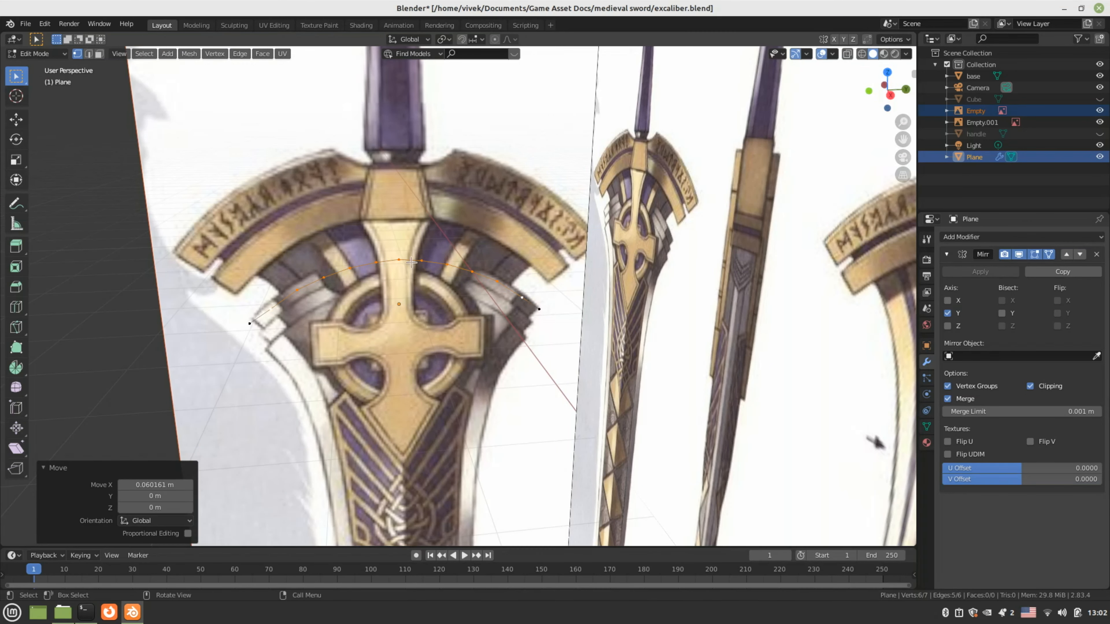
left_click(400, 261)
key("KP_7")
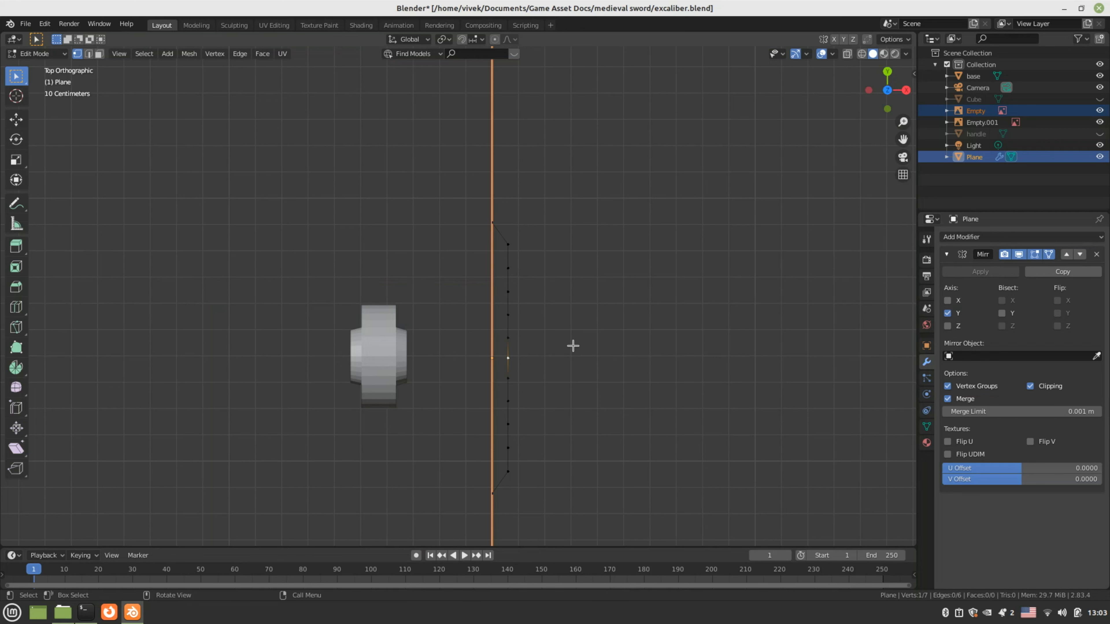
Push the middle vertex 0.0418 m along X into a point
key("KP_1")
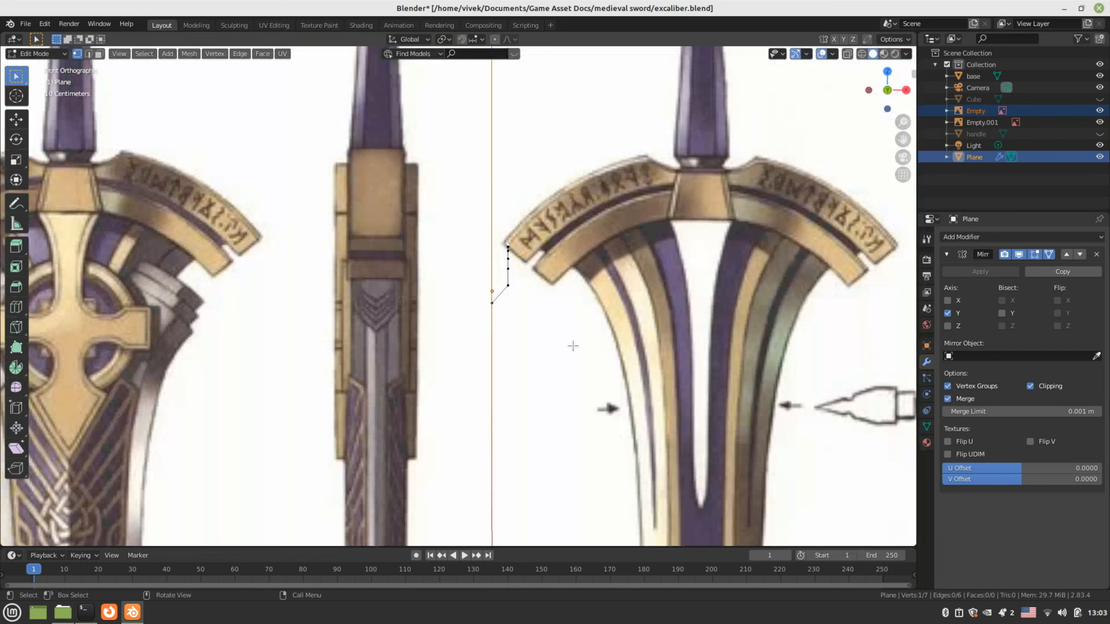
scroll(327, 349, "down", 2)
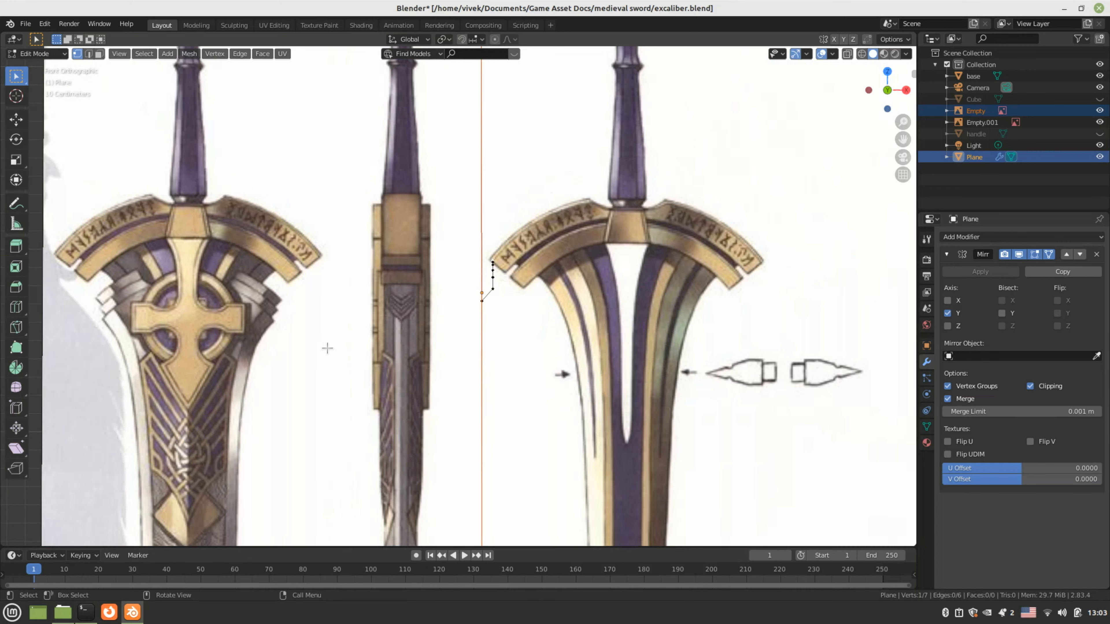
key("KP_7")
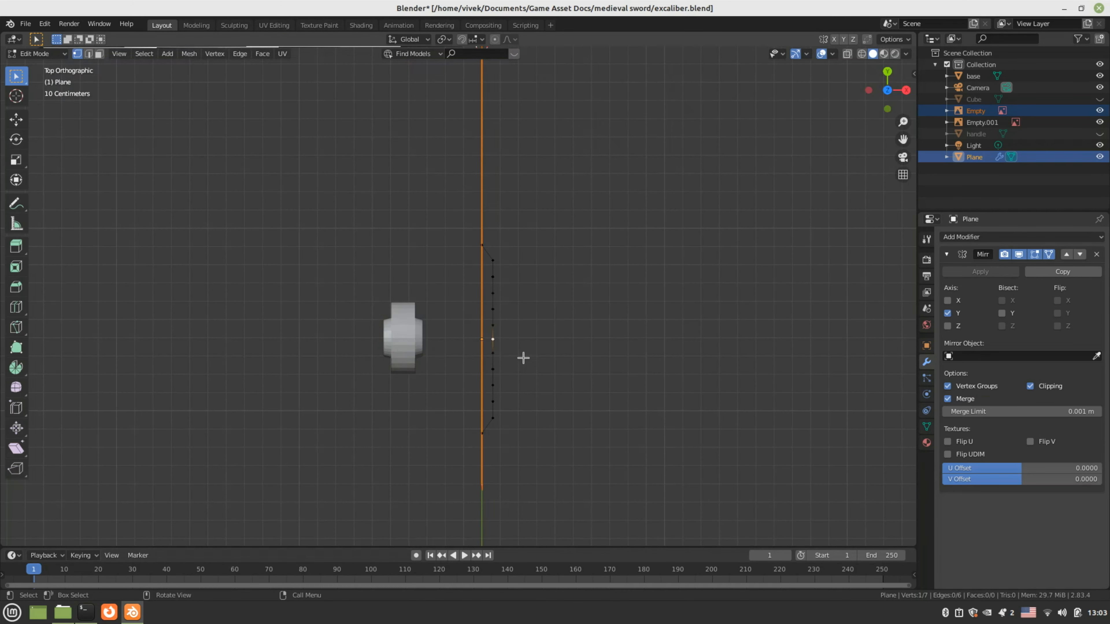
key("g")
key("x")
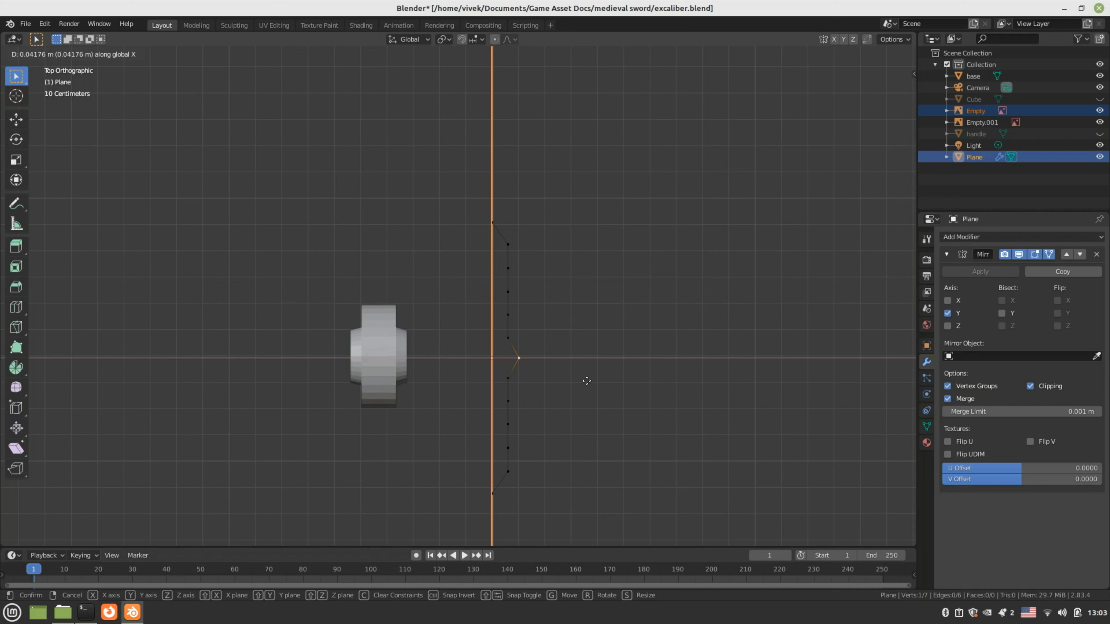
left_click(587, 380)
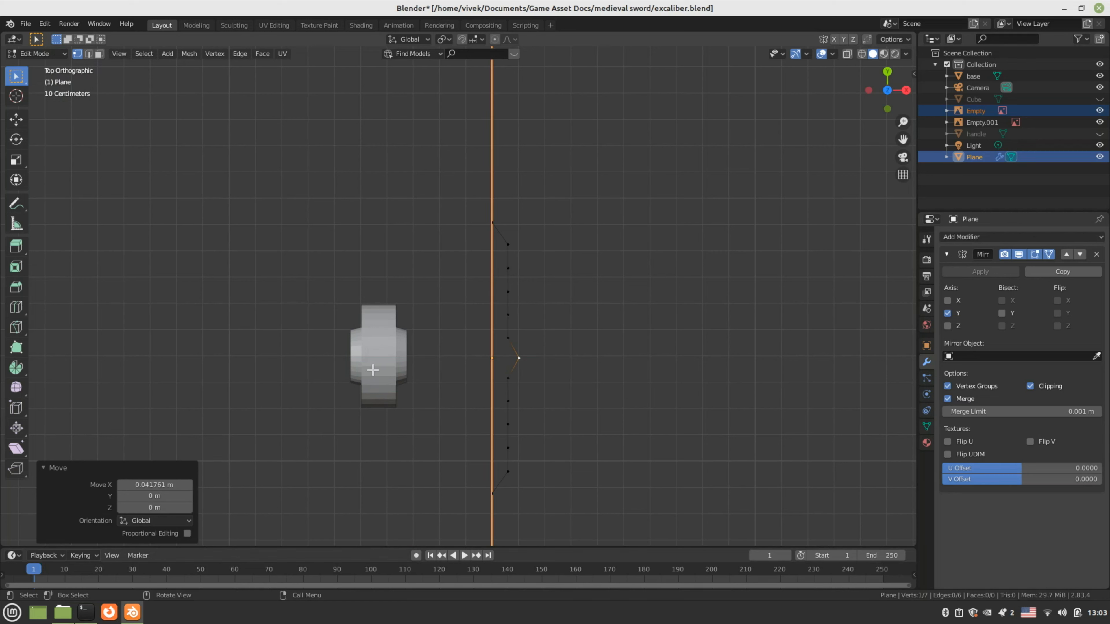
Select the whole profile as edges and extrude it downward along Z in right view
left_click(499, 364)
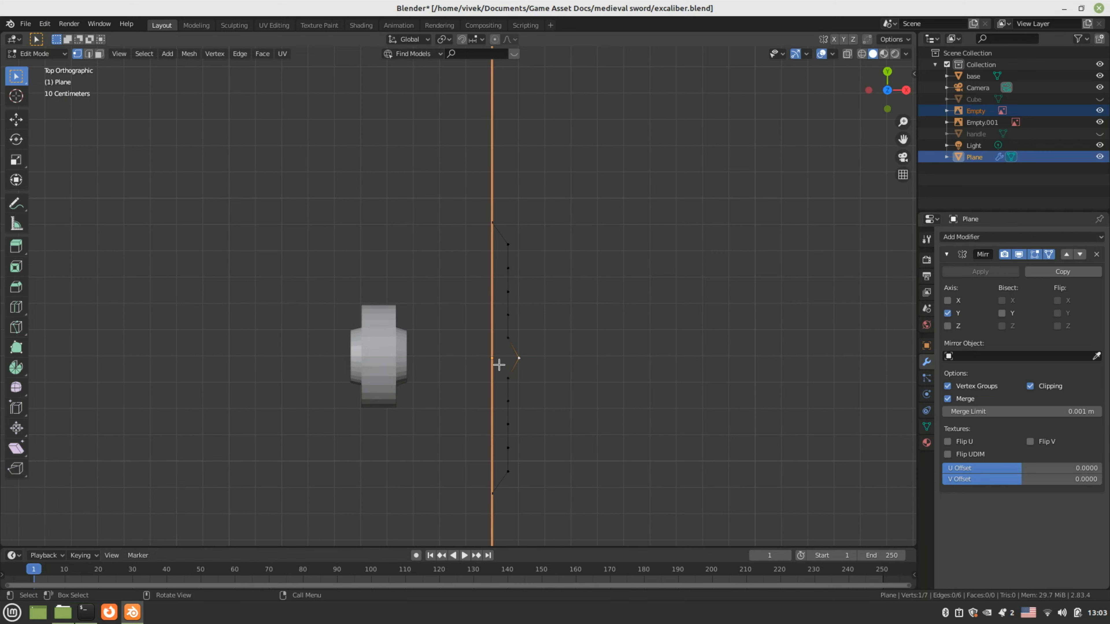
key("a")
key("2")
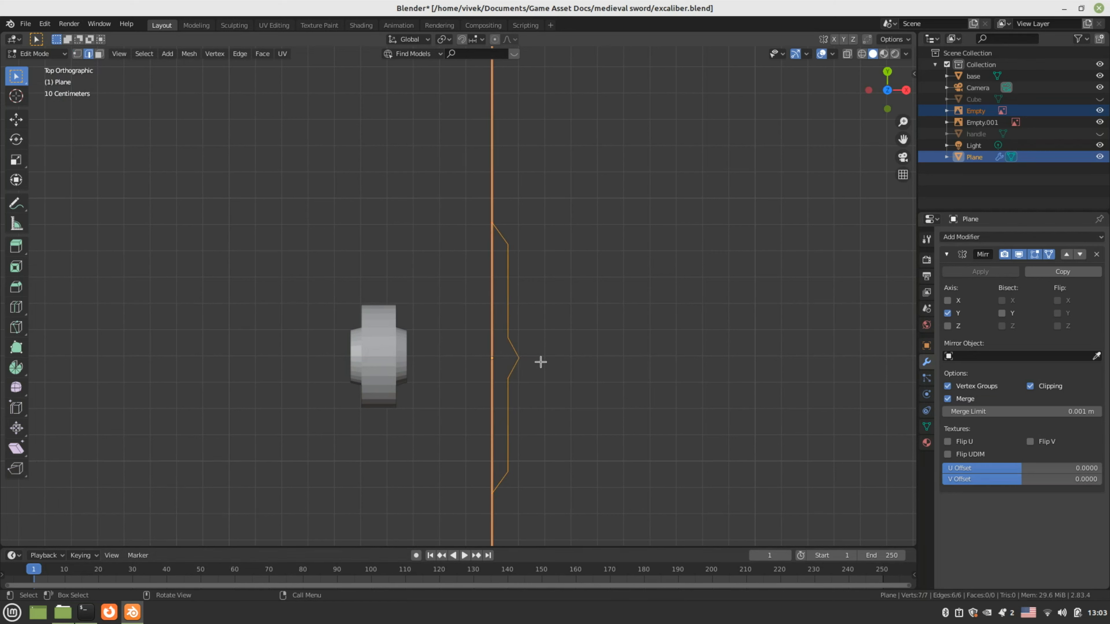
middle_click_drag(541, 361, 496, 347)
key("KP_3")
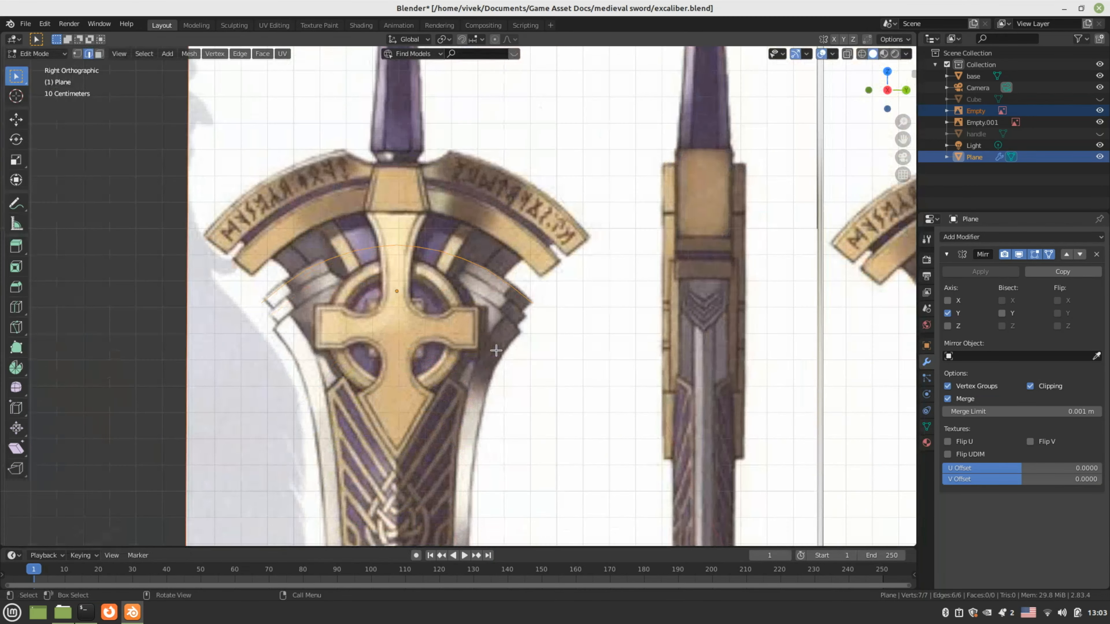
middle_click_drag(437, 348, 451, 318, "shift")
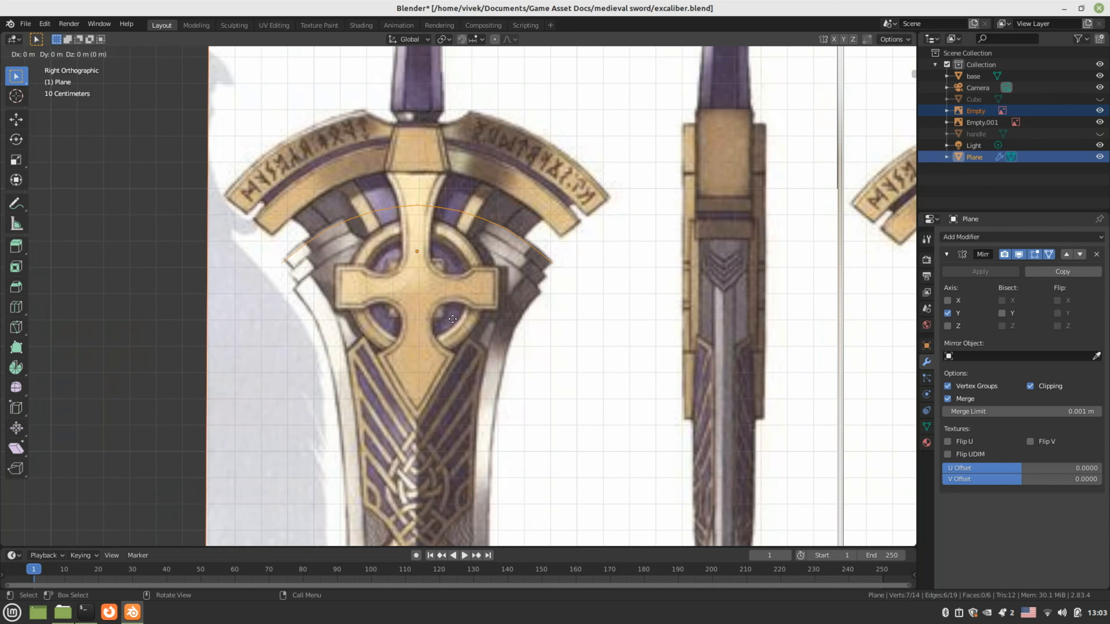
key("z")
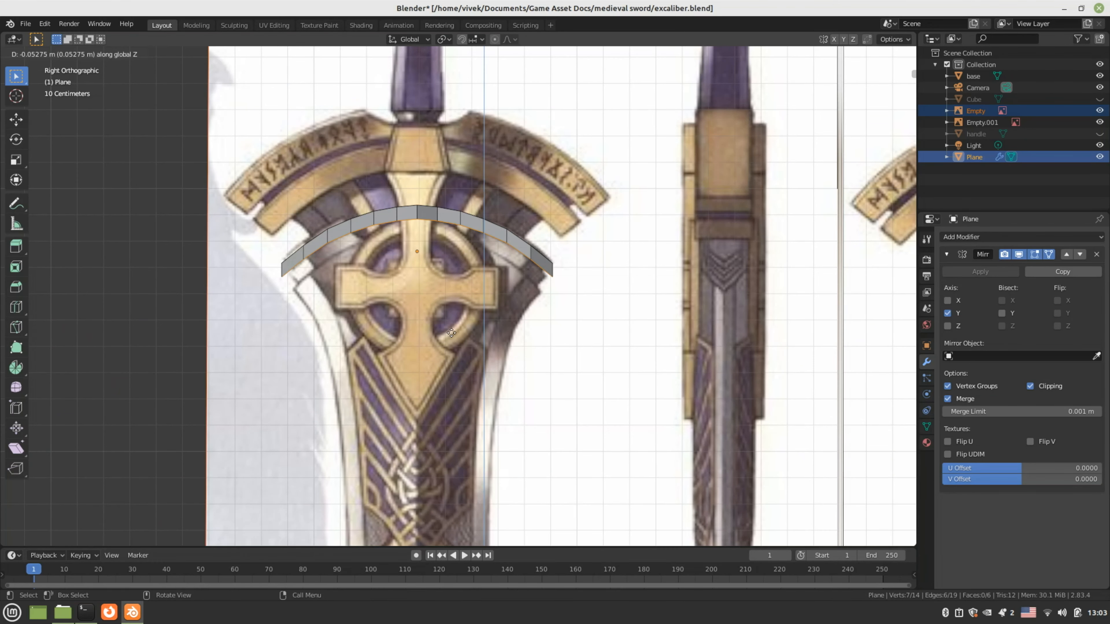
Confirm the downward extrusion and scale the band's bottom edge to 0.876
left_click(451, 333)
key("s")
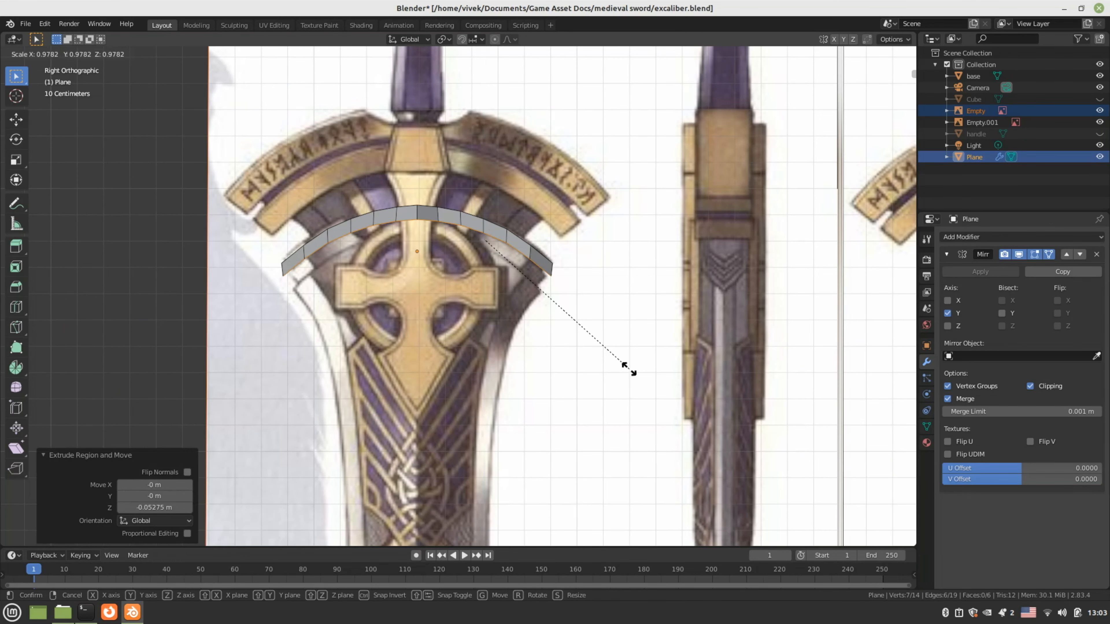
left_click(606, 364)
middle_click_drag(606, 364, 843, 354)
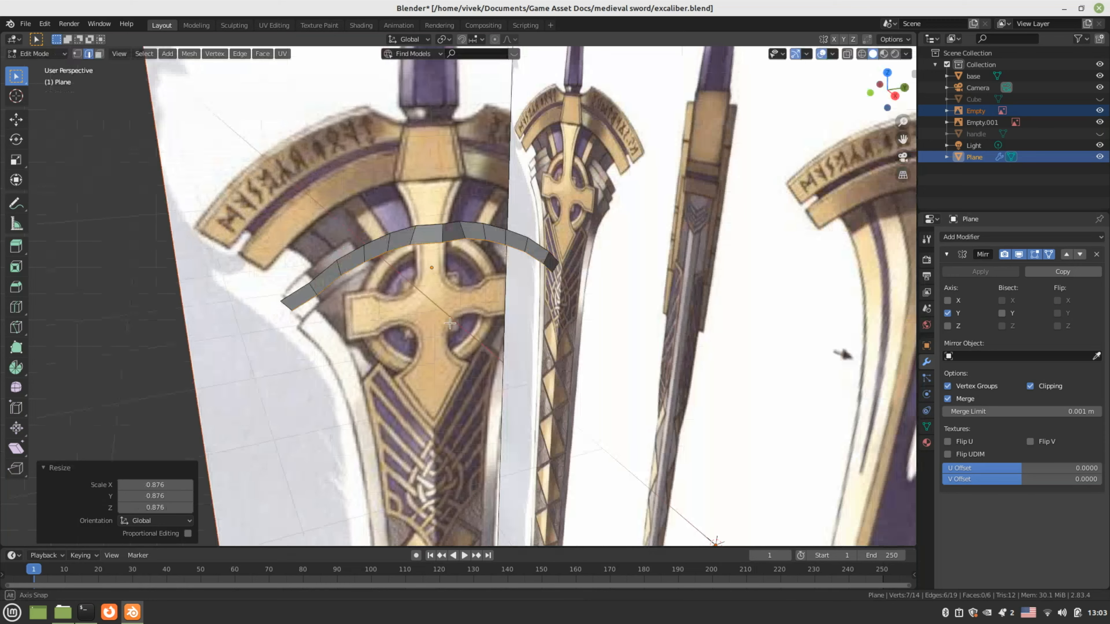
mouse_move(450, 323)
middle_mouse_down()
mouse_move(564, 371)
mouse_move(515, 330)
mouse_move(487, 330)
mouse_move(551, 331)
mouse_move(446, 308)
mouse_move(513, 332)
mouse_move(465, 313)
middle_mouse_up()
key("KP_3")
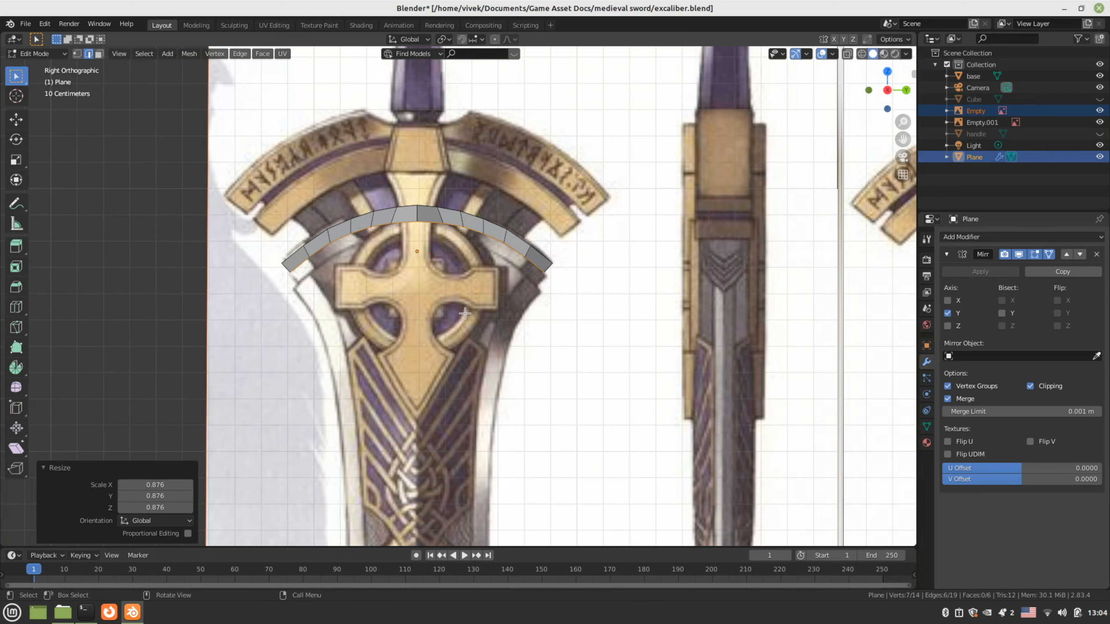
scroll(466, 317, "up", 3)
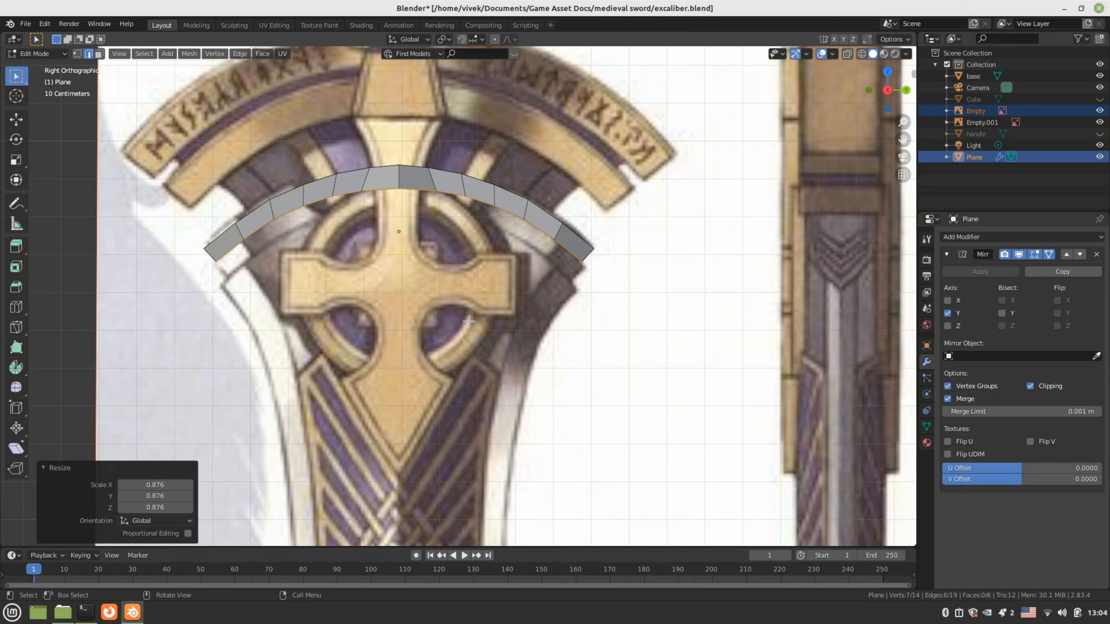
Extrude another ring, lower it about 0.061 m along Z and scale it to 0.859
key("e")
key("Escape")
key("s")
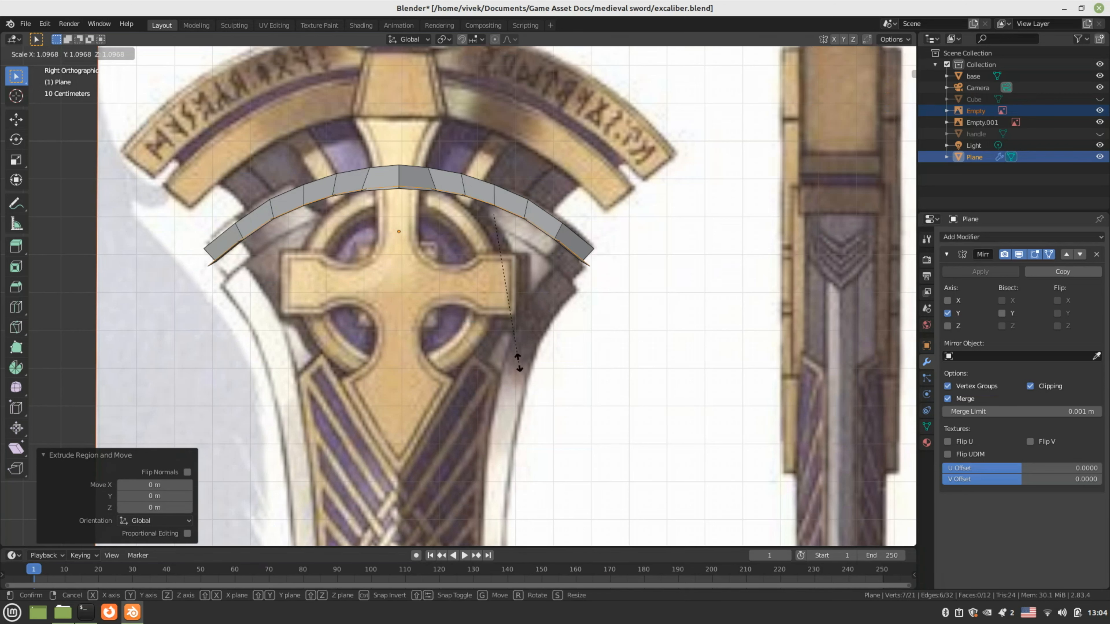
key("Escape")
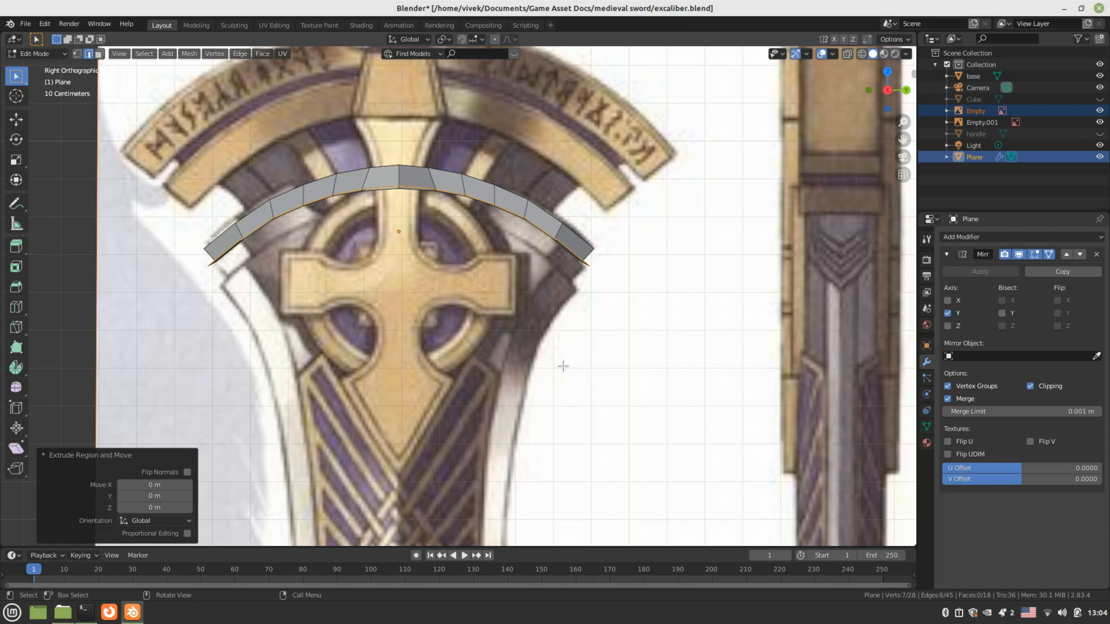
key("e")
key("Escape")
key("g")
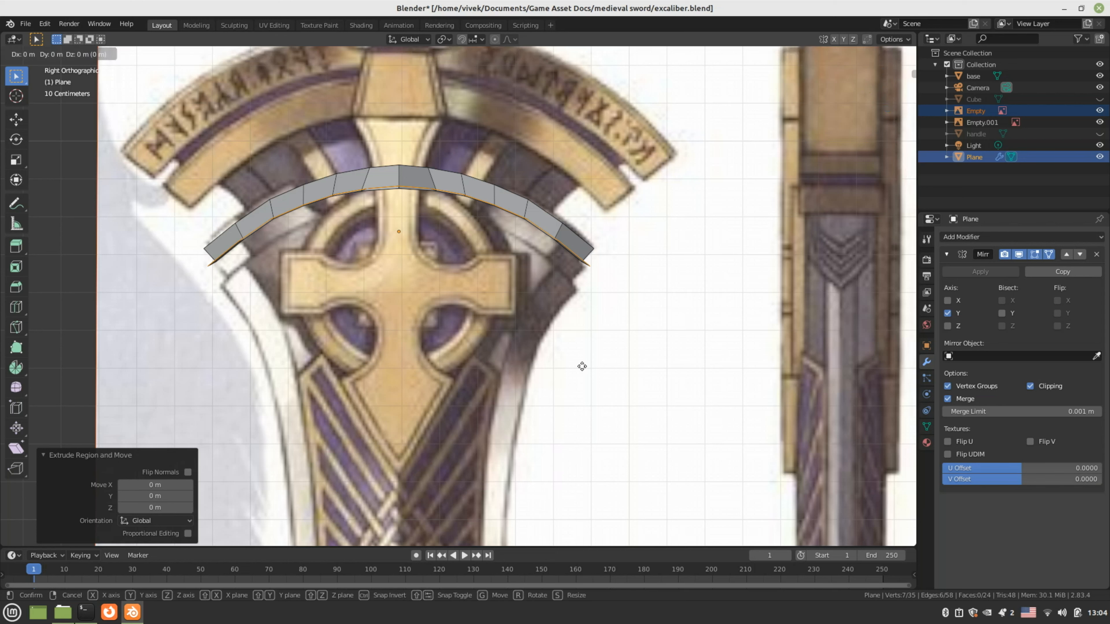
key("z")
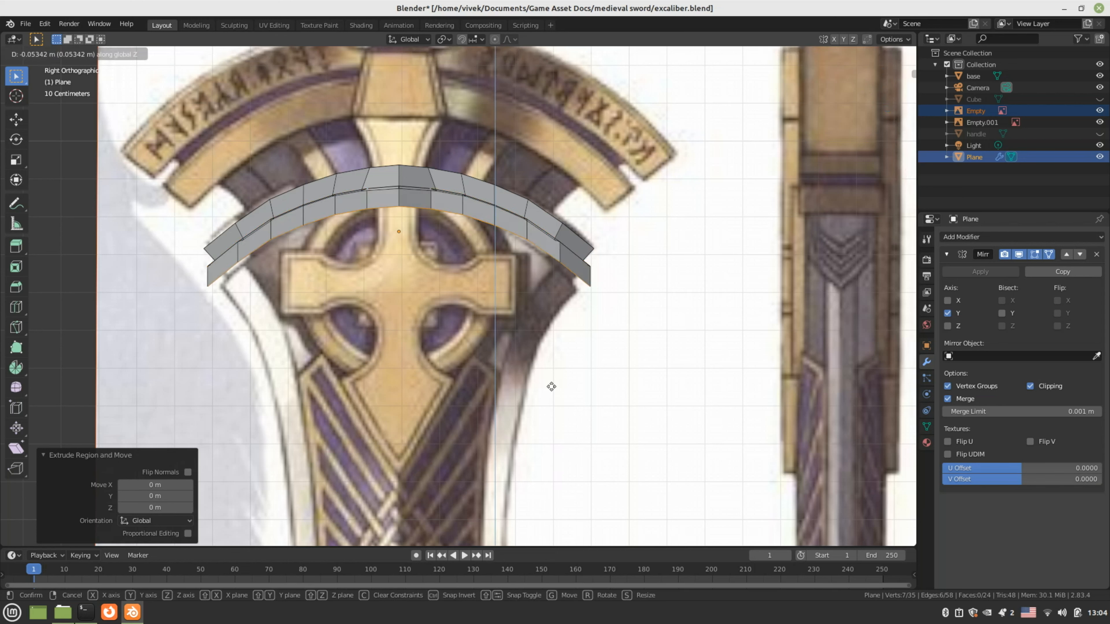
left_click(634, 387)
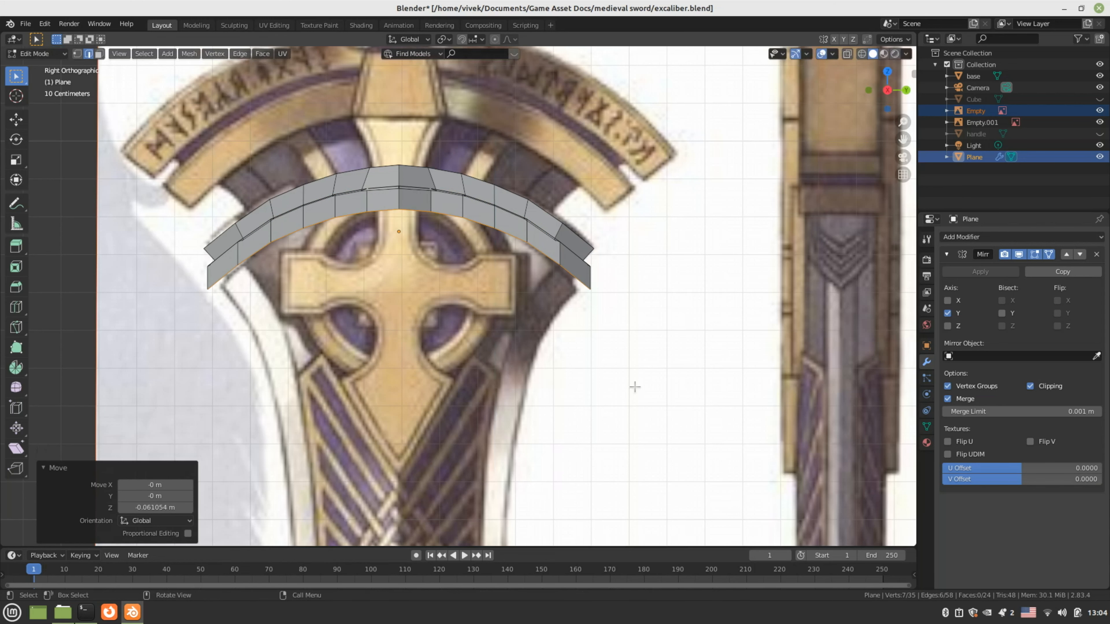
key("s")
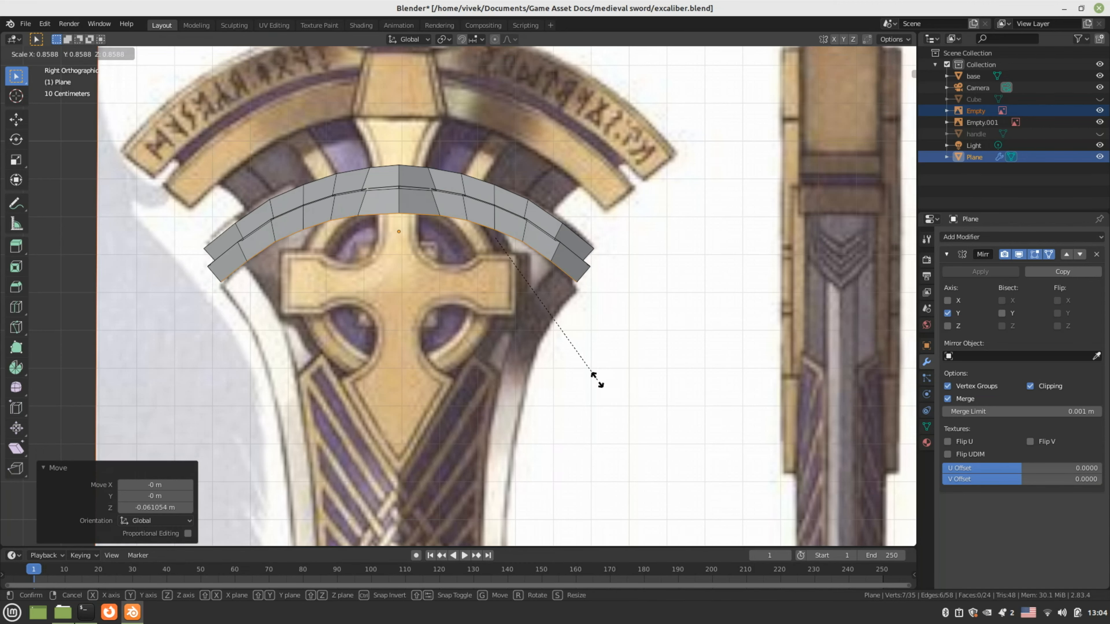
left_click(596, 380)
middle_click_drag(595, 379, 374, 248)
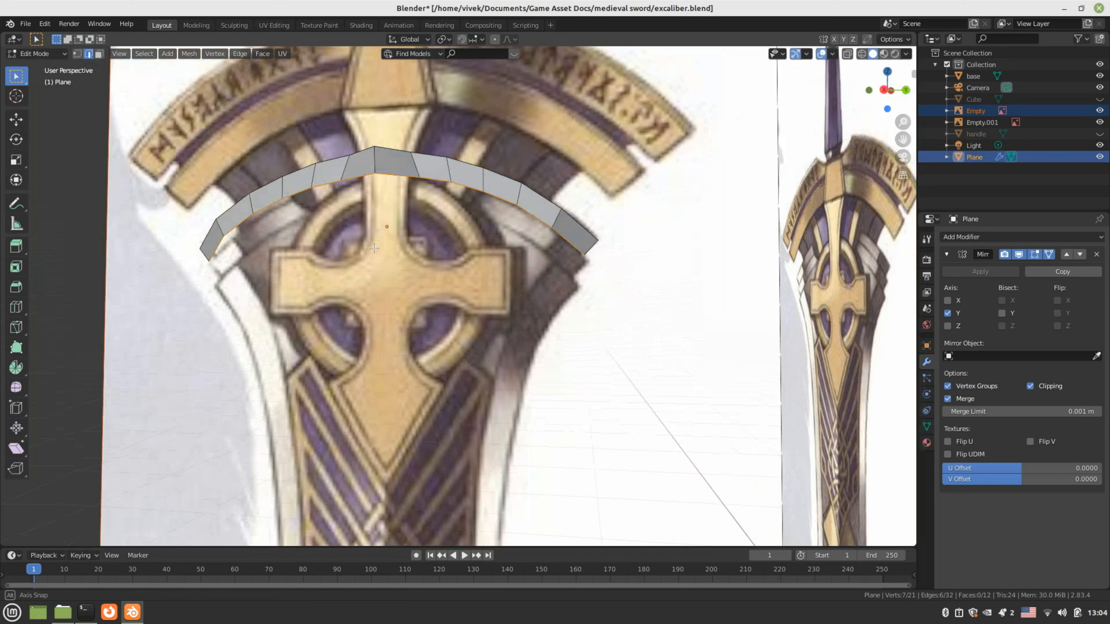
Undo the extra ring, scale the edge to 0.885, then extrude a lip scaled to 1.096
key("KP_3")
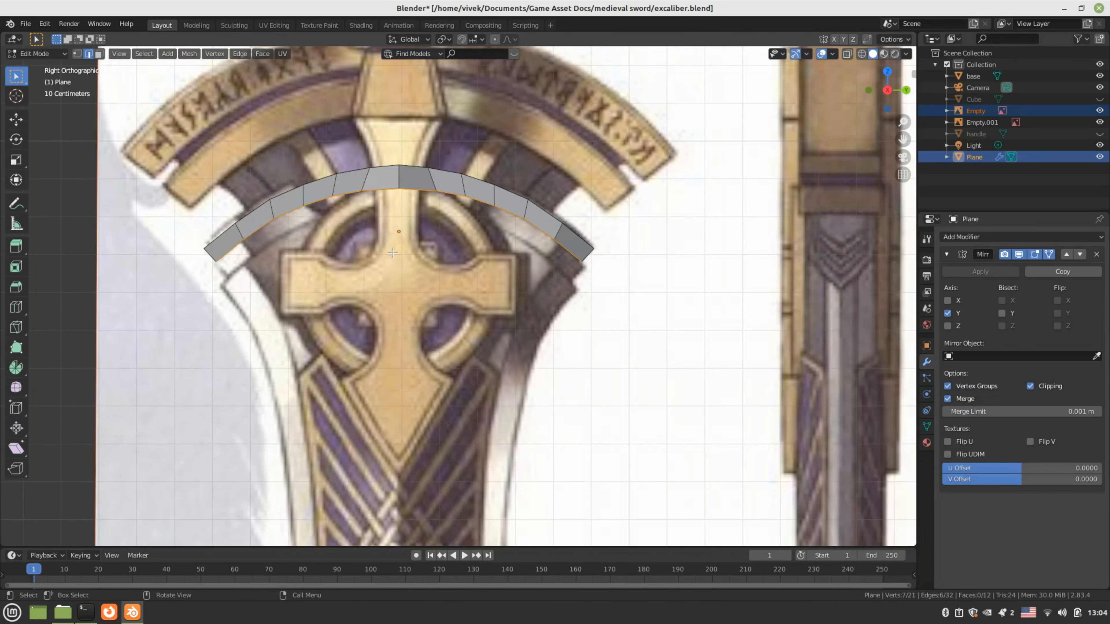
scroll(392, 253, "up", 2)
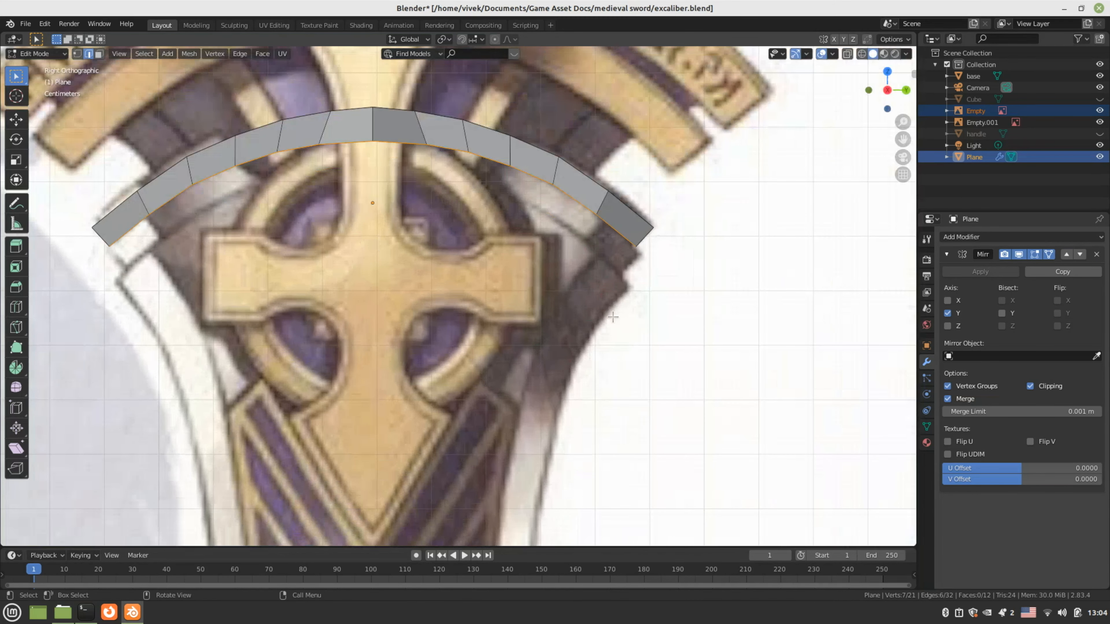
key("ctrl+z")
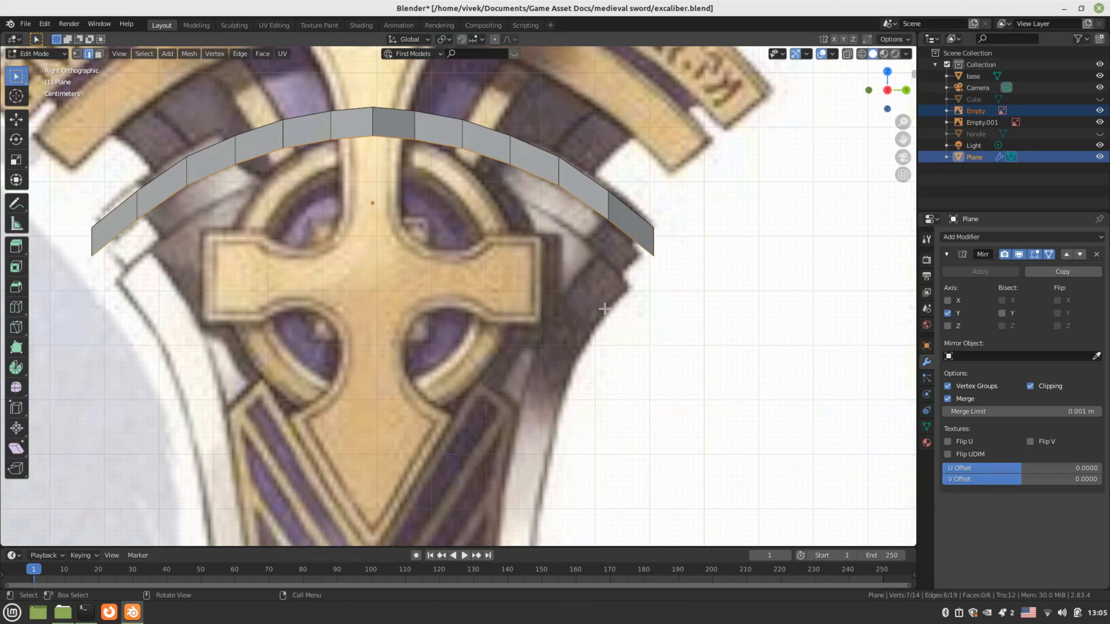
key("s")
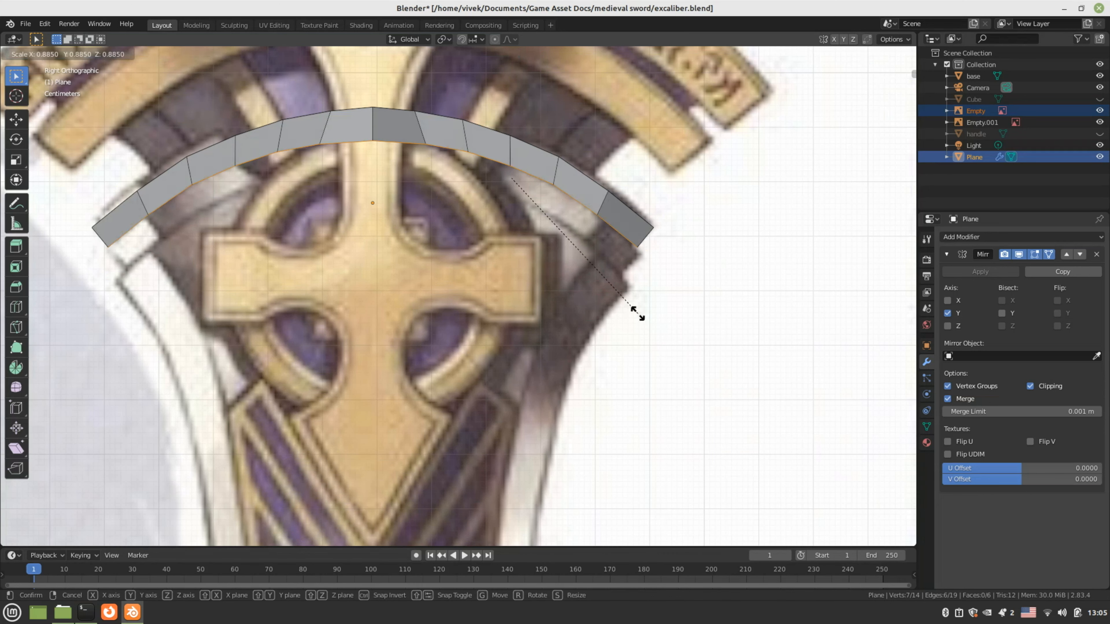
left_click(638, 313)
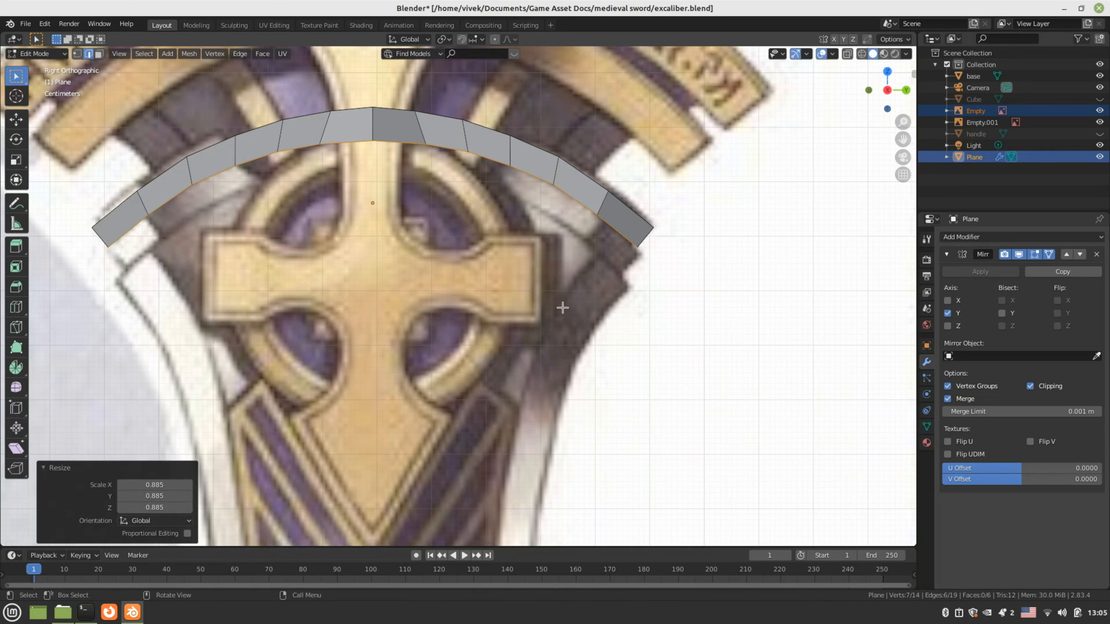
key("e")
key("Escape")
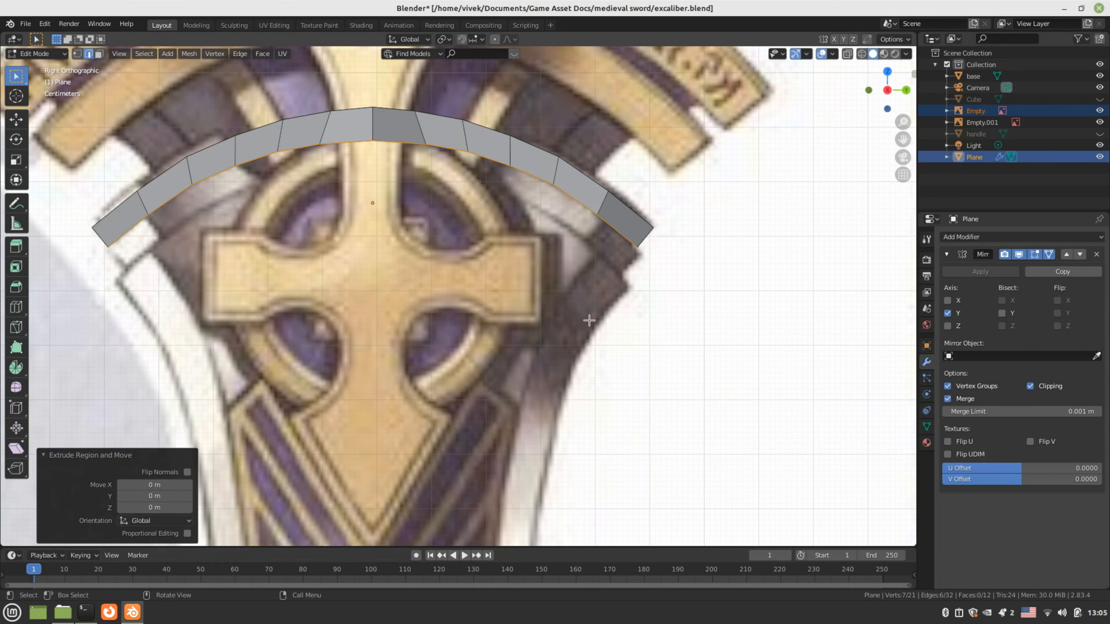
key("s")
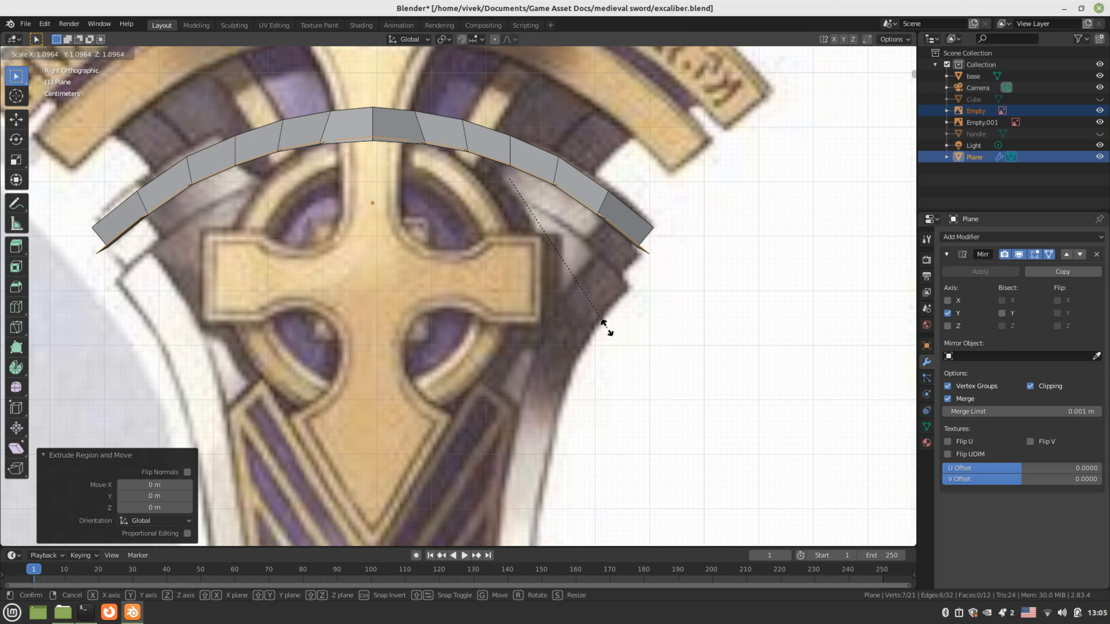
left_click(607, 328)
Extrude a strip down along Z and taper it to 0.857
key("e")
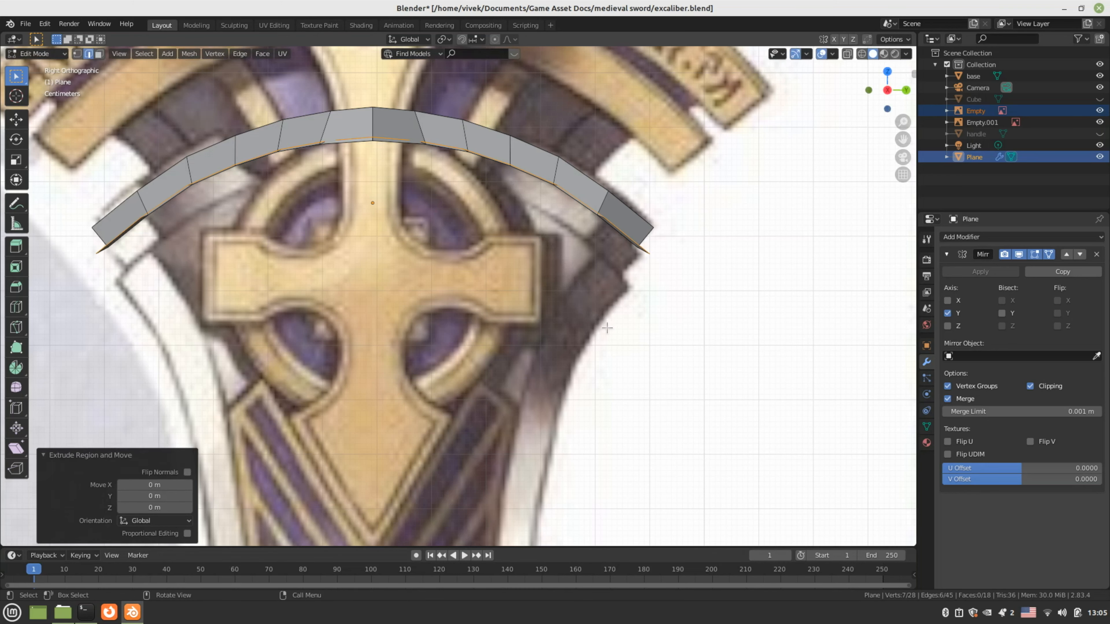
key("z")
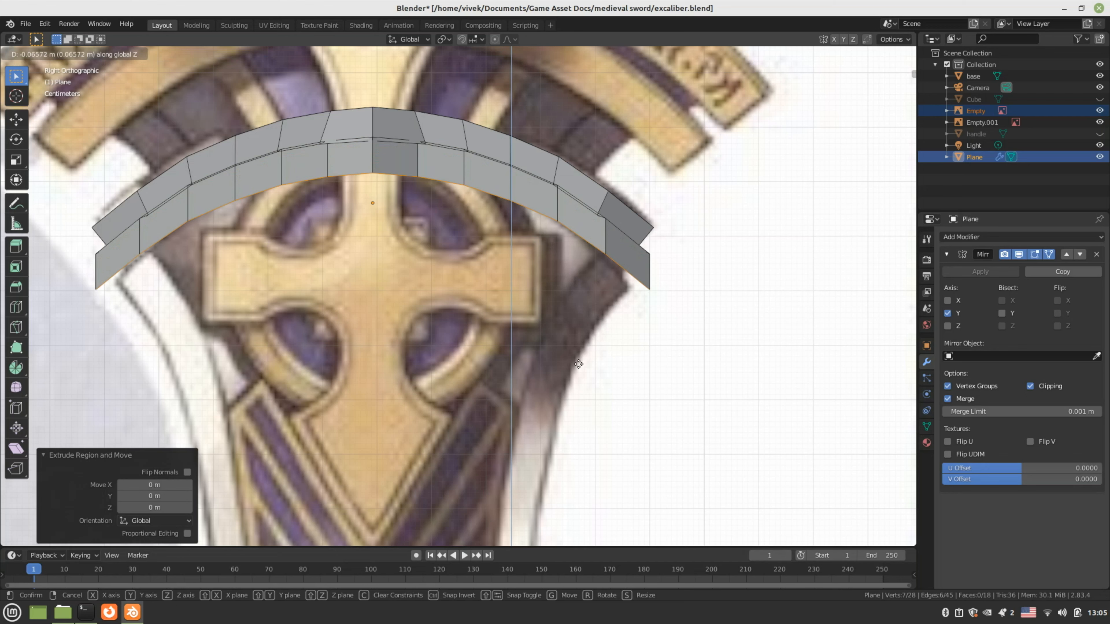
left_click(578, 355)
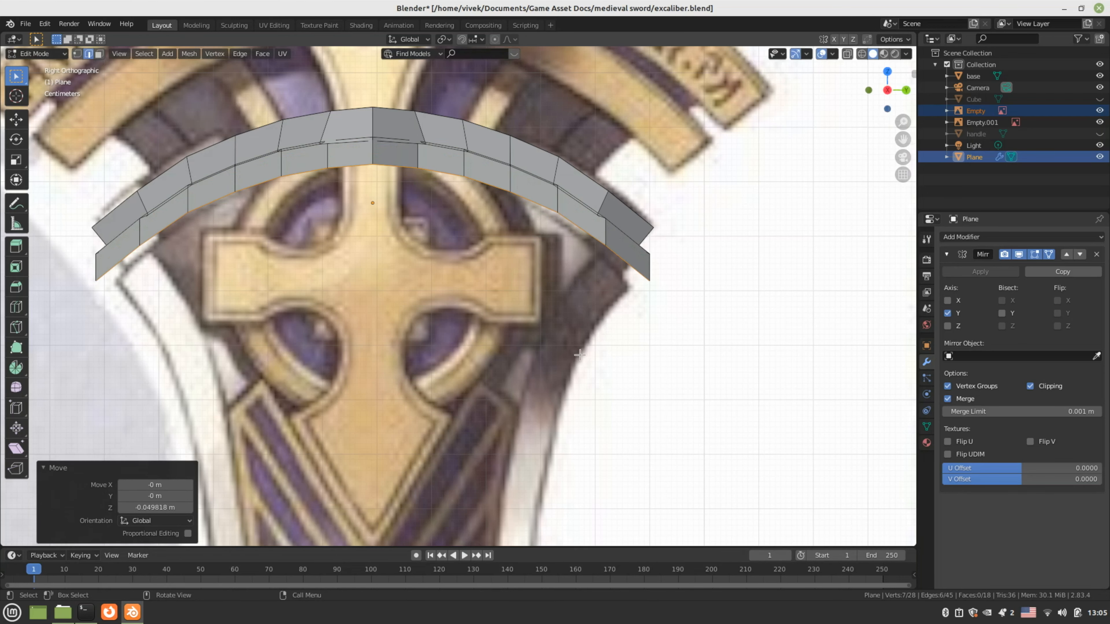
key("s")
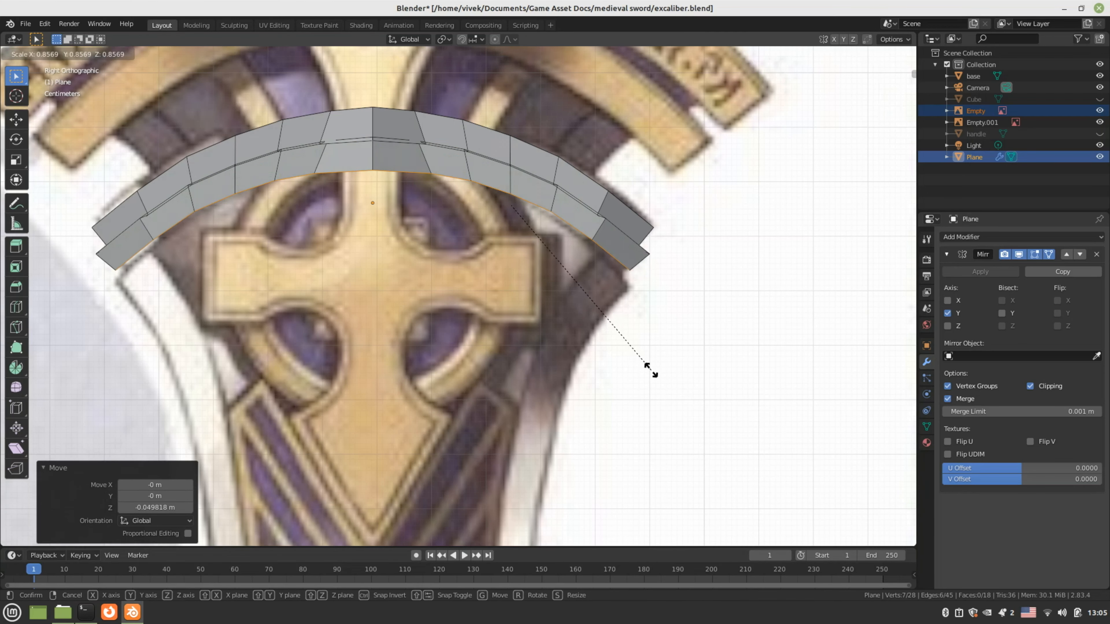
left_click(649, 367)
middle_click_drag(649, 368, 508, 308)
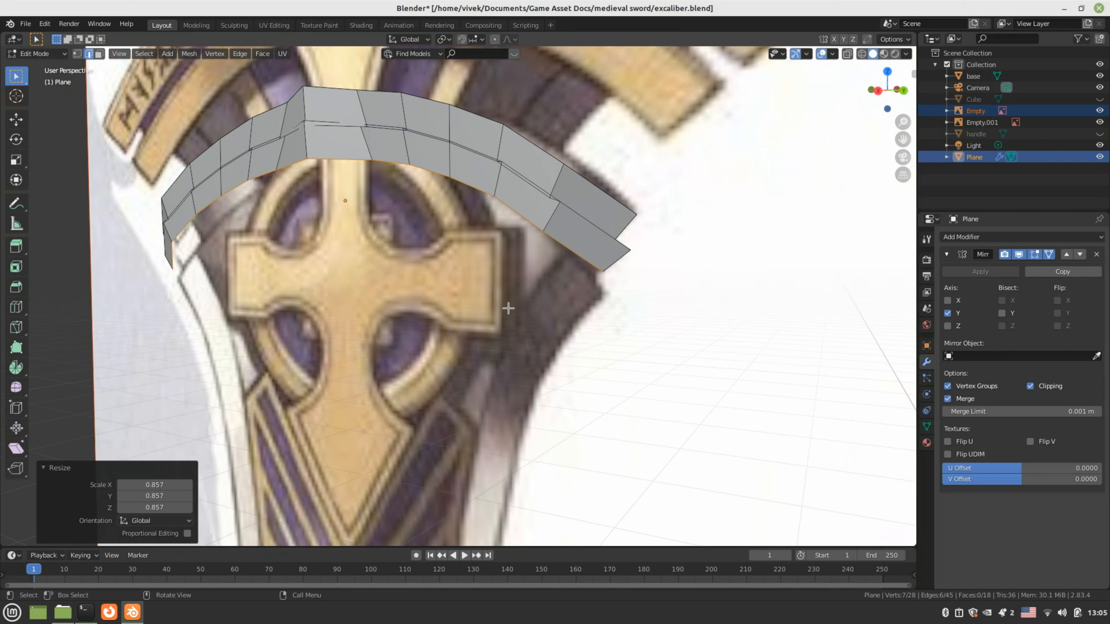
Select the lower-strip faces and shift them 0.015899 m along X in top view
key("3")
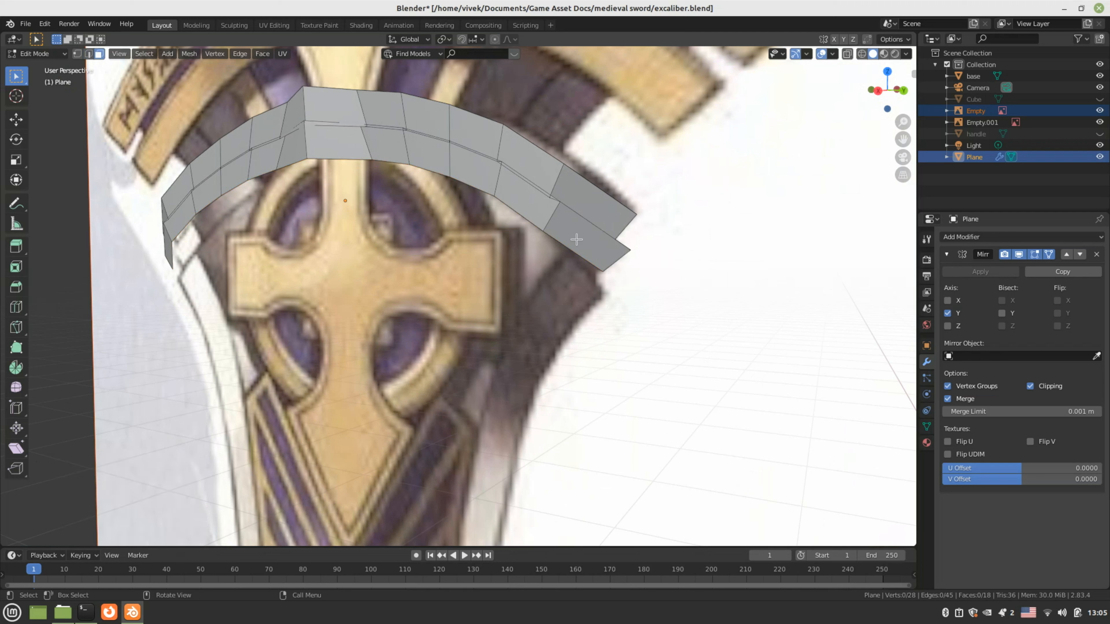
left_click(577, 239)
left_click(526, 197, "shift")
left_click(383, 150, "ctrl+shift")
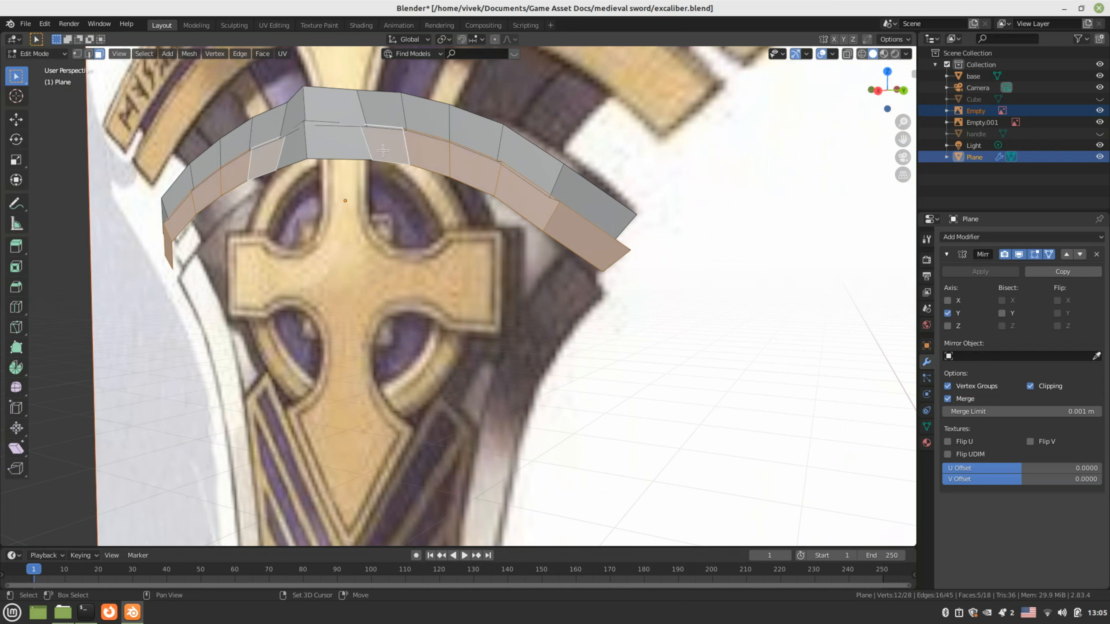
left_click(338, 149, "shift")
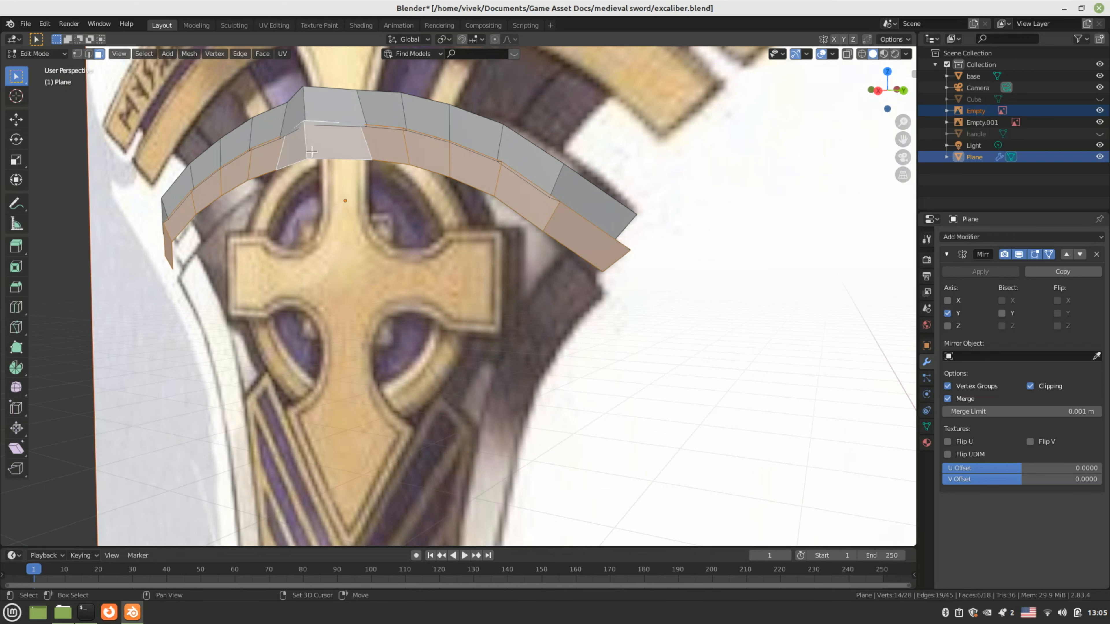
key("KP_7")
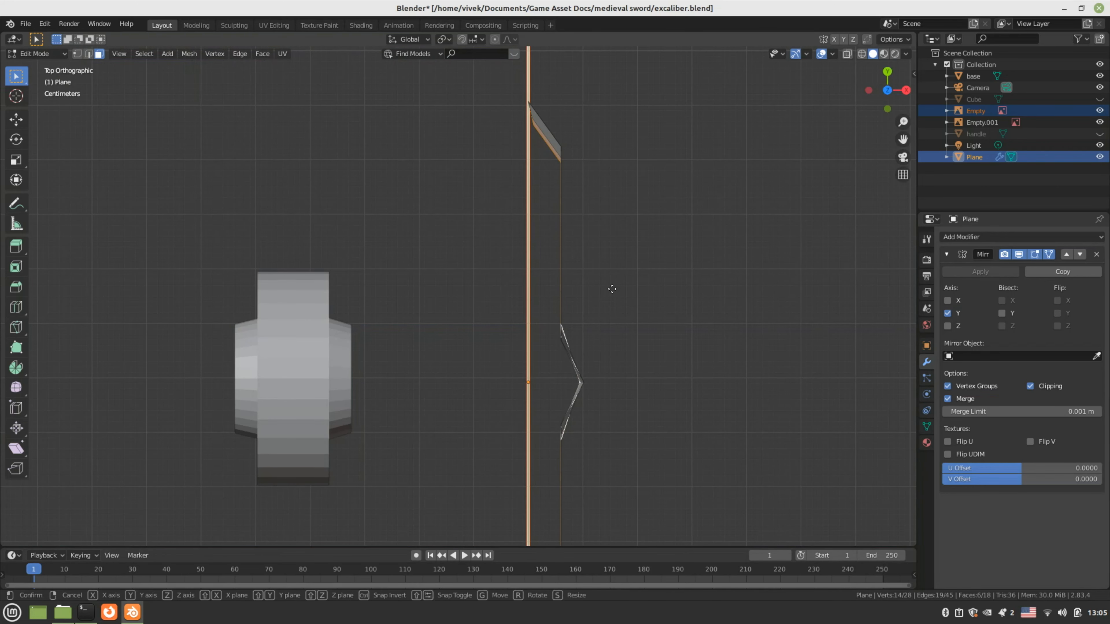
key("g")
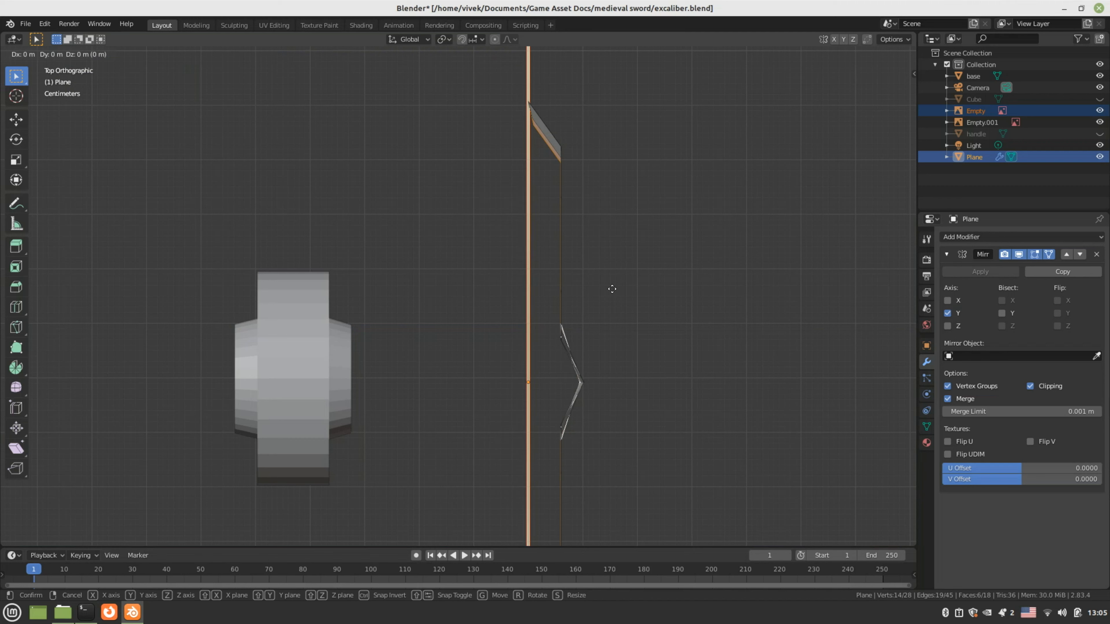
key("x")
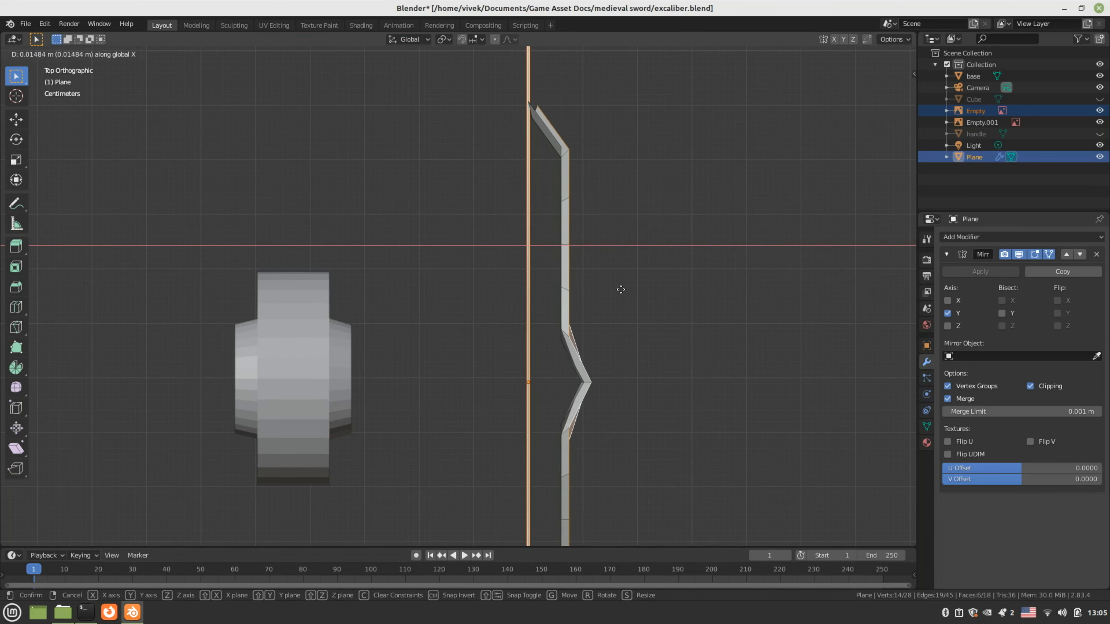
left_click(623, 291)
middle_click_drag(634, 328, 390, 191)
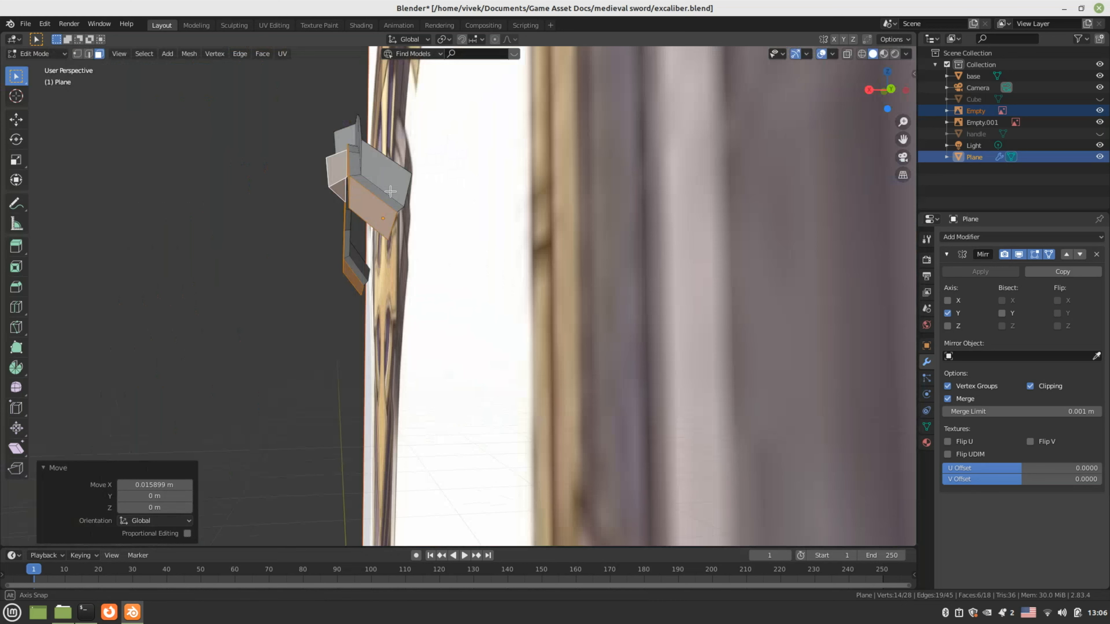
Inspect the crossguard band from the front, at an angle and from underneath
key("KP_1")
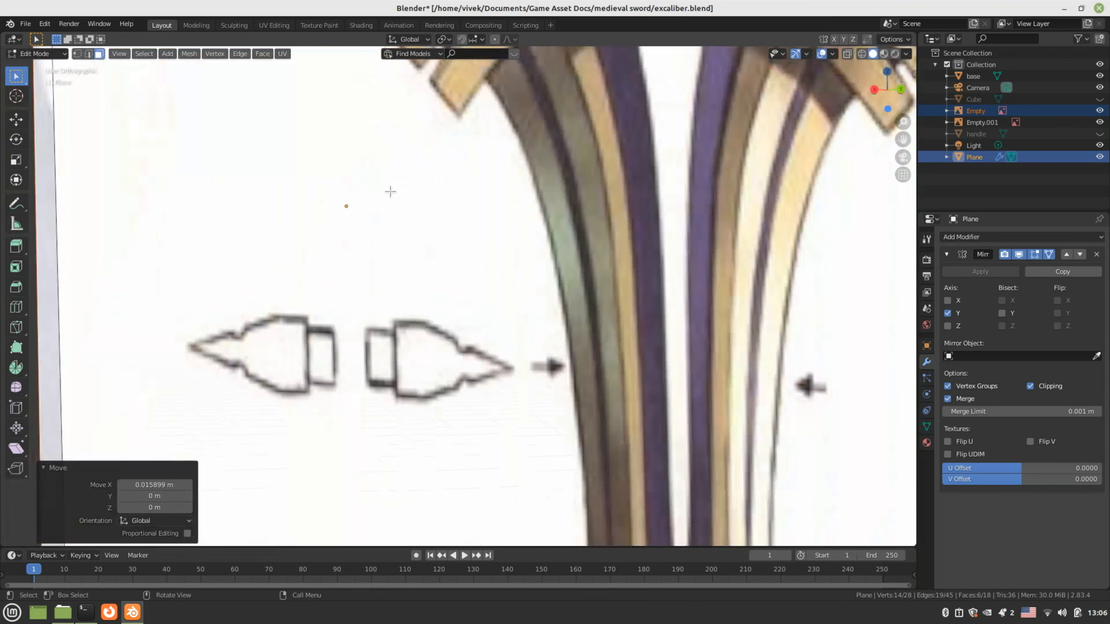
scroll(526, 290, "up", 2)
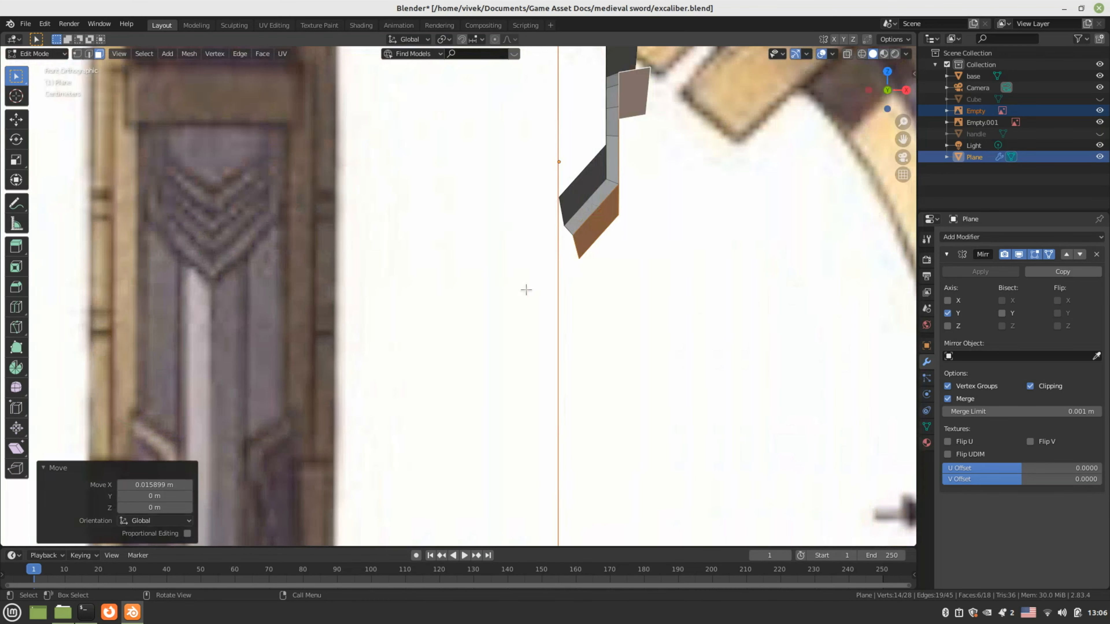
middle_click_drag(571, 311, 548, 314)
scroll(544, 317, "up", 5)
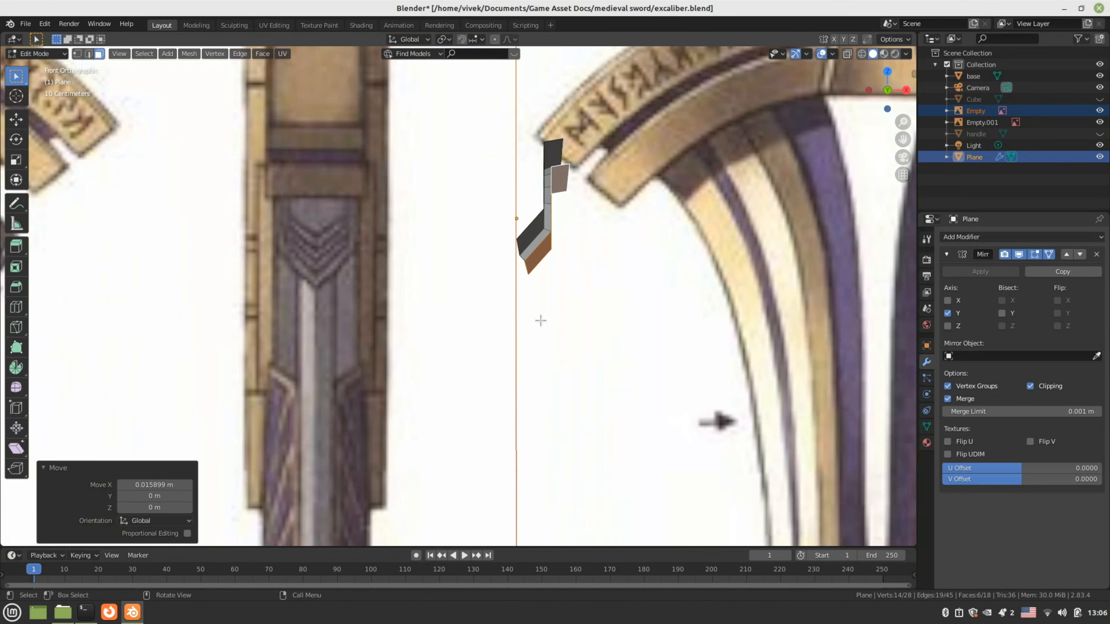
scroll(540, 320, "up", 3)
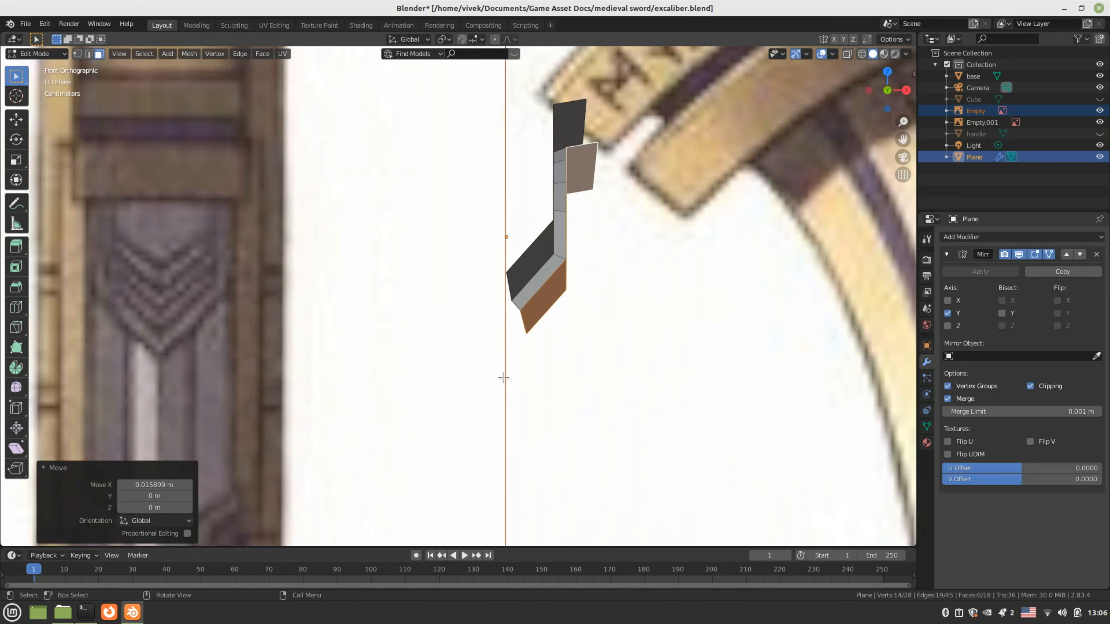
scroll(504, 377, "up", 3)
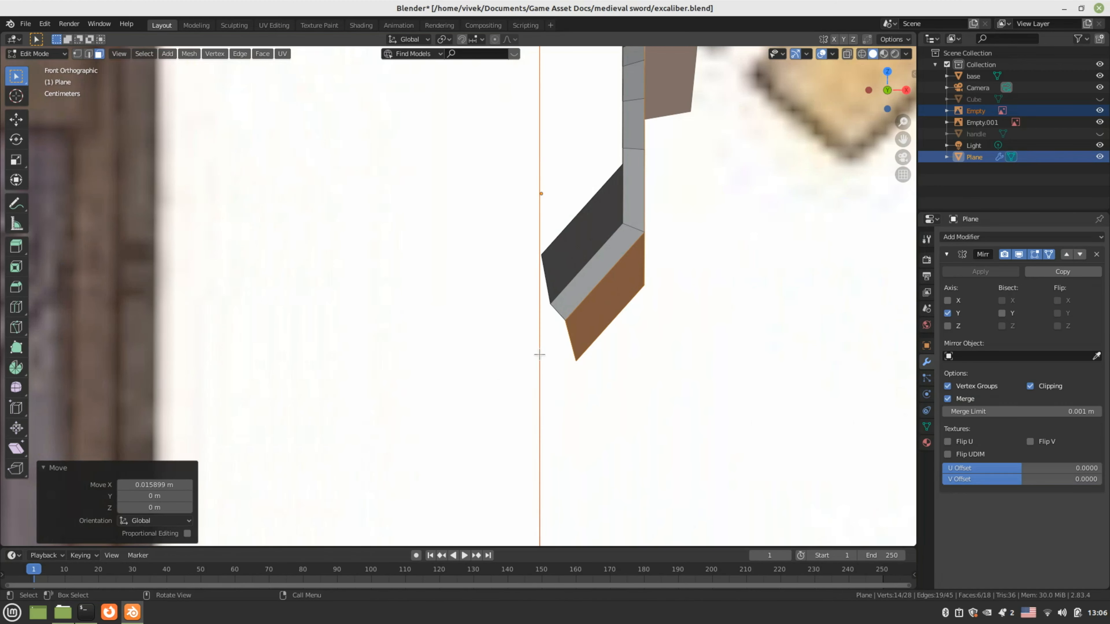
key("grave")
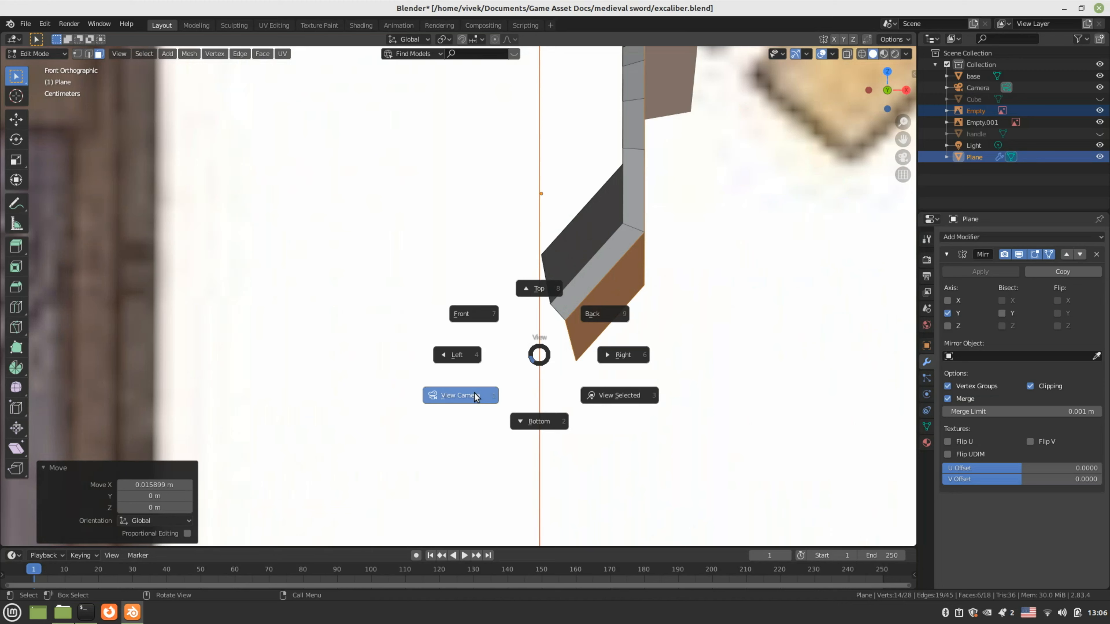
left_click(542, 367)
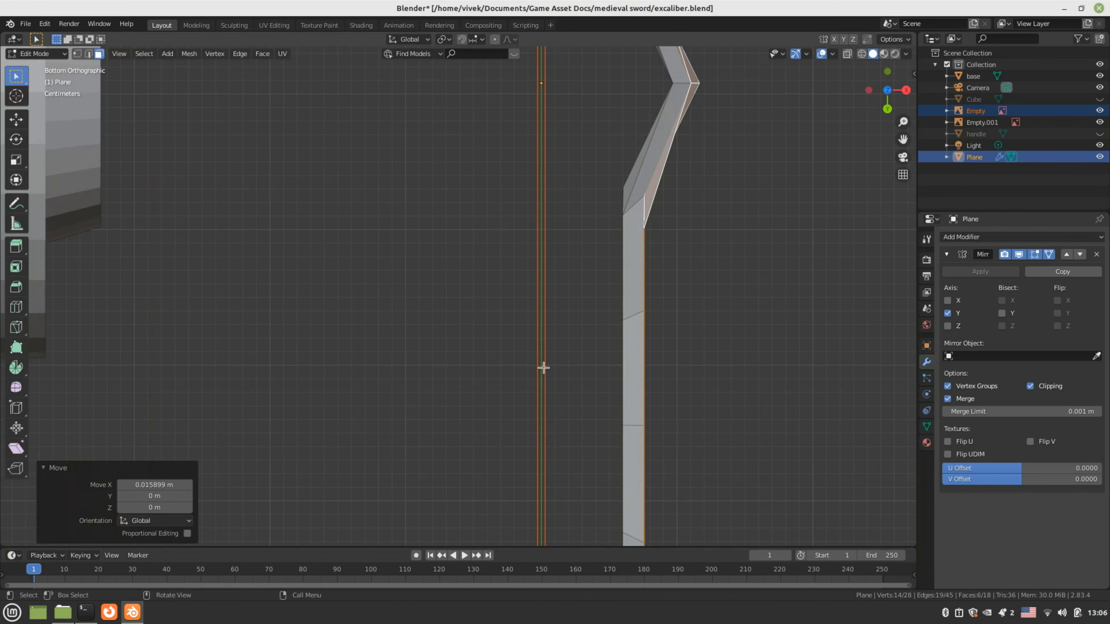
scroll(542, 367, "down", 4)
scroll(543, 367, "down", 2)
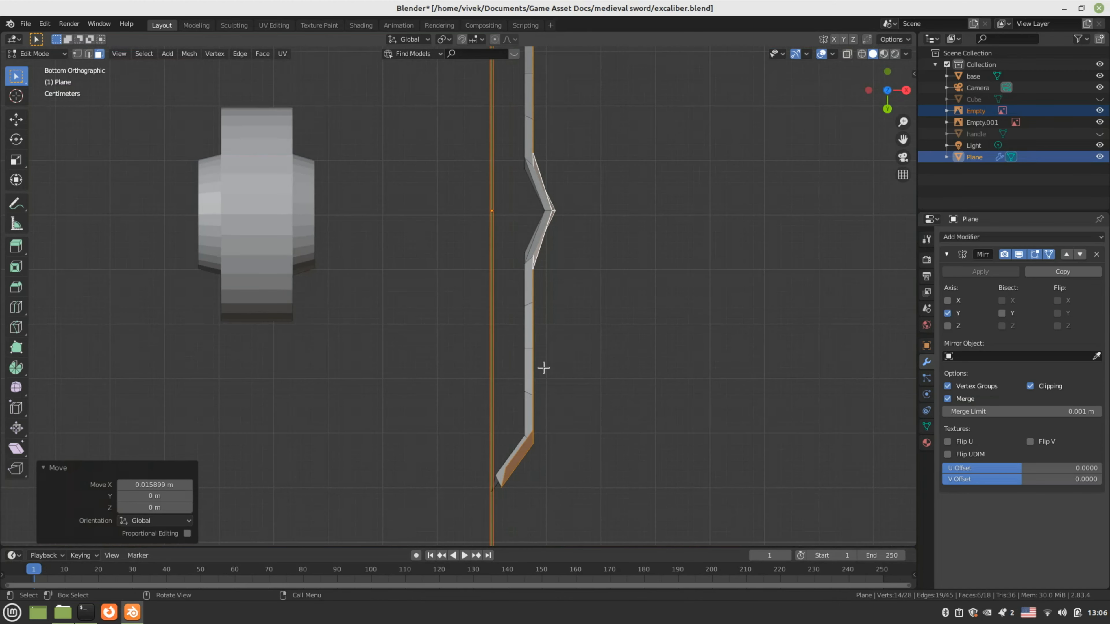
scroll(544, 371, "down", 2)
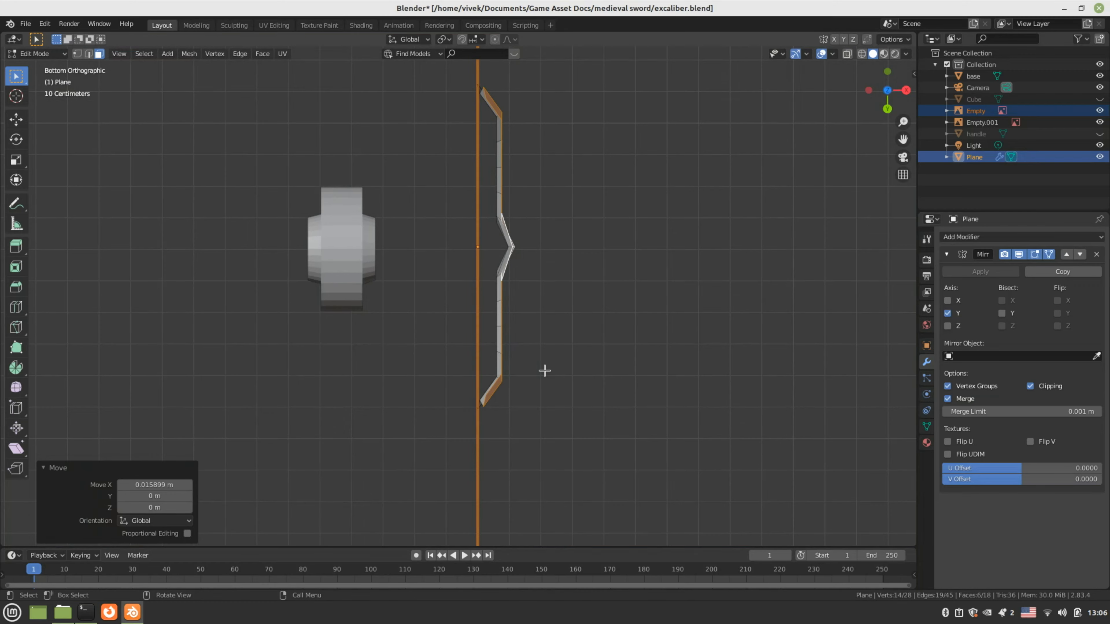
key("KP_1")
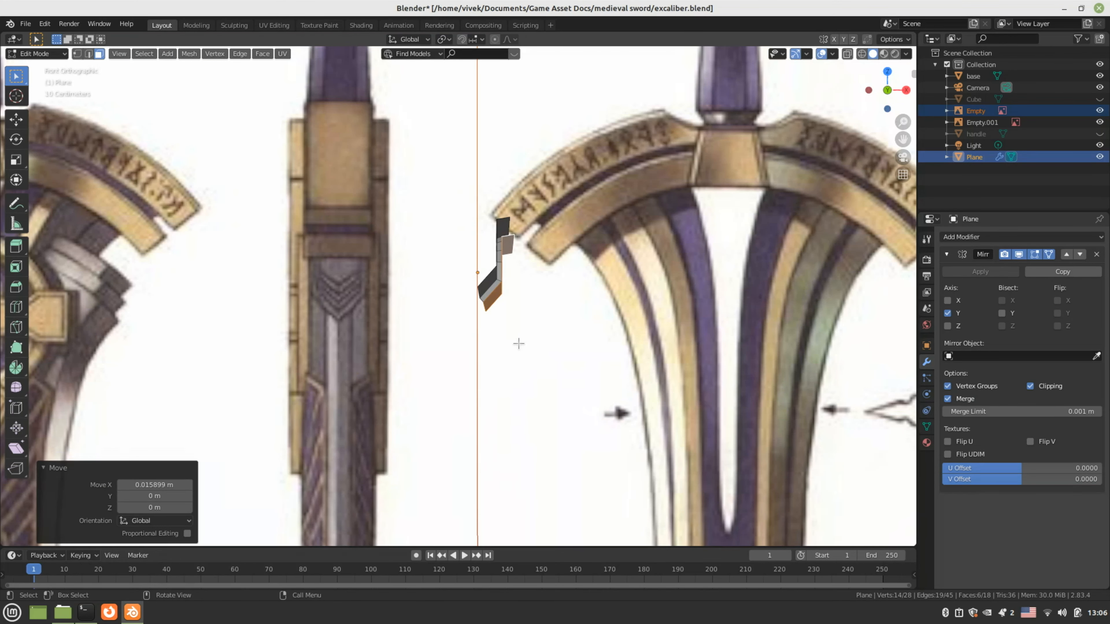
scroll(518, 344, "down", 3)
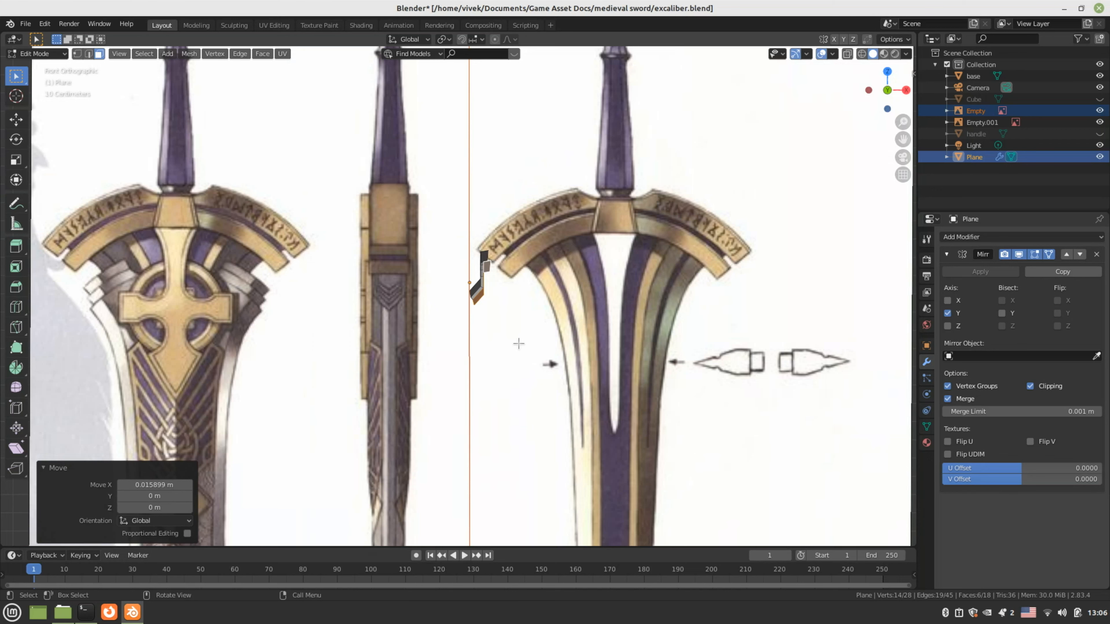
scroll(519, 344, "up", 1)
scroll(519, 343, "up", 7)
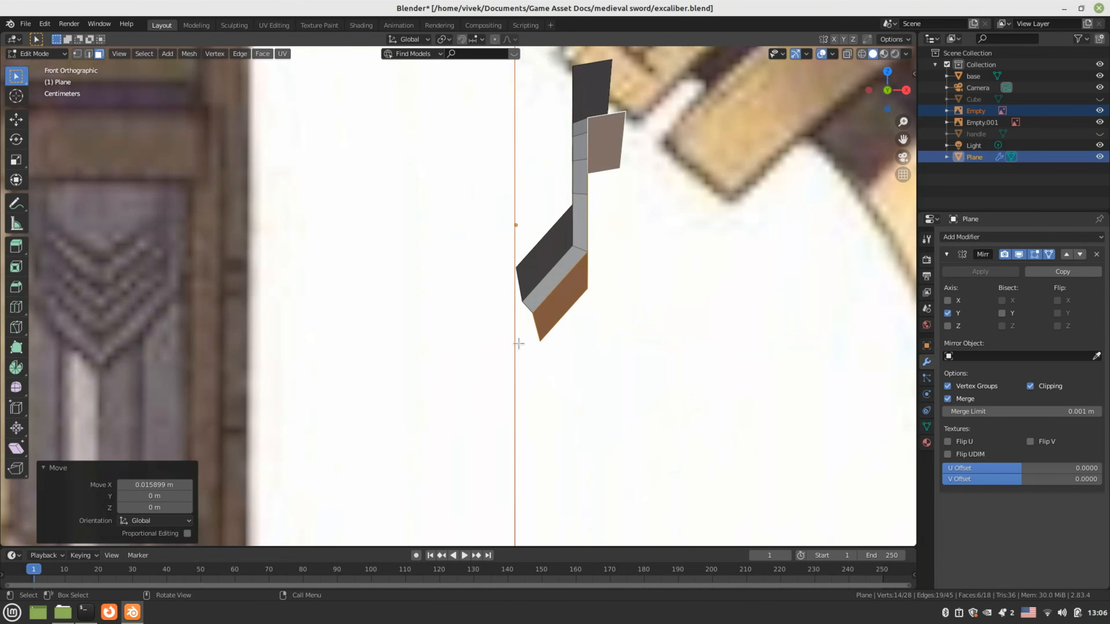
In see-through wireframe, move the band's end vertices onto the mirror centre line
key("z")
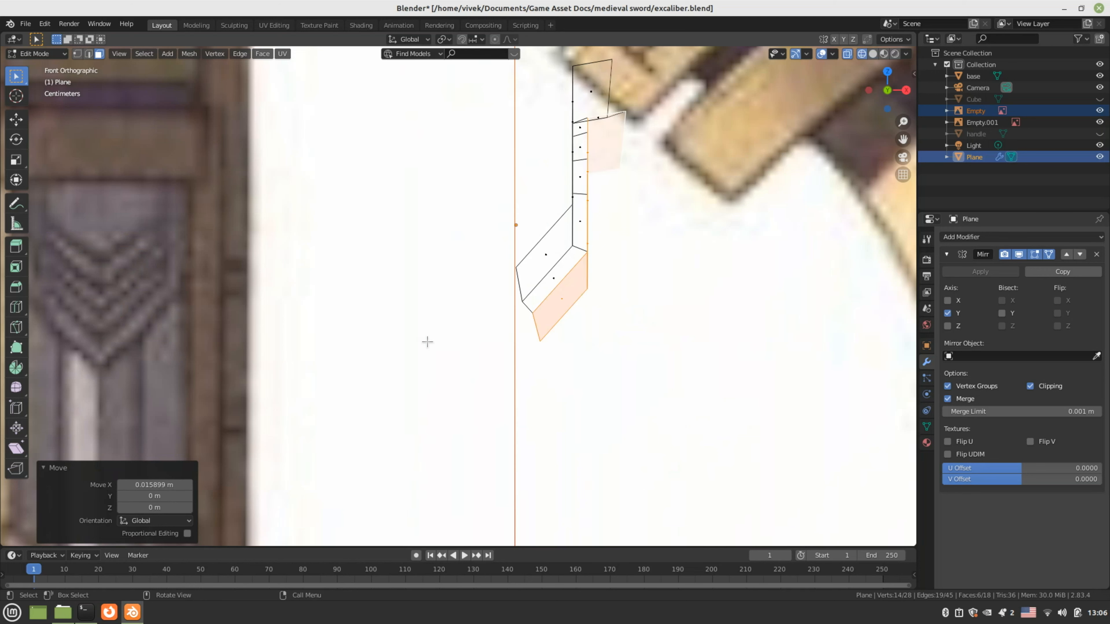
key("1")
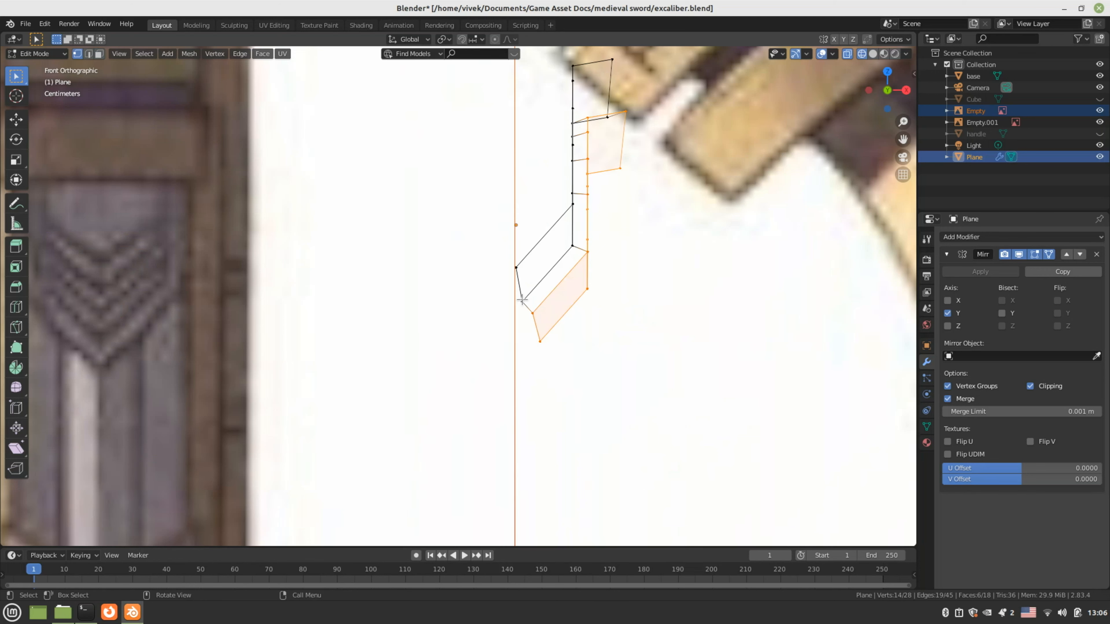
left_click(522, 300)
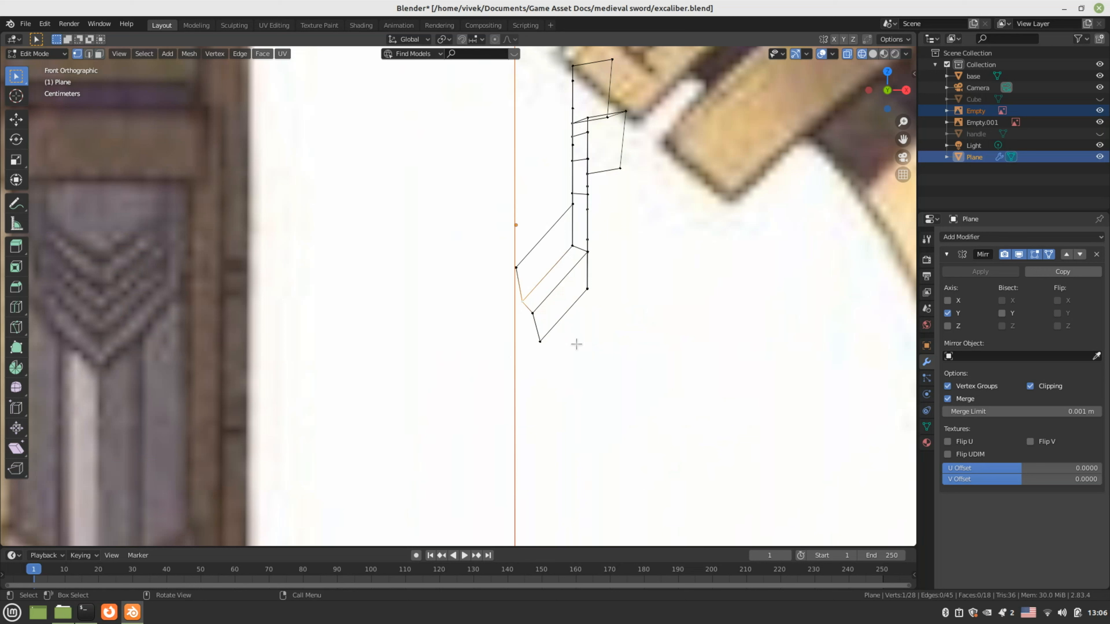
key("g")
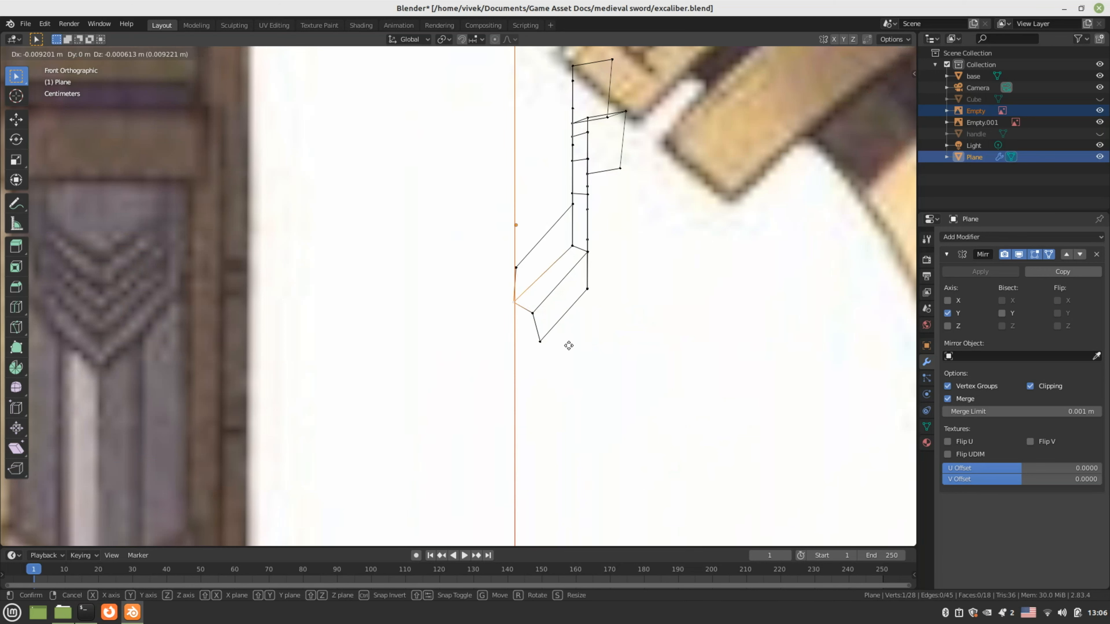
left_click(569, 342)
left_click(575, 335)
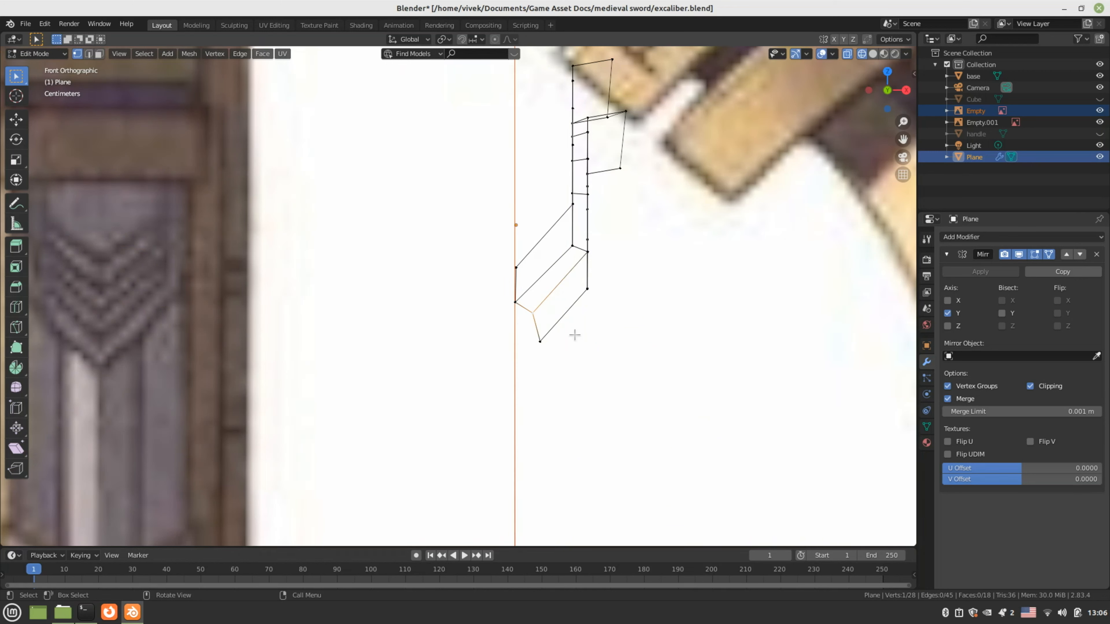
key("g")
left_click(540, 346)
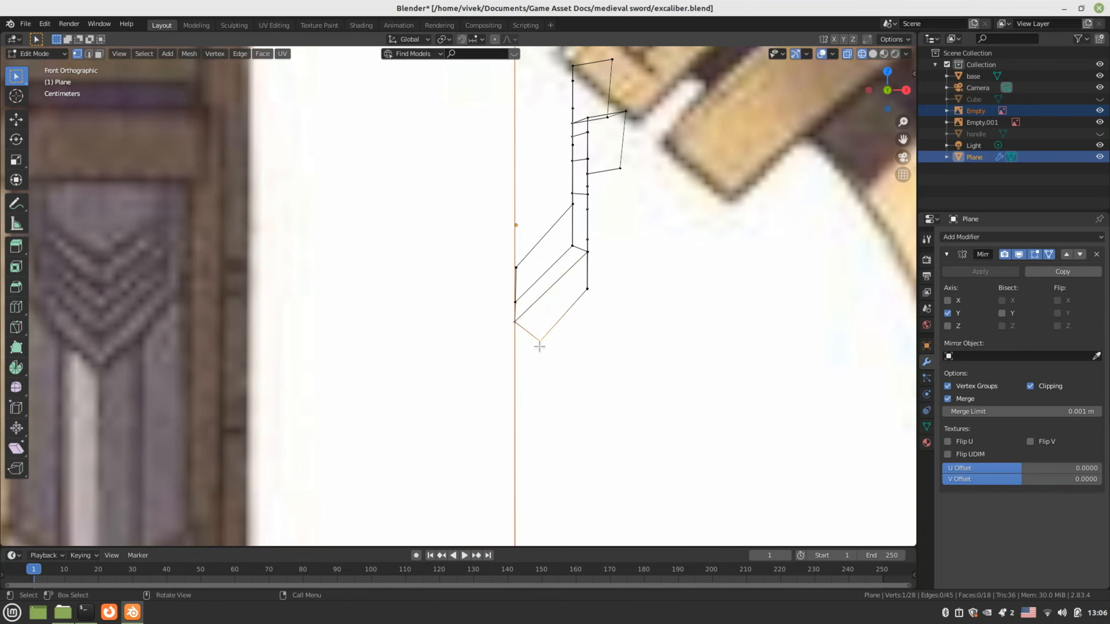
key("g")
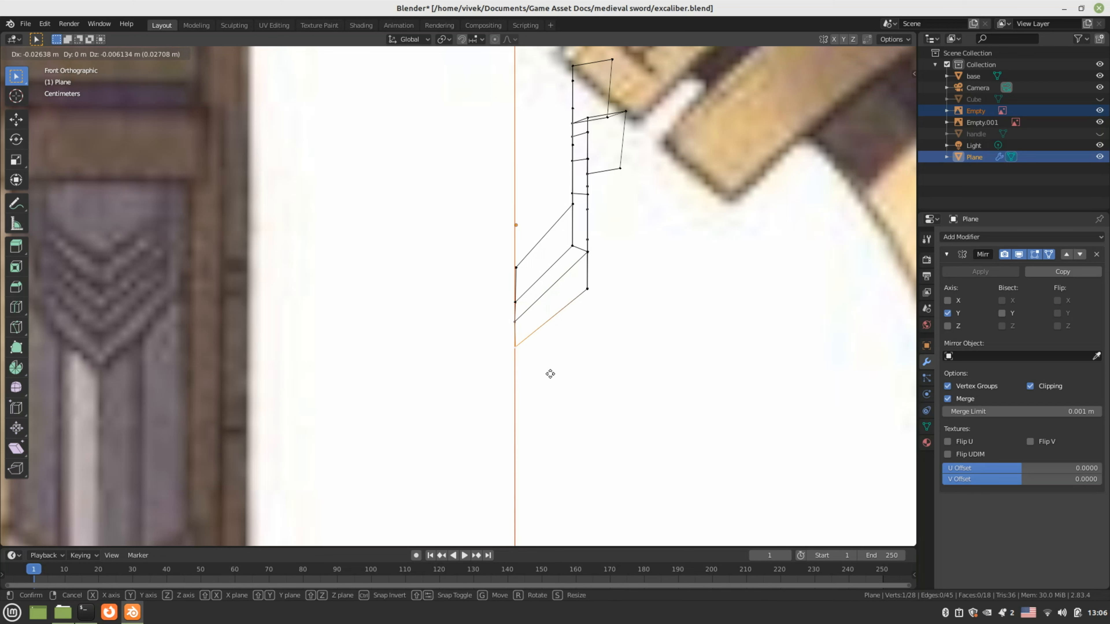
left_click(550, 374)
Nudge the upper-left and middle-left band vertices into place, one by -0.001278 m along X
left_click(515, 268)
scroll(616, 334, "up", 2)
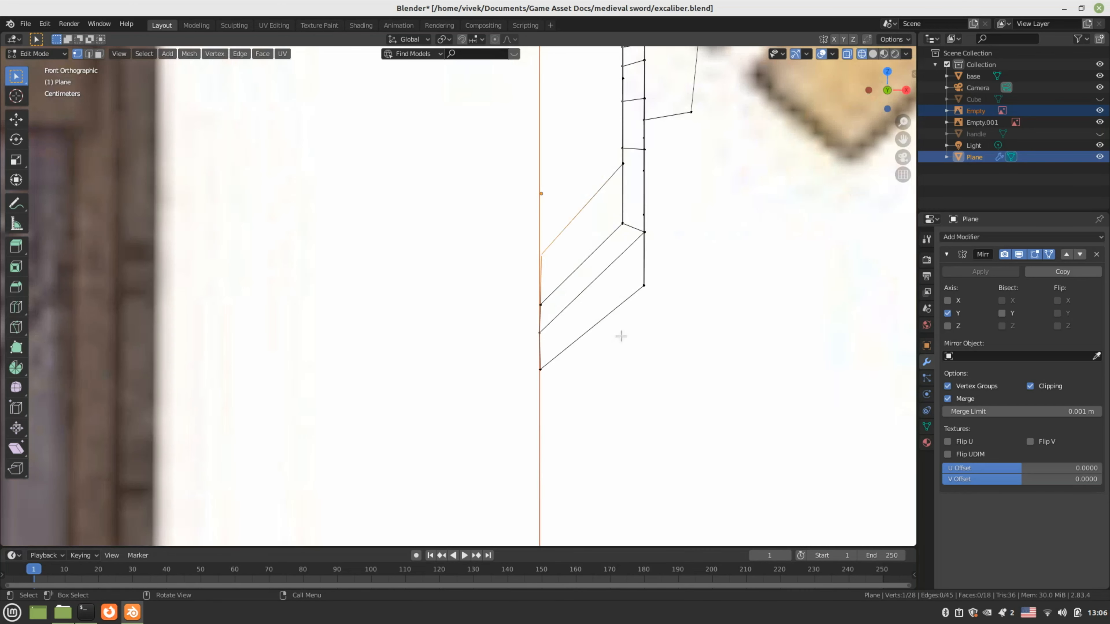
key("g")
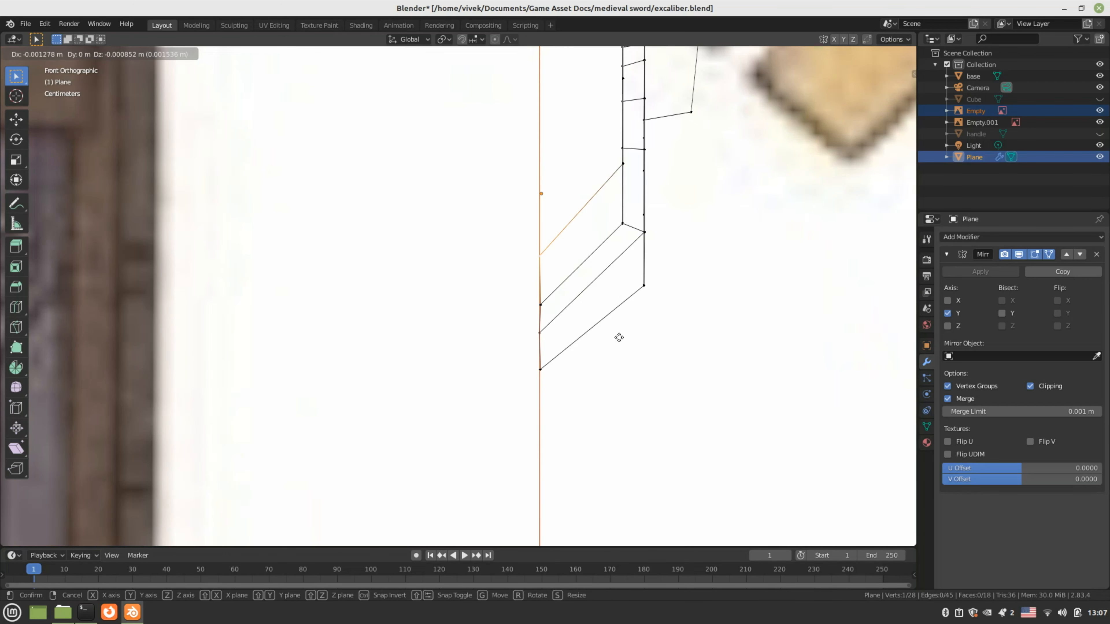
left_click(619, 336)
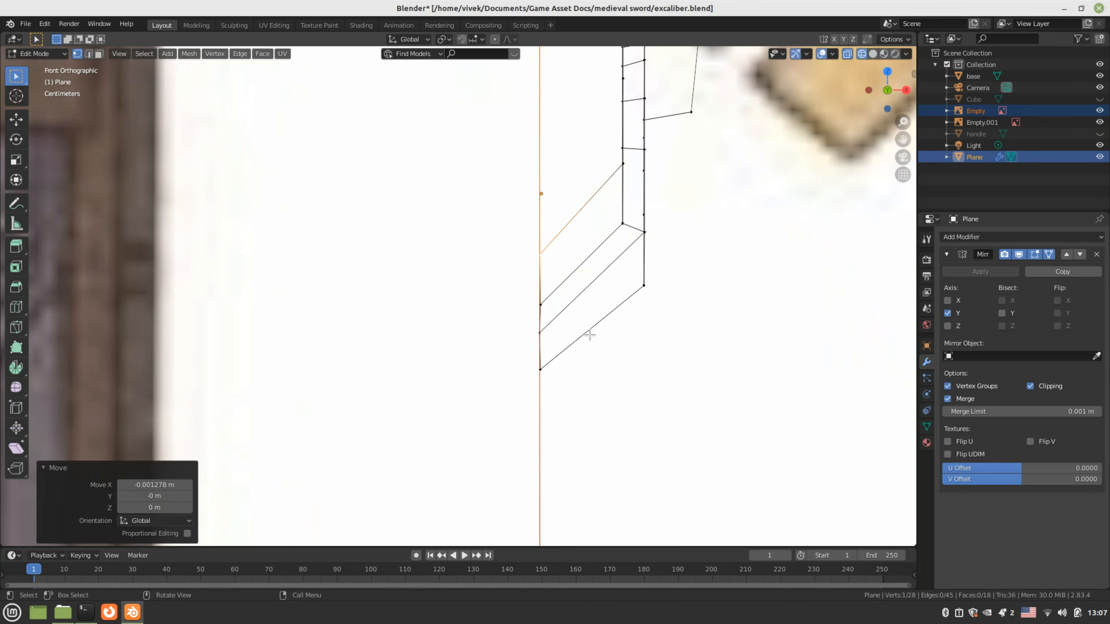
scroll(587, 323, "up", 2)
left_click(580, 307)
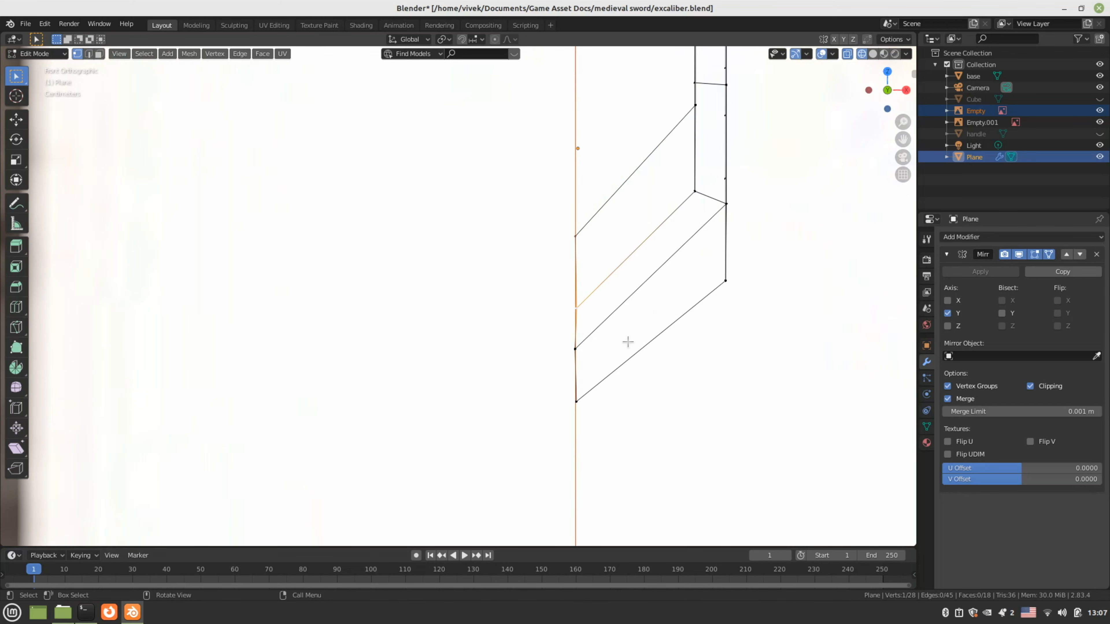
key("g")
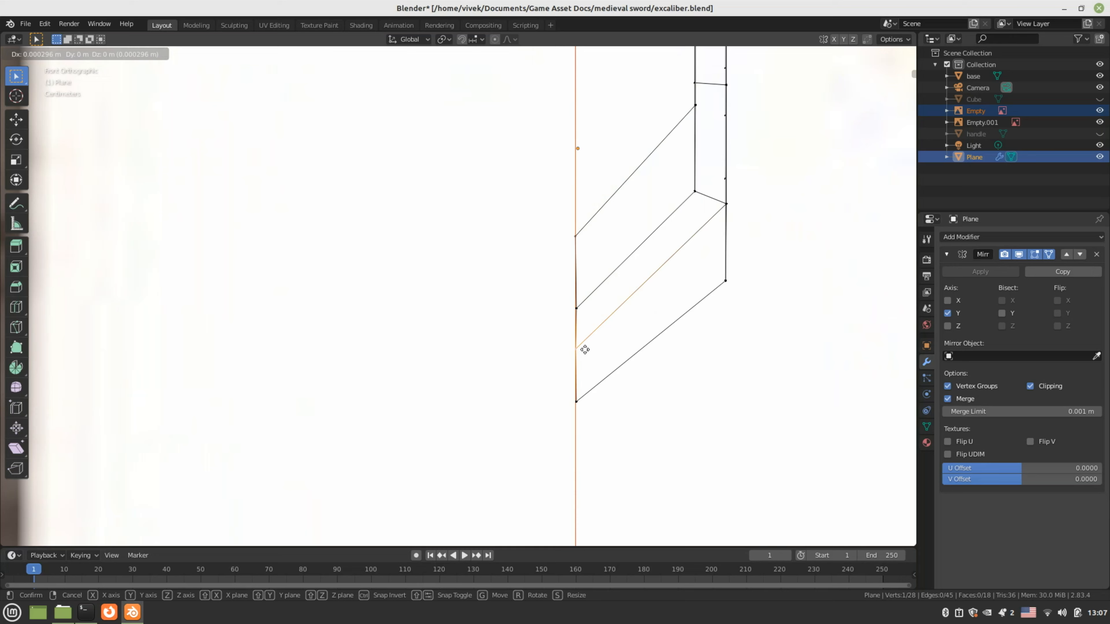
left_click(585, 349)
scroll(592, 317, "down", 4)
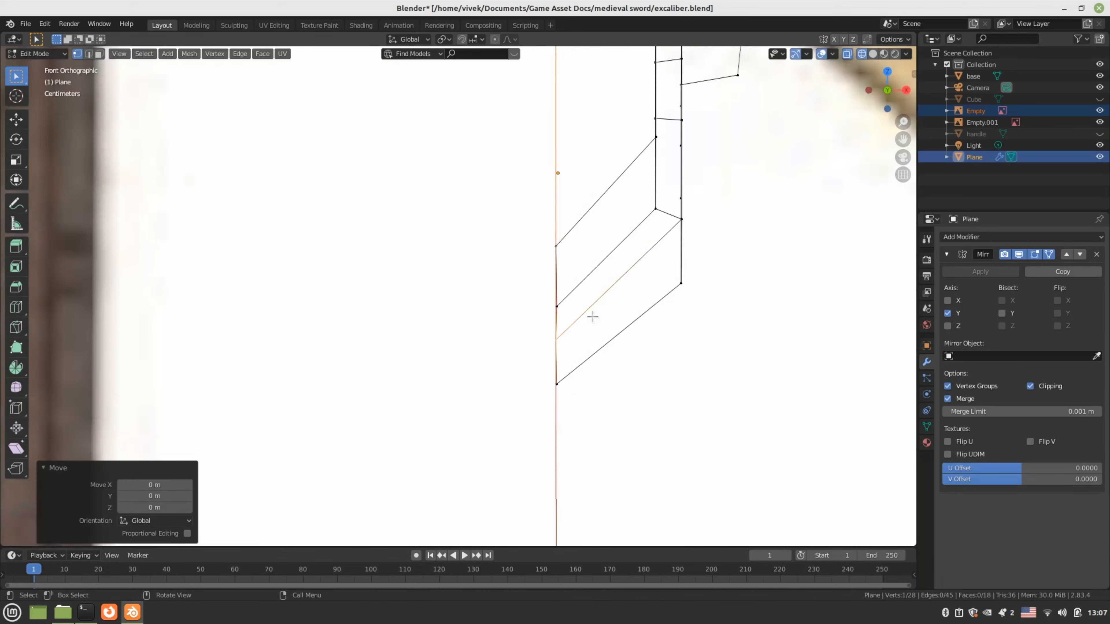
middle_click_drag(592, 317, 557, 341)
key("z")
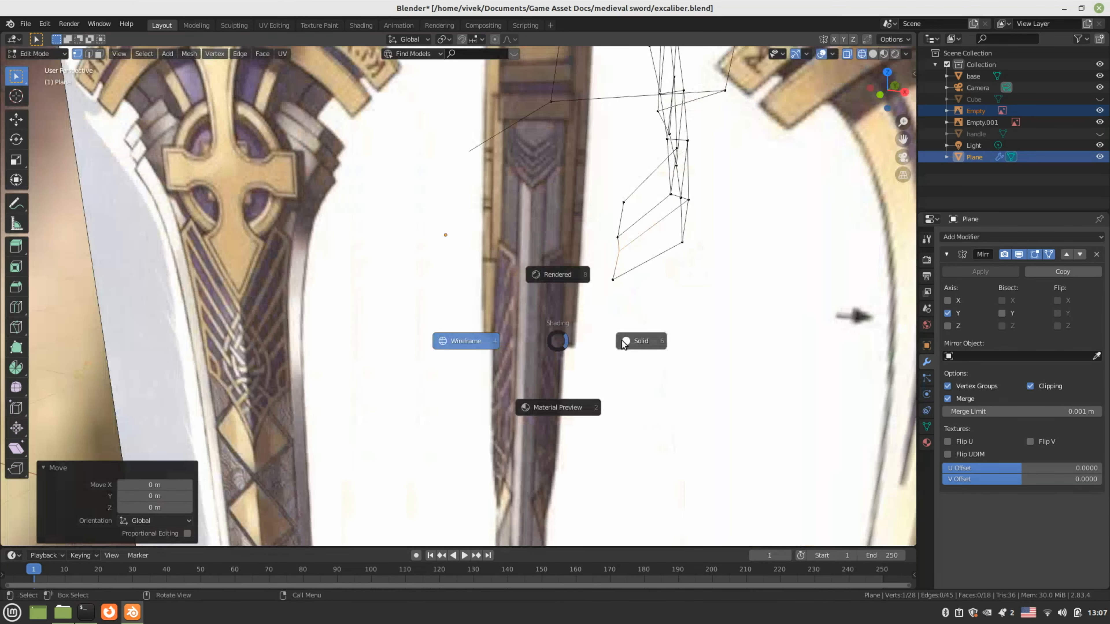
Switch to solid shading, centre the band in Top view, and return to Object Mode
left_click(627, 339)
mouse_move(626, 338)
middle_mouse_down()
mouse_move(575, 404)
mouse_move(600, 365)
mouse_move(464, 345)
mouse_move(436, 389)
mouse_move(513, 281)
mouse_move(702, 411)
middle_mouse_up()
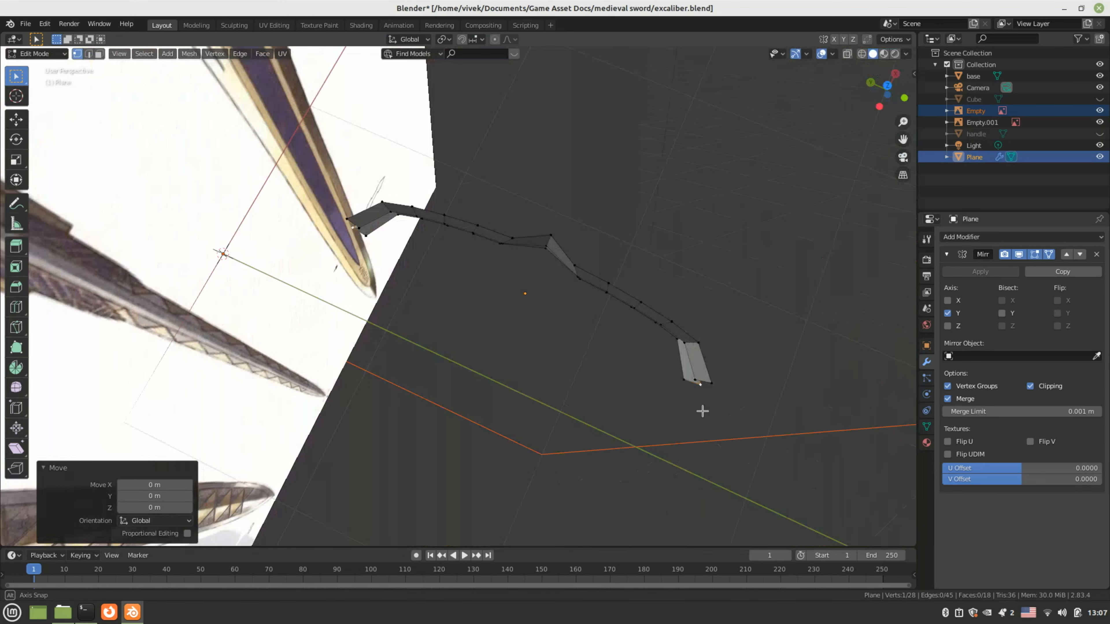
key("KP_7")
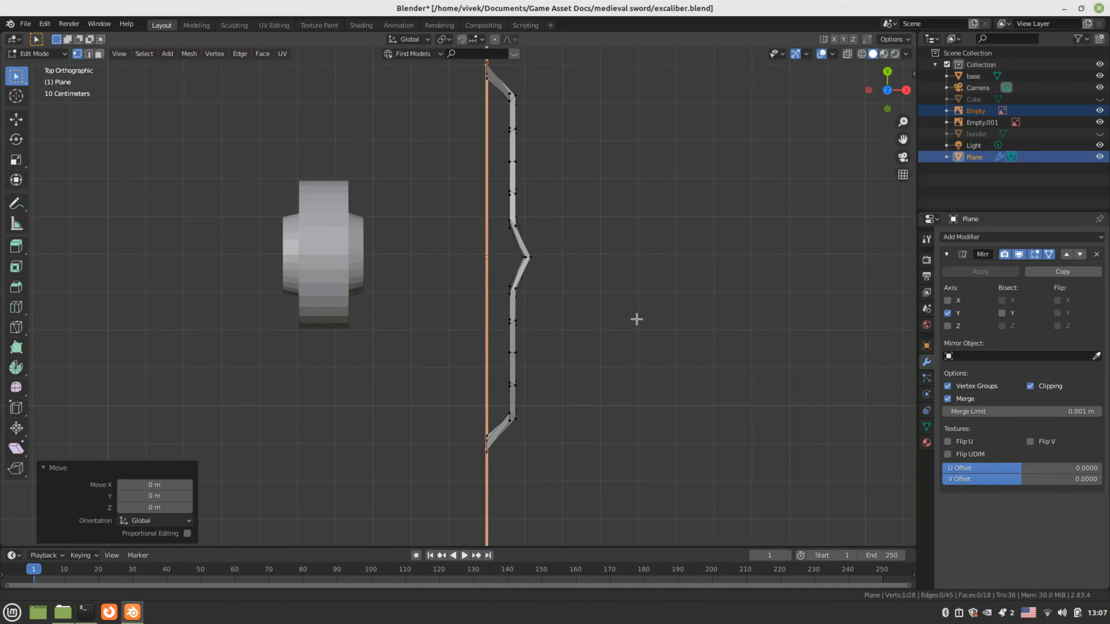
middle_click_drag(589, 273, 593, 306, "shift")
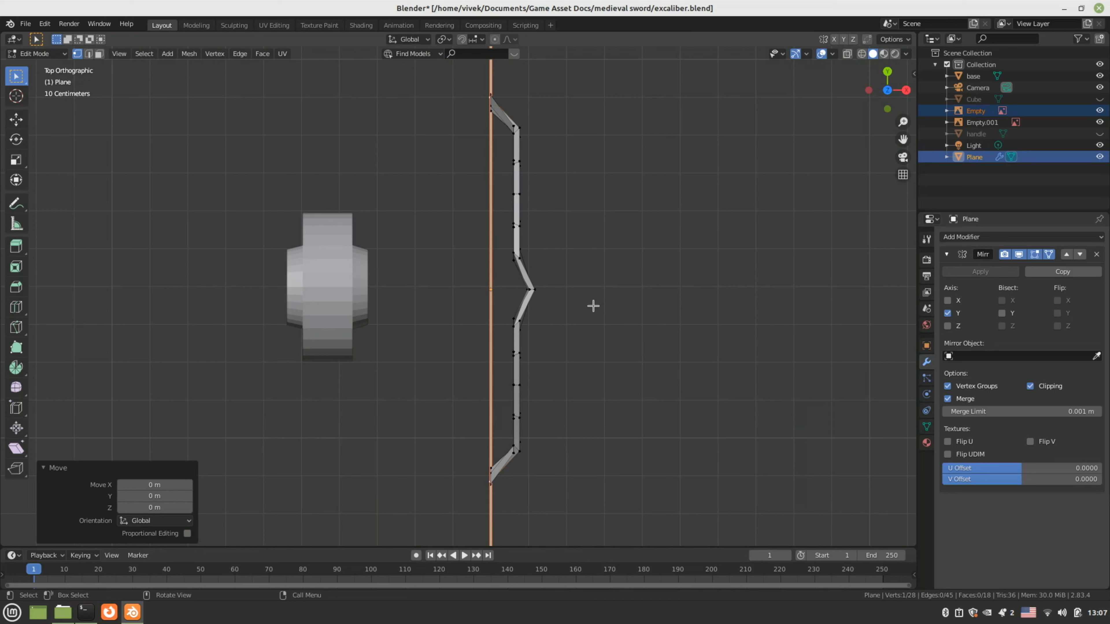
key("Tab")
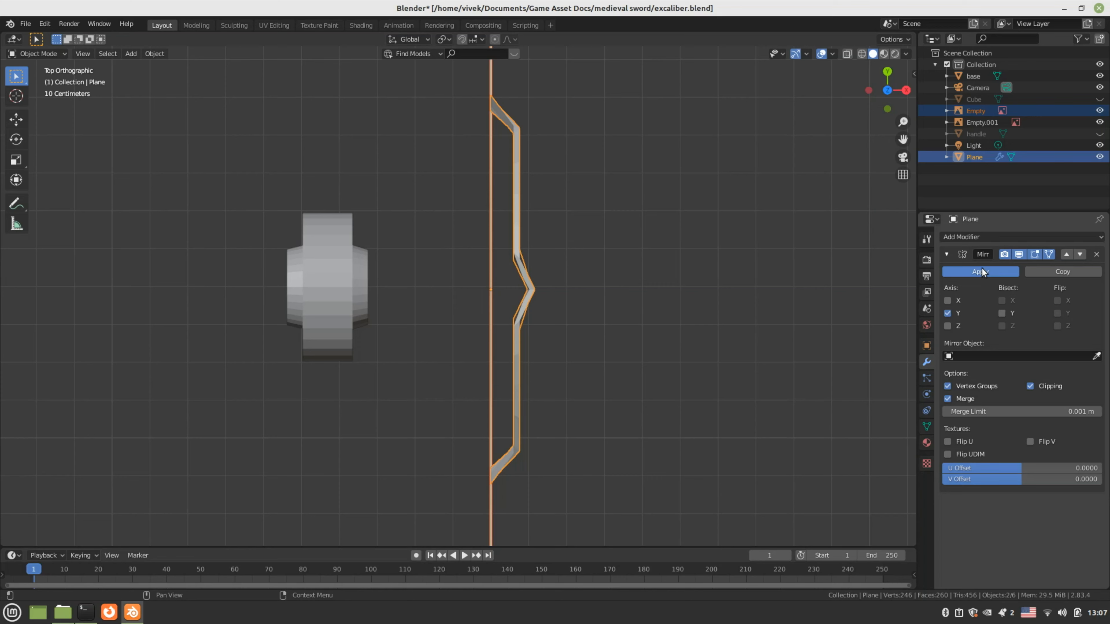
Apply the band's existing Y-axis Mirror modifier
left_click(979, 271)
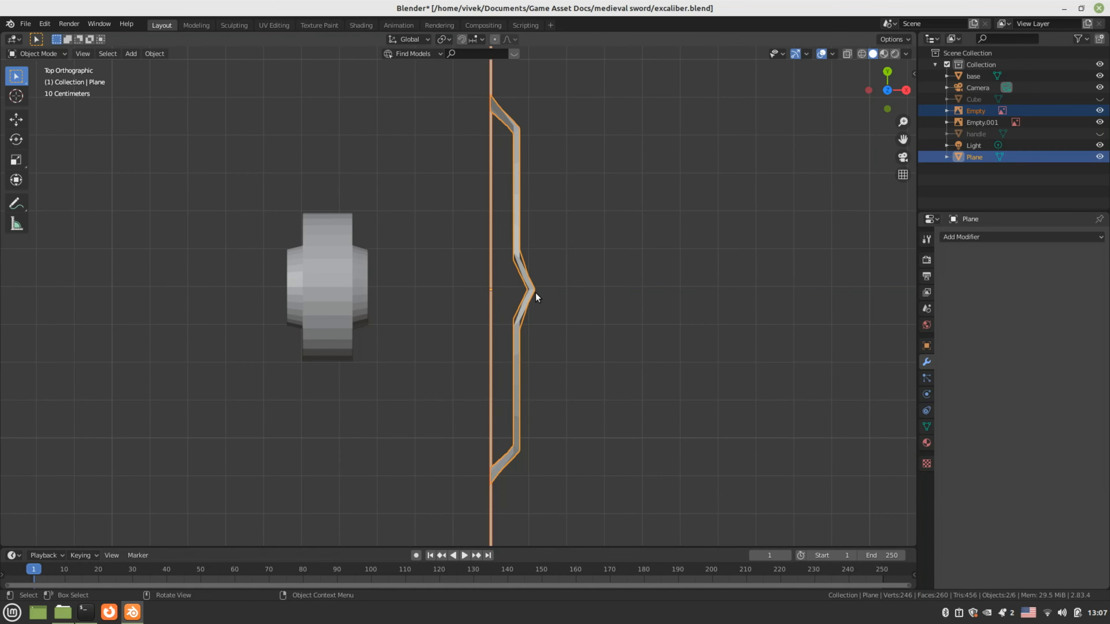
middle_click_drag(535, 293, 487, 285)
key("KP_7")
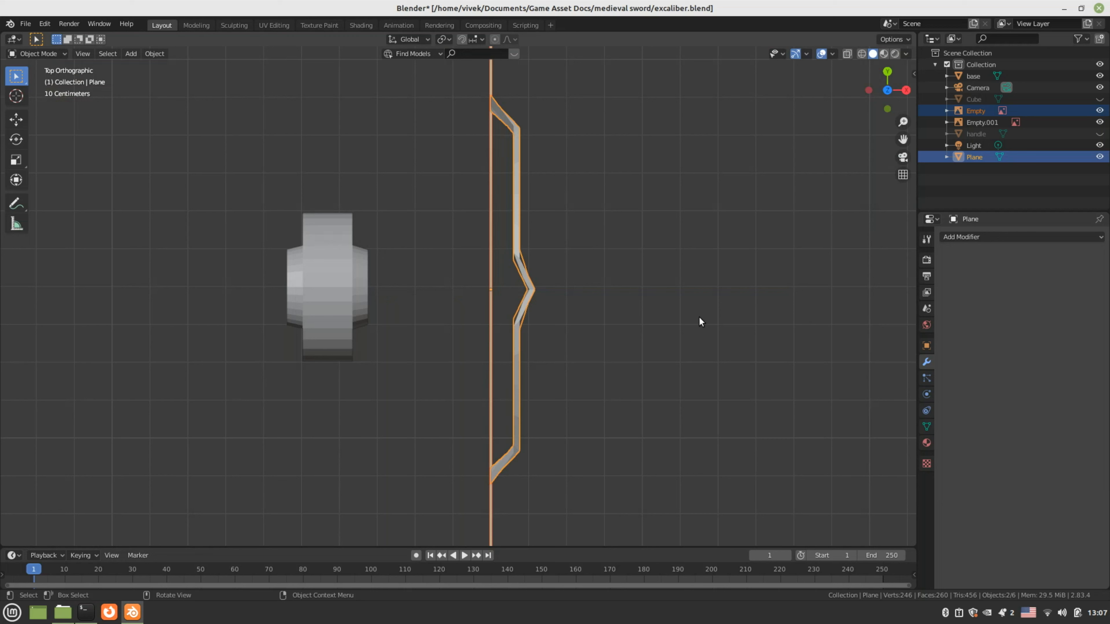
Add an X-axis Mirror modifier with Clipping enabled and re-enter Edit Mode
left_click(989, 237)
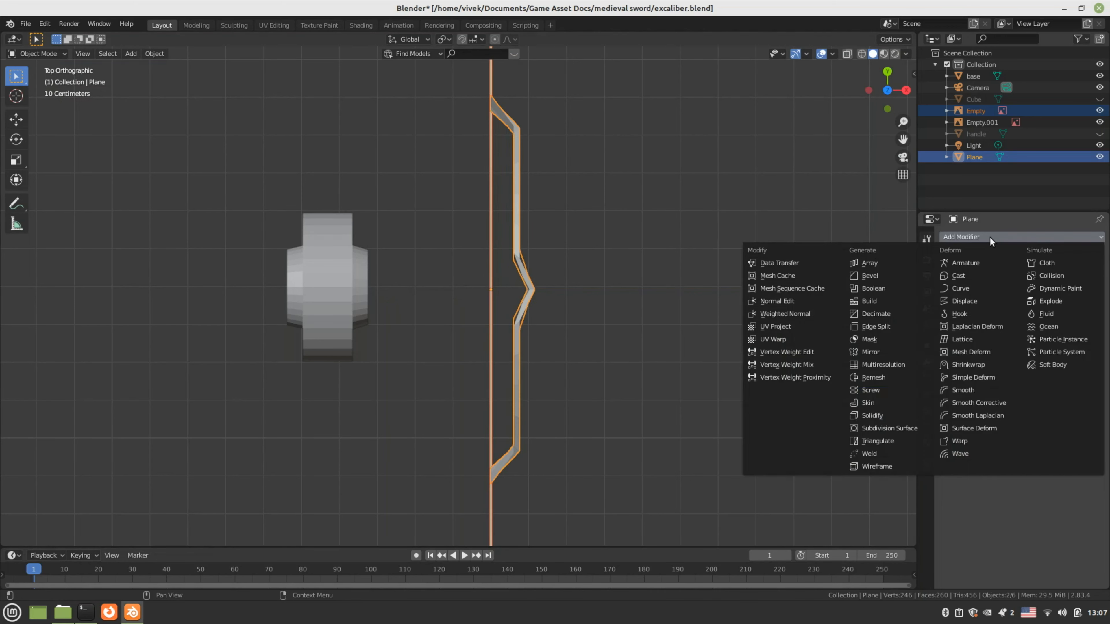
left_click(887, 348)
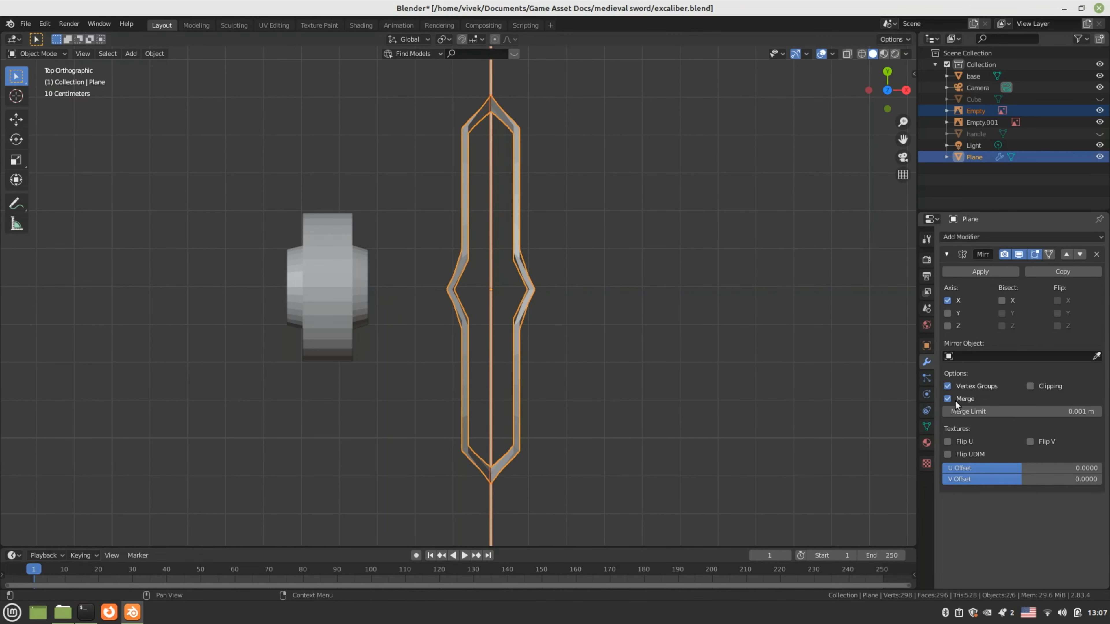
left_click(1029, 387)
middle_click_drag(555, 319, 462, 289)
key("Tab")
middle_click_drag(556, 274, 455, 323)
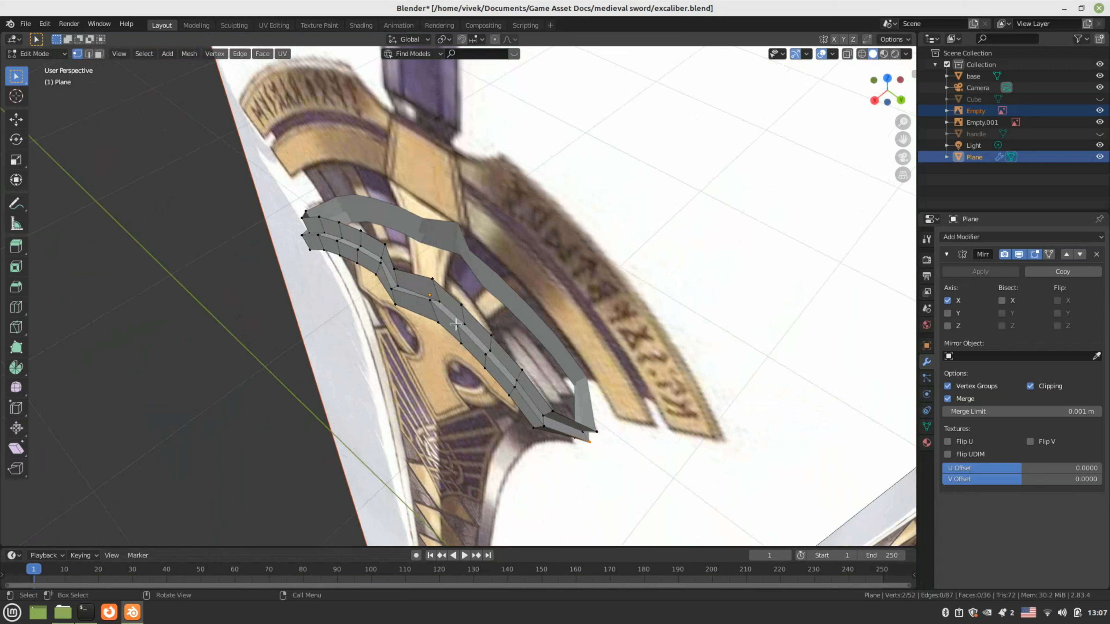
Select four open guard edges and extrude them -0.067838 m along X toward the centre
key("2")
scroll(432, 279, "up", 2)
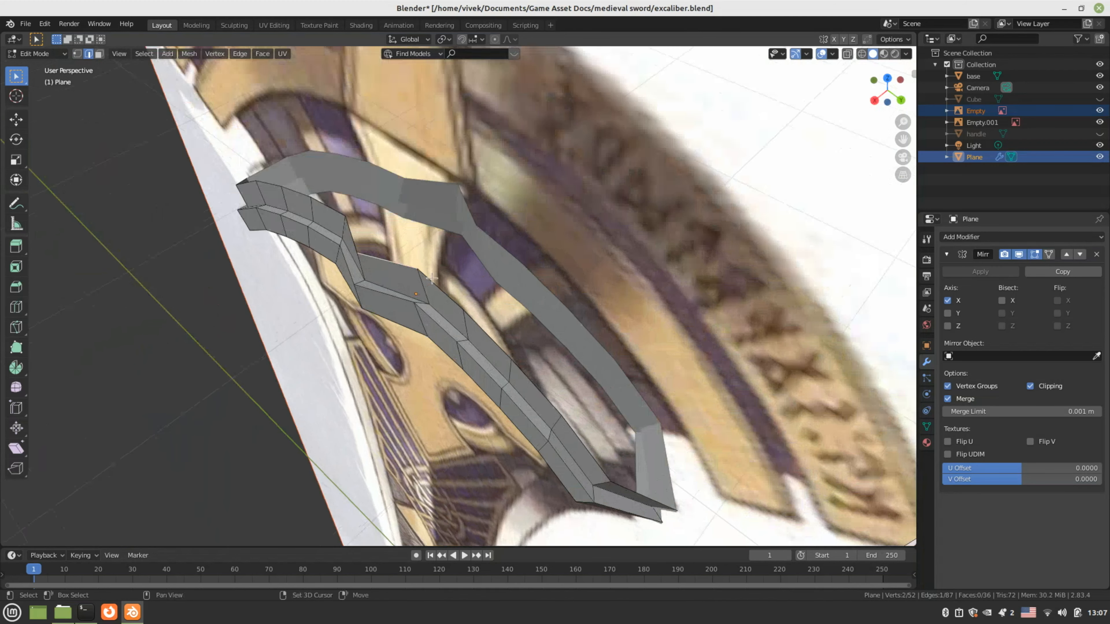
left_click(432, 279, "shift")
middle_click_drag(454, 298, 466, 286)
left_click(506, 301, "shift")
left_click(561, 348, "shift")
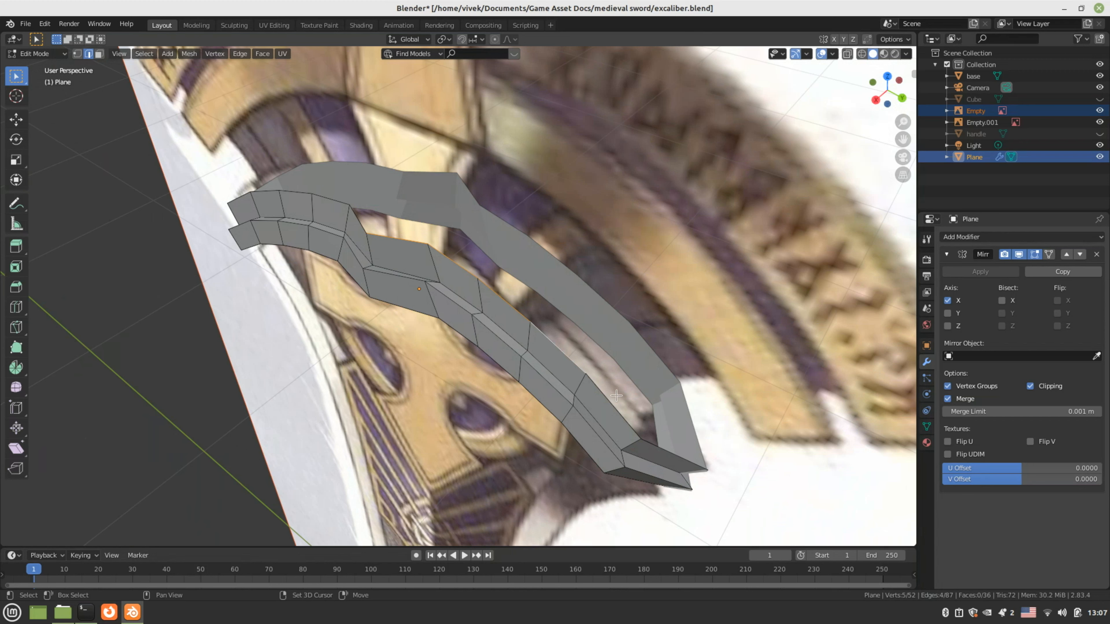
left_click(615, 405, "shift")
key("KP_7")
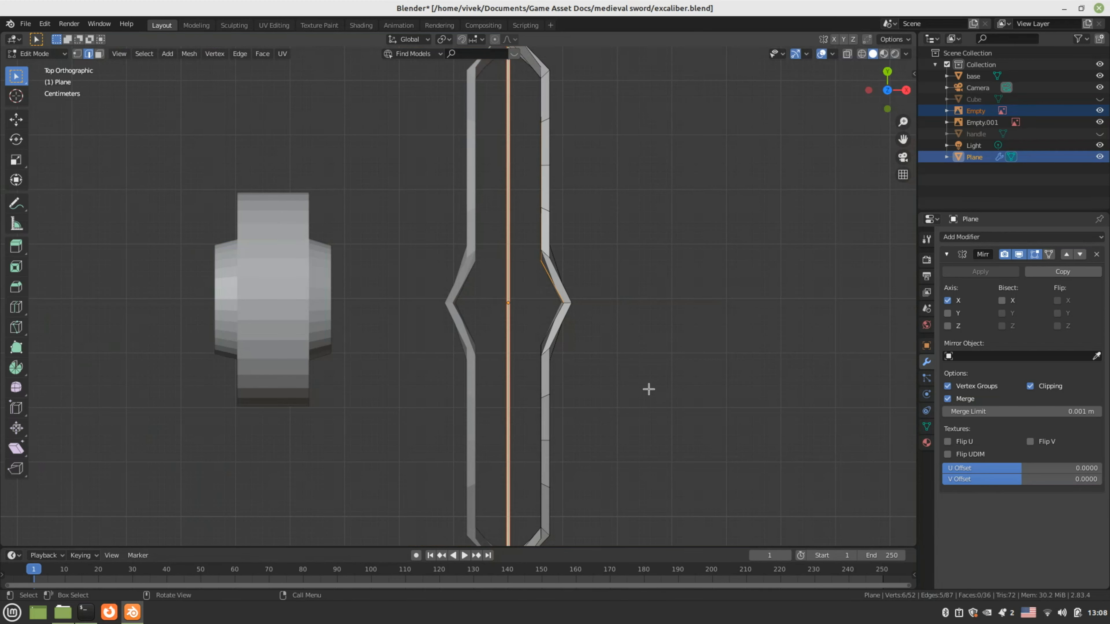
key("e")
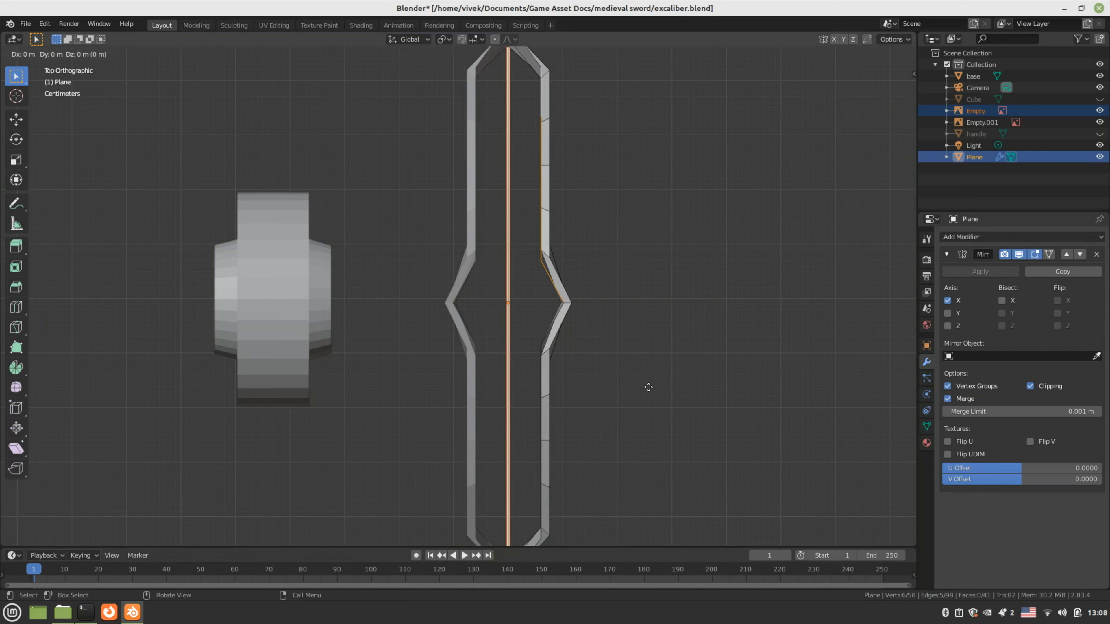
key("x")
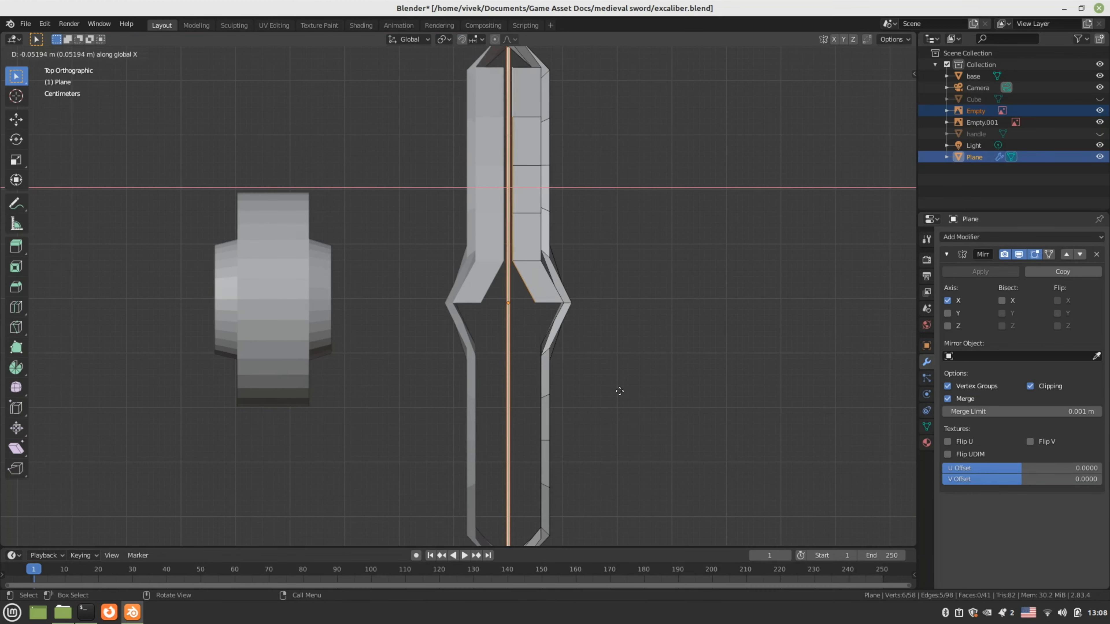
left_click(611, 391)
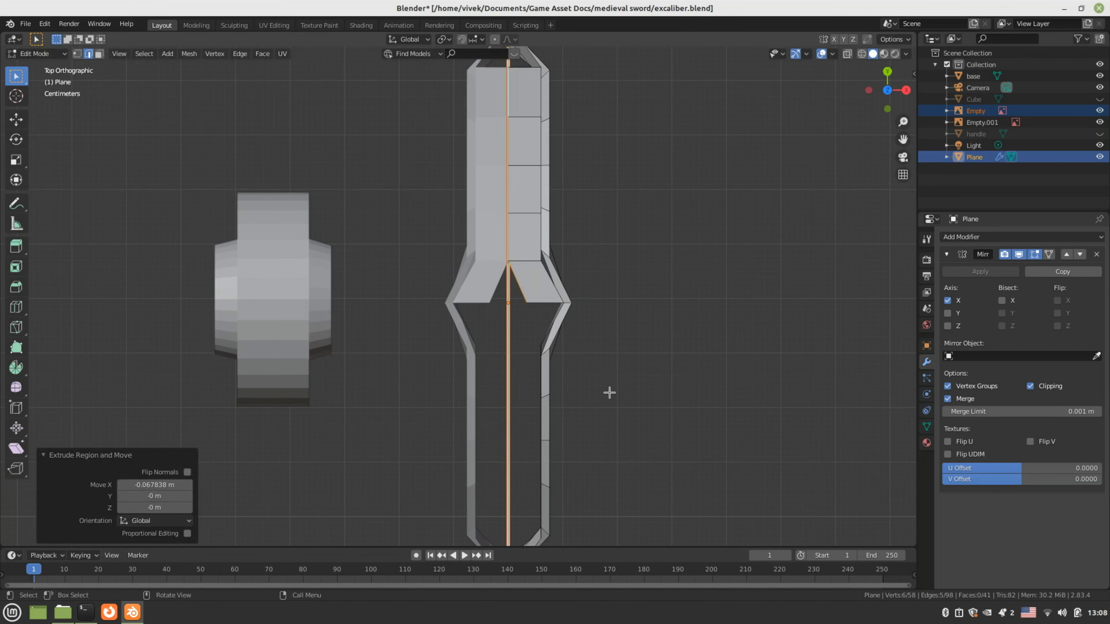
Select the inner strip edges of the band and view it from the top
middle_click_drag(592, 404, 548, 349)
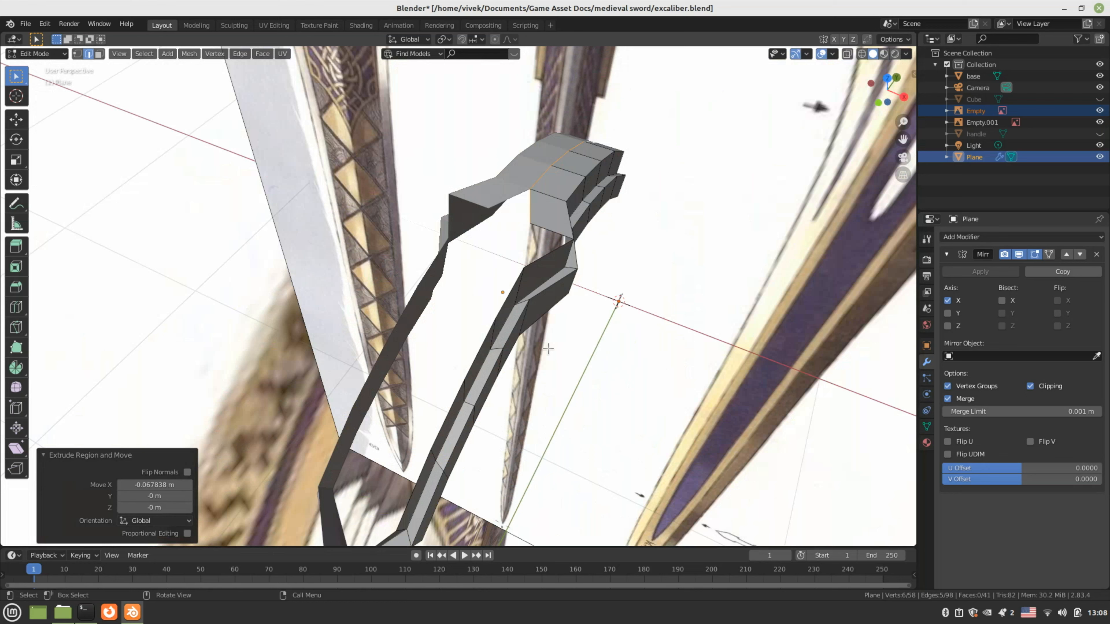
left_click(500, 311)
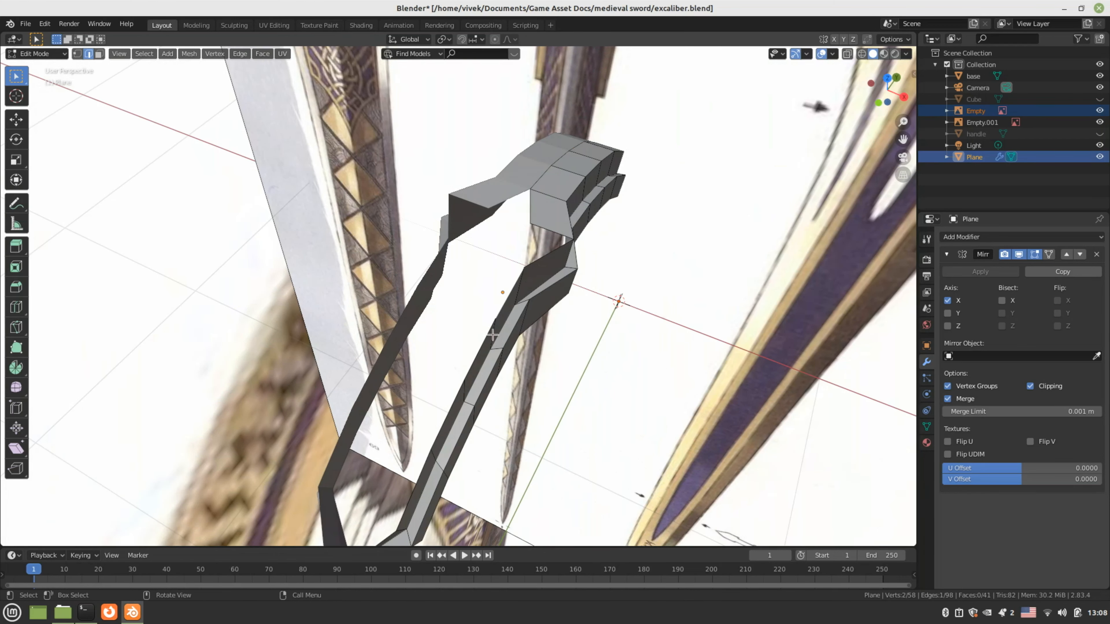
middle_click_drag(501, 312, 404, 292)
left_click(414, 275, "ctrl")
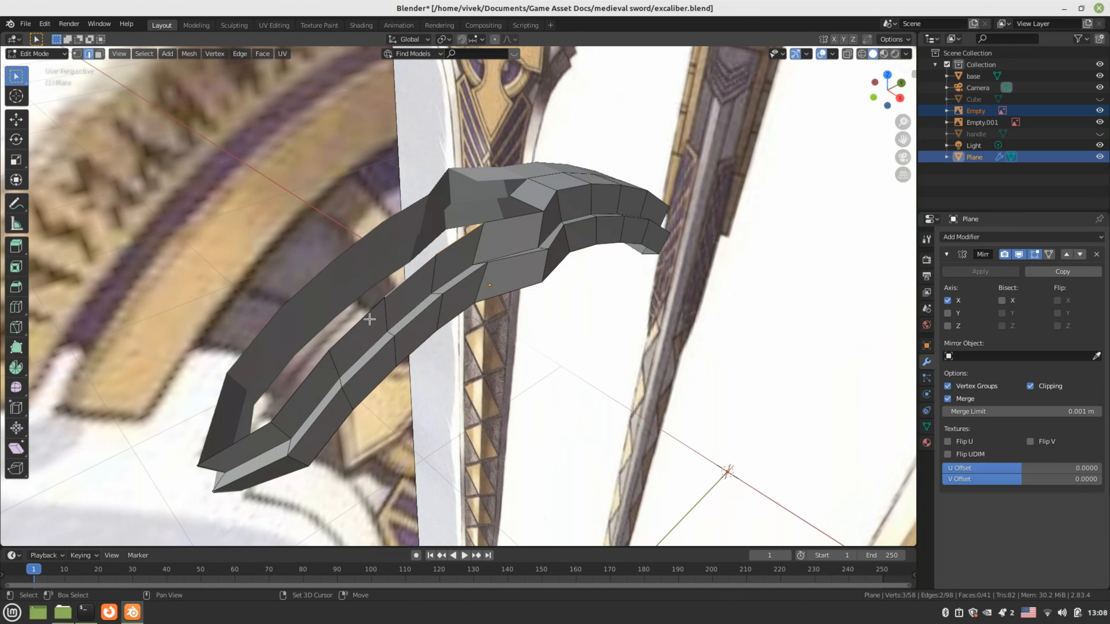
left_click(309, 372, "ctrl")
key("KP_7")
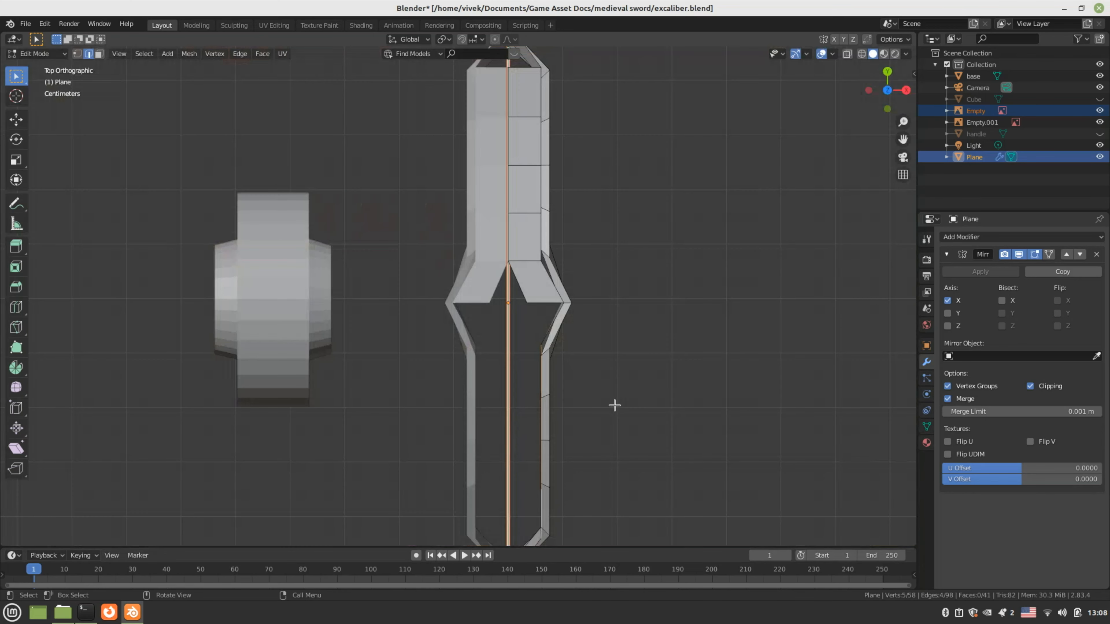
Extrude the selected band edges -0.050878 m along X toward the centre
key("e")
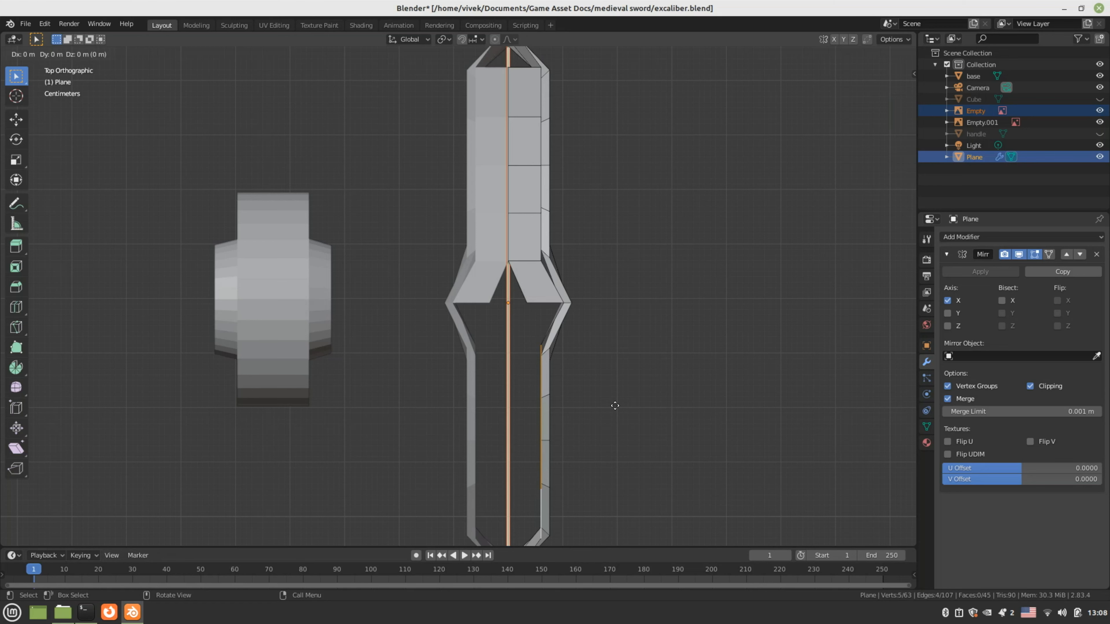
key("x")
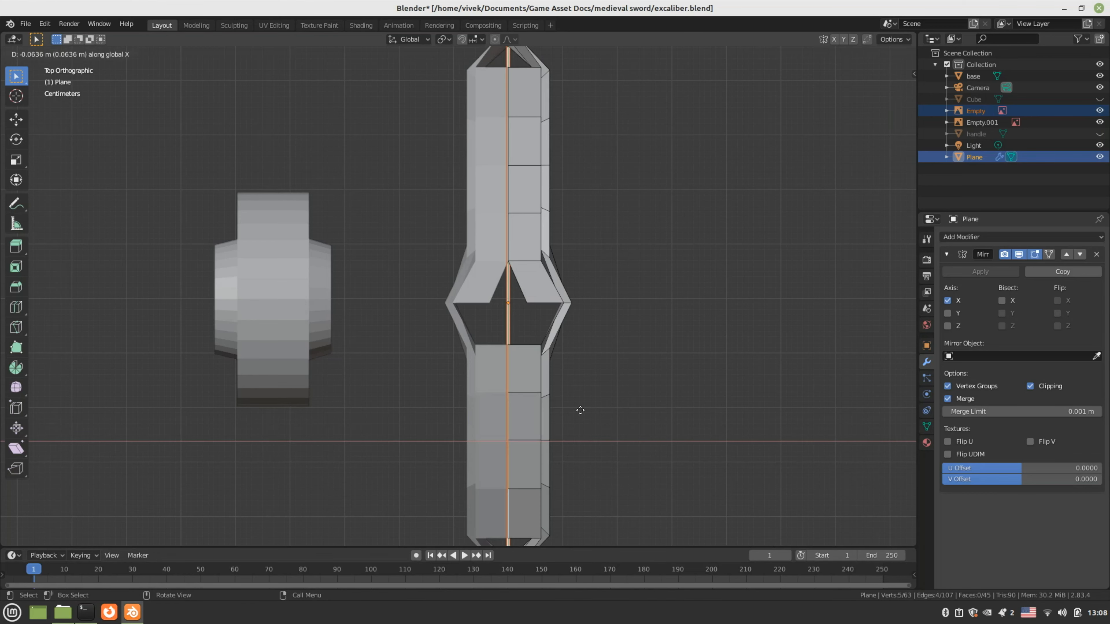
left_click(577, 409)
middle_click_drag(577, 409, 531, 388)
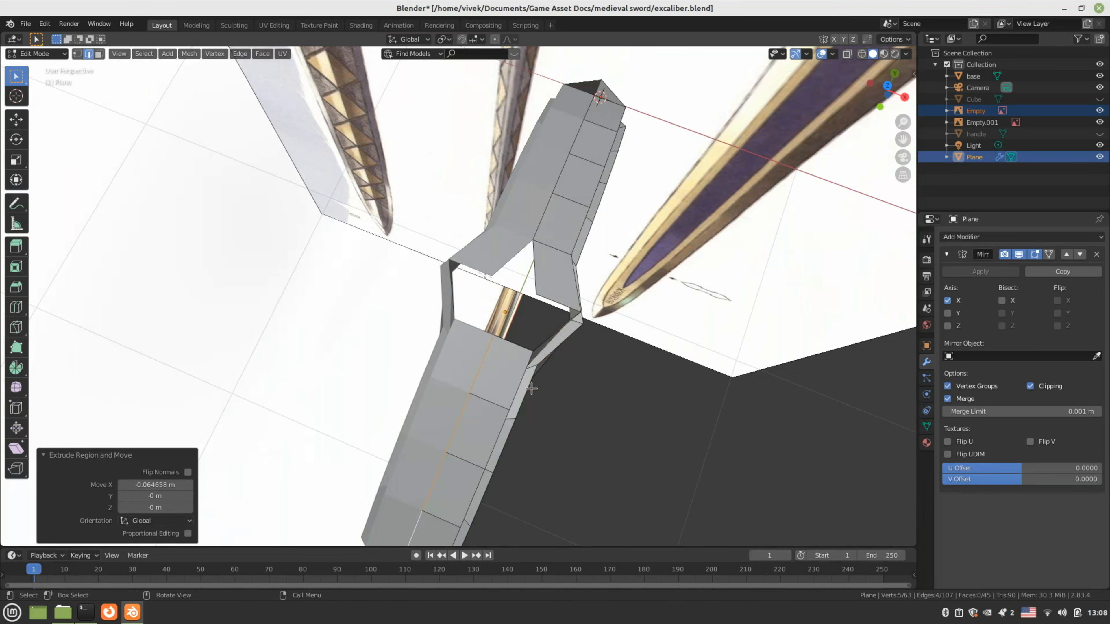
Slide the stray vertex along X onto the centre seam in Top view
key("1")
key("KP_7")
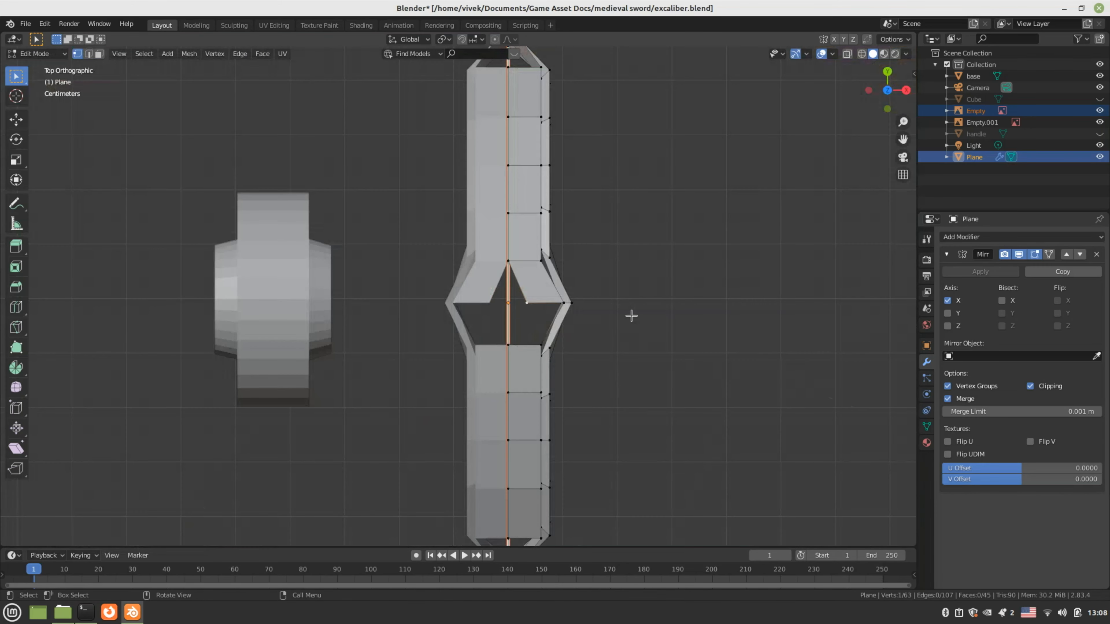
key("g")
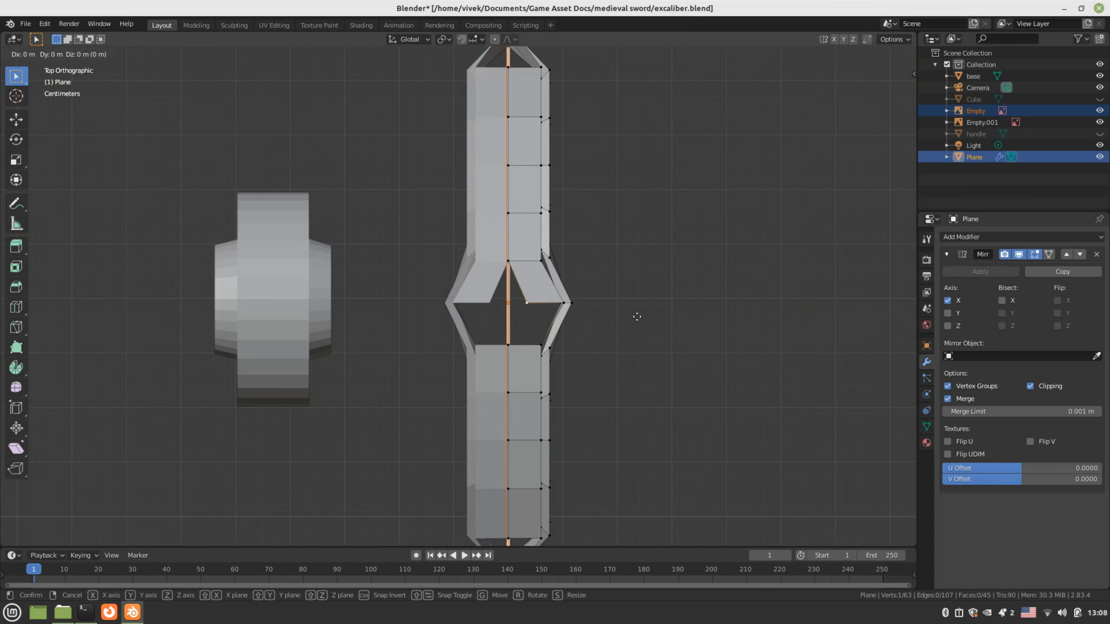
key("x")
left_click(609, 320)
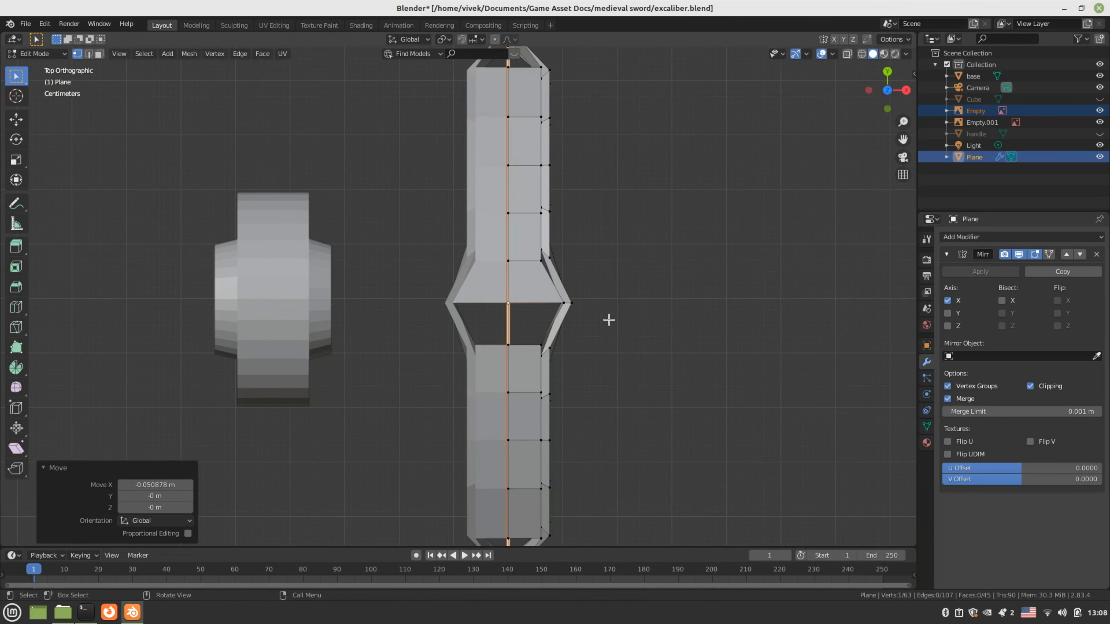
middle_click_drag(607, 317, 570, 343)
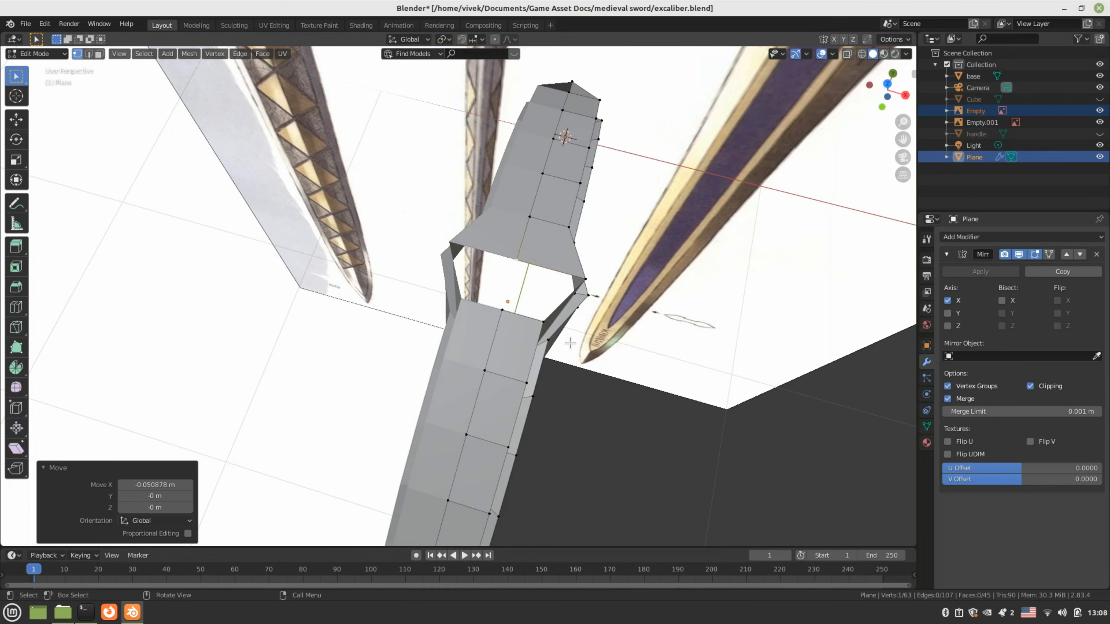
Select an edge beside the centre gap in edge mode
key("2")
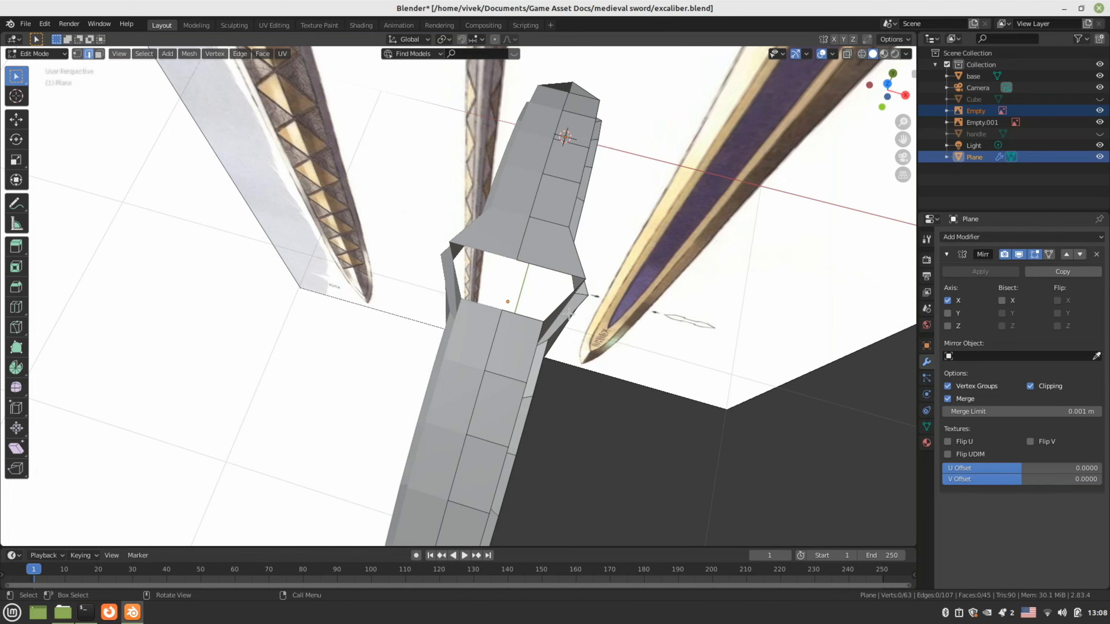
left_click(565, 306)
middle_click_drag(583, 326, 593, 353)
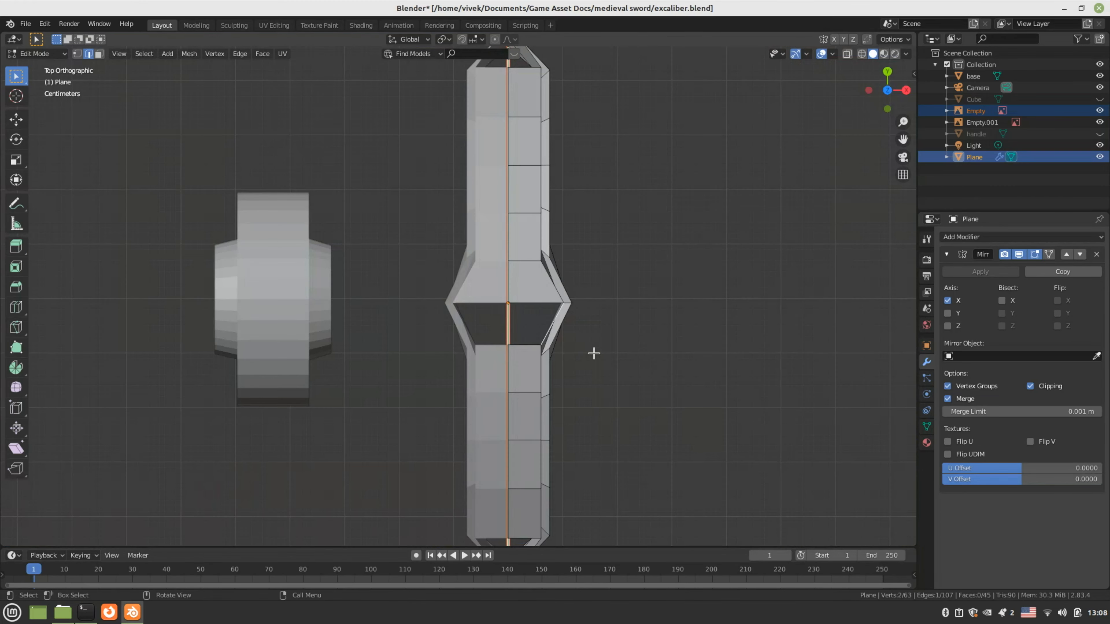
Fill a face across the centre gap and check the crossguard in Object Mode
scroll(593, 353, "up", 3)
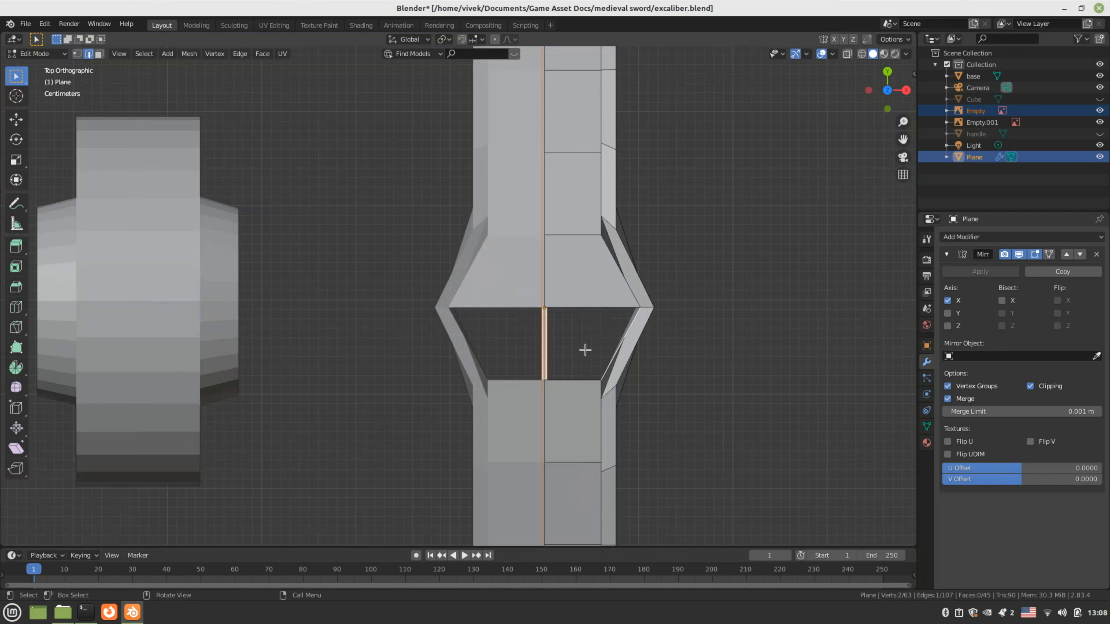
scroll(585, 349, "up", 1)
left_click(596, 399, "shift")
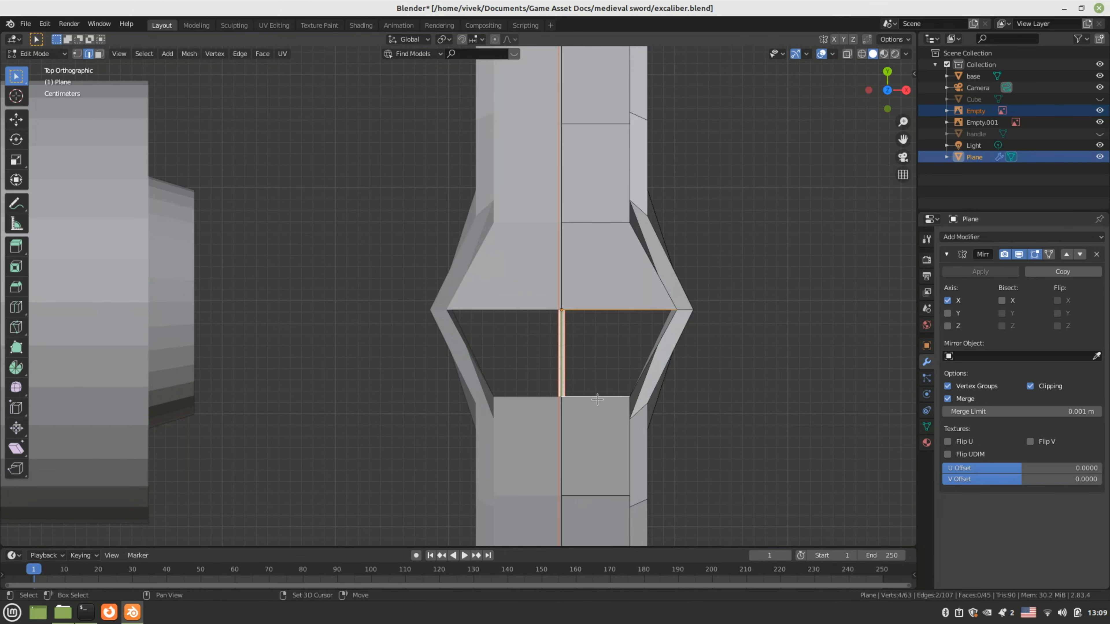
key("f")
key("Tab")
middle_click_drag(662, 397, 499, 205, "alt")
key("Tab")
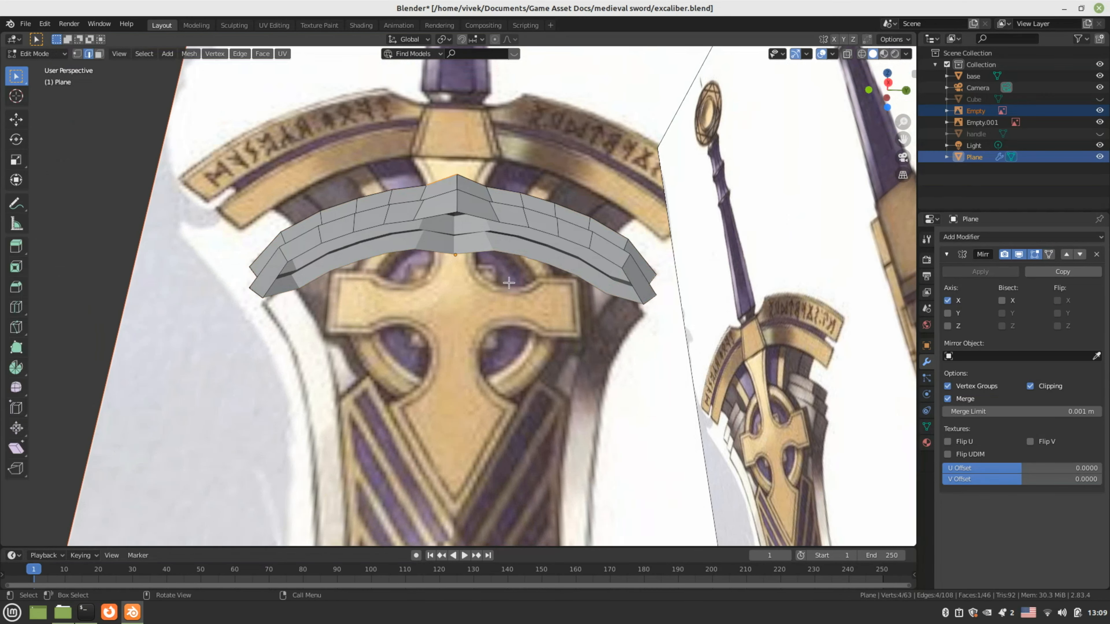
Select five upper rim edges and extrude them along X in bottom view
middle_click_drag(513, 300, 470, 223, "alt")
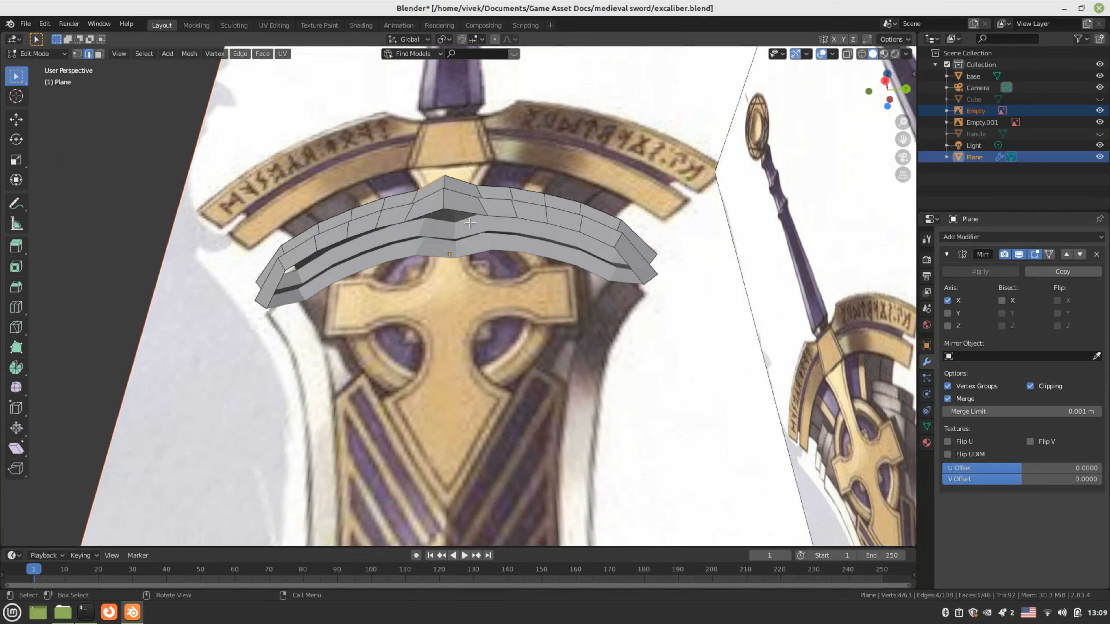
left_click(470, 213)
left_click(506, 216, "shift")
left_click(540, 221, "shift")
left_click(568, 228, "shift")
left_click(590, 236, "shift")
middle_click_drag(523, 288, 515, 265)
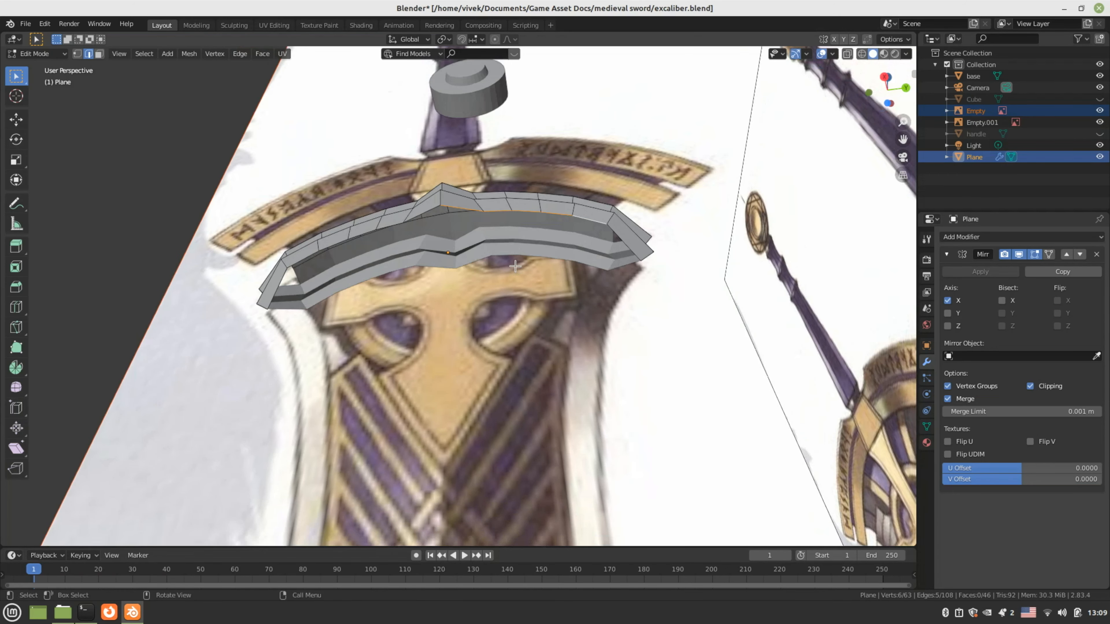
key("ctrl+KP_7")
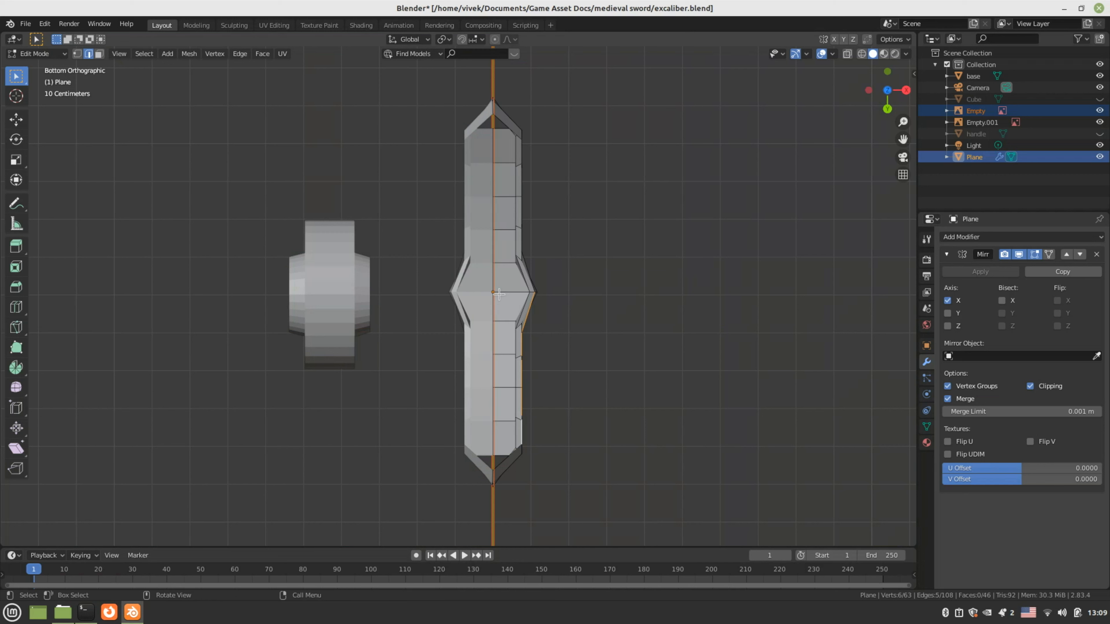
key("e")
key("x")
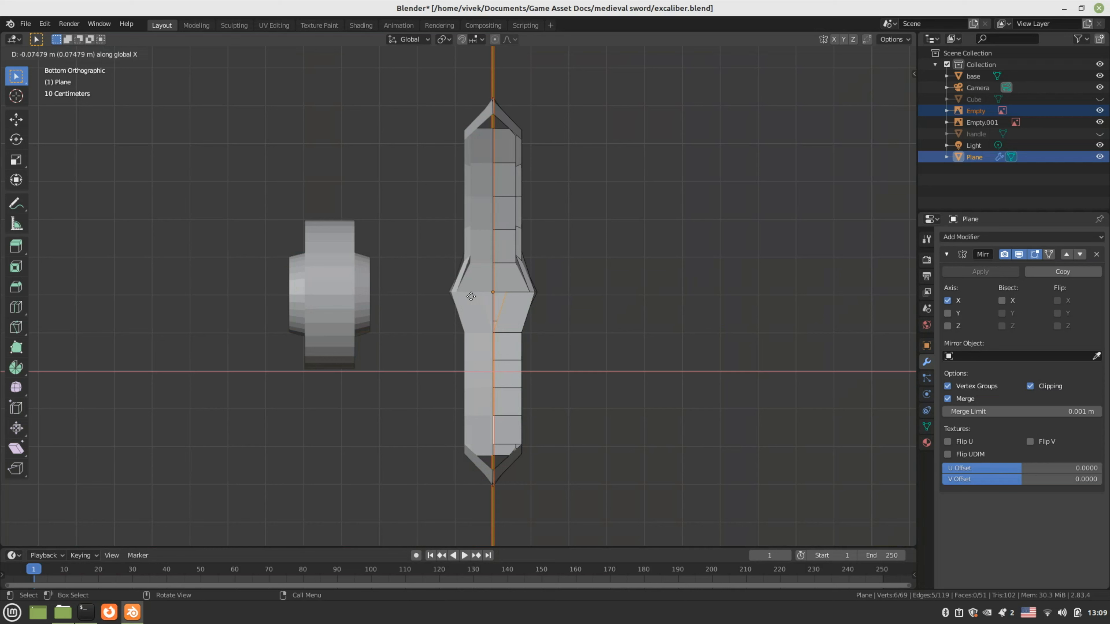
left_click(454, 296)
middle_click_drag(509, 296, 474, 416)
Select the lower rim edges and extrude them -0.089213 m along X from below
scroll(465, 392, "up", 1)
left_click(488, 416)
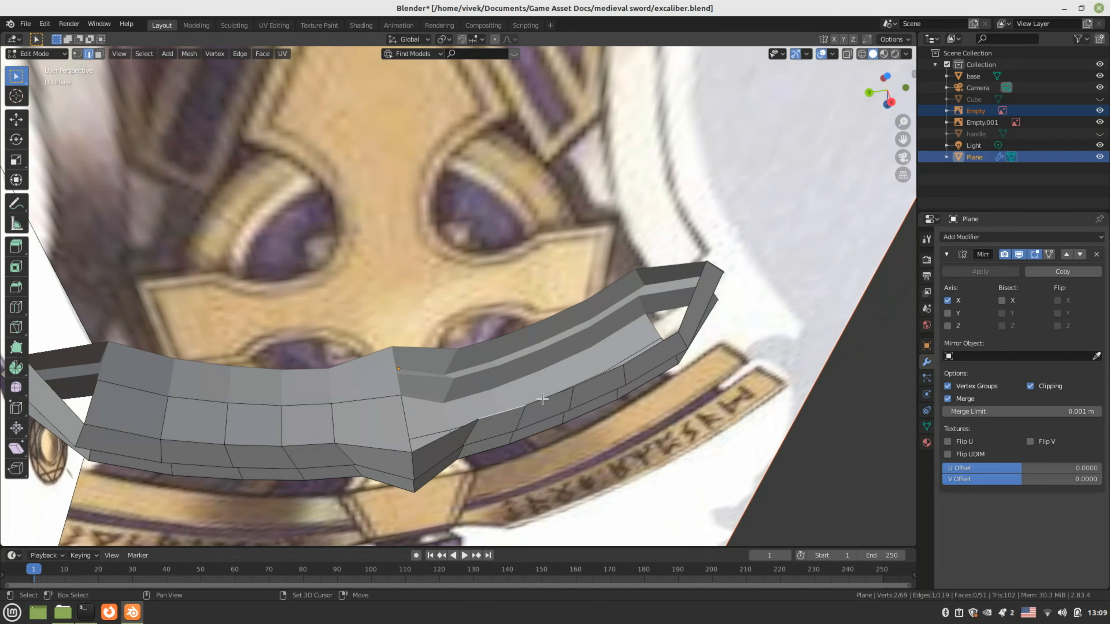
left_click(542, 399, "shift")
left_click(590, 376, "shift")
middle_click_drag(642, 353, 600, 368)
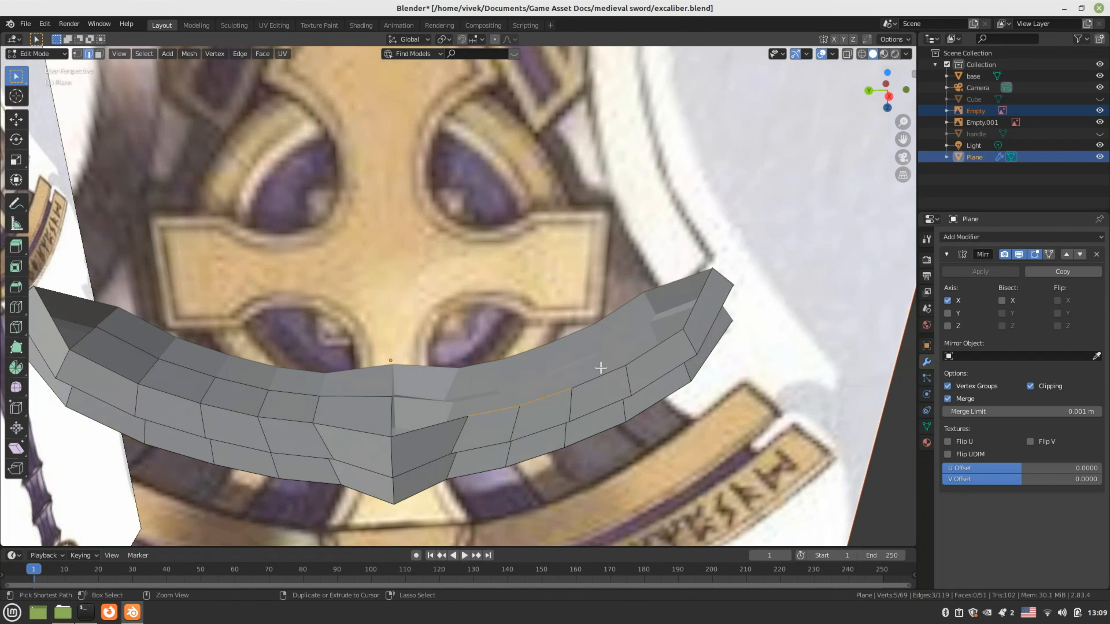
left_click(560, 404, "ctrl")
left_click(599, 377, "shift")
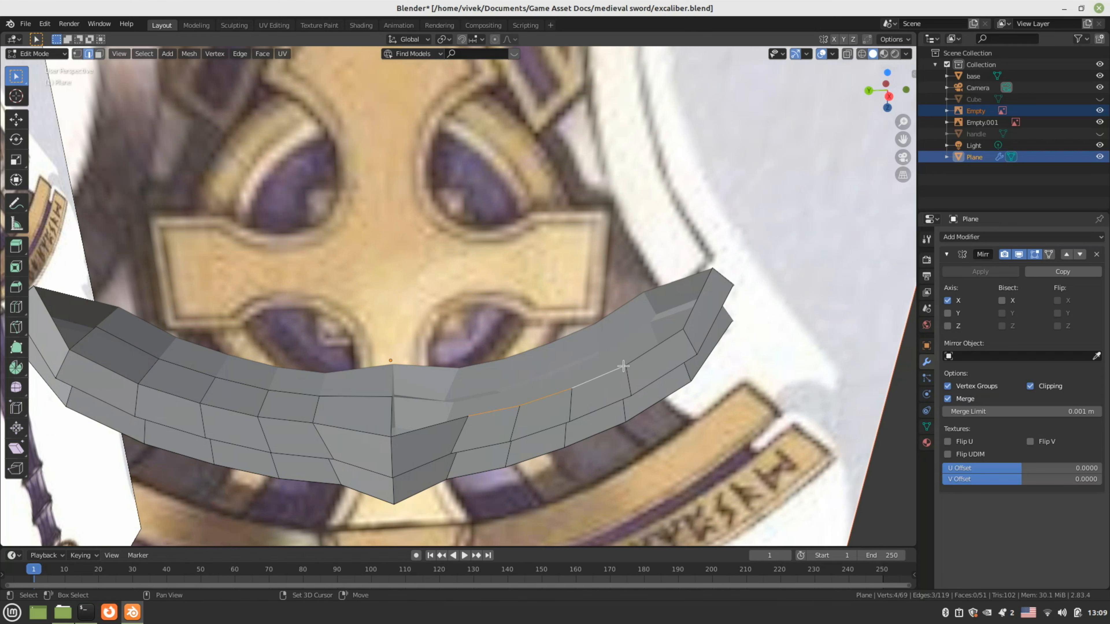
left_click(642, 370, "shift")
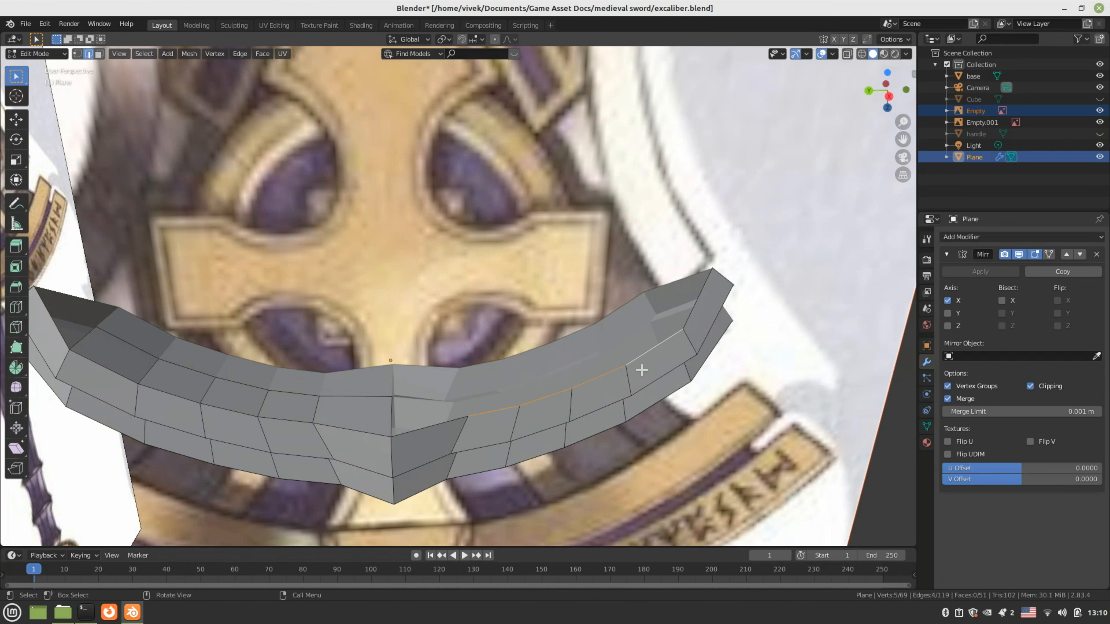
key("ctrl+KP_7")
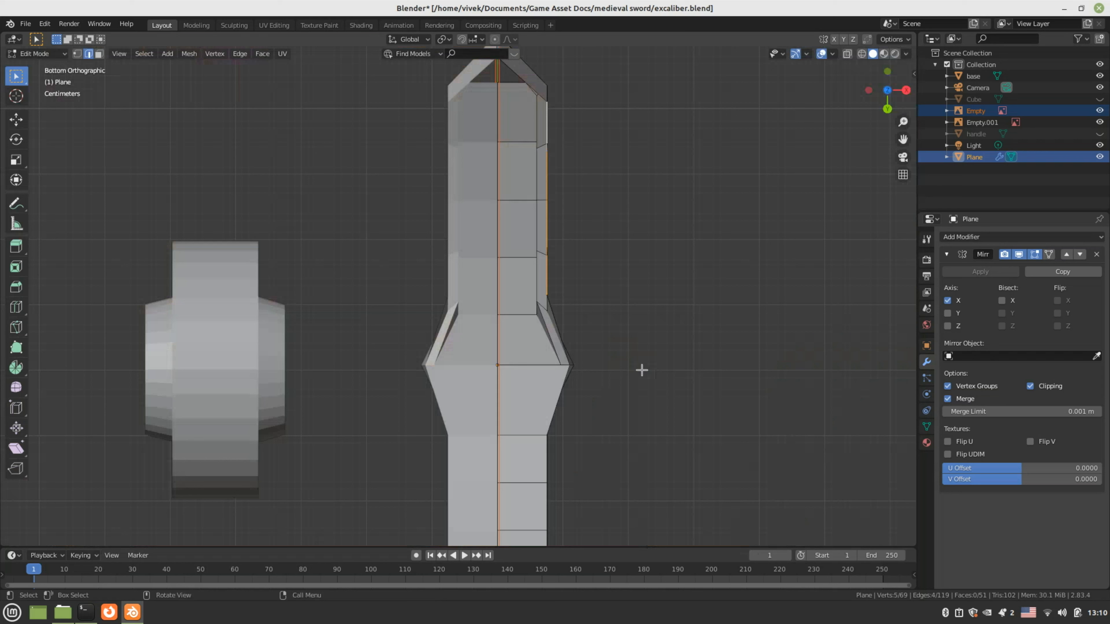
key("e")
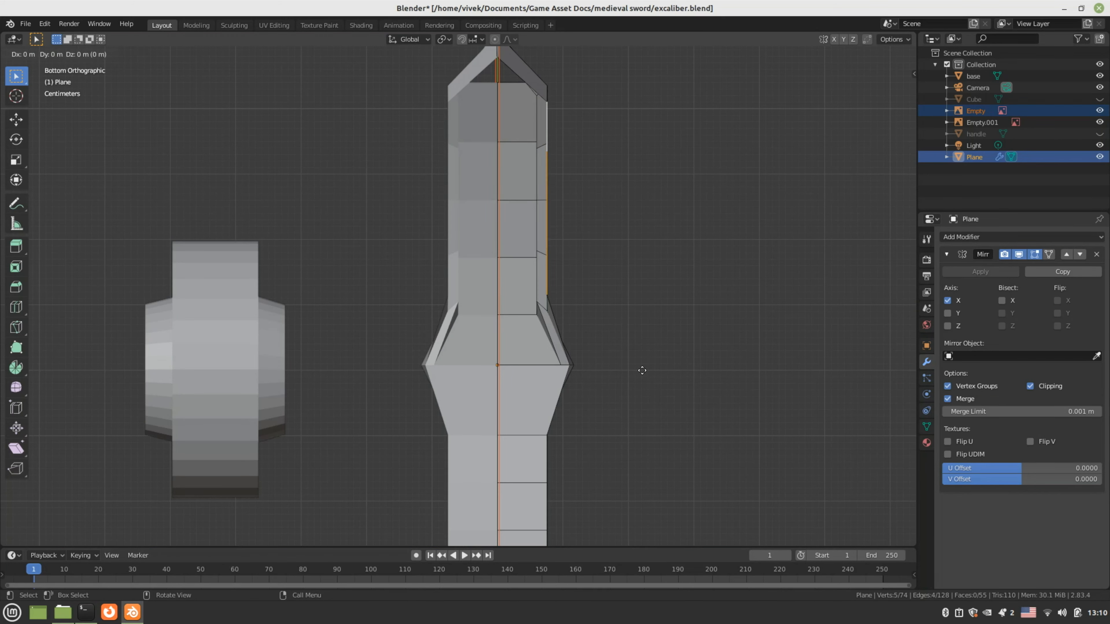
key("x")
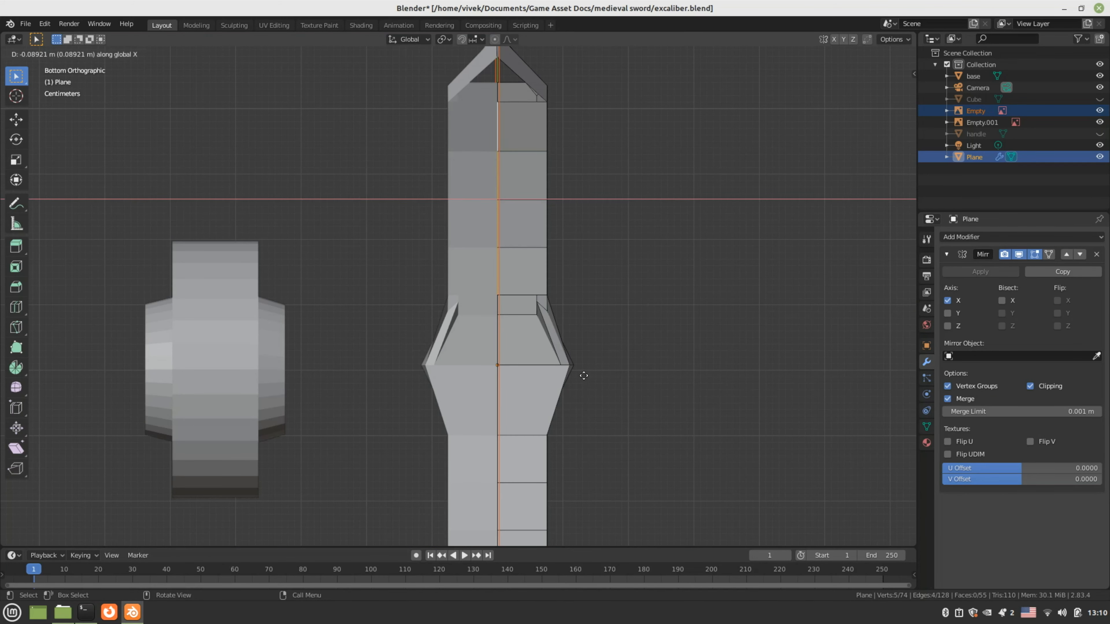
left_click(584, 375)
middle_click_drag(583, 376, 529, 306)
Fill faces across the first two openings at the blade tip
scroll(531, 250, "up", 3)
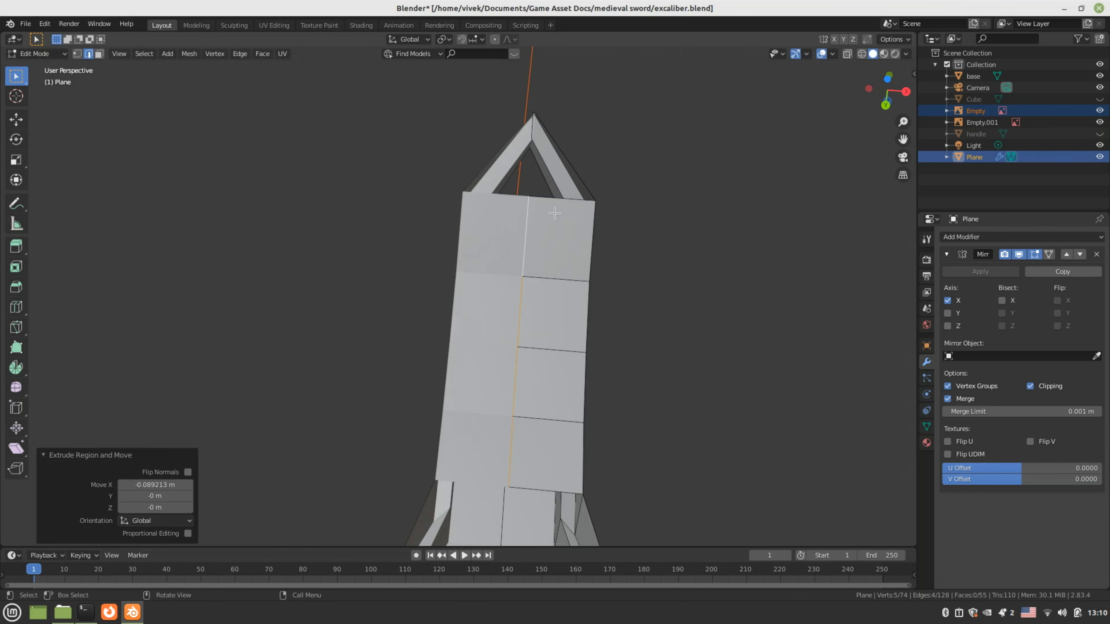
left_click(560, 197)
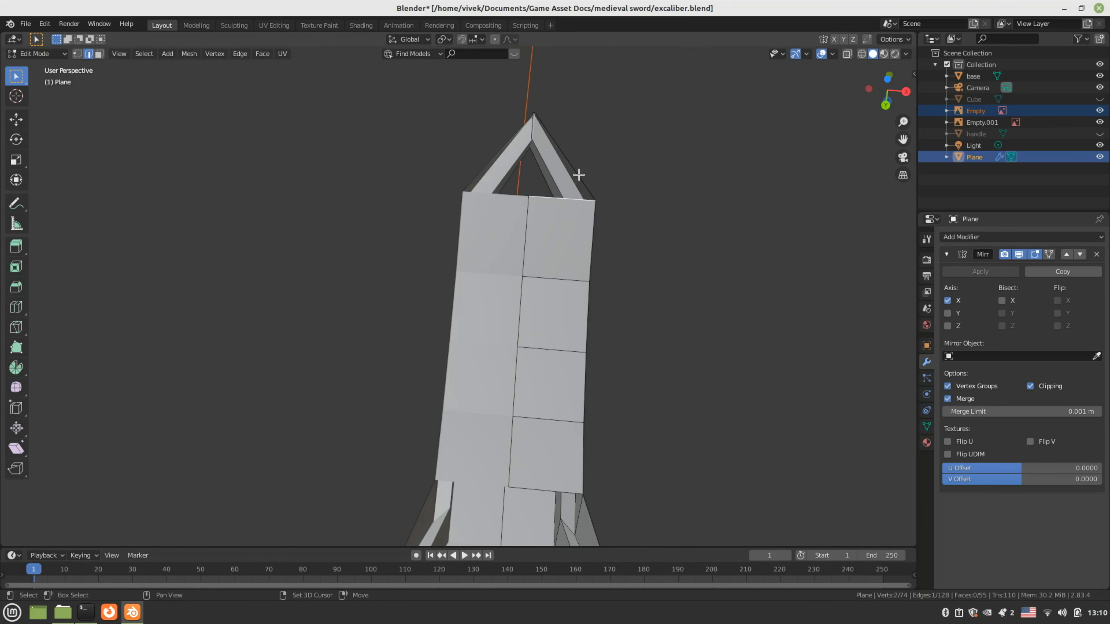
left_click(579, 175, "shift")
key("f")
middle_click_drag(586, 520, 602, 305, "shift")
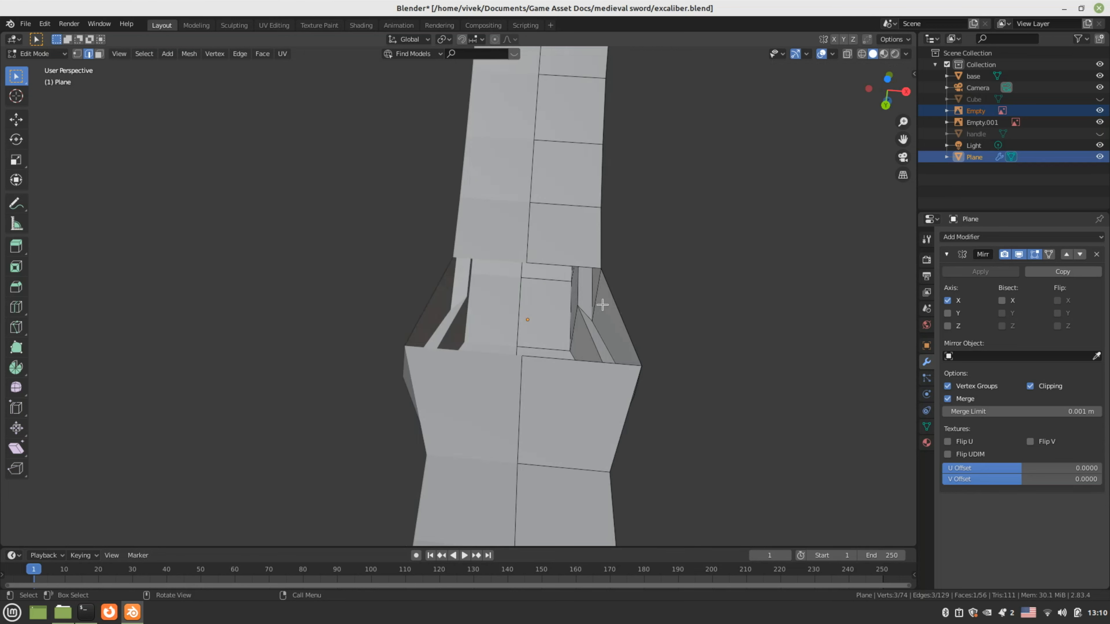
left_click(577, 266)
left_click(565, 361, "shift")
key("f")
Bridge the bottom tip edge with a second edge to close another face
scroll(565, 361, "down", 3)
middle_click_drag(565, 361, 512, 461)
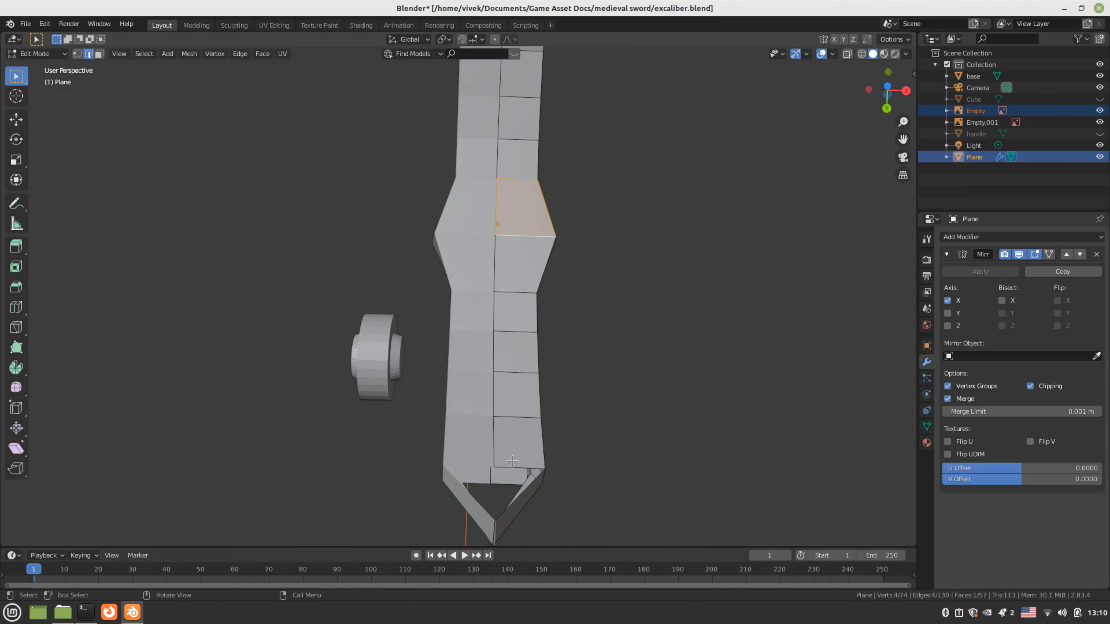
left_click(512, 464)
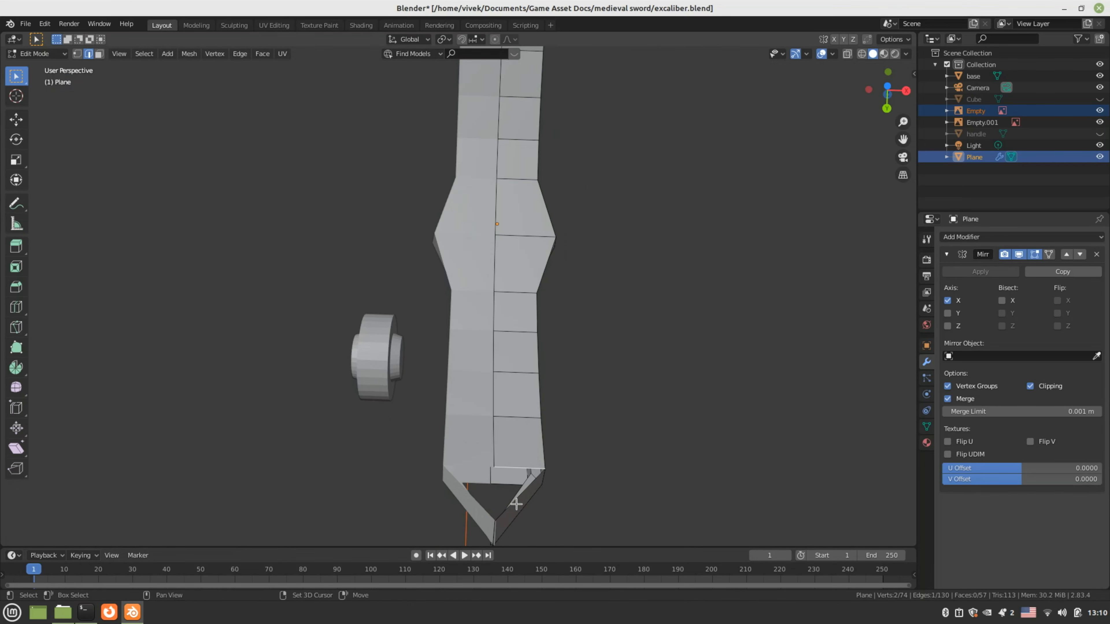
middle_click_drag(509, 505, 464, 492)
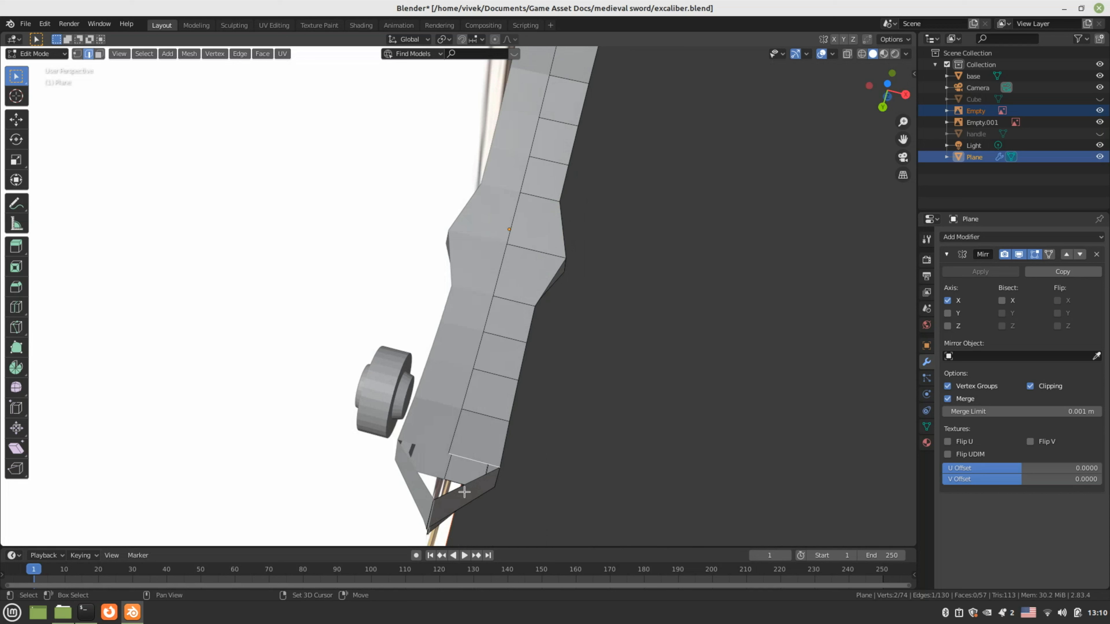
left_click(462, 486, "shift")
key("f")
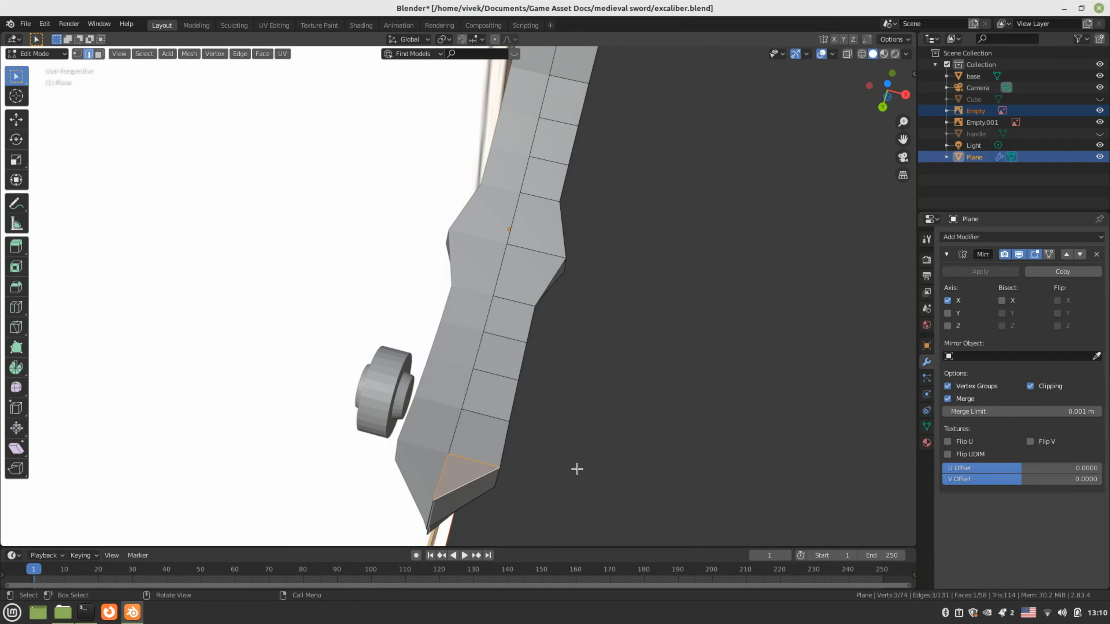
In vertex mode, select the tip's bottom and corner vertices and reposition the corner vertex
middle_click_drag(575, 466, 525, 406)
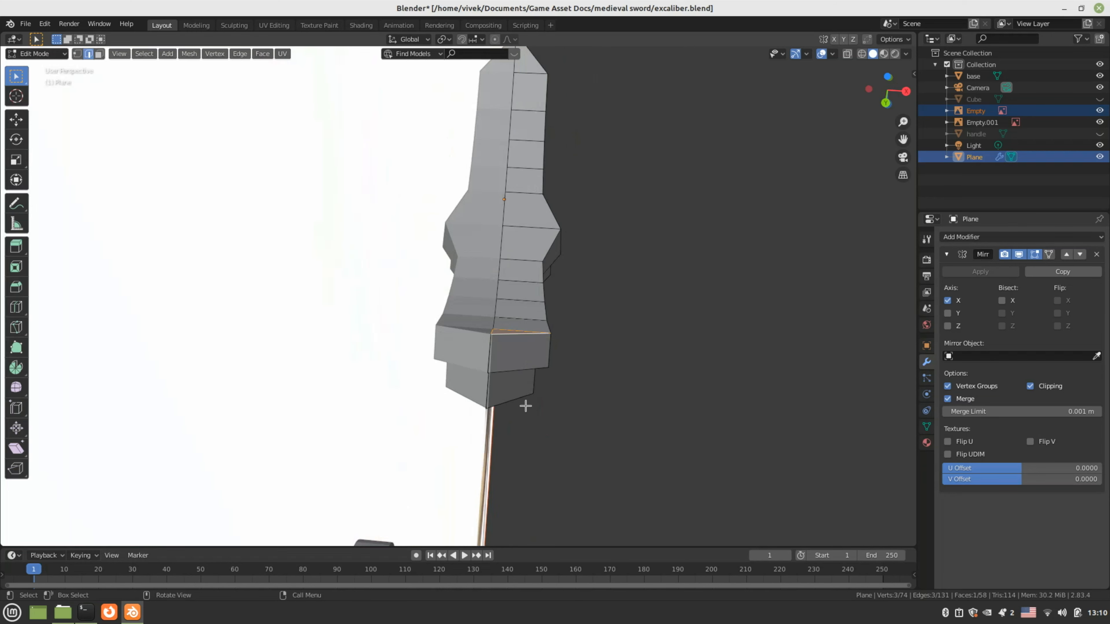
scroll(526, 406, "up", 1)
key("Tab")
key("Tab")
scroll(525, 405, "up", 2)
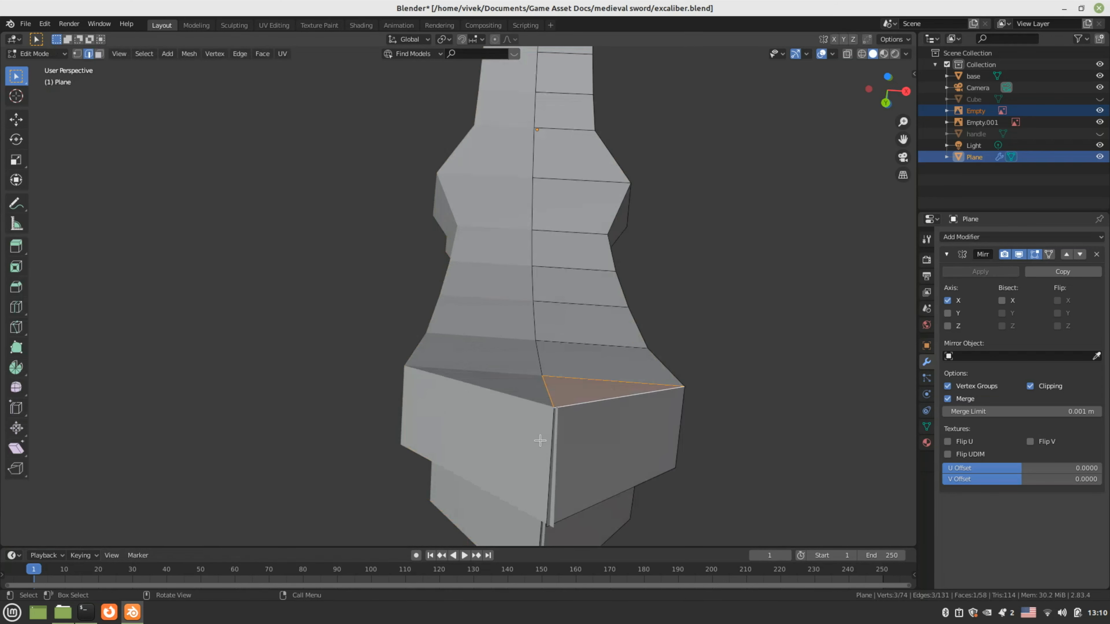
key("1")
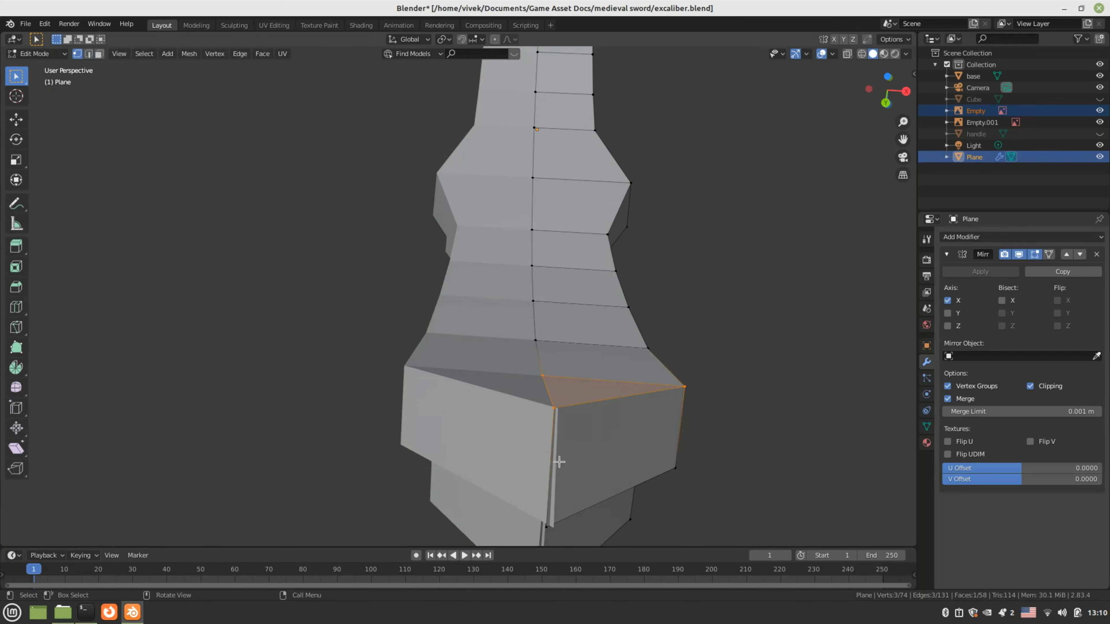
left_click(573, 526)
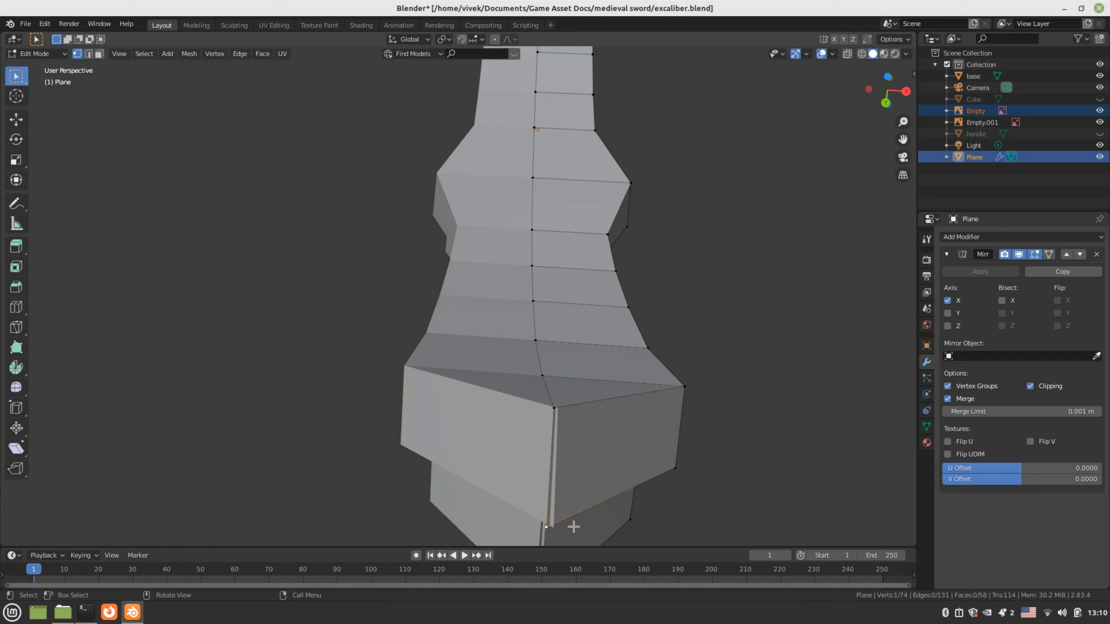
left_click(554, 413)
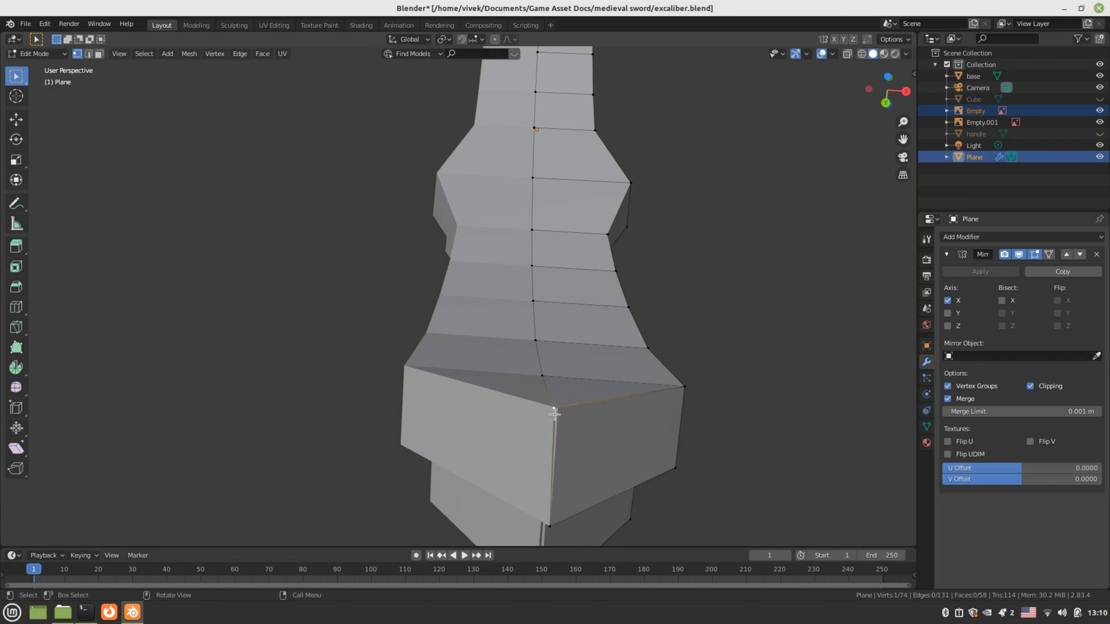
key("g")
left_click(555, 413)
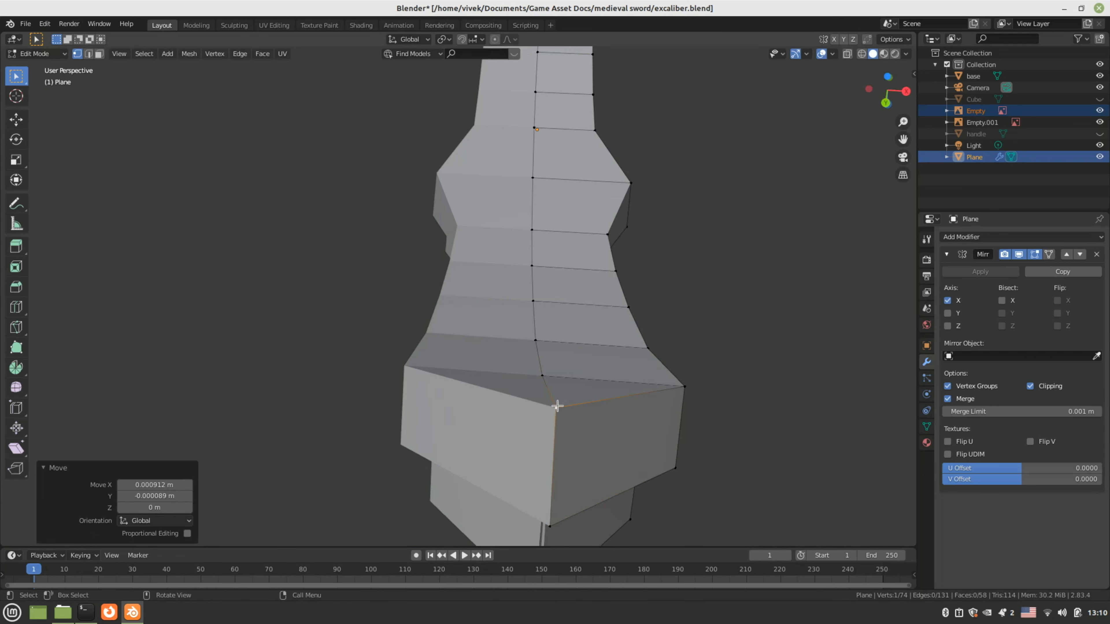
Close the remaining gaps at the blade tip with new faces
middle_click_drag(555, 414, 493, 392)
scroll(477, 385, "down", 3)
key("2")
left_click(514, 272, "alt")
key("f")
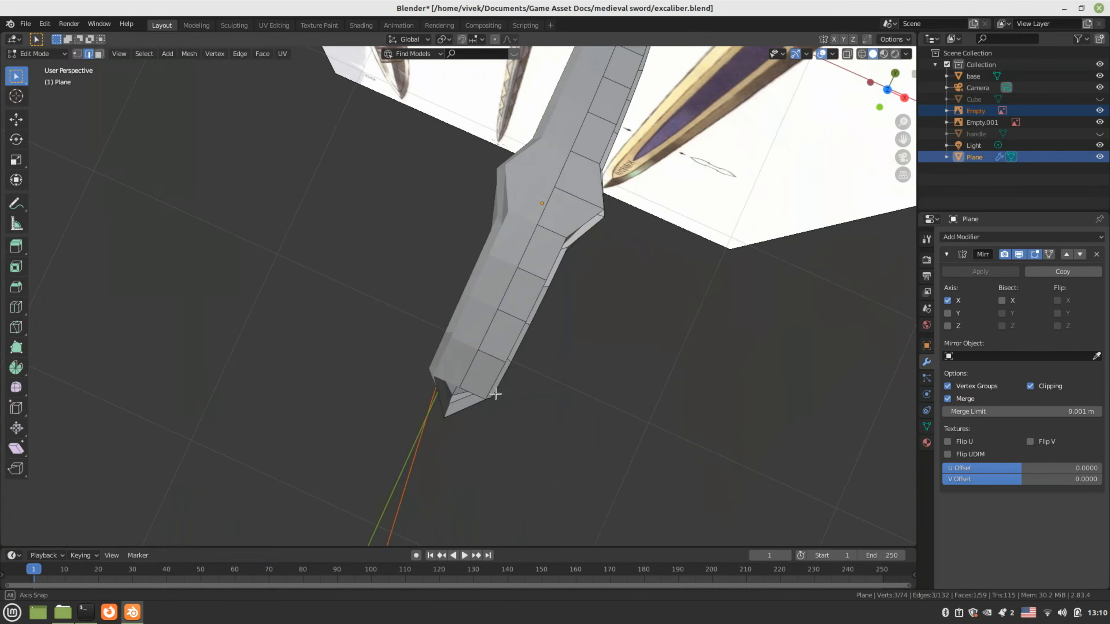
scroll(485, 415, "up", 2)
left_click(476, 437)
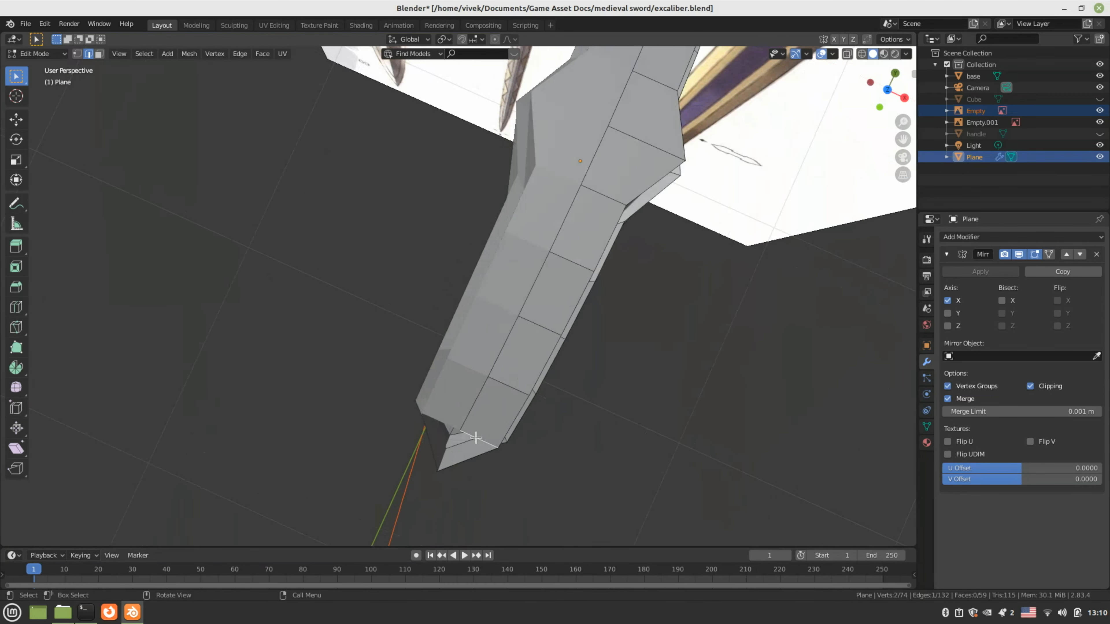
left_click(470, 459, "shift")
key("f")
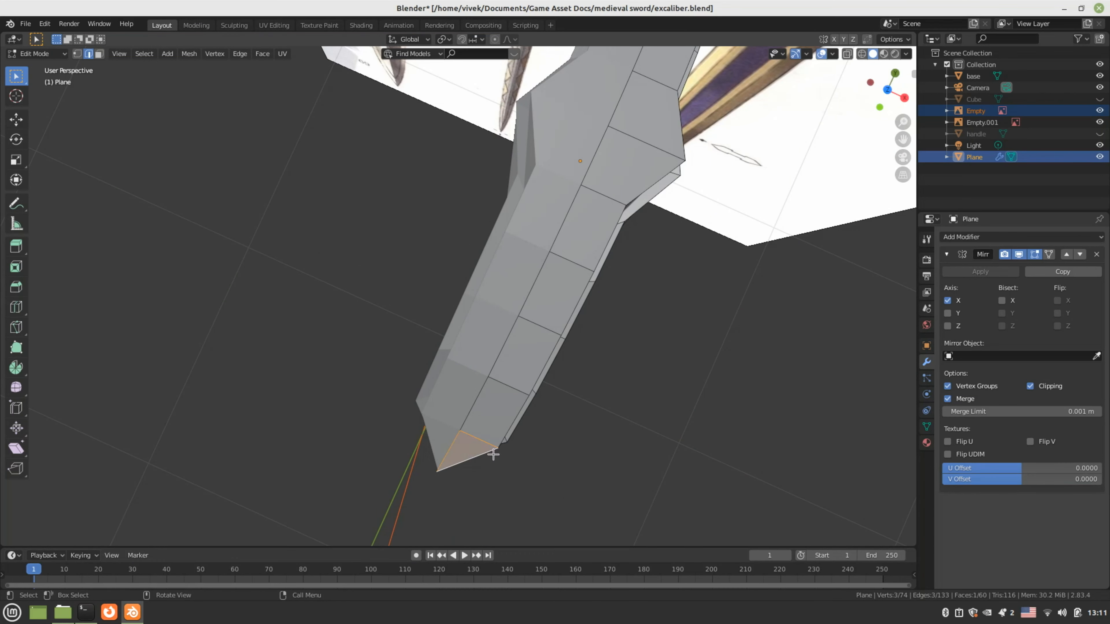
Return to object mode and save excaliber.blend
key("Tab")
key("ctrl+s")
middle_click_drag(559, 428, 533, 307)
key("Tab")
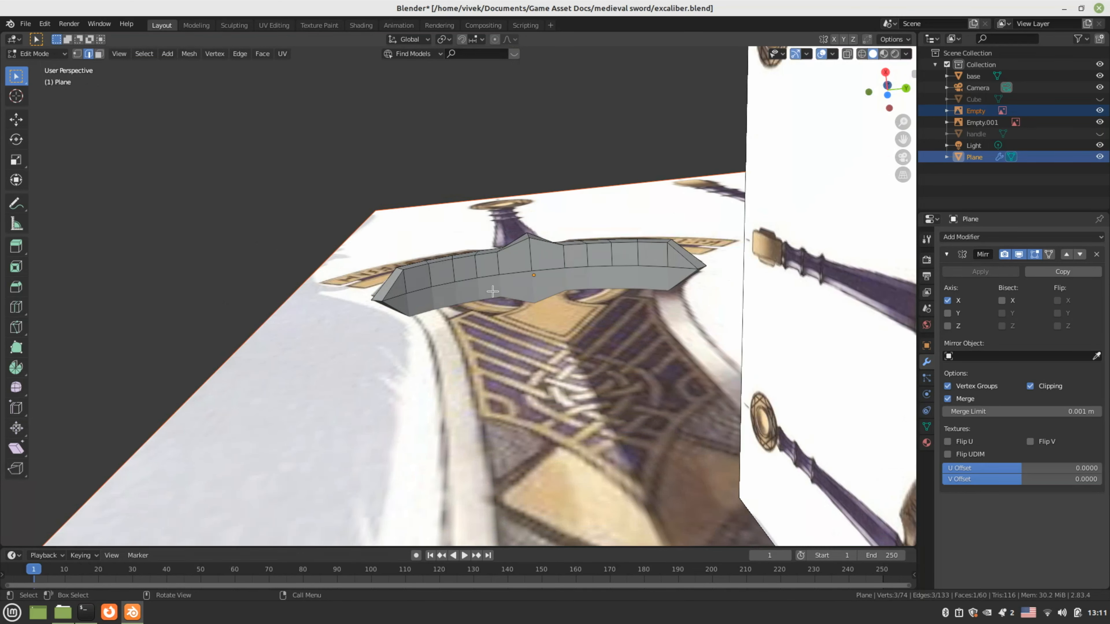
scroll(493, 291, "up", 3)
In face mode, select every front face of the crossguard from left tip to right tip
key("3")
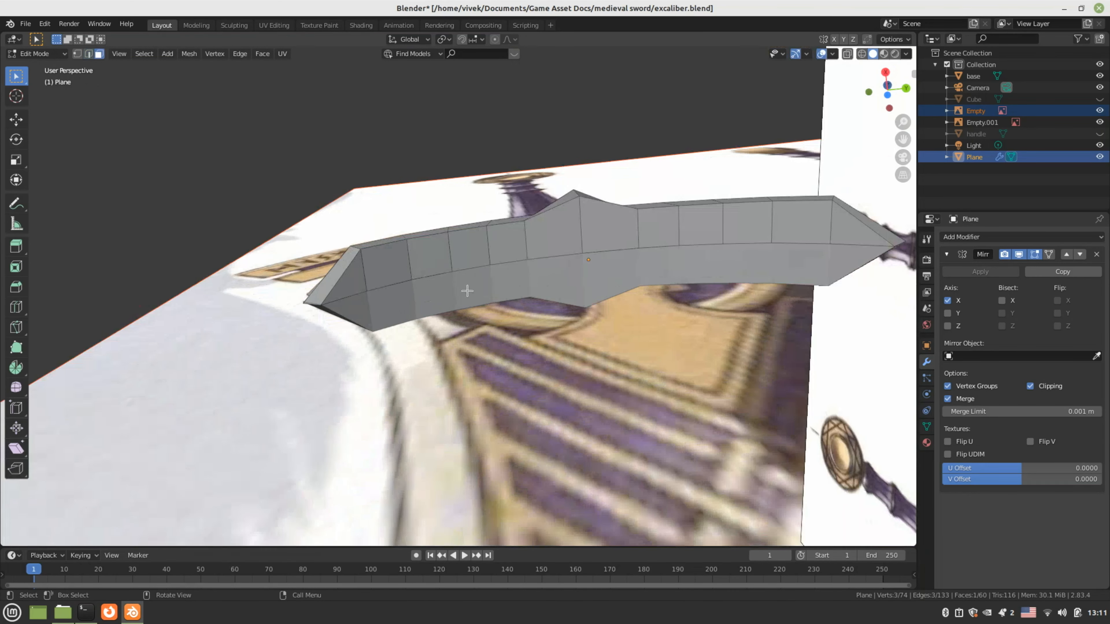
left_click(347, 275)
left_click(384, 258, "shift")
left_click(439, 253, "shift")
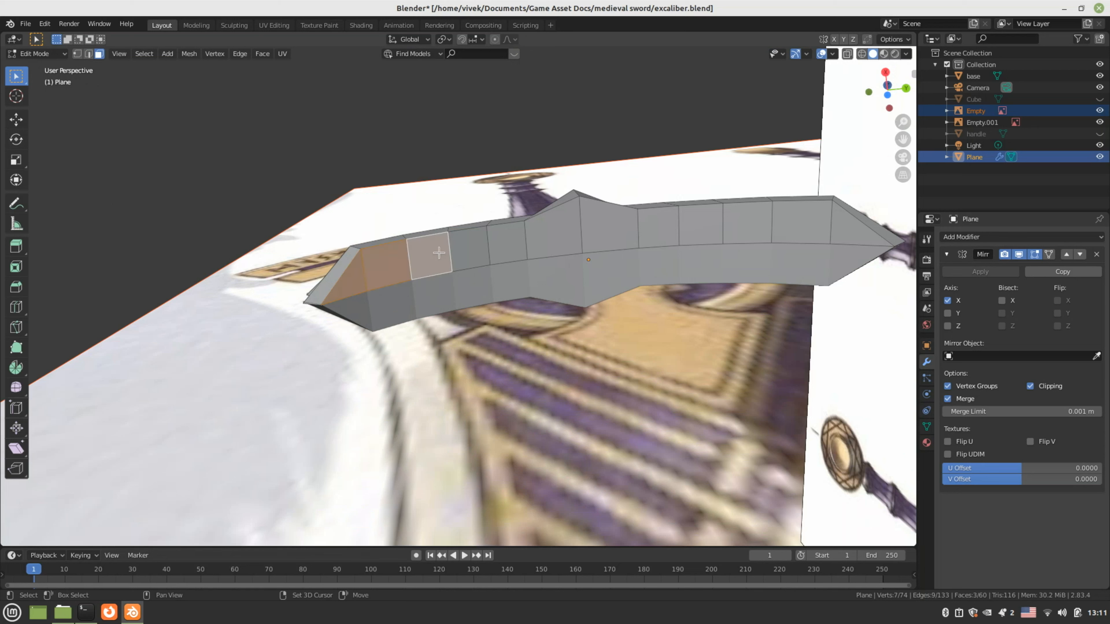
left_click(470, 248, "shift")
left_click(507, 242, "shift")
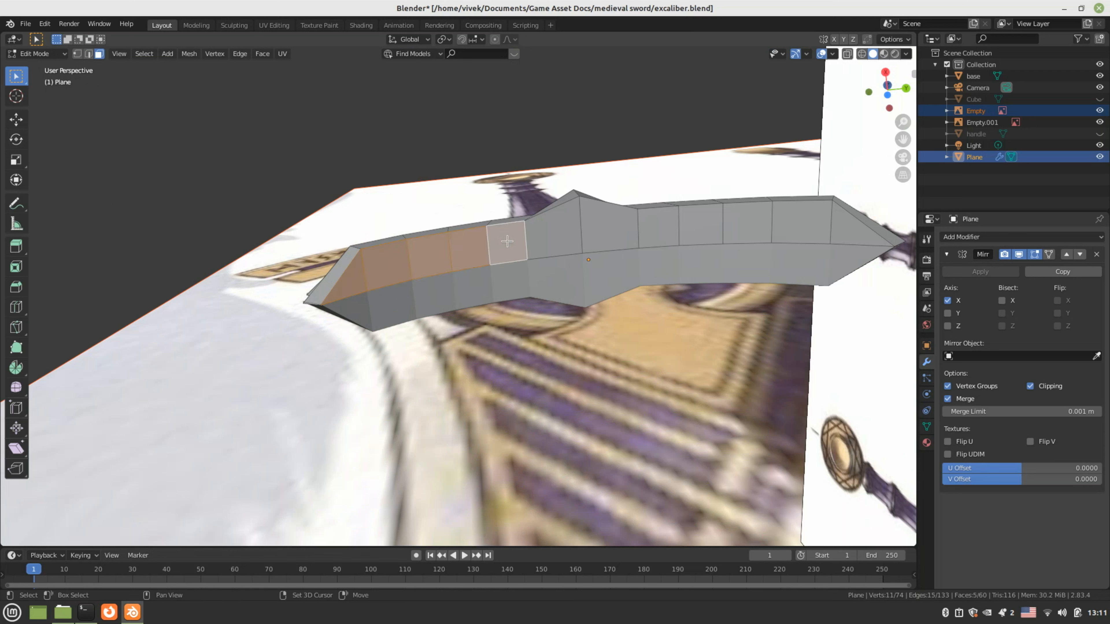
left_click(553, 232, "shift")
left_click(610, 228, "shift")
left_click(658, 227, "shift")
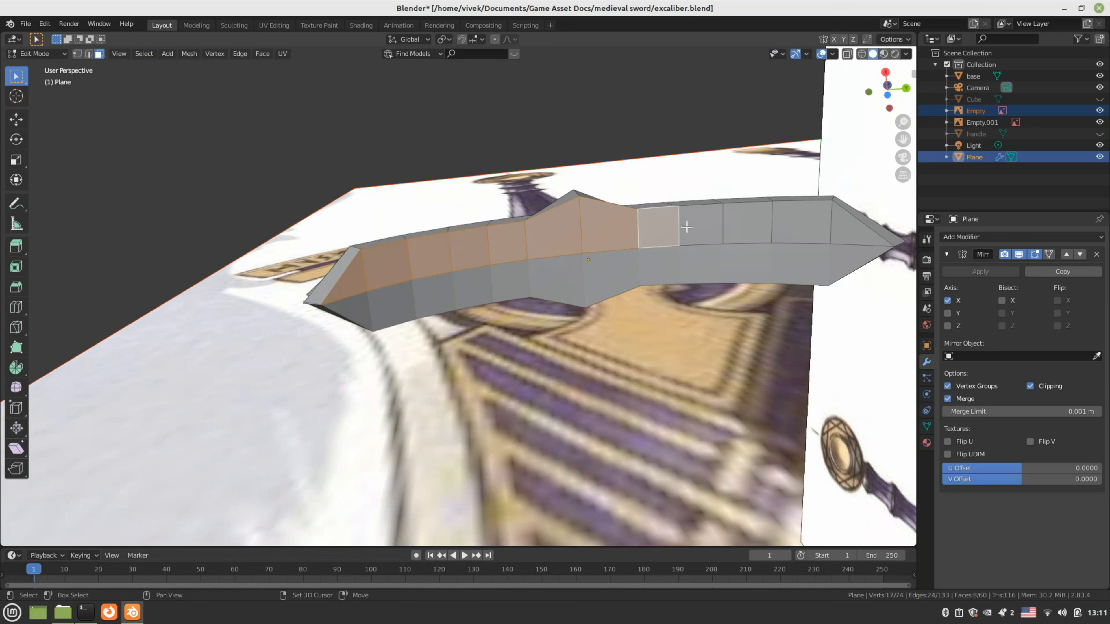
left_click(699, 225, "shift")
left_click(767, 225, "shift")
left_click(802, 223, "shift")
left_click(850, 231, "shift")
Turn the view to face the crossguard and bring up the Face Context Menu
middle_click_drag(568, 279, 533, 350)
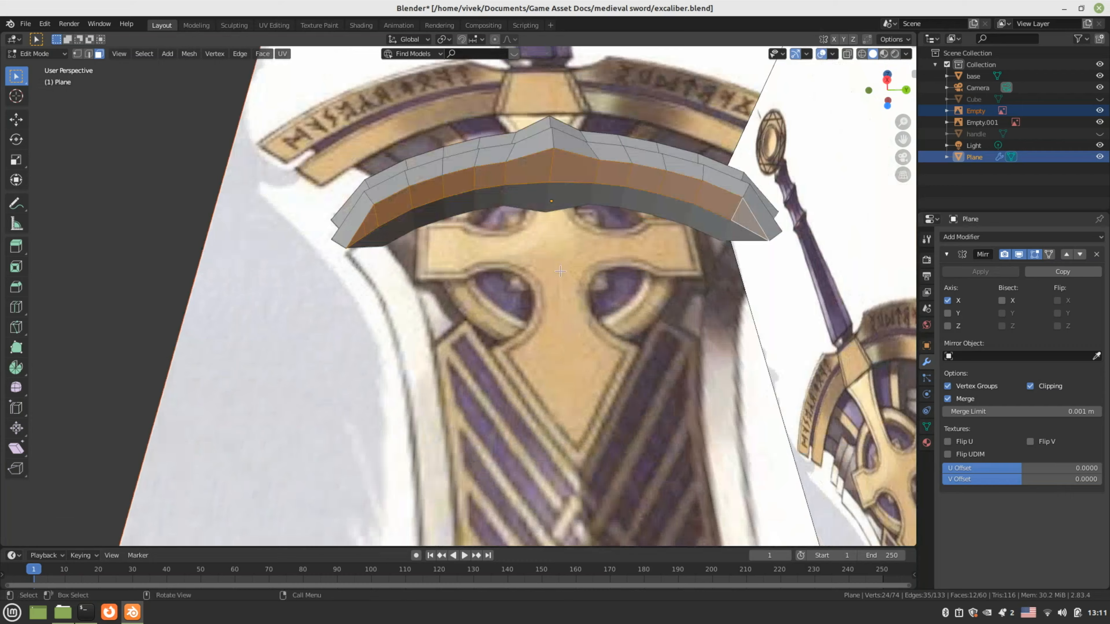
middle_click_drag(516, 262, 528, 306, "shift")
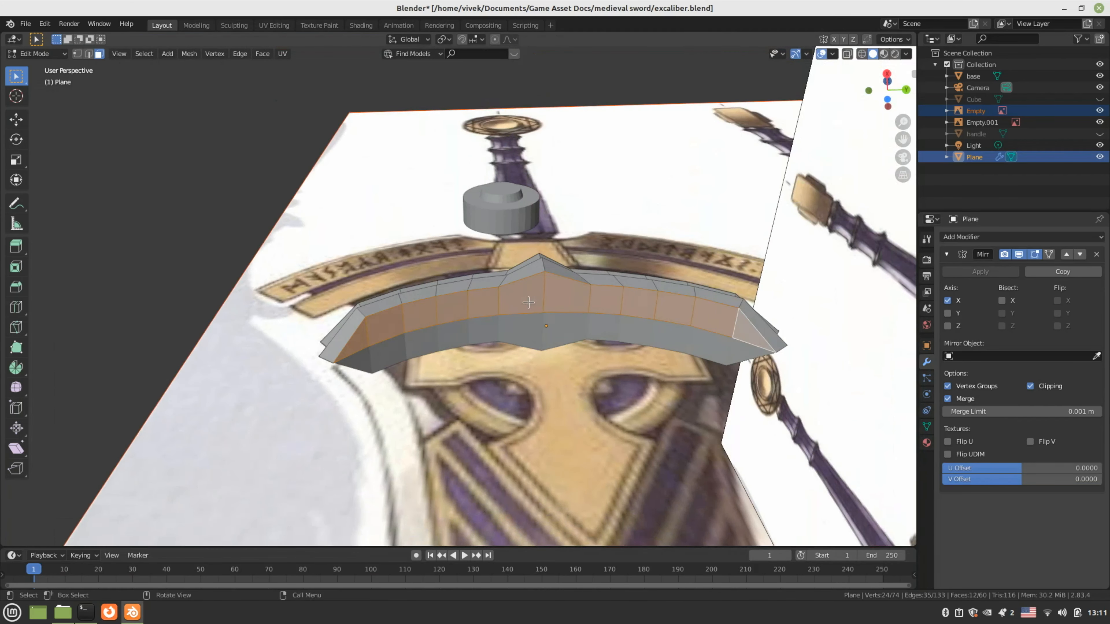
scroll(529, 312, "up", 2)
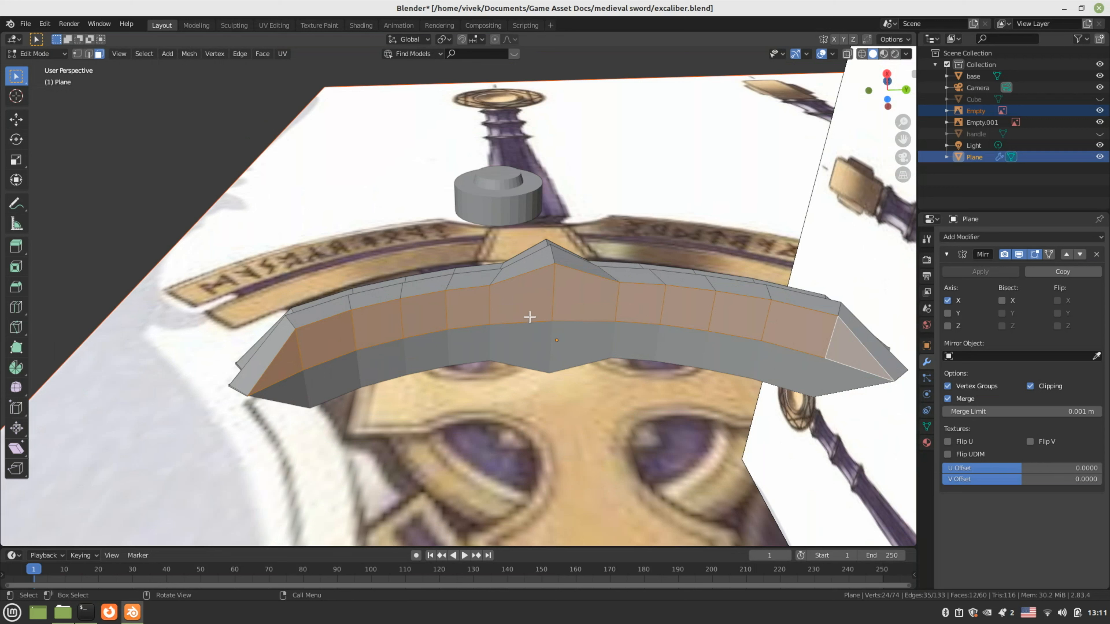
right_click(530, 317)
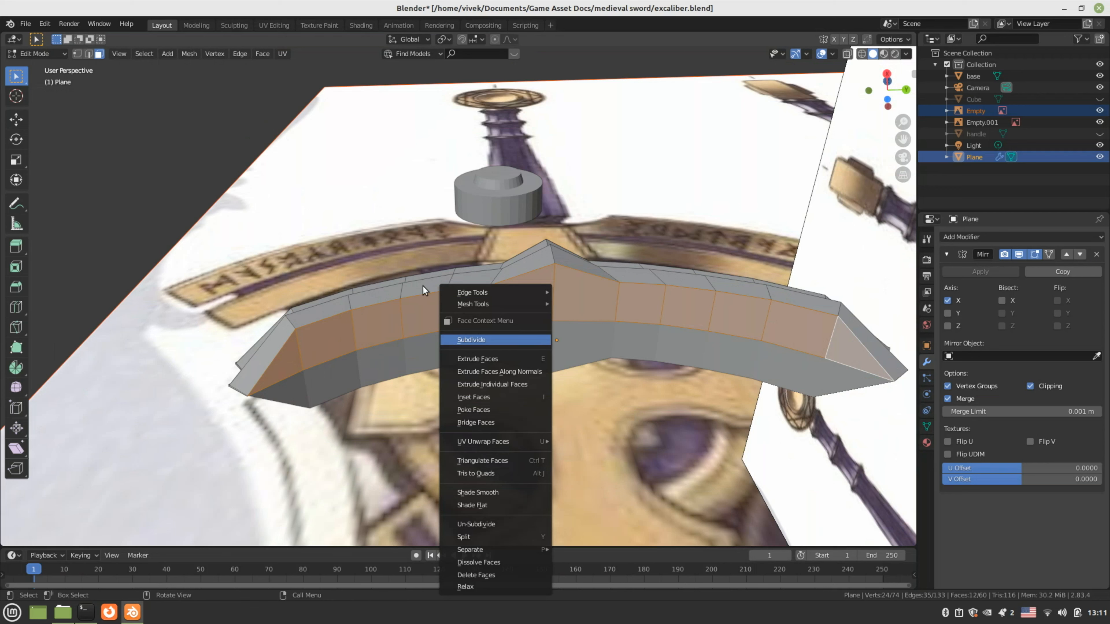
Apply a zero-width bevel to the selected edges
left_click(236, 54)
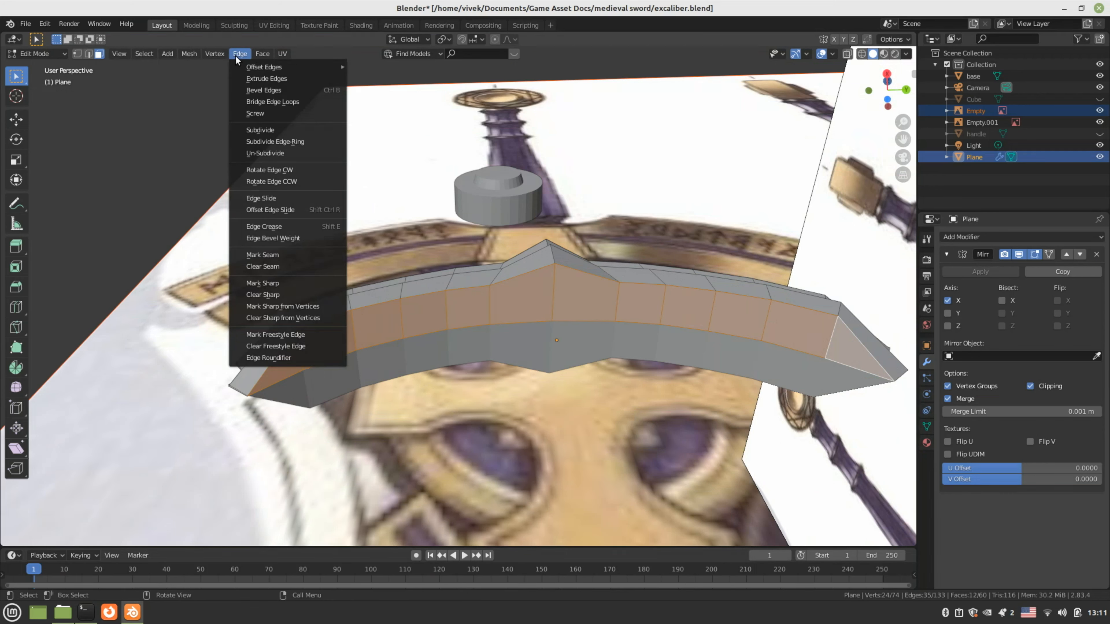
left_click(254, 89)
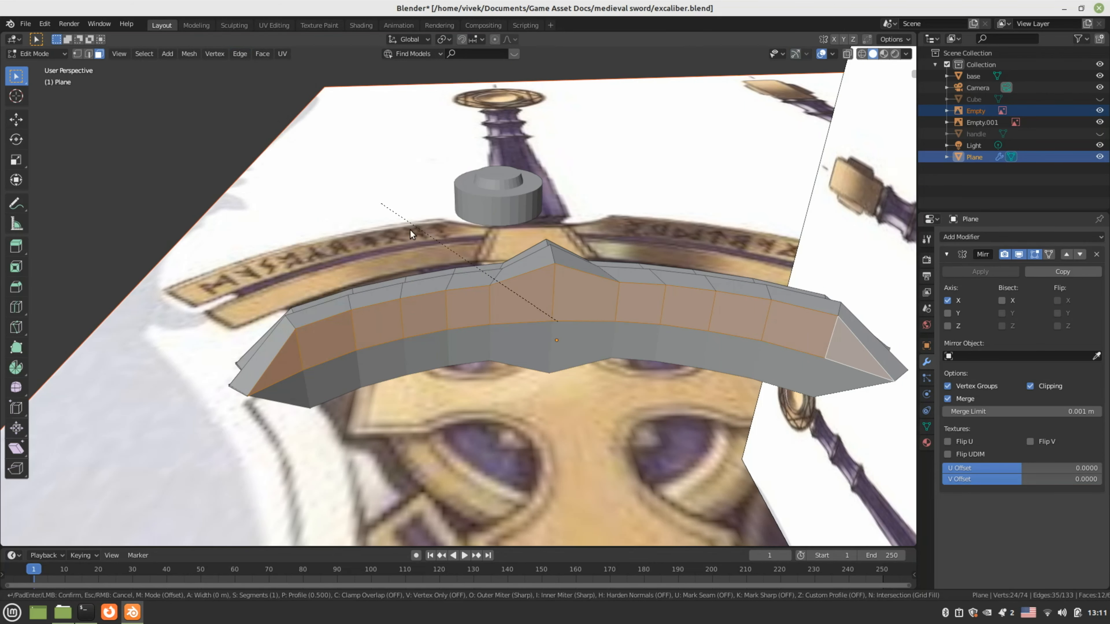
left_click(661, 301)
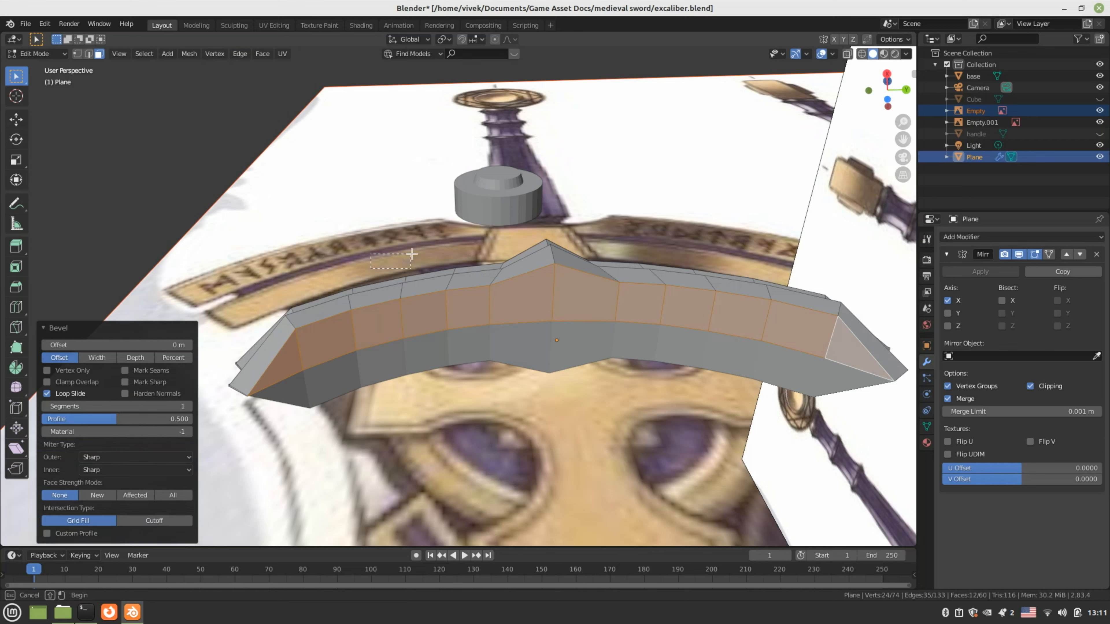
Select the guard's face loop and insert a lengthwise loop cut with Ctrl+R
key("alt+a")
left_click(254, 368, "alt")
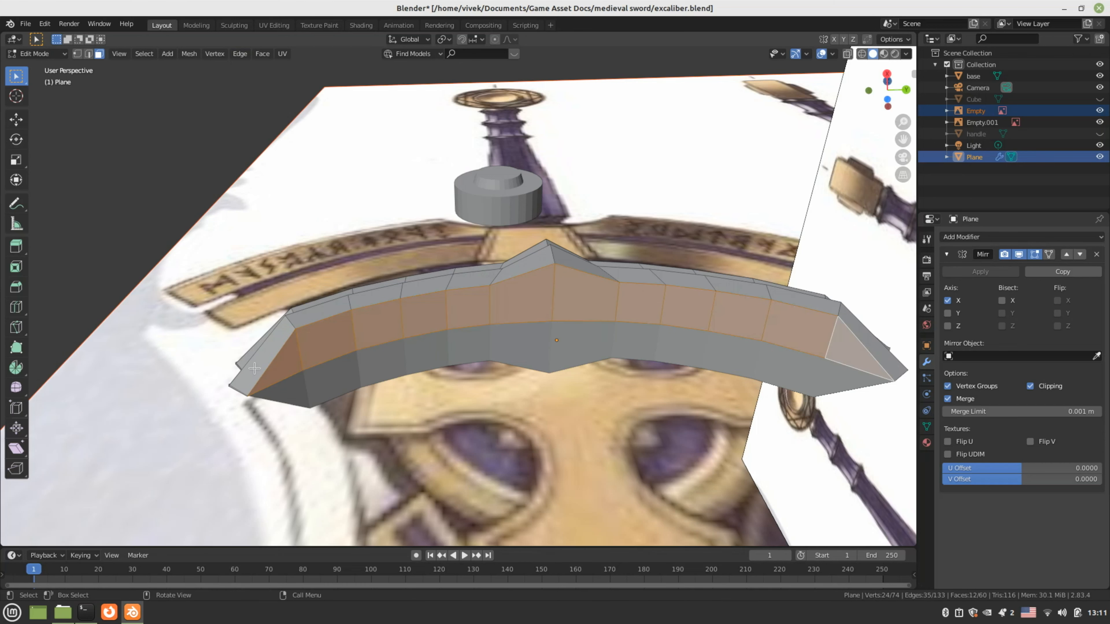
middle_click_drag(466, 322, 489, 321)
right_click(492, 319)
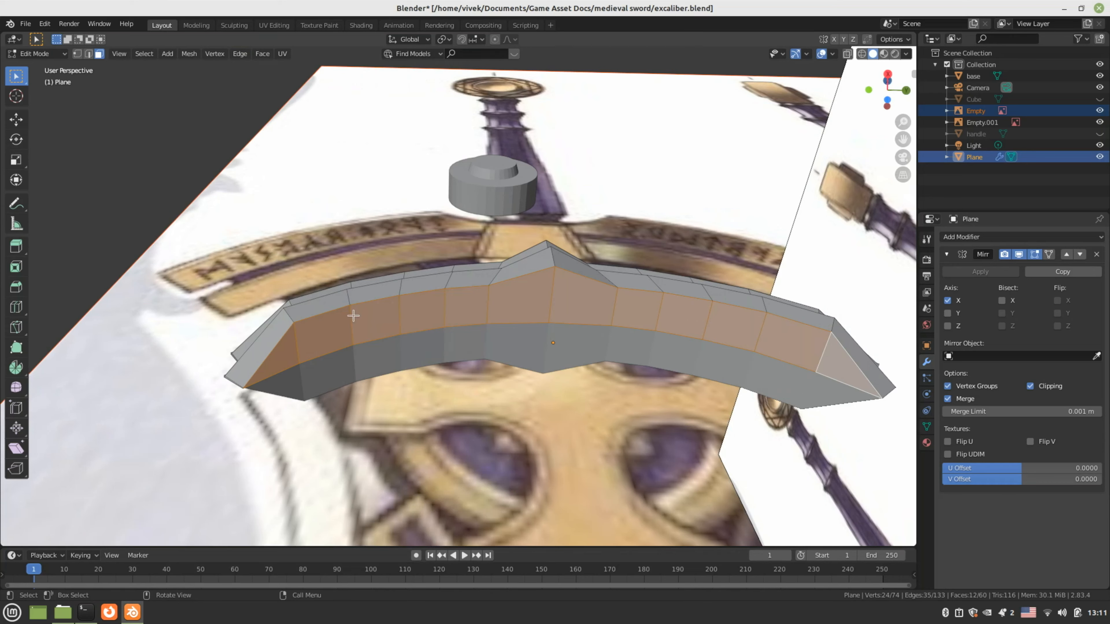
middle_click_drag(354, 315, 414, 307)
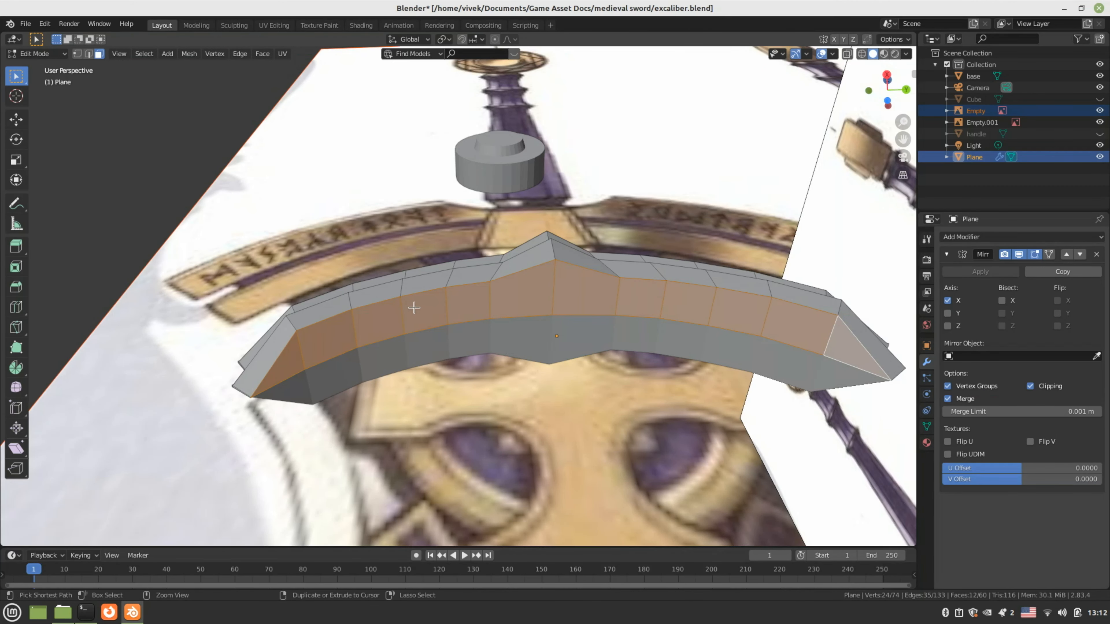
key("ctrl+r")
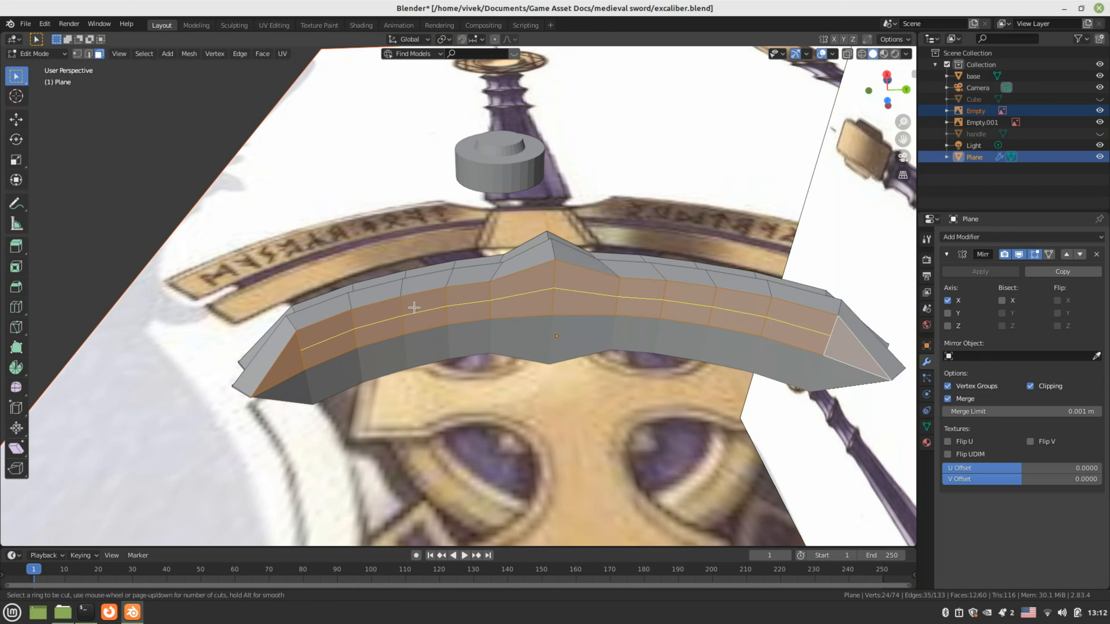
left_click(413, 307)
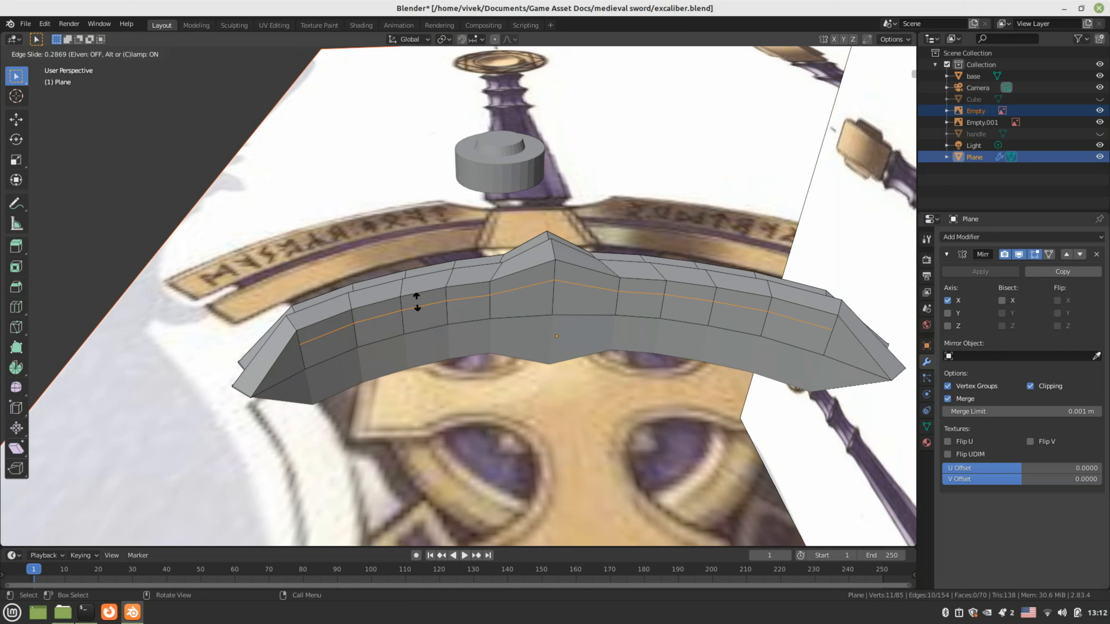
Slide the new lengthwise edge loop to a 0.317 factor and zoom onto the crossguard
left_click(416, 302)
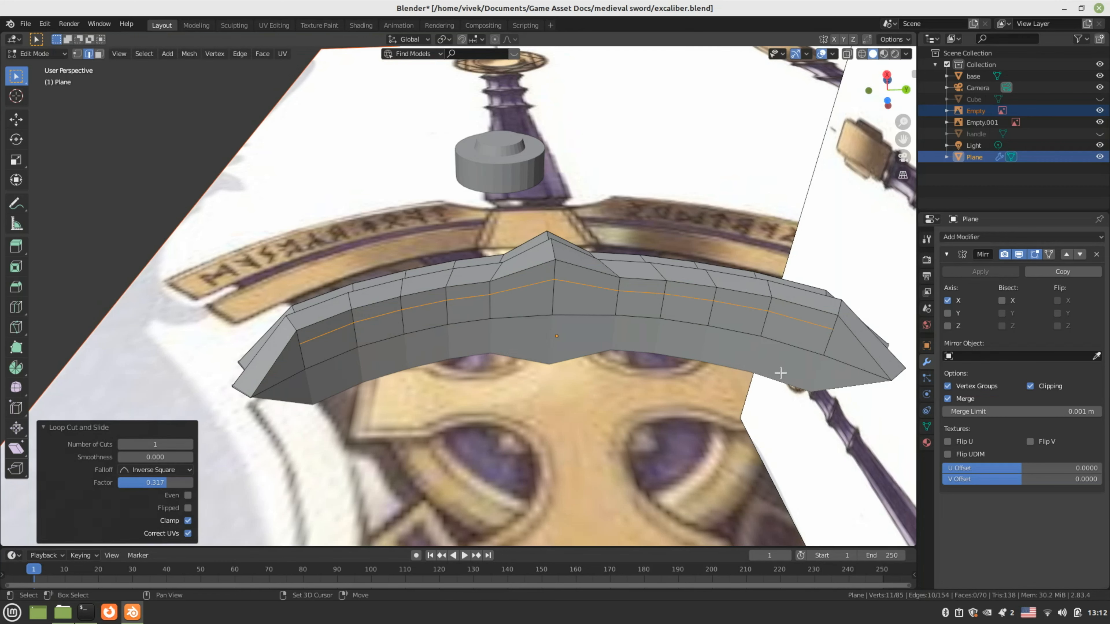
middle_click_drag(780, 372, 563, 330, "shift")
scroll(667, 311, "up", 2)
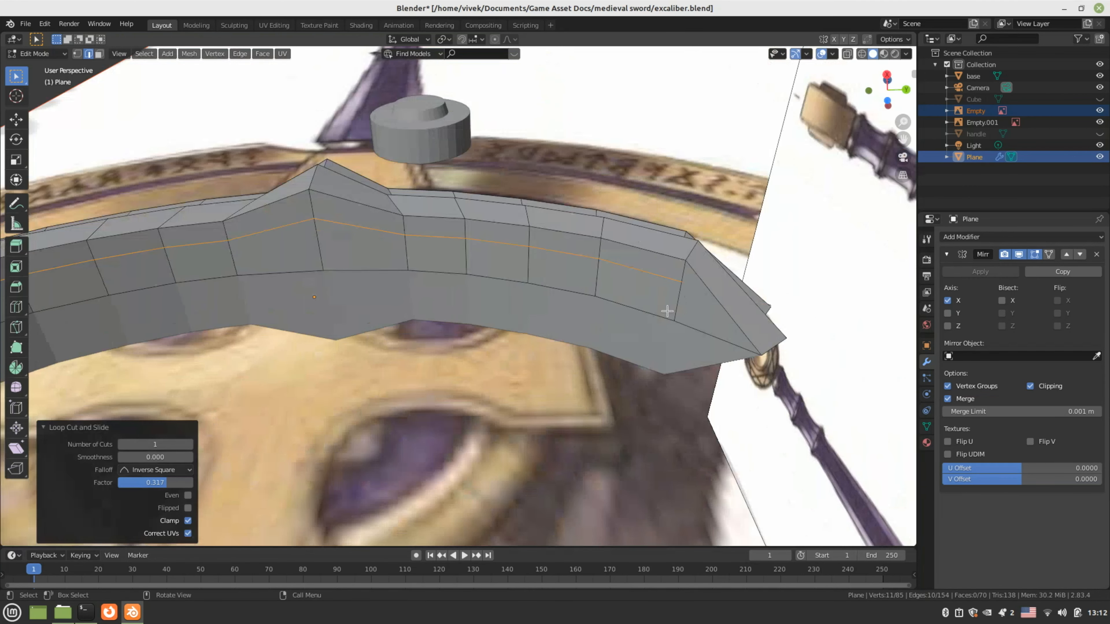
Knife-cut an edge from the middle loop vertex to one crossguard tip vertex
key("k")
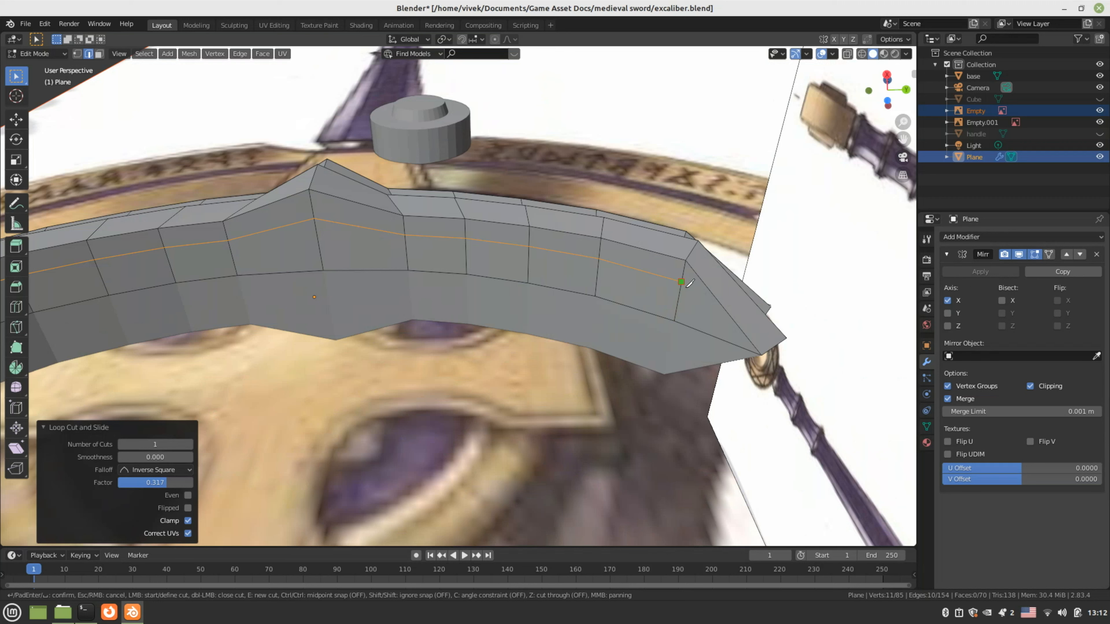
left_click(682, 283)
left_click(759, 352)
left_click(760, 353)
key("Return")
Knife-cut a matching edge from the loop to the other crossguard tip vertex
middle_click_drag(332, 333, 681, 320, "shift")
key("k")
left_click(315, 290)
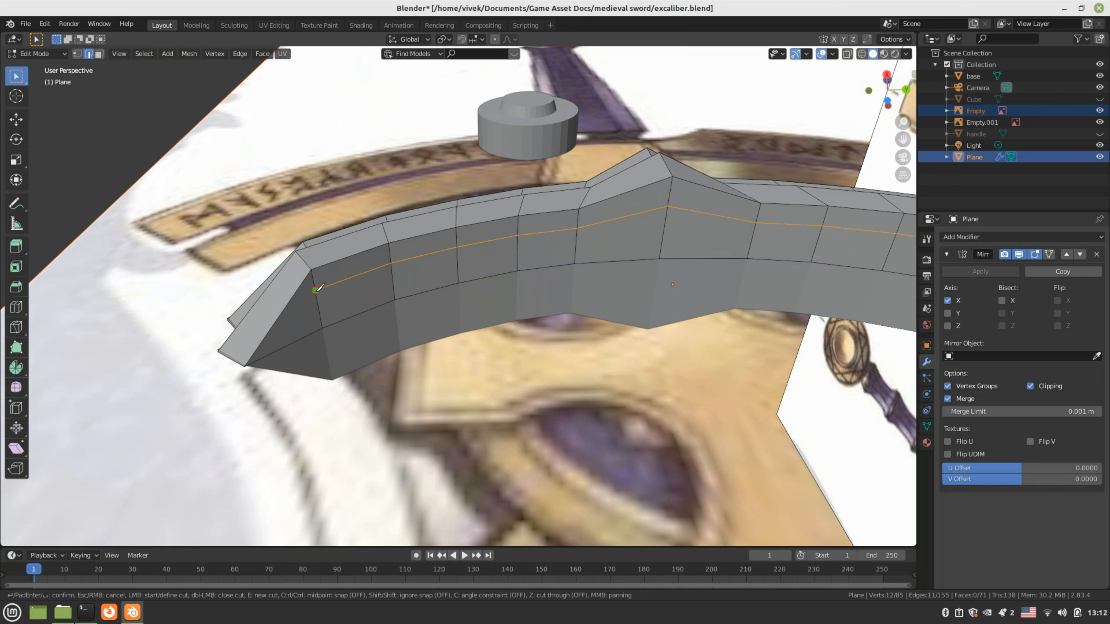
left_click(252, 359)
key("Return")
middle_click_drag(252, 360, 317, 307)
scroll(421, 306, "down", 4)
Switch to face select and pick three faces on the crossguard's lower side
key("3")
left_click(360, 318)
left_click(387, 307, "shift")
left_click(420, 295, "shift")
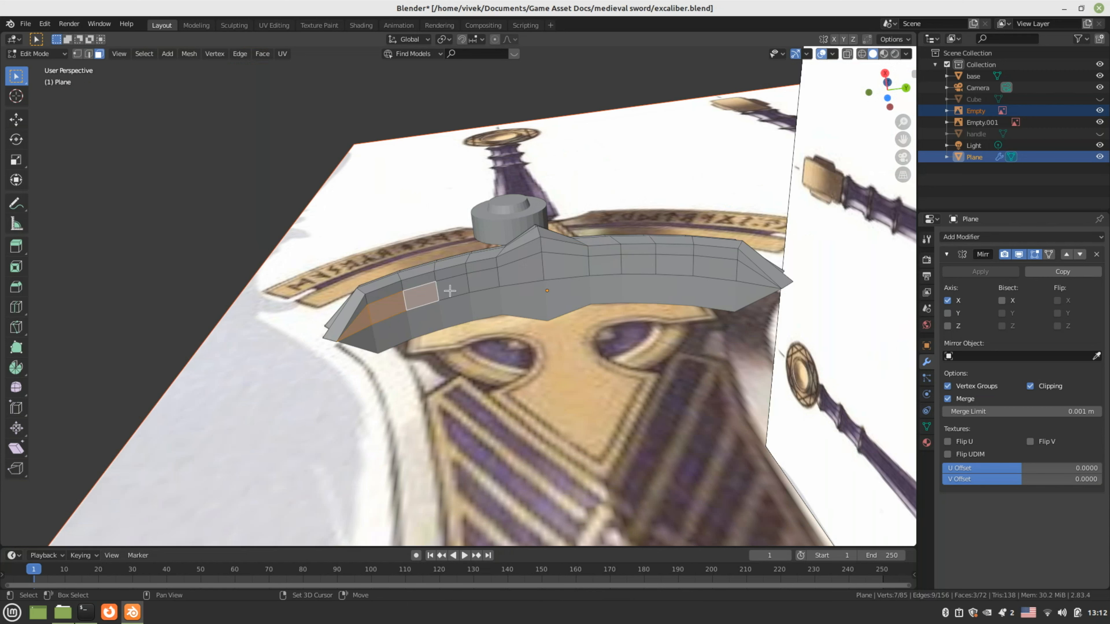
Extend the face selection across the whole lower band of the crossguard
left_click(453, 285, "shift")
left_click(483, 279, "shift")
left_click(520, 267, "shift")
left_click(565, 265, "shift")
left_click(605, 265, "shift")
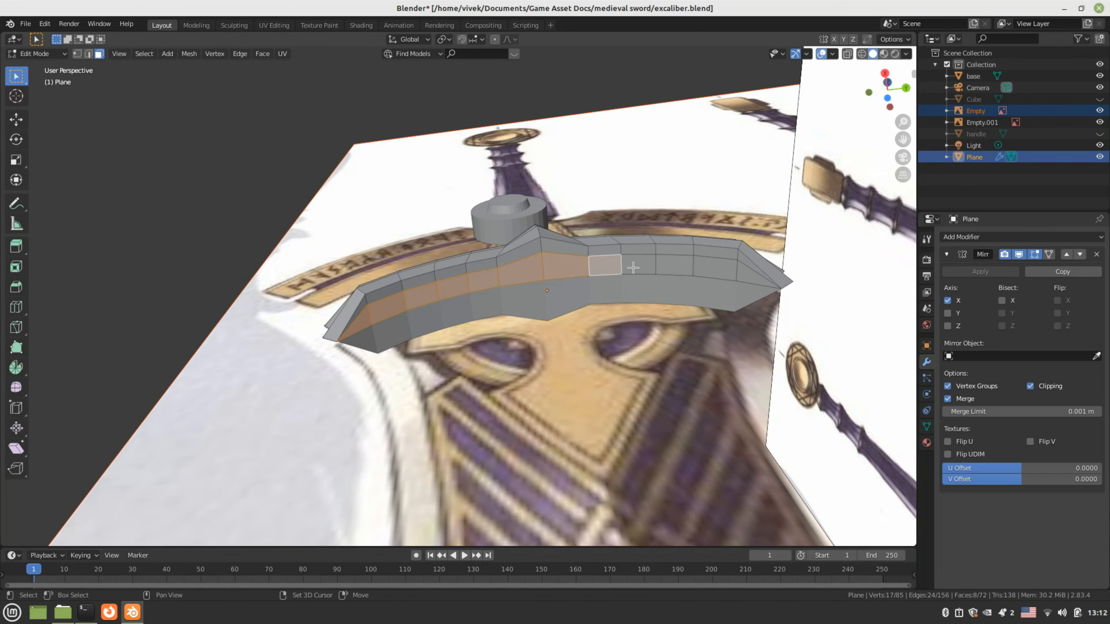
left_click(643, 268, "shift")
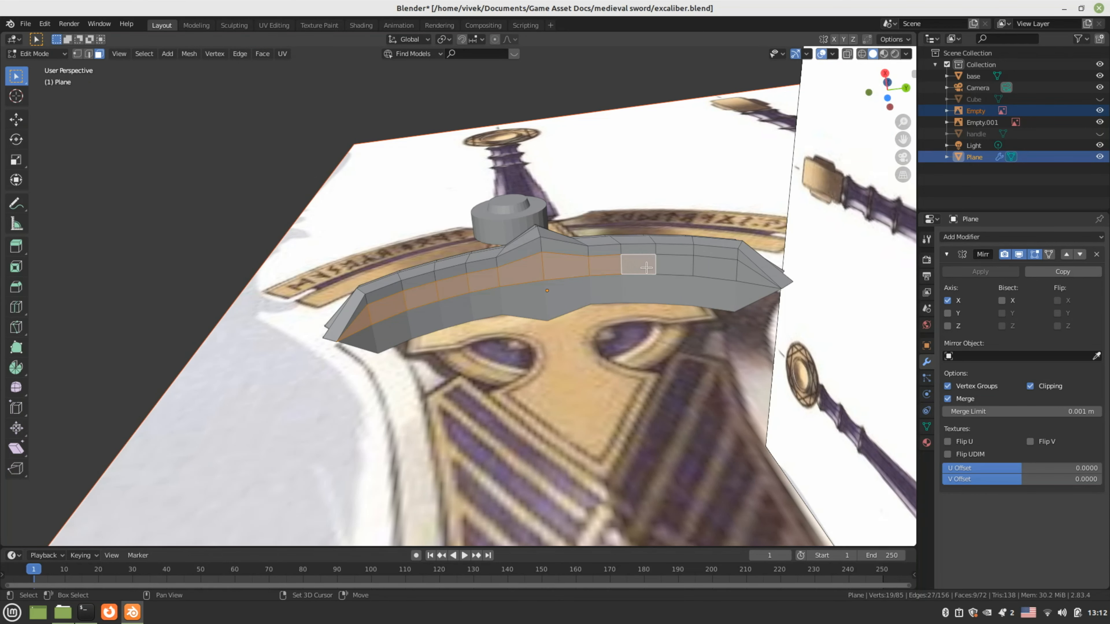
left_click(669, 267, "shift")
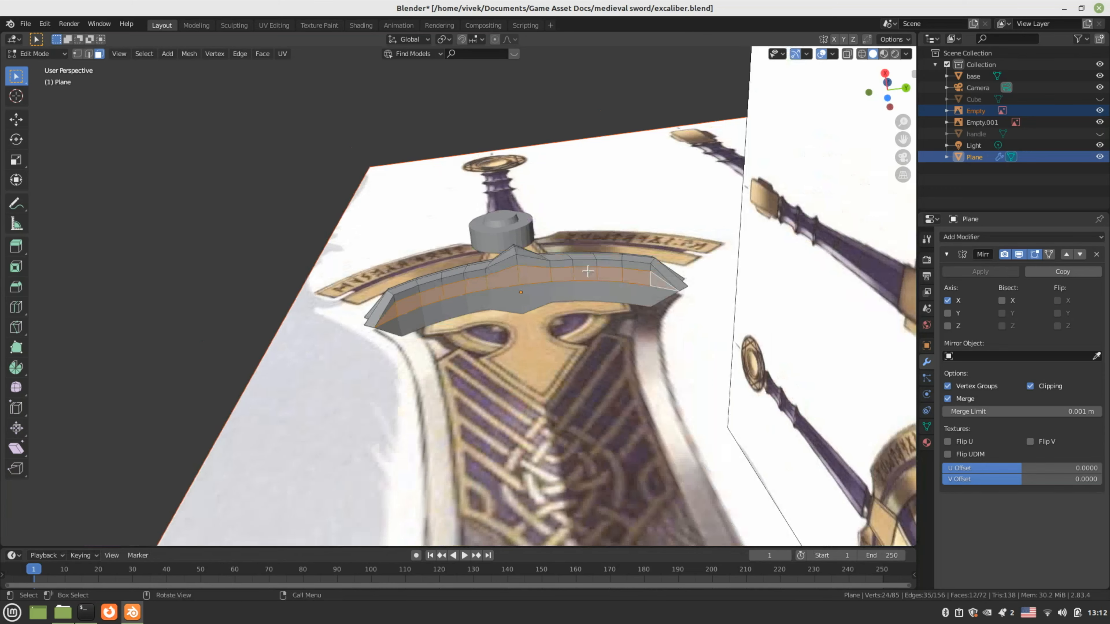
Extrude the lower band straight down along Z in Right Ortho view
middle_click_drag(588, 271, 554, 340)
key("KP_1")
key("KP_3")
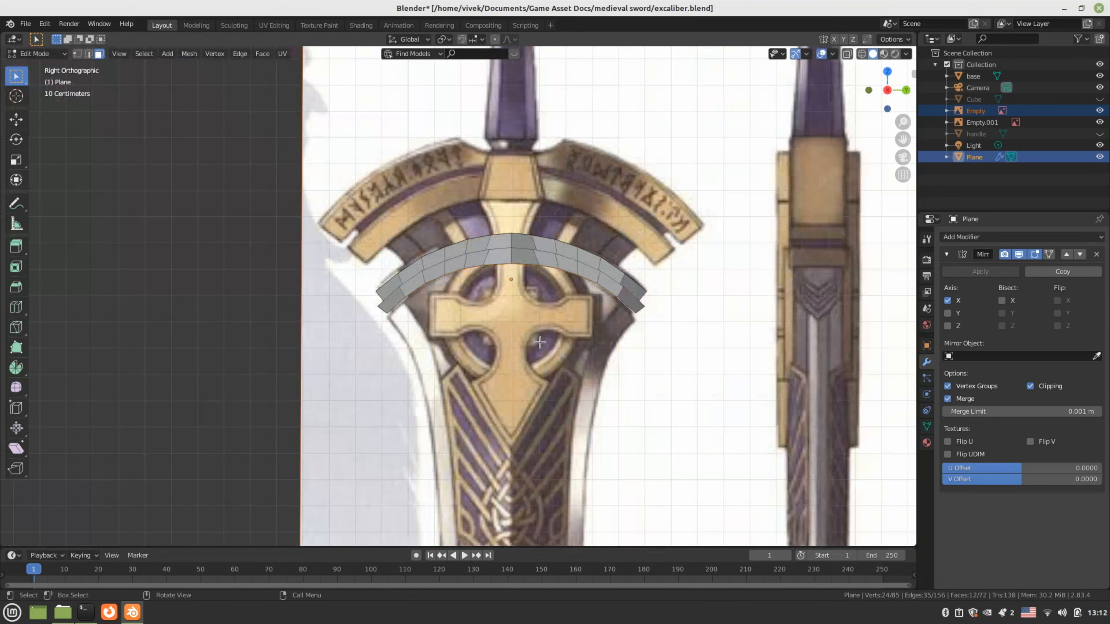
scroll(542, 328, "down", 3)
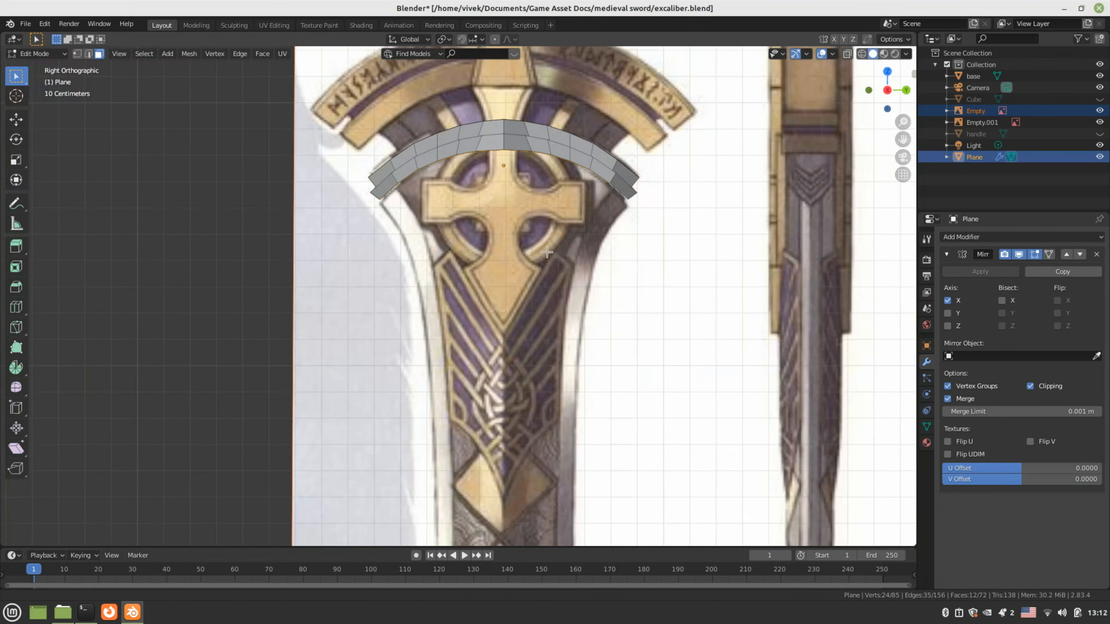
key("e")
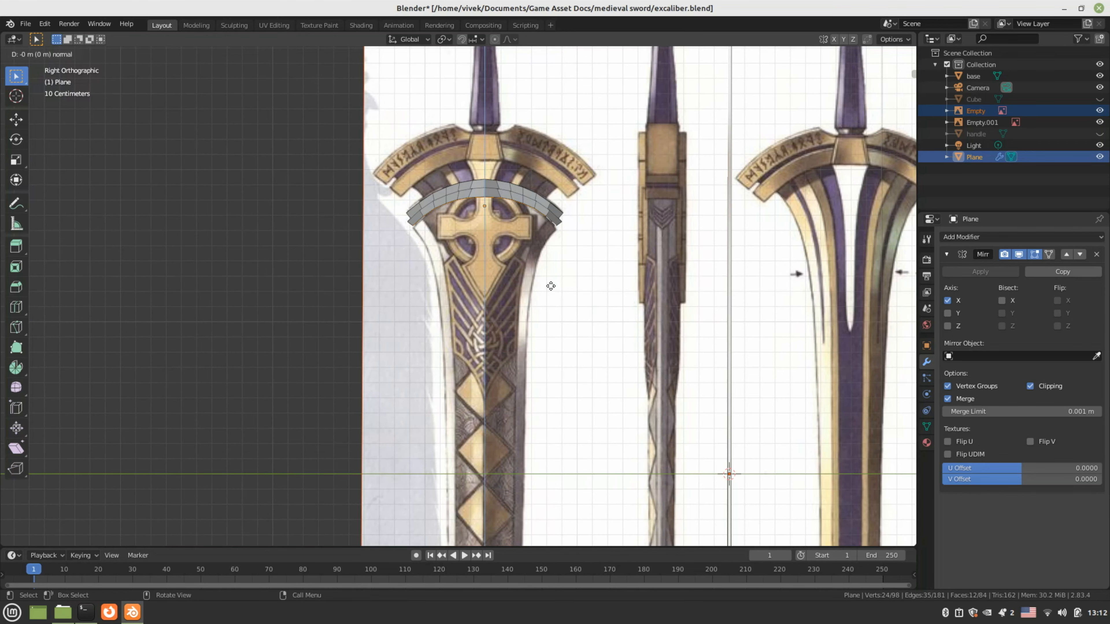
key("z")
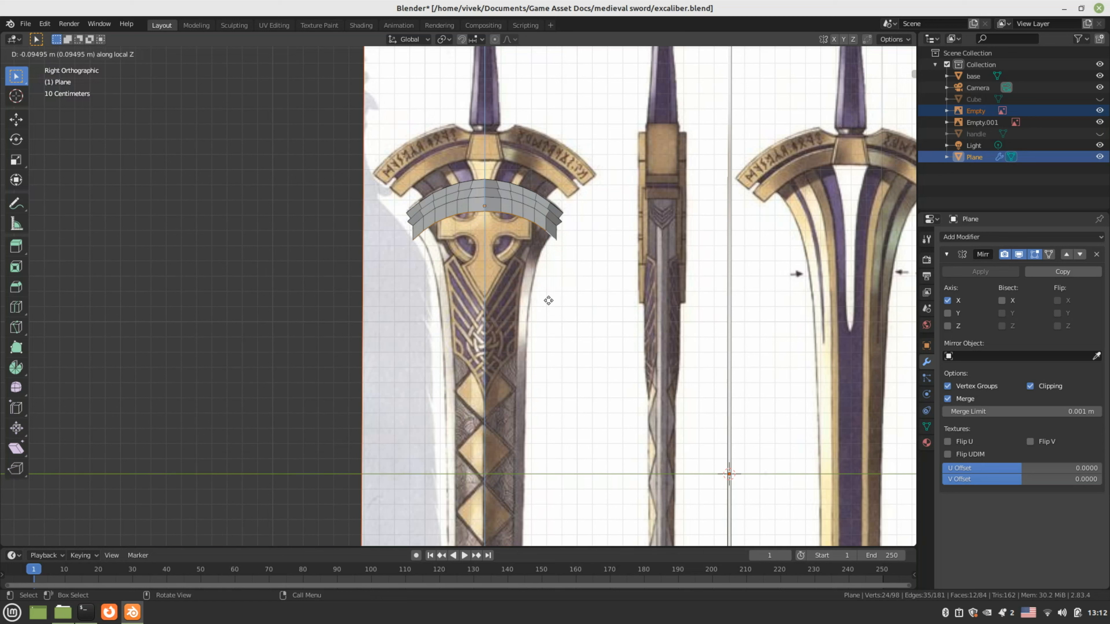
left_click(546, 307)
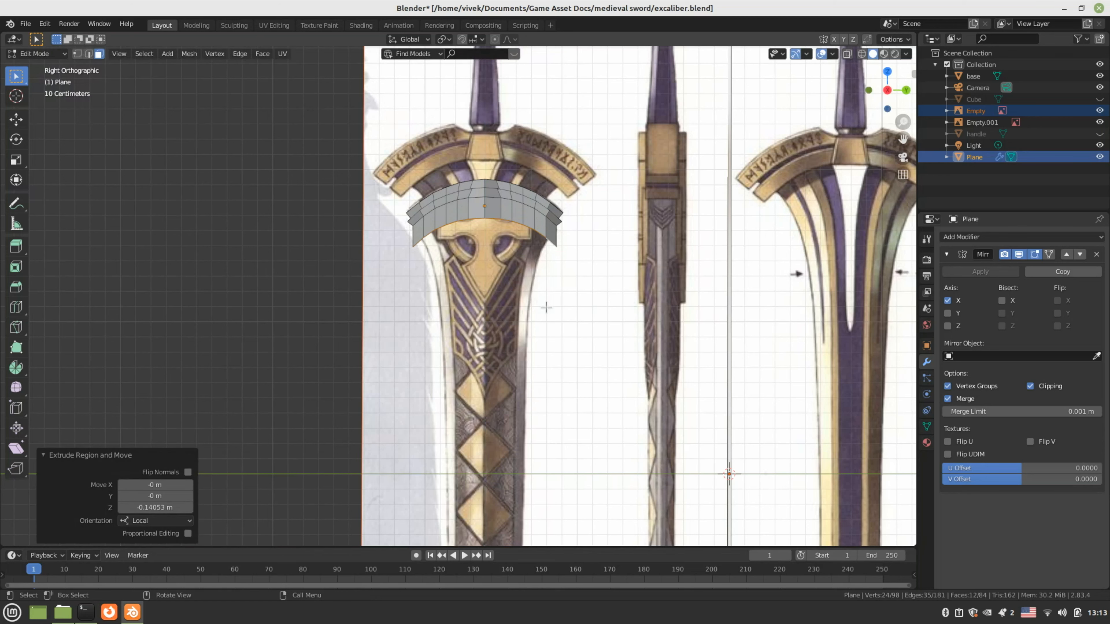
Narrow the extruded band slightly on X and to 0.812 on Y
key("s")
key("x")
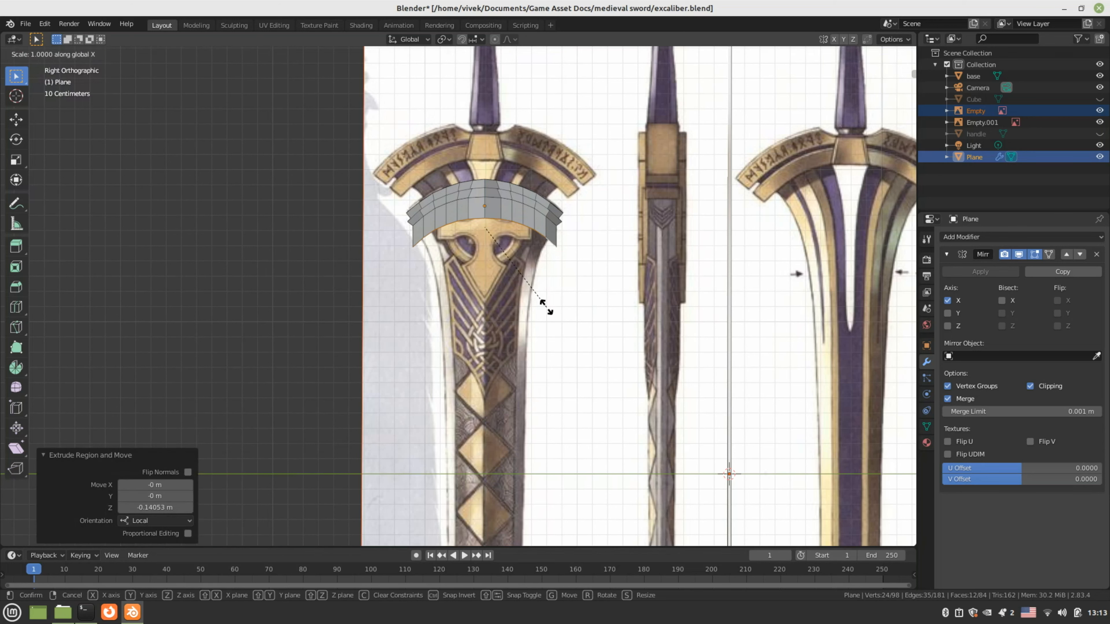
left_click(543, 307)
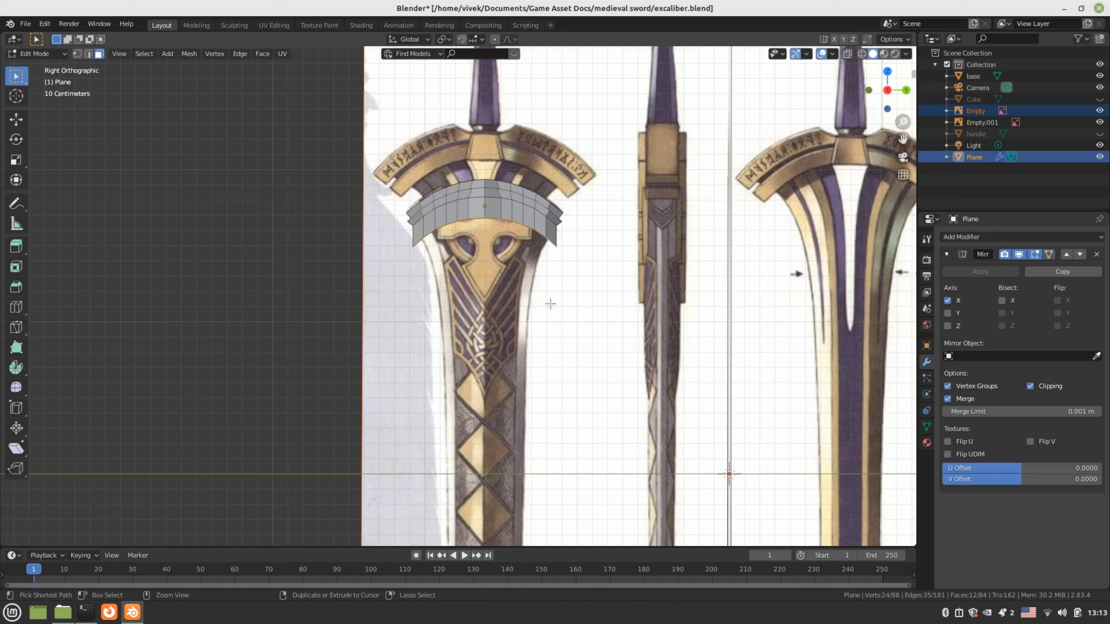
key("s")
key("y")
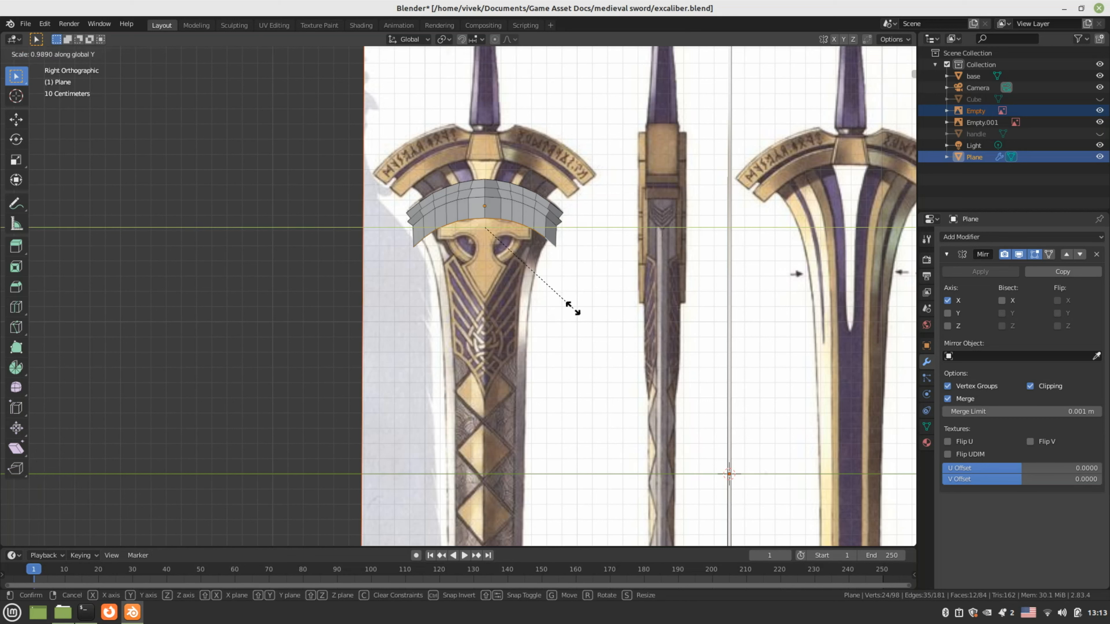
left_click(536, 312)
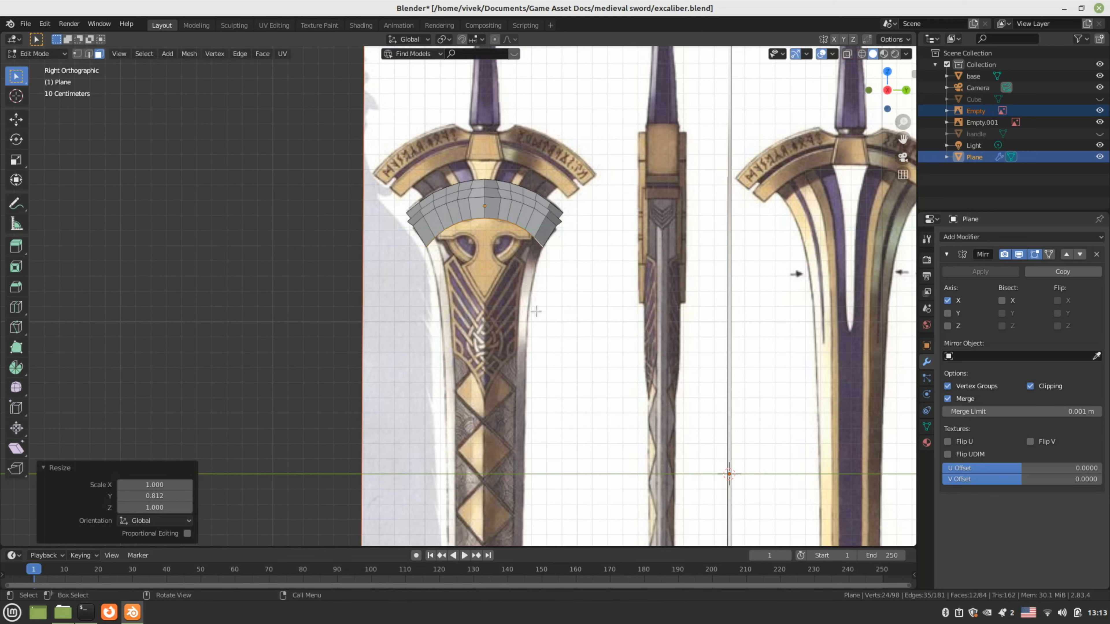
middle_click_drag(536, 311, 498, 254)
Save excalibur.blend and extrude the guard's lower arc about 0.49 m downward
key("ctrl+s")
key("KP_3")
scroll(490, 286, "up", 2)
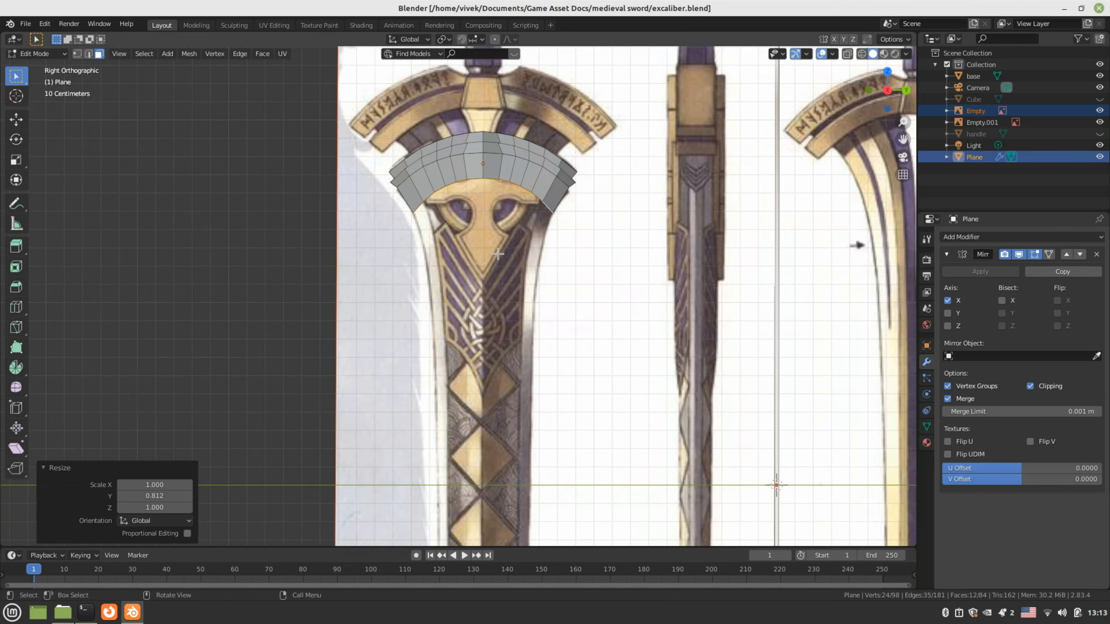
key("e")
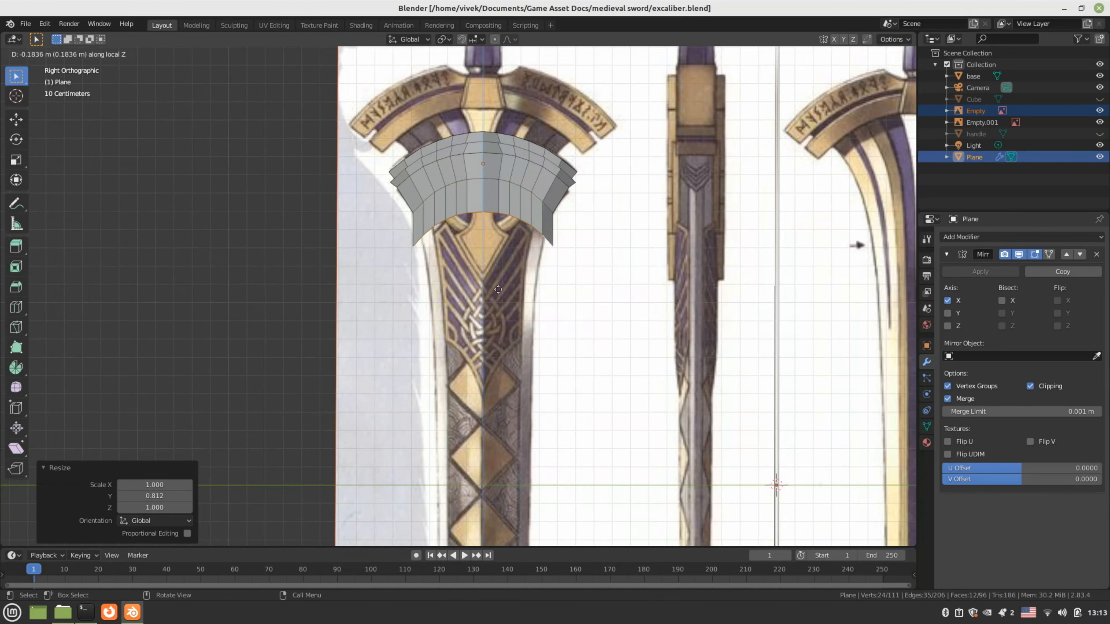
left_click(494, 343)
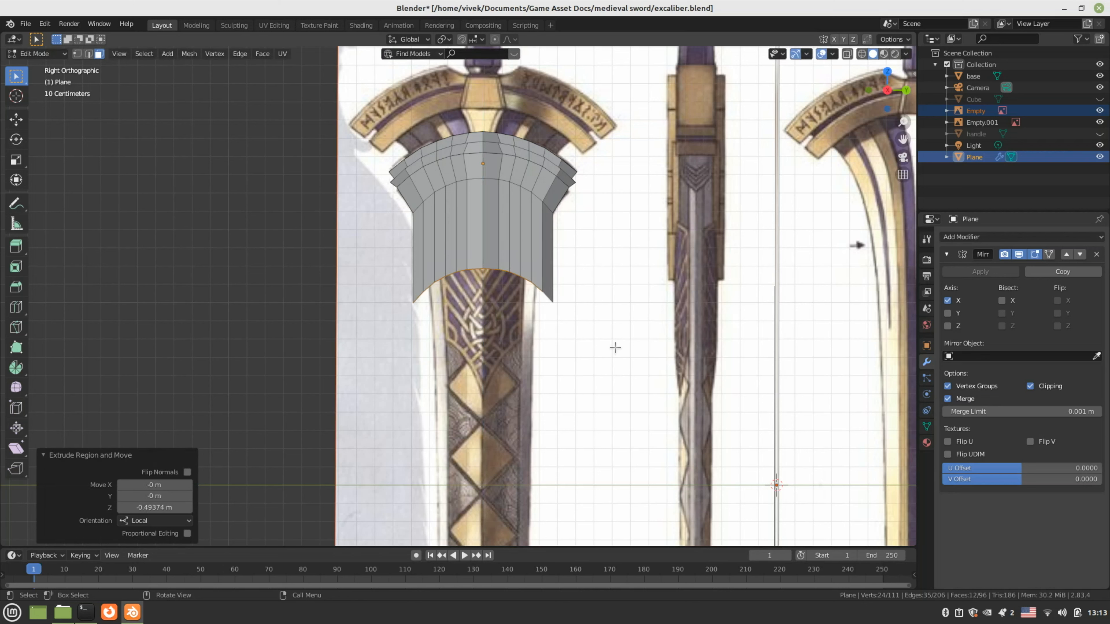
Taper the new lower arc to 0.751 on the Y axis
key("s")
key("y")
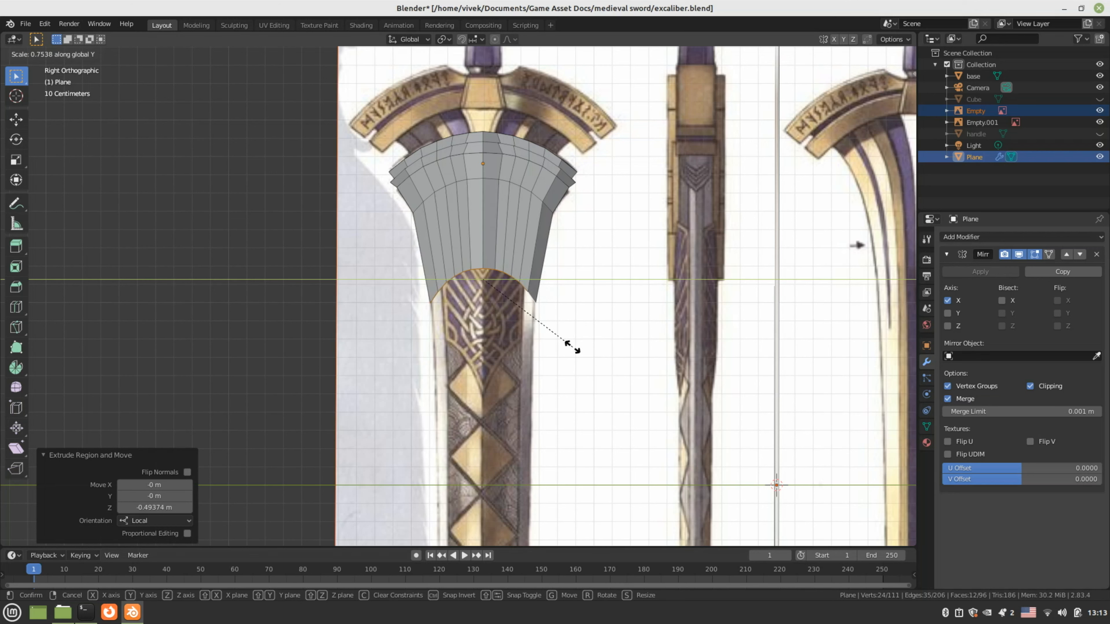
left_click(571, 348)
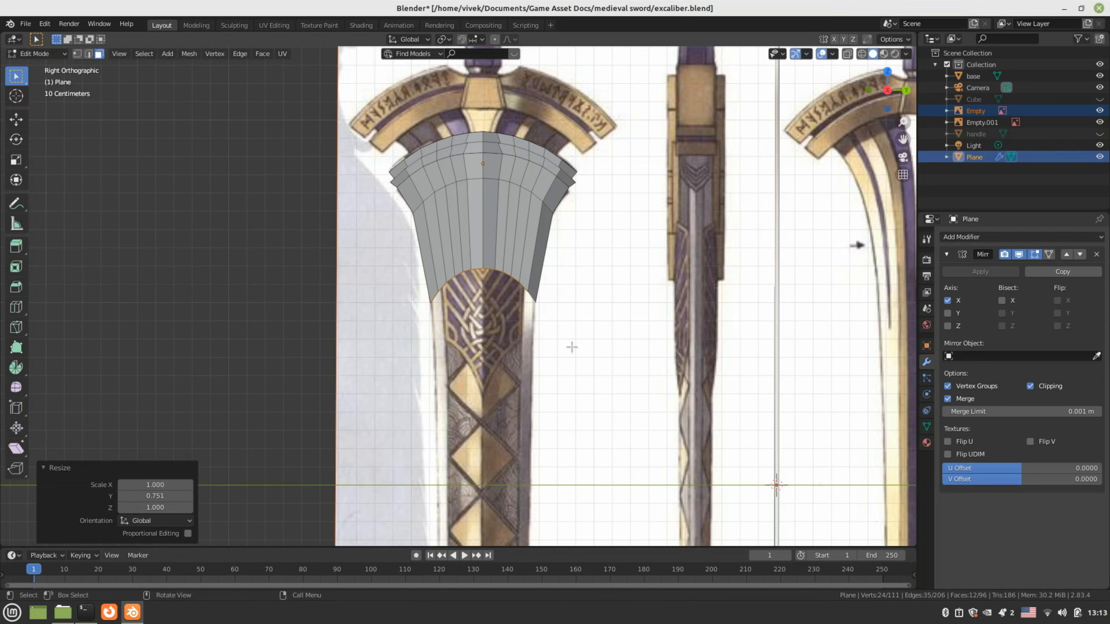
Switch the viewport to wireframe shading and zoom onto the extruded blade section
key("z")
left_click(504, 348)
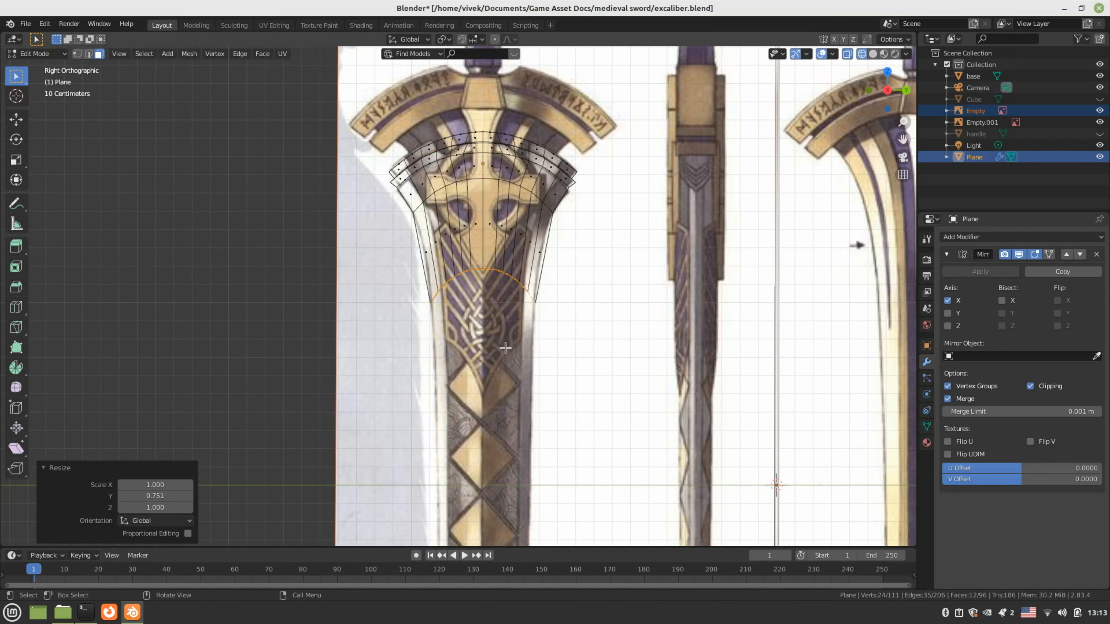
scroll(504, 345, "up", 2)
middle_click_drag(478, 223, 441, 298, "shift")
scroll(436, 298, "up", 2)
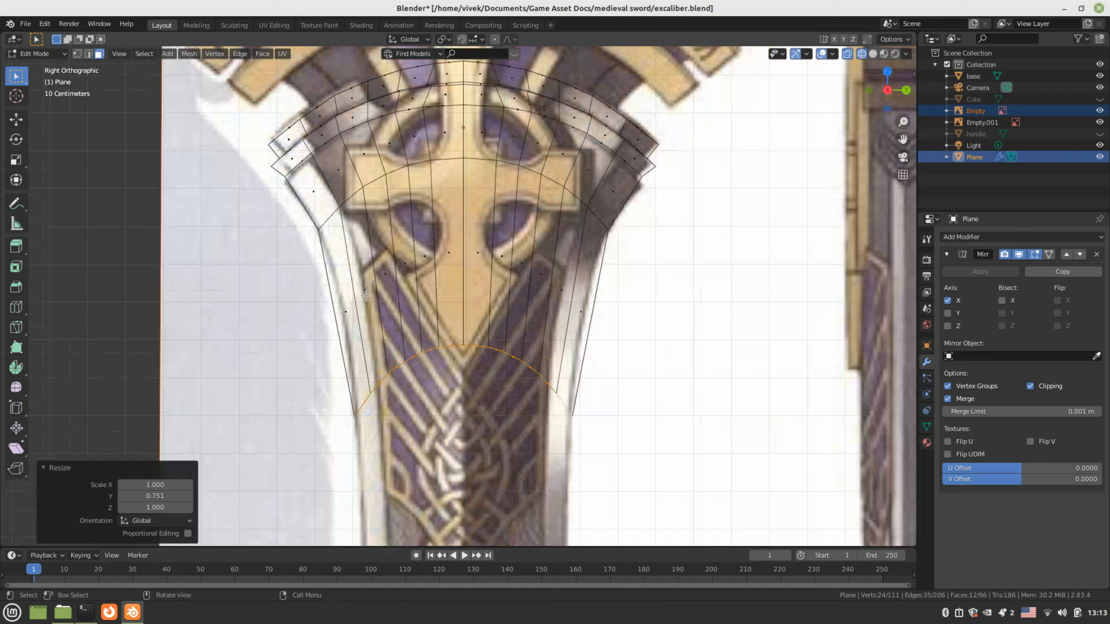
Add a trial loop cut across the lower band, dissolve it again, and switch to vertex select
key("ctrl+r")
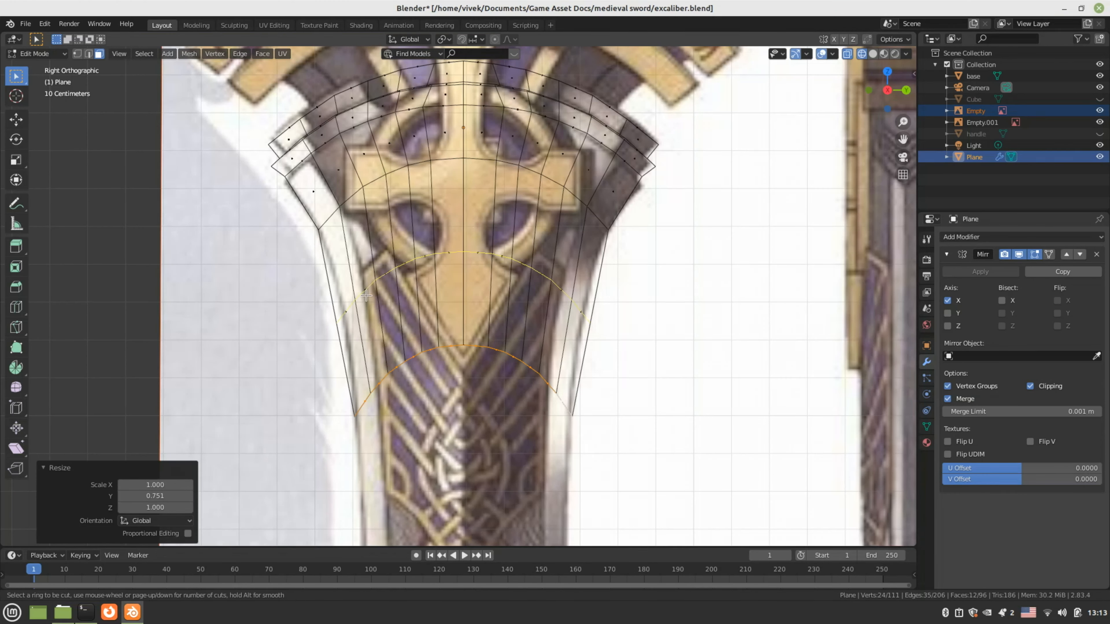
left_click(366, 296)
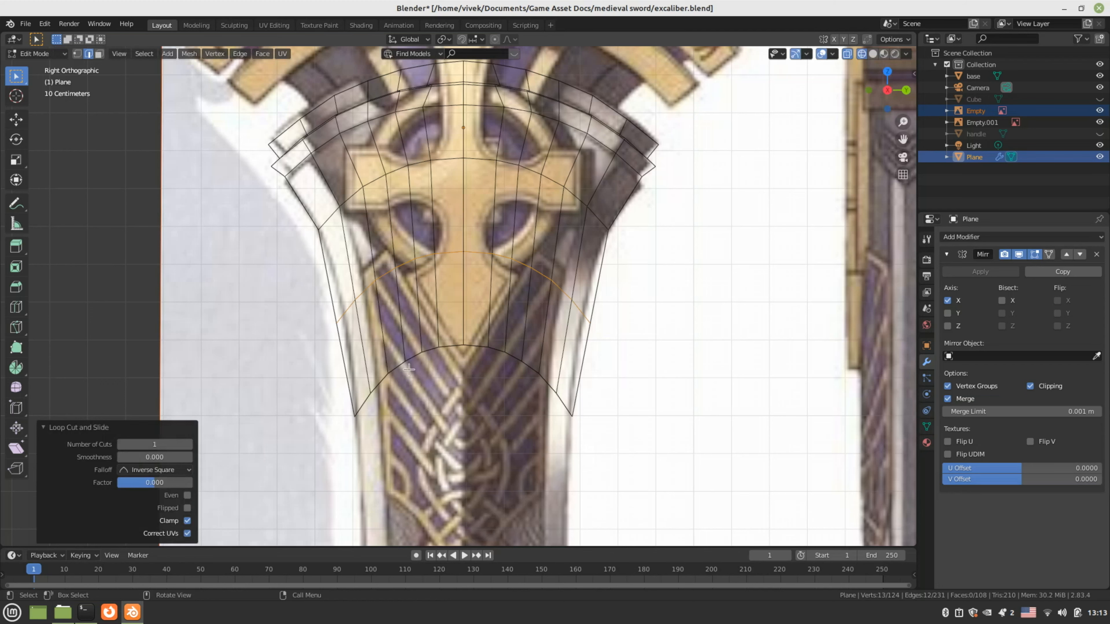
key("ctrl+x")
scroll(460, 354, "up", 1)
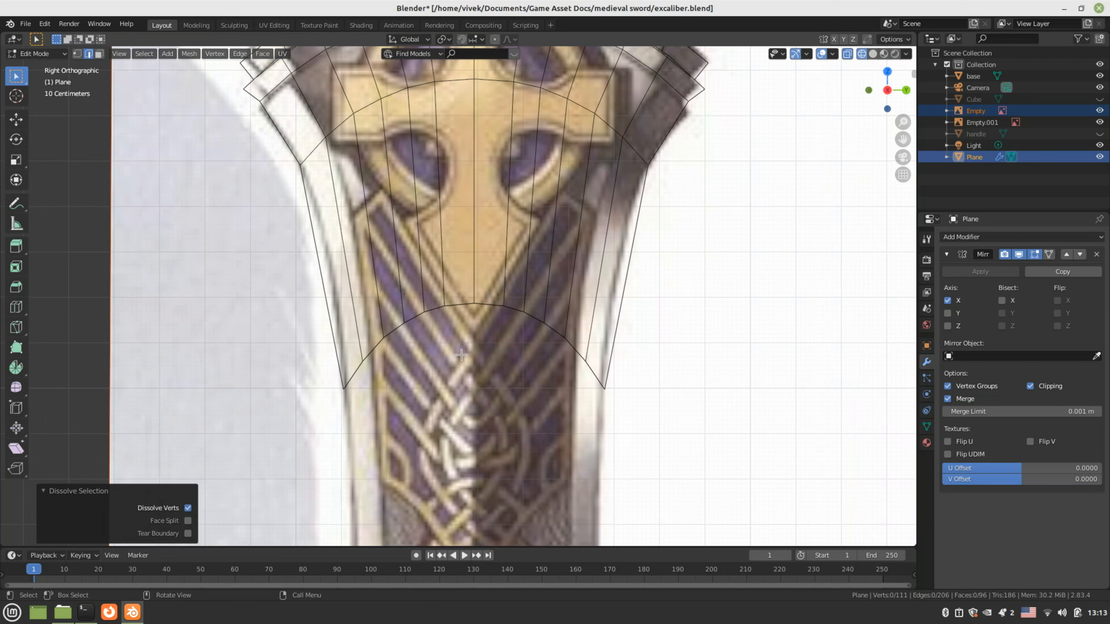
key("1")
scroll(430, 287, "up", 2)
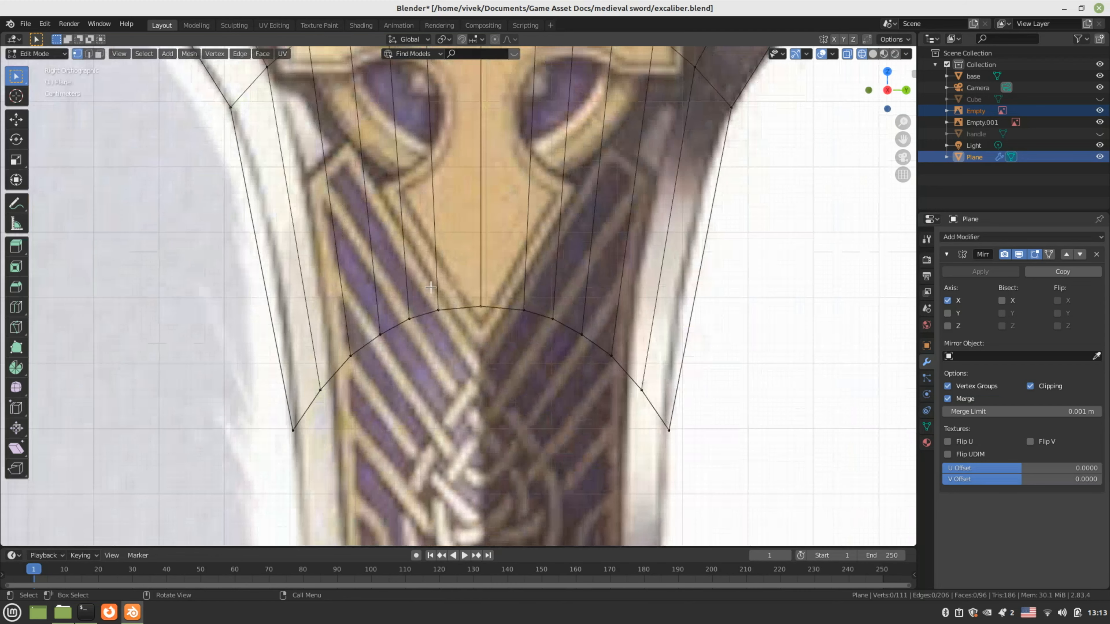
Lower the centre vertices of the bottom arc straight down along Z
left_click_drag(431, 288, 530, 320)
key("g")
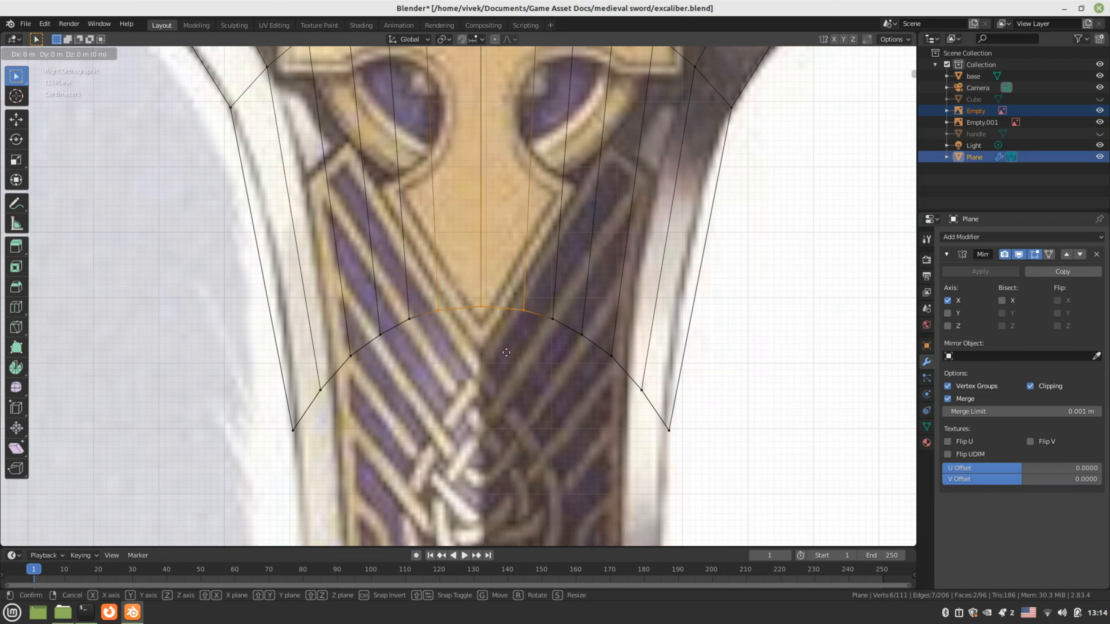
key("z")
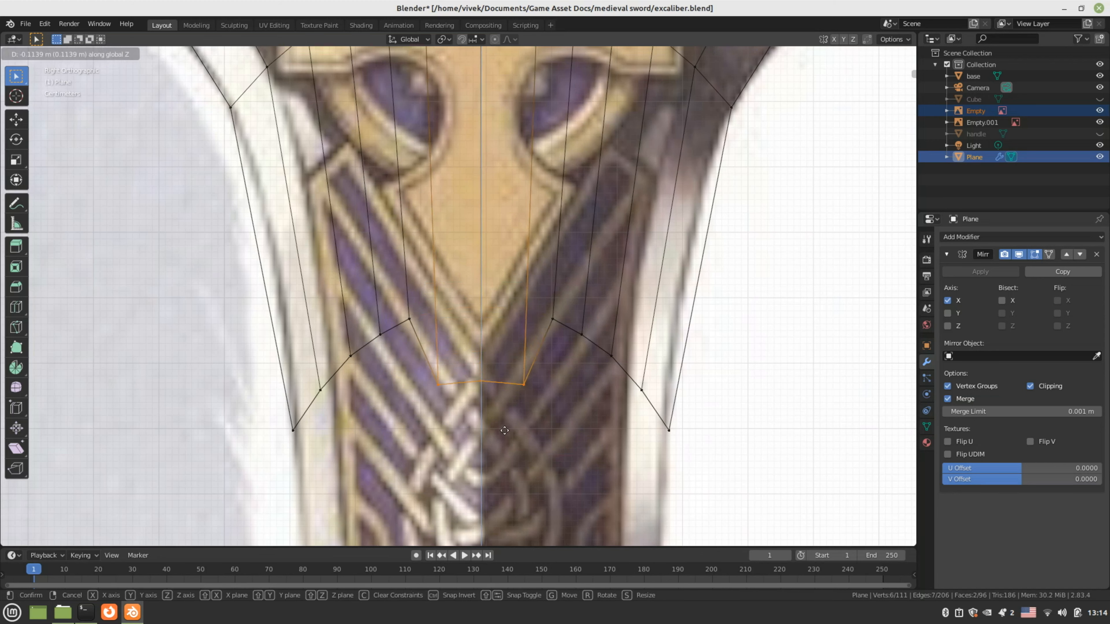
left_click(502, 469)
left_click_drag(538, 305, 560, 335)
key("g")
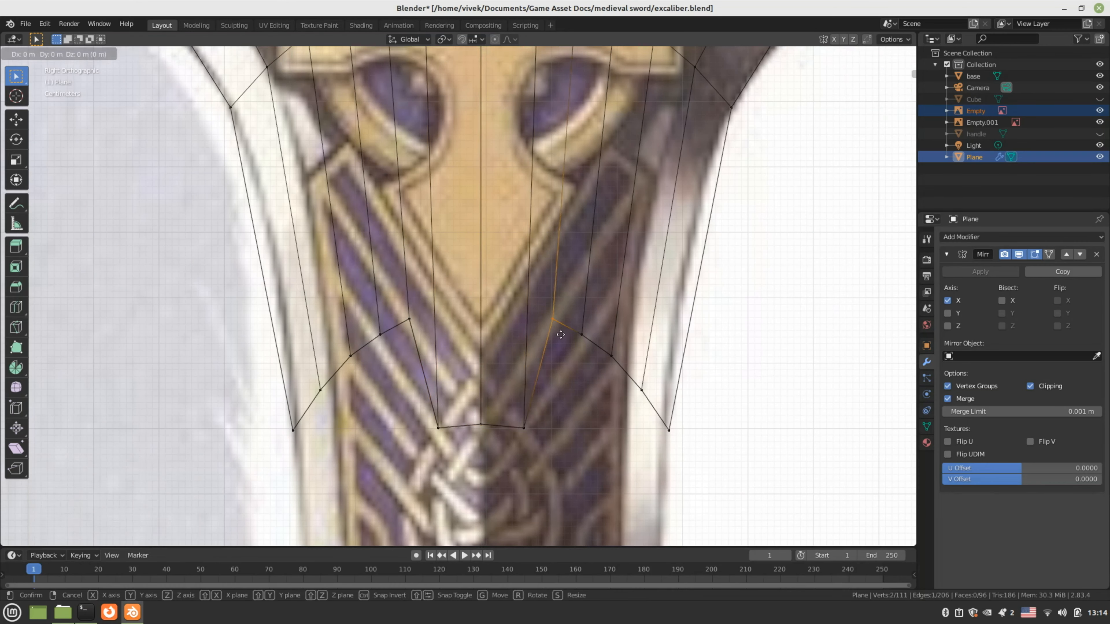
key("z")
left_click(548, 445)
scroll(481, 437, "up", 1)
left_click_drag(468, 433, 492, 413)
key("g")
key("z")
left_click(487, 419)
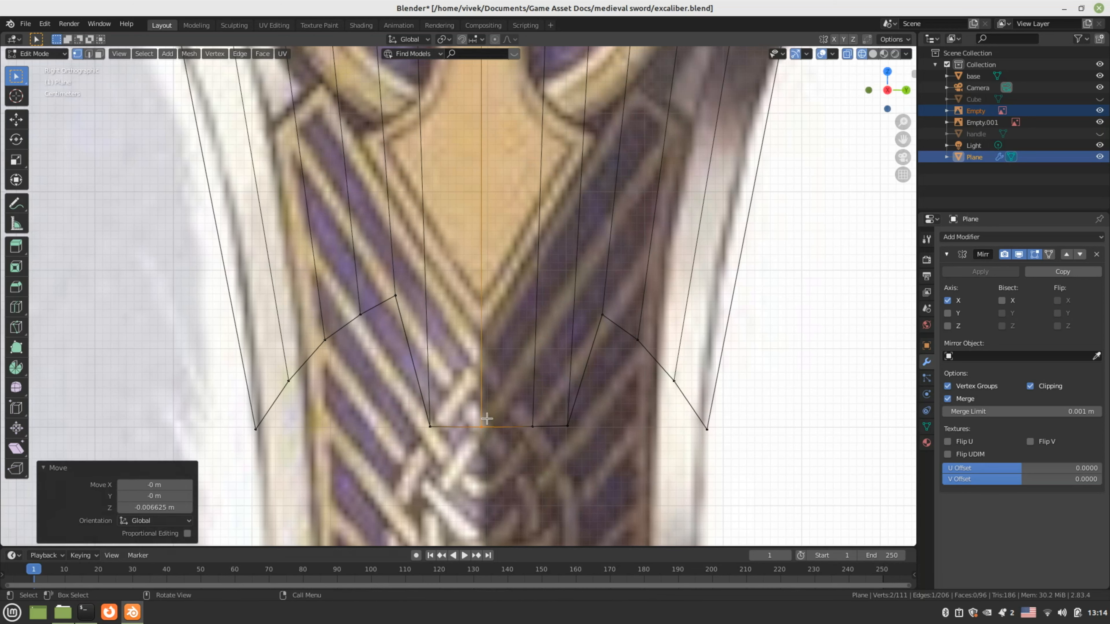
Drop the right-side vertices of the curved row onto the bottom edge along Z
left_click_drag(586, 299, 623, 337)
key("g")
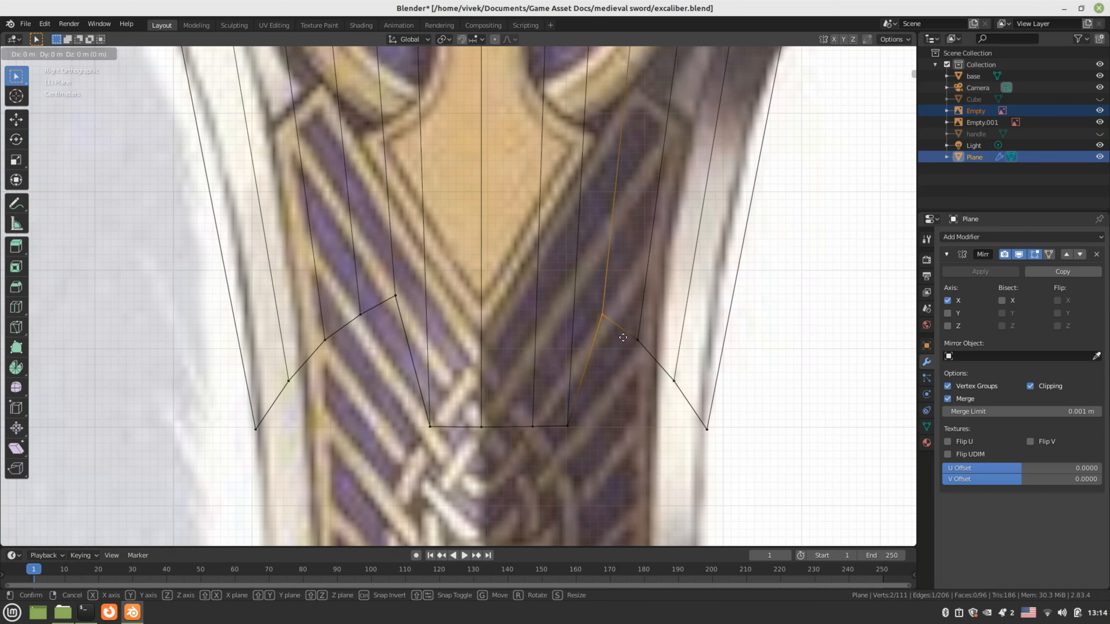
key("z")
left_click(614, 397)
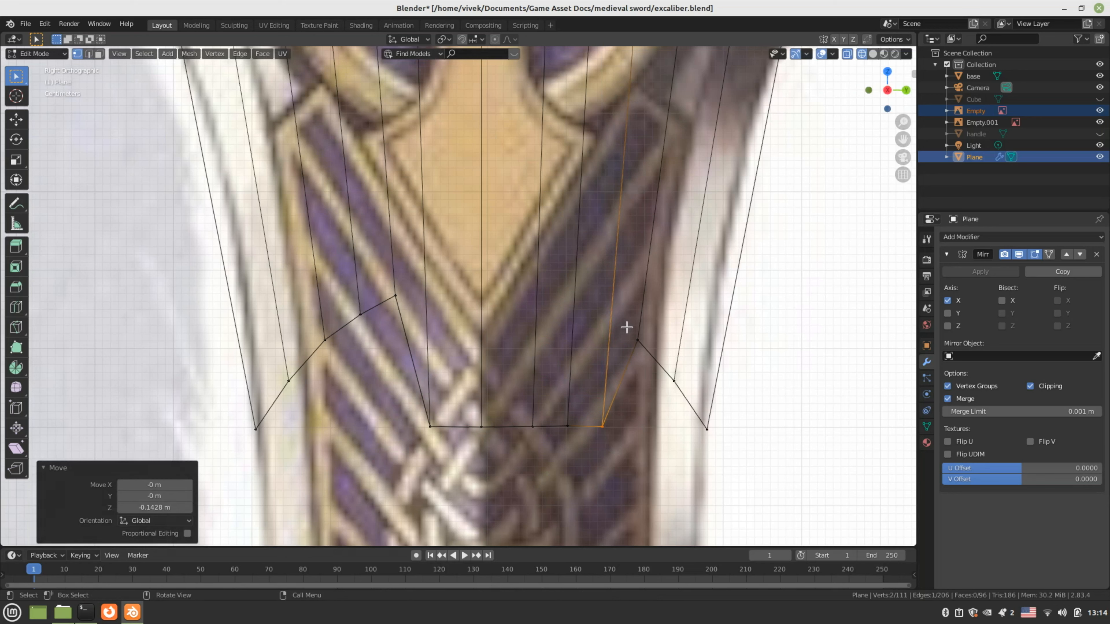
left_click(638, 340)
key("g")
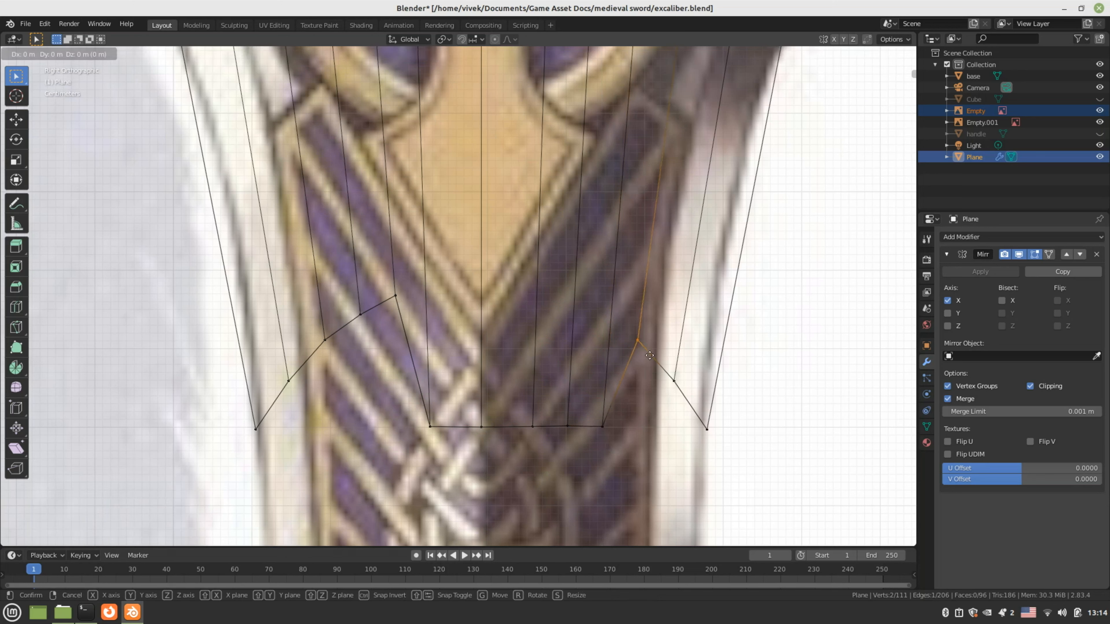
key("z")
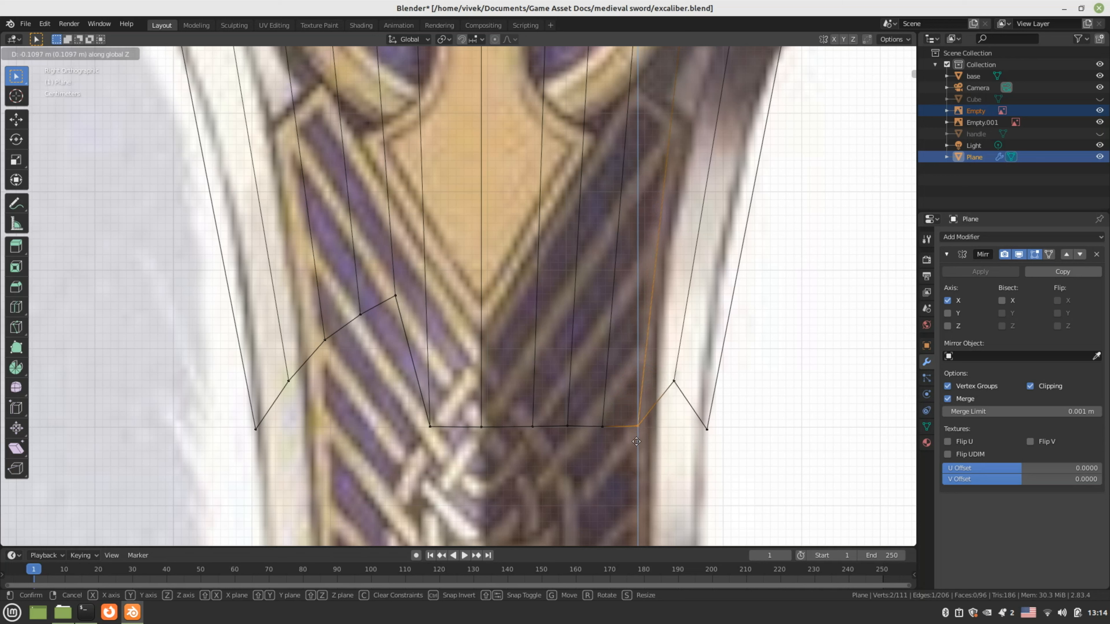
left_click(637, 440)
left_click(682, 394)
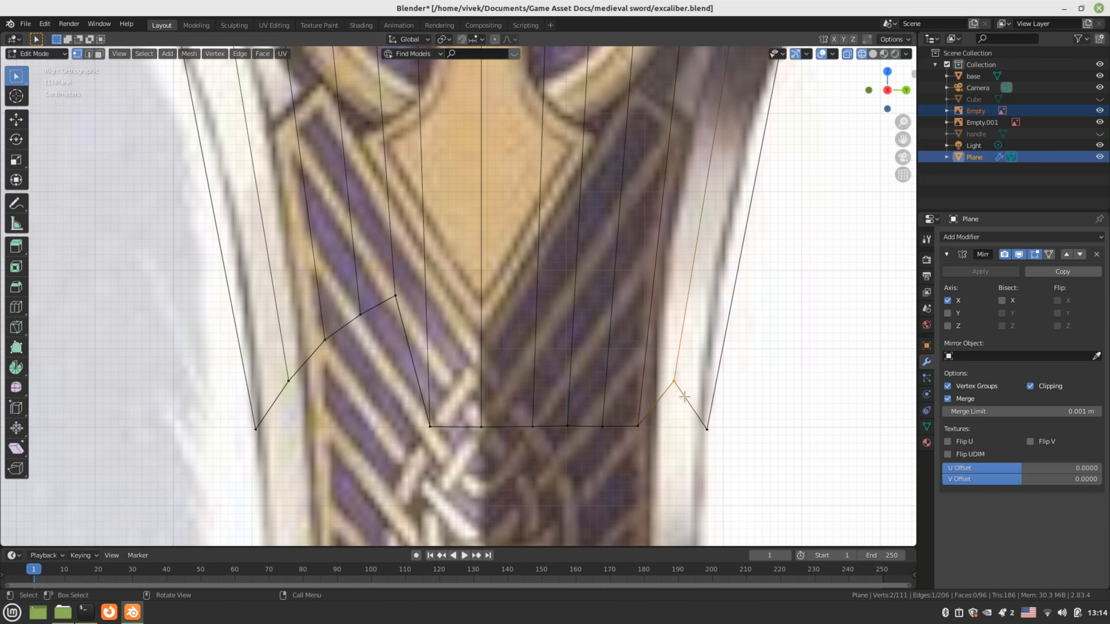
key("g")
key("z")
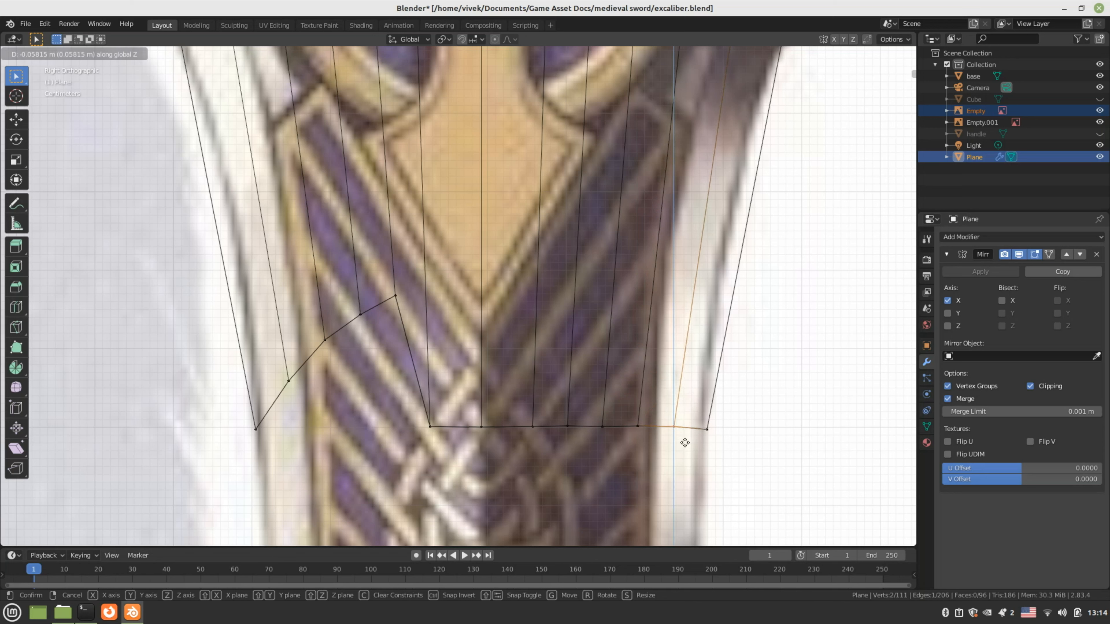
left_click(684, 443)
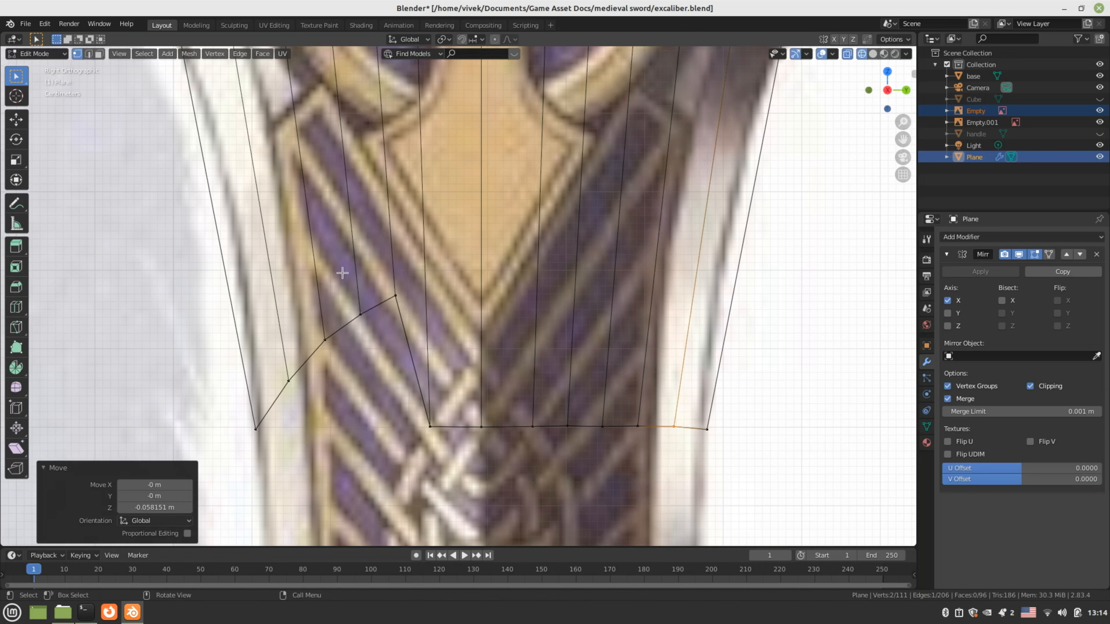
Drop the left-side vertices, out to the outermost one, onto the bottom edge along Z
left_click(396, 297)
key("g")
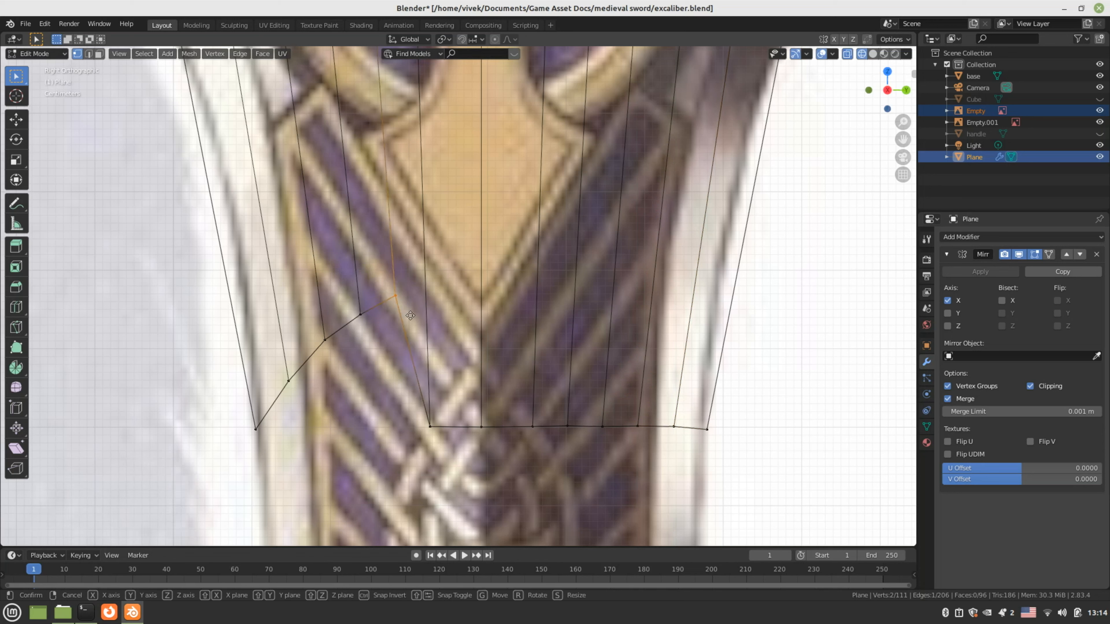
key("z")
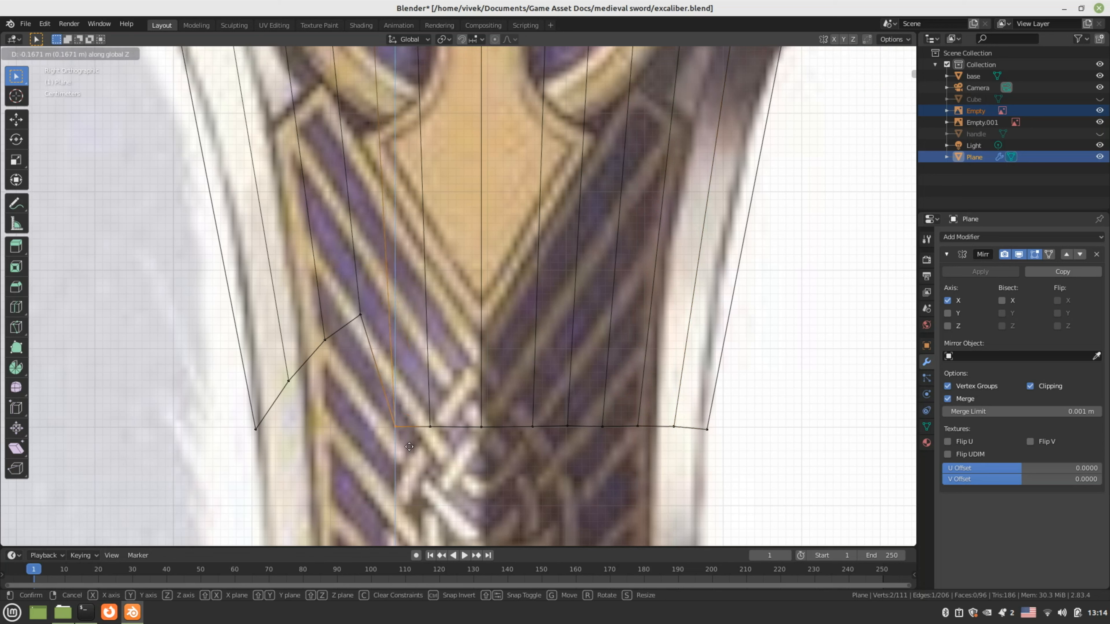
left_click(408, 446)
left_click(359, 315)
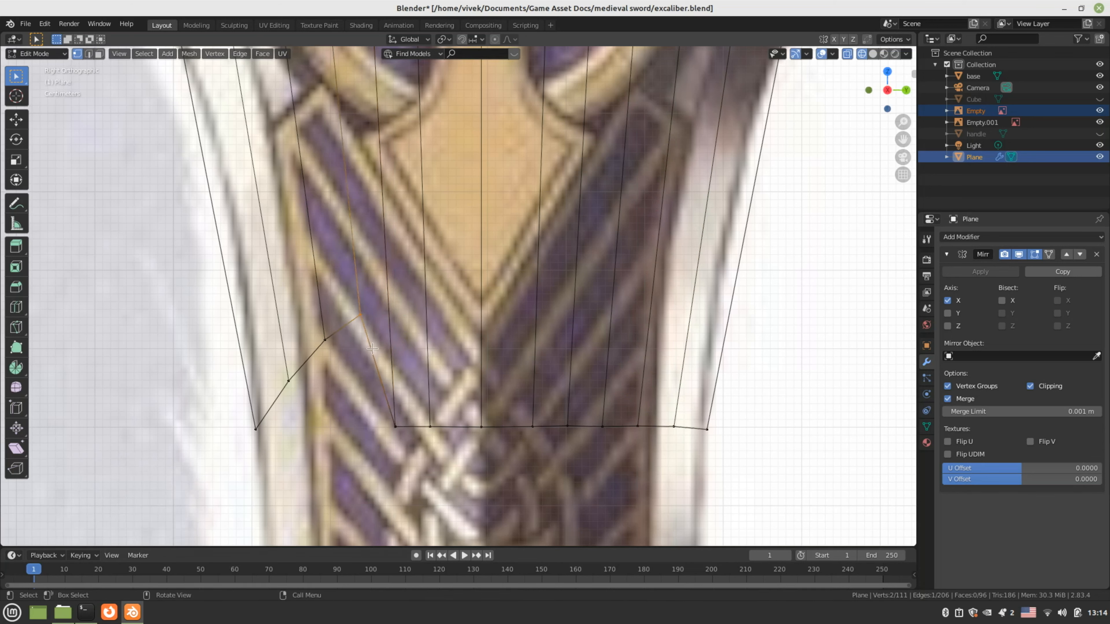
key("g")
key("z")
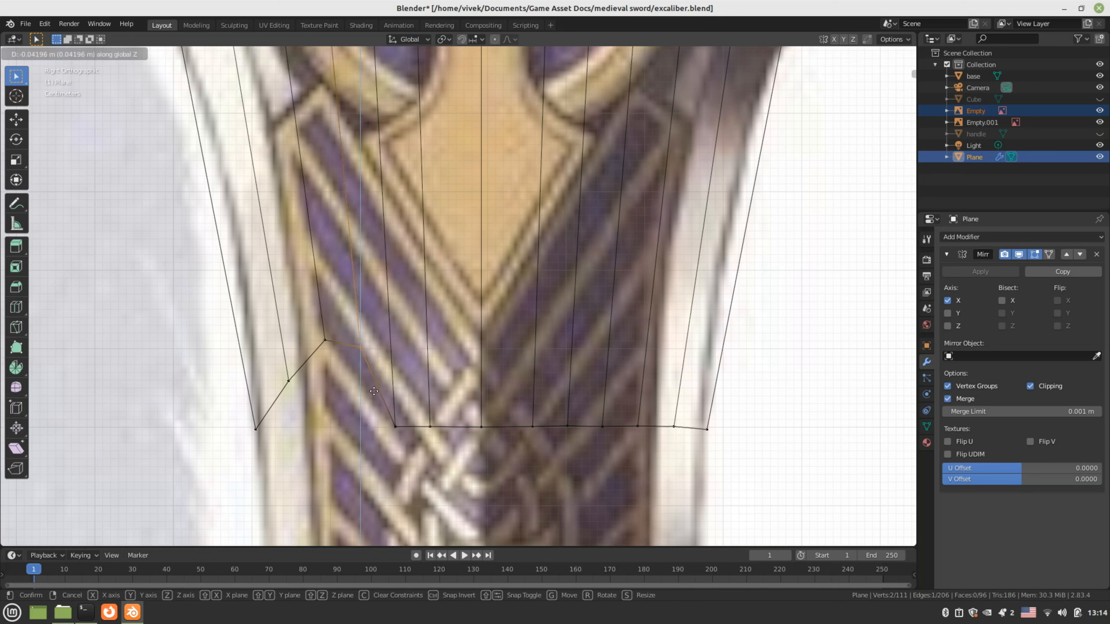
left_click(376, 461)
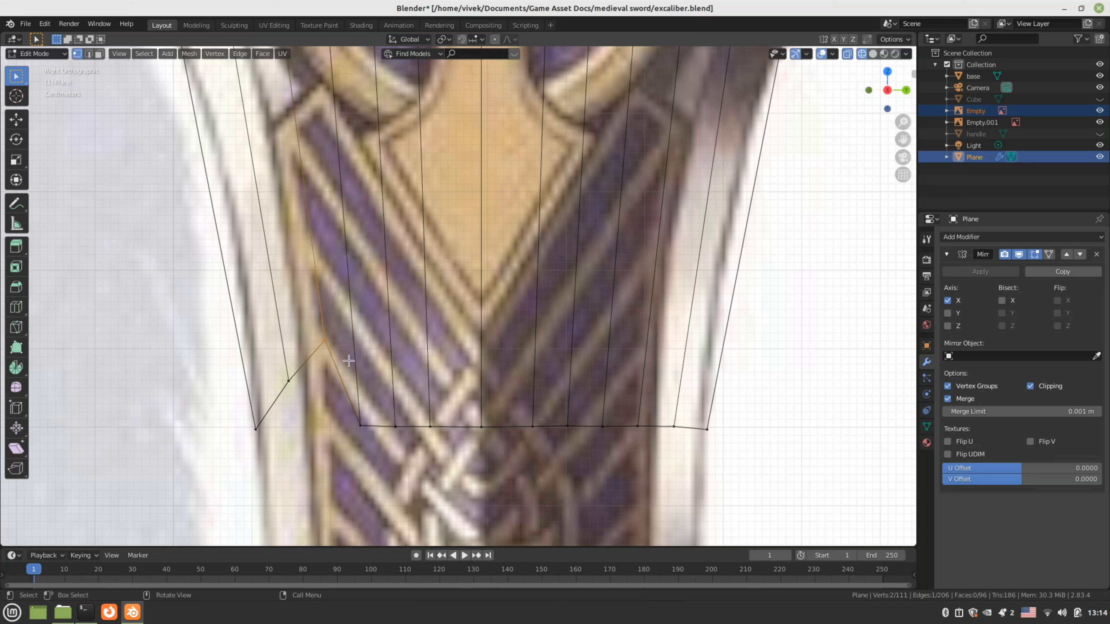
key("g")
key("z")
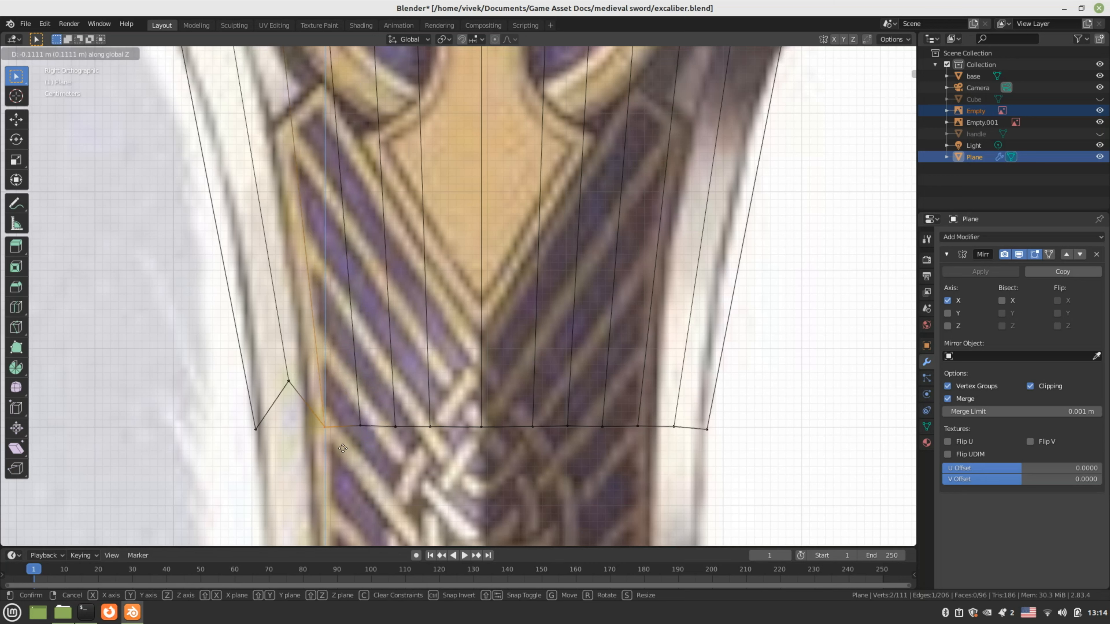
left_click(343, 448)
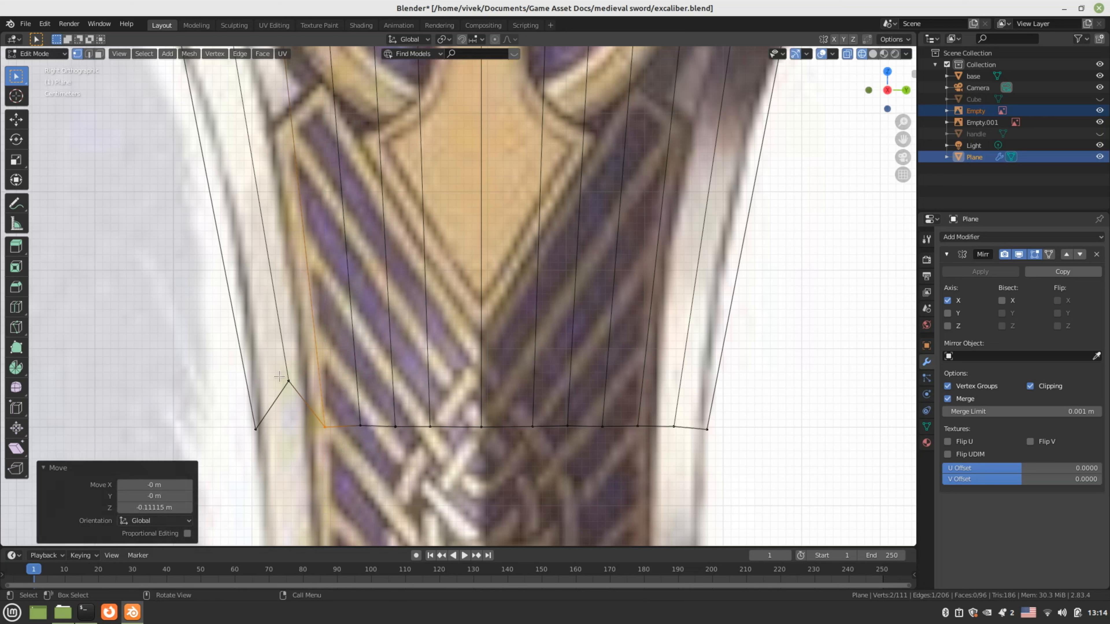
left_click(286, 380)
key("g")
key("z")
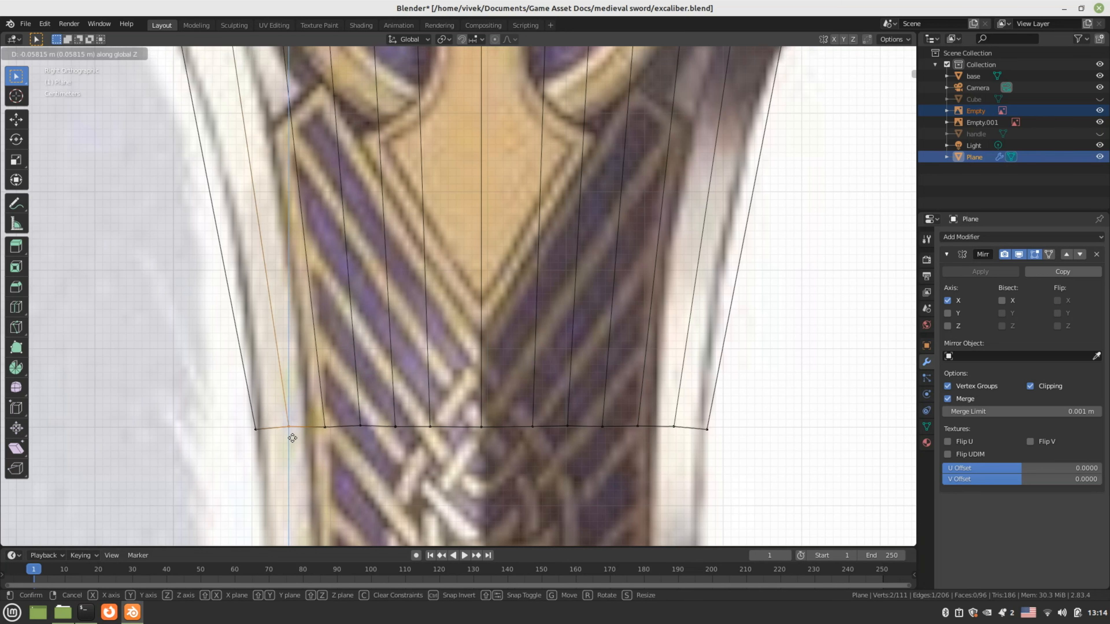
left_click(290, 439)
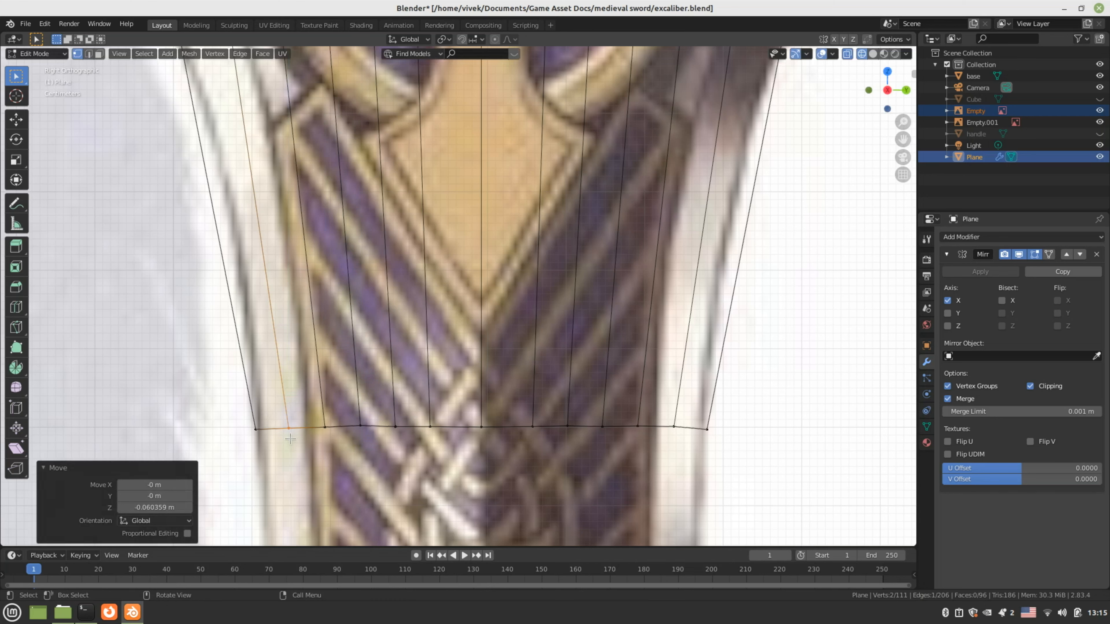
Add a centred curved edge loop across the upper part of the lower band
scroll(498, 346, "down", 1)
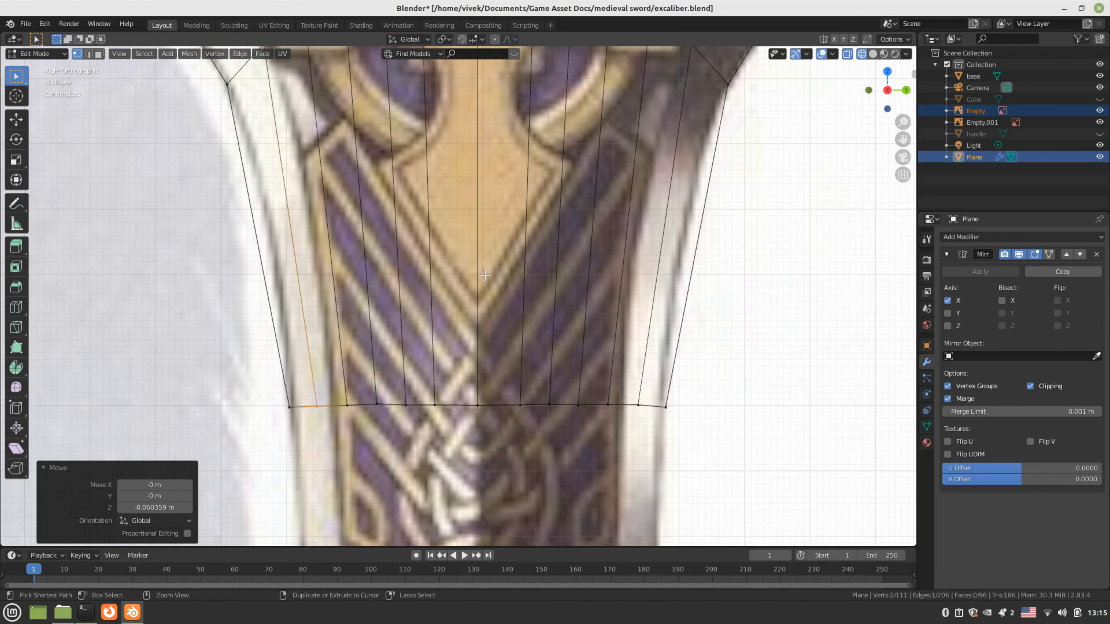
key("ctrl+r")
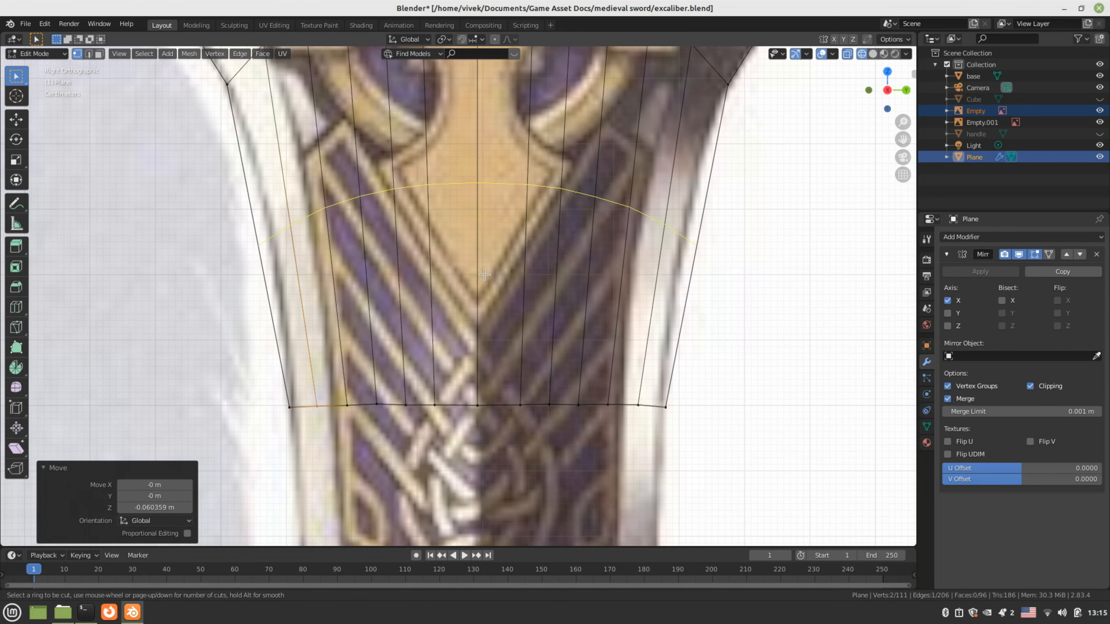
left_click(485, 275)
right_click(601, 329)
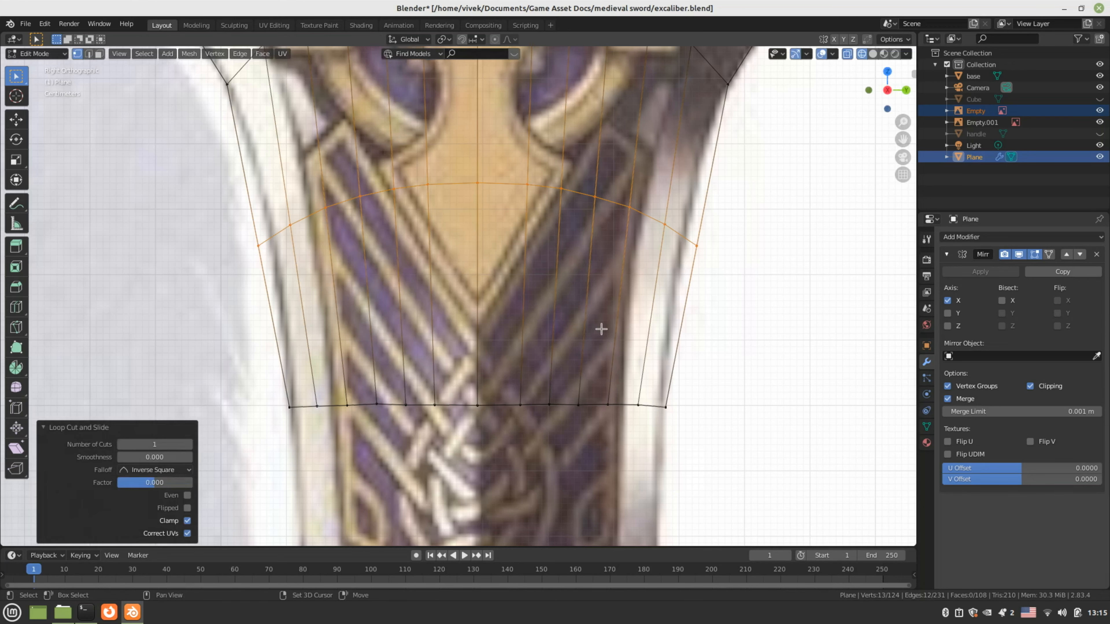
middle_click_drag(601, 329, 595, 393, "shift")
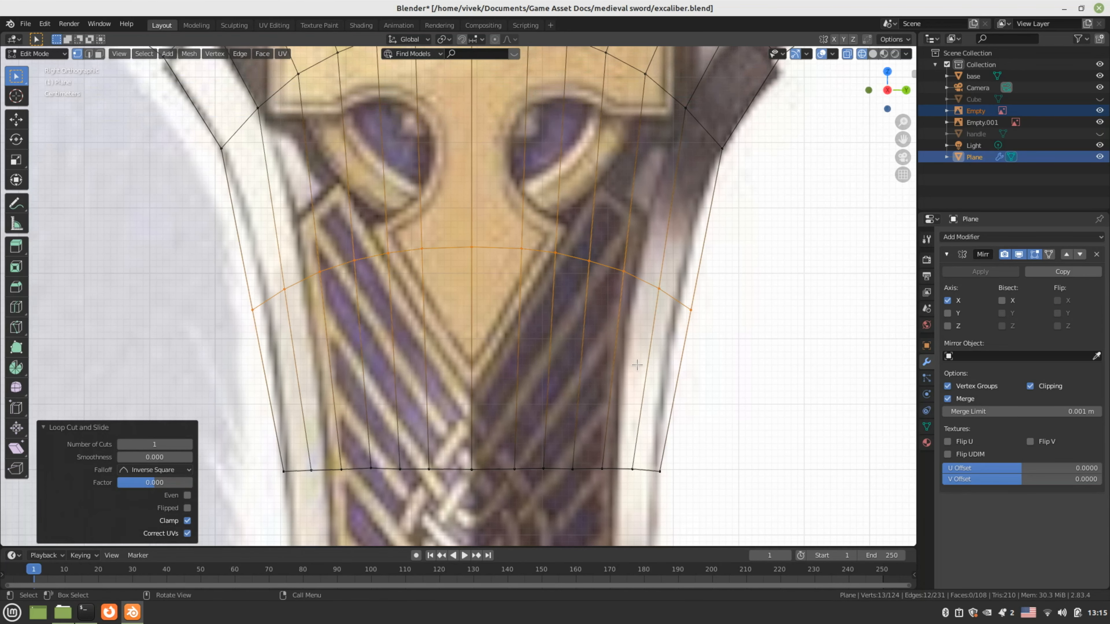
Vertex-slide the new loop's right and left end vertices onto the reference outline (factors 0.336, 0.424)
left_click(720, 334)
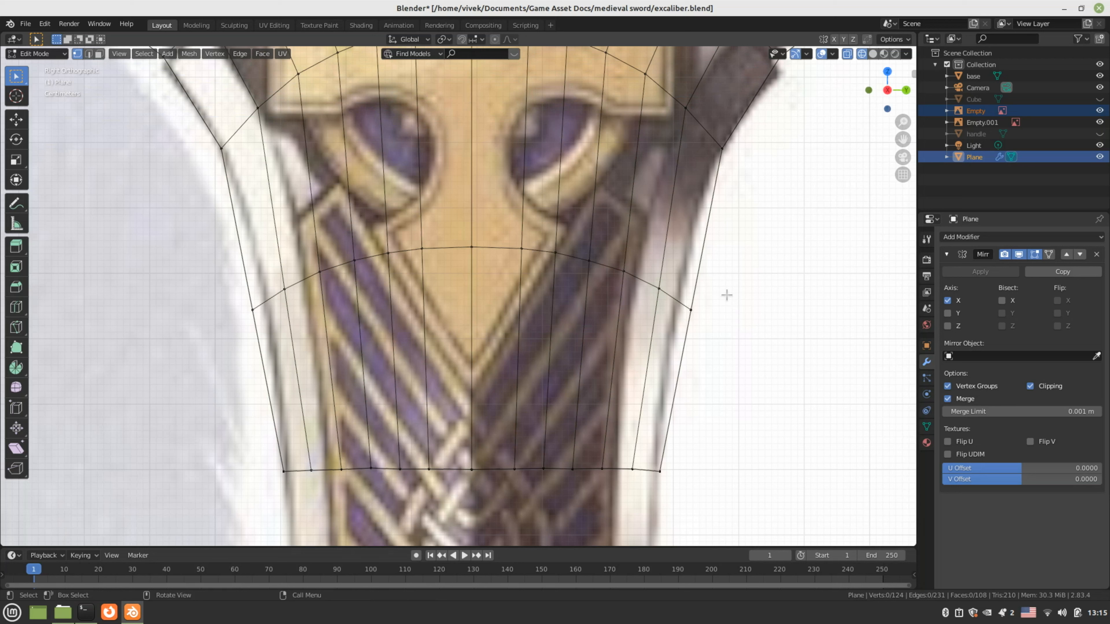
key("g")
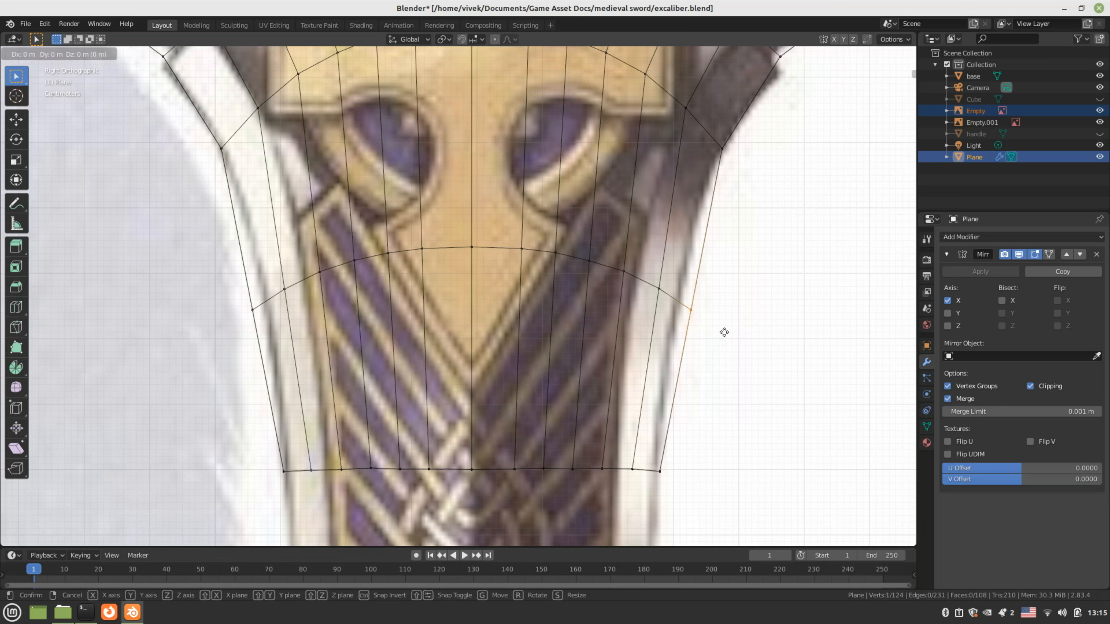
key("x")
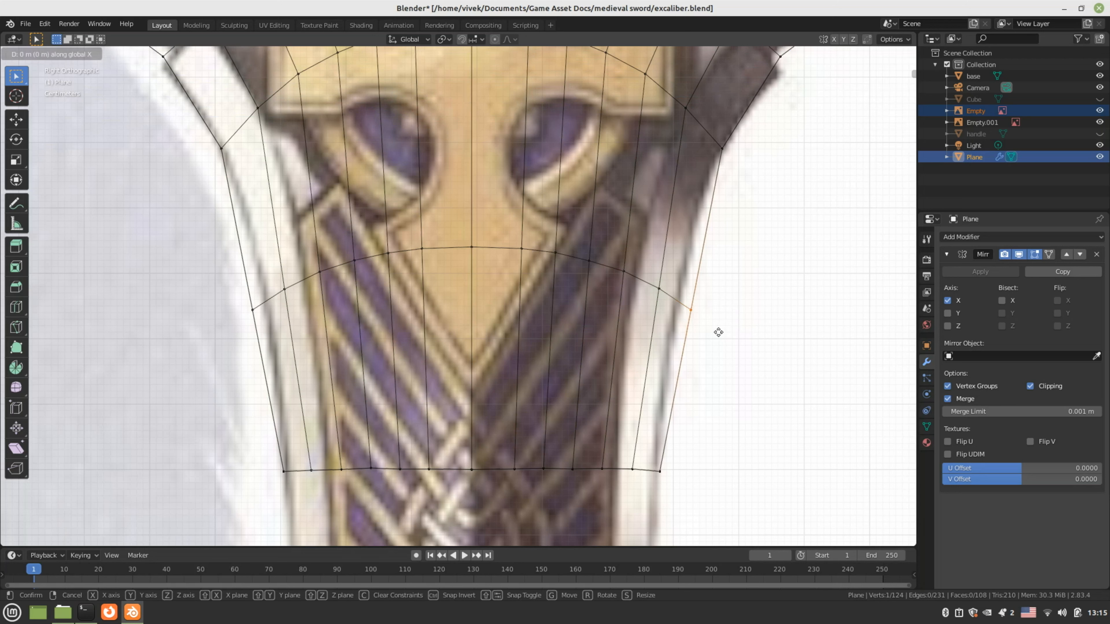
key("g")
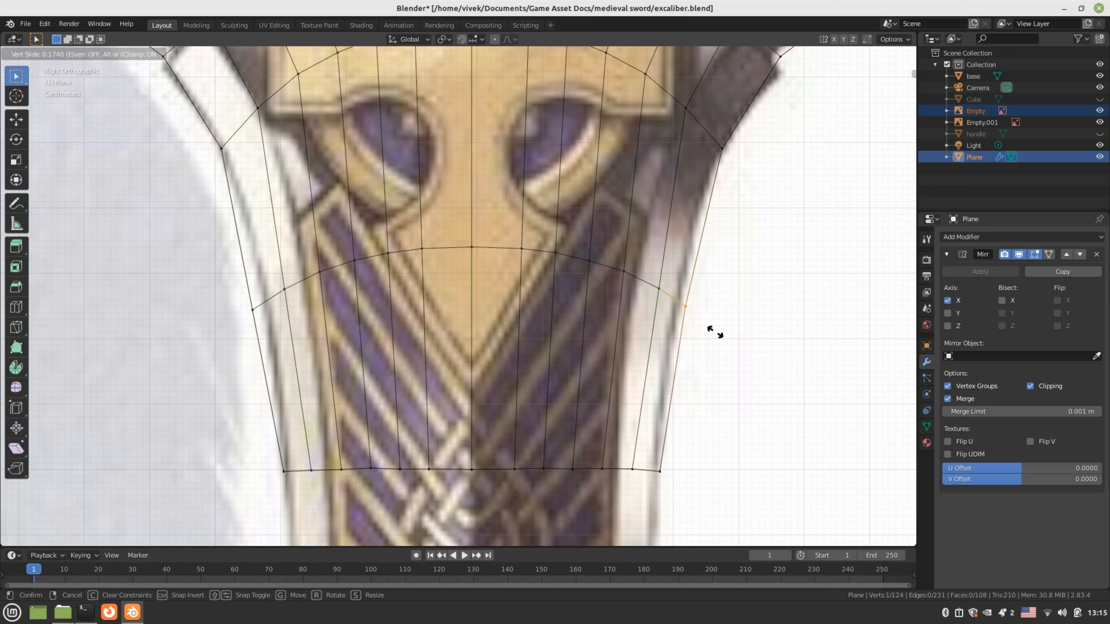
left_click(707, 332)
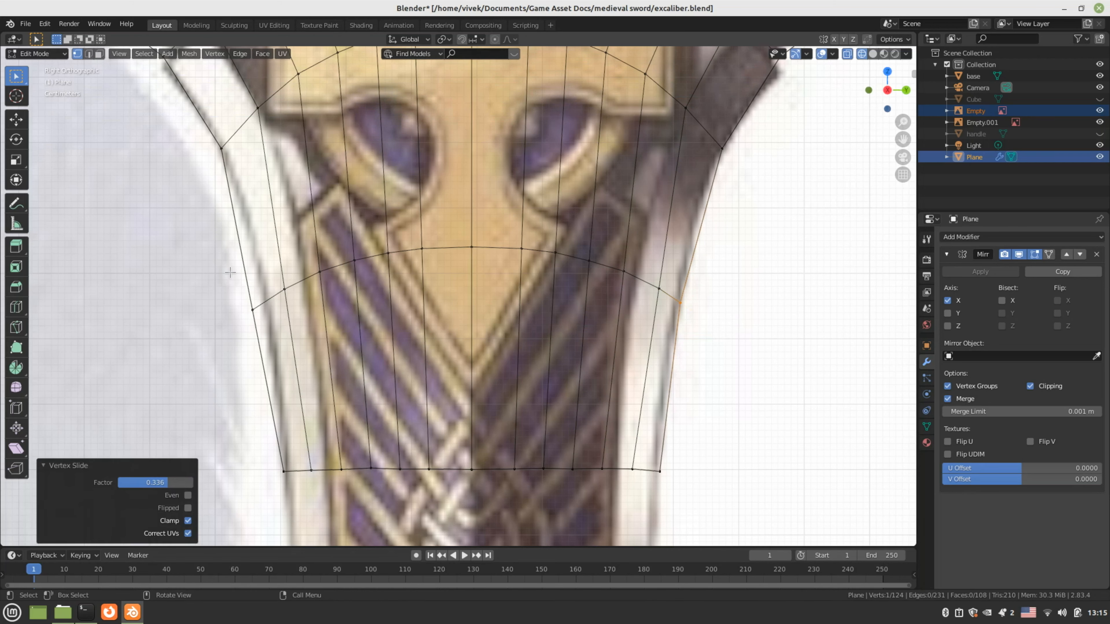
left_click(260, 327)
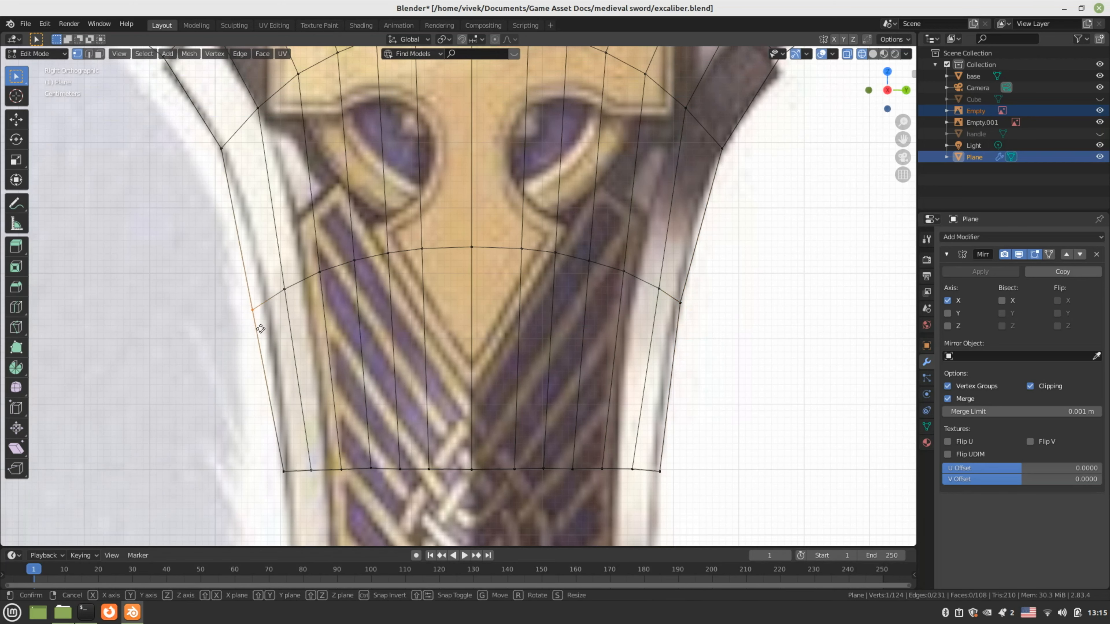
key("g")
key("z")
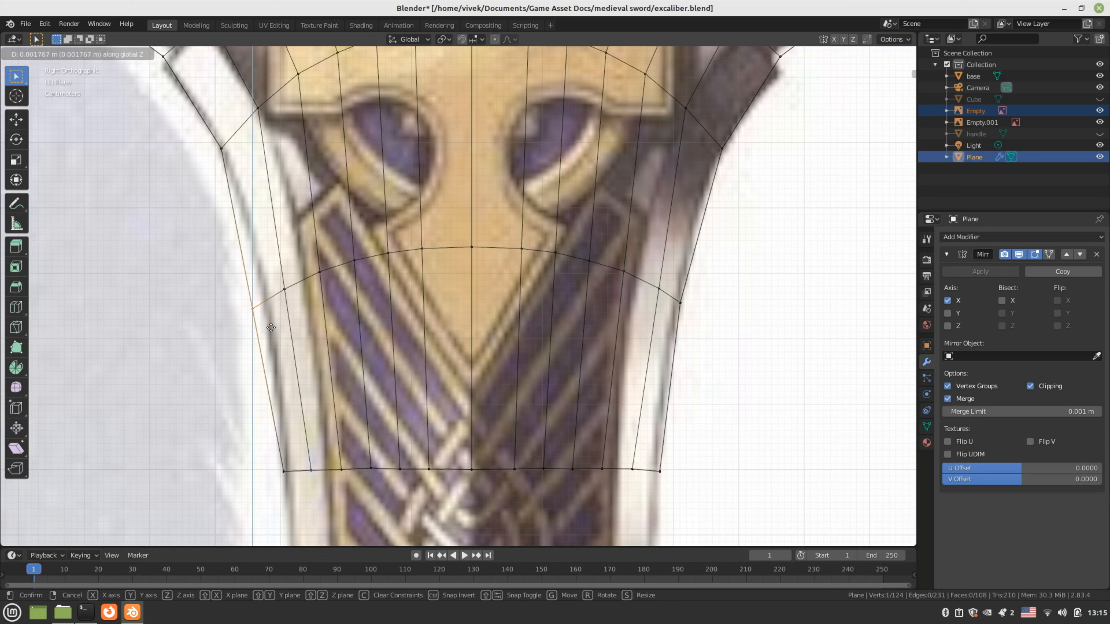
key("g")
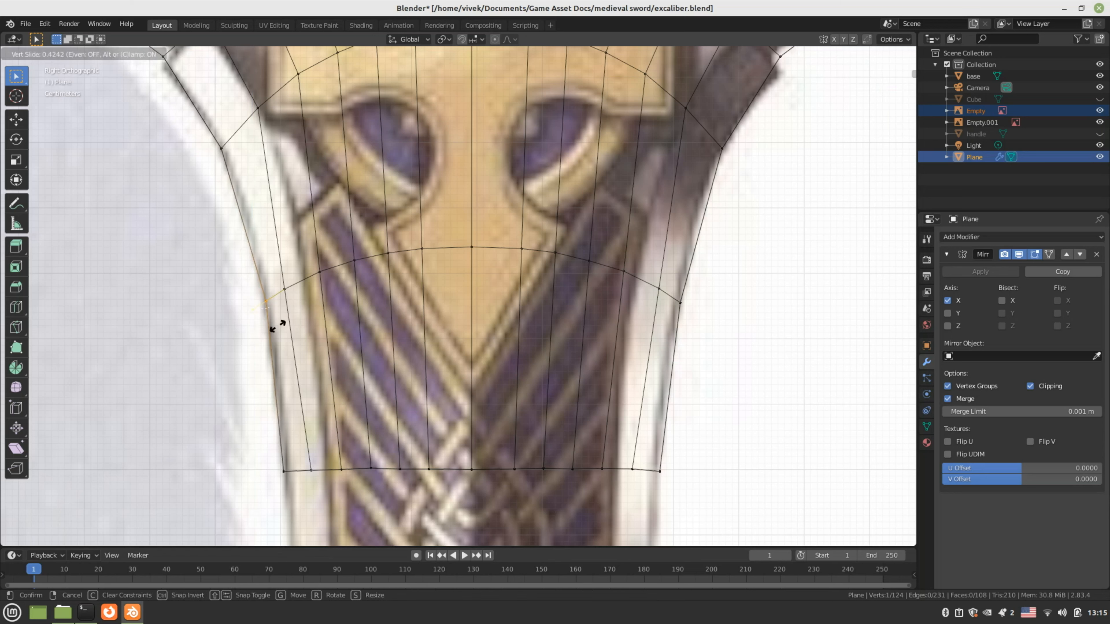
left_click(277, 326)
scroll(306, 333, "down", 2)
Switch to solid shading and set up a straight-on bottom view of the blade
key("z")
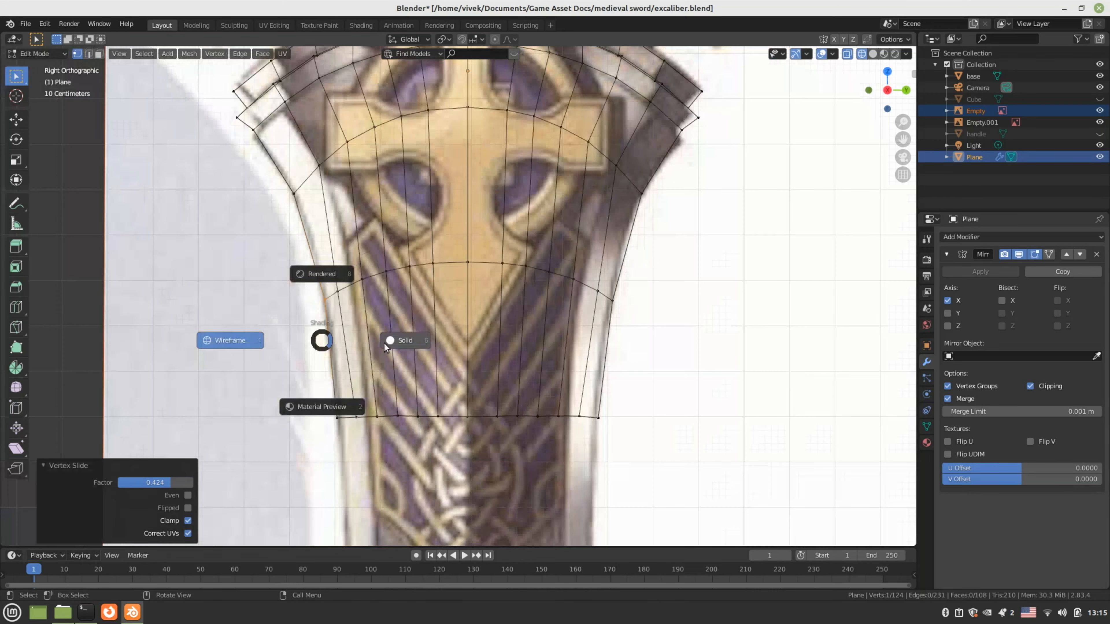
left_click(384, 342)
scroll(386, 344, "down", 4)
mouse_move(395, 344)
middle_mouse_down()
mouse_move(524, 343)
mouse_move(439, 294)
mouse_move(331, 328)
middle_mouse_up()
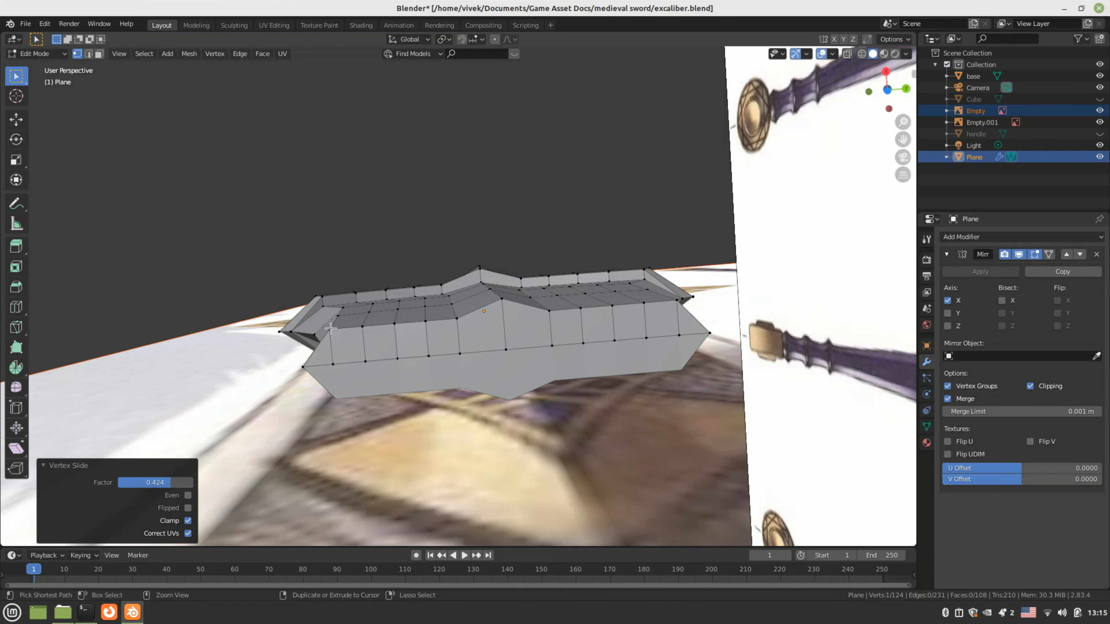
key("ctrl+KP_7")
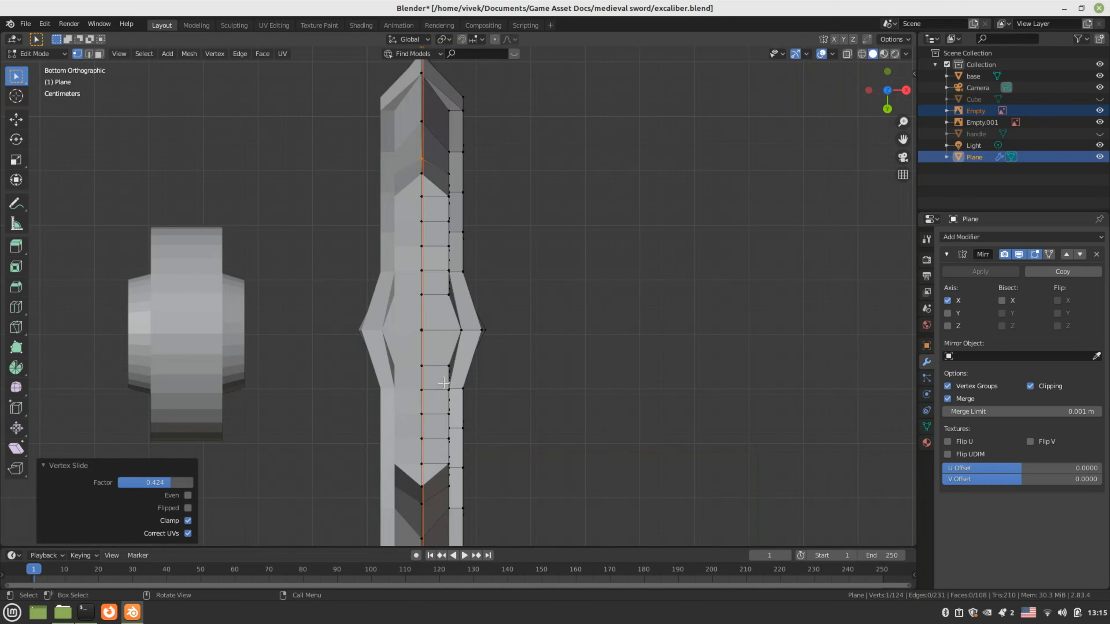
middle_click_drag(443, 383, 368, 294)
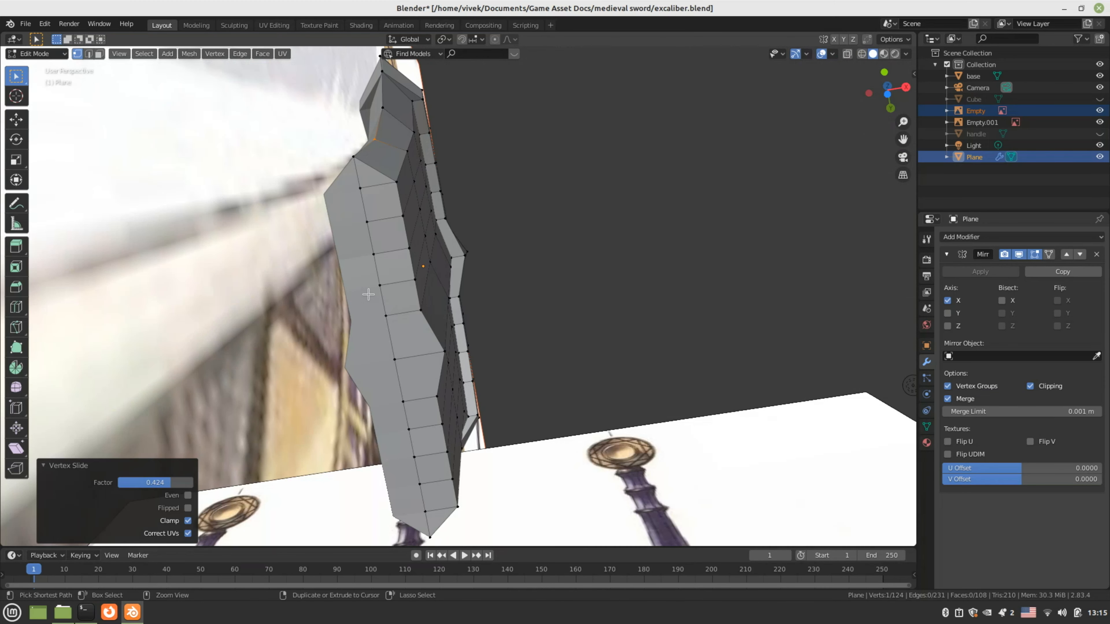
key("ctrl+KP_7")
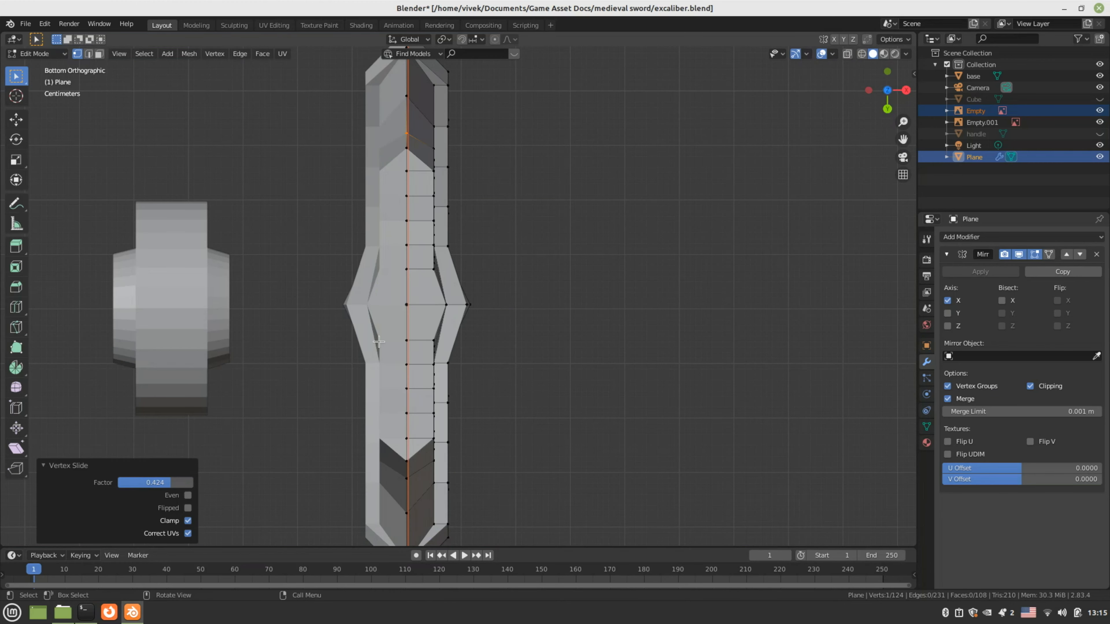
Nudge an upper blade-edge vertex along Y, abandoning a sideways move
left_click(434, 171)
scroll(481, 214, "up", 1)
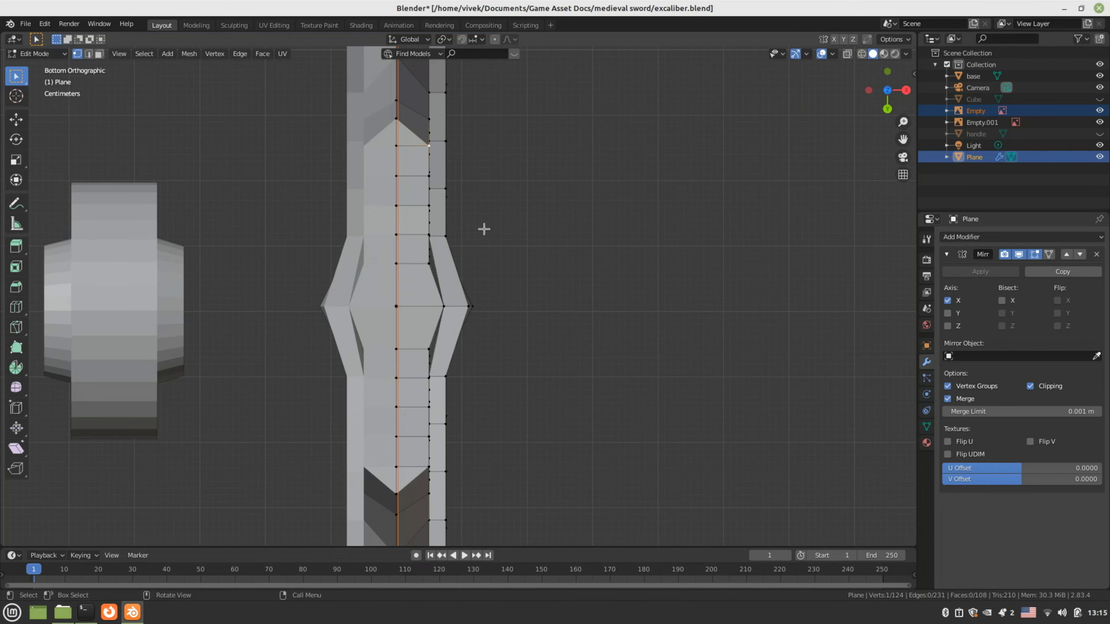
key("g")
key("y")
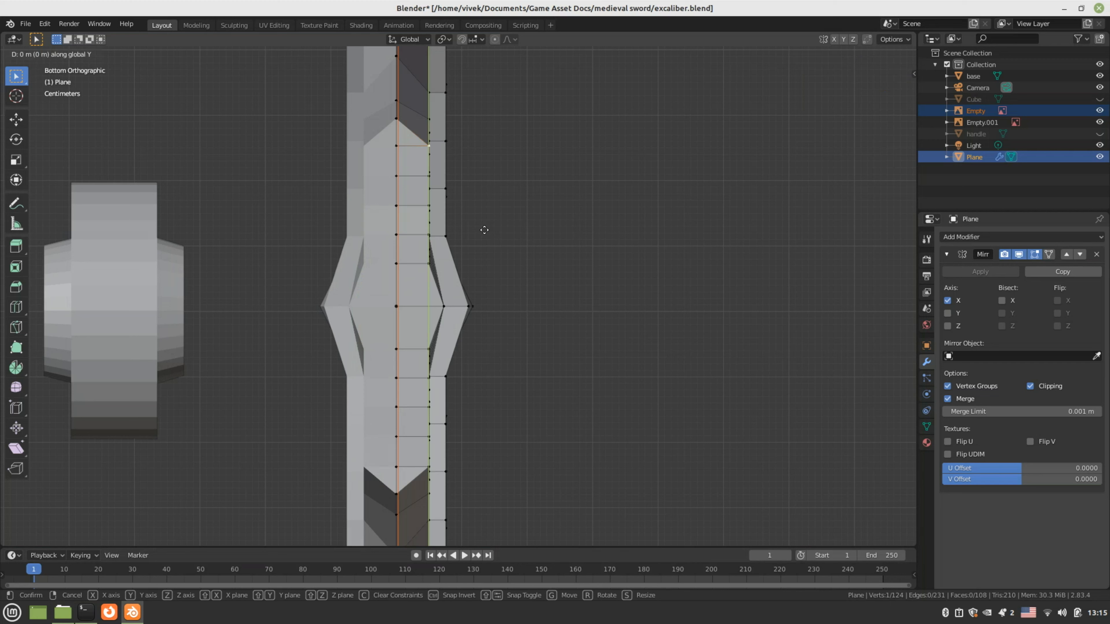
left_click(484, 230)
key("g")
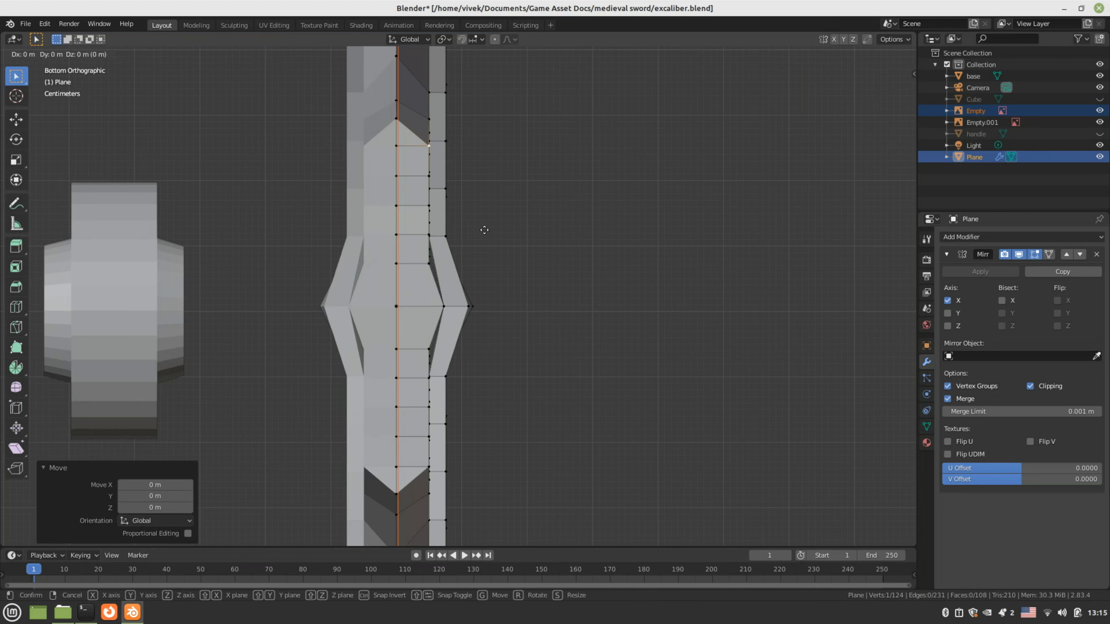
key("x")
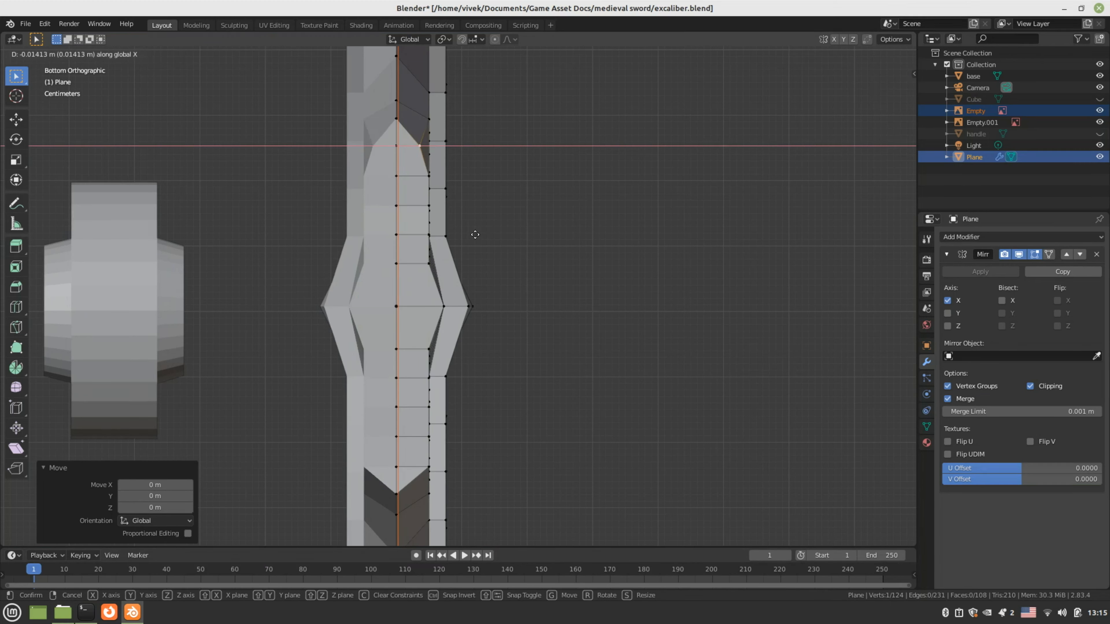
key("Escape")
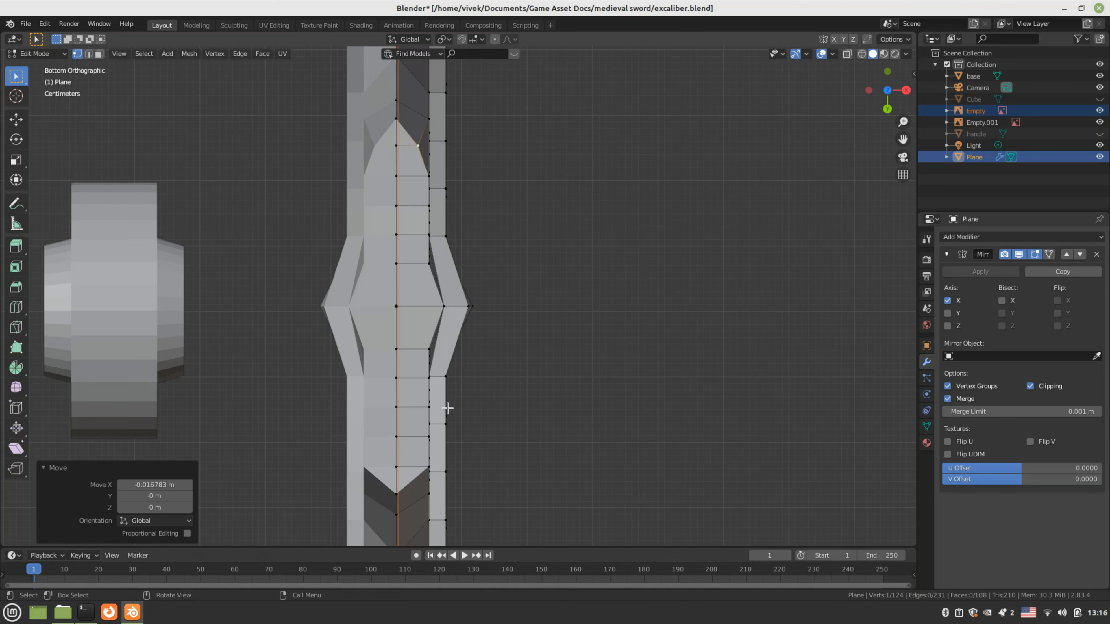
Slide a lower blade-edge vertex inward along X in two moves
left_click(421, 462)
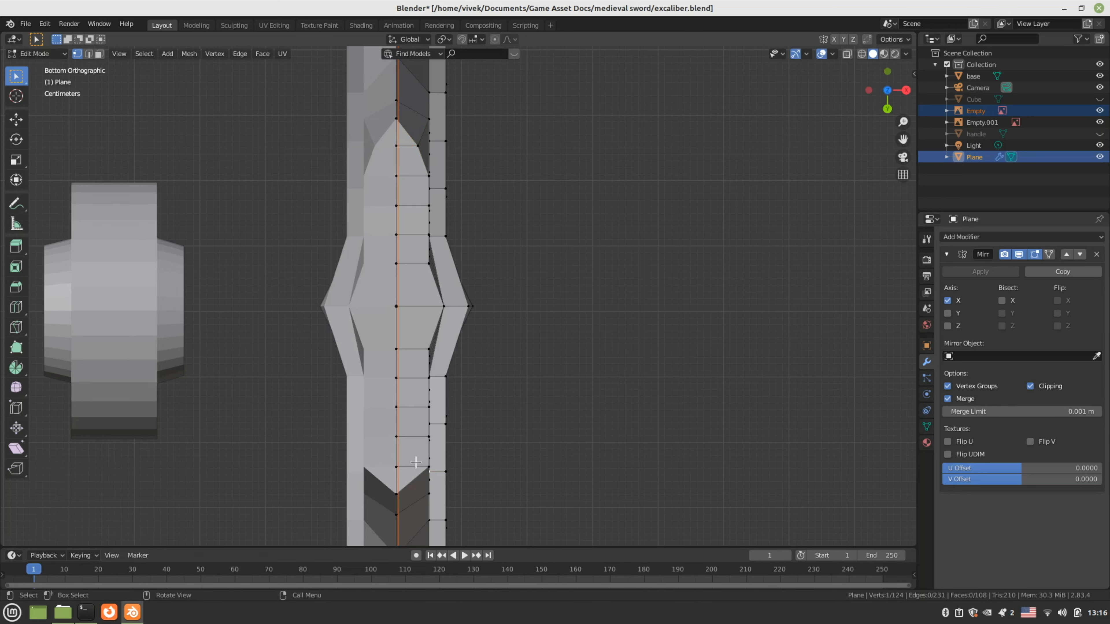
key("g")
key("x")
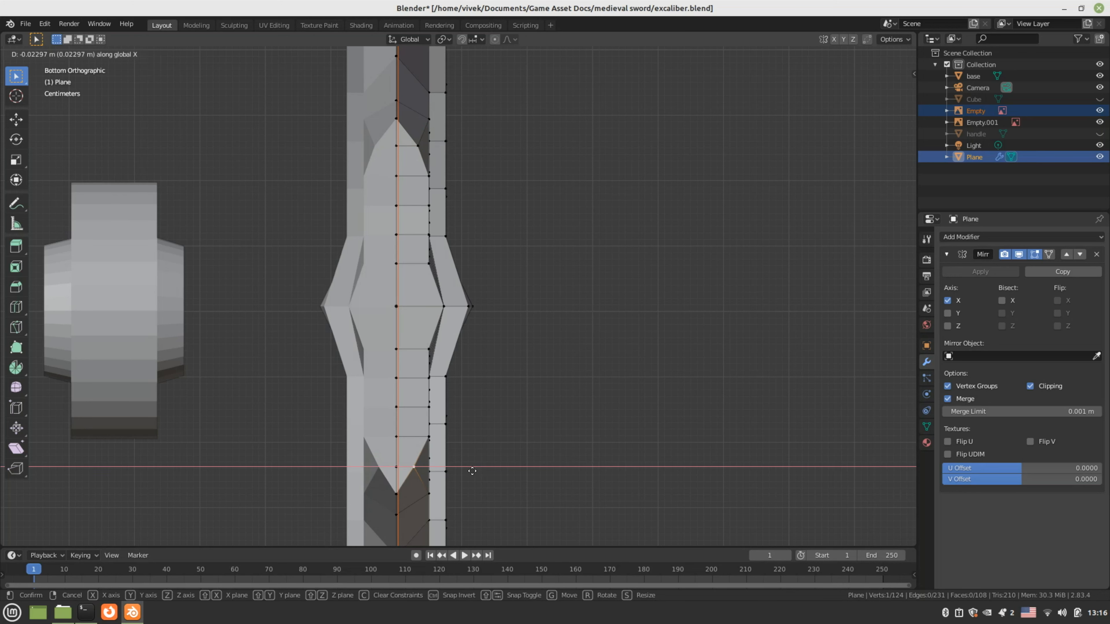
left_click(472, 471)
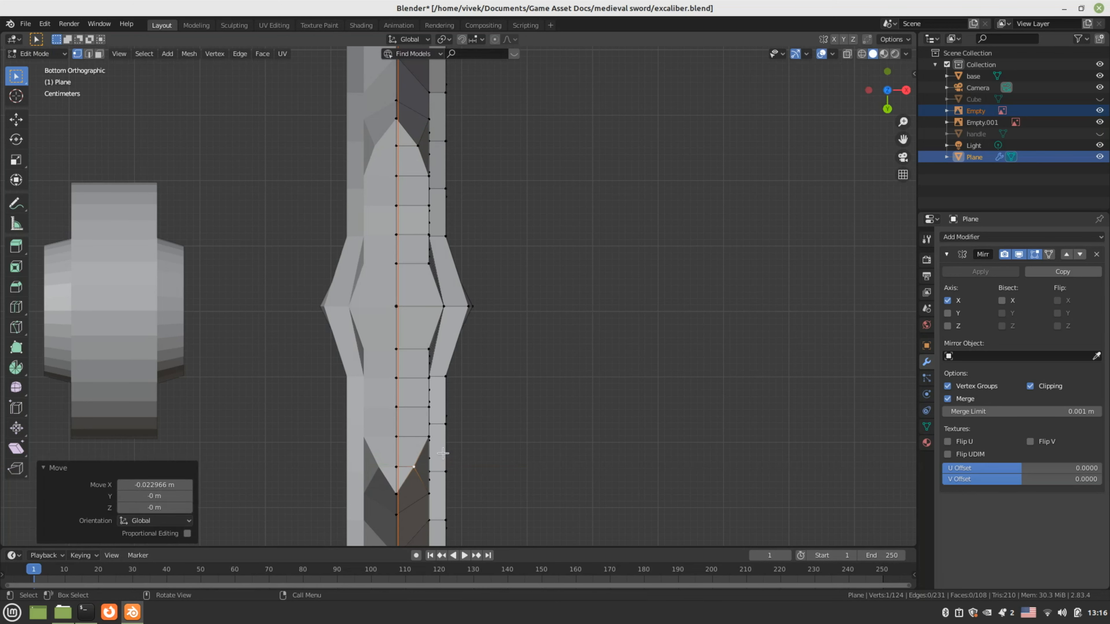
key("g")
key("x")
left_click(513, 463)
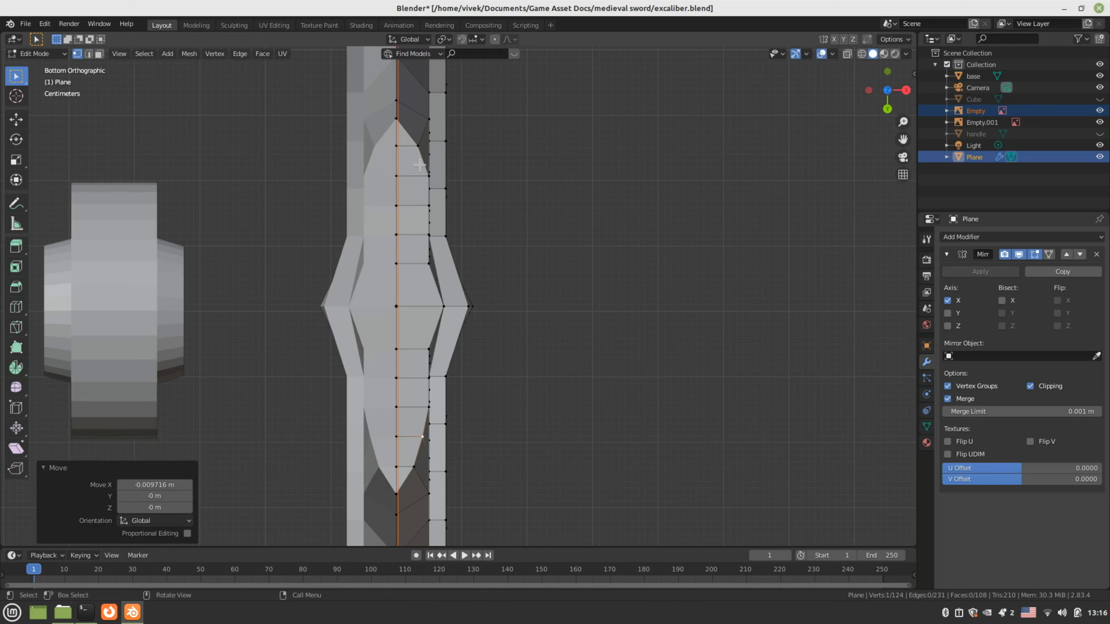
Pull the two vertices near the tip inward along X, the second by 0.0106 m
left_click(410, 144)
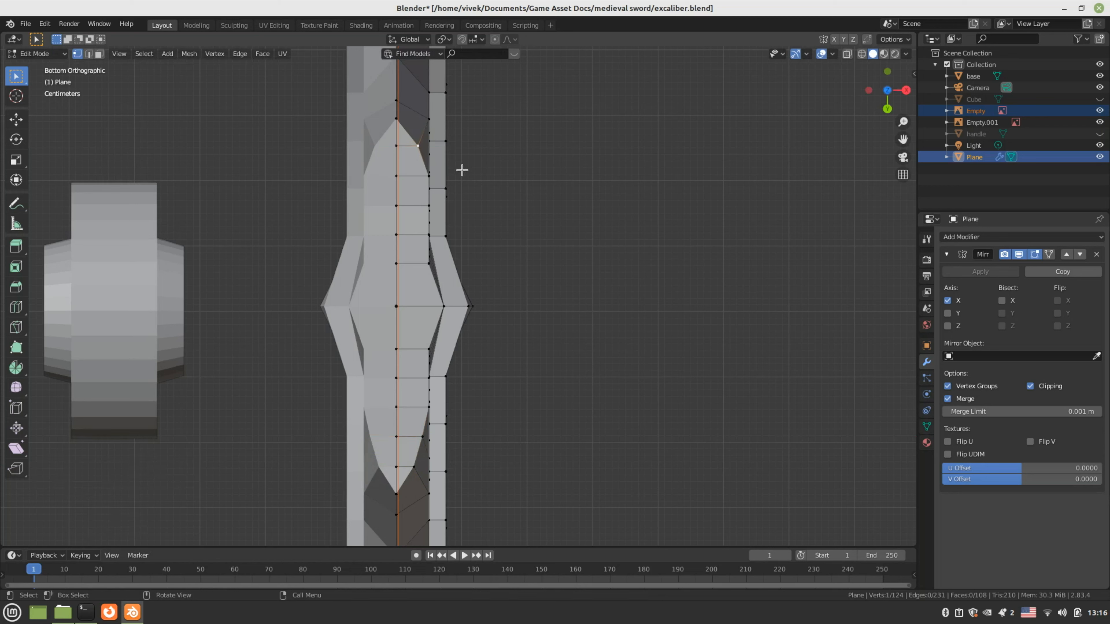
key("g")
key("x")
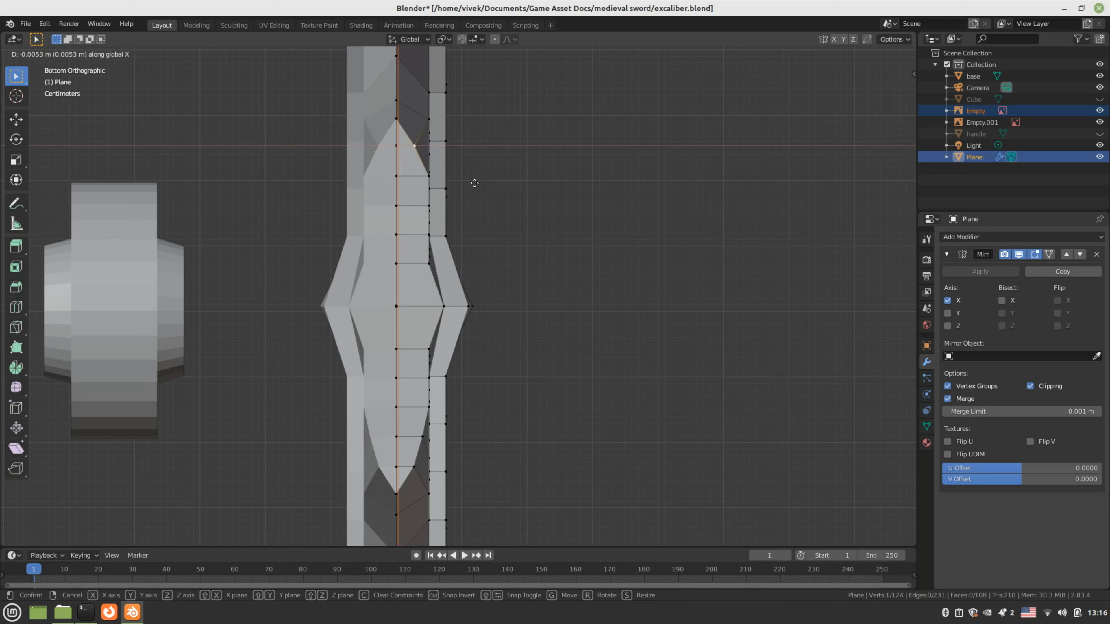
left_click(474, 183)
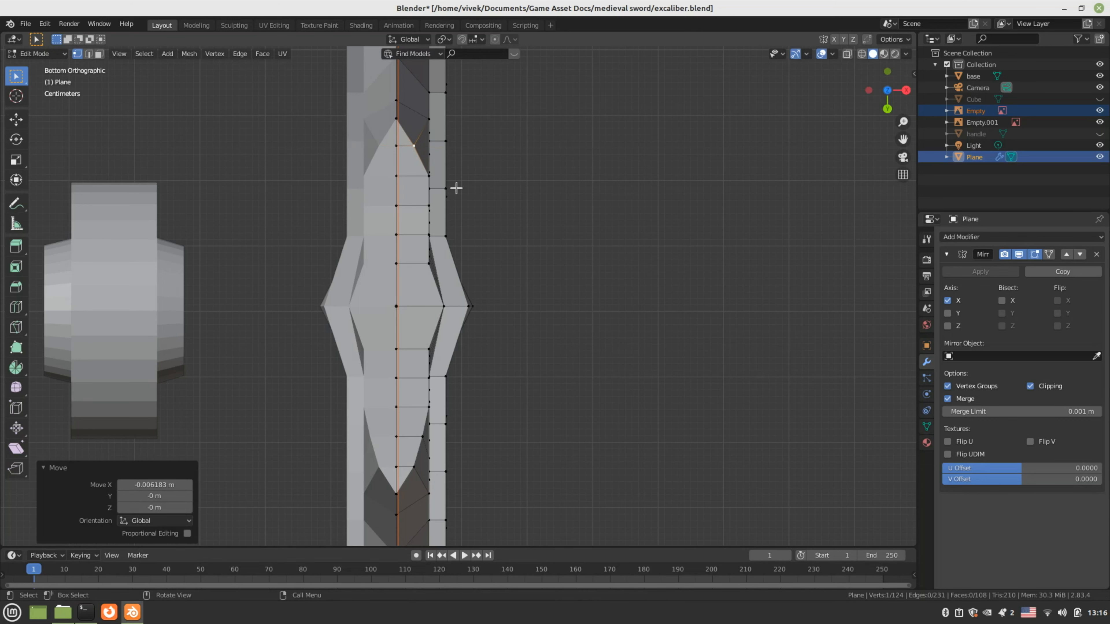
left_click(428, 175)
key("g")
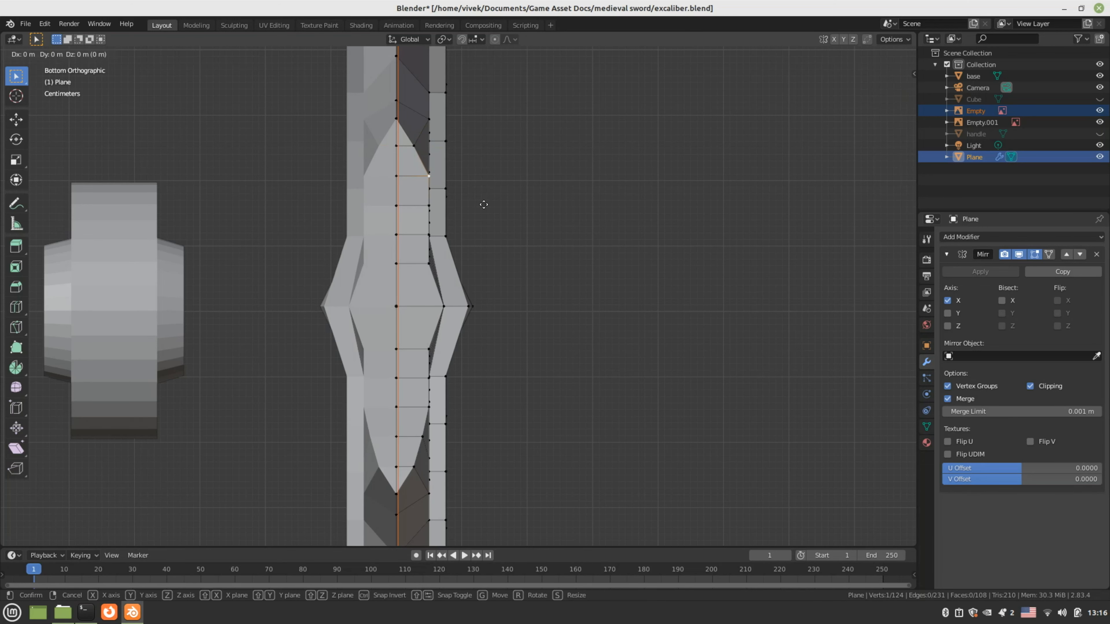
key("x")
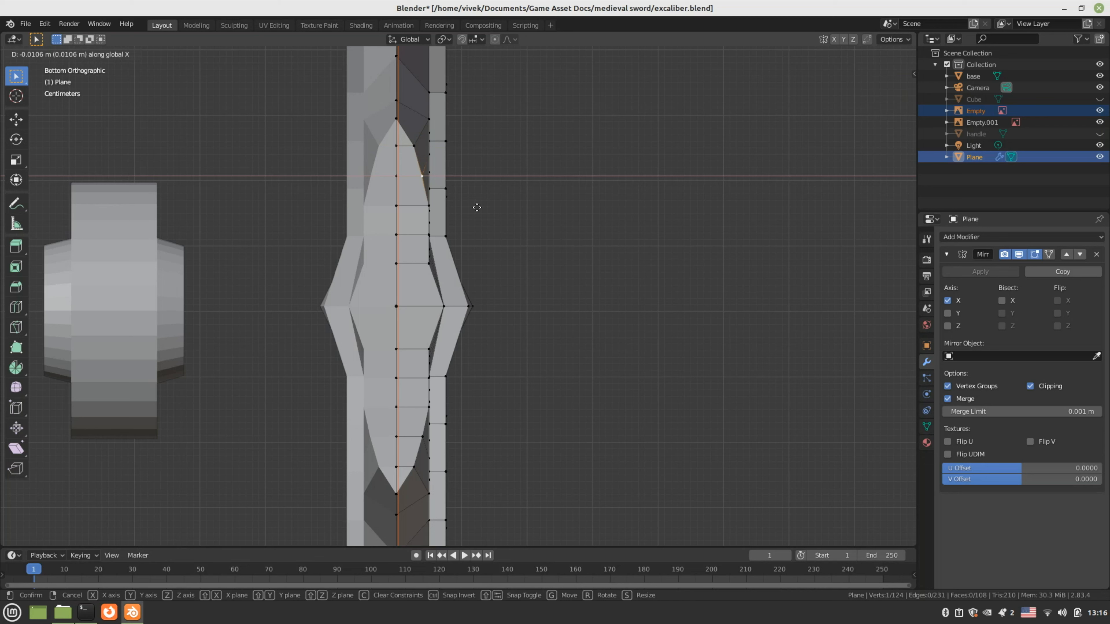
left_click(476, 208)
Select the column of faces down the blade's middle and save the file
key("3")
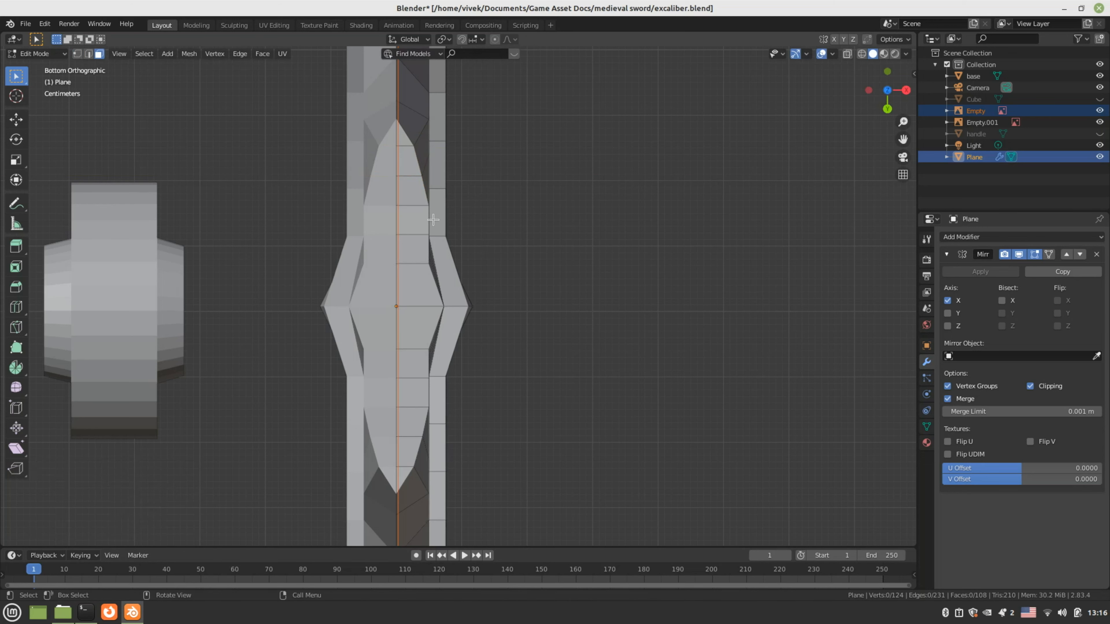
left_click(402, 136)
left_click(413, 160, "shift")
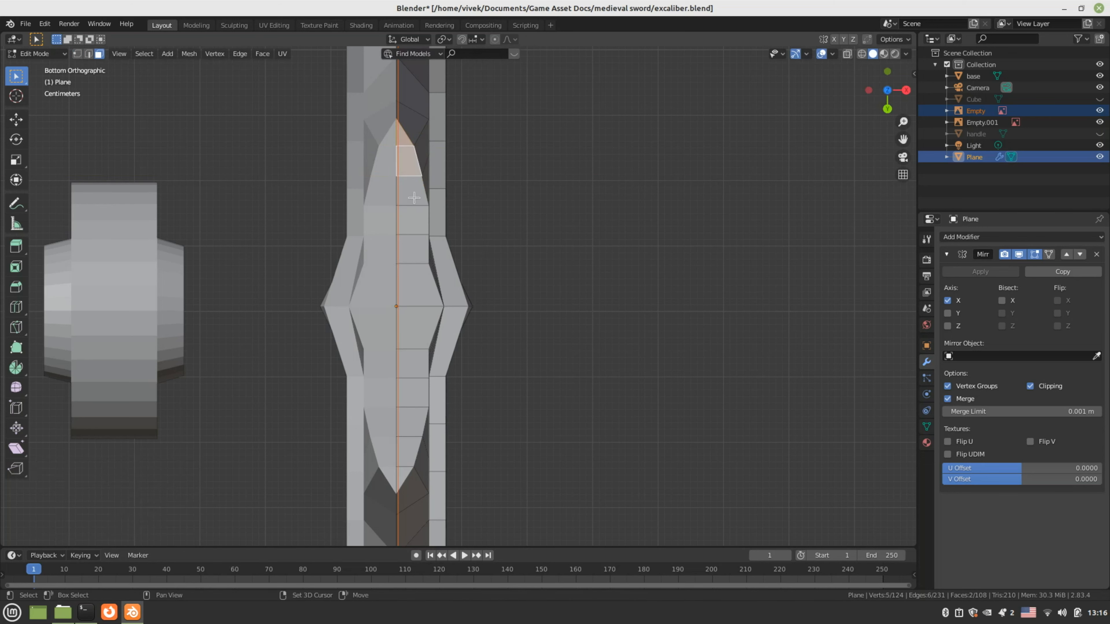
left_click(413, 194, "shift")
left_click(413, 225, "shift")
left_click(414, 288, "ctrl")
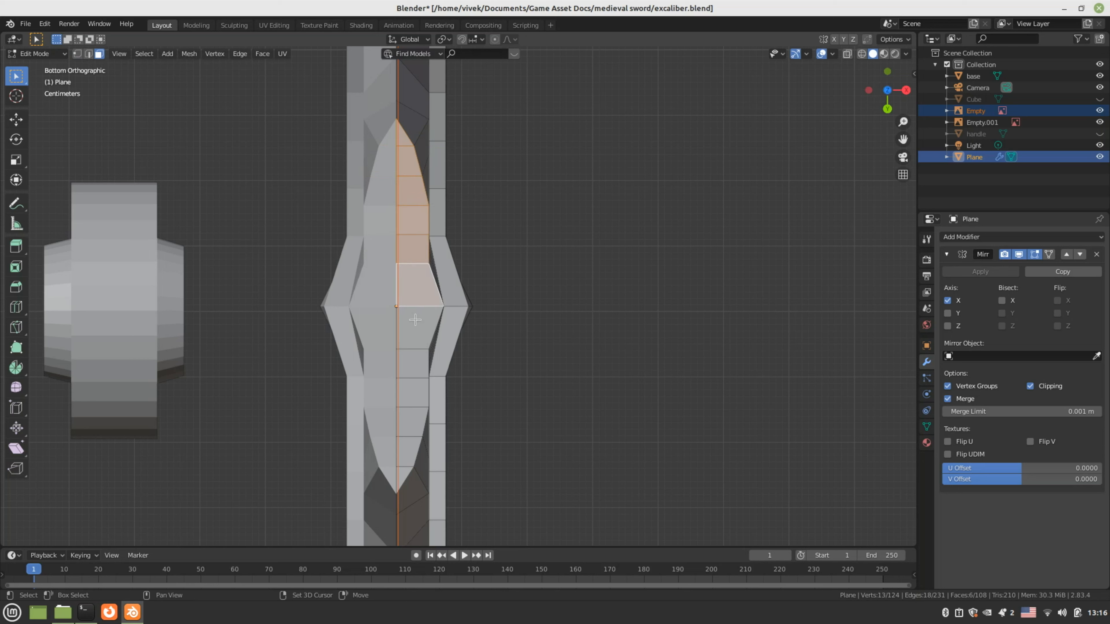
left_click(414, 327, "shift")
left_click(413, 364, "shift")
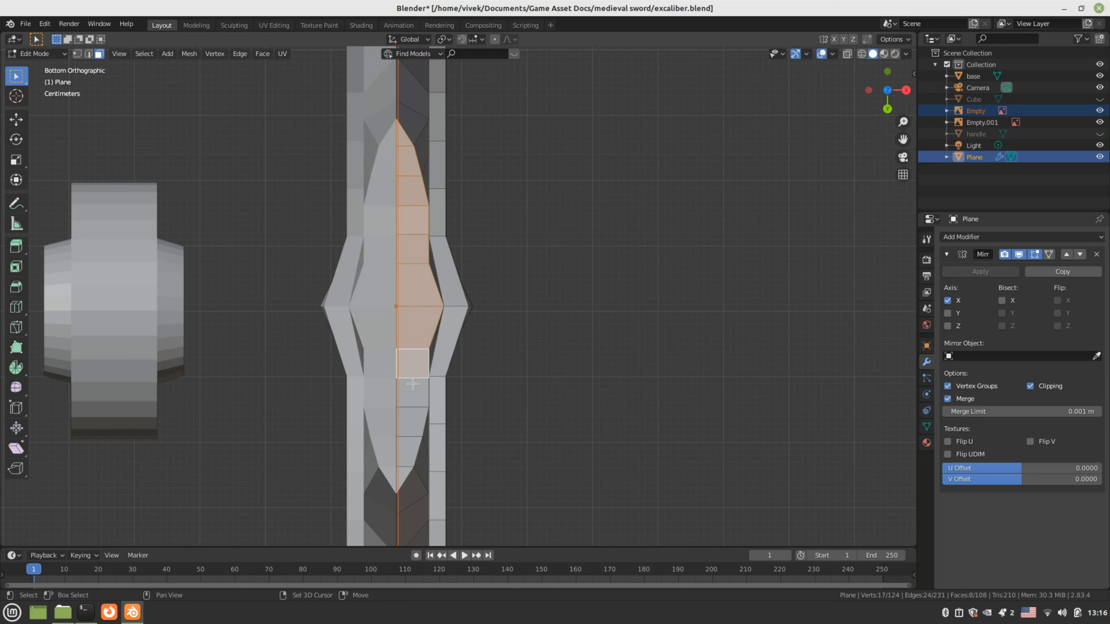
left_click(404, 465, "ctrl")
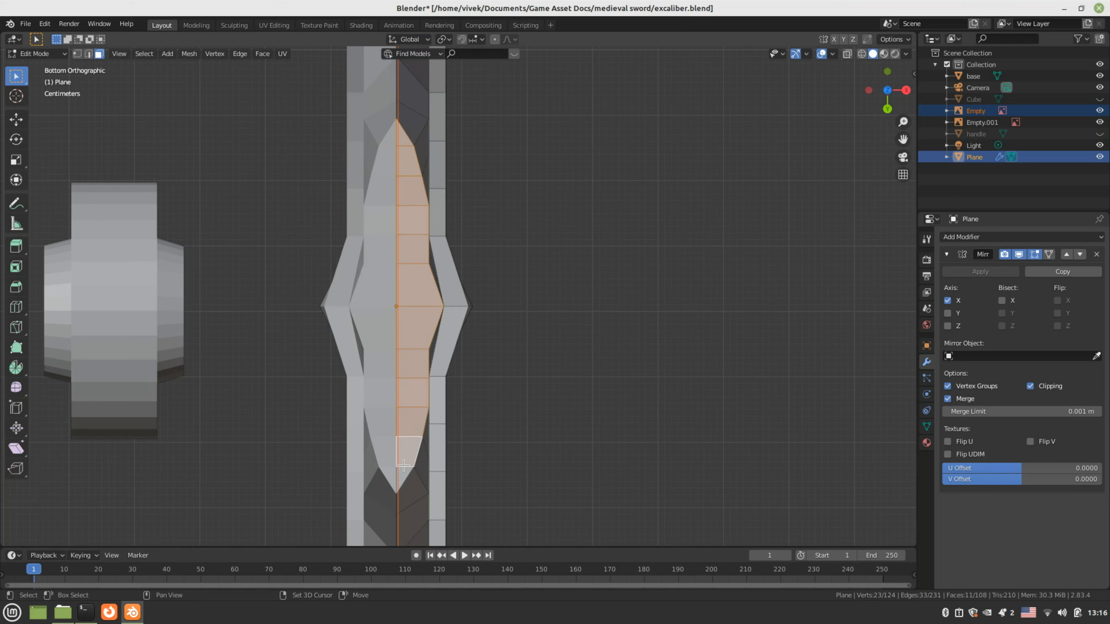
left_click(403, 464, "shift")
key("ctrl+s")
In Right view, extrude the bottom edge down over the grip
middle_click_drag(404, 464, 389, 349)
scroll(462, 293, "down", 3)
scroll(415, 324, "down", 2)
scroll(411, 333, "down", 2)
key("KP_3")
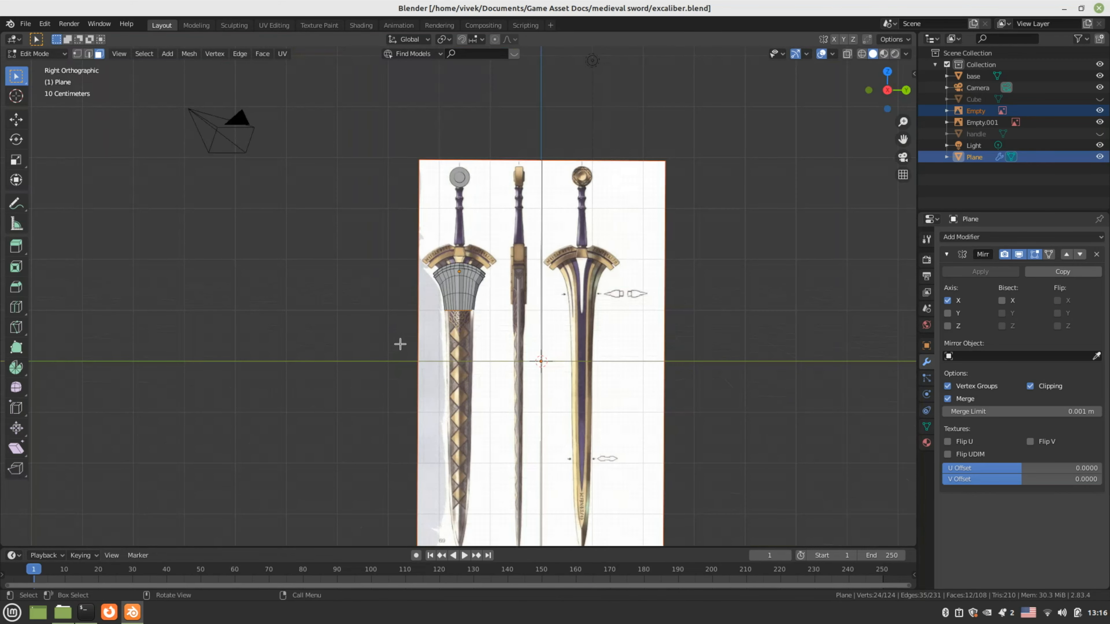
scroll(502, 350, "up", 4)
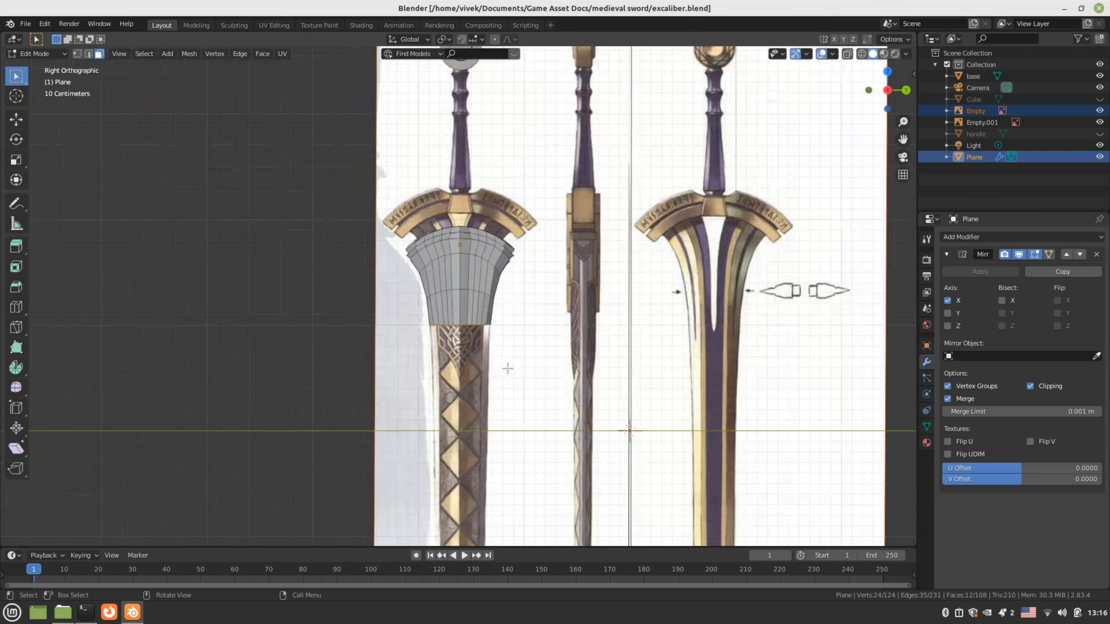
scroll(501, 331, "up", 3)
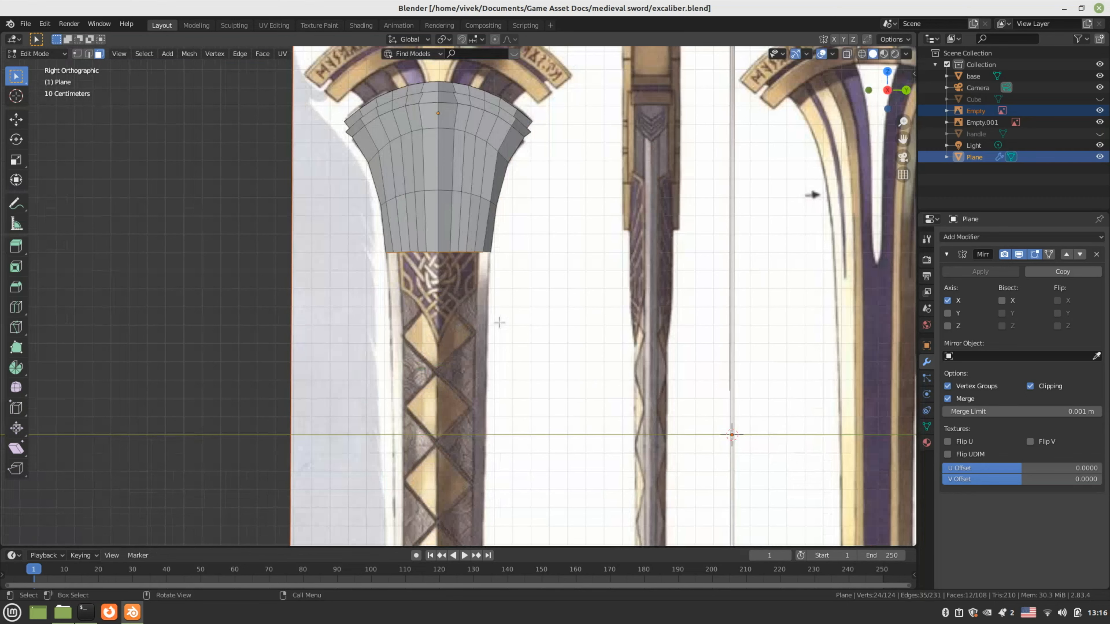
key("e")
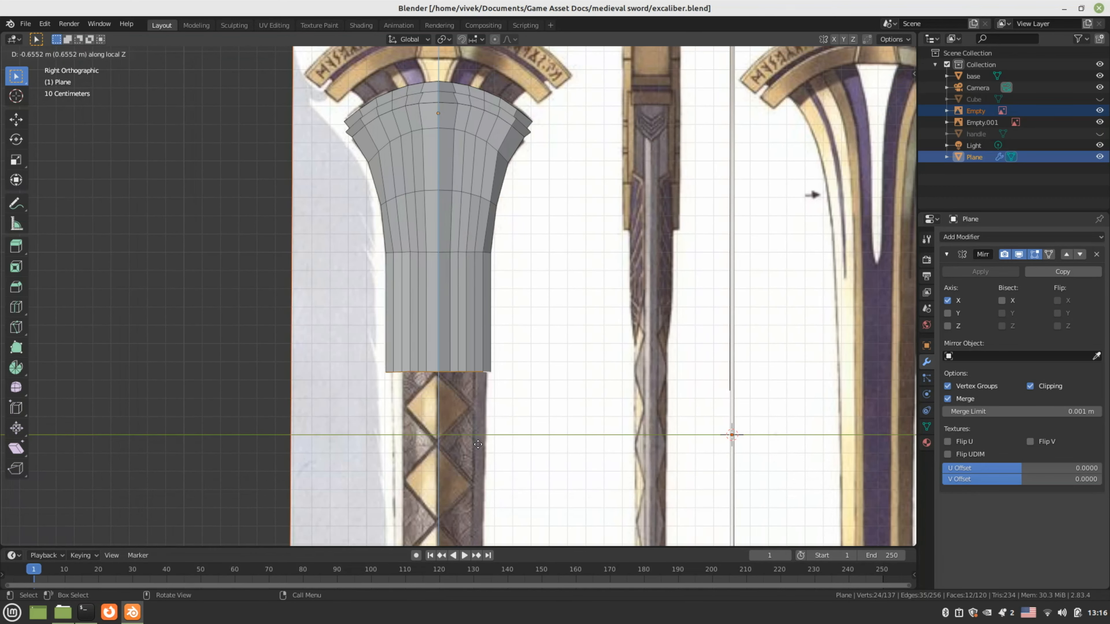
left_click(469, 507)
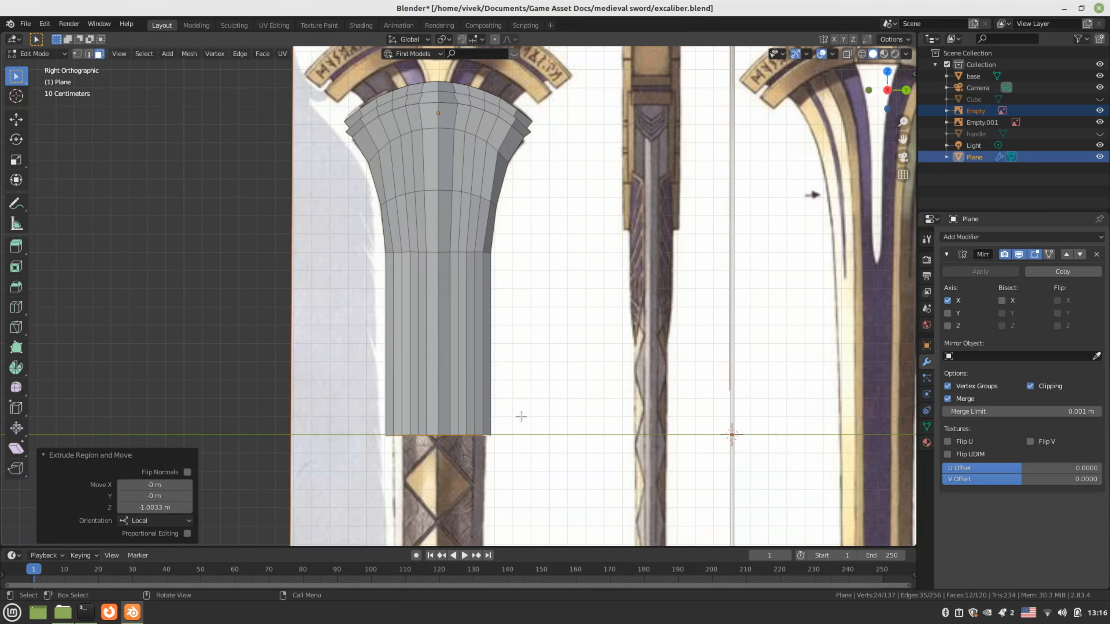
Turn on see-through shading and narrow the new bottom edge on Y to 0.861
key("z")
left_click(455, 417)
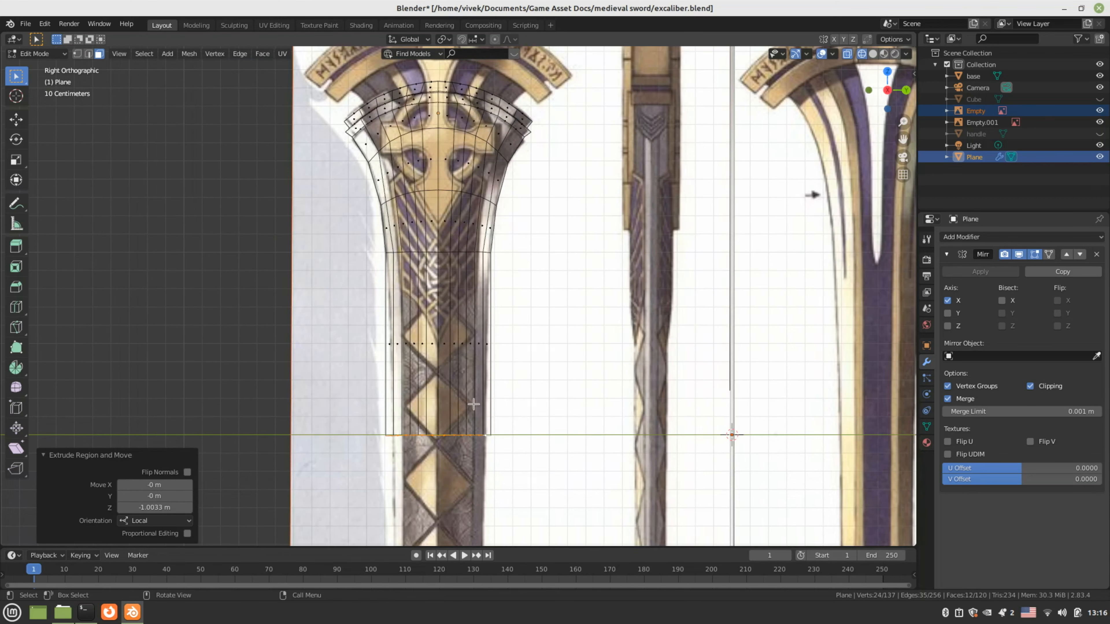
scroll(473, 404, "up", 1)
scroll(475, 368, "up", 1)
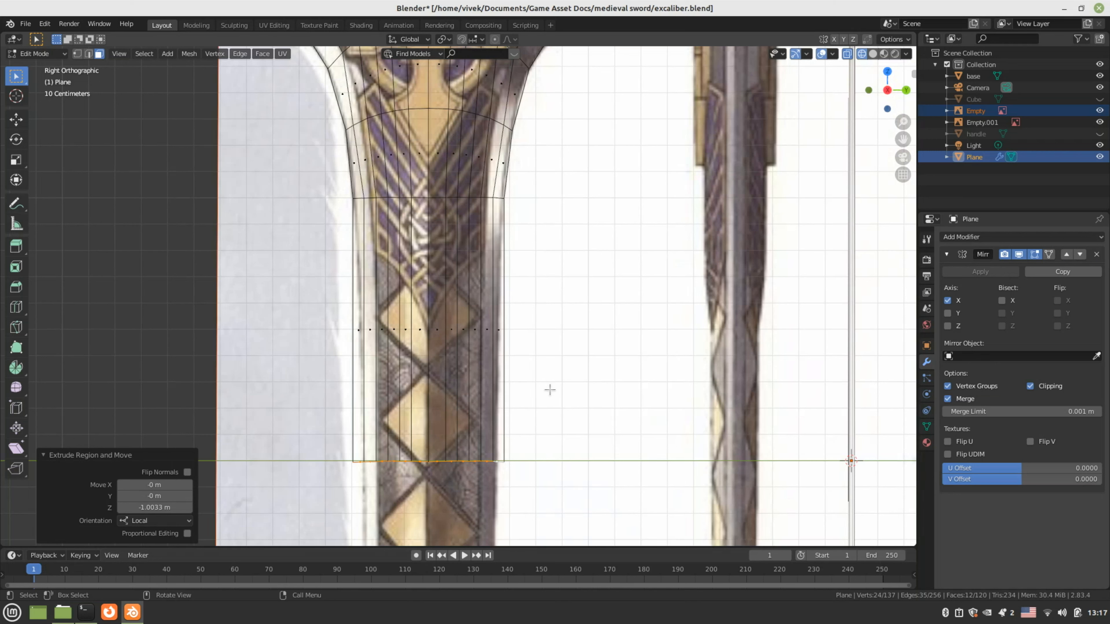
key("s")
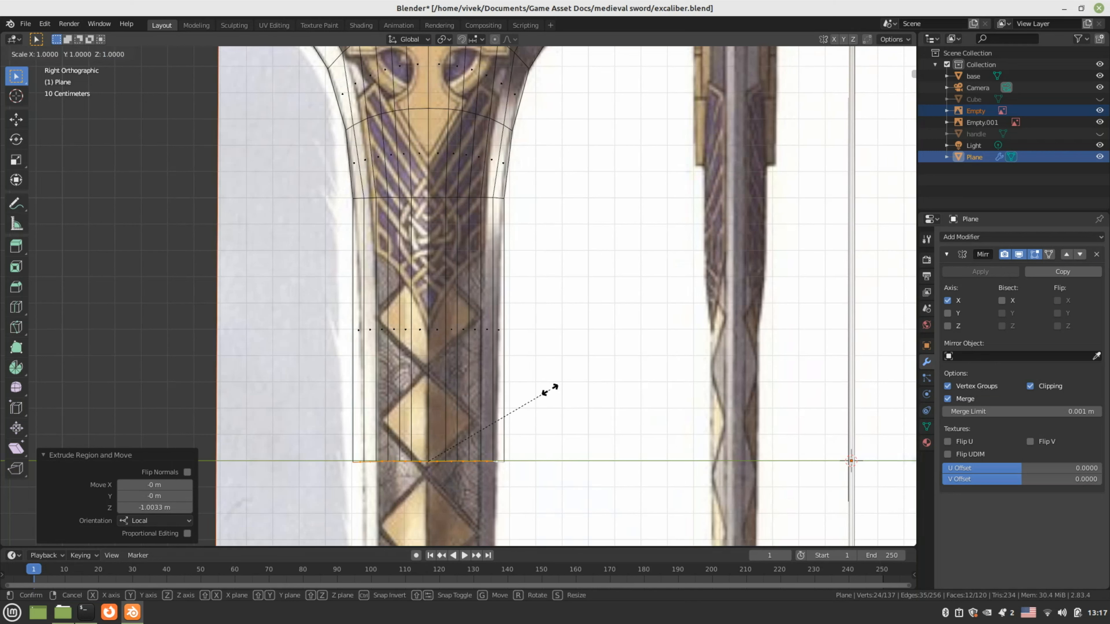
key("x")
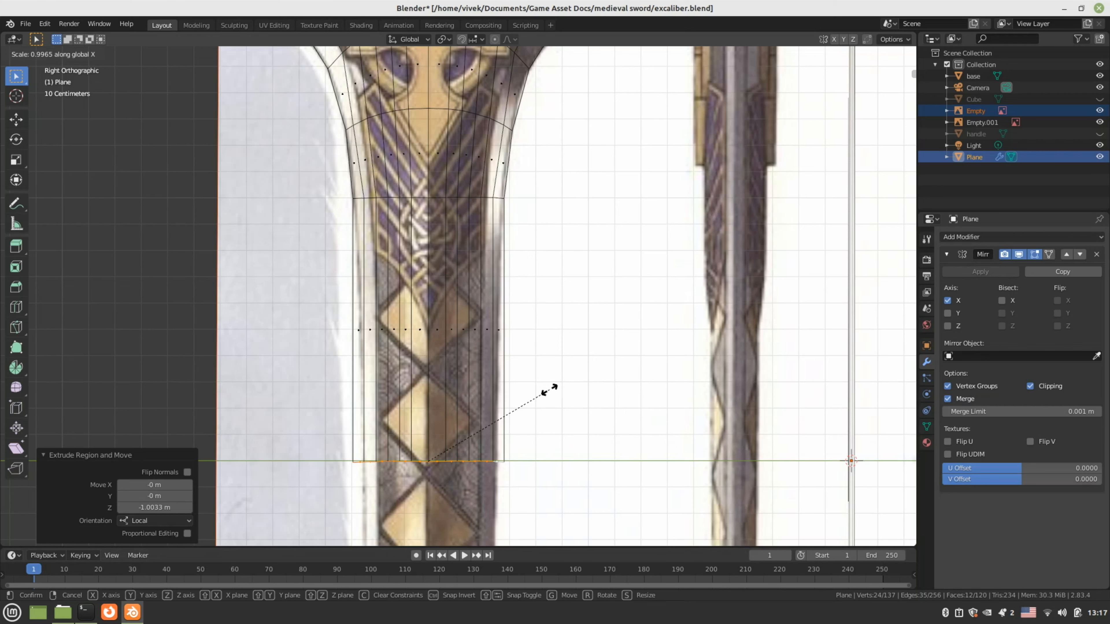
key("y")
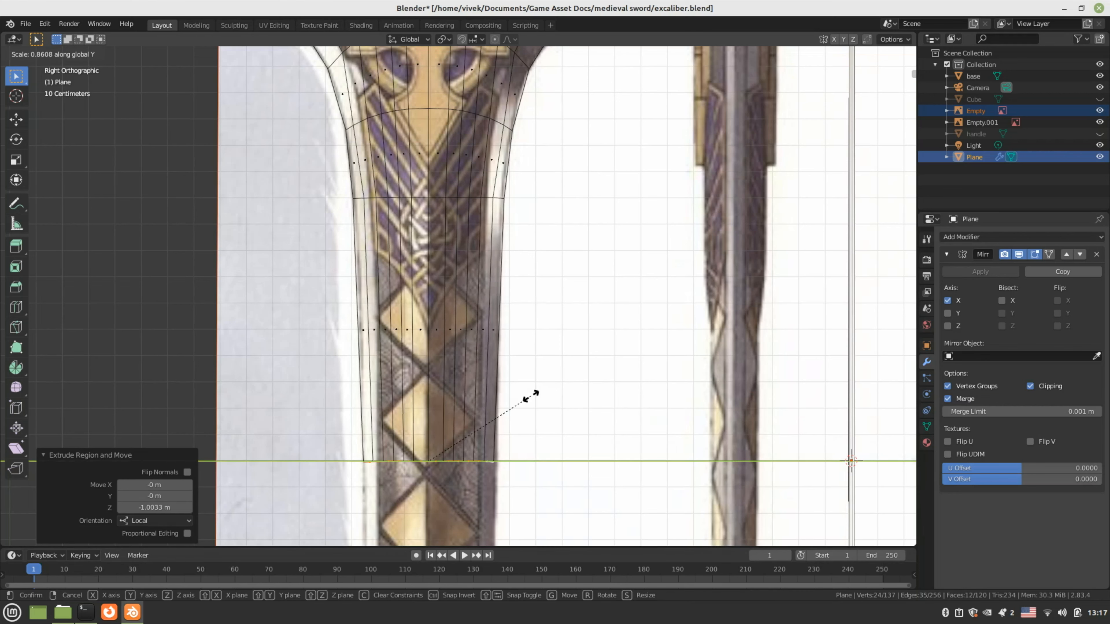
left_click(530, 395)
scroll(528, 393, "down", 4)
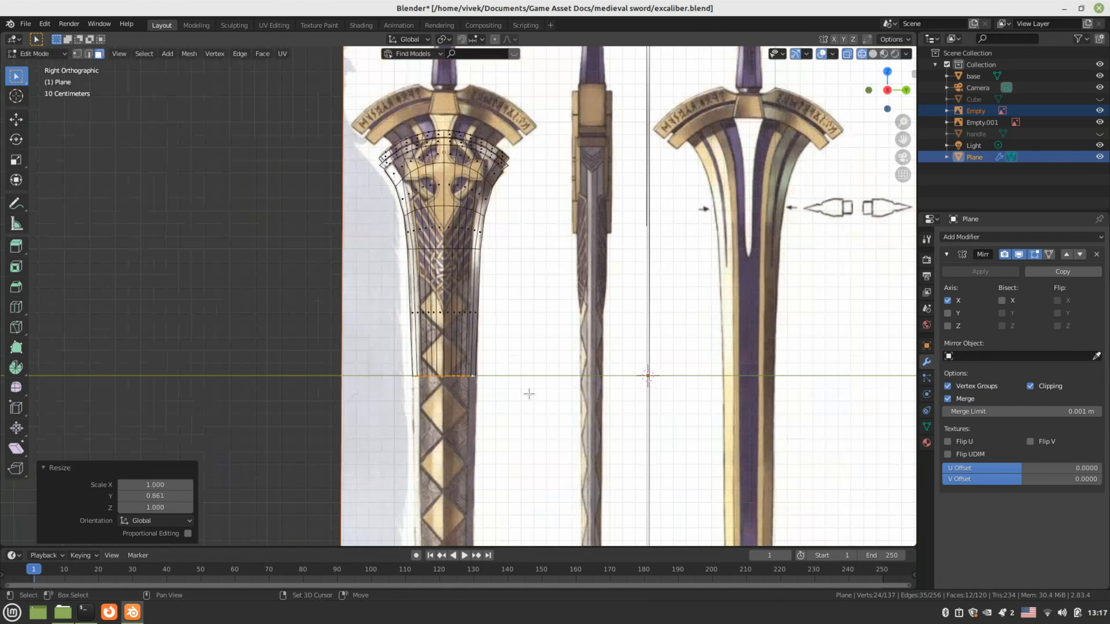
middle_click_drag(529, 394, 517, 213, "shift")
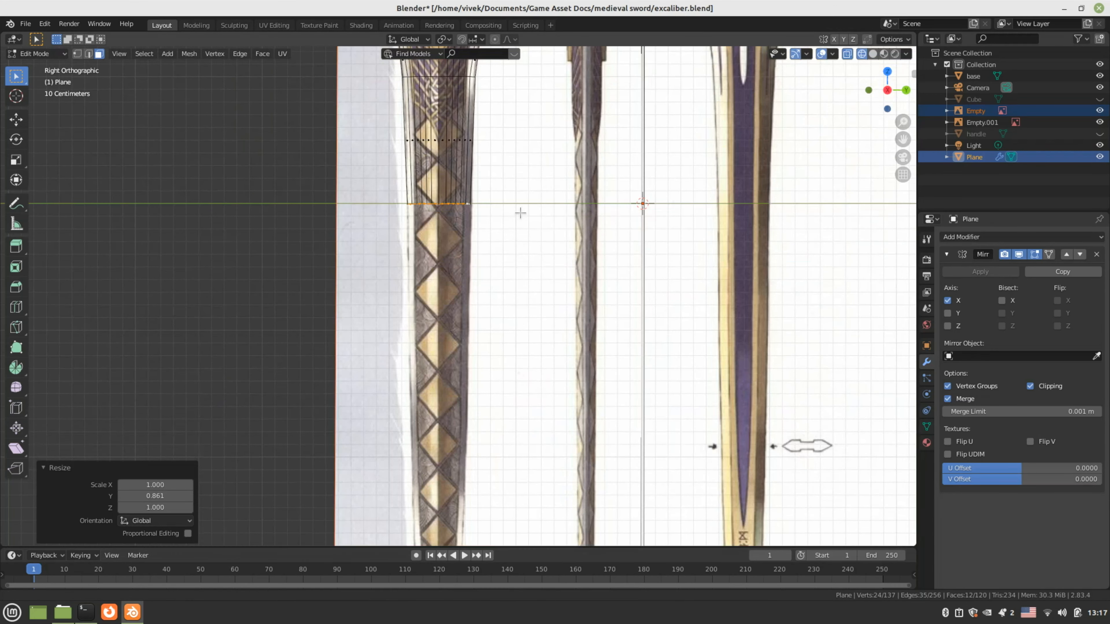
Extrude another section down the blade and narrow it on Y to 0.868
key("e")
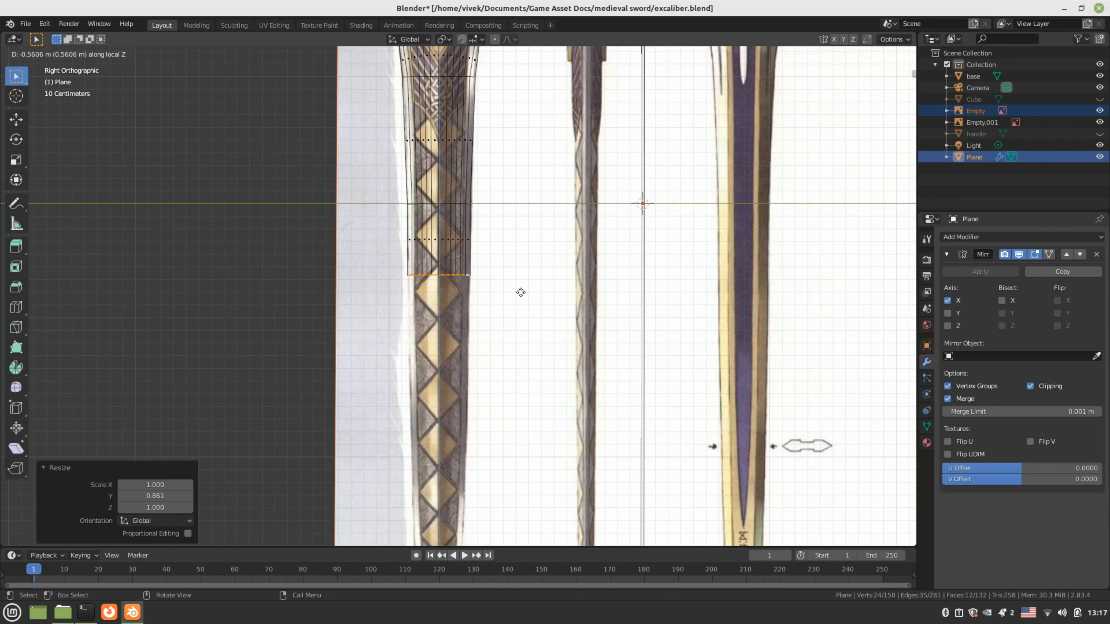
left_click(508, 438)
middle_click_drag(517, 405, 518, 353, "shift")
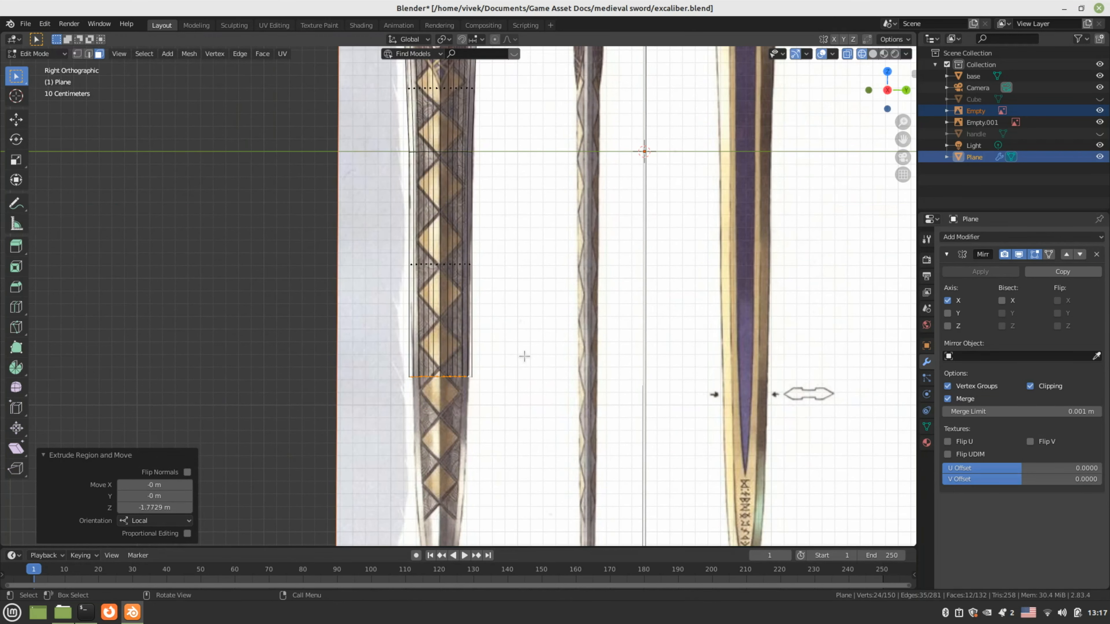
key("s")
key("y")
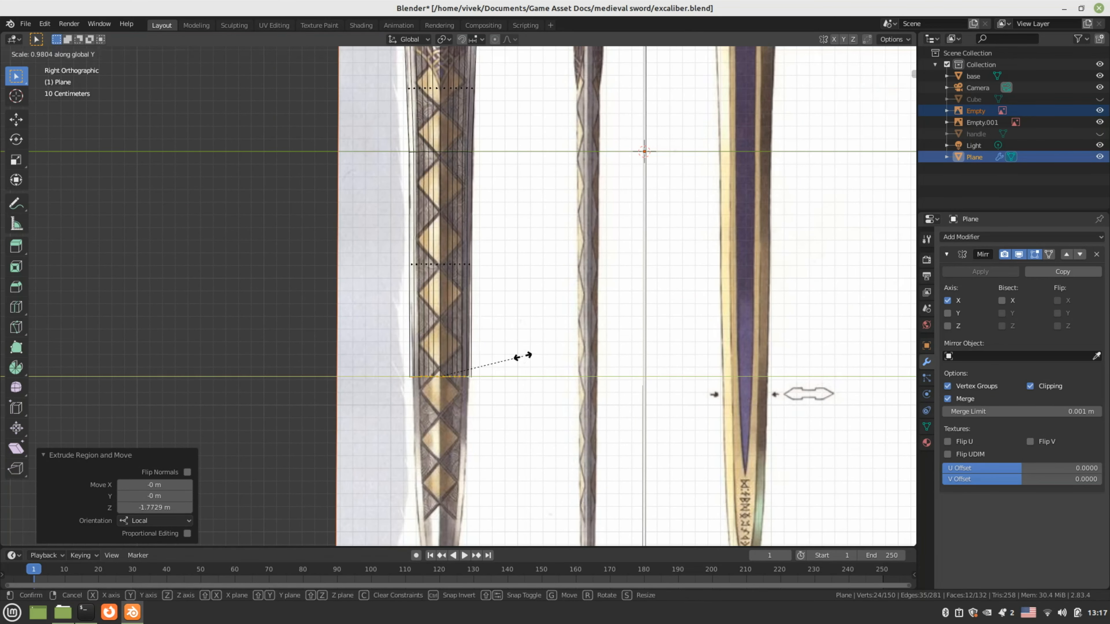
left_click(516, 362)
scroll(487, 331, "down", 3)
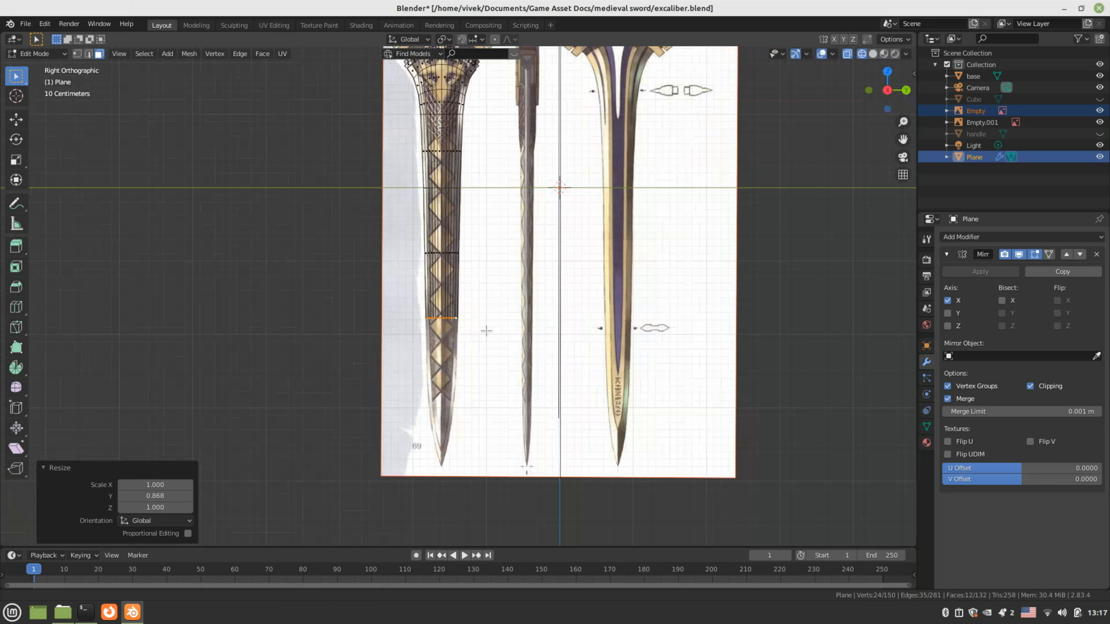
scroll(487, 331, "up", 4)
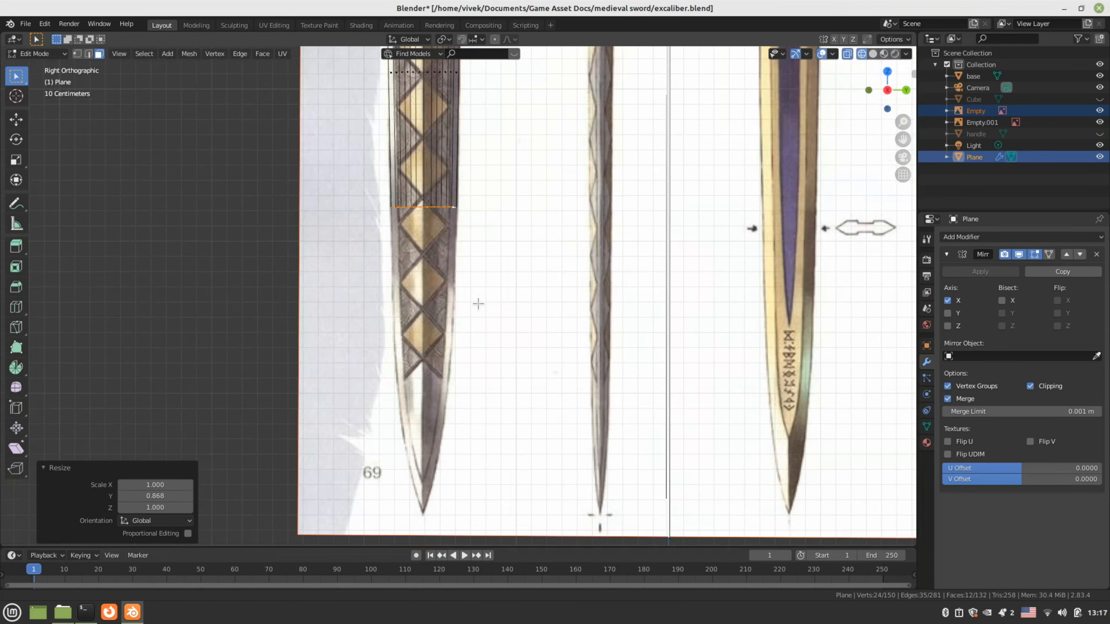
key("e")
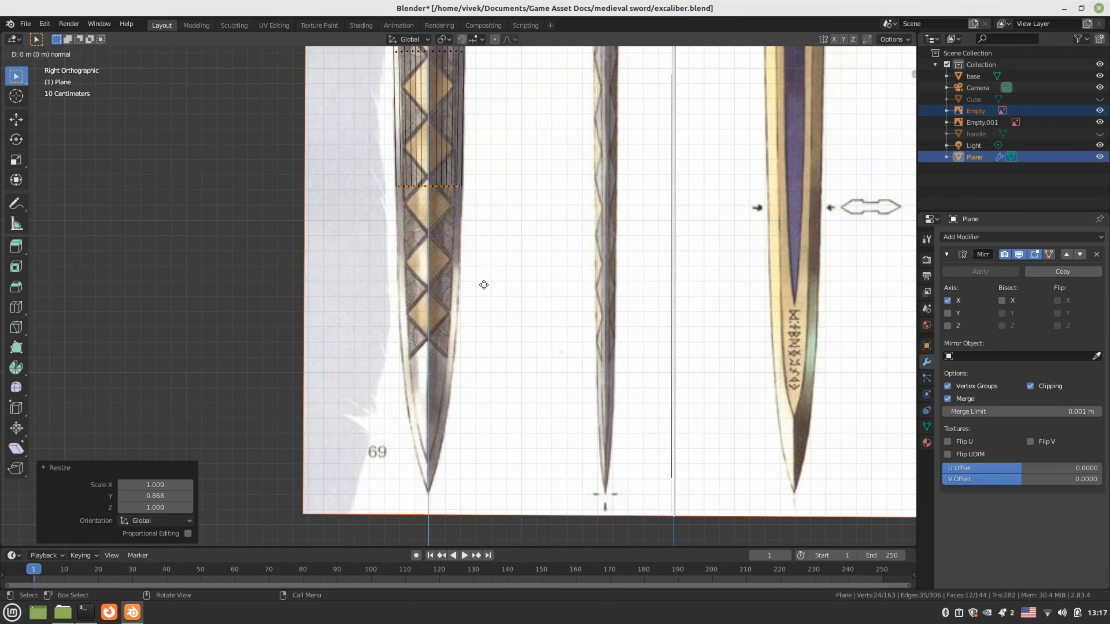
Place the next extruded section and narrow it on Y to match the blade
left_click(481, 422)
scroll(483, 419, "up", 3)
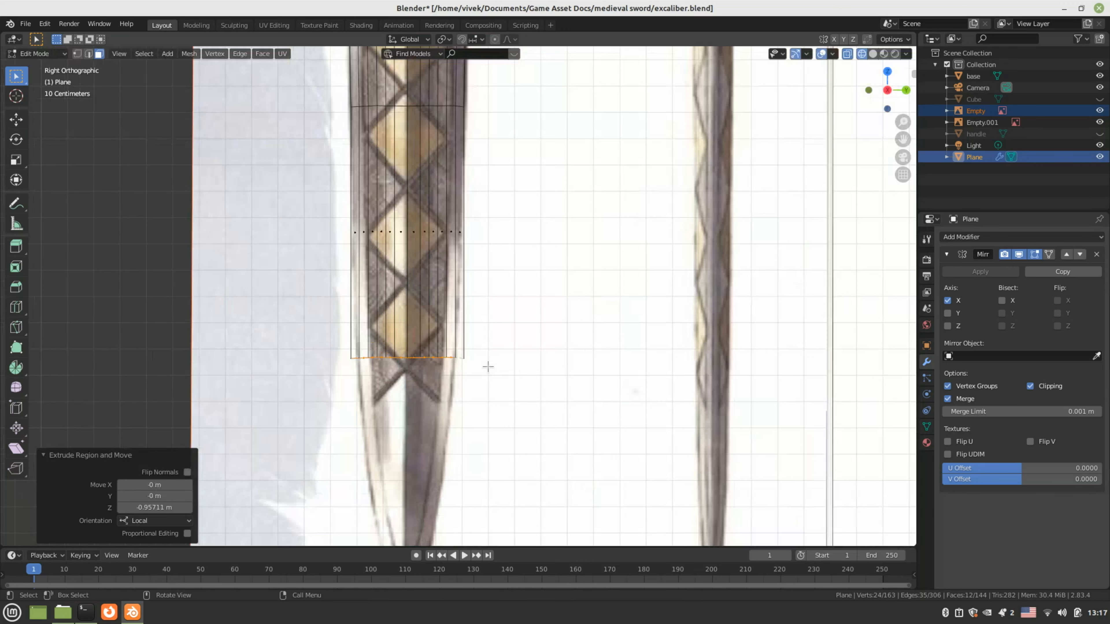
key("s")
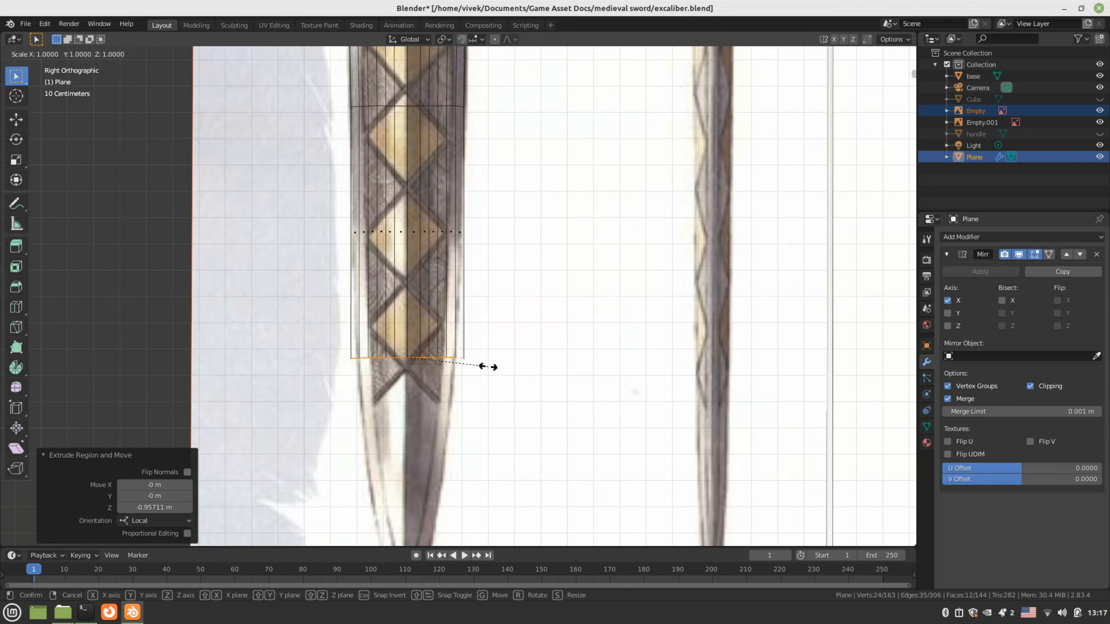
key("y")
left_click(482, 372)
scroll(490, 286, "down", 4, "shift")
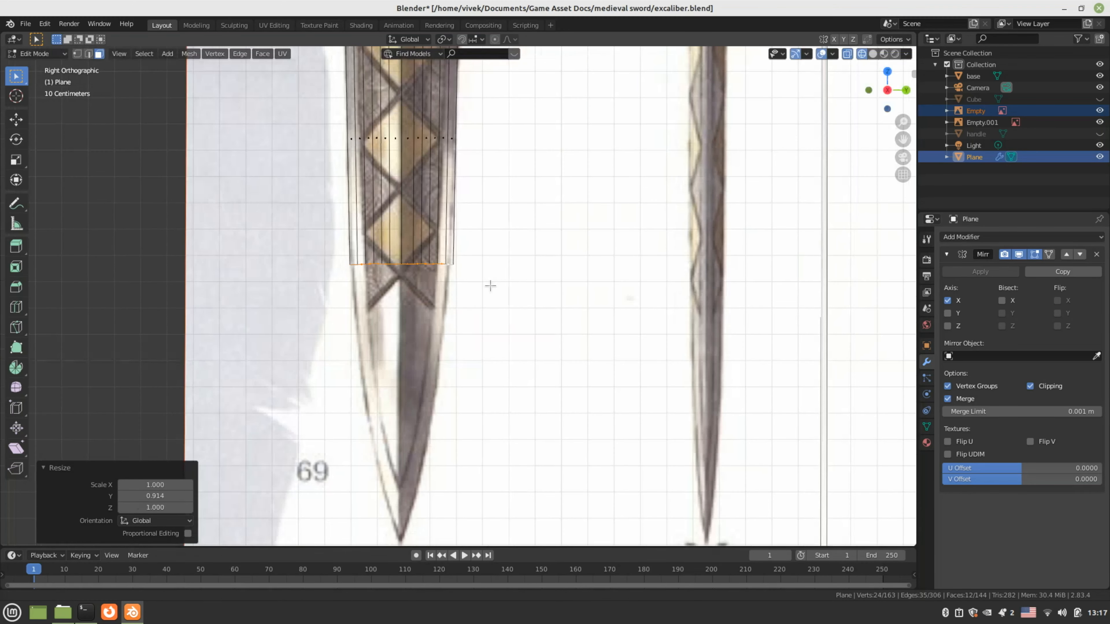
scroll(490, 286, "down", 2, "shift")
scroll(508, 248, "up", 2)
Extrude straight down on Z toward the tip and narrow the loop on Y to 0.625
key("e")
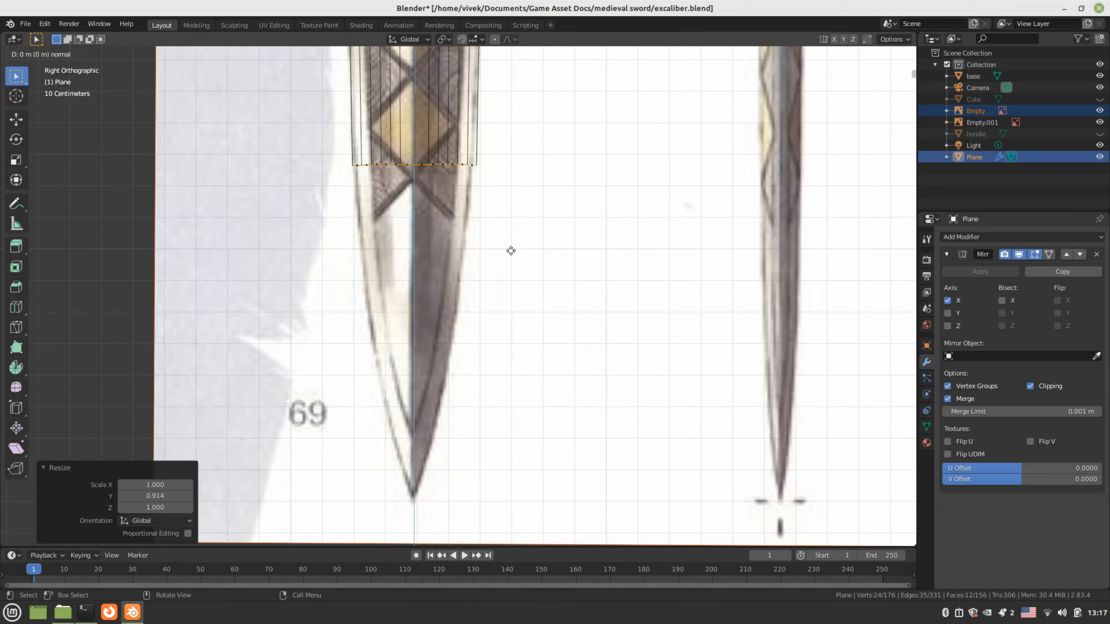
key("z")
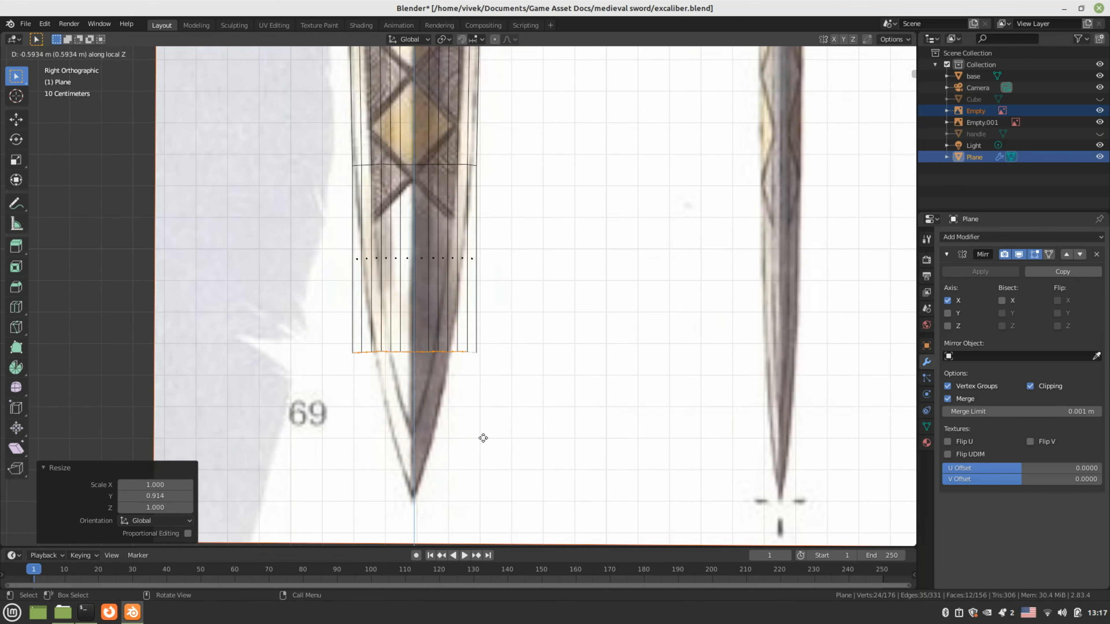
left_click(483, 437)
key("s")
key("y")
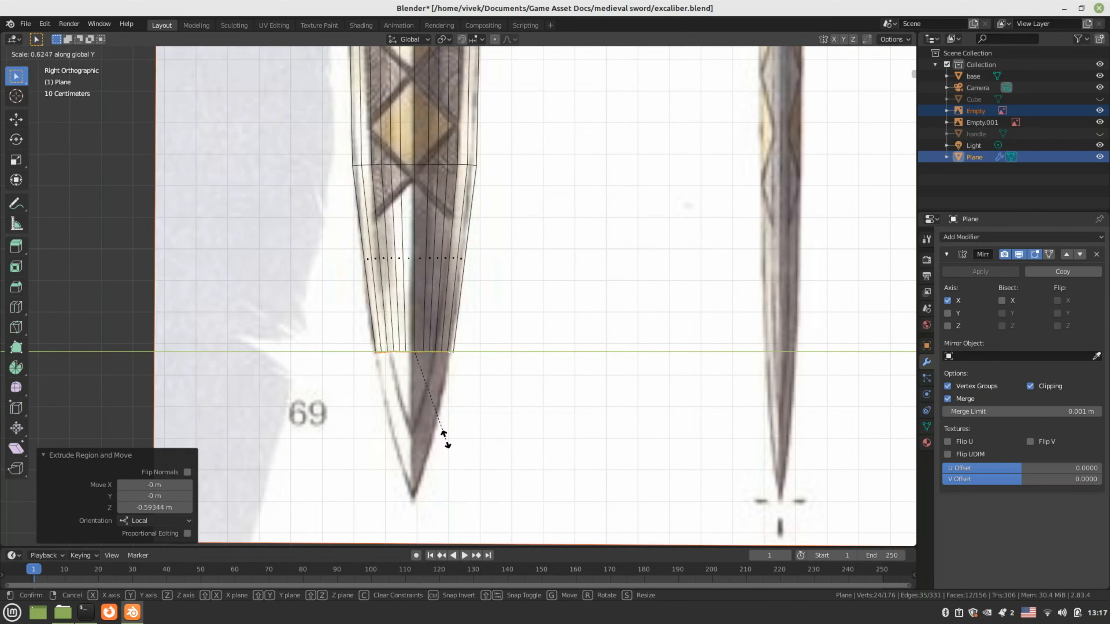
left_click(445, 439)
middle_click_drag(469, 414, 511, 250, "shift")
scroll(511, 249, "up", 2)
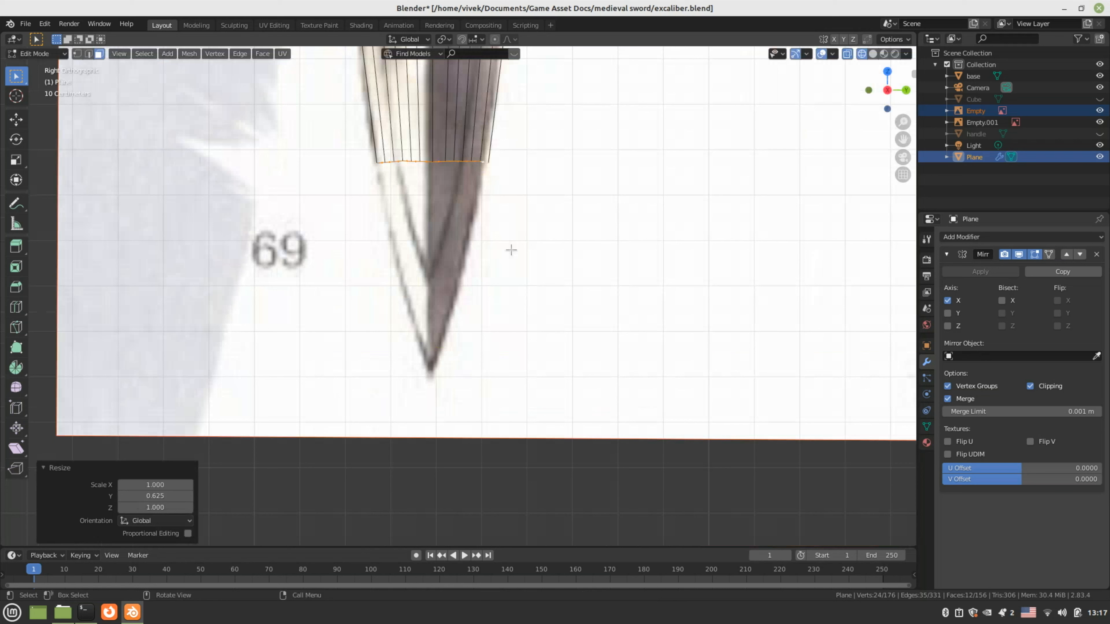
Extrude closer to the tip and narrow the loop on Y to 0.447
key("e")
left_click(498, 377)
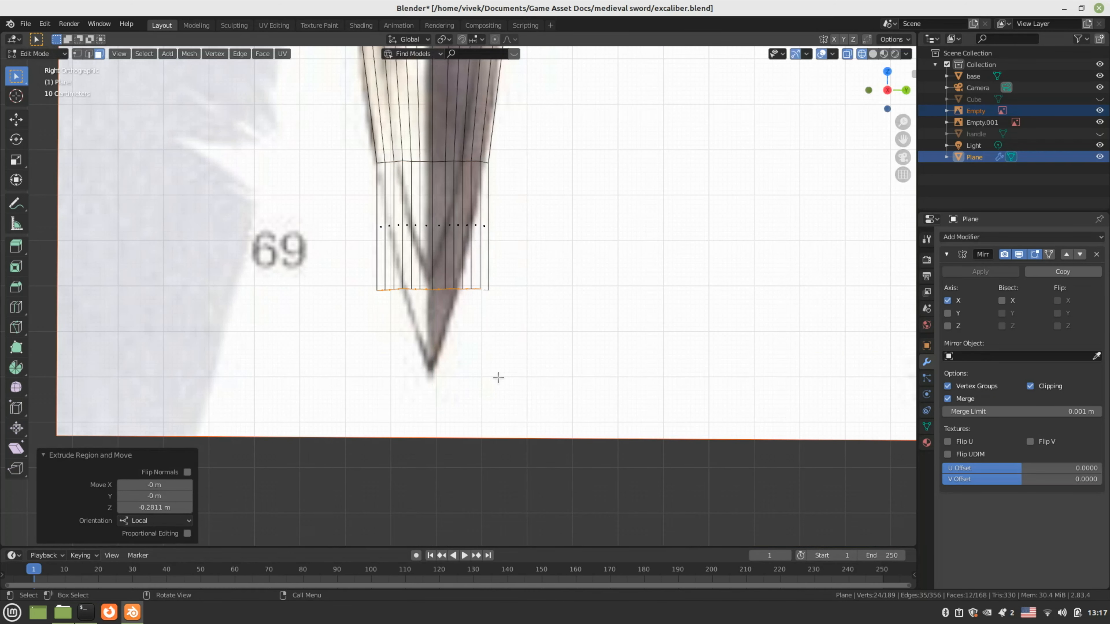
key("s")
key("y")
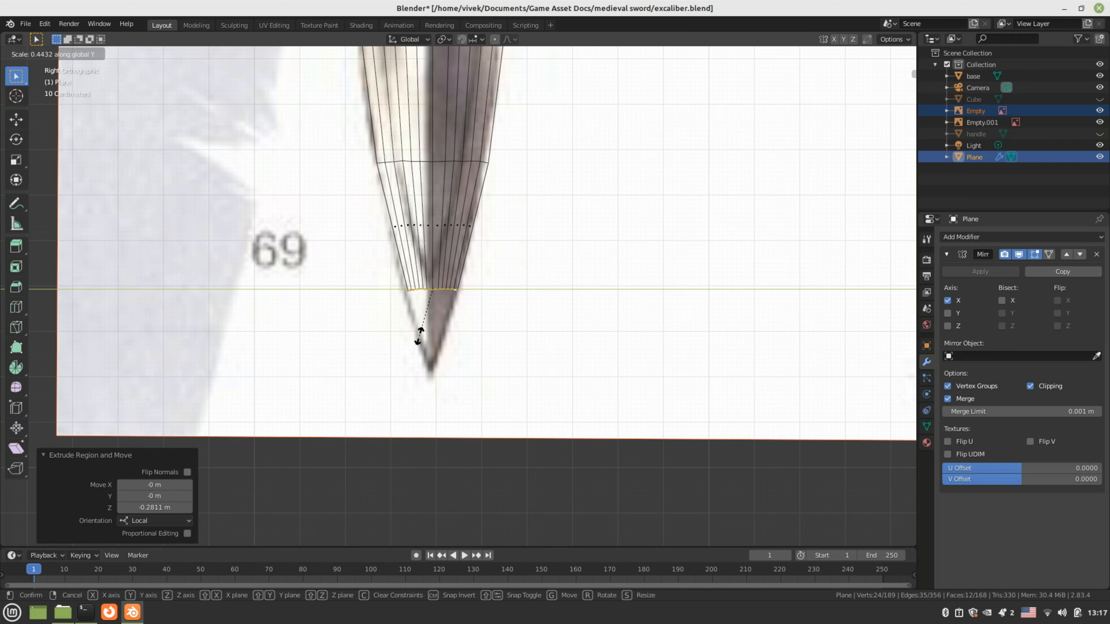
left_click(417, 334)
scroll(509, 315, "up", 3)
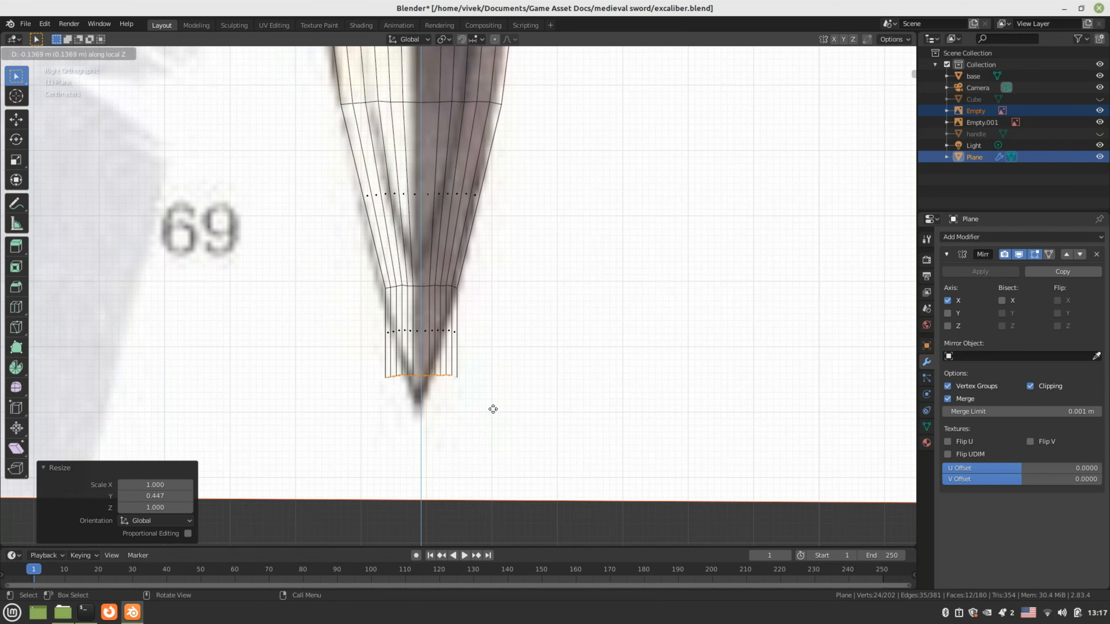
Add the final section, pinch it into the blade point, and switch to solid shading
left_click(527, 377)
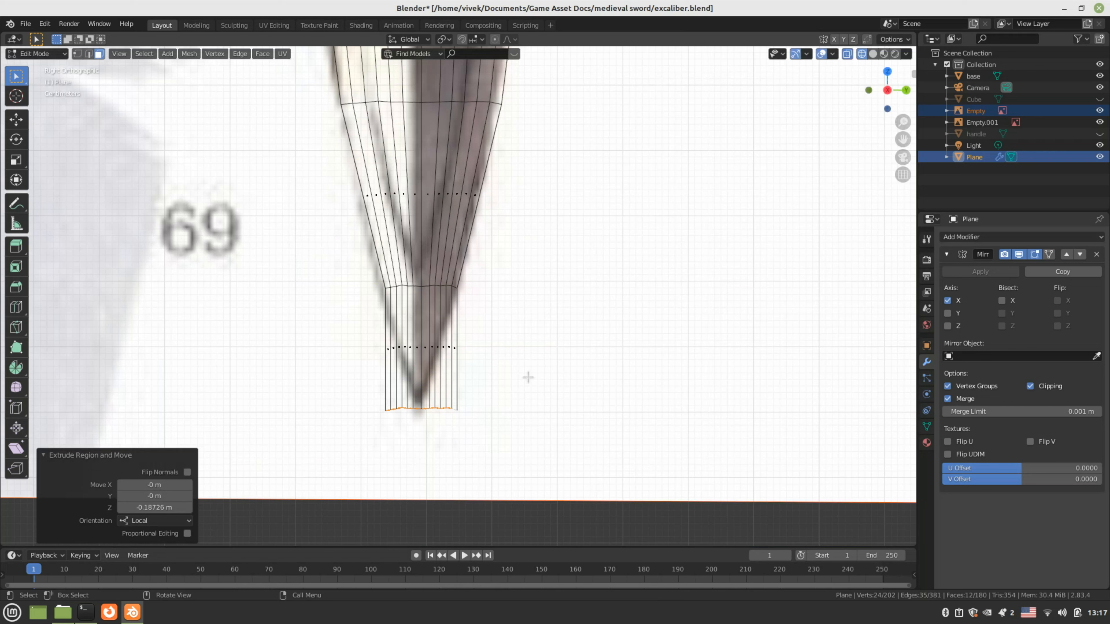
key("s")
key("y")
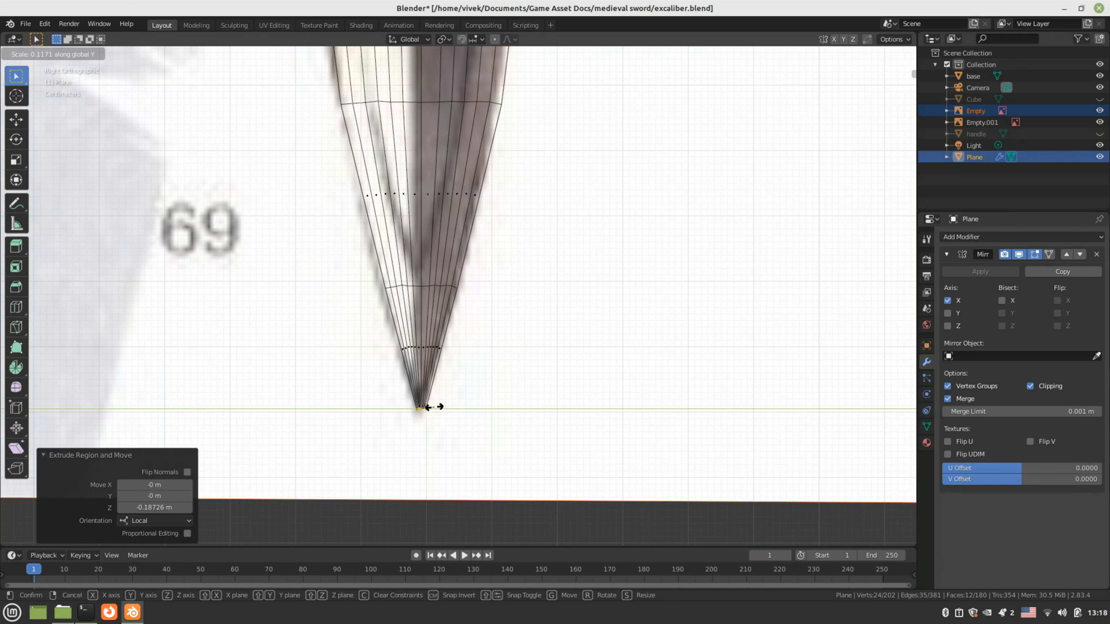
left_click(427, 406)
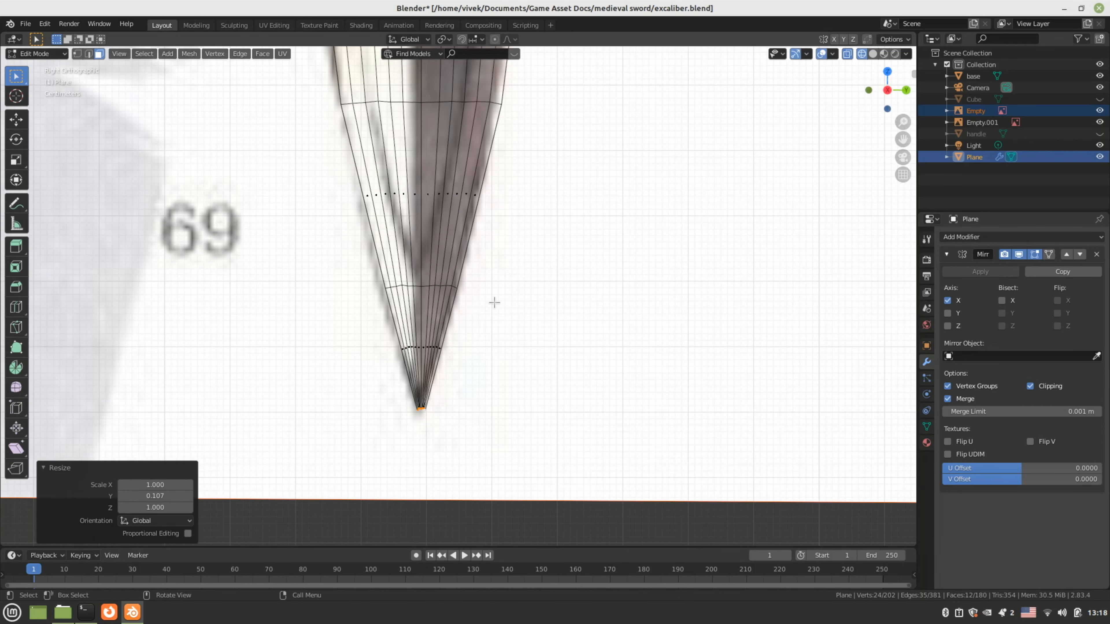
key("z")
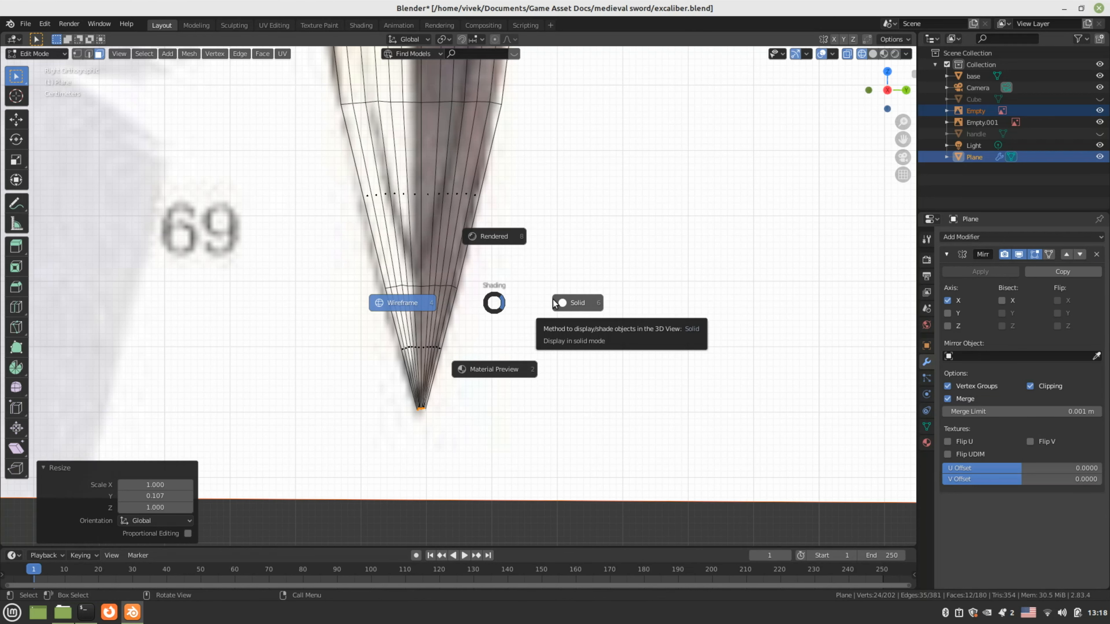
left_click(553, 302)
From the bottom view, move the blade-crossguard junction vertex 0.015 m inward on X
mouse_move(555, 300)
middle_mouse_down()
mouse_move(488, 263)
mouse_move(595, 284)
mouse_move(589, 297)
mouse_move(544, 201)
mouse_move(503, 261)
mouse_move(525, 313)
mouse_move(565, 263)
mouse_move(545, 270)
mouse_move(533, 255)
mouse_move(546, 387)
mouse_move(510, 351)
mouse_move(526, 256)
mouse_move(503, 173)
mouse_move(532, 131)
mouse_move(507, 296)
mouse_move(442, 310)
mouse_move(456, 324)
mouse_move(433, 374)
mouse_move(465, 322)
mouse_move(452, 393)
mouse_move(540, 357)
middle_mouse_up()
key("ctrl+KP_7")
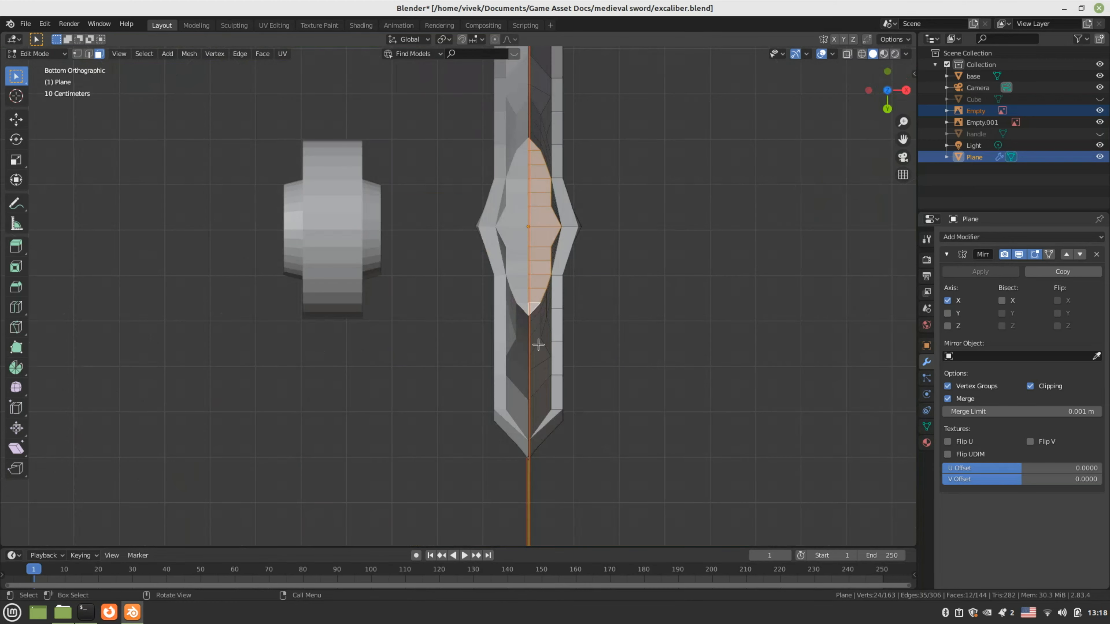
scroll(538, 344, "up", 4)
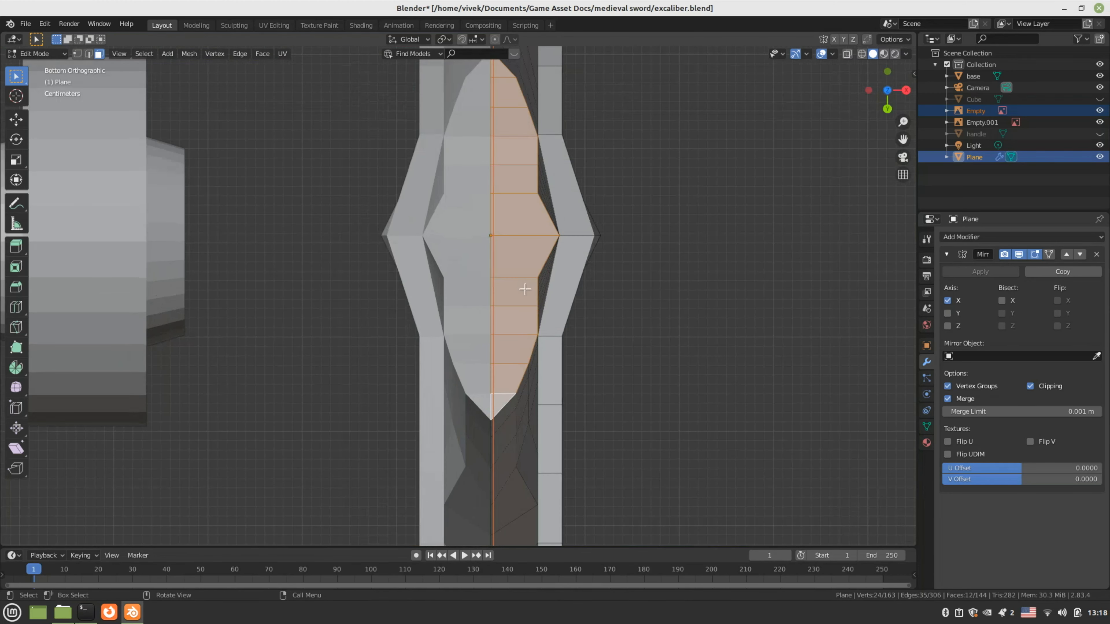
key("1")
left_click(572, 245)
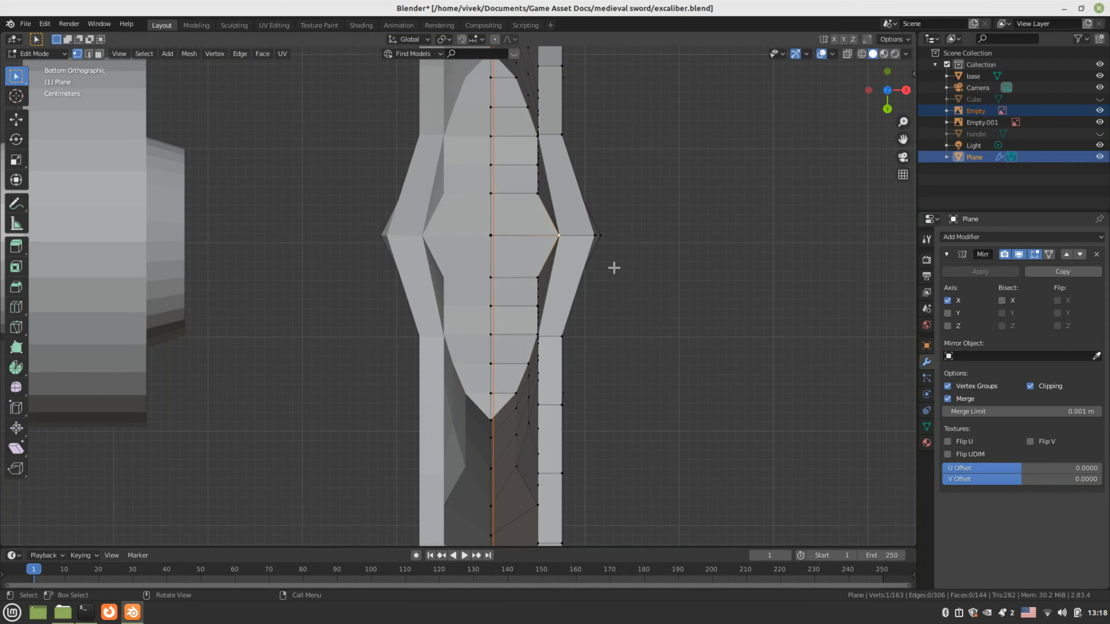
key("g")
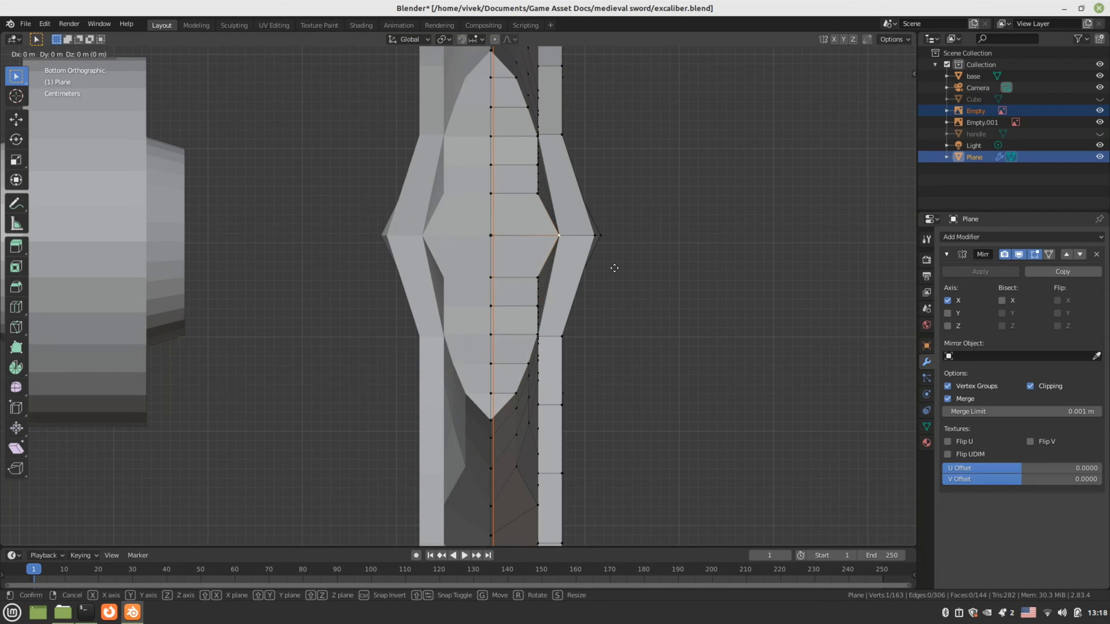
key("y")
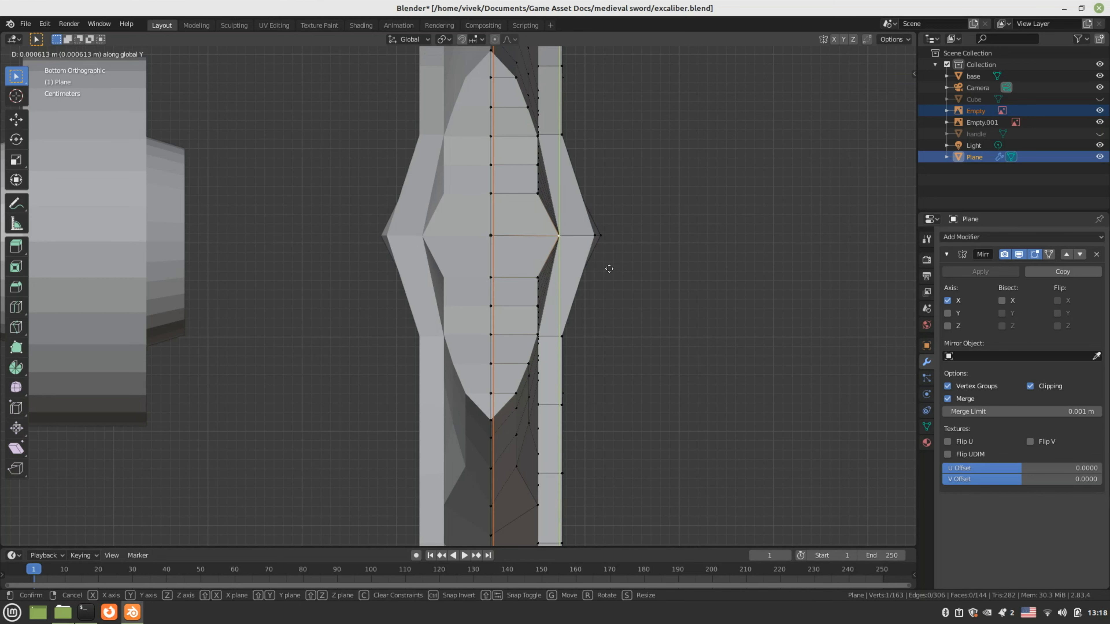
key("x")
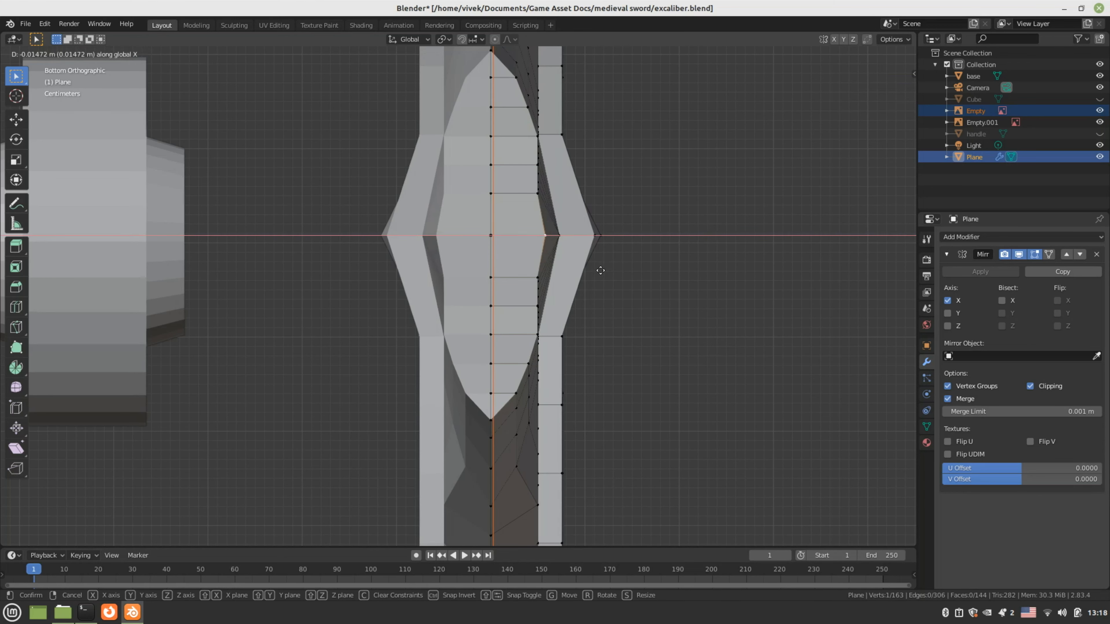
left_click(599, 270)
middle_click_drag(552, 216, 543, 286, "shift")
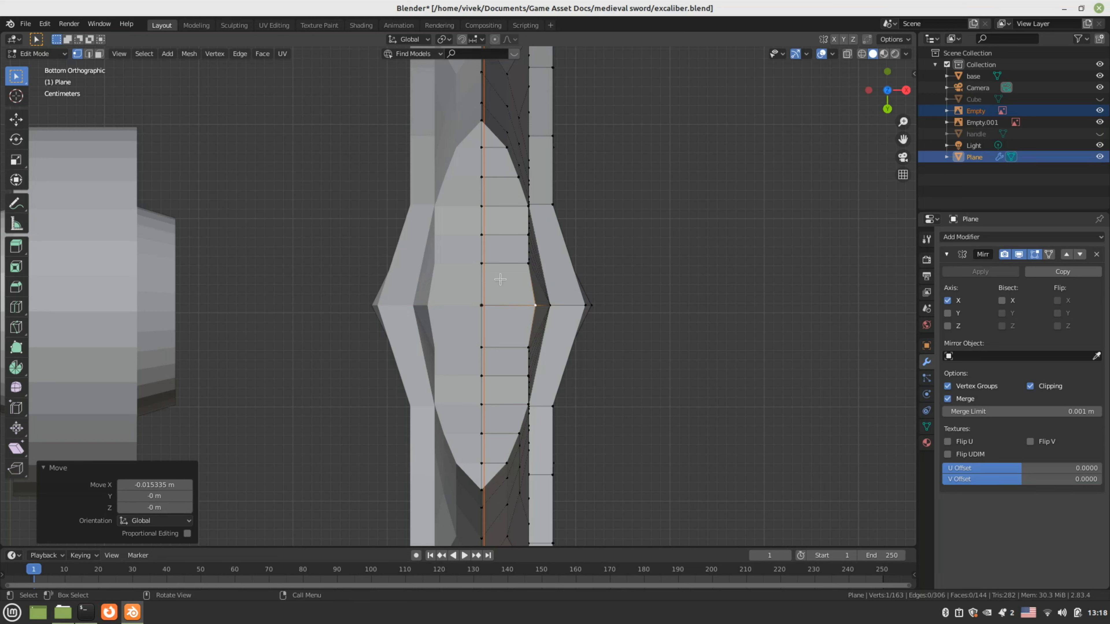
Select the eleven cross edges running down the blade's middle
key("2")
left_click(493, 179)
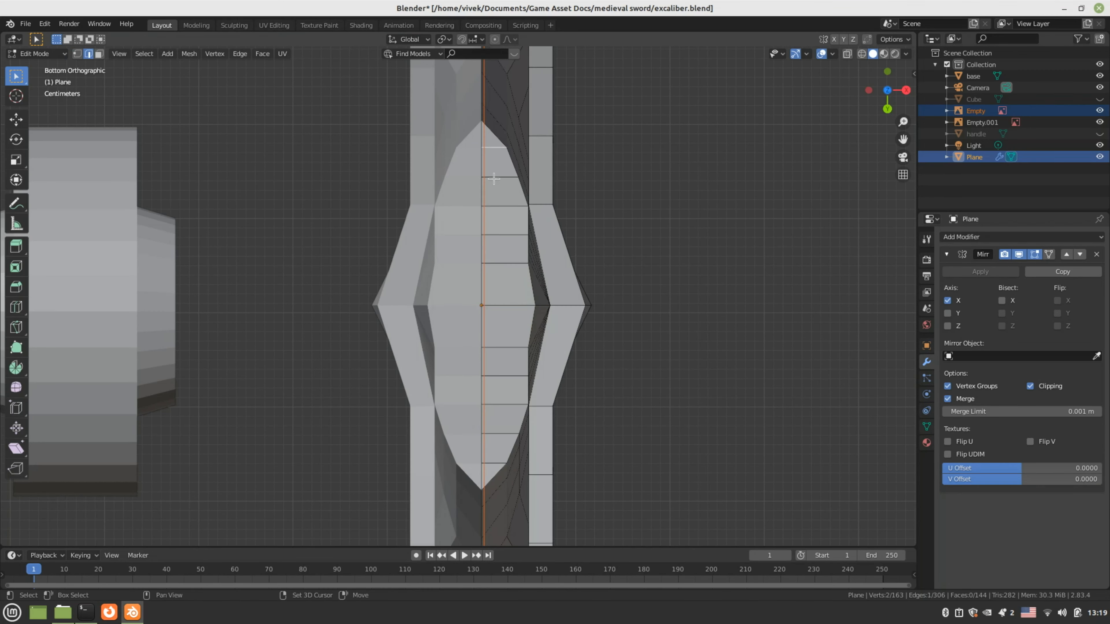
left_click(495, 177, "shift")
left_click(496, 206, "shift")
left_click(497, 234, "shift")
left_click(498, 264, "shift")
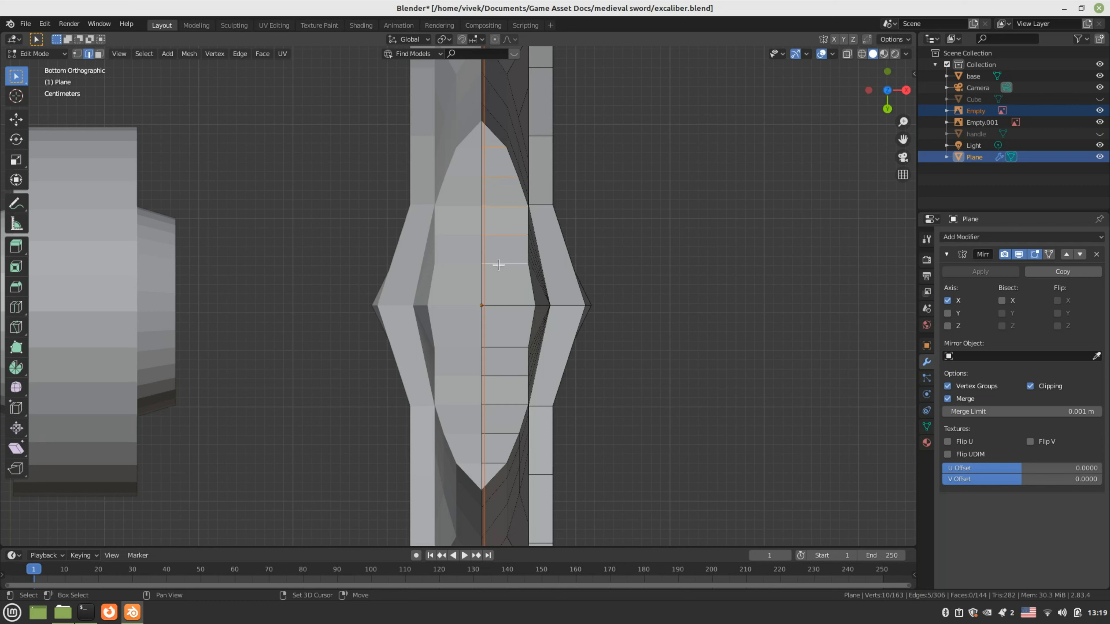
left_click(503, 305, "shift")
left_click(500, 348, "shift")
left_click(498, 376, "shift")
left_click(498, 403, "shift")
left_click(494, 434, "shift")
left_click(490, 463, "shift")
Dissolve the selected edges using Dissolve Edges from the Edge context menu
right_click(503, 306)
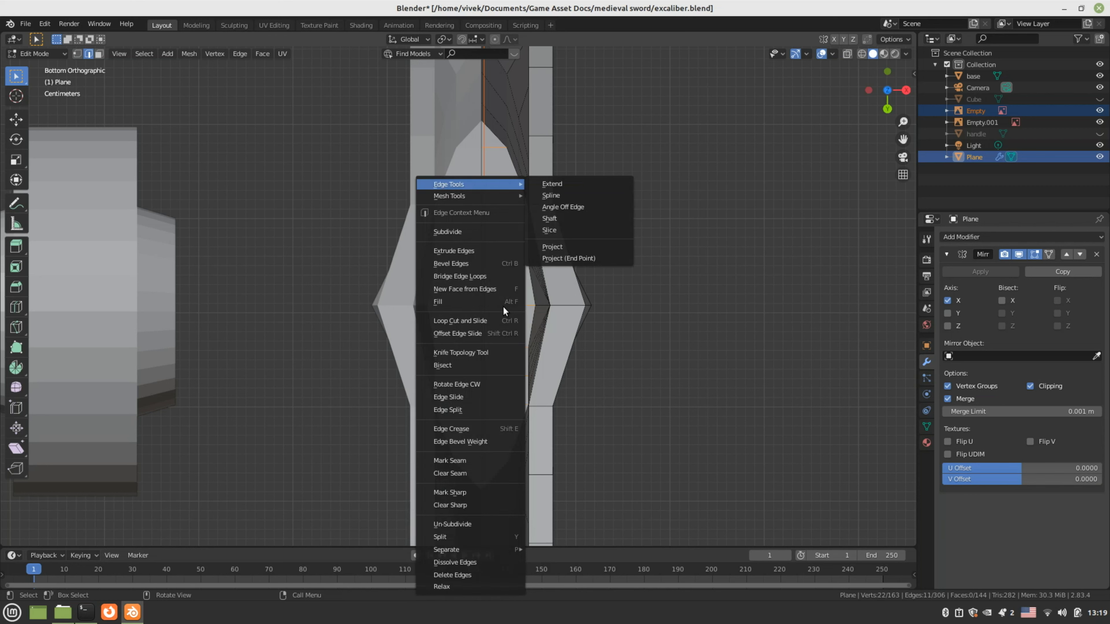
left_click(199, 53)
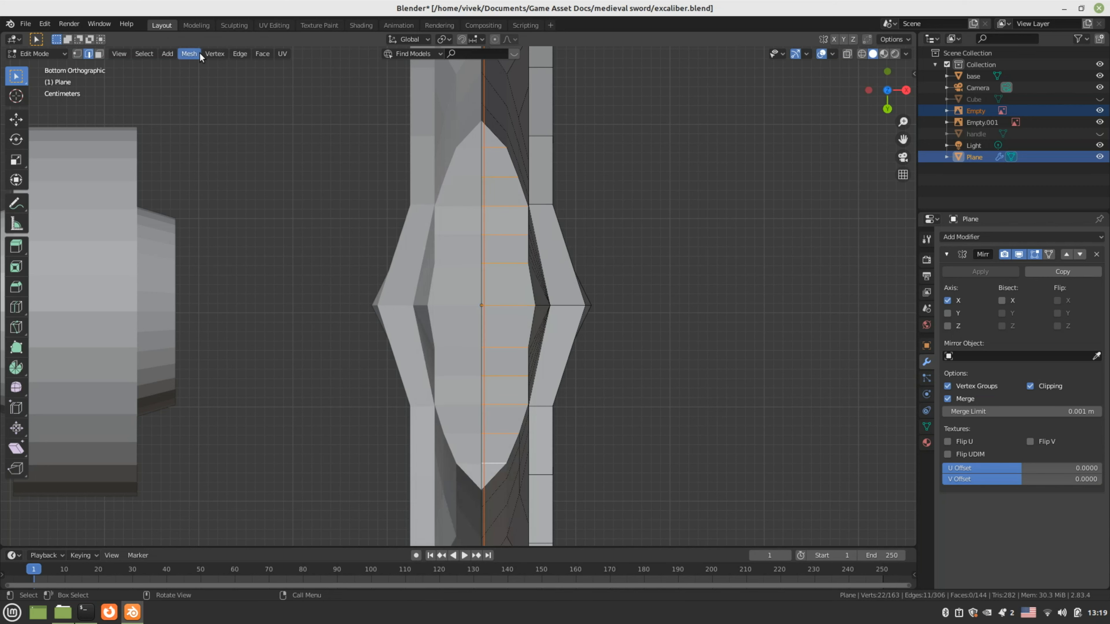
left_click(236, 53)
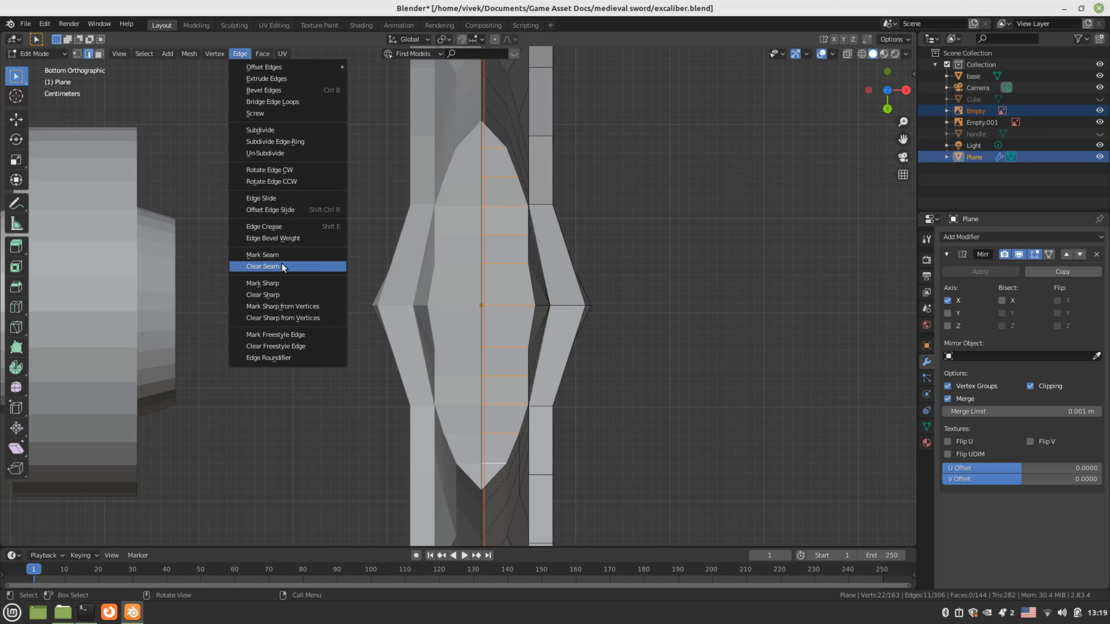
mouse_move(310, 68)
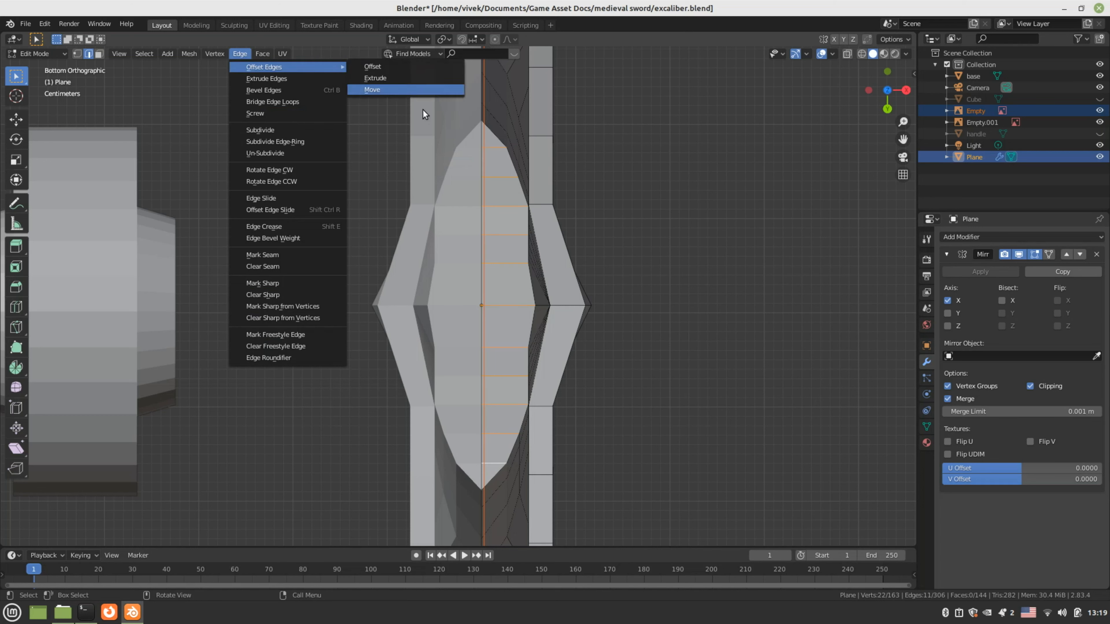
right_click(506, 208)
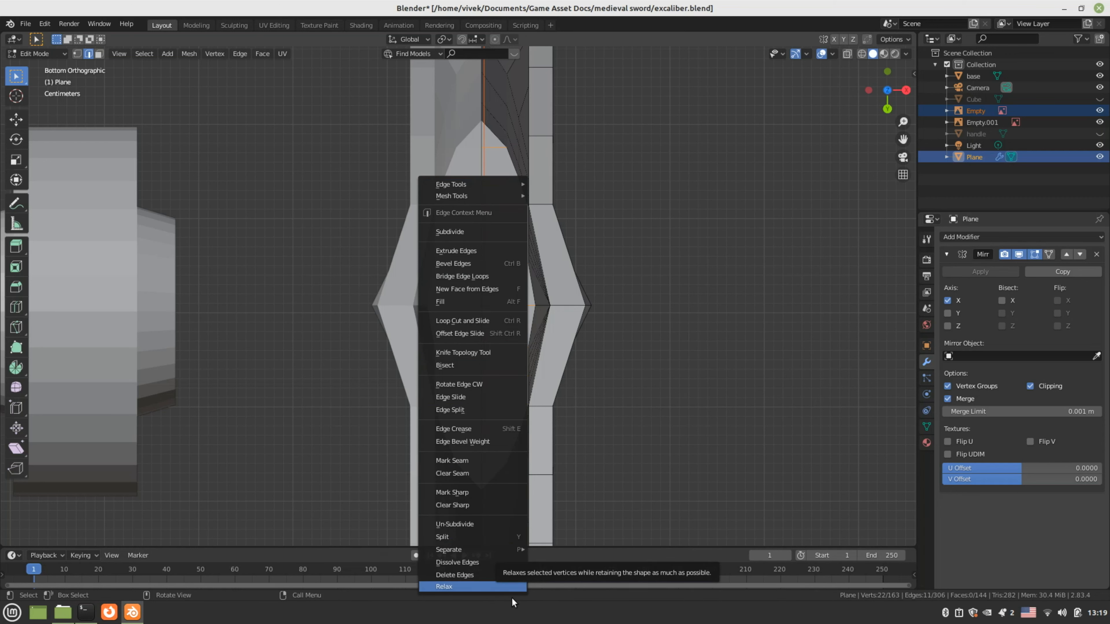
left_click(491, 562)
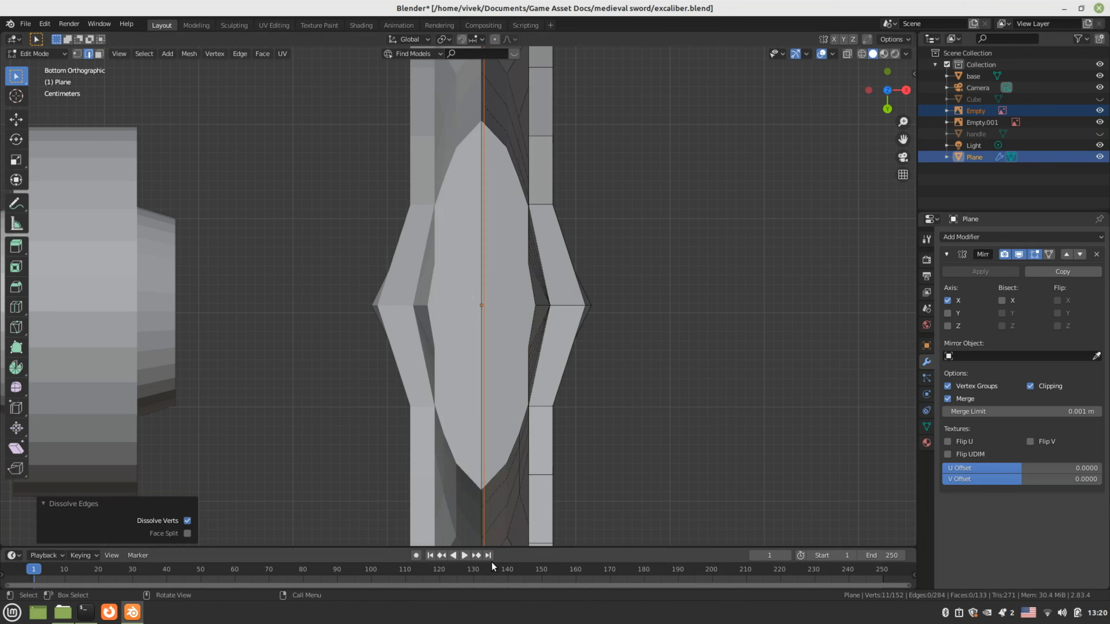
Select the blade's open end face, save Excalibur.blend, and start extruding it toward the tip
left_click(512, 300)
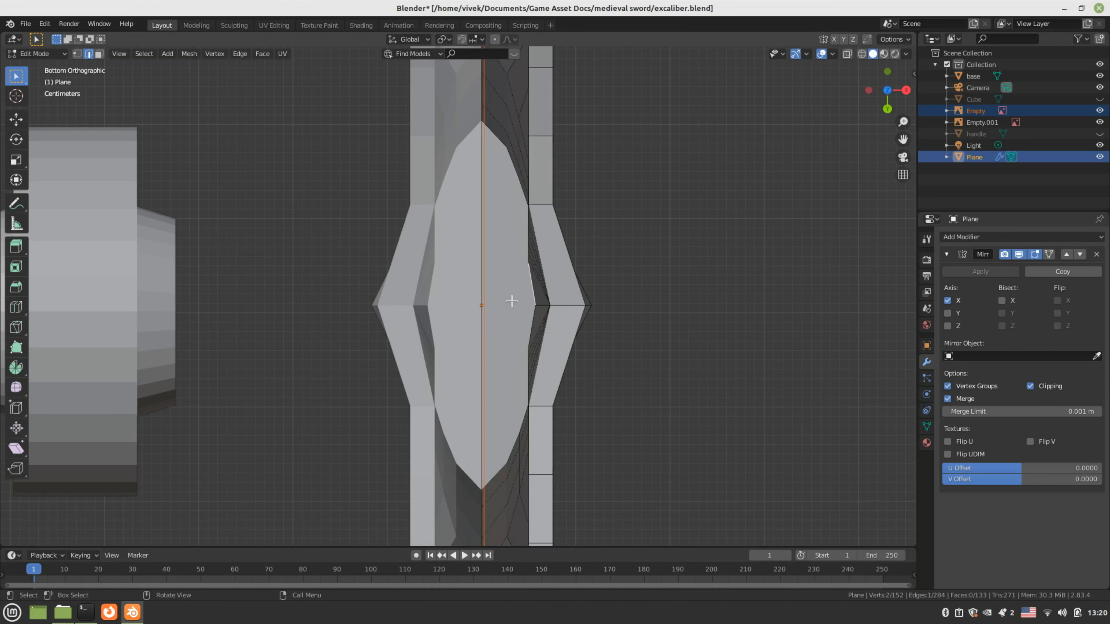
key("3")
left_click(510, 300)
middle_click_drag(503, 282, 421, 299)
key("ctrl+s")
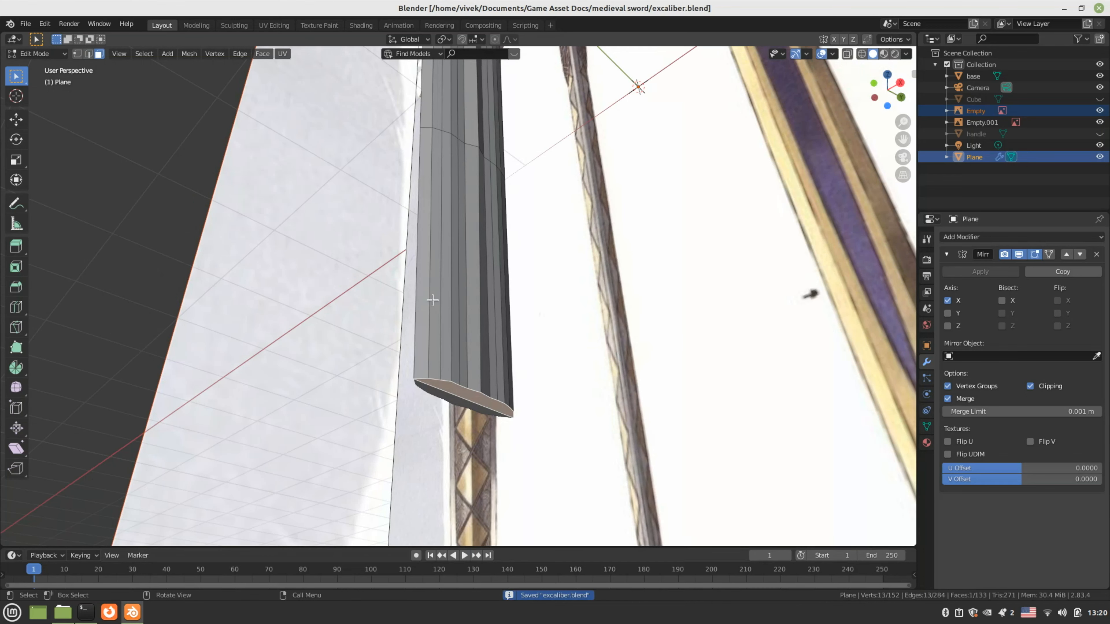
key("KP_3")
scroll(549, 337, "down", 1)
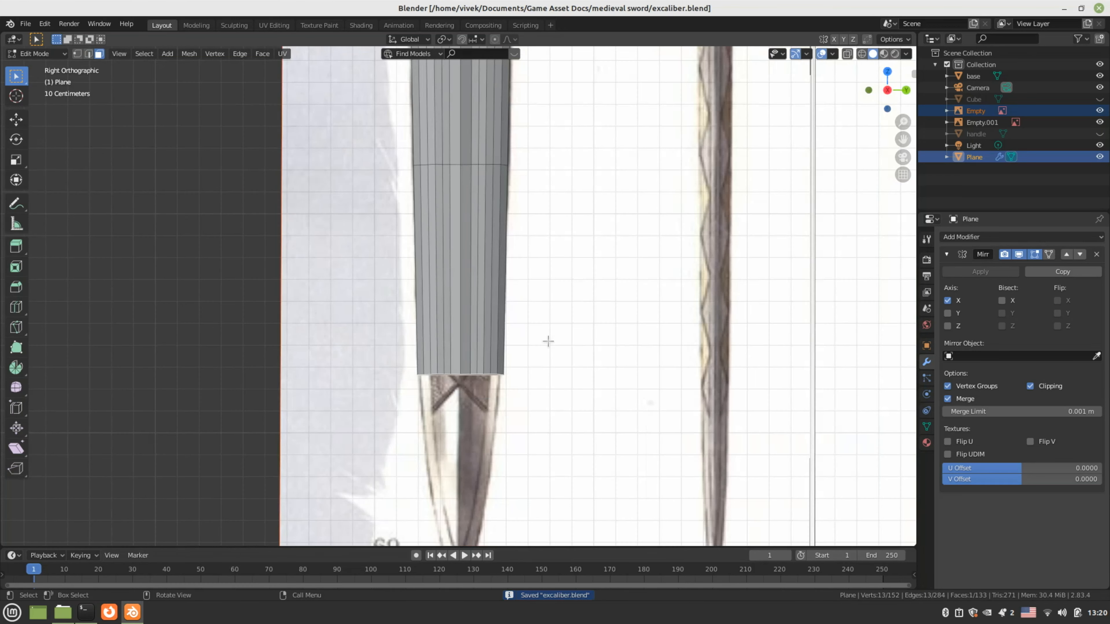
middle_click_drag(549, 371, 540, 257, "shift")
key("e")
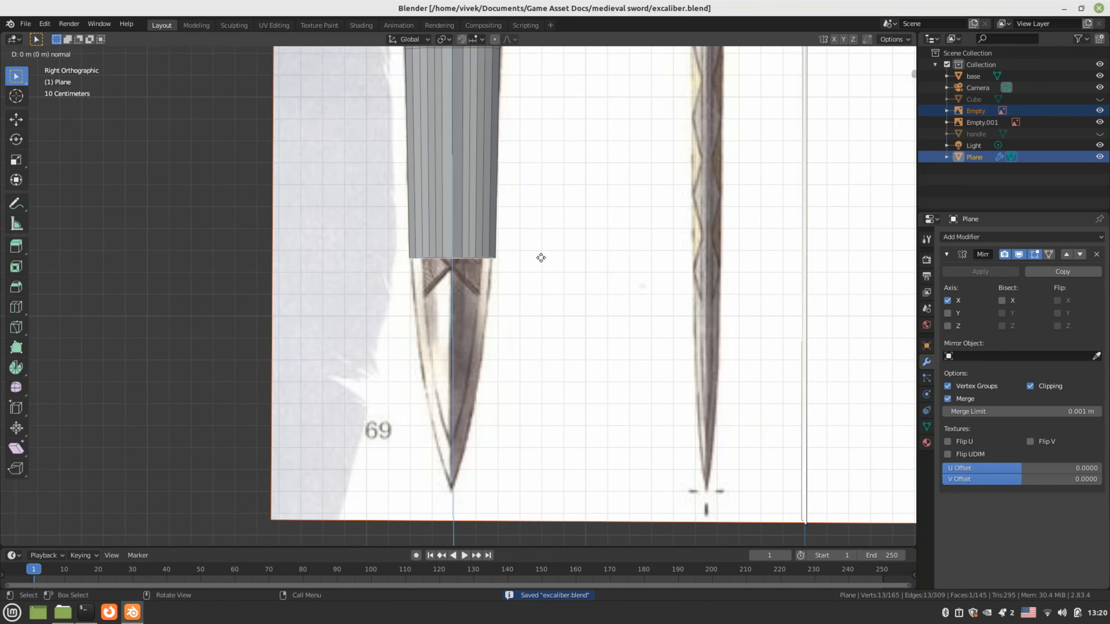
Extrude the end face about 0.5 m down, then narrow it on Y to 0.715 in wireframe
left_click(530, 366)
key("z")
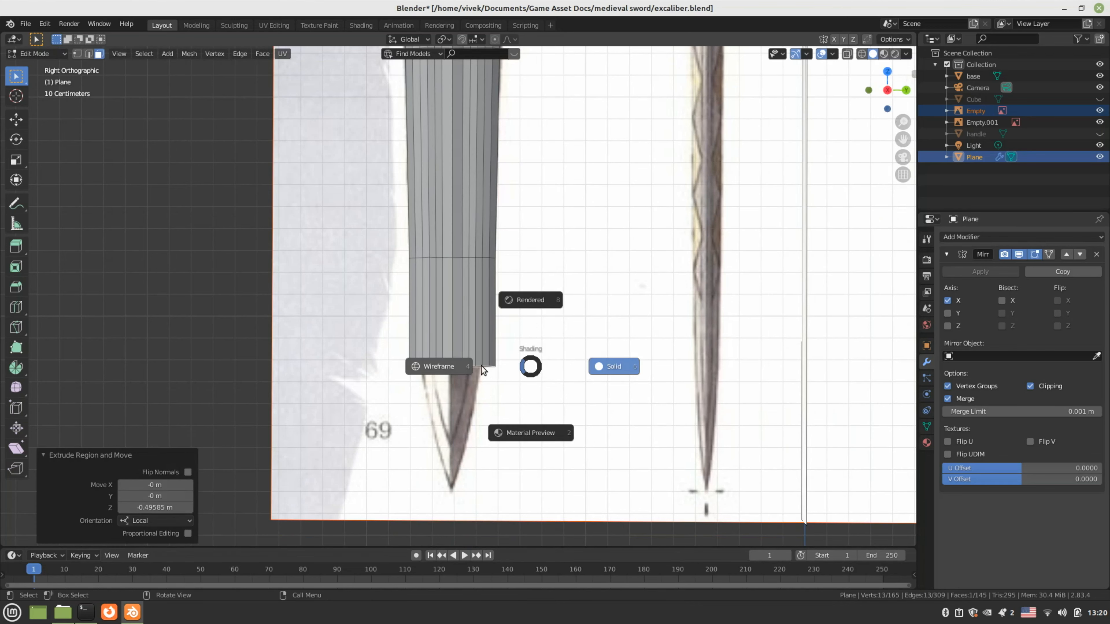
left_click(461, 365)
scroll(533, 372, "up", 2)
key("s")
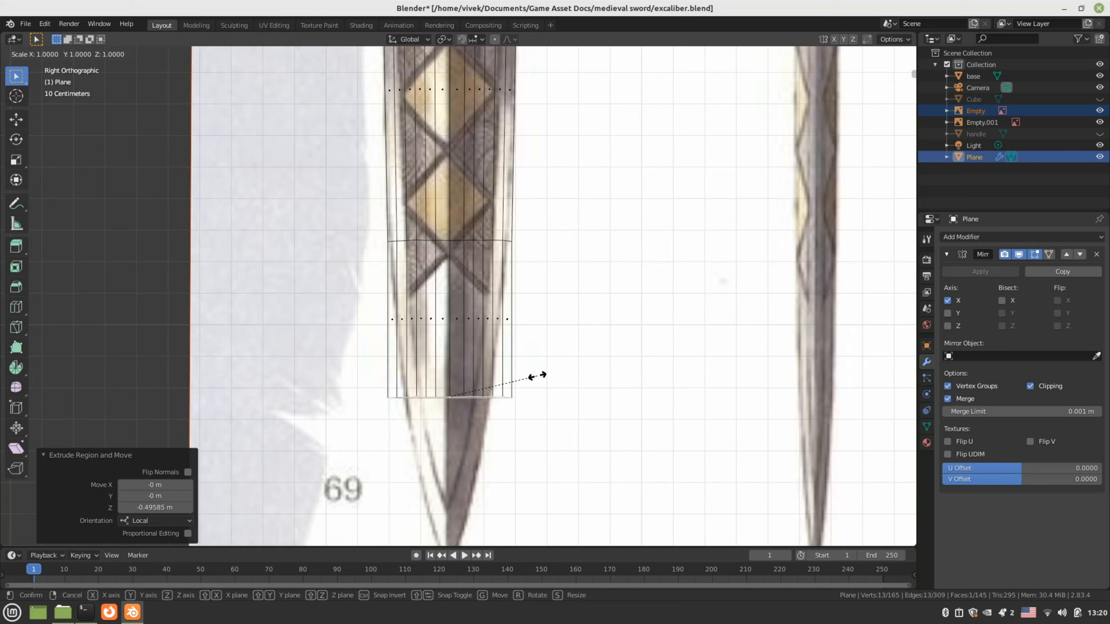
key("y")
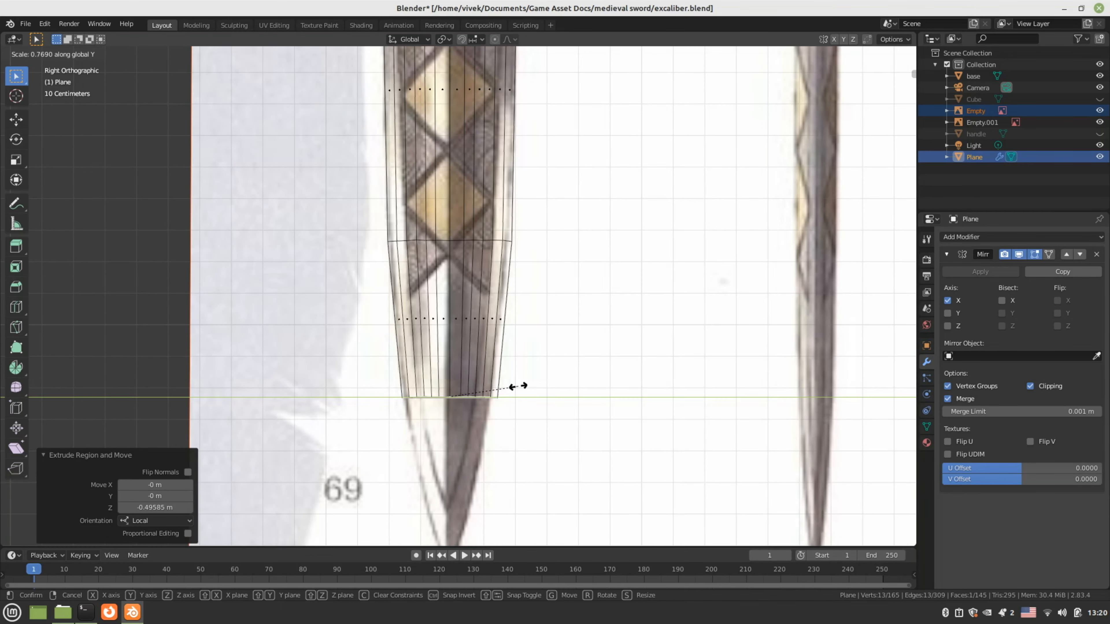
left_click(511, 389)
middle_click_drag(511, 389, 829, 152)
mouse_move(435, 314)
middle_mouse_down()
mouse_move(483, 274)
mouse_move(475, 355)
mouse_move(459, 367)
middle_mouse_up()
Check the blade in solid shading, then extrude 0.29 m further and narrow it on Y to 0.693
key("z")
left_click(501, 278)
middle_click_drag(451, 409, 415, 376)
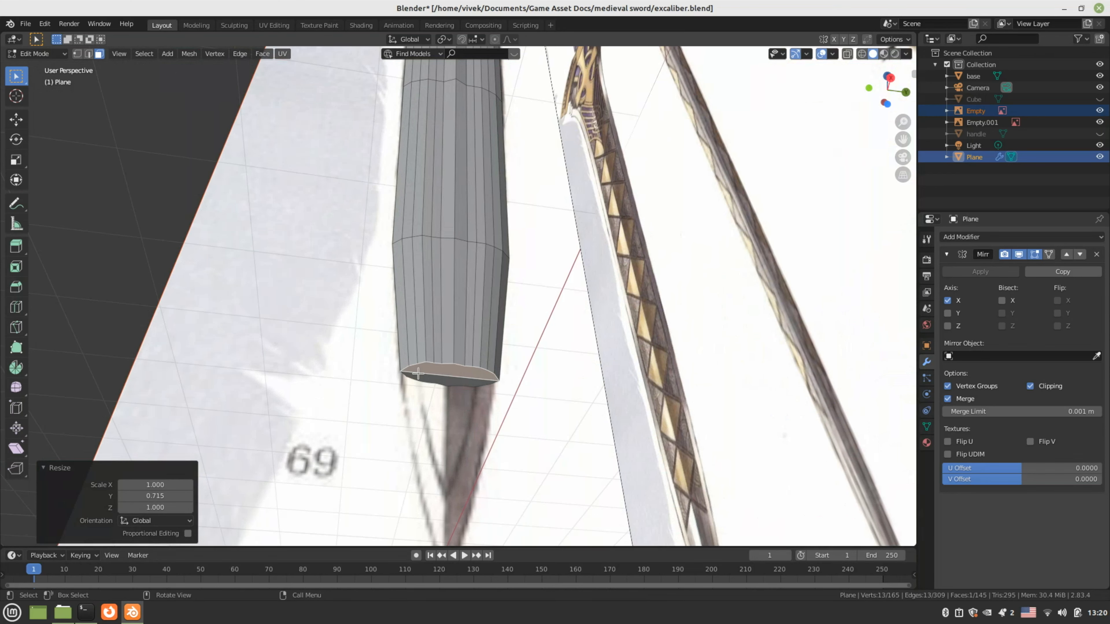
key("KP_3")
middle_click_drag(536, 421, 548, 263, "shift")
key("e")
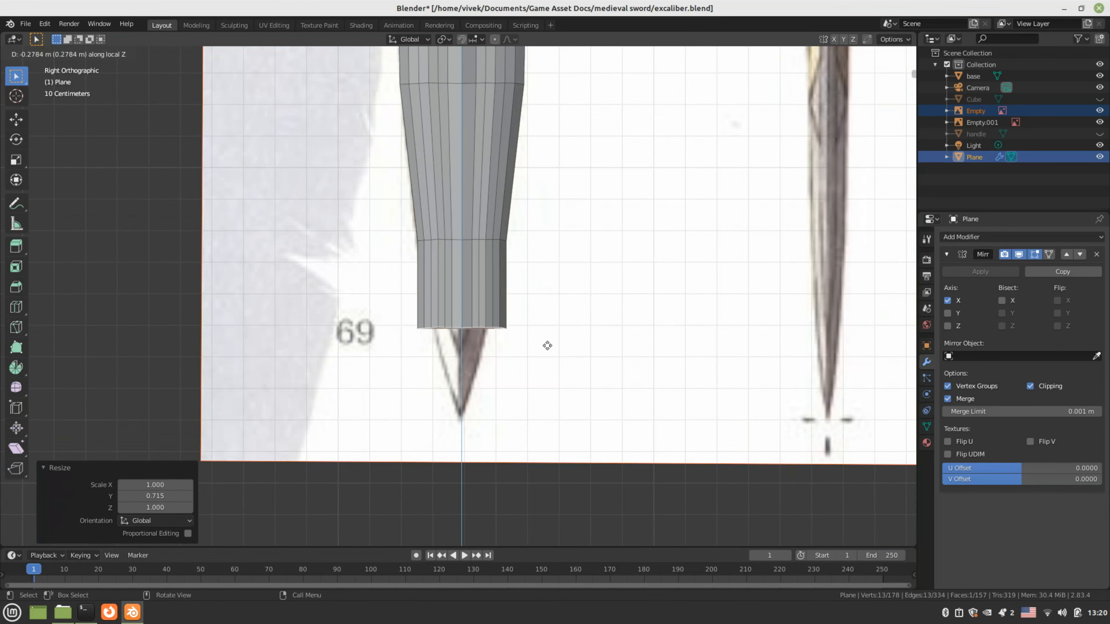
left_click(545, 346)
key("s")
key("y")
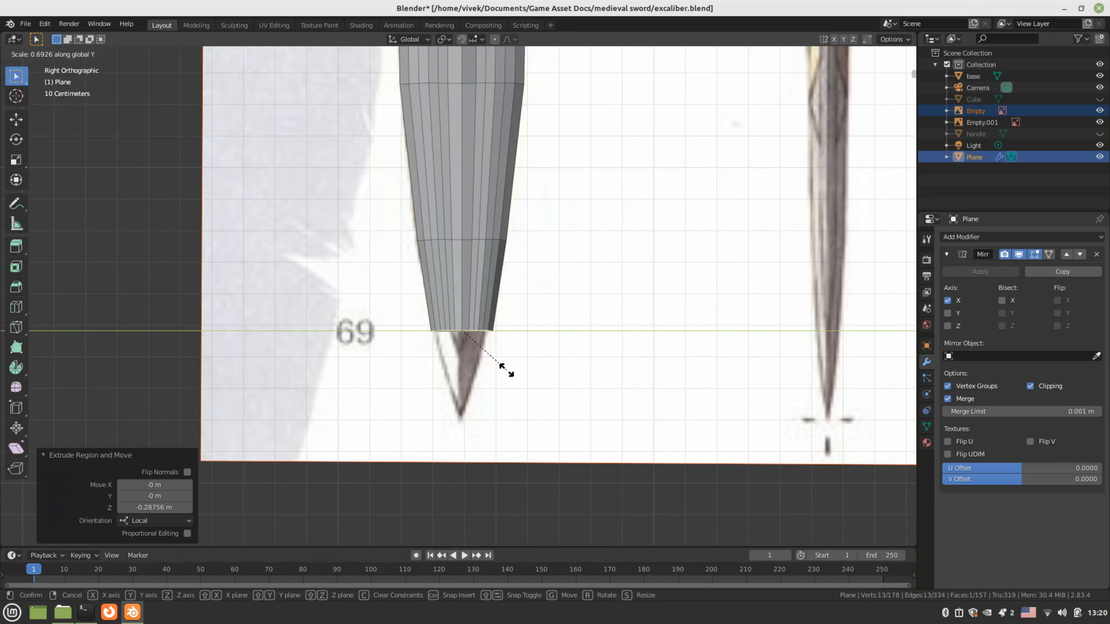
left_click(506, 370)
Narrow the bottom section further on Y while viewing the mesh in wireframe
middle_click_drag(506, 369, 501, 343, "shift")
key("shift+z")
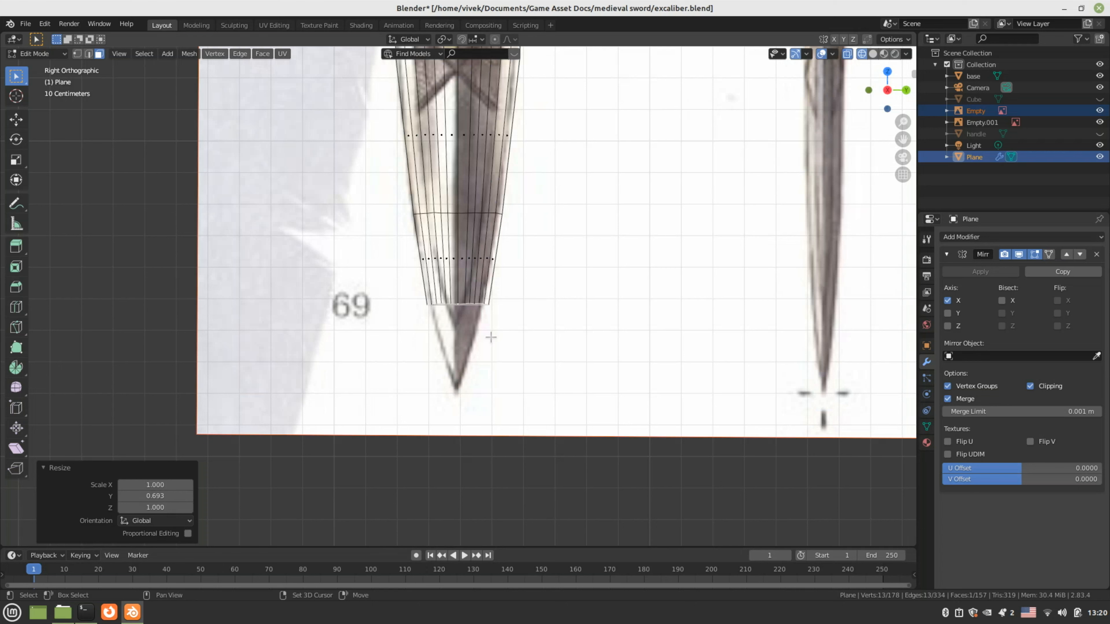
key("s")
key("y")
left_click(540, 340)
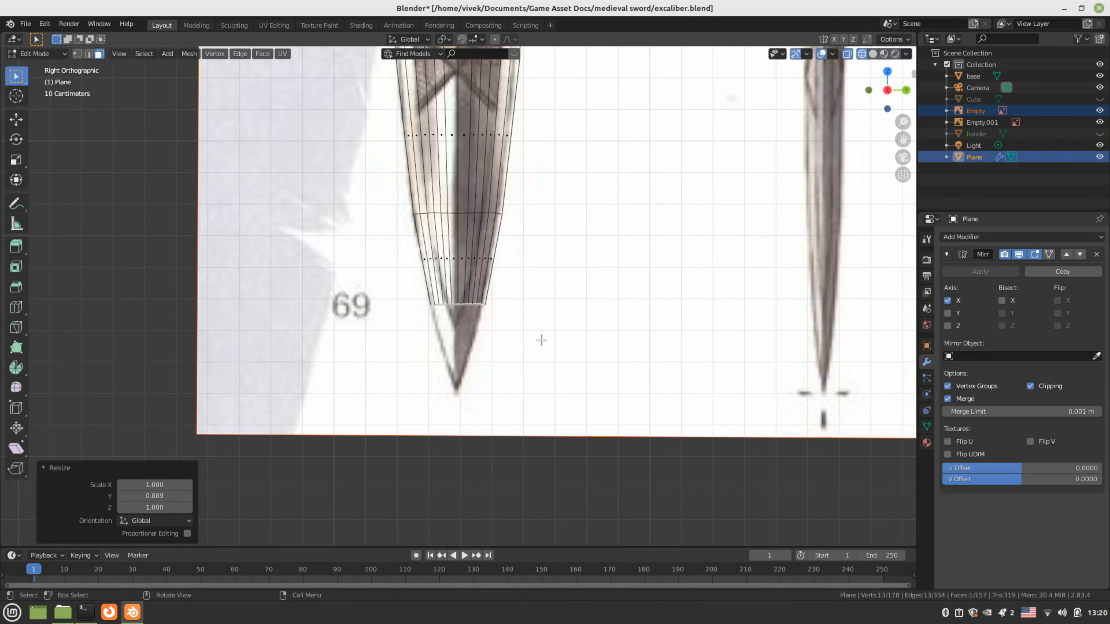
scroll(536, 306, "up", 4)
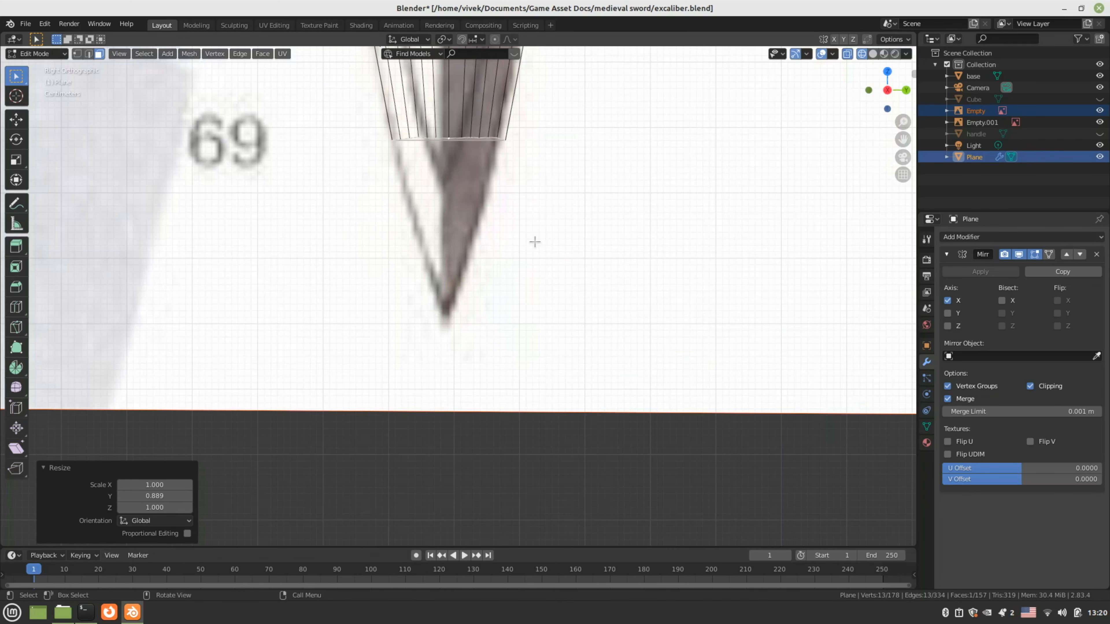
Extrude another section down and narrow it on Y to 0.574
key("e")
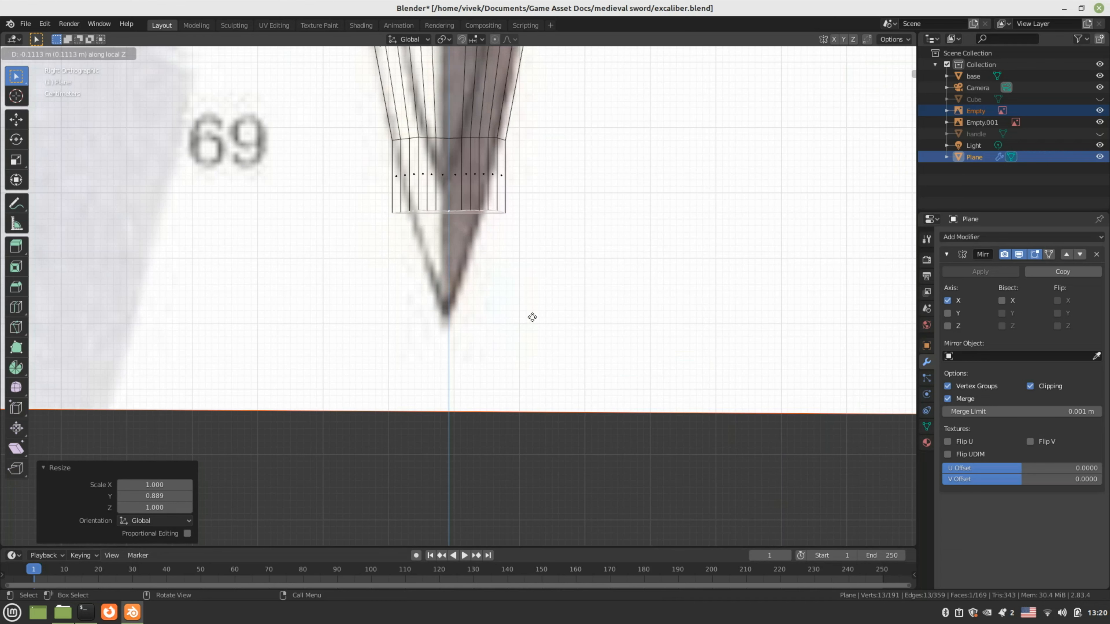
left_click(529, 335)
key("s")
key("y")
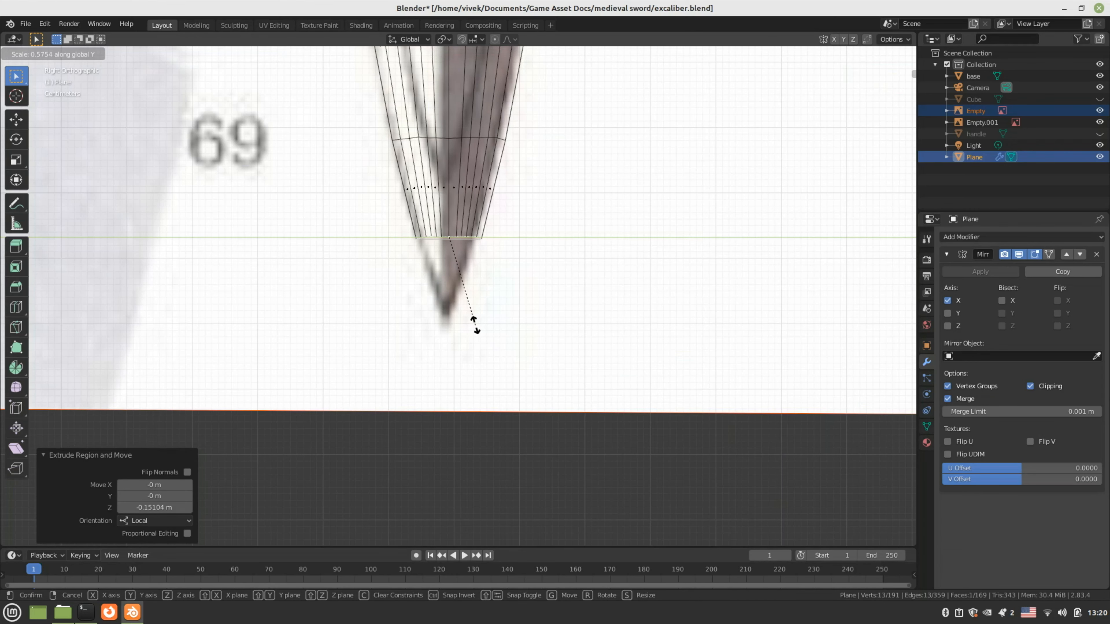
left_click(471, 322)
scroll(506, 265, "up", 3)
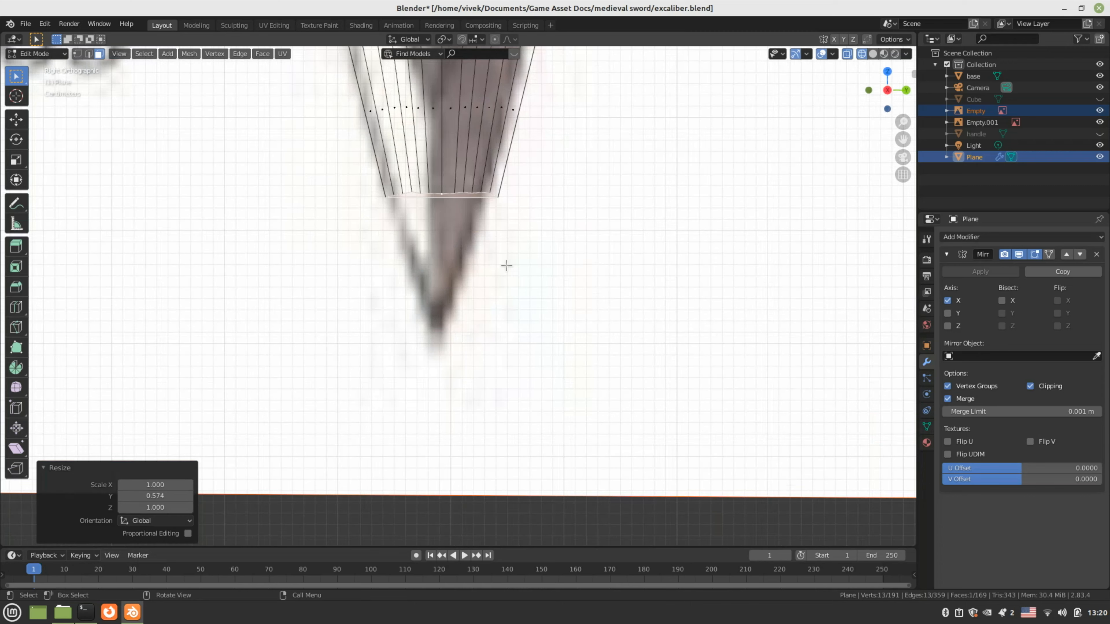
Extrude a short section toward the tip and narrow it on Y to 0.438
key("e")
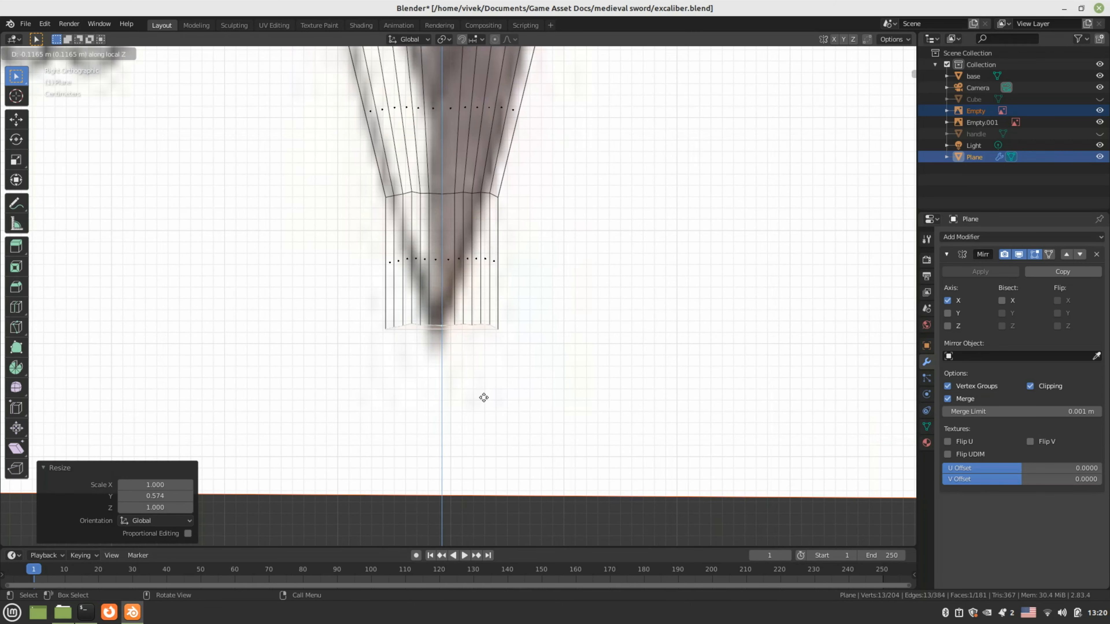
left_click(493, 344)
key("s")
key("y")
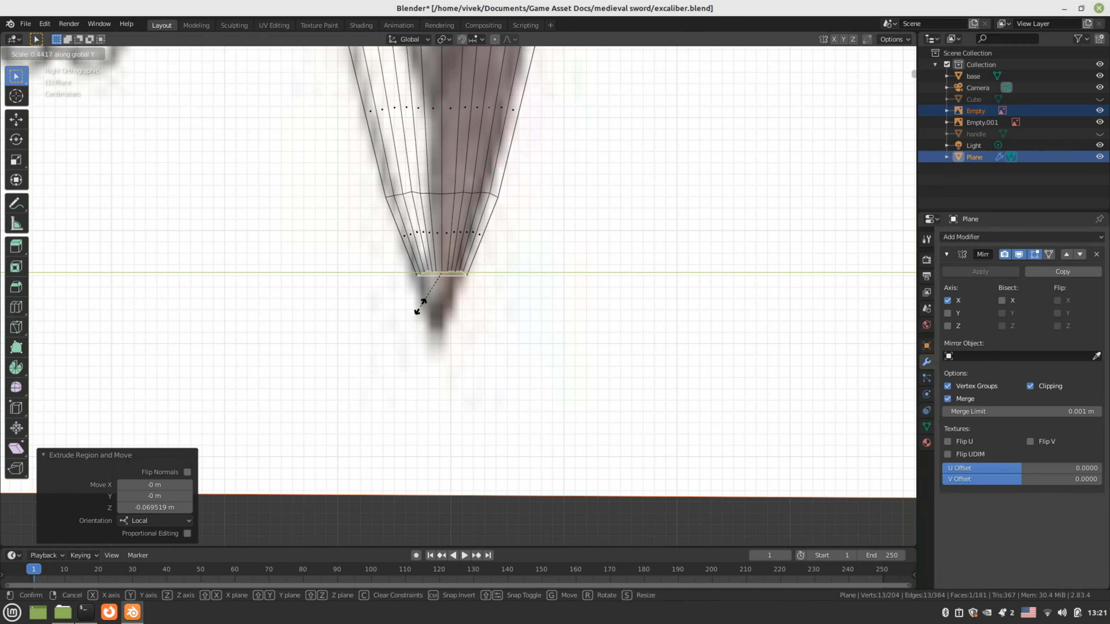
left_click(420, 306)
Extrude a final short section and pinch it on Y to 0.154, returning to solid shading
key("e")
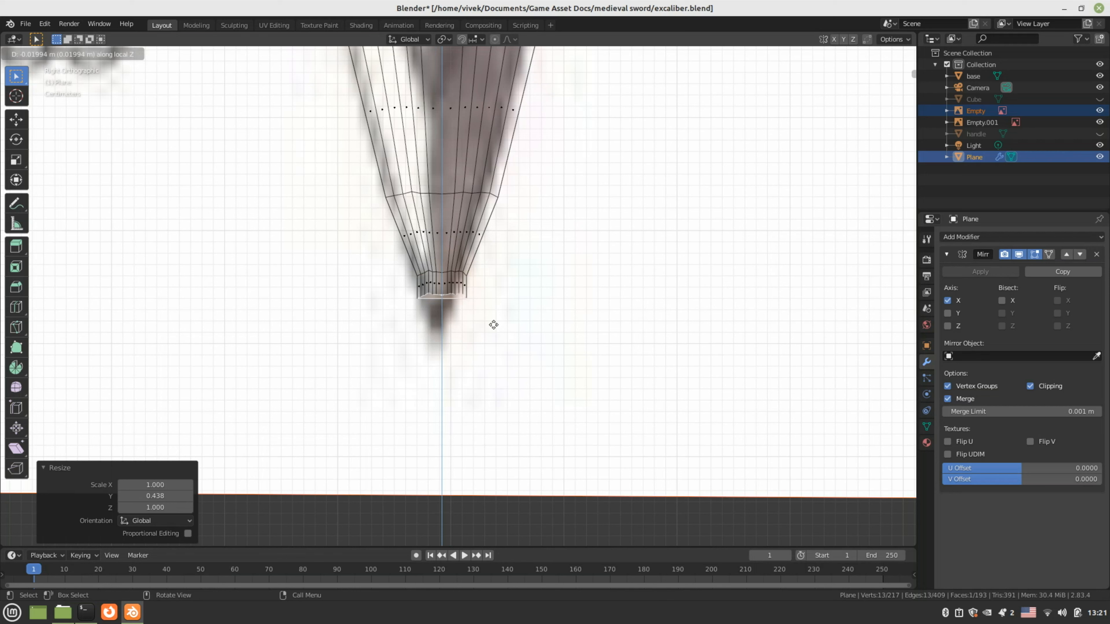
left_click(573, 338)
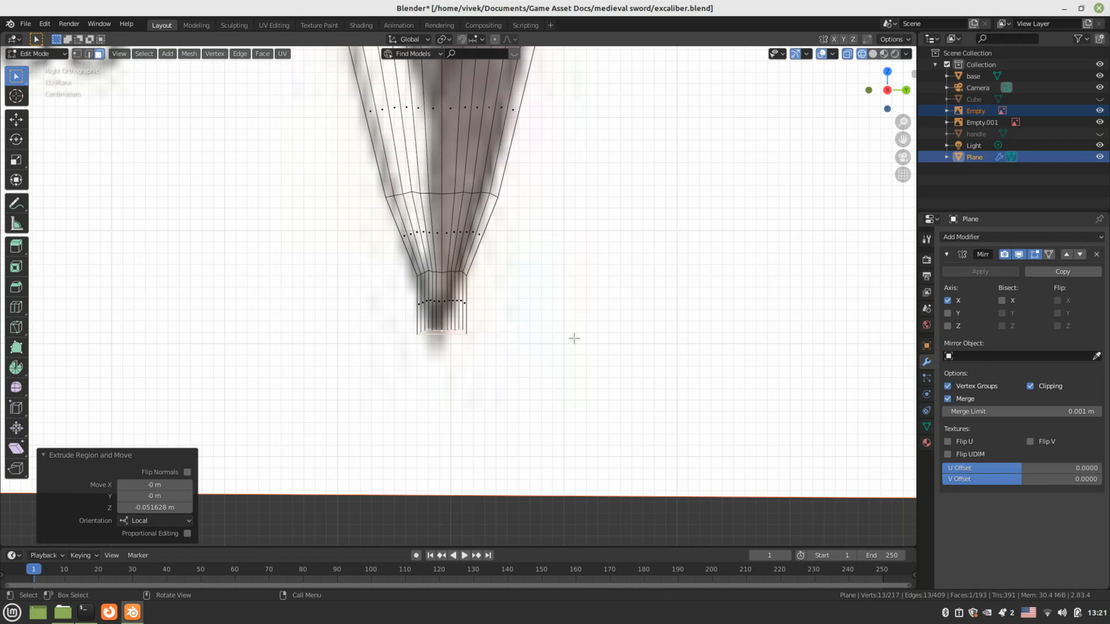
key("s")
key("y")
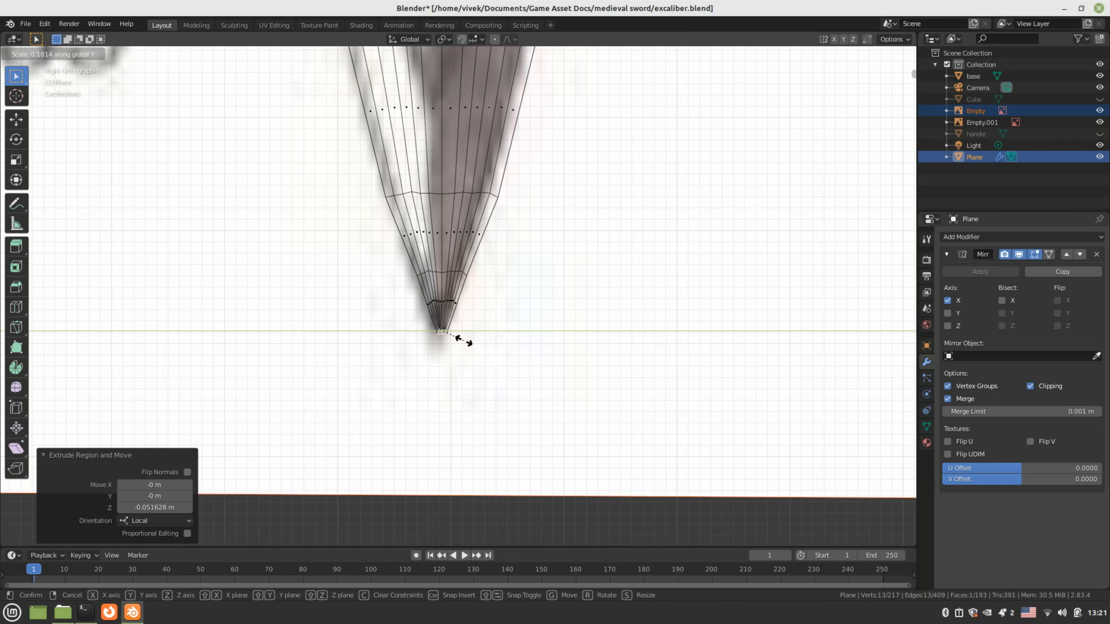
left_click(461, 340)
key("z")
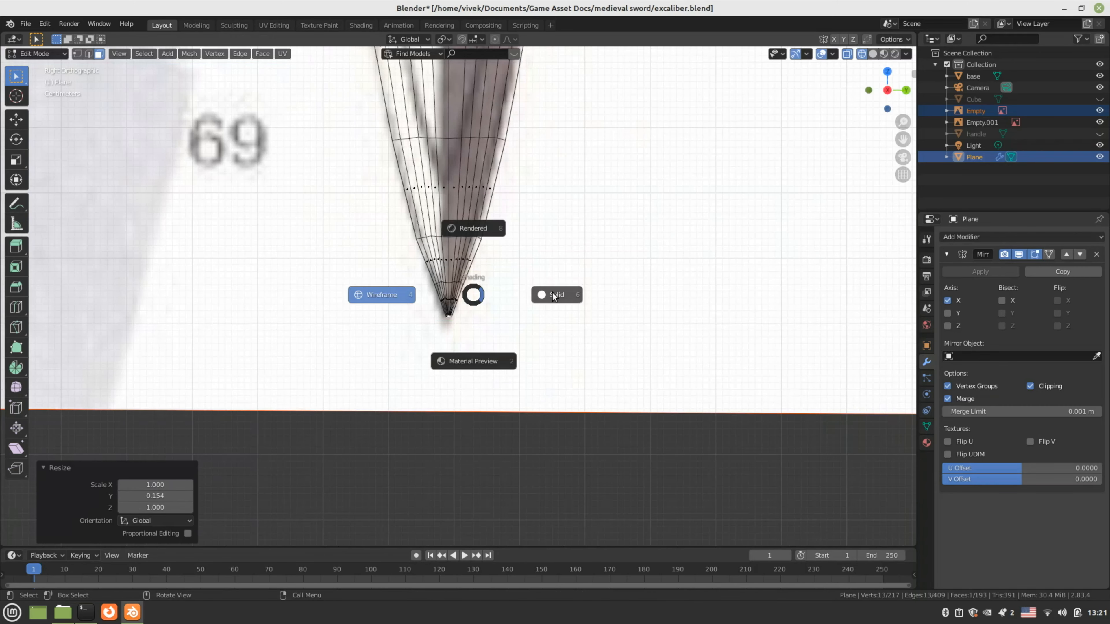
left_click(553, 296)
View the blade tip in wireframe, deselect all in vertex mode, and box-select the two bottom-edge vertices
mouse_move(542, 290)
middle_mouse_down()
mouse_move(508, 266)
mouse_move(515, 255)
mouse_move(510, 274)
middle_mouse_up()
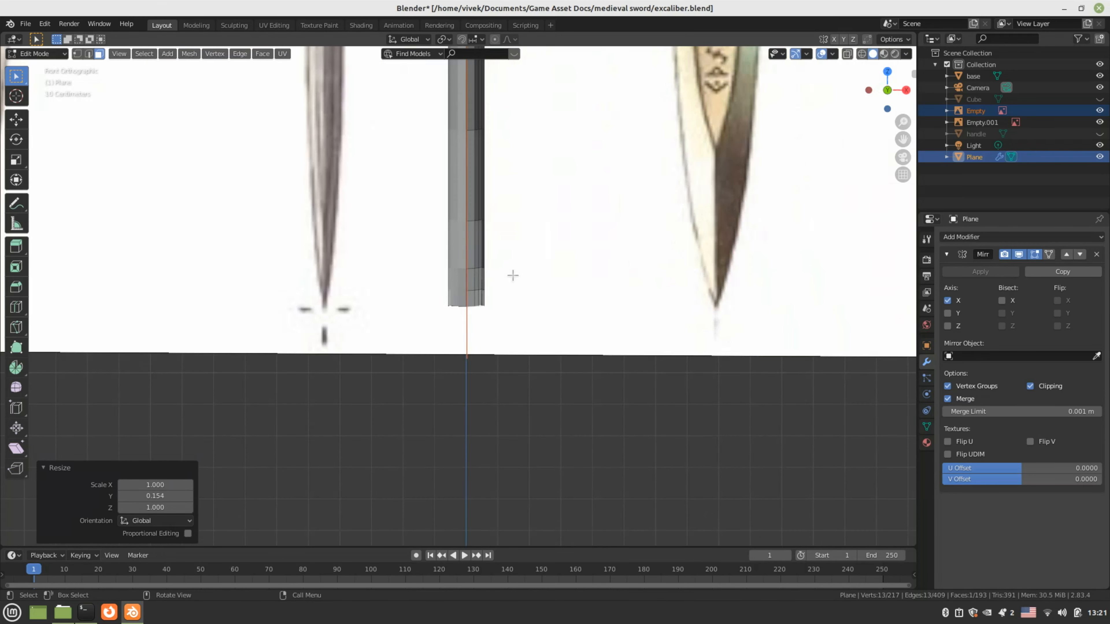
scroll(555, 300, "up", 6)
key("z")
left_click(495, 301)
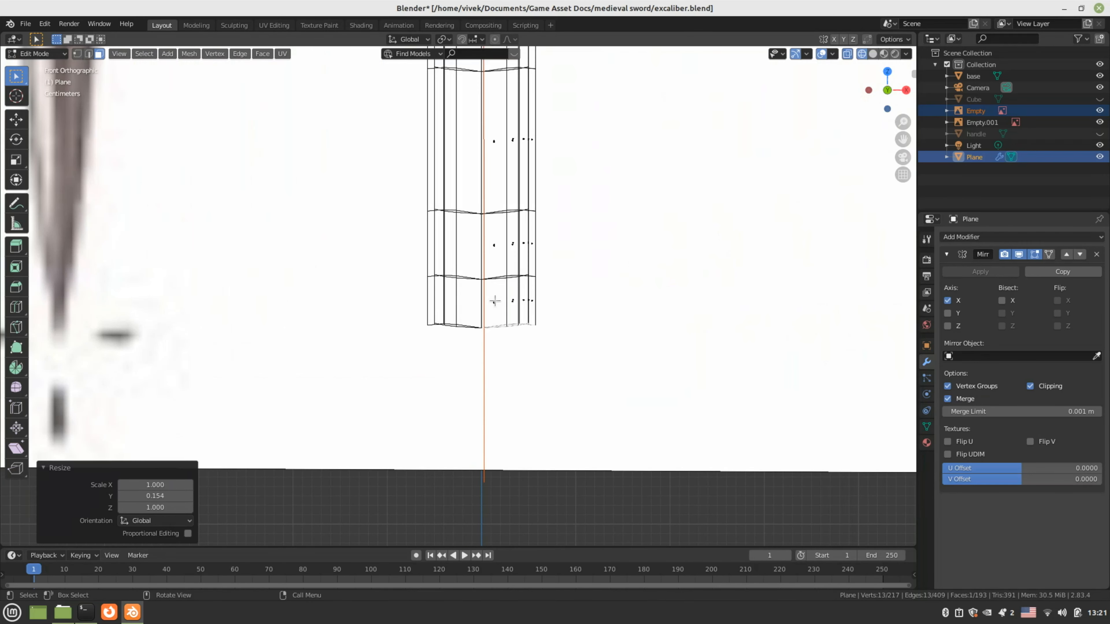
scroll(525, 317, "up", 4)
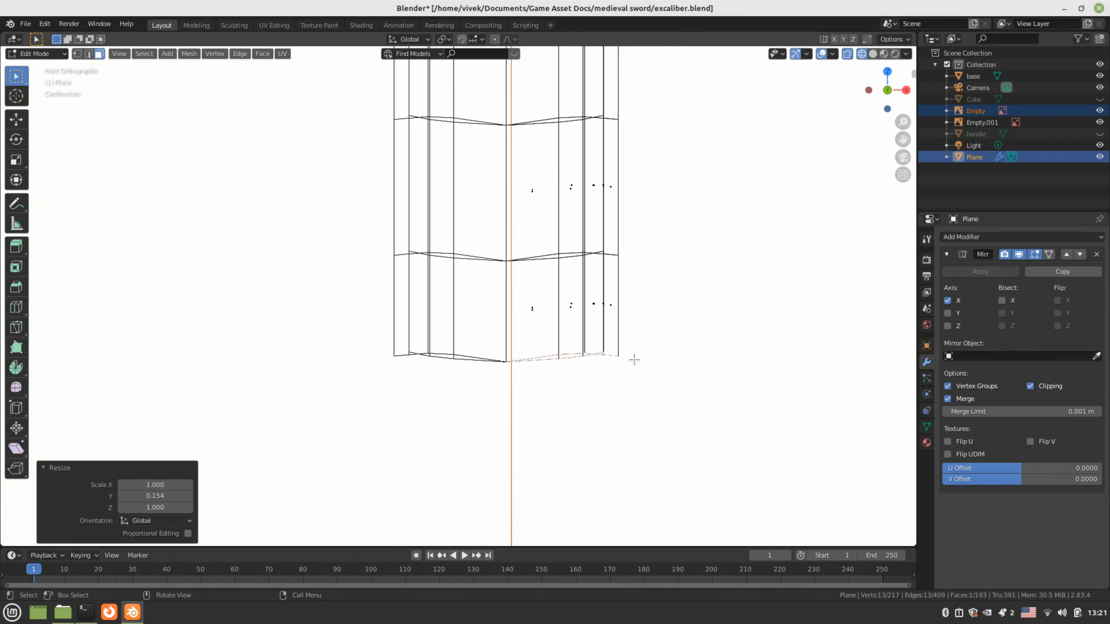
scroll(659, 366, "up", 1)
key("1")
key("alt+a")
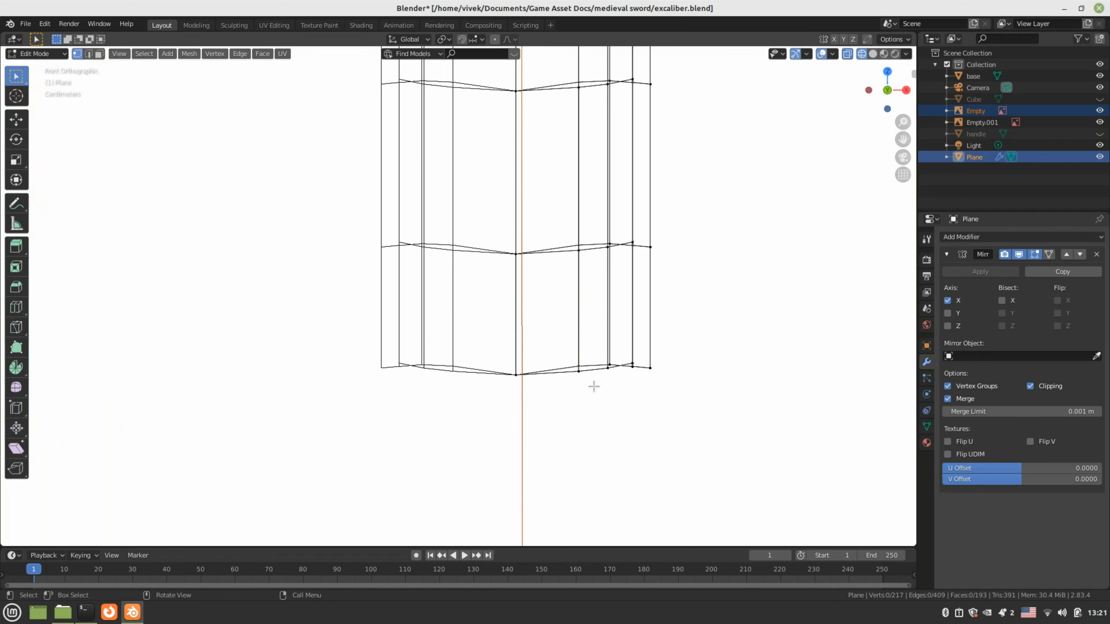
scroll(594, 386, "down", 4)
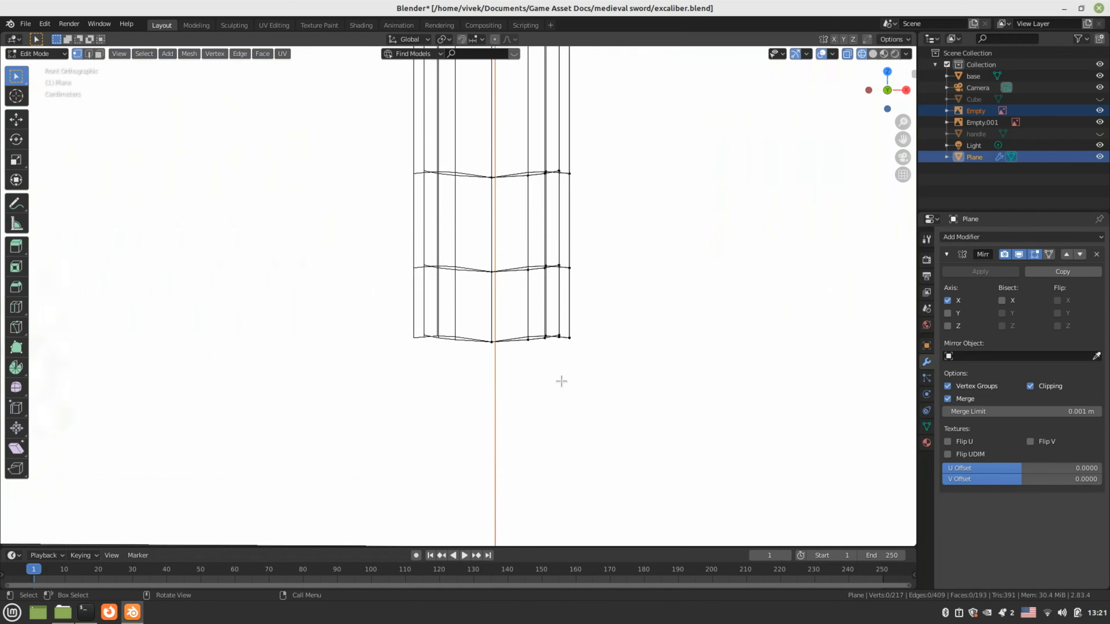
scroll(561, 380, "up", 4)
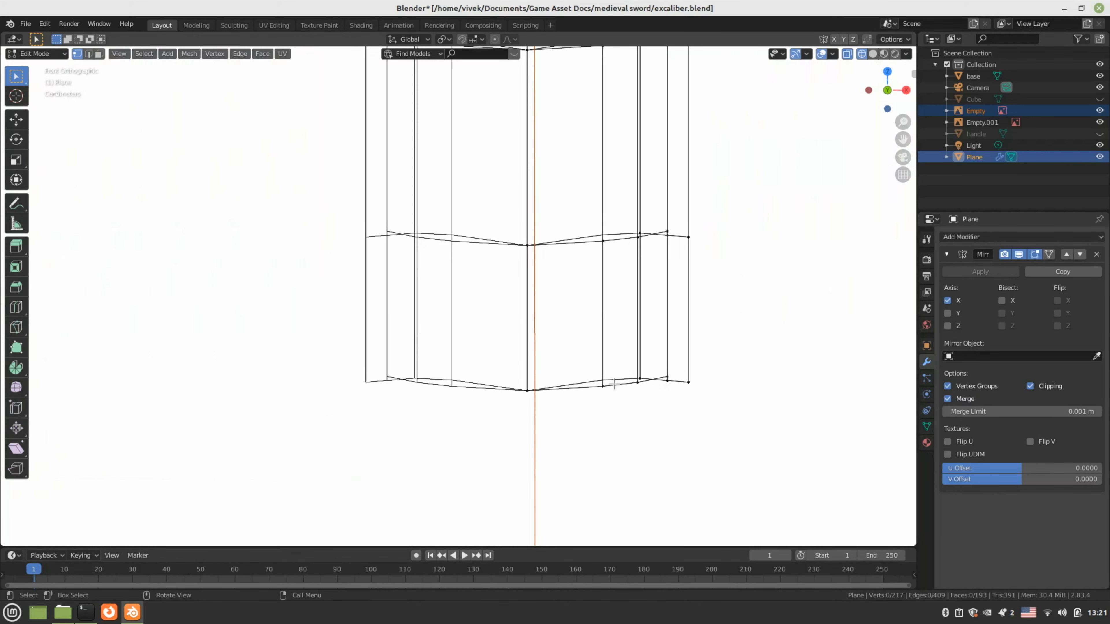
left_click_drag(589, 371, 609, 402)
Slide the selected tip vertices and the nearby bottom-right vertices inward along X
key("g")
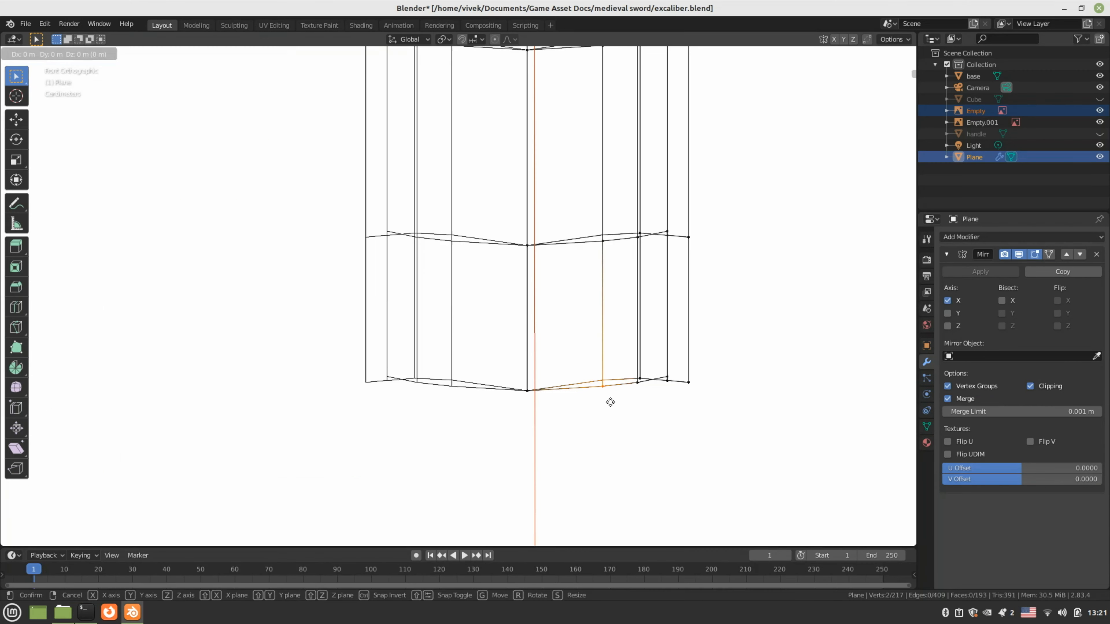
key("x")
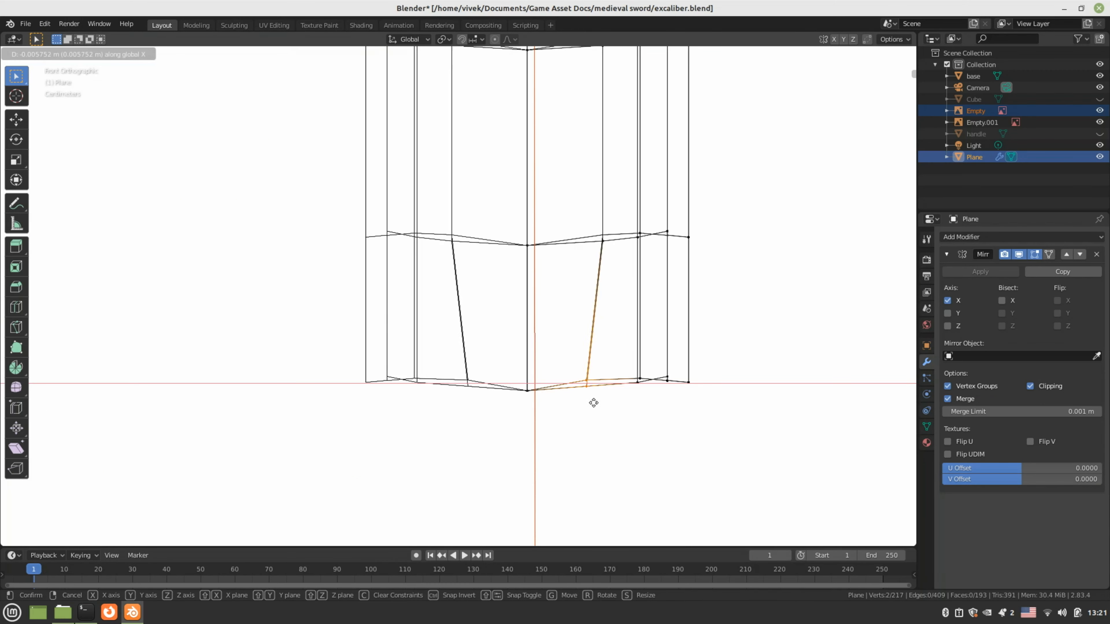
left_click(550, 409)
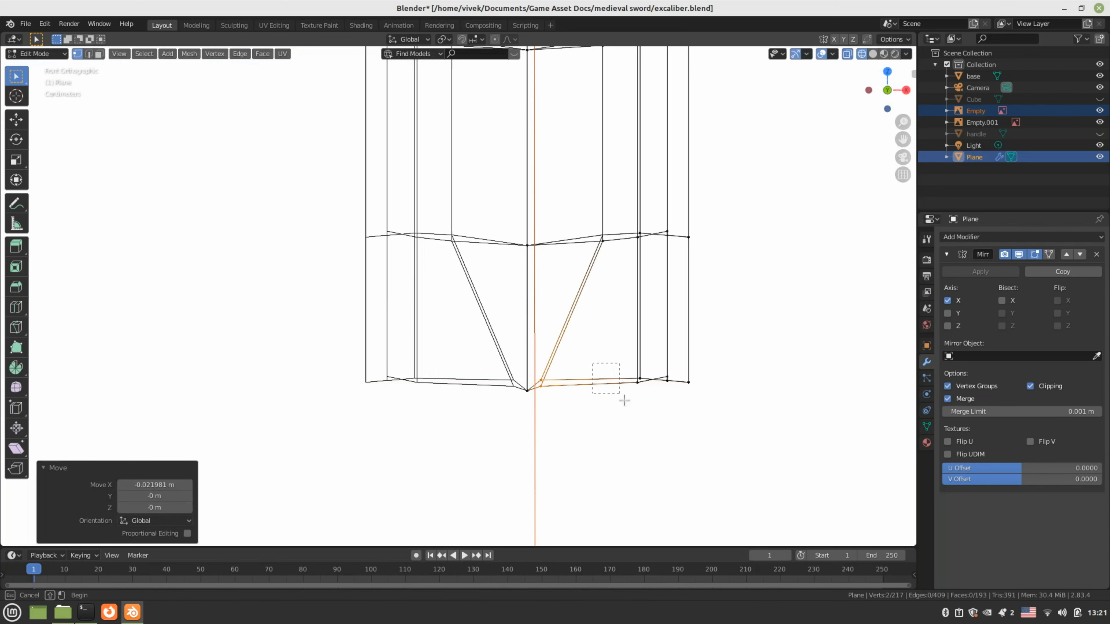
left_click_drag(624, 401, 644, 408)
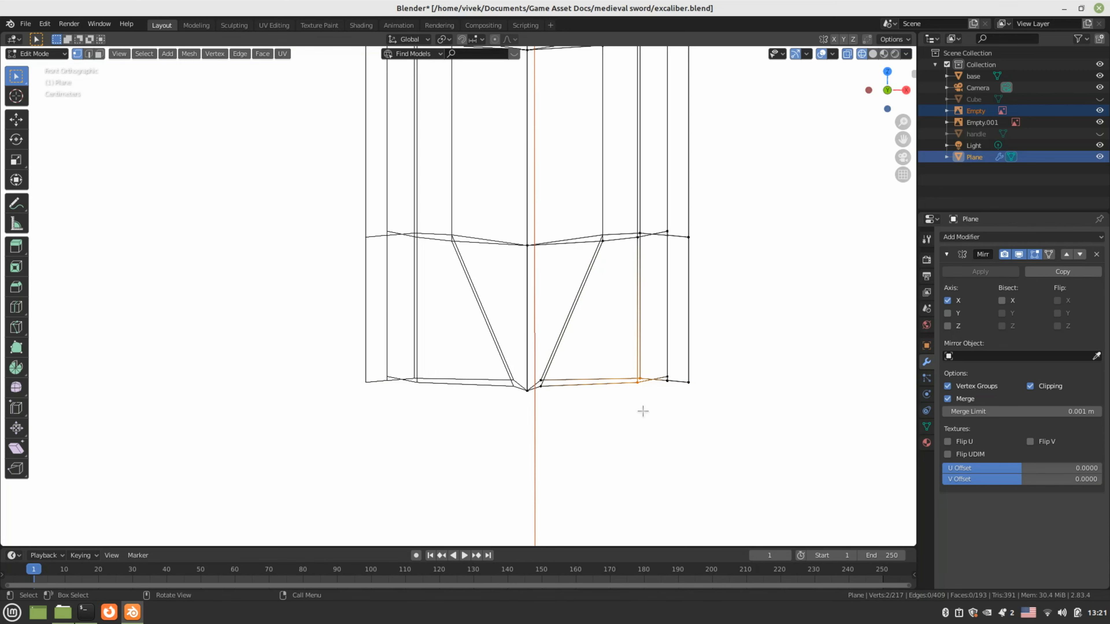
key("g")
key("x")
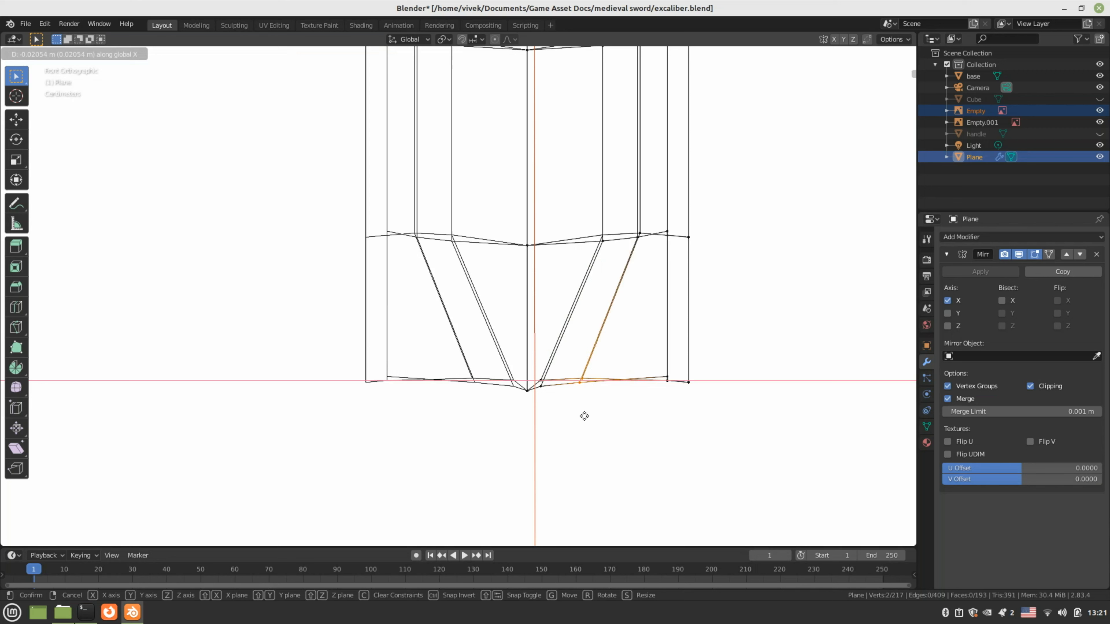
left_click(554, 414)
Pull the bottom right-side blade vertices toward the centre along X, then select the bottom tip vertices
left_click_drag(616, 218, 655, 267)
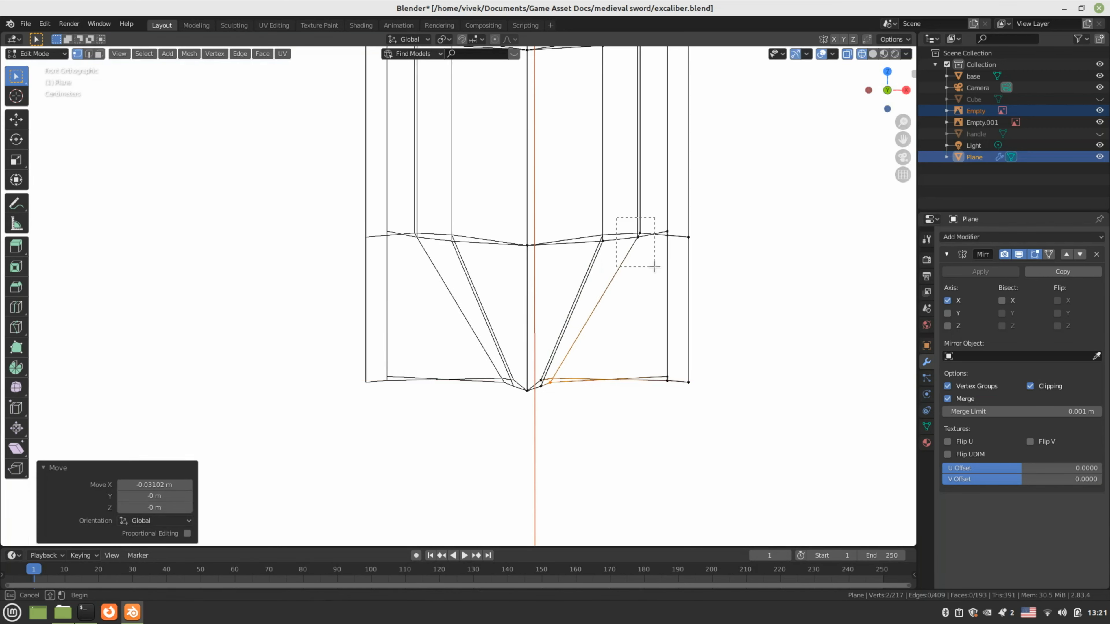
left_click_drag(654, 267, 655, 268)
left_click_drag(646, 363, 711, 411)
key("g")
key("x")
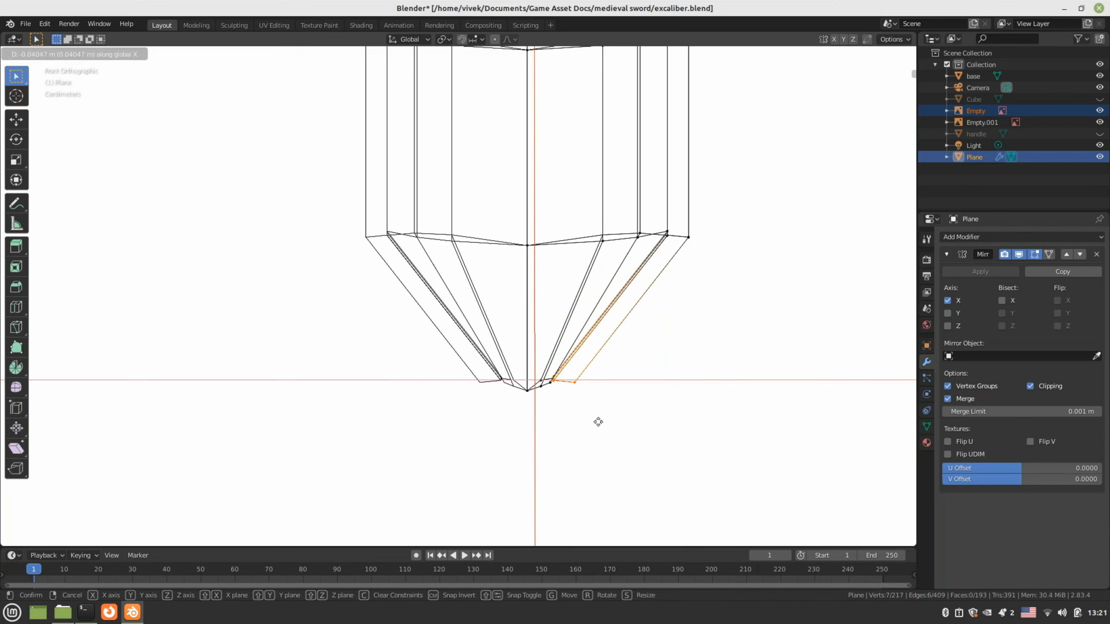
left_click(598, 422)
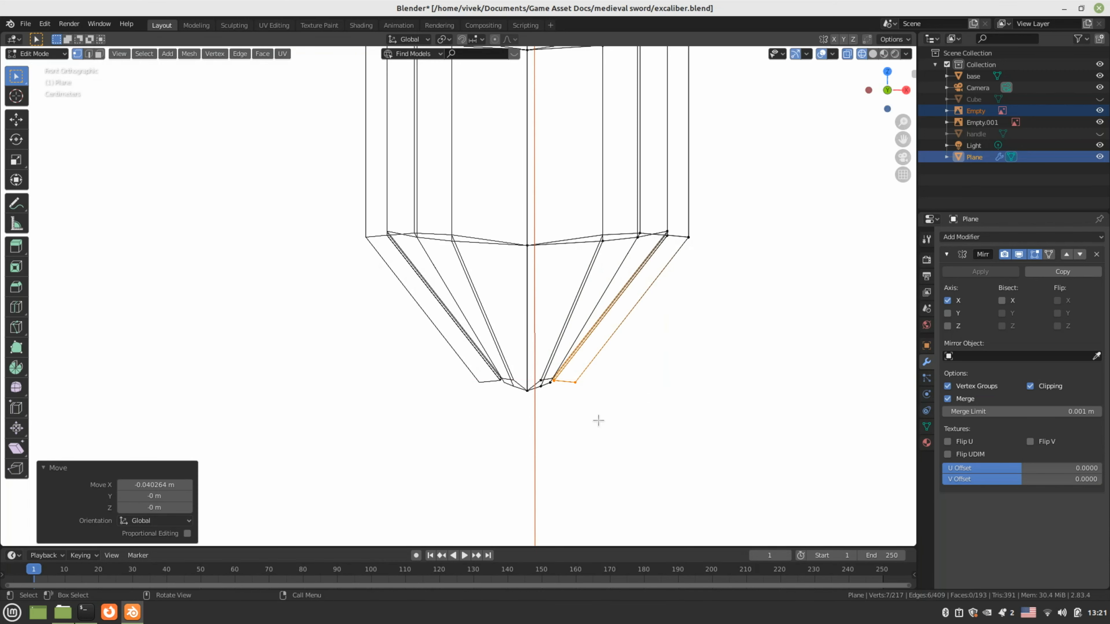
scroll(590, 400, "down", 10)
scroll(589, 397, "up", 10)
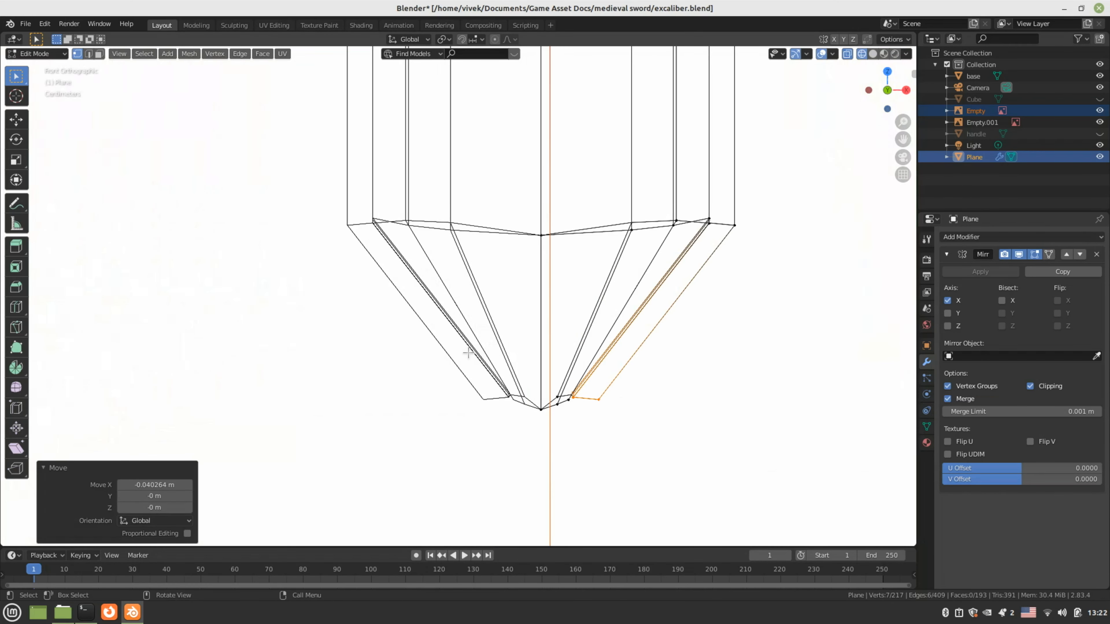
left_click_drag(485, 342, 631, 417)
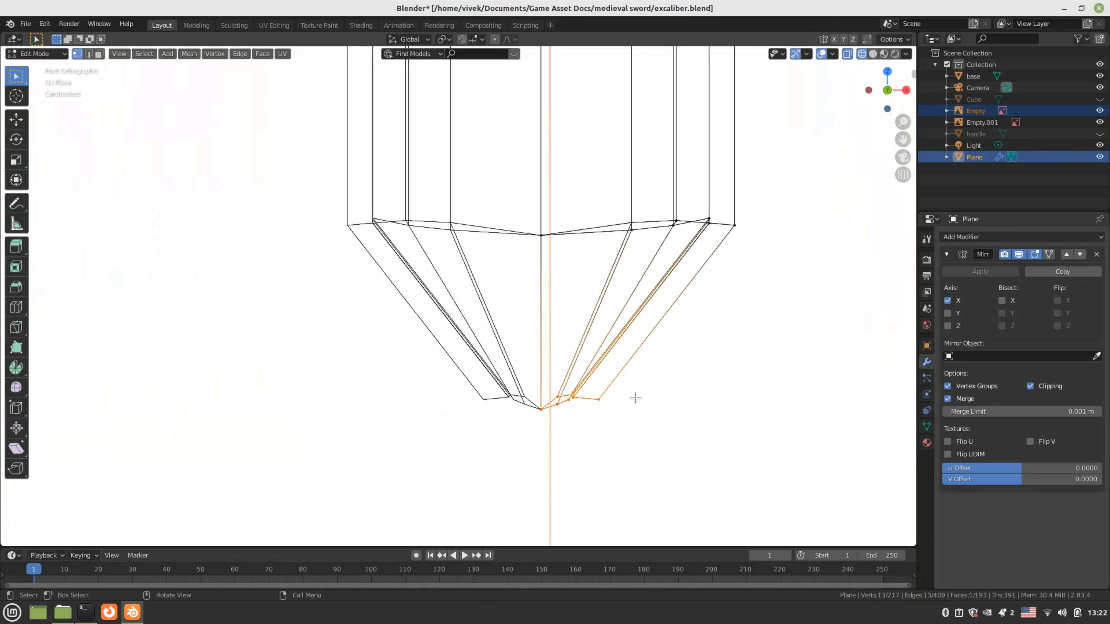
Merge the selected tip vertices at center and place the merged vertex on the centre line
key("m")
left_click(635, 398)
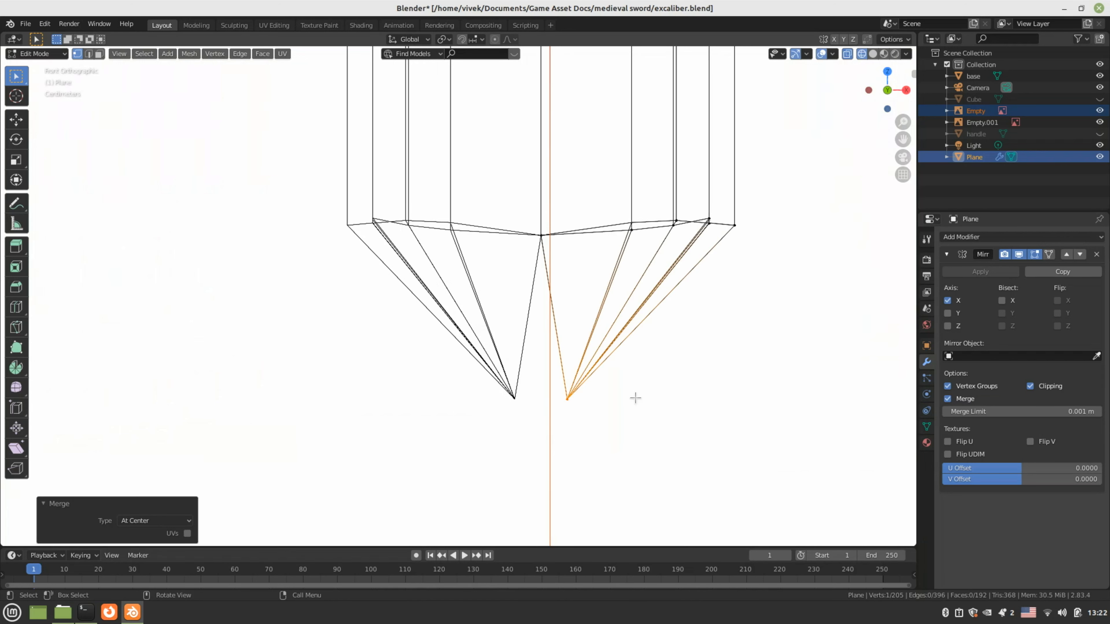
key("b")
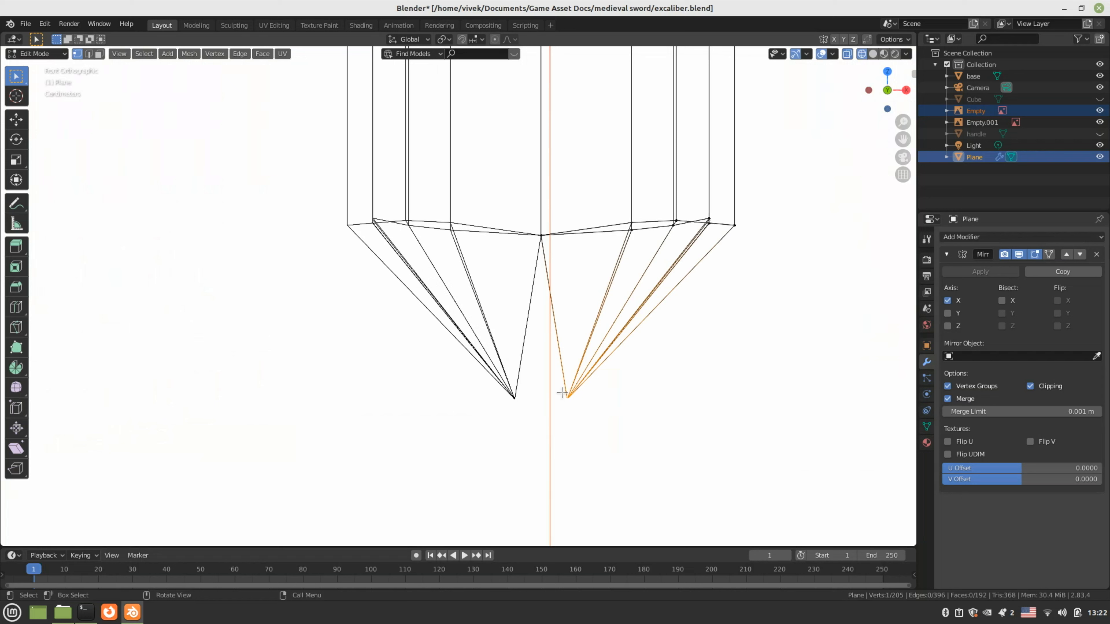
left_click_drag(562, 393, 587, 411)
key("g")
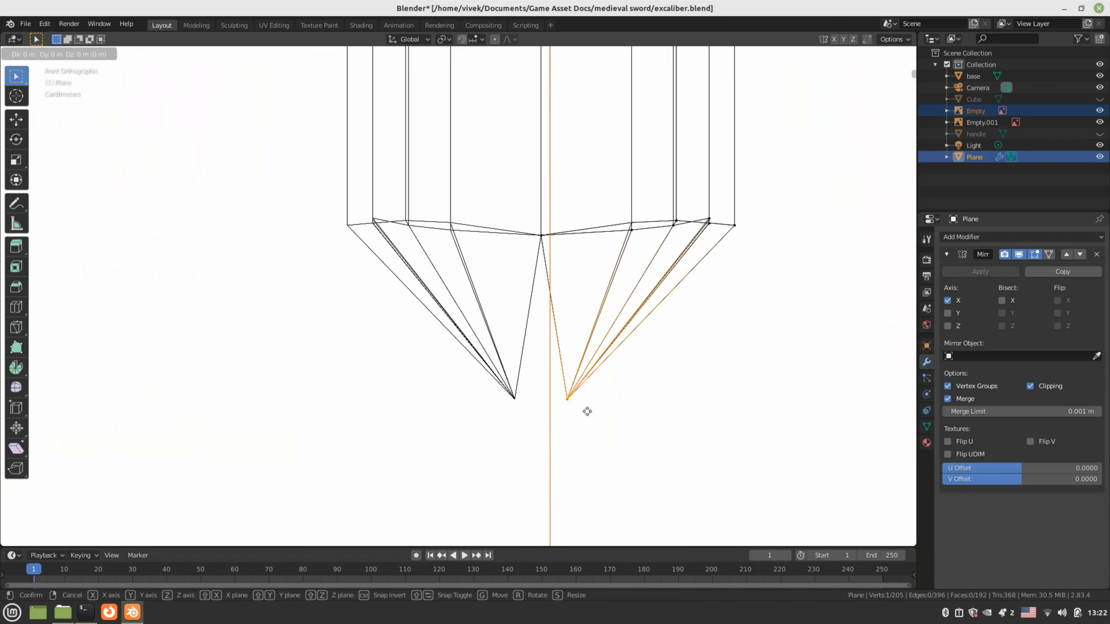
left_click(558, 411)
Shift the blade's right-half vertices inward on X and scale them on X to 0.916
left_click(612, 229)
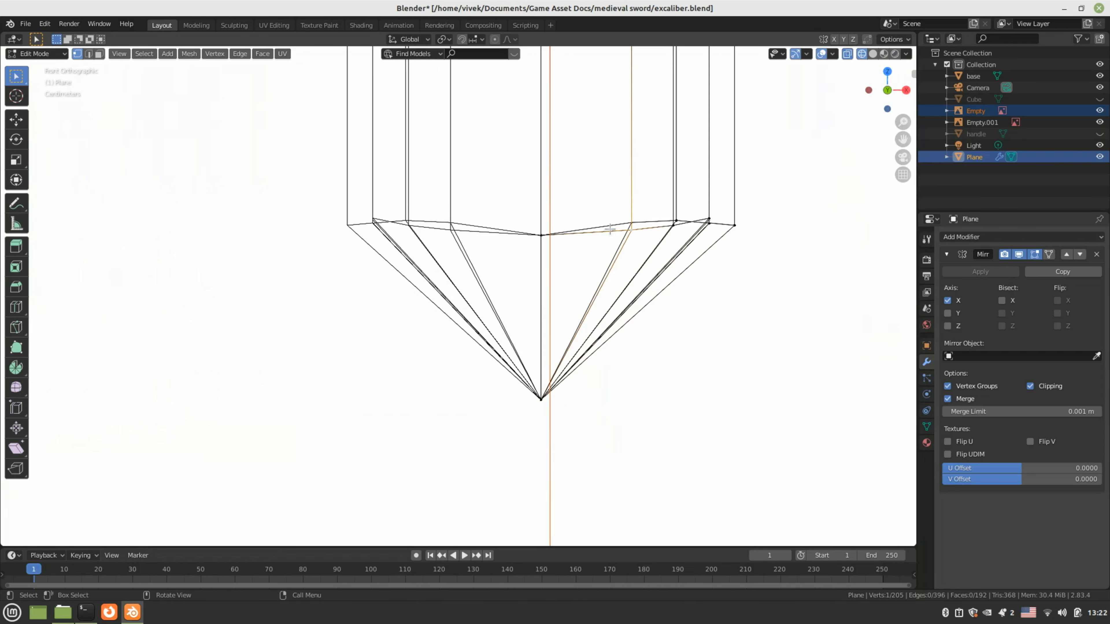
left_click_drag(604, 200, 754, 252)
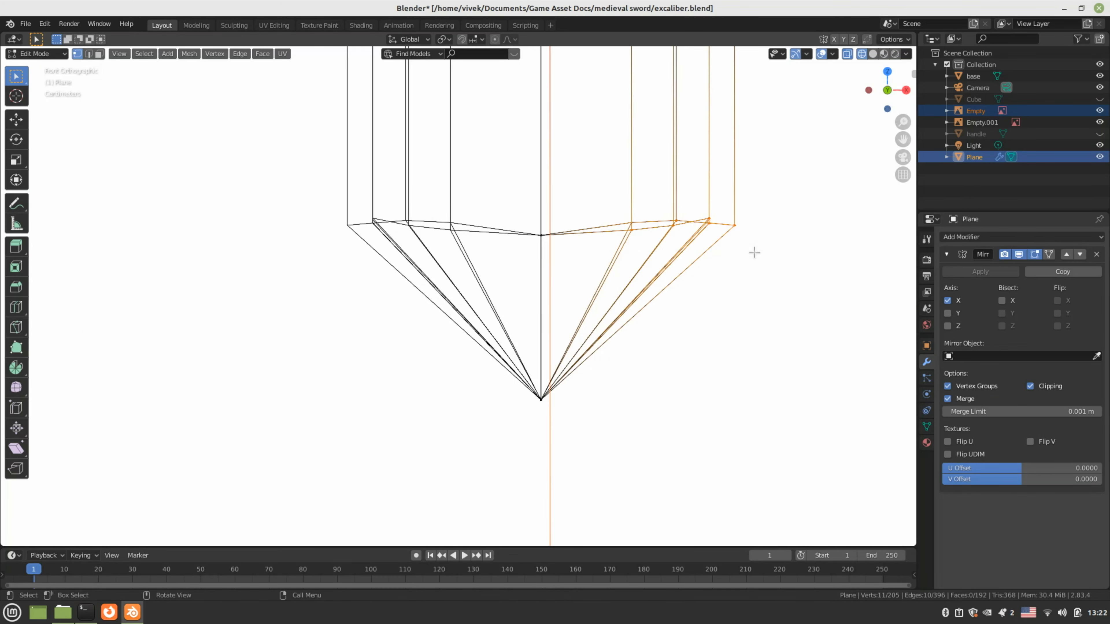
key("g")
key("x")
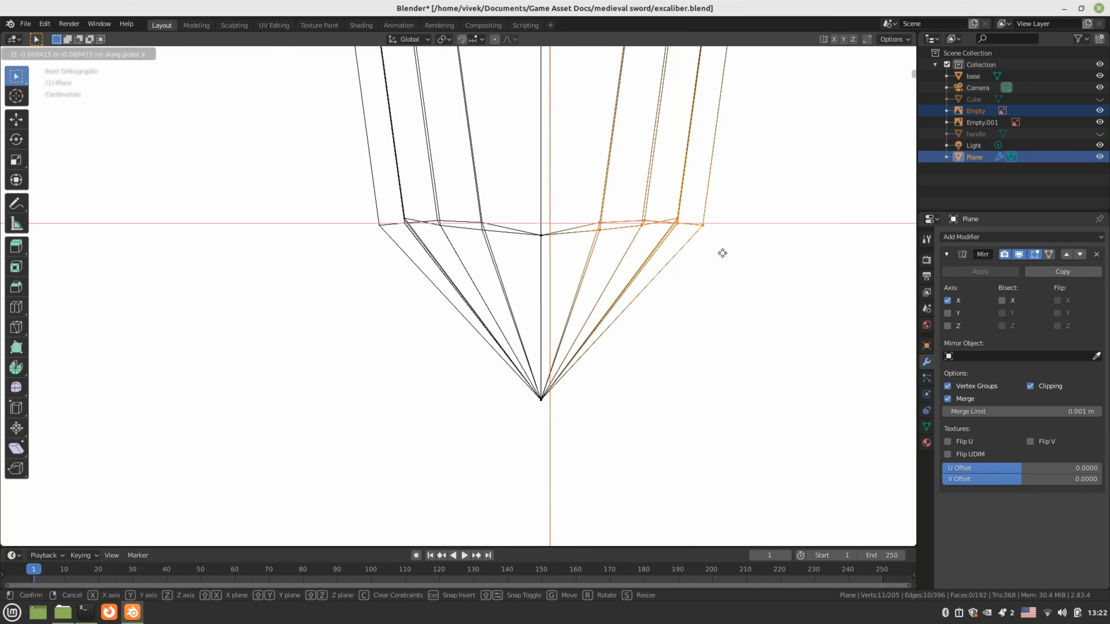
left_click(692, 232)
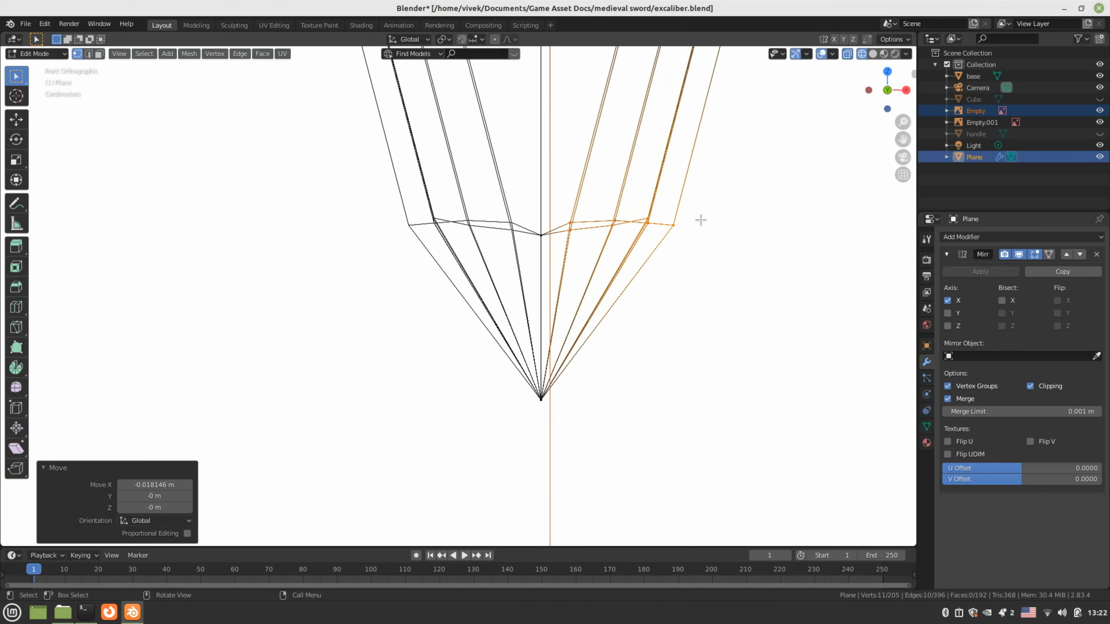
key("s")
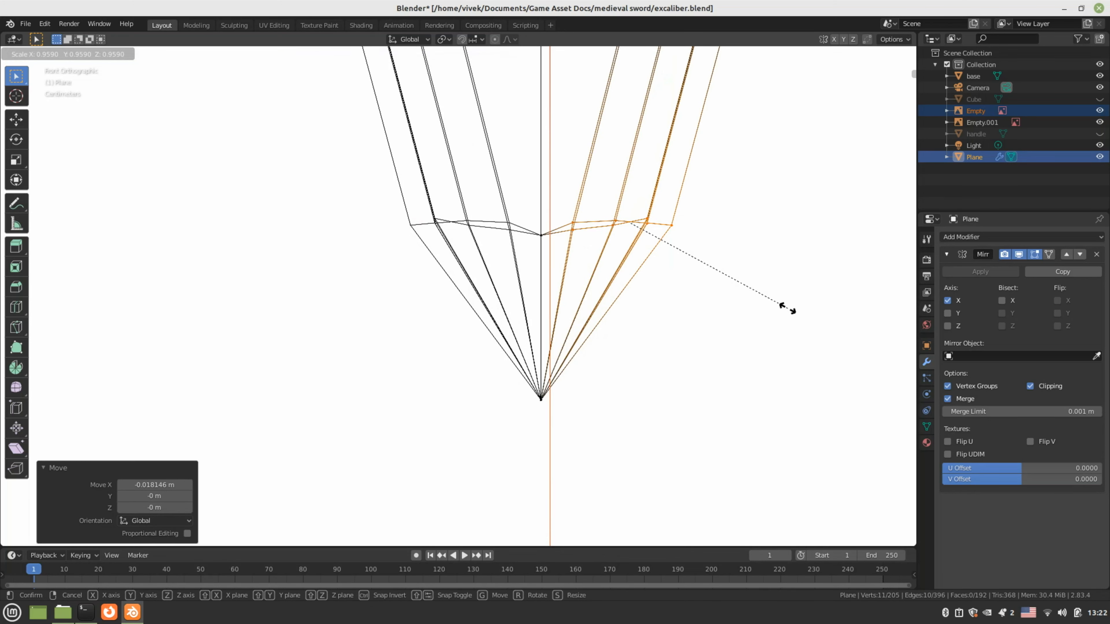
key("x")
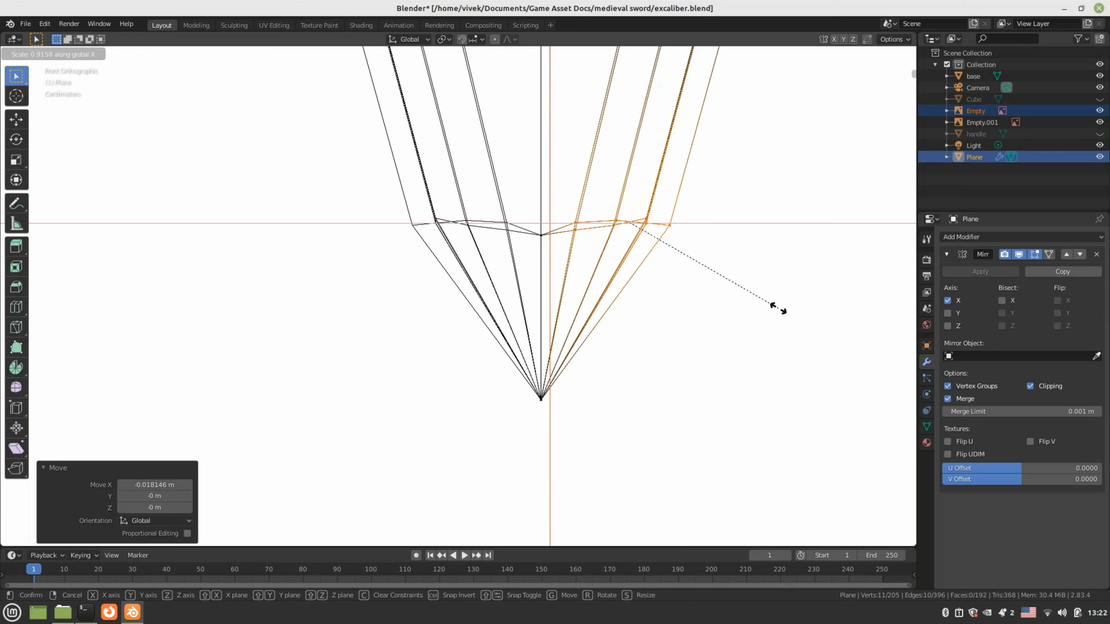
left_click(778, 308)
key("g")
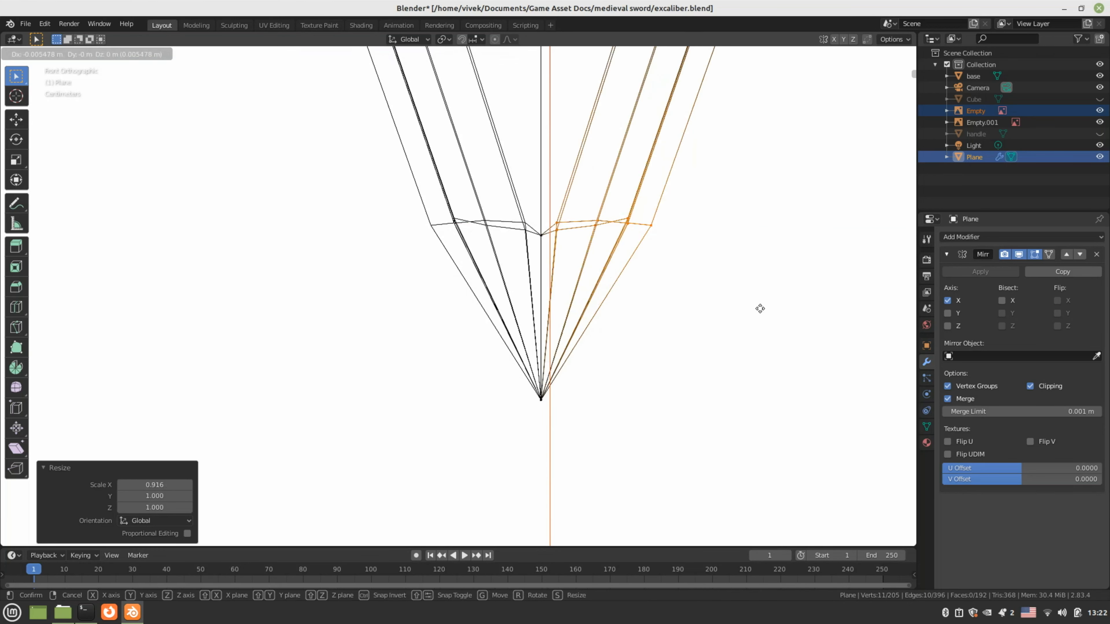
left_click(761, 308)
scroll(712, 292, "down", 5)
scroll(699, 306, "up", 10, "shift")
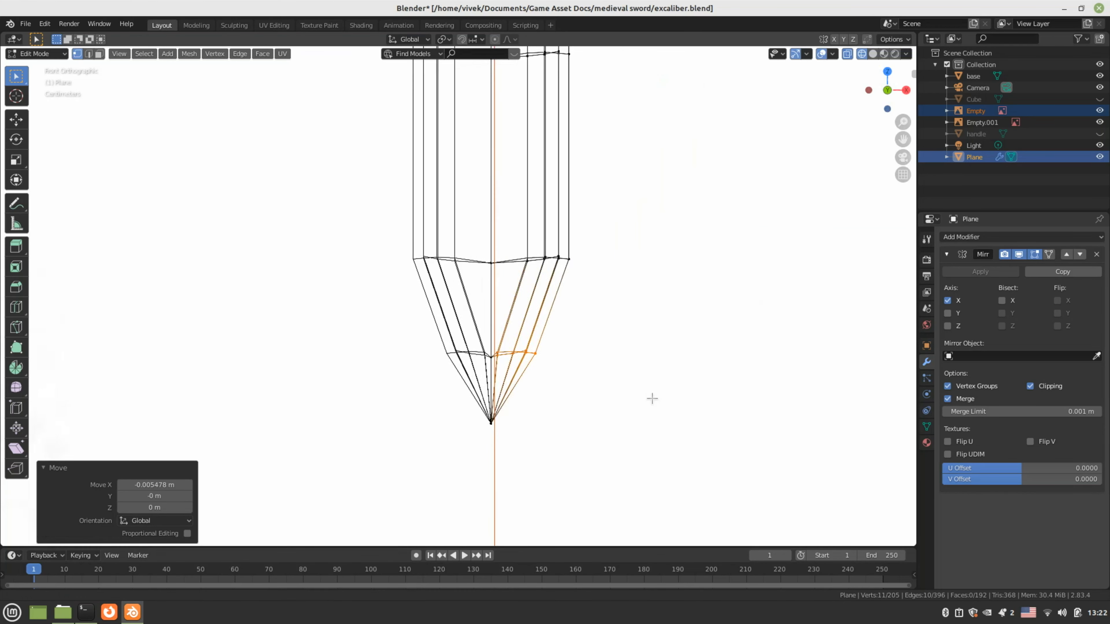
Move the next vertex ring up the blade inward along X
left_click_drag(512, 258, 608, 319)
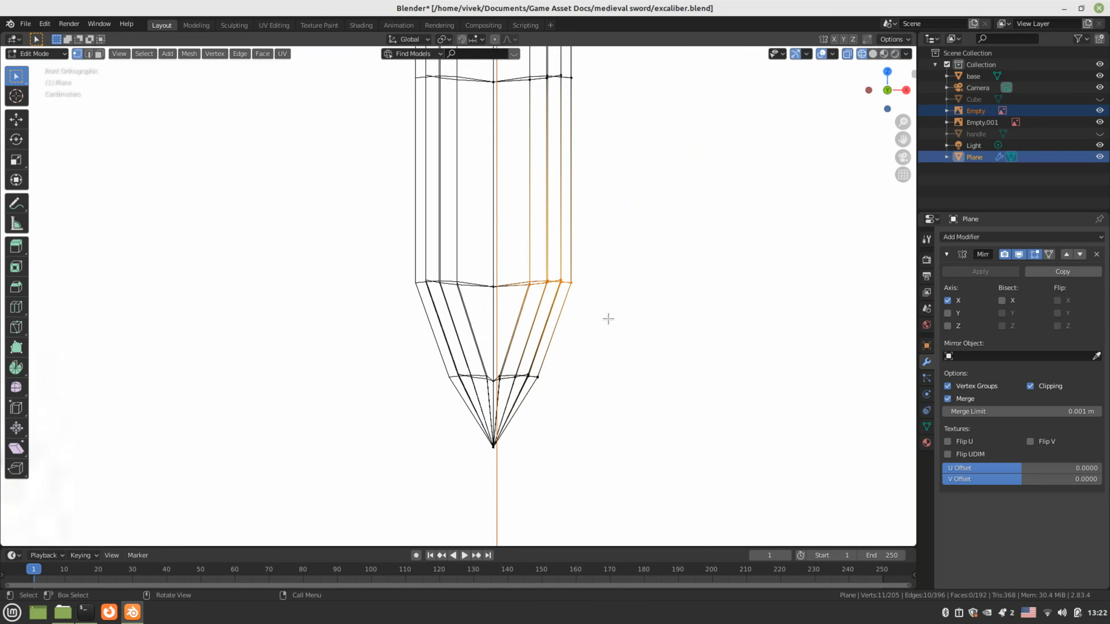
key("g")
key("x")
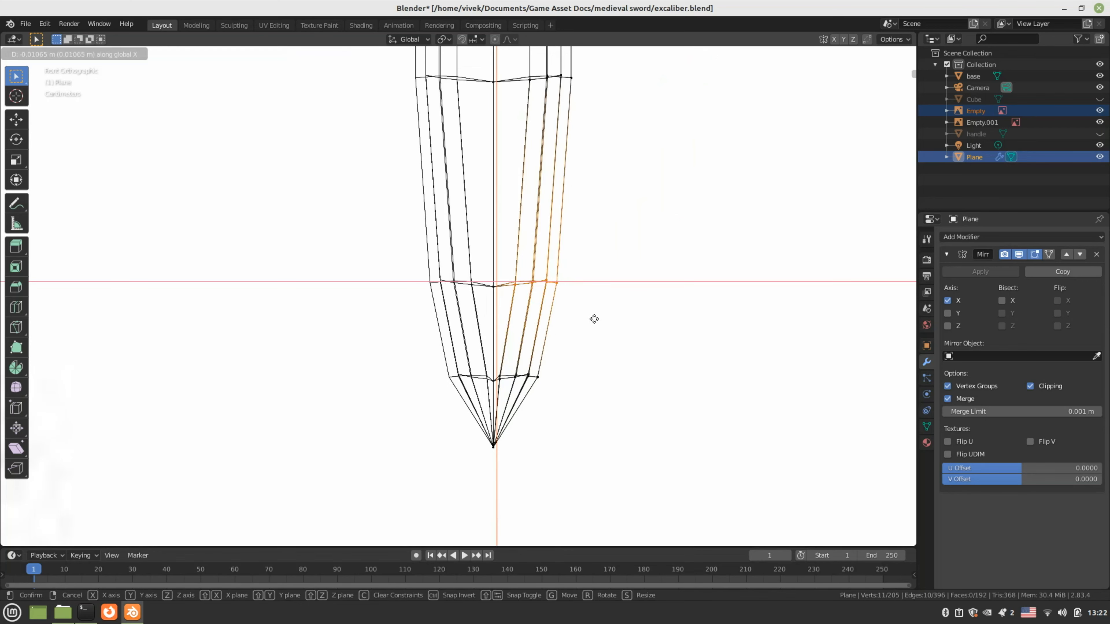
left_click(592, 318)
scroll(592, 314, "down", 4)
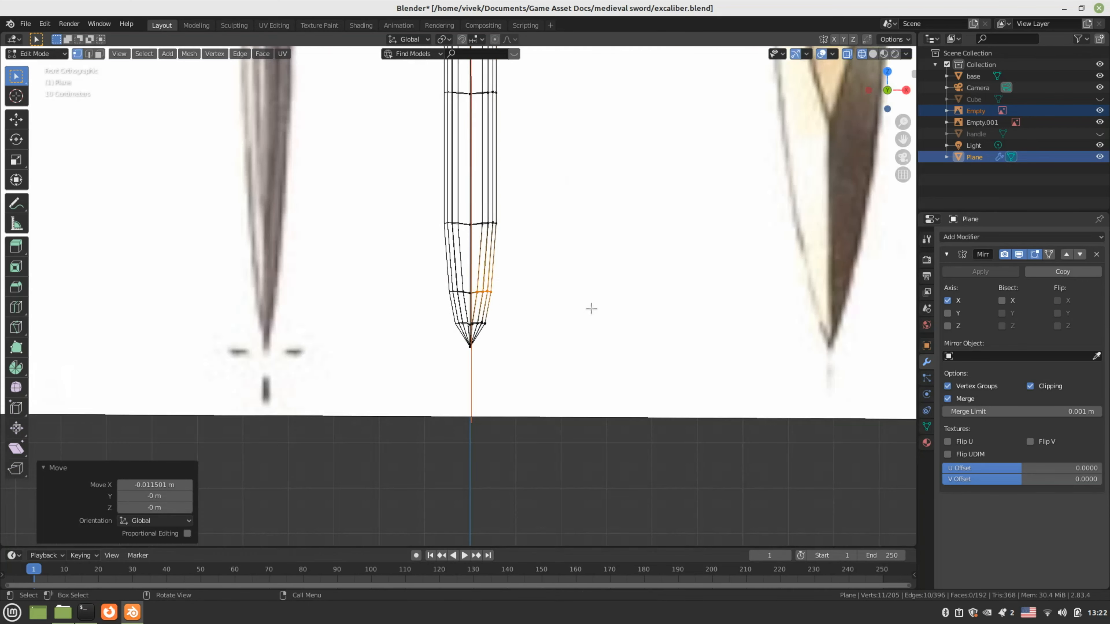
scroll(591, 308, "up", 10)
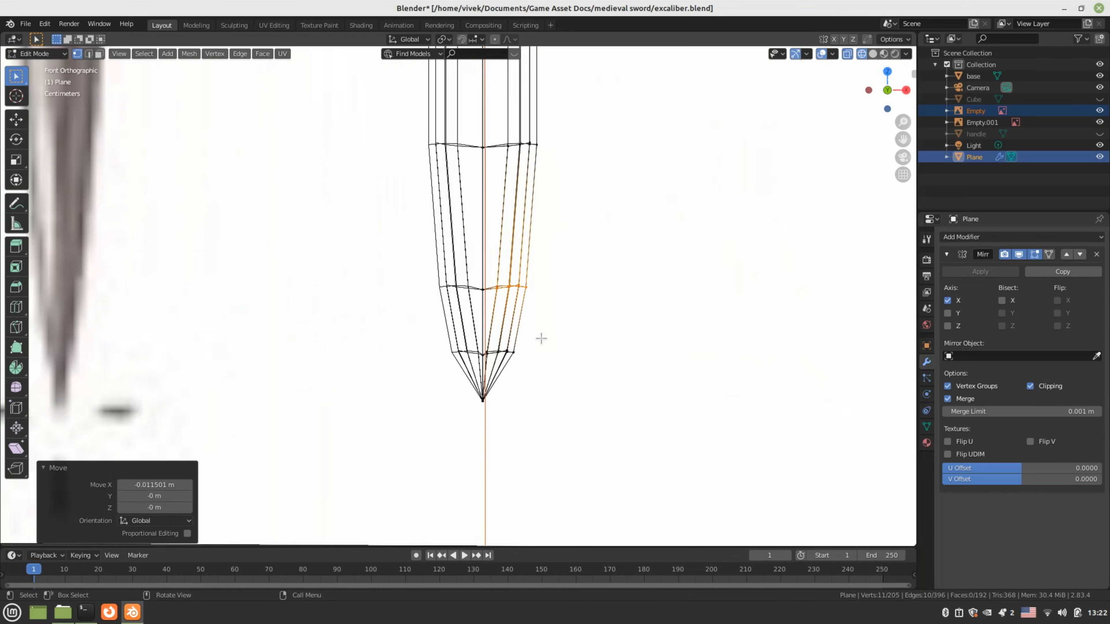
scroll(537, 341, "up", 3)
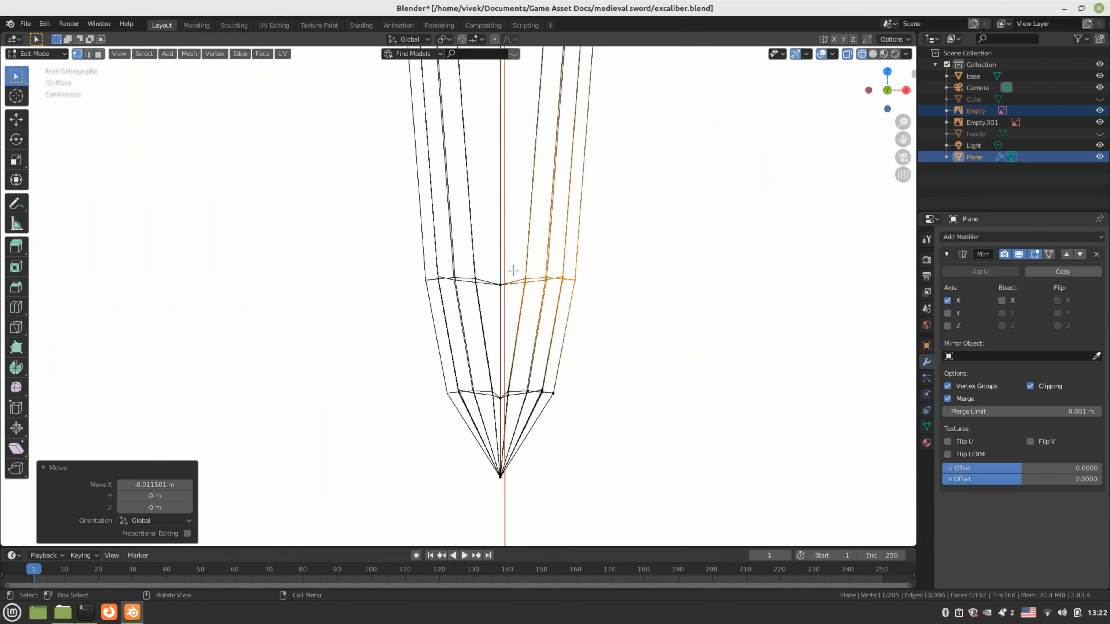
key("g")
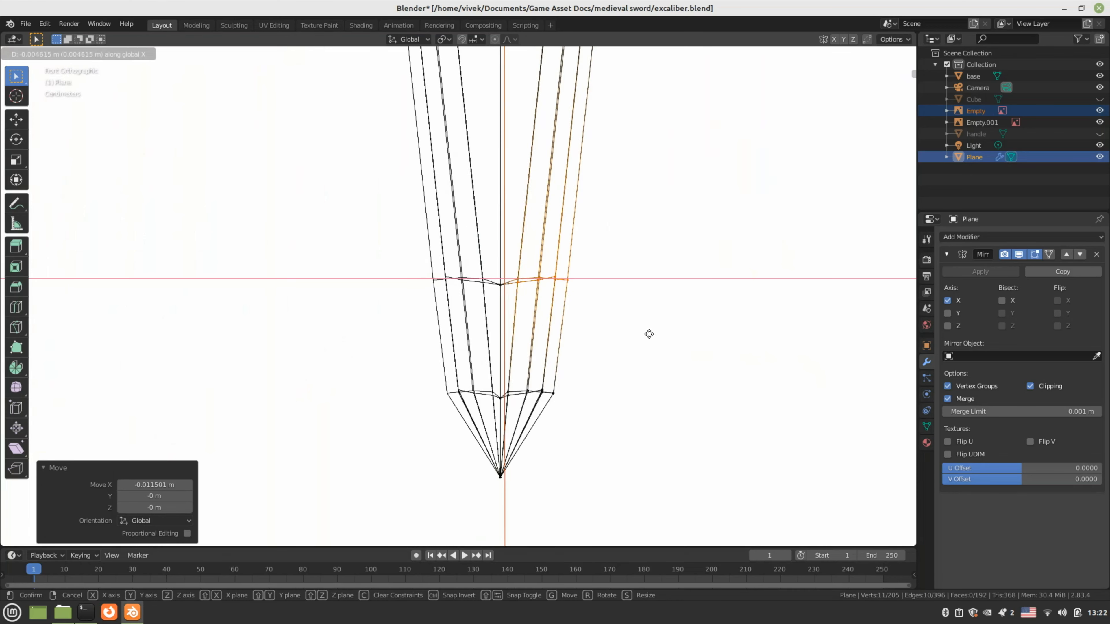
left_click(647, 332)
Slide the lower right vertices near the tip 0.009229 m inward on X
left_click_drag(635, 352, 538, 416)
key("g")
key("x")
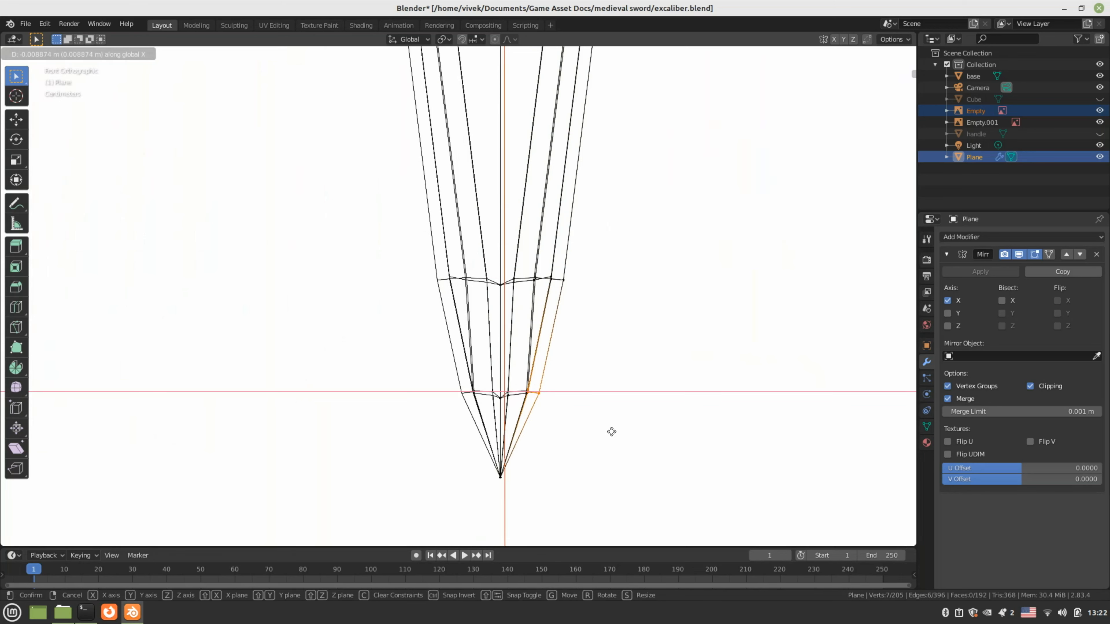
left_click(611, 432)
scroll(580, 287, "down", 4)
key("z")
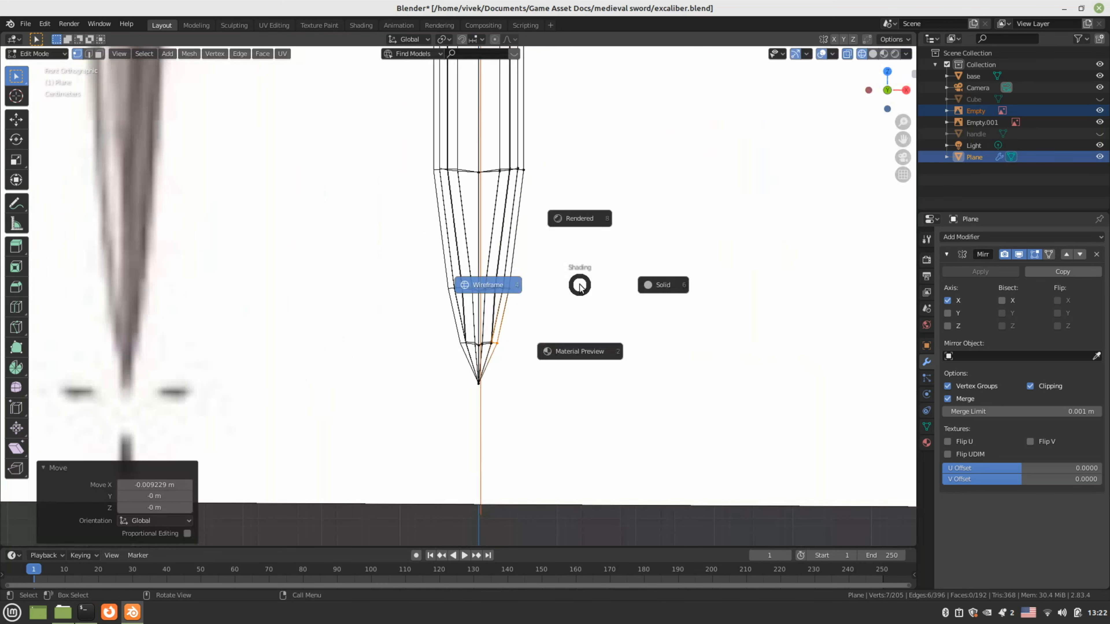
Return to solid shading, exit Edit Mode and save the sword file
left_click(651, 285)
mouse_move(648, 285)
middle_mouse_down()
mouse_move(381, 331)
mouse_move(374, 322)
mouse_move(543, 320)
mouse_move(582, 337)
mouse_move(458, 324)
mouse_move(627, 359)
mouse_move(547, 382)
mouse_move(532, 349)
mouse_move(571, 370)
mouse_move(499, 384)
mouse_move(482, 424)
mouse_move(427, 298)
mouse_move(434, 348)
mouse_move(453, 364)
middle_mouse_up()
scroll(582, 336, "down", 3)
key("Tab")
scroll(463, 311, "up", 3)
key("ctrl+s")
Re-enter Edit Mode on the blade, select all its faces and inspect it against the references
key("Tab")
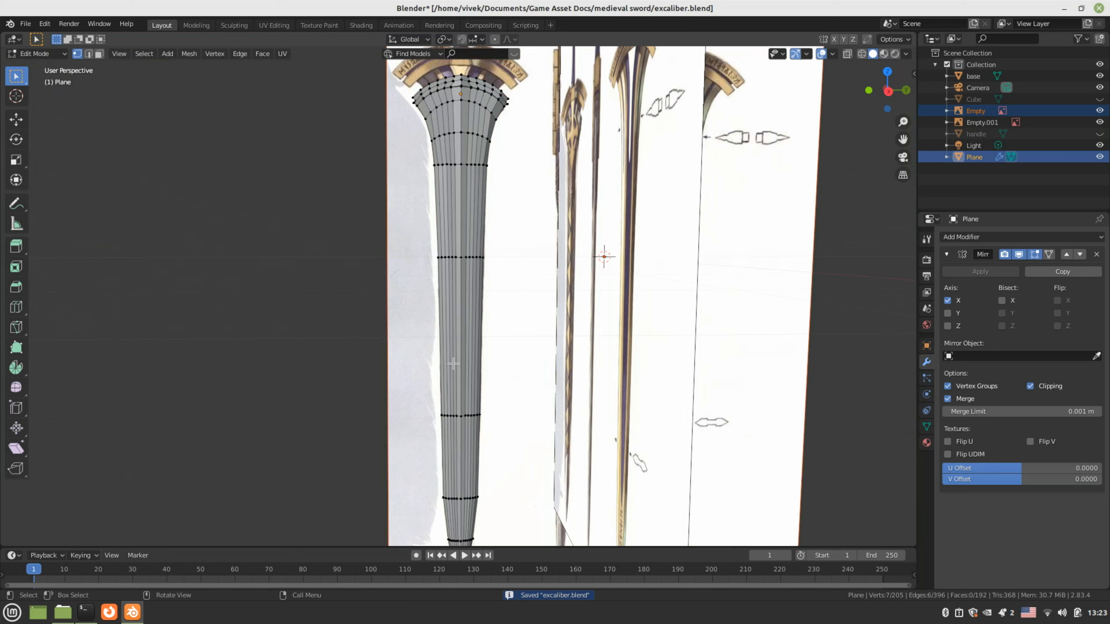
key("3")
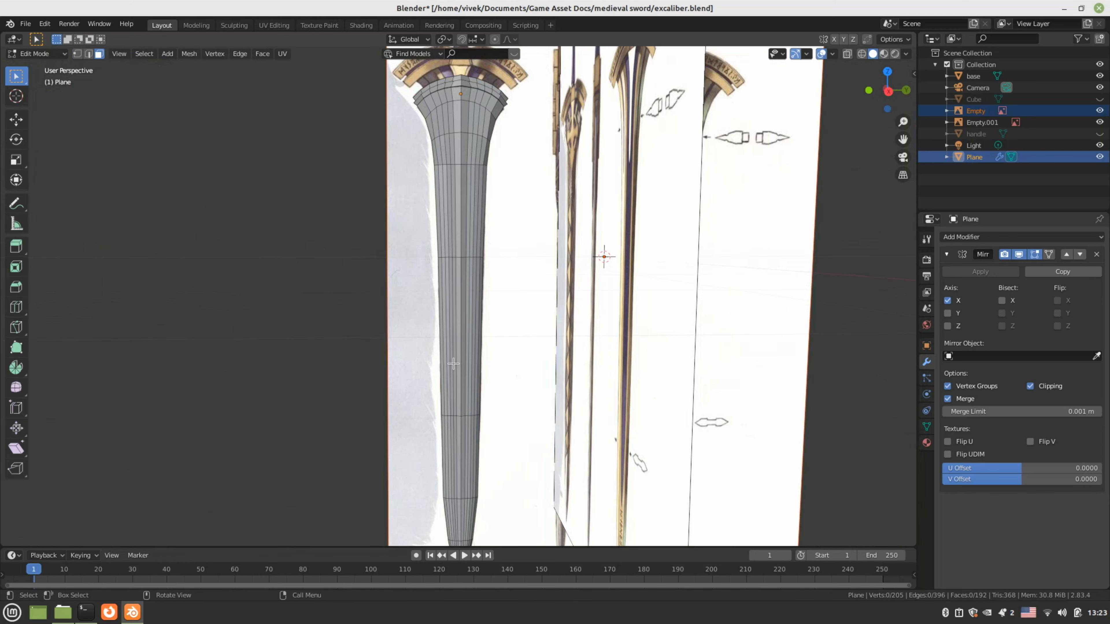
scroll(443, 330, "down", 2)
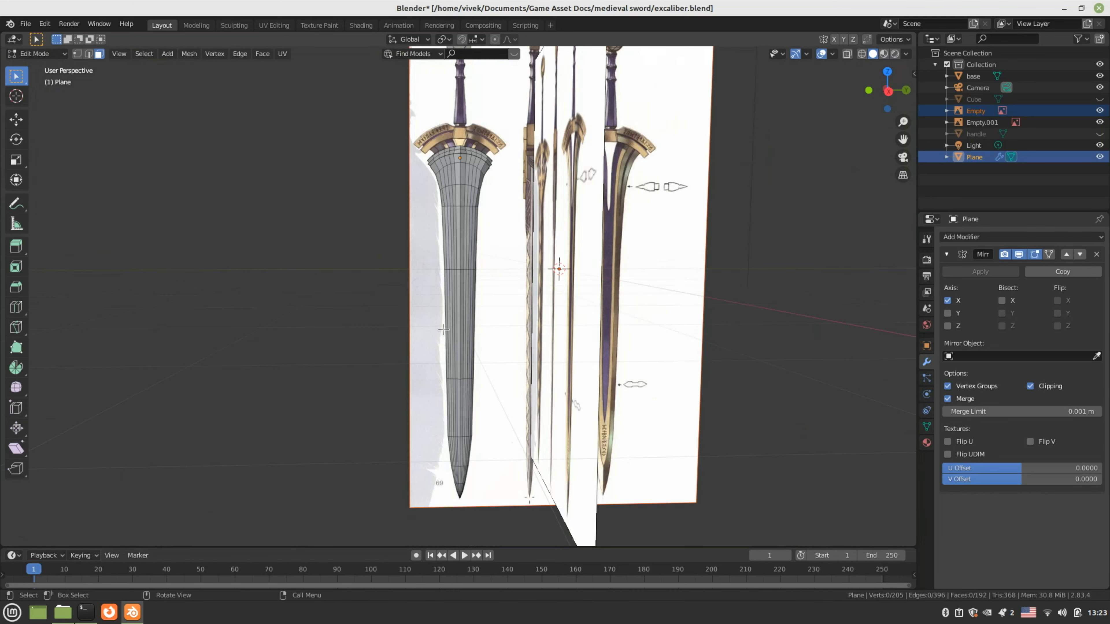
key("a")
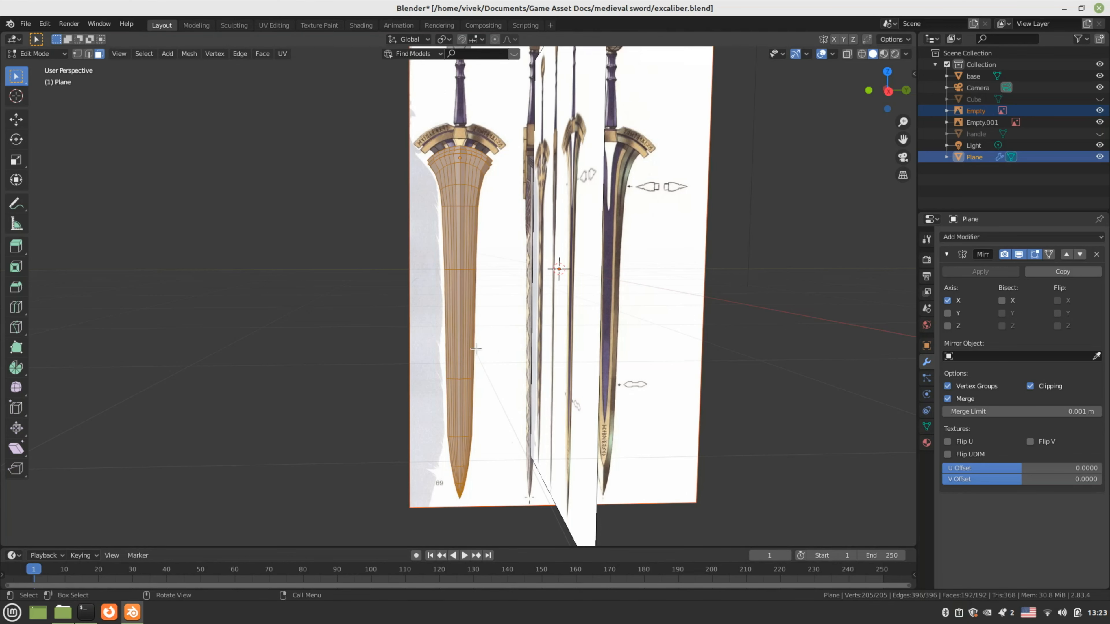
middle_click_drag(484, 356, 445, 389, "shift")
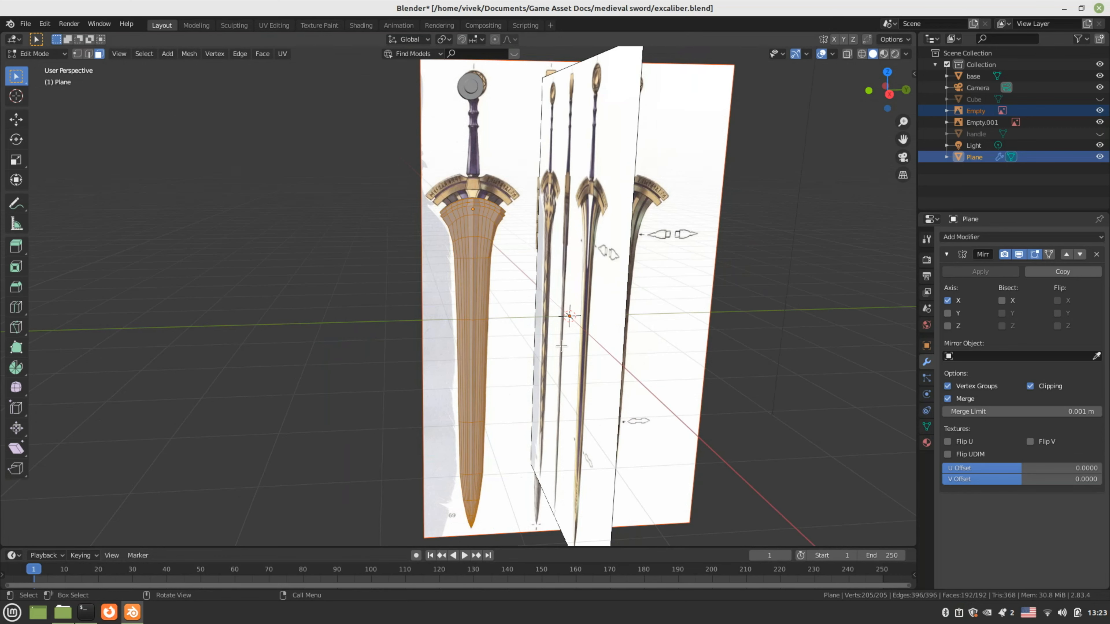
middle_click_drag(562, 346, 523, 431)
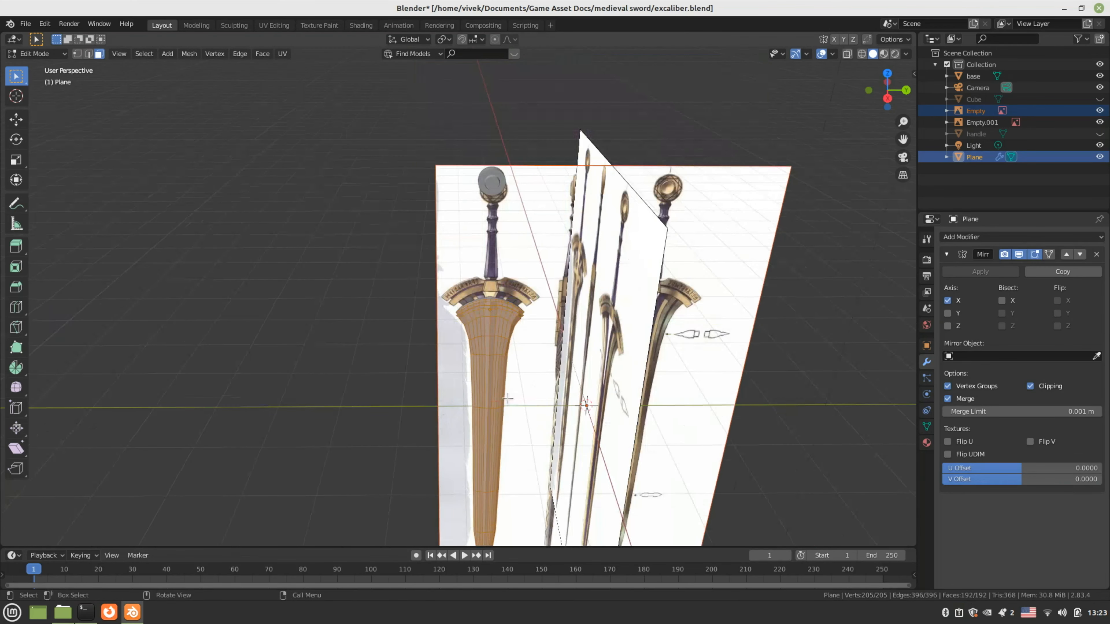
Return to Object Mode and select the pommel base object
key("Tab")
left_click(491, 182)
middle_click_drag(491, 182, 562, 248)
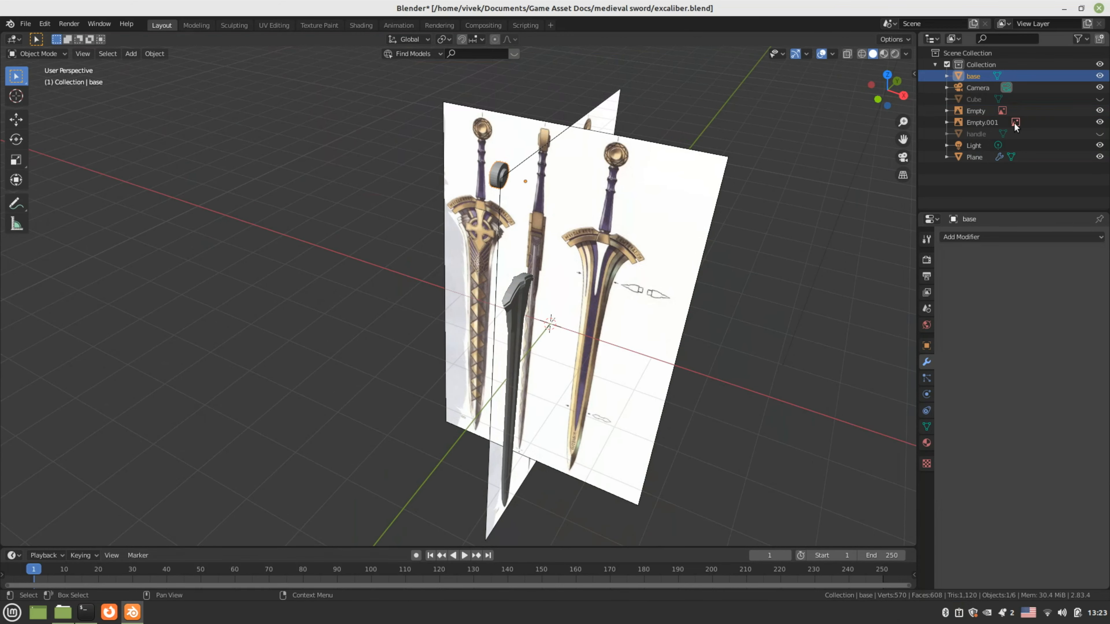
Unhide the handle and check the base and handle meshes in Edit Mode
left_click(1099, 134)
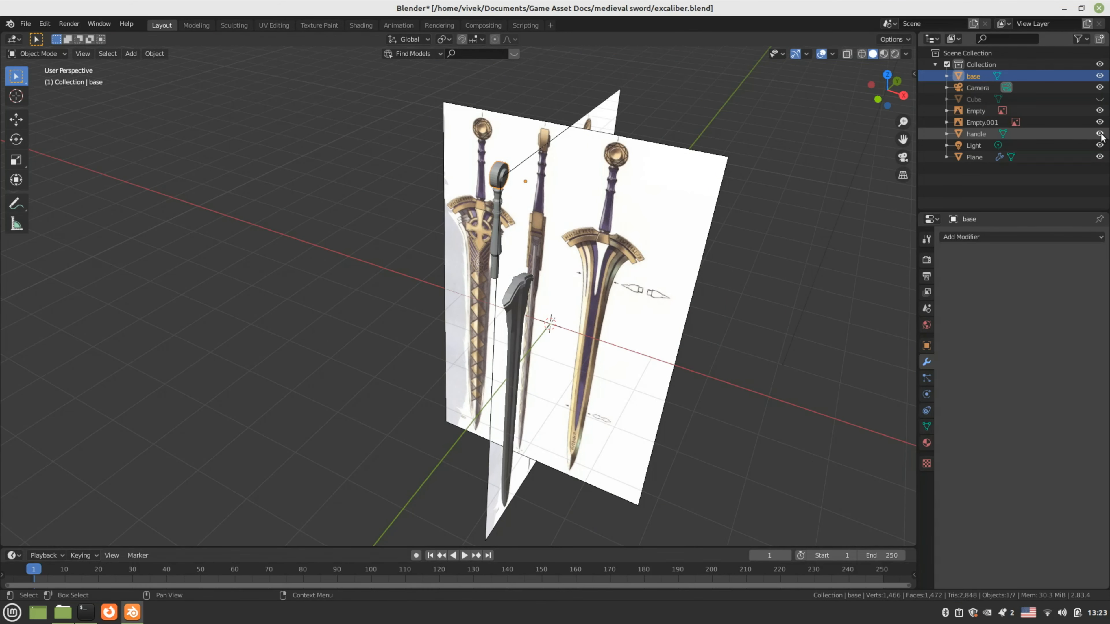
key("Tab")
key("a")
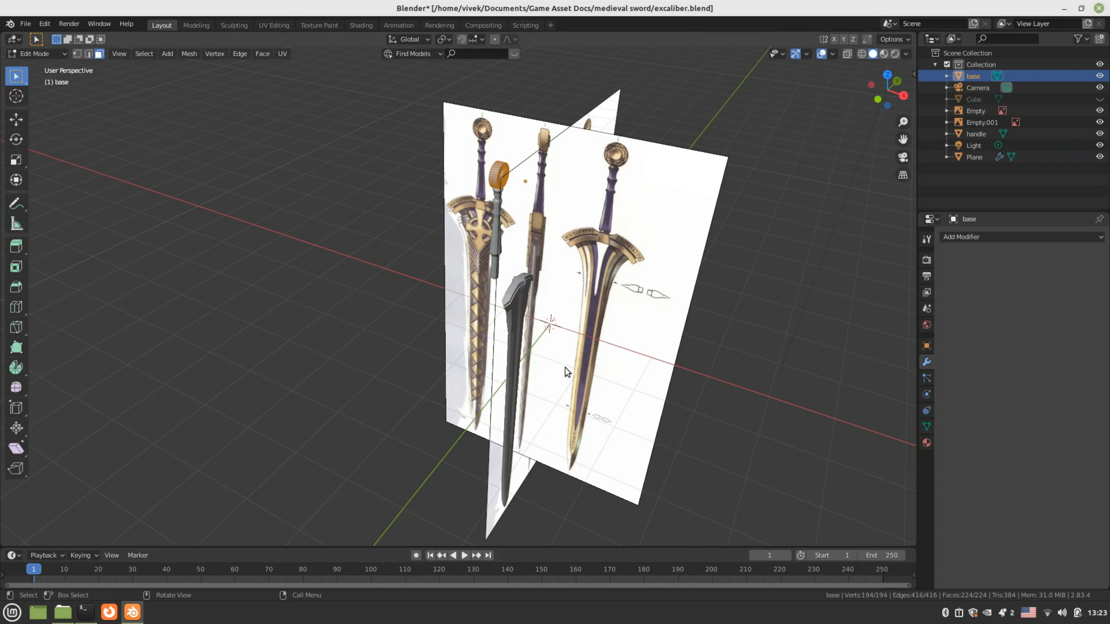
middle_click_drag(487, 296, 489, 307, "shift")
left_click(519, 311)
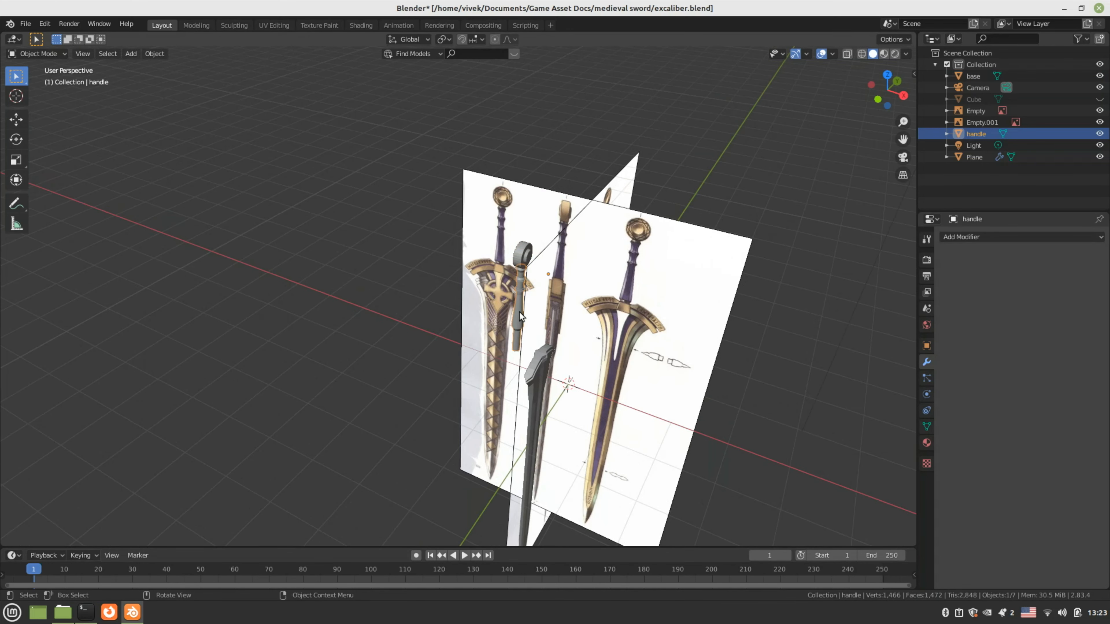
key("Tab")
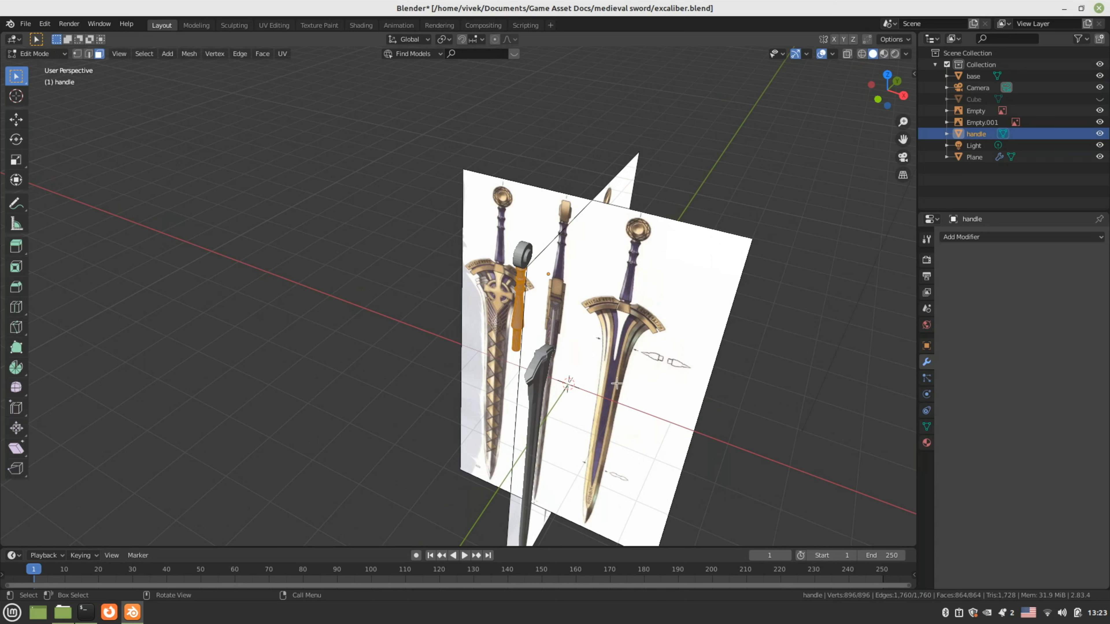
key("Tab")
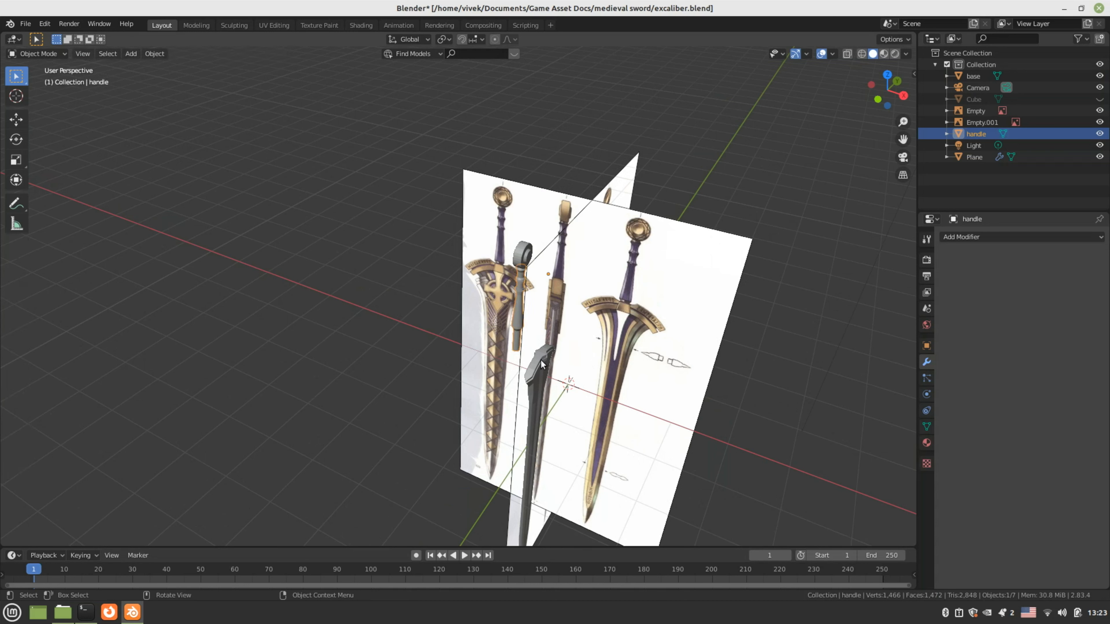
Select the handle and base and move them 0.4253 m along X in front view
middle_click_drag(527, 355, 509, 326)
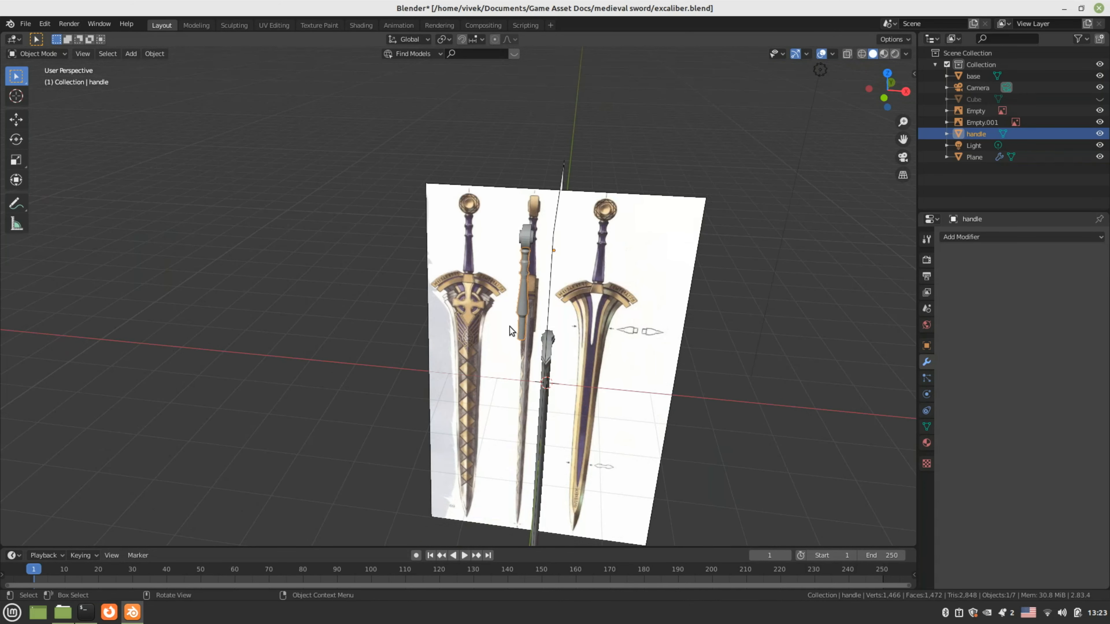
left_click(527, 235, "shift")
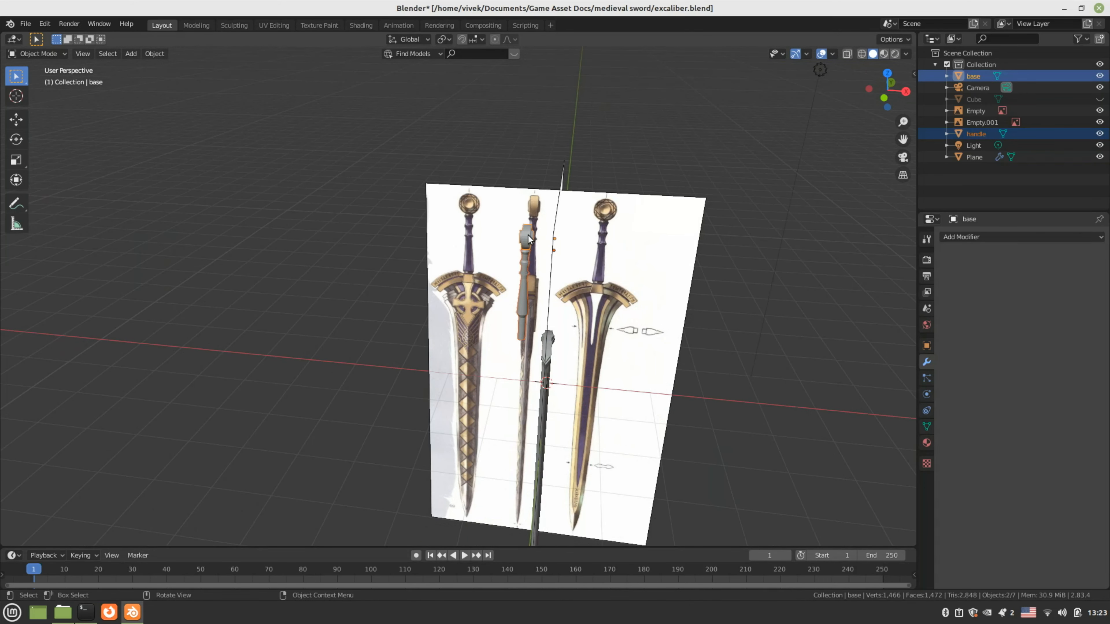
left_click(434, 366)
key("ctrl+z")
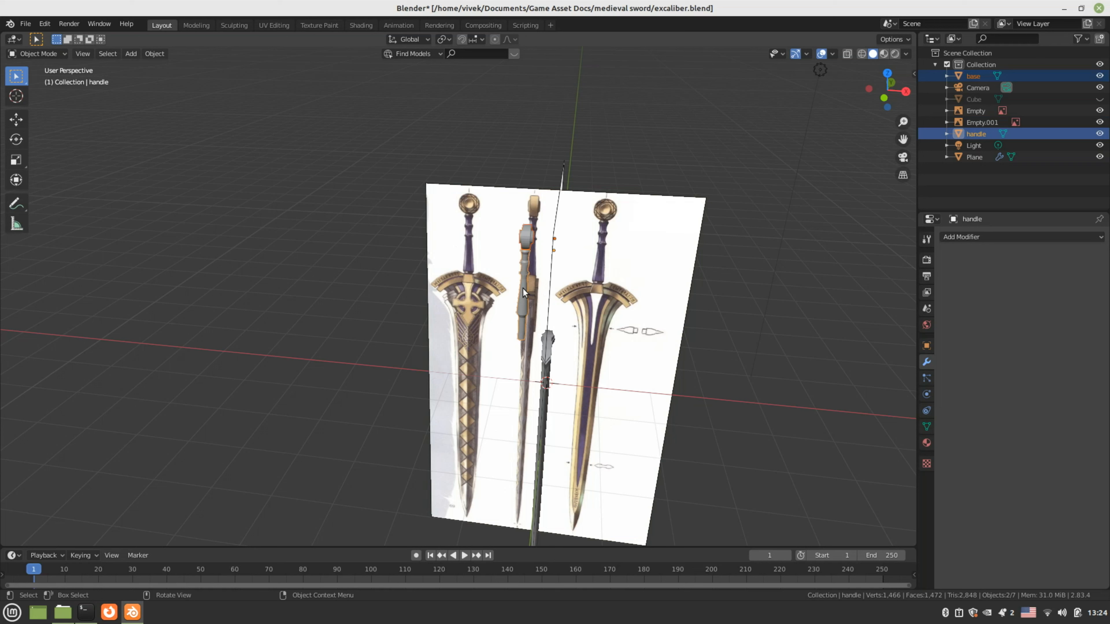
key("KP_1")
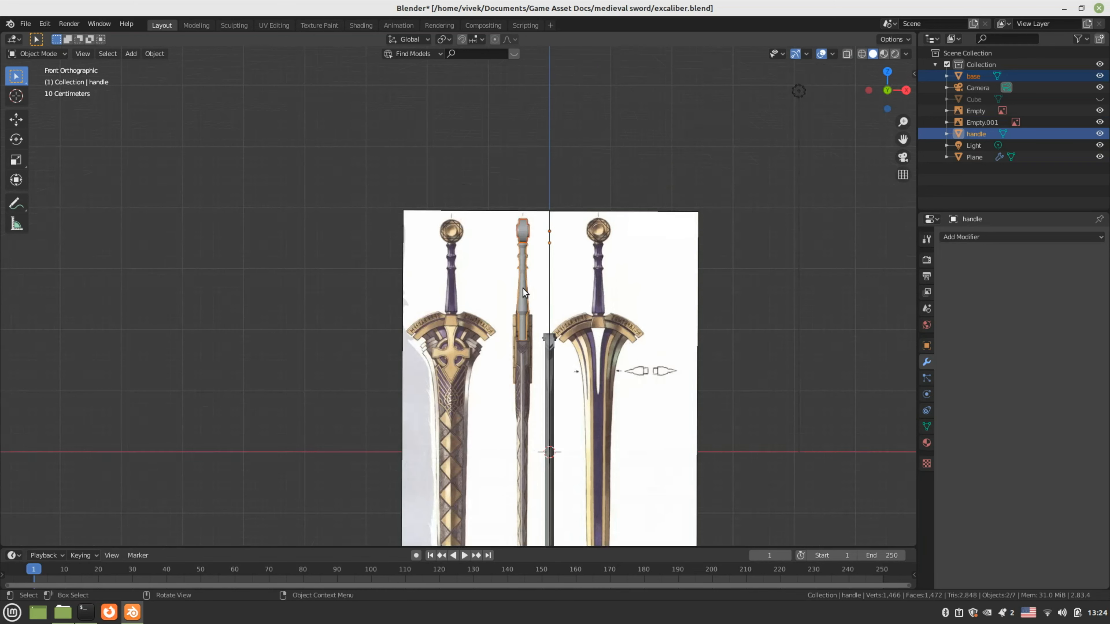
key("g")
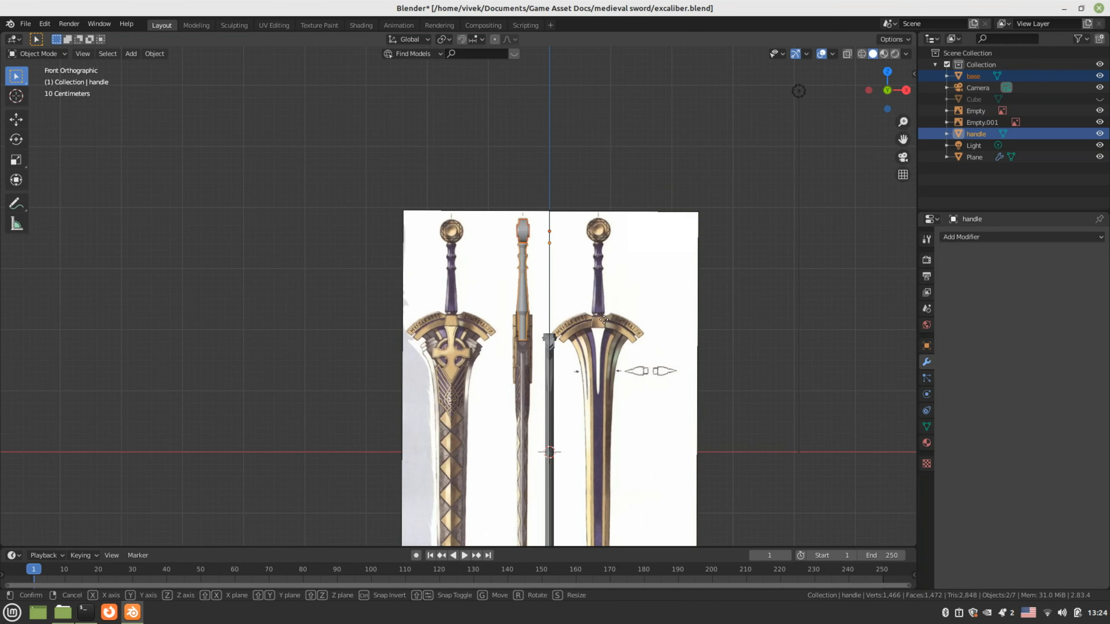
key("x")
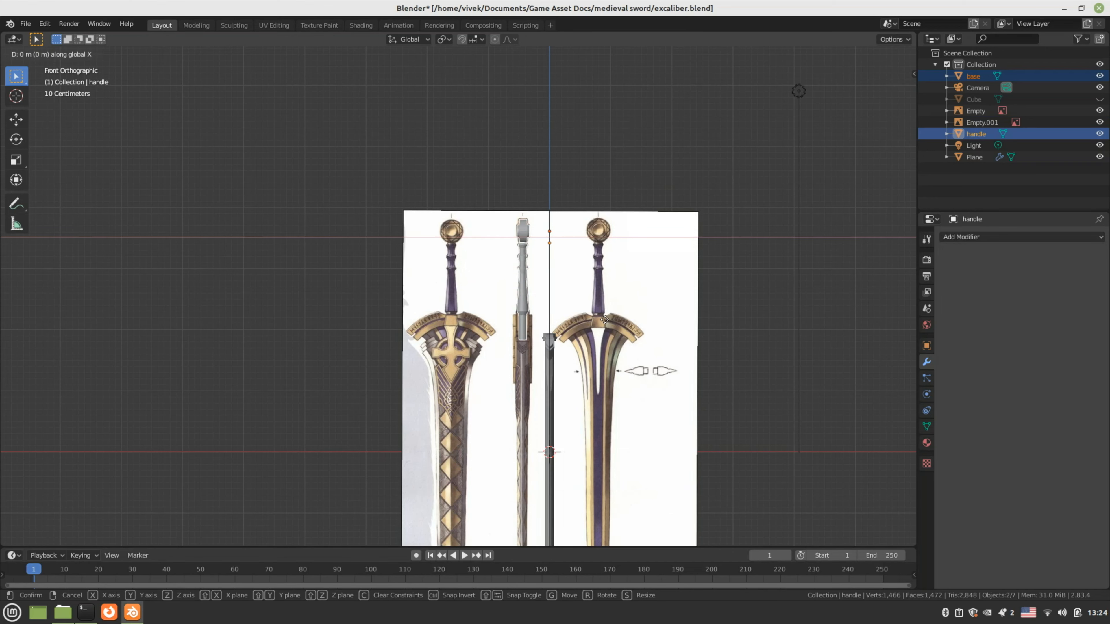
left_click(629, 318)
Deselect everything, orbit to a perspective view and save excaliber.blend
middle_click_drag(629, 318, 538, 368)
left_click(382, 358)
scroll(381, 358, "down", 3)
middle_click_drag(381, 358, 401, 421)
key("ctrl+s")
scroll(407, 314, "up", 4)
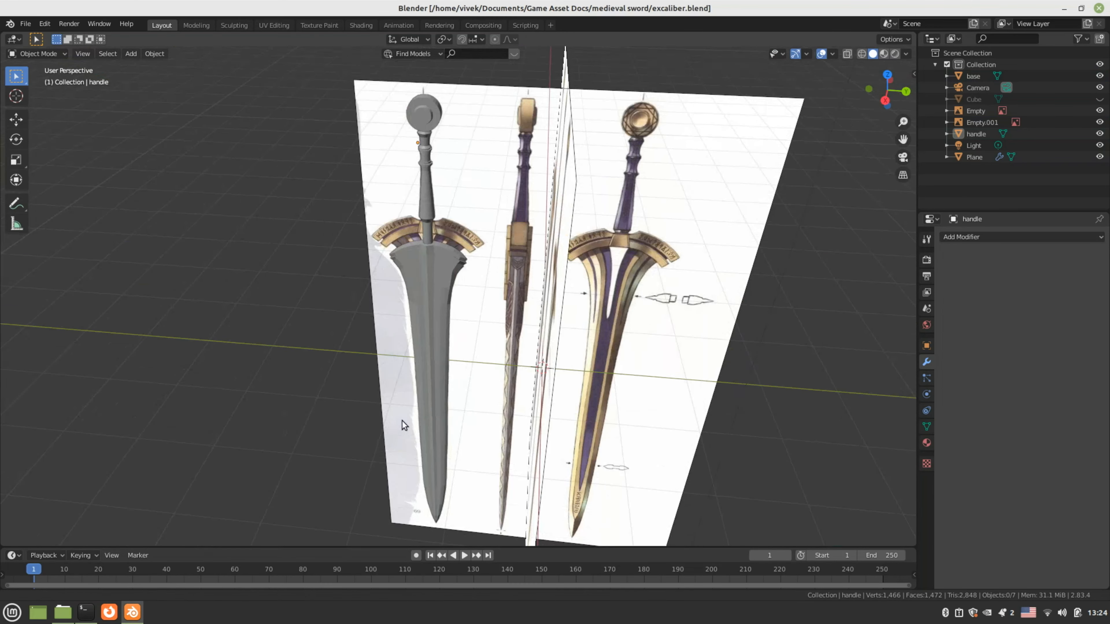
Select the blade object and switch it into Edit Mode
scroll(403, 313, "up", 4)
middle_click_drag(403, 313, 412, 370)
left_click(468, 263)
scroll(445, 289, "up", 3)
right_click(444, 289)
key("Escape")
scroll(447, 314, "down", 5)
scroll(446, 183, "up", 3)
key("Tab")
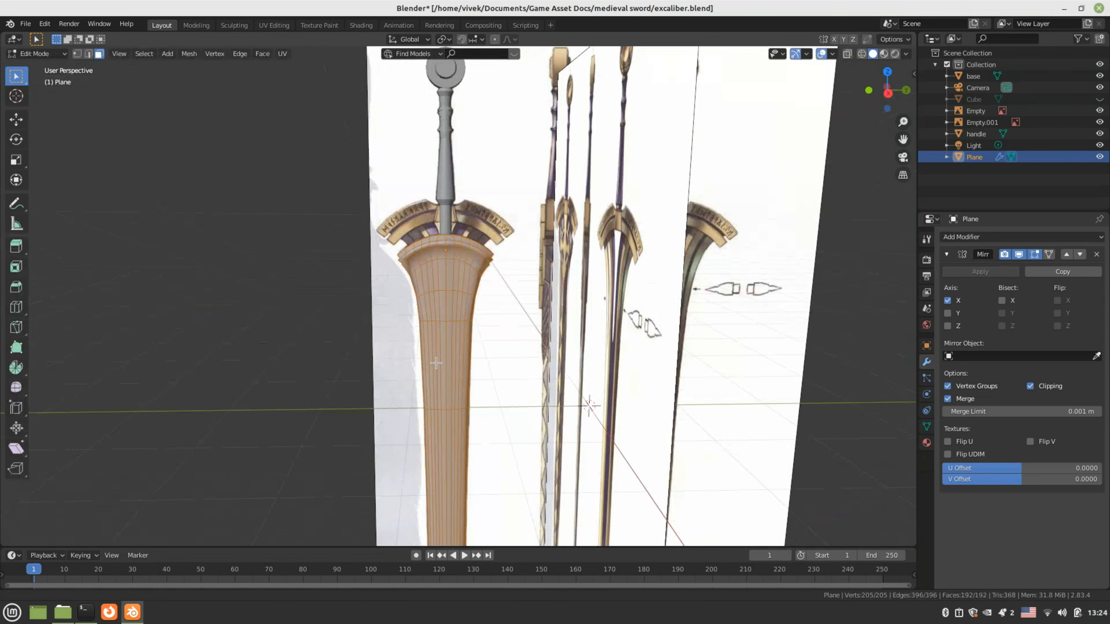
Apply Face > Shade Smooth to the blade mesh and return to Object Mode
scroll(436, 363, "down", 3)
middle_click_drag(436, 363, 482, 303)
scroll(482, 305, "up", 5)
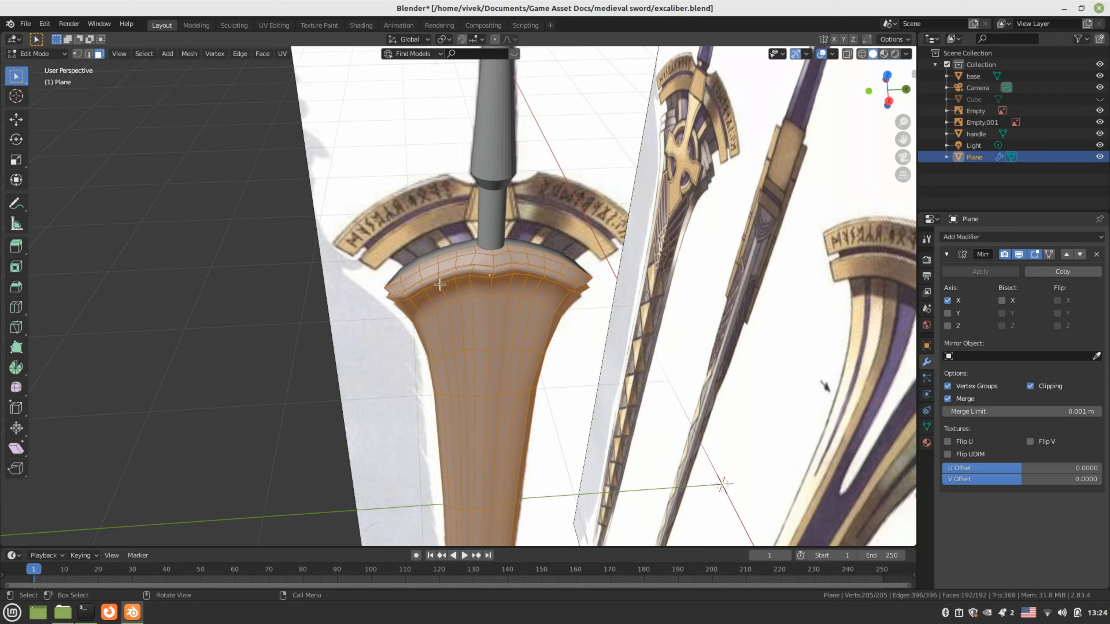
left_click(262, 53)
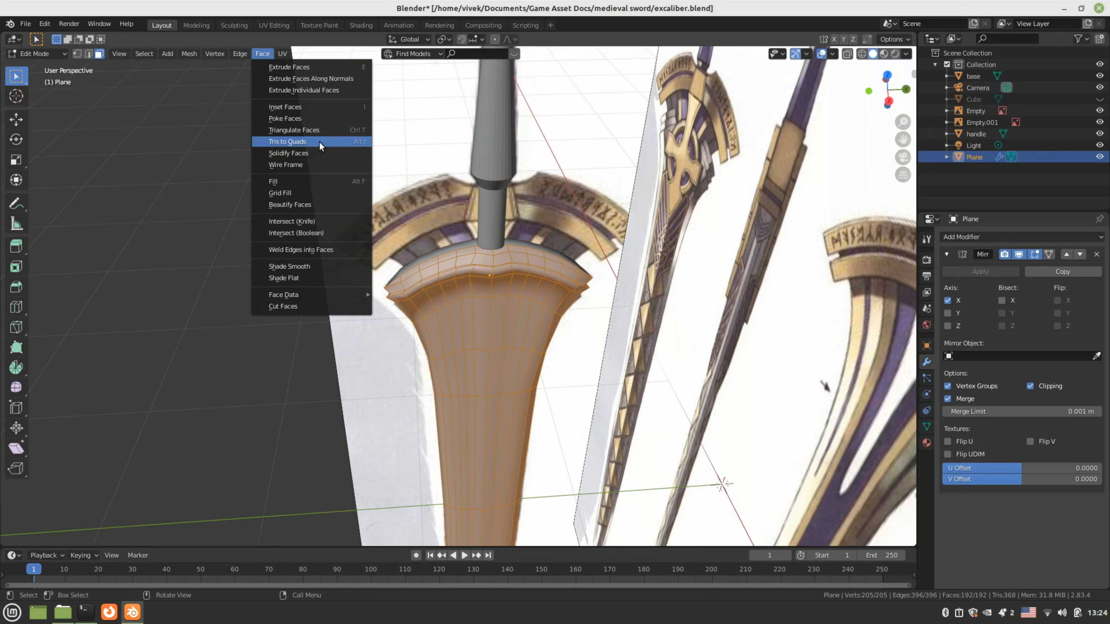
key("Tab")
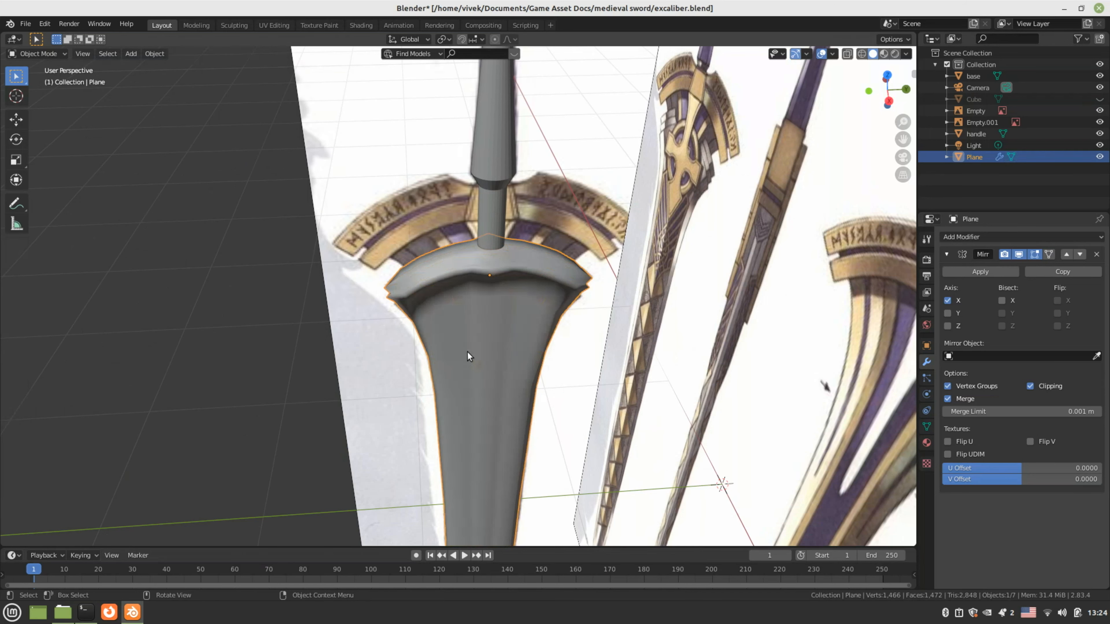
Inspect the smooth-shaded blade from several angles, then clear the selection
middle_click_drag(468, 352, 387, 287)
key("Tab")
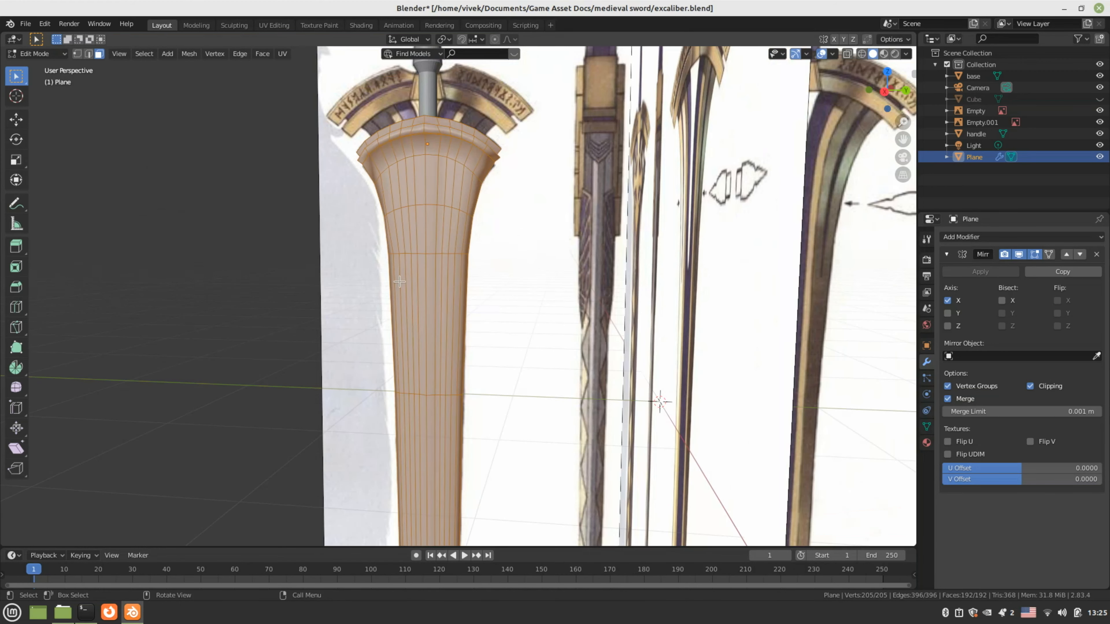
right_click(400, 270)
mouse_move(400, 269)
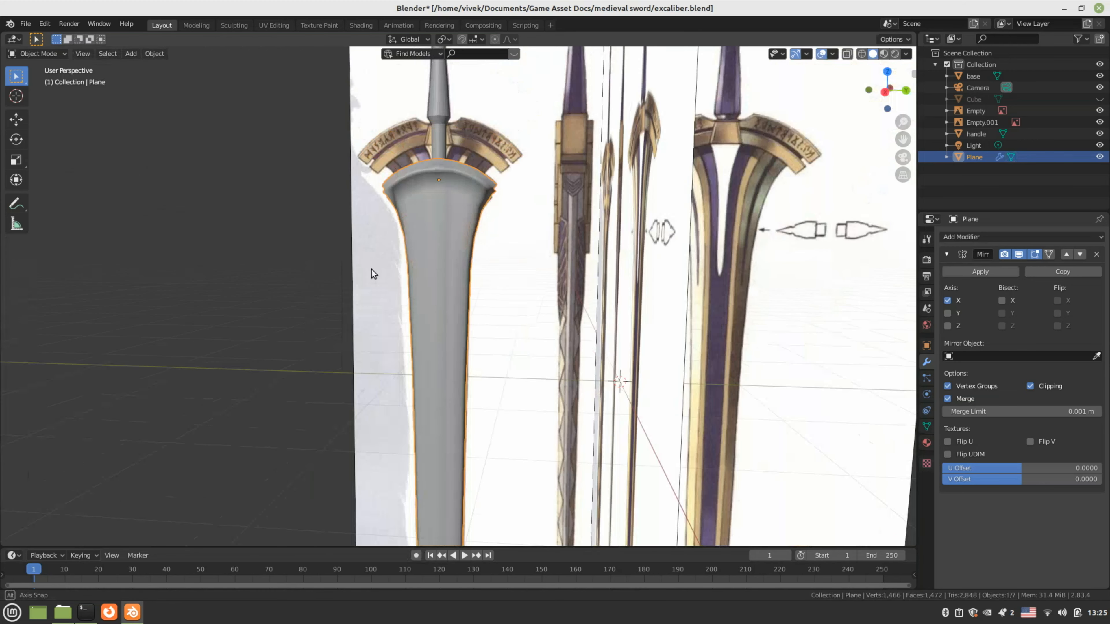
middle_click_drag(374, 274, 418, 345)
scroll(447, 298, "down", 4)
left_click(371, 340)
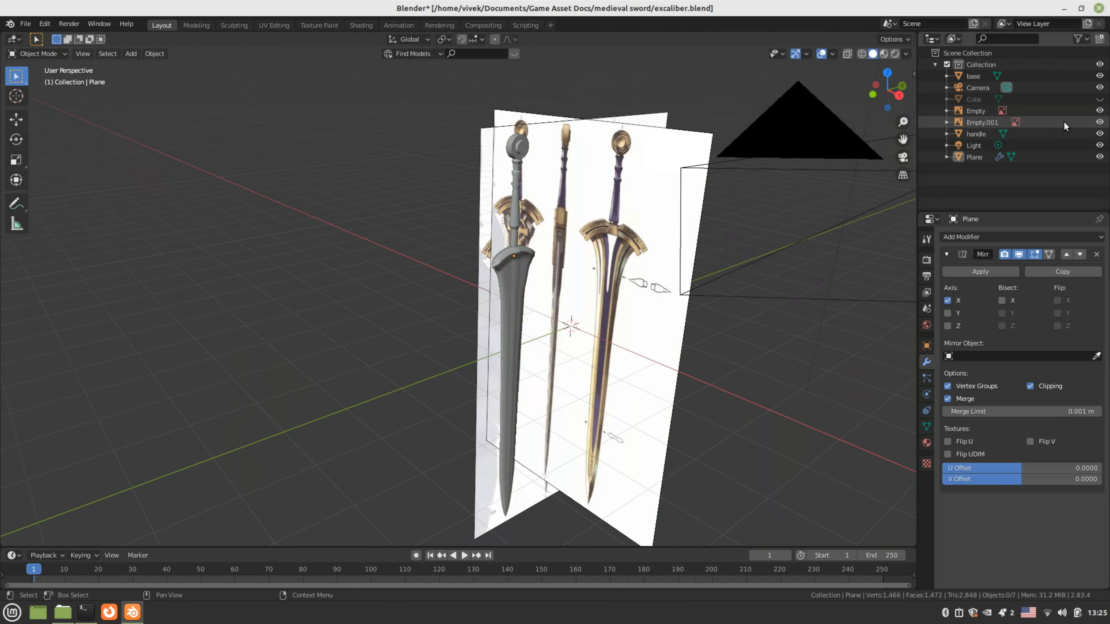
Hide both reference images and orbit around the sword on its own
left_click(1099, 111)
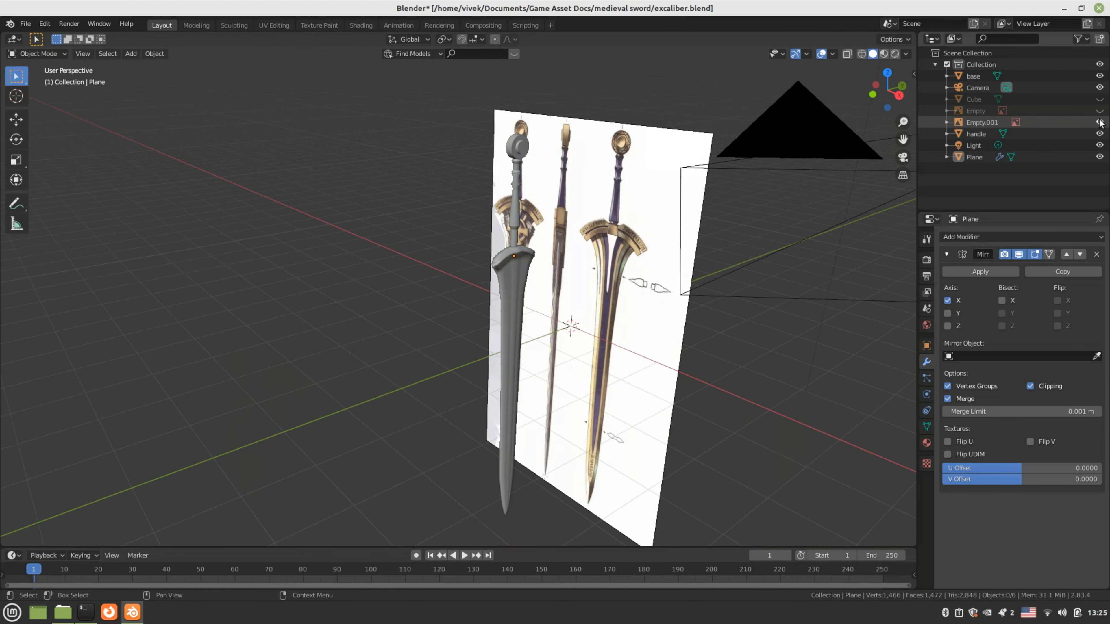
left_click(1099, 123)
middle_click_drag(507, 301, 713, 251)
key("Tab")
key("Tab")
middle_click_drag(512, 297, 274, 394)
key("Tab")
key("Tab")
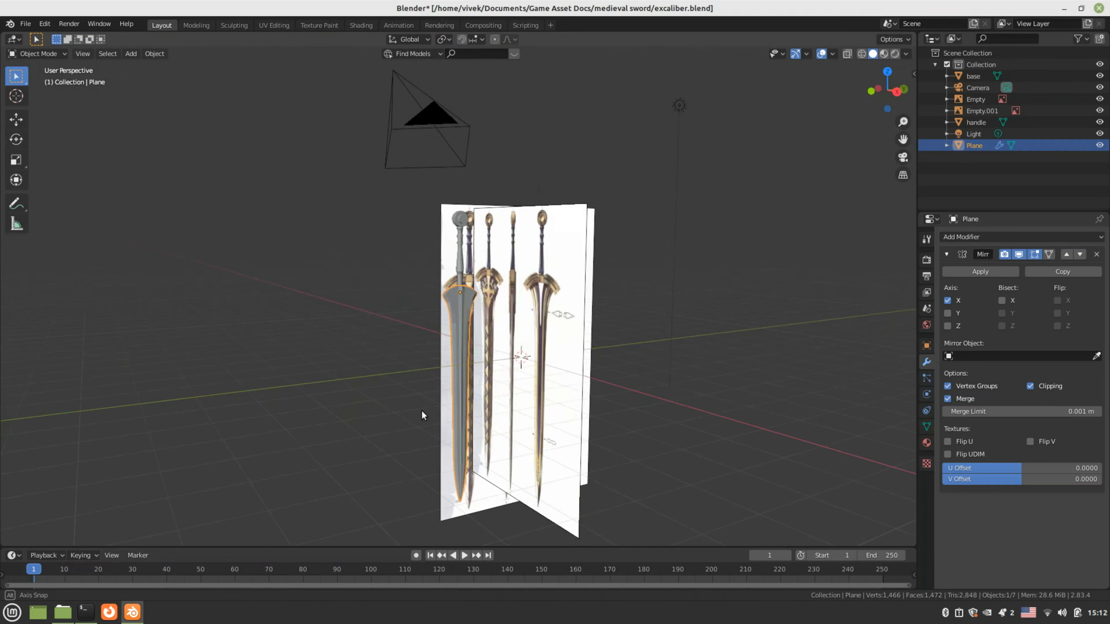
middle_click_drag(421, 410, 415, 385)
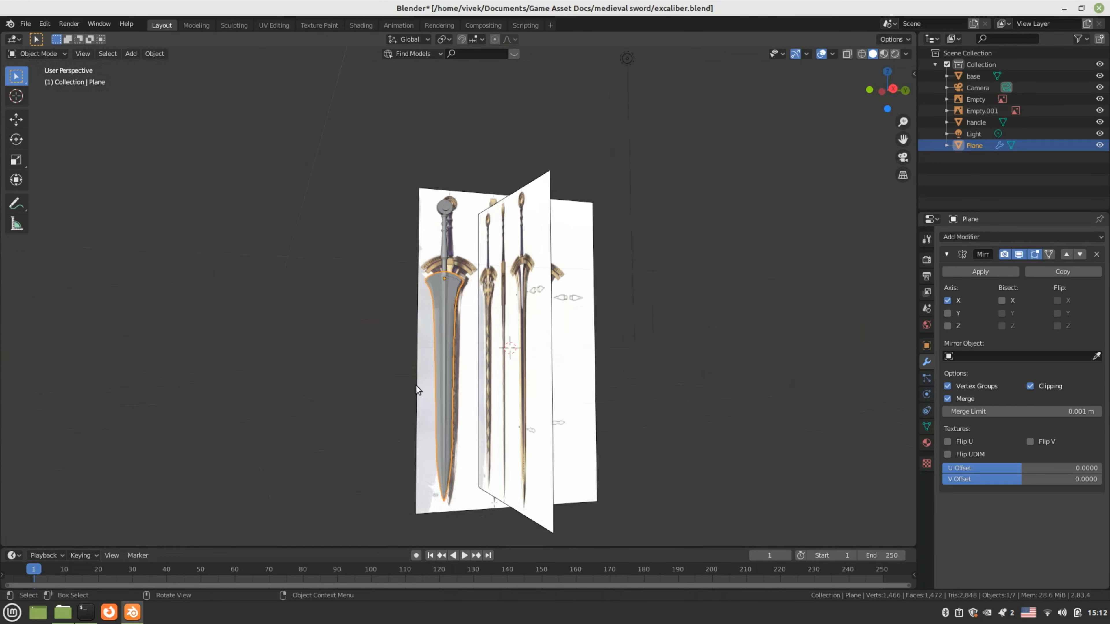
scroll(416, 385, "up", 2)
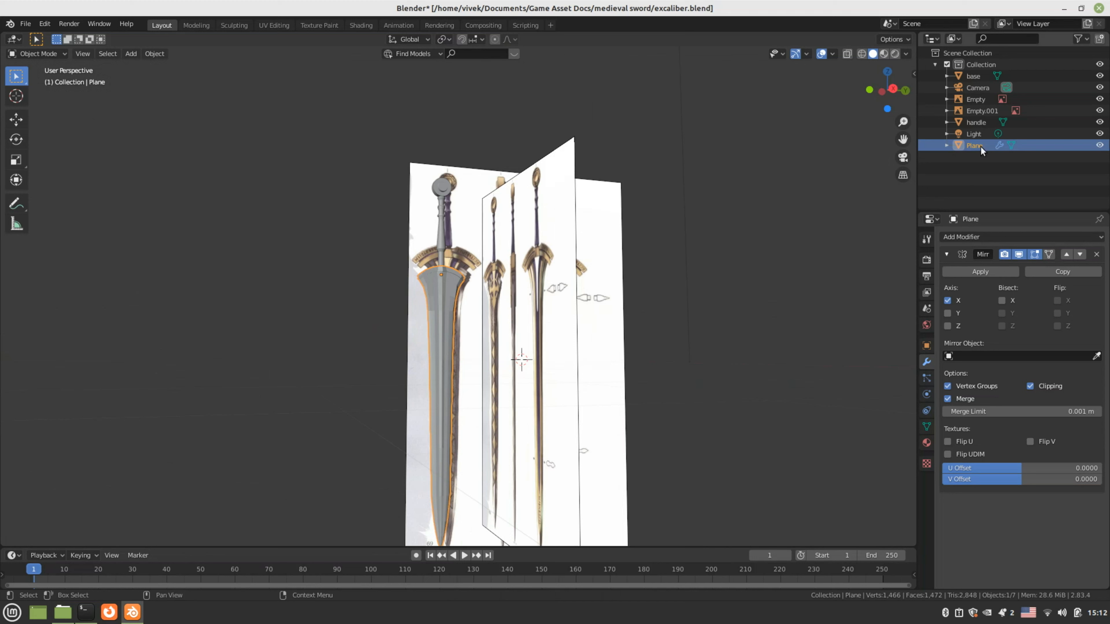
Rename the Plane object to 'blade' in the outliner
left_click(1098, 146)
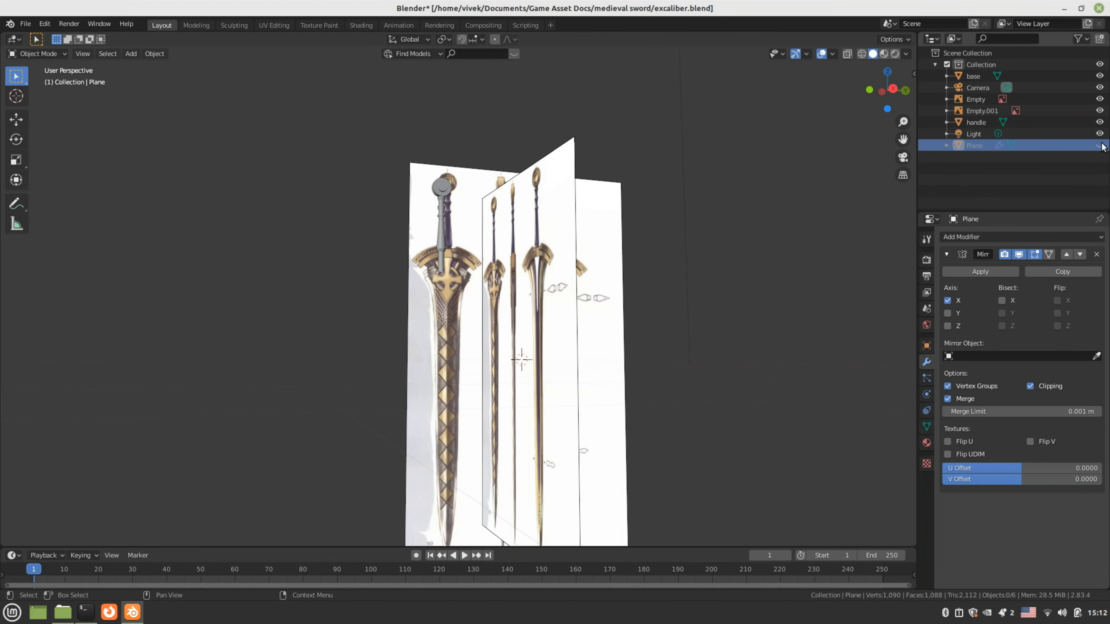
left_click(1100, 146)
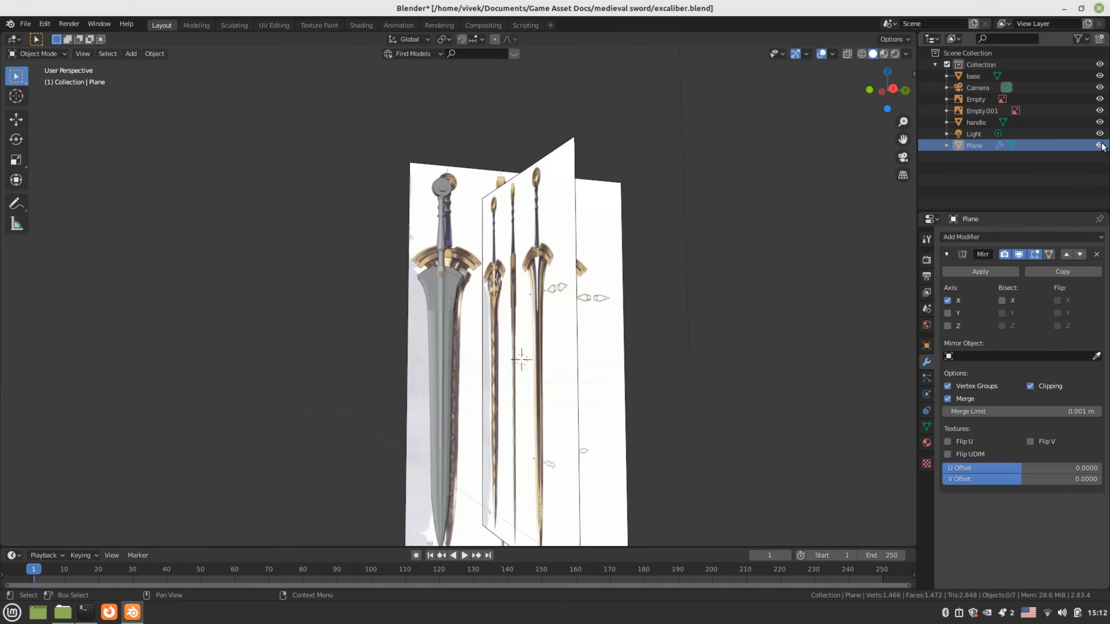
double_click(991, 146)
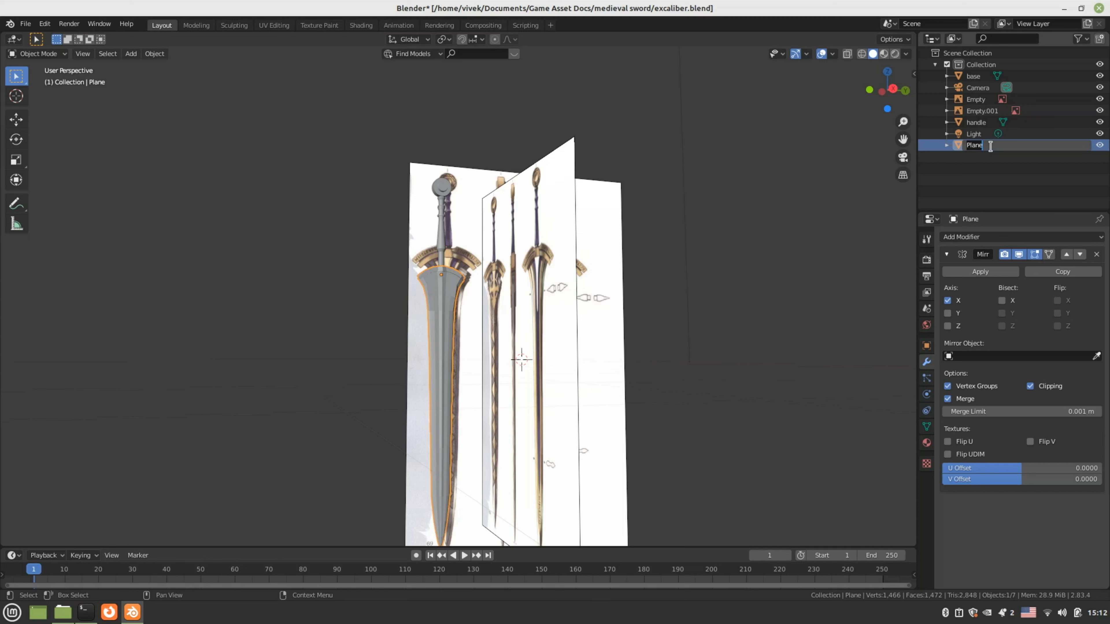
type("blade")
key("Return")
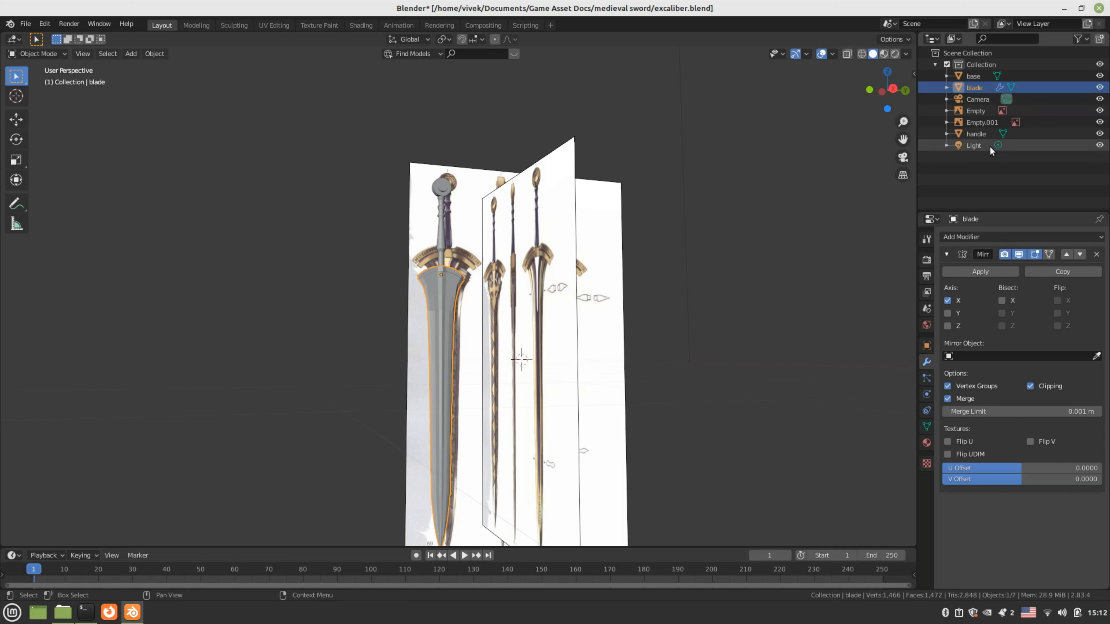
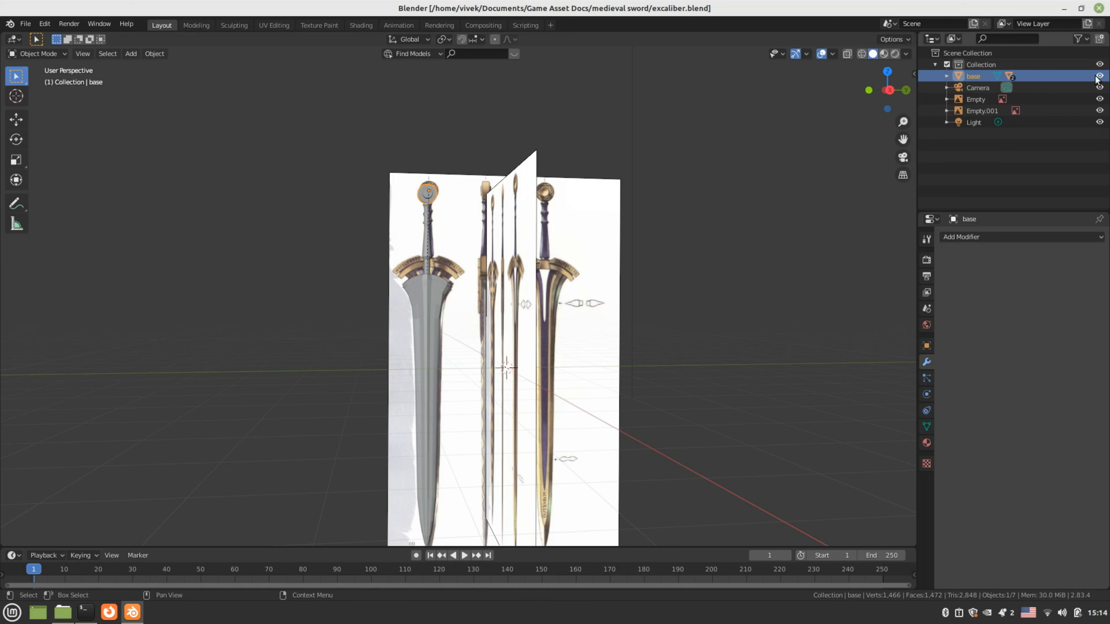
Hide the base, handle and blade meshes in the outliner, expanding their child objects
left_click(1099, 76)
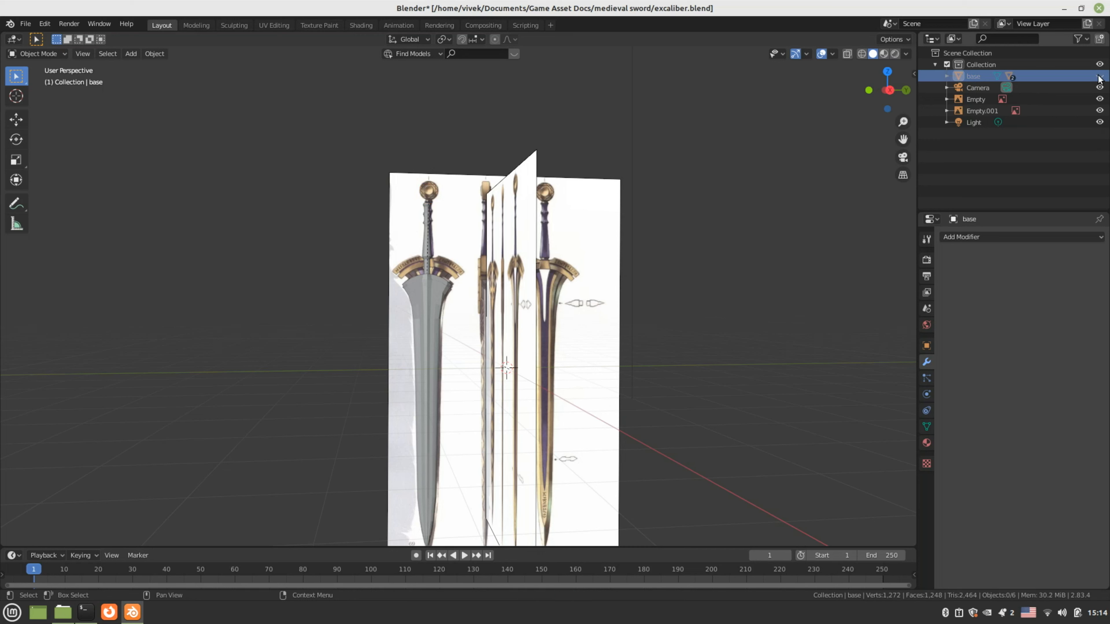
left_click(946, 77)
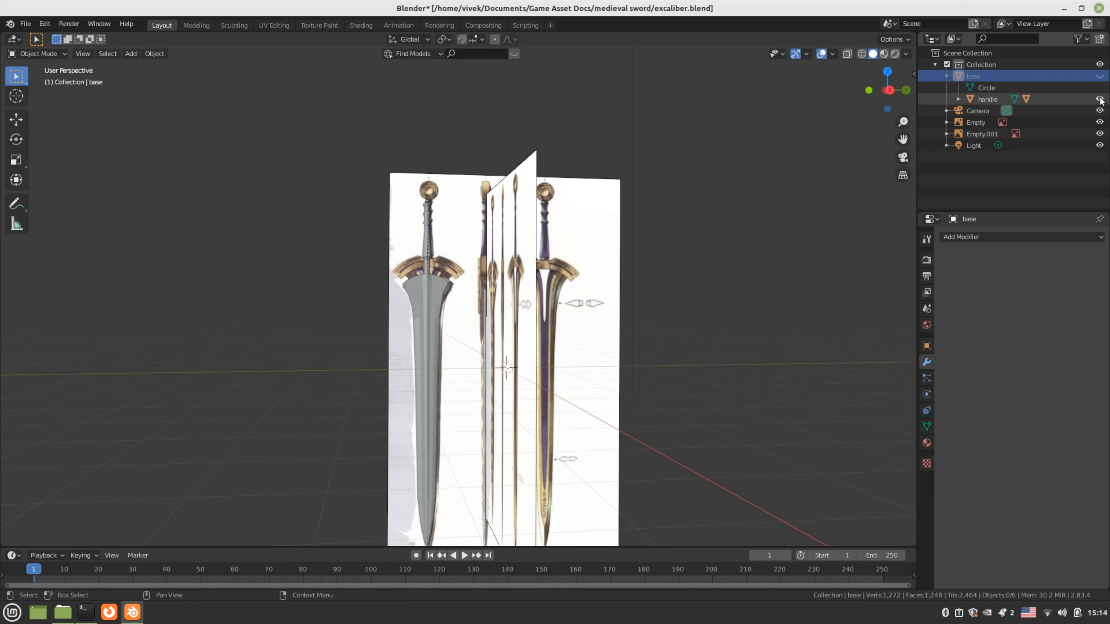
left_click(1099, 99)
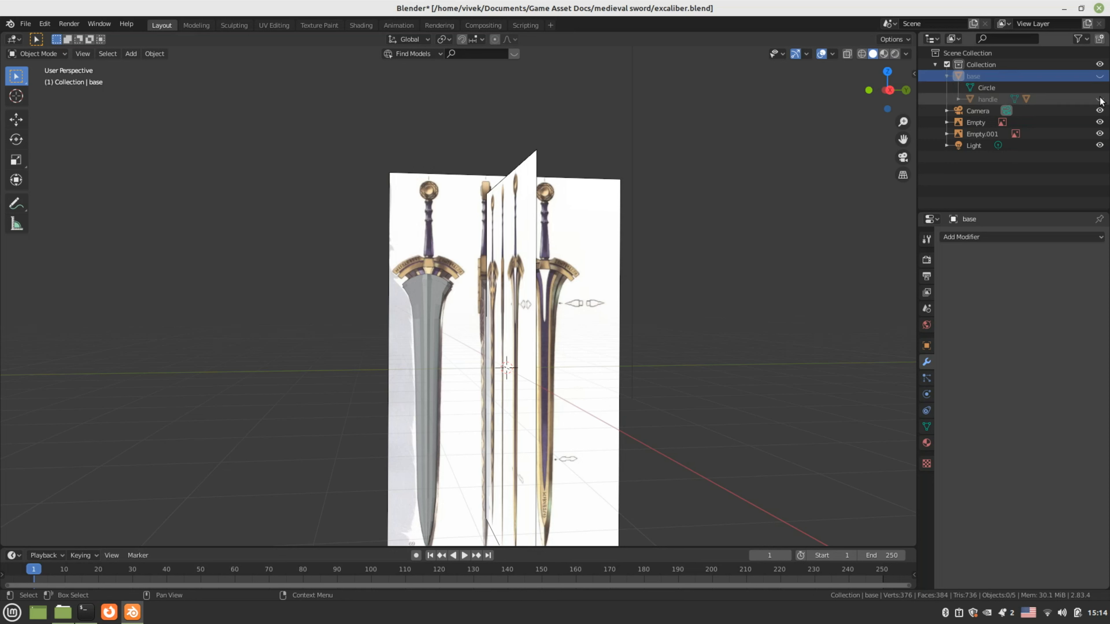
left_click(958, 99)
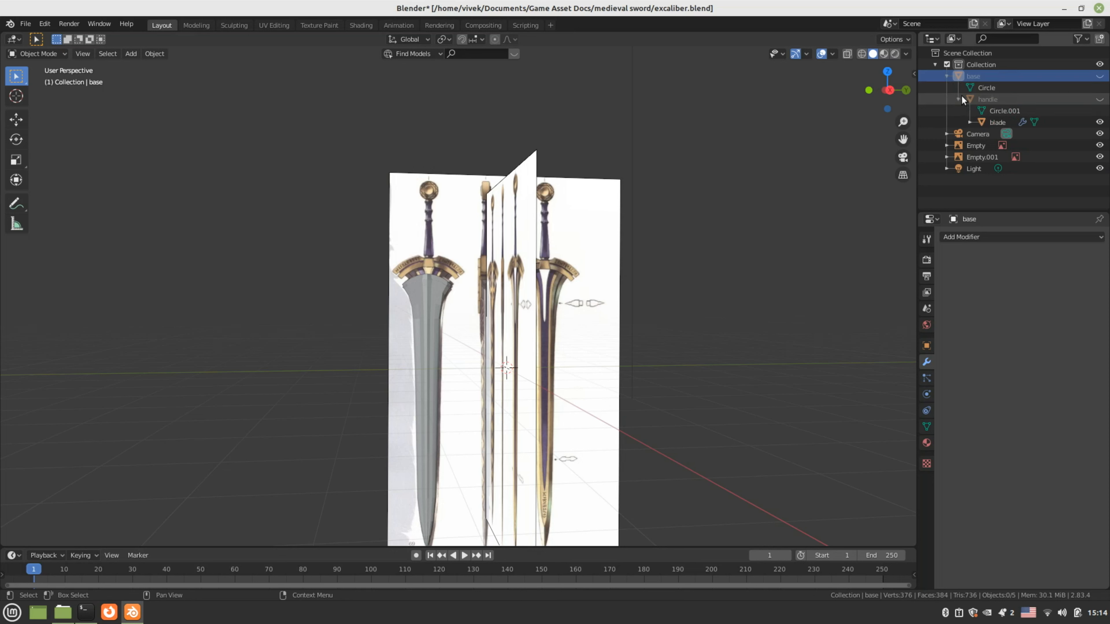
left_click(1100, 122)
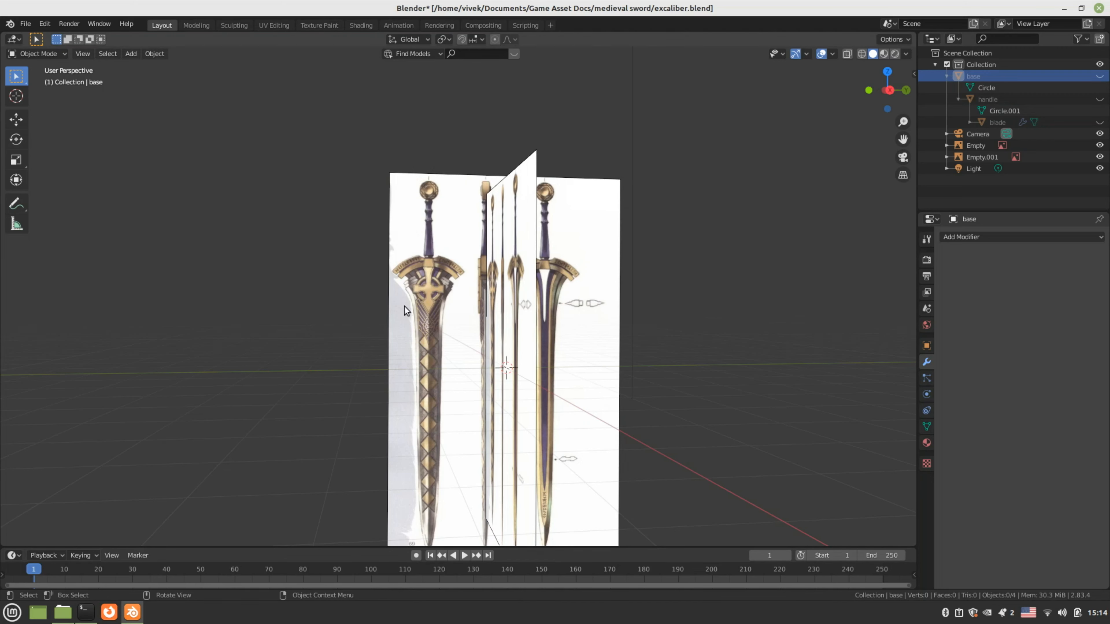
Switch to Right Orthographic view and briefly show the handle and blade to compare
key("KP_1")
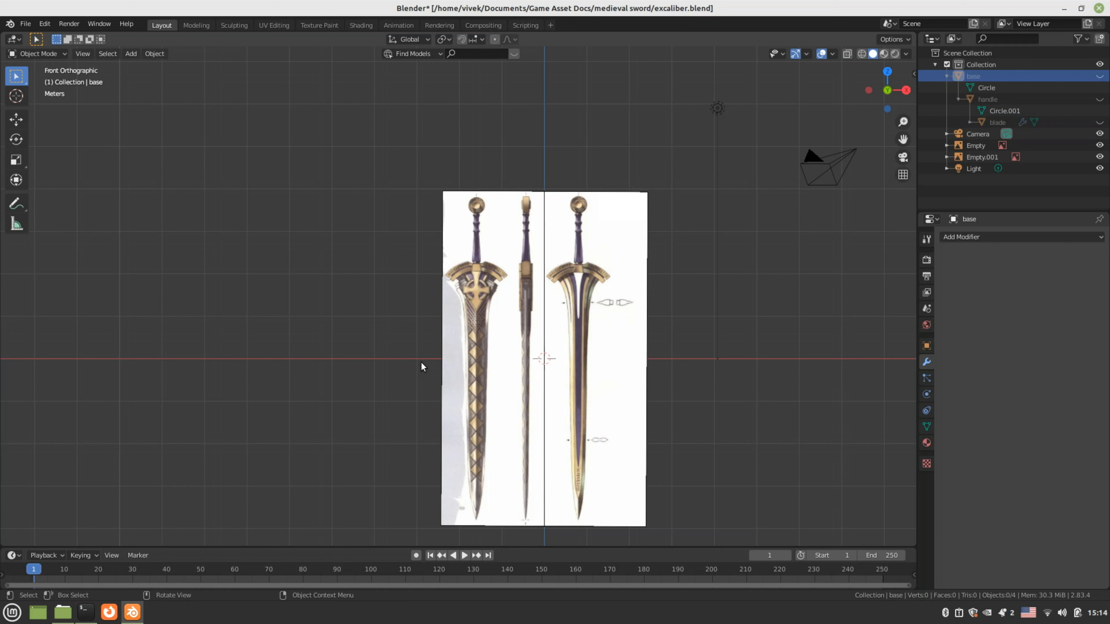
key("KP_3")
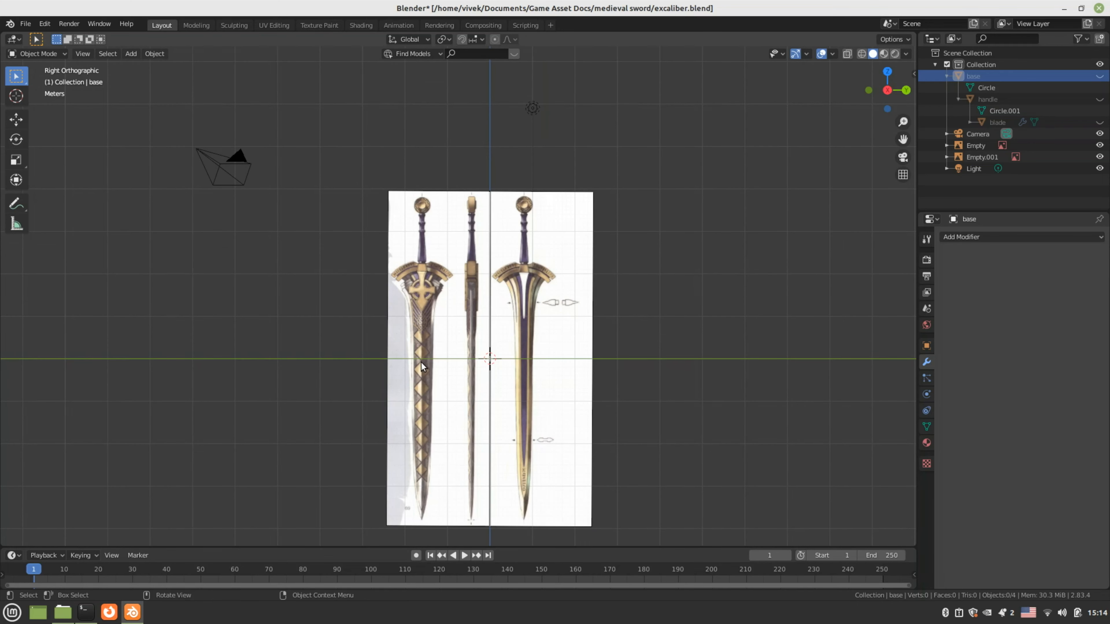
scroll(420, 364, "up", 1)
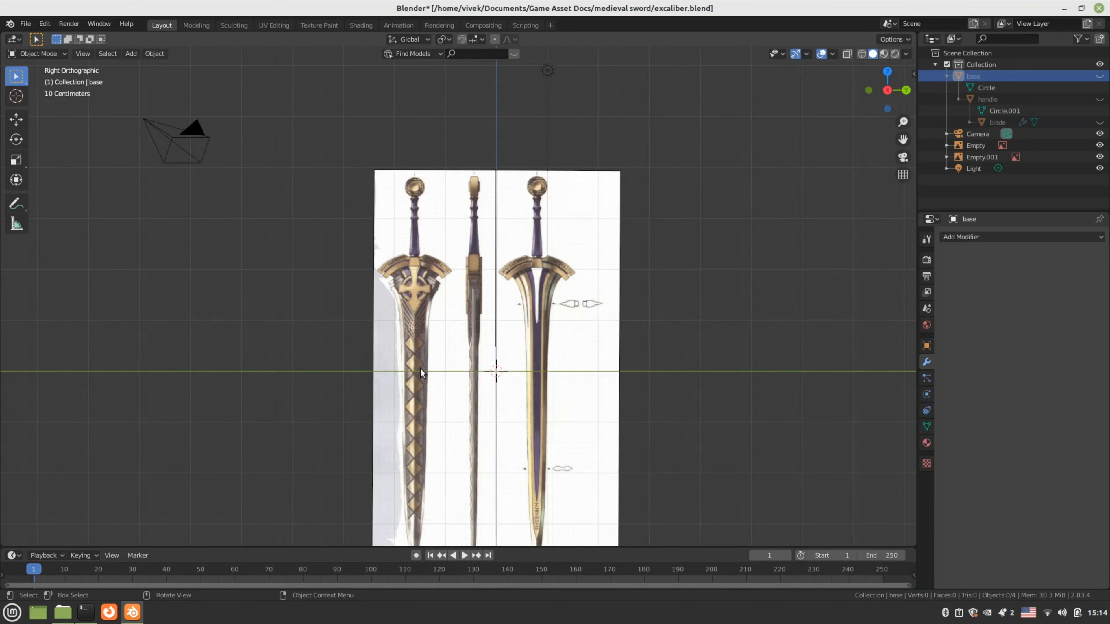
scroll(420, 368, "up", 2)
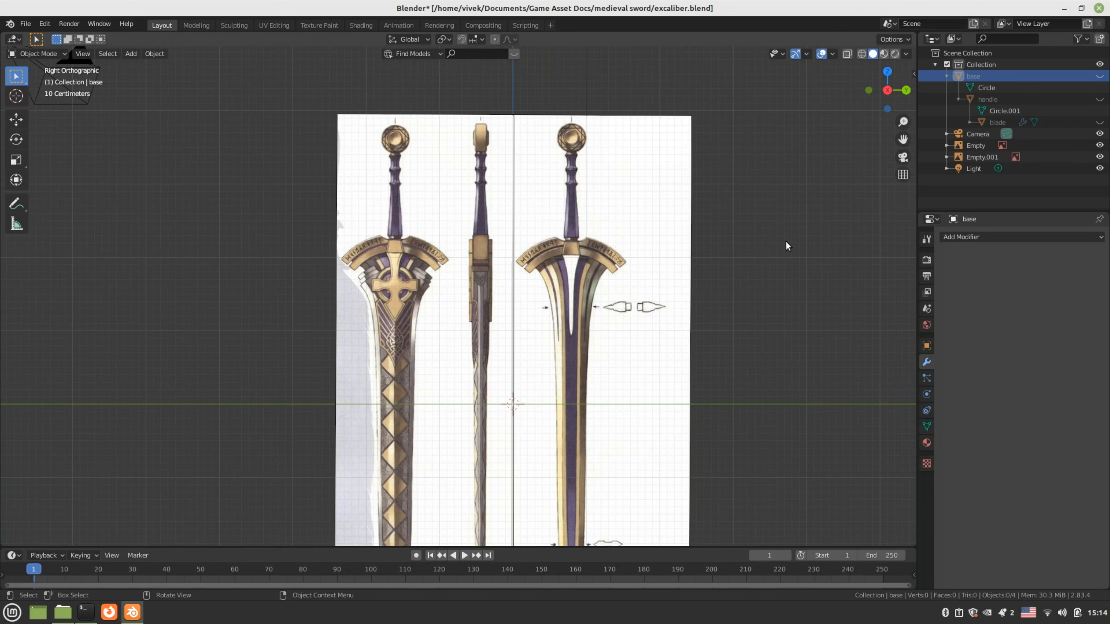
left_click(1100, 99)
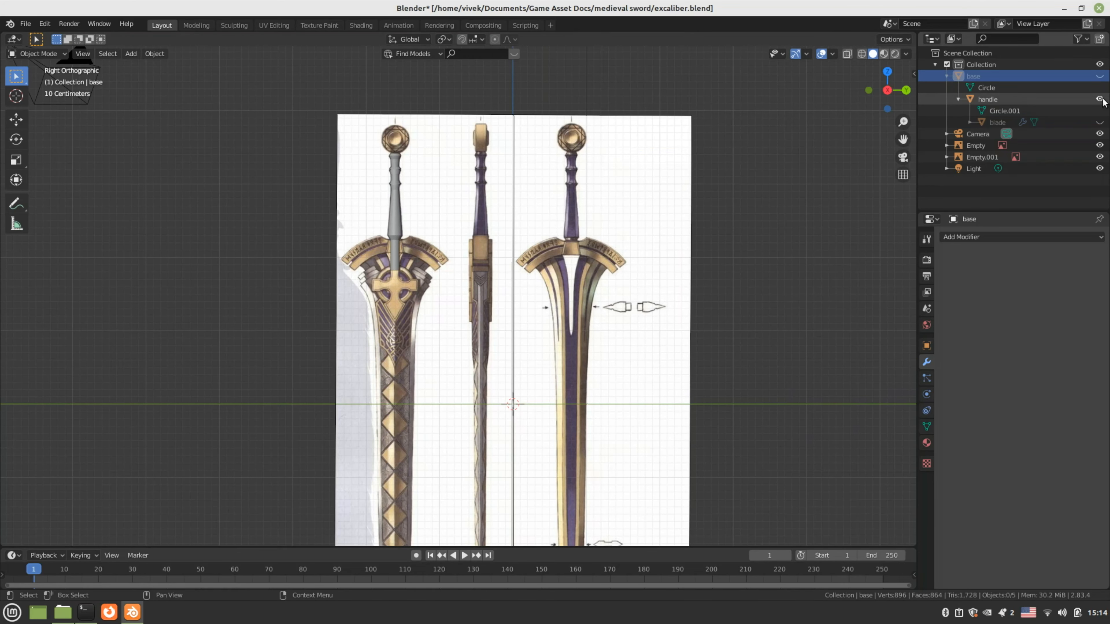
left_click(1100, 100)
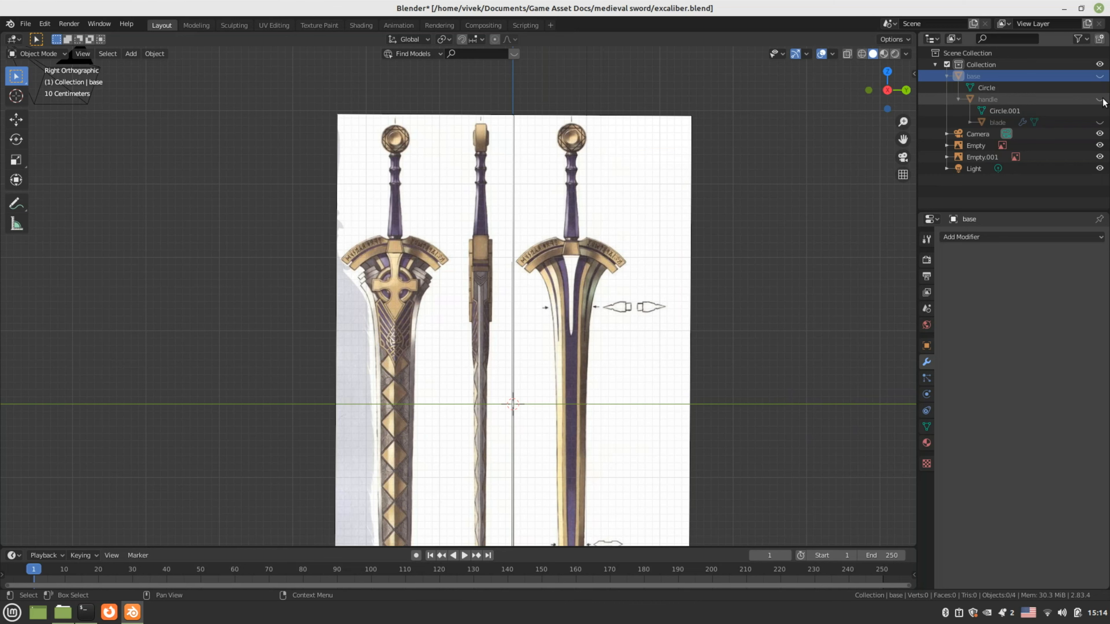
left_click(1100, 122)
left_click(1100, 122)
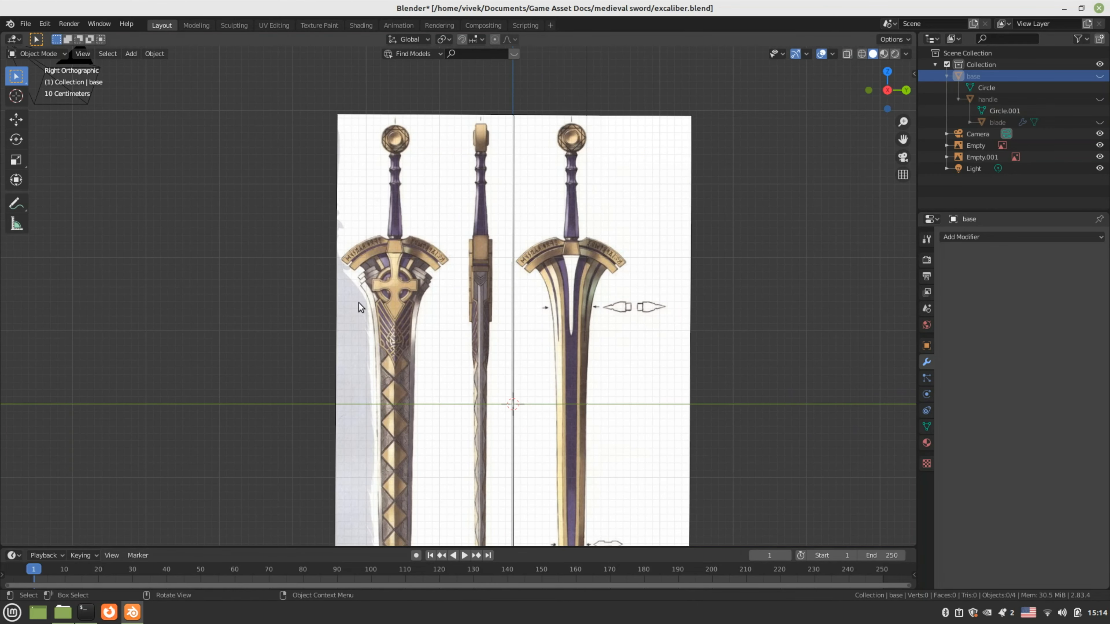
Zoom and pan to centre the crossguard, then bring up the Add menu
scroll(358, 303, "up", 4)
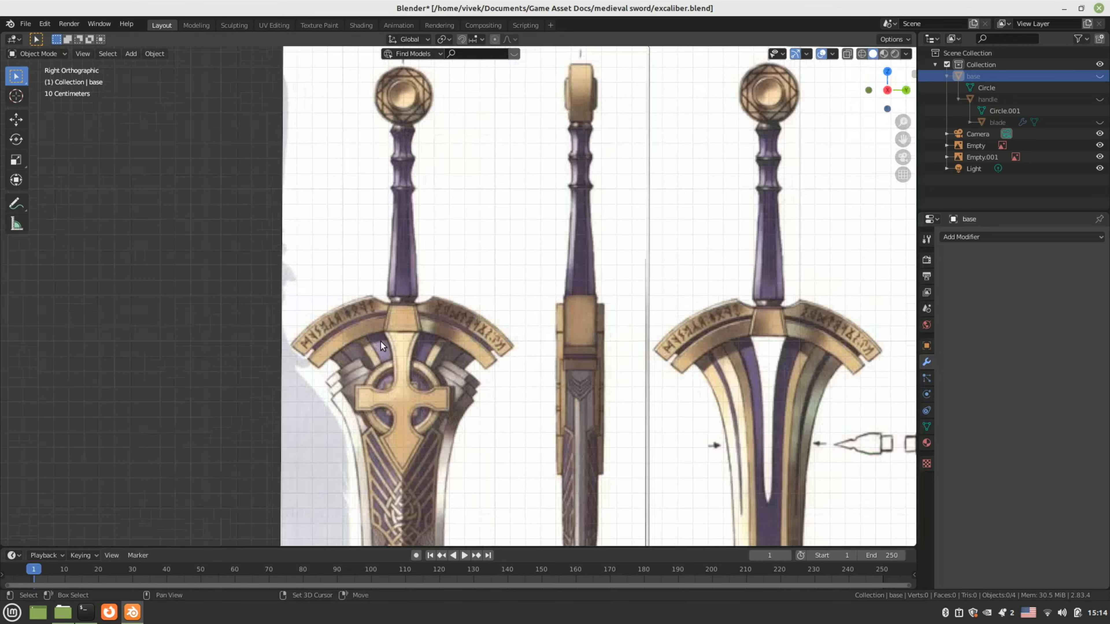
scroll(418, 328, "up", 3)
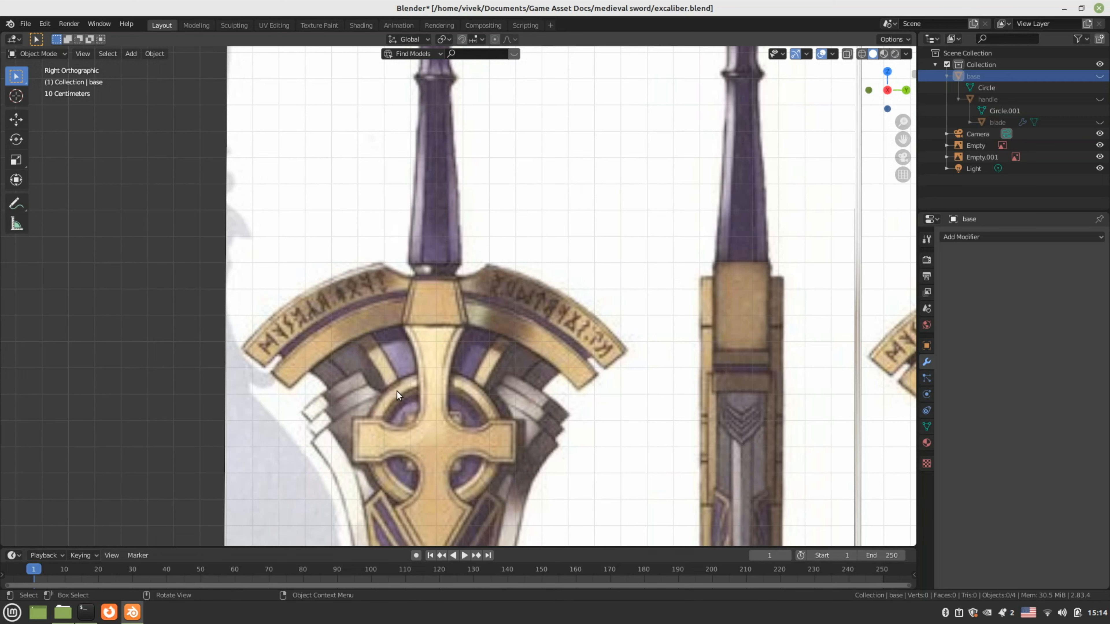
middle_click_drag(333, 372, 334, 325, "shift")
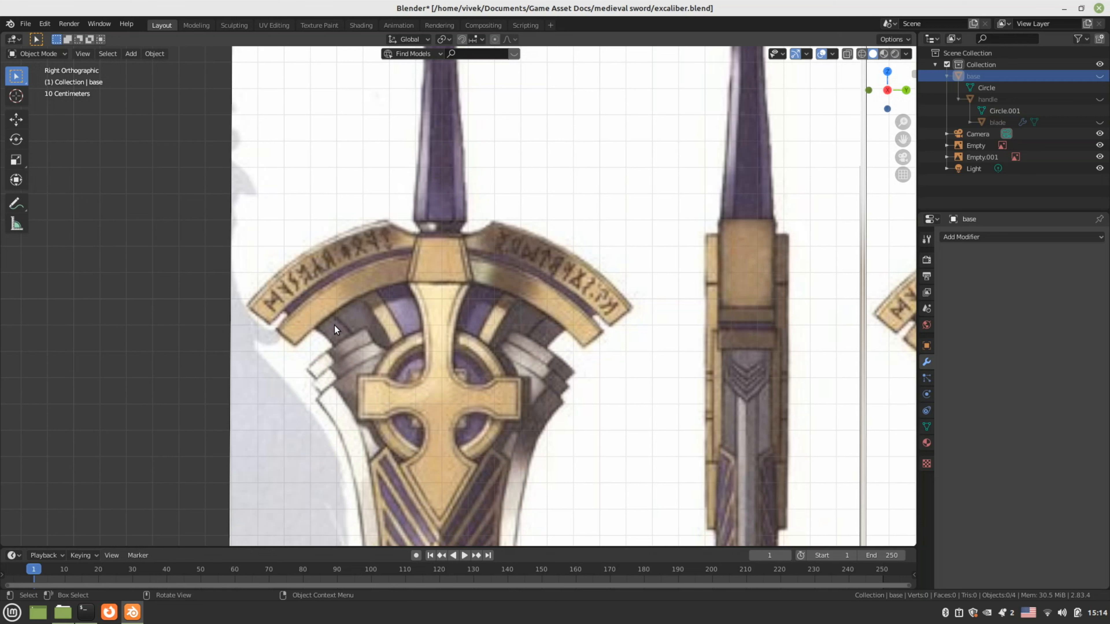
key("shift+a")
Add a plane mesh and move it up to the crossguard's top
mouse_move(334, 325)
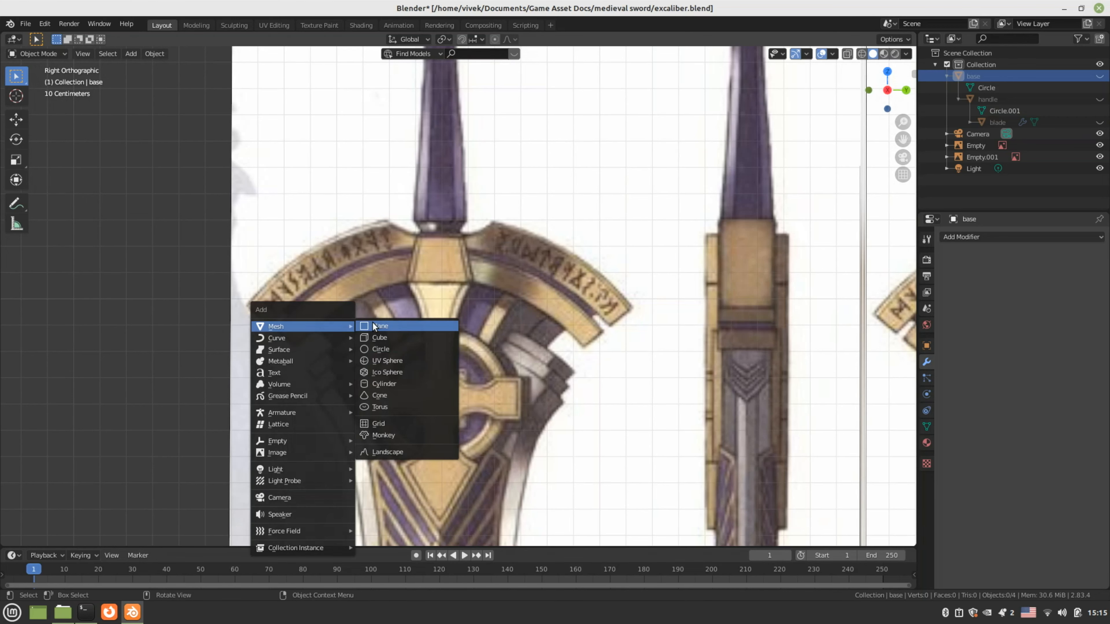
left_click(374, 325)
scroll(417, 333, "down", 6)
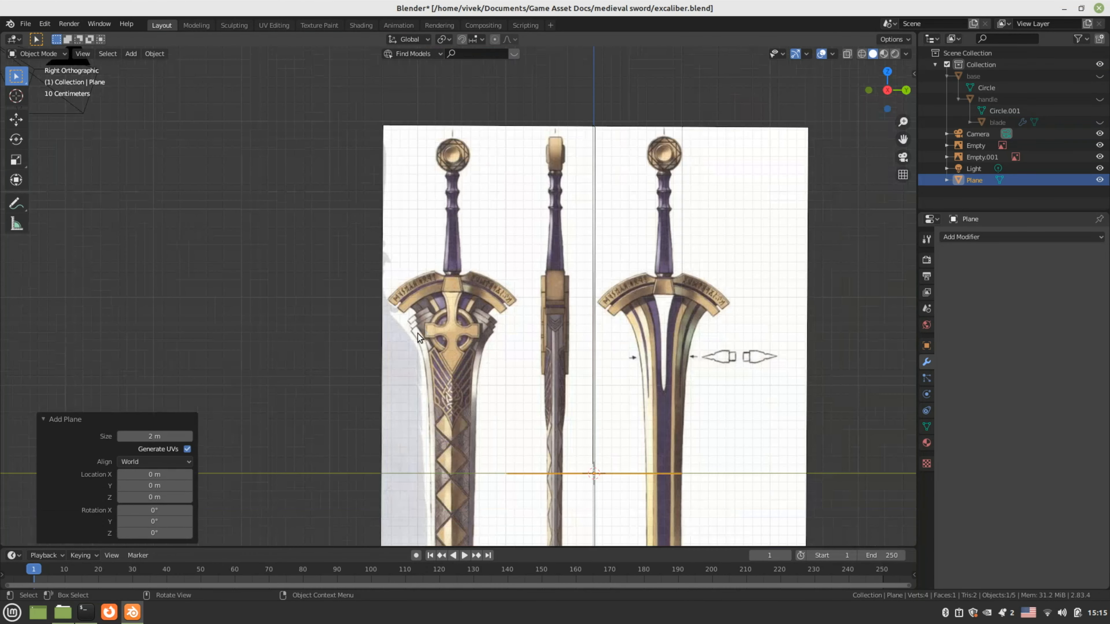
key("g")
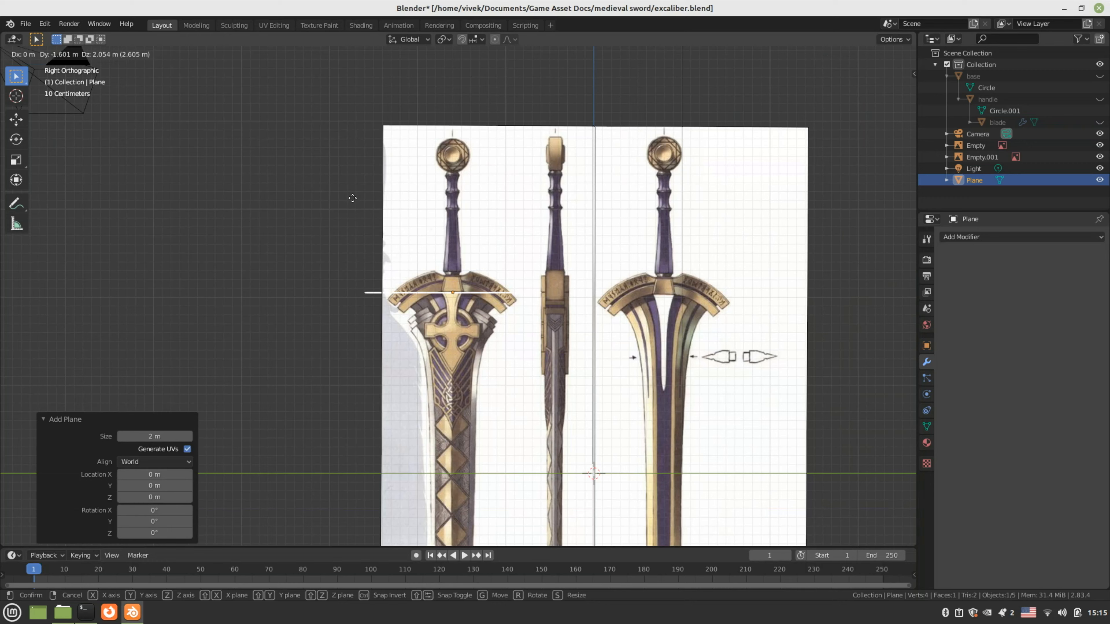
left_click(353, 198)
scroll(414, 263, "up", 4)
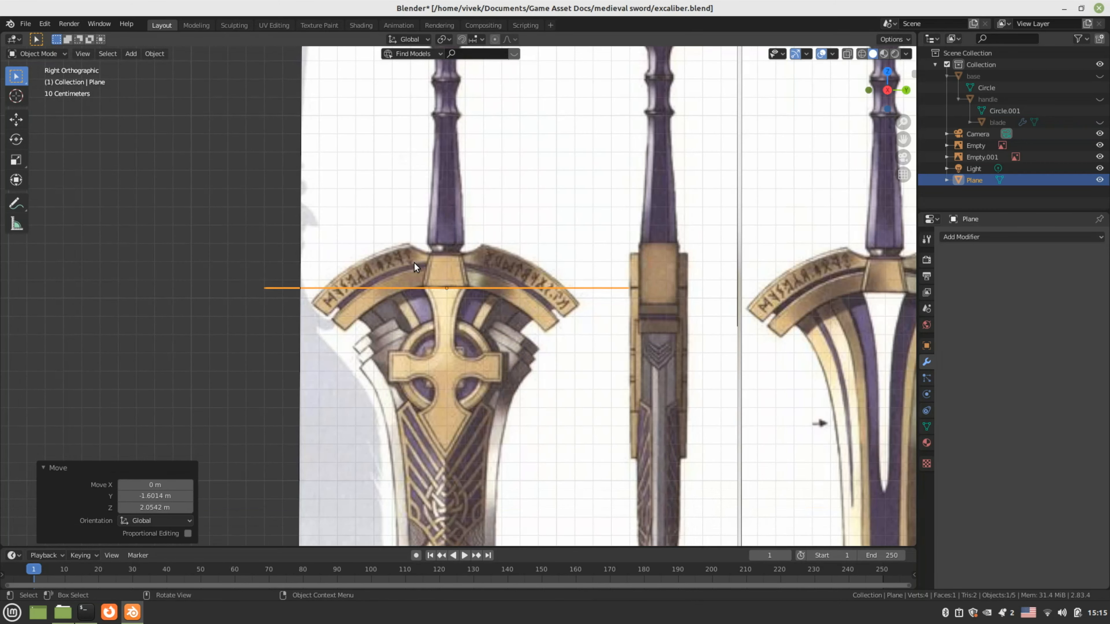
scroll(414, 263, "up", 1)
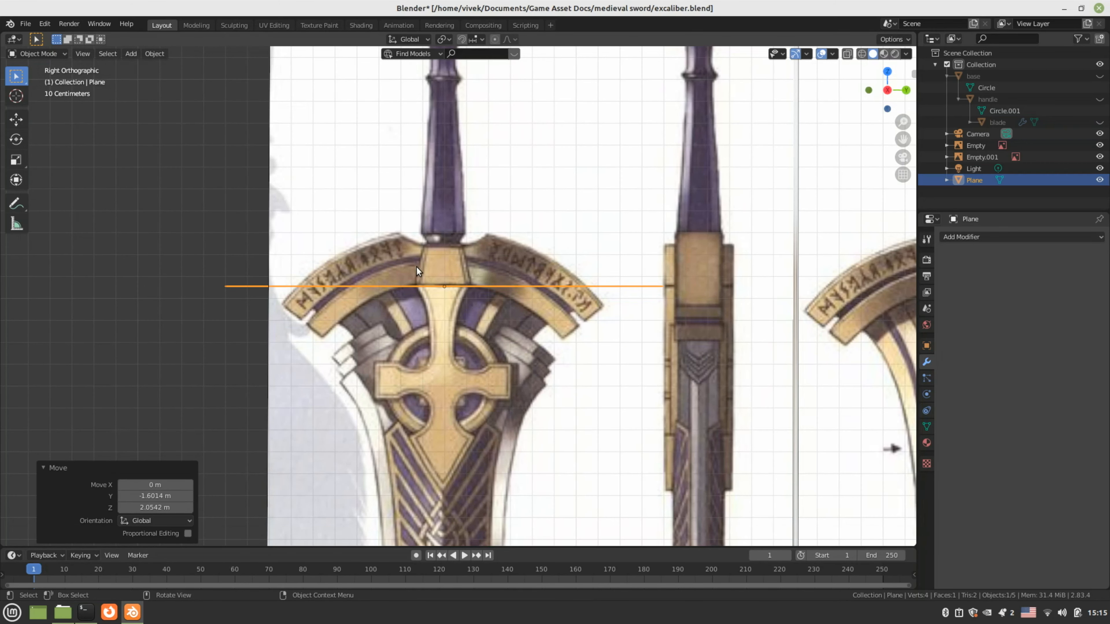
Merge the plane's four vertices at centre and place the vertex at the crossguard top centre
key("Tab")
key("1")
key("m")
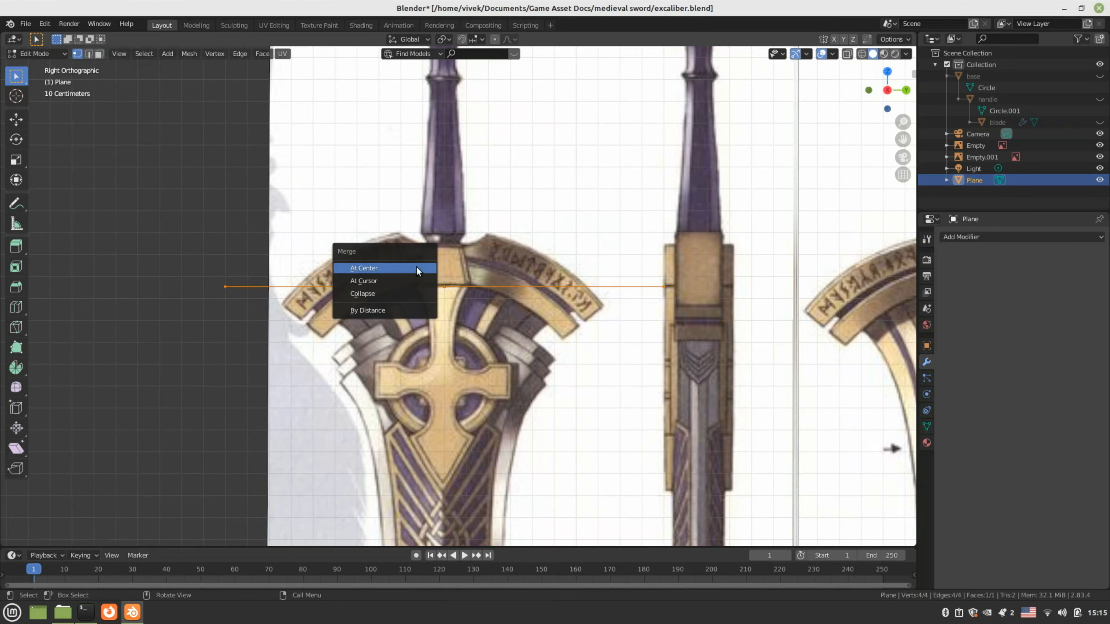
left_click(416, 267)
scroll(395, 254, "down", 2)
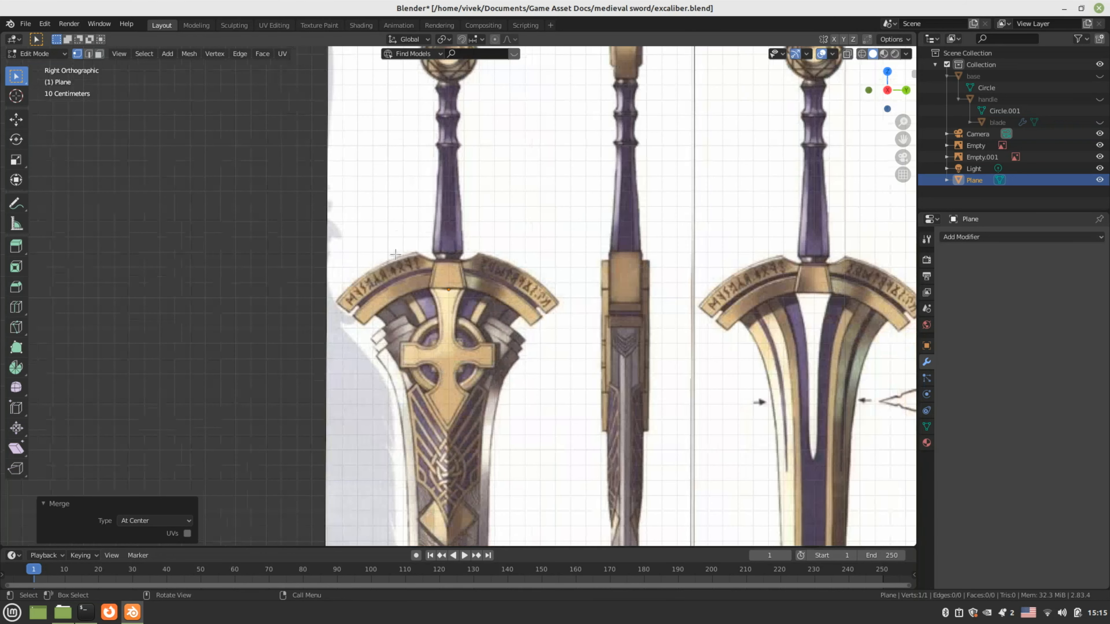
scroll(395, 254, "down", 1)
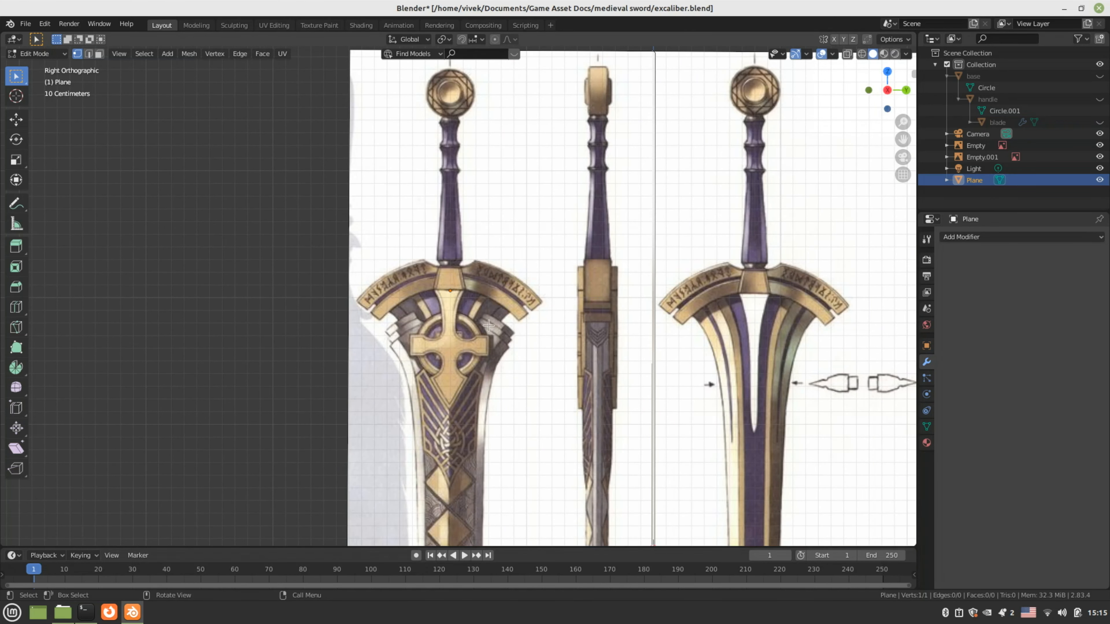
scroll(488, 326, "up", 3)
key("g")
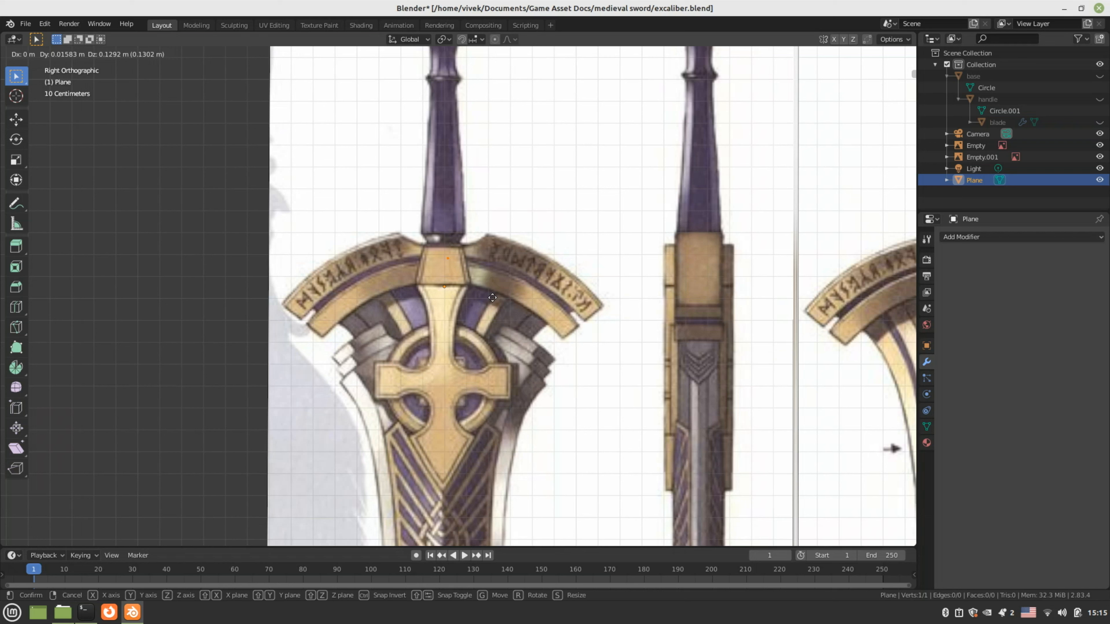
left_click(492, 298)
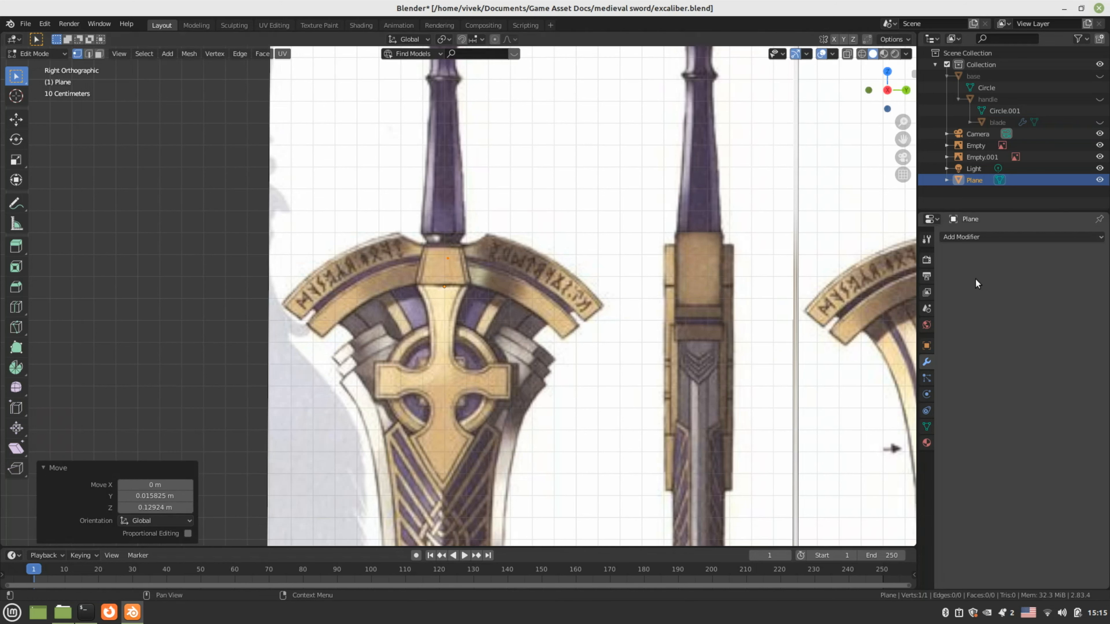
Add a Mirror modifier to the plane, mirroring across the Y axis
left_click(978, 236)
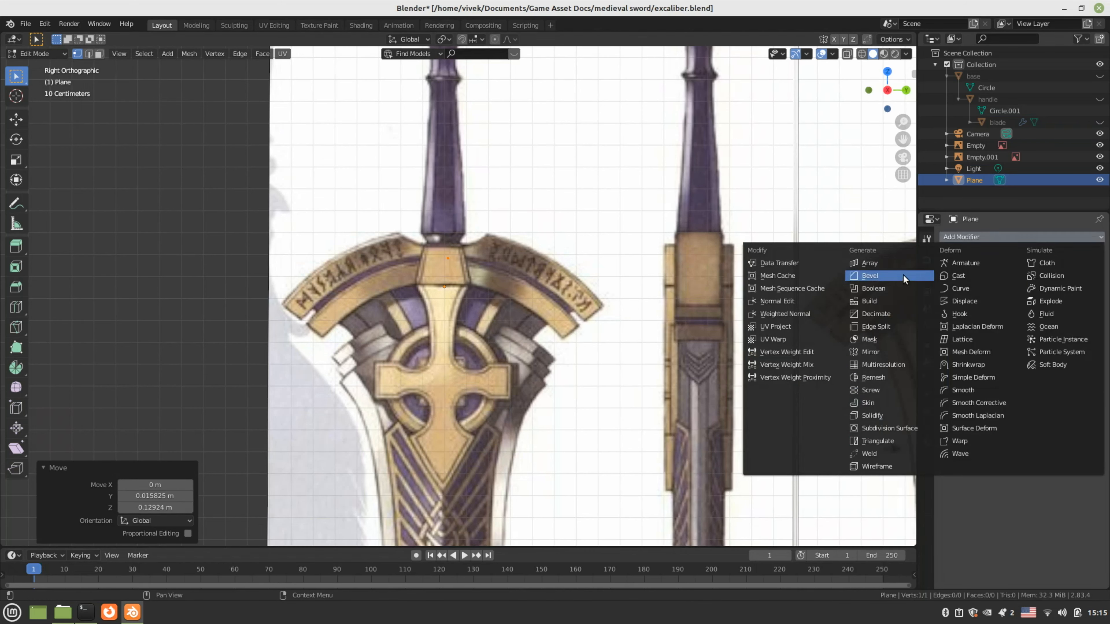
left_click(871, 351)
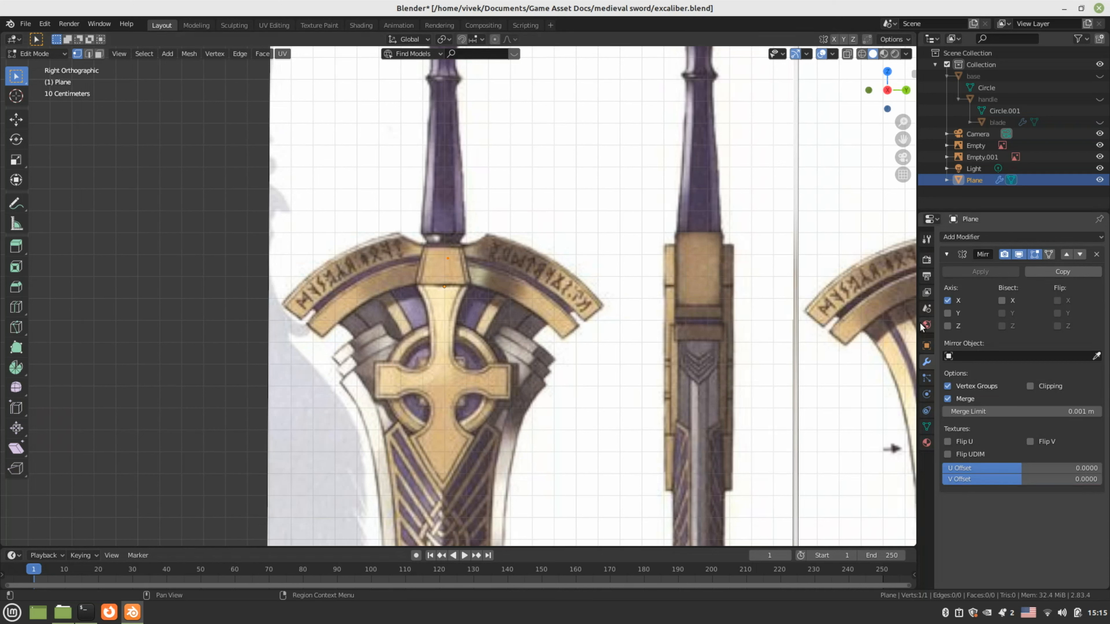
left_click(947, 312)
Turn off X mirroring and reselect the plane back in Edit Mode
left_click(945, 300)
key("Tab")
scroll(454, 295, "up", 4)
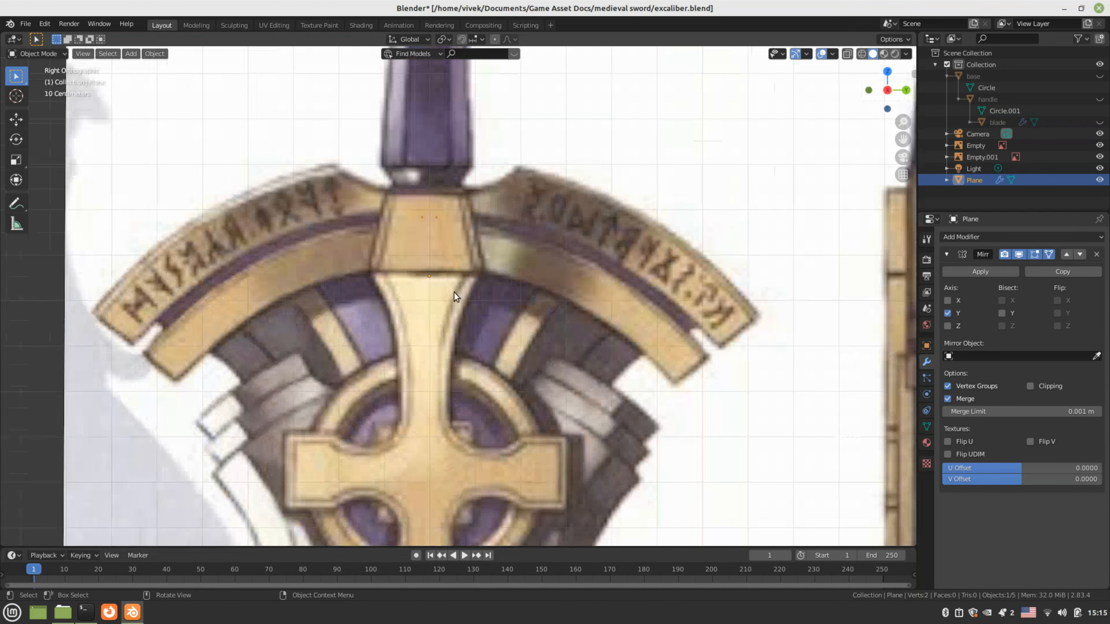
left_click(441, 224)
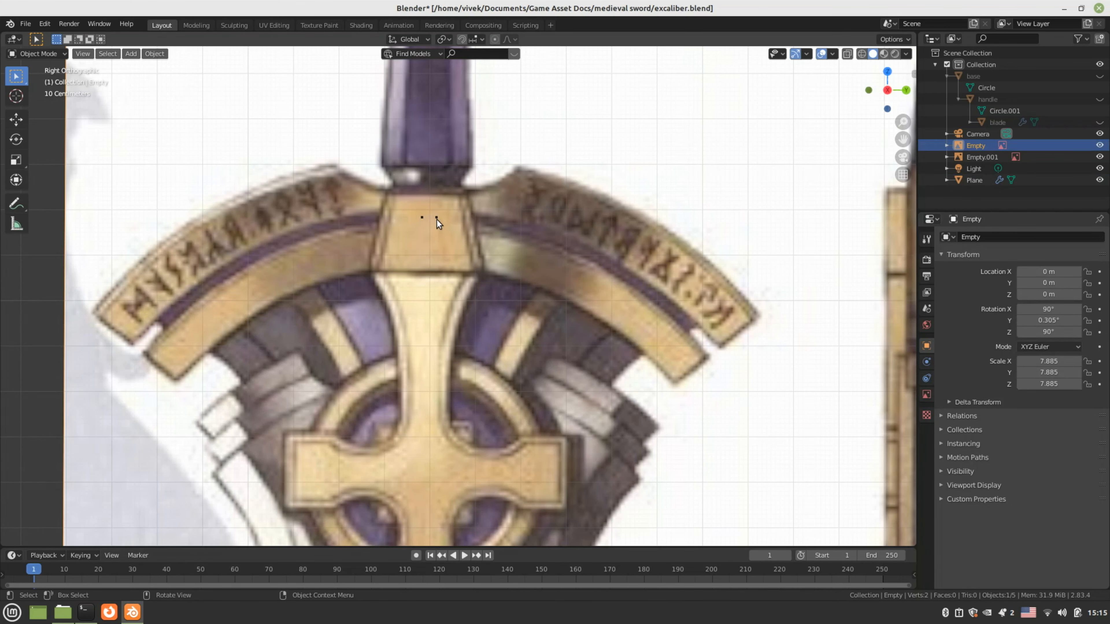
left_click(436, 219)
key("Tab")
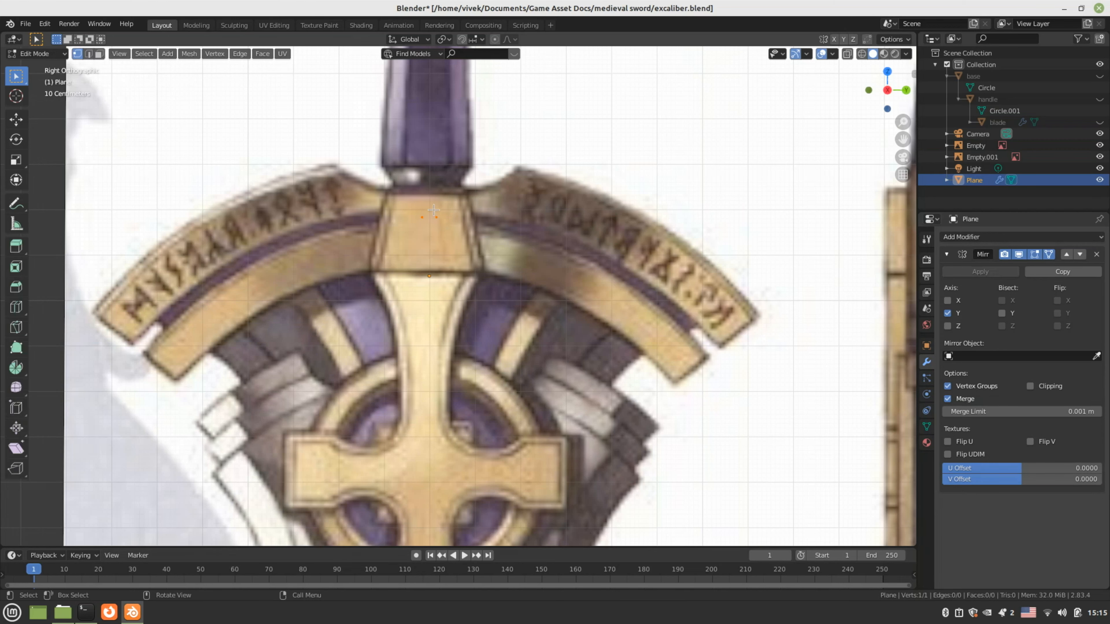
scroll(464, 244, "down", 1)
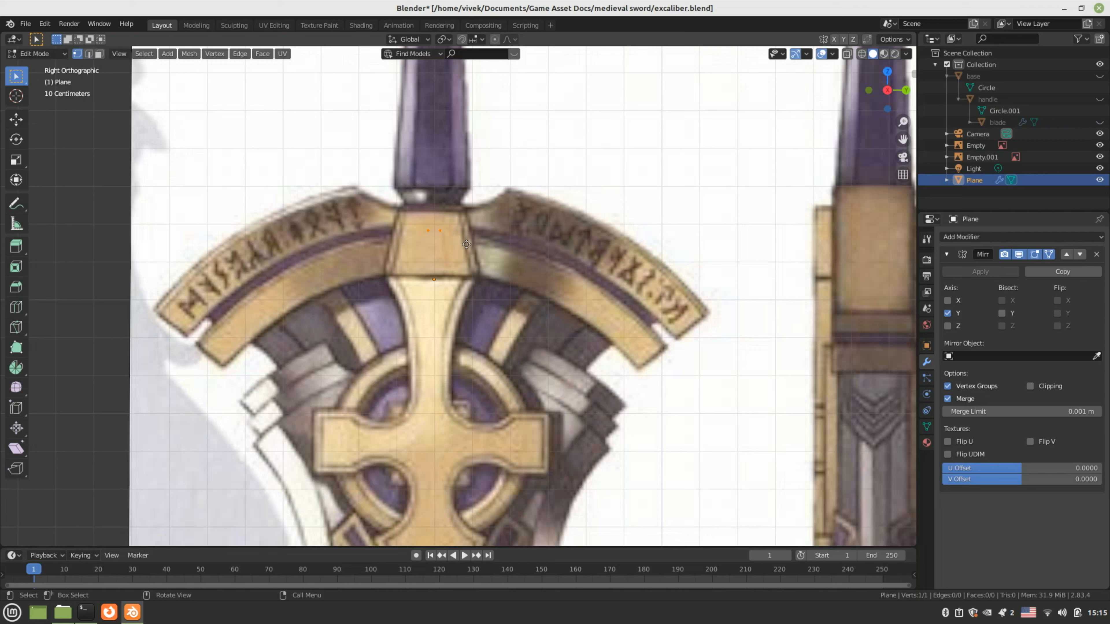
Extrude vertices along the band's outer curve out to its end and lower corner
key("e")
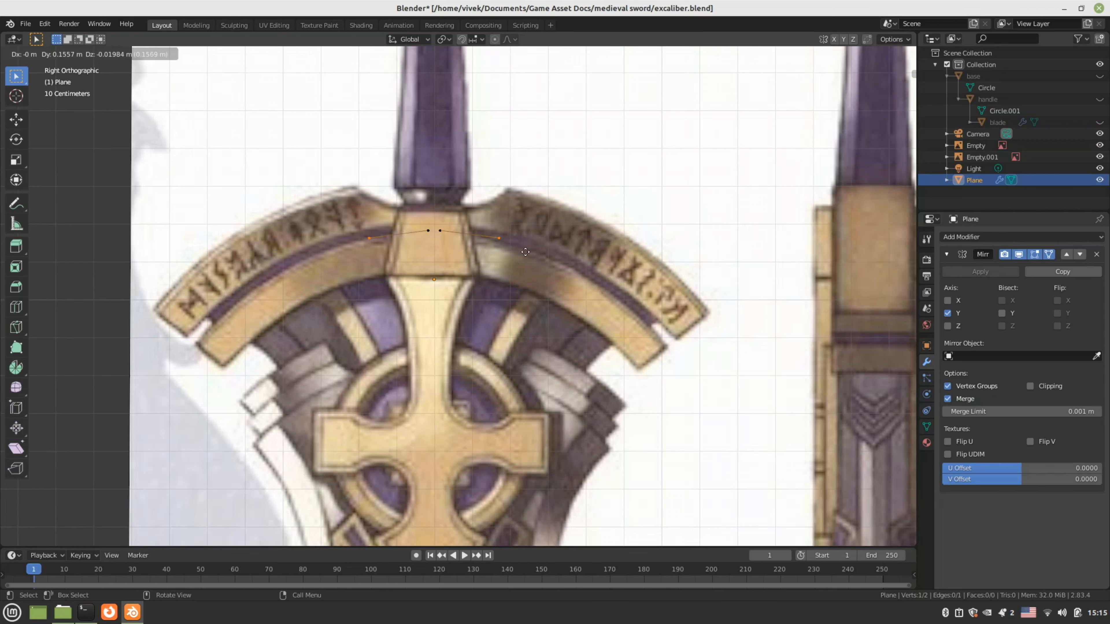
left_click(526, 252)
key("e")
left_click(577, 268)
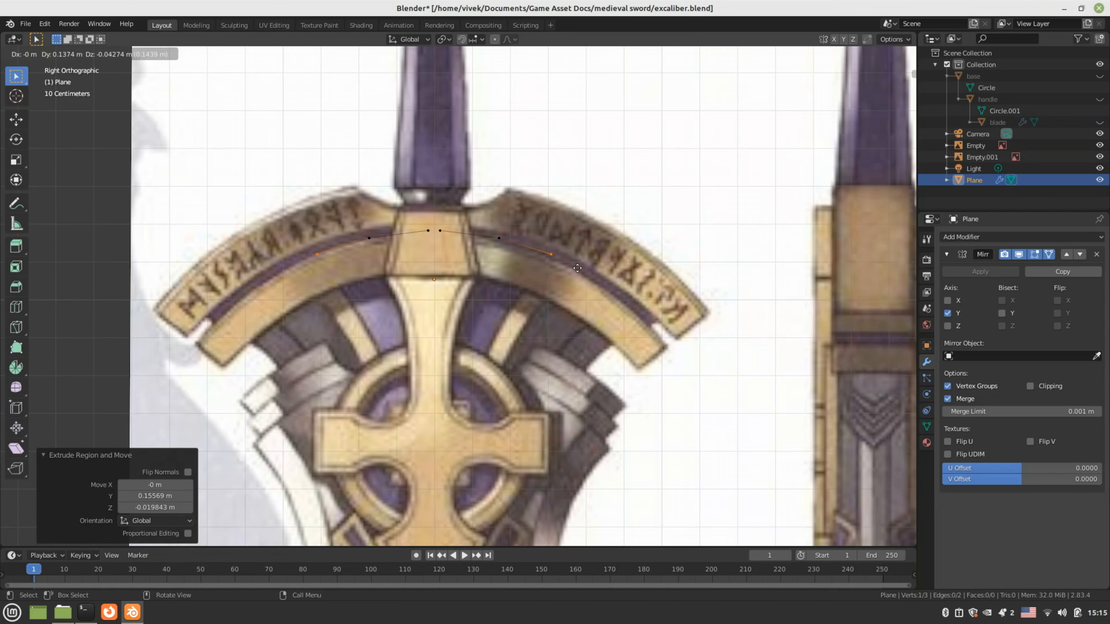
key("e")
left_click(621, 293)
key("e")
left_click(677, 338)
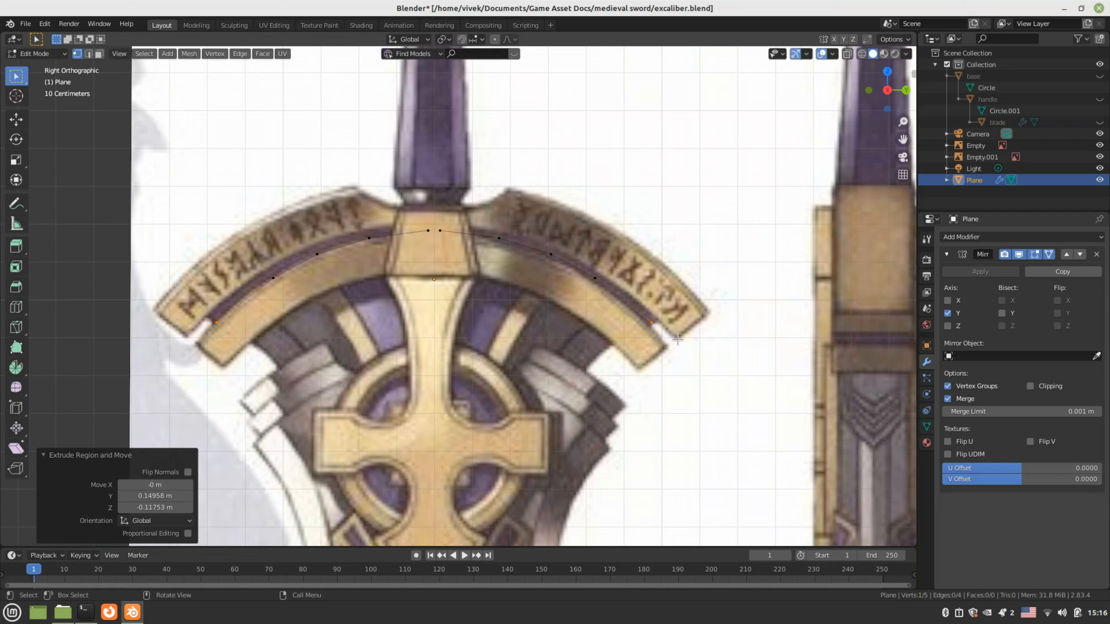
key("e")
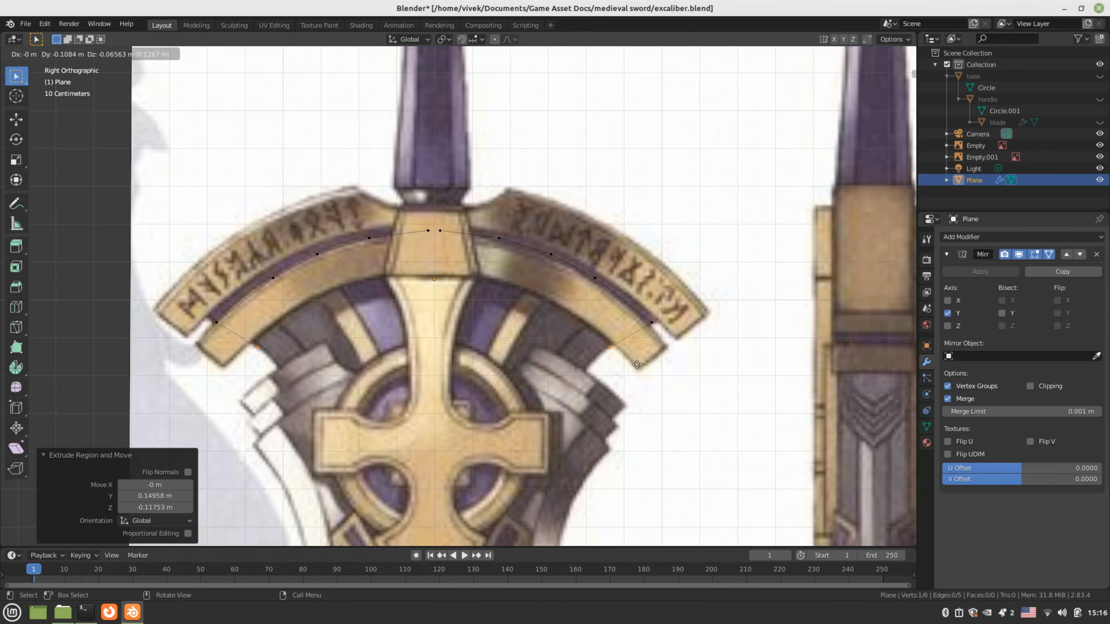
left_click(637, 364)
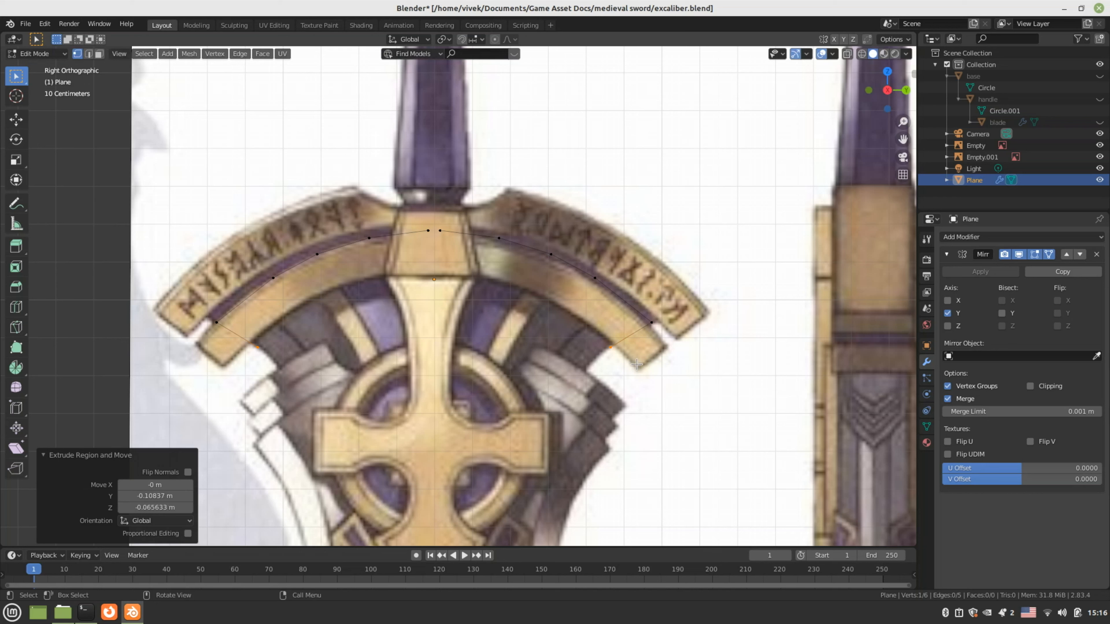
Extrude vertices along the band's inner curve back to the centre line
key("e")
left_click(596, 400)
key("e")
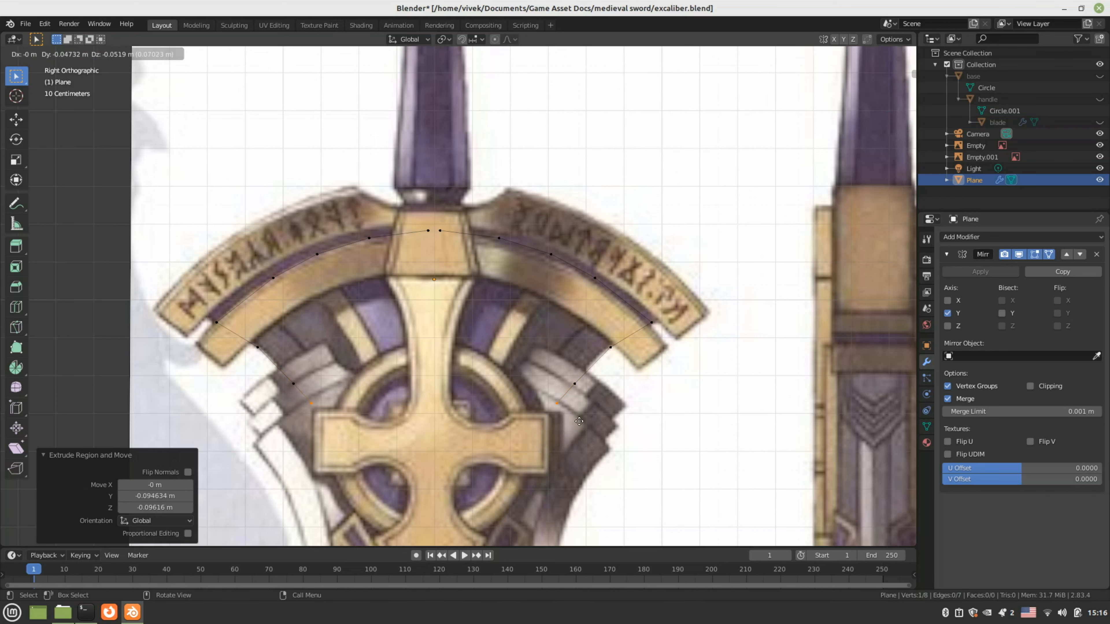
left_click(579, 421)
key("e")
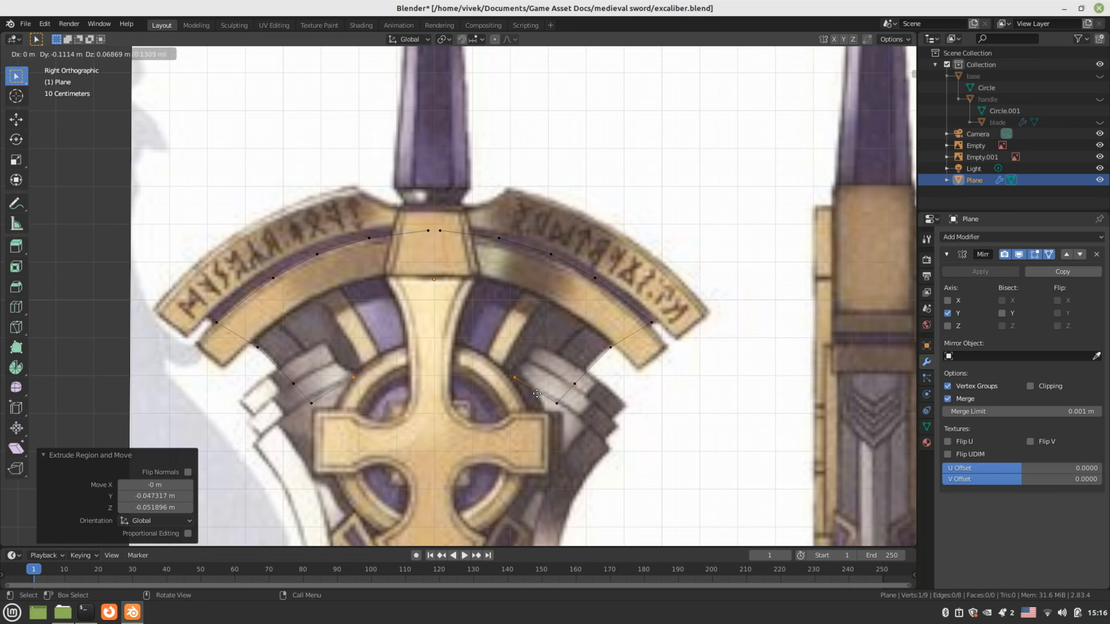
left_click(538, 393)
key("e")
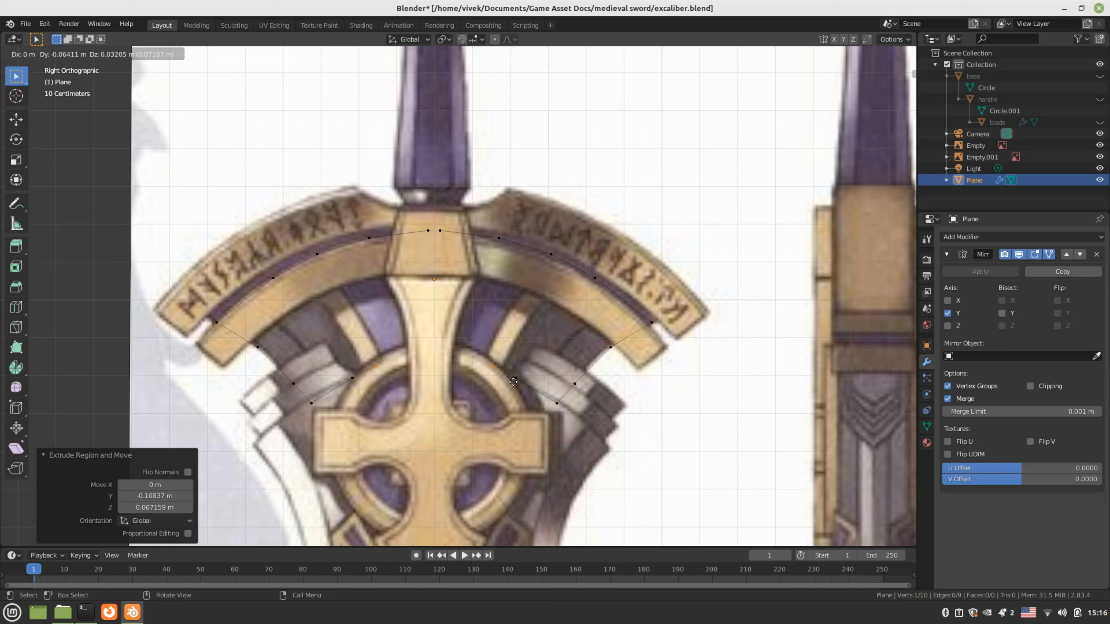
left_click(511, 379)
key("e")
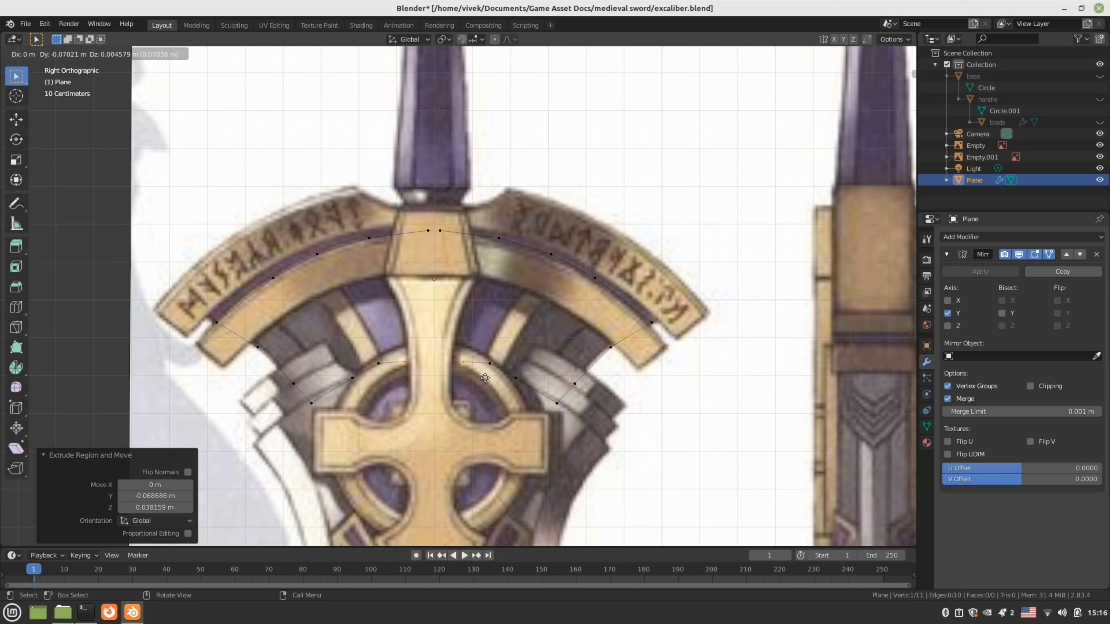
left_click(485, 377)
key("e")
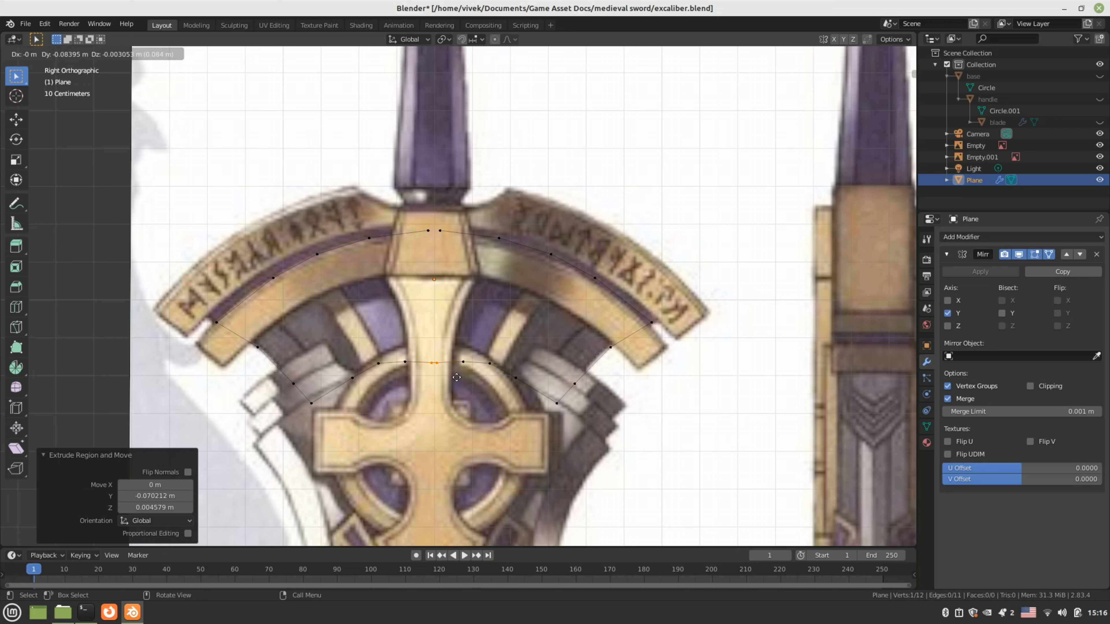
left_click(469, 377)
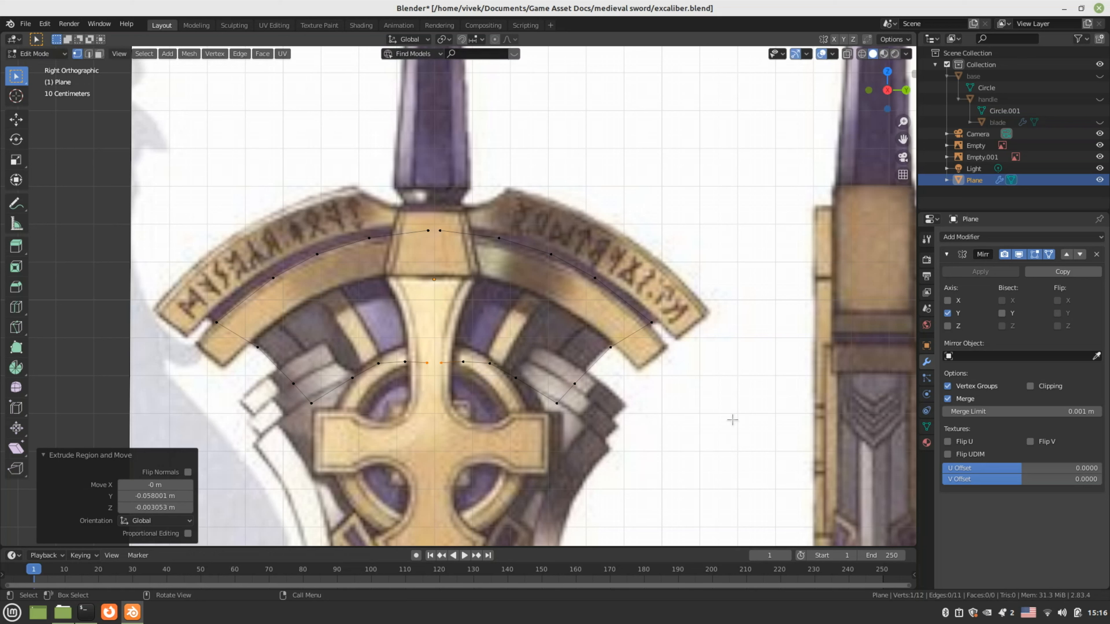
Enable Mirror Clipping and move the centre vertices onto the arc and centre line
left_click(1030, 385)
key("g")
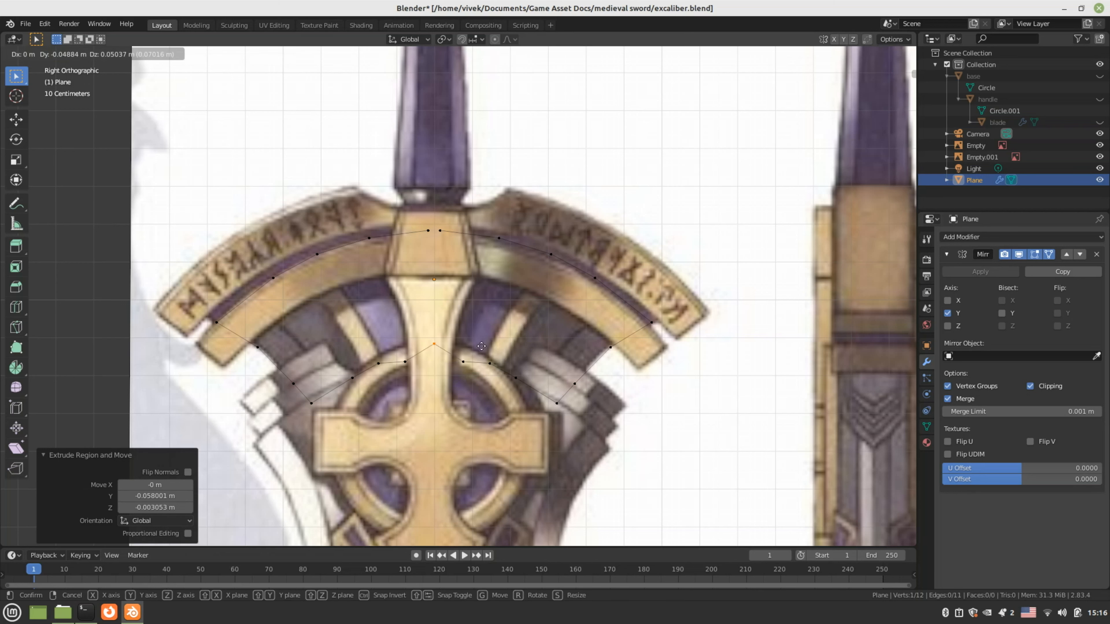
left_click(481, 346)
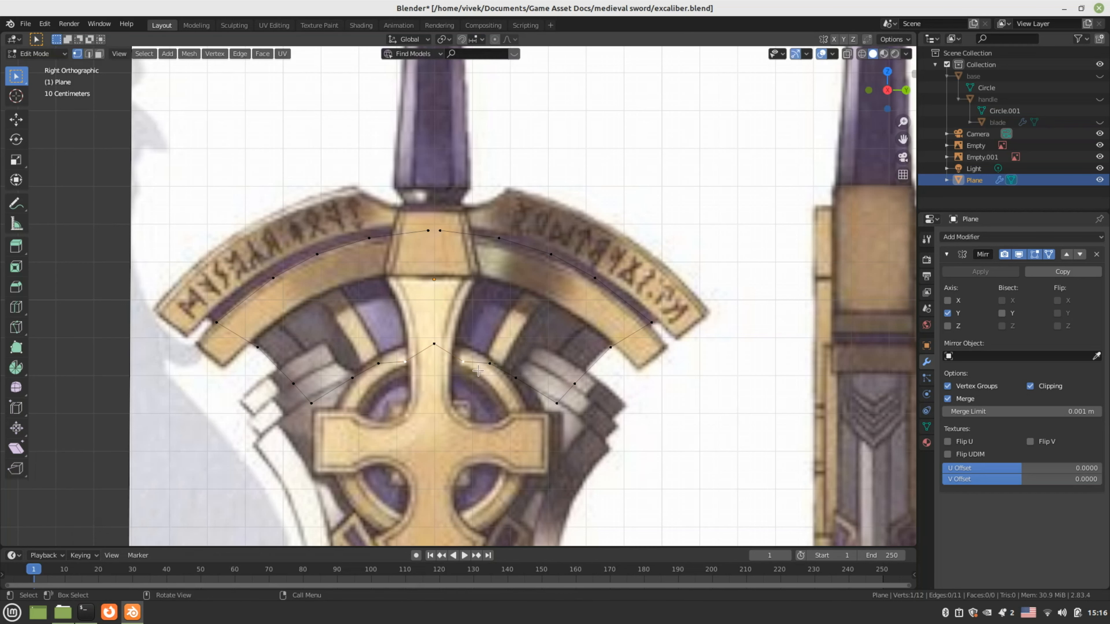
key("g")
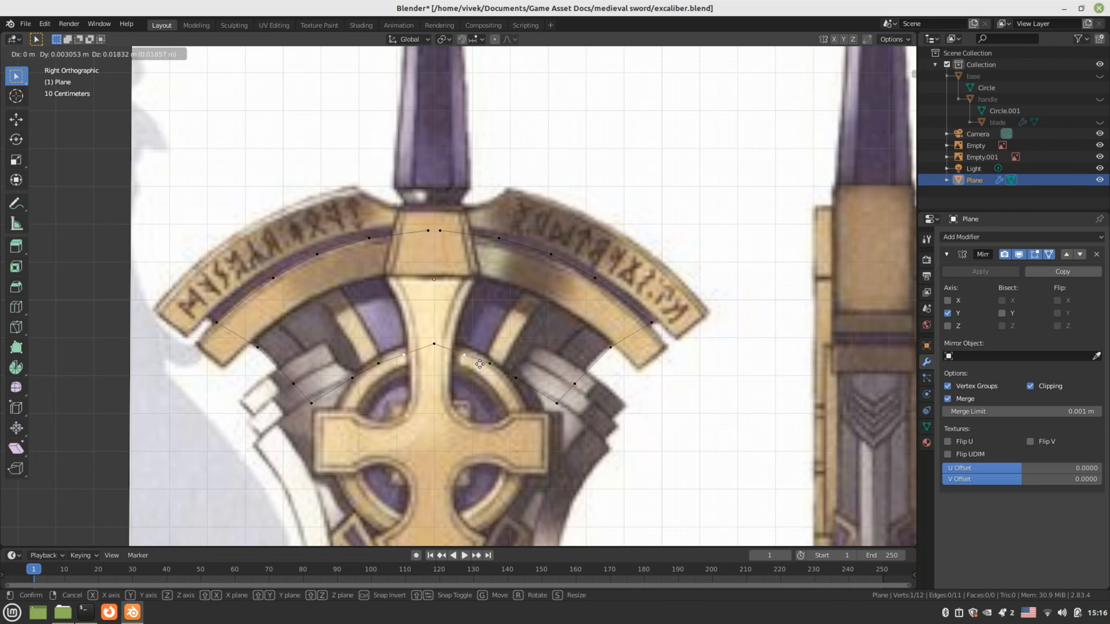
left_click(482, 360)
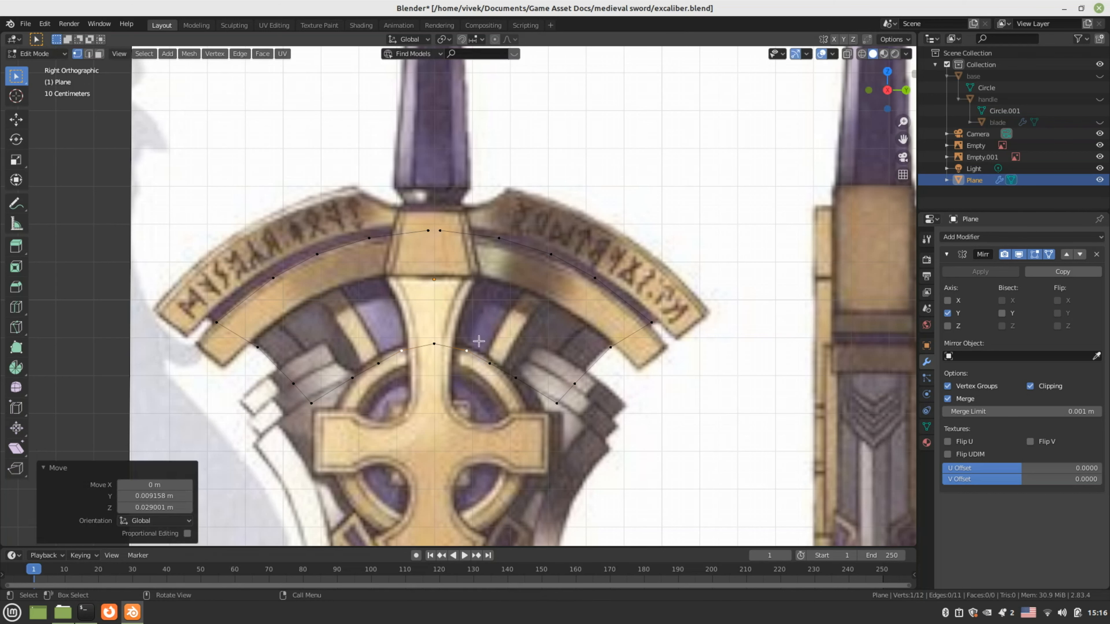
left_click(437, 229)
key("g")
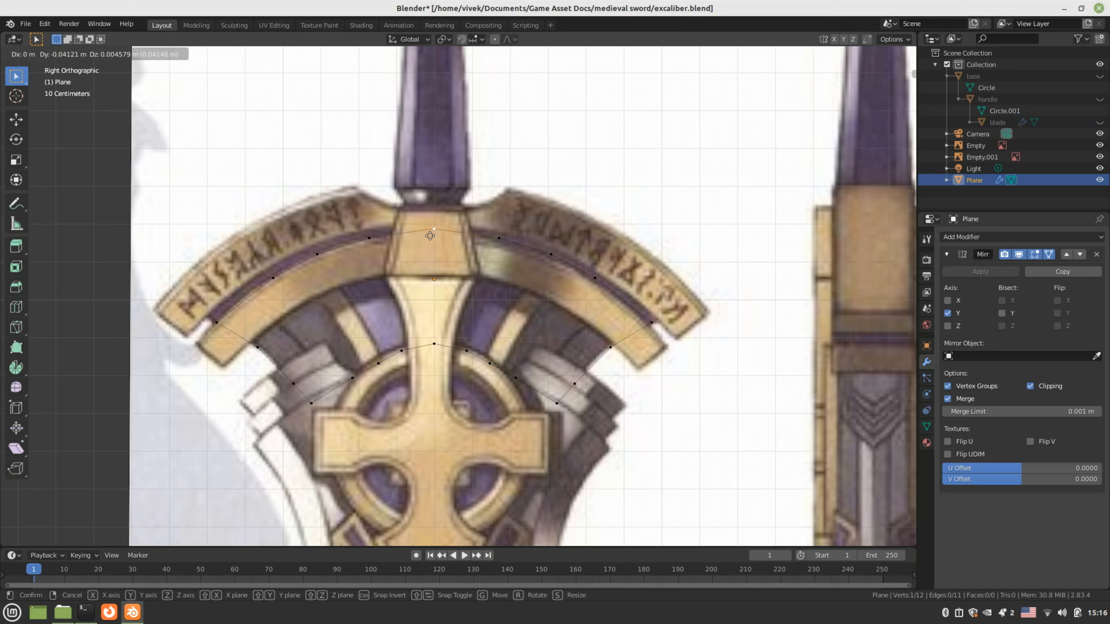
left_click(430, 237)
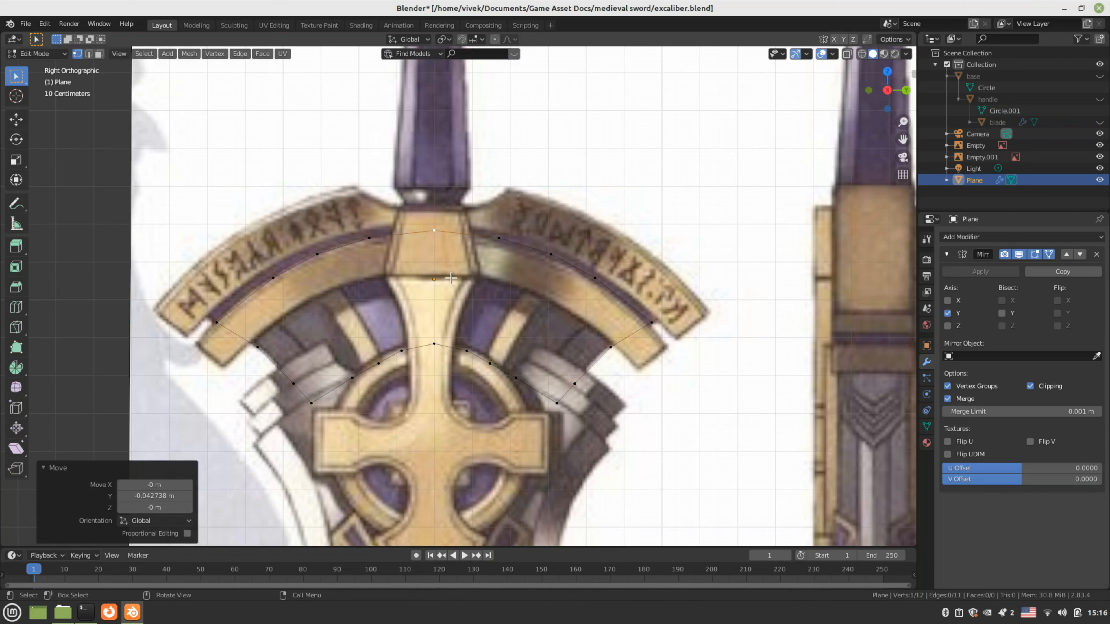
Try filling a face between a lower and an upper band edge, then undo it
key("2")
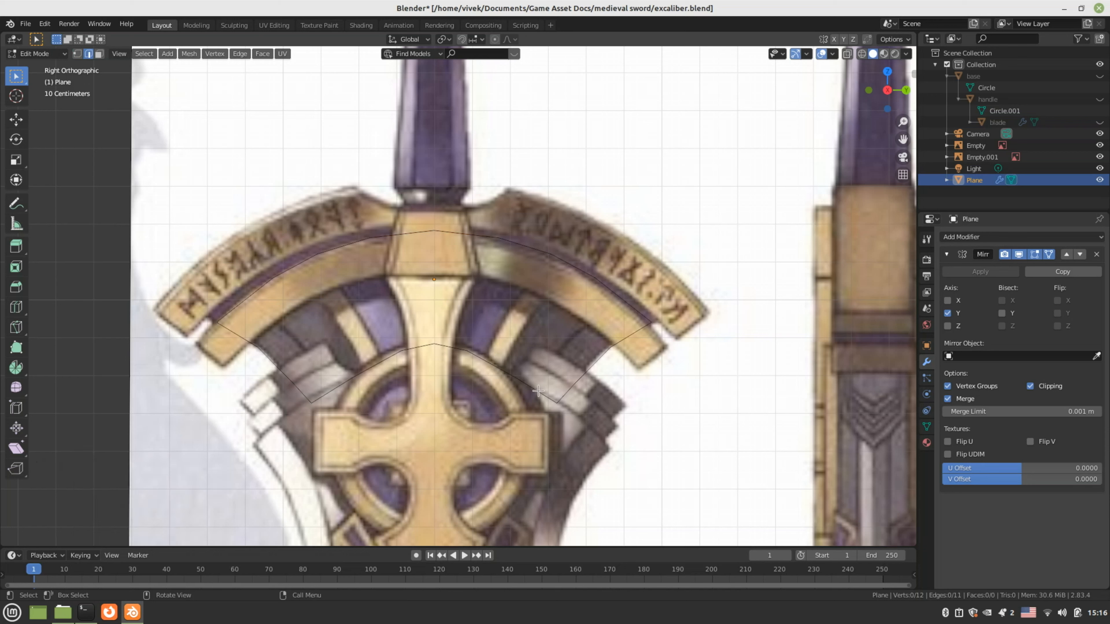
left_click(537, 390)
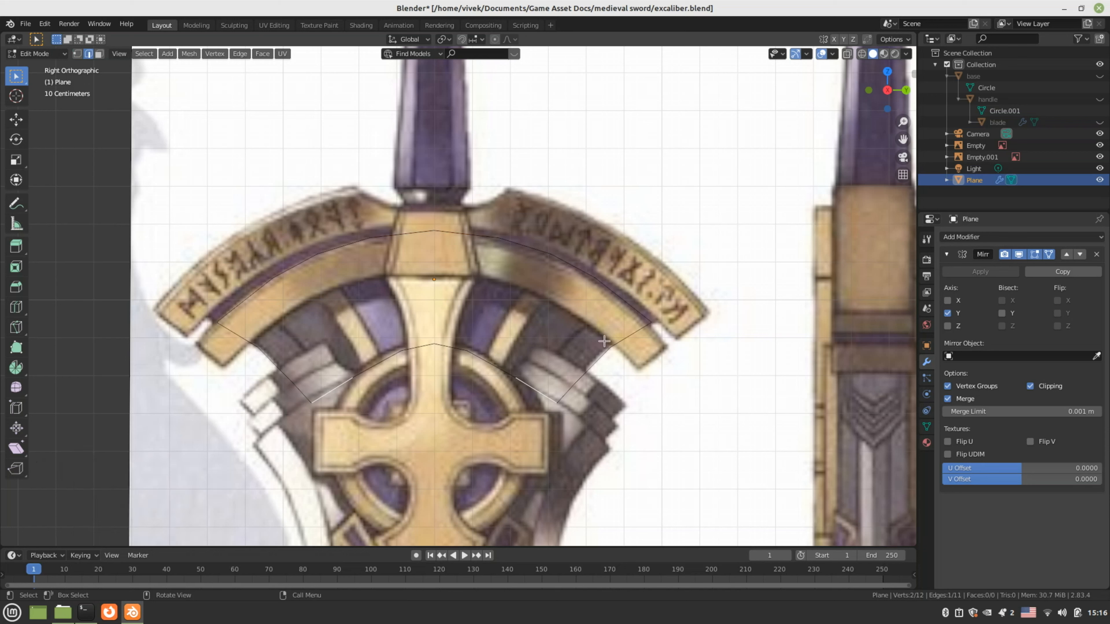
left_click(633, 310, "shift")
key("g")
left_click(634, 310)
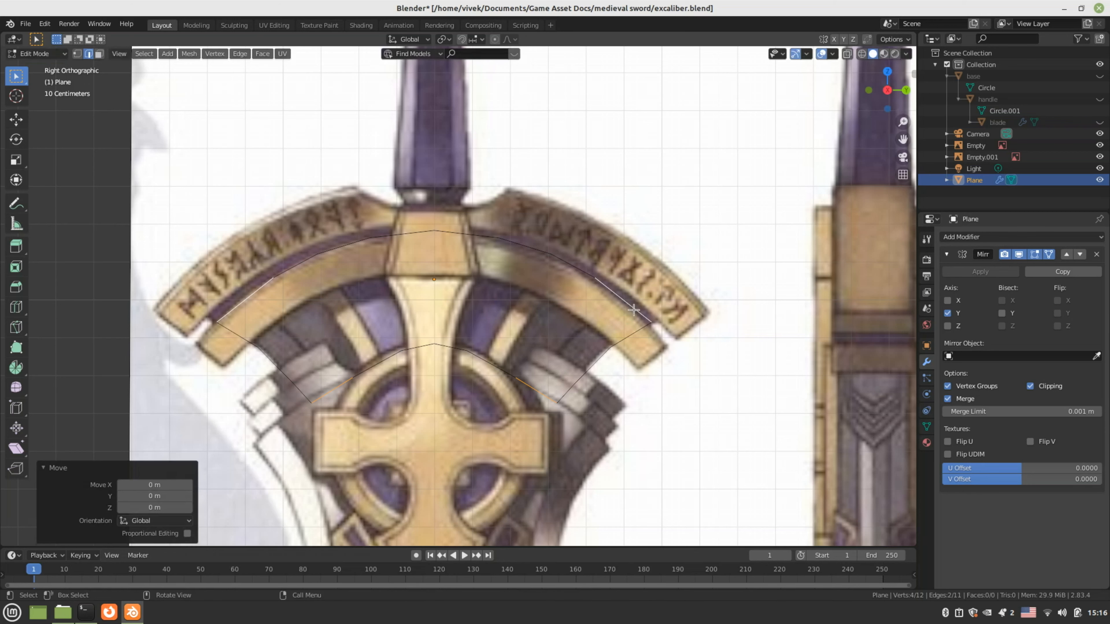
key("f")
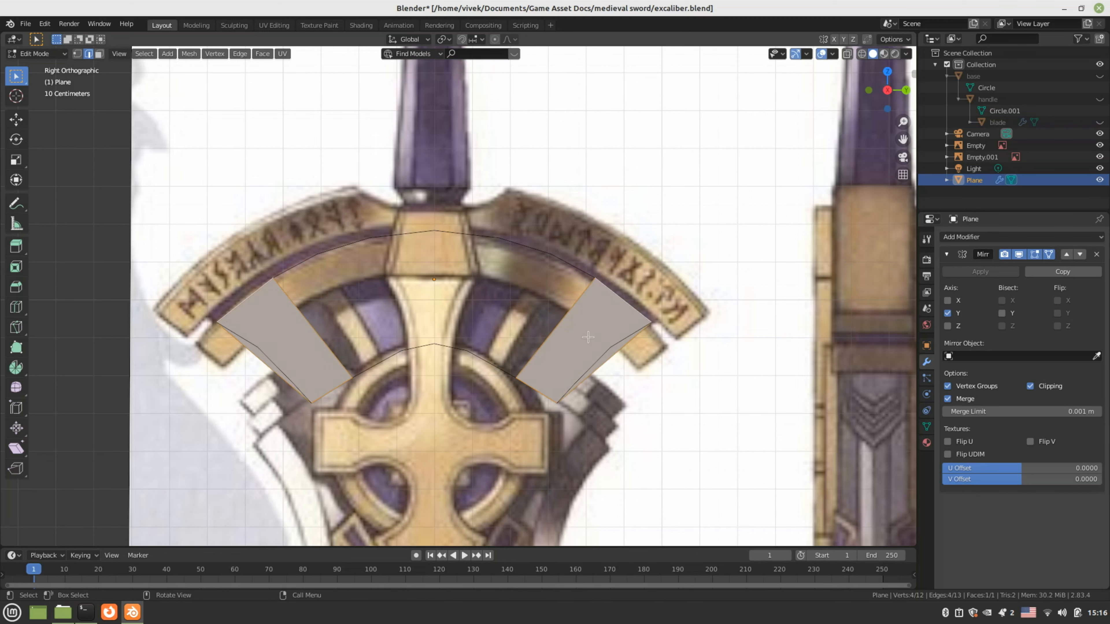
key("ctrl+z")
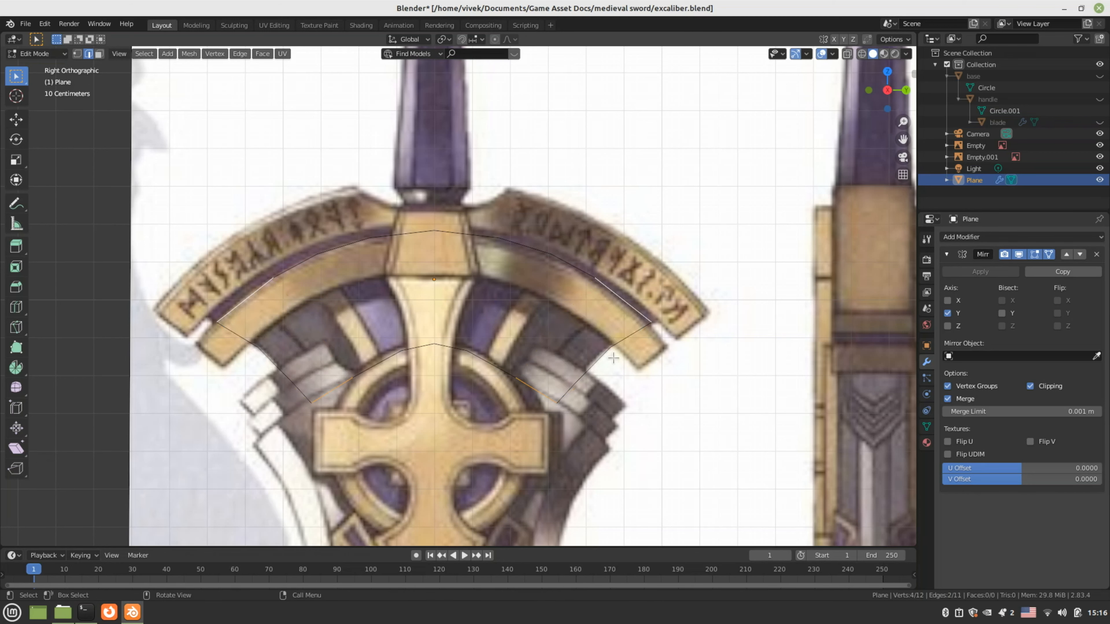
key("Tab")
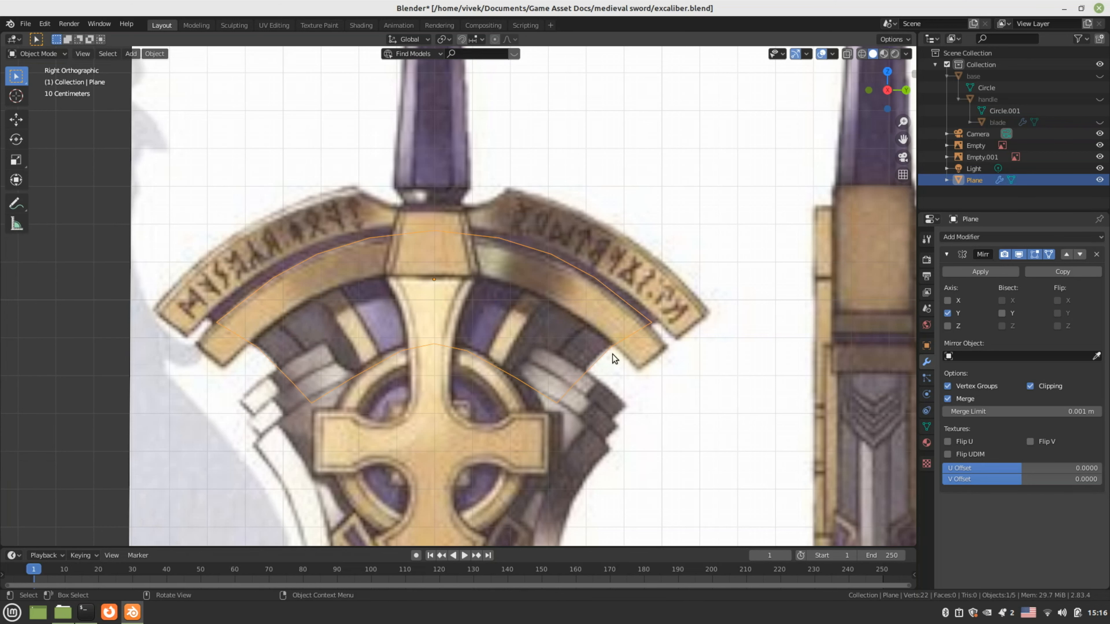
key("Tab")
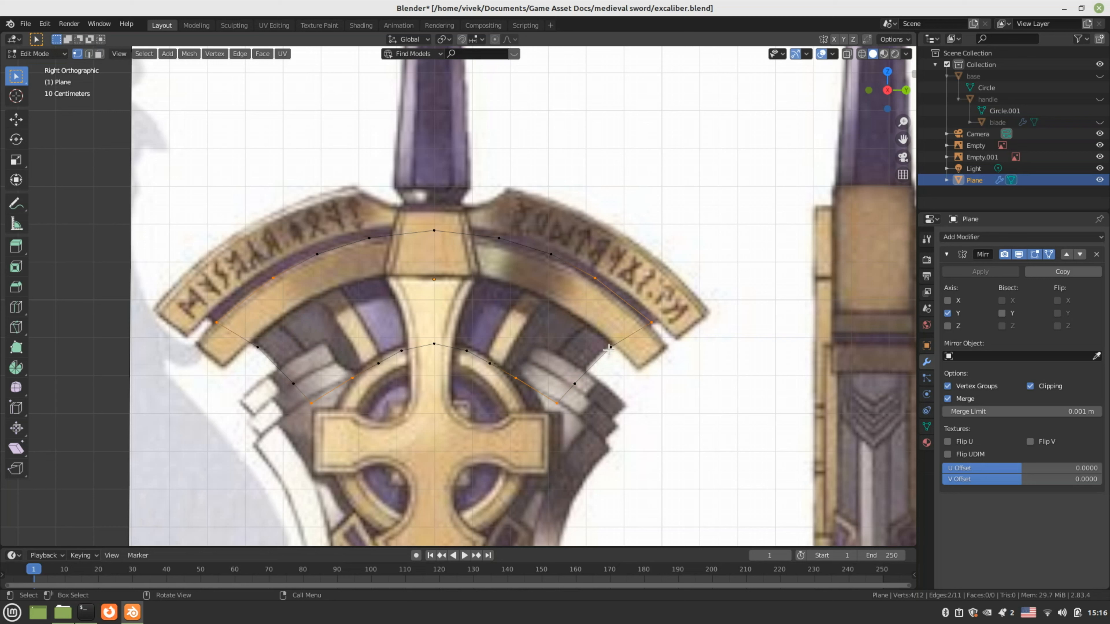
key("ctrl+z")
Fill the first two band faces between the upper arc and lower inner edges
key("2")
left_click(545, 312)
left_click(520, 380, "shift")
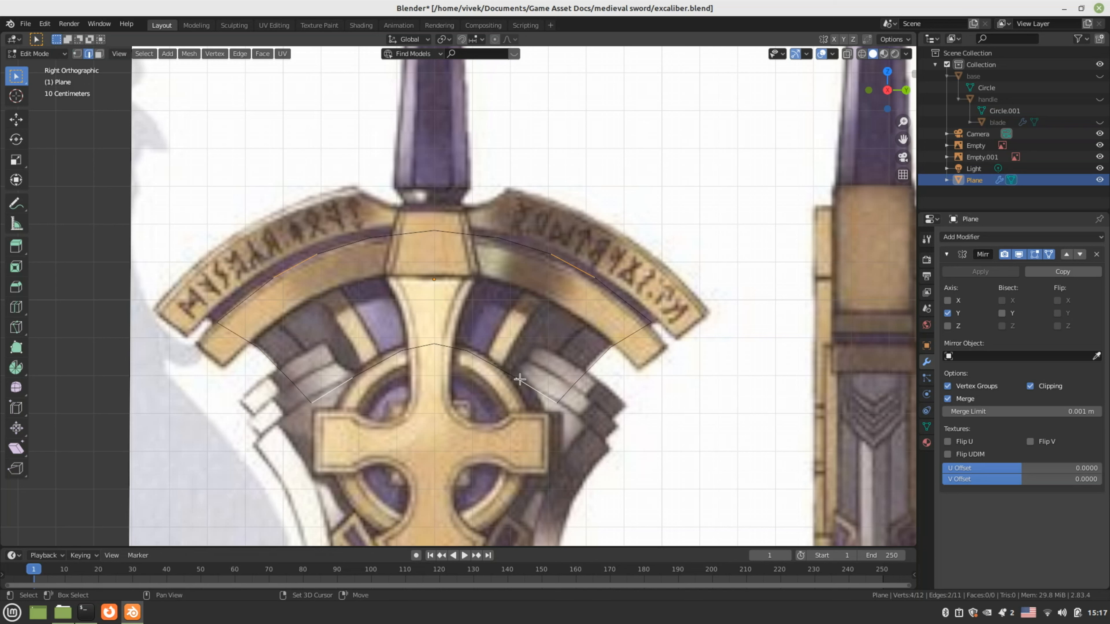
left_click(576, 266, "shift")
key("f")
left_click(530, 248)
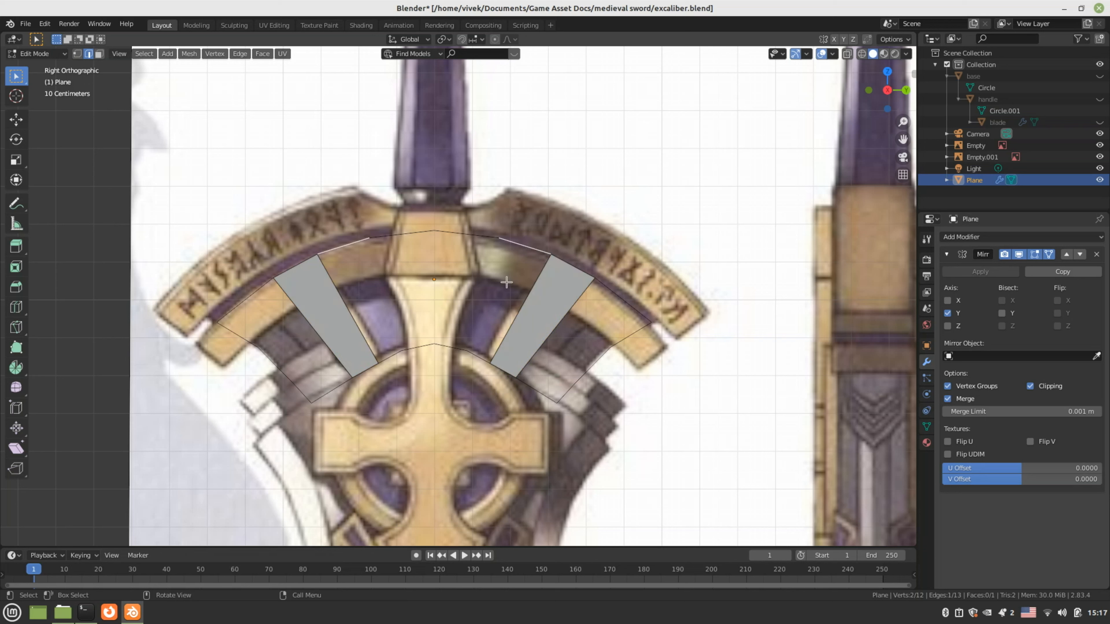
left_click(482, 354, "shift")
key("f")
Fill the centre face, then select the band's outer right edges
left_click(457, 351)
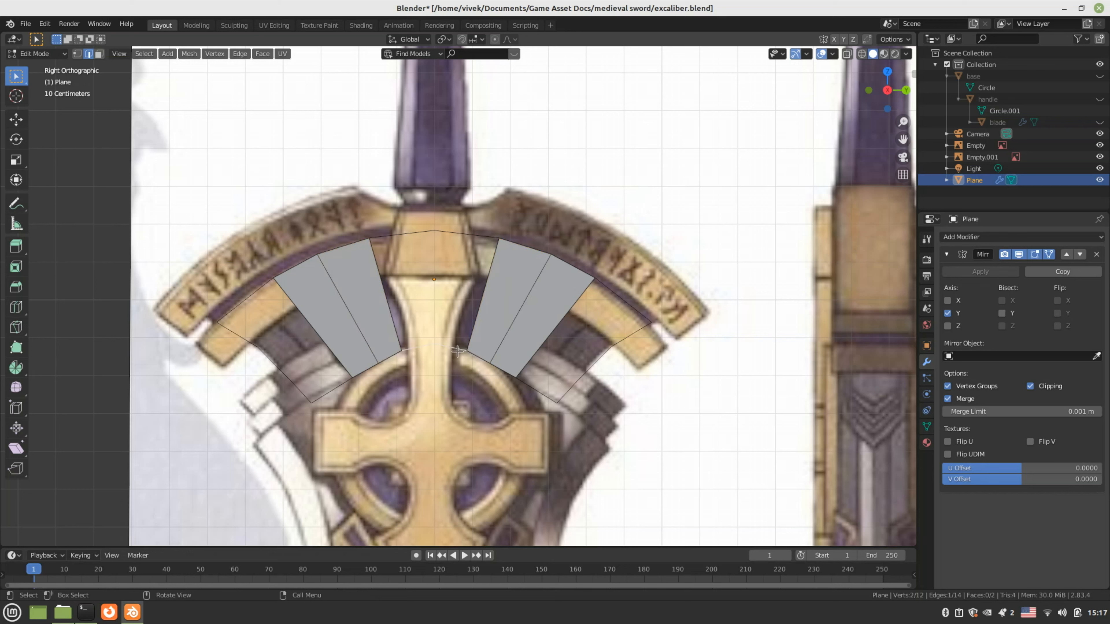
left_click(471, 231, "shift")
key("f")
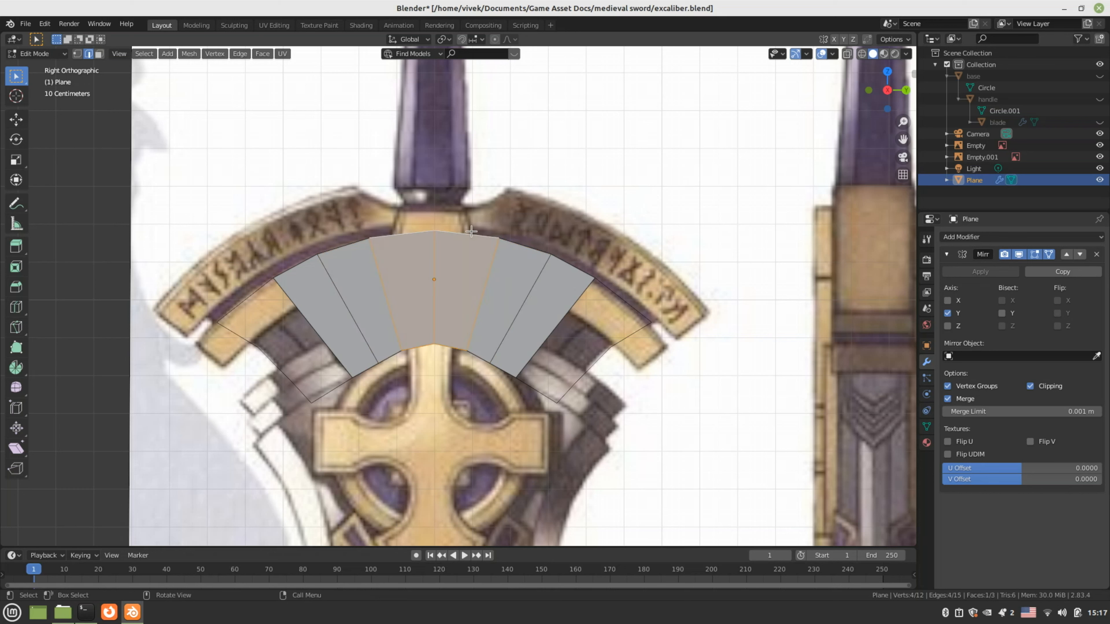
left_click(620, 298)
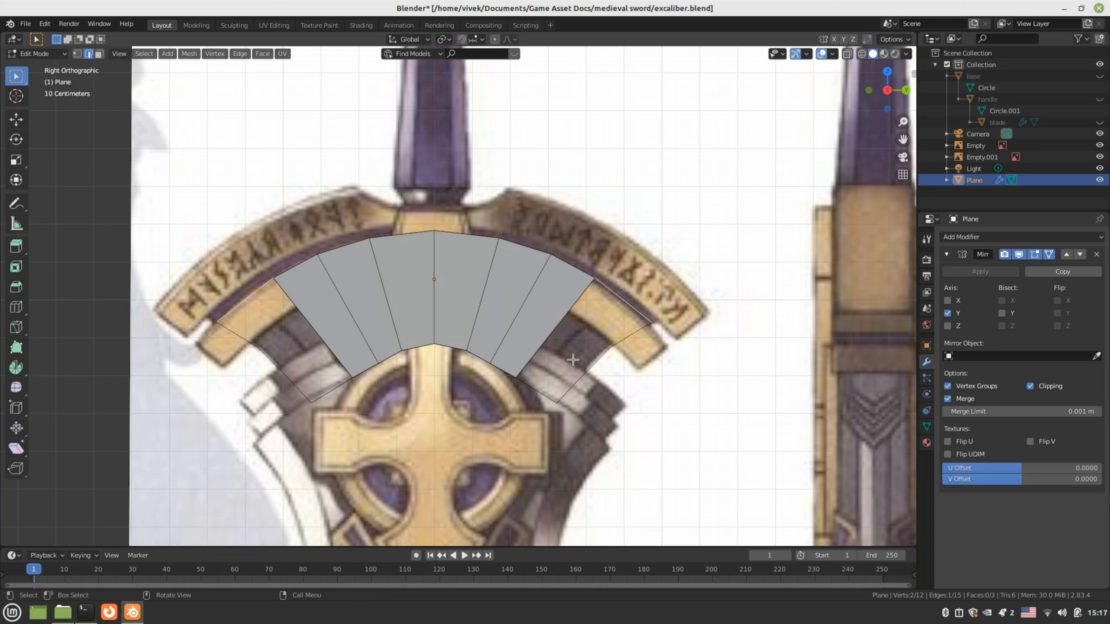
left_click(599, 358)
Add two loop cuts across the crossguard band
key("ctrl+r")
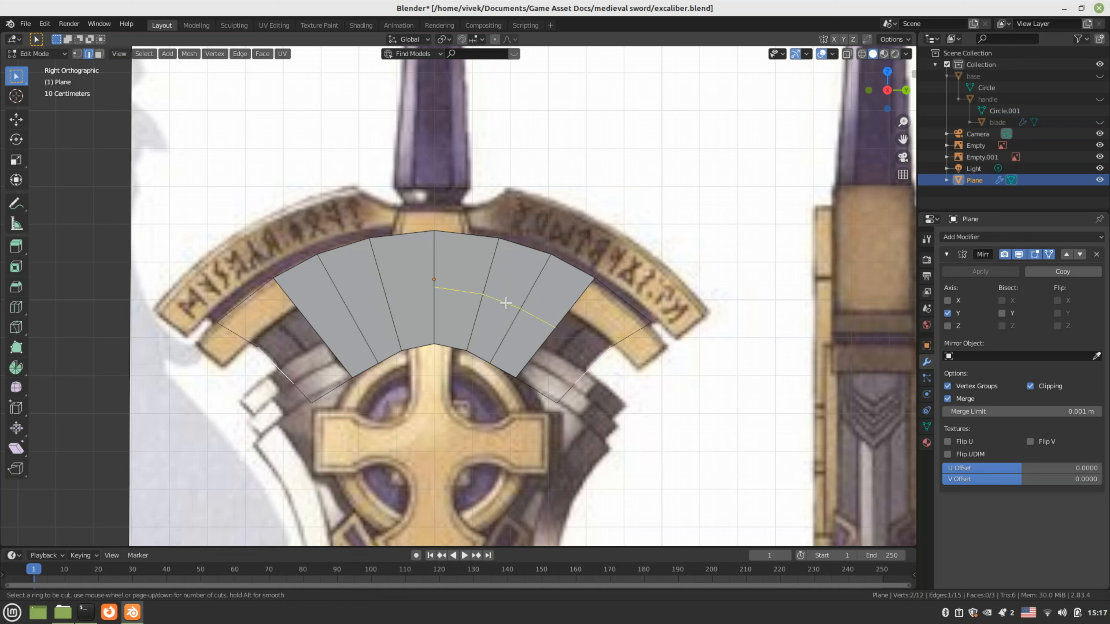
left_click(505, 302)
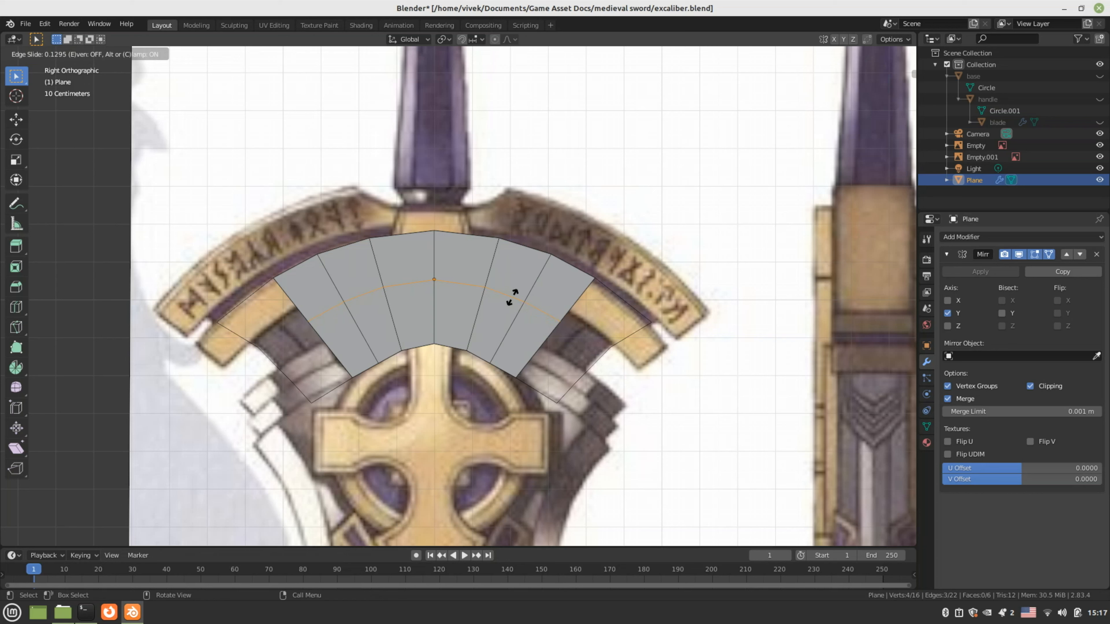
left_click(512, 308)
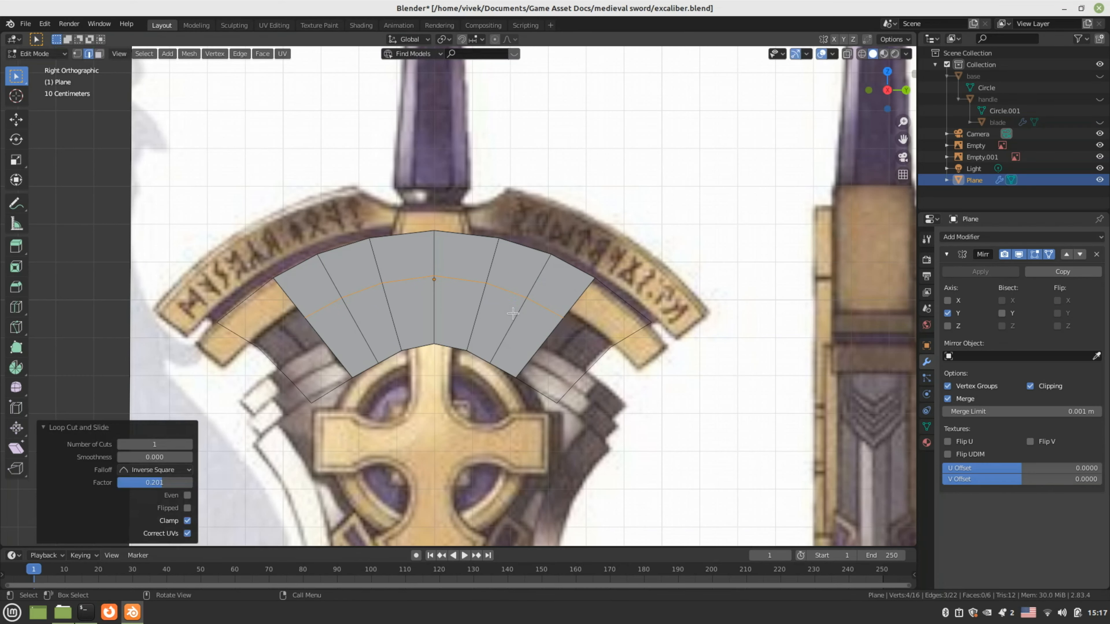
key("ctrl+r")
left_click(518, 341)
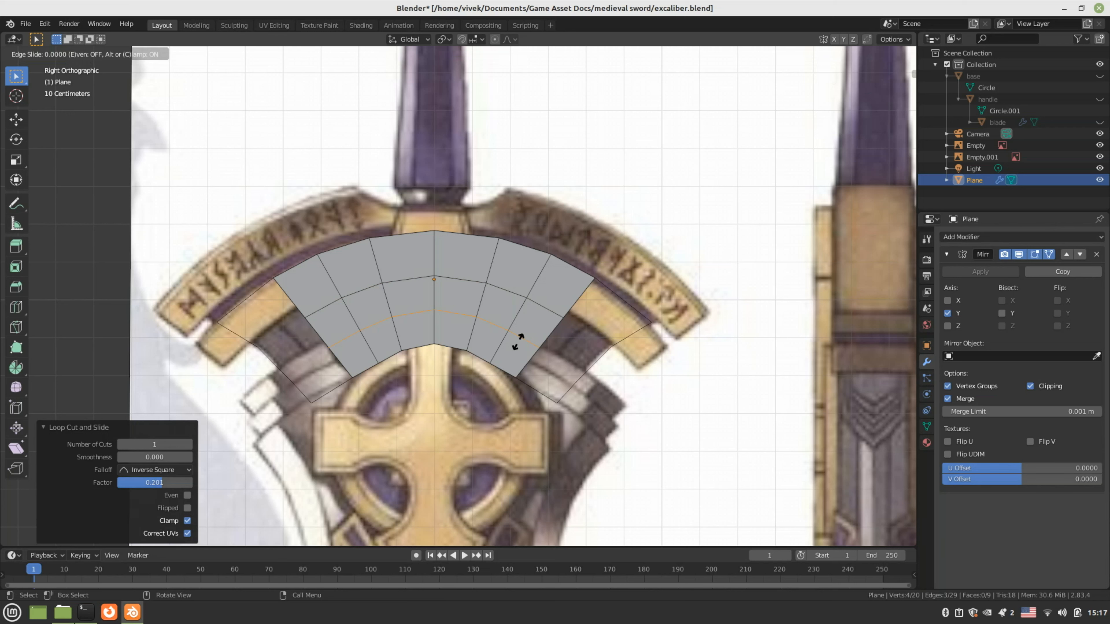
left_click(517, 341)
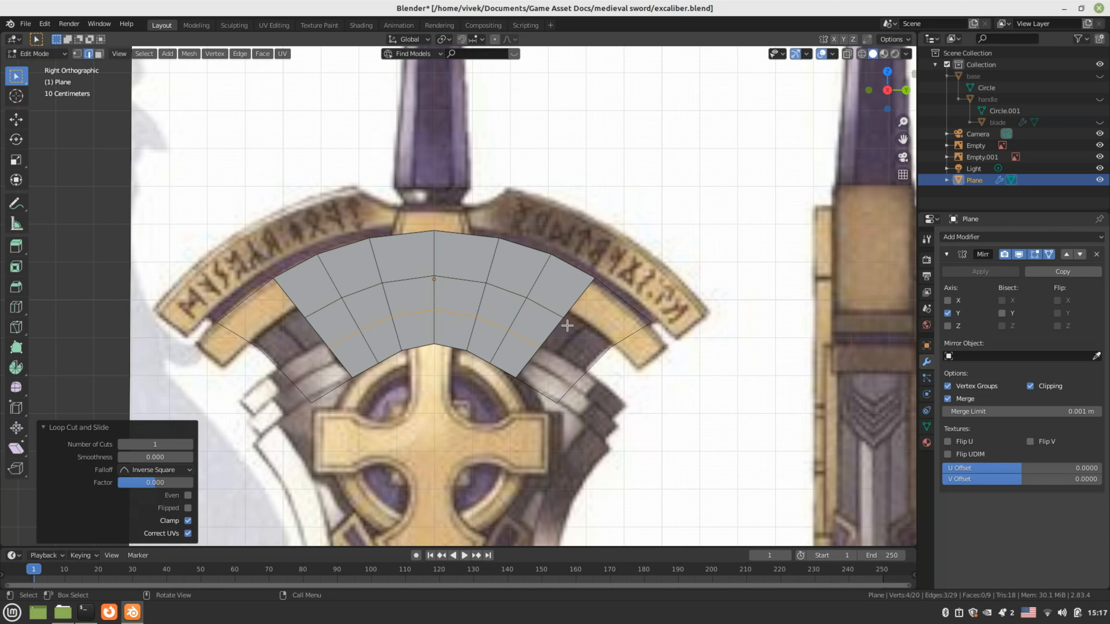
Fill three new faces at the band's lower-right outer end
left_click(575, 299)
left_click(629, 337, "shift")
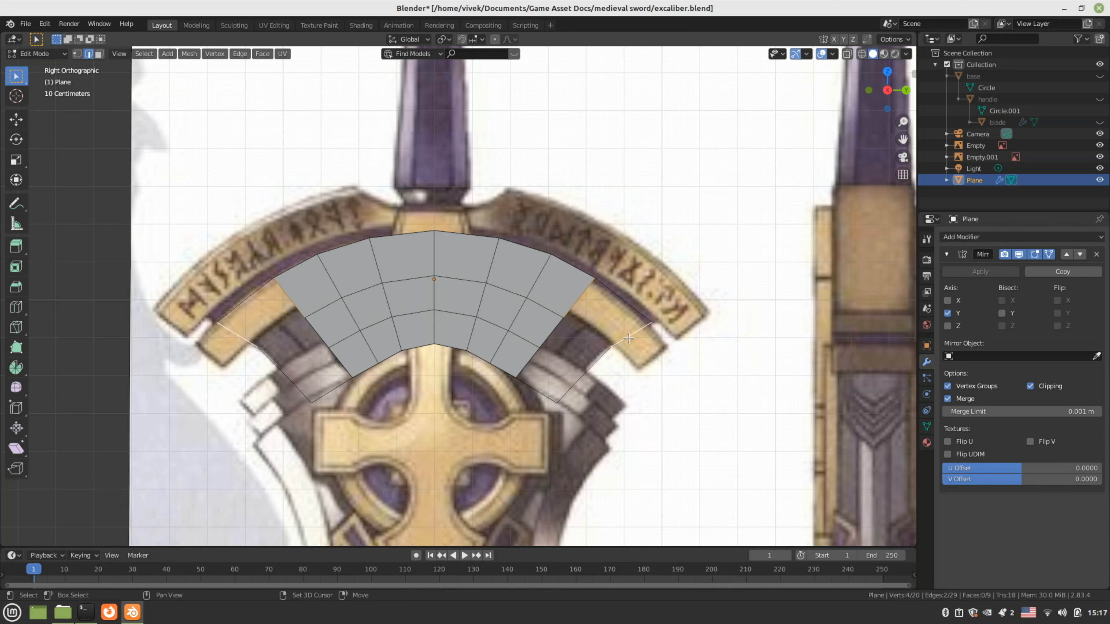
key("f")
left_click(556, 338)
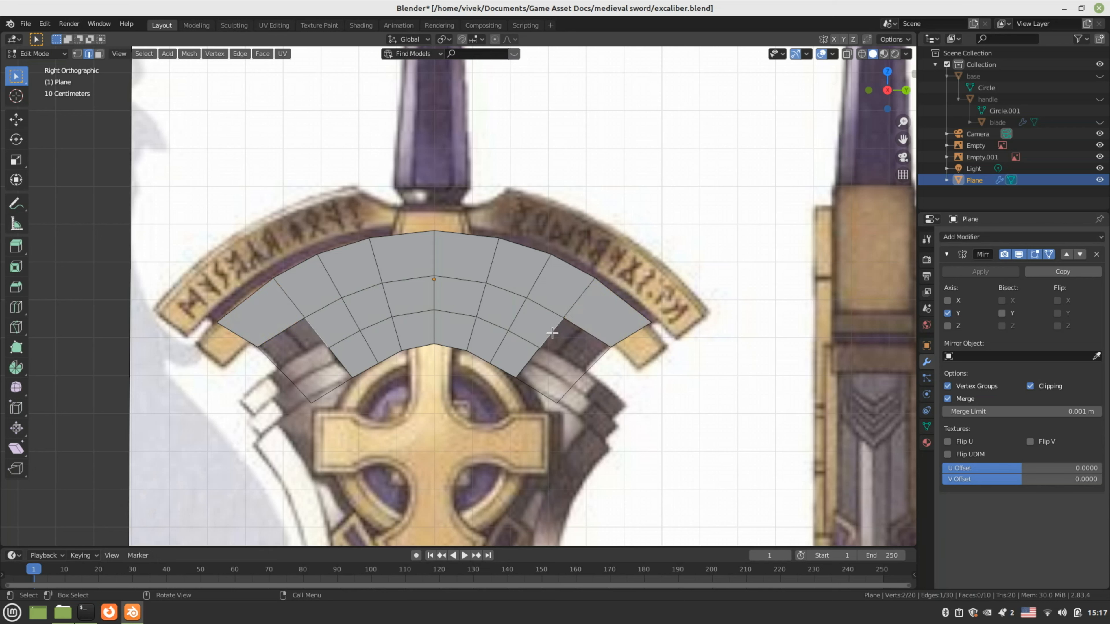
key("f")
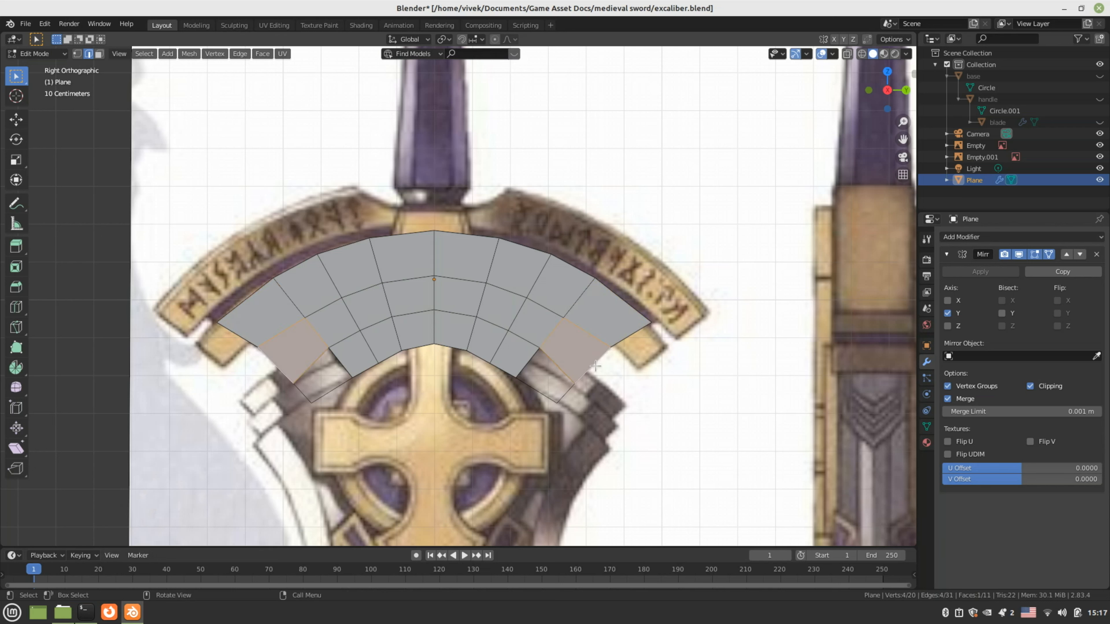
left_click(522, 363)
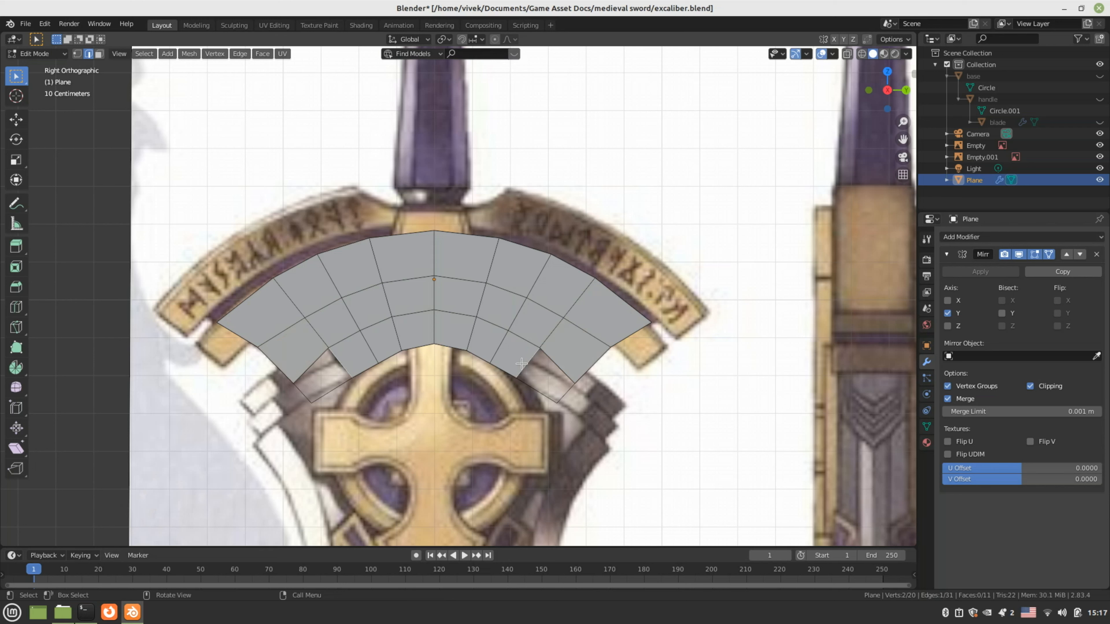
left_click(564, 394, "shift")
key("f")
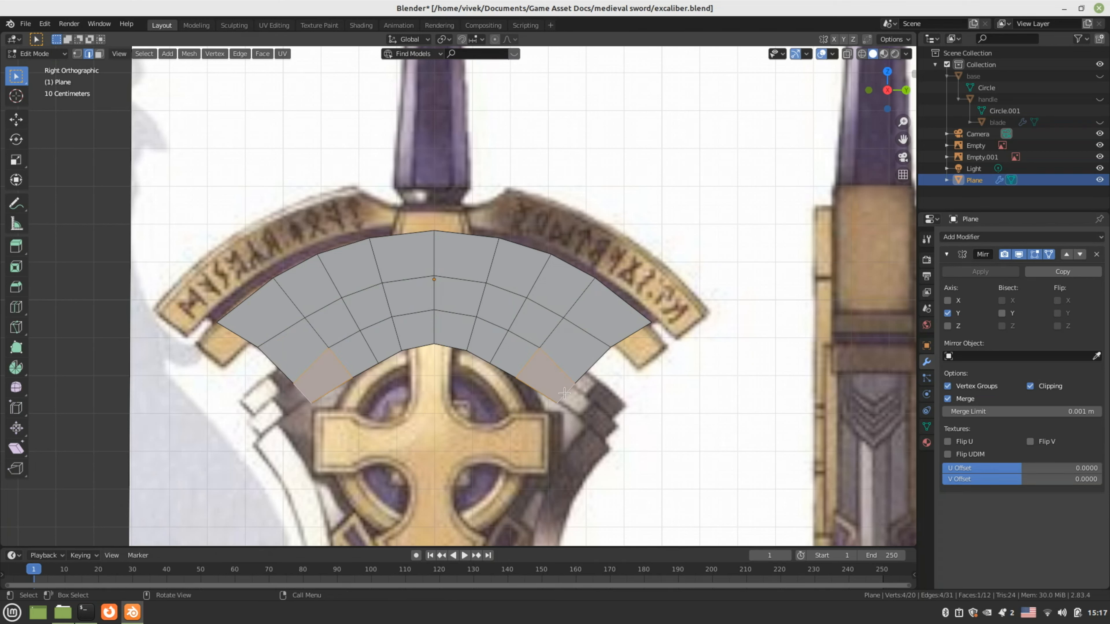
middle_click_drag(592, 387, 579, 375)
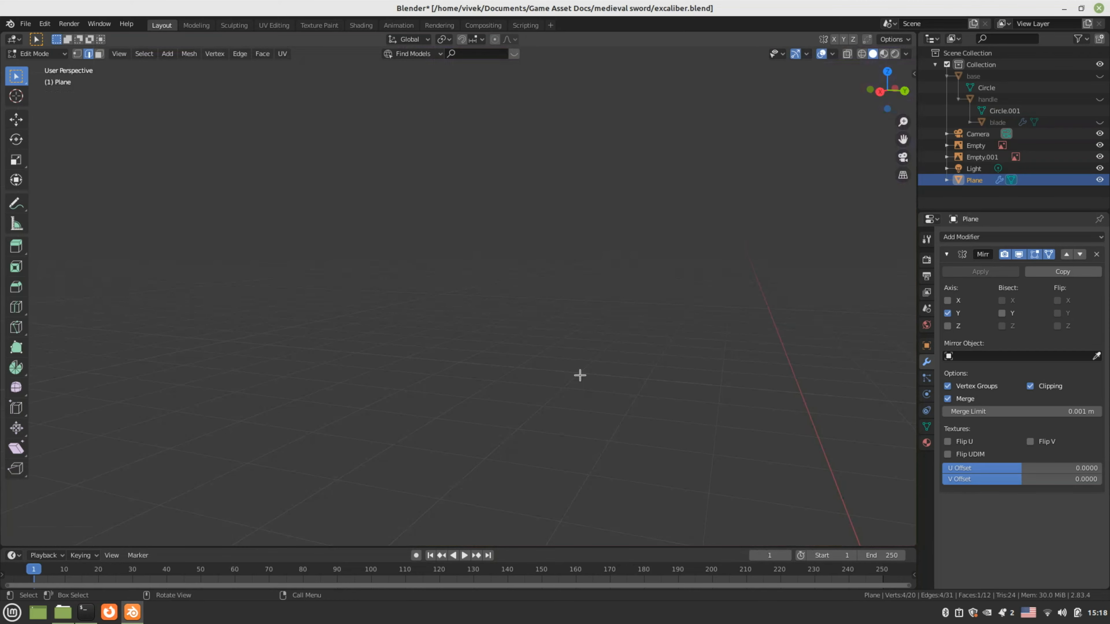
scroll(576, 375, "down", 8)
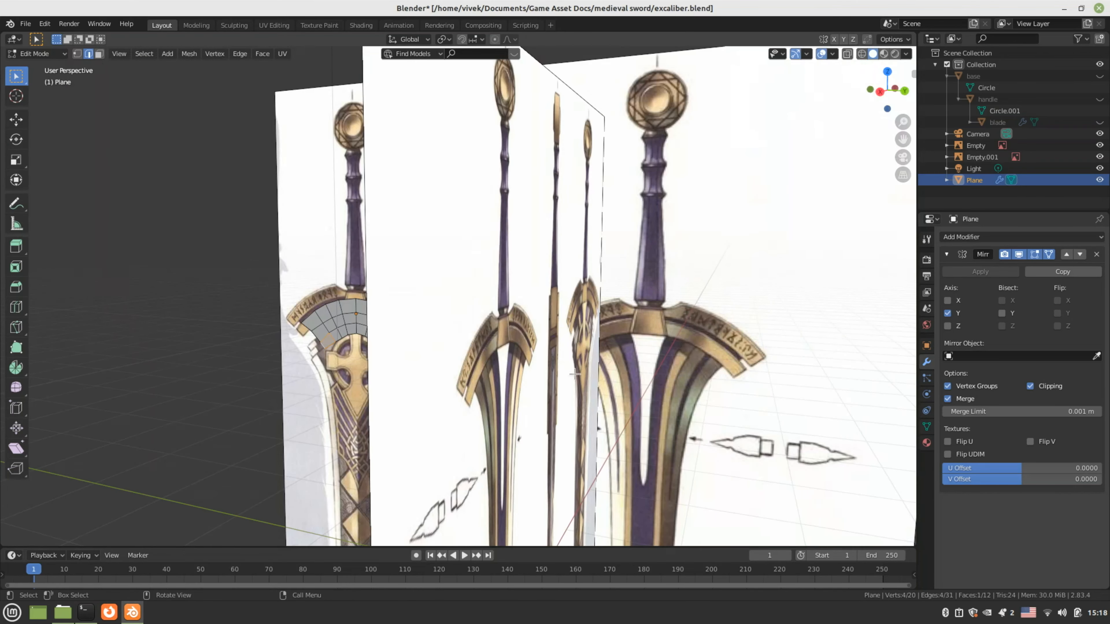
middle_click_drag(431, 377, 541, 406)
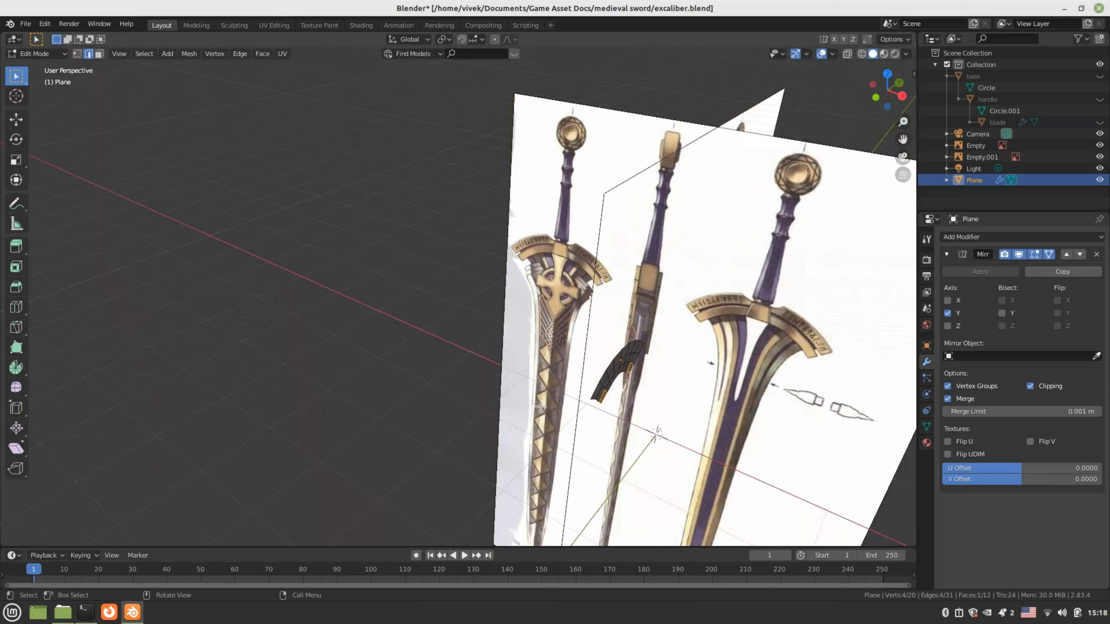
key("KP_3")
scroll(443, 362, "up", 6)
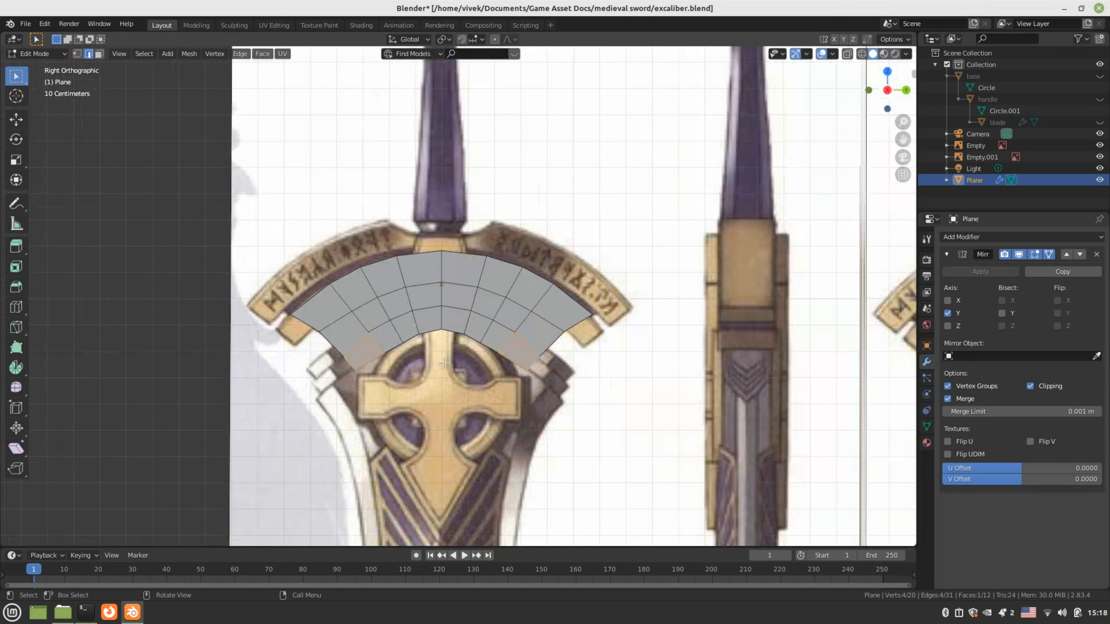
key("Tab")
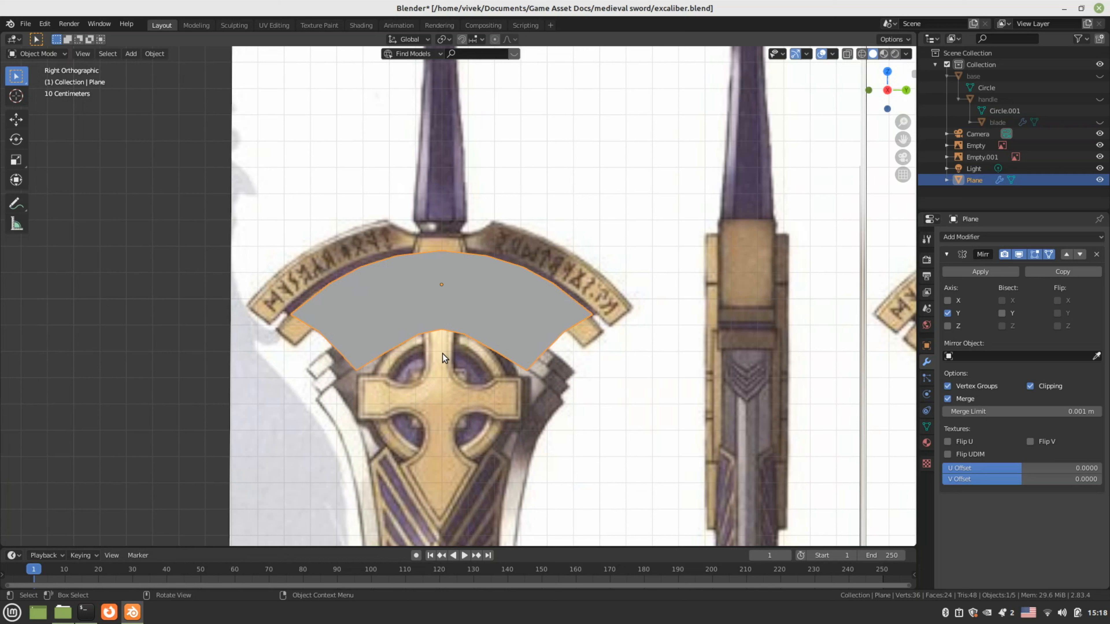
key("Tab")
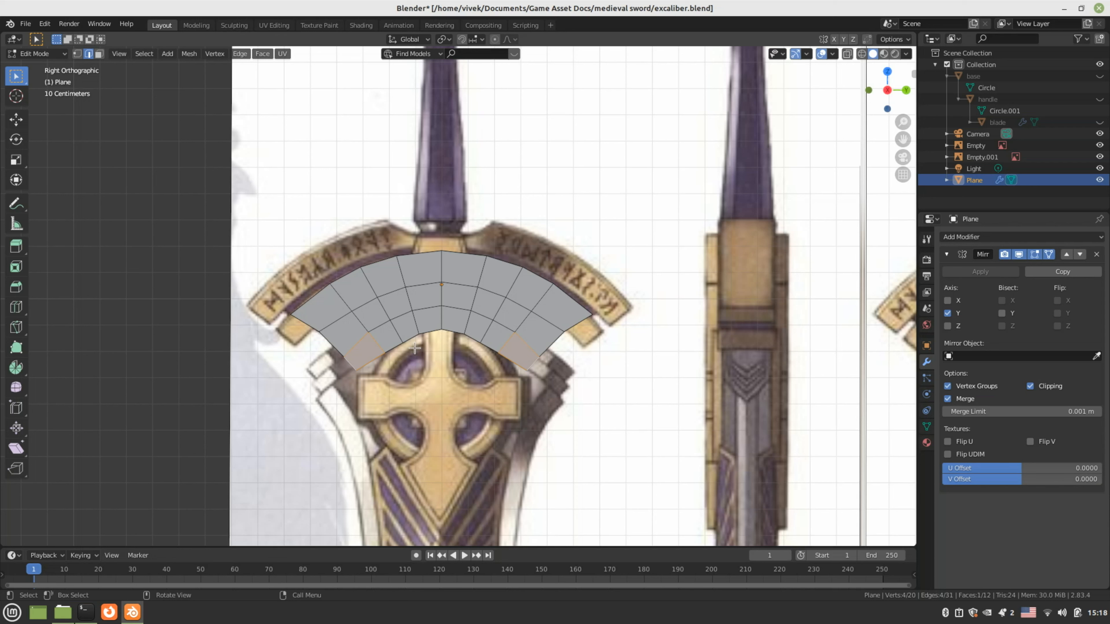
Select all of the band's faces and view it from above
key("3")
key("a")
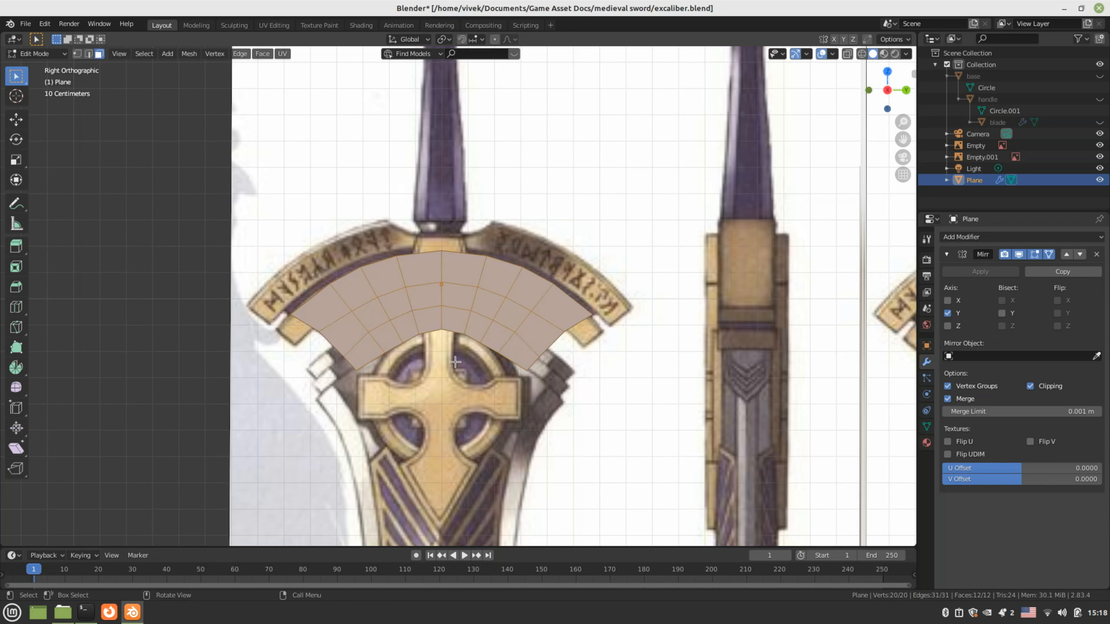
key("KP_1")
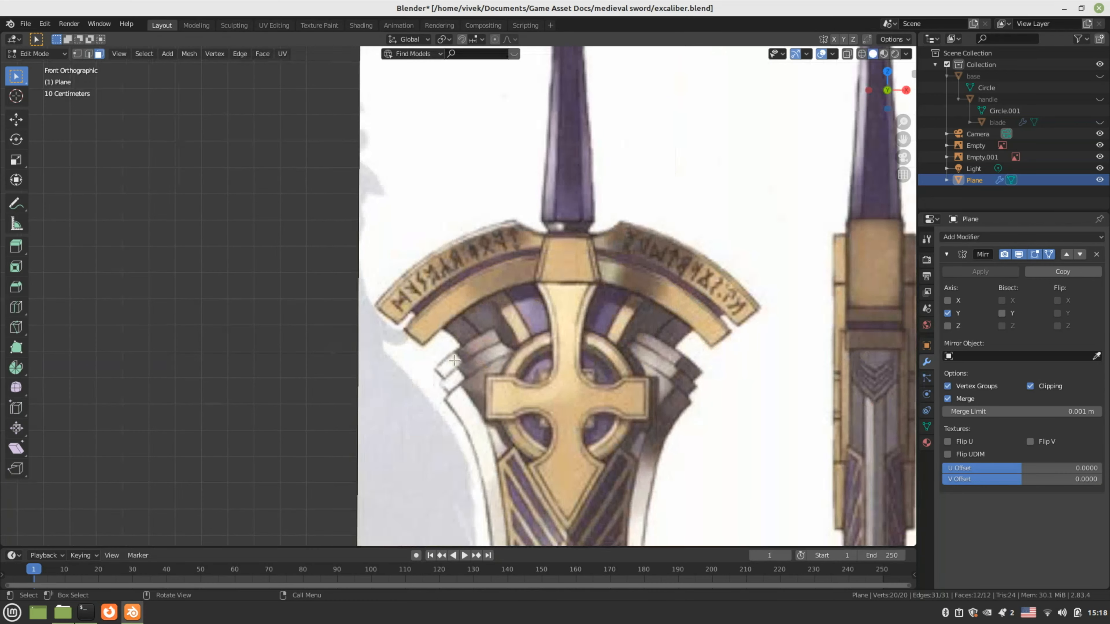
scroll(727, 401, "down", 3)
scroll(727, 401, "down", 3)
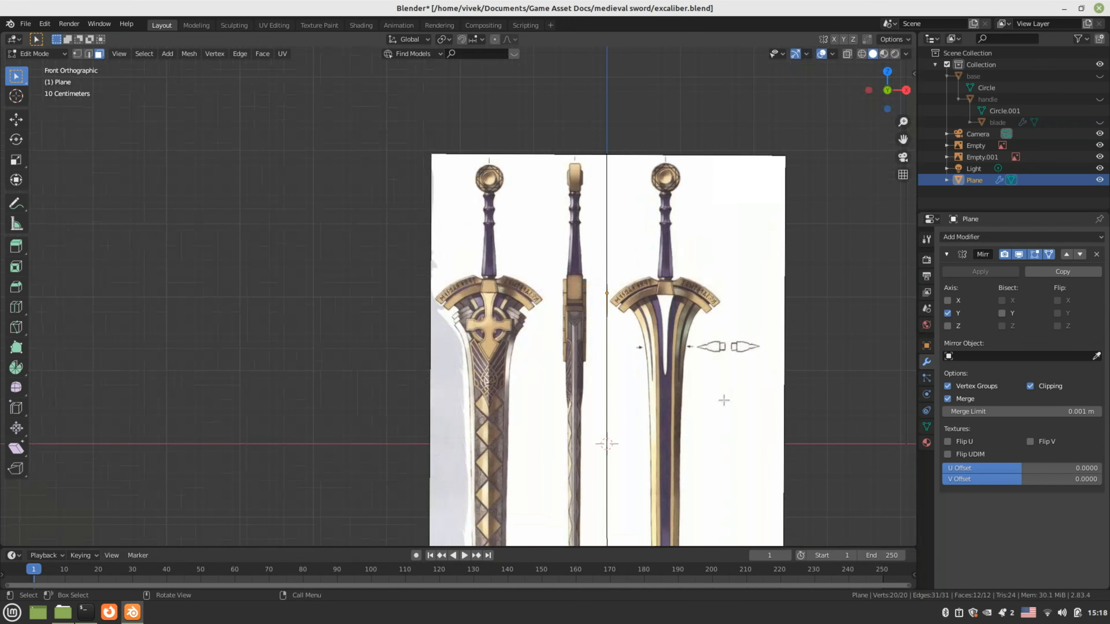
middle_click_drag(694, 366, 599, 433)
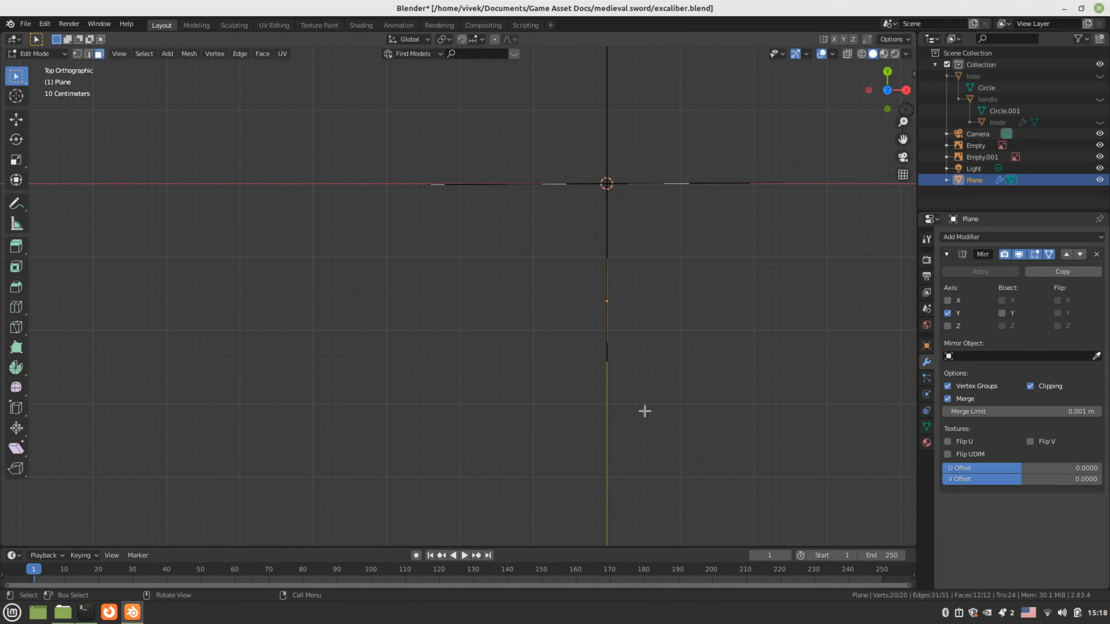
Extrude the band about 0.165 m along X, then return to right view and Object Mode
key("e")
key("x")
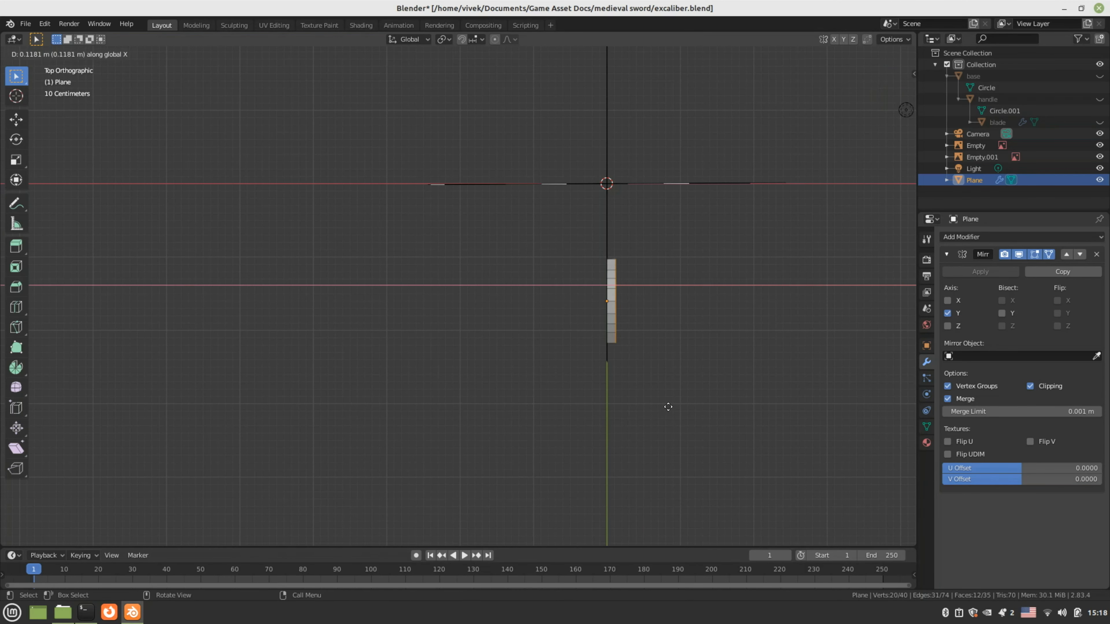
left_click(669, 404)
middle_click_drag(669, 404, 609, 375)
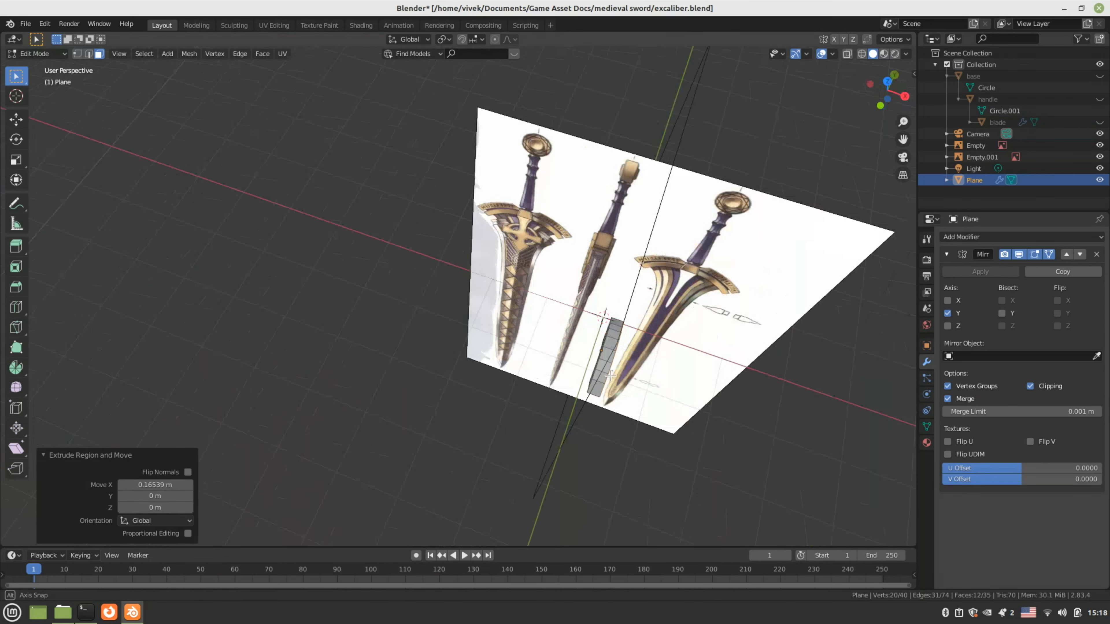
key("KP_3")
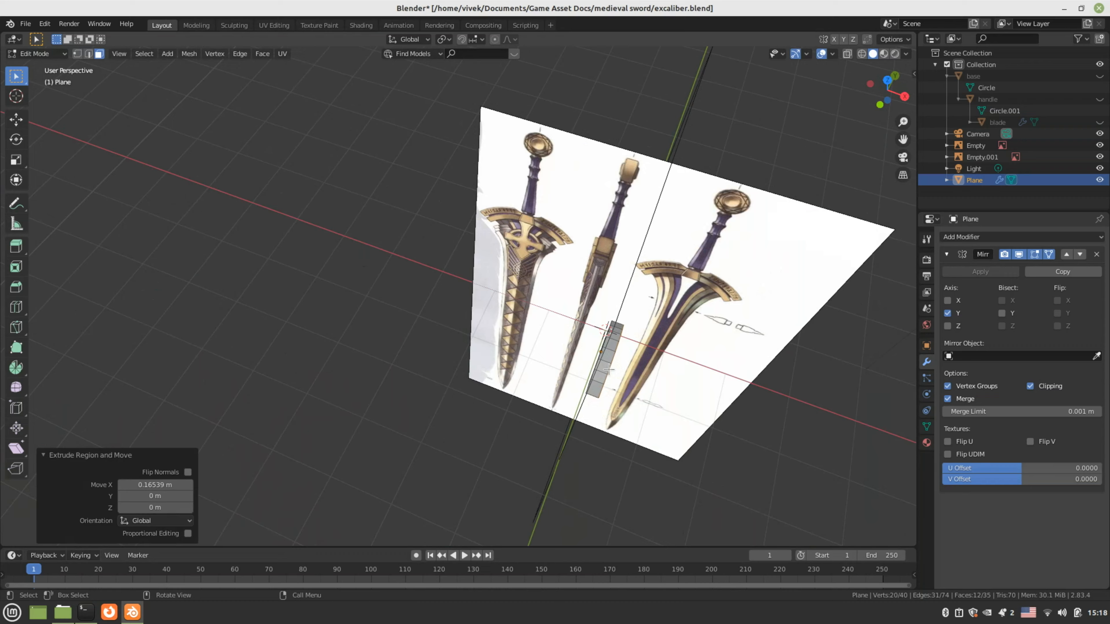
key("Tab")
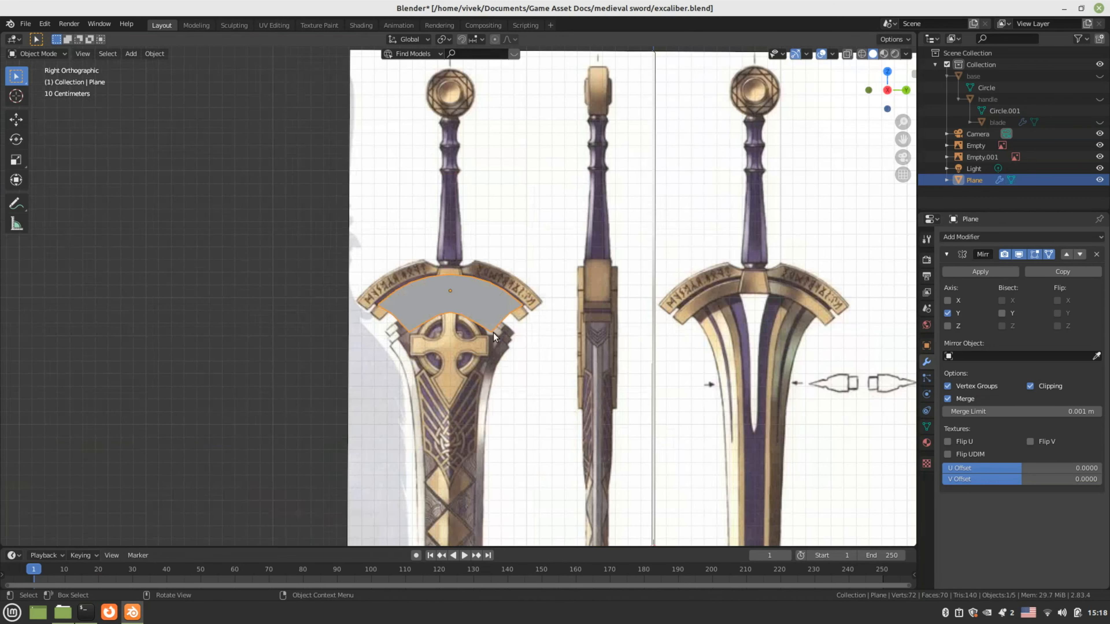
Unhide the handle and blade, re-enter Edit Mode on the crossguard, and view it from the front
middle_click_drag(402, 296, 454, 306)
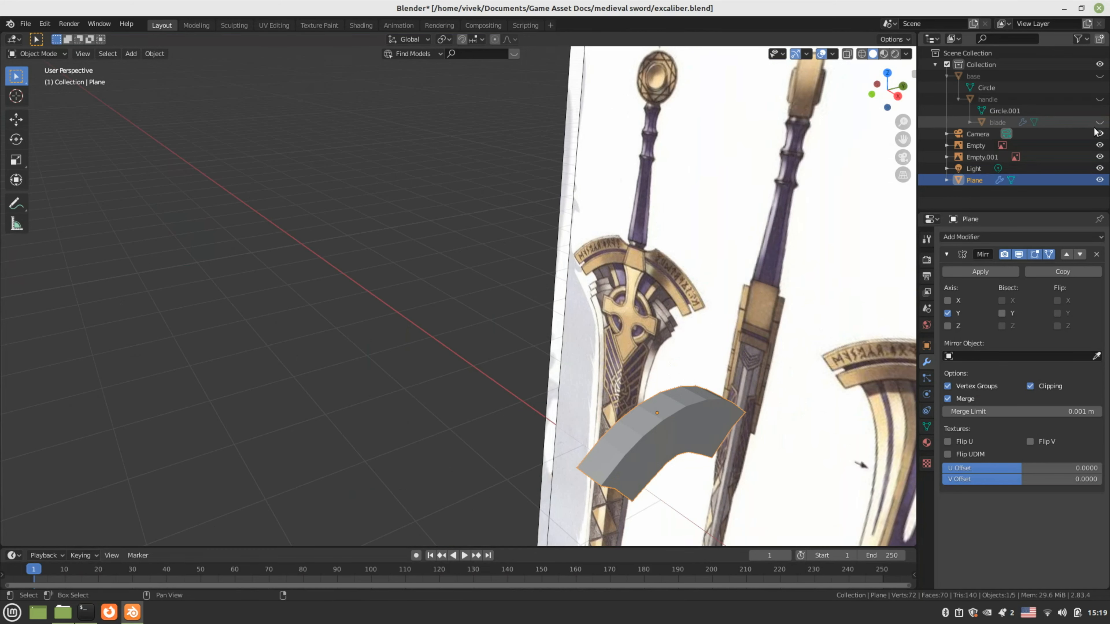
left_click(1098, 99, "shift")
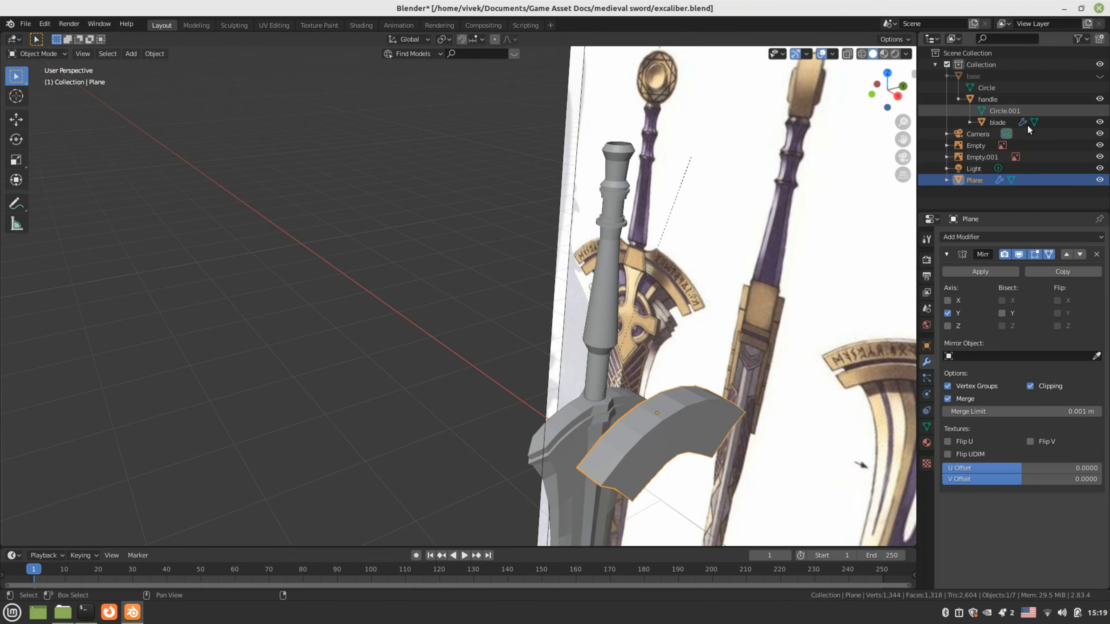
middle_click_drag(586, 256, 571, 279)
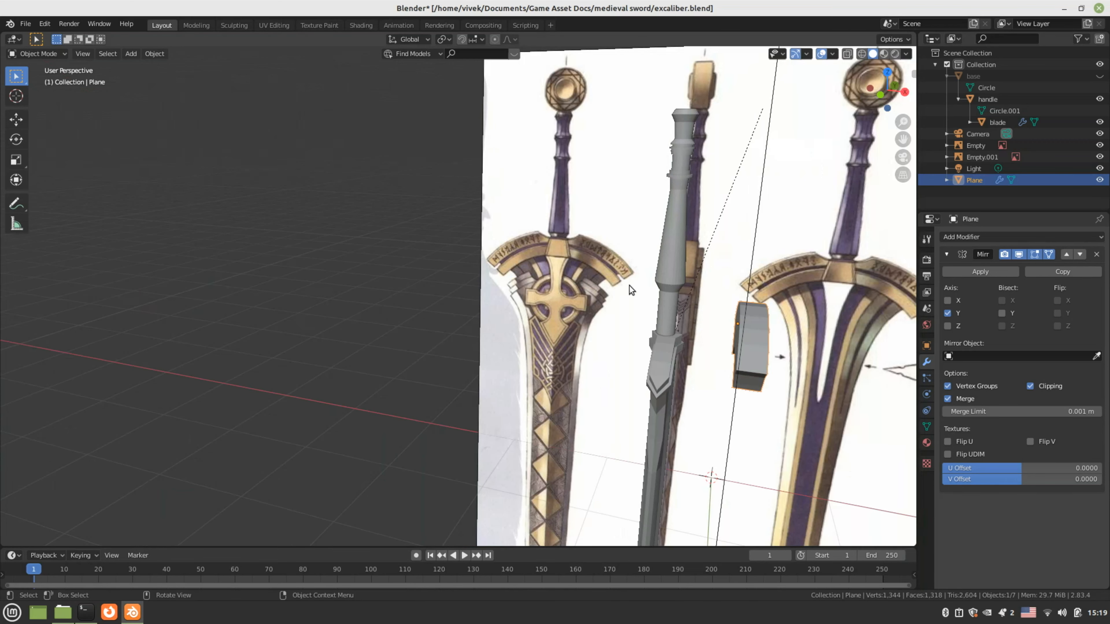
key("Tab")
middle_click_drag(748, 350, 659, 324, "shift")
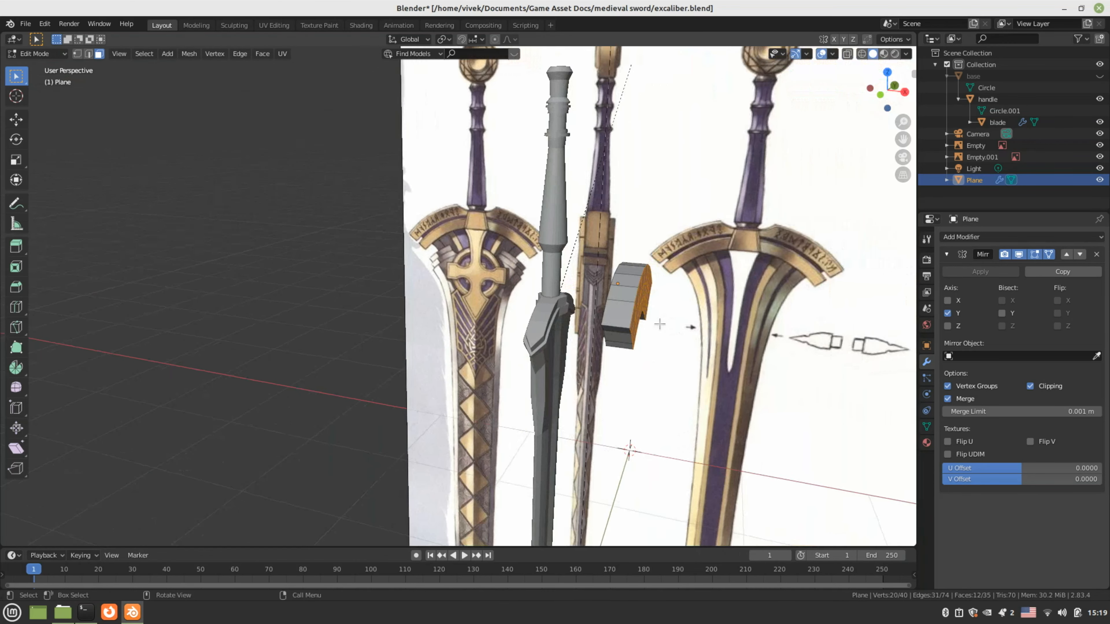
key("KP_1")
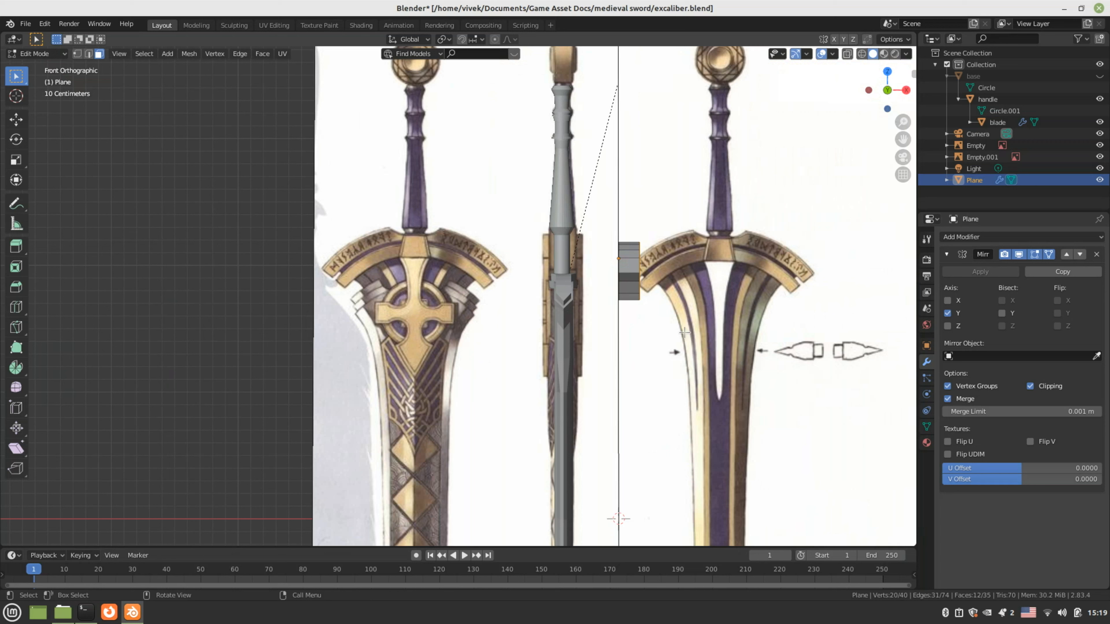
Slide the selected crossguard vertices sideways along X, then check the guard in front and side views
key("g")
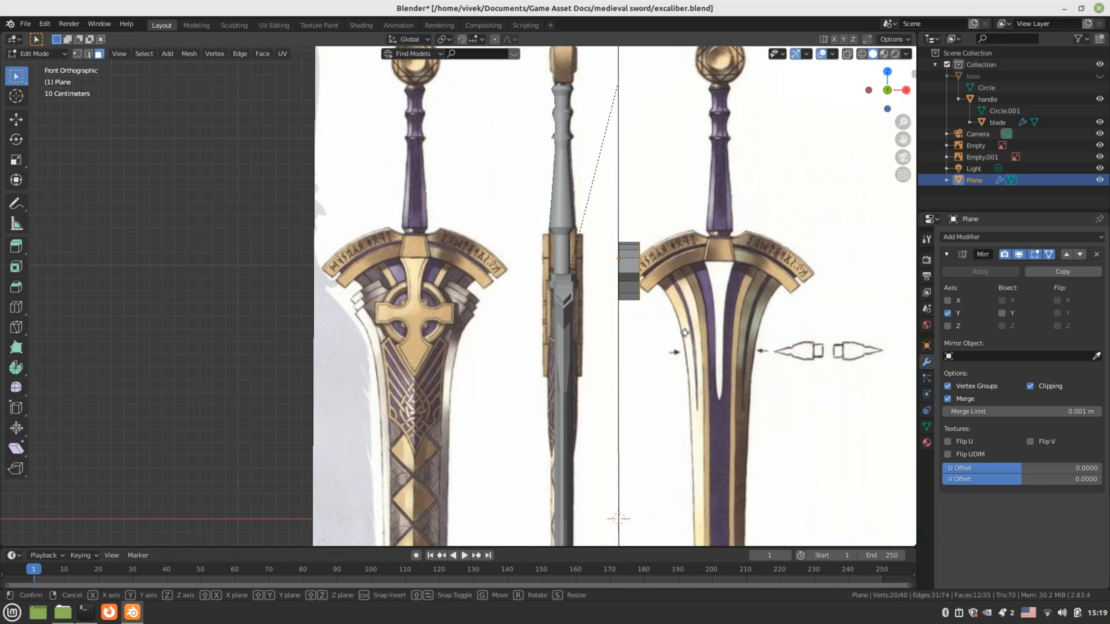
key("x")
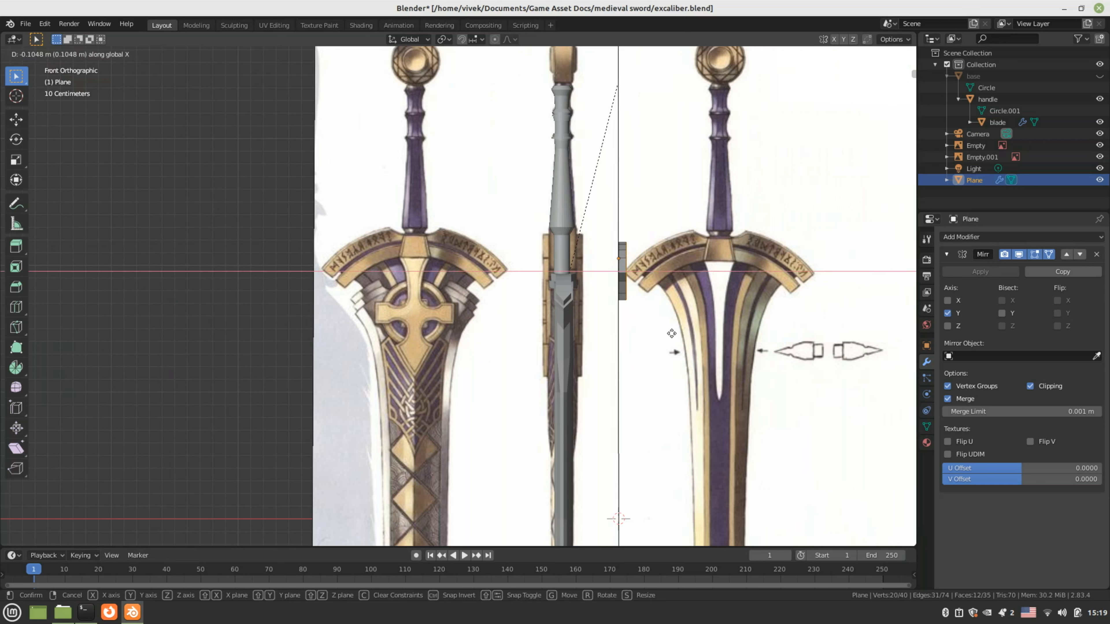
left_click(670, 333)
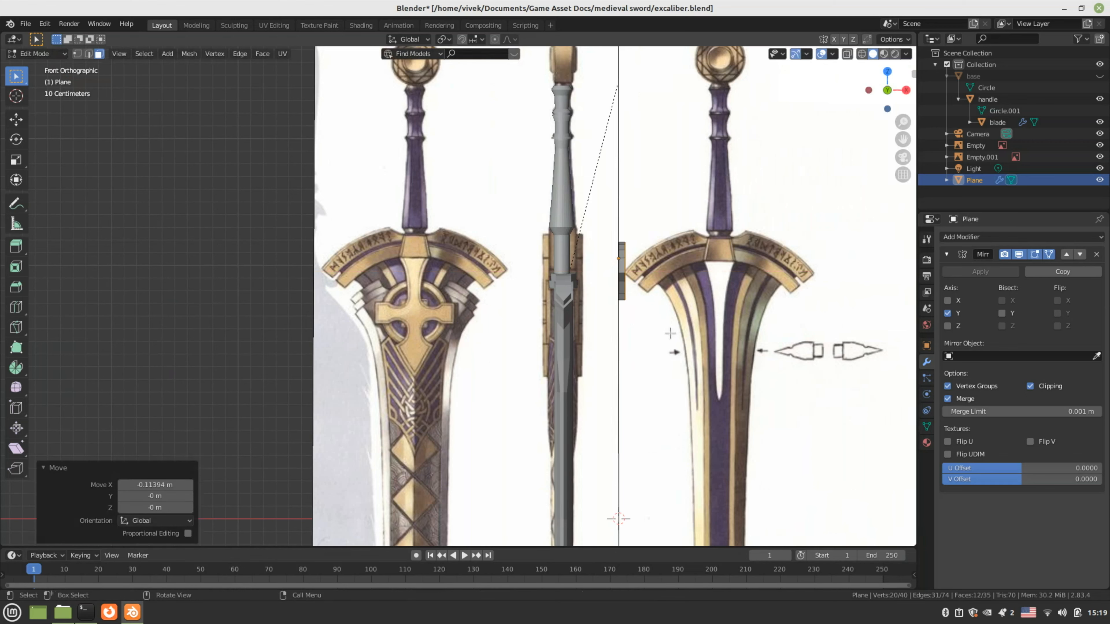
middle_click_drag(658, 334, 688, 345)
key("KP_1")
key("Tab")
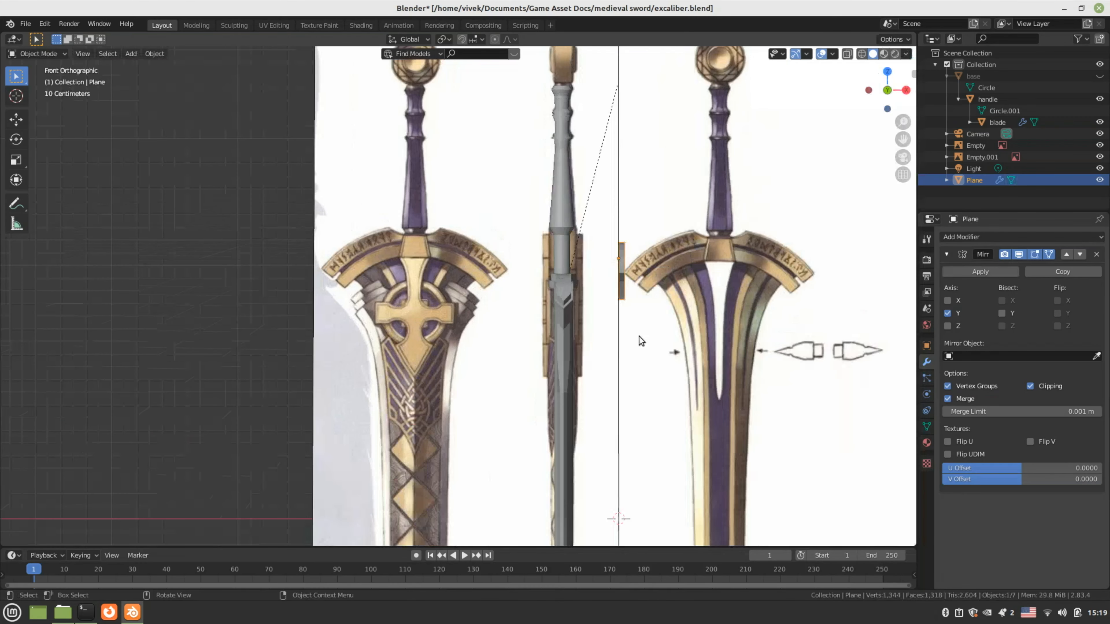
key("KP_3")
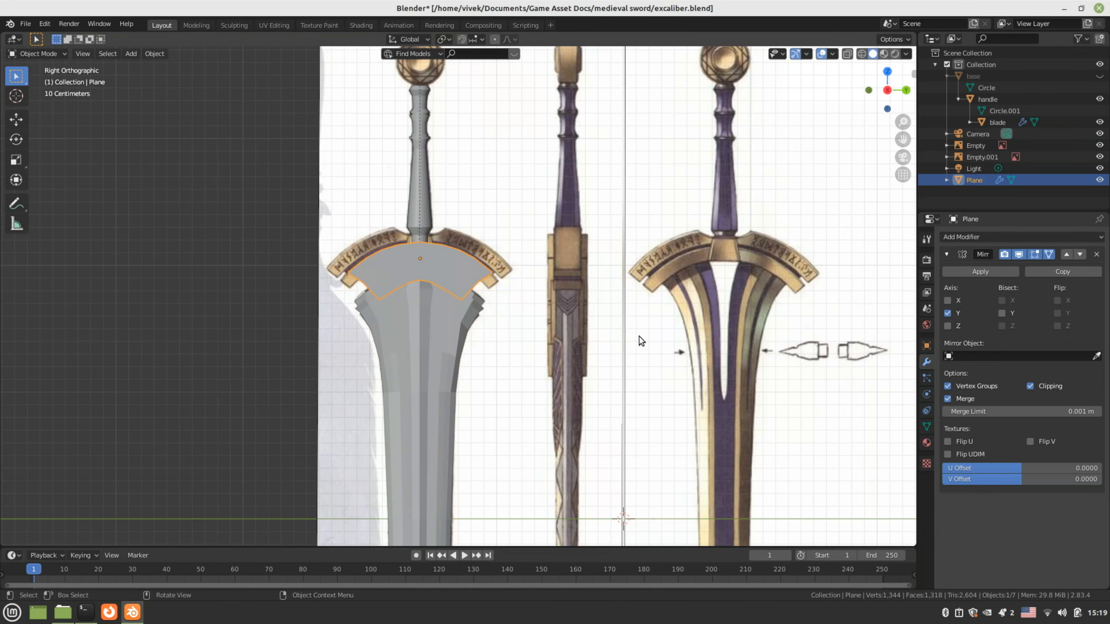
key("KP_1")
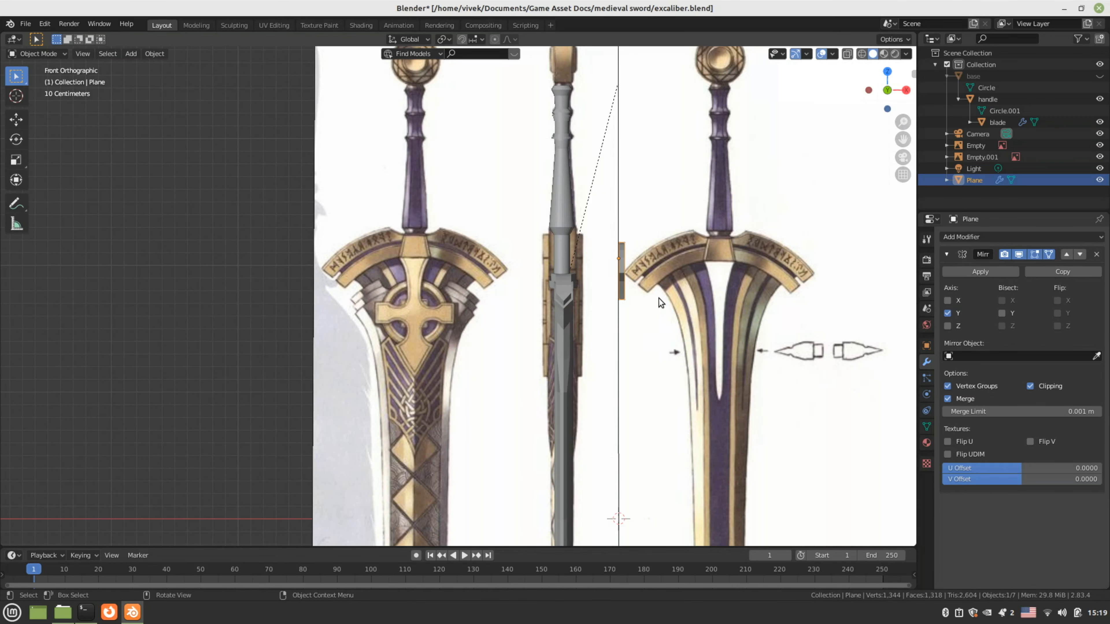
Move the crossguard plane about -0.48 m along X onto the guard reference and save excaliber.blend
key("g")
key("x")
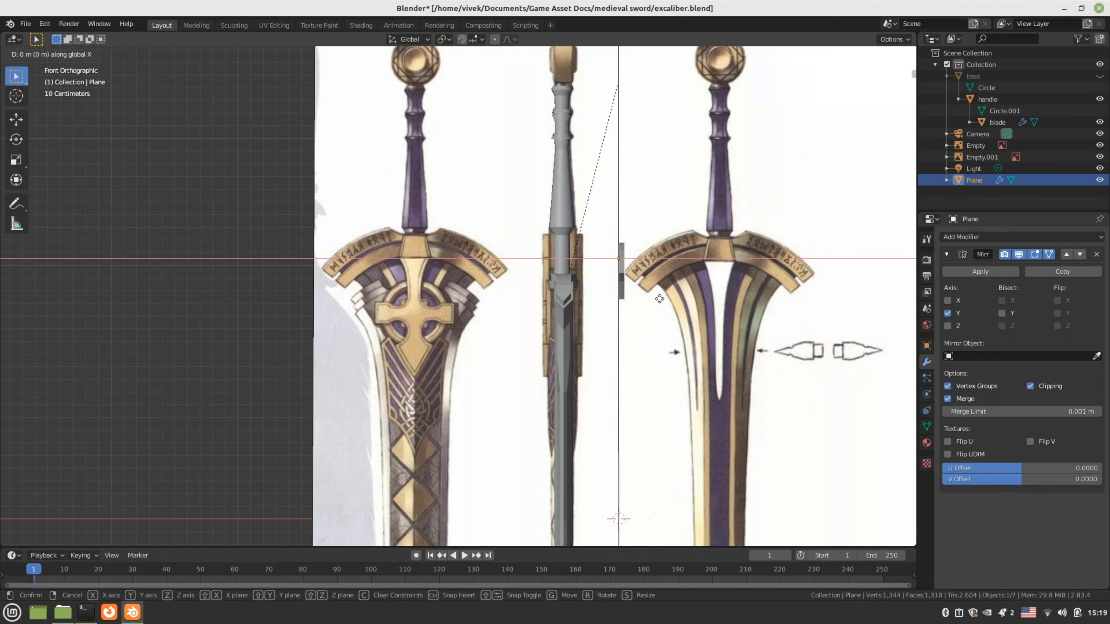
left_click(597, 298)
middle_click_drag(598, 298, 497, 344)
scroll(524, 346, "up", 2)
scroll(486, 356, "down", 4)
key("ctrl+s")
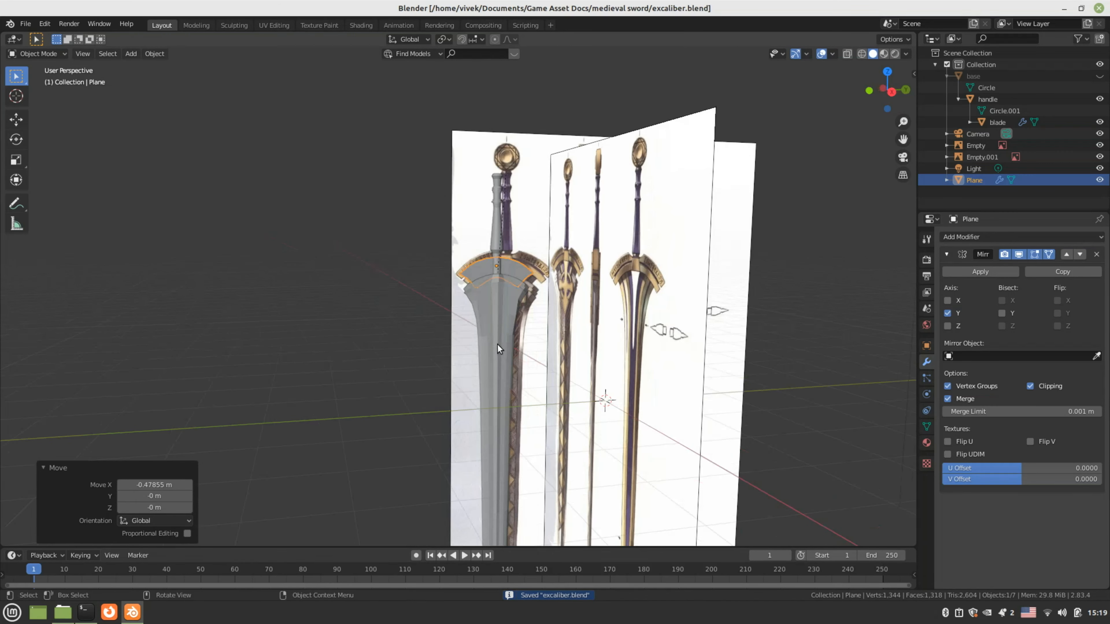
key("KP_3")
scroll(498, 342, "up", 3)
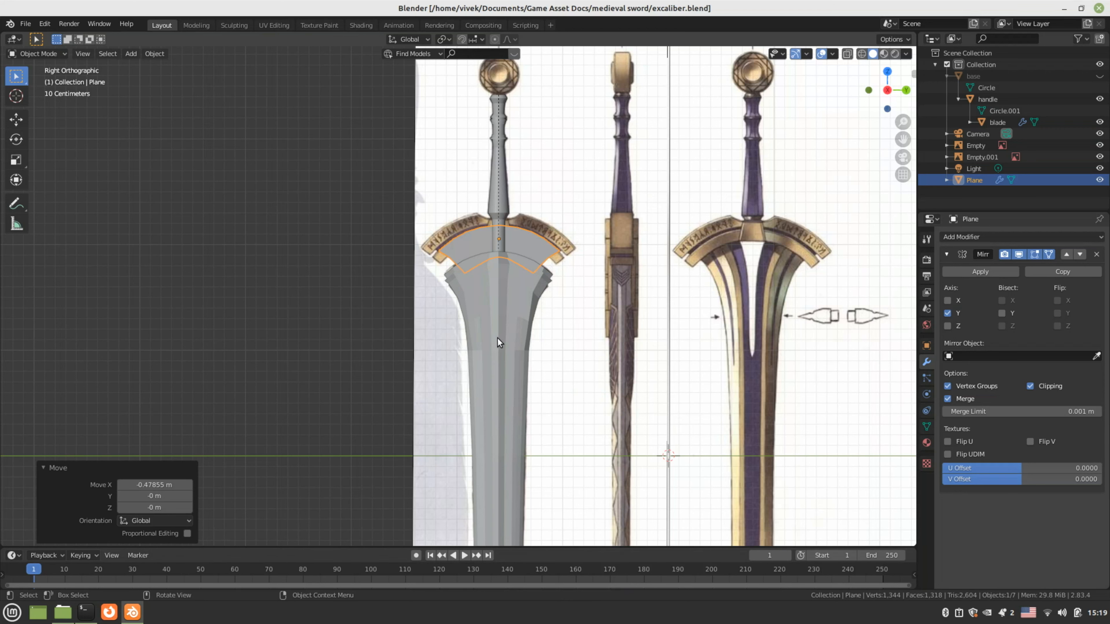
Select the crossguard Plane, rename it 'd1' in the Outliner, and hide it with its eye icon
scroll(497, 338, "up", 3)
left_click(497, 337)
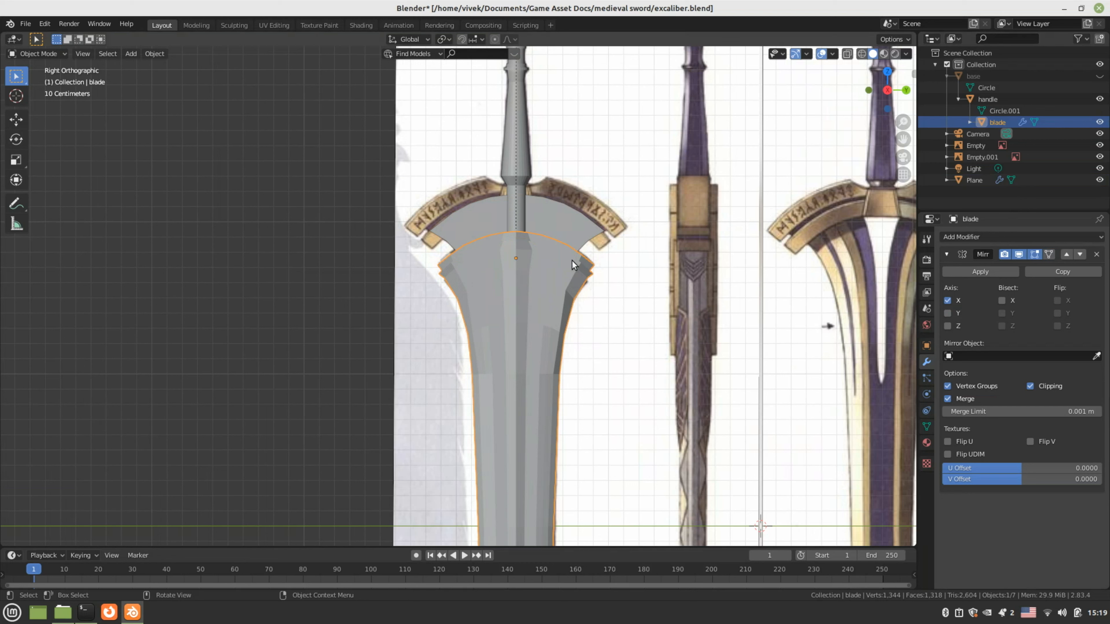
left_click(974, 180)
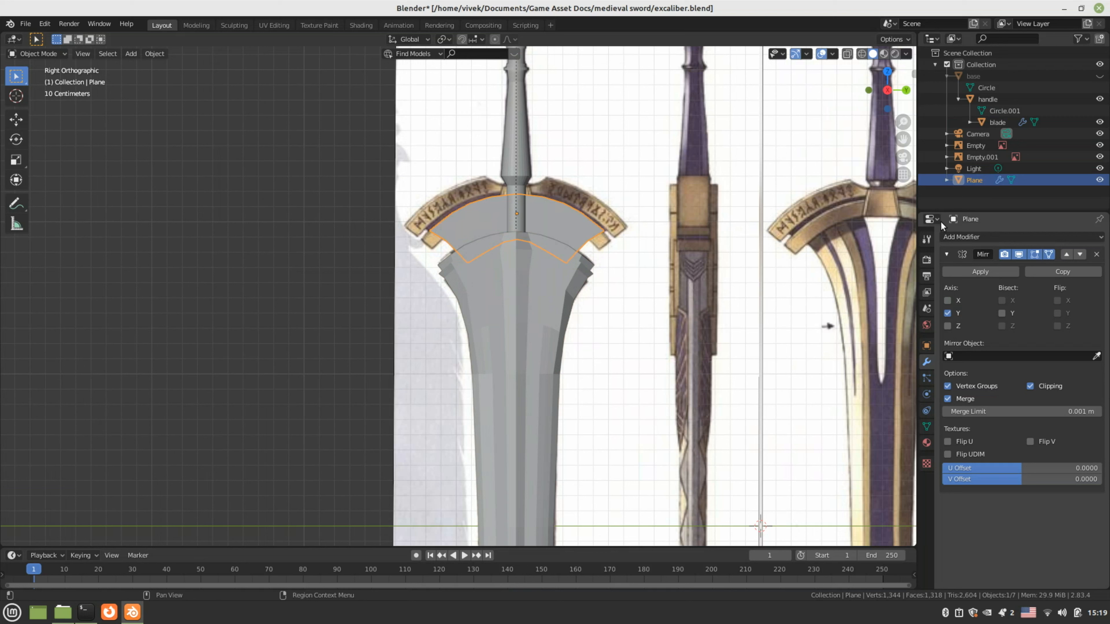
double_click(984, 181)
type("d")
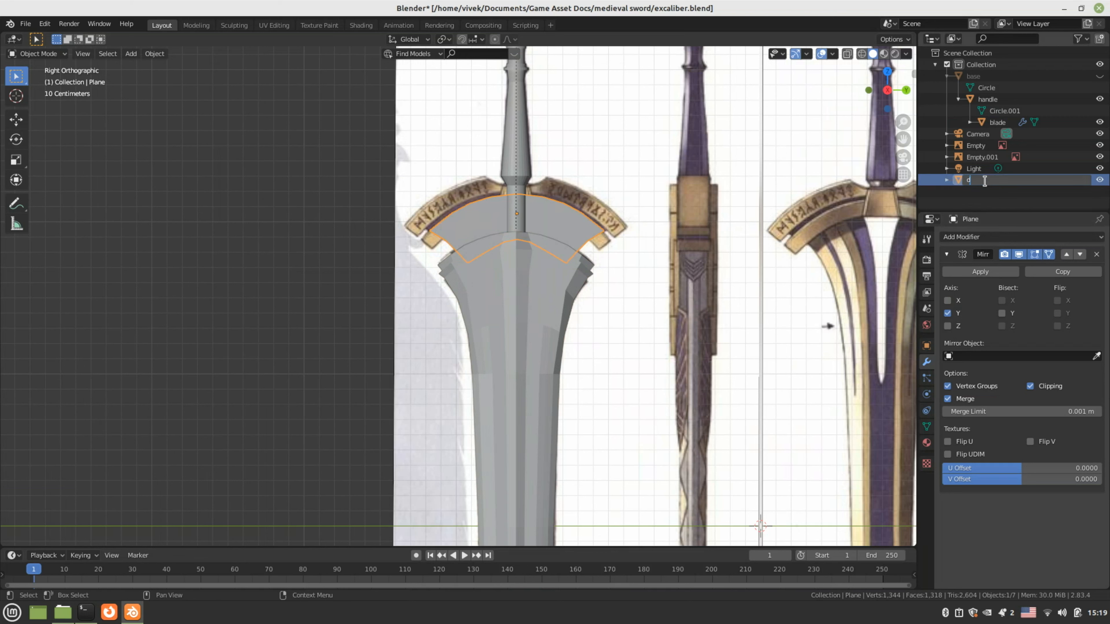
type("1")
key("Return")
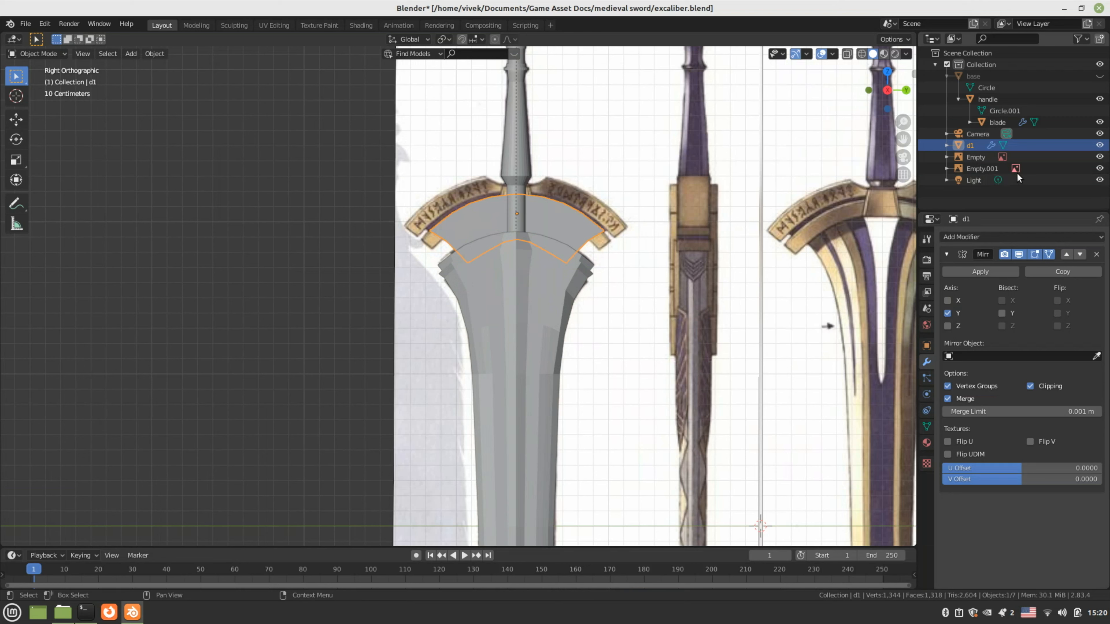
left_click(1099, 145)
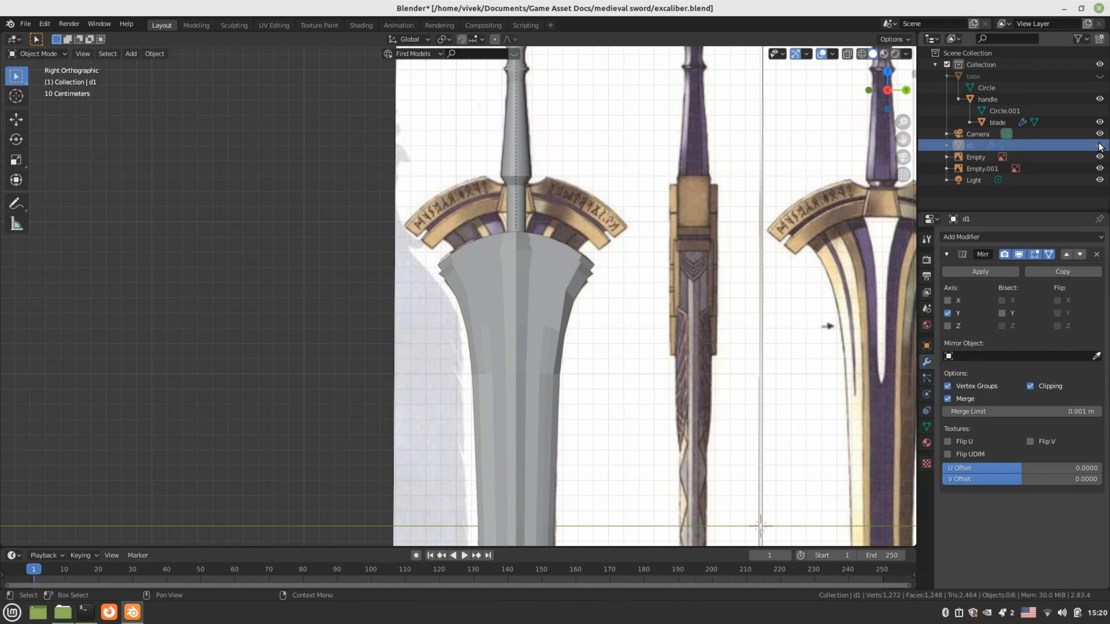
Hide the handle and blade meshes, pan down to the guard reference, and unhide d1
left_click(1099, 98)
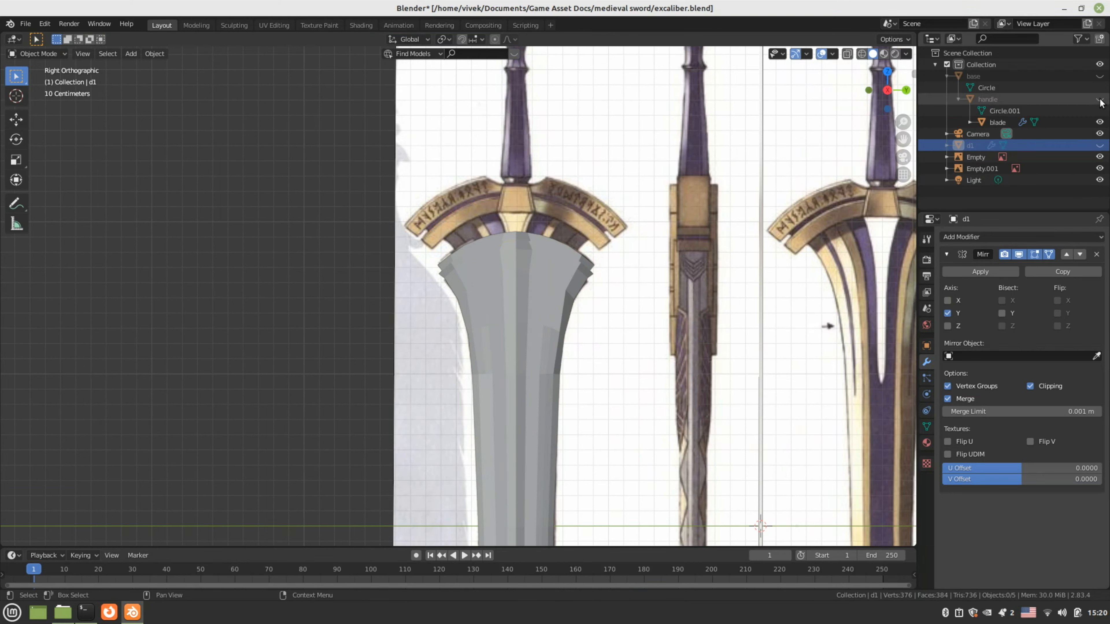
left_click(1099, 122)
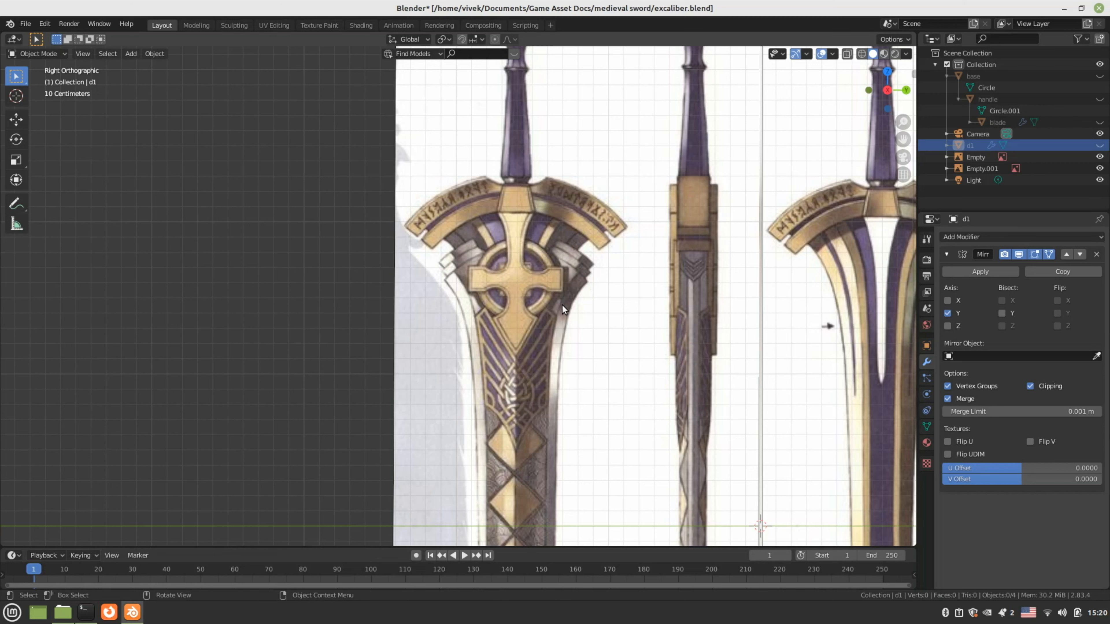
middle_click_drag(430, 302, 424, 386, "shift")
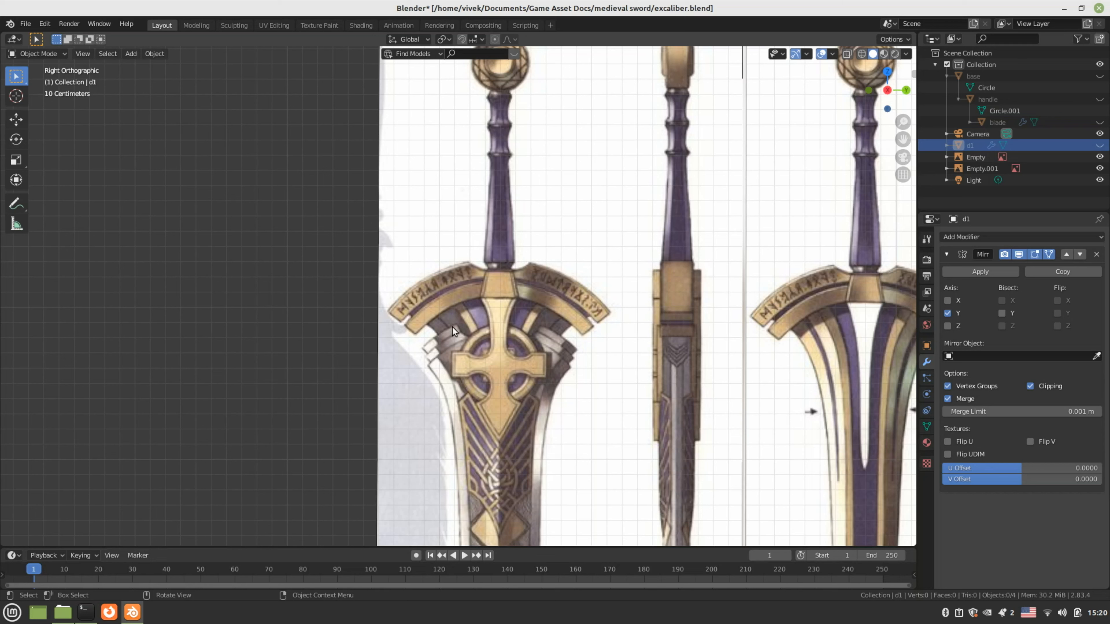
left_click(1099, 145)
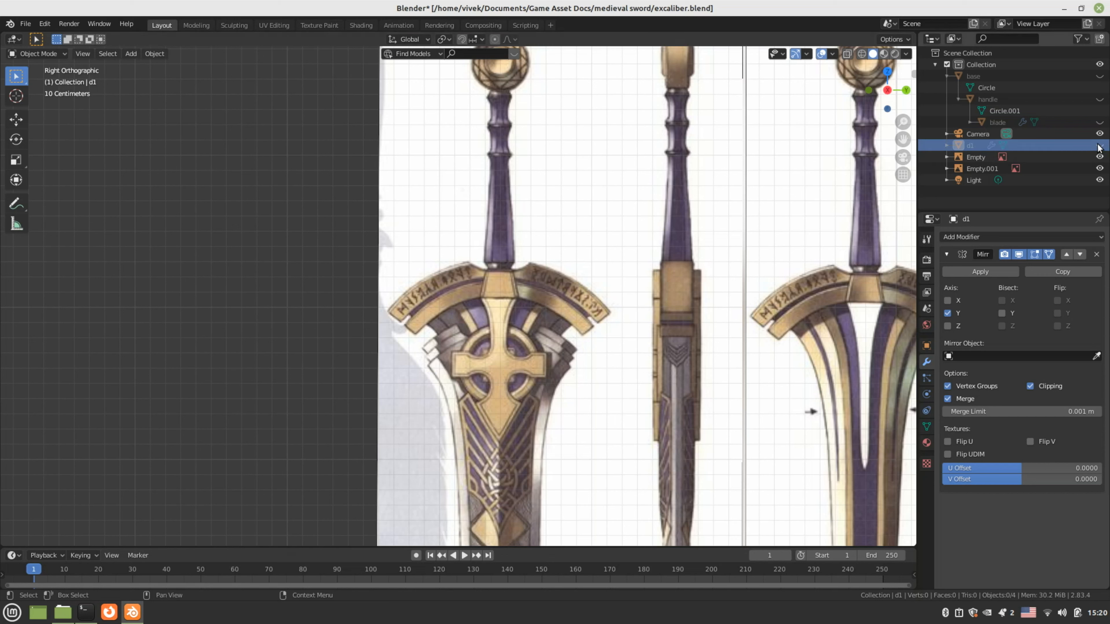
In d1's Edit Mode, select the four edges along the guard's lower rim
key("Tab")
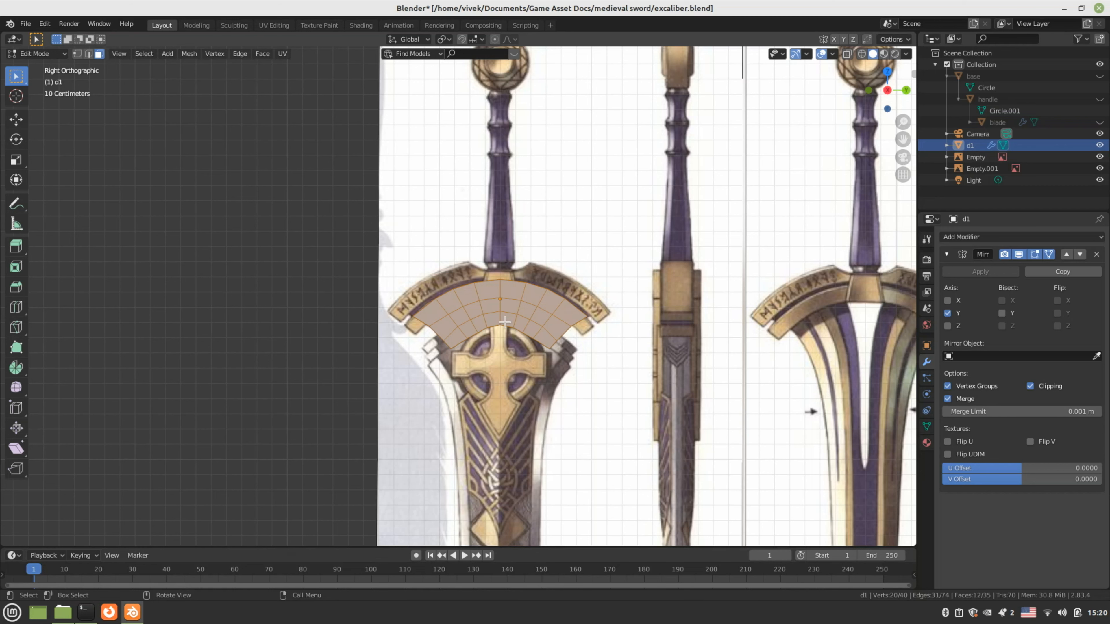
middle_click_drag(505, 322, 530, 371)
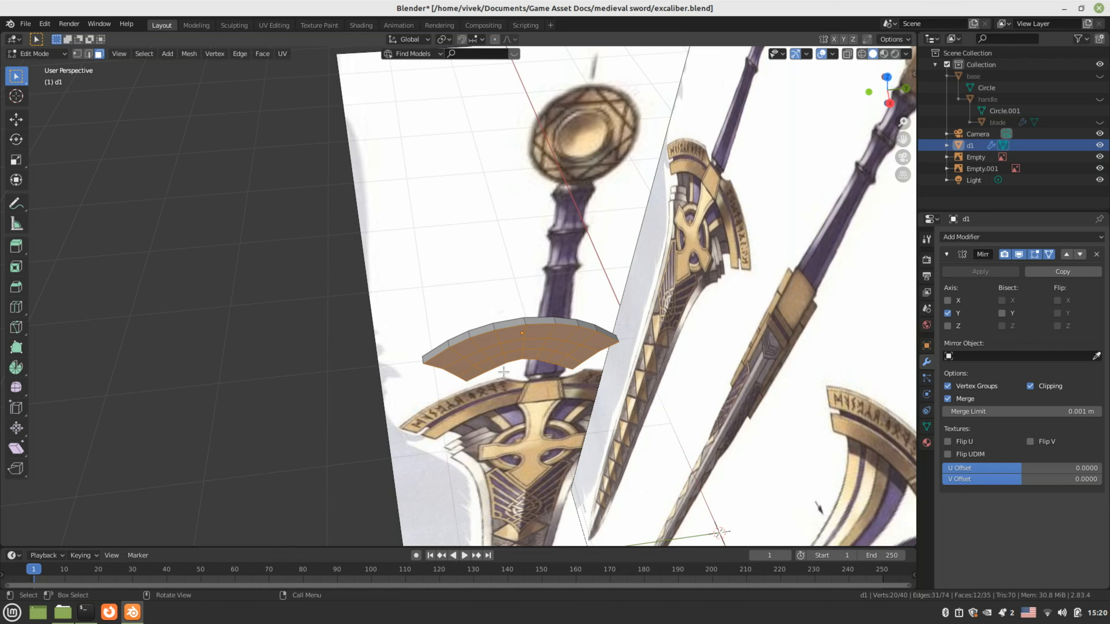
scroll(475, 366, "up", 3)
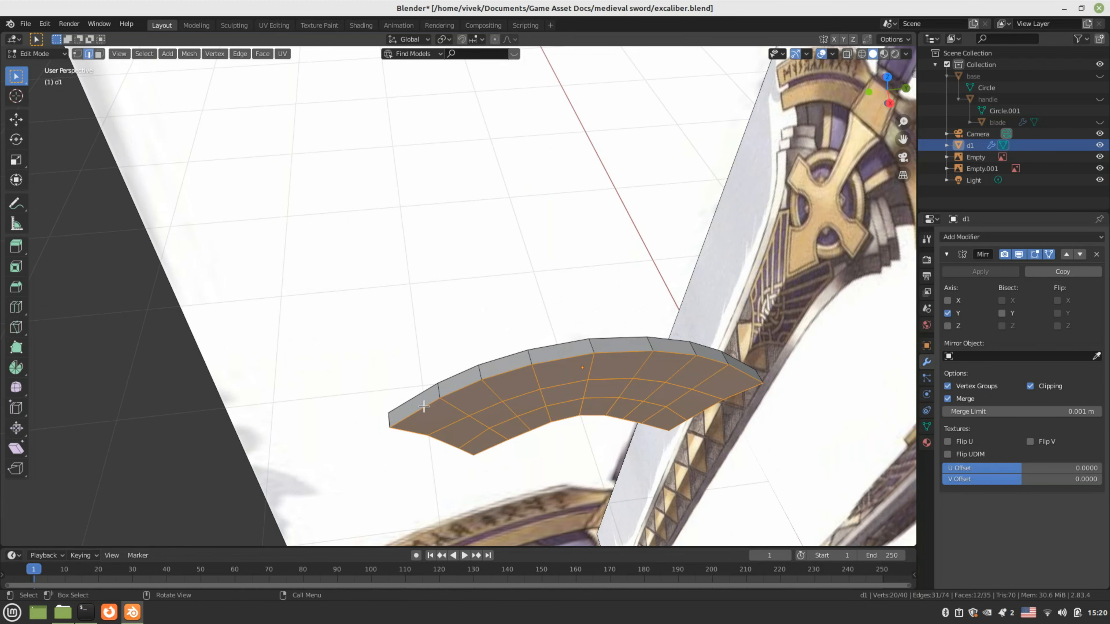
left_click(424, 407)
left_click(456, 390, "shift")
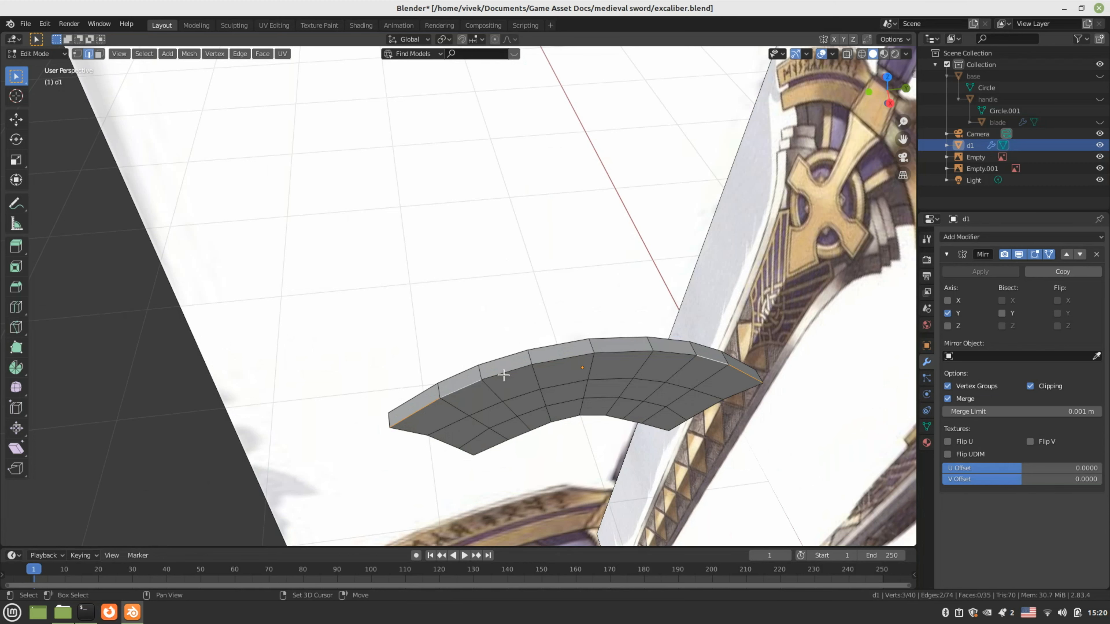
left_click(503, 375, "shift")
left_click(568, 361, "shift")
key("KP_3")
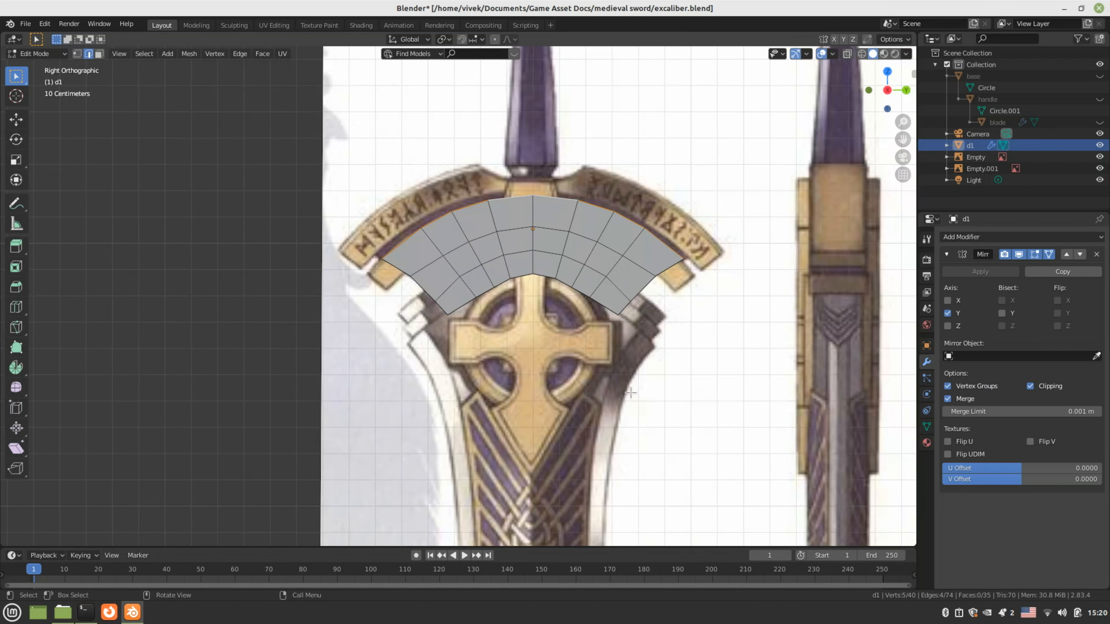
Extrude the selected rim edges upward, then reselect d1 and return to Edit Mode
key("e")
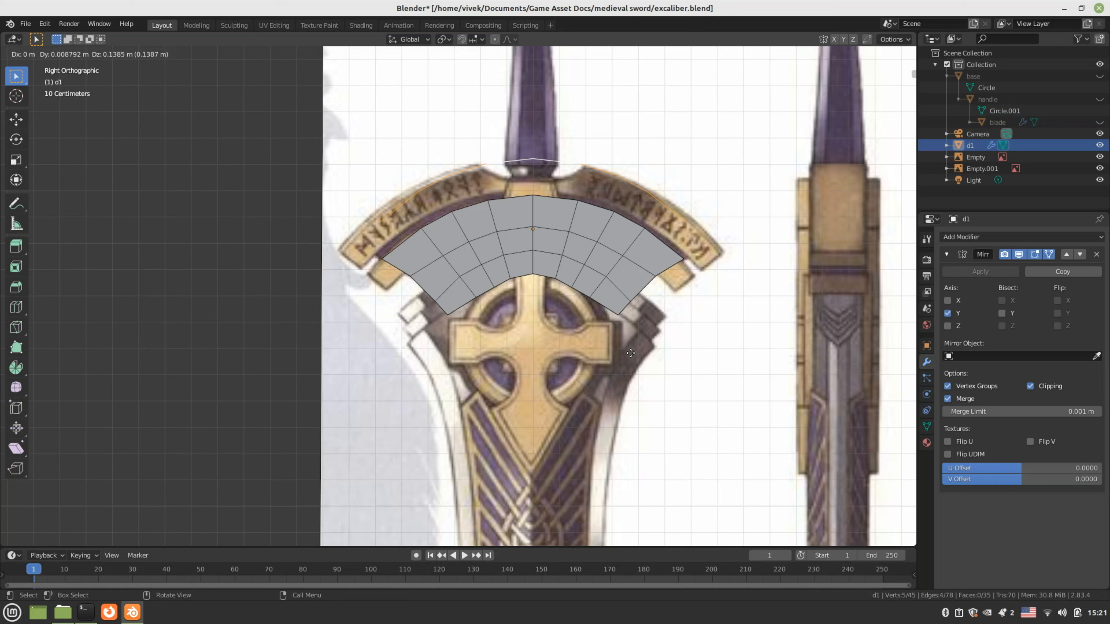
left_click(629, 352)
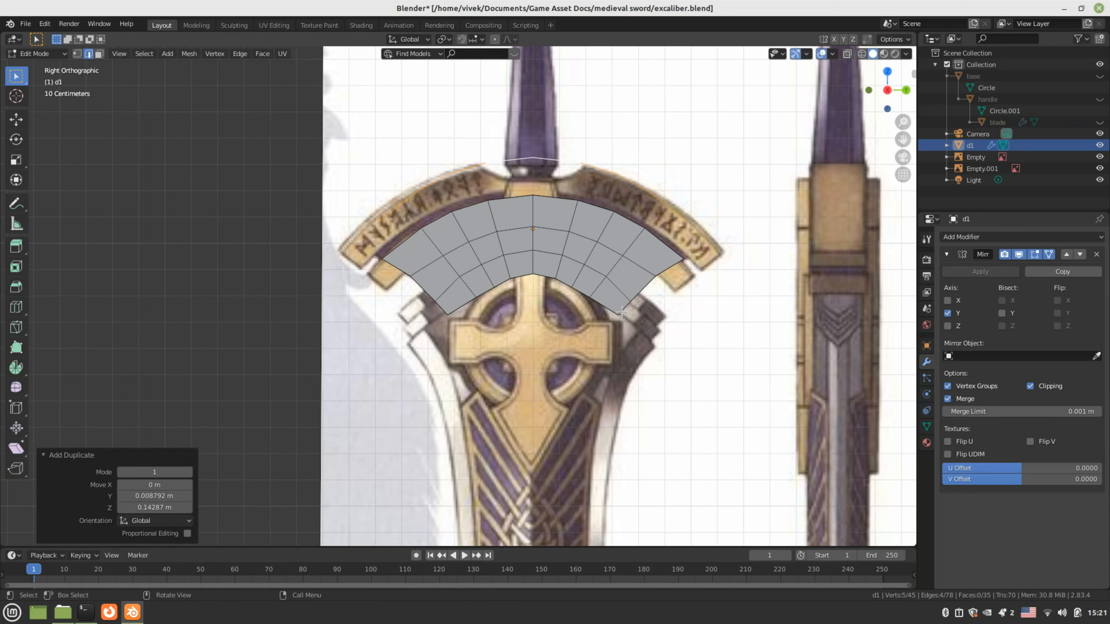
key("Tab")
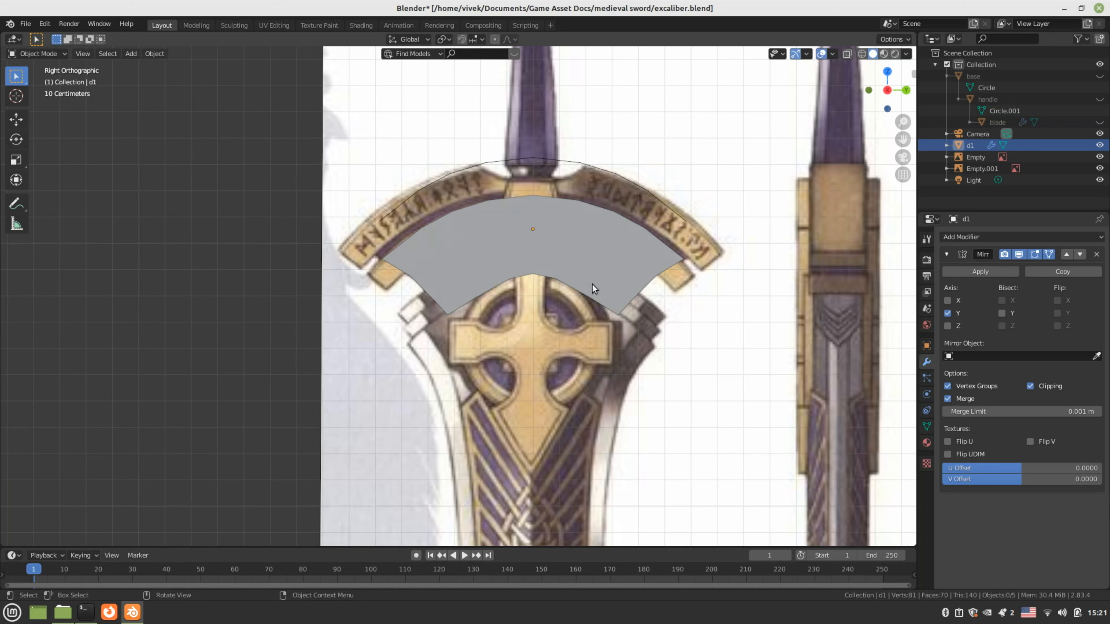
left_click(592, 284)
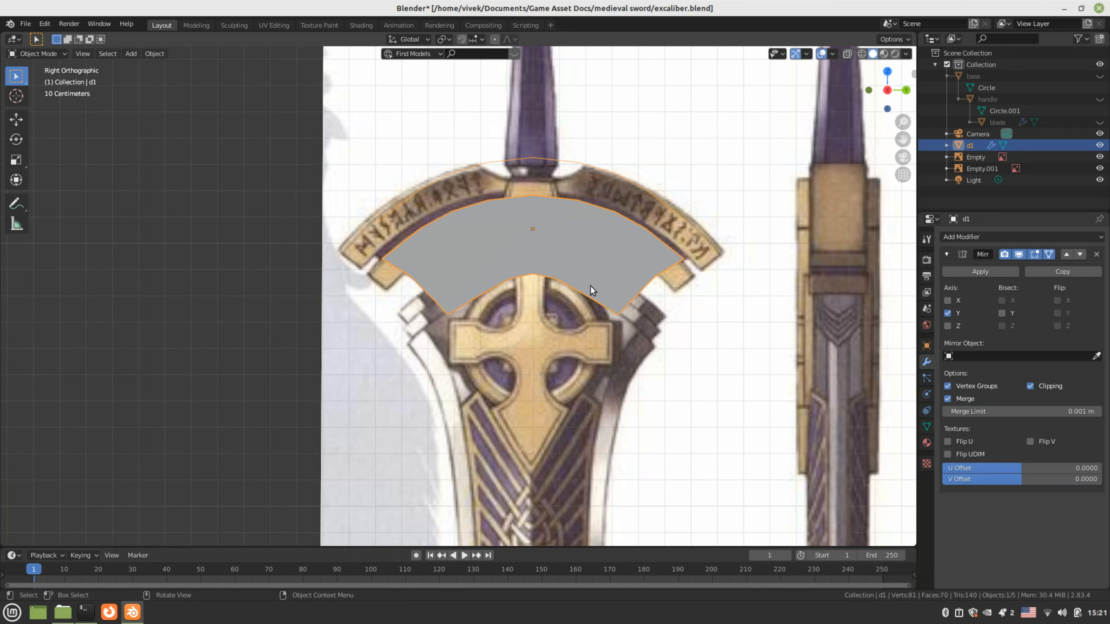
key("Tab")
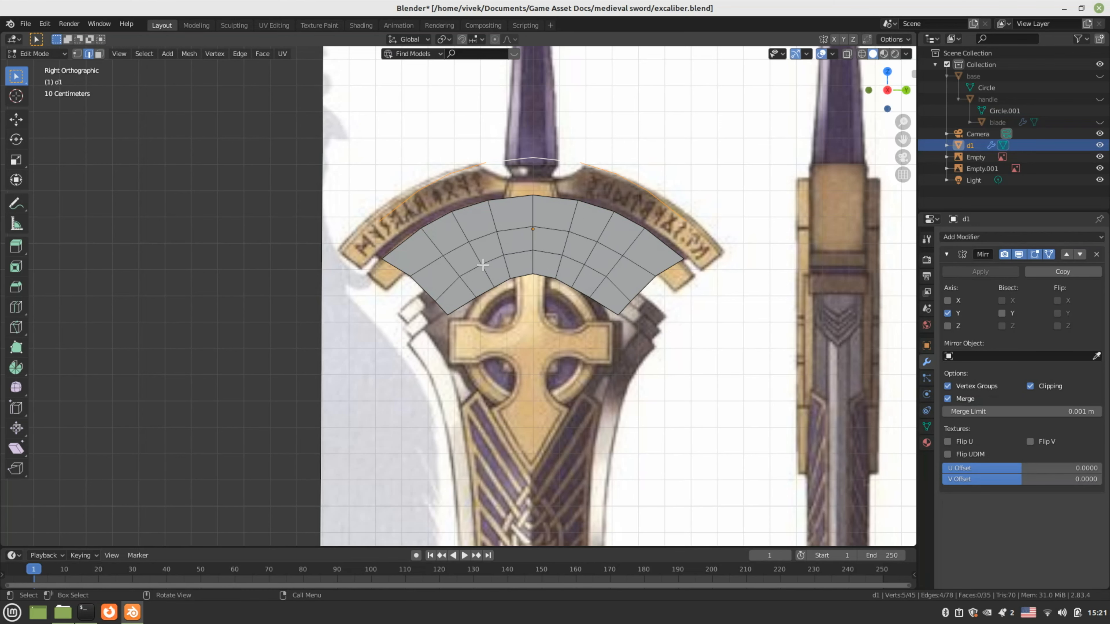
scroll(453, 257, "down", 1)
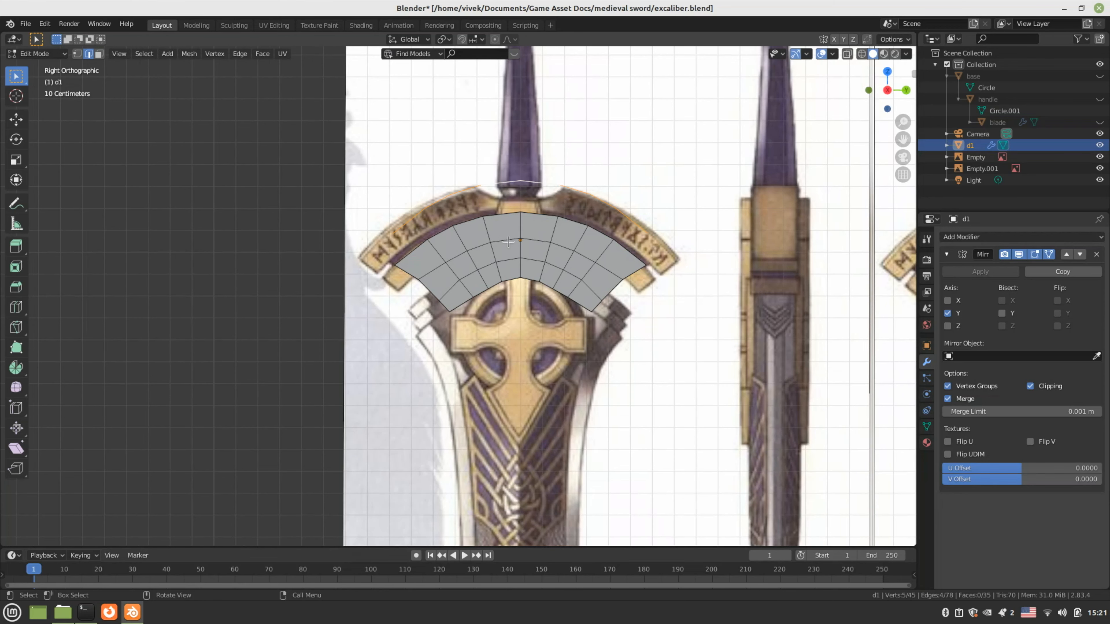
middle_click_drag(519, 257, 530, 315)
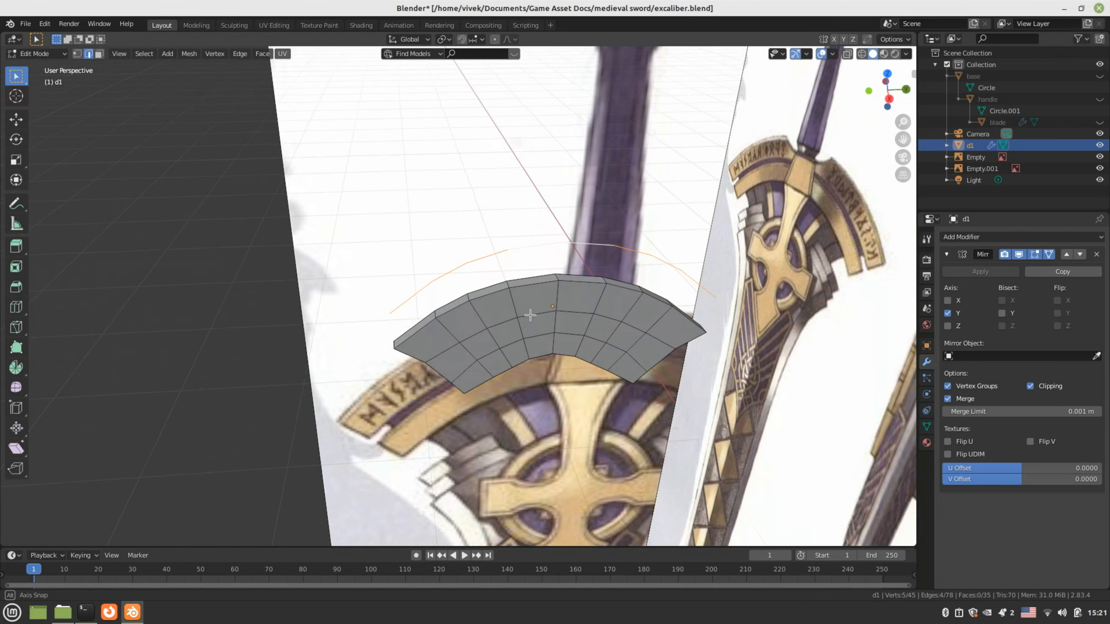
Separate the selected arc into its own object and hide the original d1 band
key("p")
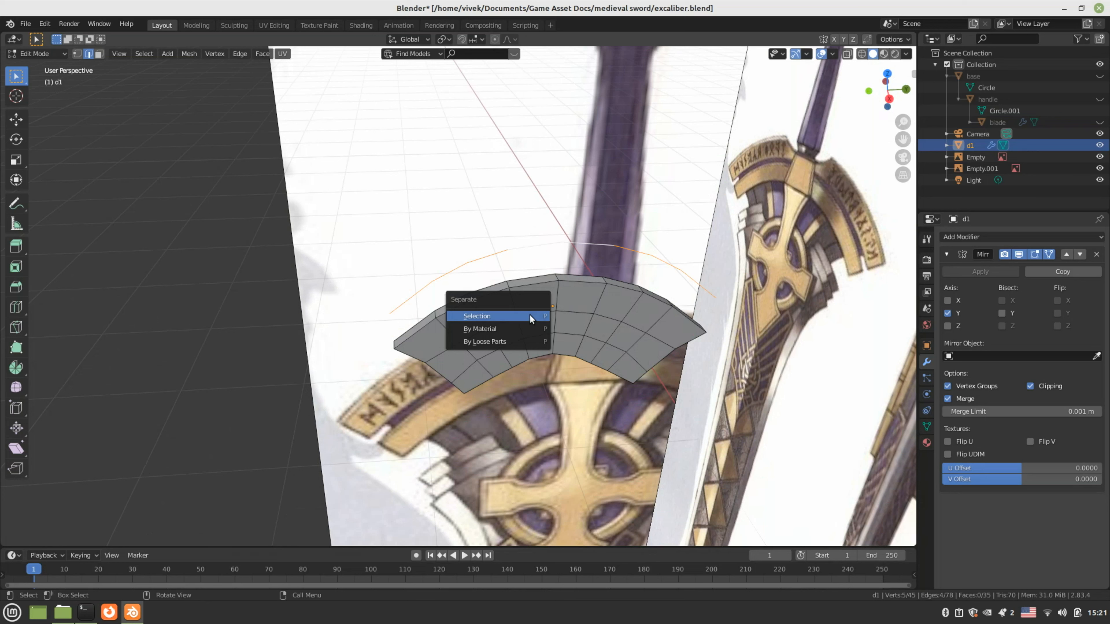
left_click(529, 316)
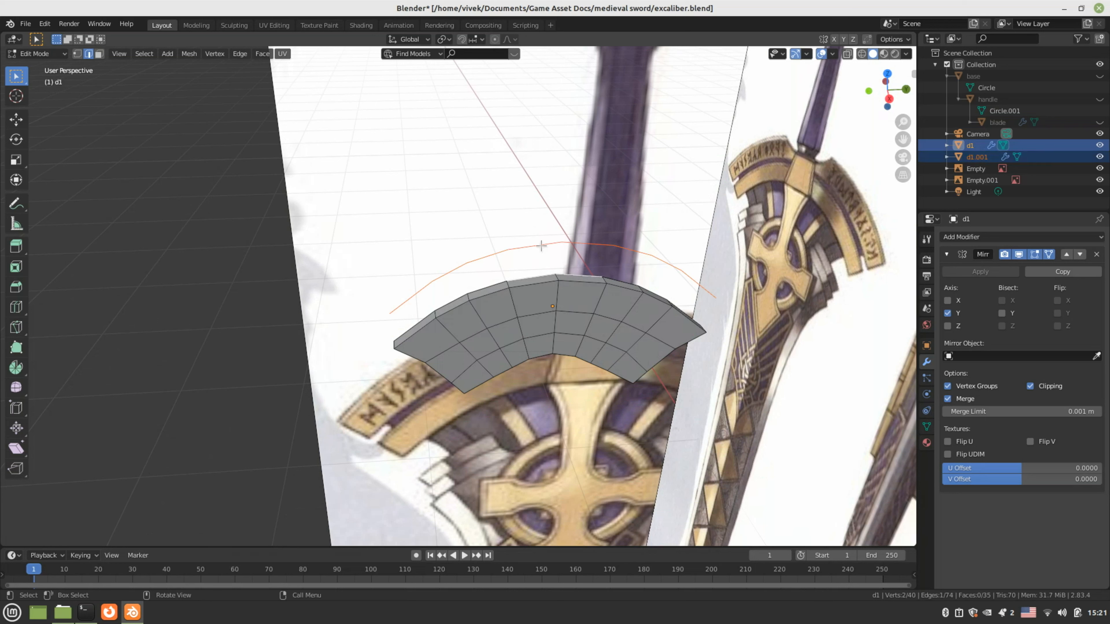
key("Tab")
left_click(541, 247)
left_click(547, 300)
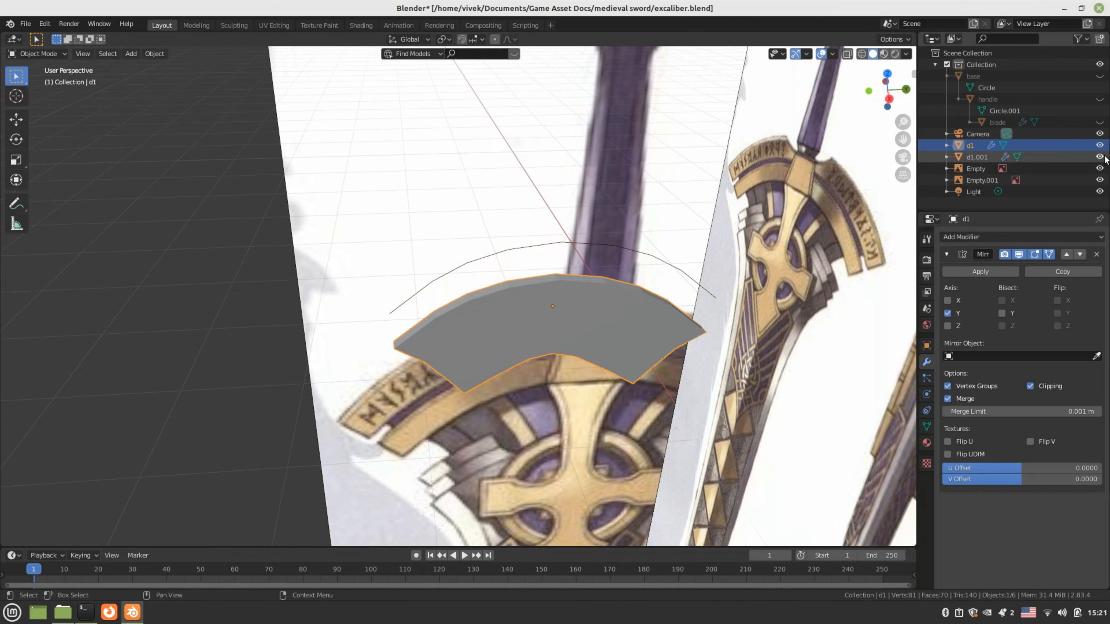
left_click(1100, 145)
Select d1.001 and edit its mesh in the Right orthographic view
left_click(484, 260)
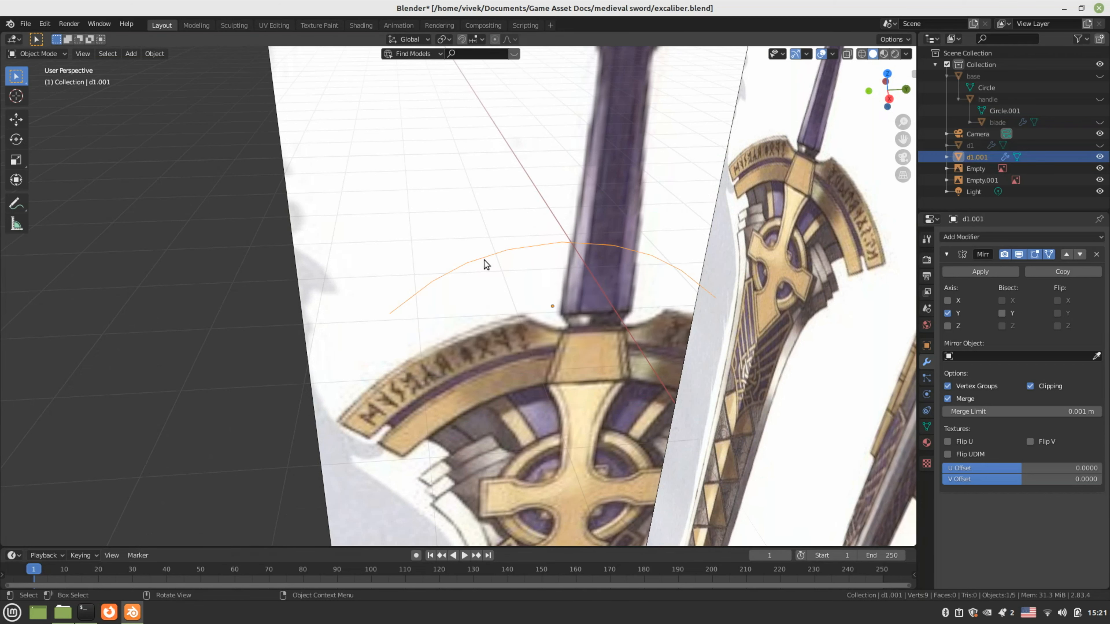
key("KP_3")
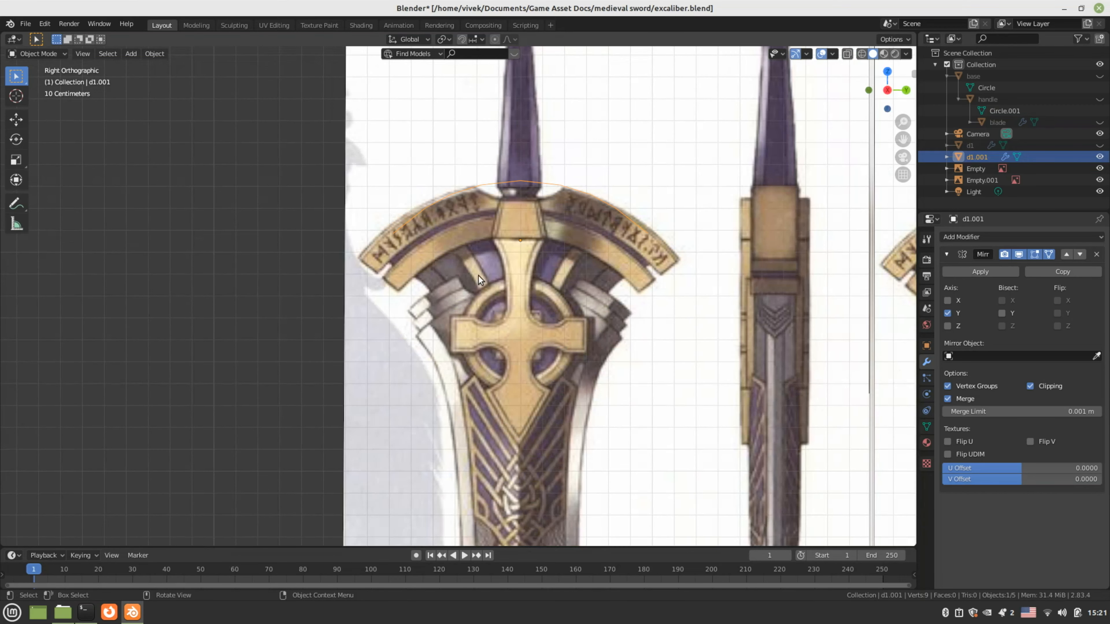
key("Tab")
scroll(543, 277, "up", 2)
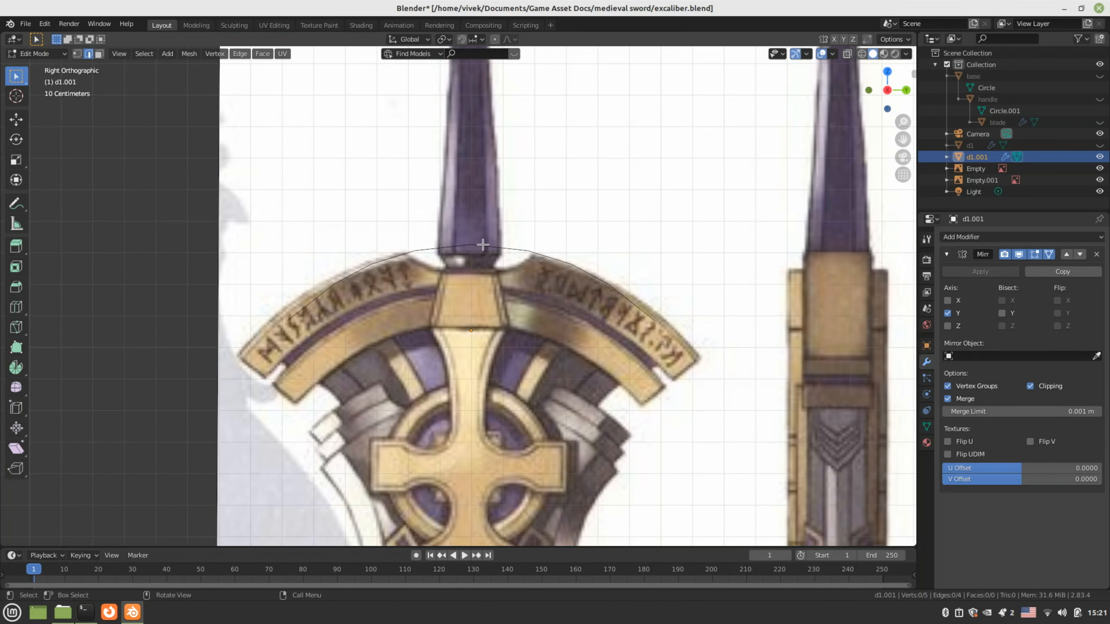
Drop the arc's top centre vertex to the blade base and add a loop-cut vertex at the blade's shoulder
key("1")
left_click(472, 245)
key("g")
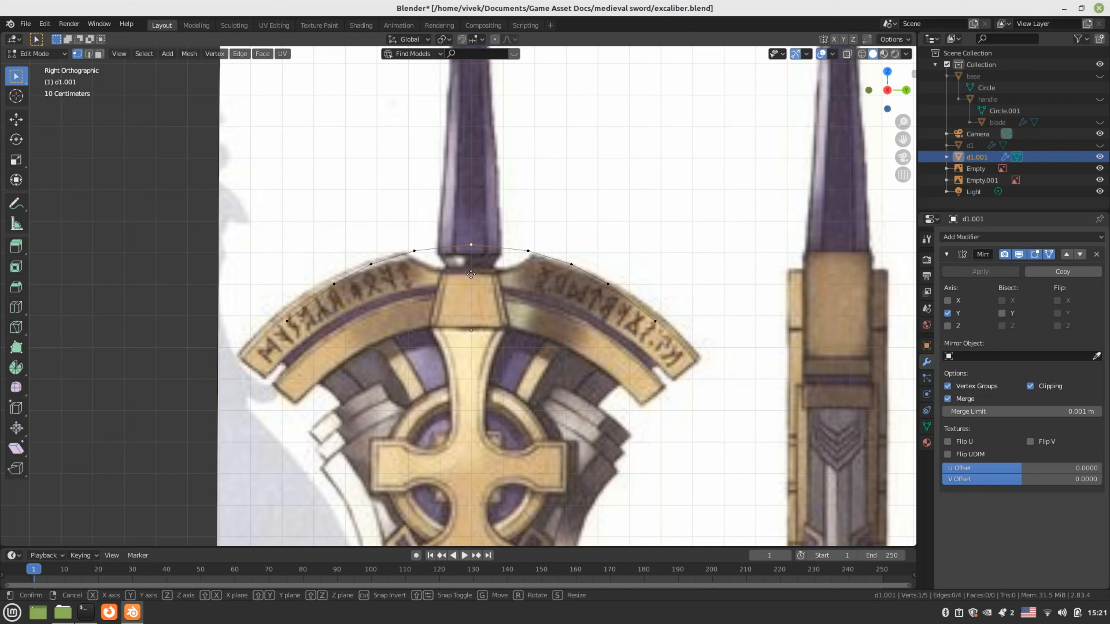
left_click(471, 275)
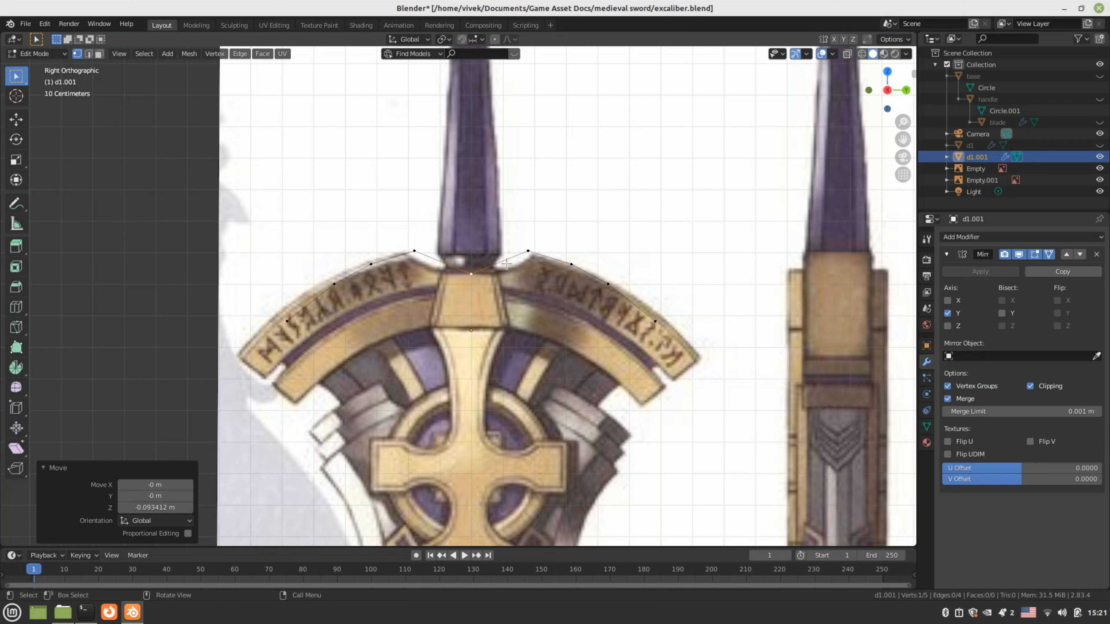
key("ctrl+r")
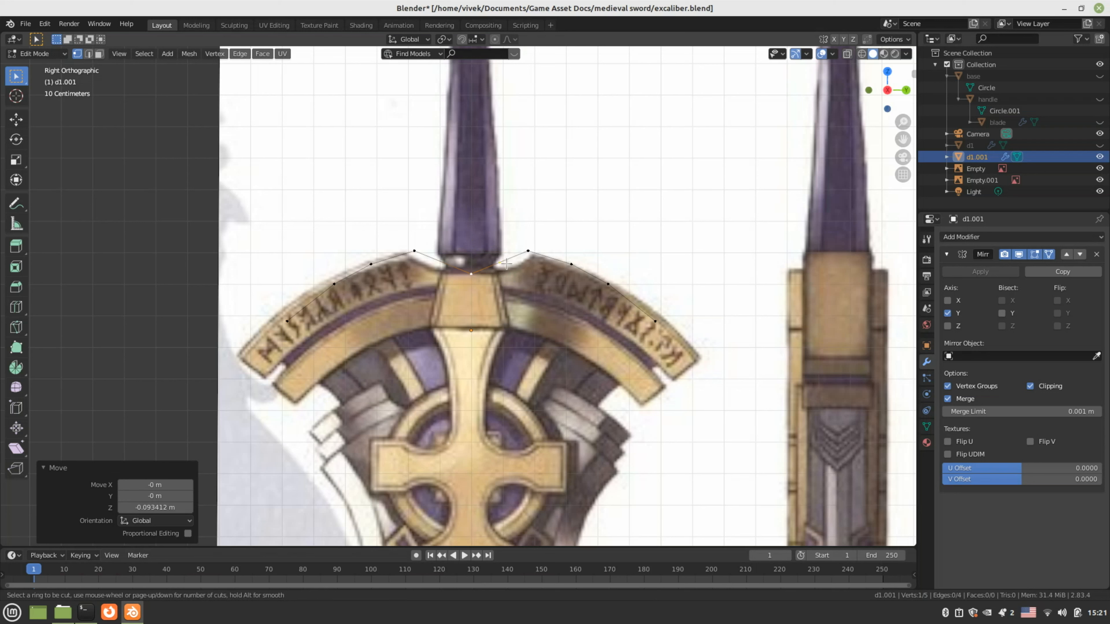
left_click(506, 263)
right_click(506, 264)
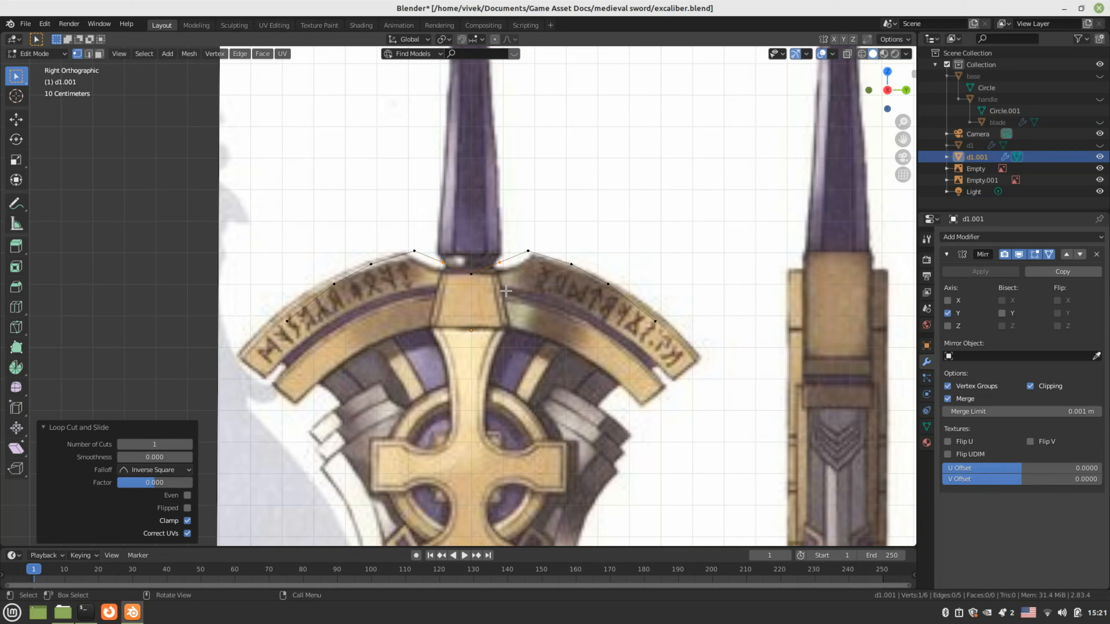
left_click(506, 290)
key("g")
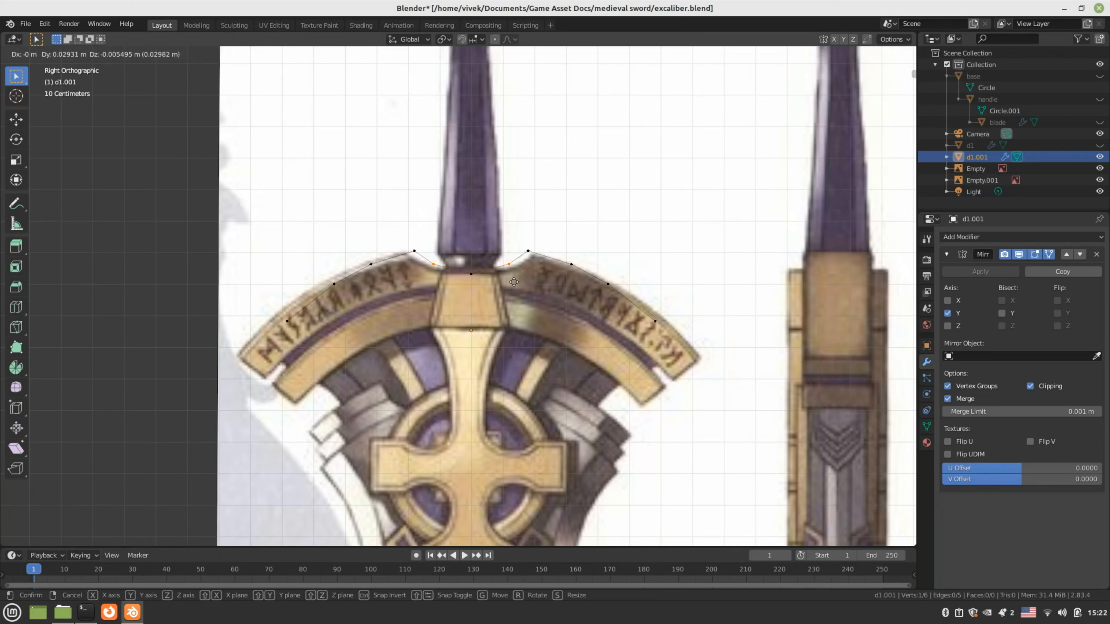
left_click(519, 285)
Extrude vertices from the arc's outer end down to the band's lower corner and along its lower edge
left_click(660, 325)
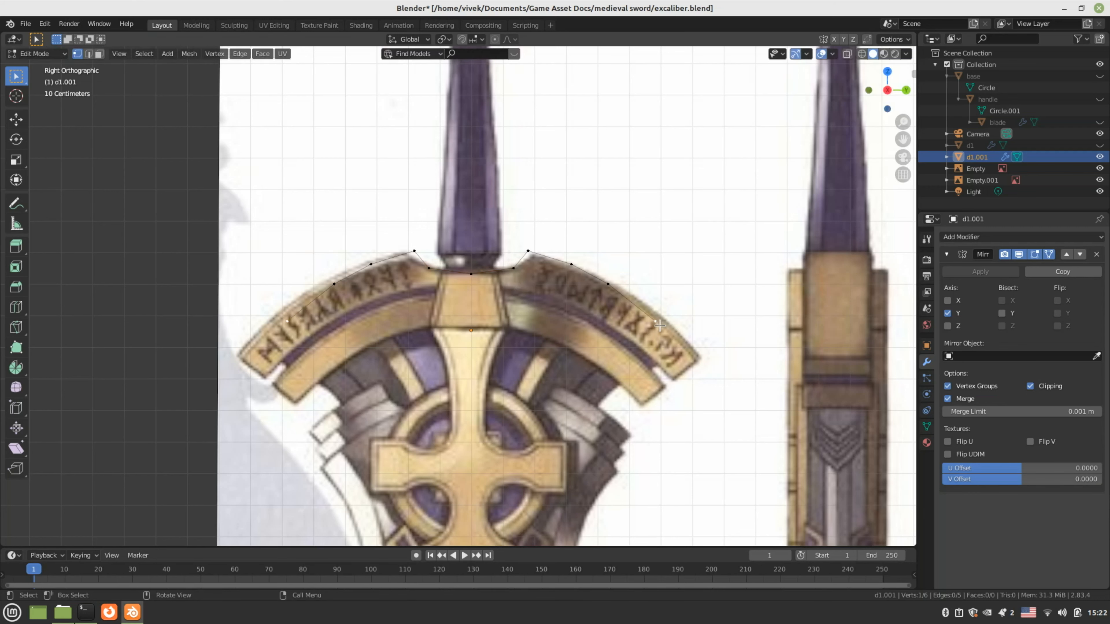
left_click(695, 365)
key("ctrl+z")
key("e")
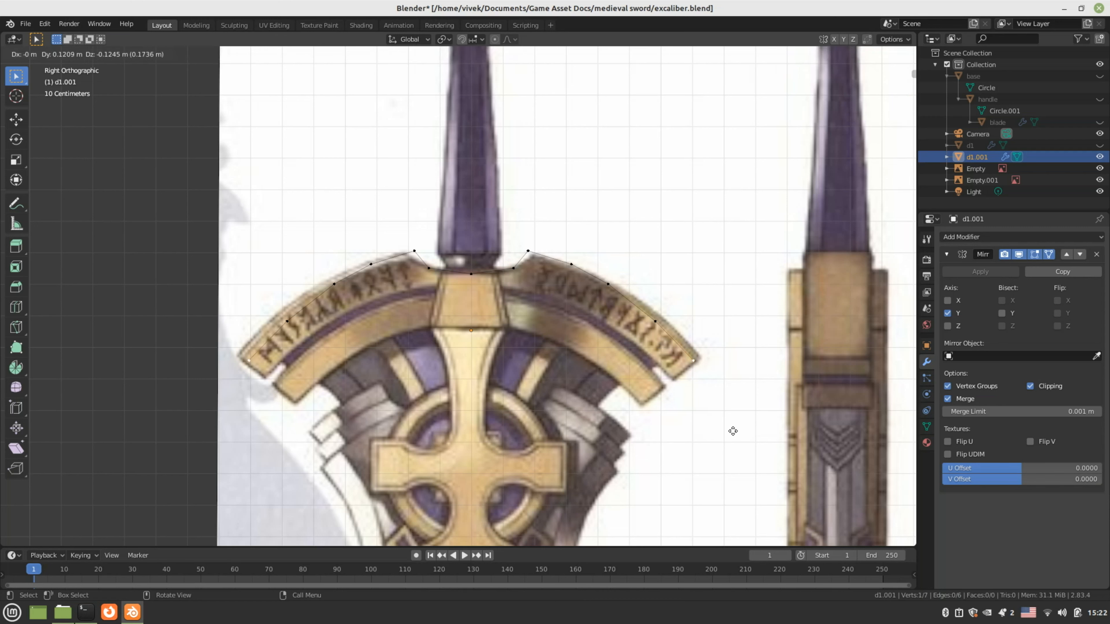
left_click(692, 421)
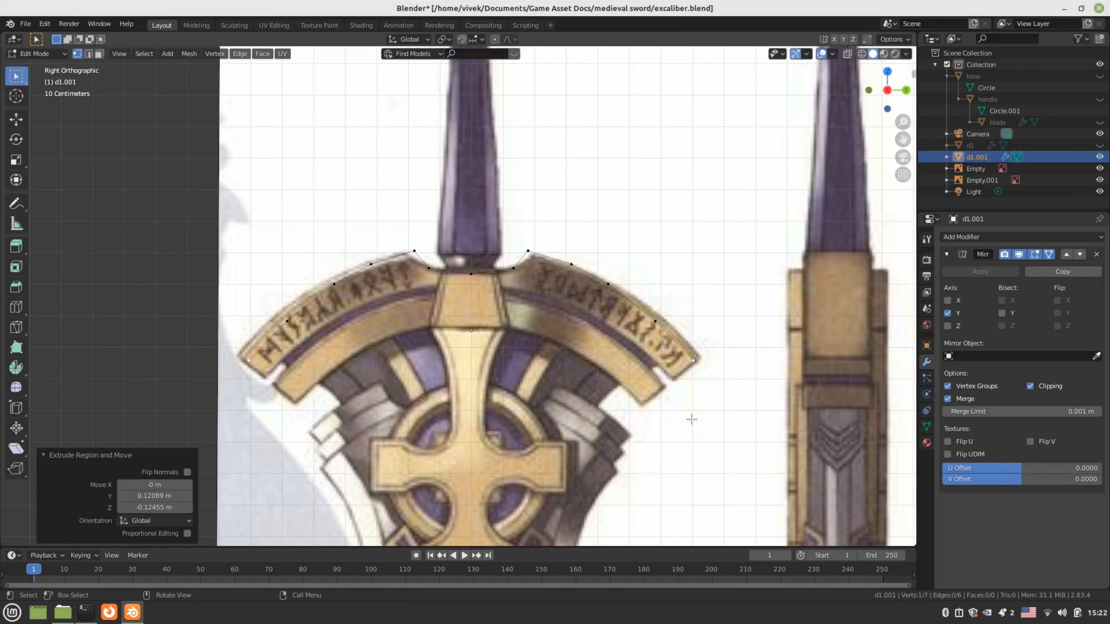
key("e")
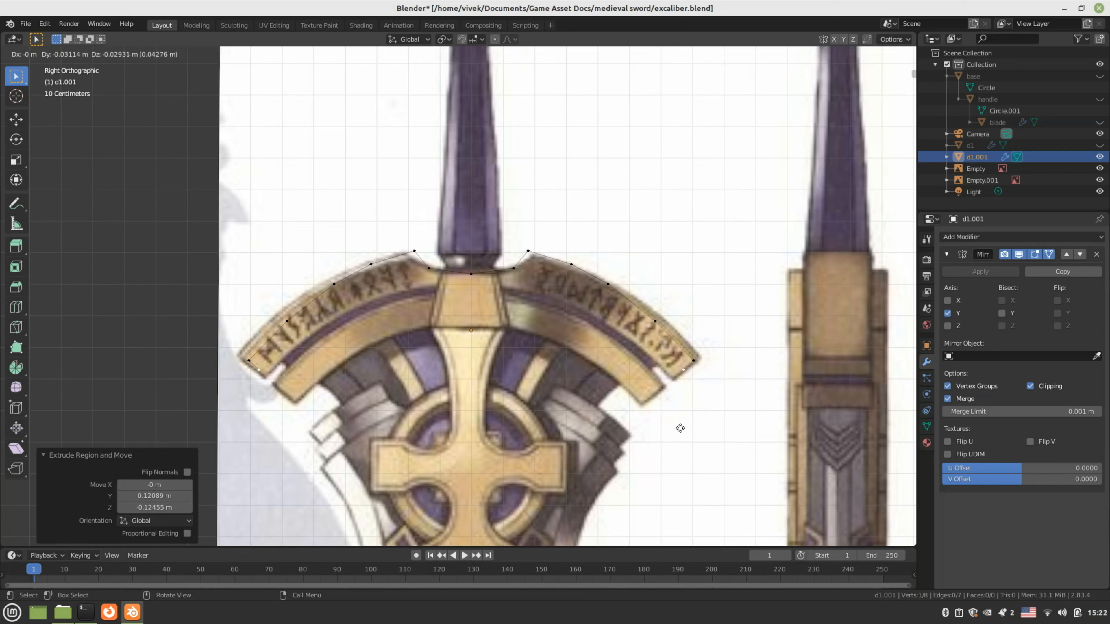
left_click(672, 438)
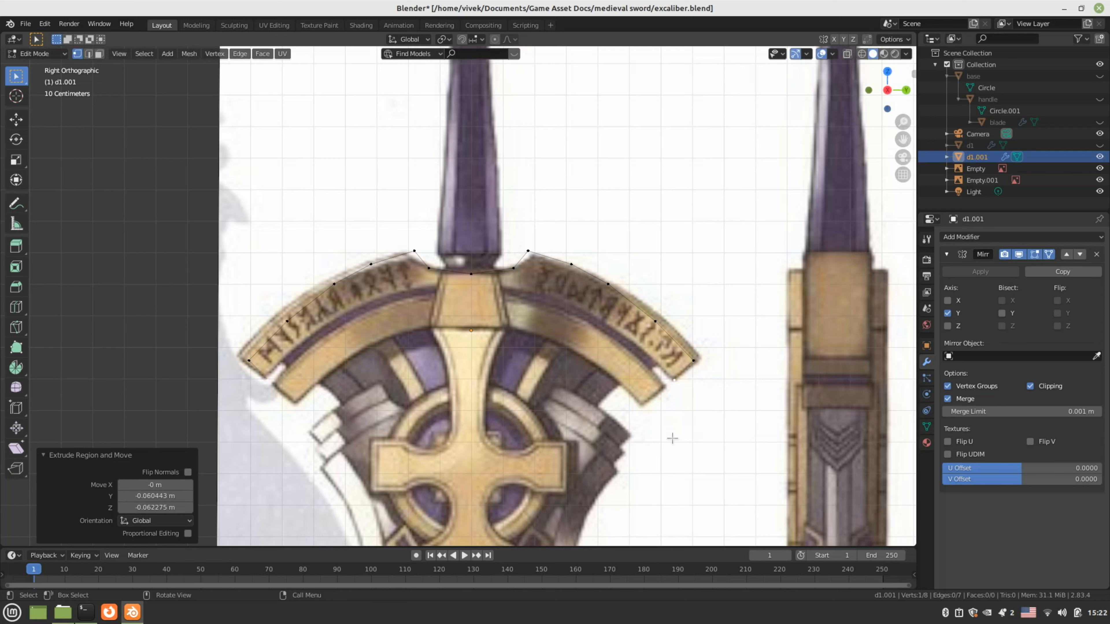
key("e")
left_click(635, 400)
Extrude four more vertices along the band's inner curve to under the blade's centre, then switch to edge select
key("e")
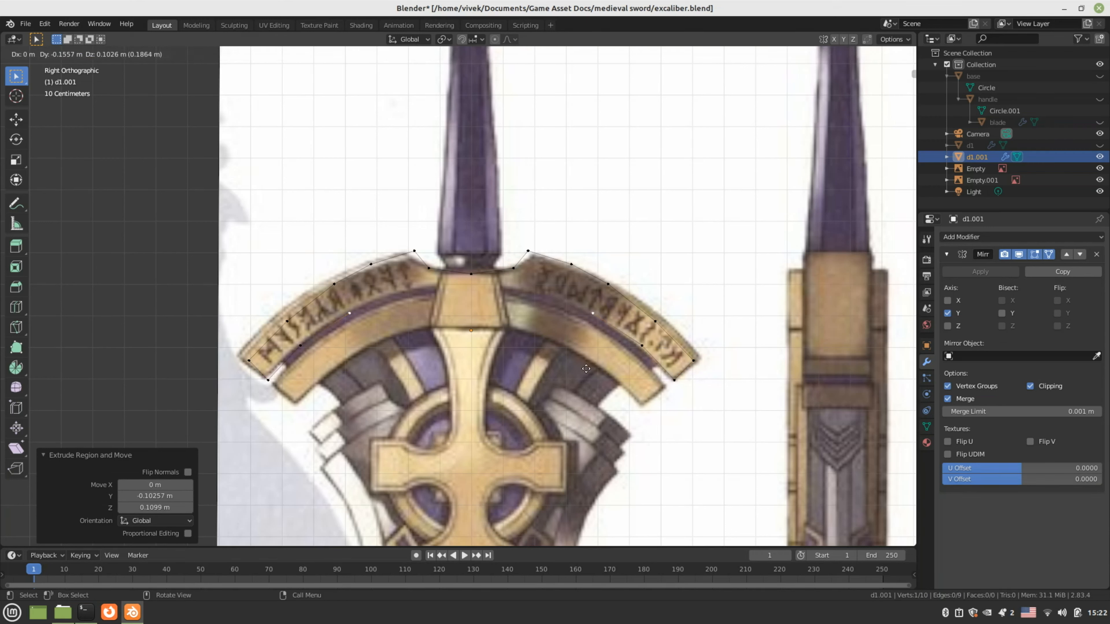
left_click(584, 369)
key("e")
left_click(553, 356)
key("e")
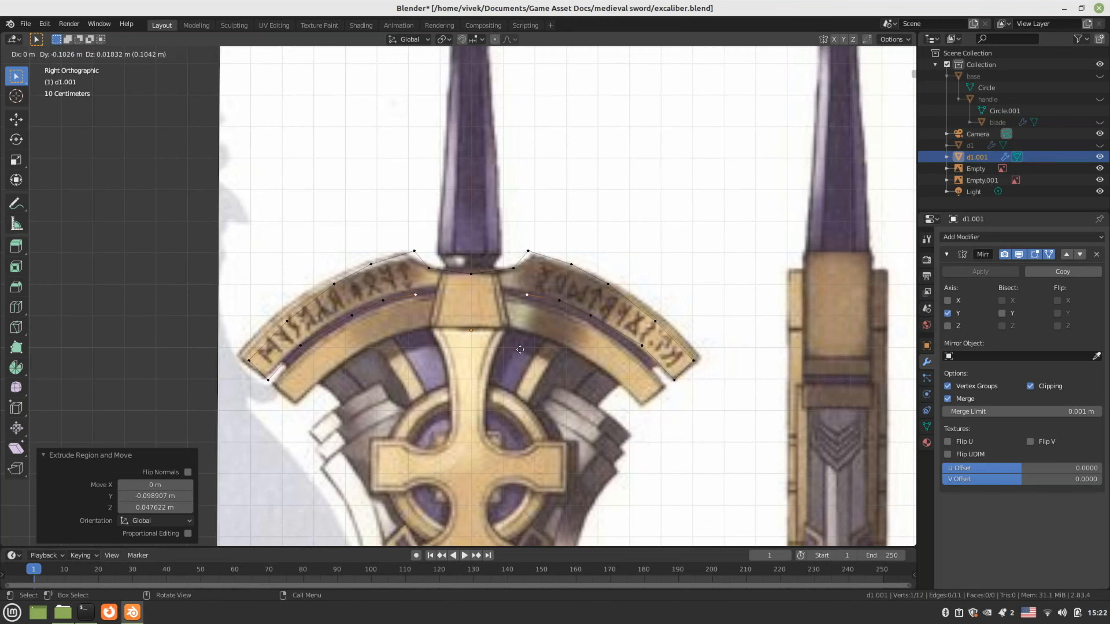
left_click(515, 344)
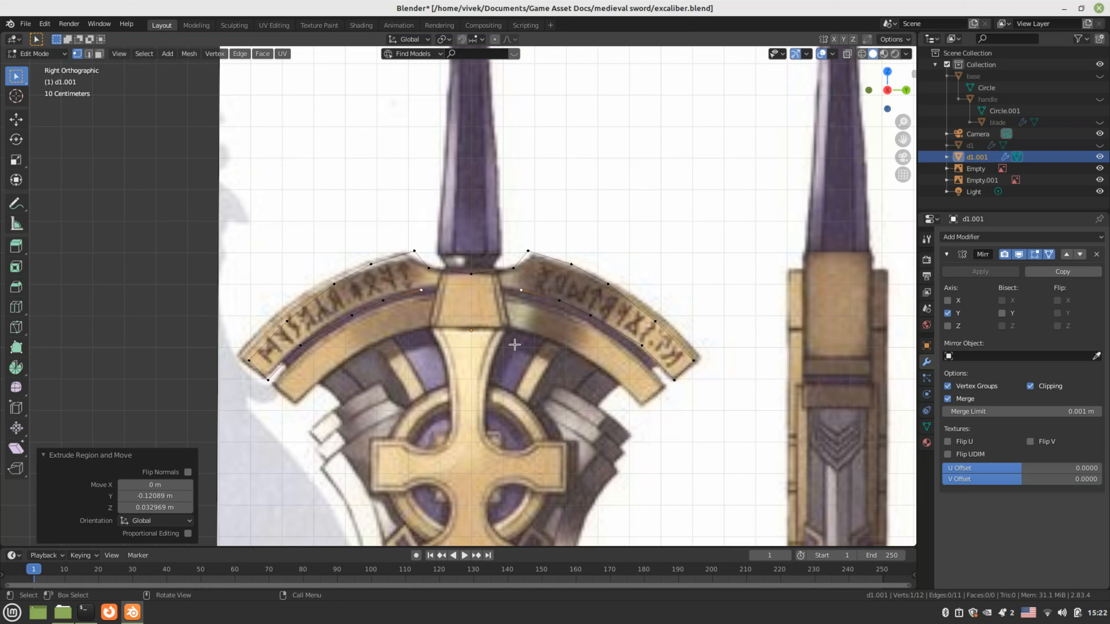
key("e")
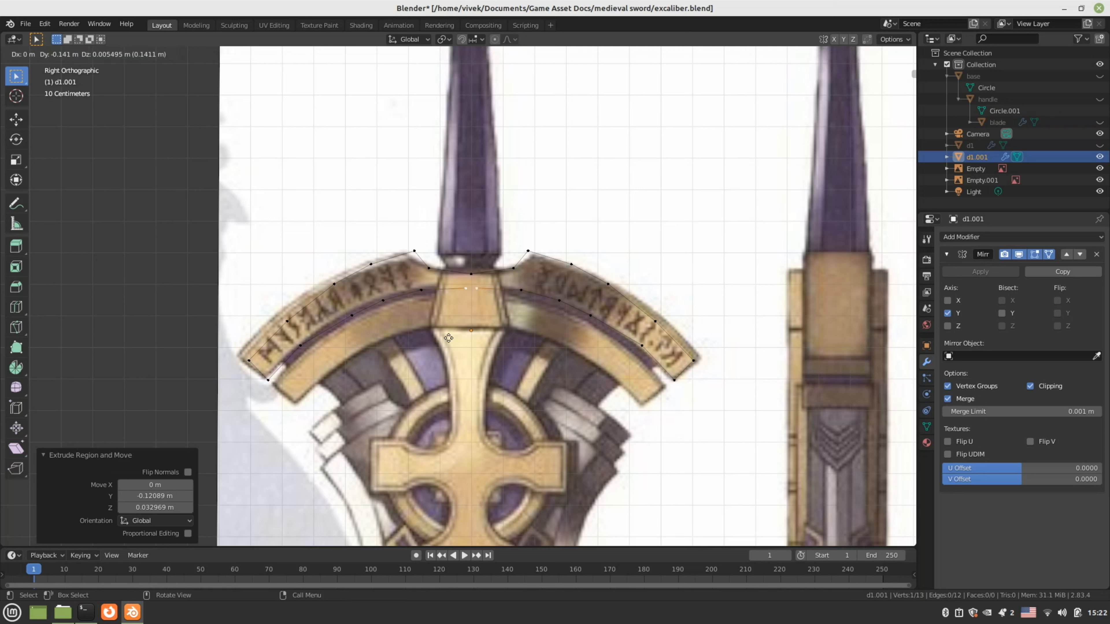
left_click(445, 338)
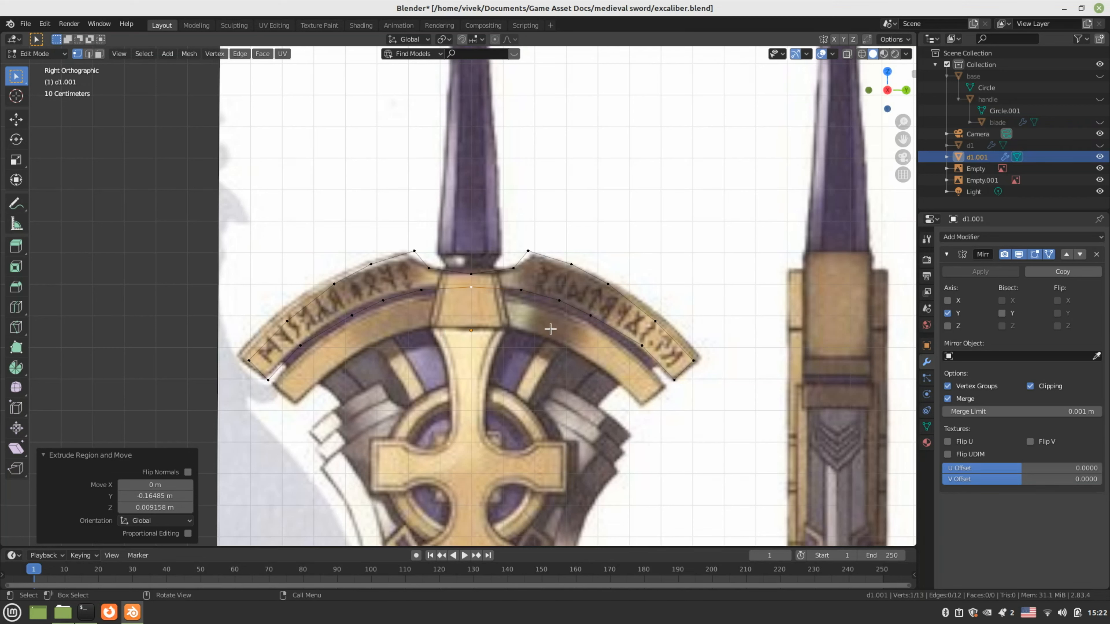
key("2")
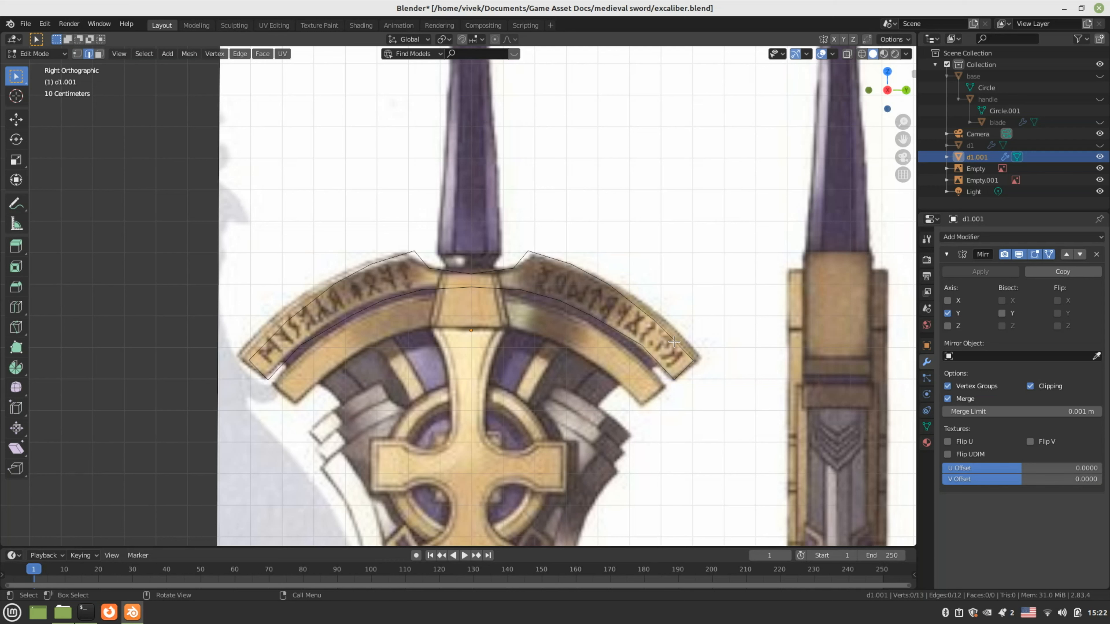
Fill the band's outer end face and the next two faces along the arch
left_click(674, 341)
left_click(659, 363, "shift")
key("f")
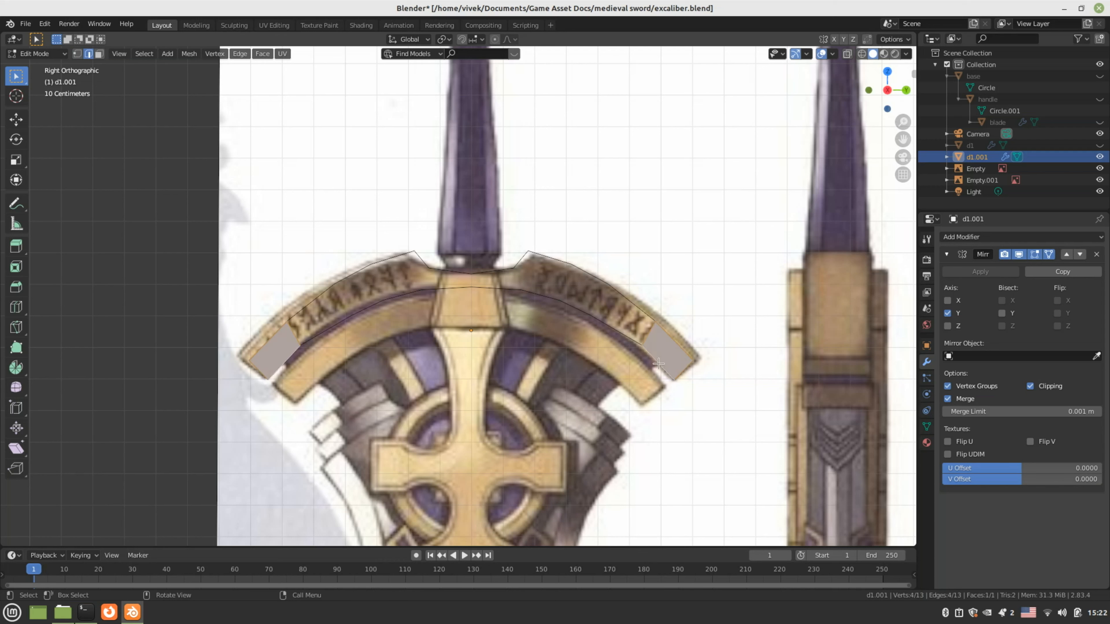
left_click(634, 339)
left_click(639, 301, "shift")
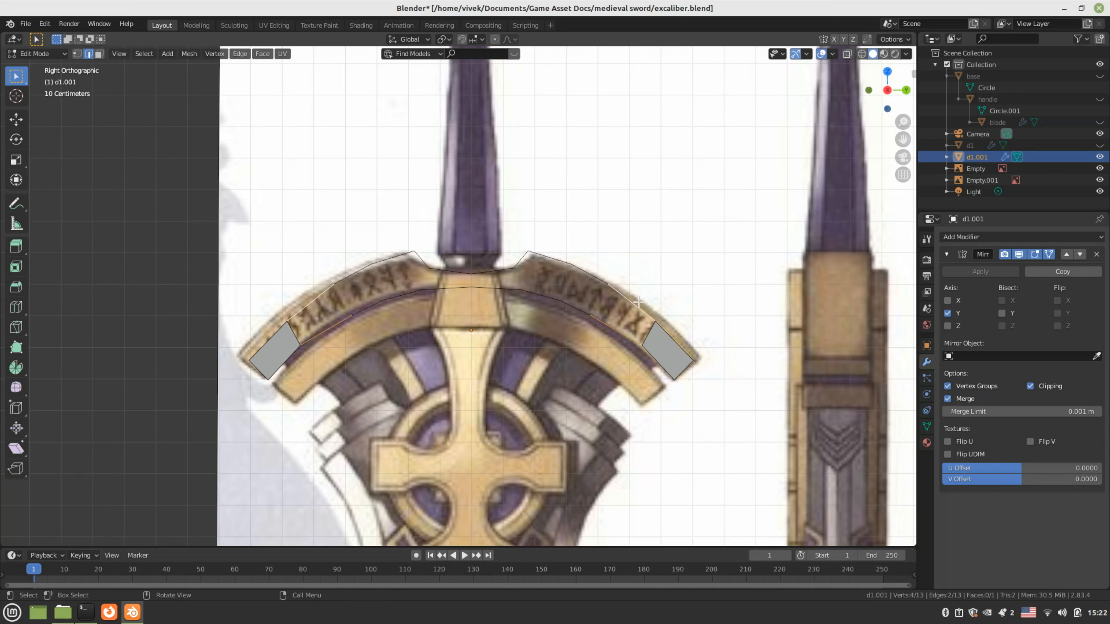
key("f")
left_click(576, 307)
left_click(599, 278, "shift")
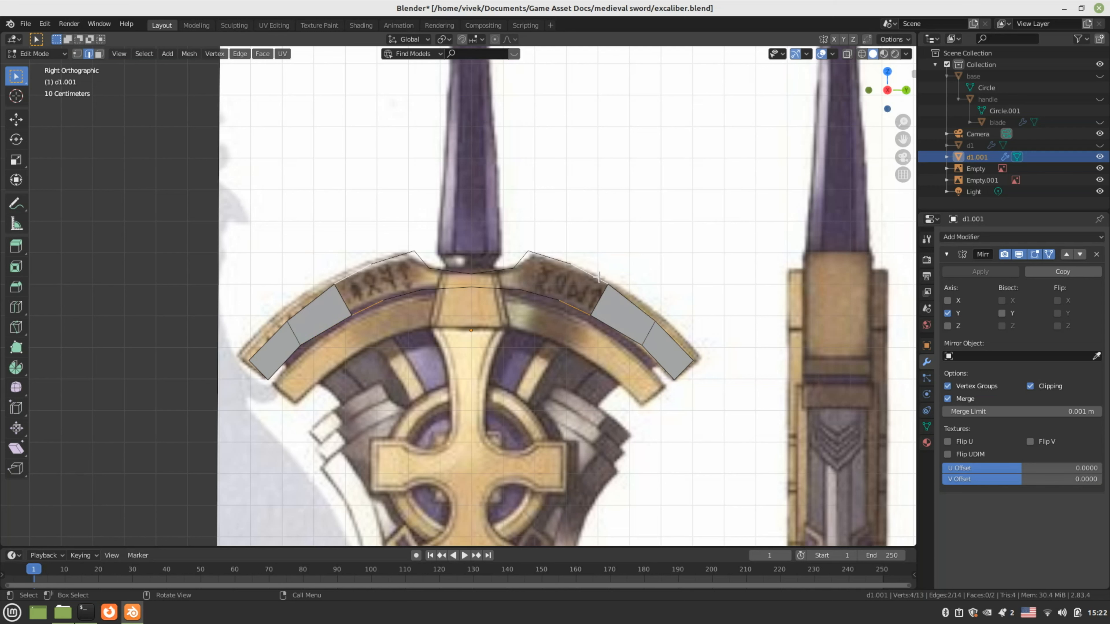
key("f")
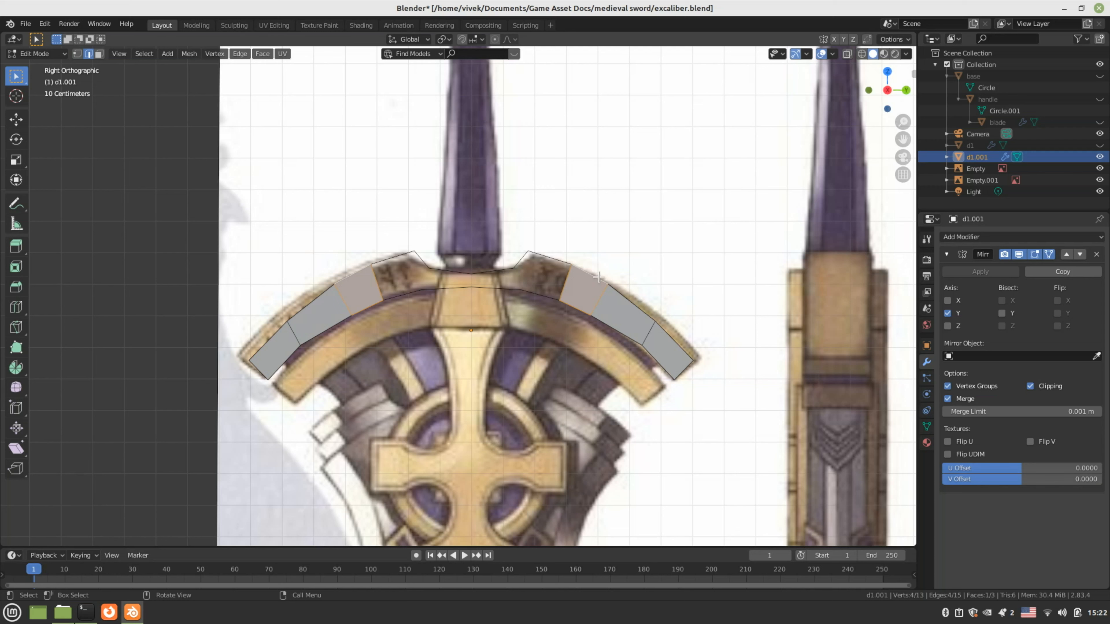
Fill the next faces up to the band's centre and select the edges bordering the centre gap
left_click(544, 295)
left_click(563, 260, "shift")
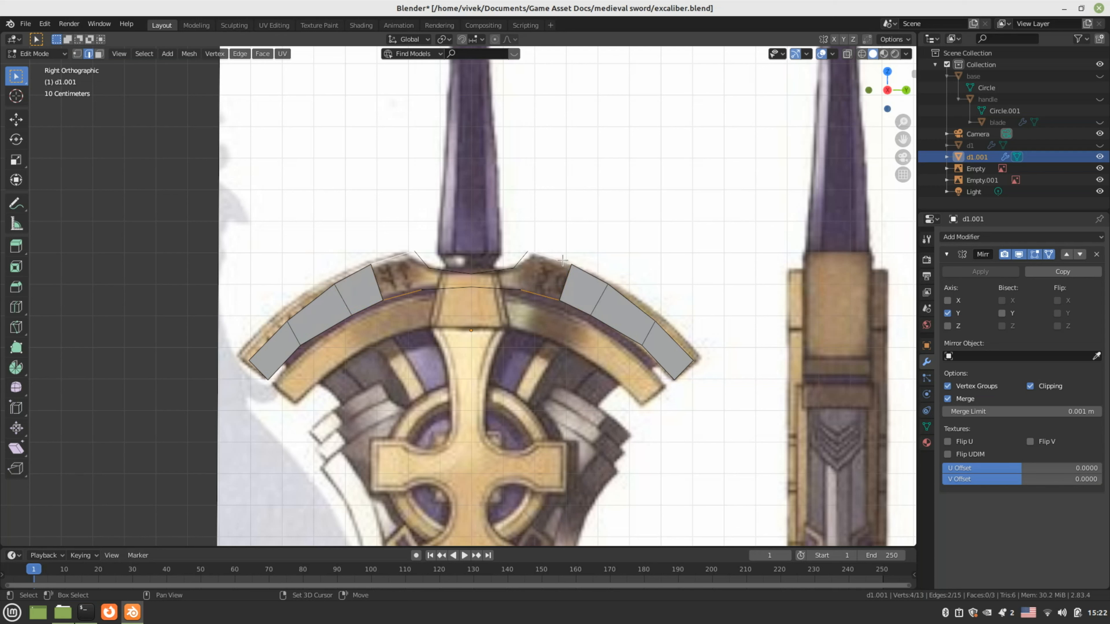
key("f")
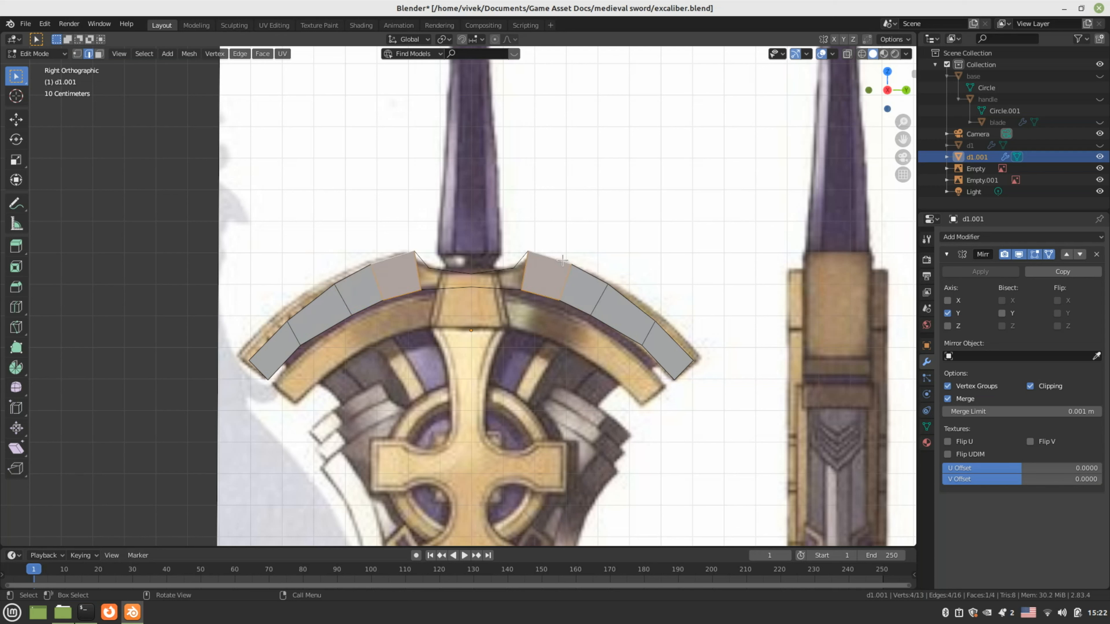
left_click(510, 269)
left_click(504, 287, "shift")
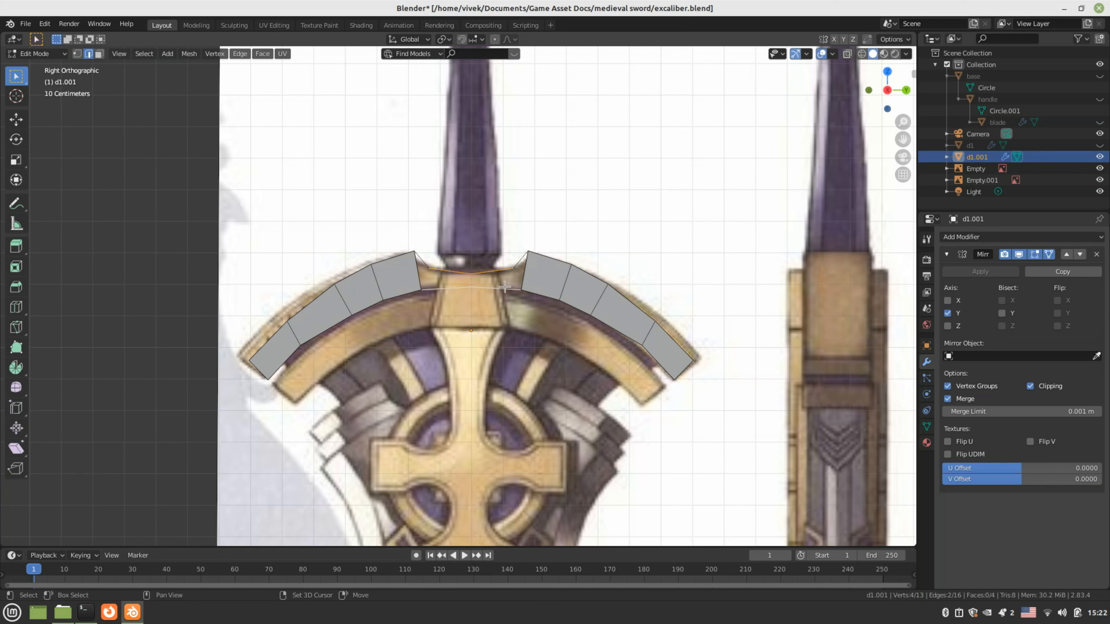
key("f")
left_click(524, 268)
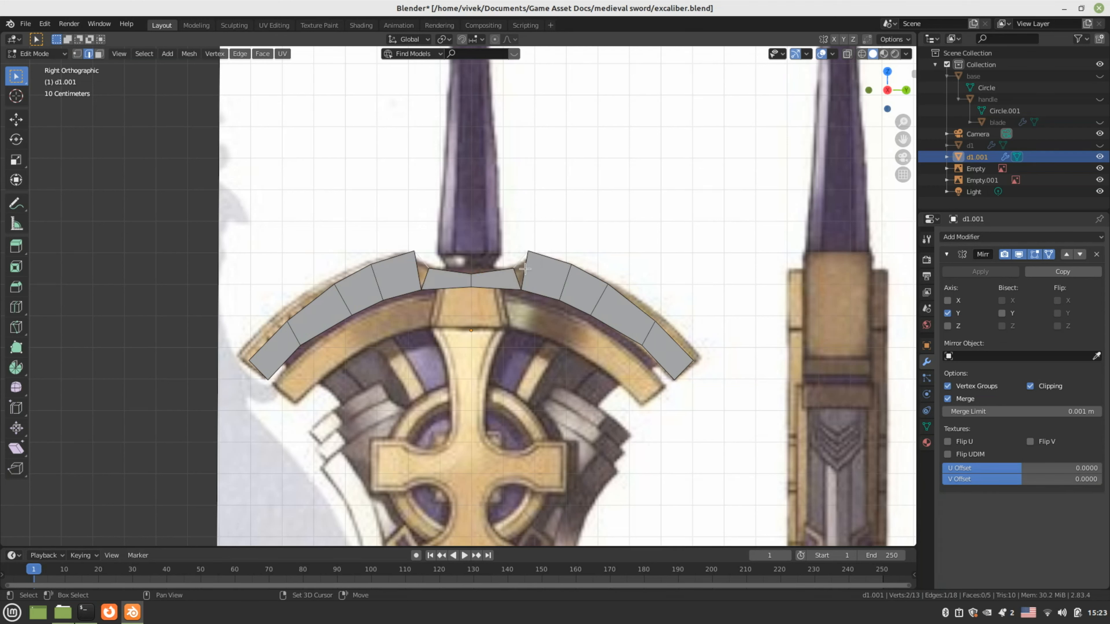
left_click(525, 269, "shift")
Fill the centre gap, select the whole band, and move it along X to the side reference's edge
key("f")
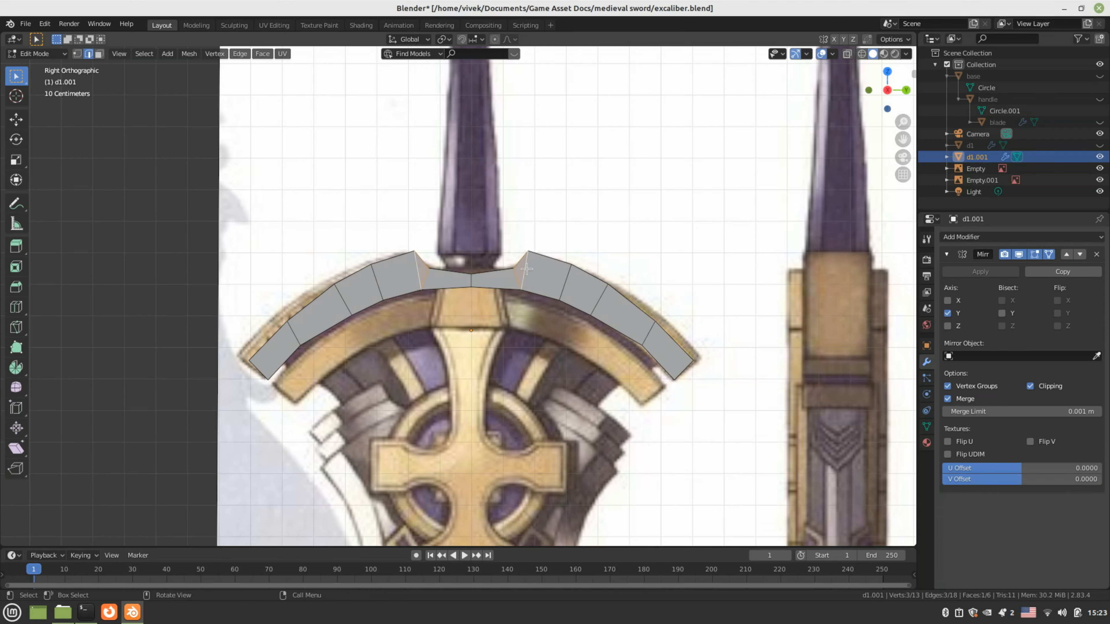
key("a")
scroll(494, 297, "down", 2)
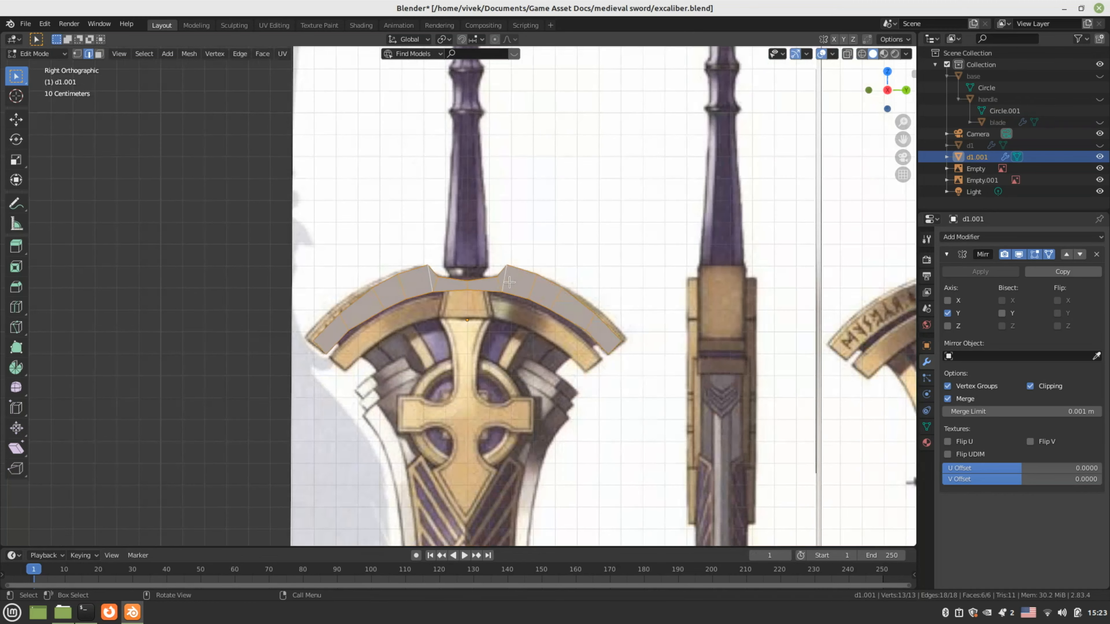
middle_click_drag(510, 282, 551, 324)
key("KP_1")
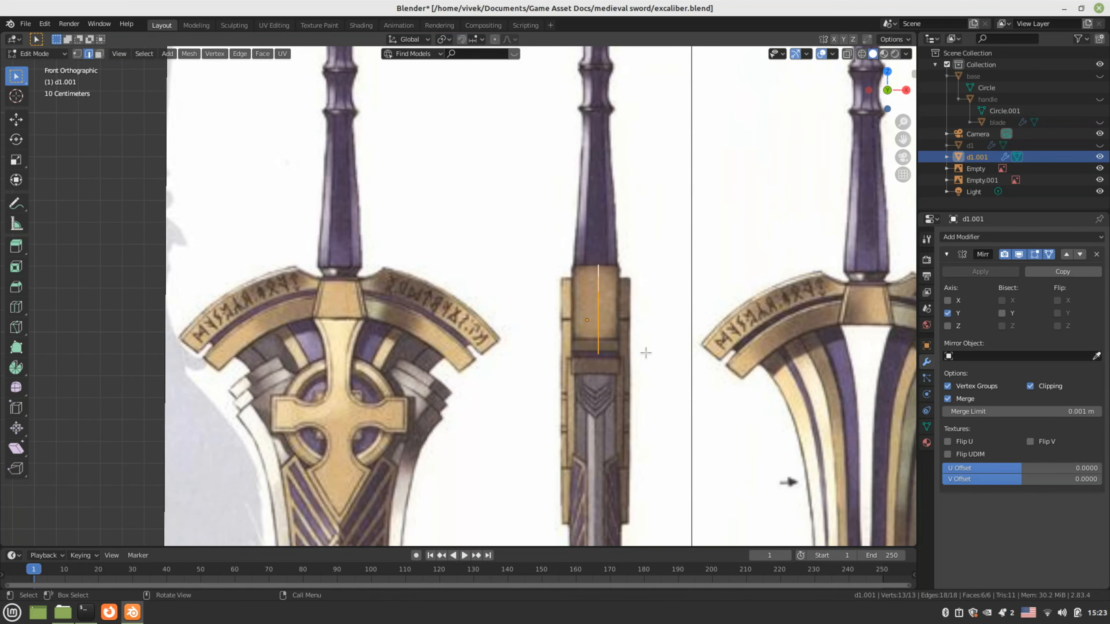
key("g")
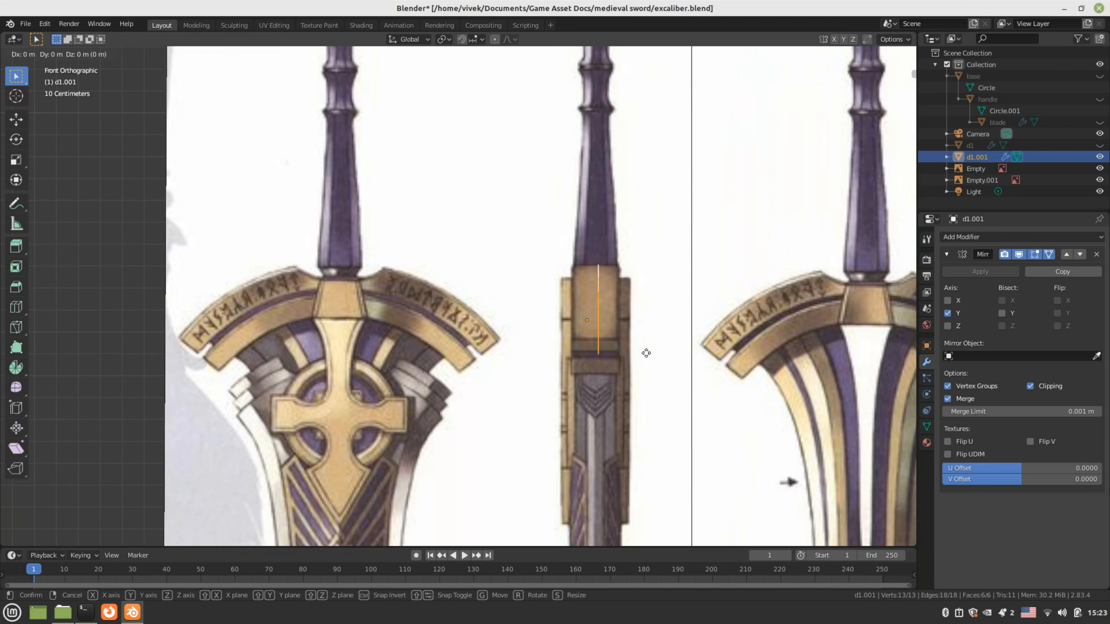
key("x")
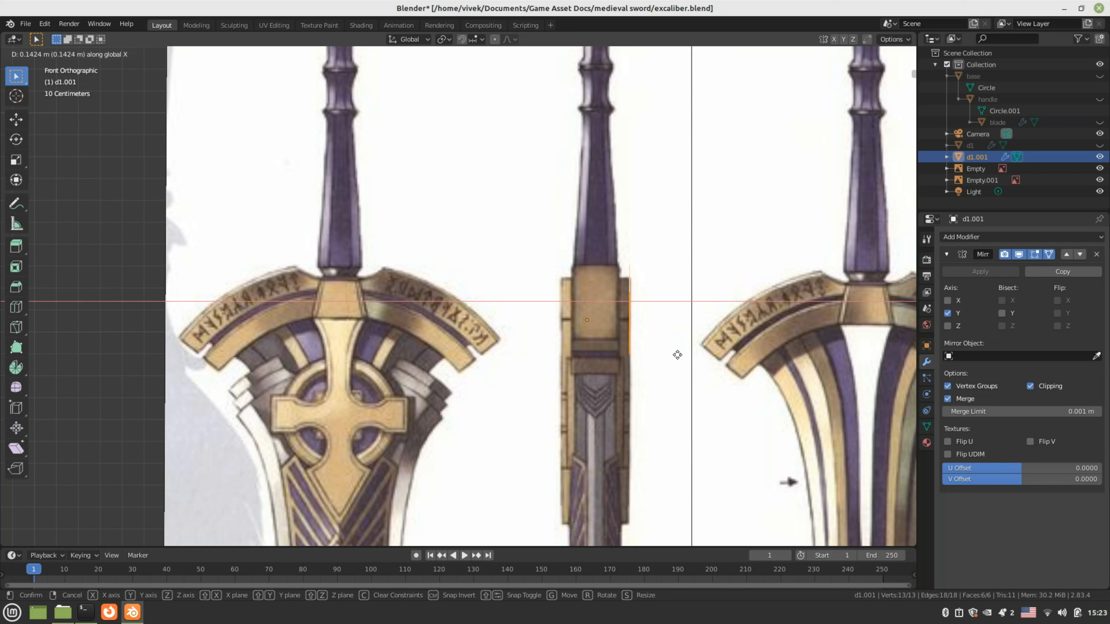
left_click(677, 355)
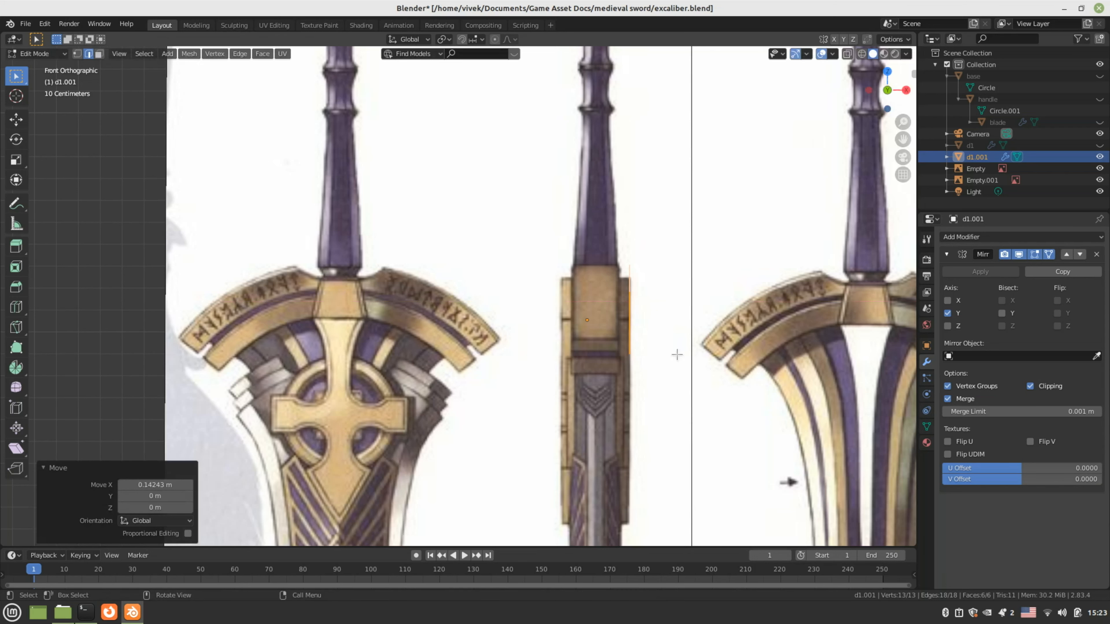
Extrude the band along X in three passes (thin, wide, thin) to give the arch its depth
key("e")
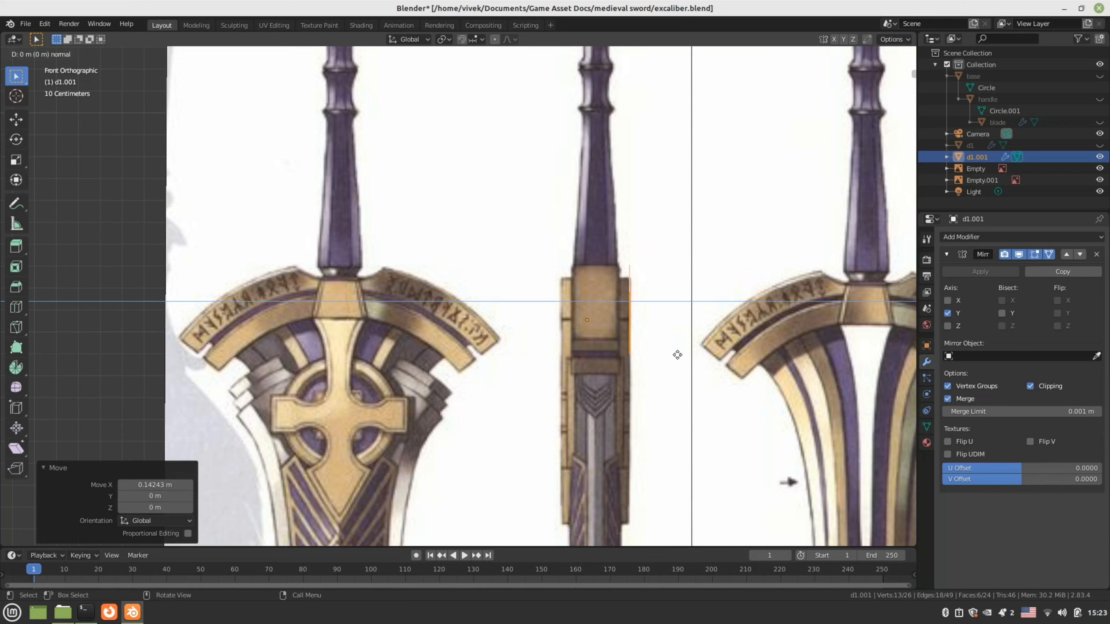
key("x")
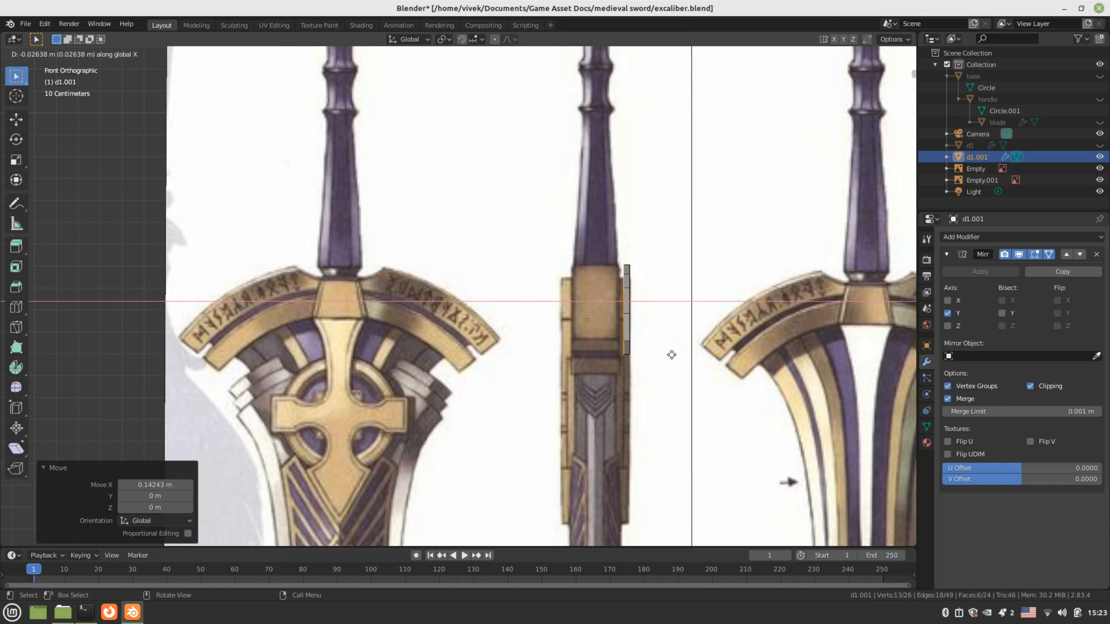
left_click(668, 355)
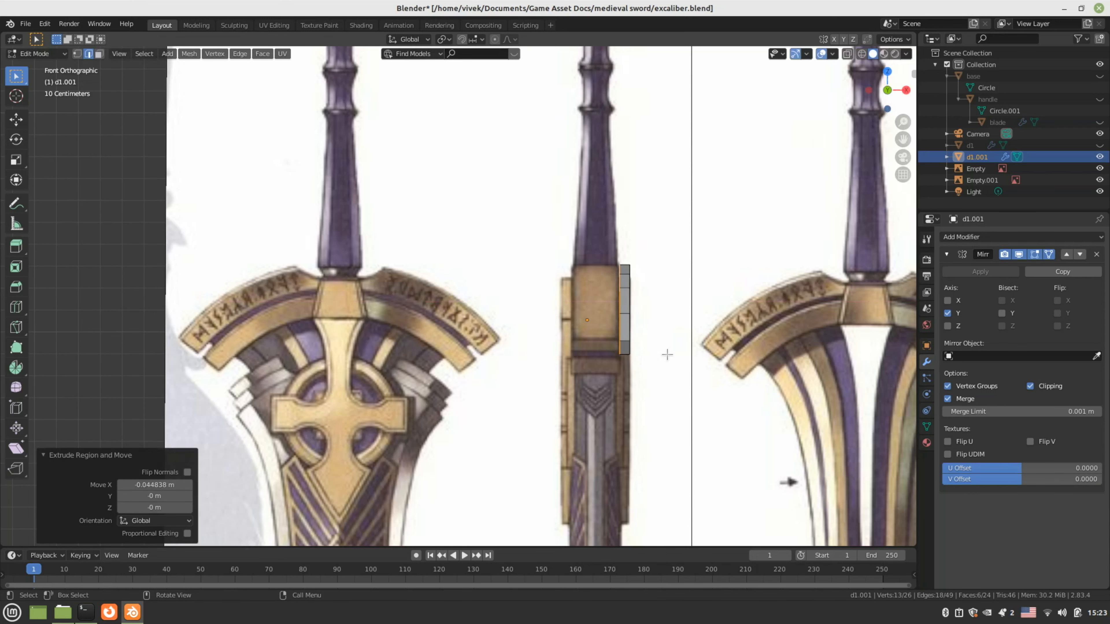
key("e")
key("x")
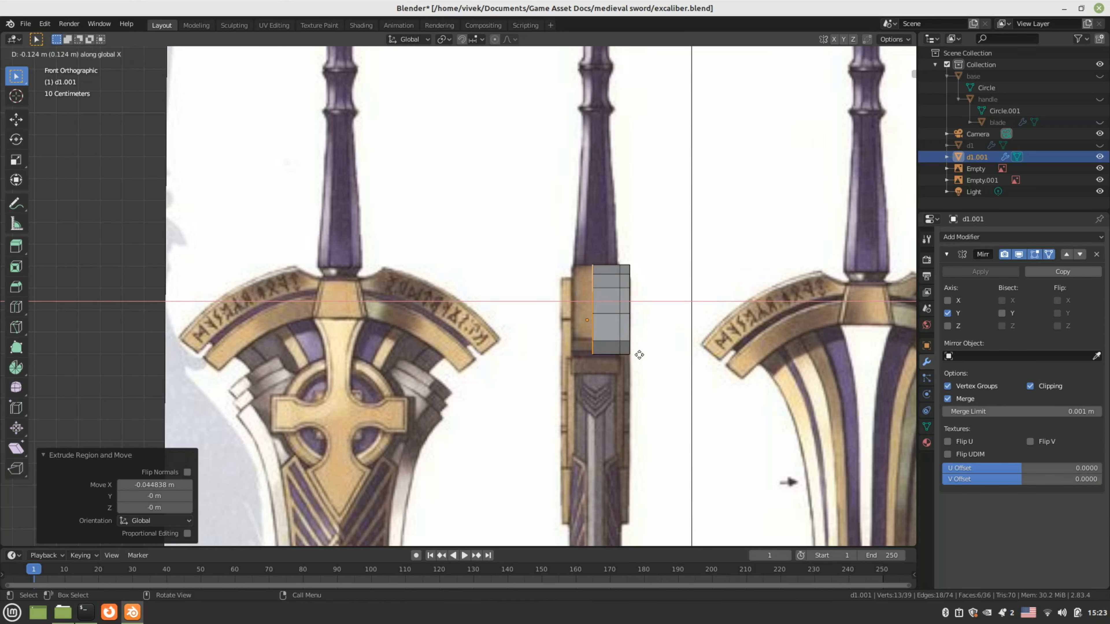
left_click(620, 355)
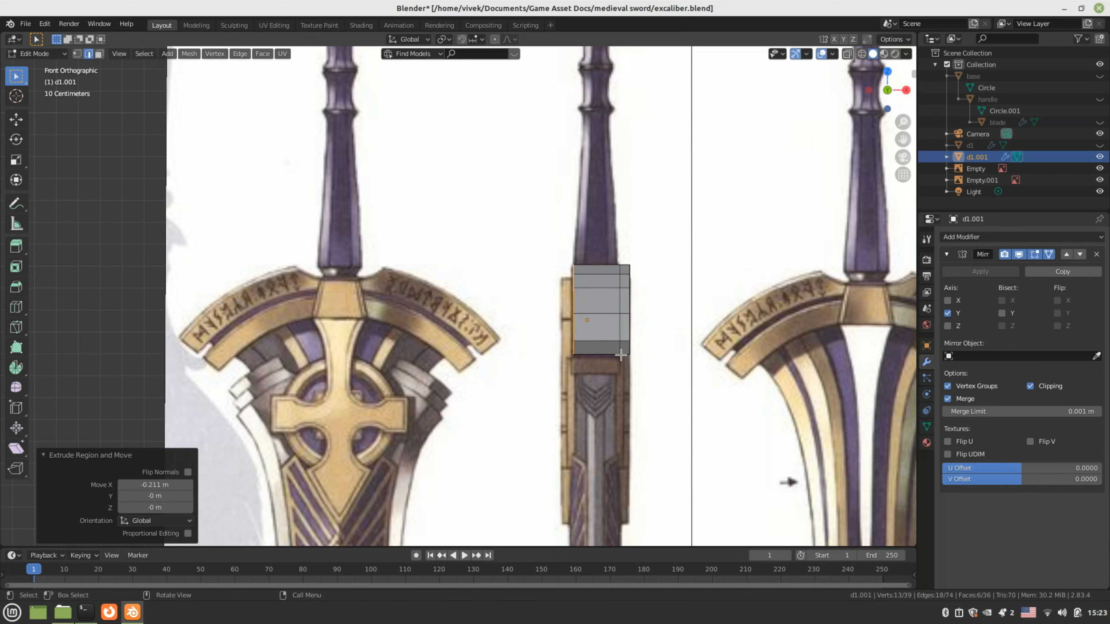
key("e")
key("x")
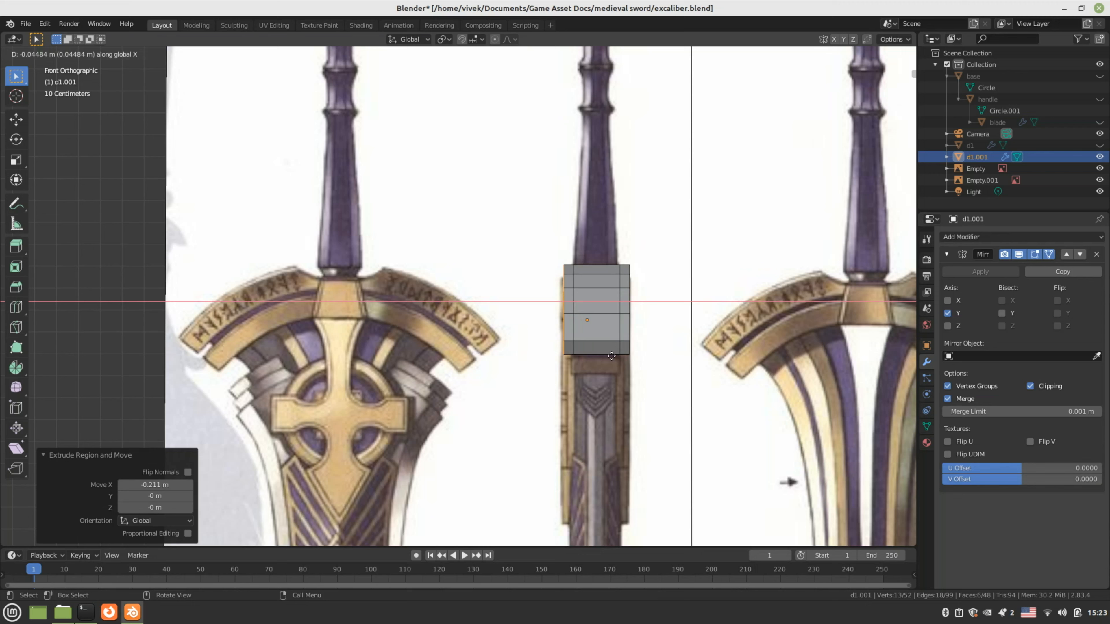
left_click(608, 355)
middle_click_drag(608, 356, 525, 285)
Add an edge loop near the band's end and slide it toward the end
scroll(546, 345, "down", 3)
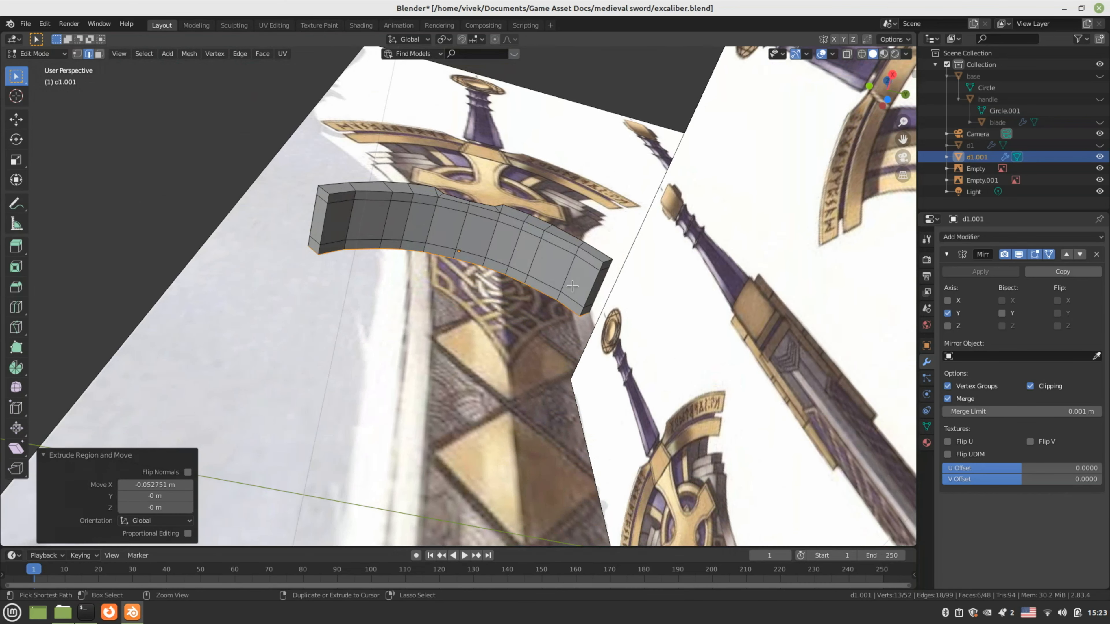
key("ctrl+r")
left_click(594, 267)
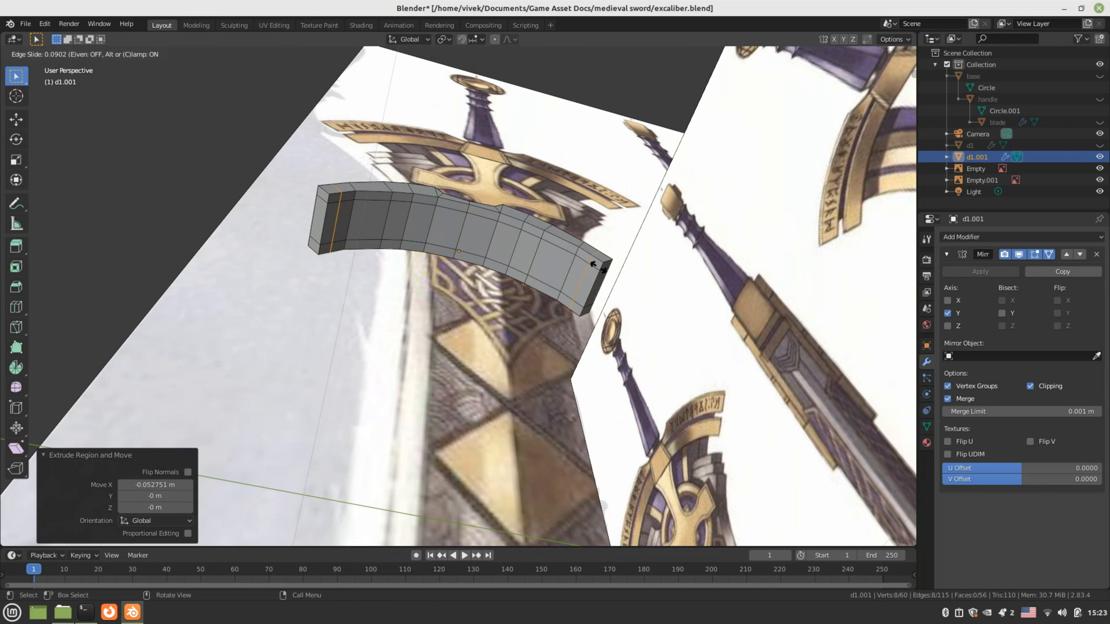
left_click_drag(598, 267, 603, 269)
left_click(602, 270)
middle_click_drag(472, 269, 457, 393)
In face select, select the strip faces and the five inner front faces of the guard
left_click(274, 314)
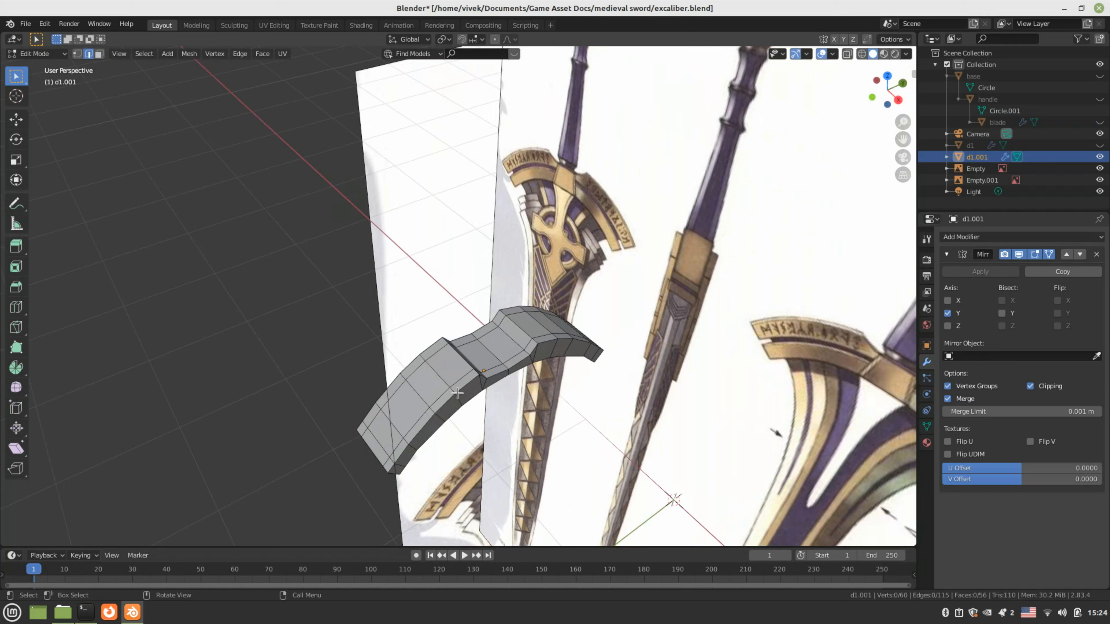
key("3")
left_click(431, 384, "alt")
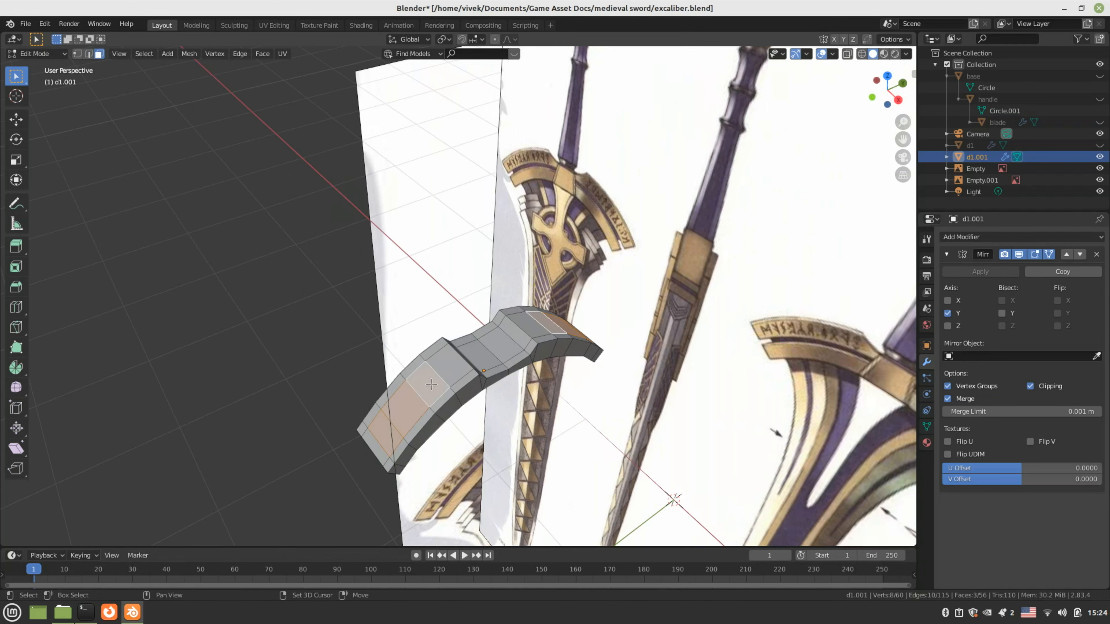
left_click(506, 355, "alt+shift")
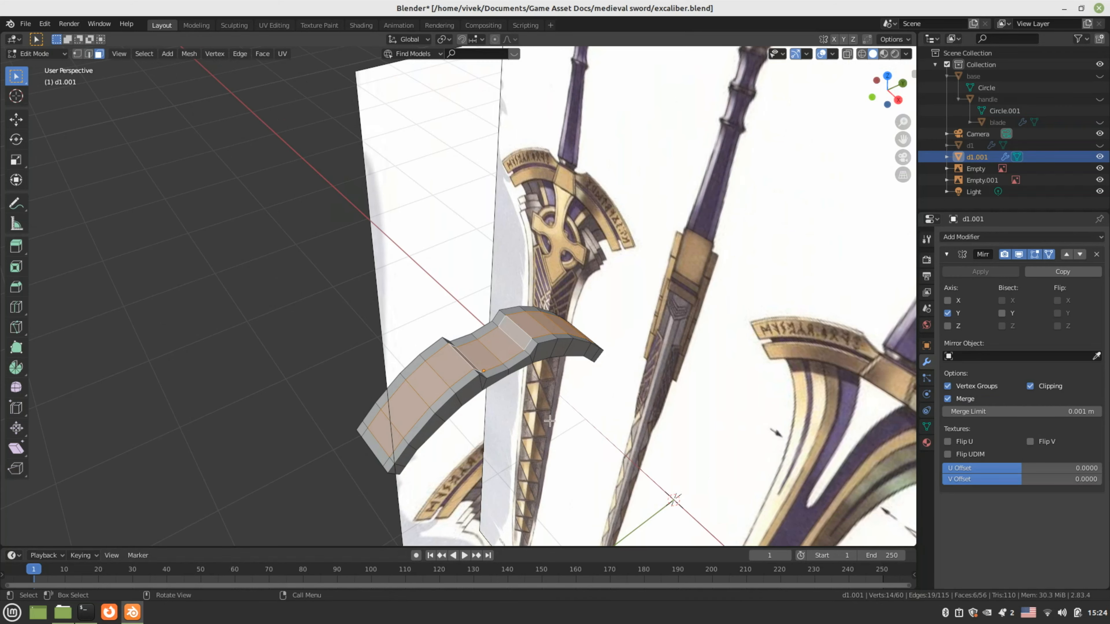
middle_click_drag(549, 422, 485, 274)
left_click(322, 252, "shift")
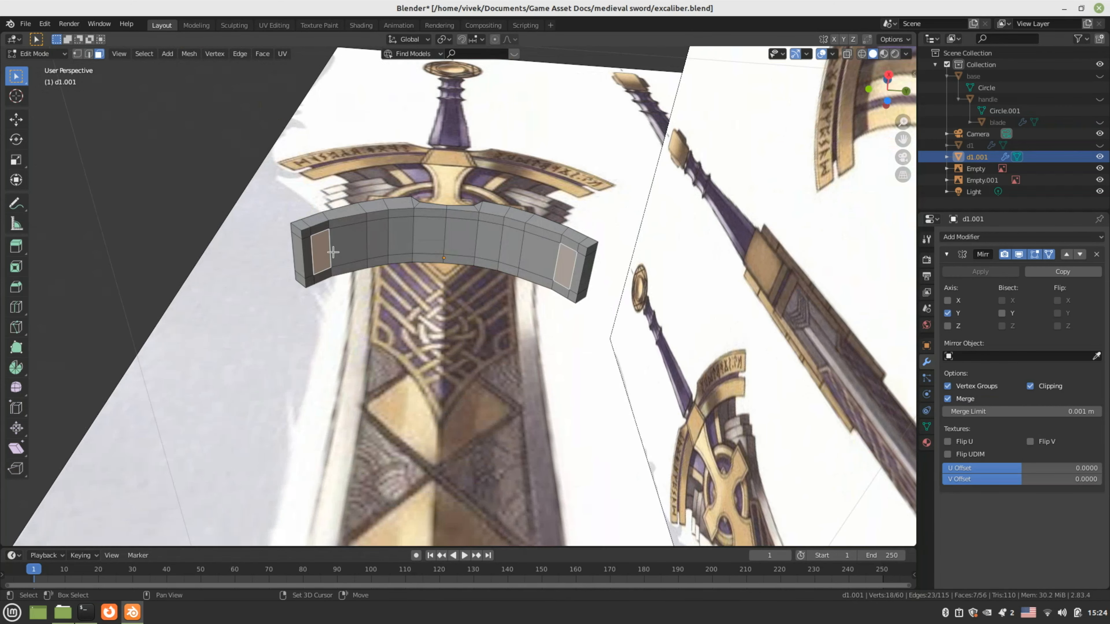
left_click(345, 248, "shift")
left_click(372, 246, "shift")
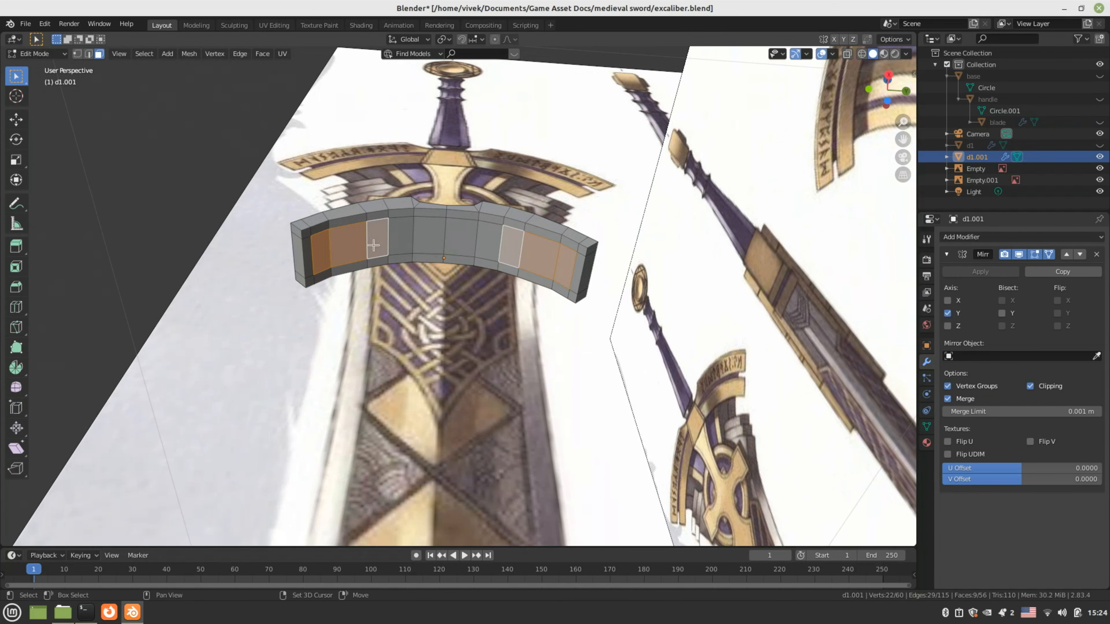
left_click(400, 241, "shift")
left_click(429, 240, "shift")
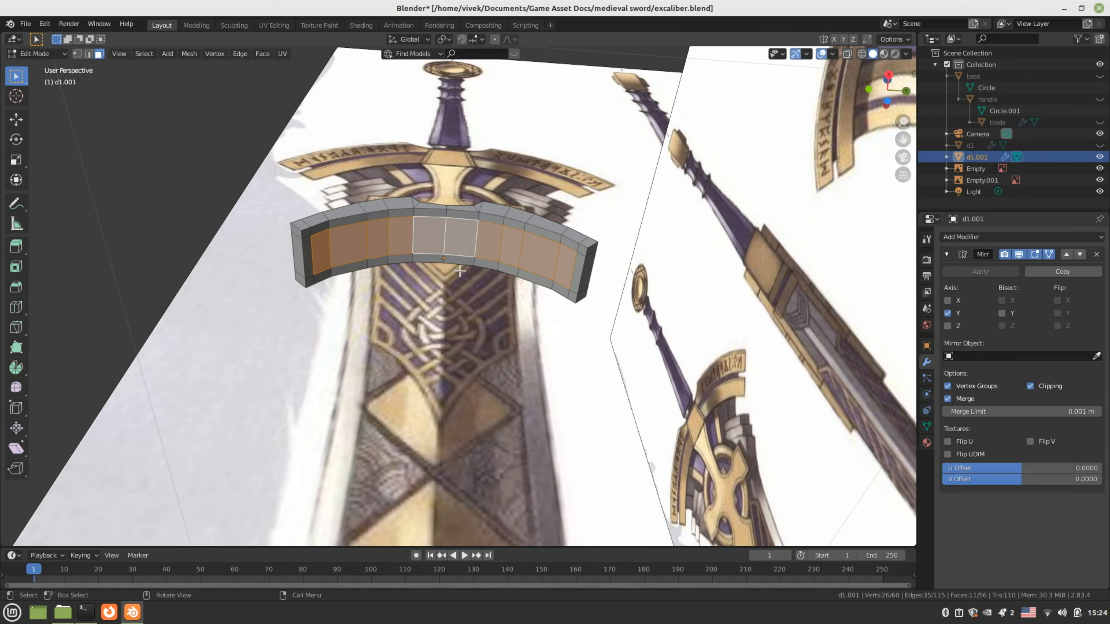
Delete the selected inner faces of d1.001 and switch to edge selection
key("x")
left_click(454, 273)
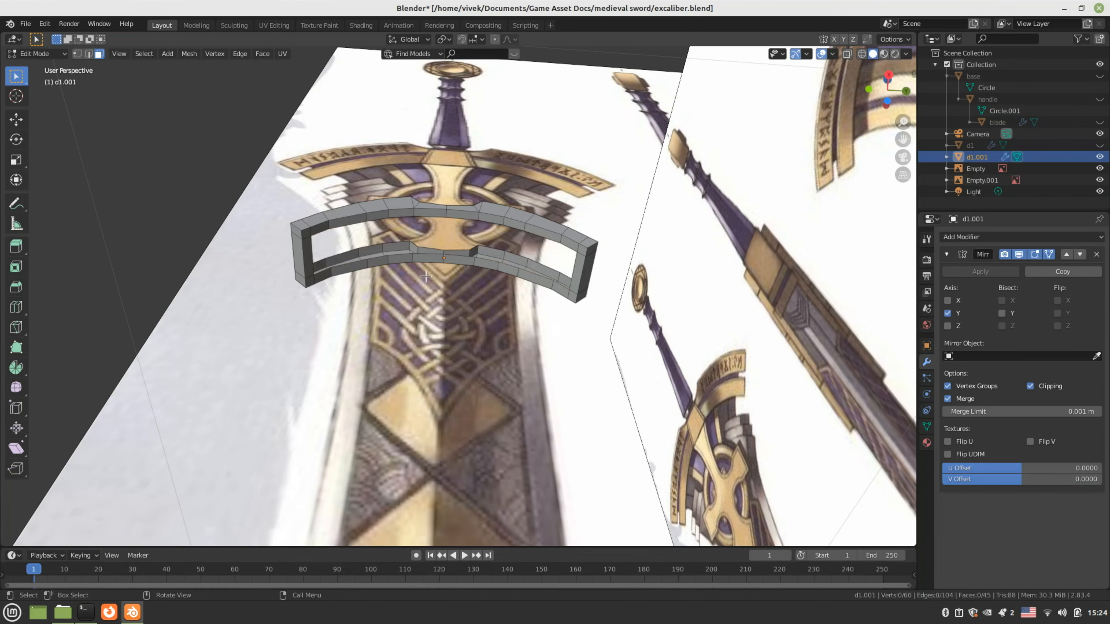
middle_click_drag(425, 276, 437, 321)
scroll(437, 321, "up", 4)
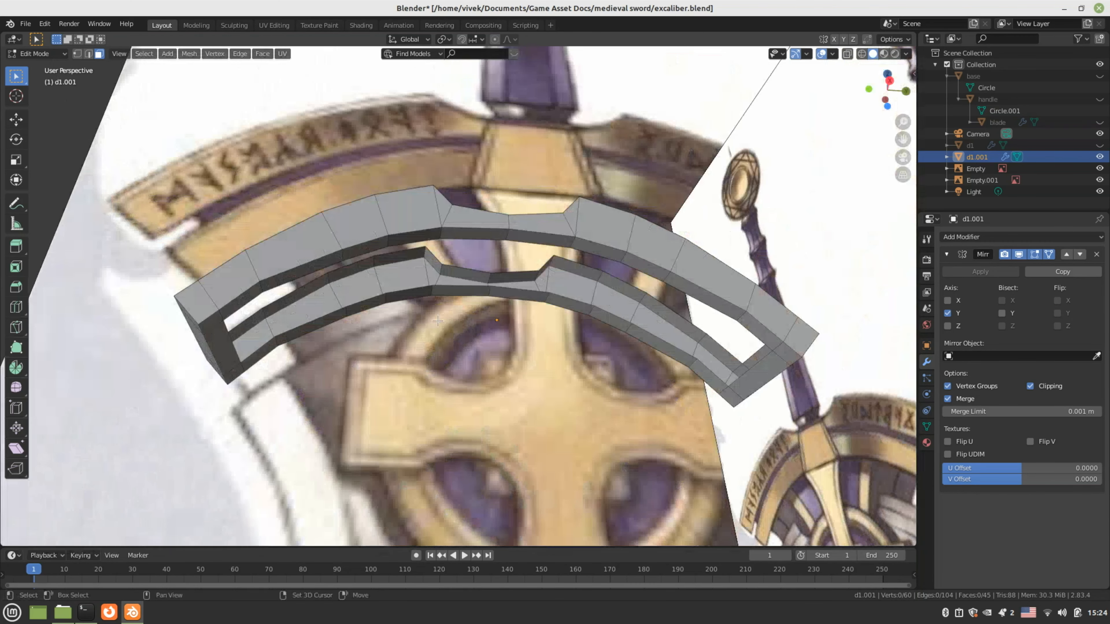
scroll(437, 320, "up", 4)
left_click(355, 230)
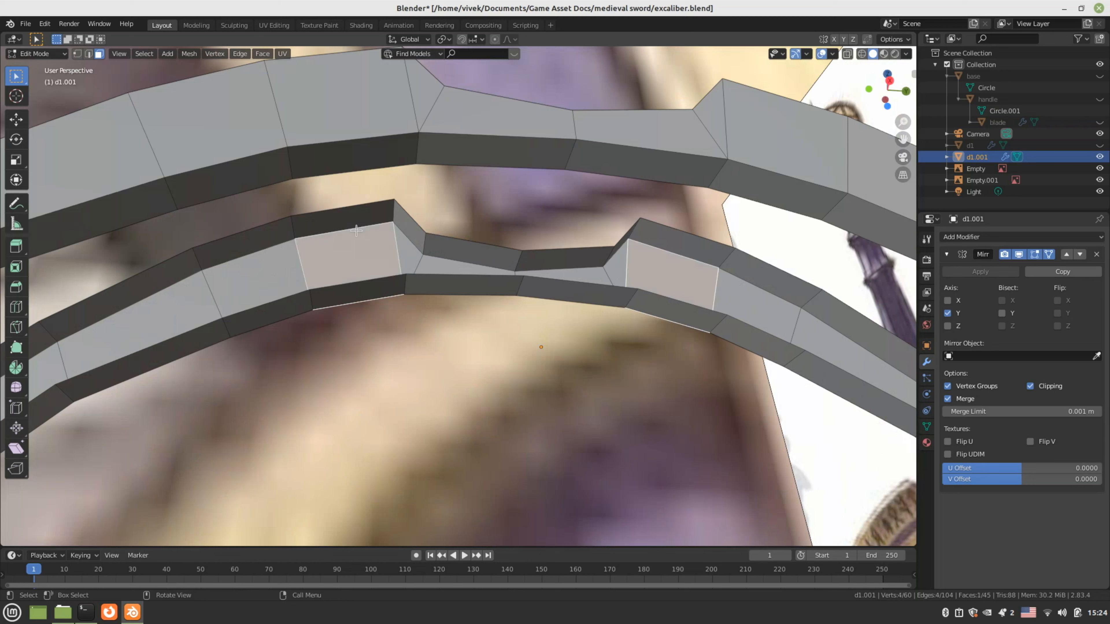
key("2")
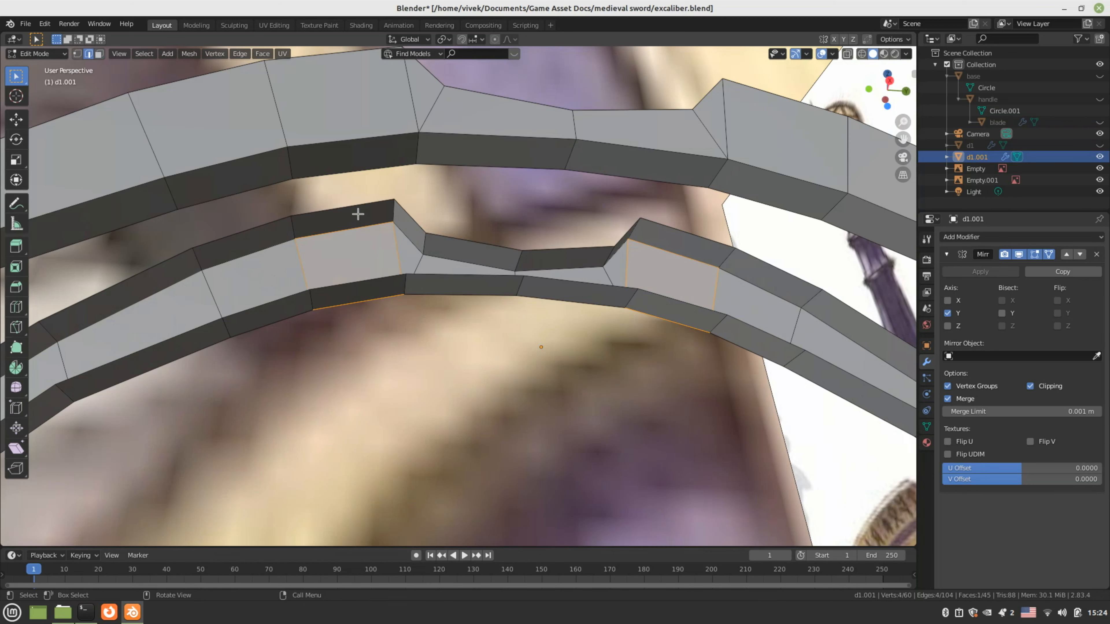
Fill three gaps near the guard's centre dip with new faces, including a triangular one
left_click(479, 246)
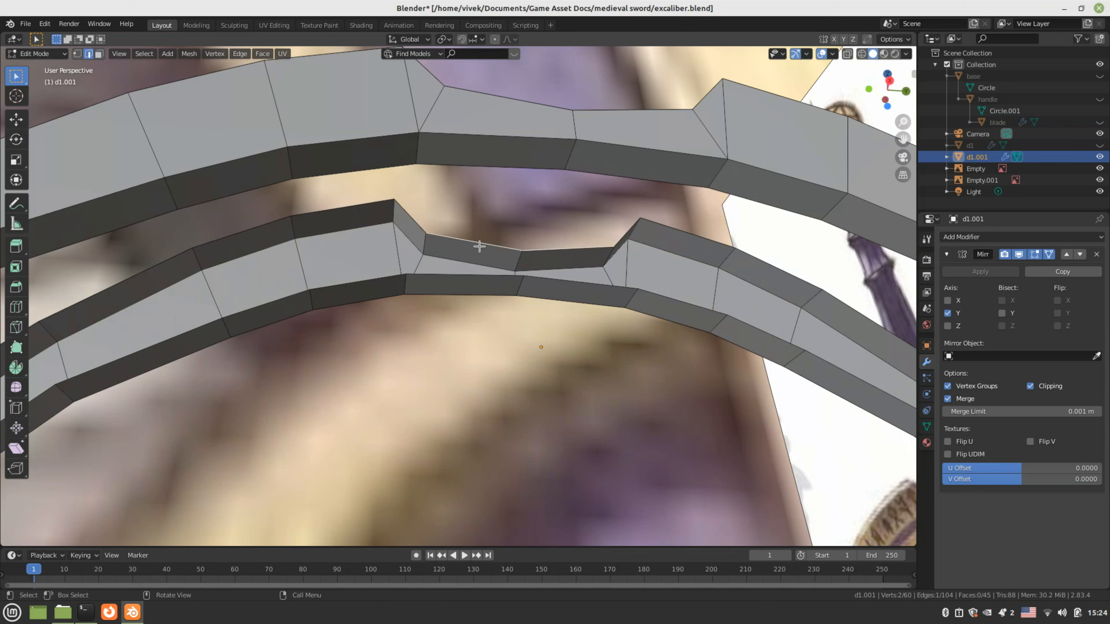
left_click(468, 275, "shift")
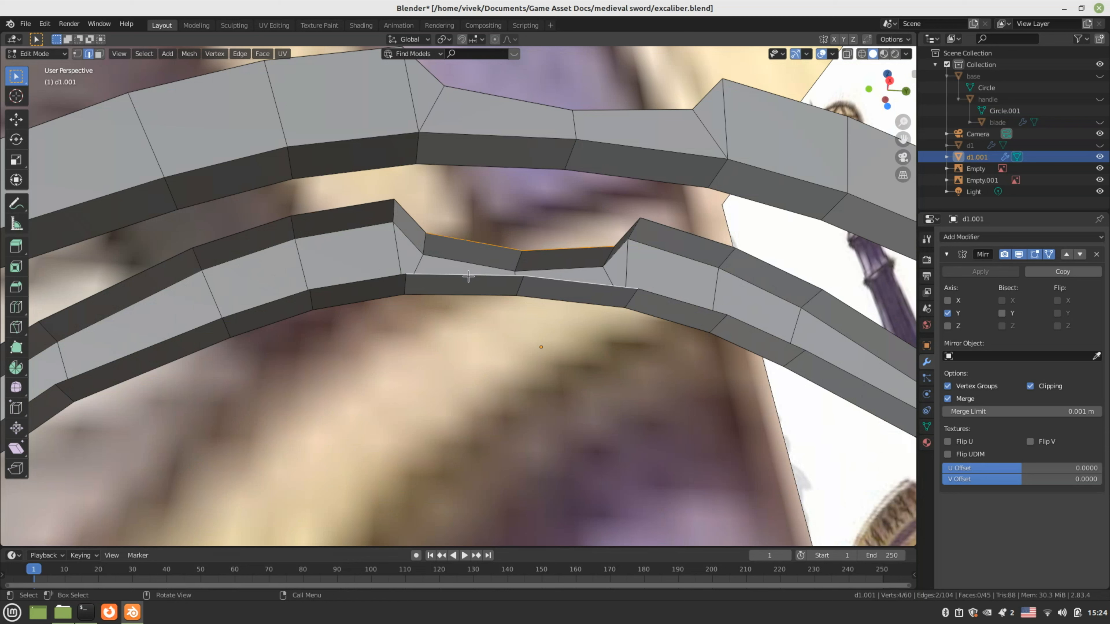
key("f")
left_click(366, 279)
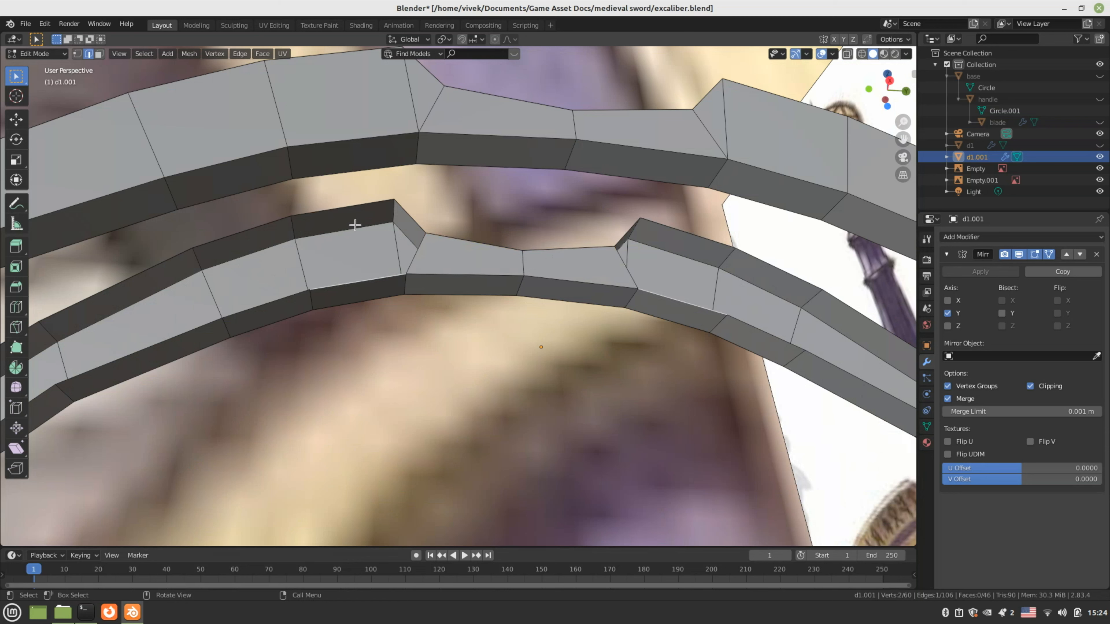
left_click(354, 208, "shift")
key("f")
left_click(402, 222)
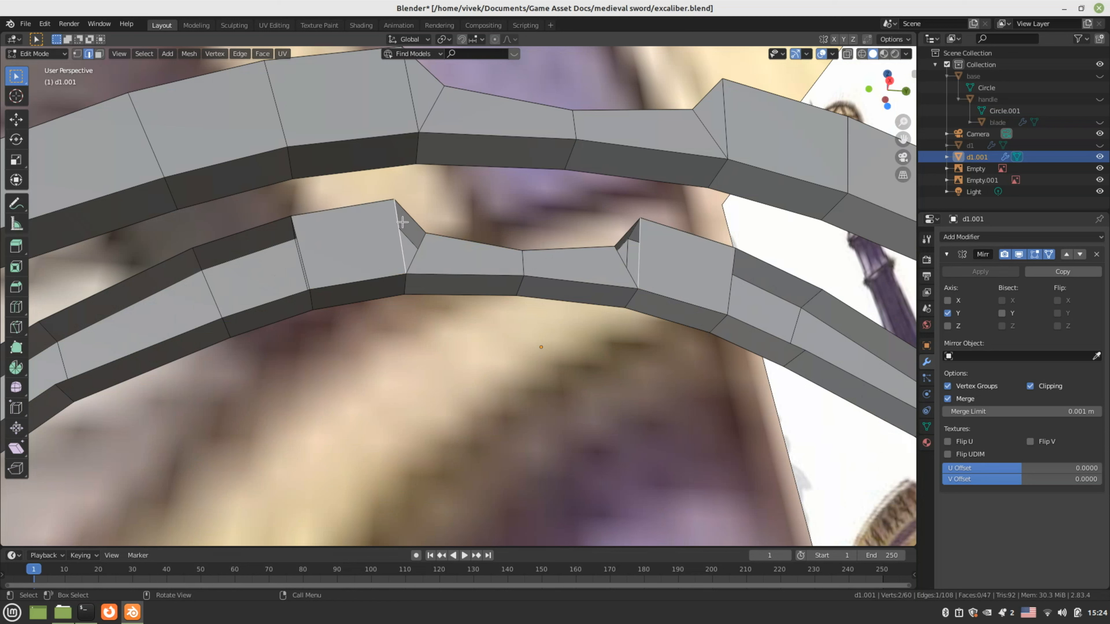
left_click(412, 219, "shift")
key("f")
middle_click_drag(412, 220, 380, 240)
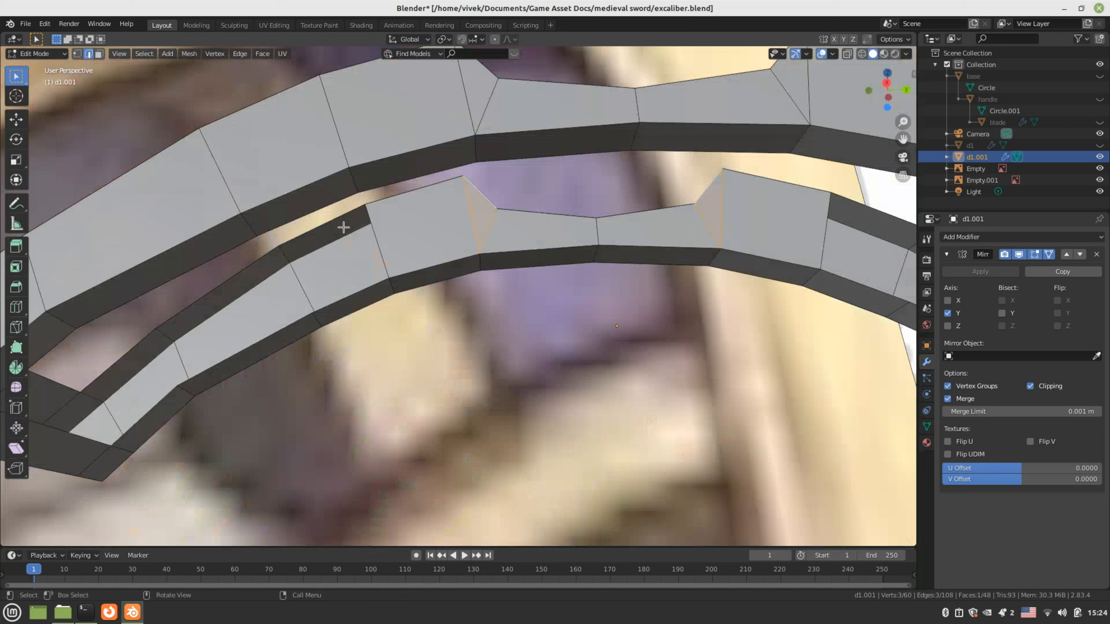
Fill the gaps on the guard's other side and across the short lower strip
left_click(325, 223)
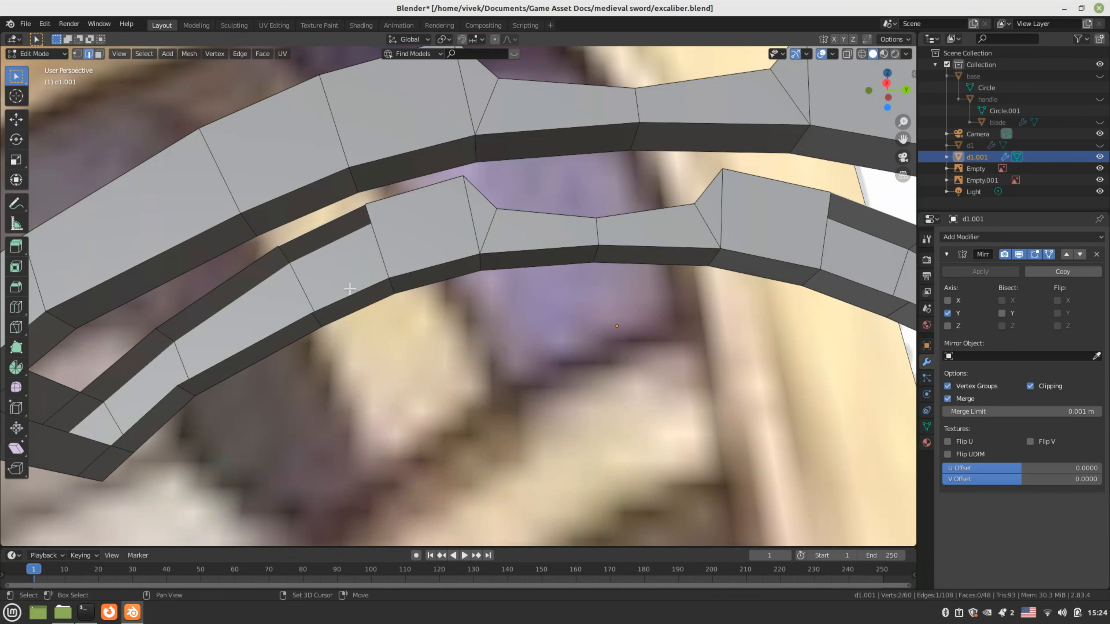
left_click(350, 289, "shift")
key("f")
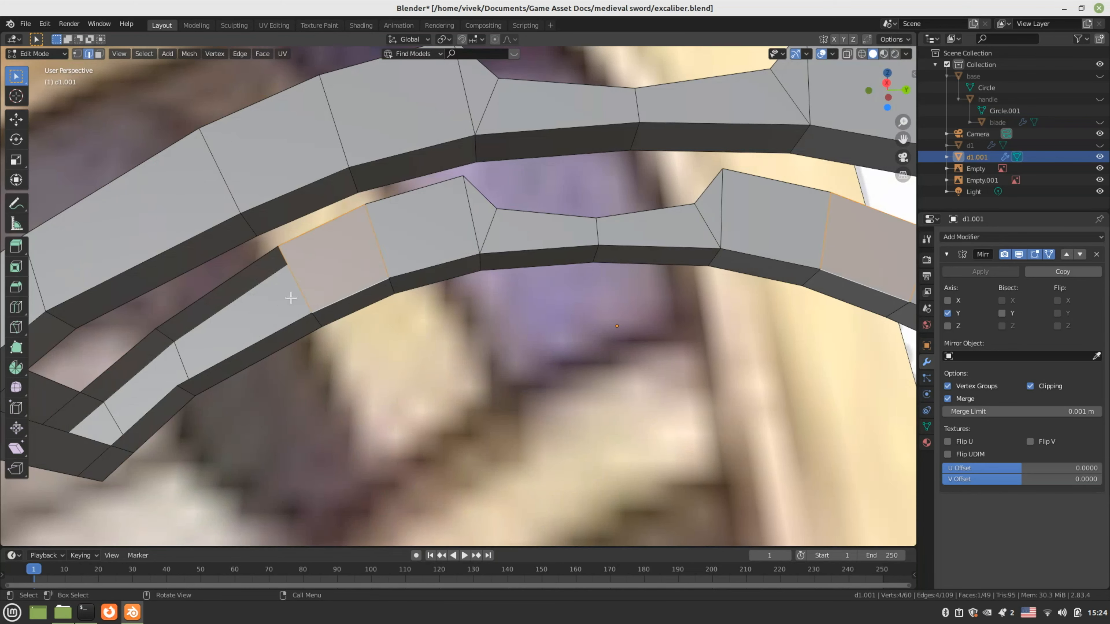
left_click(245, 269)
key("f")
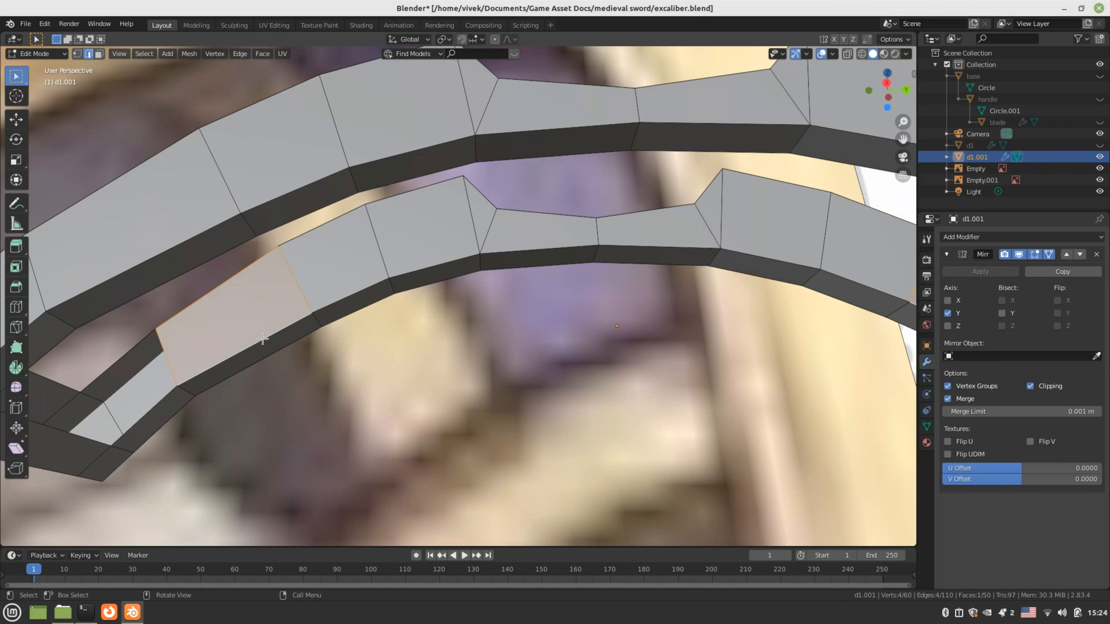
middle_click_drag(266, 353, 367, 315, "shift")
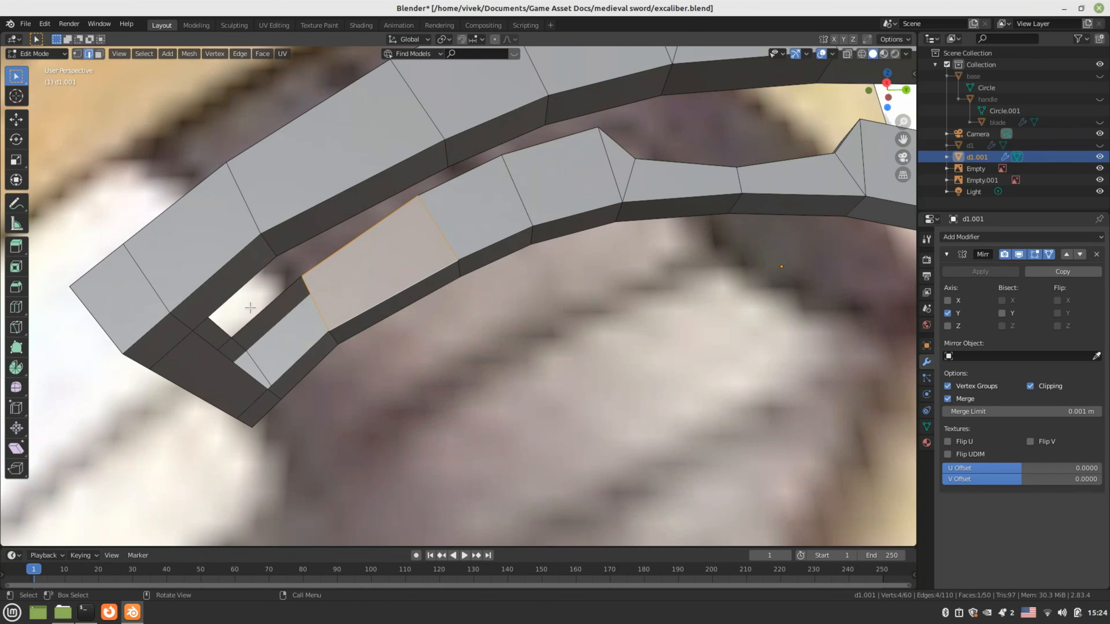
left_click(261, 311)
left_click(295, 361, "shift")
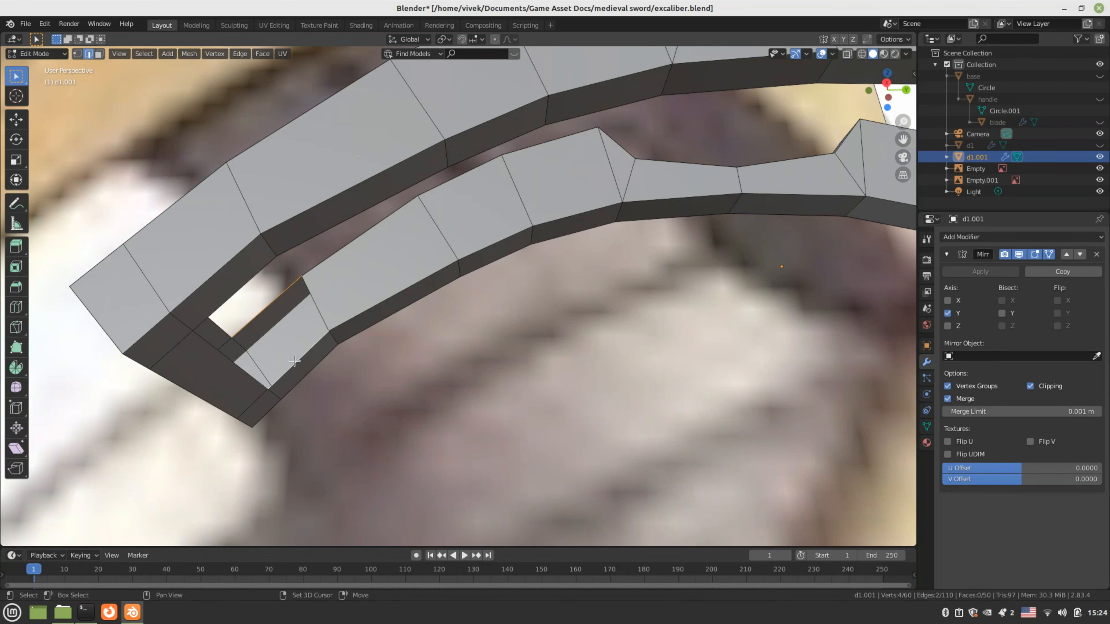
key("f")
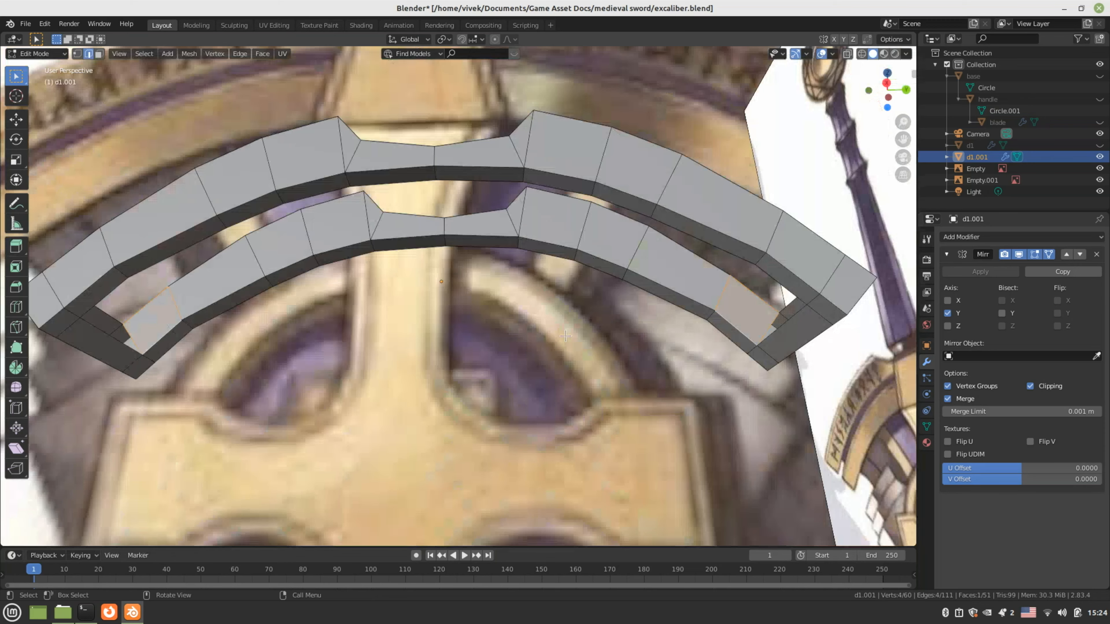
scroll(566, 335, "down", 3)
middle_click_drag(537, 337, 535, 231)
scroll(535, 231, "up", 3)
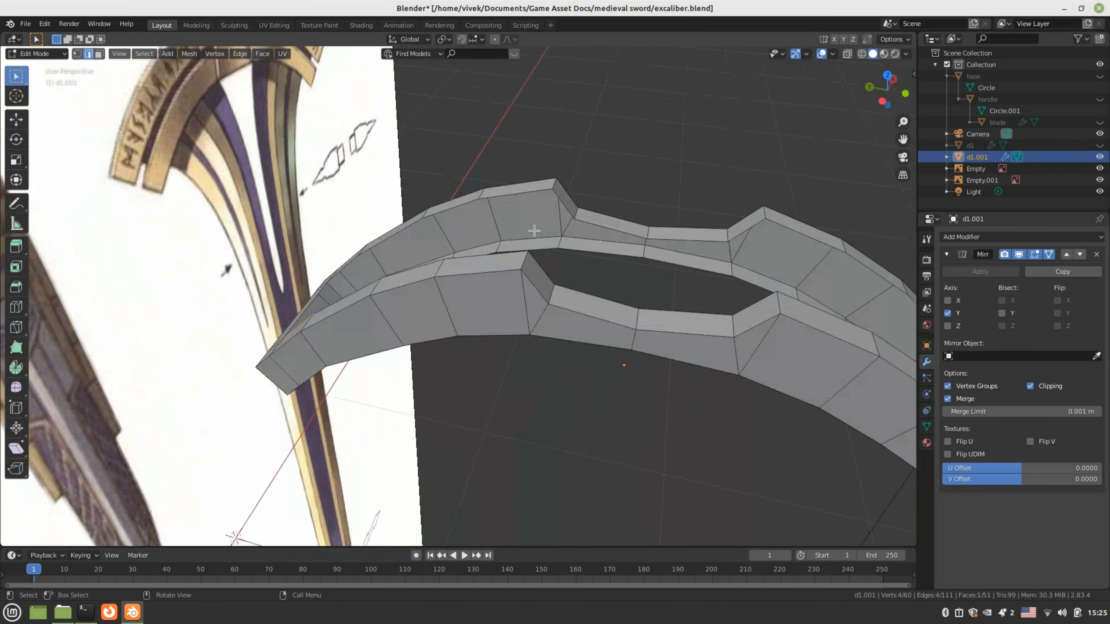
Fill faces between the back edges of d1.001, including a triangle face
key("f")
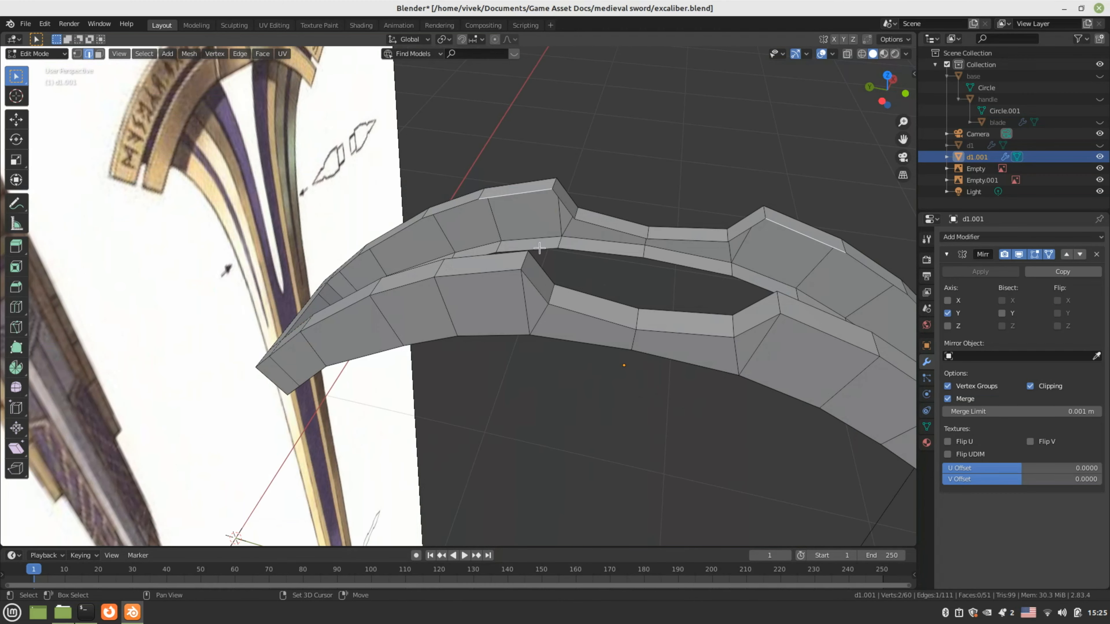
middle_click_drag(546, 283, 524, 308, "shift")
left_click(601, 277)
left_click(613, 253, "shift")
key("f")
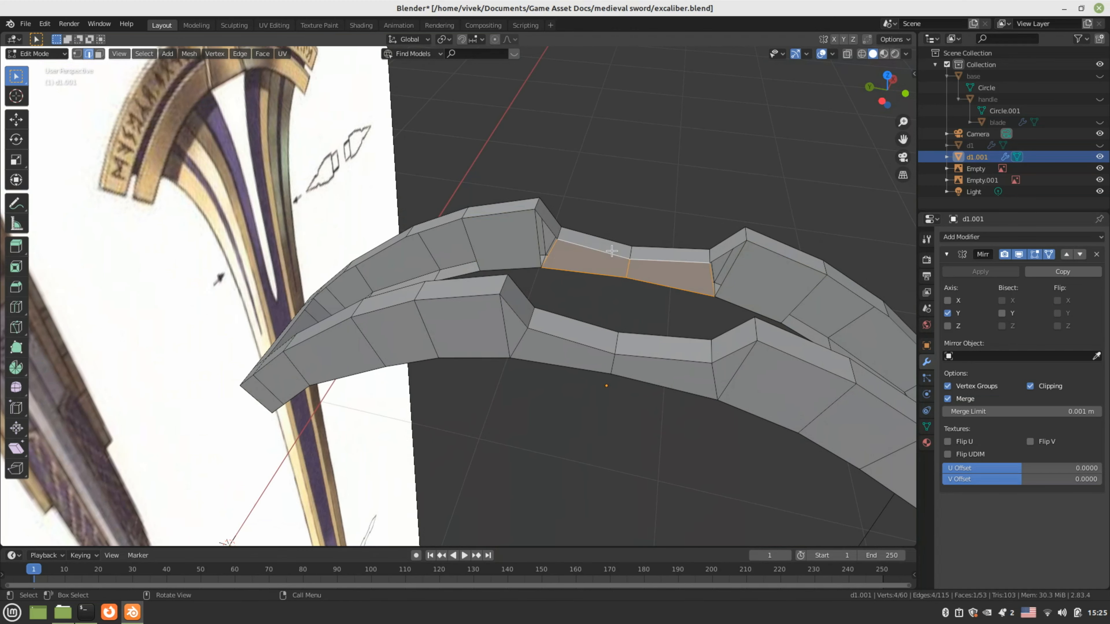
scroll(520, 246, "up", 2)
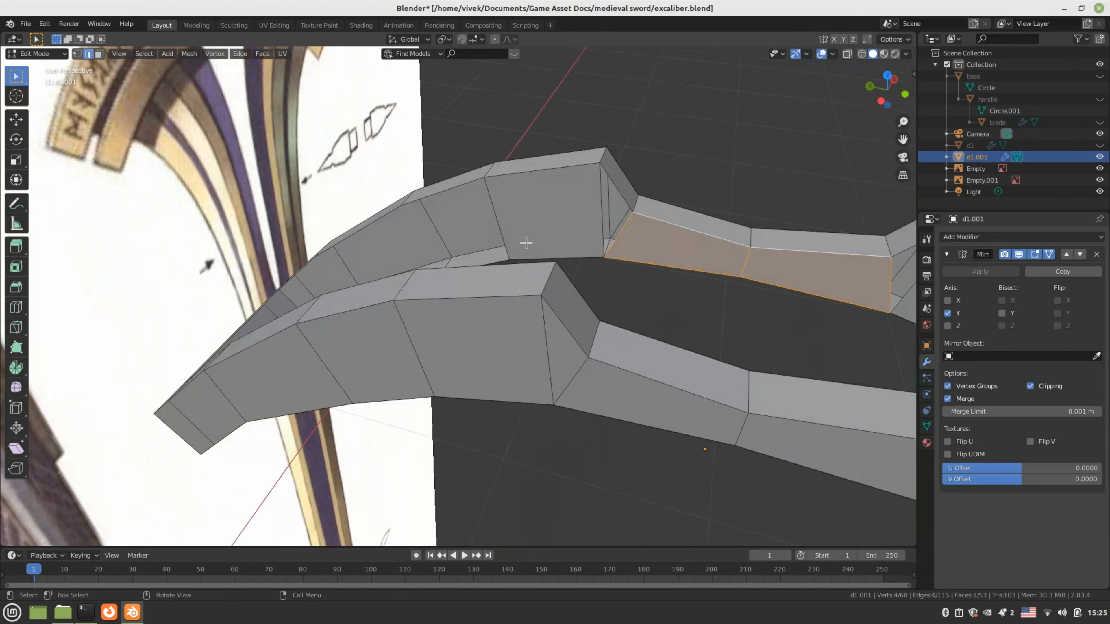
left_click(619, 193)
left_click(619, 192, "shift")
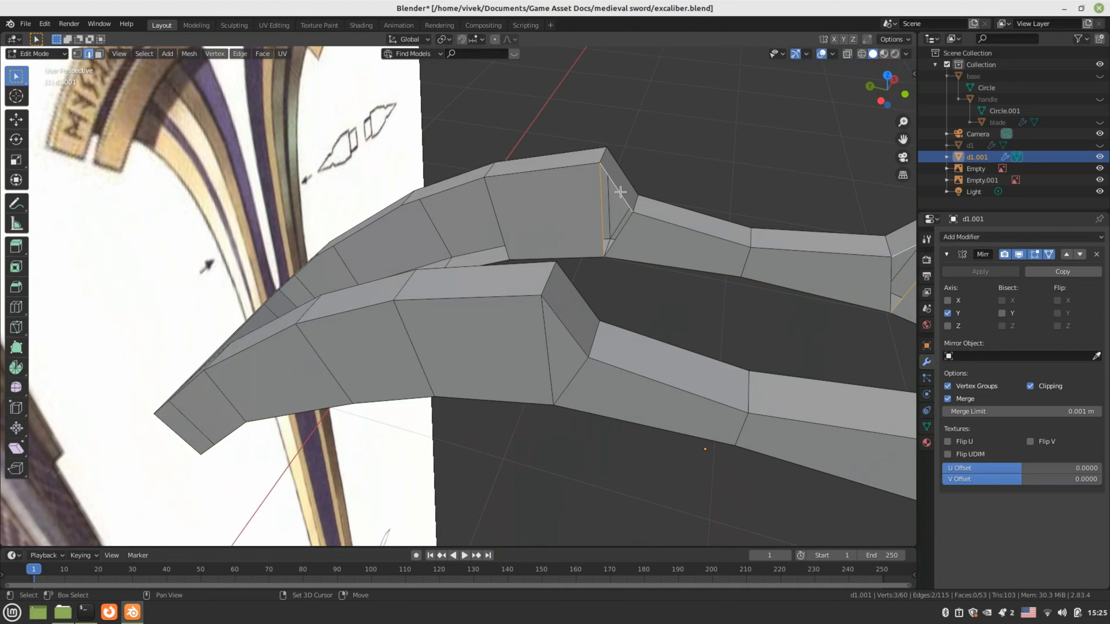
key("f")
Close three more gaps along the guard's outer strips with new faces
left_click(474, 215)
middle_click_drag(474, 215, 438, 213)
left_click(442, 192, "shift")
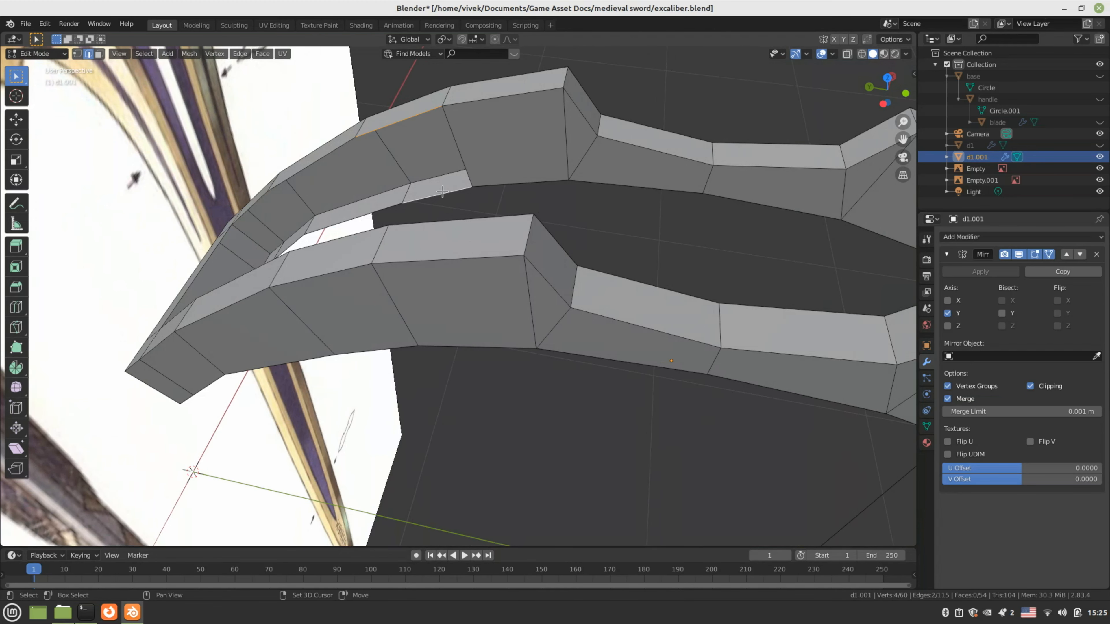
key("f")
left_click(332, 153)
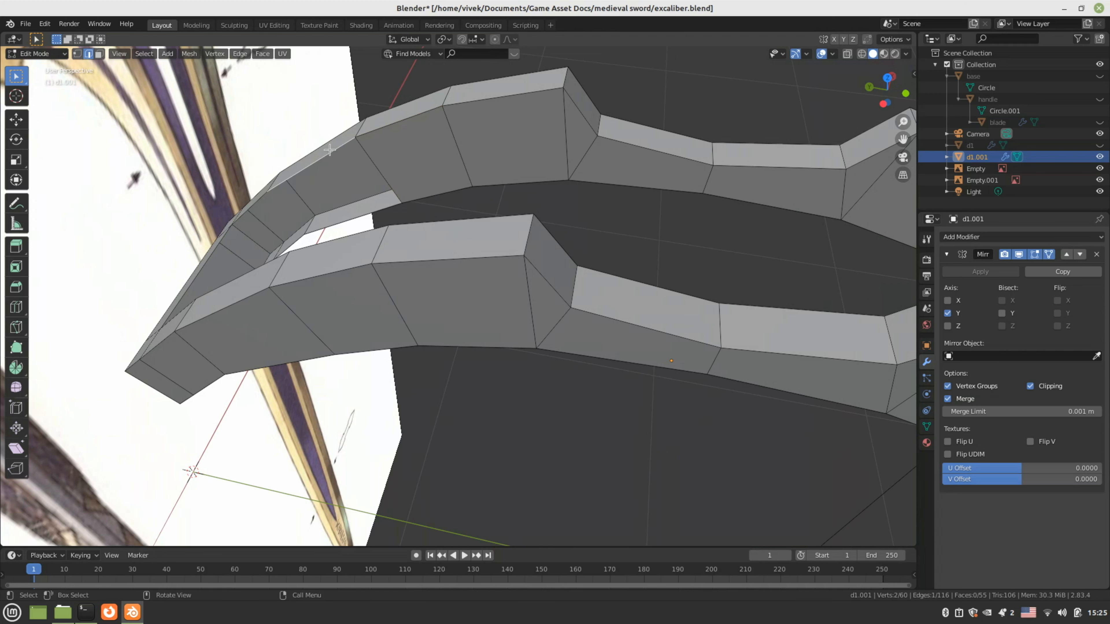
left_click(383, 208, "shift")
key("f")
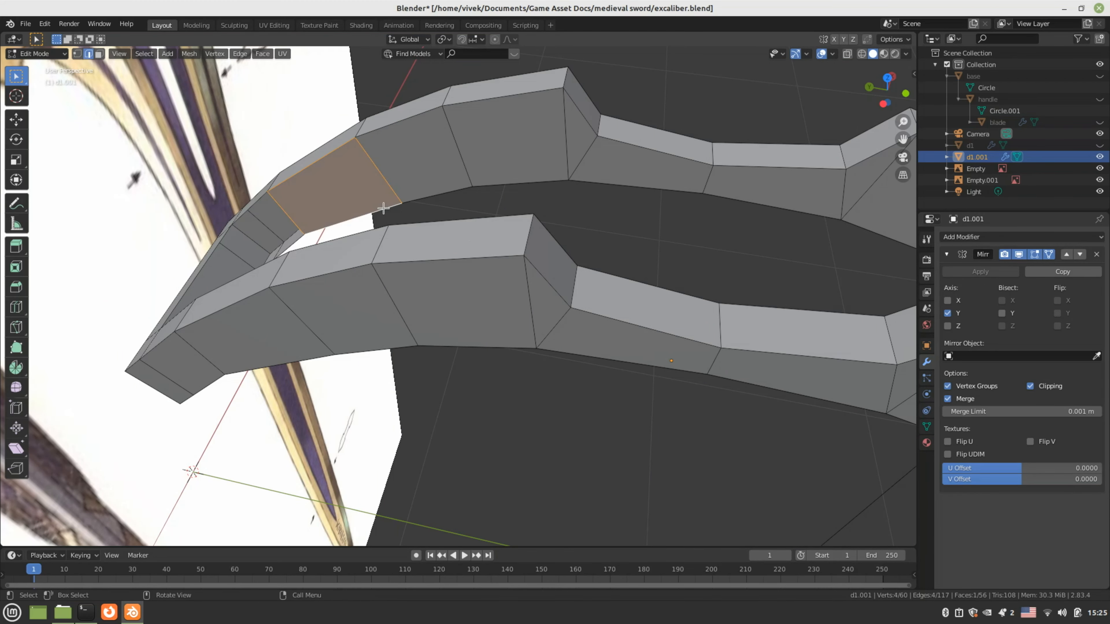
middle_click_drag(482, 219, 600, 215, "shift")
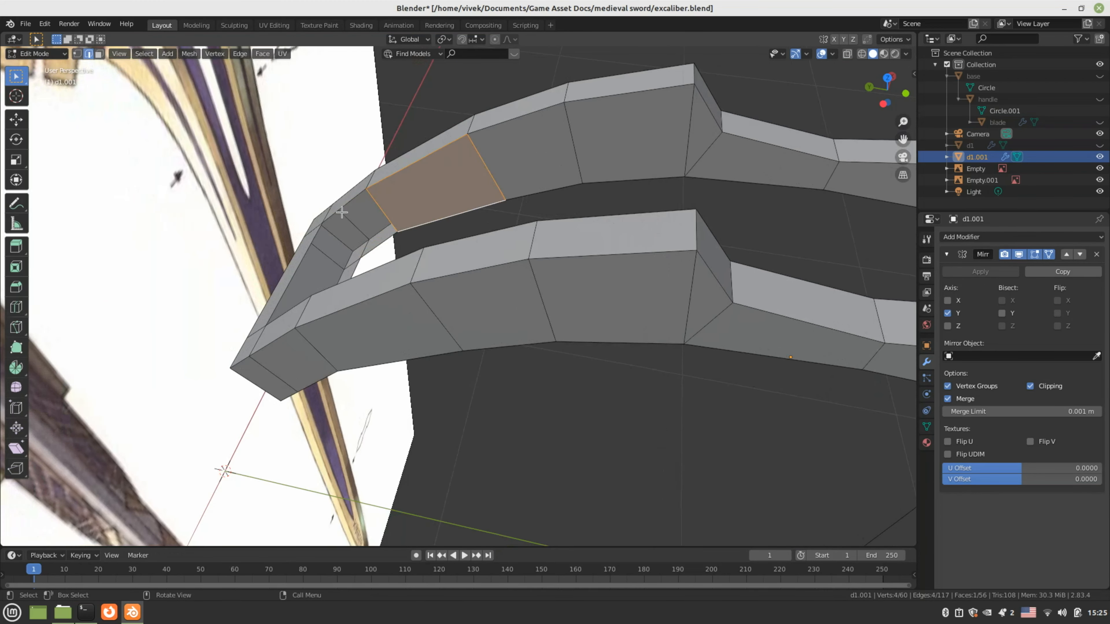
left_click(345, 205)
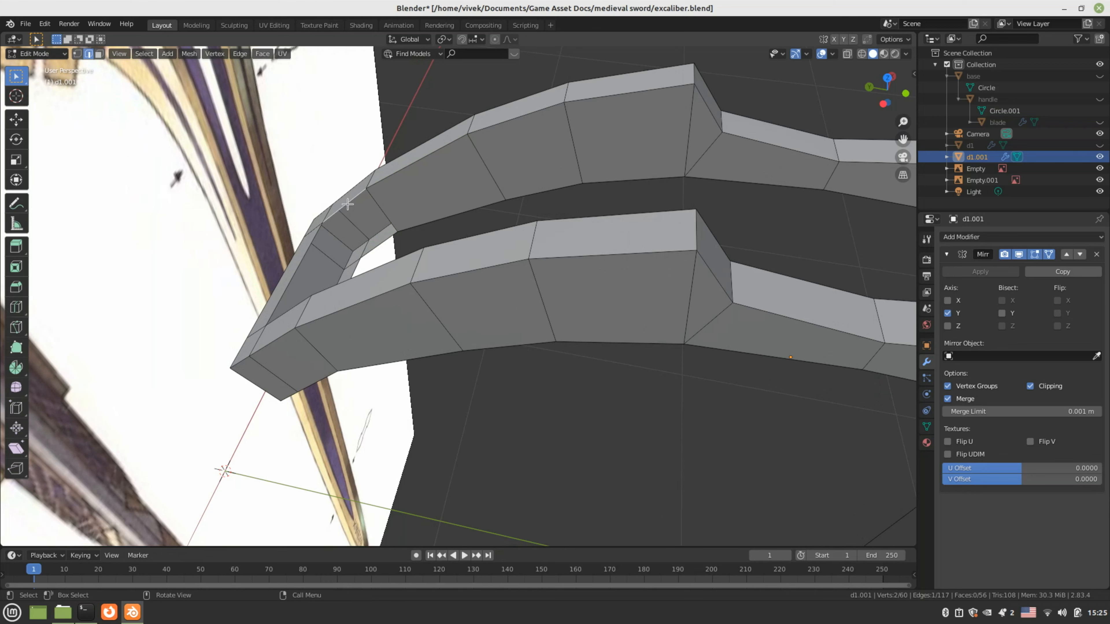
left_click(381, 245, "shift")
key("f")
Cap the far end opening of the guard, inspect it, and return to Object Mode
middle_click_drag(381, 245, 289, 249, "shift")
middle_click_drag(747, 331, 697, 258)
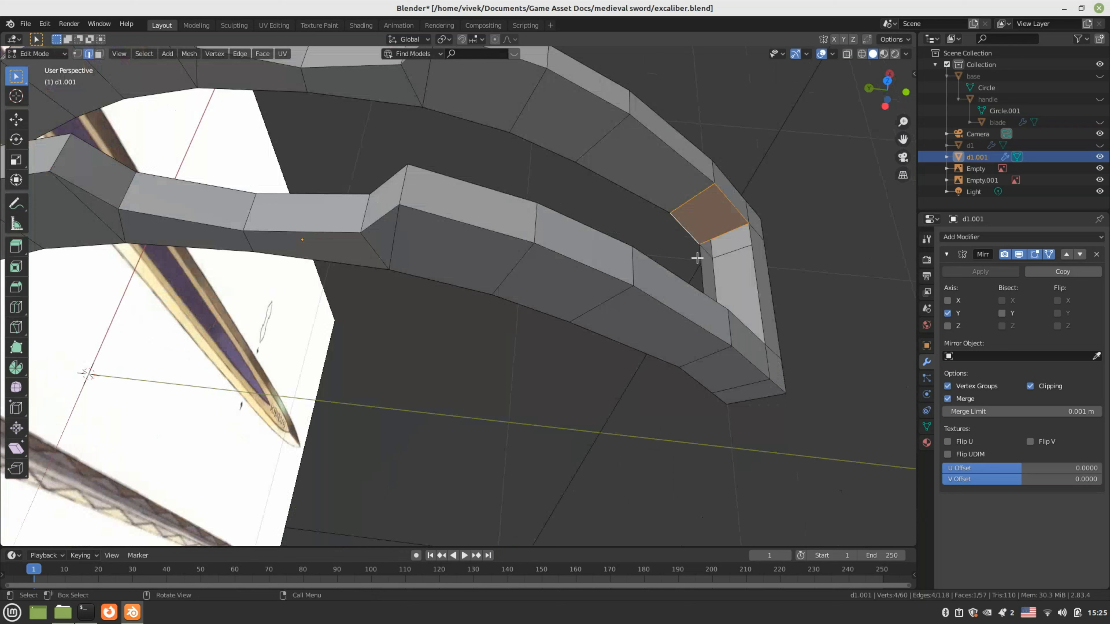
left_click(700, 259)
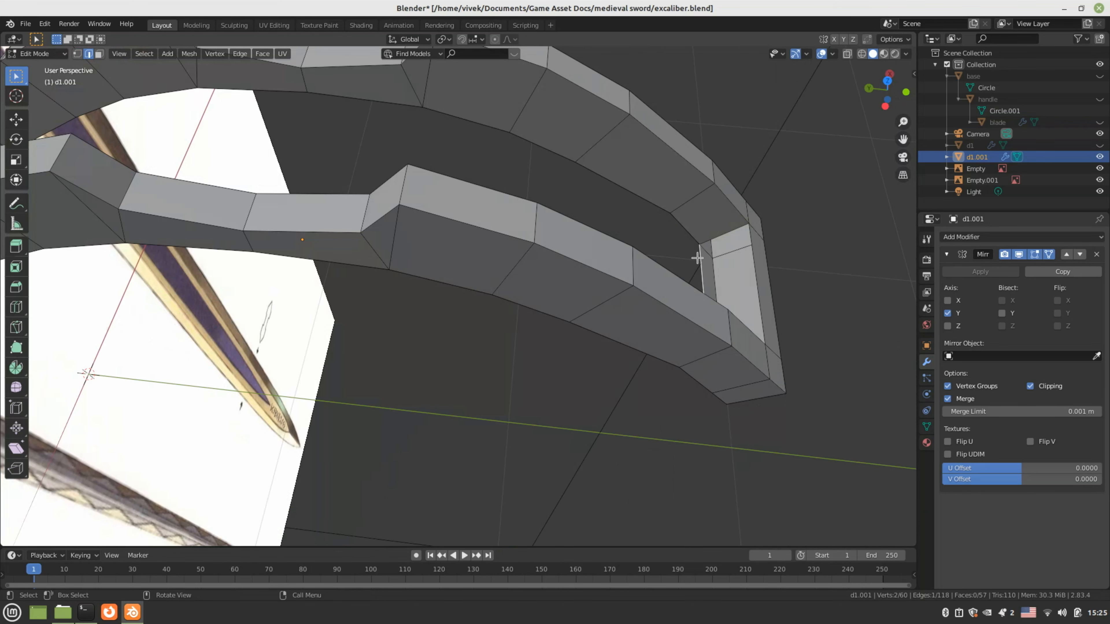
left_click(756, 266, "shift")
key("f")
middle_click_drag(756, 266, 592, 211)
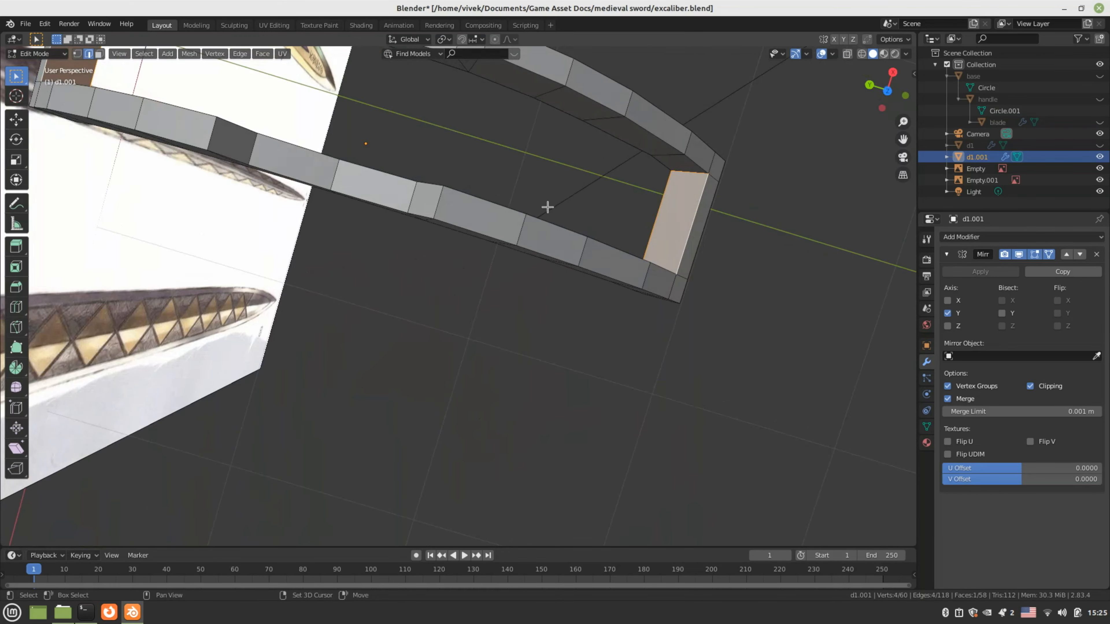
middle_click_drag(384, 205, 494, 307, "shift")
left_click(486, 219)
key("Tab")
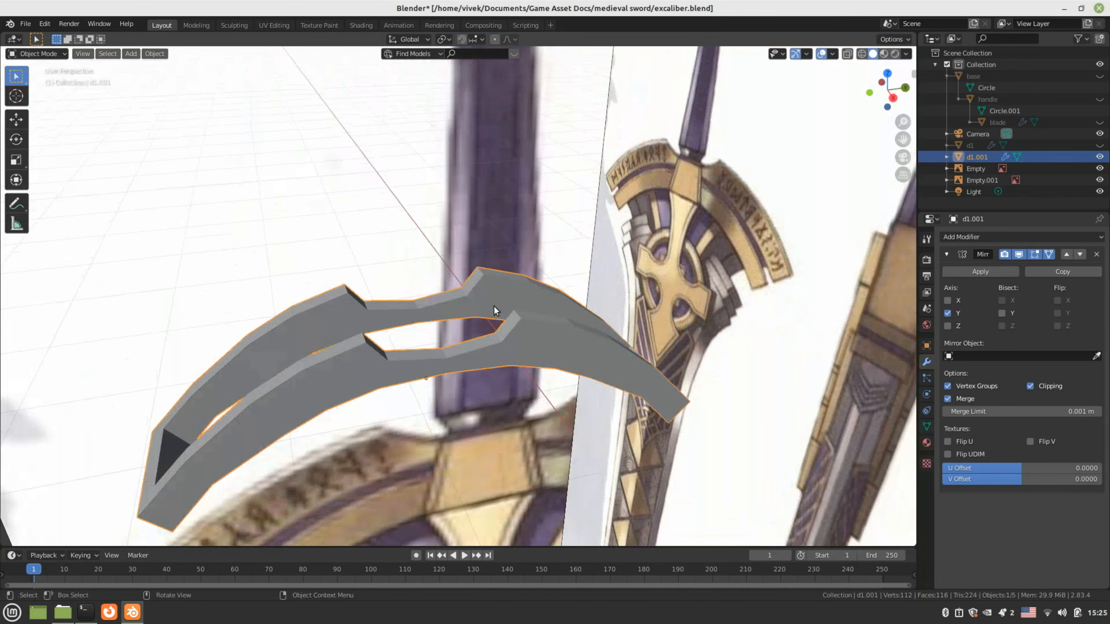
key("KP_3")
key("Tab")
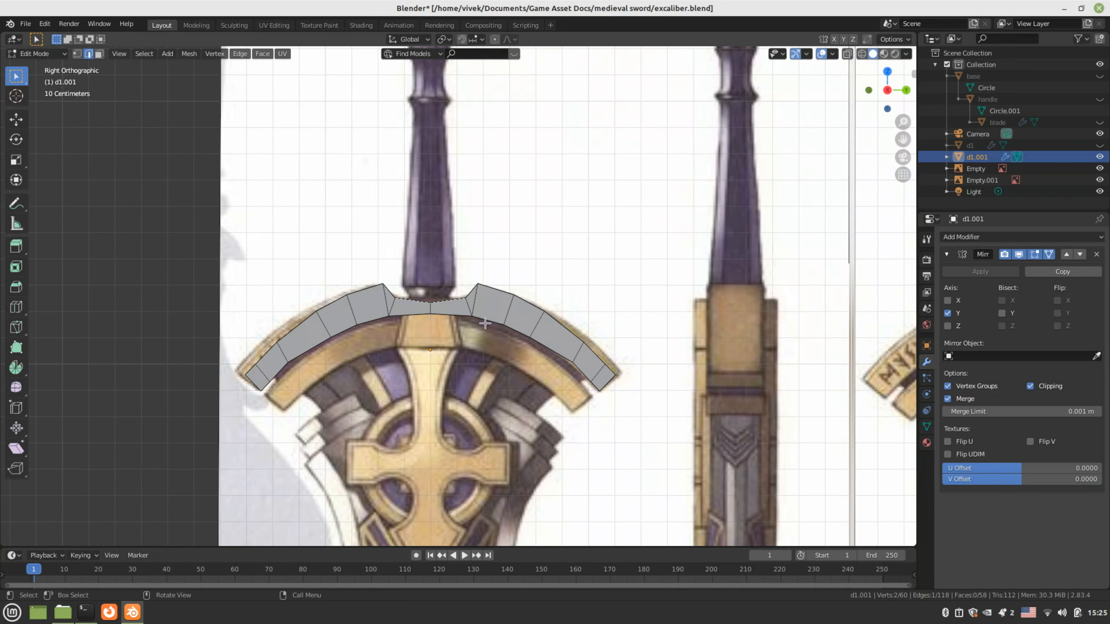
mouse_move(486, 318)
middle_mouse_down()
mouse_move(485, 279)
mouse_move(470, 339)
mouse_move(473, 312)
middle_mouse_up()
key("Tab")
key("shift+d")
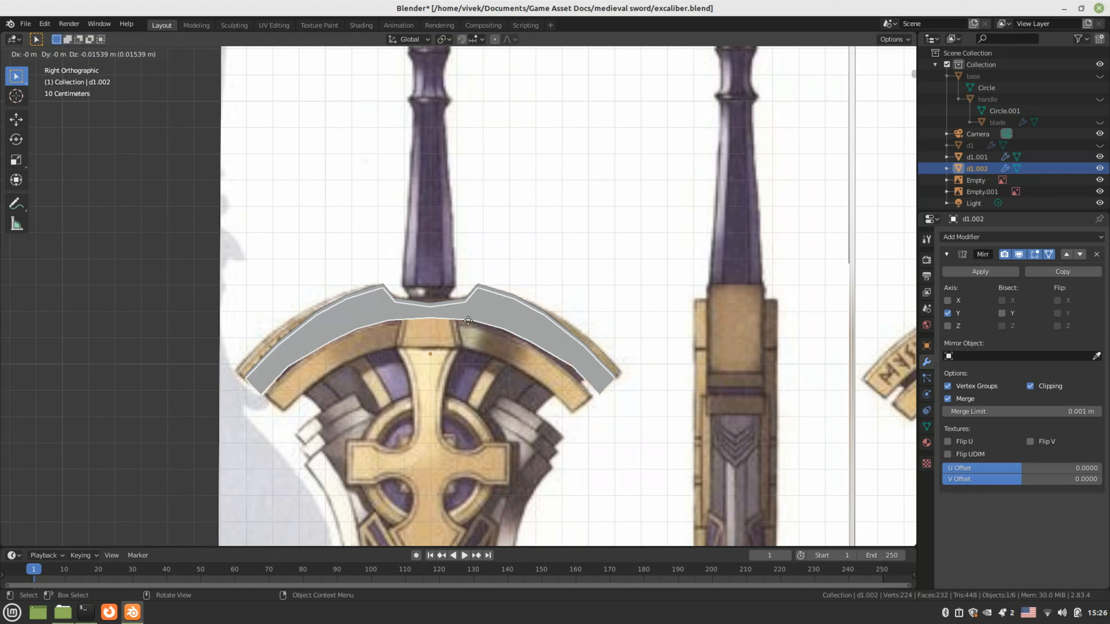
left_click(468, 351)
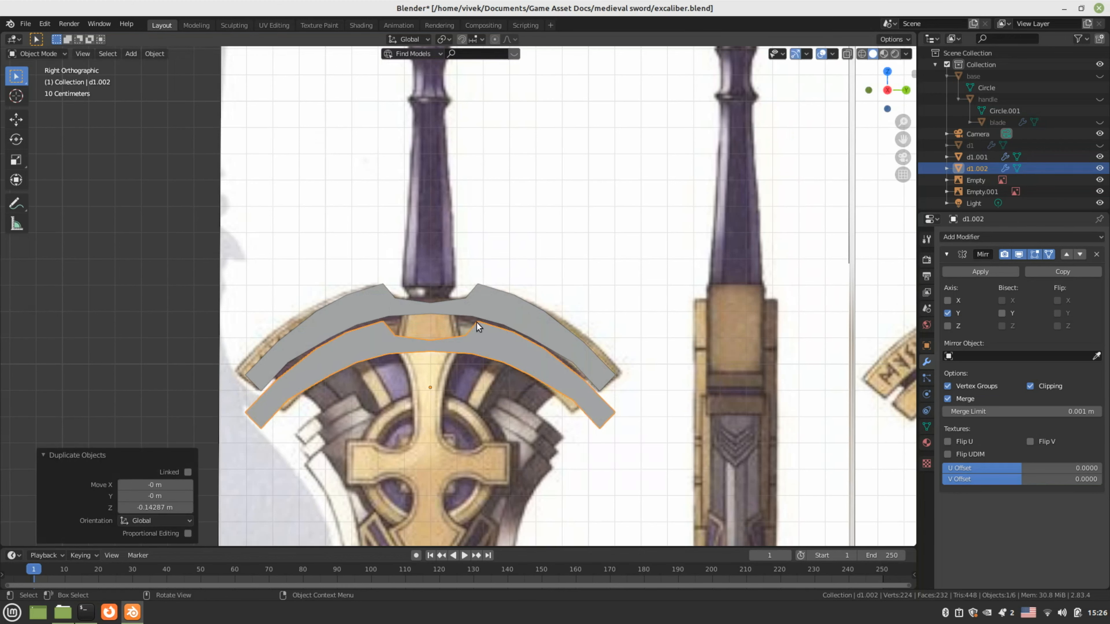
key("Delete")
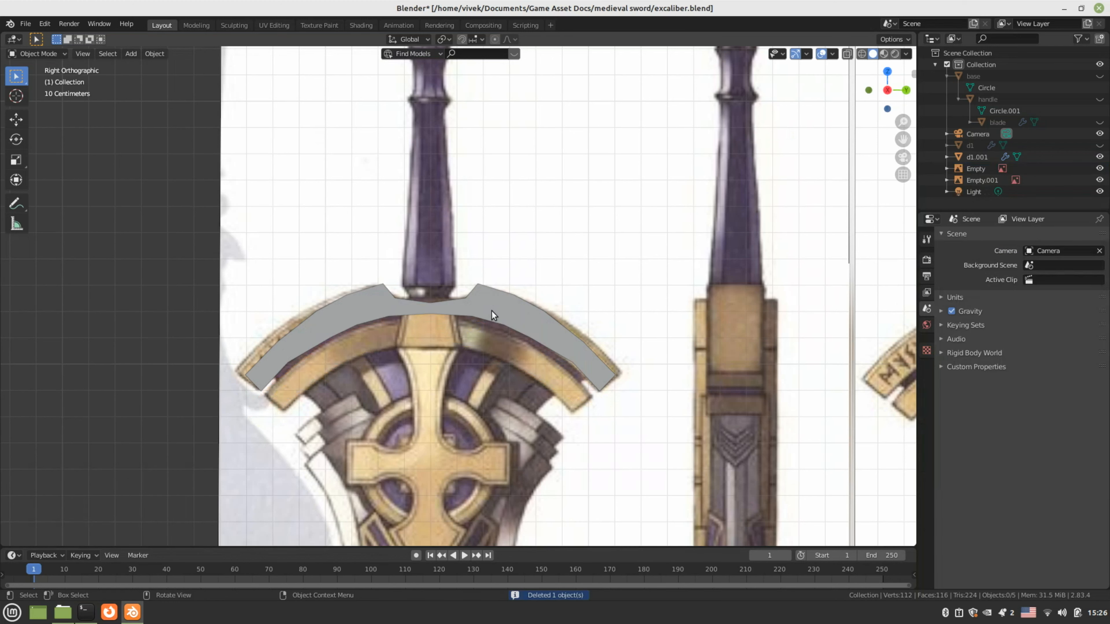
Unhide the lower guard piece d1 and apply its Mirror modifier
left_click(492, 310)
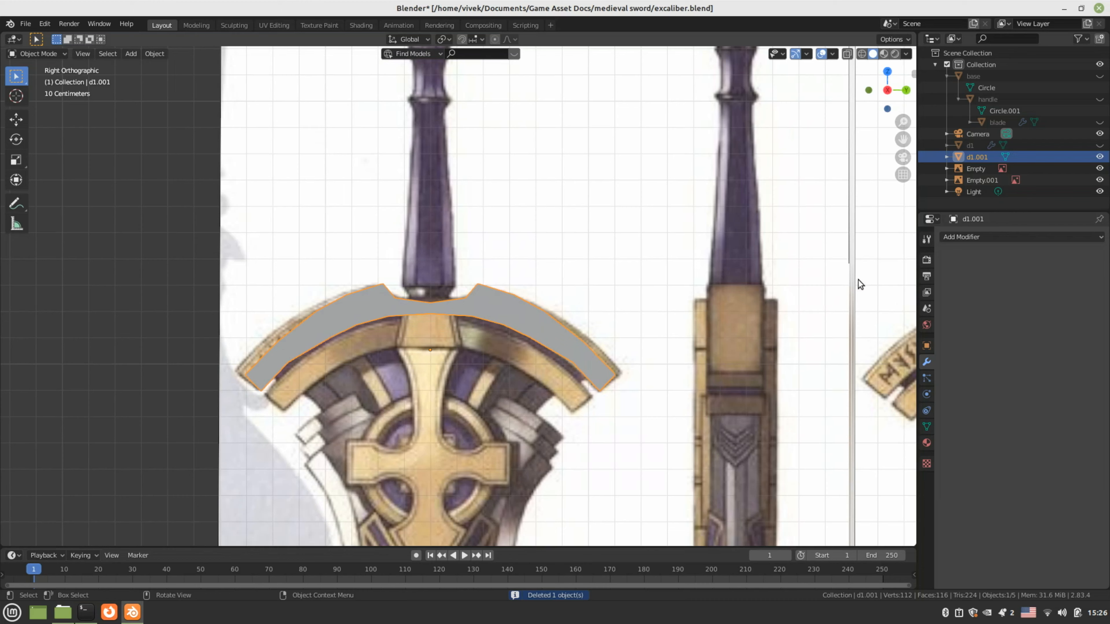
left_click(991, 146)
scroll(469, 335, "down", 2)
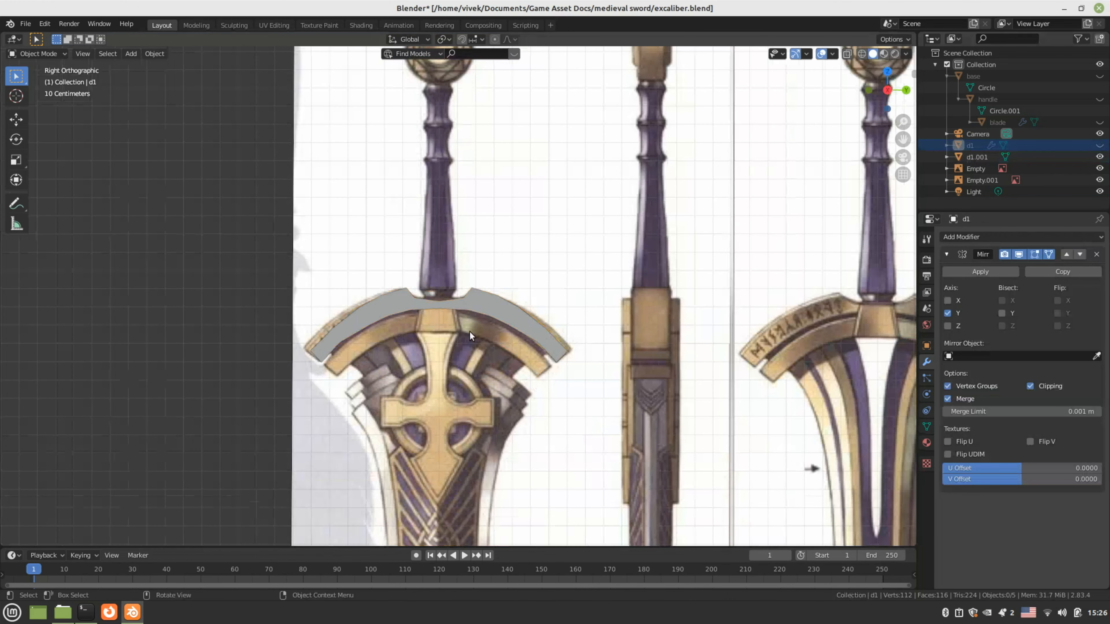
scroll(469, 333, "down", 3)
middle_click_drag(536, 349, 587, 383)
left_click(1100, 145)
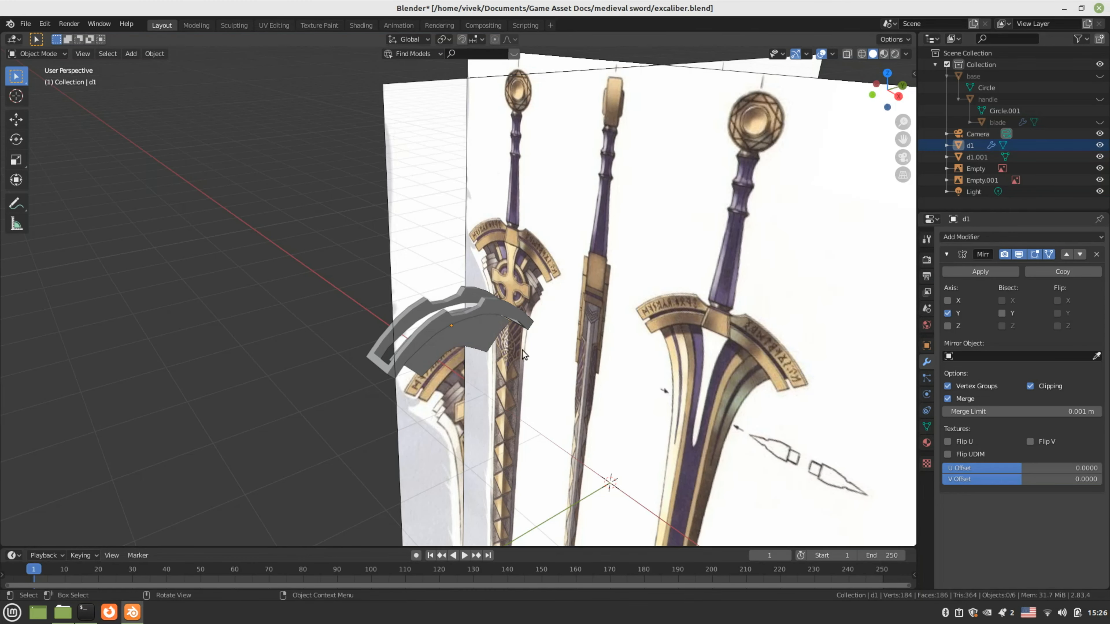
left_click(448, 347)
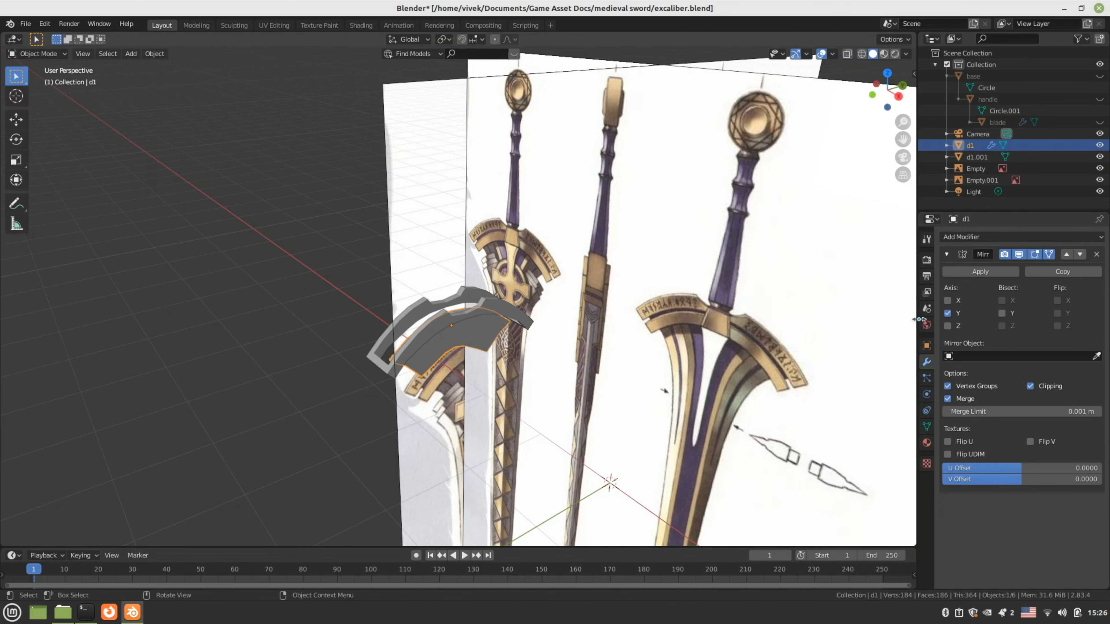
left_click(977, 272)
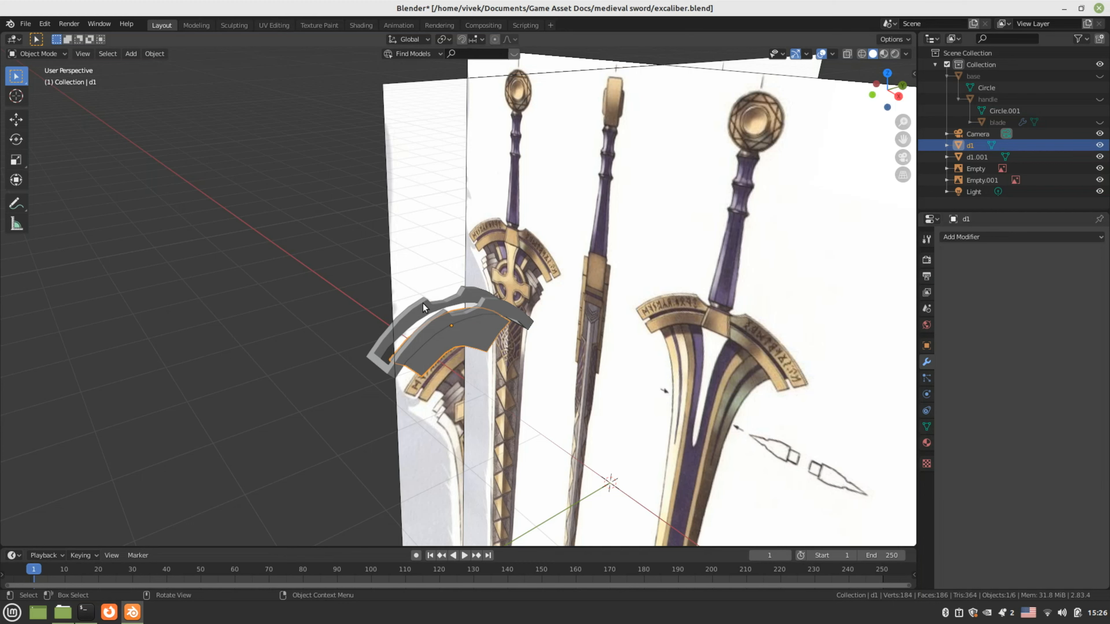
Switch to Right Orthographic view and hide d1 again
left_click(420, 315)
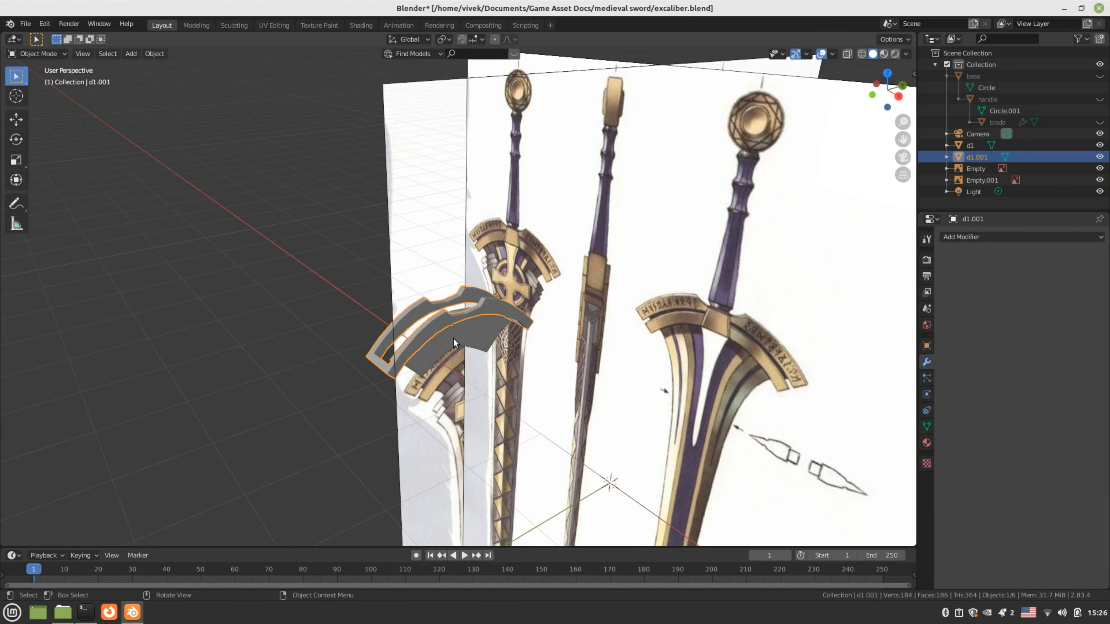
key("KP_3")
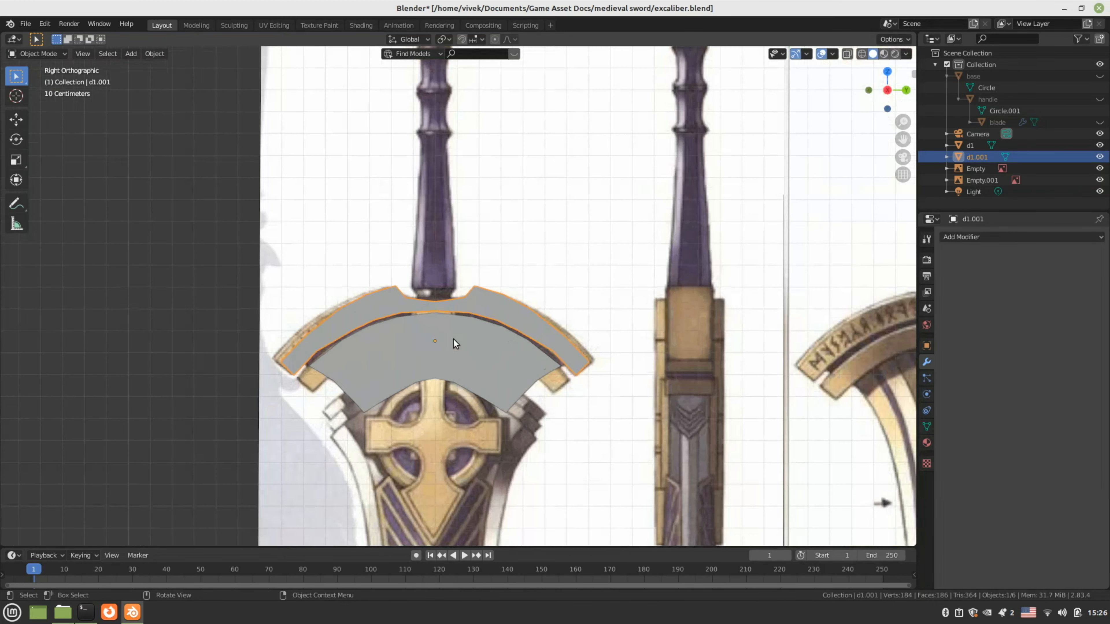
left_click(454, 343)
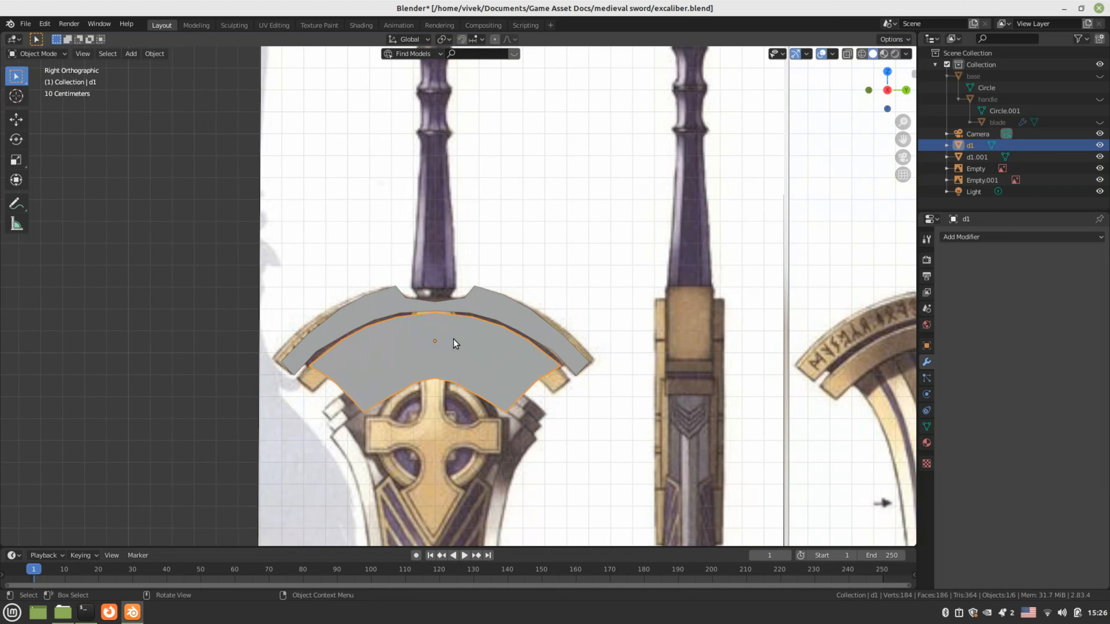
left_click(1099, 145)
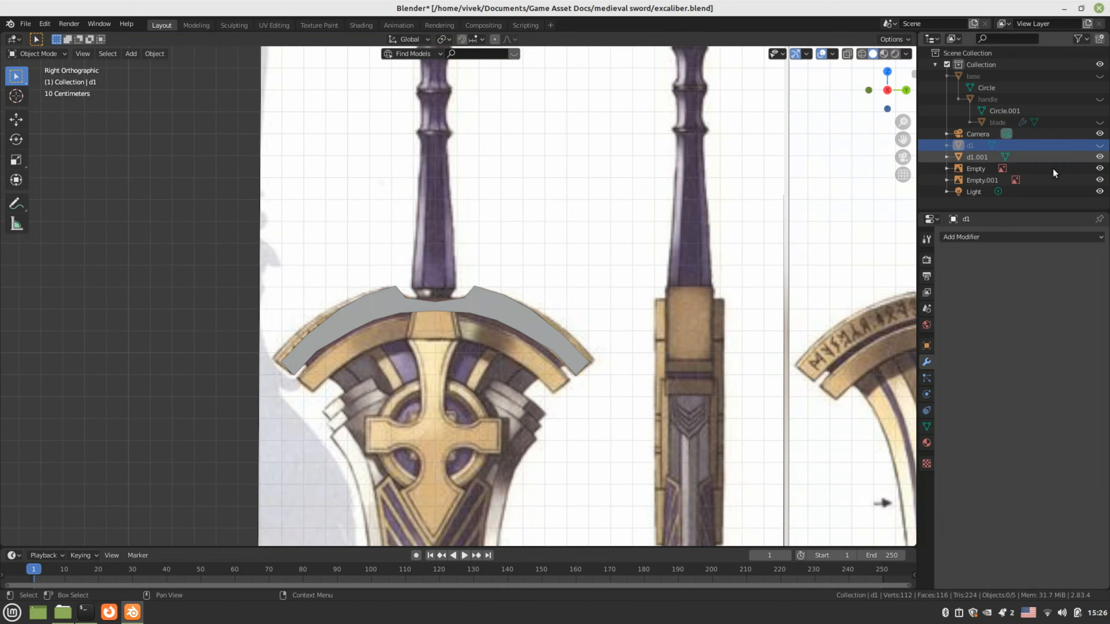
Save the file and place a duplicate of the upper arc just below it
key("ctrl+s")
key("shift+d")
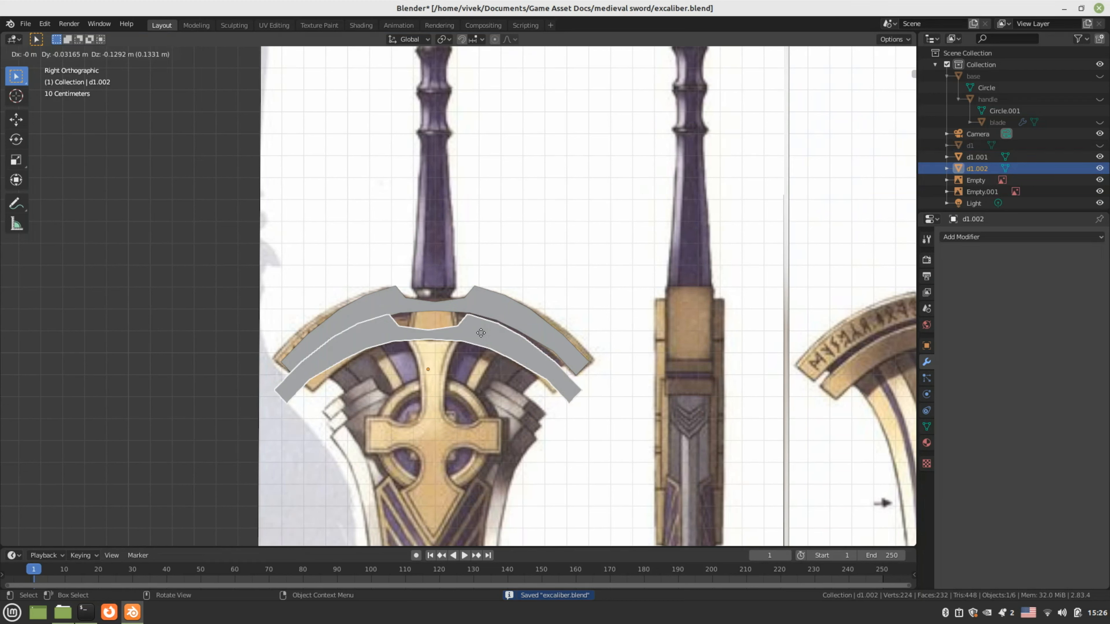
left_click(482, 334)
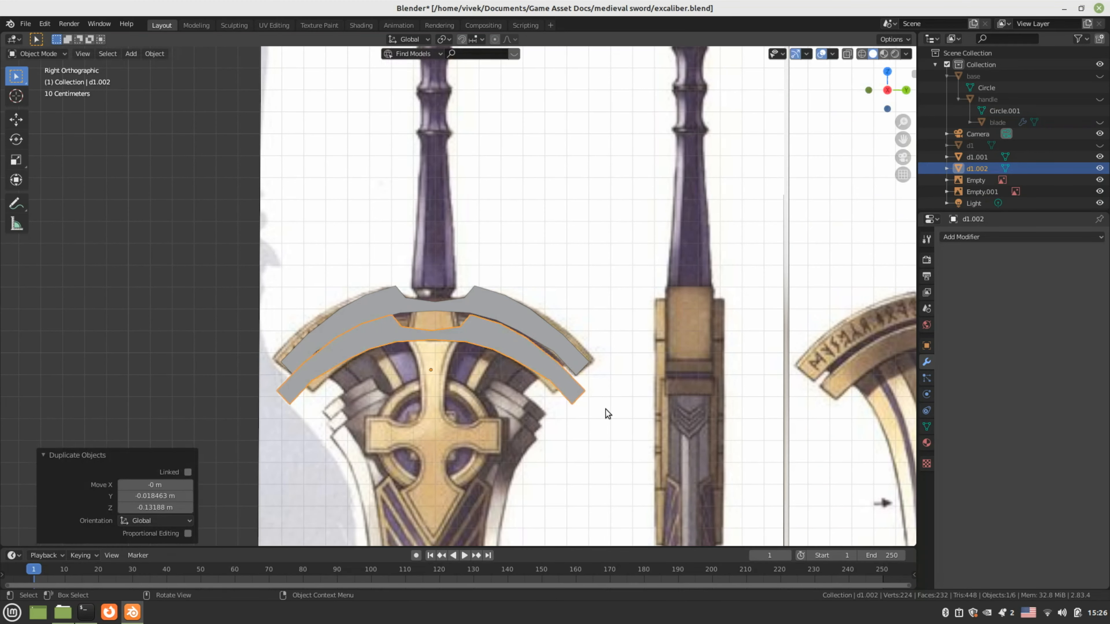
Scale the copy d1.002 to 0.873 and nudge it slightly upward
key("s")
left_click(587, 402)
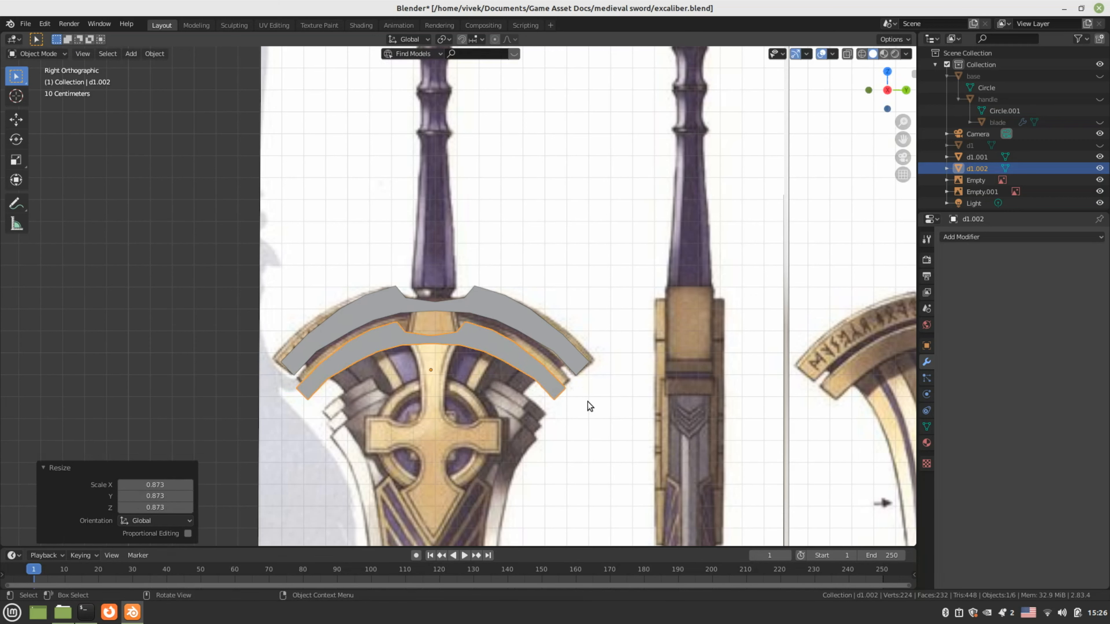
key("g")
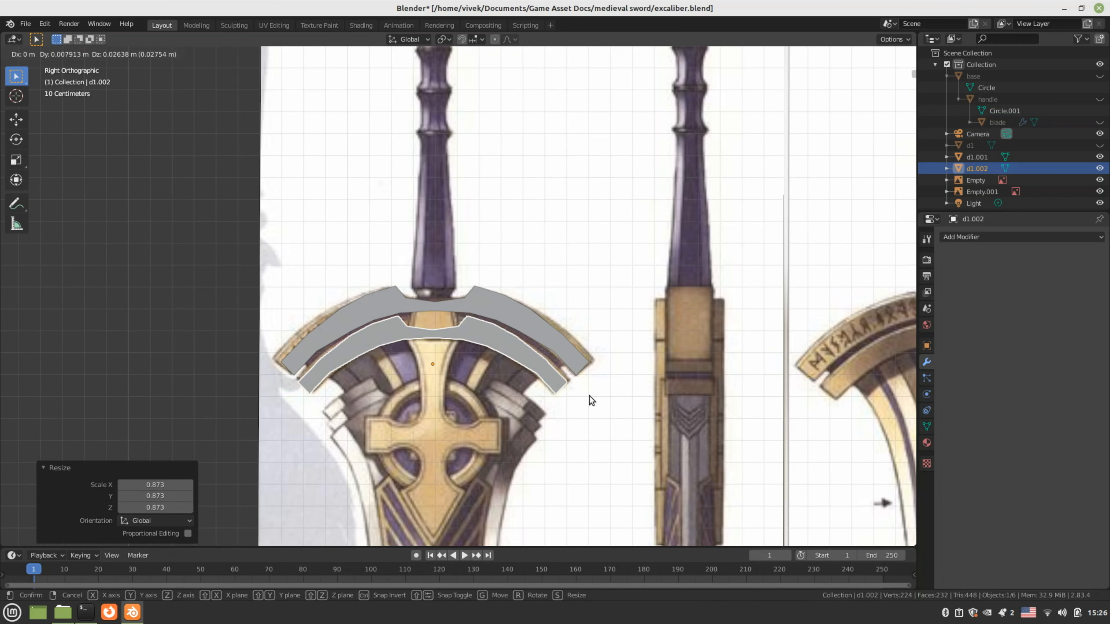
left_click(589, 398)
Enter Edit Mode on the band copy and switch the viewport to wireframe shading
key("Tab")
scroll(520, 386, "up", 3)
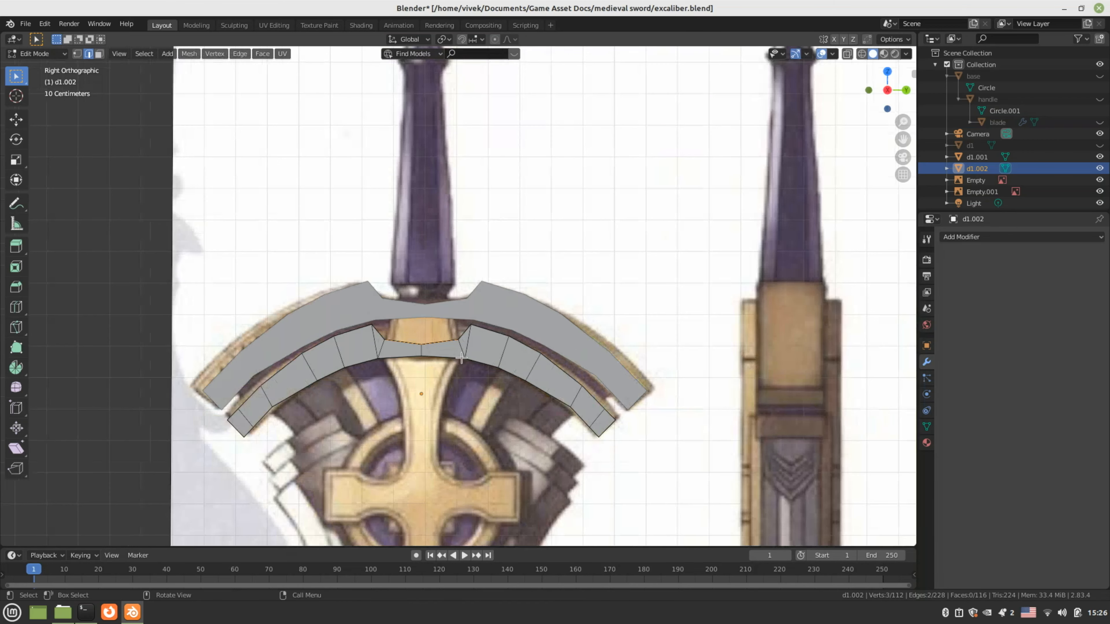
scroll(513, 397, "up", 2)
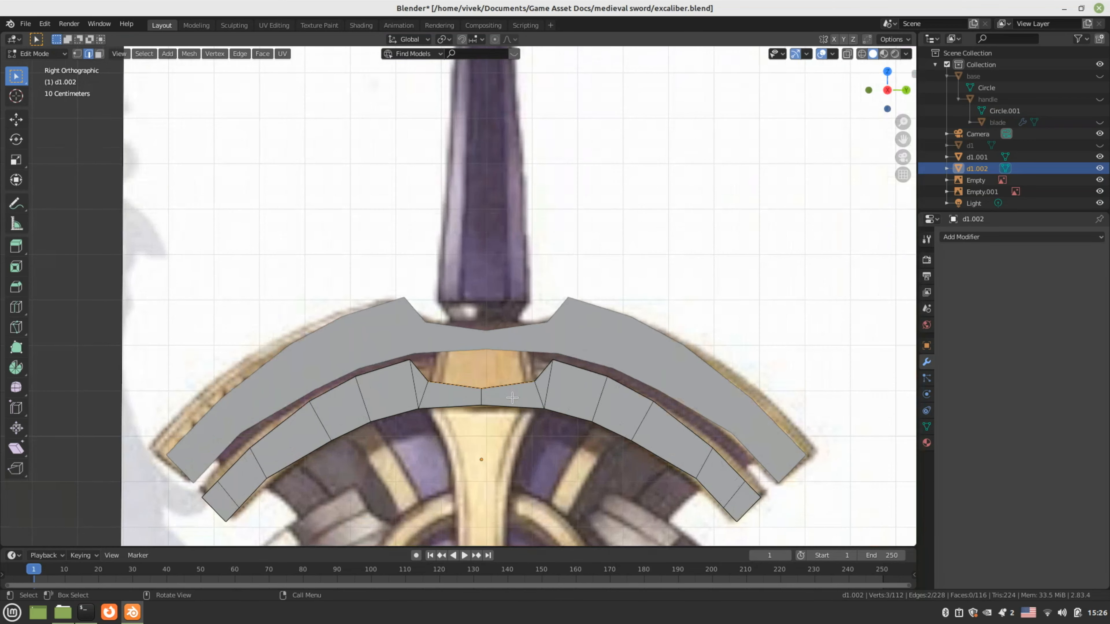
key("z")
left_click(435, 395)
scroll(437, 396, "up", 2)
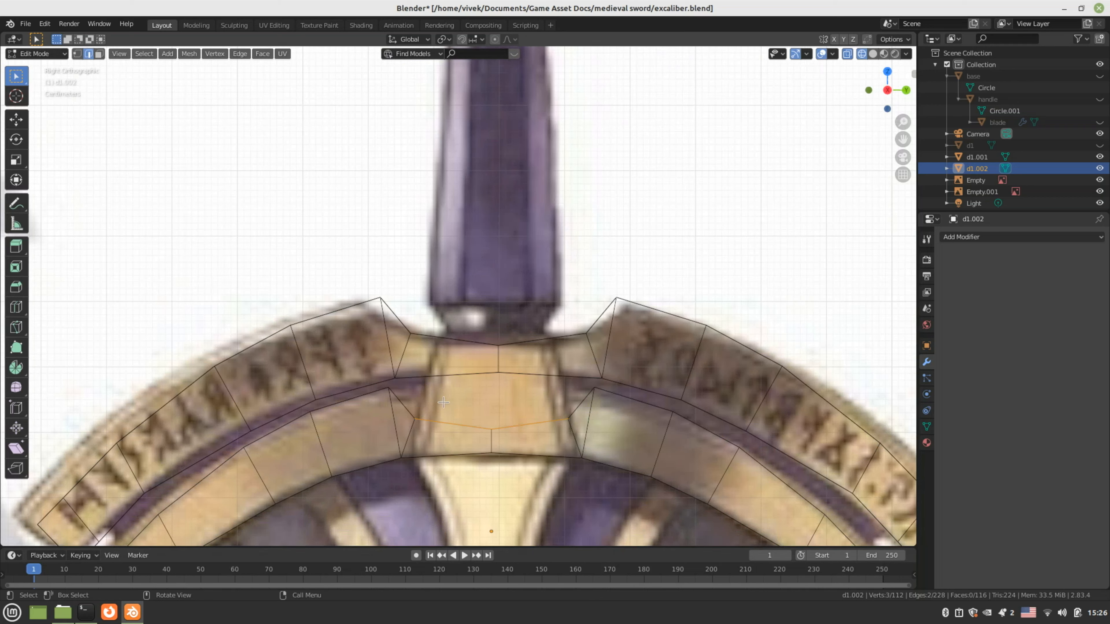
In vertex mode, raise the inner top edge's centre and right vertices along Z
key("1")
key("alt+a")
left_click_drag(474, 420, 516, 438)
key("g")
key("z")
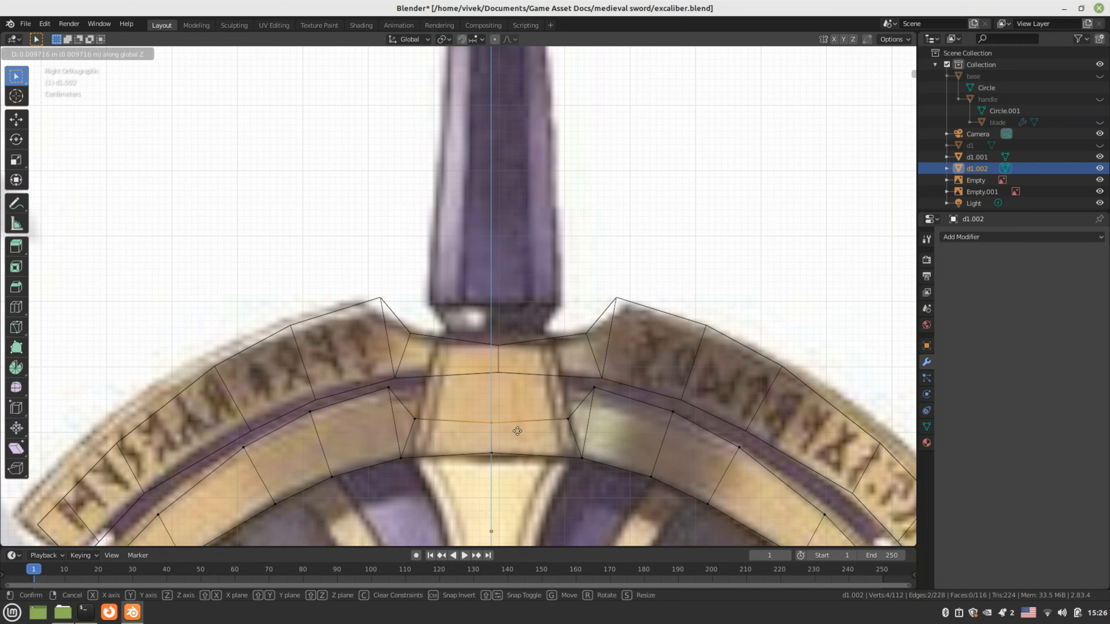
left_click(523, 394)
key("alt+a")
left_click_drag(549, 402, 577, 429)
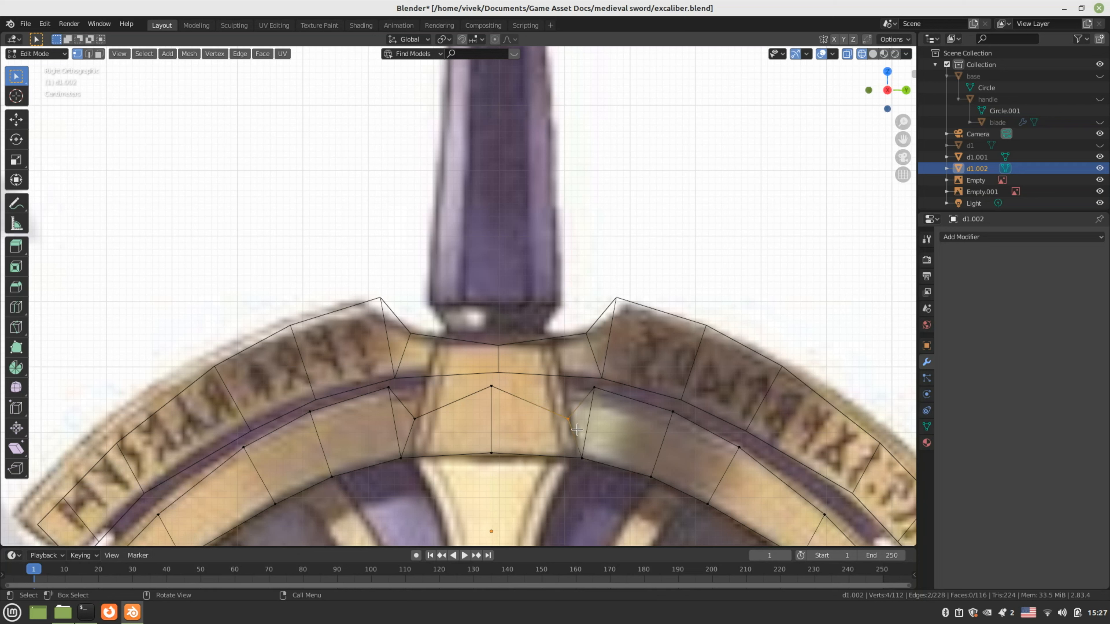
key("g")
key("z")
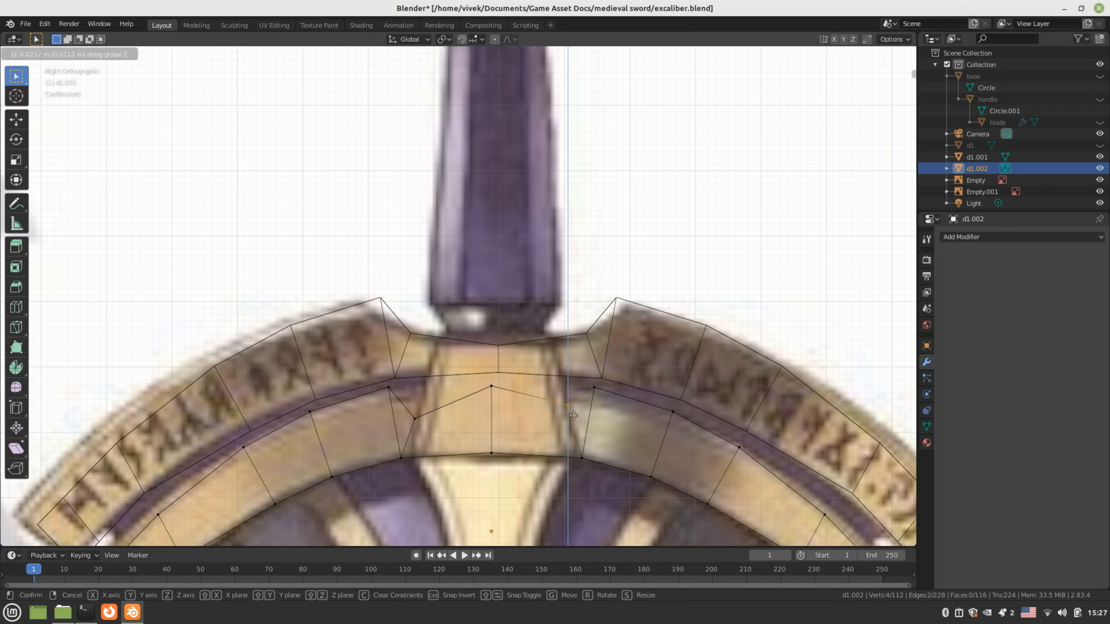
left_click(577, 396)
Raise the left inner-edge vertex along Z and readjust the centre vertex height
left_click(431, 426)
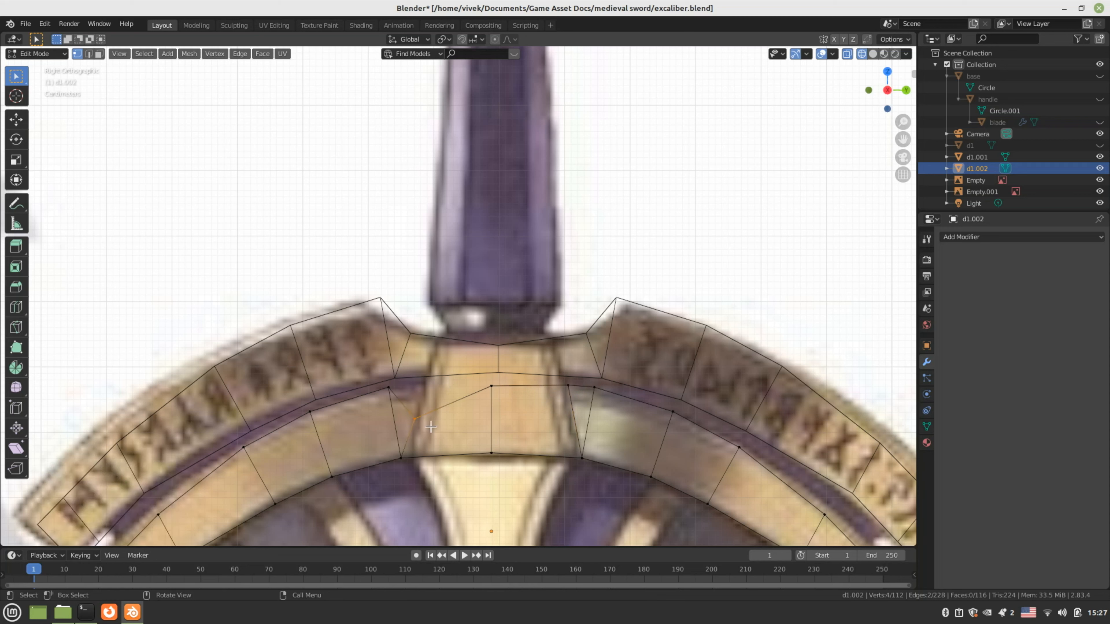
key("g")
key("z")
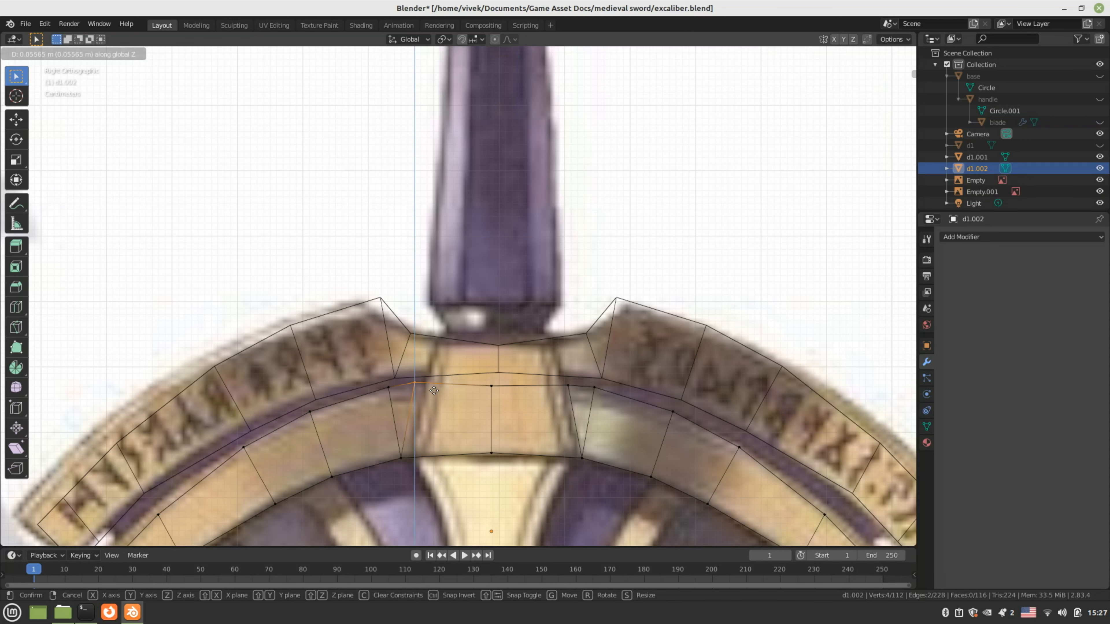
left_click(433, 390)
left_click(505, 396)
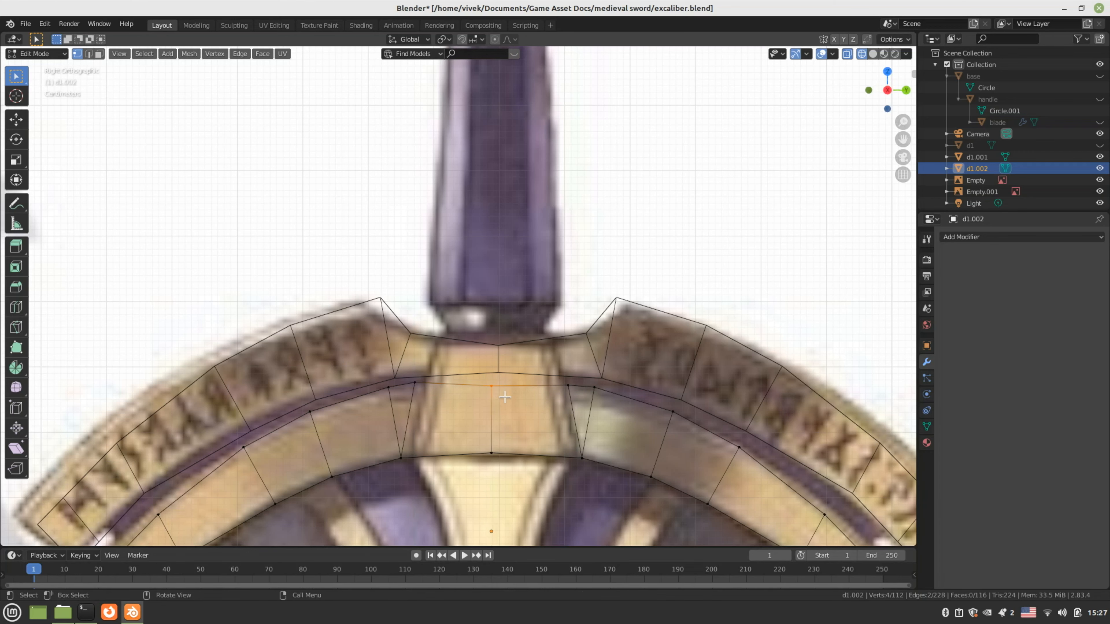
key("g")
key("z")
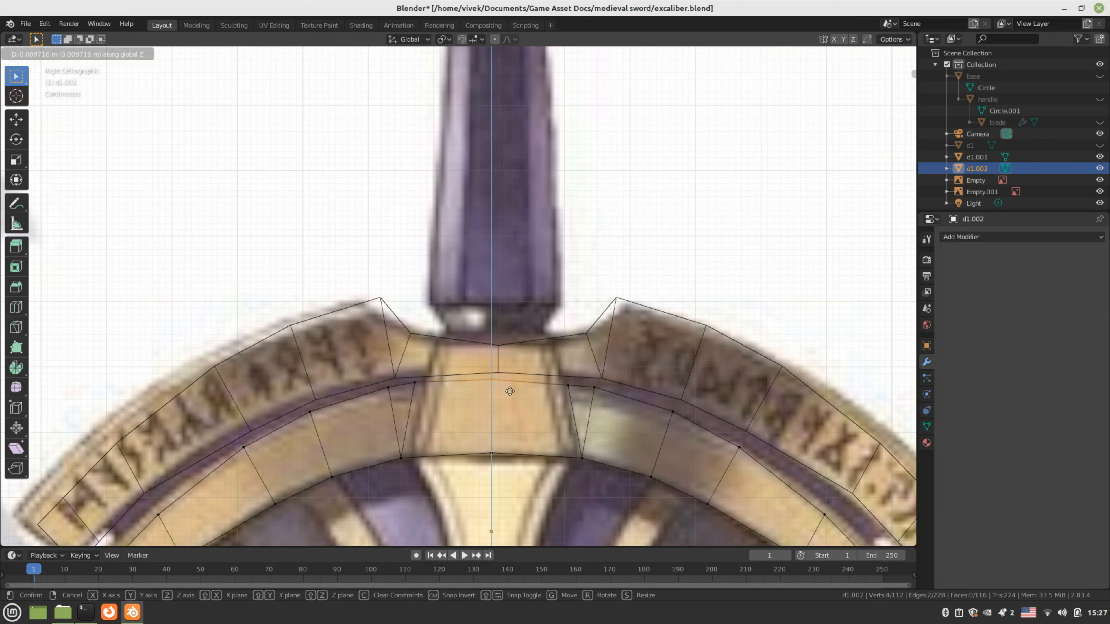
left_click(509, 391)
Reframe the crossguard arc and raise the inner arc edge vertices straight up
key("Tab")
scroll(514, 434, "down", 3)
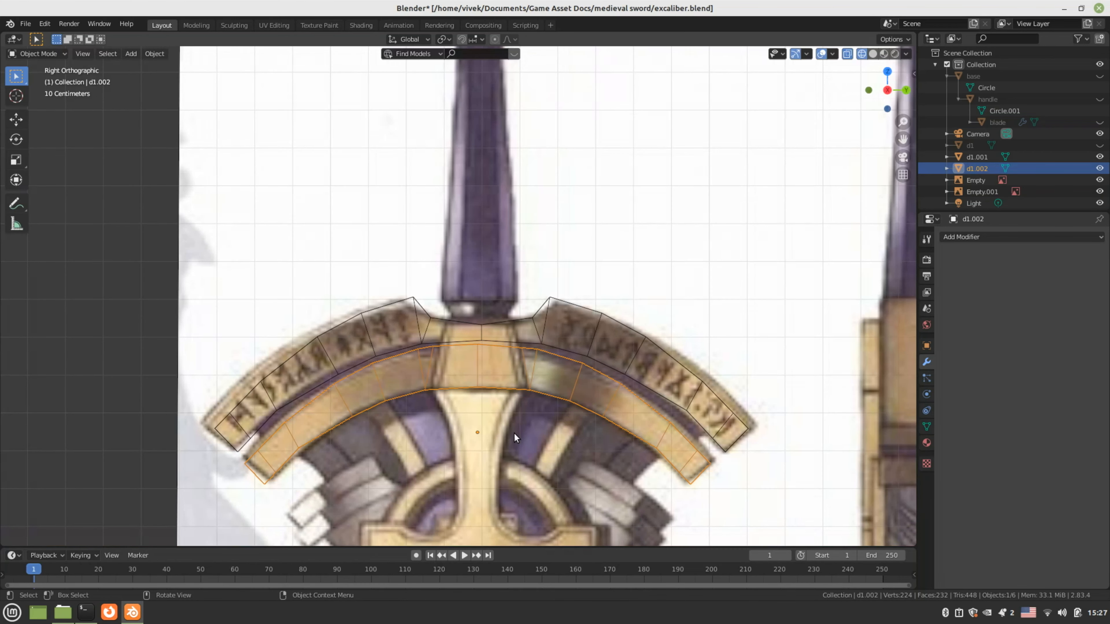
scroll(514, 433, "up", 1)
middle_click_drag(293, 497, 413, 390, "shift")
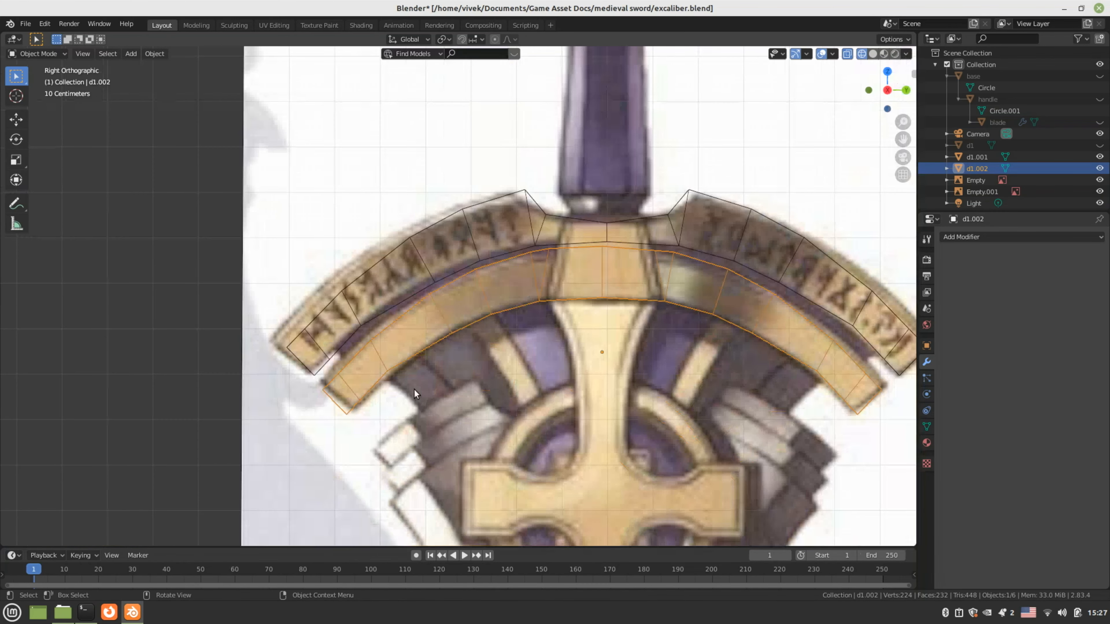
scroll(414, 390, "up", 2)
key("Tab")
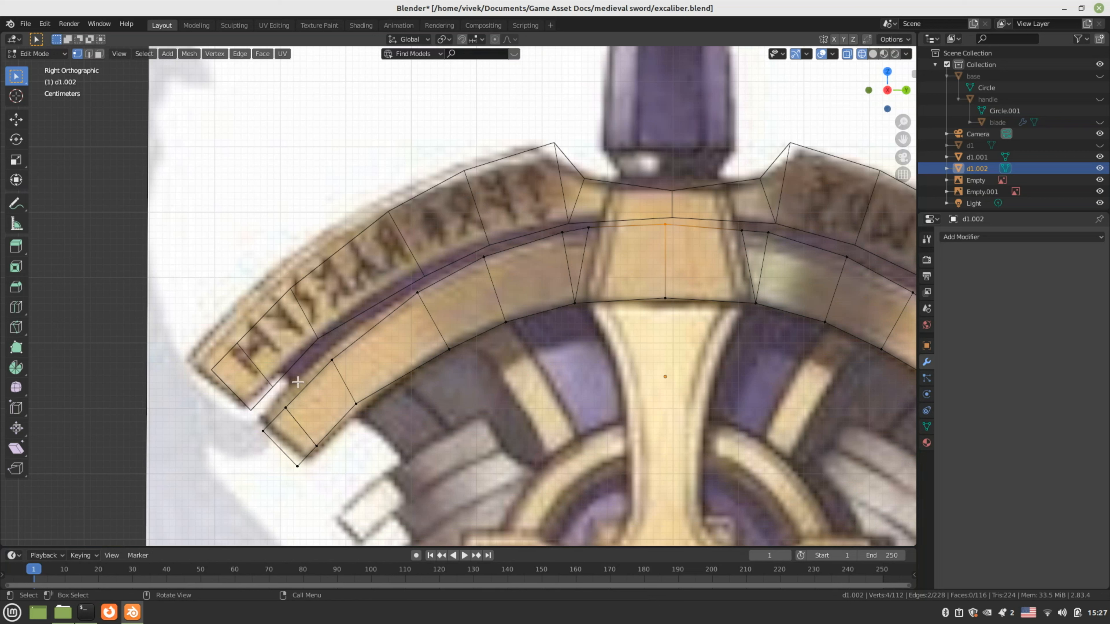
left_click_drag(311, 345, 356, 375)
key("g")
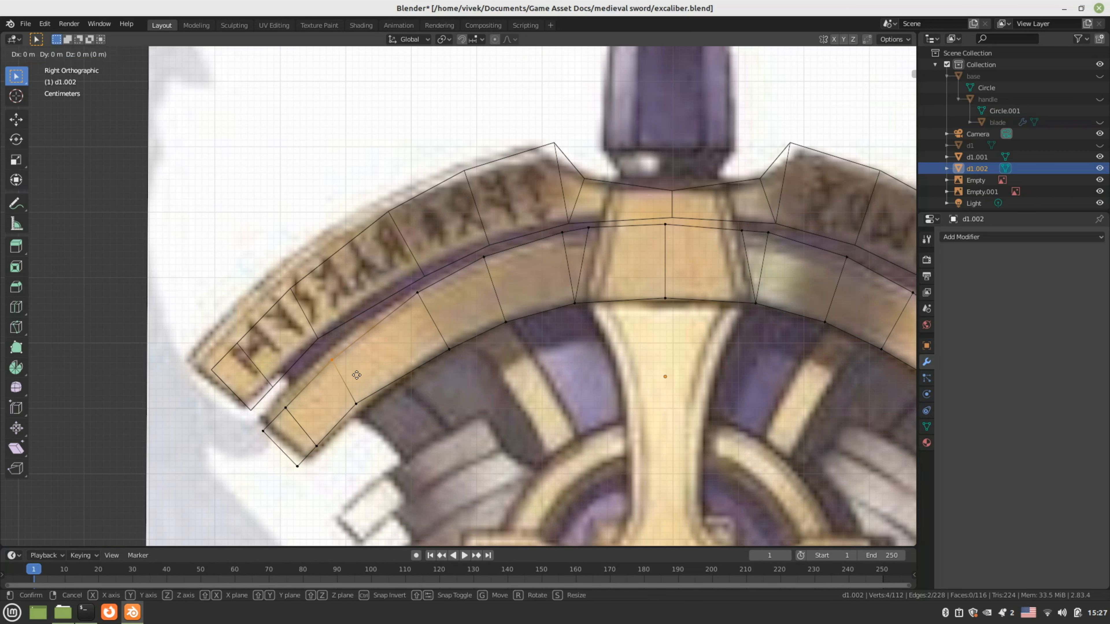
key("z")
left_click(355, 367)
Nudge the lower band edge vertices and the left arm vertex onto the reference edge
left_click_drag(343, 389, 371, 421)
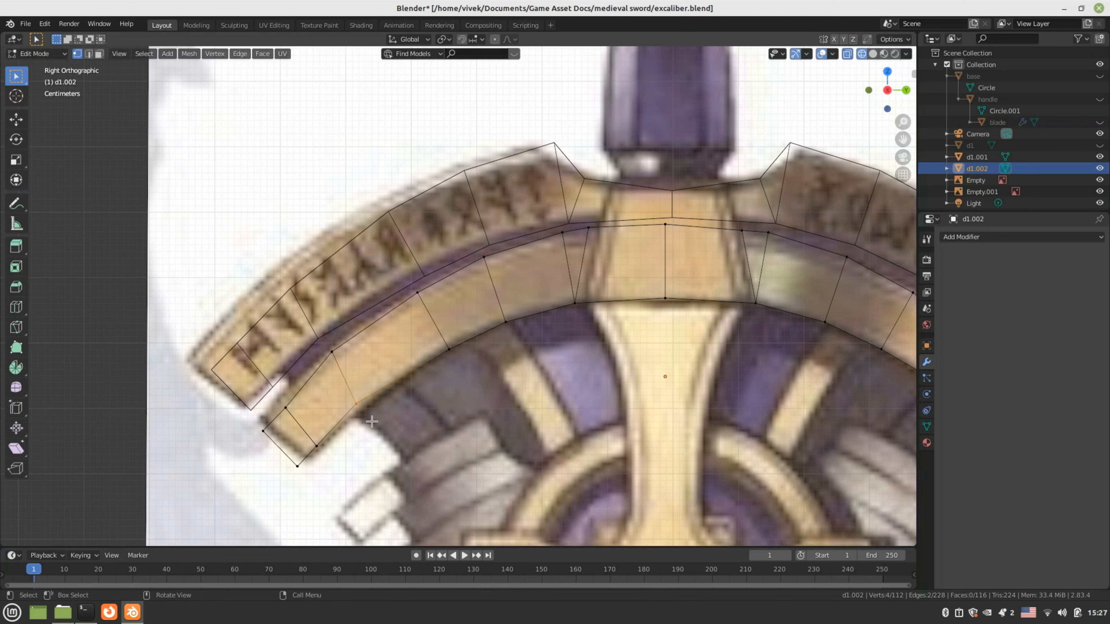
key("g")
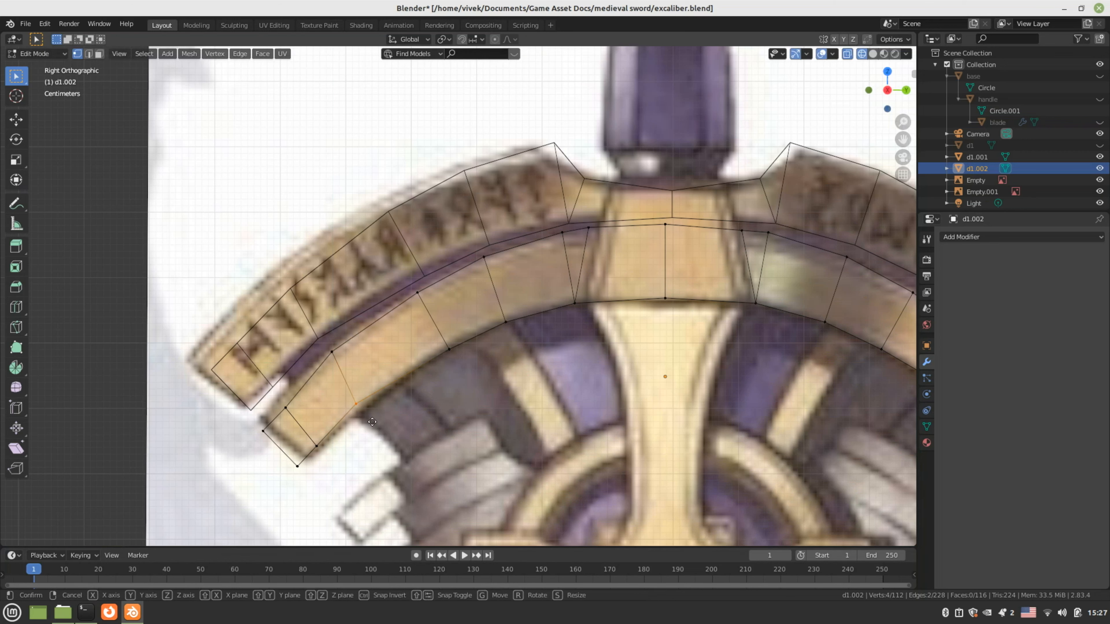
left_click(373, 423)
left_click_drag(266, 398, 304, 415)
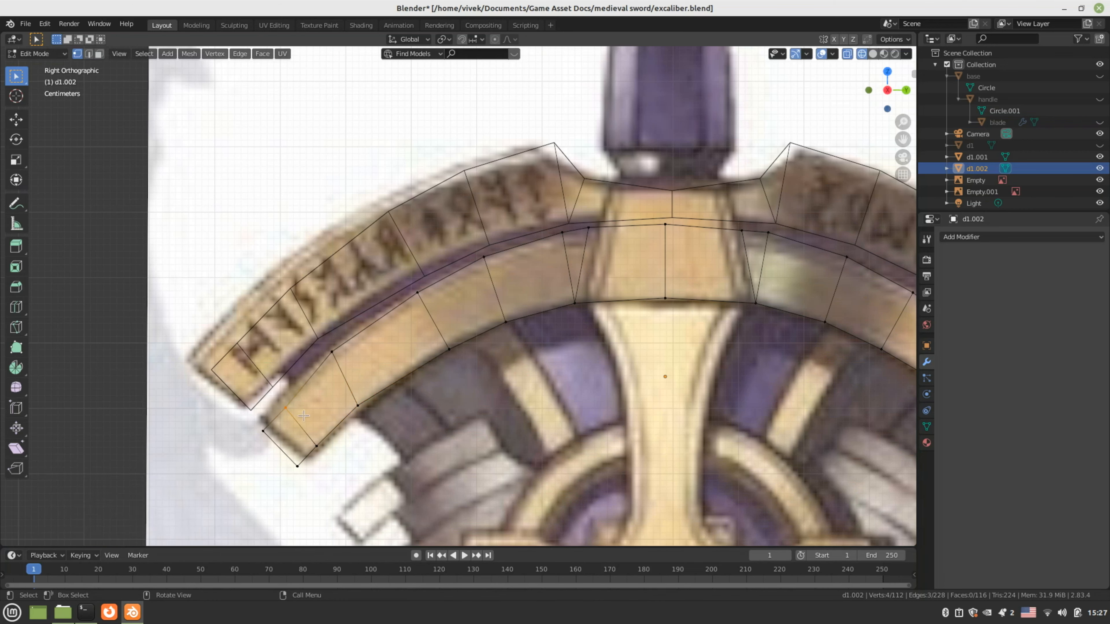
key("g")
left_click(296, 404)
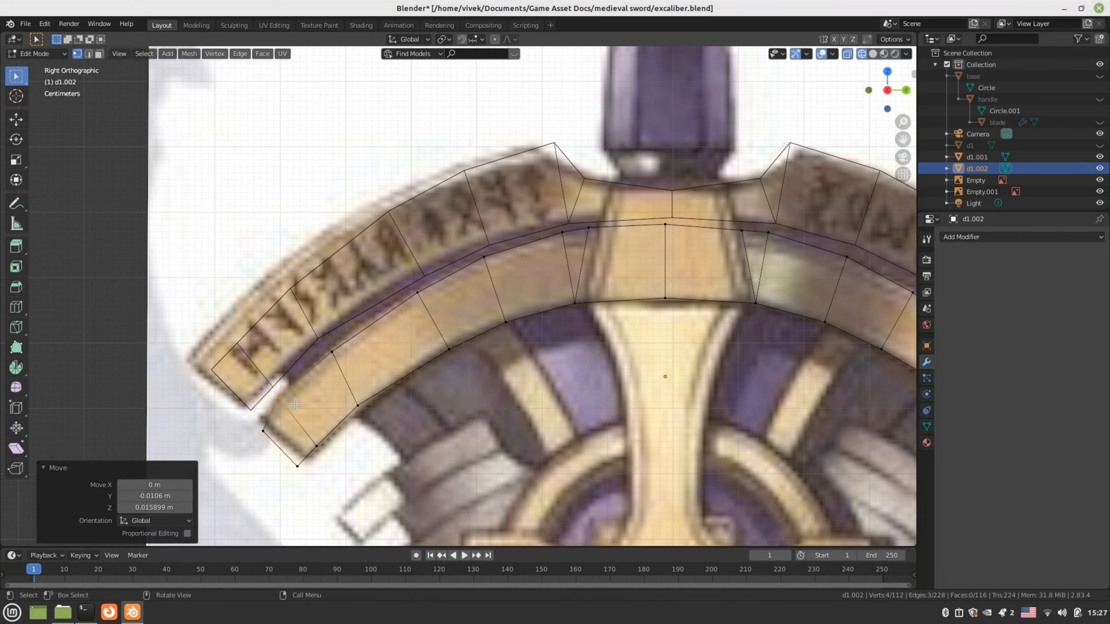
Fit the left end's lower and bottom-corner vertices along the reference's lower edge
key("g")
left_click_drag(251, 416, 315, 475)
left_click(276, 431)
key("g")
left_click(326, 452)
key("g")
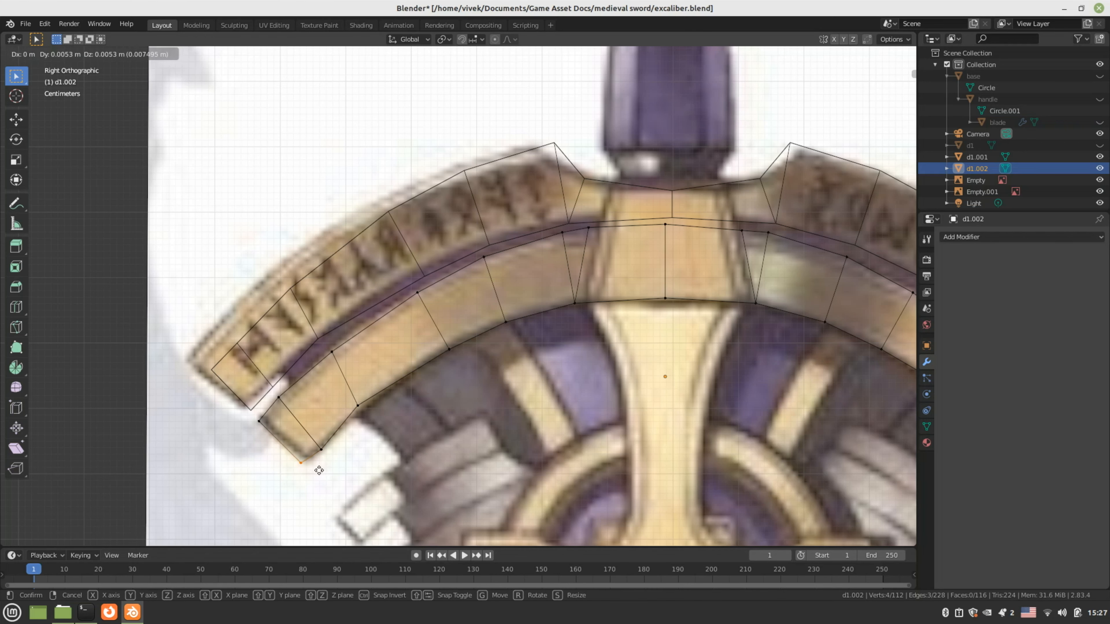
left_click(322, 466)
left_click_drag(316, 436, 328, 463)
key("g")
key("z")
left_click(328, 457)
Move the arc's right-end vertices and bottom corner onto the reference outline
scroll(655, 455, "down", 3)
middle_click_drag(730, 463, 451, 421, "shift")
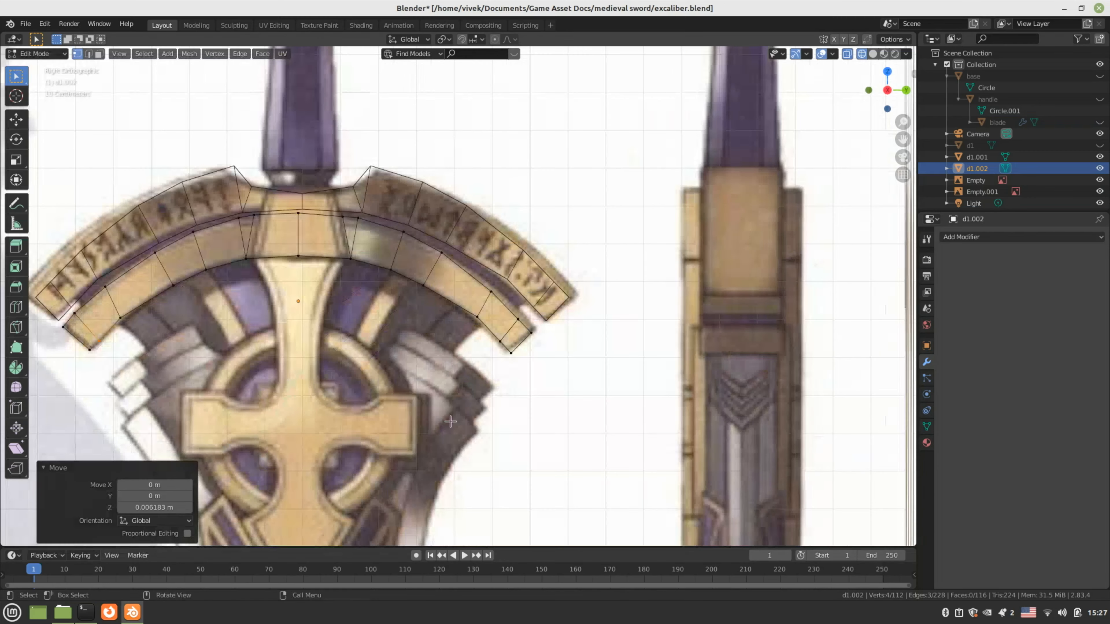
scroll(450, 421, "up", 5)
left_click_drag(429, 264, 468, 320)
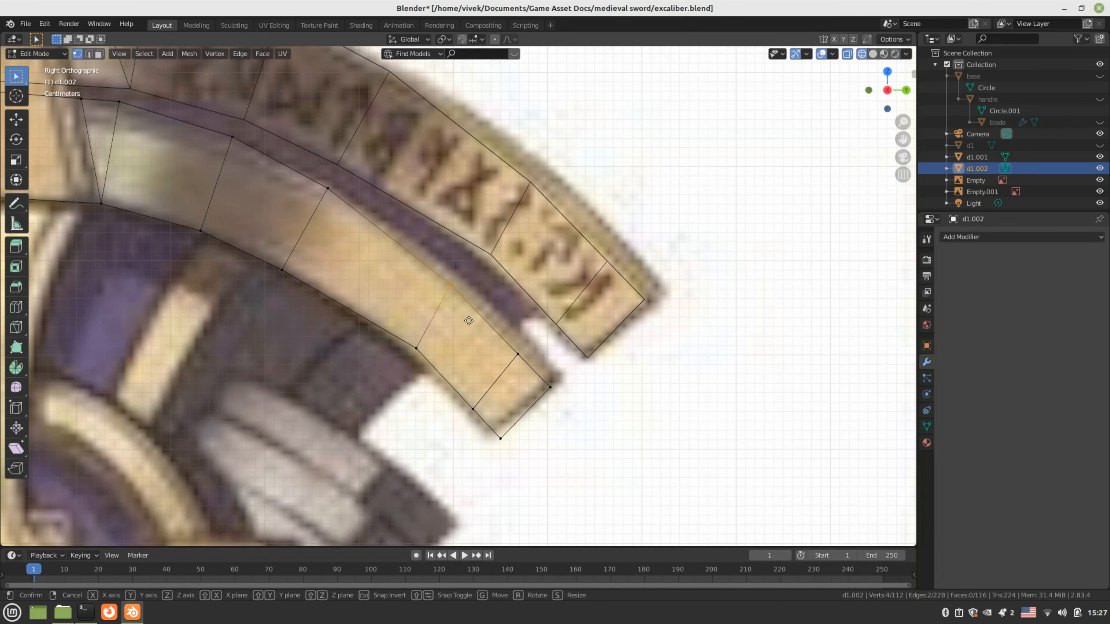
key("g")
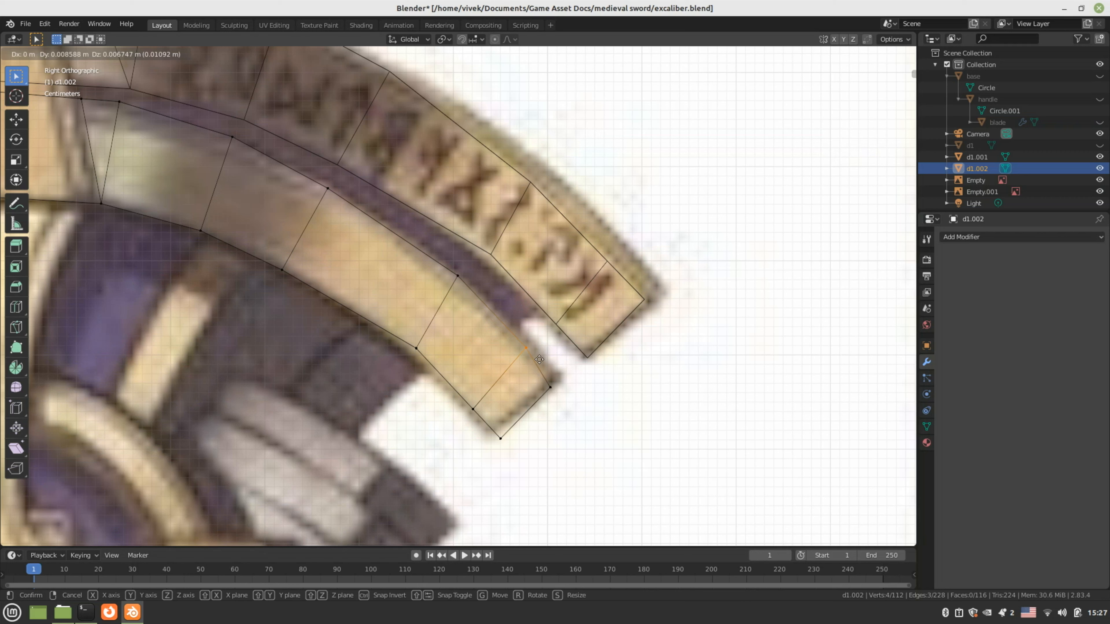
left_click(538, 360)
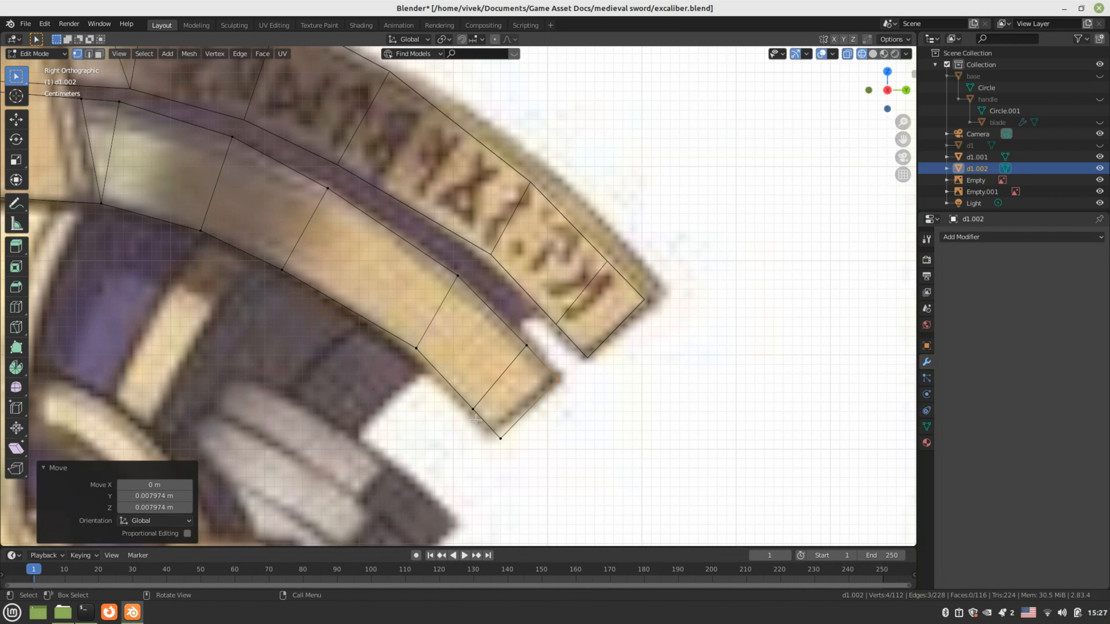
left_click_drag(465, 403, 514, 452)
key("g")
left_click(468, 404)
key("g")
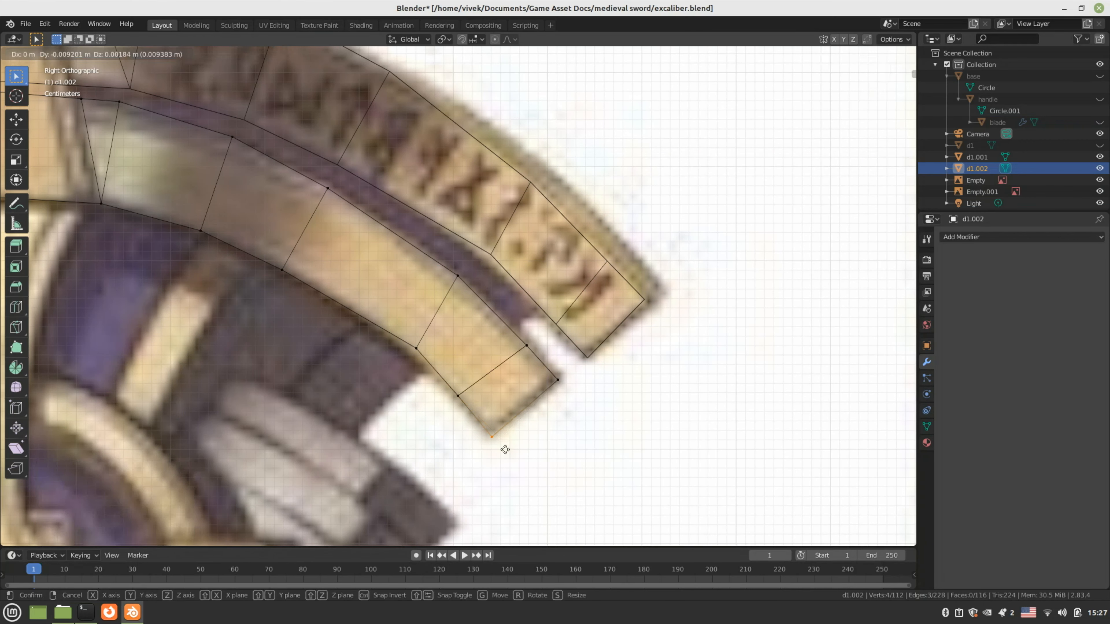
left_click(505, 450)
Switch the viewport to solid shading and return to Object Mode
scroll(419, 363, "down", 3)
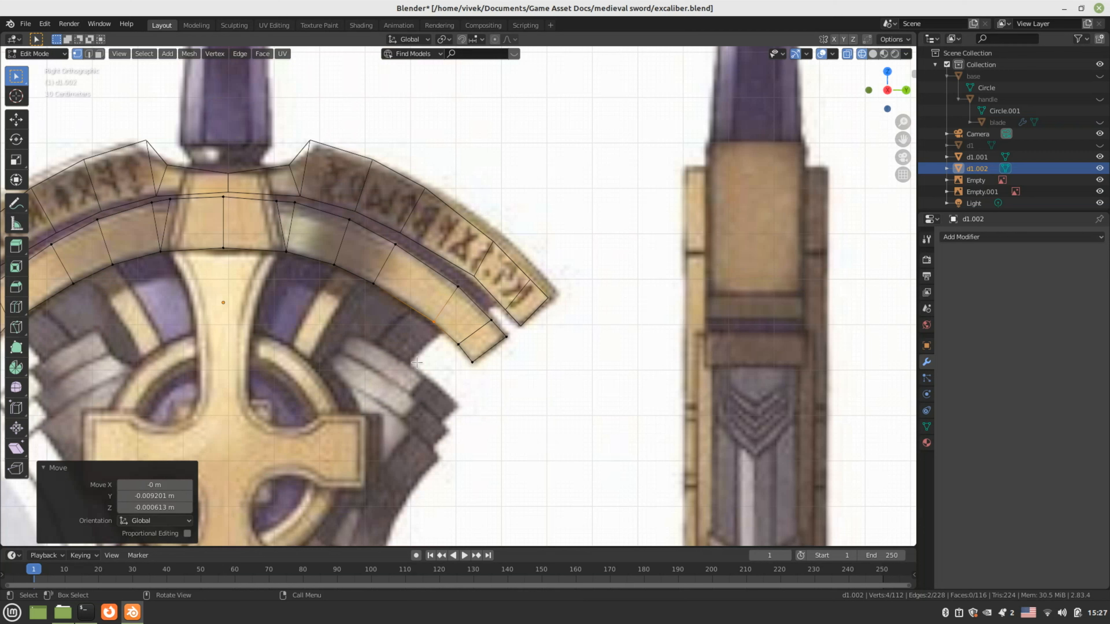
key("z")
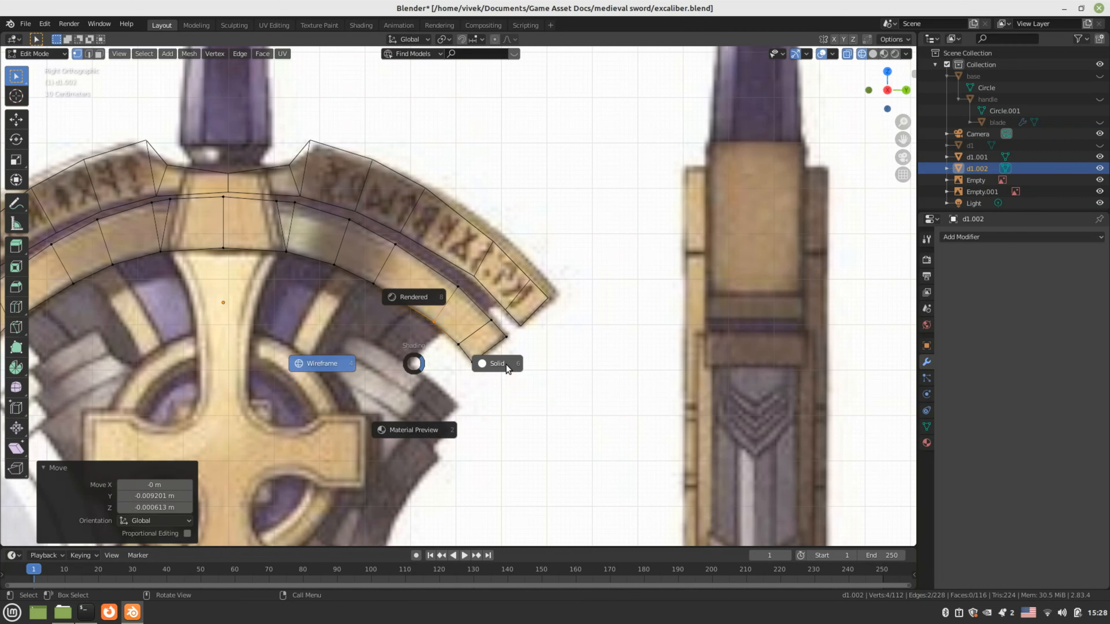
left_click(507, 368)
key("Tab")
scroll(434, 367, "down", 2)
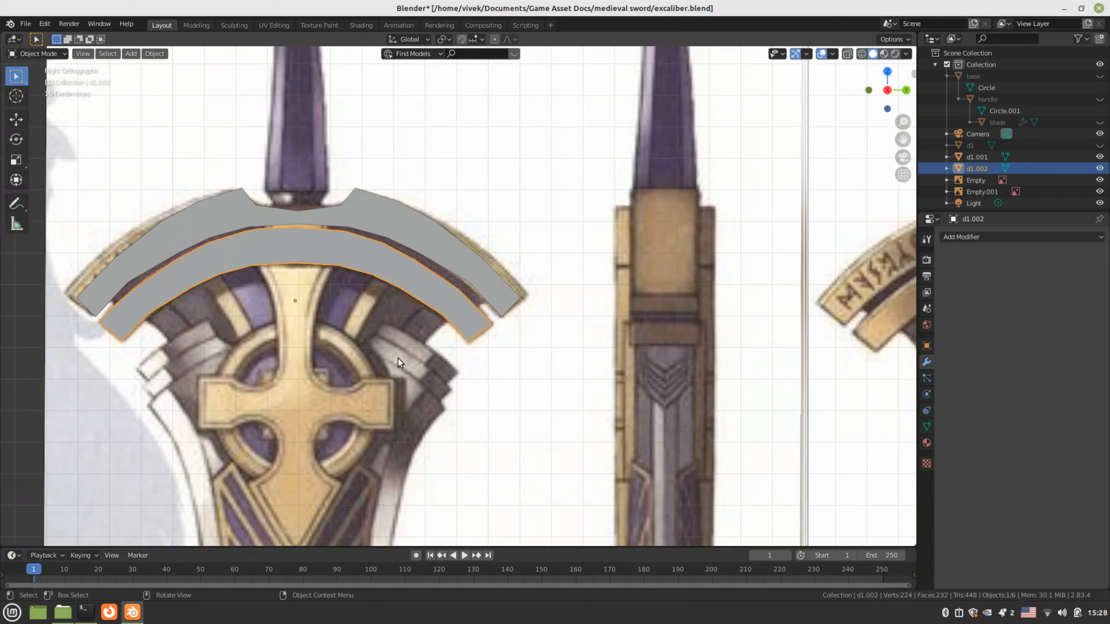
Save the blend file and unhide the d1 guard piece
middle_click_drag(398, 358, 368, 319)
key("ctrl+s")
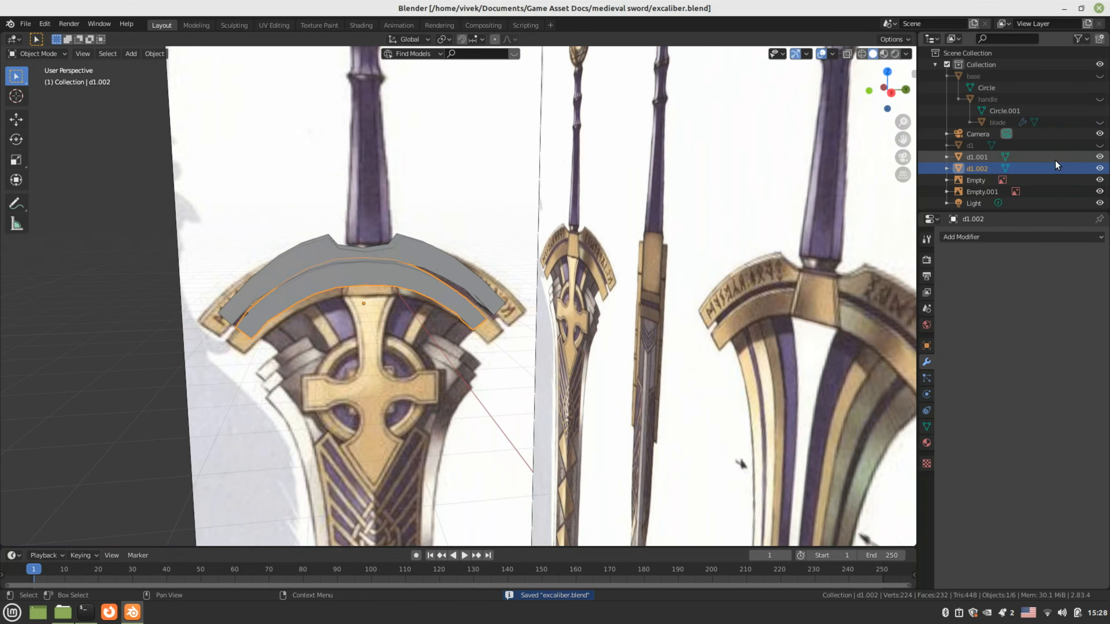
left_click(1099, 145)
scroll(470, 272, "down", 3)
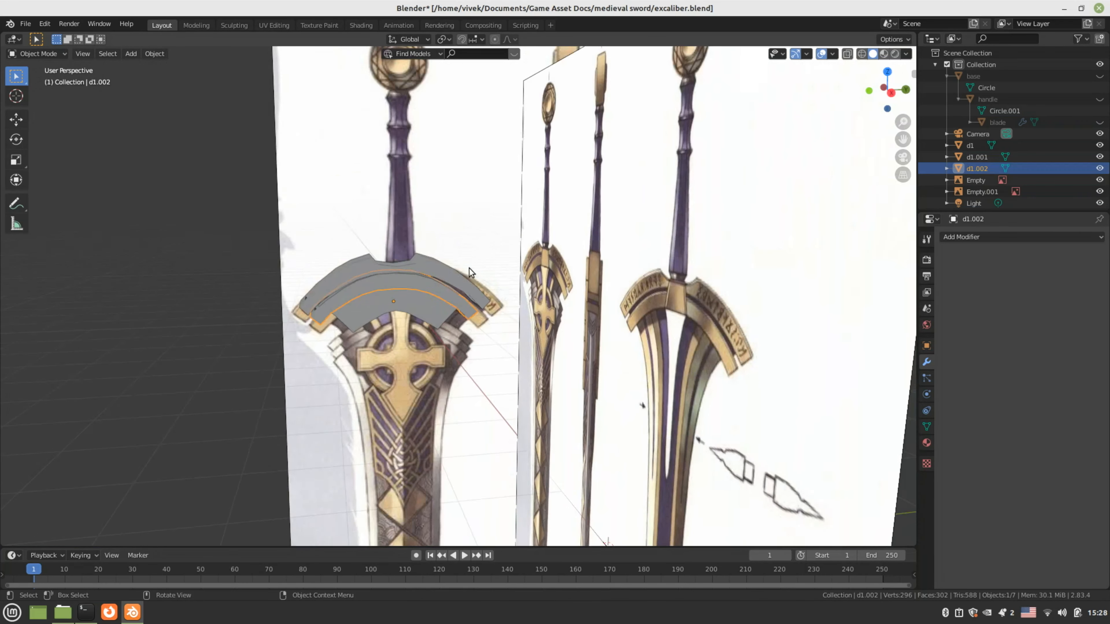
mouse_move(470, 272)
middle_mouse_down()
mouse_move(477, 338)
mouse_move(576, 334)
mouse_move(587, 315)
middle_mouse_up()
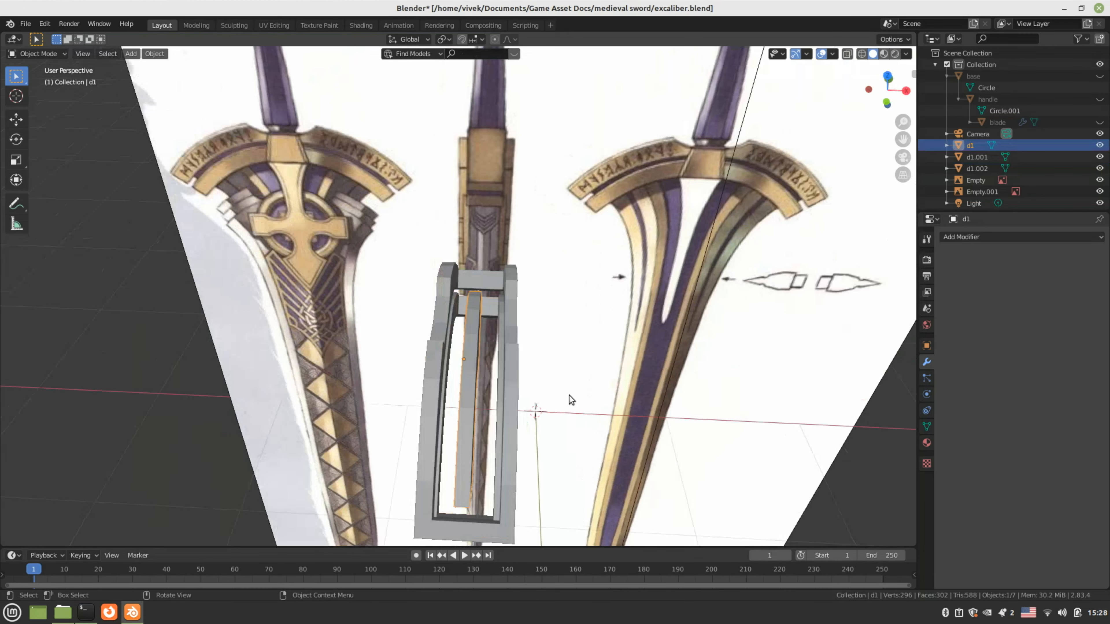
Widen d1 along X to 2.904 and shift it left along X in top view
key("s")
key("x")
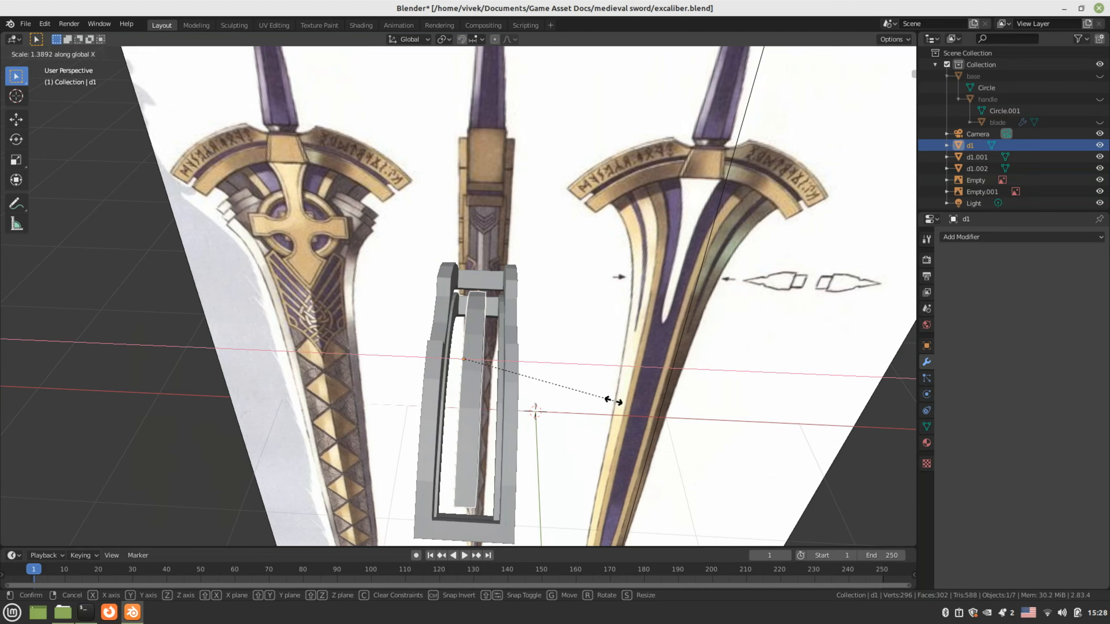
left_click(782, 428)
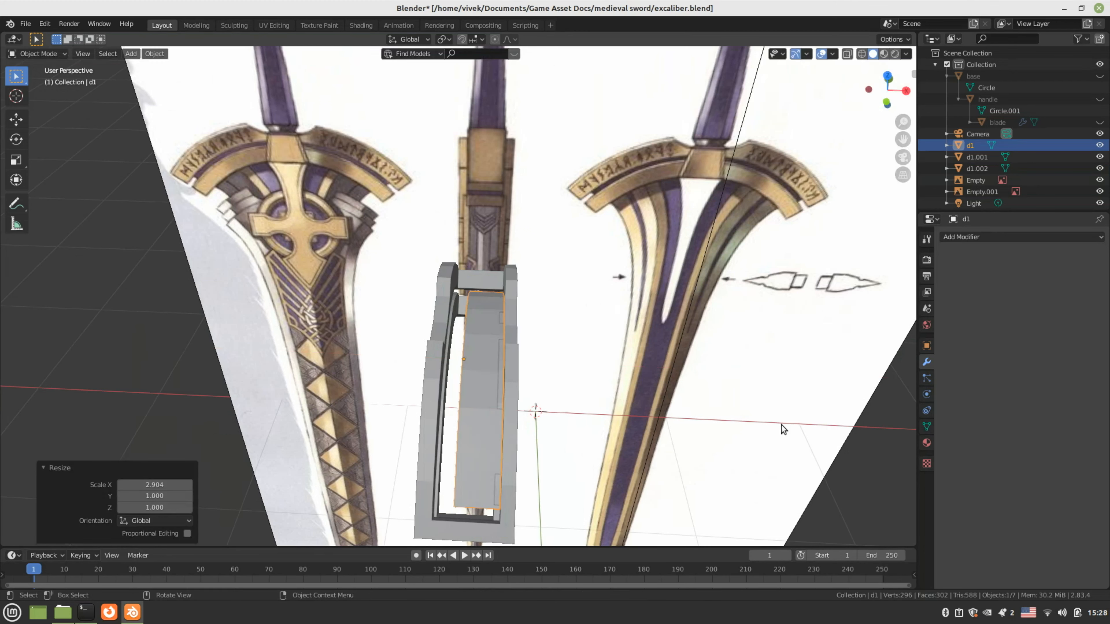
key("KP_7")
key("g")
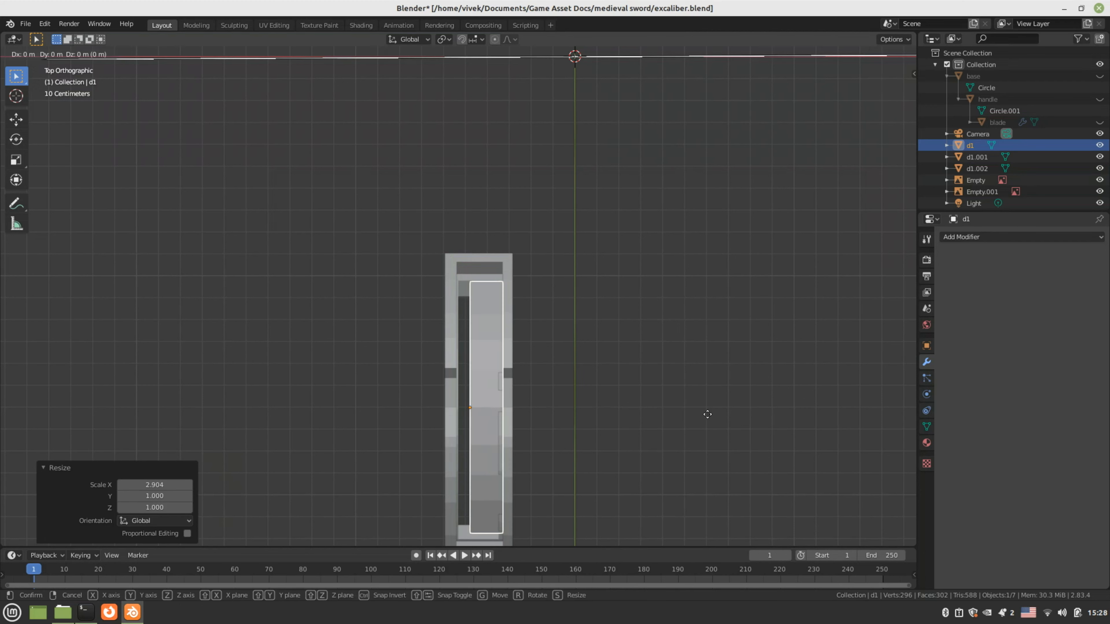
key("x")
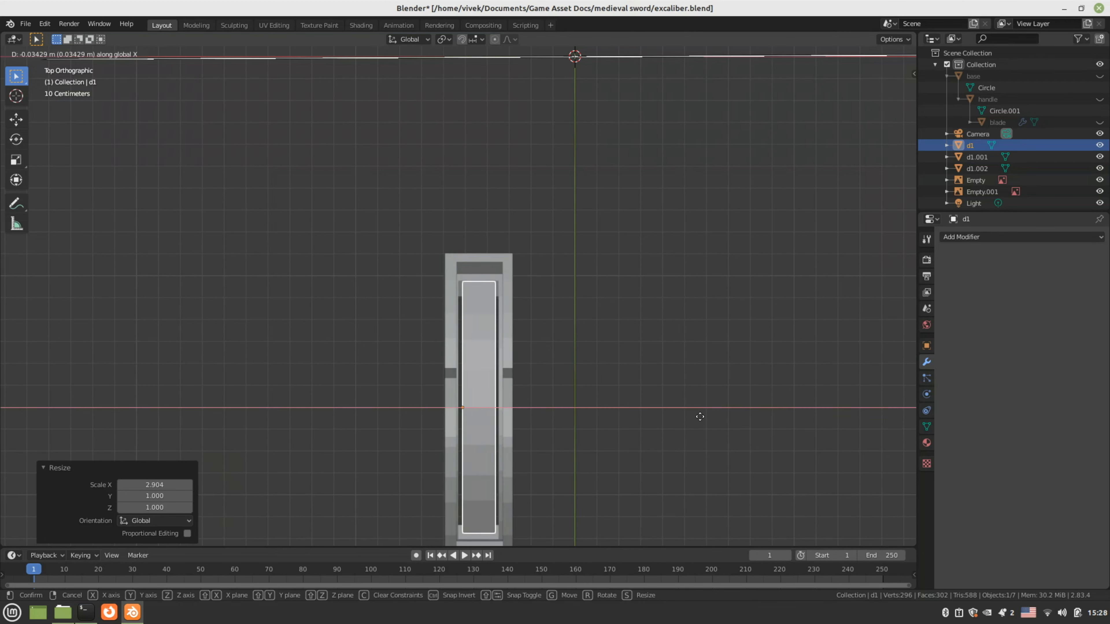
left_click(699, 417)
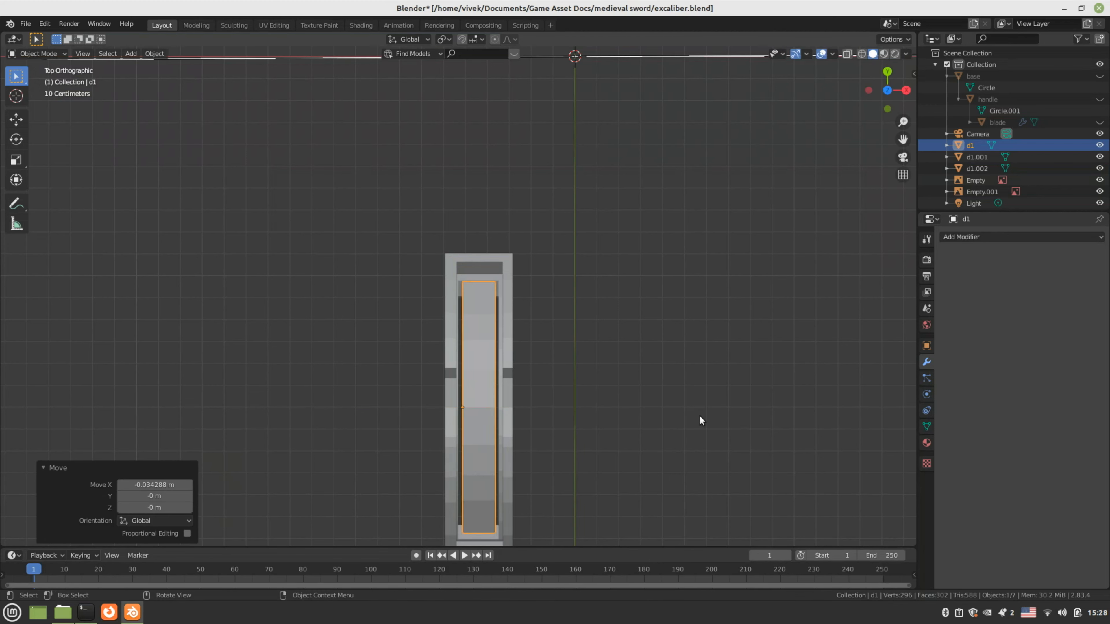
Rescale d1 along X to 1.197 and shift it -0.015825 m along X
key("s")
key("x")
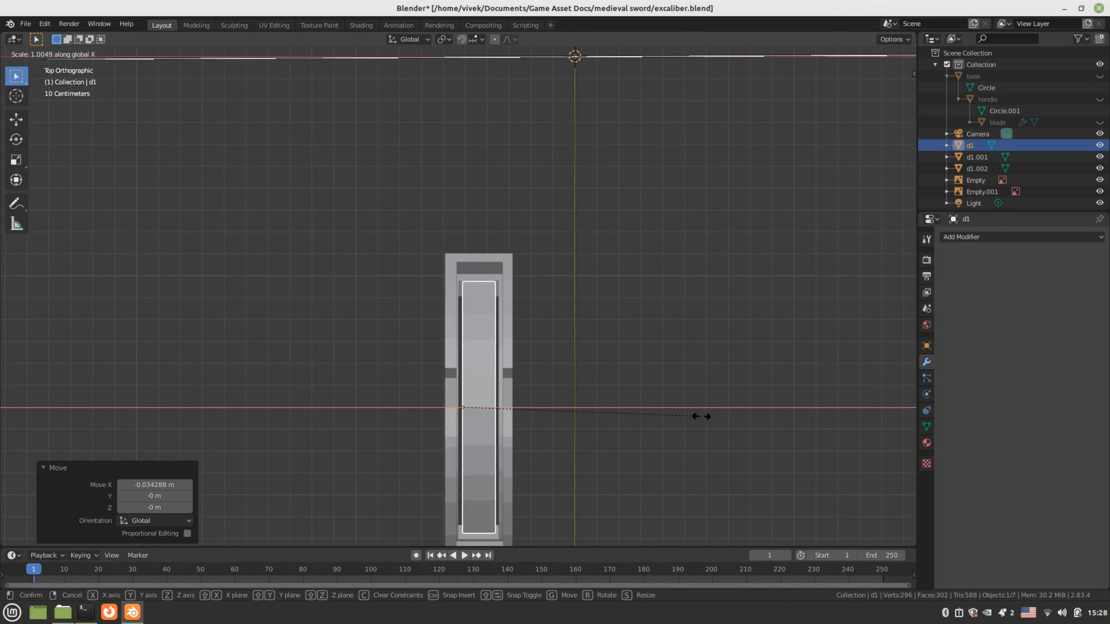
left_click(743, 415)
key("g")
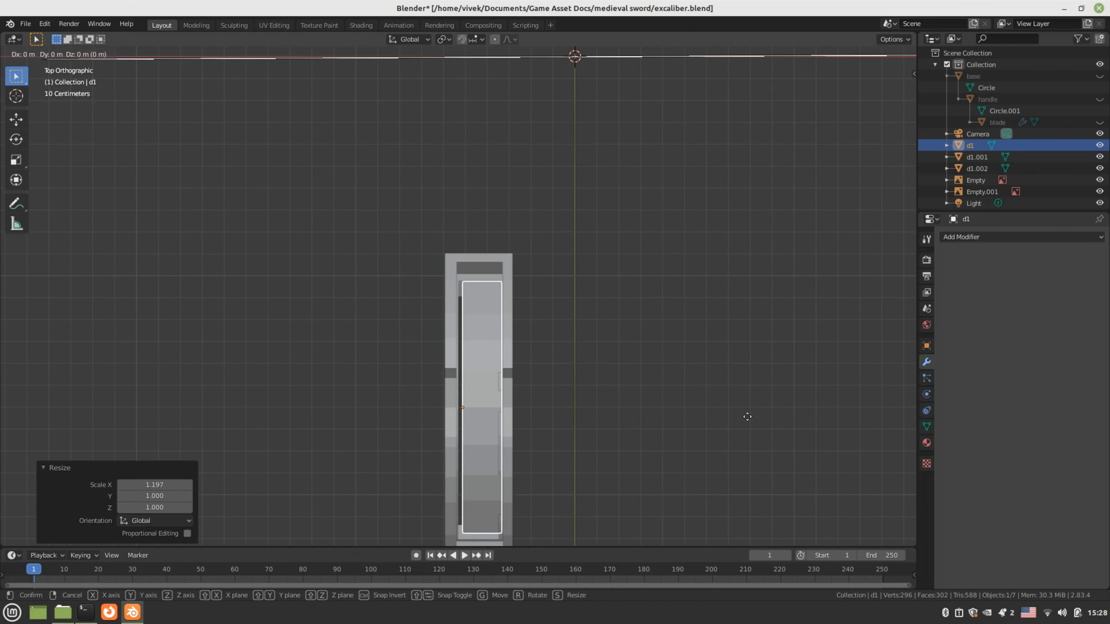
key("x")
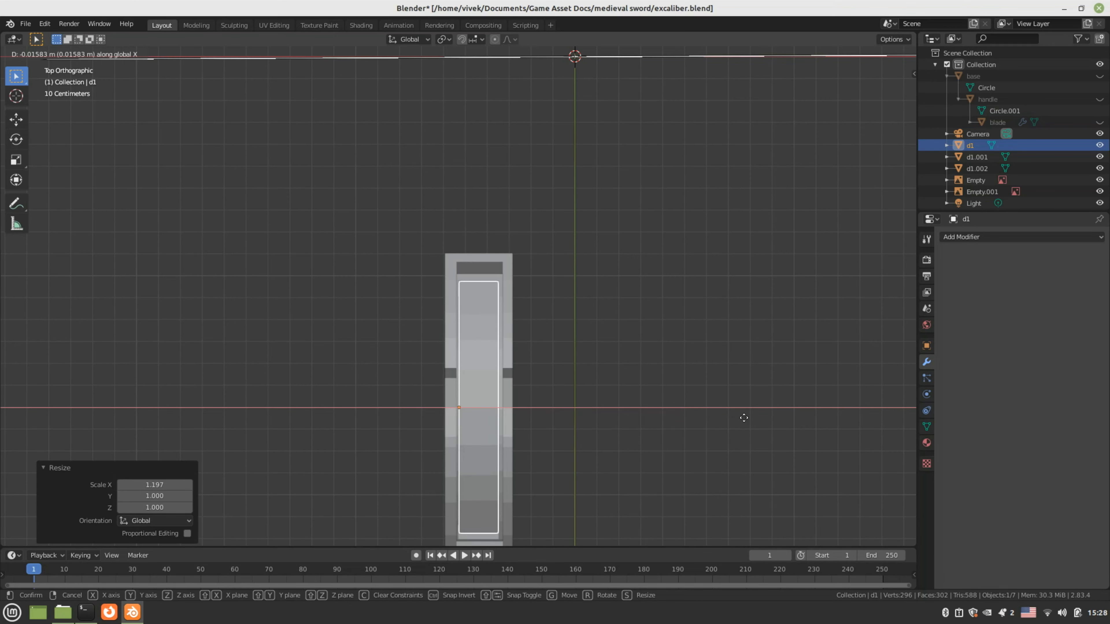
left_click(743, 417)
middle_click_drag(744, 417, 562, 308)
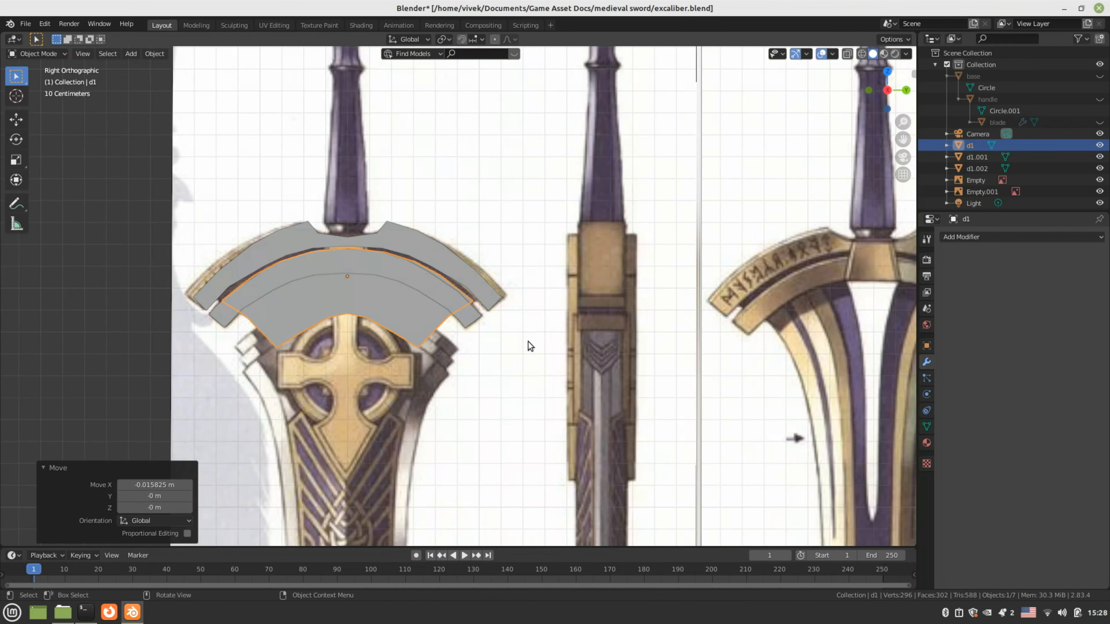
Unhide the blade, handle and base, orbit around the full sword, and save
scroll(530, 346, "down", 2)
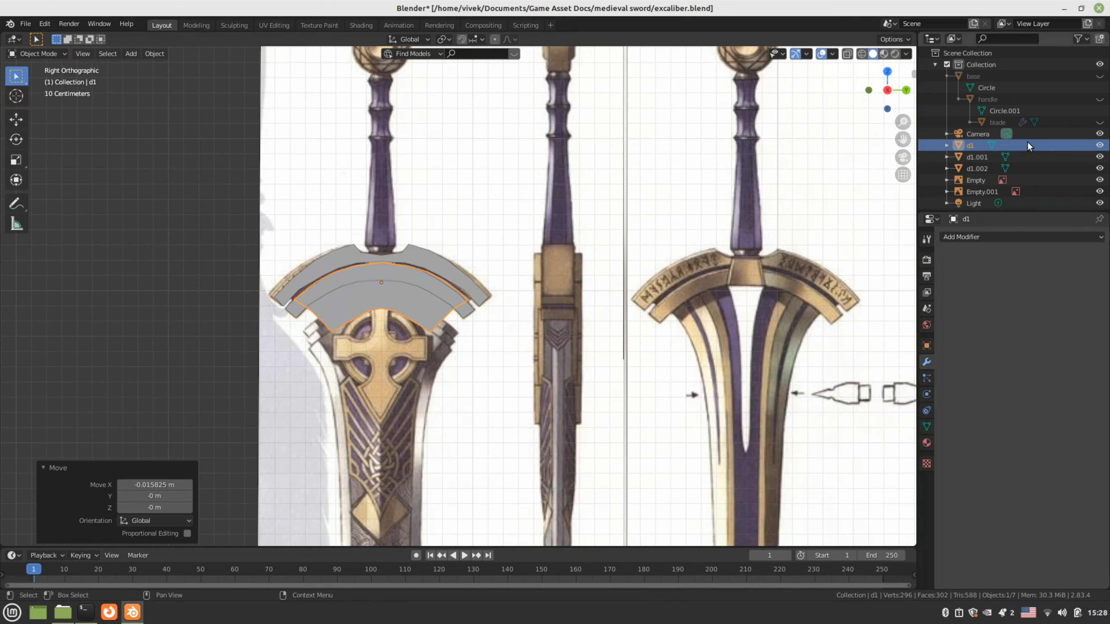
left_click(1098, 123)
left_click(1098, 98)
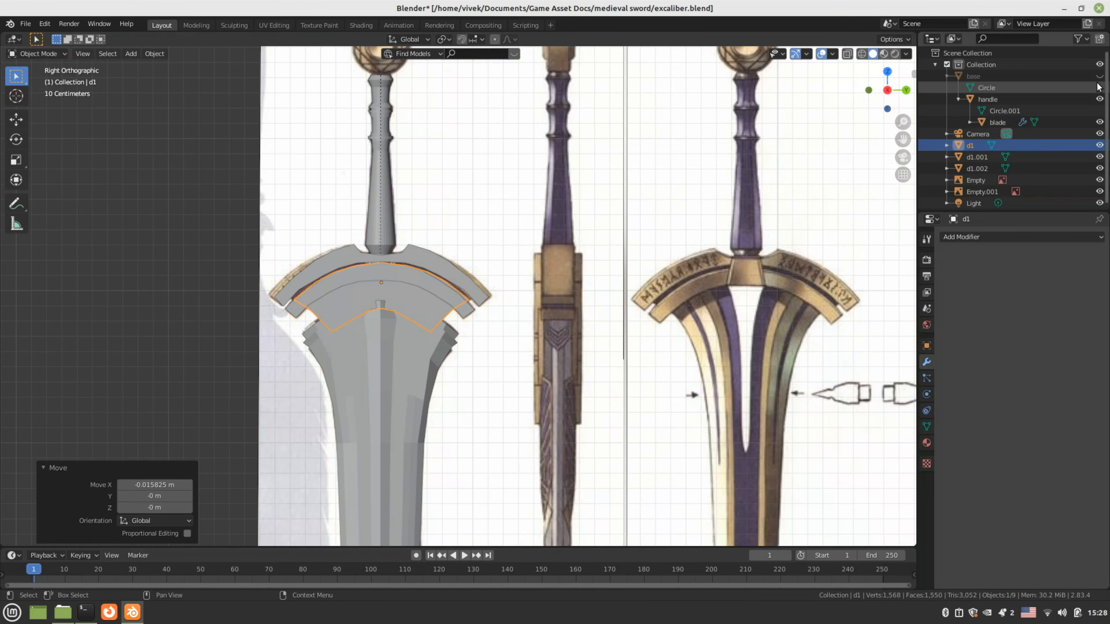
left_click(1099, 75)
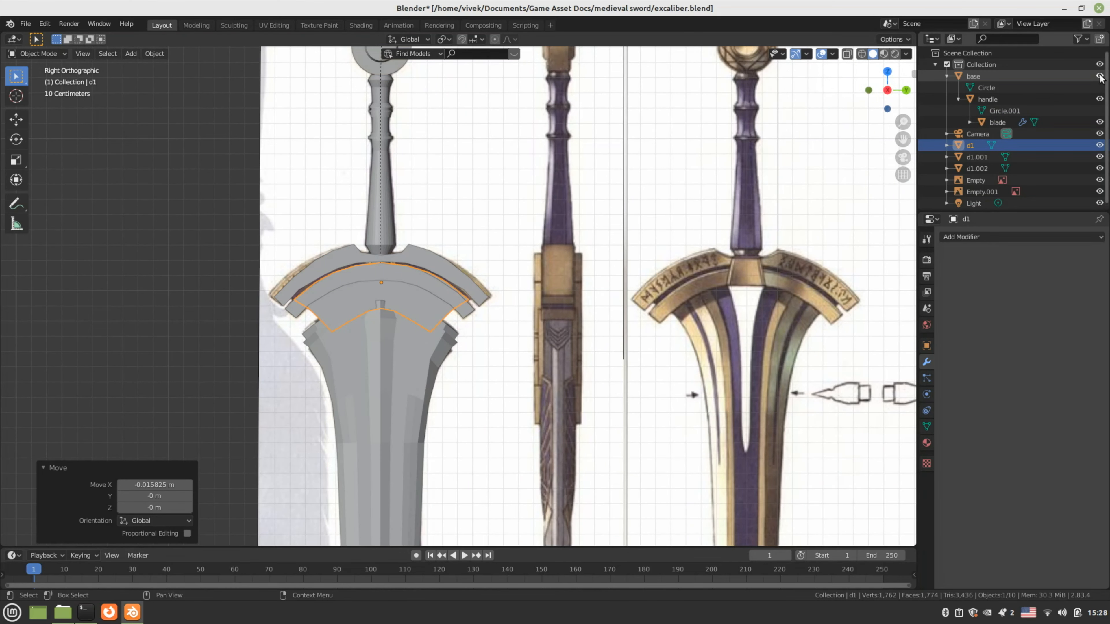
middle_click_drag(437, 306, 492, 310)
key("ctrl+s")
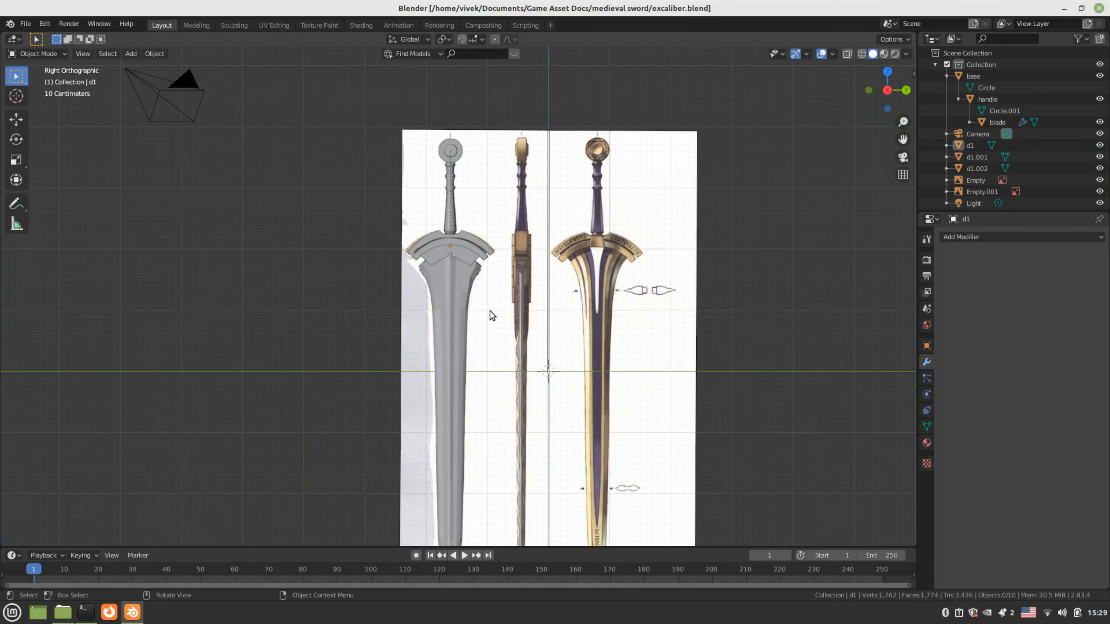
Compare the sword to the references in wireframe, return to solid shading, and save excaliber.blend
scroll(490, 310, "up", 4)
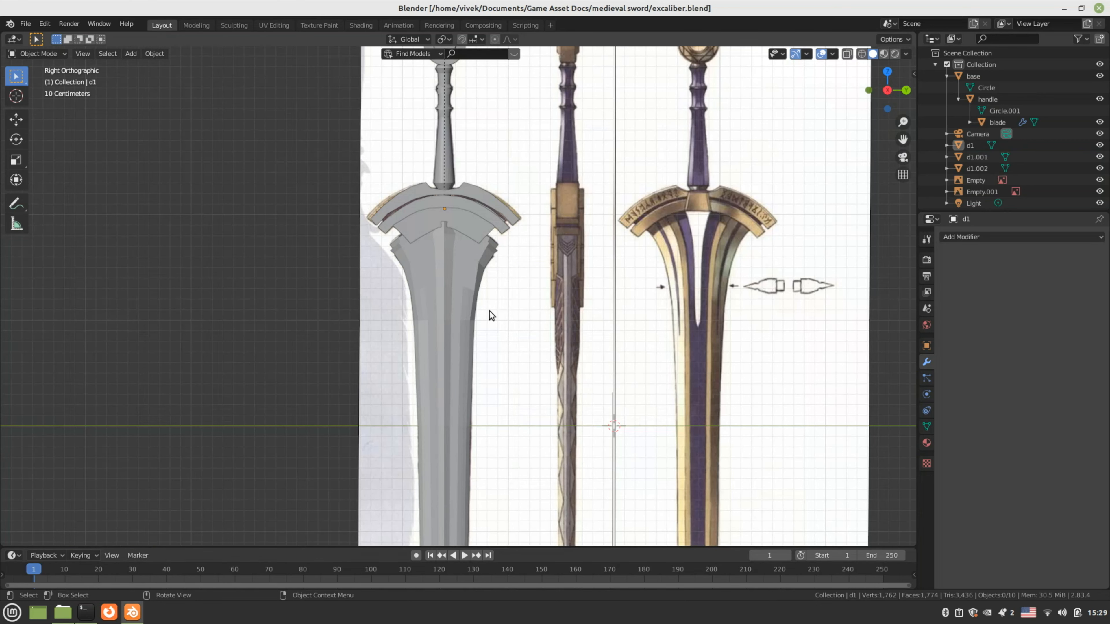
key("z")
left_click(409, 311)
scroll(409, 311, "up", 2)
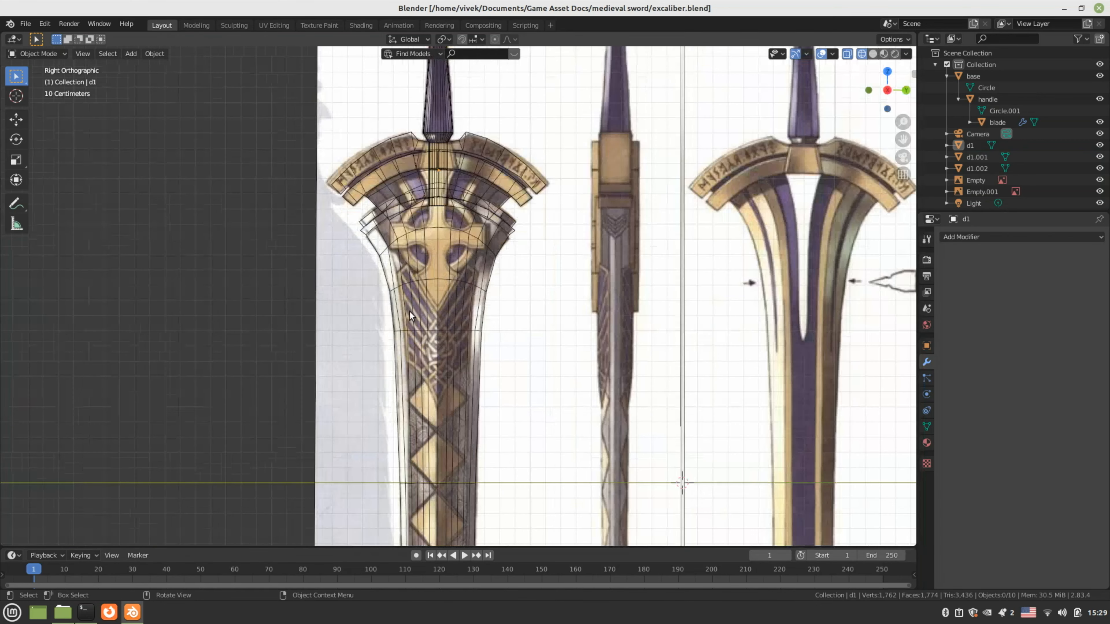
scroll(409, 311, "up", 1)
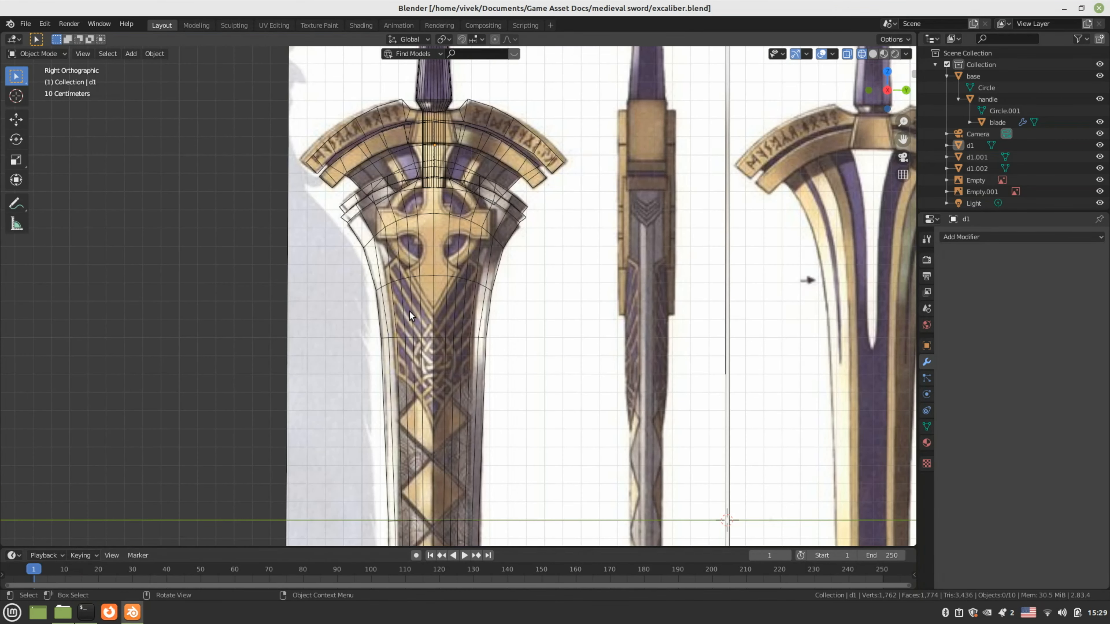
scroll(410, 312, "down", 3)
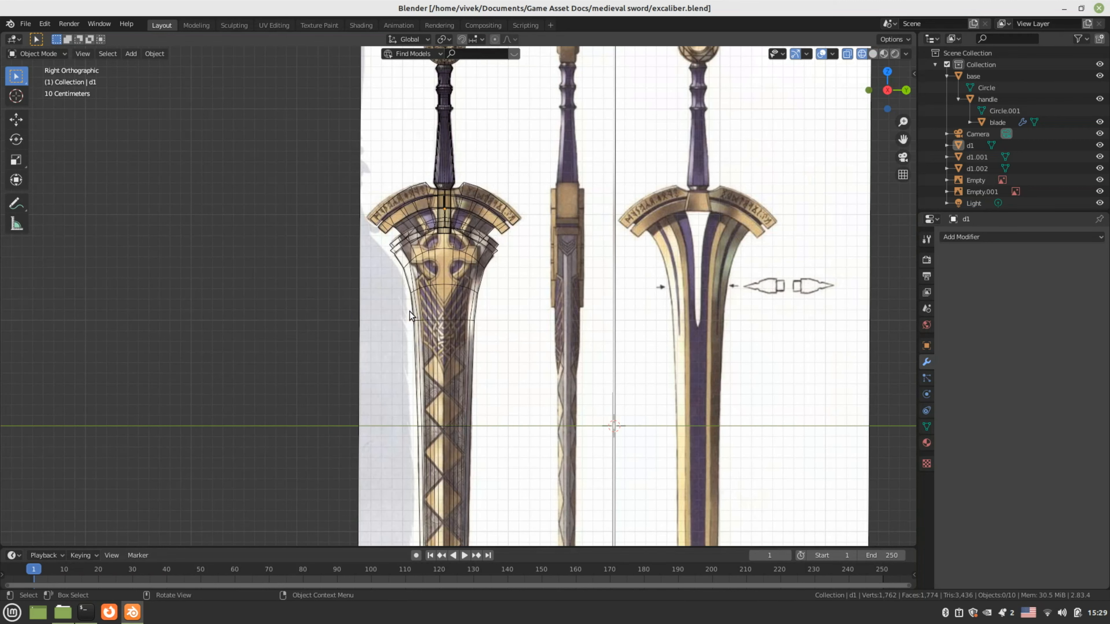
key("z")
left_click(473, 310)
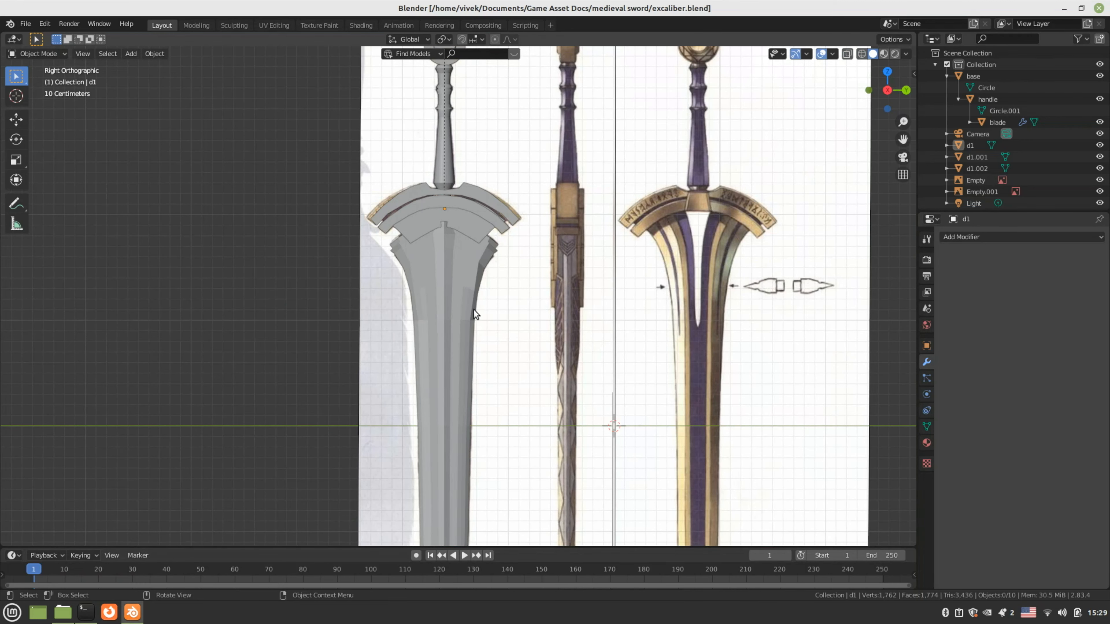
middle_click_drag(423, 336, 524, 367)
key("ctrl+s")
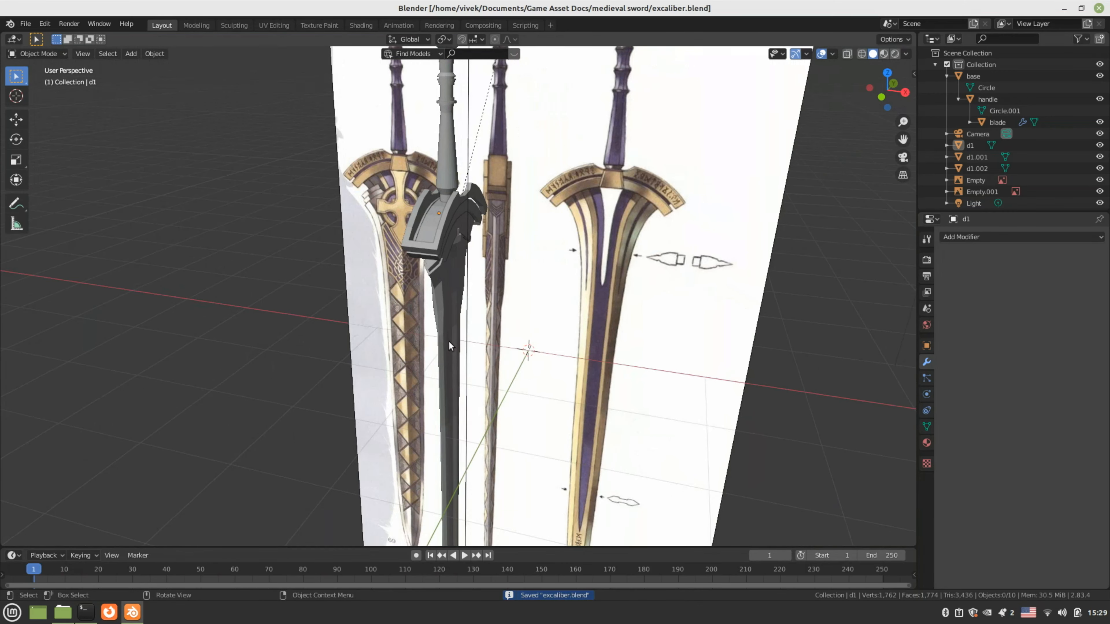
middle_click_drag(449, 342, 634, 344)
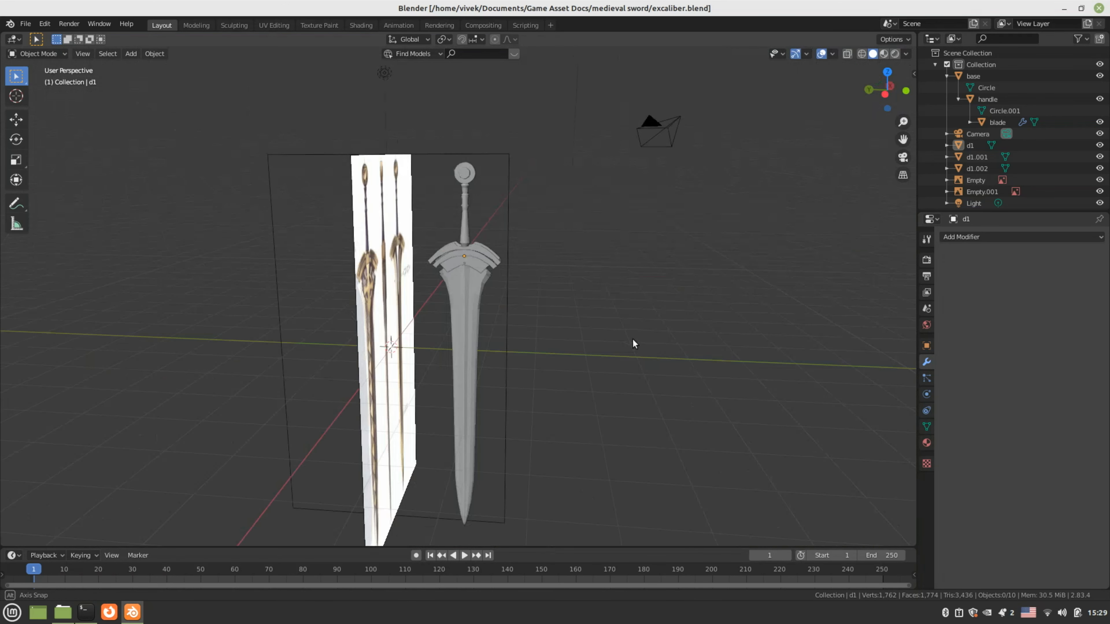
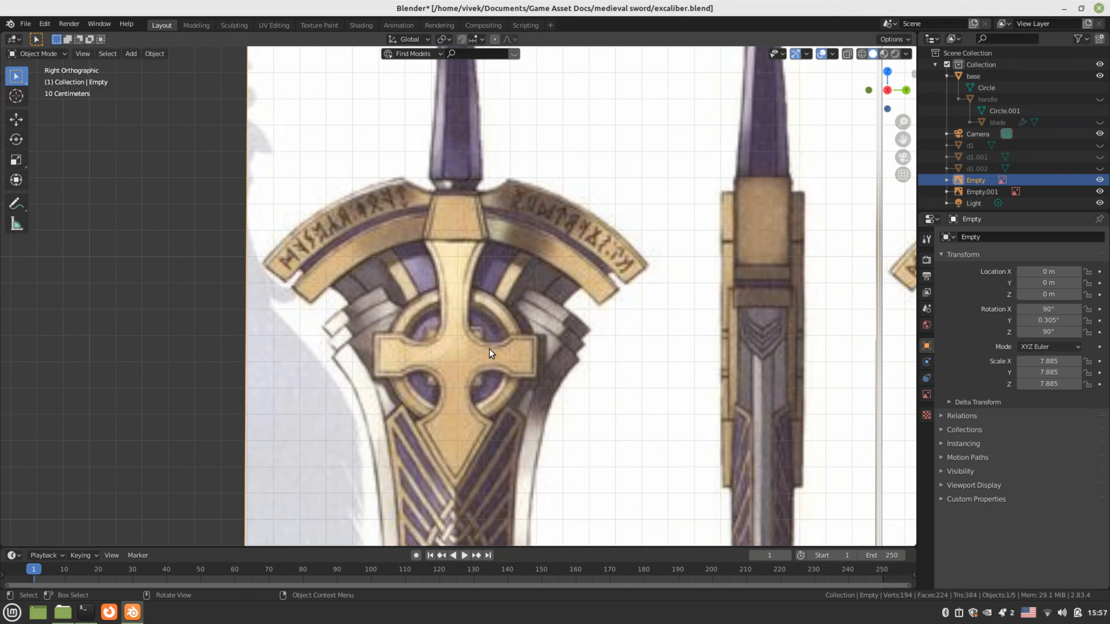
Centre the view on the crossguard emblem and add a 2 m plane mesh
middle_click_drag(469, 274, 450, 346, "shift")
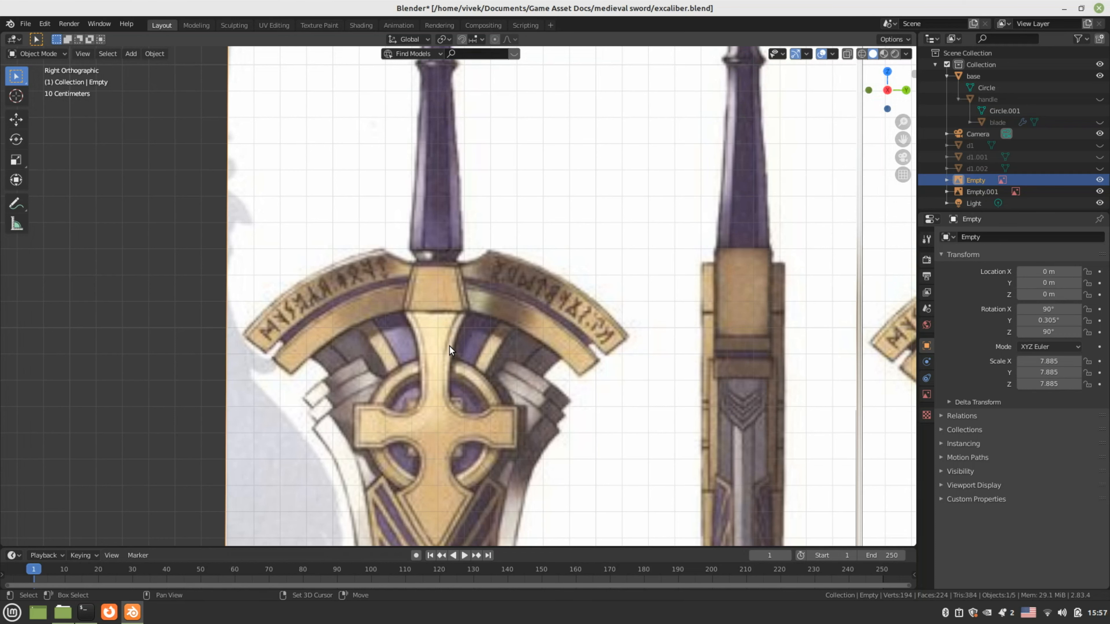
key("shift+a")
left_click(490, 350)
scroll(492, 356, "down", 4)
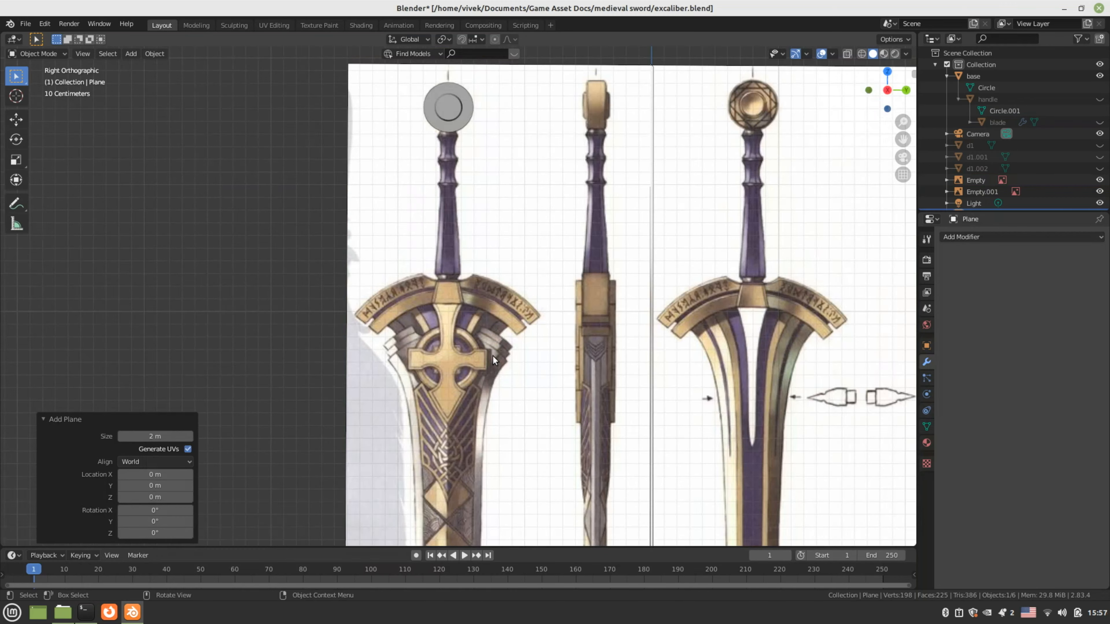
Move the new plane onto the top of the crossguard
scroll(493, 356, "down", 2)
key("g")
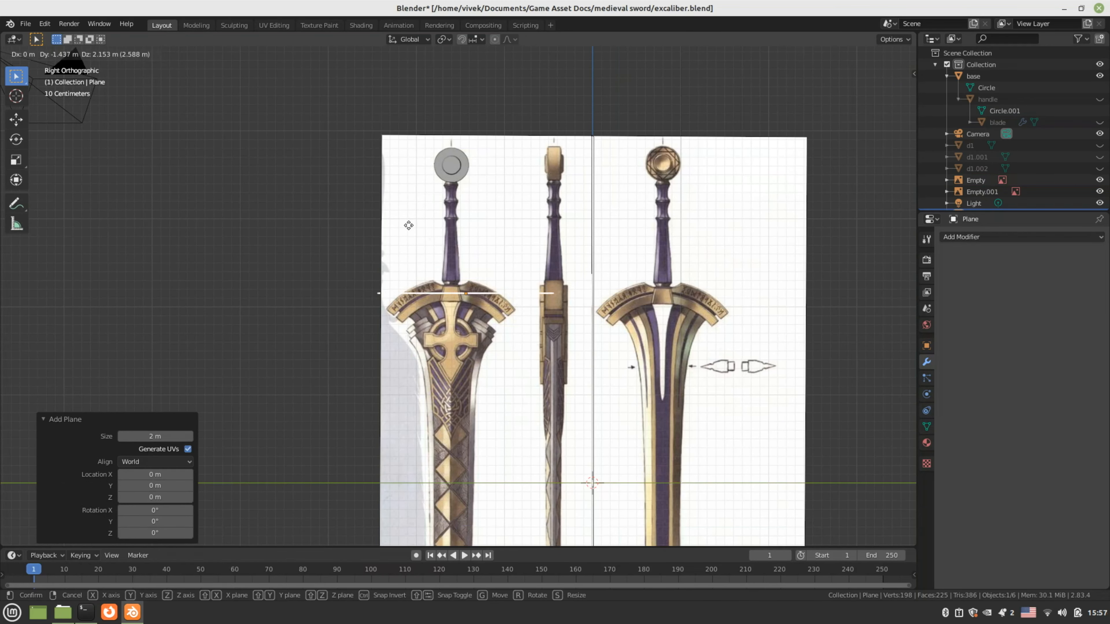
left_click(388, 233)
scroll(444, 300, "up", 2)
scroll(445, 300, "up", 3)
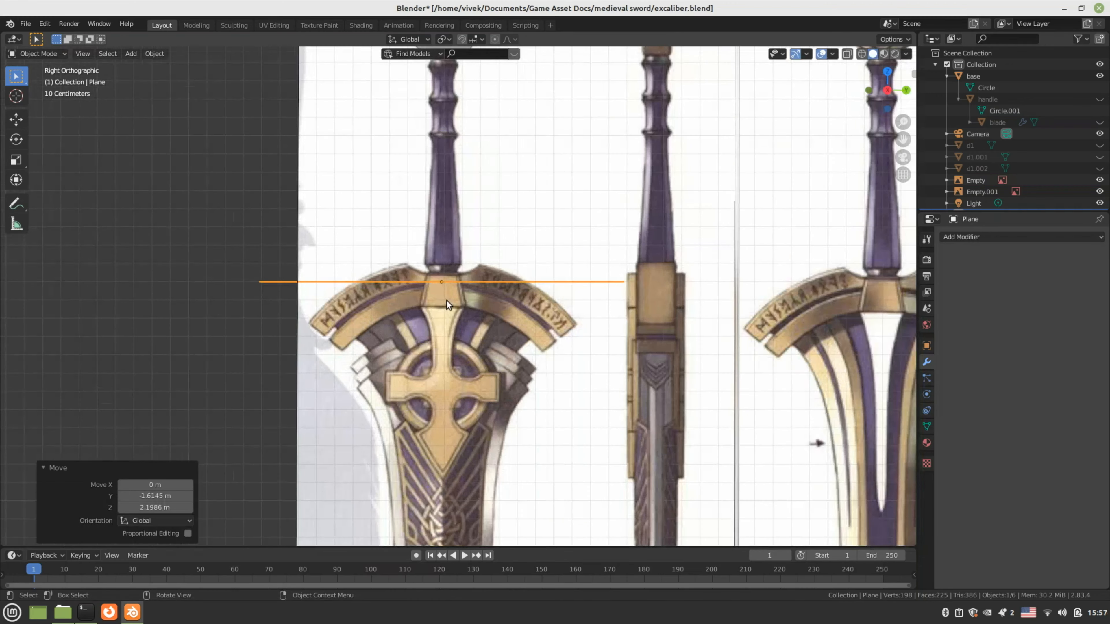
Merge the plane into one central vertex and shift it 0.032053 m along Y
key("Tab")
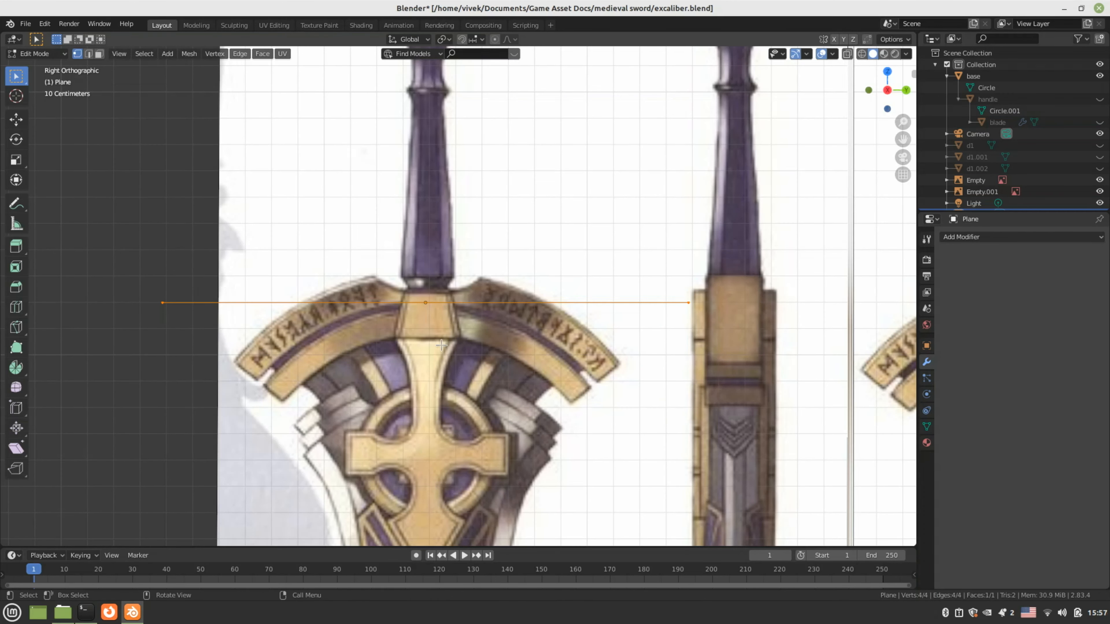
key("m")
left_click(441, 345)
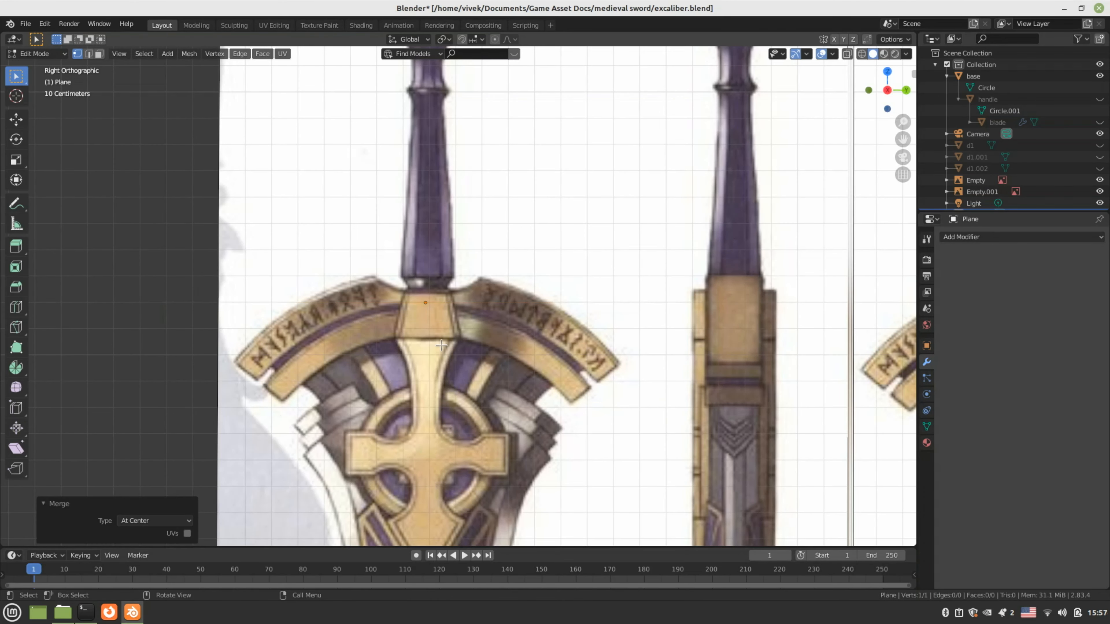
scroll(441, 346, "up", 3)
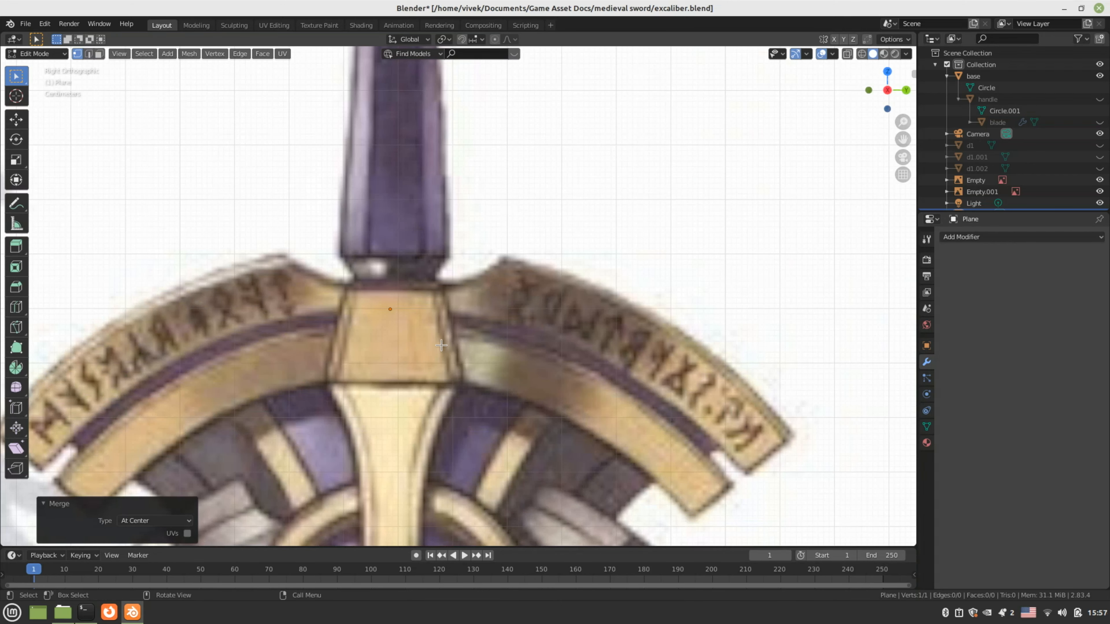
scroll(440, 345, "down", 3)
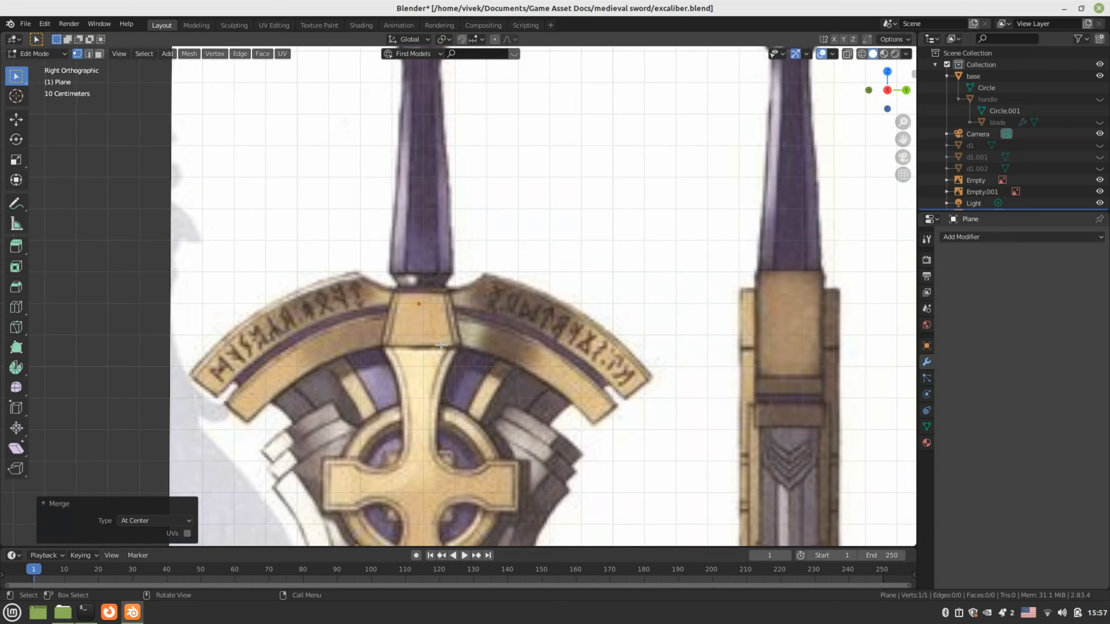
scroll(441, 346, "up", 1)
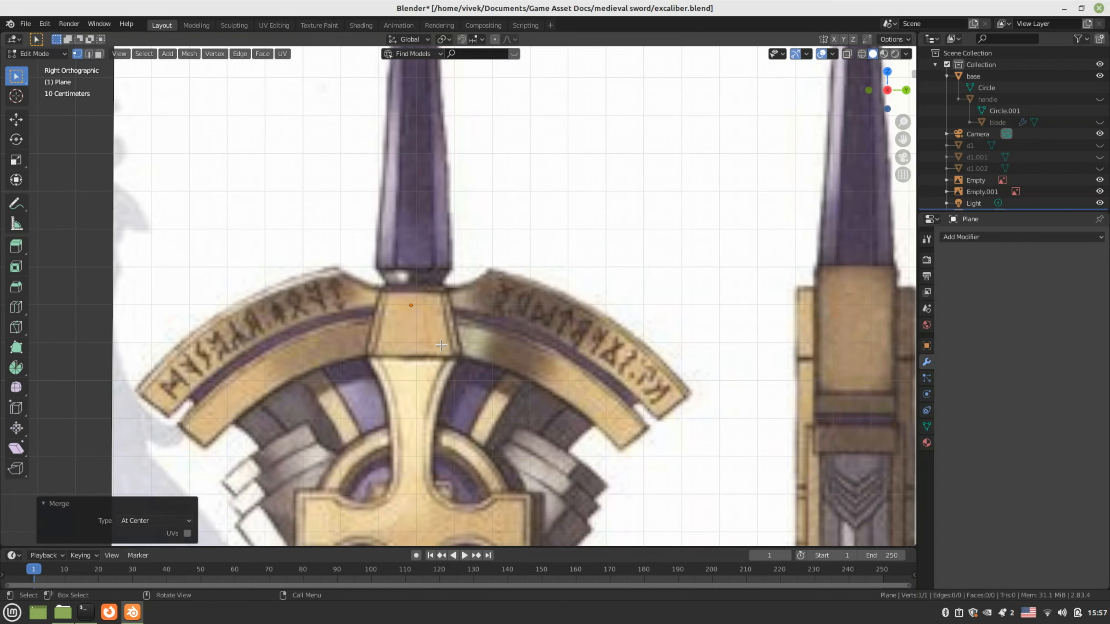
key("g")
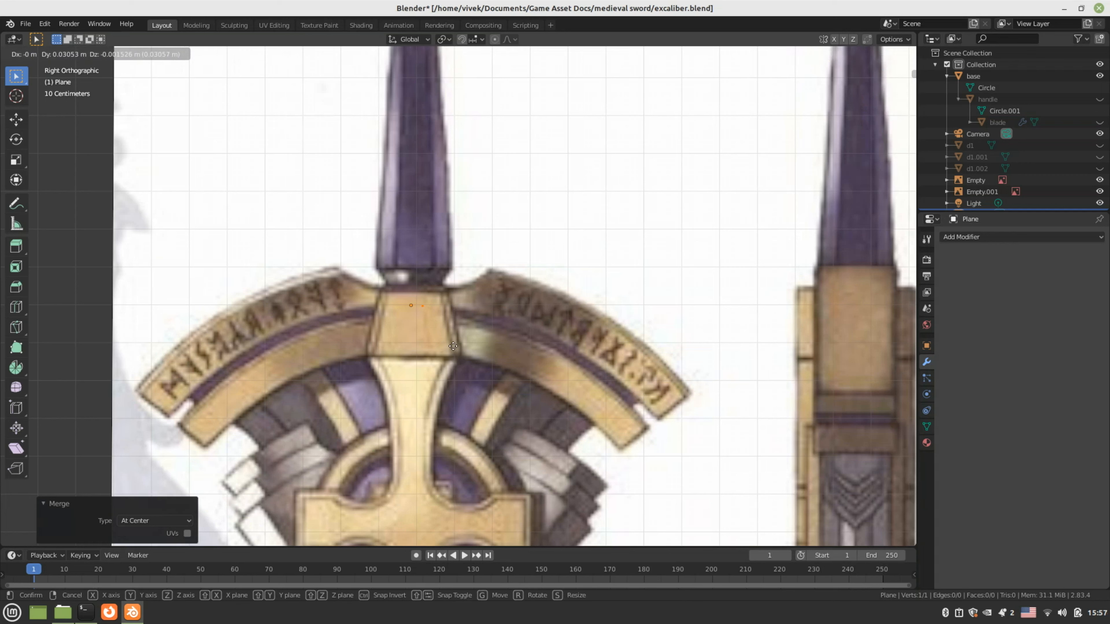
left_click(453, 346)
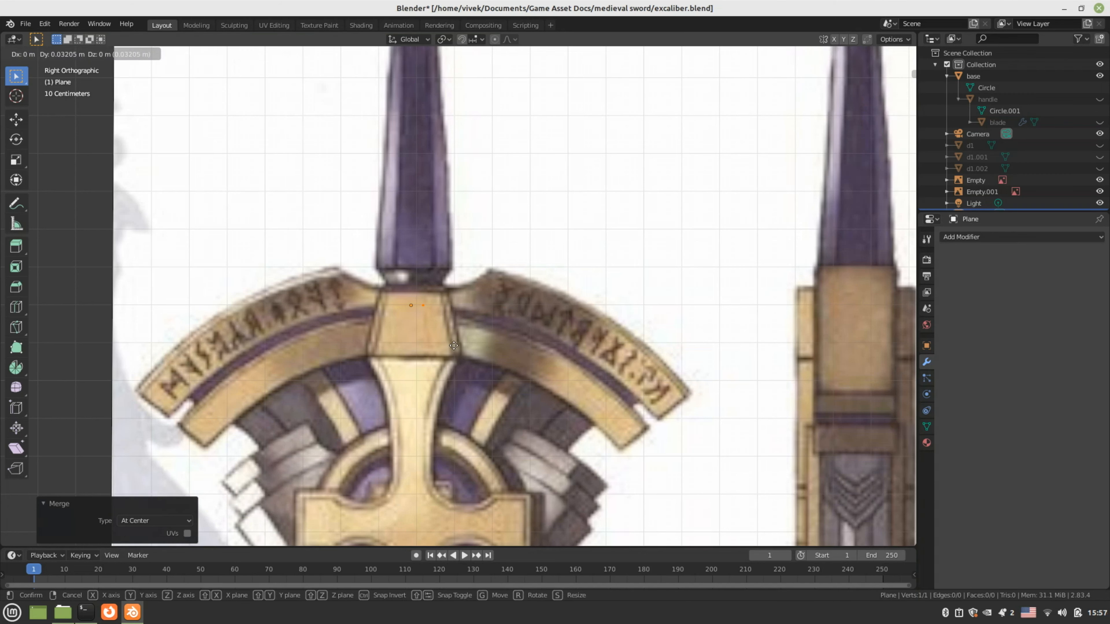
Add a Mirror modifier that mirrors across Y instead of X
left_click(984, 236)
left_click(889, 339)
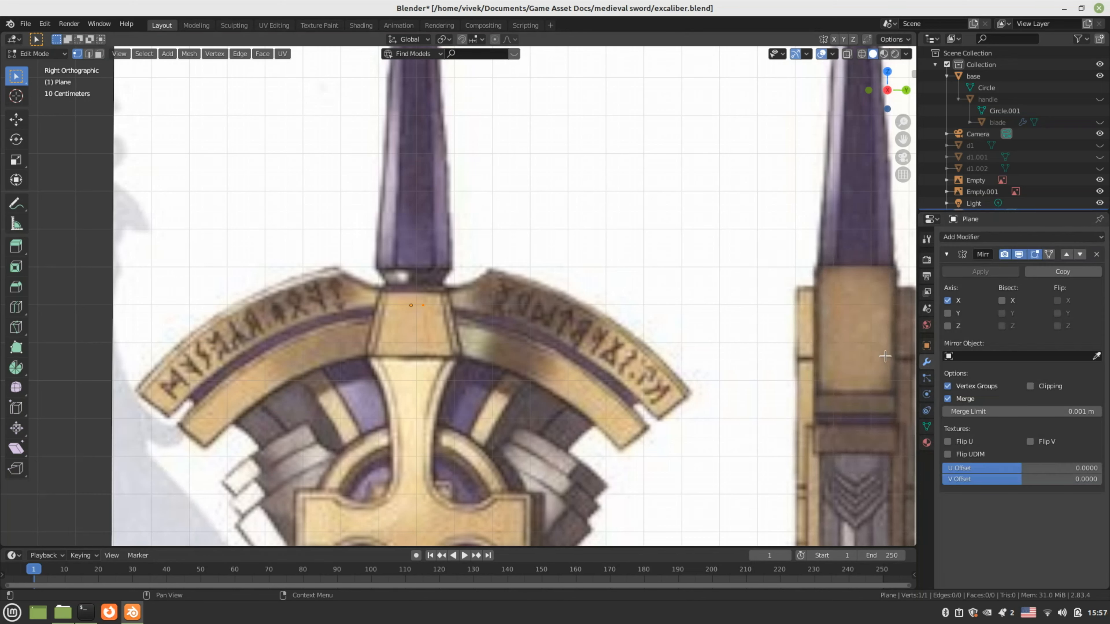
left_click(947, 300)
left_click(947, 312)
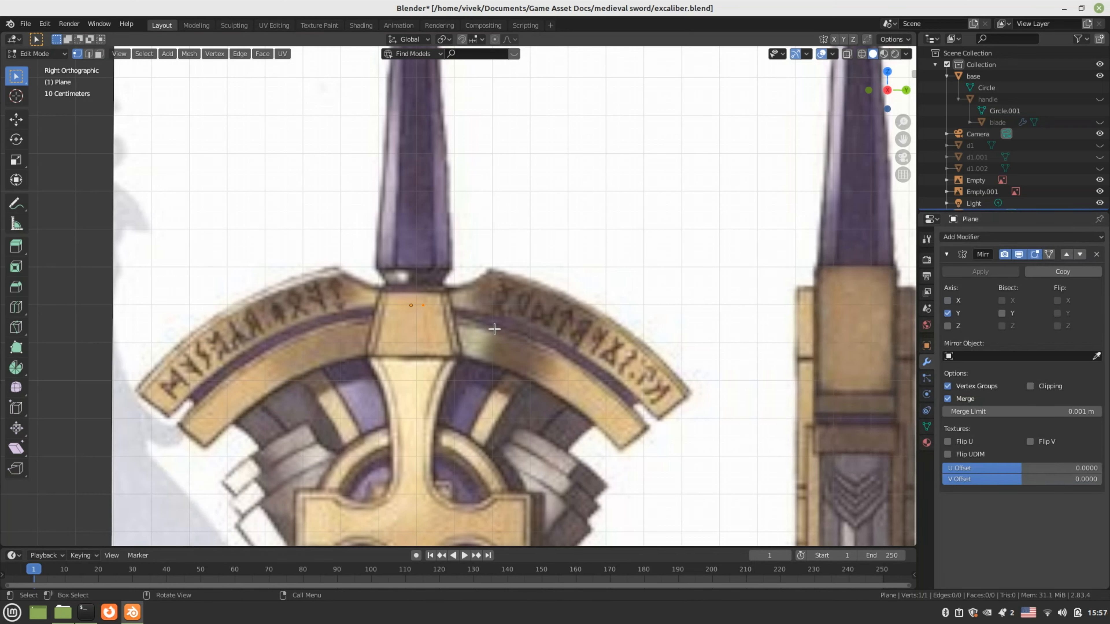
scroll(461, 328, "up", 2)
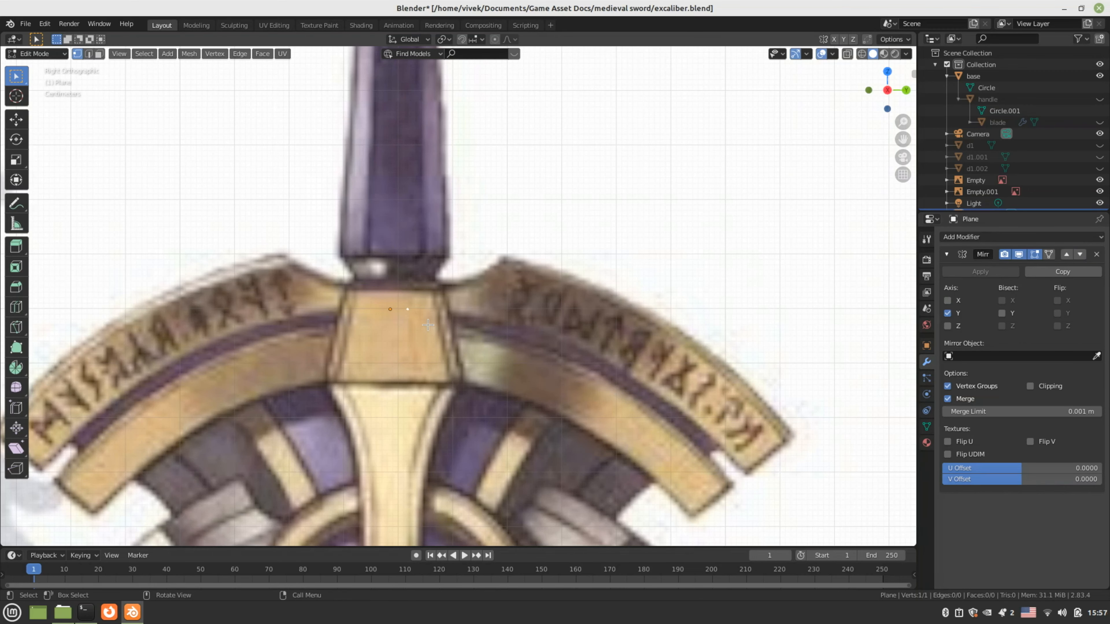
Place the mirrored vertex pair on the centre block's top corners
key("g")
left_click(518, 316)
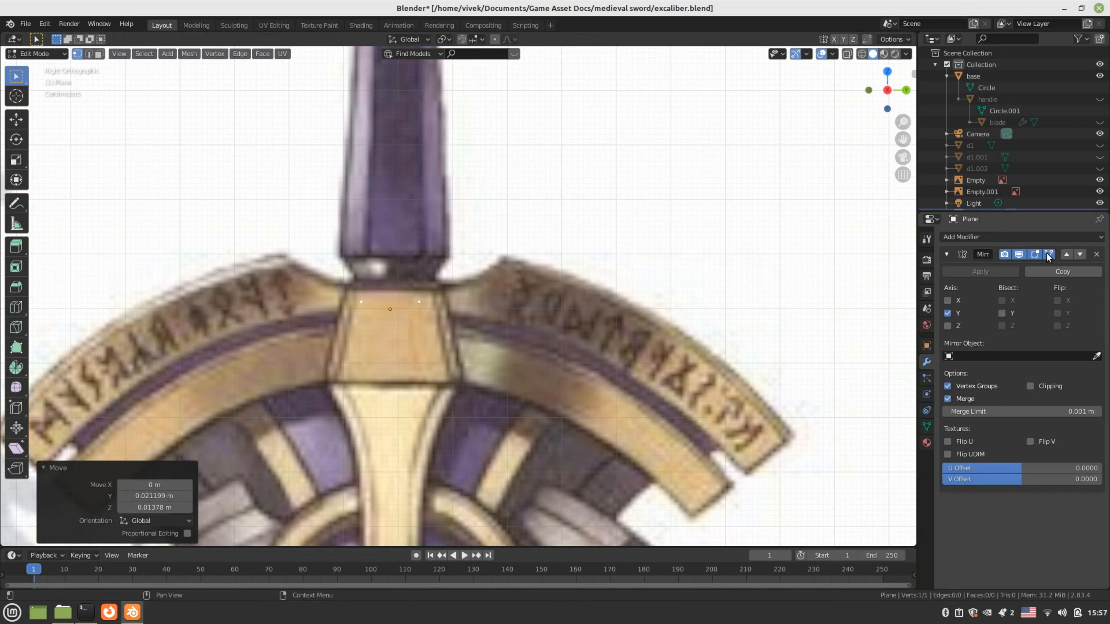
key("g")
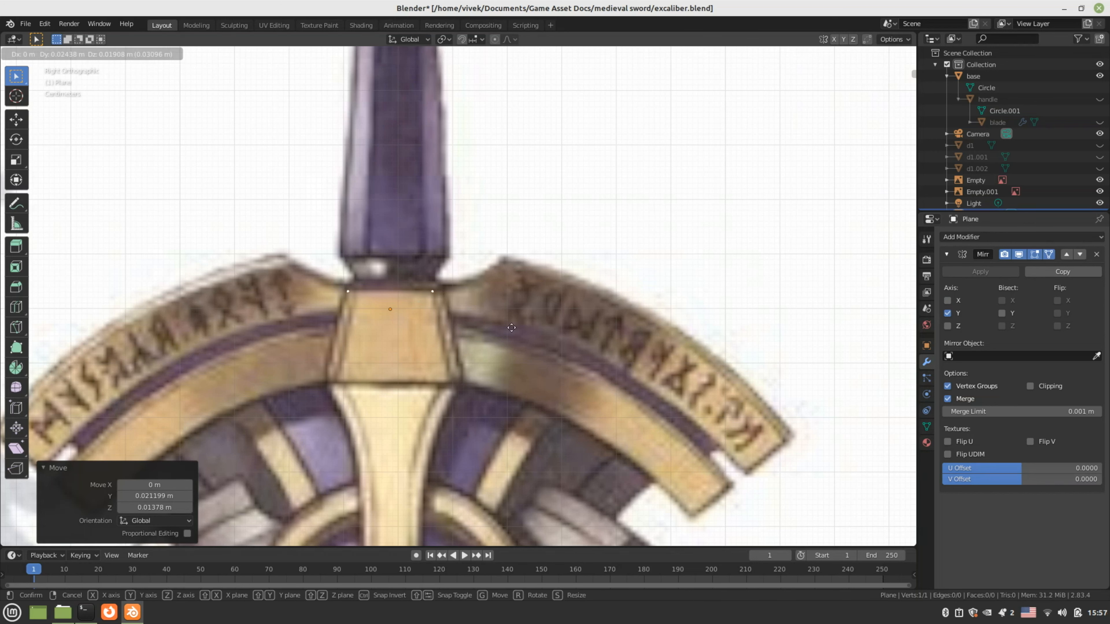
left_click(518, 325)
scroll(485, 340, "down", 1)
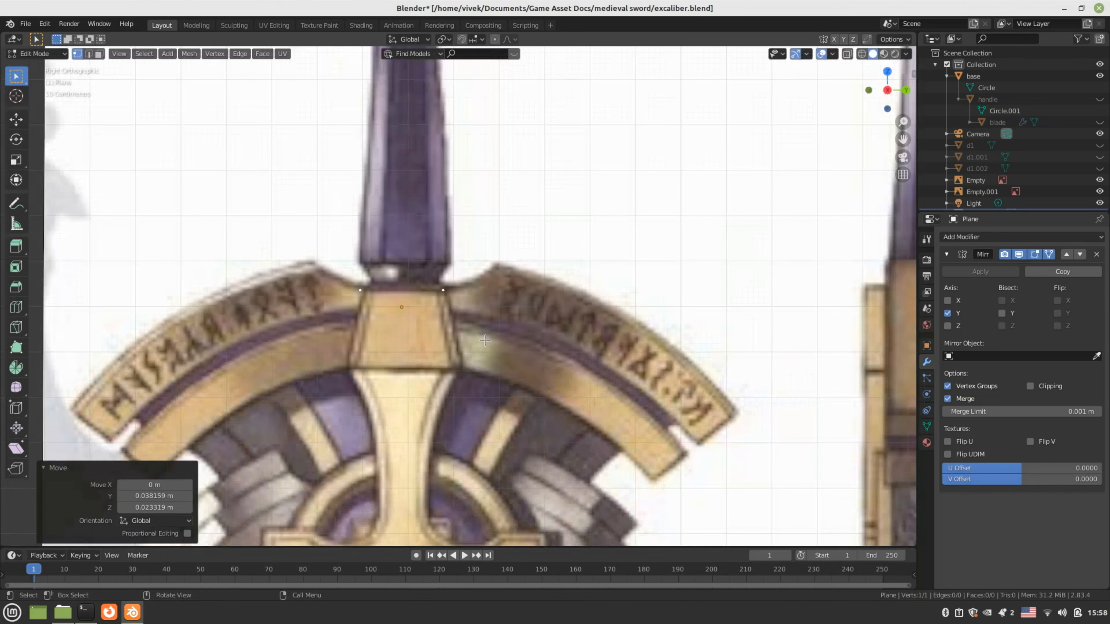
Extrude vertices to the block's bottom corners with mirror Clipping enabled
key("e")
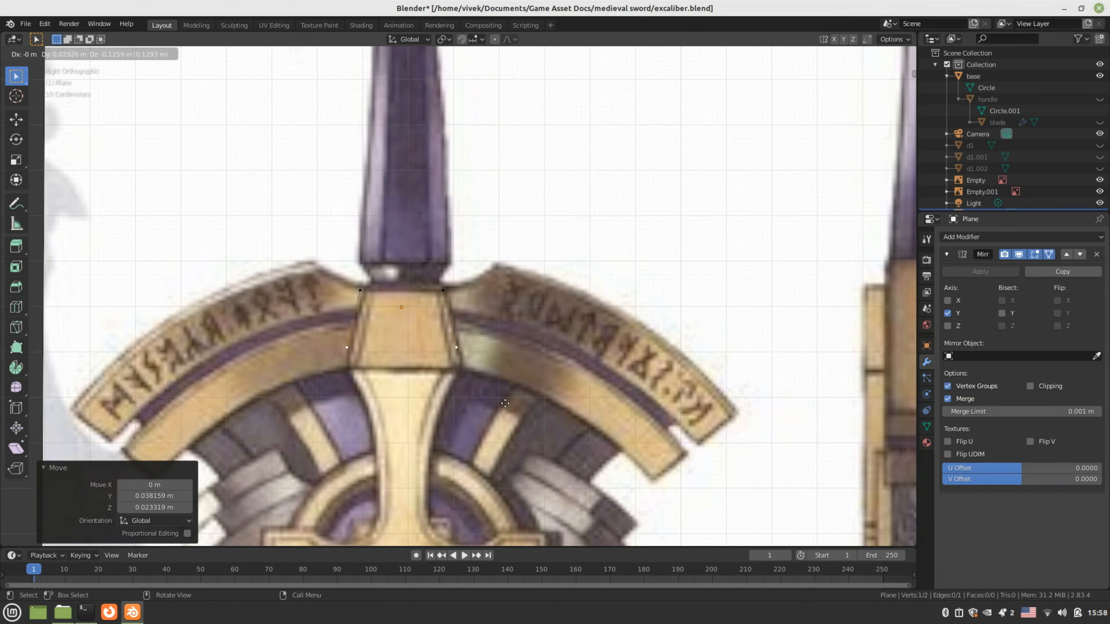
left_click(509, 419)
left_click(1030, 386)
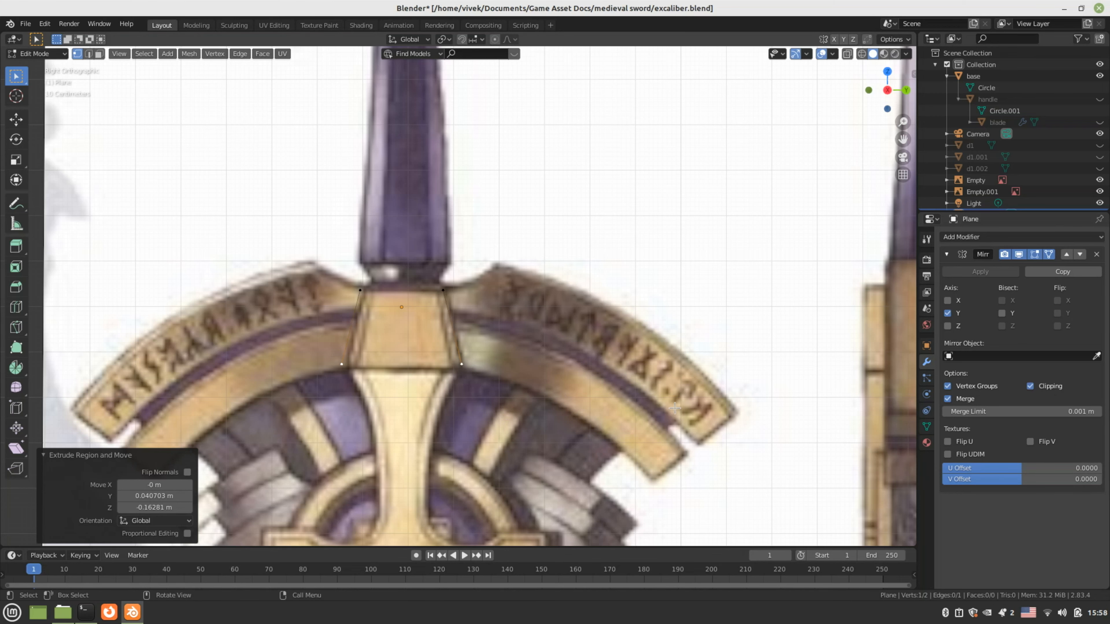
key("e")
scroll(466, 364, "up", 2)
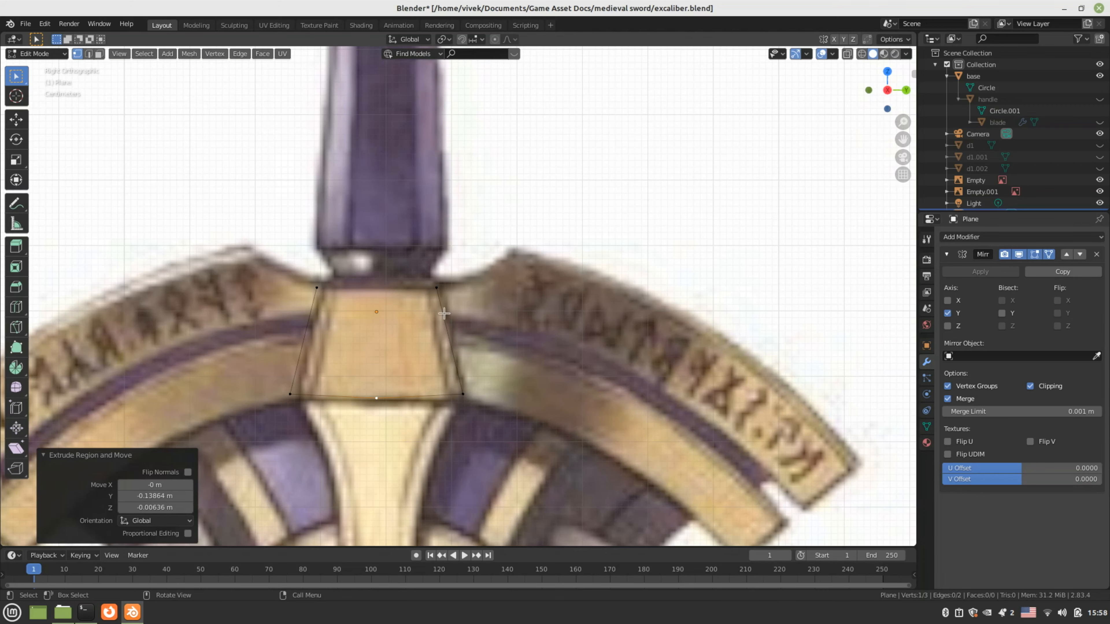
left_click(439, 299)
key("e")
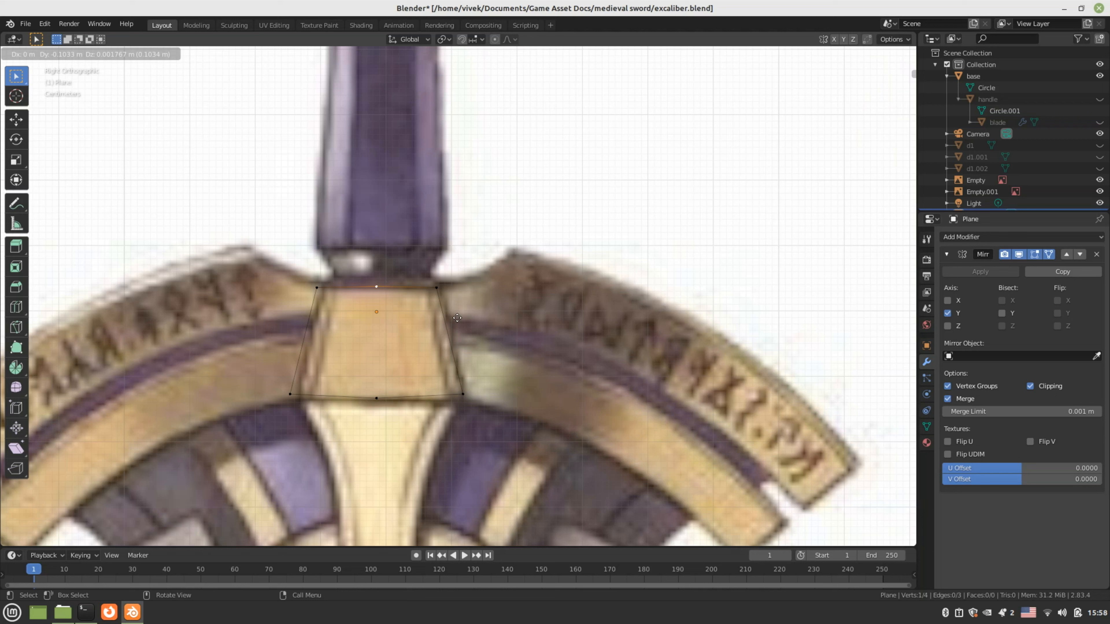
left_click(457, 318)
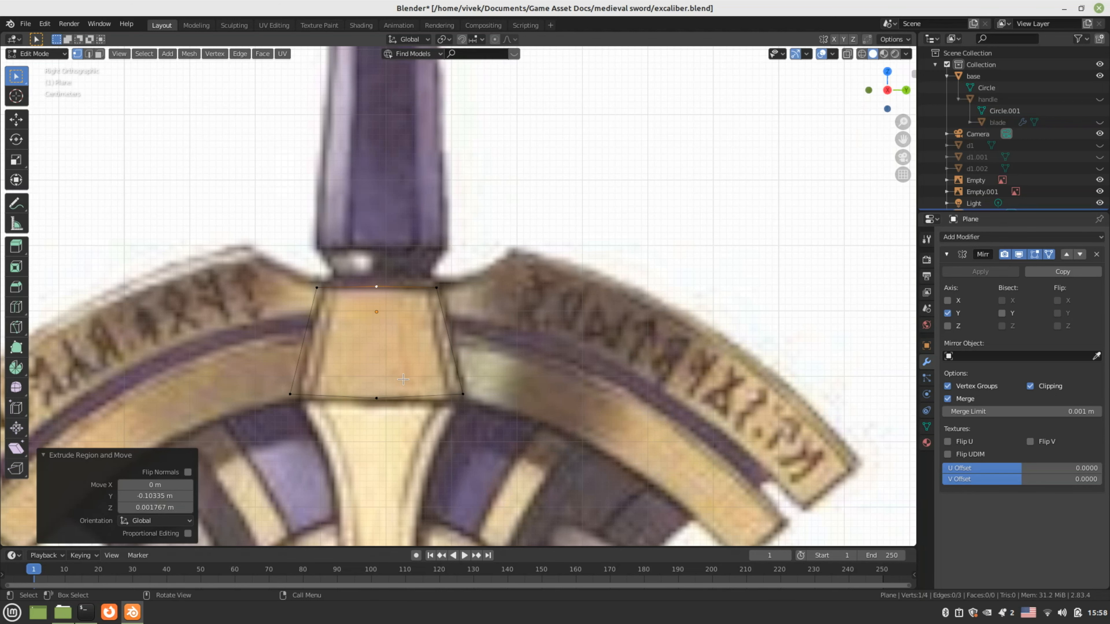
Select the outline's edge in Edge mode and fill it with a face
key("2")
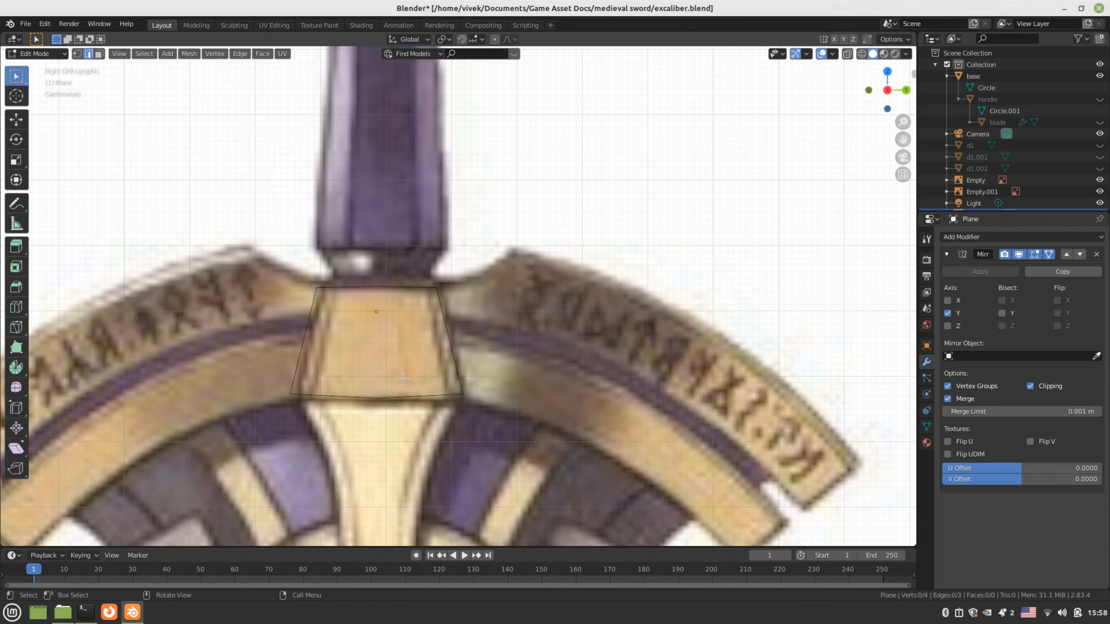
left_click(303, 348)
key("f")
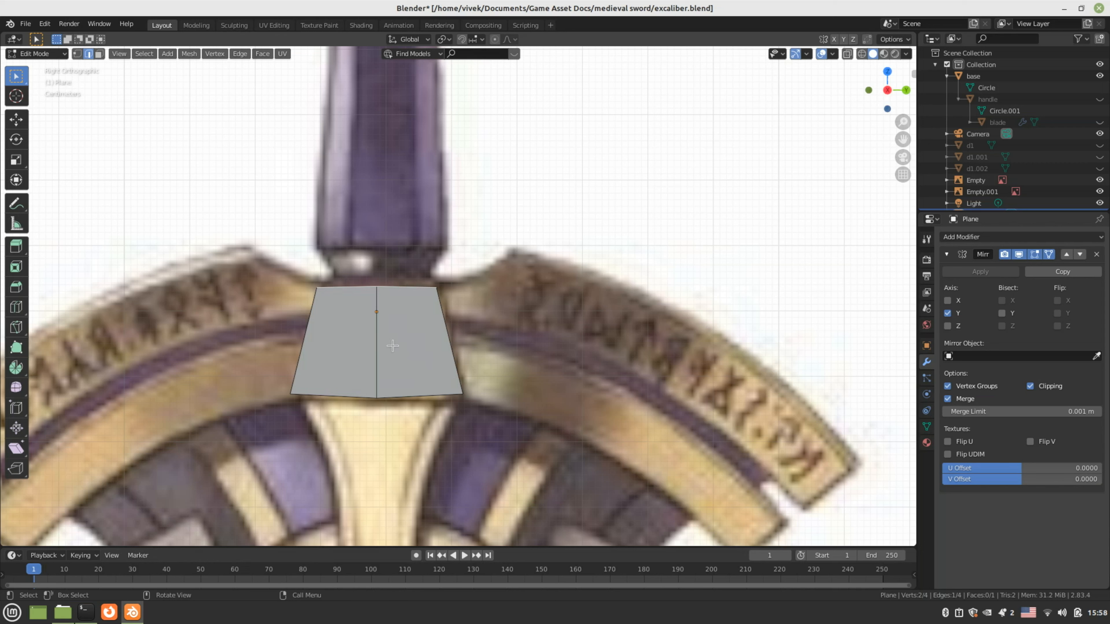
In front view, move the whole mirrored face -0.27694 m along X
key("KP_1")
scroll(431, 360, "down", 4)
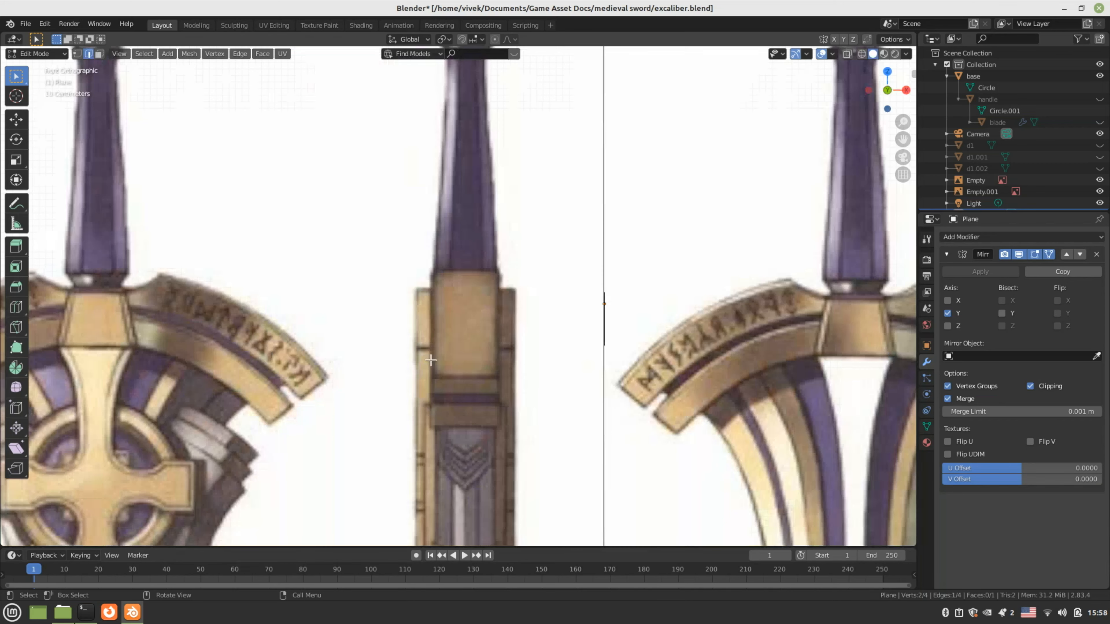
scroll(437, 360, "down", 3)
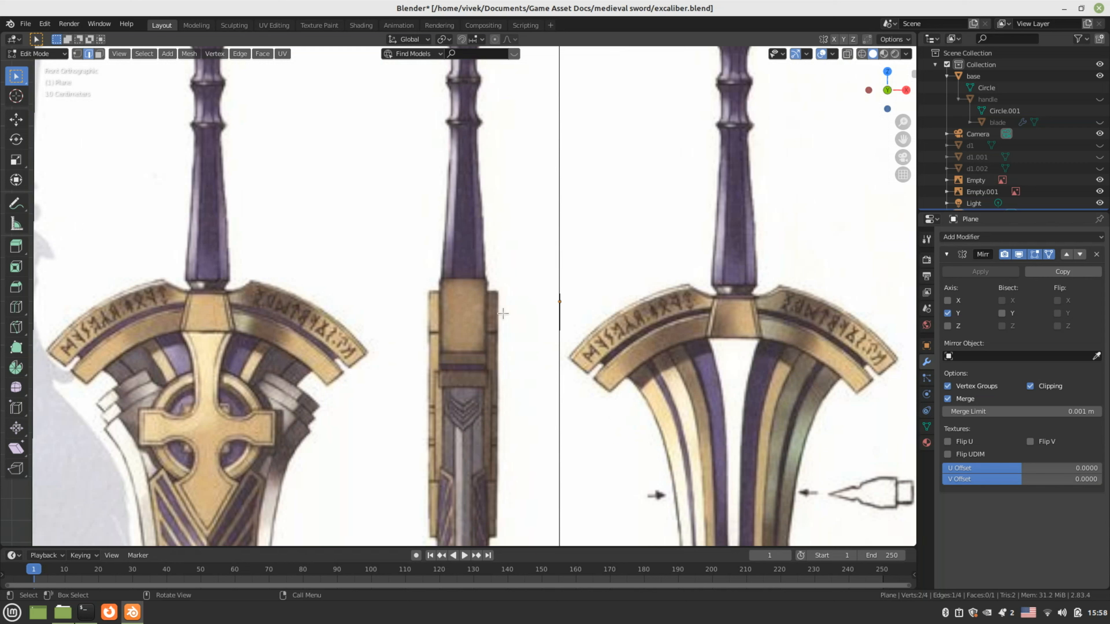
left_click_drag(506, 268, 584, 395)
key("g")
key("x")
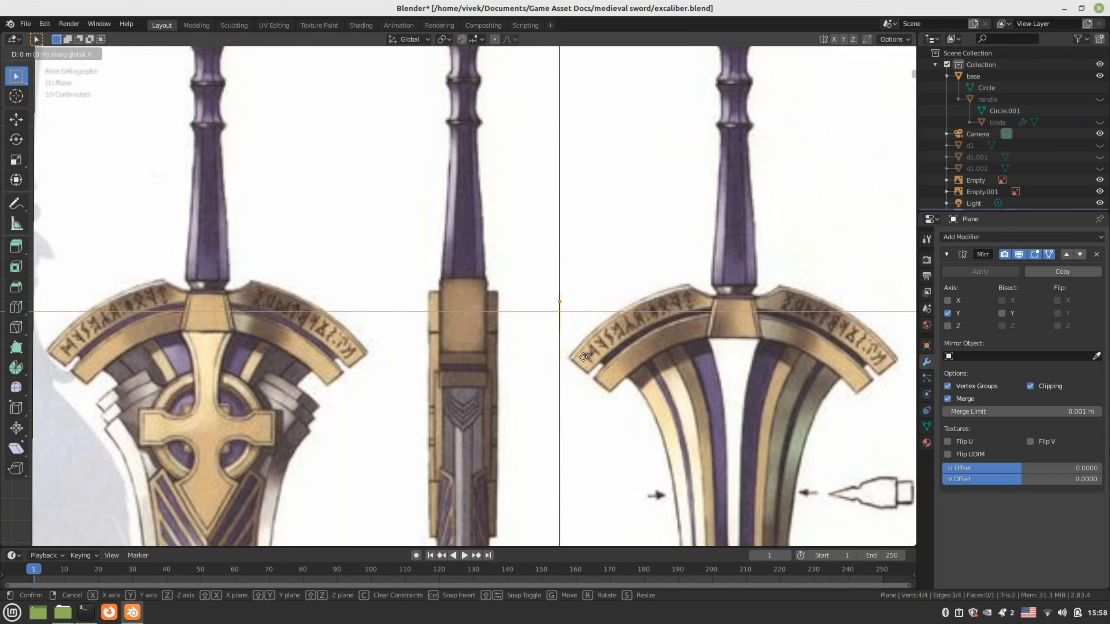
left_click(523, 355)
scroll(519, 349, "up", 3)
scroll(520, 348, "up", 1)
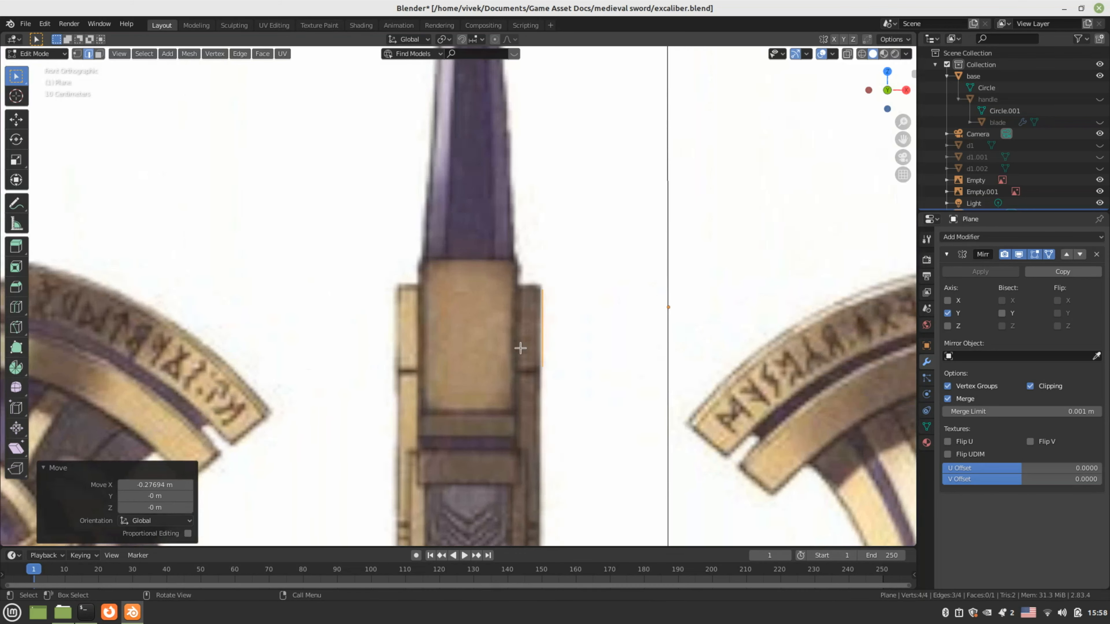
scroll(554, 343, "down", 1)
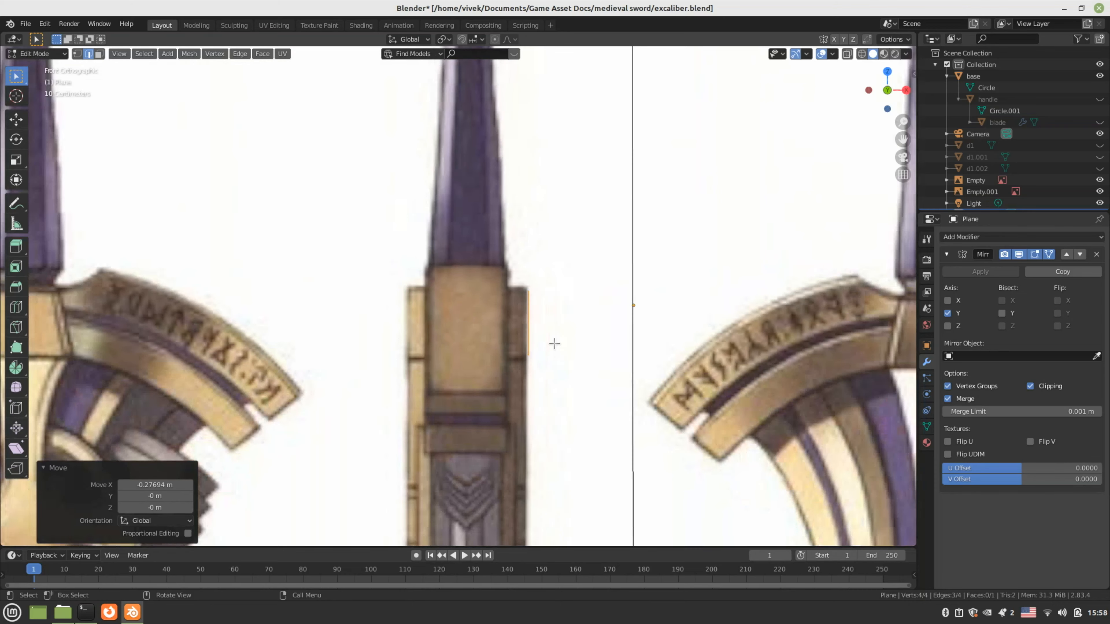
key("Tab")
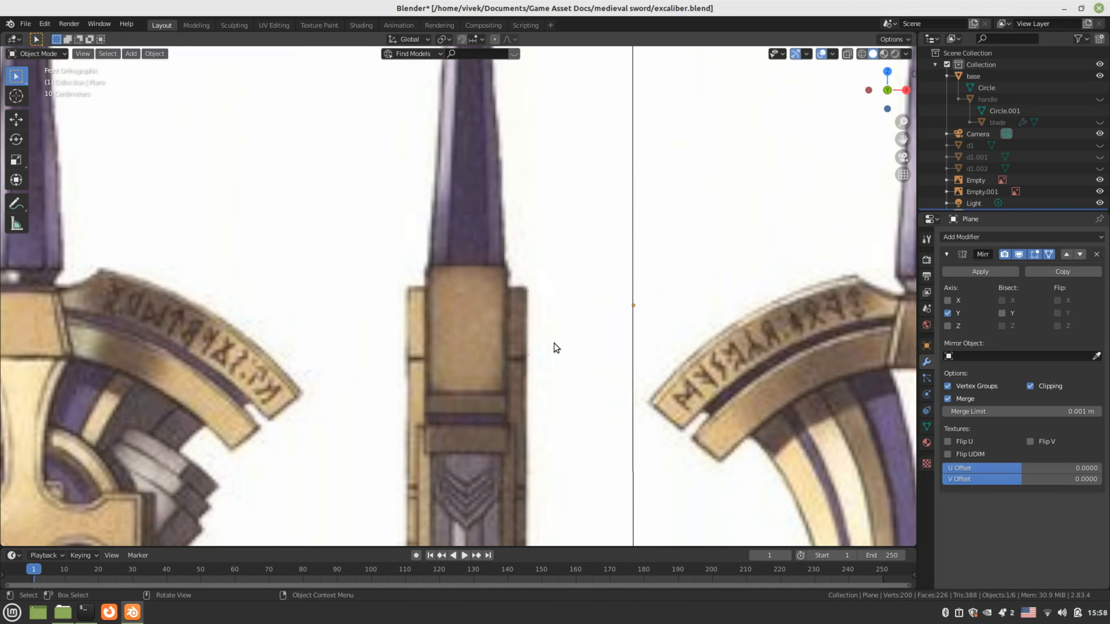
key("Tab")
middle_click_drag(550, 342, 505, 366)
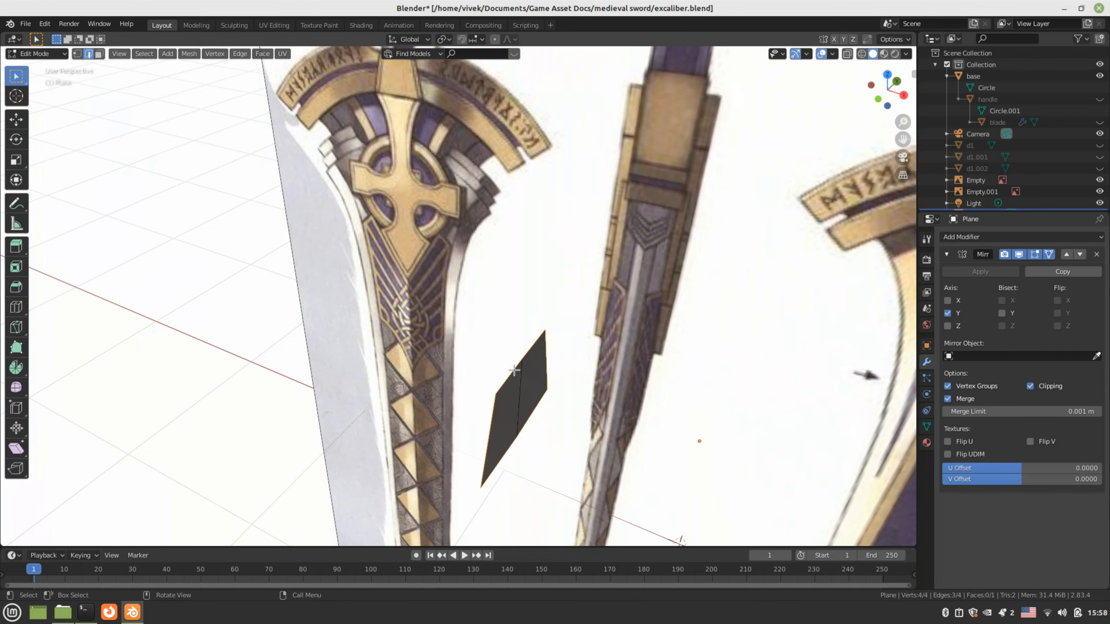
In front view, extrude one edge three times along X, including a 0.20881 m extrusion
left_click(491, 378)
key("KP_1")
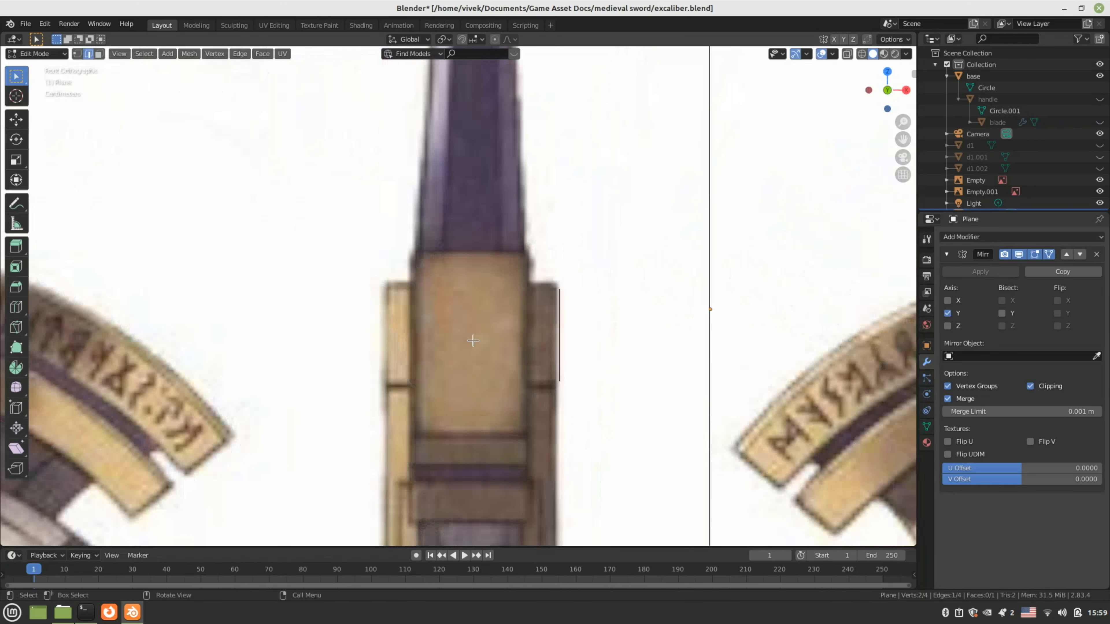
key("e")
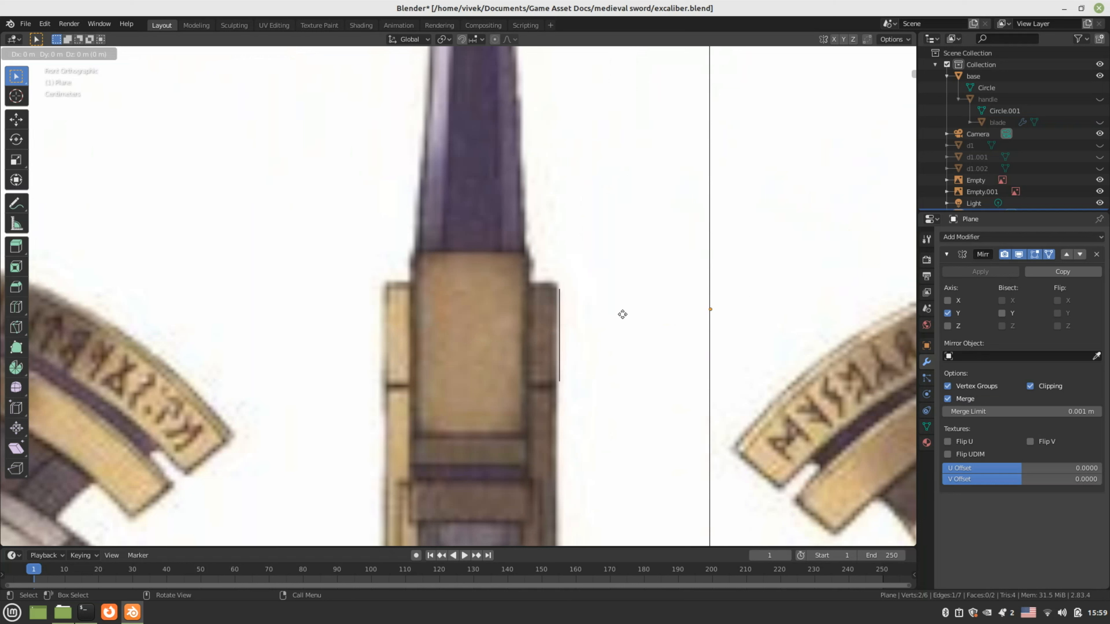
key("x")
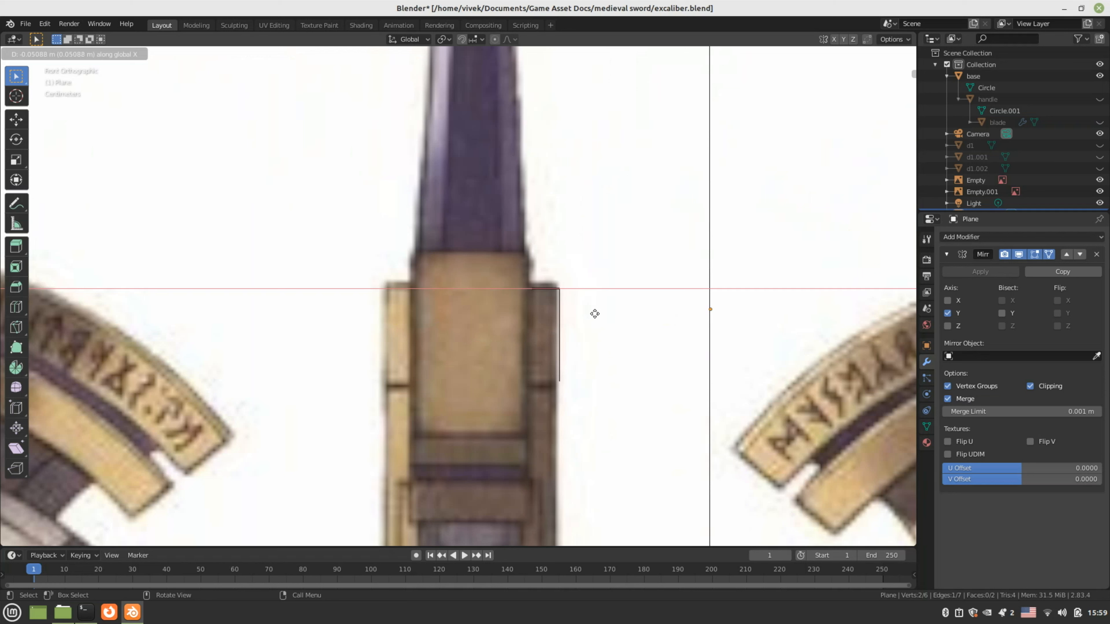
left_click(594, 314)
key("e")
key("x")
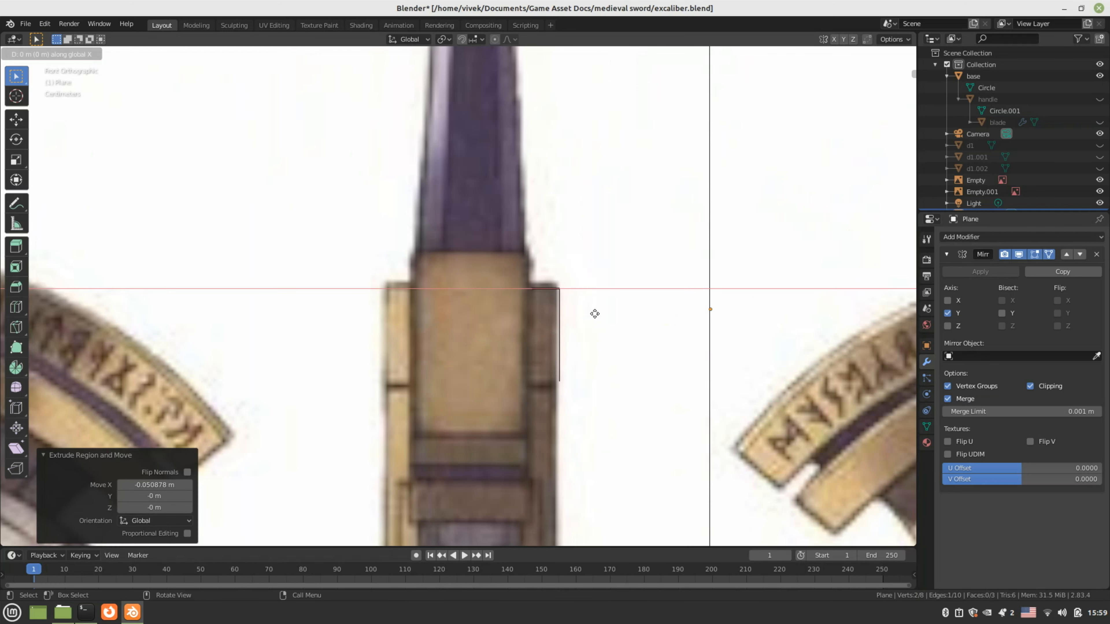
left_click(480, 312)
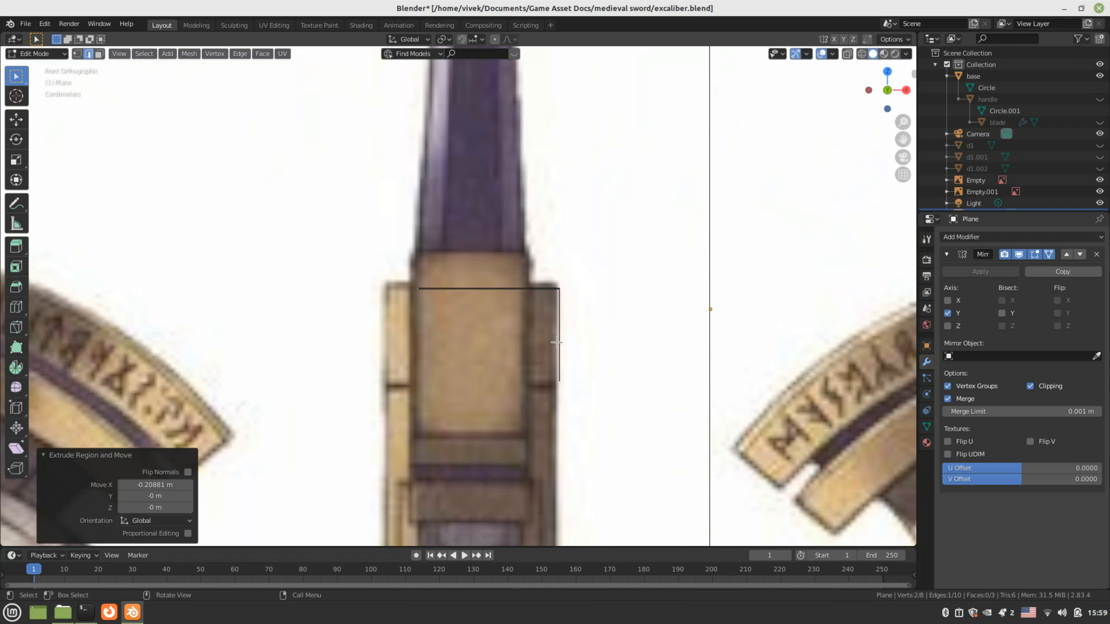
key("e")
key("x")
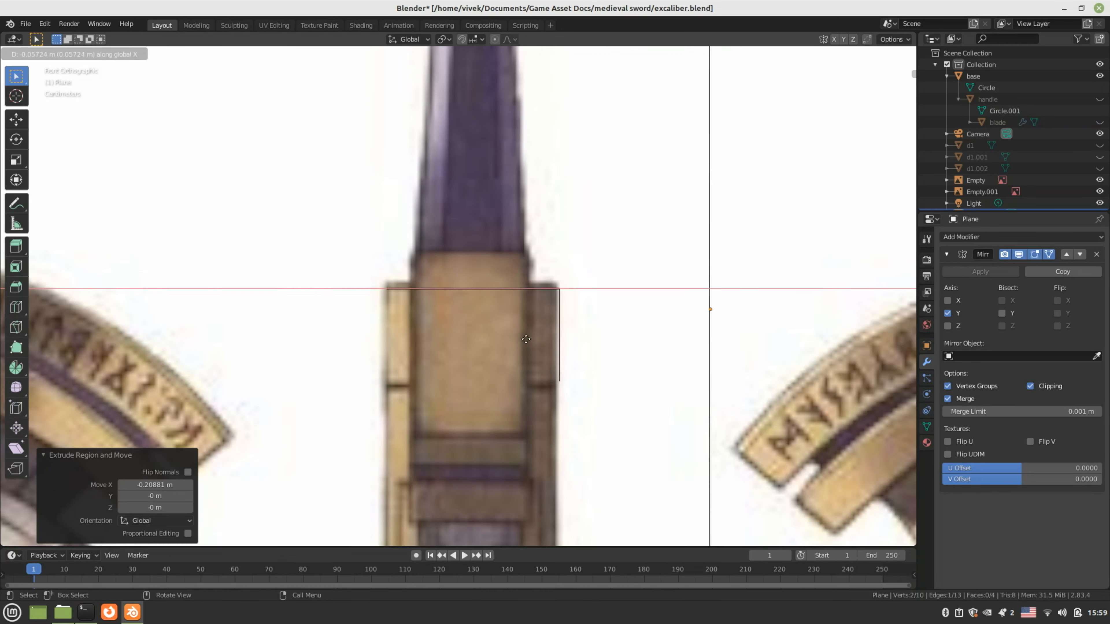
left_click(525, 339)
Extrude the edge 0.19821 m downward along Z
key("e")
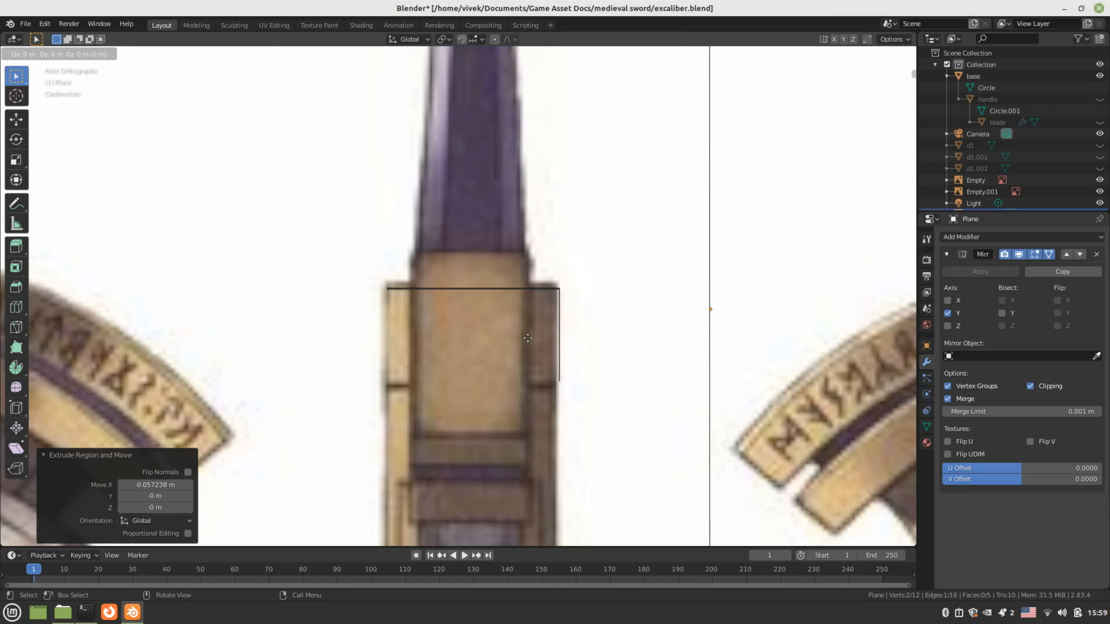
key("z")
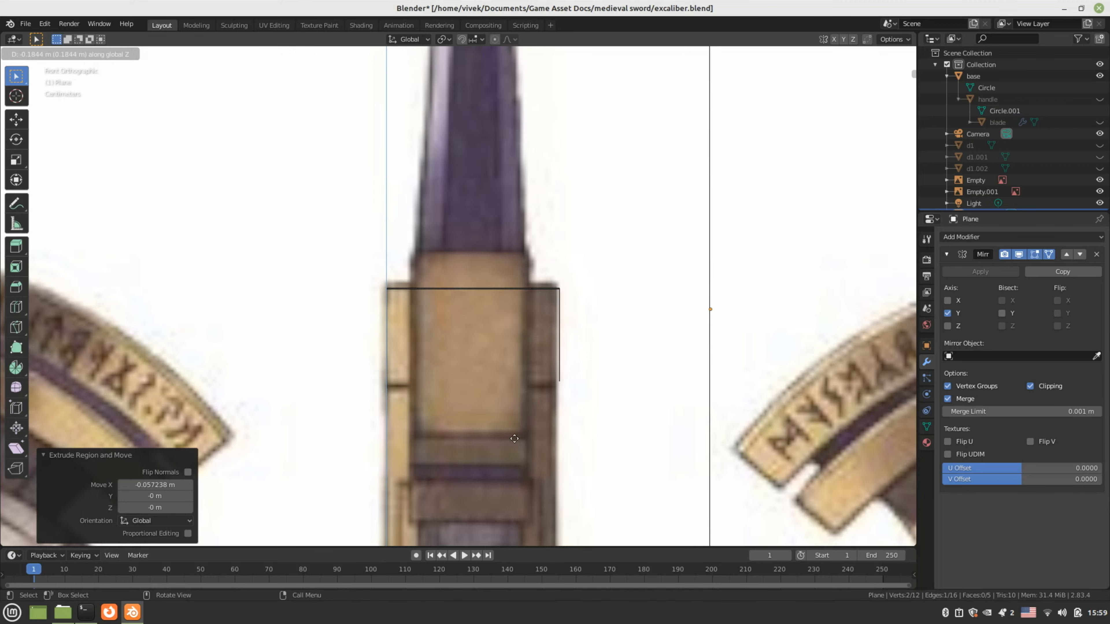
left_click(510, 446)
scroll(520, 415, "down", 4)
middle_click_drag(533, 389, 678, 374)
Stretch the bracket geometry 1.723× along Y and return to Object Mode
key("s")
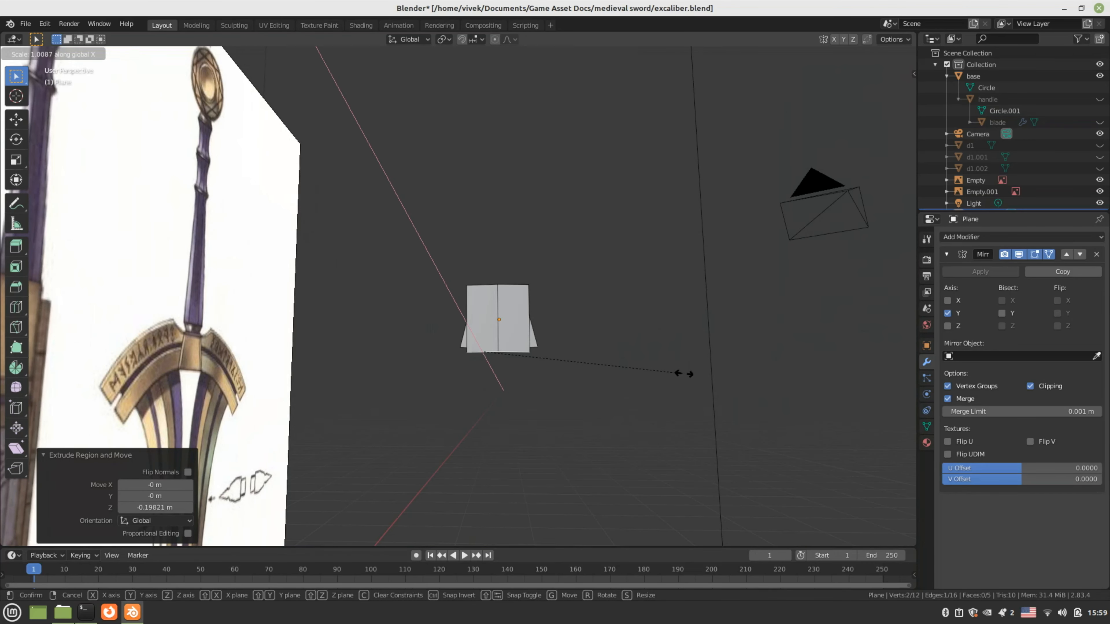
key("y")
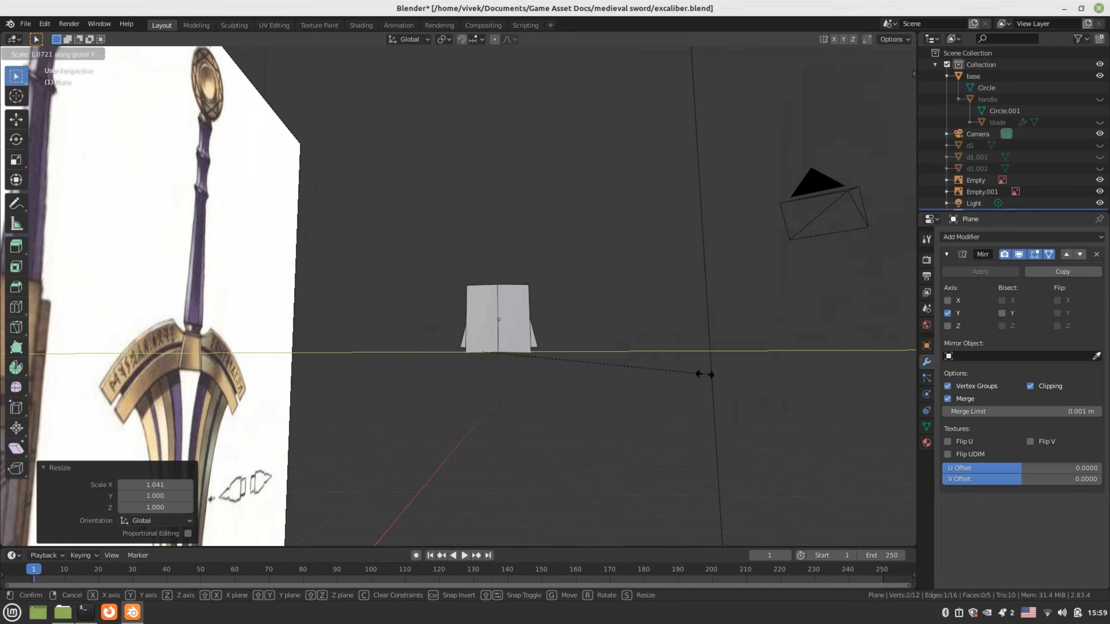
left_click(828, 291)
middle_click_drag(828, 290, 482, 364)
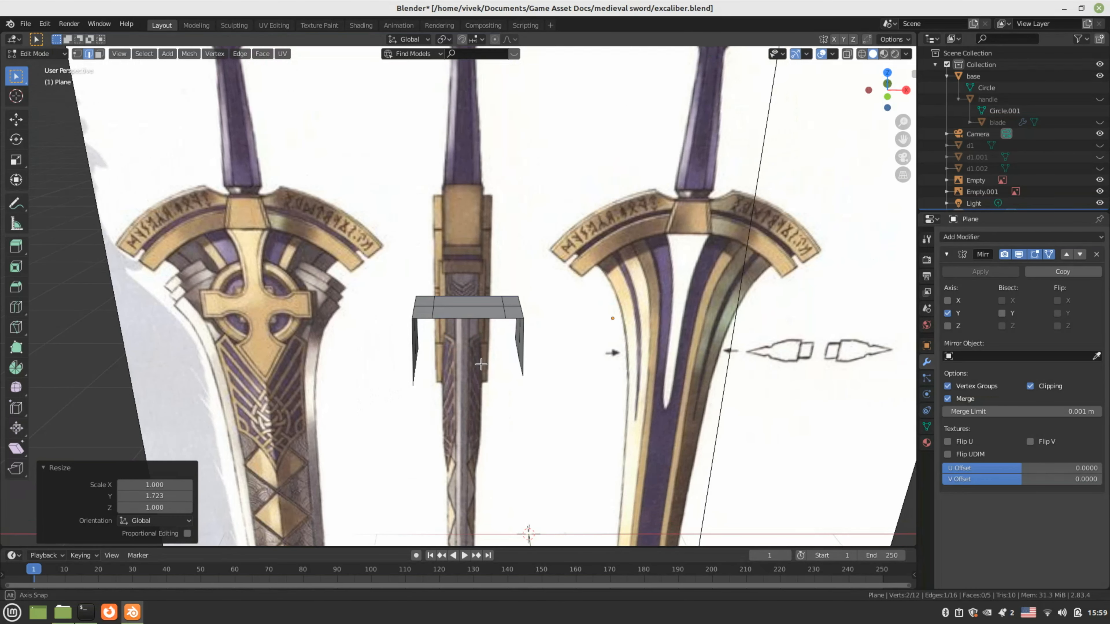
middle_click_drag(480, 364, 681, 386)
key("Tab")
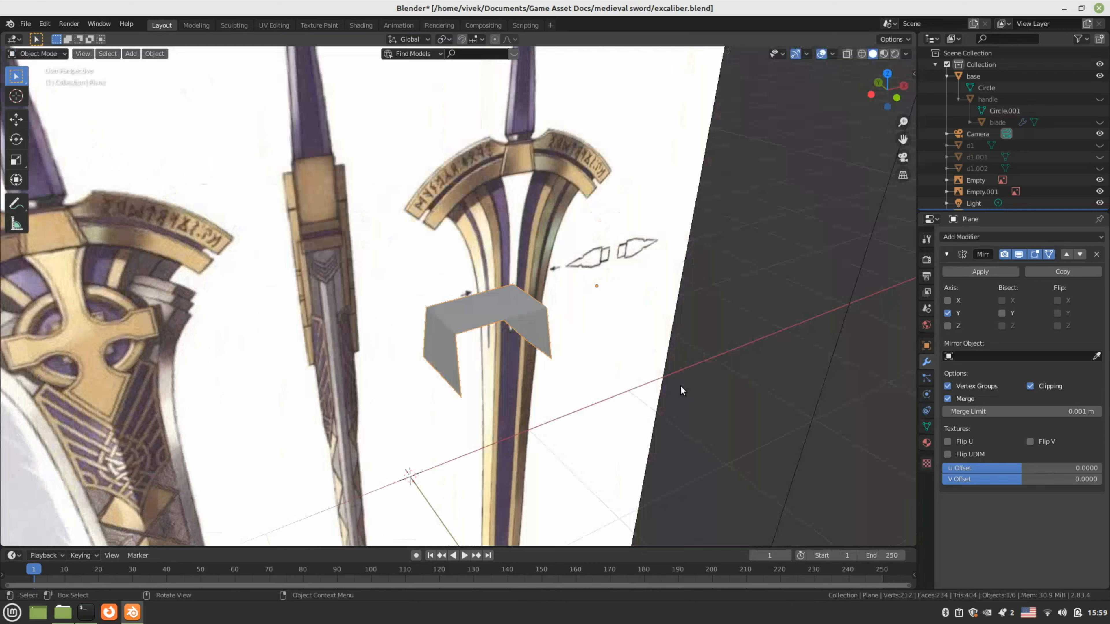
scroll(693, 386, "down", 1)
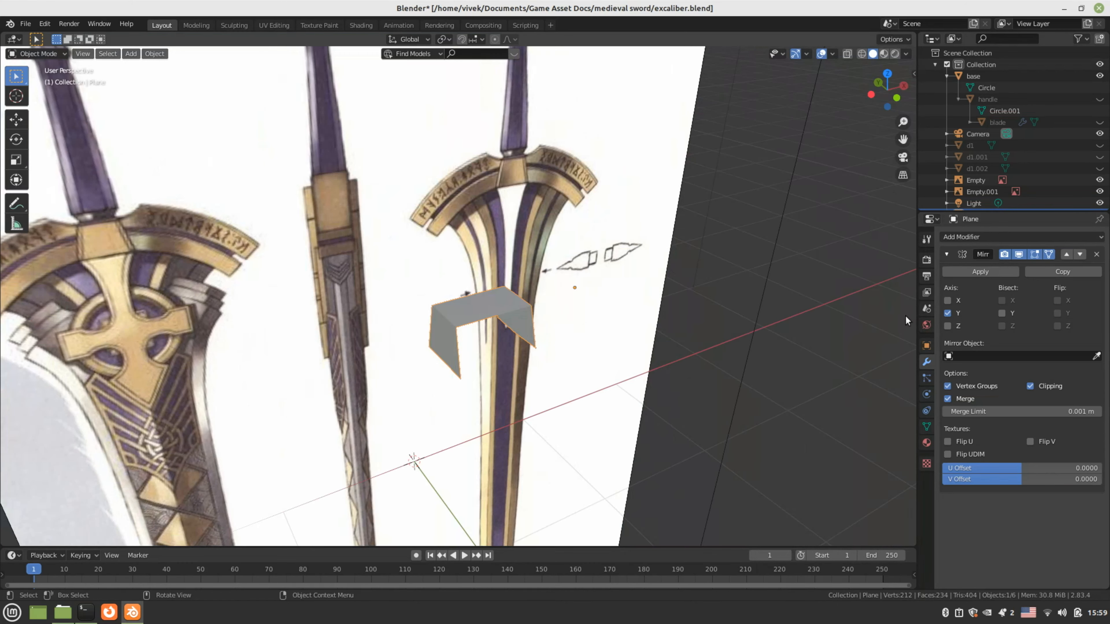
Apply the Mirror modifier and add a Solidify modifier with 0.04 m thickness
left_click(973, 273)
left_click(970, 237)
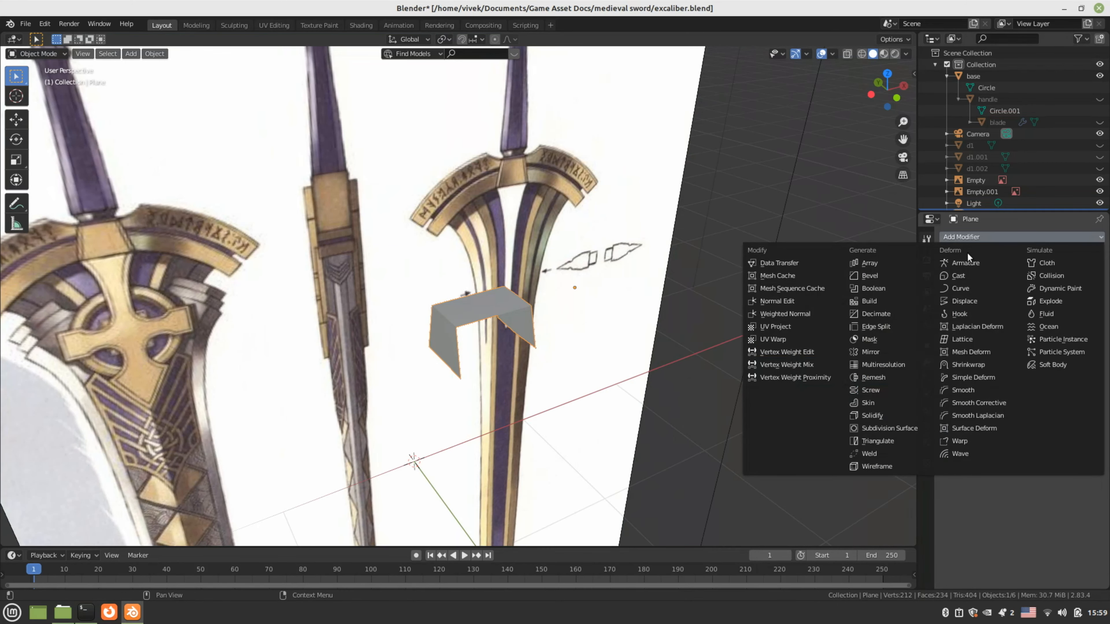
left_click(898, 417)
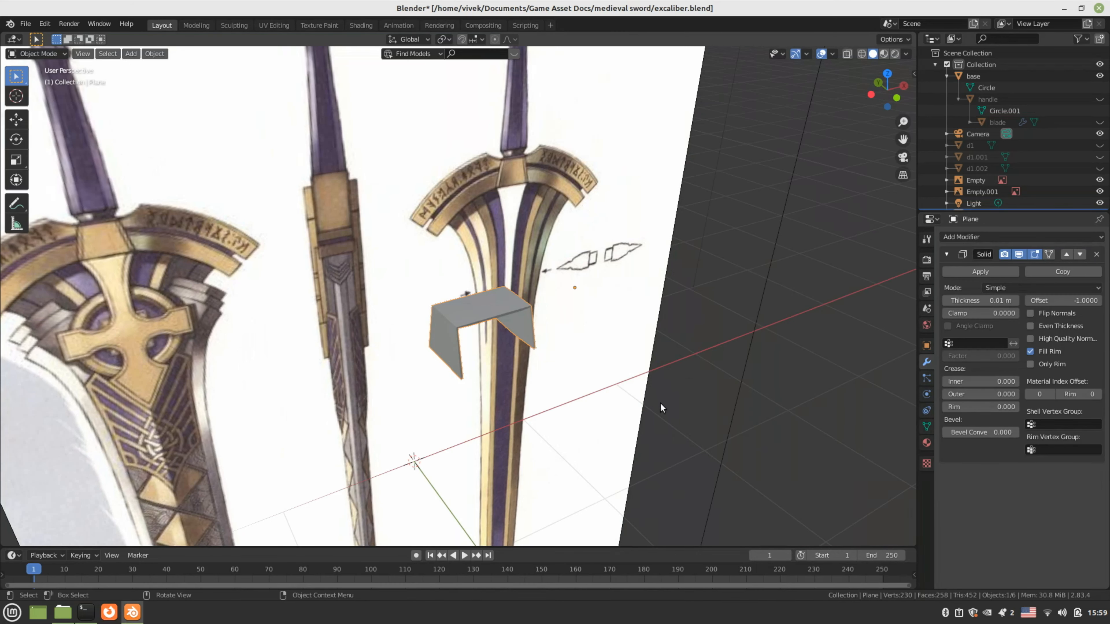
middle_click_drag(659, 403, 497, 359)
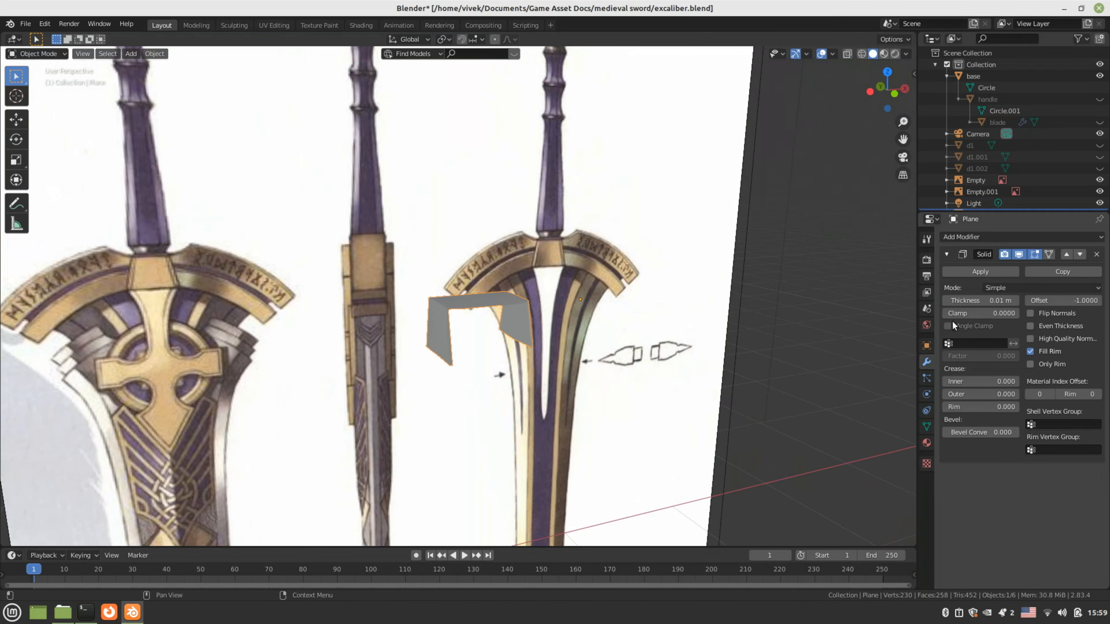
left_click_drag(965, 301, 981, 302)
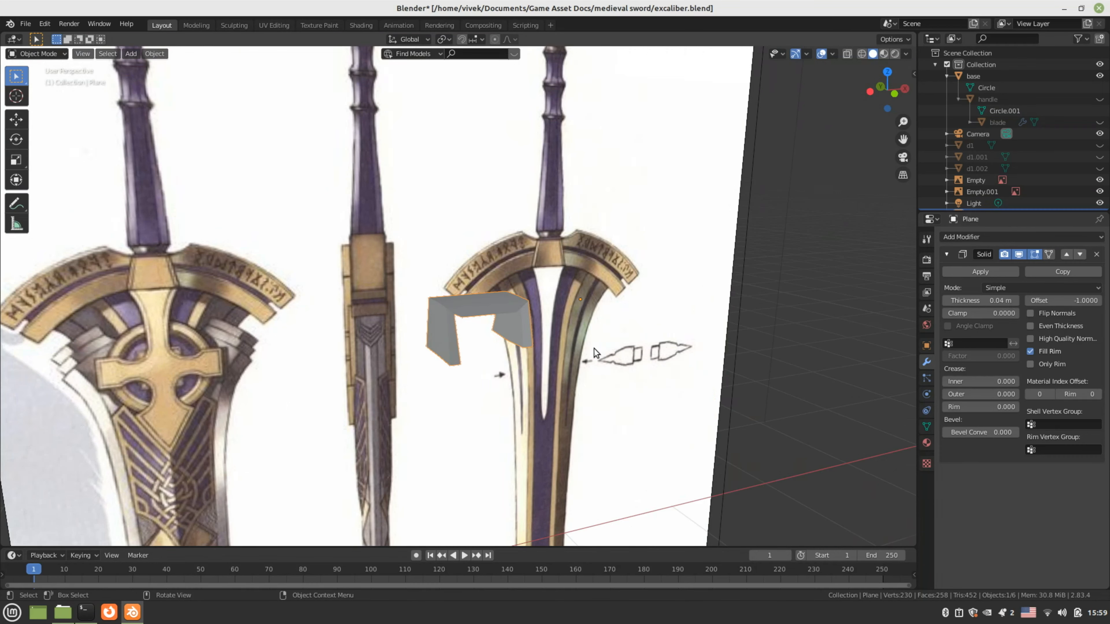
middle_click_drag(593, 348, 555, 327)
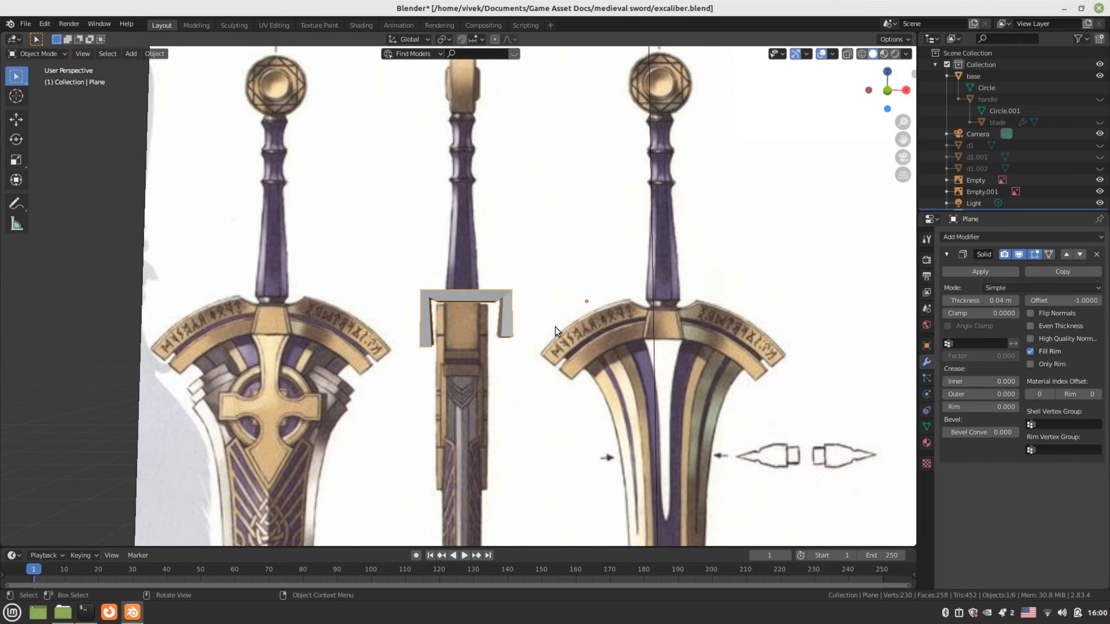
key("KP_3")
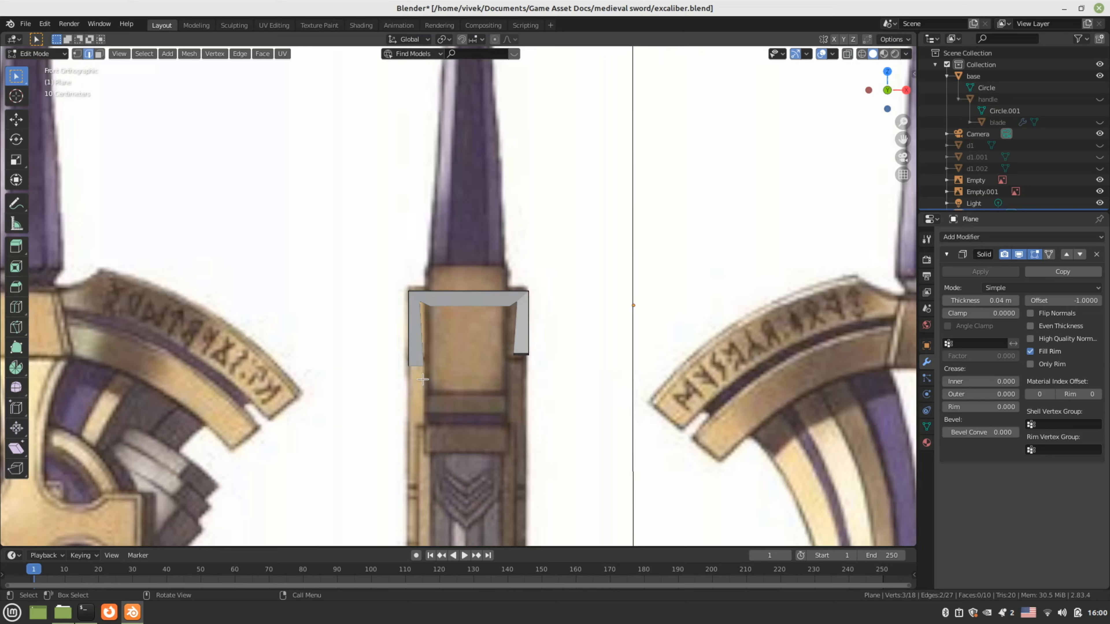
Reselect the plane and hide its Solidify modifier in the viewport
scroll(440, 328, "up", 2)
key("Tab")
left_click(439, 328)
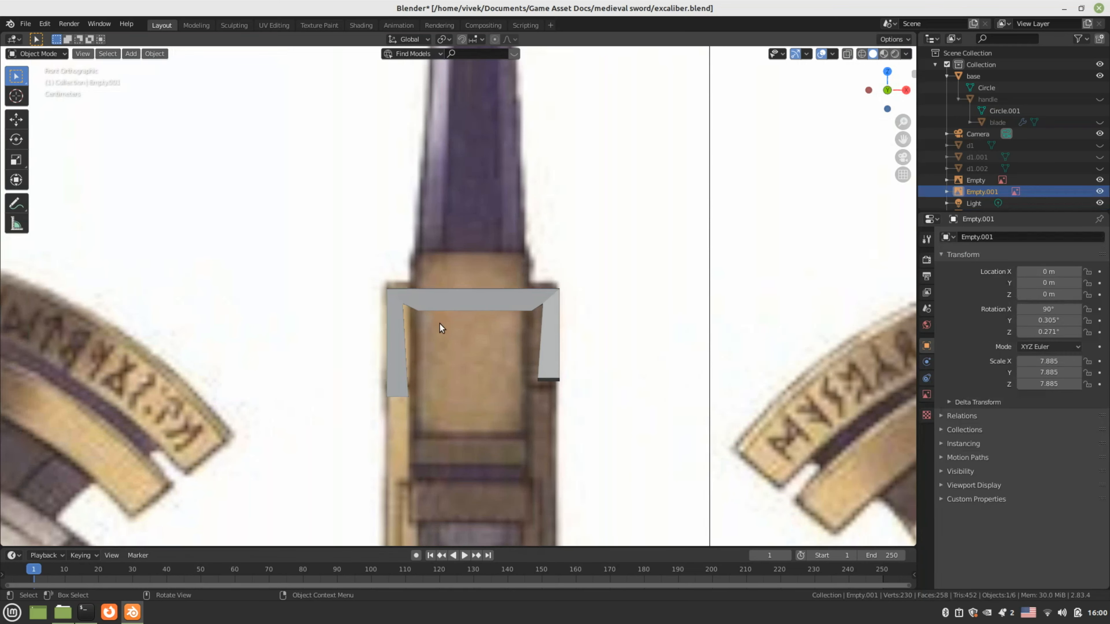
left_click(532, 306)
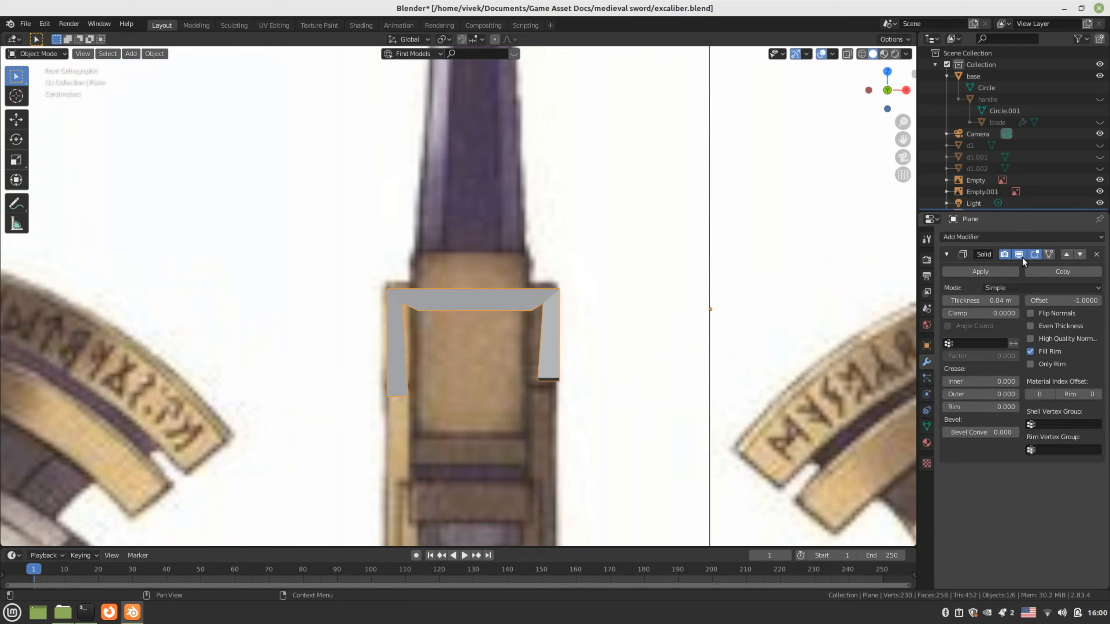
left_click(1007, 254)
left_click(1009, 254)
left_click(1019, 255)
In vertex mode, raise a bracket vertex along Z
key("Tab")
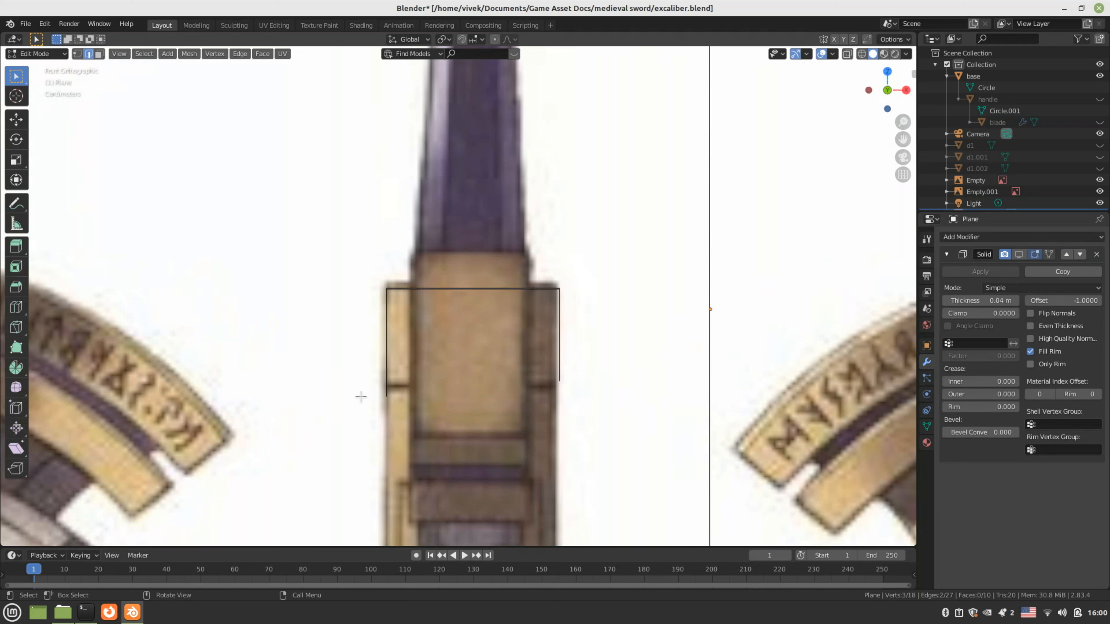
key("1")
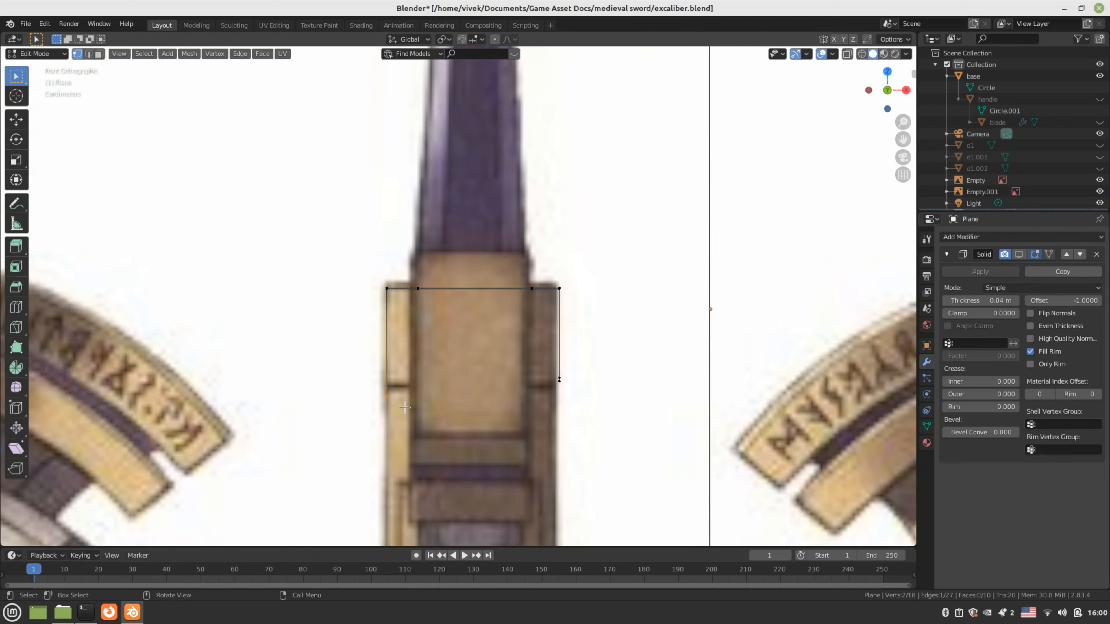
key("g")
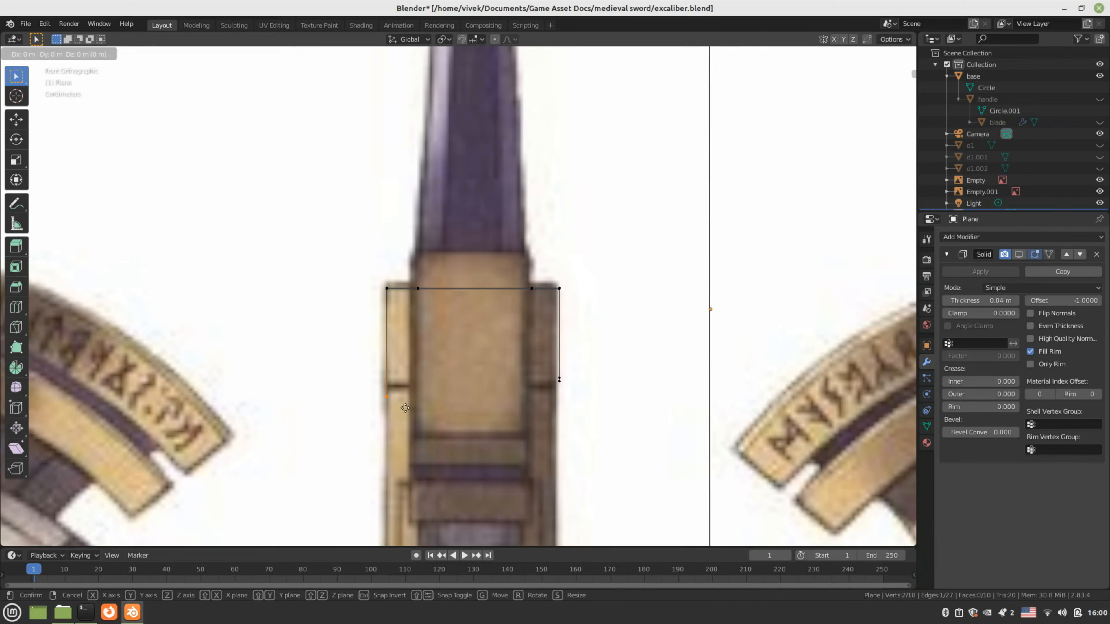
key("z")
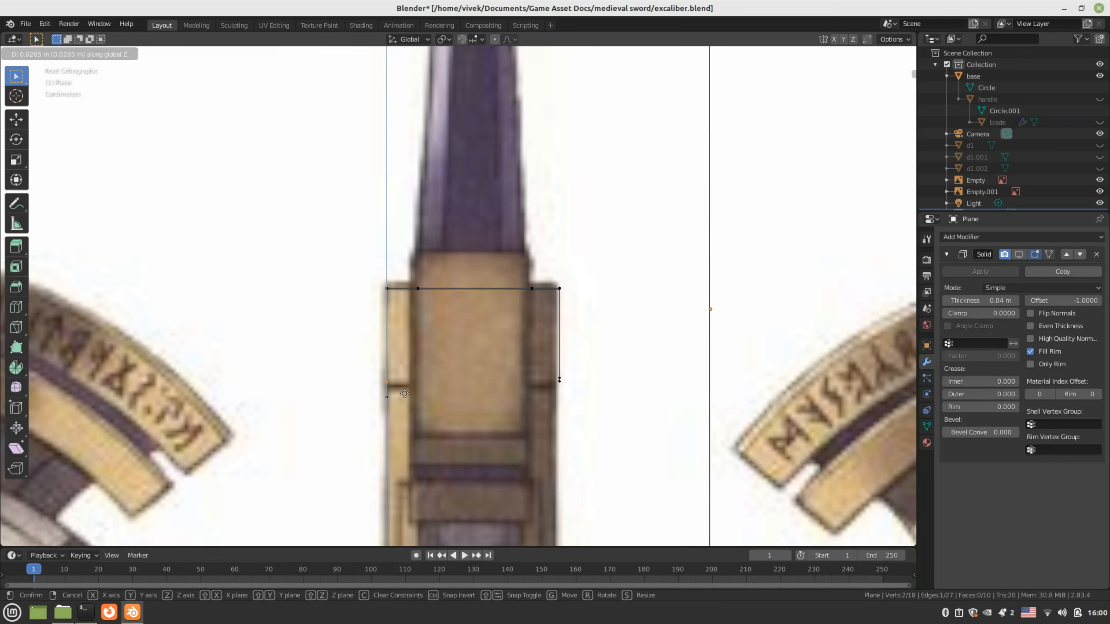
left_click(404, 393)
middle_click_drag(356, 400, 371, 395)
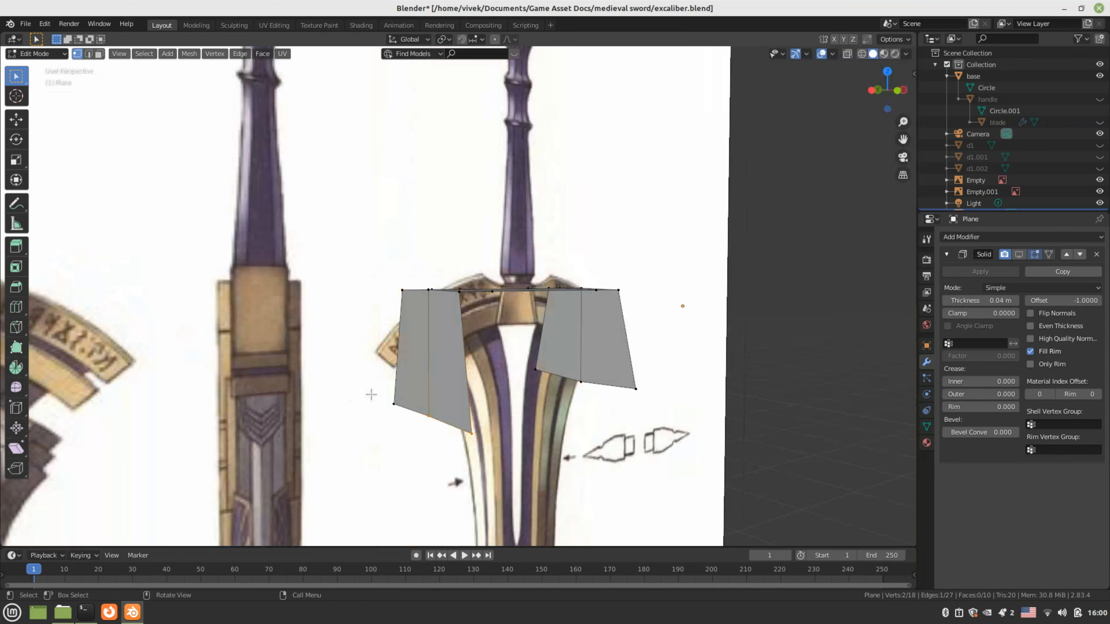
Raise the left face's bottom vertex about 0.021 m along Z
left_click_drag(371, 394, 504, 448)
key("KP_3")
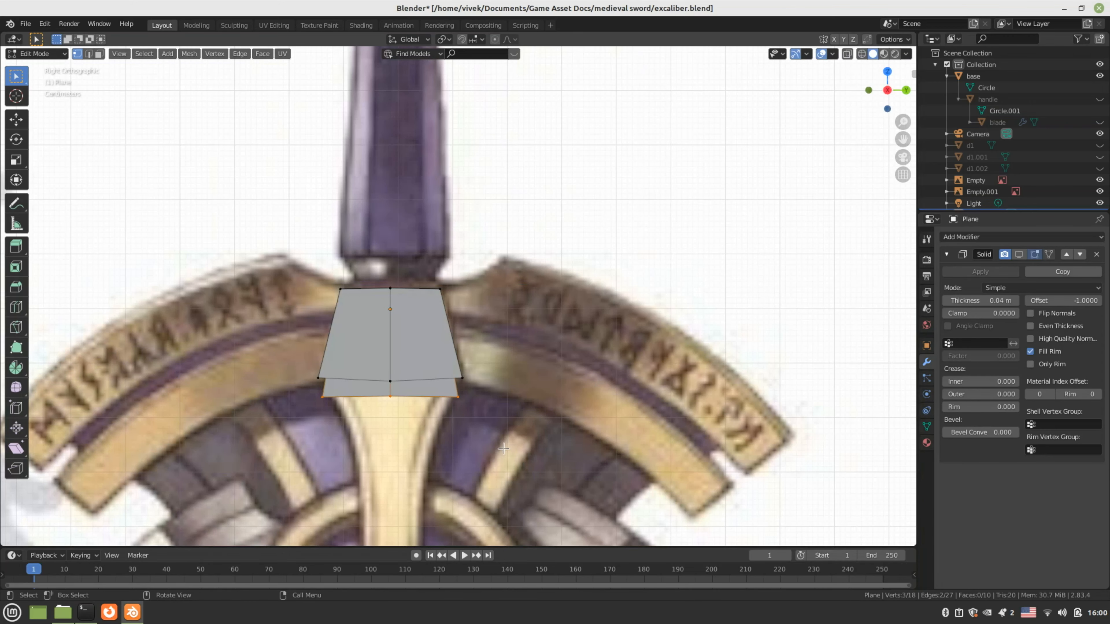
key("KP_1")
key("g")
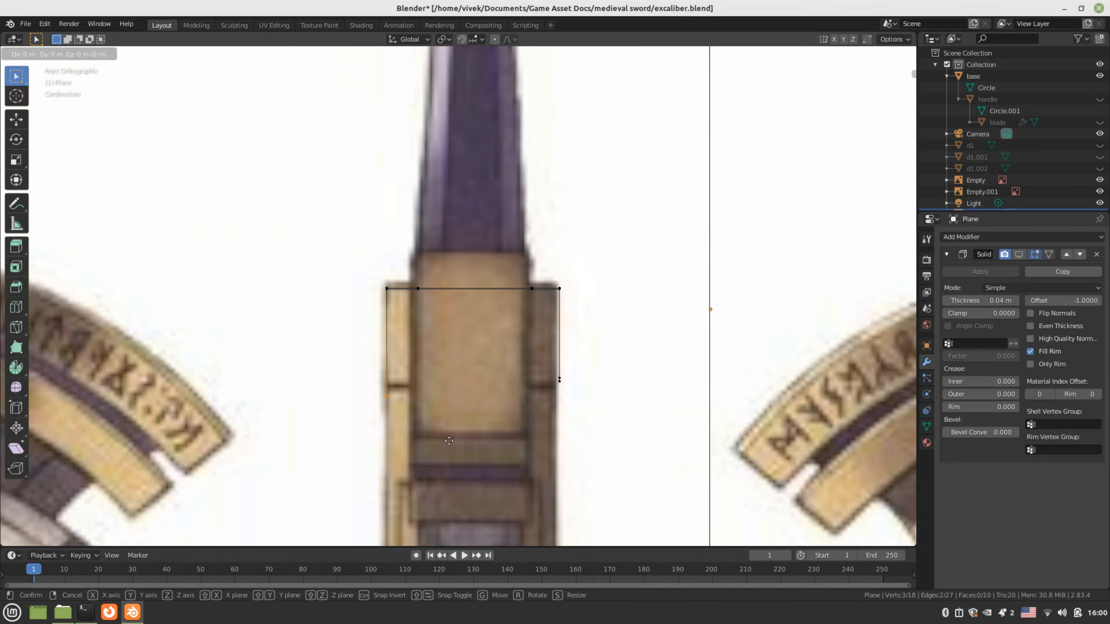
key("z")
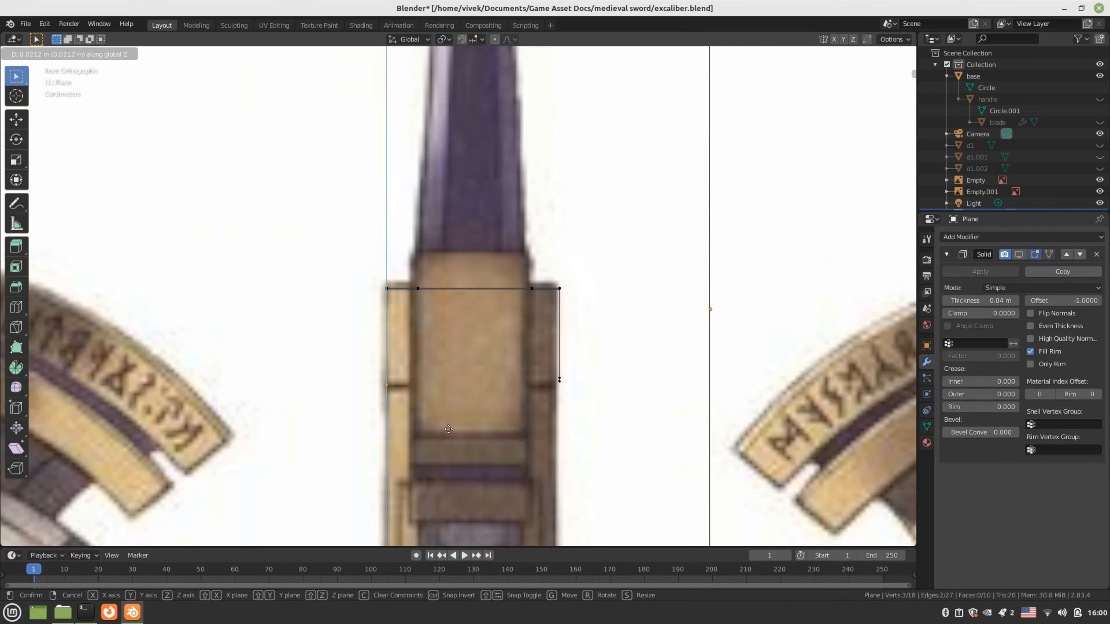
left_click(448, 429)
middle_click_drag(449, 429, 250, 420)
From the right view, lower the bottom-right vertex along Z onto the reference
left_click(409, 392)
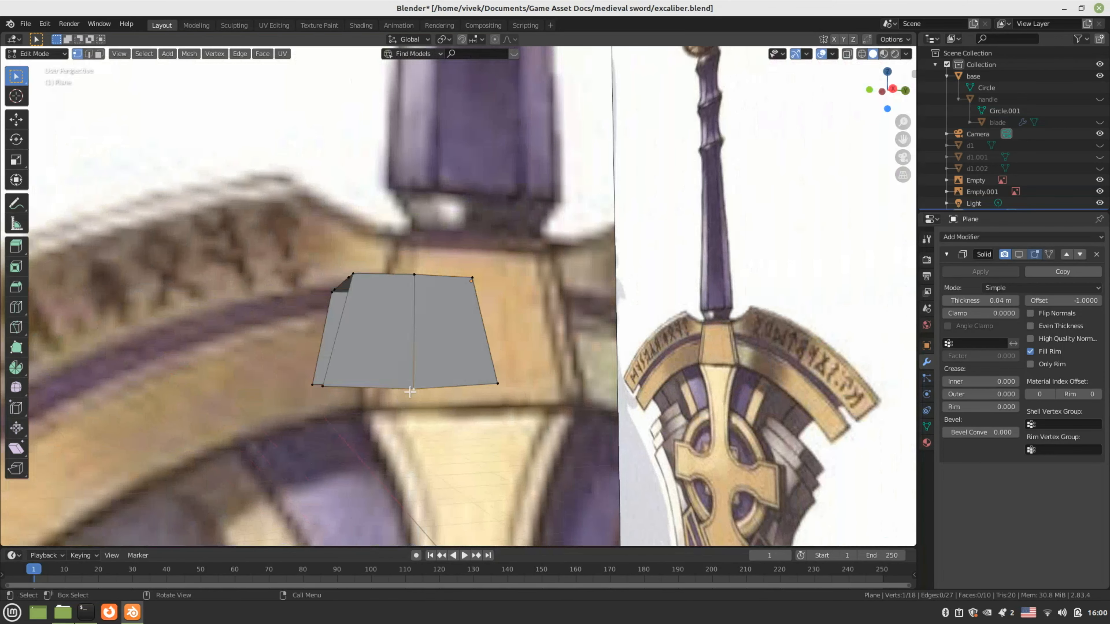
key("KP_3")
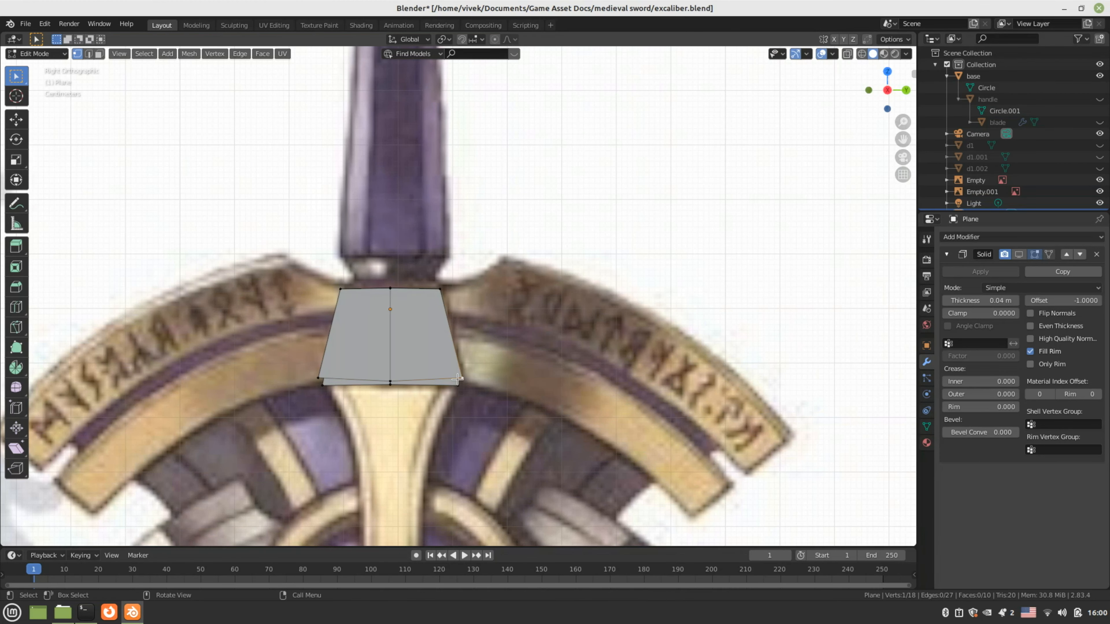
key("g")
key("z")
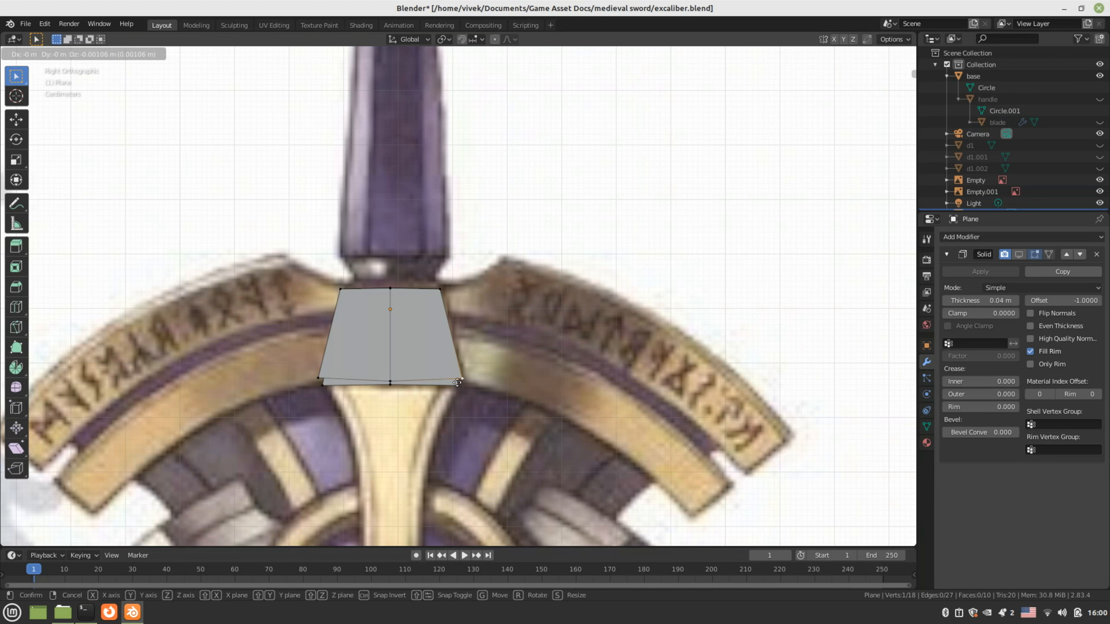
left_click(350, 387)
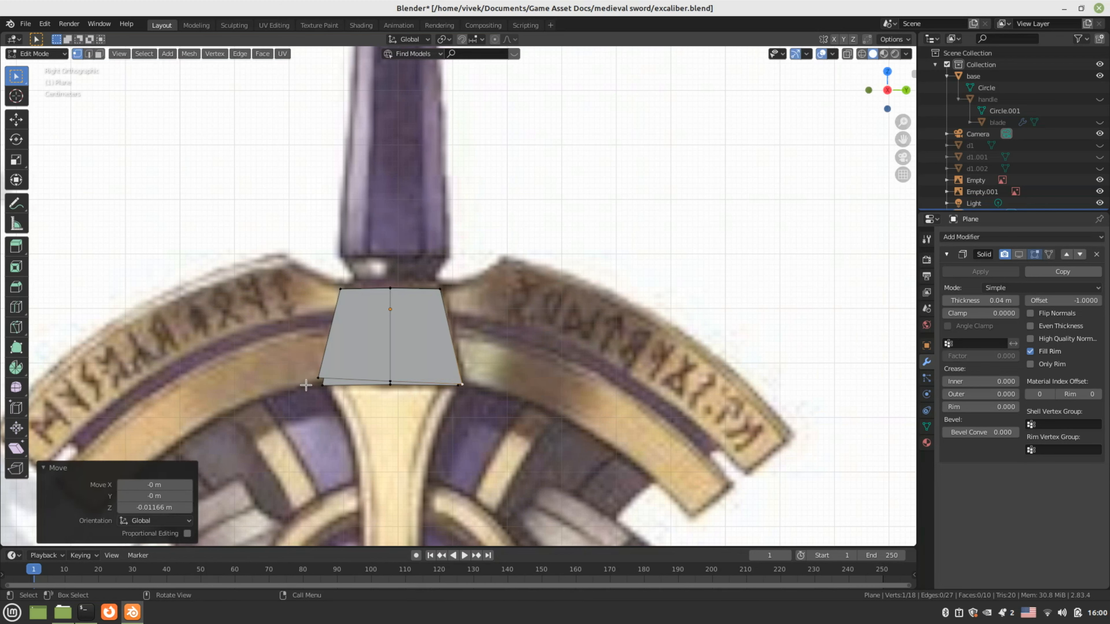
key("g")
left_click(375, 378)
Lower the bottom-middle vertex about 0.002 m and check the solidified plane
left_click(390, 383)
key("g")
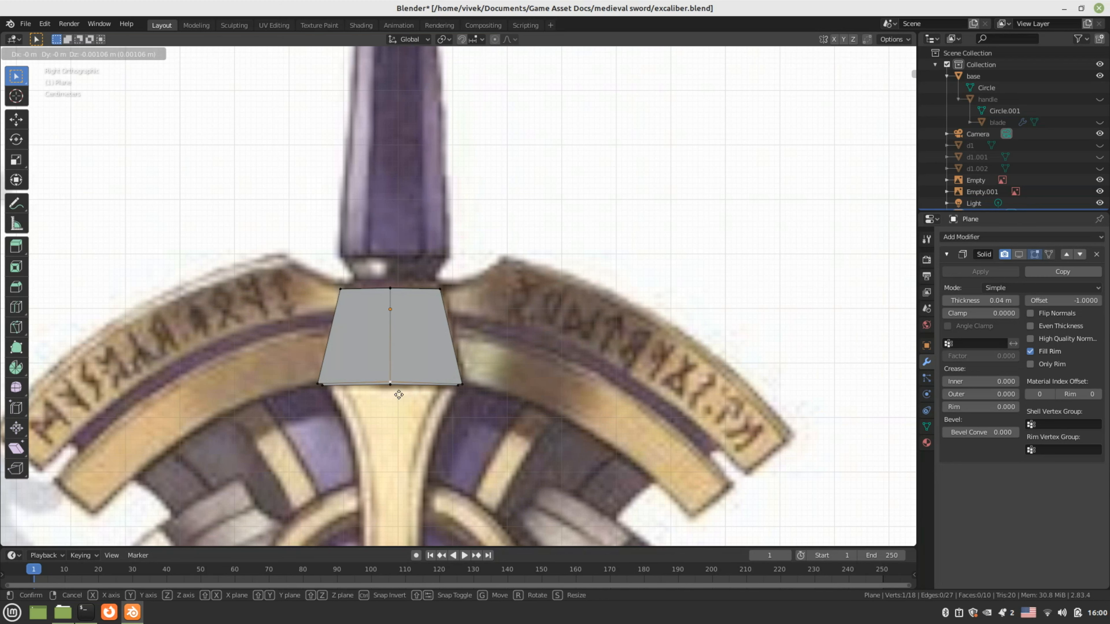
left_click(399, 395)
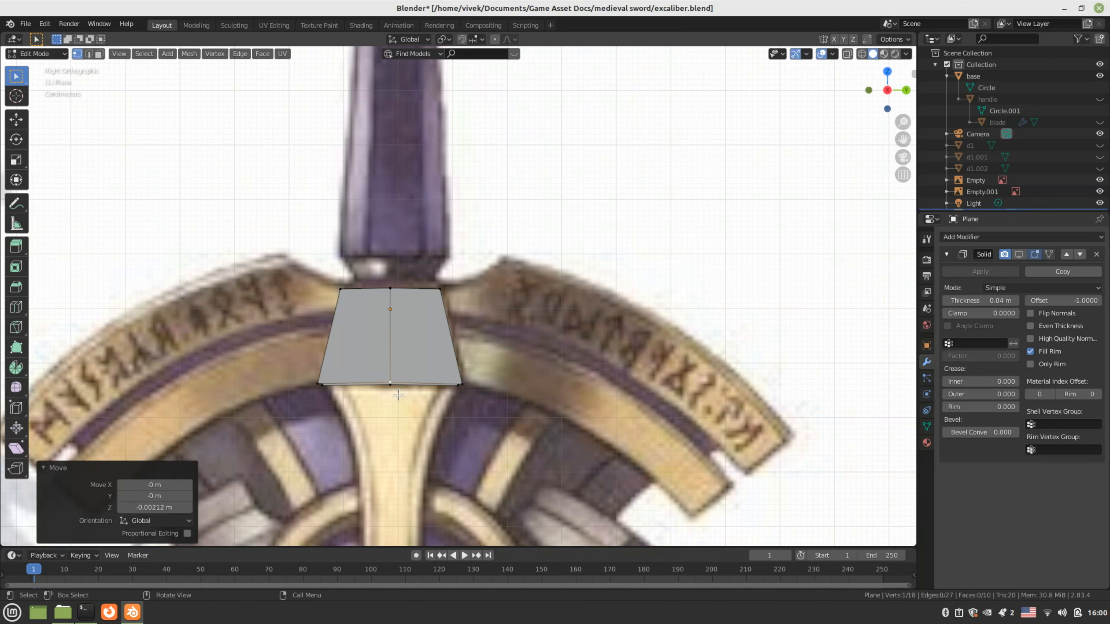
key("Tab")
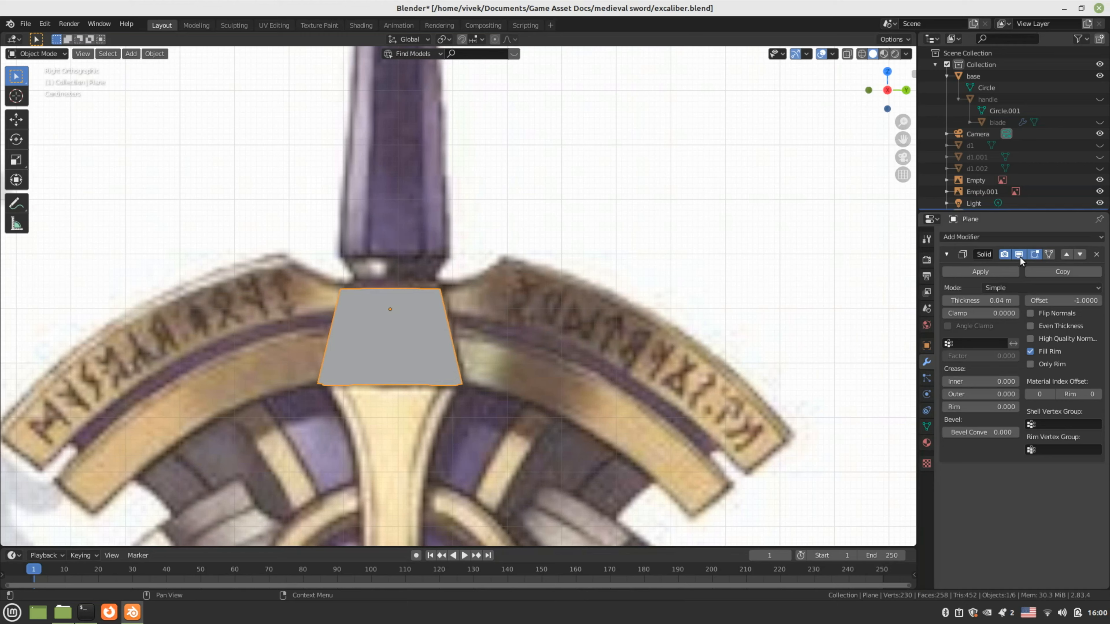
middle_click_drag(780, 291, 617, 384)
key("Tab")
key("Tab")
Apply the Solidify modifier and compare against the right and front references
scroll(616, 381, "down", 3)
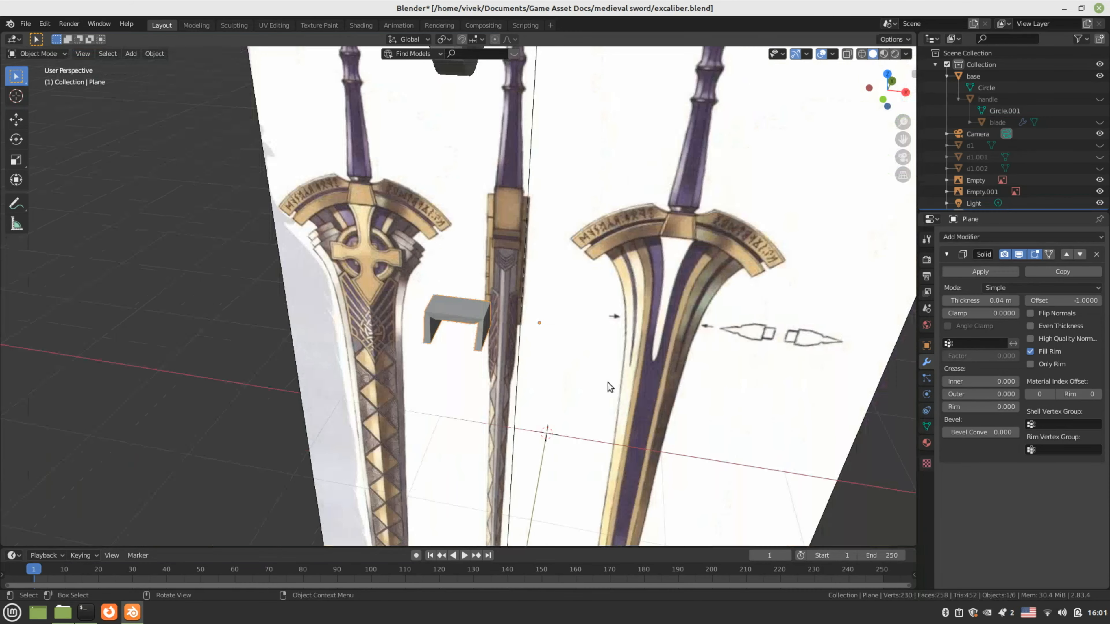
left_click(988, 271)
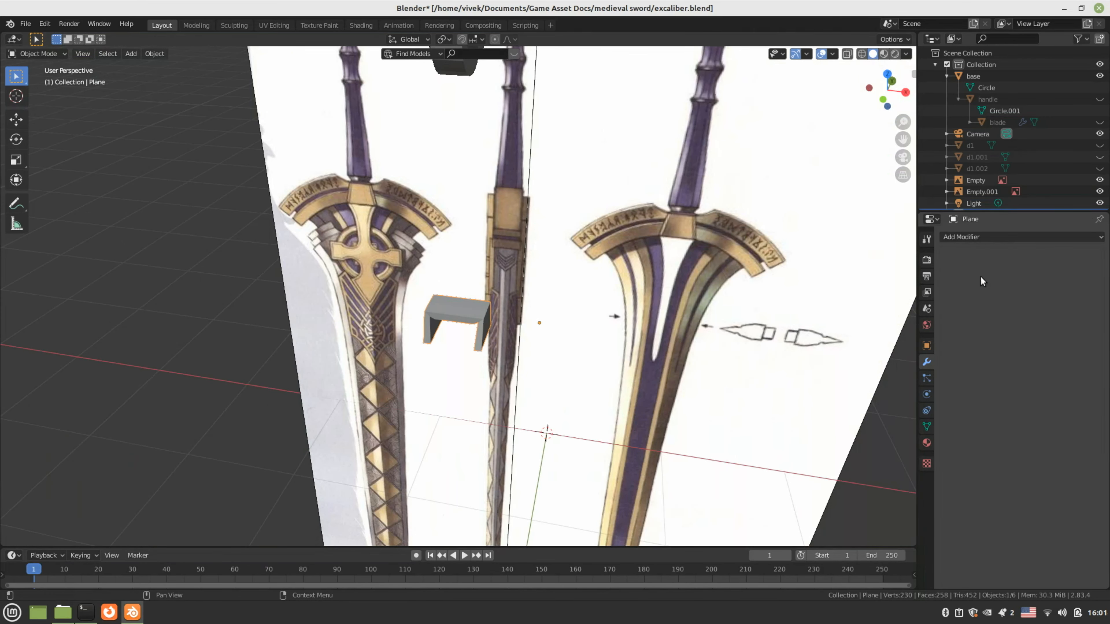
left_click(472, 316)
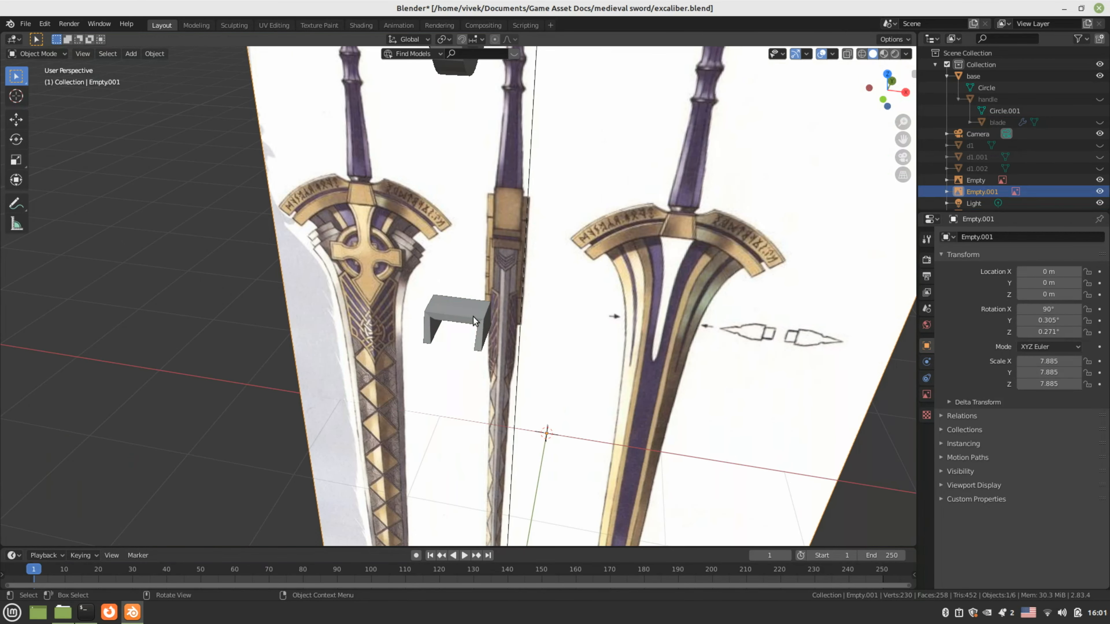
key("KP_3")
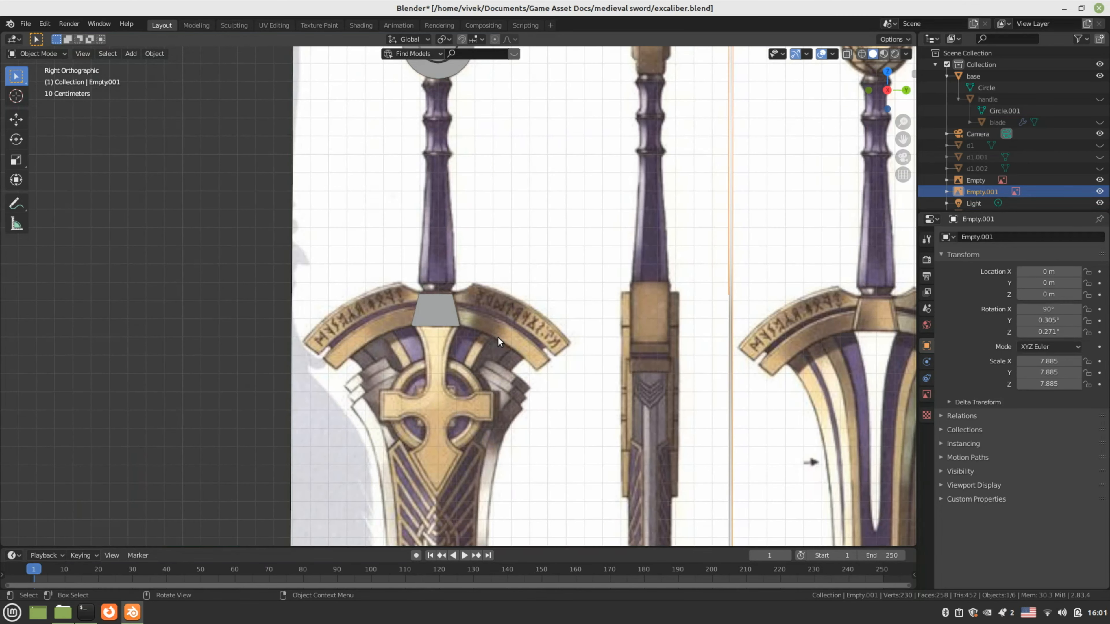
key("KP_1")
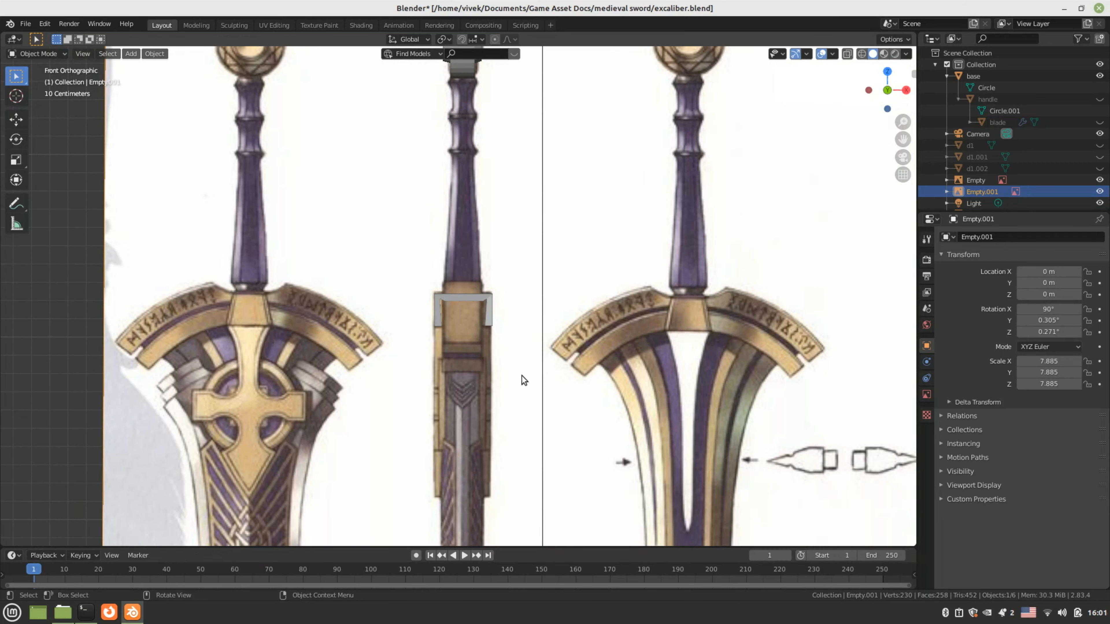
middle_click_drag(588, 388, 450, 404)
key("KP_1")
key("KP_3")
Reselect the crossguard plane over the side reference's guard and enter Edit Mode
middle_click_drag(442, 392, 534, 348, "shift")
scroll(535, 348, "up", 1)
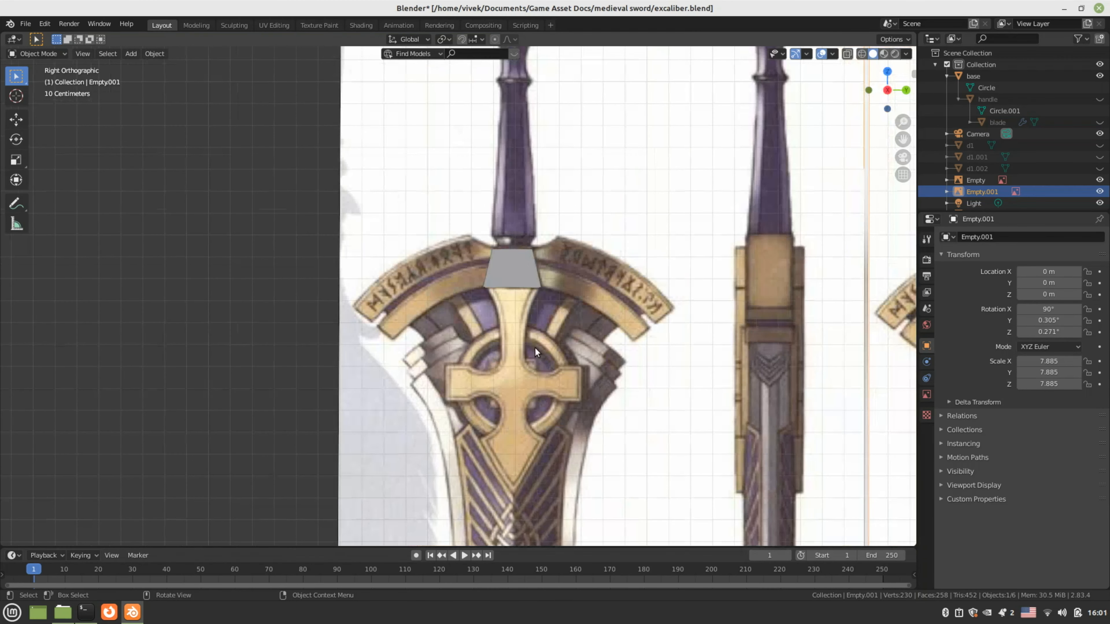
scroll(483, 289, "up", 3)
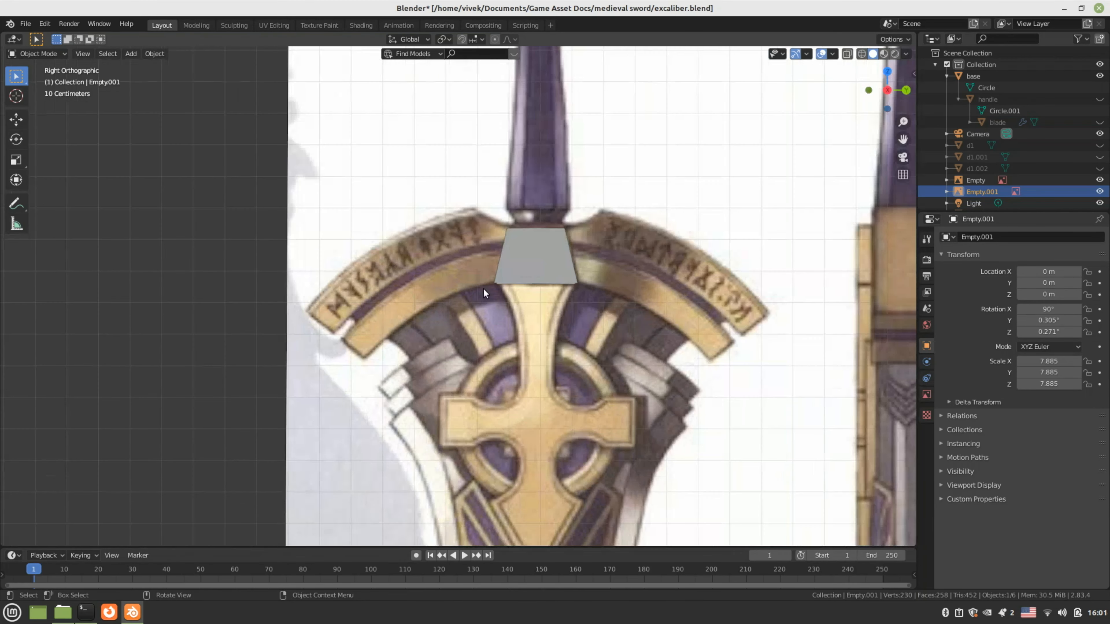
left_click(533, 260)
key("Tab")
scroll(533, 267, "up", 1)
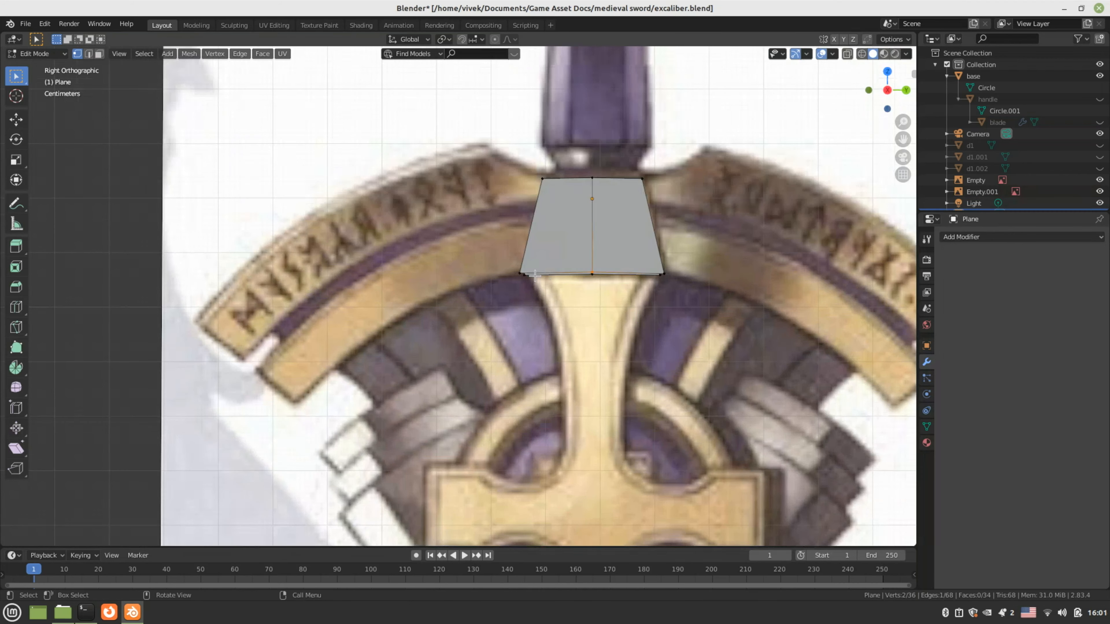
Duplicate the plane's two bottom edges and separate them into a new object, Plane.001
key("2")
left_click(566, 271)
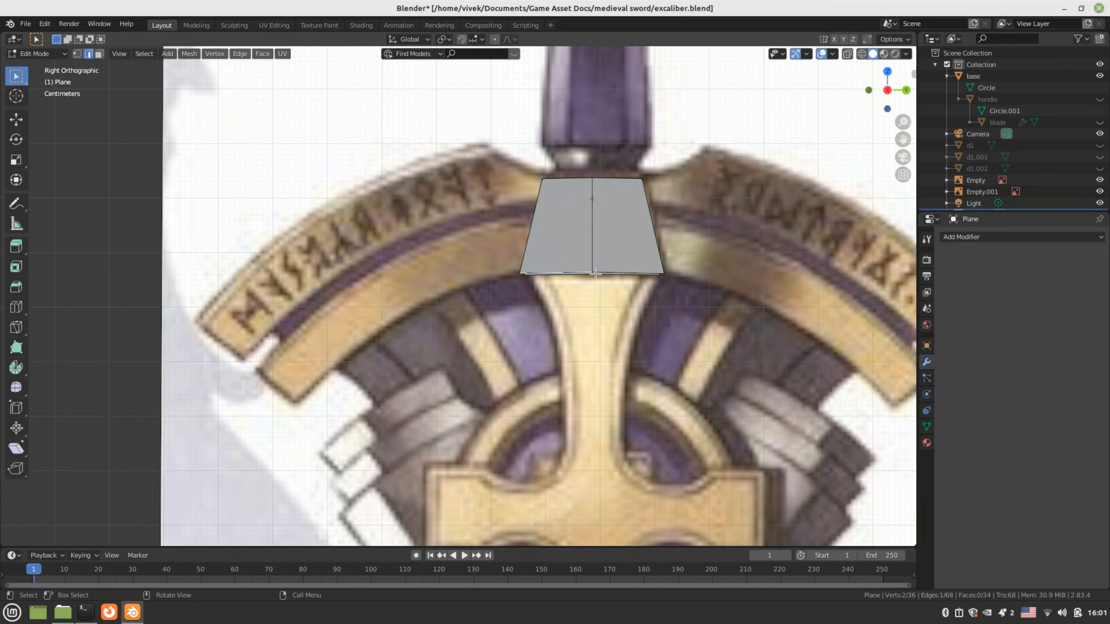
left_click(611, 273, "shift")
scroll(612, 282, "up", 2)
middle_click_drag(614, 287, 699, 221)
key("shift+d")
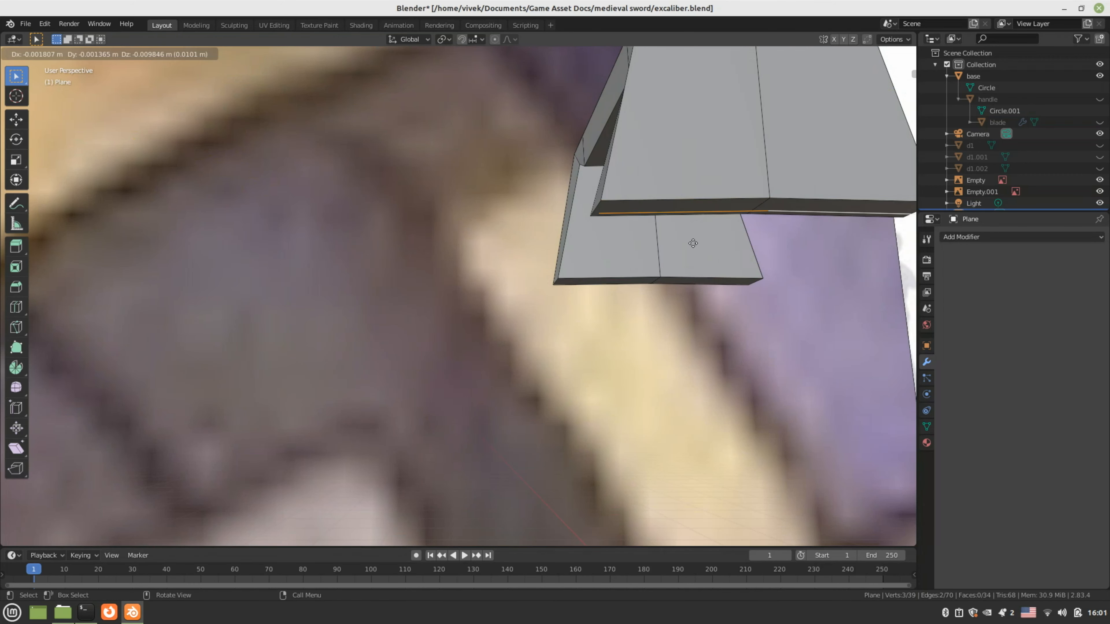
left_click(690, 258)
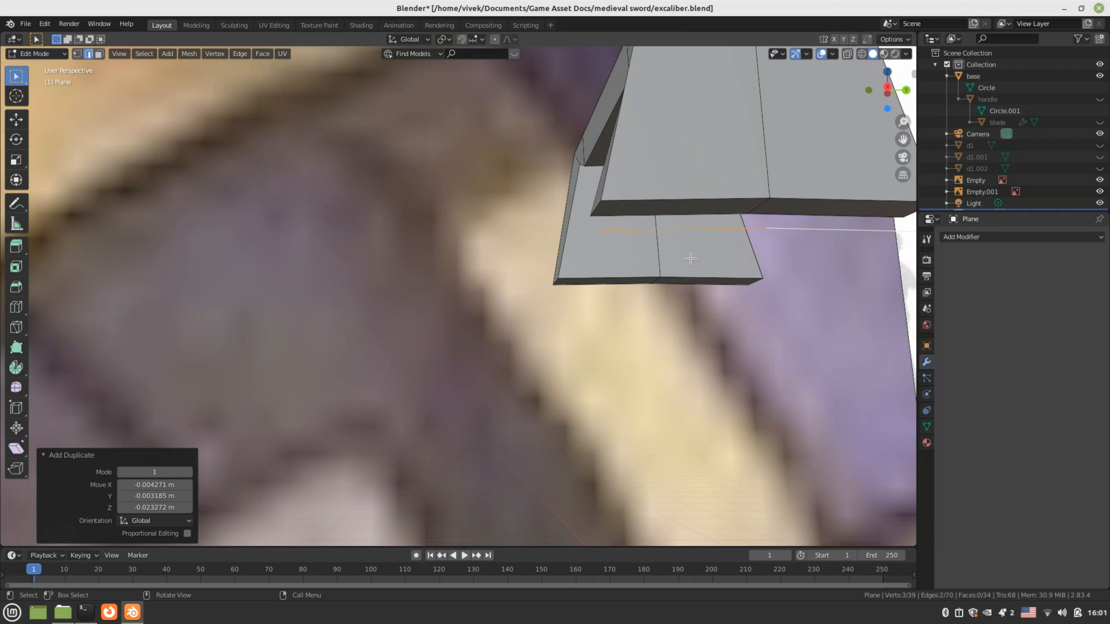
key("KP_3")
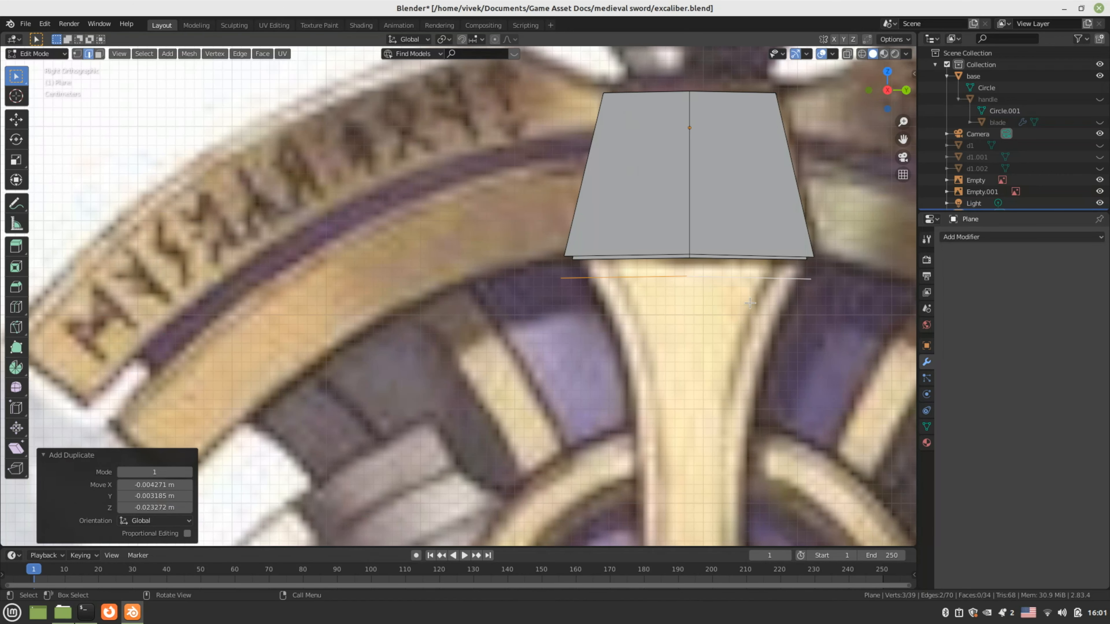
key("p")
left_click(735, 241)
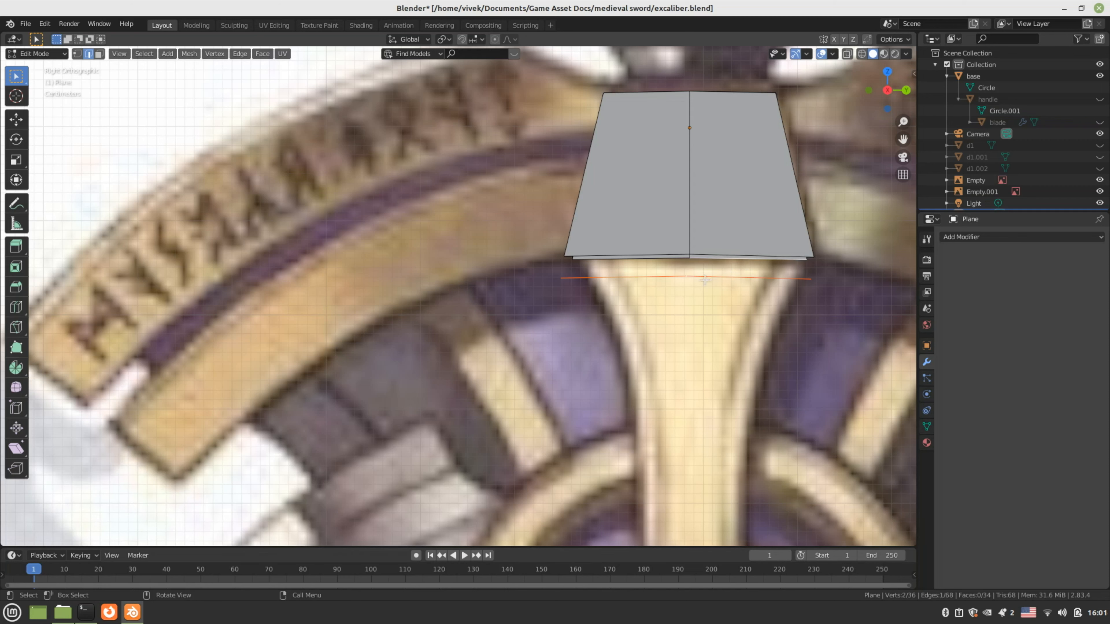
Raise Plane.001's left, middle and right vertices up onto the guard
key("Tab")
left_click(678, 275)
key("Tab")
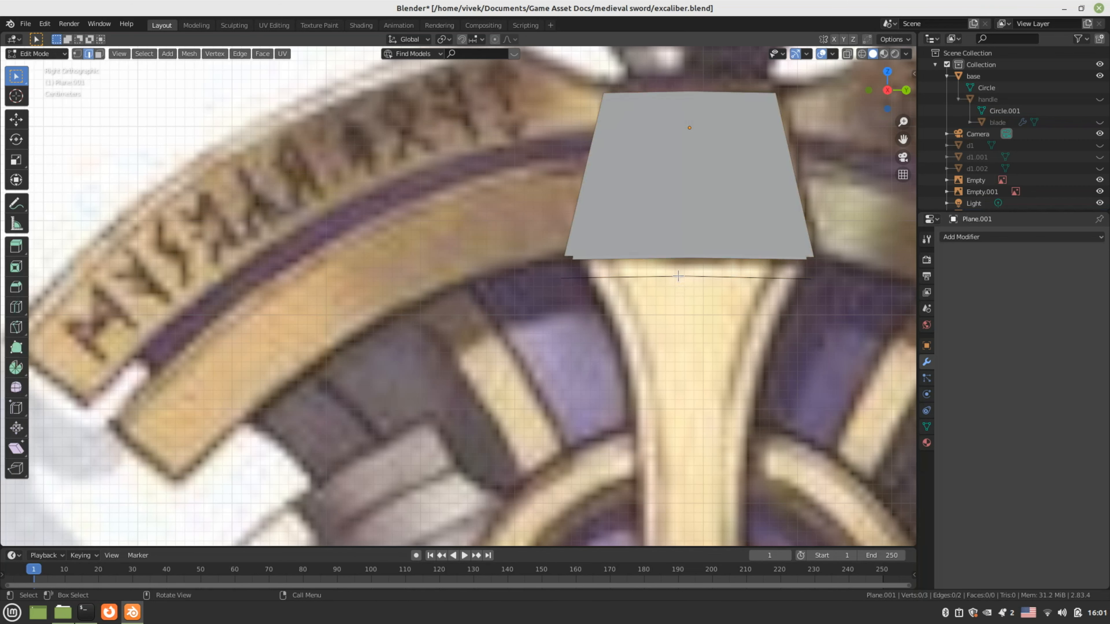
key("1")
left_click(581, 275)
key("g")
left_click(689, 275)
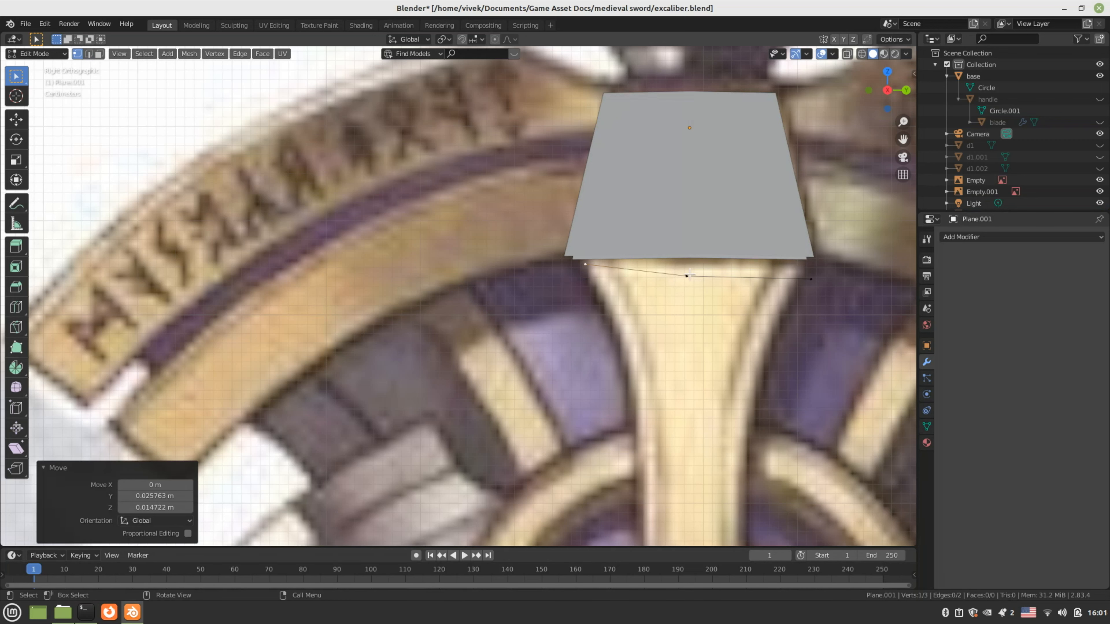
left_click(689, 274)
key("g")
left_click(695, 262)
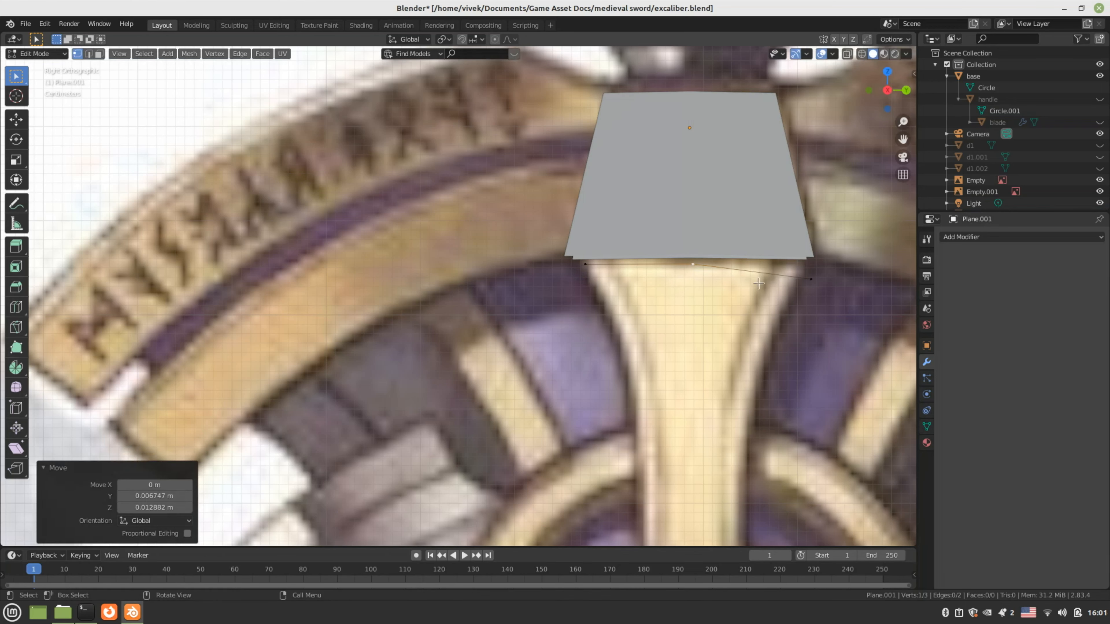
left_click(810, 279)
key("g")
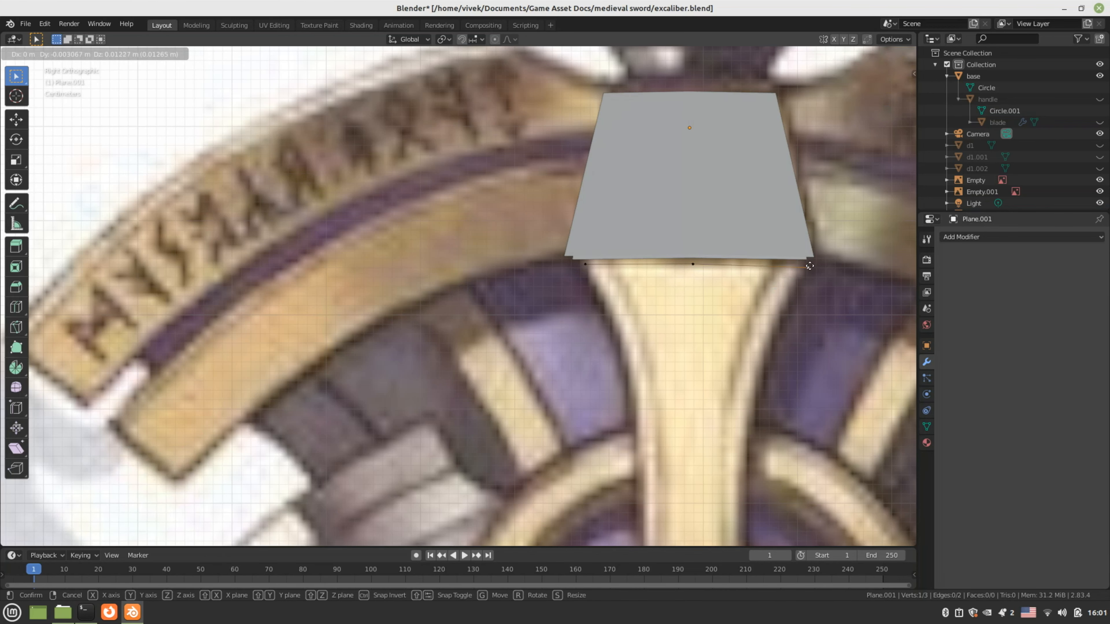
left_click(808, 264)
Leave only the stray left bottom edge of the line selected
scroll(738, 313, "down", 2)
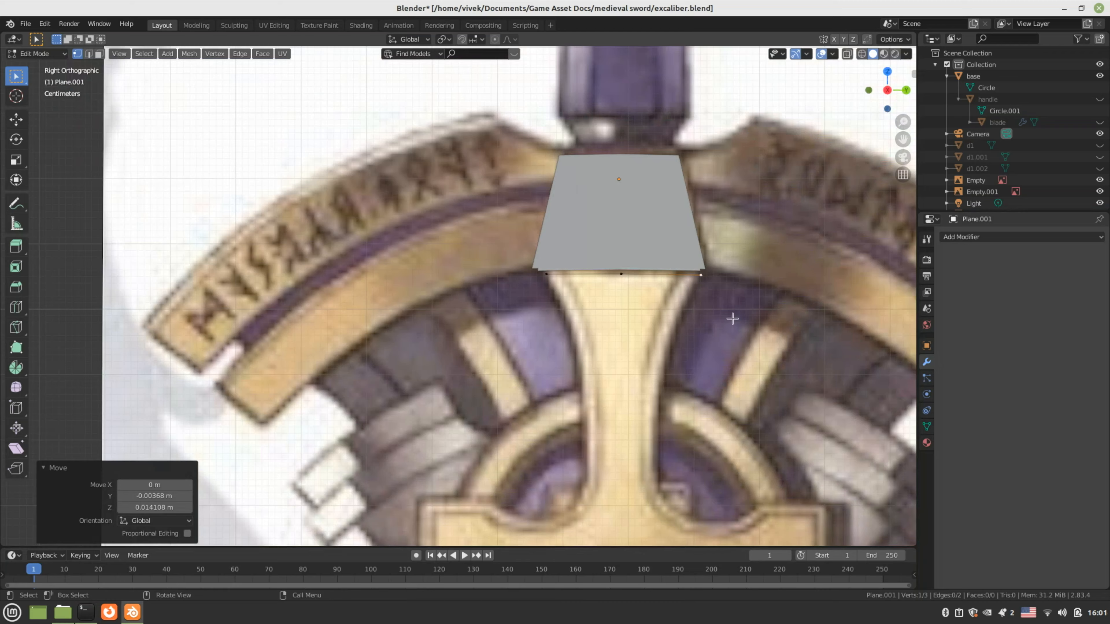
middle_click_drag(731, 317, 705, 305, "shift")
key("2")
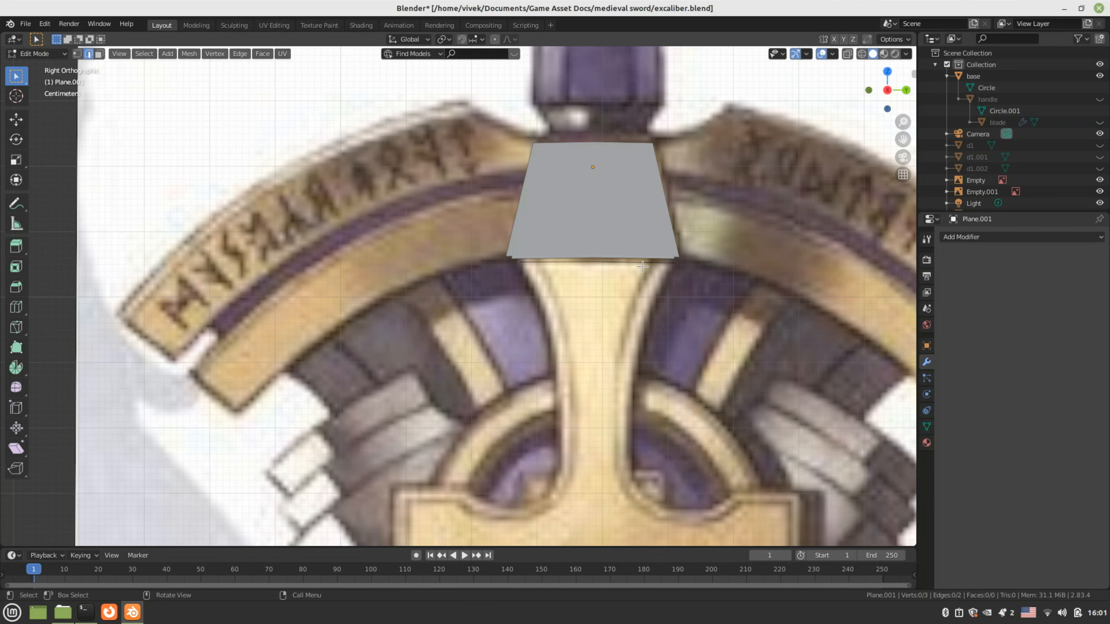
left_click(583, 262)
left_click(617, 264, "shift")
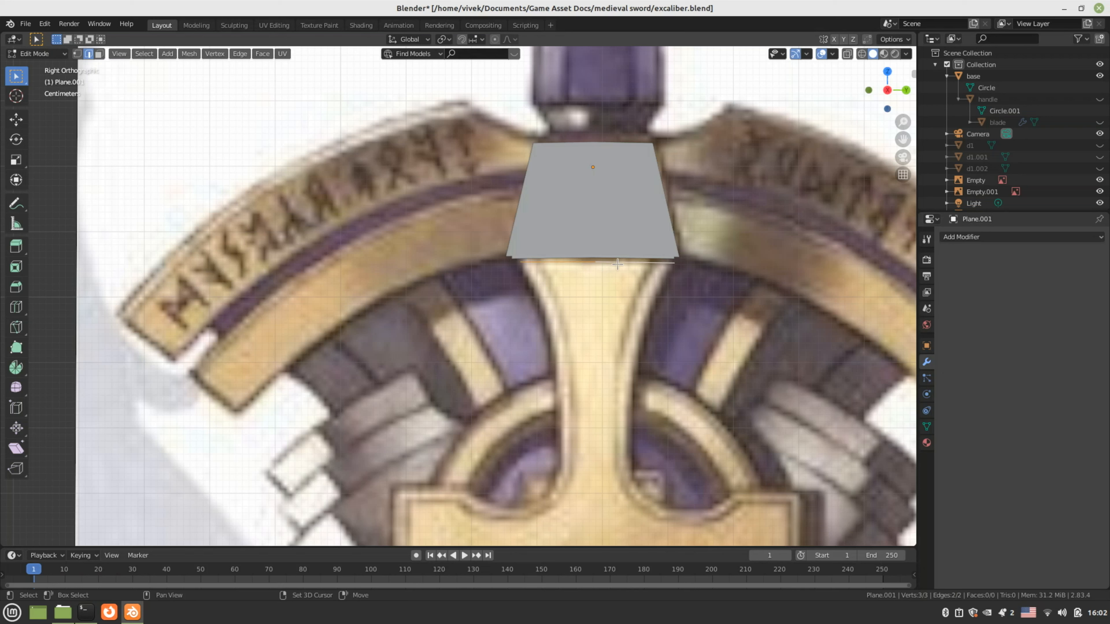
left_click(617, 264)
left_click(561, 262)
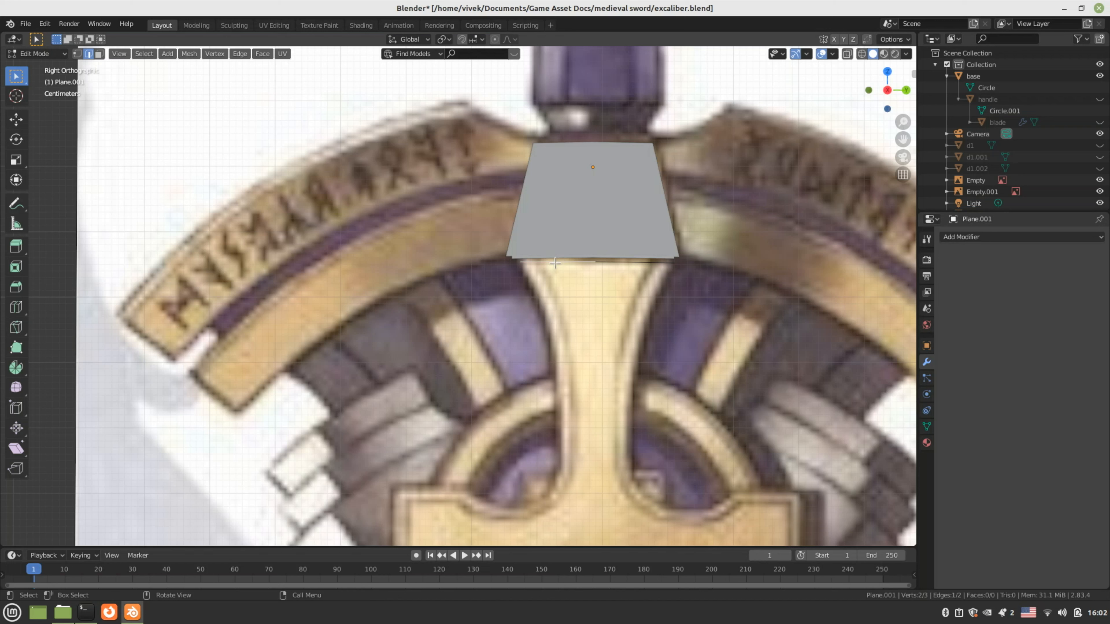
Delete the stray bottom edge and add a Mirror modifier using the Y axis instead of X
key("x")
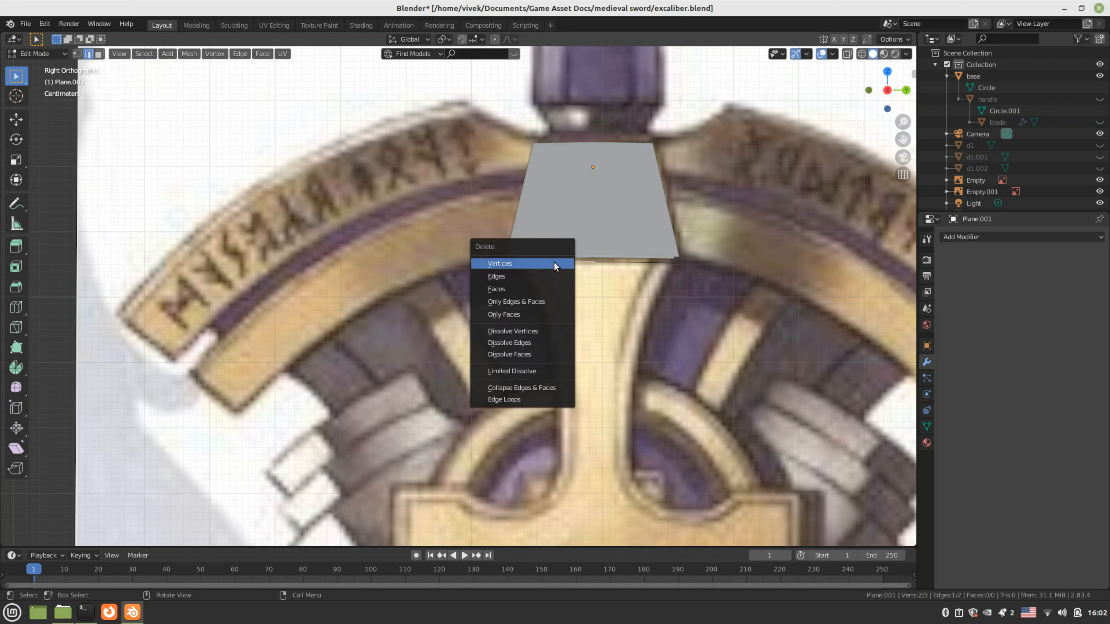
left_click(532, 276)
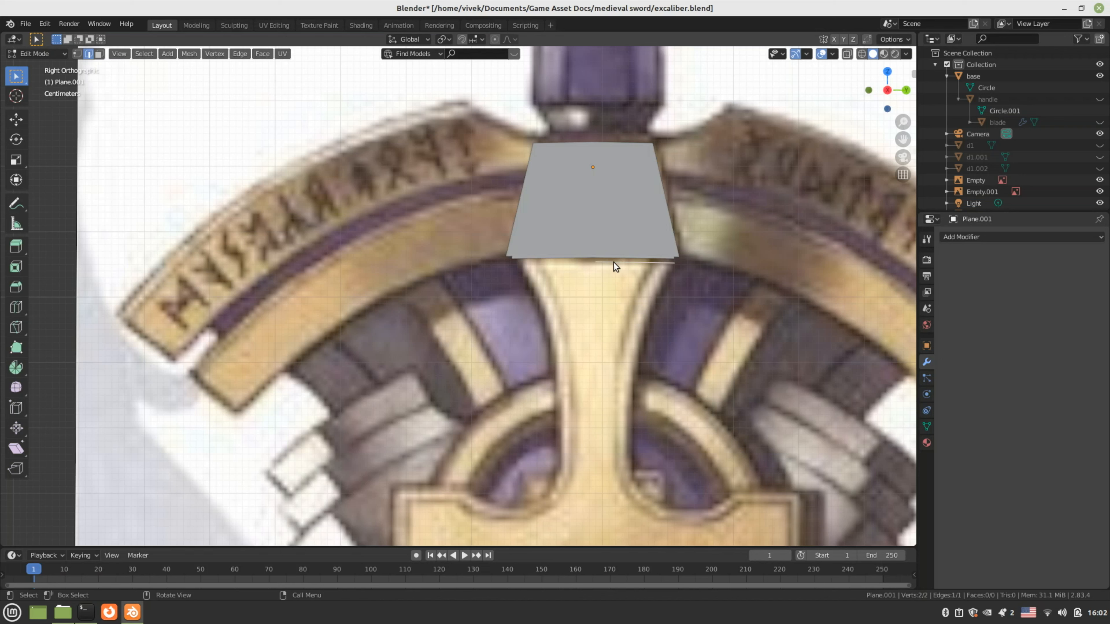
key("Tab")
left_click(1020, 237)
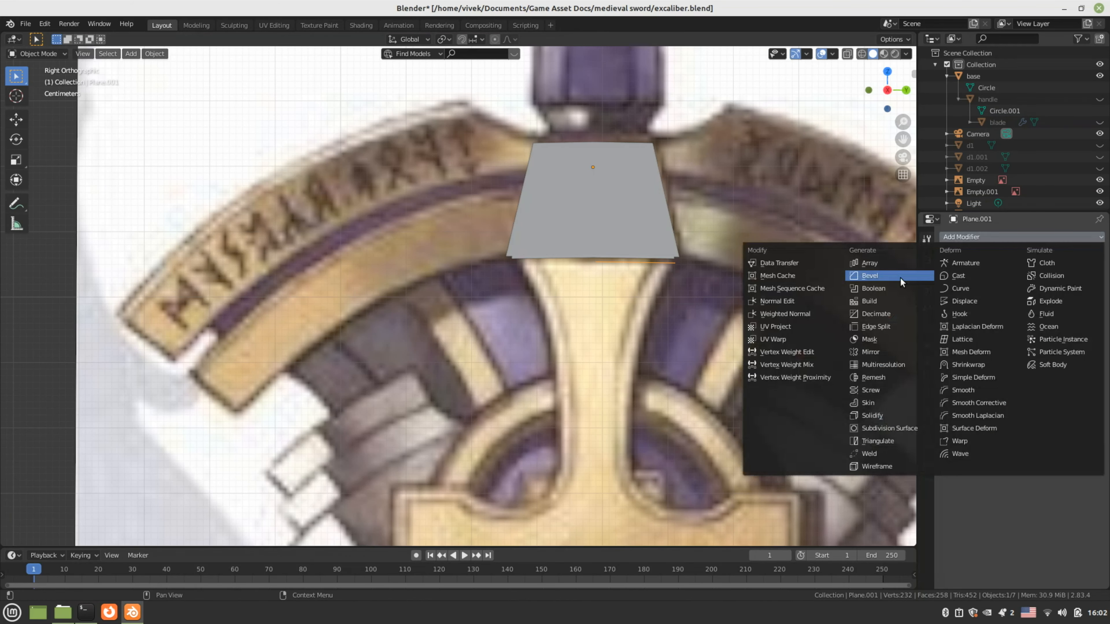
left_click(870, 349)
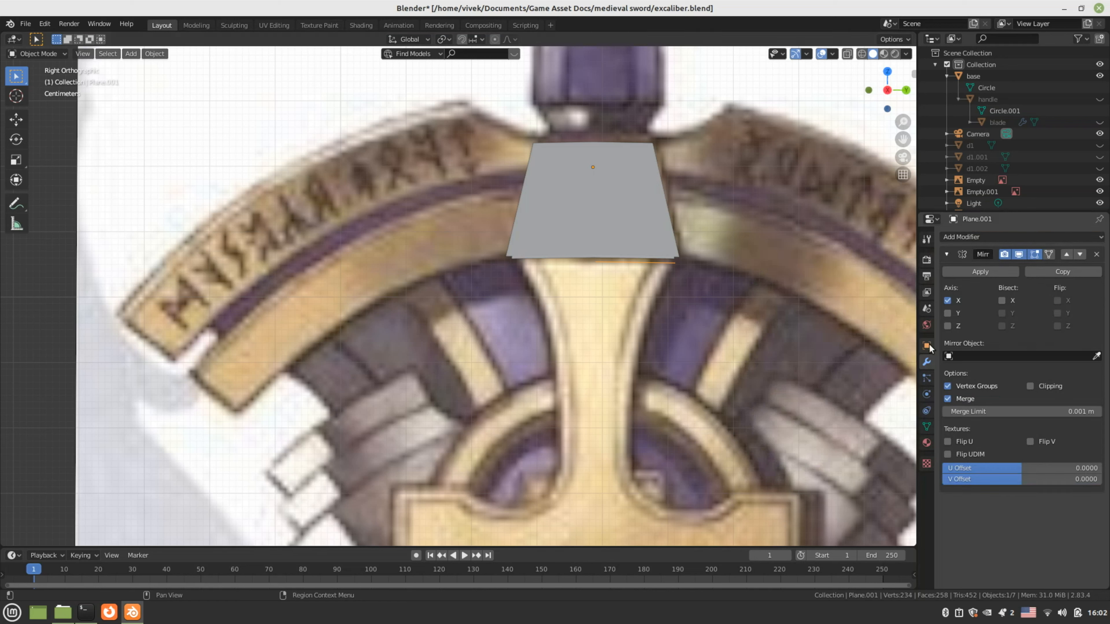
left_click(948, 313)
left_click(947, 300)
Cancel a first extrusion attempt and reposition one vertex of the bottom edge
key("Tab")
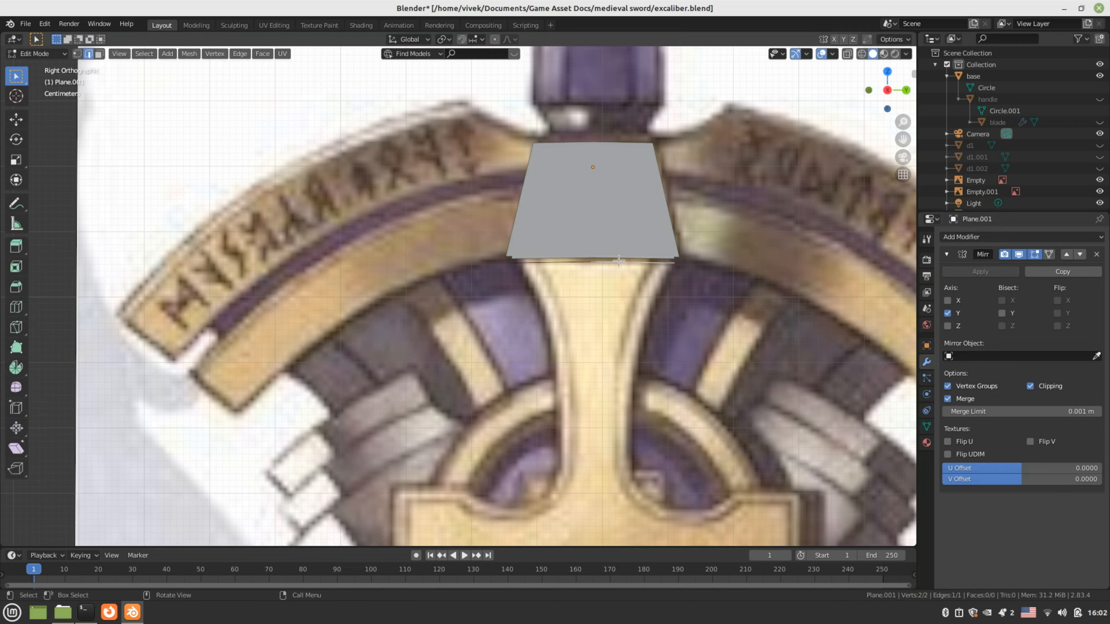
key("e")
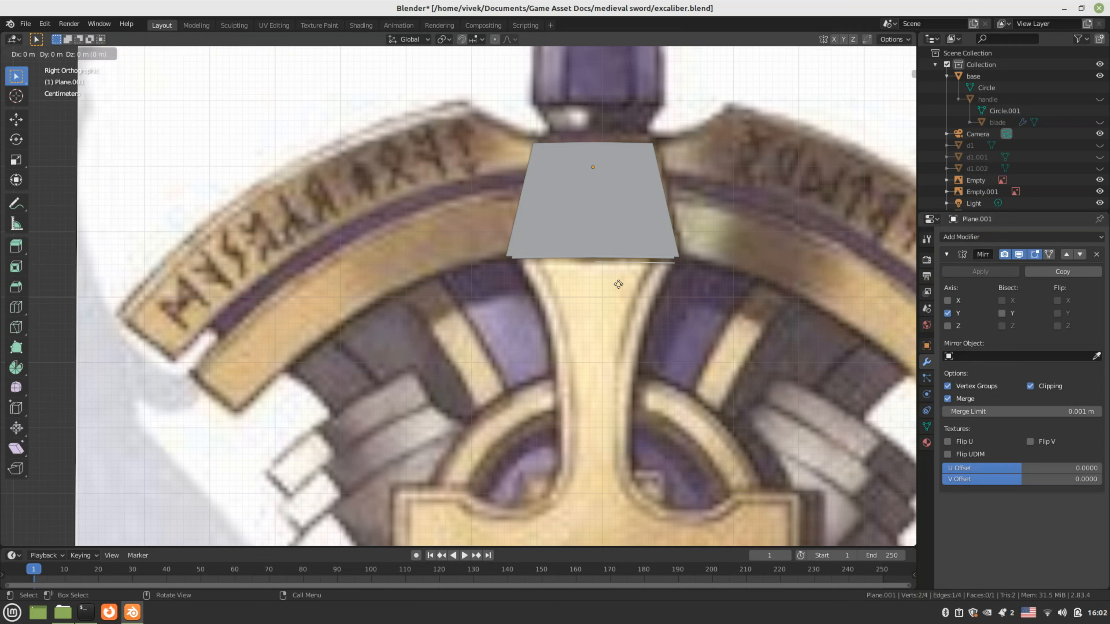
key("z")
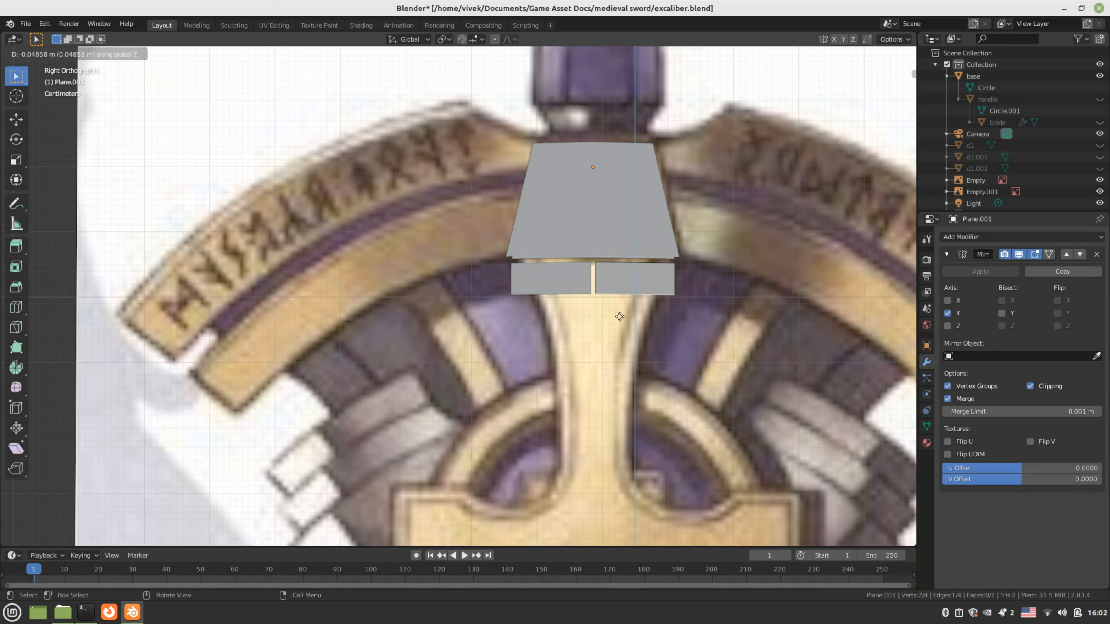
right_click(619, 320)
key("ctrl+z")
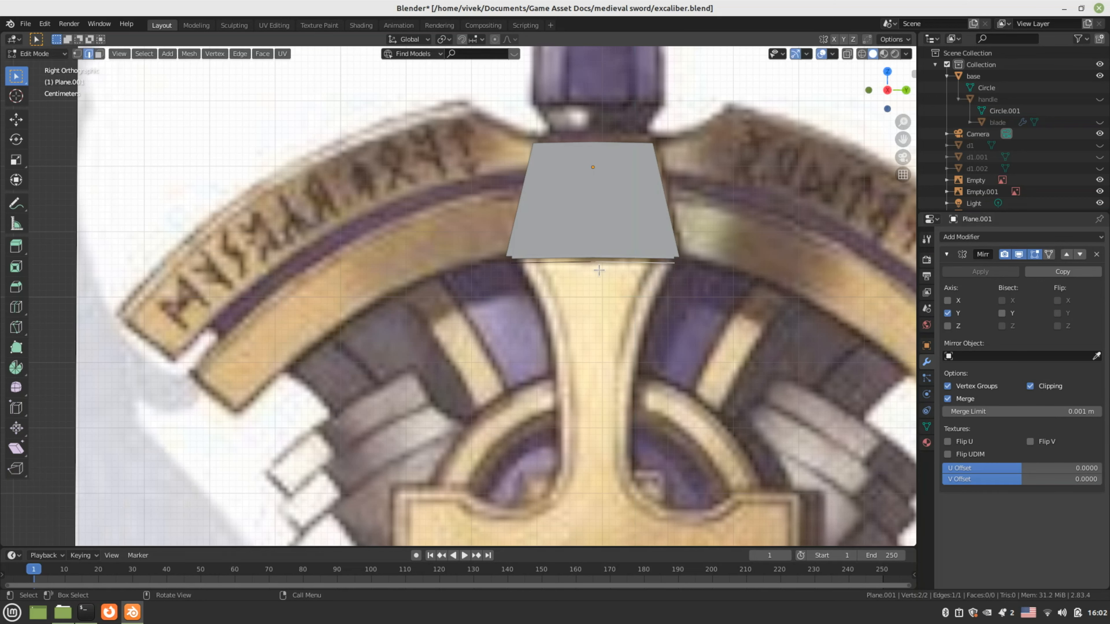
left_click(598, 271)
key("g")
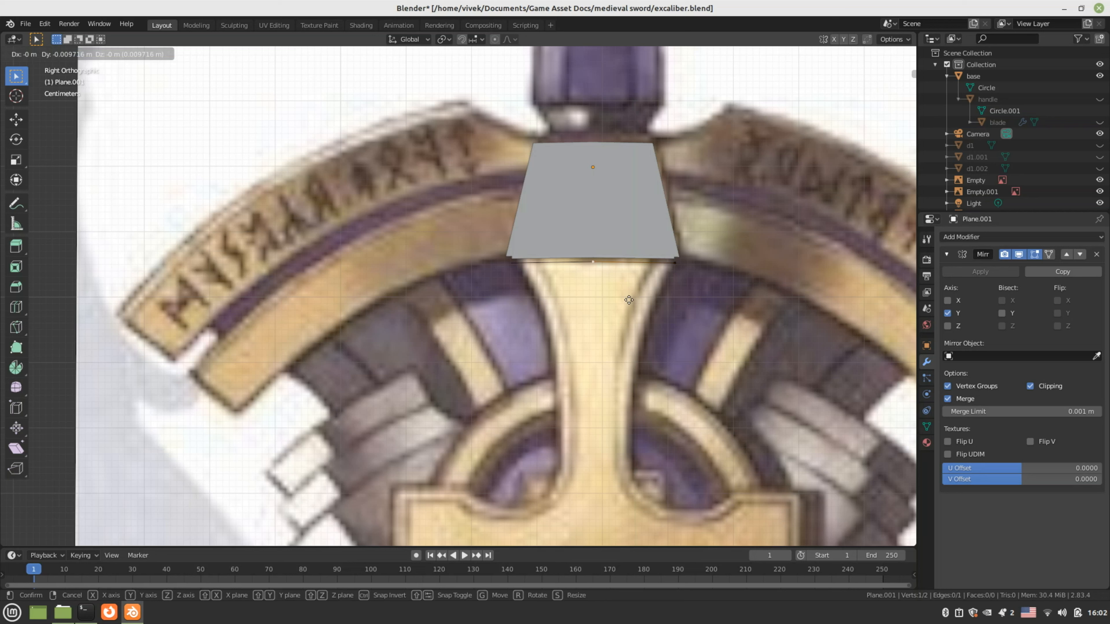
left_click(634, 300)
Extrude the bottom edge straight down about 0.38 m over the hilt stem
key("2")
left_click(654, 272)
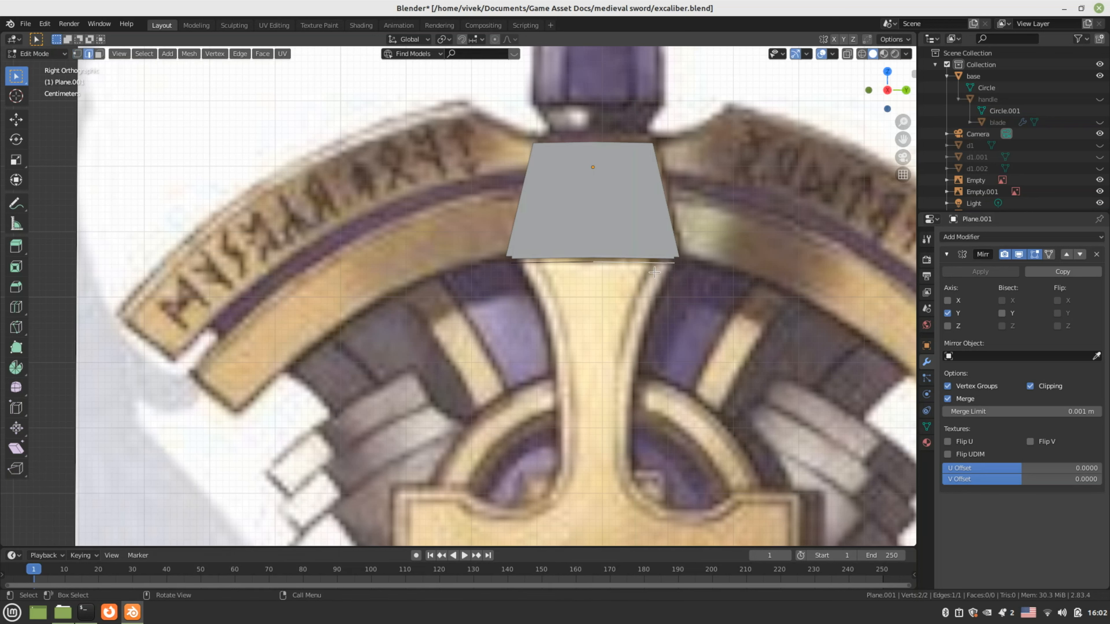
key("e")
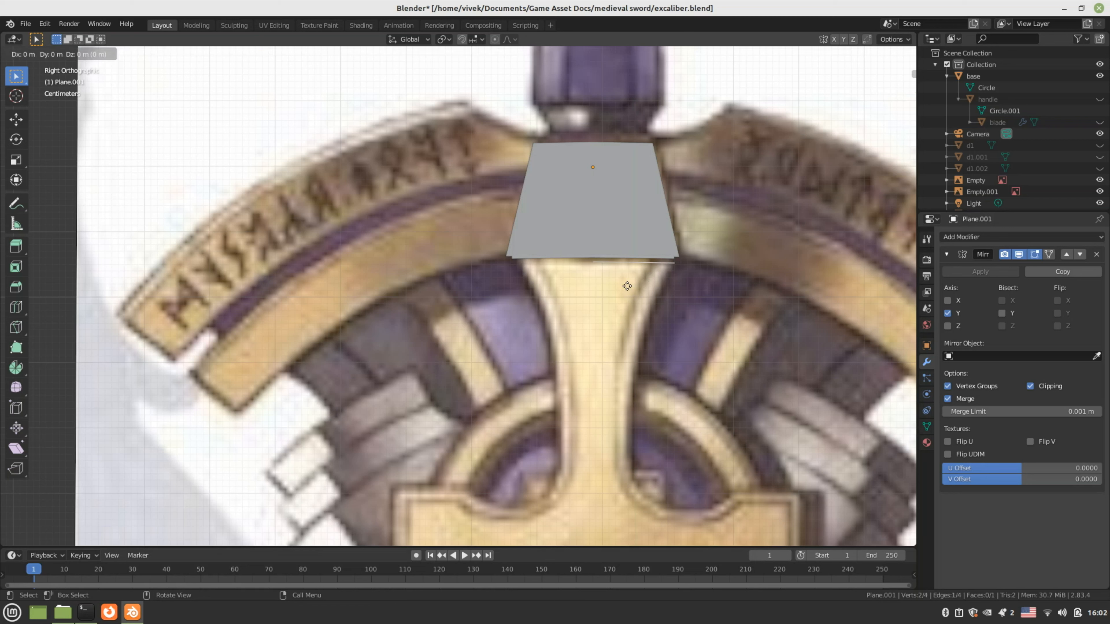
key("z")
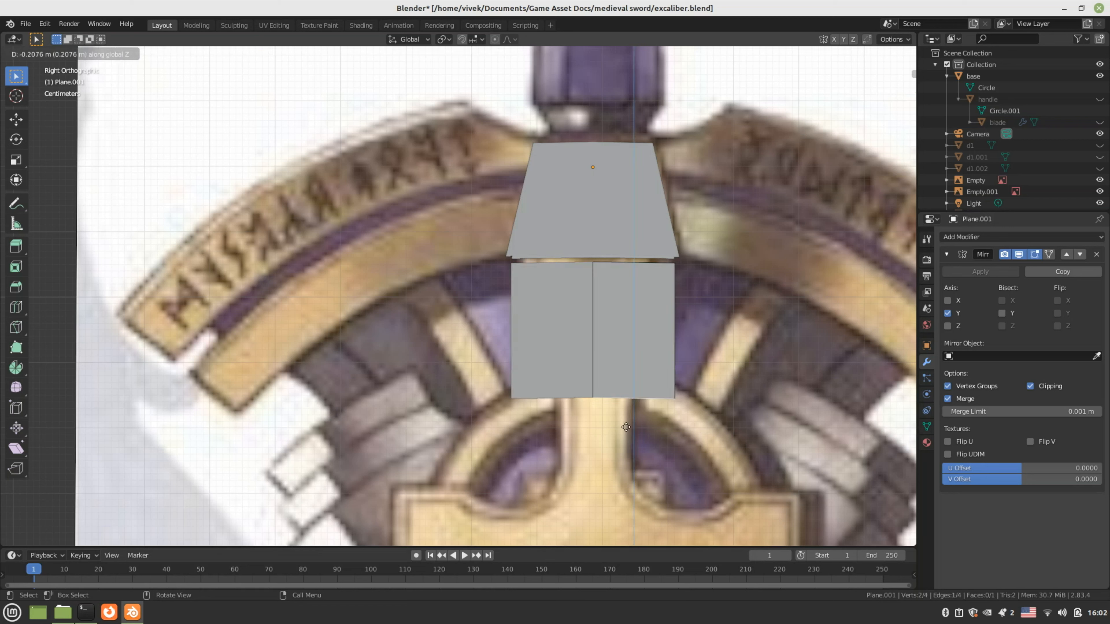
left_click(615, 527)
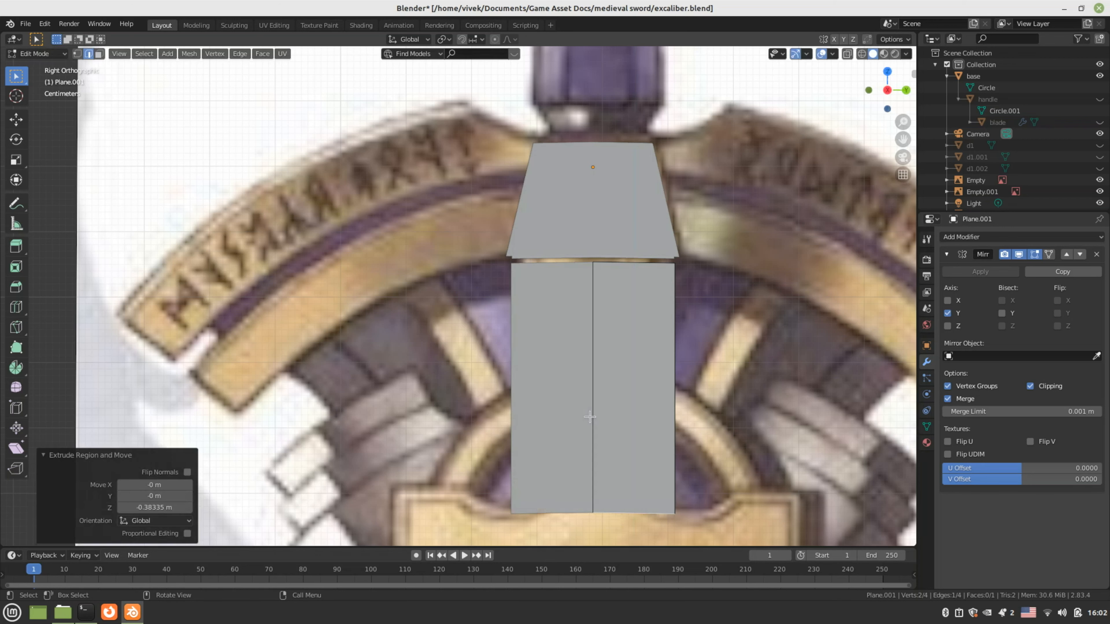
Switch to wireframe shading and add two horizontal loop cuts across the lower section
key("z")
left_click(523, 420)
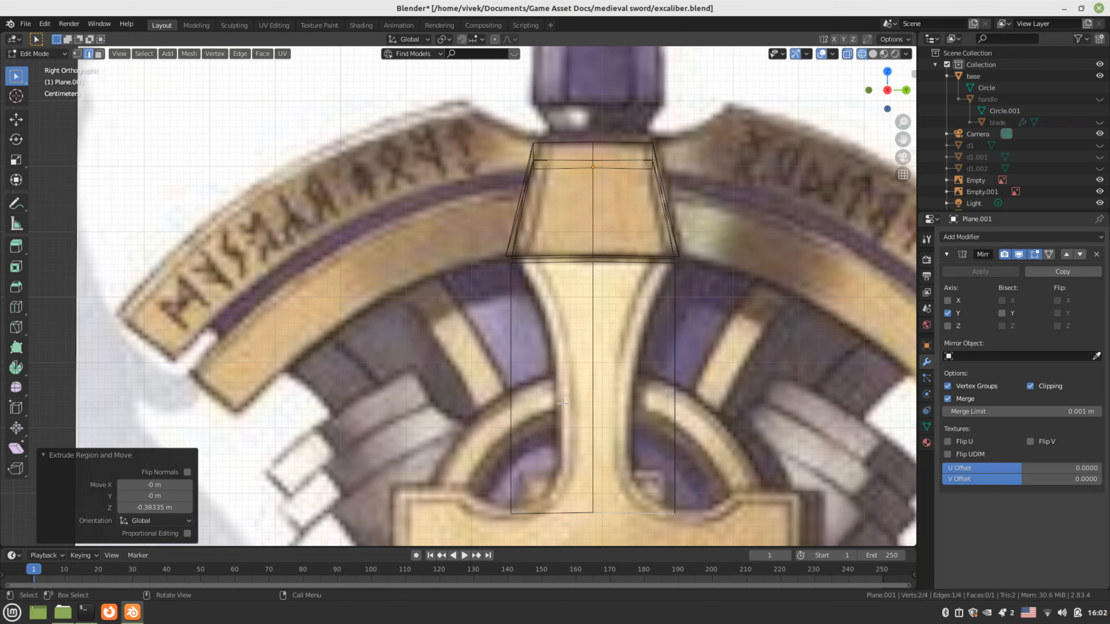
key("ctrl+r")
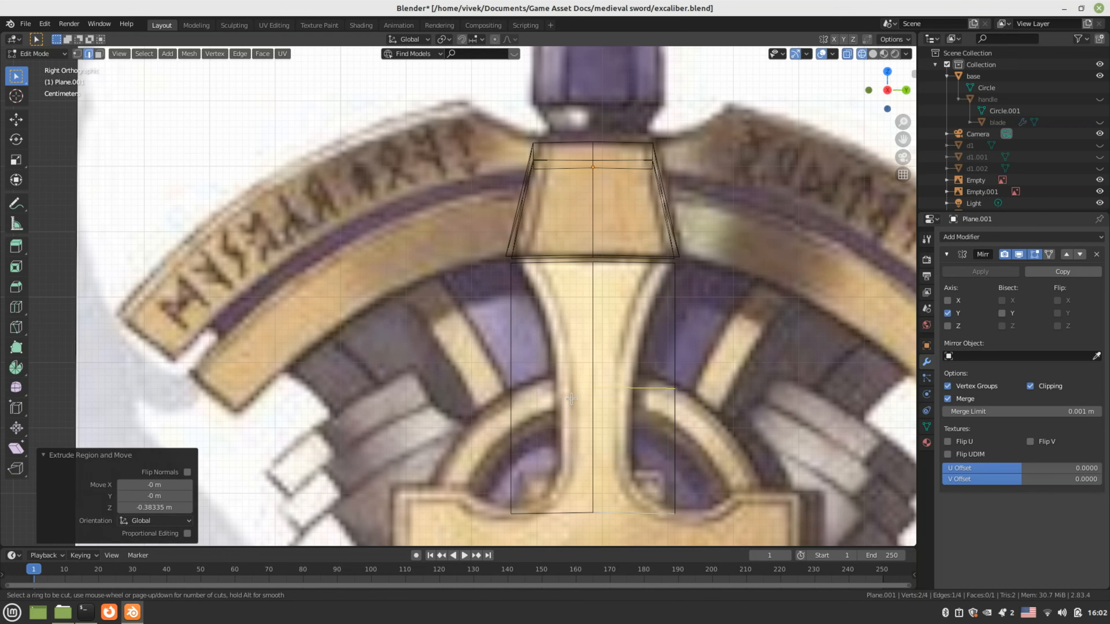
scroll(571, 398, "up", 1)
left_click(571, 398)
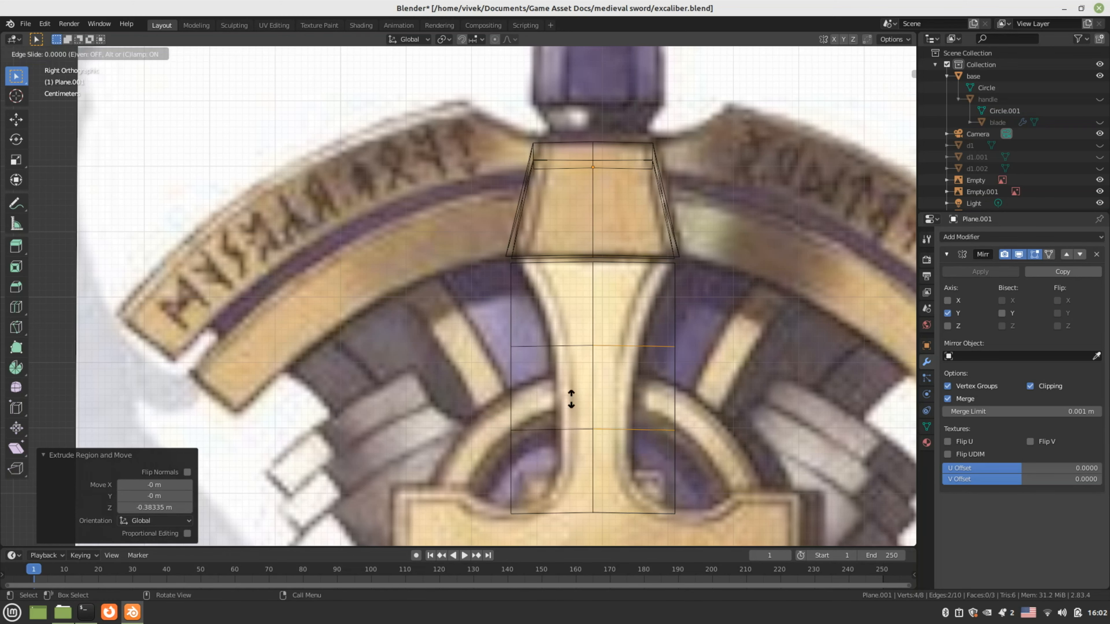
right_click(571, 399)
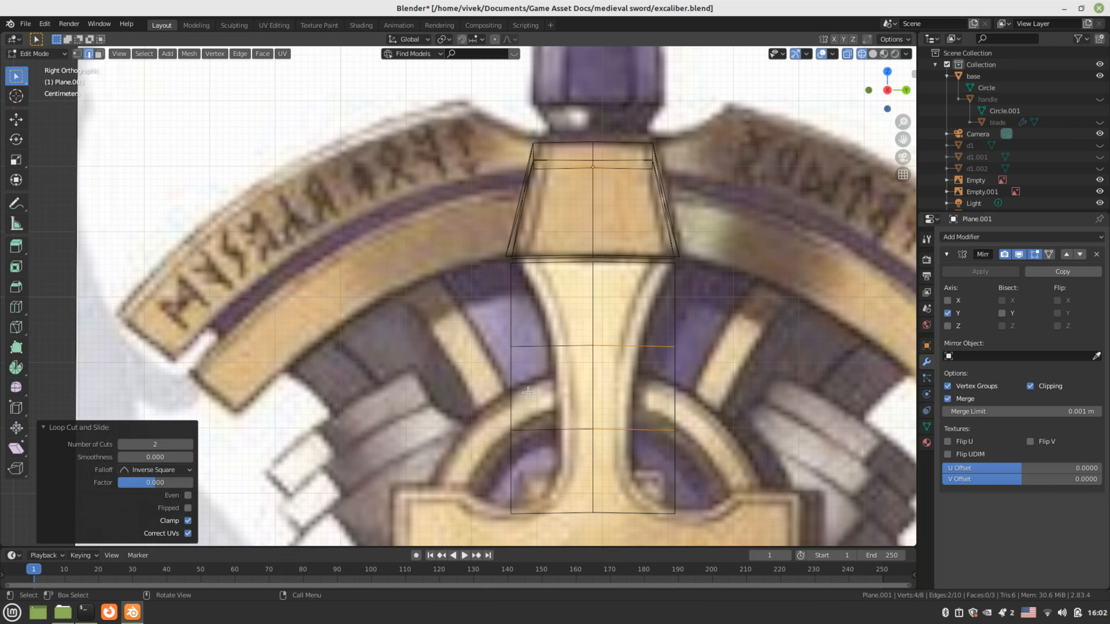
Slide the middle band's two right-hand vertices inward to narrow the section to the stem
key("1")
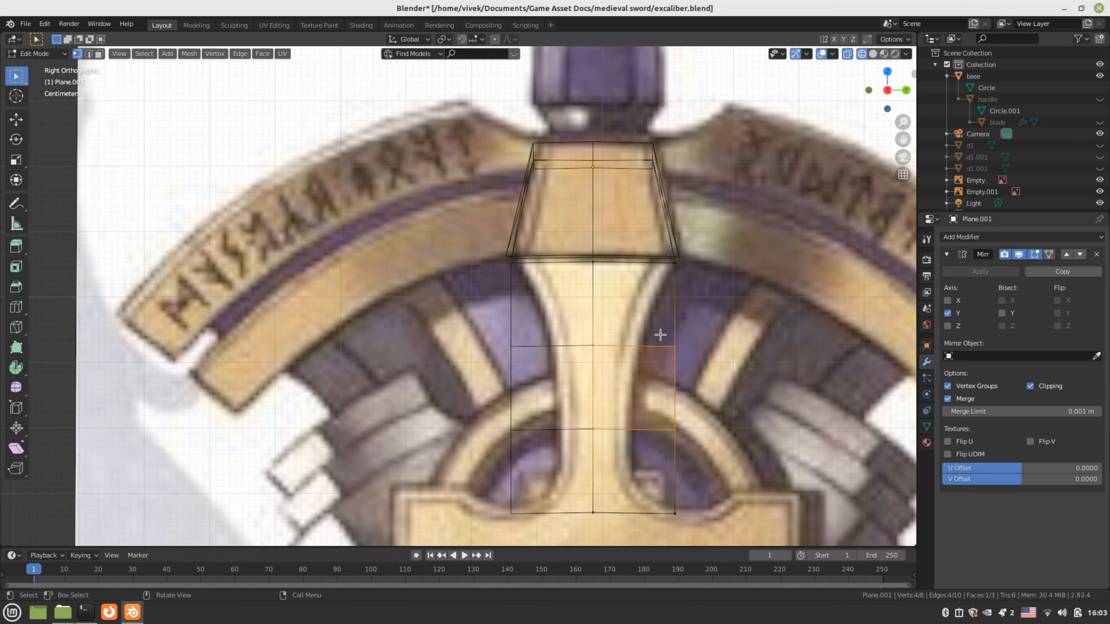
left_click_drag(655, 332, 708, 444)
key("g")
key("x")
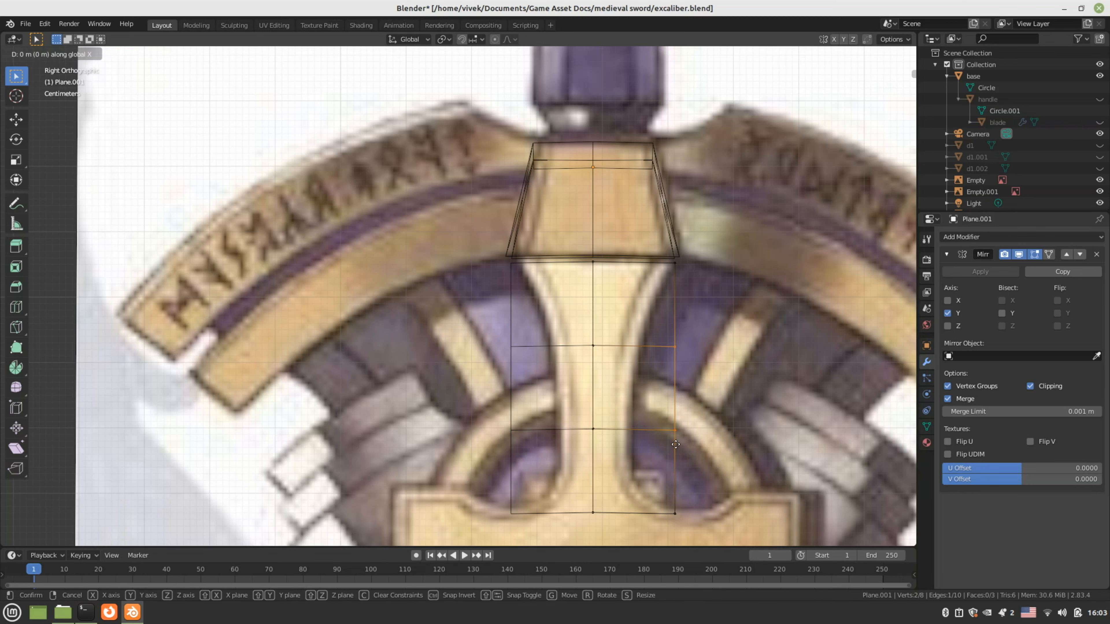
key("g")
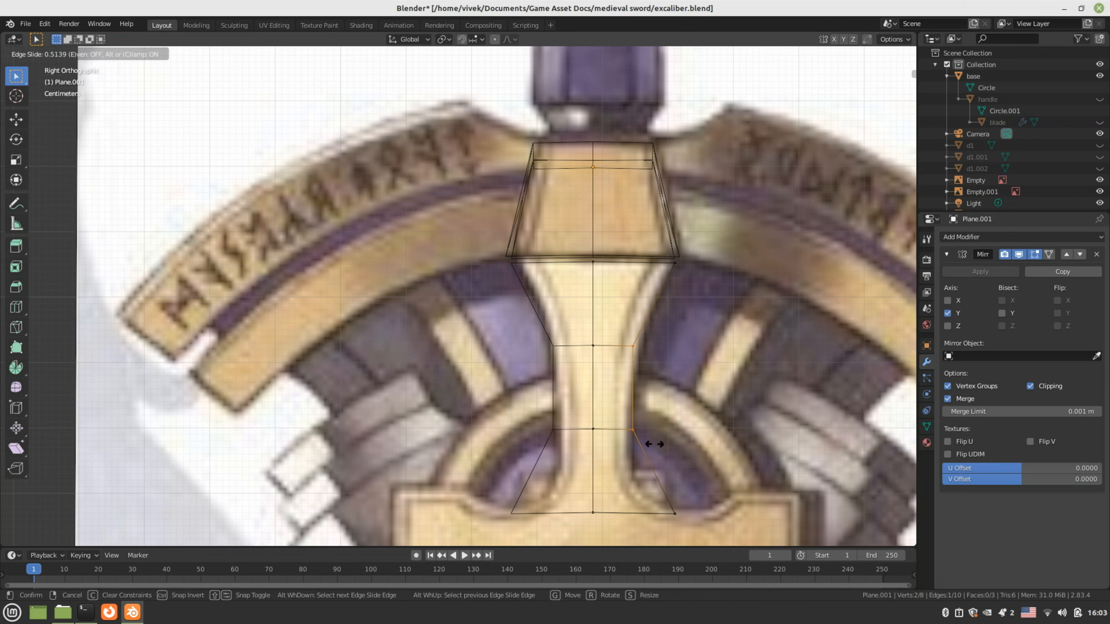
left_click(654, 443)
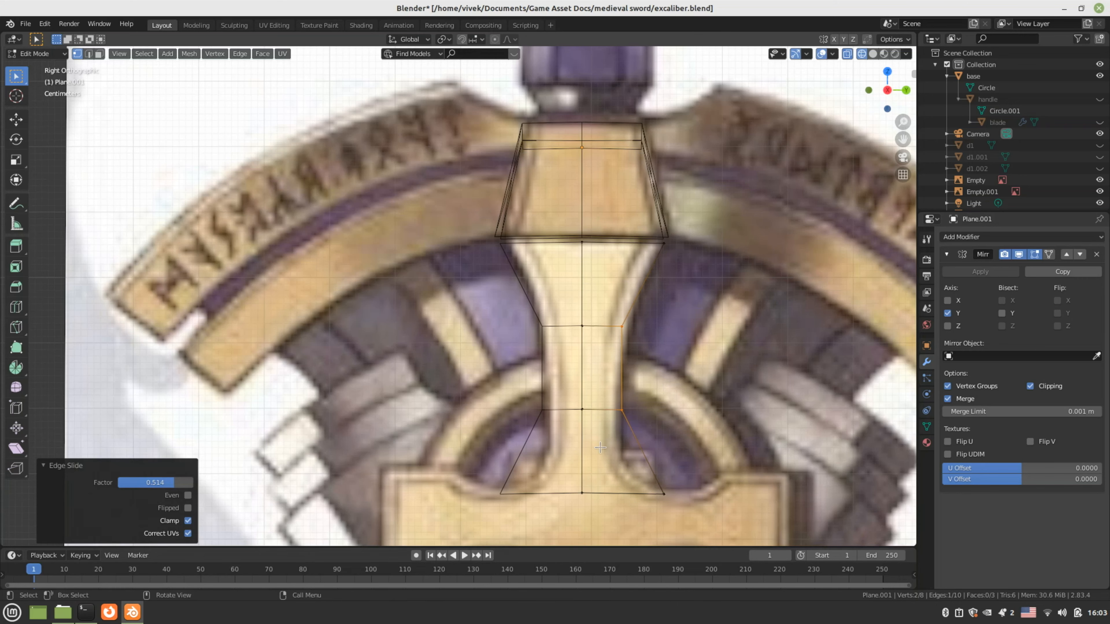
Add another loop near the bottom and move its outer vertex -0.033566 m along Y
key("ctrl+r")
left_click(601, 448)
right_click(601, 447)
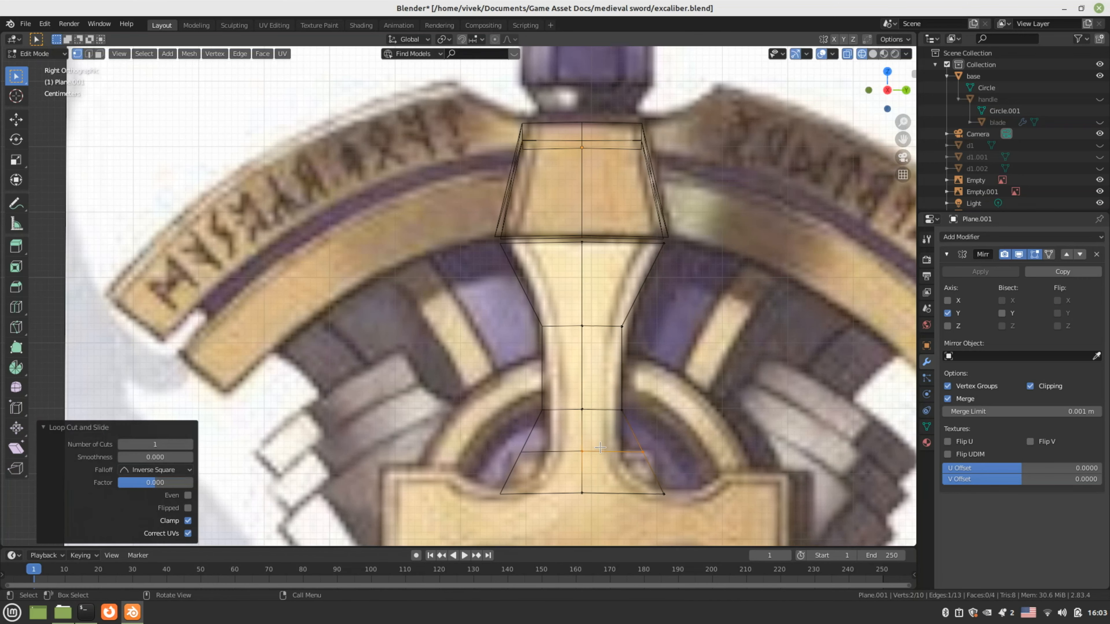
left_click(644, 452)
key("g")
key("y")
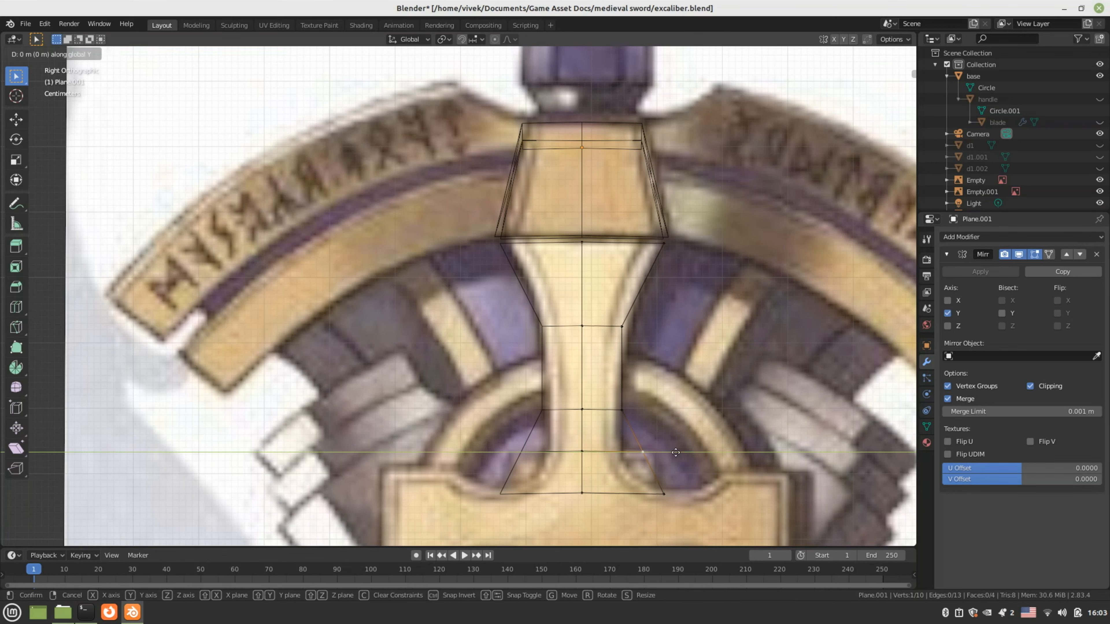
left_click(653, 453)
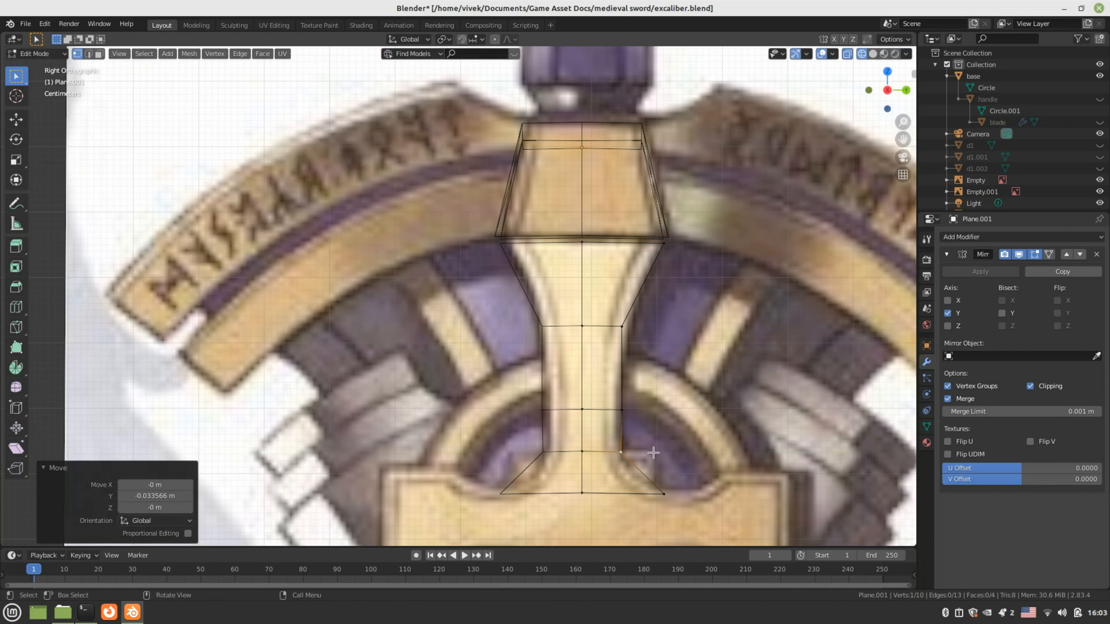
middle_click_drag(662, 460, 646, 395, "shift")
key("ctrl+r")
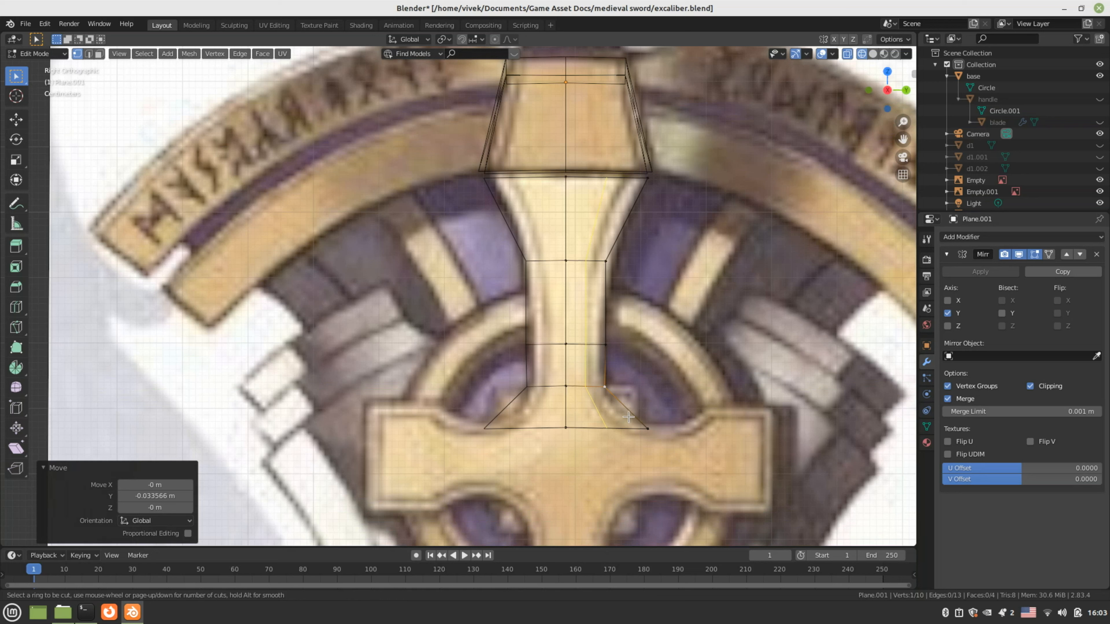
Add an edge loop across the bottom face and shift one of its vertices along Y
left_click_drag(627, 417, 628, 415)
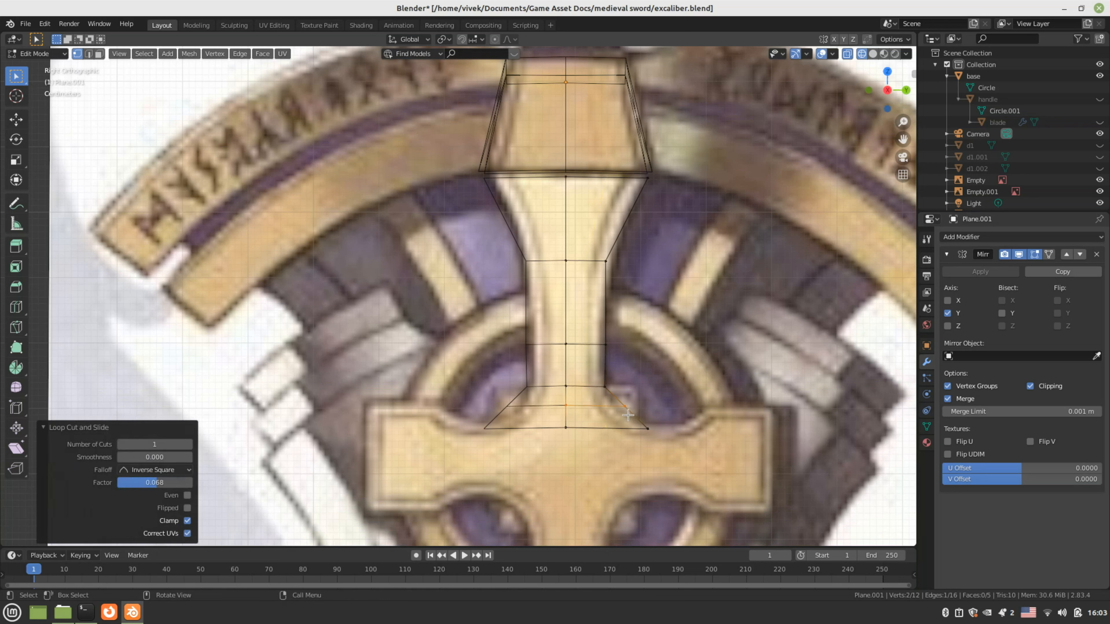
left_click(628, 411)
key("g")
key("y")
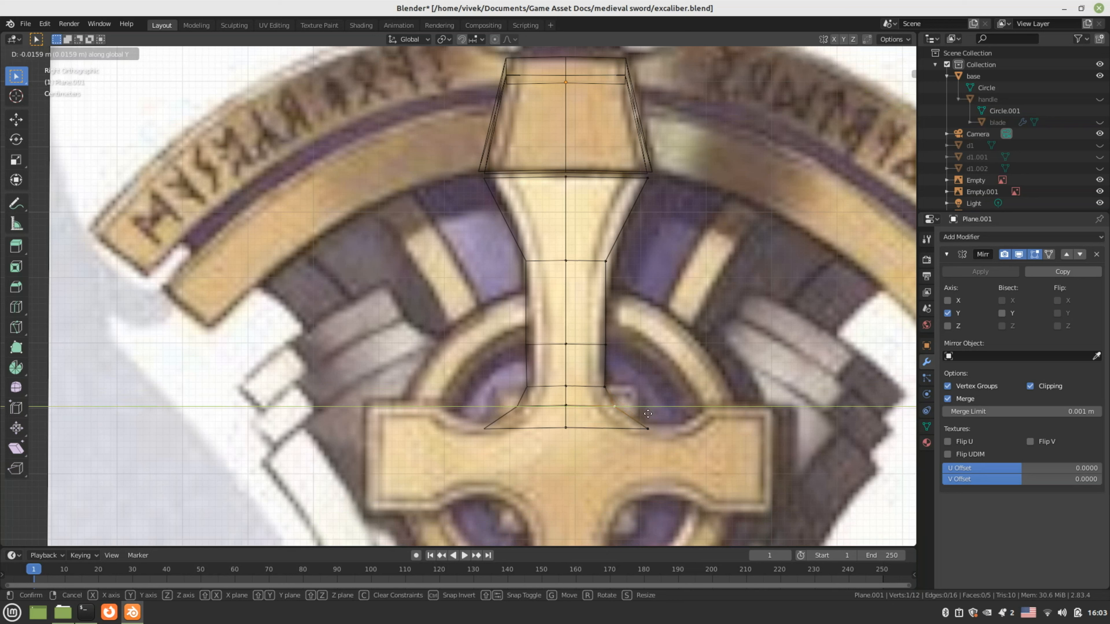
left_click(646, 415)
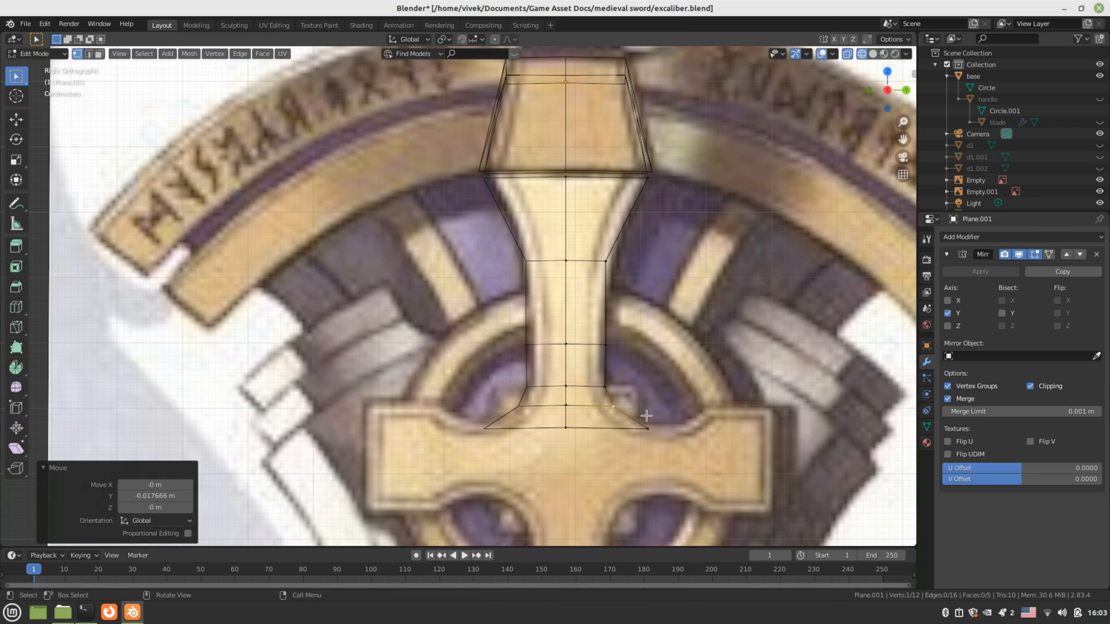
Extrude the emblem's bottom edge downward
middle_click_drag(649, 448, 602, 406, "shift")
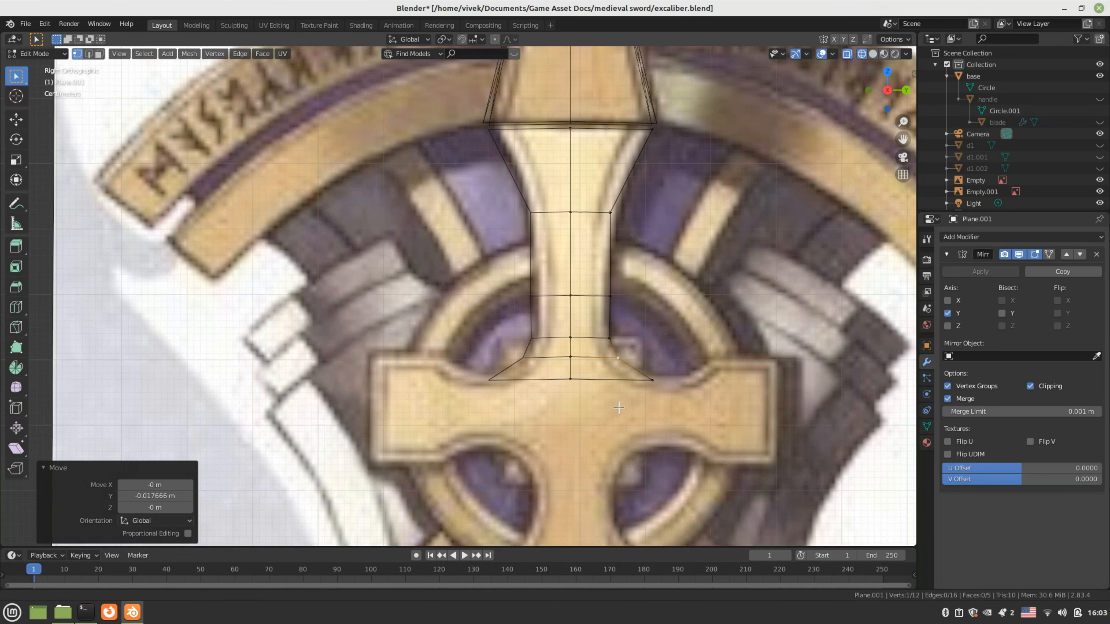
key("3")
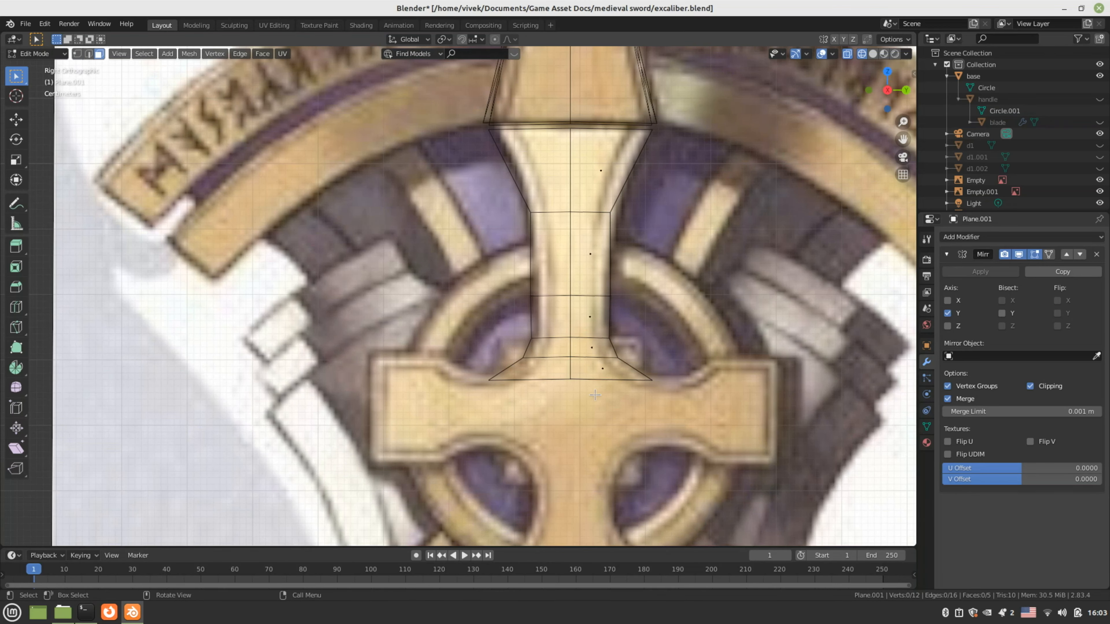
key("2")
left_click(606, 379)
key("e")
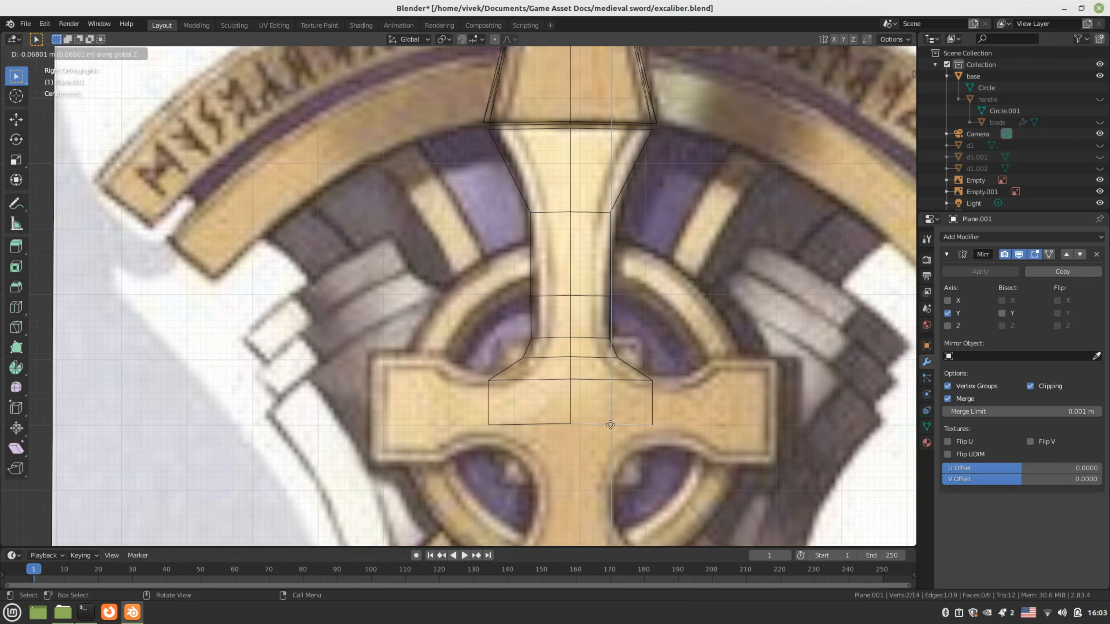
left_click(613, 442)
Extrude the bottom edge again straight down along Z over the cross's lower arm
scroll(613, 443, "down", 2)
scroll(613, 443, "down", 1)
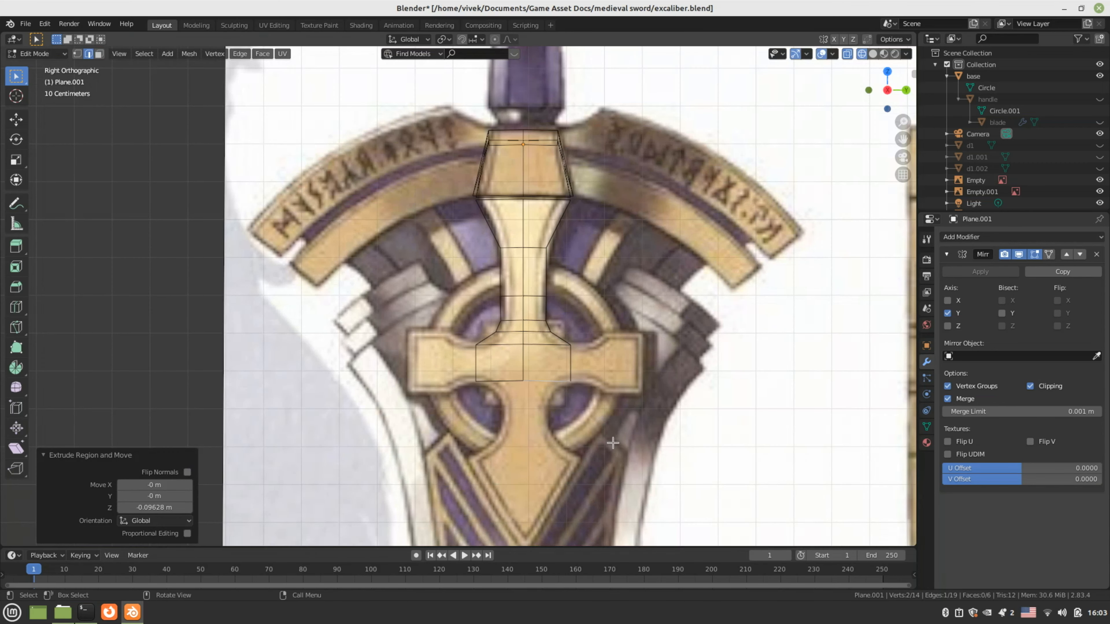
middle_click_drag(601, 422, 606, 399, "shift")
scroll(606, 399, "up", 2)
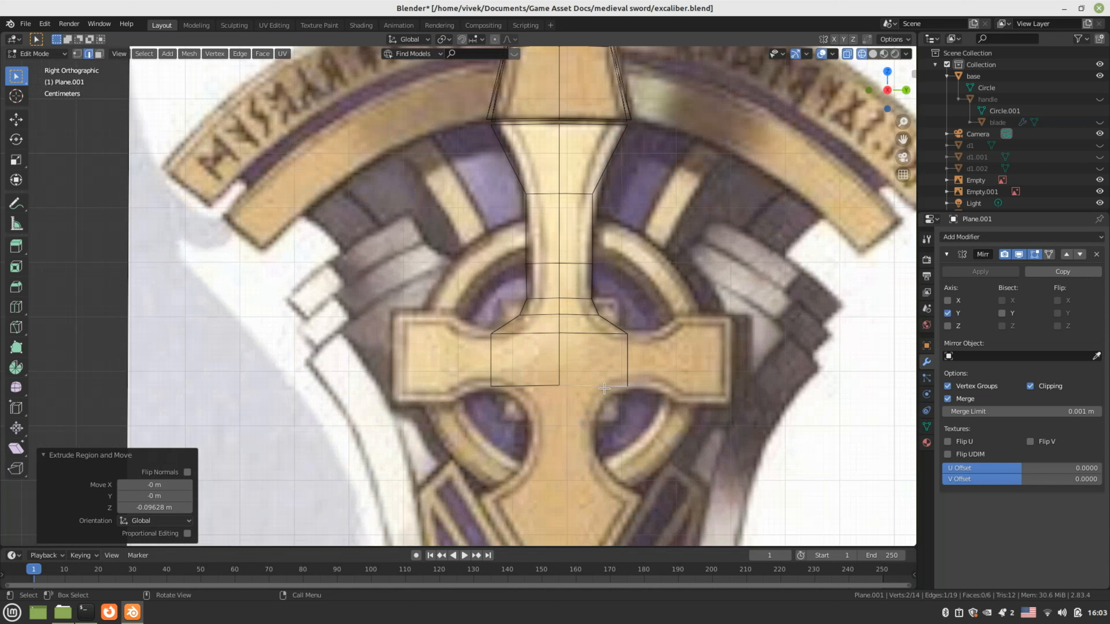
key("e")
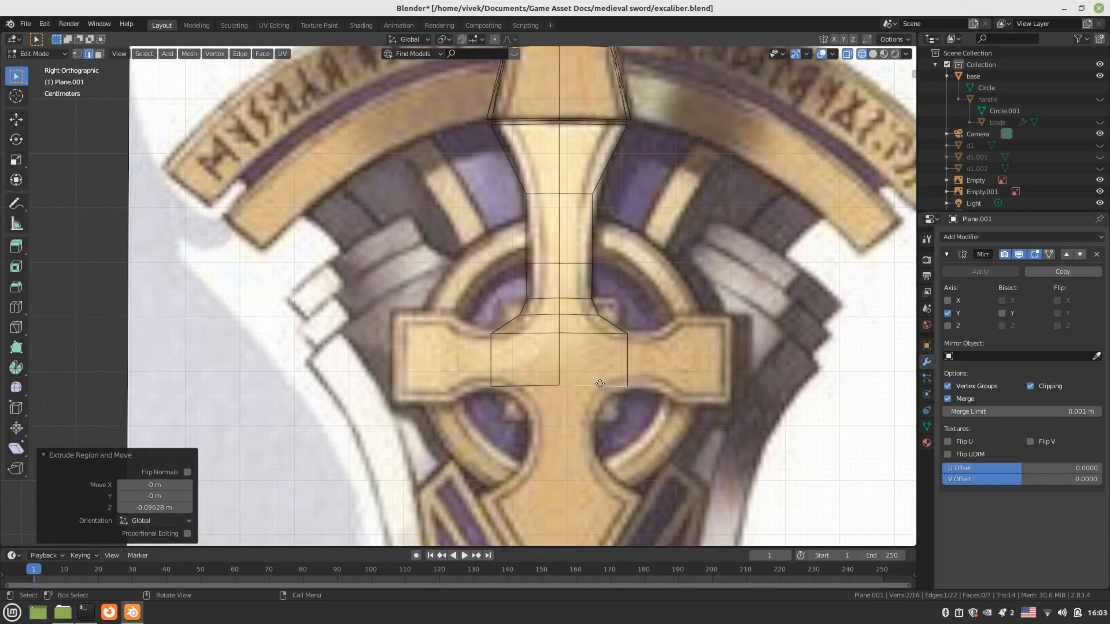
key("e")
key("z")
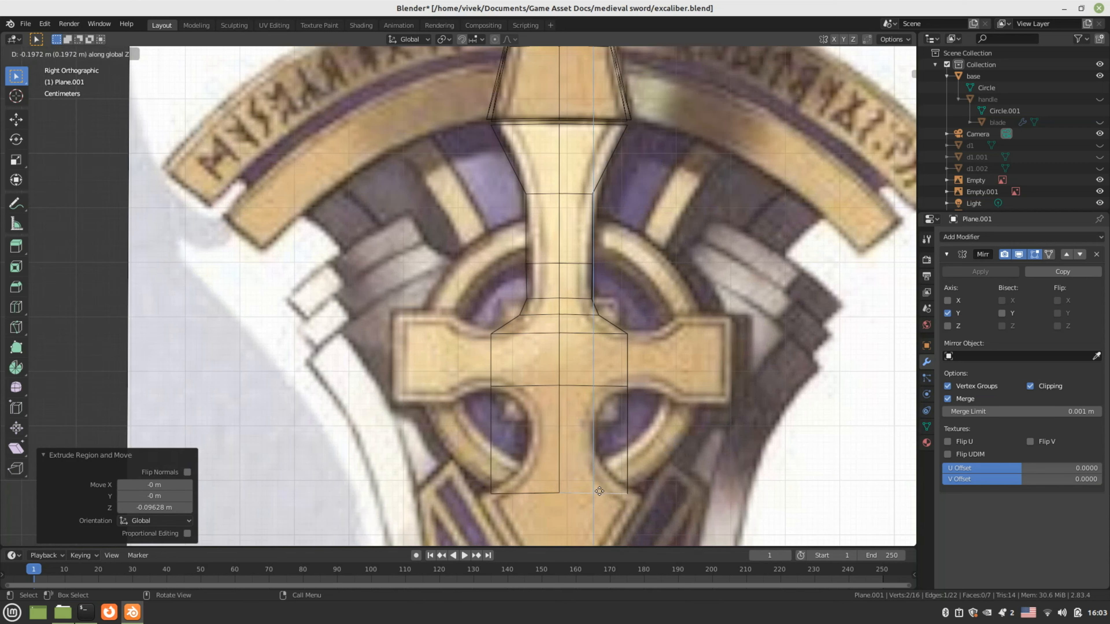
left_click(599, 494)
Widen the bottom edge 1.325× along Y and add a two-cut loop across the lower section
middle_click_drag(695, 542, 685, 479, "shift")
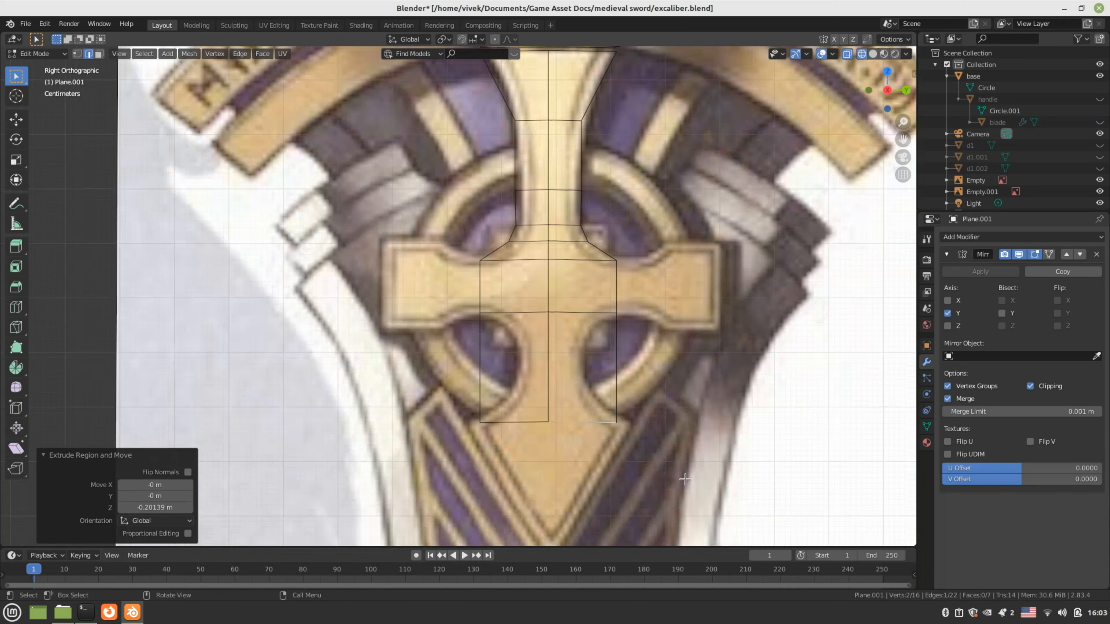
key("s")
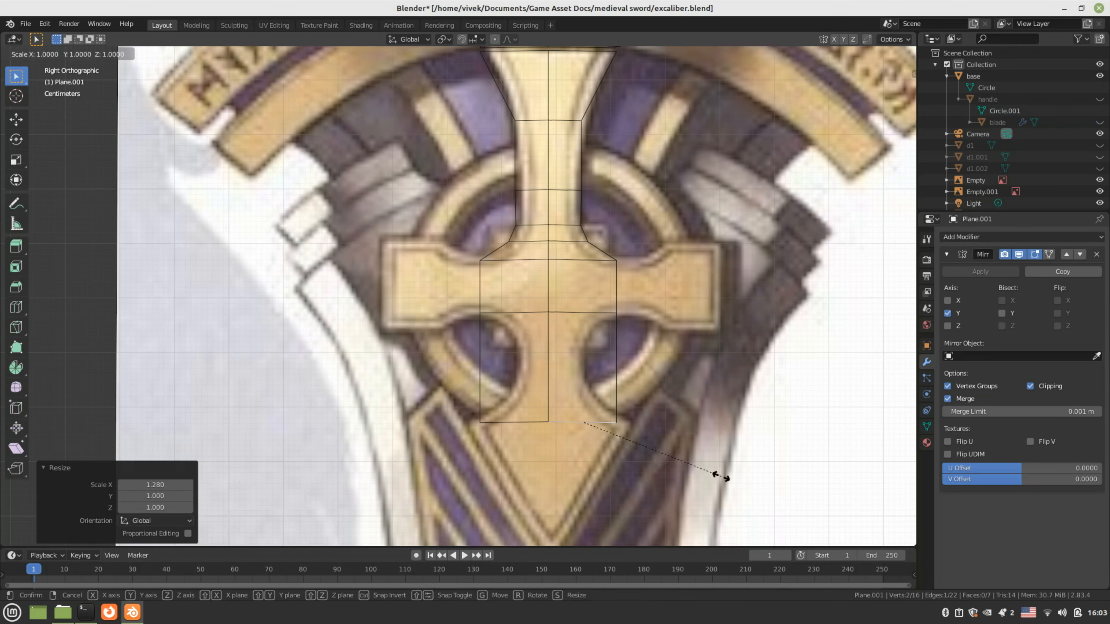
key("y")
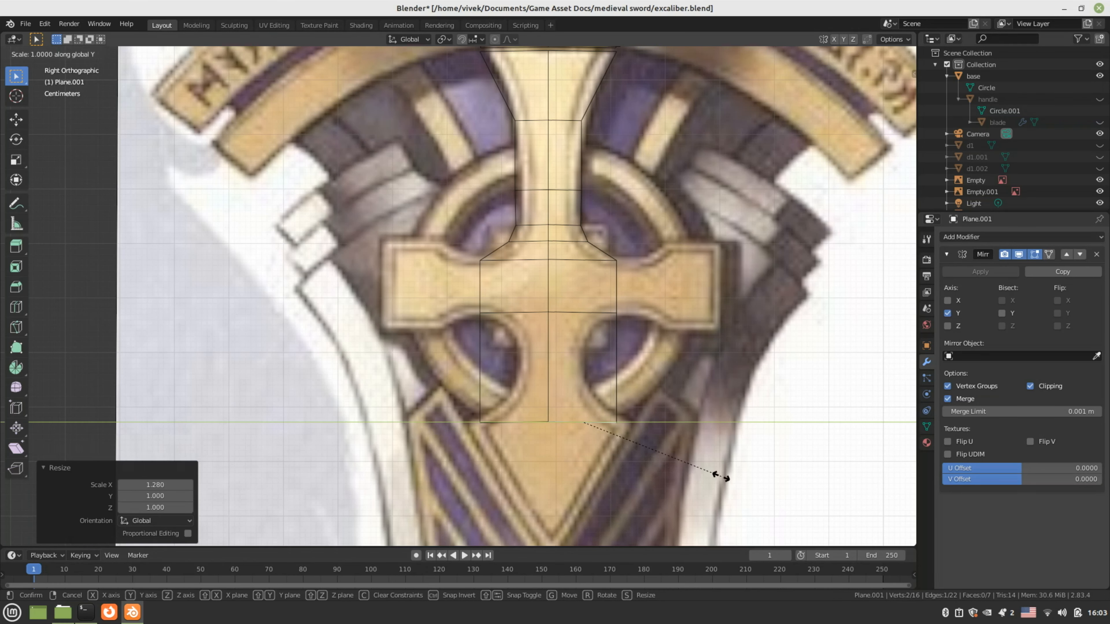
left_click(748, 475)
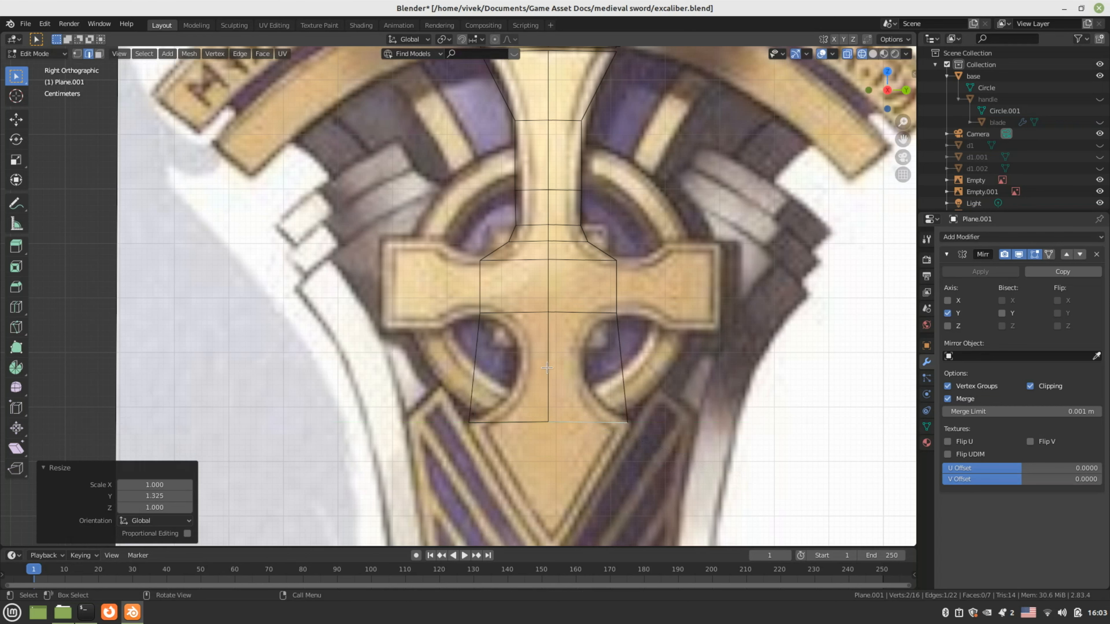
scroll(547, 368, "up", 2)
key("ctrl+r")
scroll(547, 367, "up", 1)
left_click(547, 368)
left_click(547, 368)
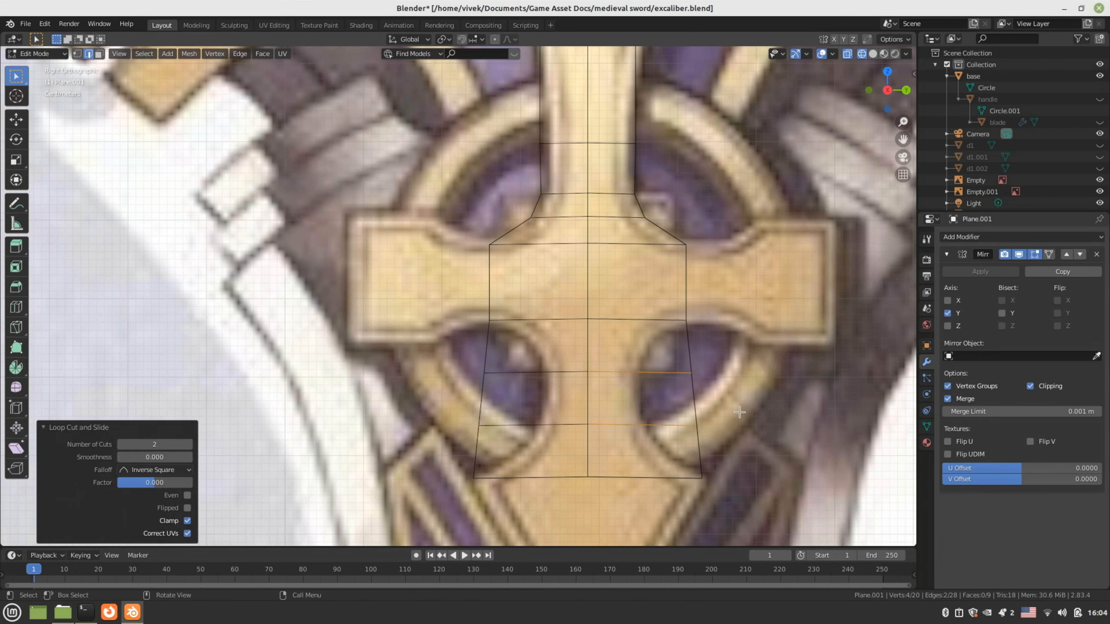
Move two right-side vertices inward along Y to follow the stem's edge
key("1")
left_click(712, 378)
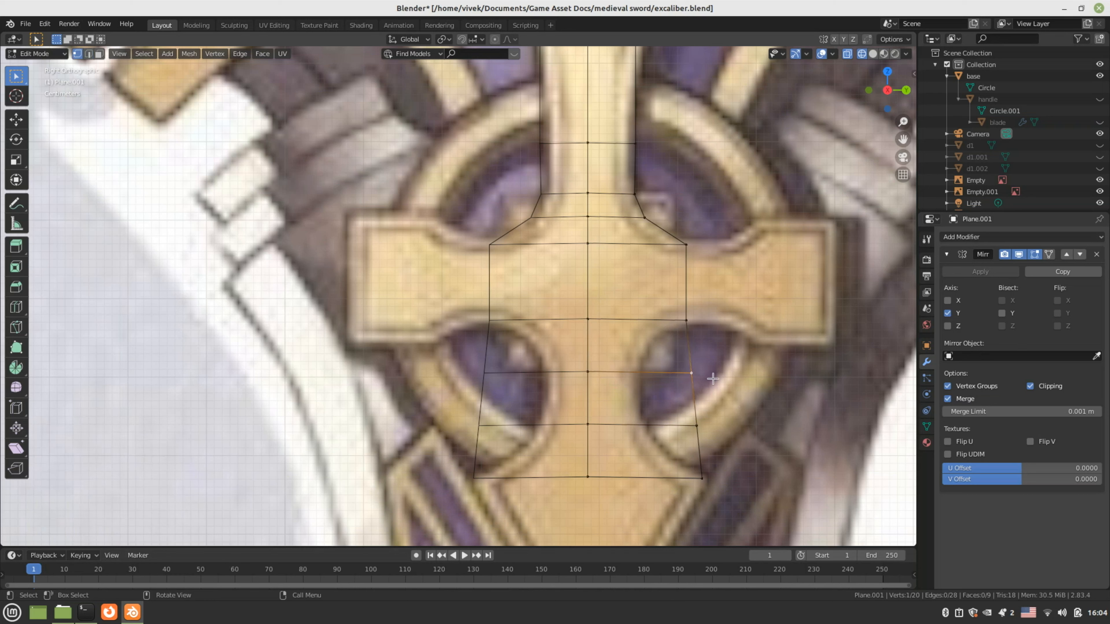
key("g")
key("y")
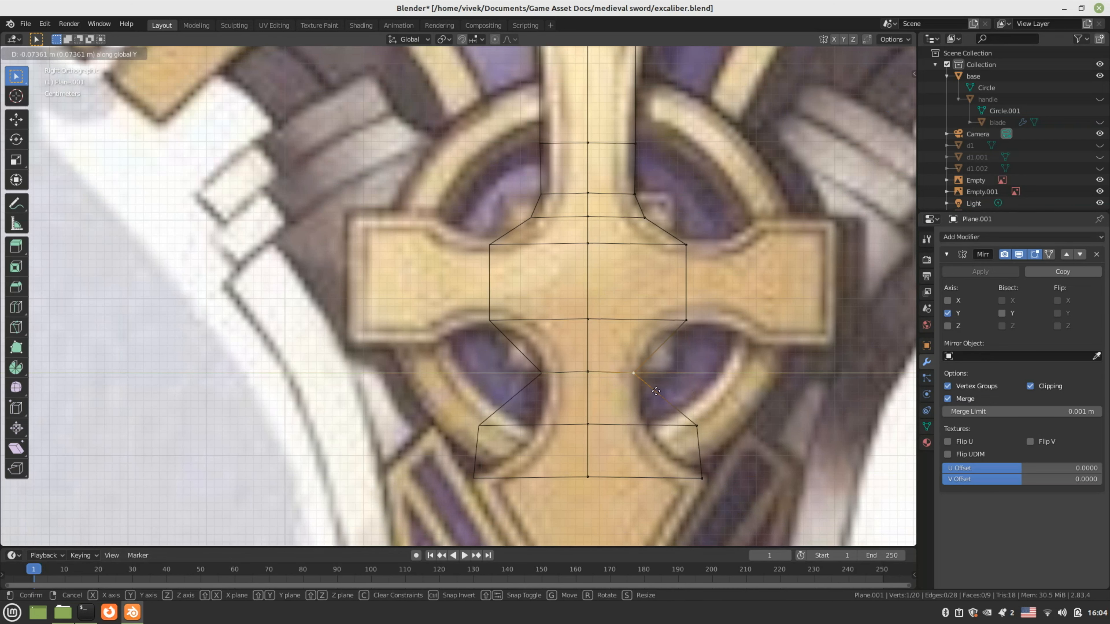
left_click(656, 392)
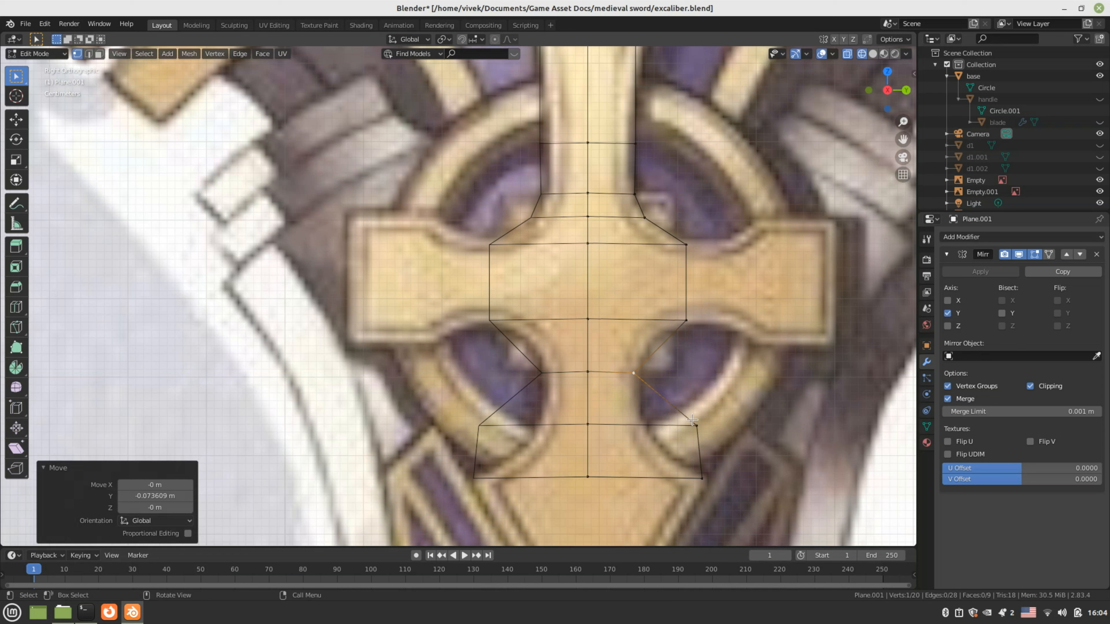
left_click(695, 424)
key("g")
key("y")
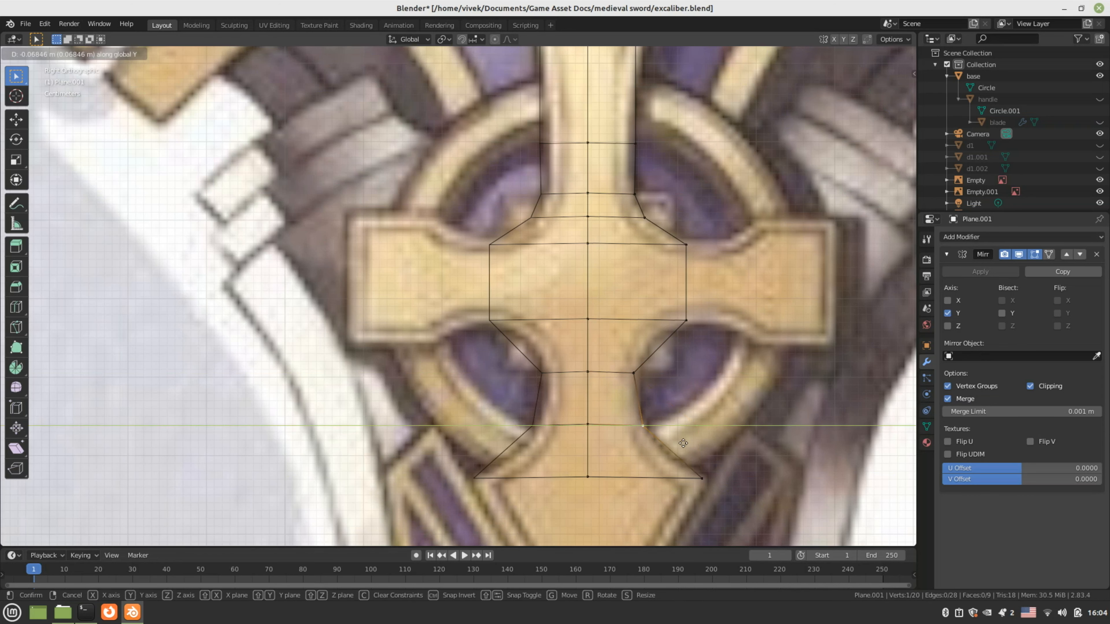
left_click(683, 443)
Add a loop cut on the slanted edge and slide its right vertex along Y onto the curve
key("ctrl+r")
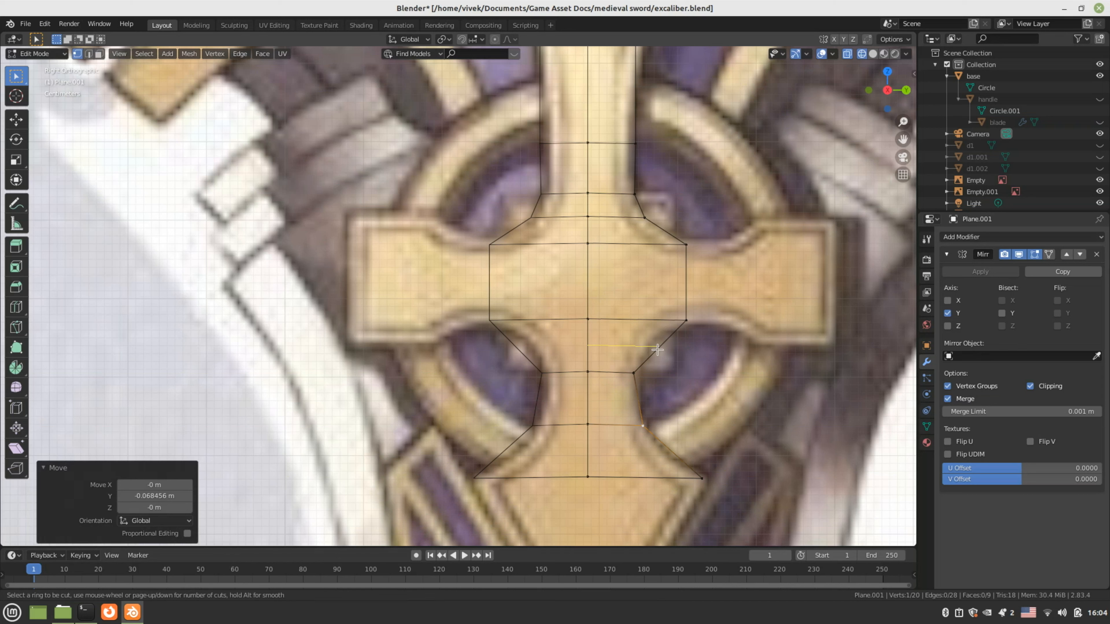
left_click(658, 350)
left_click(658, 350)
key("g")
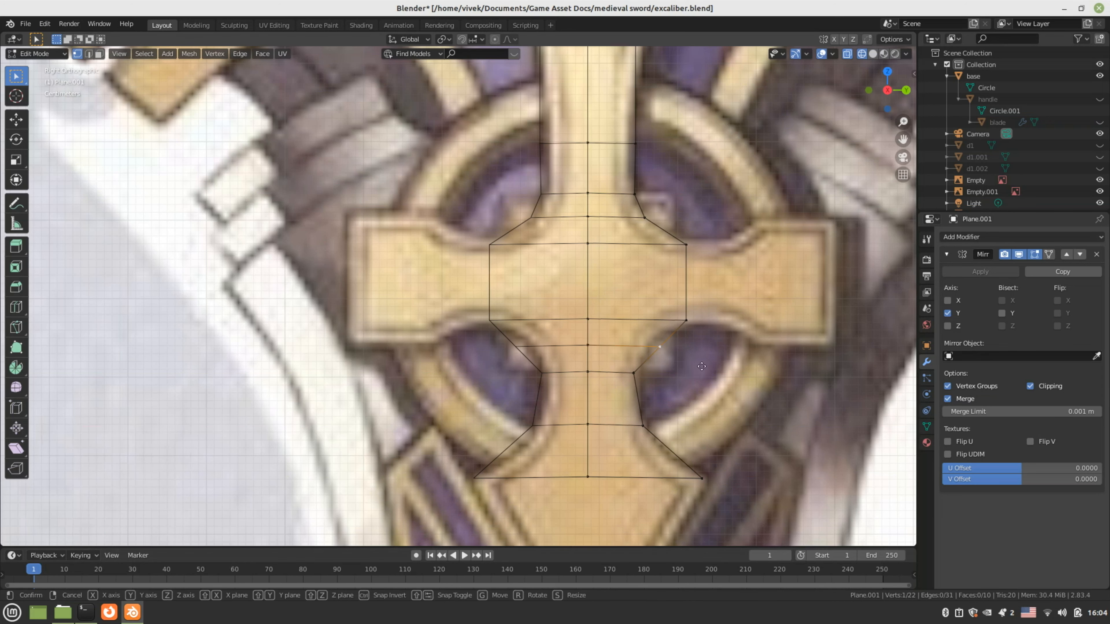
key("y")
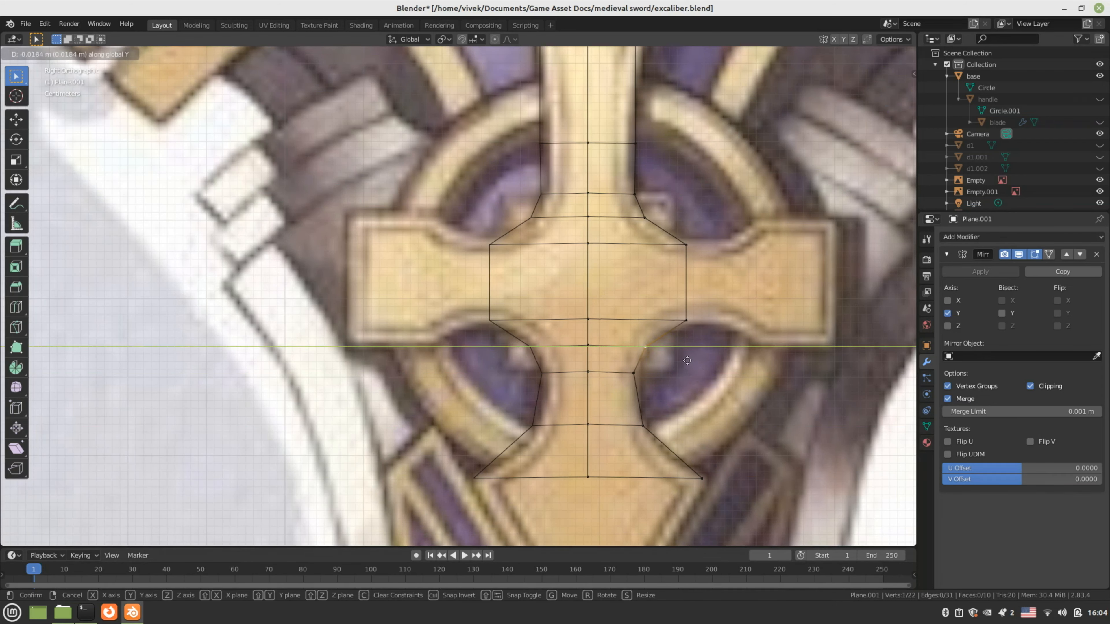
left_click(687, 360)
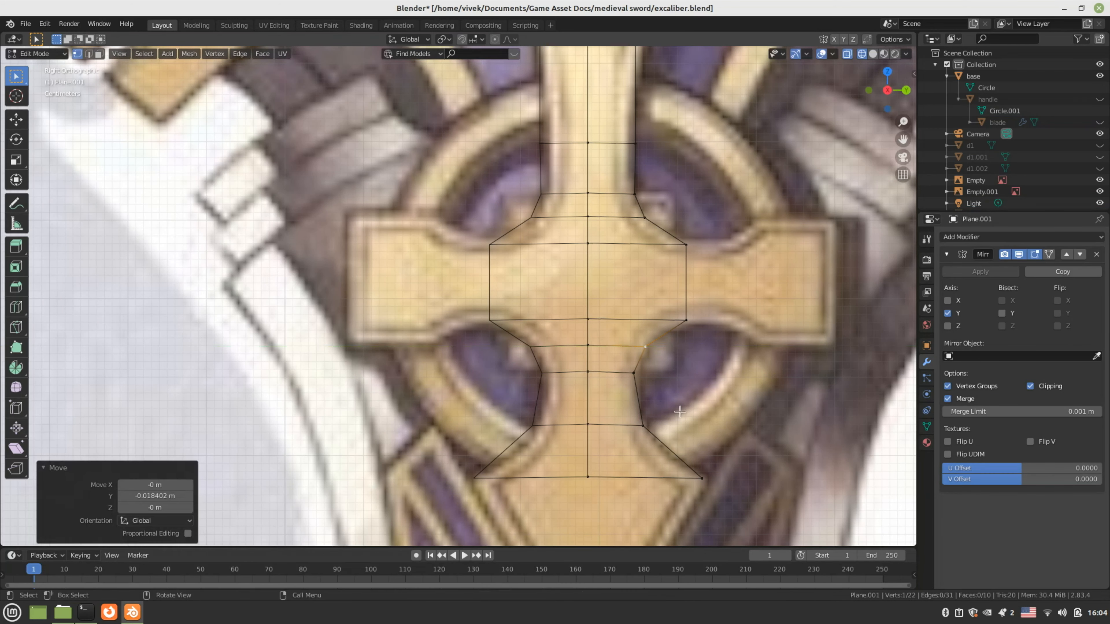
Add another cut near the base and shift its right vertex -0.01325 m along Y
key("ctrl+r")
left_click(673, 449)
right_click(674, 450)
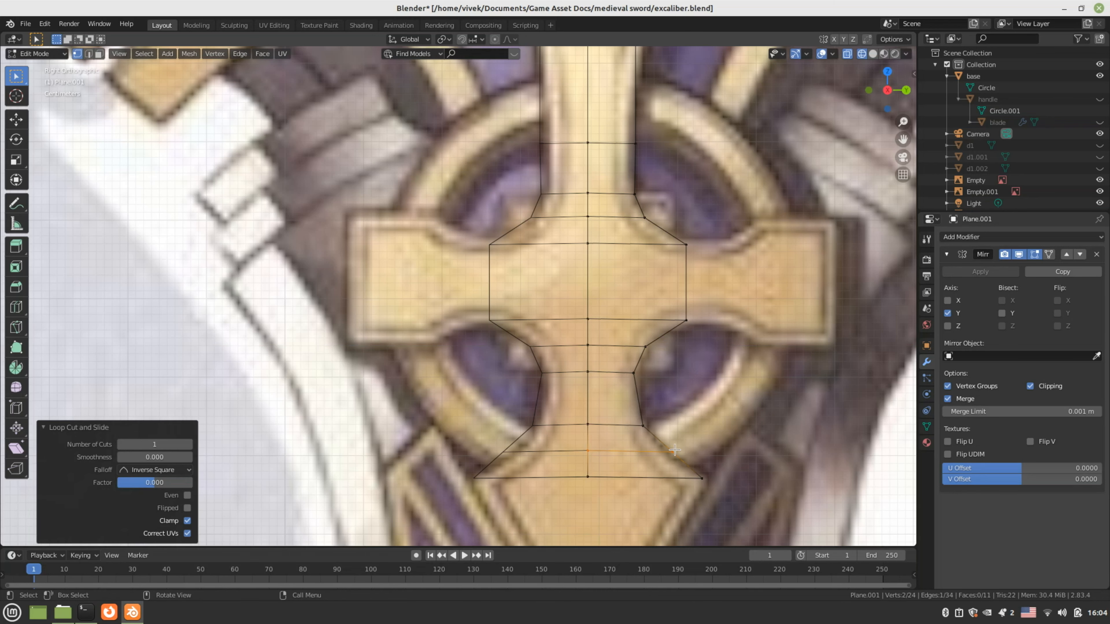
left_click(673, 450)
key("g")
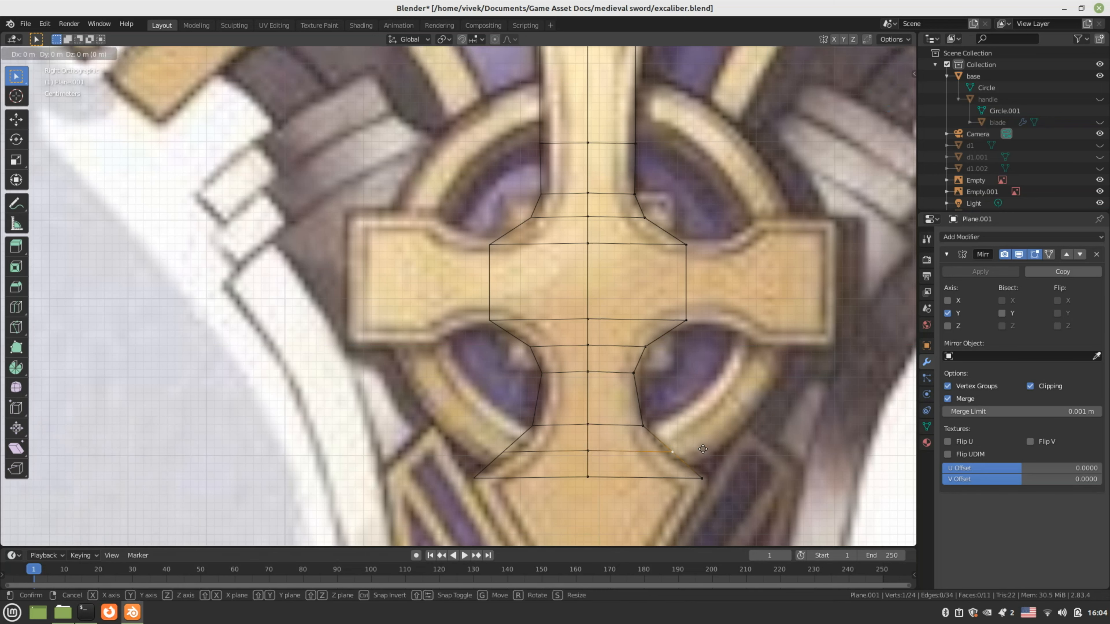
key("y")
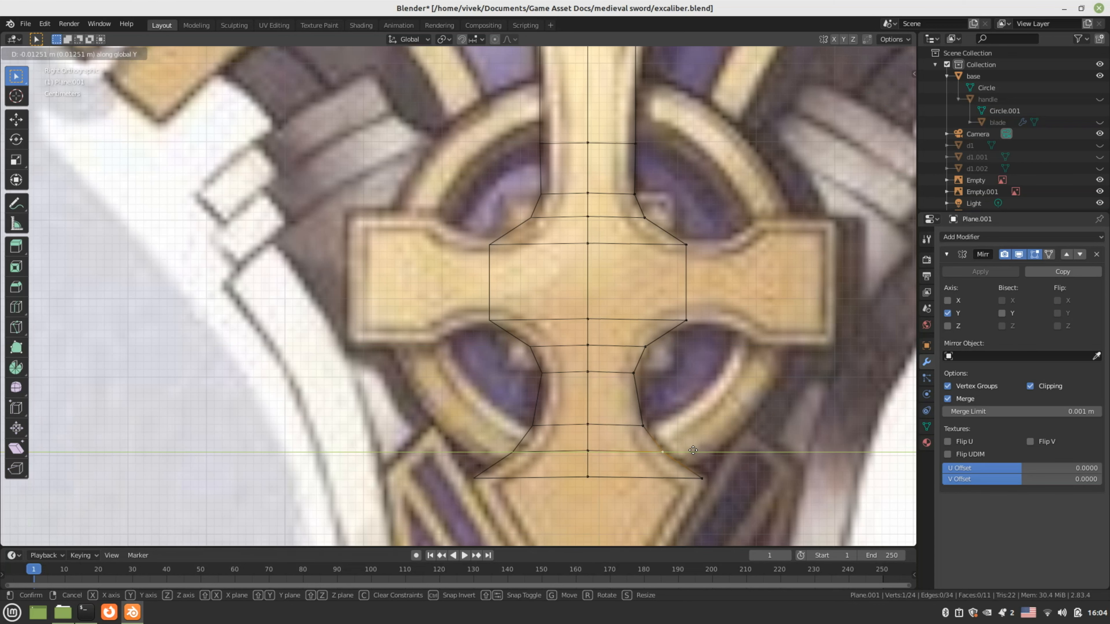
left_click(692, 449)
scroll(636, 453, "down", 3)
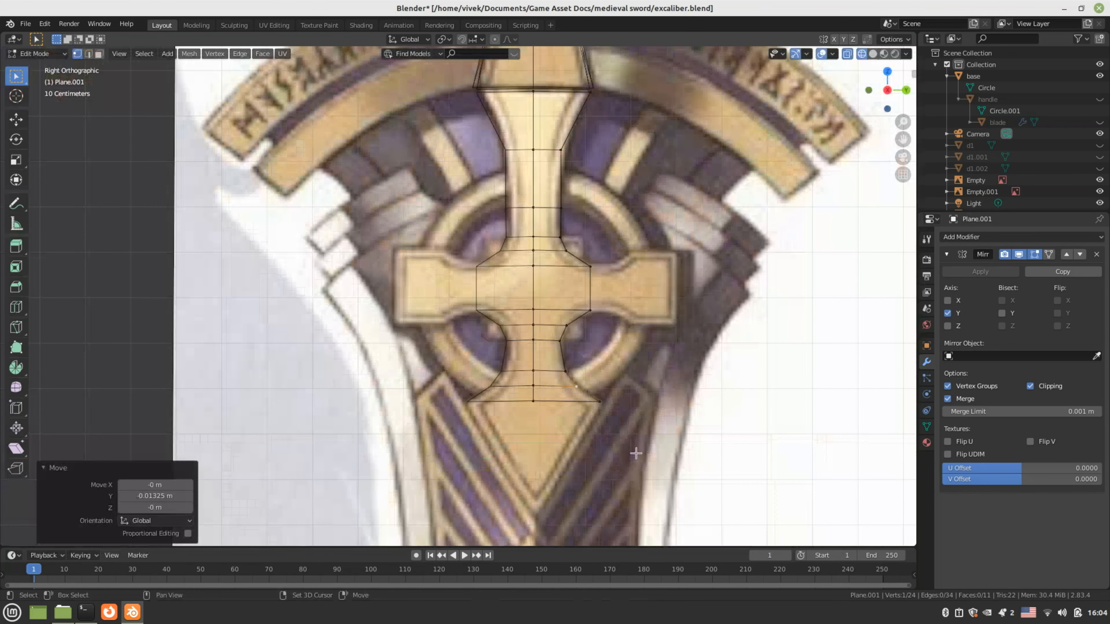
Extrude the emblem's bottom edge about 0.29 m down over the cross's pointed base
middle_click_drag(626, 448, 630, 414, "shift")
key("2")
left_click(576, 365)
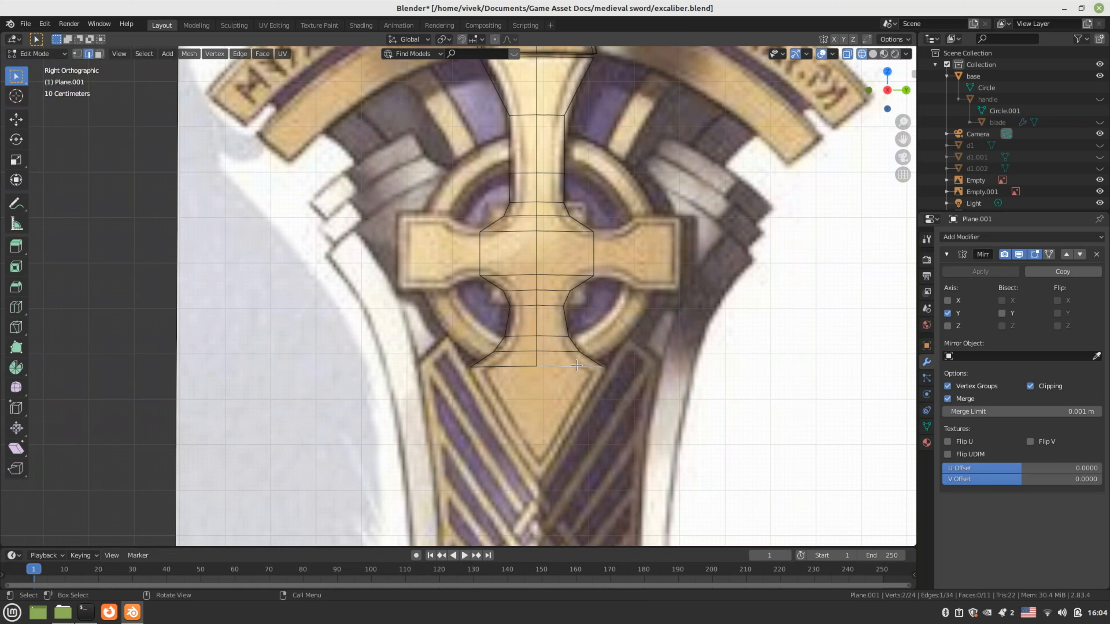
key("e")
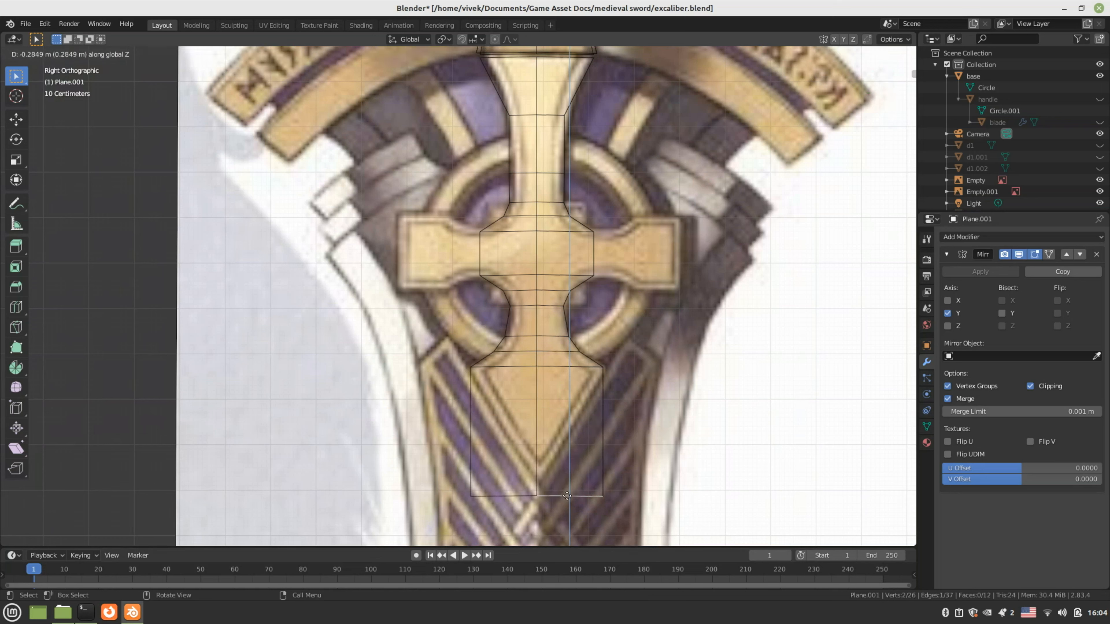
left_click(567, 498)
middle_click_drag(567, 498, 565, 453, "shift")
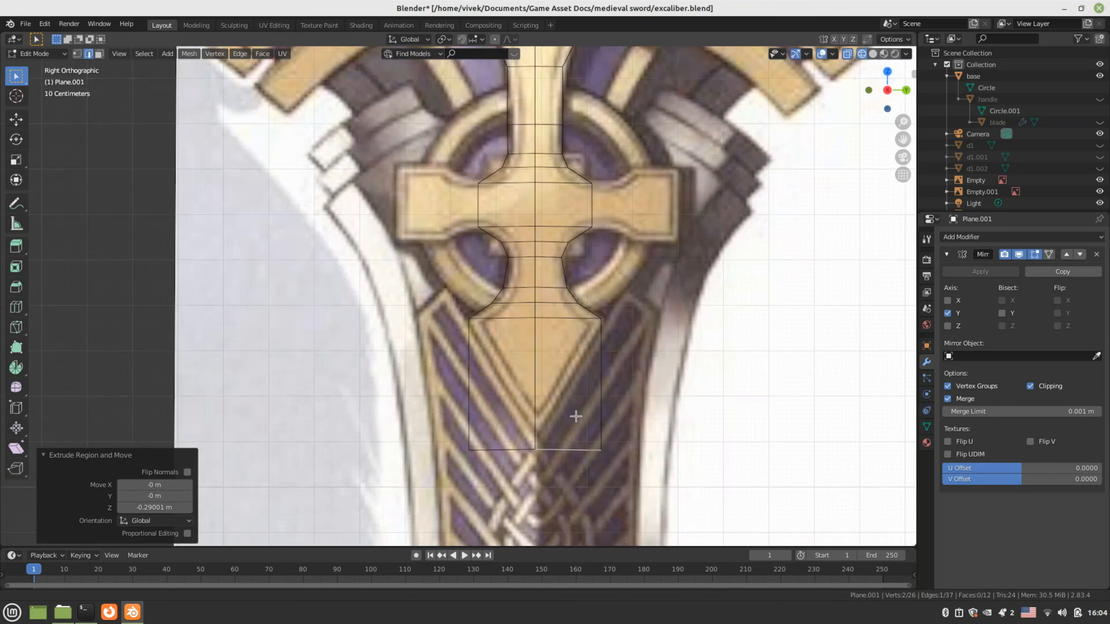
scroll(576, 416, "up", 2)
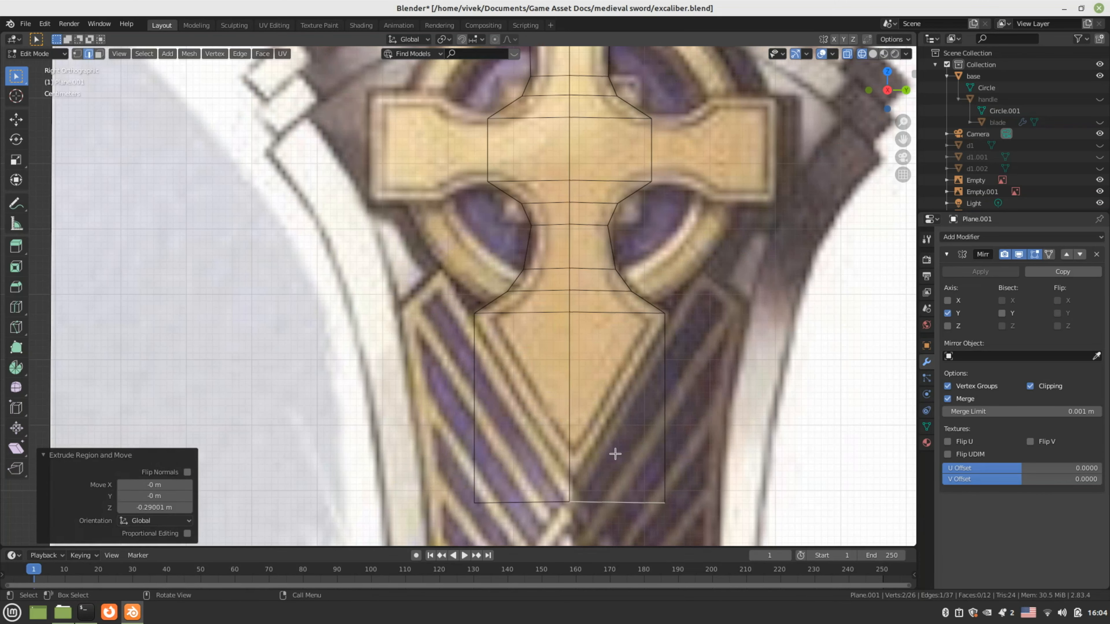
Pull the lower corner vertex along Y to the centre tip, then return to Object Mode
key("1")
left_click(666, 504)
key("g")
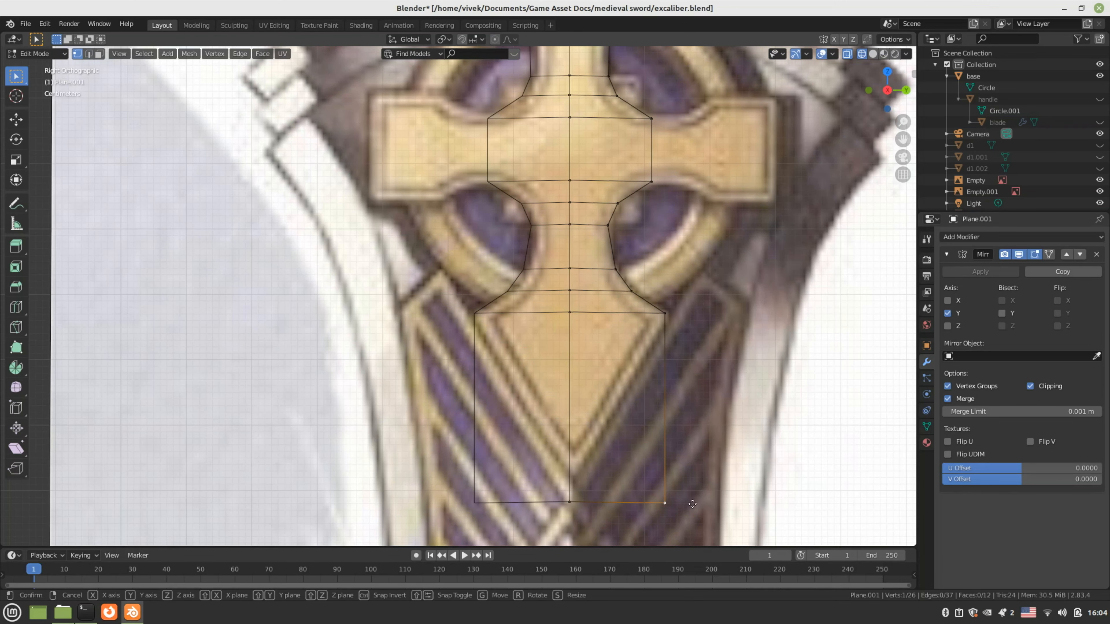
key("y")
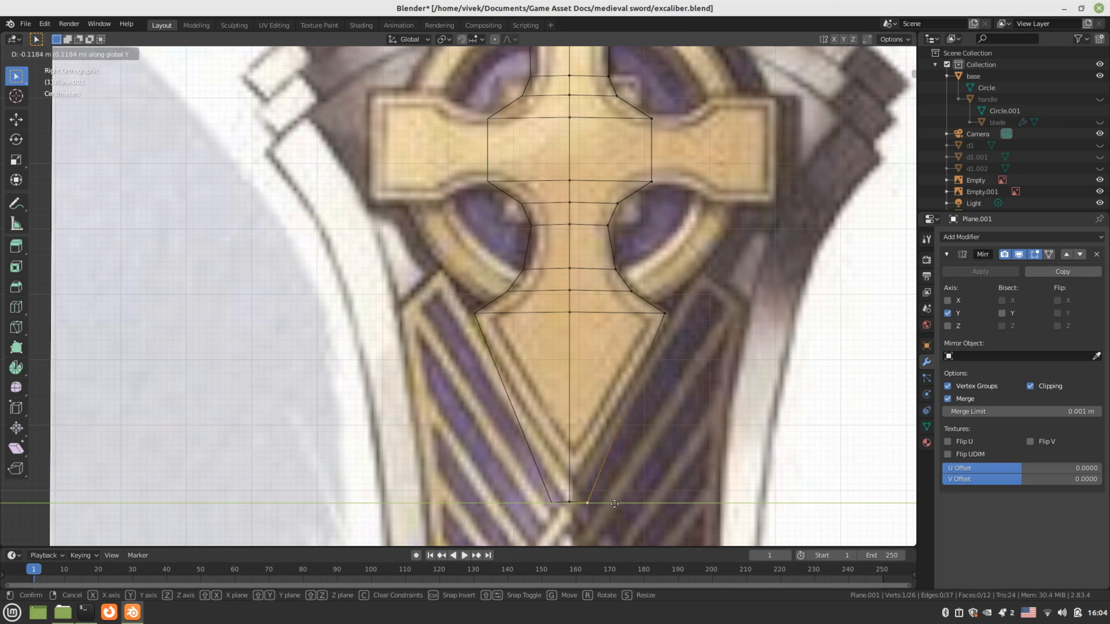
left_click(603, 504)
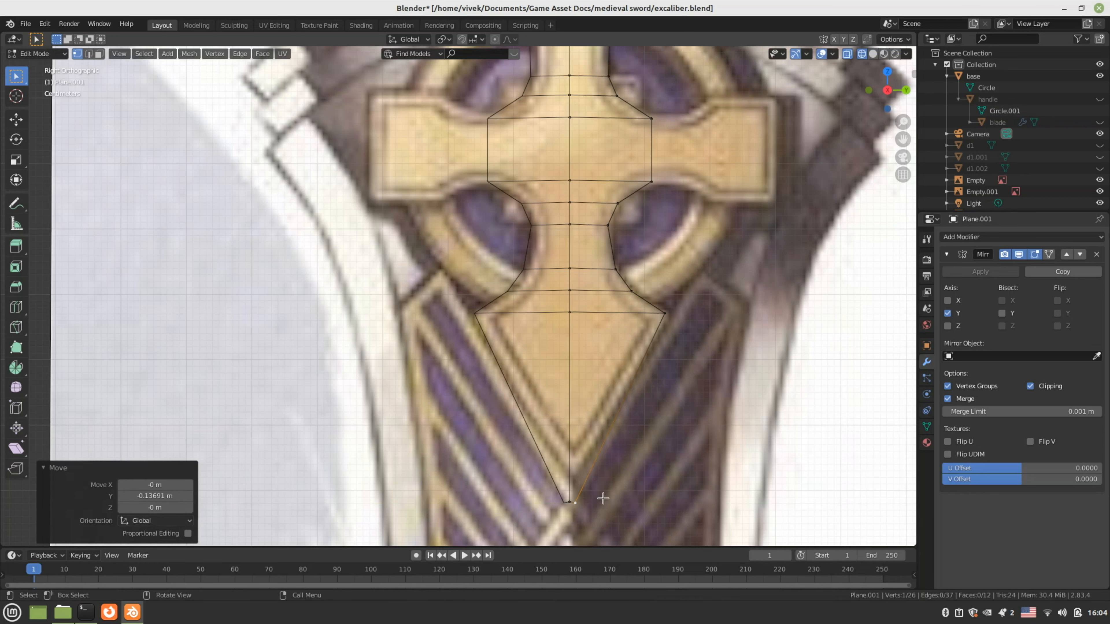
key("Tab")
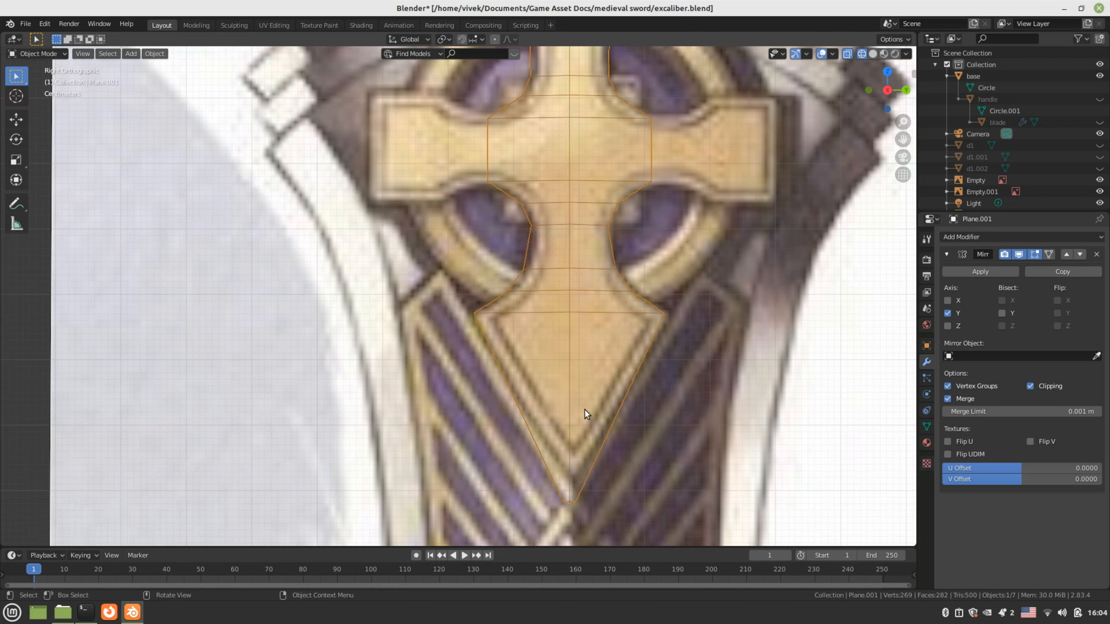
Extrude the emblem's side edge along Y out to the reference cross's arm end
scroll(583, 406, "down", 2)
key("z")
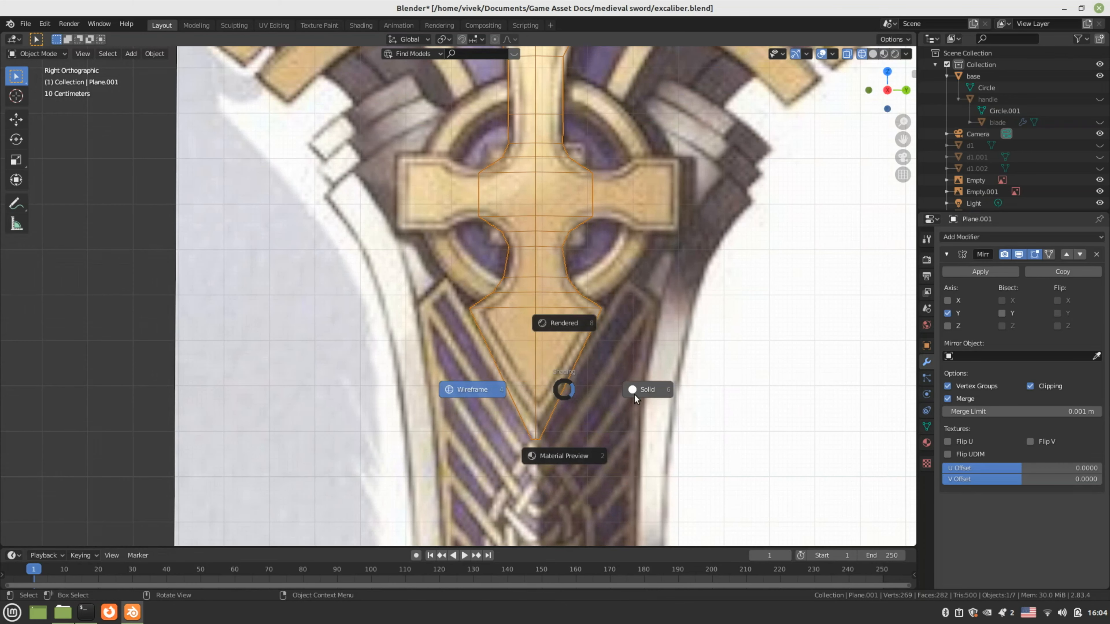
left_click(634, 395)
scroll(615, 378, "up", 5, "shift")
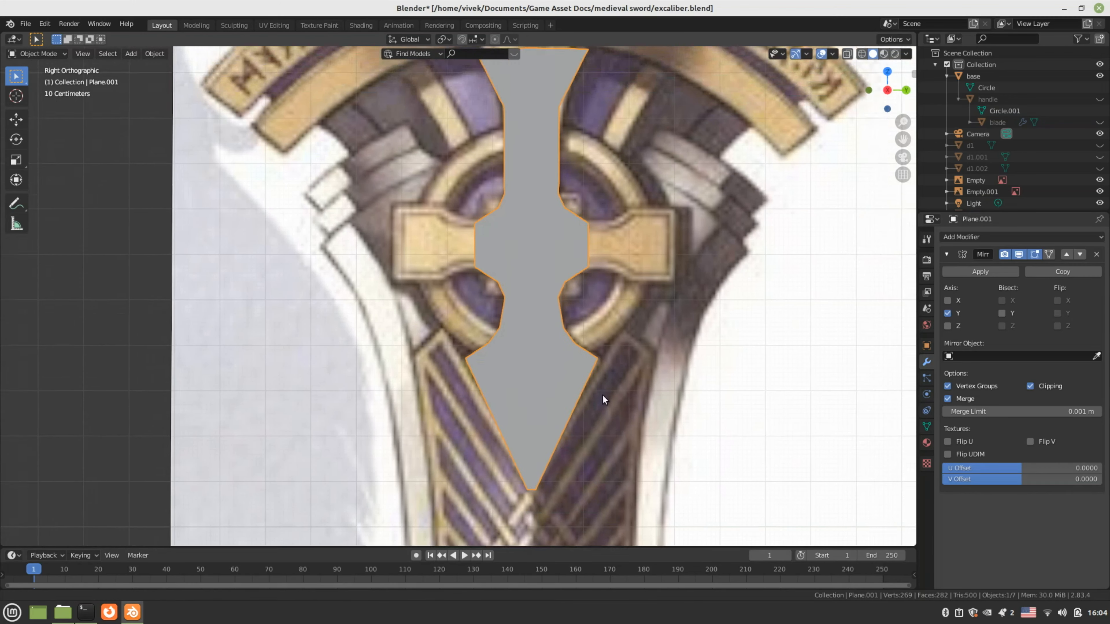
key("Tab")
scroll(602, 407, "up", 1)
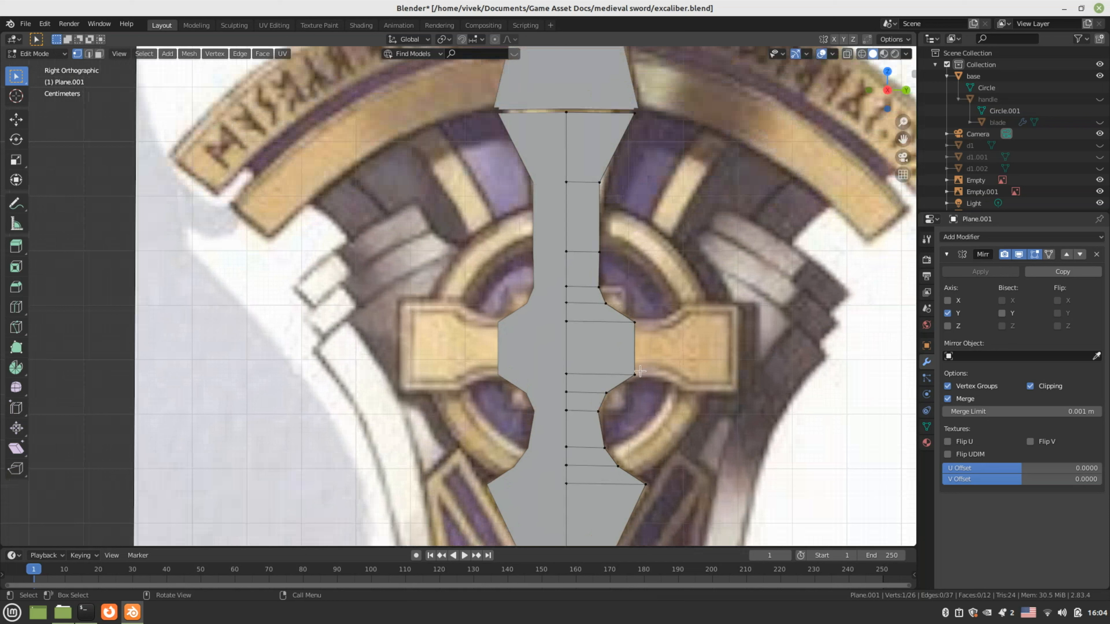
key("2")
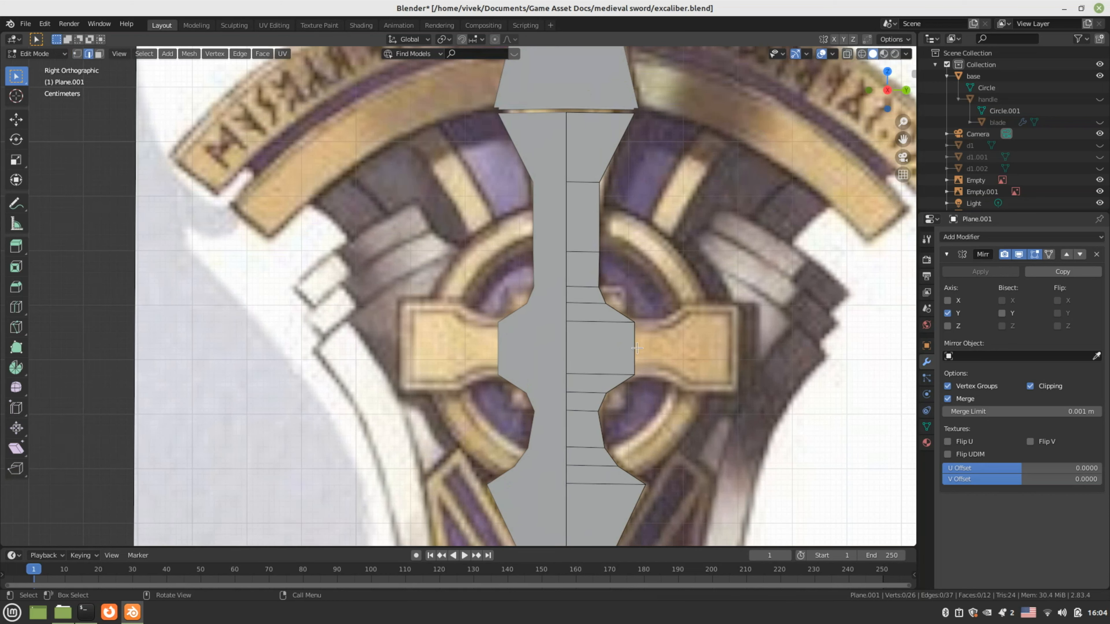
left_click(636, 349)
key("e")
key("y")
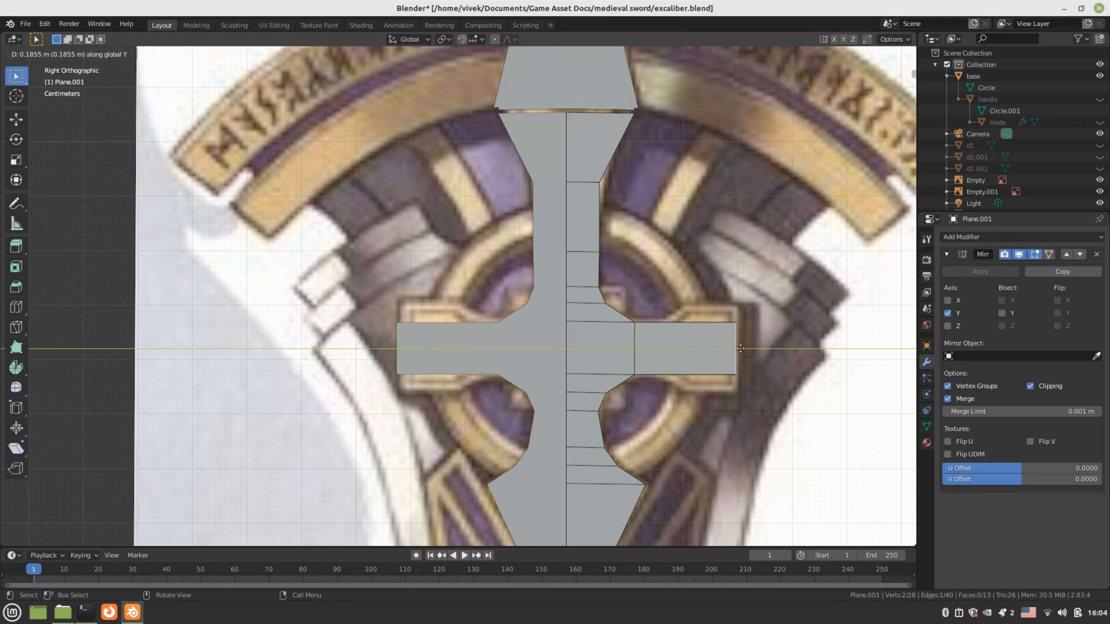
left_click(738, 349)
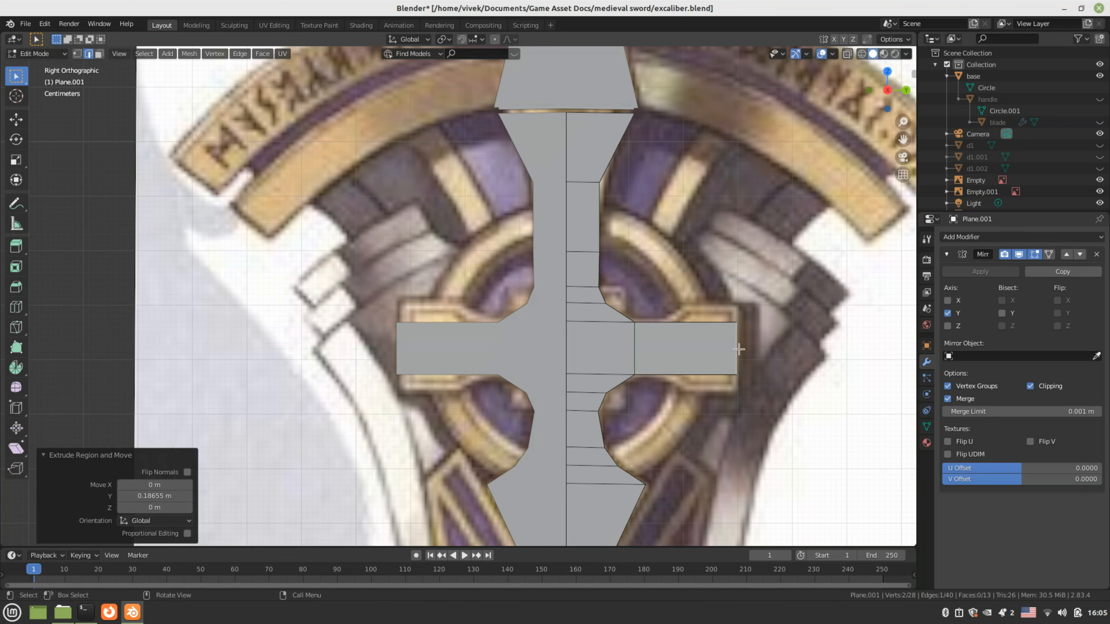
middle_click_drag(738, 349, 686, 351, "shift")
Add two evenly spaced loop cuts across the new arm and switch to X-ray view
key("ctrl+r")
scroll(650, 359, "up", 1)
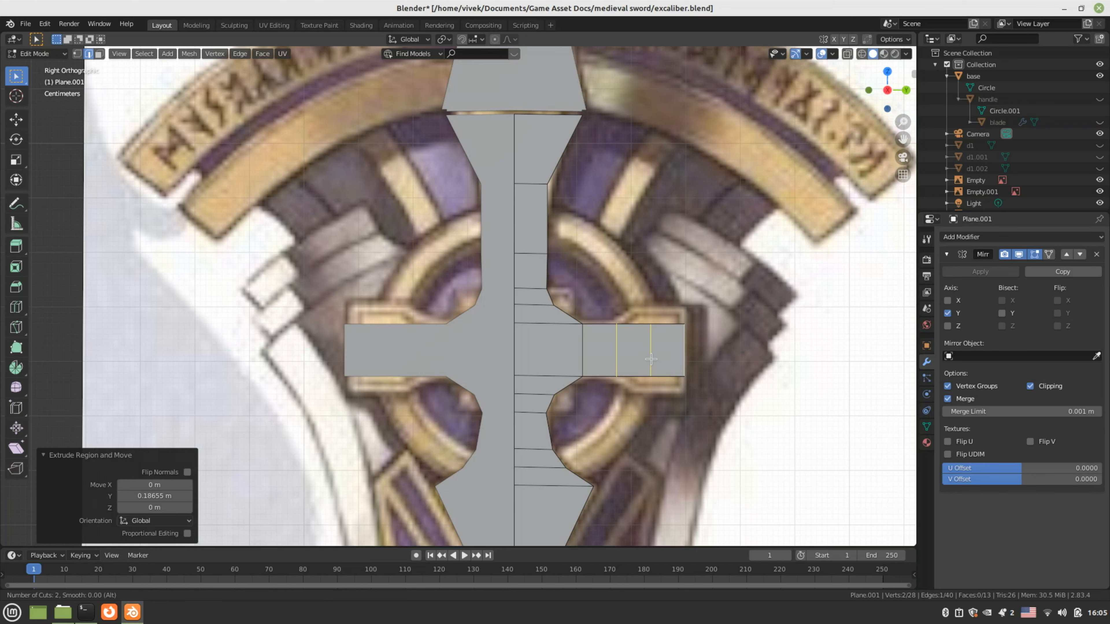
left_click(650, 359)
right_click(651, 359)
scroll(652, 359, "up", 1)
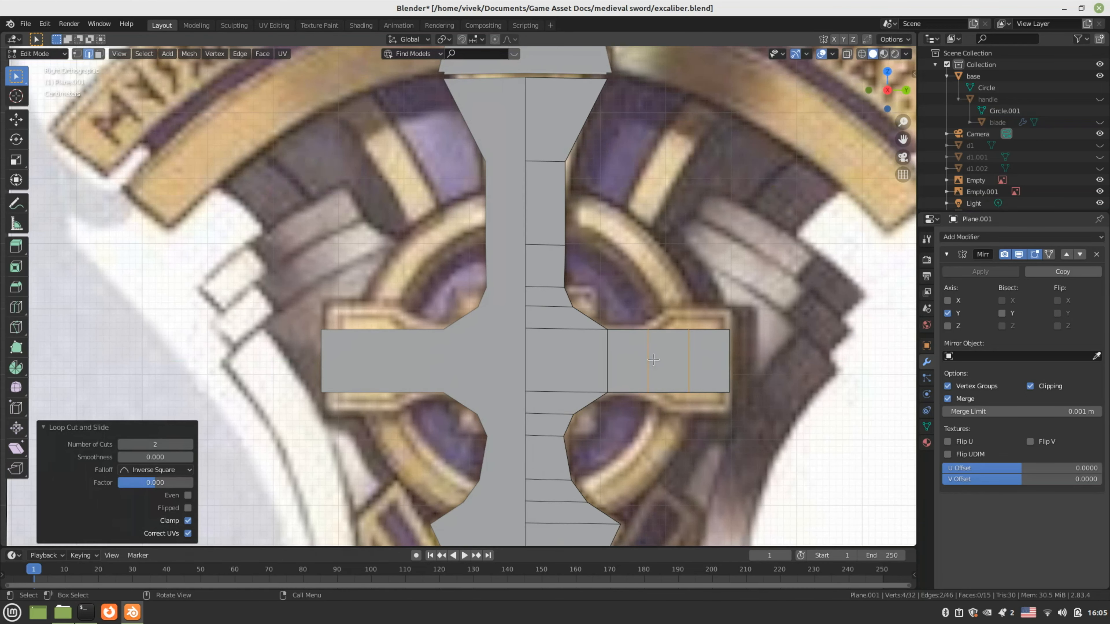
key("z")
left_click(674, 342)
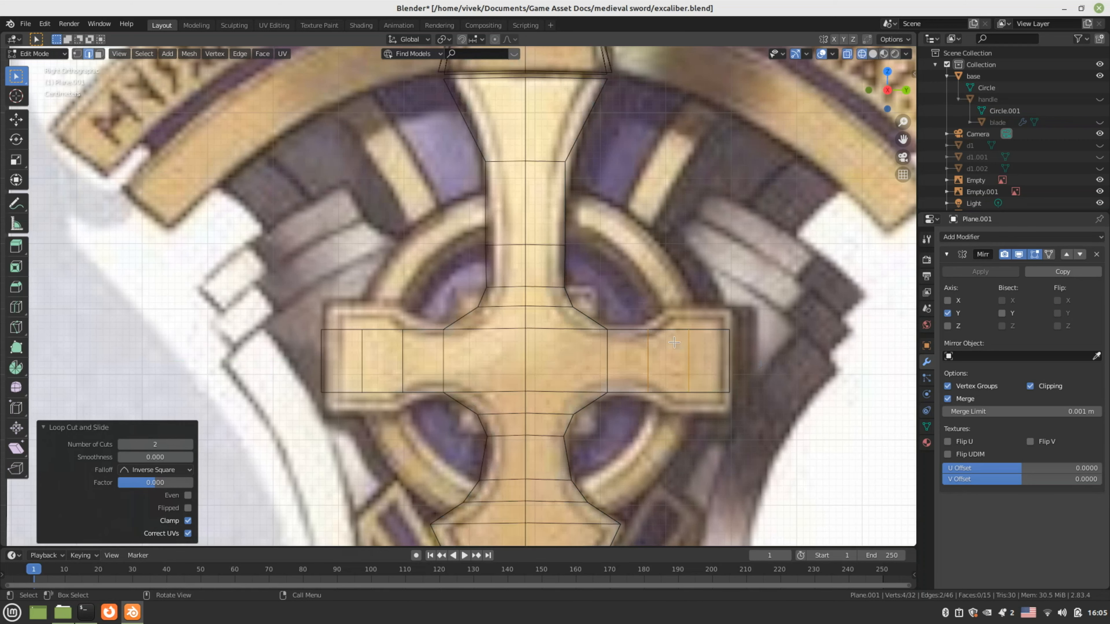
Move the inner vertex near the arm's end onto the reference flare
key("1")
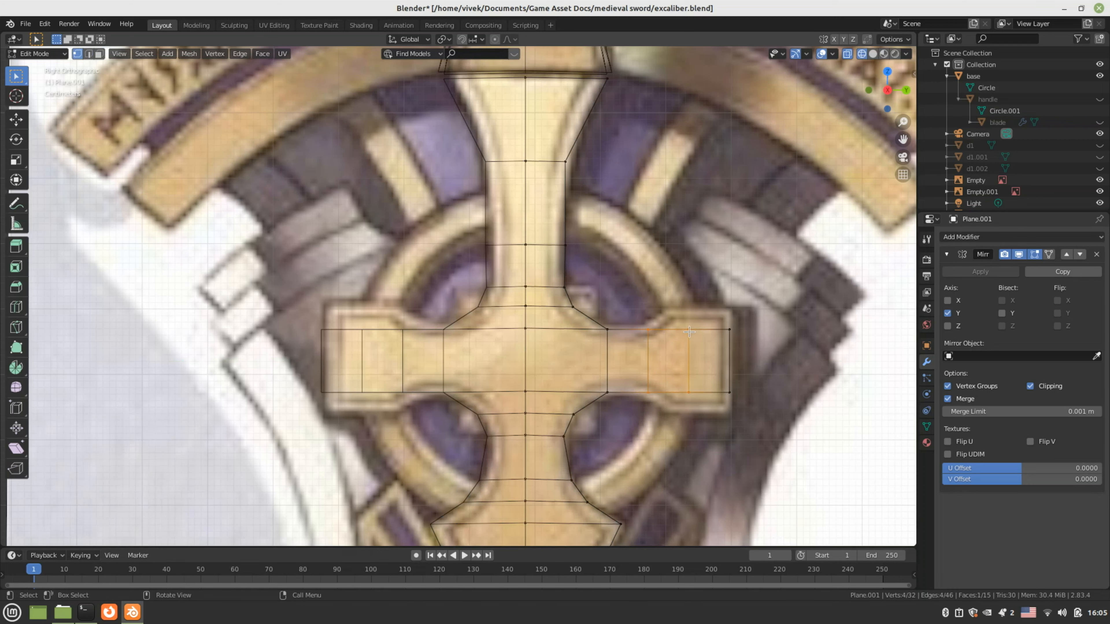
left_click(689, 330)
left_click(687, 391)
left_click(687, 328)
key("g")
key("y")
left_click(690, 345)
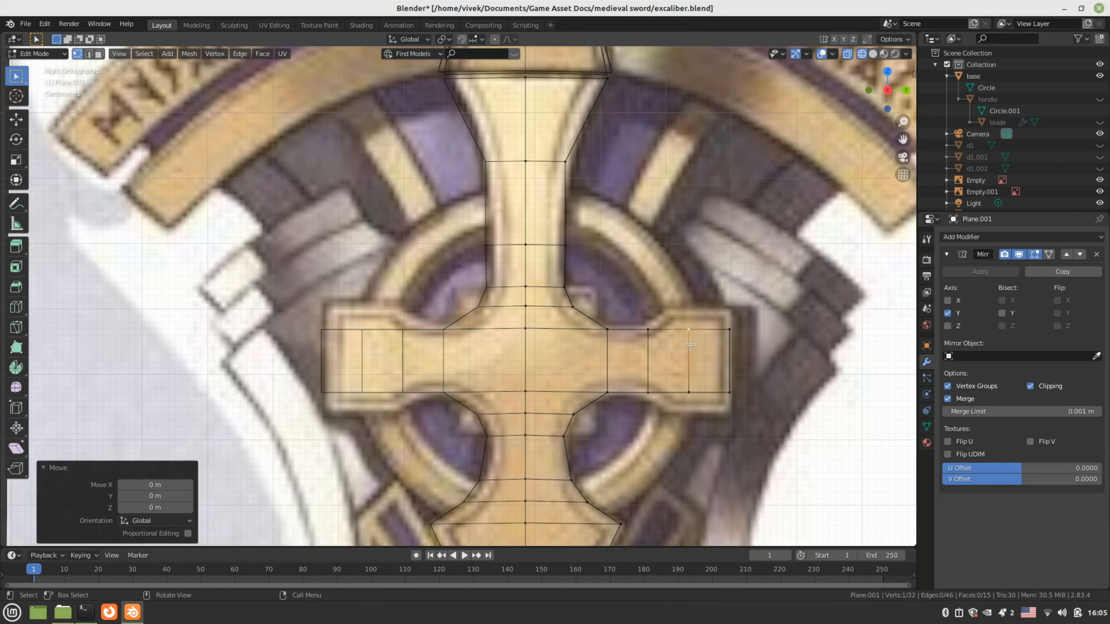
key("g")
key("z")
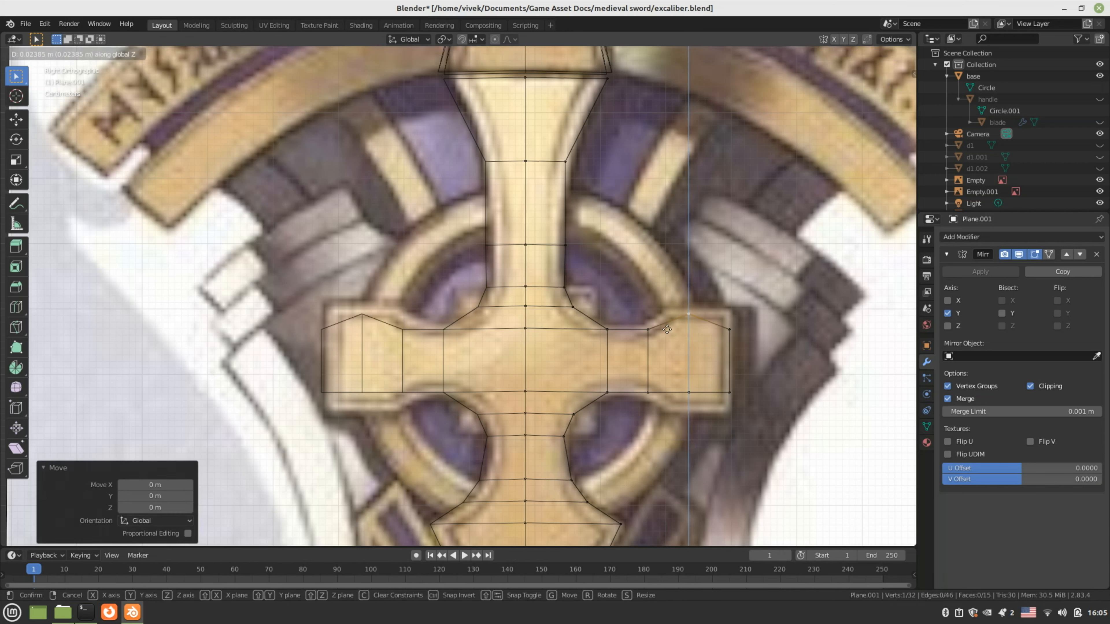
left_click(667, 329)
key("g")
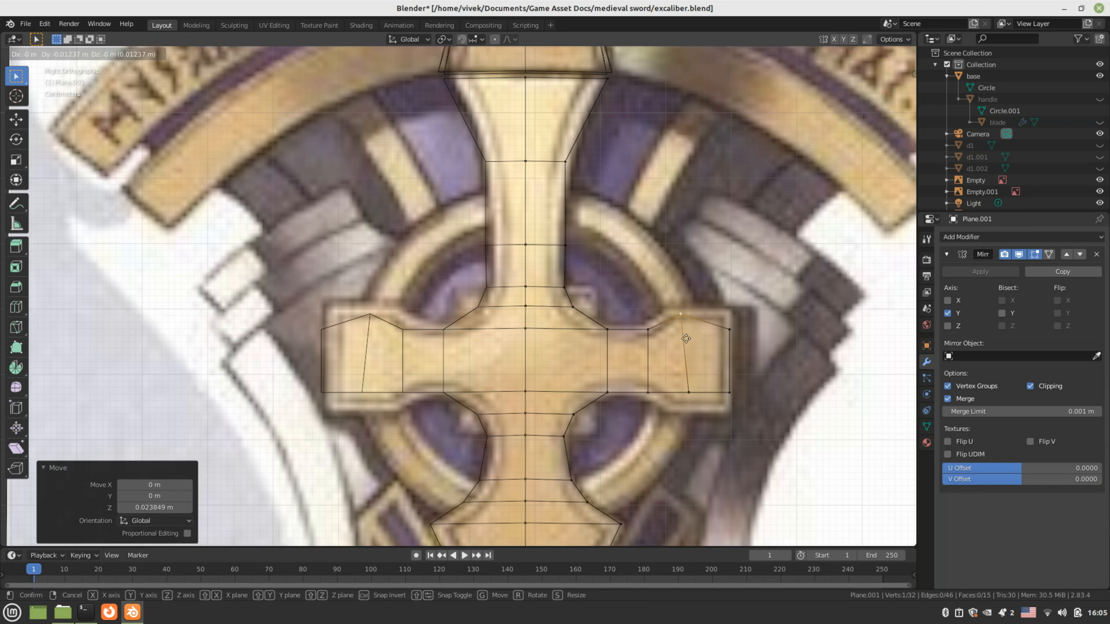
left_click(669, 335)
Flare the arm end by raising the top corners and lowering the bottom vertices to match the reference
left_click(734, 324)
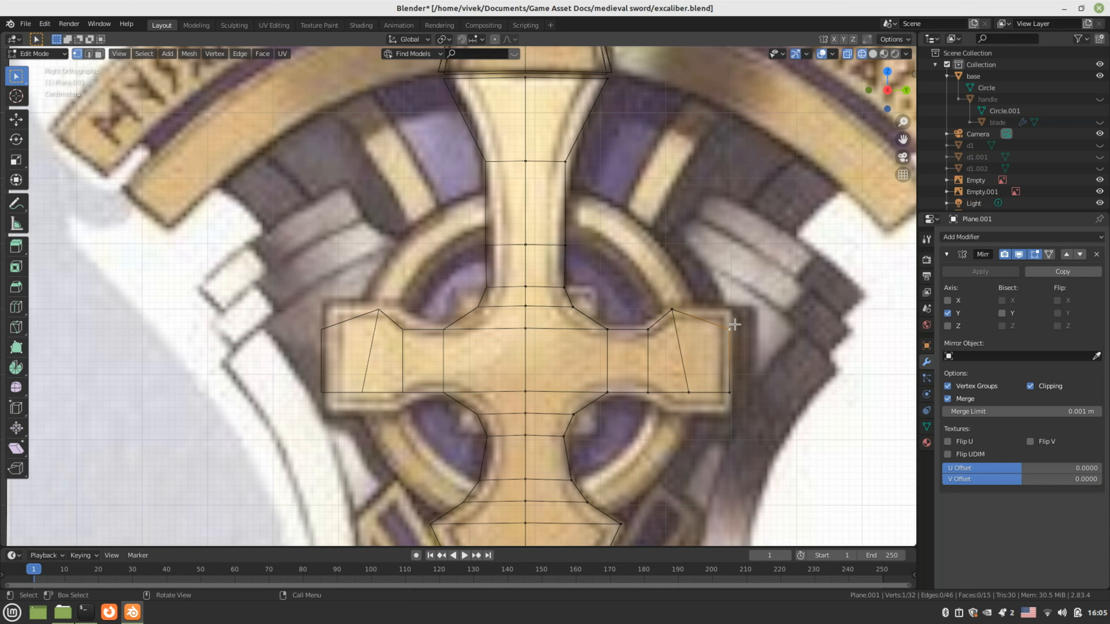
key("g")
left_click(732, 309)
left_click(690, 391)
key("g")
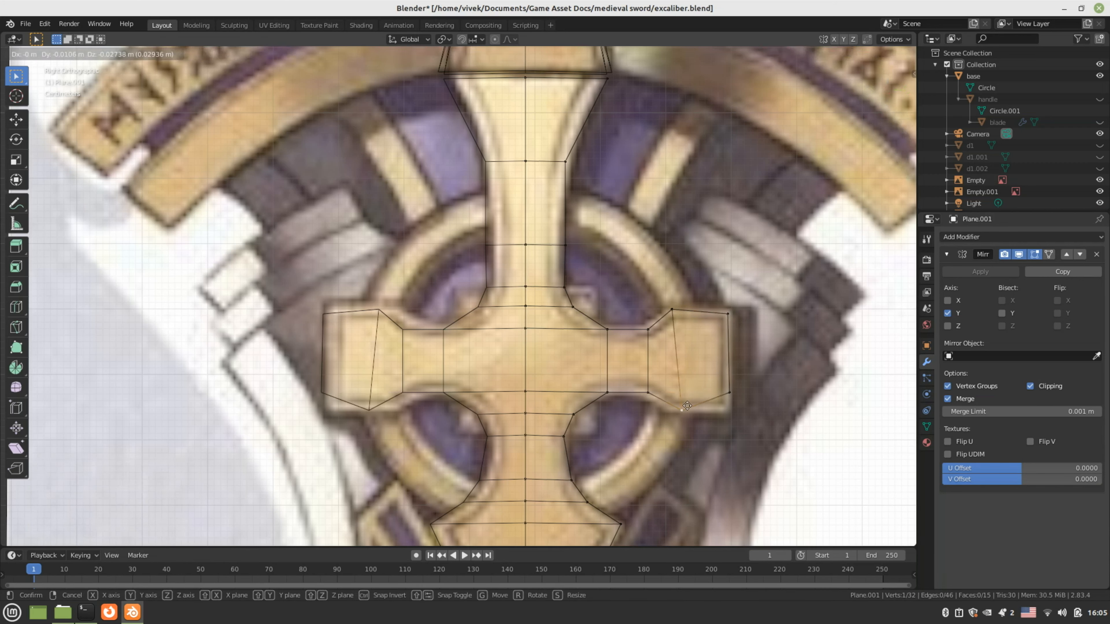
left_click(673, 409)
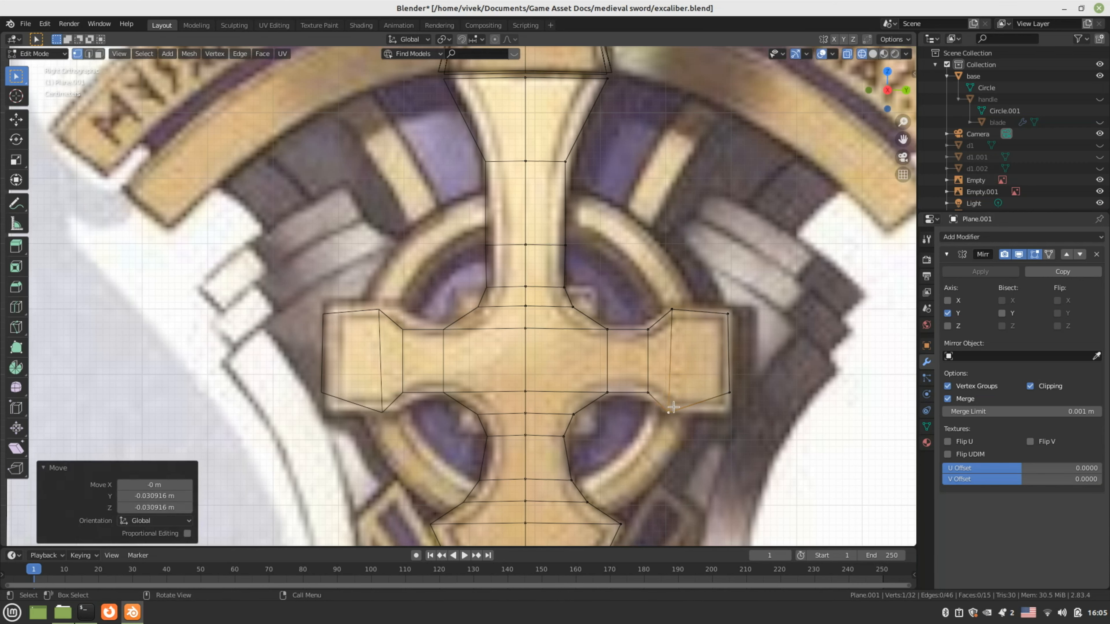
left_click(723, 396)
key("g")
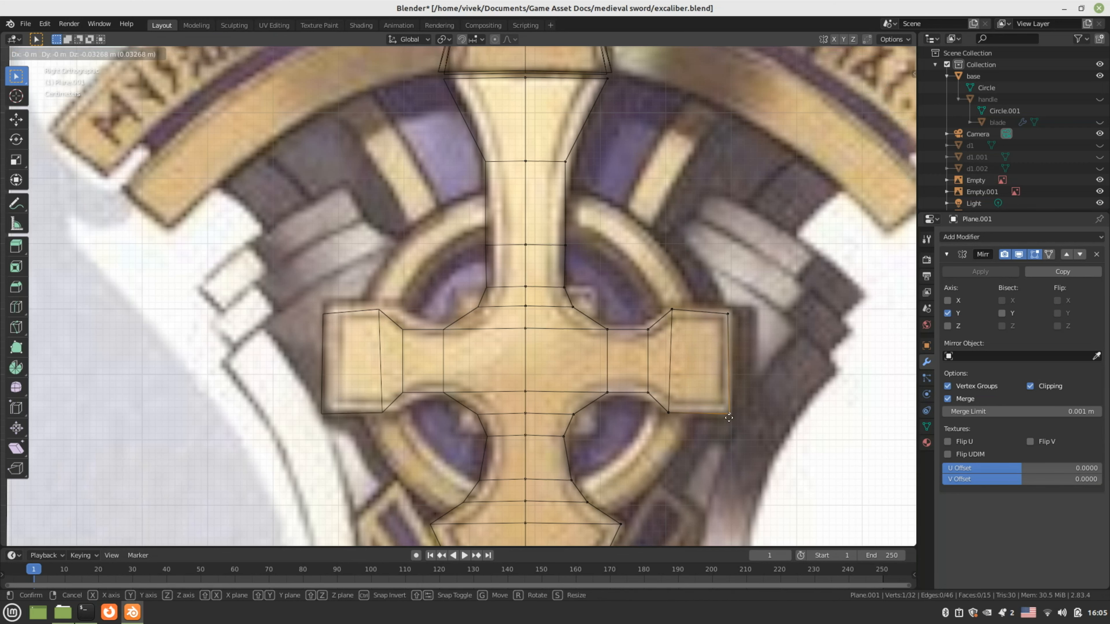
left_click(729, 417)
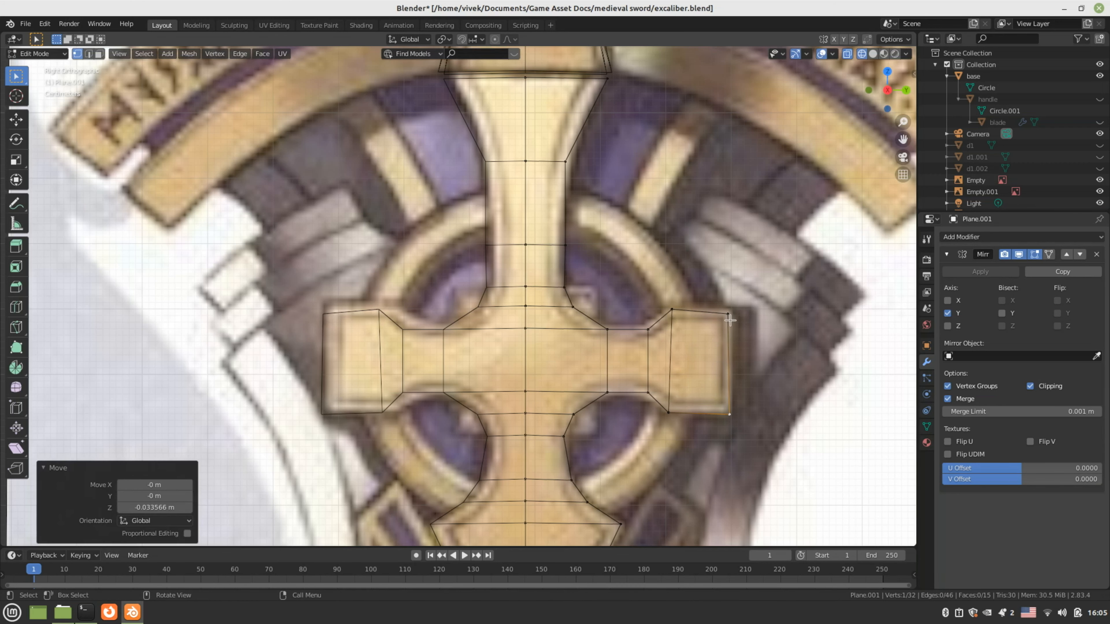
left_click(671, 309)
key("g")
left_click(670, 312)
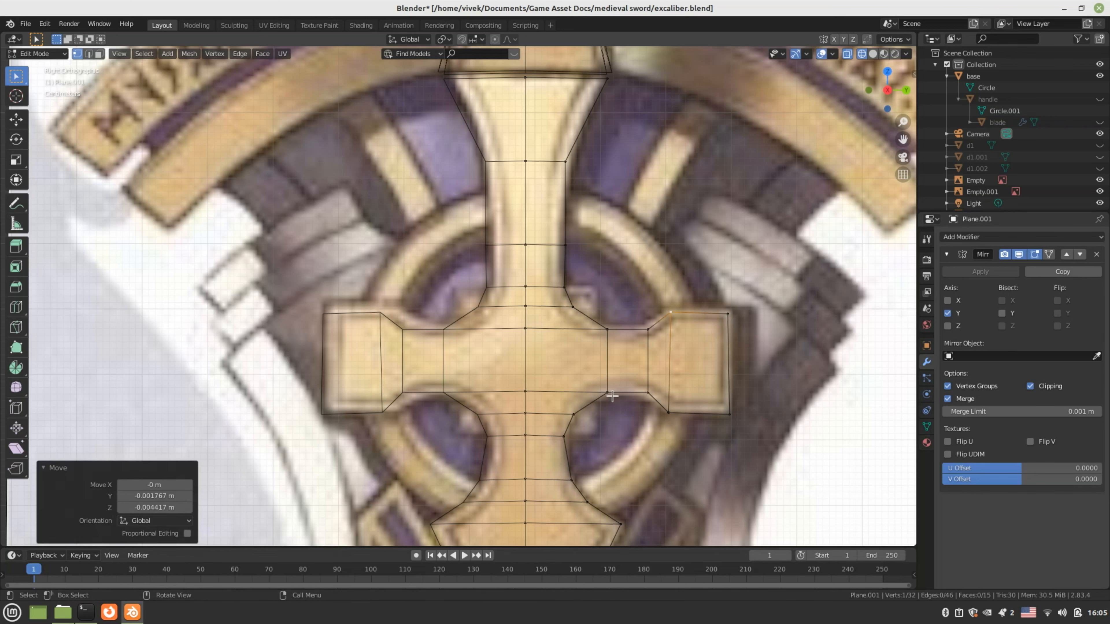
Return to solid shading, inspect the emblem at an angle, and leave Edit Mode
key("z")
left_click(653, 383)
scroll(653, 382, "down", 5)
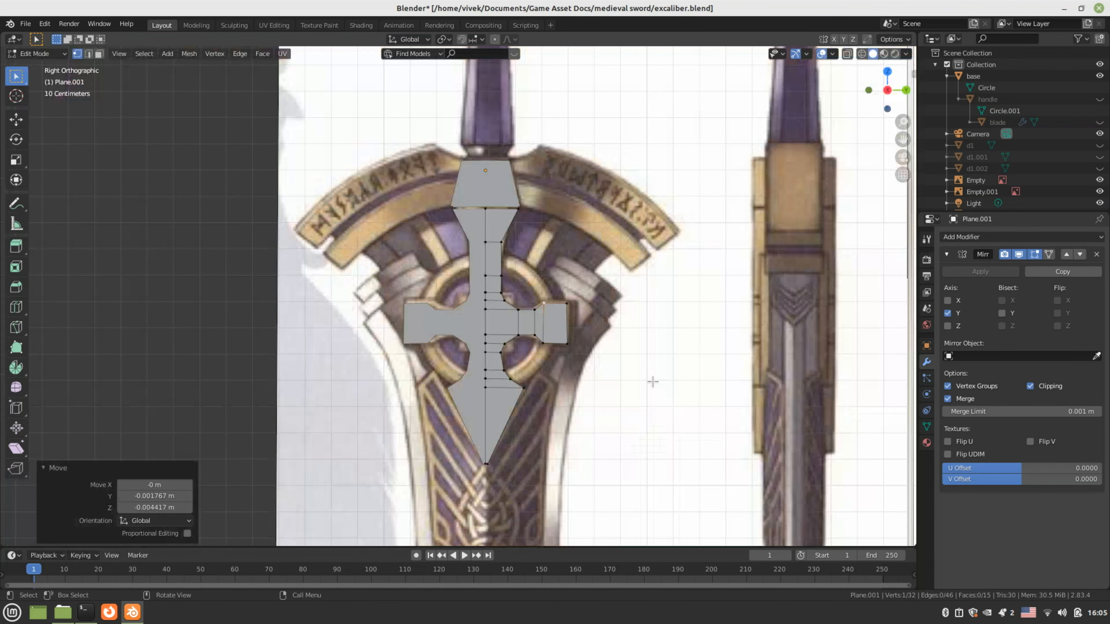
middle_click_drag(652, 382, 565, 347)
key("Tab")
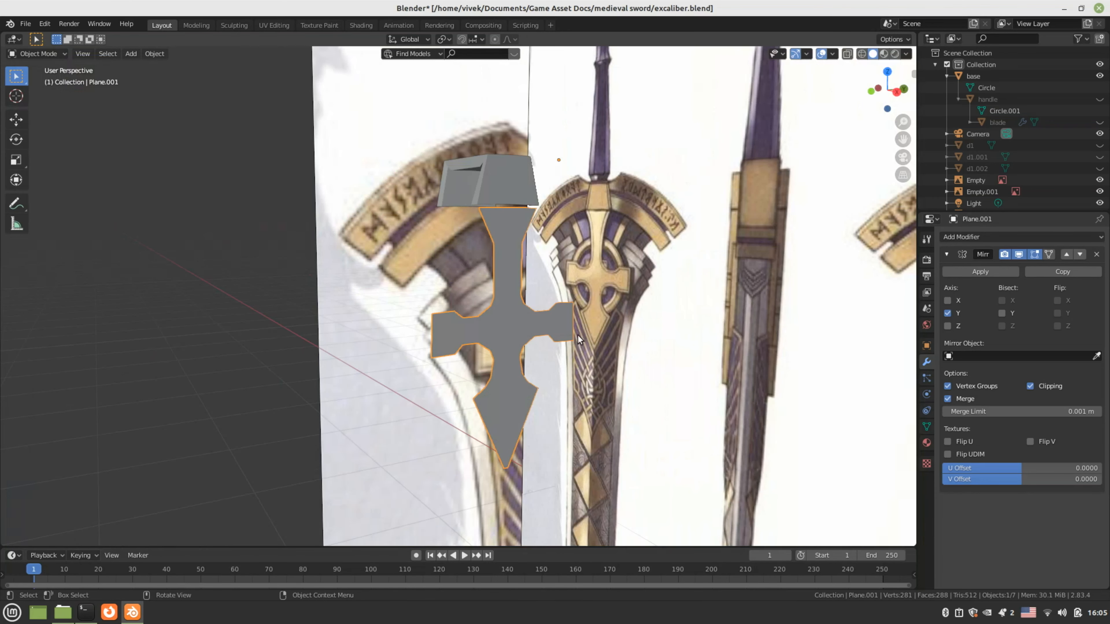
Apply the mirror so both halves are real geometry, then select all emblem faces in front view
left_click(980, 271)
key("Tab")
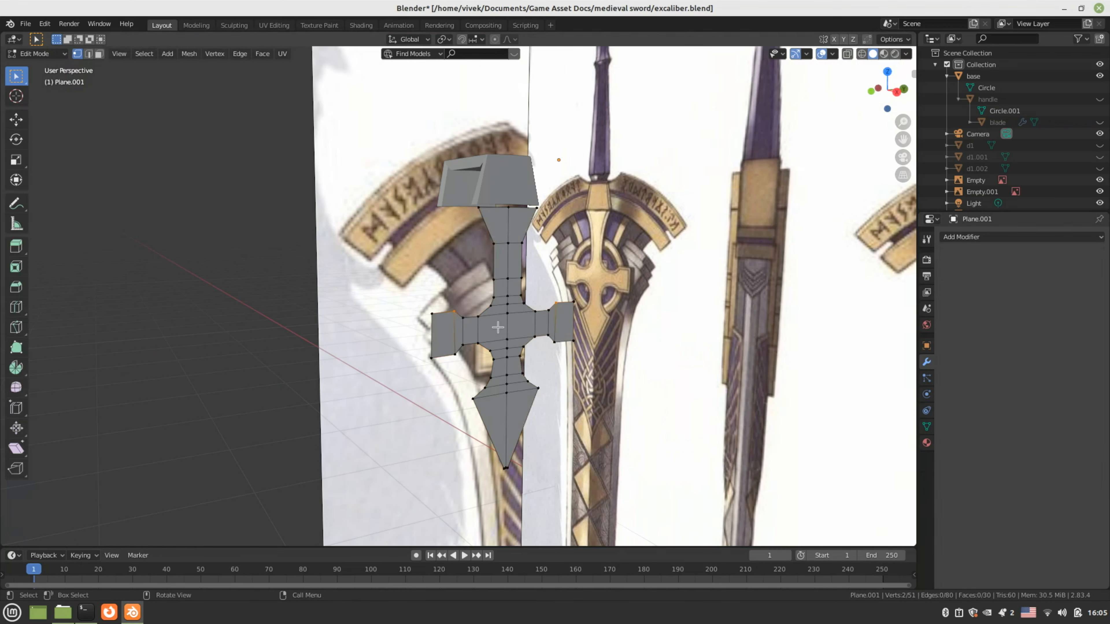
key("3")
key("a")
key("KP_1")
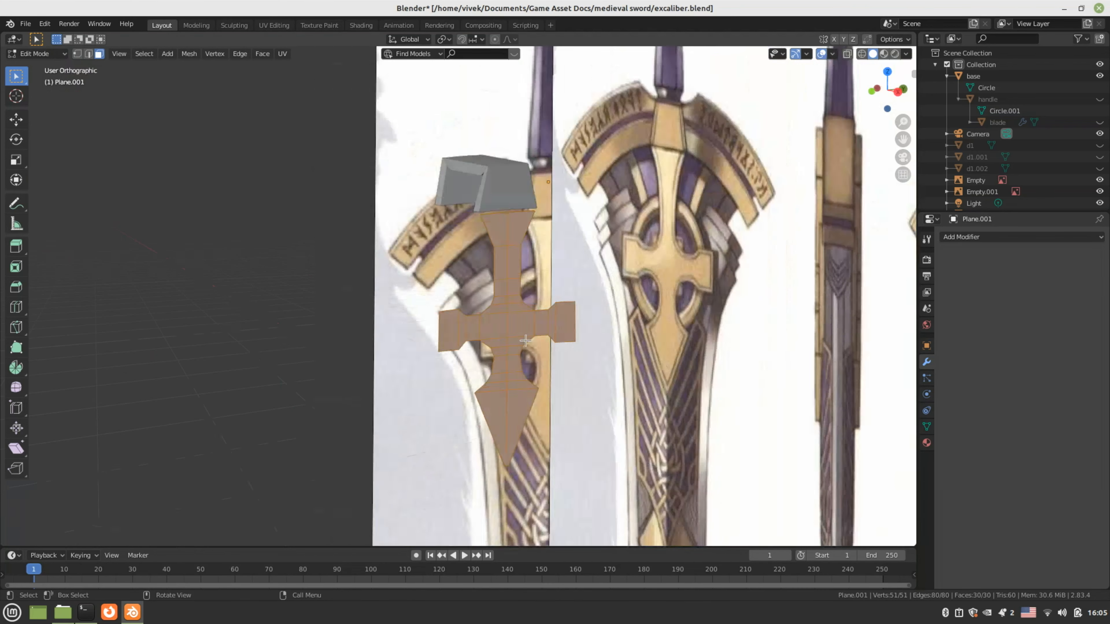
scroll(526, 340, "down", 1)
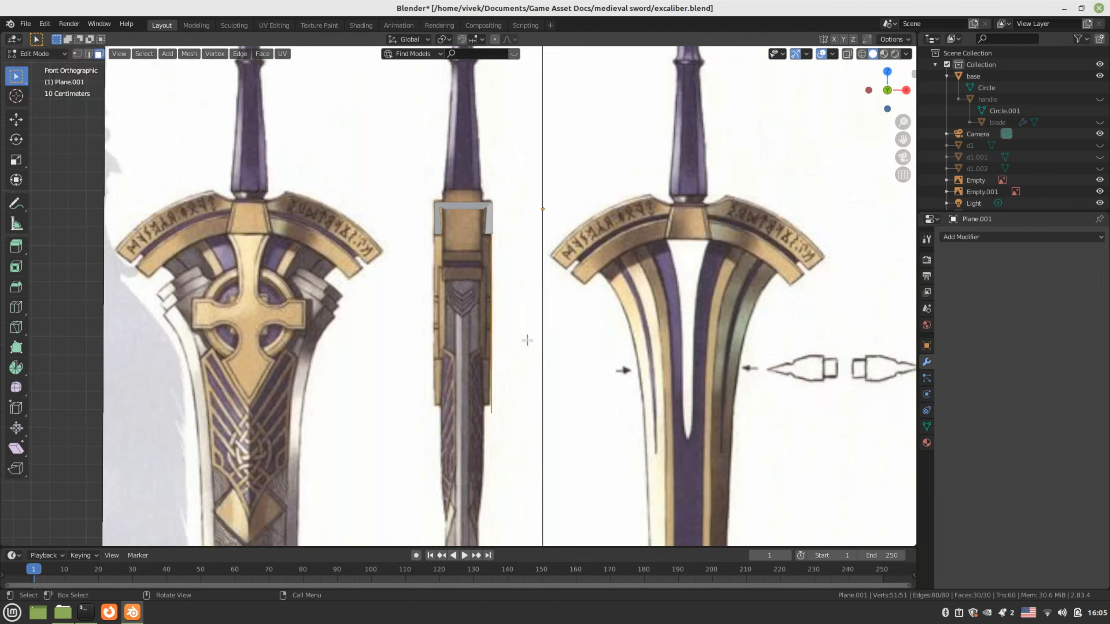
Extrude the emblem faces 0.034815 m for thickness and save excalibur.blend
key("e")
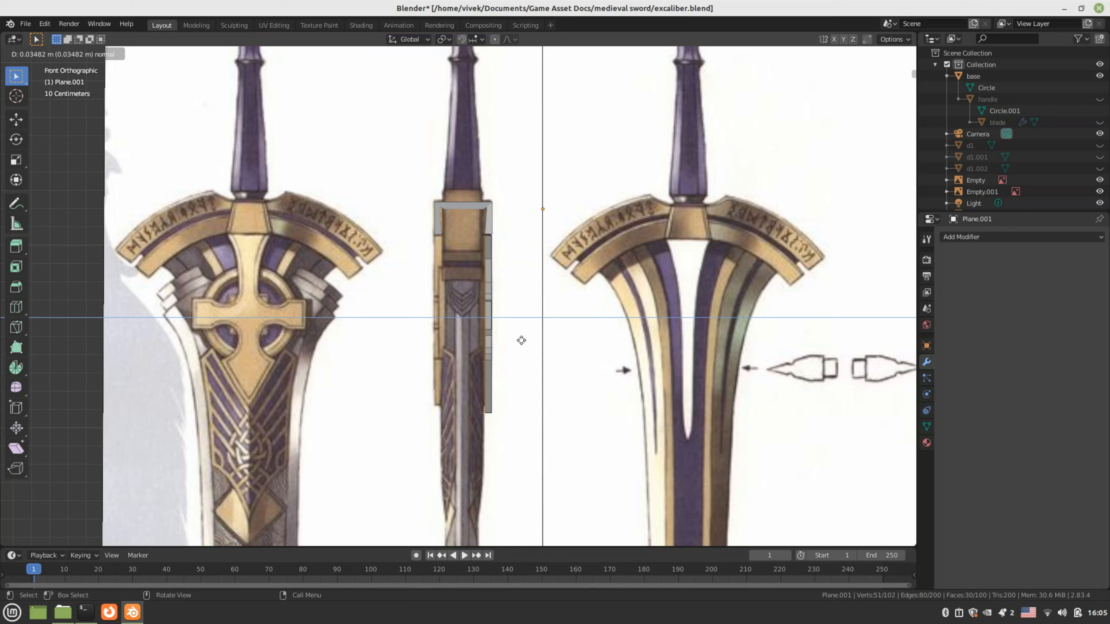
left_click(522, 340)
scroll(521, 340, "down", 2)
middle_click_drag(521, 340, 476, 331)
key("Tab")
key("ctrl+s")
scroll(475, 331, "up", 5)
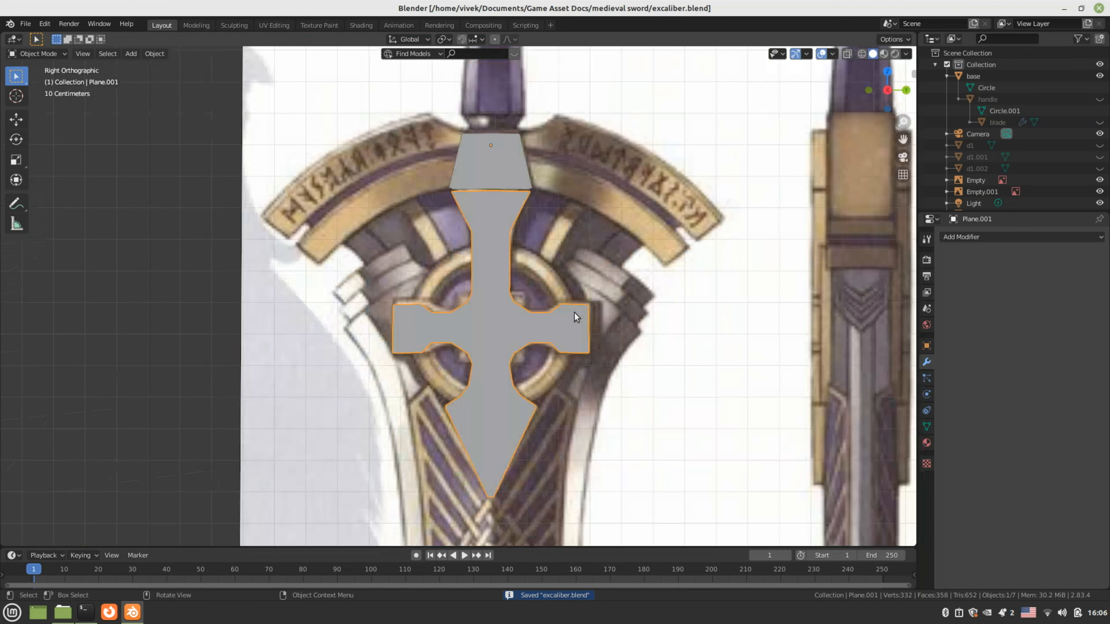
Rename Plane.001 to 'cross' in the Outliner and save the file
left_click(582, 254)
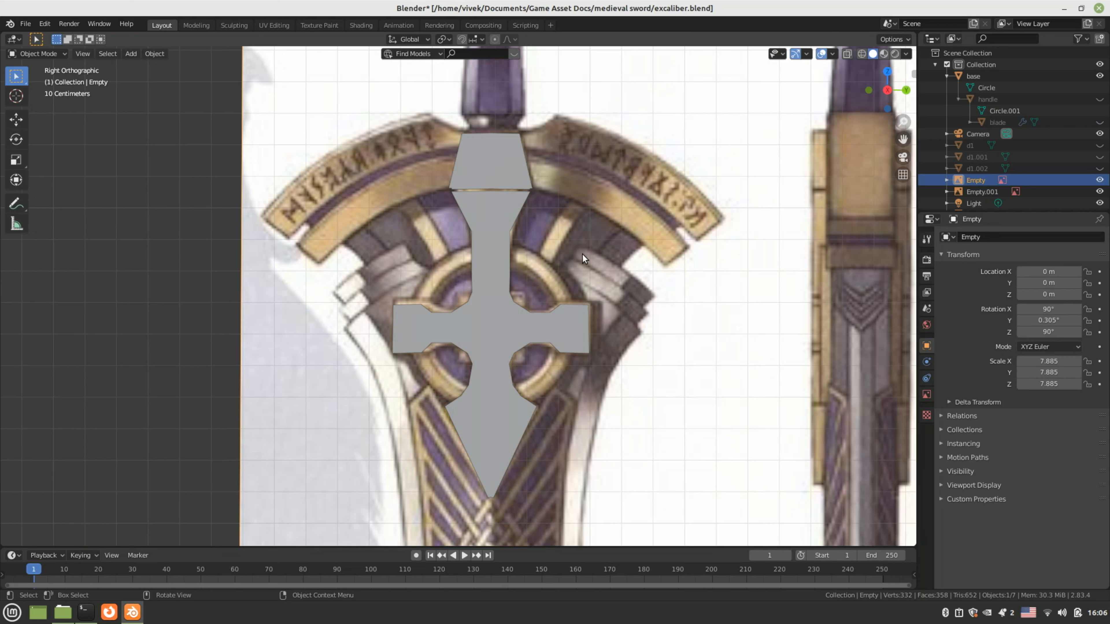
left_click(495, 250)
scroll(1039, 181, "down", 2)
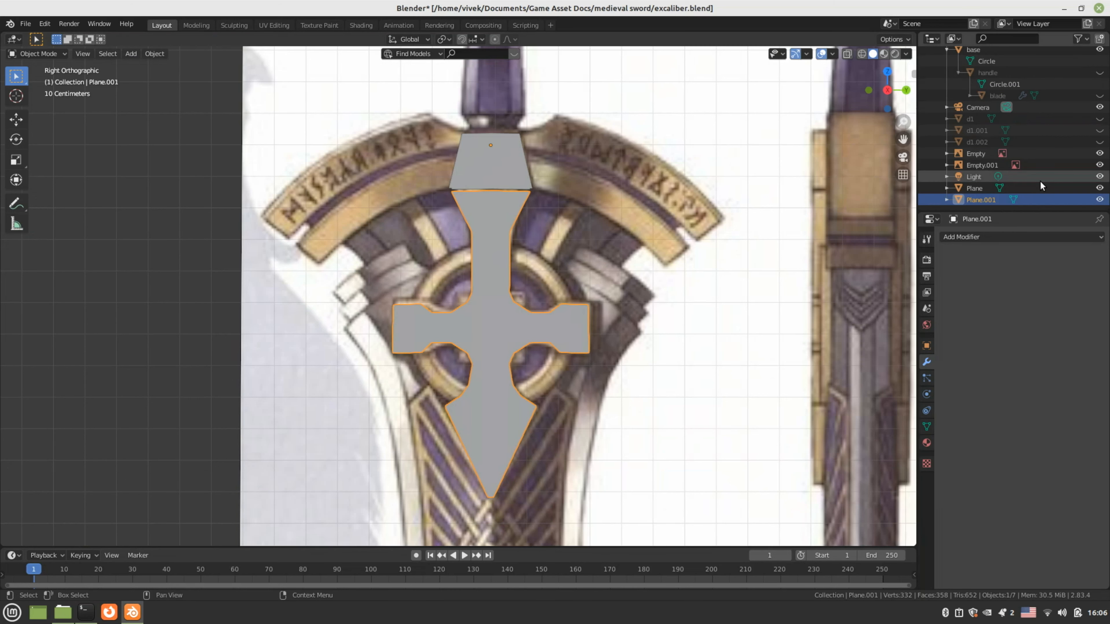
double_click(973, 201)
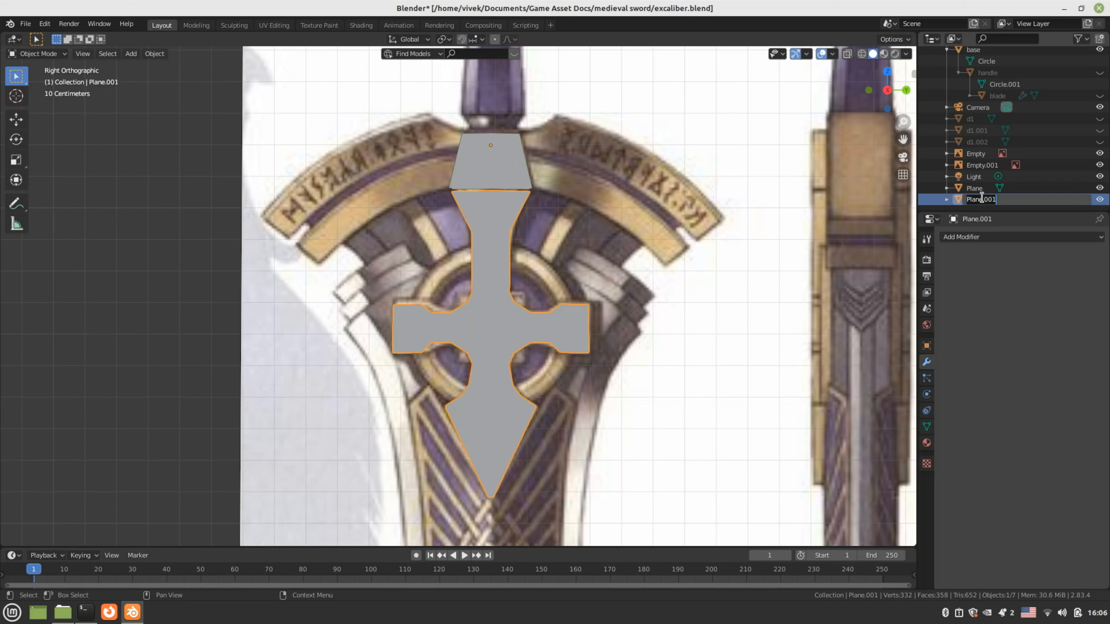
type("cross")
key("Return")
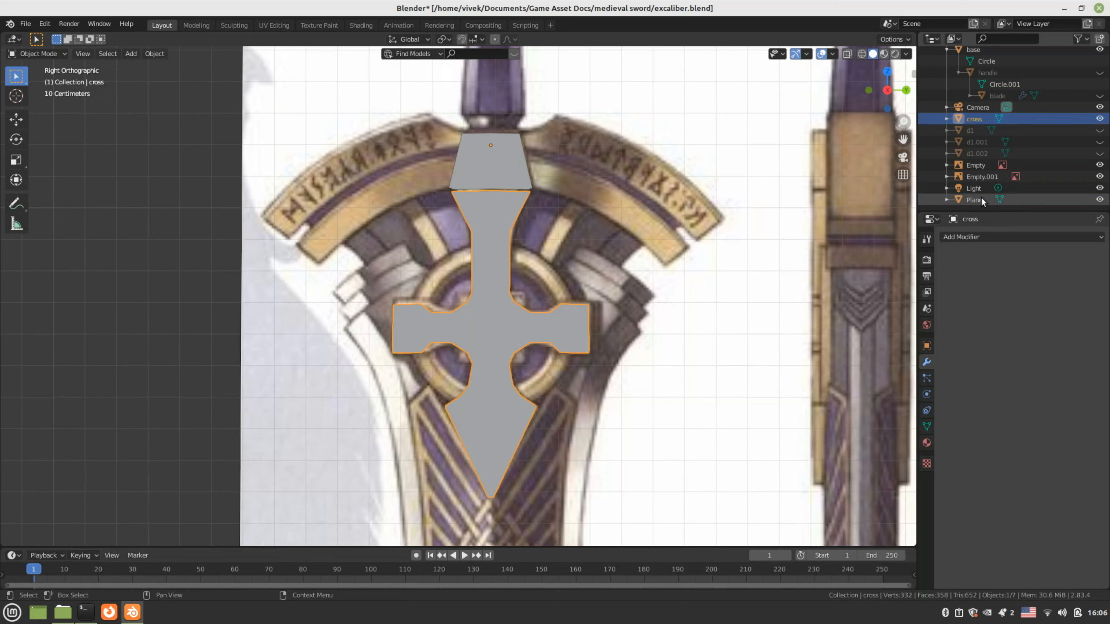
key("ctrl+s")
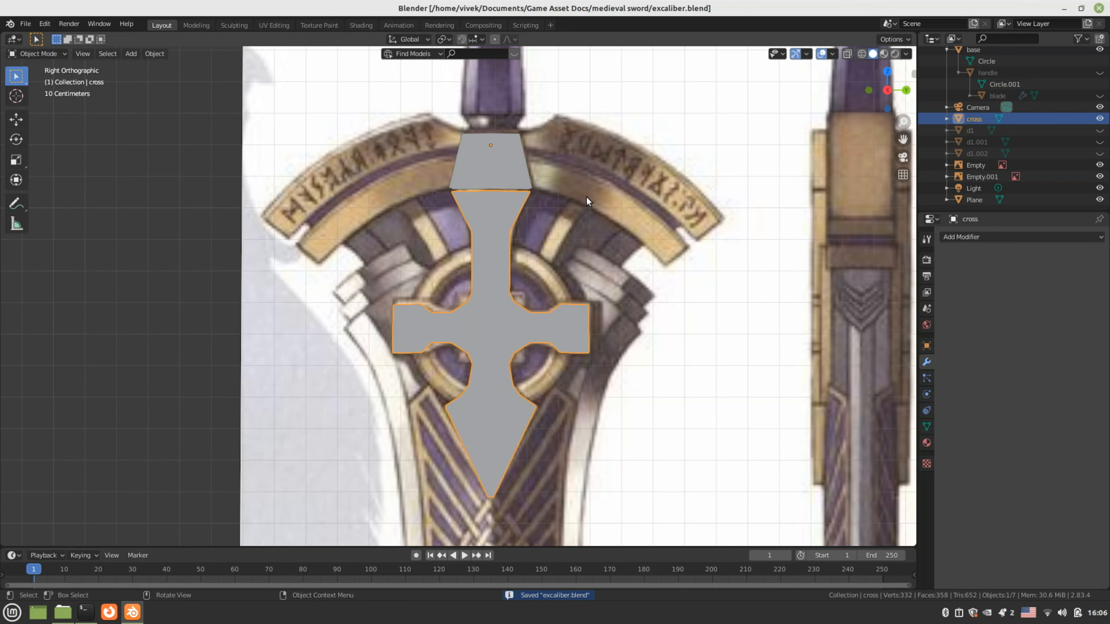
middle_click_drag(586, 197, 765, 201)
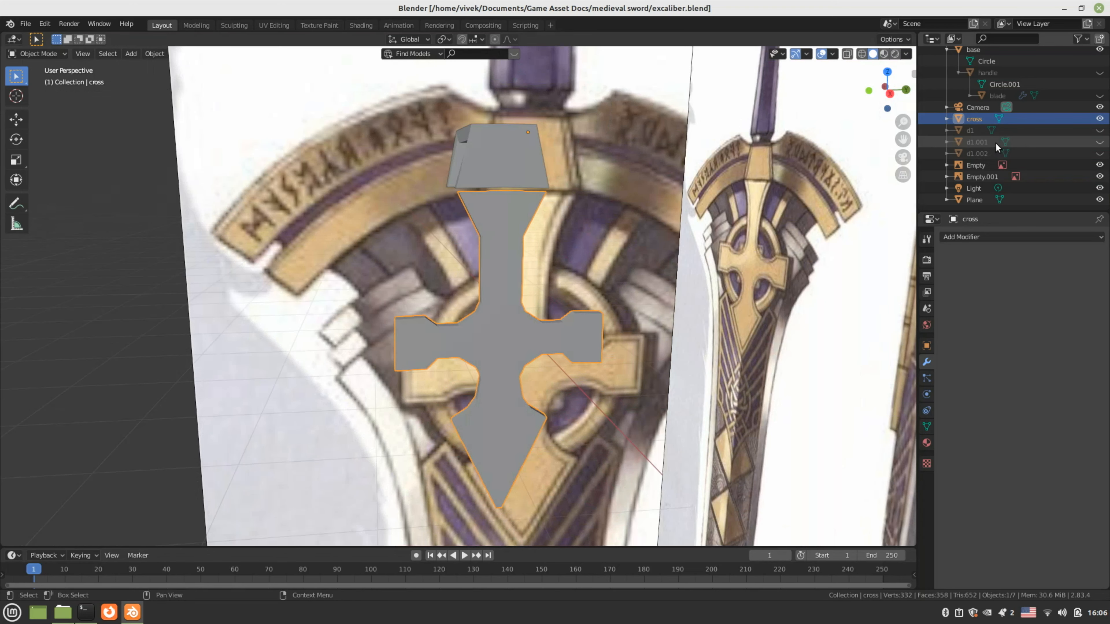
Unhide the handle, blade, d1, d1.001 and d1.002 objects
scroll(1001, 145, "up", 2)
left_click(1099, 99)
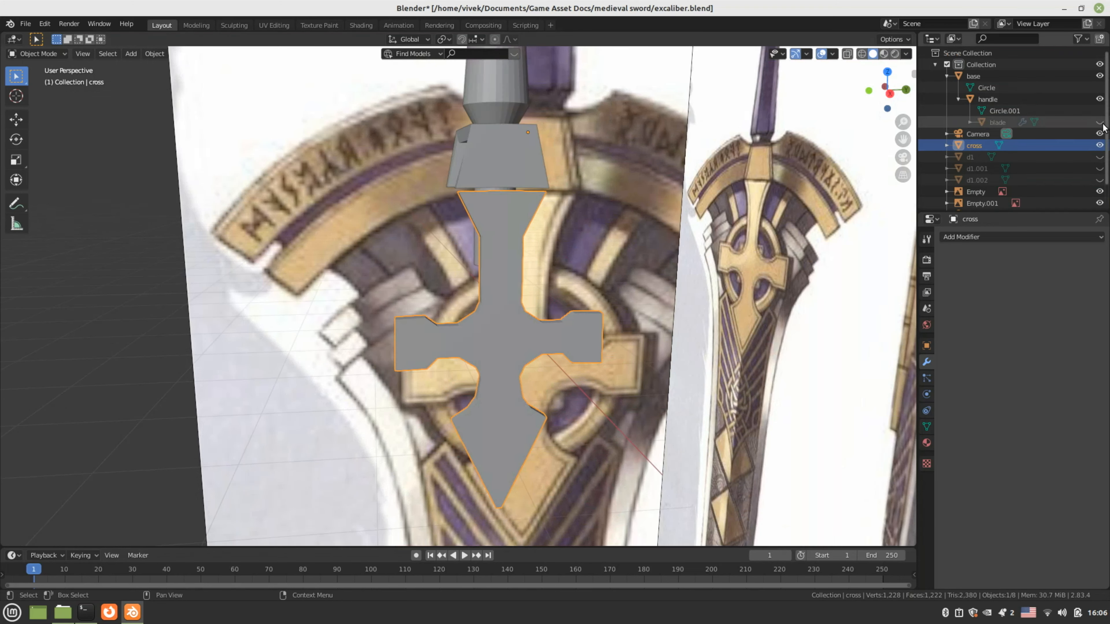
left_click(1100, 122)
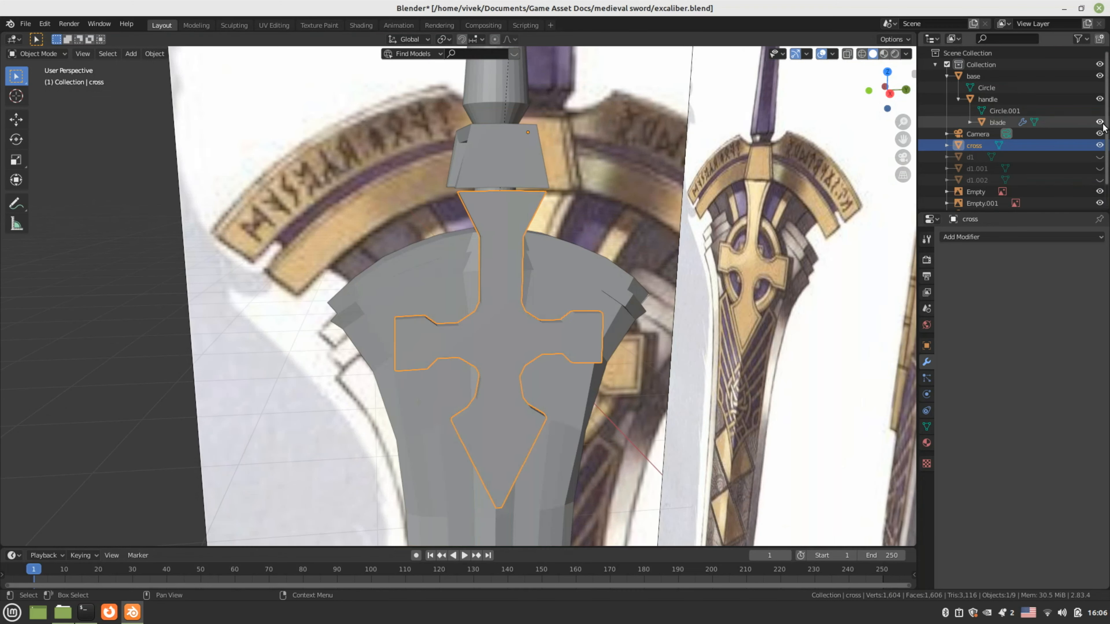
left_click(1099, 157)
left_click(1099, 168)
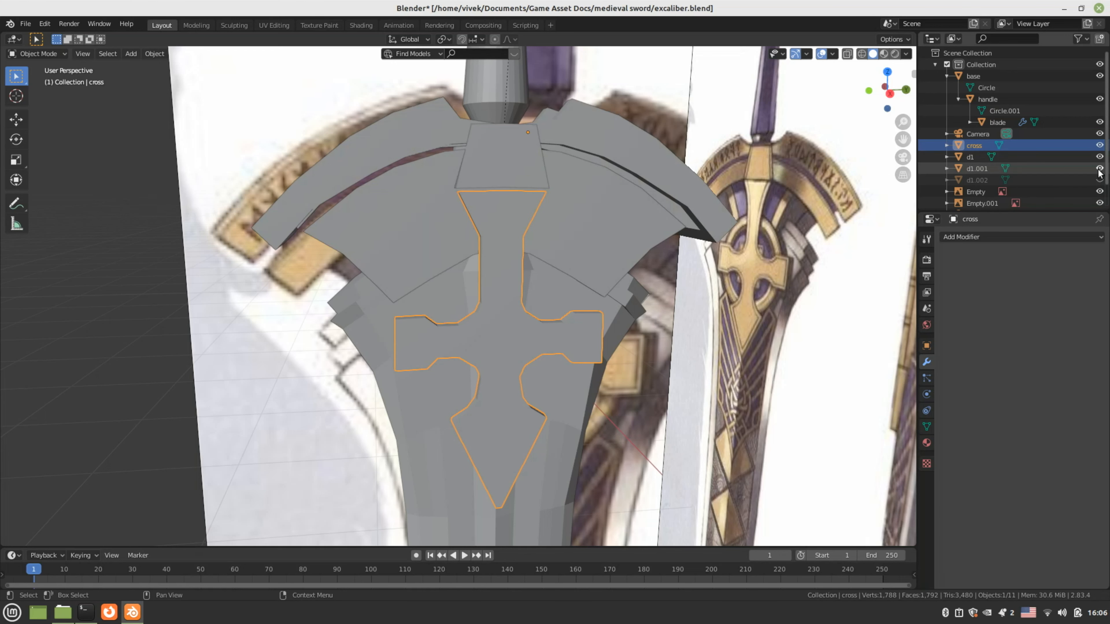
left_click(1099, 180)
Deselect the cross, orbit around the whole sword, and save the file
scroll(1049, 174, "down", 2)
scroll(294, 335, "down", 3)
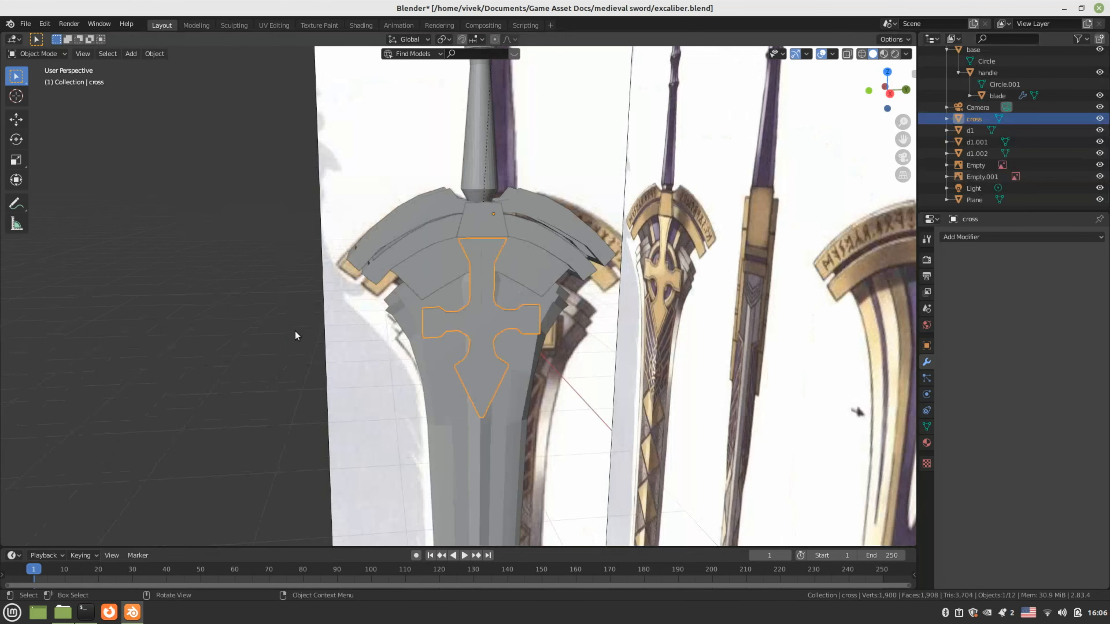
left_click(294, 330)
middle_click_drag(263, 338, 432, 185)
scroll(246, 333, "down", 6)
key("ctrl+s")
Scale the cross 2.006× along X in front orthographic view
left_click(431, 188)
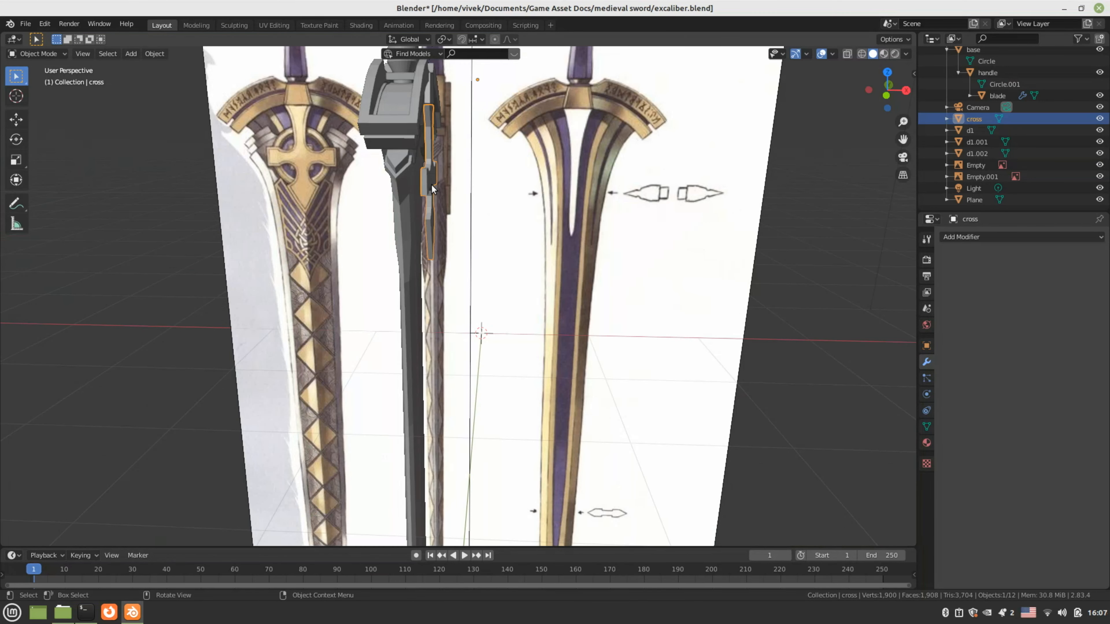
key("KP_5")
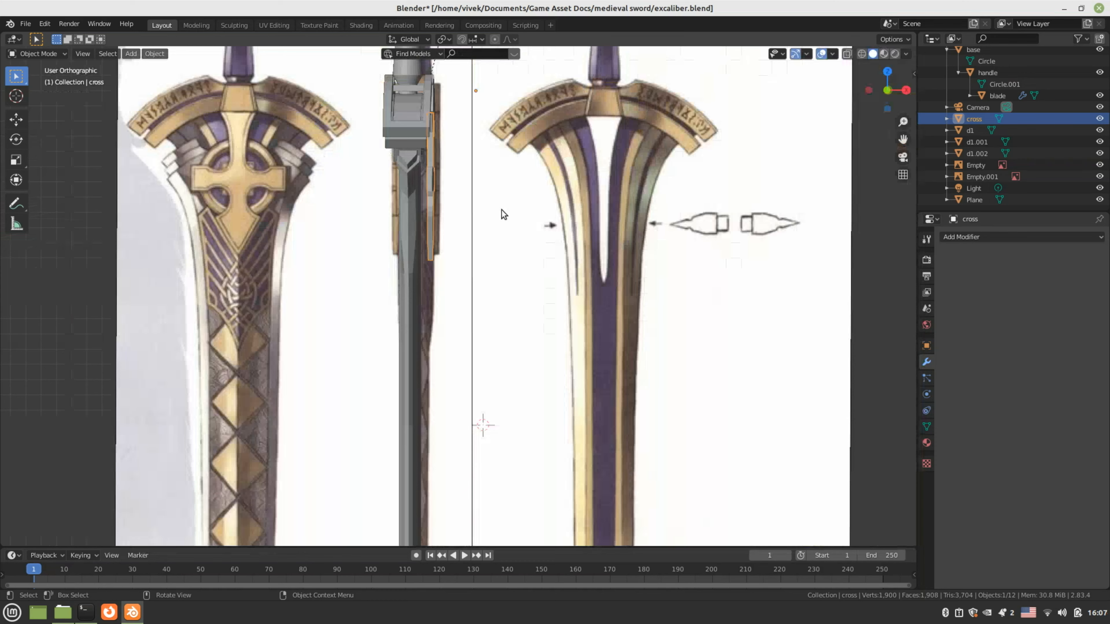
key("KP_1")
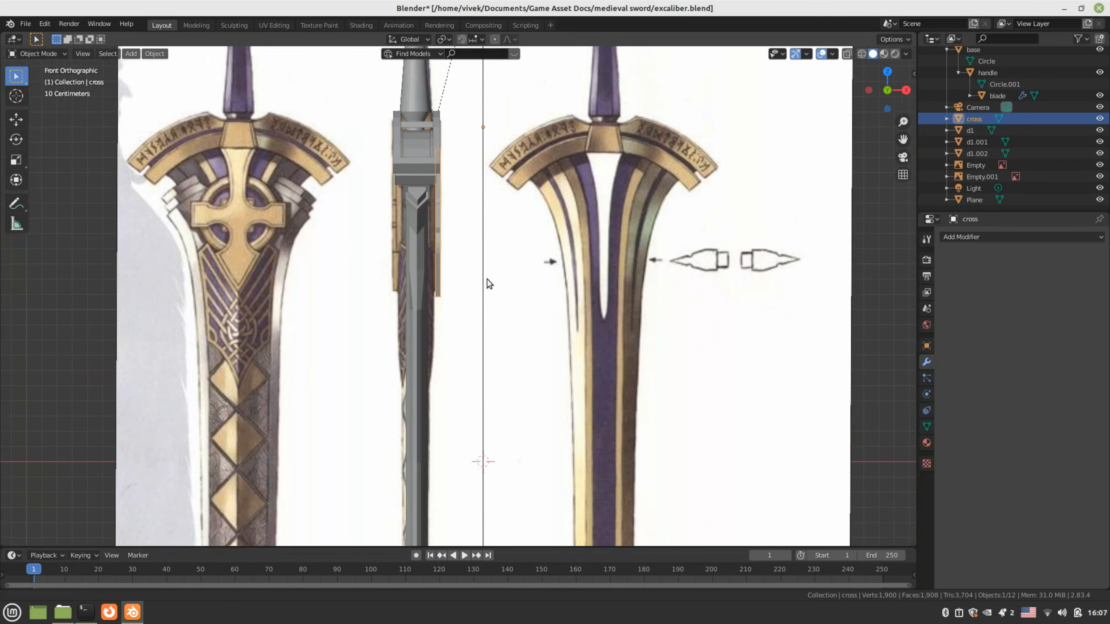
scroll(544, 361, "up", 3)
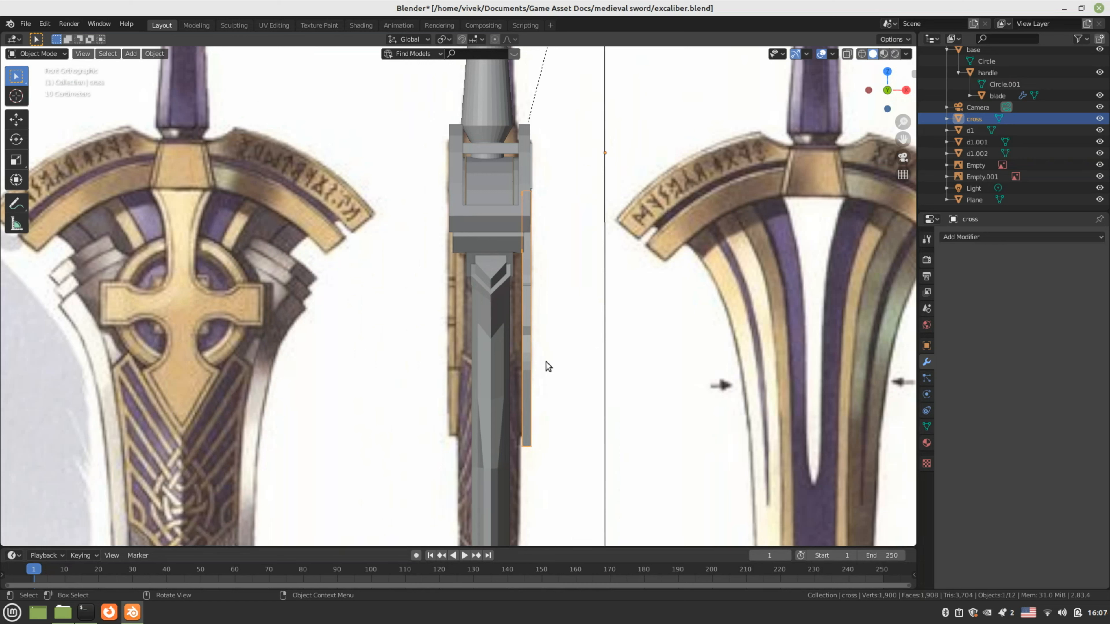
key("s")
key("x")
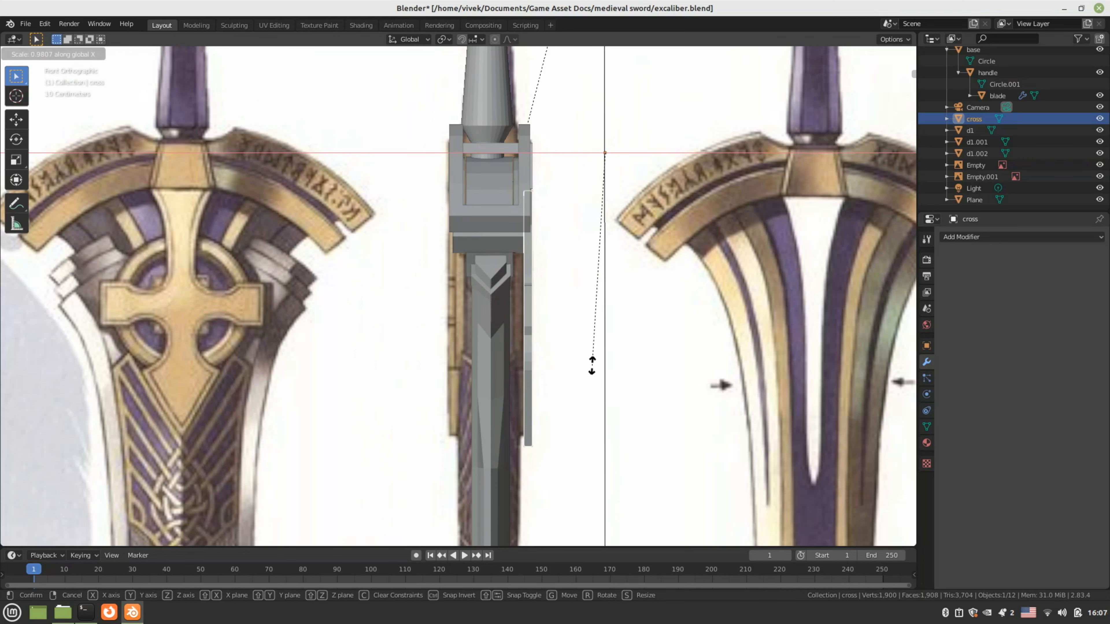
left_click(487, 369)
key("s")
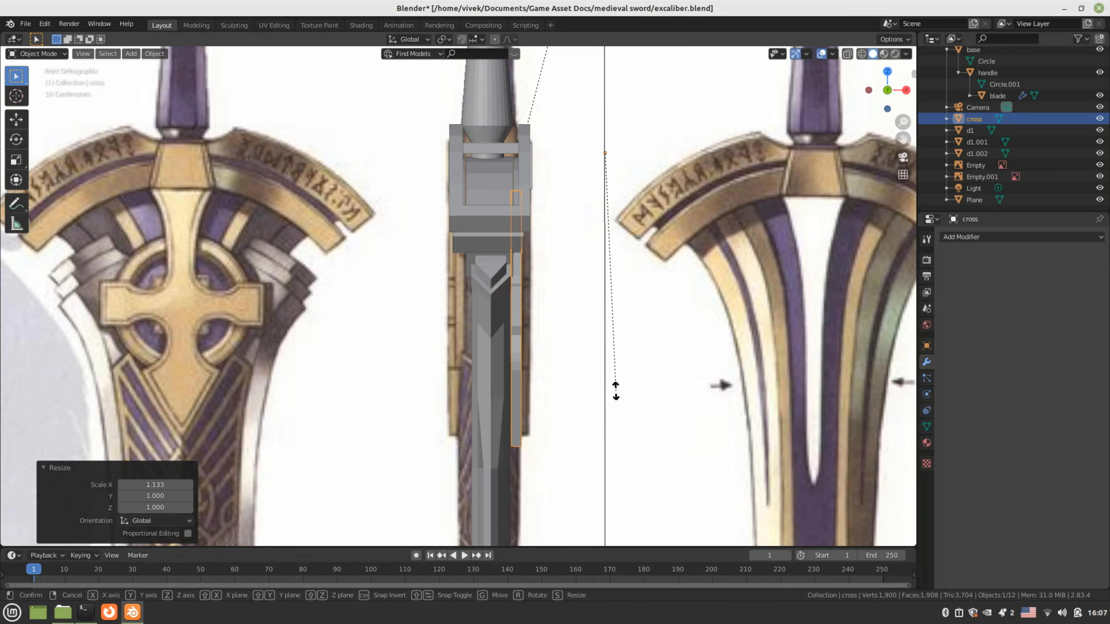
key("x")
key("Escape")
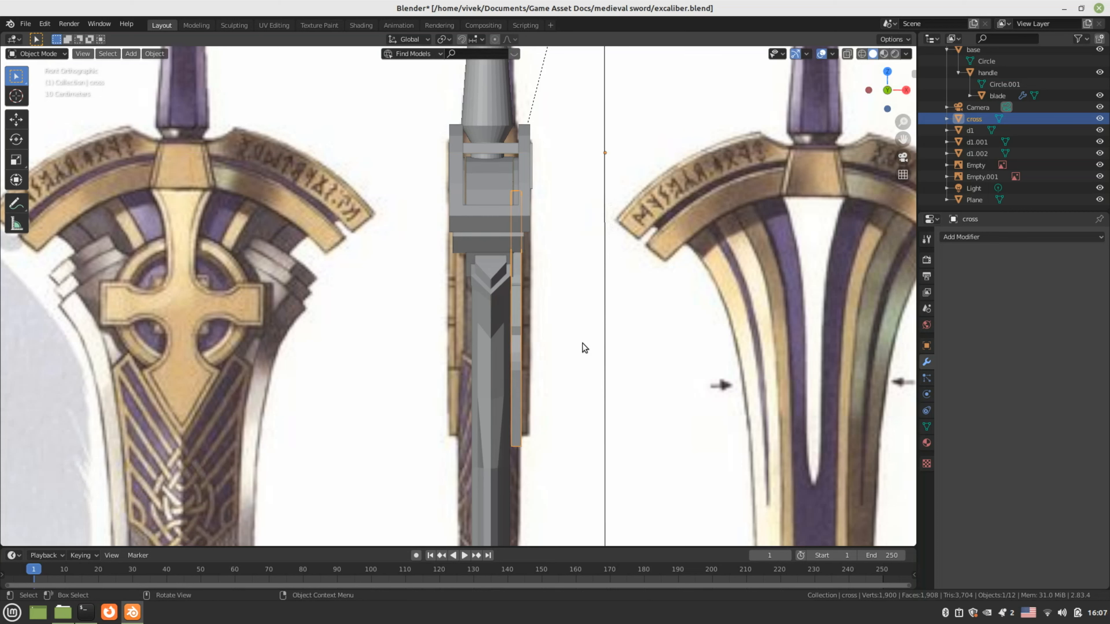
key("s")
key("x")
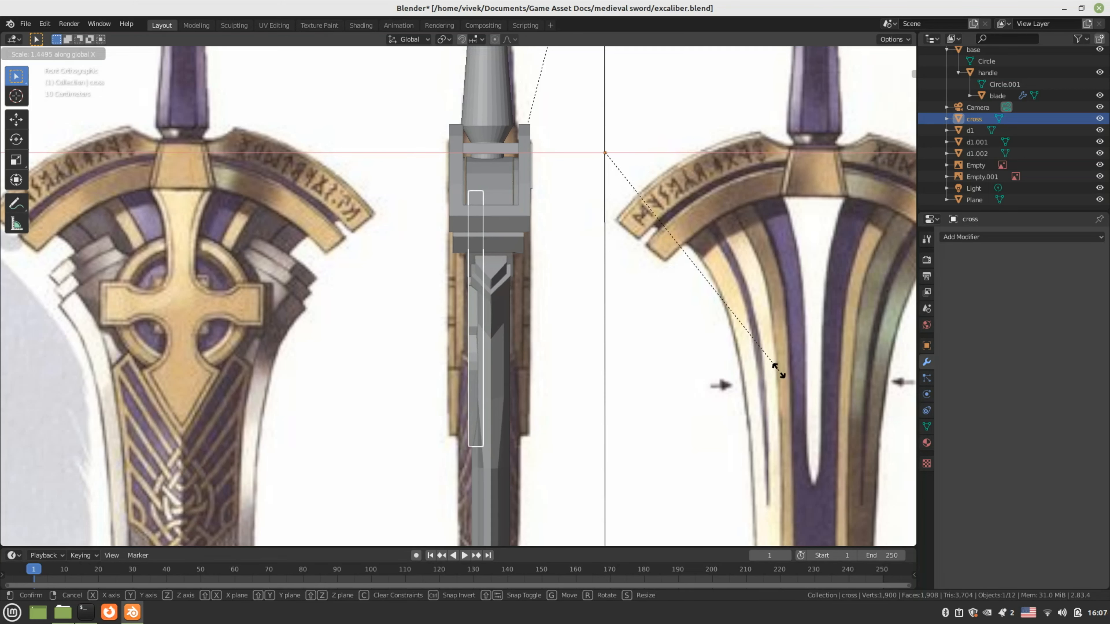
left_click(2, 334)
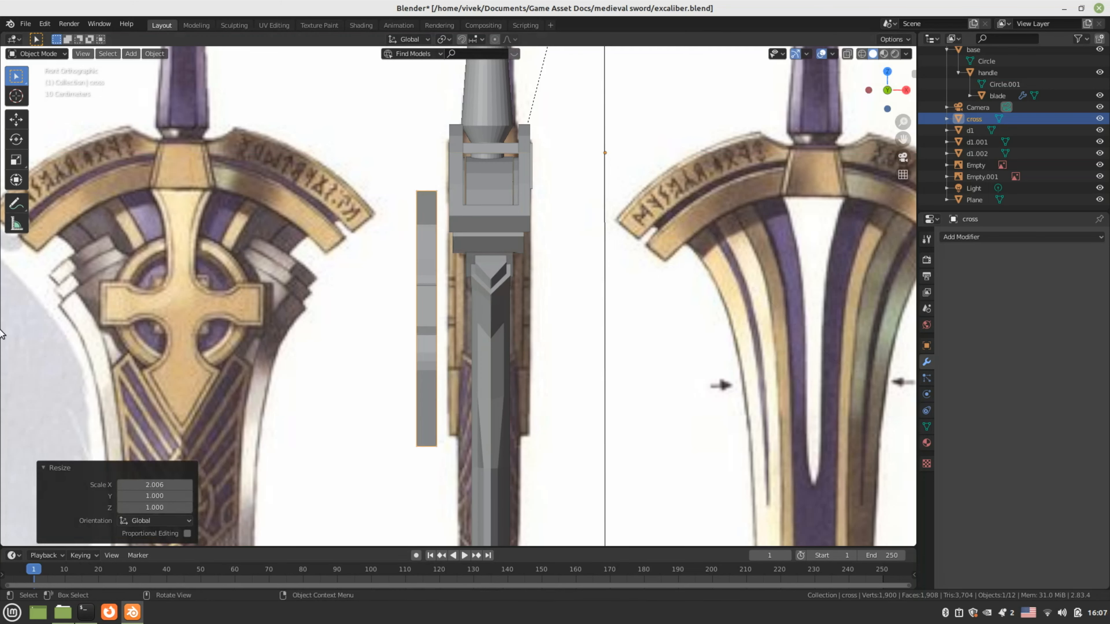
Move the cross 0.36486 m along X so it sits flush on the crossguard
key("g")
key("x")
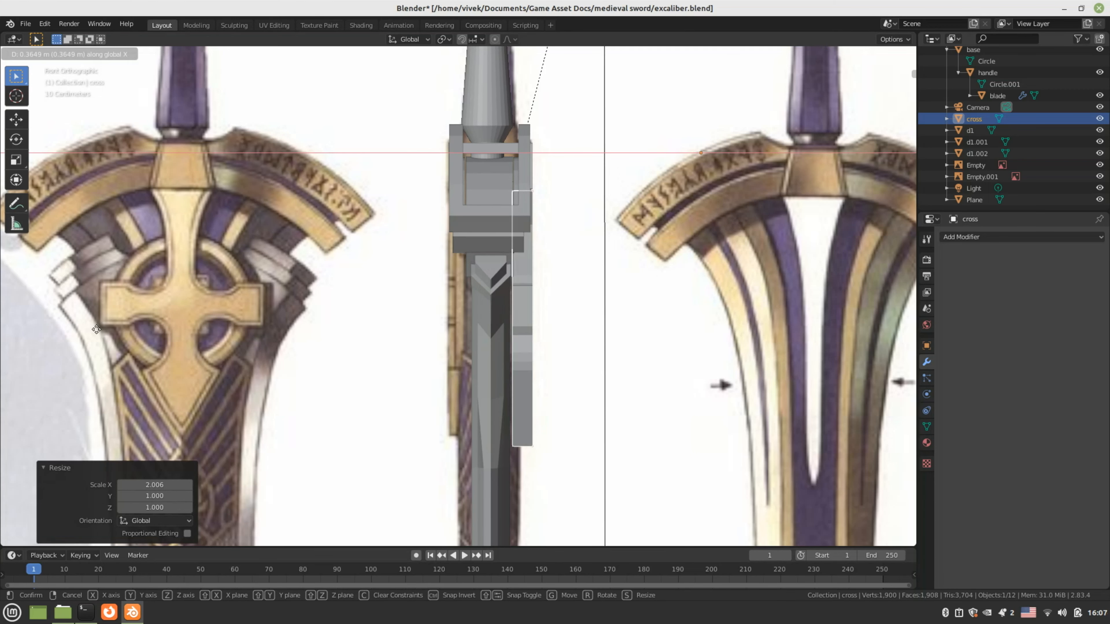
left_click(96, 326)
middle_click_drag(1, 290, 849, 275)
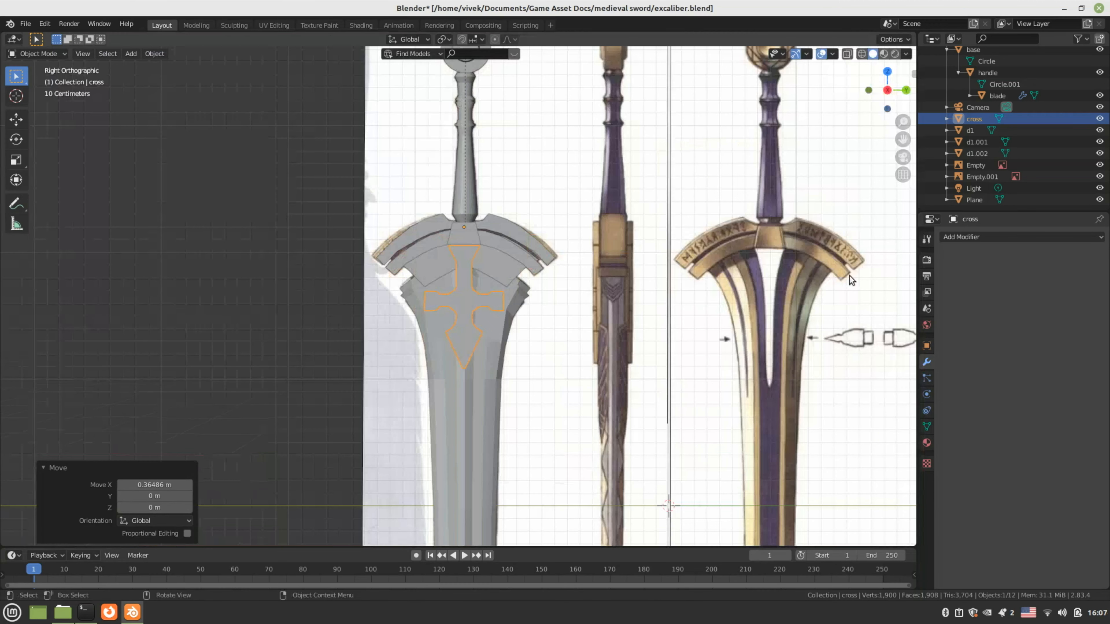
key("KP_1")
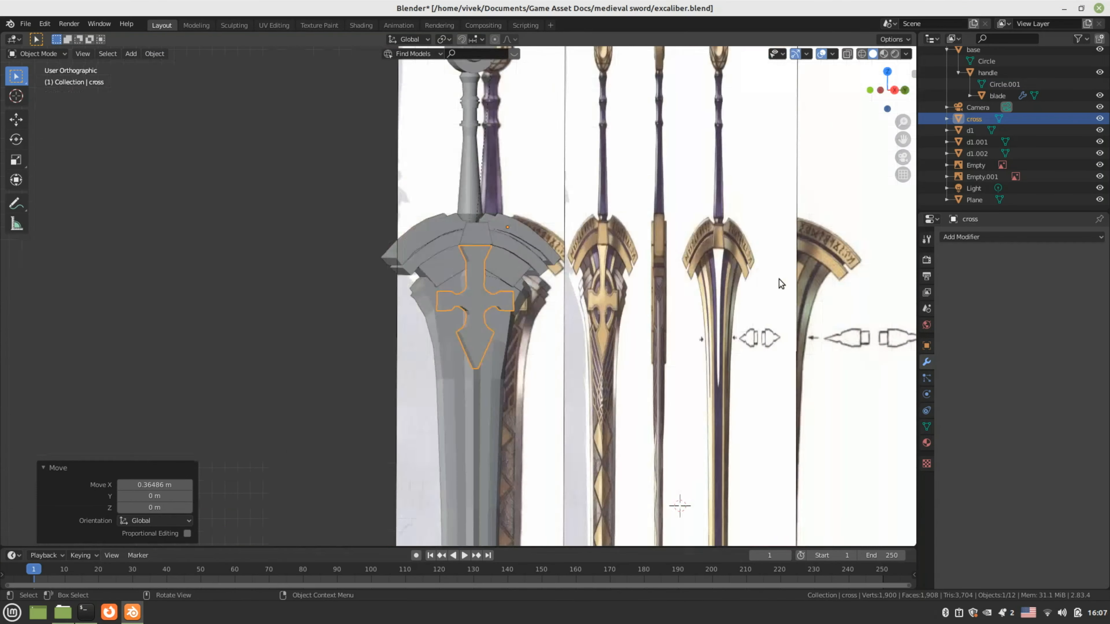
scroll(772, 302, "up", 4)
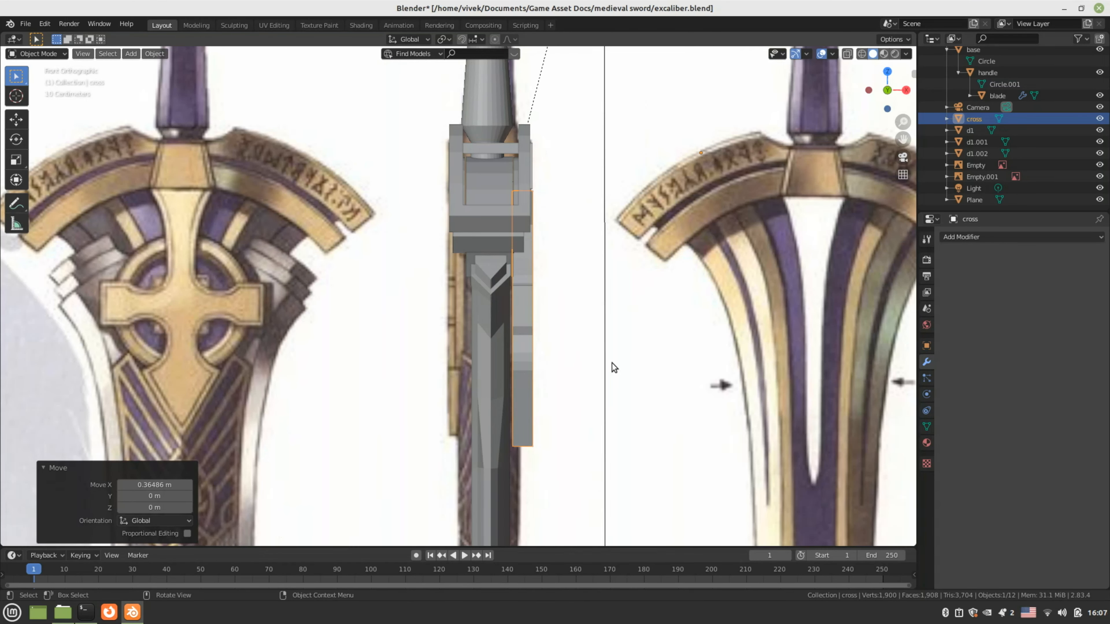
key("g")
key("x")
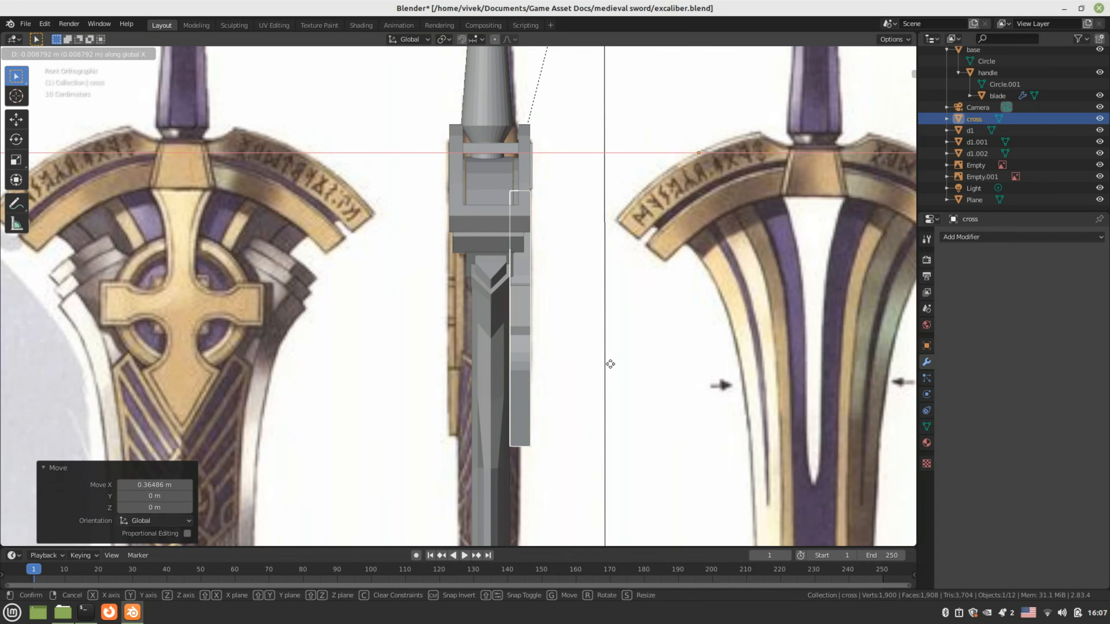
left_click(609, 364)
scroll(609, 363, "down", 2)
Review the sword from a new angle and save excaliber.blend
left_click(563, 362)
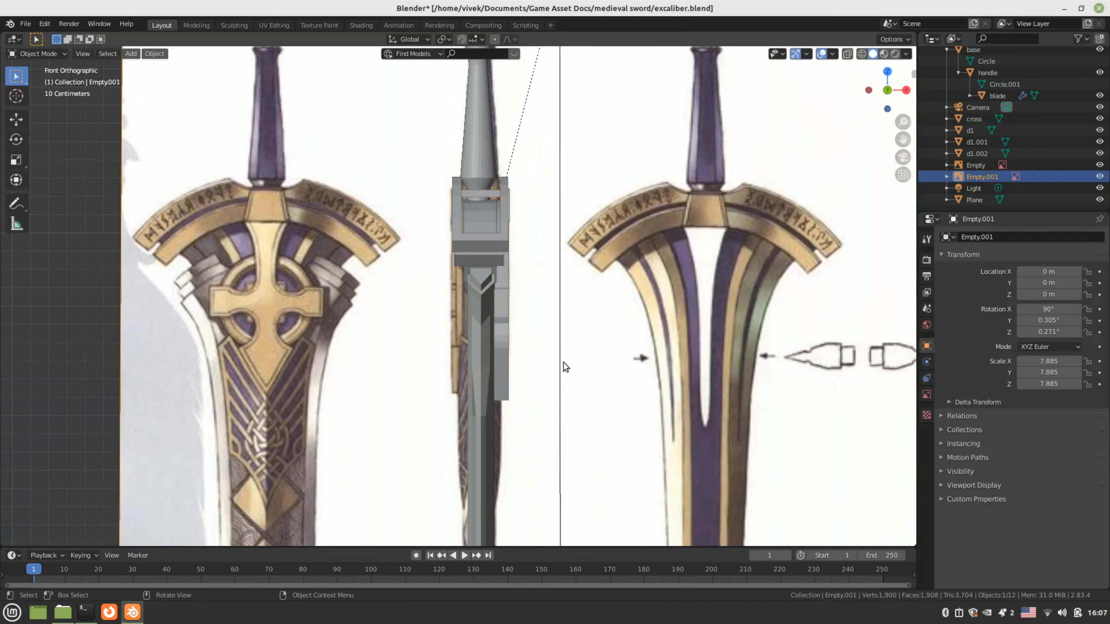
middle_click_drag(562, 362, 351, 301)
scroll(469, 358, "down", 4)
key("ctrl+s")
scroll(403, 326, "up", 2)
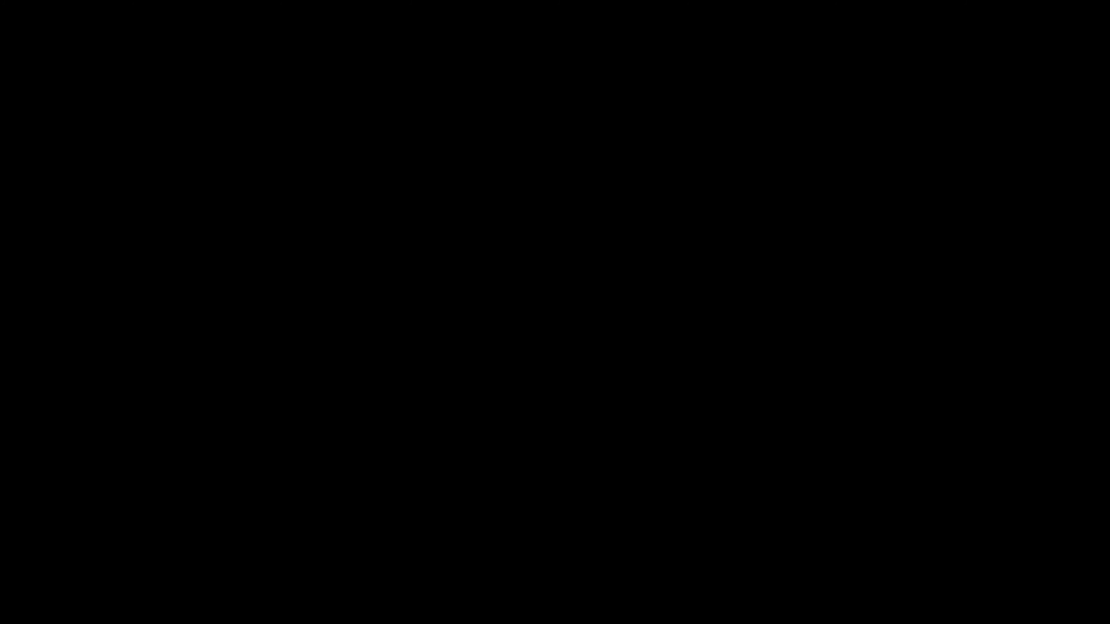
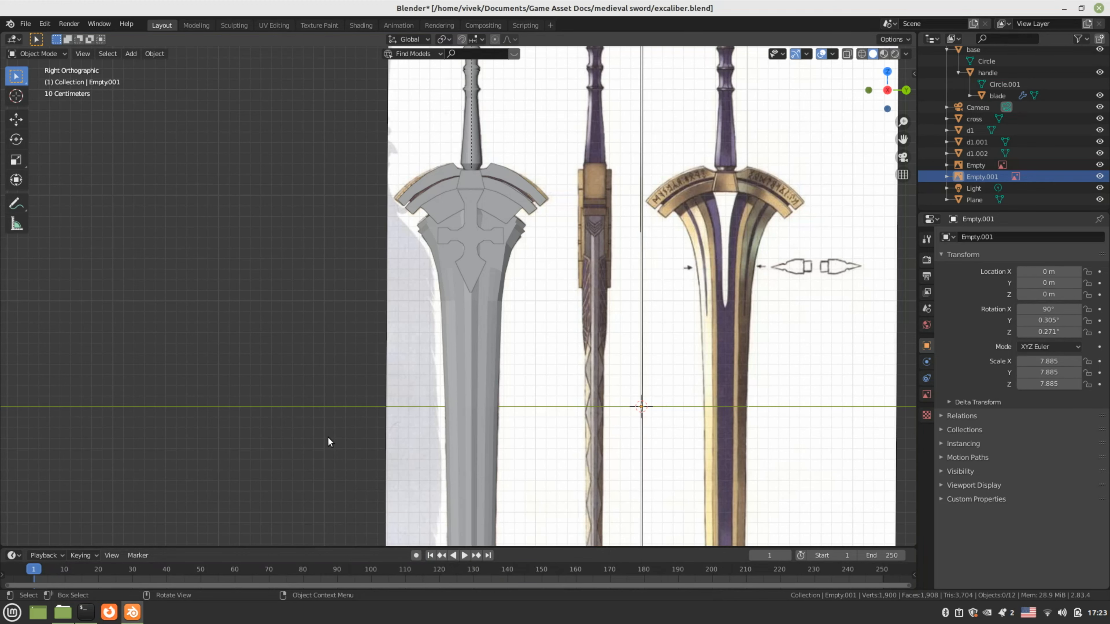
Orbit to check the sword, return to Right Orthographic view, and select the blade
middle_click_drag(343, 428, 523, 414)
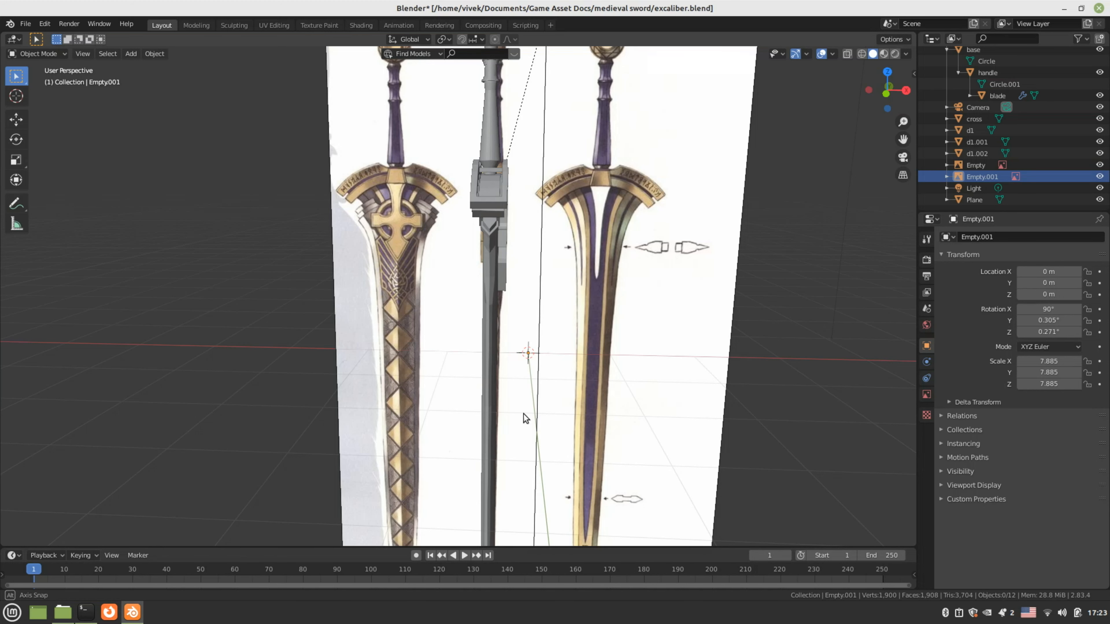
middle_click_drag(523, 414, 511, 414)
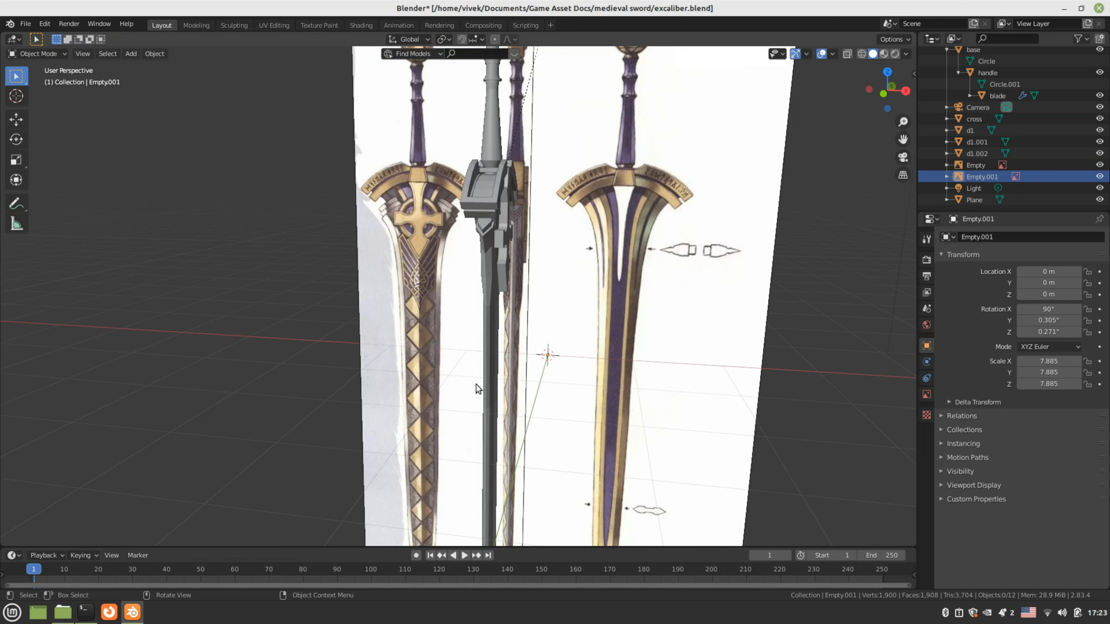
key("KP_3")
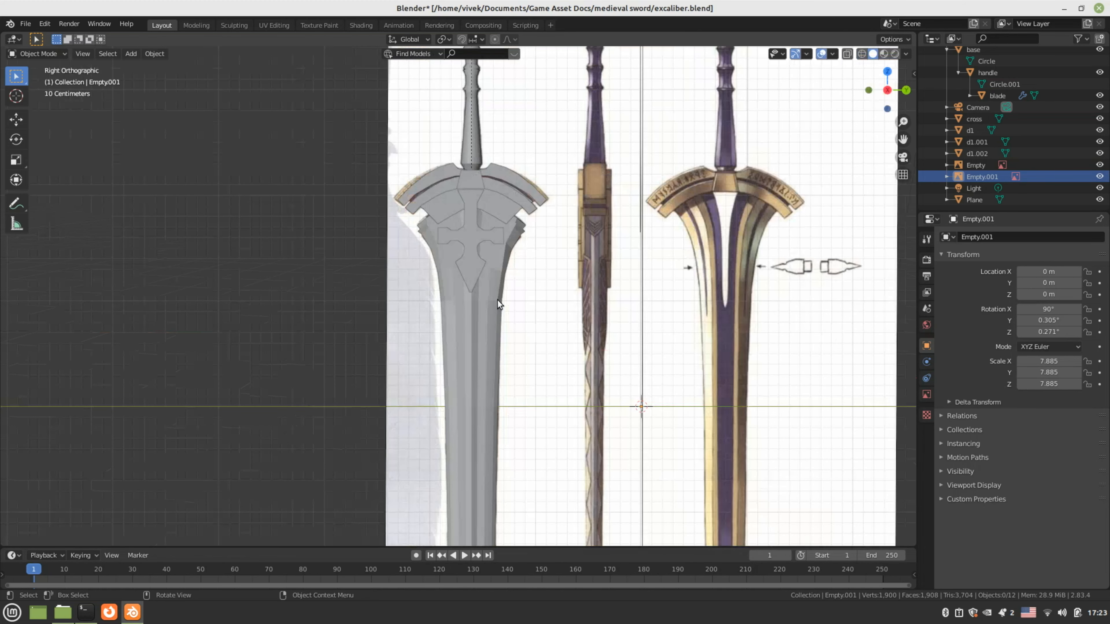
left_click(498, 302)
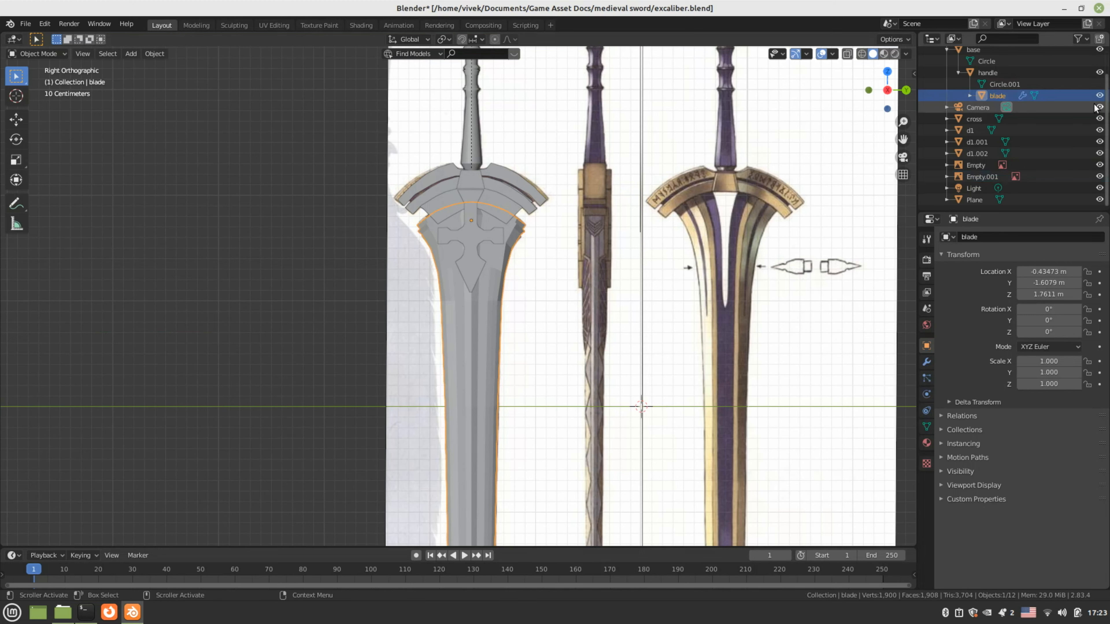
Hide the blade, d1, d1.001 and d1.002 objects in the Outliner
left_click(1099, 96)
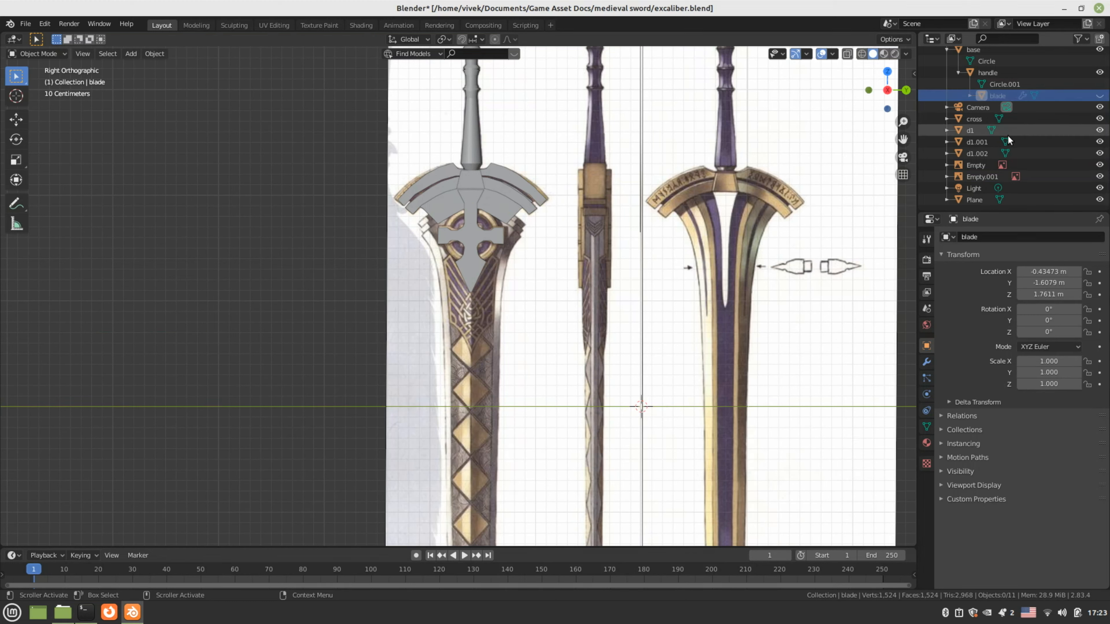
left_click(1099, 130)
left_click(1100, 141)
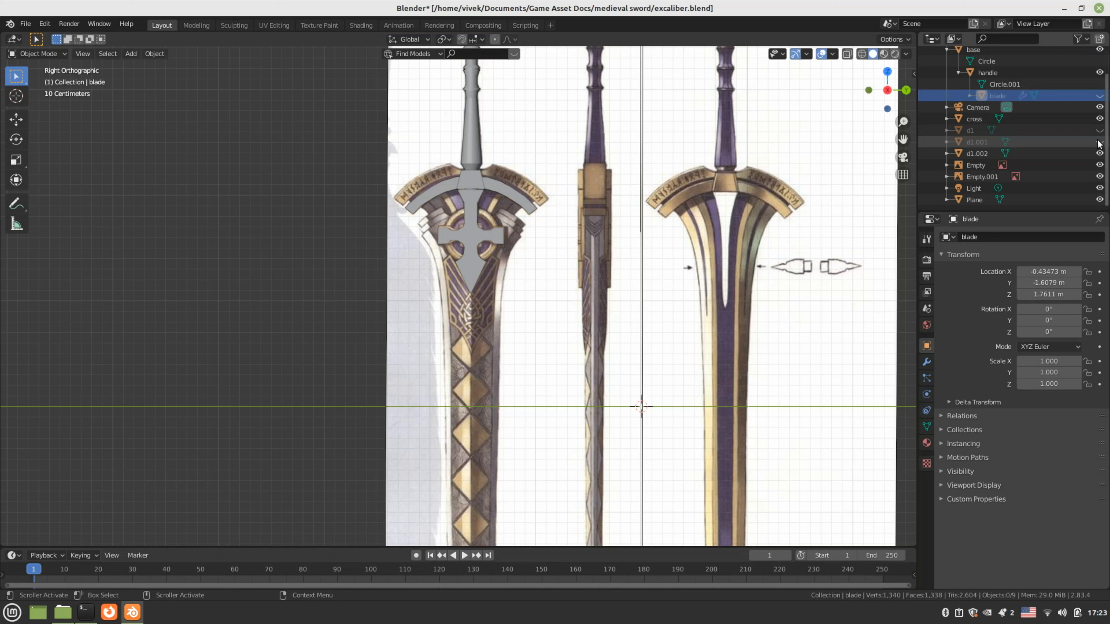
left_click(1099, 154)
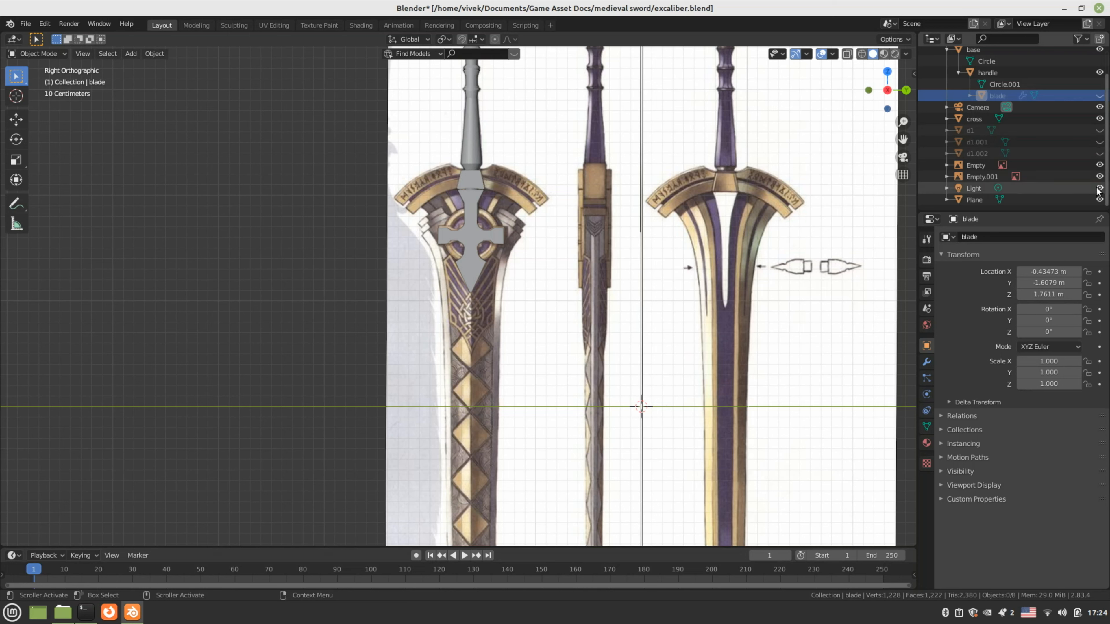
Rename the Plane object to dl.003 and hide it
left_click(1082, 203)
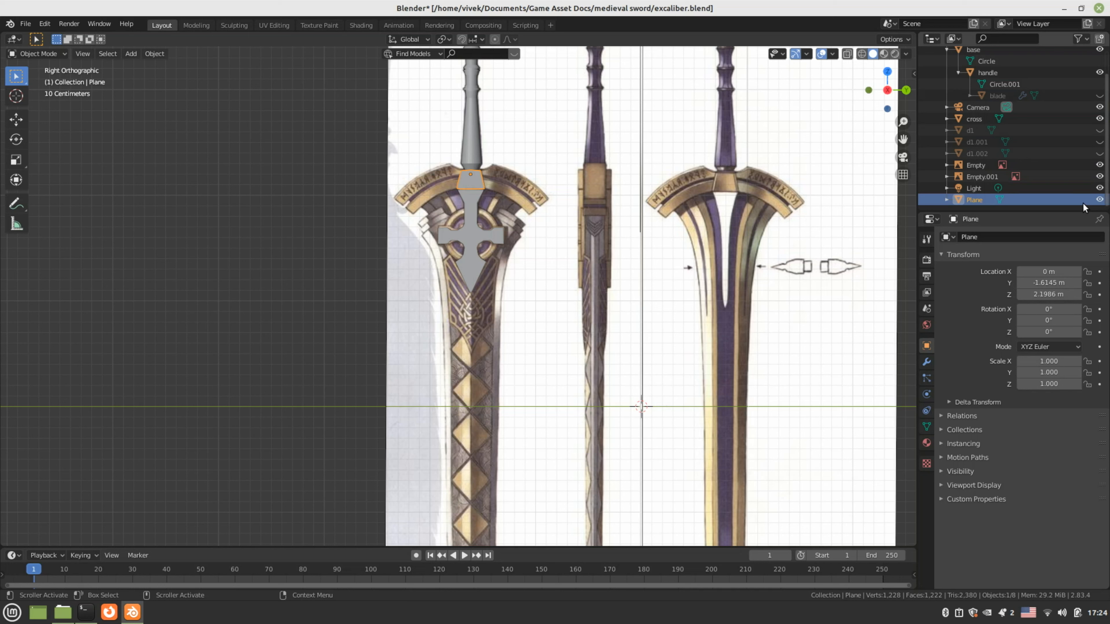
double_click(979, 198)
type("d1")
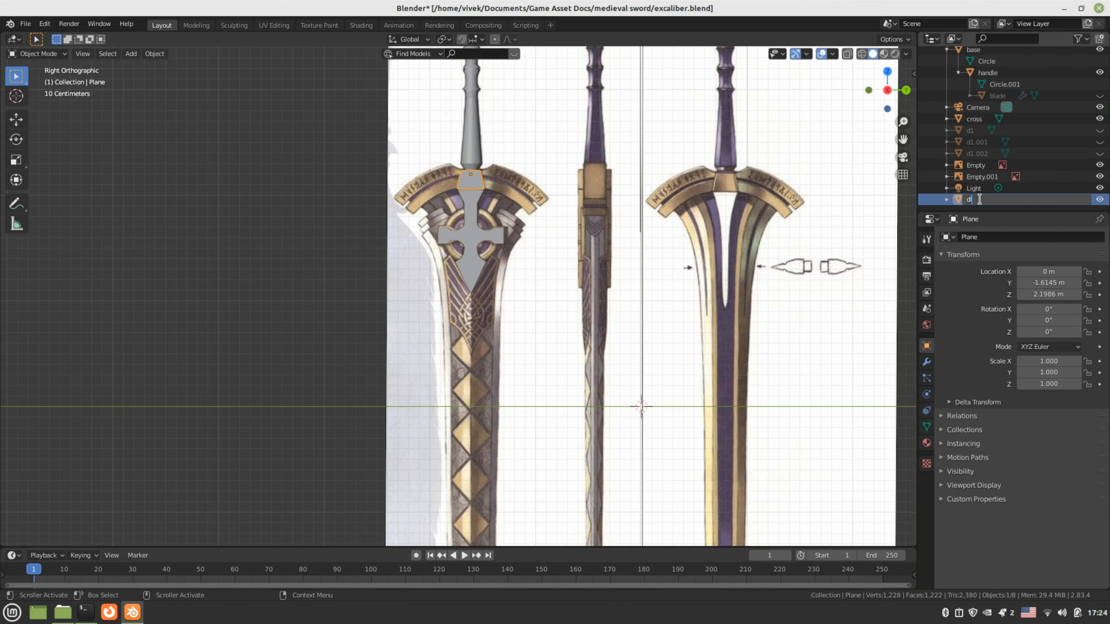
type("l.003")
key("Return")
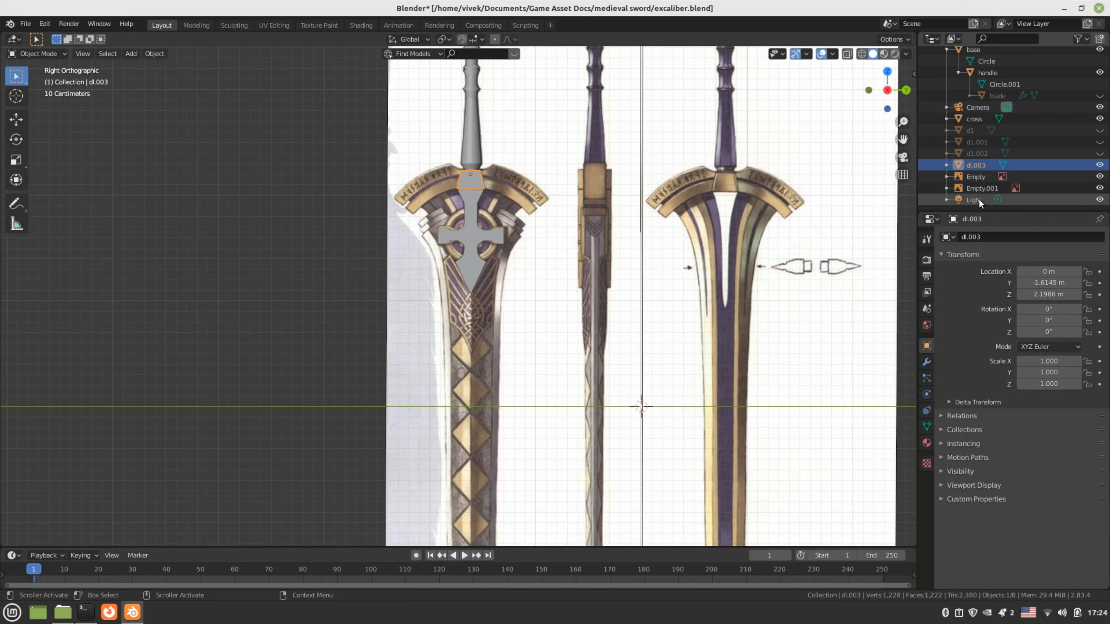
left_click(1099, 165)
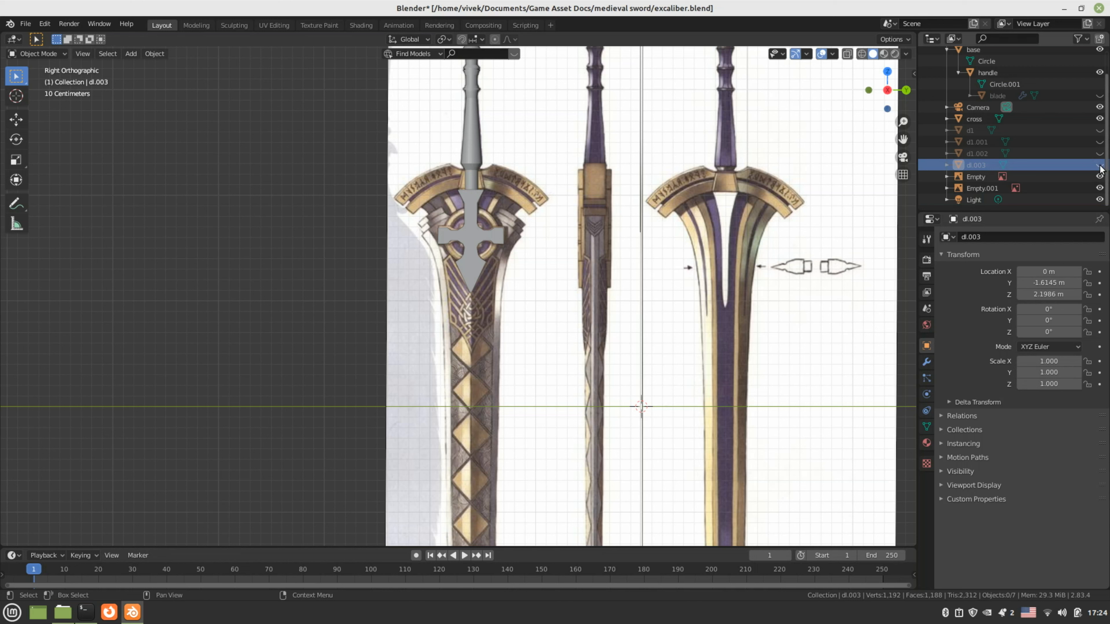
Hide the handle and cross pieces, then add a new circle mesh
left_click(463, 150)
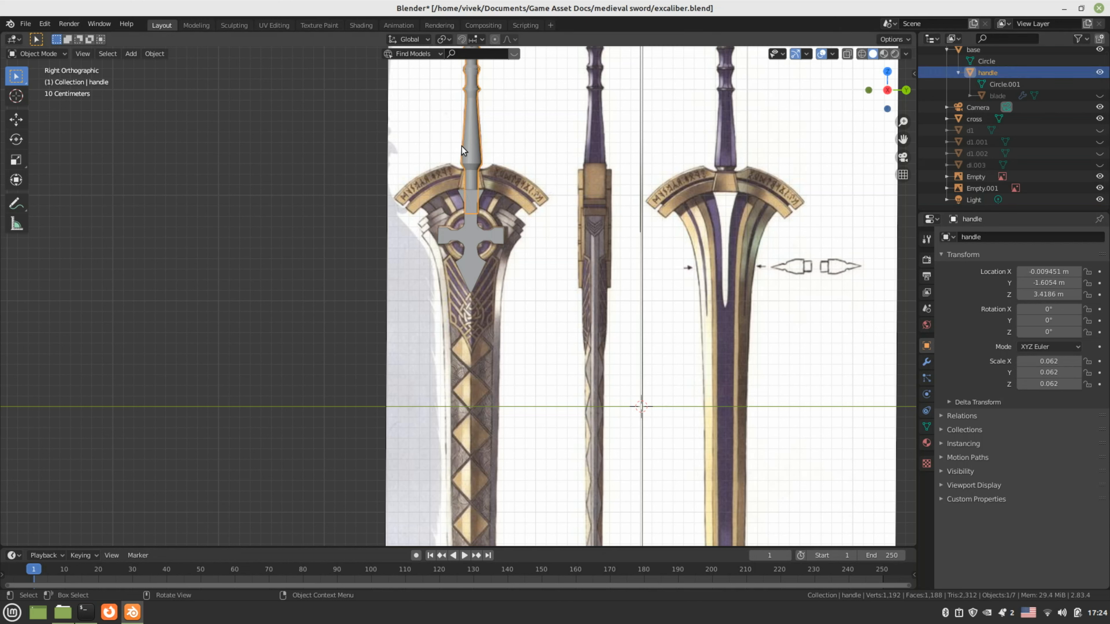
key("h")
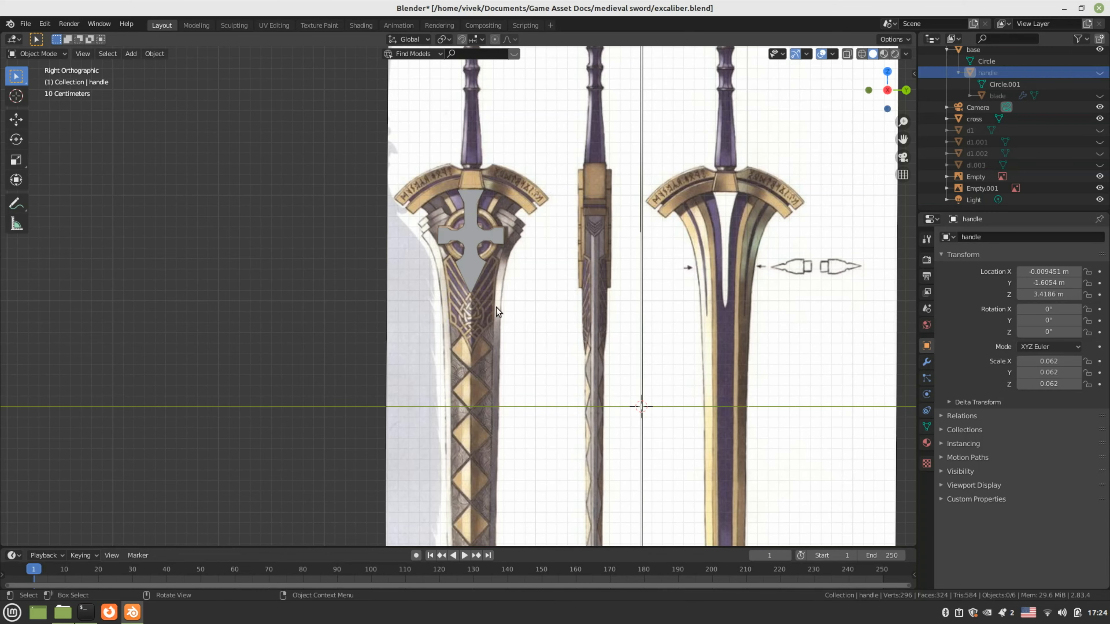
scroll(496, 307, "up", 6)
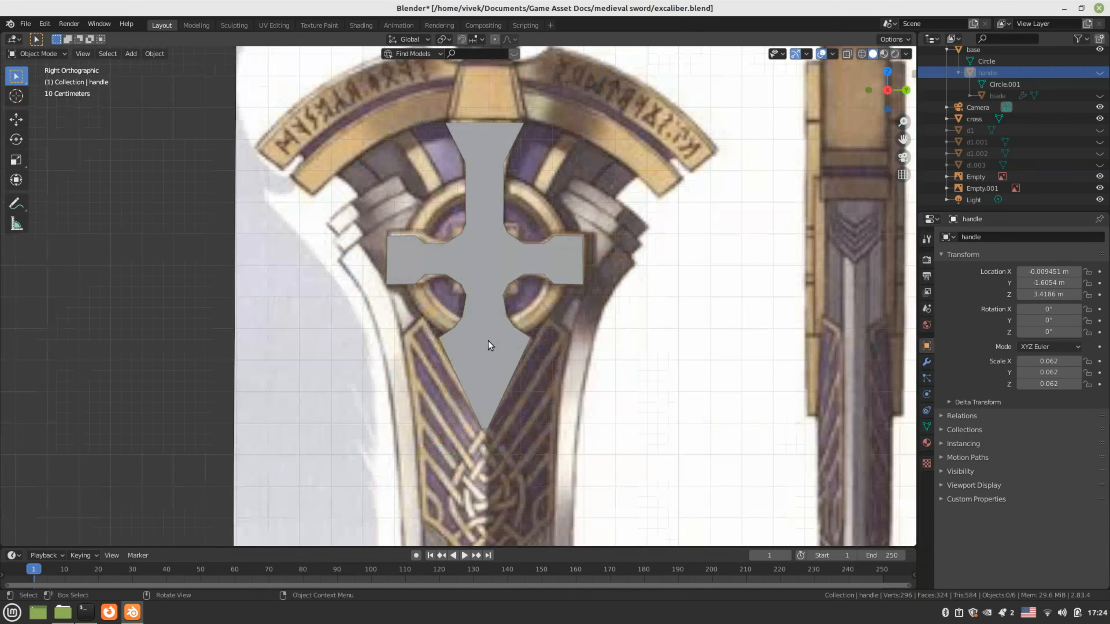
middle_click_drag(475, 325, 453, 347, "shift")
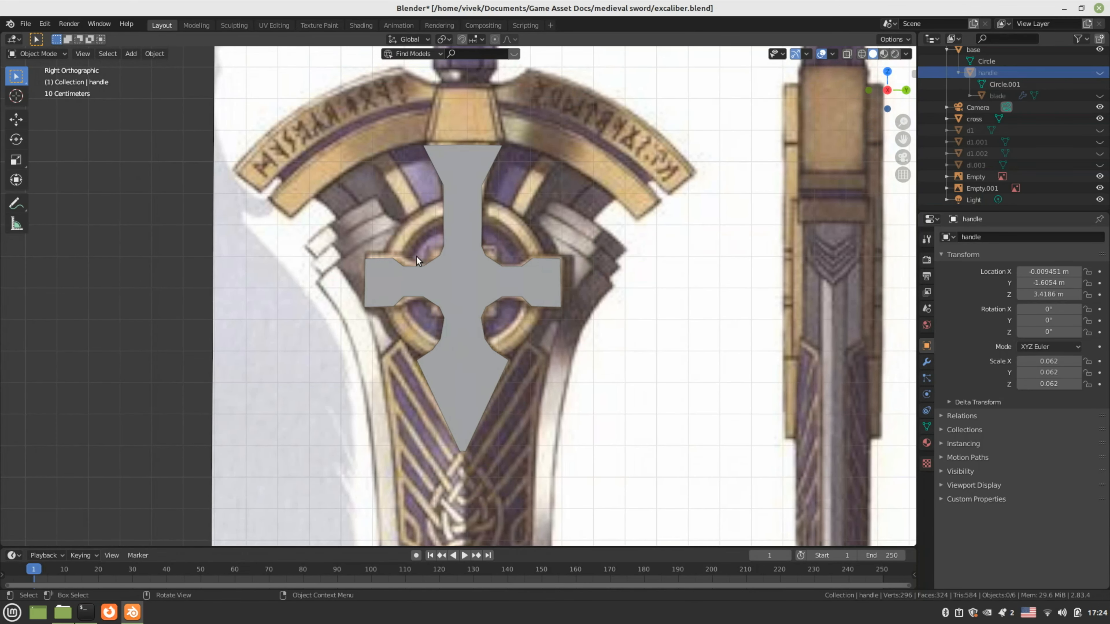
left_click(432, 285)
left_click(1099, 119)
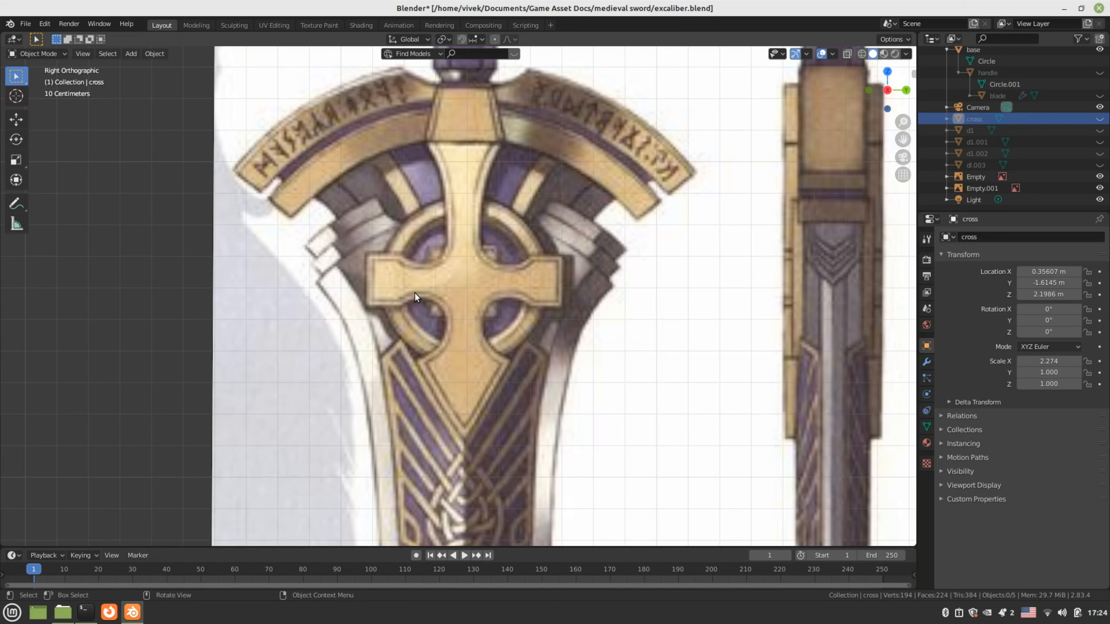
key("shift+a")
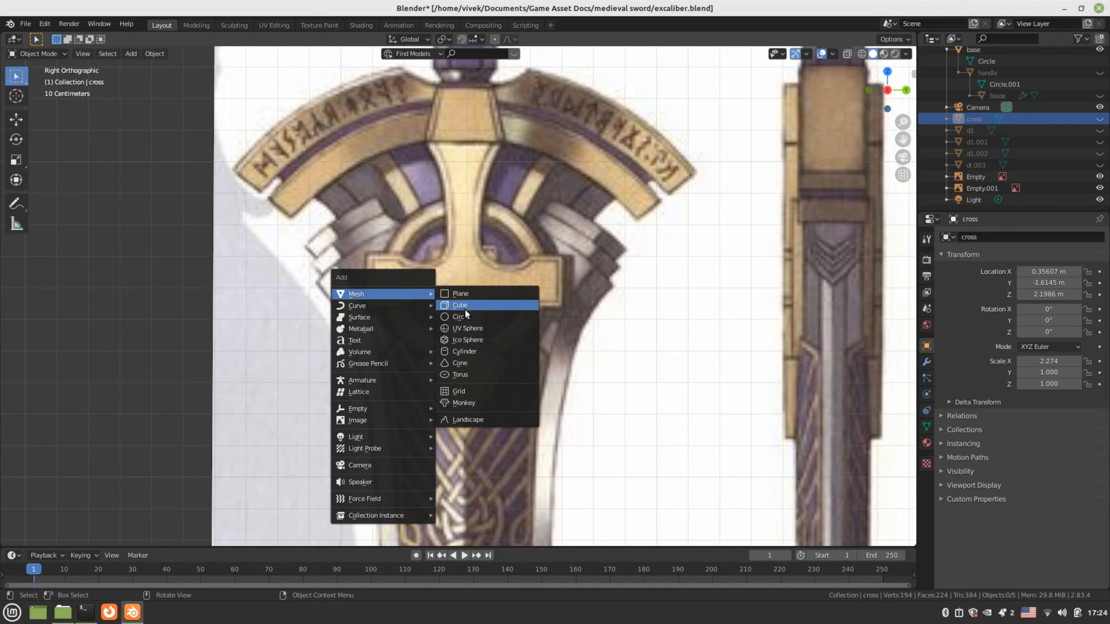
left_click(465, 317)
Align the new circle to the view and place it over the cross-guard
scroll(440, 355, "down", 5)
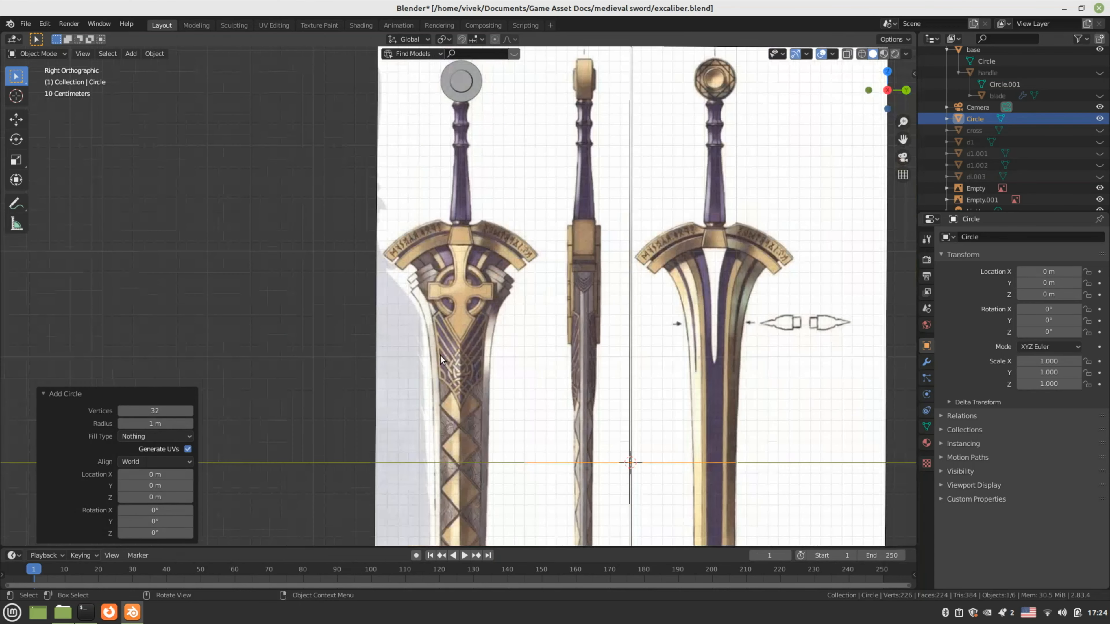
left_click(125, 462)
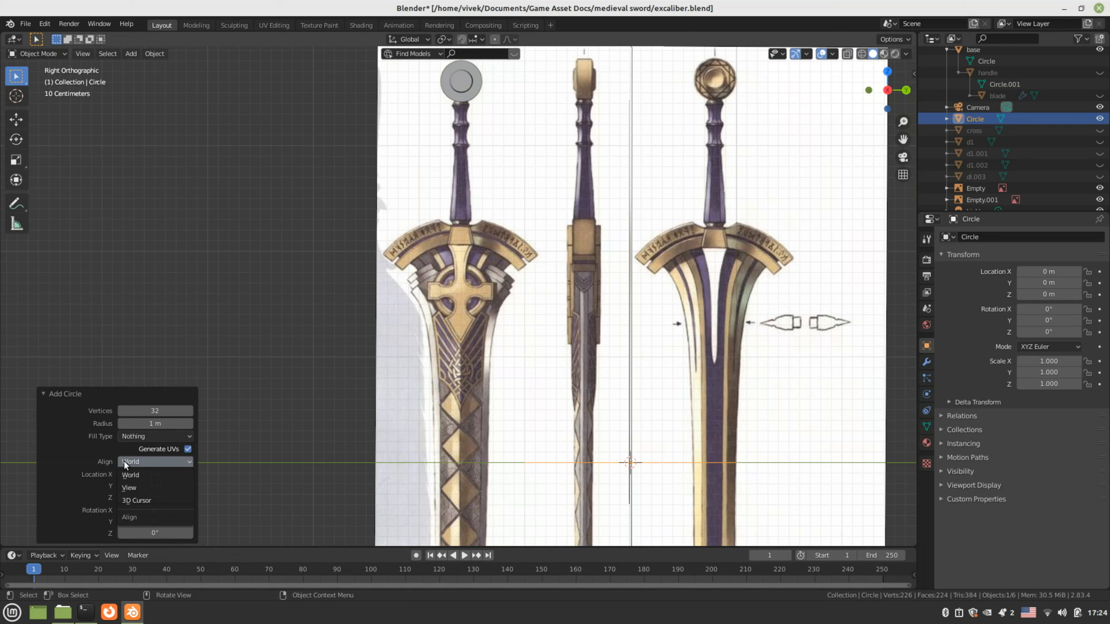
left_click(129, 487)
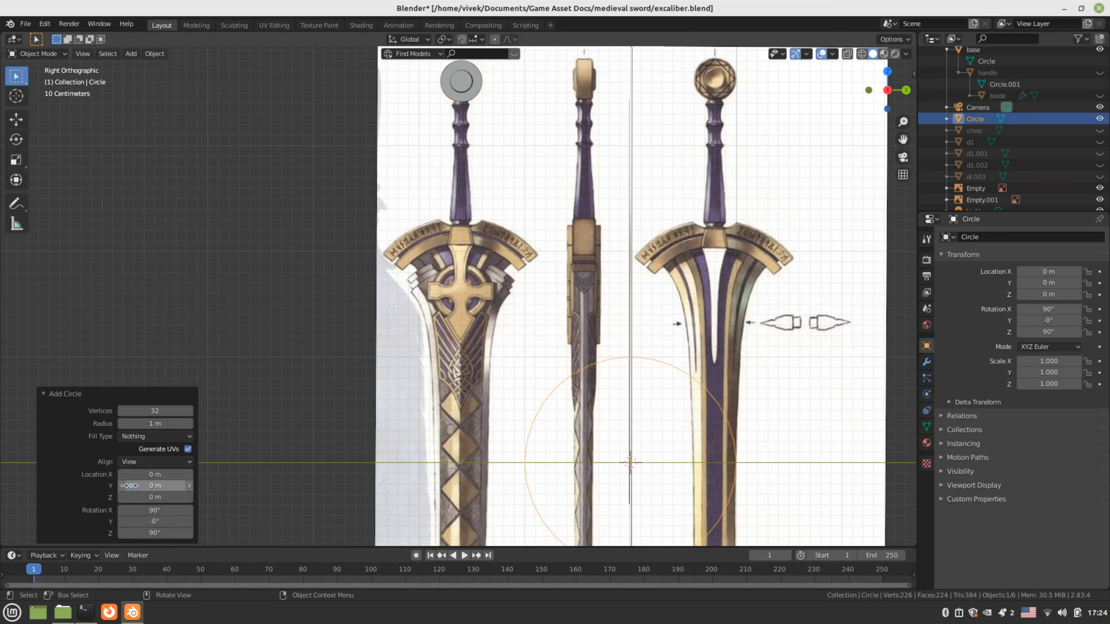
key("g")
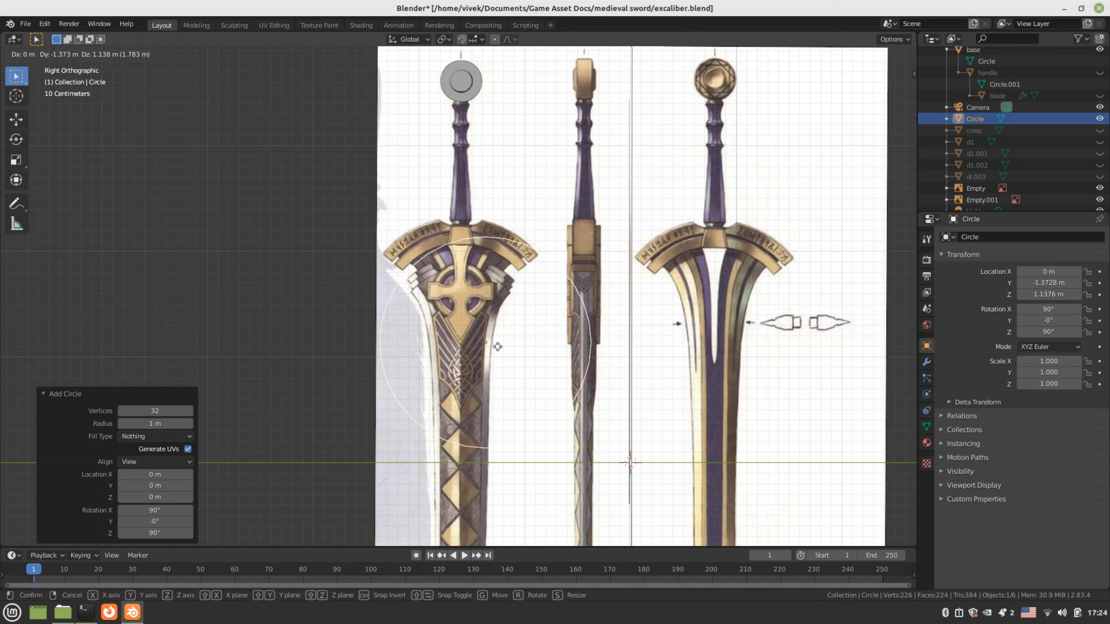
left_click(474, 300)
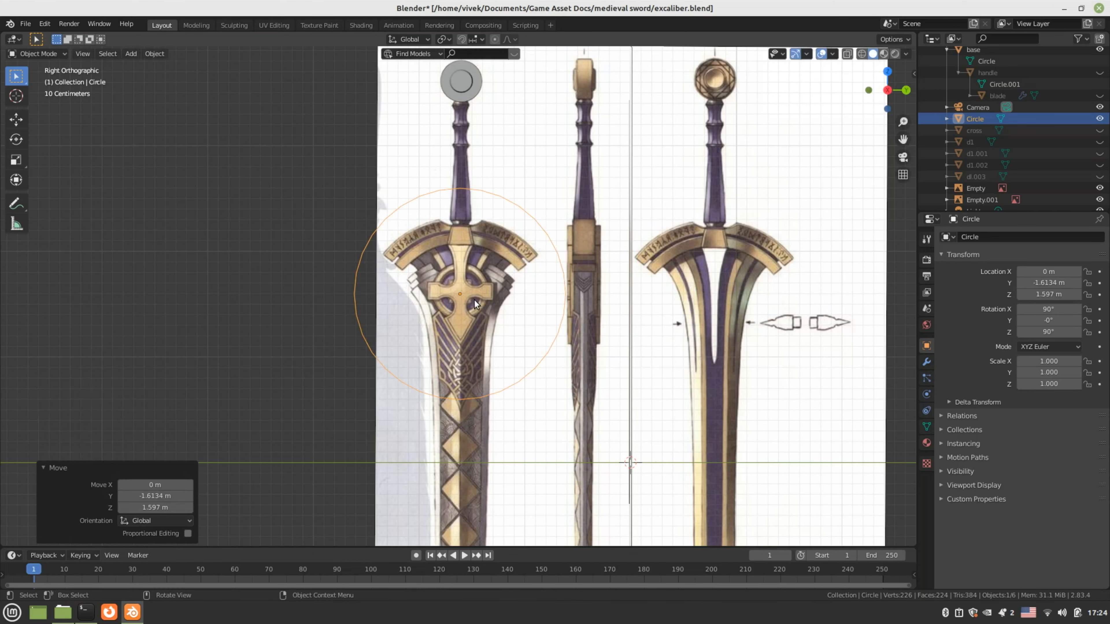
Shrink the circle down to roughly the size of the cross's ring
scroll(474, 301, "up", 4)
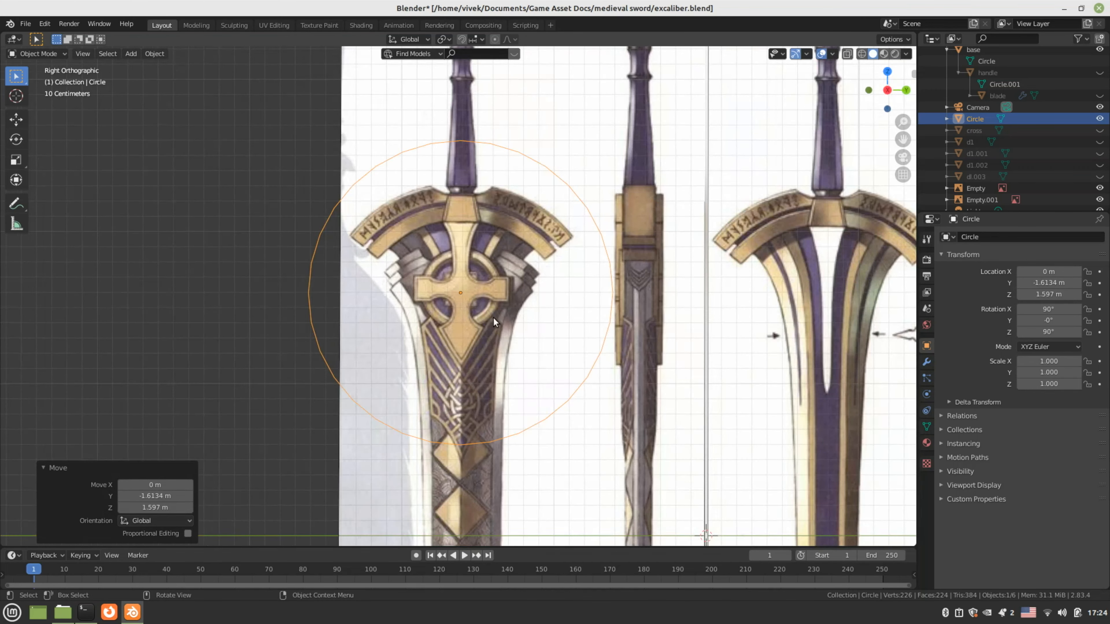
key("s")
left_click(560, 357)
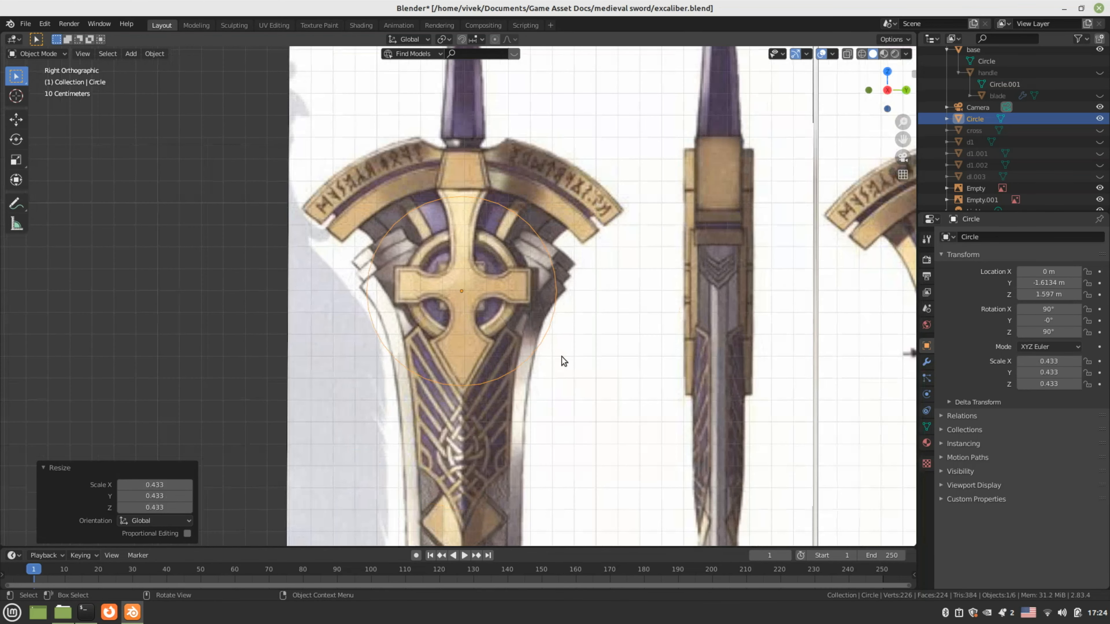
scroll(561, 356, "up", 2)
middle_click_drag(566, 362, 584, 396, "shift")
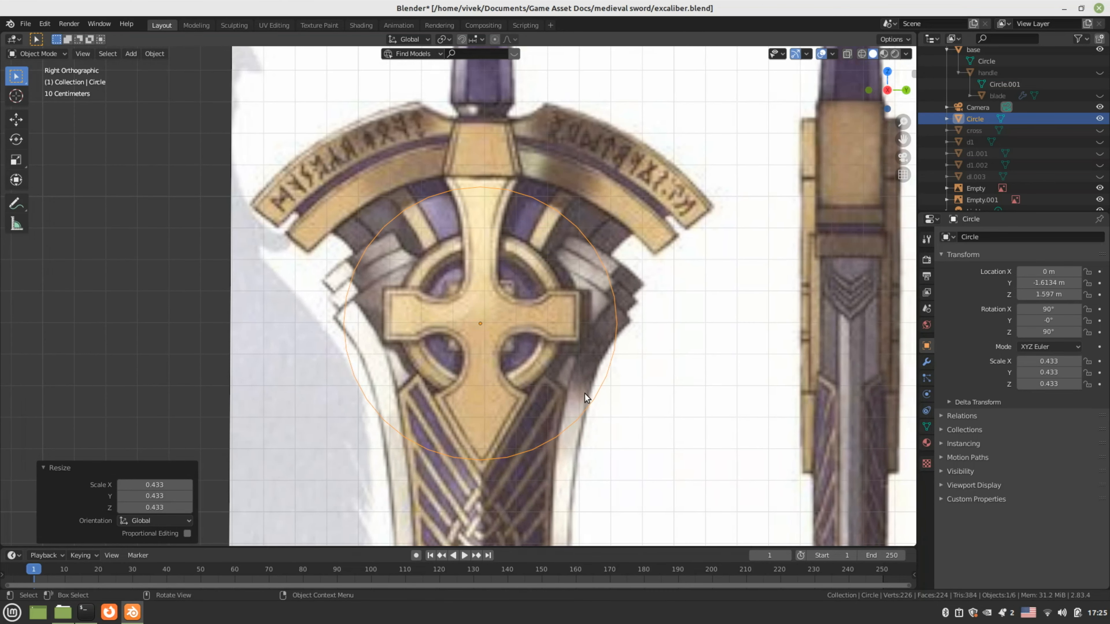
scroll(619, 397, "up", 1)
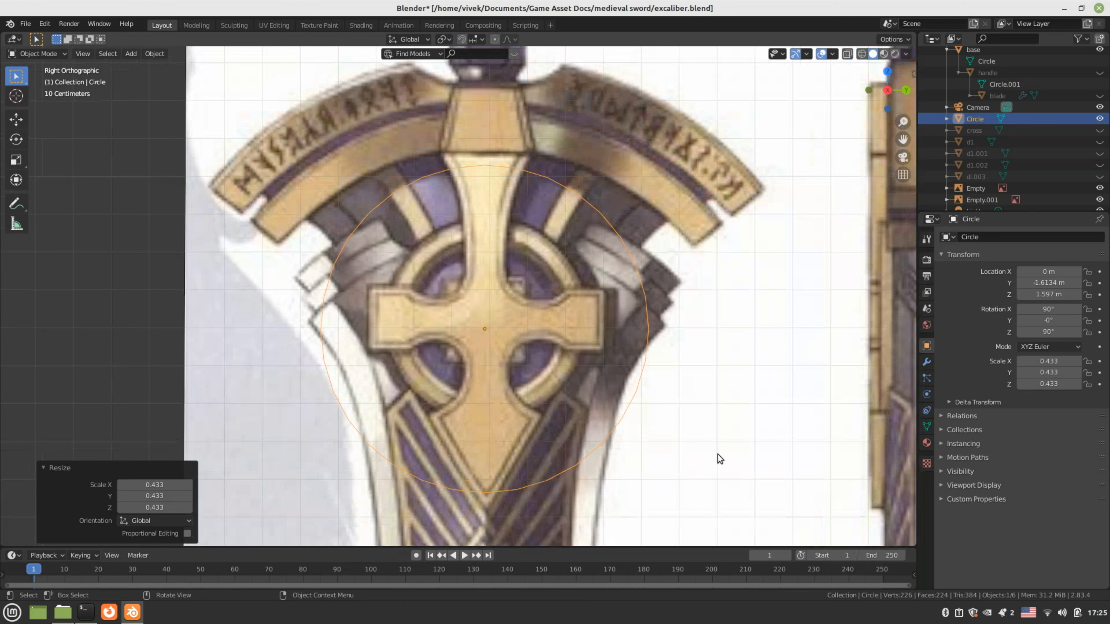
key("s")
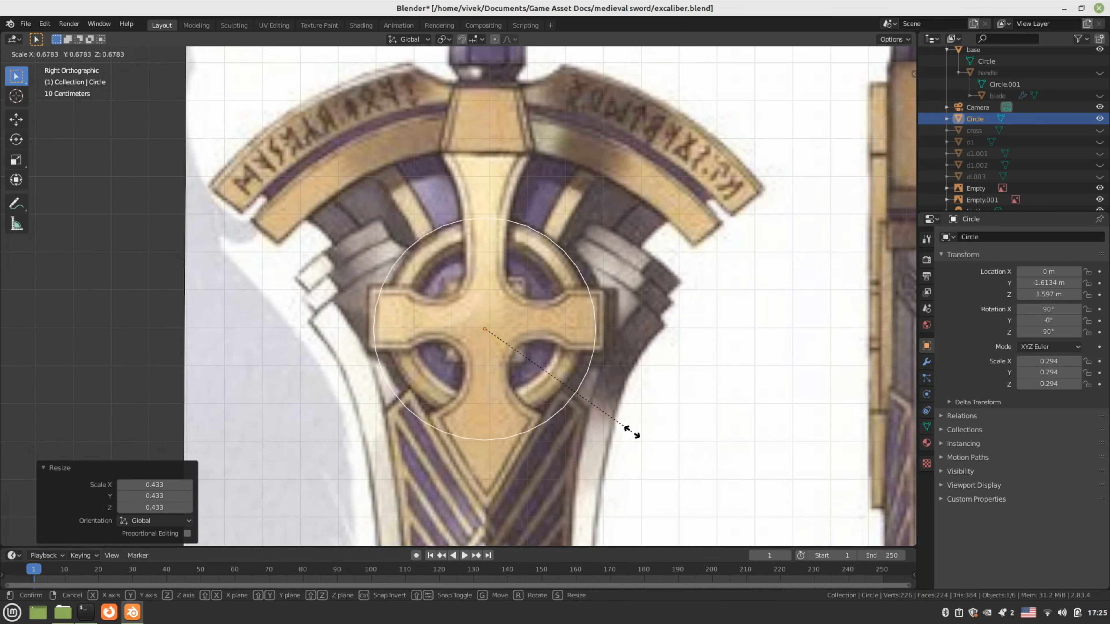
left_click(634, 433)
Fine-tune the circle's position and scale to 0.268, centred on the cross's ring
key("g")
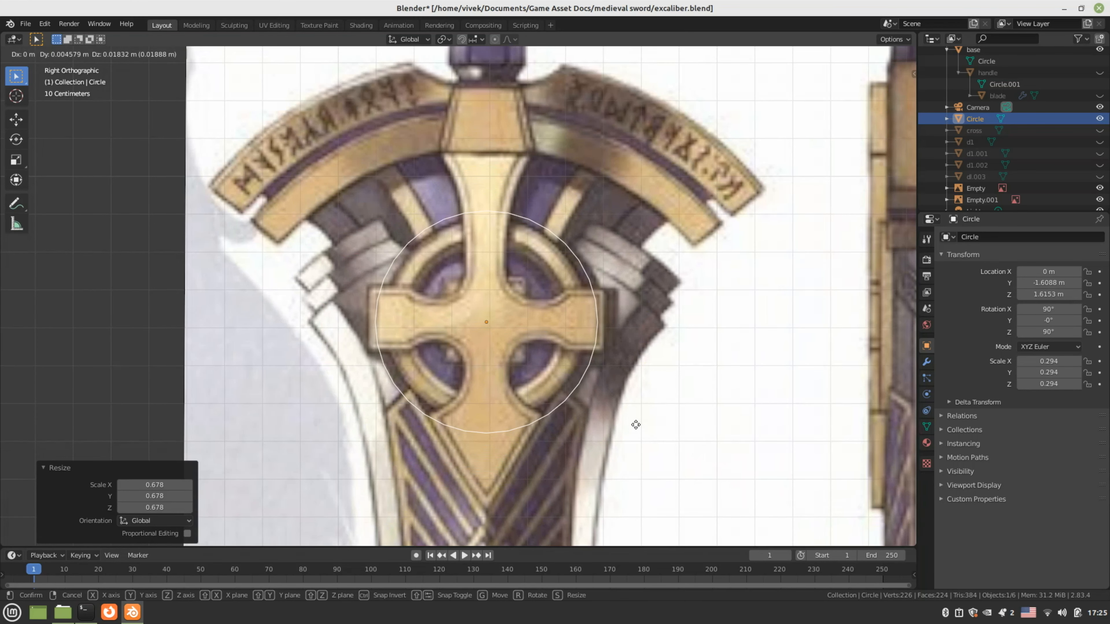
left_click(631, 420)
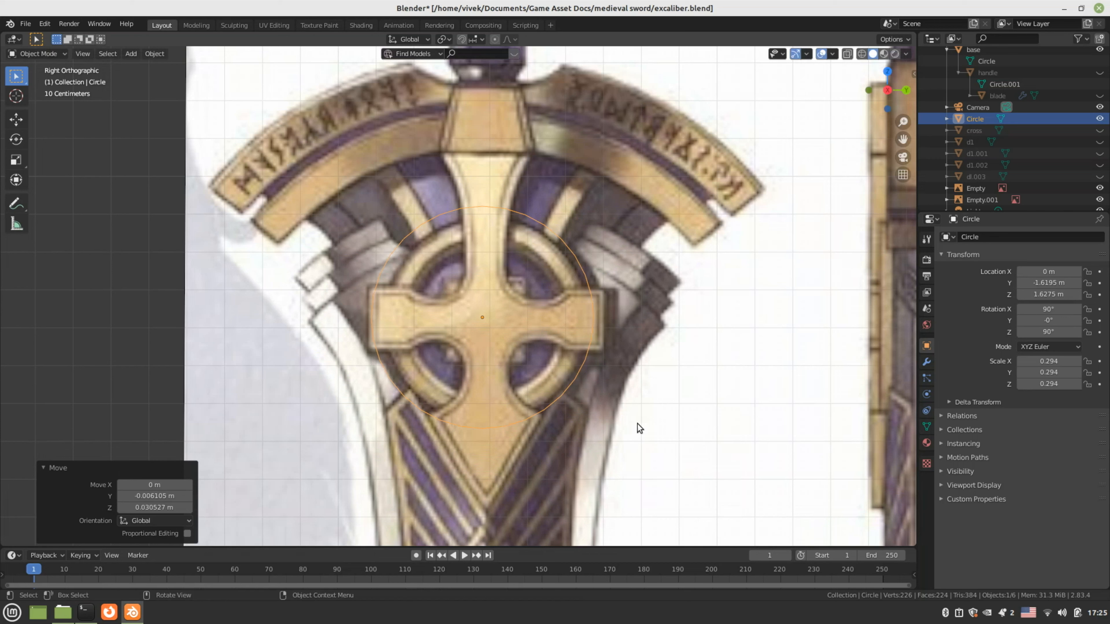
key("s")
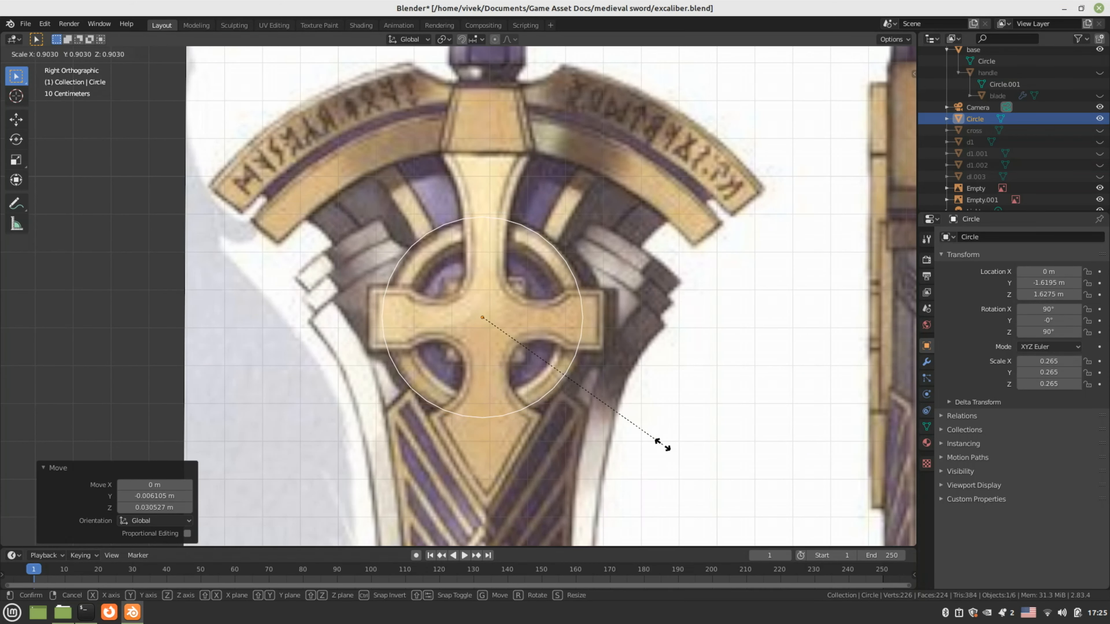
left_click(664, 444)
key("g")
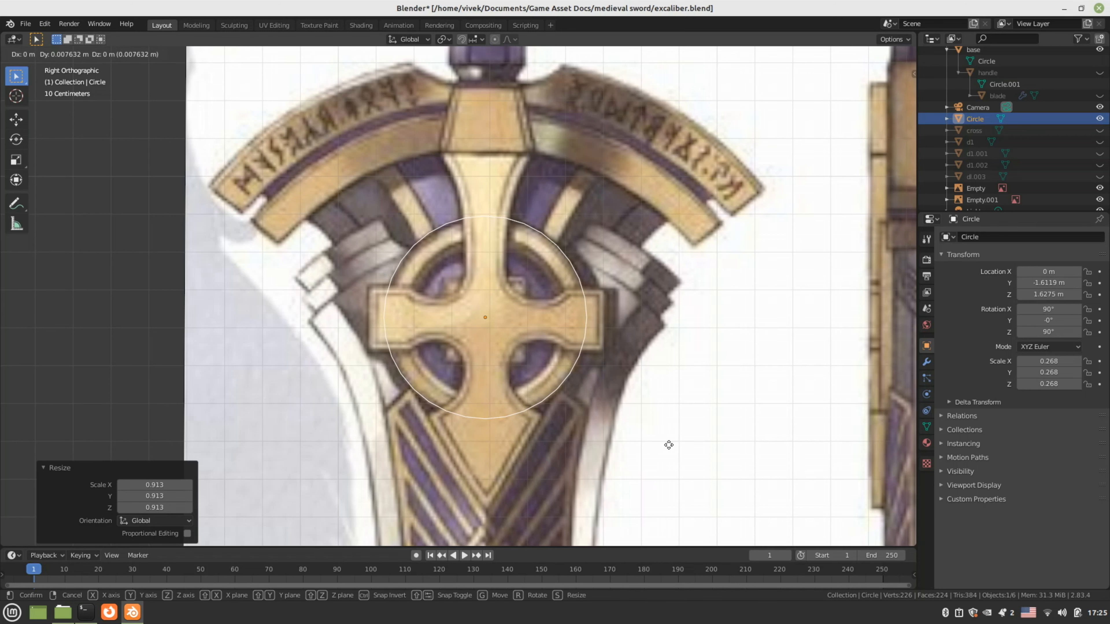
left_click(668, 444)
key("Tab")
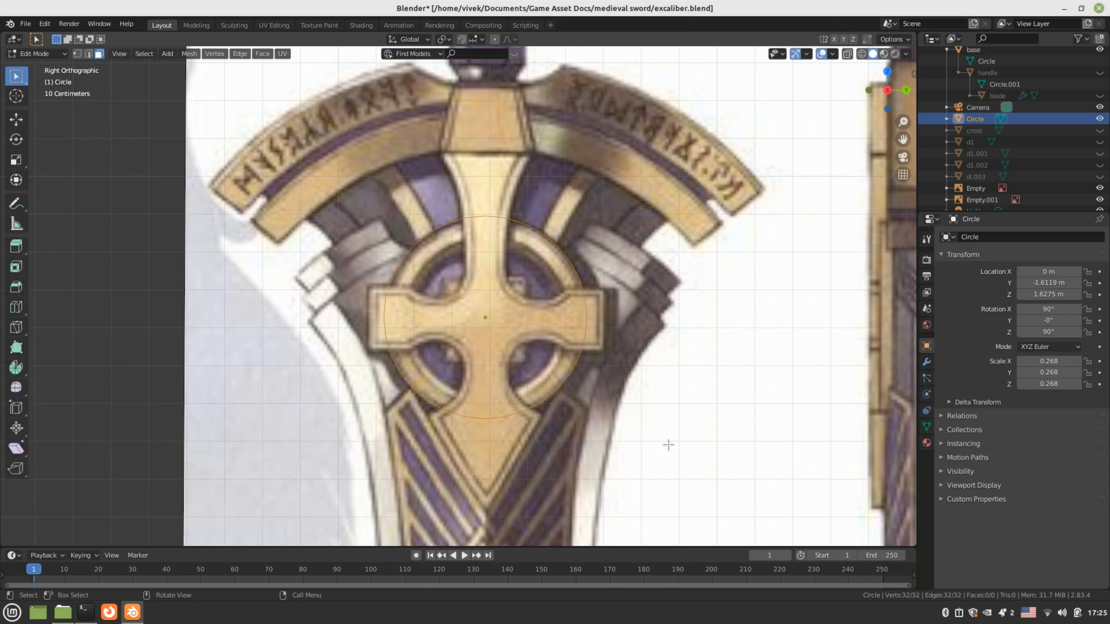
Extrude the circle's edges and scale them to 0.798 to form a flat ring
key("2")
key("e")
right_click(548, 239)
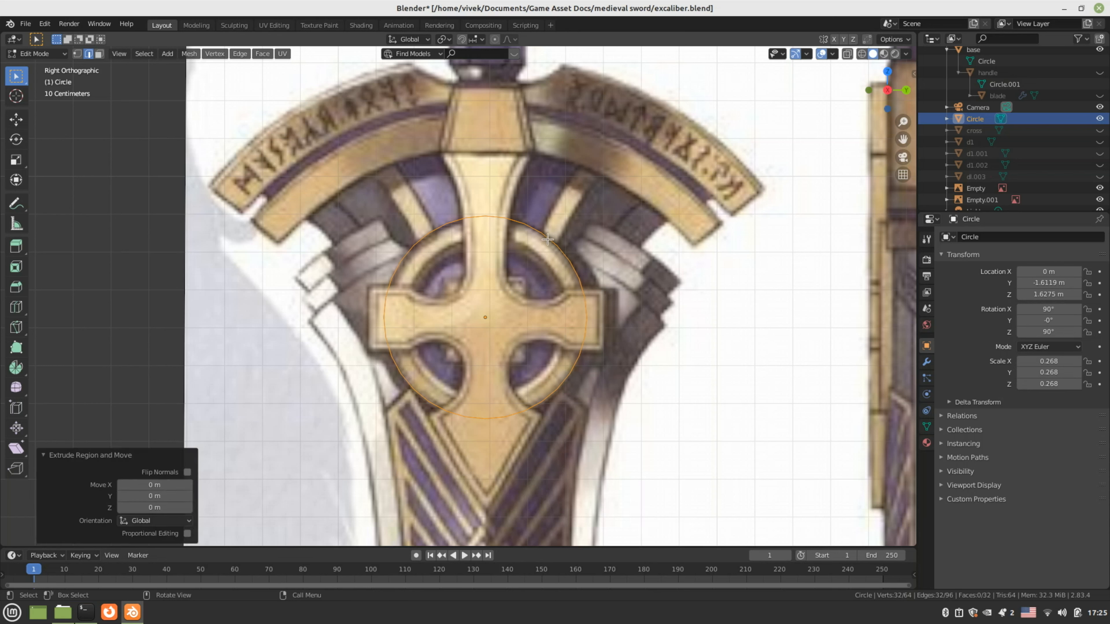
key("s")
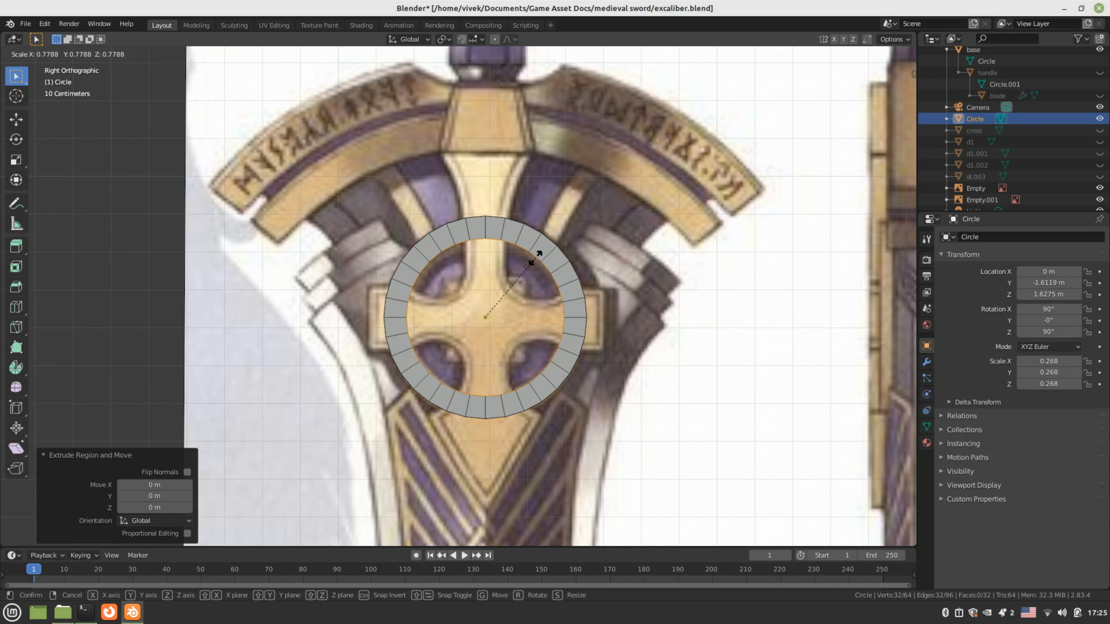
left_click(536, 255)
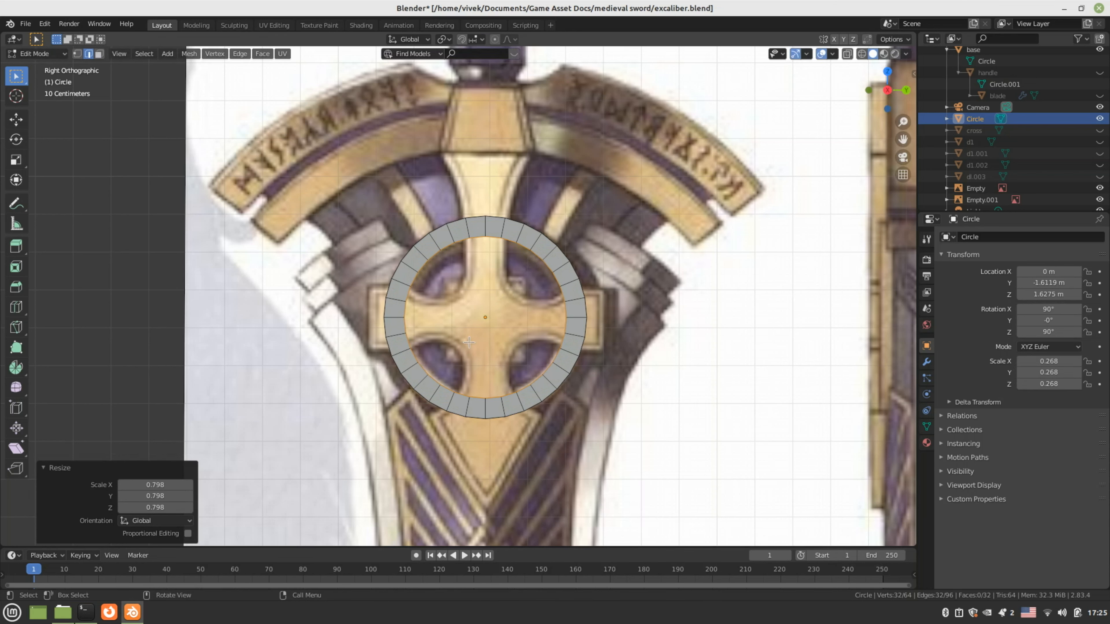
Extrude the whole ring about 0.053 m along X in front view to thicken it
middle_click_drag(468, 342, 518, 348)
key("a")
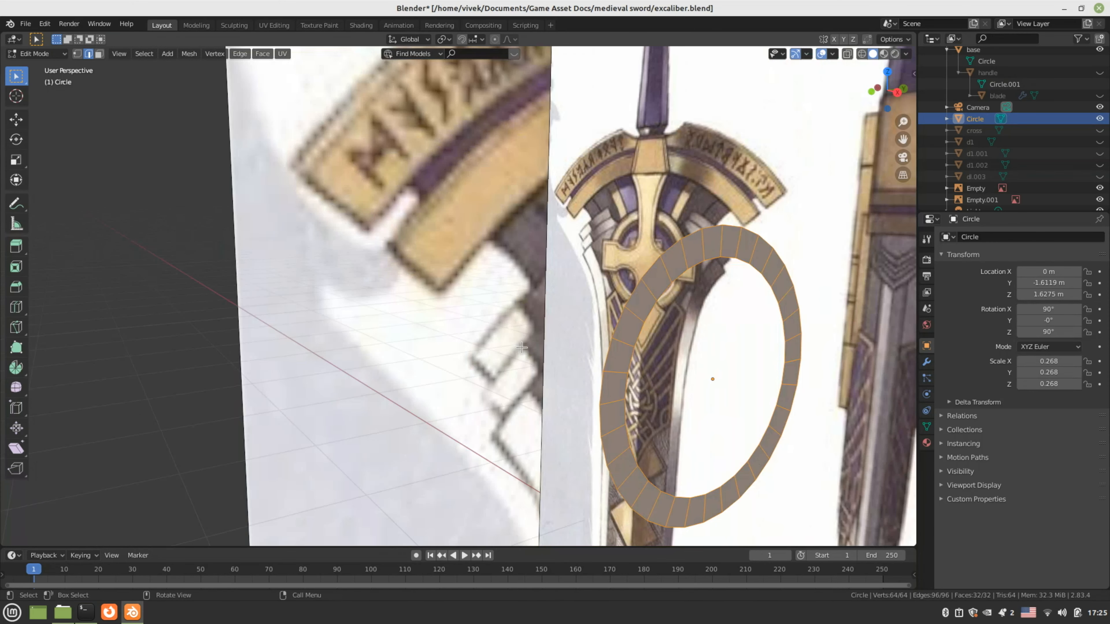
key("KP_1")
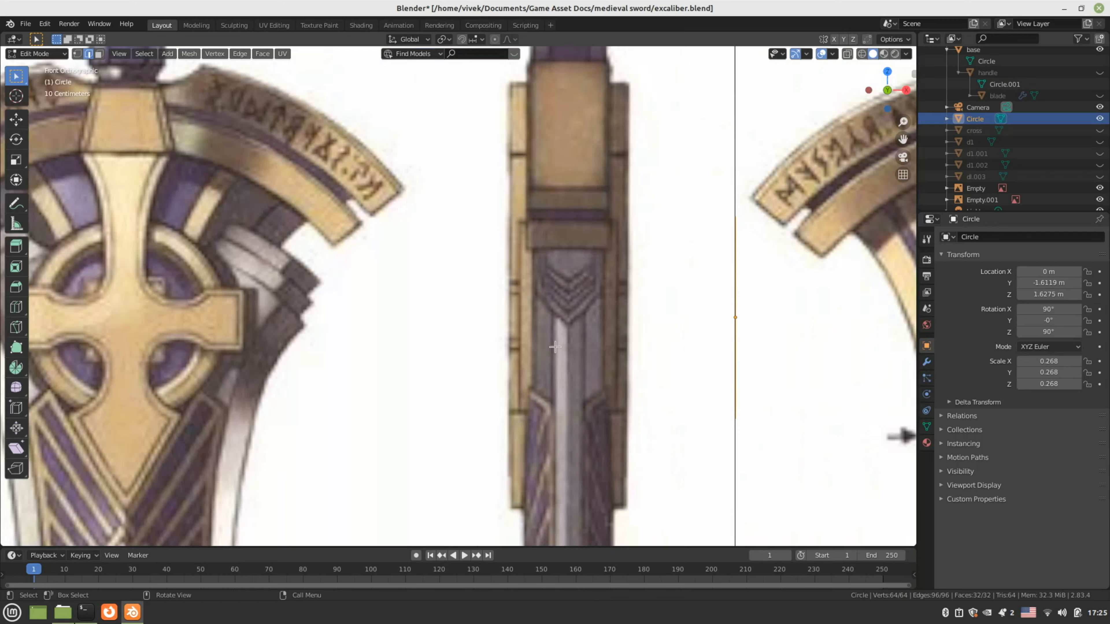
scroll(564, 347, "down", 2)
middle_click_drag(592, 353, 516, 320, "shift")
scroll(516, 320, "down", 1)
key("KP_3")
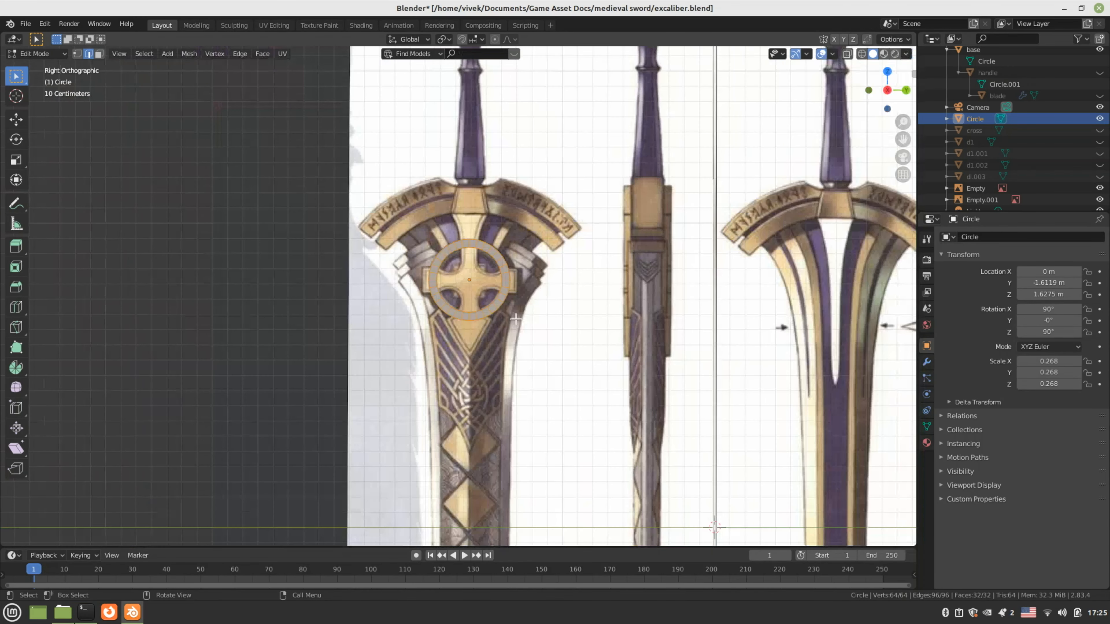
key("KP_1")
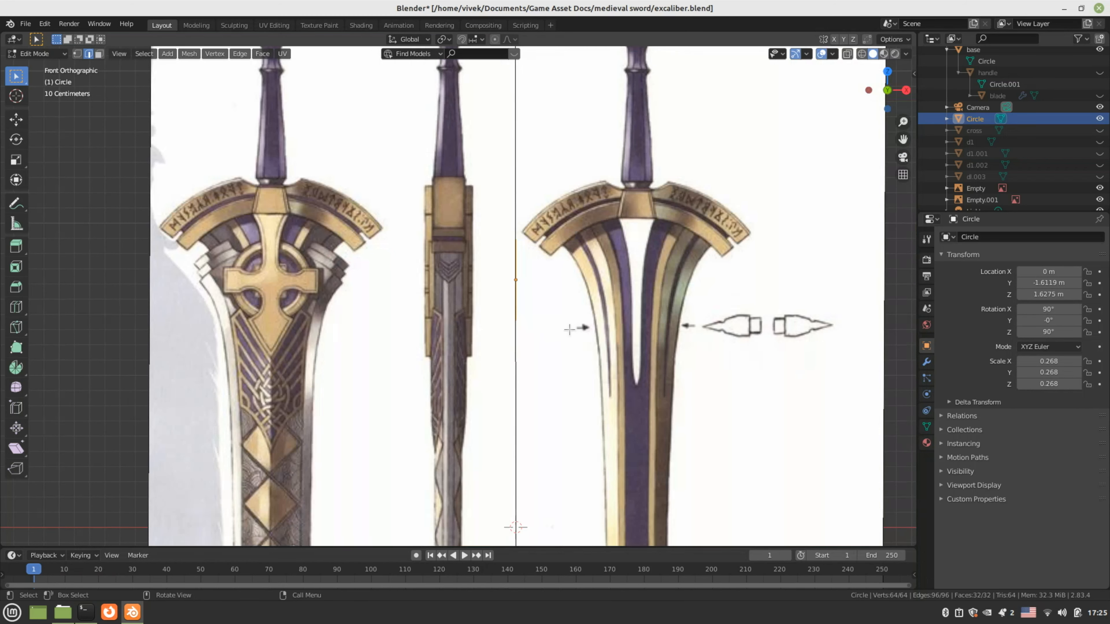
key("e")
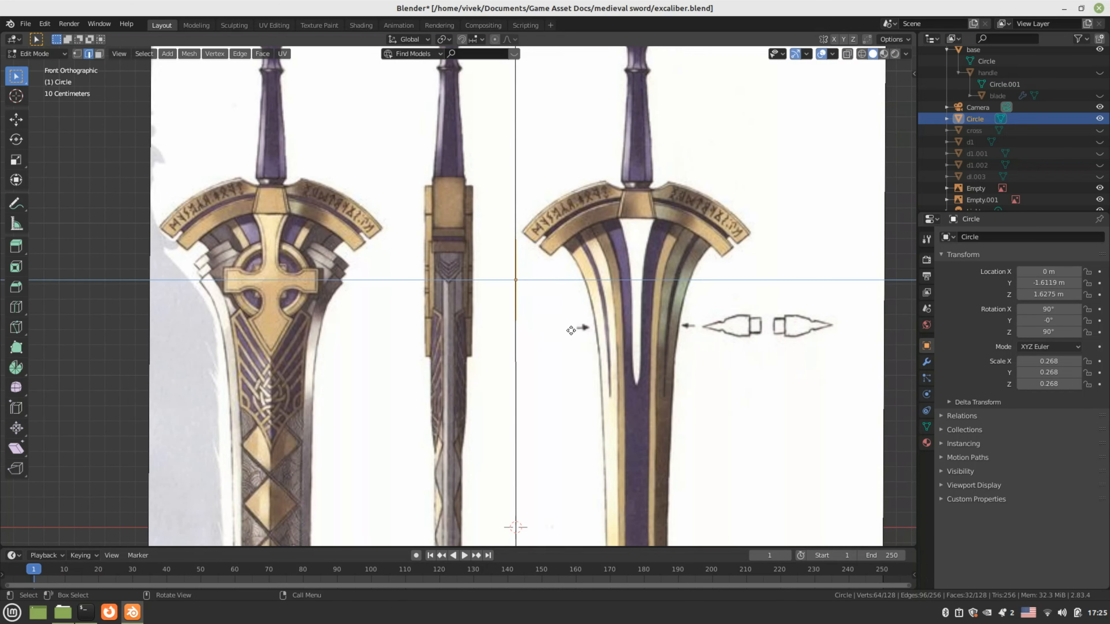
key("x")
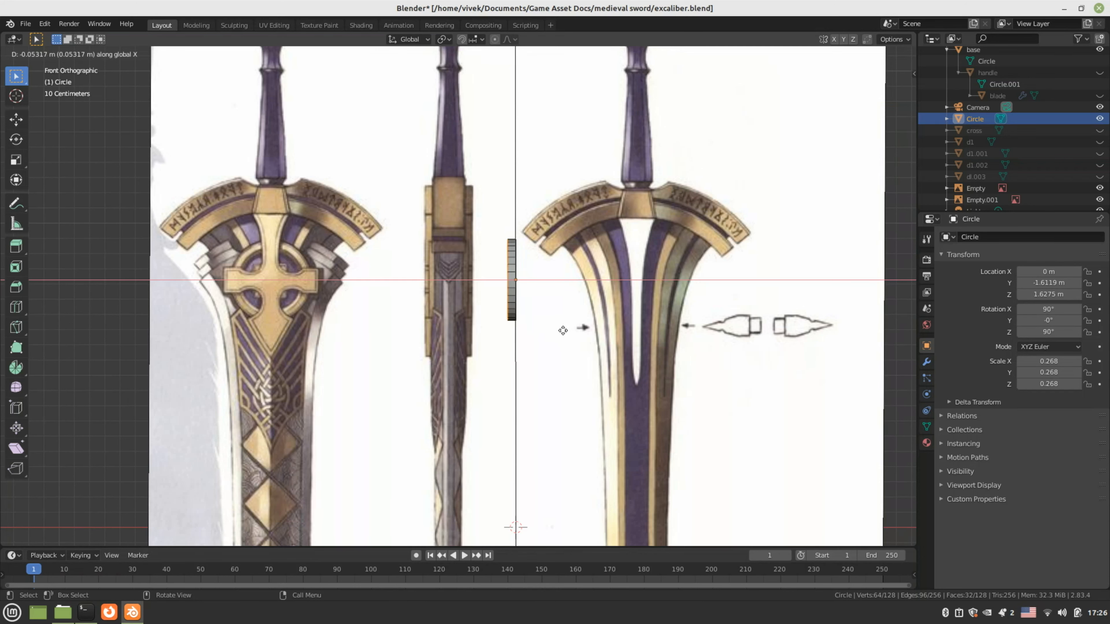
left_click(564, 328)
key("Tab")
middle_click_drag(516, 322, 418, 305)
Move the ring to X −0.326 m and scale it to 0.686 along X
key("KP_1")
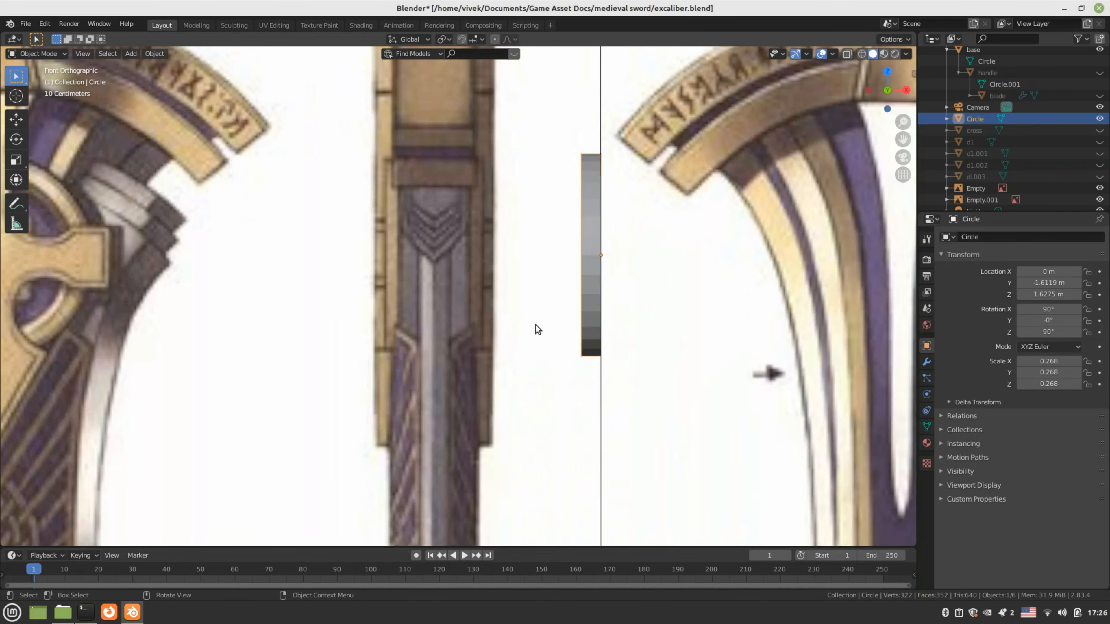
scroll(573, 322, "down", 2)
scroll(573, 322, "up", 1)
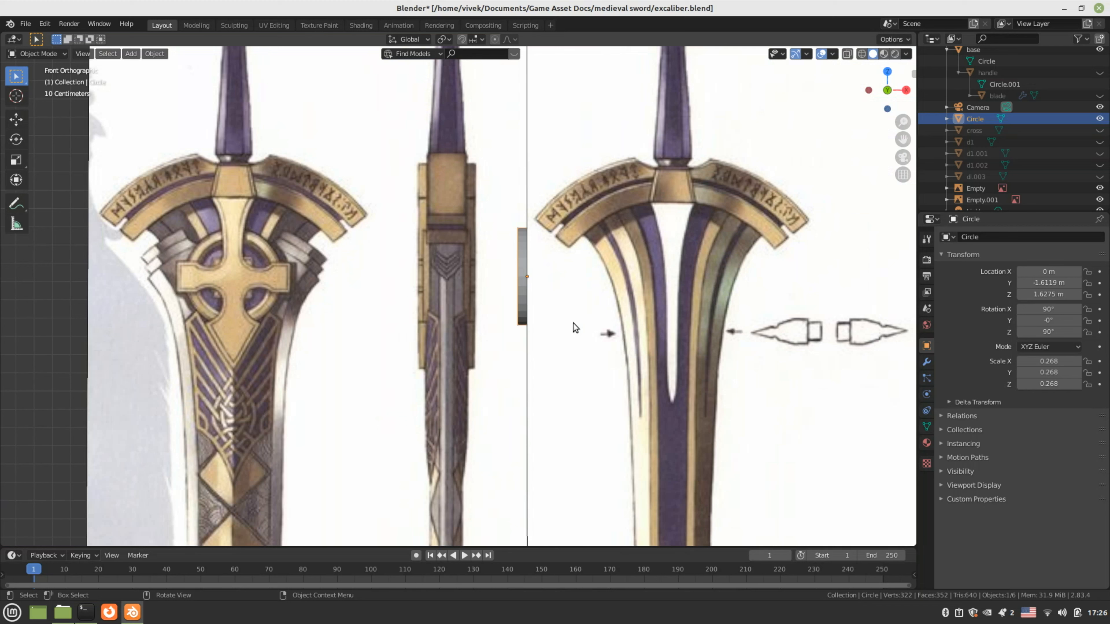
key("g")
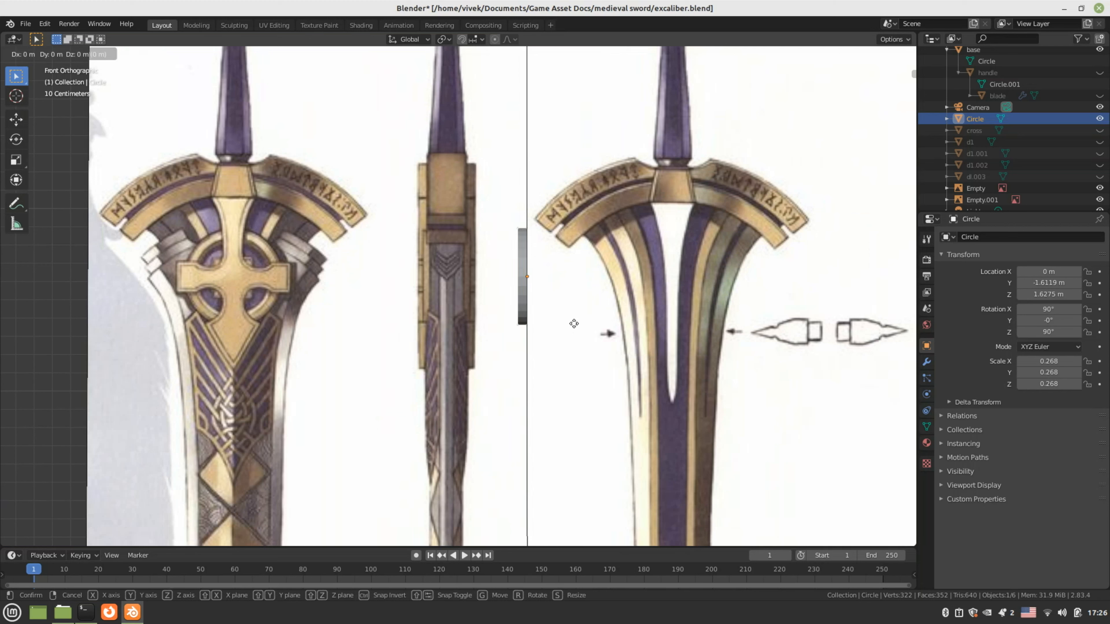
key("x")
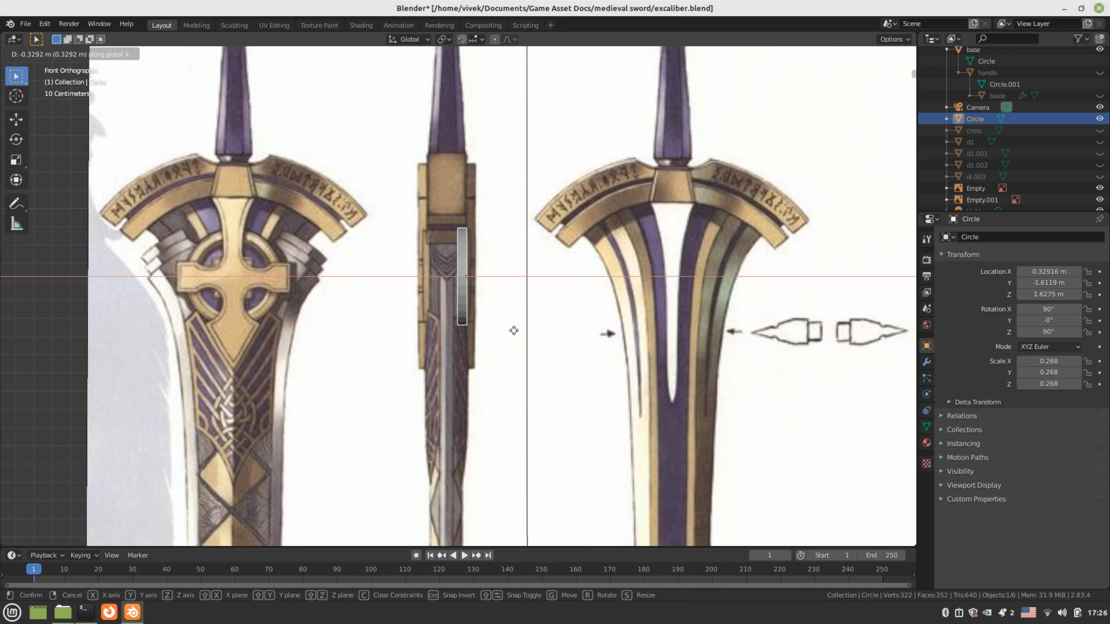
left_click(515, 331)
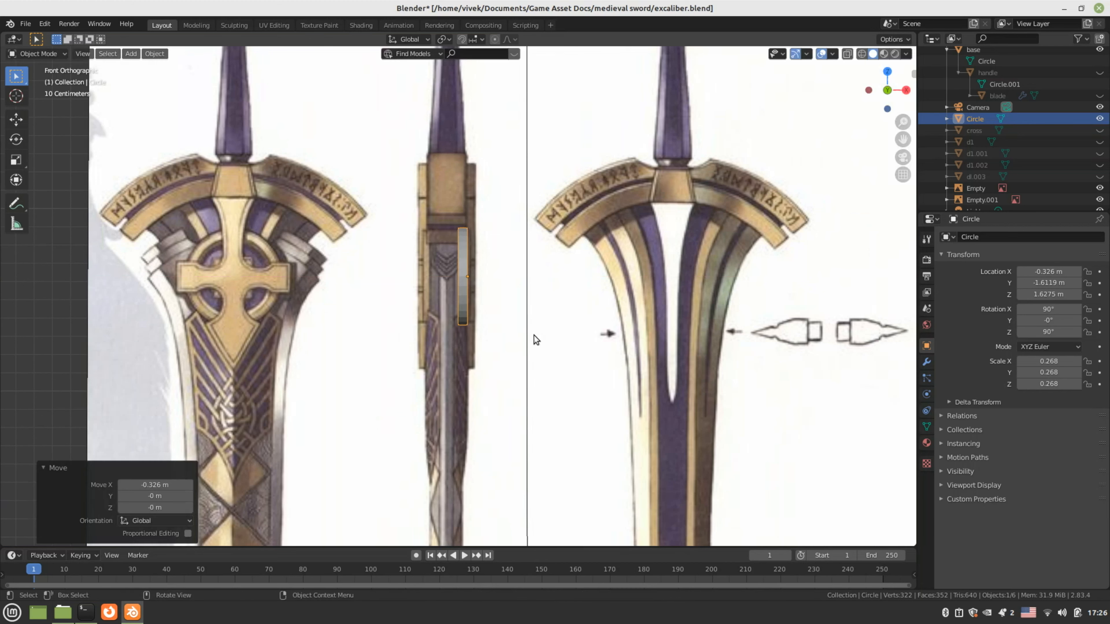
key("s")
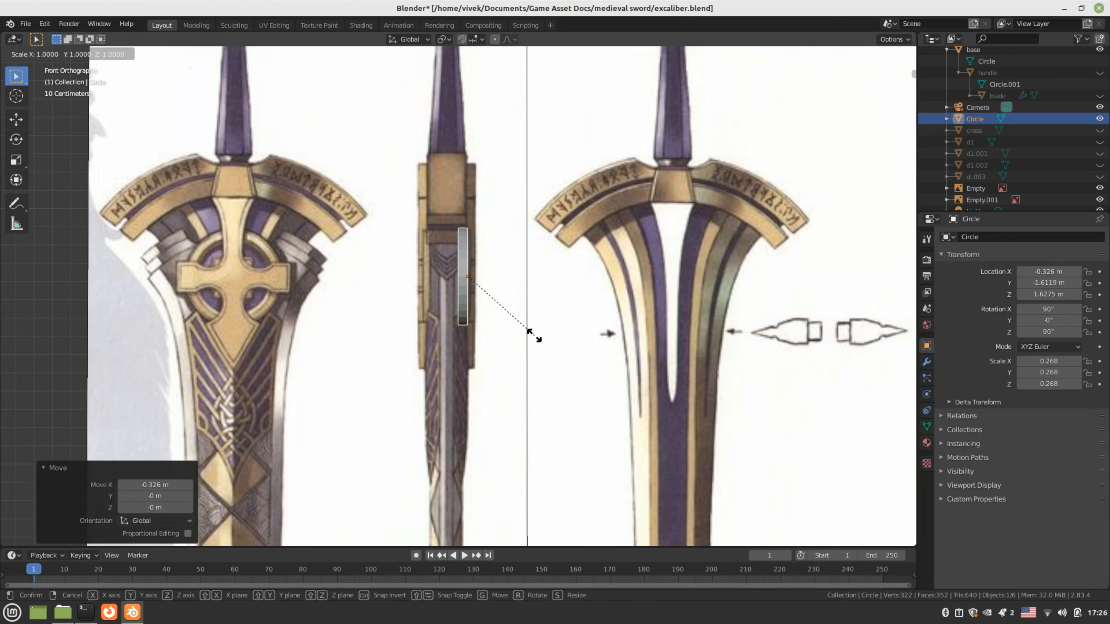
key("x")
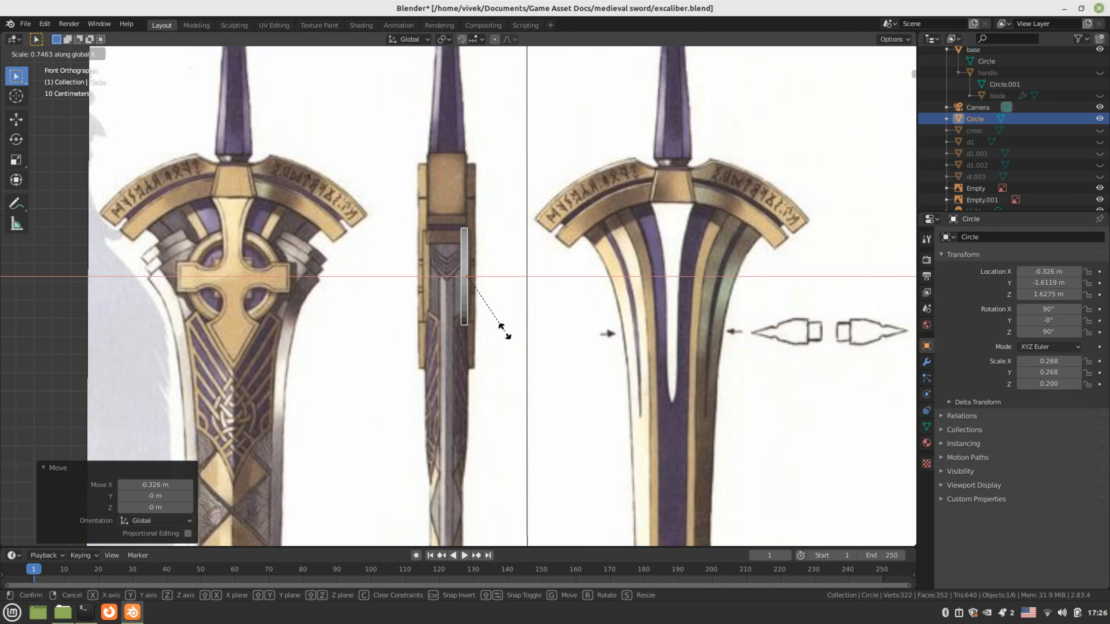
left_click(503, 330)
middle_click_drag(503, 330, 367, 359)
scroll(372, 353, "up", 3)
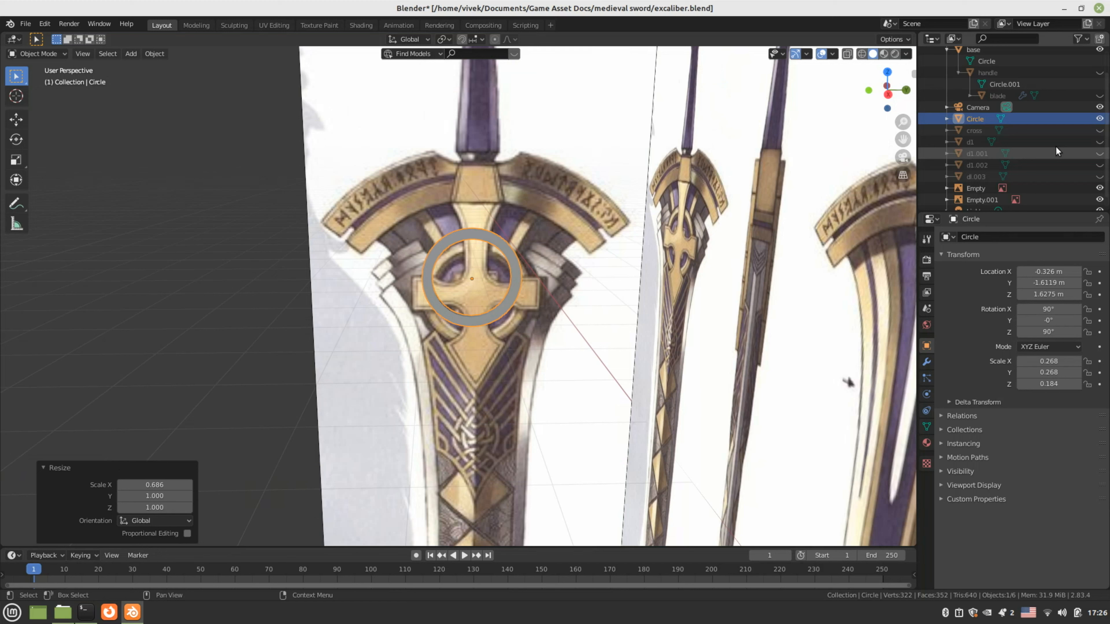
Unhide the blade, cross and d1 through d1.003 guard pieces around the ring
left_click(1099, 96)
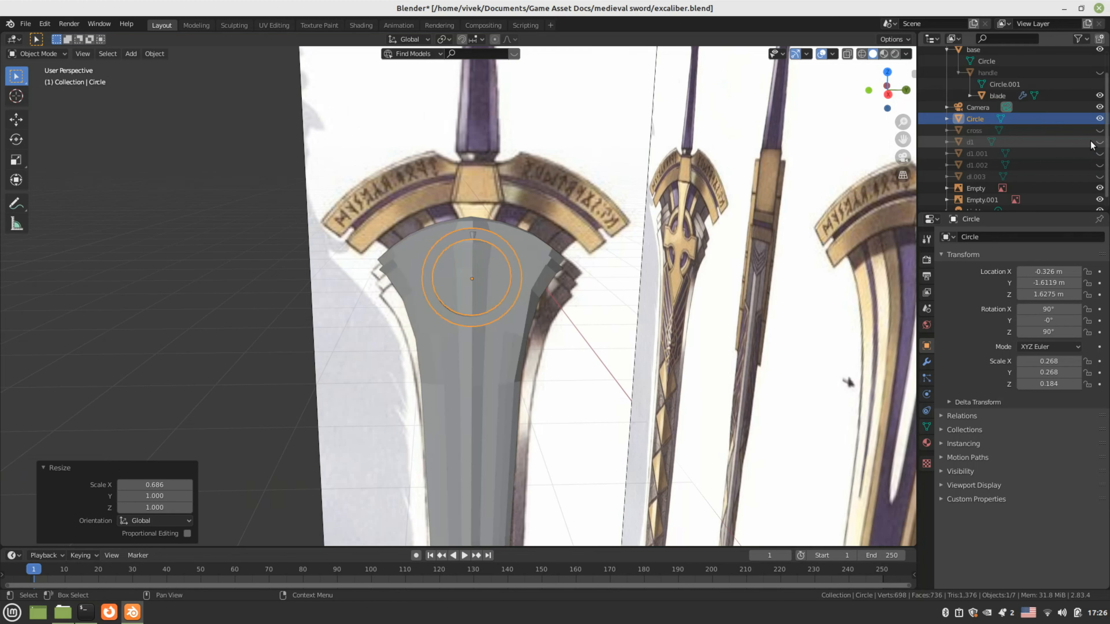
left_click(1099, 130)
left_click(1099, 141)
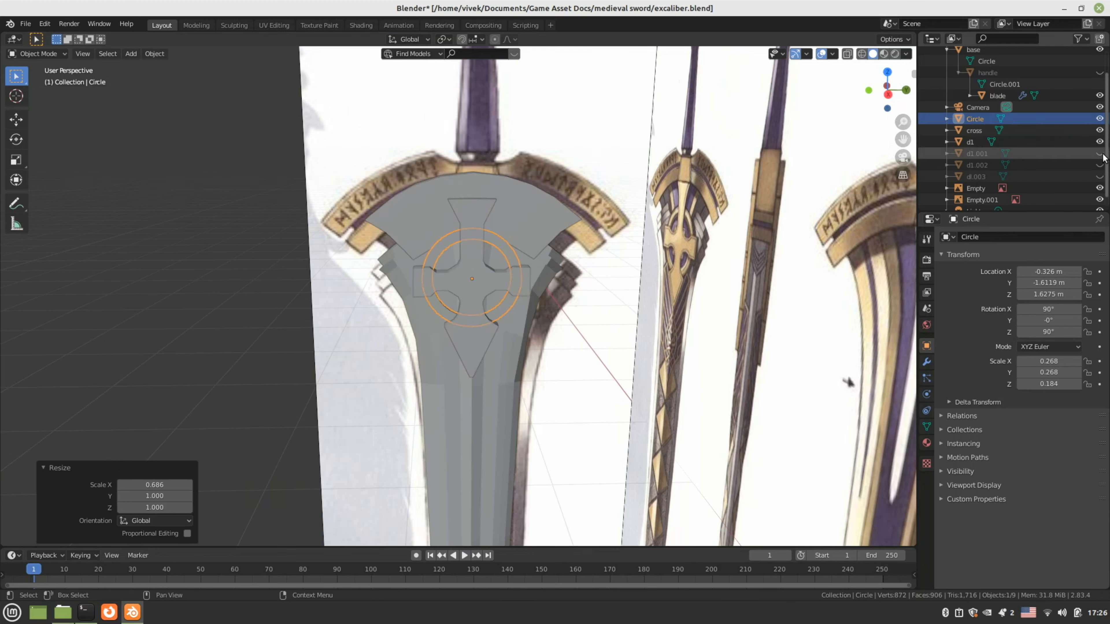
left_click_drag(1099, 153, 1099, 176)
scroll(1102, 179, "down", 1)
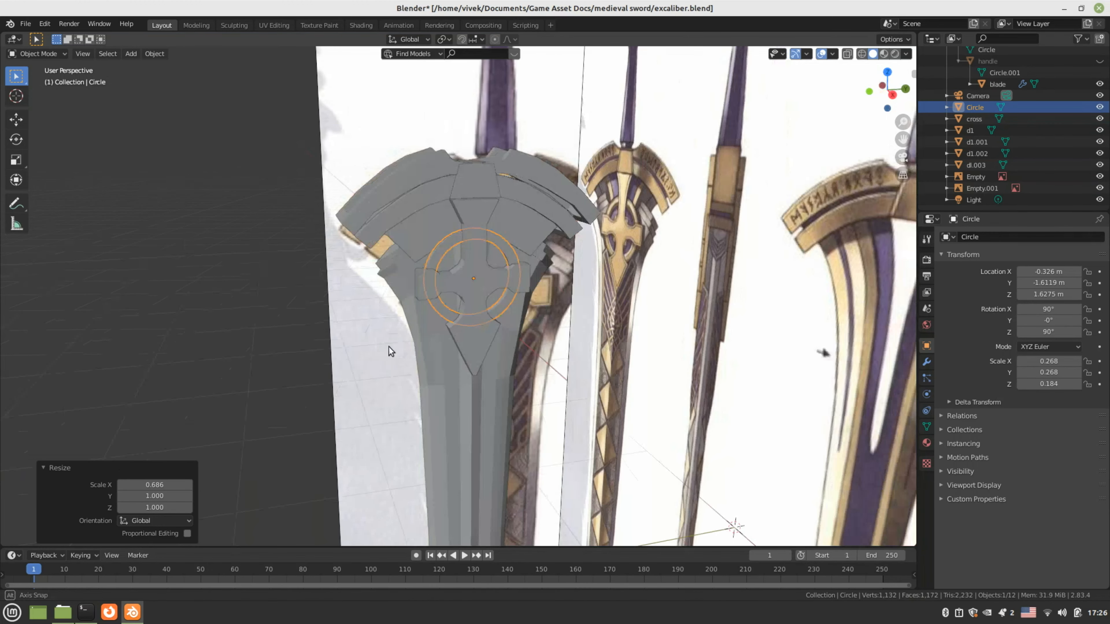
middle_click_drag(389, 346, 374, 342)
Deselect the ring and save excaliber.blend
left_click(239, 331)
mouse_move(283, 328)
middle_mouse_down()
mouse_move(297, 371)
mouse_move(192, 352)
mouse_move(276, 341)
middle_mouse_up()
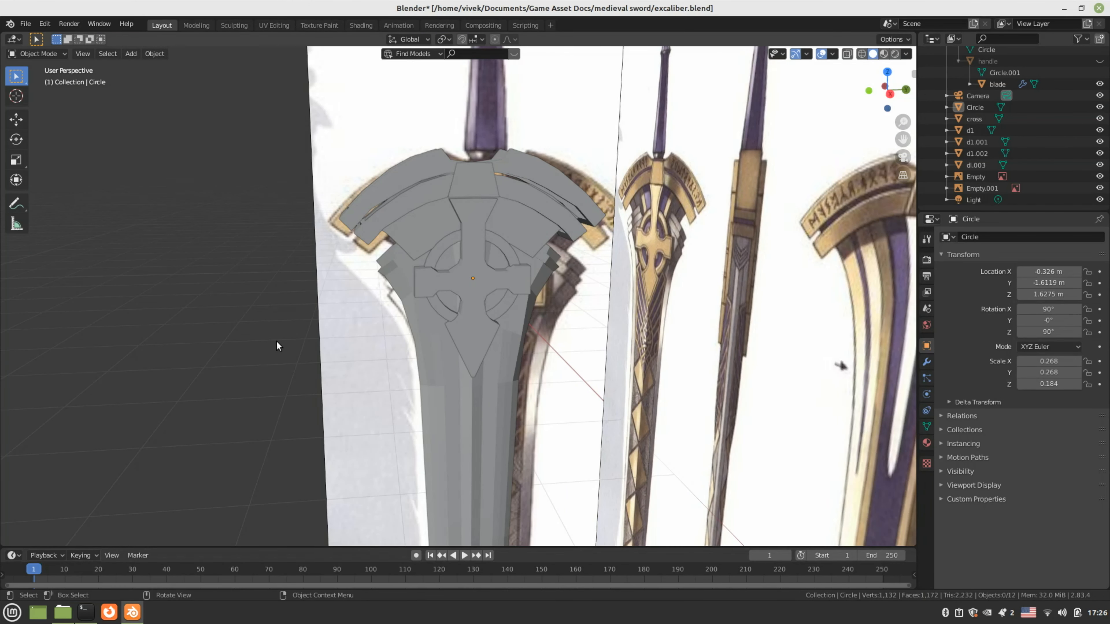
key("ctrl+s")
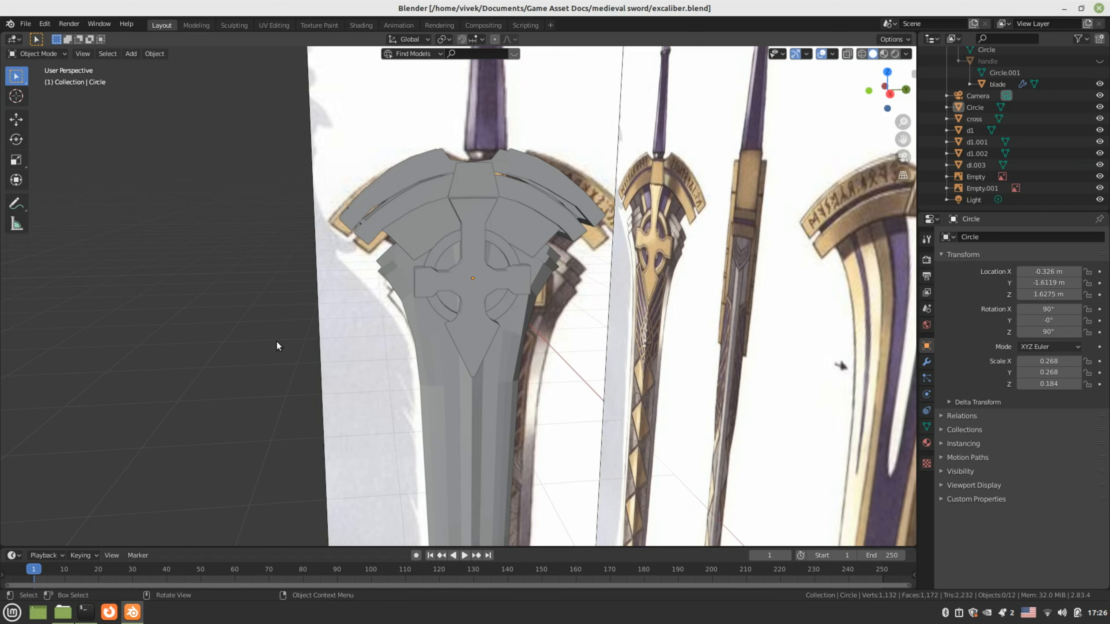
scroll(277, 341, "down", 5)
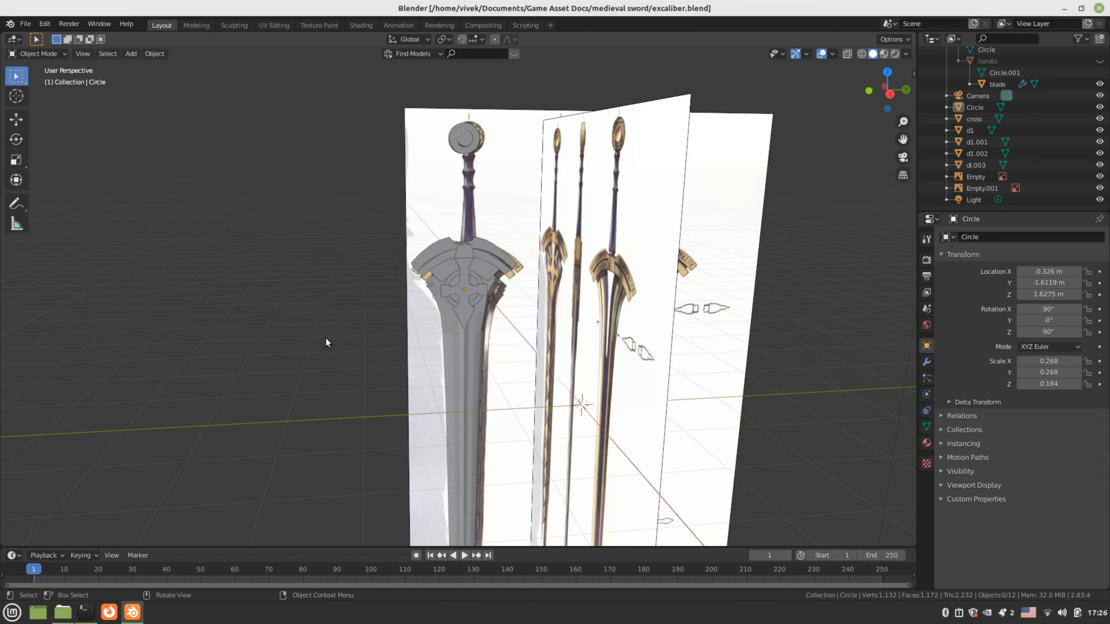
middle_click_drag(325, 337, 498, 337)
Orbit around the sword and unhide the handle object
scroll(613, 239, "up", 3)
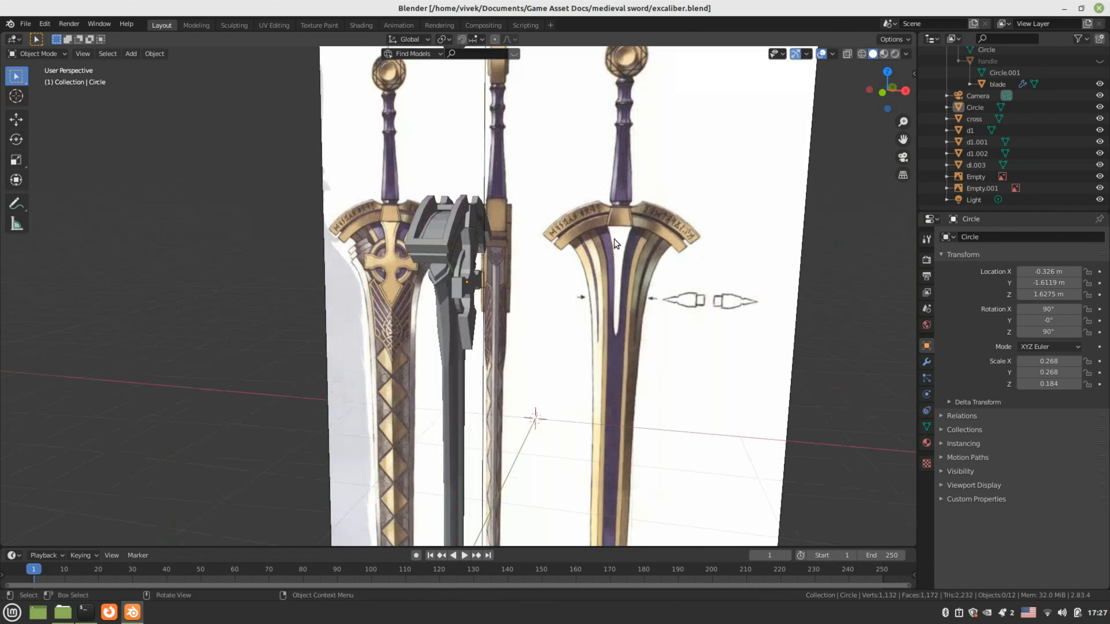
scroll(613, 239, "up", 2)
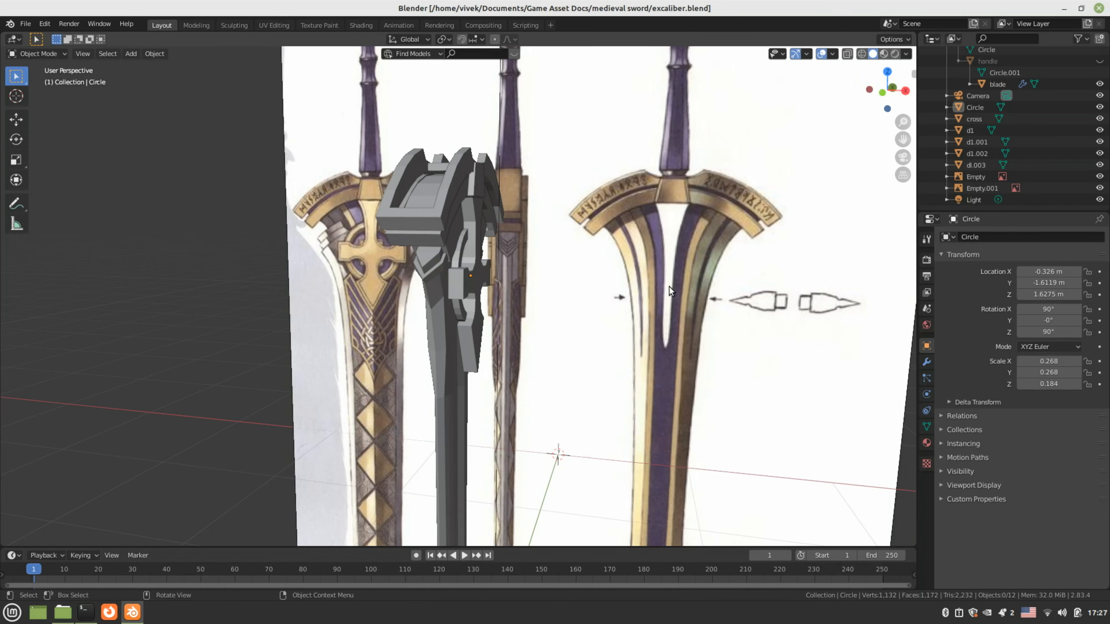
middle_click_drag(669, 286, 473, 322)
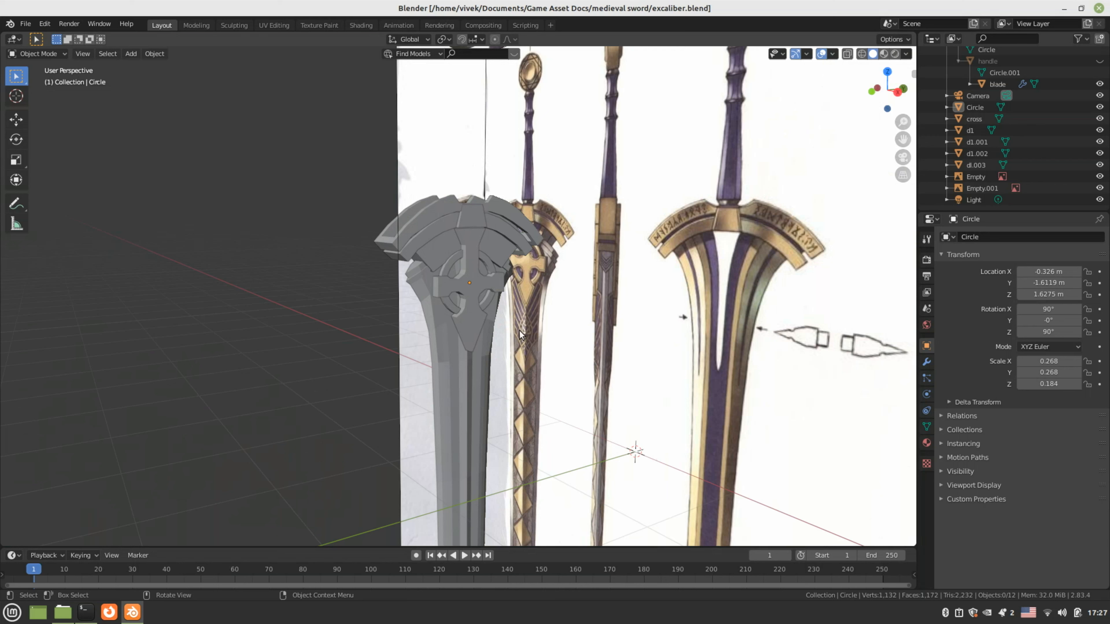
middle_click_drag(507, 338, 502, 335)
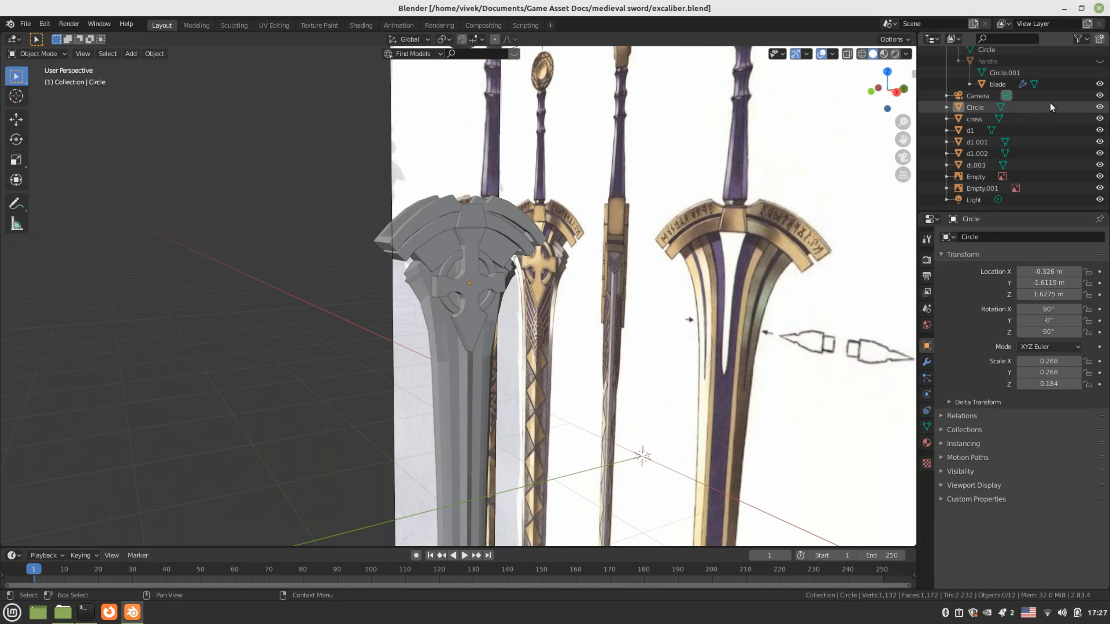
scroll(1050, 107, "up", 2)
left_click(1099, 84)
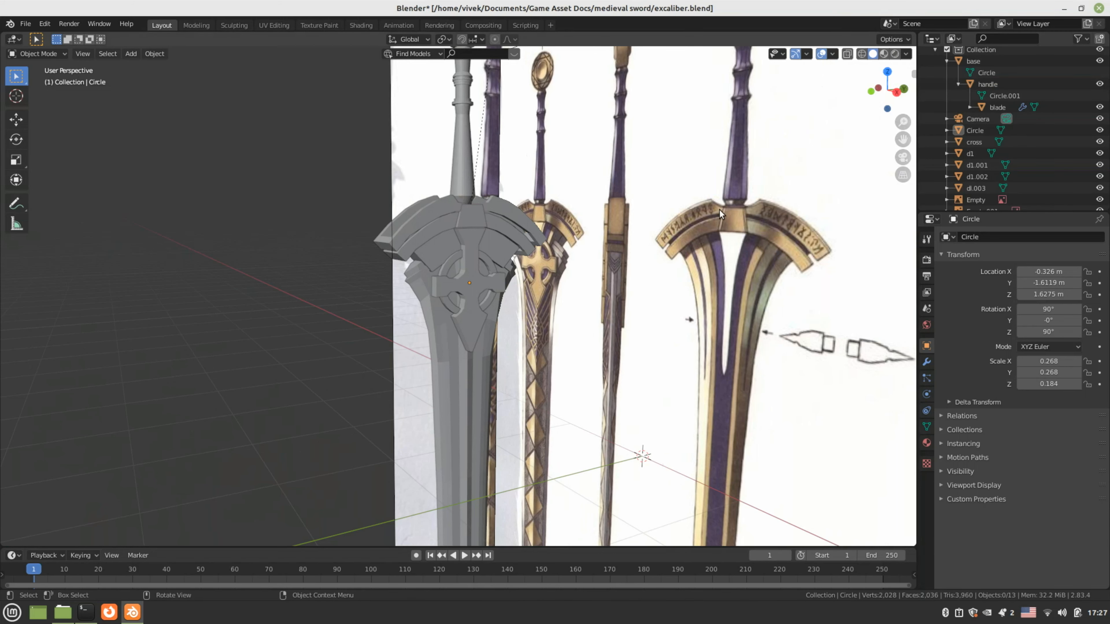
scroll(704, 215, "down", 5)
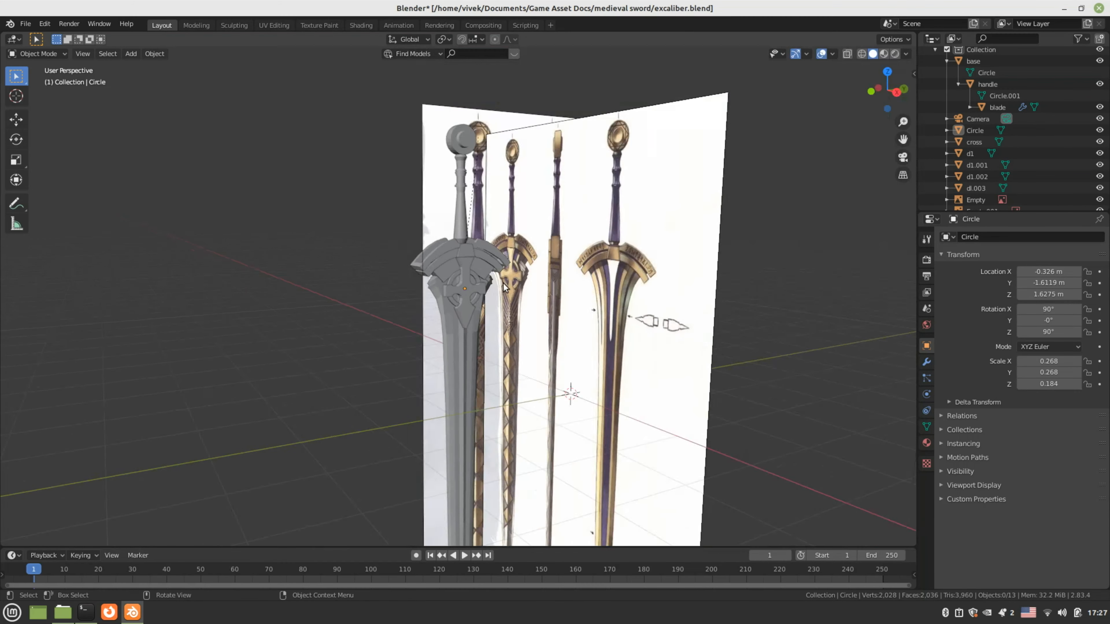
Zoom out to the full reference sheet and select the base object at the handle top
middle_click_drag(699, 218, 513, 303)
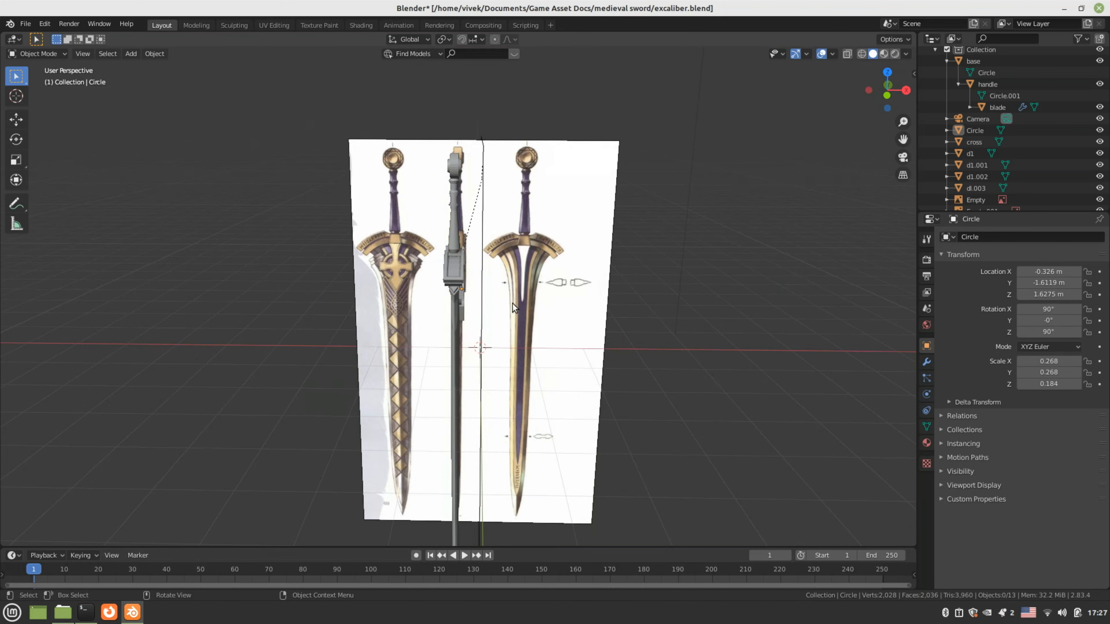
scroll(512, 303, "up", 5)
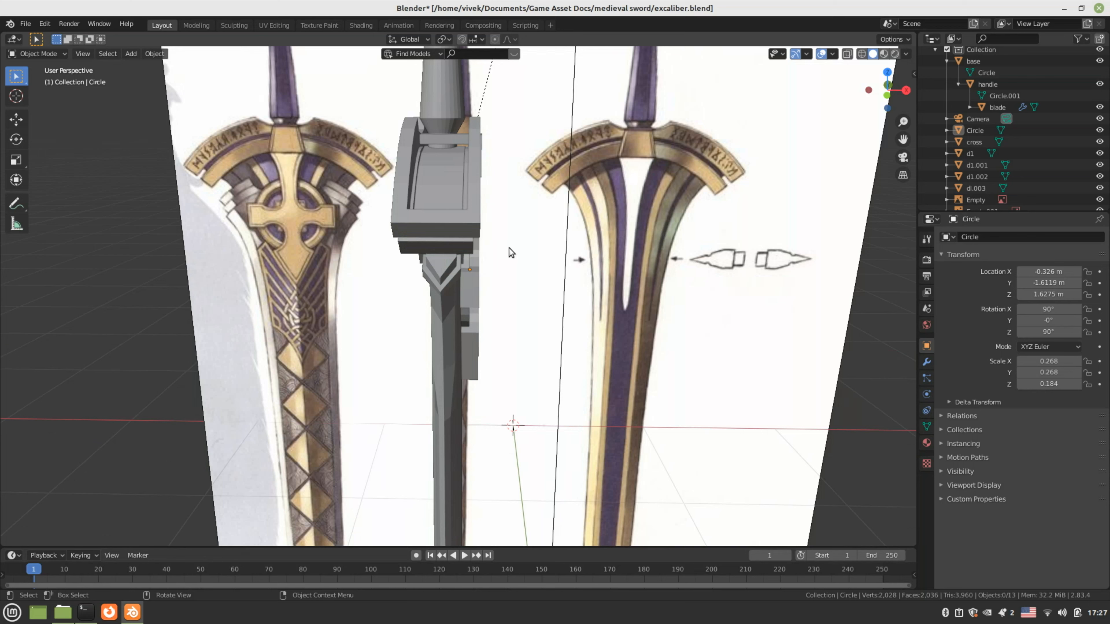
scroll(509, 247, "down", 1)
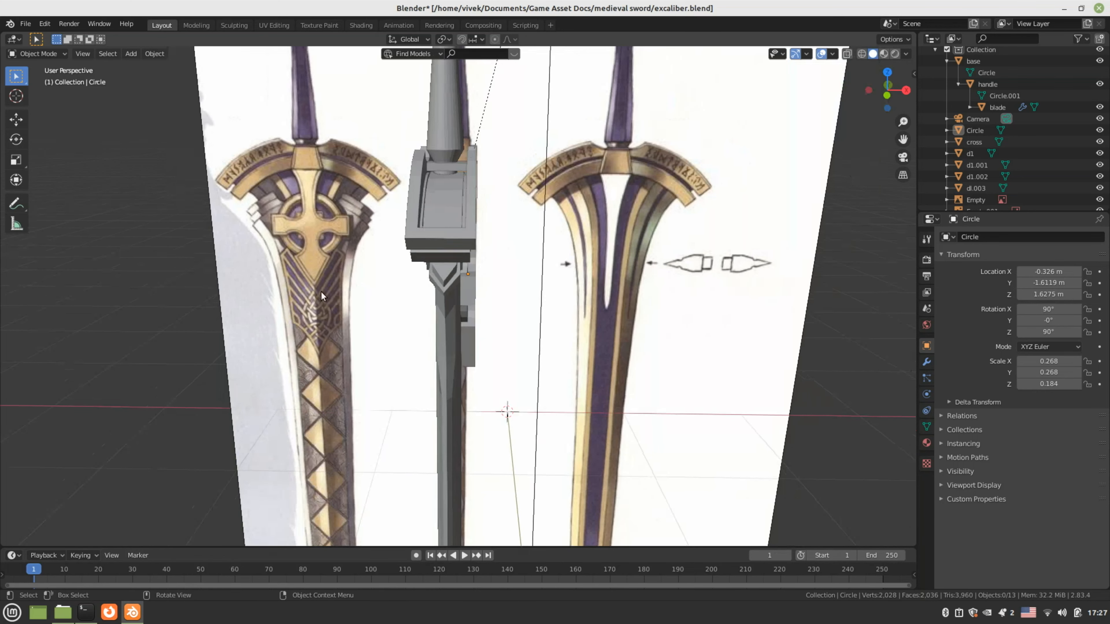
scroll(321, 291, "down", 4)
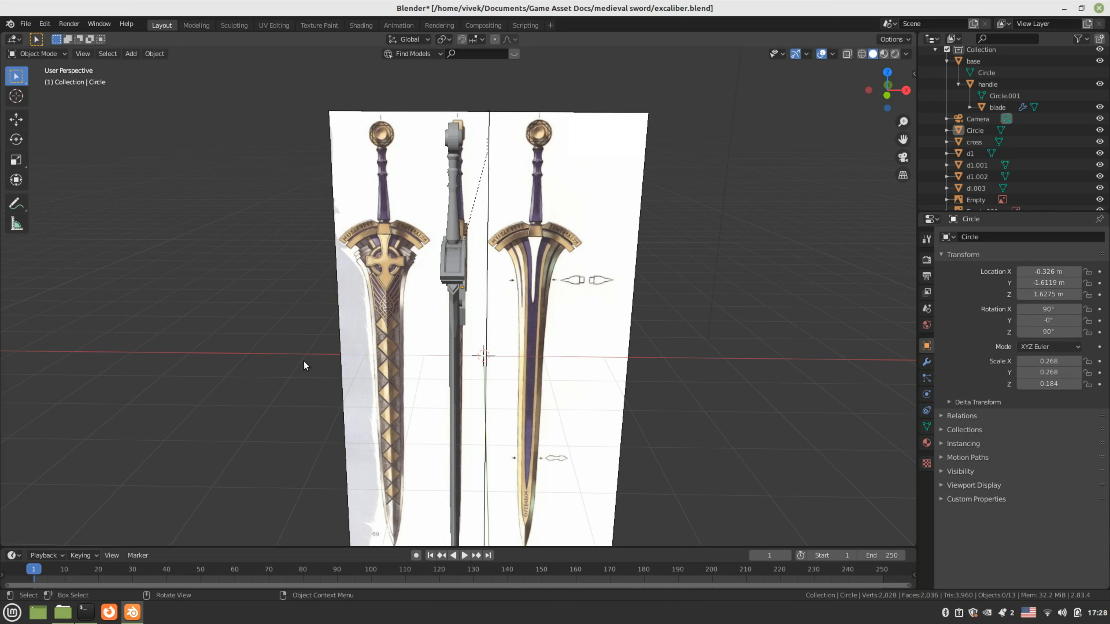
left_click(453, 136)
middle_click_drag(453, 136, 410, 270)
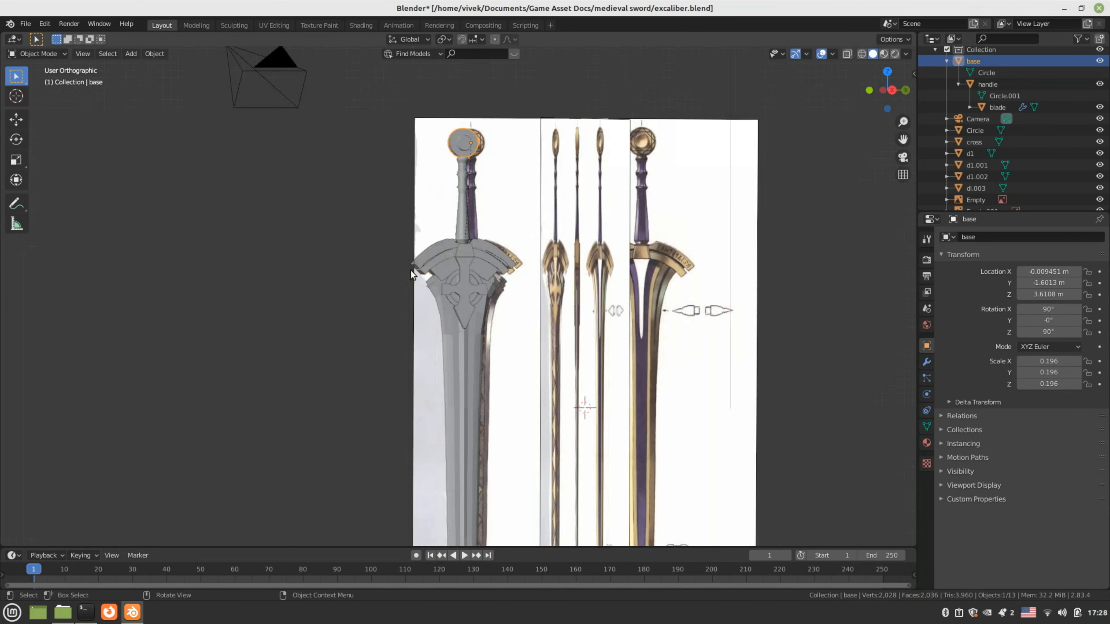
Frame the pommel in Right Orthographic view and switch to the UV Editing workspace
key("KP_3")
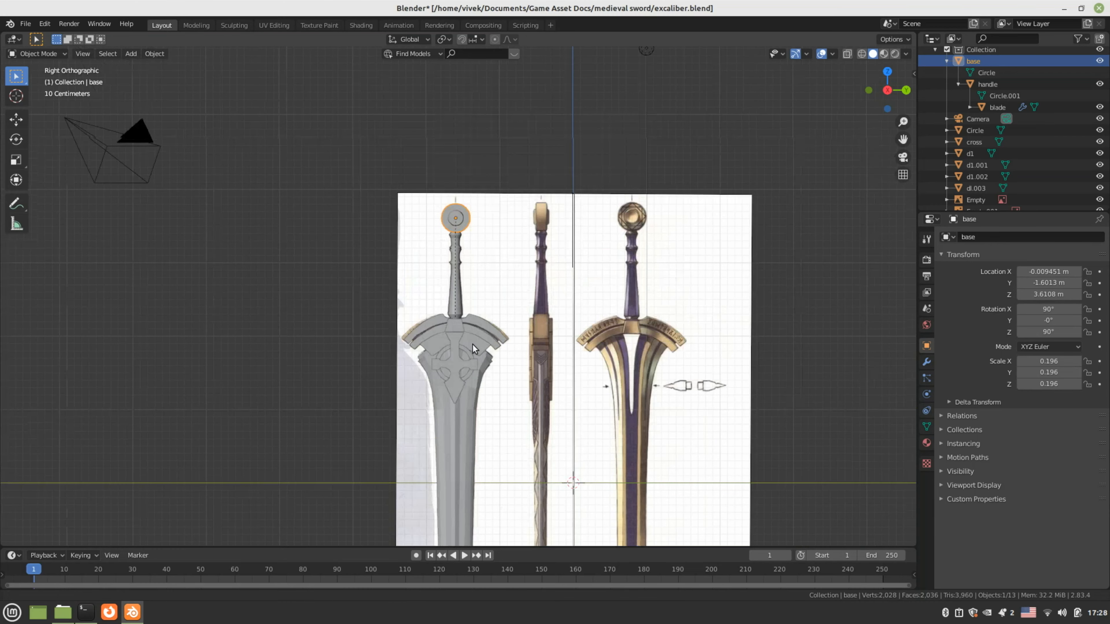
scroll(473, 349, "up", 3)
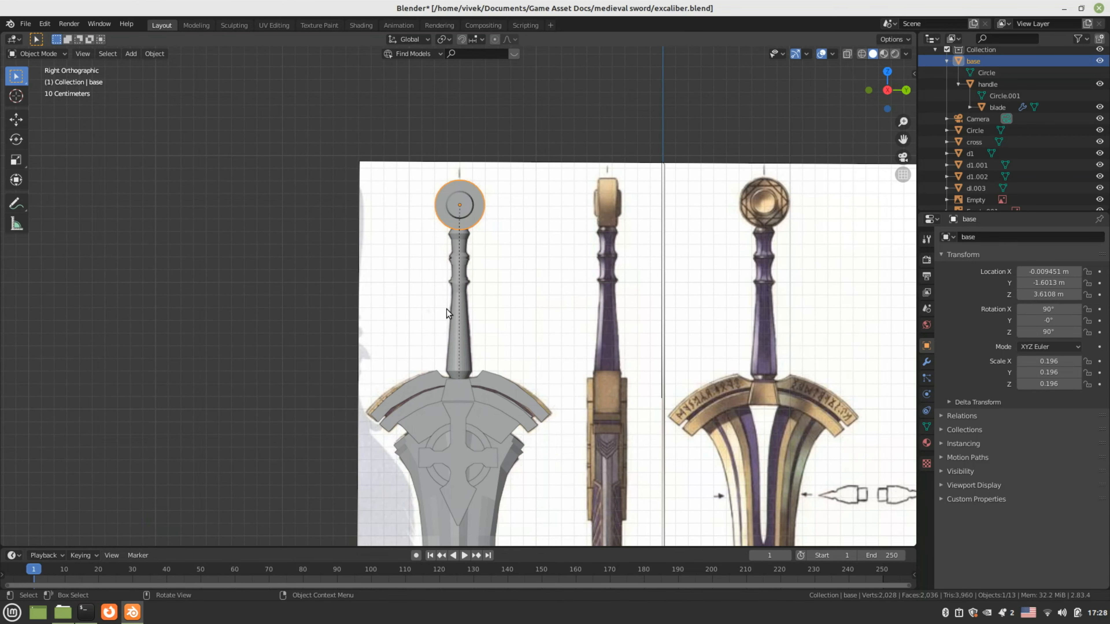
middle_click_drag(462, 289, 444, 304, "shift")
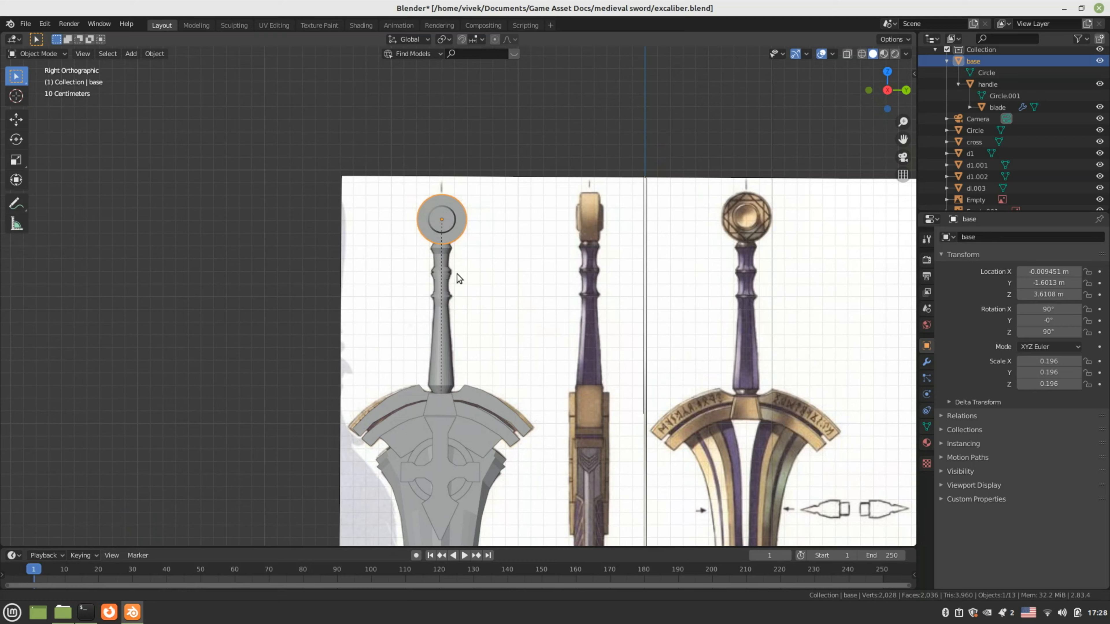
middle_click_drag(456, 273, 449, 314, "shift")
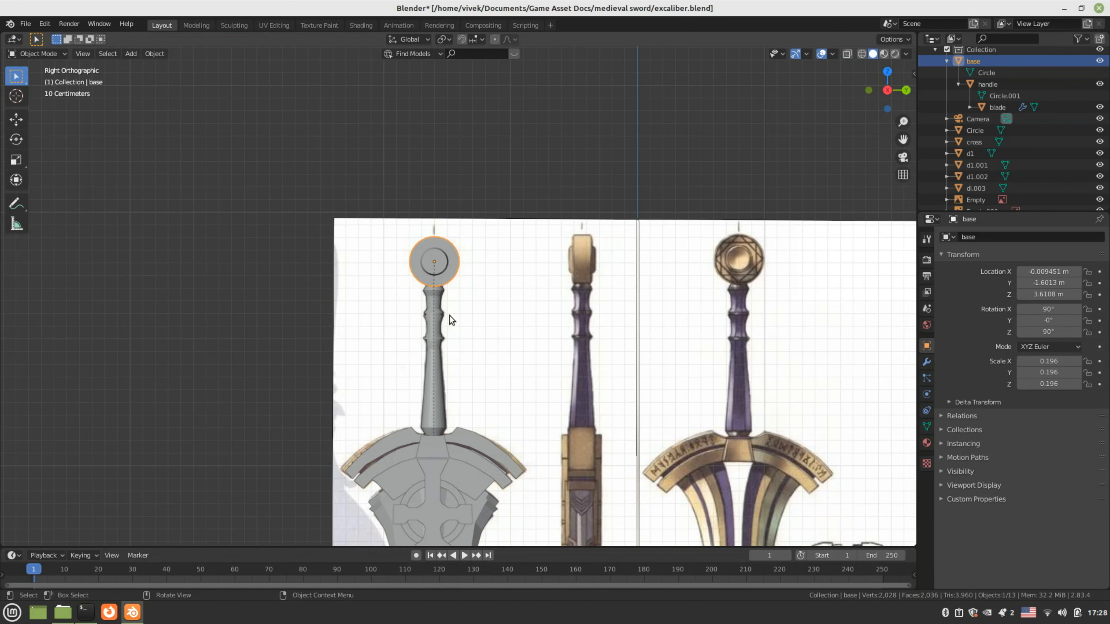
left_click(268, 25)
Rename the Circle object to dl.001
key("KP_3")
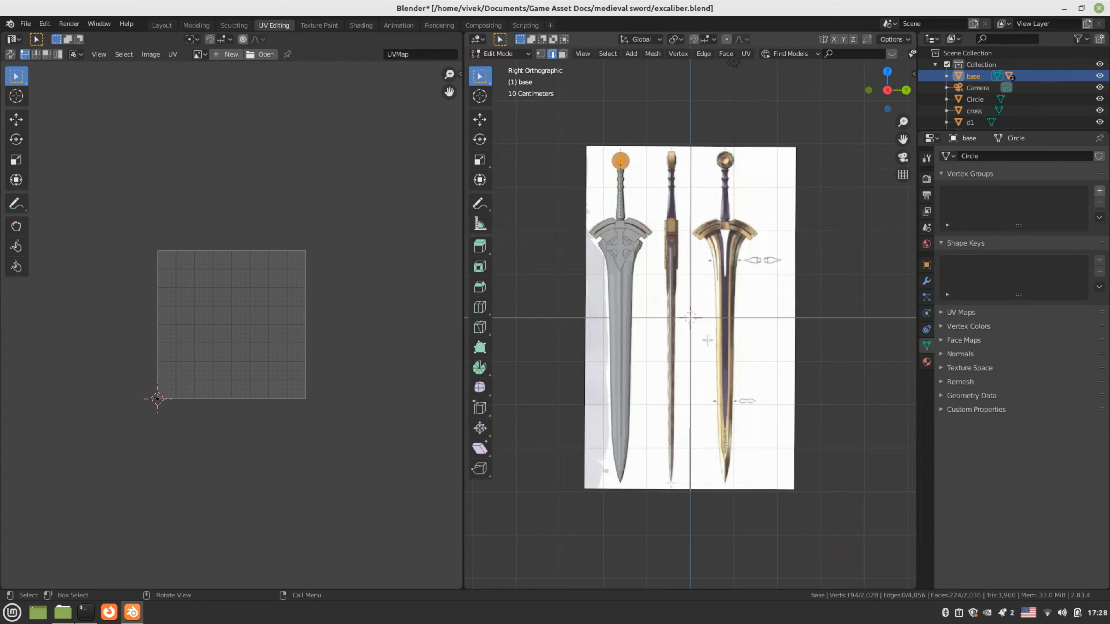
scroll(707, 340, "up", 1)
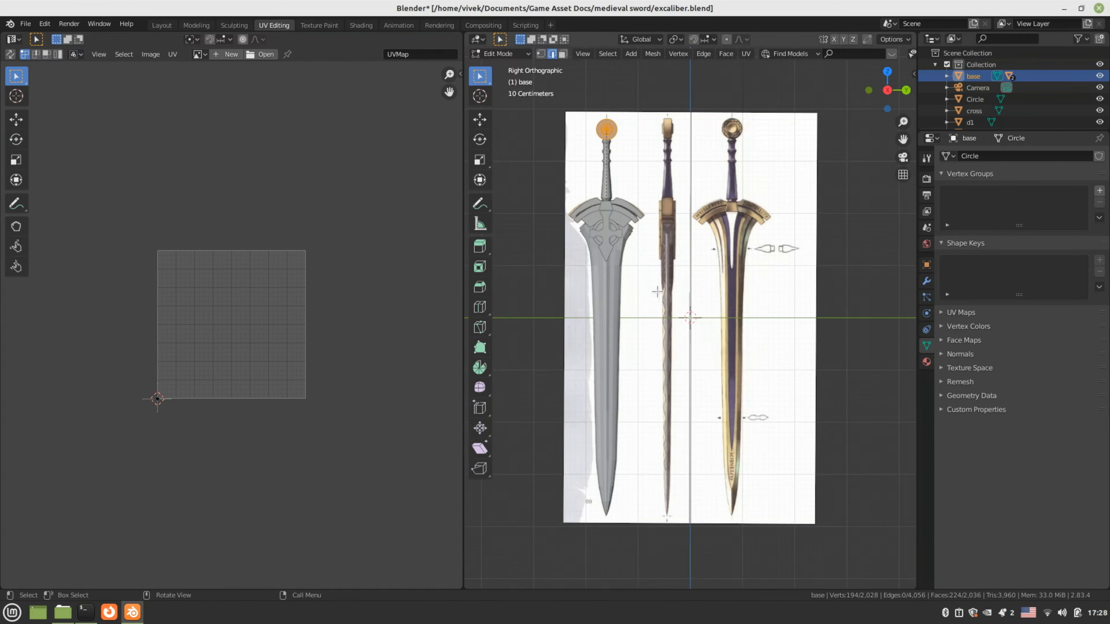
middle_click_drag(657, 291, 721, 400, "shift")
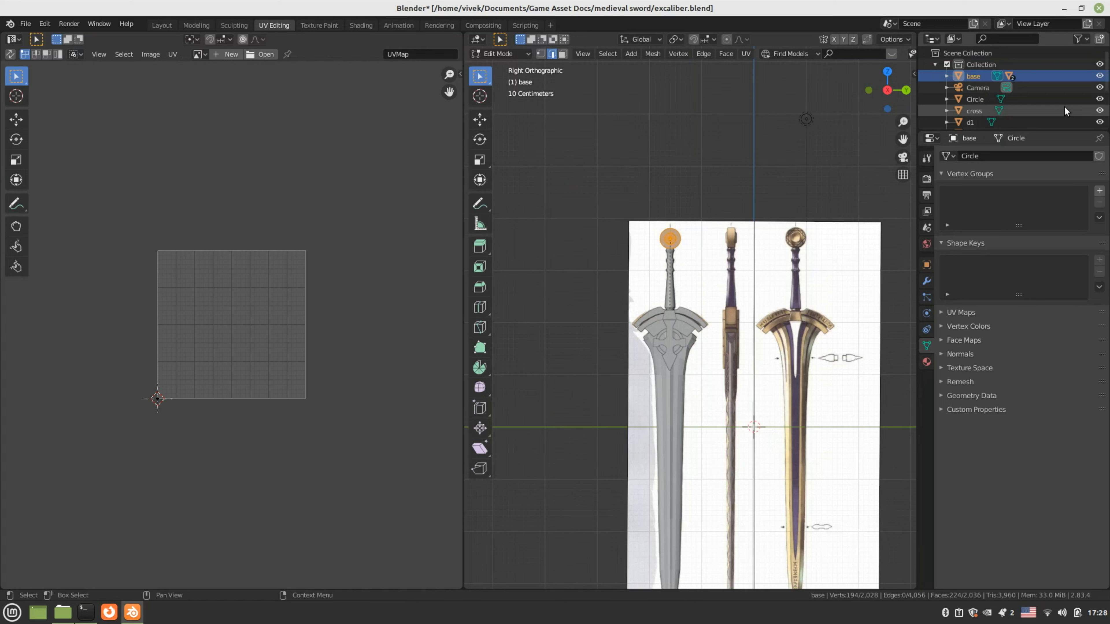
scroll(1064, 107, "down", 2)
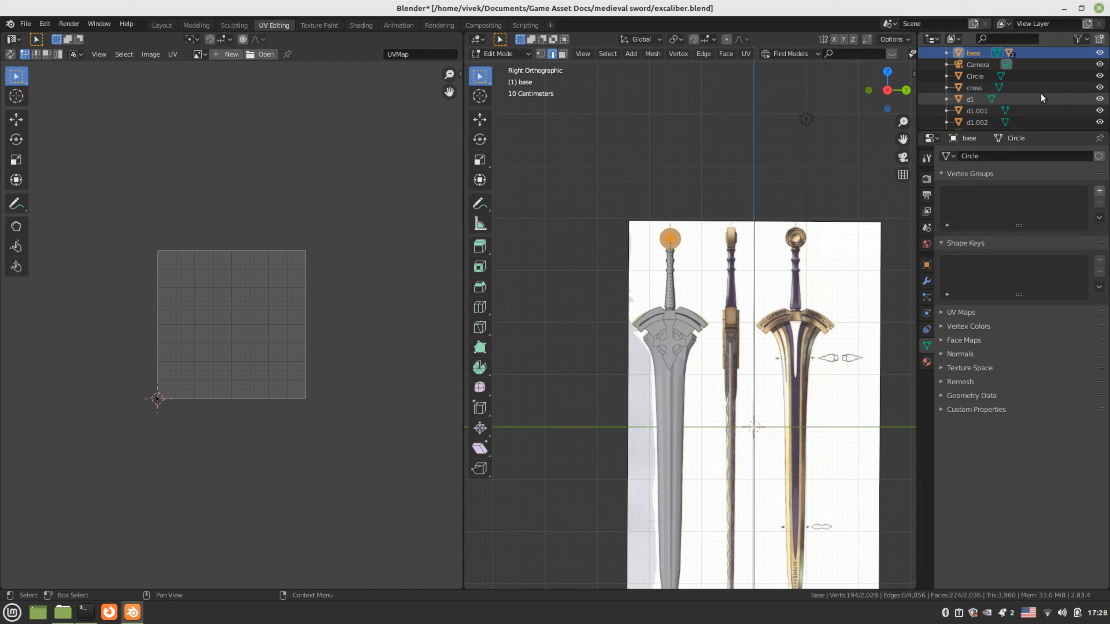
left_click(987, 79)
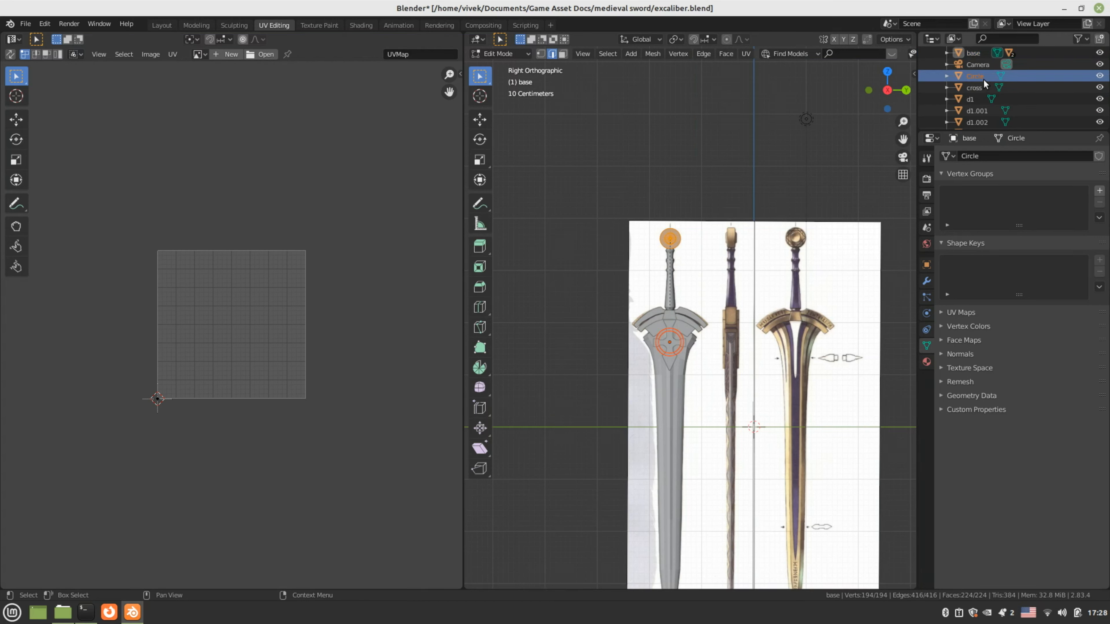
double_click(983, 78)
type("d")
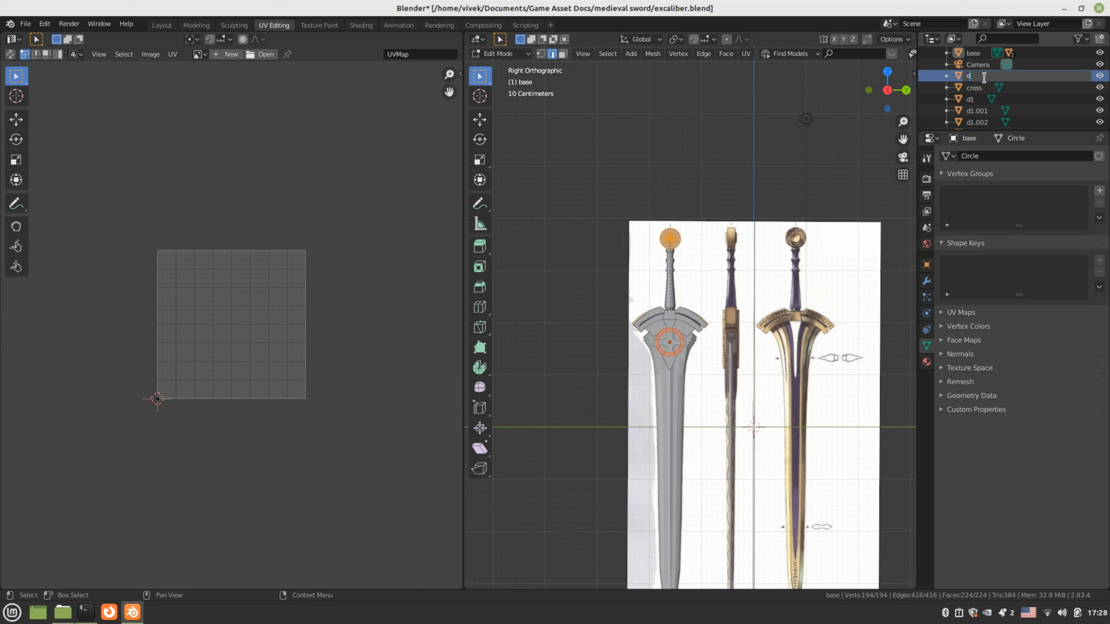
type("l.001")
key("Return")
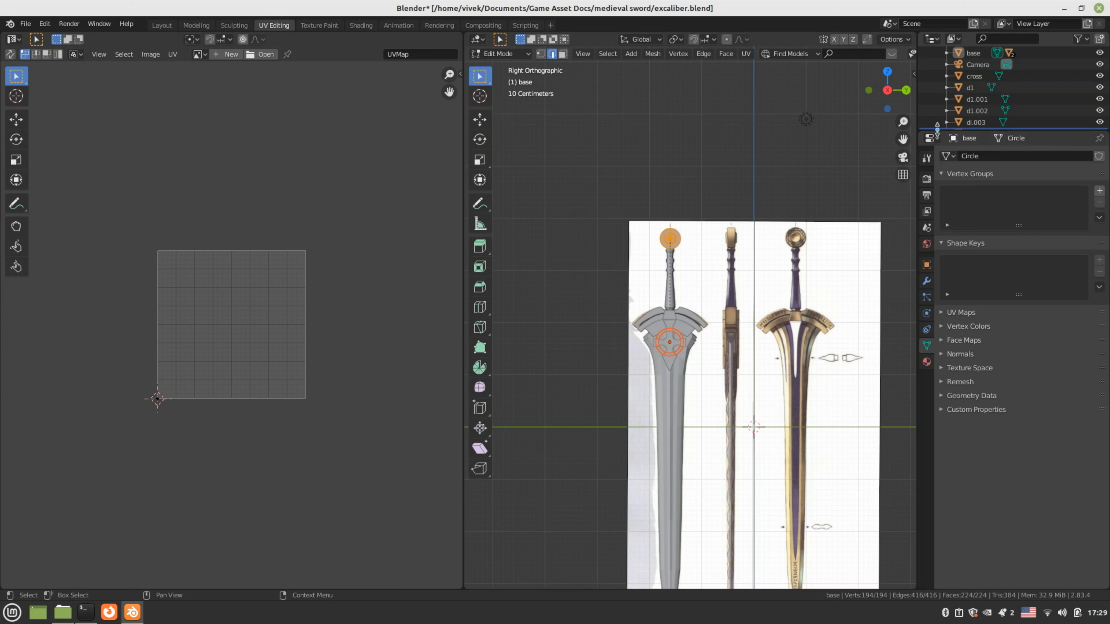
Hide the cross, handle, blade and all d1-series pieces, leaving only base visible
left_click_drag(939, 130, 939, 229)
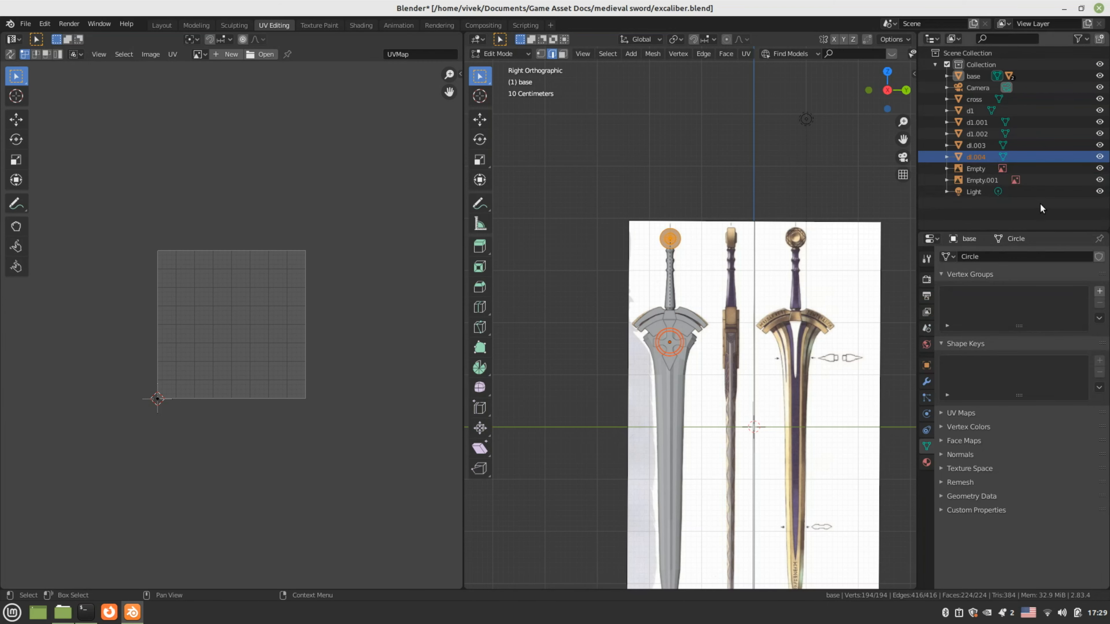
left_click(1100, 77)
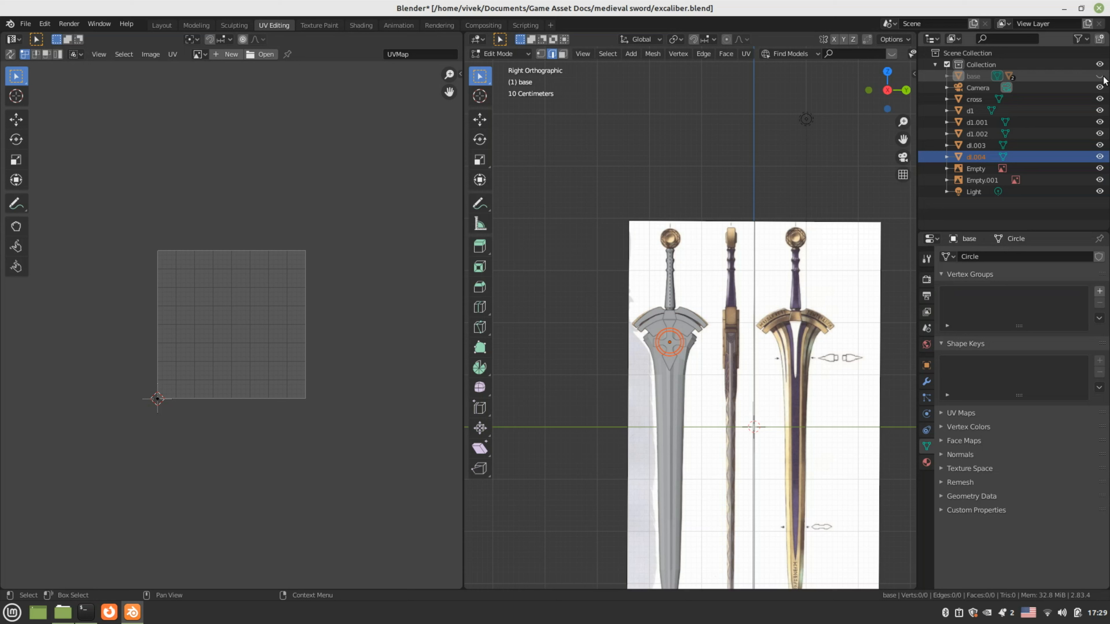
left_click(1099, 77)
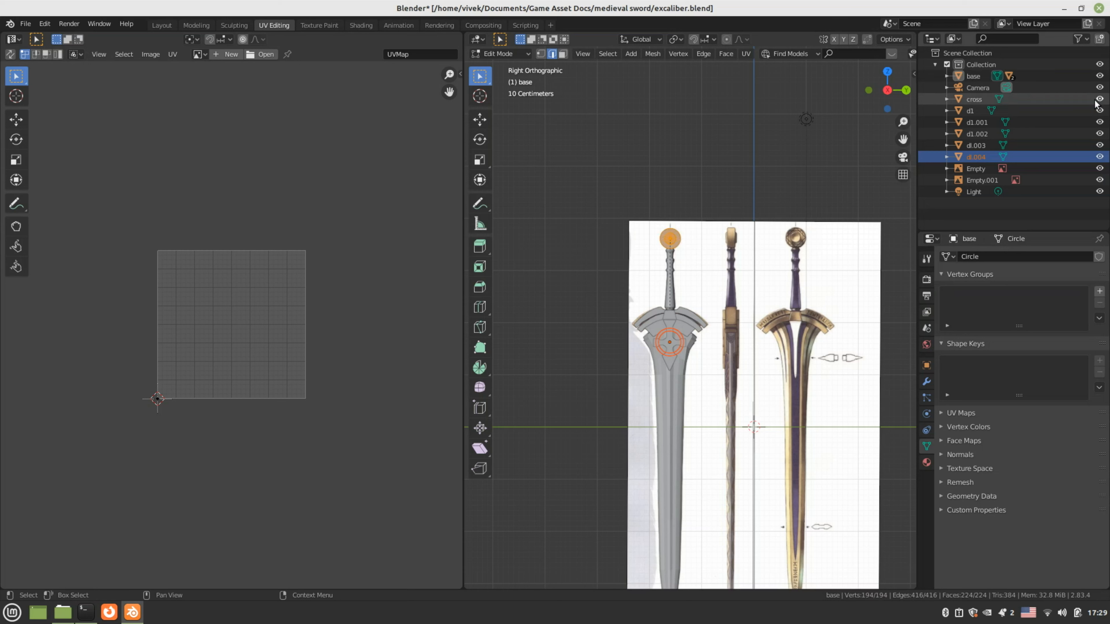
left_click_drag(1099, 99, 1099, 123)
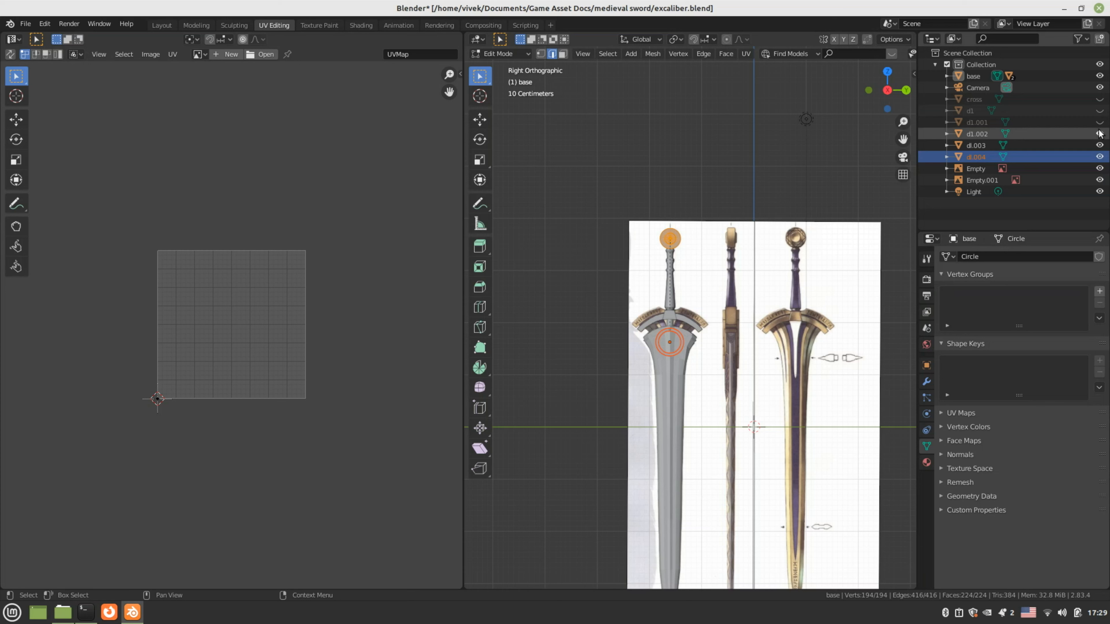
left_click_drag(1100, 134, 1102, 157)
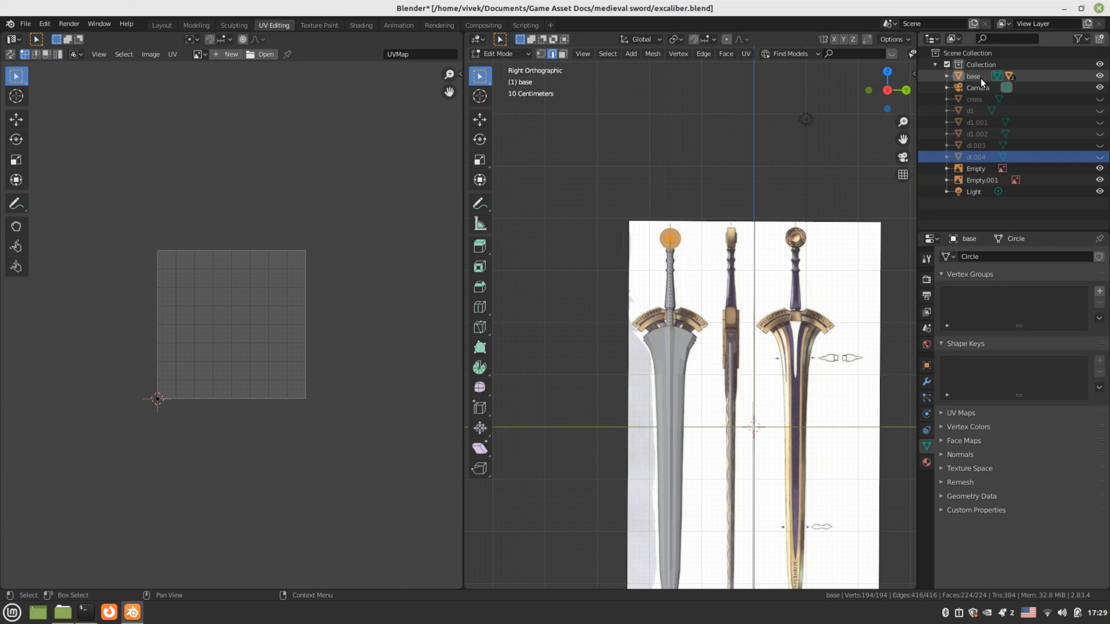
left_click(946, 76)
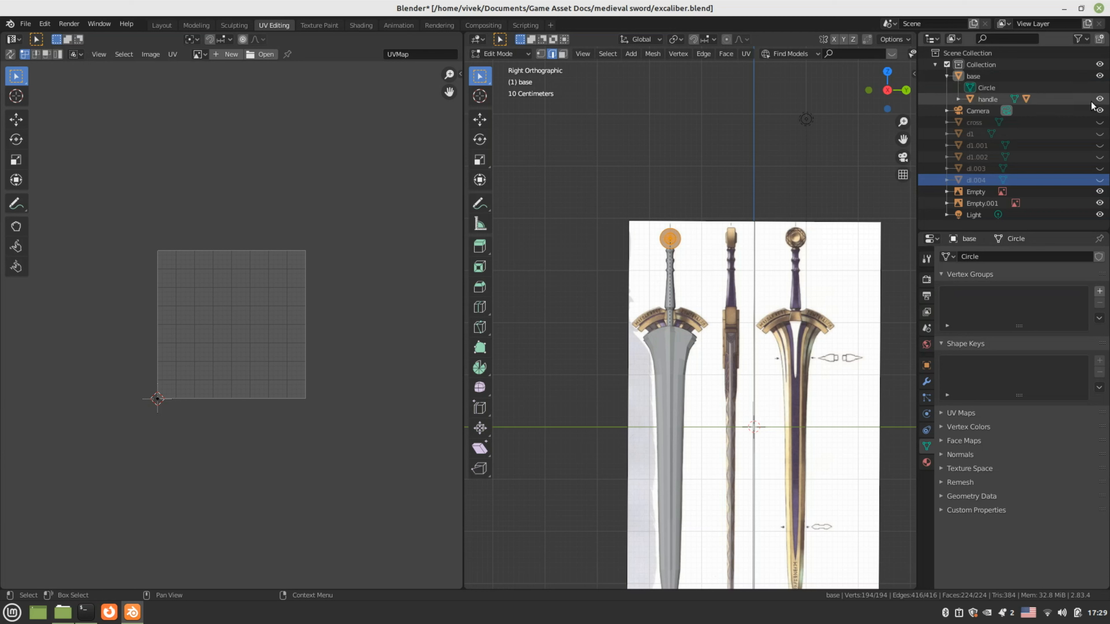
left_click(1099, 99)
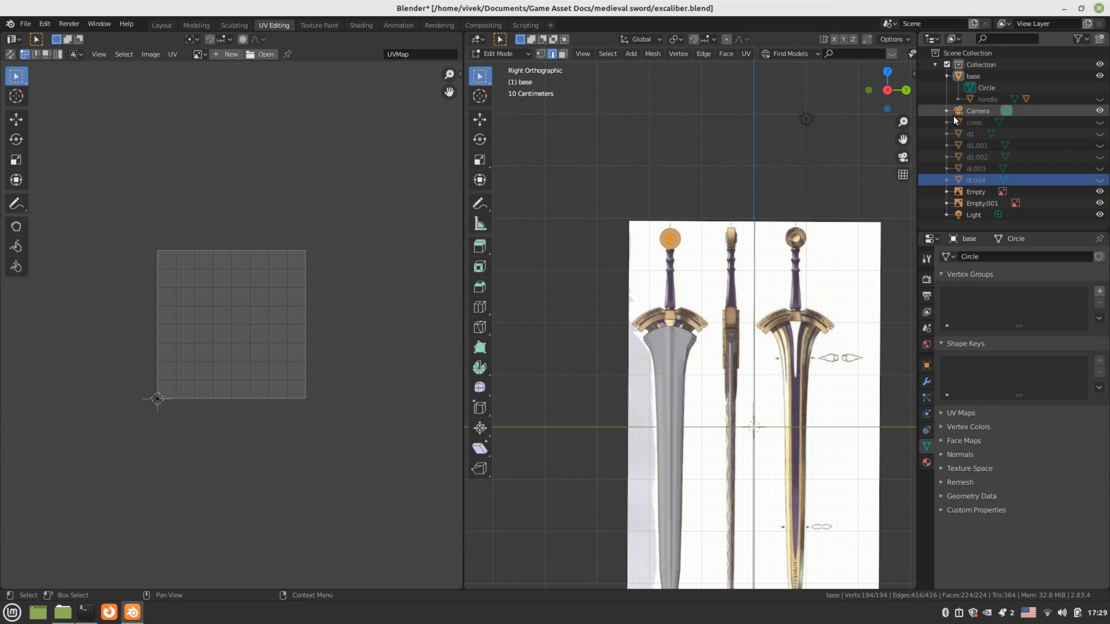
left_click(957, 100)
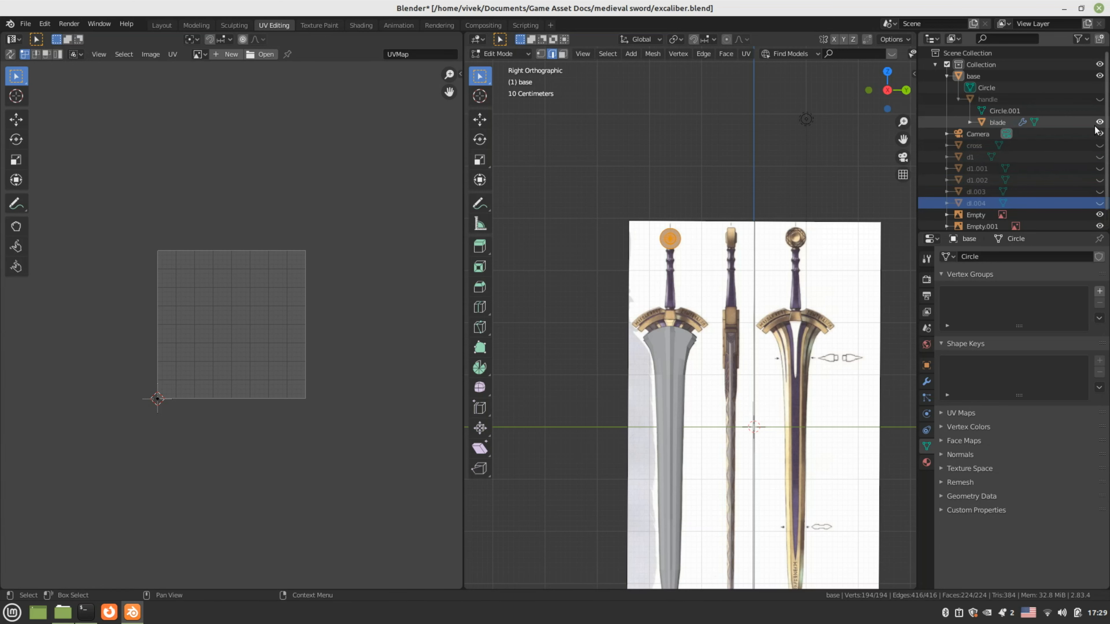
left_click(1099, 122)
Zoom in and centre the pommel in the viewport
scroll(651, 255, "up", 4)
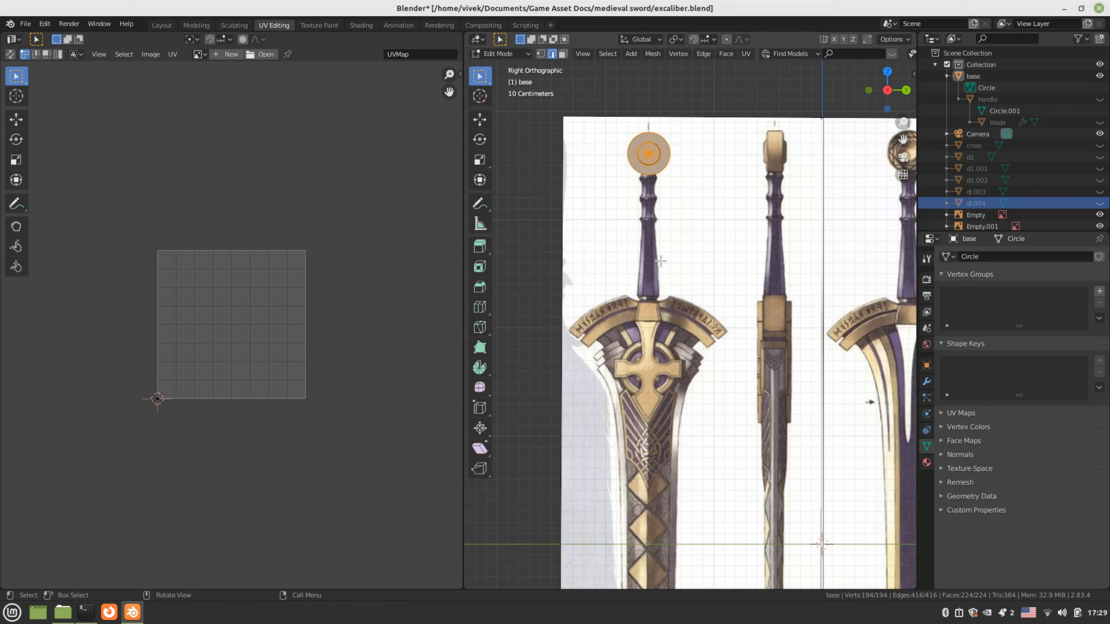
middle_click_drag(624, 271, 613, 375, "shift")
scroll(640, 341, "up", 2)
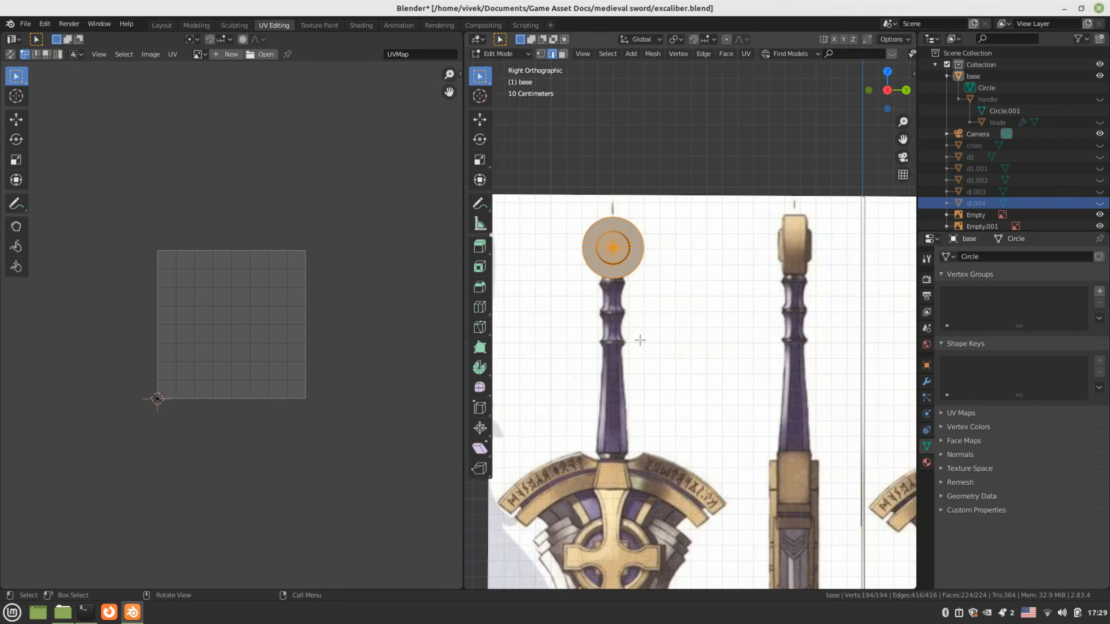
middle_click_drag(659, 338, 693, 345, "shift")
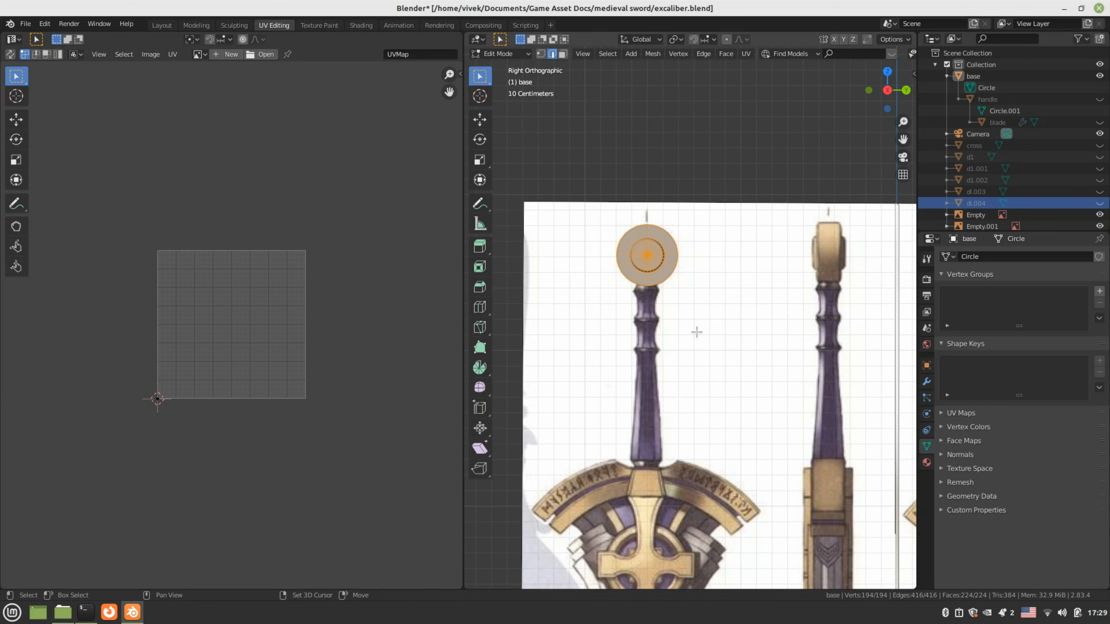
middle_click_drag(696, 332, 713, 349, "shift")
key("u")
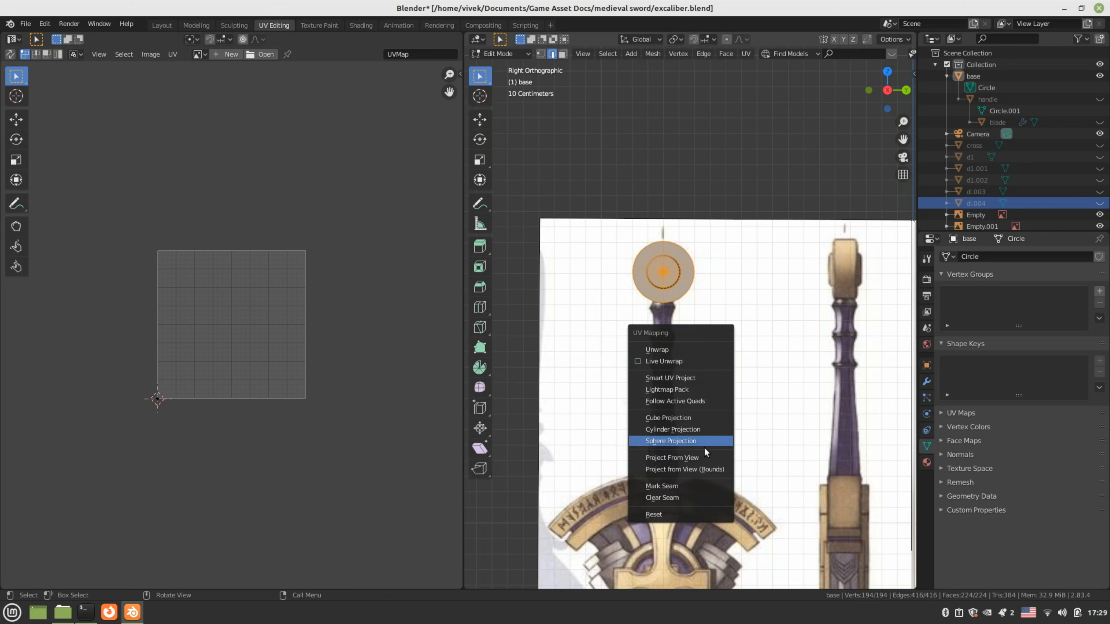
Project the pommel's UVs from the side view with excaliber.jpg displayed behind the UV layout
left_click(690, 457)
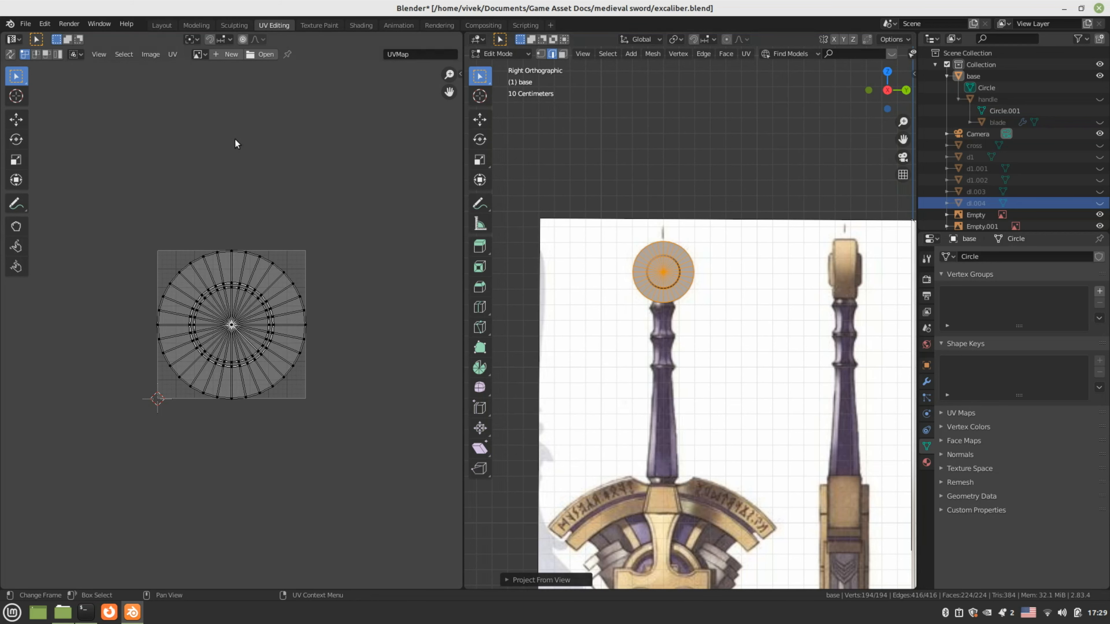
left_click(200, 53)
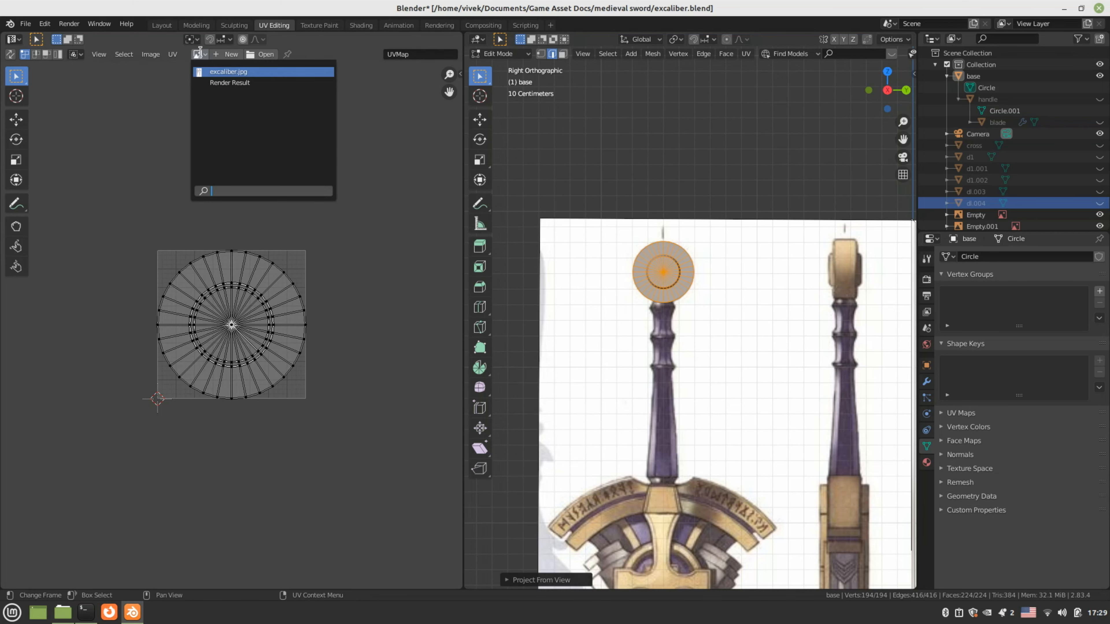
left_click(220, 71)
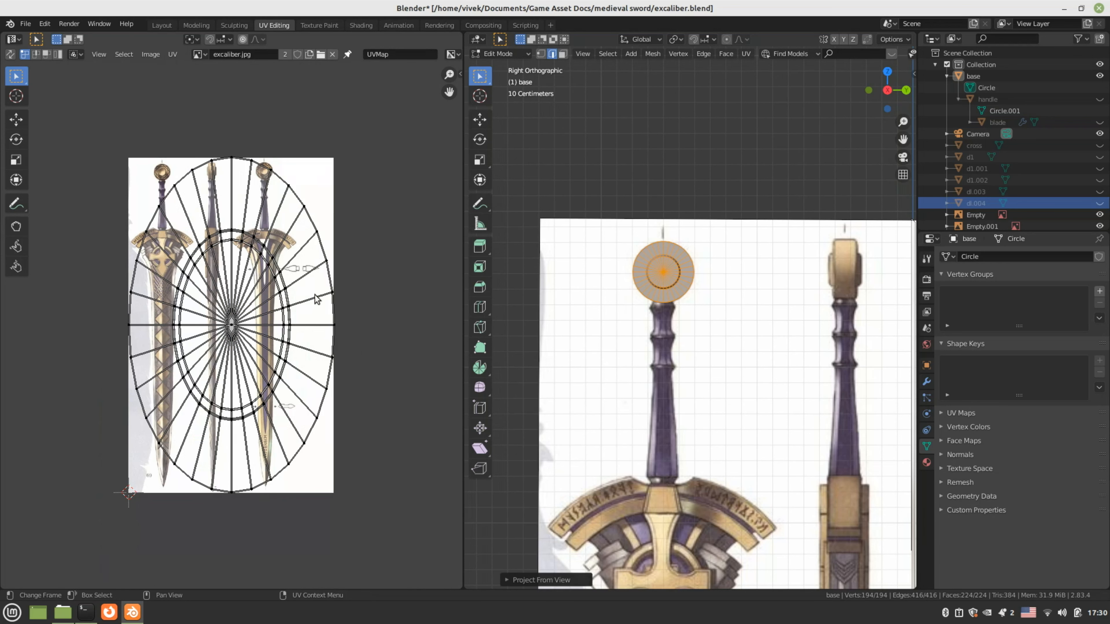
key("a")
key("u")
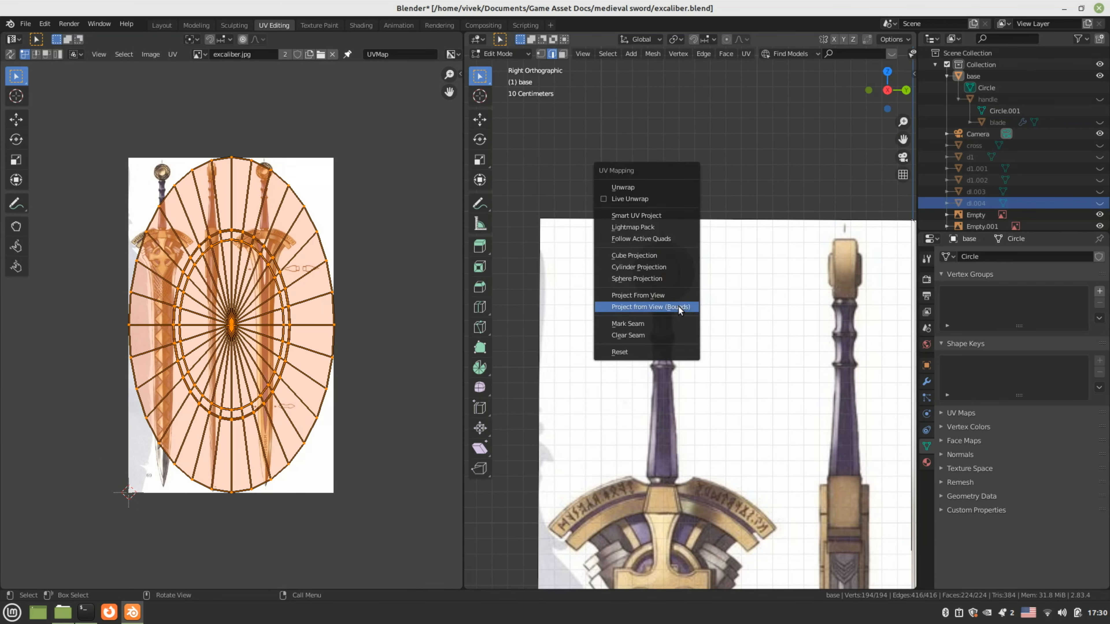
left_click(638, 295)
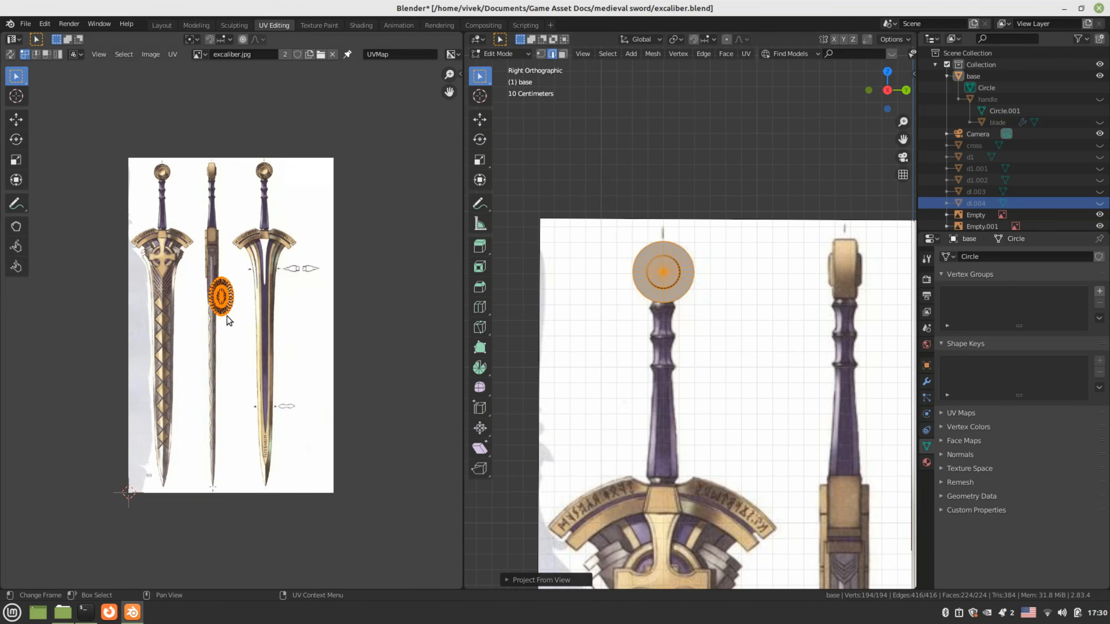
scroll(309, 393, "up", 2)
scroll(307, 389, "up", 3)
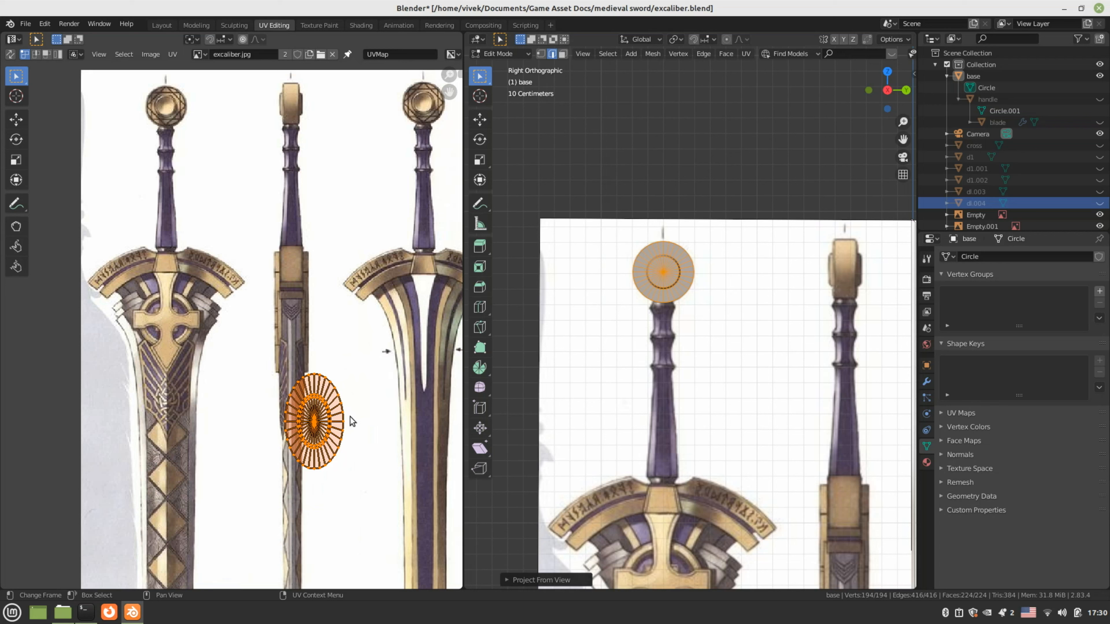
Scale the UV circle, stretch it along X into a round shape, and move it onto the pommel
key("s")
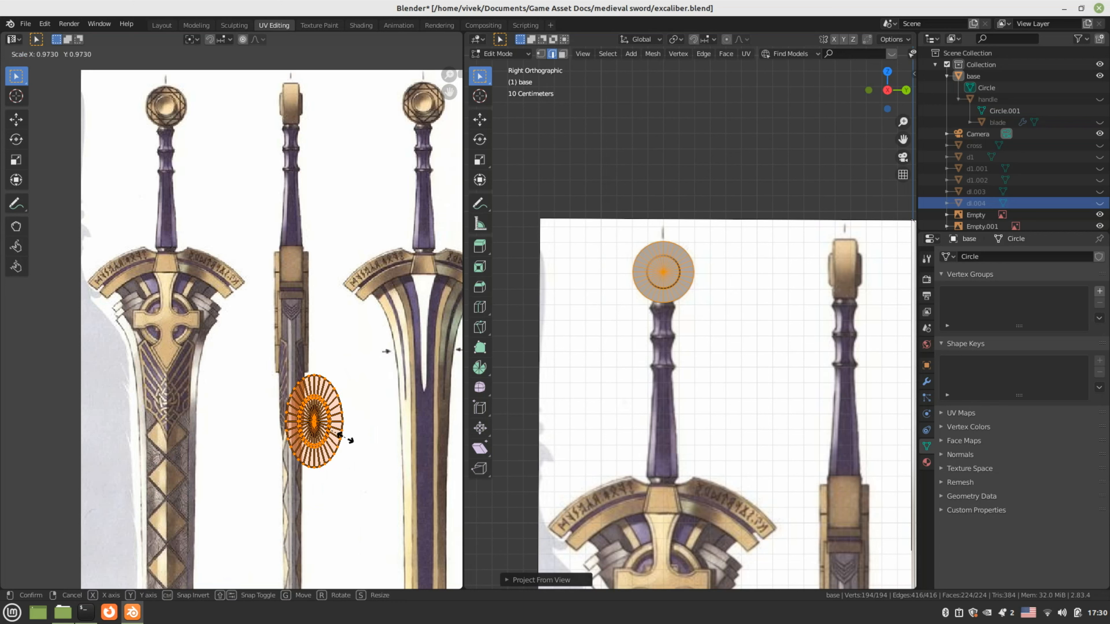
left_click(349, 440)
key("s")
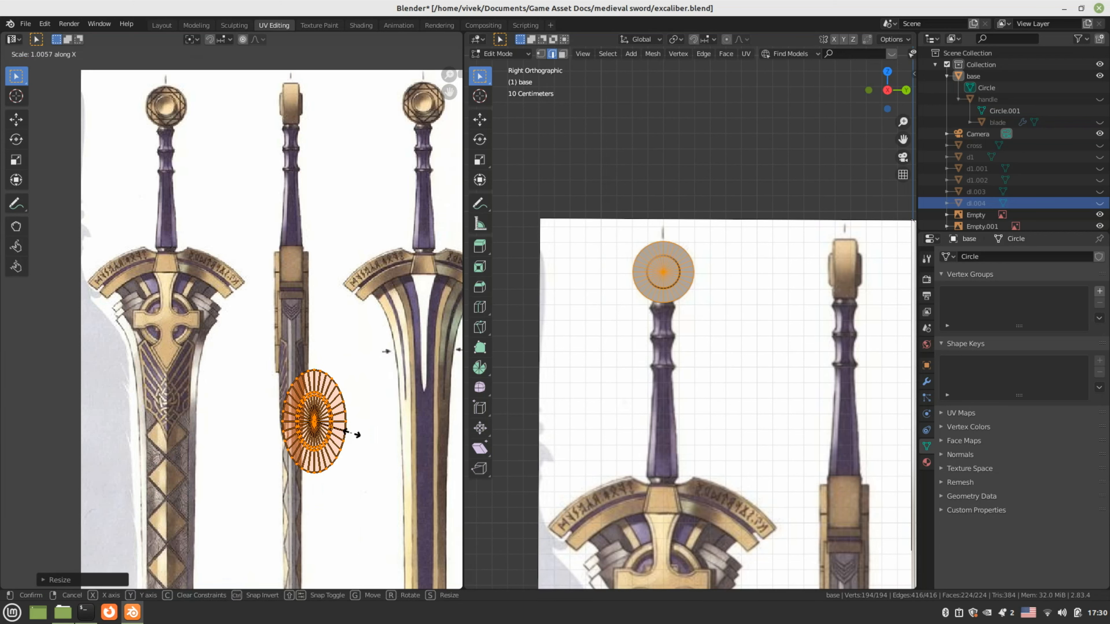
key("x")
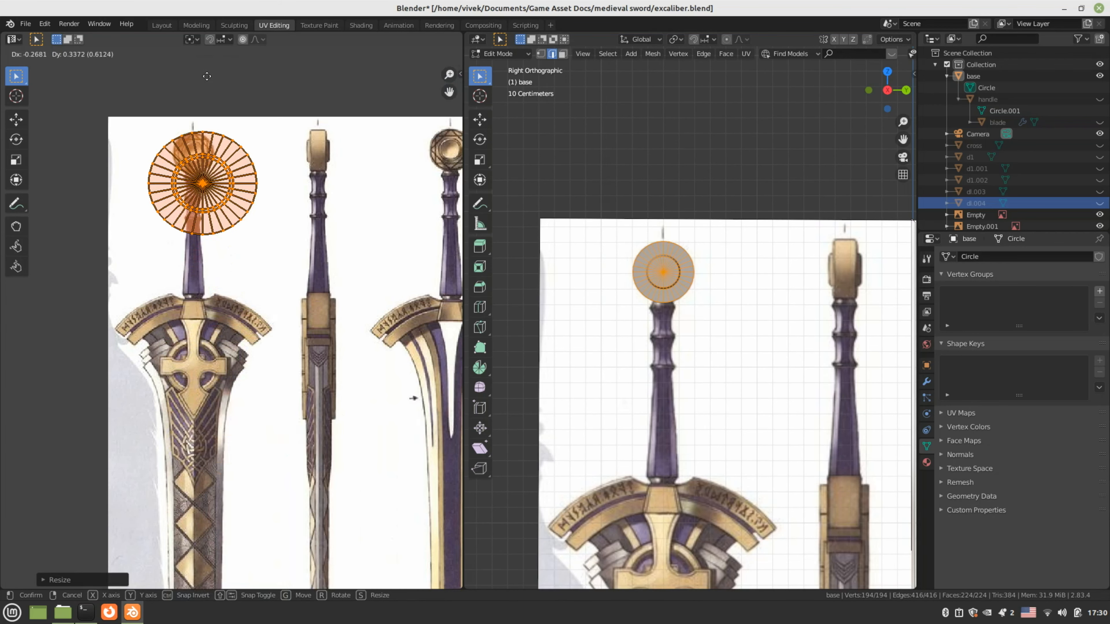
left_click(199, 59)
middle_click_drag(258, 180, 282, 236)
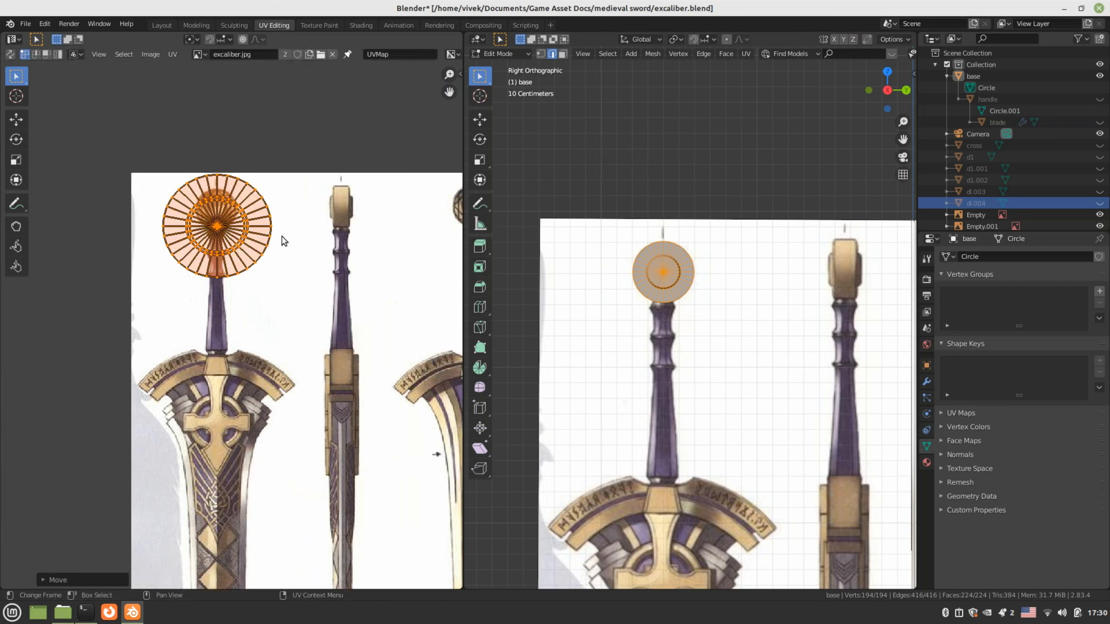
Shrink and reposition the UV circle until it sits over the pommel in the reference
middle_click_drag(227, 190, 247, 372)
scroll(293, 236, "up", 4)
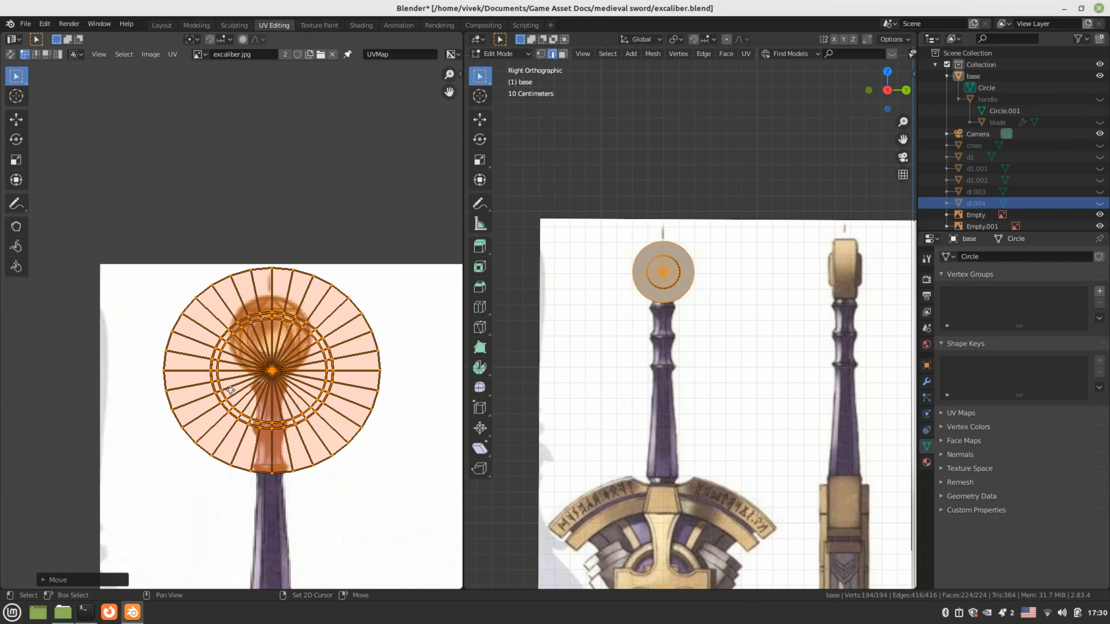
key("s")
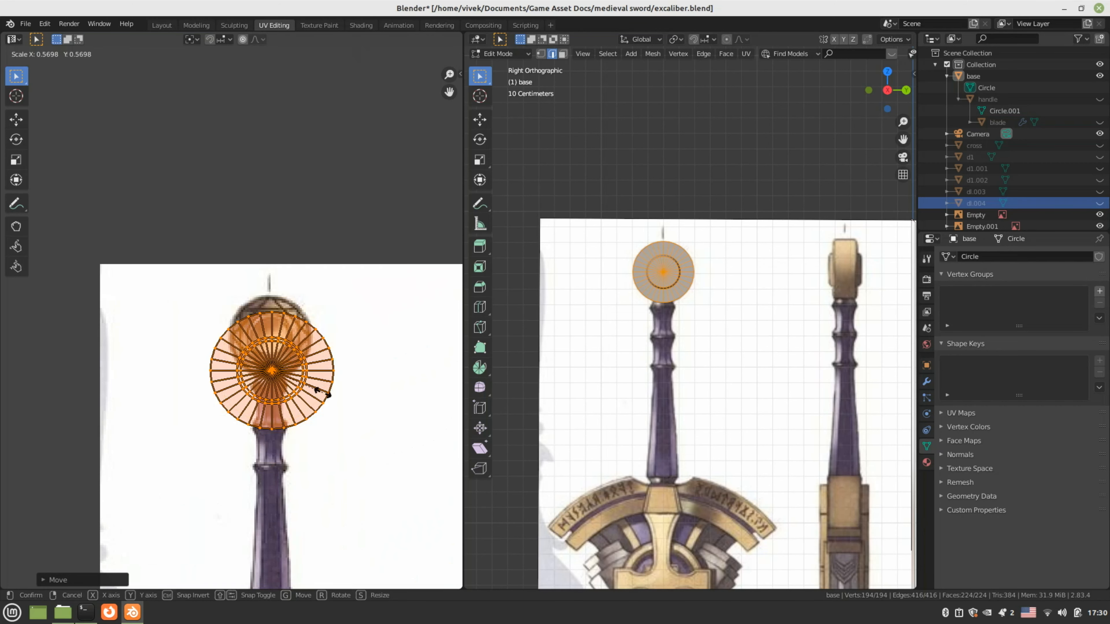
left_click(325, 391)
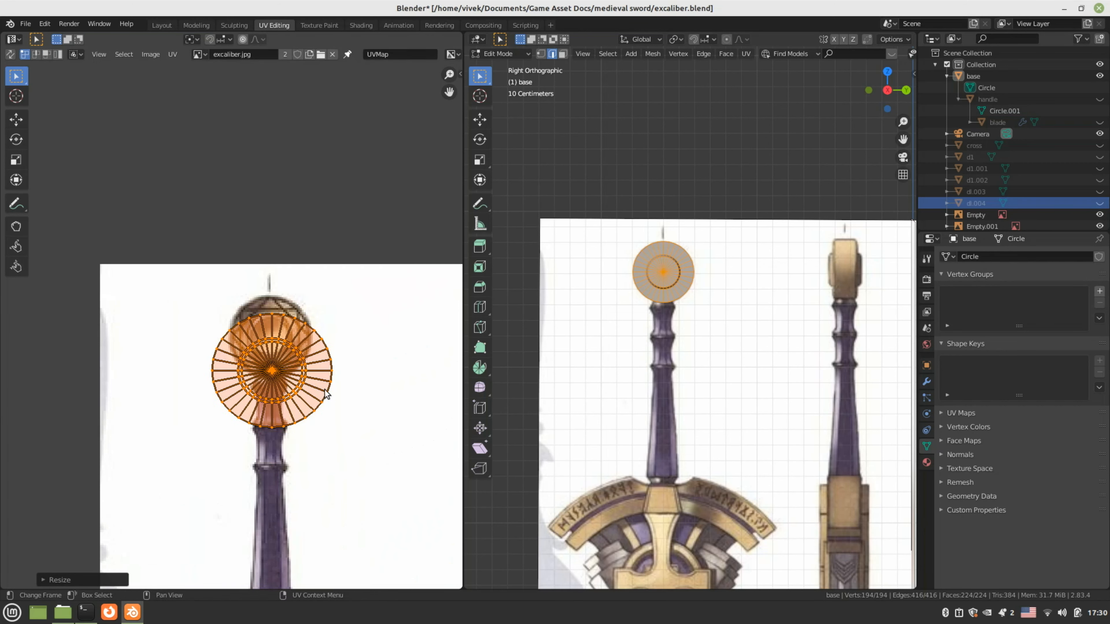
key("g")
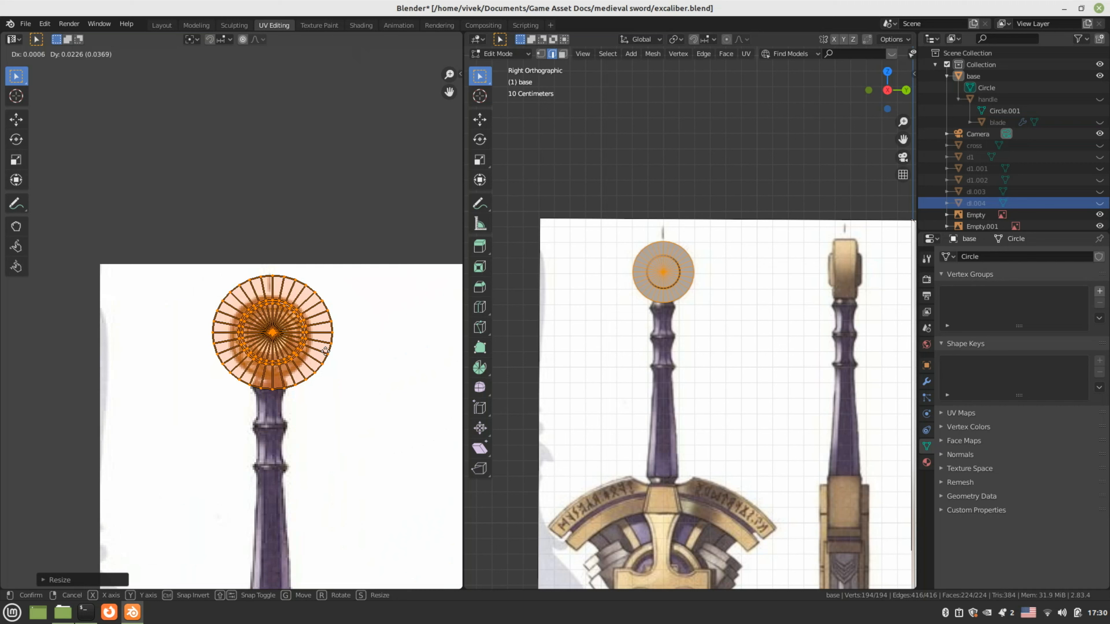
left_click(324, 356)
key("s")
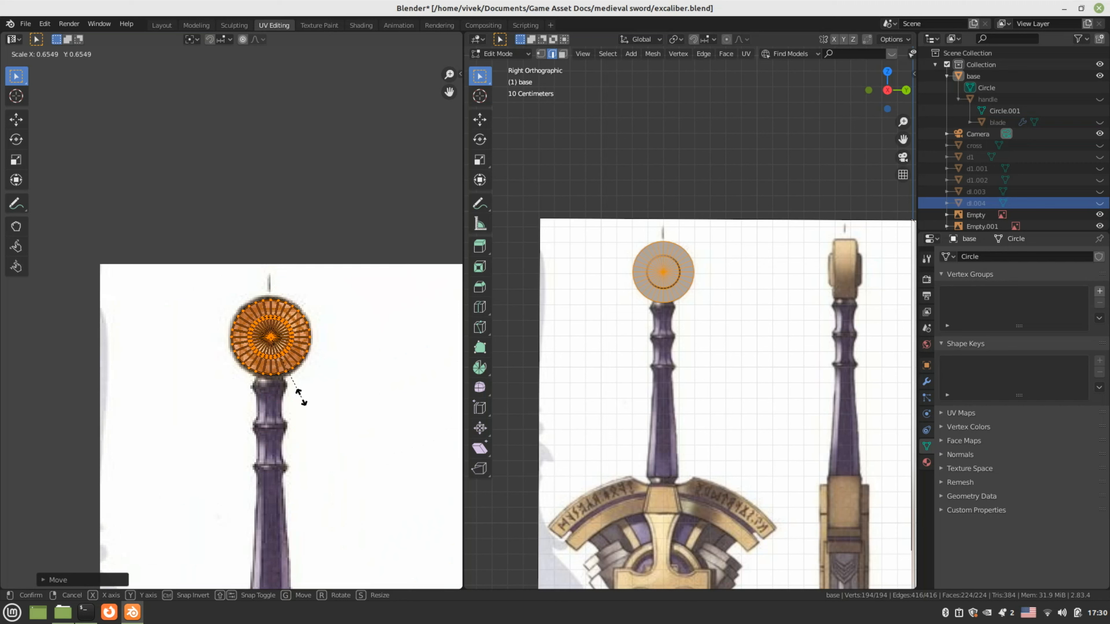
left_click(301, 395)
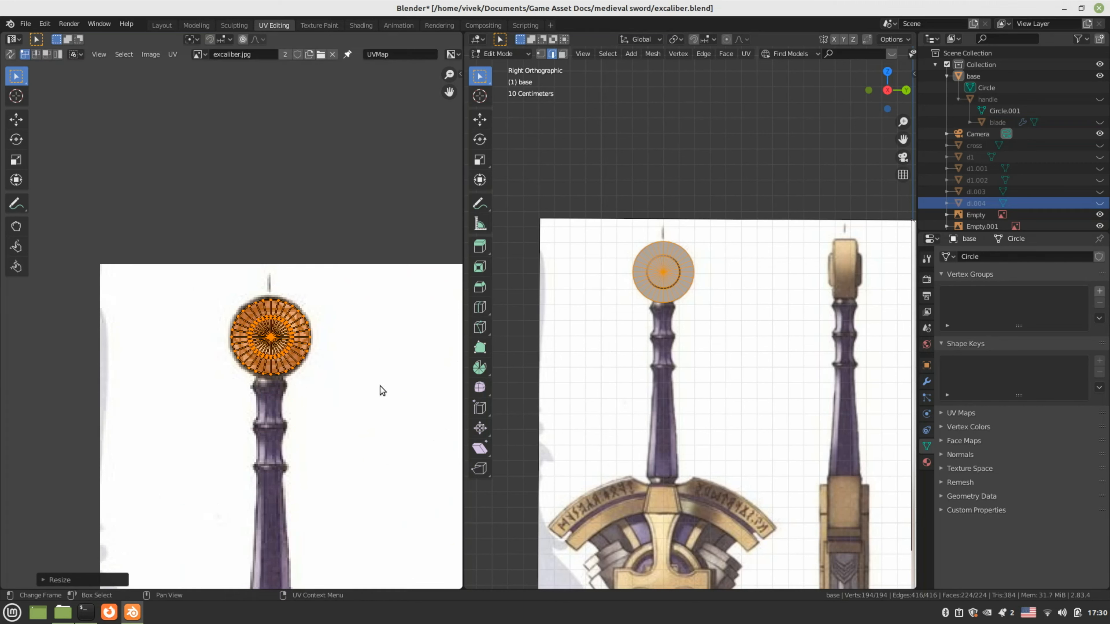
middle_click_drag(391, 374, 367, 315)
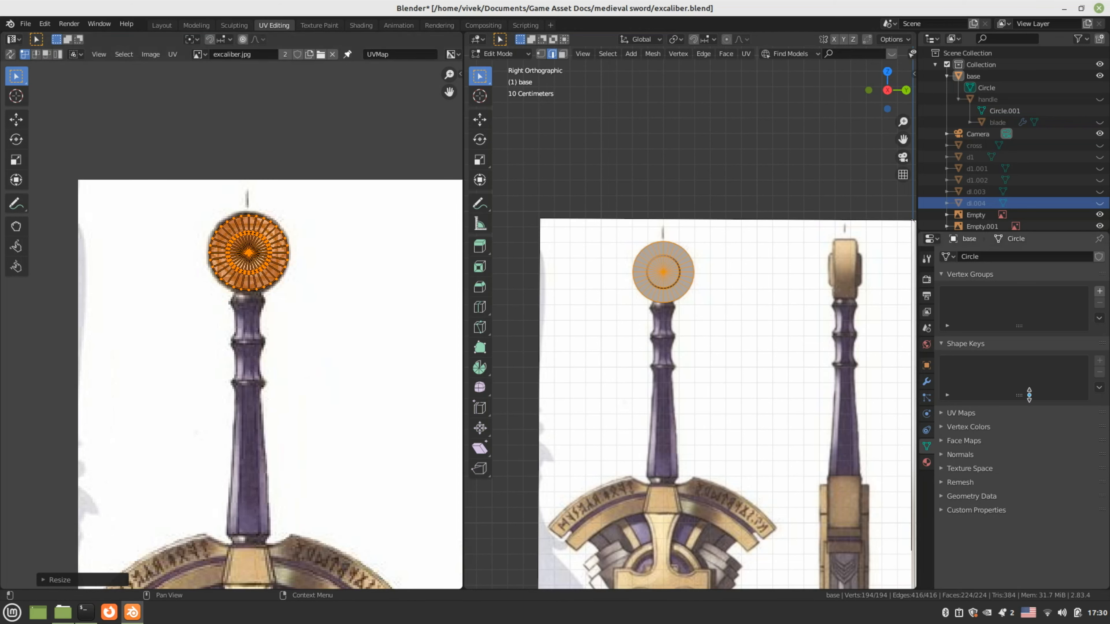
left_click(957, 413)
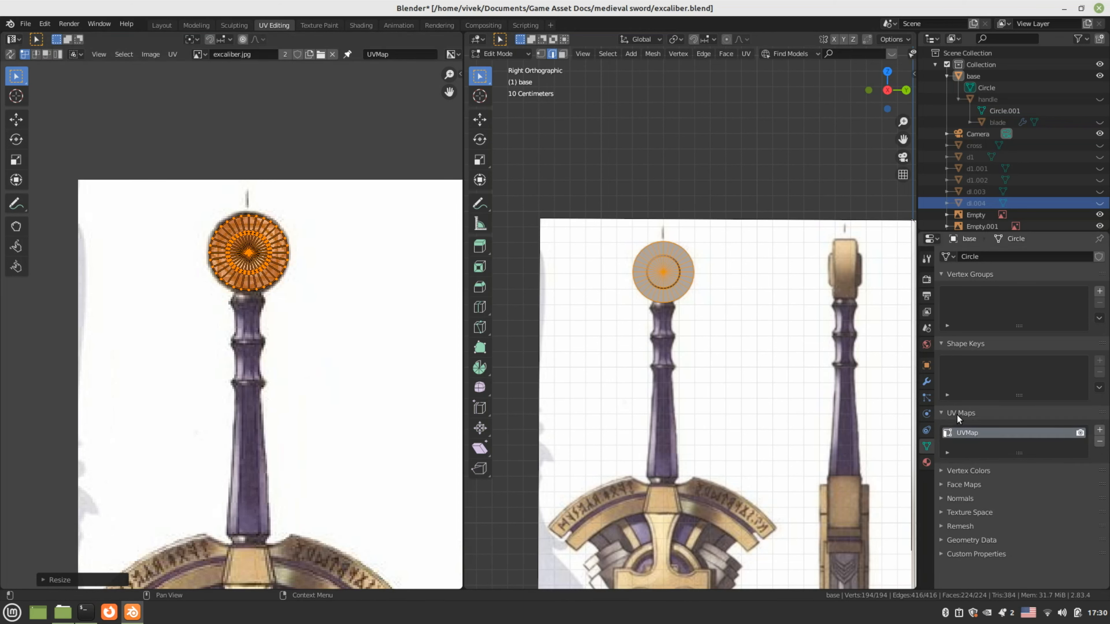
Rename the UVMap to 'source' and add a second UV map named 'recipient'
double_click(995, 431)
type("source")
key("Return")
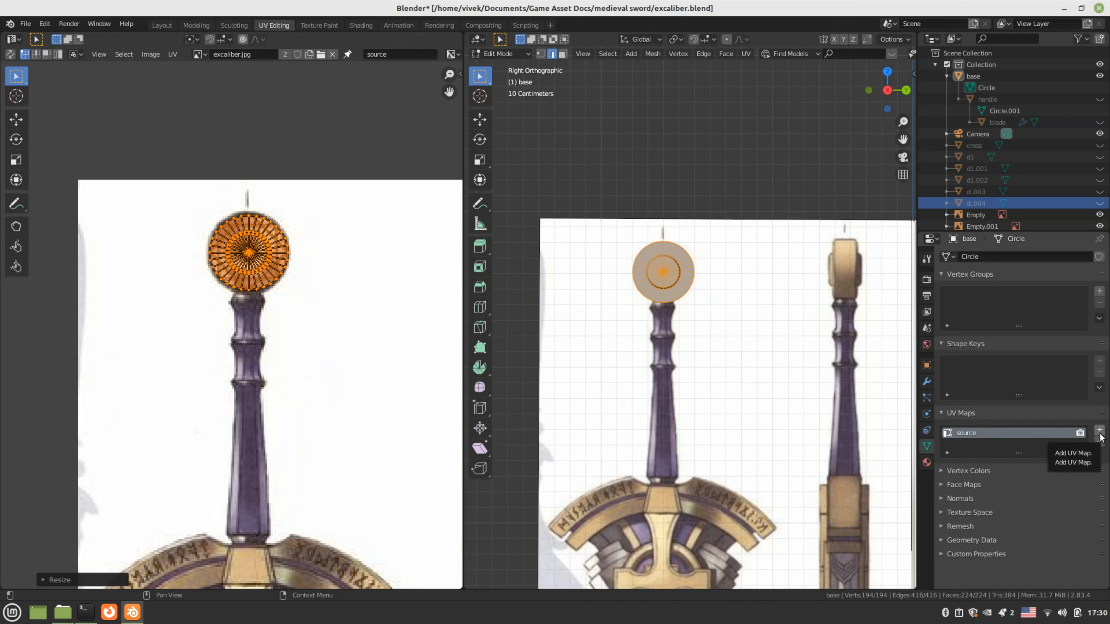
key("Tab")
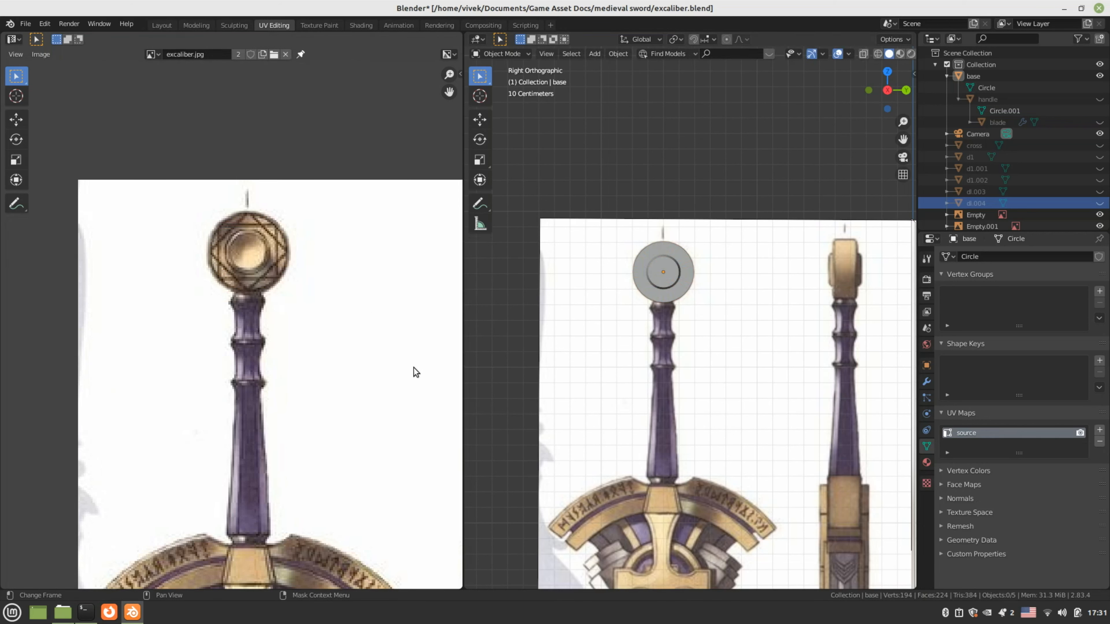
left_click(1099, 431)
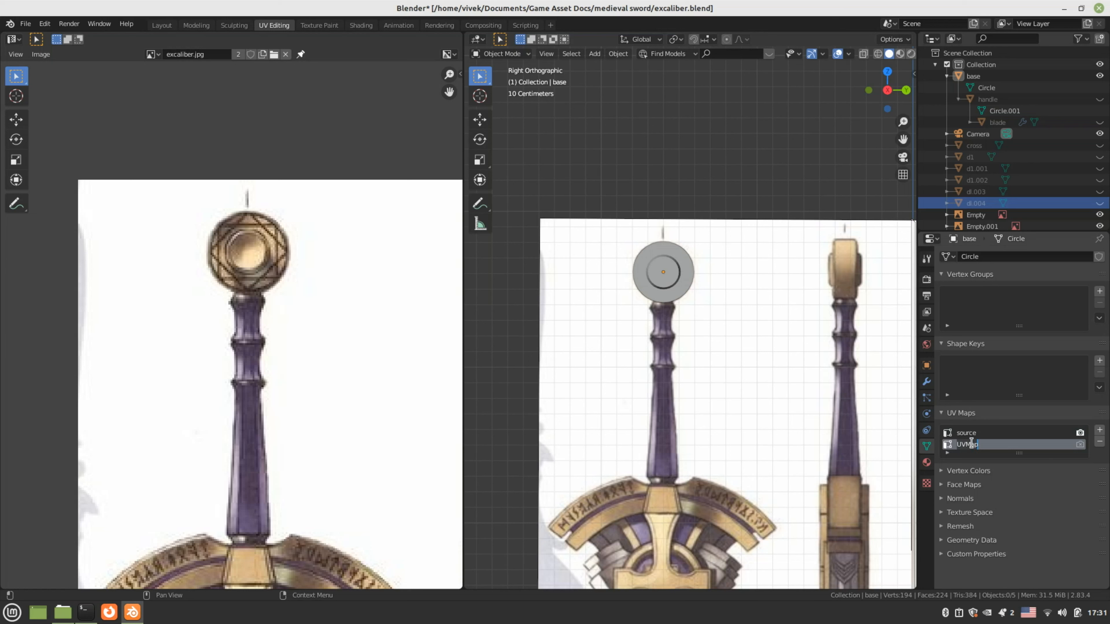
type("recipient")
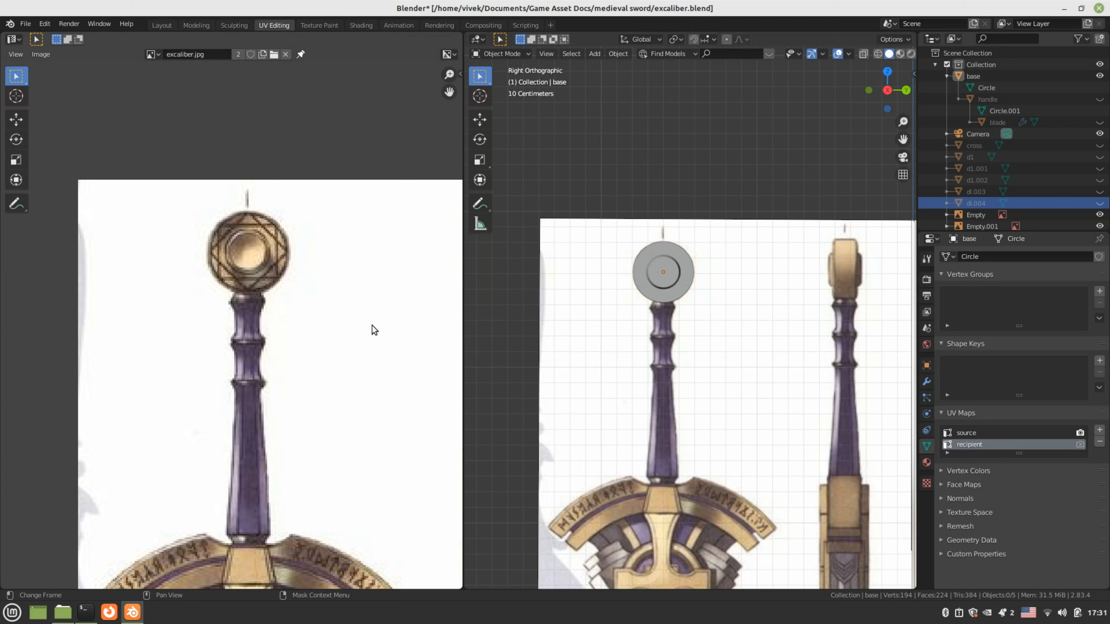
key("Tab")
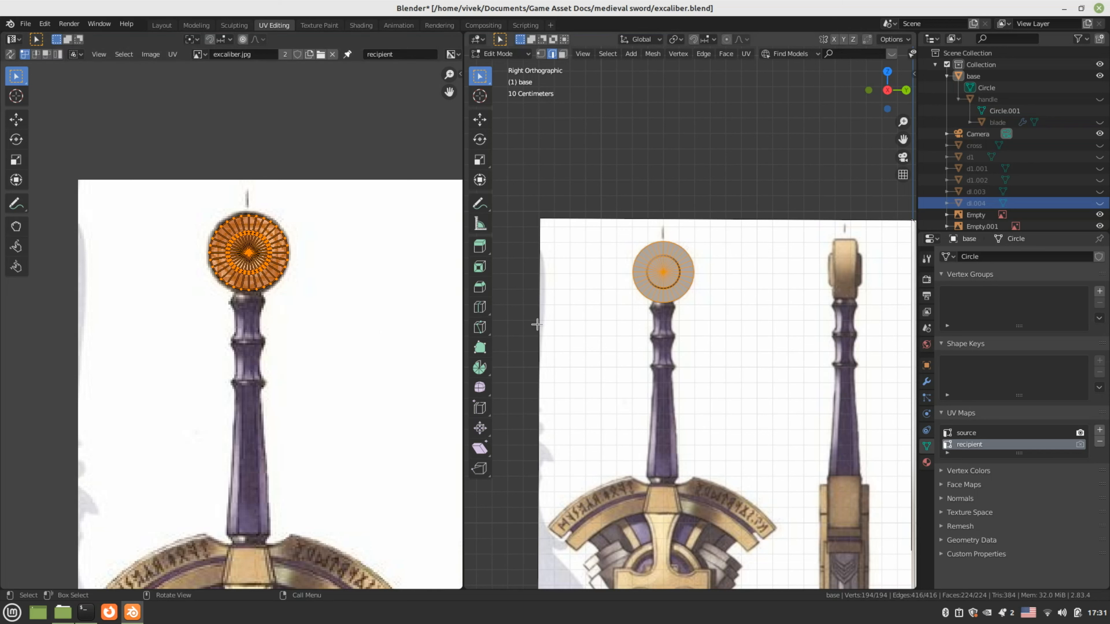
left_click(517, 49)
Switch the pommel to Texture Paint mode and select the Clone brush
left_click(530, 137)
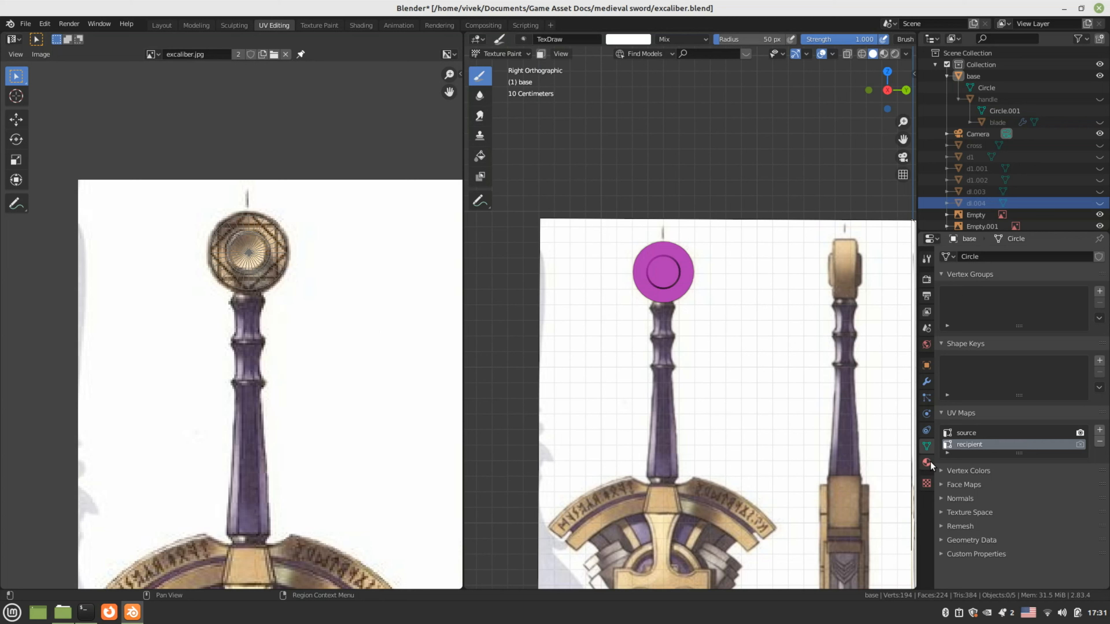
left_click(927, 258)
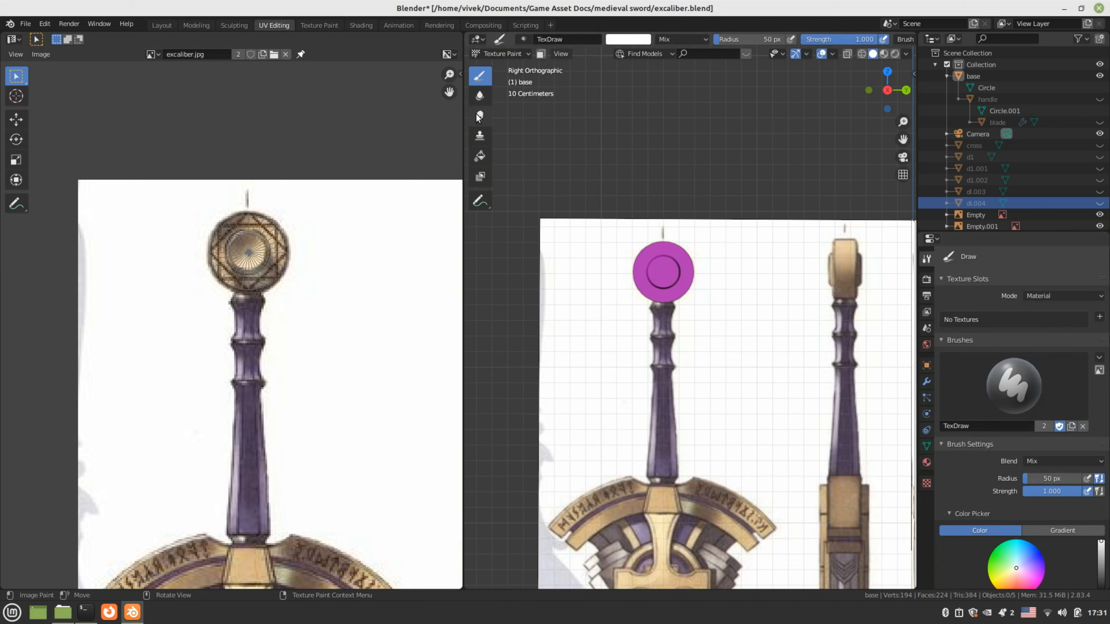
left_click(479, 138)
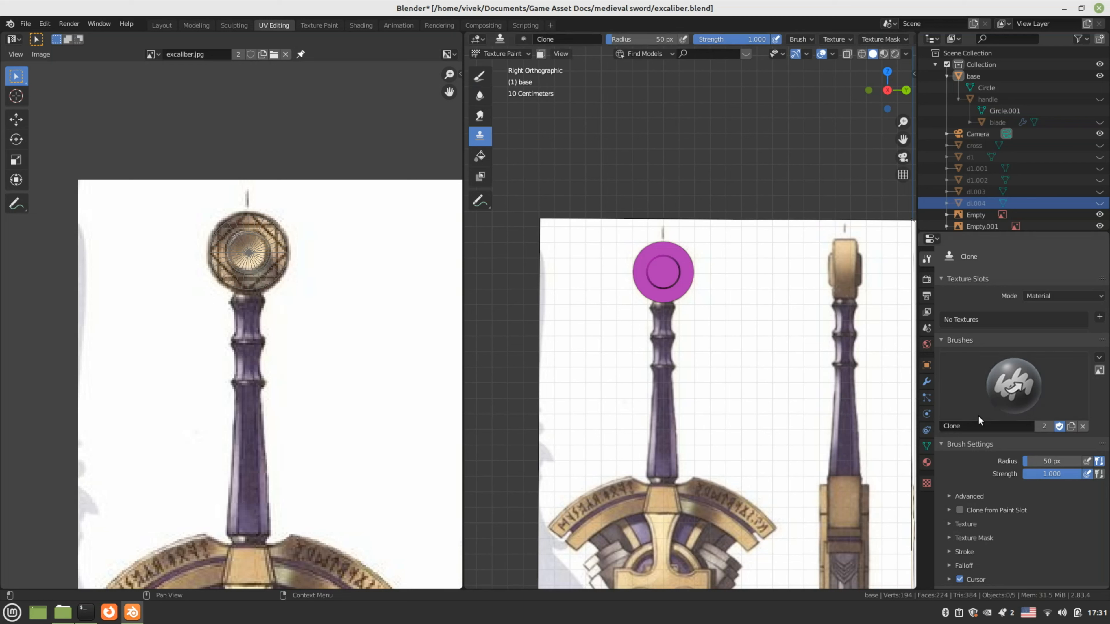
Set texture slots to Single Image with a new blank 1024 px image, cloning from paint slot
left_click(1037, 296)
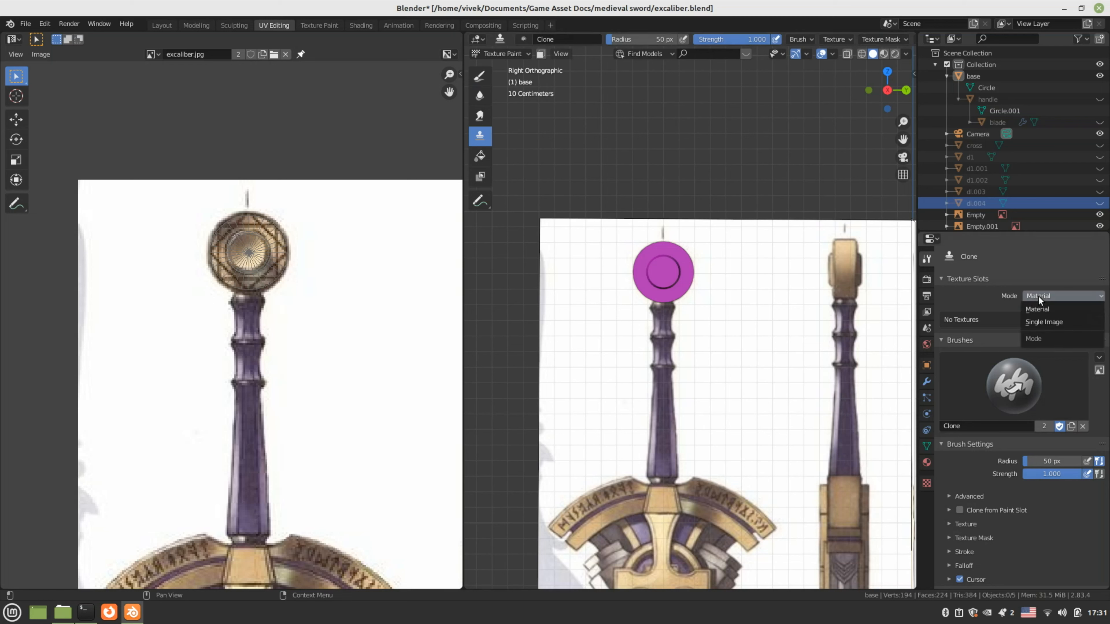
left_click(1036, 318)
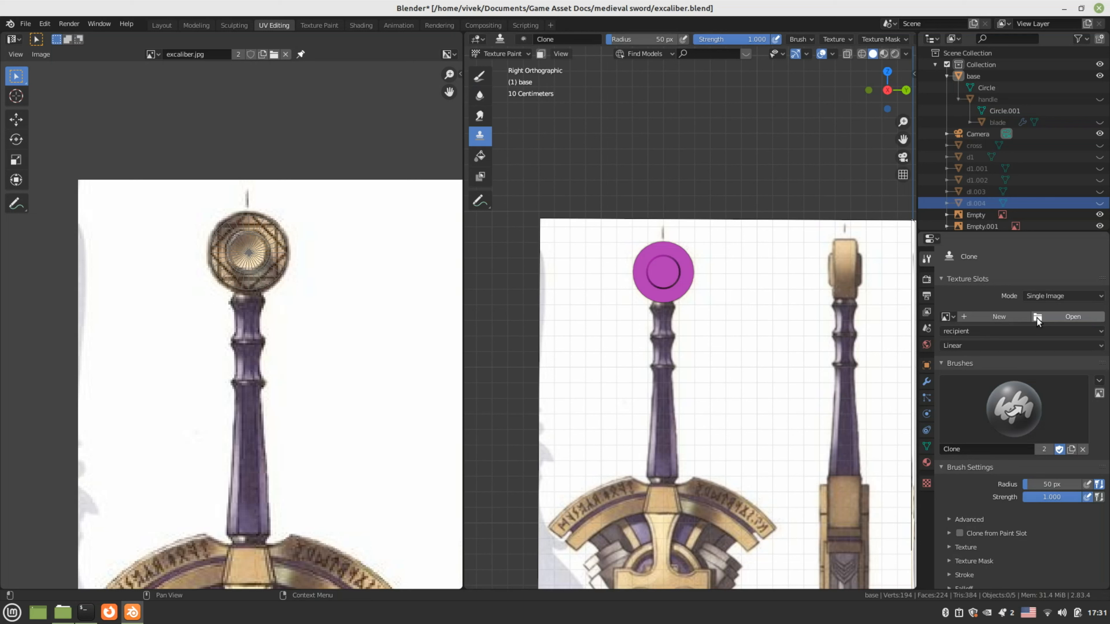
left_click(1019, 317)
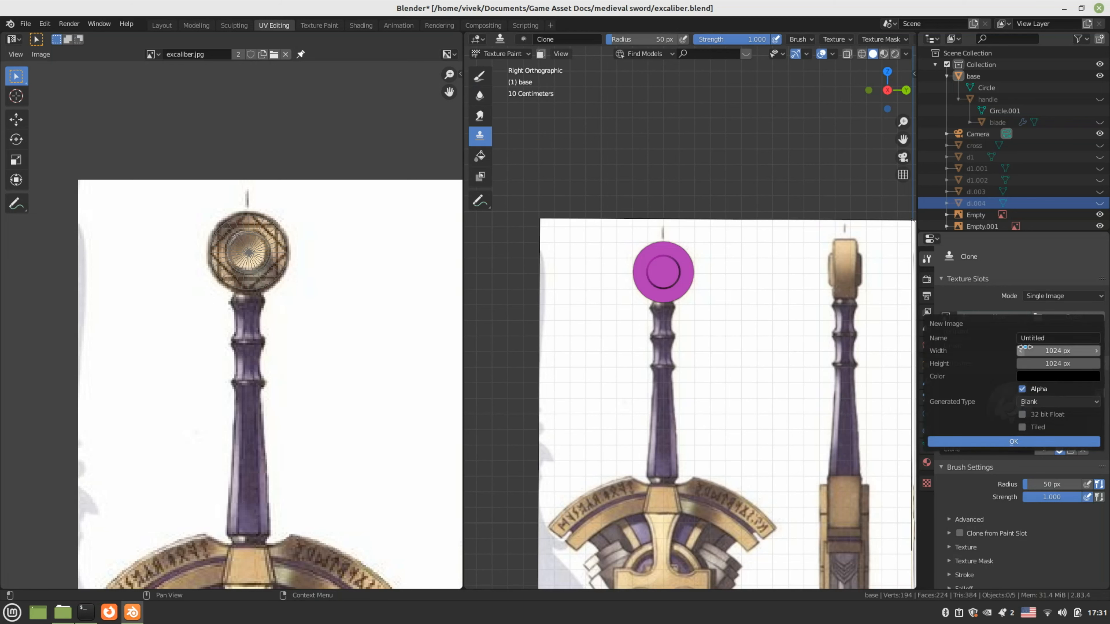
left_click(1004, 441)
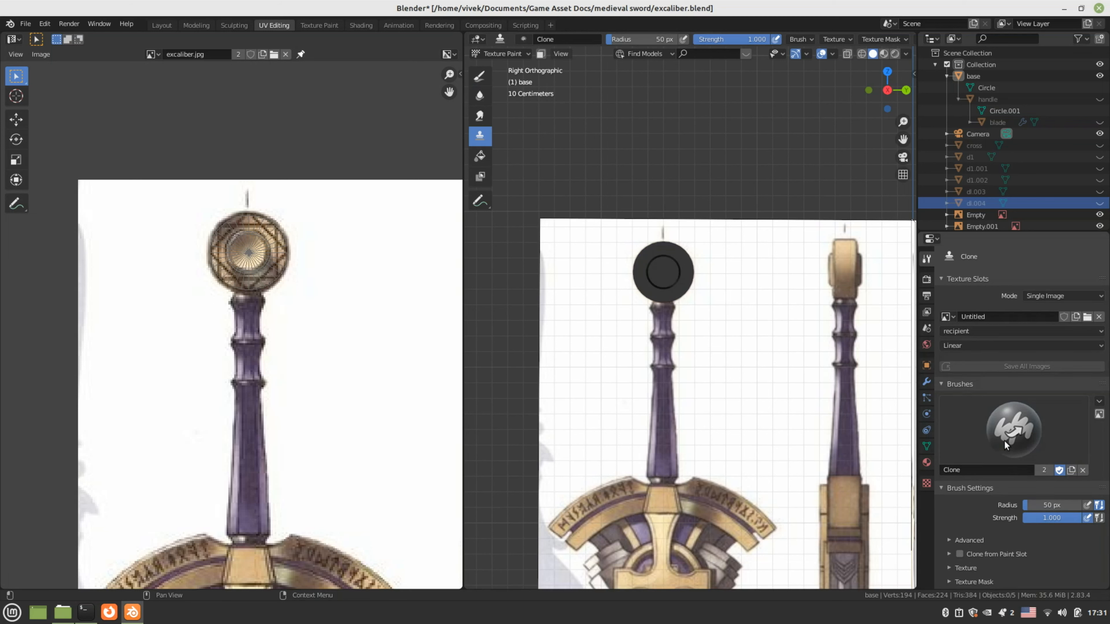
scroll(1035, 454, "down", 4)
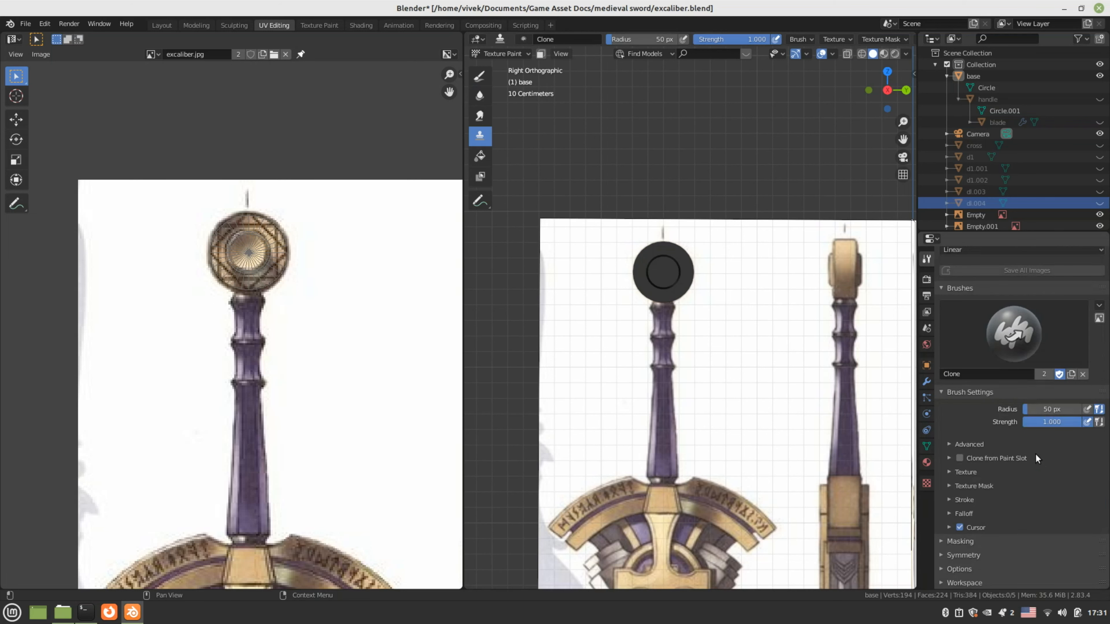
left_click(961, 459)
left_click(946, 444)
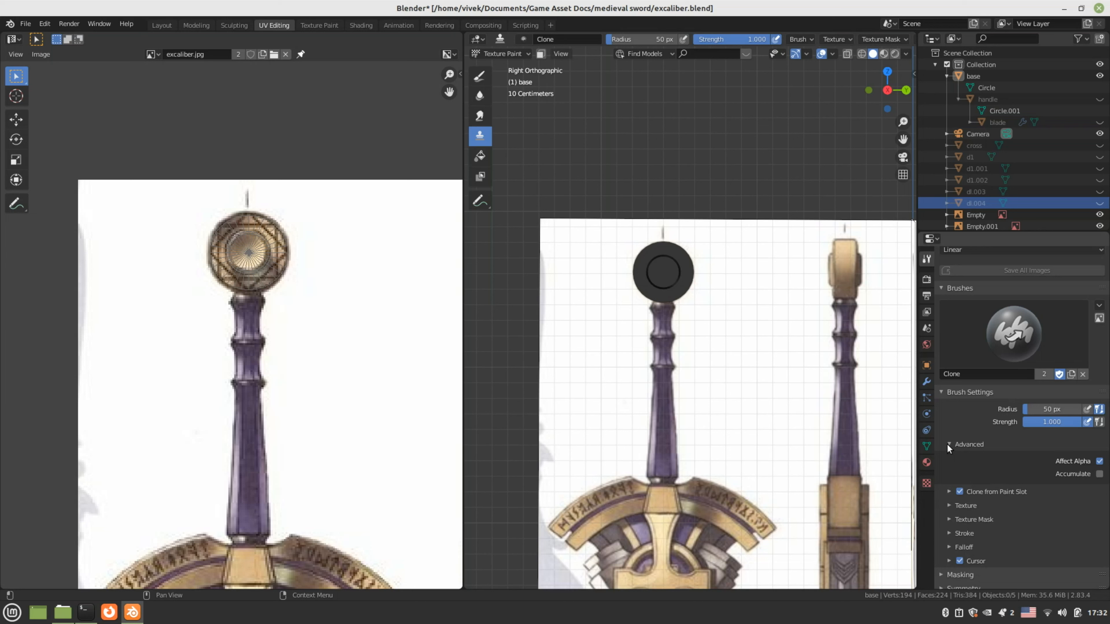
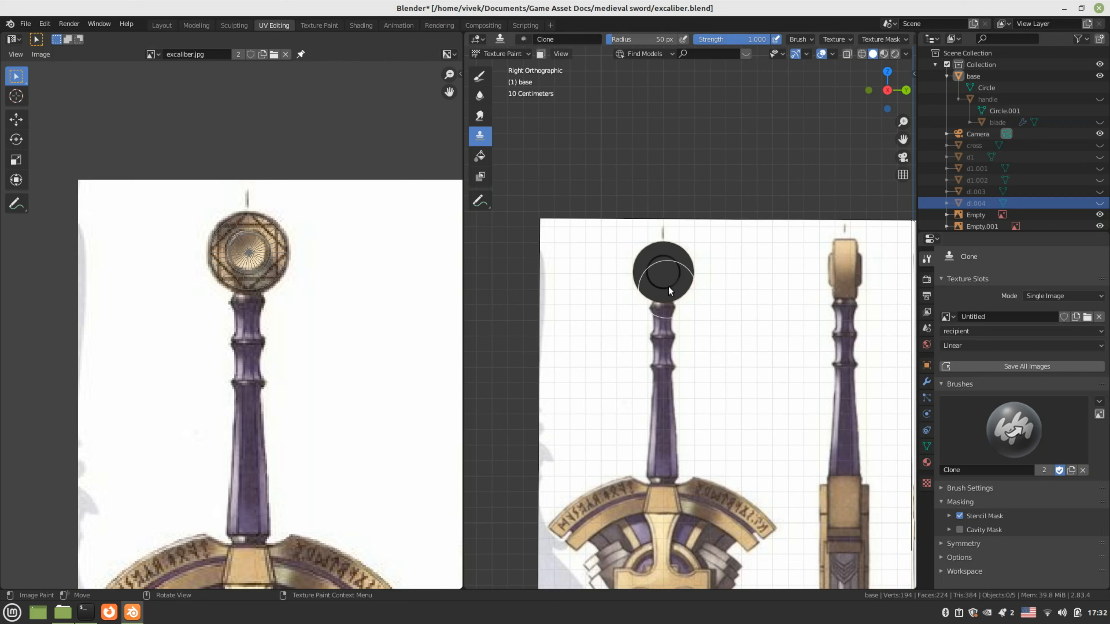
Turn off Stencil Mask for the Clone brush and expand its paint Options
left_click(961, 515)
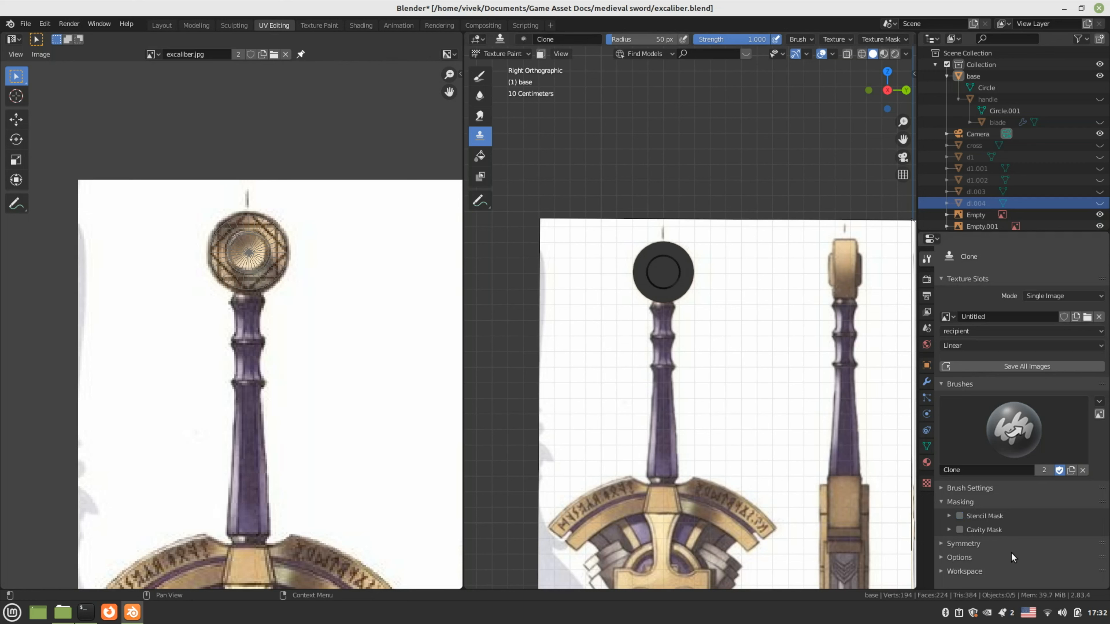
left_click(958, 557)
scroll(1005, 549, "down", 3)
scroll(1005, 549, "up", 3)
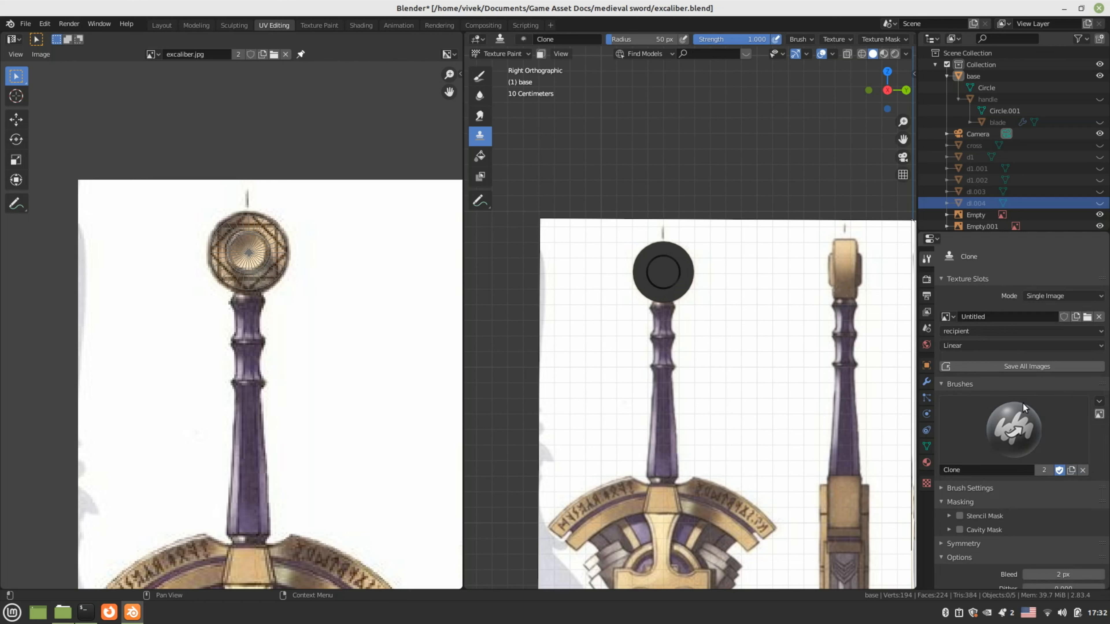
Show the Clone brush settings in the sidebar's Tool tab and expand its clone source options
left_click(909, 69)
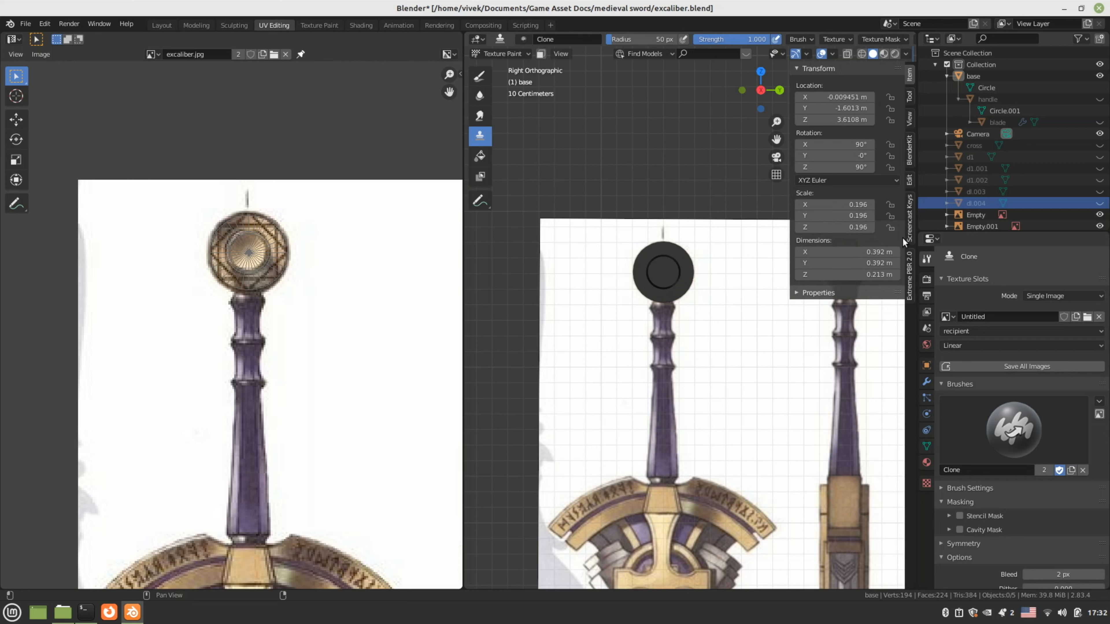
left_click(908, 183)
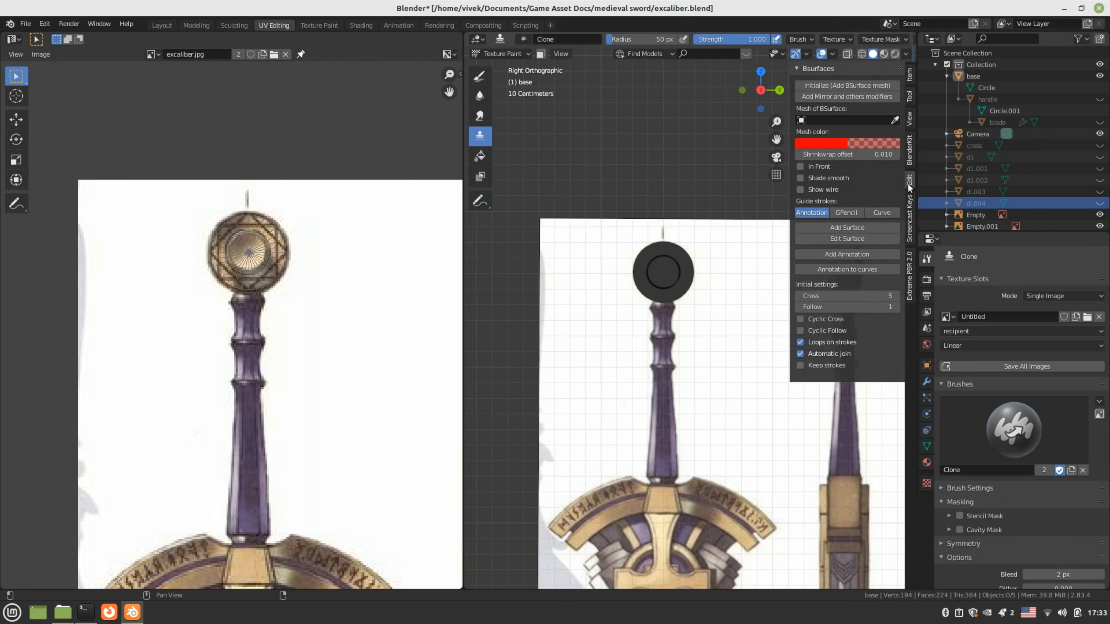
left_click(910, 158)
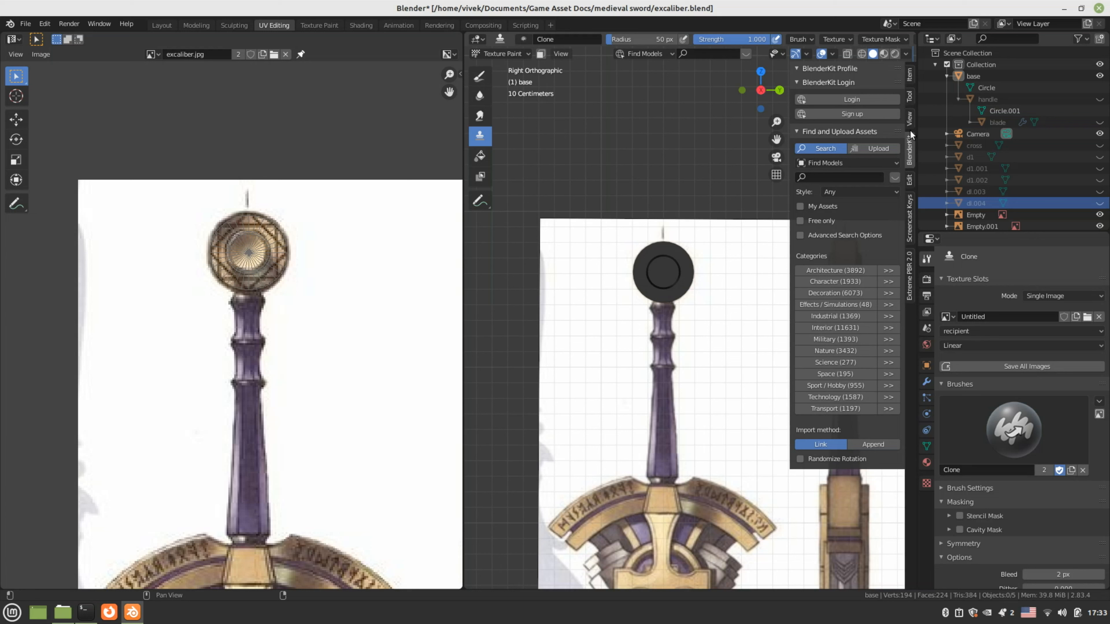
left_click(909, 120)
left_click(909, 97)
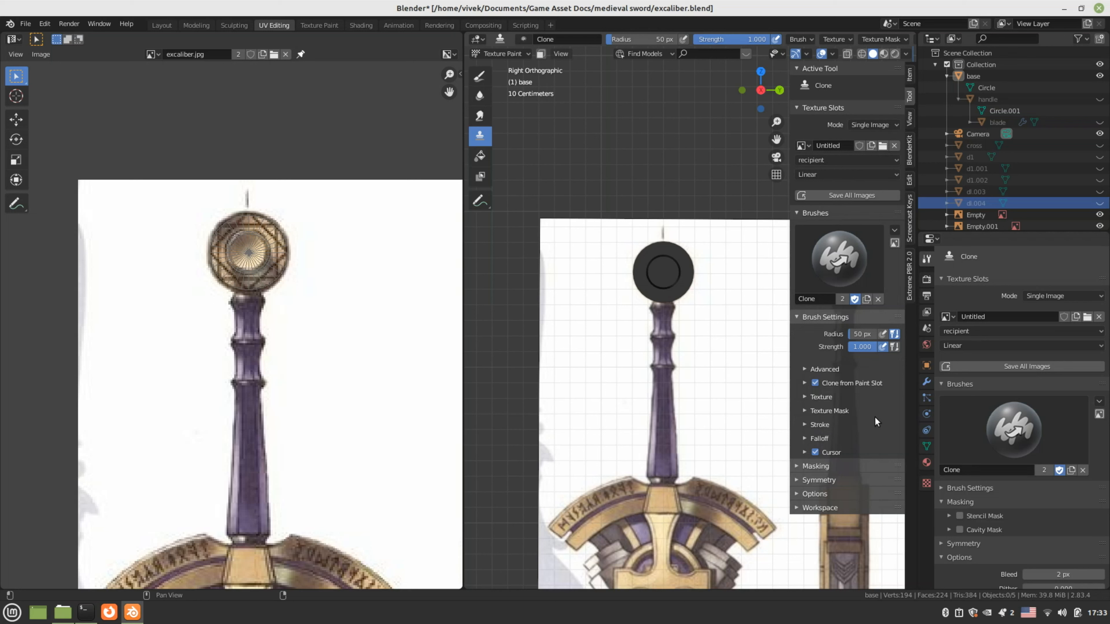
left_click(805, 383)
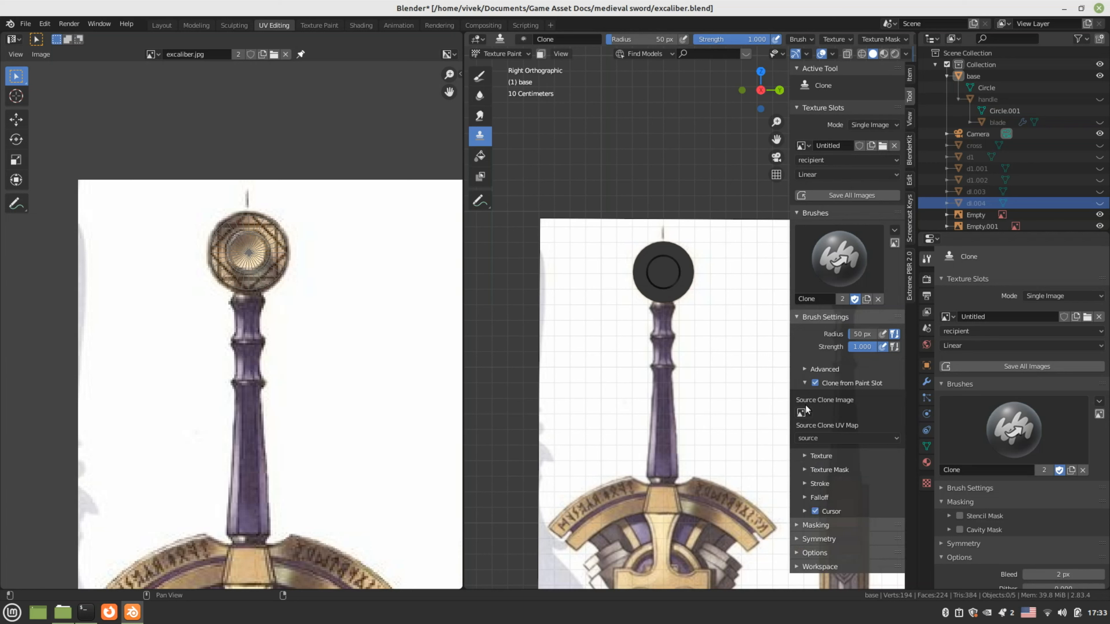
Set excaliber.jpg as the Source Clone Image and clone-paint a stroke onto the pommel's inner circle
left_click(806, 412)
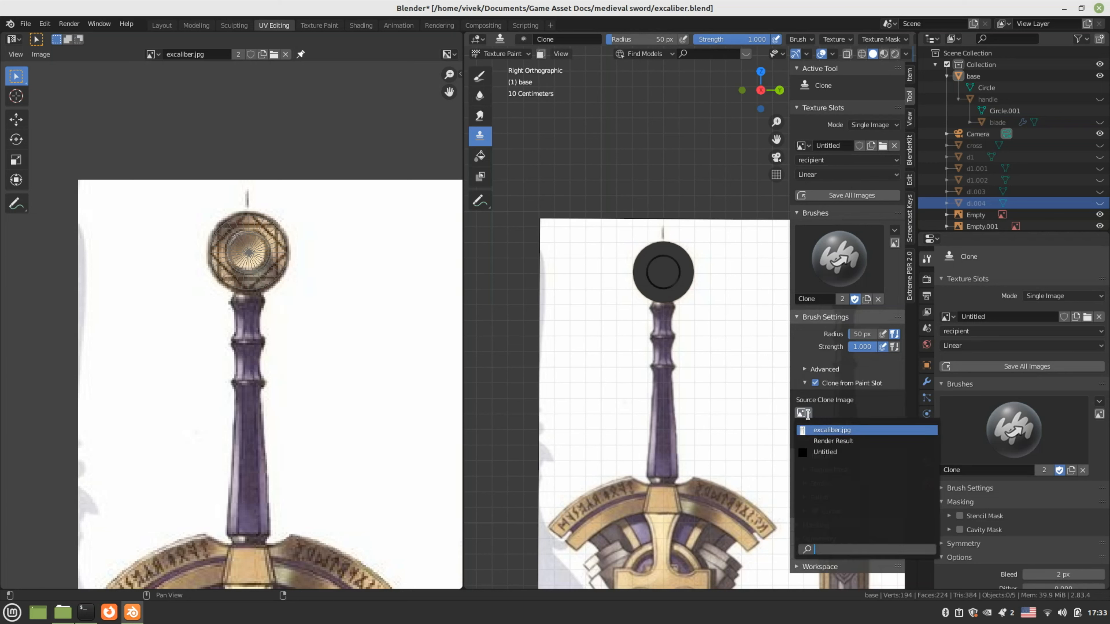
left_click(829, 430)
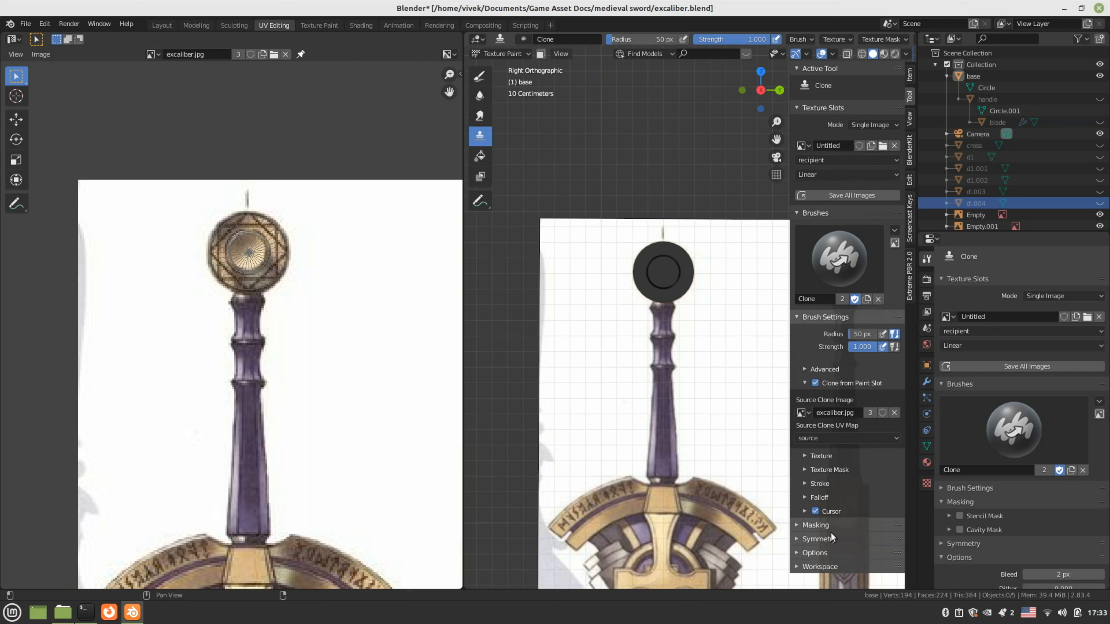
scroll(662, 289, "up", 5)
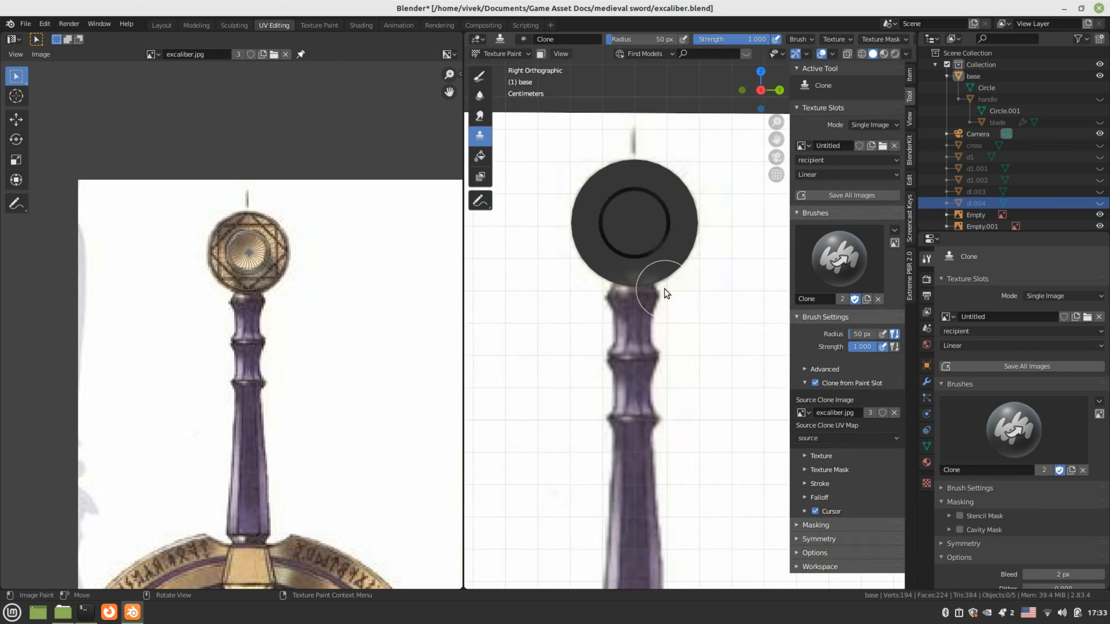
left_click_drag(638, 265, 621, 252)
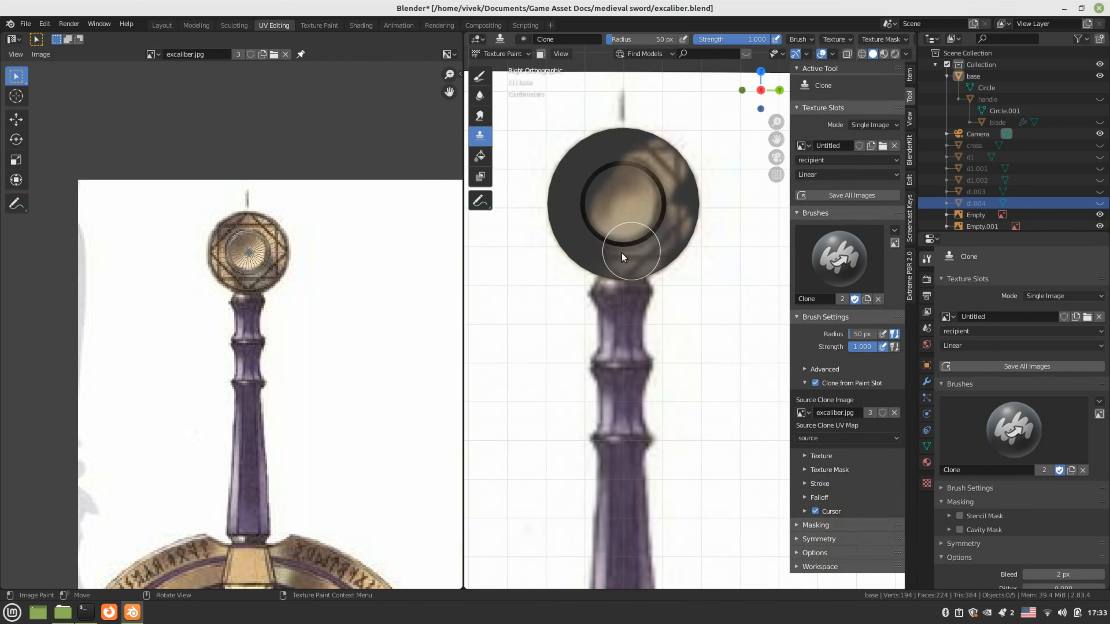
left_click(159, 53)
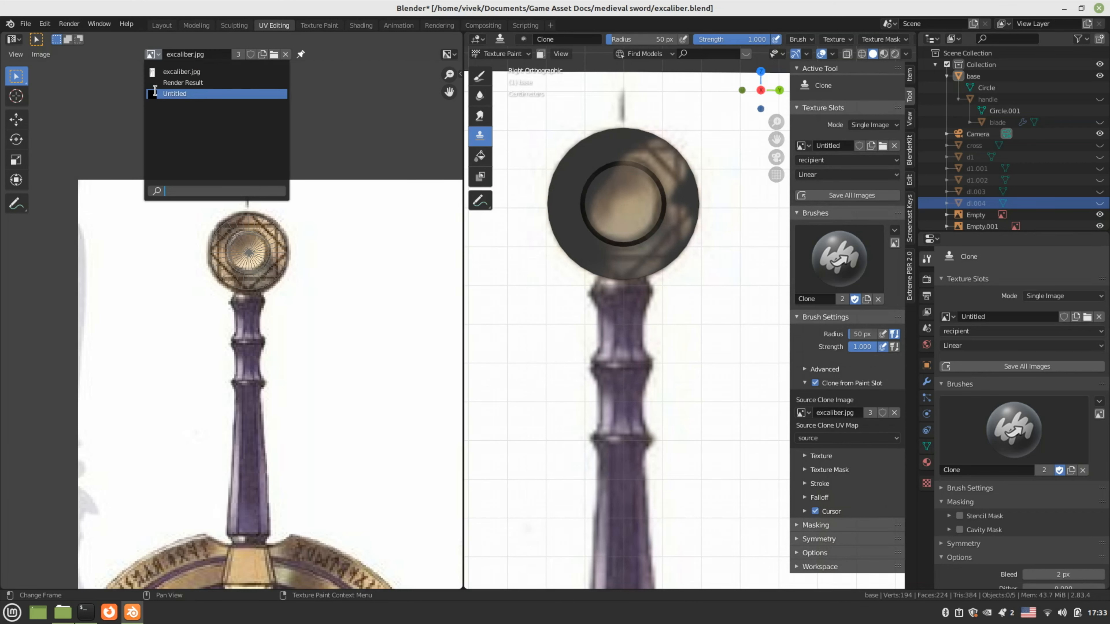
Display the Untitled paint image and clone-paint texture onto the pommel's top
left_click(175, 94)
scroll(218, 248, "up", 1)
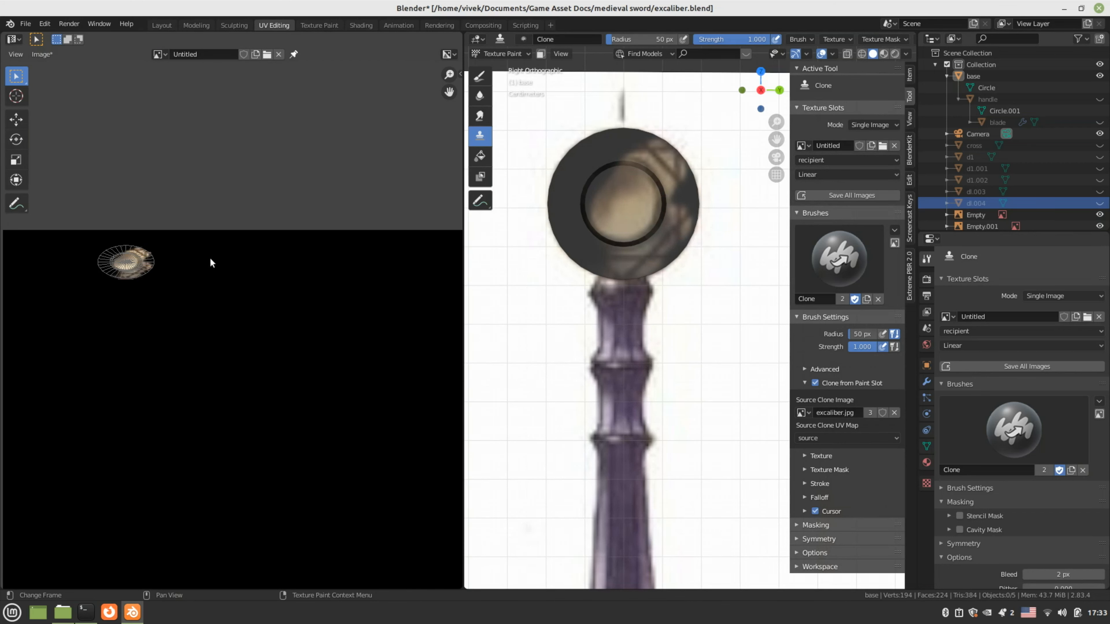
mouse_move(604, 191)
left_mouse_down()
mouse_move(588, 142)
mouse_move(580, 215)
mouse_move(642, 234)
mouse_move(662, 195)
mouse_move(569, 159)
mouse_move(599, 140)
left_mouse_up()
mouse_move(599, 141)
middle_mouse_down()
mouse_move(614, 251)
mouse_move(504, 279)
mouse_move(668, 301)
mouse_move(743, 262)
middle_mouse_up()
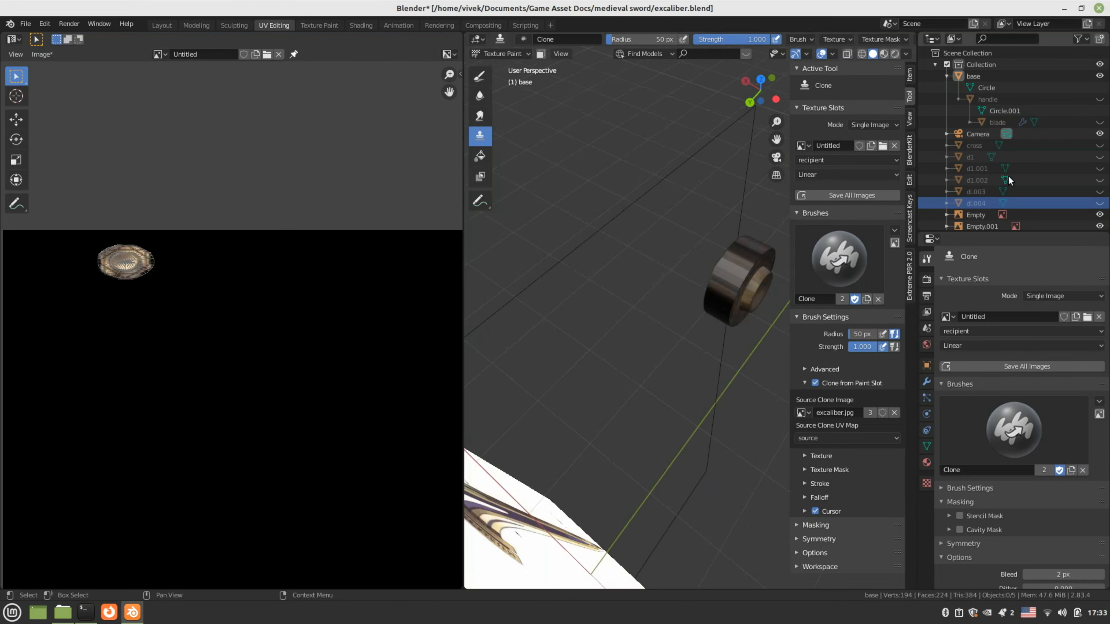
scroll(1008, 176, "down", 2)
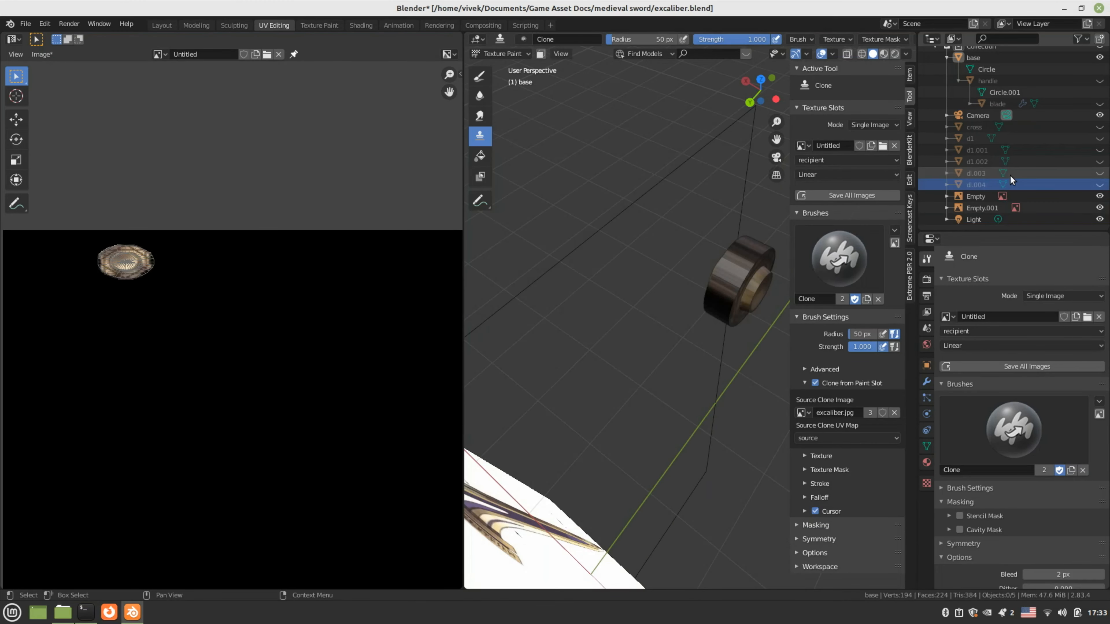
Hide the Empty and Empty.001 reference objects and inspect the pommel from several angles
left_click(1099, 196)
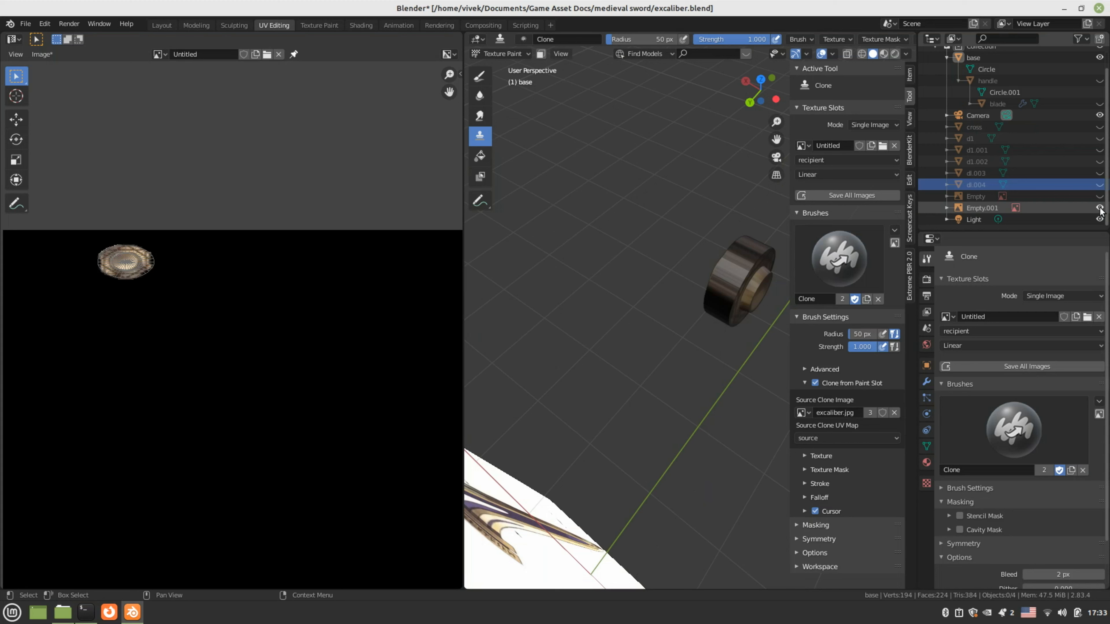
left_click(1100, 207)
mouse_move(732, 340)
middle_mouse_down()
mouse_move(715, 292)
mouse_move(654, 333)
mouse_move(675, 283)
mouse_move(670, 313)
mouse_move(580, 305)
mouse_move(683, 236)
mouse_move(631, 294)
mouse_move(615, 348)
middle_mouse_up()
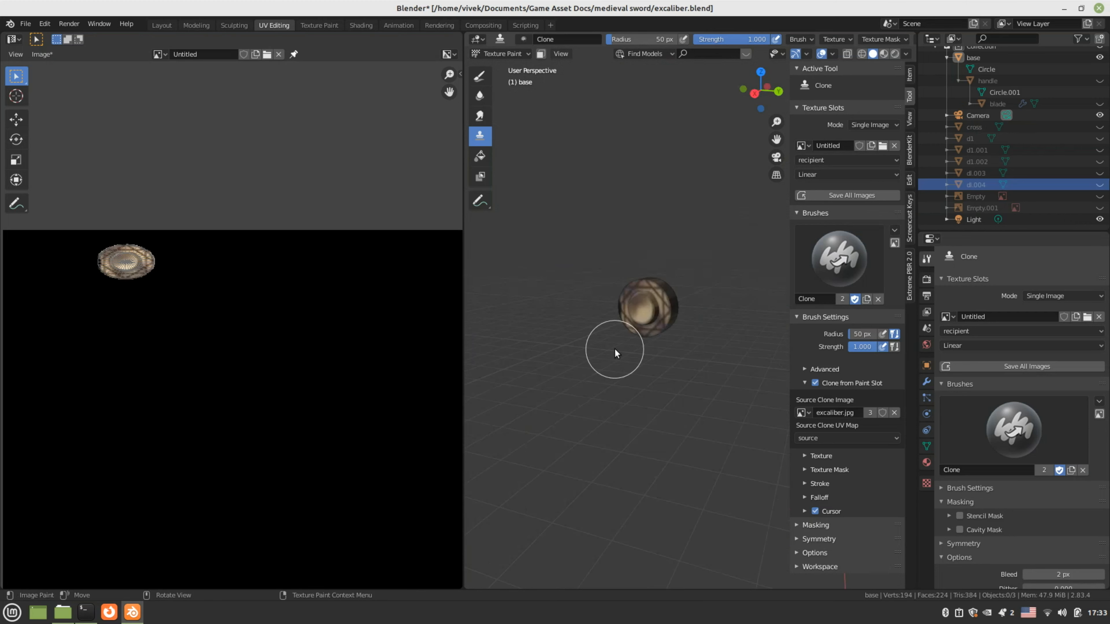
scroll(615, 349, "up", 4)
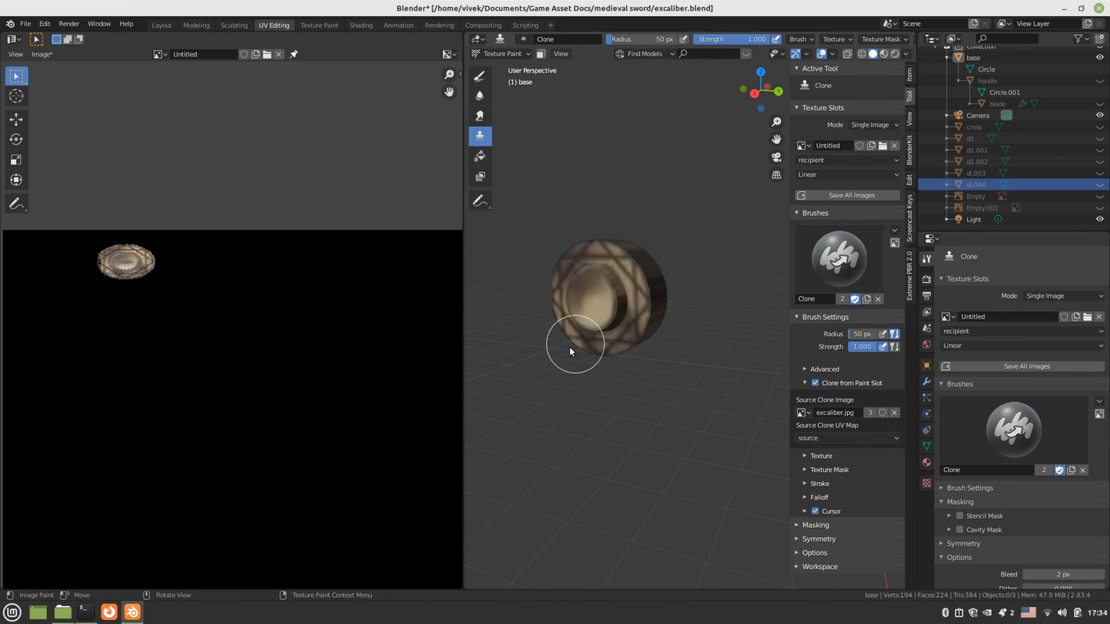
middle_click_drag(570, 347, 662, 305)
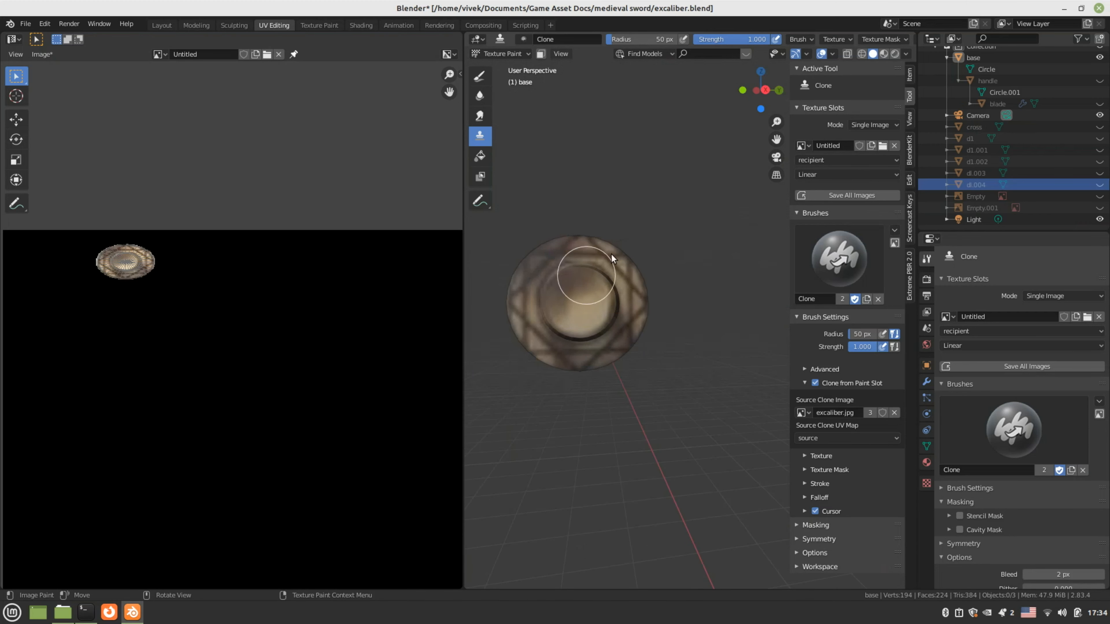
mouse_move(545, 282)
middle_mouse_down()
mouse_move(643, 337)
mouse_move(689, 347)
mouse_move(668, 329)
mouse_move(641, 329)
mouse_move(673, 361)
middle_mouse_up()
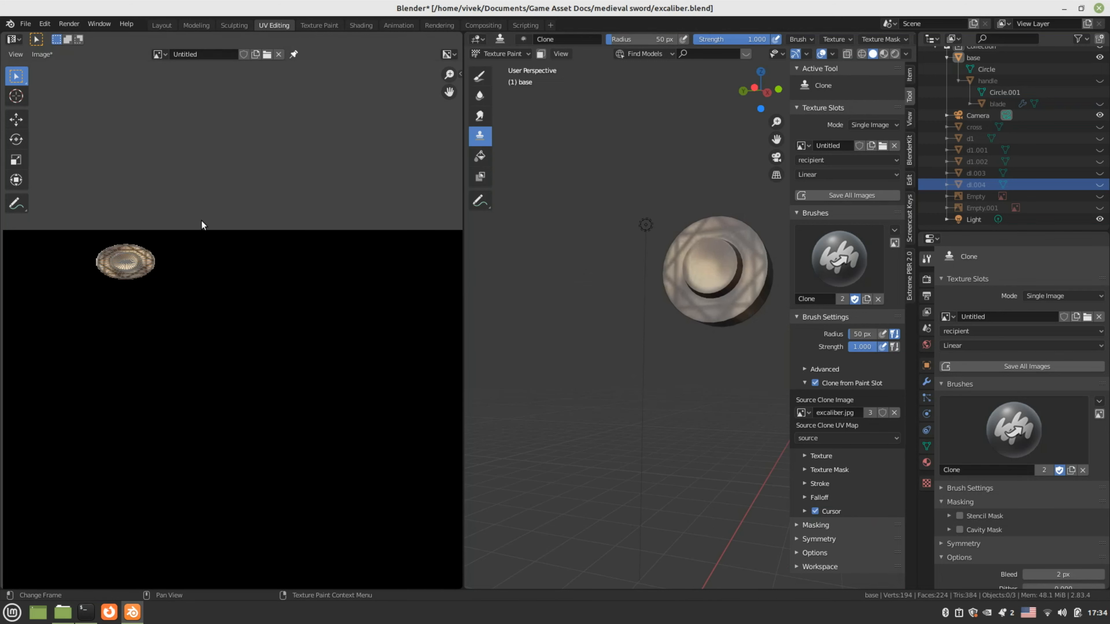
scroll(153, 328, "down", 3)
Frame the whole paint image, turn the disc toward the viewer, and hide the base pommel object
middle_click_drag(207, 344, 183, 242)
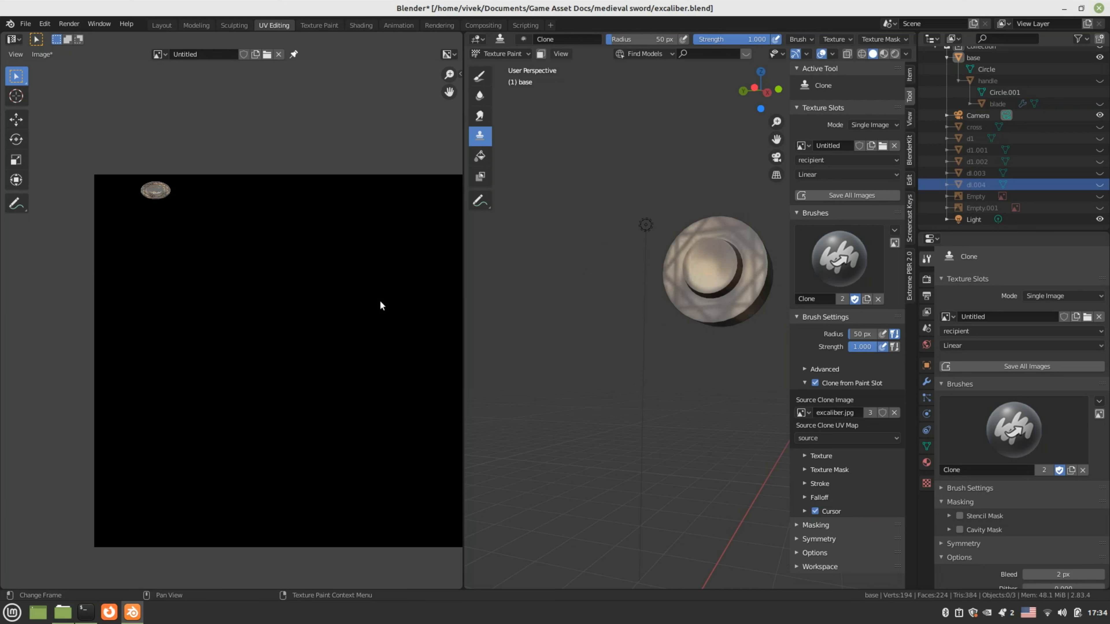
middle_click_drag(649, 310, 655, 337)
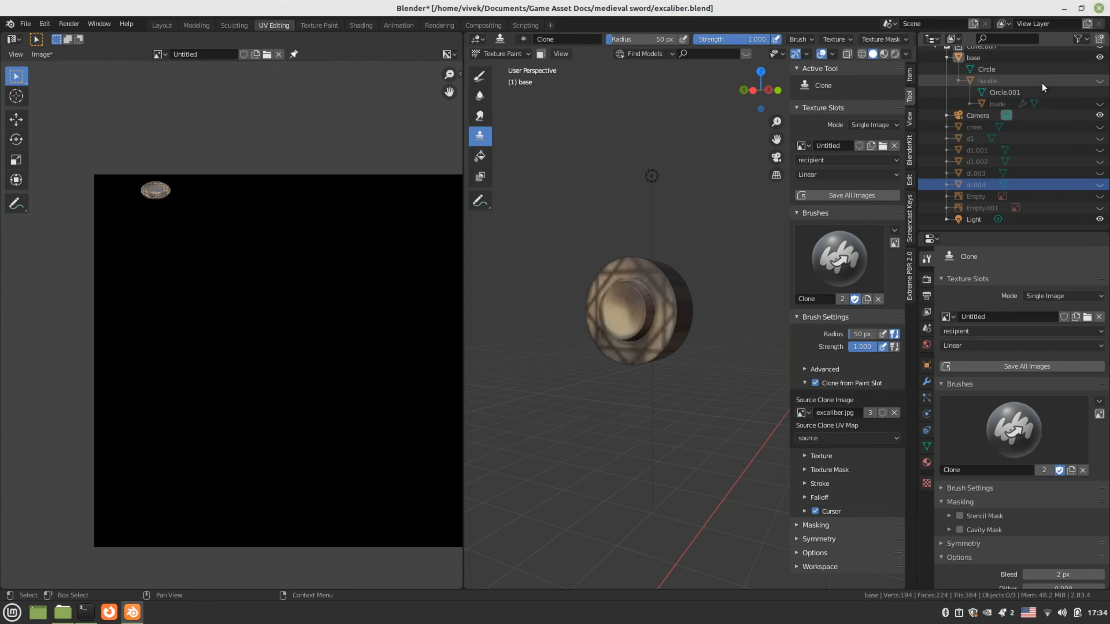
scroll(984, 103, "up", 2)
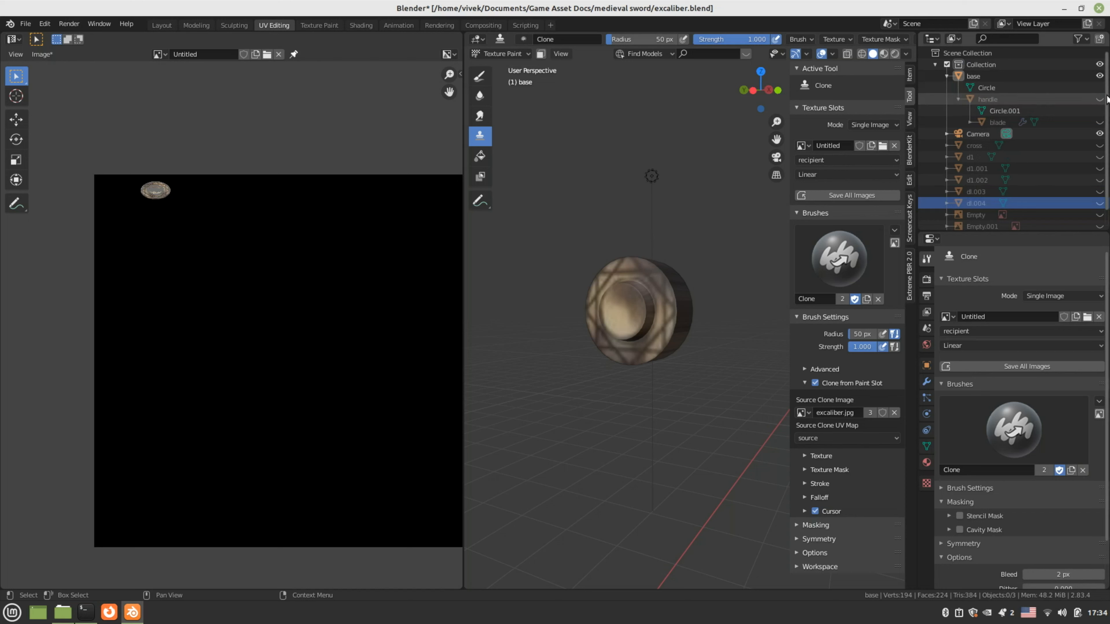
left_click(1099, 76)
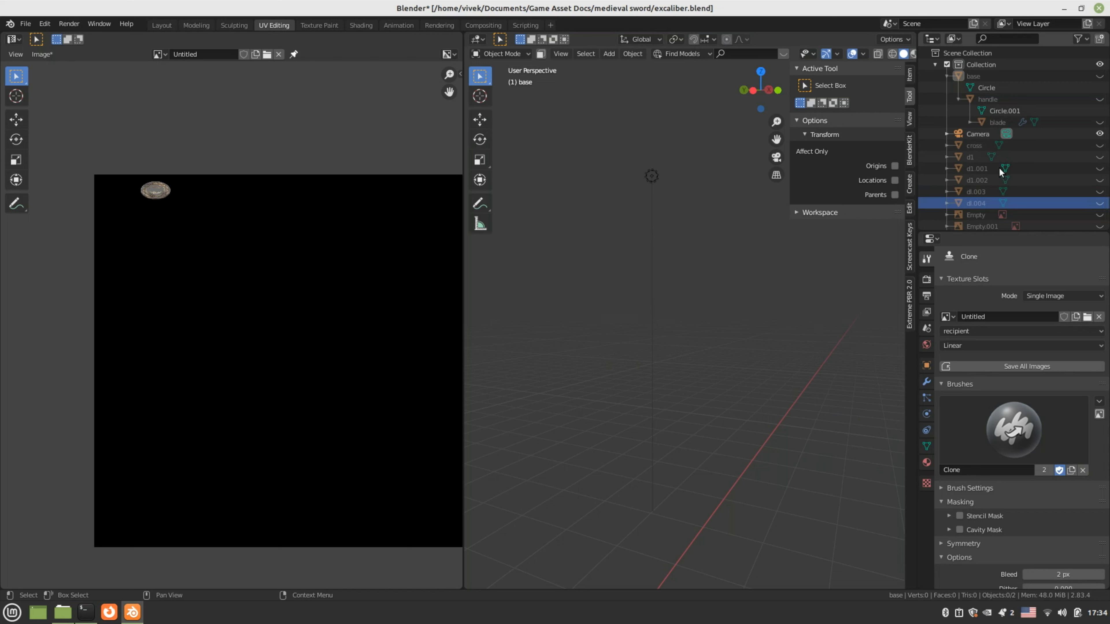
Unhide the sword blade and frame it in the viewport
scroll(978, 205, "down", 2)
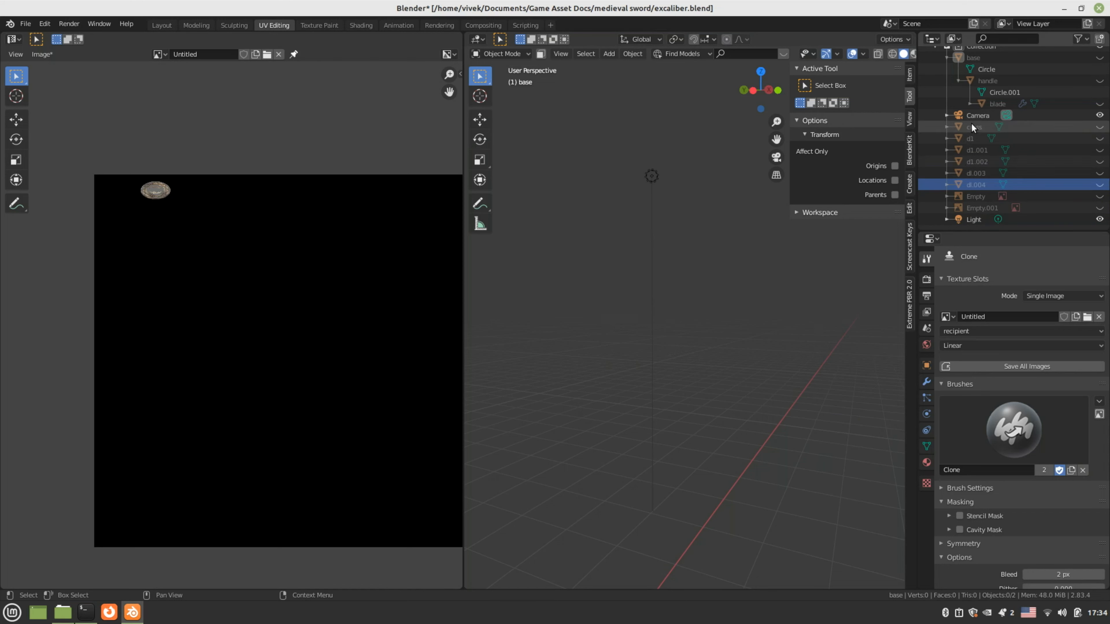
left_click(1099, 103)
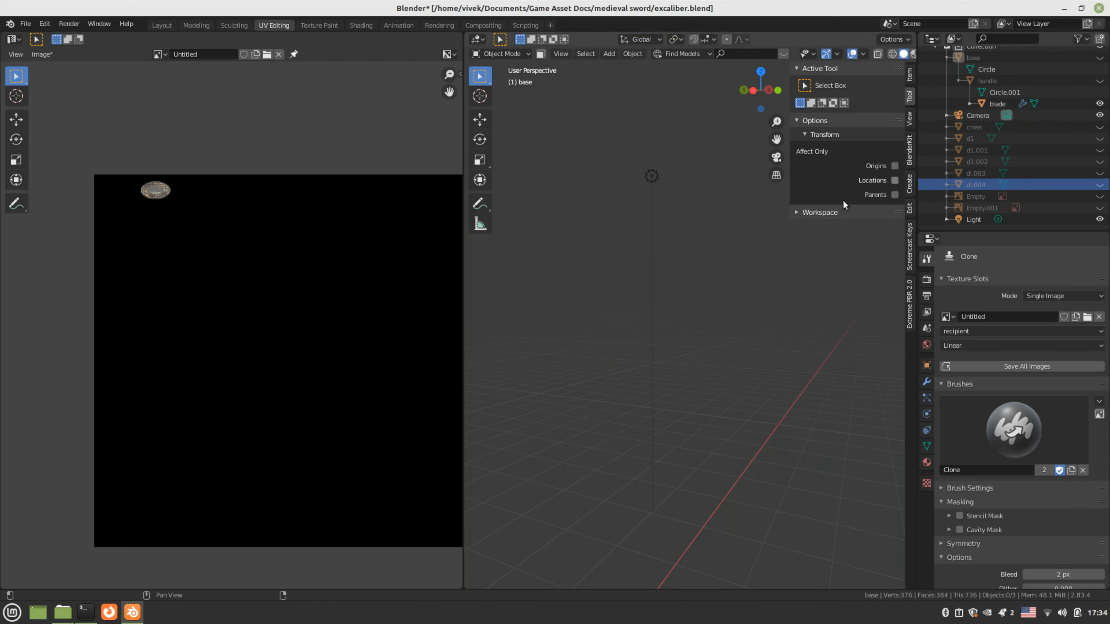
scroll(725, 295, "down", 8)
middle_click_drag(711, 388, 689, 166, "shift")
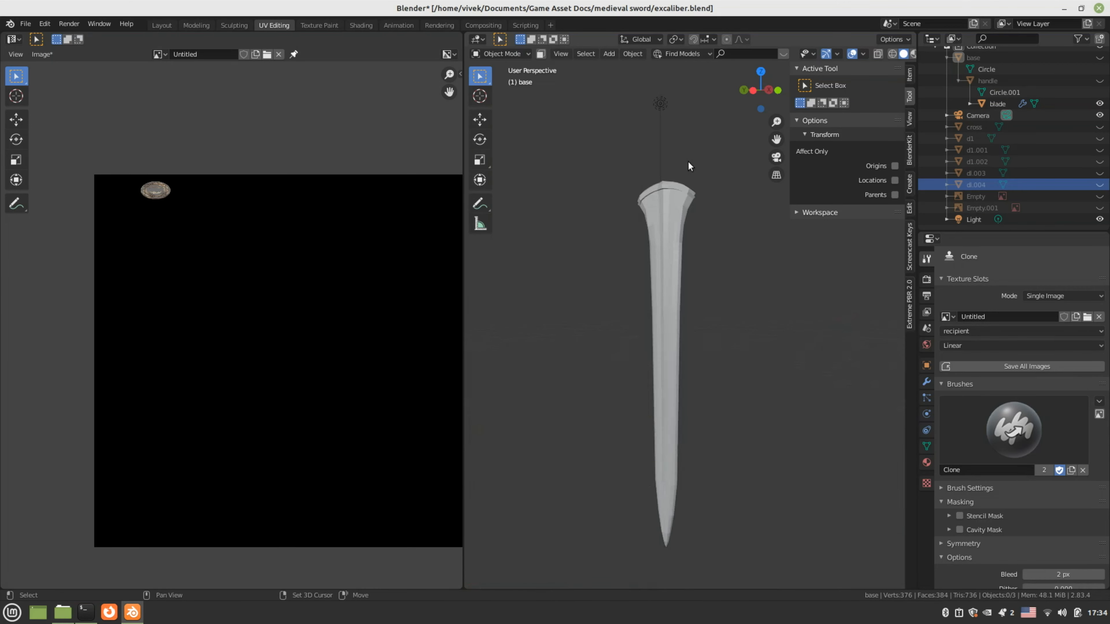
middle_click_drag(694, 283, 677, 301)
Select the blade, inspect its mesh in Edit Mode from Right Orthographic, then return to Object Mode
left_click(693, 292)
key("Tab")
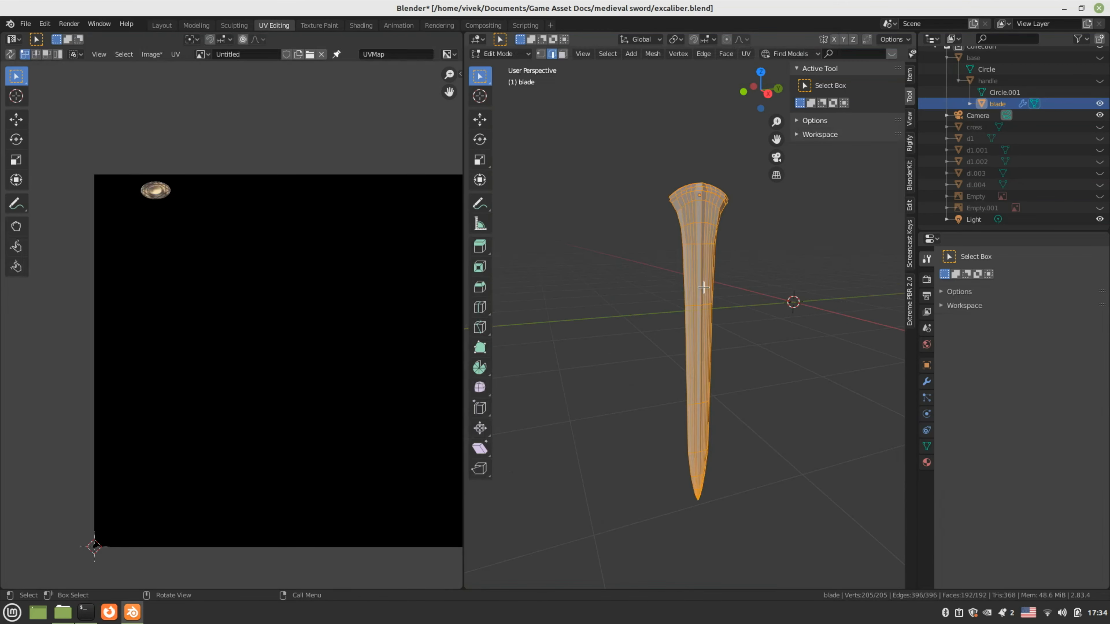
key("KP_3")
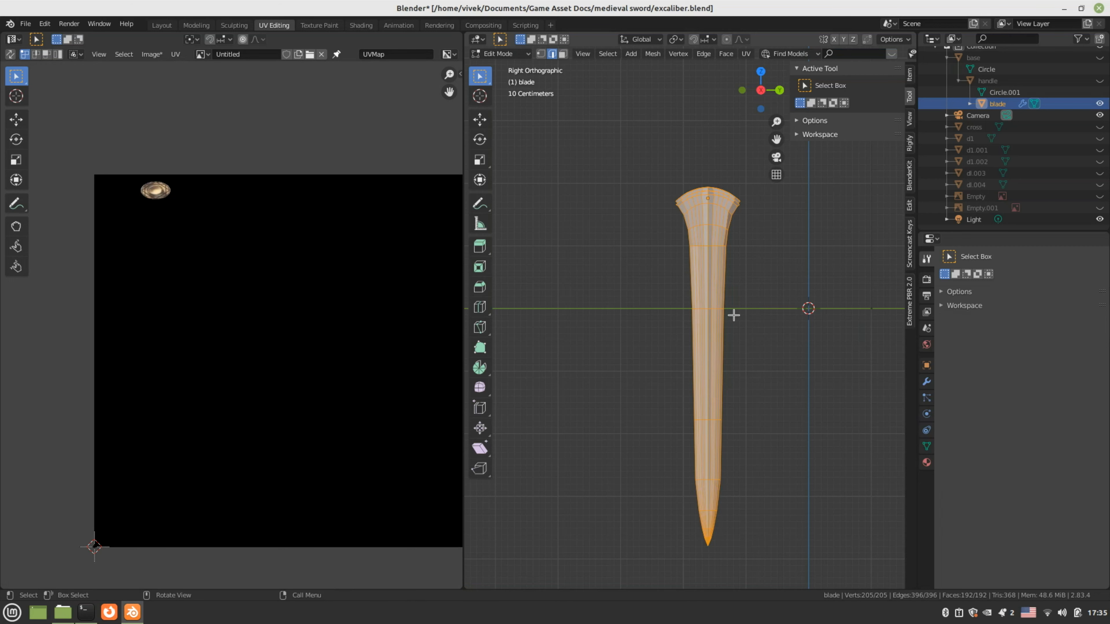
middle_click_drag(669, 317, 721, 333)
scroll(677, 304, "up", 2)
key("Tab")
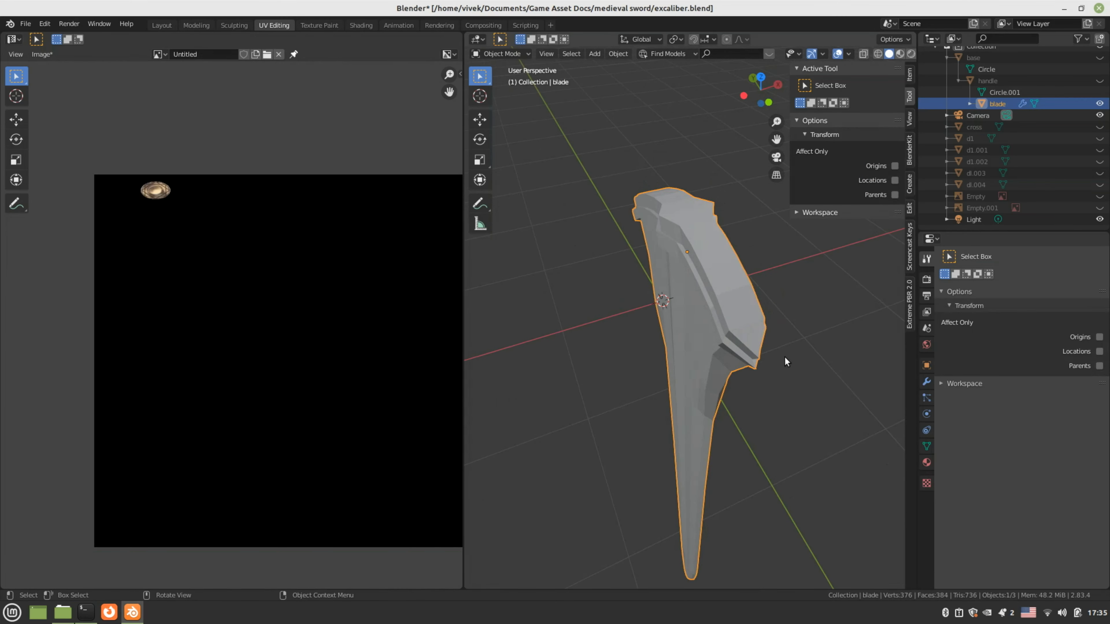
Apply the blade's Mirror modifier, enter Edit Mode, and select a first edge loop
left_click(926, 381)
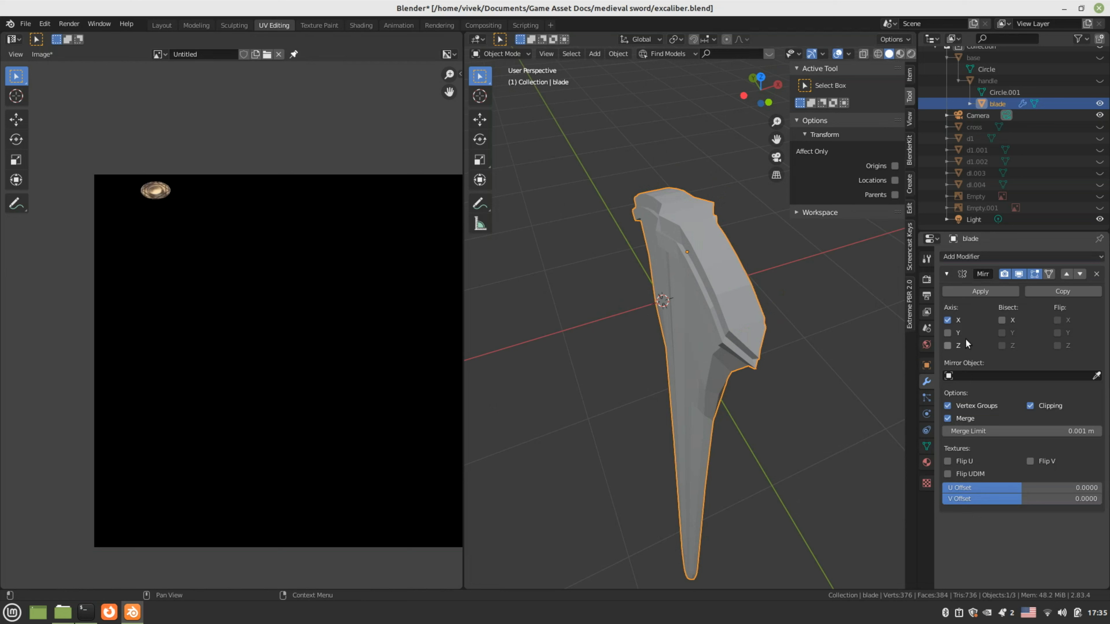
left_click(992, 291)
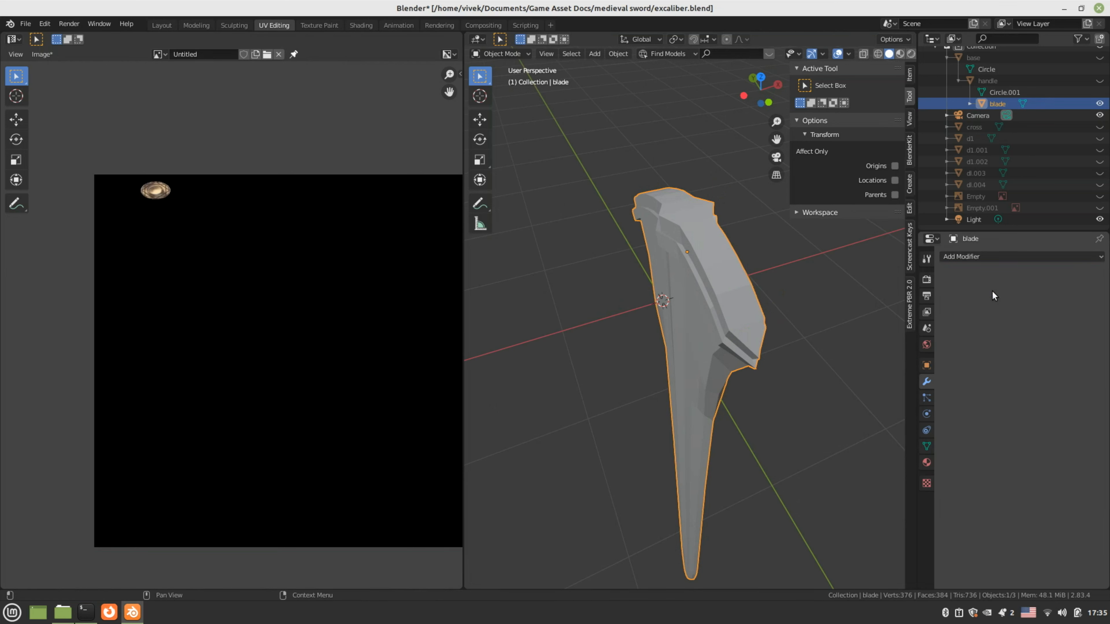
key("Tab")
middle_click_drag(725, 376, 679, 302)
left_click(710, 334)
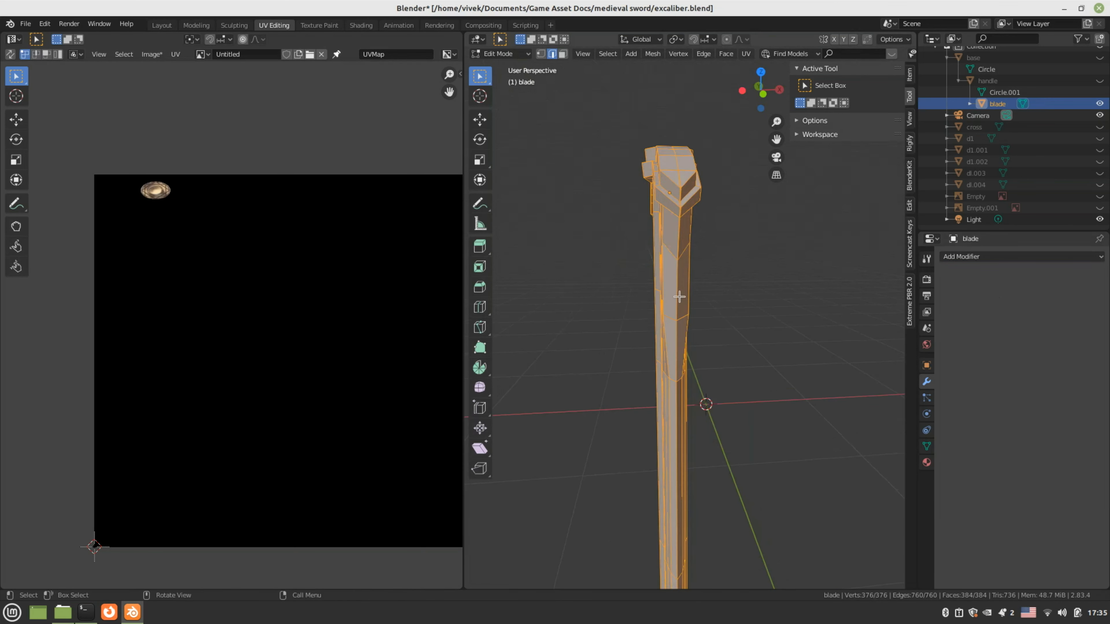
left_click(678, 296)
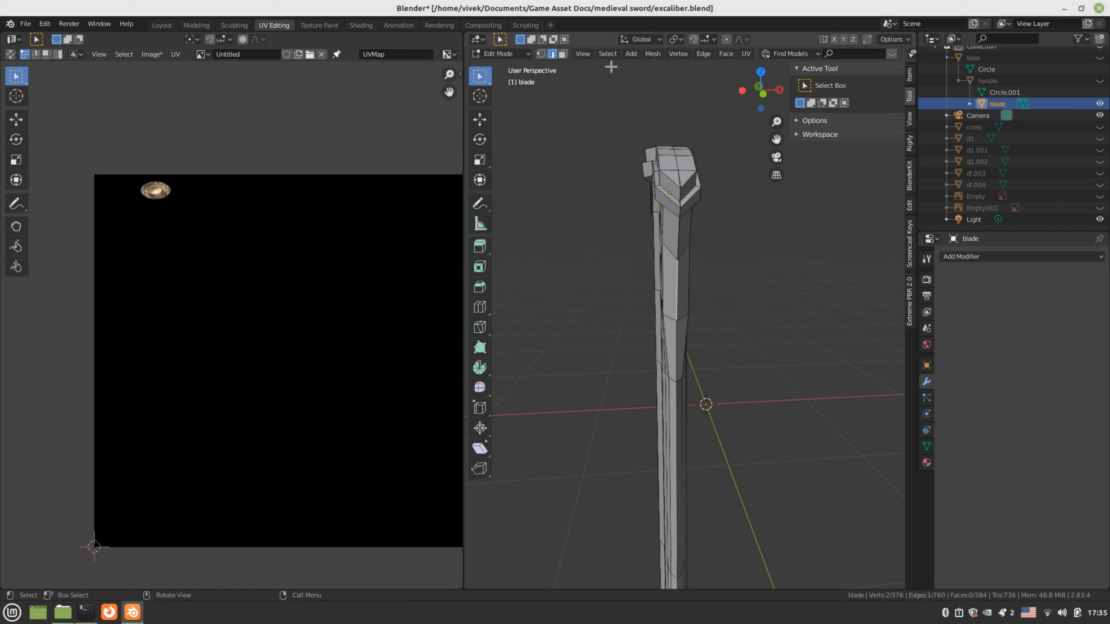
left_click(609, 54)
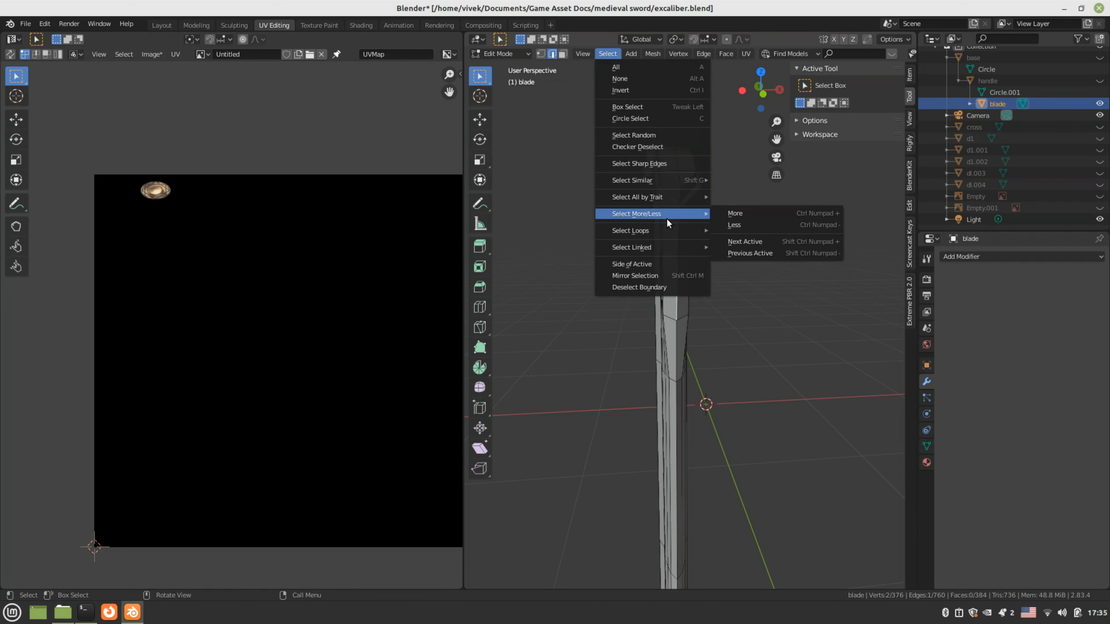
mouse_move(667, 230)
left_click(734, 230)
Add another blade edge and extend the selection into full edge loops
middle_click_drag(733, 262, 653, 290)
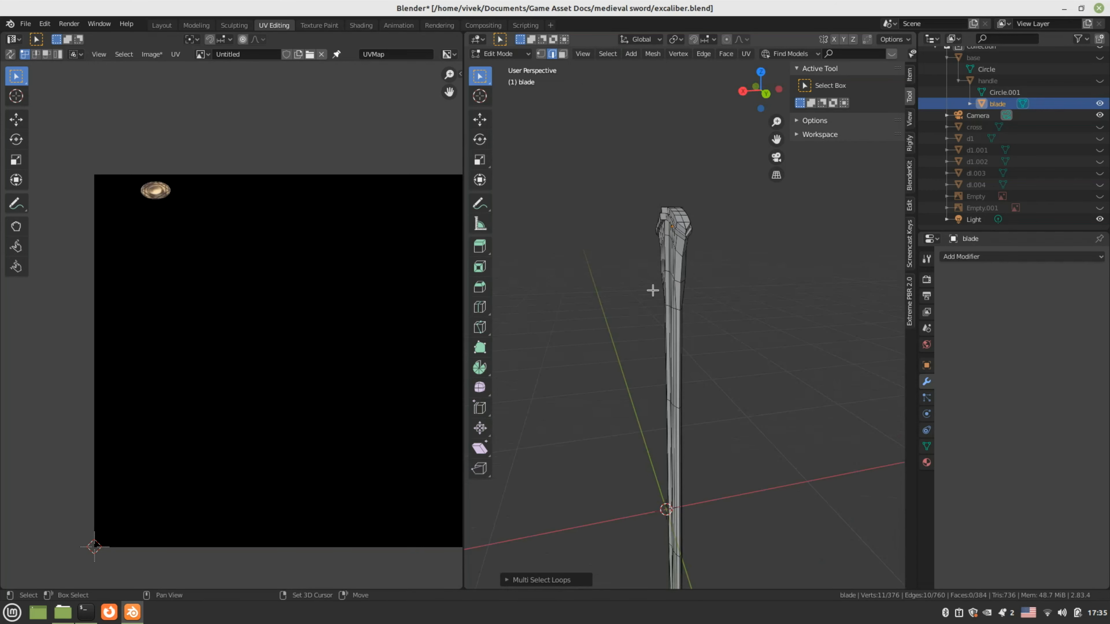
scroll(653, 290, "up", 3)
left_click(678, 240, "shift")
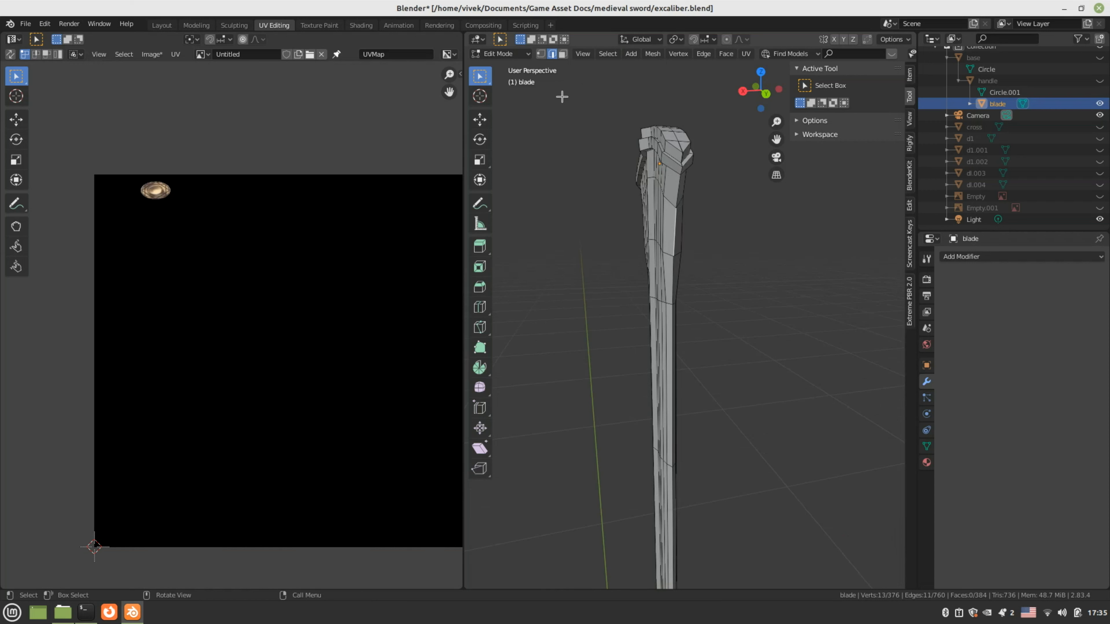
left_click(607, 54)
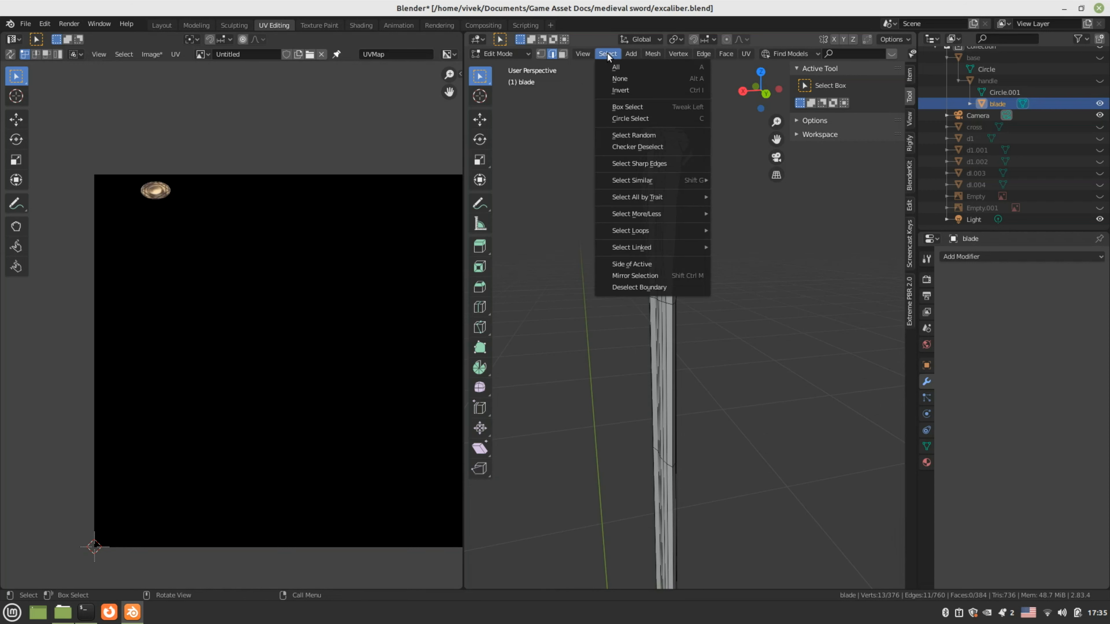
mouse_move(672, 229)
left_click(717, 230)
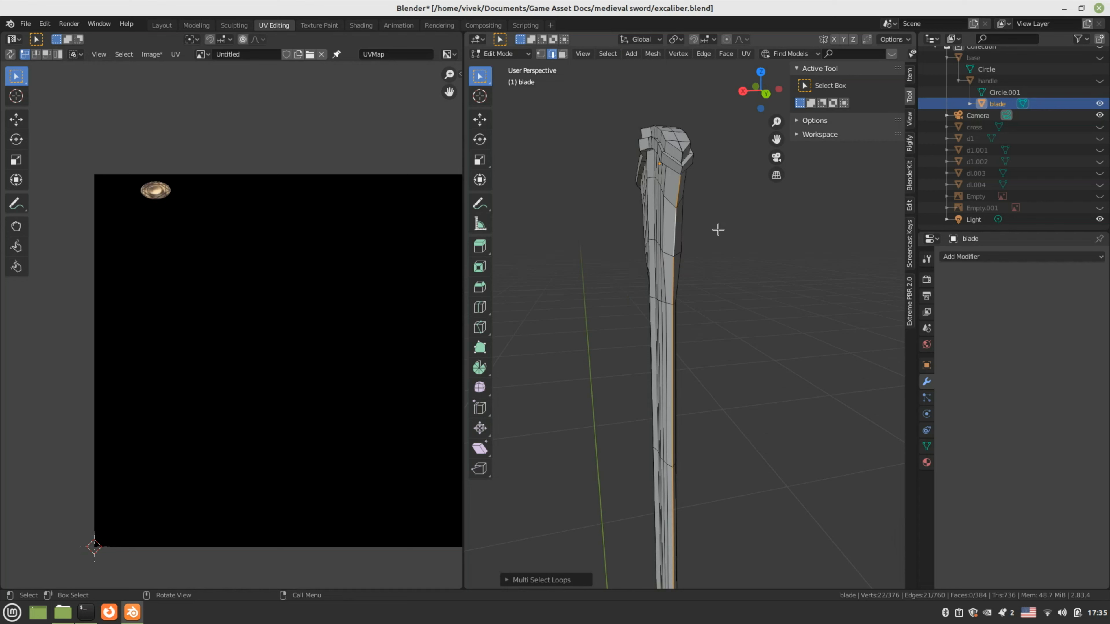
Add the edge loop running through the blade's guard end to the selection
middle_click_drag(691, 347, 572, 430)
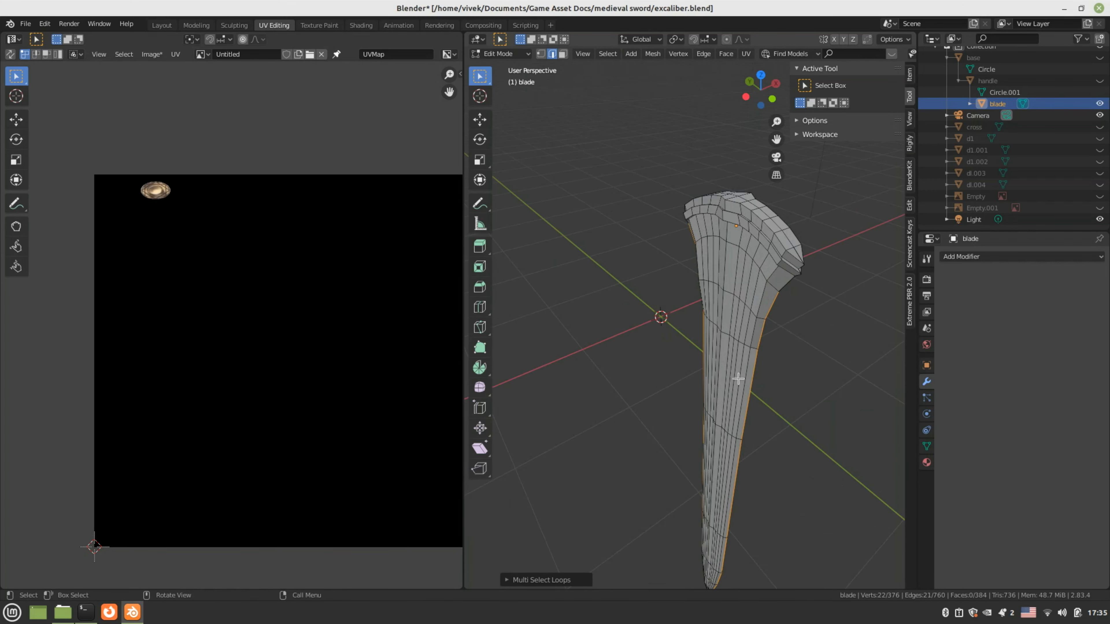
middle_click_drag(755, 310, 733, 354, "shift")
scroll(733, 355, "up", 3)
left_click(764, 259, "shift")
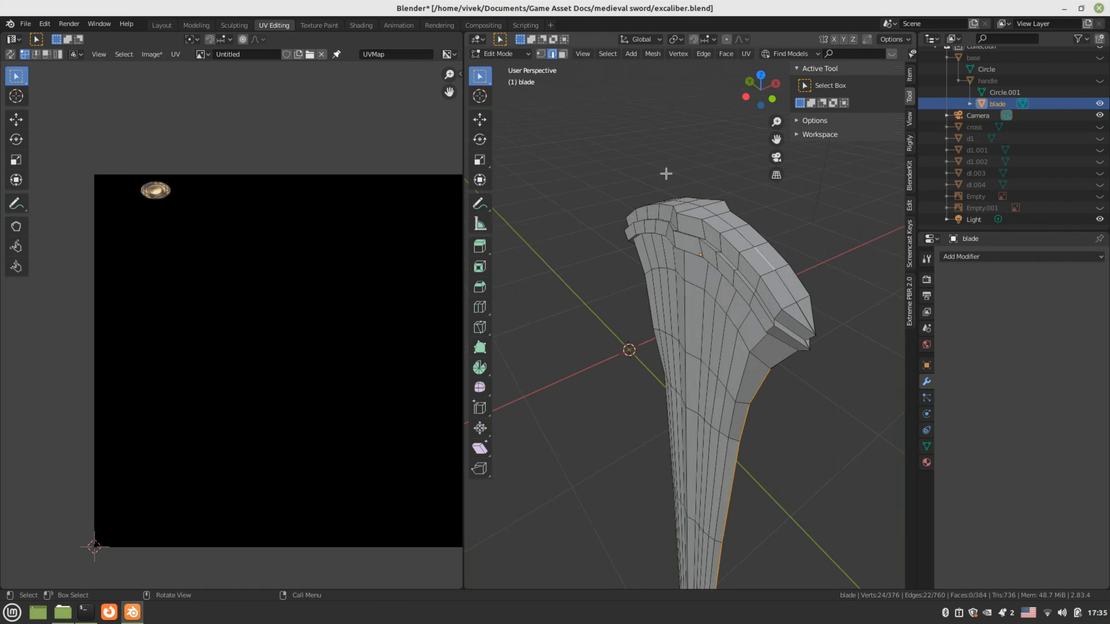
left_click(607, 53)
mouse_move(672, 228)
left_click(726, 229)
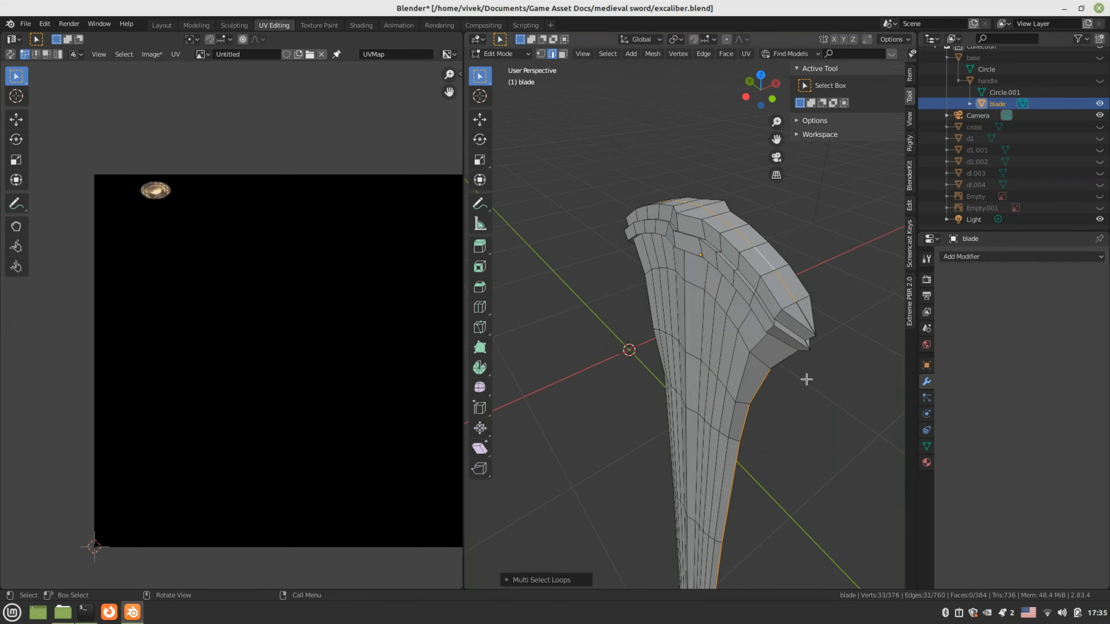
Add the vertical bevel edge and the short edges below it to the selection
middle_click_drag(805, 379, 775, 366)
left_click(737, 310, "shift")
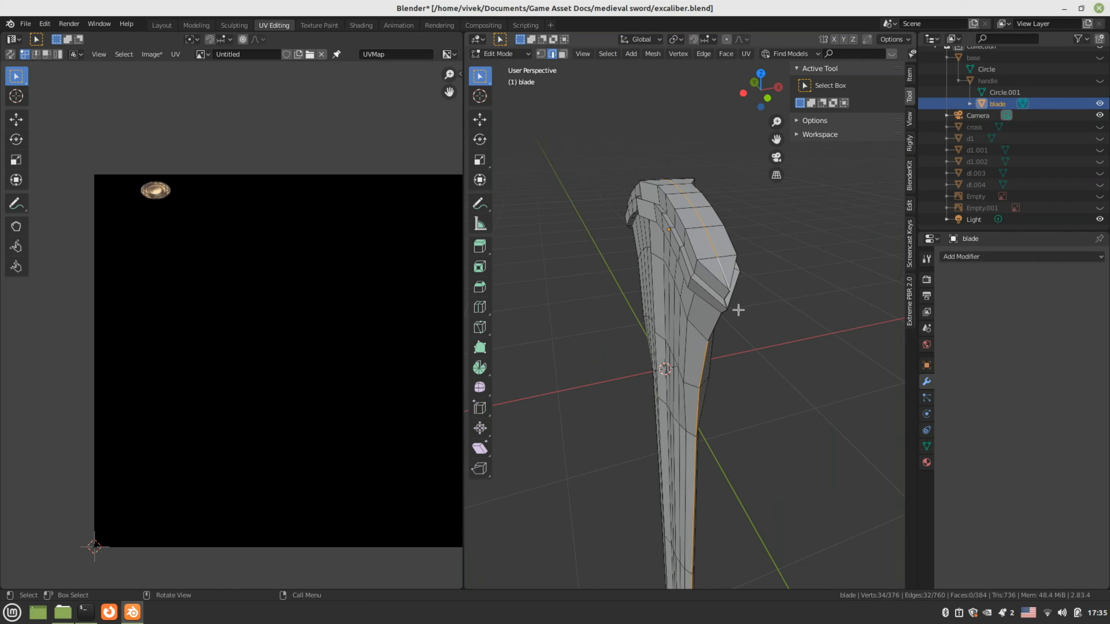
middle_click_drag(738, 310, 678, 347)
left_click(628, 284, "shift")
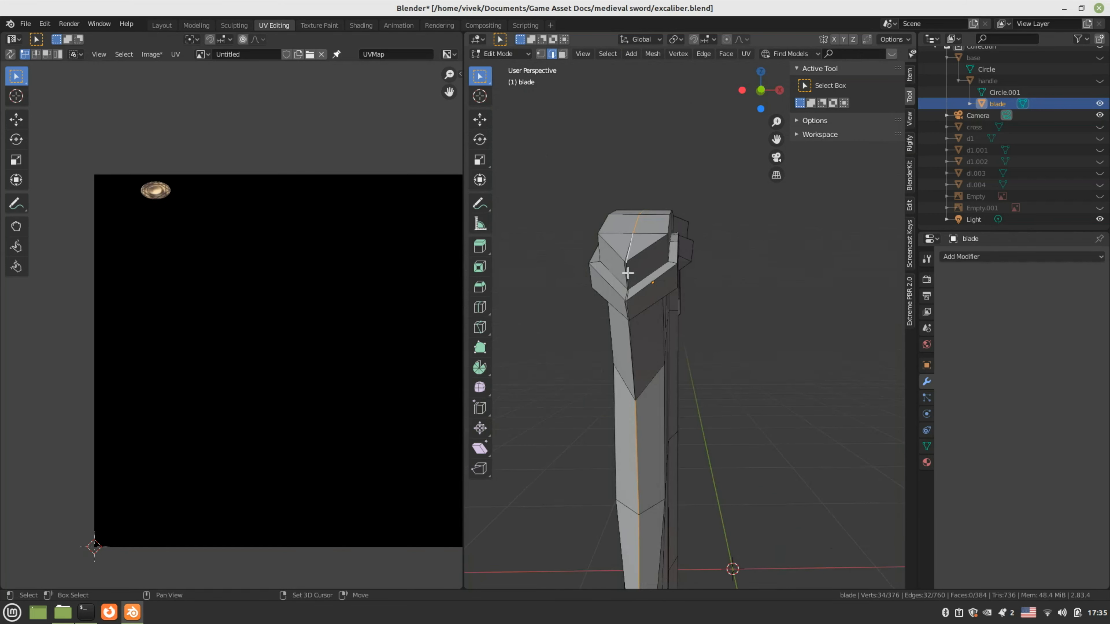
left_click(624, 308, "shift")
left_click(625, 309, "shift")
left_click(629, 343, "shift")
middle_click_drag(631, 363, 645, 368)
scroll(674, 358, "up", 1)
scroll(675, 359, "up", 1)
scroll(675, 359, "down", 1)
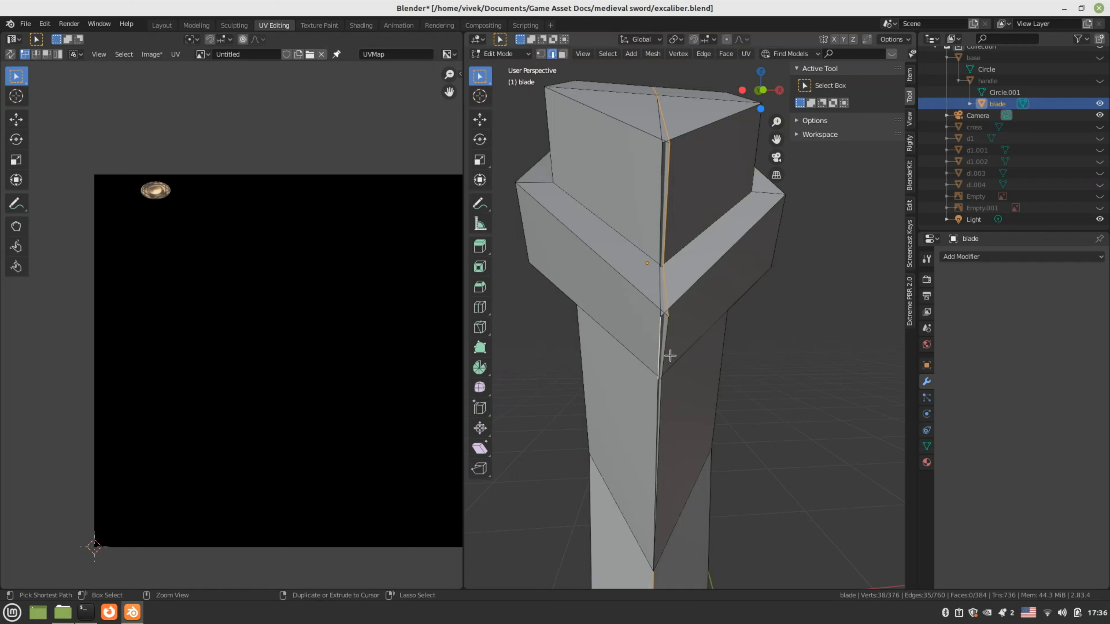
Select the blade's long edge chain plus its short corner and top corner edges
left_click(665, 339)
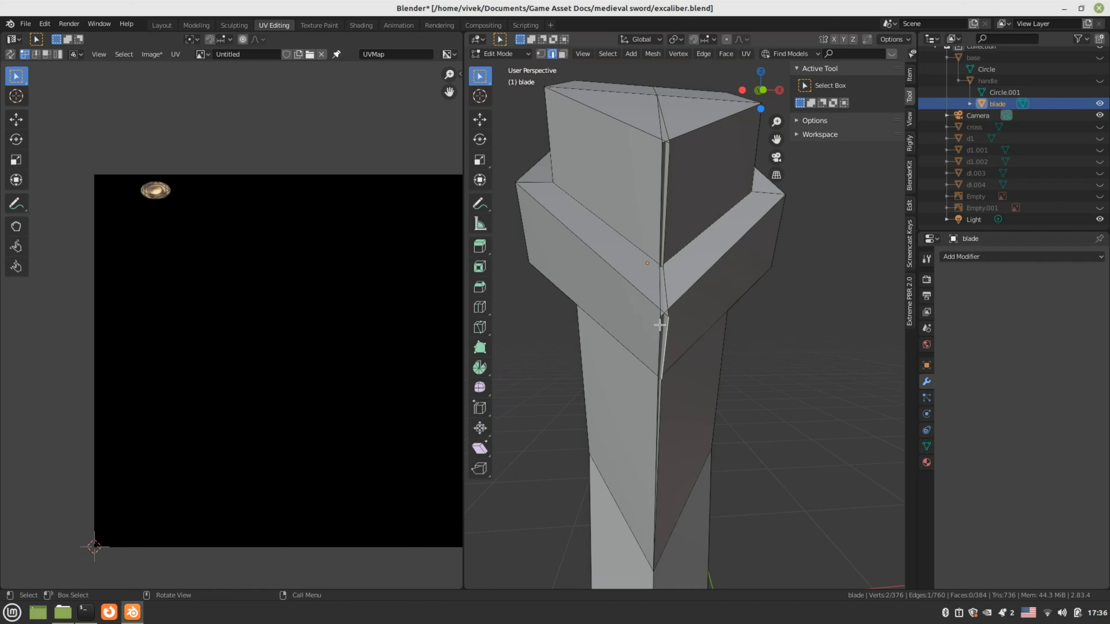
left_click(659, 332, "alt+shift")
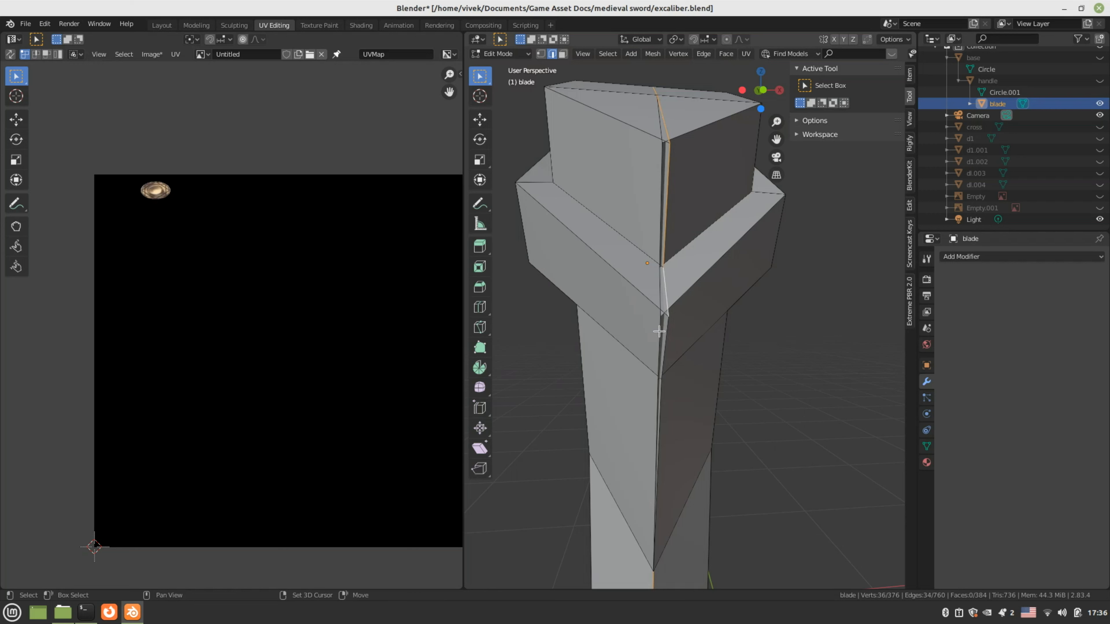
left_click(660, 345, "shift")
scroll(669, 438, "down", 6)
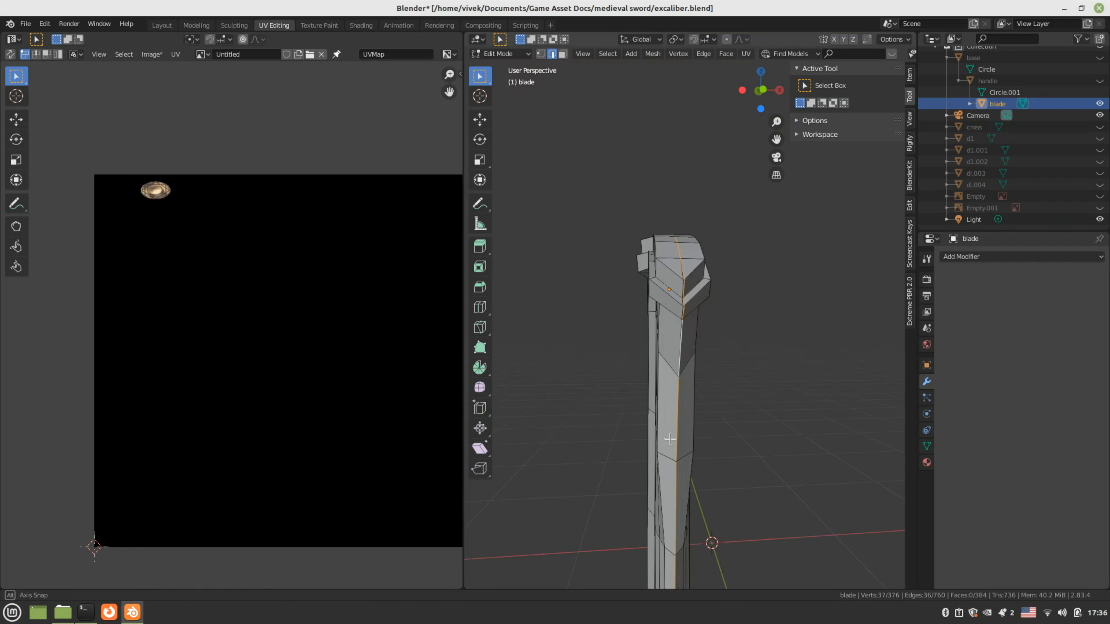
middle_click_drag(670, 439, 653, 391)
scroll(667, 419, "up", 4)
left_click(634, 357, "shift")
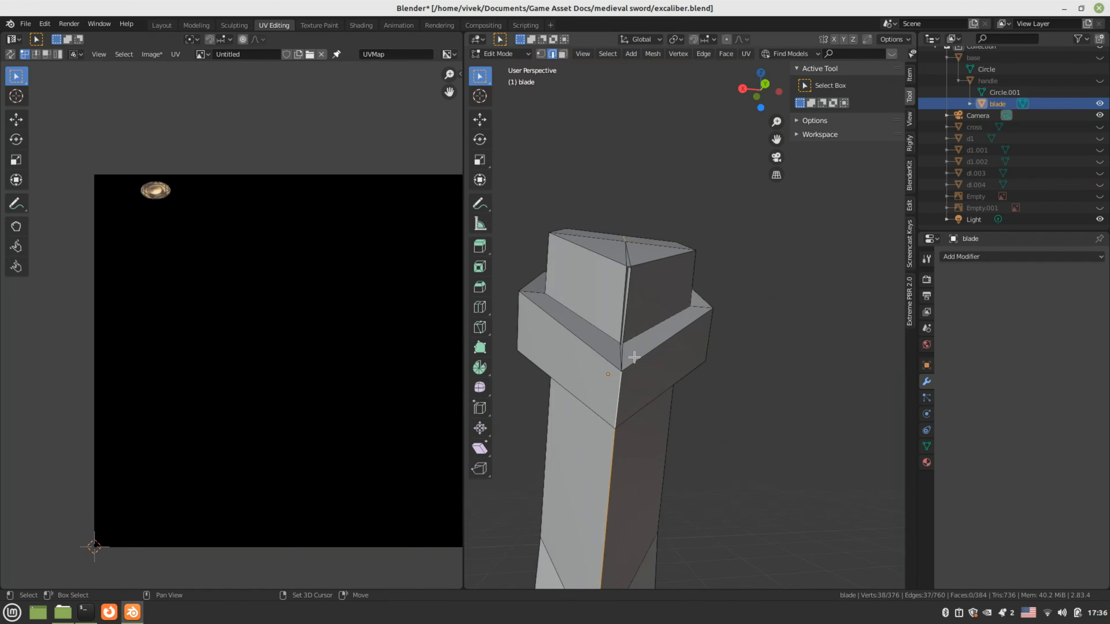
left_click(623, 355, "shift")
left_click(626, 313, "shift")
middle_click_drag(633, 302, 700, 308)
Mark the selected blade edges as seams and unwrap the whole blade
right_click(700, 307)
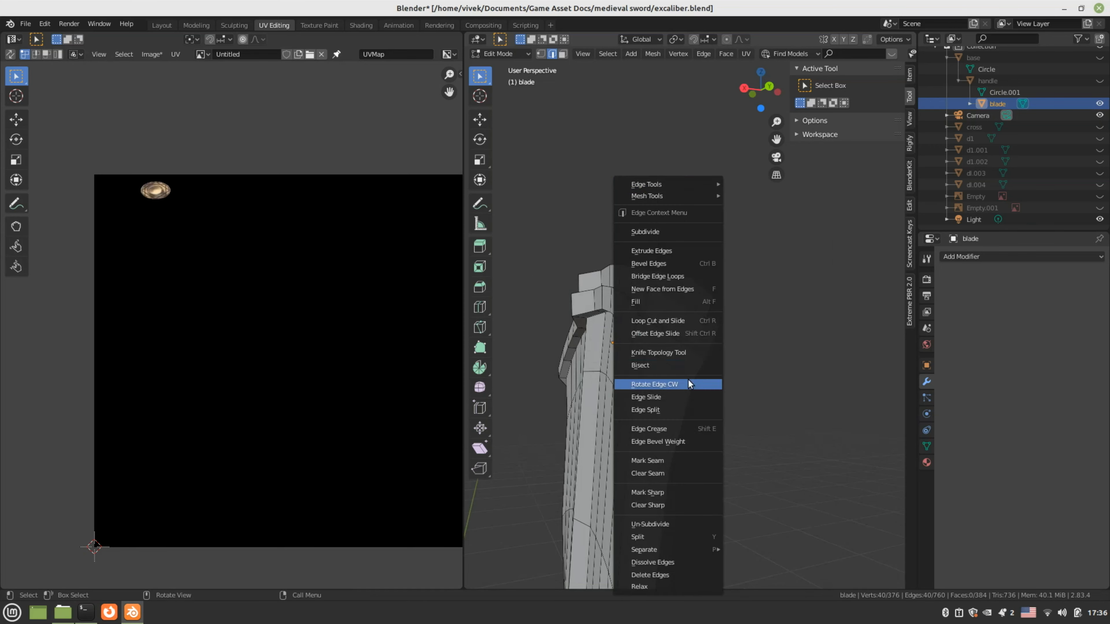
left_click(678, 456)
middle_click_drag(669, 376, 672, 375)
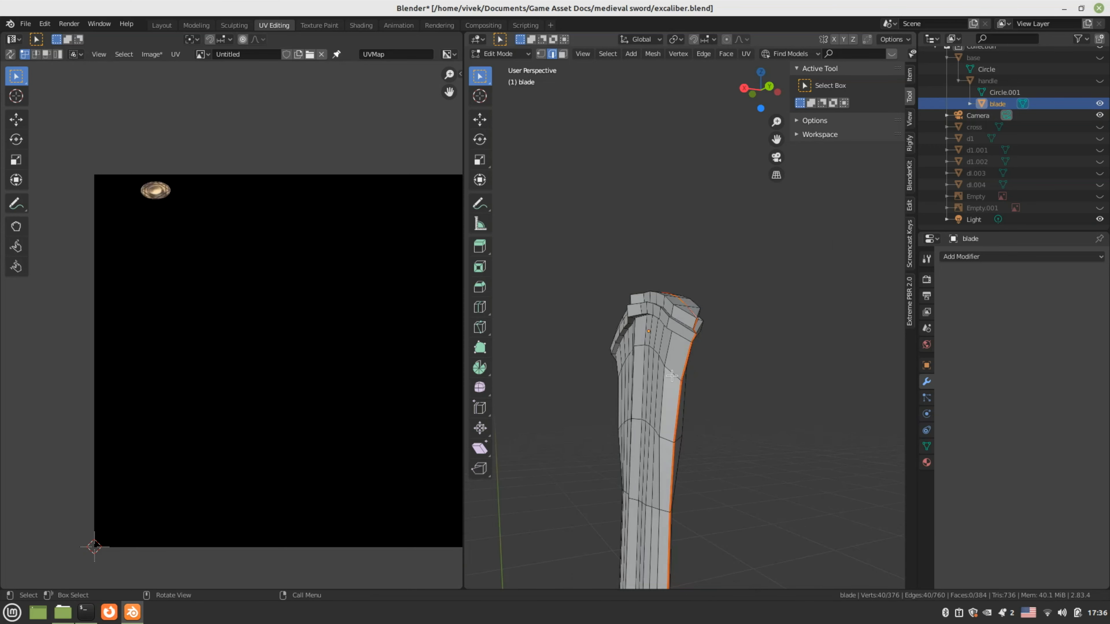
key("a")
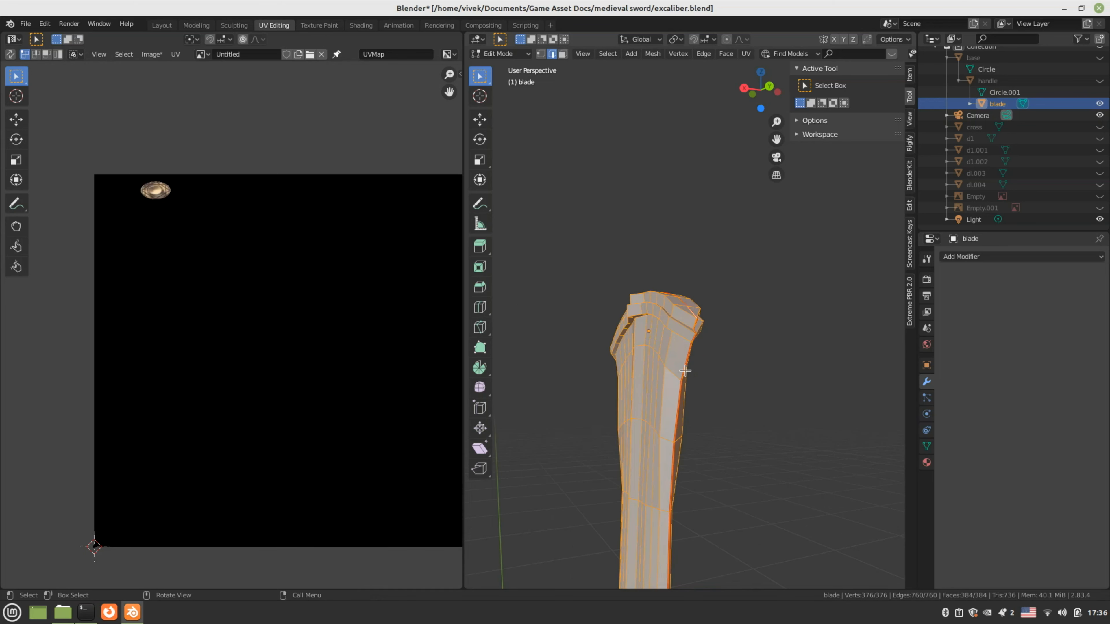
key("u")
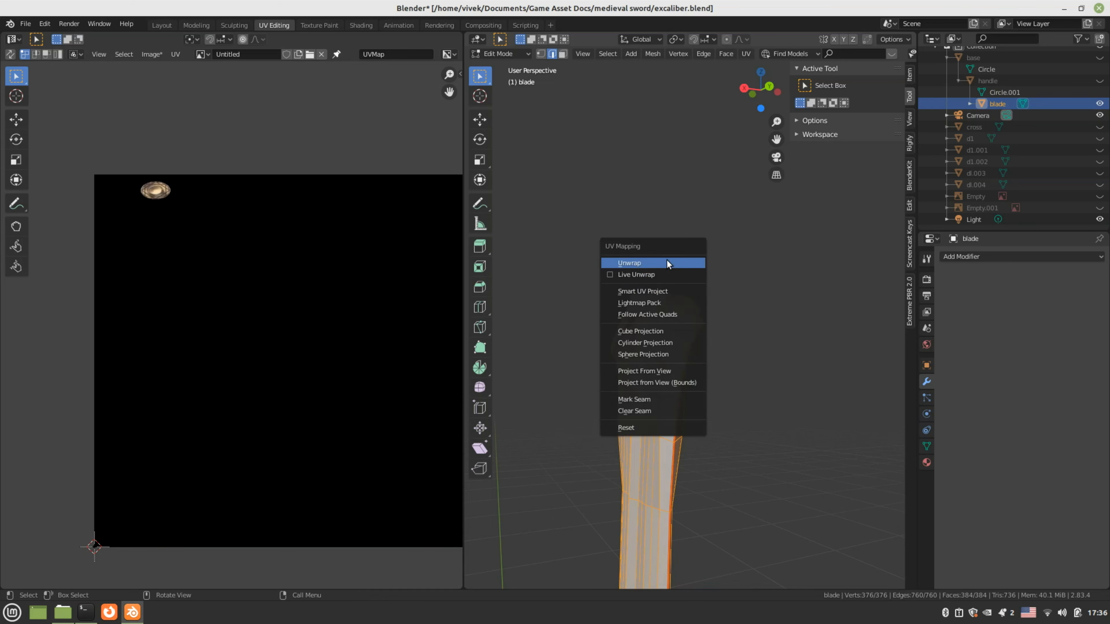
left_click(666, 263)
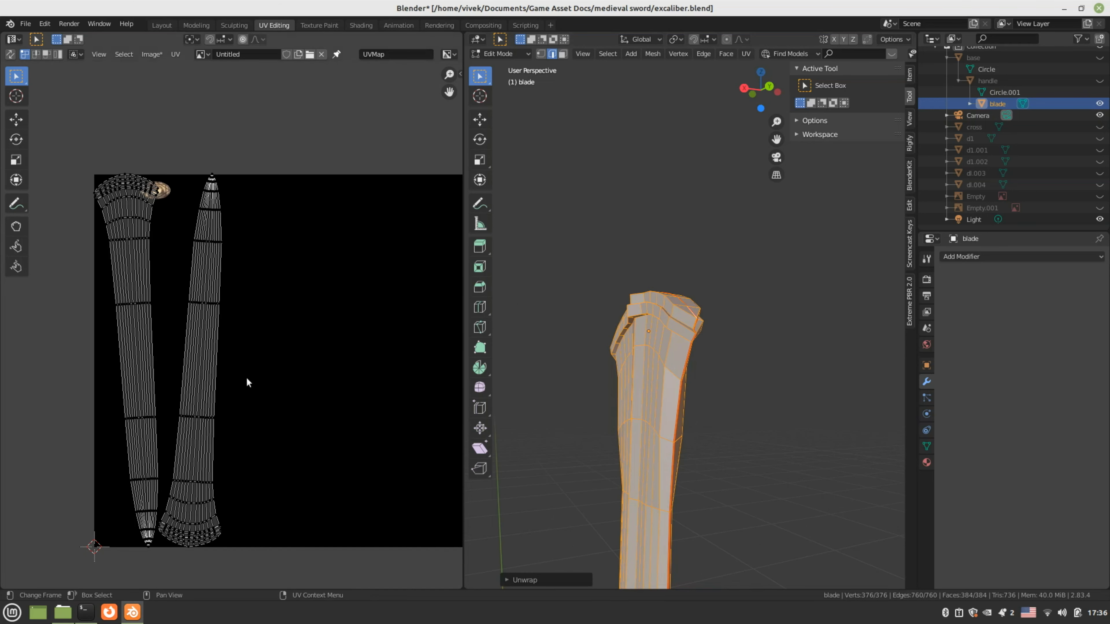
Move and scale down the two UV islands into the right half of the image
key("a")
key("g")
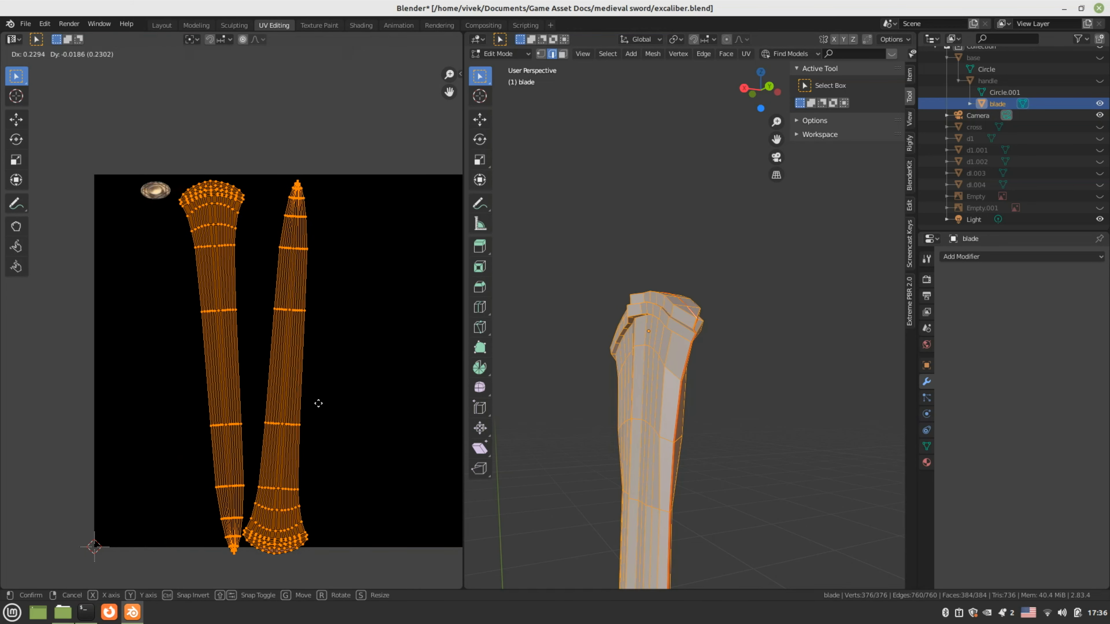
left_click(351, 401)
key("s")
left_click(366, 410)
scroll(367, 411, "down", 2)
key("s")
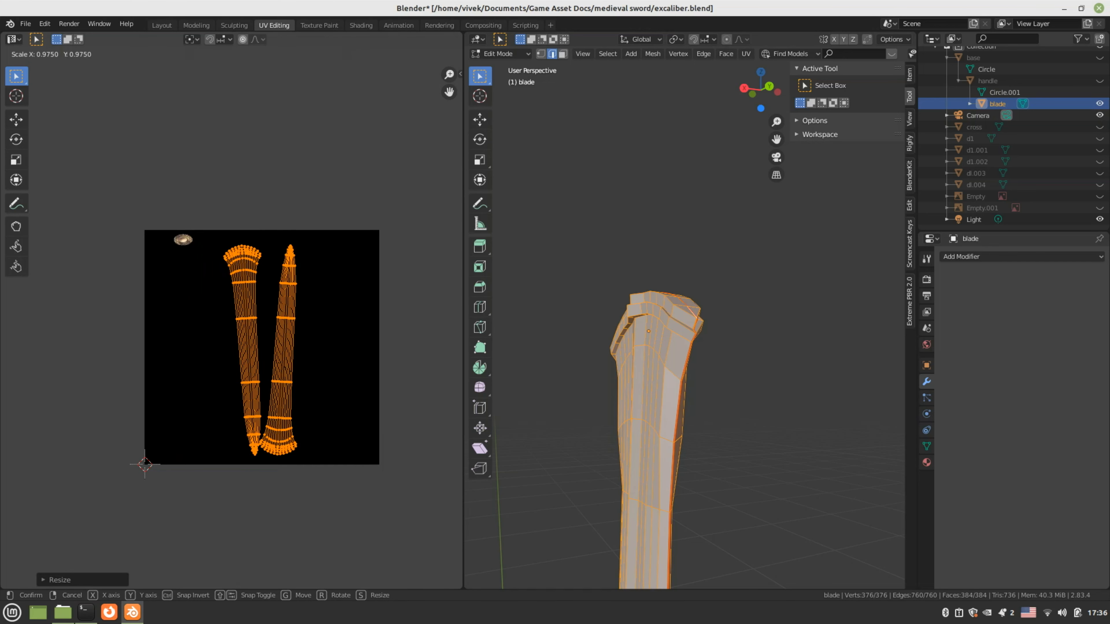
left_click(368, 419)
key("g")
left_click(430, 415)
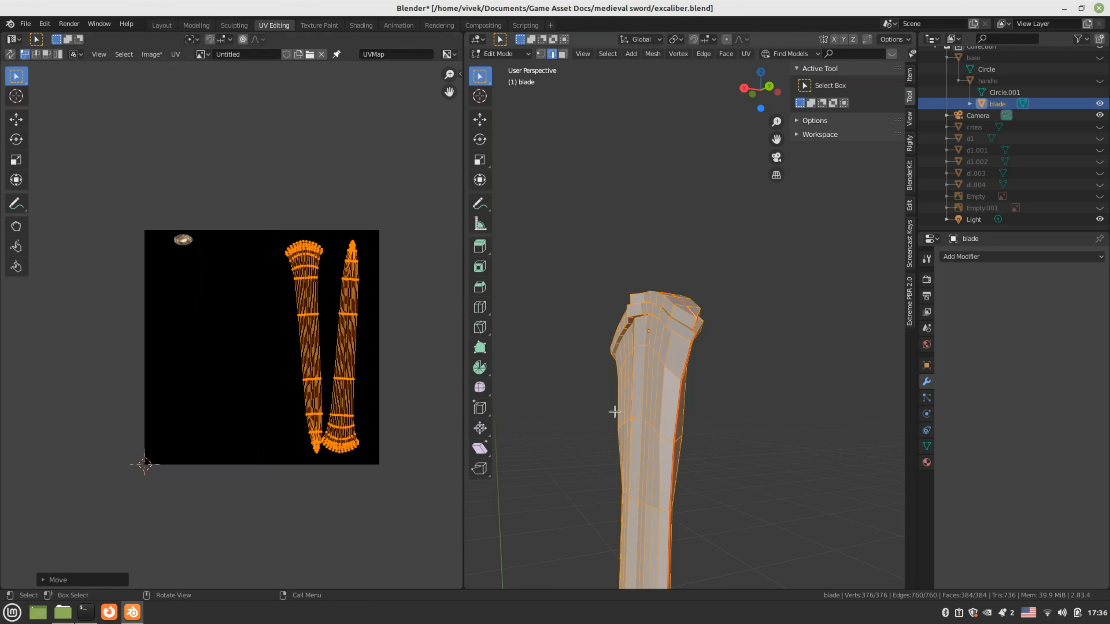
middle_click_drag(615, 411, 553, 348)
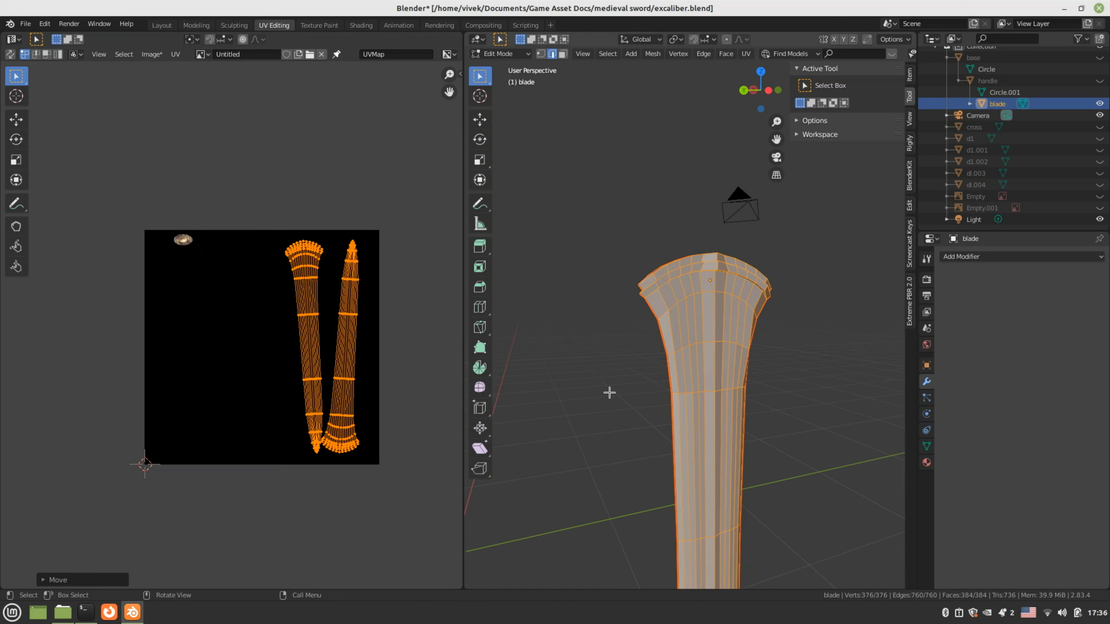
View the blade from the right and switch it into Texture Paint mode
key("KP_3")
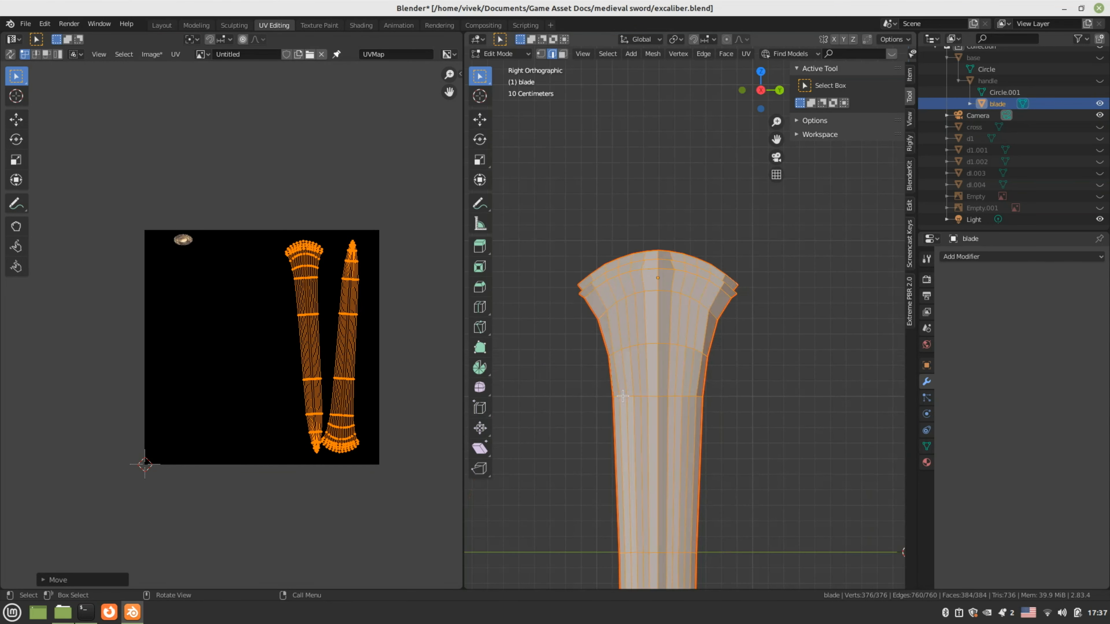
scroll(622, 396, "down", 2)
middle_click_drag(626, 408, 634, 269, "shift")
left_click(507, 53)
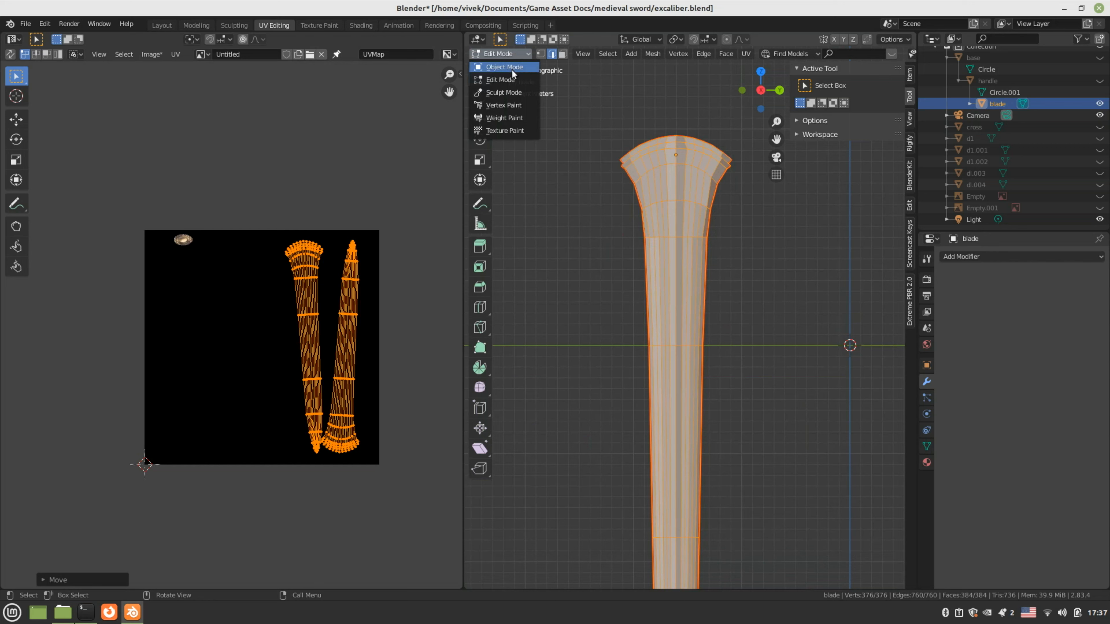
left_click(507, 130)
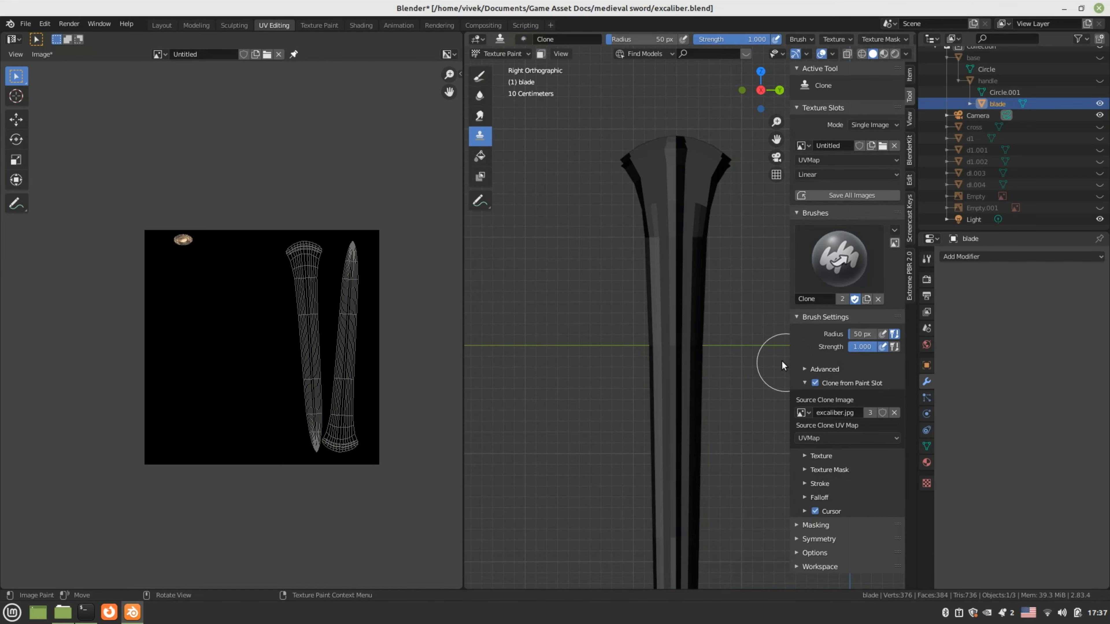
Switch the blade into Edit Mode so its UV strips show over the Untitled image
scroll(701, 347, "down", 2)
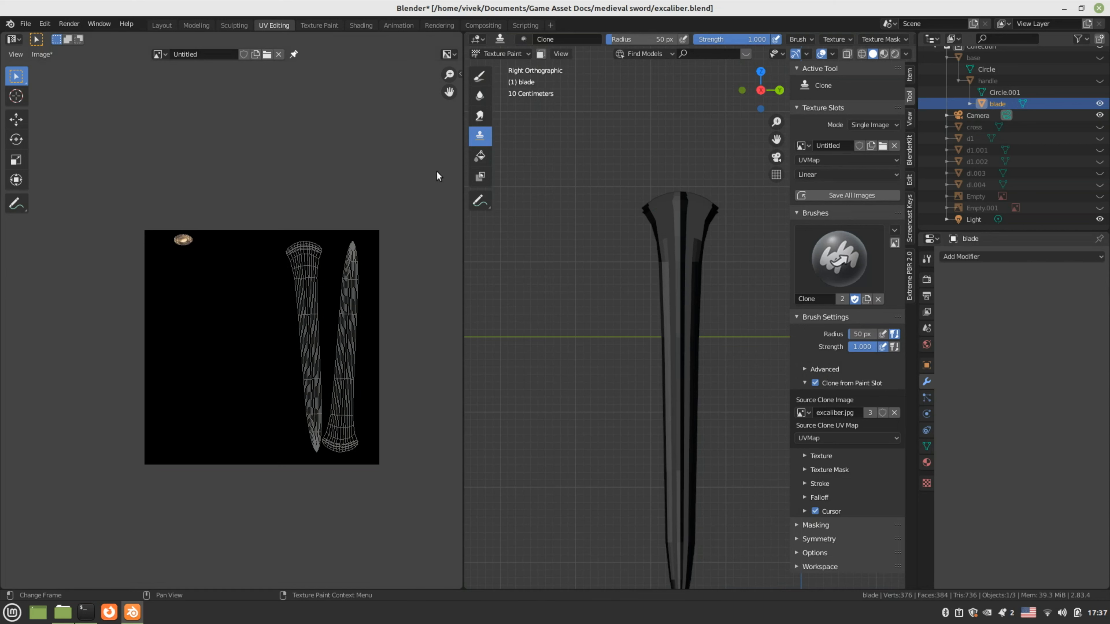
left_click(158, 54)
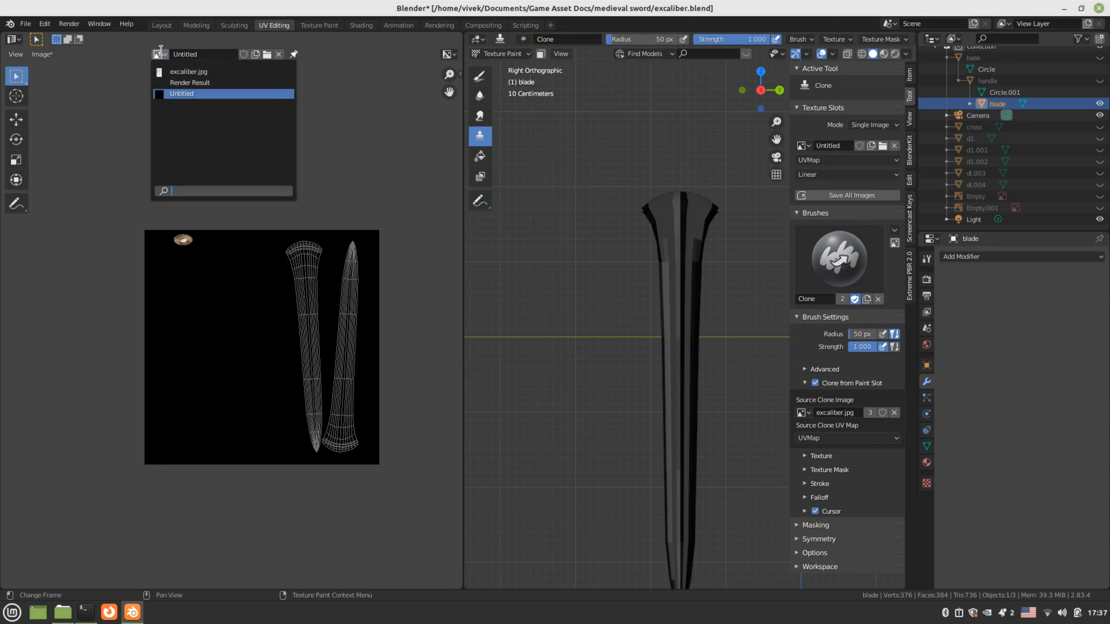
left_click(512, 53)
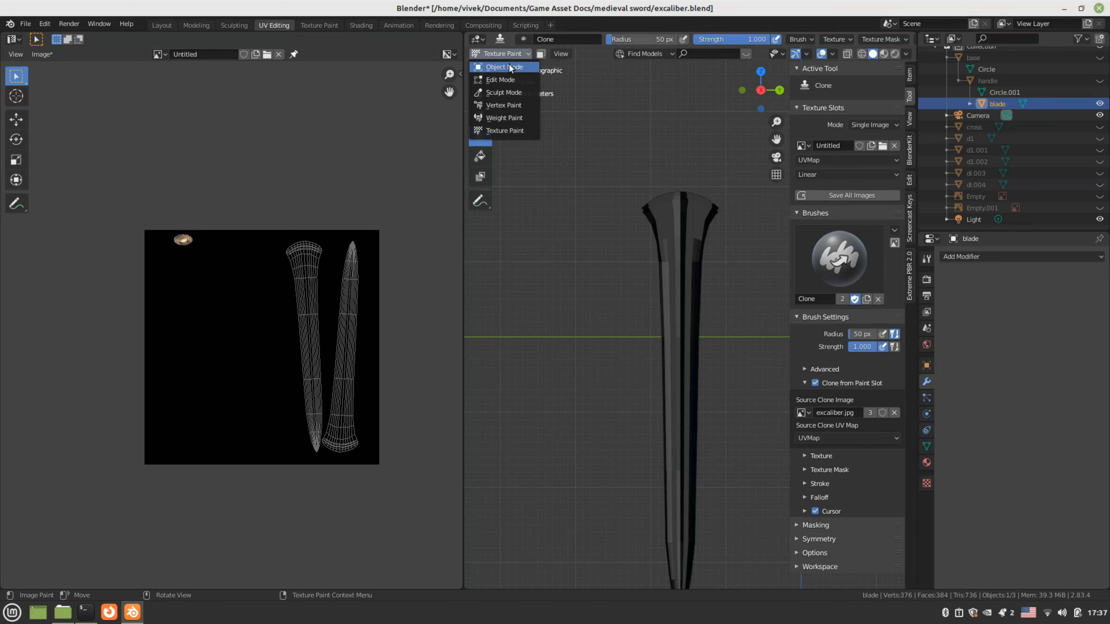
left_click(506, 79)
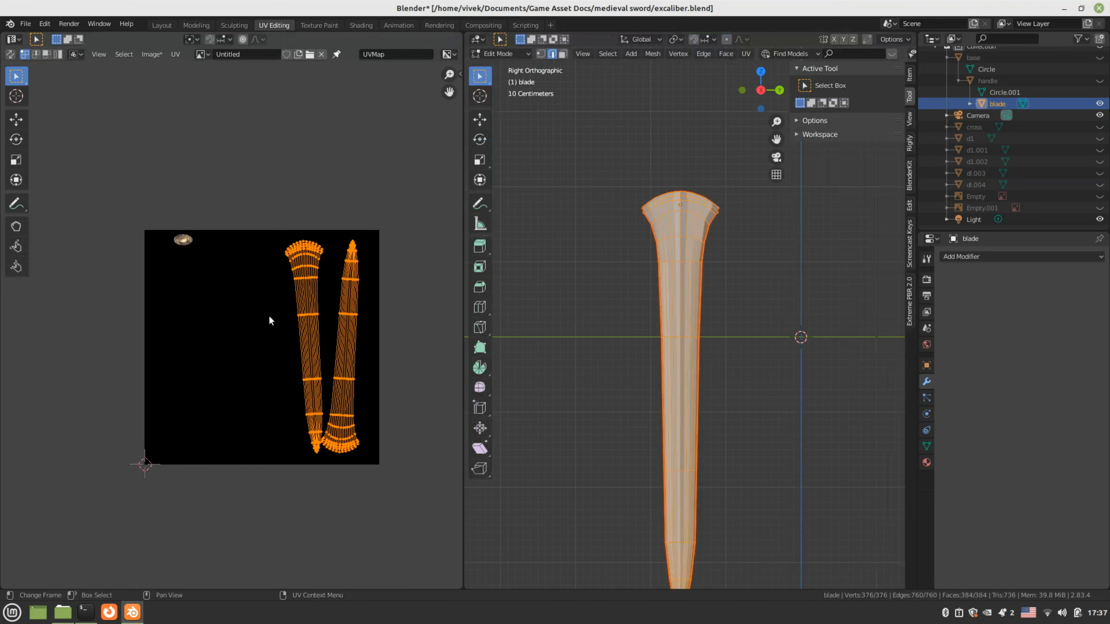
Display excaliber.jpg behind the blade's UV layout in the UV editor
left_click(201, 54)
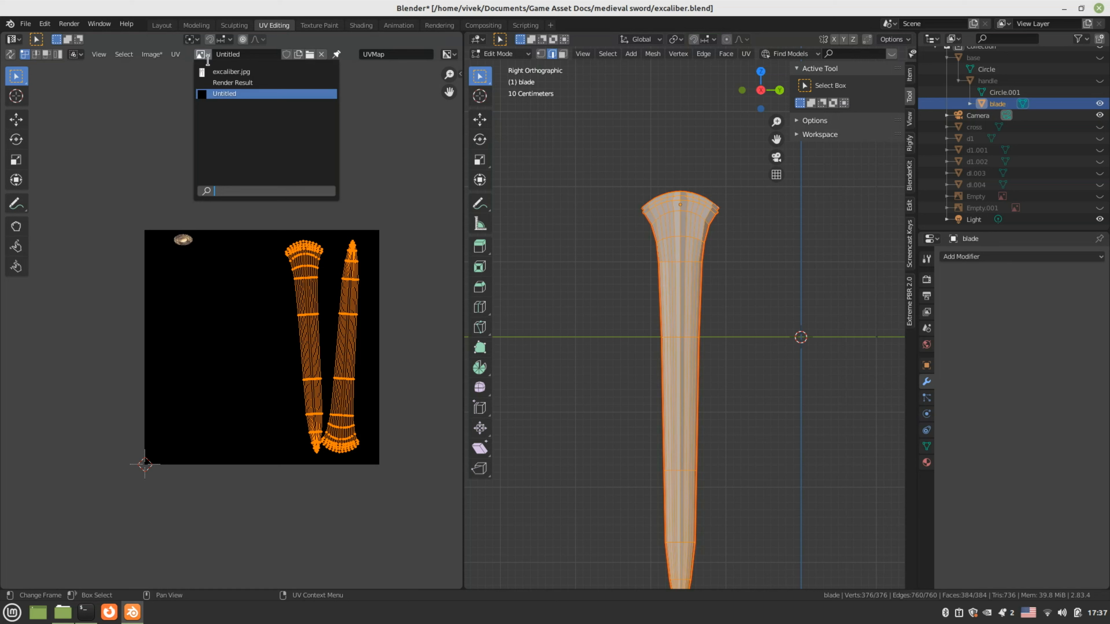
left_click(231, 72)
scroll(264, 271, "up", 3)
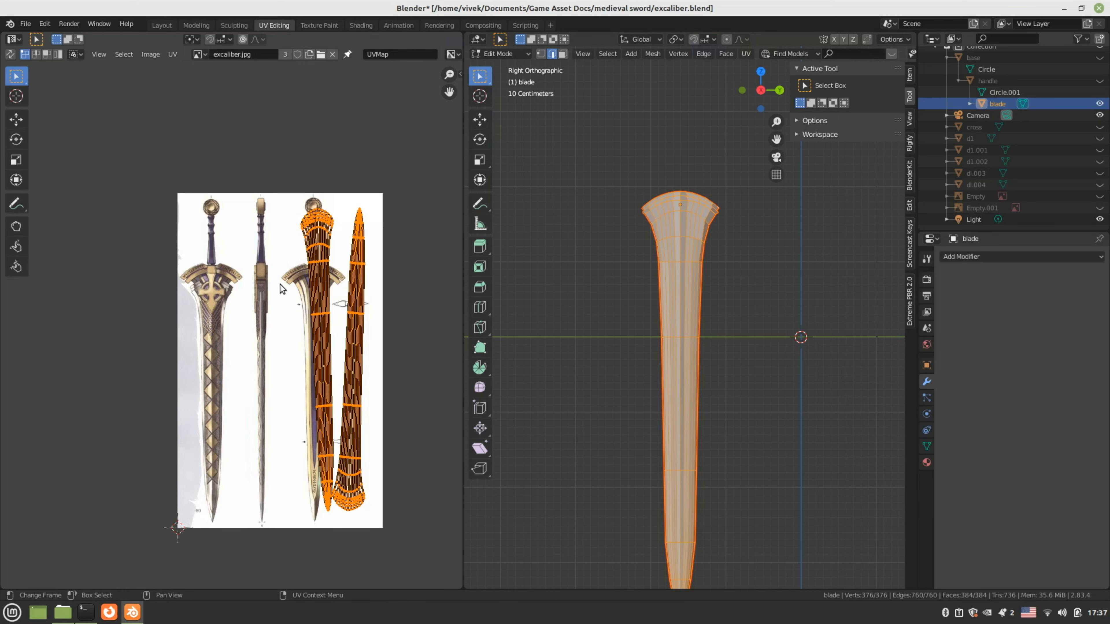
middle_click_drag(270, 283, 266, 284)
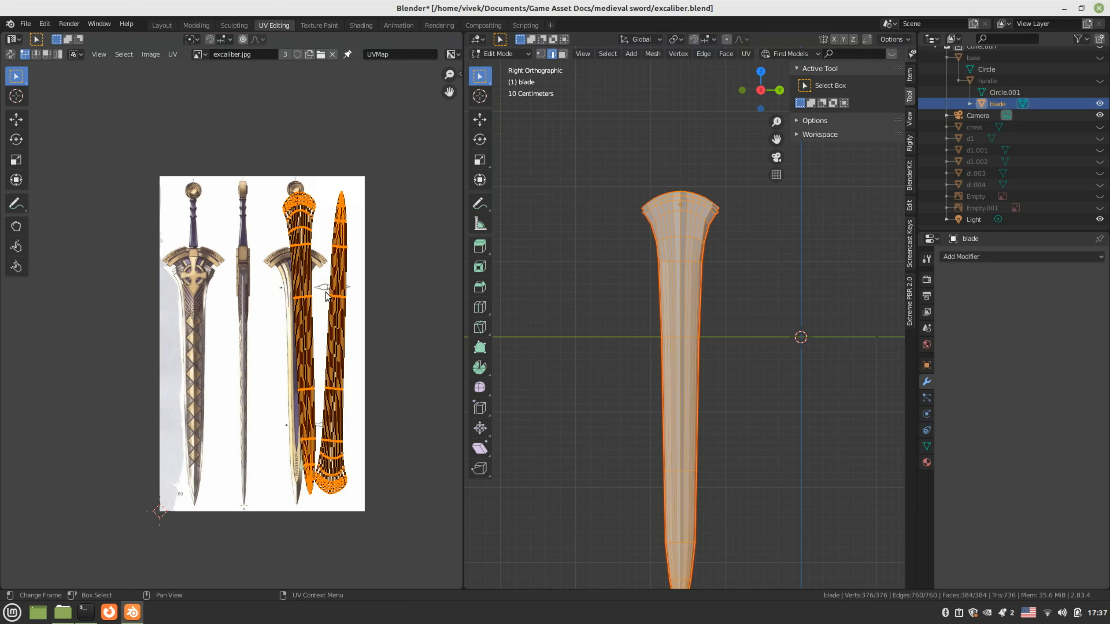
Select the right-hand blade UV island with Ctrl+L and start rotating it upright
left_click(335, 296)
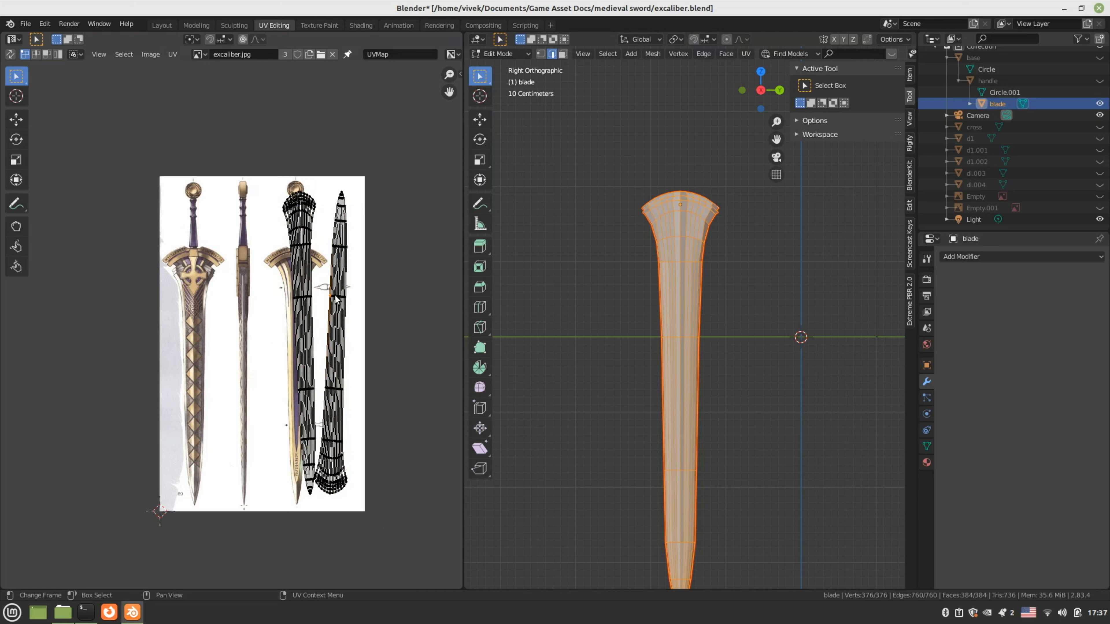
key("a")
left_click(335, 296)
right_click(336, 298)
key("ctrl+l")
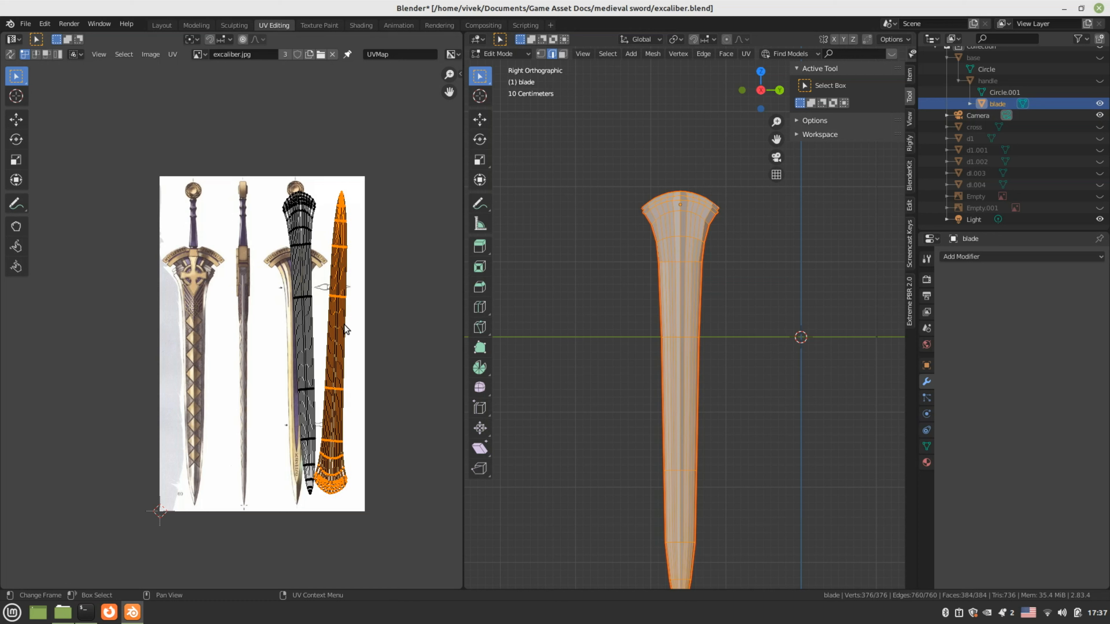
key("r")
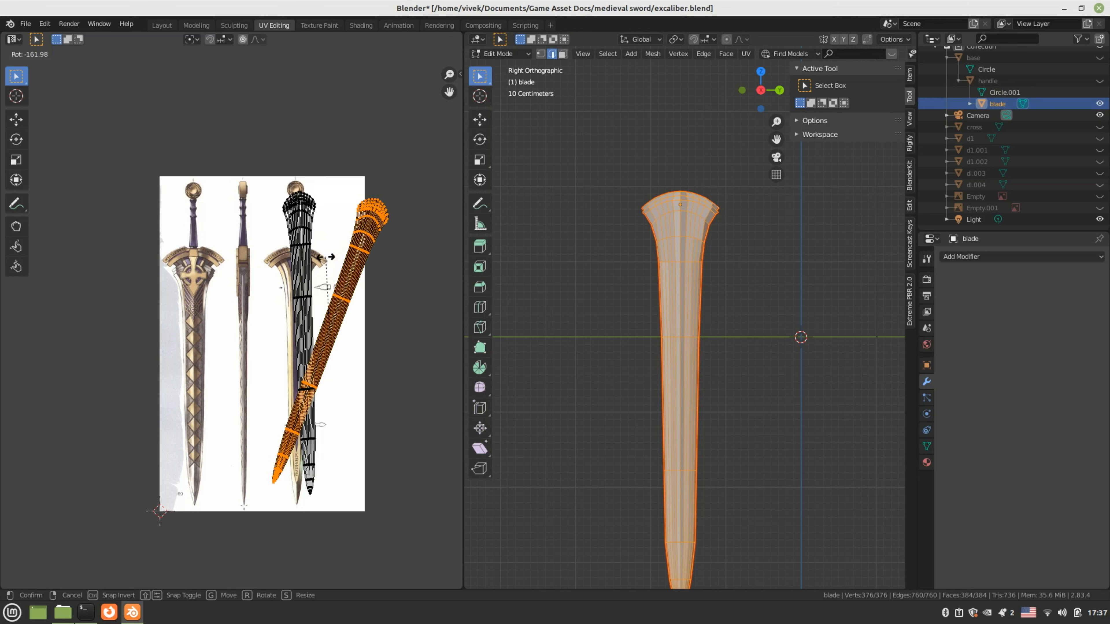
Place the upright blade island over the left sword drawing, then shrink it and squash it vertically
left_click(299, 279)
key("g")
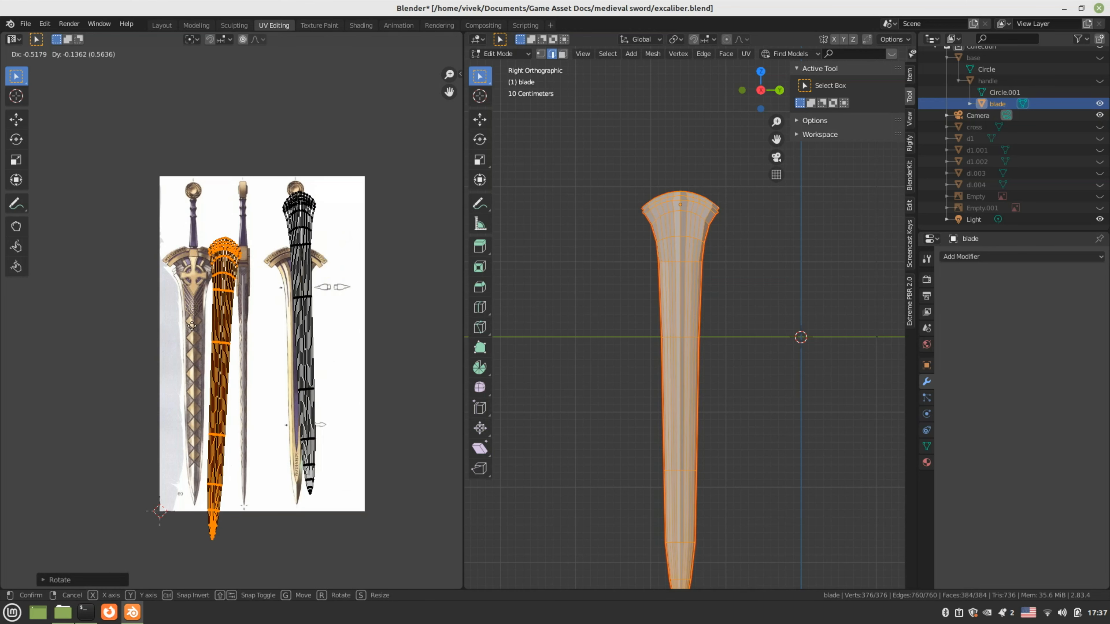
left_click(172, 319)
scroll(257, 231, "up", 1)
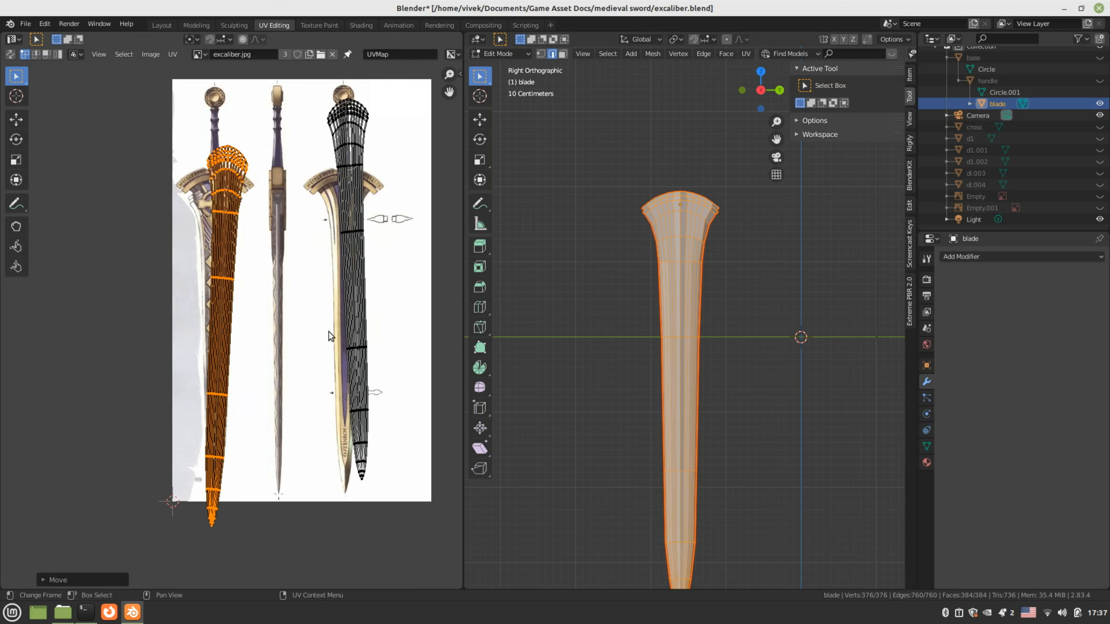
key("s")
left_click(311, 328)
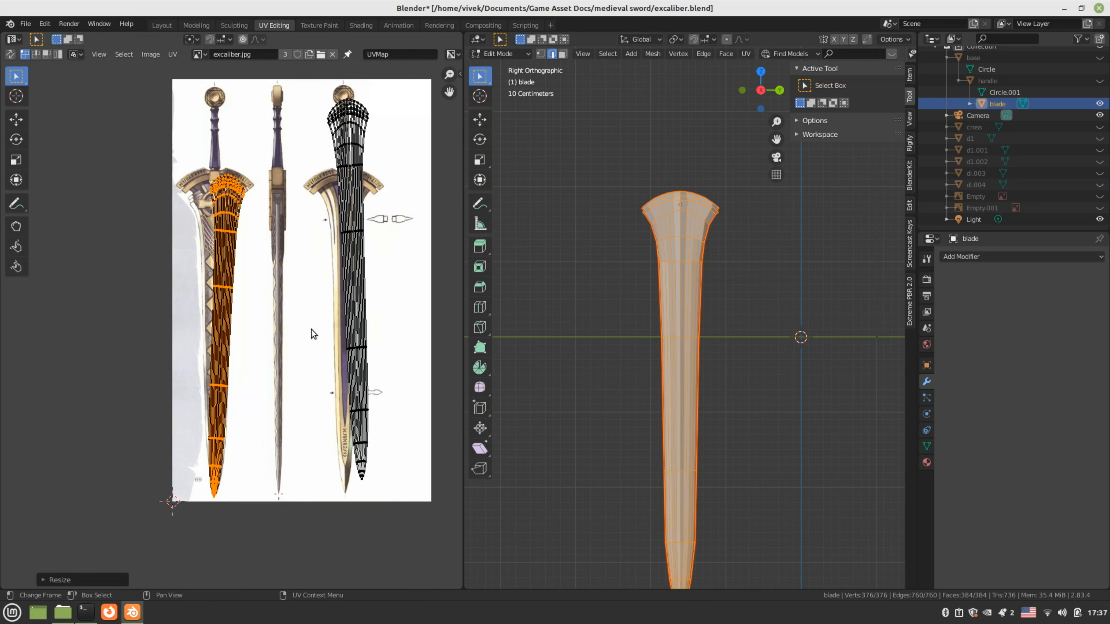
key("s")
key("y")
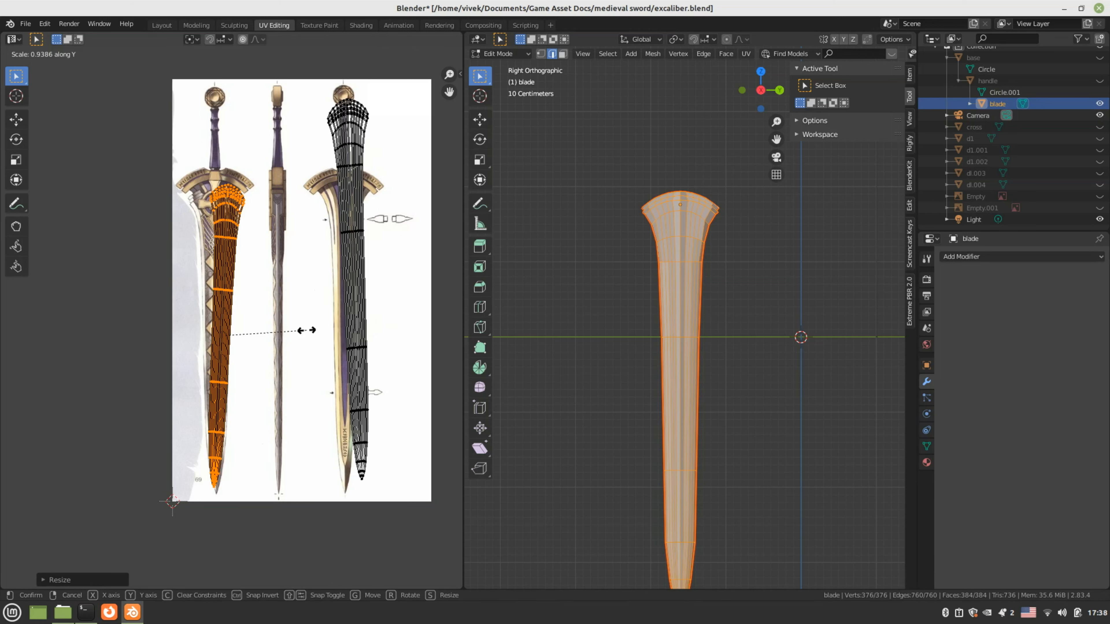
left_click(305, 330)
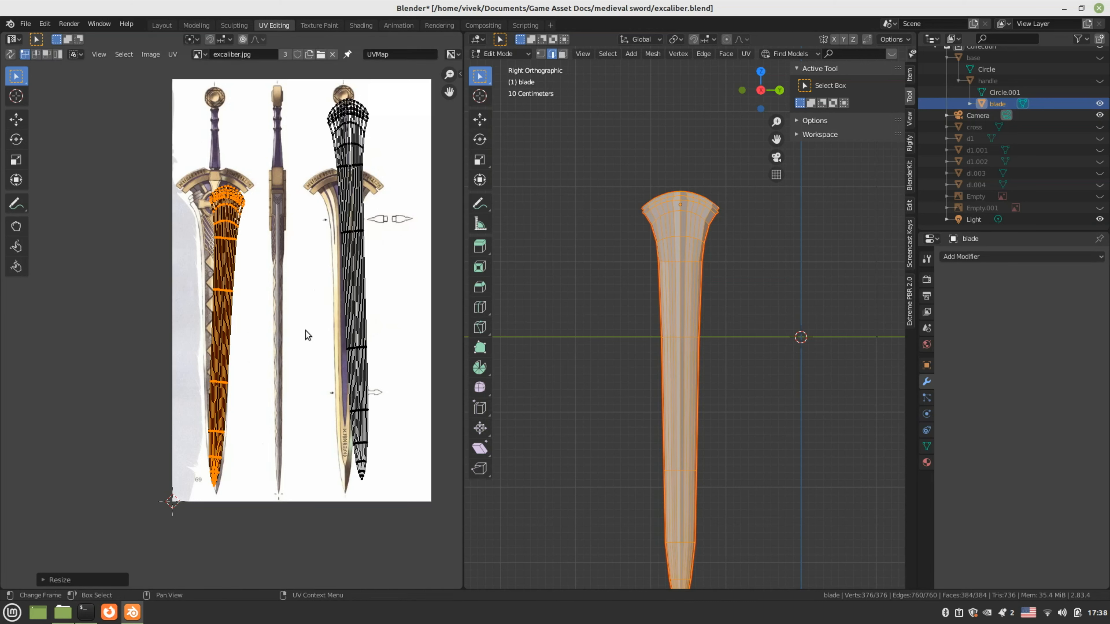
Widen, tilt, nudge and slightly enlarge the left island to line it up with the sword blade
key("s")
key("x")
left_click(322, 332)
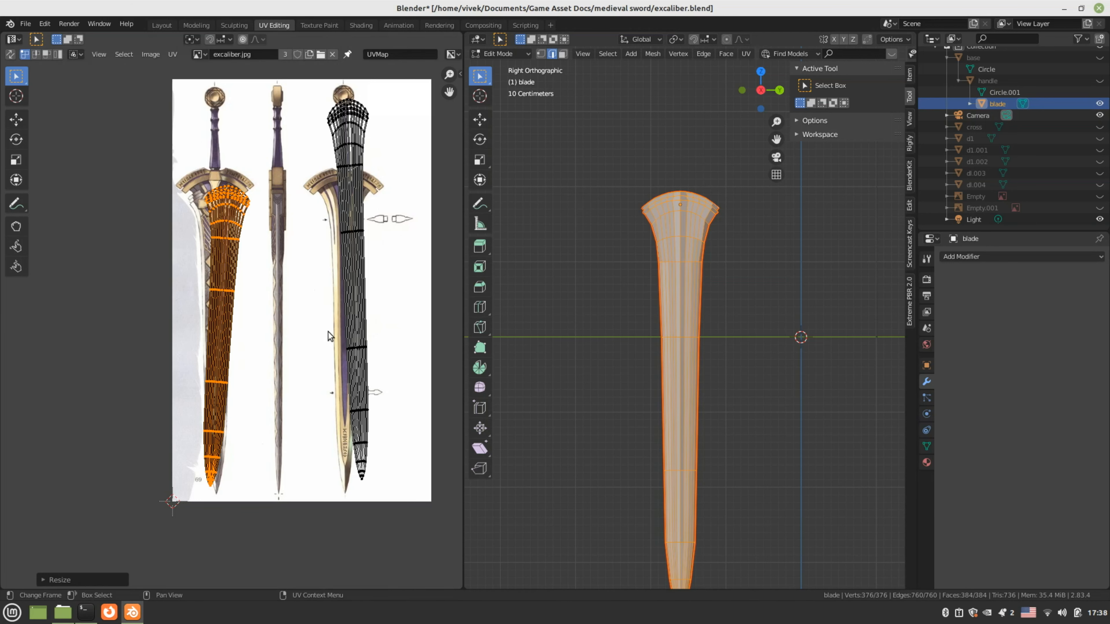
key("r")
left_click(346, 339)
key("g")
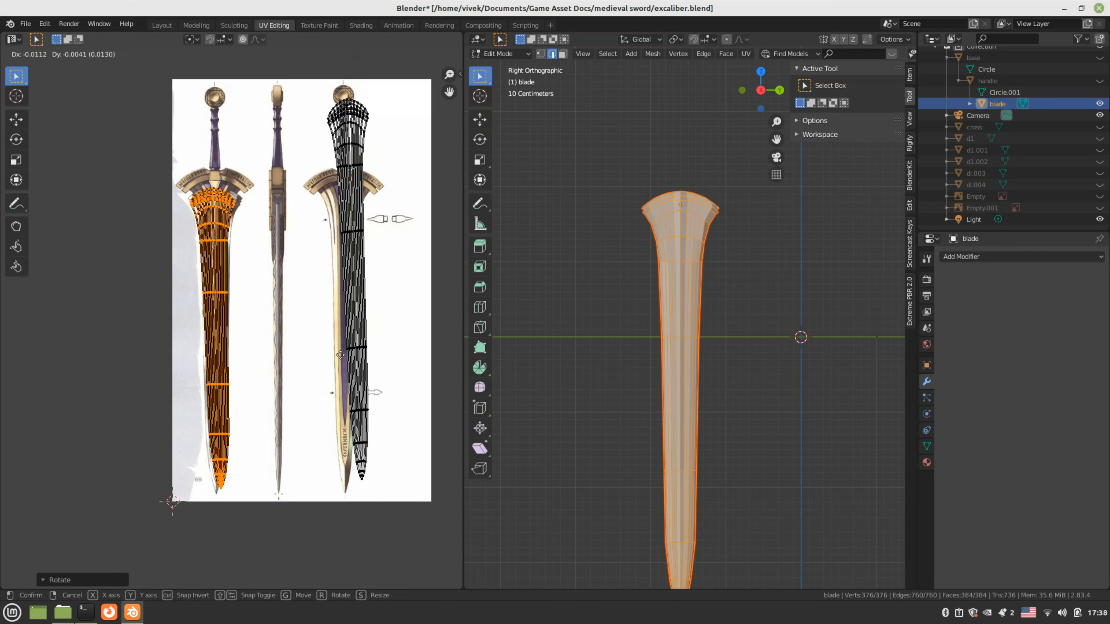
left_click(338, 367)
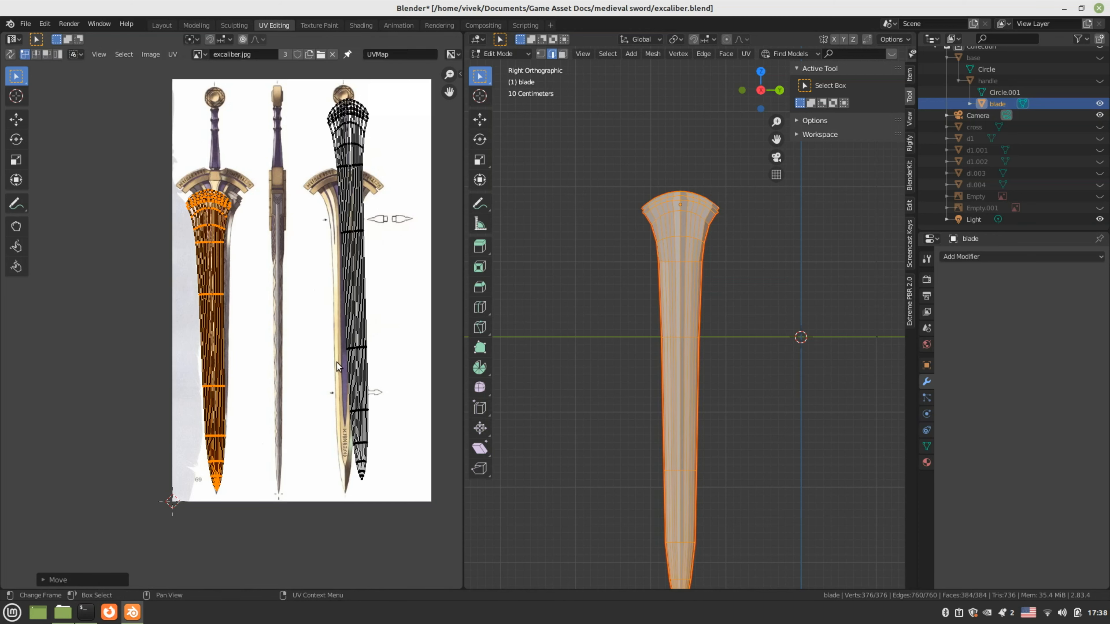
key("r")
left_click(337, 366)
scroll(322, 369, "up", 1)
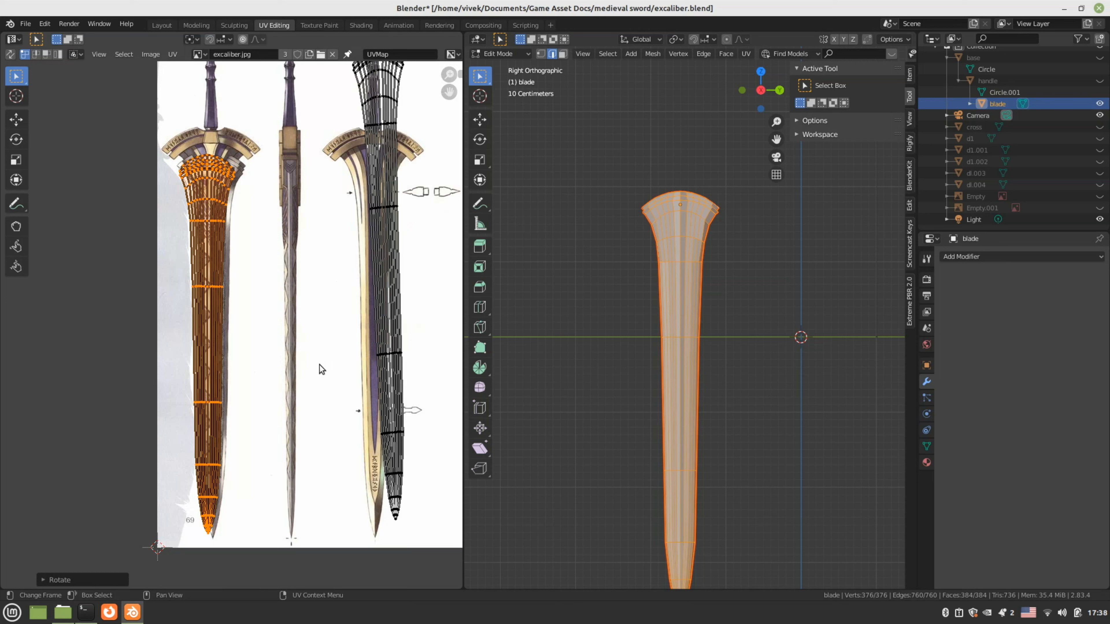
key("g")
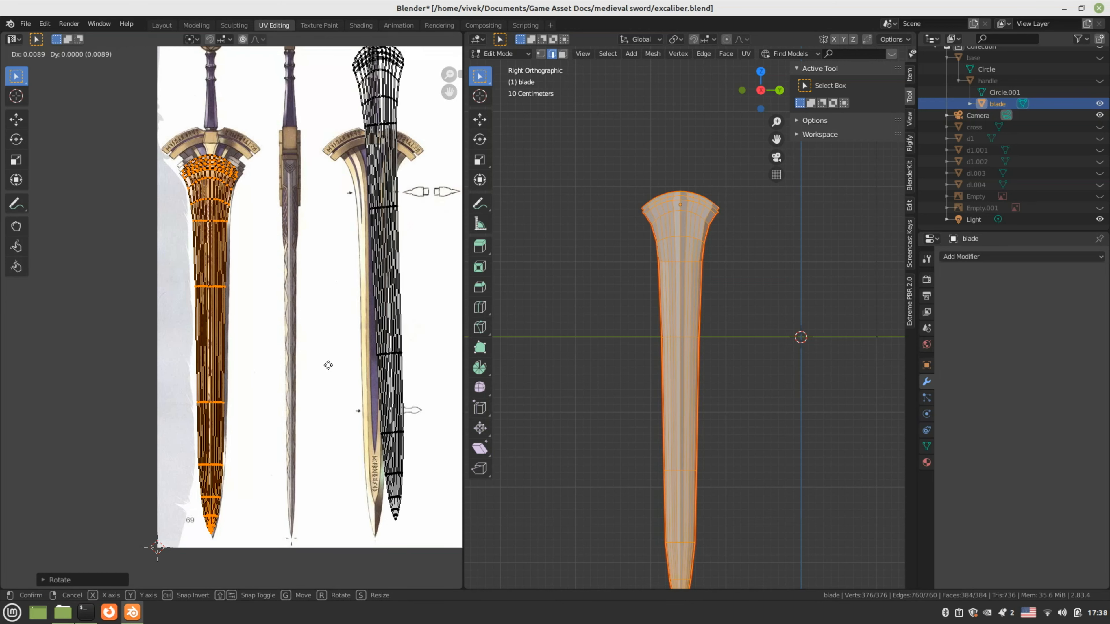
left_click(329, 365)
key("s")
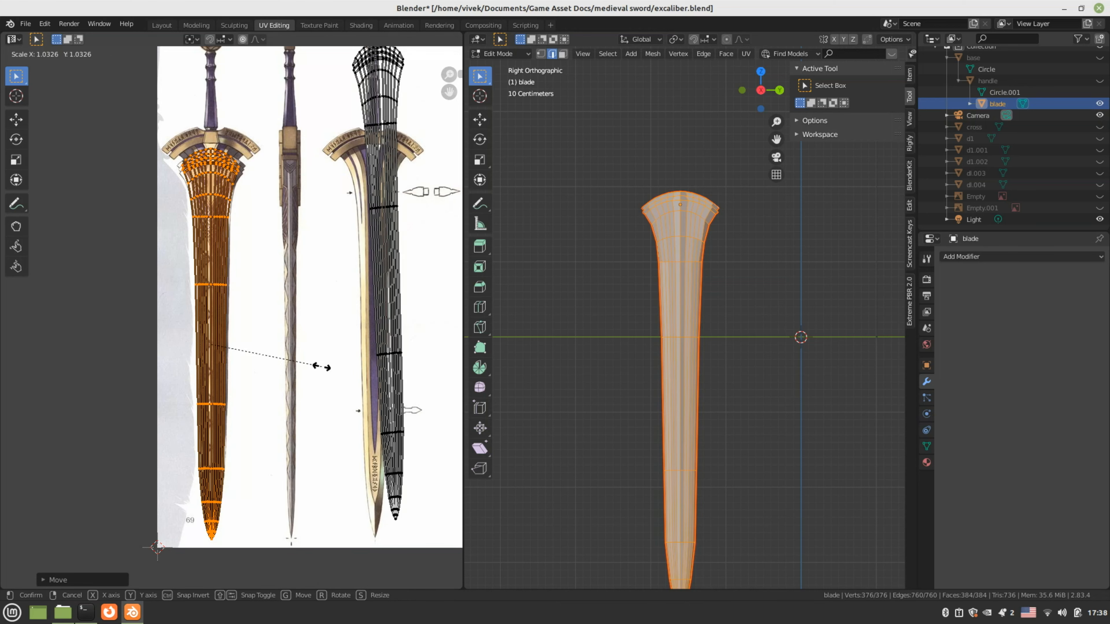
left_click(322, 366)
scroll(319, 273, "down", 2)
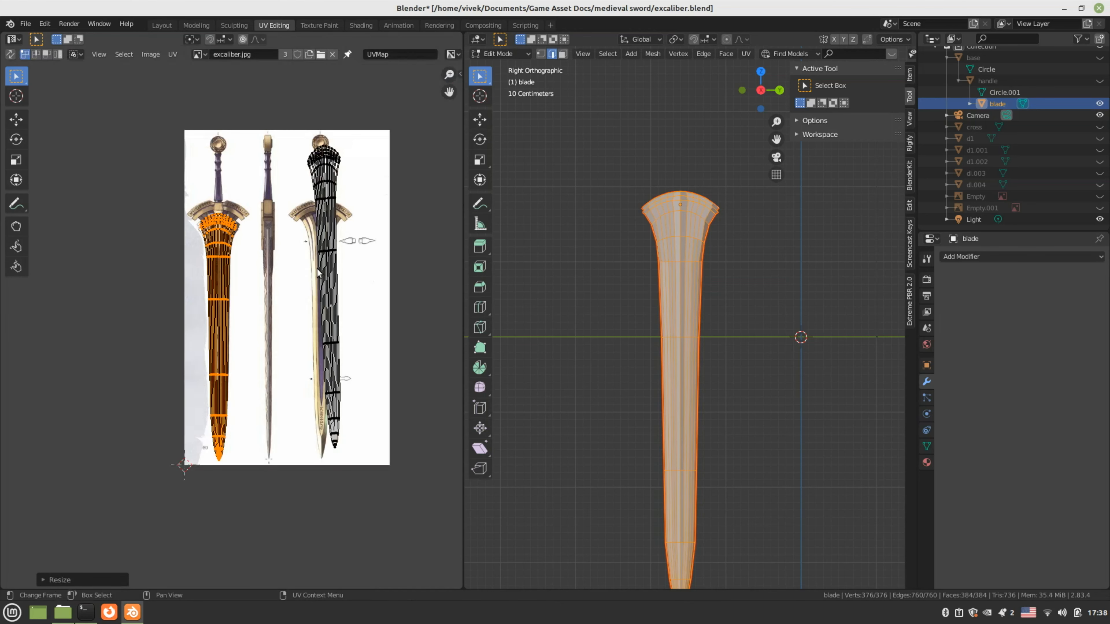
Select the whole right UV island, then move, shrink and rotate it over the right sword drawing
left_click(336, 243)
key("ctrl+l")
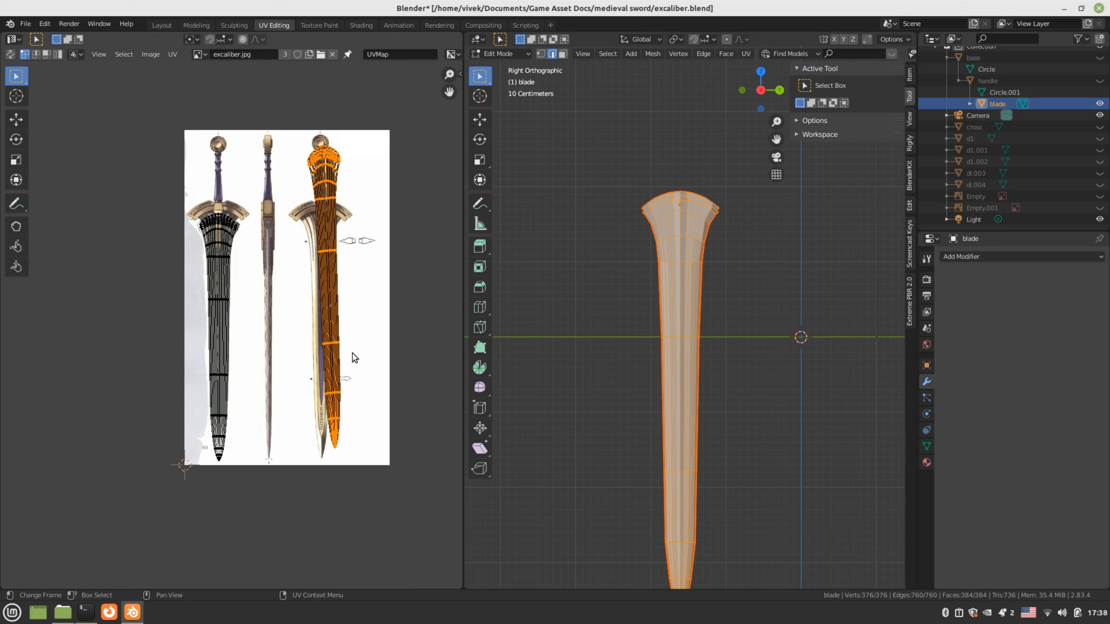
key("g")
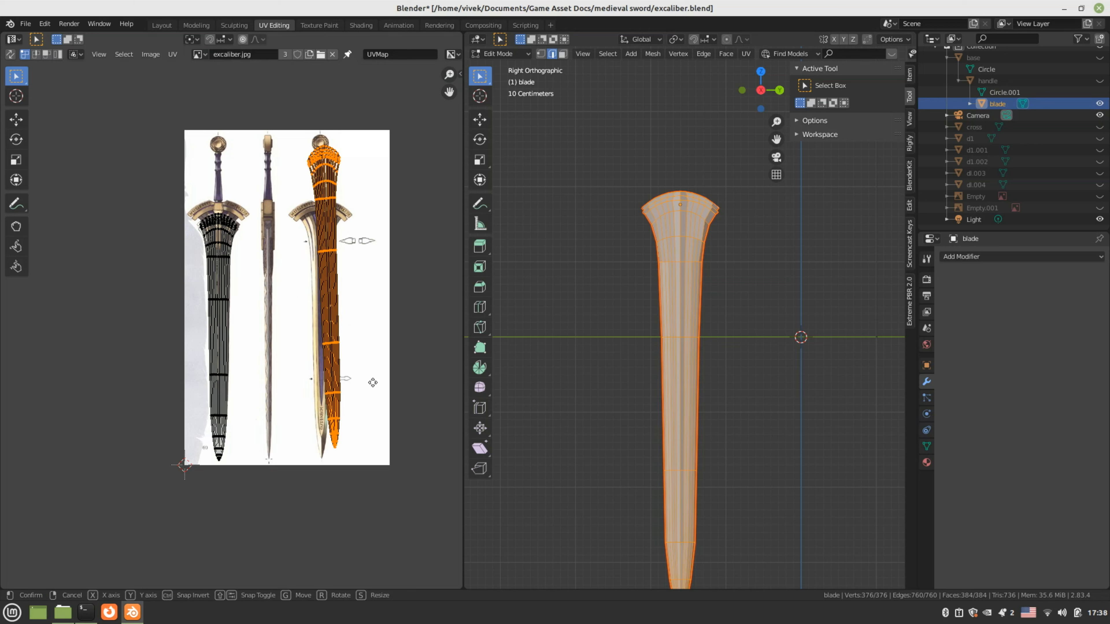
left_click(360, 393)
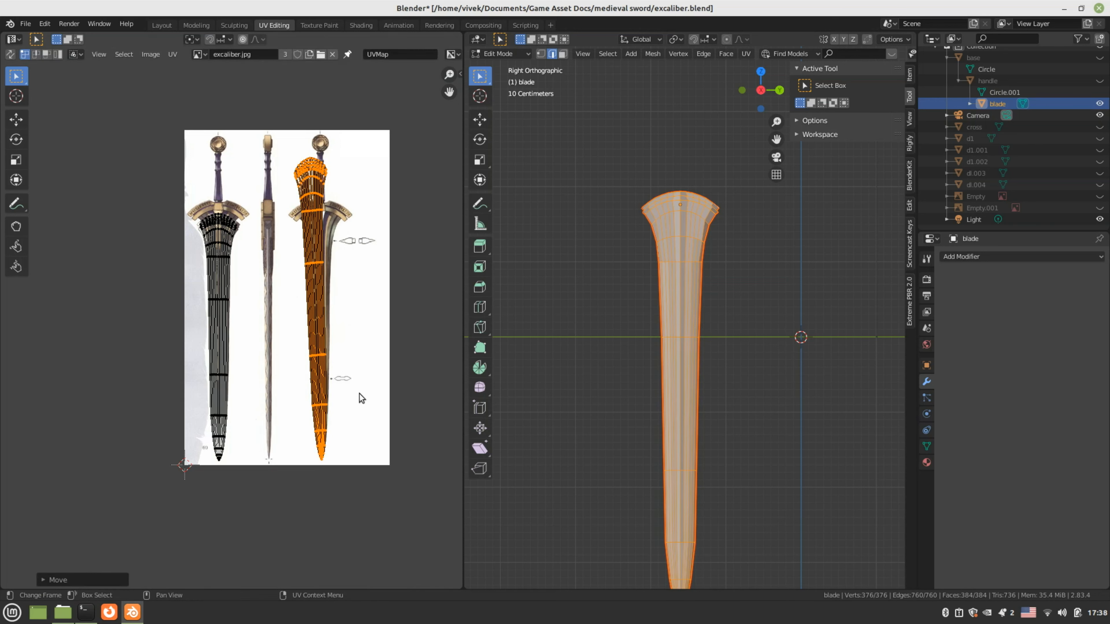
key("s")
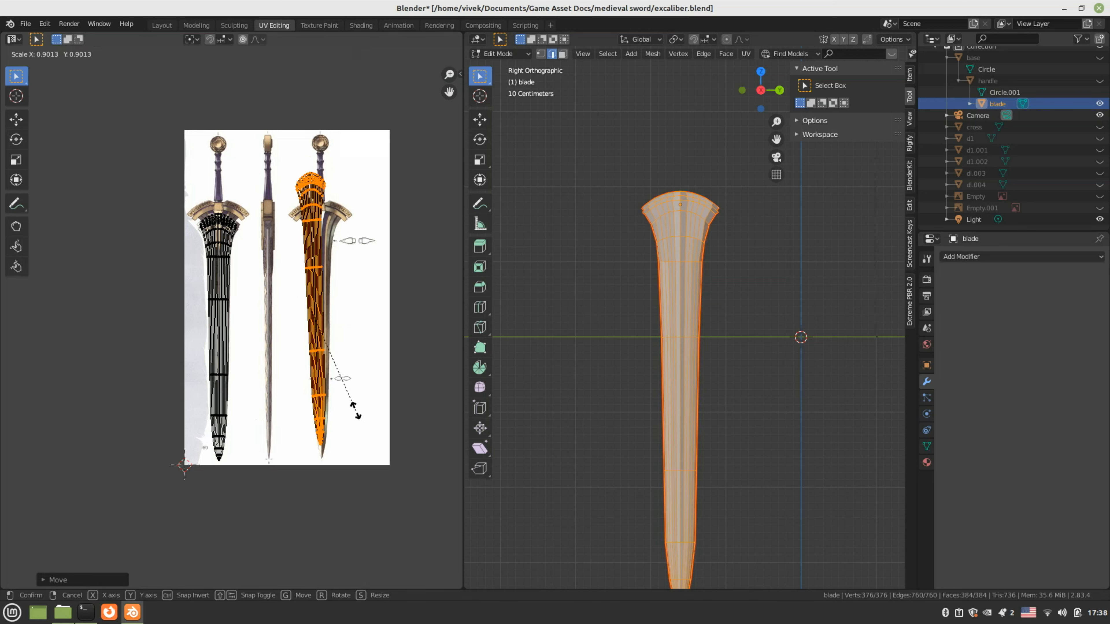
left_click(360, 412)
key("g")
left_click(363, 418)
key("r")
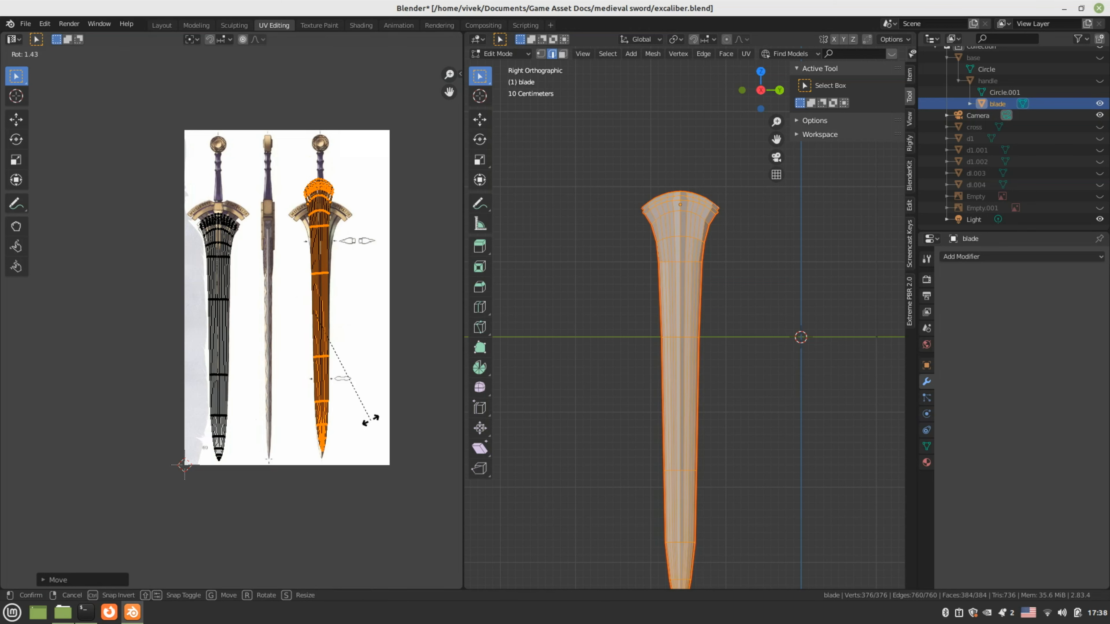
left_click(370, 422)
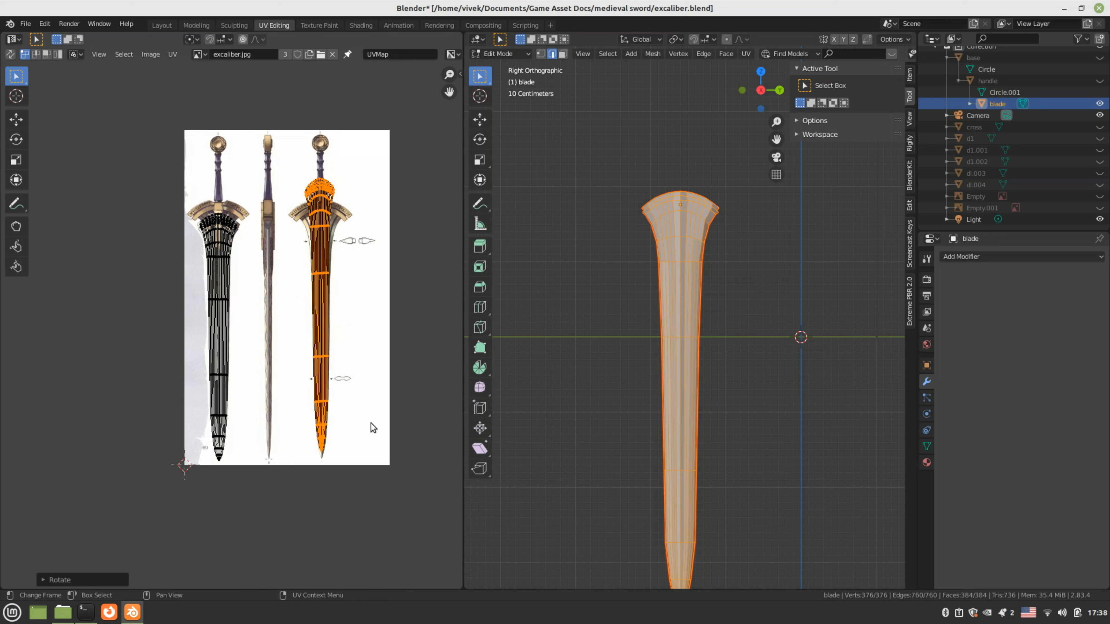
key("g")
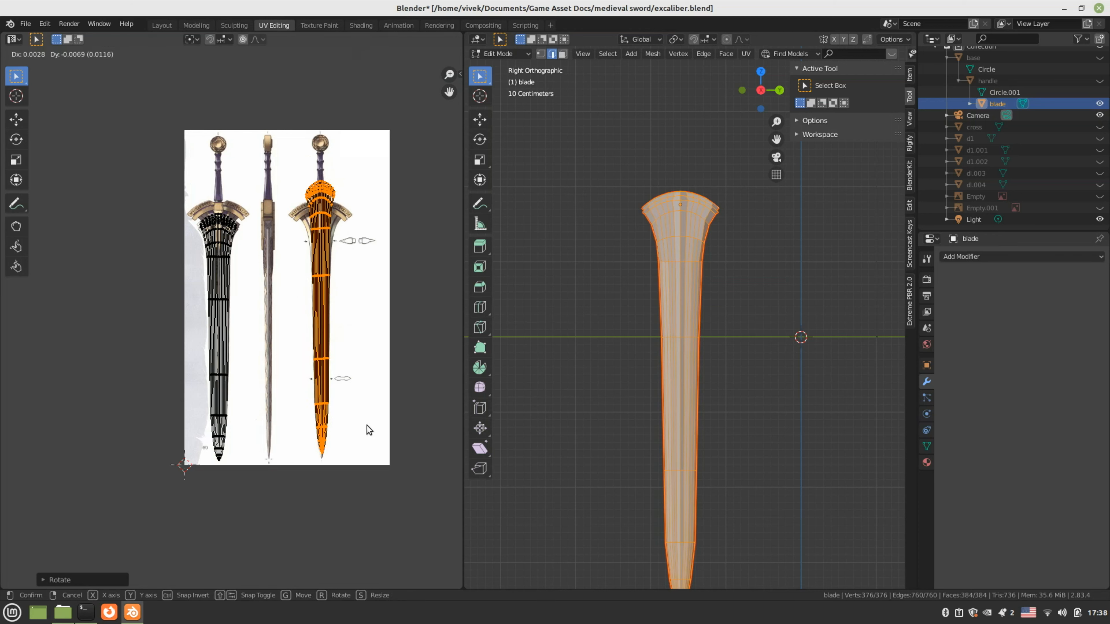
left_click(366, 425)
Stretch the right blade island vertically, move it into final position, and return to Object Mode
key("s")
key("y")
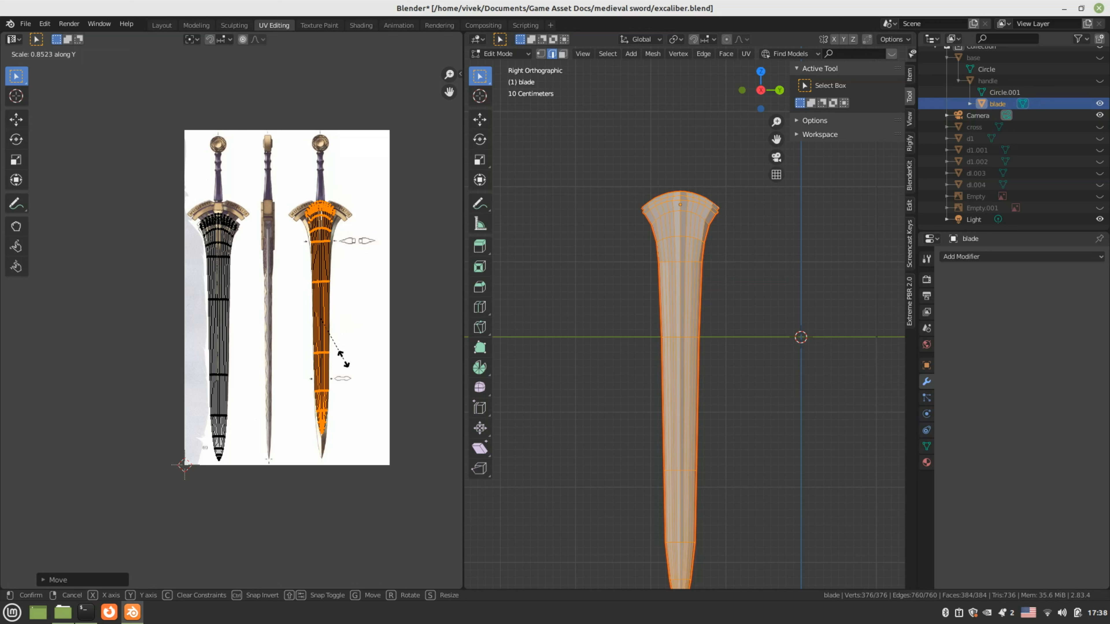
left_click(344, 358)
key("g")
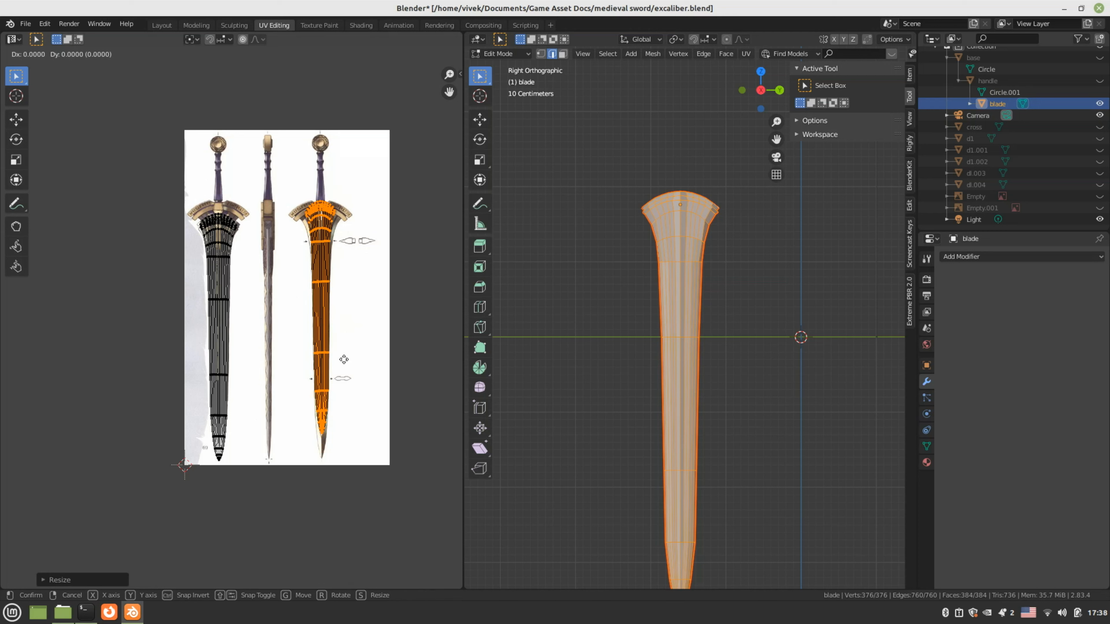
left_click(344, 378)
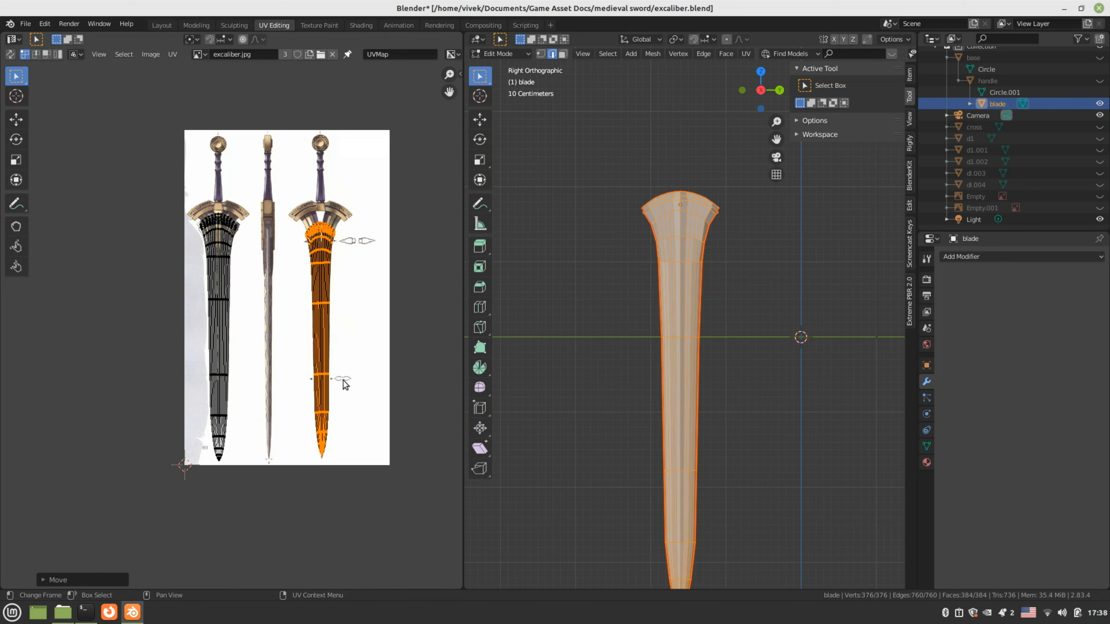
key("s")
key("y")
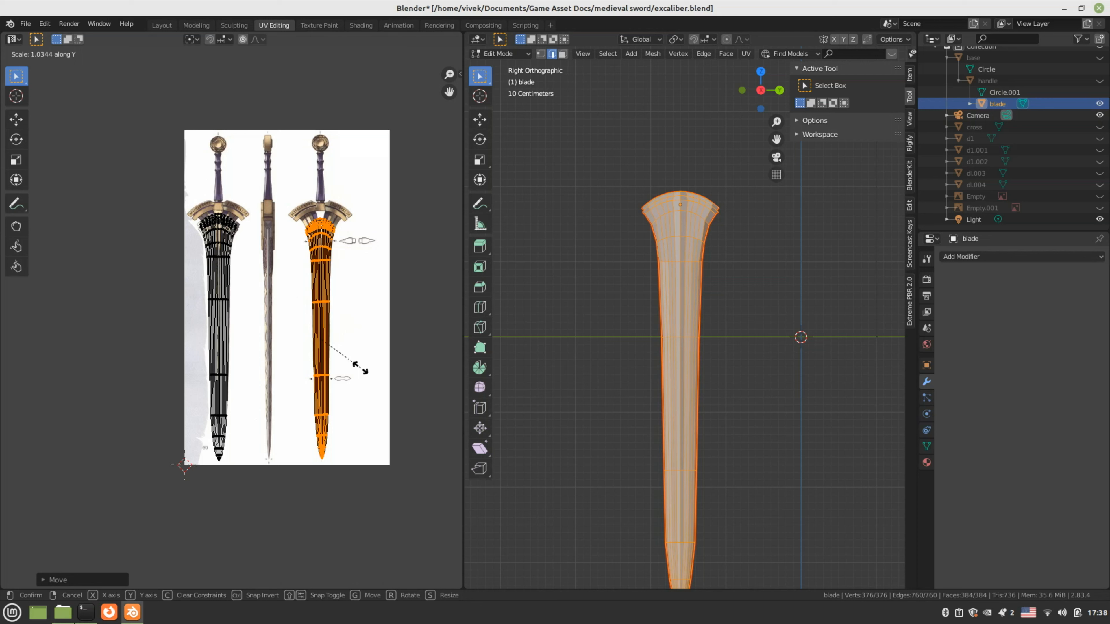
left_click(361, 367)
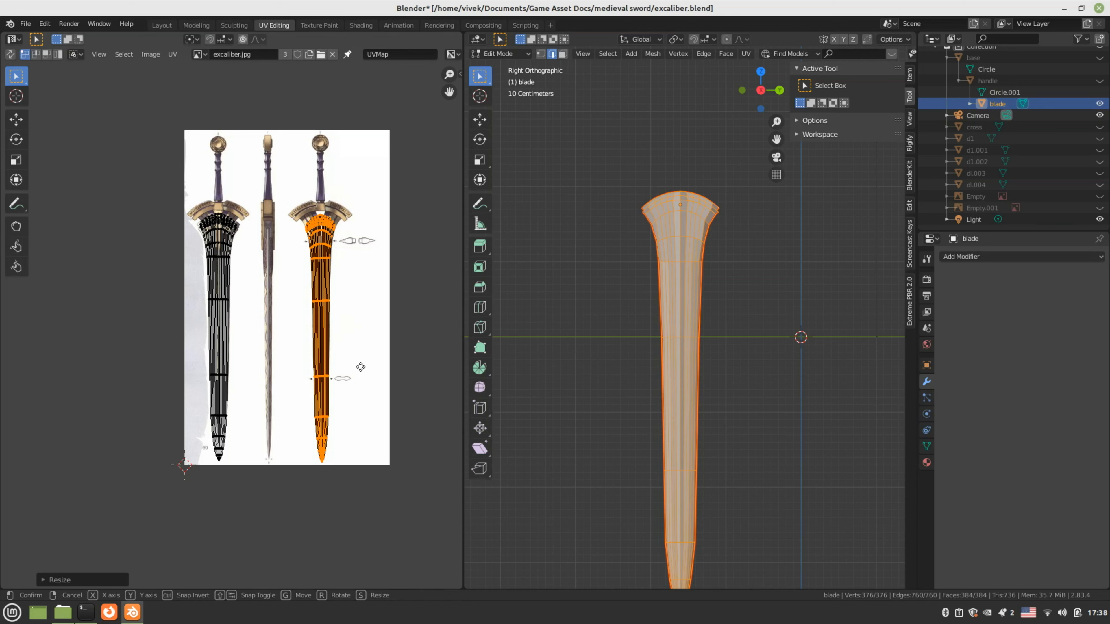
key("g")
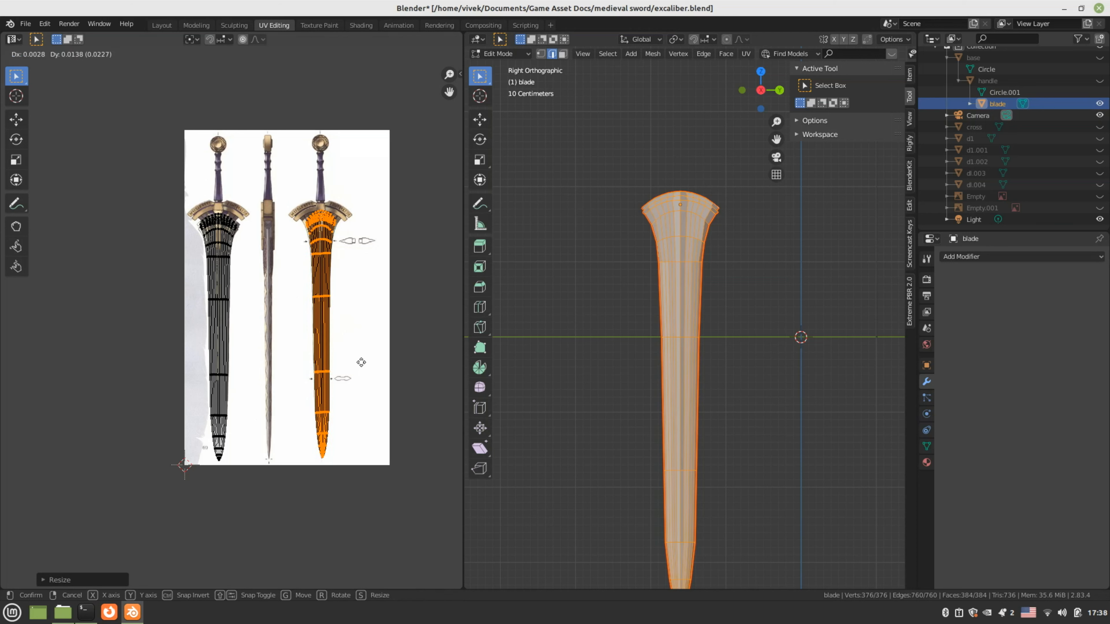
left_click(361, 362)
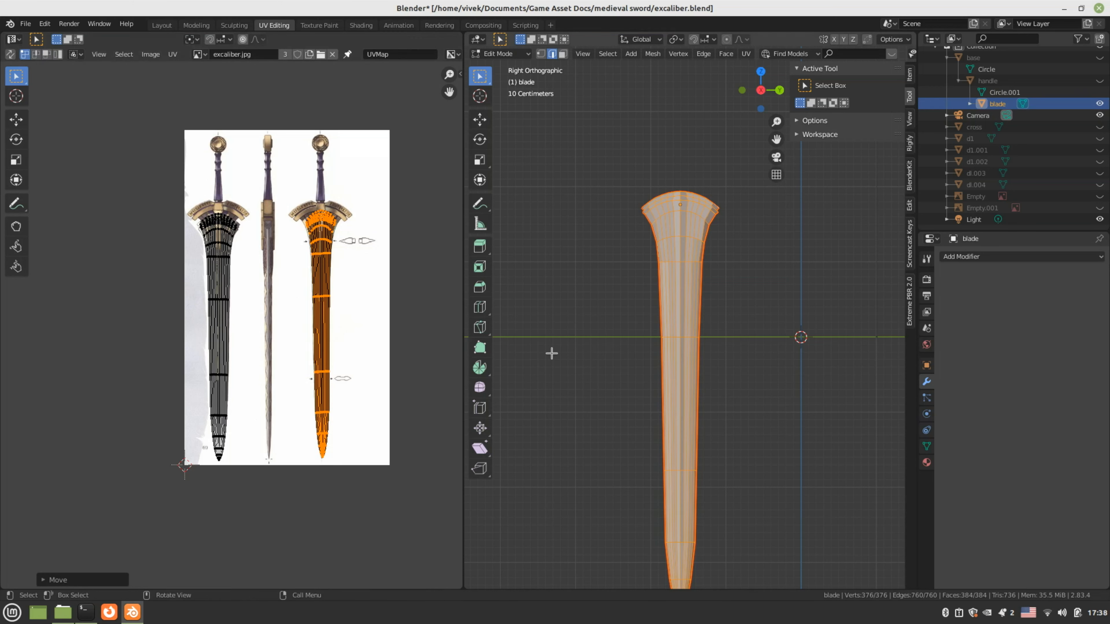
key("Tab")
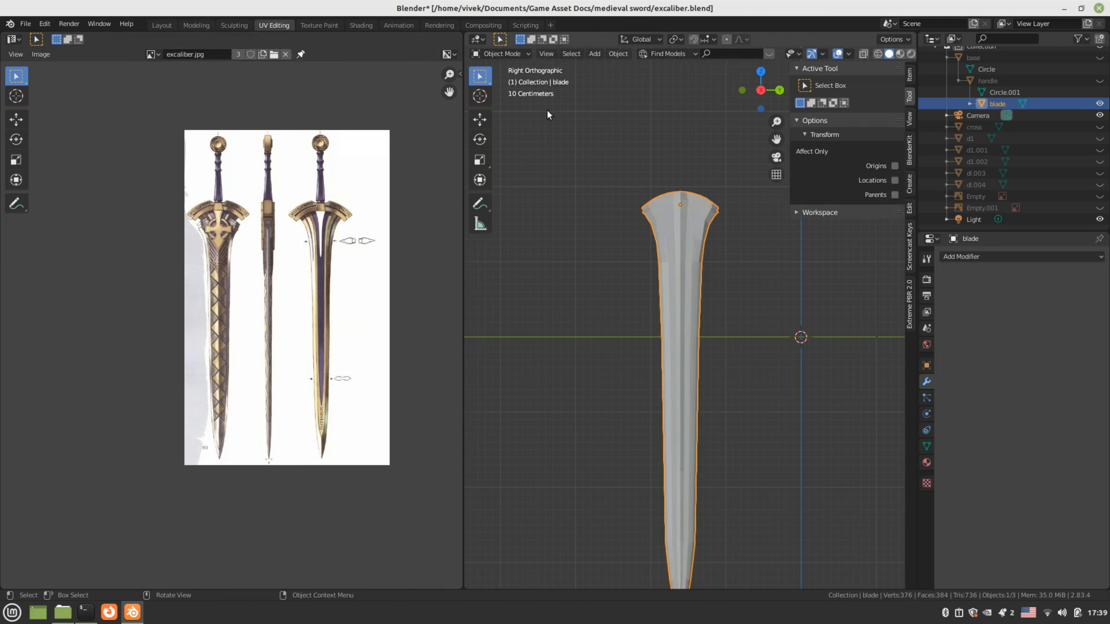
Switch the blade to Texture Paint mode and display the blank Untitled image in the image editor
left_click(507, 54)
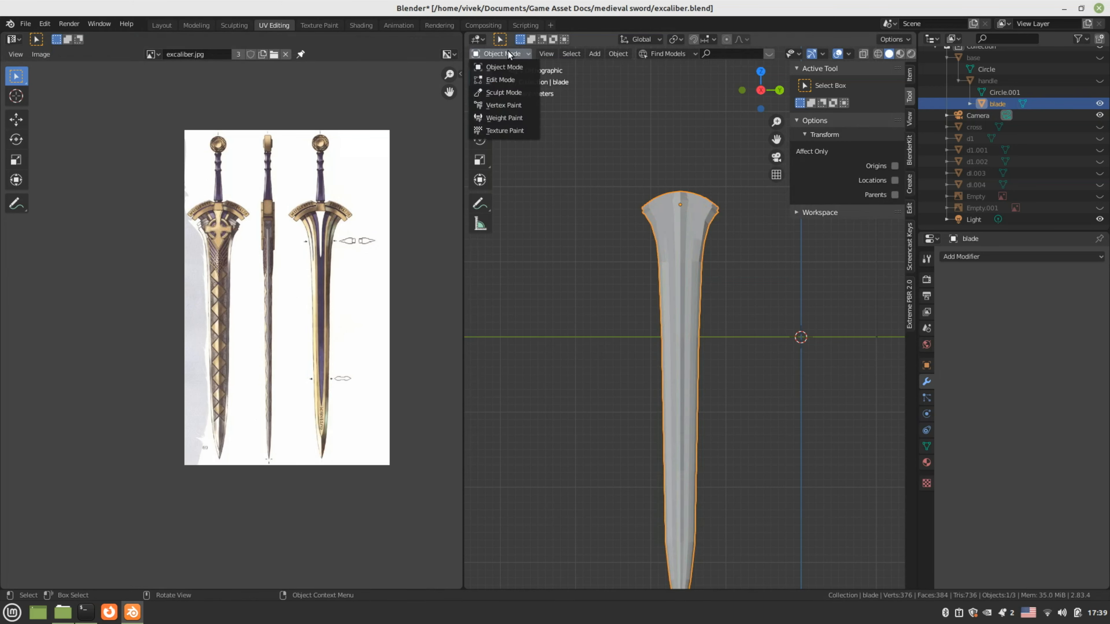
left_click(511, 130)
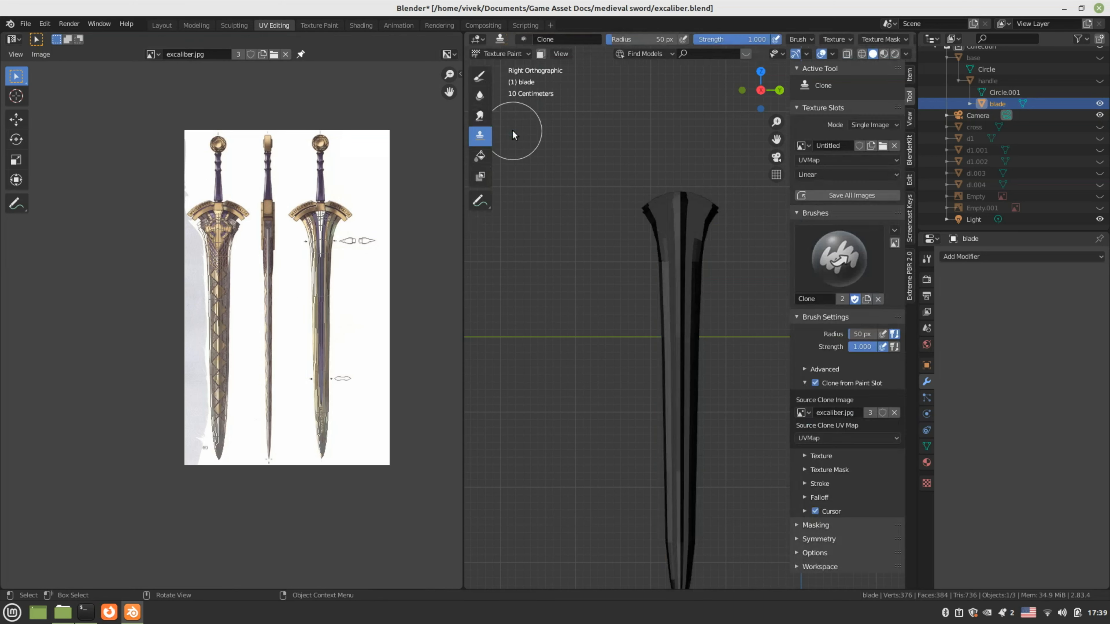
left_click(152, 54)
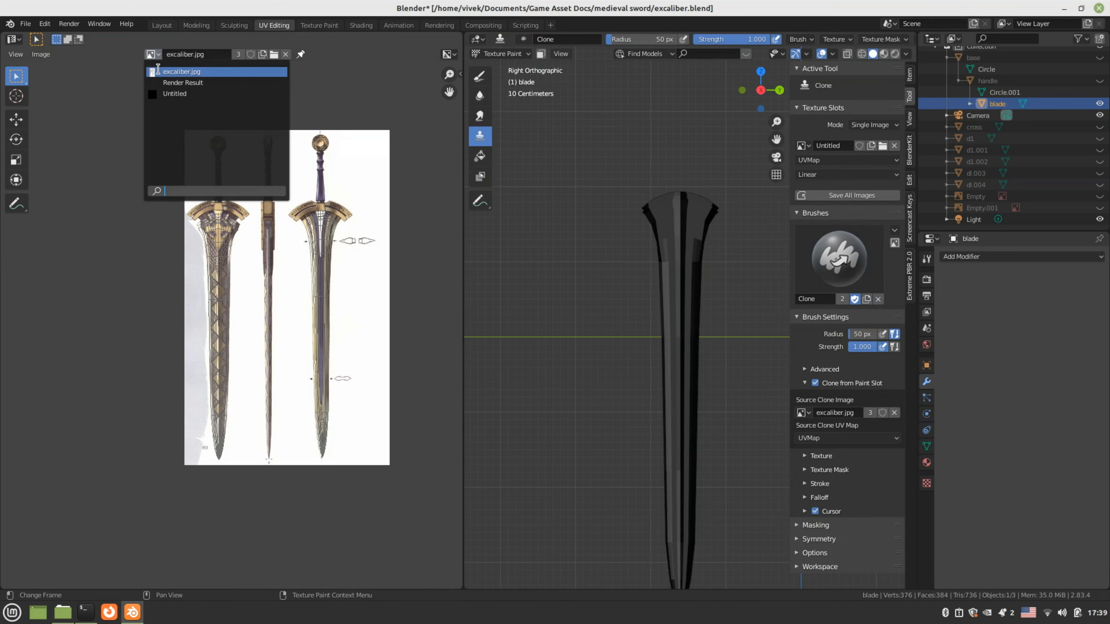
left_click(174, 93)
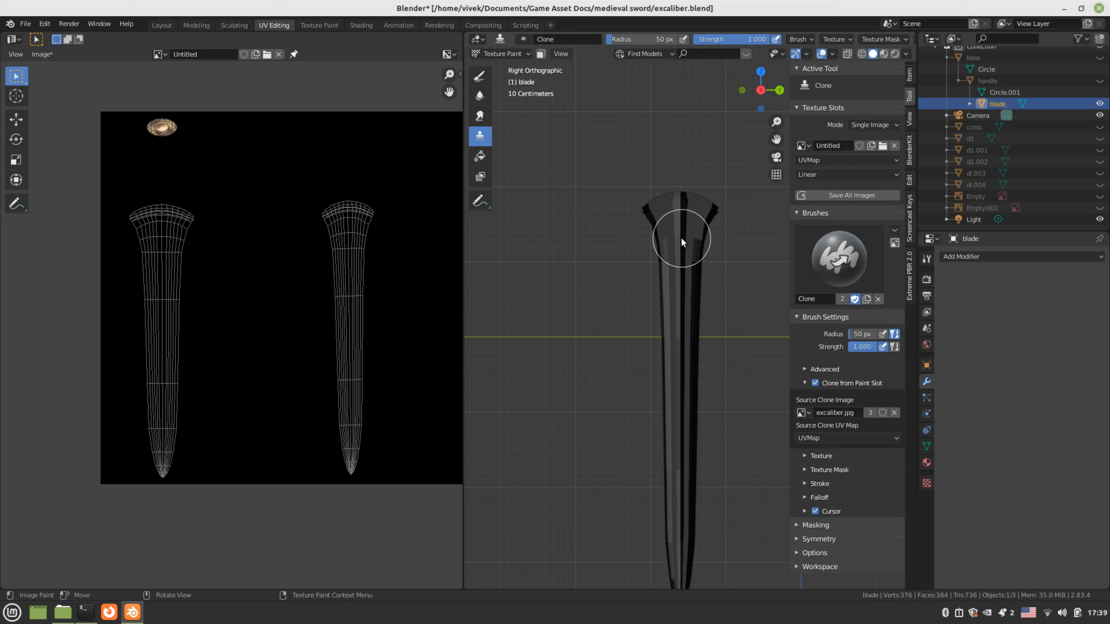
Clone-paint the engraved pattern over the blade's top and upper length, keeping brush strength at 1.000
left_click_drag(681, 241, 688, 284)
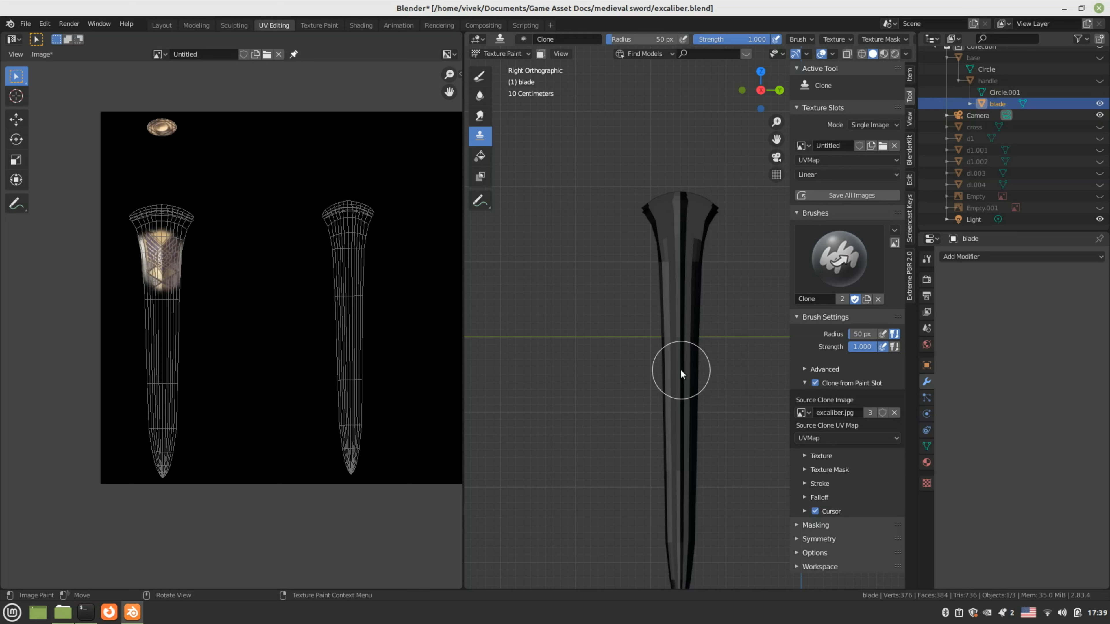
mouse_move(678, 362)
middle_mouse_down()
mouse_move(666, 364)
mouse_move(690, 329)
middle_mouse_up()
left_click_drag(688, 363, 683, 405)
mouse_move(683, 405)
middle_mouse_down()
mouse_move(693, 400)
mouse_move(677, 393)
middle_mouse_up()
mouse_move(659, 290)
left_mouse_down()
mouse_move(692, 249)
mouse_move(617, 254)
mouse_move(662, 274)
mouse_move(609, 346)
left_mouse_up()
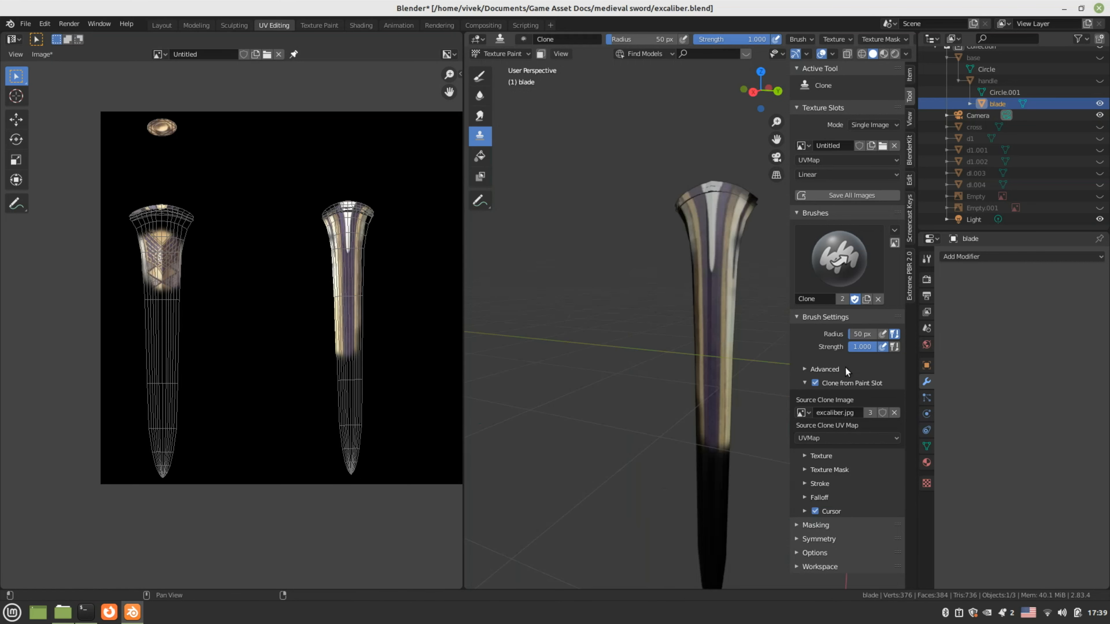
left_click(818, 538)
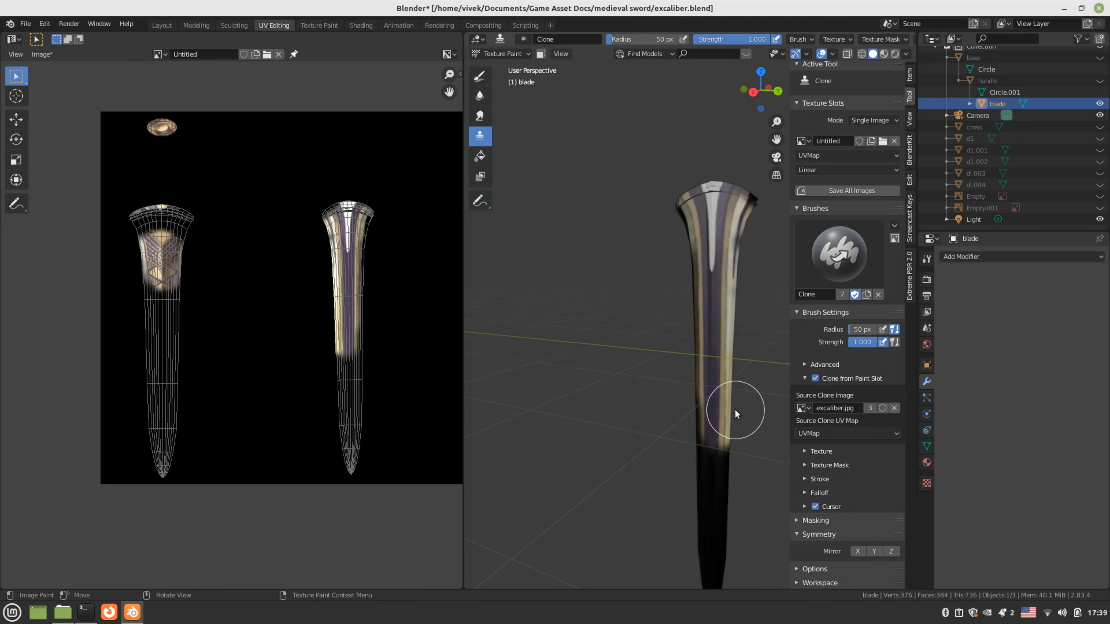
left_click_drag(710, 507, 711, 441)
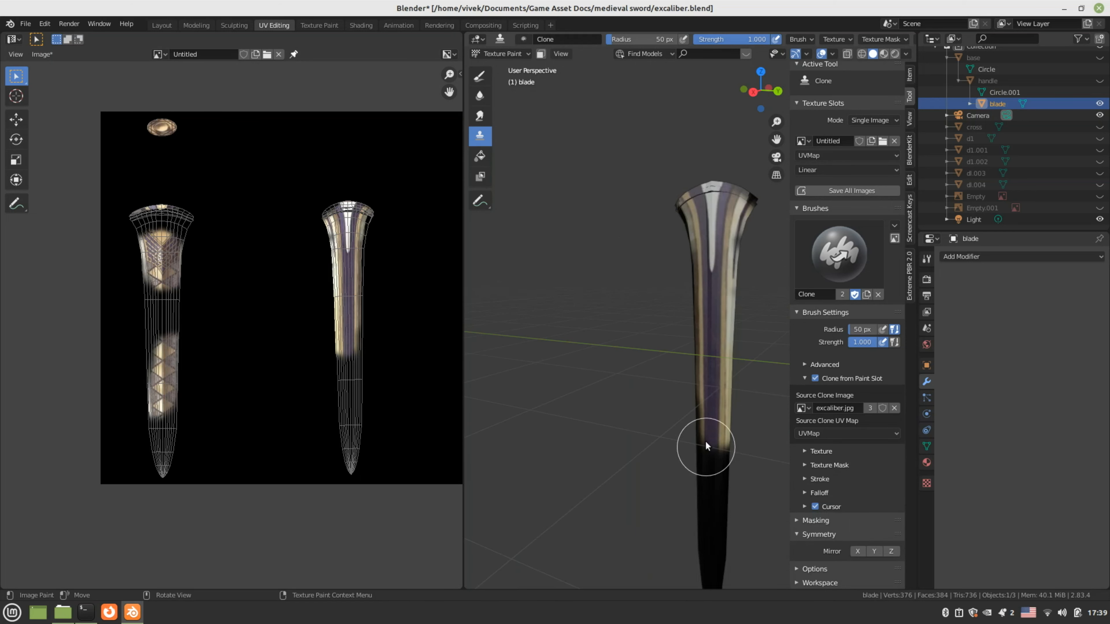
mouse_move(711, 441)
middle_mouse_down()
mouse_move(554, 361)
mouse_move(609, 265)
mouse_move(642, 326)
middle_mouse_up()
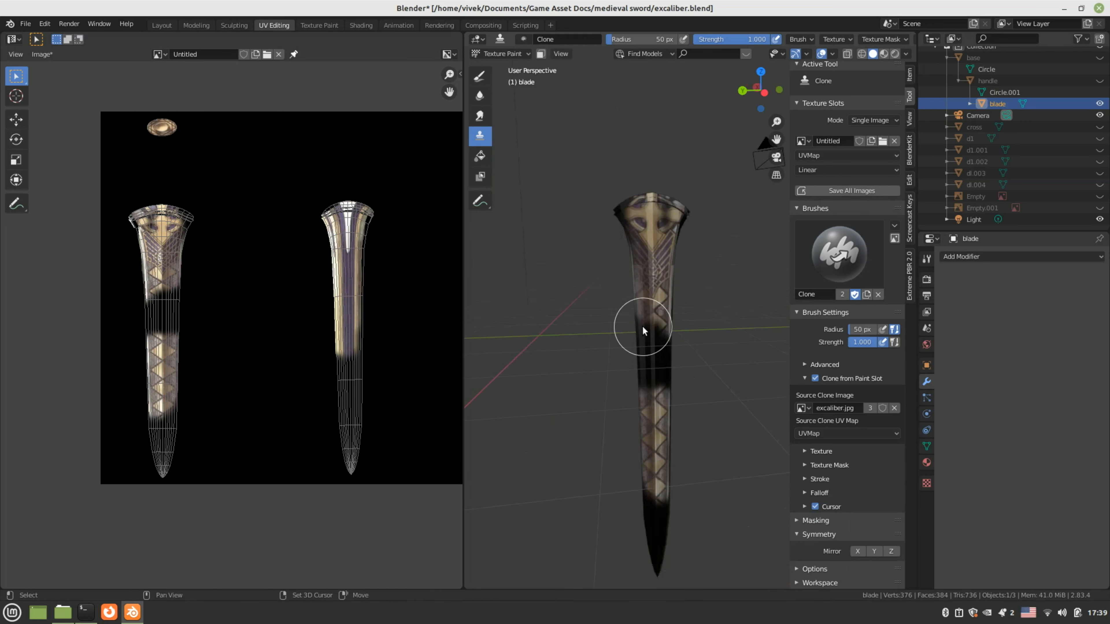
key("shift+f")
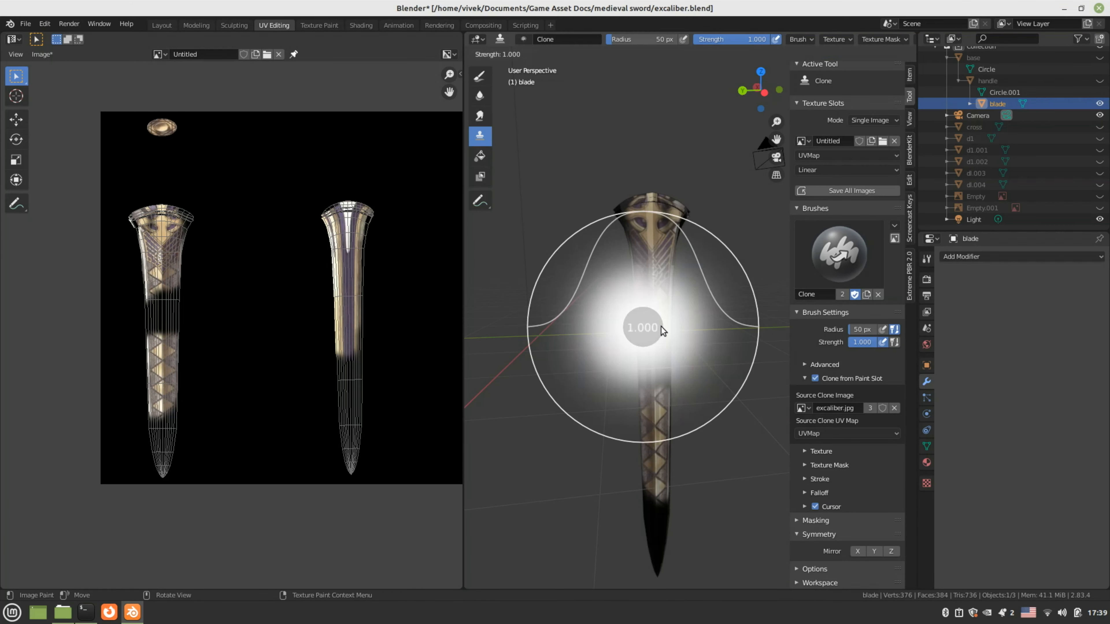
left_click(660, 326)
left_click_drag(652, 356, 651, 445)
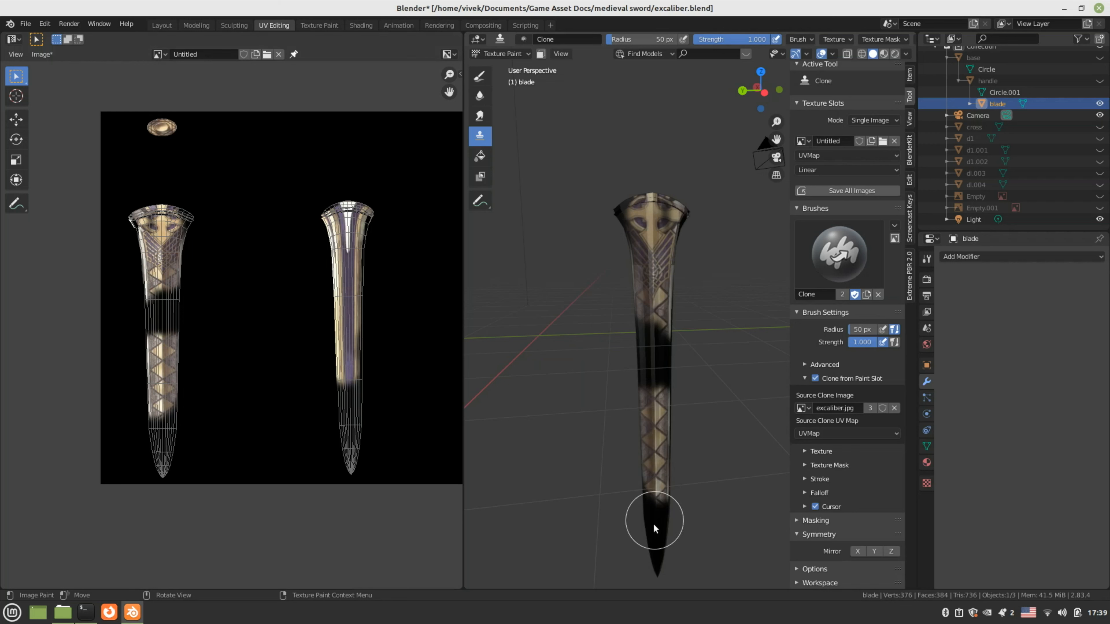
From front and side ortho views, clone-paint the mid-blade toward the tip and paint the tip white
key("KP_1")
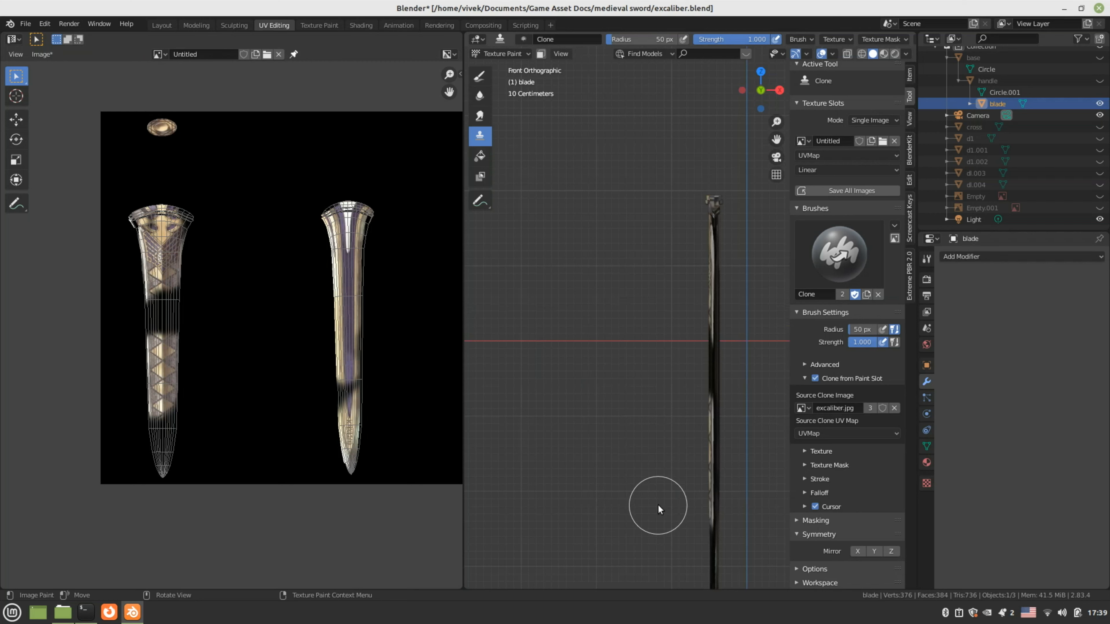
key("KP_3")
mouse_move(758, 445)
left_mouse_down()
mouse_move(734, 319)
mouse_move(734, 532)
left_mouse_up()
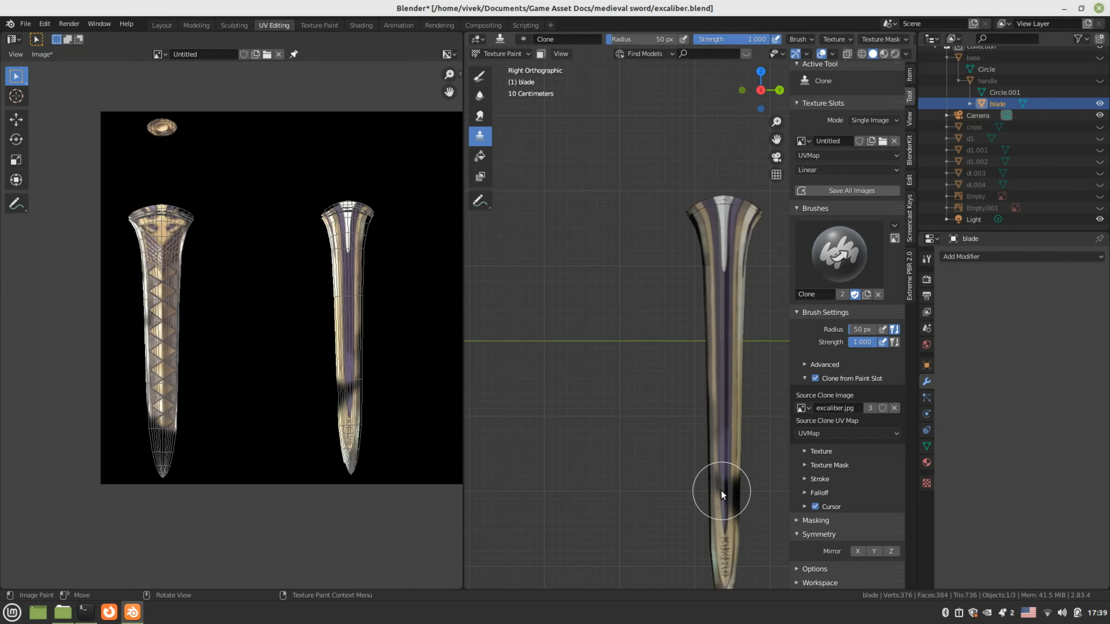
mouse_move(724, 488)
middle_mouse_down()
mouse_move(608, 394)
mouse_move(659, 549)
mouse_move(672, 538)
mouse_move(694, 347)
mouse_move(645, 390)
middle_mouse_up()
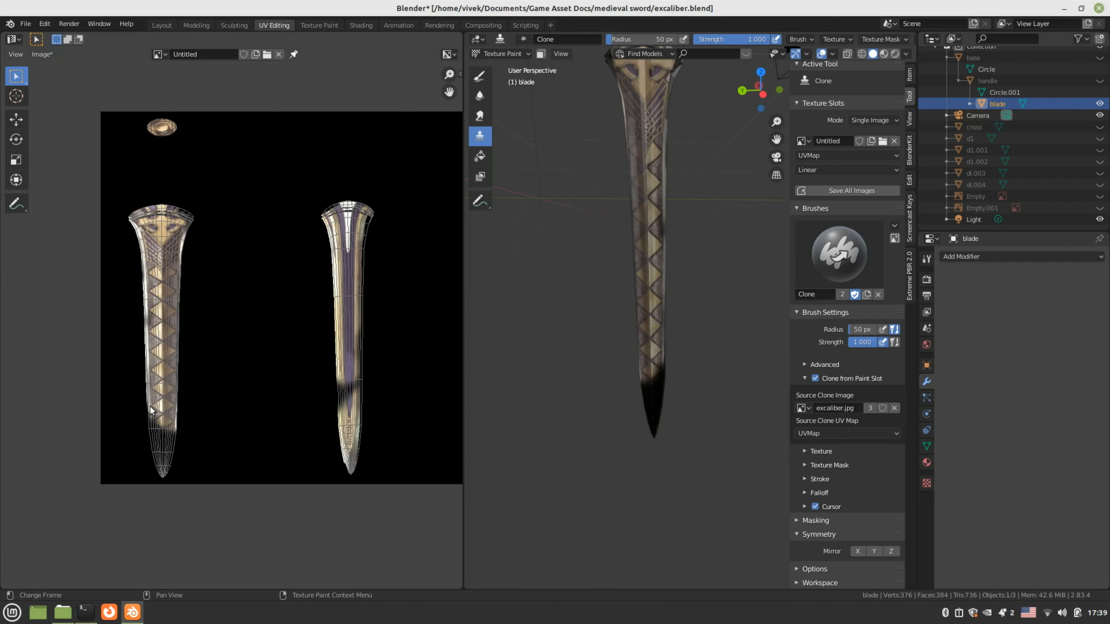
scroll(416, 106, "down", 1)
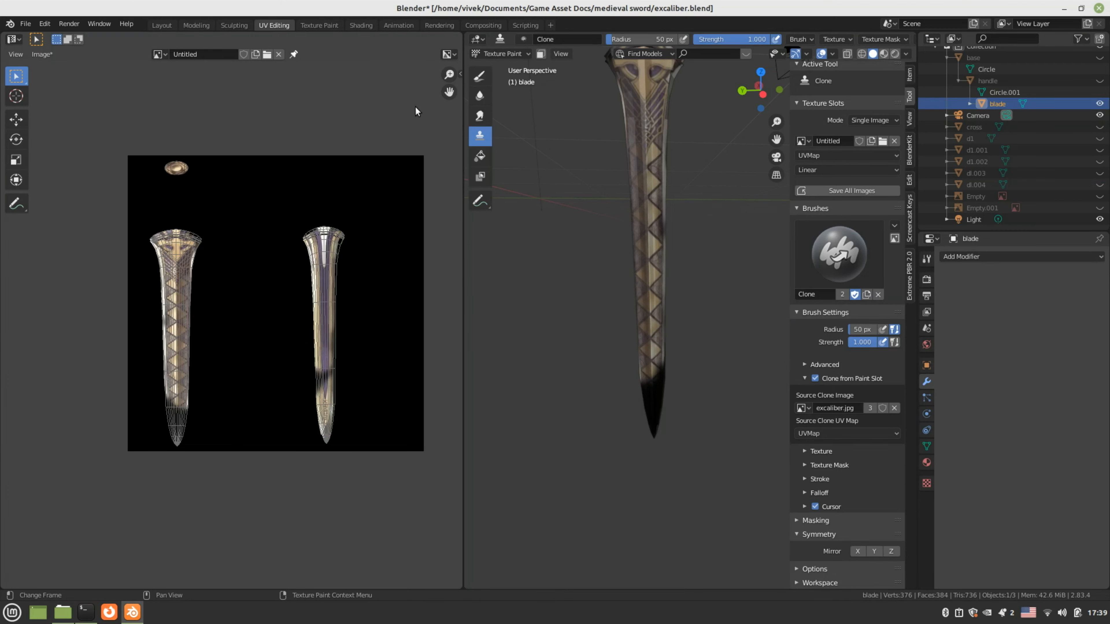
left_click(462, 74)
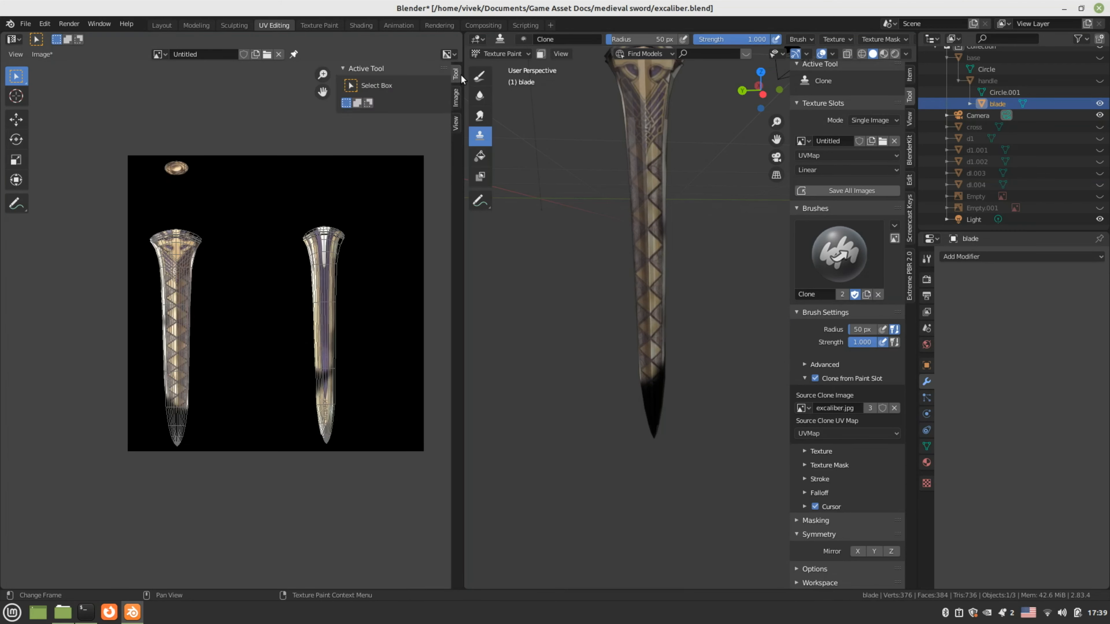
left_click(479, 75)
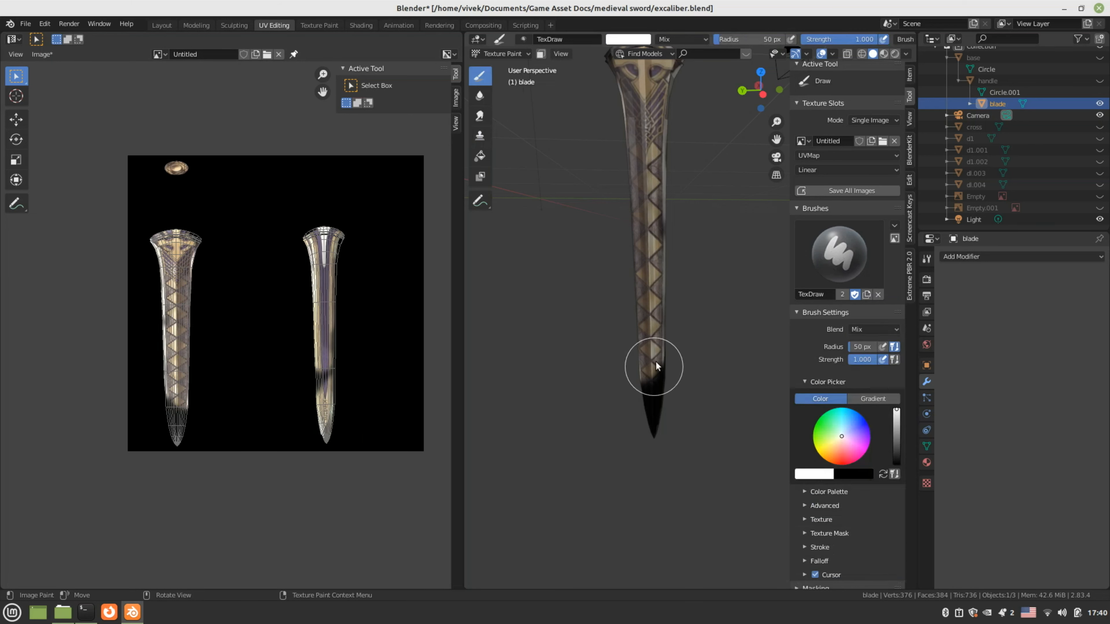
left_click_drag(655, 365, 647, 433)
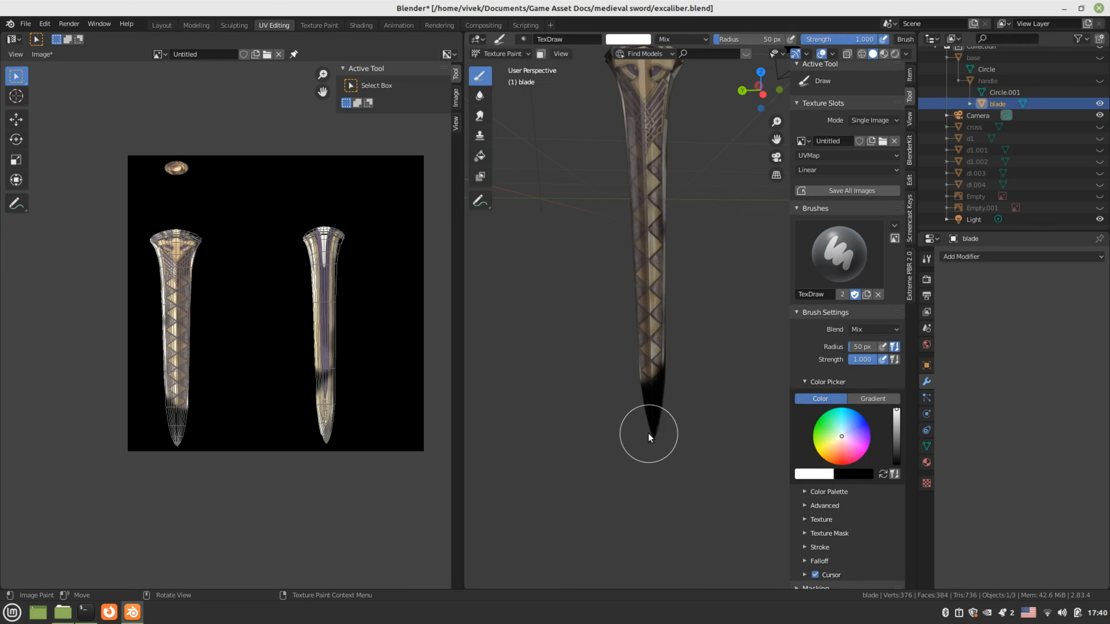
left_click(491, 136)
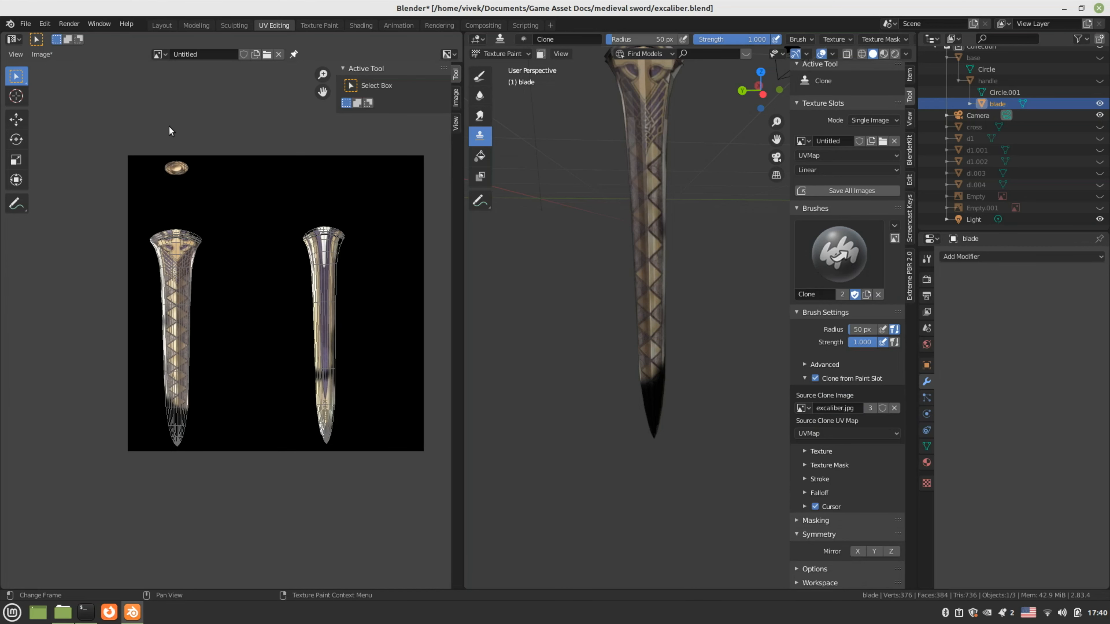
left_click(305, 24)
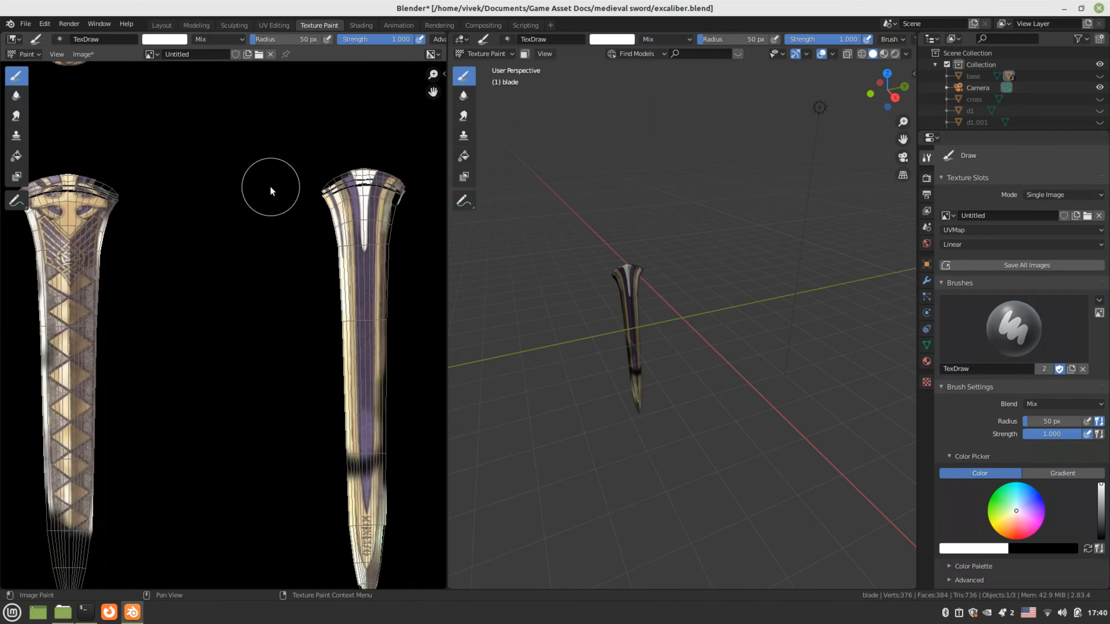
Undo the white strokes near the right blade's tip so the cloned pattern covers the tip again
scroll(265, 199, "down", 1)
left_click_drag(321, 487, 339, 524)
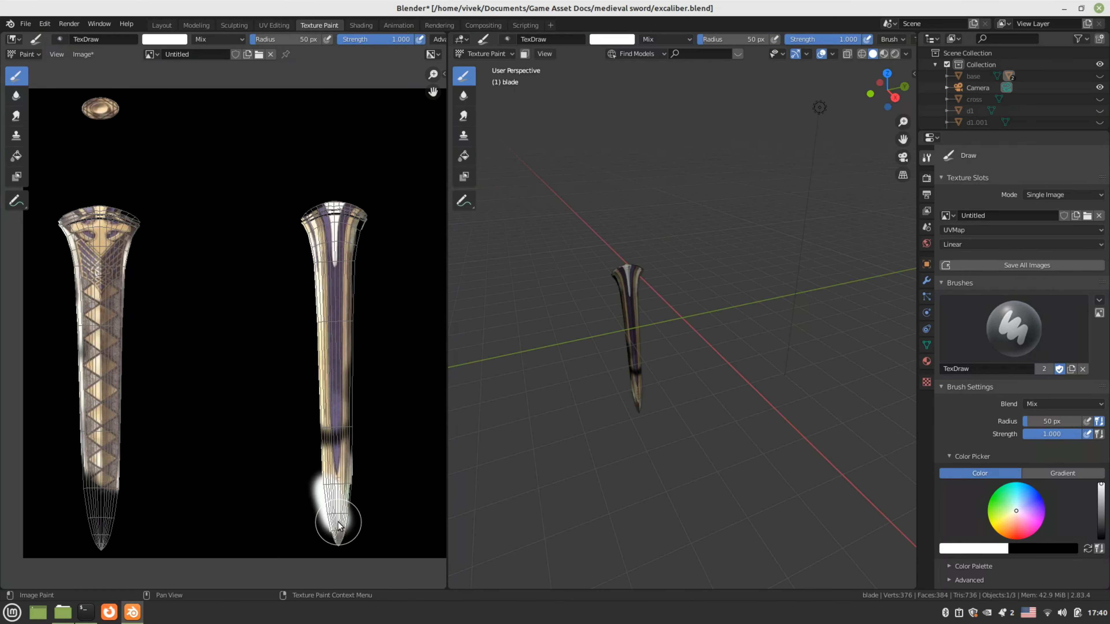
key("ctrl+z")
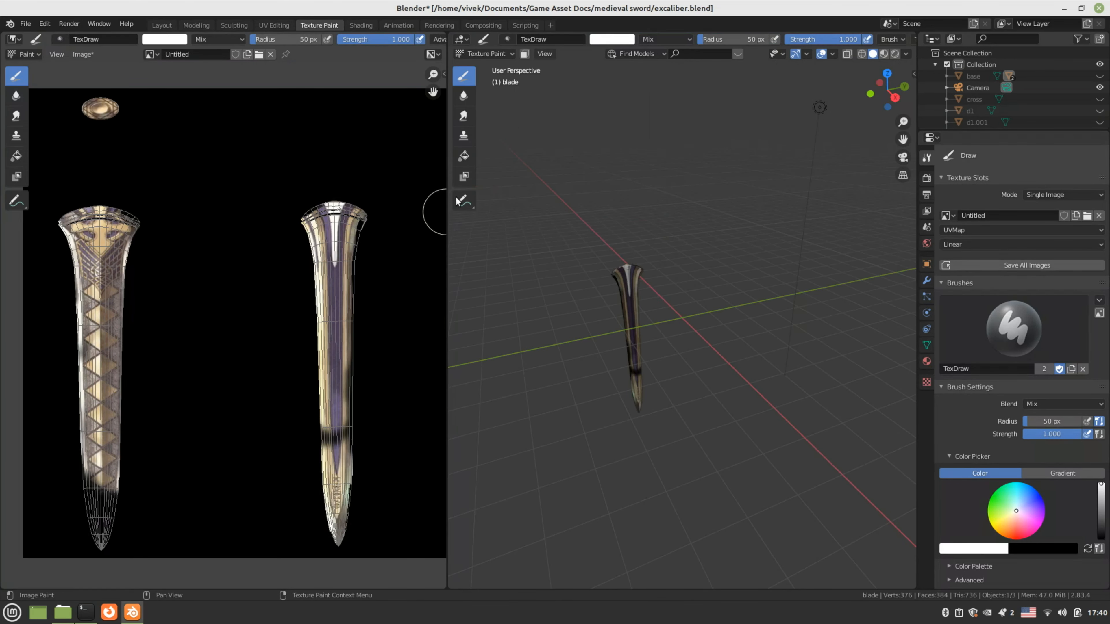
left_click(464, 136)
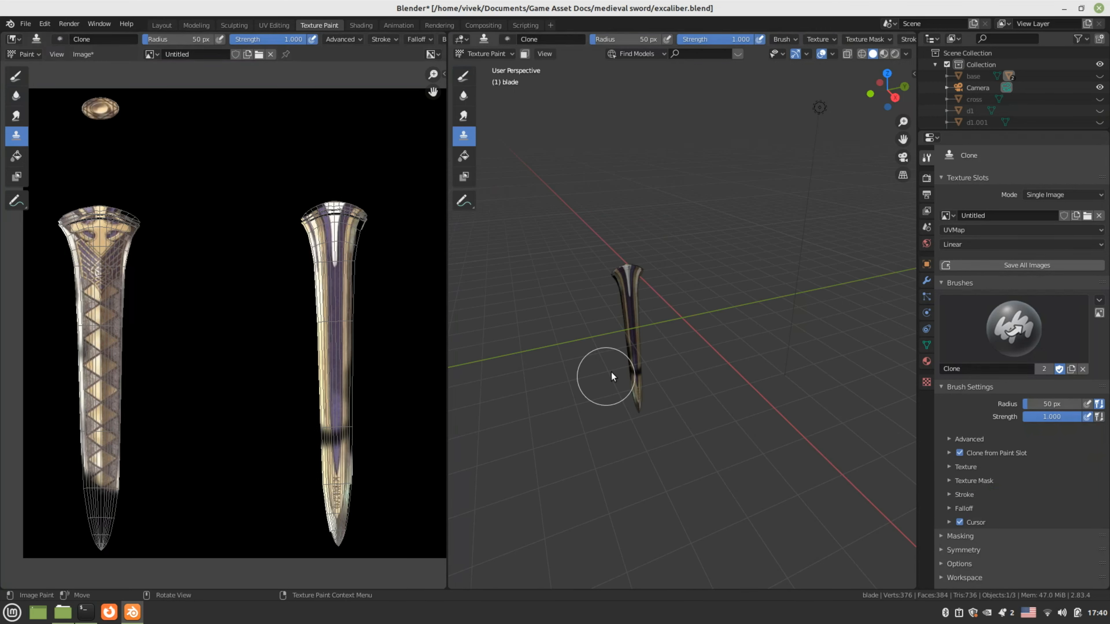
key("ctrl+z")
Orbit to inspect the blade edge-on, then bring up the Image menu of the painted texture
middle_click_drag(613, 373, 678, 307)
scroll(678, 308, "up", 6)
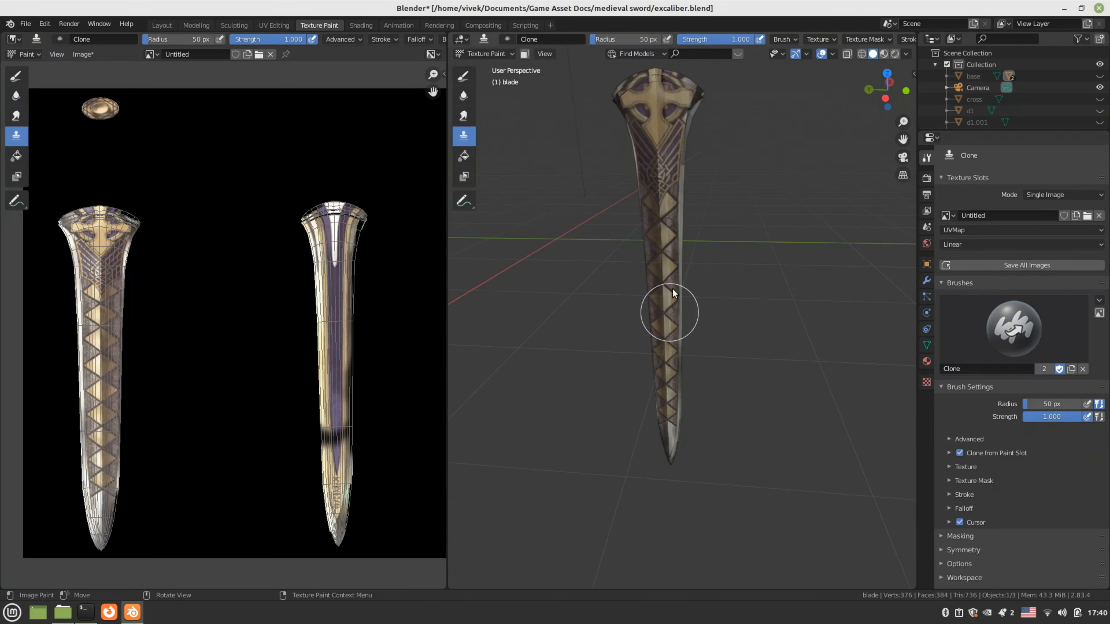
middle_click_drag(697, 124, 687, 181)
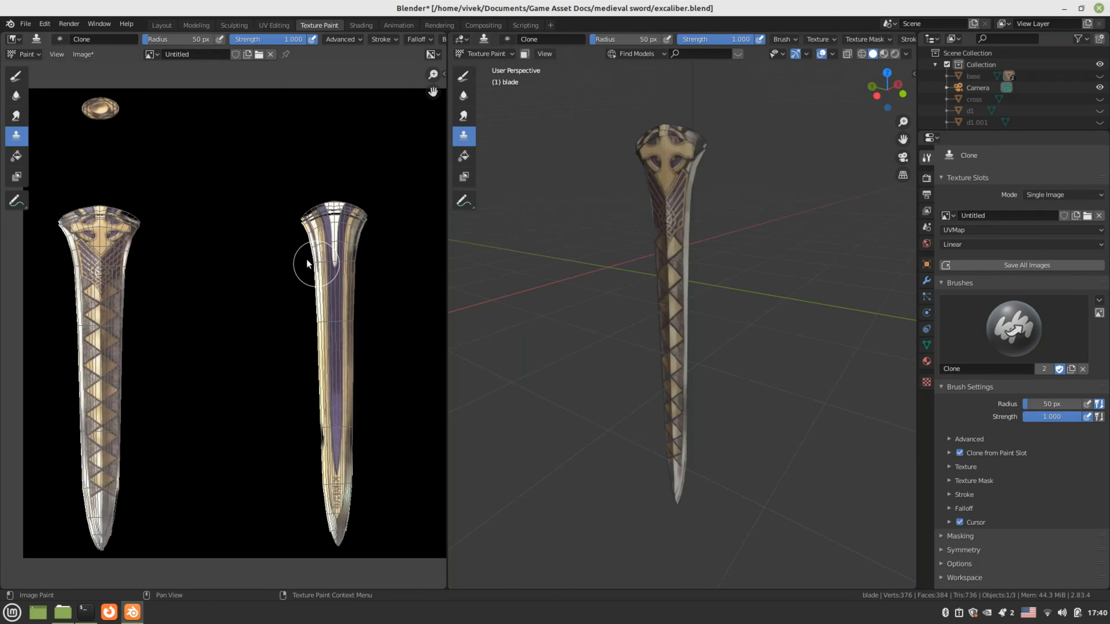
scroll(240, 213, "down", 1)
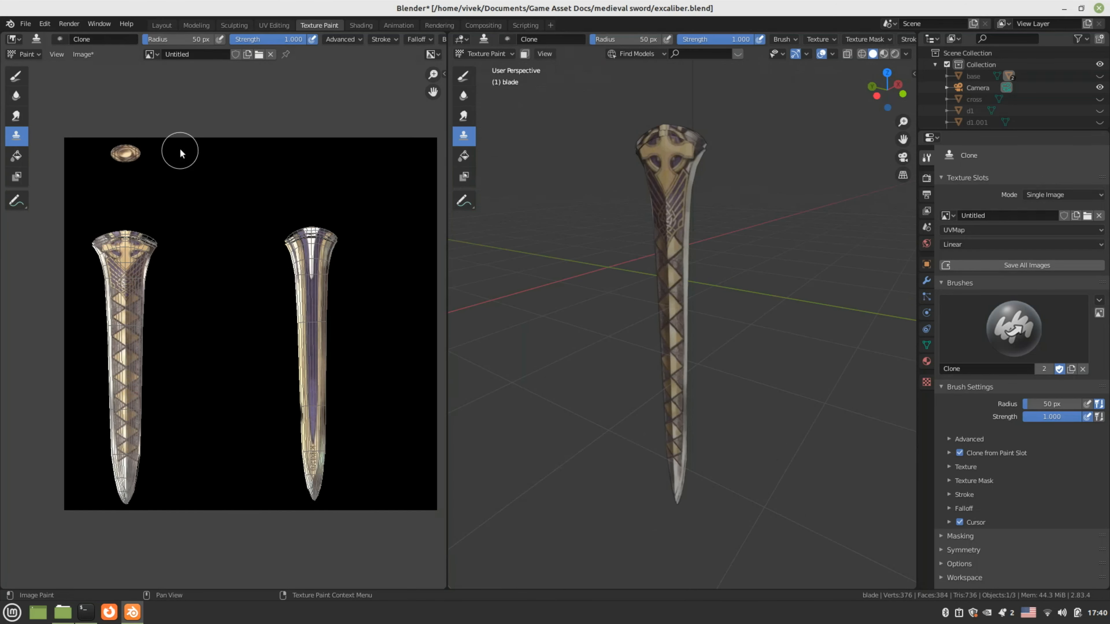
left_click(83, 54)
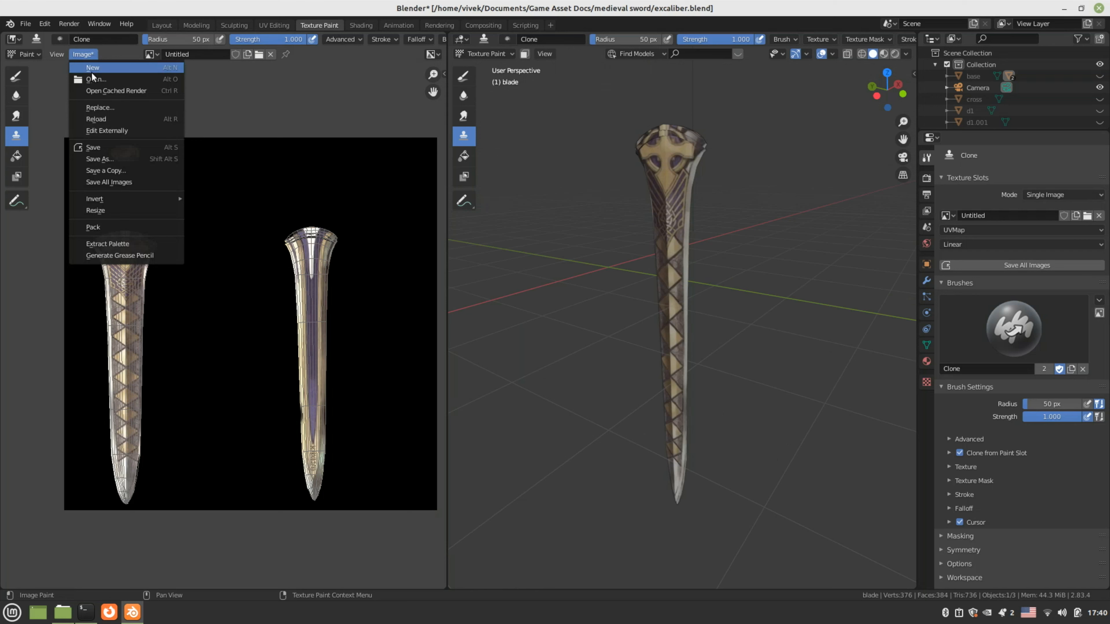
Use Image > Save As to save the painted image as 'texture' PNG in the medieval sword folder
left_click(106, 150)
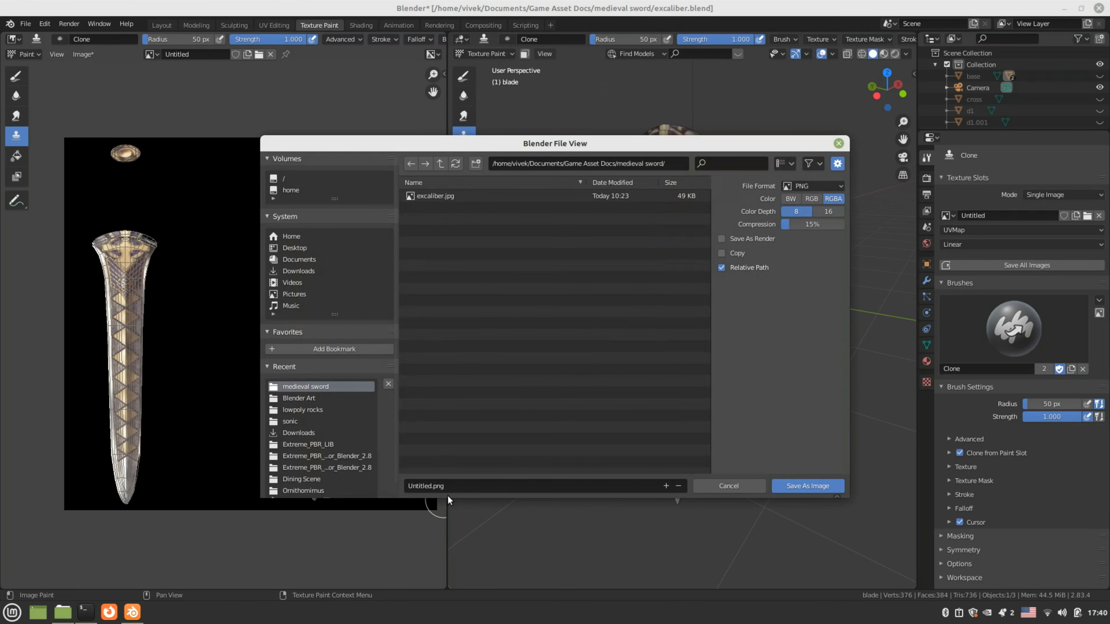
left_click(450, 486)
type("t")
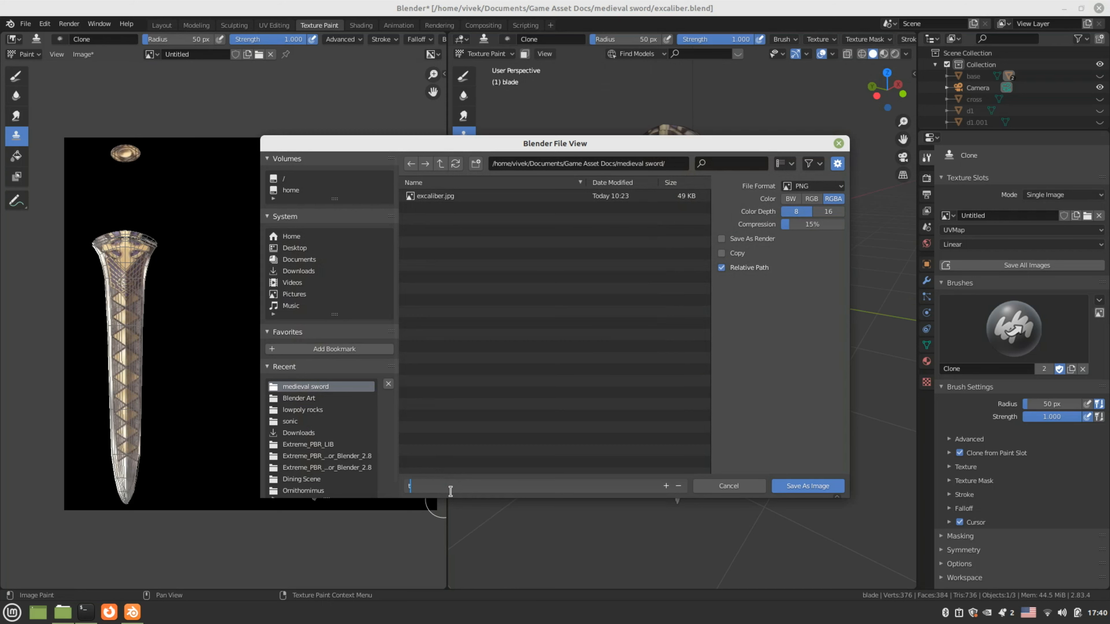
type("exture")
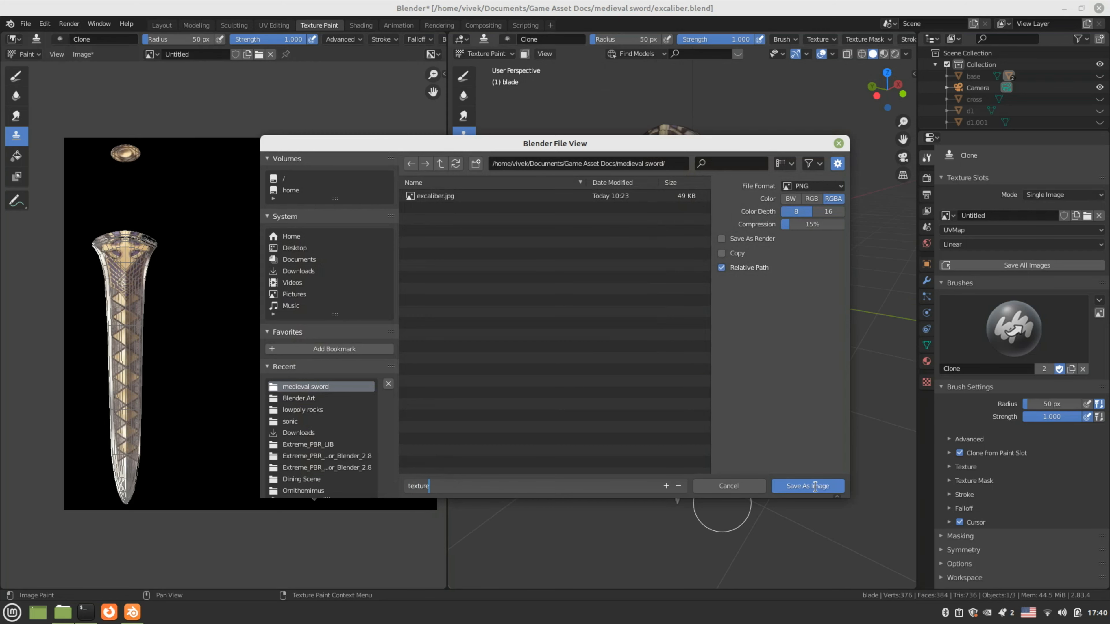
left_click(808, 486)
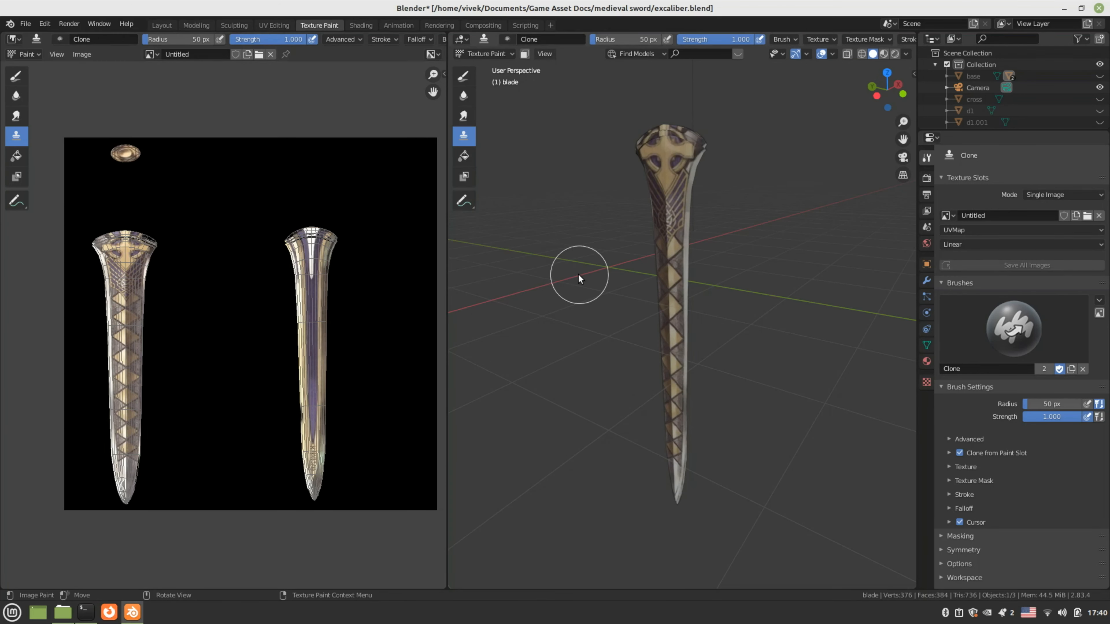
In the Outliner, expand base and handle, hide the blade and unhide the cross
scroll(1033, 109, "down", 5)
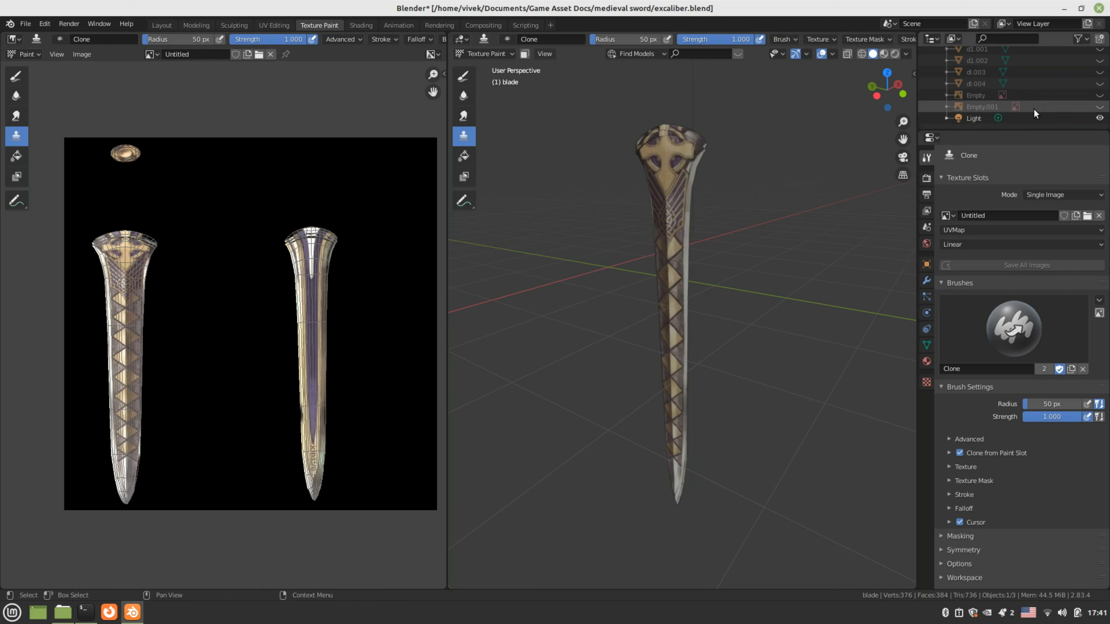
scroll(1033, 109, "up", 6)
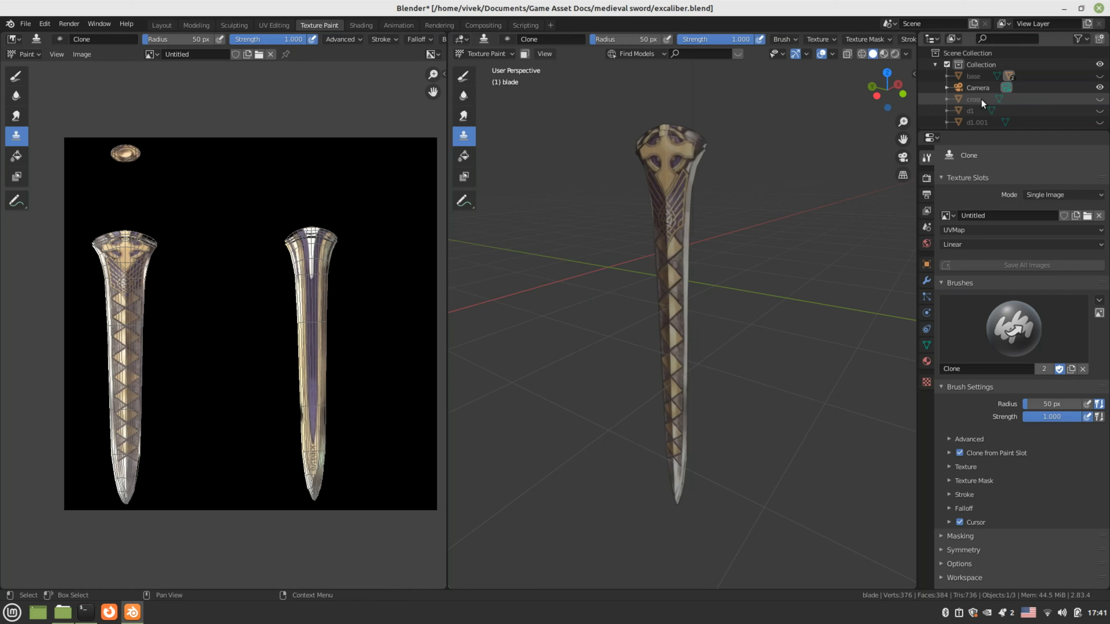
left_click(947, 76)
left_click(989, 100)
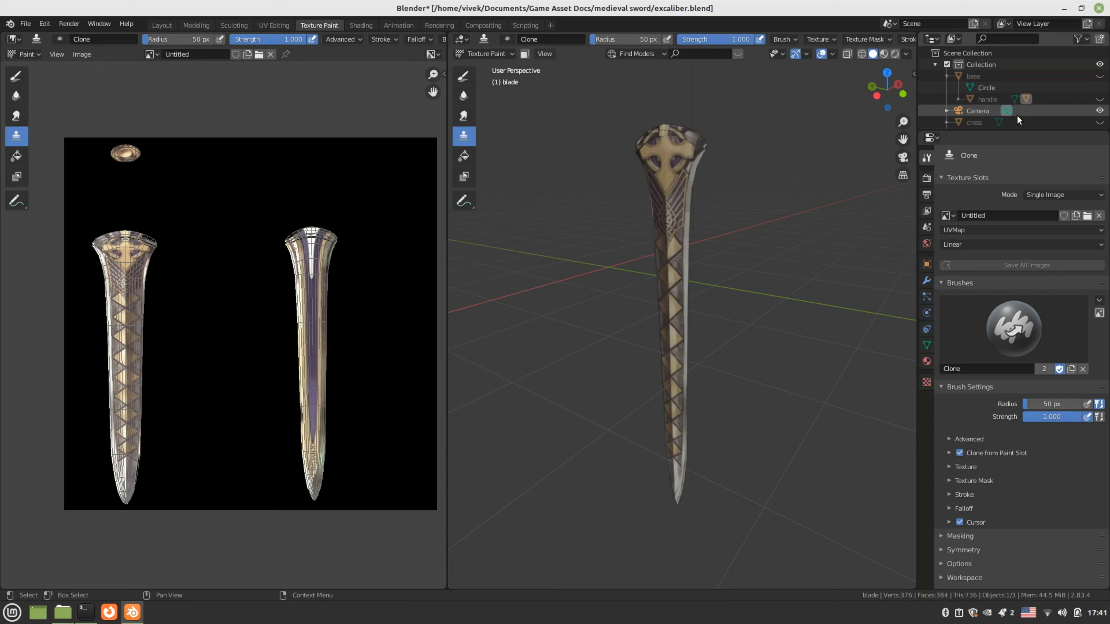
scroll(987, 112, "down", 2)
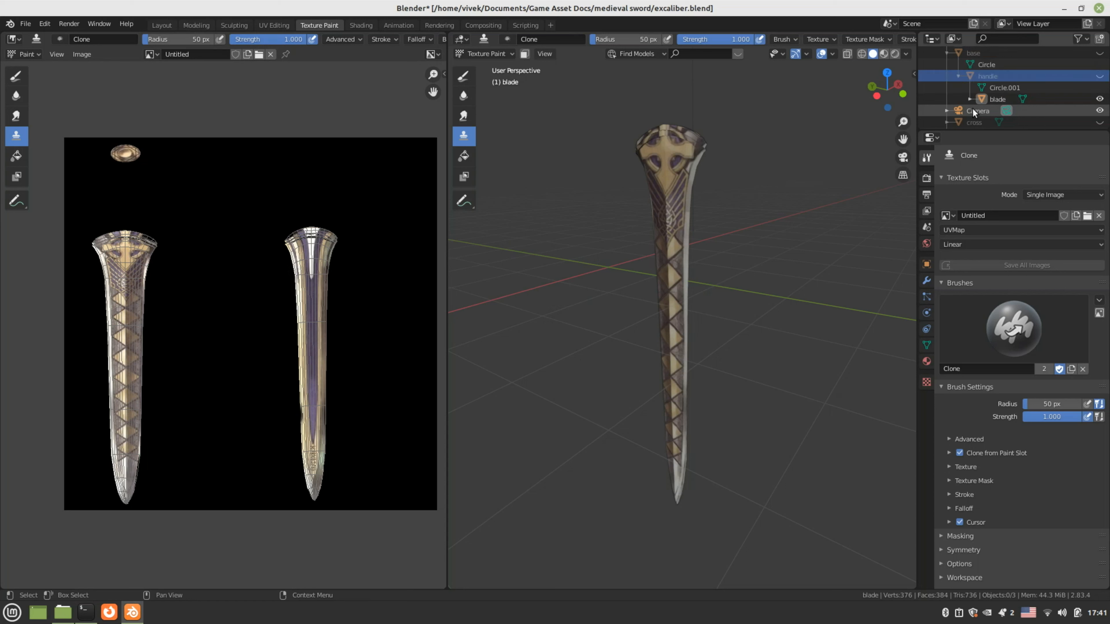
scroll(973, 108, "down", 1)
left_click(1099, 76)
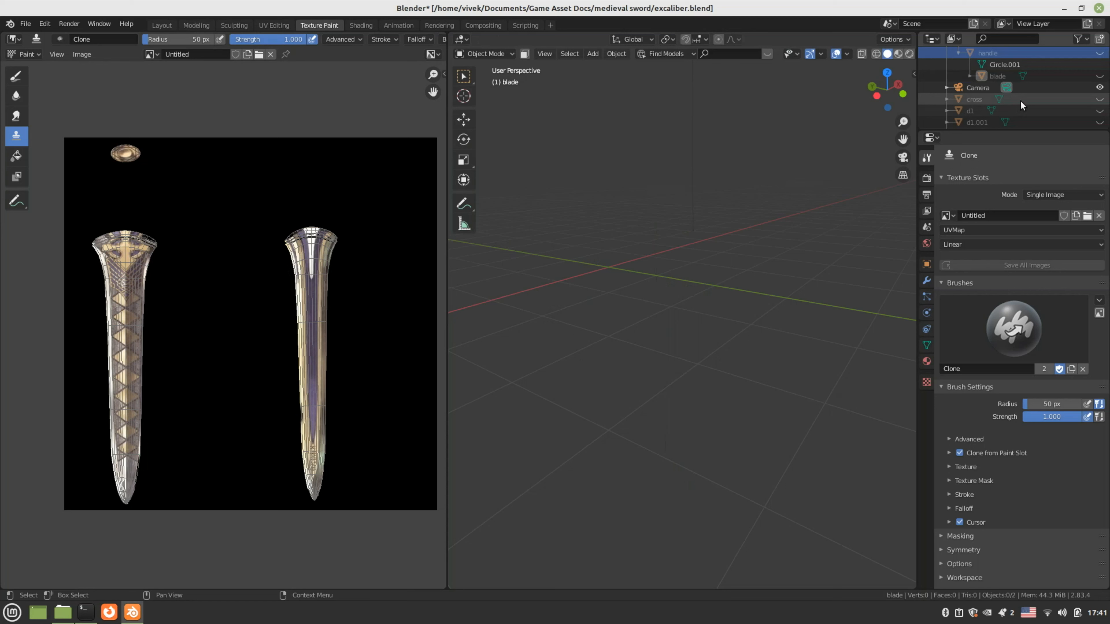
left_click(1099, 100)
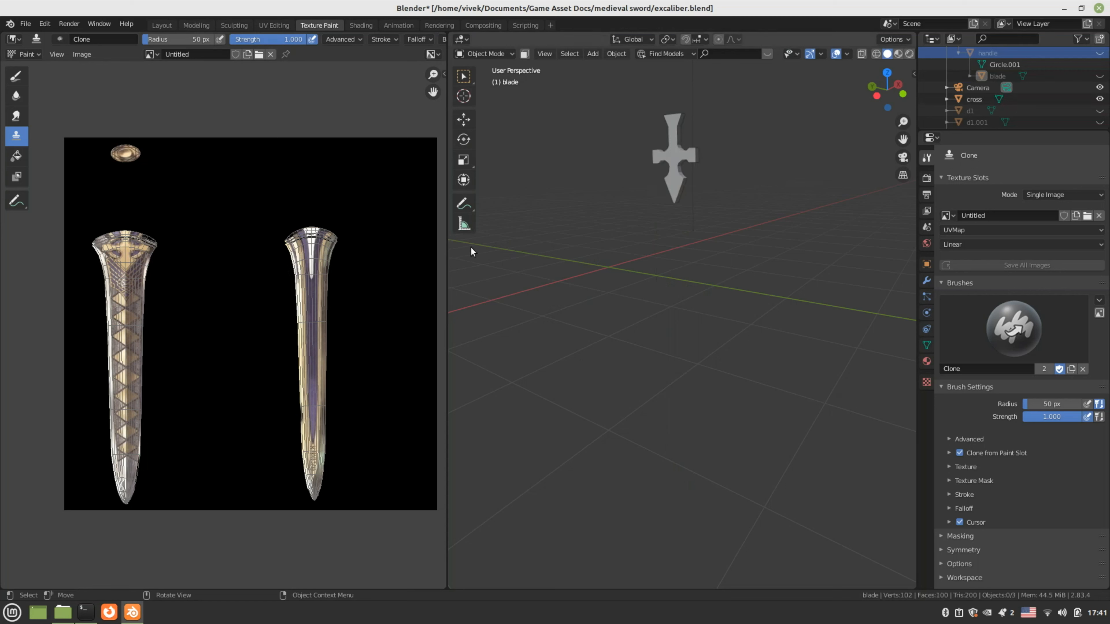
Load excaliber.jpg into the image editor and put the cross into Edit Mode, viewed from the right
left_click(149, 56)
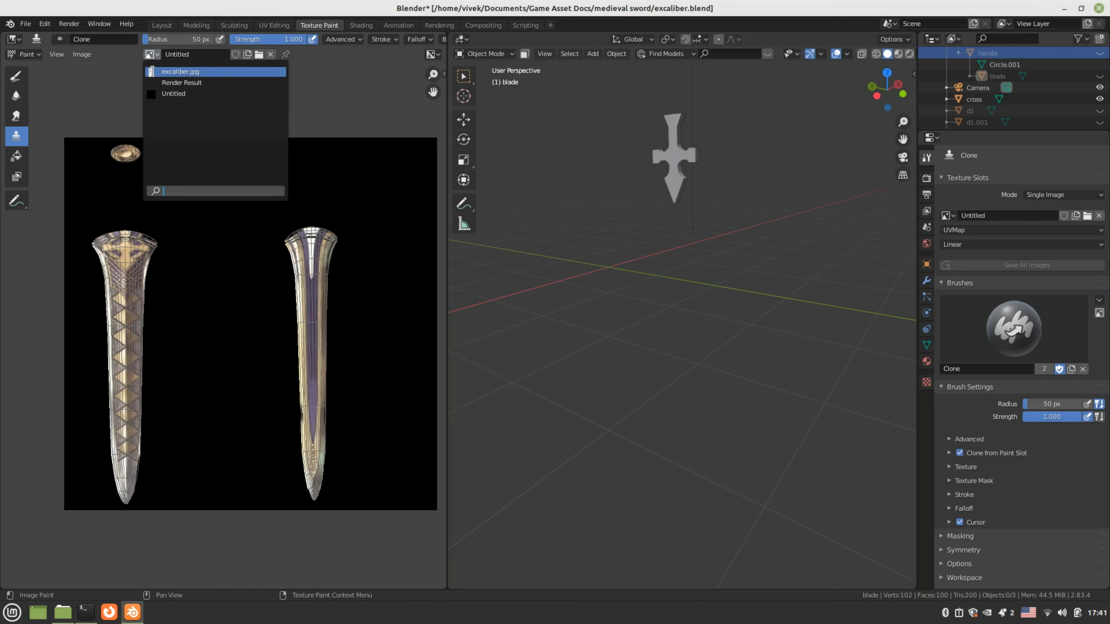
left_click(149, 71)
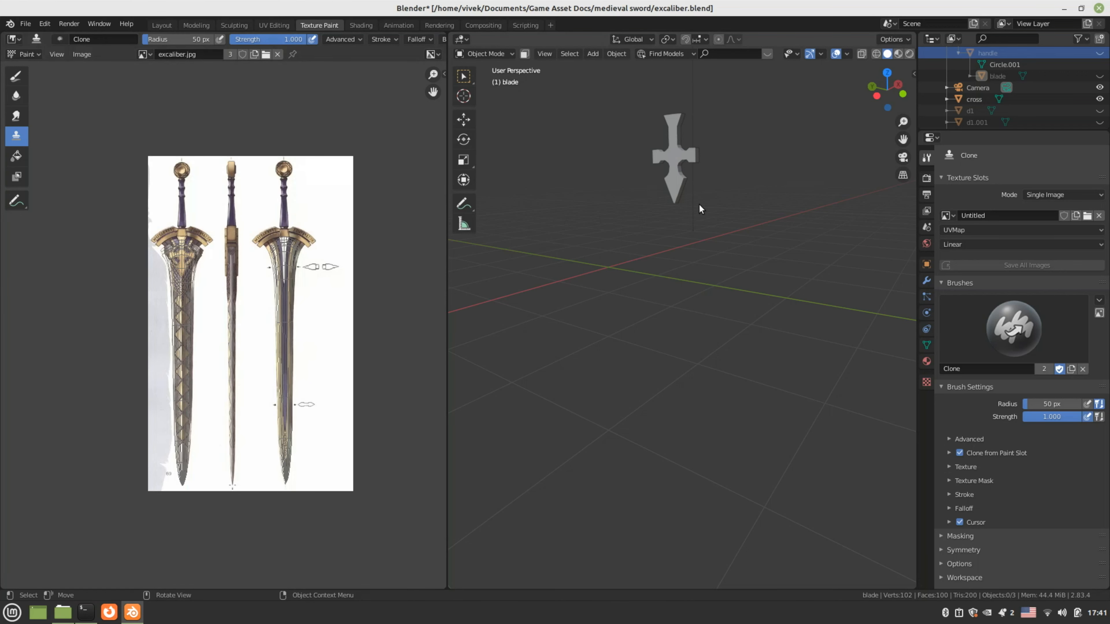
left_click(679, 165)
key("Tab")
key("KP_3")
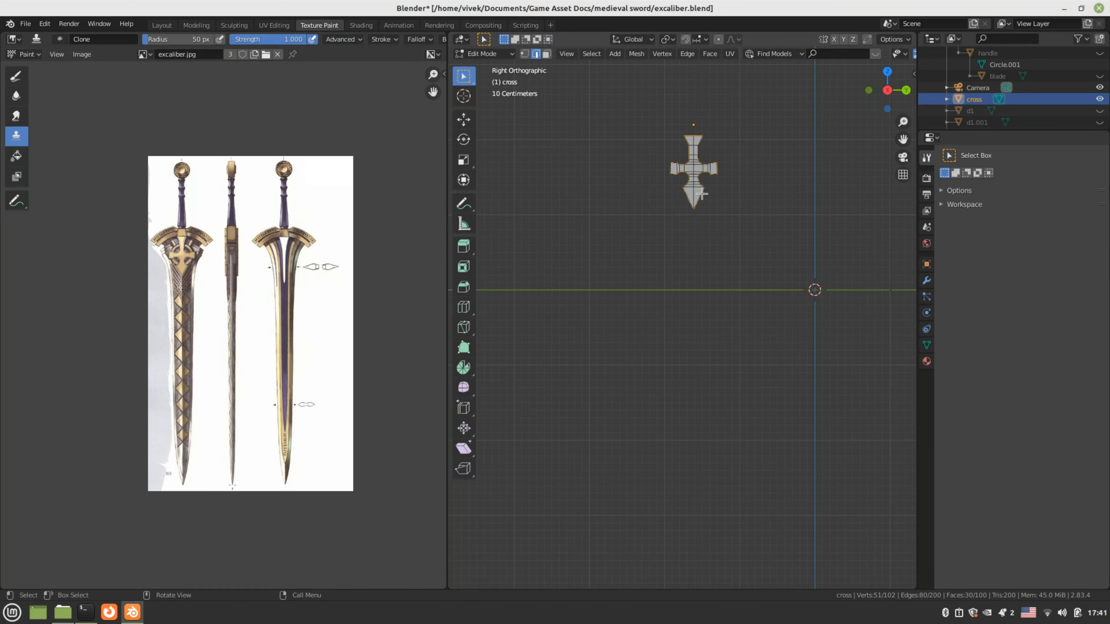
Check the cross's modifiers and recentre the cross in the view while back in Edit Mode
scroll(673, 195, "up", 2)
key("Tab")
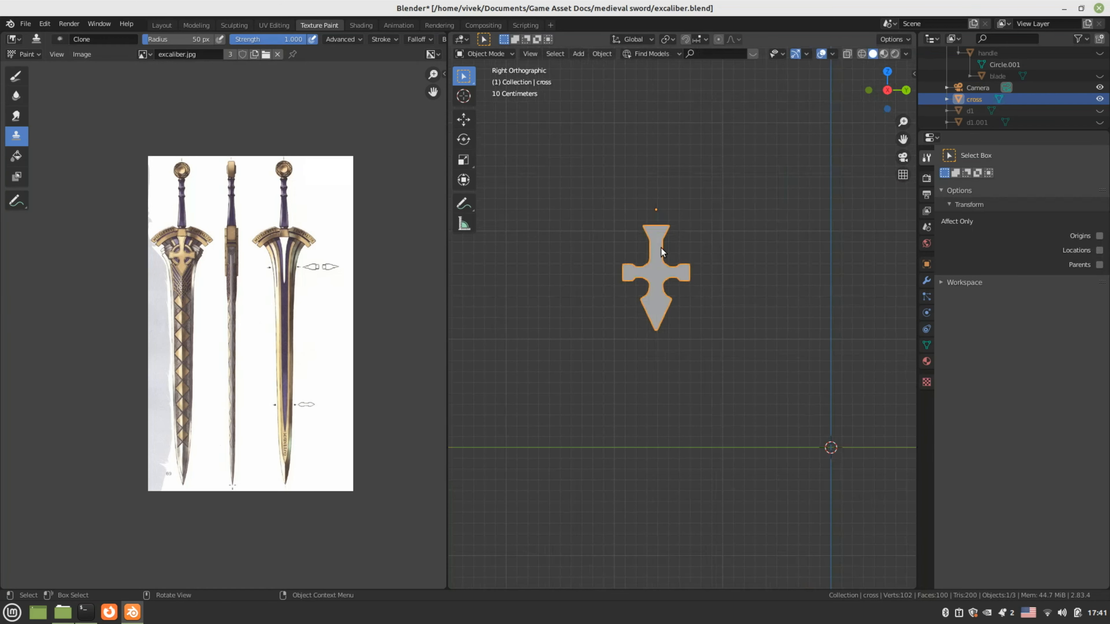
left_click(926, 281)
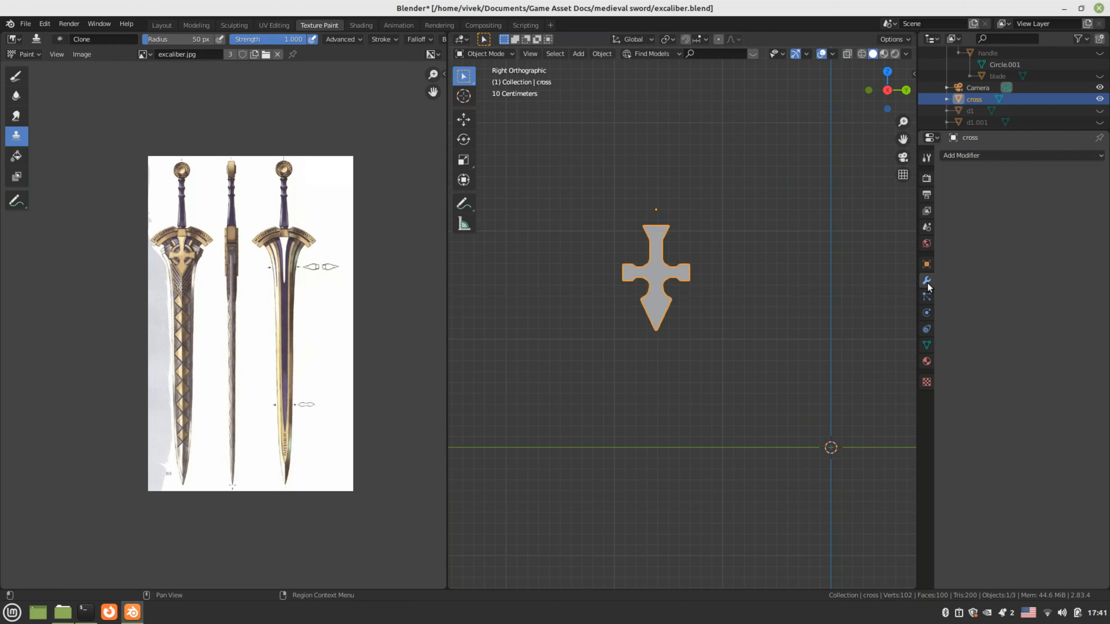
middle_click_drag(584, 306, 586, 333, "shift")
key("Tab")
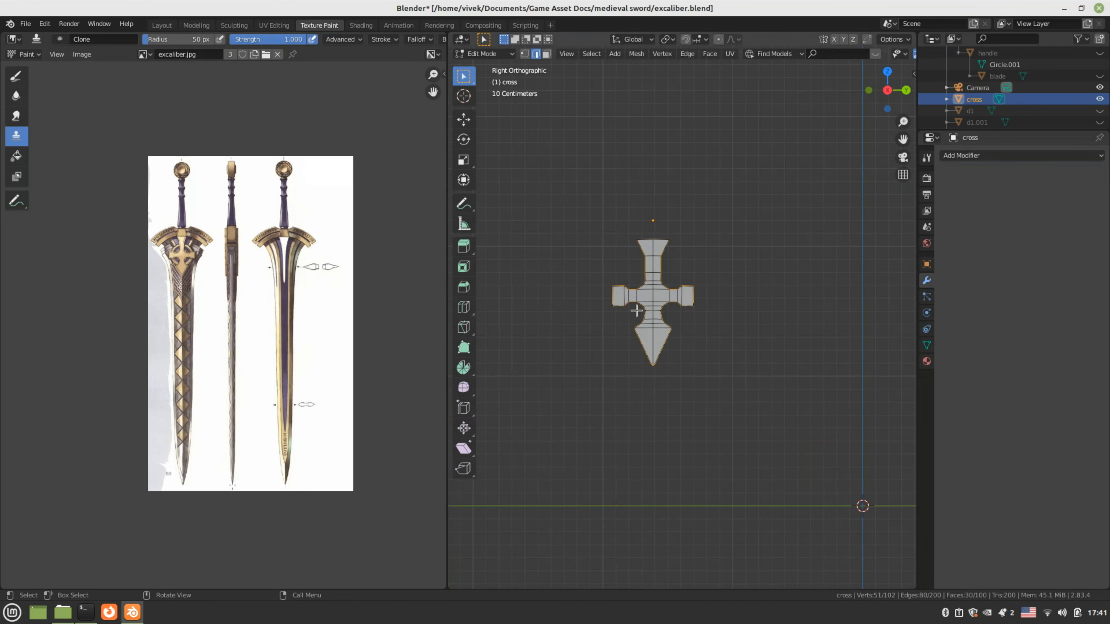
scroll(637, 310, "up", 2)
scroll(637, 310, "up", 1)
middle_click_drag(640, 311, 676, 335, "shift")
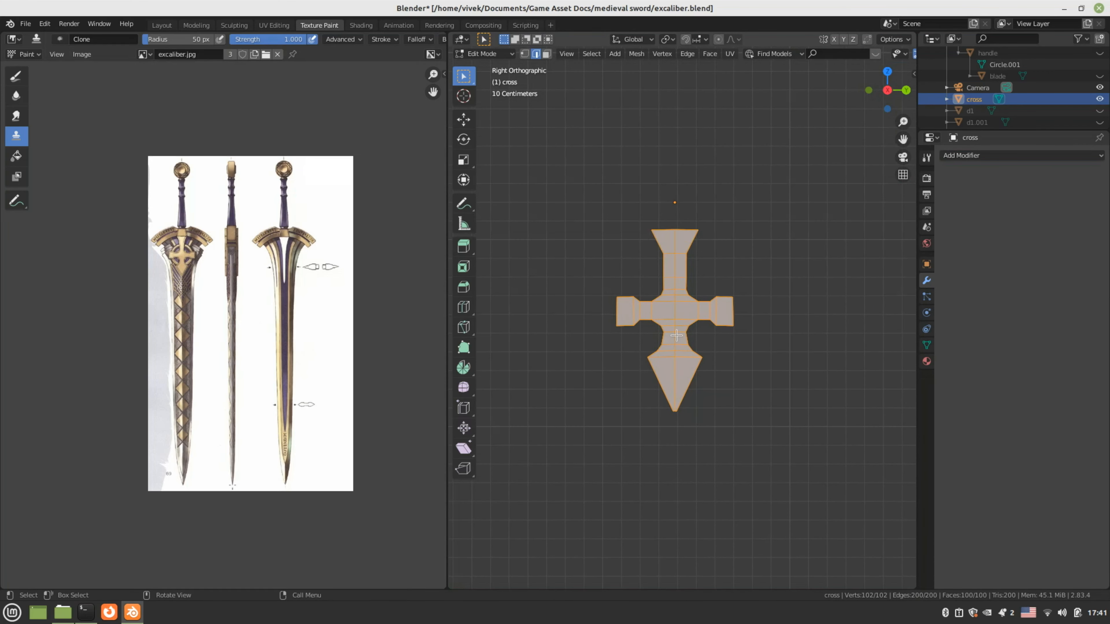
Unwrap the cross with Project From View and move to the UV Editing workspace
key("u")
left_click(655, 442)
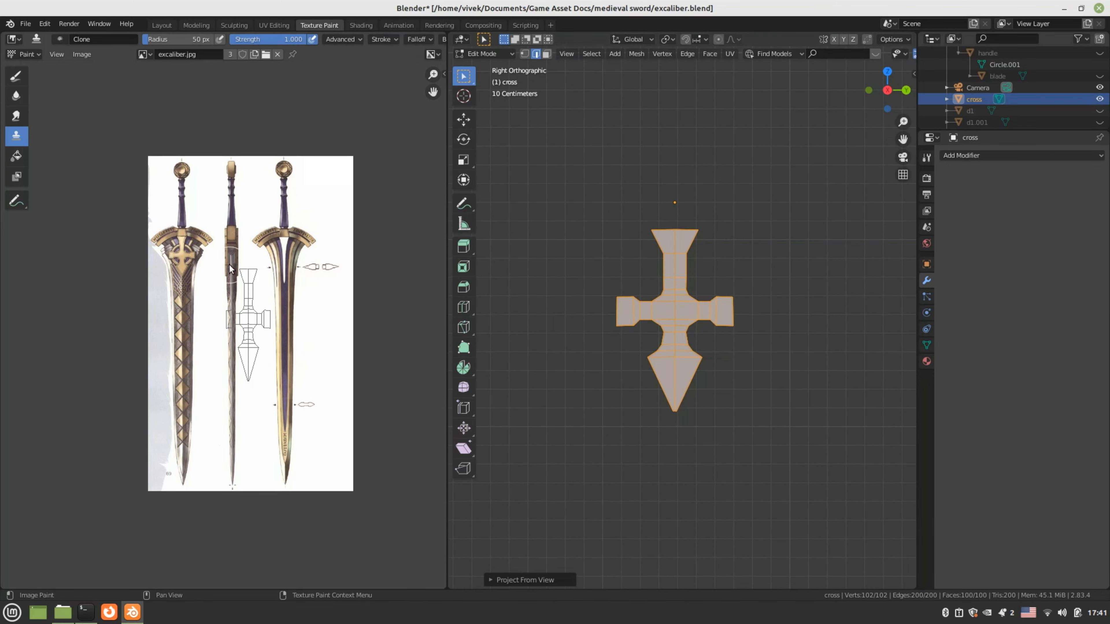
scroll(229, 264, "up", 1)
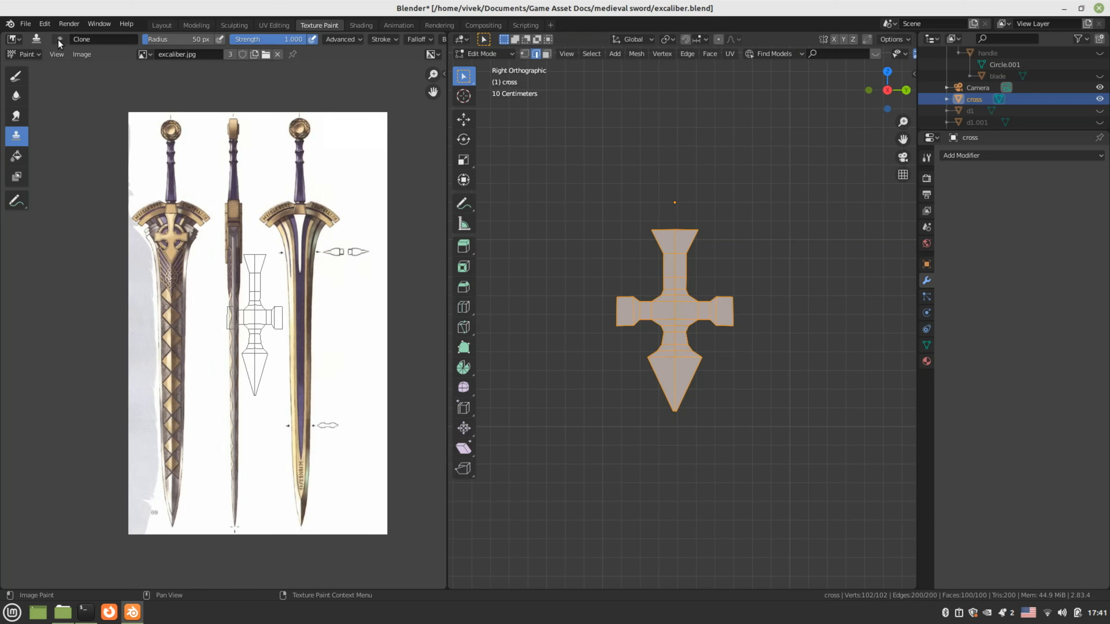
left_click(262, 25)
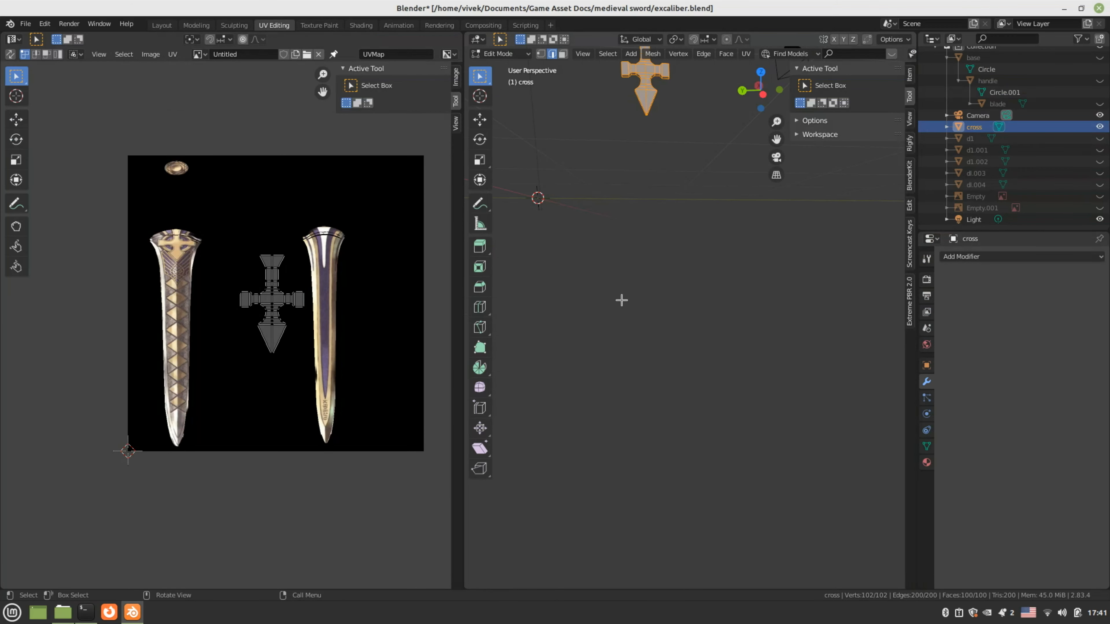
Show excaliber.jpg behind the cross UVs, select them all, and squash them vertically and shrink them
key("KP_3")
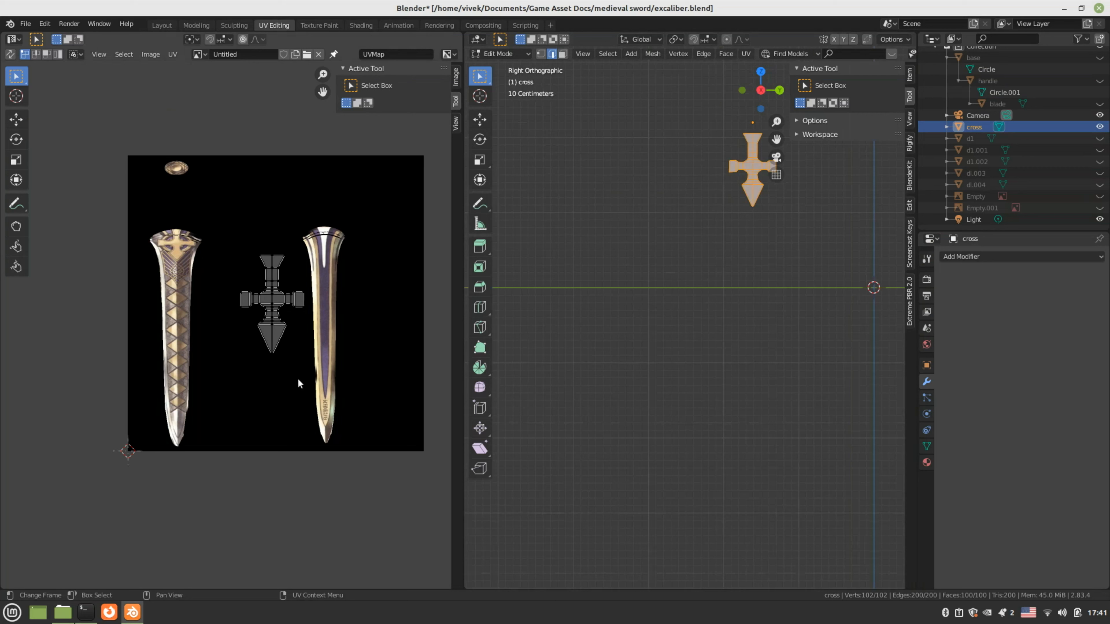
left_click(199, 54)
left_click(218, 75)
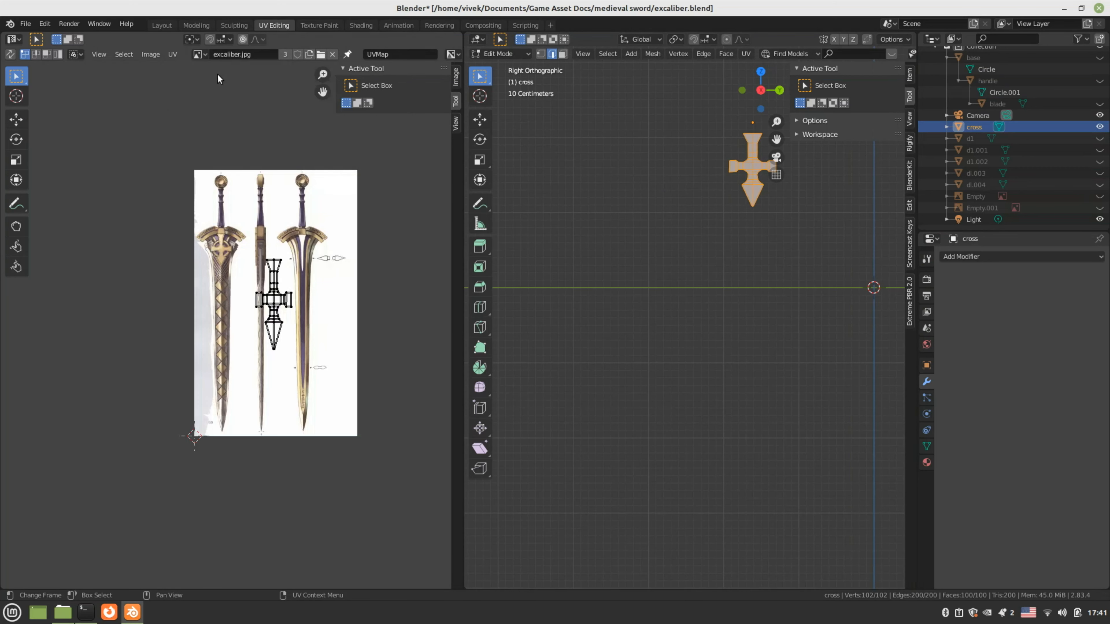
scroll(235, 309, "up", 2)
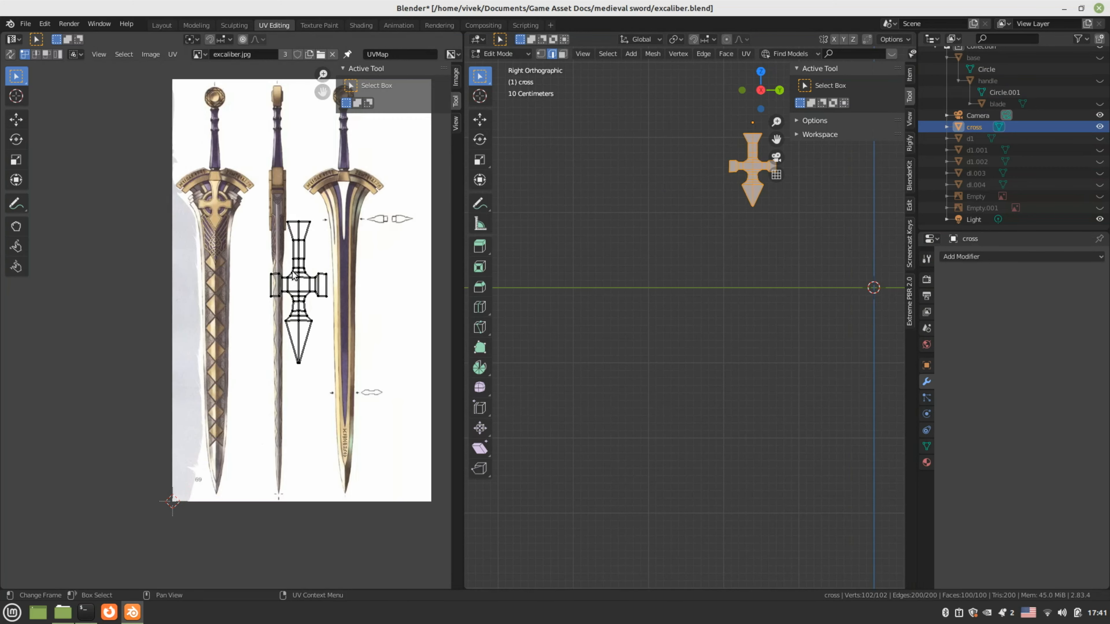
middle_click_drag(311, 323, 332, 368)
key("a")
scroll(336, 363, "up", 1)
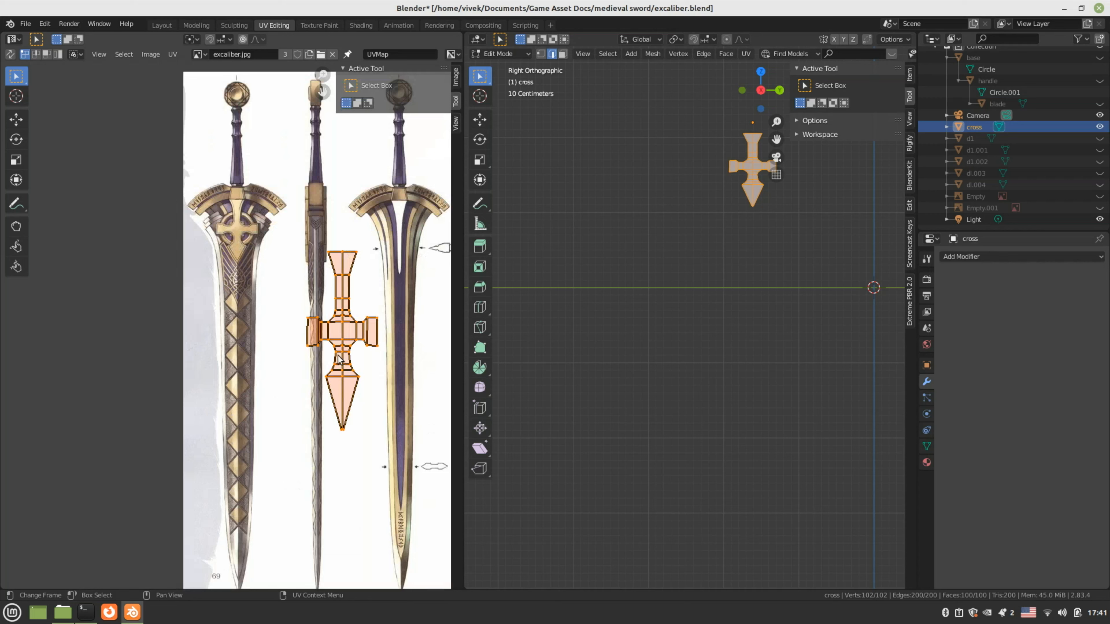
key("s")
key("y")
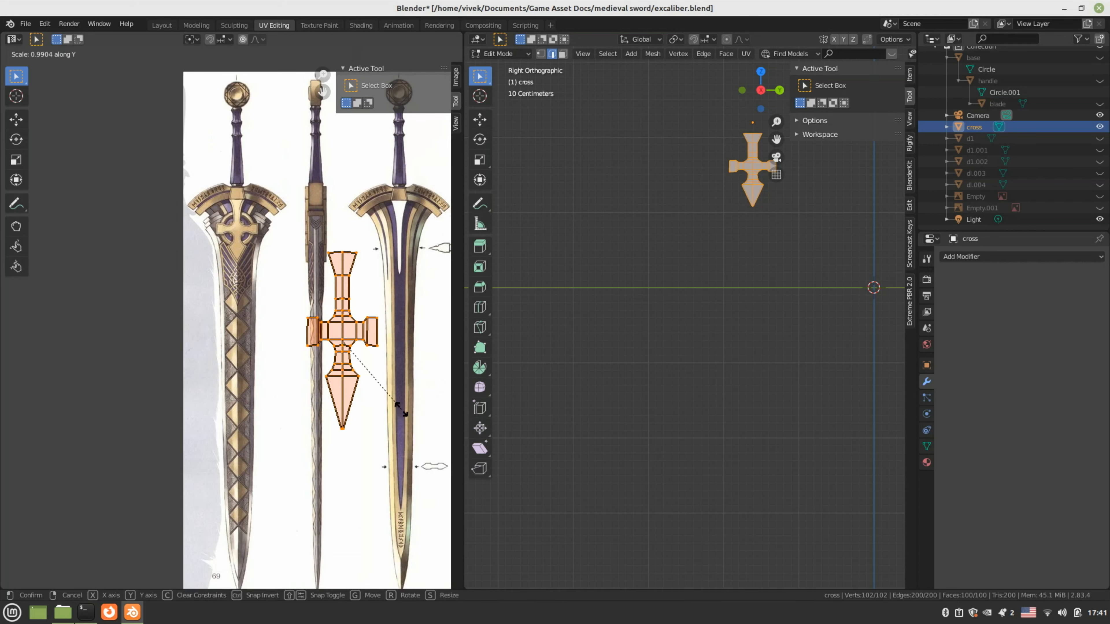
left_click(384, 366)
key("s")
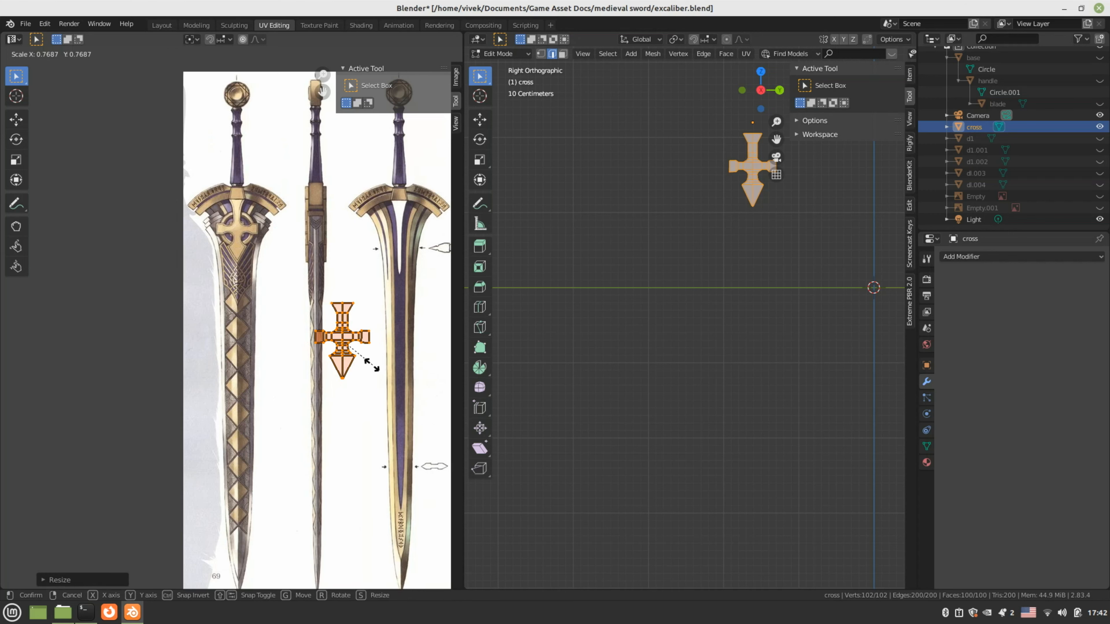
left_click(369, 366)
Move the cross UVs onto the hilt's cross drawing and fine-tune their scale and position
scroll(284, 371, "up", 5)
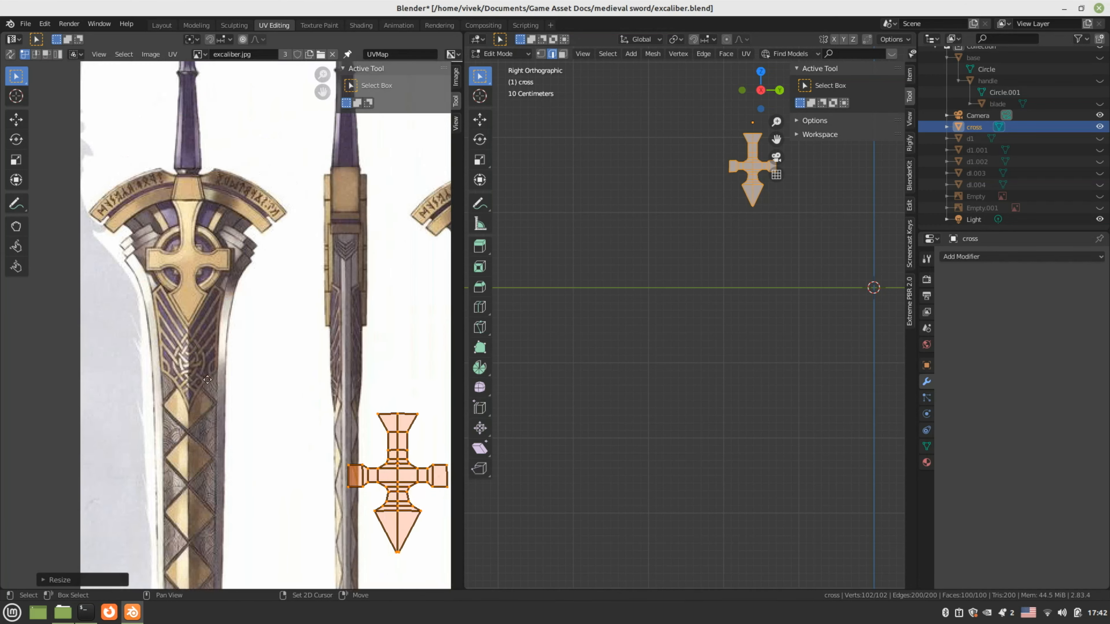
key("g")
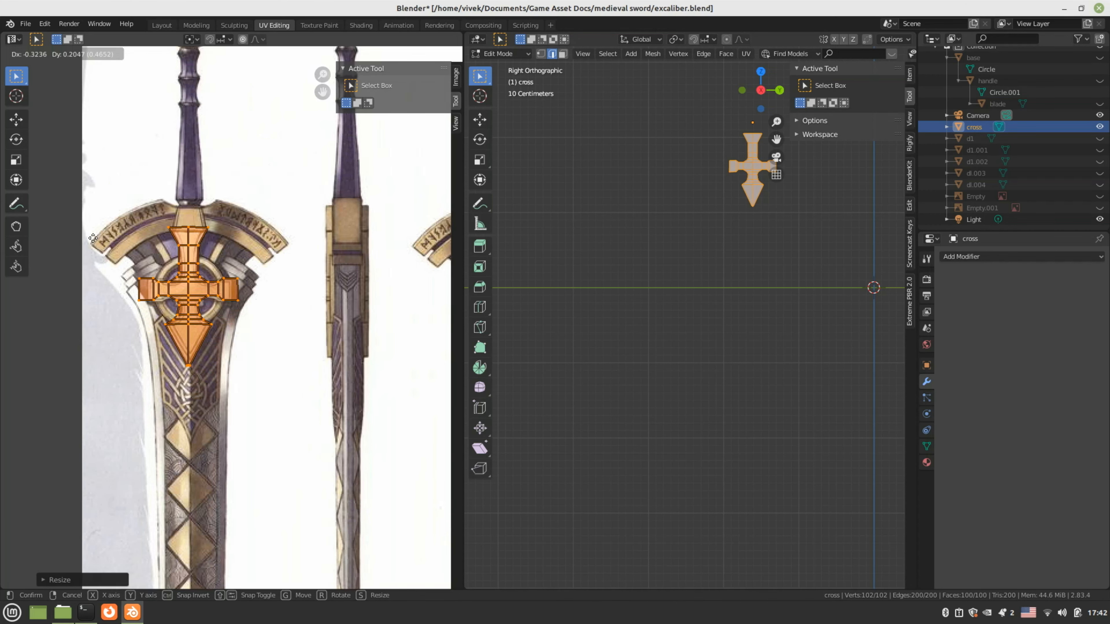
left_click(94, 238)
scroll(238, 316, "up", 4)
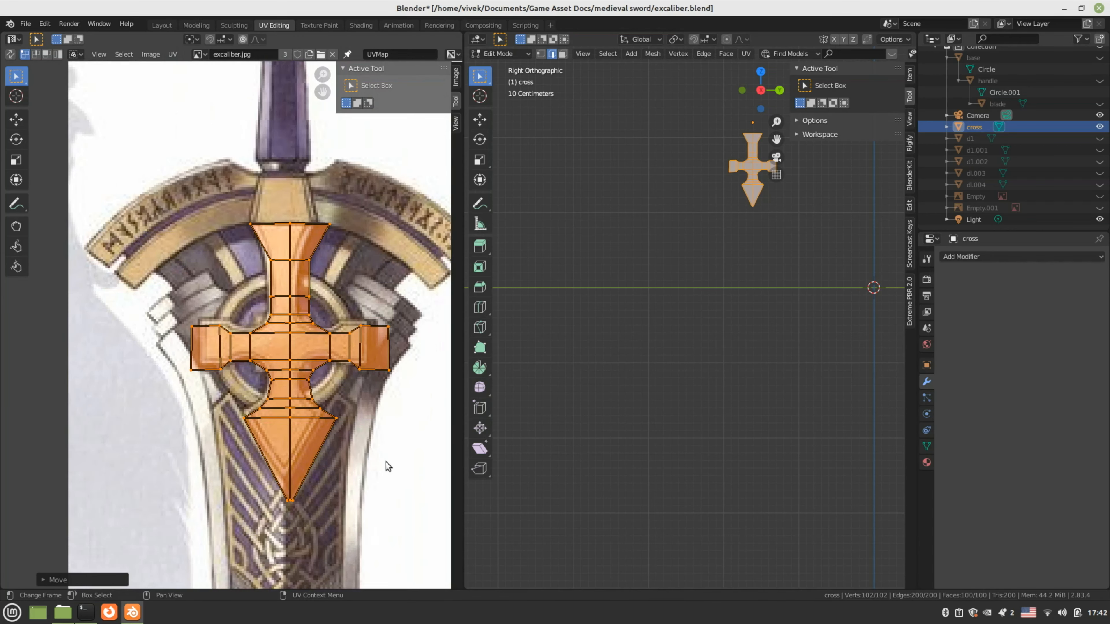
key("s")
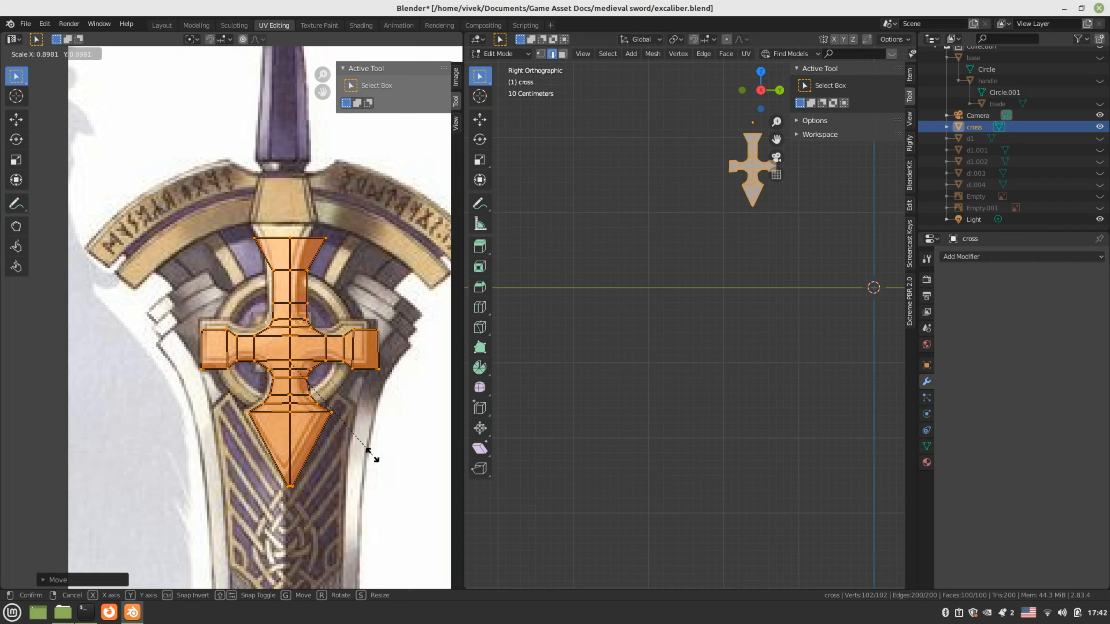
left_click(371, 455)
key("g")
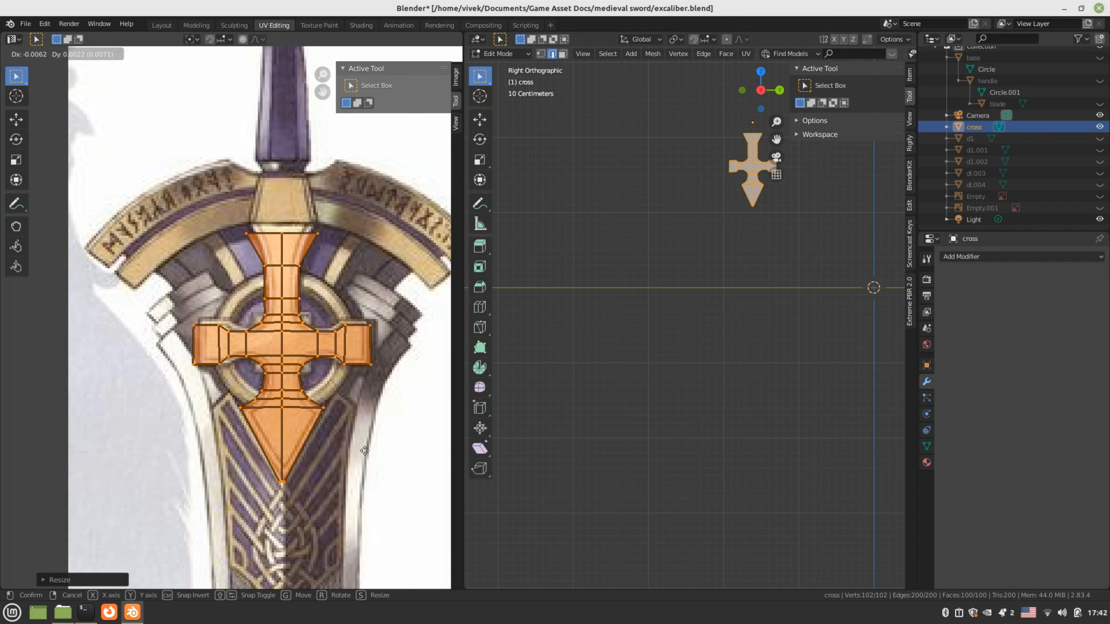
left_click(365, 452)
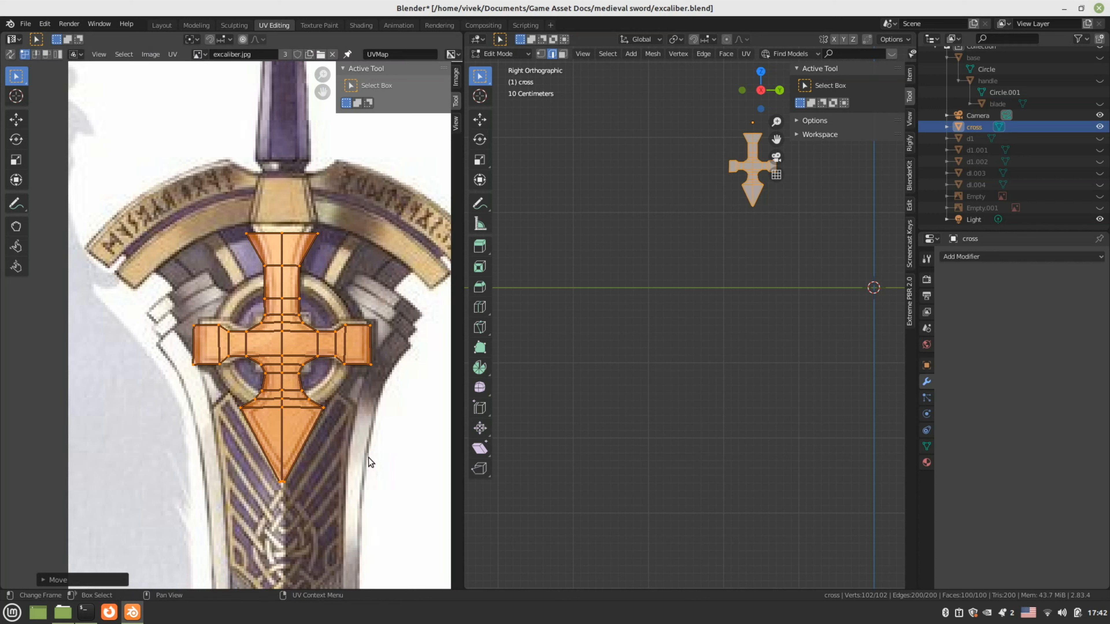
key("s")
key("x")
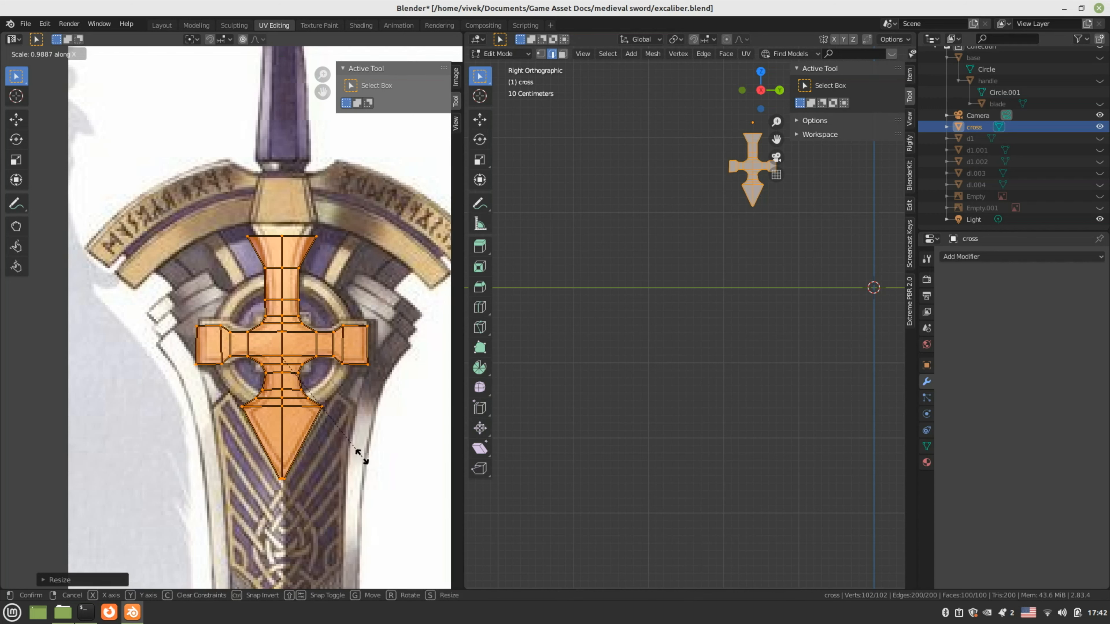
key("y")
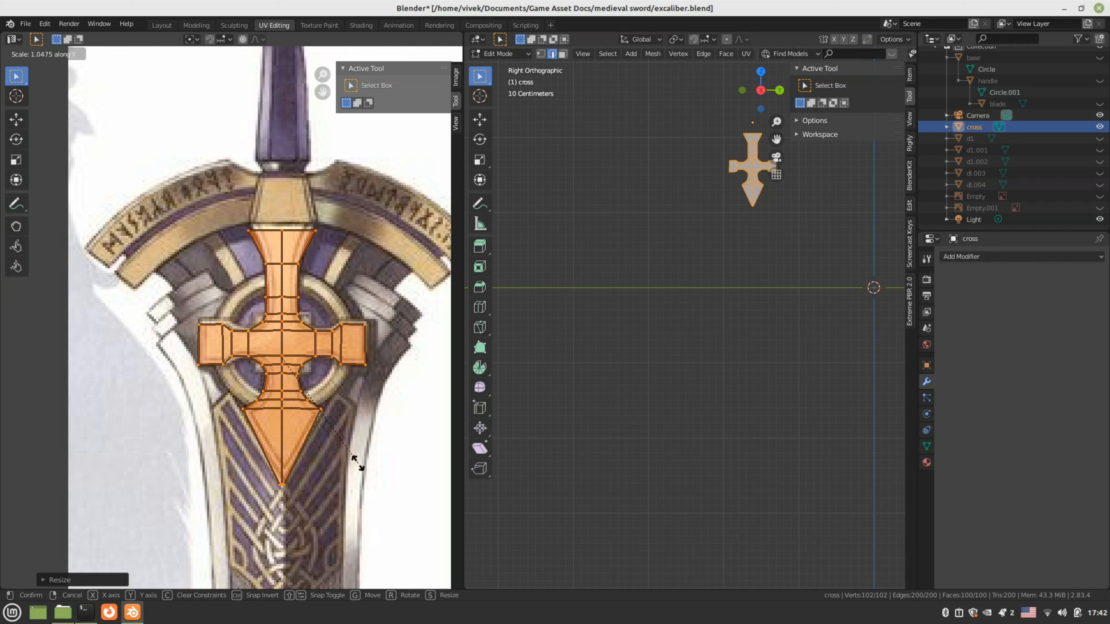
key("g")
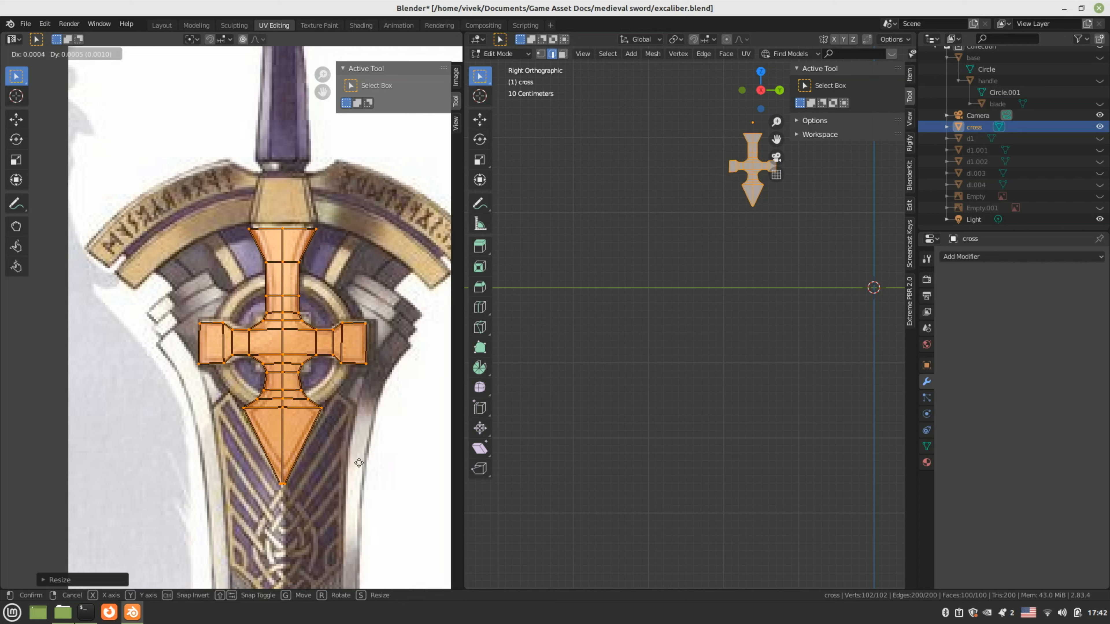
left_click(358, 462)
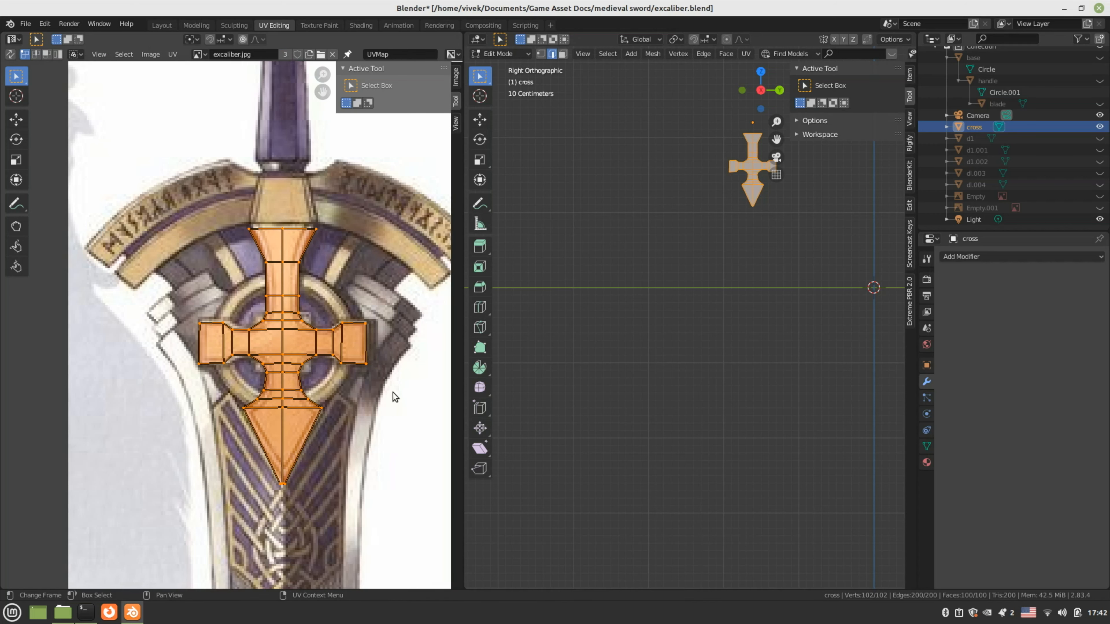
scroll(699, 313, "down", 3)
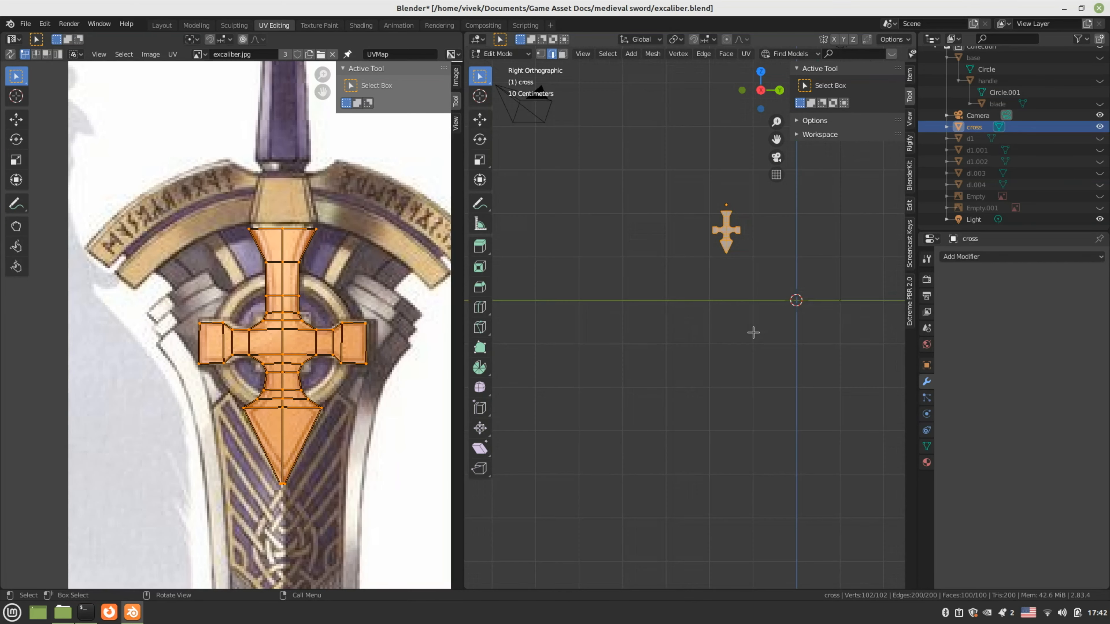
In Object Data properties, add a second UV map to the cross and name it recipient
left_click(926, 446)
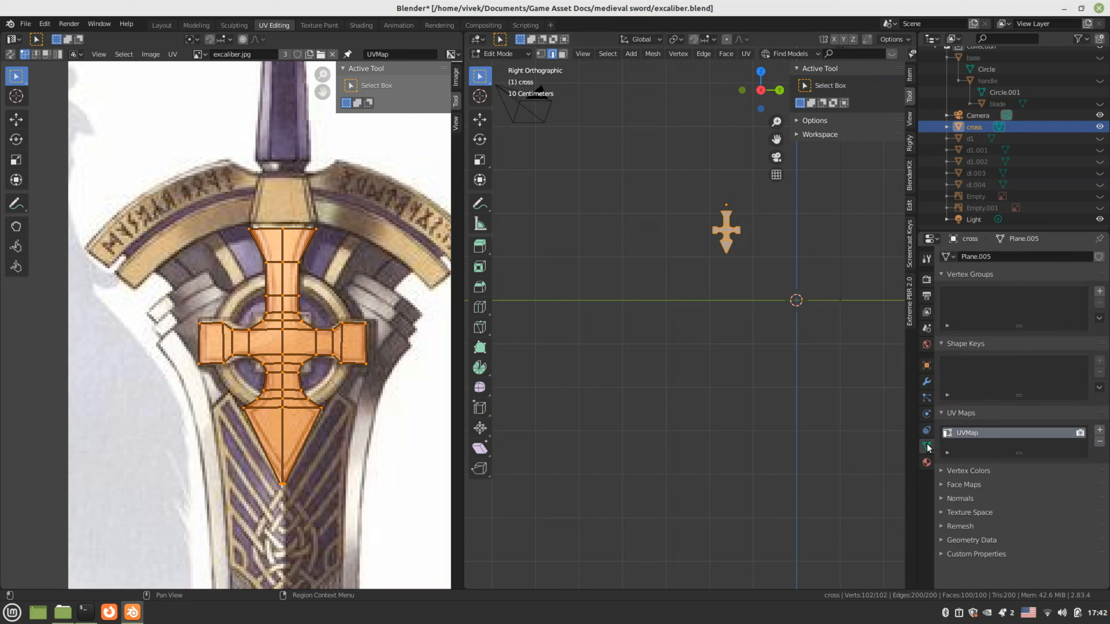
left_click(1098, 432)
double_click(975, 444)
type("rec")
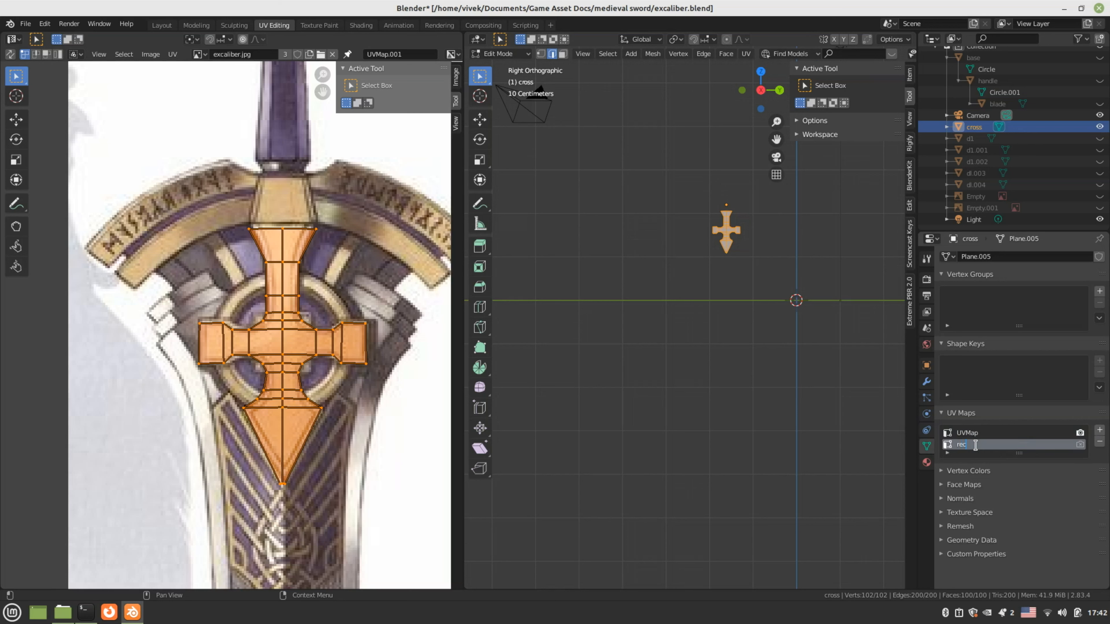
type("ipient")
key("Return")
Rename the original UV map to source, make recipient active, and switch to Texture Paint
left_click(977, 433)
double_click(977, 432)
type("s")
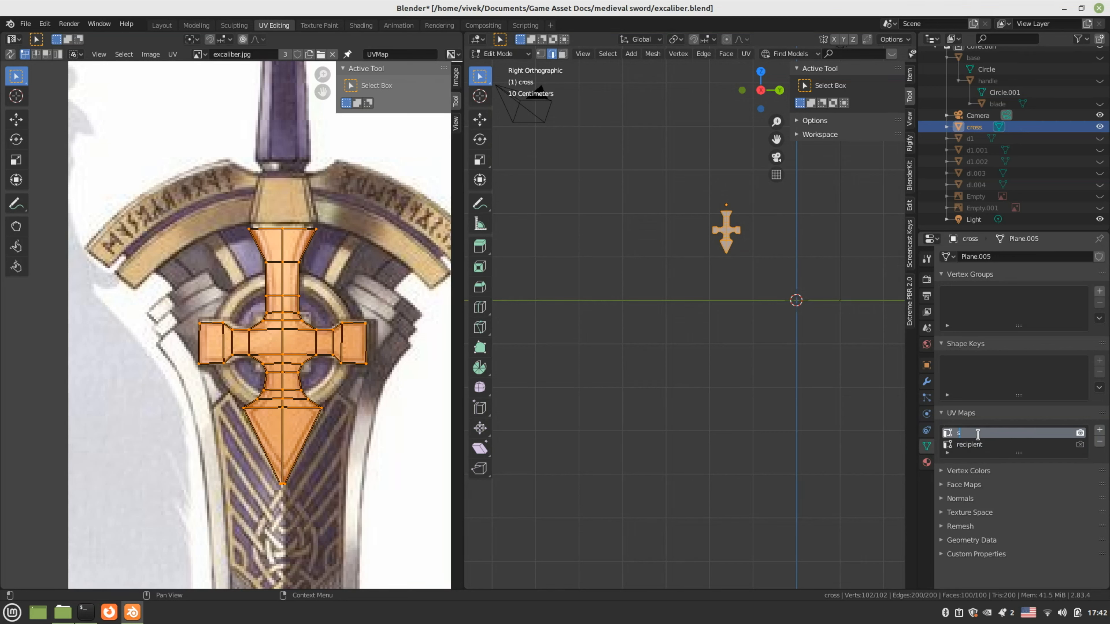
type("ource")
key("Return")
left_click(977, 445)
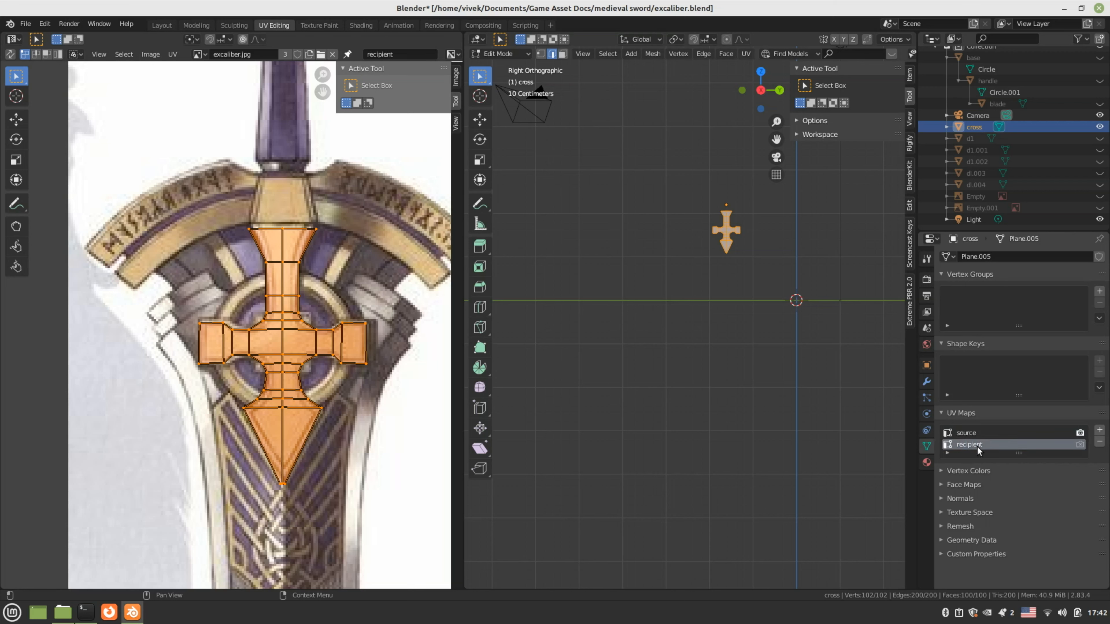
left_click(501, 55)
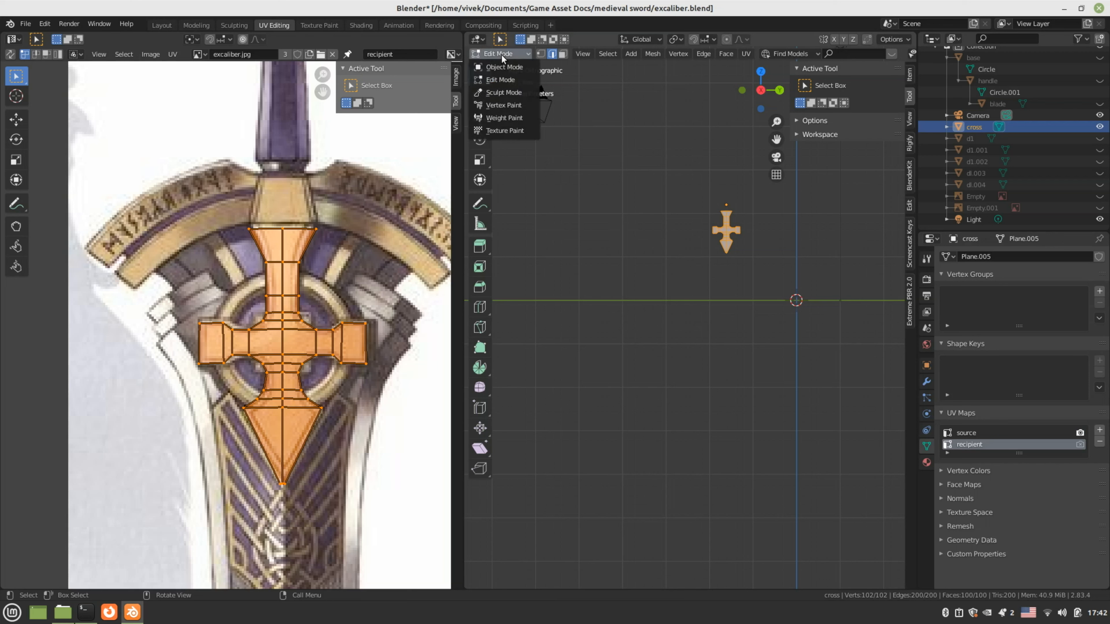
left_click(502, 129)
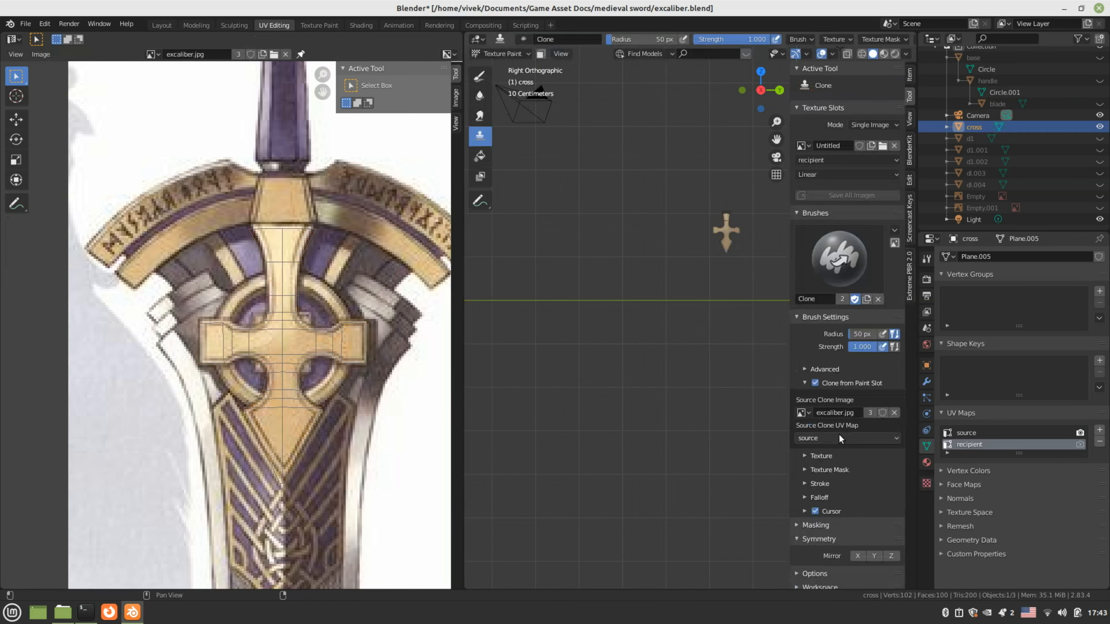
Frame the cross in the viewport and display the Untitled painted image
scroll(846, 387, "down", 1)
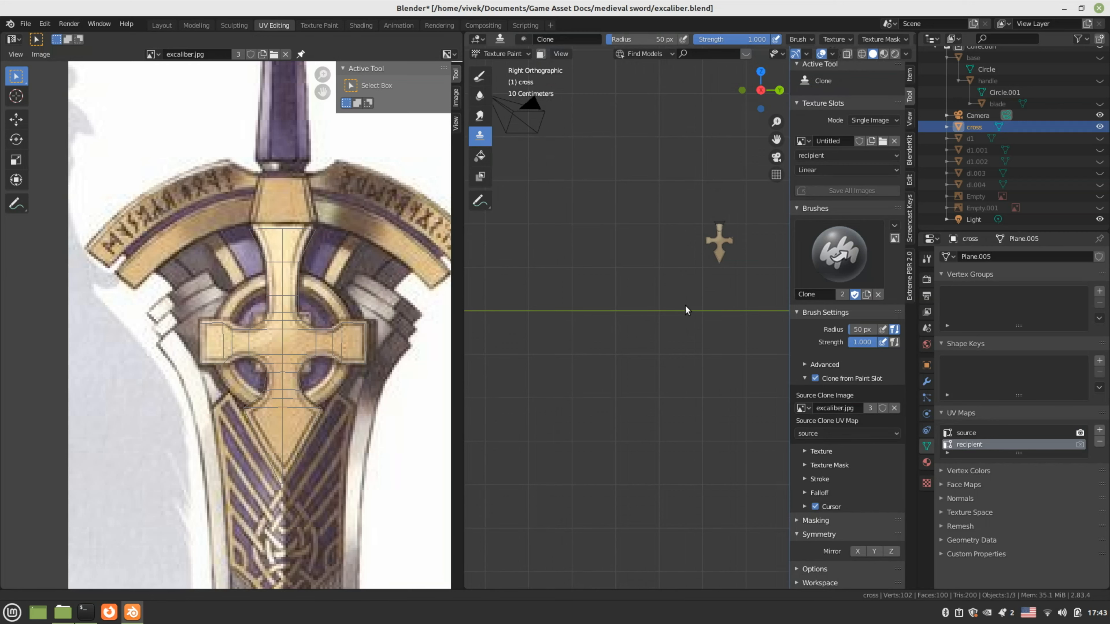
key("KP_Decimal")
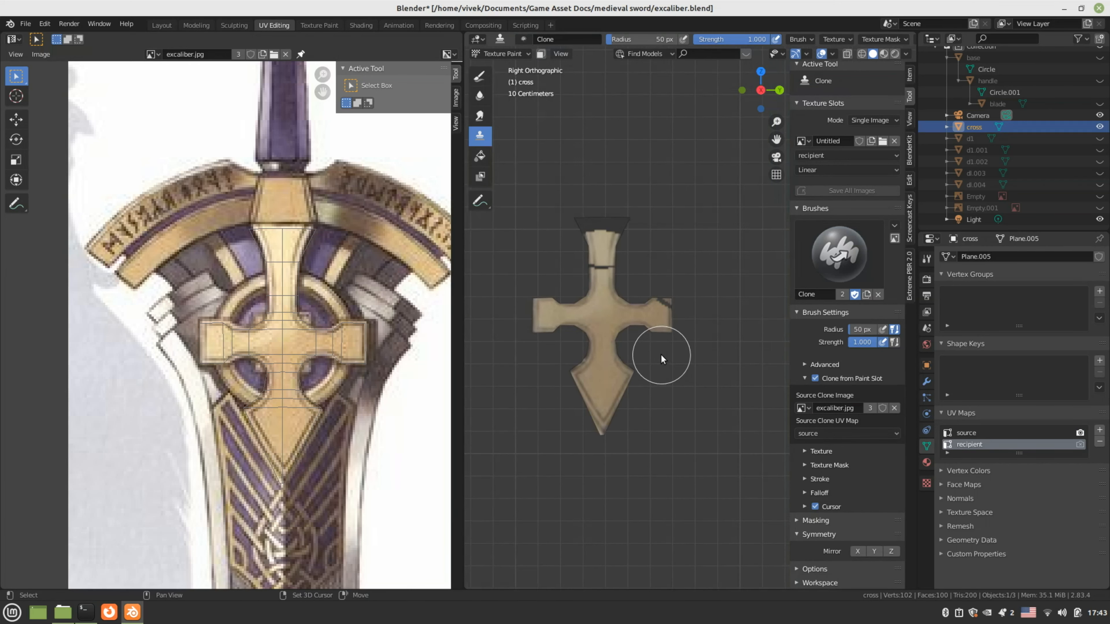
mouse_move(660, 355)
middle_mouse_down()
mouse_move(681, 358)
mouse_move(612, 358)
mouse_move(701, 348)
mouse_move(683, 348)
middle_mouse_up()
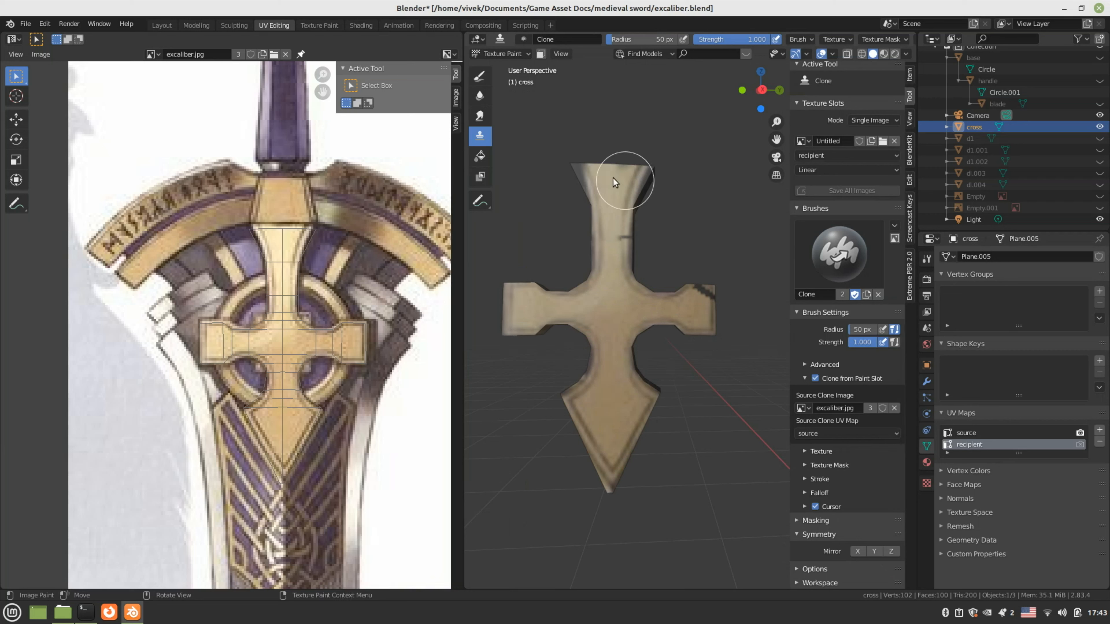
mouse_move(661, 325)
middle_mouse_down()
mouse_move(590, 381)
mouse_move(513, 377)
mouse_move(465, 319)
middle_mouse_up()
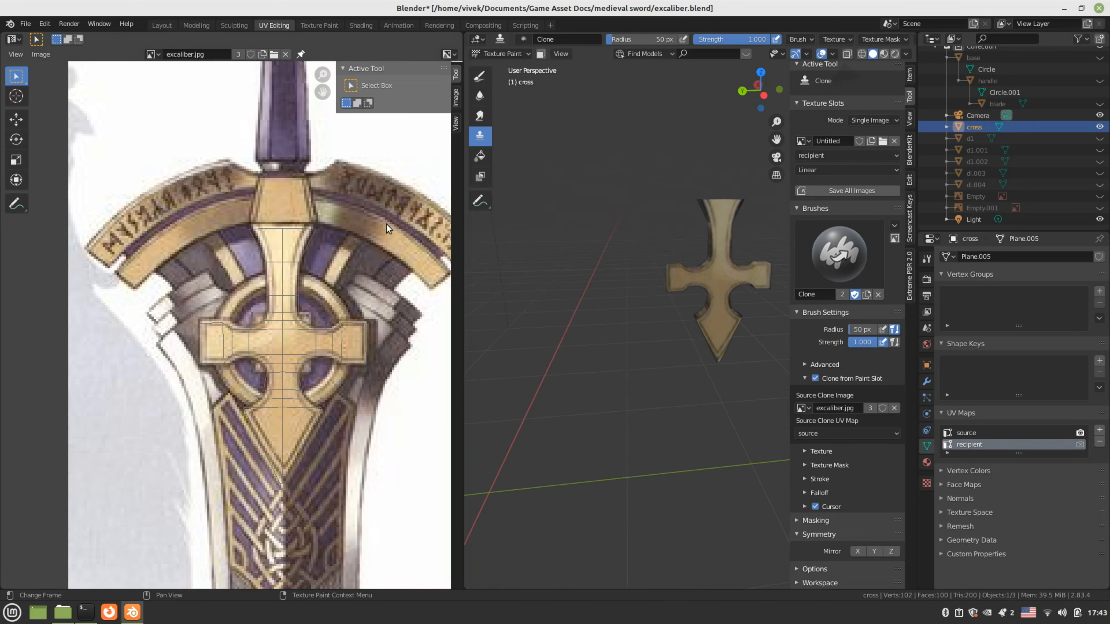
left_click(154, 54)
left_click(177, 94)
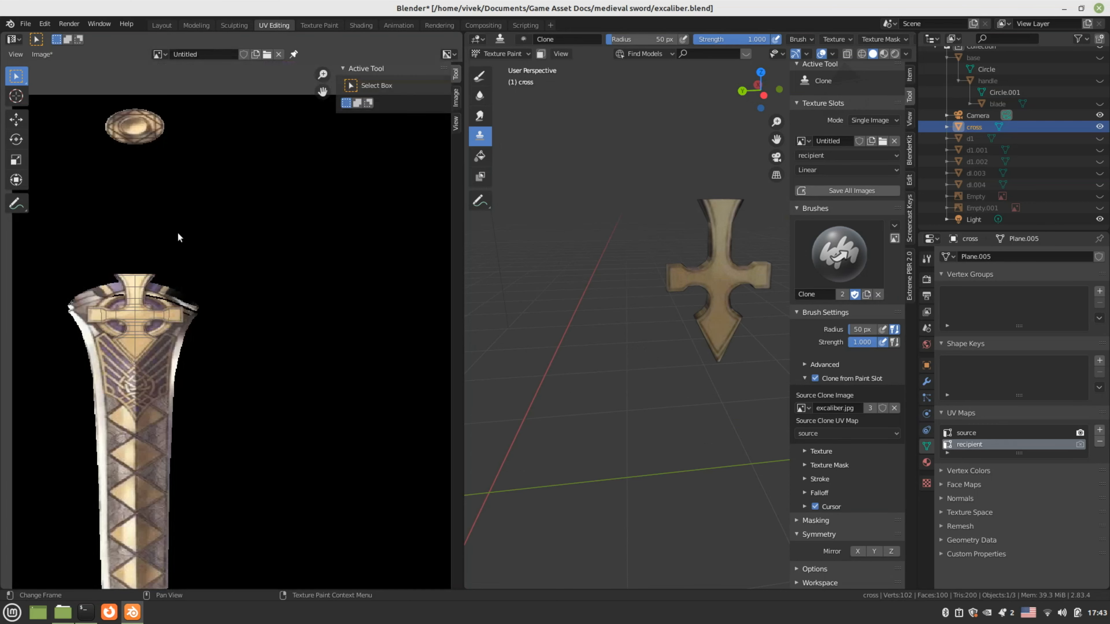
Inspect the painted cross from several angles, then hide the cross object
scroll(177, 233, "down", 1)
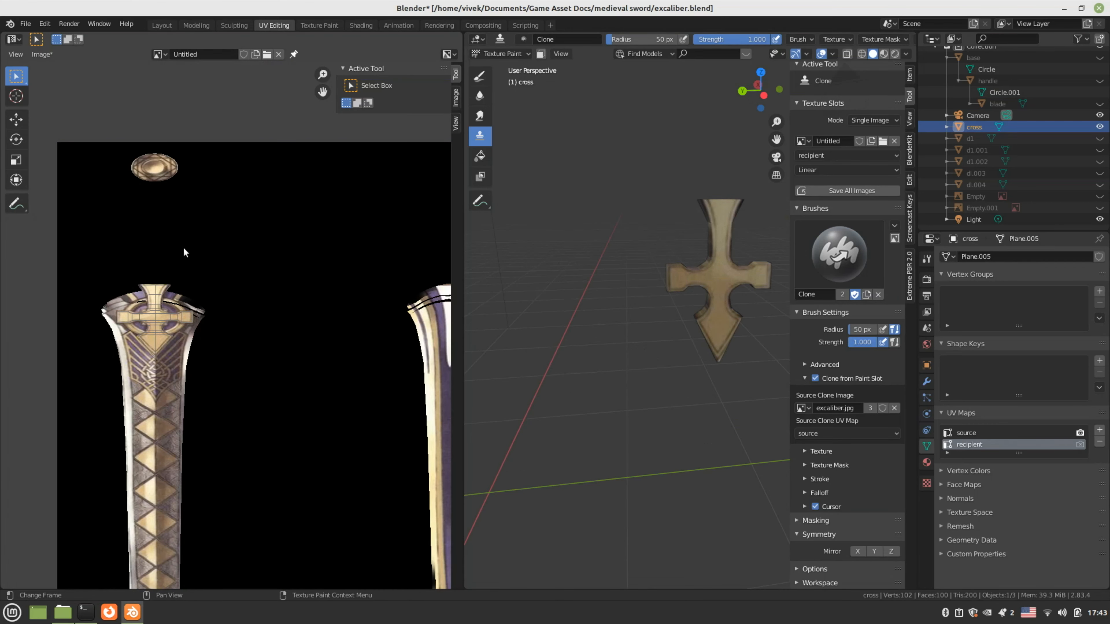
scroll(363, 275, "down", 2)
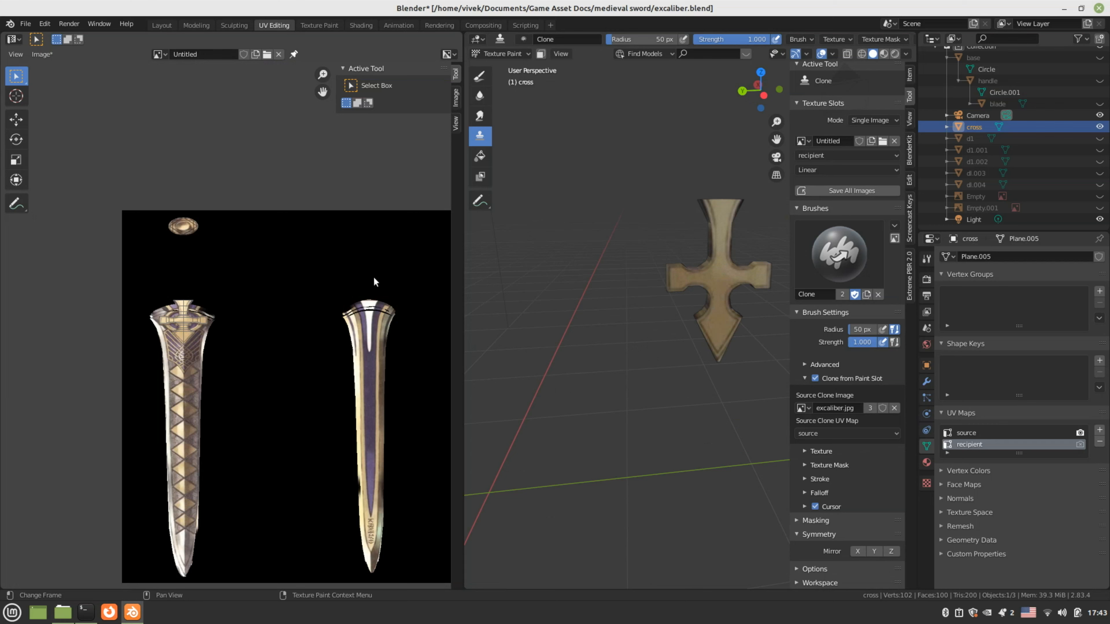
scroll(374, 277, "up", 2)
middle_click_drag(695, 286, 728, 404)
scroll(673, 358, "down", 2)
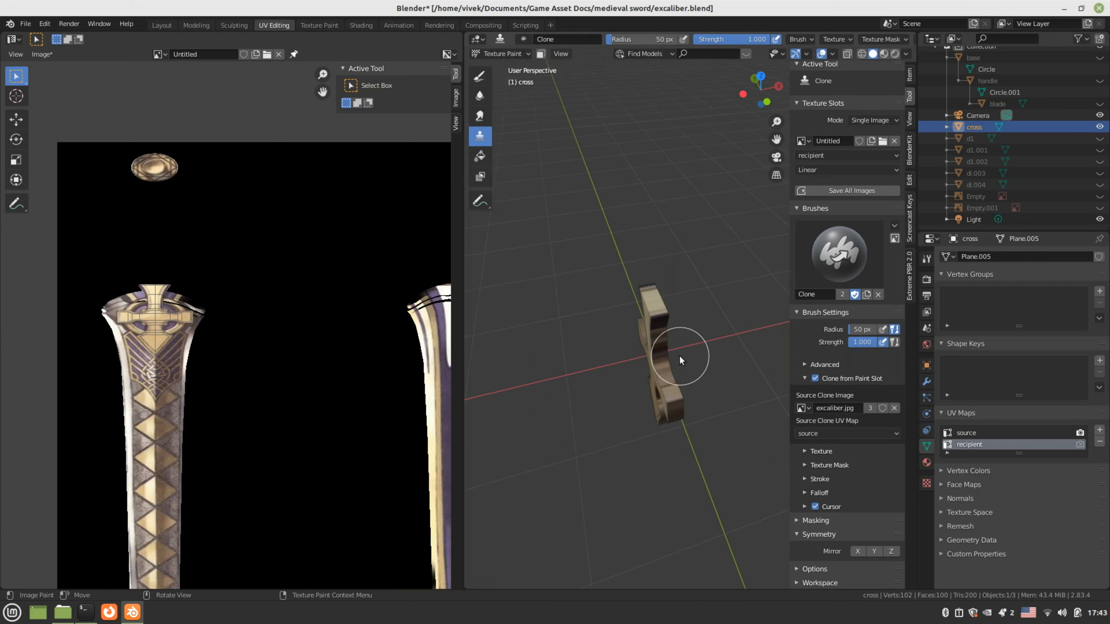
middle_click_drag(678, 355, 642, 319)
left_click(1099, 127)
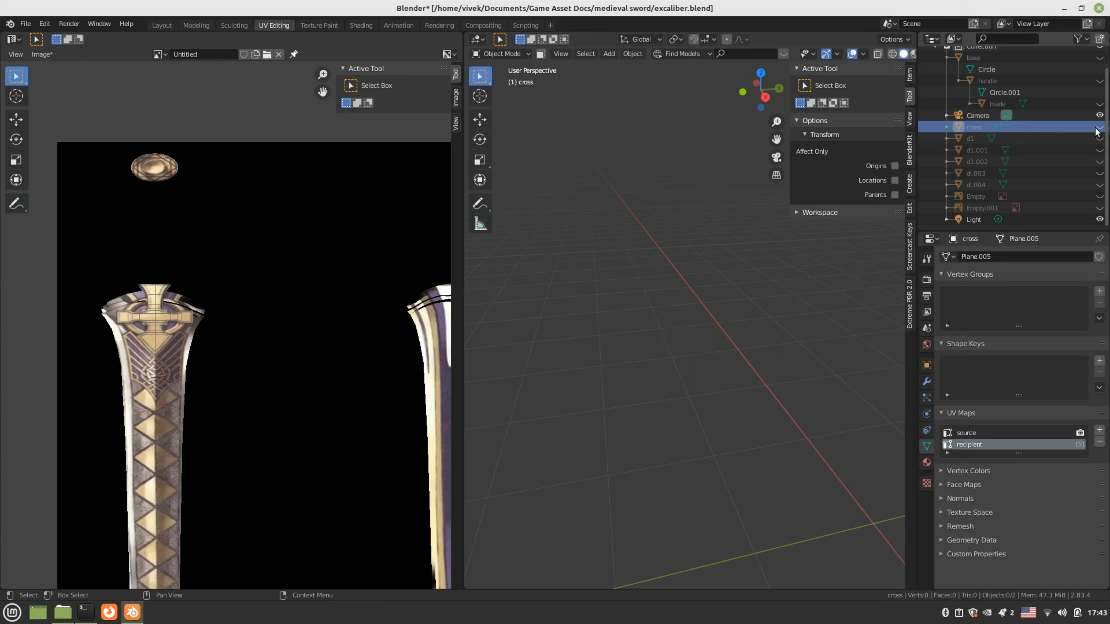
Unhide the handle object and show the excaliber.jpg reference in the image editor
left_click(946, 116)
left_click(945, 116)
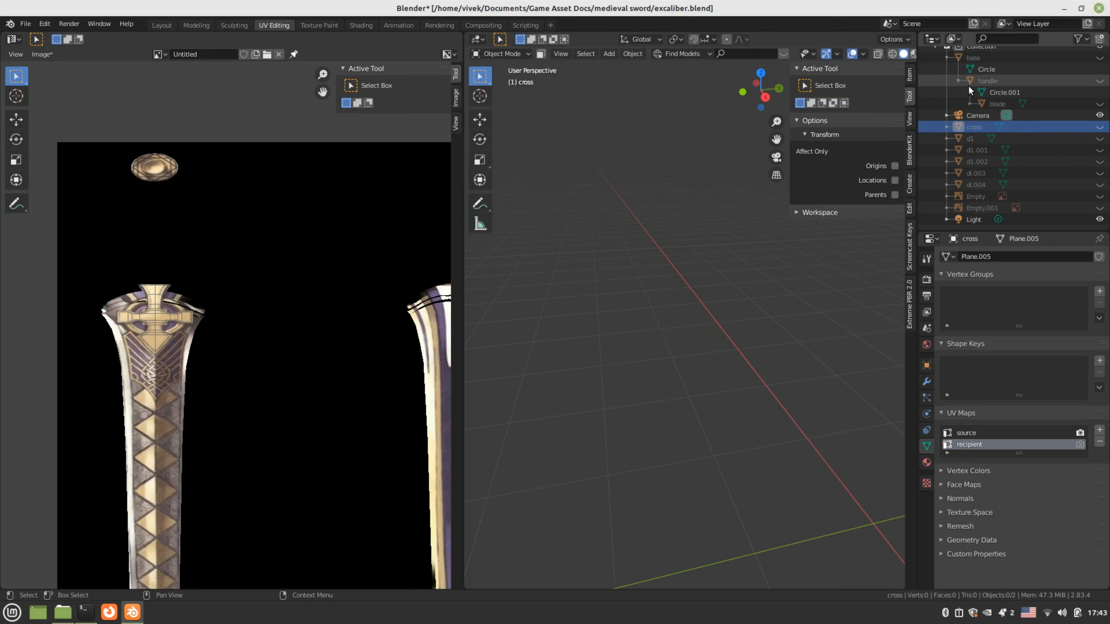
left_click(1099, 81)
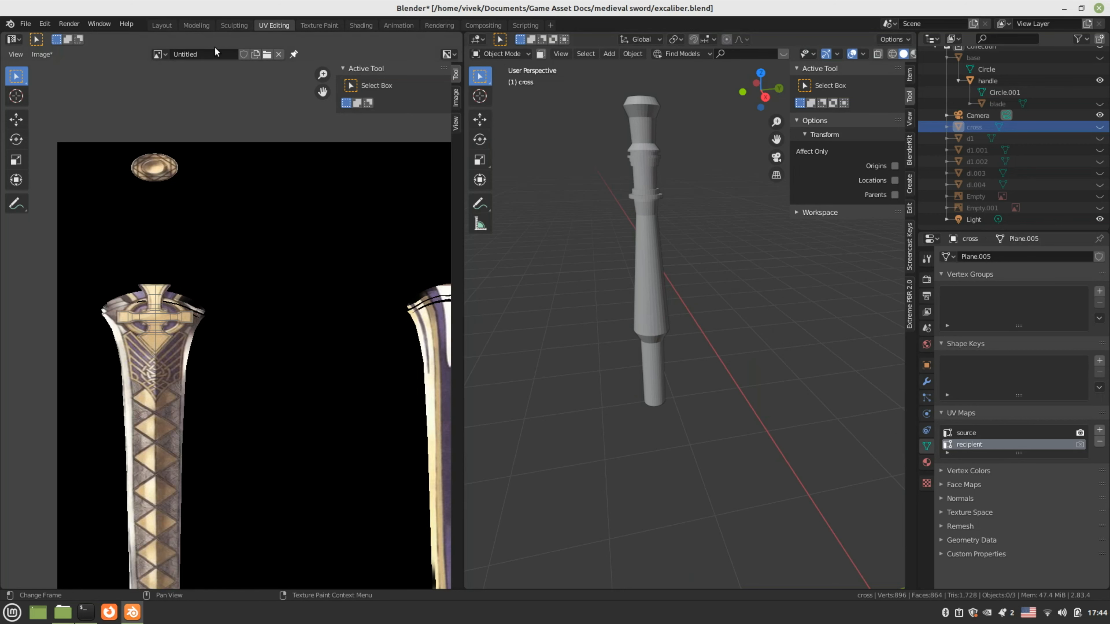
left_click(167, 53)
left_click(201, 94)
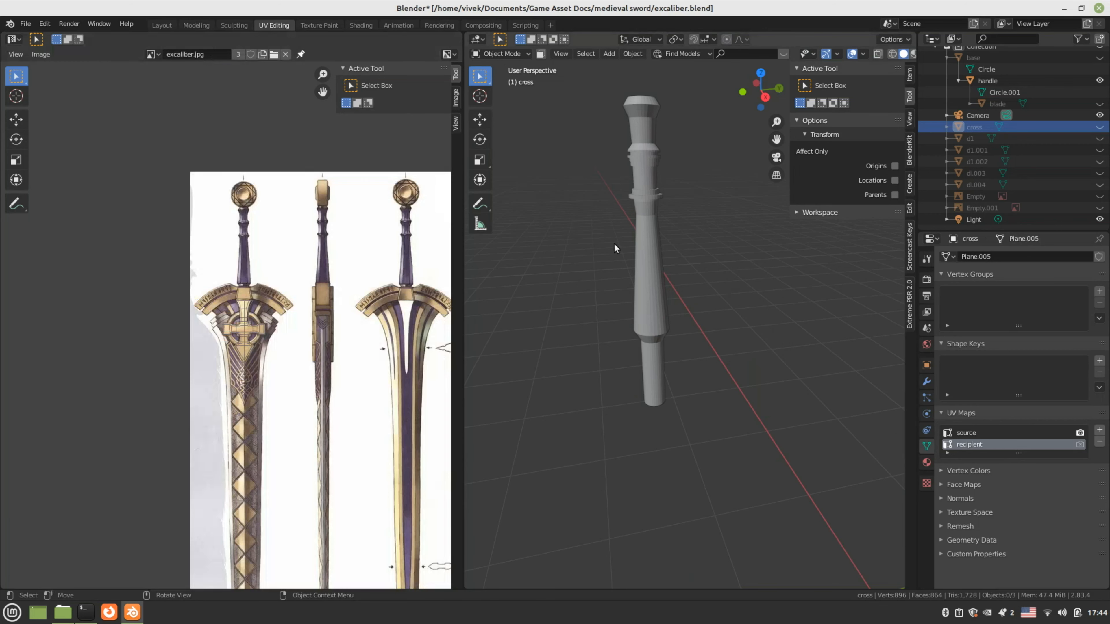
Select the handle, enter Edit Mode and project its UVs from the right side view
left_click(644, 237)
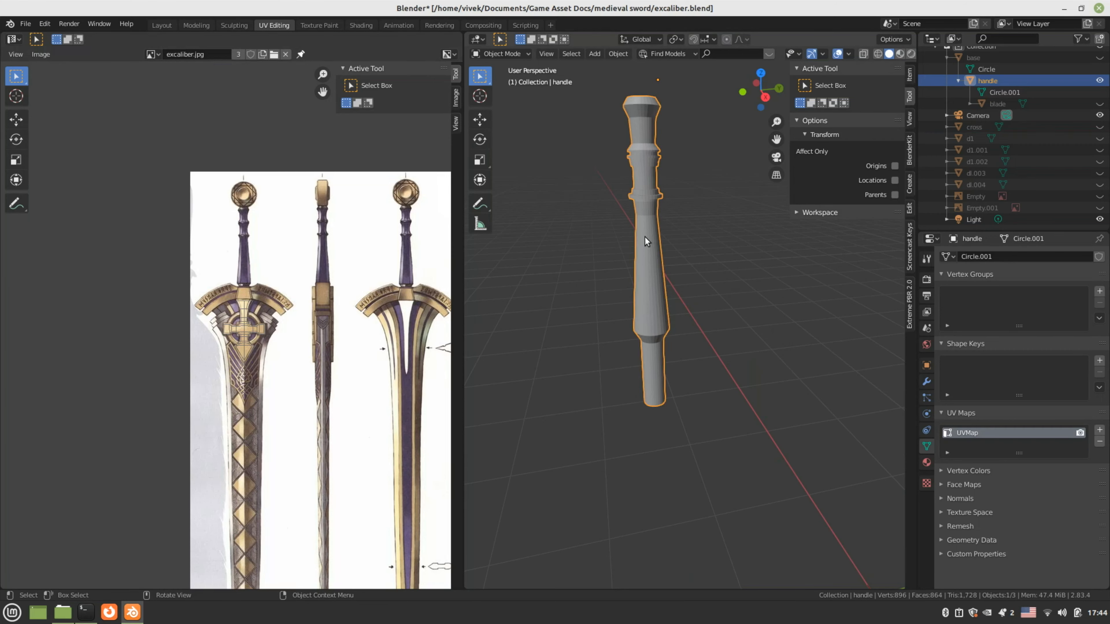
key("Tab")
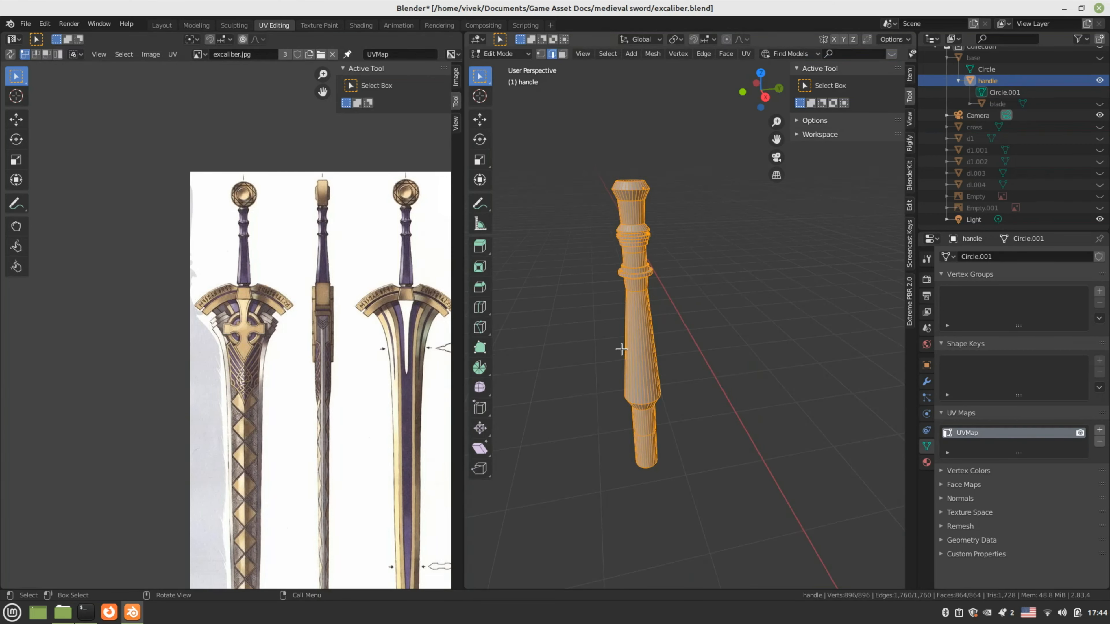
key("KP_3")
key("u")
left_click(688, 323)
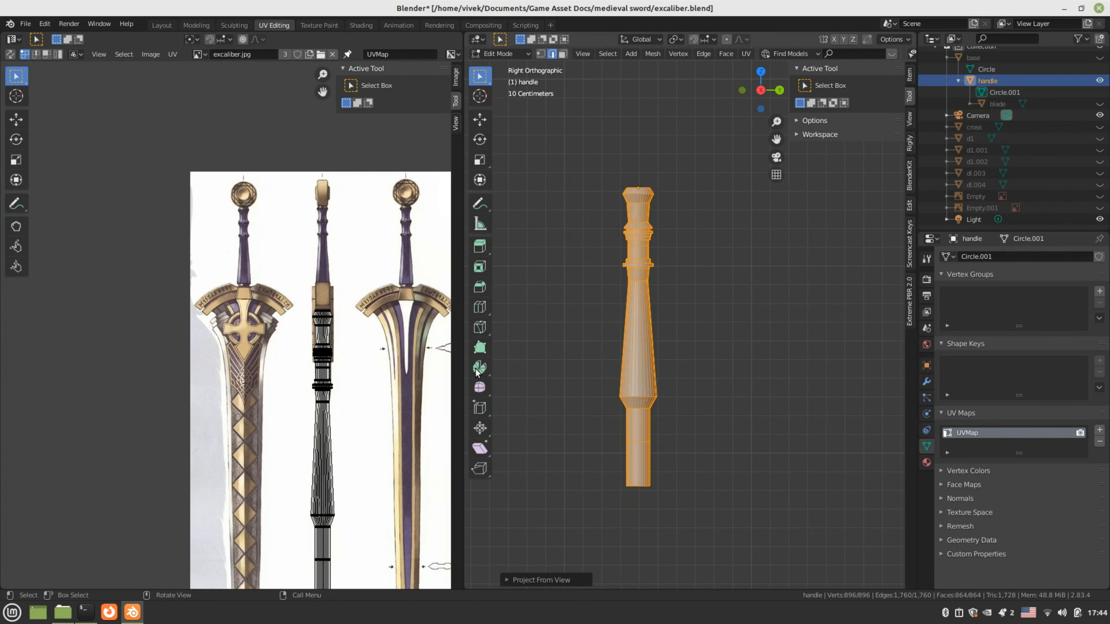
Scale all handle UVs to about half size and move them onto the sword grip
middle_click_drag(334, 395, 318, 351)
key("a")
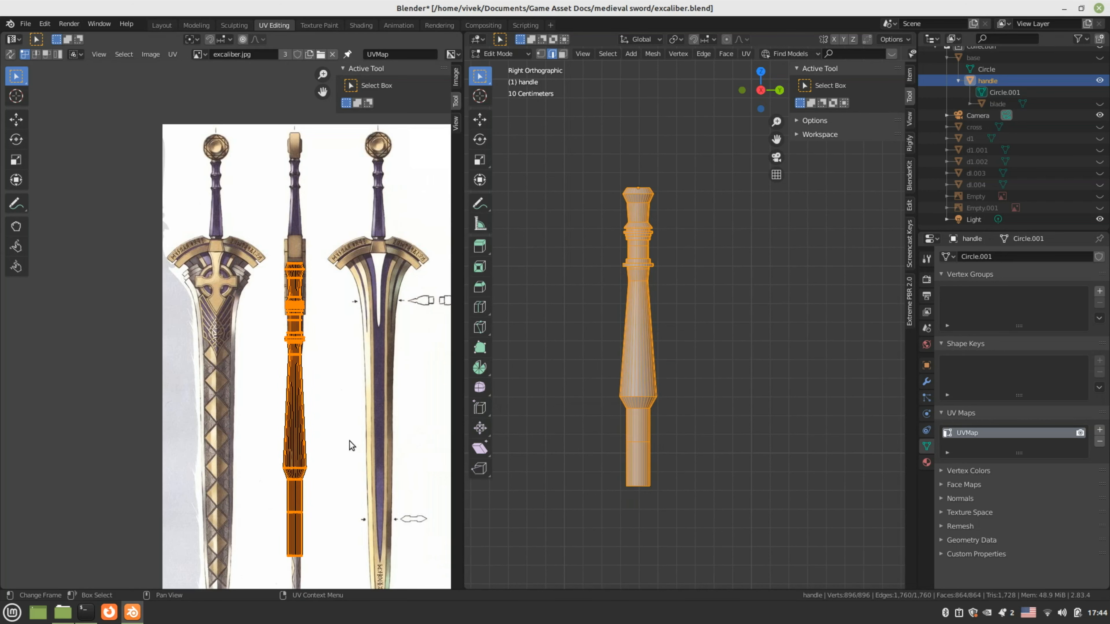
key("s")
left_click(318, 431)
middle_click_drag(269, 325, 283, 391)
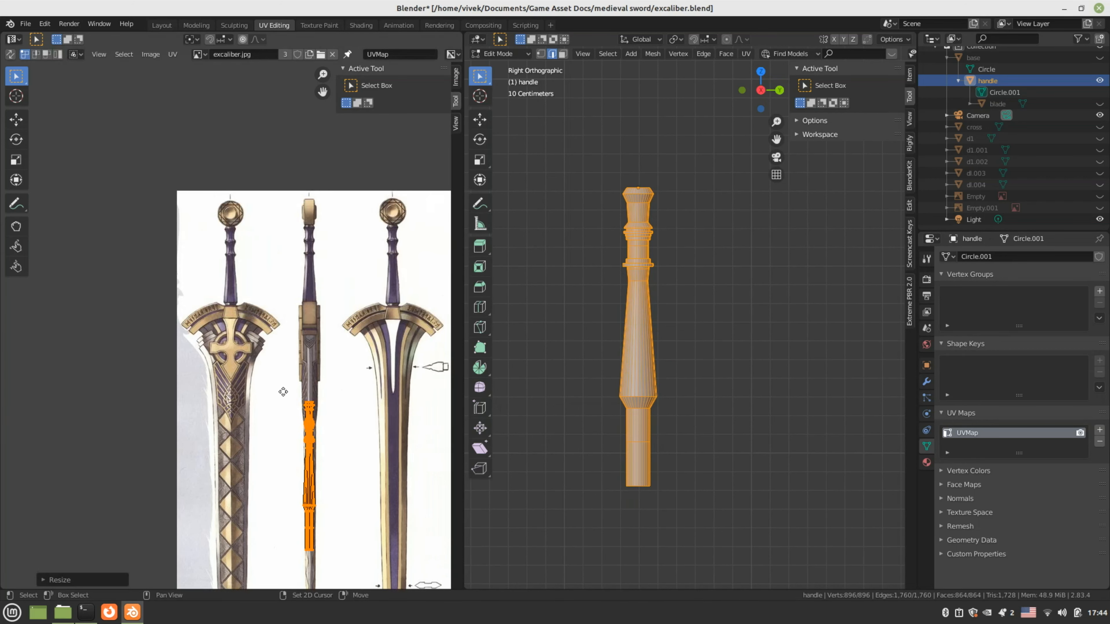
scroll(286, 396, "up", 2)
key("g")
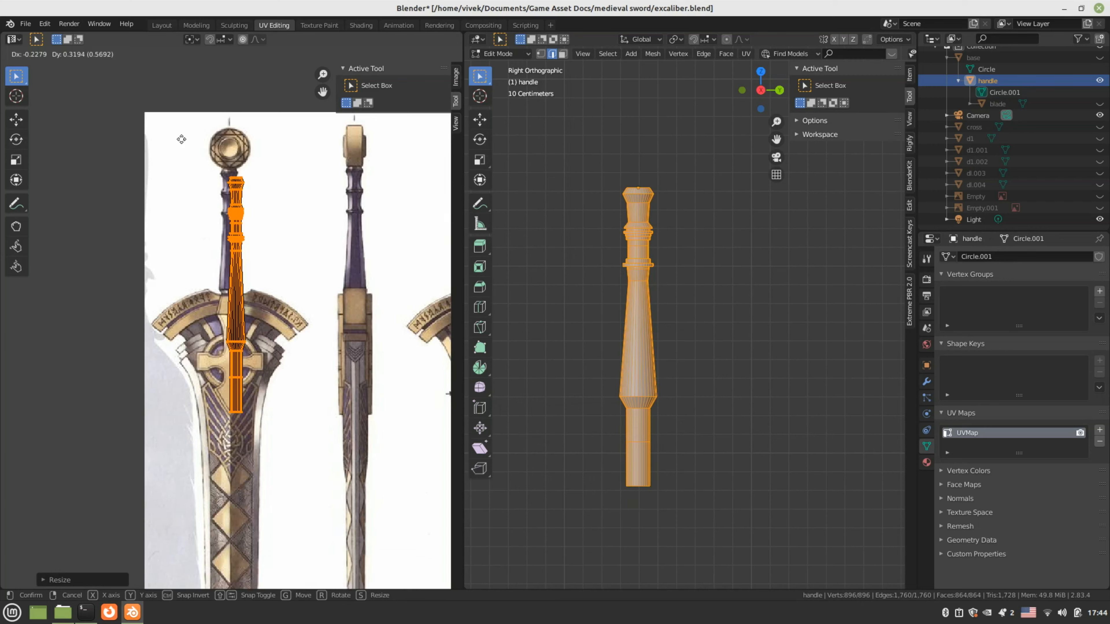
left_click(181, 139)
Resize the handle UVs, stretching along Y and X, to cover the grip's length and width
scroll(341, 376, "up", 3)
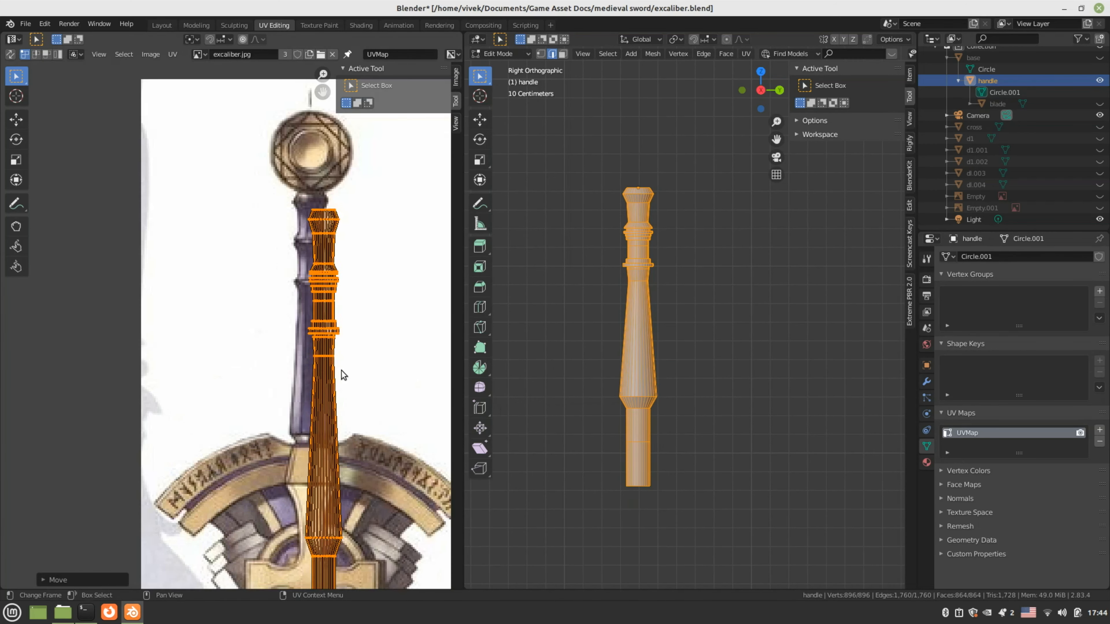
key("g")
key("s")
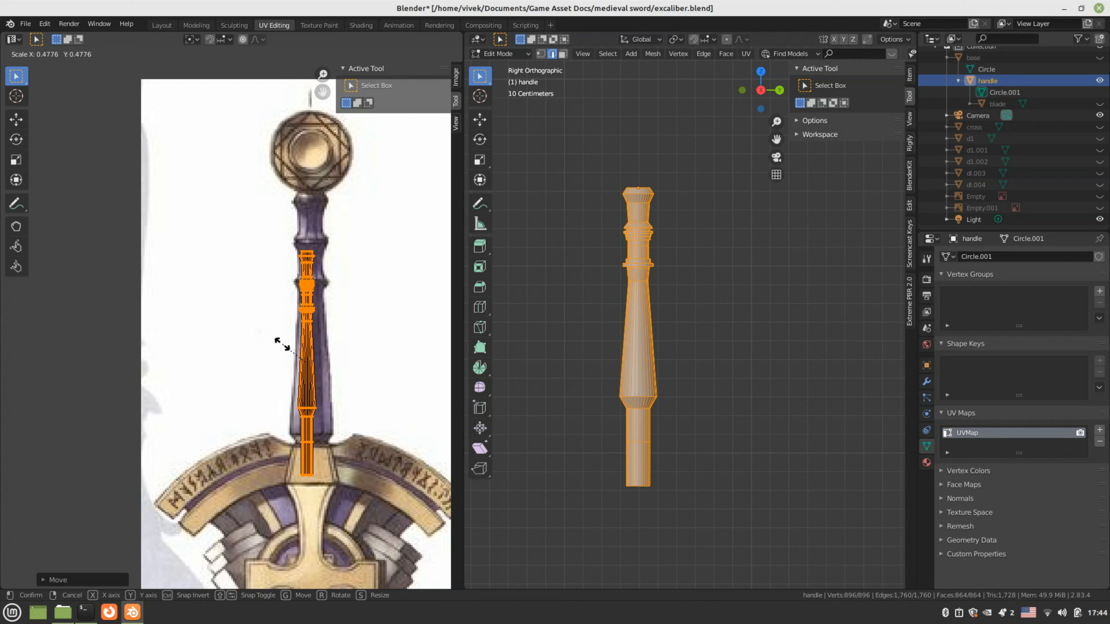
left_click(282, 344)
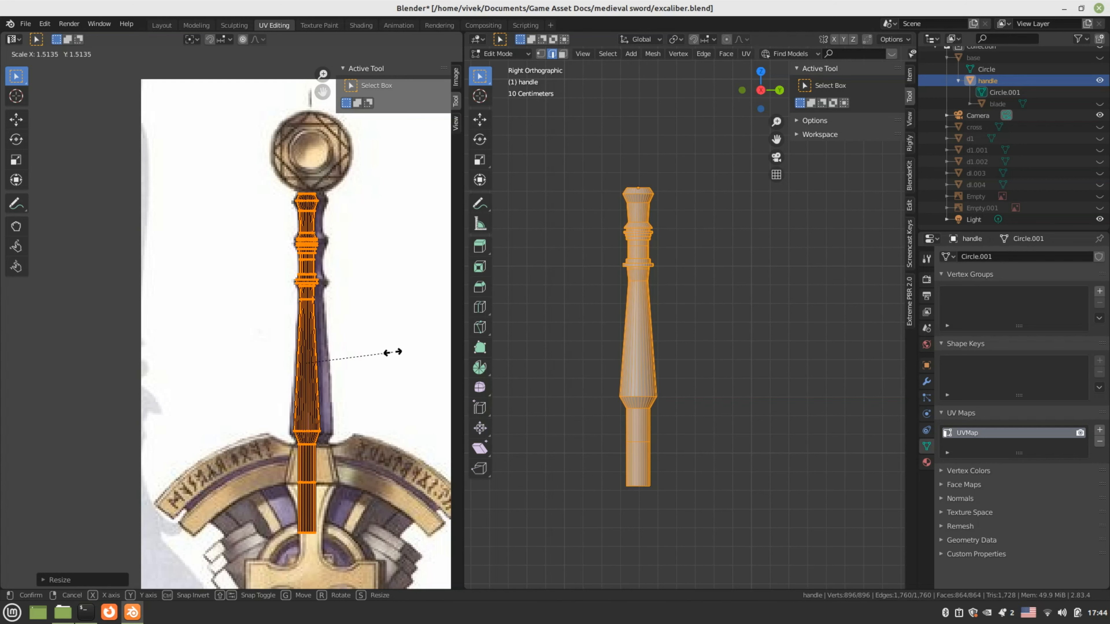
left_click(396, 355)
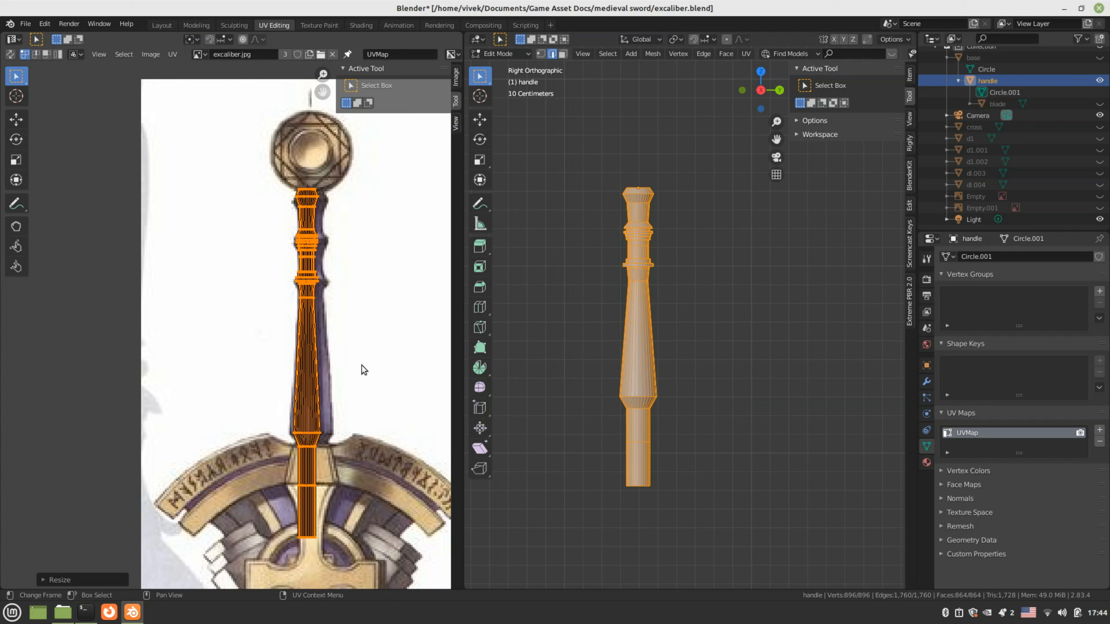
key("s")
key("y")
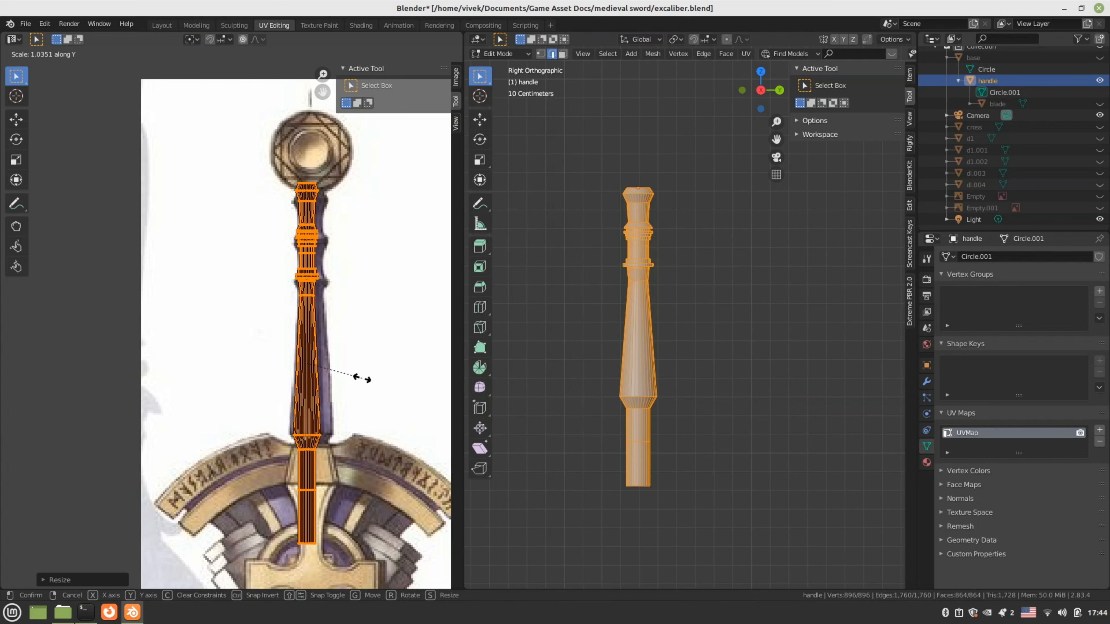
left_click(358, 379)
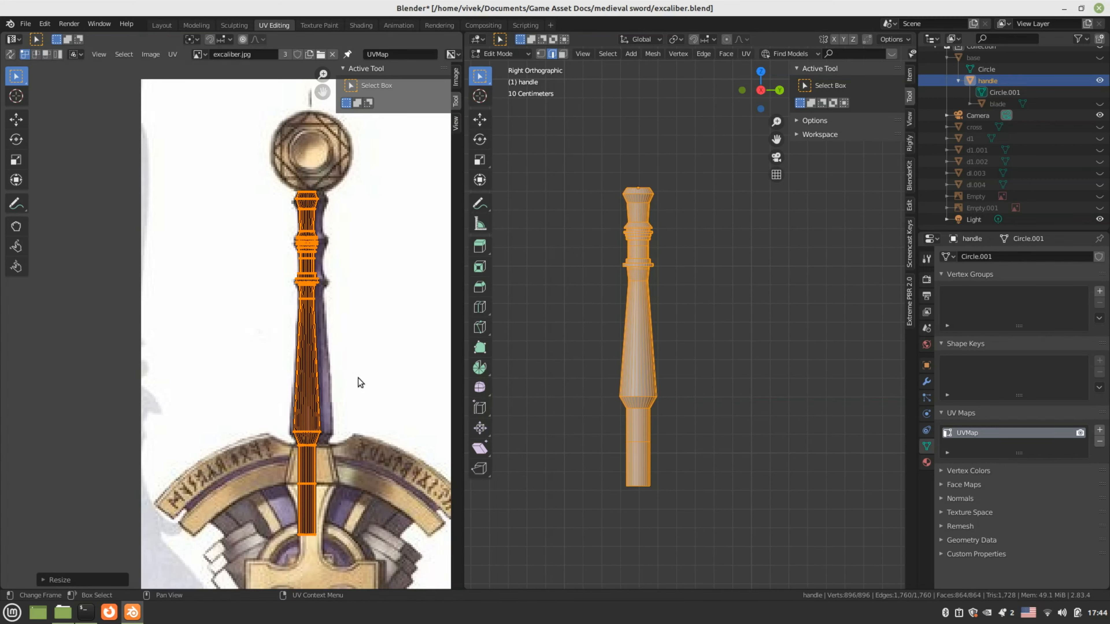
key("s")
key("x")
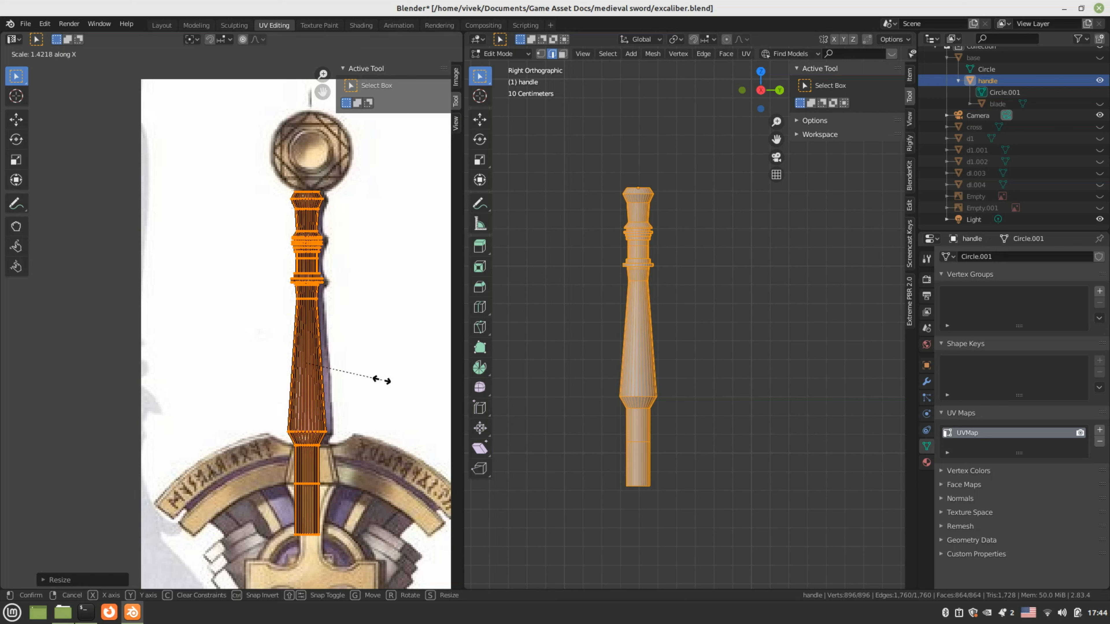
left_click(383, 385)
key("g")
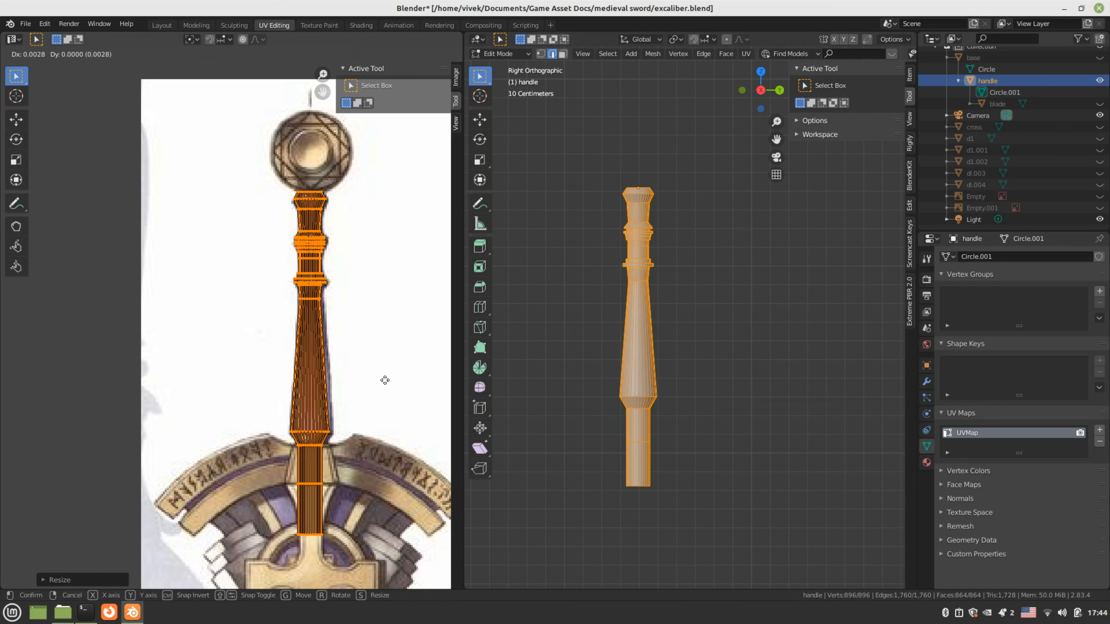
Confirm the final UV shift and rename the handle's UV map to source
left_click(386, 379)
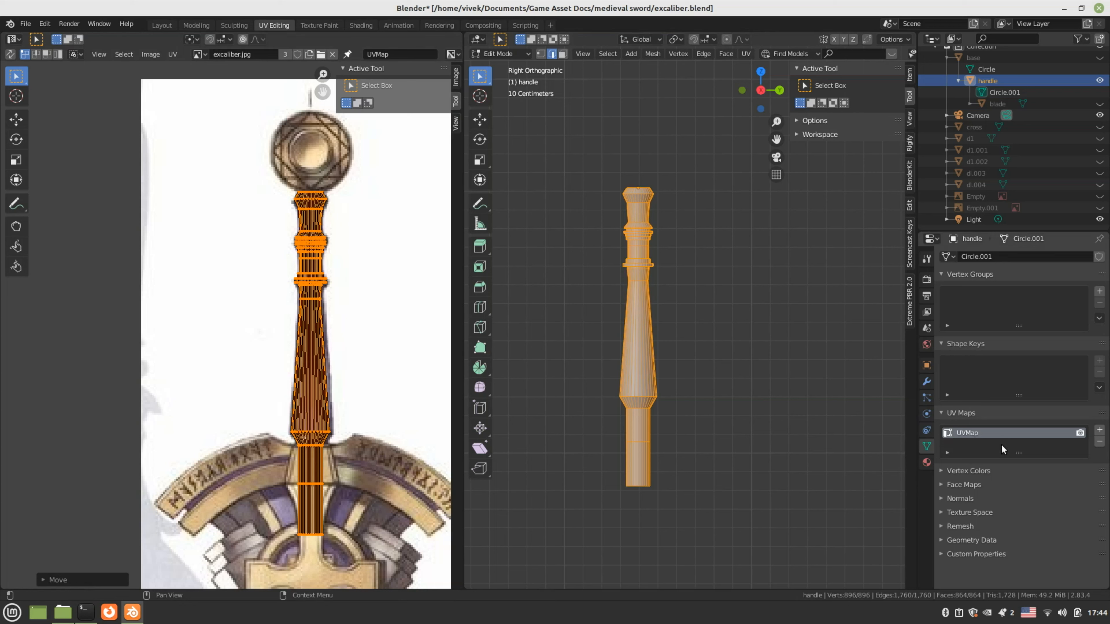
double_click(1065, 434)
type("source")
key("Return")
Add a second UV map named recipient and switch the handle to Texture Paint
left_click(1099, 430)
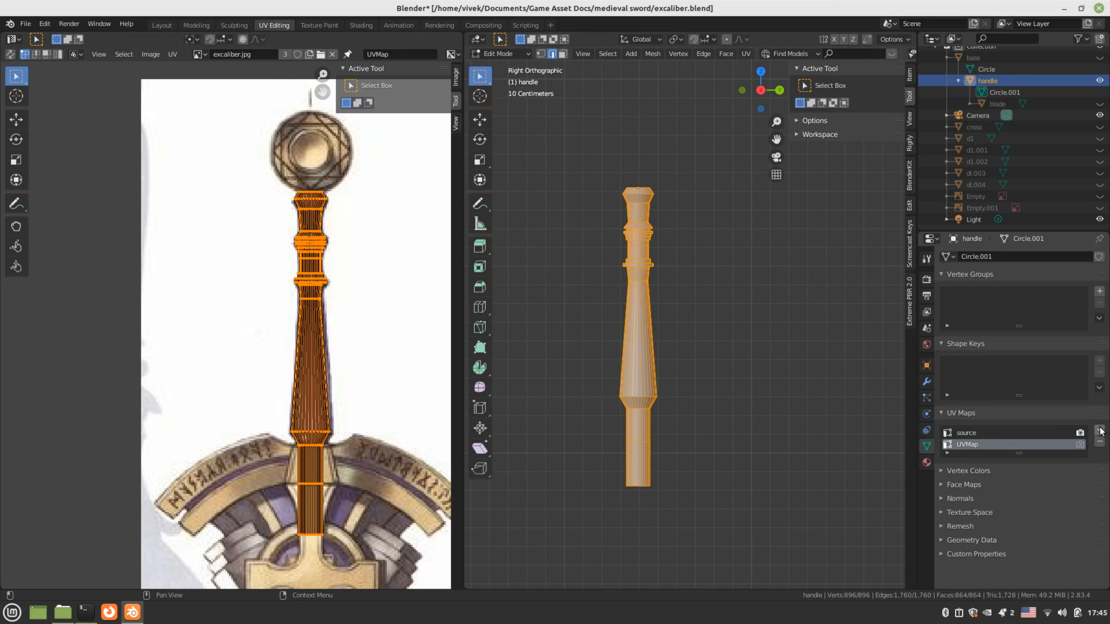
double_click(988, 444)
type("recipient")
key("Return")
left_click(495, 52)
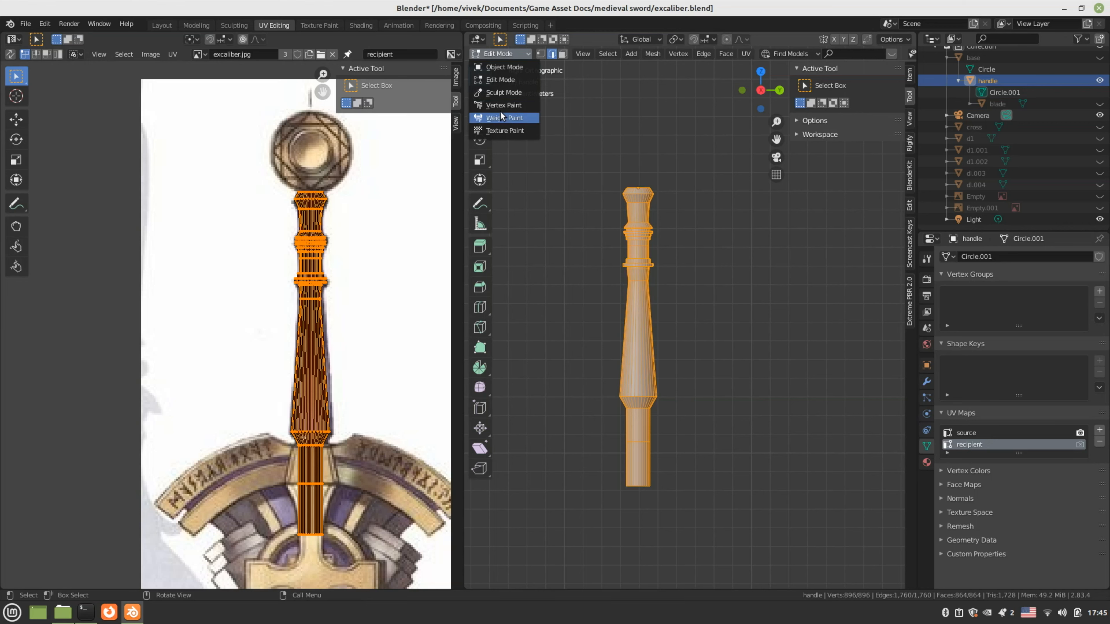
left_click(499, 127)
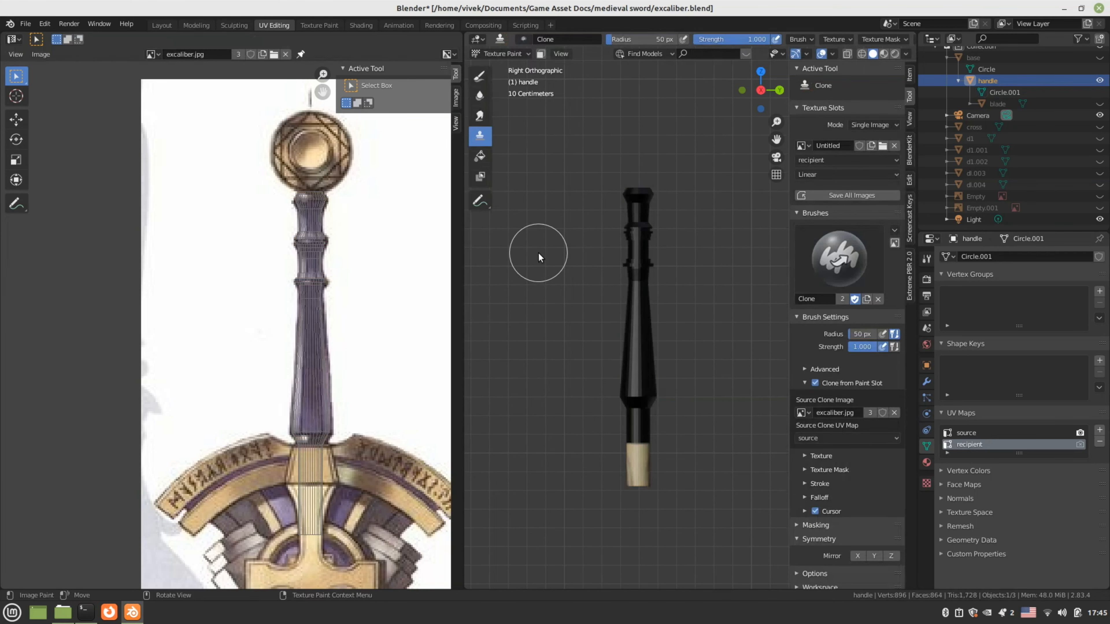
Clone-paint the grip texture, top cap, rings and gold collar onto the handle, showing the Untitled image
scroll(529, 234, "up", 1)
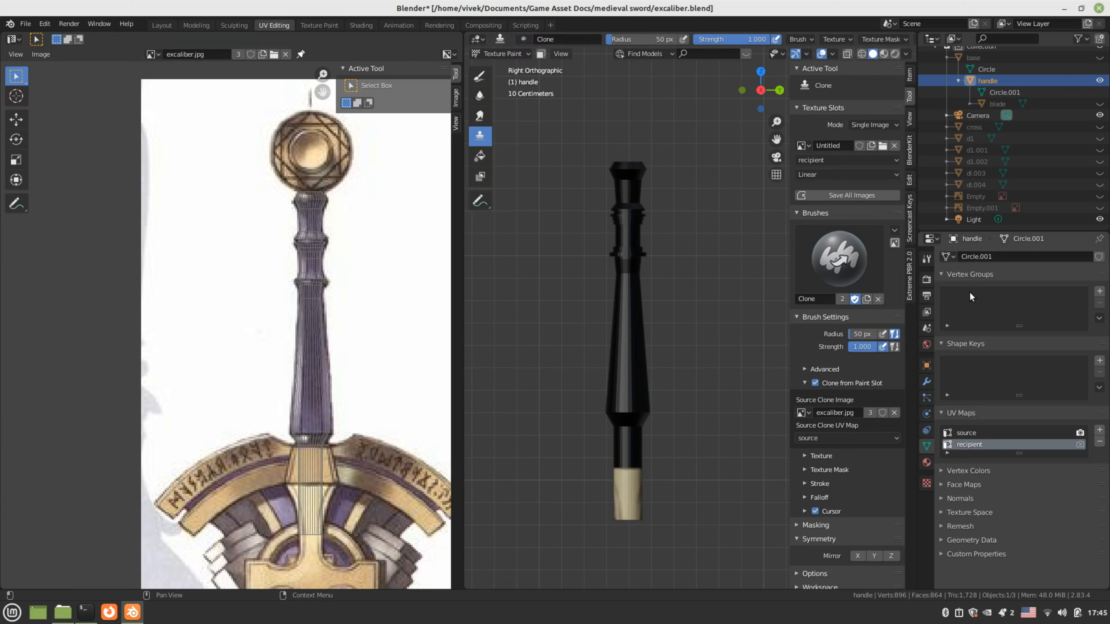
left_click_drag(642, 273, 628, 298)
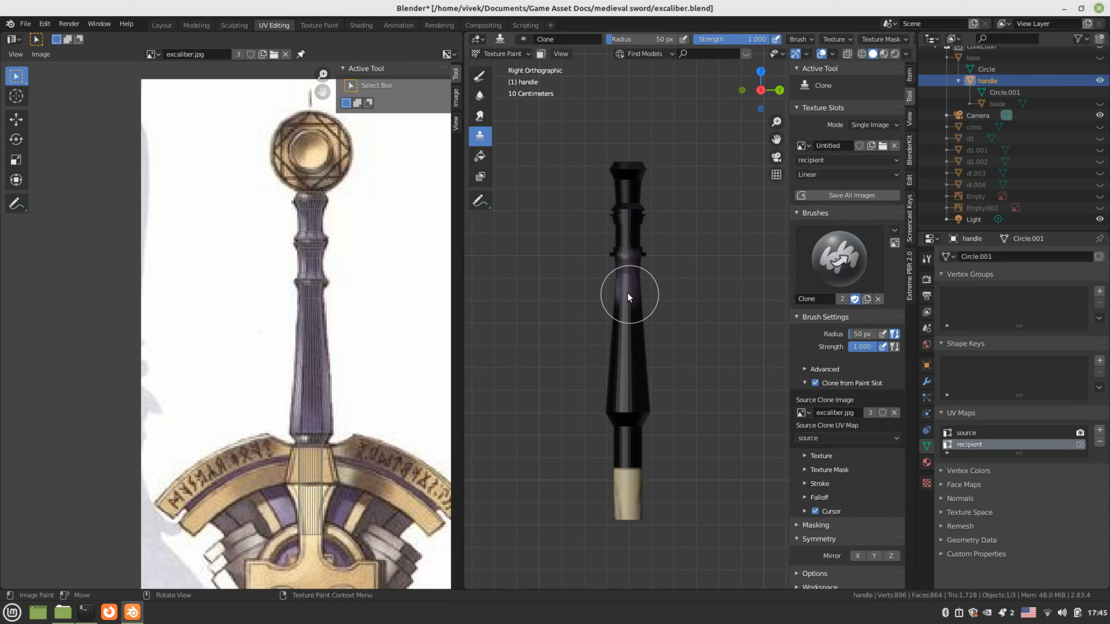
left_click(152, 54)
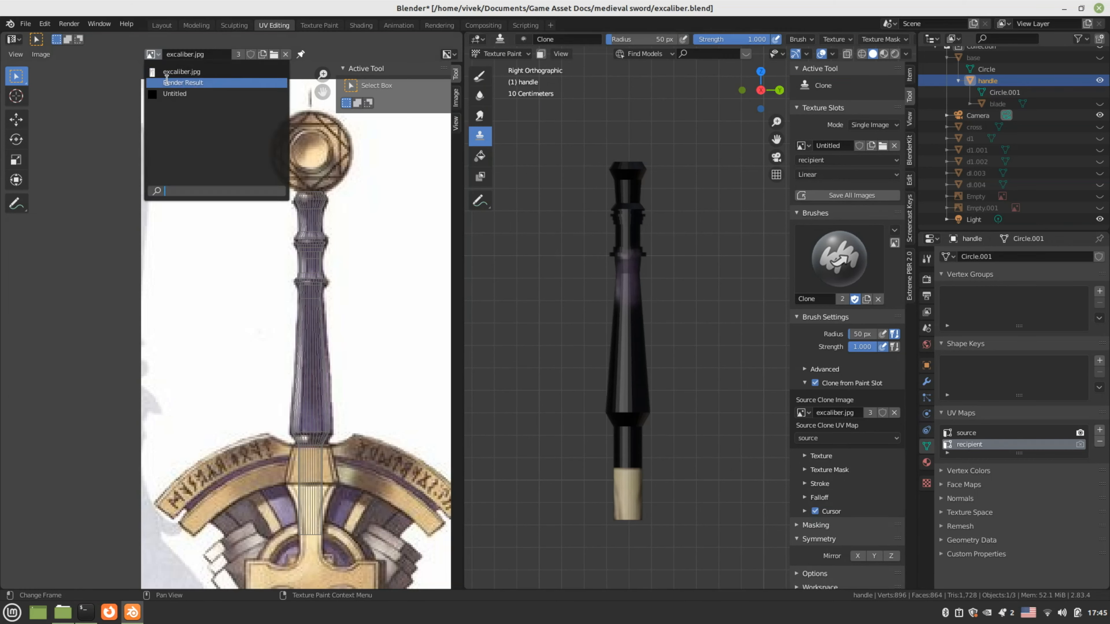
left_click(174, 93)
middle_click_drag(281, 299, 289, 307)
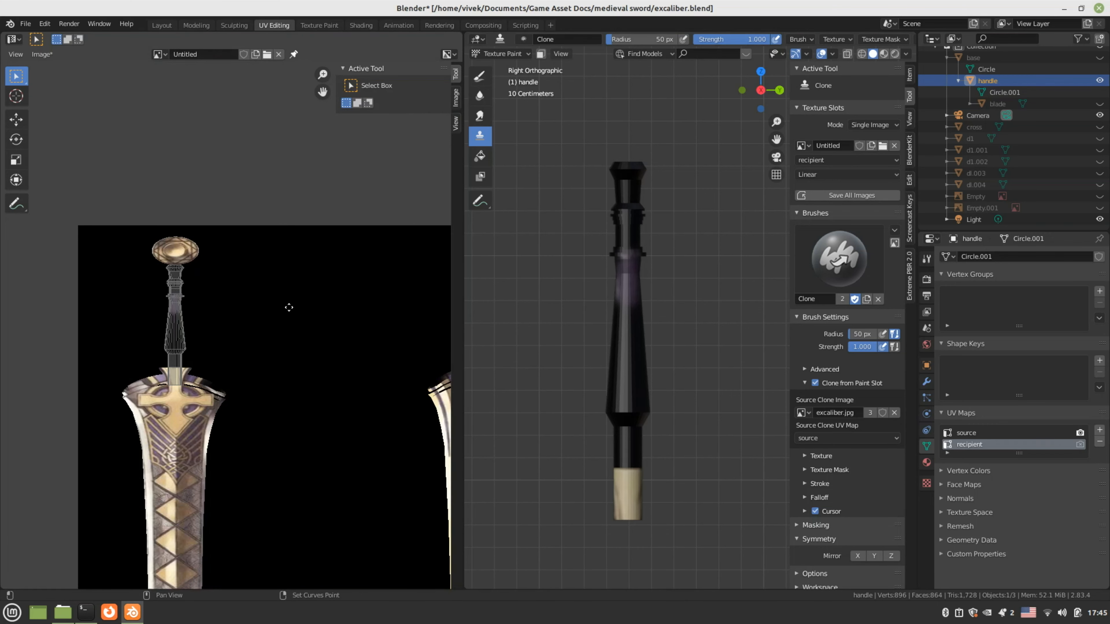
mouse_move(623, 323)
left_mouse_down()
mouse_move(624, 364)
mouse_move(628, 278)
left_mouse_up()
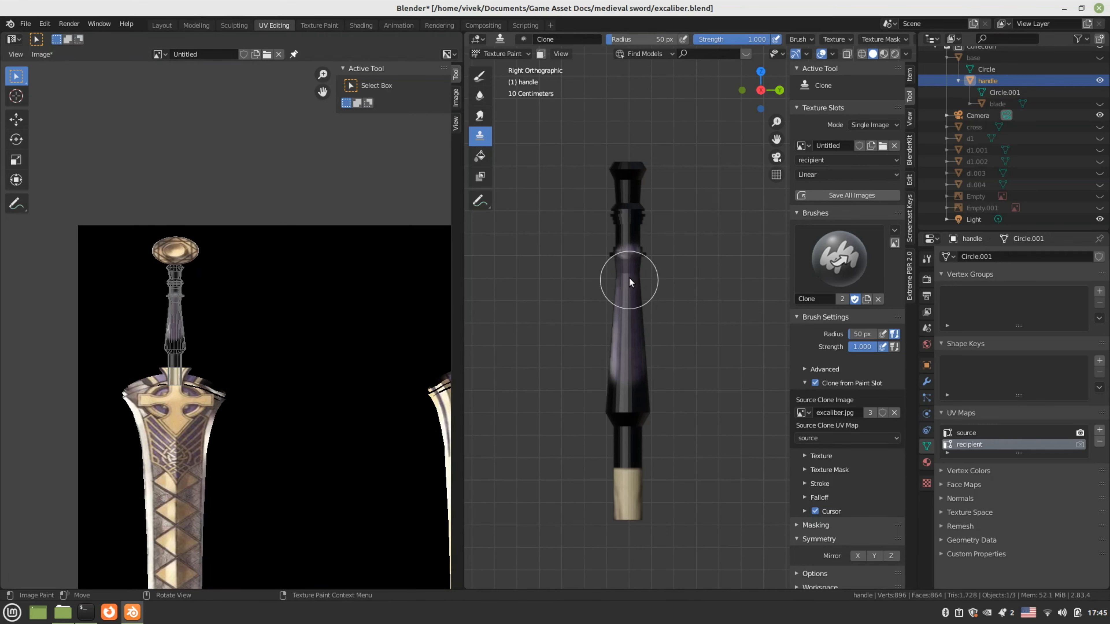
mouse_move(639, 190)
left_mouse_down()
mouse_move(625, 241)
mouse_move(629, 176)
mouse_move(571, 456)
left_mouse_up()
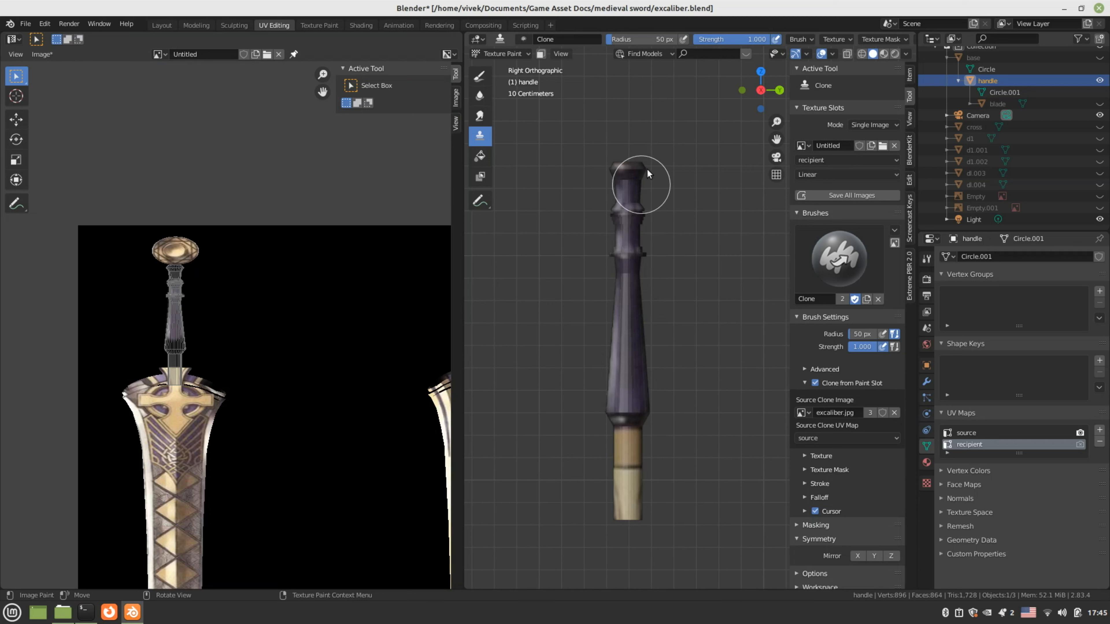
Paint another stroke down the handle and orbit to inspect the painted result
middle_click_drag(625, 319, 496, 332)
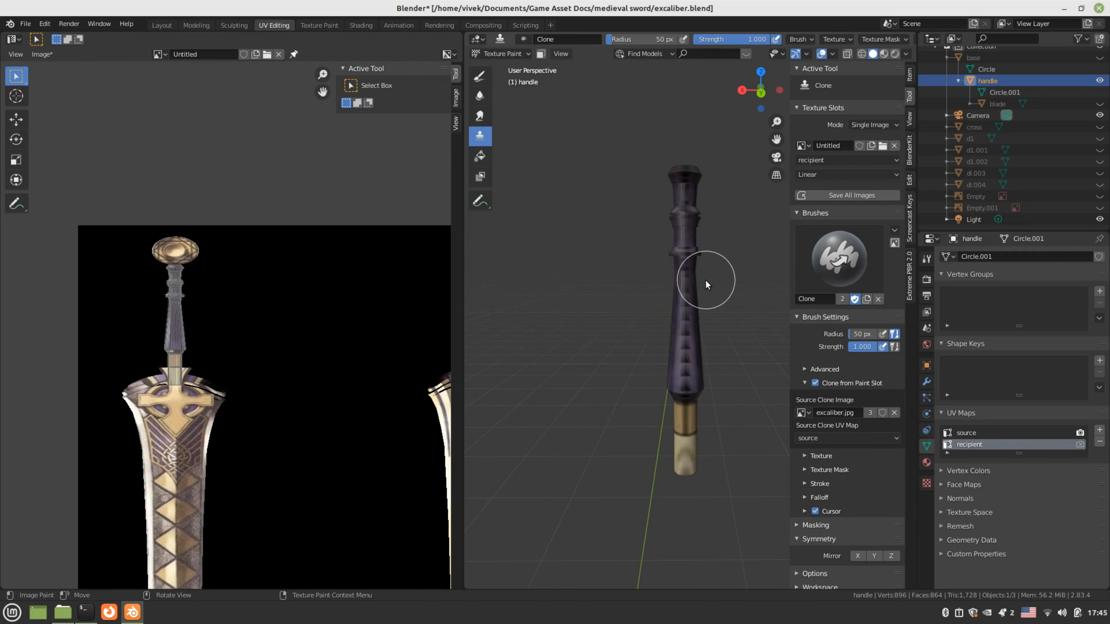
mouse_move(697, 202)
left_mouse_down()
mouse_move(684, 243)
mouse_move(688, 380)
left_mouse_up()
scroll(701, 278, "down", 2)
middle_click_drag(701, 278, 608, 296)
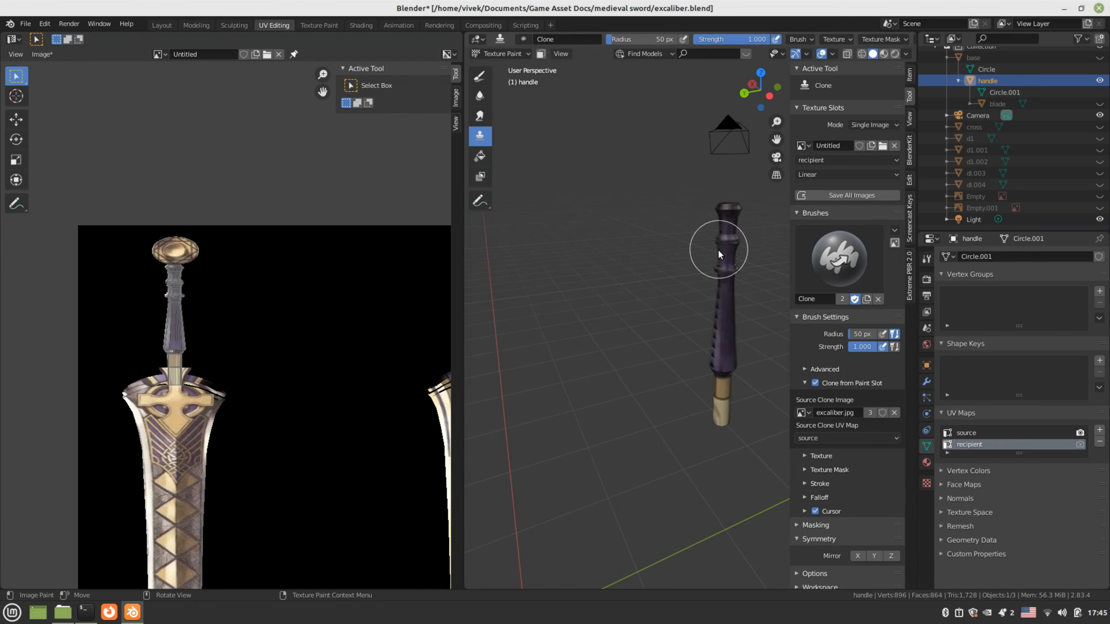
middle_click_drag(693, 273, 610, 305, "shift")
middle_click_drag(636, 263, 602, 285)
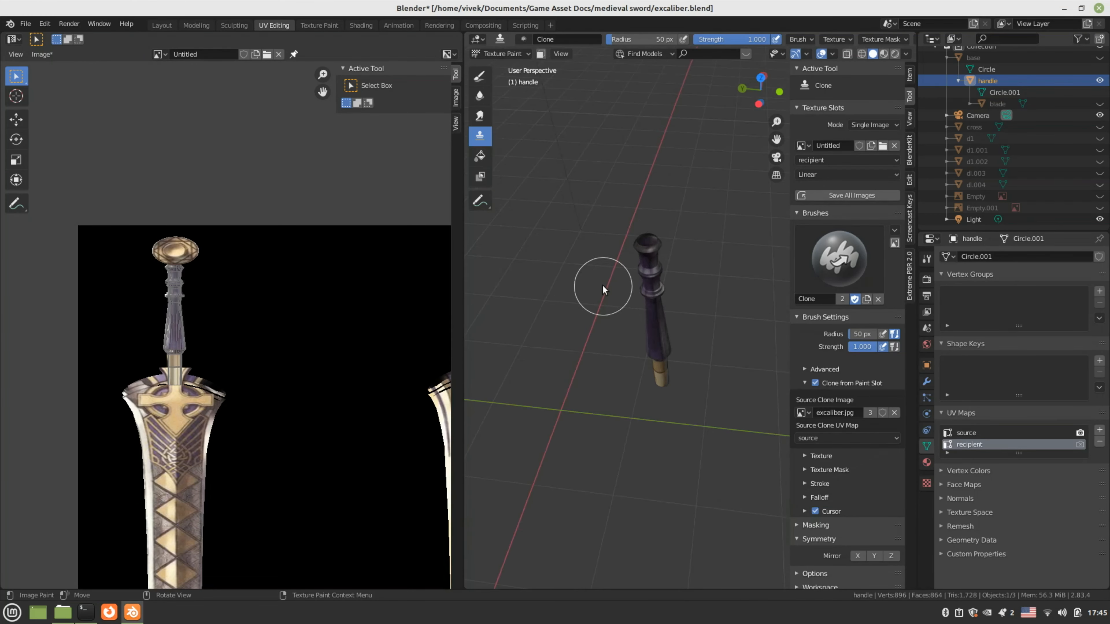
scroll(603, 286, "up", 3)
middle_click_drag(669, 248, 599, 334)
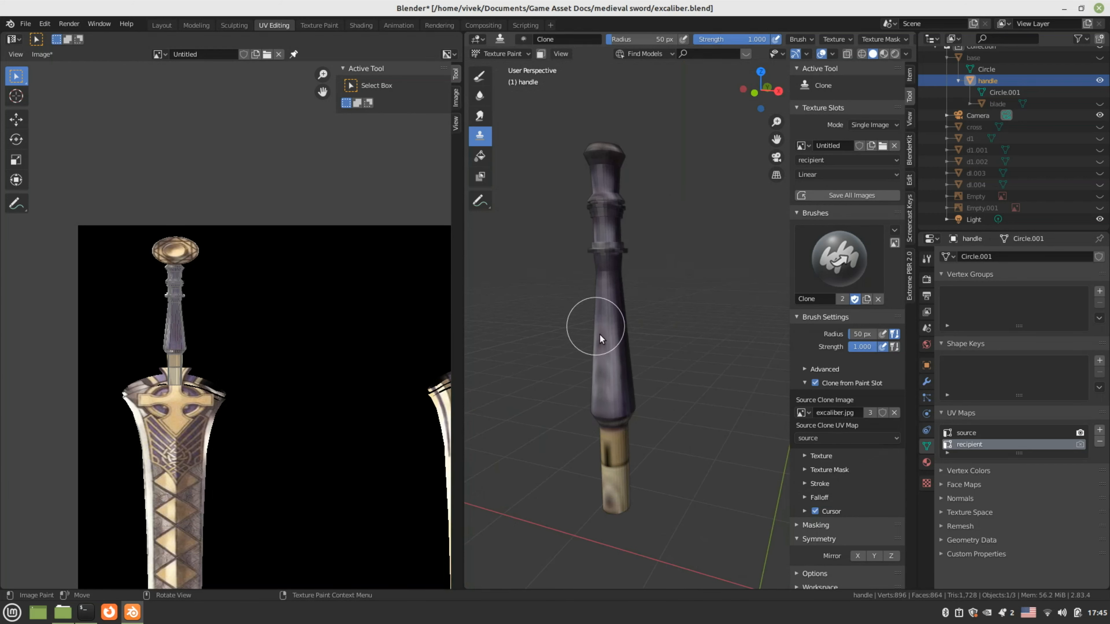
middle_click_drag(612, 460, 675, 290)
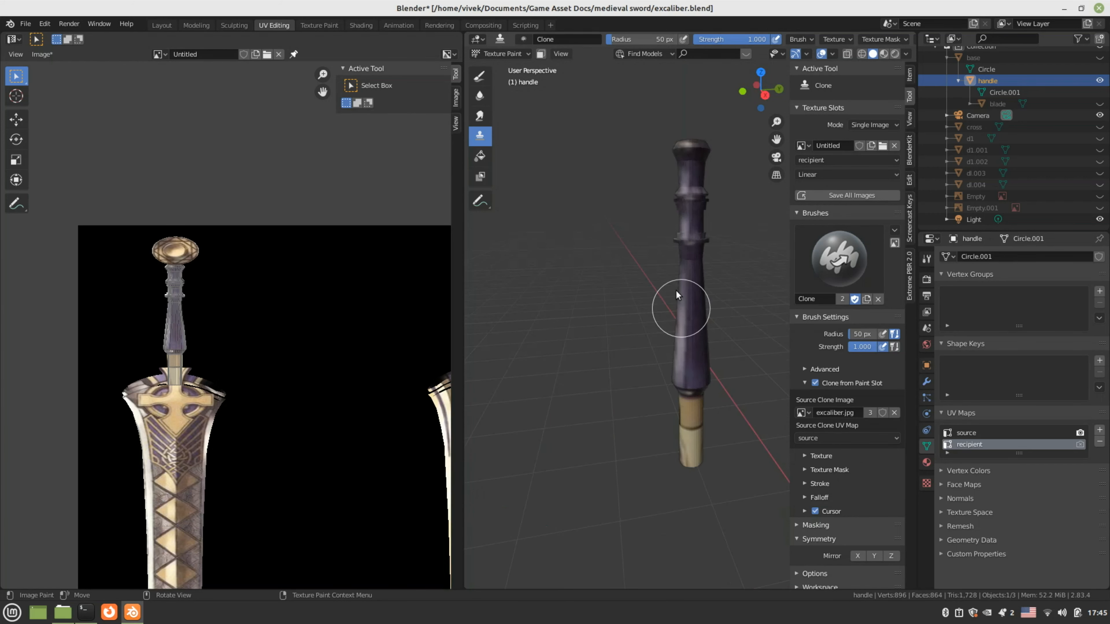
middle_click_drag(678, 237, 651, 261, "shift")
scroll(302, 241, "down", 4)
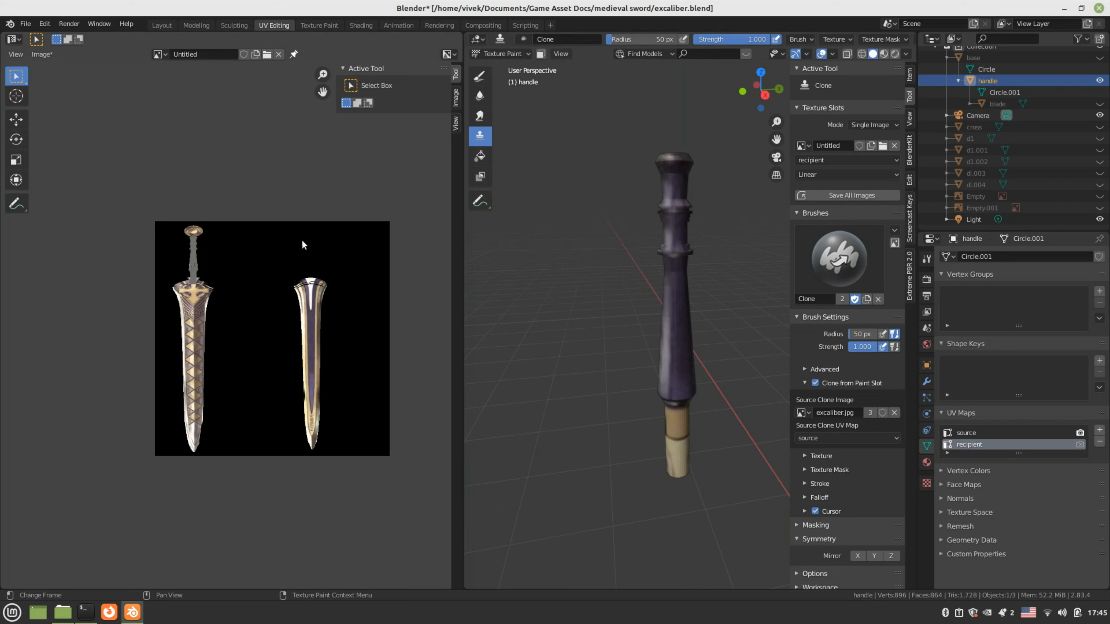
Save the painted Untitled image over texture.png
scroll(295, 233, "up", 2)
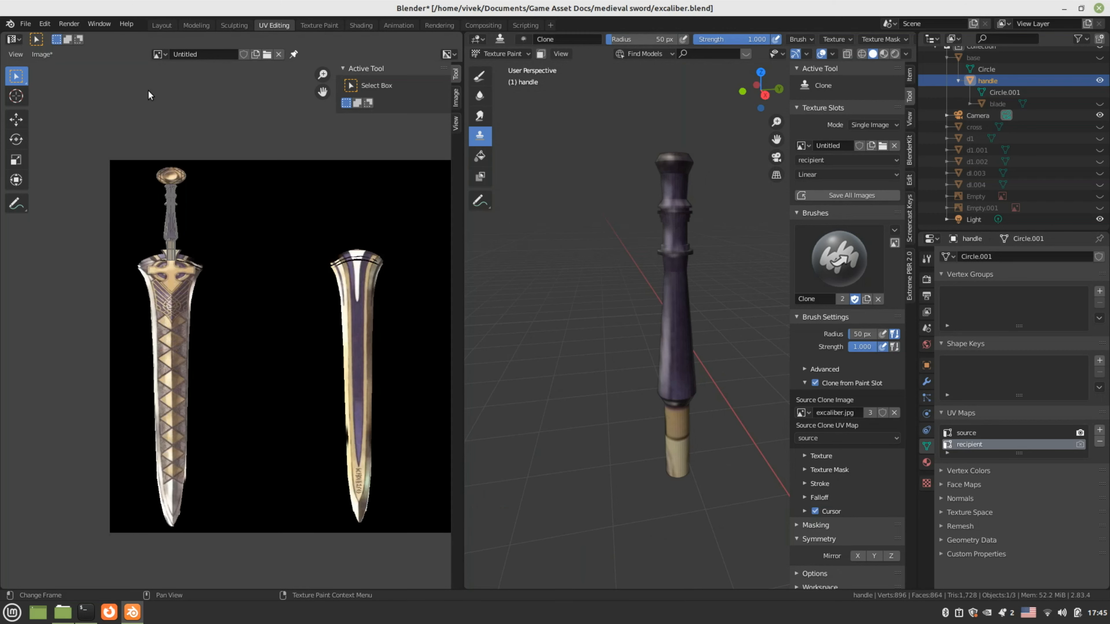
left_click(158, 54)
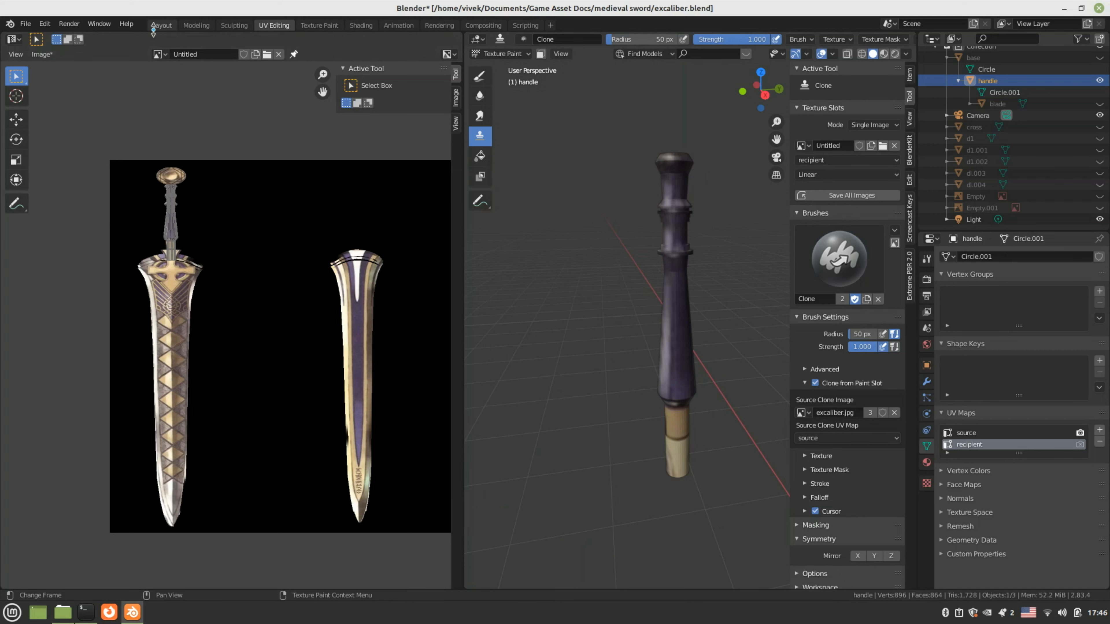
left_click(45, 56)
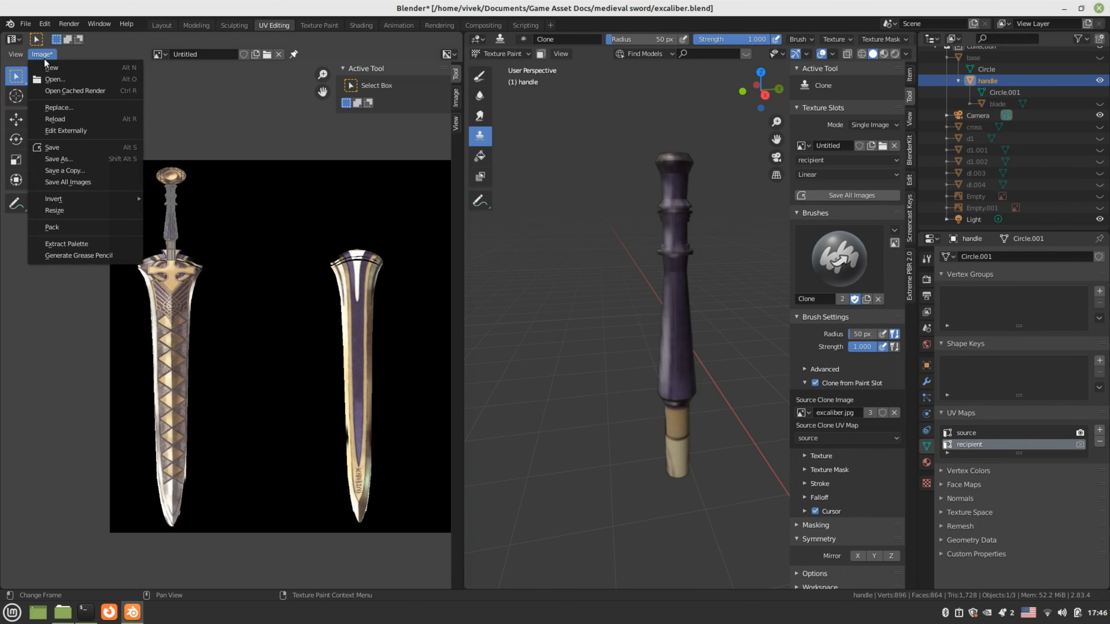
left_click(70, 157)
left_click(449, 208)
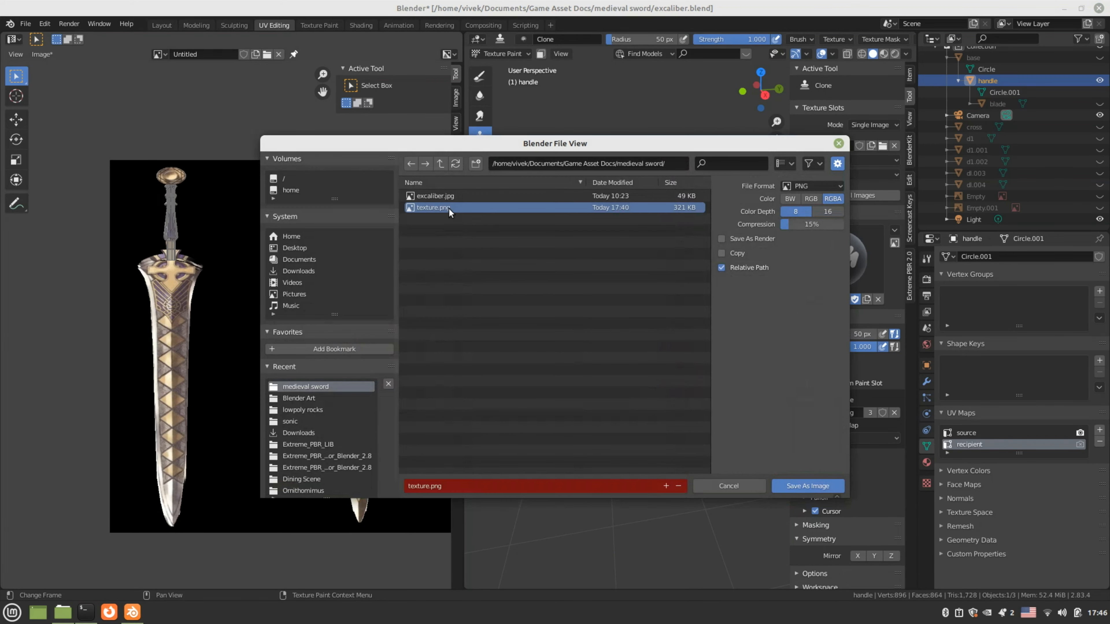
left_click(786, 490)
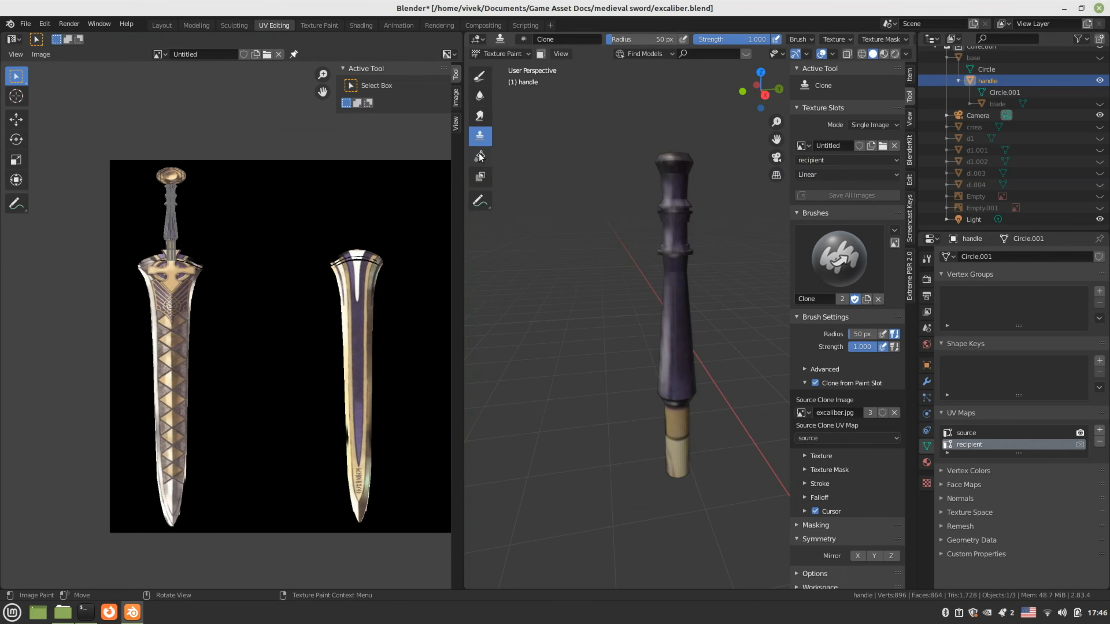
Save excaliber.blend and return to the Layout workspace
left_click(25, 23)
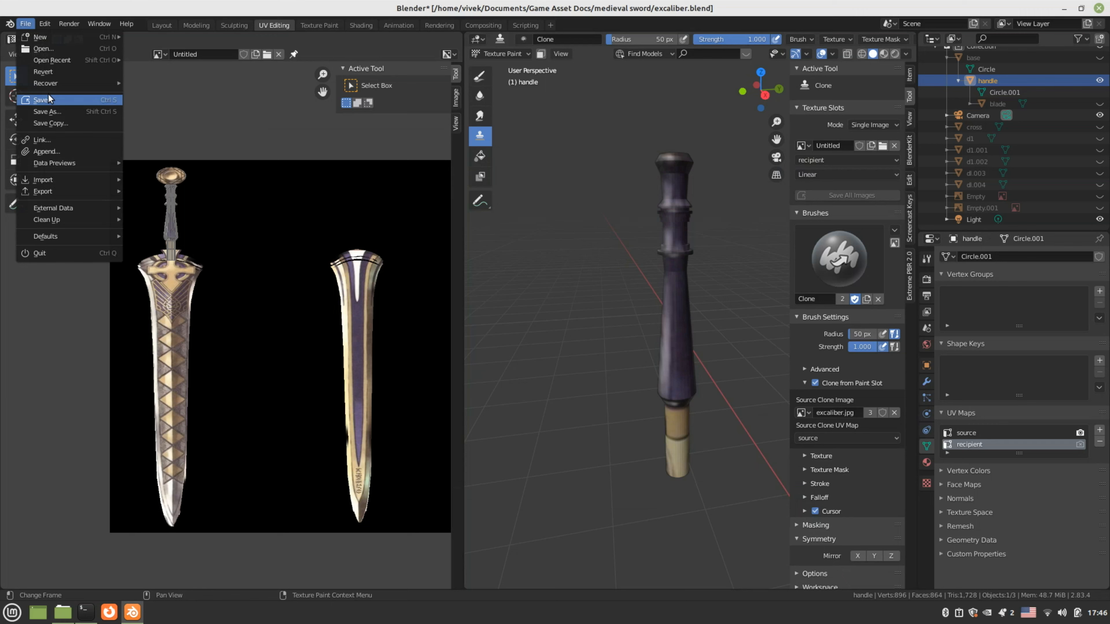
left_click(41, 100)
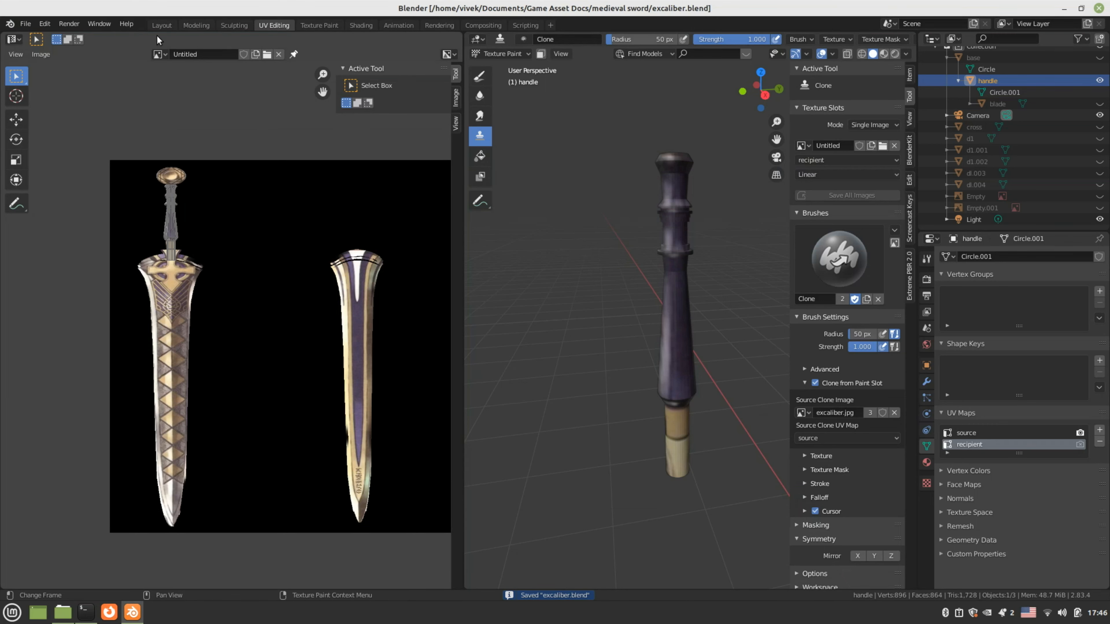
left_click(162, 25)
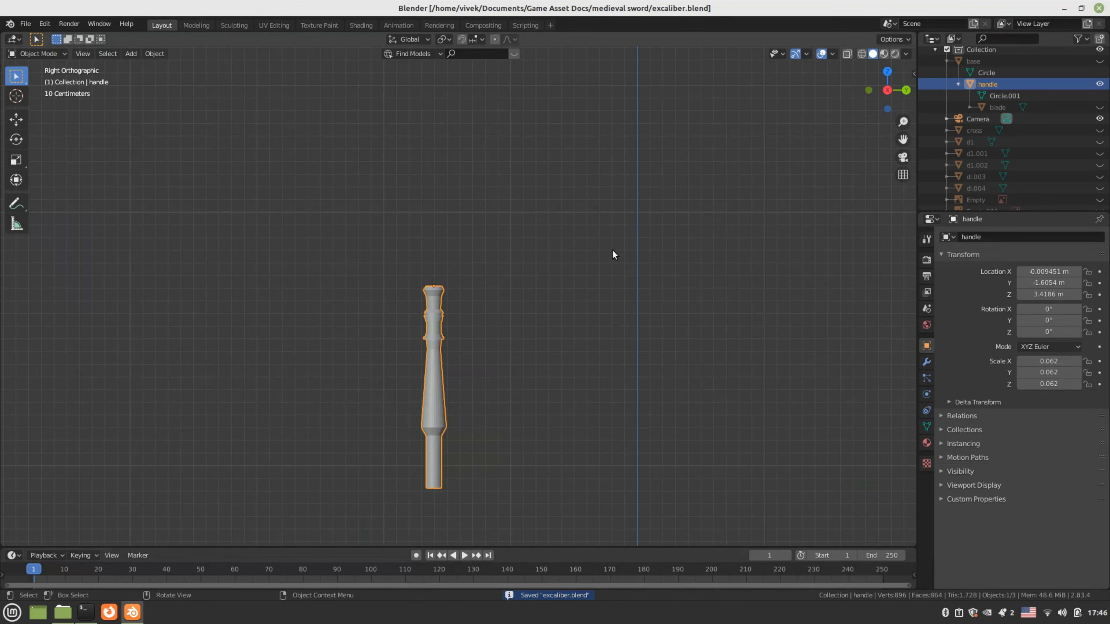
Unhide the blade, crossguard and decoration pieces, keeping both reference images hidden
left_click(1099, 108)
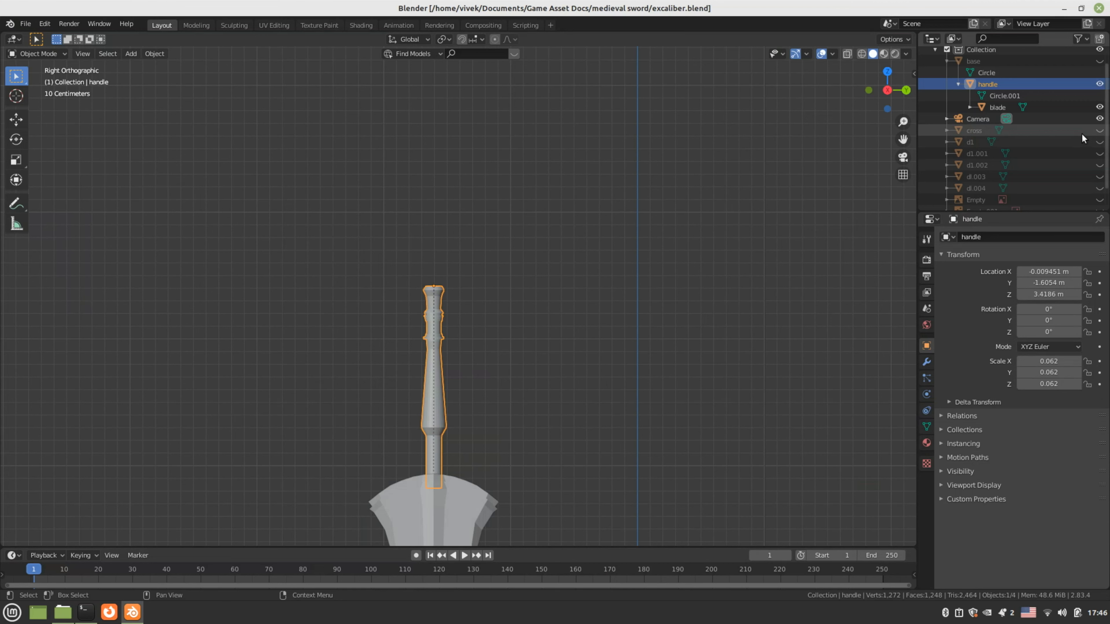
left_click_drag(1099, 131, 1098, 200)
scroll(794, 315, "down", 3)
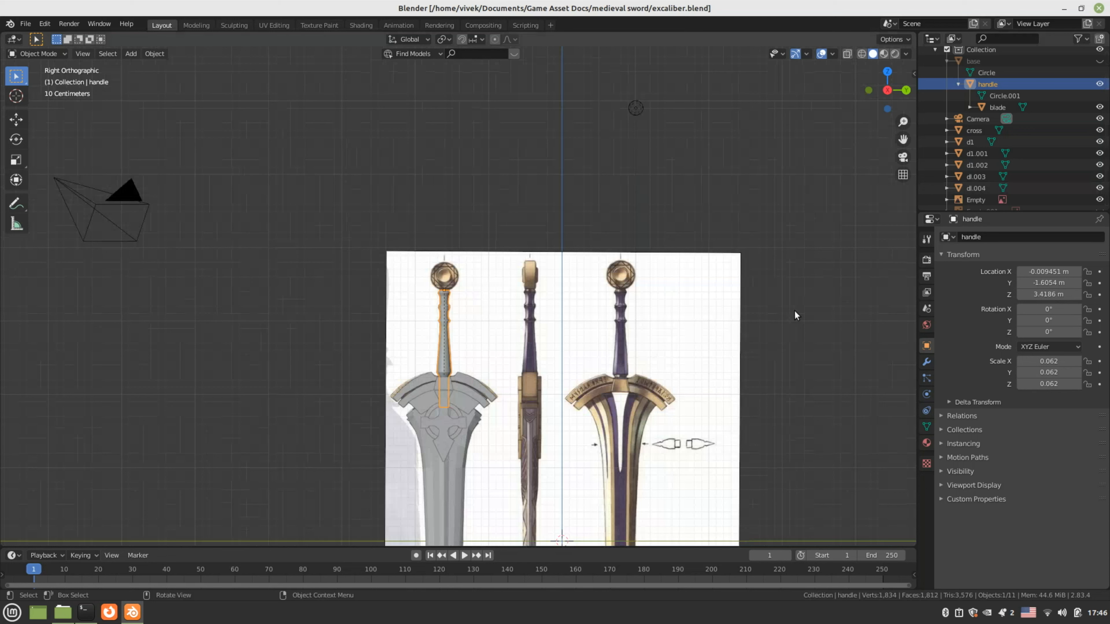
scroll(999, 201, "down", 2)
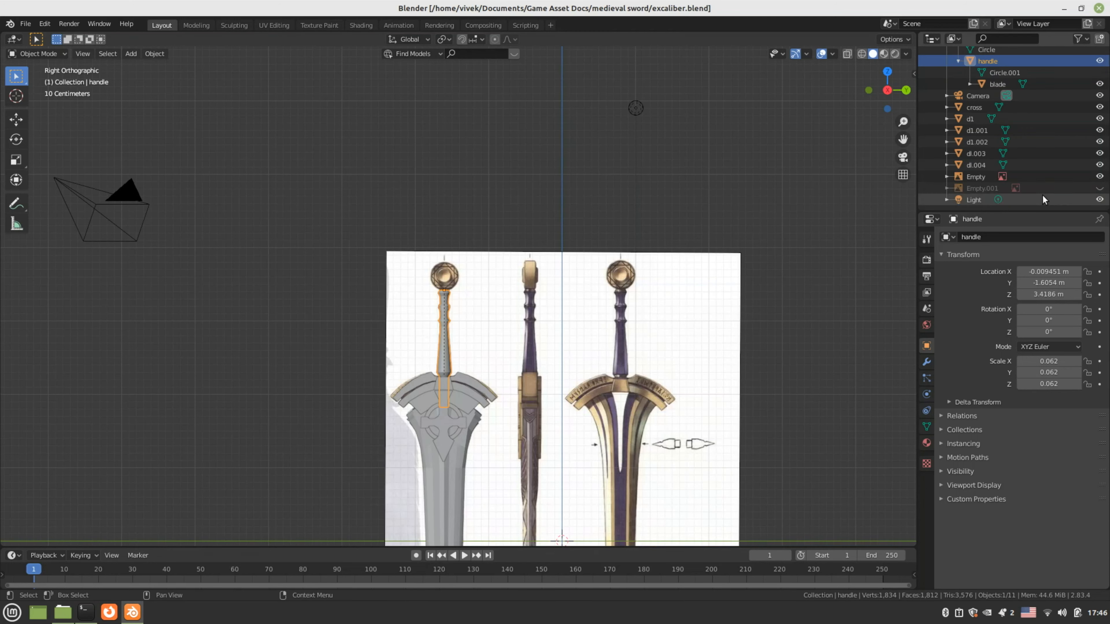
left_click(1099, 177)
left_click(1099, 188)
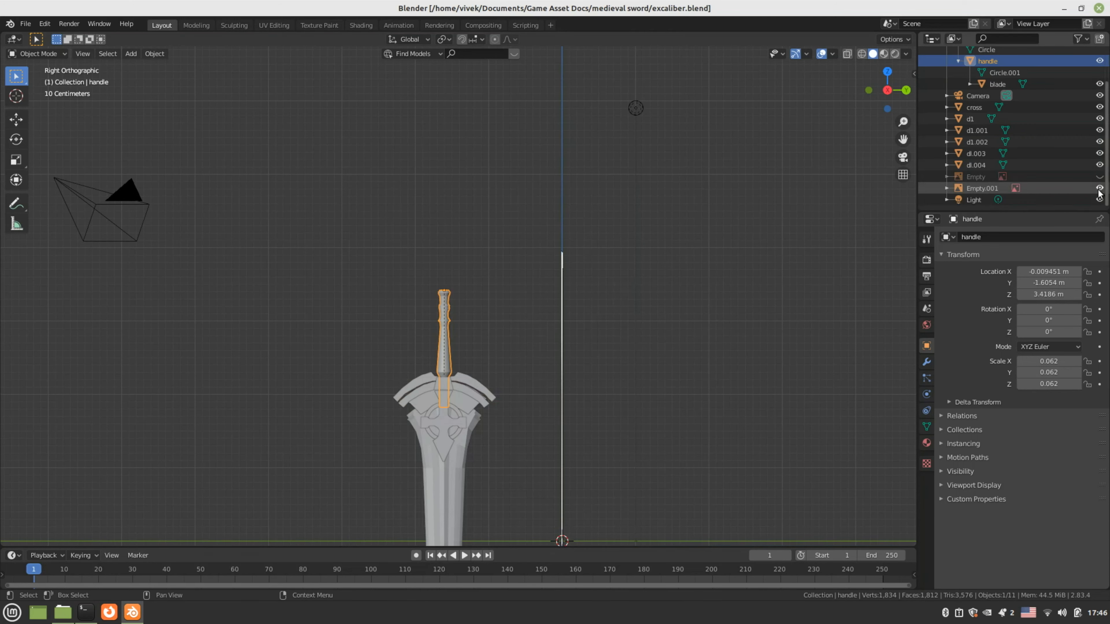
middle_click_drag(854, 265, 619, 330)
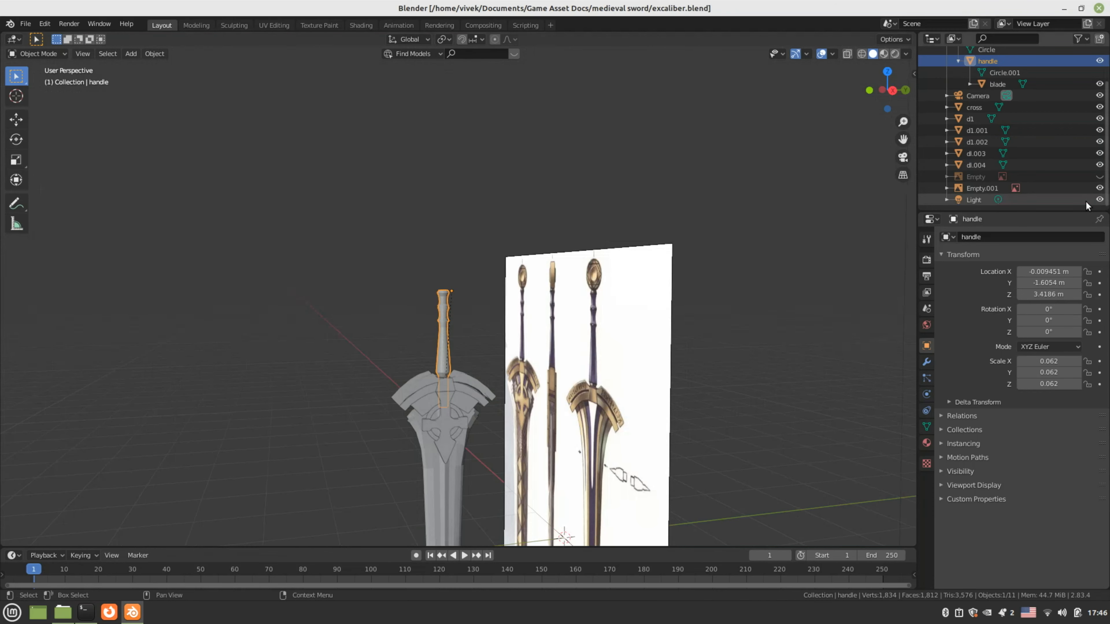
left_click(1099, 188)
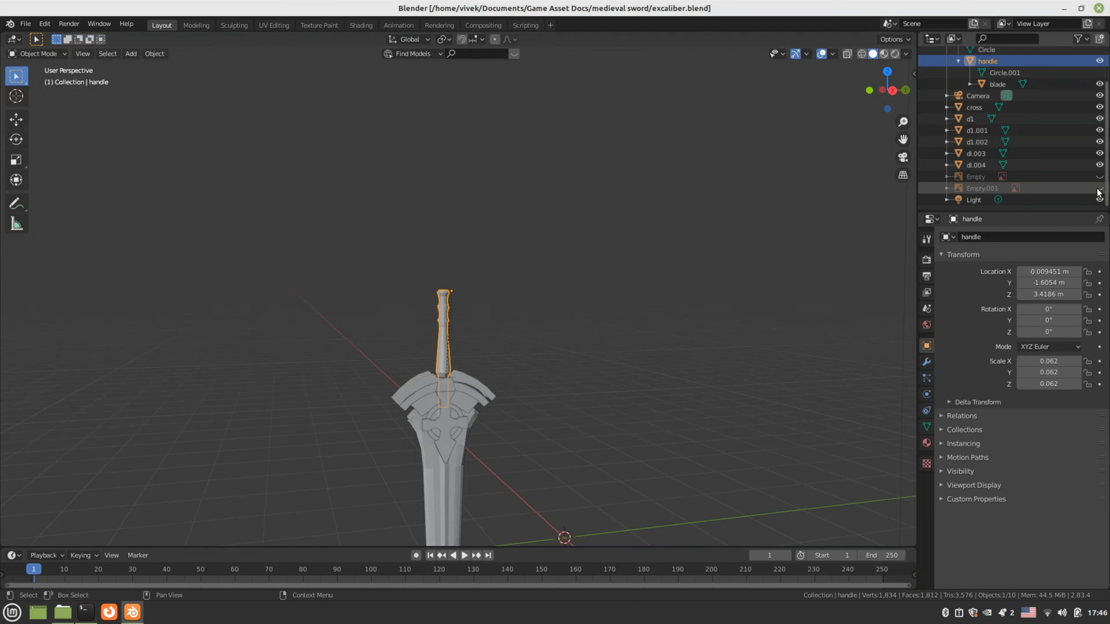
scroll(971, 172, "up", 3)
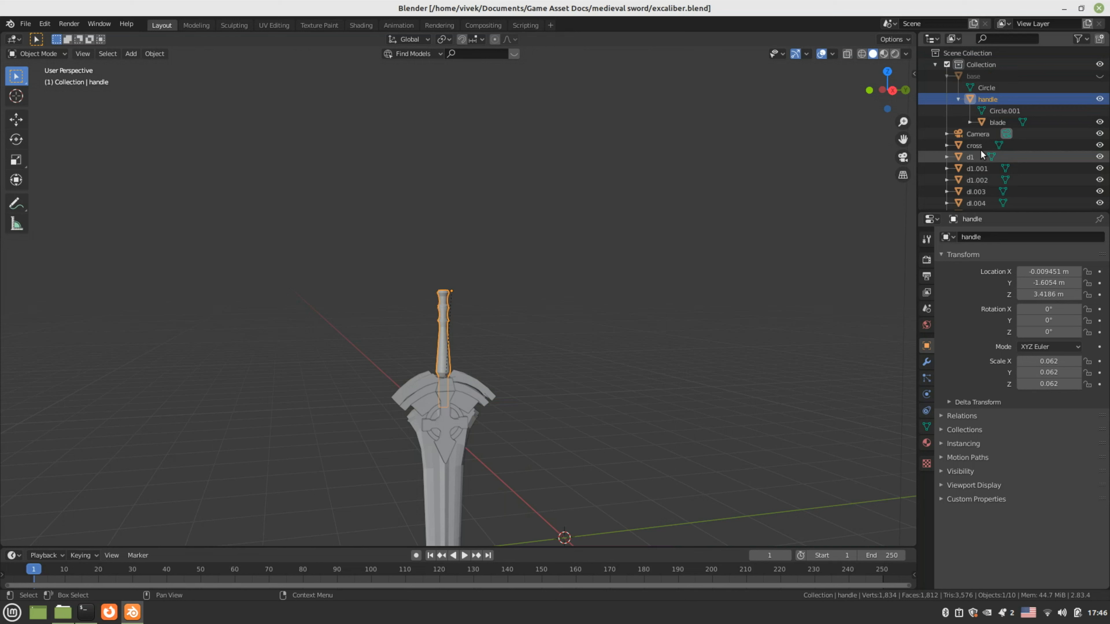
Unhide the pommel and select all the sword parts
left_click(1099, 76)
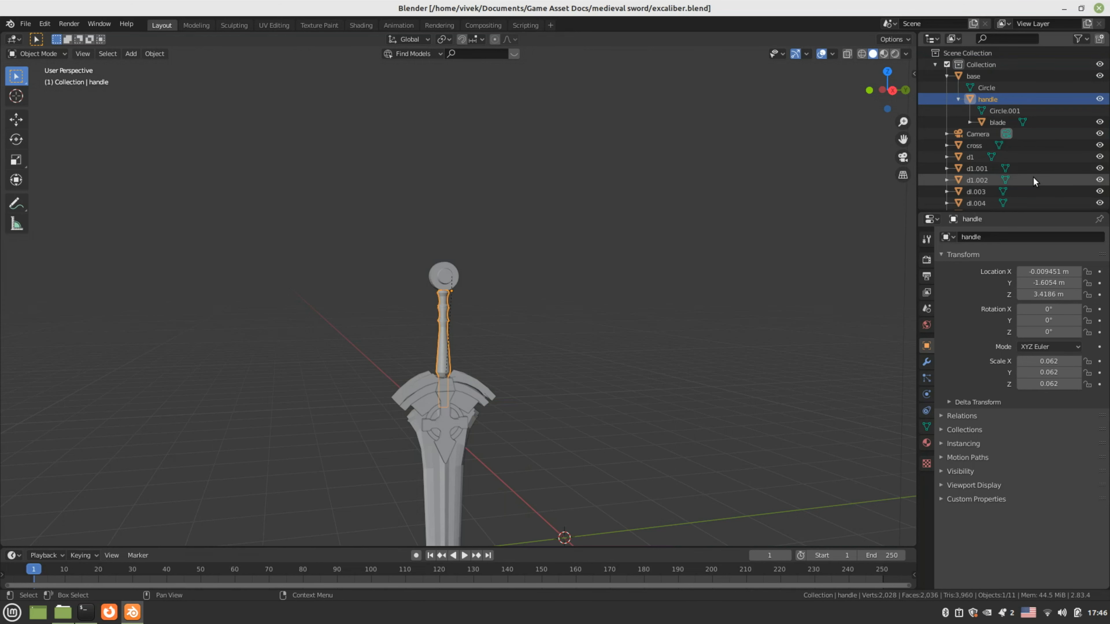
scroll(1033, 177, "down", 3)
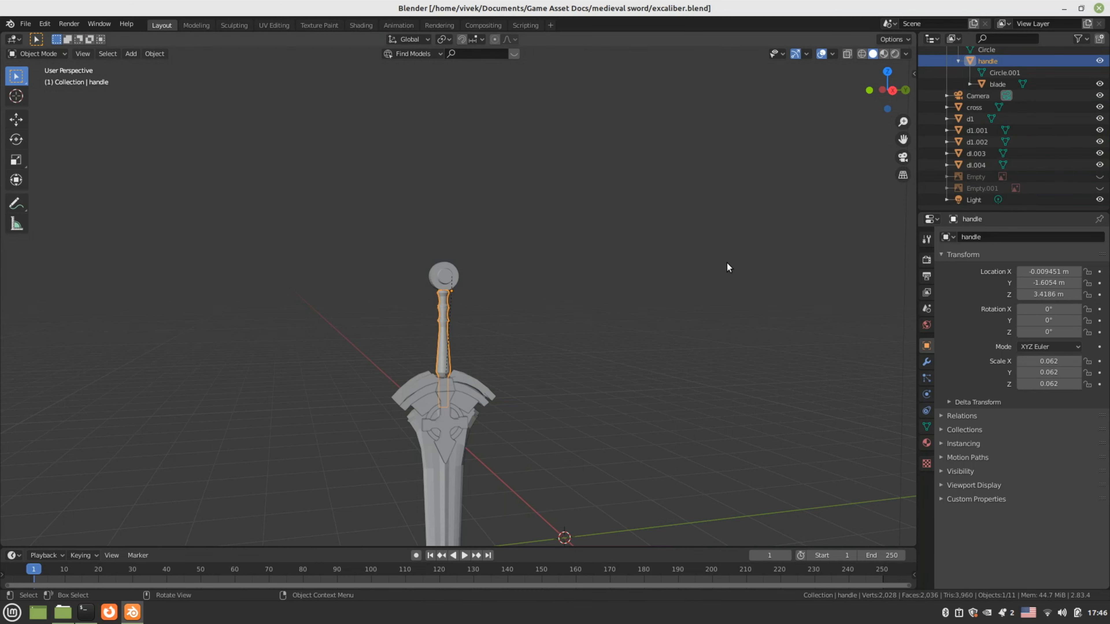
middle_click_drag(509, 419, 457, 303)
left_click_drag(419, 134, 472, 333)
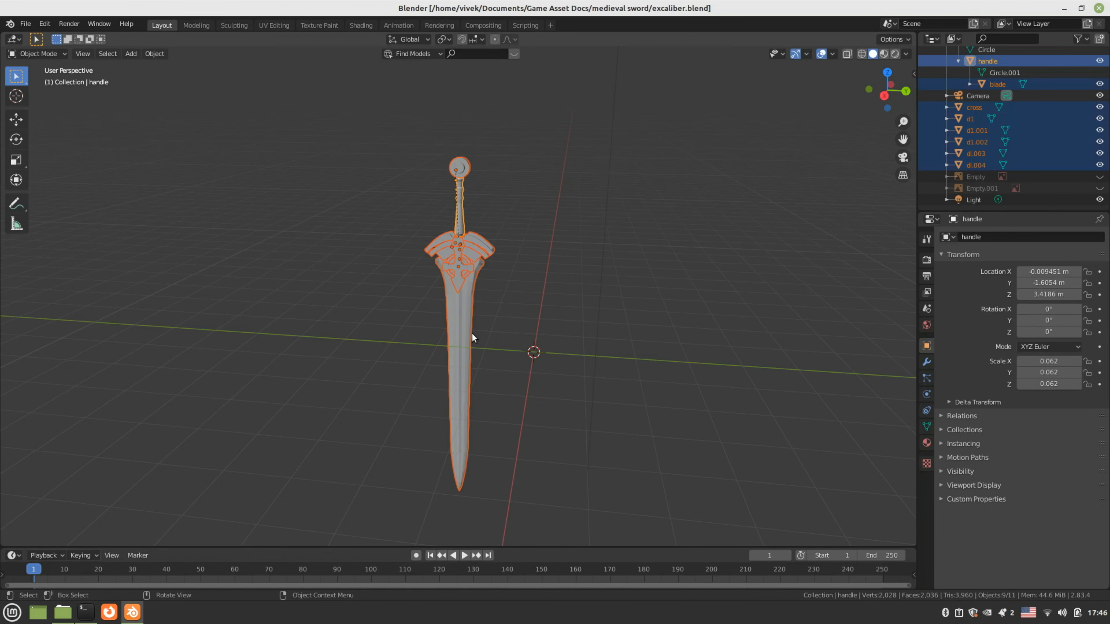
left_click(644, 197)
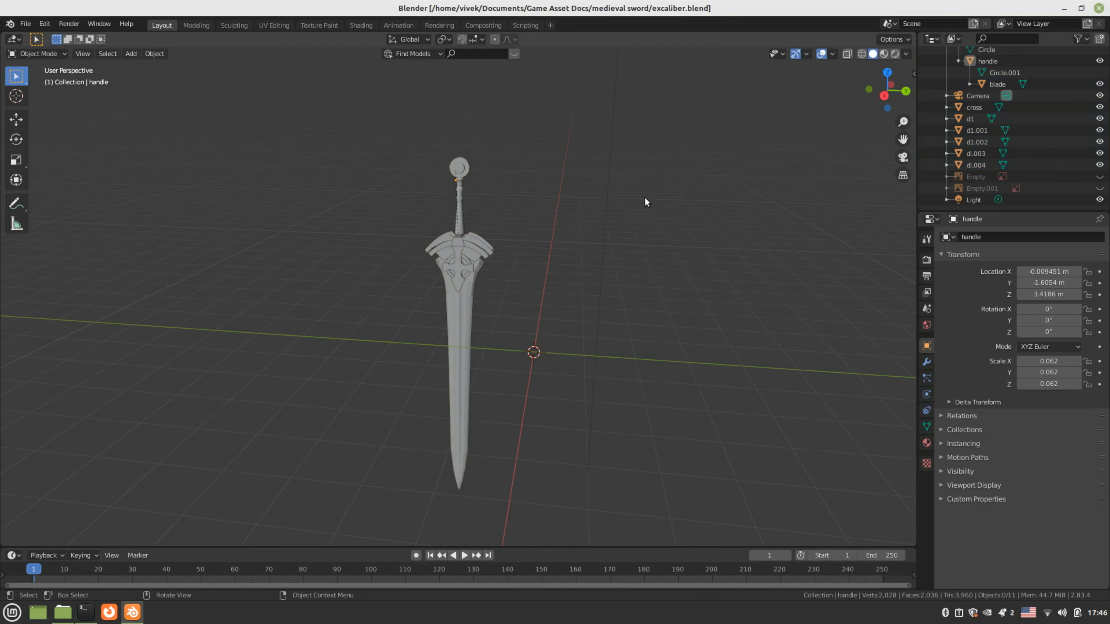
left_click_drag(406, 153, 474, 322)
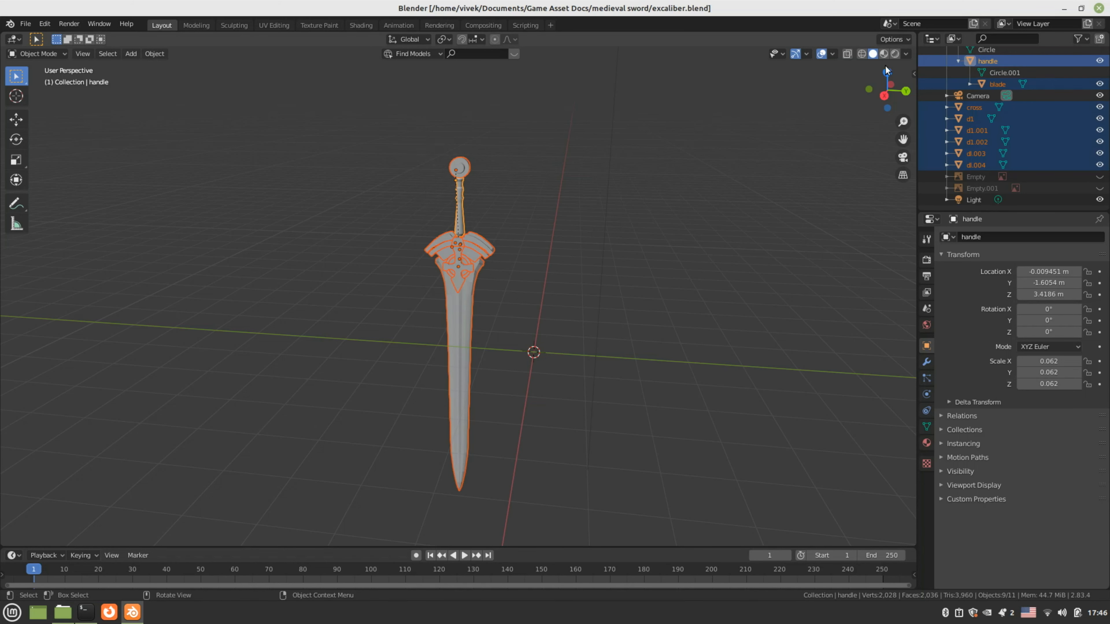
Preview the whole sword in material and rendered shading, then deselect everything
left_click(883, 53)
left_click(895, 54)
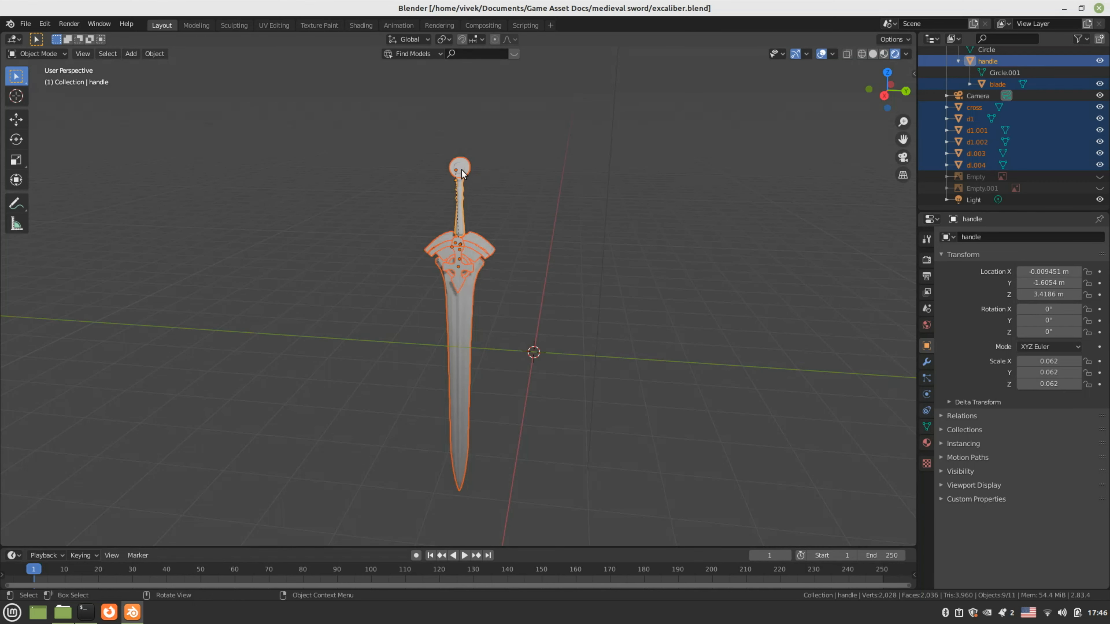
key("alt+a")
mouse_move(461, 169)
middle_mouse_down()
mouse_move(410, 232)
mouse_move(443, 223)
middle_mouse_up()
left_click(361, 25)
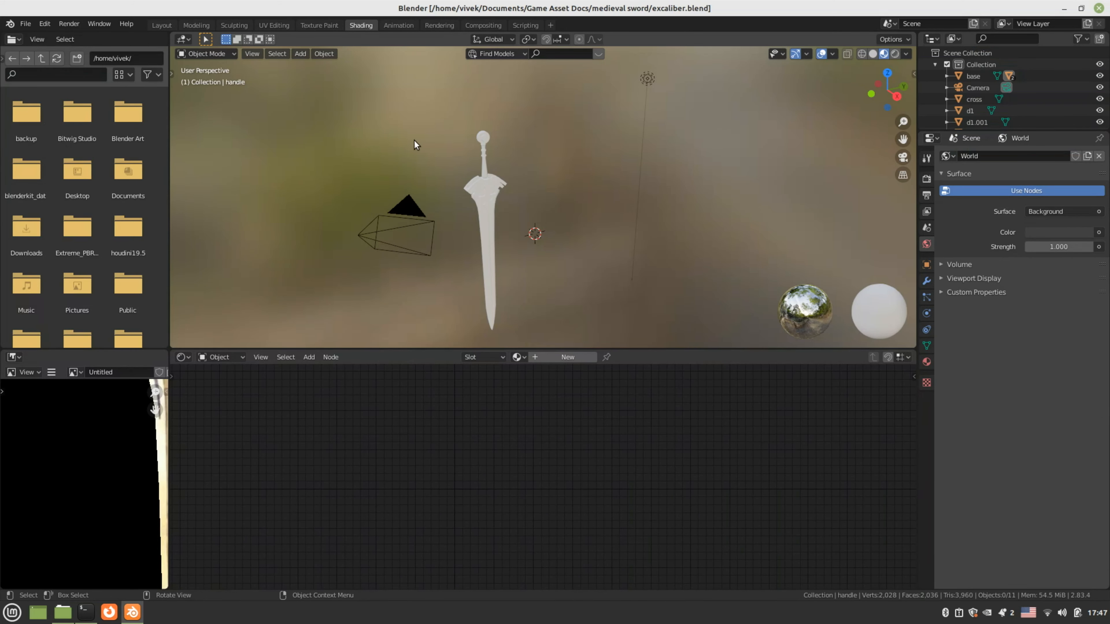
Select the pommel 'base' and create its new material, Material.001
middle_click_drag(422, 150, 432, 210)
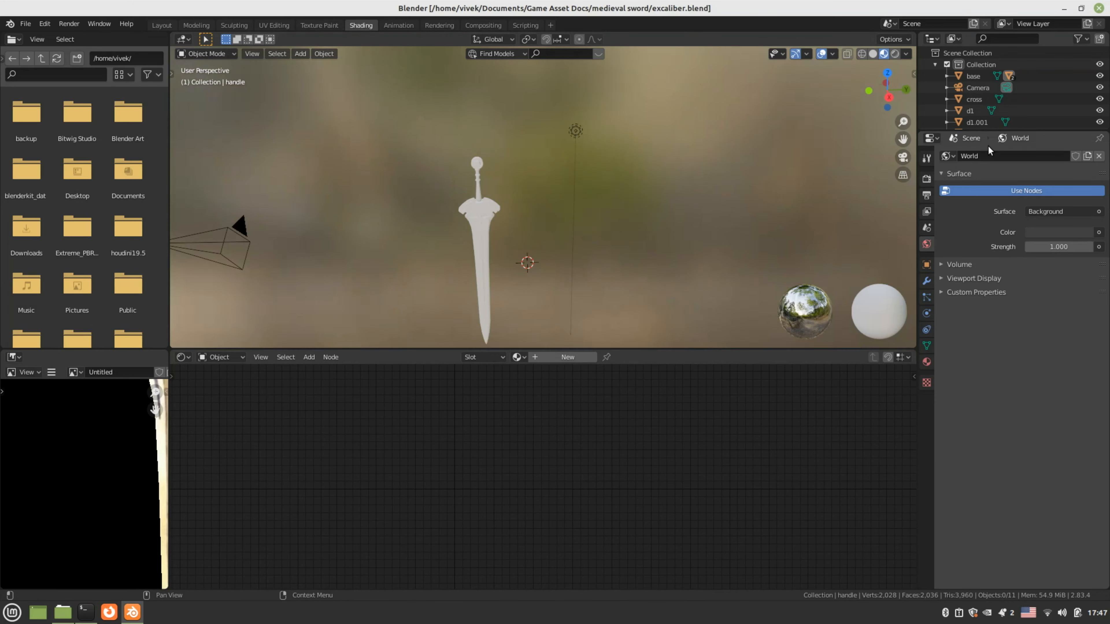
left_click_drag(996, 131, 996, 267)
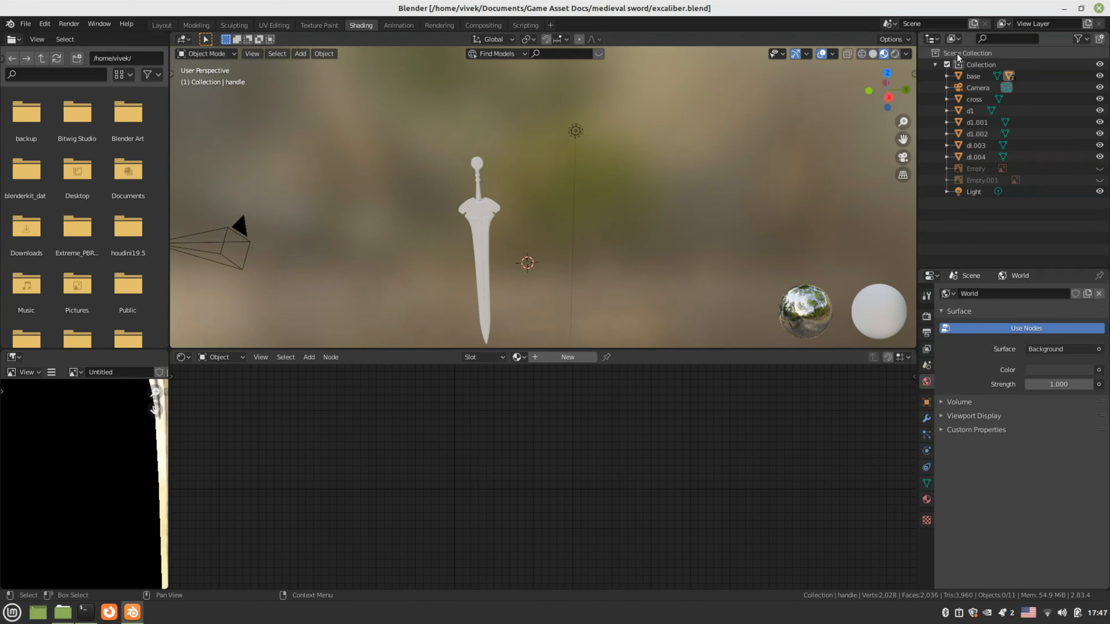
left_click(973, 76)
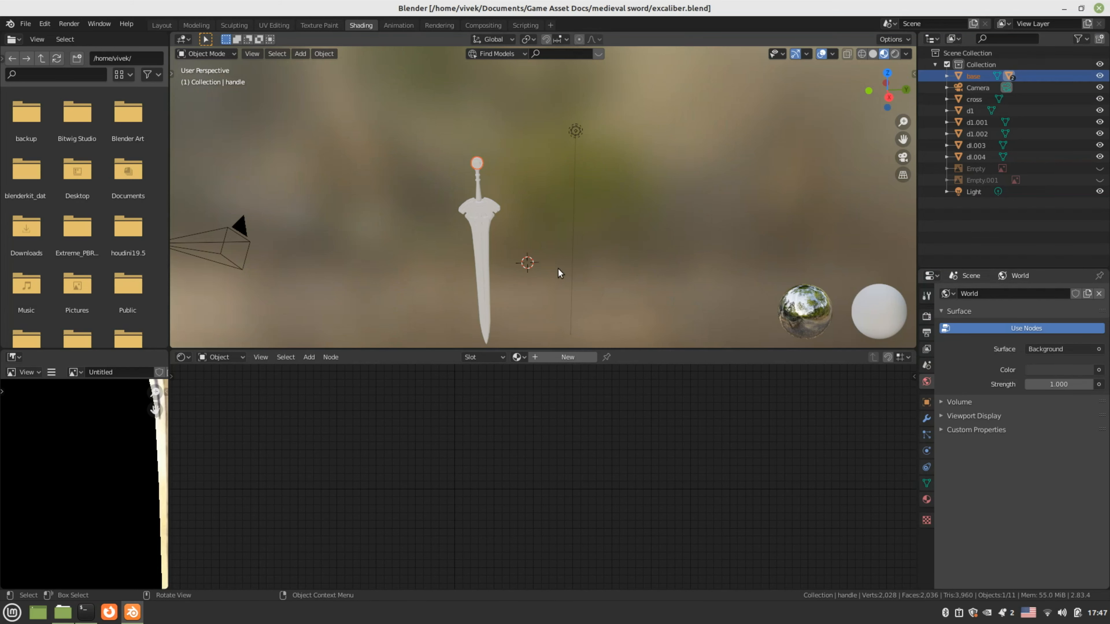
left_click(564, 356)
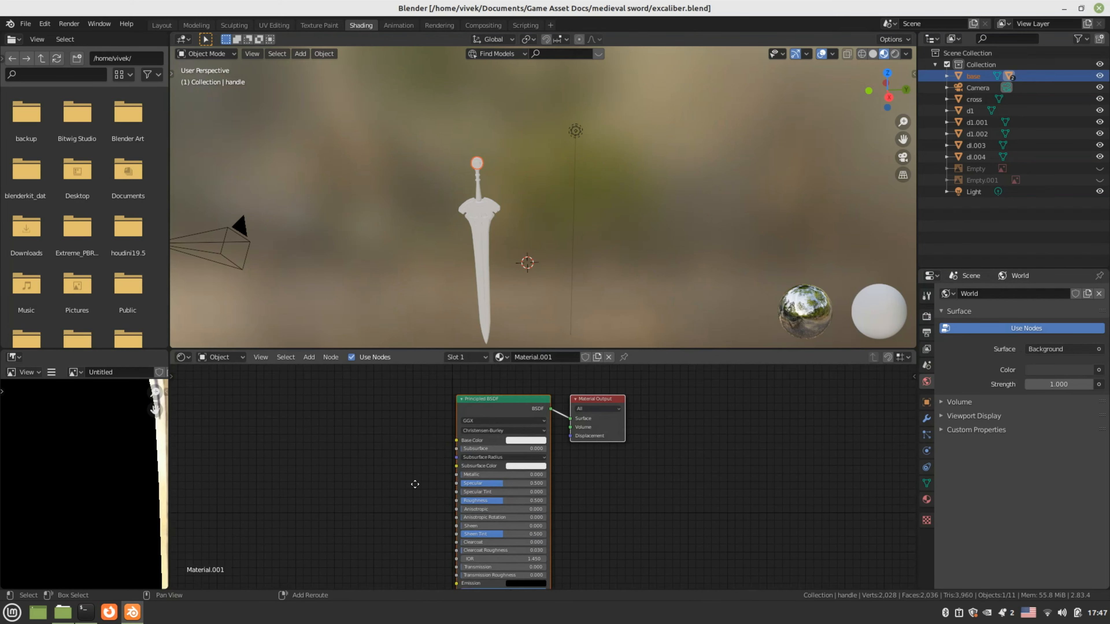
scroll(383, 469, "up", 3)
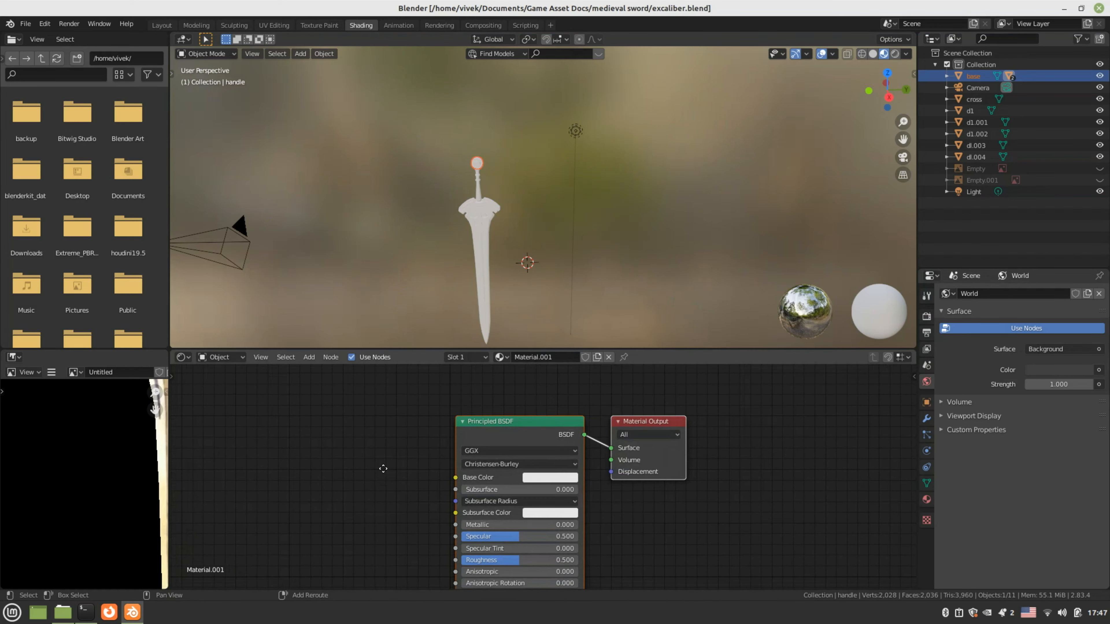
key("shift+a")
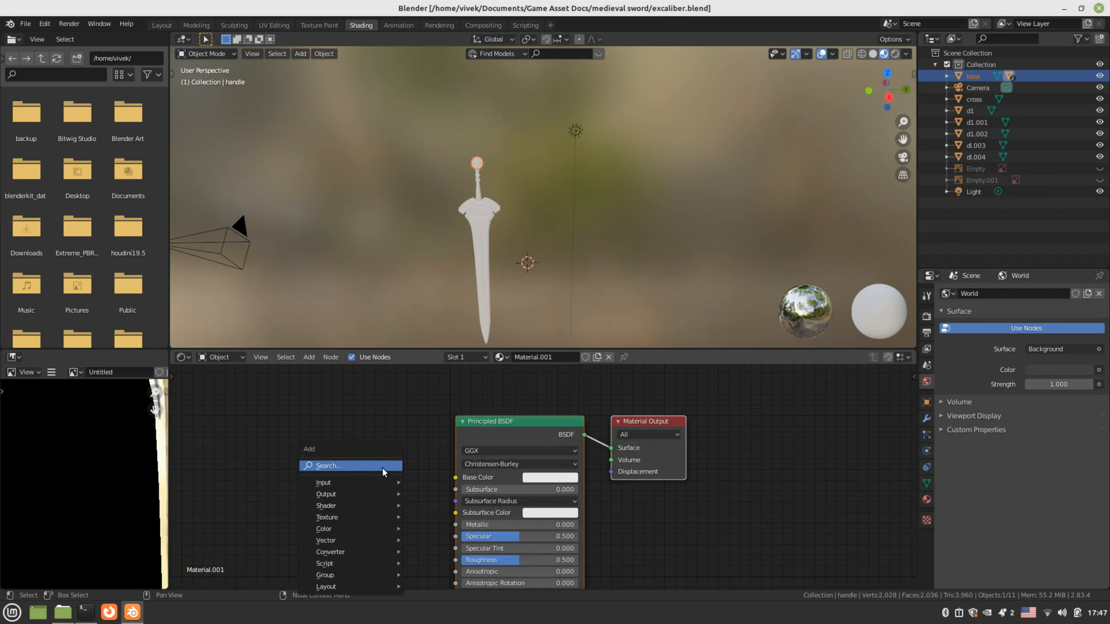
Add an Image Texture node using the Untitled image, wired into Base Color
mouse_move(384, 517)
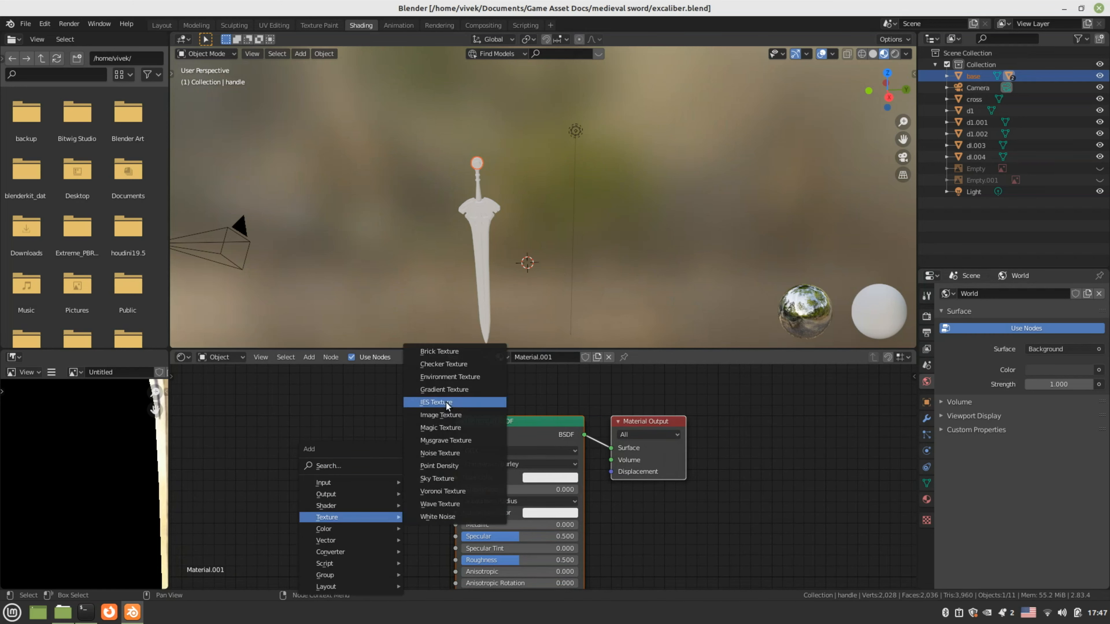
left_click(432, 414)
left_click(270, 400)
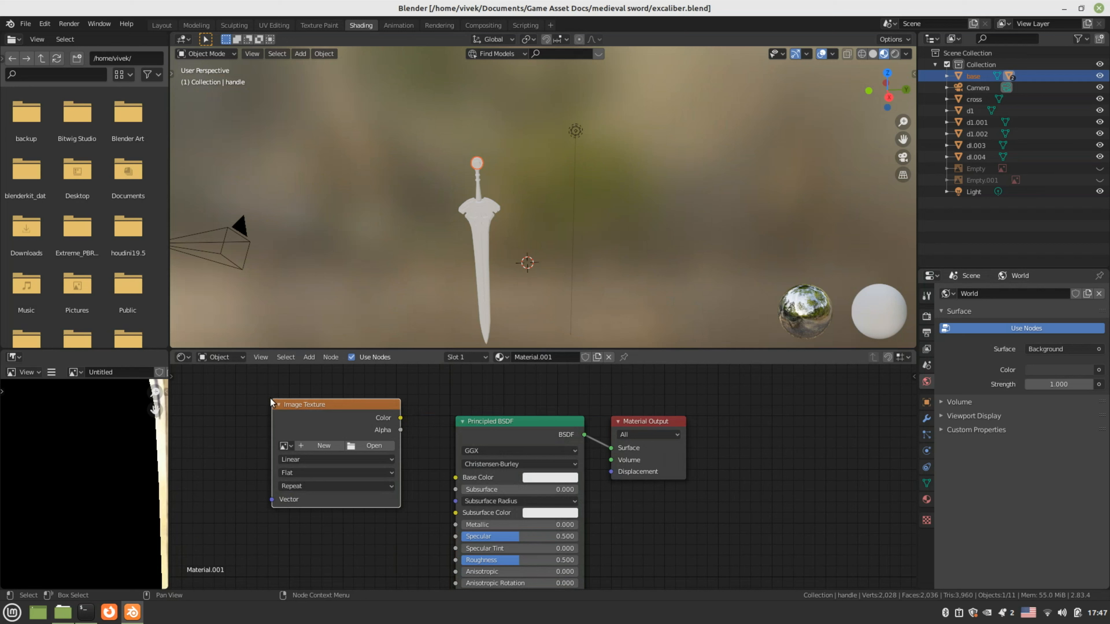
left_click_drag(400, 418, 455, 477)
left_click(286, 445)
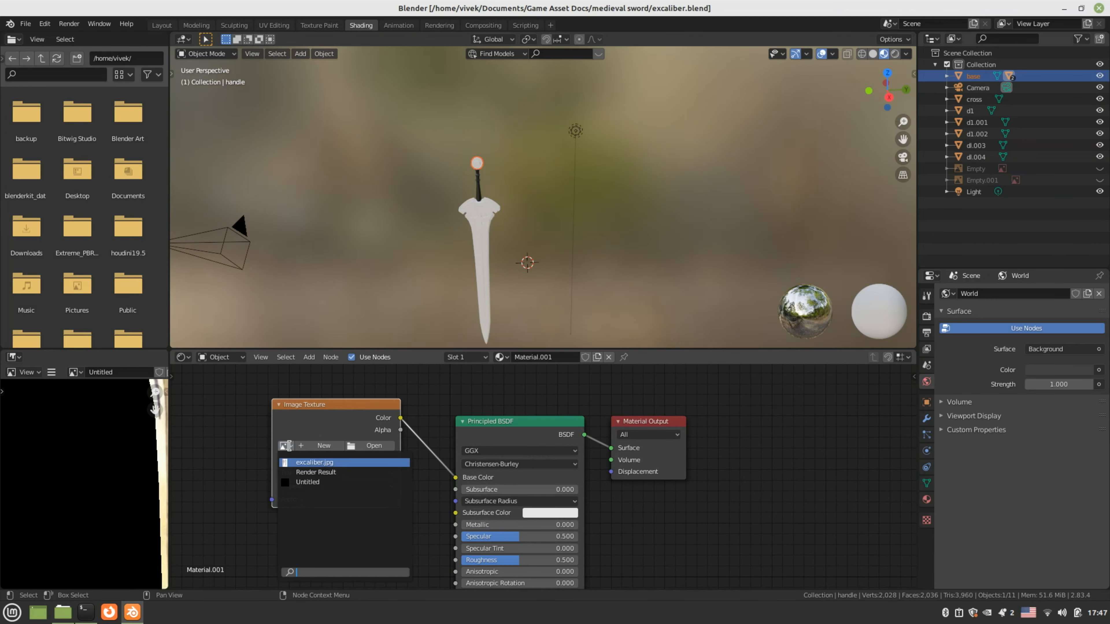
left_click(307, 481)
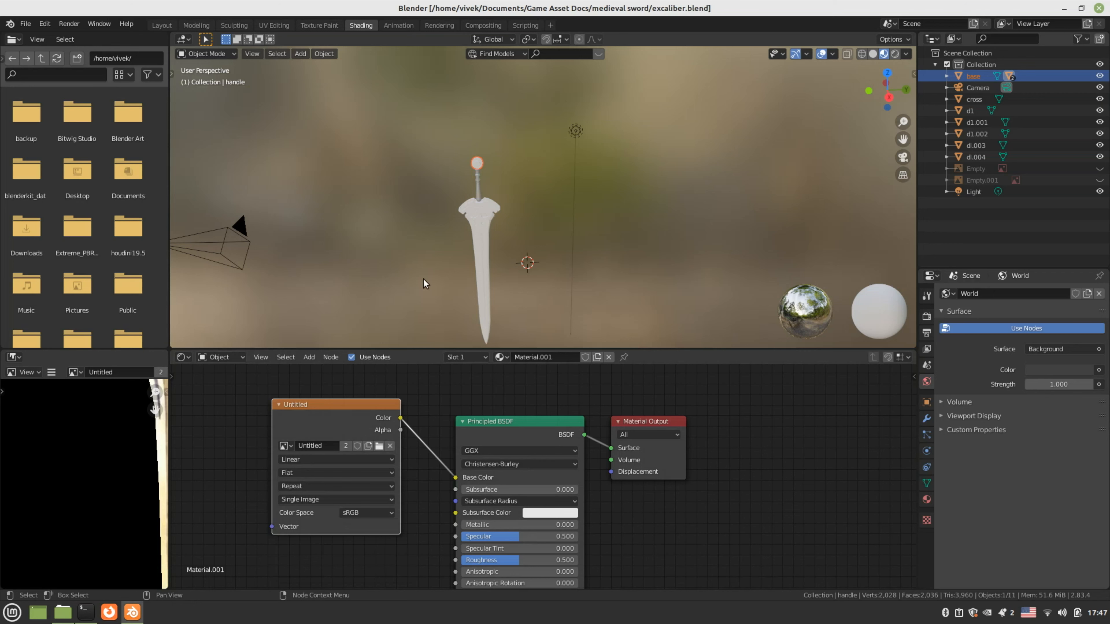
scroll(422, 247, "up", 3)
left_click(893, 54)
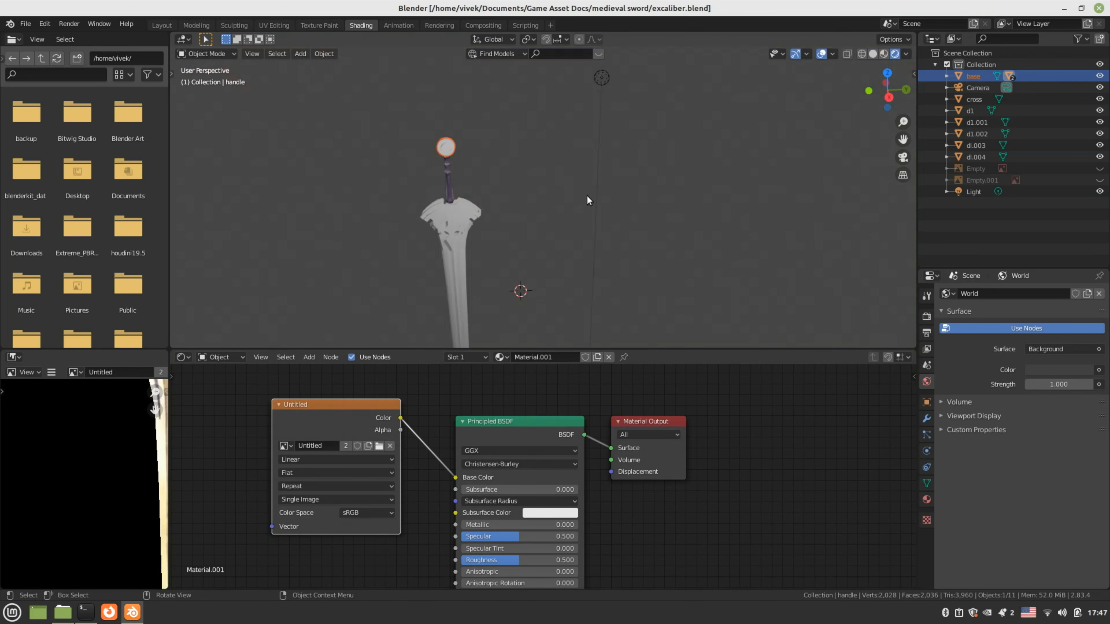
Load texture.png into the Image Texture node and check the pommel in rendered view
middle_click_drag(586, 195, 480, 203)
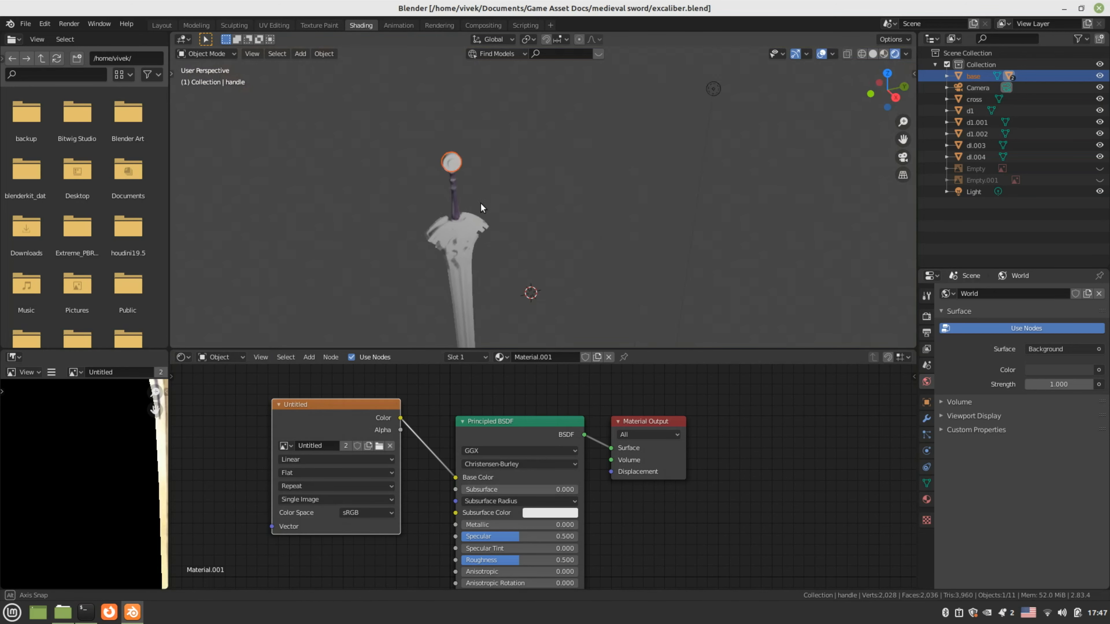
left_click(379, 446)
left_click(433, 211)
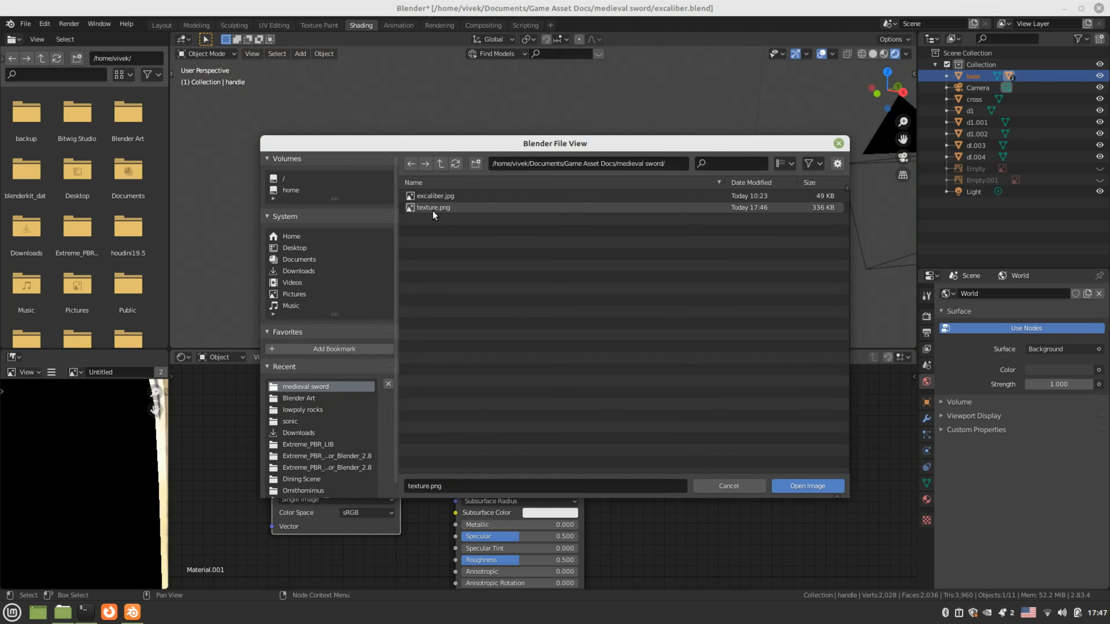
left_click(797, 482)
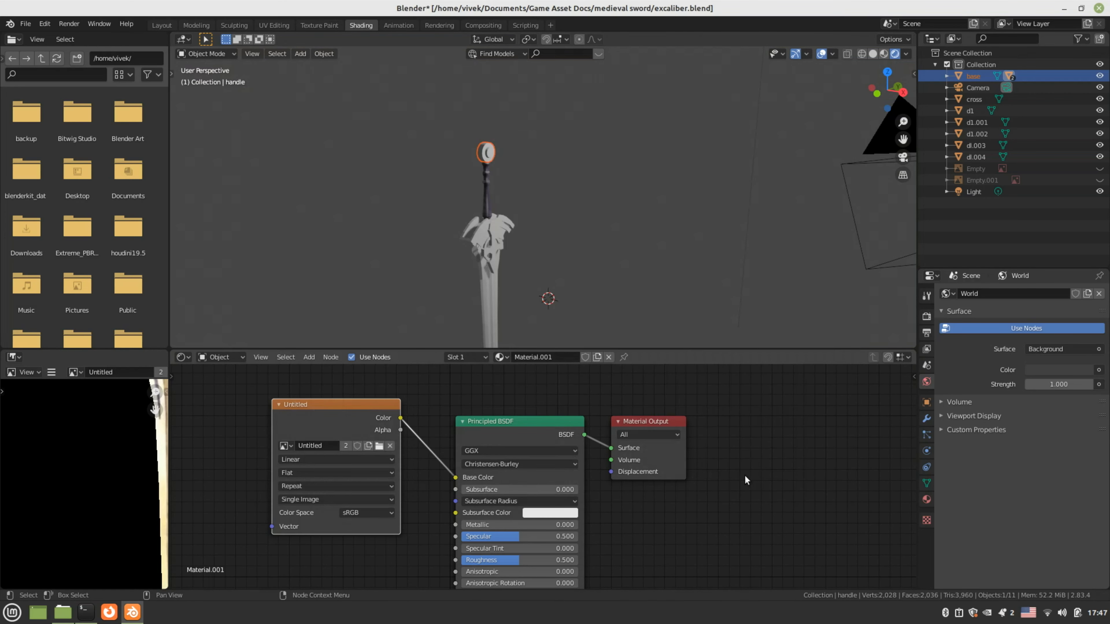
middle_click_drag(477, 304, 505, 227)
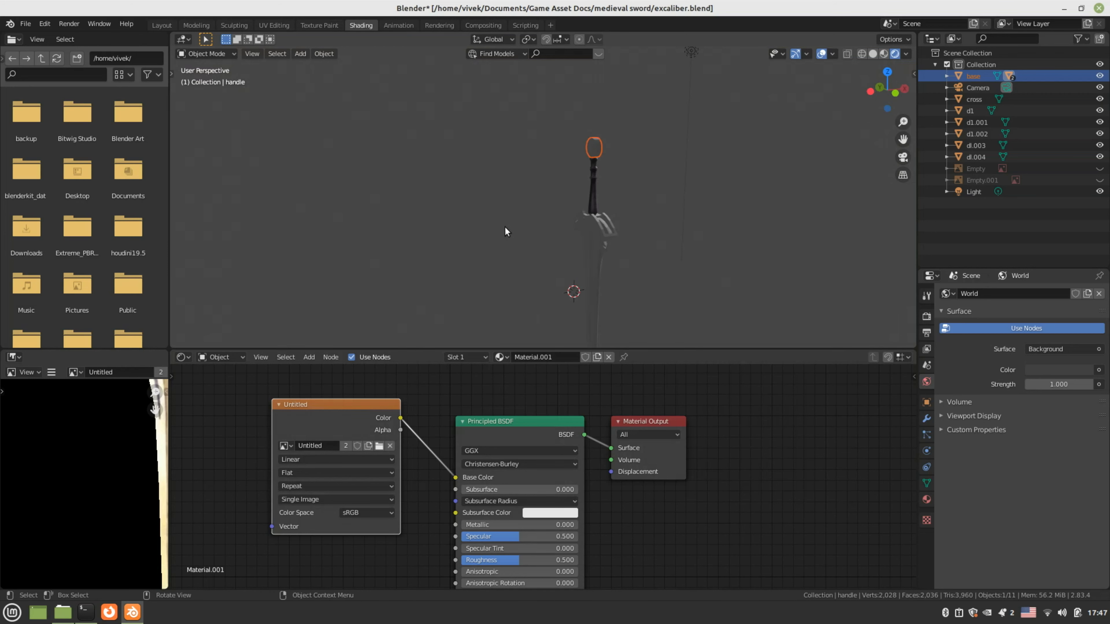
left_click(504, 227)
Expand 'base' in the Outliner and select the handle to show its Material.001 nodes
middle_click_drag(618, 216, 482, 236)
left_click_drag(317, 426, 279, 427)
middle_click_drag(488, 269, 530, 240)
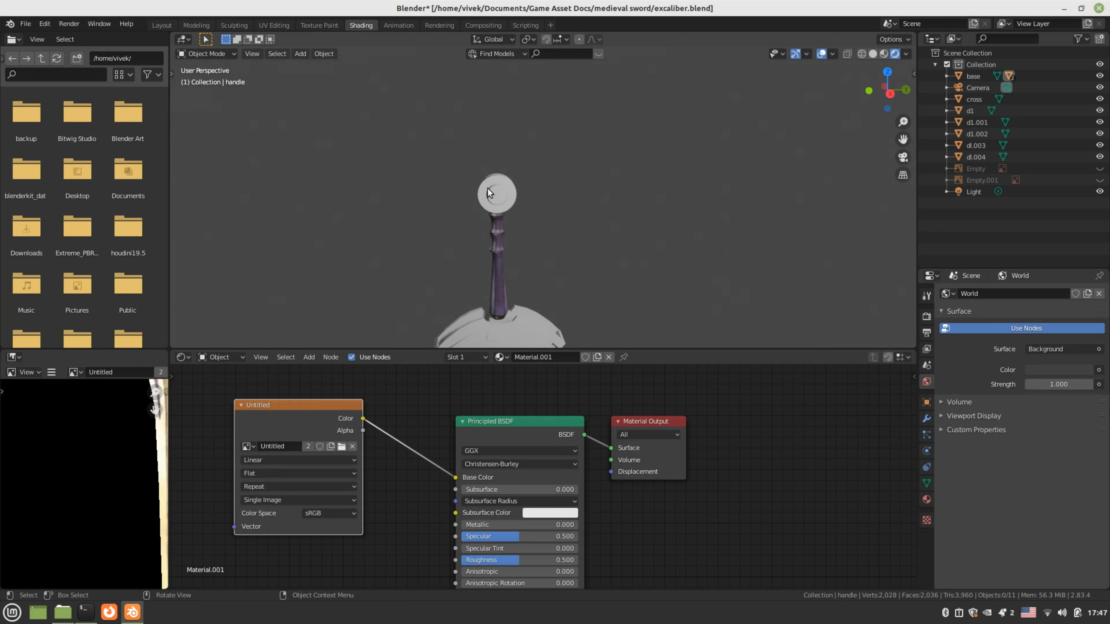
mouse_move(489, 188)
middle_mouse_down()
mouse_move(516, 294)
mouse_move(509, 180)
middle_mouse_up()
left_click(516, 294)
left_click(515, 329)
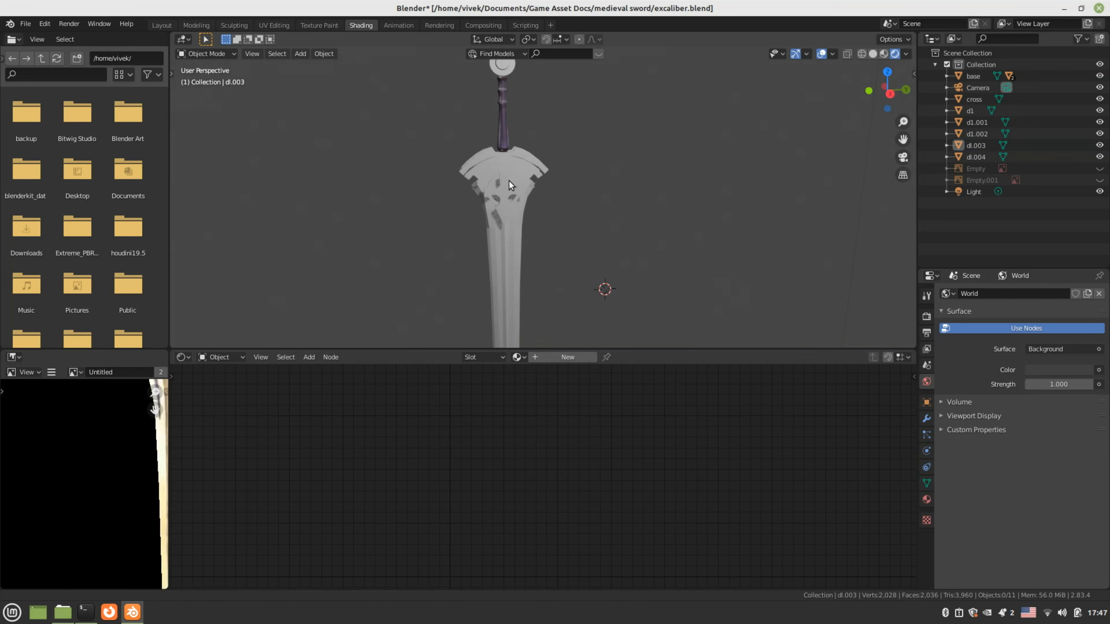
left_click(946, 76)
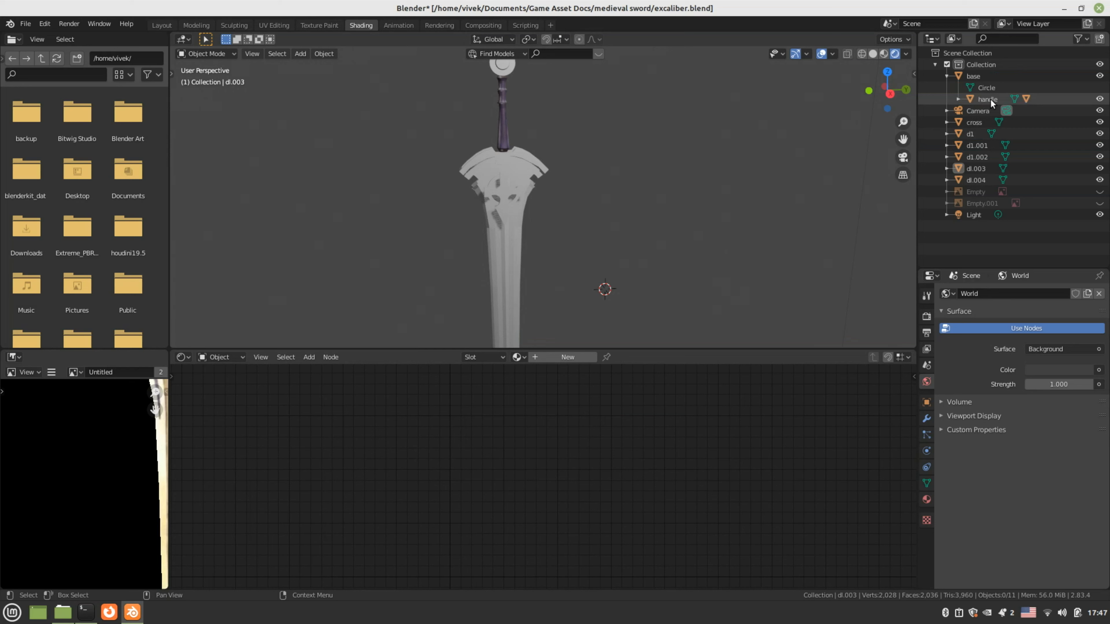
left_click(990, 98)
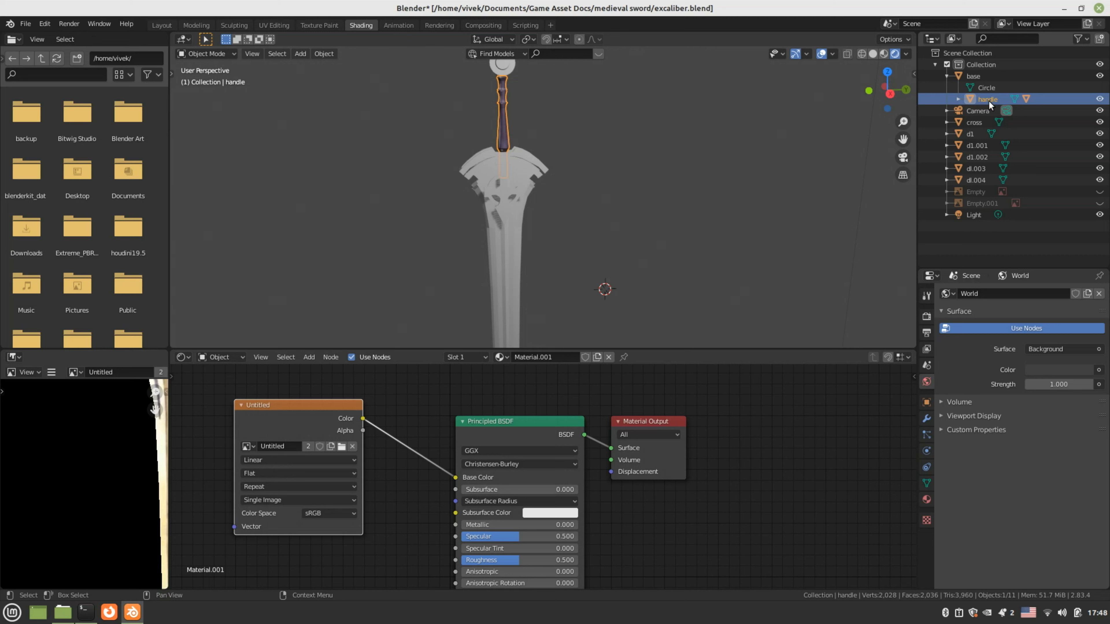
Expand the handle in the Outliner and select the blade nested under it
left_click(956, 99)
left_click(1004, 122)
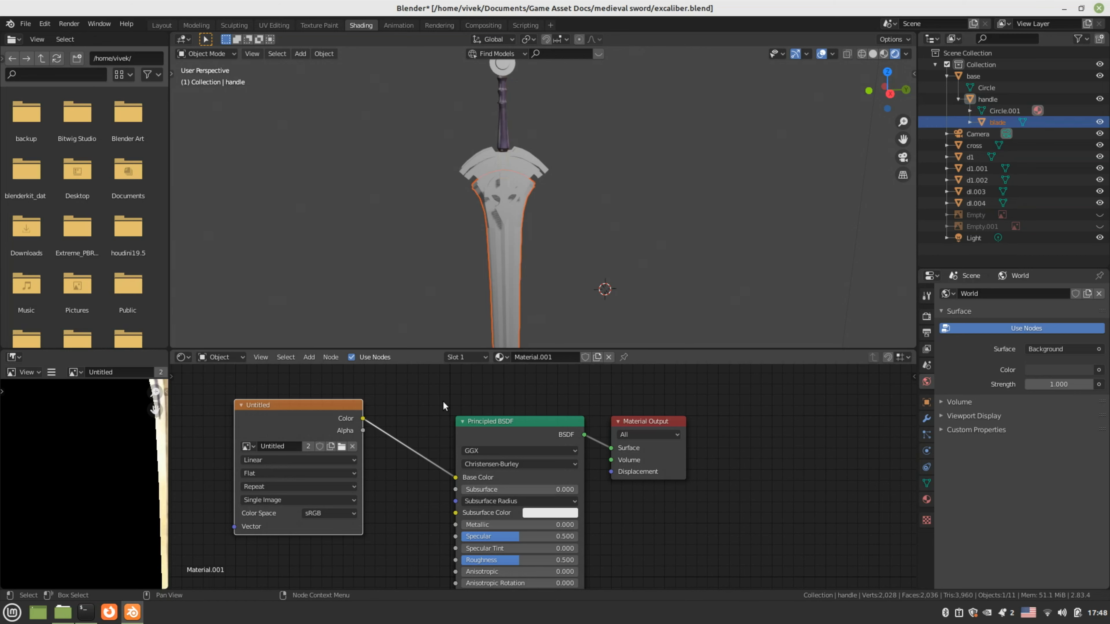
scroll(386, 449, "down", 2)
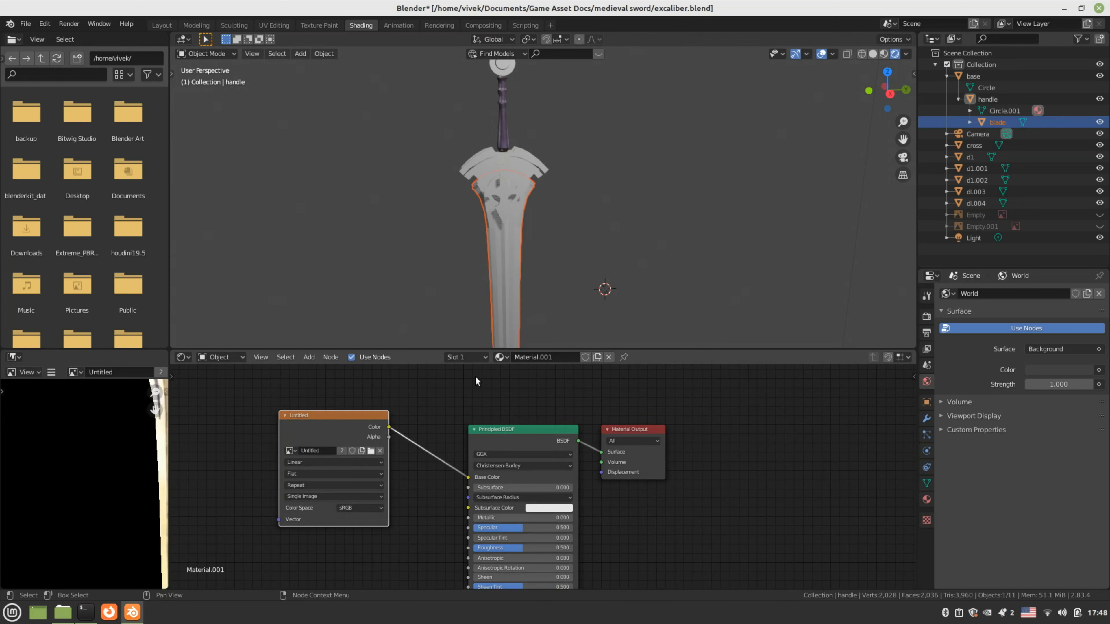
middle_click_drag(528, 320, 546, 265, "shift")
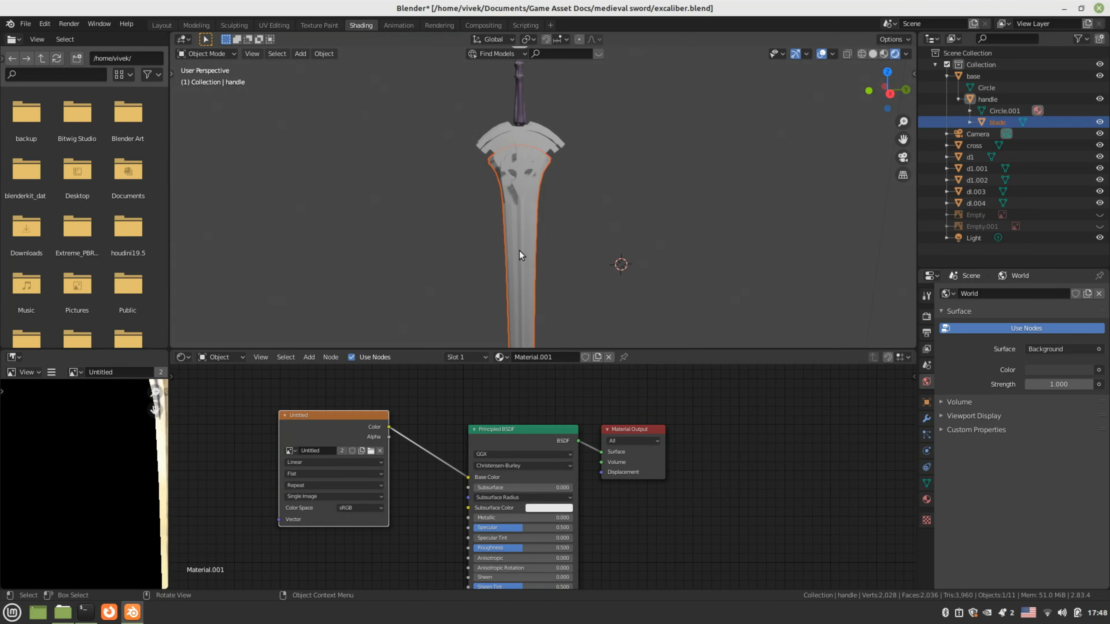
key("alt+a")
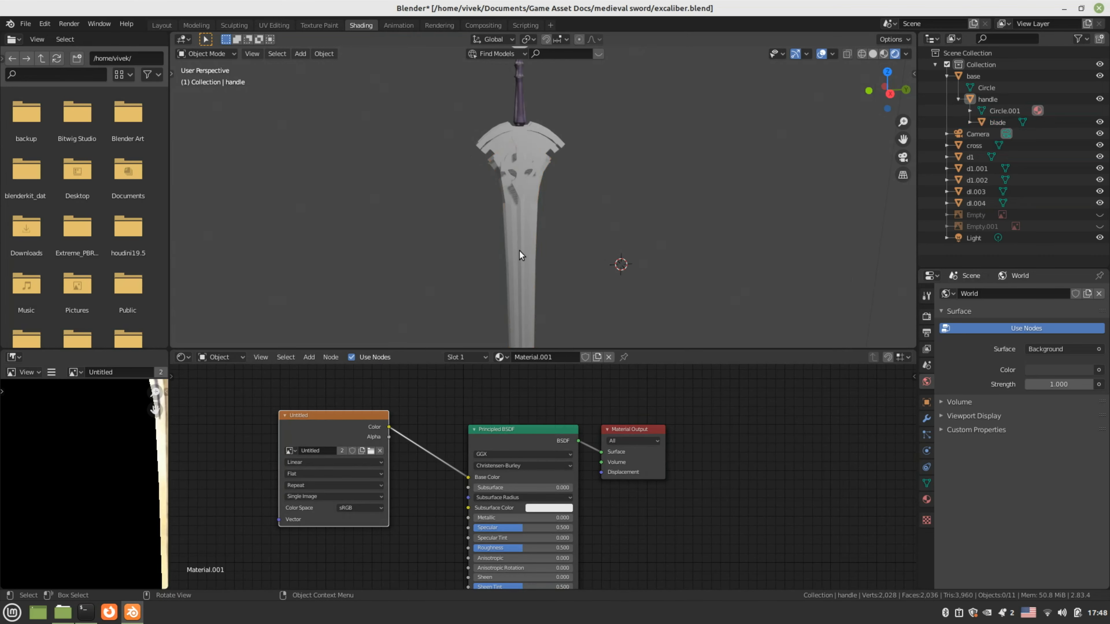
left_click(996, 124)
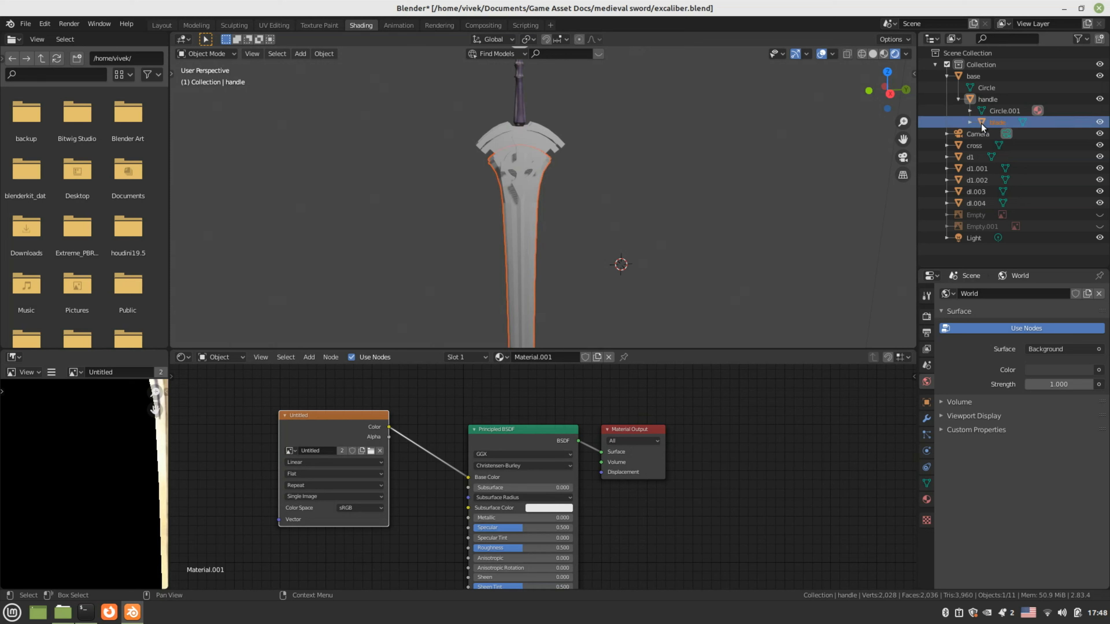
Show the Material Properties with Material.001 and add a second, empty material slot
scroll(638, 422, "down", 1)
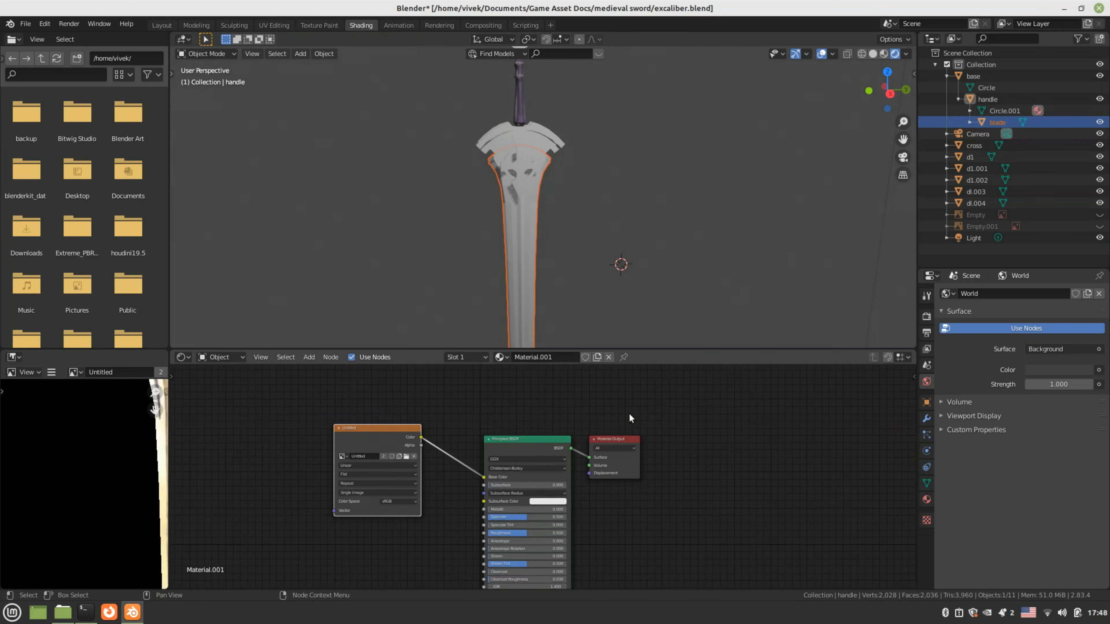
middle_click_drag(589, 255, 627, 249, "shift")
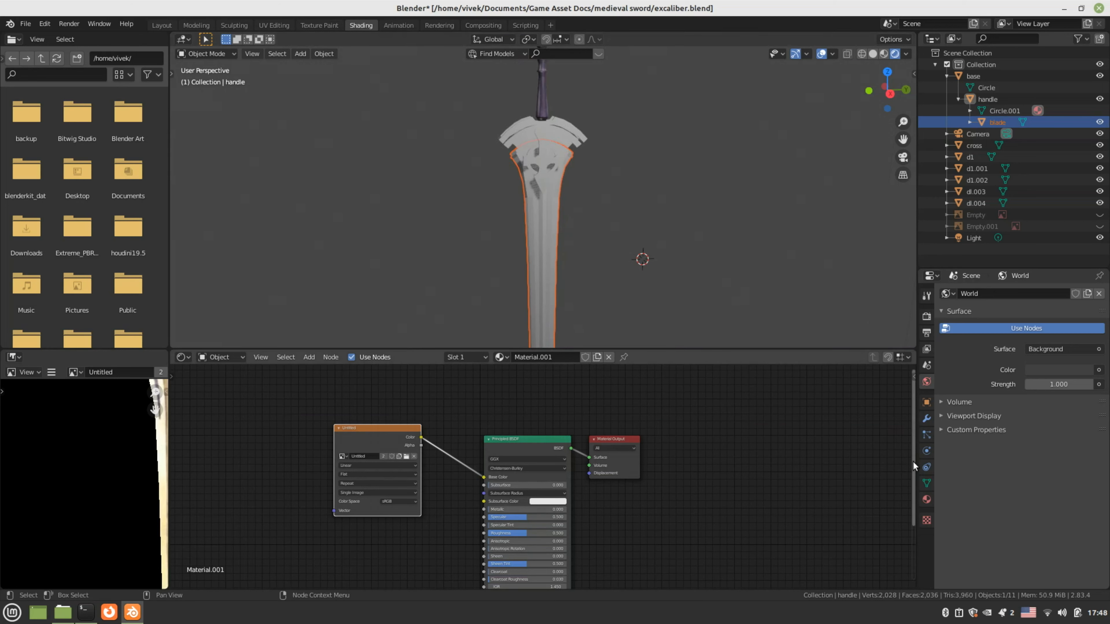
left_click(925, 501)
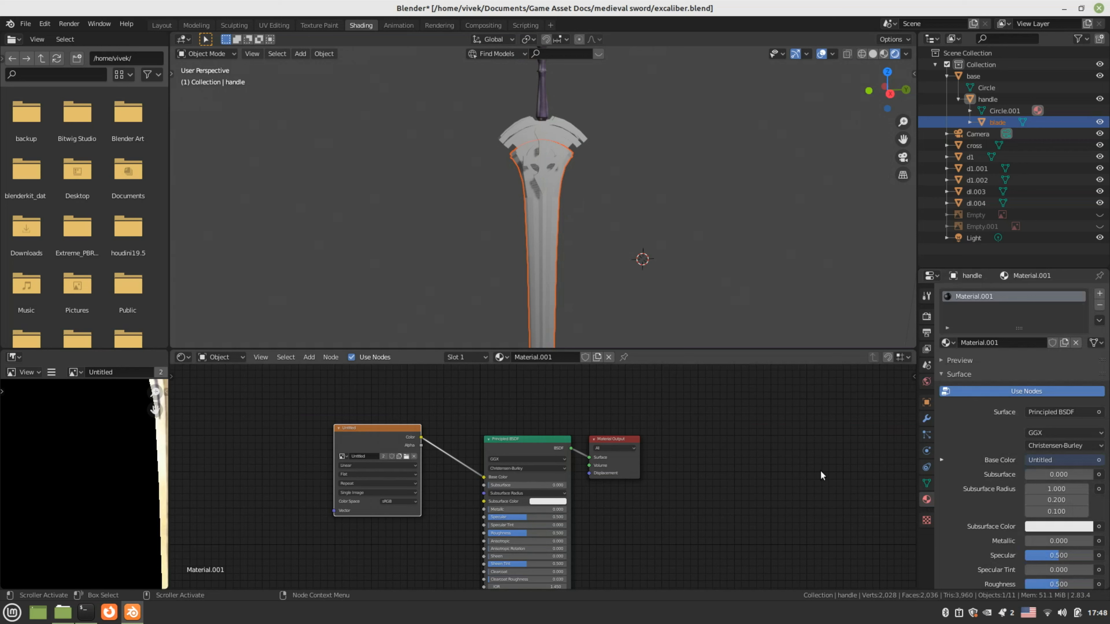
left_click(1098, 293)
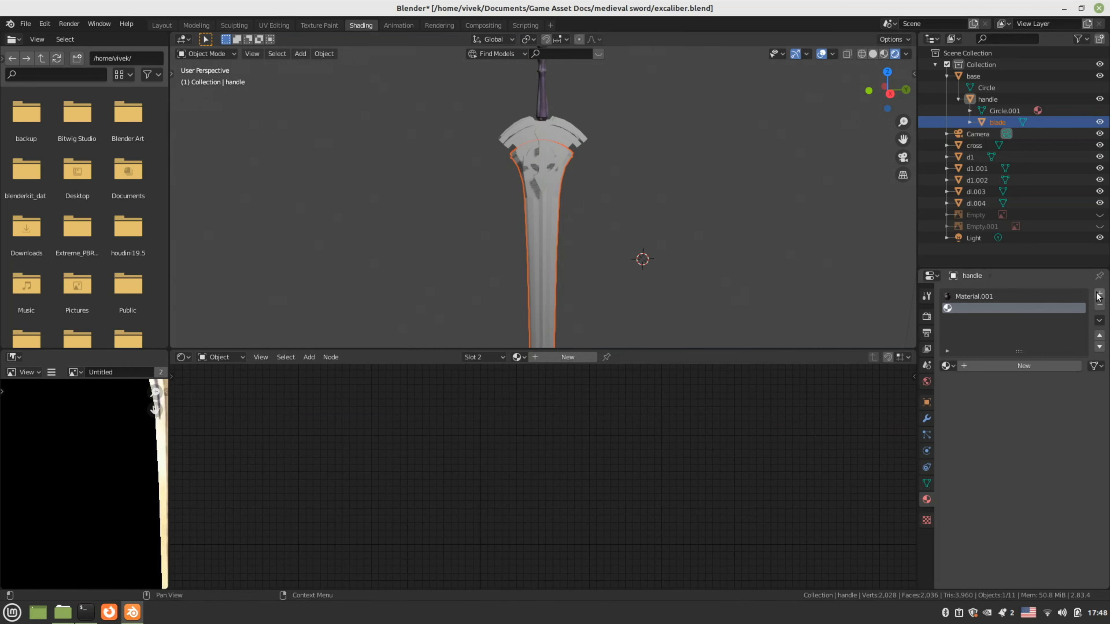
Create Material.002 and wire a new Image Texture node's Color into Base Color
left_click(1024, 364)
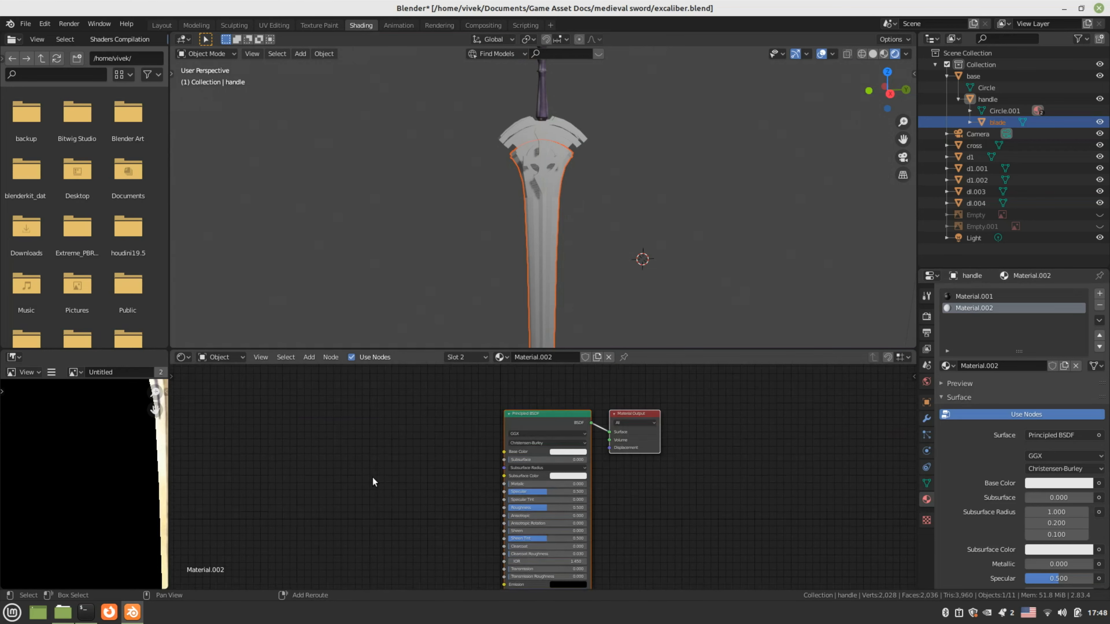
key("shift+a")
mouse_move(372, 476)
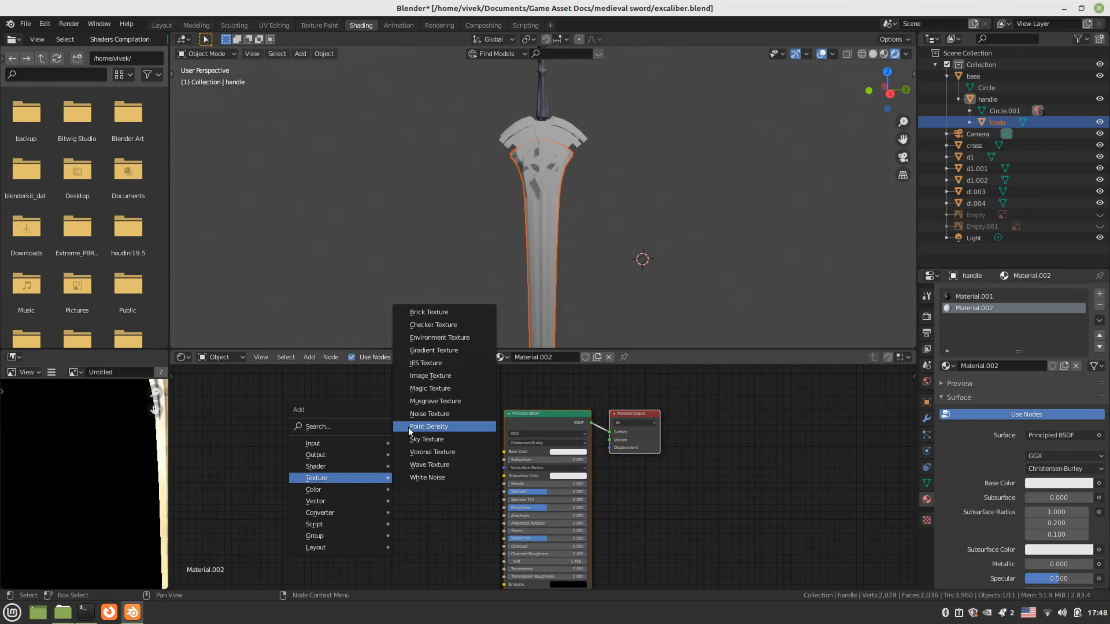
left_click(432, 377)
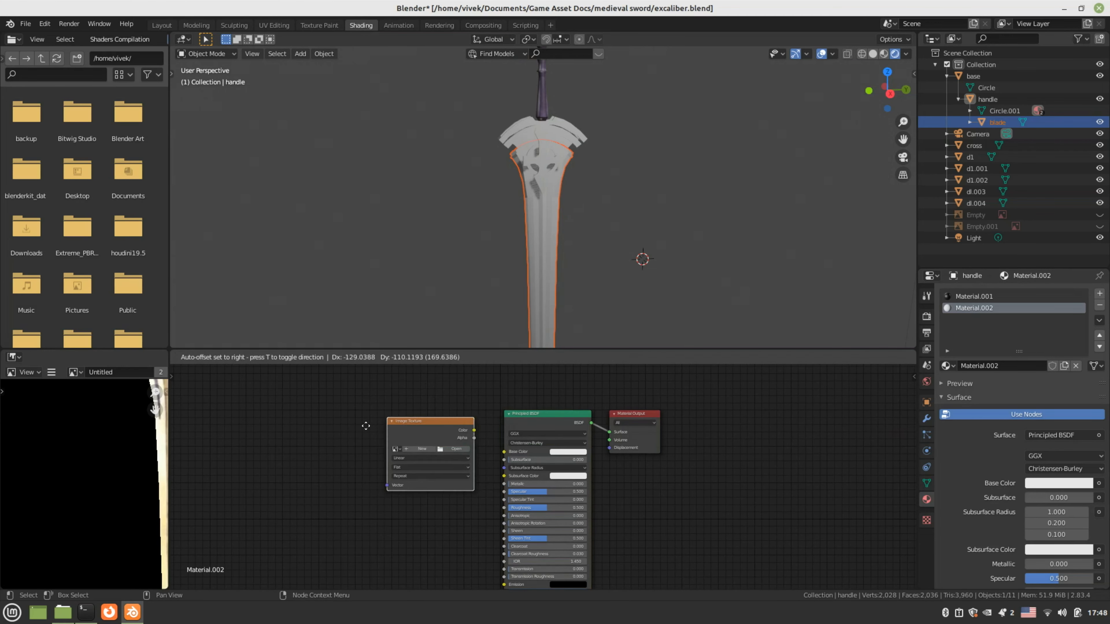
left_click(281, 455)
left_click_drag(372, 464, 508, 455)
Assign the Untitled image to the Image Texture node and orbit around the sword
scroll(355, 454, "up", 2)
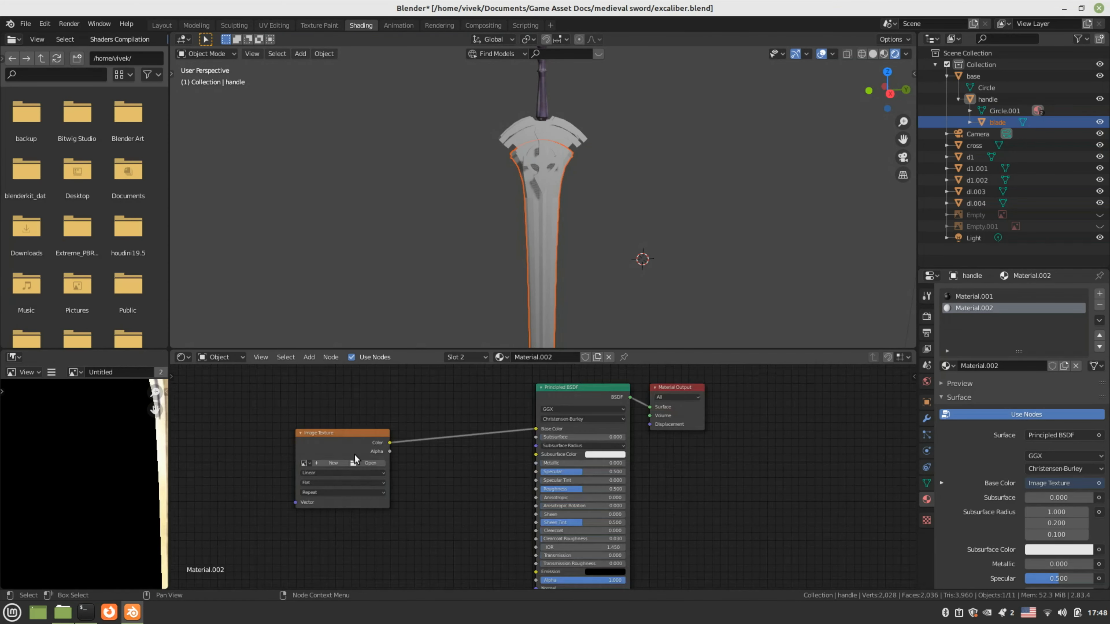
left_click(264, 461)
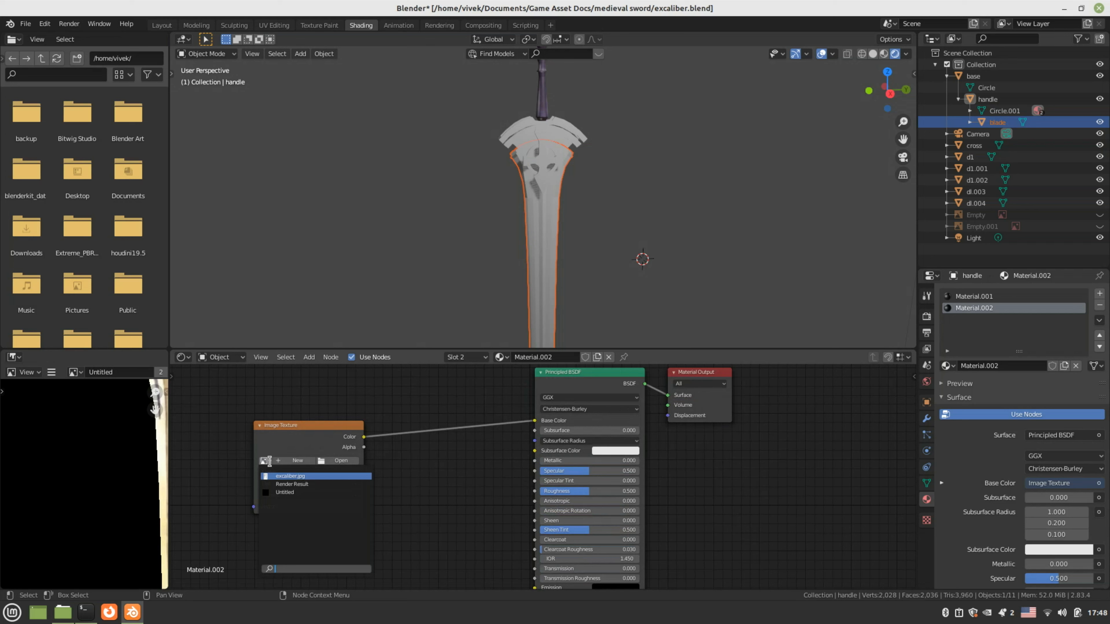
left_click(322, 462)
left_click(323, 462)
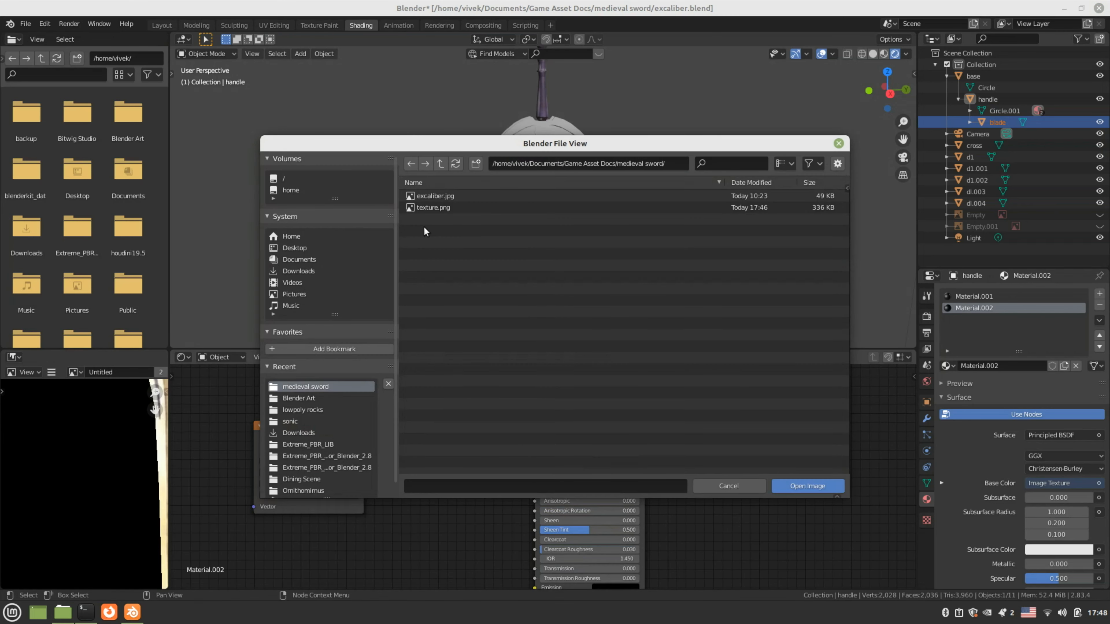
left_click(428, 211)
left_click(818, 486)
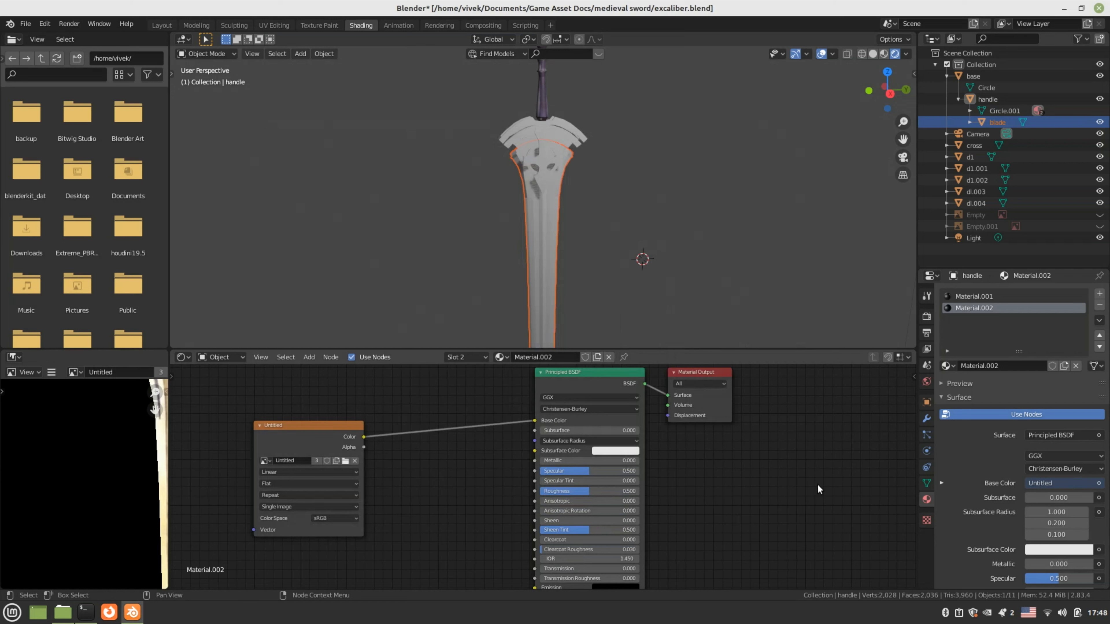
middle_click_drag(568, 315, 315, 243)
left_click(396, 247)
middle_click_drag(434, 242, 549, 229)
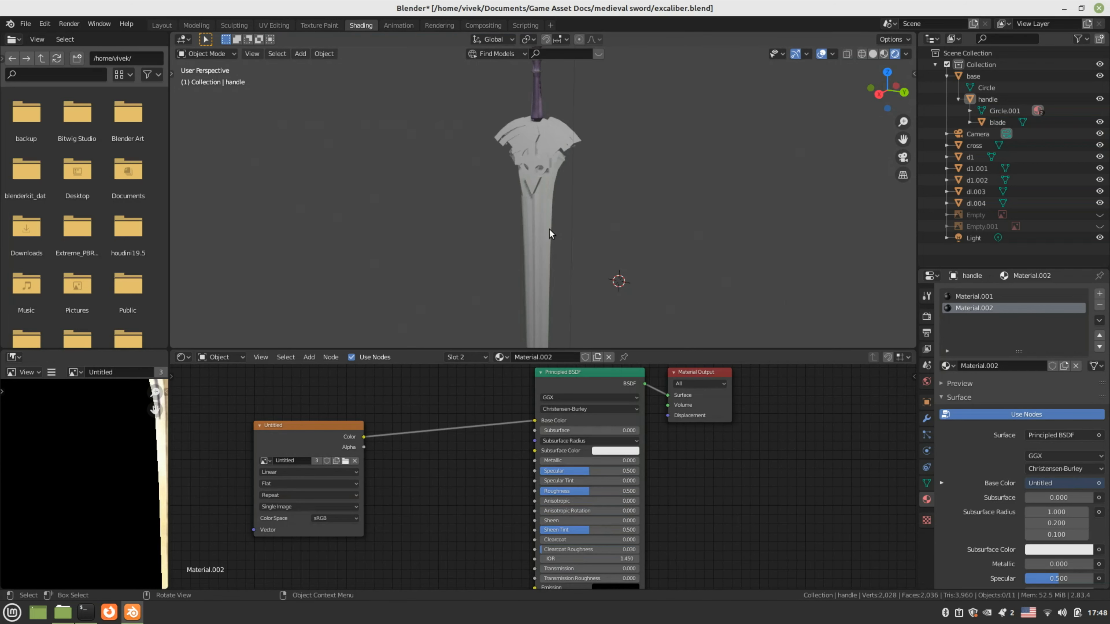
Preview solid then rendered shading, and load texture.png into the handle's image node
left_click(874, 53)
left_click(893, 53)
left_click(540, 237)
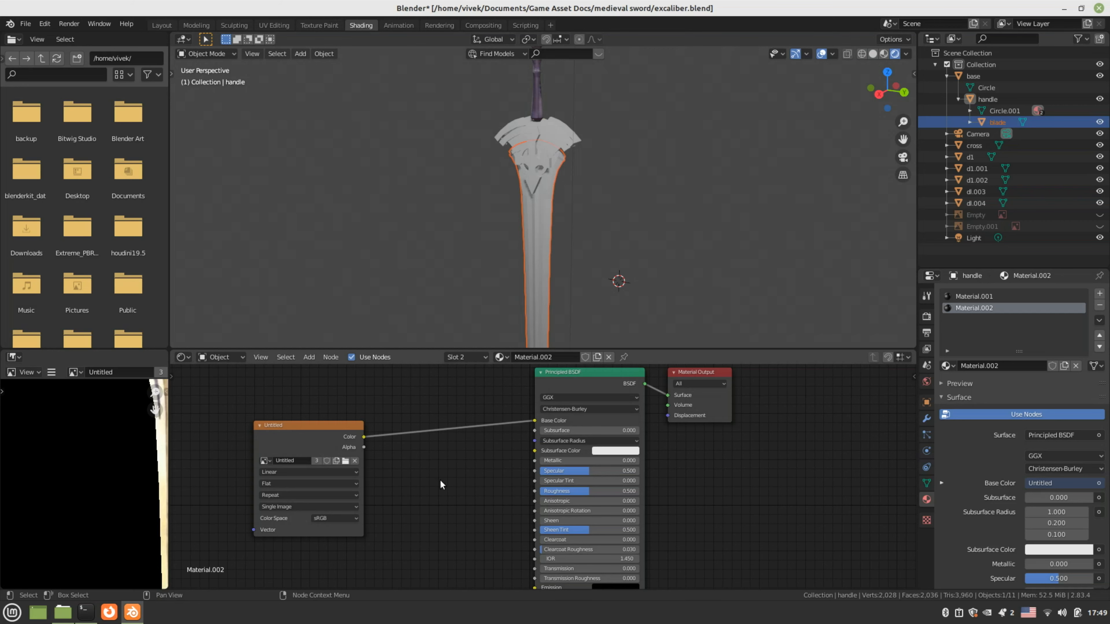
scroll(420, 468, "up", 2)
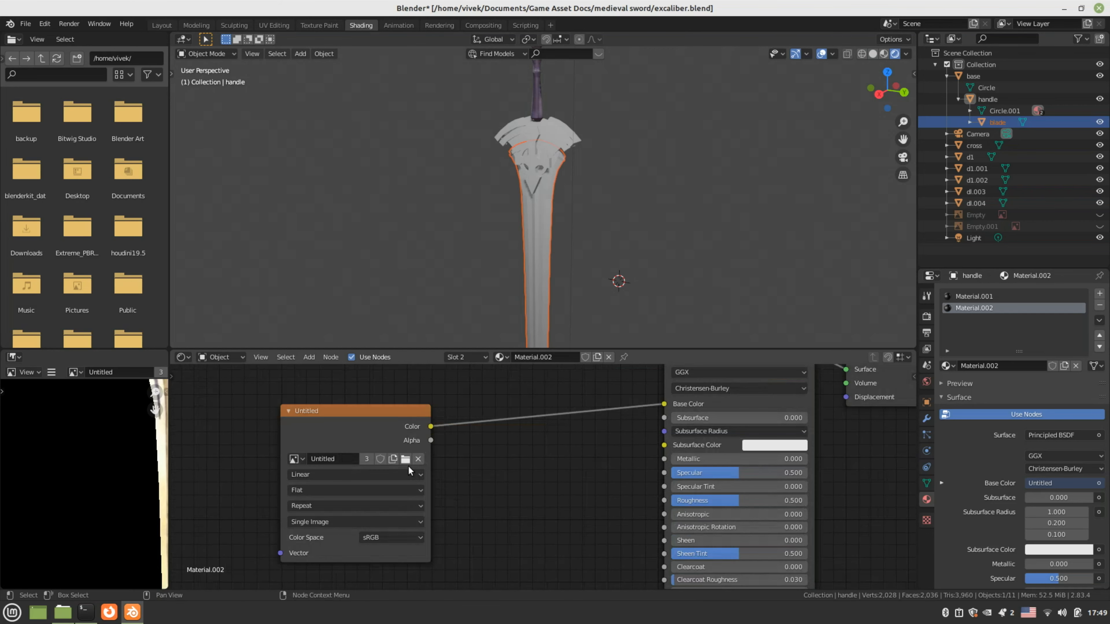
left_click(405, 460)
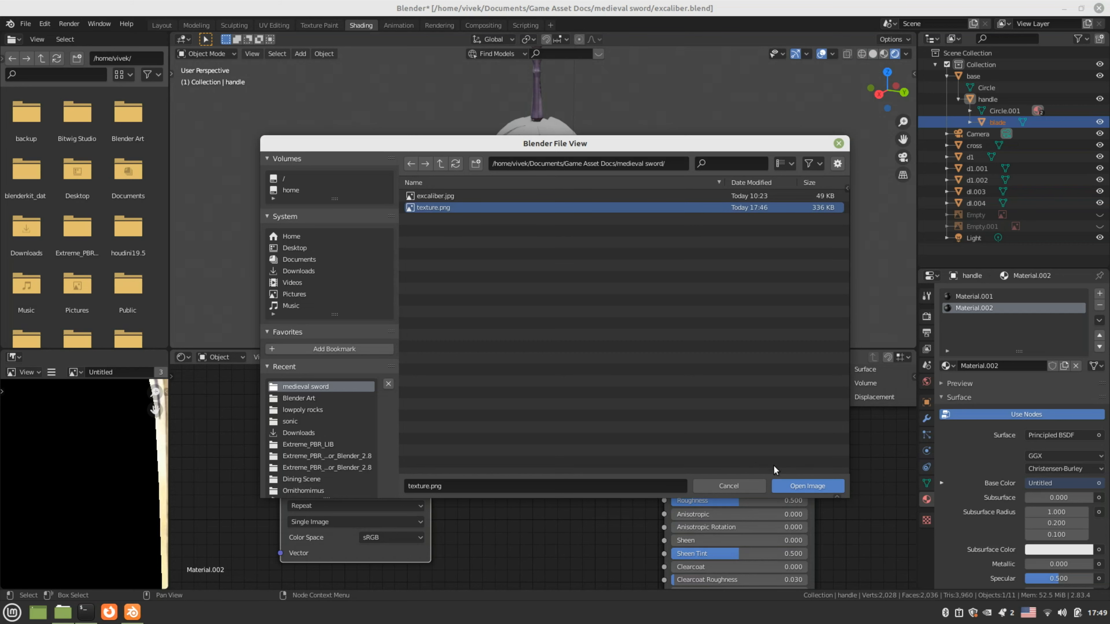
left_click(789, 487)
Recentre the node graph and make the blade the active object
scroll(587, 495, "down", 1)
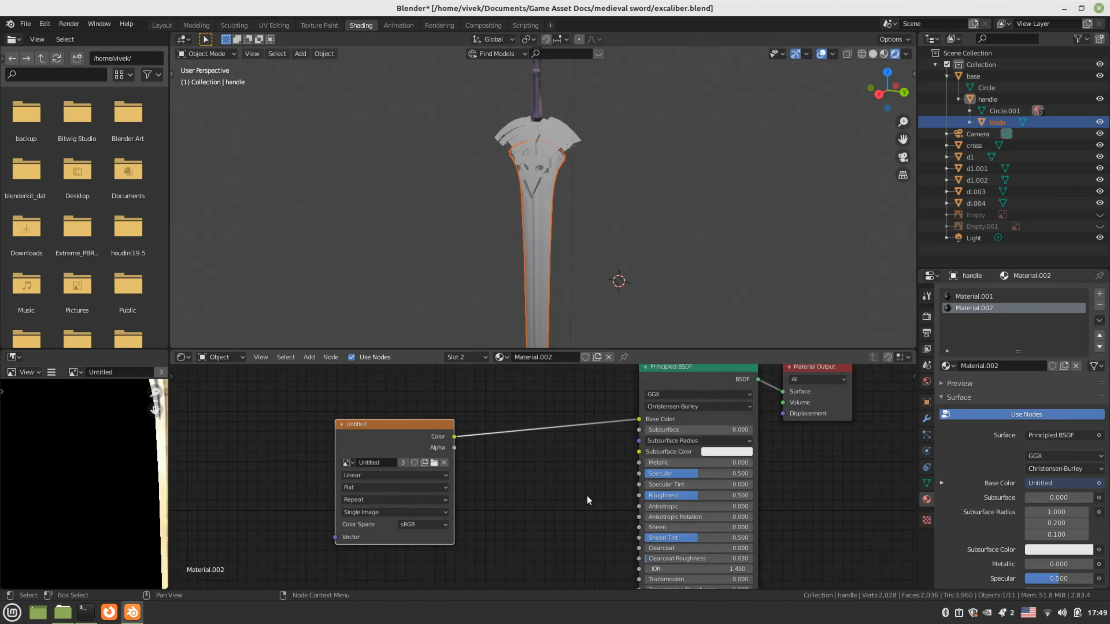
middle_click_drag(587, 496, 576, 527)
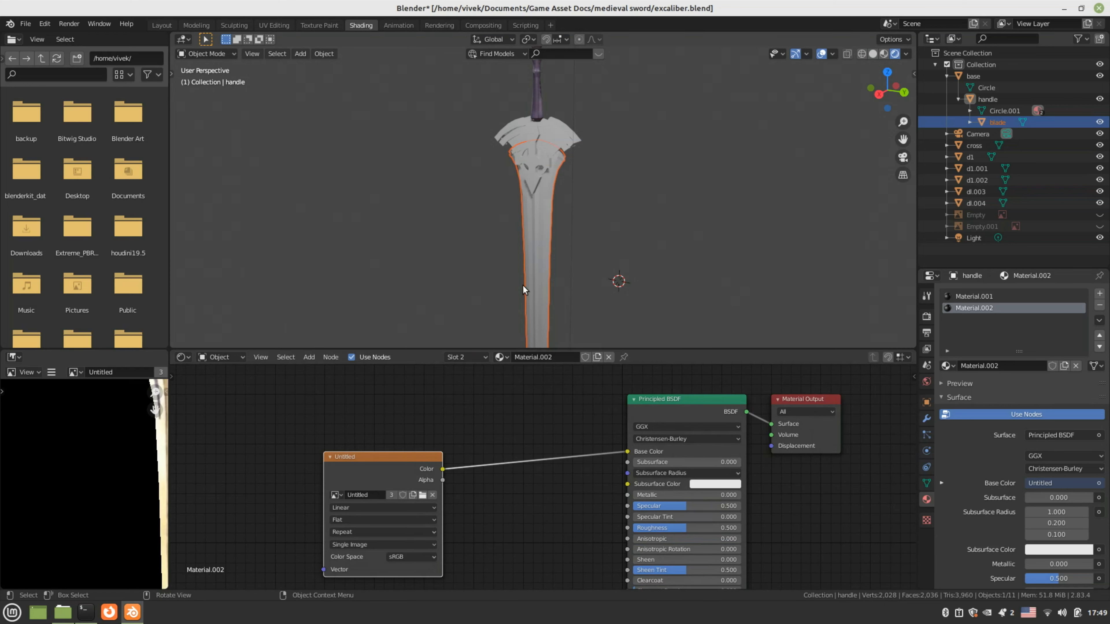
left_click(545, 258)
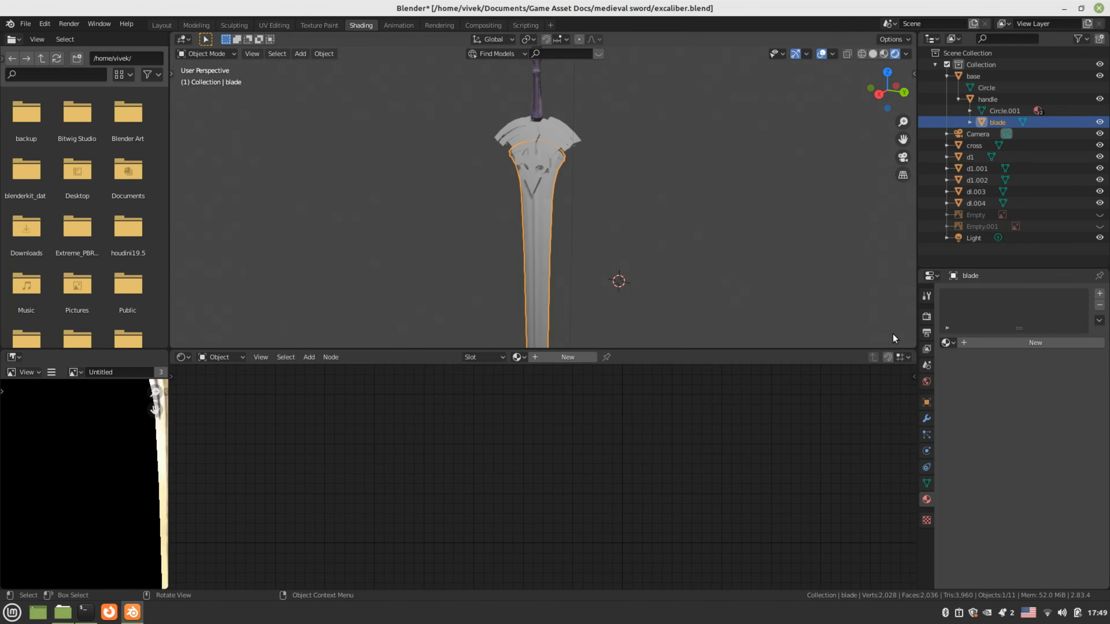
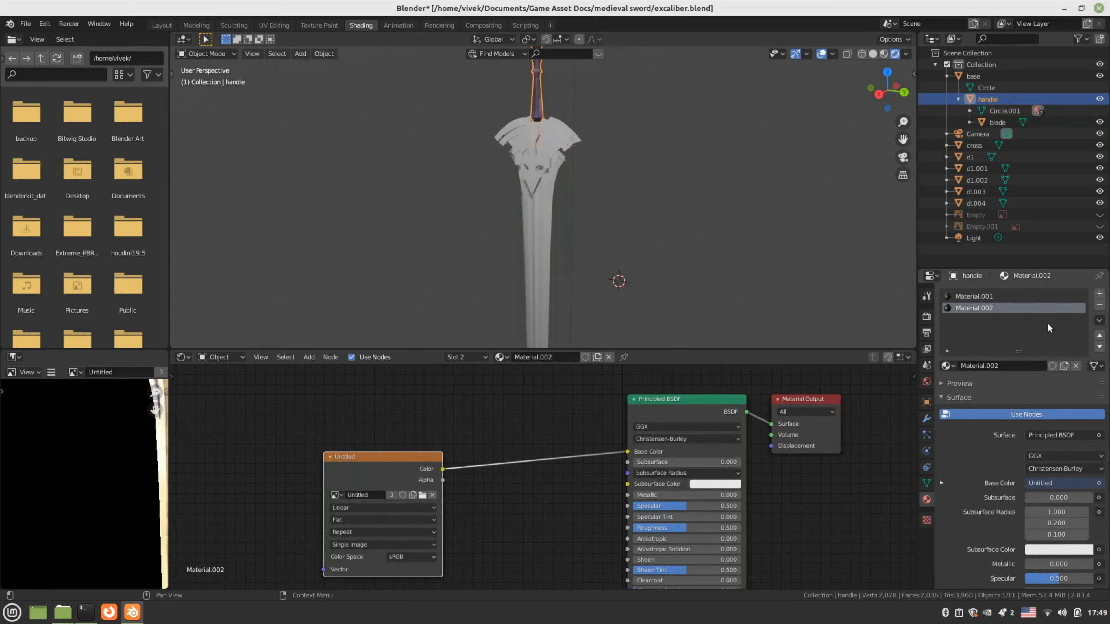
Remove the handle's extra Material.002 slot and add an Image Texture node to the blade's material
left_click(1099, 304)
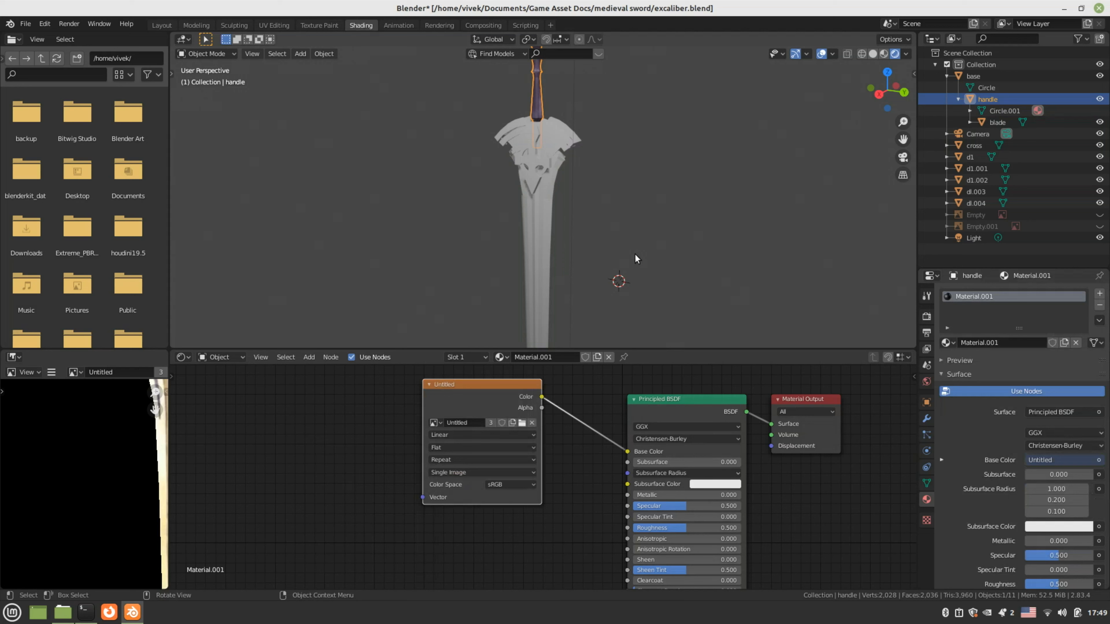
left_click(552, 228)
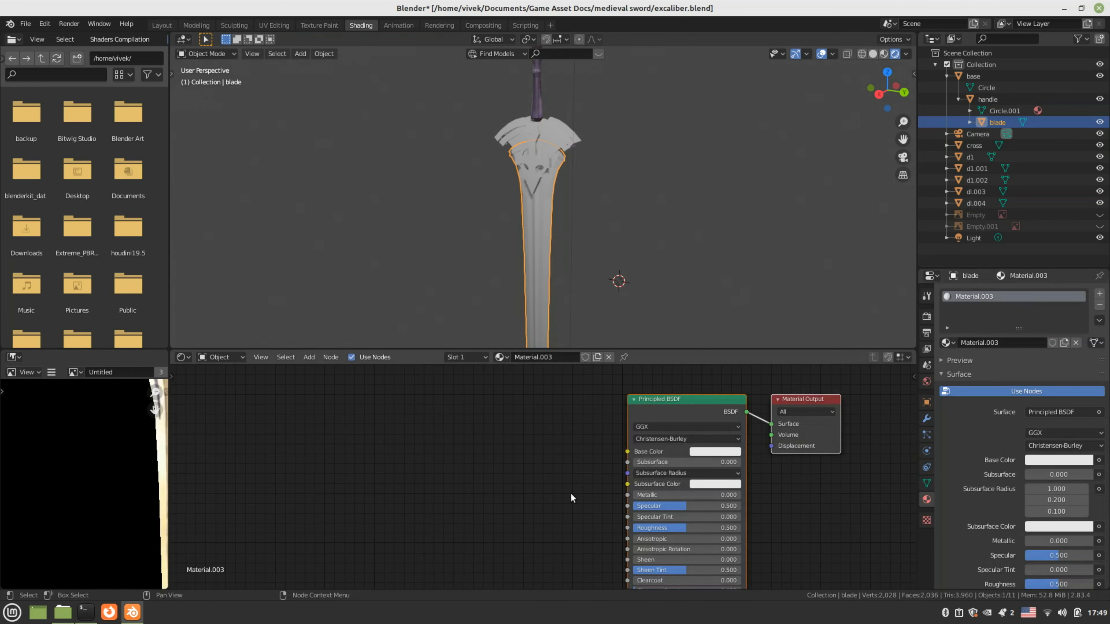
middle_click_drag(570, 494, 455, 498)
key("shift+a")
mouse_move(456, 499)
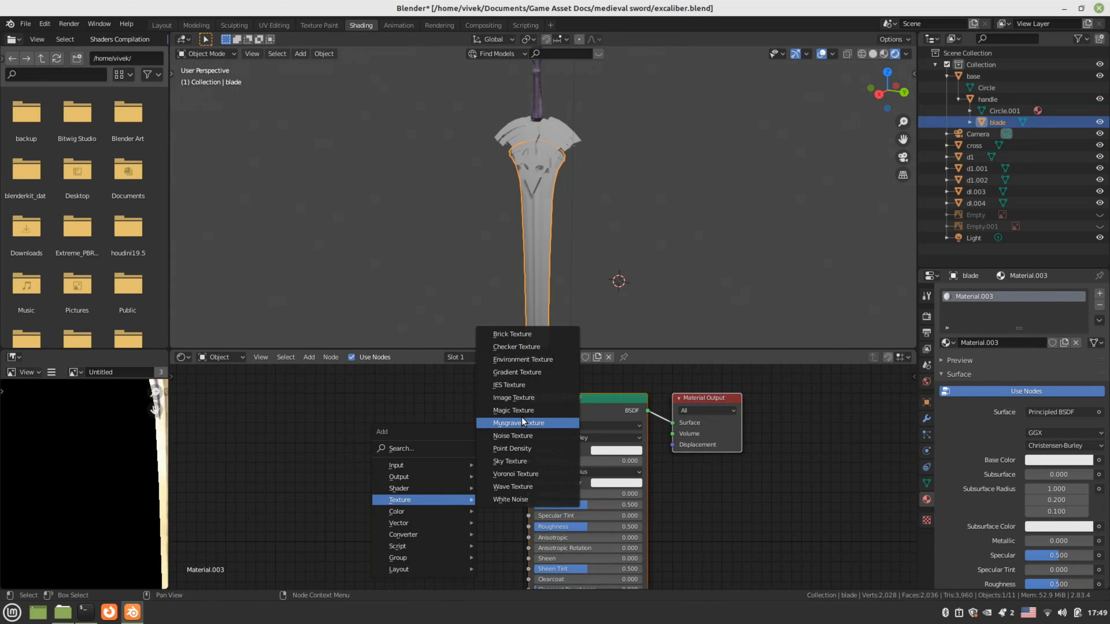
left_click(529, 398)
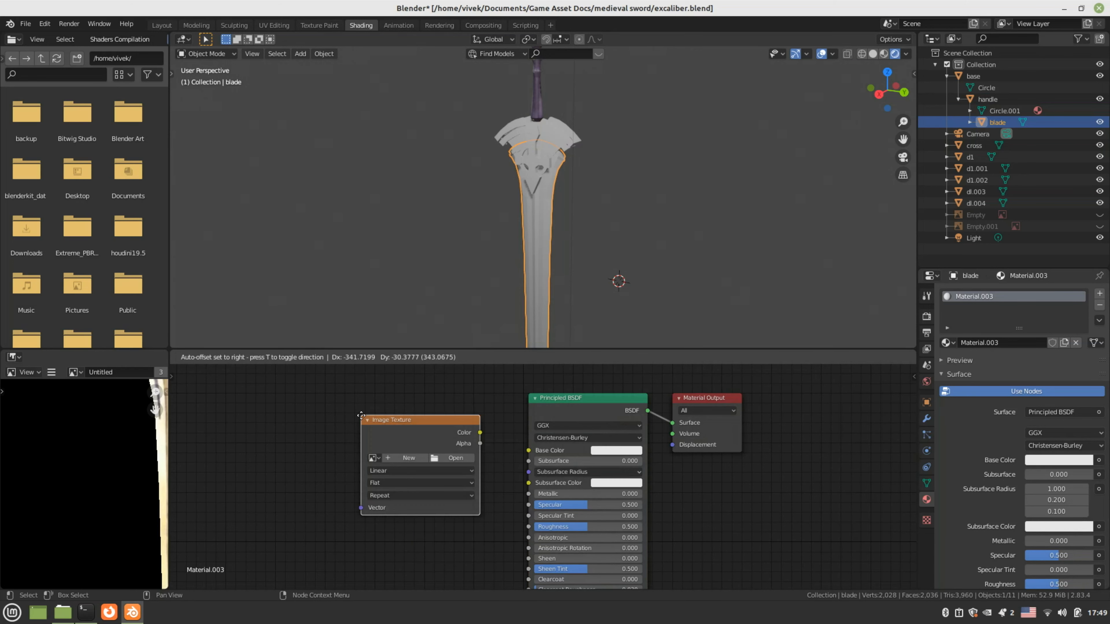
left_click(359, 411)
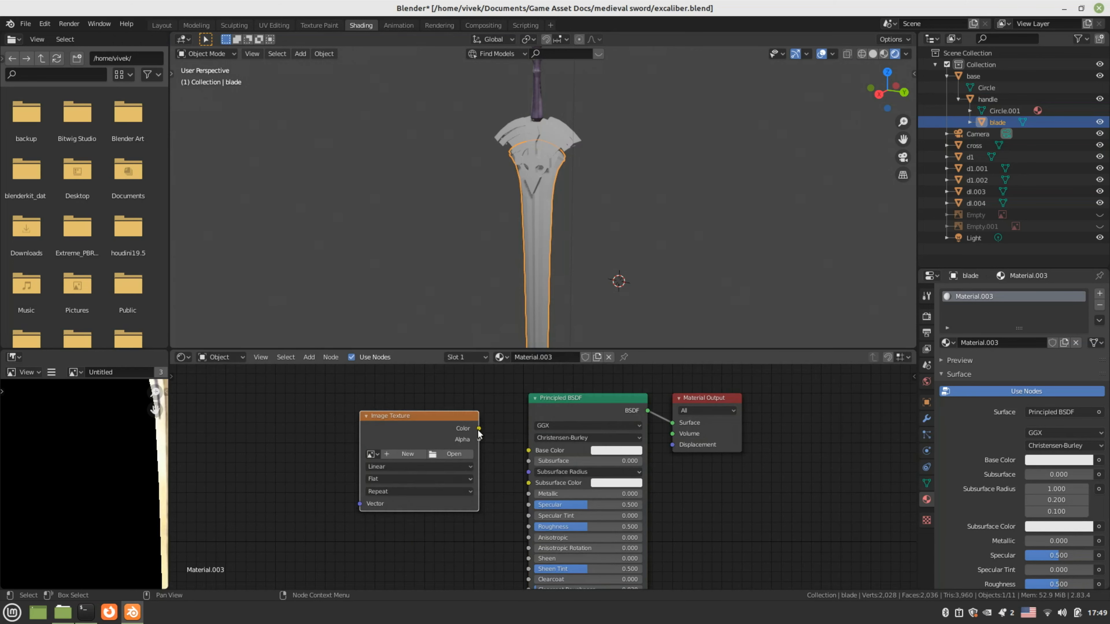
Link the image colour to the blade's Base Color and load texture.png into it
left_click_drag(478, 428, 529, 450)
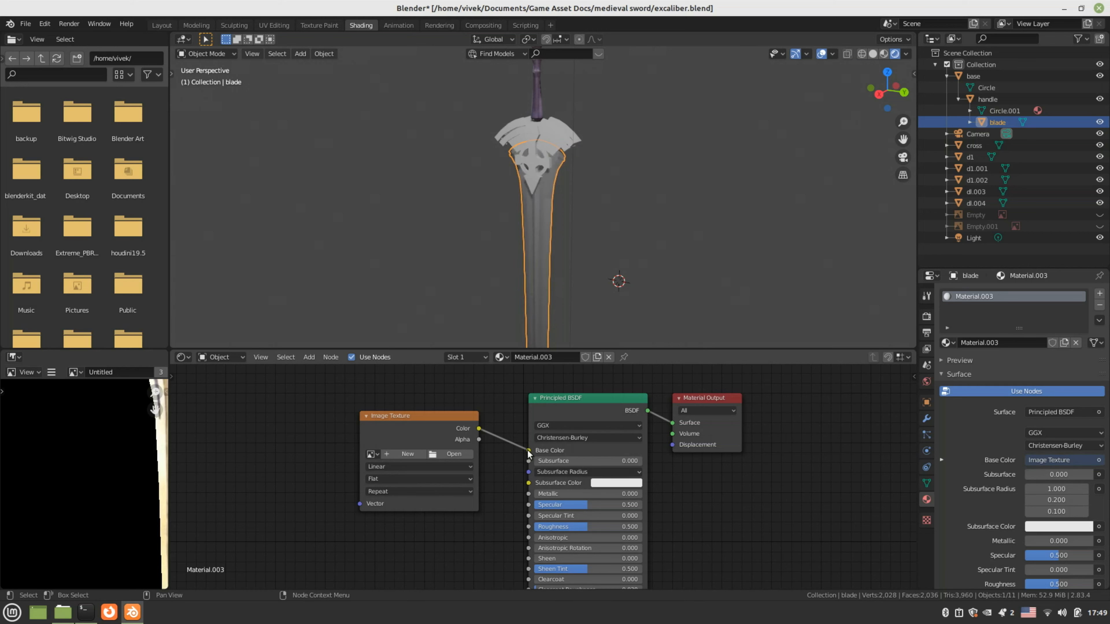
left_click(455, 454)
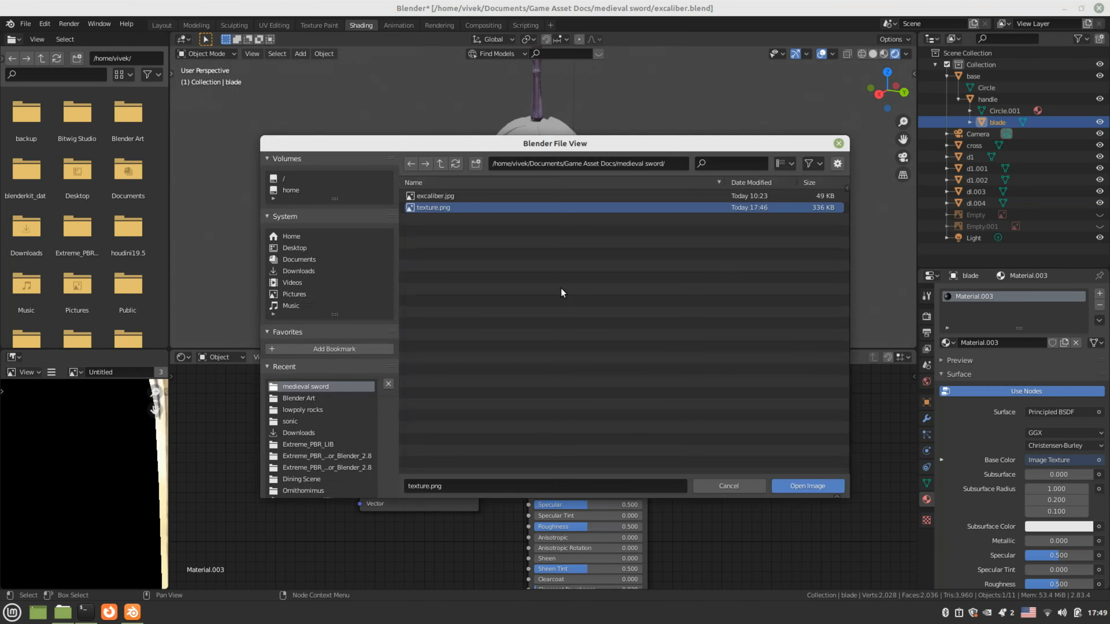
left_click(831, 486)
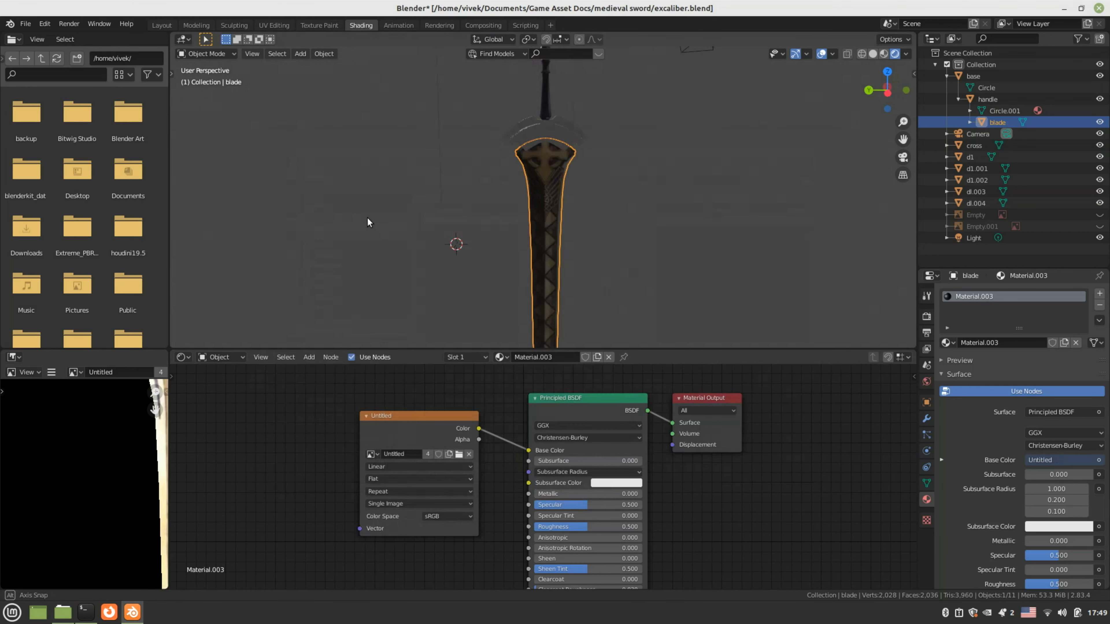
middle_click_drag(366, 218, 672, 233)
scroll(699, 250, "down", 3)
left_click(725, 268)
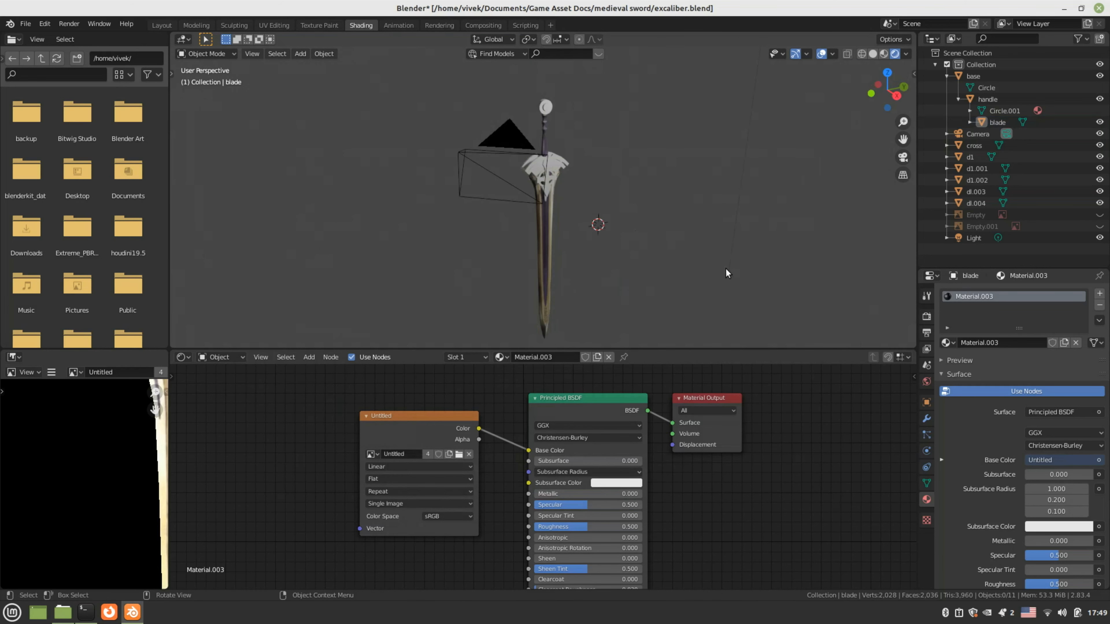
Orbit to a straight front view of the sword and pan down to show the camera
middle_click_drag(725, 268, 541, 102)
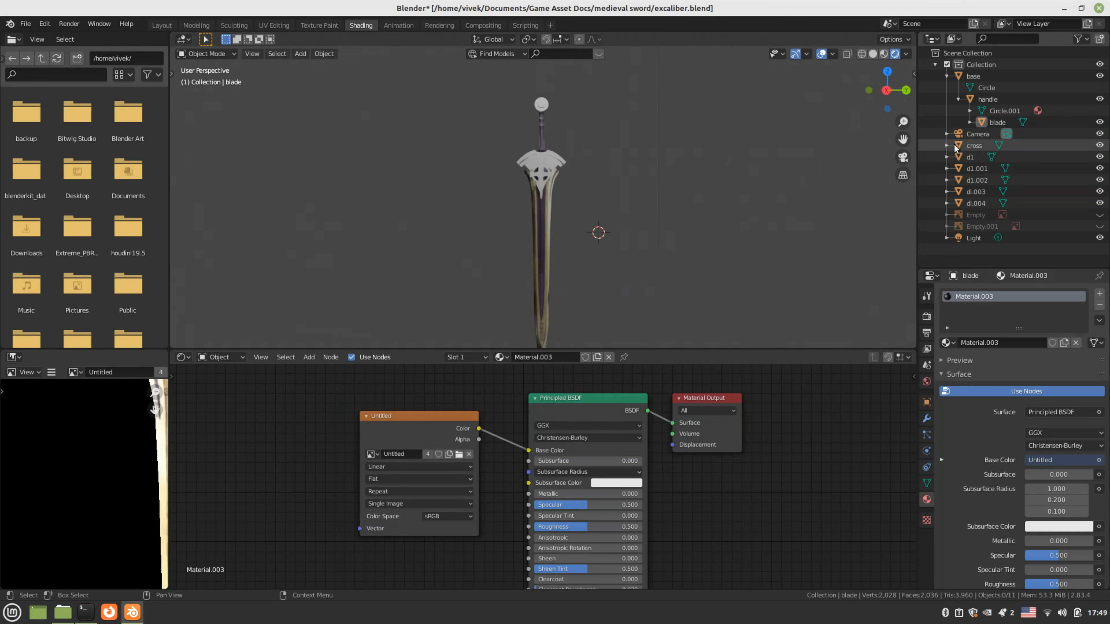
left_click(987, 99)
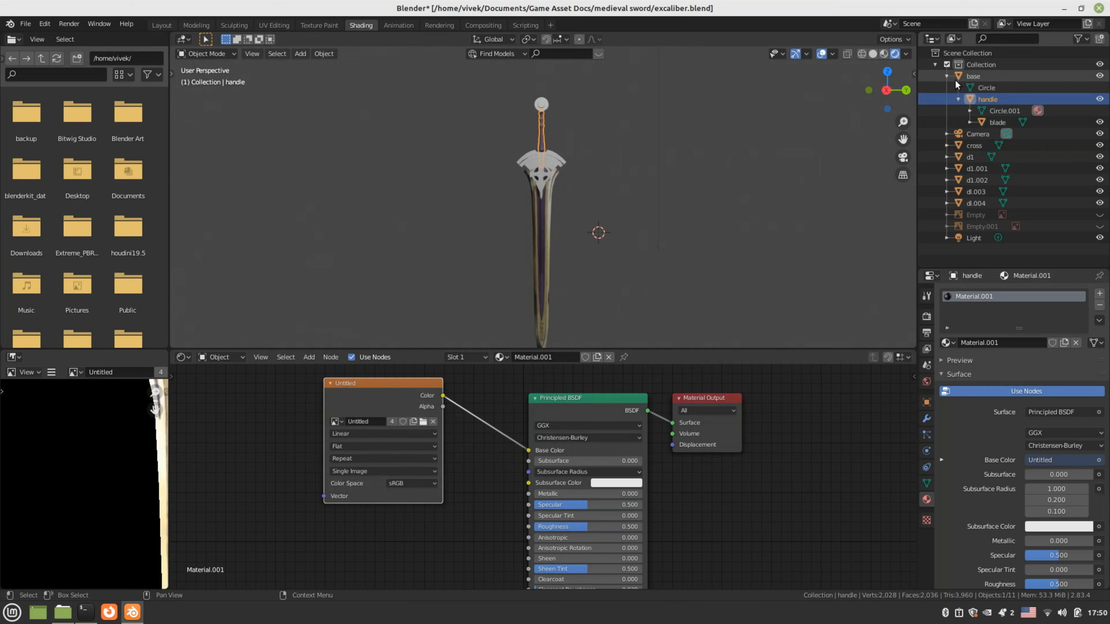
left_click(968, 76)
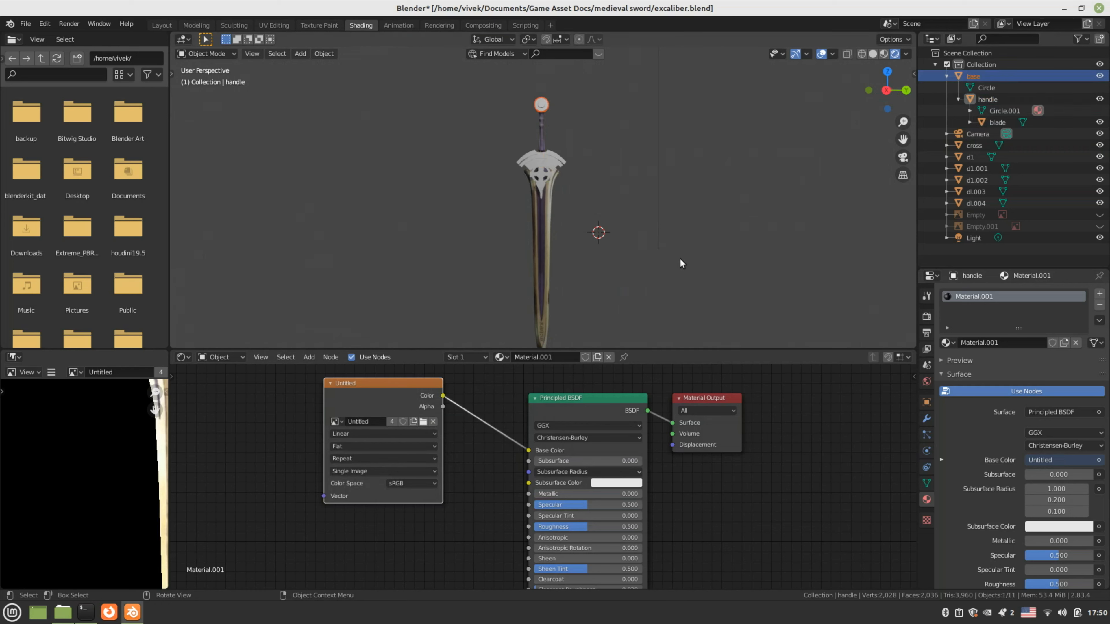
left_click(686, 246)
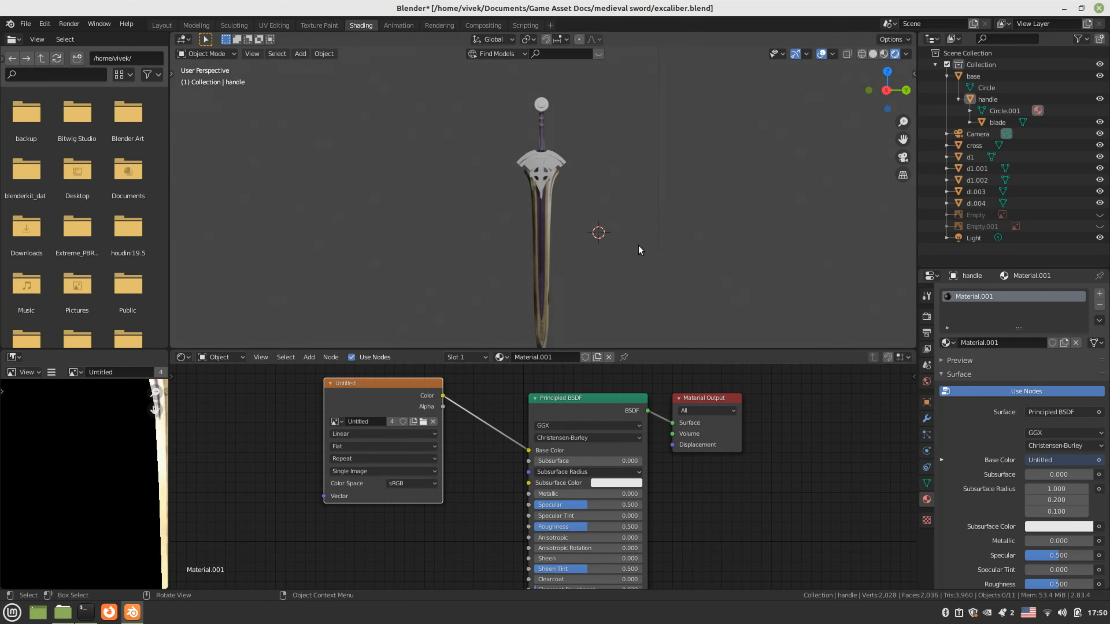
middle_click_drag(608, 203, 625, 289, "shift")
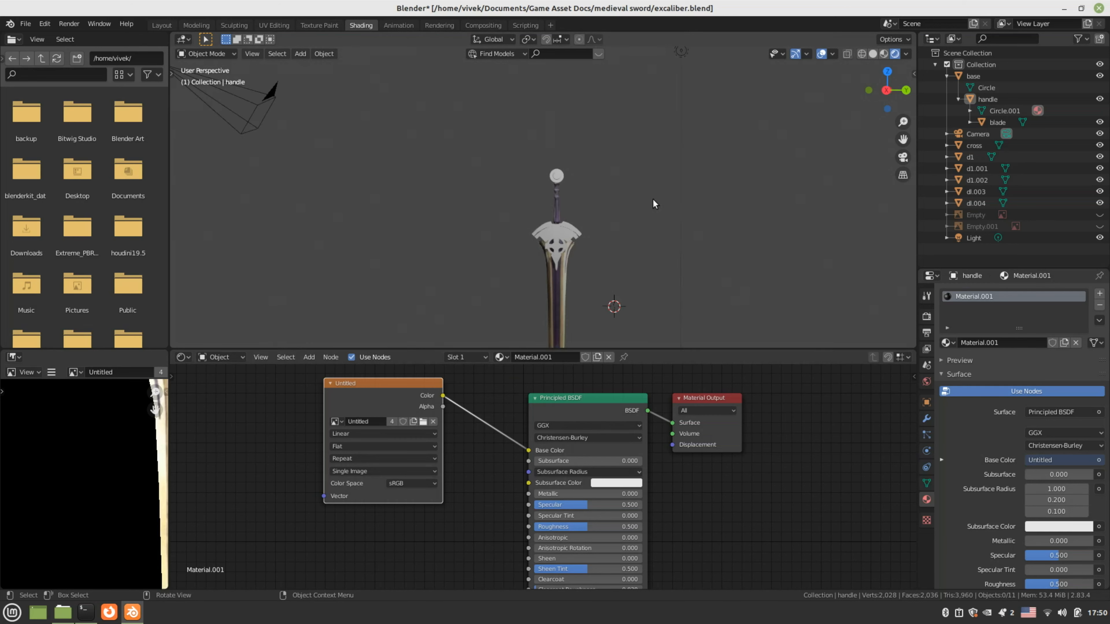
scroll(480, 136, "up", 2)
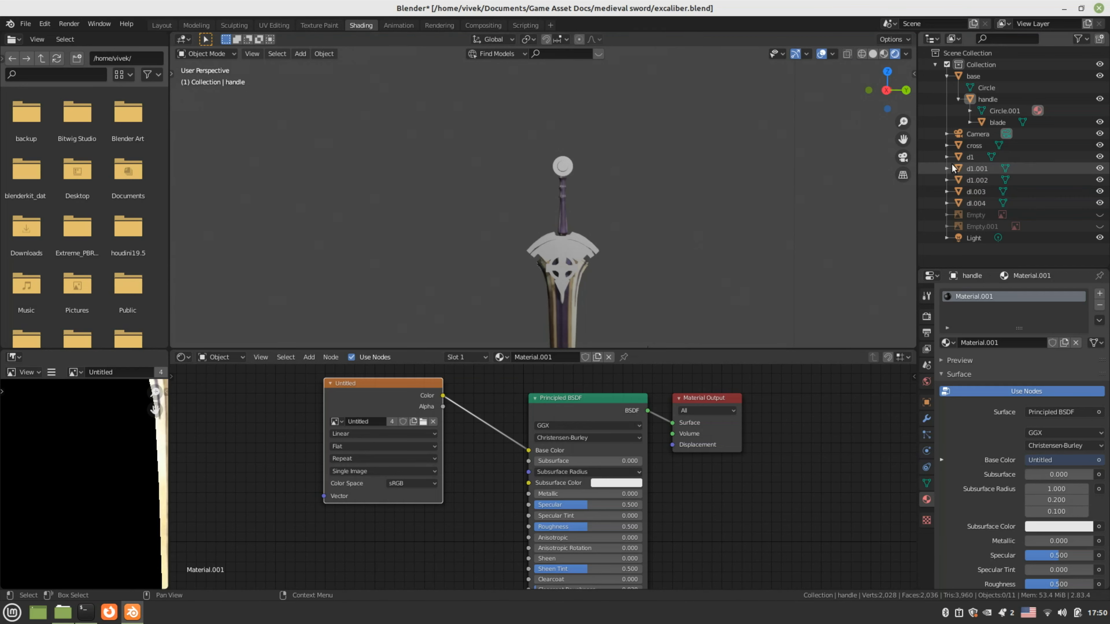
Select the base and pommel, frame the pommel, and switch to the Modeling workspace
left_click(982, 74)
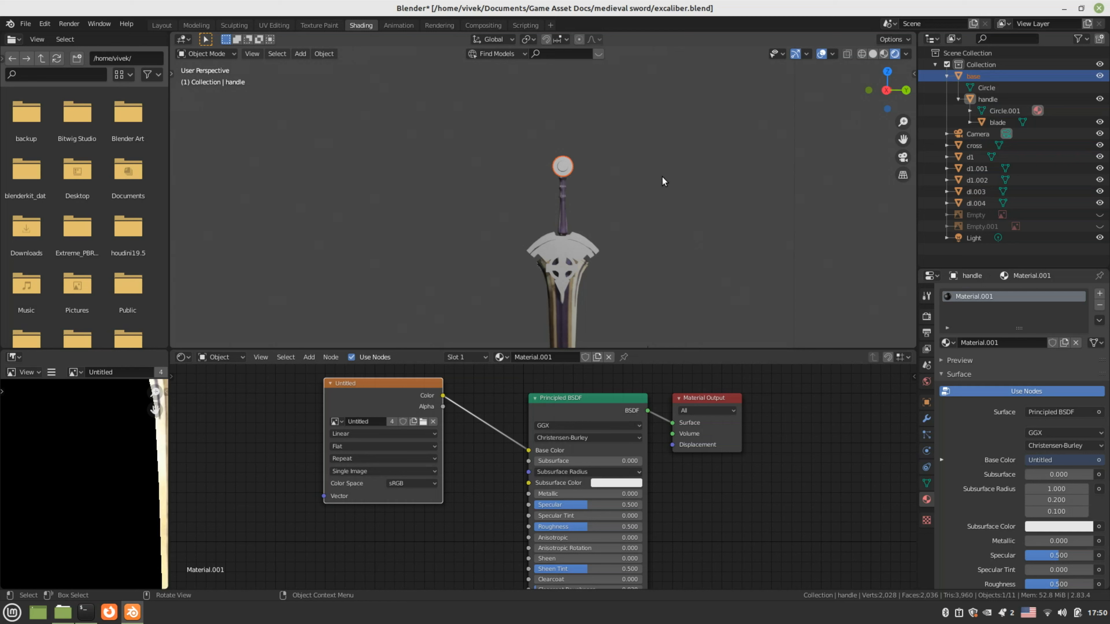
left_click_drag(536, 135, 593, 173)
key("KP_Decimal")
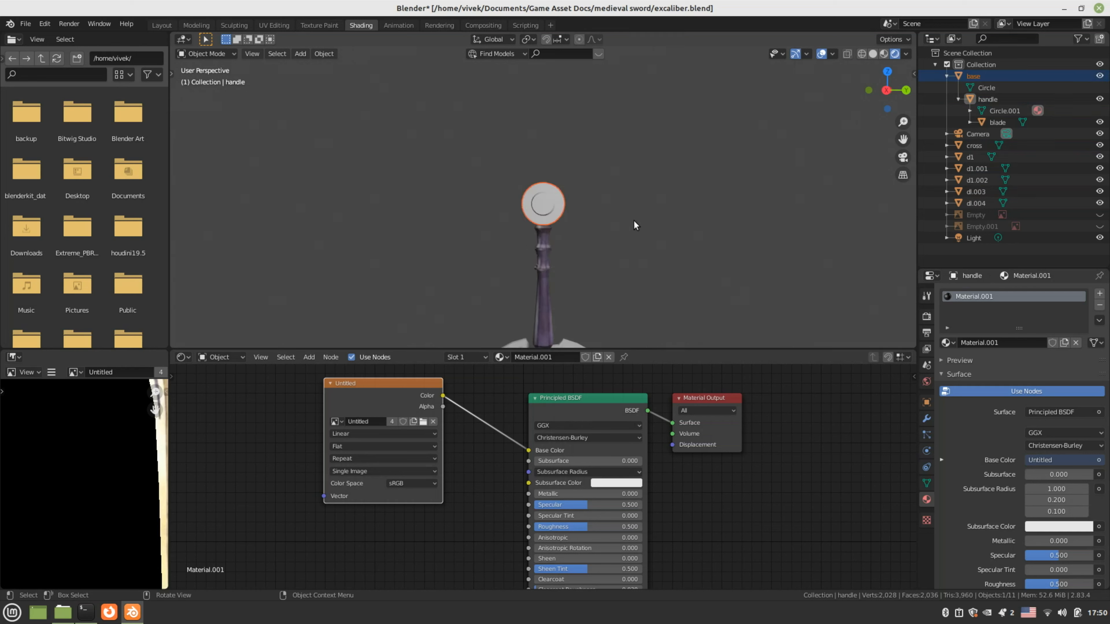
middle_click_drag(628, 219, 410, 241)
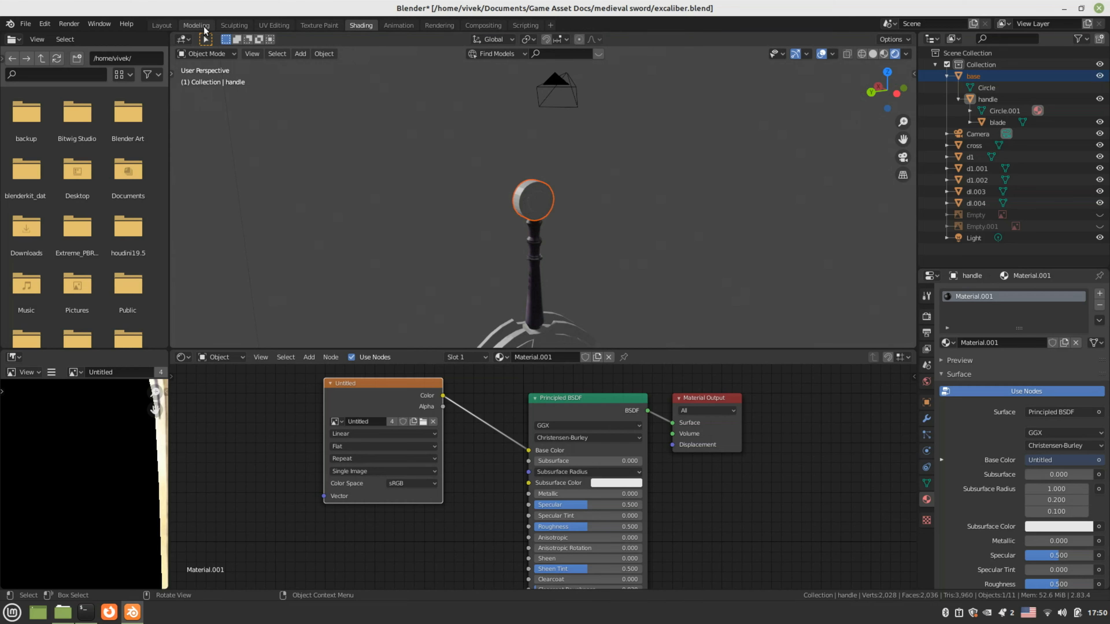
left_click(204, 26)
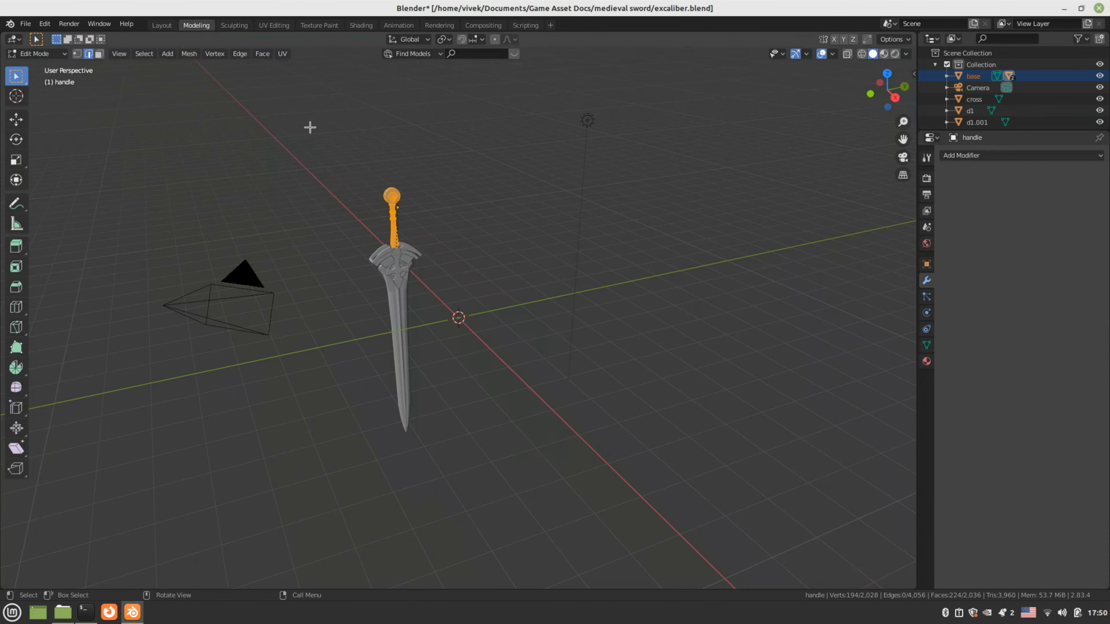
Give the pommel a new material and add an Image Texture node in the Shading workspace
left_click(399, 197)
left_click(359, 26)
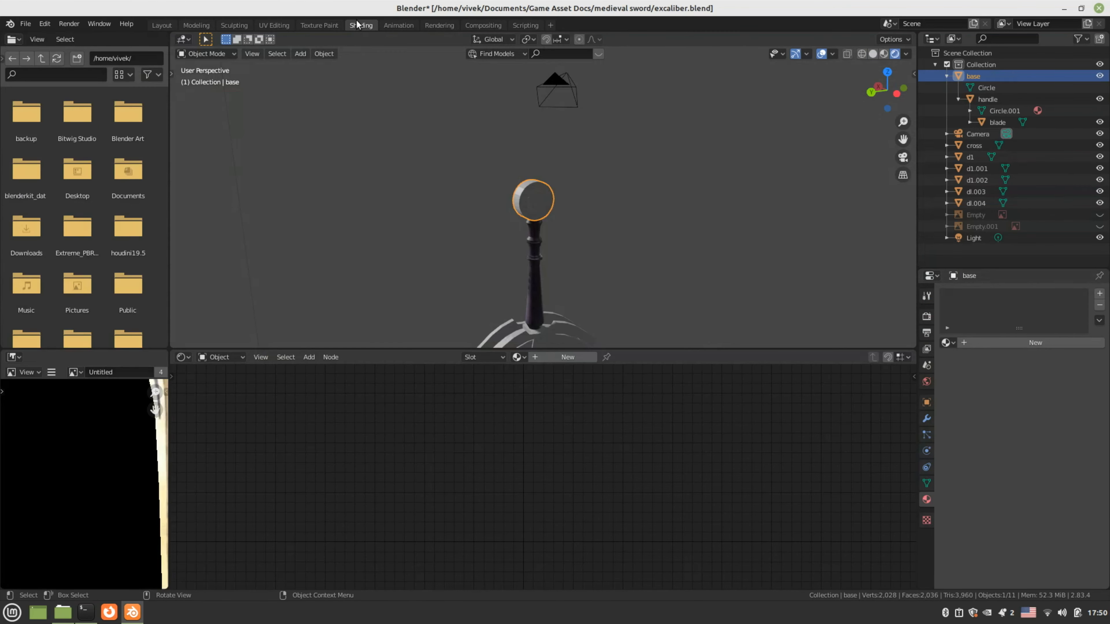
left_click(567, 357)
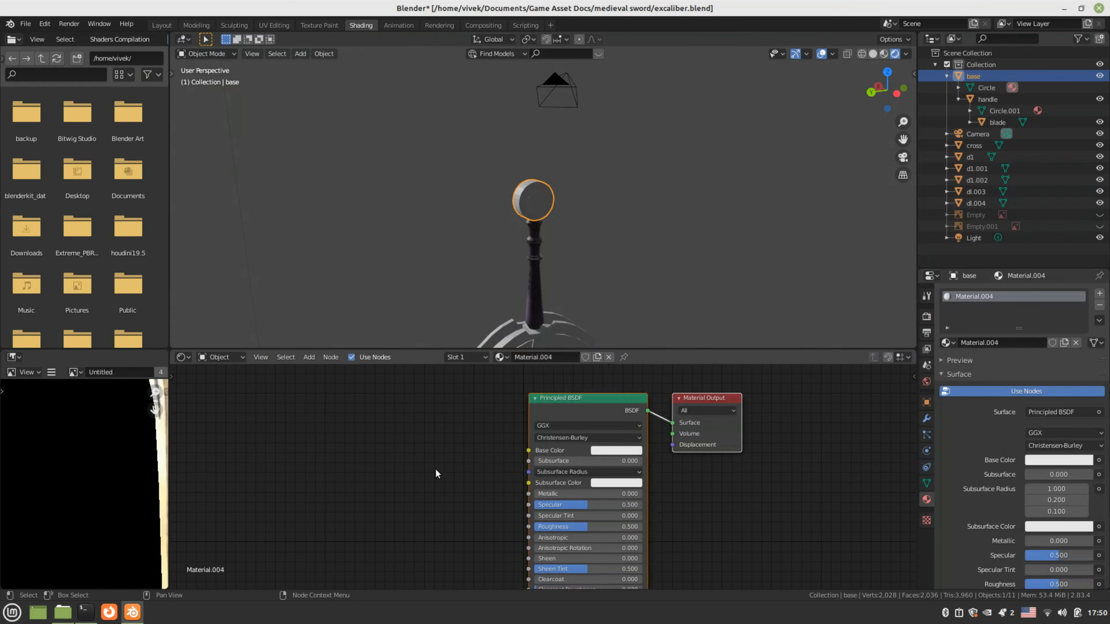
key("shift+a")
mouse_move(418, 474)
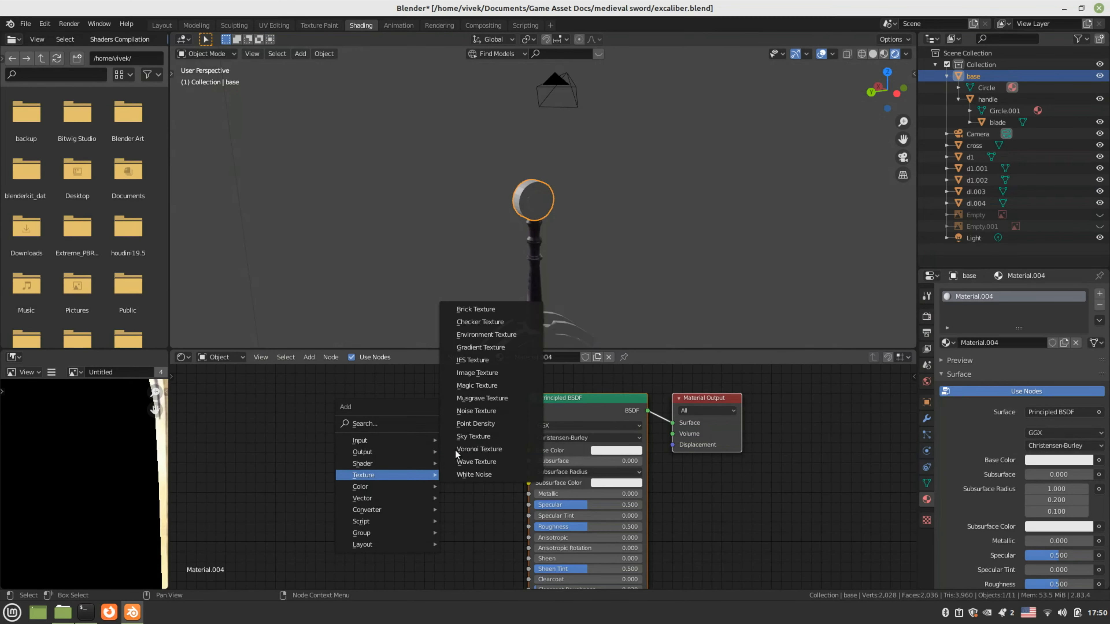
left_click(478, 372)
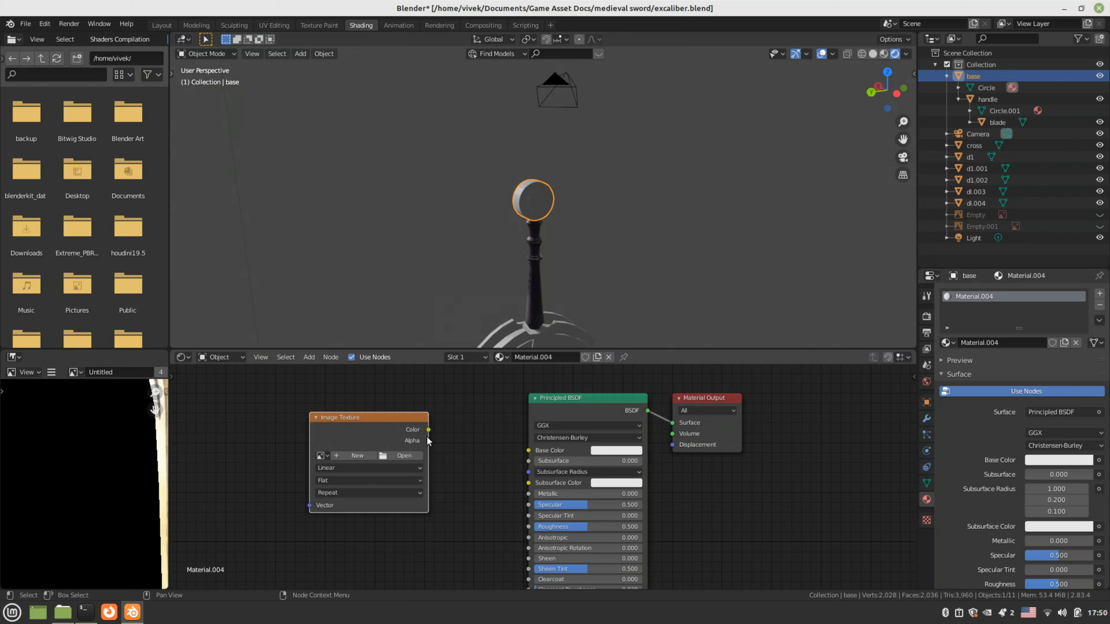
Connect the image colour to the pommel's Base Color, load texture.png, and return to Modeling
left_click_drag(429, 430, 527, 450)
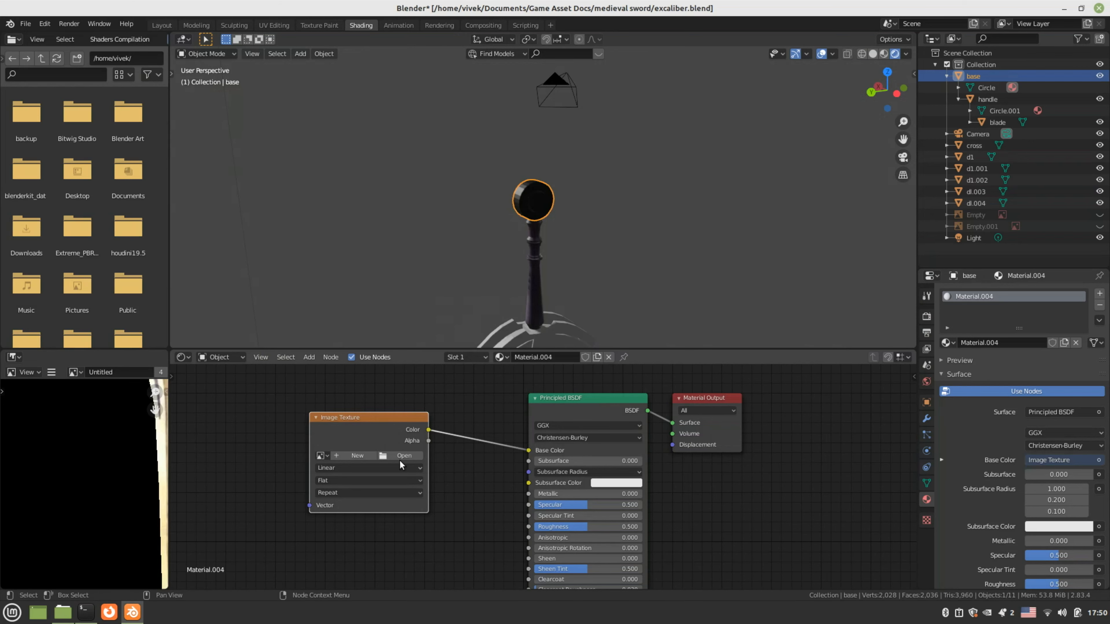
left_click(388, 454)
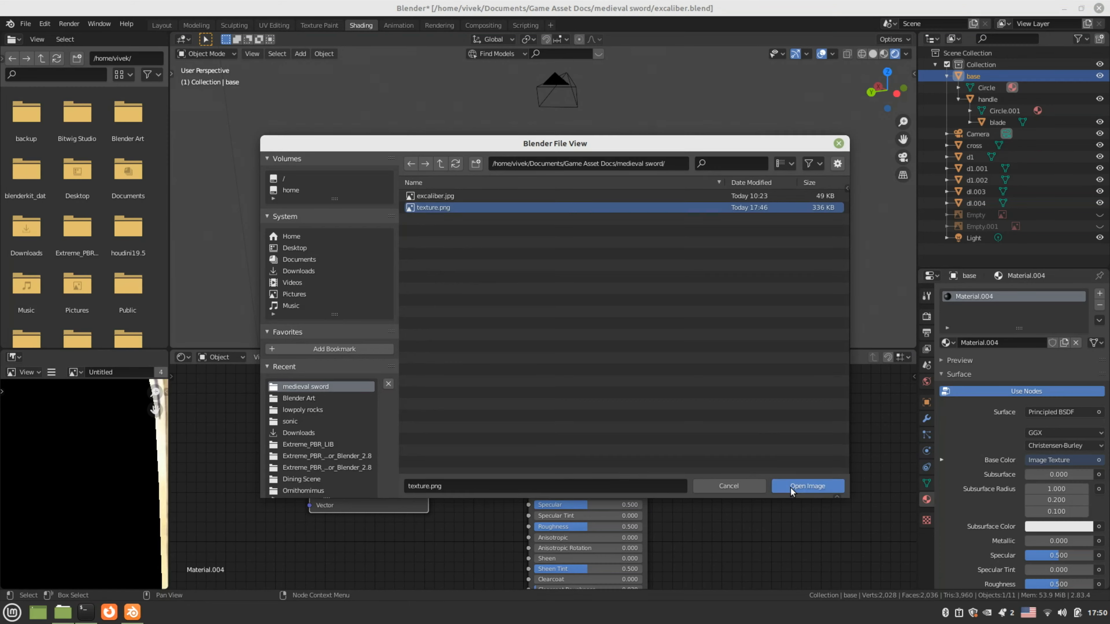
left_click(800, 486)
middle_click_drag(498, 216, 613, 186)
scroll(546, 178, "up", 5)
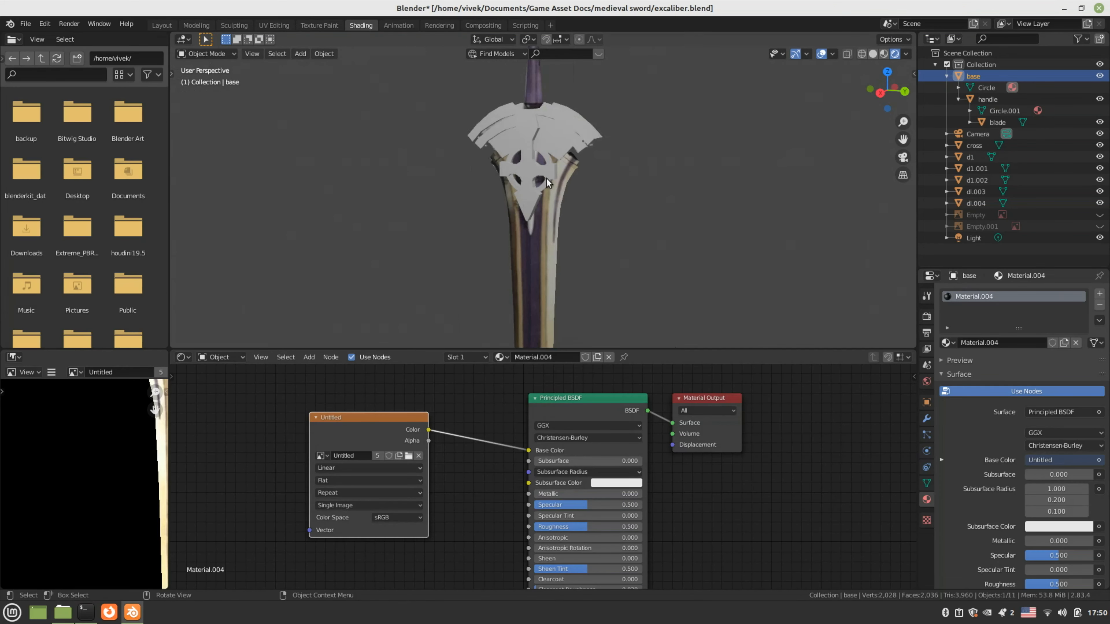
key("alt+a")
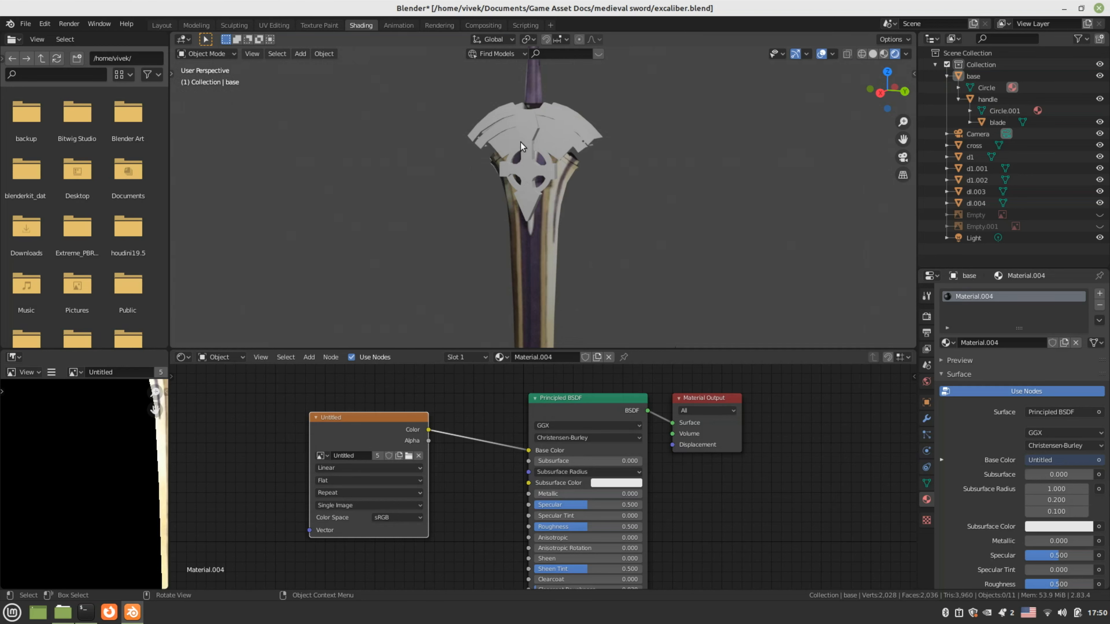
left_click(196, 25)
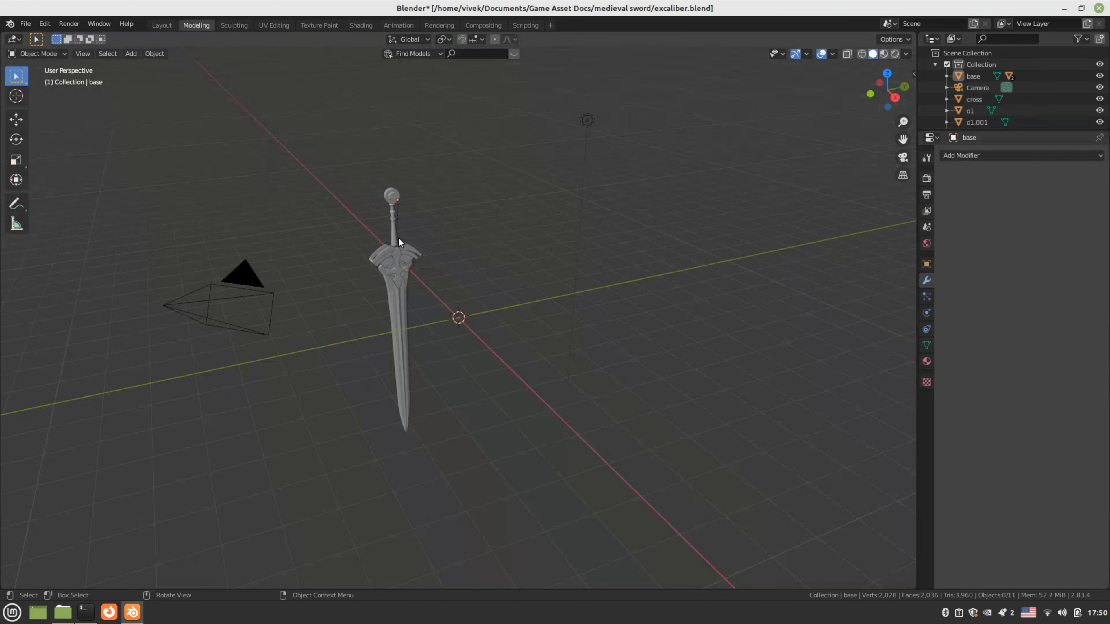
Zoom in on the sword guard, select the cross ornament d1, and open the Shading workspace
left_click(391, 264)
mouse_move(391, 264)
middle_mouse_down()
mouse_move(588, 295)
mouse_move(397, 285)
middle_mouse_up()
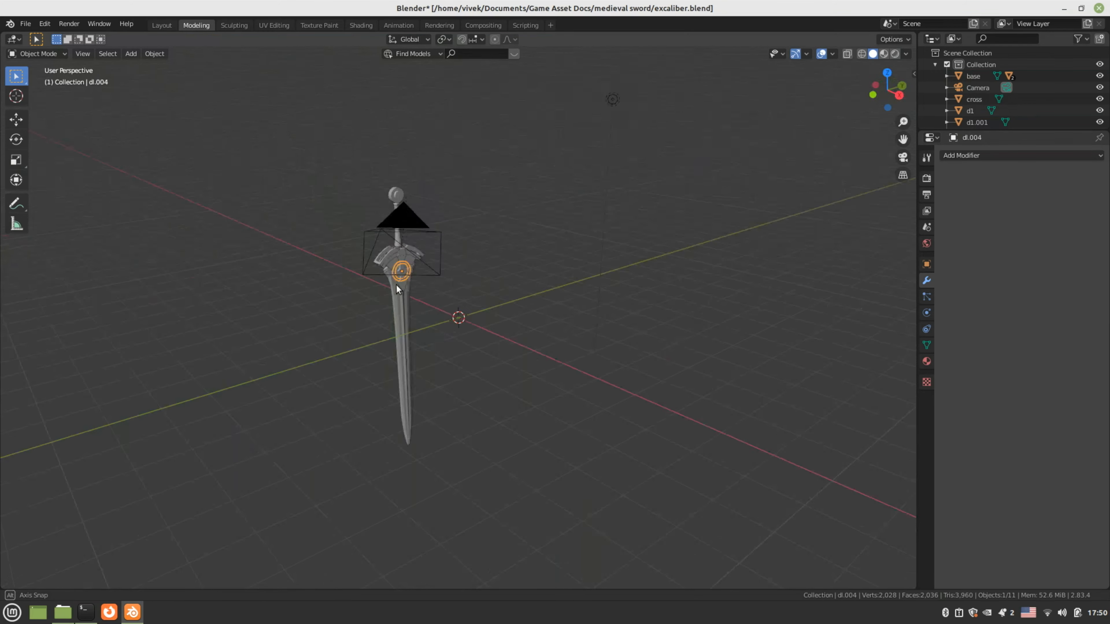
scroll(375, 280, "up", 5)
left_click(334, 199)
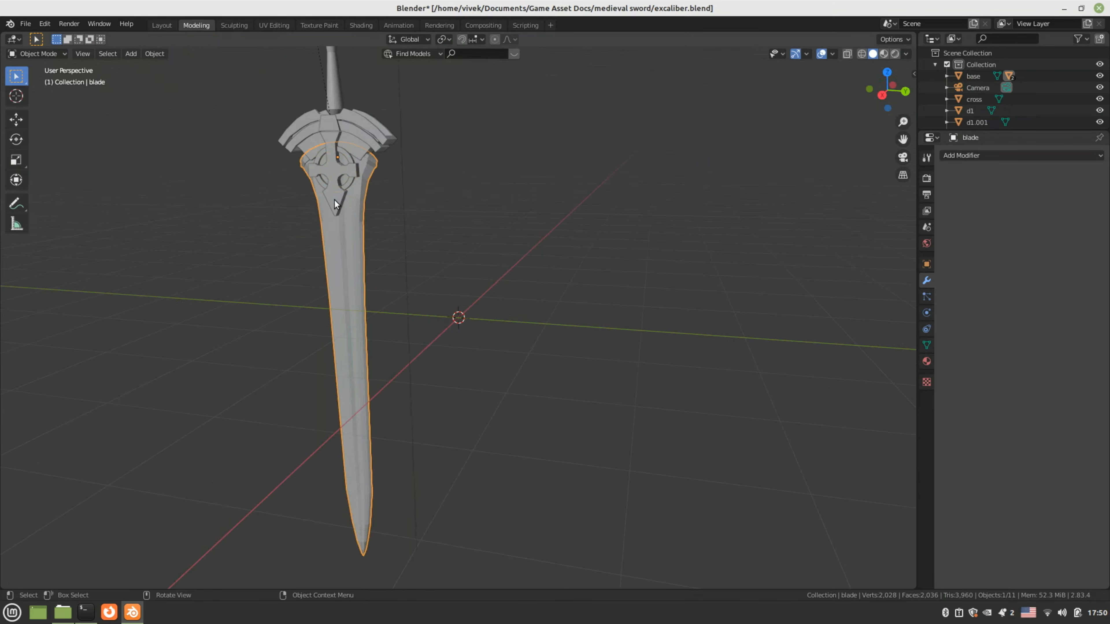
middle_click_drag(334, 199, 511, 303, "shift")
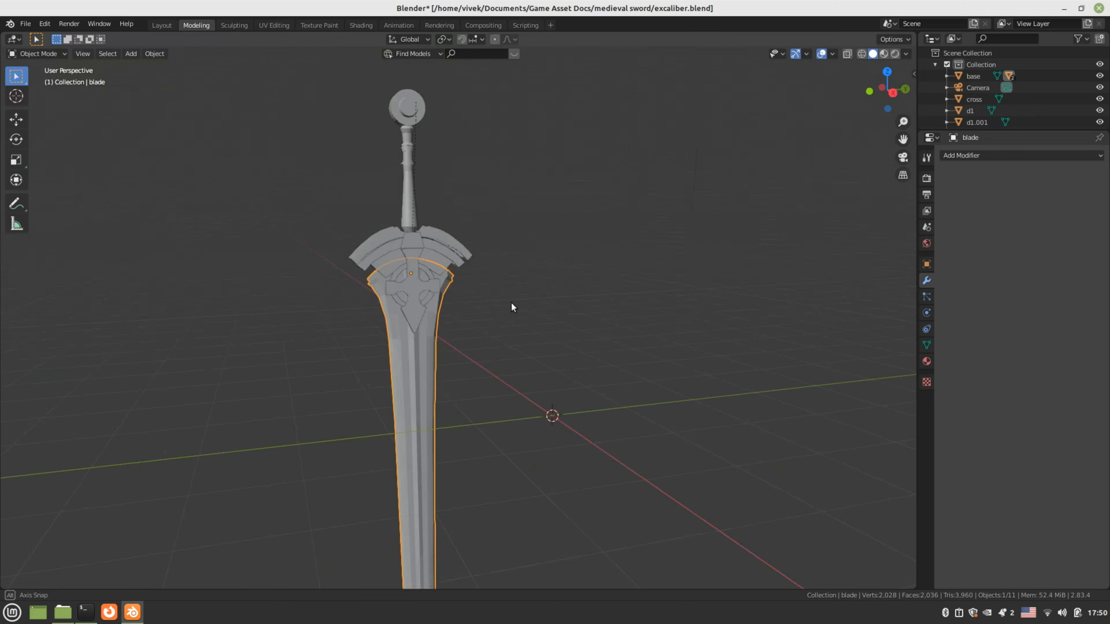
left_click(510, 303)
scroll(510, 303, "up", 4)
mouse_move(359, 263)
middle_mouse_down()
mouse_move(385, 251)
mouse_move(360, 261)
middle_mouse_up()
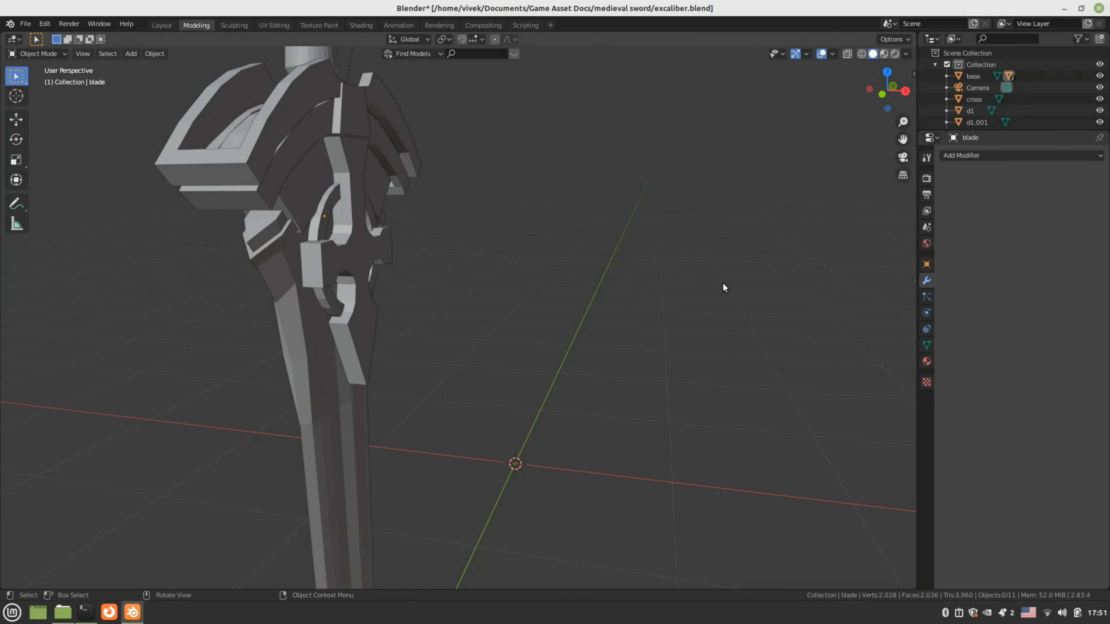
left_click(969, 107)
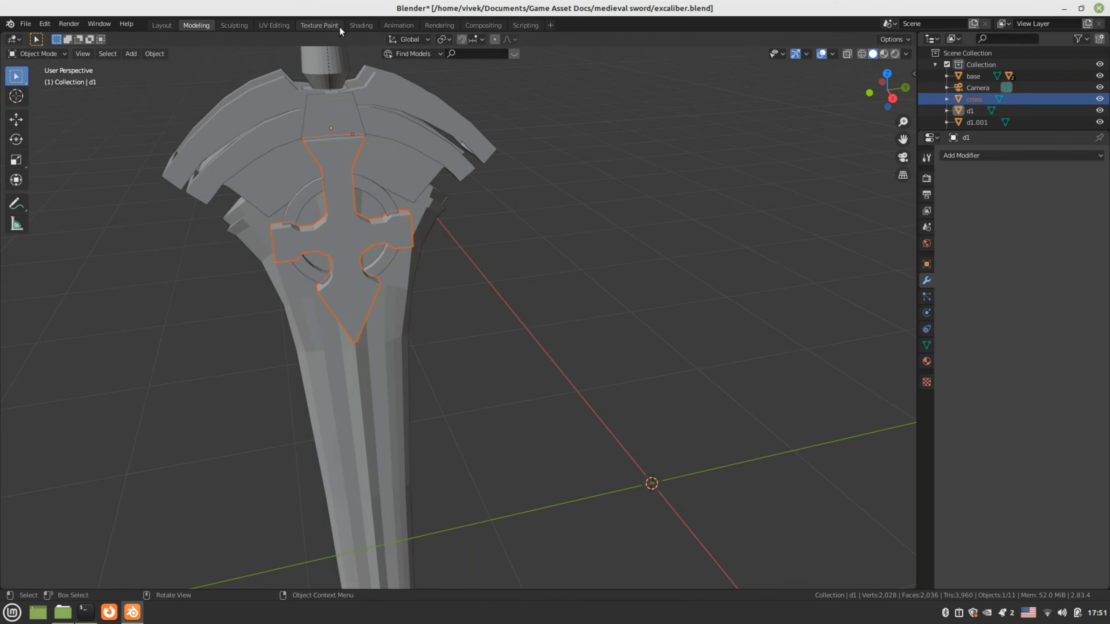
left_click(360, 25)
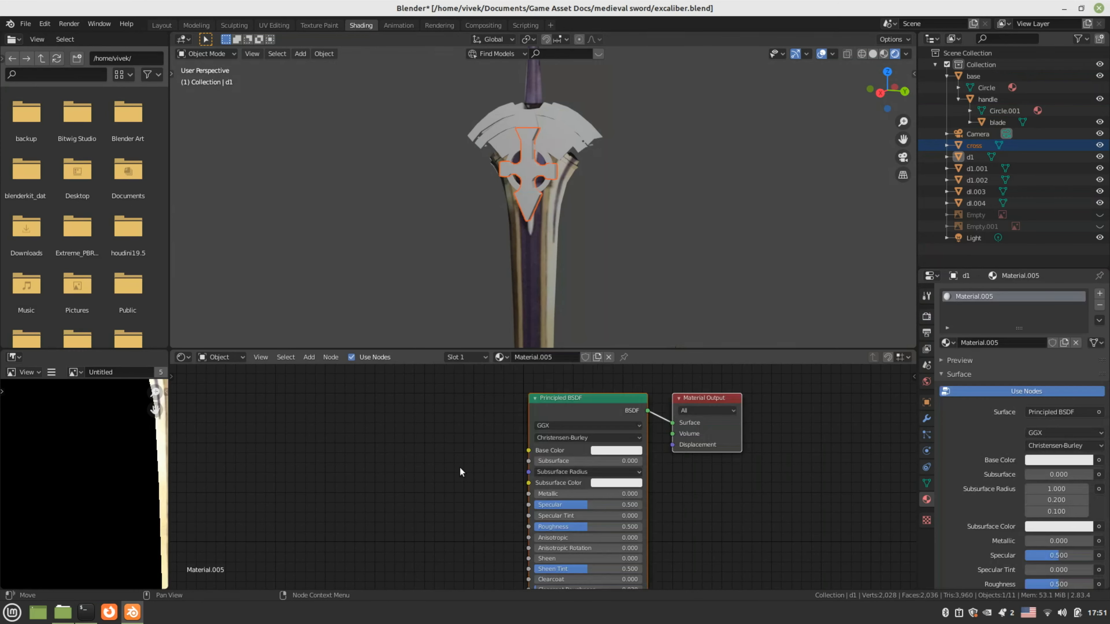
Add an Image Texture node feeding Material.005's Base Color and load texture.png from the sword folder
key("shift+a")
mouse_move(406, 481)
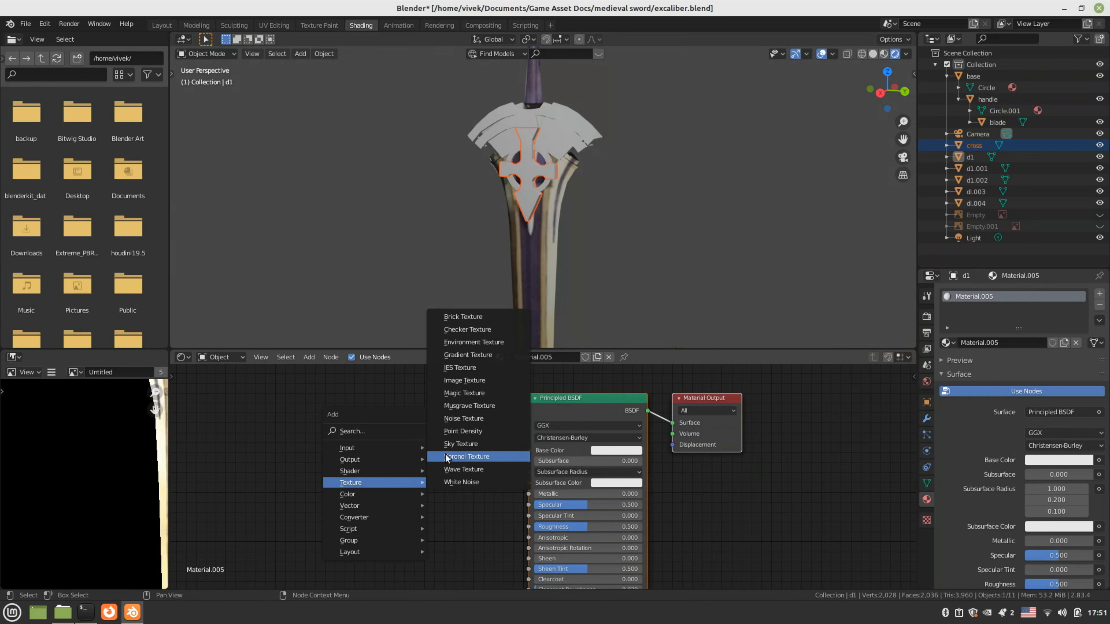
left_click(464, 380)
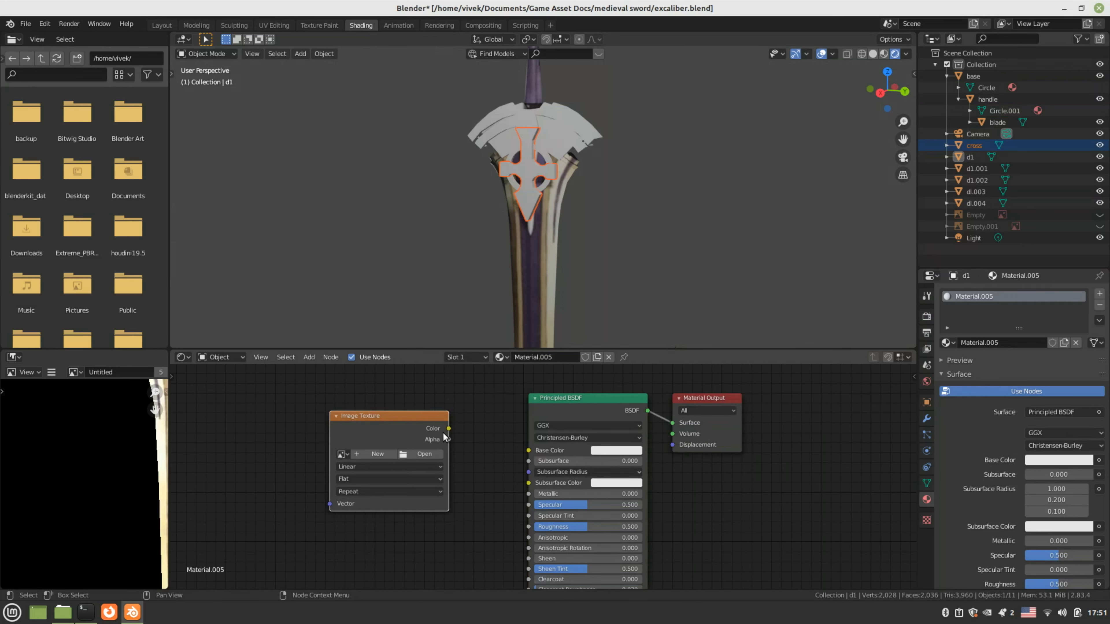
left_click_drag(448, 428, 537, 453)
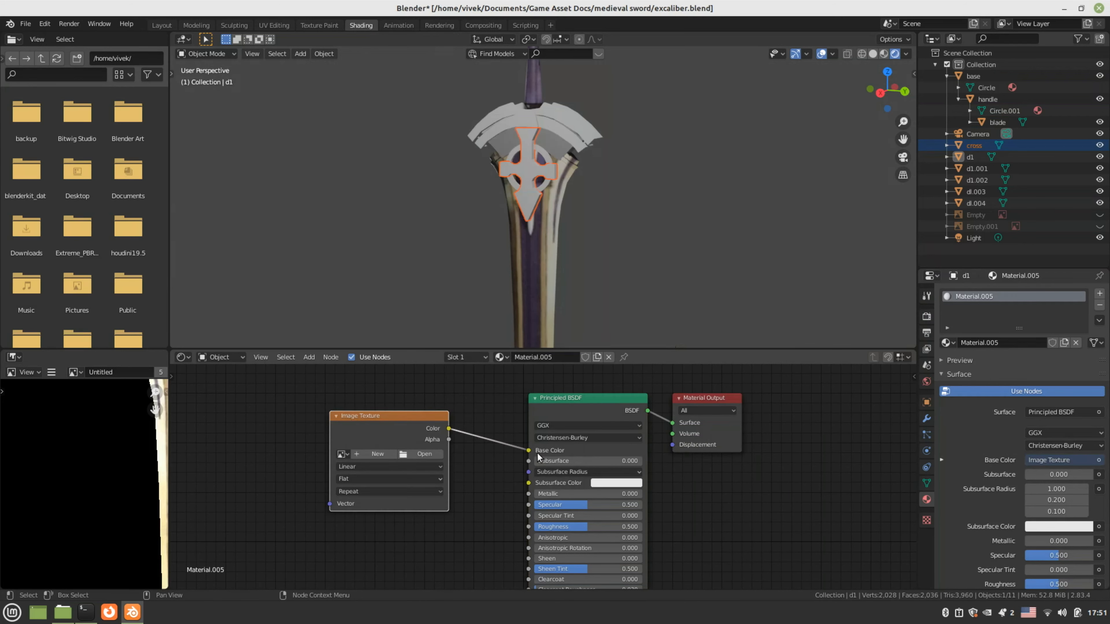
left_click(425, 455)
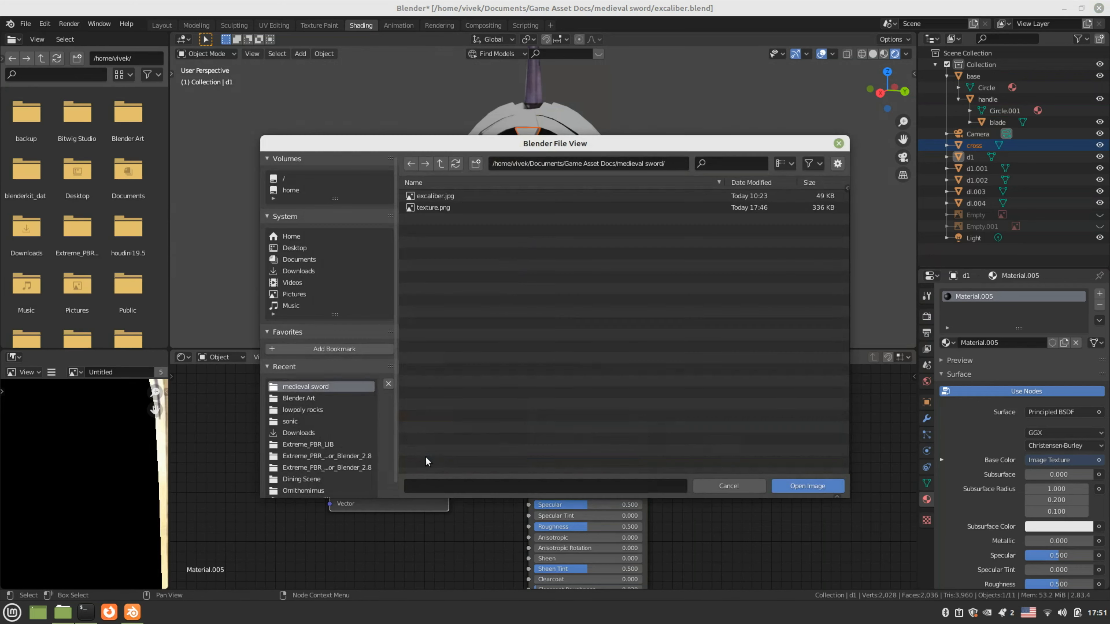
left_click(430, 208)
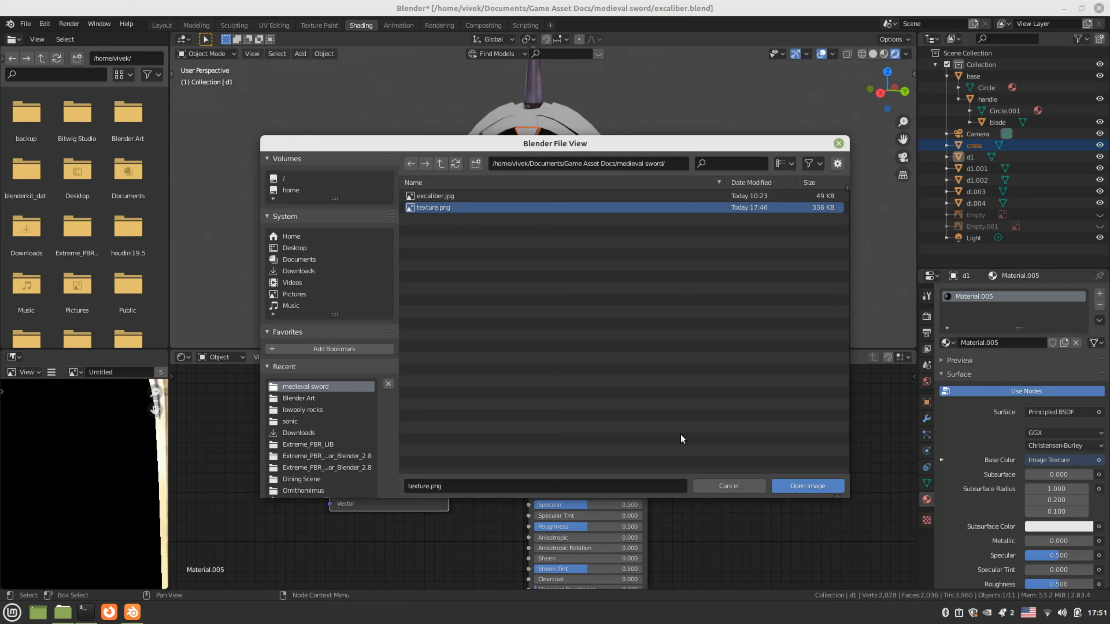
left_click(801, 485)
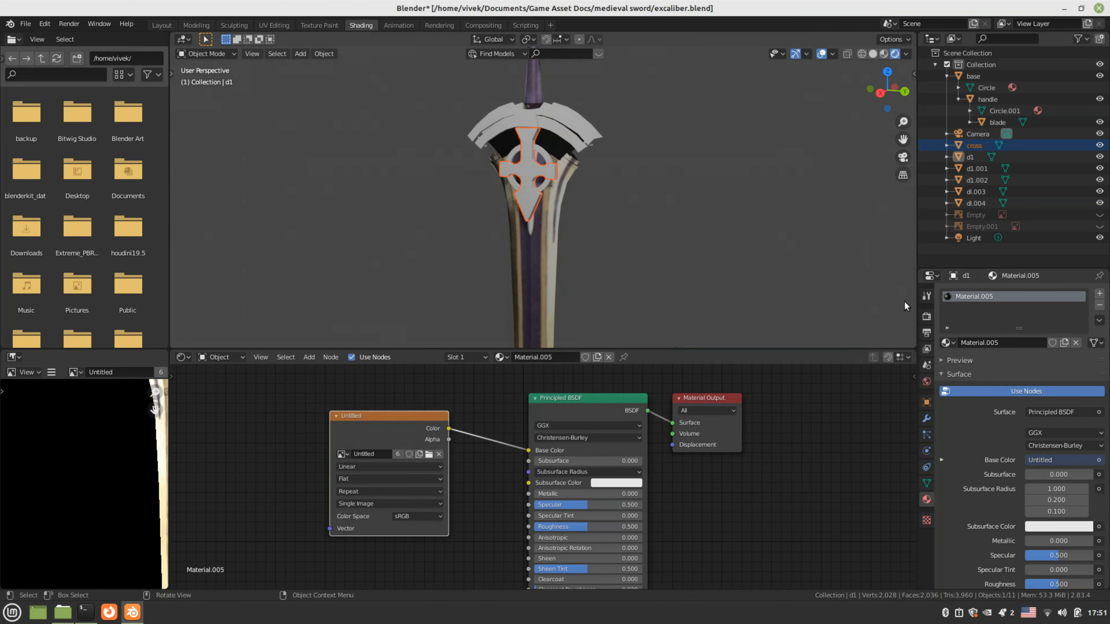
Orbit around the sword, briefly selecting and deselecting parts to check the result
left_click(591, 195)
middle_click_drag(591, 195, 547, 171)
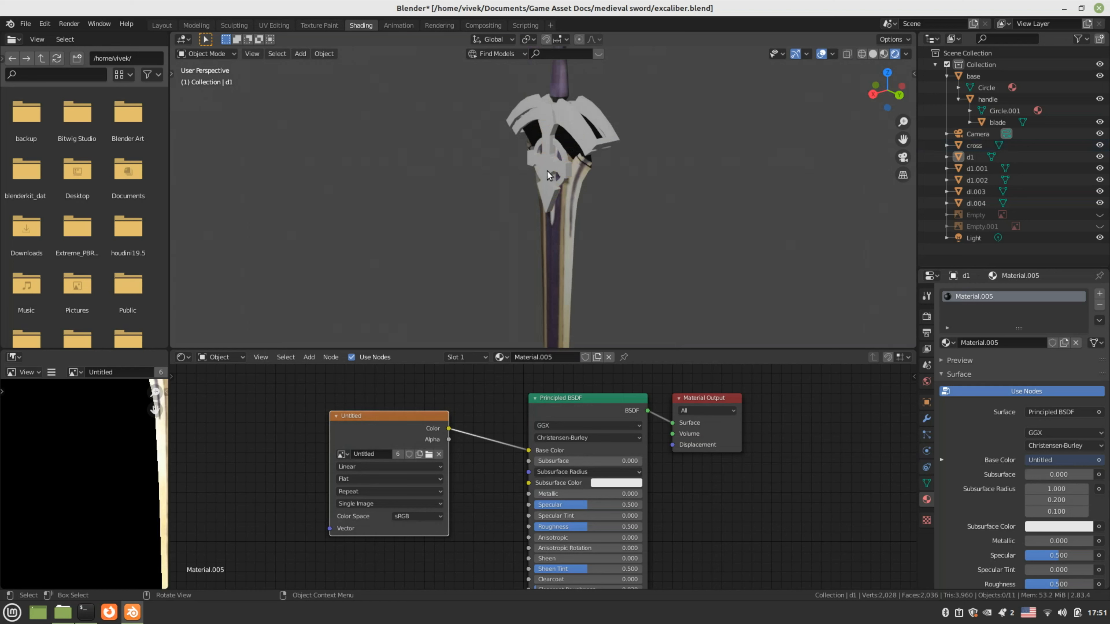
left_click(554, 185)
left_click(485, 287)
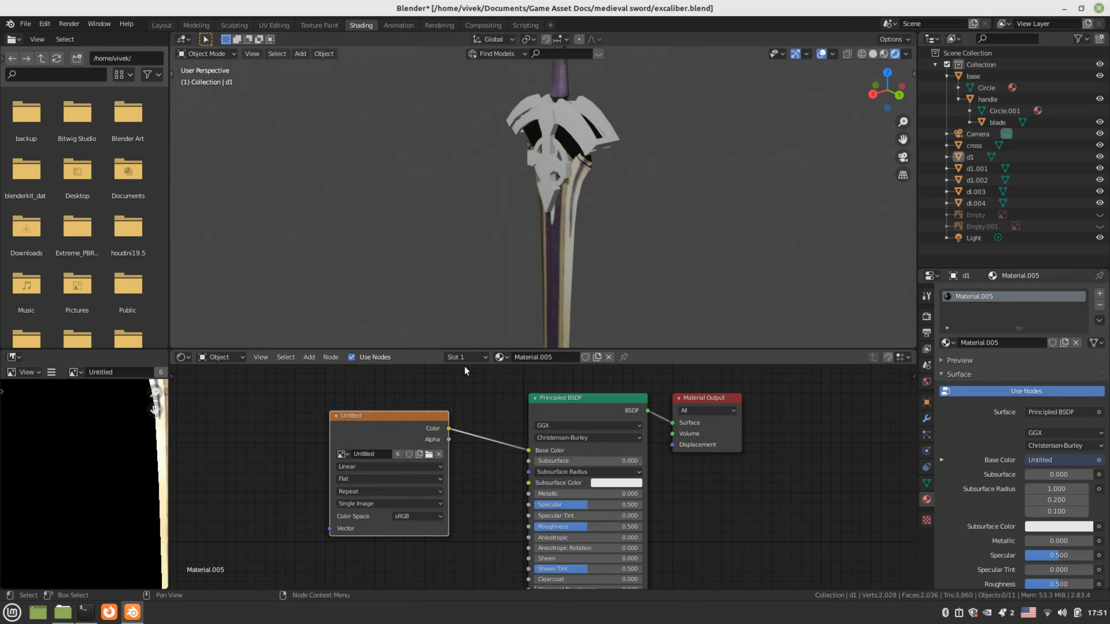
mouse_move(644, 246)
middle_mouse_down()
mouse_move(471, 230)
mouse_move(633, 232)
middle_mouse_up()
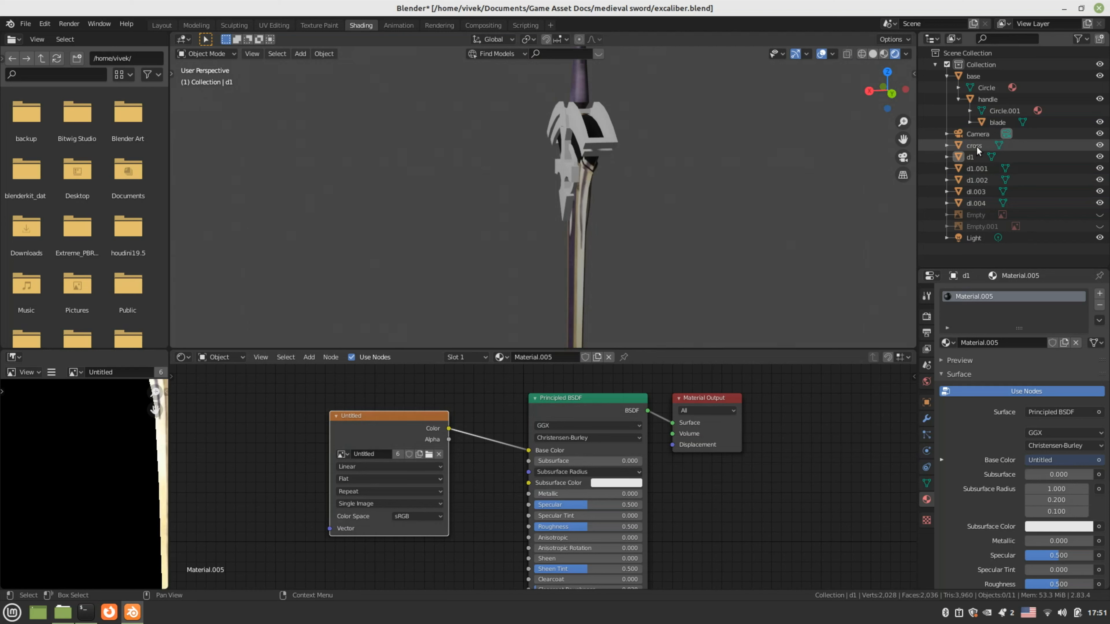
Expand the cross in the Outliner to reveal Plane.005 and select hilt pieces including d1.001
left_click(947, 144)
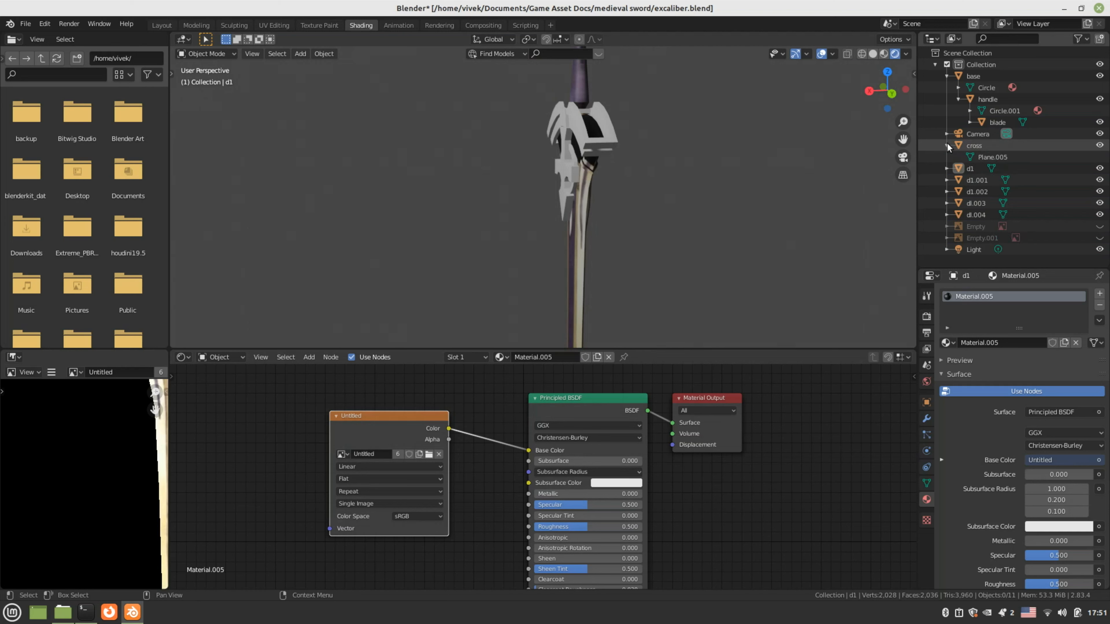
left_click(977, 146)
key("alt+a")
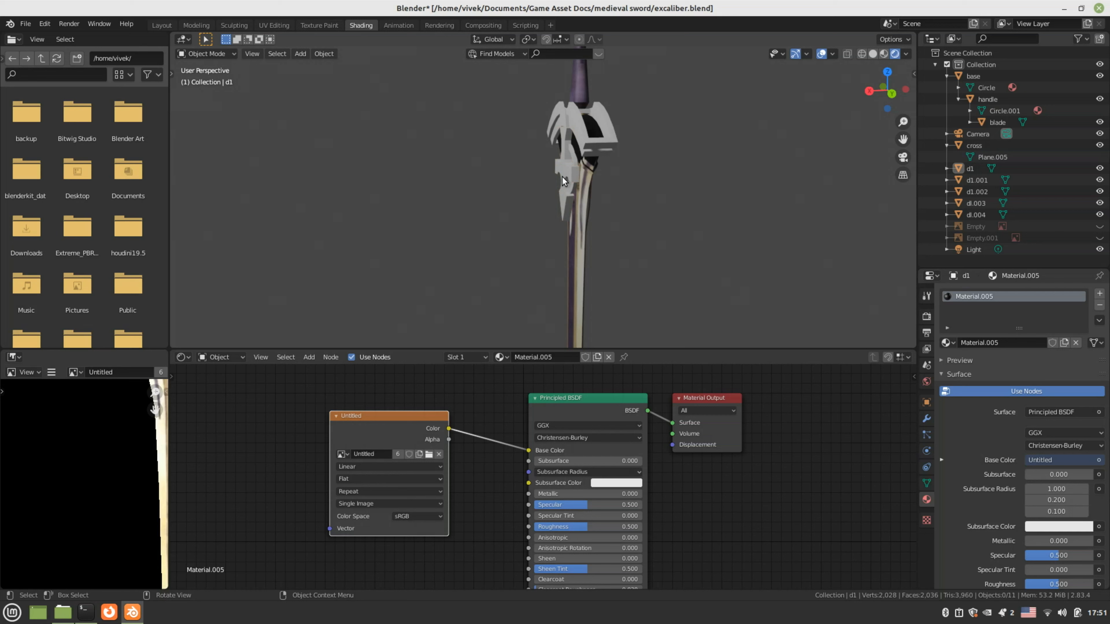
left_click_drag(571, 174, 573, 183)
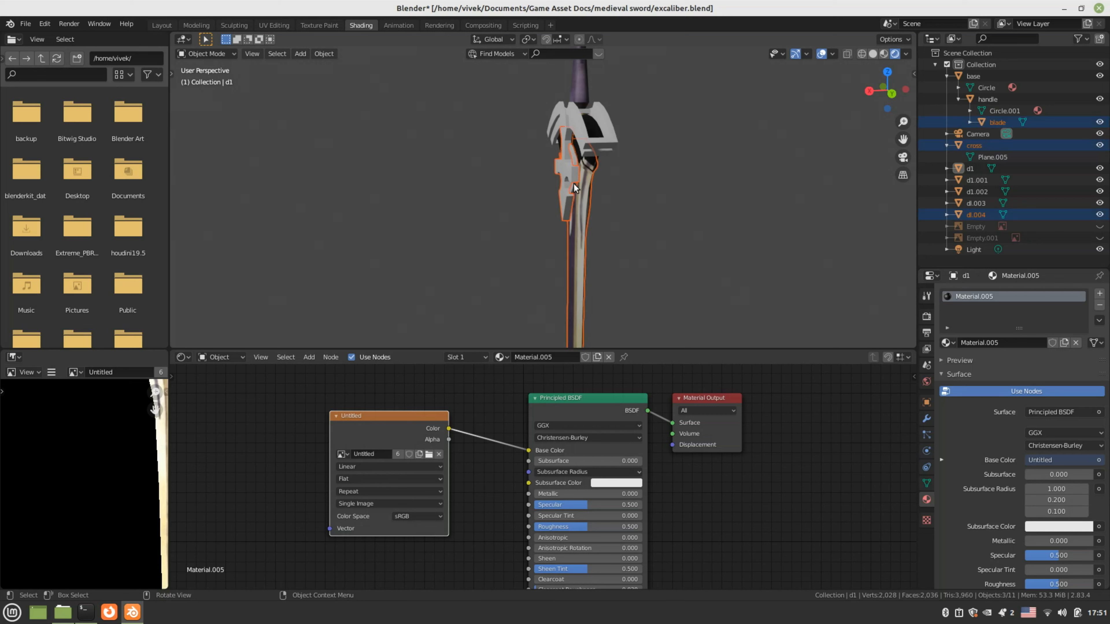
left_click(596, 139)
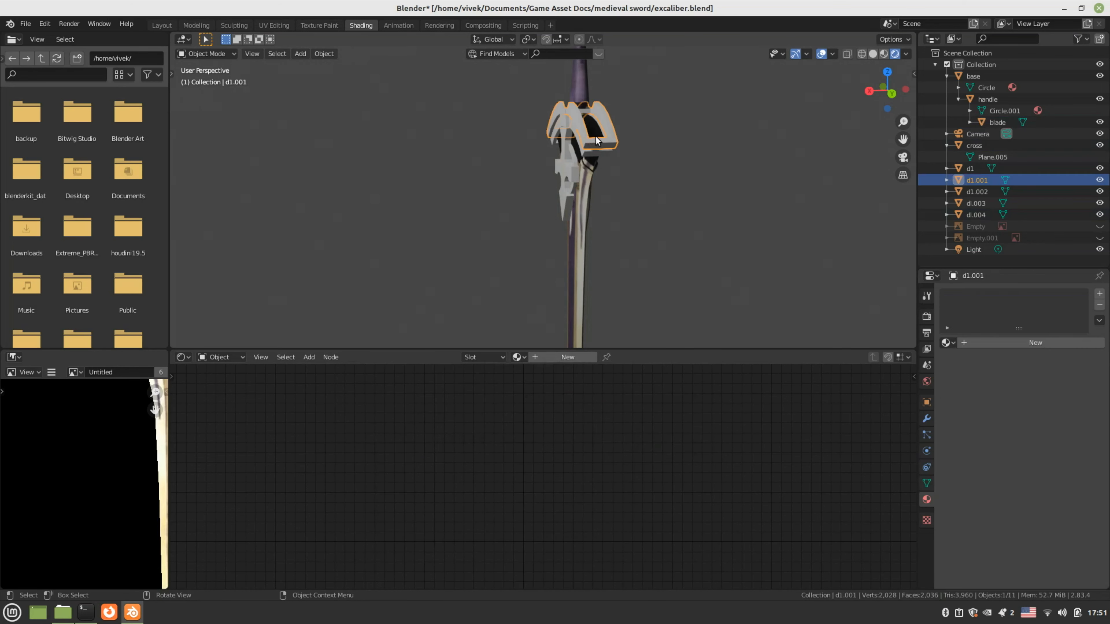
key("alt+a")
Zoom toward the hilt, toggle Edit Mode on d1.001, and select the black hilt piece d1
middle_click_drag(555, 203, 535, 267, "shift")
scroll(534, 267, "up", 2)
scroll(535, 286, "up", 2)
key("Tab")
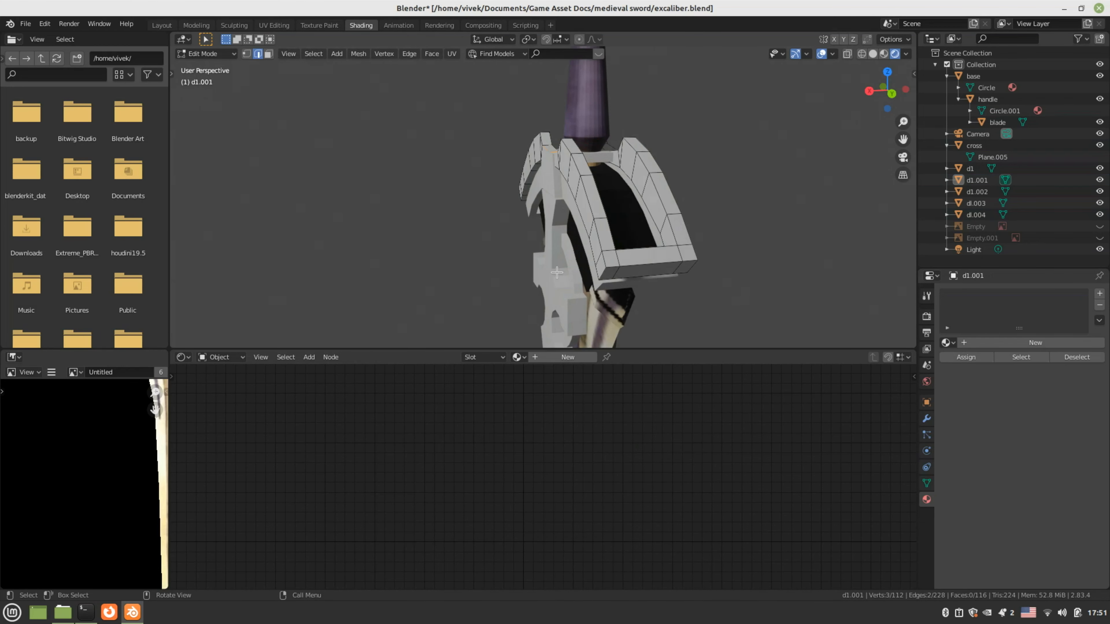
key("Tab")
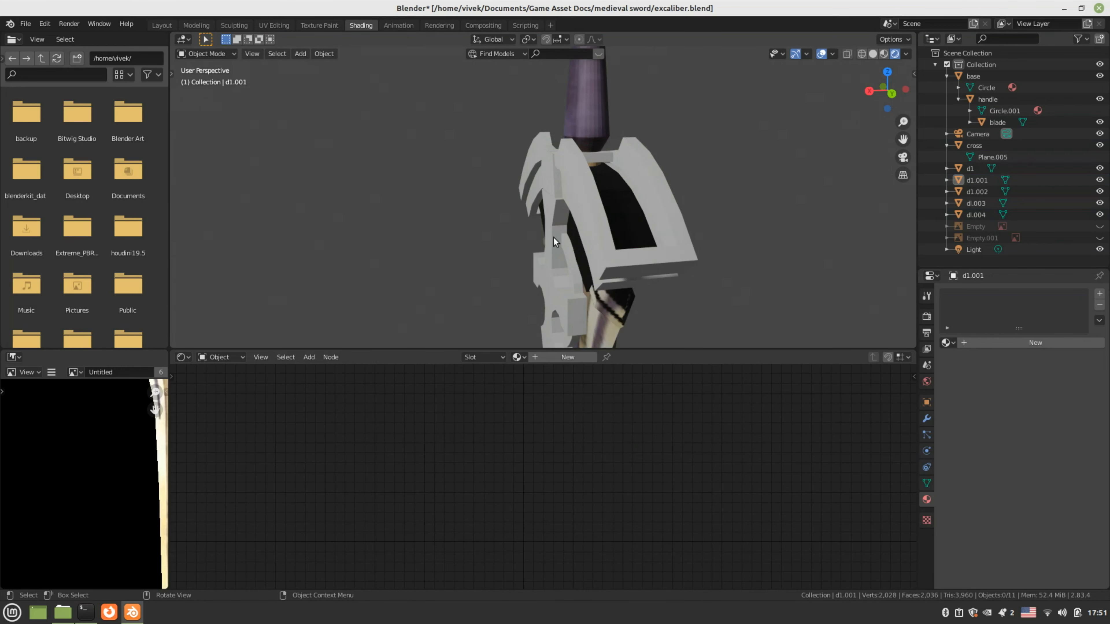
left_click_drag(553, 237, 560, 211)
key("ctrl+z")
left_click(613, 203)
middle_click_drag(613, 203, 673, 223)
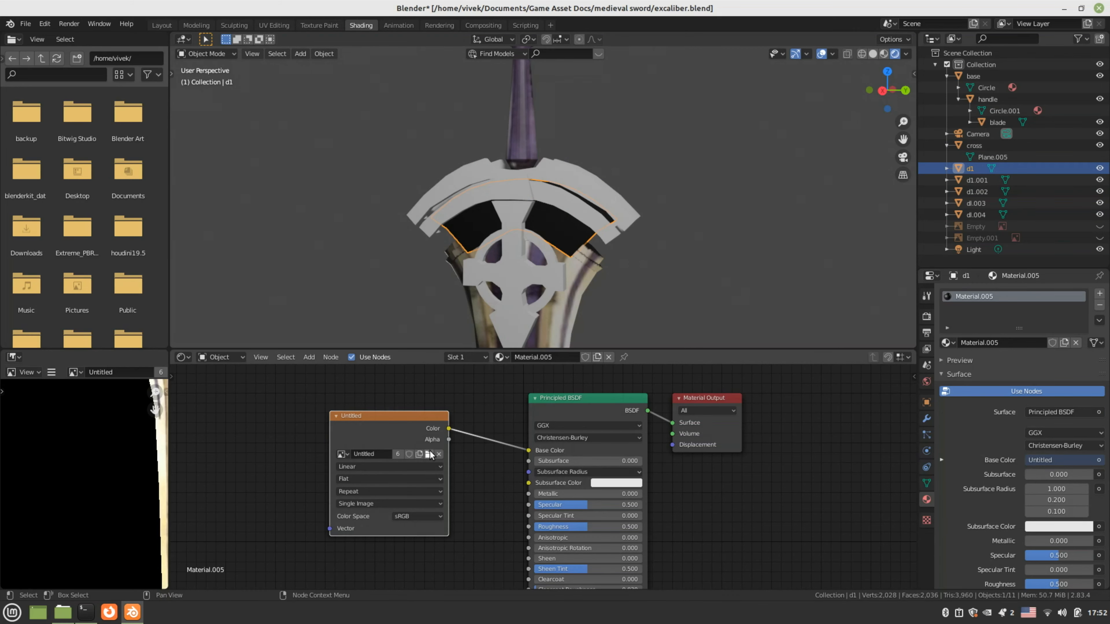
Reload texture.png into d1's image texture node and reposition the view on the guard
left_click(428, 454)
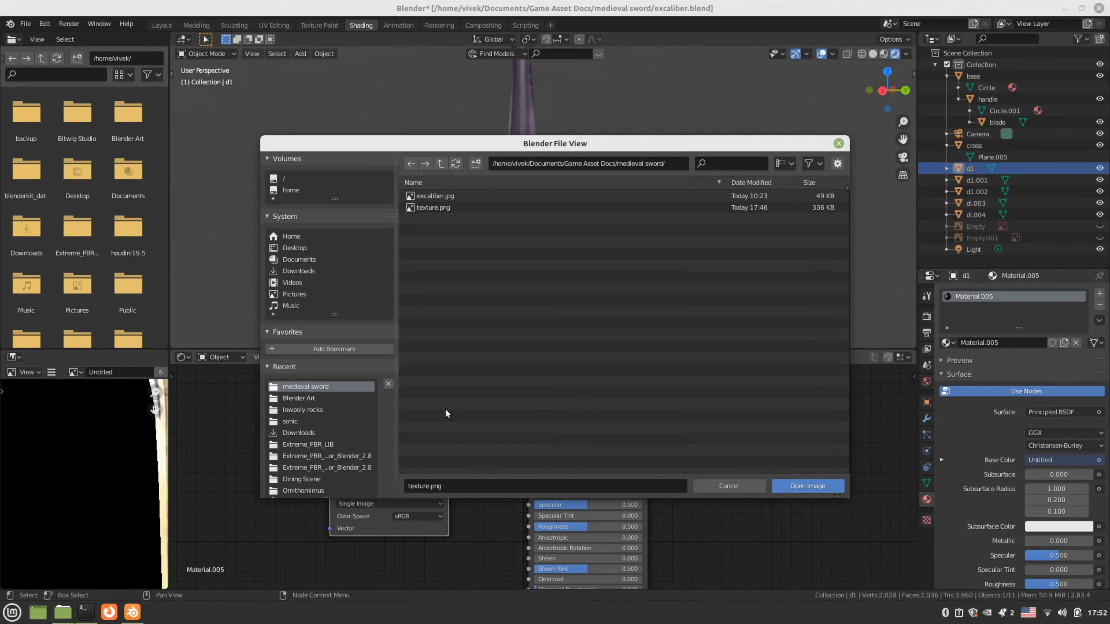
left_click(791, 481)
scroll(573, 270, "down", 4)
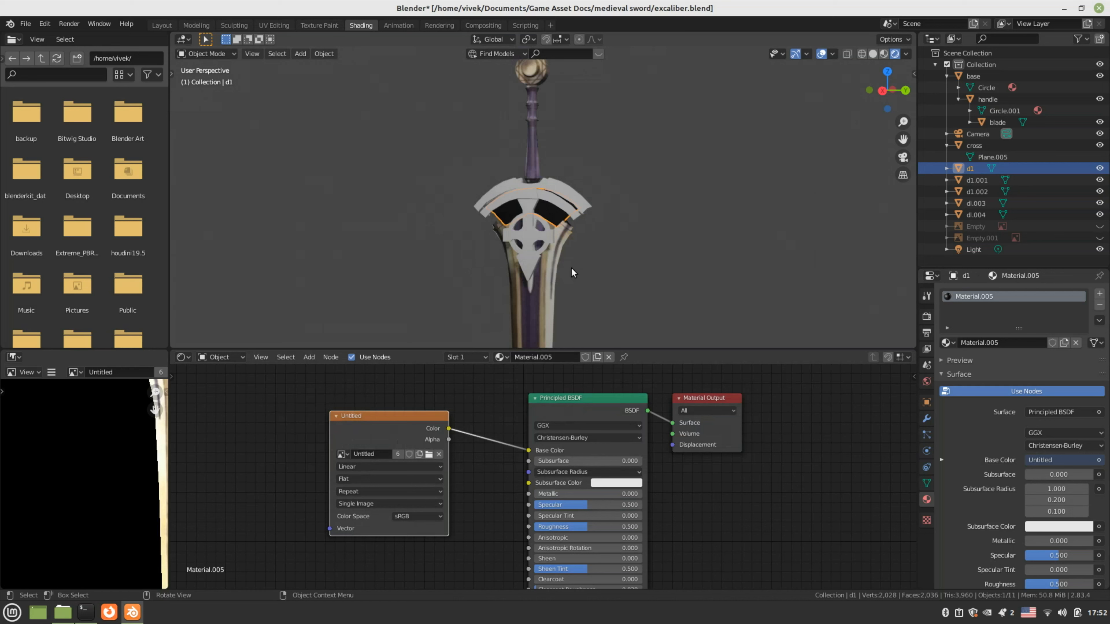
left_click(572, 268)
scroll(525, 249, "up", 4)
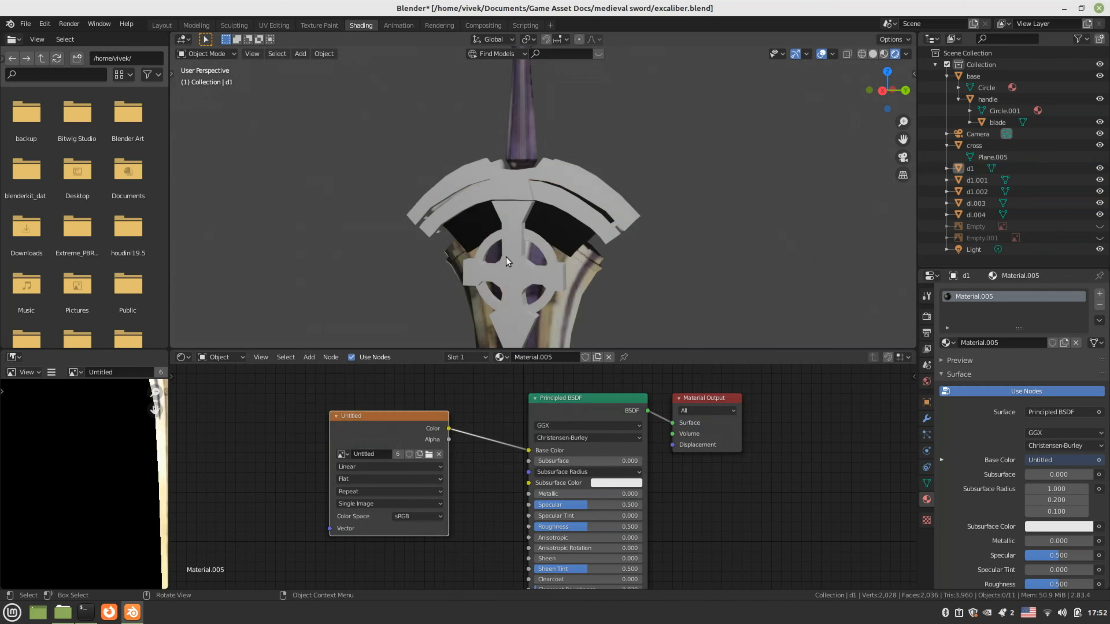
middle_click_drag(385, 244, 400, 139, "shift")
scroll(497, 223, "down", 3)
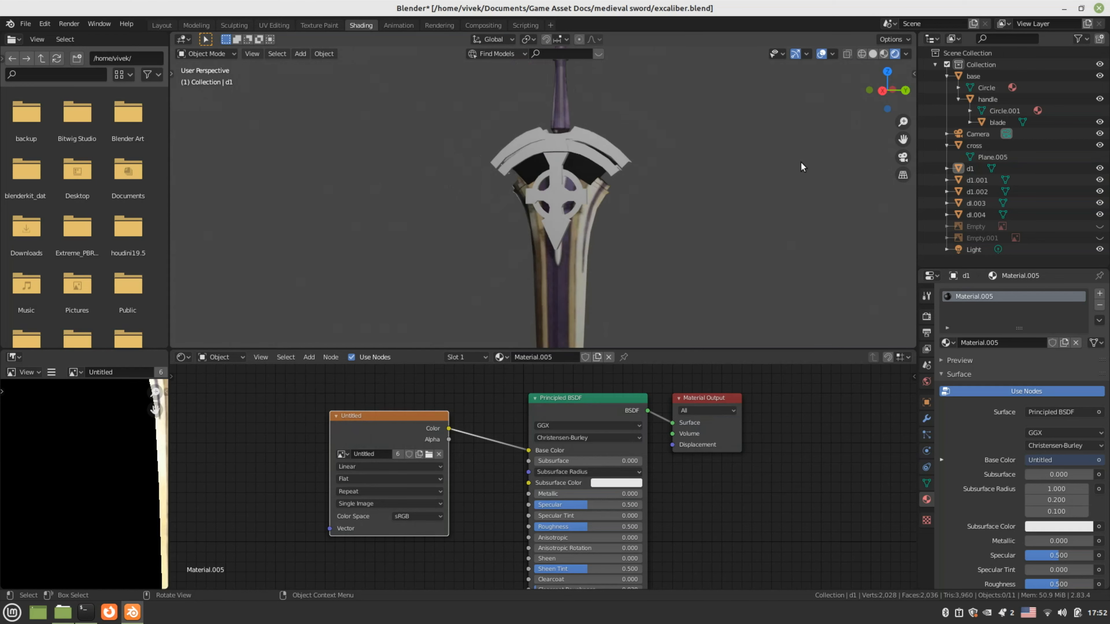
Switch to Solid shading and select the guard ornament, blade, cross and d1 to inspect them
left_click(873, 54)
left_click(542, 213)
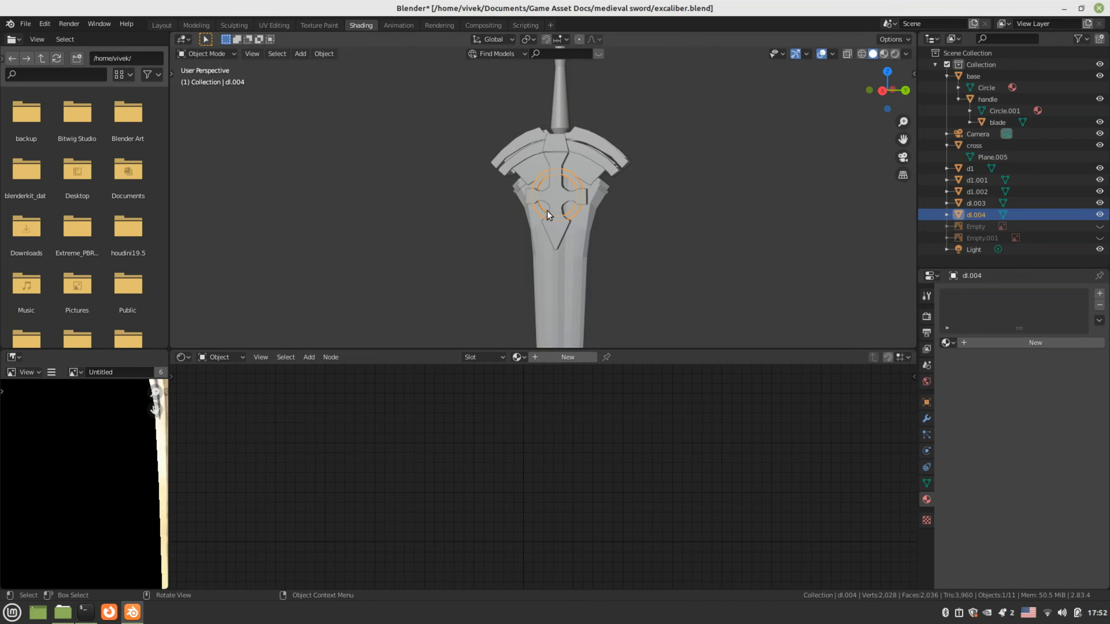
middle_click_drag(555, 211, 555, 223)
left_click(554, 222)
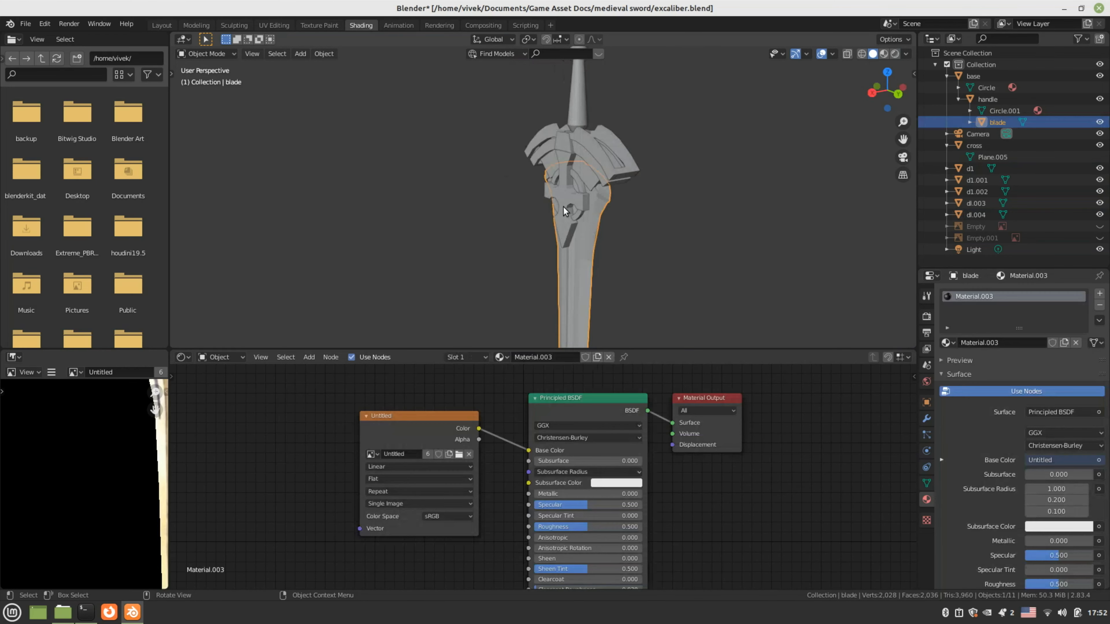
key("alt+a")
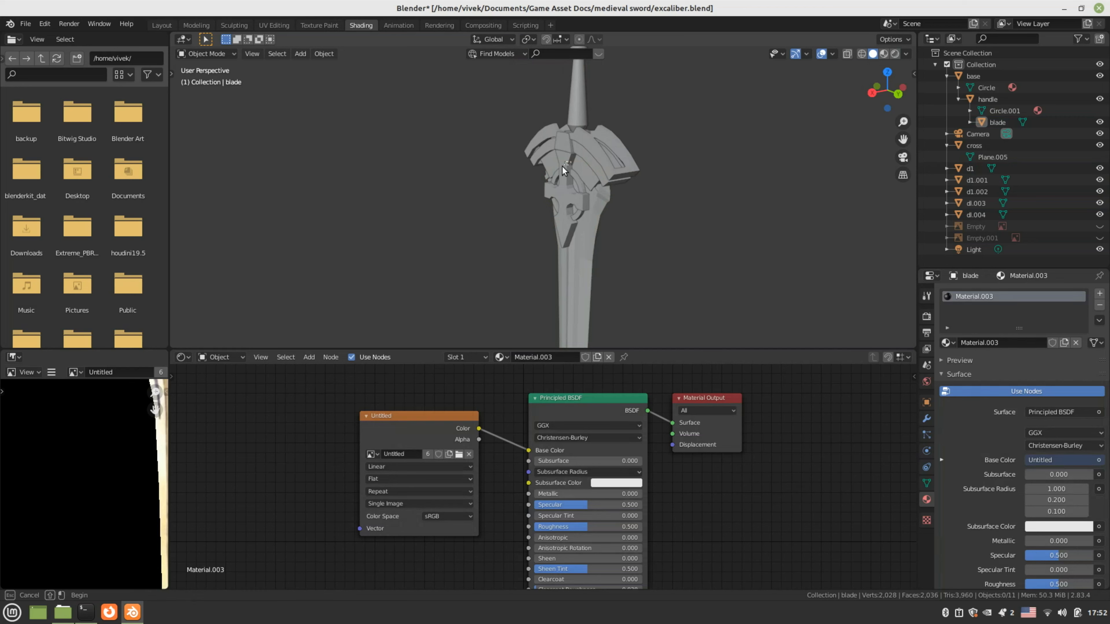
left_click_drag(559, 169, 651, 267)
Clear the selection, toggle Edit Mode on the blade, and switch to the Sculpting workspace
middle_click_drag(651, 267, 658, 309, "shift")
scroll(689, 295, "up", 3)
left_click(498, 262)
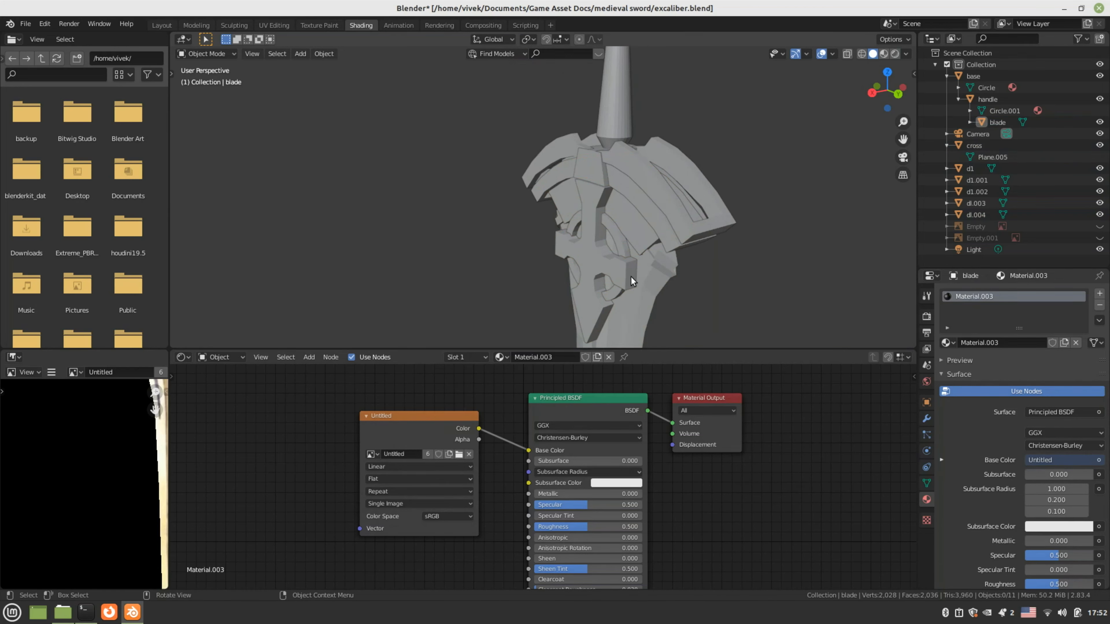
key("Tab")
key("Tab")
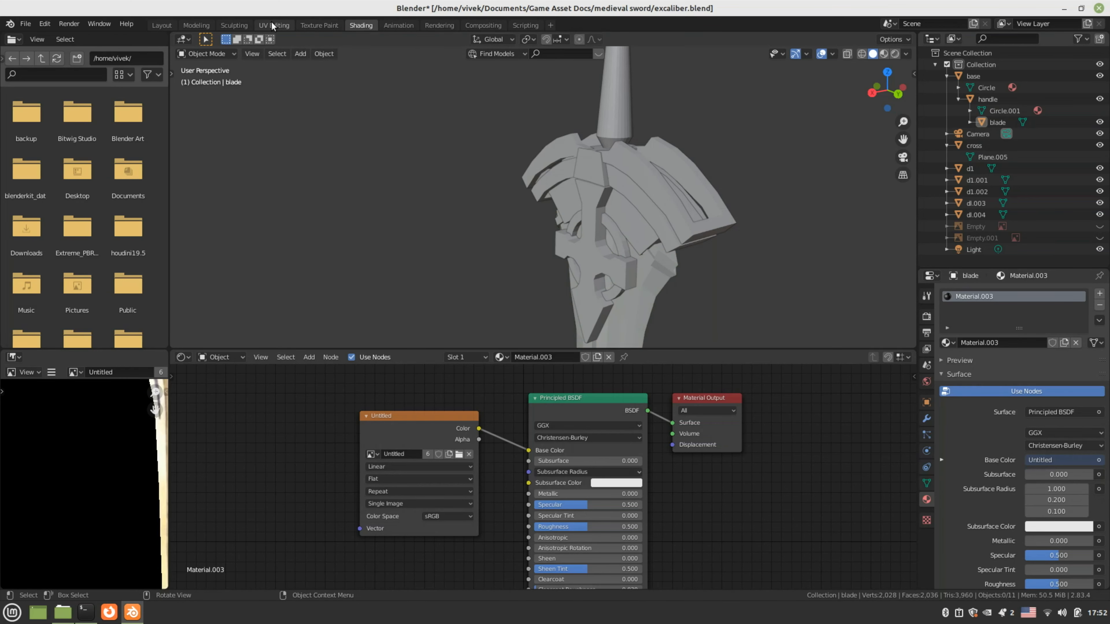
left_click(235, 24)
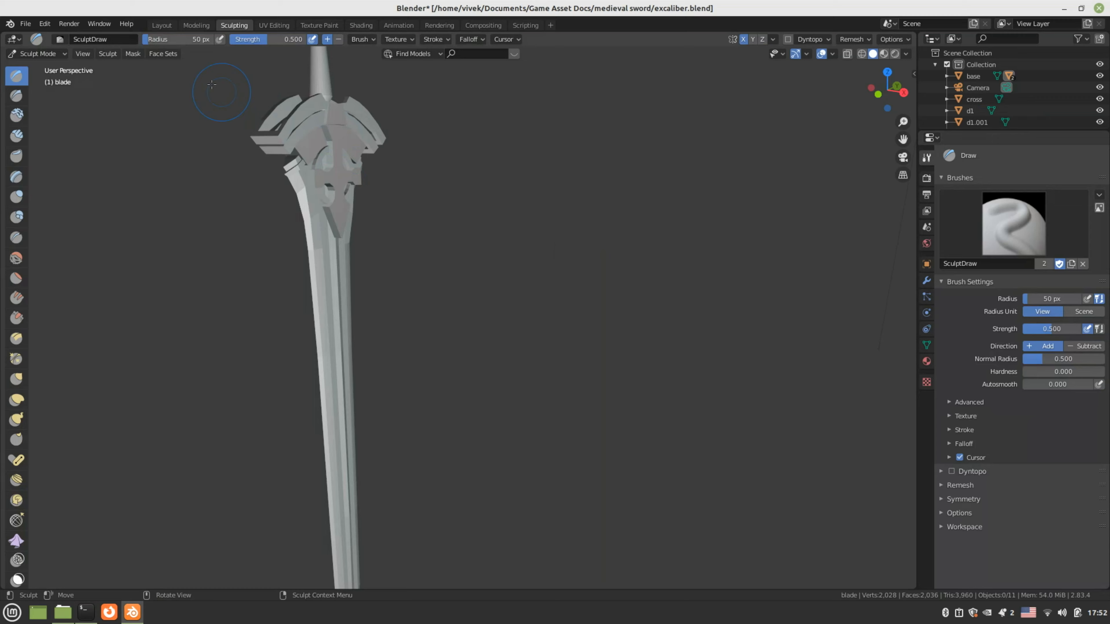
Return to Layout, zoom in on the guard, and select an edge of the cross in Edit Mode
left_click(155, 25)
scroll(446, 276, "up", 5)
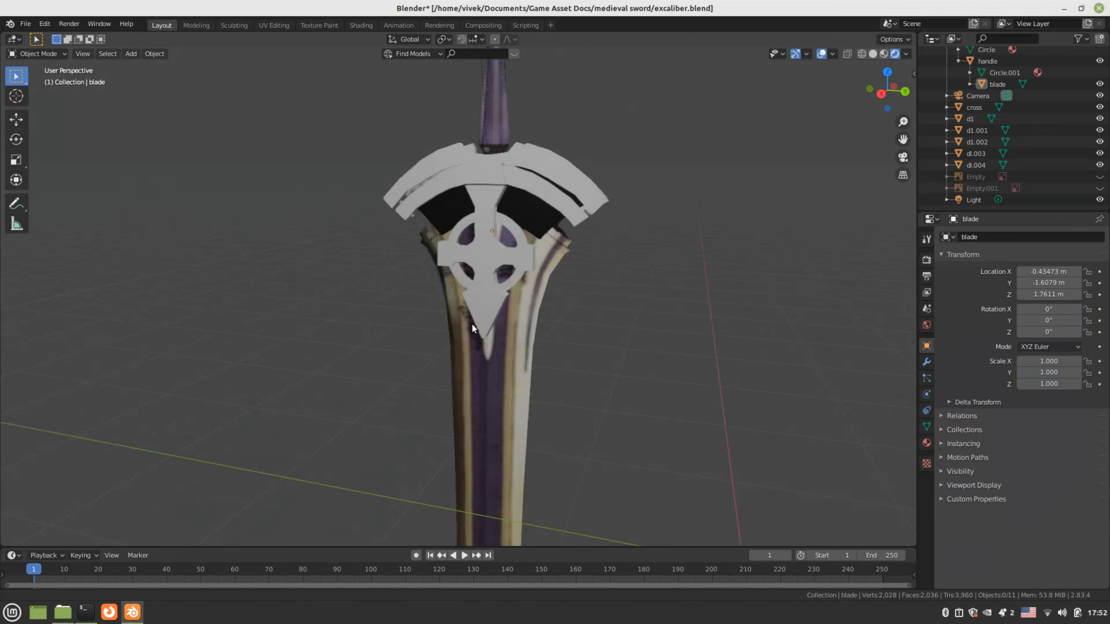
middle_click_drag(472, 324, 414, 338, "shift")
scroll(675, 208, "up", 4)
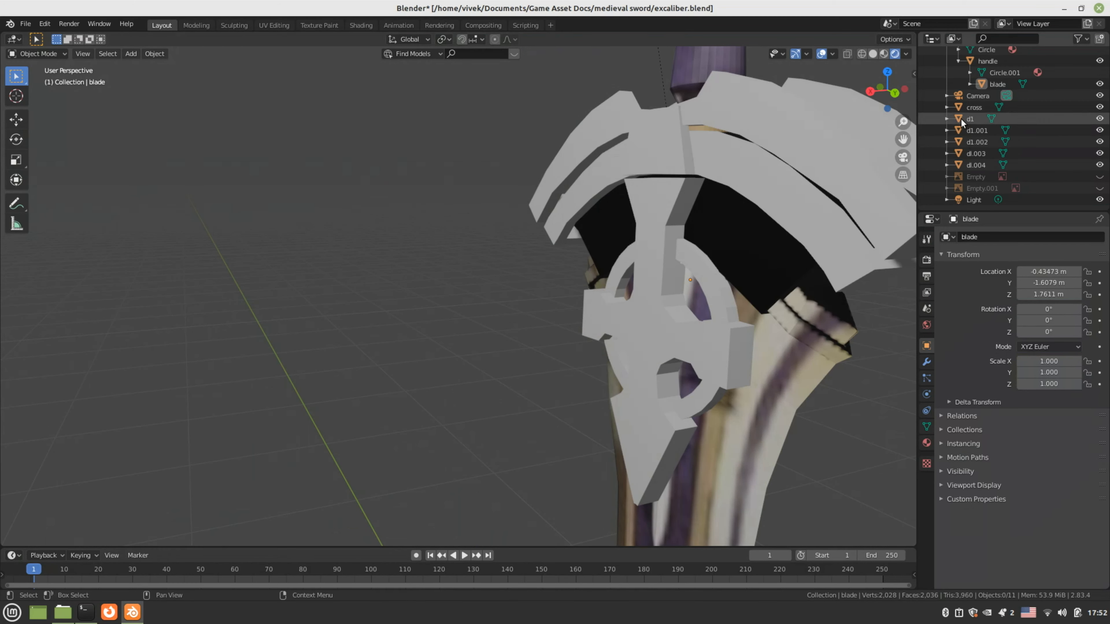
left_click(963, 108)
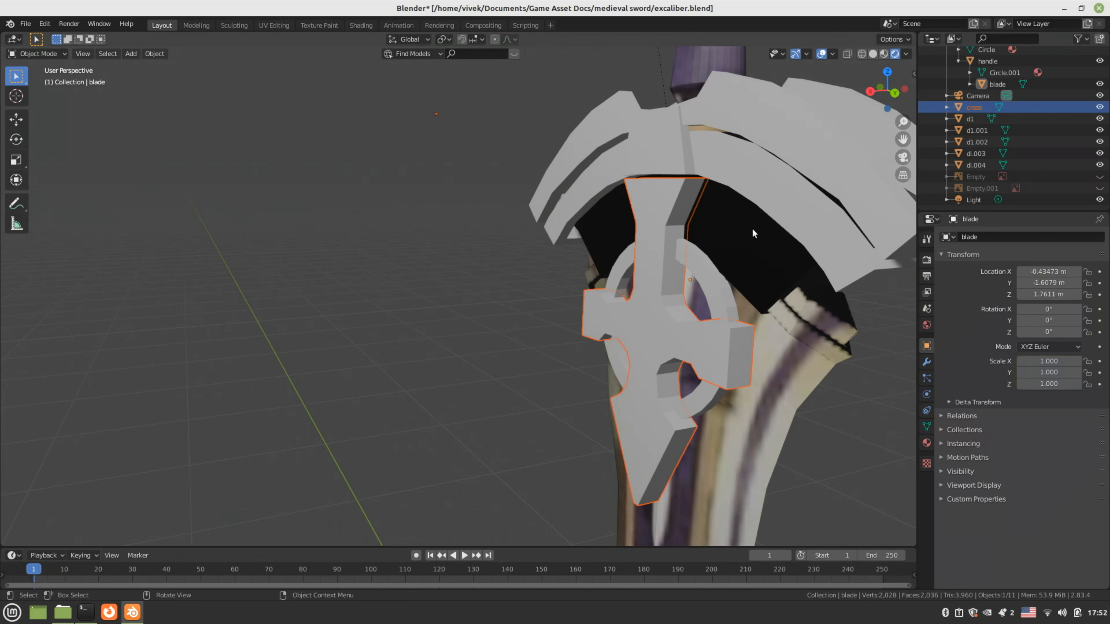
key("Tab")
middle_click_drag(676, 269, 655, 261)
left_click(656, 261)
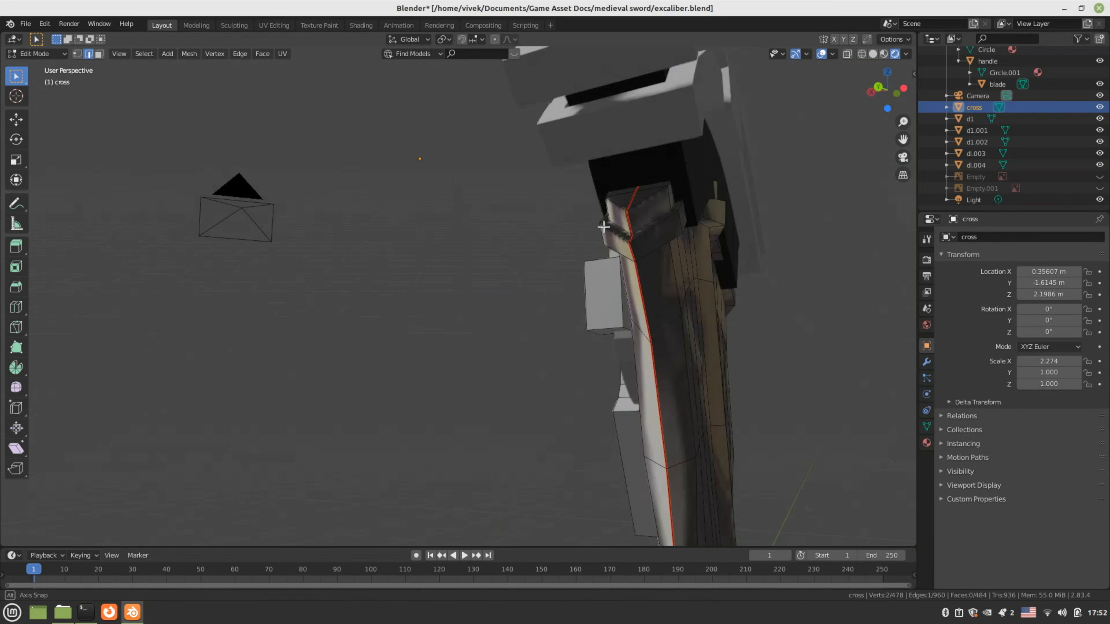
Orbit to face the cross, switch it from Texture Paint back to Object Mode, and open Shading
middle_click_drag(603, 226, 859, 208)
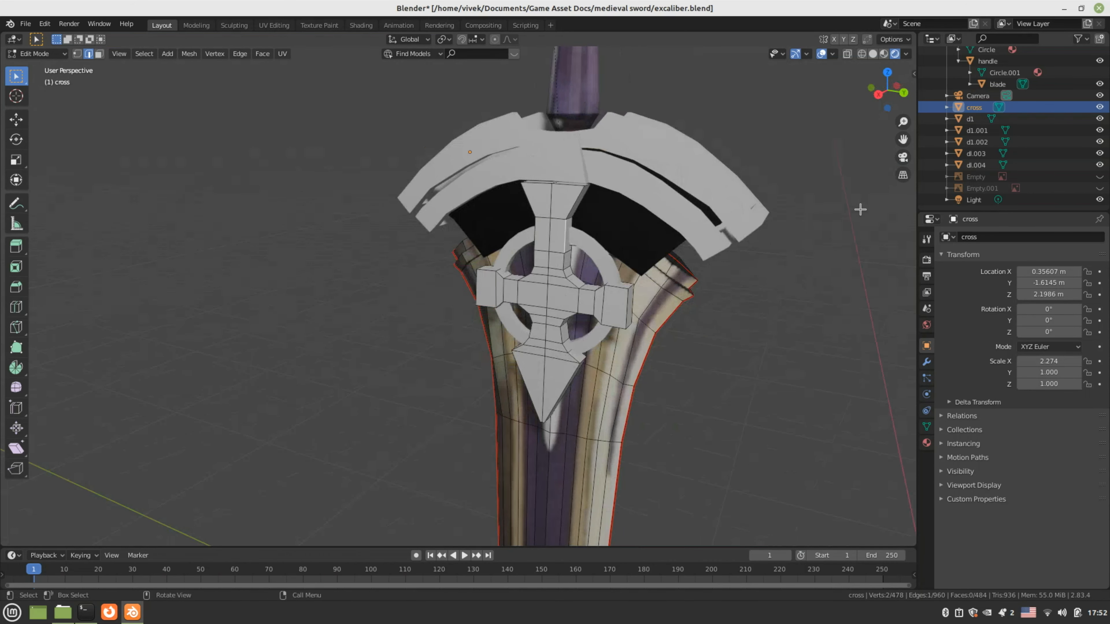
left_click(564, 210)
key("Tab")
mouse_move(581, 232)
middle_mouse_down()
mouse_move(551, 230)
mouse_move(482, 195)
middle_mouse_up()
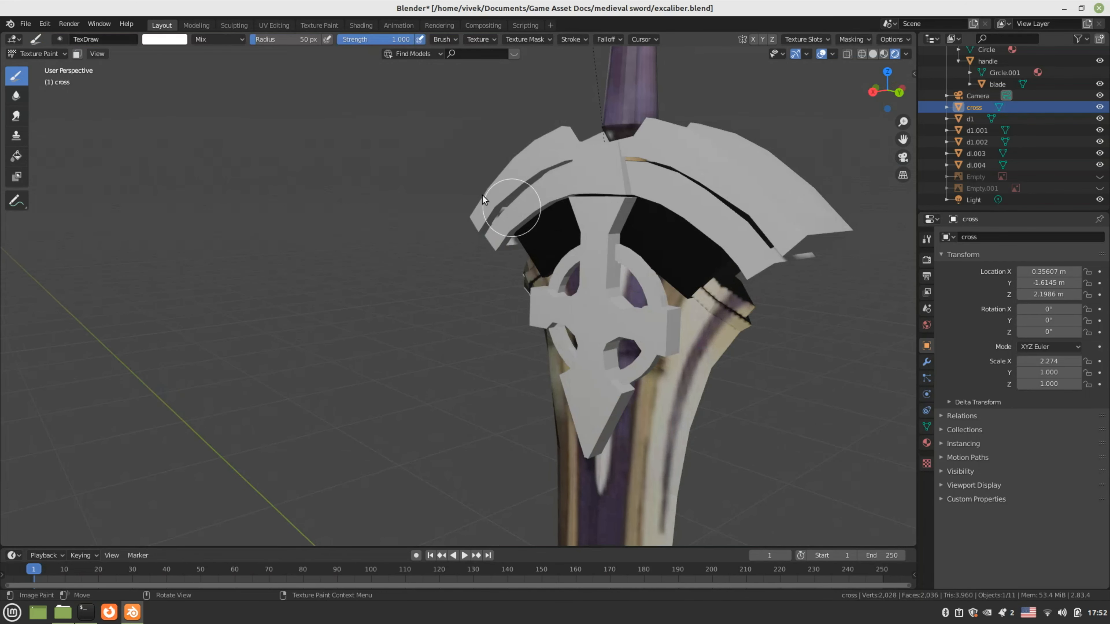
left_click(60, 54)
left_click(58, 68)
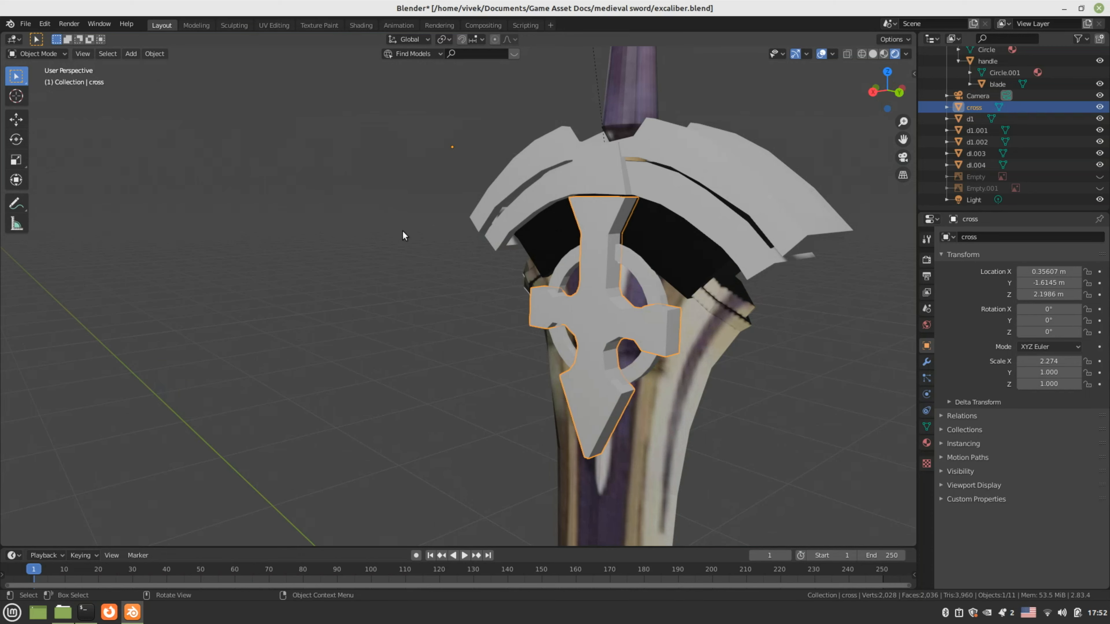
left_click(348, 25)
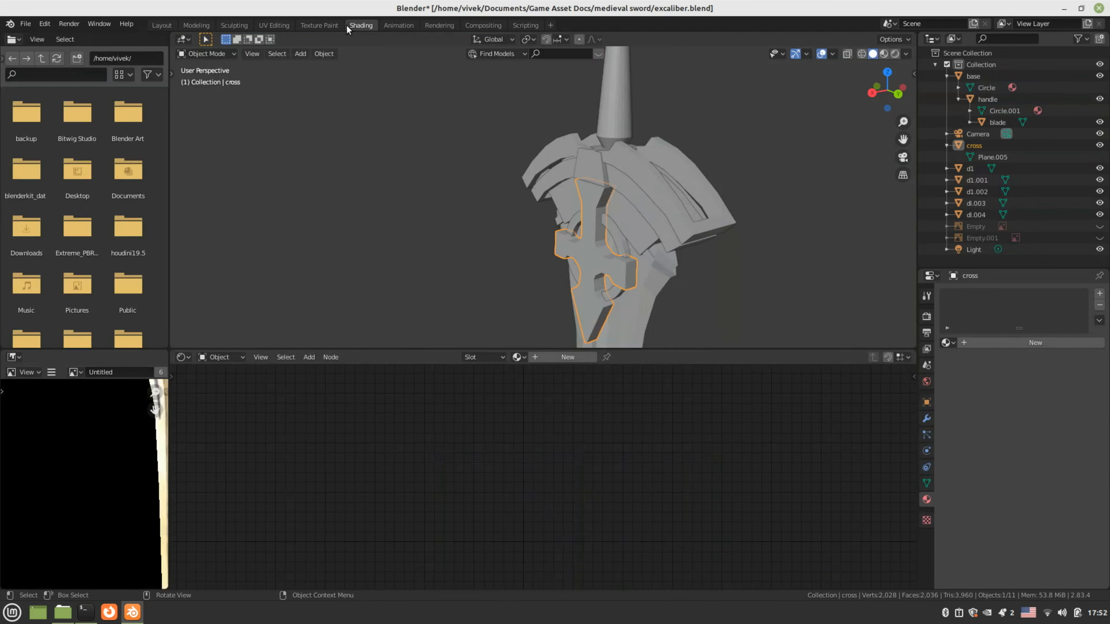
Create a new material for the cross and place an Image Texture node beside its shader
left_click(575, 359)
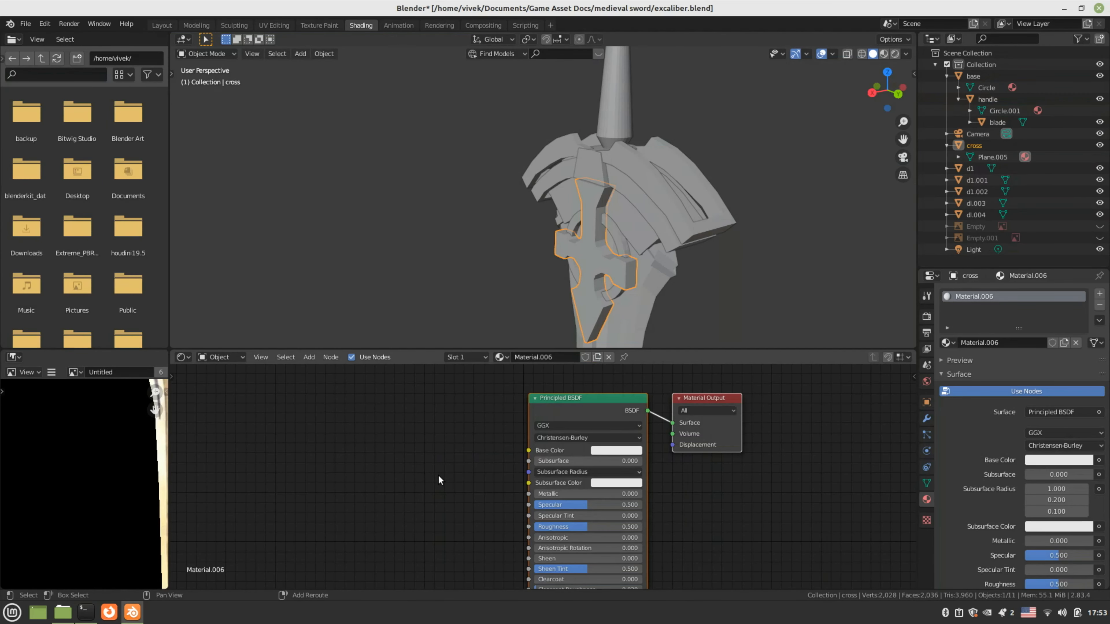
key("shift+a")
mouse_move(437, 474)
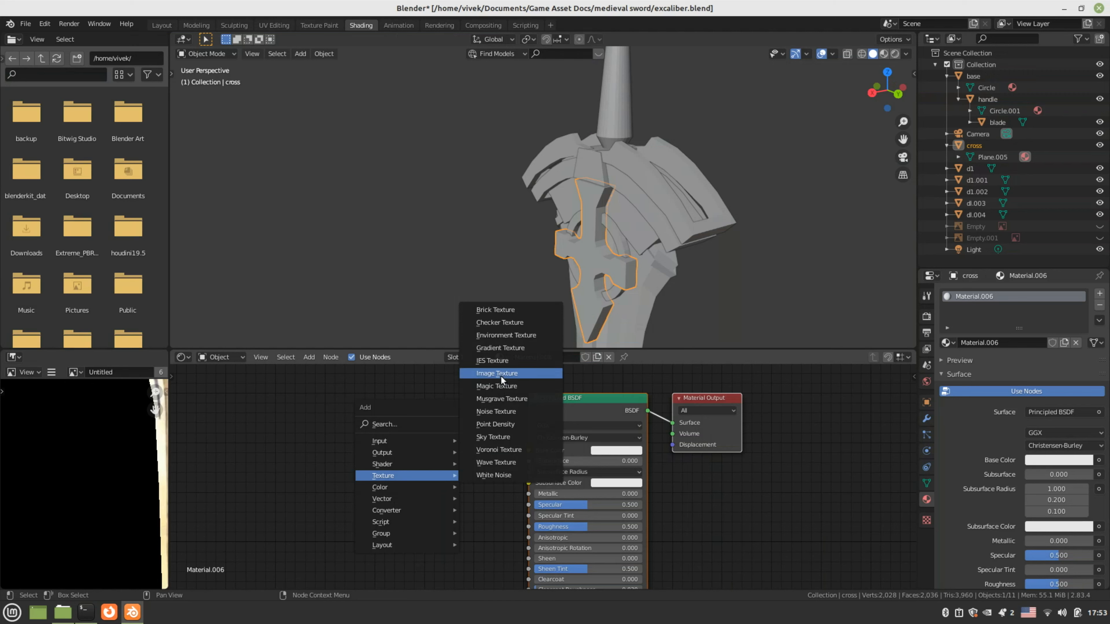
left_click(500, 375)
left_click(336, 430)
Link the texture's colour to Base Color and load texture.png into the node
left_click_drag(454, 447, 528, 450)
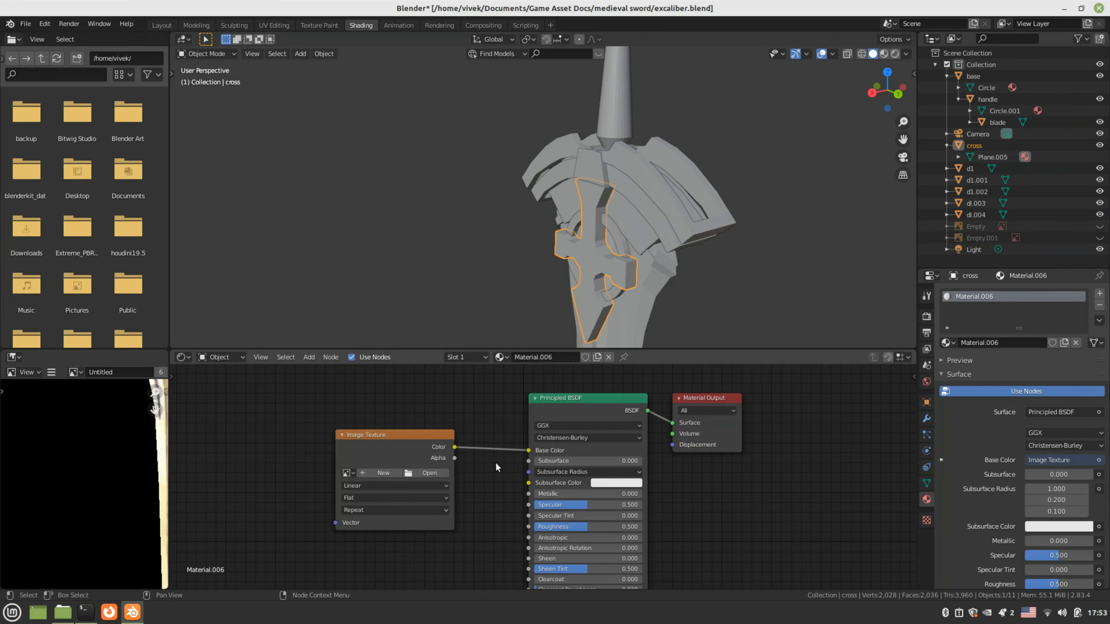
left_click(432, 472)
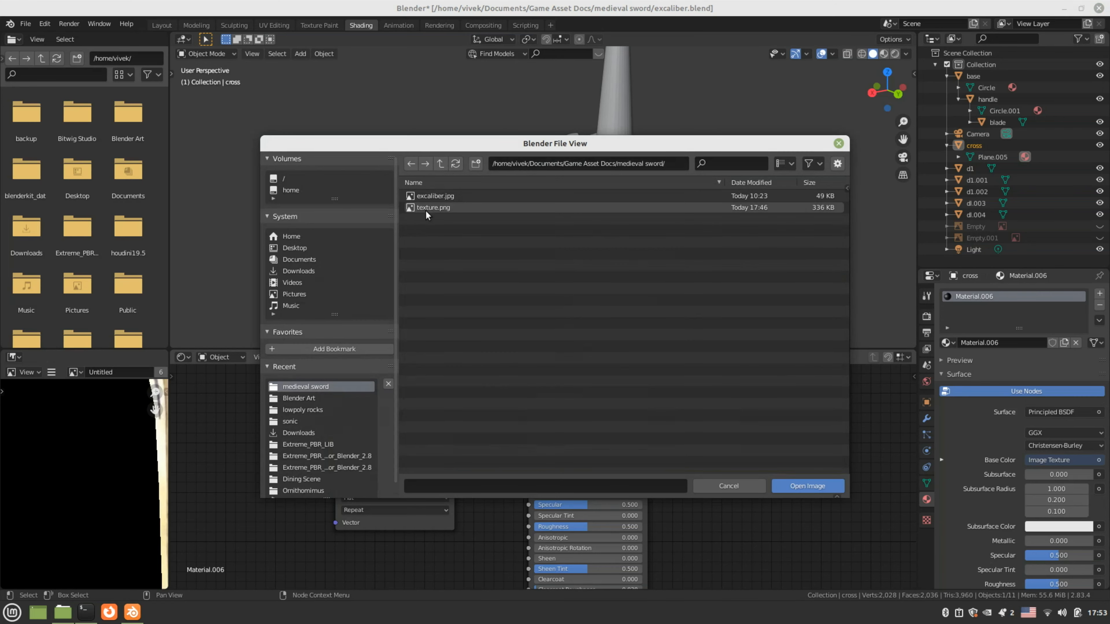
left_click(432, 206)
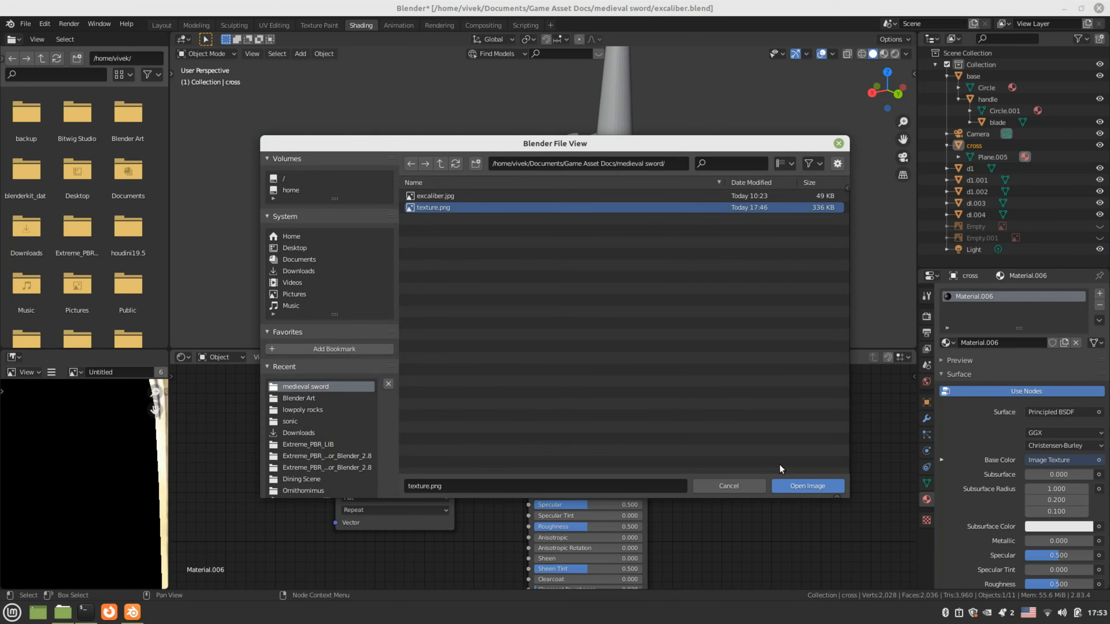
left_click(805, 485)
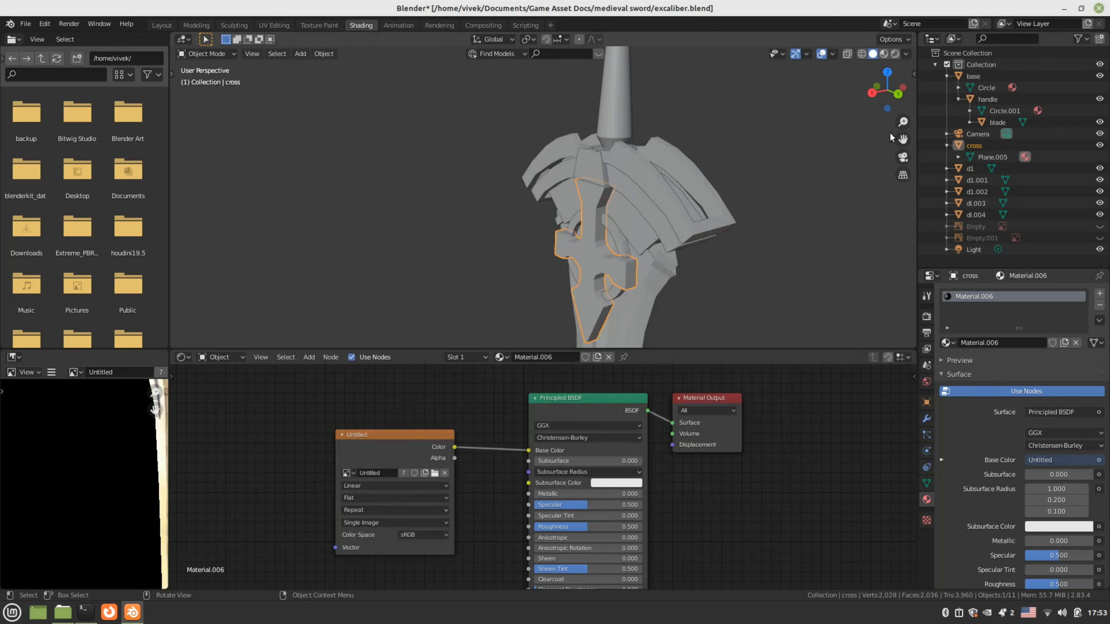
Switch the viewport to Rendered shading, orbit to the sword's front, and select guard piece d1
left_click(894, 53)
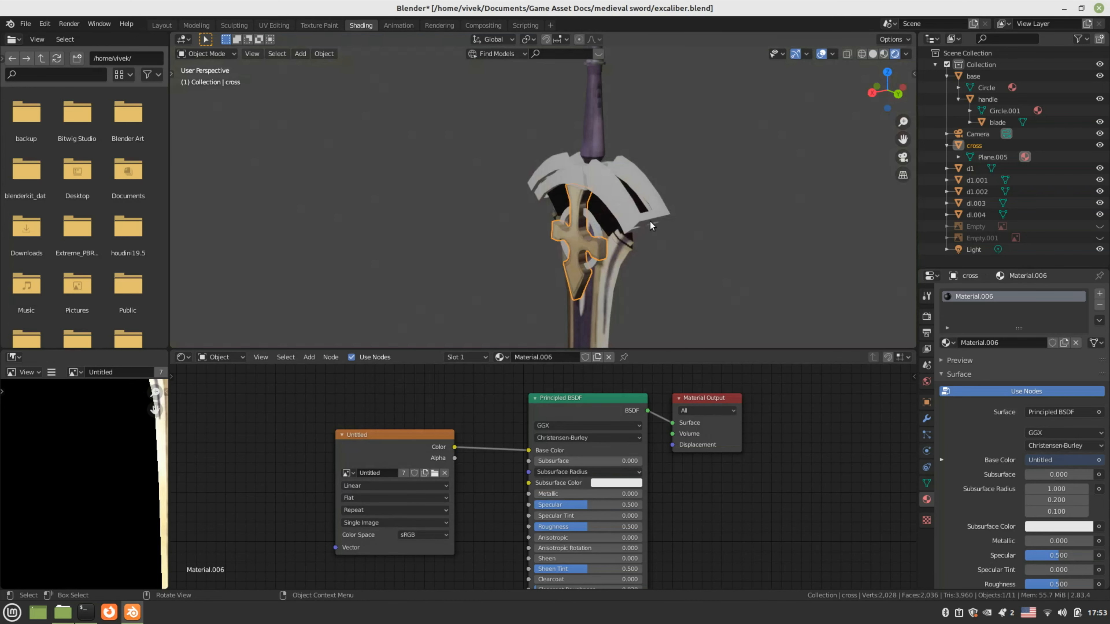
middle_click_drag(650, 222, 705, 220)
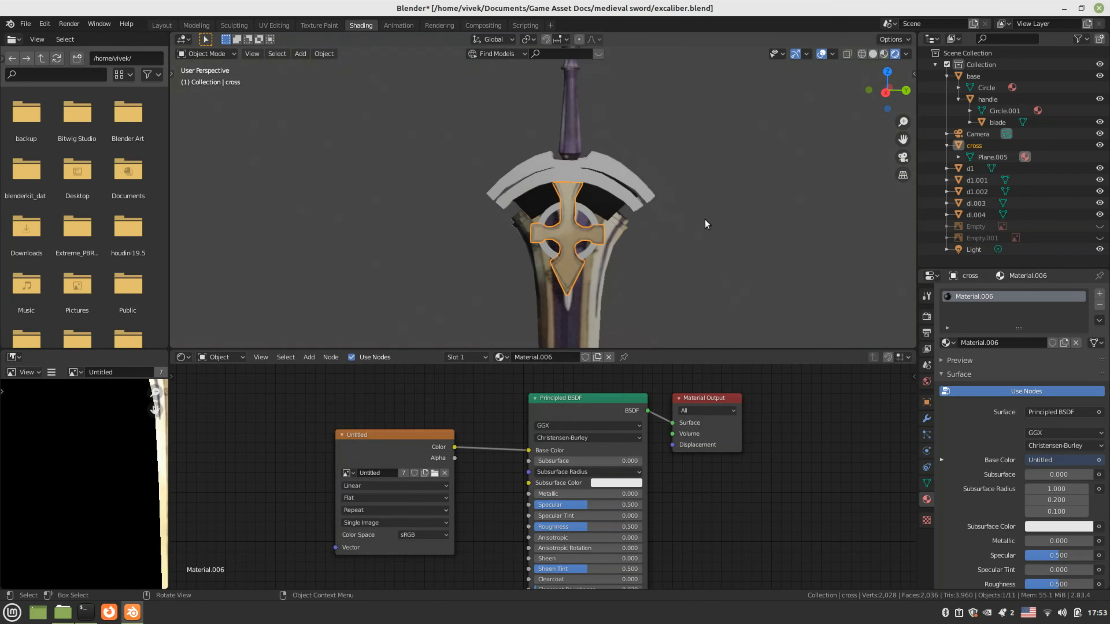
scroll(629, 205, "up", 2)
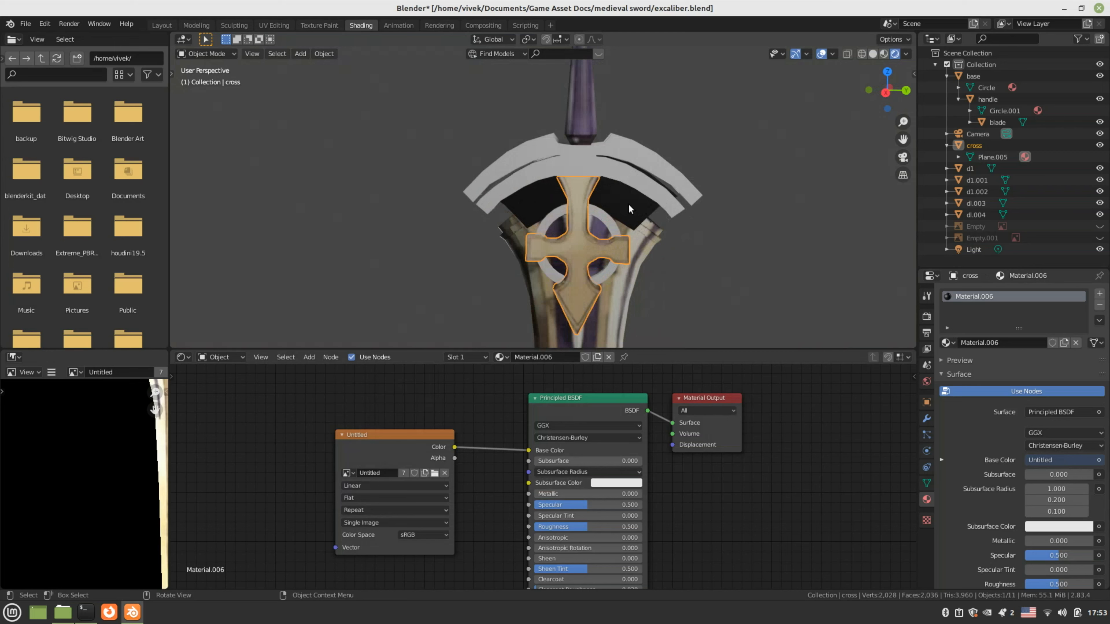
mouse_move(628, 204)
middle_mouse_down()
mouse_move(638, 249)
mouse_move(609, 249)
mouse_move(636, 220)
middle_mouse_up()
left_click(636, 220)
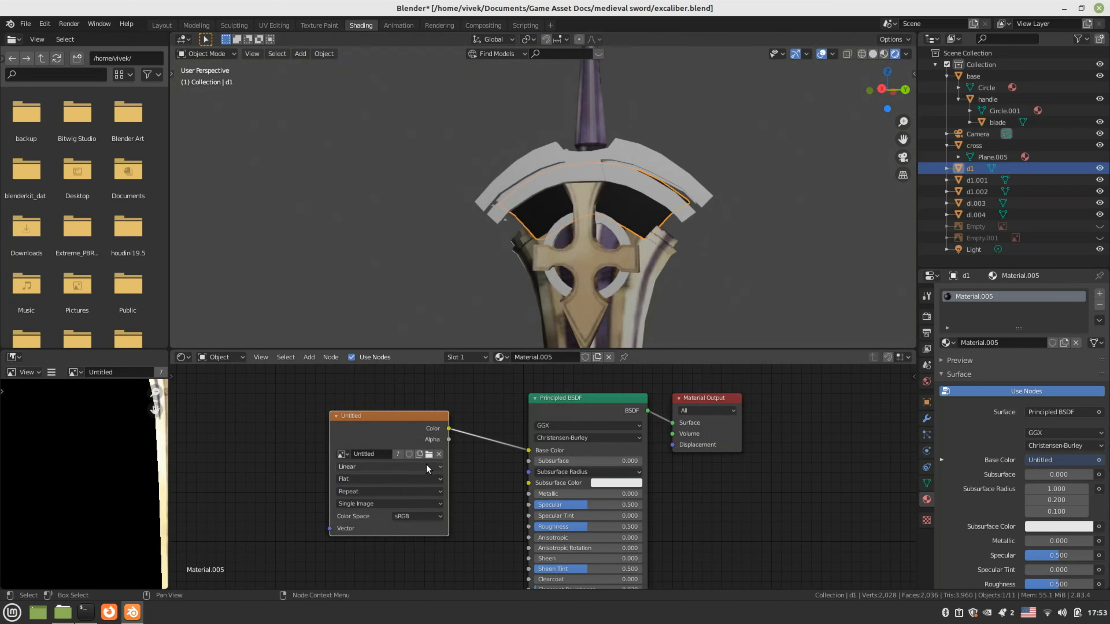
Select the grey guard arc d1.002 and add an Image Texture node to its material
left_click(617, 179)
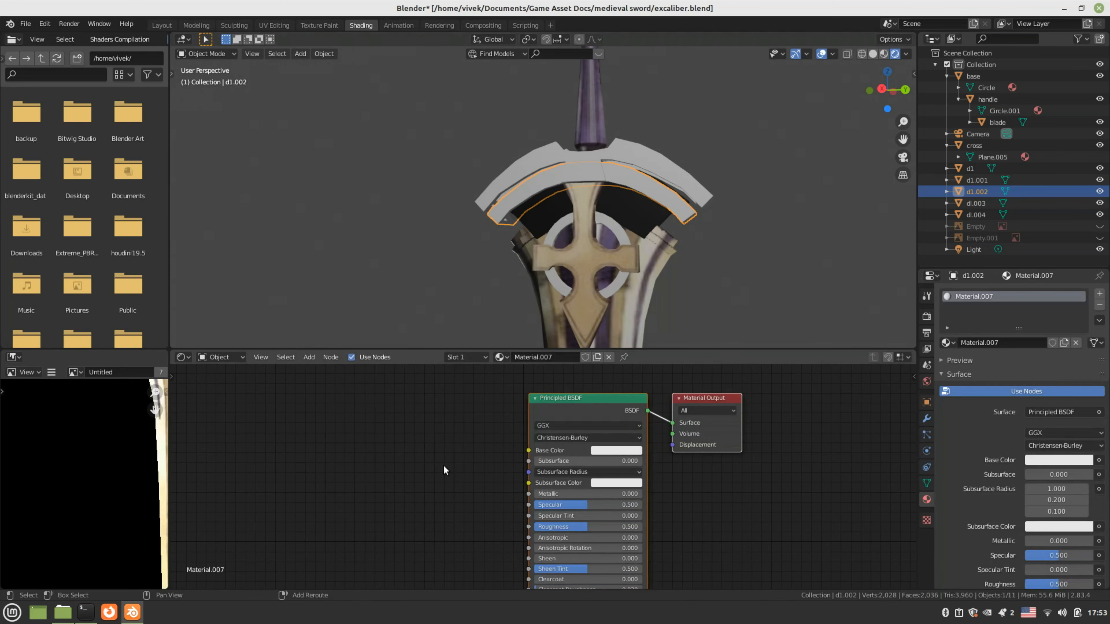
key("shift+a")
mouse_move(443, 464)
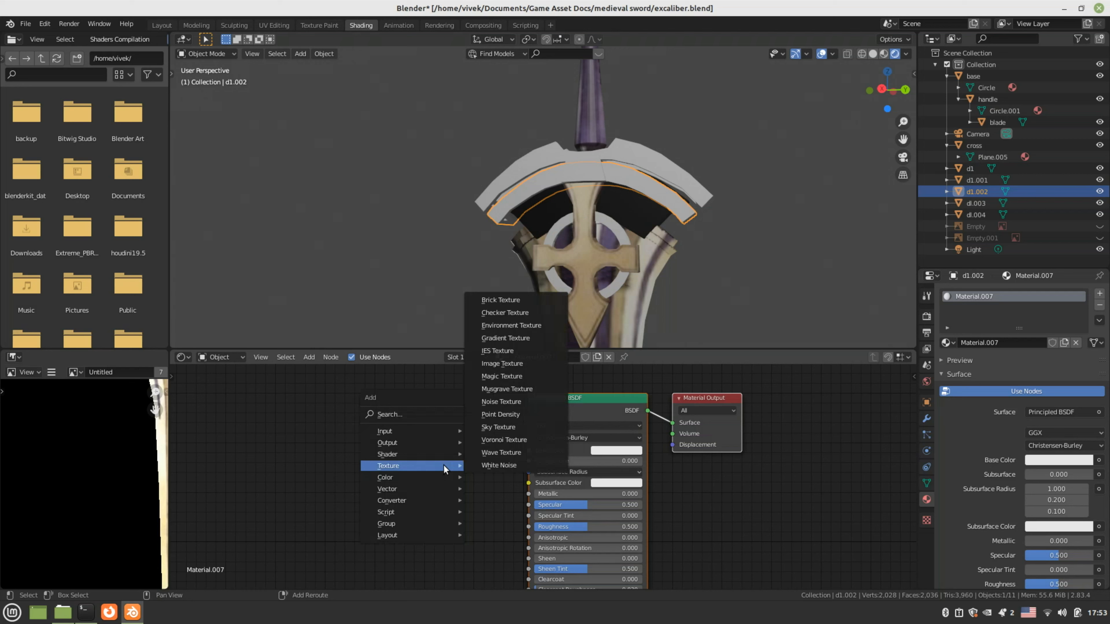
left_click(512, 363)
left_click(385, 402)
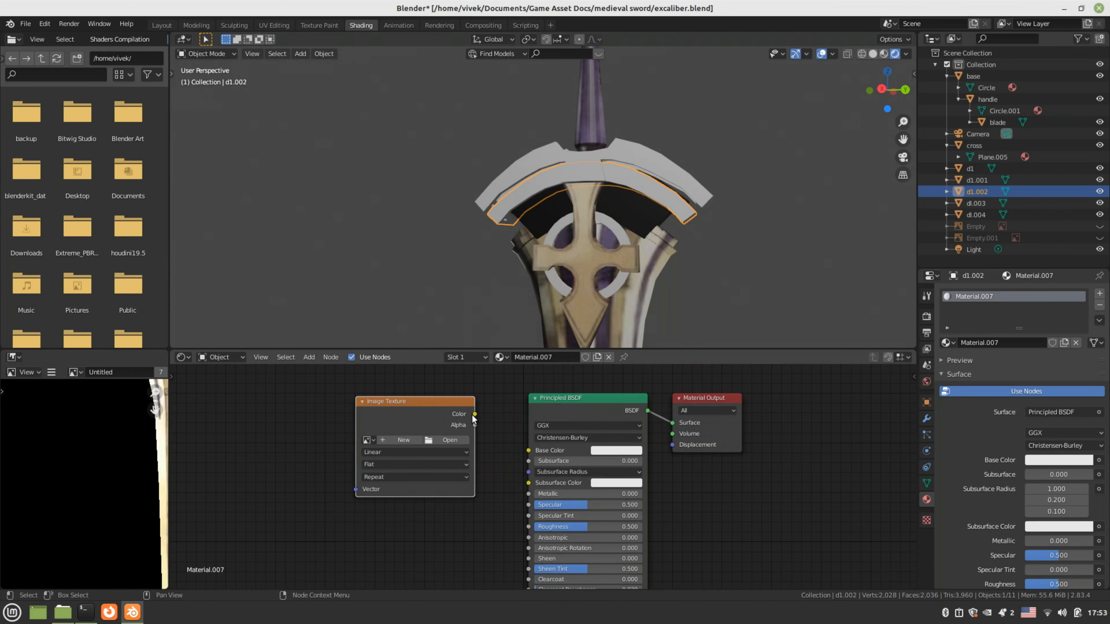
Link the texture to Base Color, load texture.png, and switch to Material Preview shading
left_click_drag(474, 414, 528, 450)
left_click(440, 440)
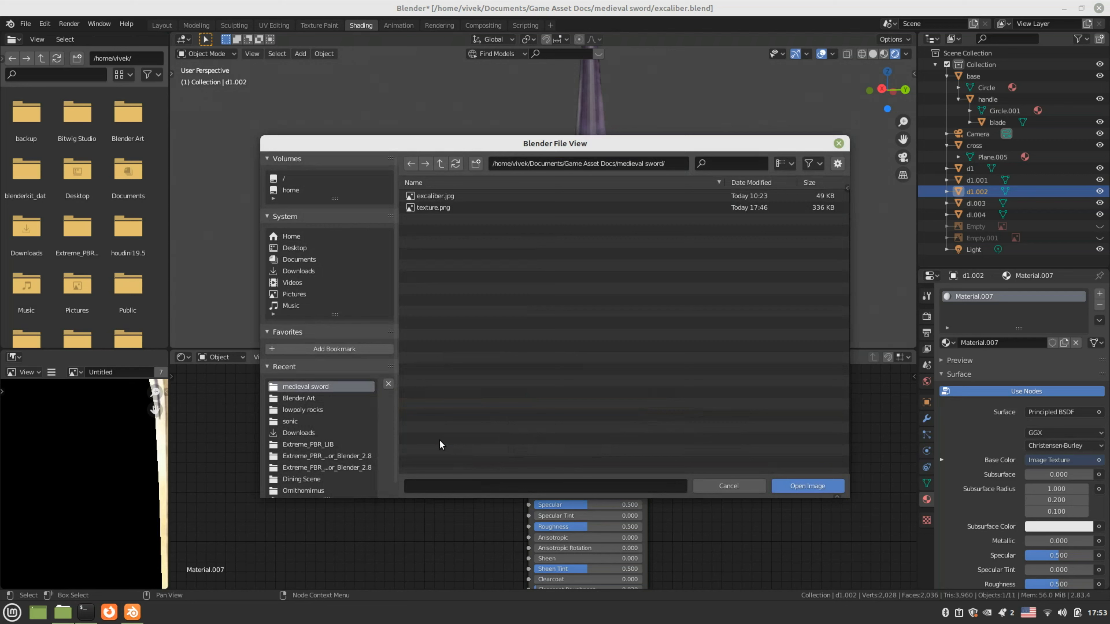
left_click(433, 207)
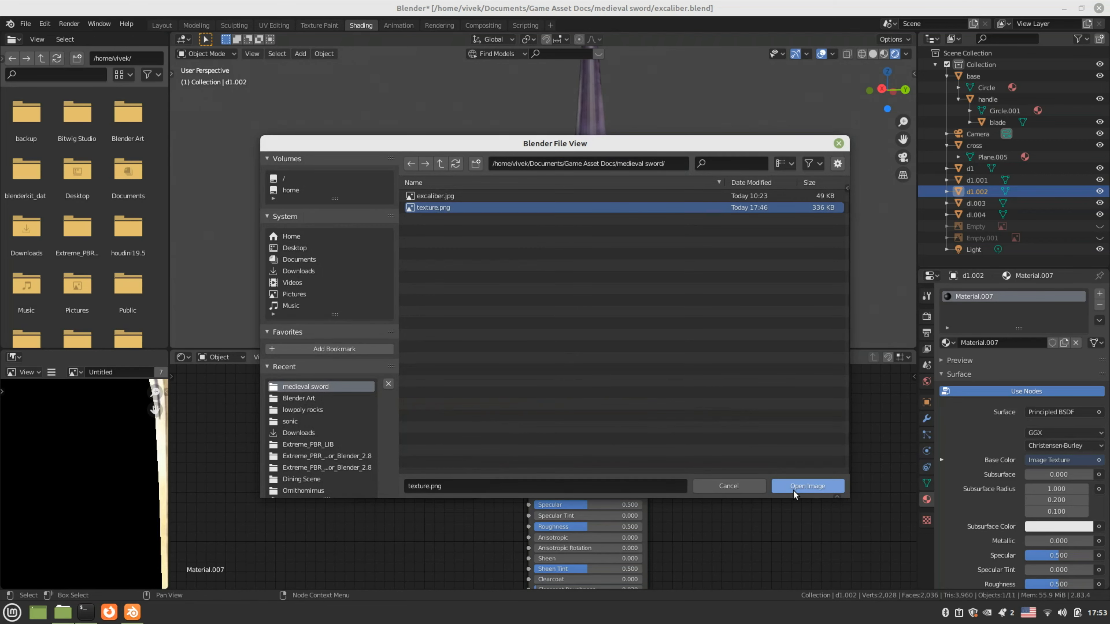
left_click(794, 485)
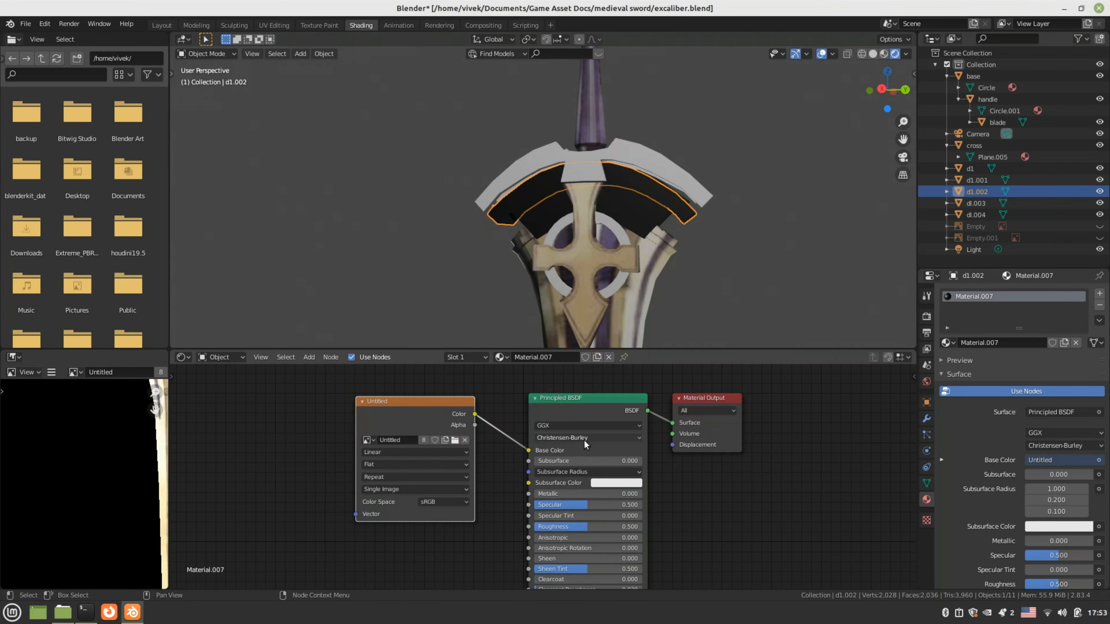
left_click(883, 53)
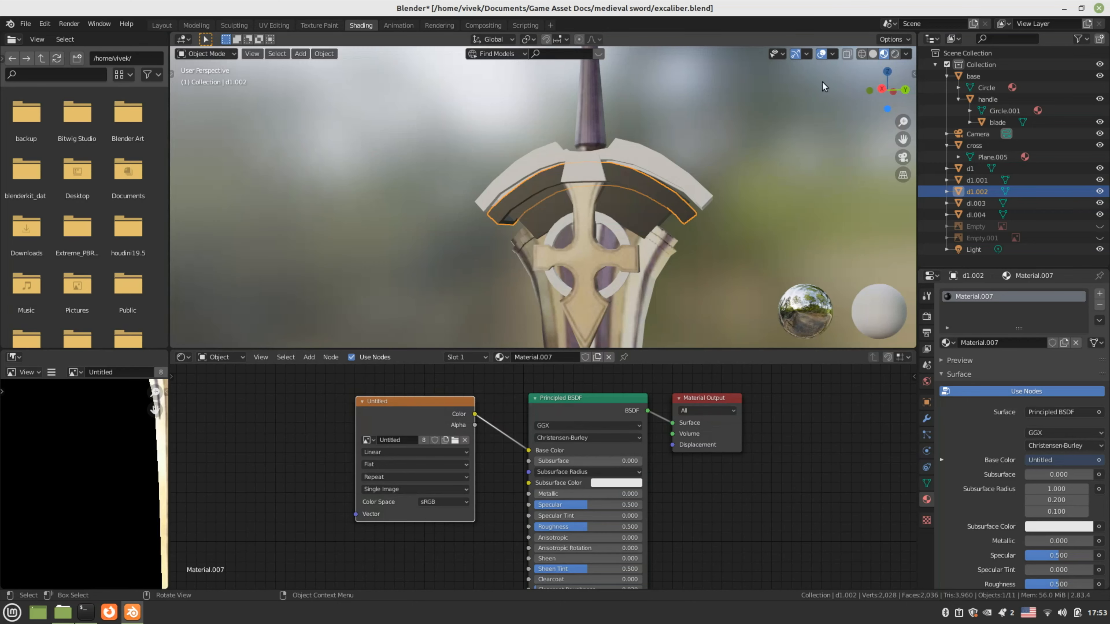
left_click(656, 158)
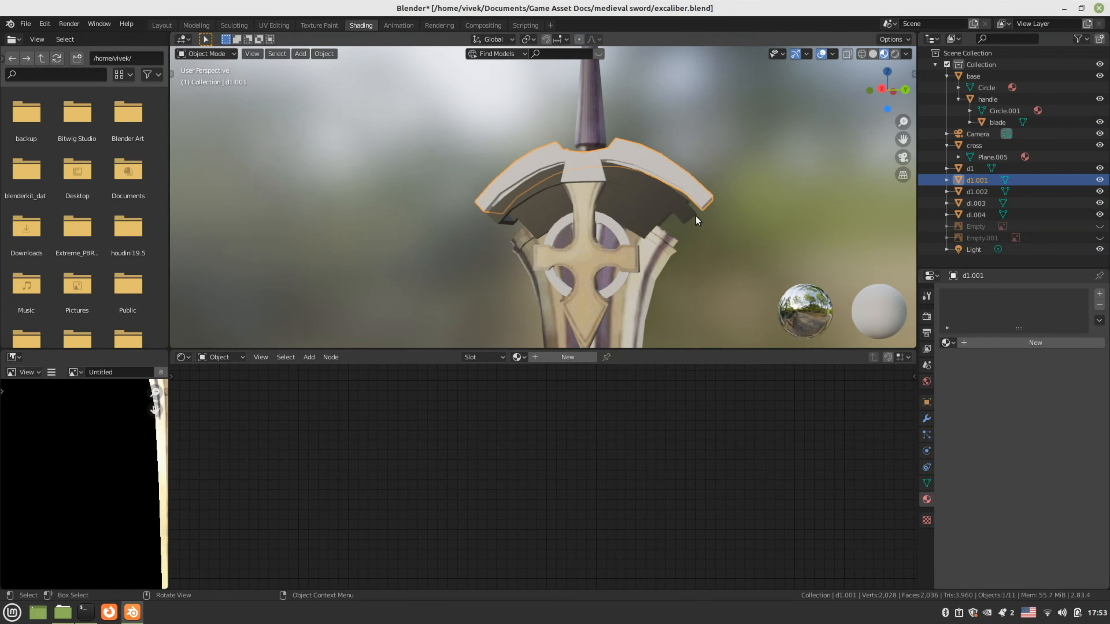
Select the outer white guard piece d1.001
middle_click_drag(695, 216, 653, 223)
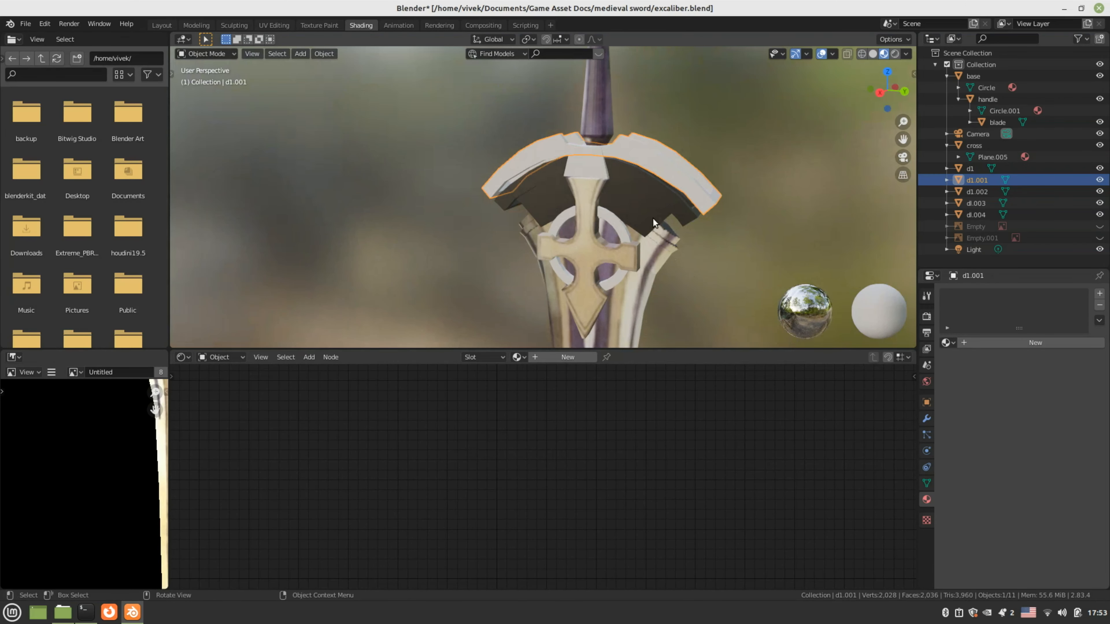
left_click(653, 222)
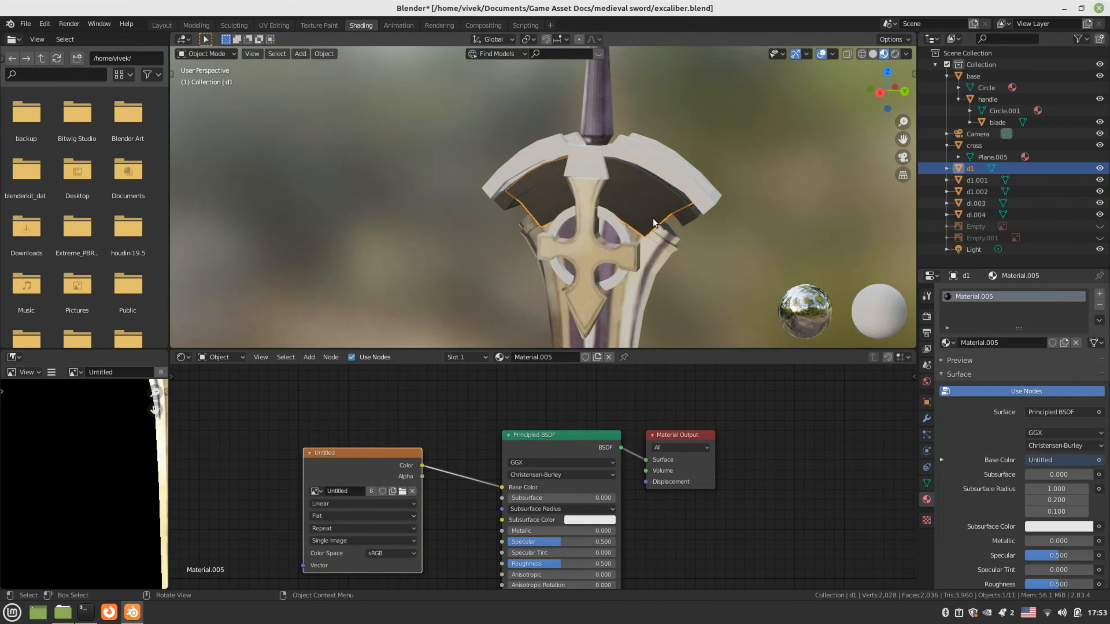
left_click(671, 160)
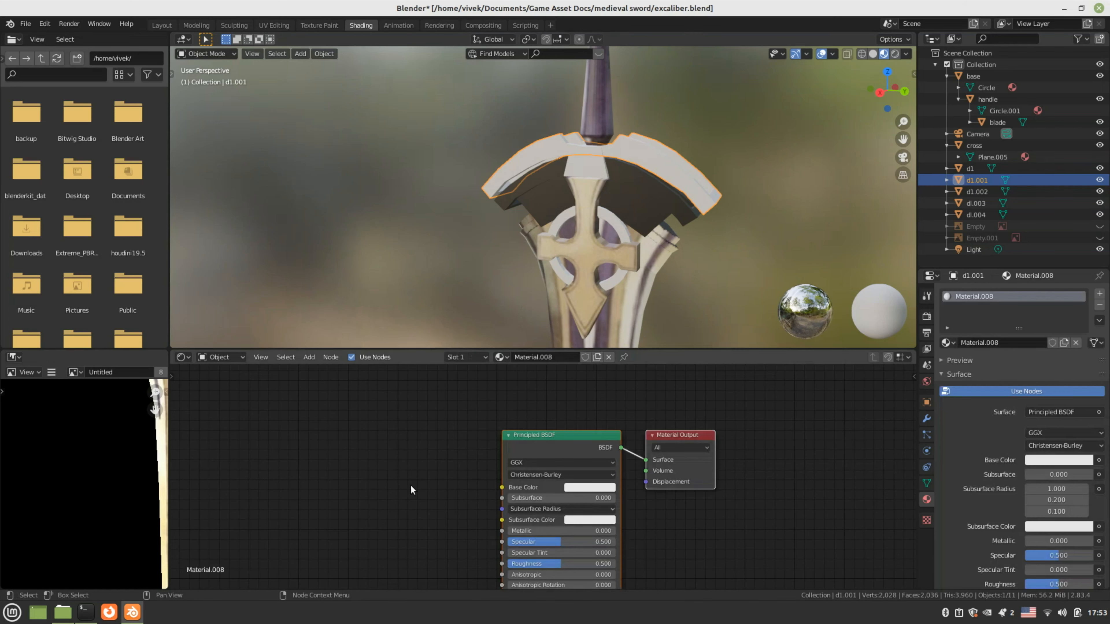
Add an Image Texture node that loads texture.png and feeds d1.001's Base Color
key("shift+a")
mouse_move(410, 485)
left_click(458, 407)
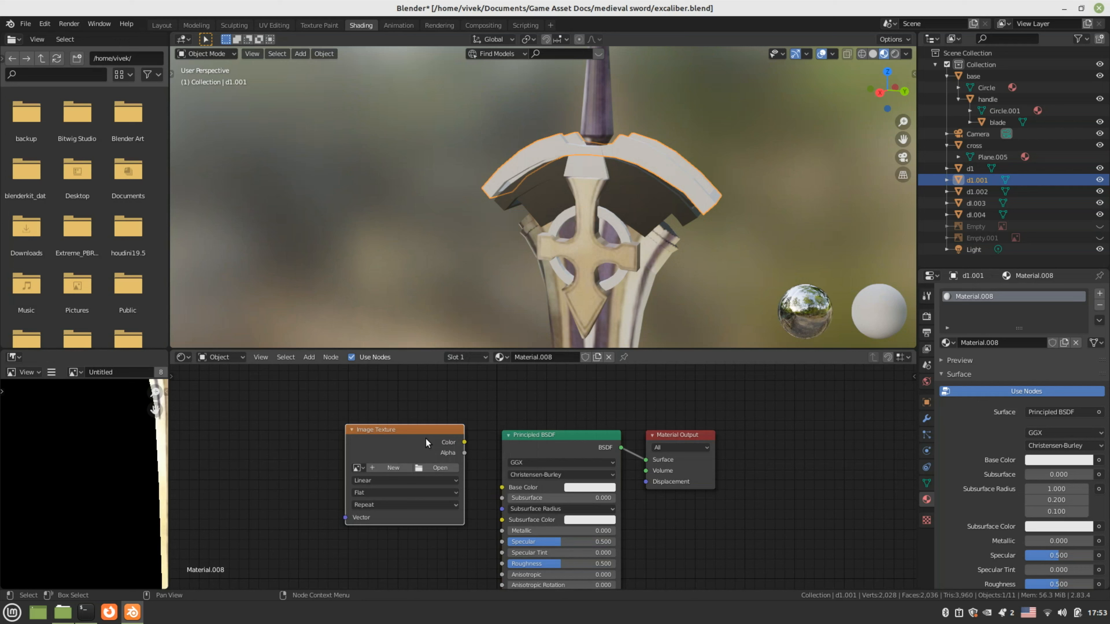
left_click_drag(464, 442, 502, 487)
left_click(438, 467)
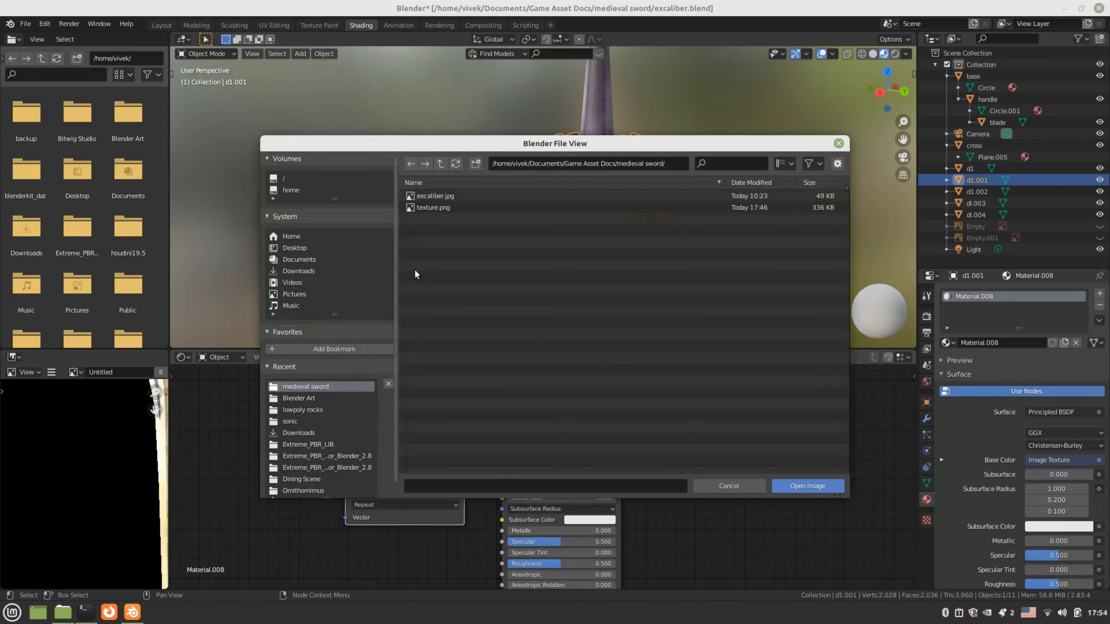
left_click(419, 207)
left_click(807, 482)
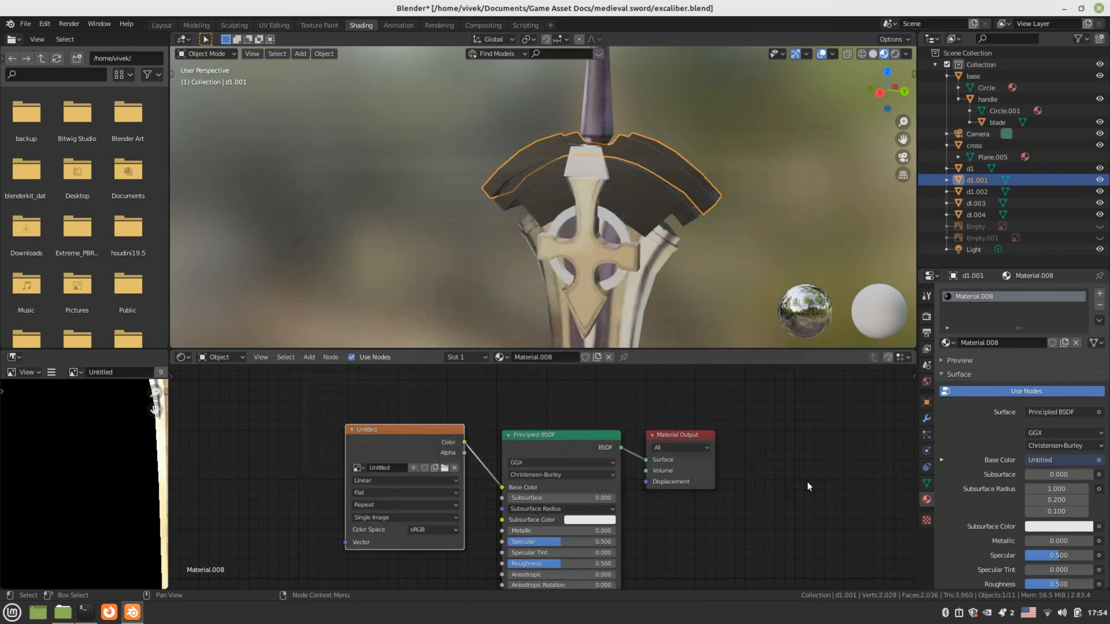
scroll(594, 287, "down", 4)
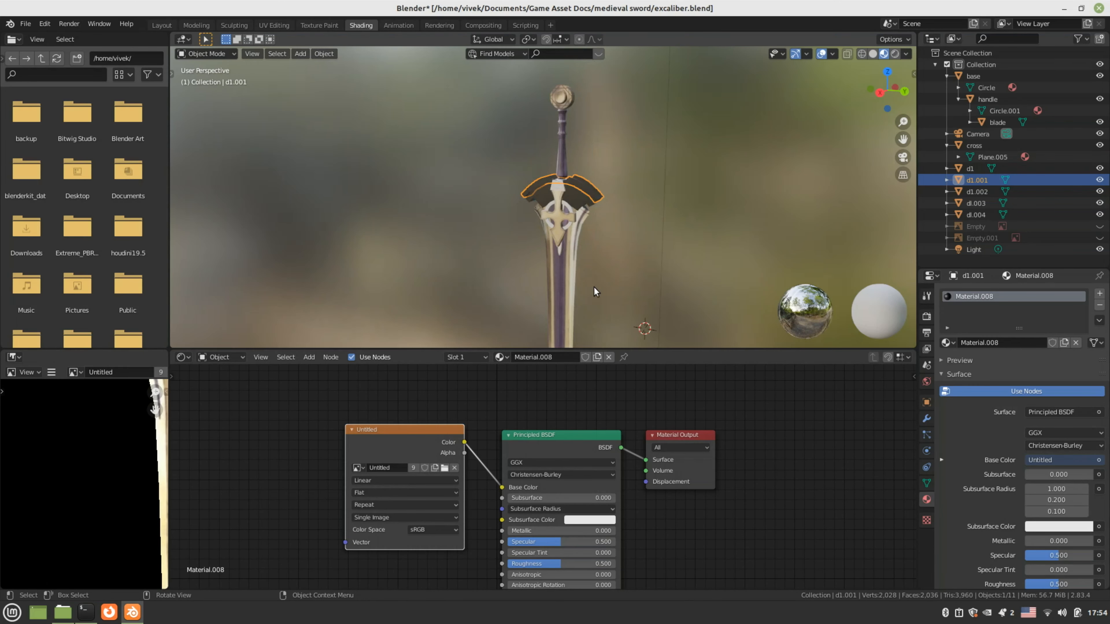
left_click(266, 25)
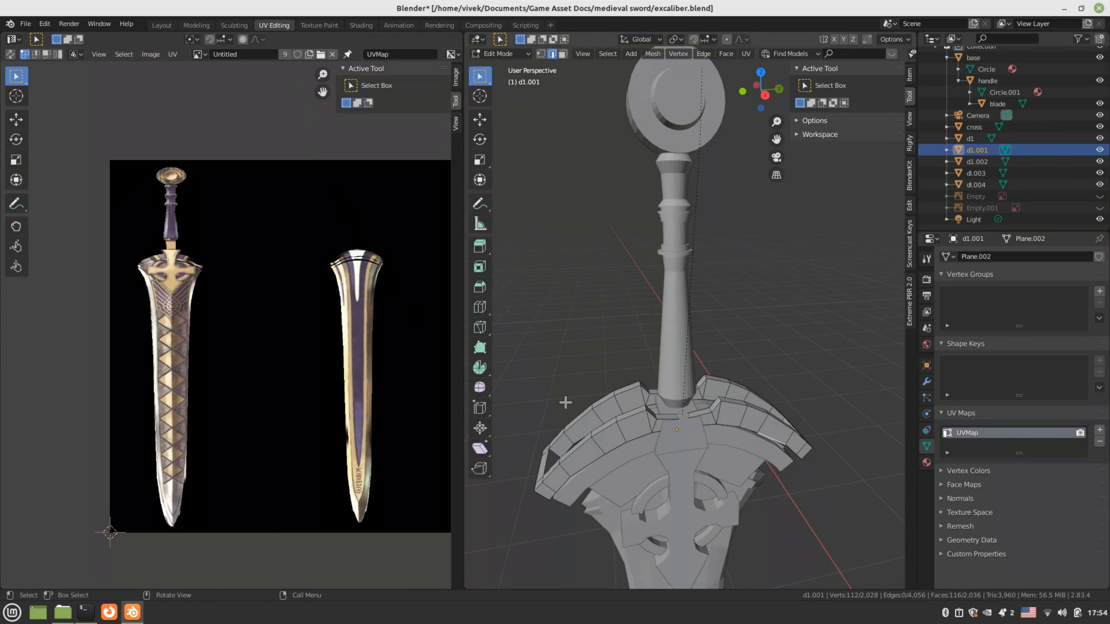
Select the whole upper arc piece and project its UVs from the right side view
scroll(544, 409, "down", 1)
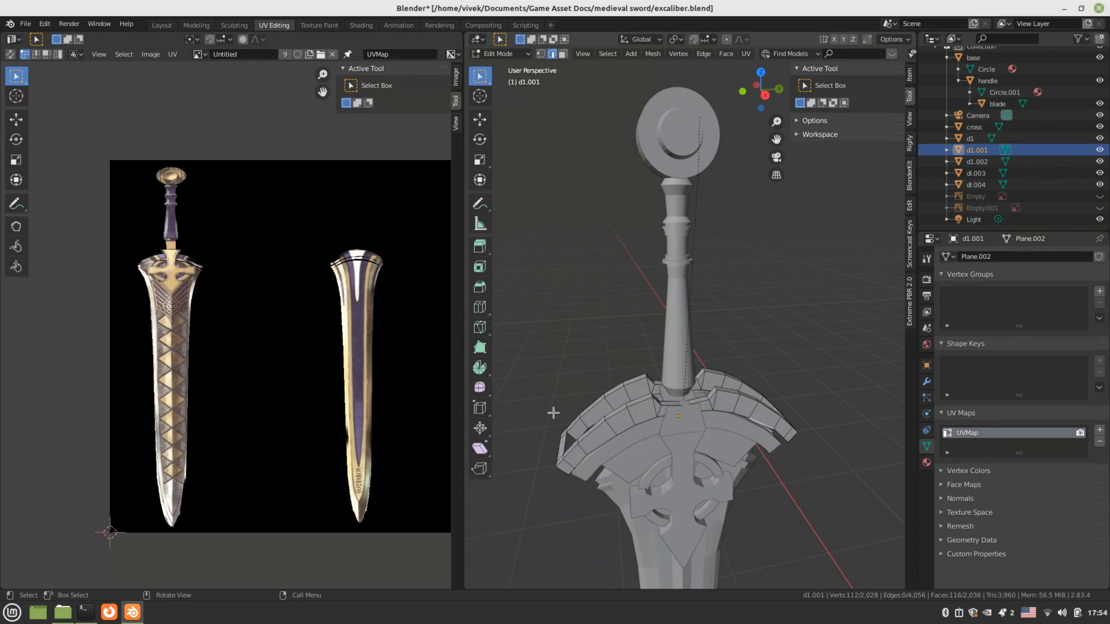
middle_click_drag(644, 427, 621, 347, "shift")
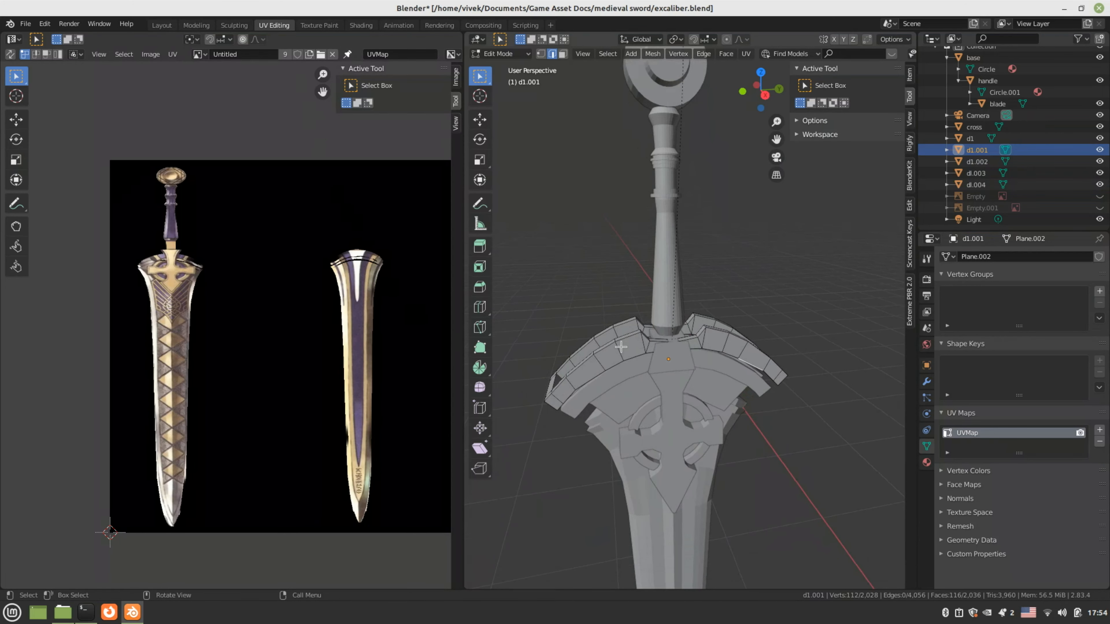
left_click(620, 346)
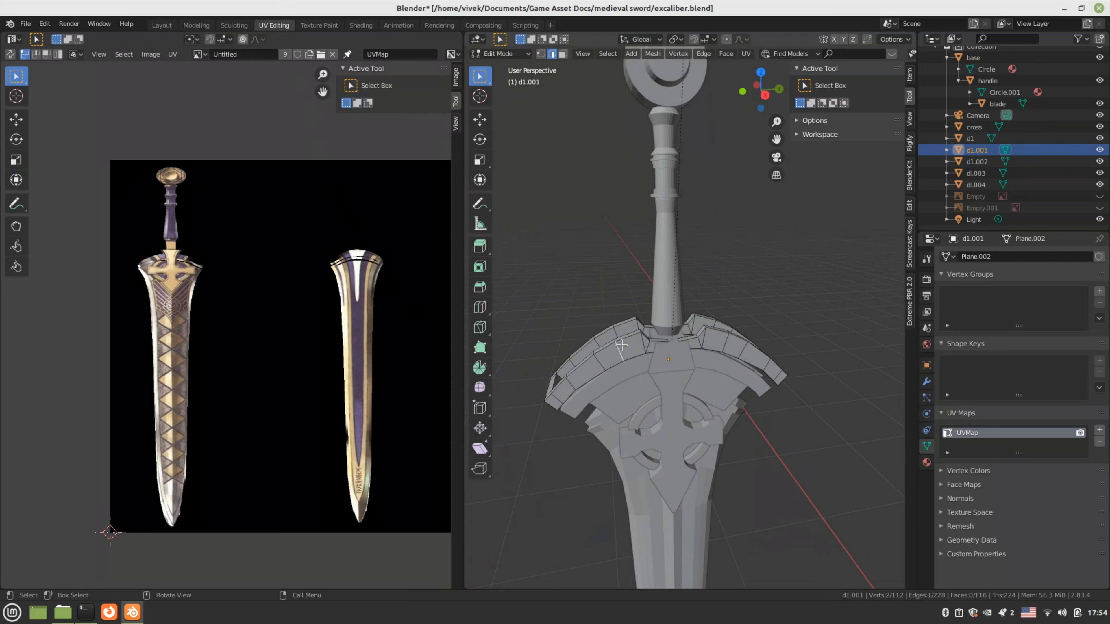
key("ctrl+l")
scroll(196, 351, "down", 3)
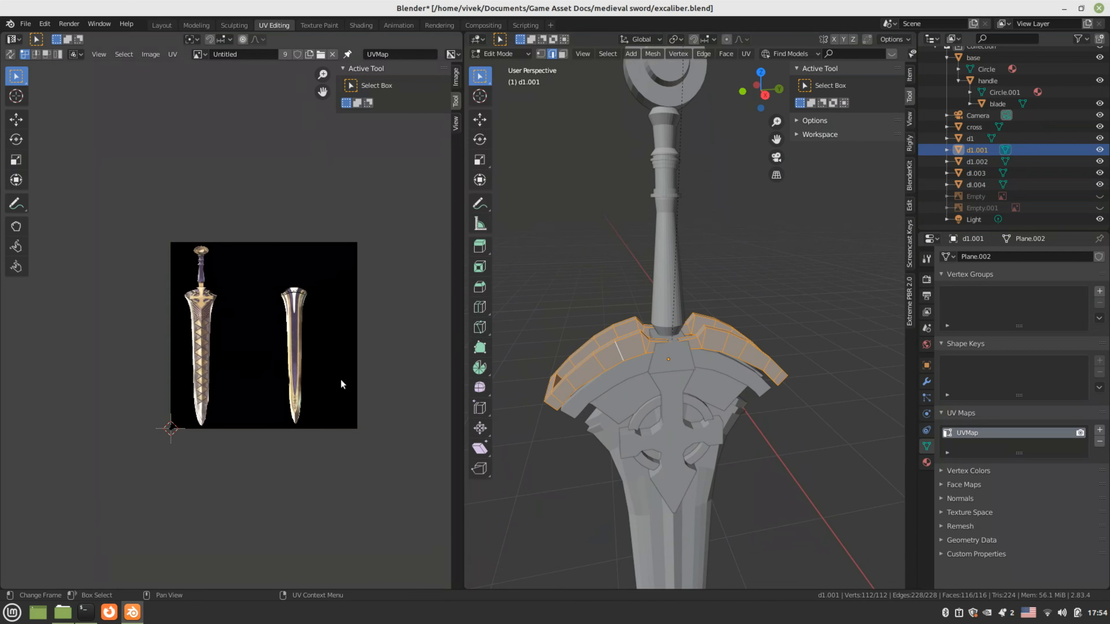
key("KP_3")
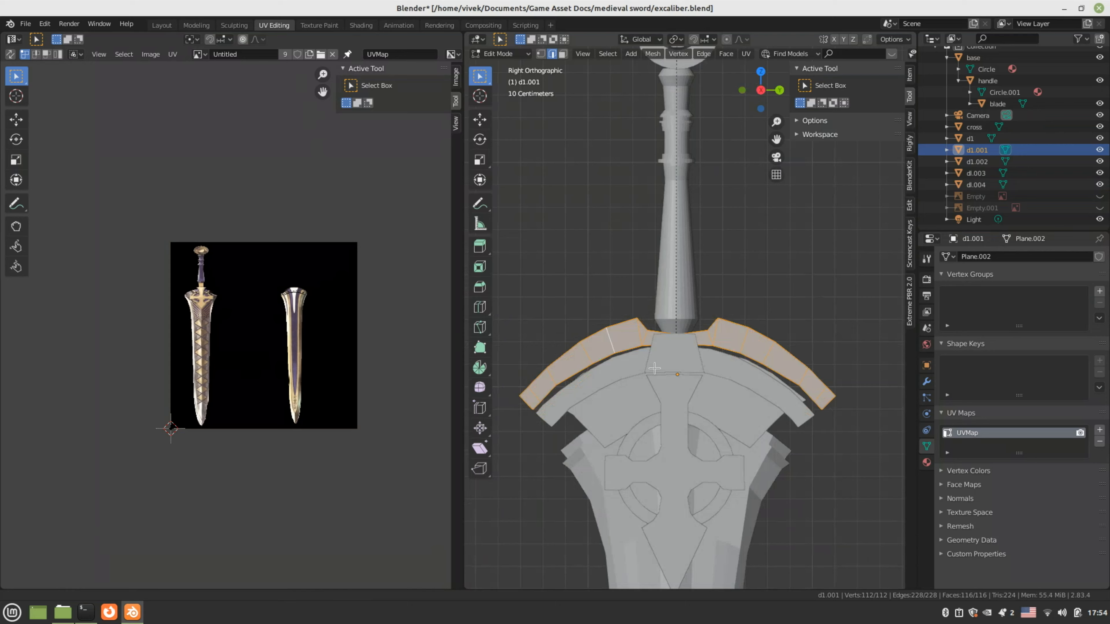
middle_click_drag(654, 368, 662, 321, "shift")
scroll(127, 357, "up", 3)
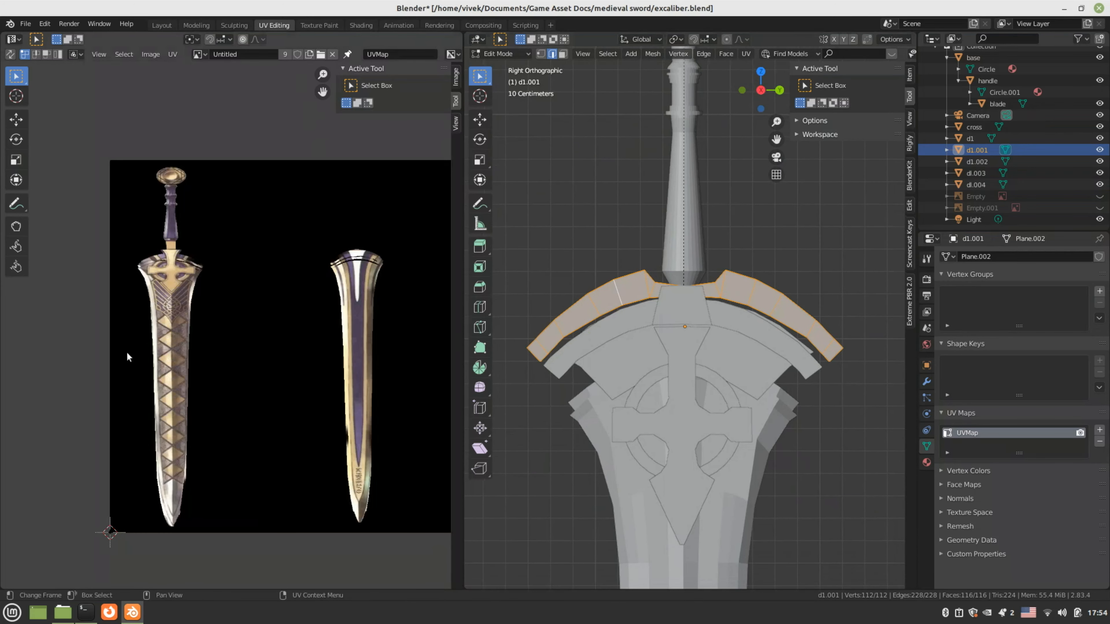
scroll(127, 354, "up", 1)
middle_click_drag(171, 347, 259, 418)
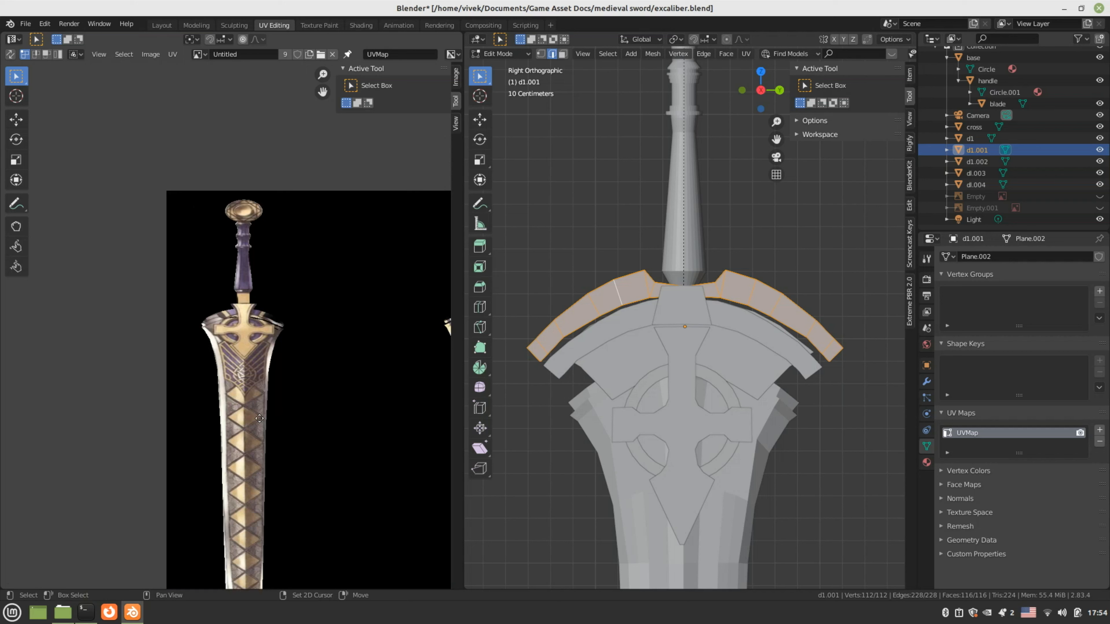
scroll(207, 428, "up", 4)
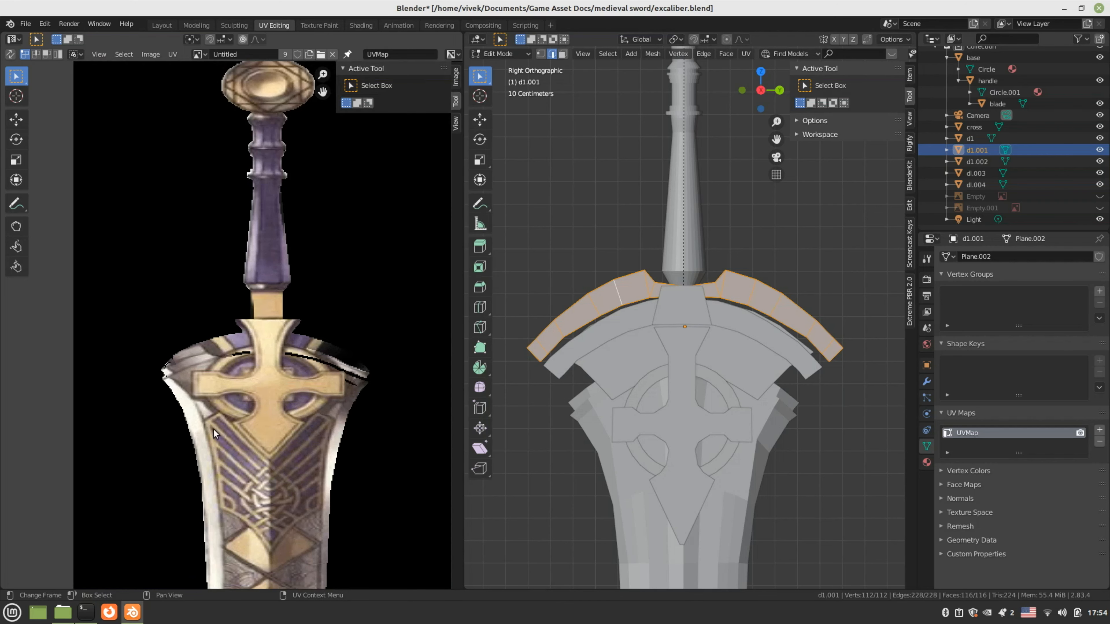
key("u")
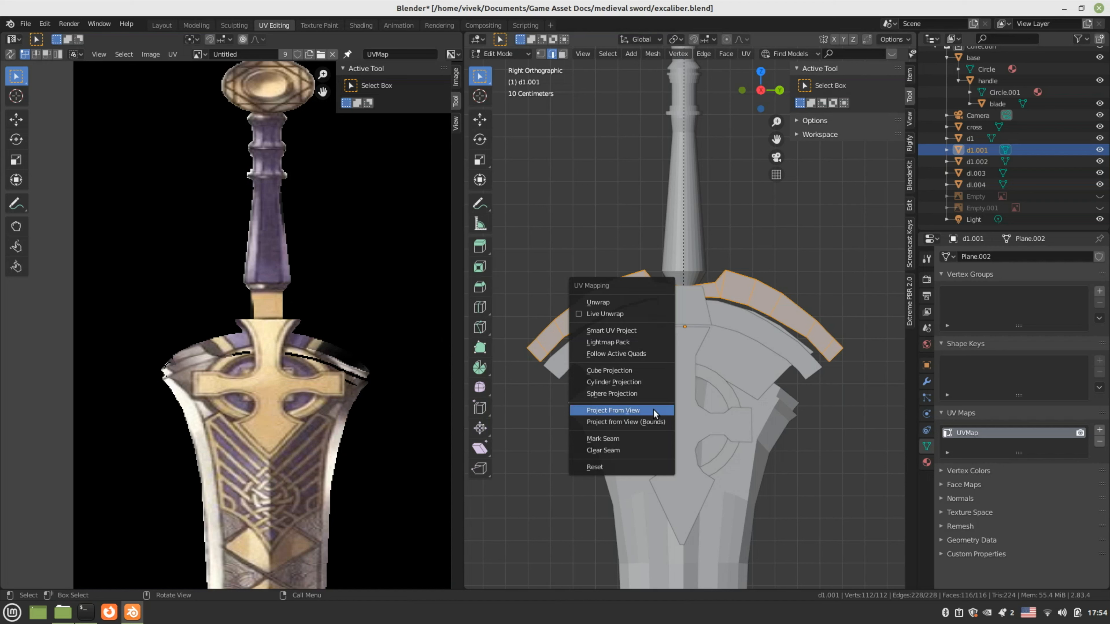
left_click(652, 409)
Shrink the projected UV island and move it over the texture's crossguard
scroll(279, 404, "down", 4)
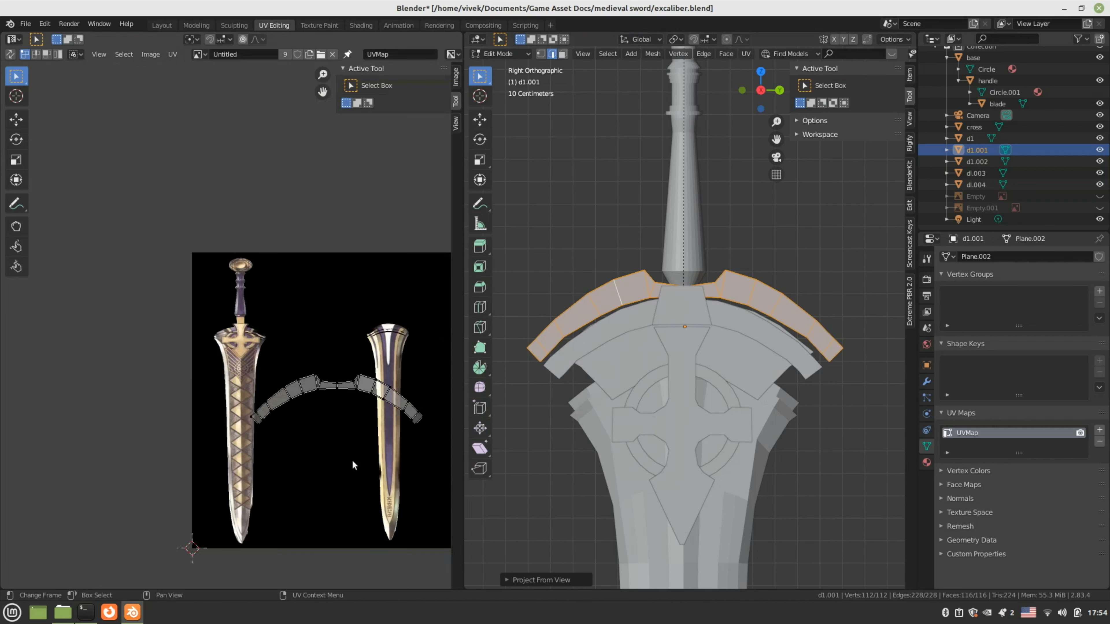
key("a")
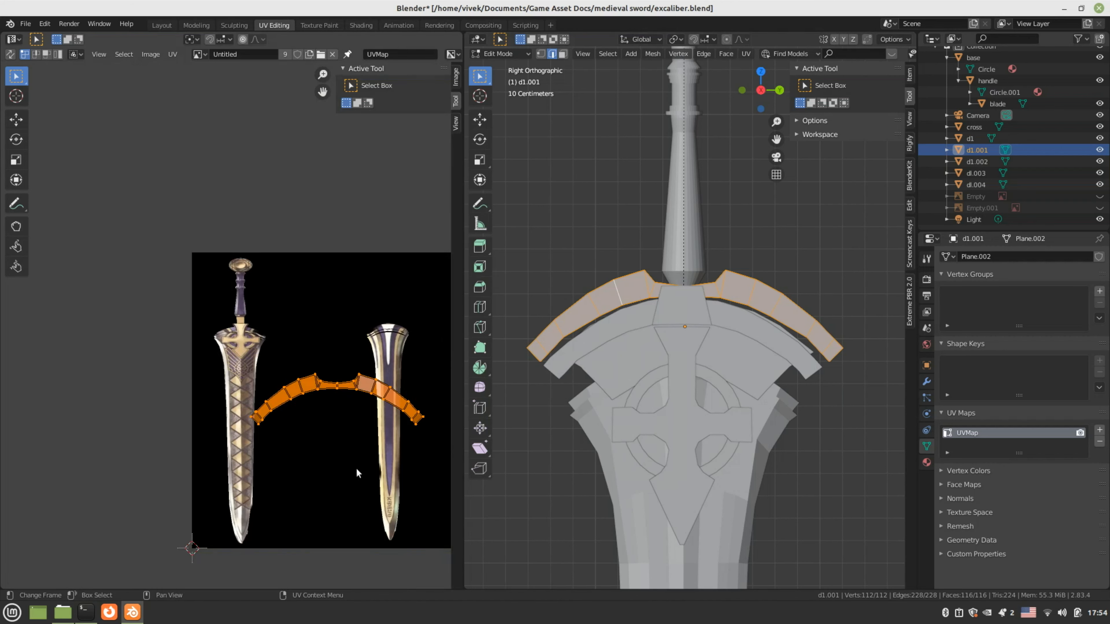
key("s")
left_click(334, 447)
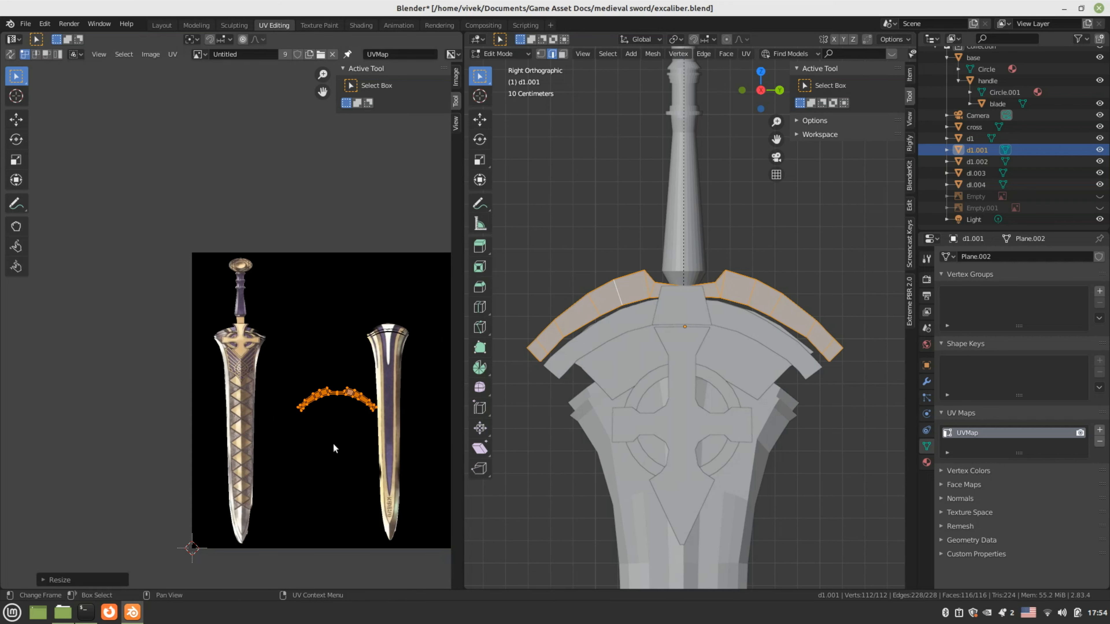
scroll(306, 442, "up", 3)
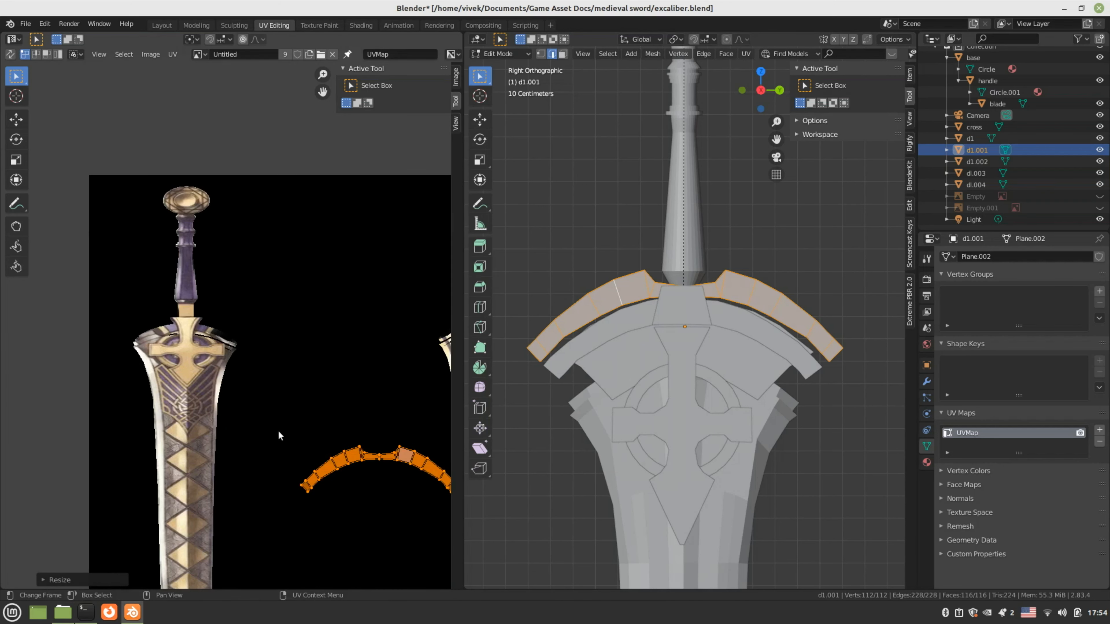
mouse_move(351, 465)
middle_mouse_down()
mouse_move(287, 428)
mouse_move(339, 453)
middle_mouse_up()
key("g")
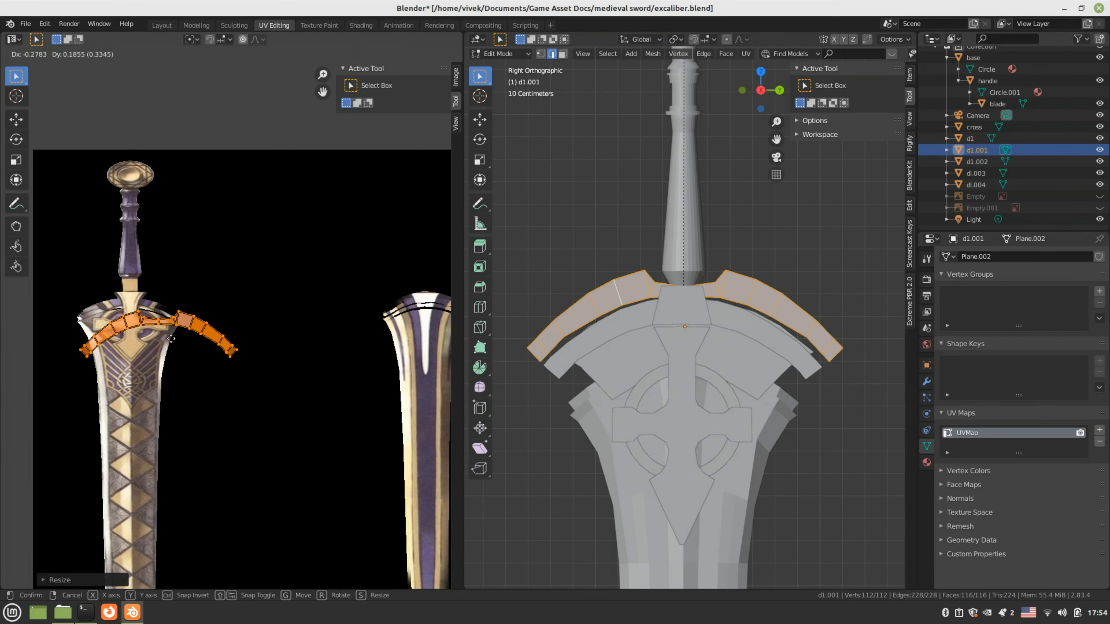
left_click(164, 338)
Scale the island down further onto the golden cross, then return to Object Mode
scroll(344, 431, "up", 4)
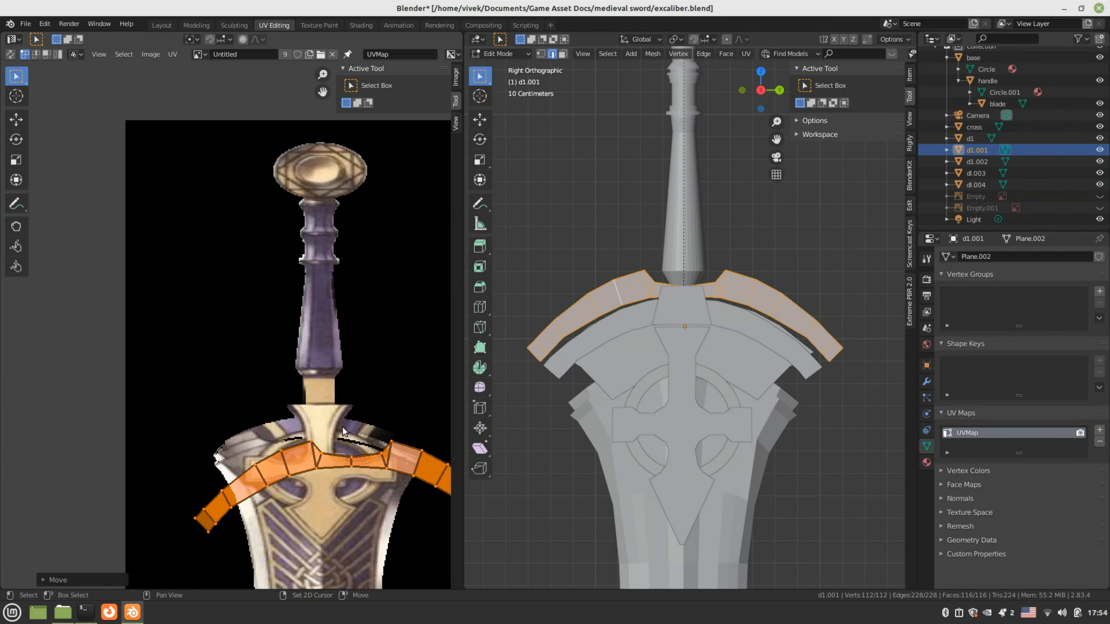
middle_click_drag(343, 432, 215, 355)
key("s")
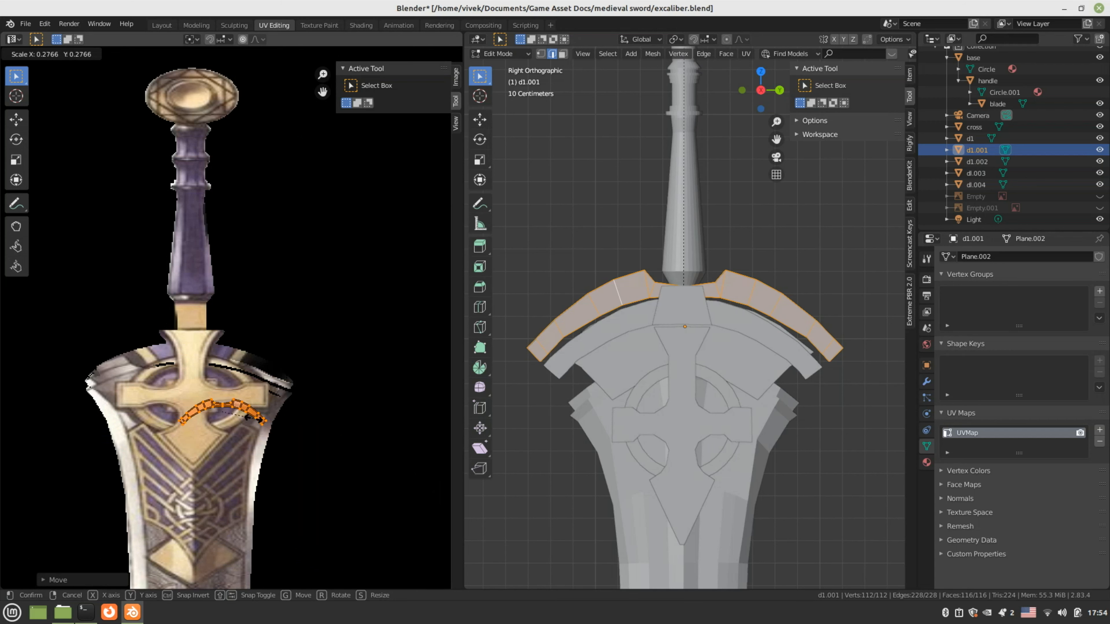
left_click(250, 418)
scroll(250, 418, "up", 3)
key("g")
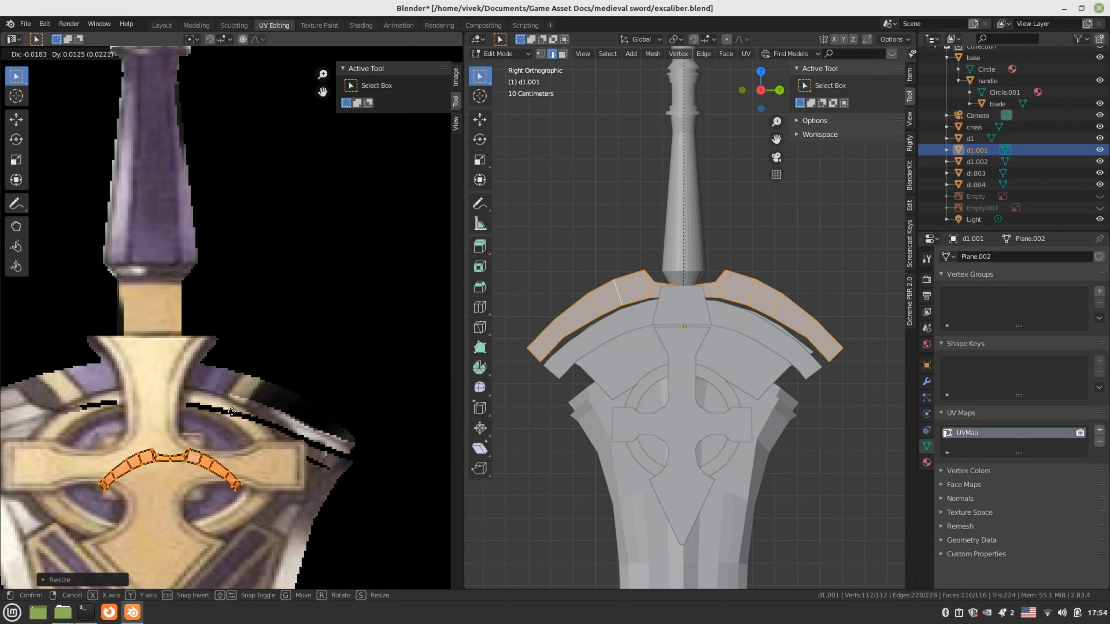
left_click(231, 412)
key("s")
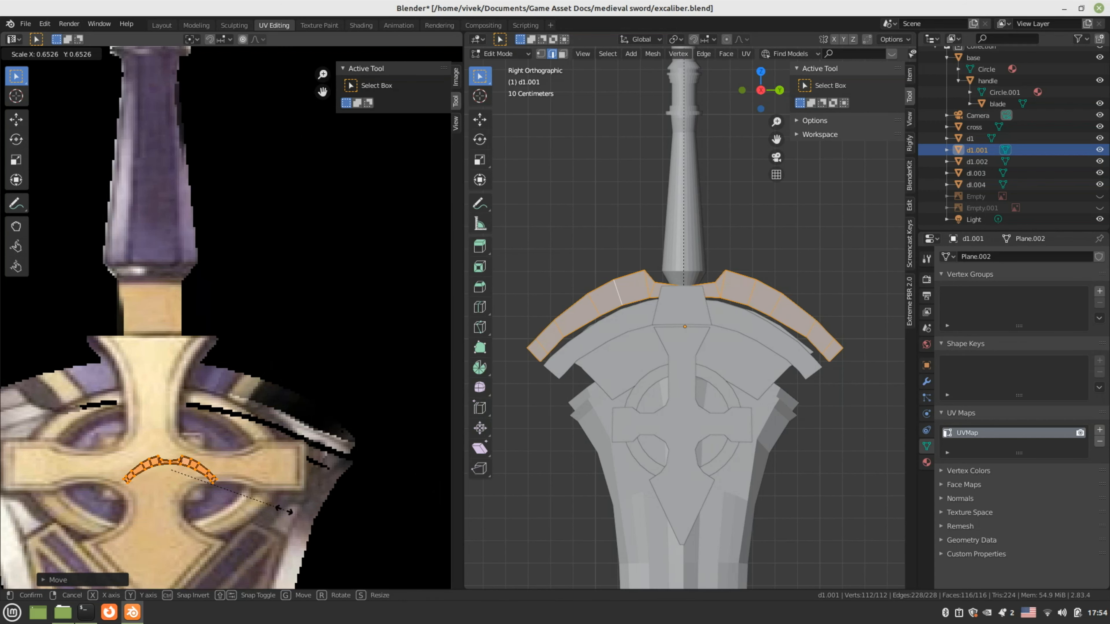
left_click(284, 510)
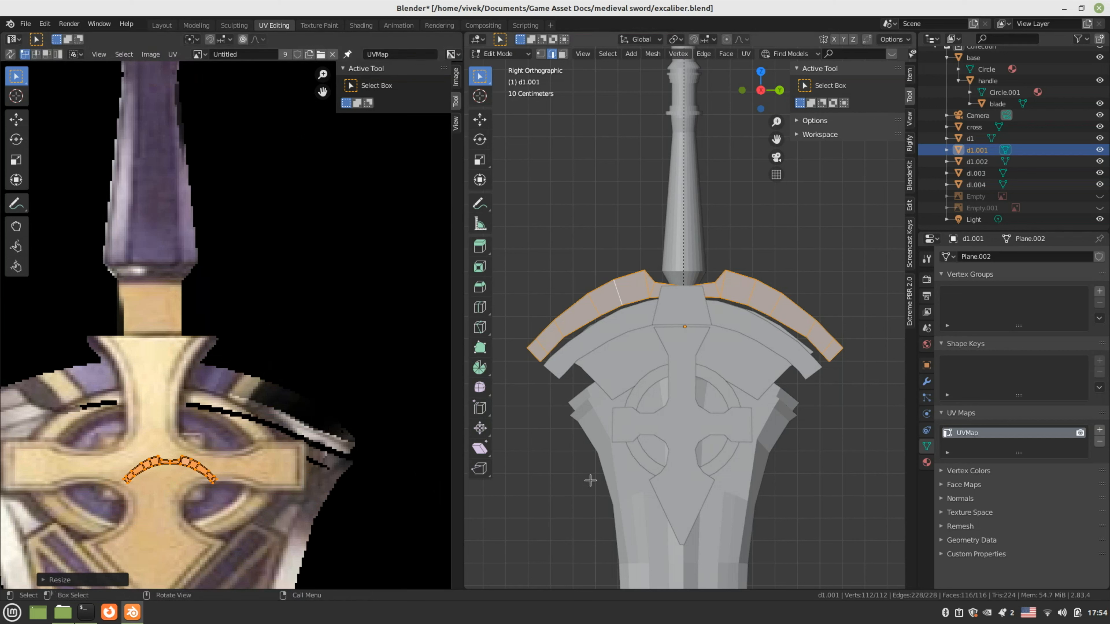
key("Tab")
left_click(627, 327)
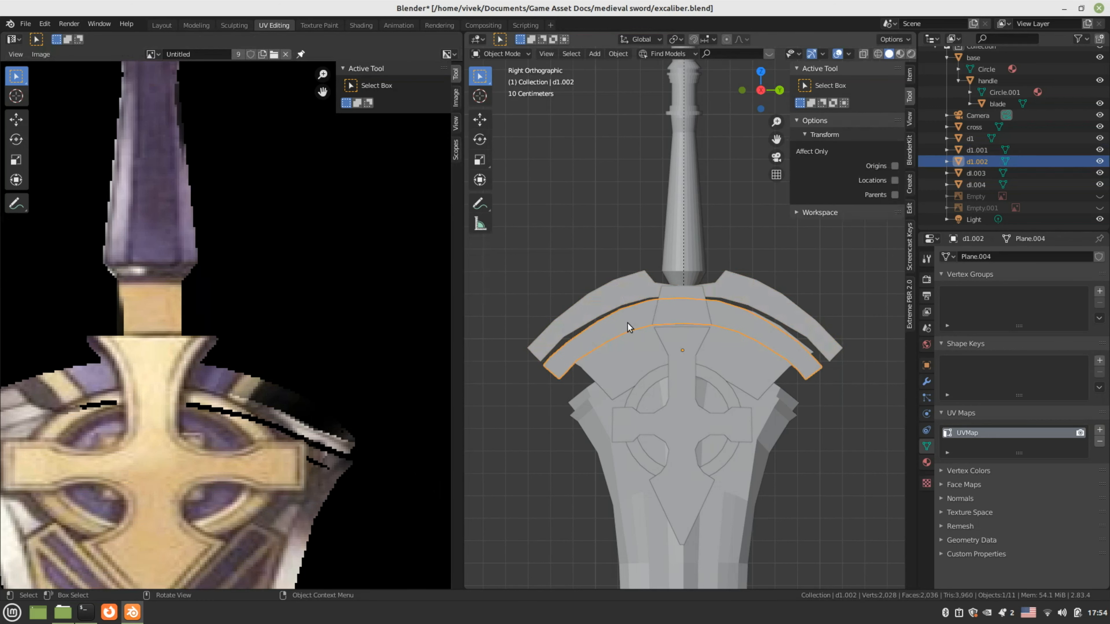
Project lower arc piece d1.002's UVs from the side view, shrink them and move them near the hilt
key("Tab")
key("u")
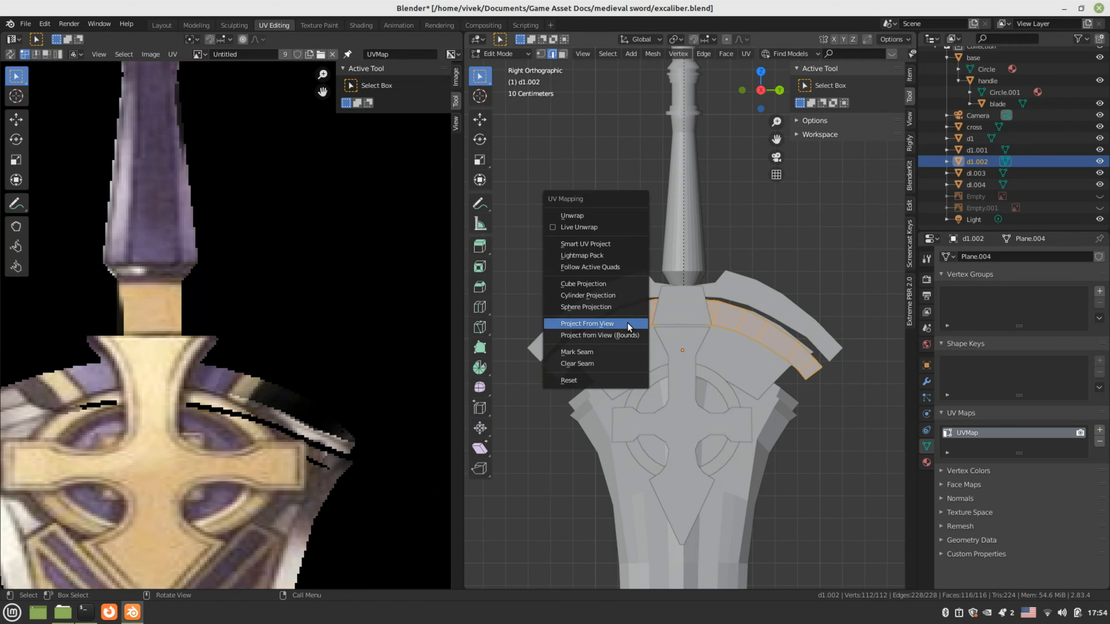
left_click(627, 322)
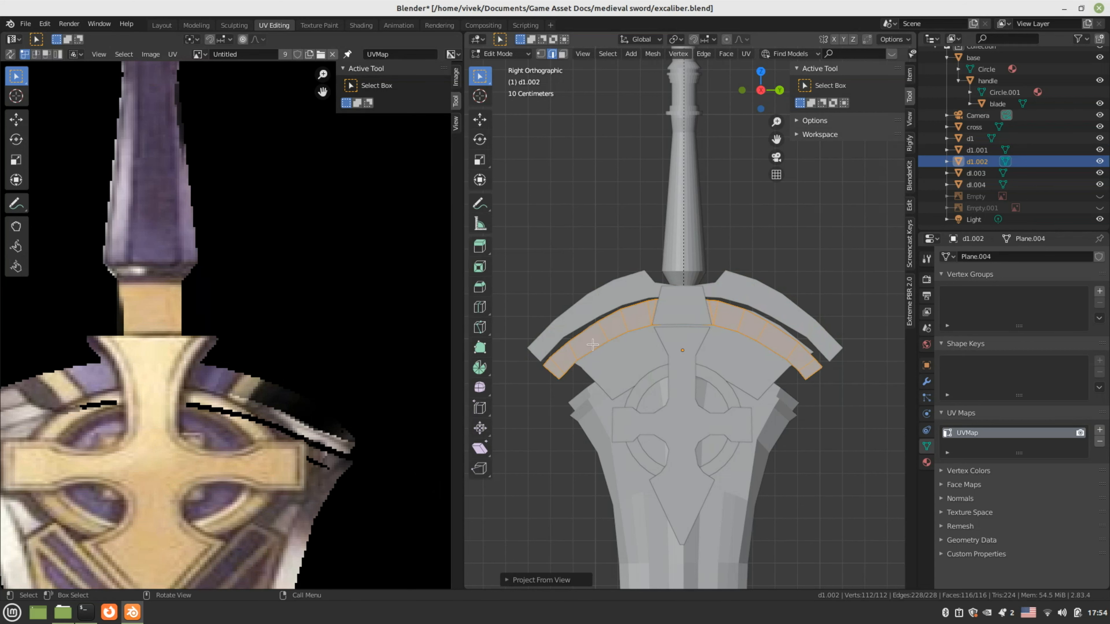
scroll(294, 370, "down", 10)
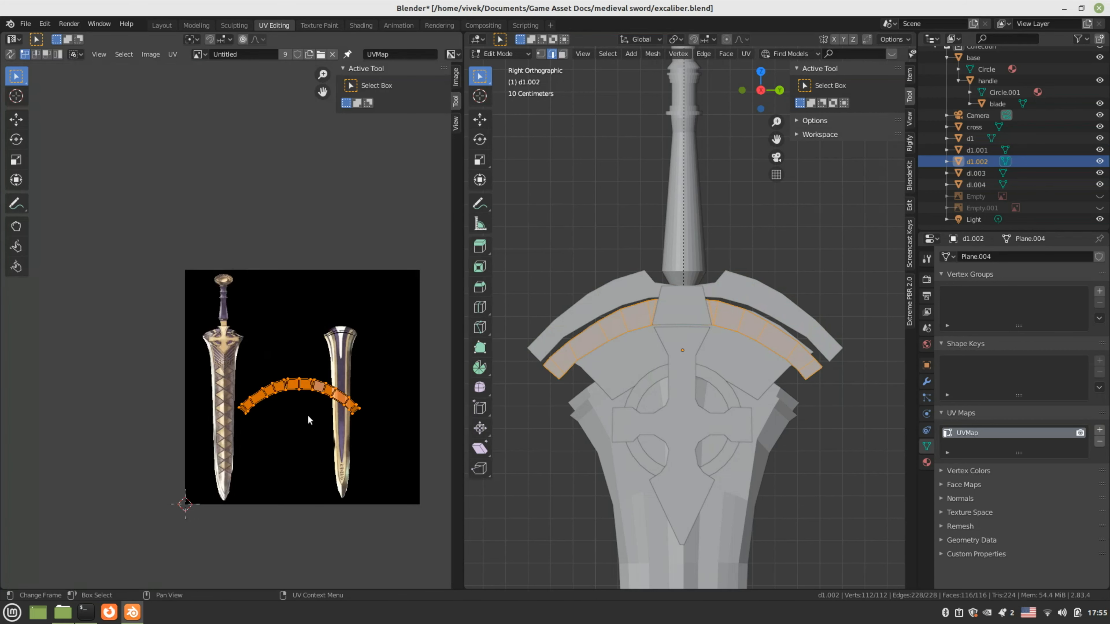
scroll(308, 416, "up", 2)
key("s")
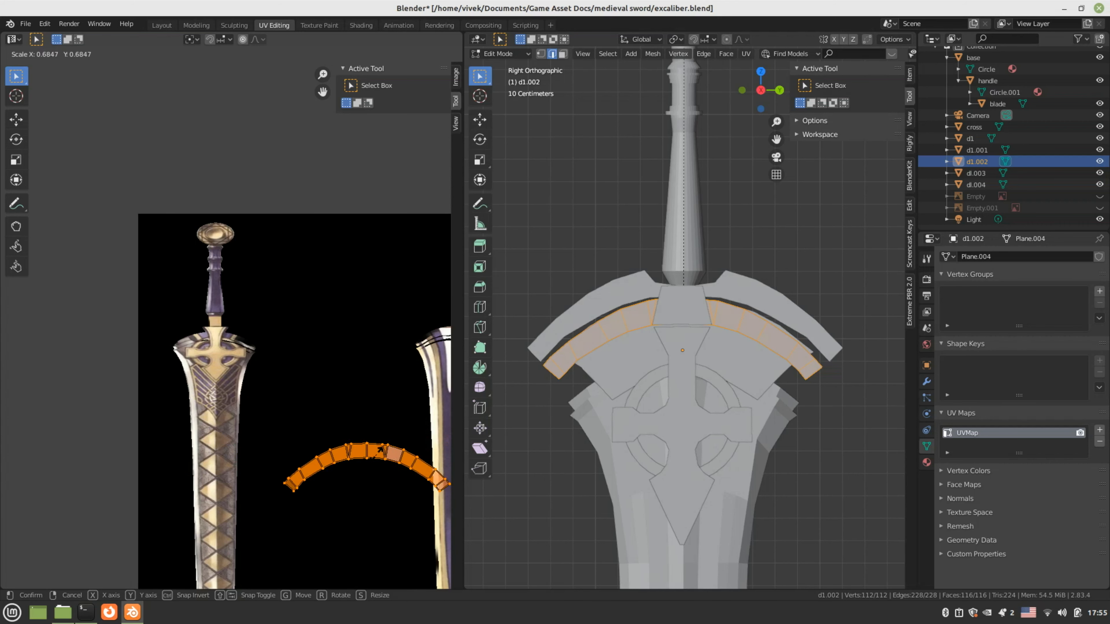
left_click(300, 465)
scroll(300, 465, "up", 2)
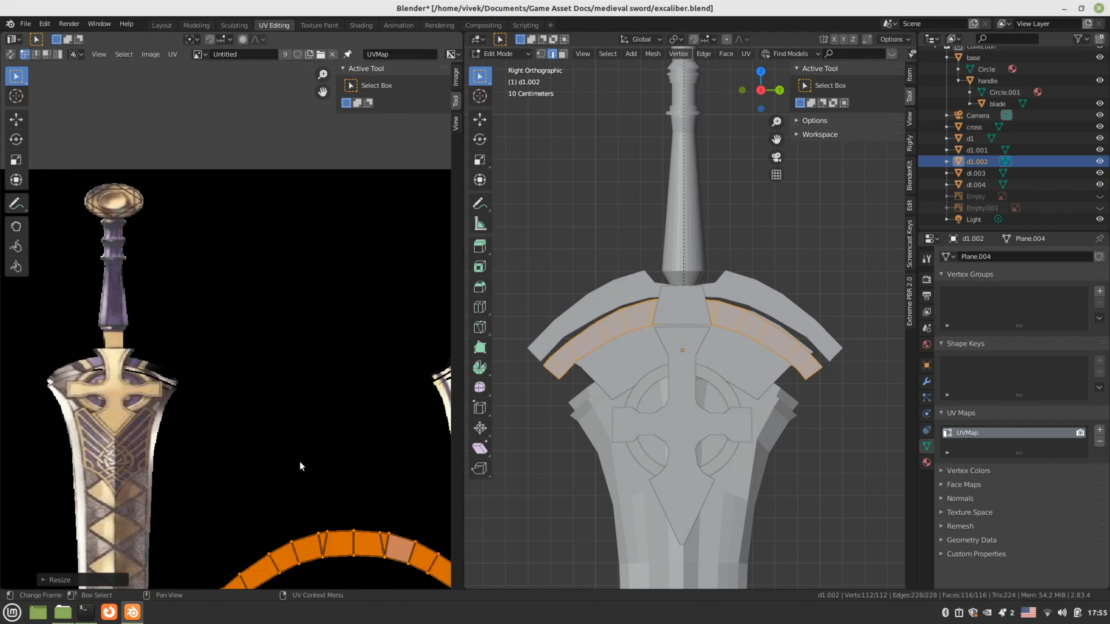
scroll(301, 466, "up", 1)
key("g")
left_click(110, 294)
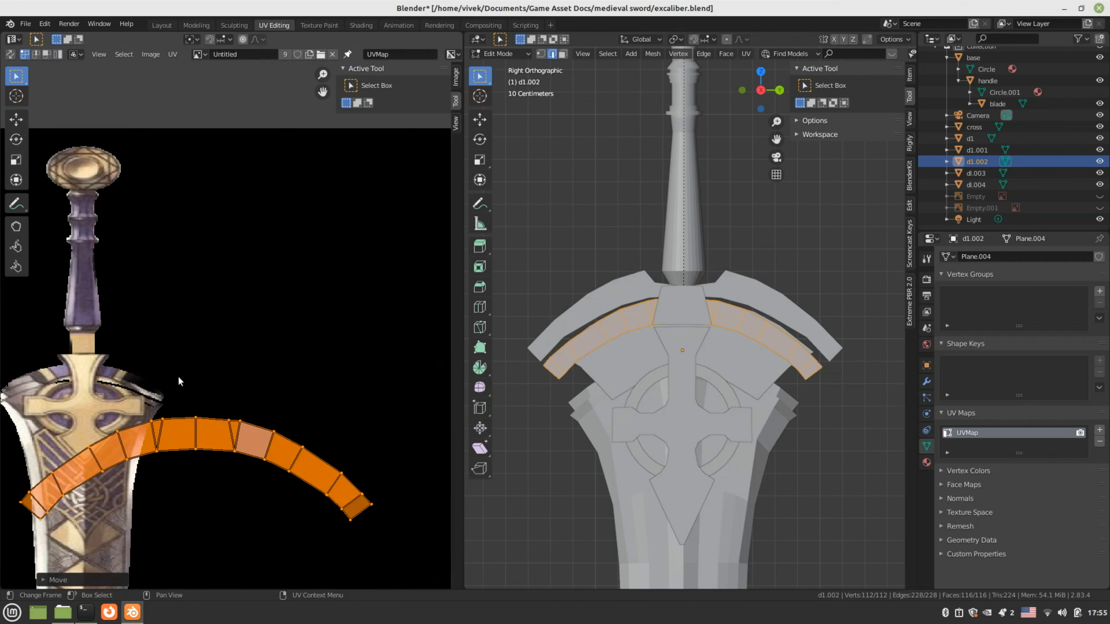
Scale and nudge the lower arc's UV island onto the golden cross, then exit Edit Mode
scroll(178, 378, "down", 1)
key("s")
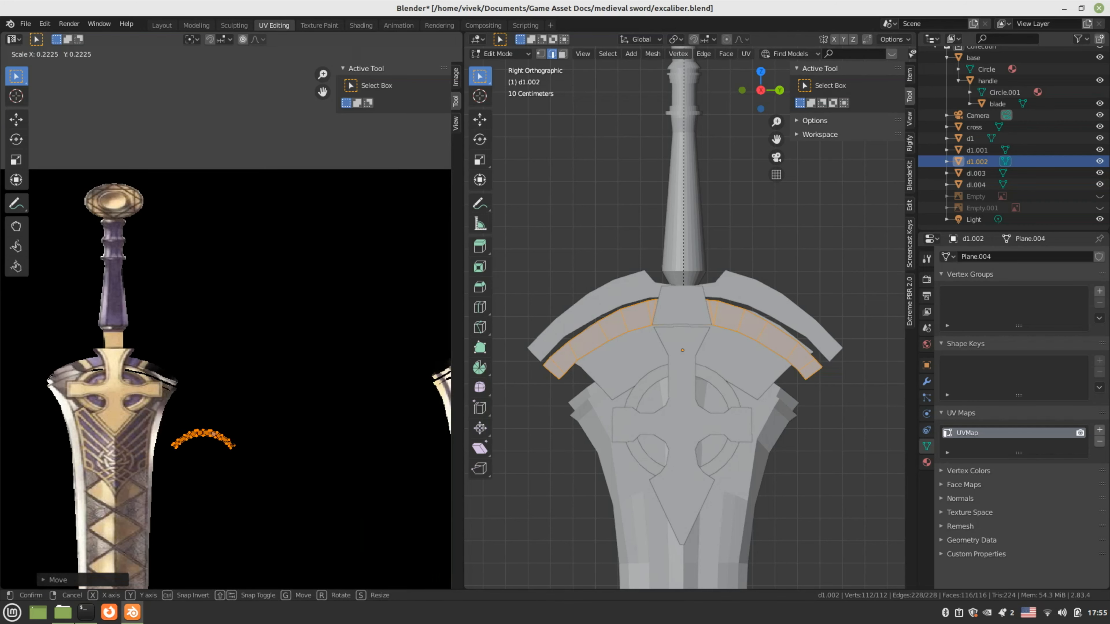
left_click(235, 462)
scroll(236, 462, "up", 1)
middle_click_drag(195, 398, 418, 552)
key("g")
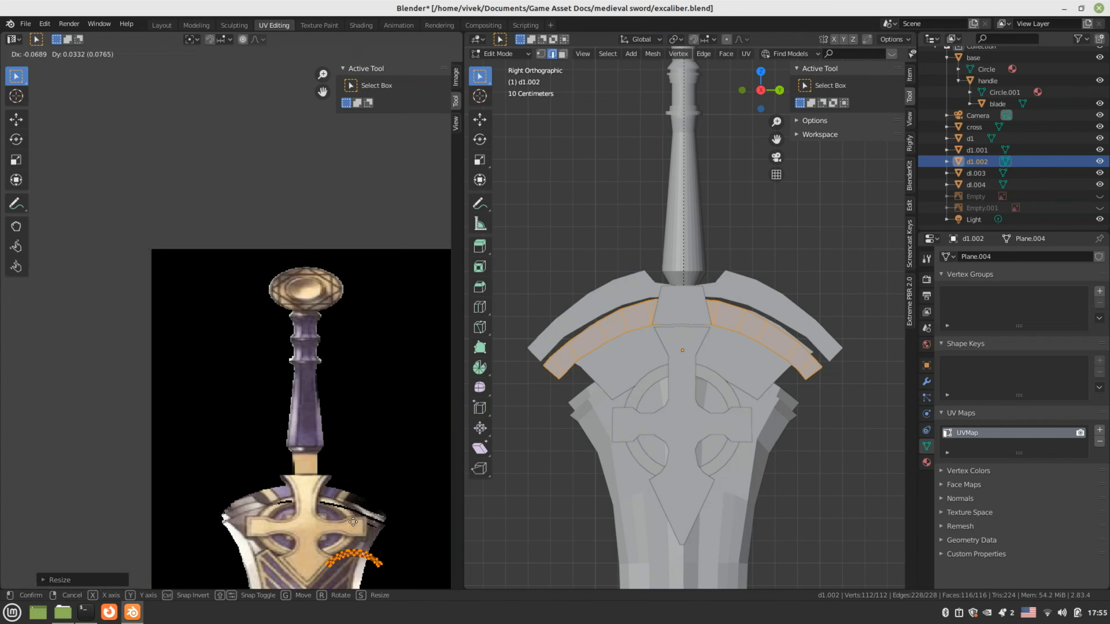
left_click(306, 492)
scroll(355, 555, "up", 1)
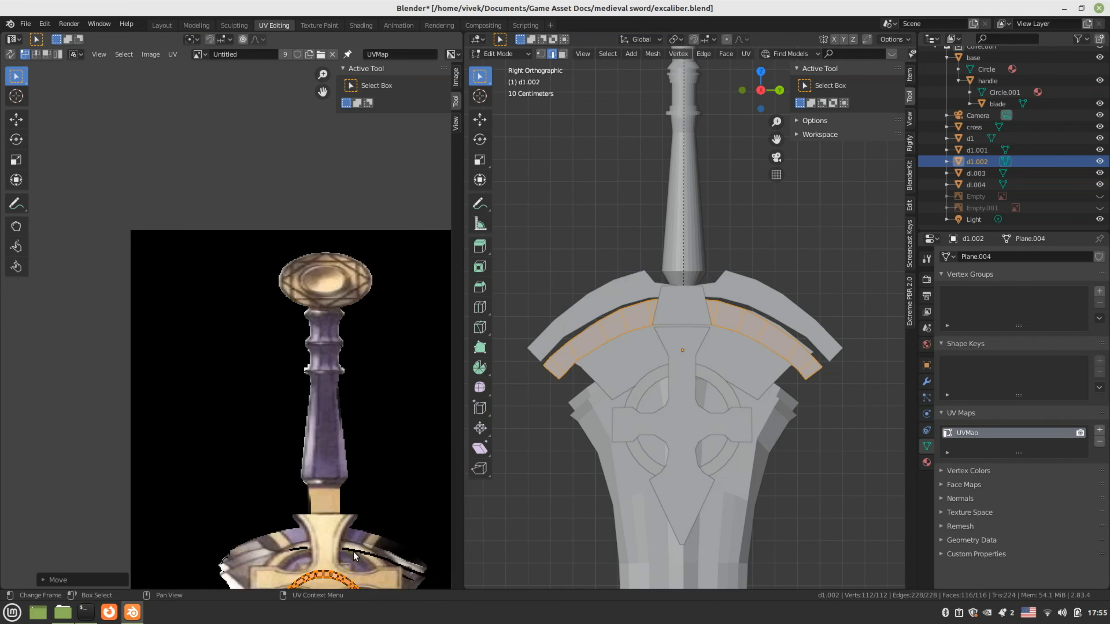
middle_click_drag(355, 555, 343, 384)
scroll(343, 384, "up", 1)
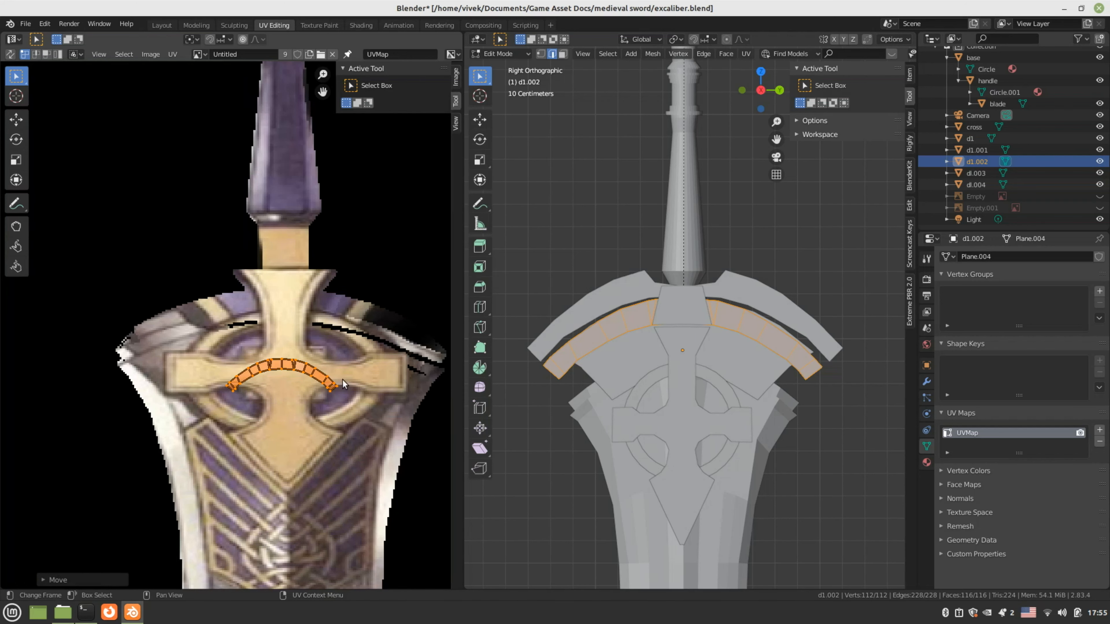
key("s")
left_click(357, 419)
key("g")
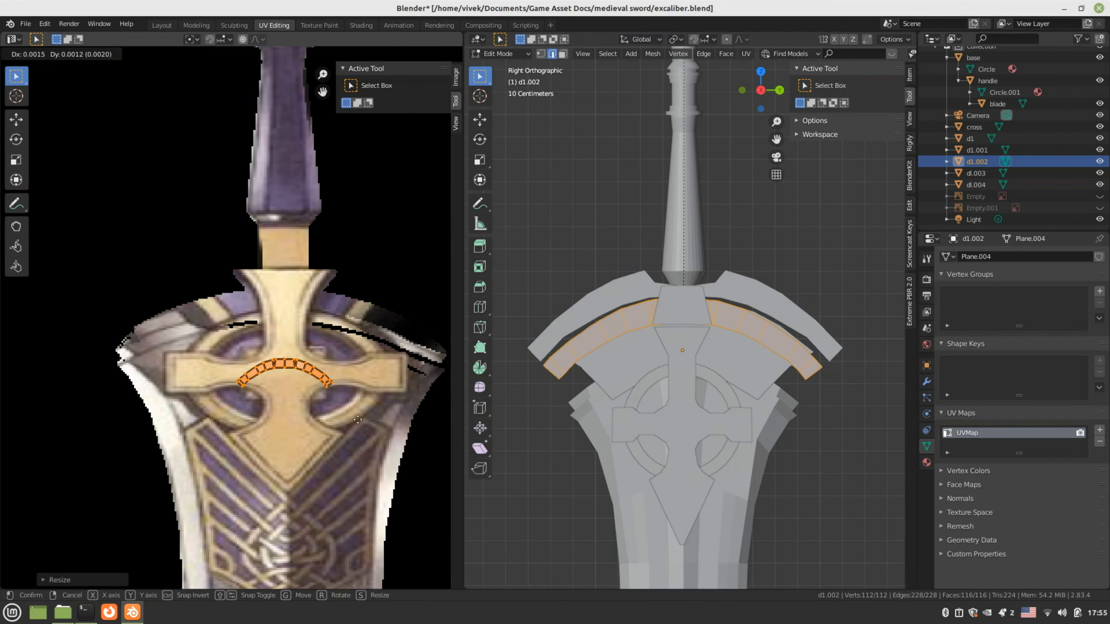
left_click(361, 417)
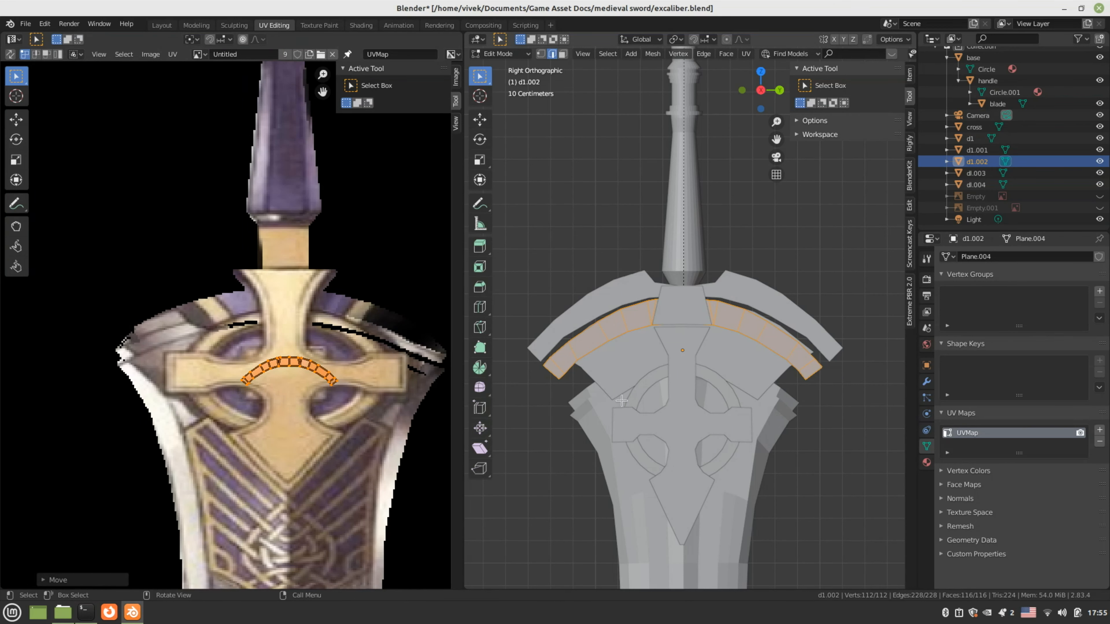
key("Tab")
Project wedge piece d1's UVs from the side view and shrink the island to about a fifth
left_click(623, 367)
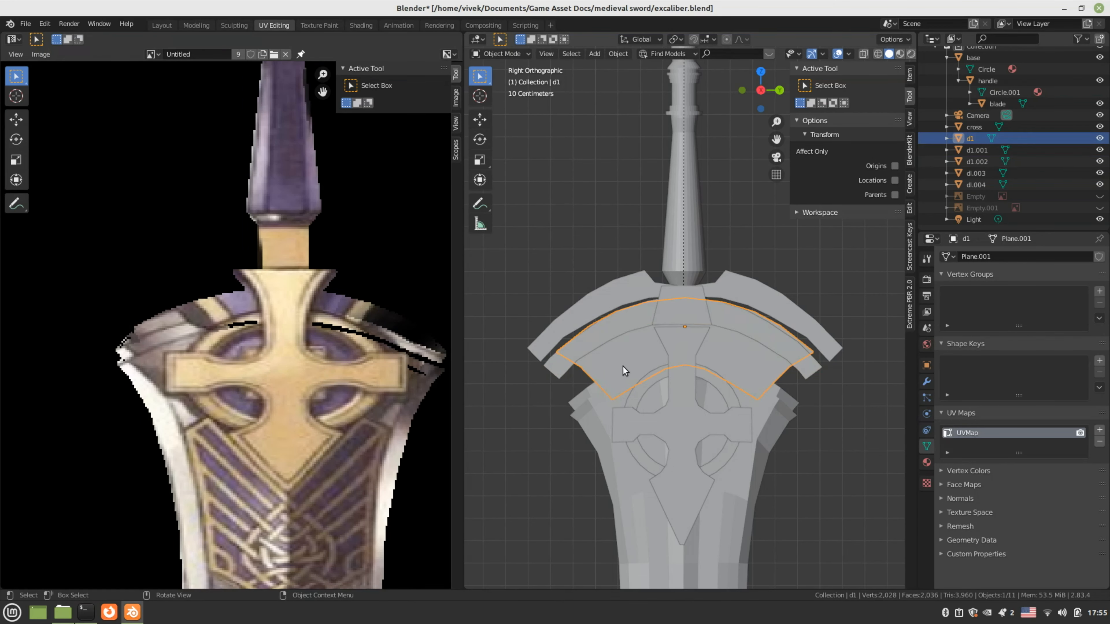
key("Tab")
key("u")
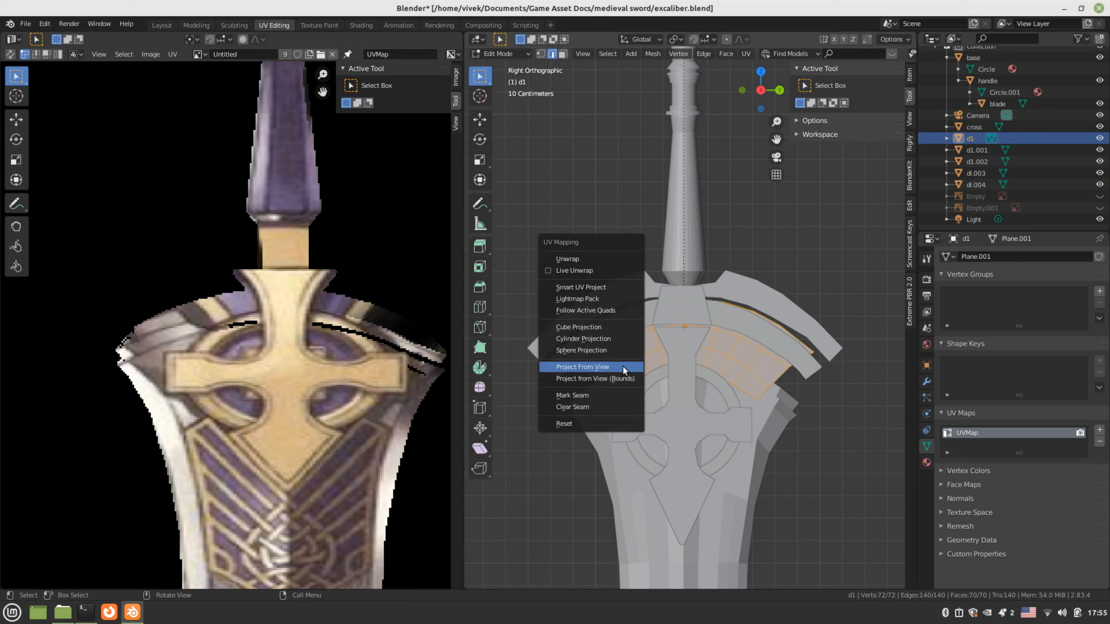
left_click(622, 366)
key("Home")
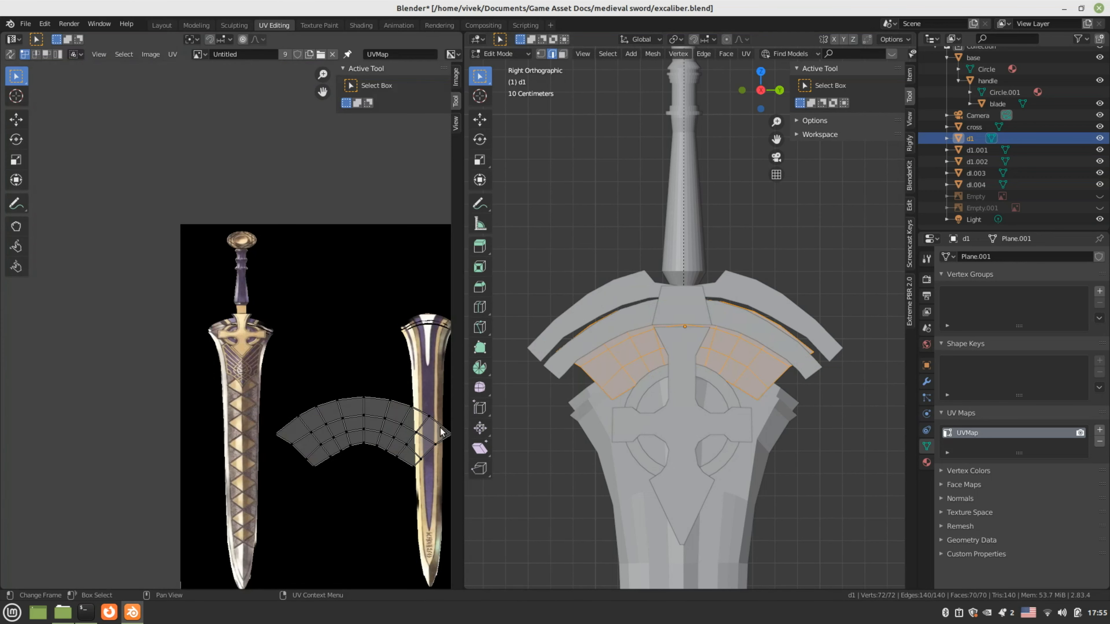
key("a")
key("s")
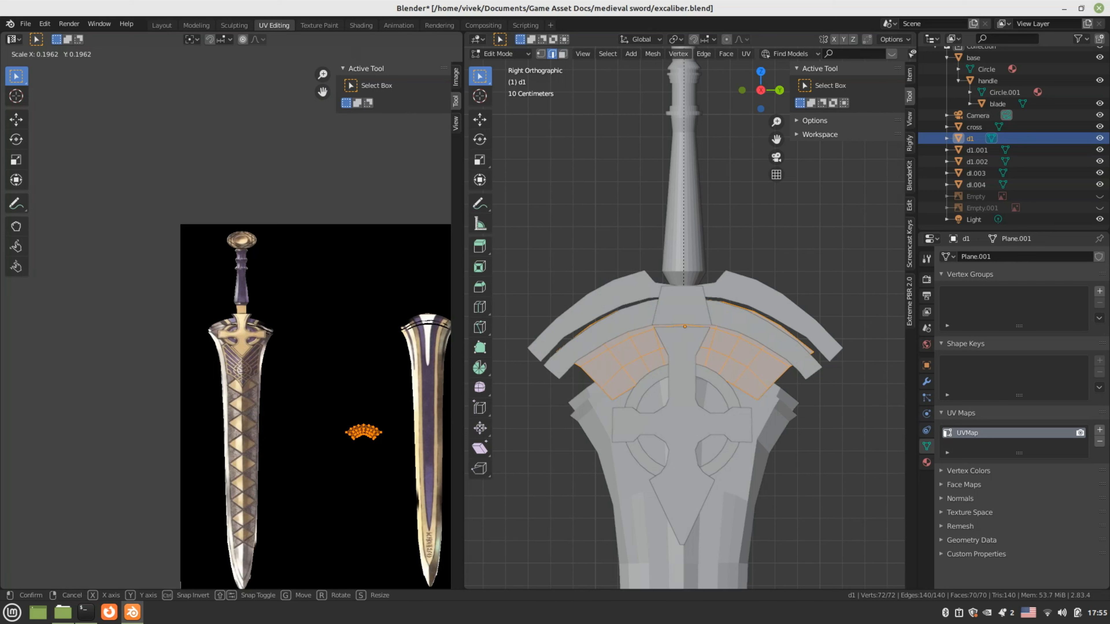
left_click(359, 446)
Place d1's UV island on the gold cross, shrink it slightly, and leave Edit Mode
scroll(362, 457, "up", 3)
key("g")
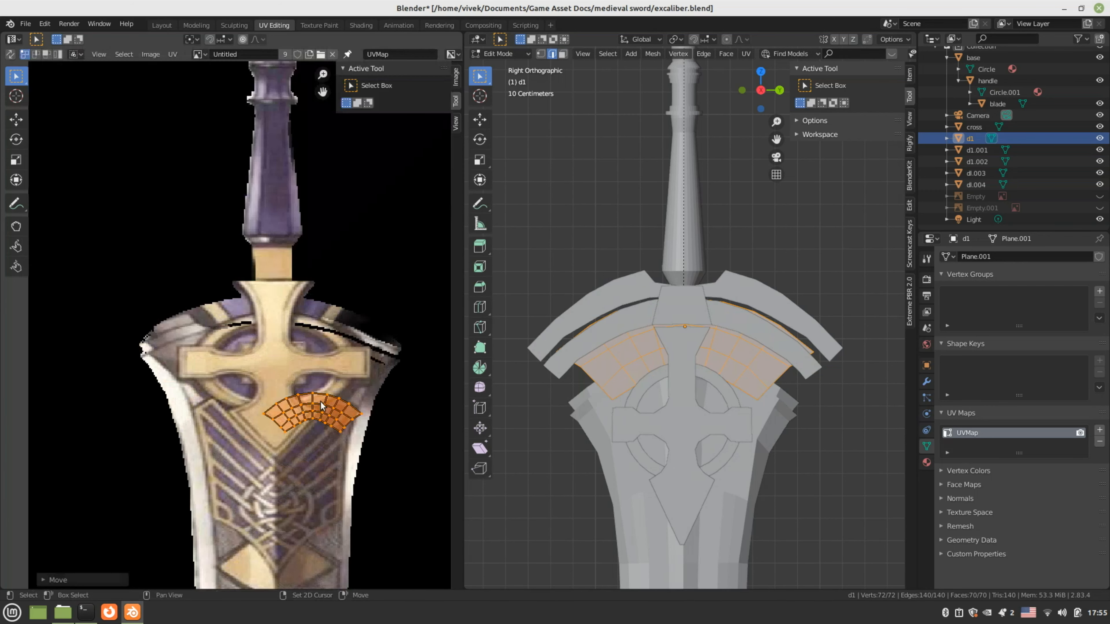
middle_click_drag(306, 395, 289, 439)
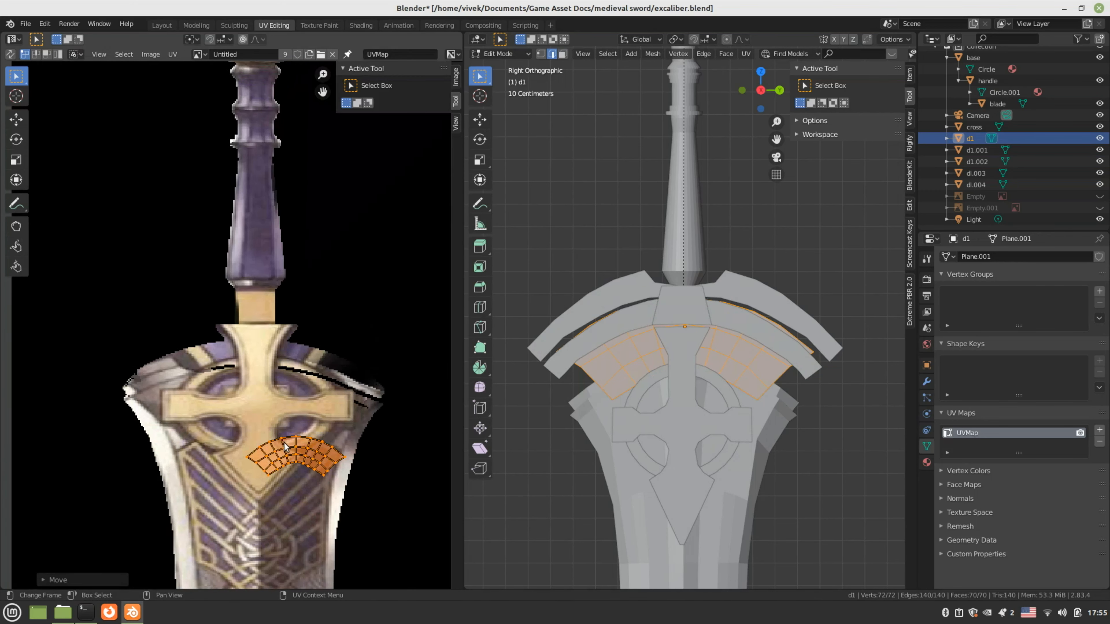
scroll(288, 441, "up", 1)
key("g")
left_click(241, 387)
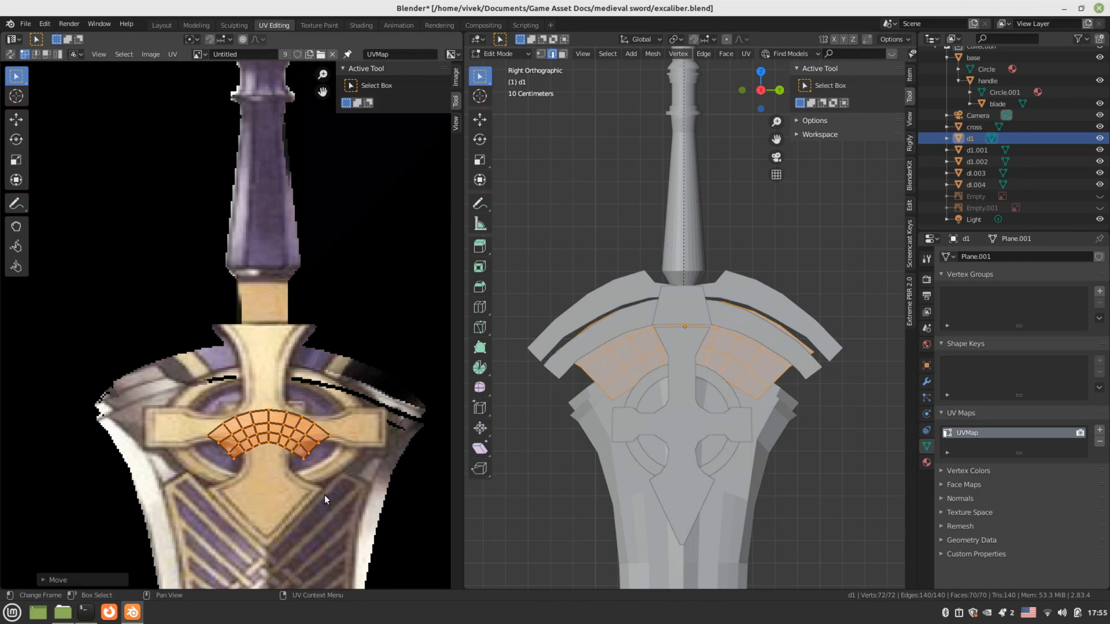
key("s")
left_click(302, 480)
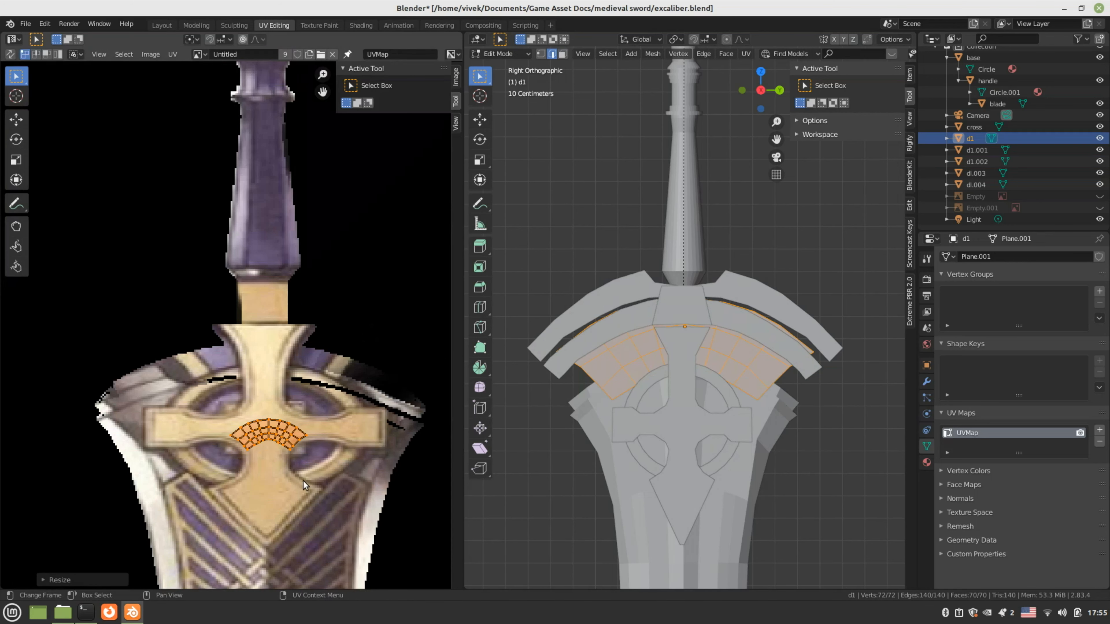
key("Tab")
scroll(618, 455, "down", 5)
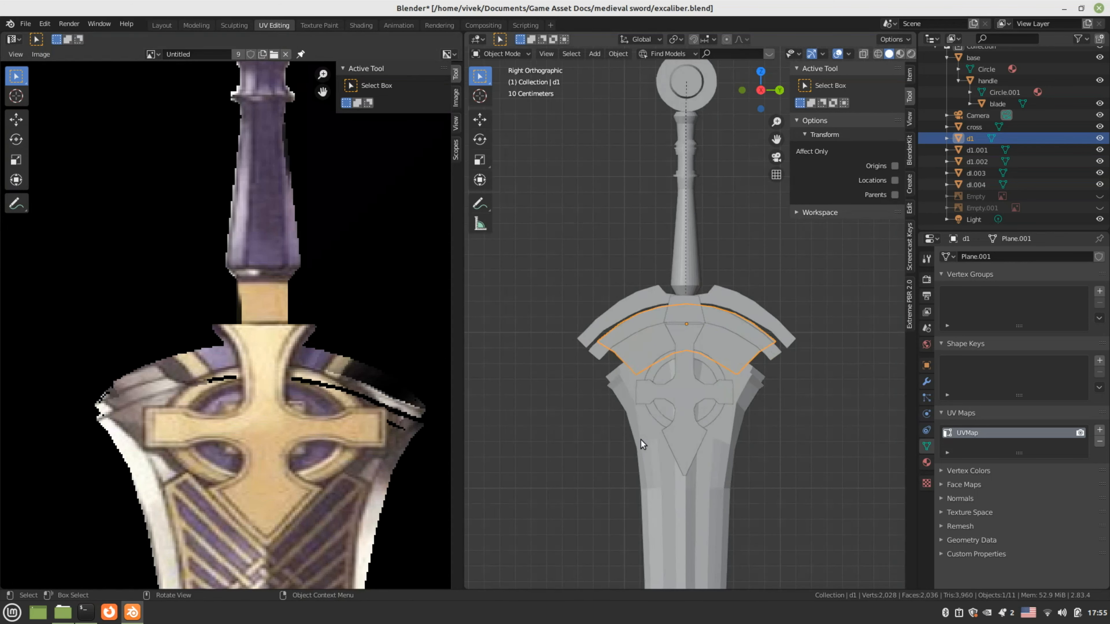
Preview the sword in Material Preview and save the texture image as texture.png
left_click(899, 54)
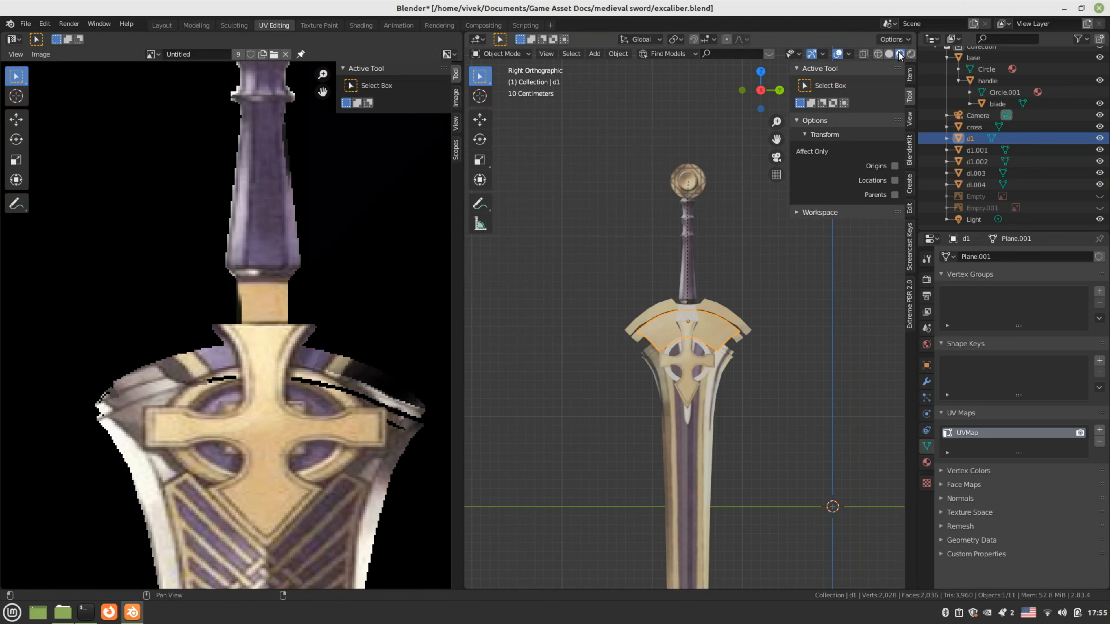
middle_click_drag(776, 348, 744, 385)
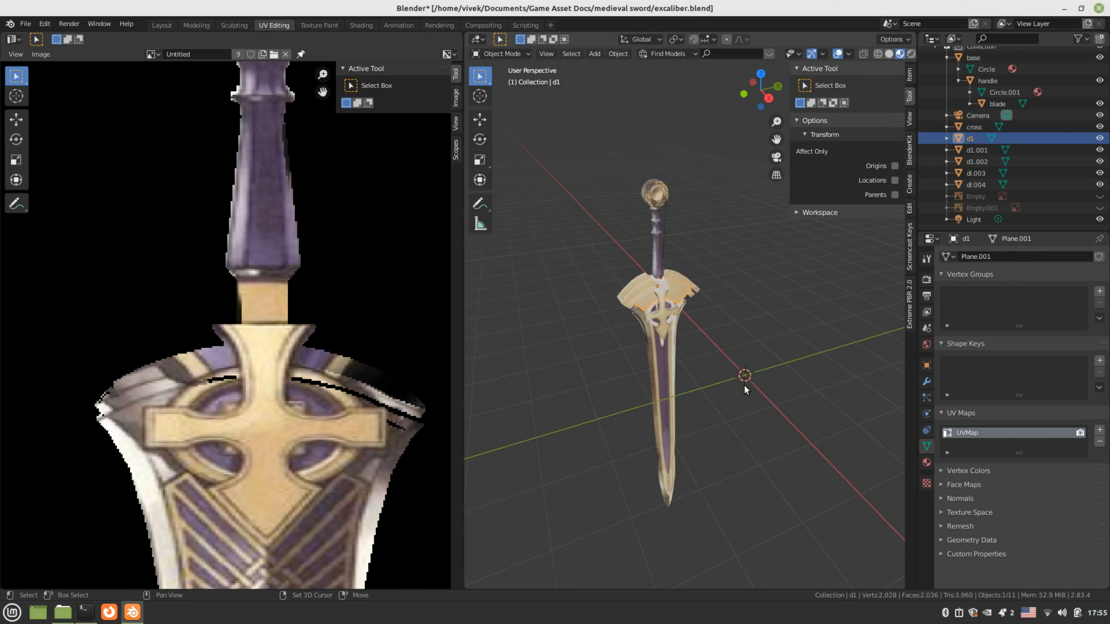
left_click(41, 54)
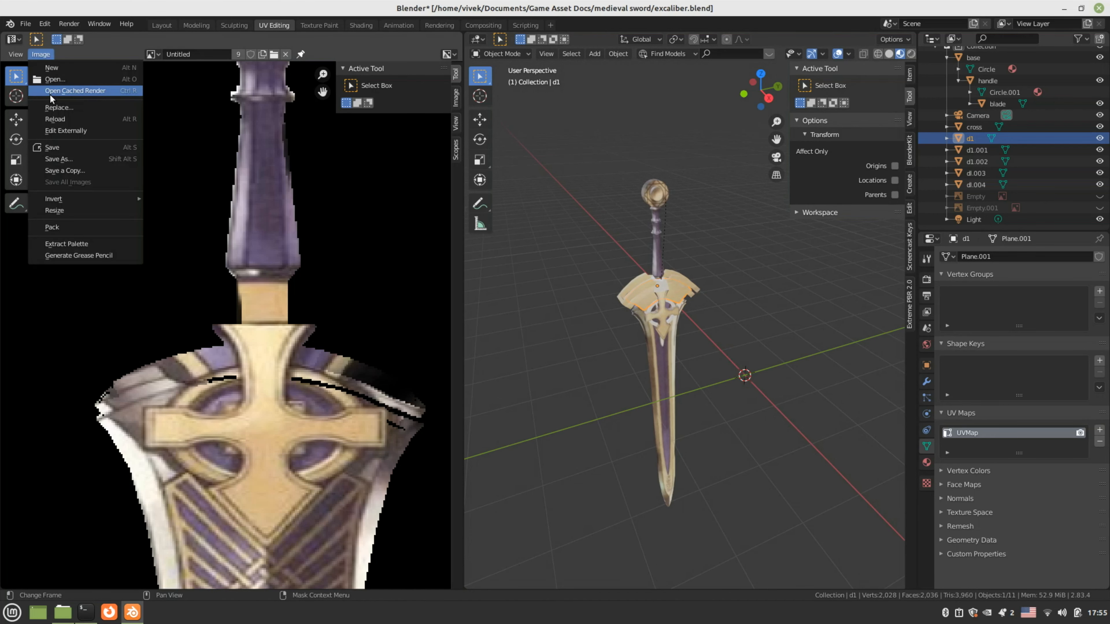
left_click(52, 147)
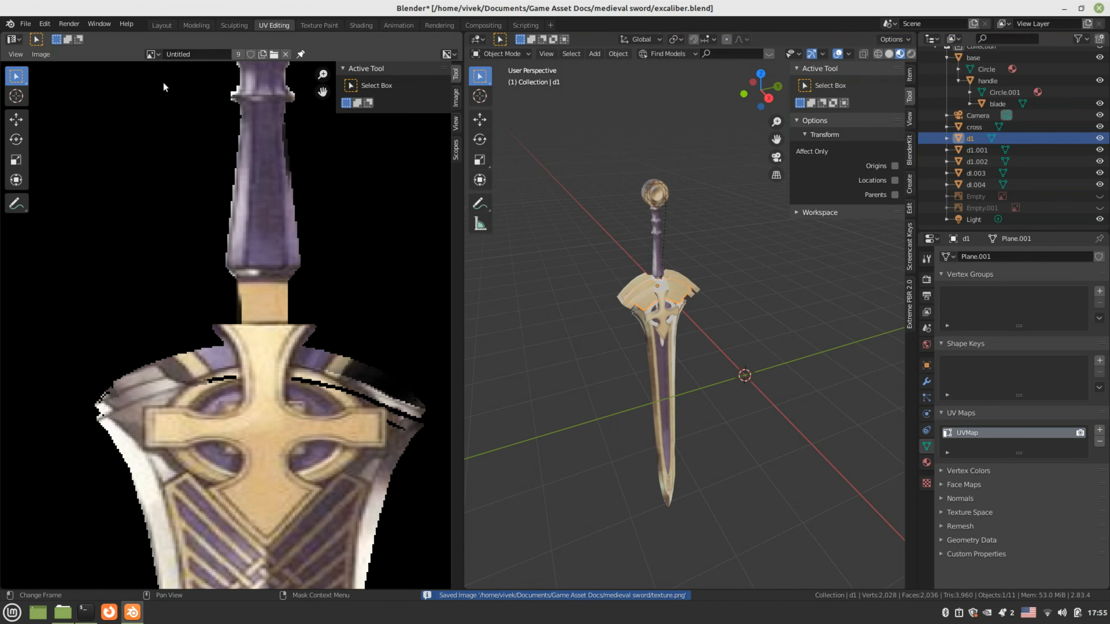
Return to the Layout workspace, deselect d1 and orbit around the textured sword
left_click(161, 25)
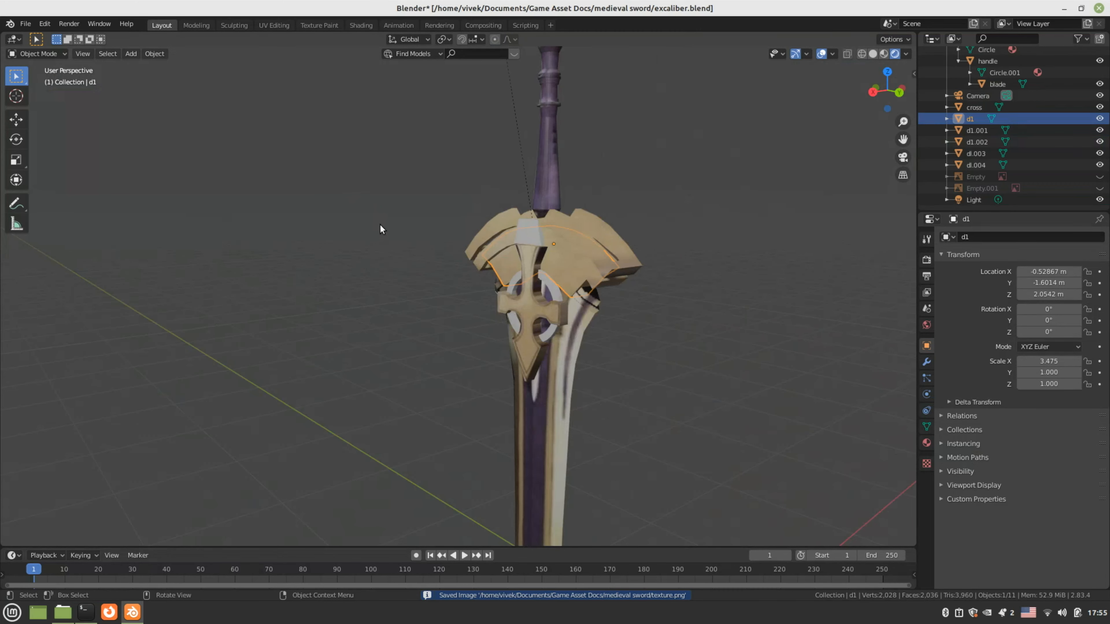
scroll(380, 236, "down", 2)
left_click(386, 288)
scroll(385, 294, "down", 2)
middle_click_drag(381, 302, 258, 367)
middle_click_drag(439, 387, 561, 366)
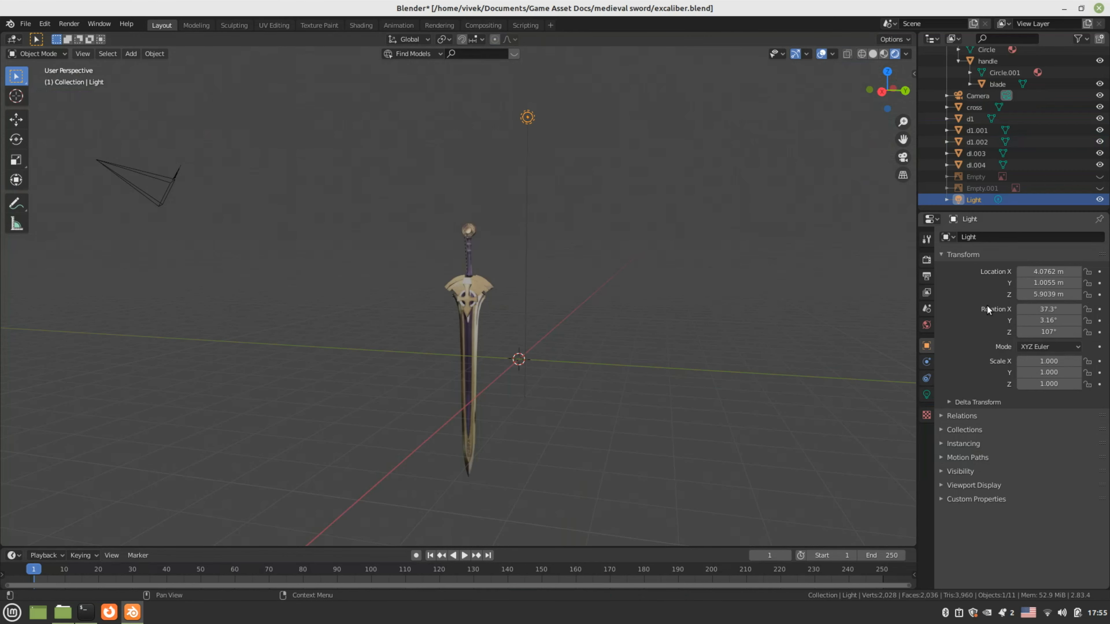
Make the scene light a Sun lamp with Strength 8
left_click(926, 394)
left_click(1001, 285)
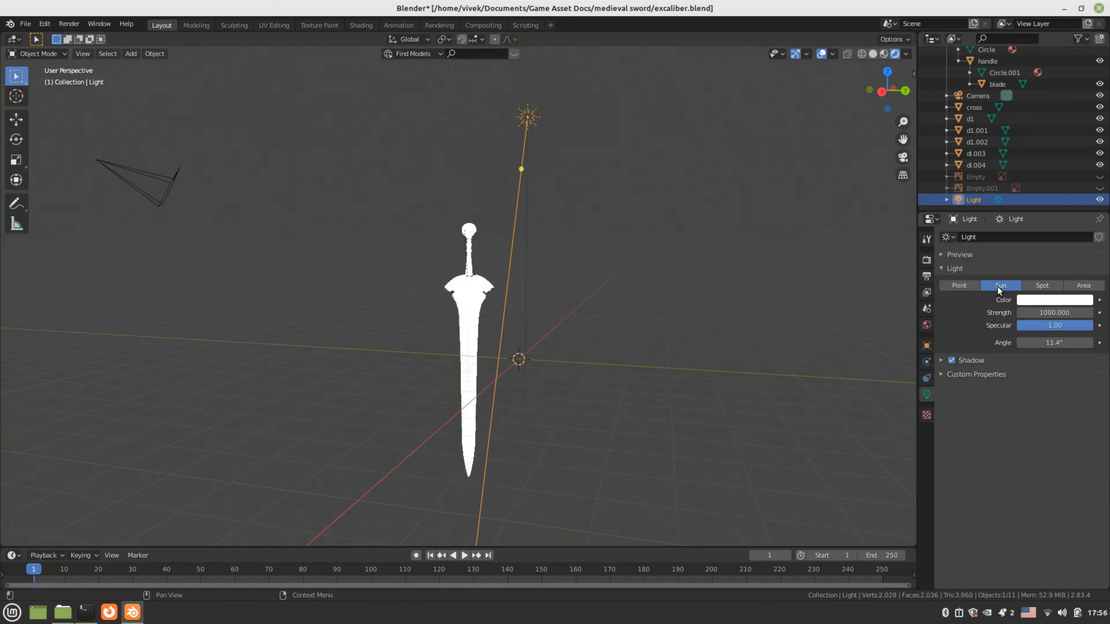
left_click(1042, 313)
type("8")
key("Return")
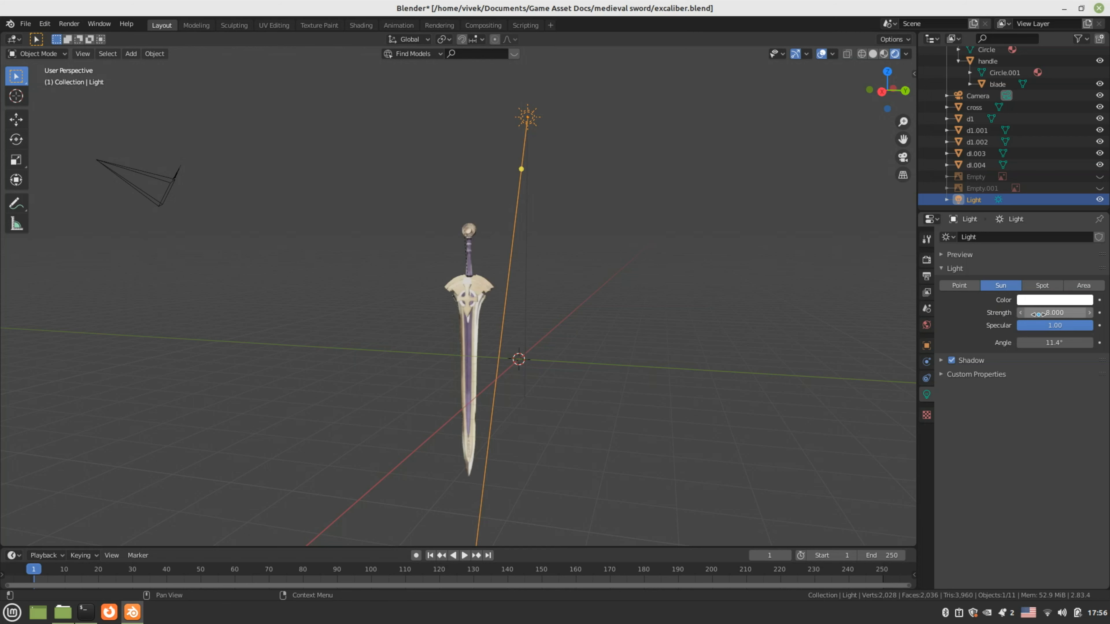
Tilt the sun lamp slightly, then select and frame the blade
middle_click_drag(526, 343, 555, 347)
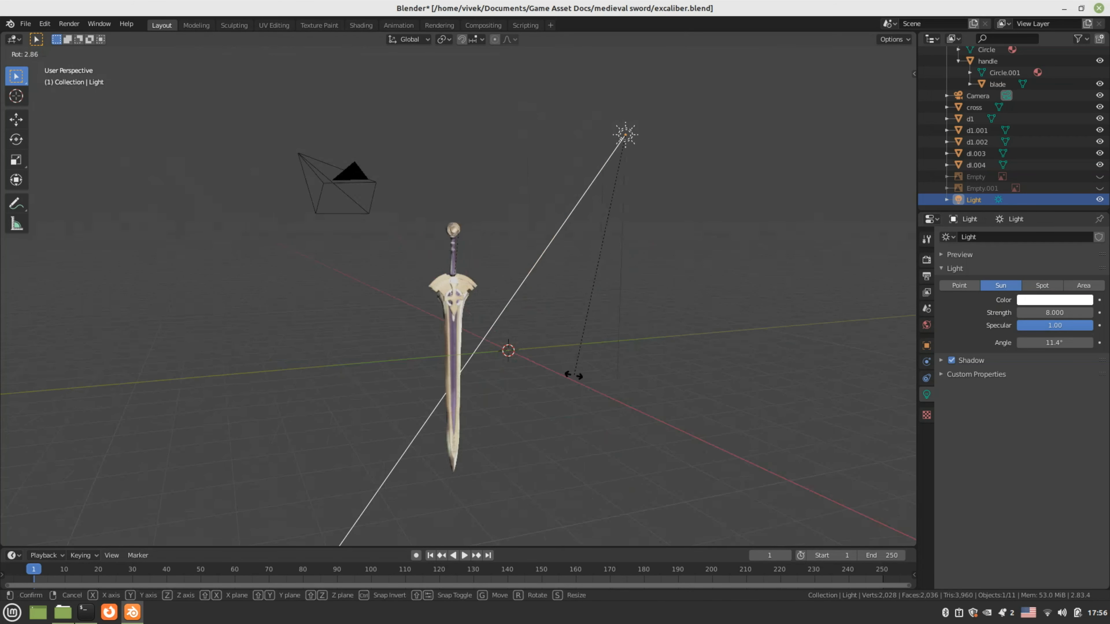
left_click(559, 381)
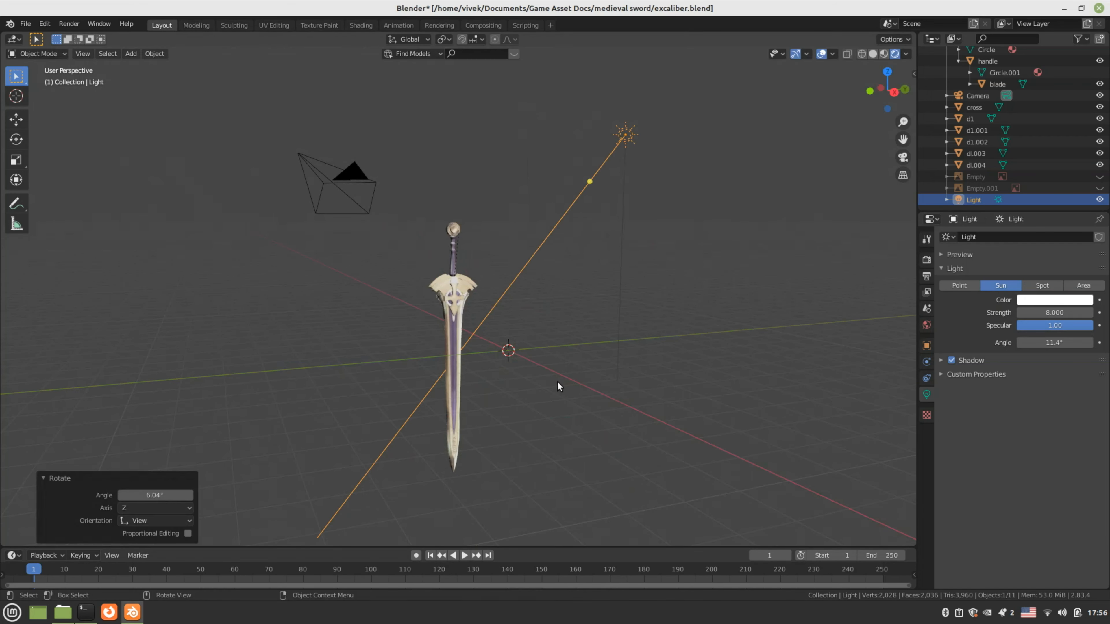
left_click(490, 409)
key("KP_Decimal")
middle_click_drag(500, 420, 493, 231, "shift")
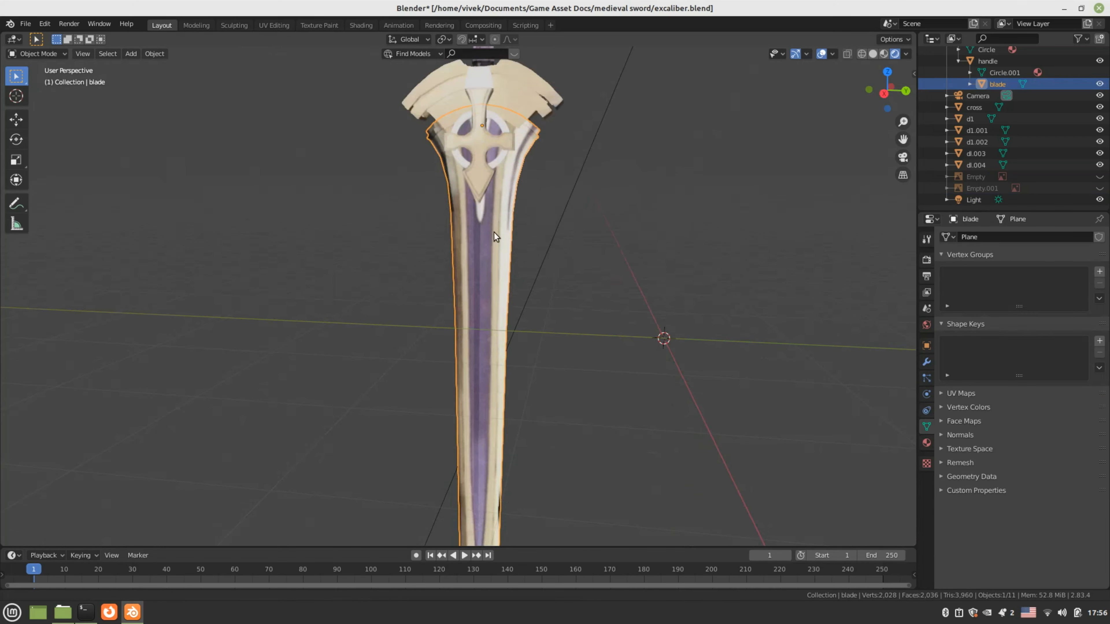
scroll(496, 280, "down", 4)
In the Shading workspace, raise the blade material's Metallic and try linking the texture to it
left_click(360, 25)
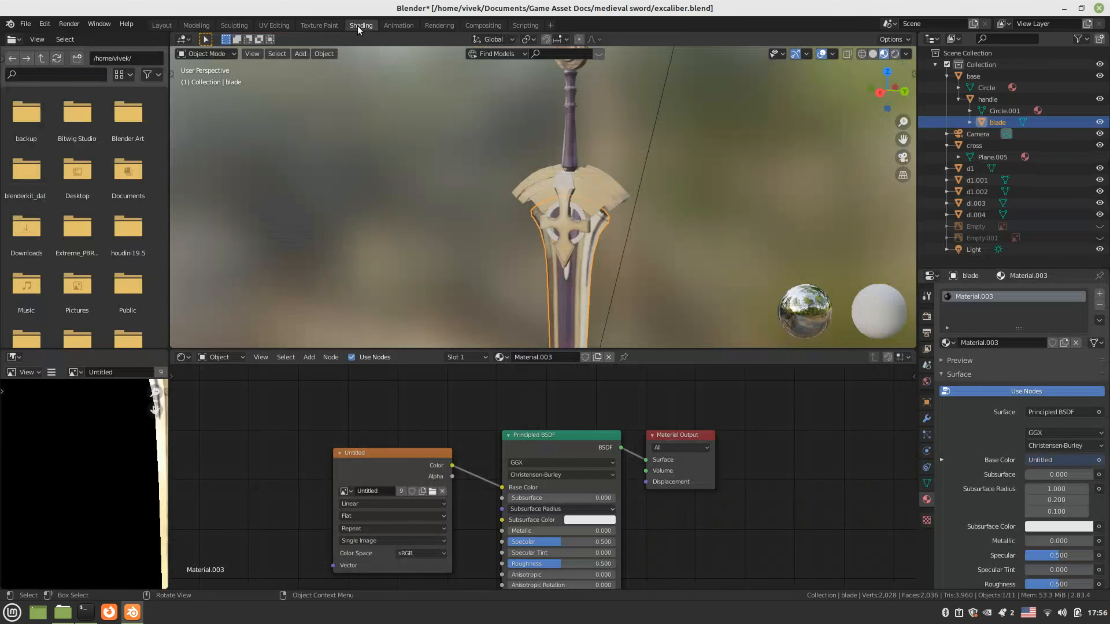
mouse_move(723, 536)
middle_mouse_down()
mouse_move(734, 424)
mouse_move(706, 522)
middle_mouse_up()
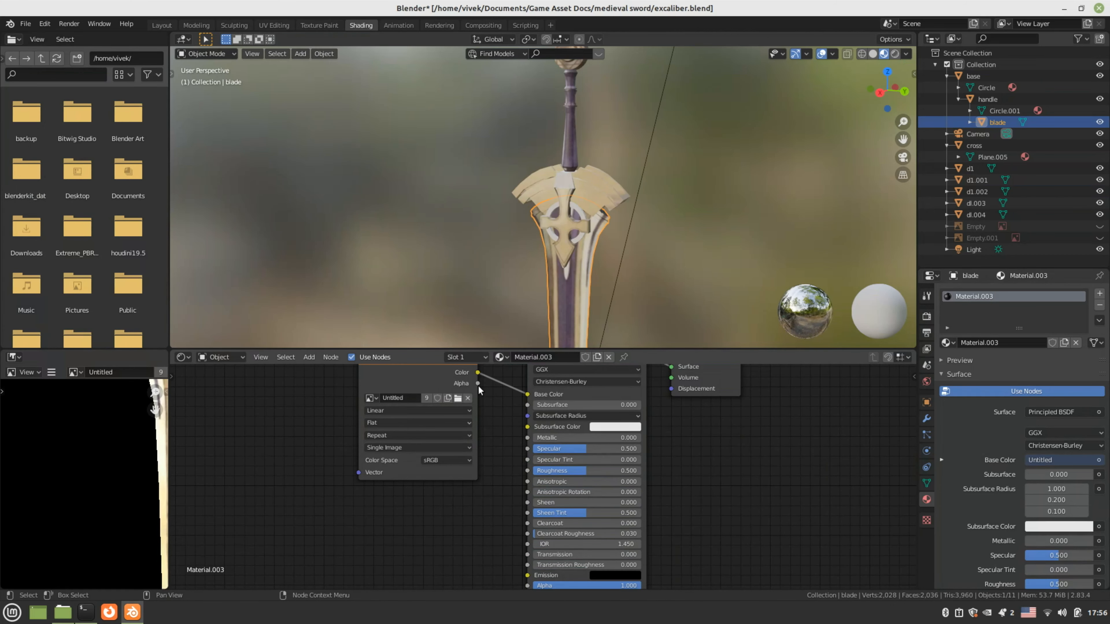
scroll(638, 522, "up", 1)
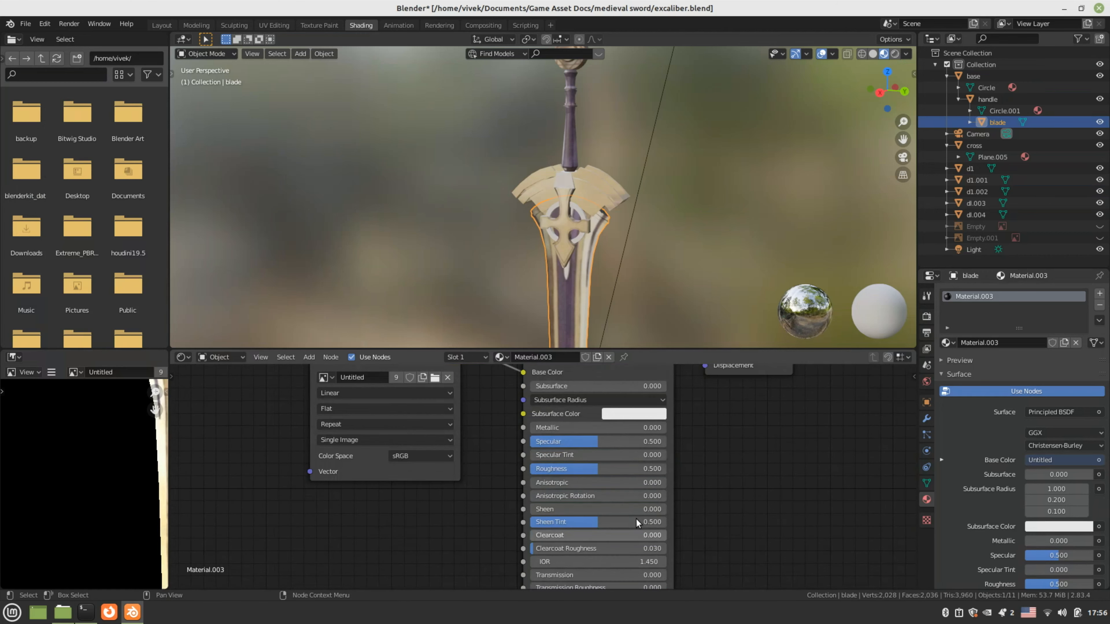
scroll(638, 522, "up", 2)
left_click_drag(629, 419, 697, 419)
scroll(629, 437, "up", 1)
scroll(514, 221, "up", 3)
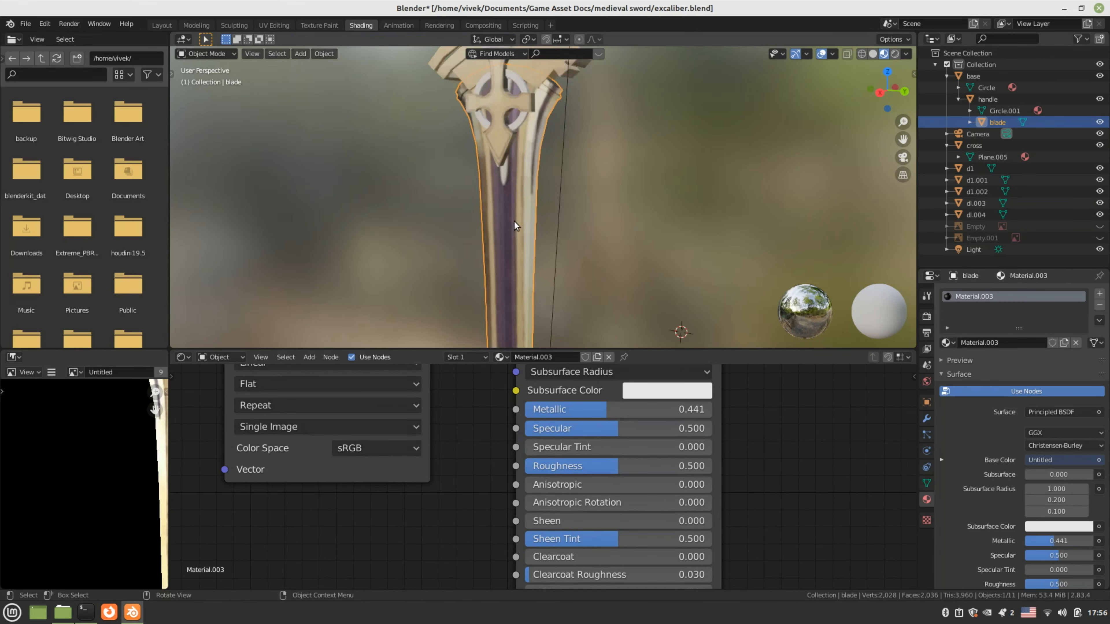
scroll(514, 221, "up", 2)
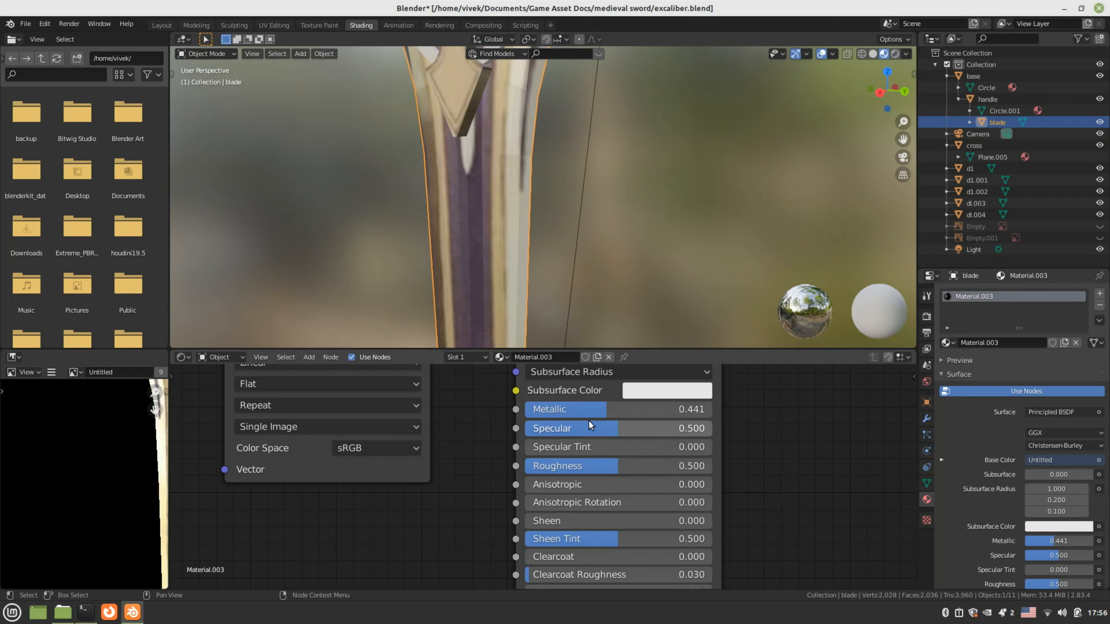
left_click_drag(588, 413, 646, 409)
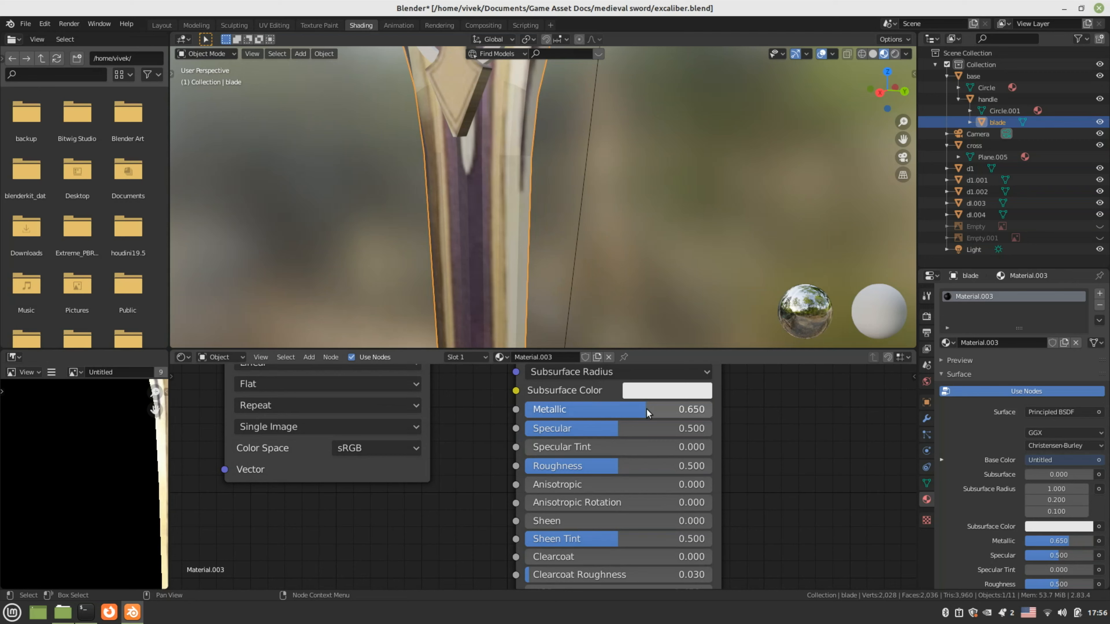
middle_click_drag(421, 469, 425, 545)
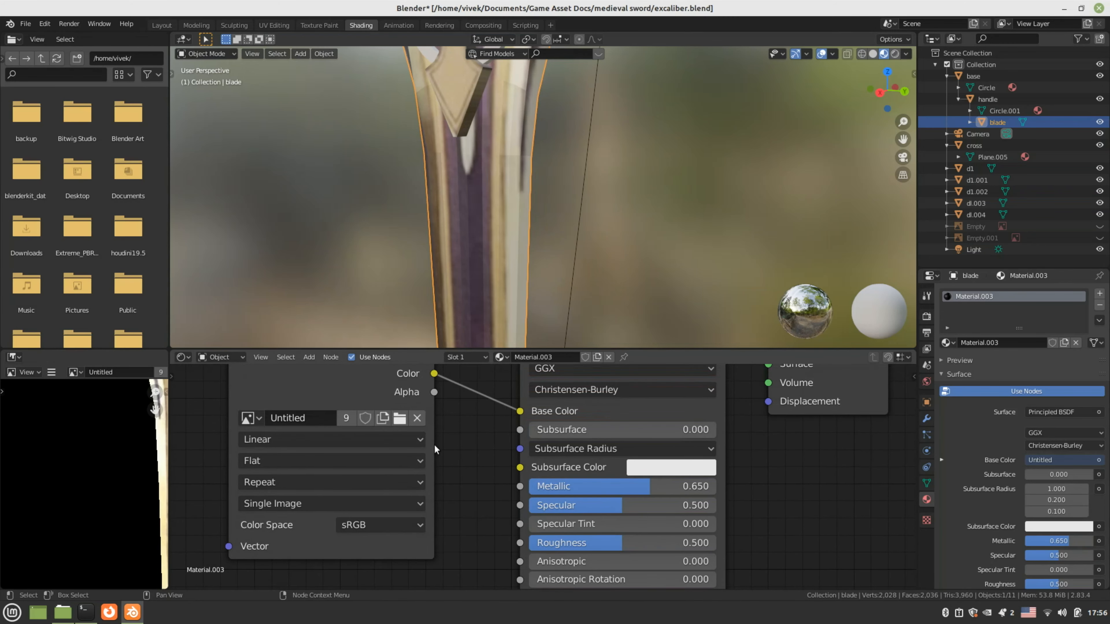
left_click_drag(433, 373, 512, 484)
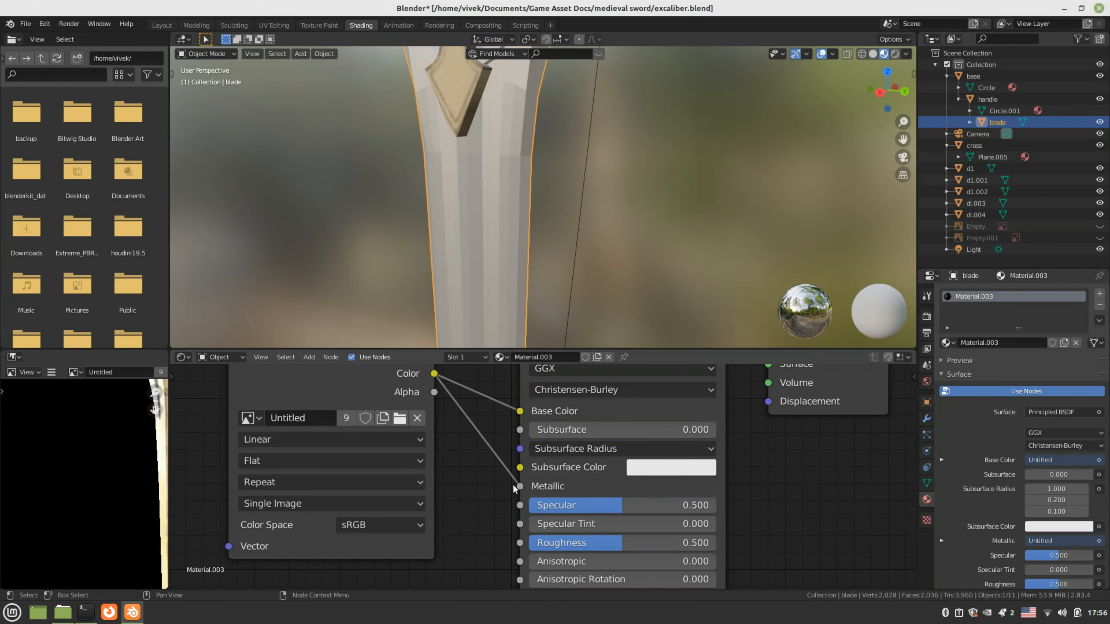
Unlink Metallic, lower Specular, and settle Roughness at 0.241 and Metallic at 0.900
scroll(483, 246, "down", 2)
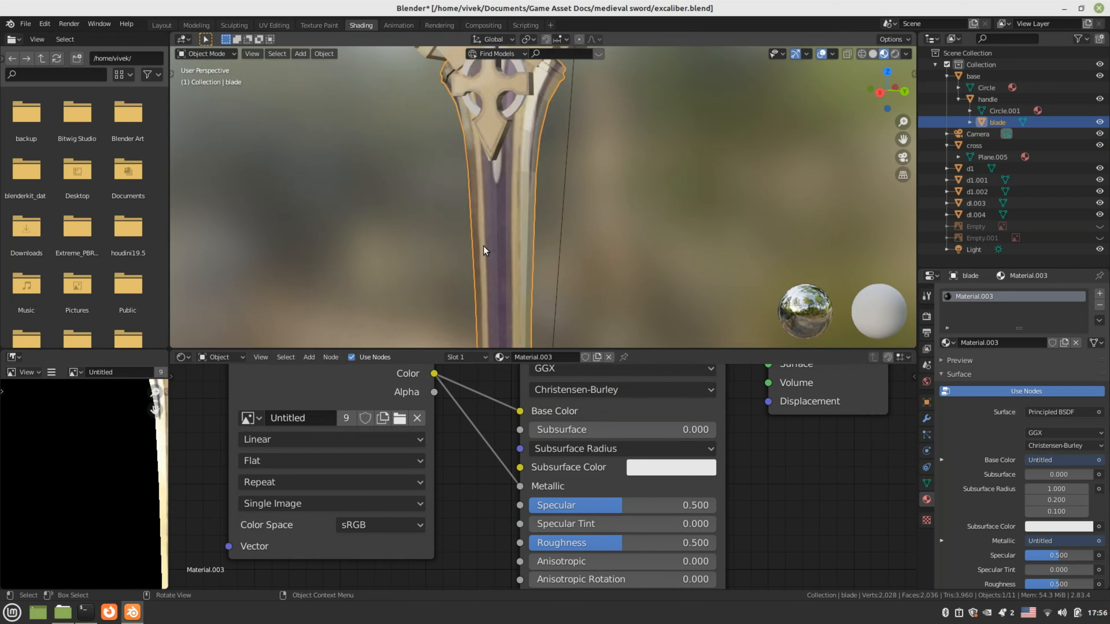
scroll(483, 245, "up", 3)
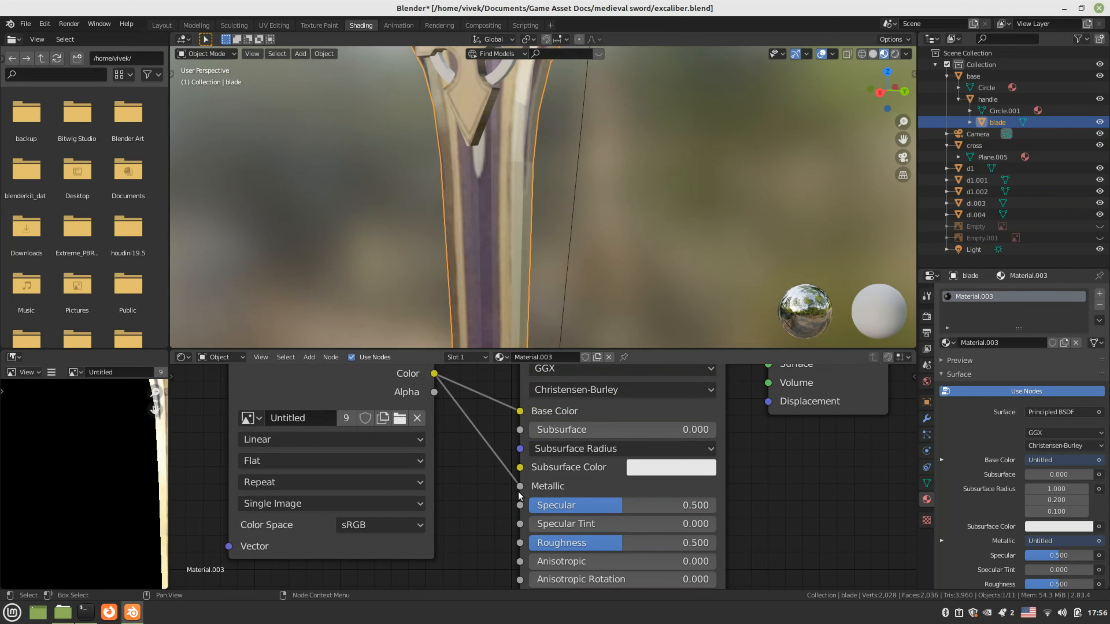
left_click_drag(519, 490, 494, 498)
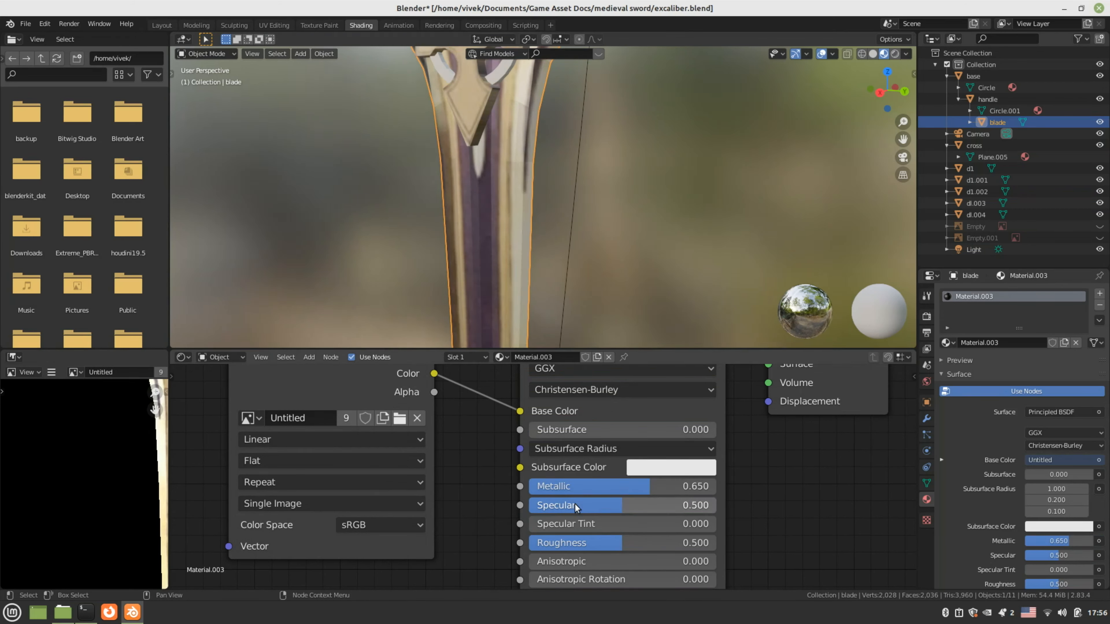
mouse_move(576, 506)
left_mouse_down()
mouse_move(524, 507)
mouse_move(562, 506)
left_mouse_up()
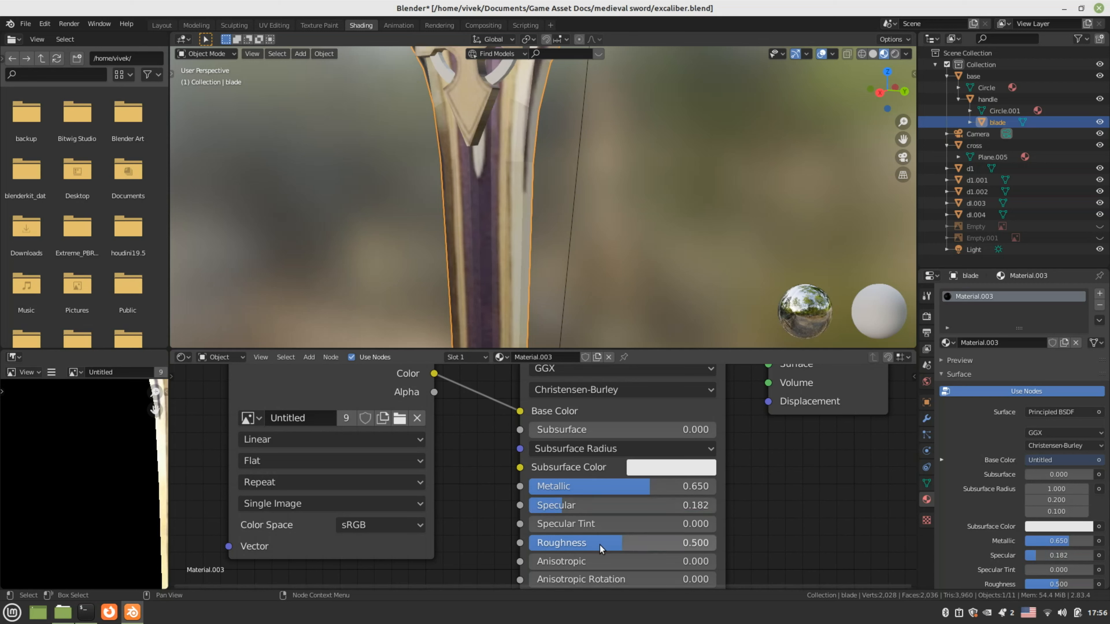
left_click_drag(600, 548, 573, 548)
left_click_drag(597, 488, 644, 489)
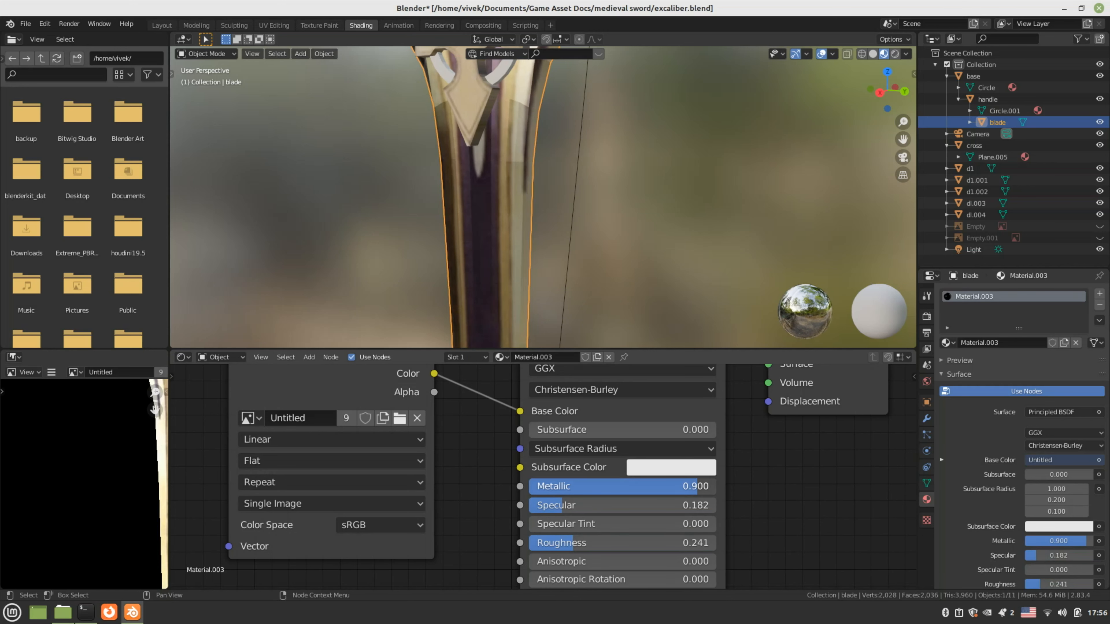
scroll(543, 181, "down", 4)
middle_click_drag(543, 181, 502, 251)
scroll(503, 250, "up", 5)
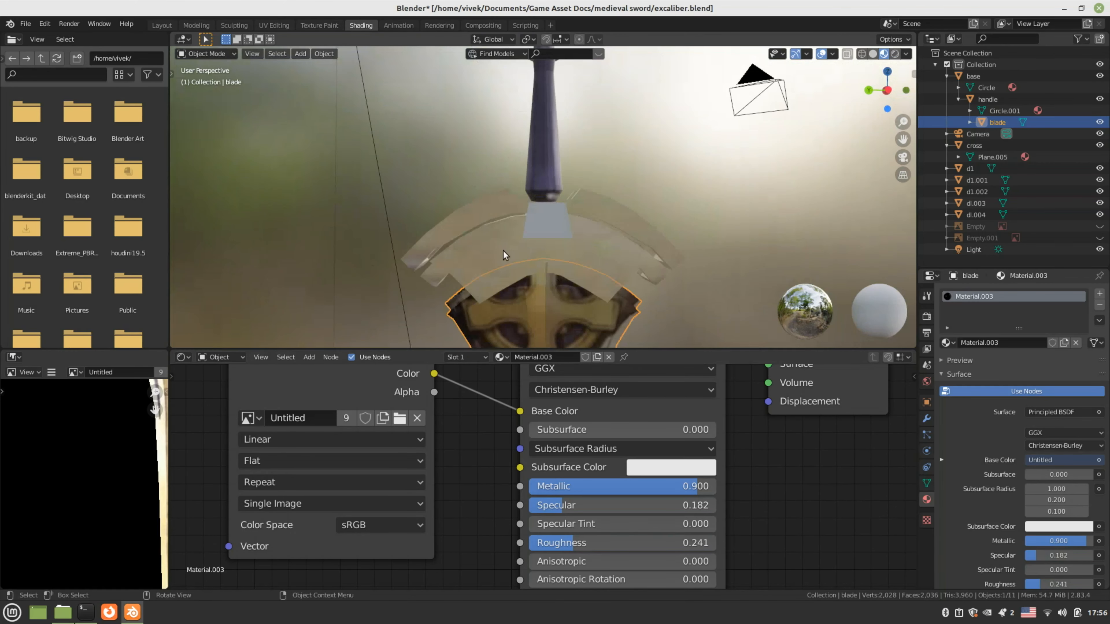
Select guard pieces d1.001, d1.002 and d1 to inspect the guard, then clear the selection
left_click(448, 219)
left_click(469, 244, "shift")
left_click(491, 263, "shift")
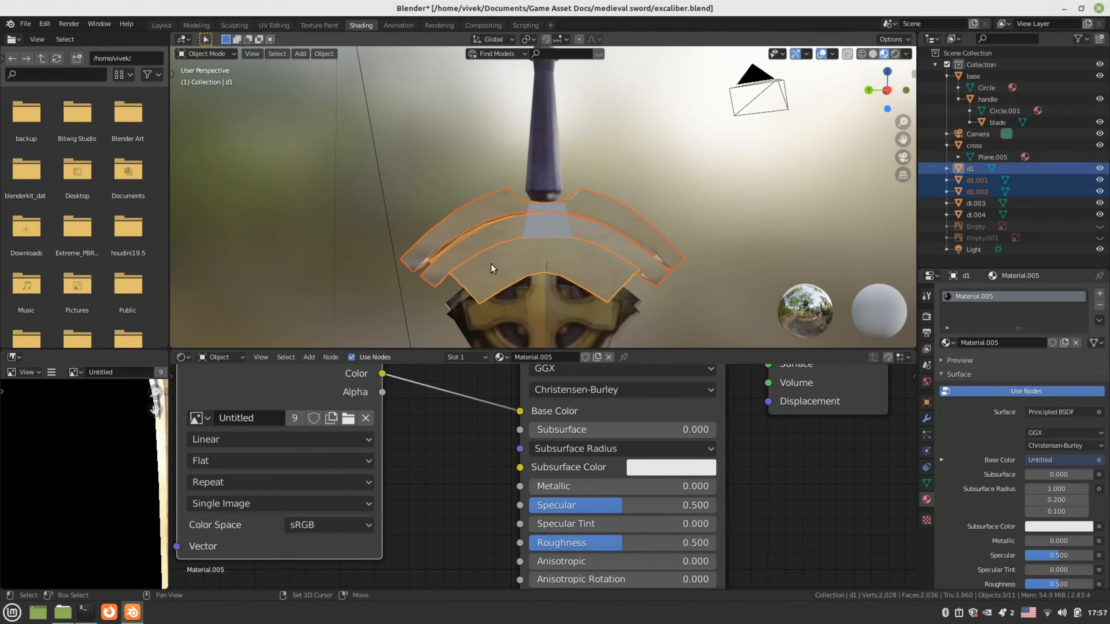
middle_click_drag(490, 264, 569, 230)
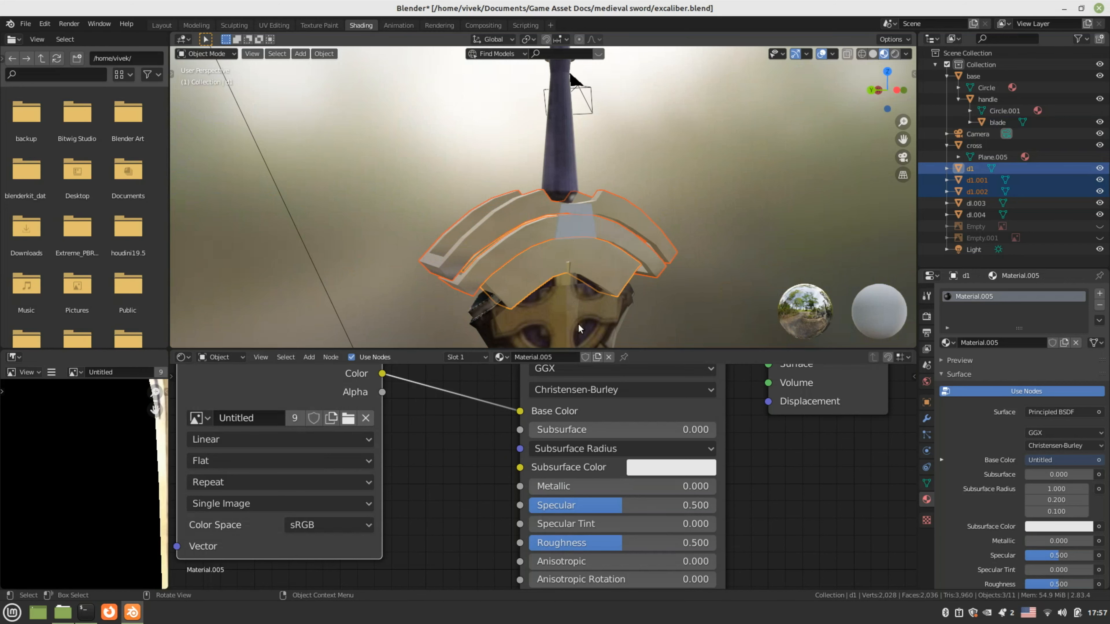
left_click(604, 271)
middle_click_drag(599, 291, 627, 210)
left_click(626, 212)
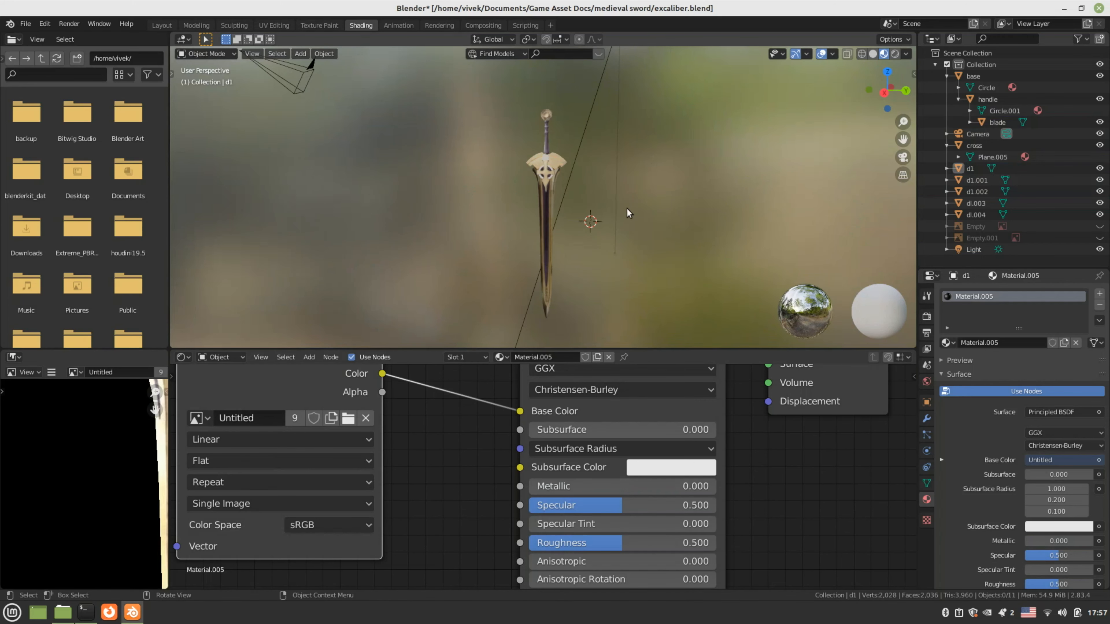
Return to Layout and zoom out to show the whole sword with camera and sun
left_click(161, 25)
mouse_move(322, 241)
middle_mouse_down()
mouse_move(387, 240)
mouse_move(353, 269)
middle_mouse_up()
scroll(353, 269, "down", 2)
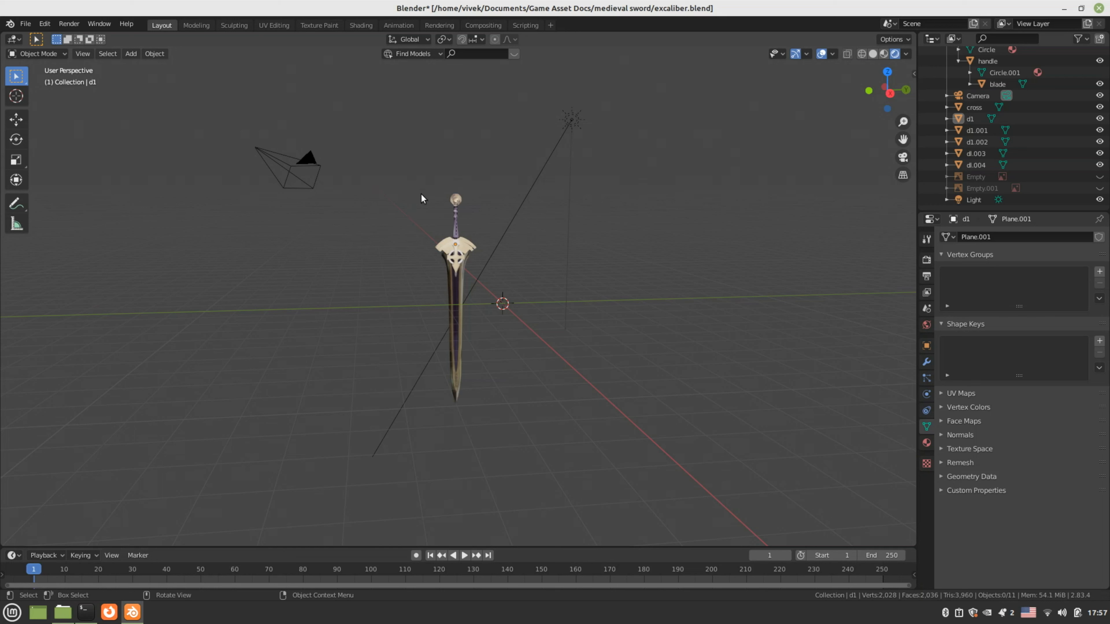
Select all the sword's parts and tilt them
left_click_drag(420, 193, 462, 268)
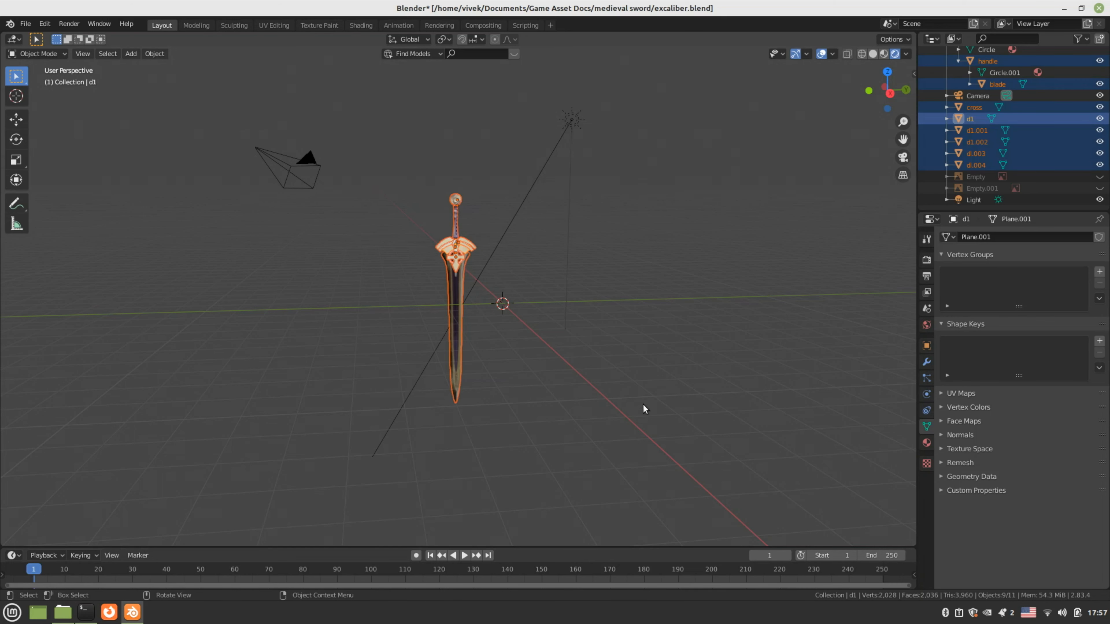
key("r")
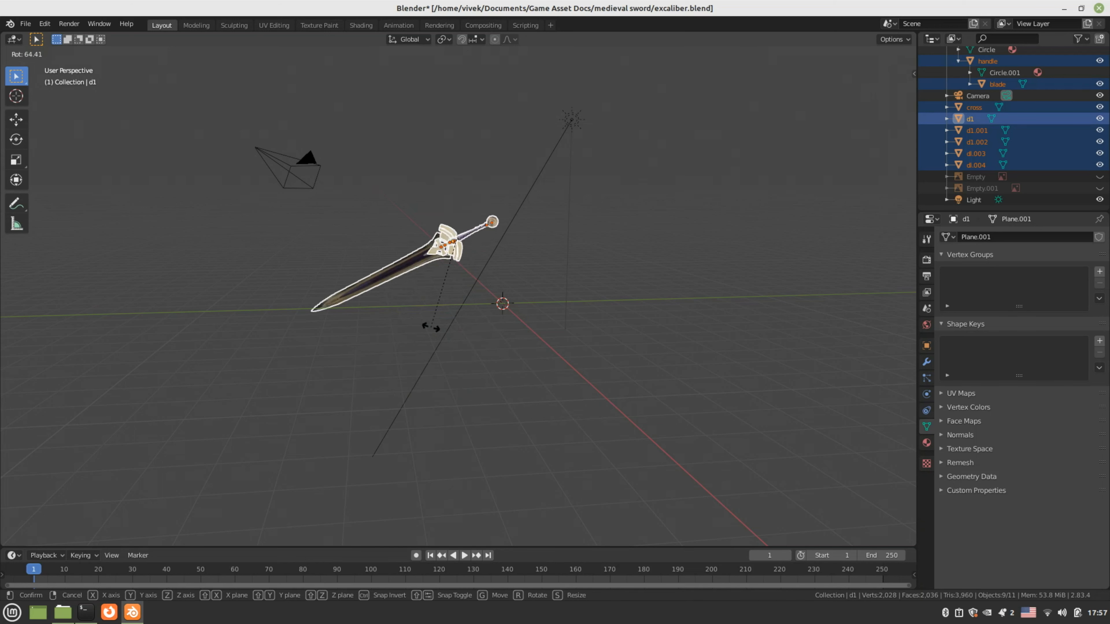
left_click(428, 327)
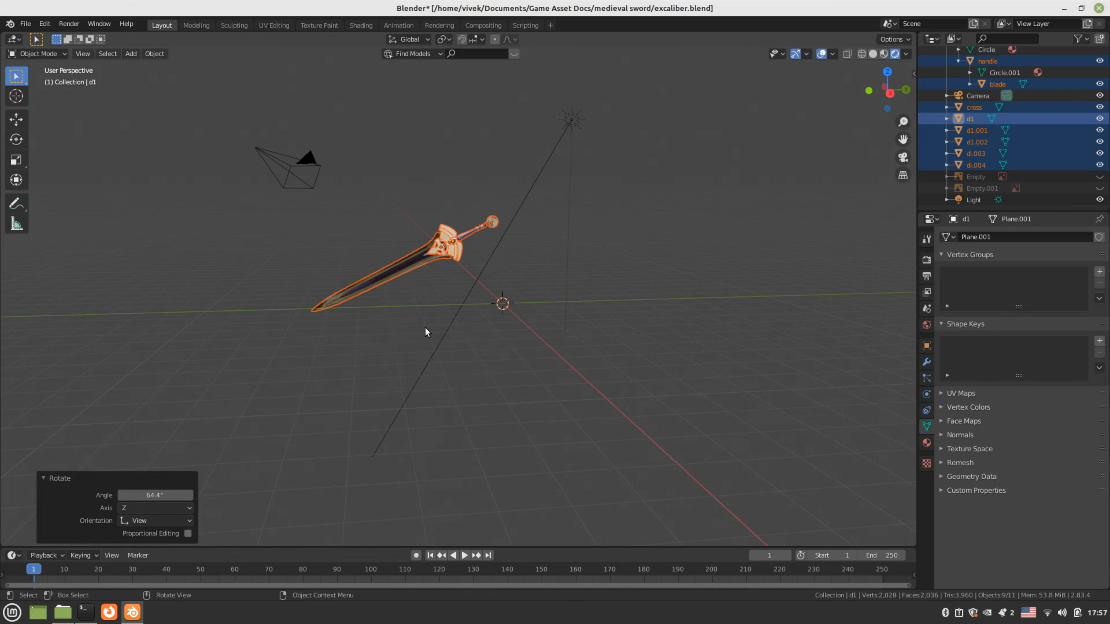
middle_click_drag(425, 327, 477, 344)
left_click(480, 343)
Add a plane mesh and scale it up to 3.283 as the ground
key("shift+a")
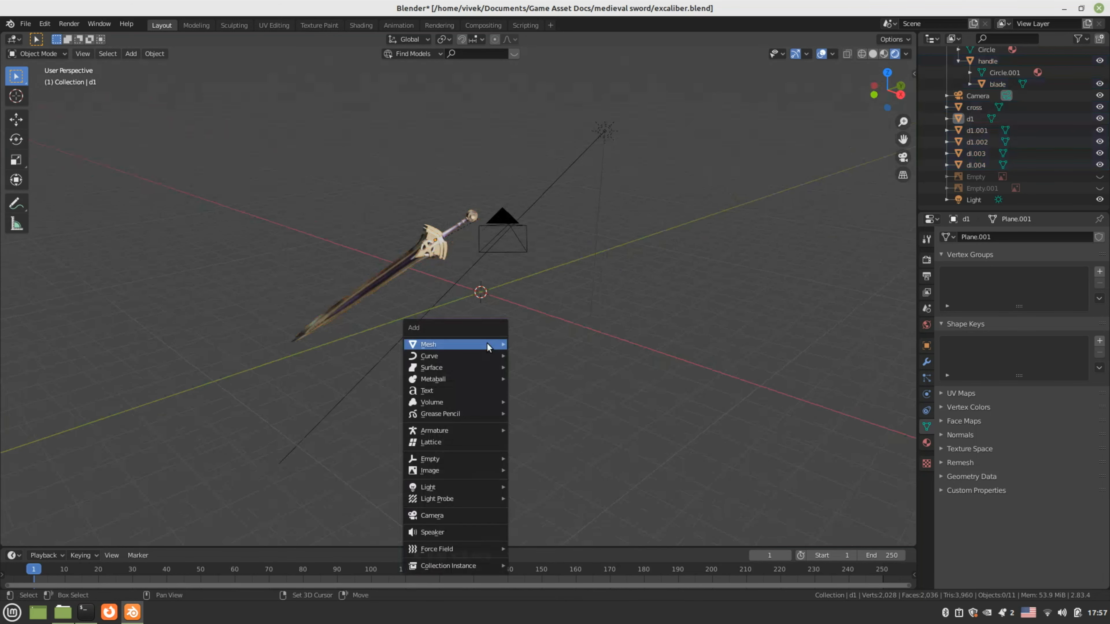
left_click(519, 343)
key("s")
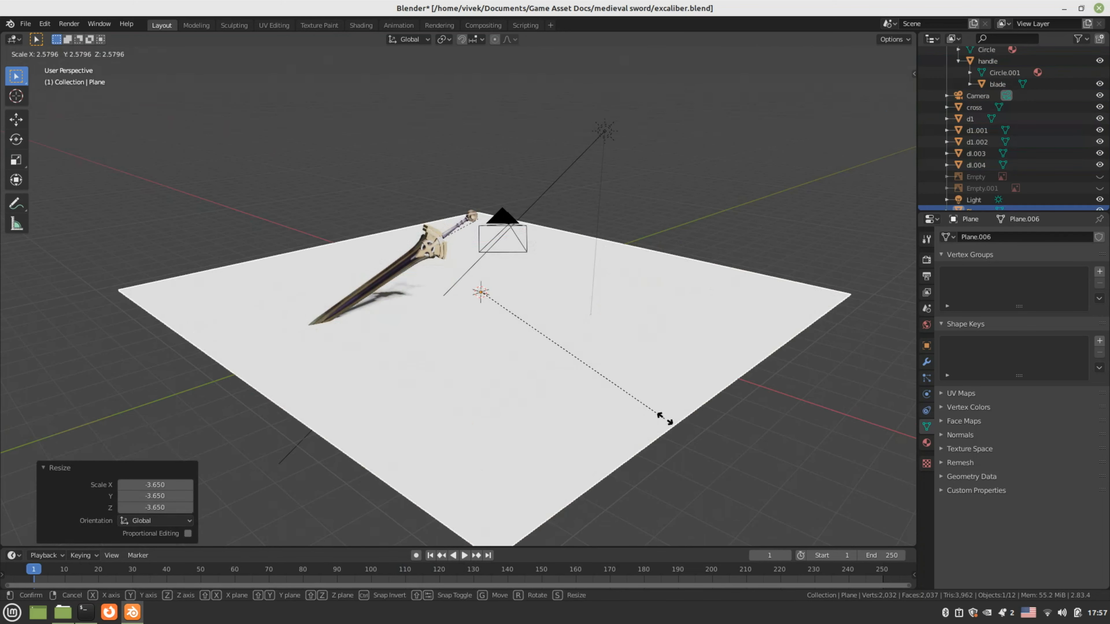
left_click(744, 397)
middle_click_drag(743, 396, 439, 350)
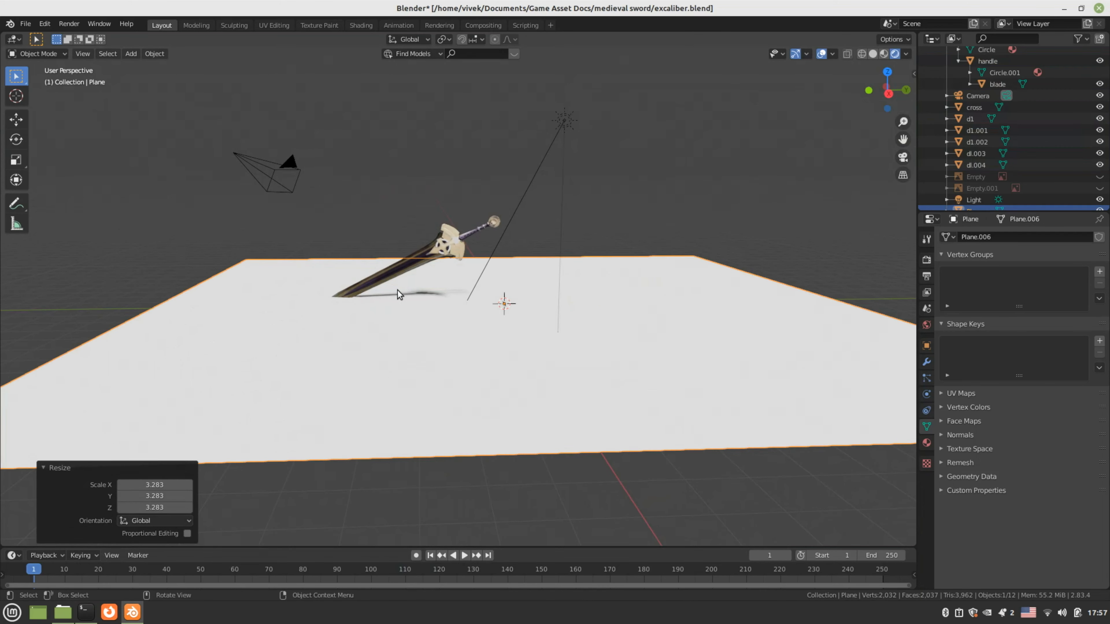
Raise the whole sword above the ground plane, then look through the scene camera
left_click_drag(406, 211, 490, 235)
scroll(452, 274, "up", 3)
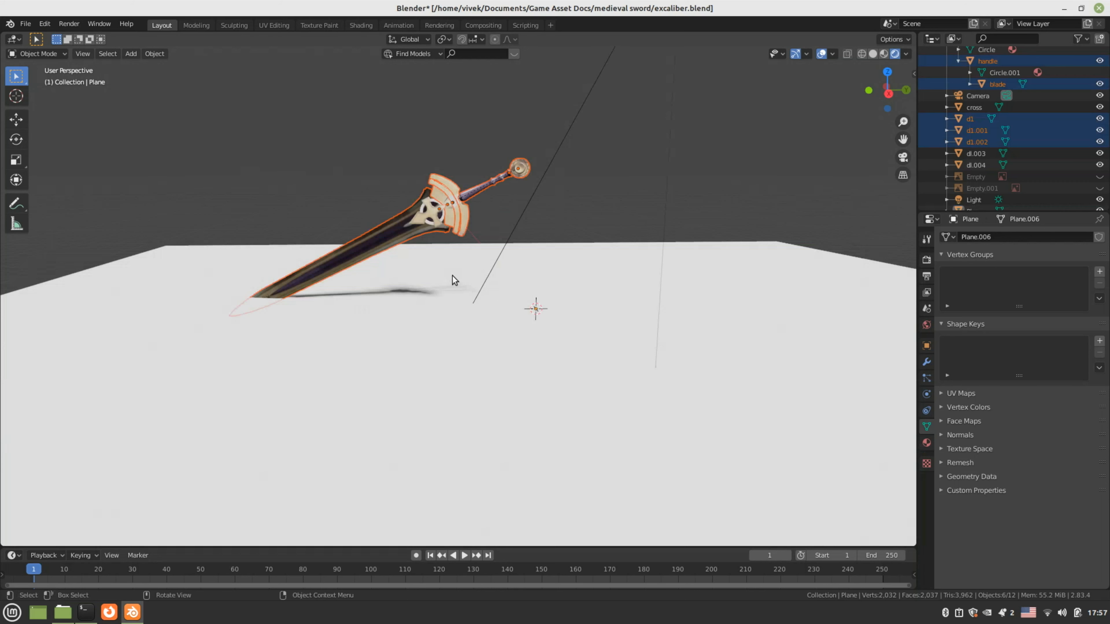
key("g")
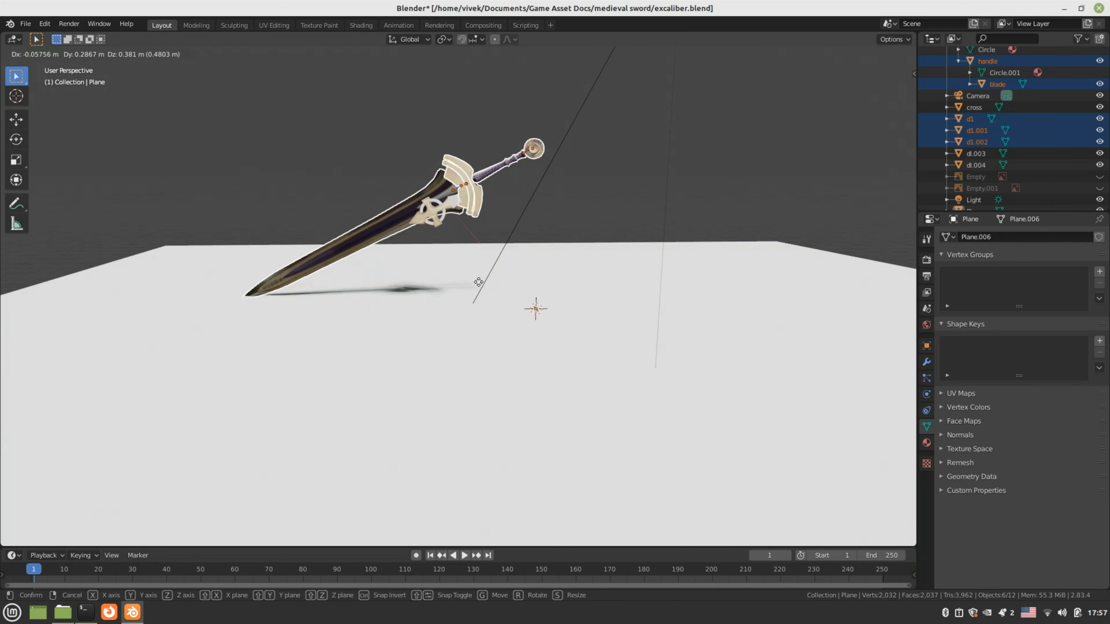
left_click(477, 280)
key("ctrl+z")
middle_click_drag(387, 279, 380, 268)
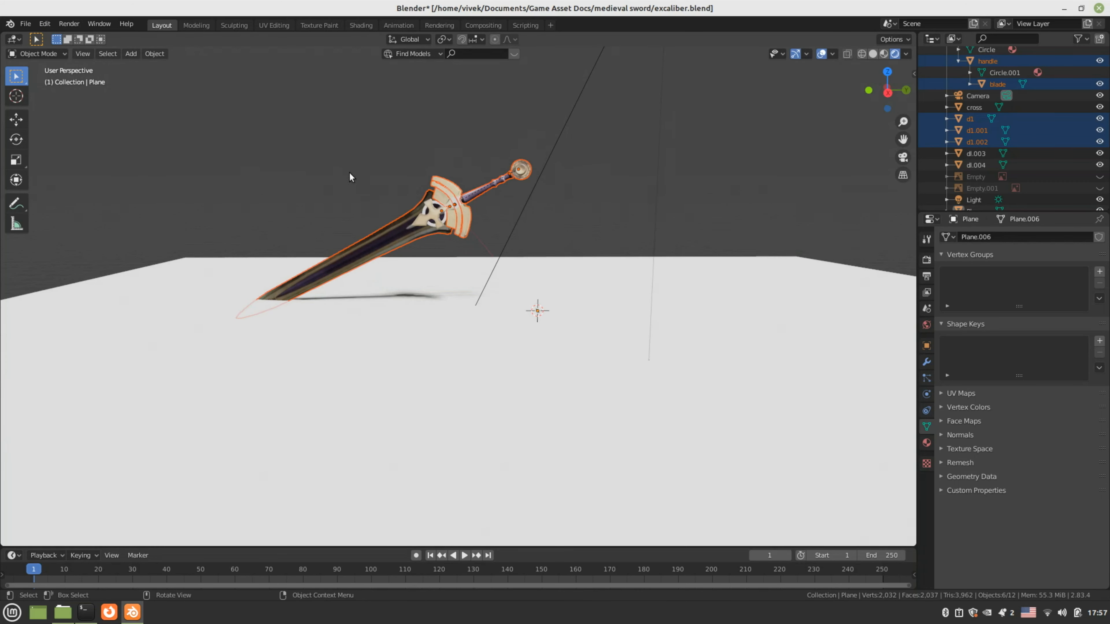
left_click_drag(323, 157, 531, 220)
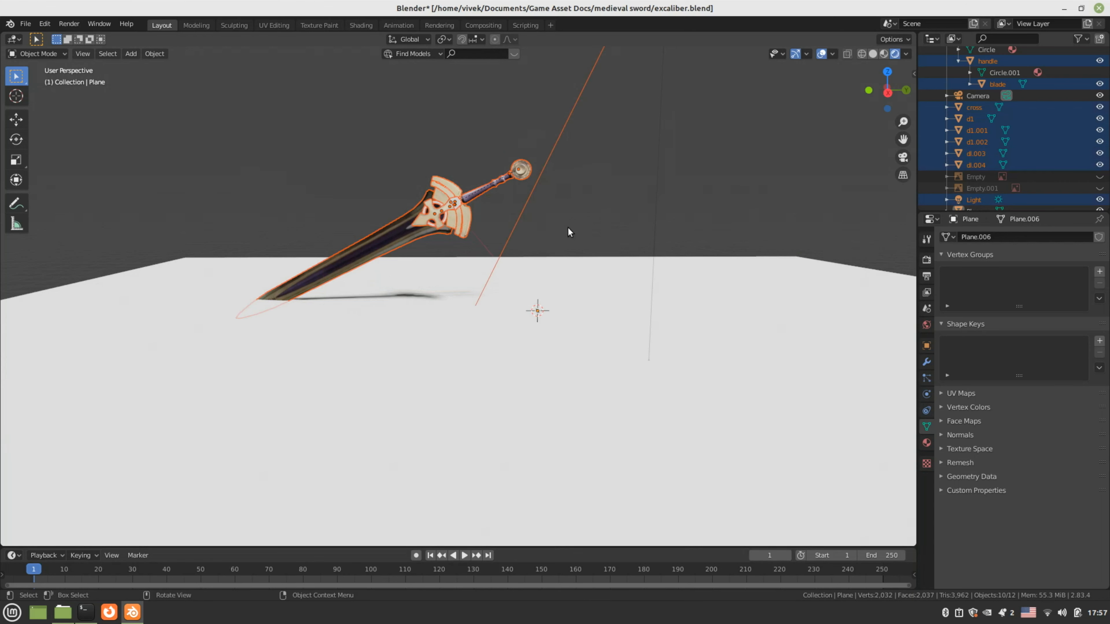
key("g")
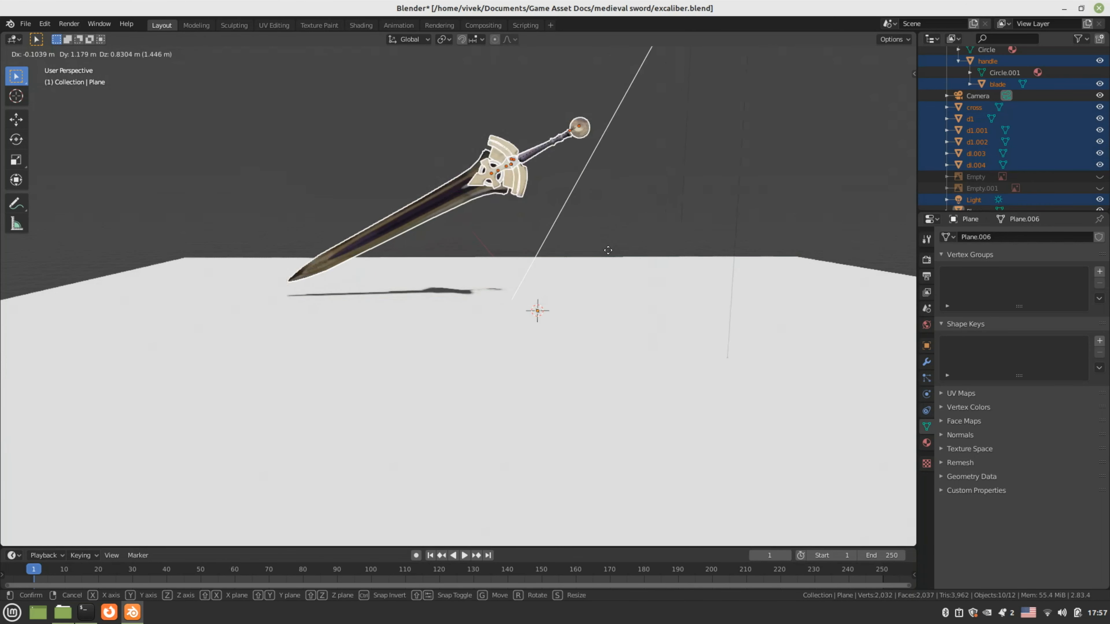
left_click(633, 270)
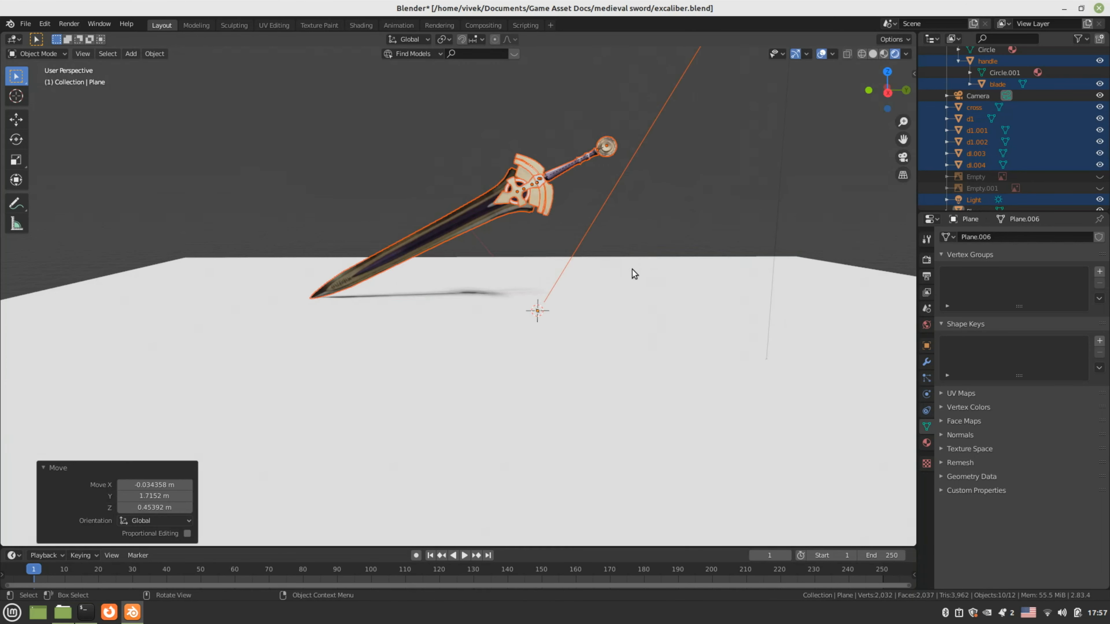
middle_click_drag(633, 269, 693, 258)
left_click(694, 258)
key("KP_0")
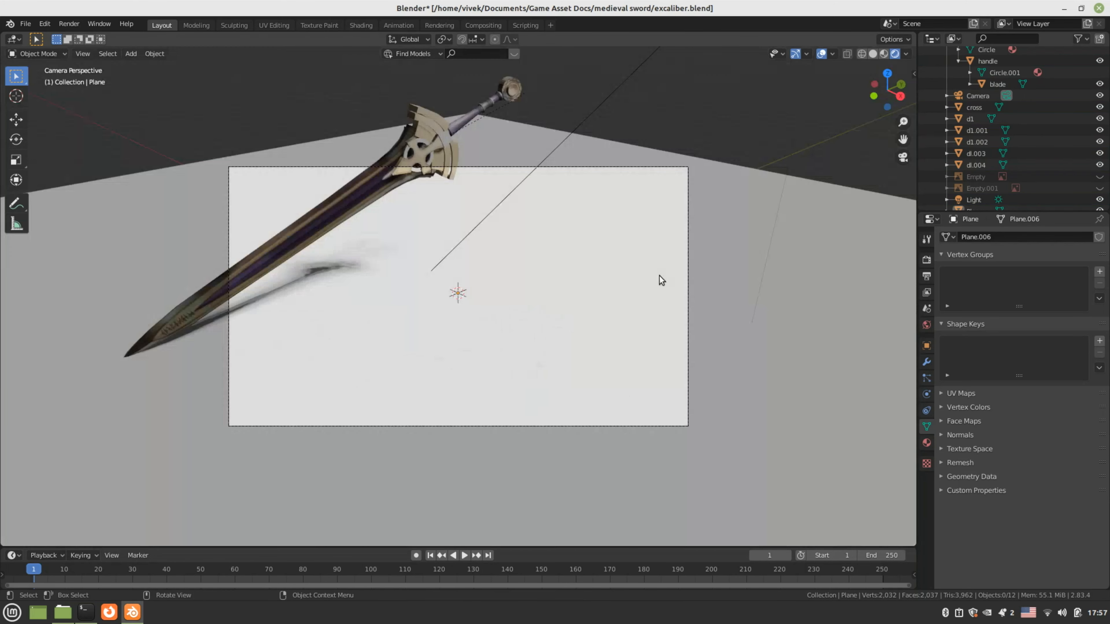
Move the camera to a new position
scroll(659, 274, "down", 3)
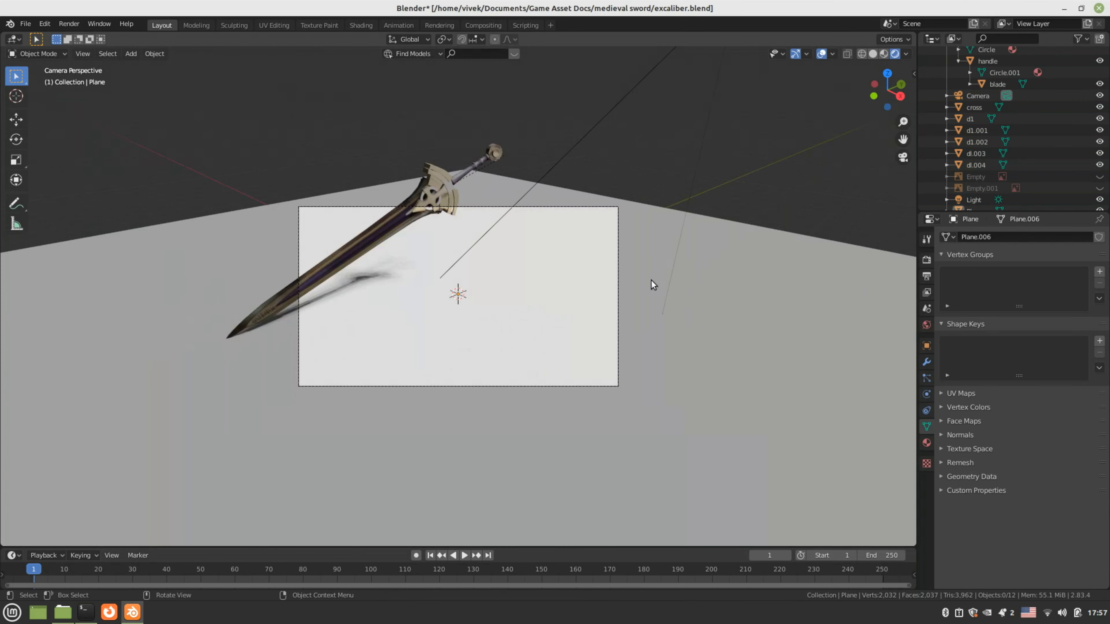
left_click(602, 207)
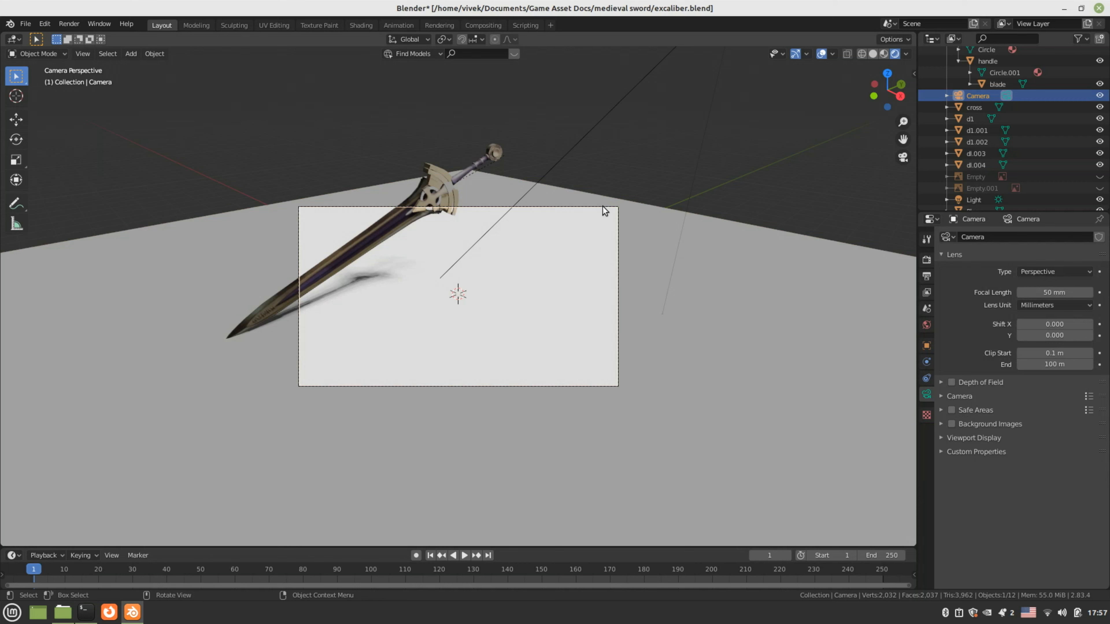
key("g")
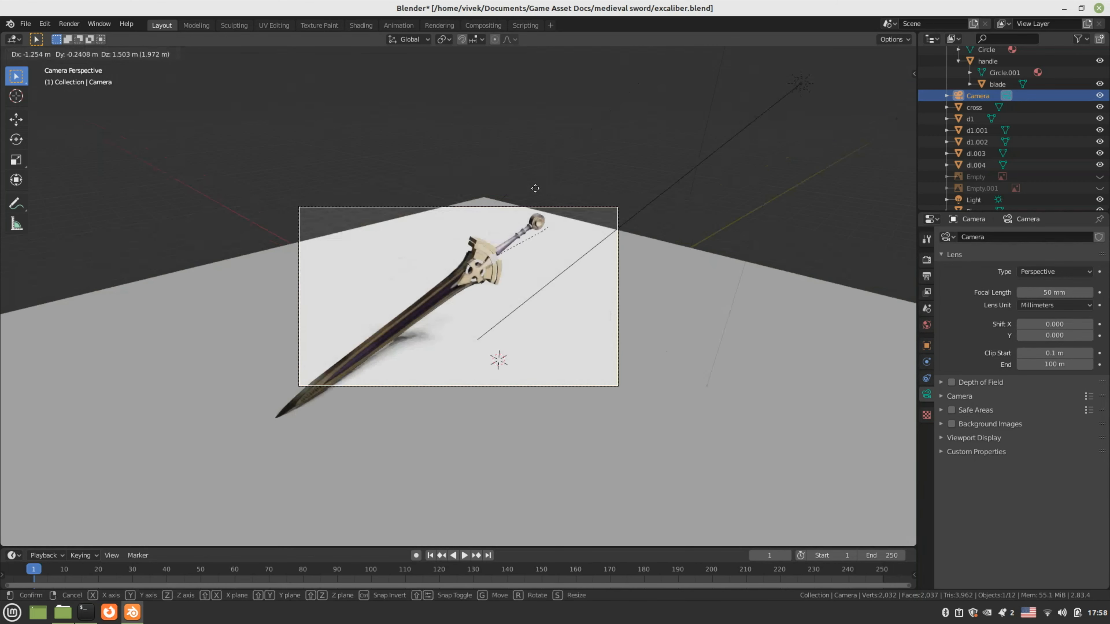
left_click(534, 188)
Rotate the ground plane about Z and enlarge it further
left_click(707, 289)
key("r")
key("z")
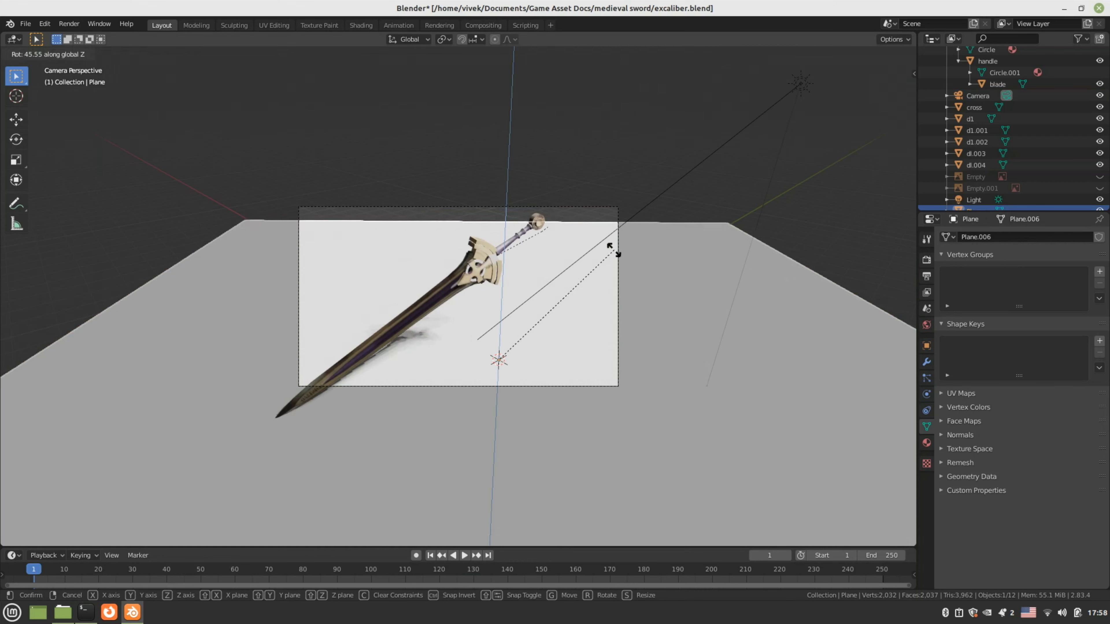
left_click(641, 274)
key("s")
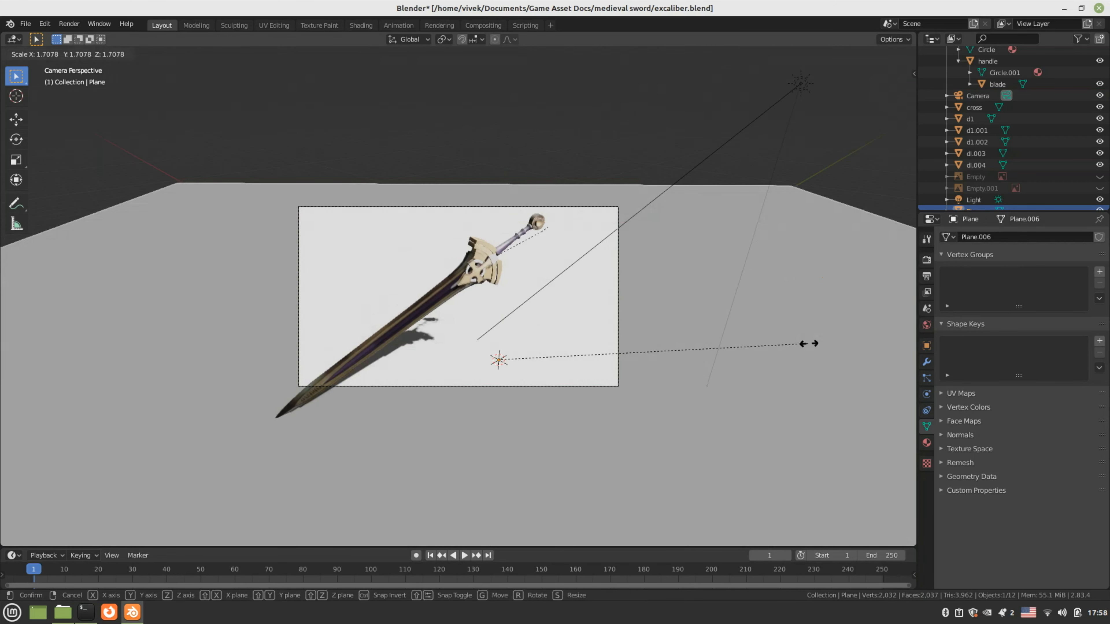
left_click(833, 335)
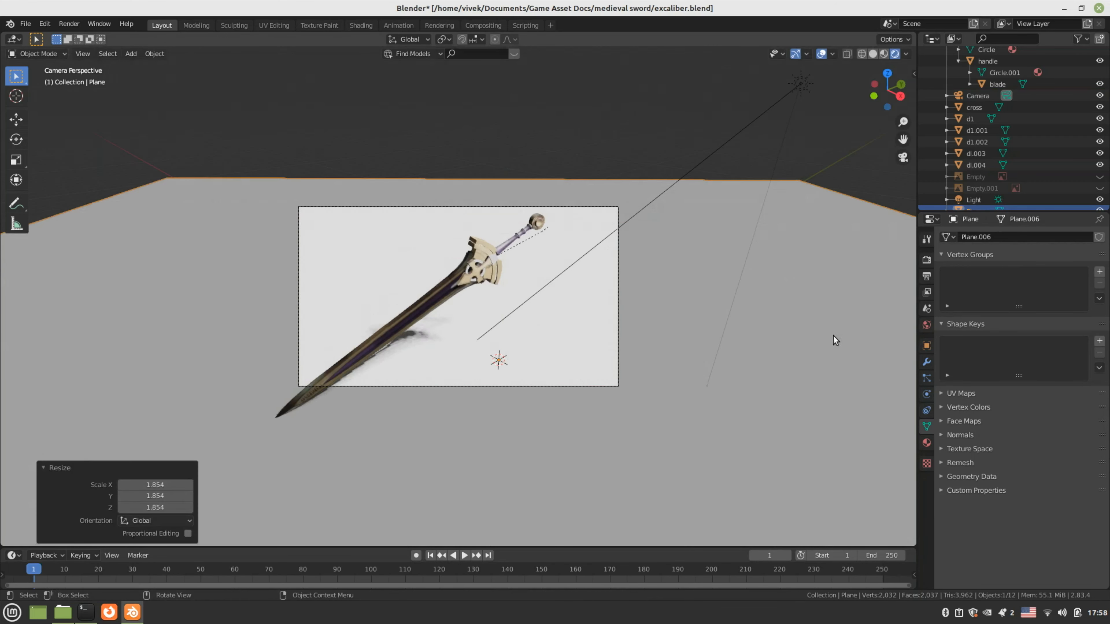
Rotate the camera and move it down-right, then reframe the sword in camera view
left_click(644, 224)
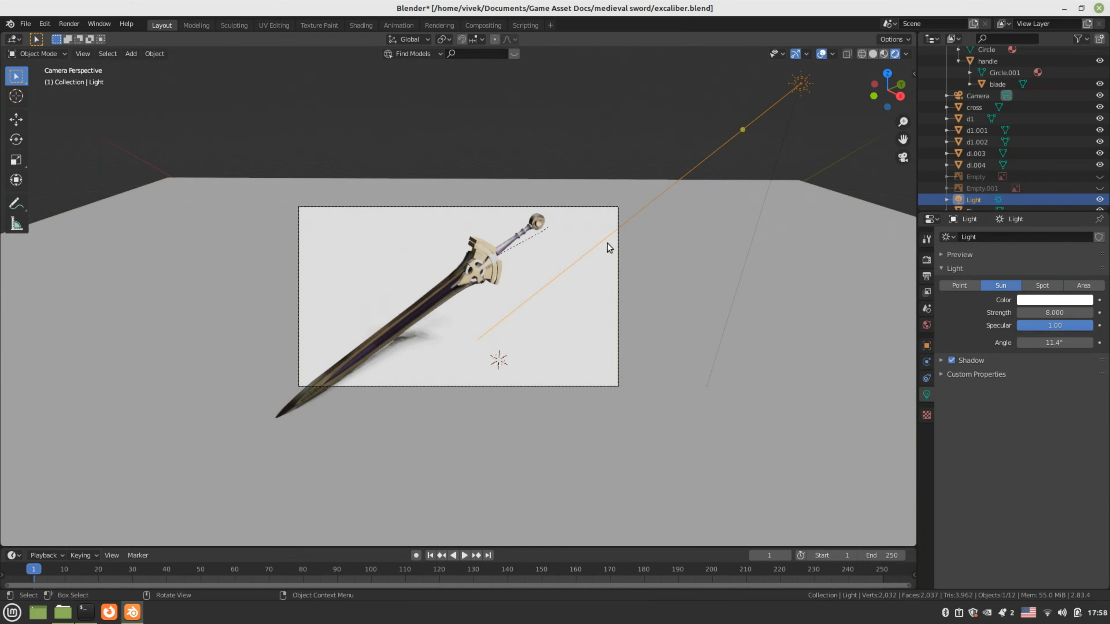
key("KP_3")
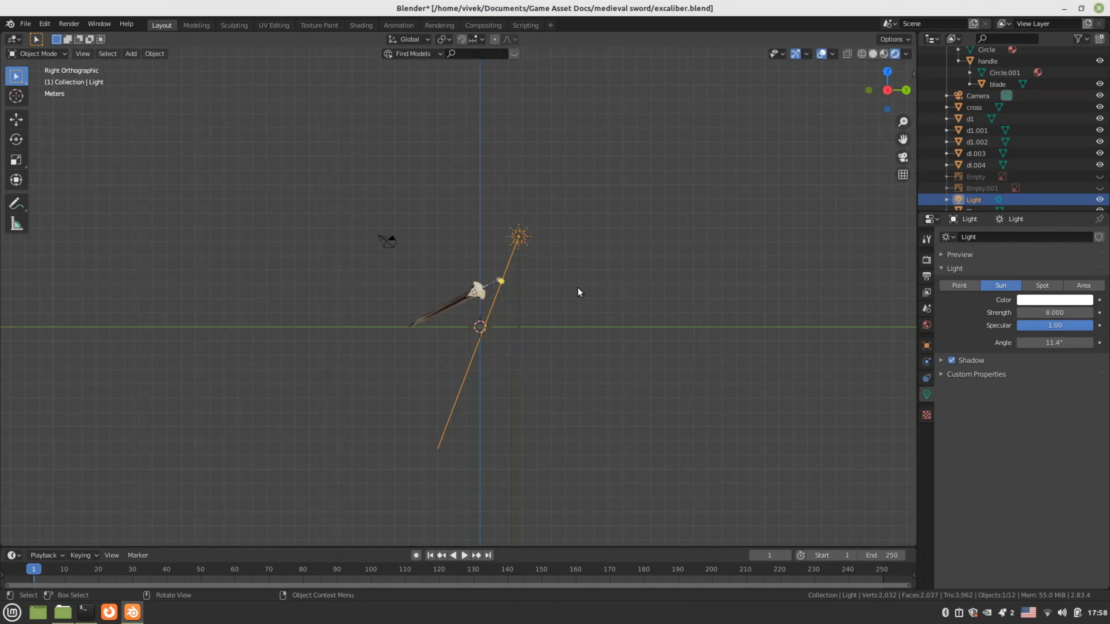
key("KP_1")
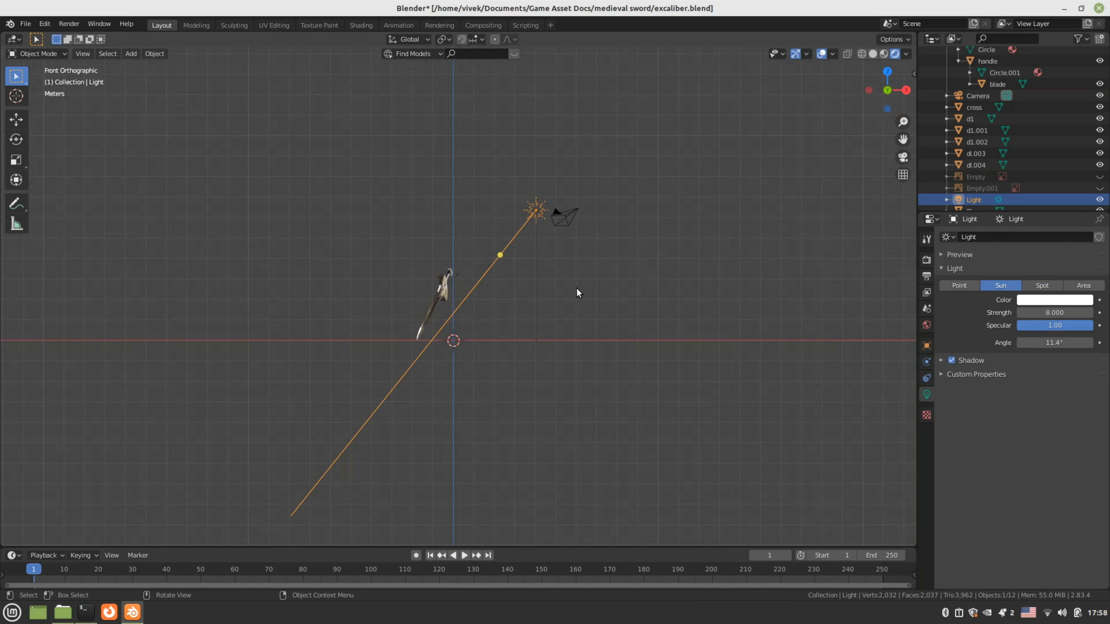
left_click(567, 226)
key("r")
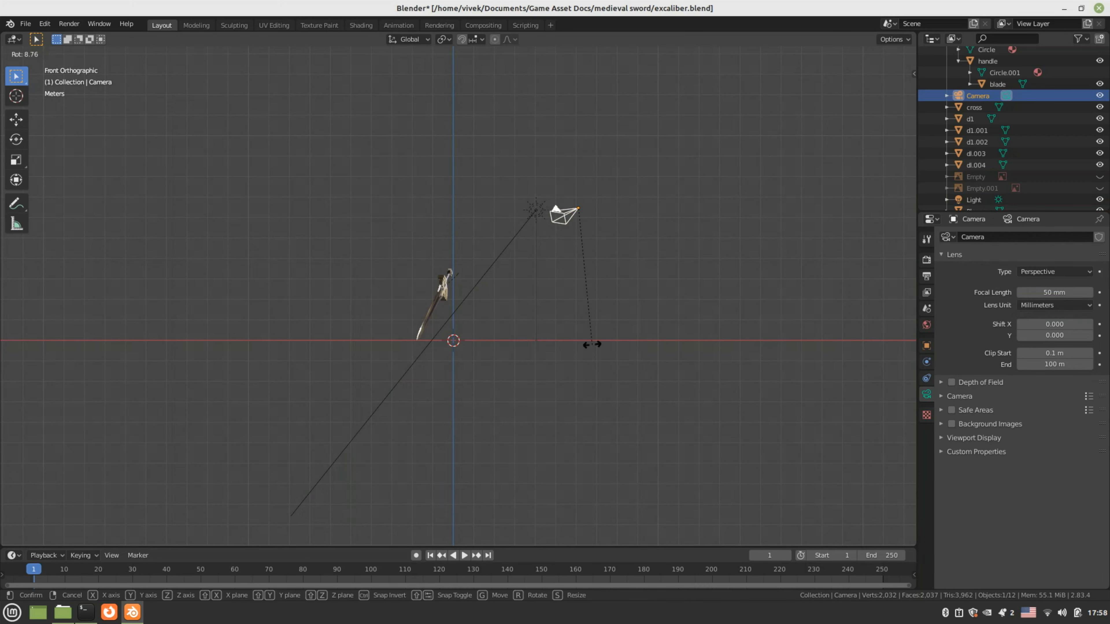
left_click(591, 344)
key("g")
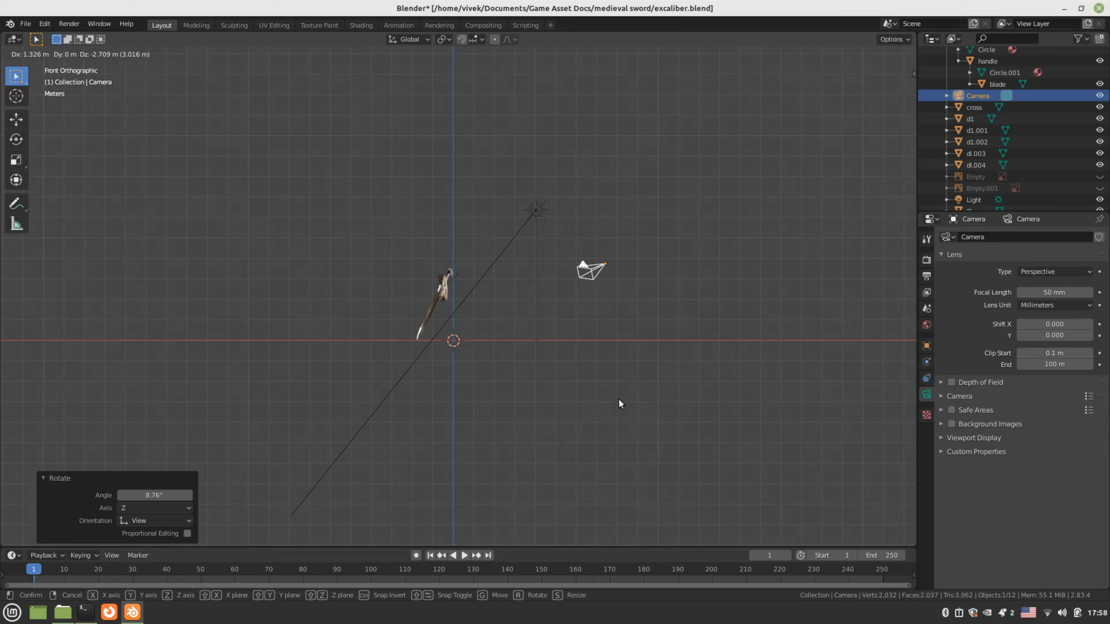
left_click(621, 403)
key("KP_0")
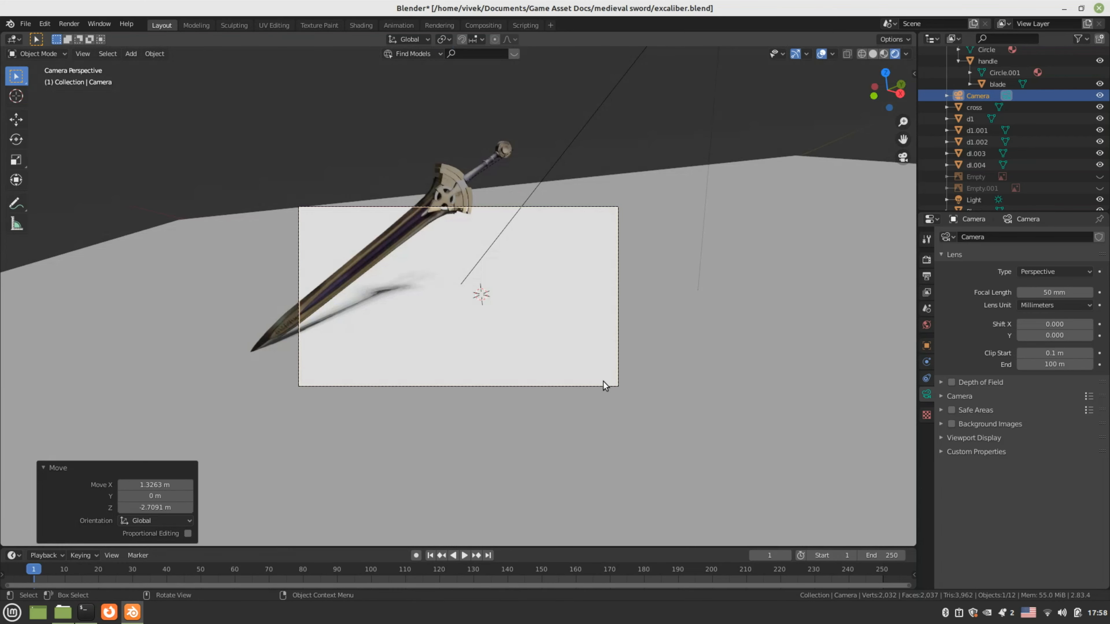
key("g")
left_click(501, 341)
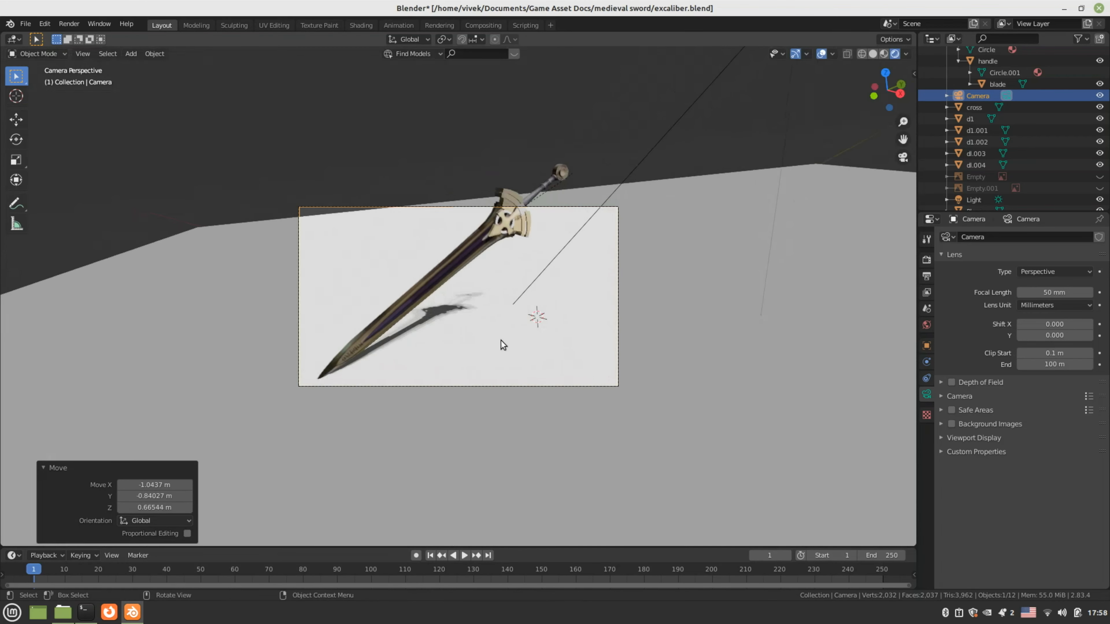
Fine-tune the camera's rotation and position on the sword, then render with F12
key("KP_3")
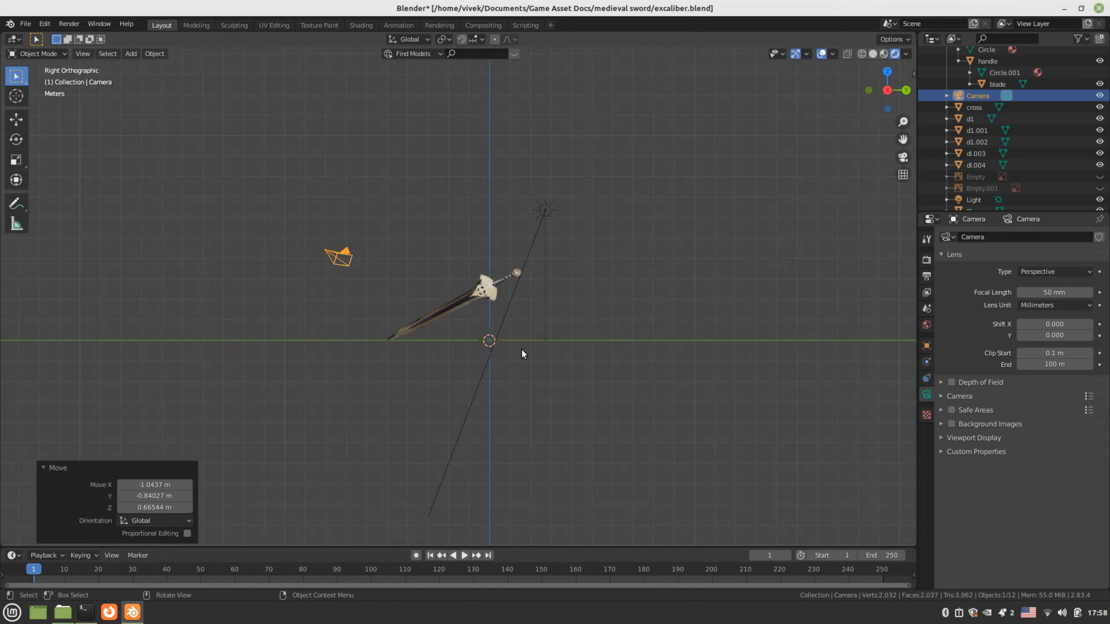
key("r")
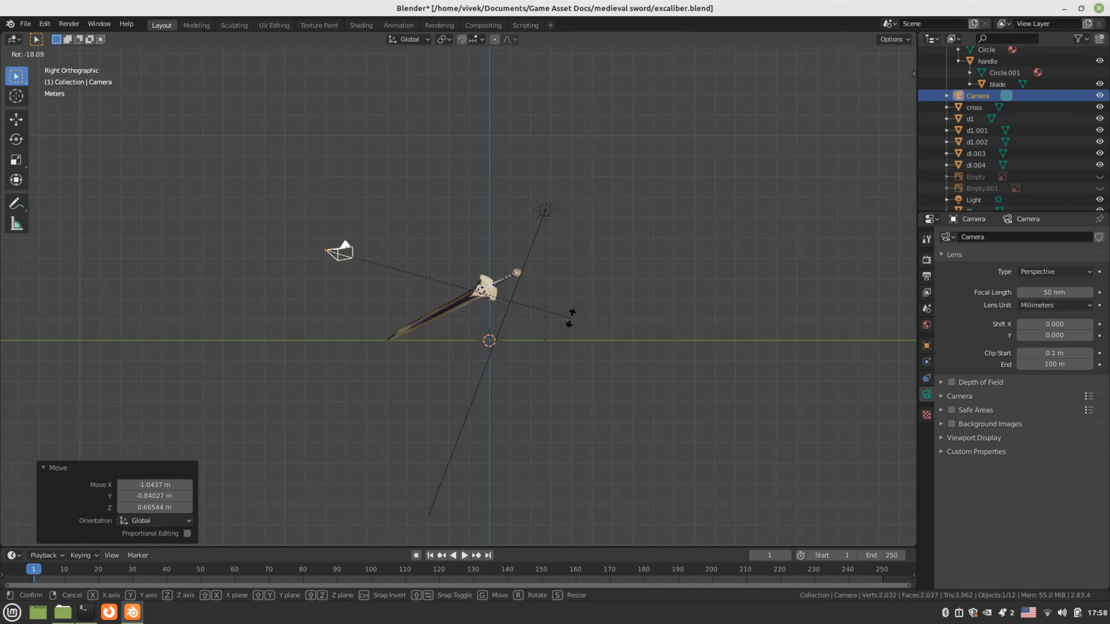
left_click(570, 316)
key("g")
left_click(559, 351)
key("KP_0")
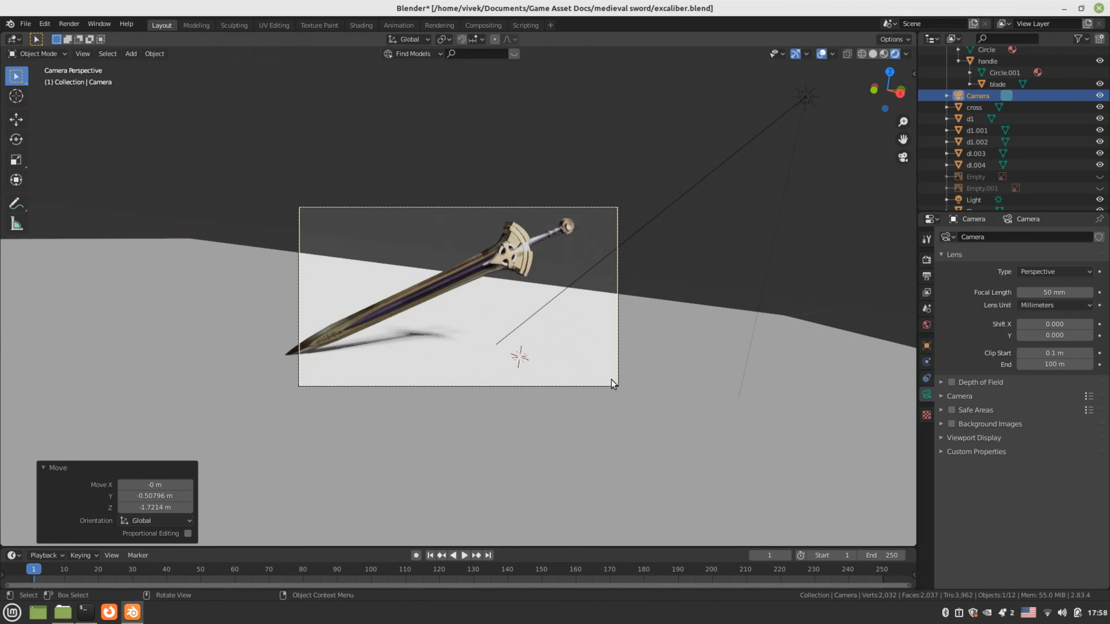
key("g")
left_click(526, 349)
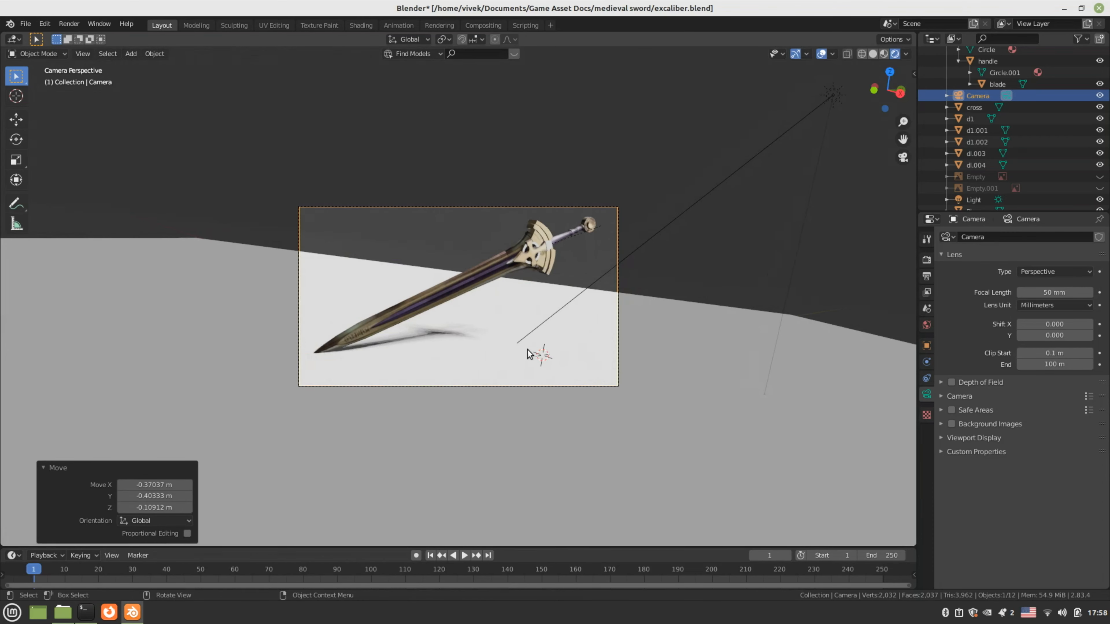
key("F12")
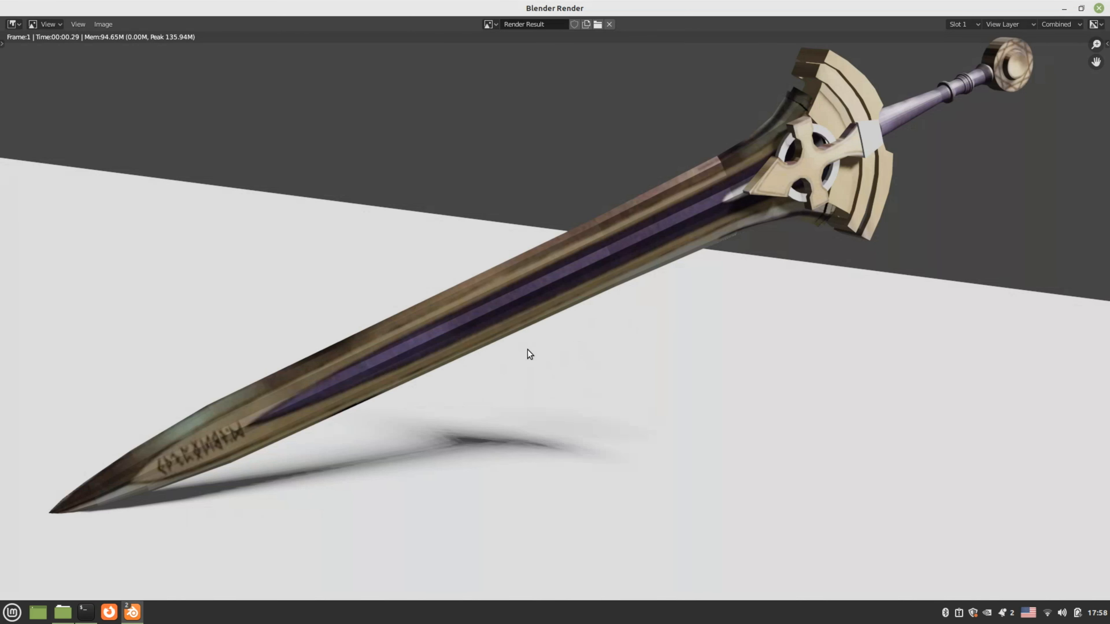
Zoom out of the Render Result to review the sword, then close the render window
scroll(526, 349, "down", 1)
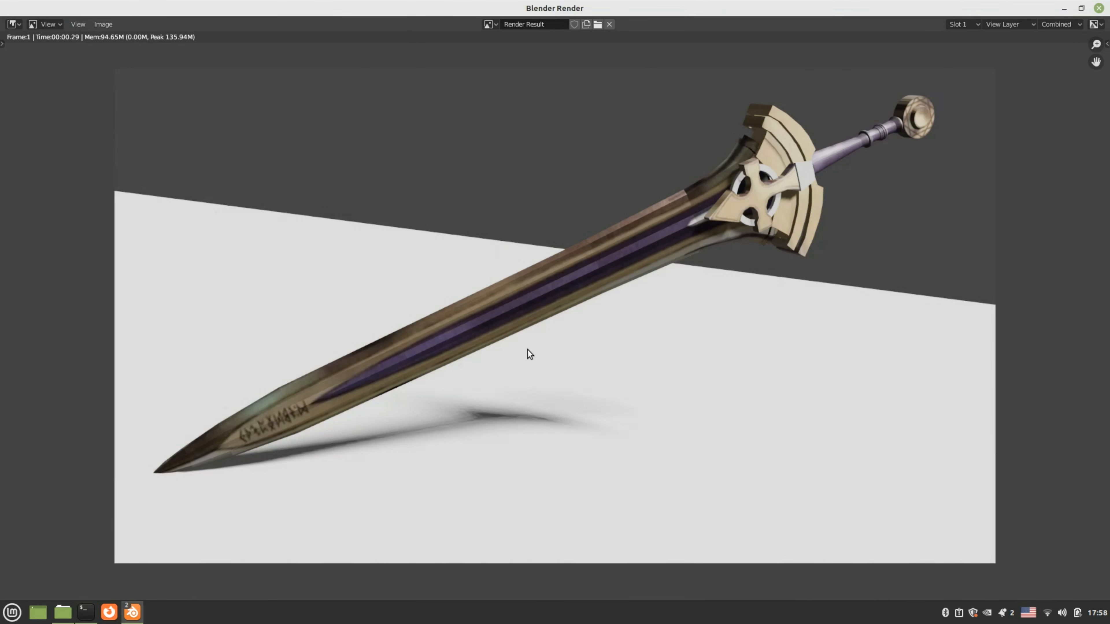
key("Escape")
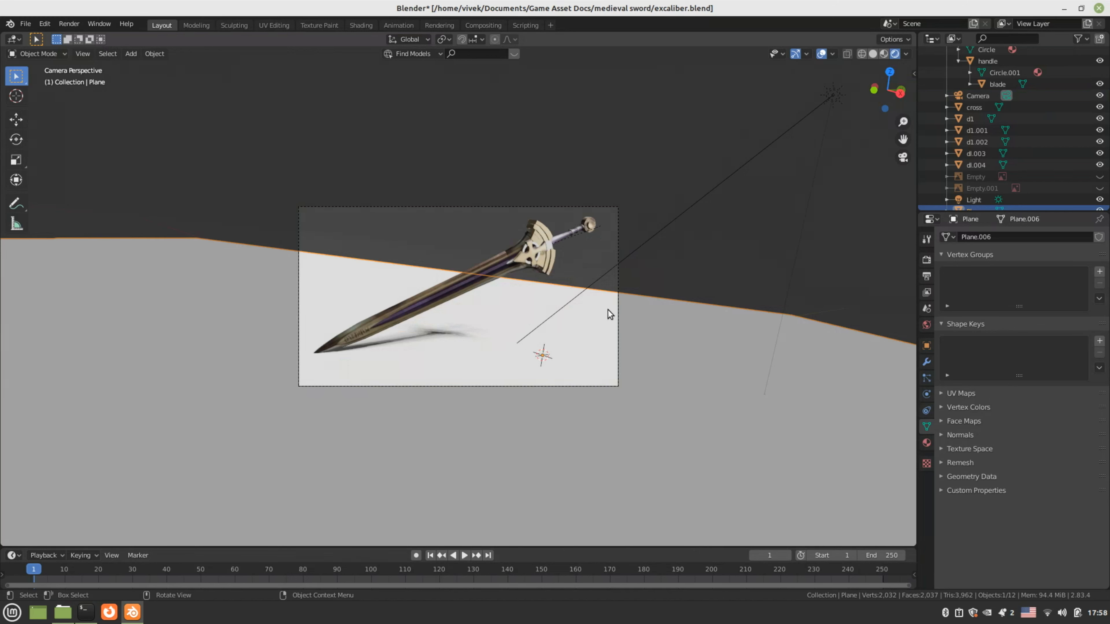
Brighten the world background colour
left_click(925, 326)
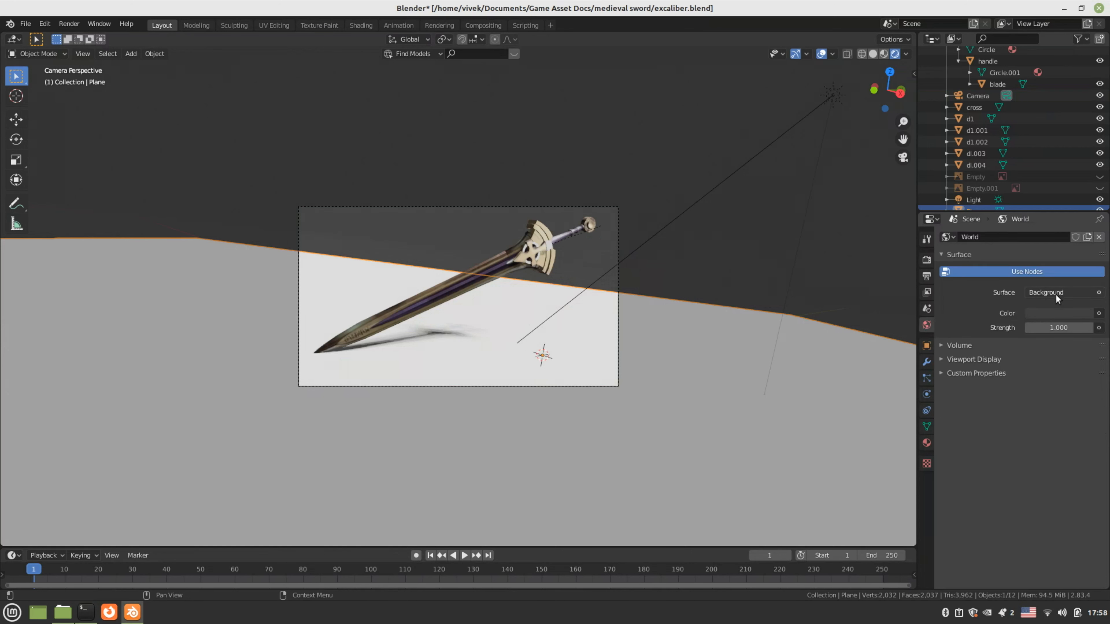
left_click(1052, 312)
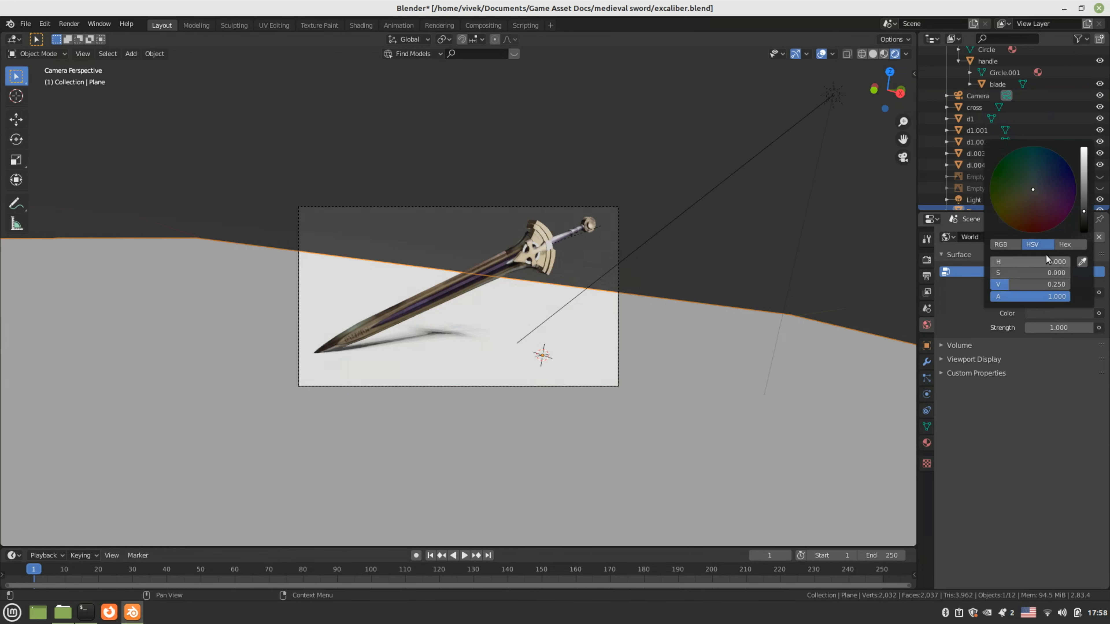
left_click_drag(1042, 284, 1082, 284)
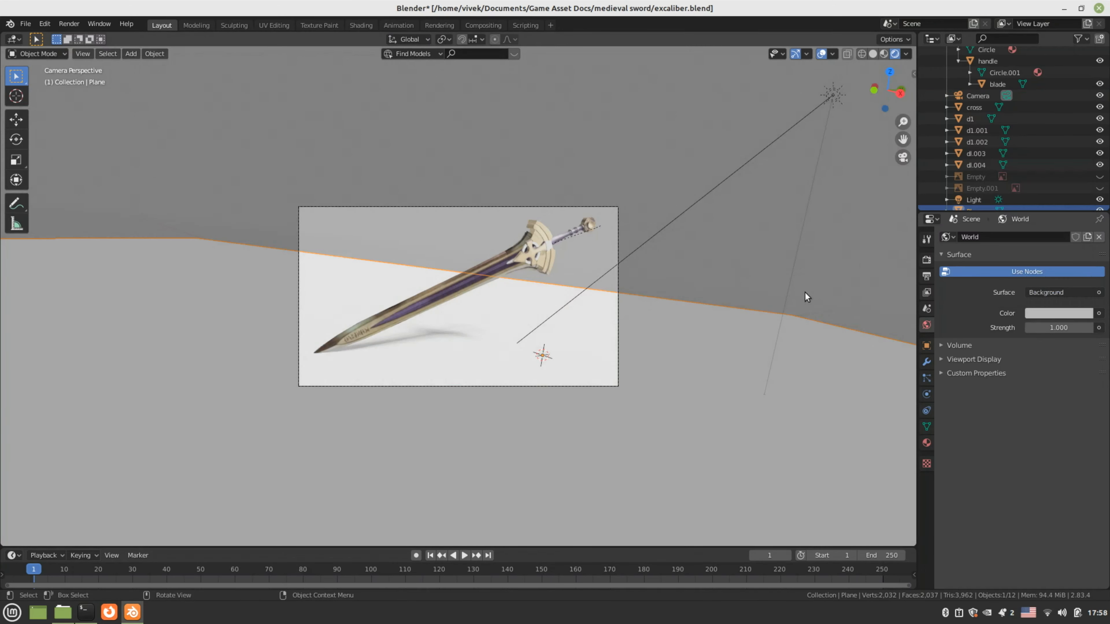
Make the ground plane's Material.009 base colour mid grey and save excaliber.blend
left_click(926, 442)
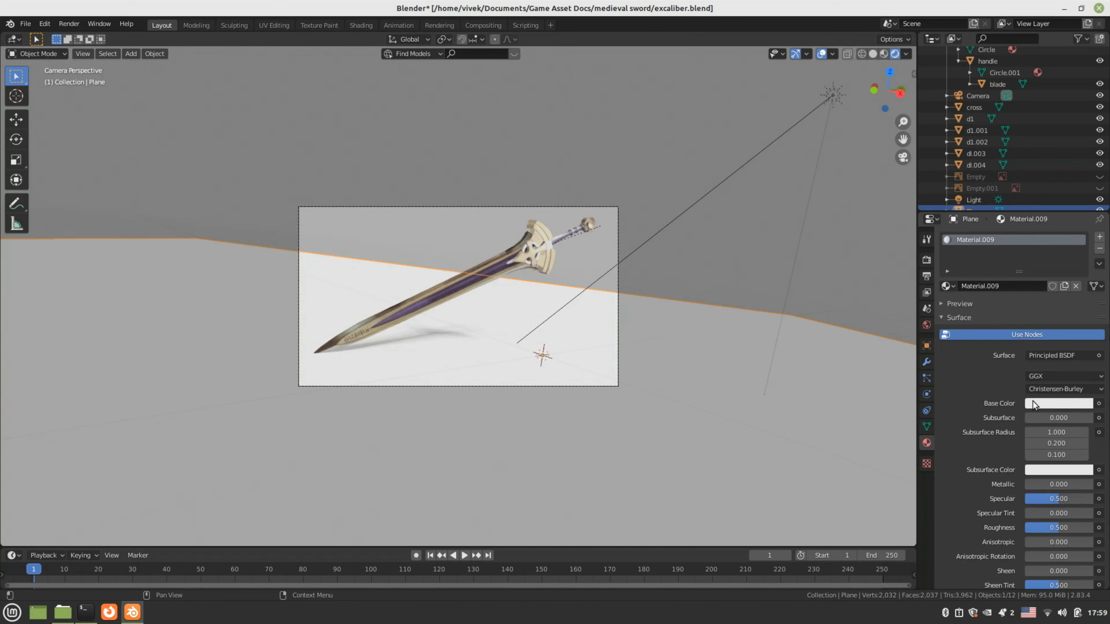
left_click(1033, 402)
left_click_drag(1083, 286, 1083, 267)
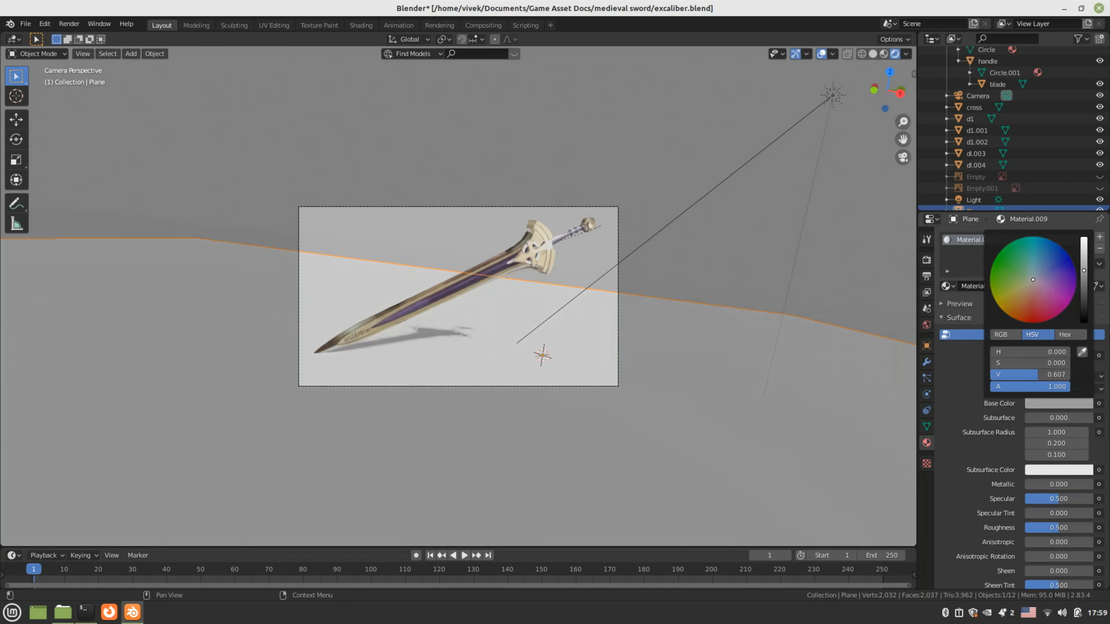
left_click(693, 278)
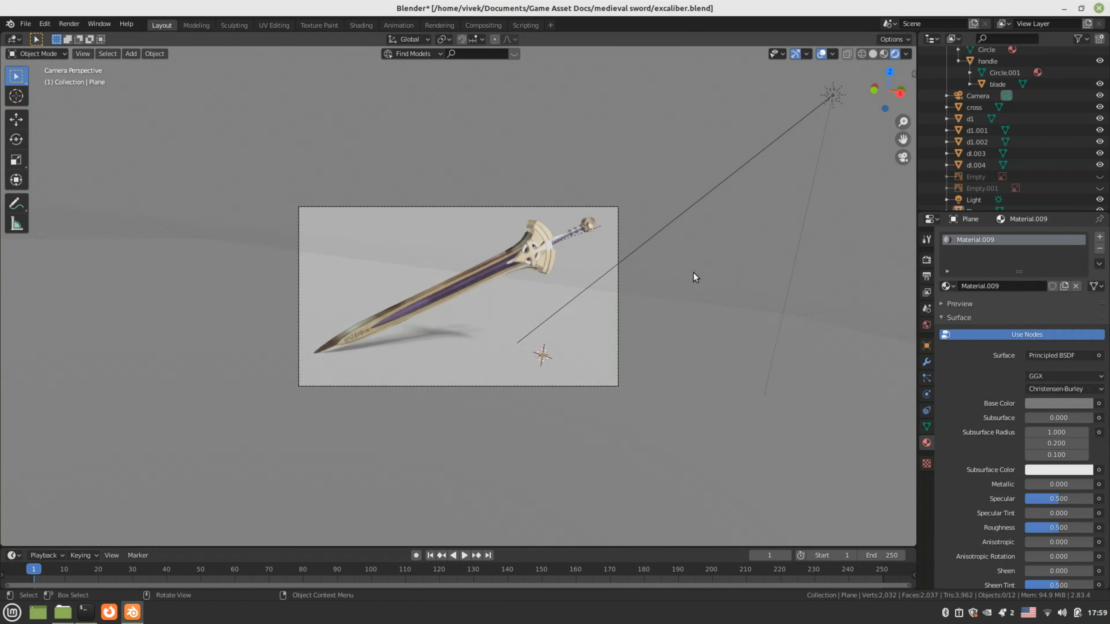
key("ctrl+s")
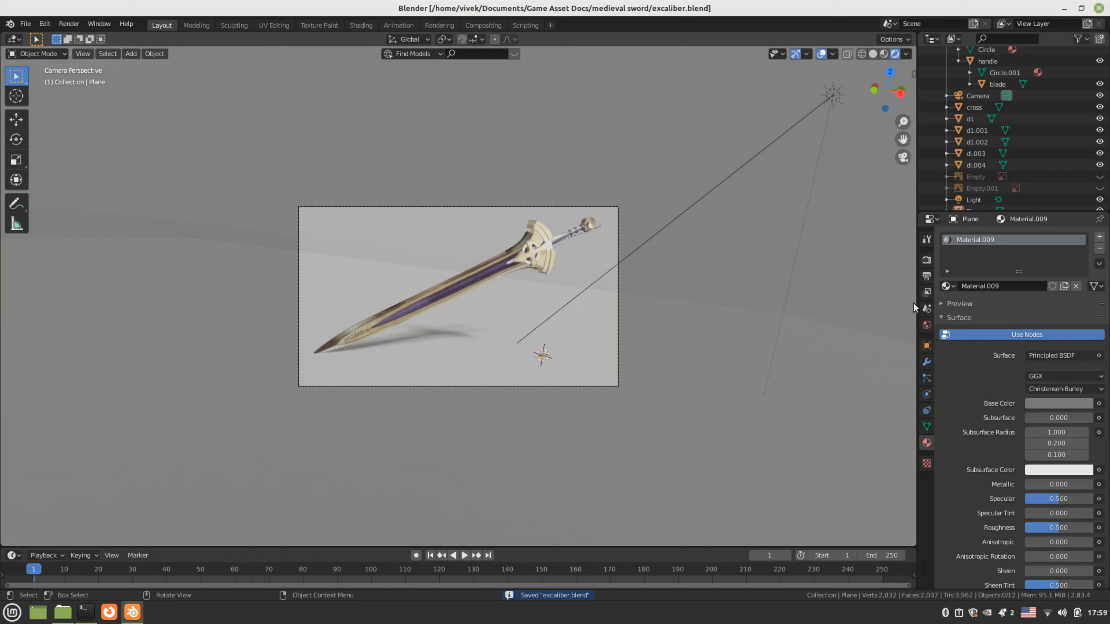
left_click(926, 259)
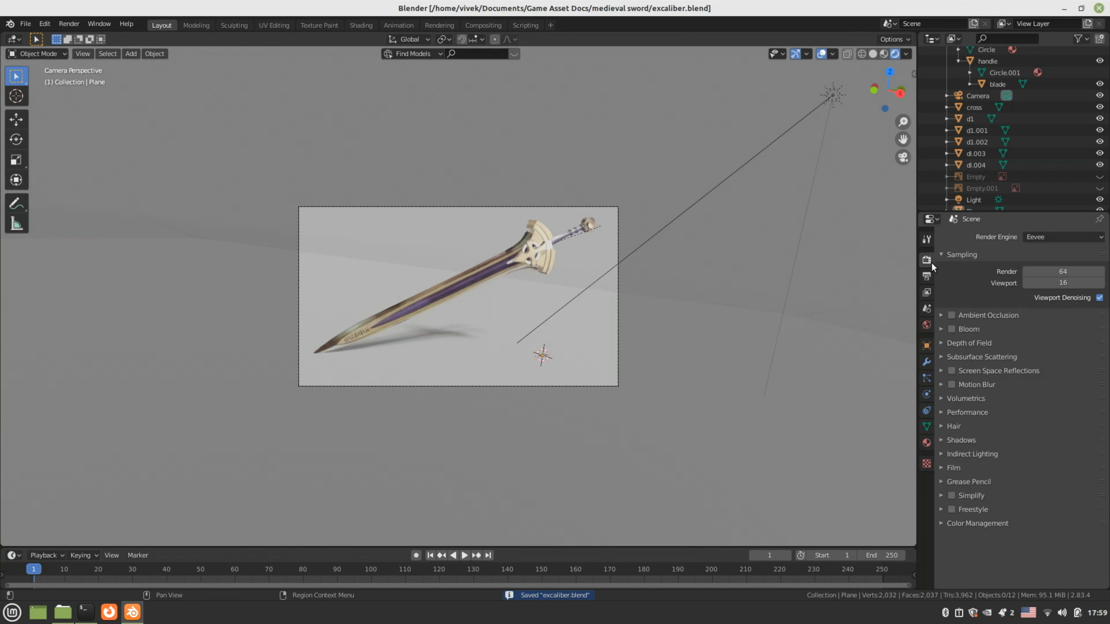
Set the render engine to Cycles, render the scene, and close the result
left_click(1053, 238)
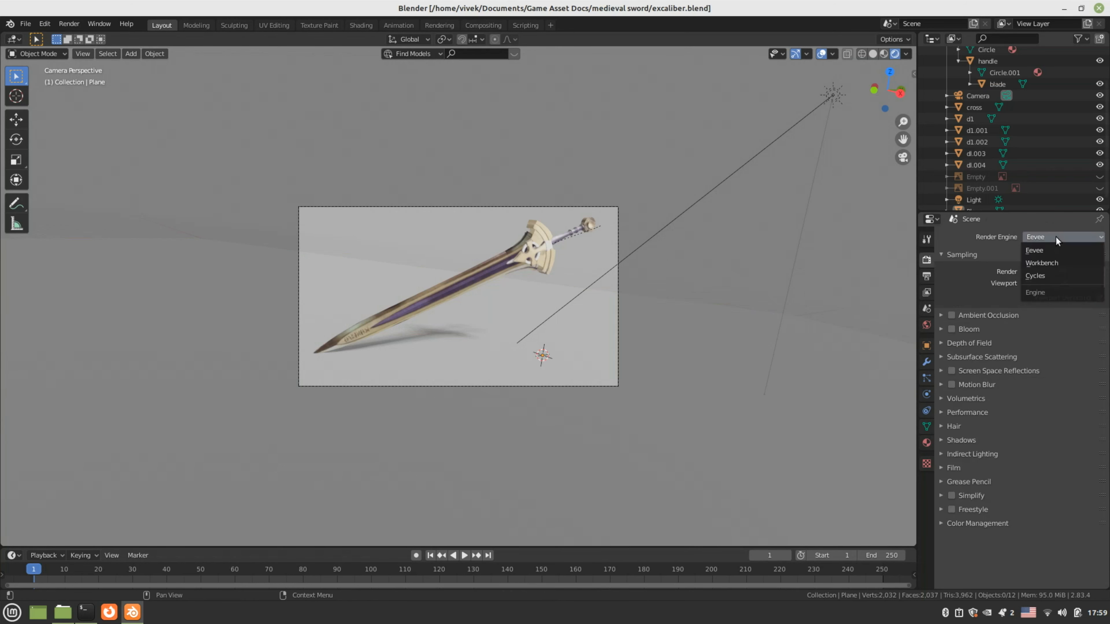
left_click(1040, 276)
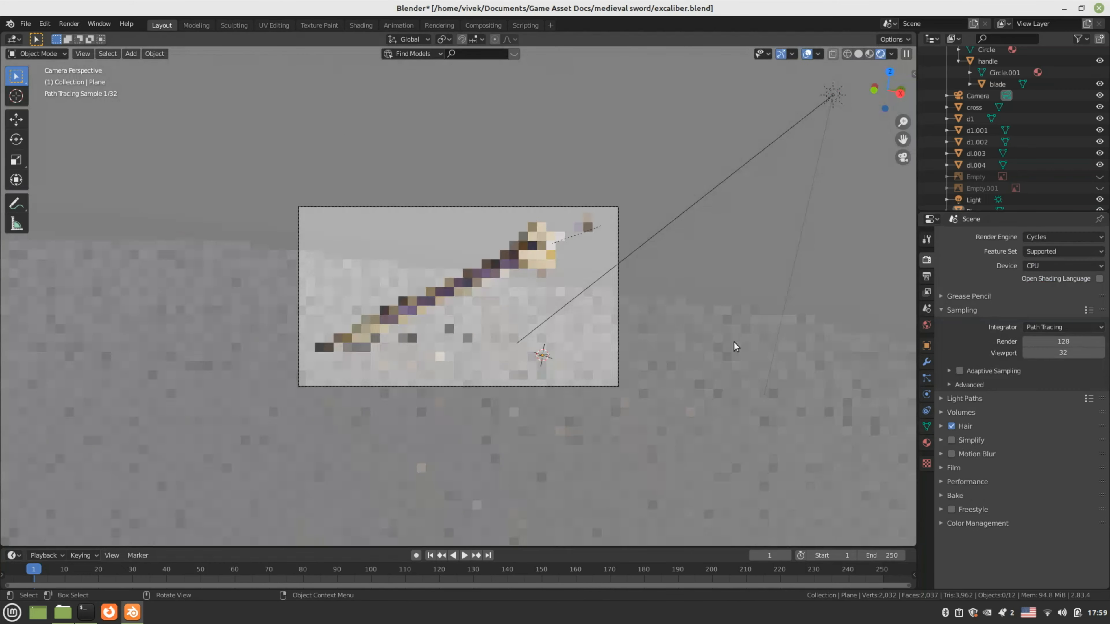
key("F12")
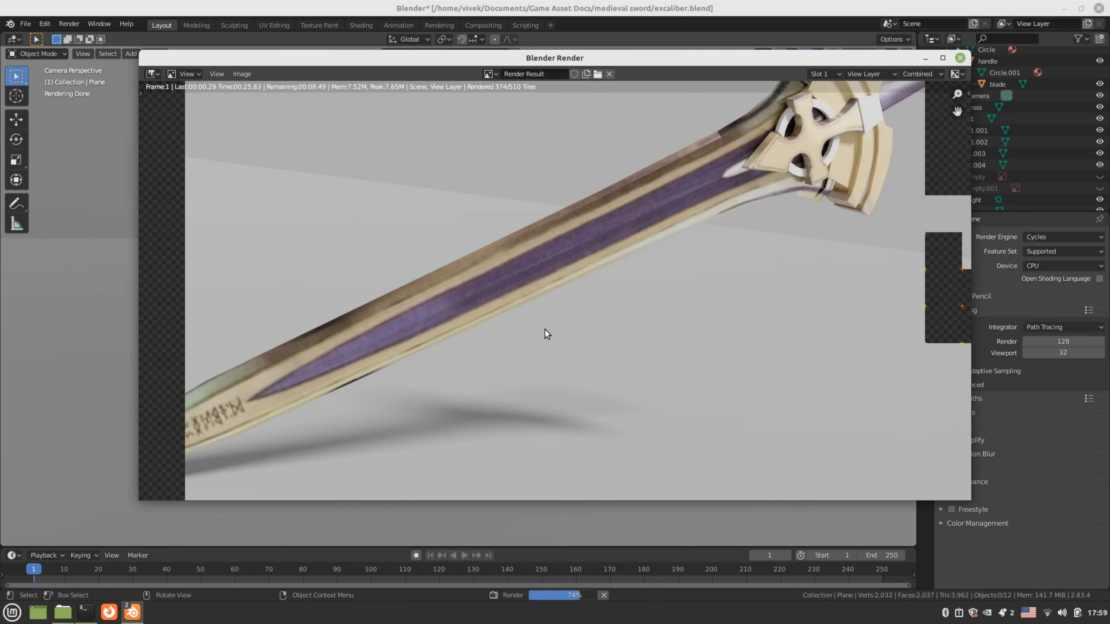
key("Escape")
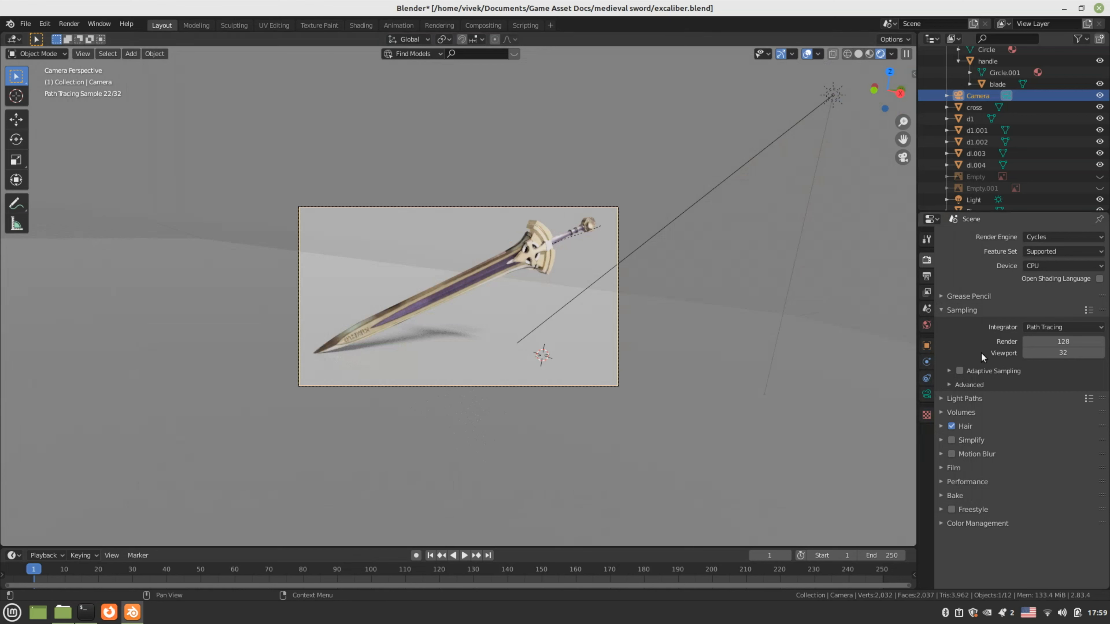
Set the camera focal length to 40 mm and the sun strength to 9
left_click(926, 394)
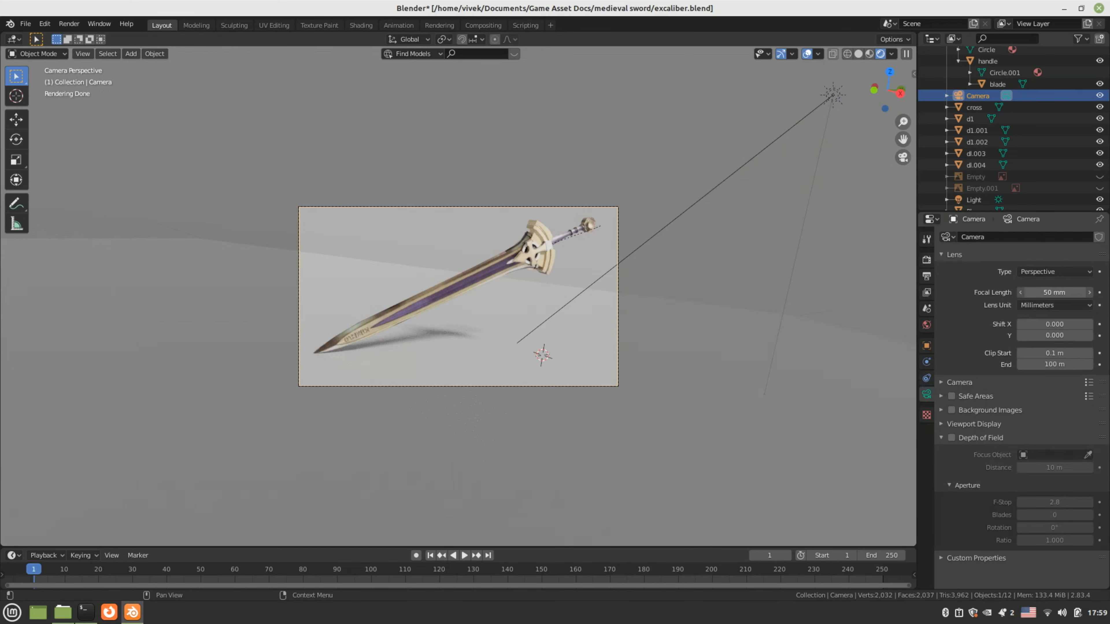
left_click_drag(1054, 293, 1034, 293)
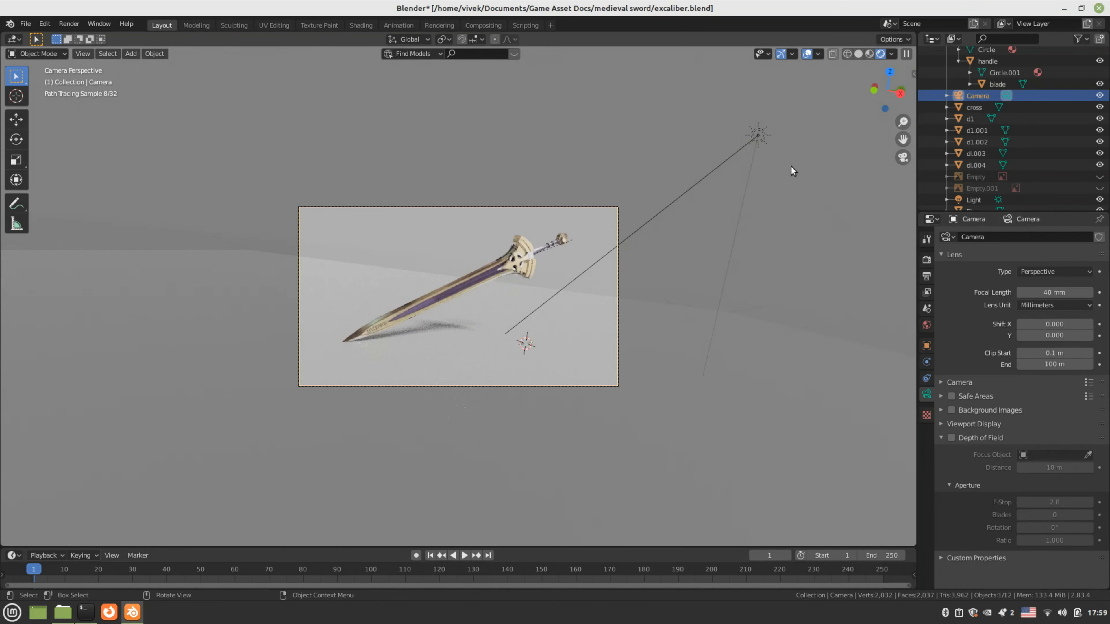
left_click(757, 135)
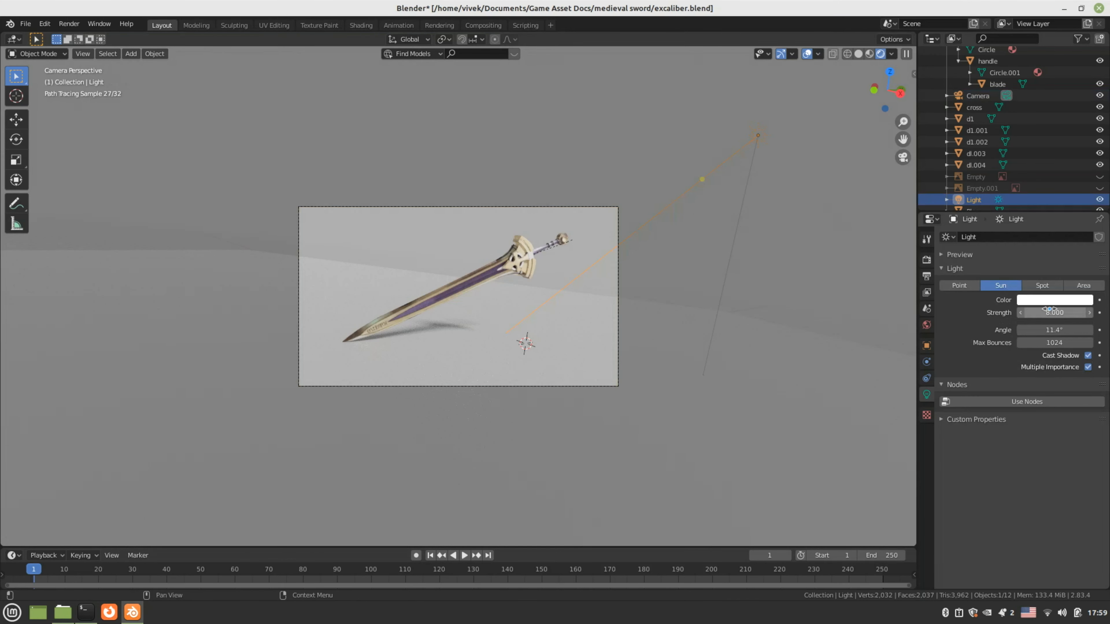
double_click(1050, 311)
type("9")
key("Return")
Move the sun in top view, rotate it 14.4°, and render the camera view
key("KP_7")
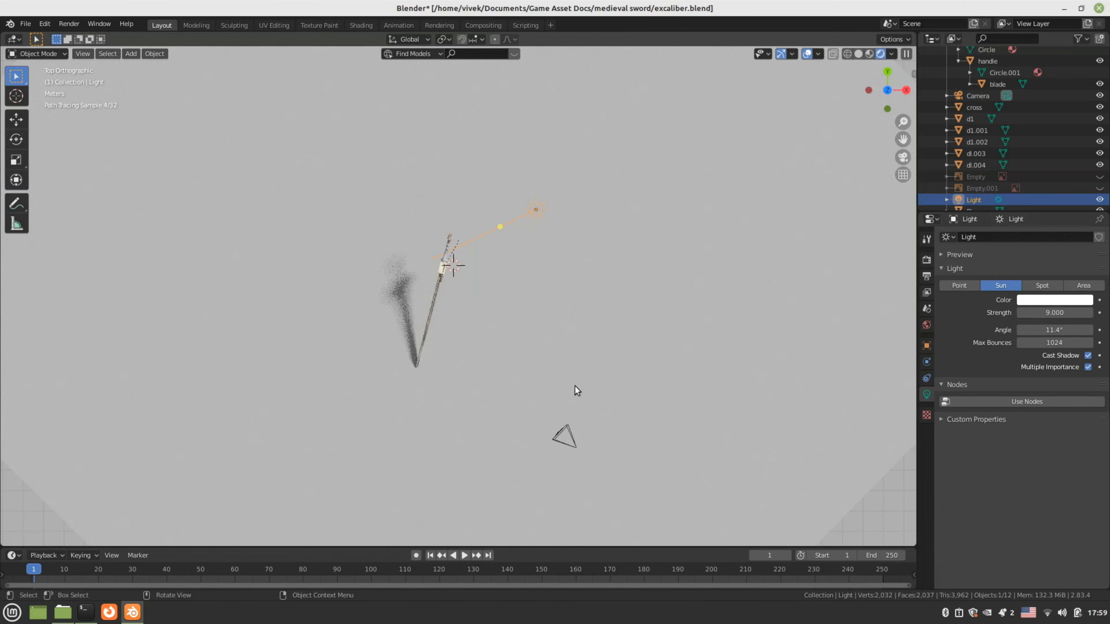
key("g")
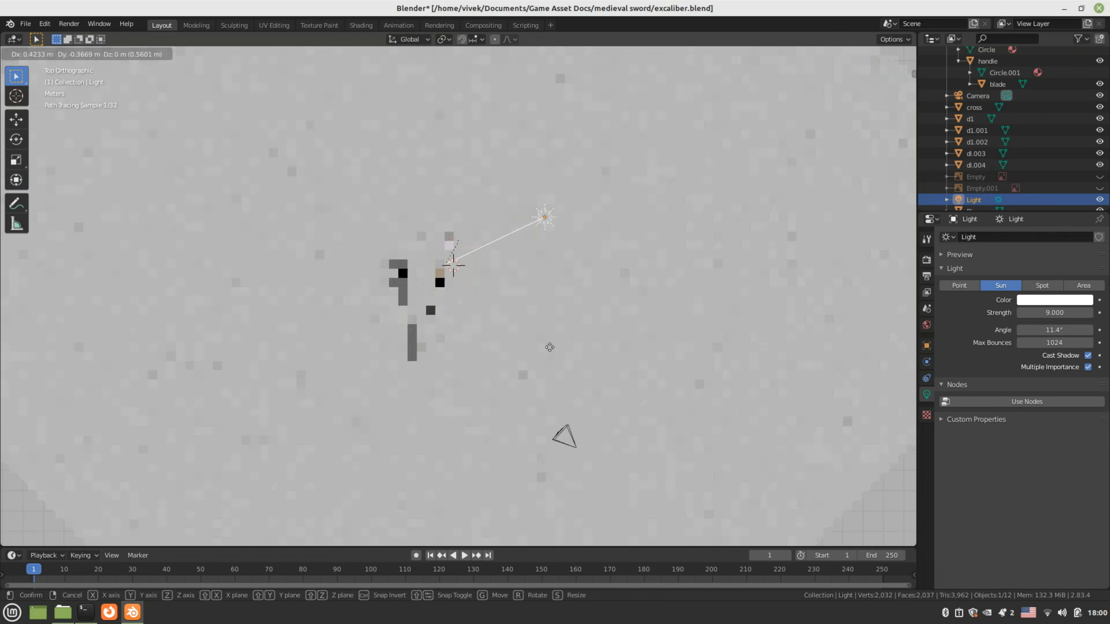
left_click(589, 387)
key("r")
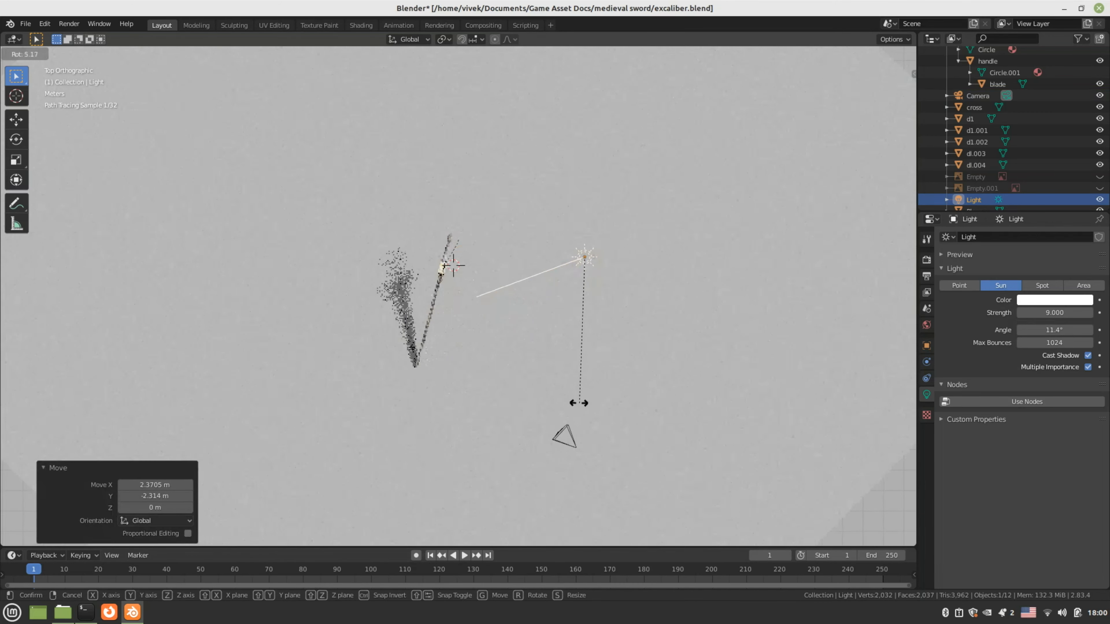
left_click(565, 398)
key("KP_0")
scroll(570, 391, "up", 4)
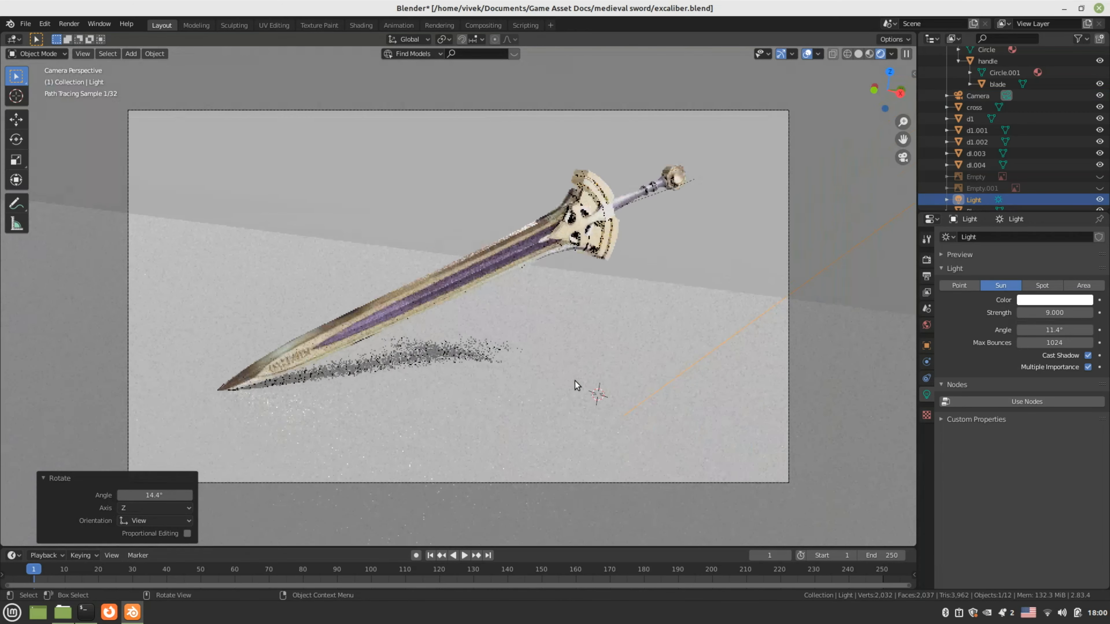
scroll(575, 384, "up", 1)
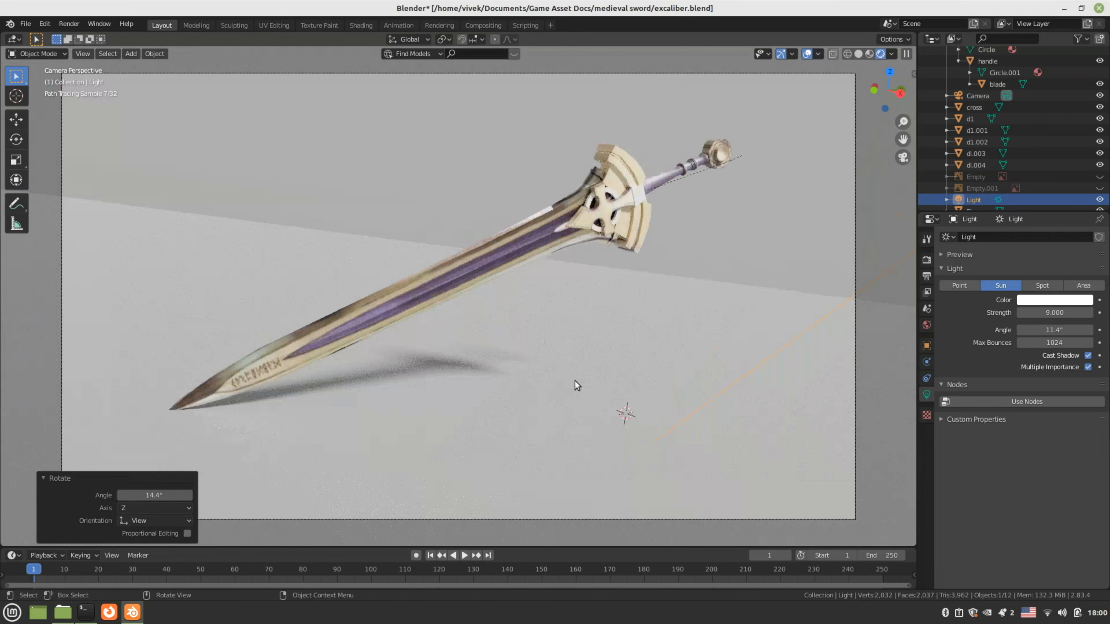
key("F12")
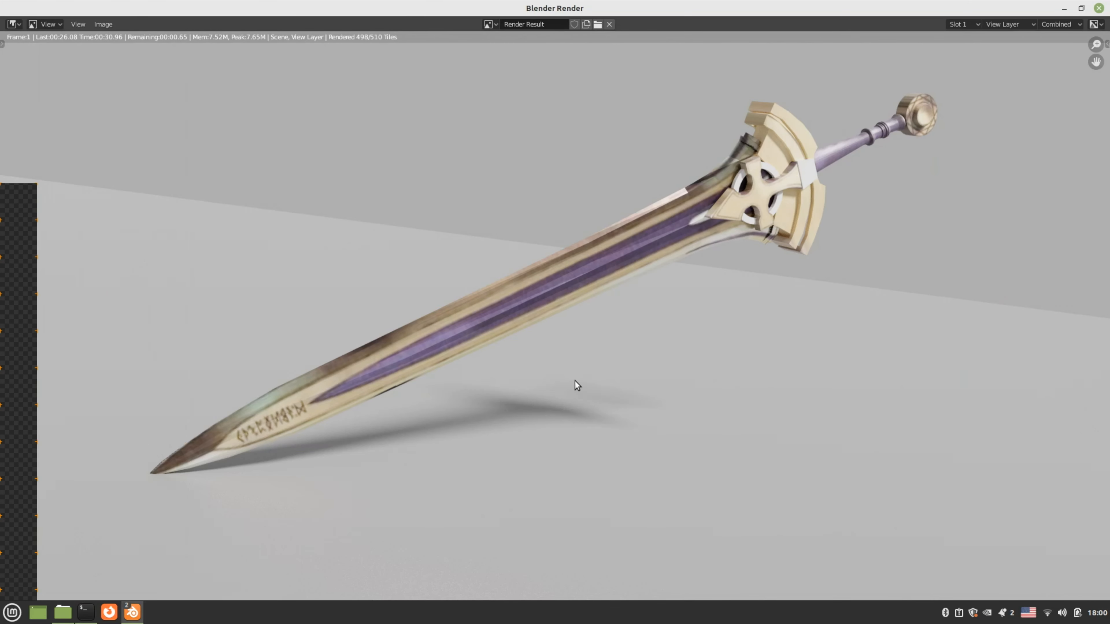
Close the Cycles render and switch the viewport to solid shading
key("Escape")
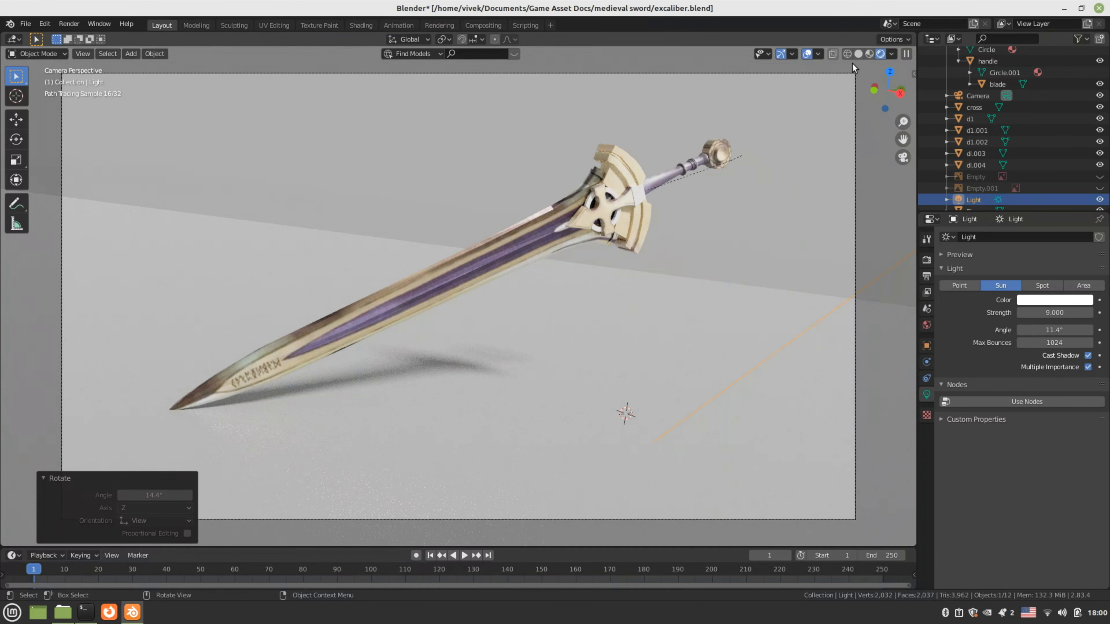
left_click(858, 54)
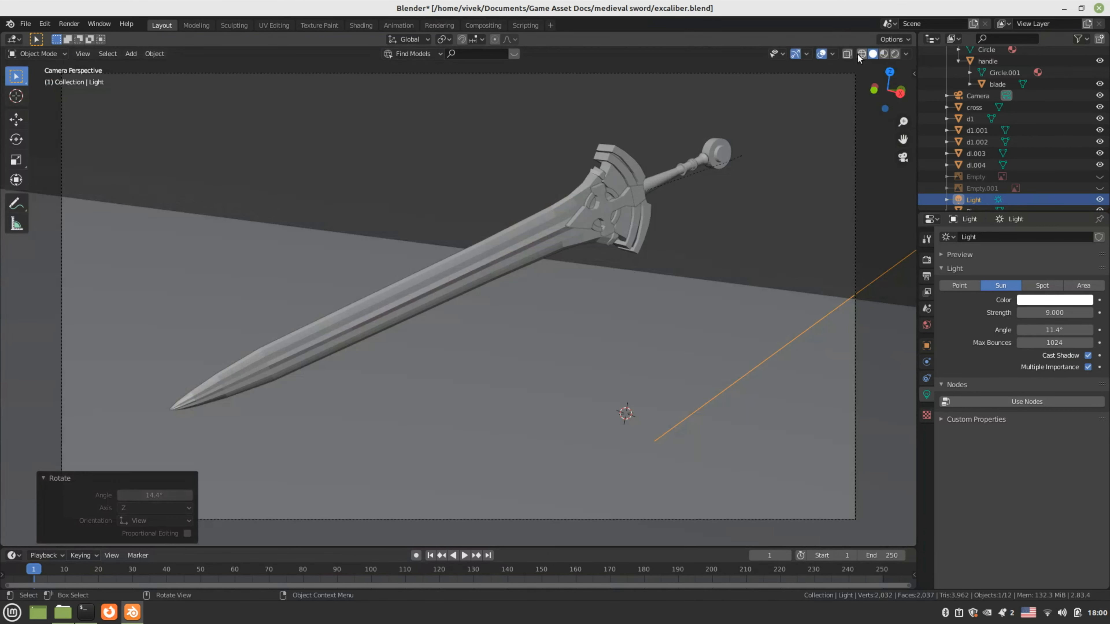
Join the blade, cross guard and guard pieces d1, d1.002 and d1.001 together
left_click(507, 233)
middle_click_drag(540, 260, 433, 298)
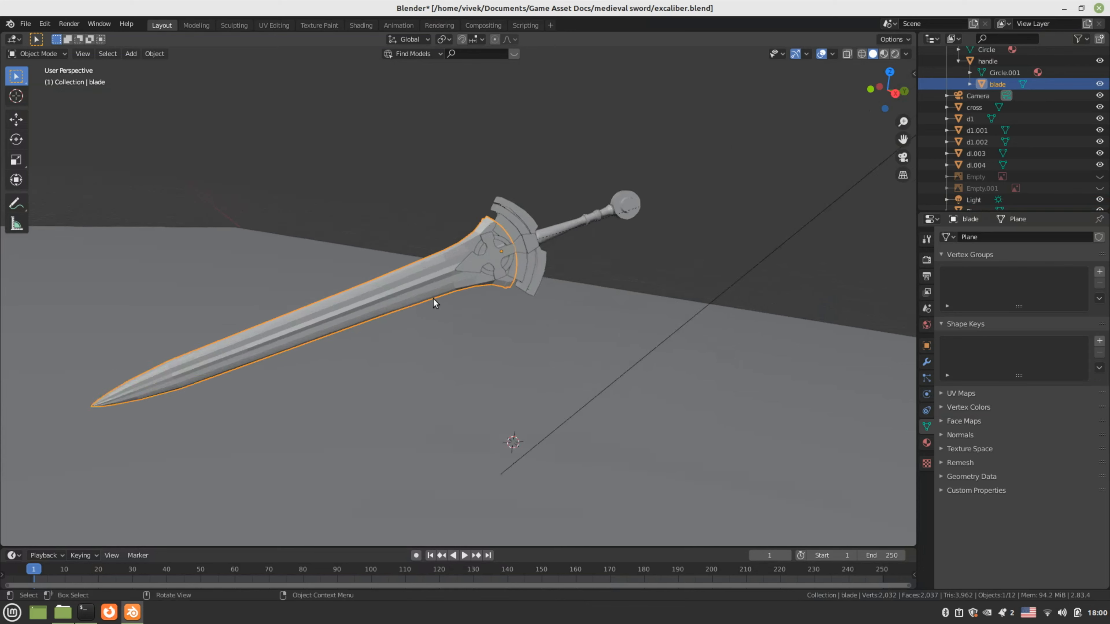
scroll(433, 299, "up", 4)
left_click(495, 224, "shift")
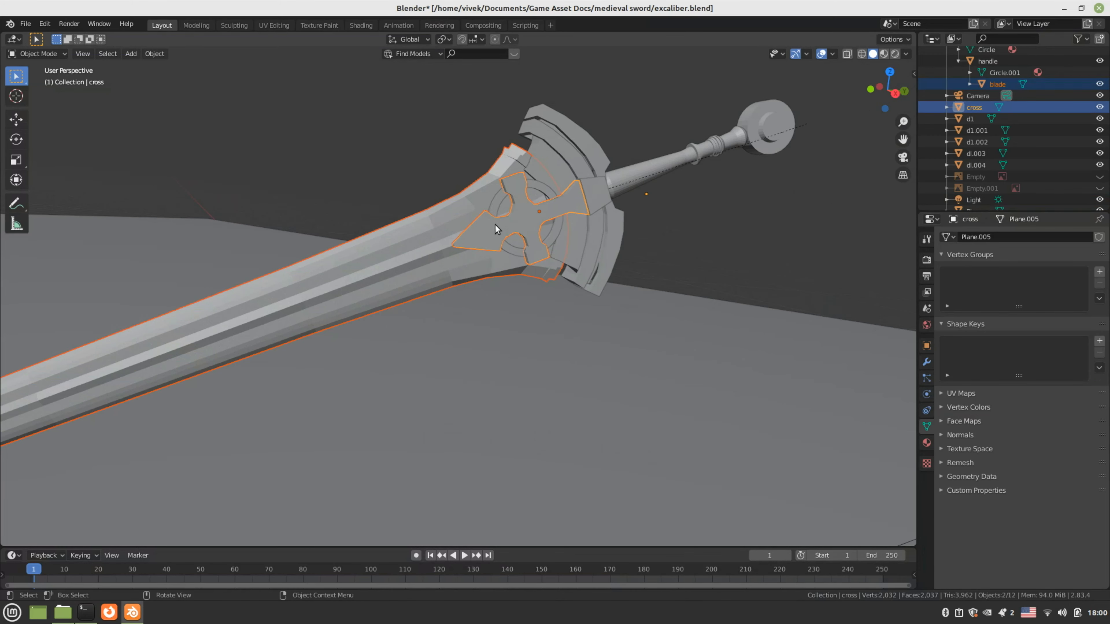
key("ctrl+j")
left_click(550, 166, "shift")
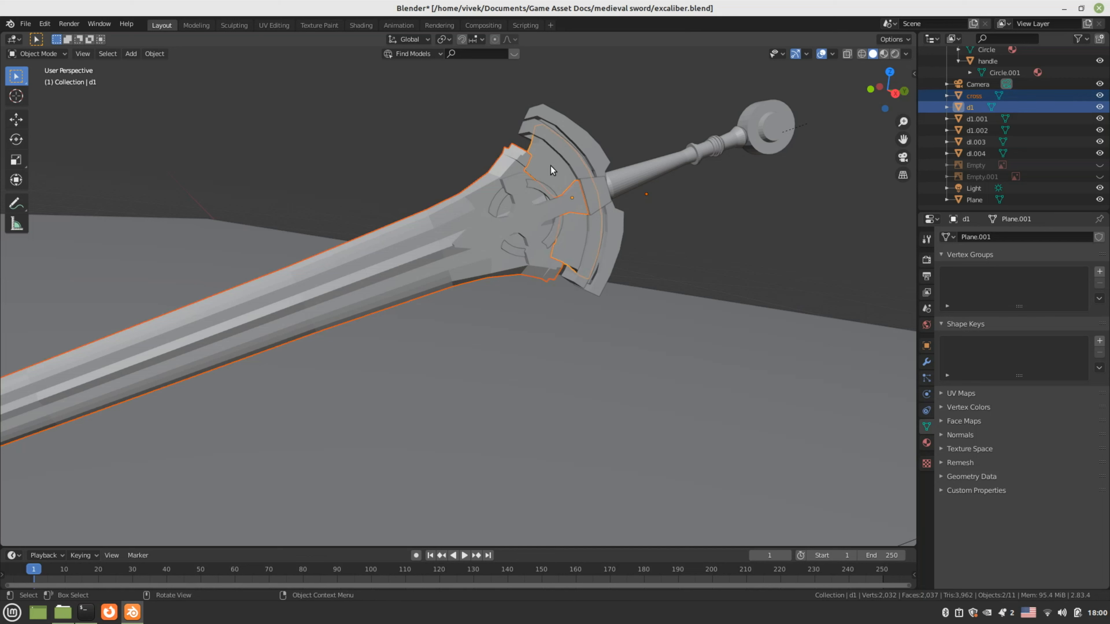
key("ctrl+j")
left_click(556, 149, "shift")
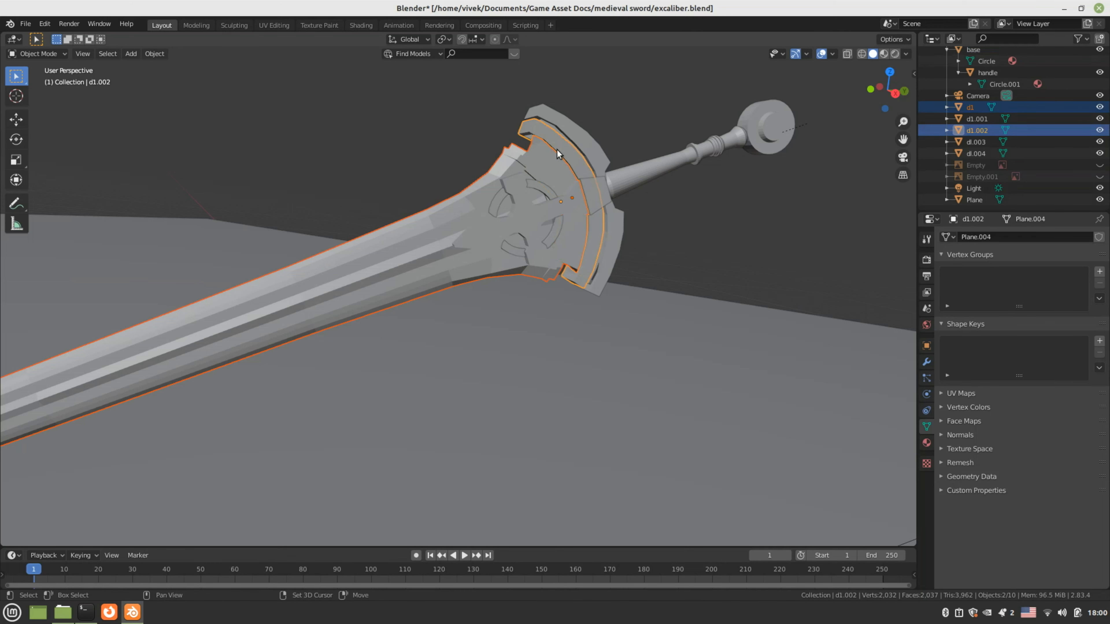
key("ctrl+j")
left_click(579, 139, "shift")
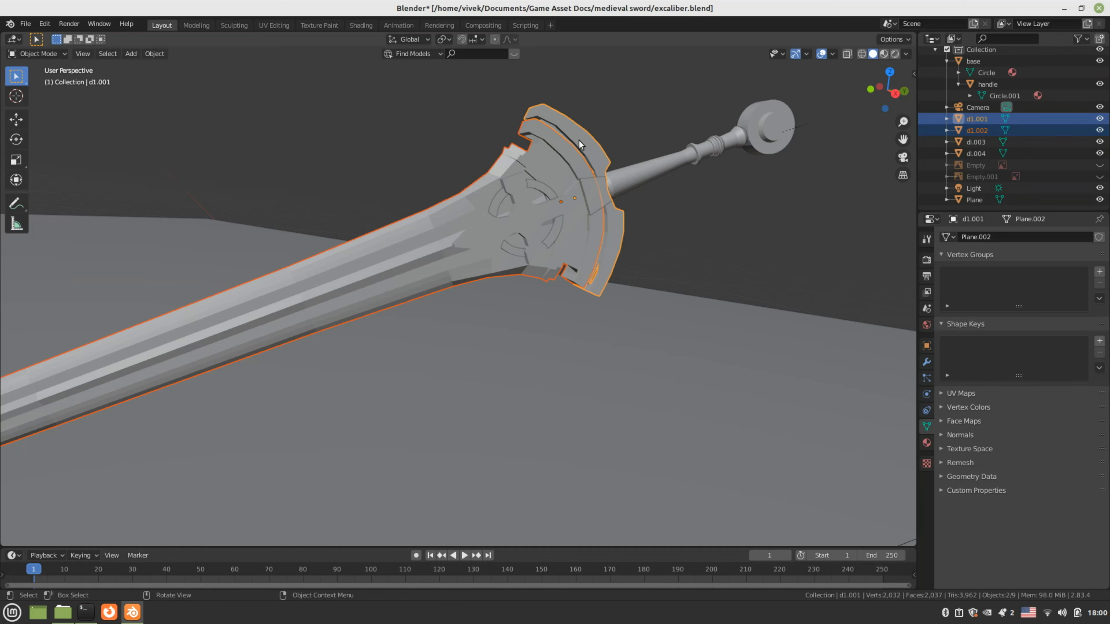
key("ctrl+j")
Join guard piece dl.003, the handle and the pommel base into the sword
left_click(581, 191)
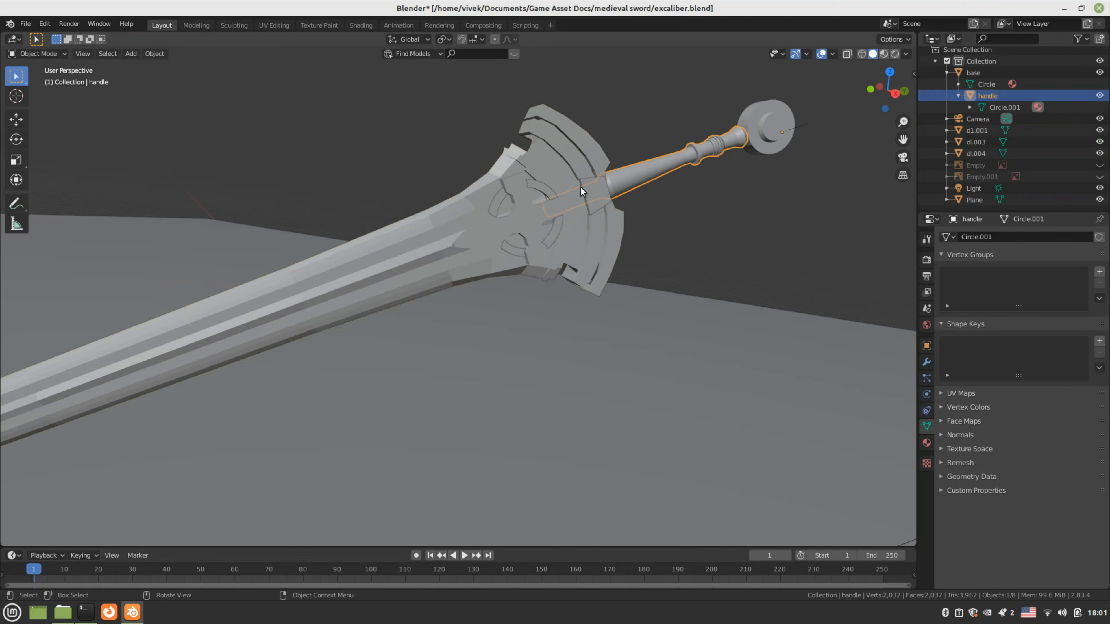
left_click(581, 191)
left_click(559, 150, "shift")
key("ctrl+j")
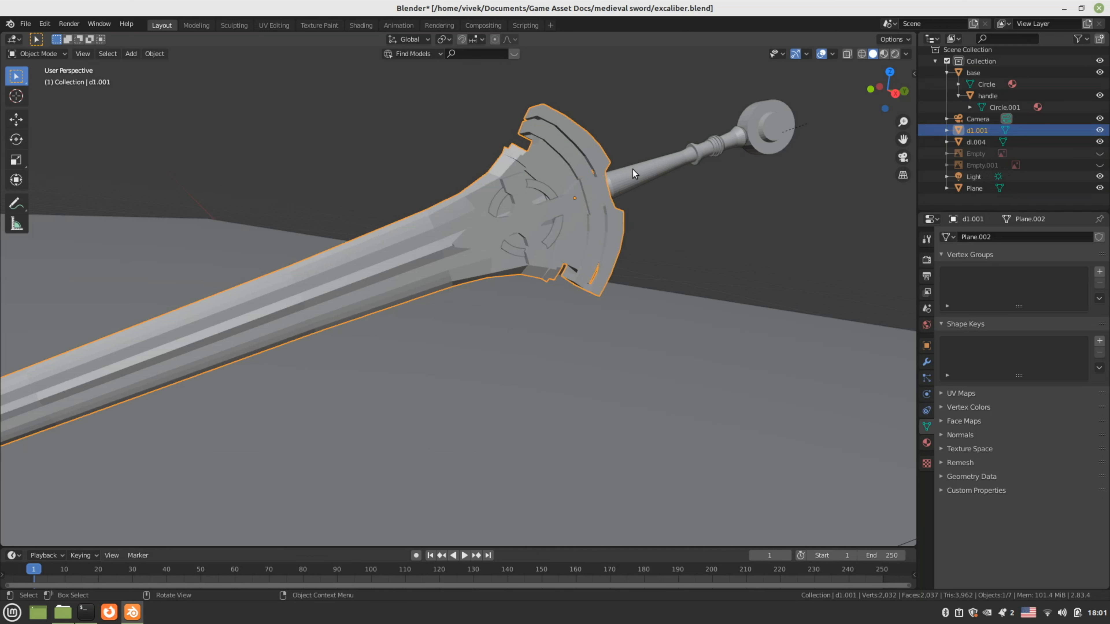
left_click(652, 169, "shift")
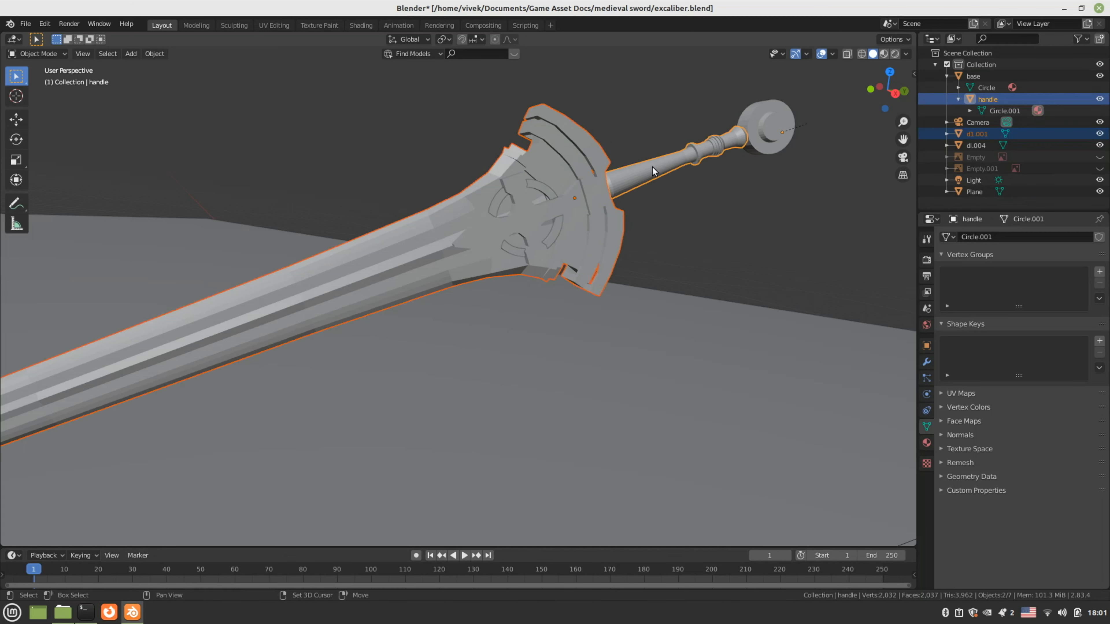
key("ctrl+j")
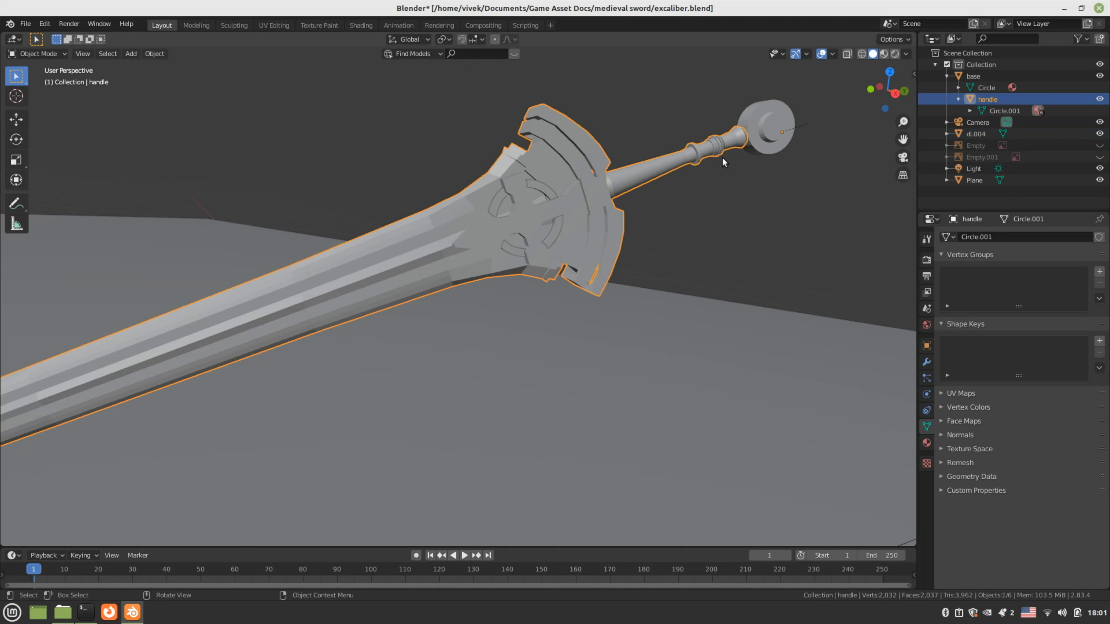
left_click(774, 135, "shift")
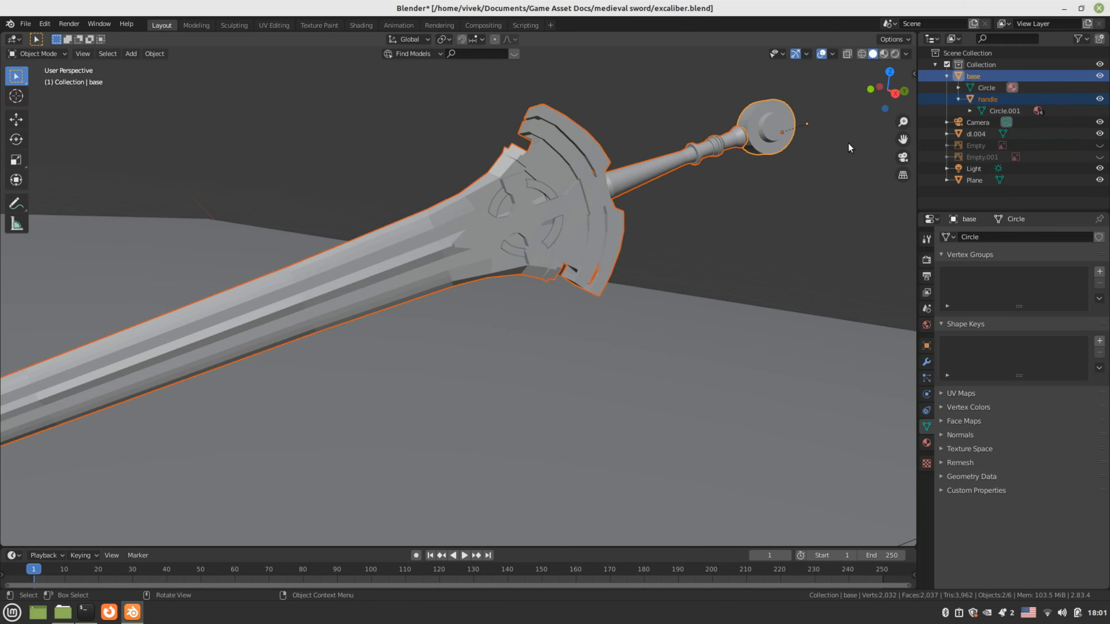
key("ctrl+j")
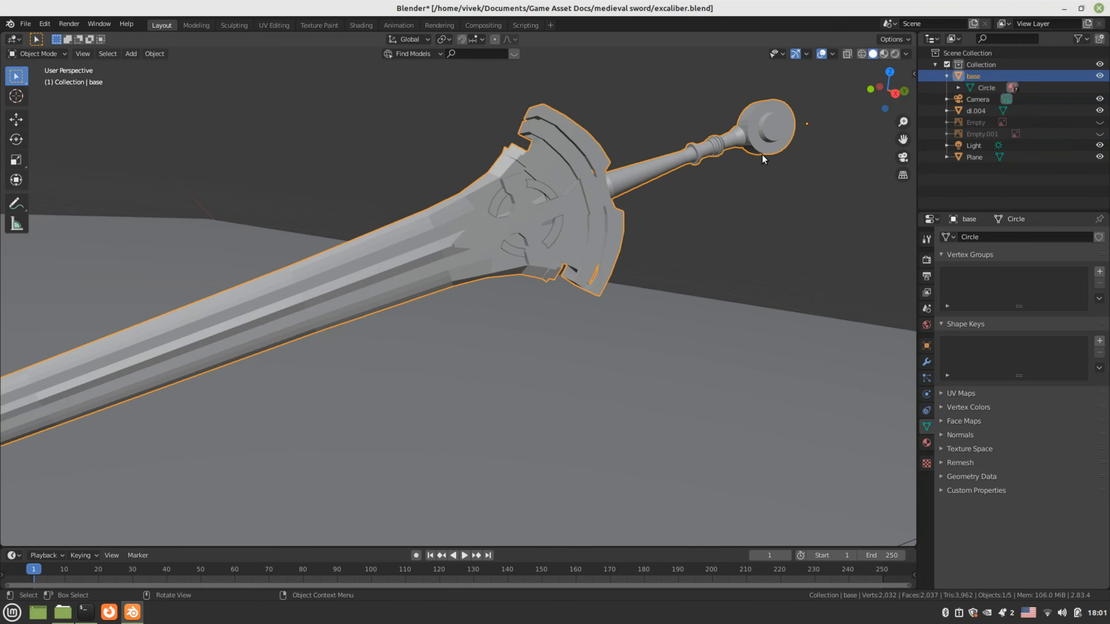
Tilt the joined dl.004 sword by -4.27° about Z
scroll(721, 175, "down", 5)
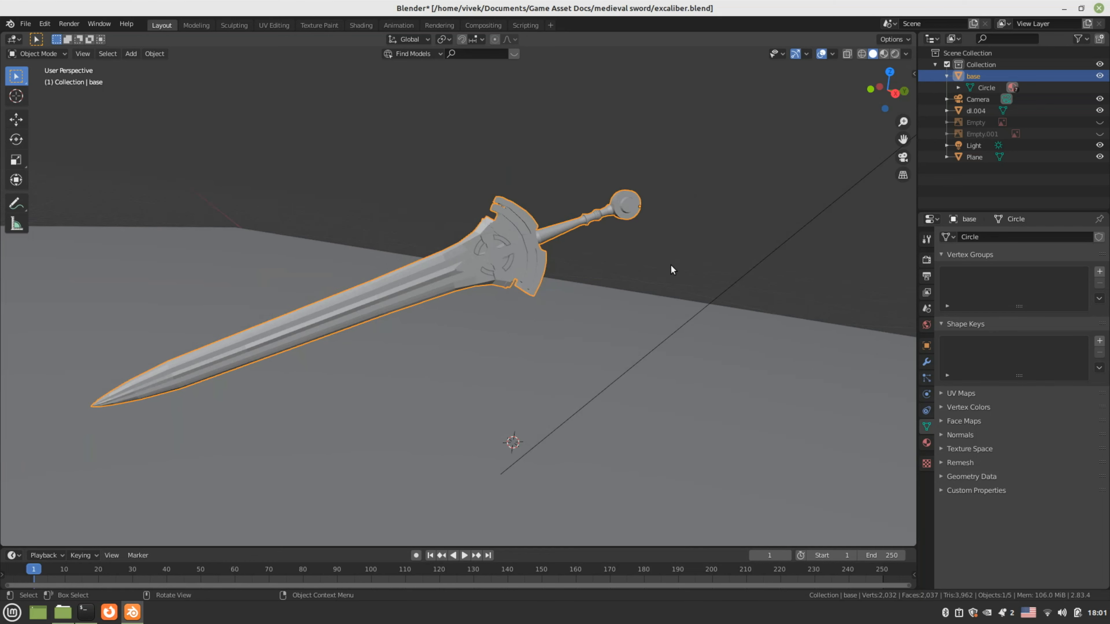
left_click(644, 222)
left_click(627, 215)
key("r")
left_click(656, 252)
key("ctrl+z")
scroll(639, 261, "up", 3)
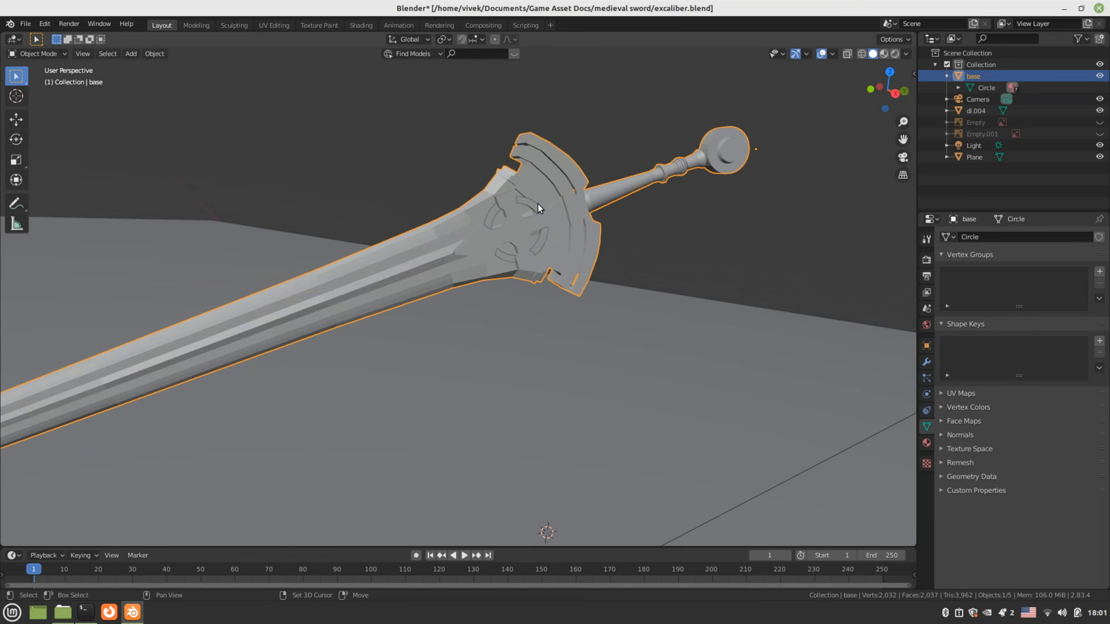
key("ctrl+z")
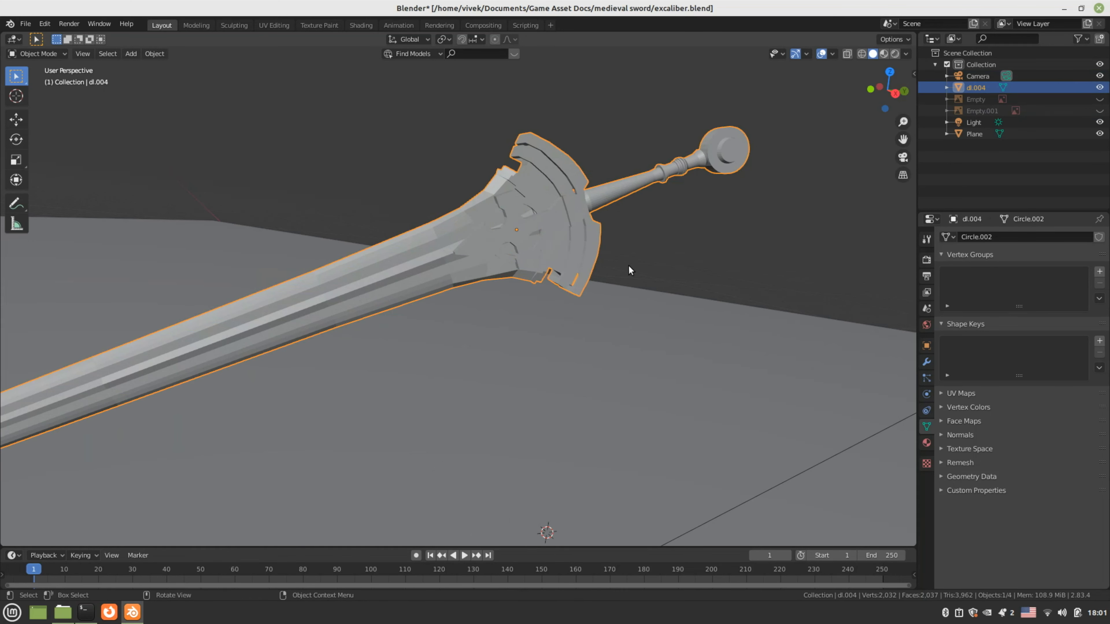
key("r")
left_click(660, 263)
scroll(833, 95, "down", 3)
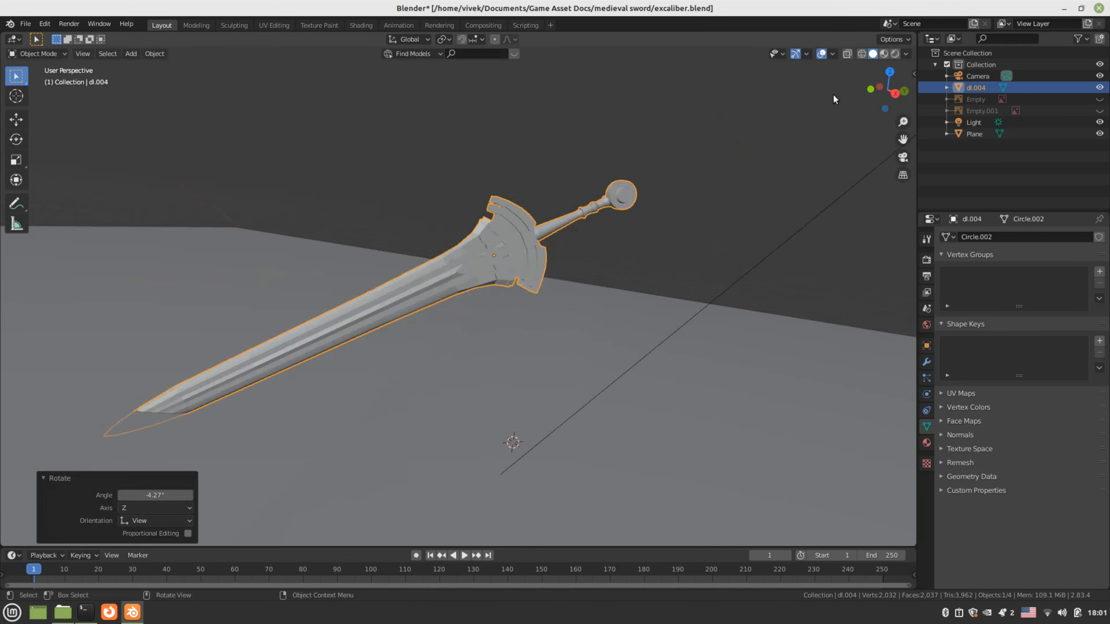
Switch to Rendered shading, save, and rotate the sword to 61.4° then 115°
left_click(894, 53)
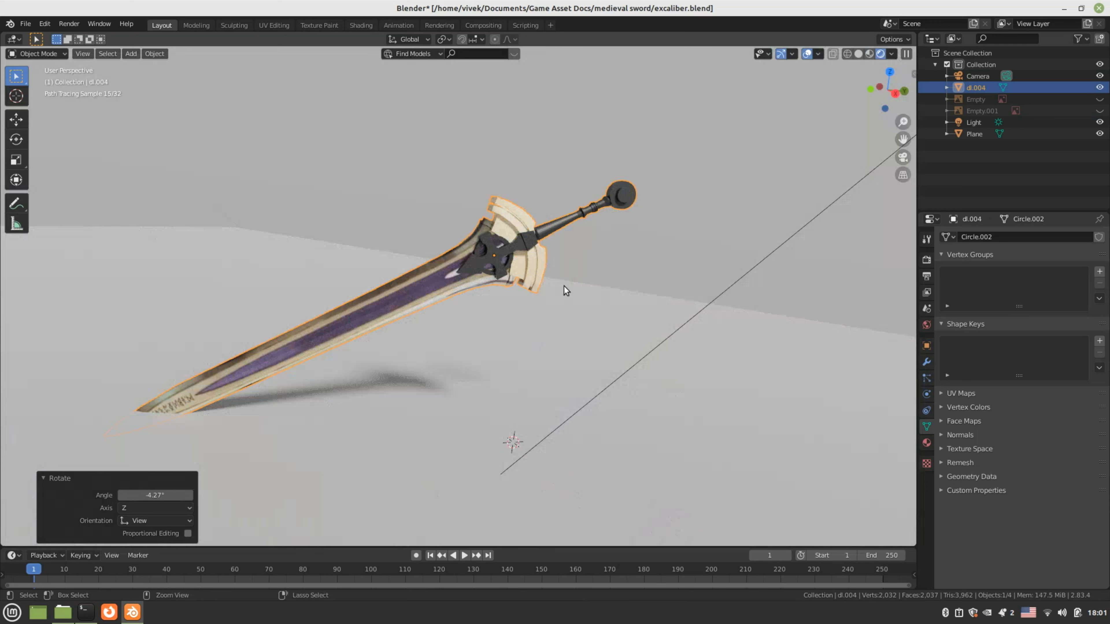
key("ctrl+s")
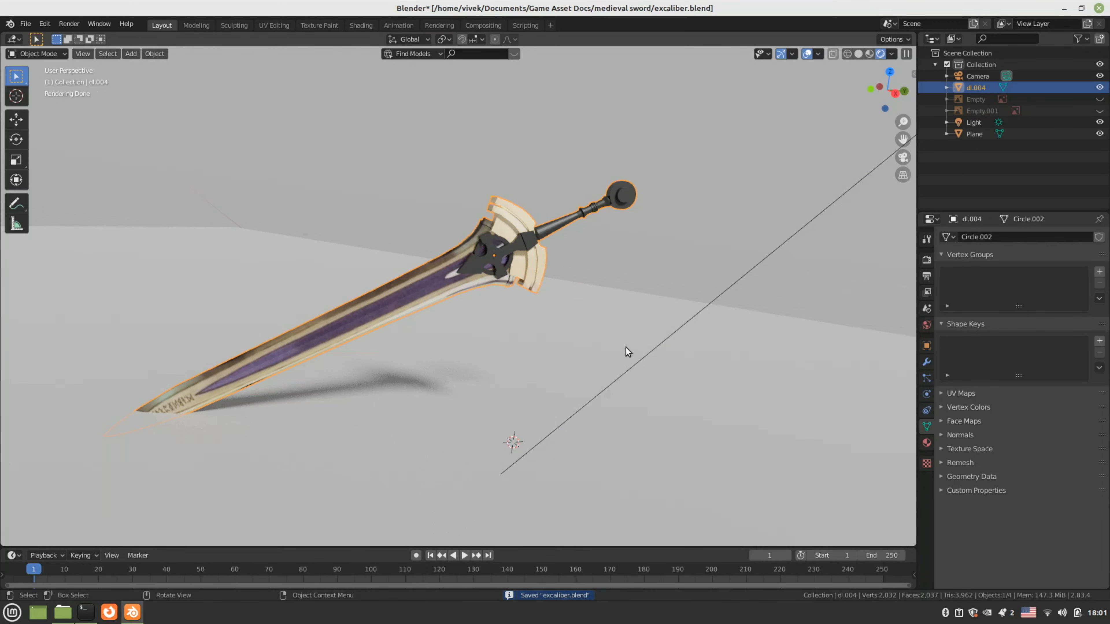
key("r")
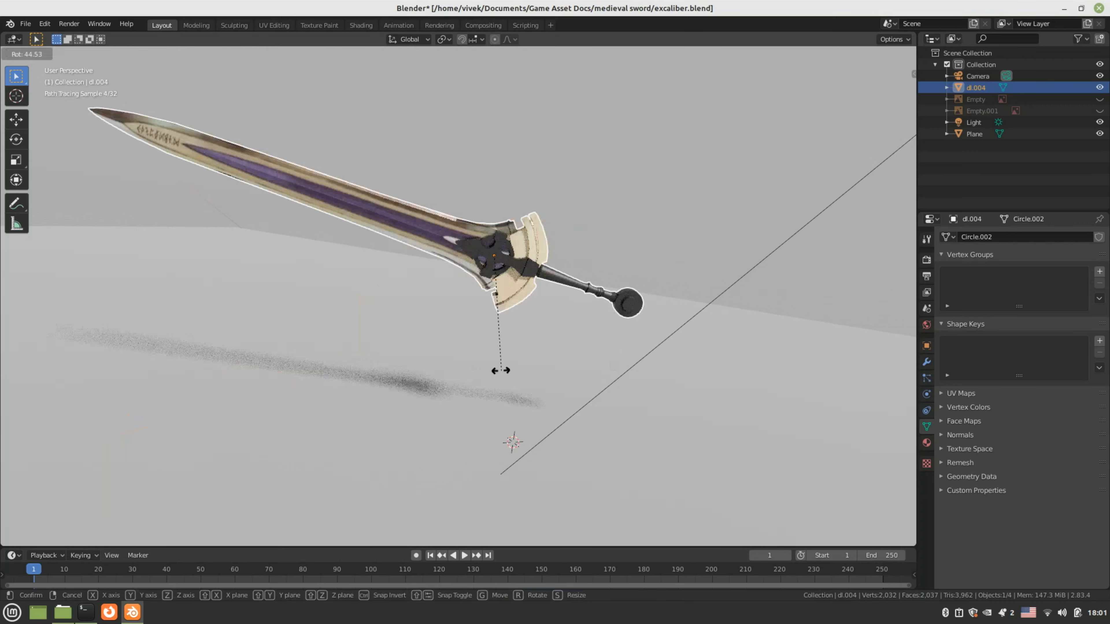
left_click(481, 361)
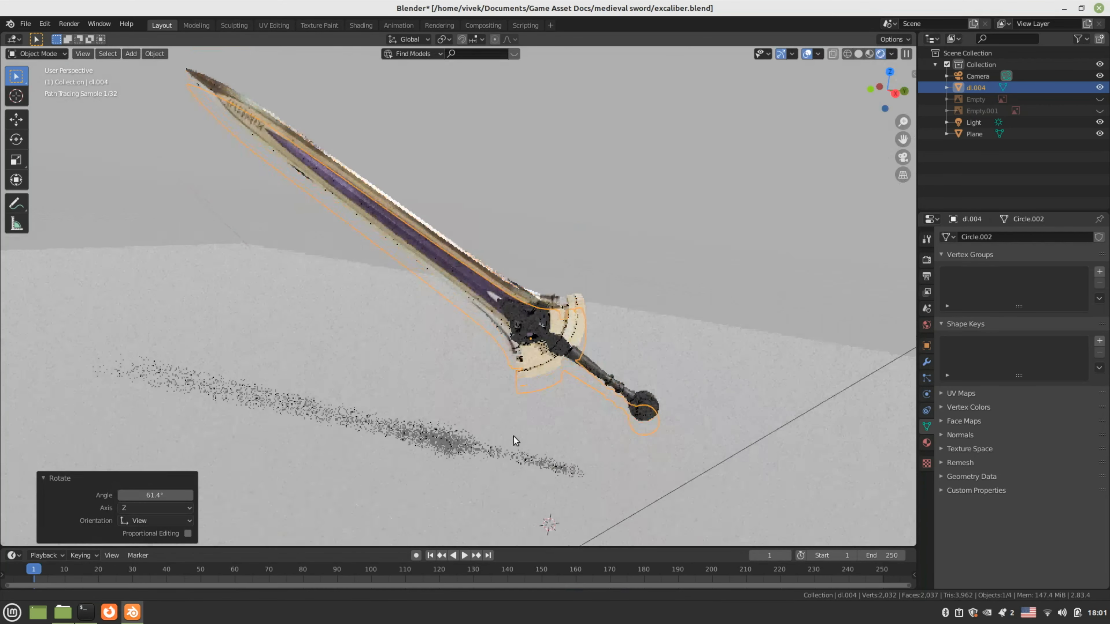
middle_click_drag(513, 436, 515, 448, "shift")
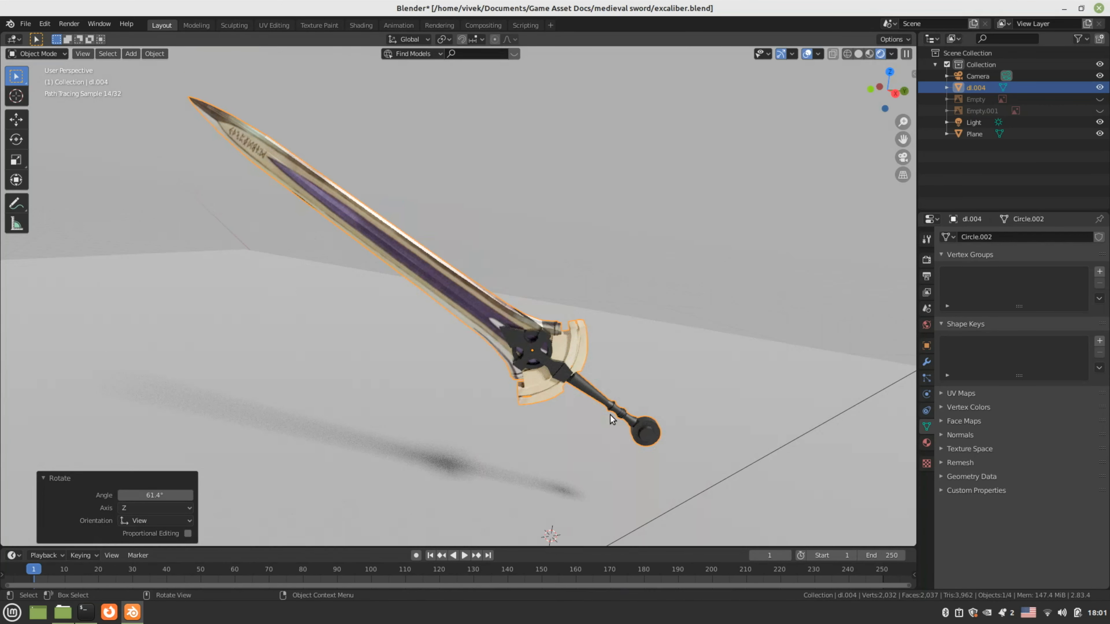
key("r")
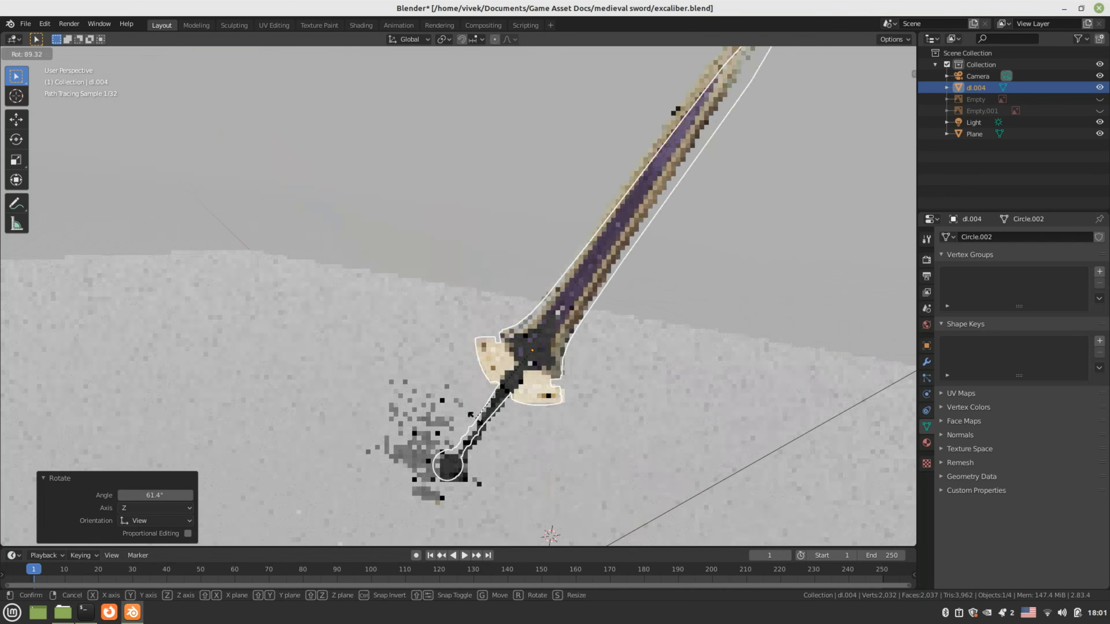
left_click(445, 393)
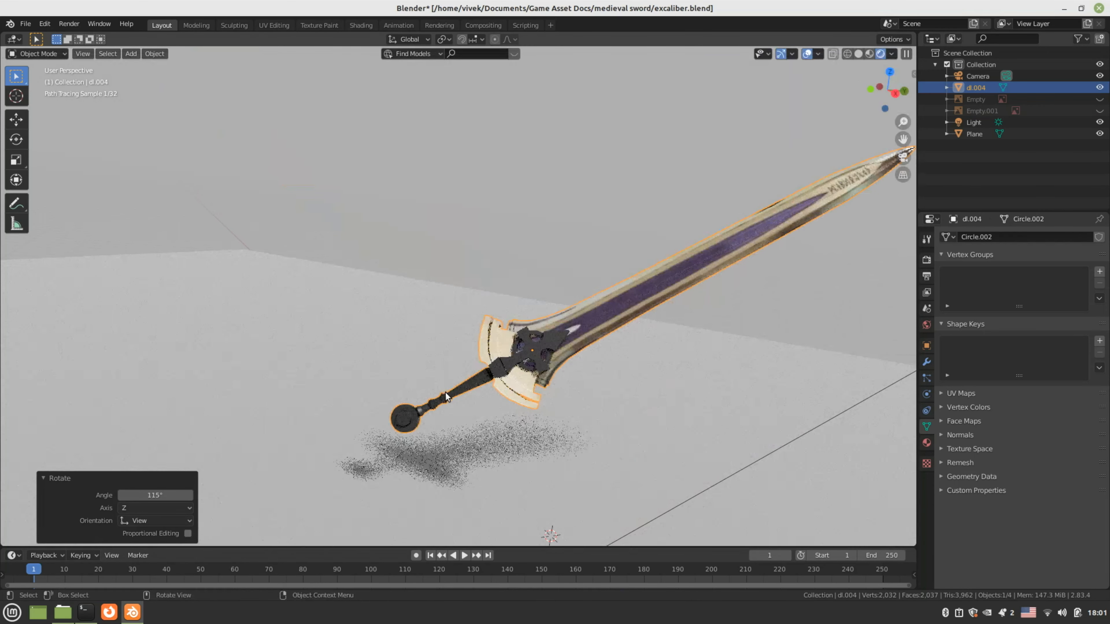
Stand the sword upright with its tip on the ground (Y 0.94392 m, Z 2.9731 m) and save
scroll(445, 392, "down", 2)
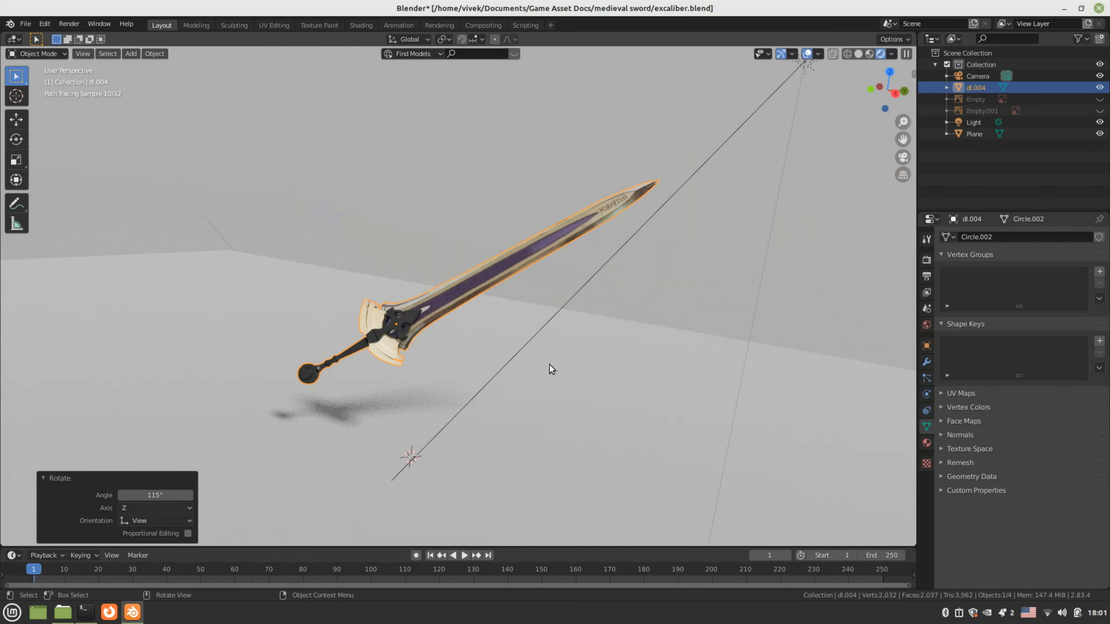
key("r")
left_click(321, 383)
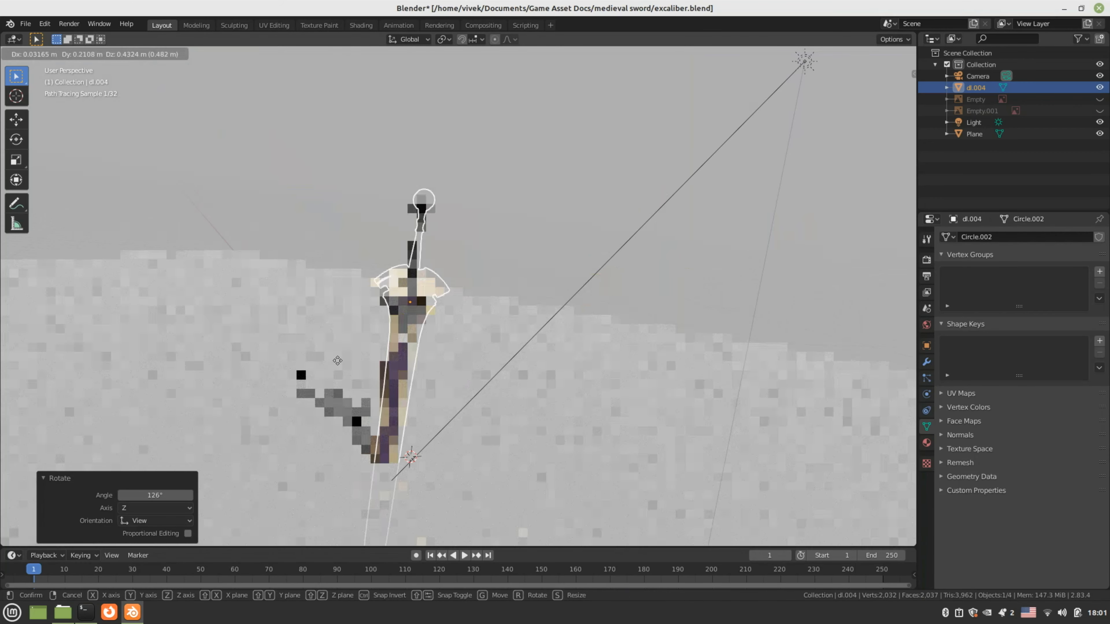
key("g")
left_click(387, 229)
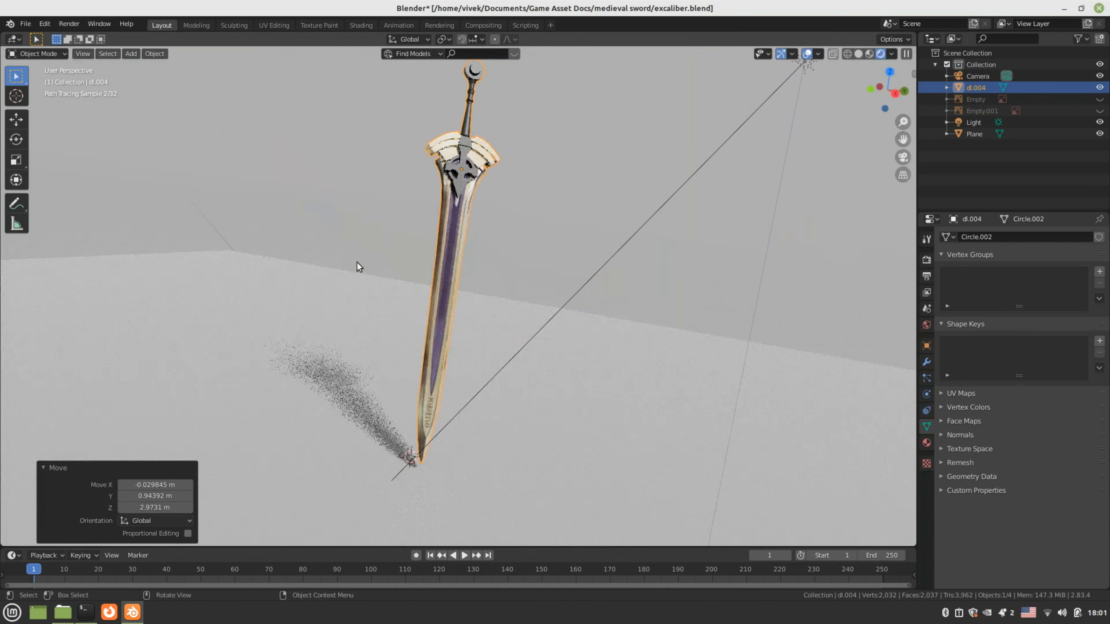
middle_click_drag(359, 265, 545, 369)
middle_click_drag(400, 341, 312, 181)
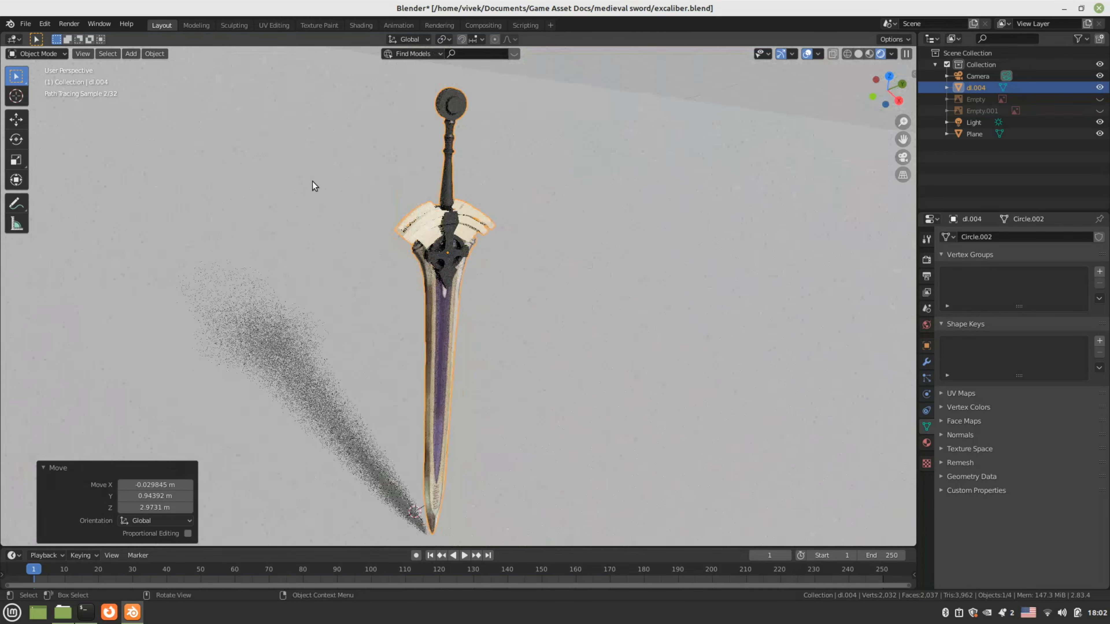
key("ctrl+s")
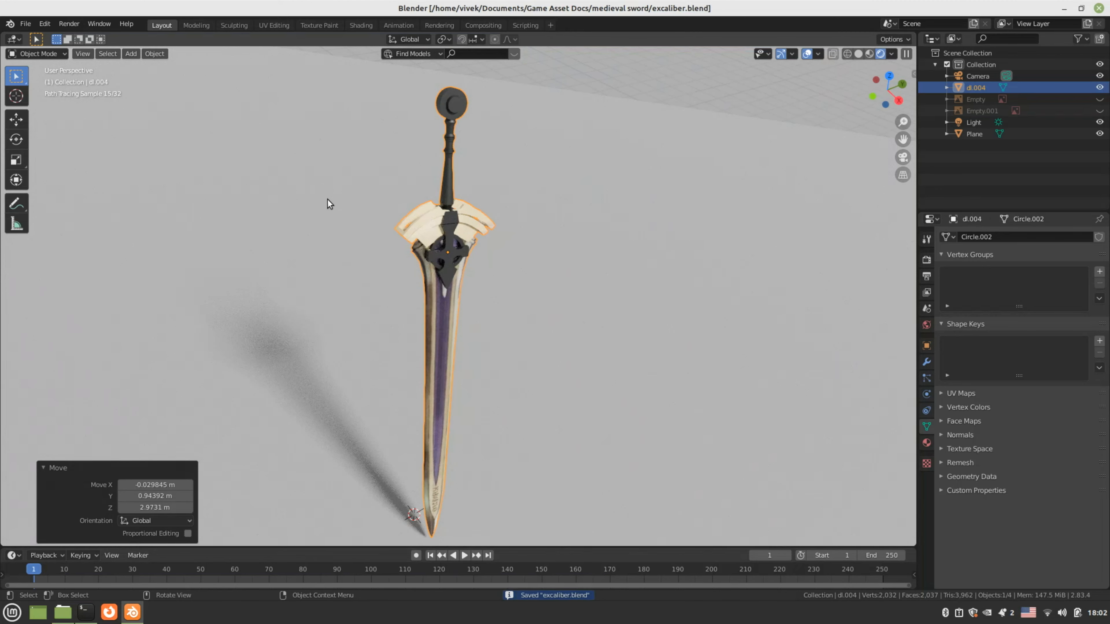
middle_click_drag(340, 213, 319, 333)
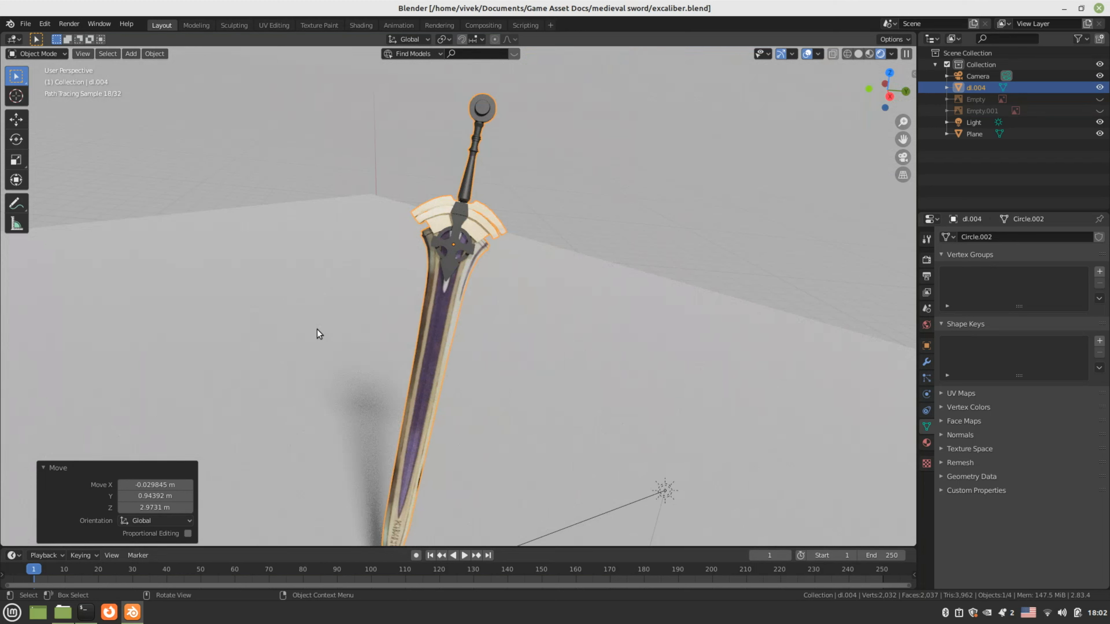
scroll(319, 333, "down", 2)
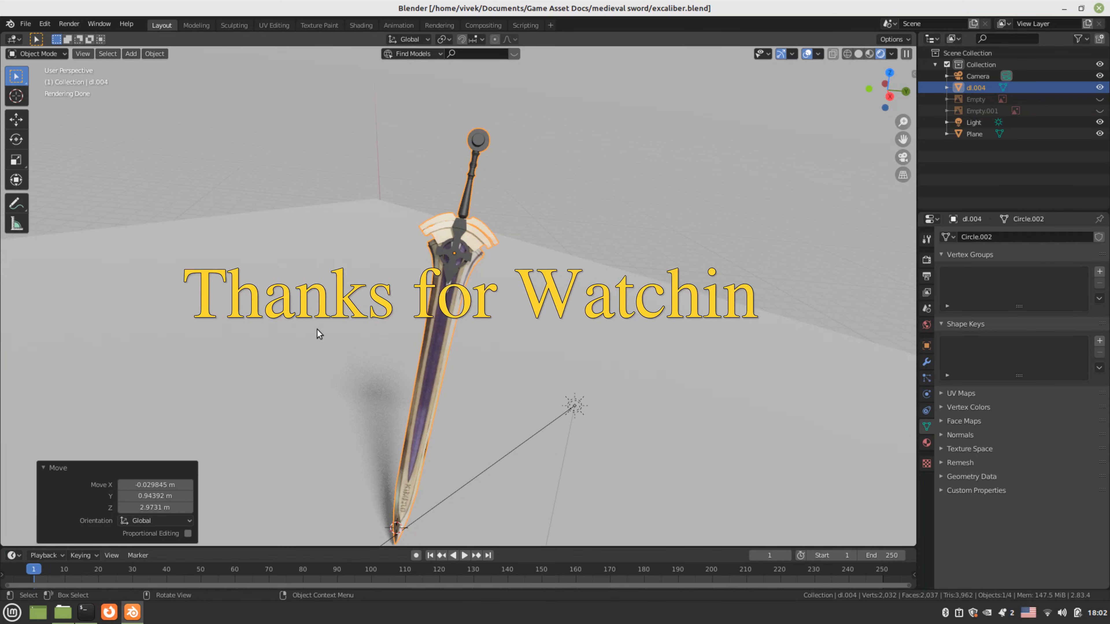
Save excaliber.blend from the File menu and restore the terminal window from the taskbar
left_click(45, 24)
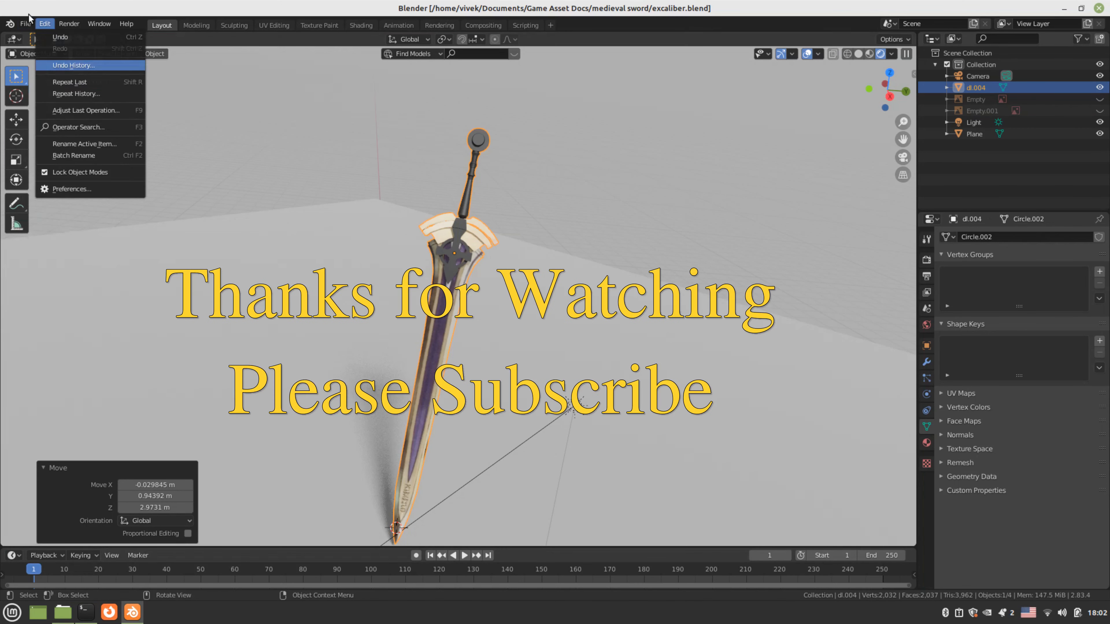
mouse_move(25, 24)
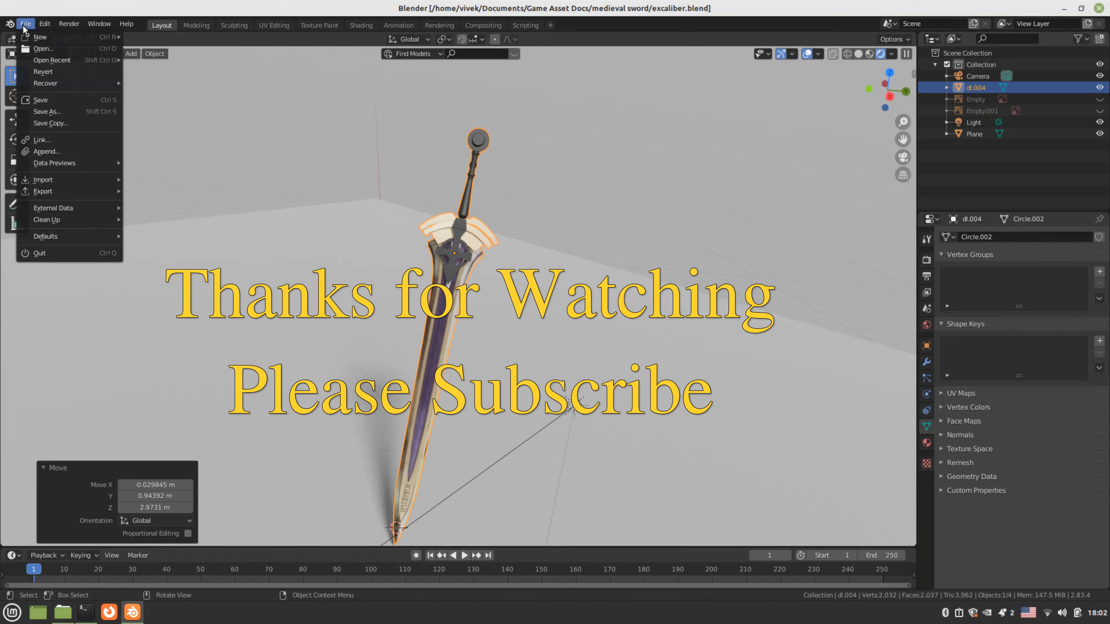
left_click(35, 100)
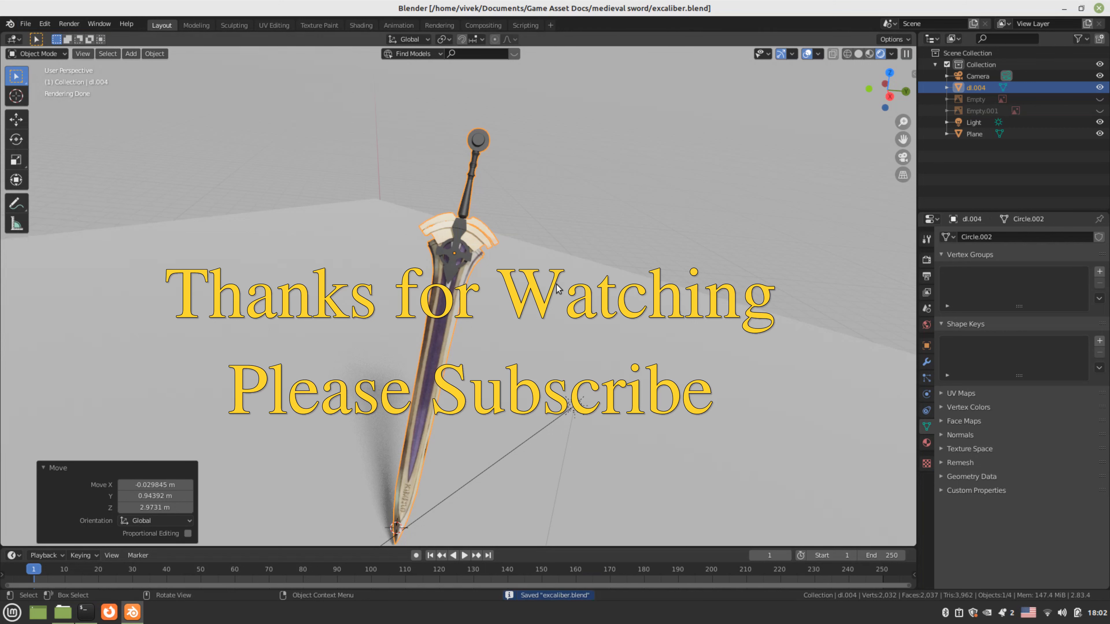
left_click(89, 614)
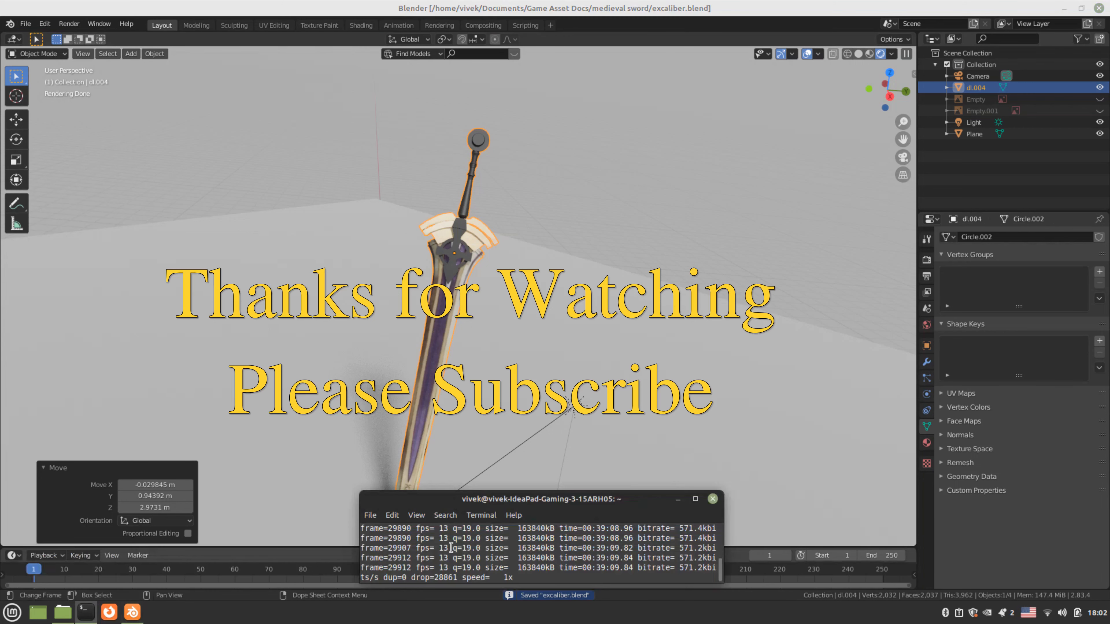